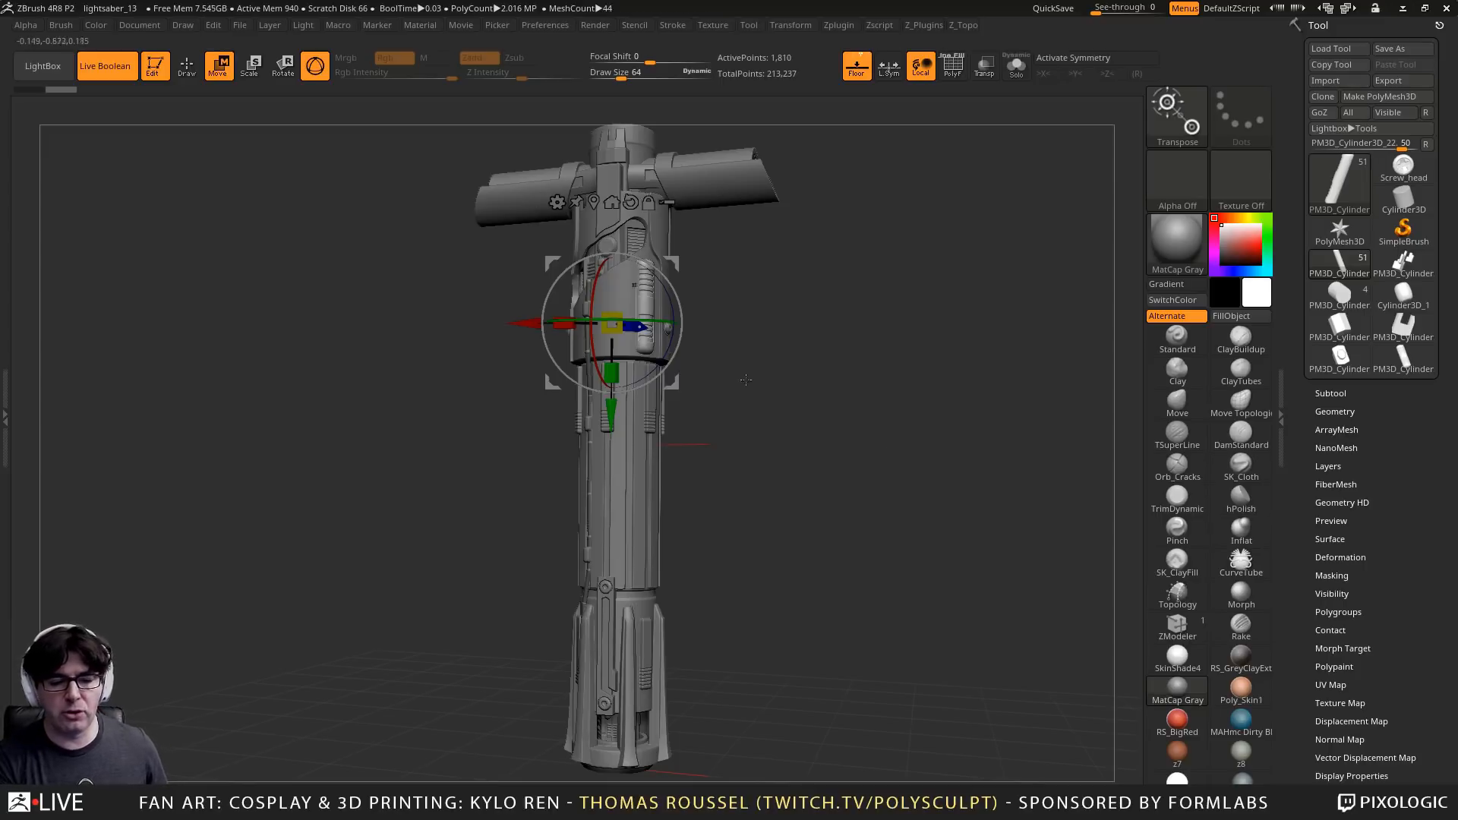
# Bring up the reference board beside the upper hilt and enlarge the photo of the upright lightsaber on display
pyautogui.moveTo(881, 434); pyautogui.dragTo(901, 410)
pyautogui.keyDown('ctrl'); pyautogui.moveTo(901, 410); pyautogui.dragTo(882, 435, button='right'); pyautogui.keyUp('ctrl')
pyautogui.keyDown('alt'); pyautogui.moveTo(882, 435); pyautogui.dragTo(835, 527); pyautogui.keyUp('alt')
pyautogui.keyDown('ctrl'); pyautogui.moveTo(836, 527); pyautogui.dragTo(927, 536, button='right'); pyautogui.keyUp('ctrl')
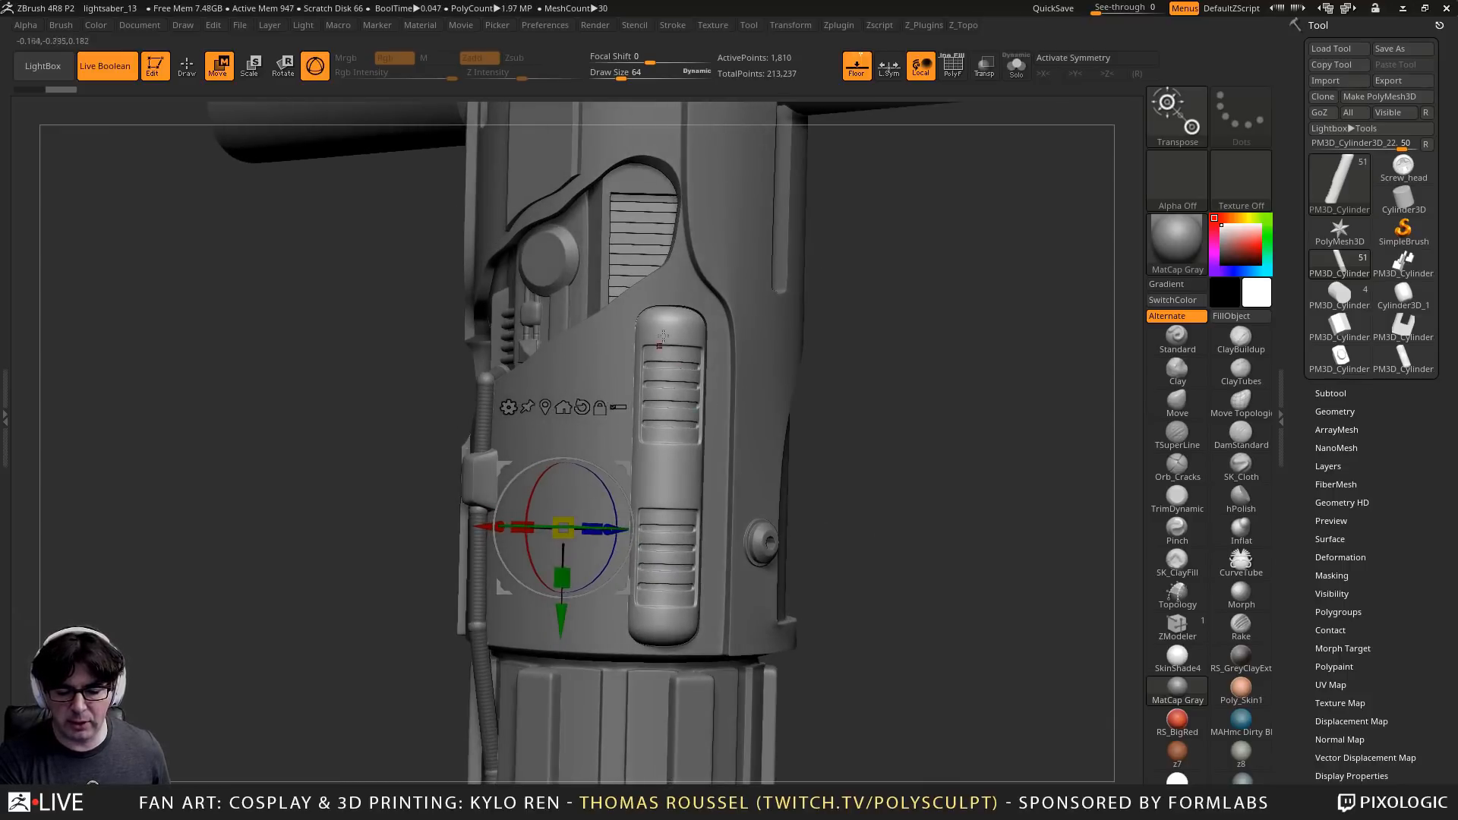
pyautogui.moveTo(900, 444); pyautogui.dragTo(957, 437)
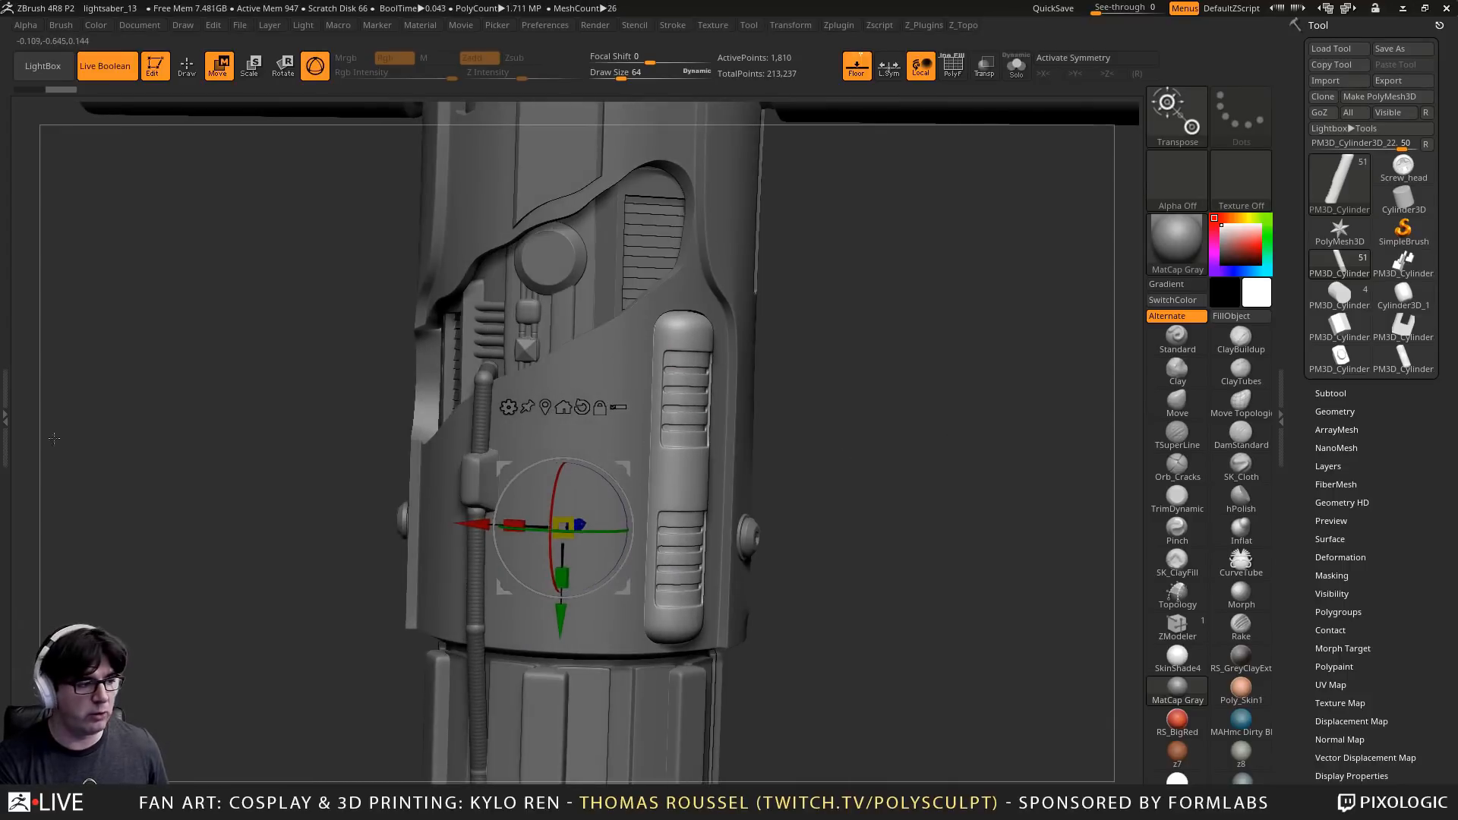
pyautogui.moveTo(0, 668); pyautogui.dragTo(103, 335, button='right')
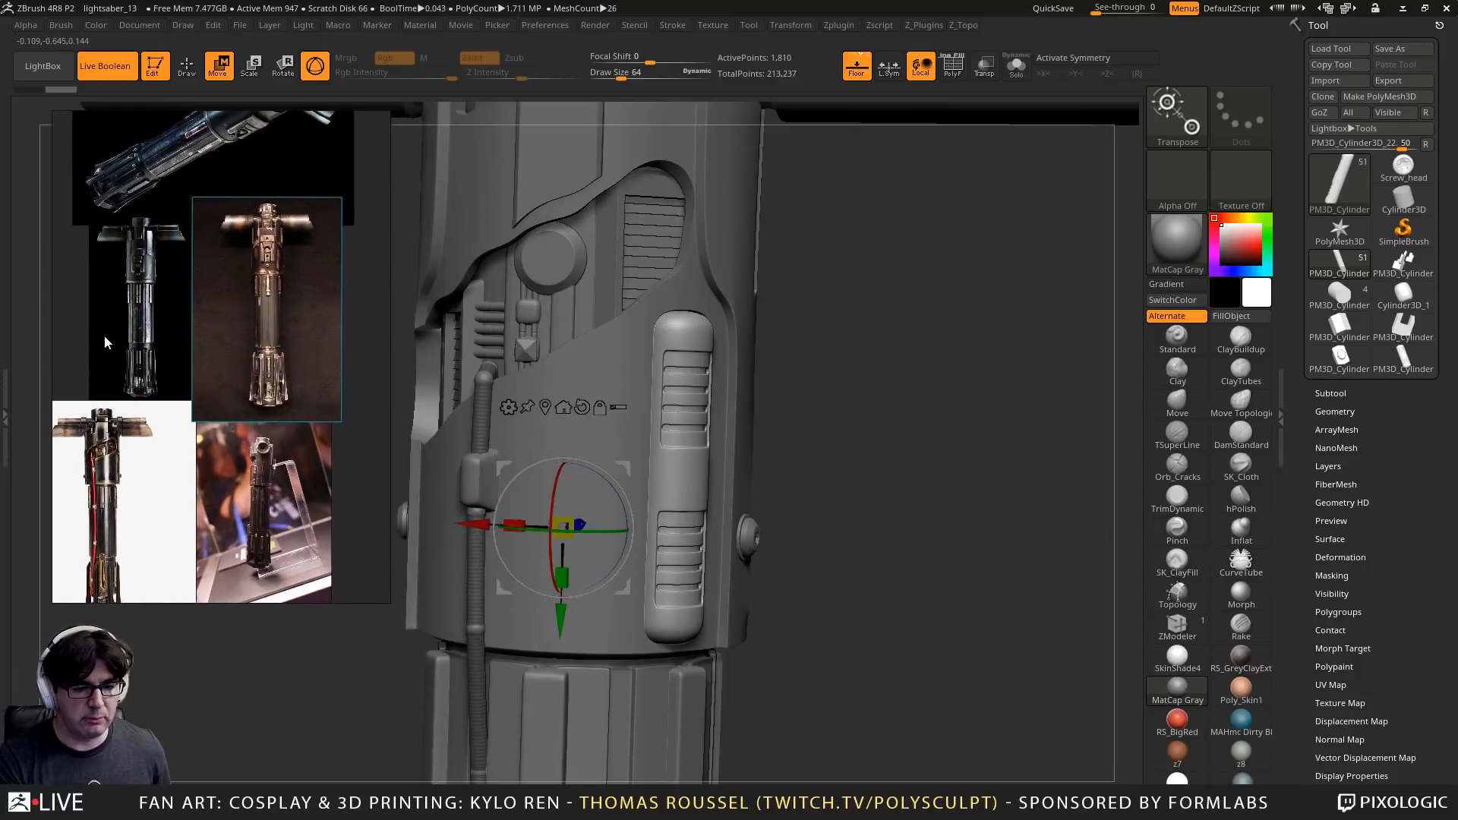
pyautogui.scroll(4, 156, 387)
pyautogui.moveTo(185, 284); pyautogui.dragTo(31, 501, button='middle')
pyautogui.moveTo(161, 215); pyautogui.dragTo(267, 64, button='middle')
pyautogui.scroll(-2, 239, 371)
pyautogui.scroll(8, 254, 335)
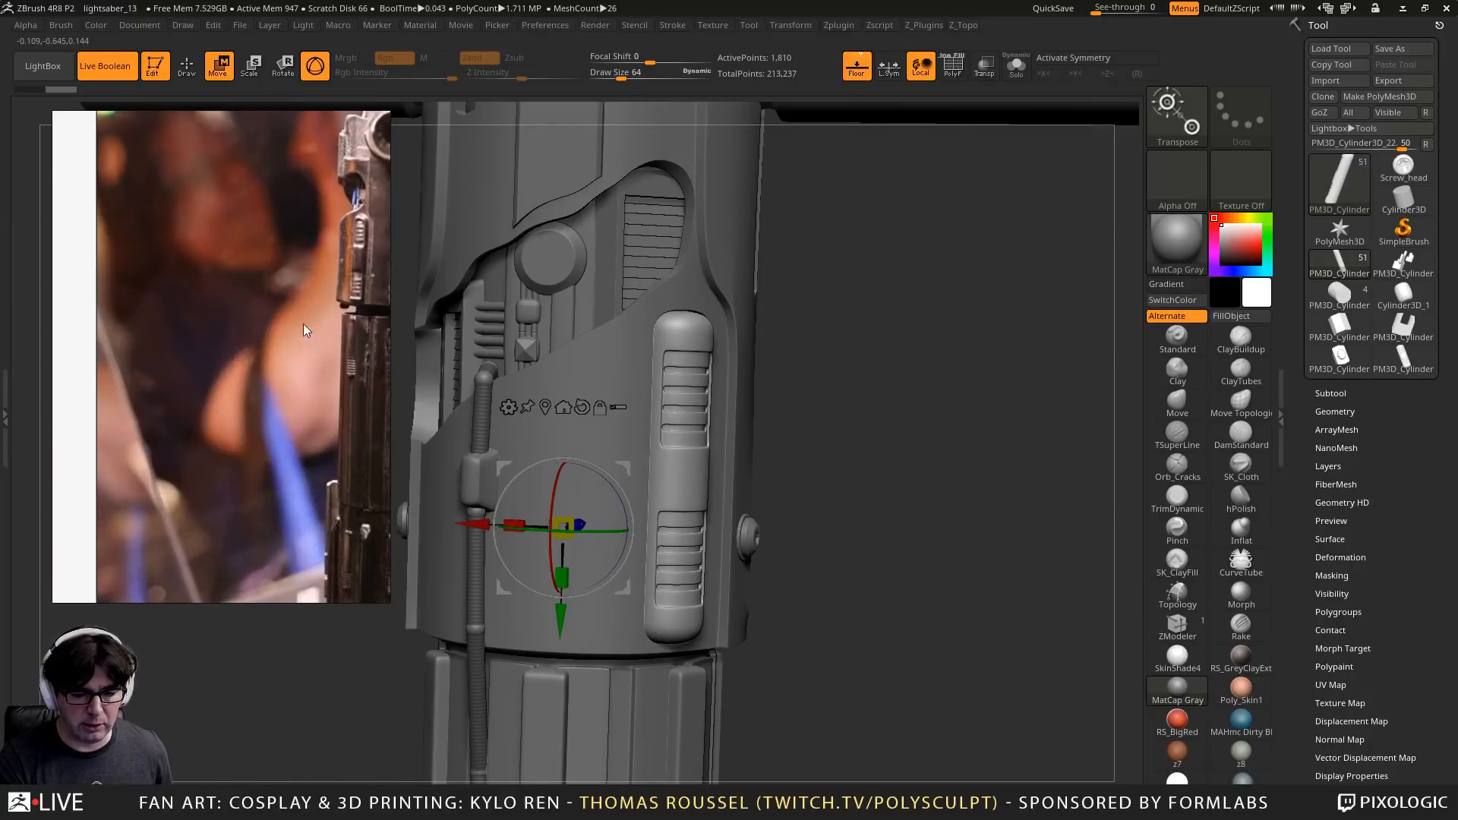
pyautogui.moveTo(326, 395); pyautogui.dragTo(257, 335, button='middle')
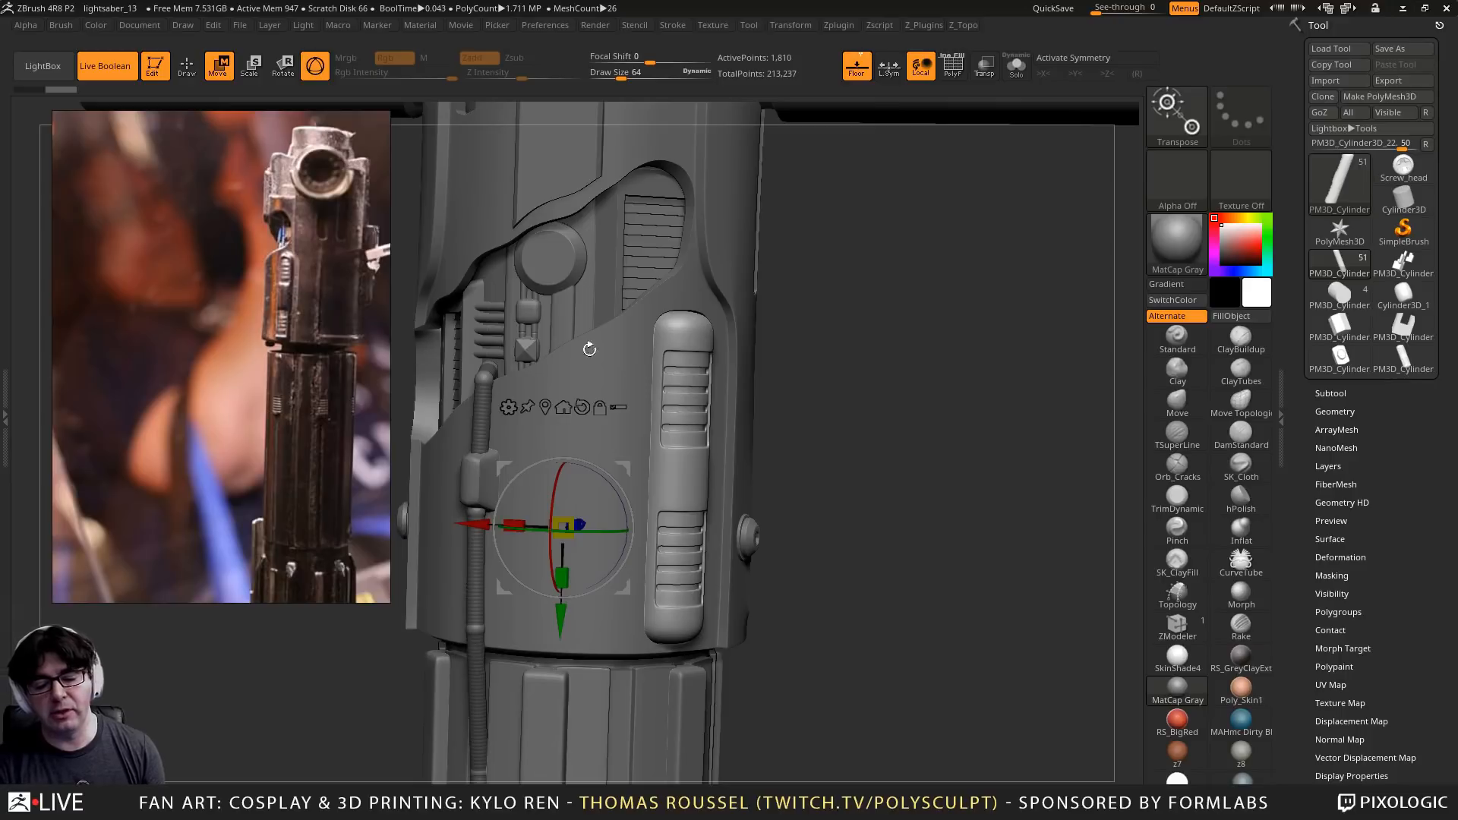
# Examine the hilt's upper panel, ribbed grip, crossguard and lower end against the reference photo
pyautogui.moveTo(665, 393); pyautogui.dragTo(689, 327, button='right')
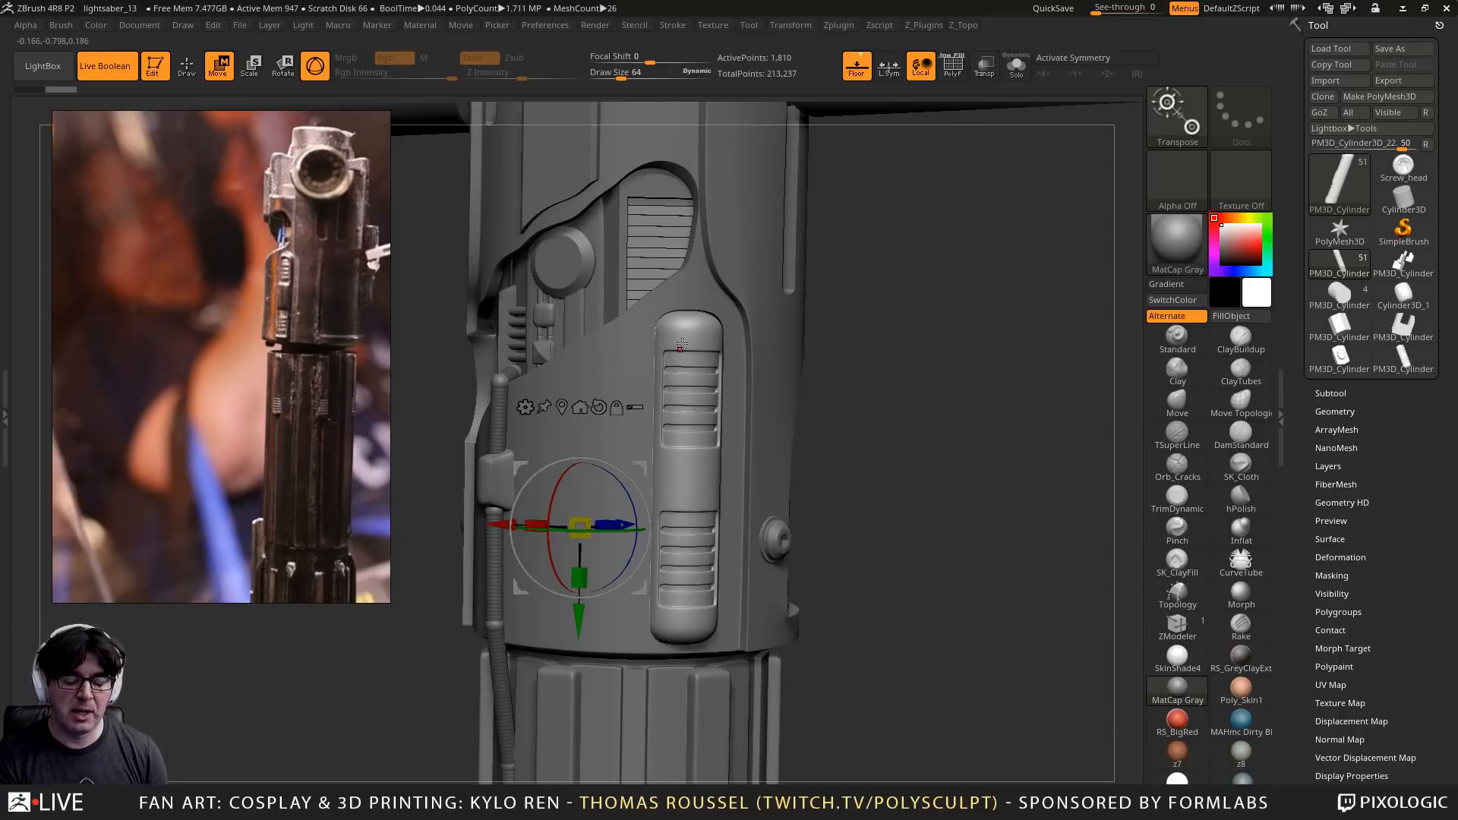
pyautogui.moveTo(681, 344); pyautogui.dragTo(665, 378, button='right')
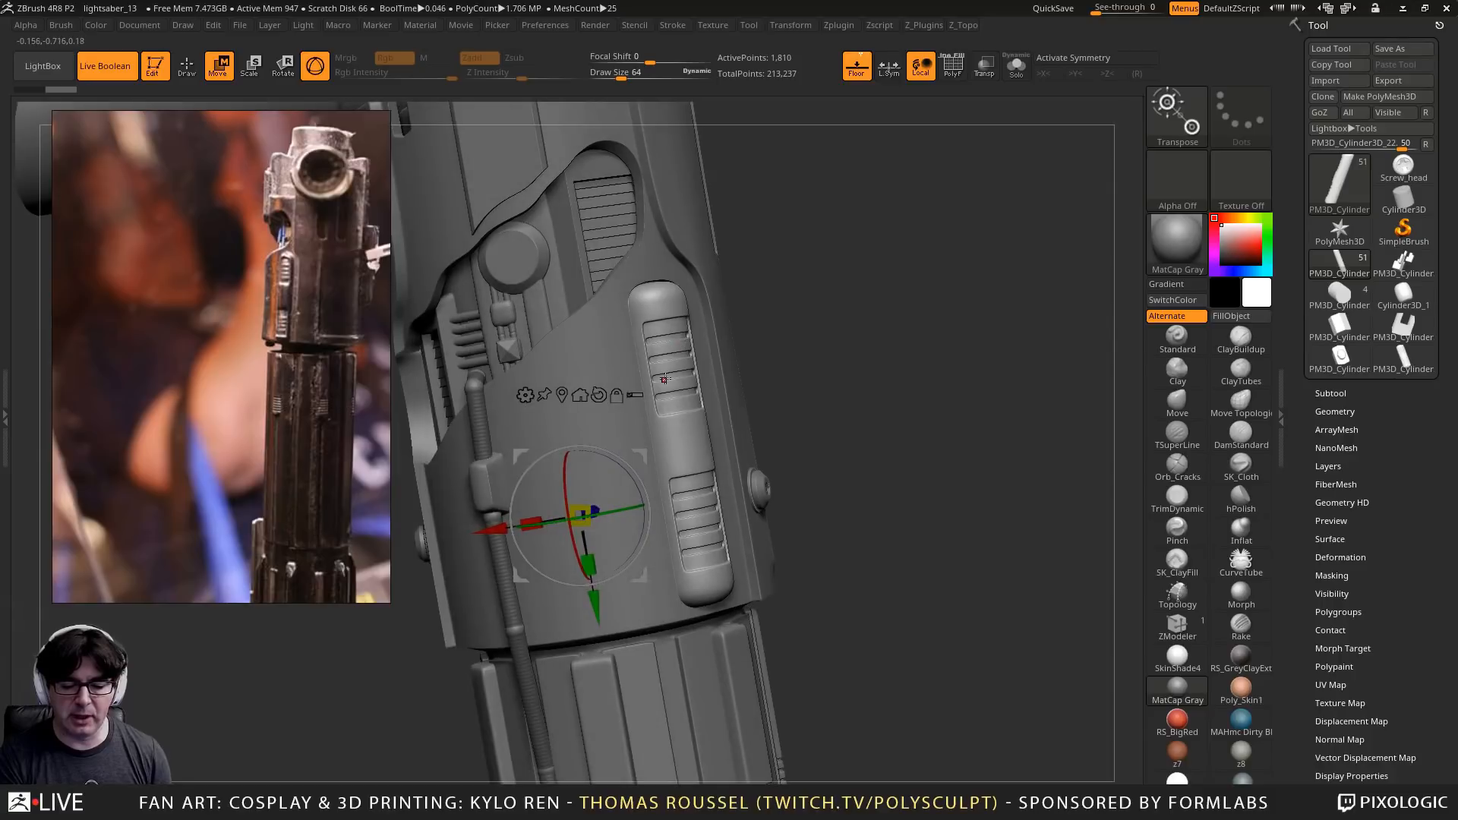
pyautogui.keyDown('alt'); pyautogui.moveTo(864, 433); pyautogui.dragTo(720, 274, button='right'); pyautogui.keyUp('alt')
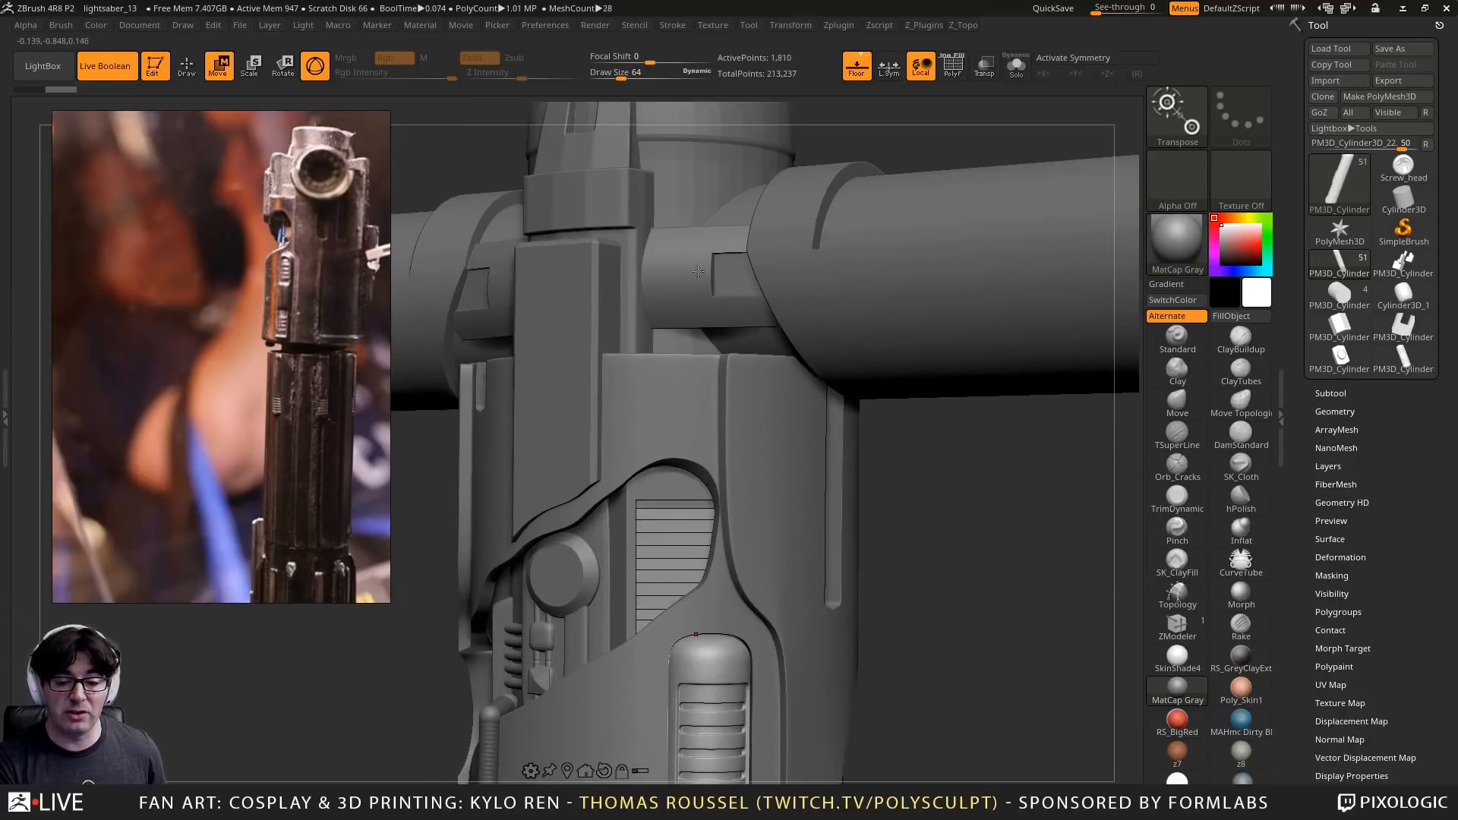
pyautogui.keyDown('alt'); pyautogui.moveTo(698, 271); pyautogui.dragTo(691, 199, button='right'); pyautogui.keyUp('alt')
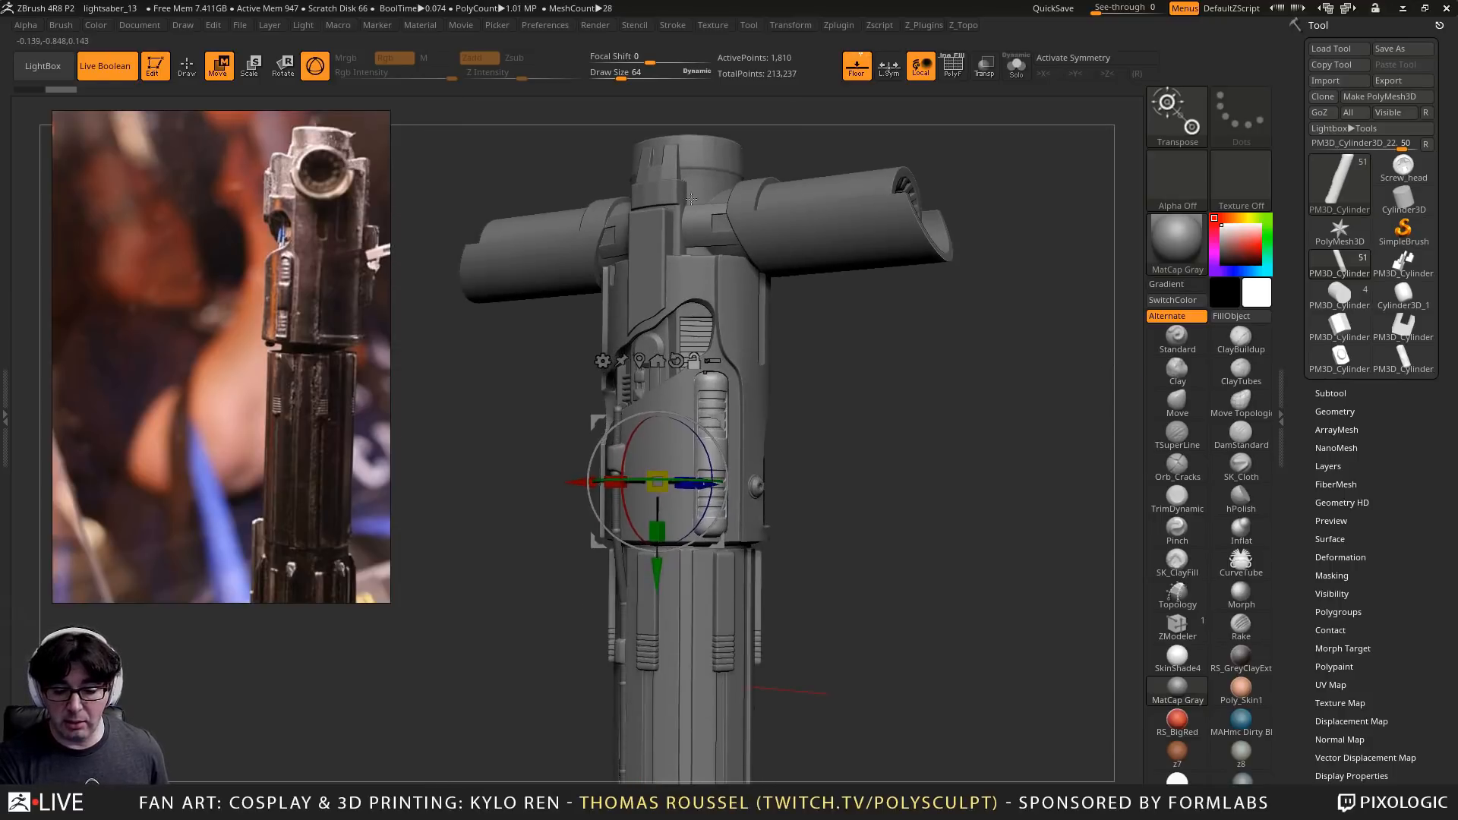
pyautogui.moveTo(896, 683); pyautogui.dragTo(804, 142, button='right')
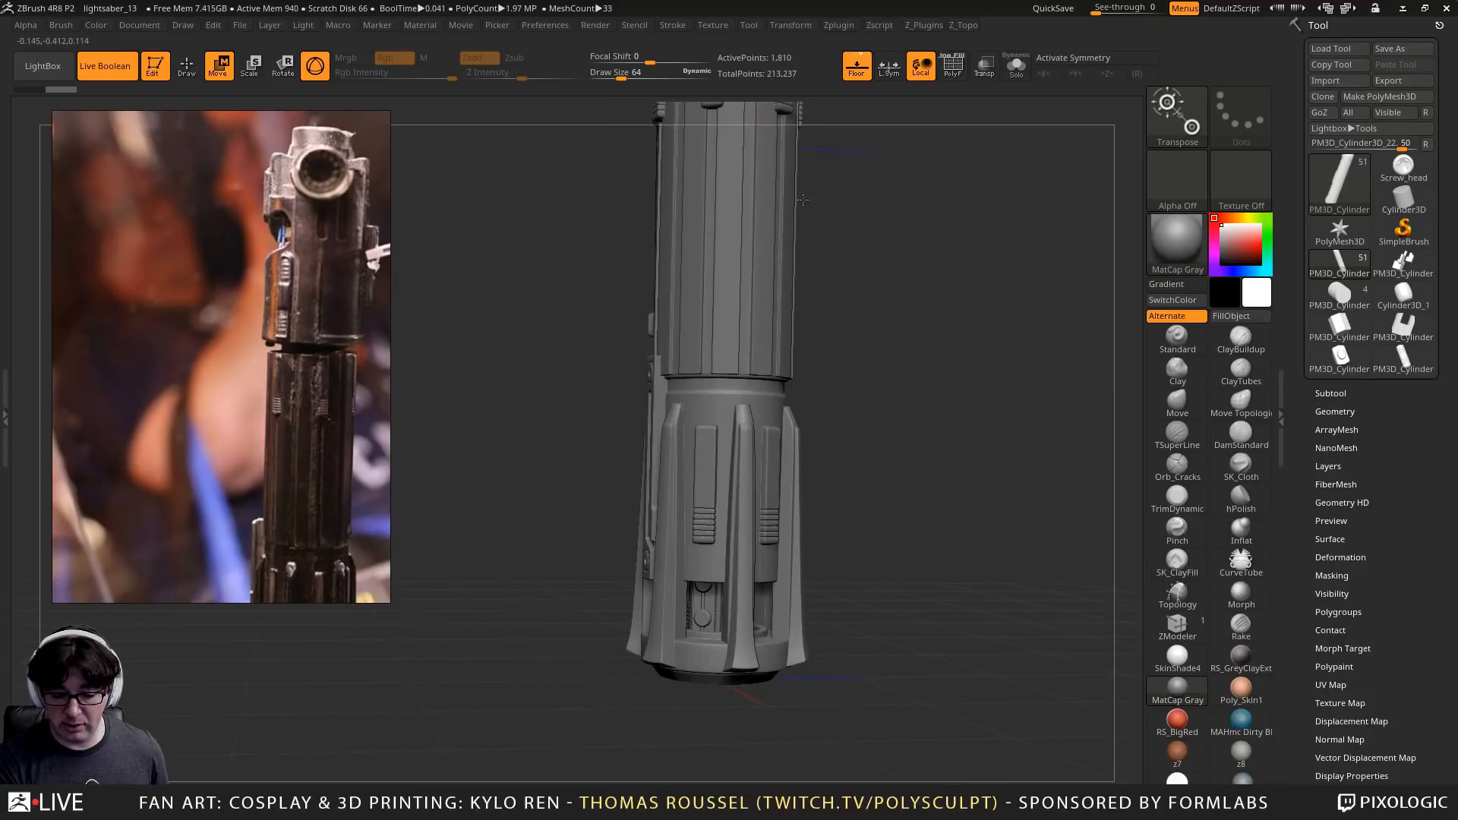
pyautogui.keyDown('alt'); pyautogui.moveTo(802, 199); pyautogui.dragTo(817, 767, button='right'); pyautogui.keyUp('alt')
pyautogui.moveTo(697, 547); pyautogui.dragTo(764, 587, button='right')
pyautogui.keyDown('ctrl'); pyautogui.moveTo(764, 588); pyautogui.dragTo(785, 765, button='right'); pyautogui.keyUp('ctrl')
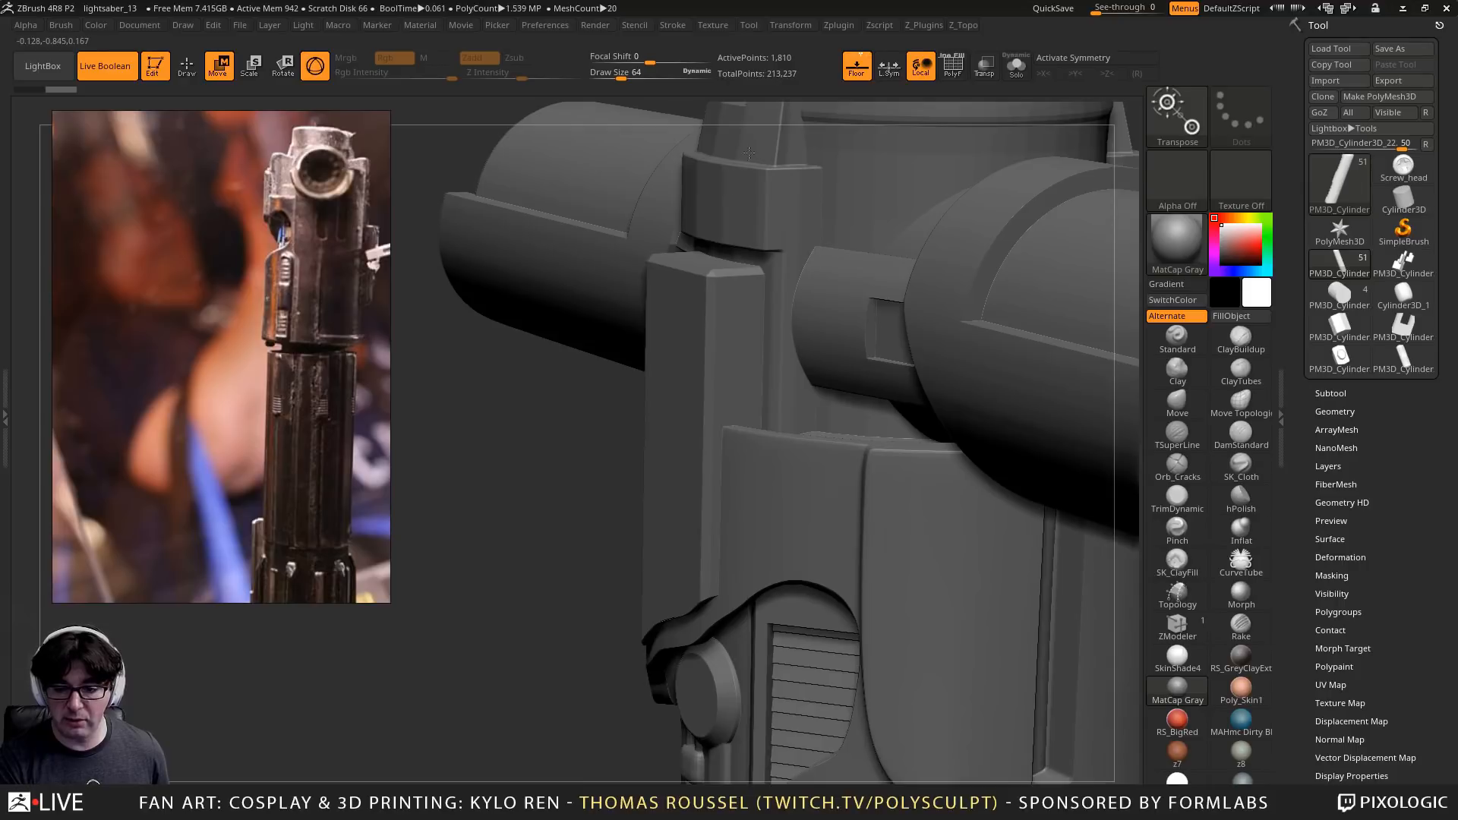
# Select the notched clip piece at the front of the emitter and turn on the polygon wireframe display
pyautogui.keyDown('alt'); pyautogui.moveTo(749, 153); pyautogui.dragTo(727, 281, button='right'); pyautogui.keyUp('alt')
pyautogui.moveTo(766, 232); pyautogui.dragTo(780, 277, button='right')
pyautogui.keyDown('alt'); pyautogui.click(780, 335); pyautogui.keyUp('alt')
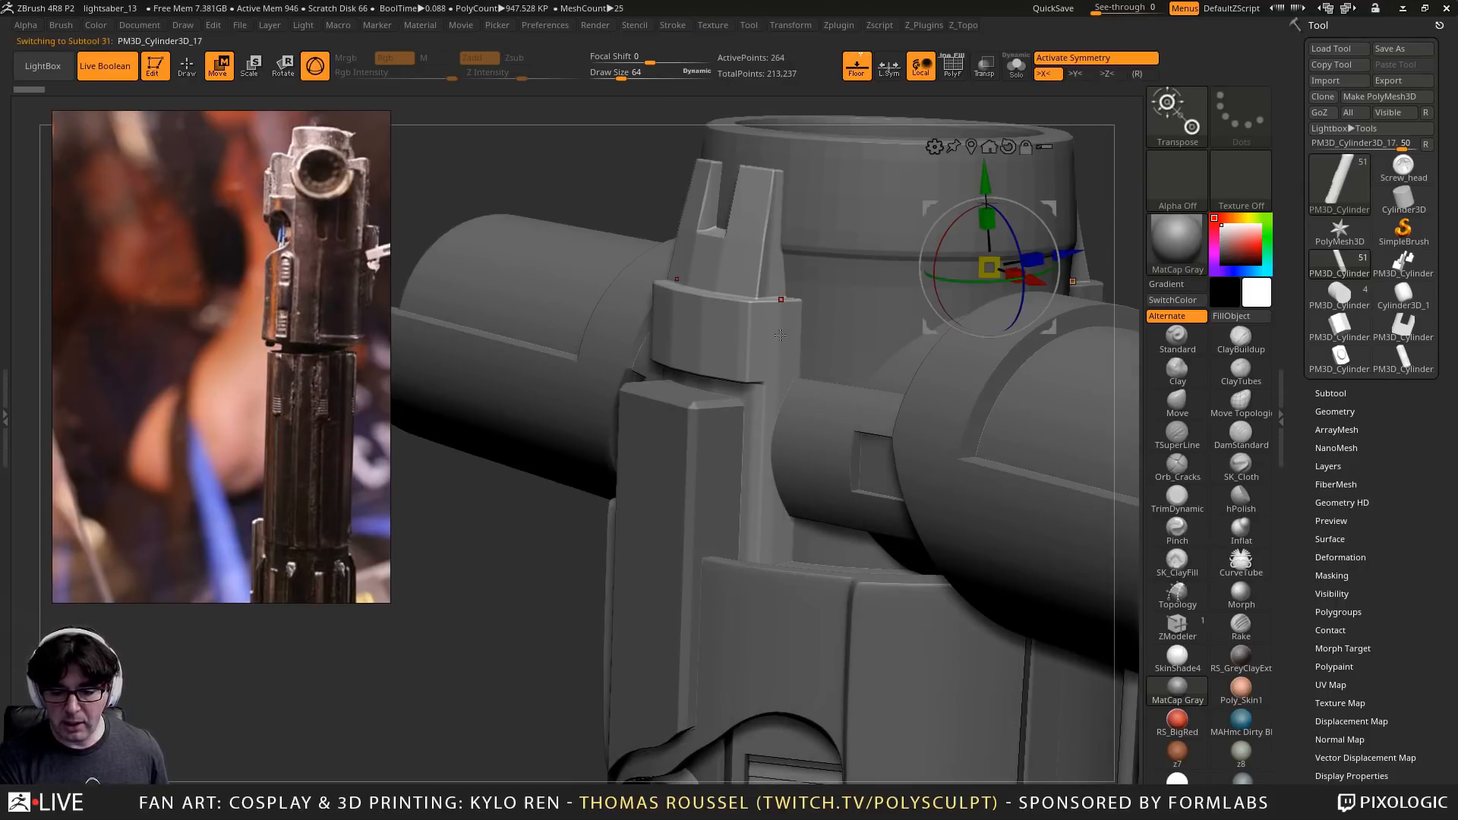
pyautogui.keyDown('ctrl'); pyautogui.moveTo(780, 335); pyautogui.dragTo(745, 312, button='right'); pyautogui.keyUp('ctrl')
pyautogui.press('d')
pyautogui.click(727, 271)
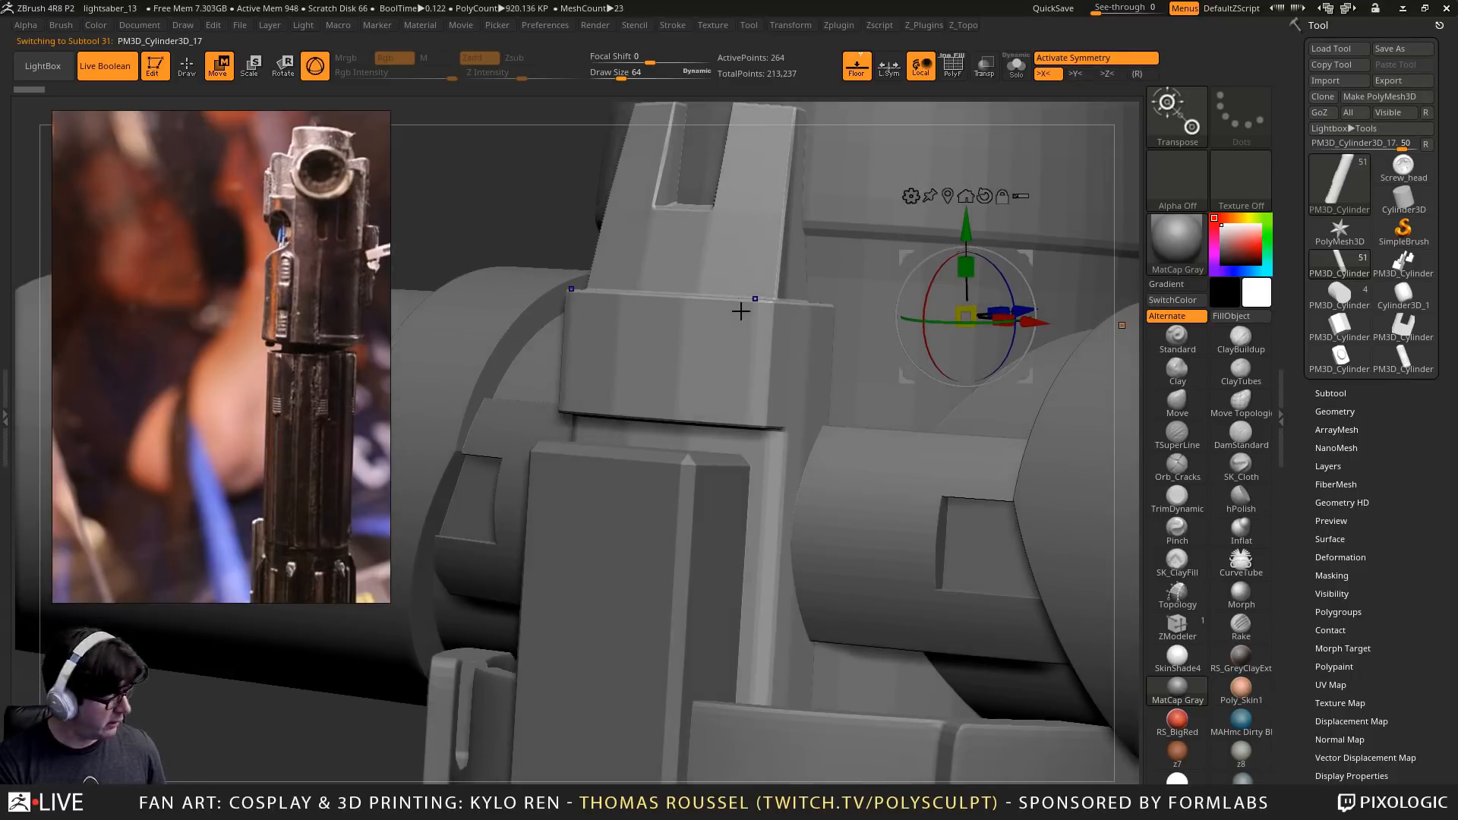
pyautogui.hotkey('shift', 'f')
# Examine the whole lightsaber from several sides, checking its overall proportions and the crossguard
pyautogui.moveTo(784, 365)
pyautogui.keyDown('ctrl'); pyautogui.mouseDown(button='right')
pyautogui.moveTo(771, 306)
pyautogui.moveTo(752, 345)
pyautogui.moveTo(785, 354)
pyautogui.mouseUp(button='right'); pyautogui.keyUp('ctrl')
pyautogui.keyDown('ctrl'); pyautogui.moveTo(697, 210); pyautogui.dragTo(816, 235, button='right'); pyautogui.keyUp('ctrl')
pyautogui.moveTo(874, 357); pyautogui.dragTo(794, 235, button='right')
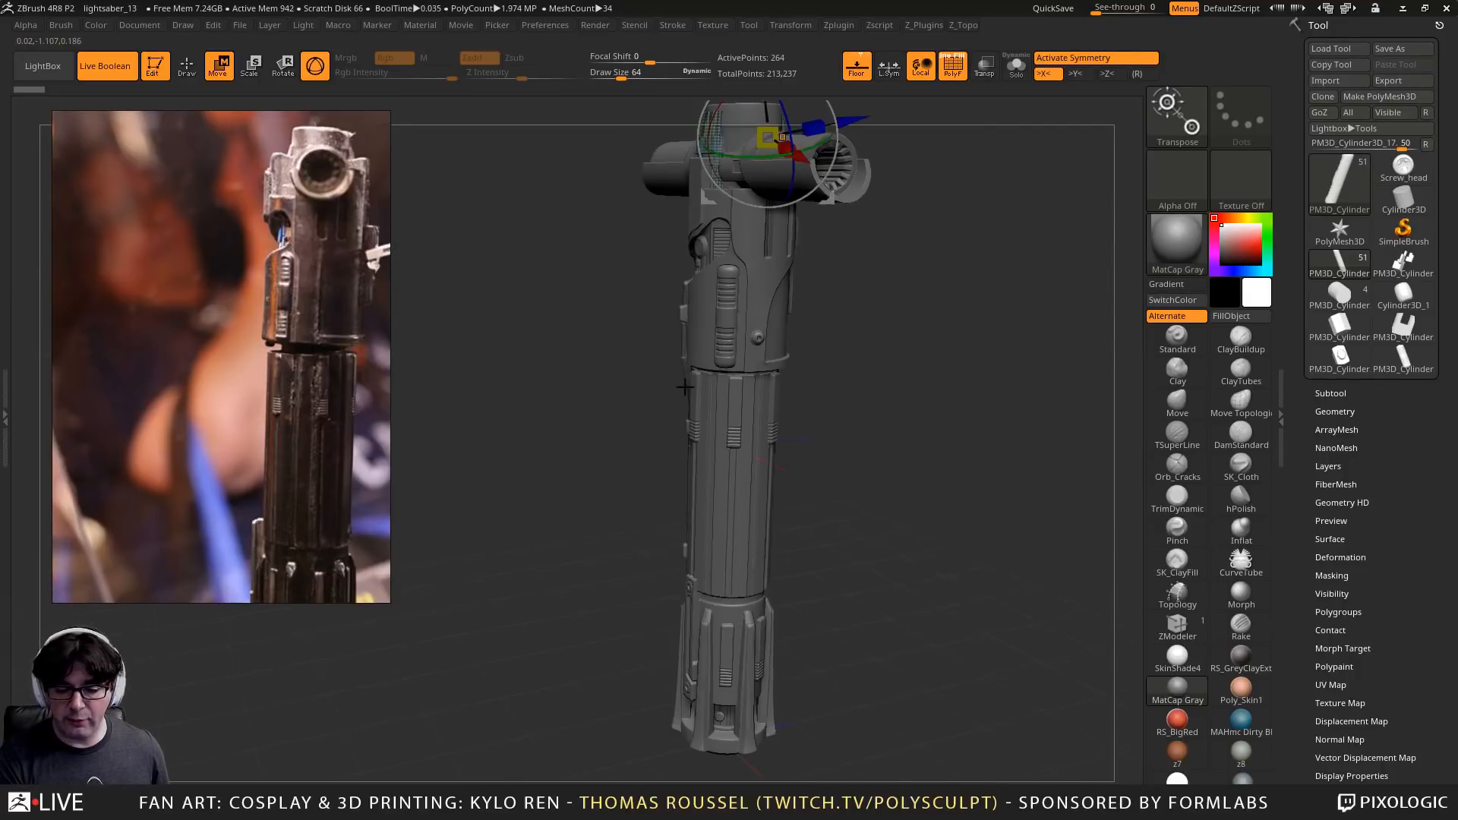
pyautogui.moveTo(805, 444); pyautogui.dragTo(927, 390, button='right')
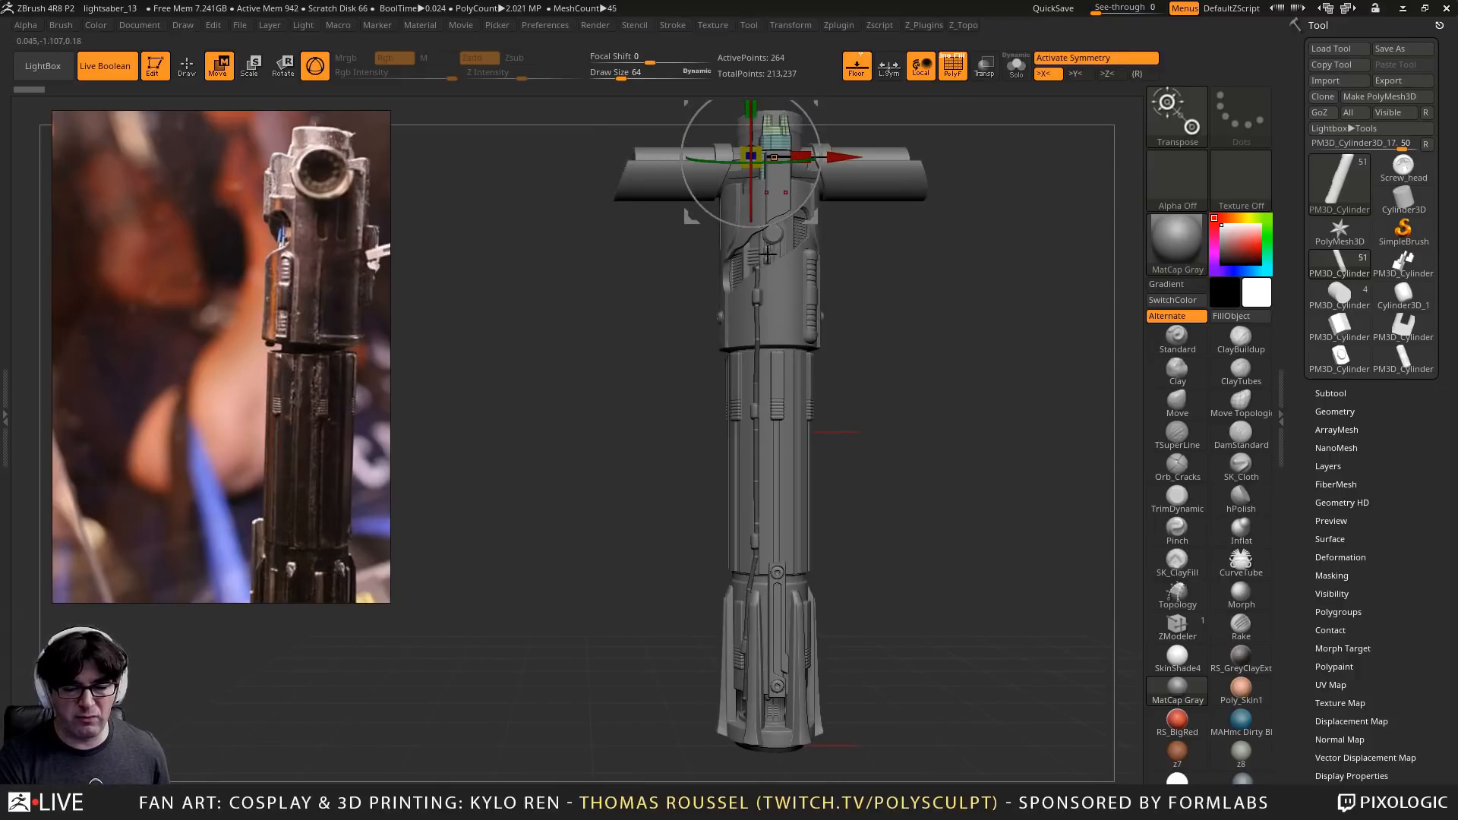
pyautogui.keyDown('ctrl'); pyautogui.moveTo(774, 271); pyautogui.dragTo(793, 286, button='right'); pyautogui.keyUp('ctrl')
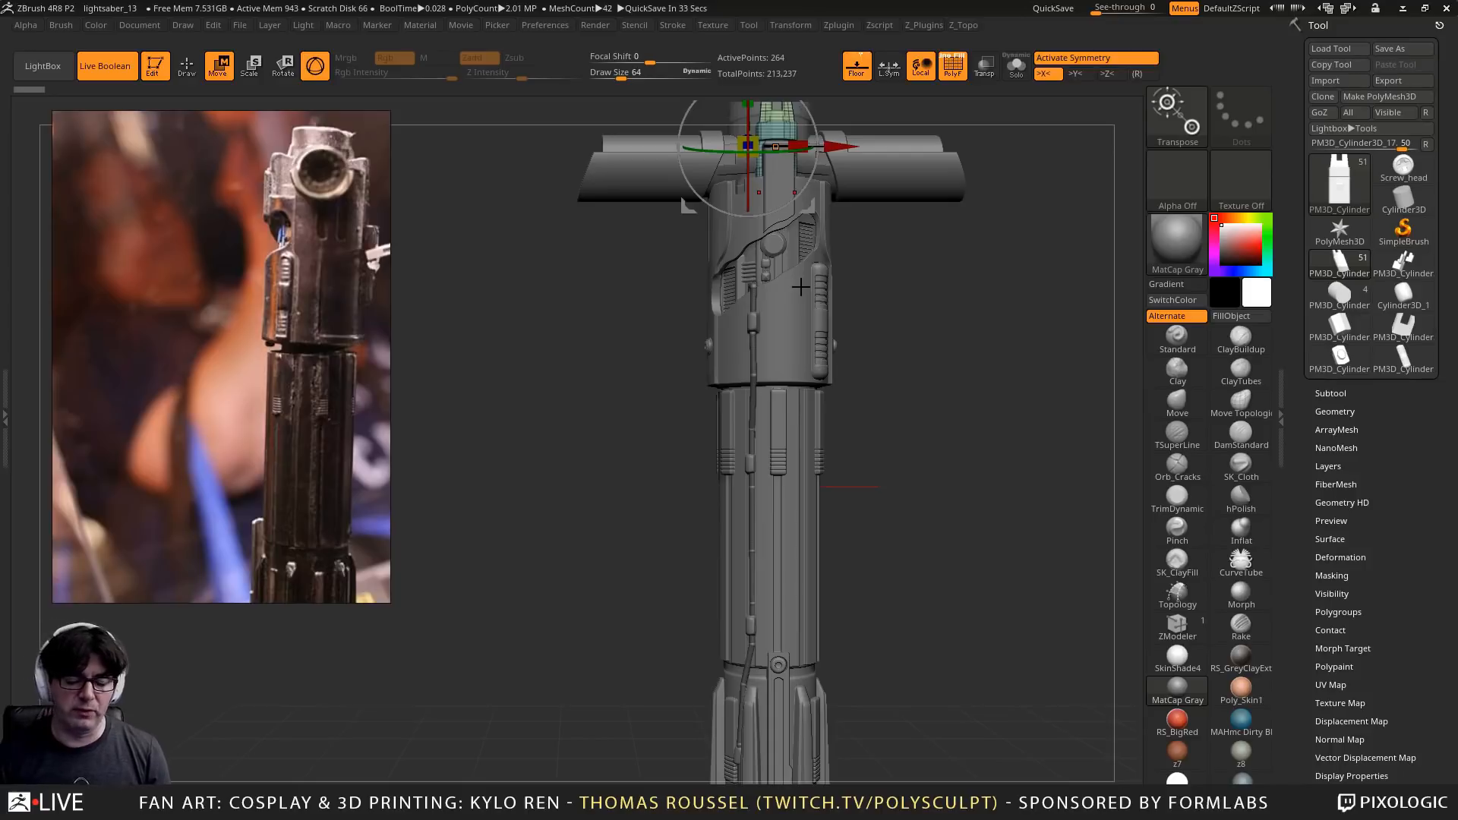
pyautogui.keyDown('alt'); pyautogui.moveTo(876, 404); pyautogui.dragTo(795, 449); pyautogui.keyUp('alt')
pyautogui.click(688, 218)
pyautogui.keyDown('alt'); pyautogui.moveTo(857, 539); pyautogui.dragTo(867, 454); pyautogui.keyUp('alt')
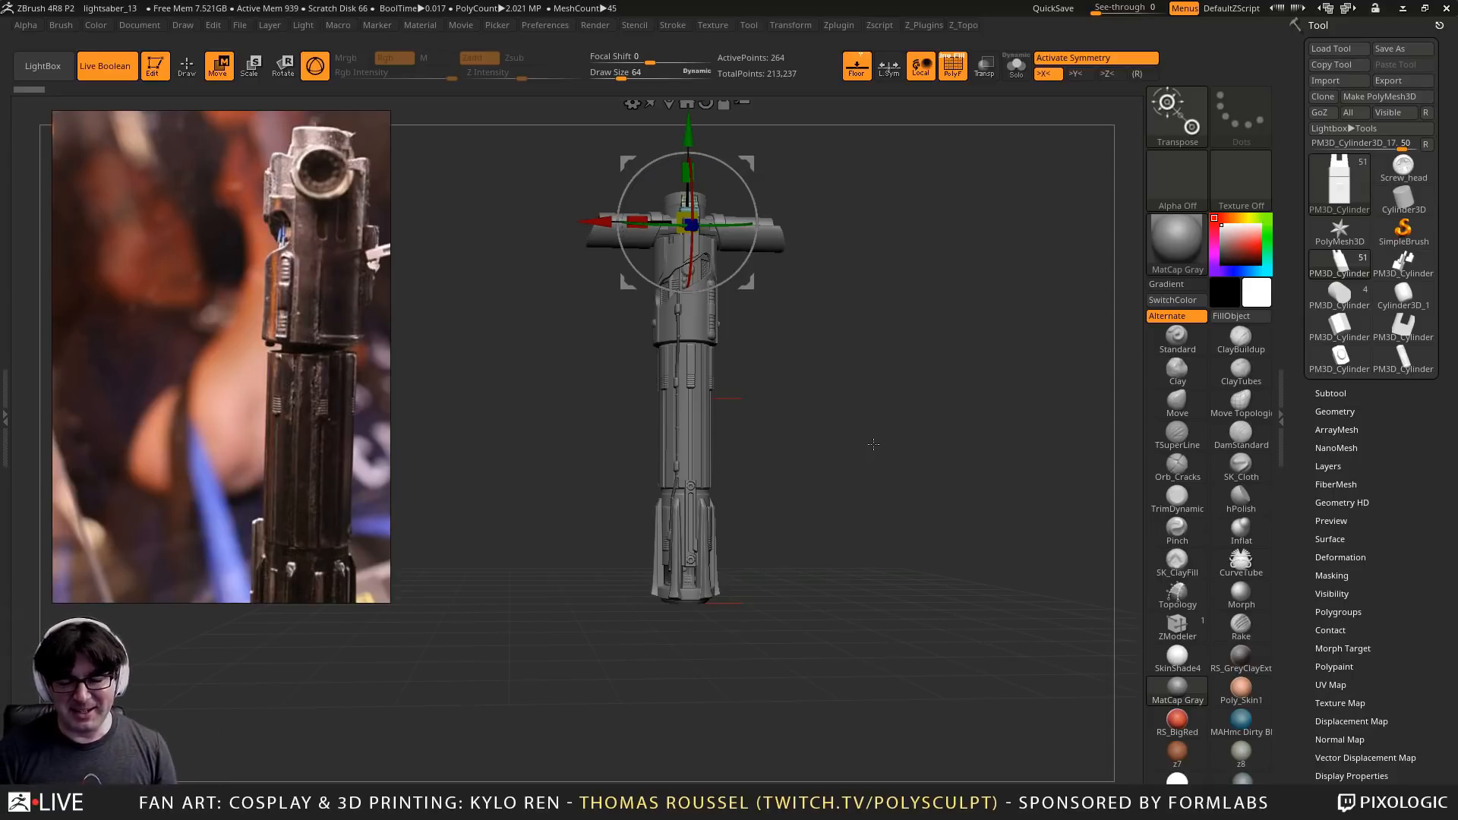
# Replace the gizmo with the Transpose line and draw it horizontally across the full width of the middle grip
pyautogui.moveTo(873, 444); pyautogui.dragTo(937, 316, button='right')
pyautogui.click(315, 66)
pyautogui.press('p')
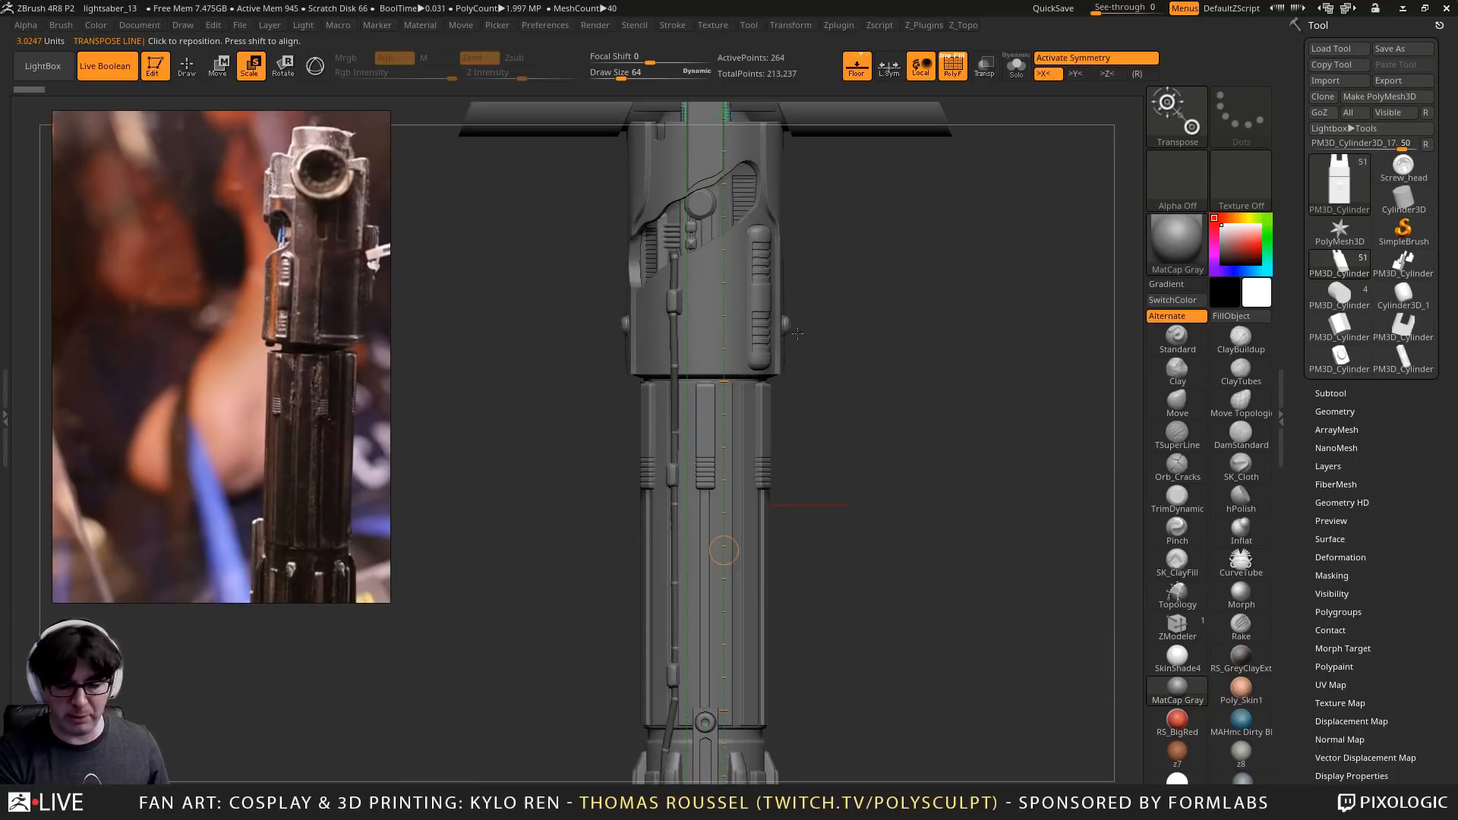
pyautogui.keyDown('shift'); pyautogui.moveTo(642, 527); pyautogui.dragTo(769, 532); pyautogui.keyUp('shift')
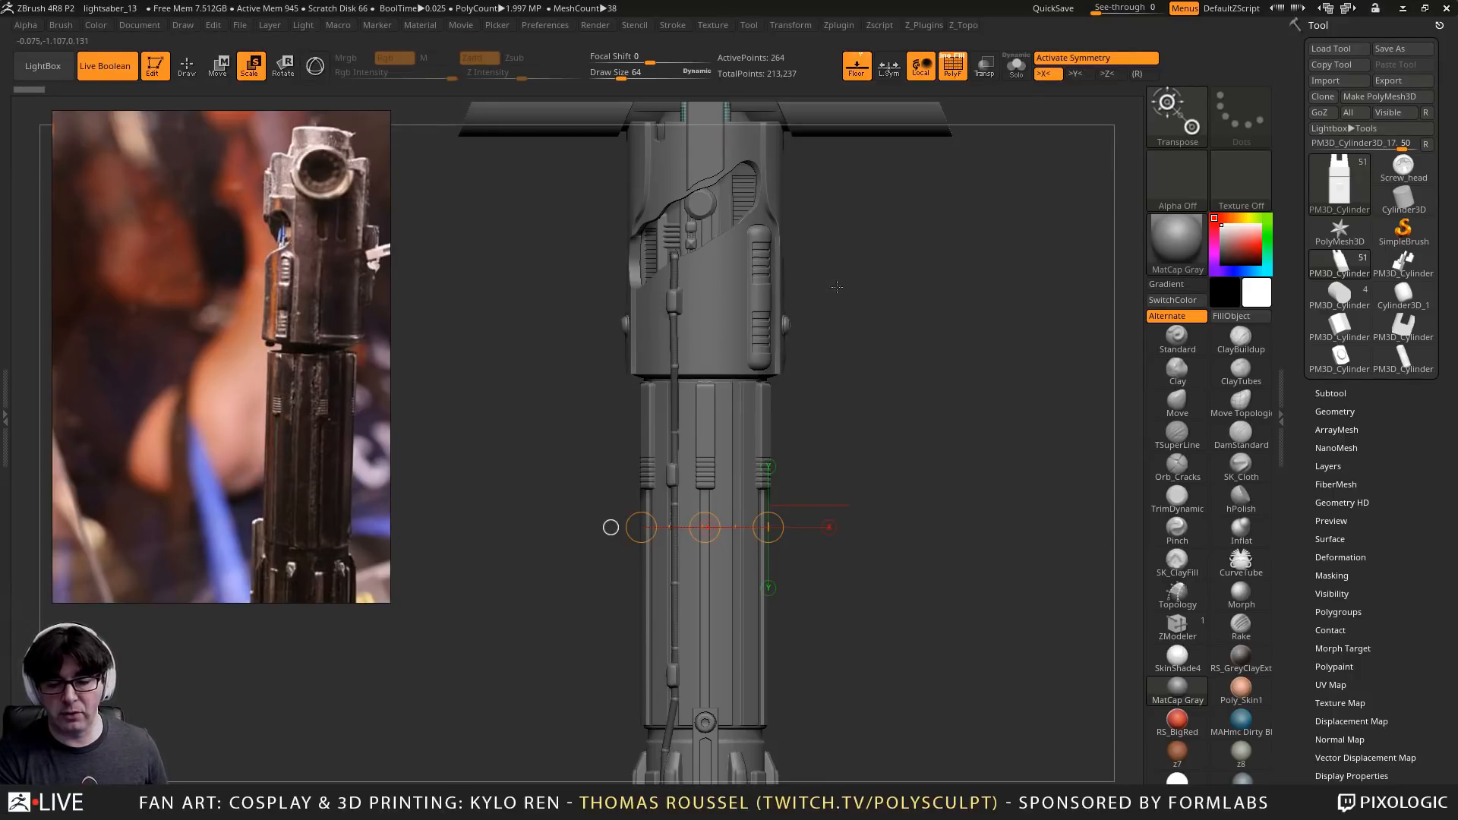
# Select the slotted end cap under the pommel and bring the pommel photo into view on the reference board
pyautogui.moveTo(837, 287); pyautogui.dragTo(872, 315)
pyautogui.keyDown('alt'); pyautogui.moveTo(902, 372); pyautogui.dragTo(931, 307); pyautogui.keyUp('alt')
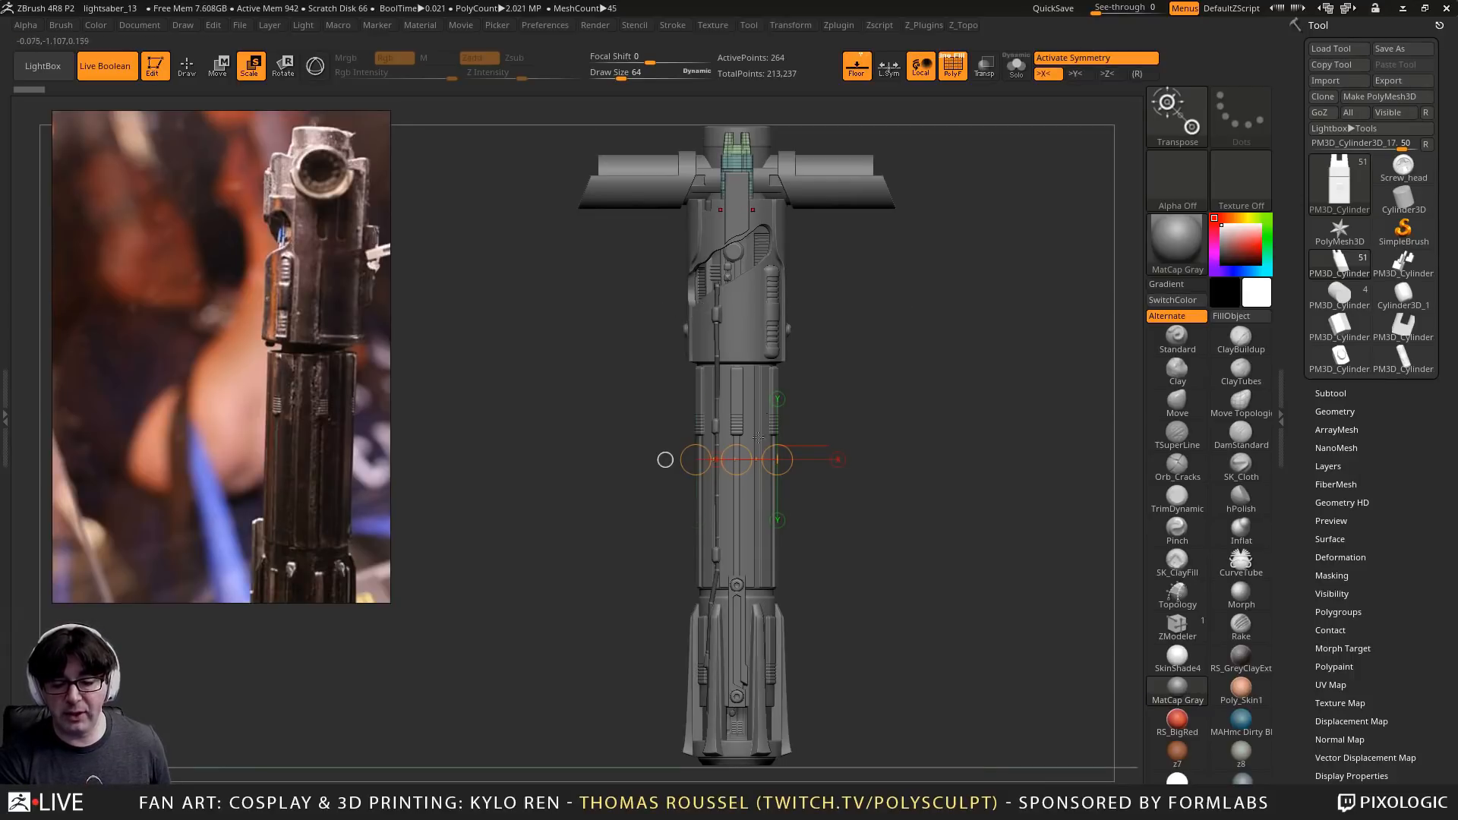
pyautogui.keyDown('alt'); pyautogui.moveTo(842, 608); pyautogui.dragTo(852, 526); pyautogui.keyUp('alt')
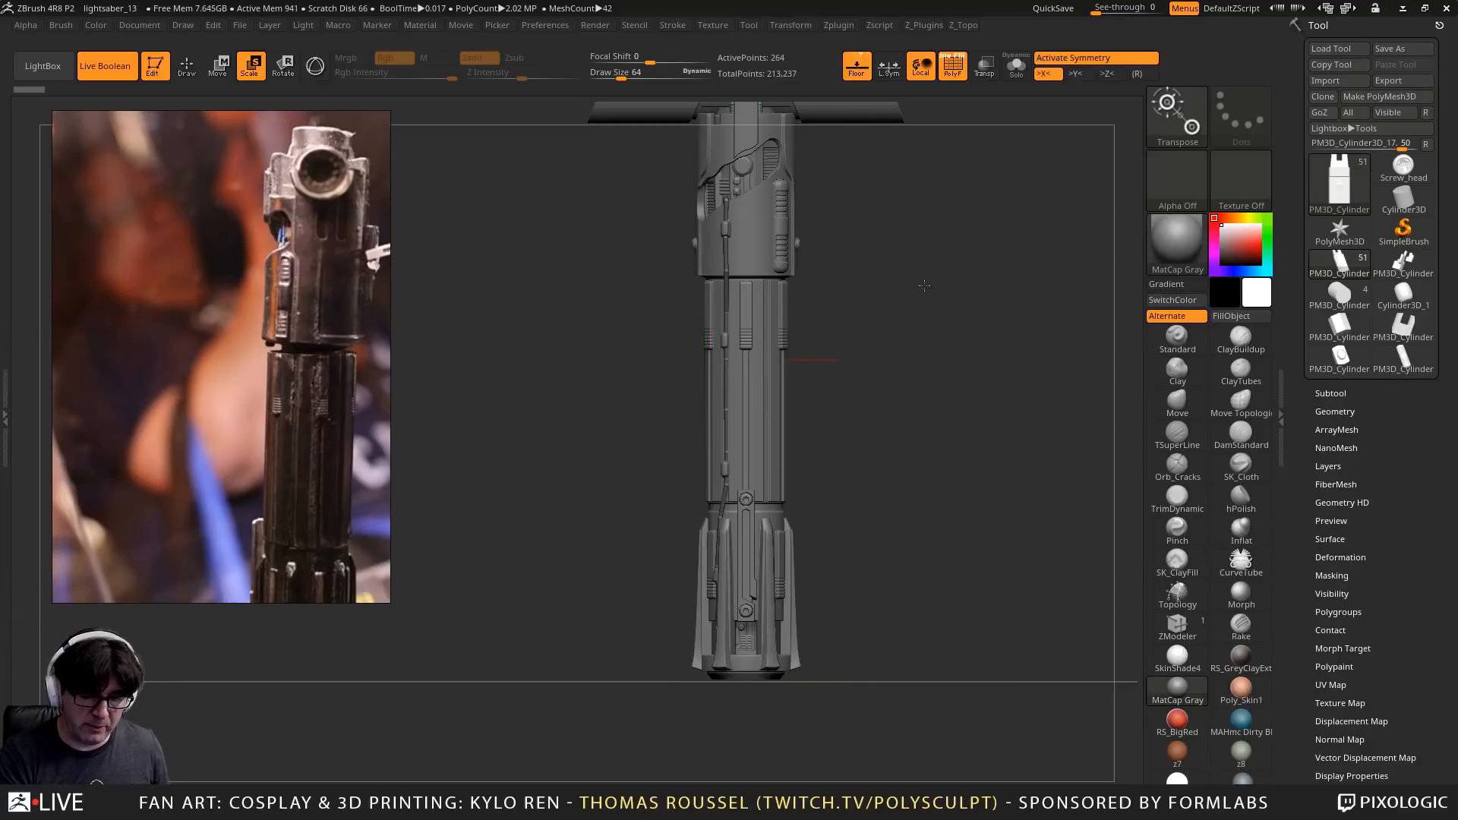
pyautogui.keyDown('alt'); pyautogui.moveTo(924, 283); pyautogui.dragTo(835, 460); pyautogui.keyUp('alt')
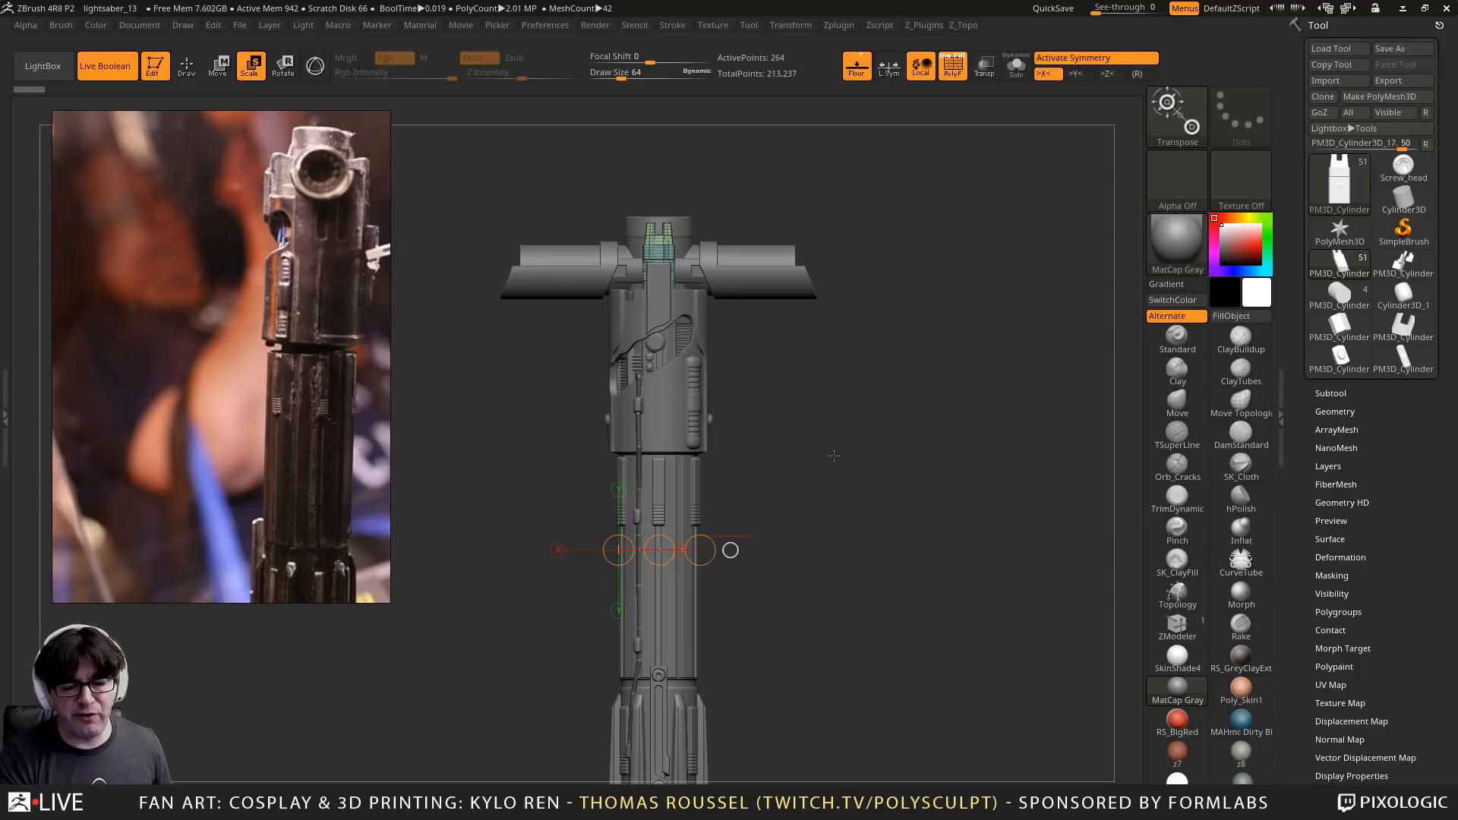
pyautogui.keyDown('alt'); pyautogui.moveTo(836, 411); pyautogui.dragTo(870, 281); pyautogui.keyUp('alt')
pyautogui.keyDown('alt'); pyautogui.moveTo(873, 459); pyautogui.dragTo(908, 323); pyautogui.keyUp('alt')
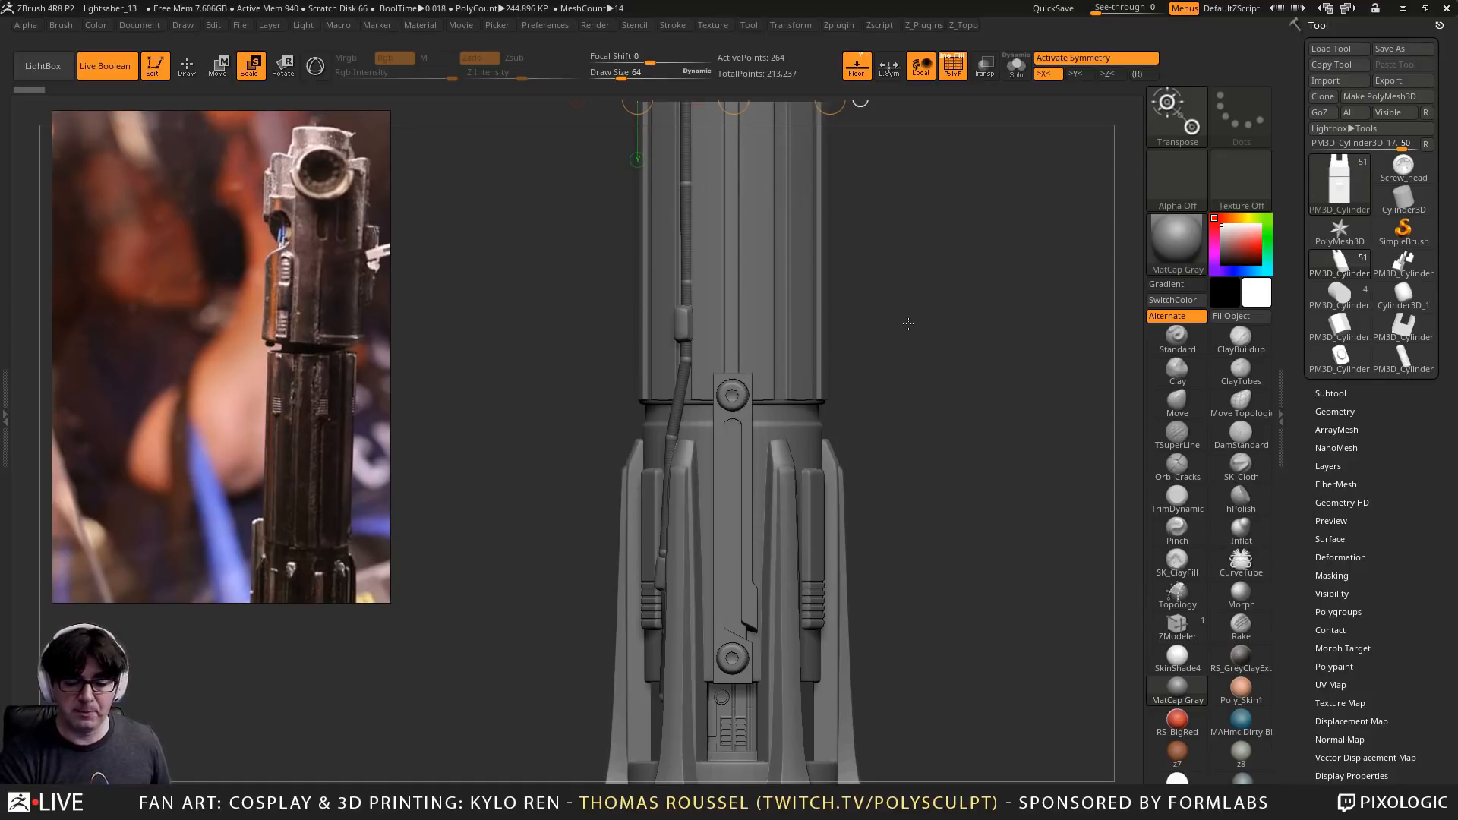
pyautogui.moveTo(908, 323); pyautogui.dragTo(624, 566)
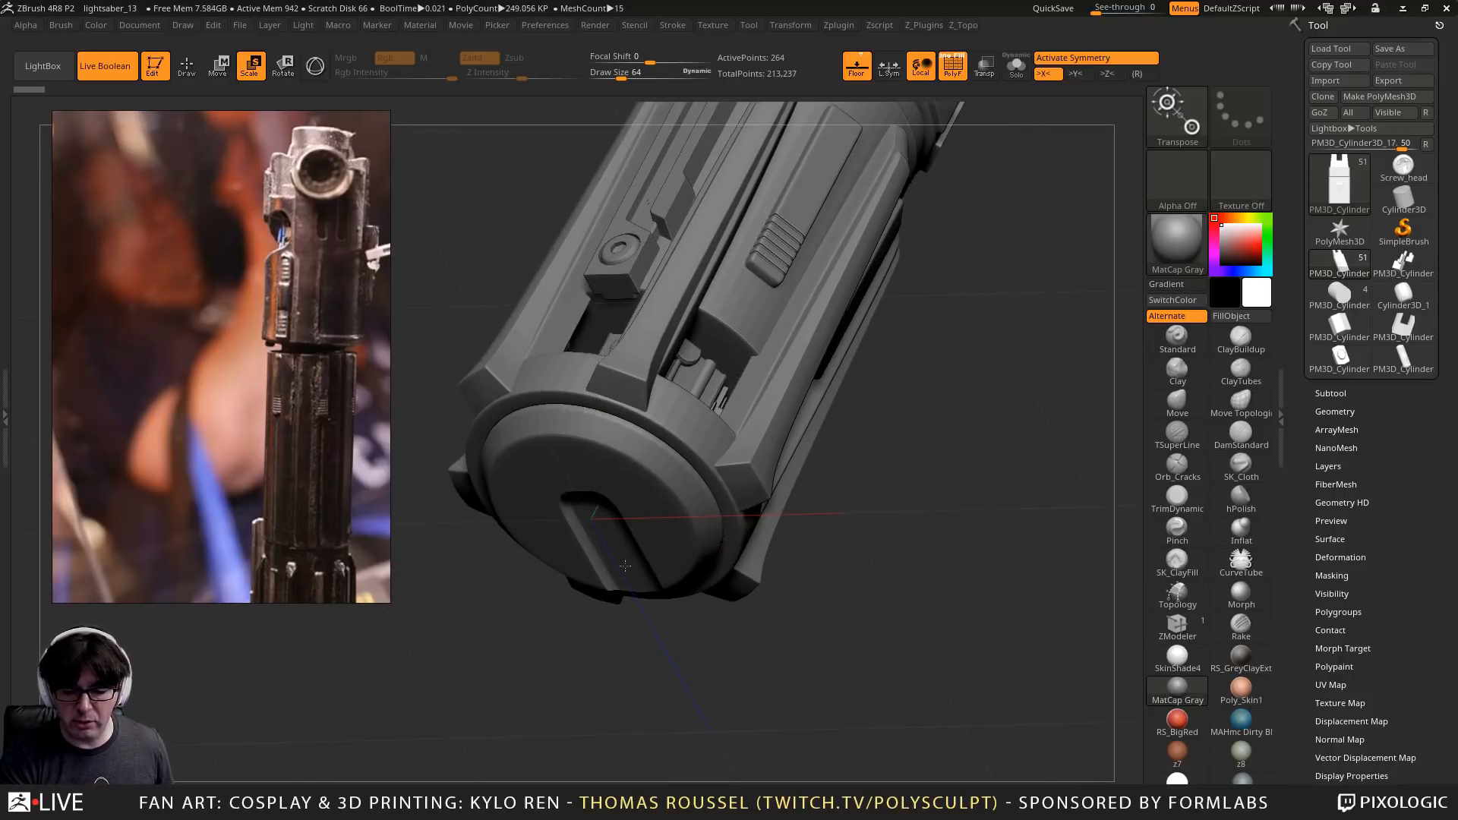
pyautogui.keyDown('alt'); pyautogui.click(596, 474); pyautogui.keyUp('alt')
pyautogui.keyDown('alt'); pyautogui.moveTo(785, 607); pyautogui.dragTo(852, 587); pyautogui.keyUp('alt')
pyautogui.scroll(-4, 254, 407)
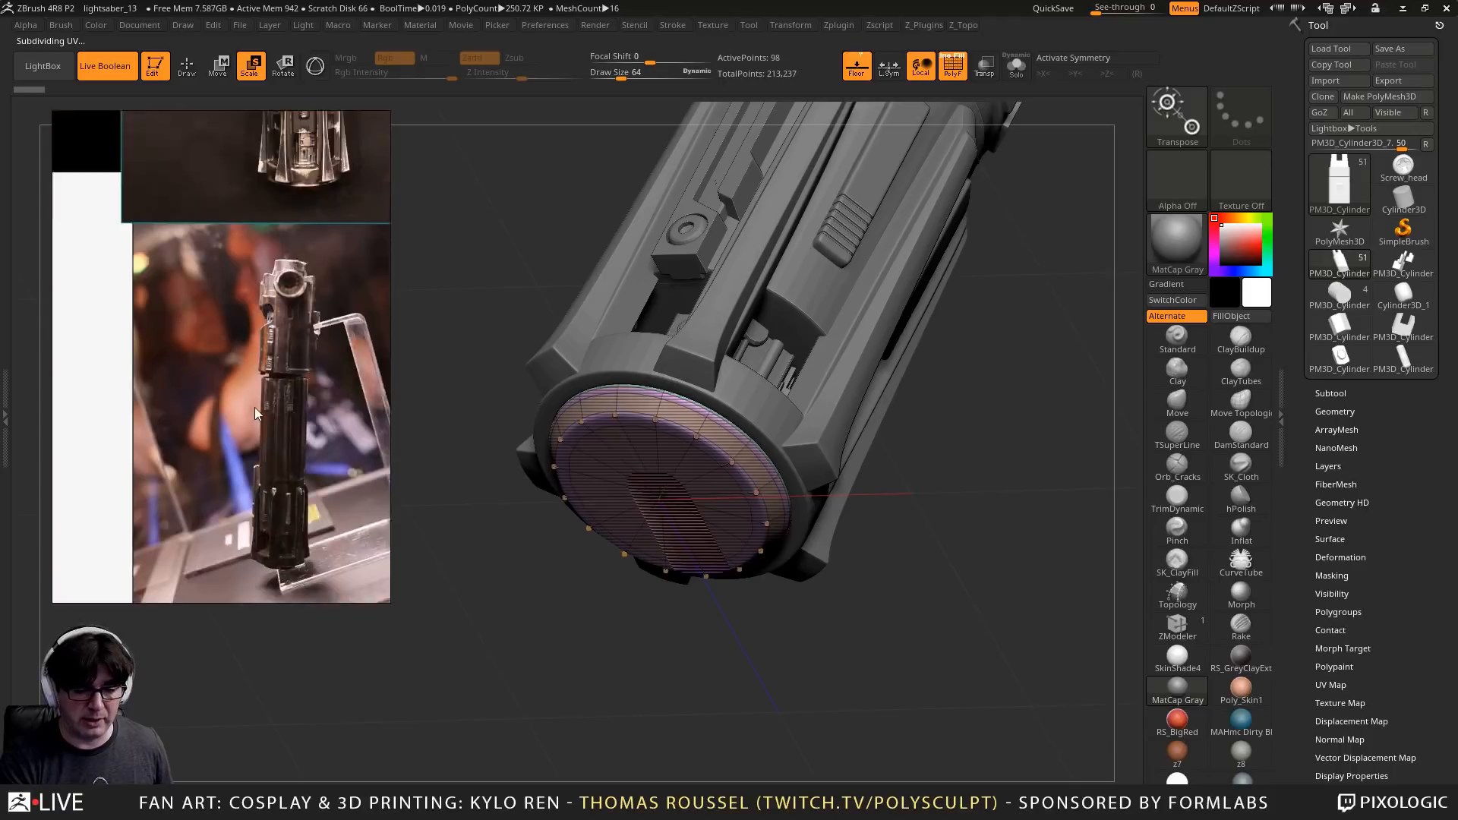
pyautogui.scroll(3, 298, 230)
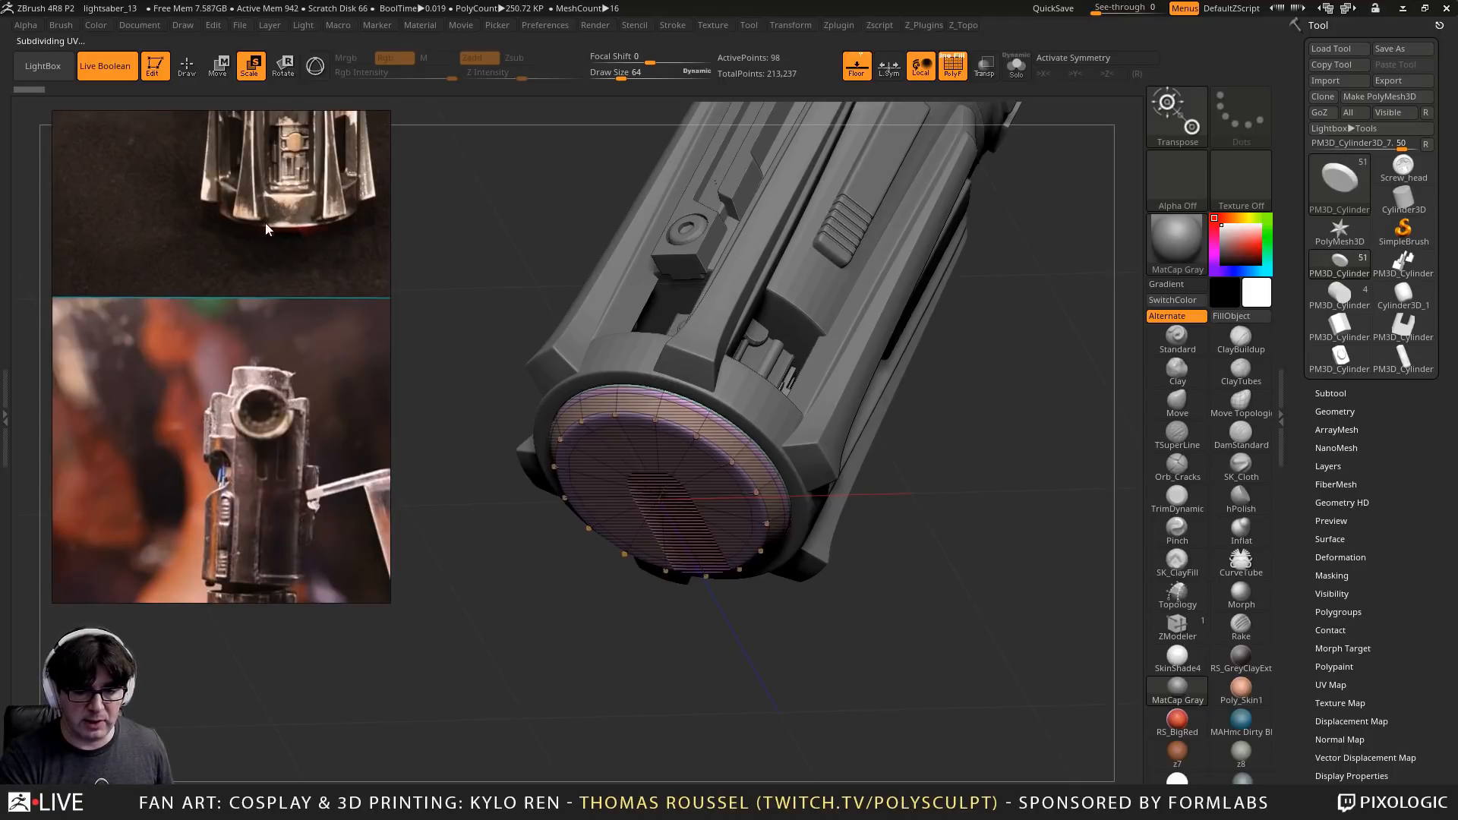
# Examine the pommel fins, middle grip and upper body, comparing the end cap with the reference photo
pyautogui.moveTo(987, 486); pyautogui.dragTo(539, 742)
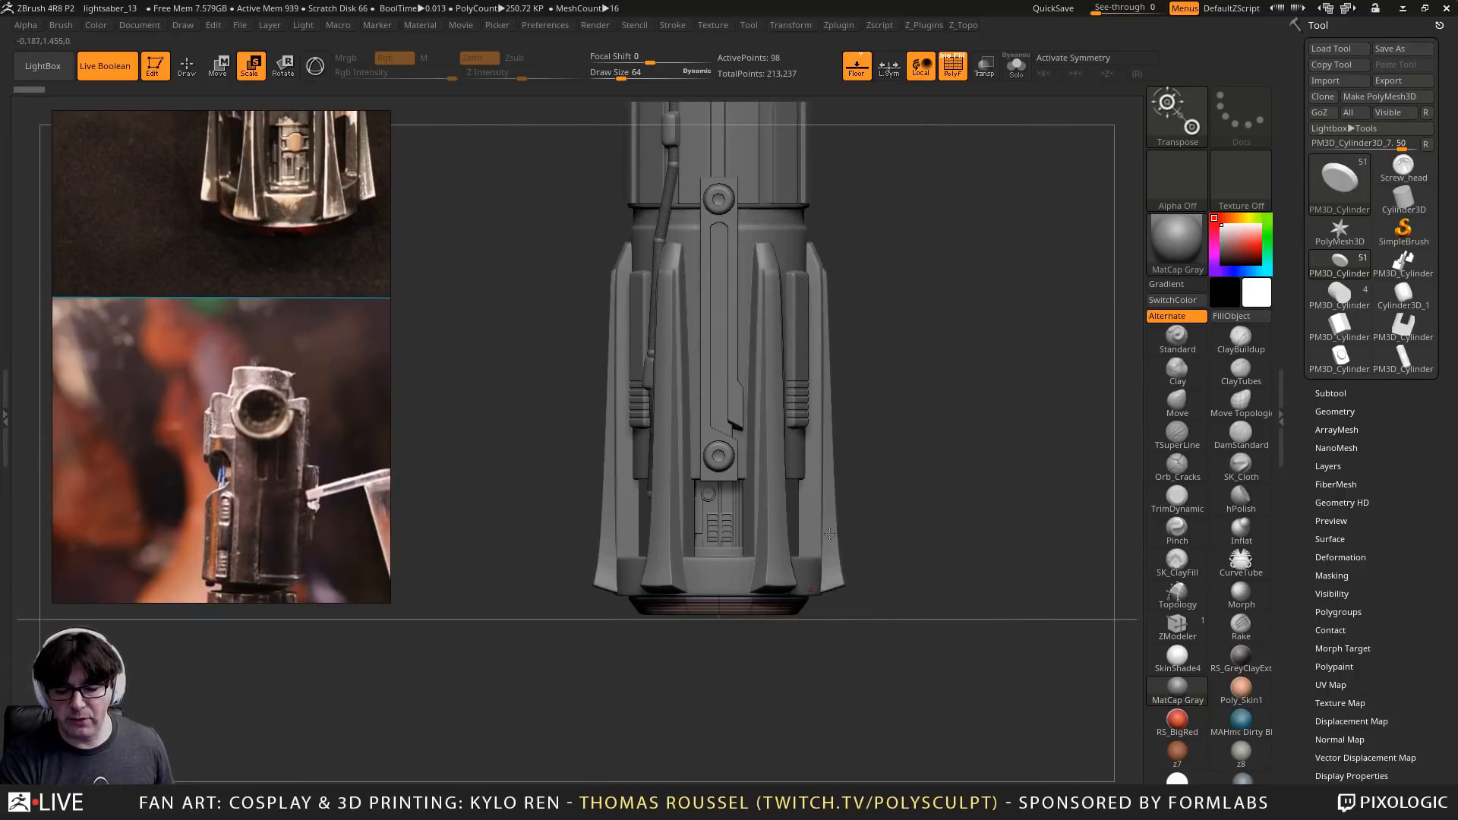
pyautogui.keyDown('alt'); pyautogui.moveTo(880, 431); pyautogui.dragTo(915, 548); pyautogui.keyUp('alt')
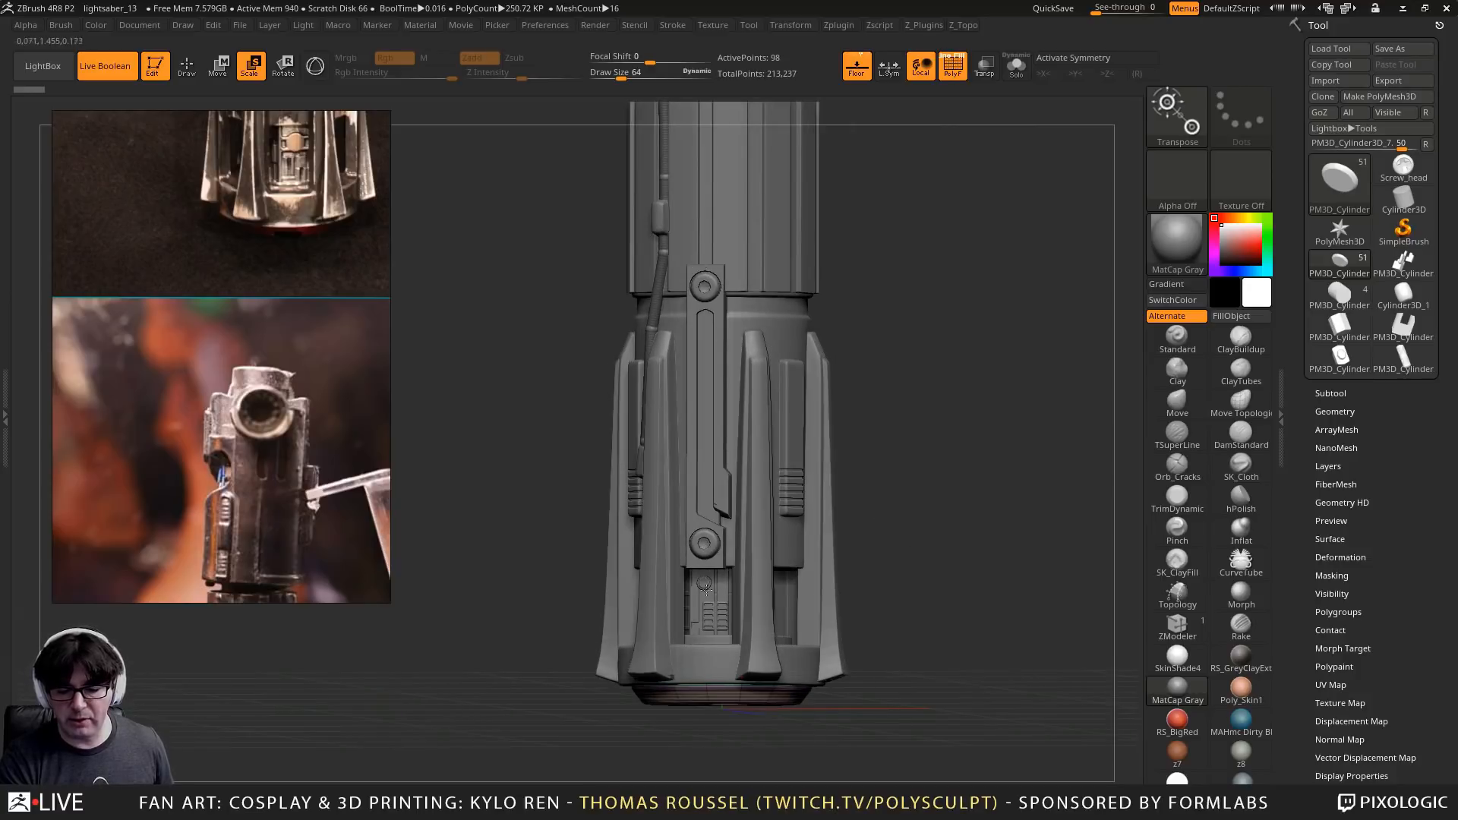
pyautogui.keyDown('alt'); pyautogui.moveTo(959, 322); pyautogui.dragTo(906, 647); pyautogui.keyUp('alt')
pyautogui.keyDown('alt'); pyautogui.moveTo(869, 441); pyautogui.dragTo(890, 637); pyautogui.keyUp('alt')
pyautogui.keyDown('alt'); pyautogui.moveTo(997, 447); pyautogui.dragTo(993, 524); pyautogui.keyUp('alt')
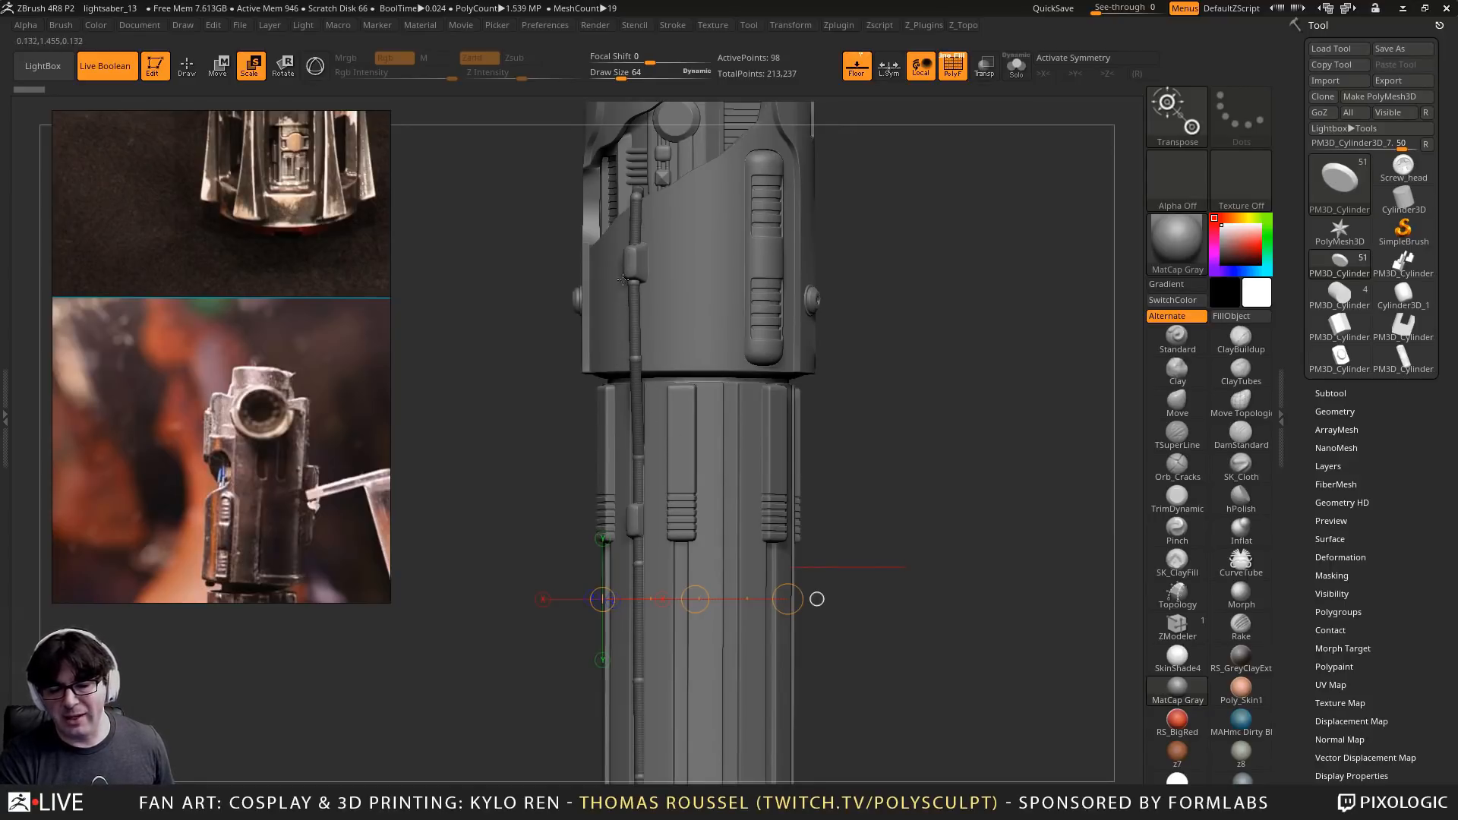
pyautogui.moveTo(880, 477); pyautogui.dragTo(923, 478)
pyautogui.keyDown('alt'); pyautogui.moveTo(916, 761); pyautogui.dragTo(859, 288); pyautogui.keyUp('alt')
pyautogui.moveTo(878, 422)
pyautogui.mouseDown()
pyautogui.moveTo(873, 453)
pyautogui.moveTo(888, 264)
pyautogui.moveTo(870, 481)
pyautogui.moveTo(883, 412)
pyautogui.mouseUp()
pyautogui.moveTo(877, 474); pyautogui.dragTo(876, 430)
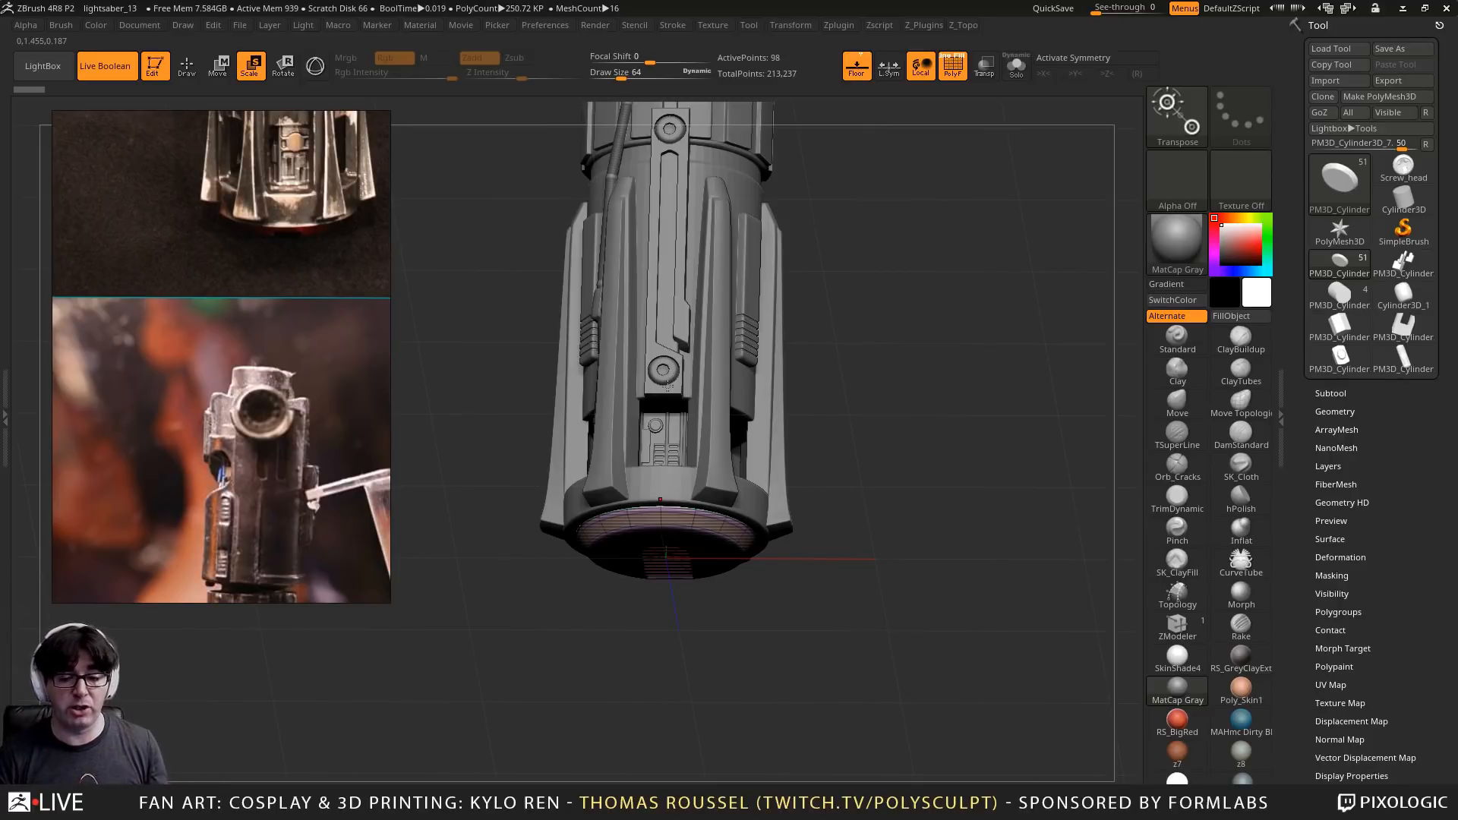
# Select the base ring around the end cap, followed by the cut-out sleeve behind the pommel fins
pyautogui.moveTo(676, 339); pyautogui.dragTo(727, 103, button='right')
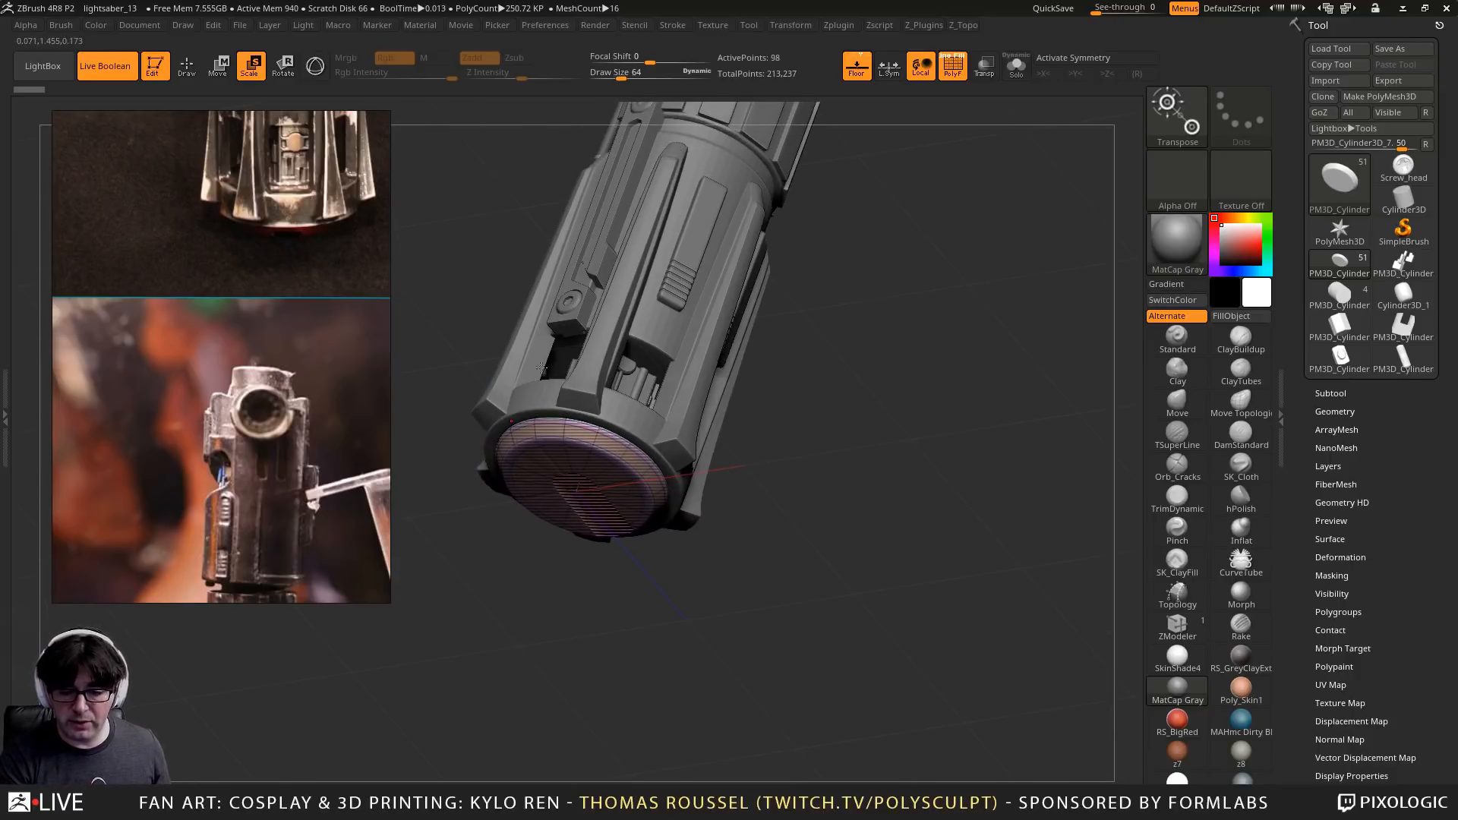
pyautogui.keyDown('alt'); pyautogui.click(621, 404); pyautogui.keyUp('alt')
pyautogui.keyDown('alt'); pyautogui.click(681, 414); pyautogui.keyUp('alt')
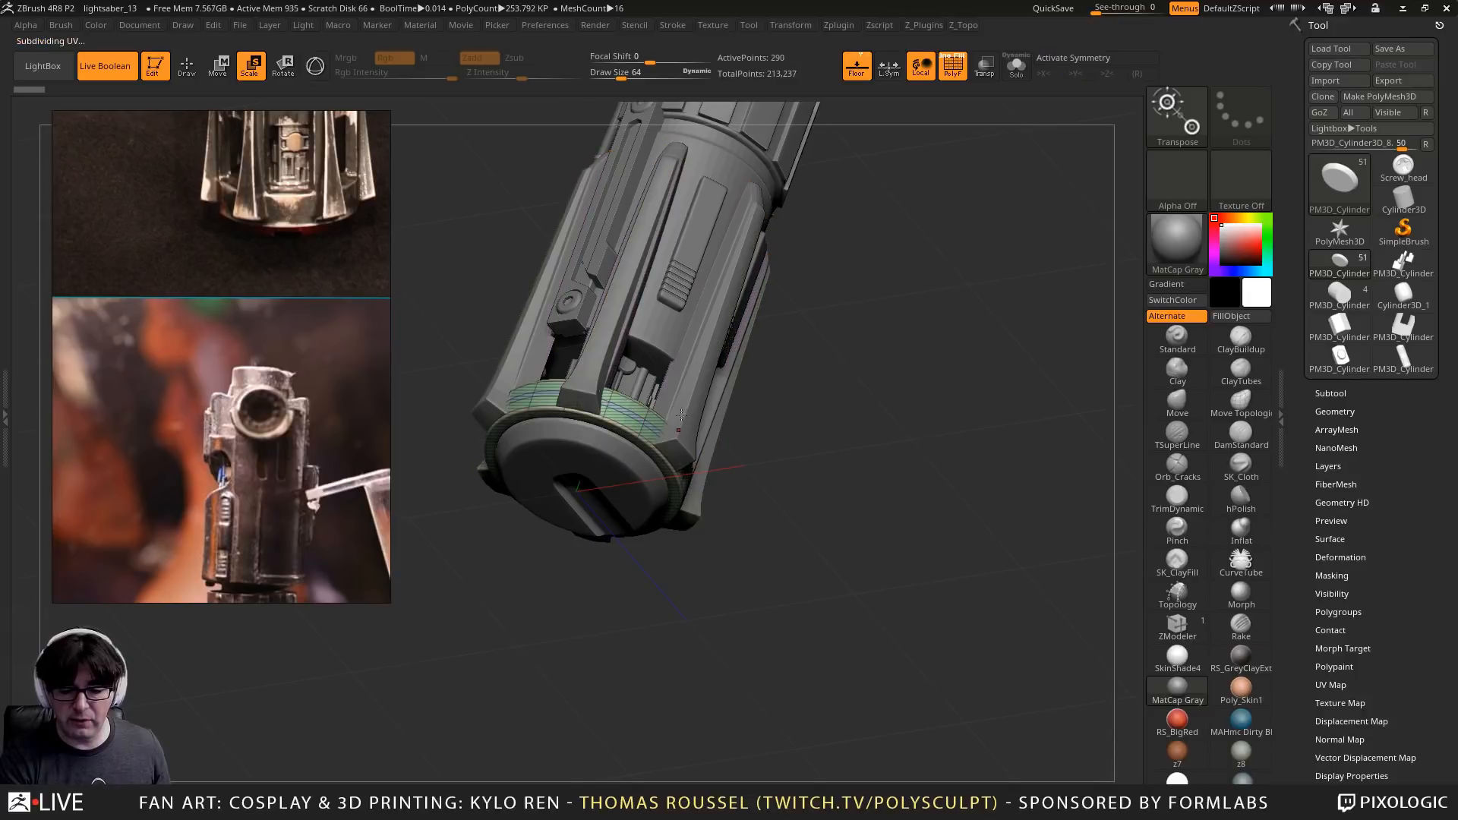
pyautogui.keyDown('alt'); pyautogui.moveTo(808, 470); pyautogui.dragTo(762, 447, button='right'); pyautogui.keyUp('alt')
pyautogui.keyDown('alt'); pyautogui.click(698, 295); pyautogui.keyUp('alt')
pyautogui.keyDown('alt'); pyautogui.click(720, 340); pyautogui.keyUp('alt')
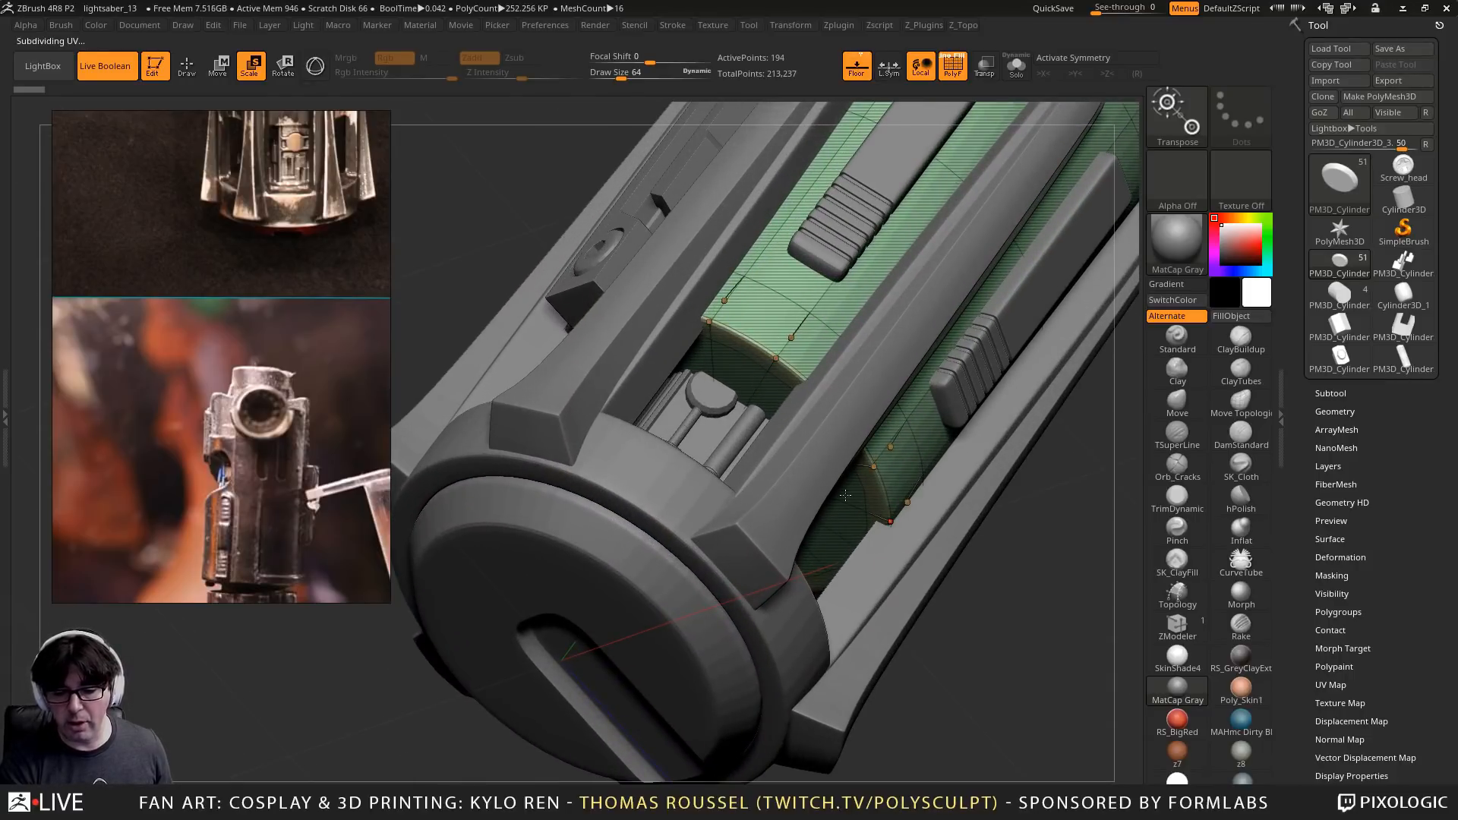
pyautogui.keyDown('alt'); pyautogui.moveTo(845, 495); pyautogui.dragTo(867, 442, button='right'); pyautogui.keyUp('alt')
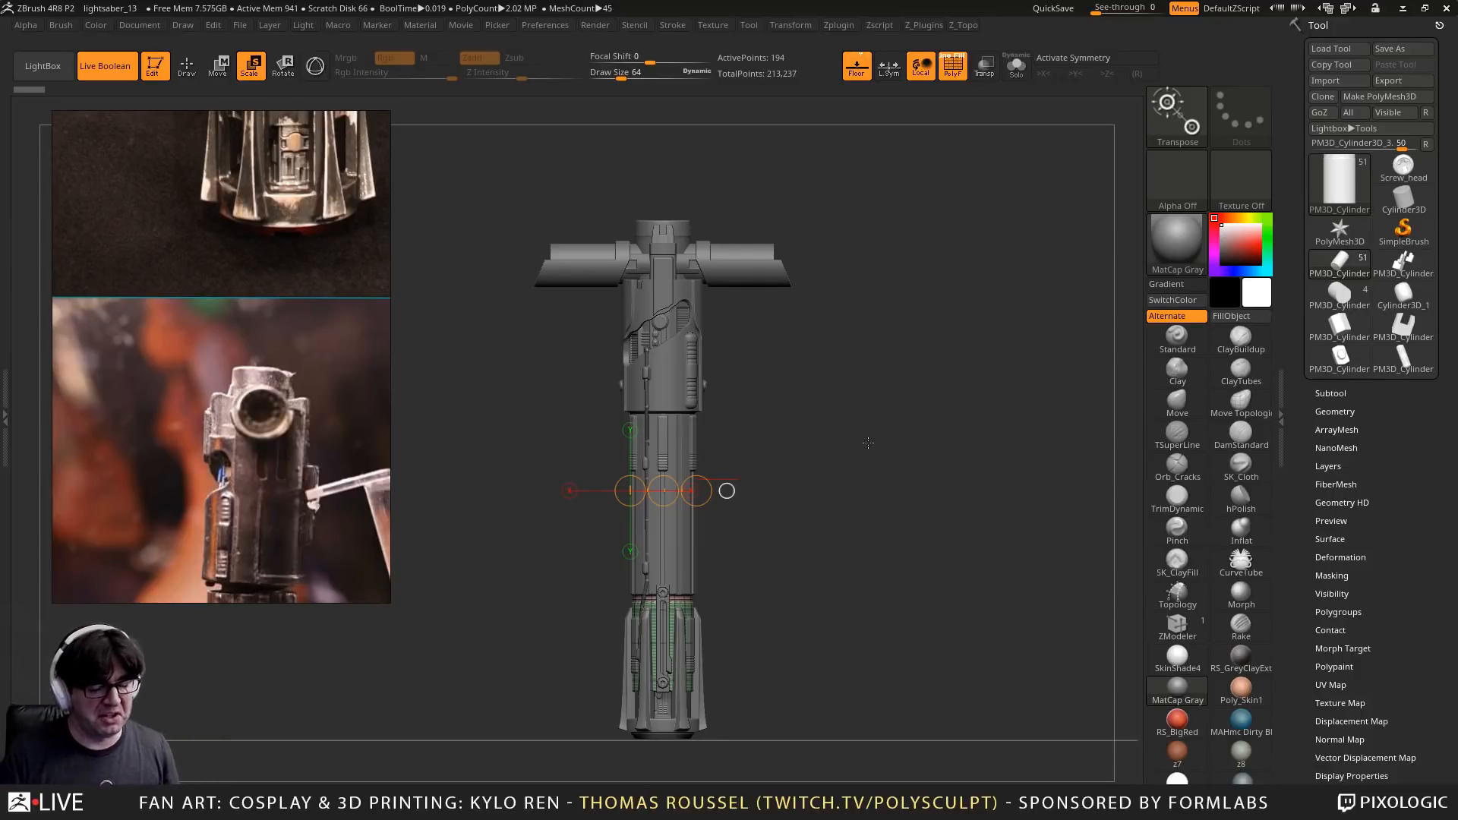
pyautogui.keyDown('alt'); pyautogui.moveTo(905, 547); pyautogui.dragTo(918, 429); pyautogui.keyUp('alt')
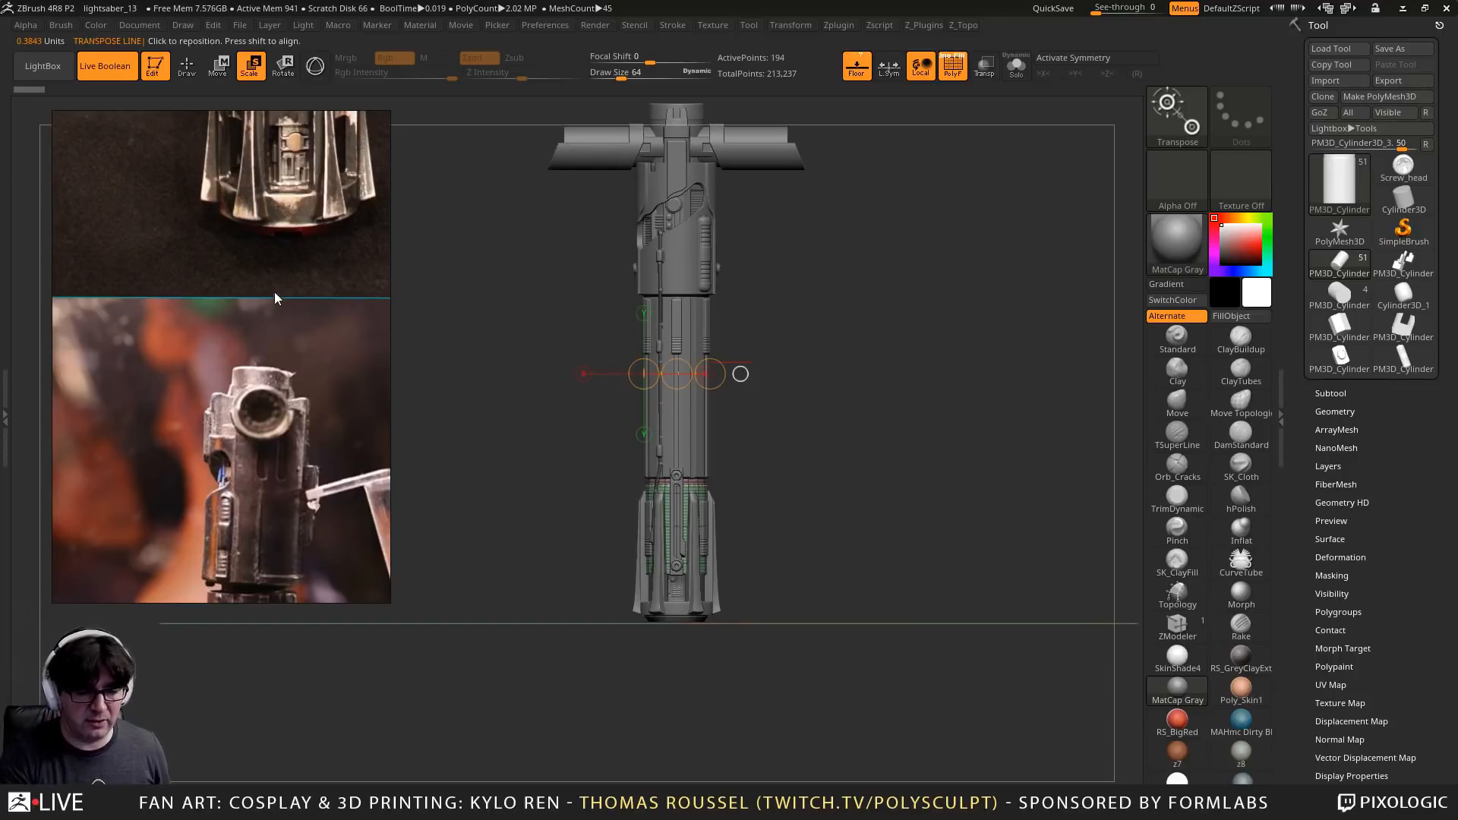
# Clear the reference images from the canvas and select the detailed inner part behind the pommel fins
pyautogui.moveTo(276, 296); pyautogui.dragTo(0, 296, button='right')
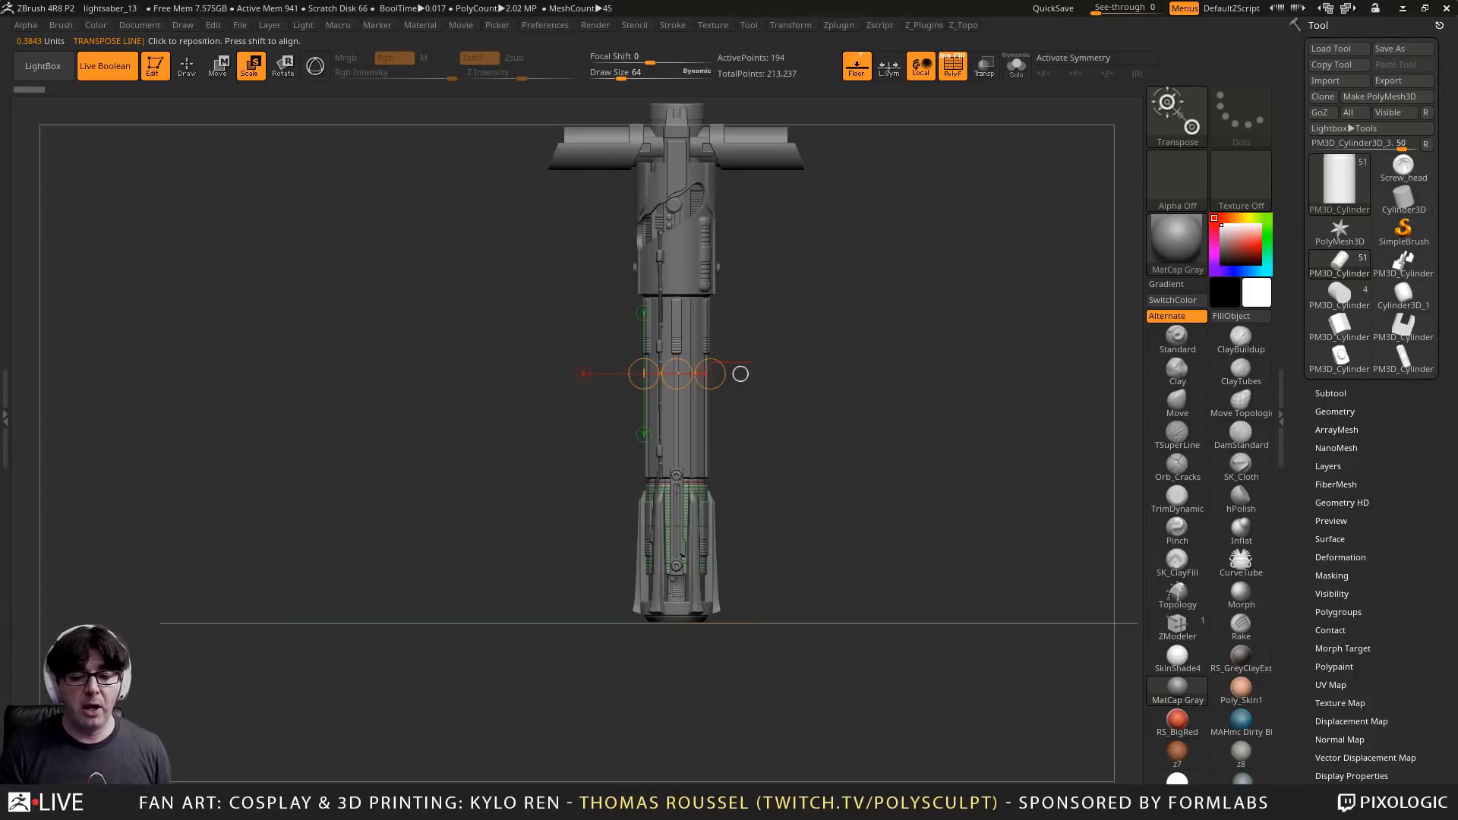
pyautogui.moveTo(429, 348); pyautogui.dragTo(273, 450)
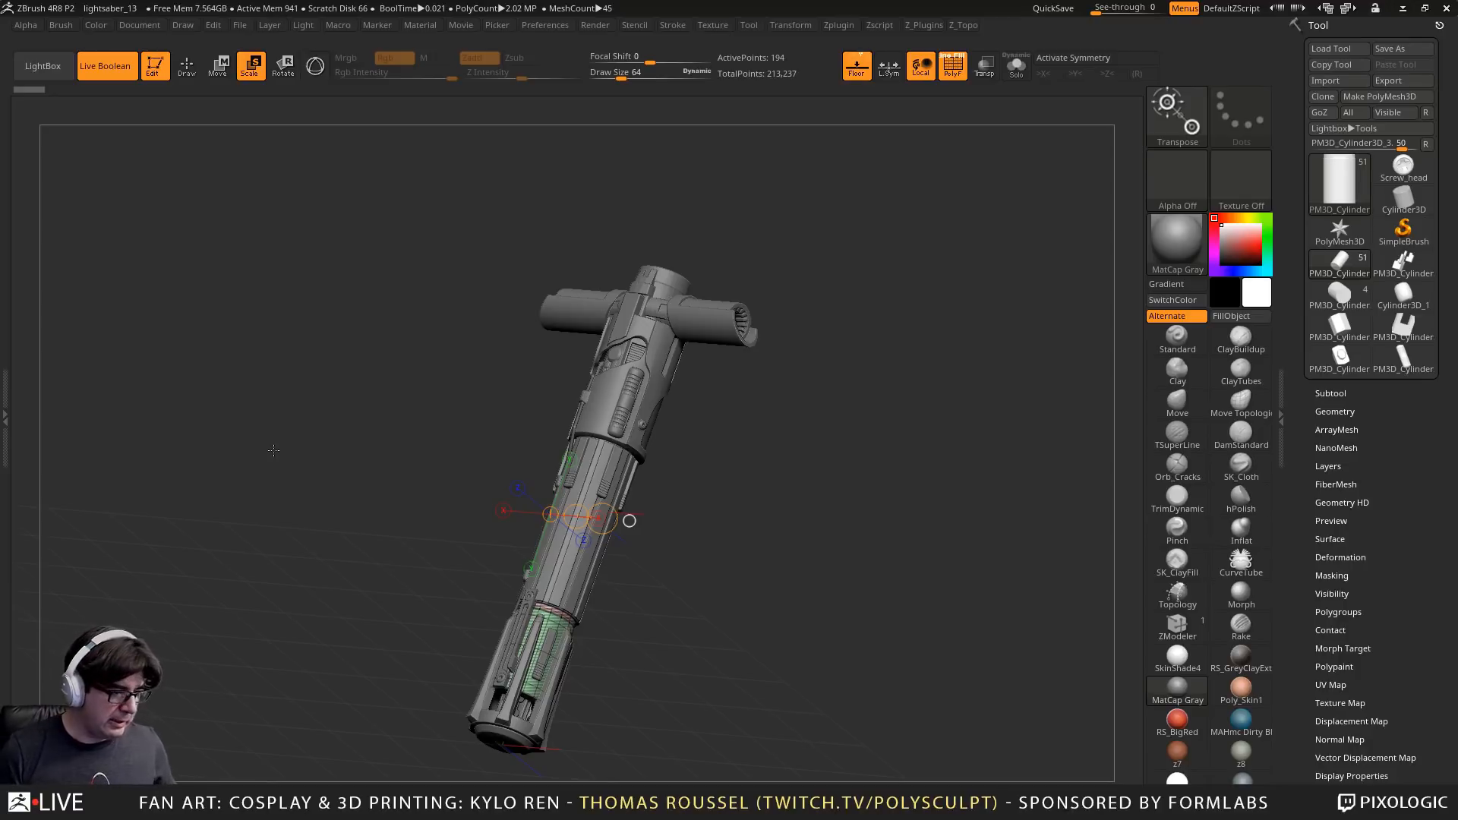
pyautogui.keyDown('shift'); pyautogui.moveTo(570, 388); pyautogui.dragTo(878, 351); pyautogui.keyUp('shift')
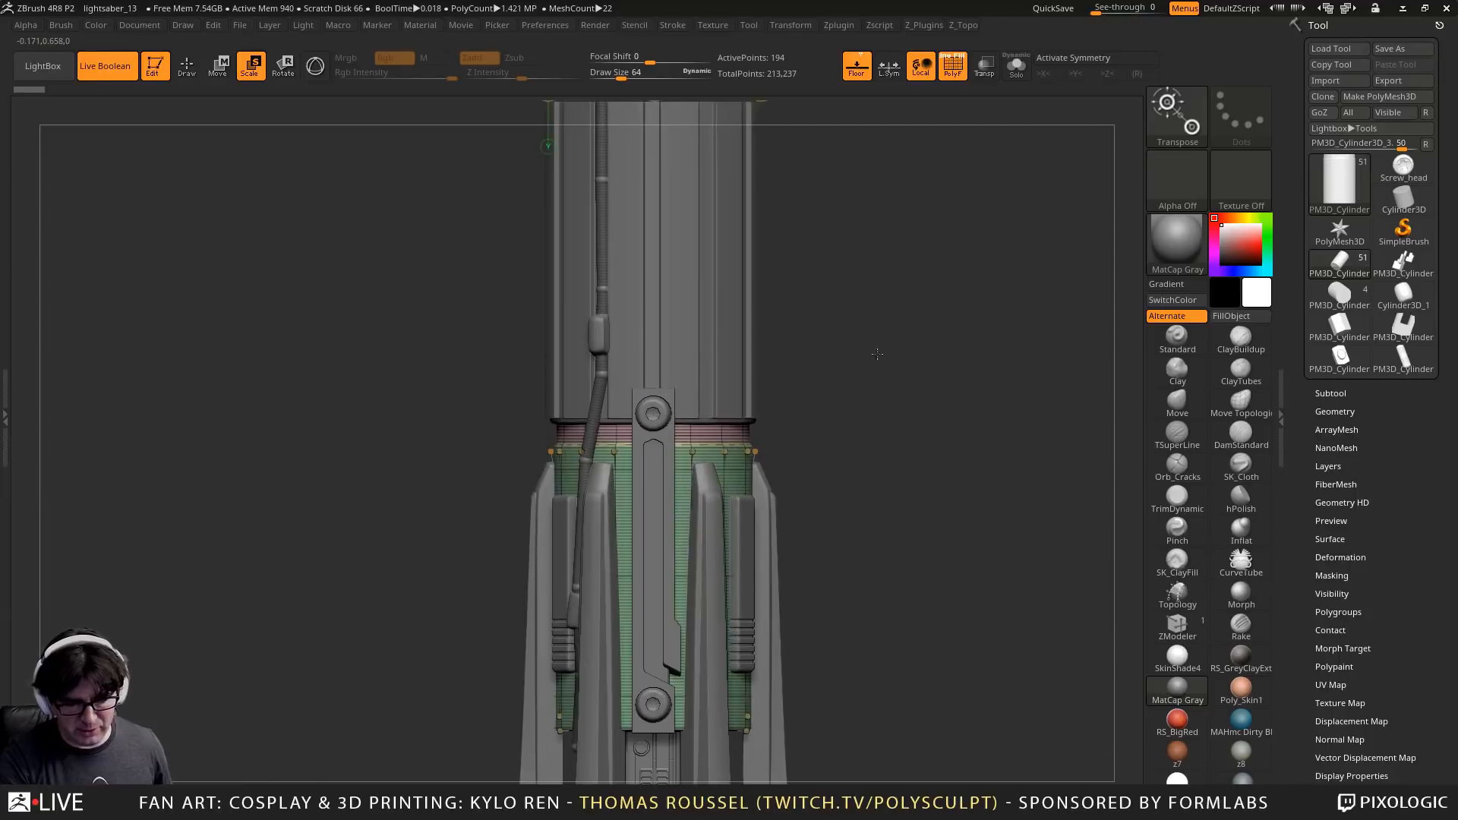
pyautogui.keyDown('alt'); pyautogui.moveTo(871, 611); pyautogui.dragTo(853, 338); pyautogui.keyUp('alt')
pyautogui.keyDown('alt'); pyautogui.moveTo(792, 410); pyautogui.dragTo(904, 225); pyautogui.keyUp('alt')
pyautogui.keyDown('alt'); pyautogui.click(615, 384); pyautogui.keyUp('alt')
pyautogui.moveTo(896, 471); pyautogui.dragTo(892, 531)
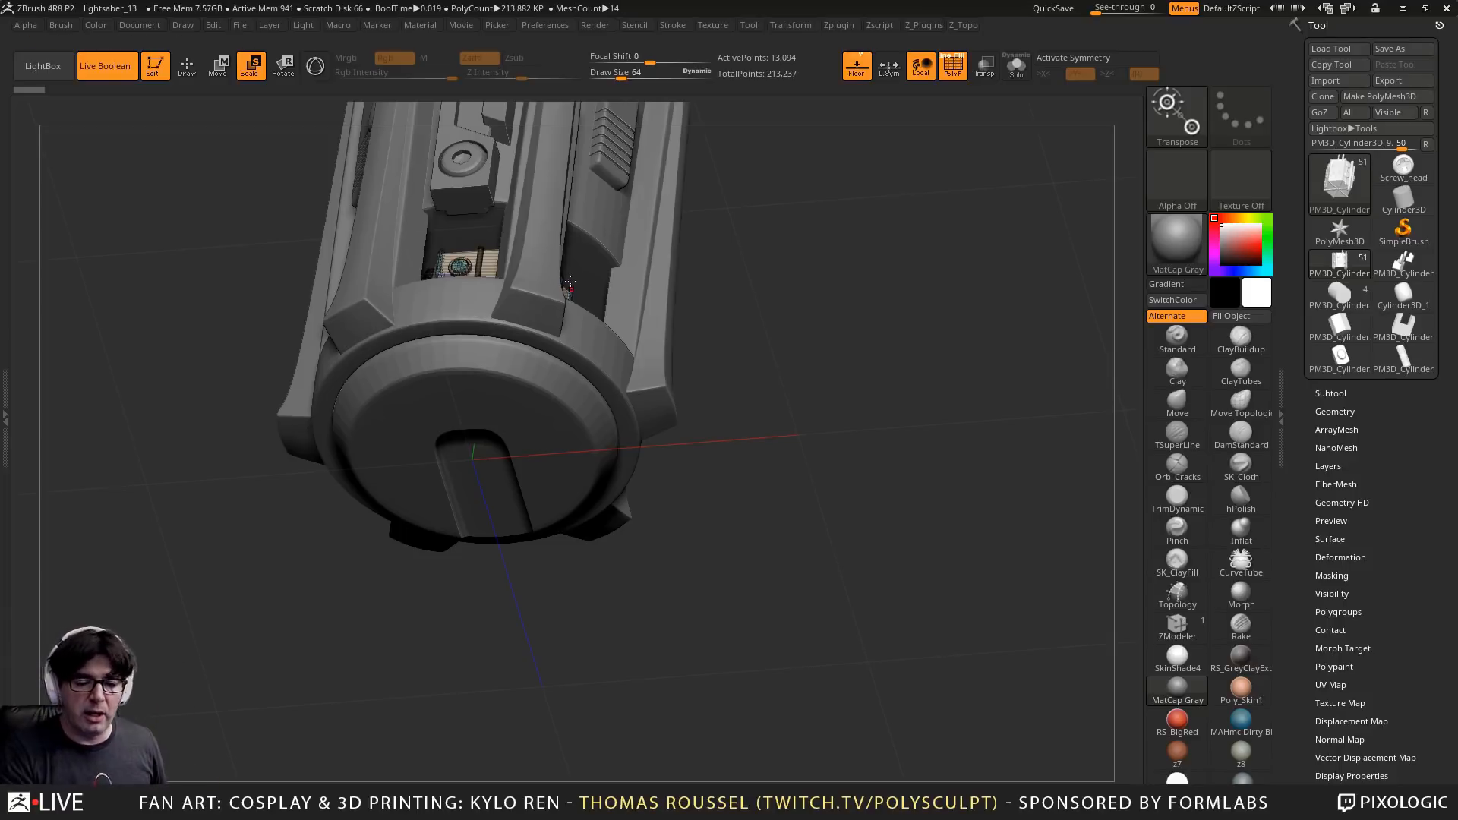
# Select the slotted end cap and show the Move gizmo on it in place of the Transpose line
pyautogui.keyDown('alt'); pyautogui.moveTo(792, 232); pyautogui.dragTo(808, 299); pyautogui.keyUp('alt')
pyautogui.keyDown('alt'); pyautogui.click(524, 465); pyautogui.keyUp('alt')
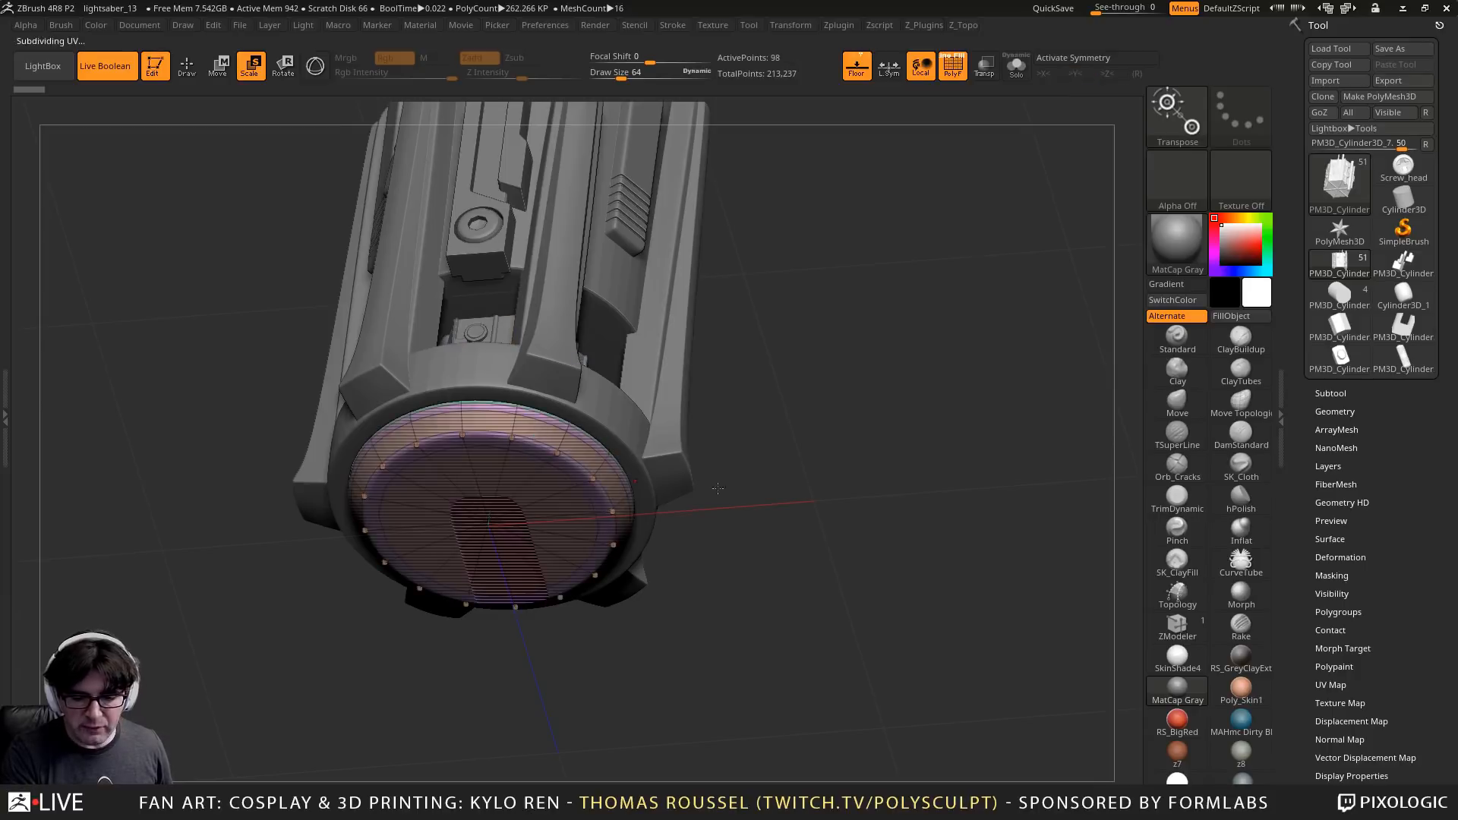
pyautogui.keyDown('alt'); pyautogui.moveTo(524, 464); pyautogui.dragTo(565, 392, button='right'); pyautogui.keyUp('alt')
pyautogui.press('w')
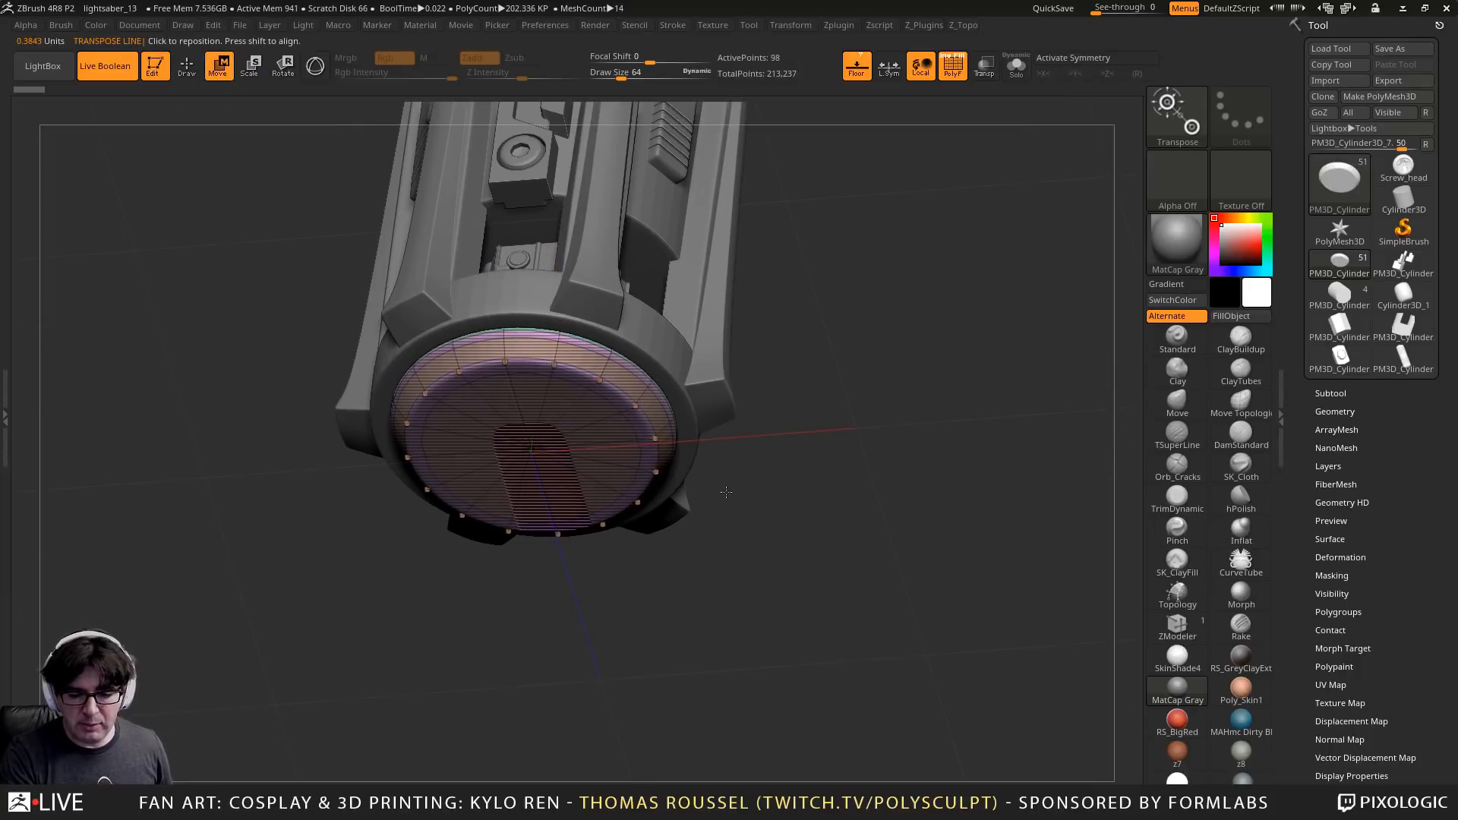
pyautogui.keyDown('alt'); pyautogui.moveTo(725, 492); pyautogui.dragTo(708, 415); pyautogui.keyUp('alt')
pyautogui.click(314, 66)
pyautogui.keyDown('alt'); pyautogui.moveTo(448, 258); pyautogui.dragTo(437, 710); pyautogui.keyUp('alt')
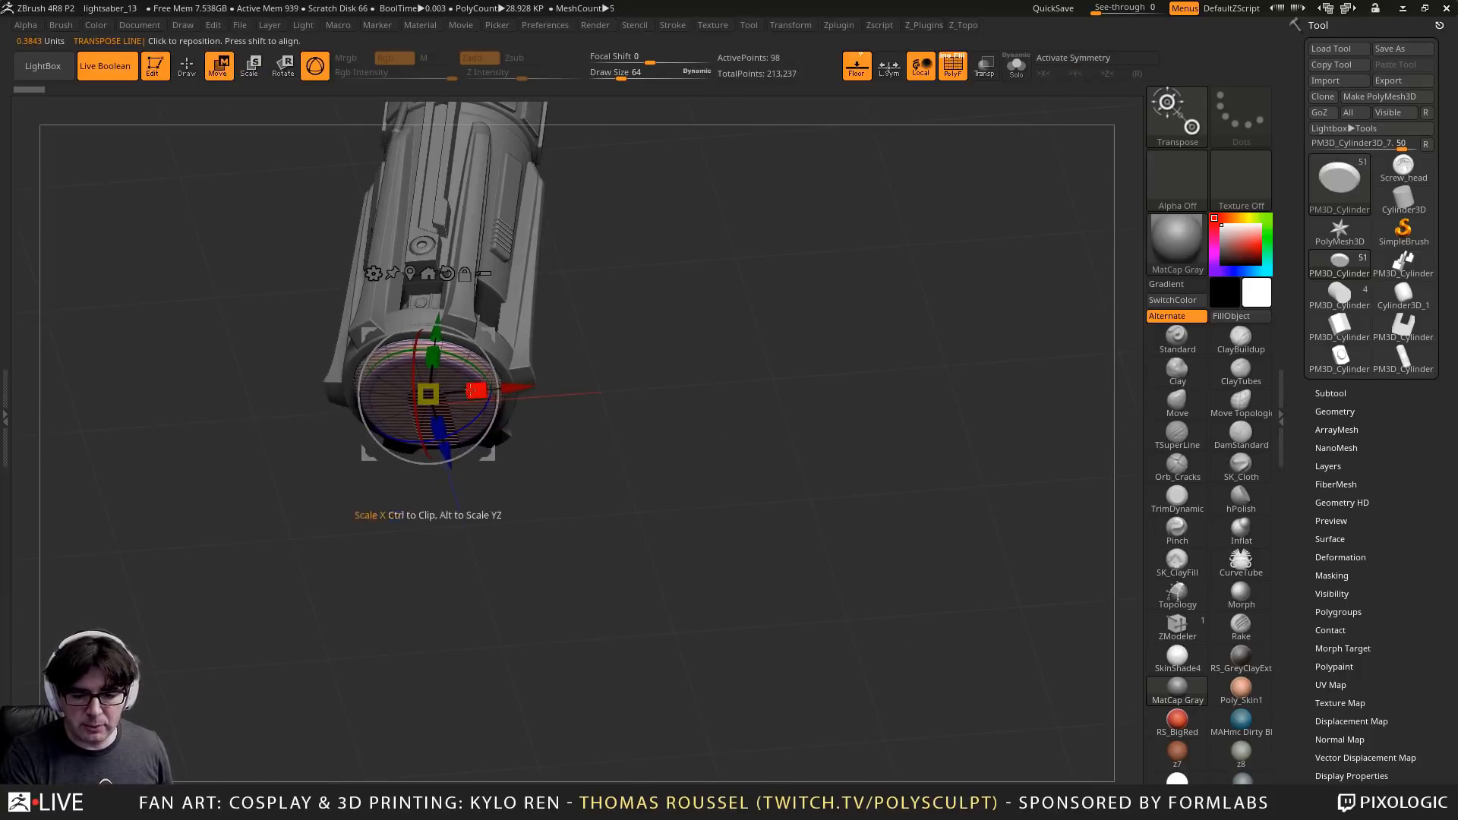
# Move the end cap away from the pommel, inspect the recess behind it, and undo the move
pyautogui.moveTo(427, 394); pyautogui.dragTo(404, 575)
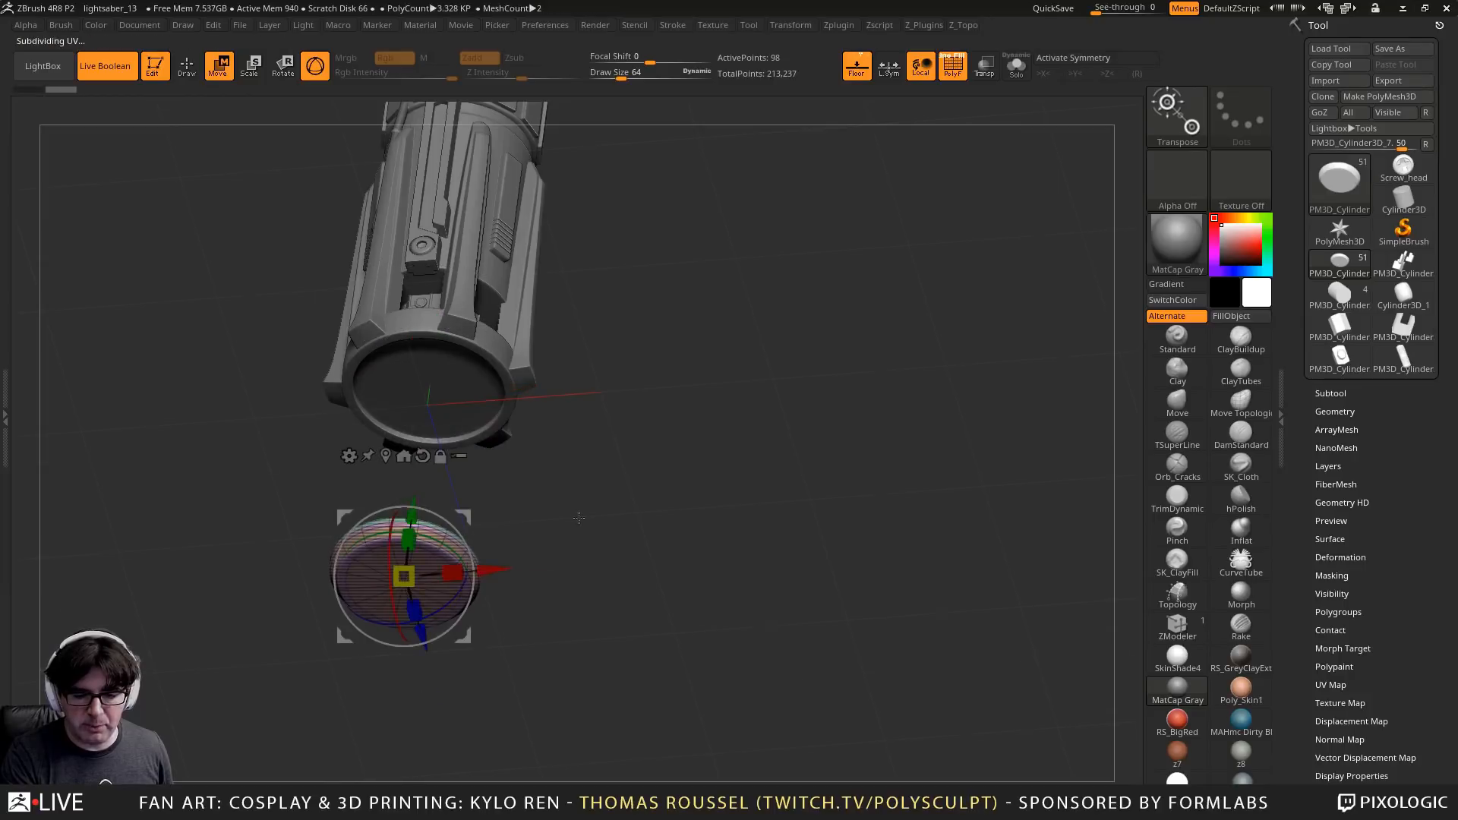
pyautogui.moveTo(578, 518); pyautogui.dragTo(779, 566)
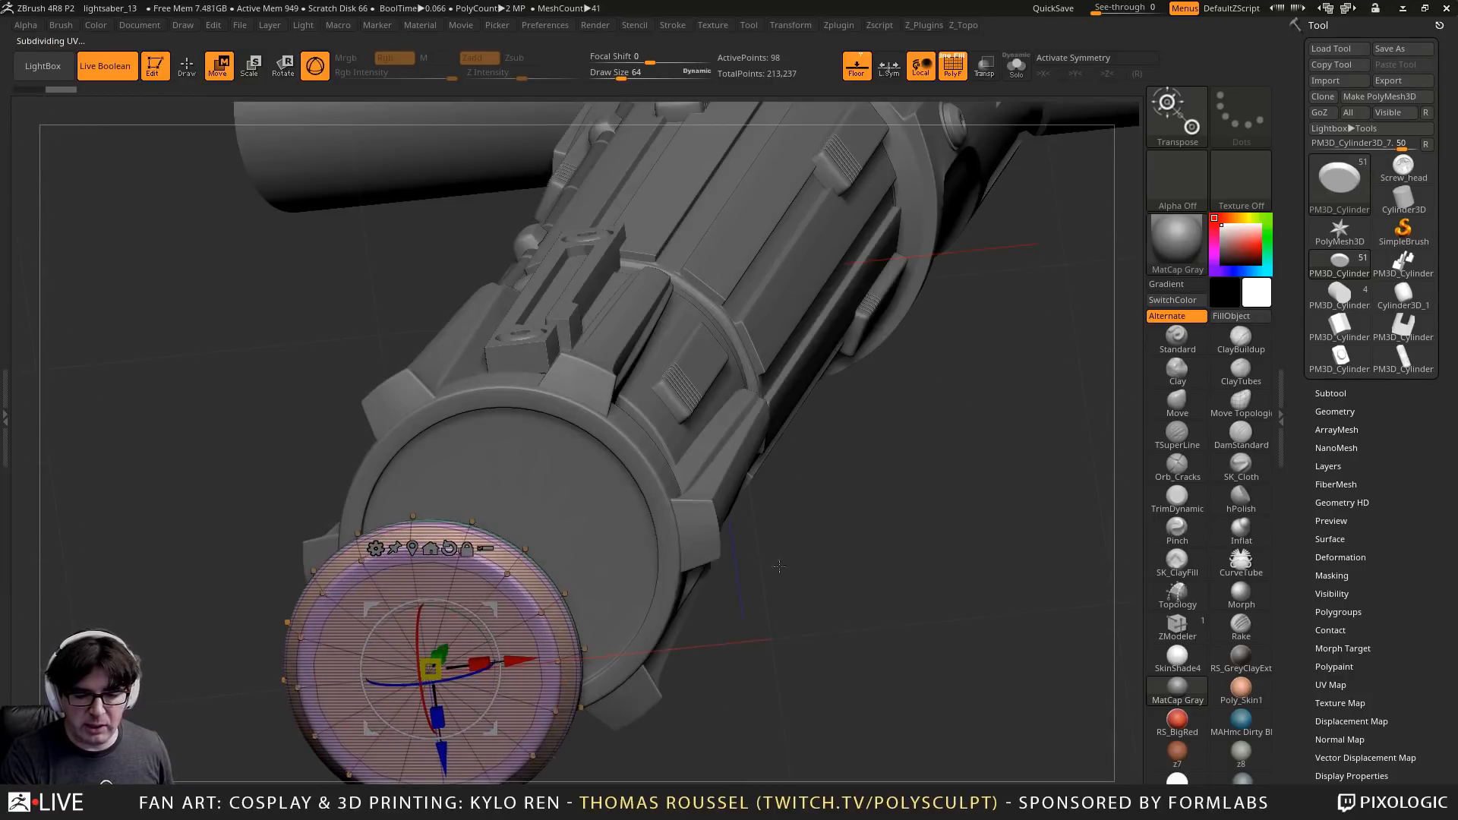
pyautogui.keyDown('alt'); pyautogui.moveTo(909, 570); pyautogui.dragTo(797, 453); pyautogui.keyUp('alt')
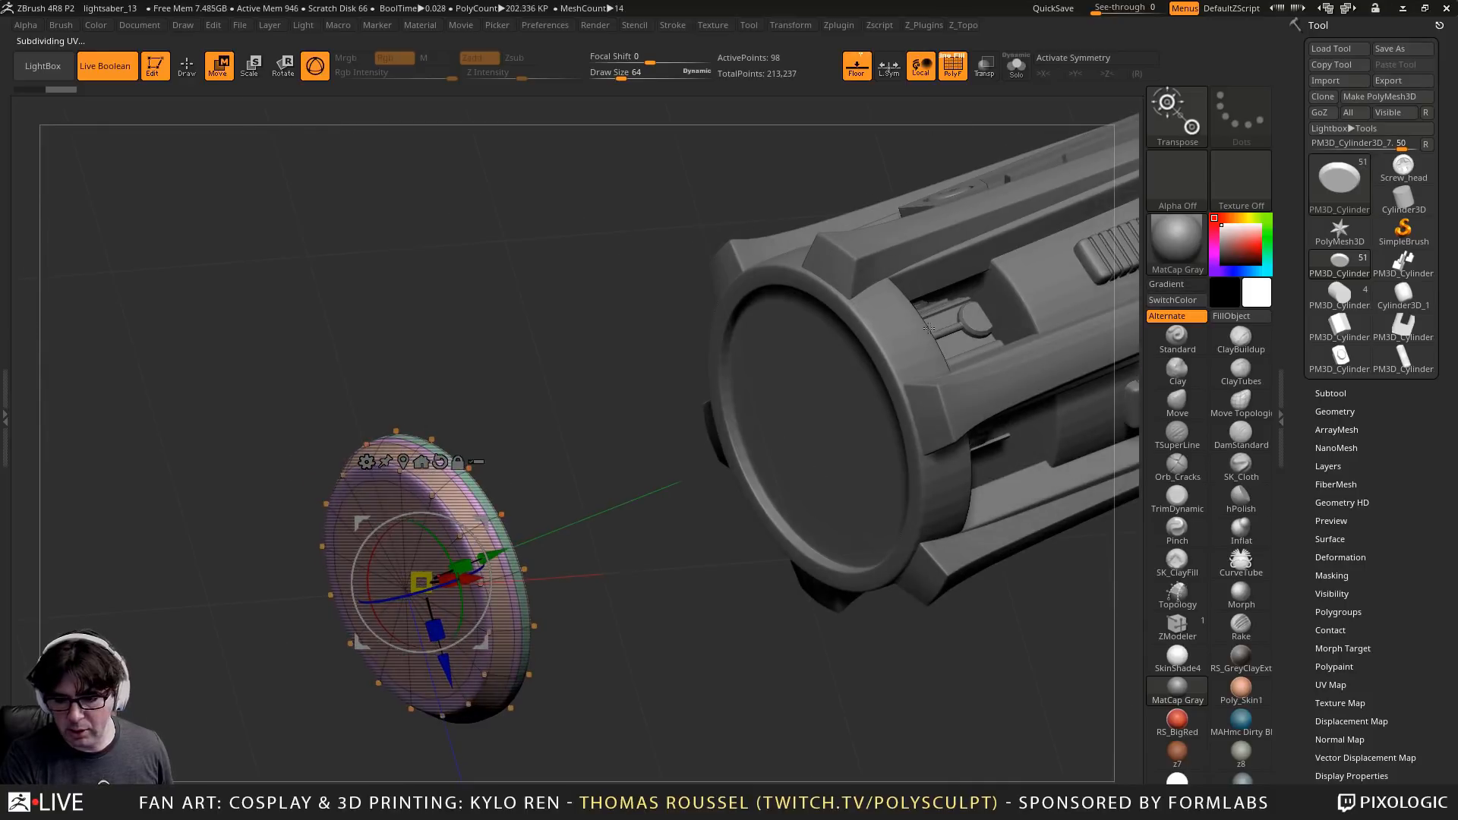
pyautogui.keyDown('alt'); pyautogui.moveTo(640, 381); pyautogui.dragTo(382, 433); pyautogui.keyUp('alt')
pyautogui.hotkey('ctrl', 'z')
# Select the end cap again and expand the list of subtools
pyautogui.keyDown('alt'); pyautogui.click(692, 390); pyautogui.keyUp('alt')
pyautogui.moveTo(693, 390); pyautogui.dragTo(648, 398, button='right')
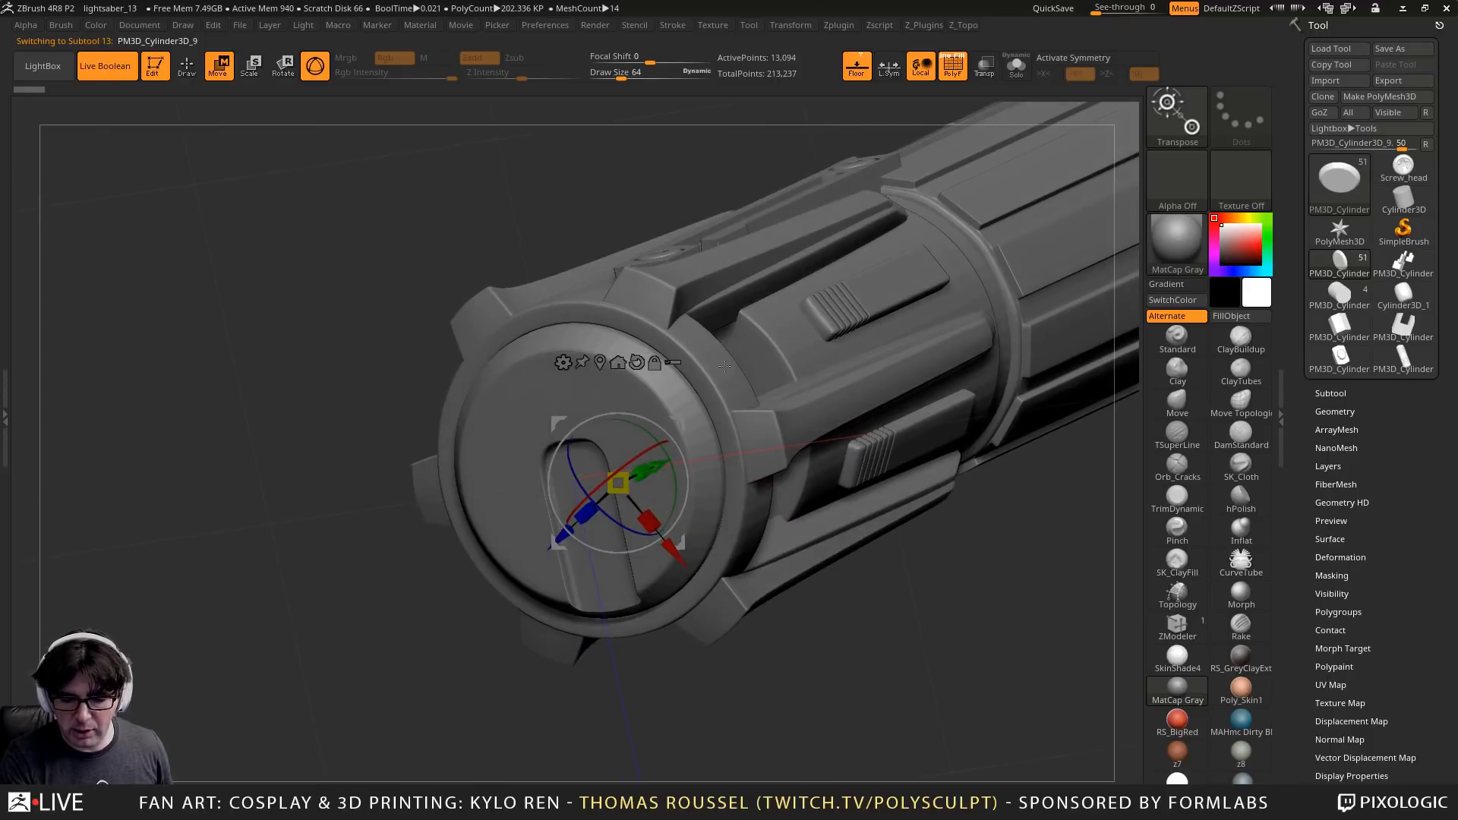
pyautogui.keyDown('alt'); pyautogui.click(648, 398); pyautogui.keyUp('alt')
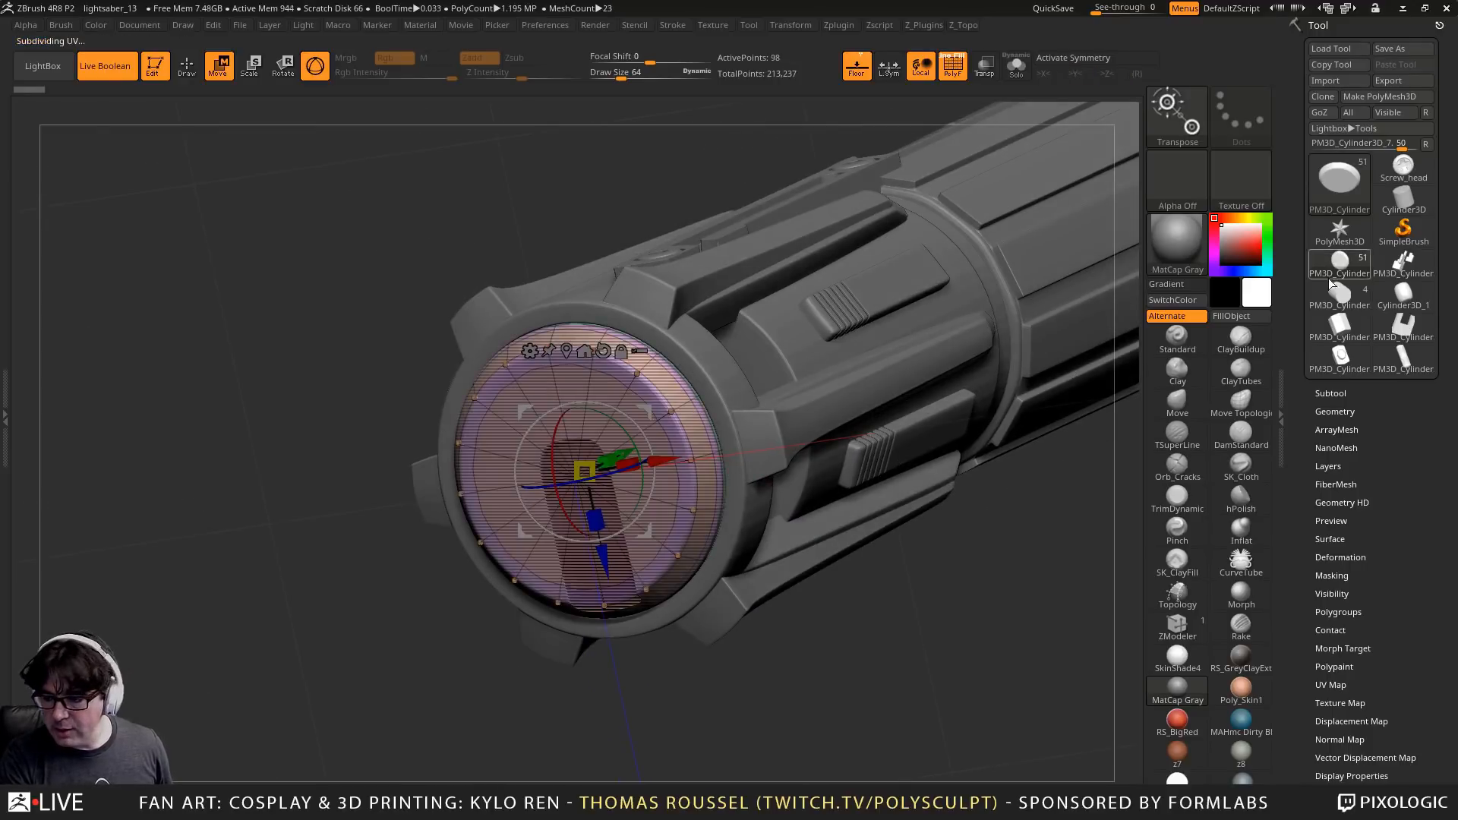
pyautogui.click(1338, 393)
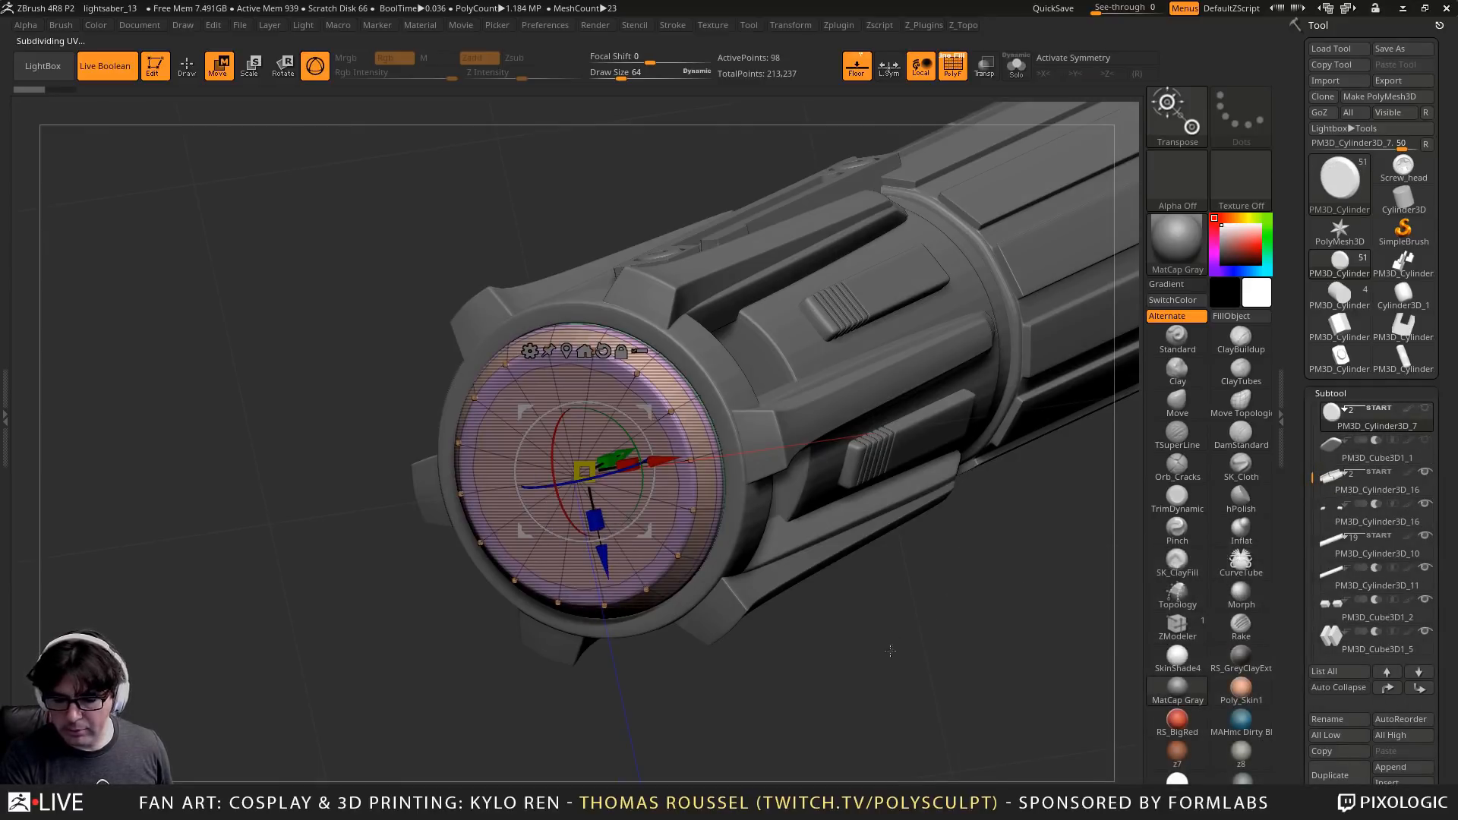
# Hide the end cap and select the base ring that surrounds its recess
pyautogui.keyDown('alt'); pyautogui.moveTo(890, 650); pyautogui.dragTo(817, 509); pyautogui.keyUp('alt')
pyautogui.keyDown('alt'); pyautogui.click(775, 351); pyautogui.keyUp('alt')
pyautogui.keyDown('alt'); pyautogui.click(786, 476); pyautogui.keyUp('alt')
pyautogui.moveTo(463, 570); pyautogui.dragTo(732, 382)
pyautogui.keyDown('alt'); pyautogui.click(733, 383); pyautogui.keyUp('alt')
pyautogui.keyDown('ctrl'); pyautogui.moveTo(733, 383); pyautogui.dragTo(795, 224, button='right'); pyautogui.keyUp('ctrl')
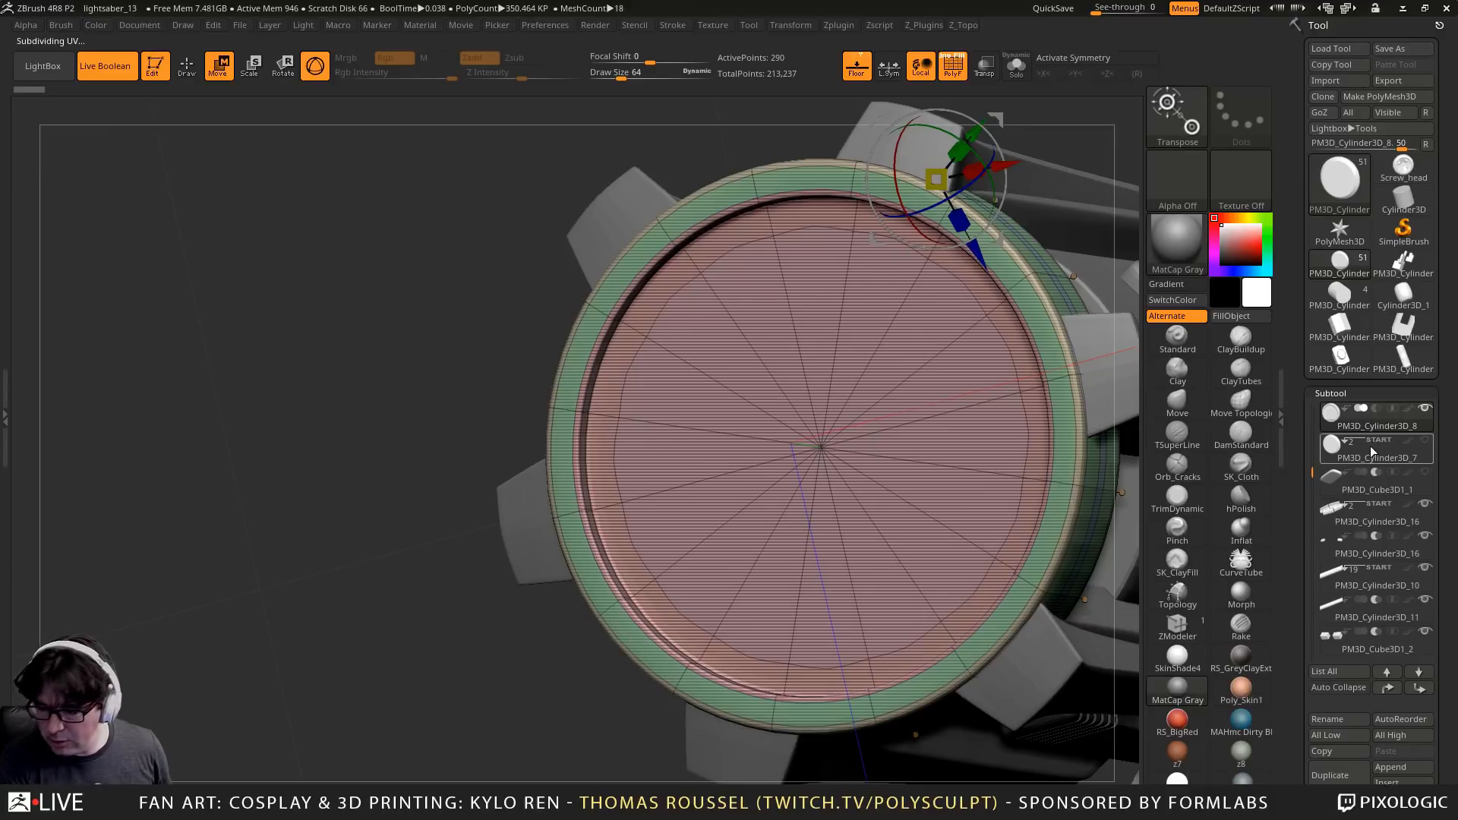
# Show the end cap again with the polyframe off, examine its fit inside the base ring, and select the cap
pyautogui.click(1423, 441)
pyautogui.moveTo(811, 357)
pyautogui.keyDown('alt'); pyautogui.mouseDown(button='right')
pyautogui.moveTo(820, 368)
pyautogui.moveTo(1017, 270)
pyautogui.moveTo(948, 265)
pyautogui.moveTo(866, 217)
pyautogui.moveTo(886, 259)
pyautogui.moveTo(767, 196)
pyautogui.moveTo(870, 268)
pyautogui.mouseUp(button='right'); pyautogui.keyUp('alt')
pyautogui.hotkey('shift', 'f')
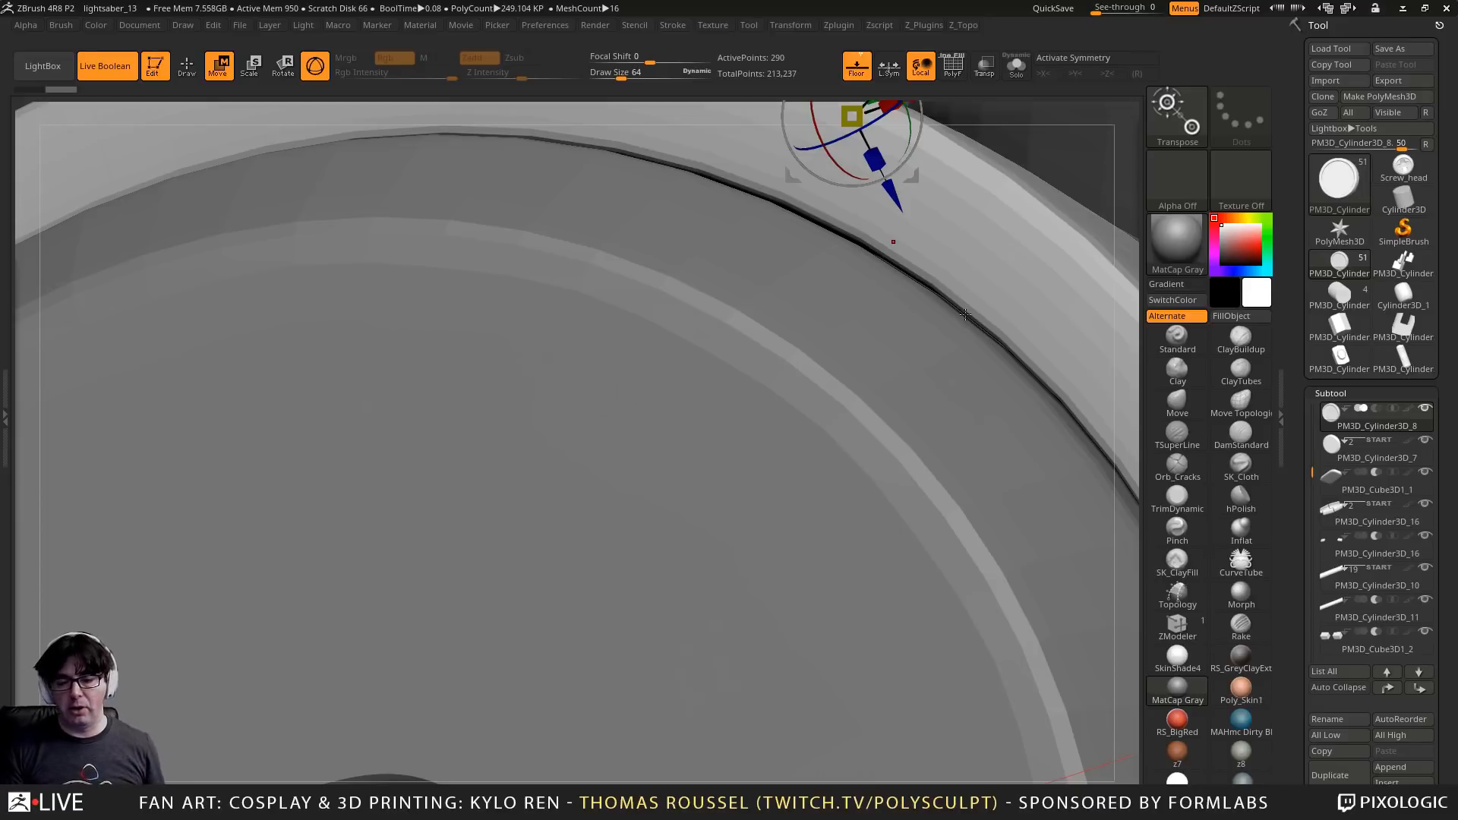
pyautogui.keyDown('ctrl'); pyautogui.moveTo(1132, 448); pyautogui.dragTo(775, 296, button='right'); pyautogui.keyUp('ctrl')
pyautogui.keyDown('alt'); pyautogui.click(853, 403); pyautogui.keyUp('alt')
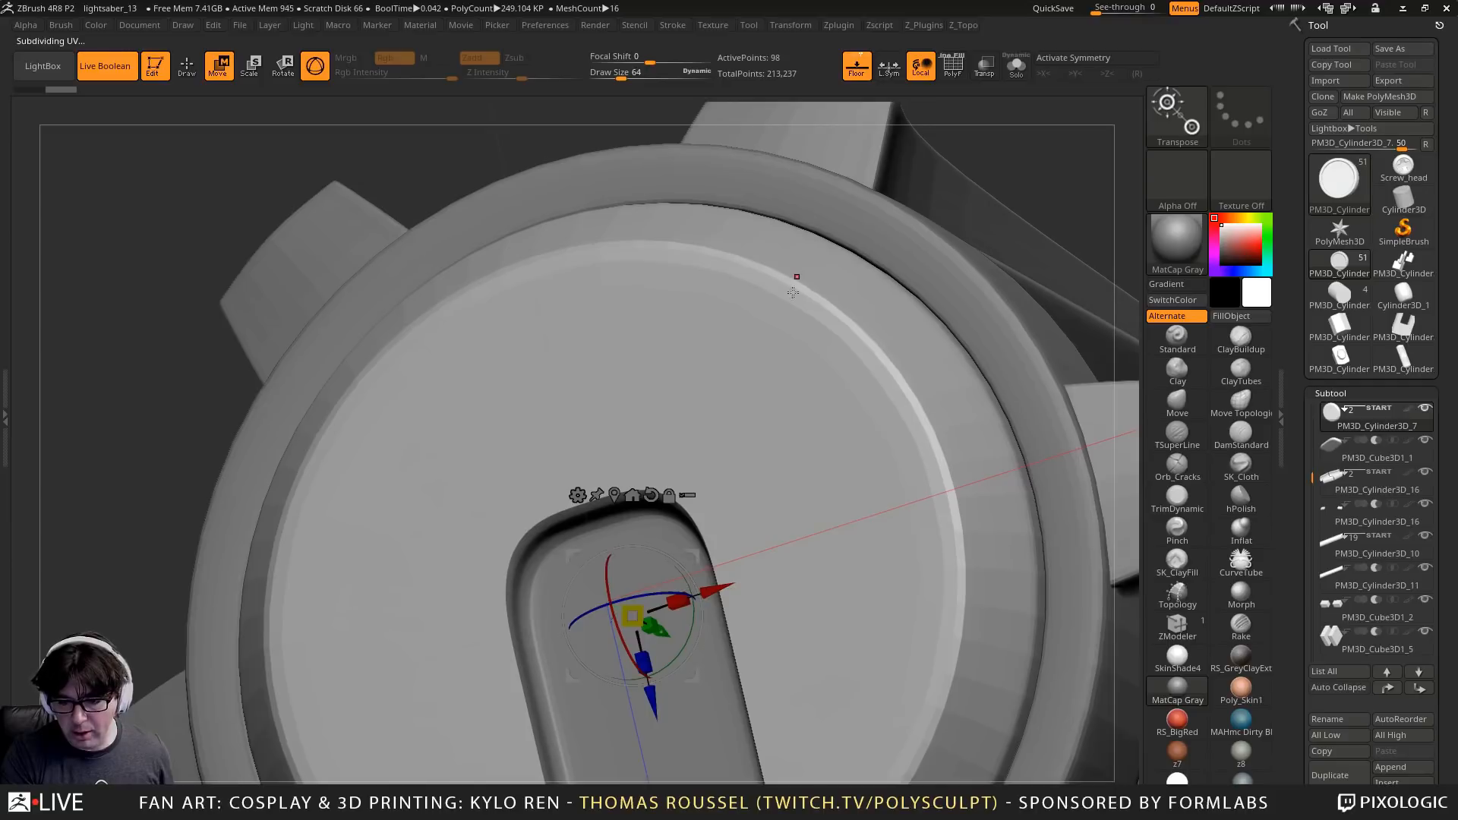
# Hide the end cap, select the base ring, and turn the polyframe back on
pyautogui.click(1424, 410)
pyautogui.keyDown('alt'); pyautogui.click(985, 354); pyautogui.keyUp('alt')
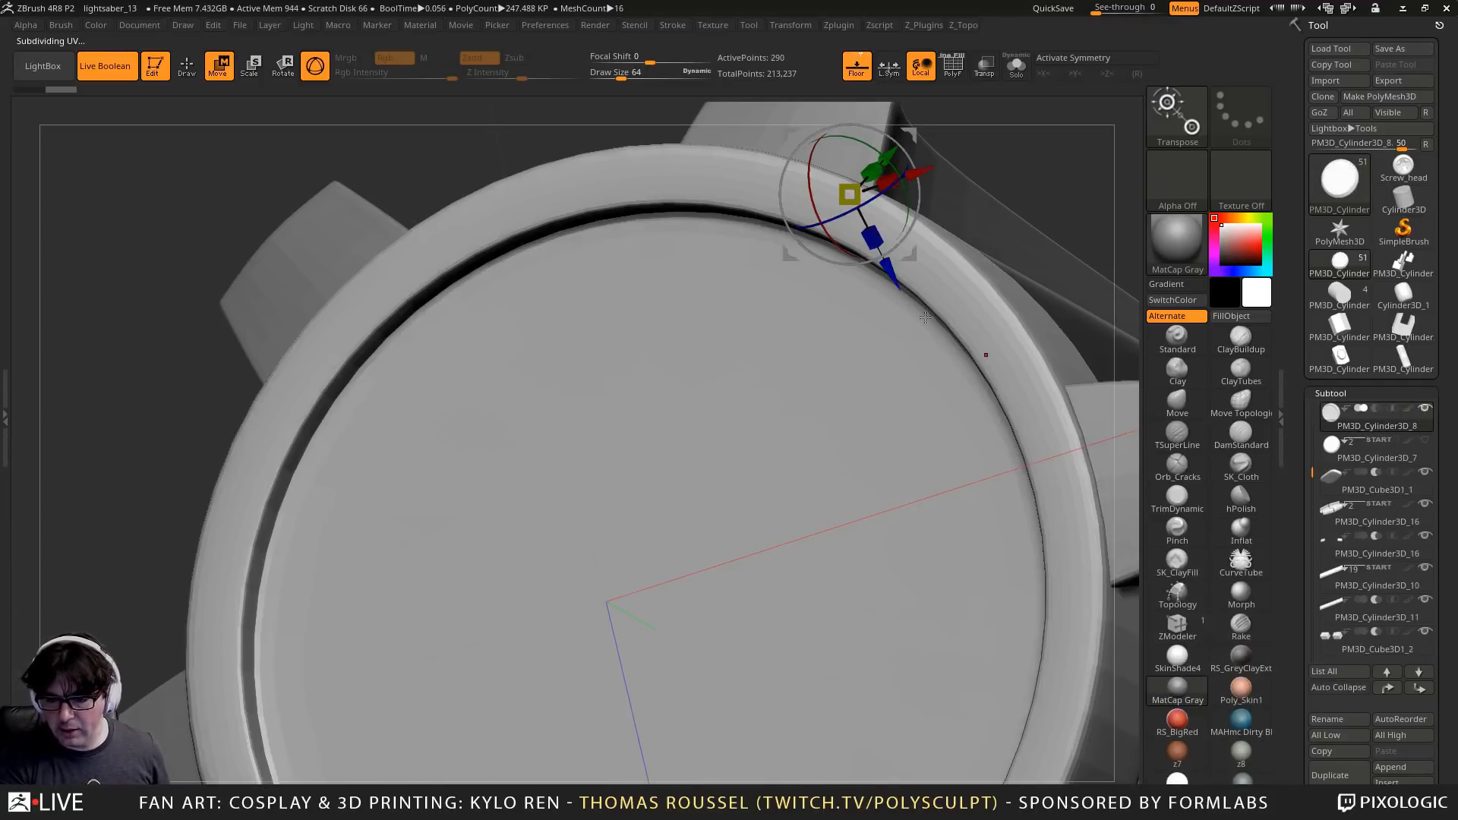
pyautogui.moveTo(985, 354); pyautogui.dragTo(840, 294, button='right')
pyautogui.hotkey('shift', 'f')
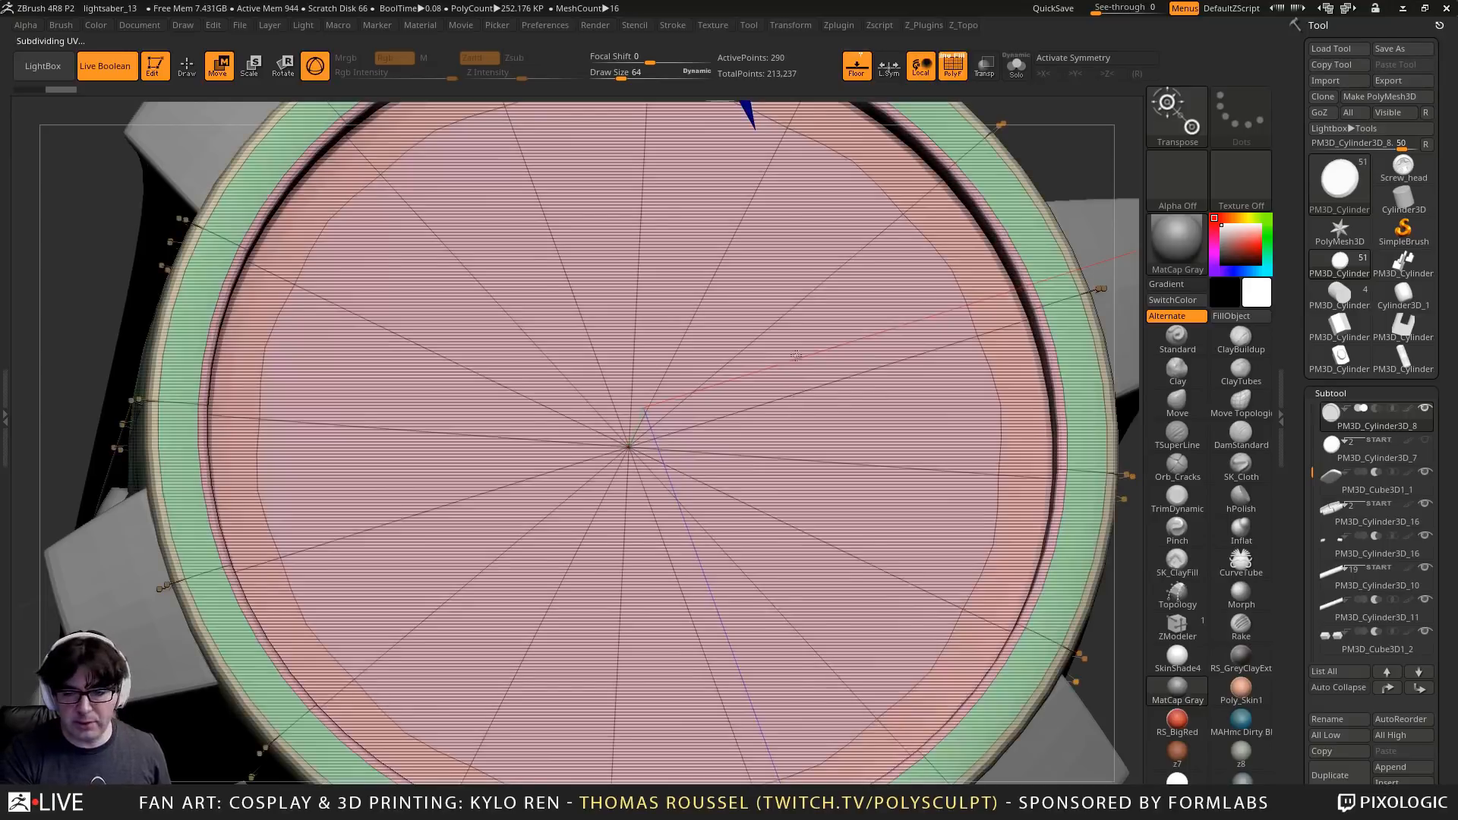
# Turn off the base ring's subdivision smoothing and isolate the ring with its inner collar facing the view
pyautogui.keyDown('ctrl'); pyautogui.moveTo(792, 405); pyautogui.dragTo(688, 301, button='right'); pyautogui.keyUp('ctrl')
pyautogui.hotkey('shift', 'd')
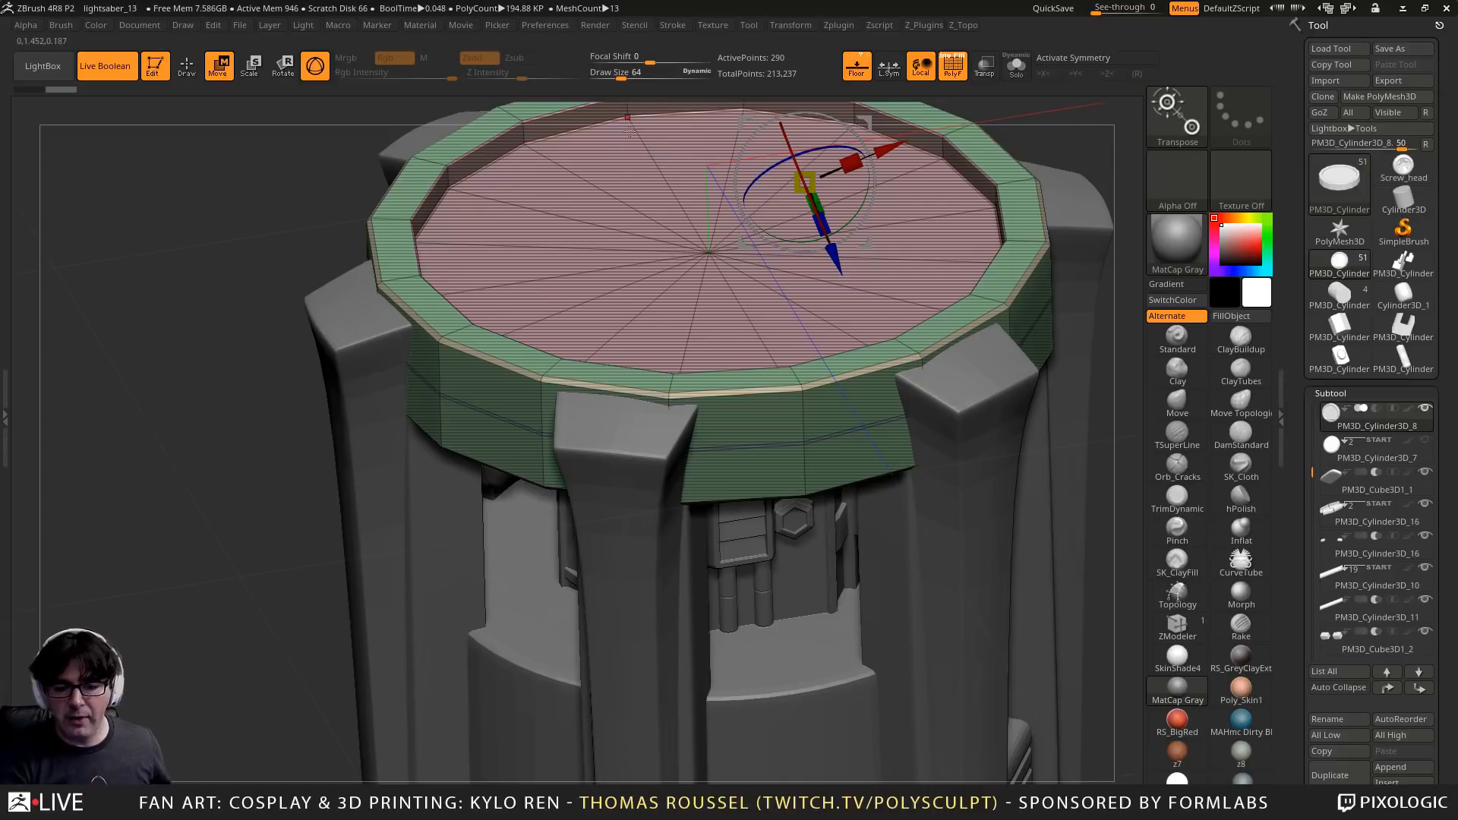
pyautogui.moveTo(553, 202); pyautogui.dragTo(570, 306, button='right')
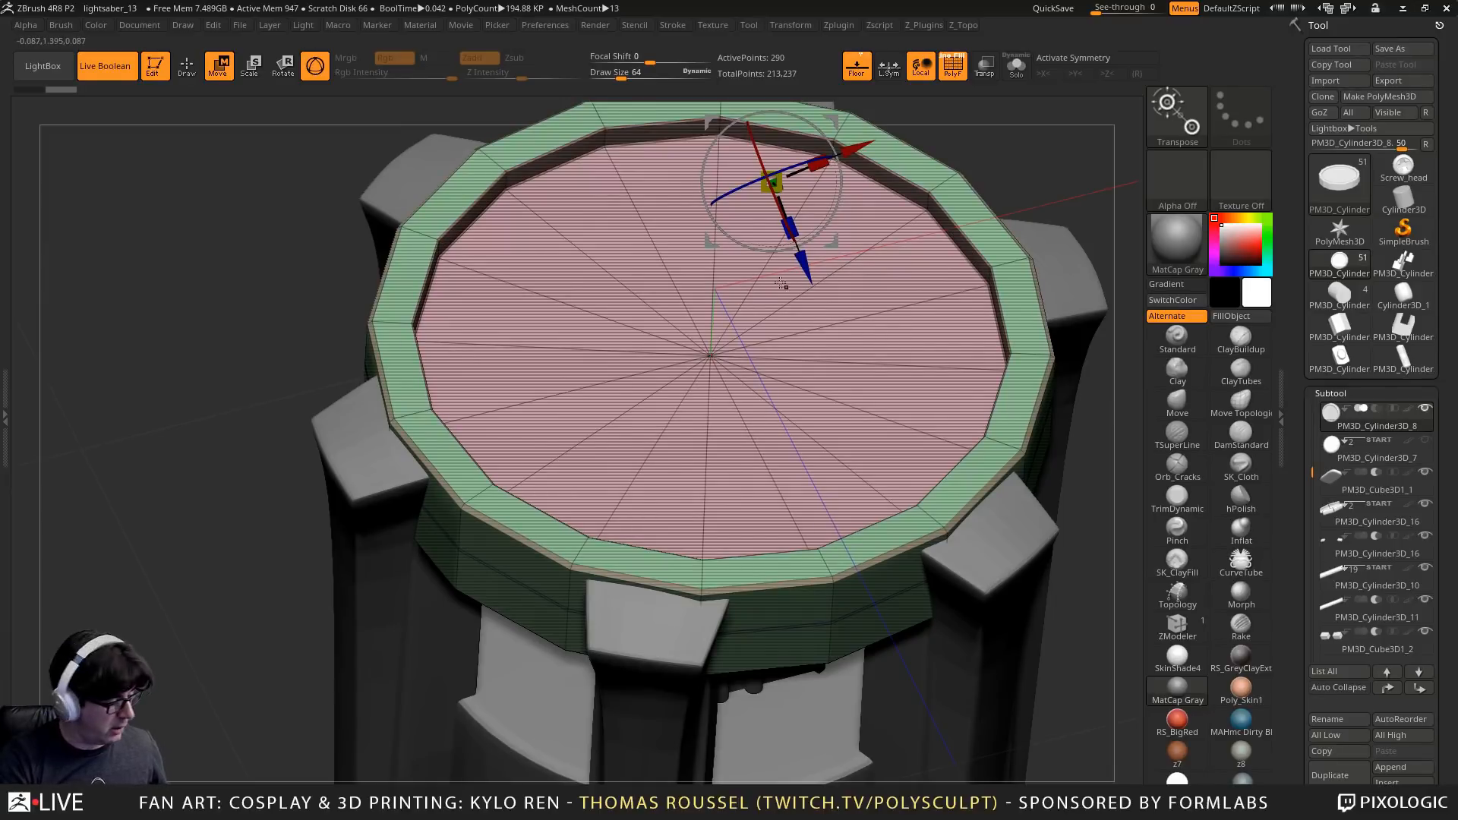
pyautogui.moveTo(742, 310); pyautogui.dragTo(604, 76, button='right')
pyautogui.click(1018, 65)
pyautogui.moveTo(653, 455); pyautogui.dragTo(601, 341, button='right')
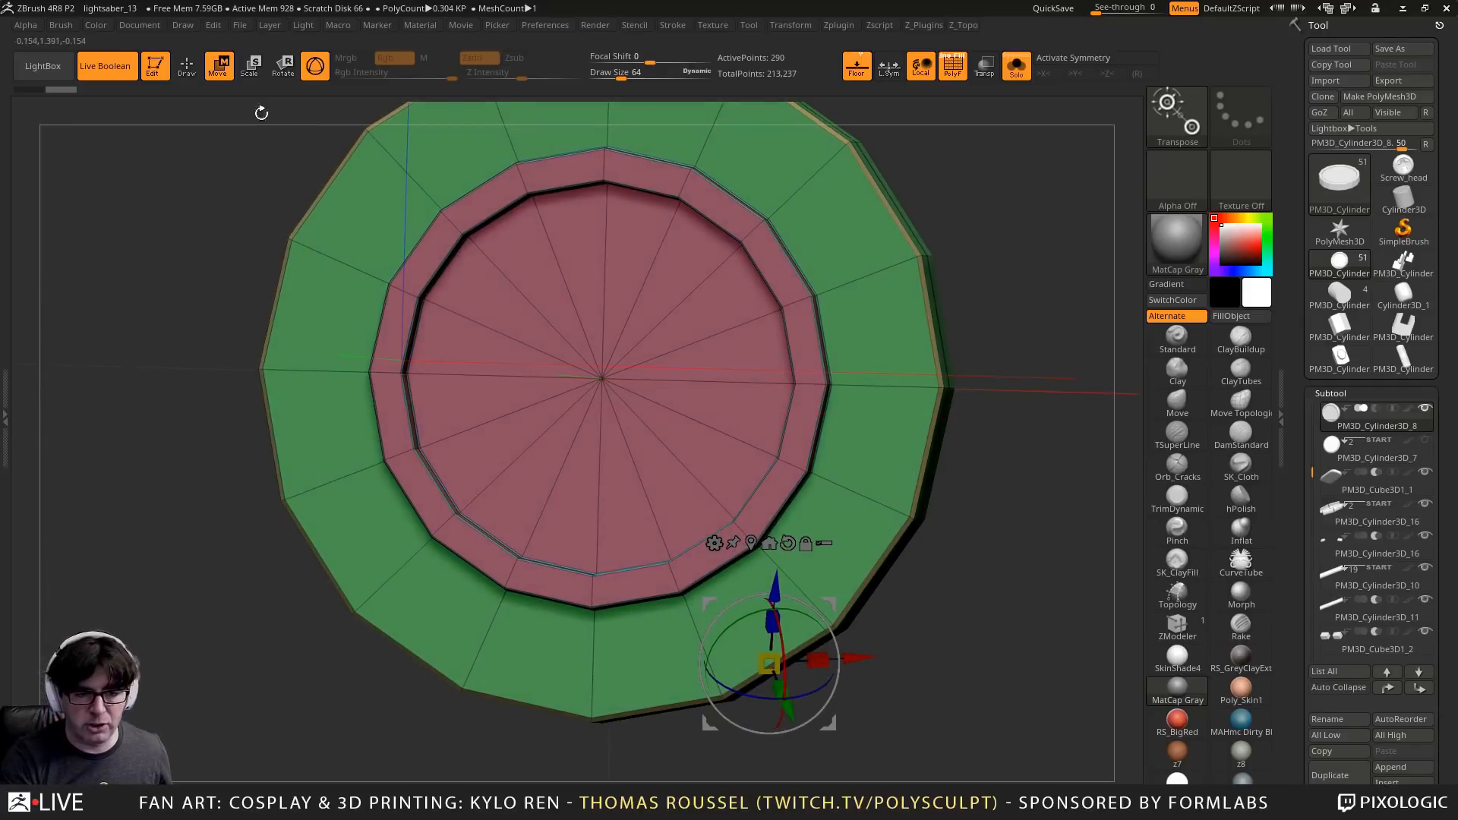
# Replace the gizmo with the Transpose line and measure horizontally across the opening of the base ring's inner collar
pyautogui.click(315, 65)
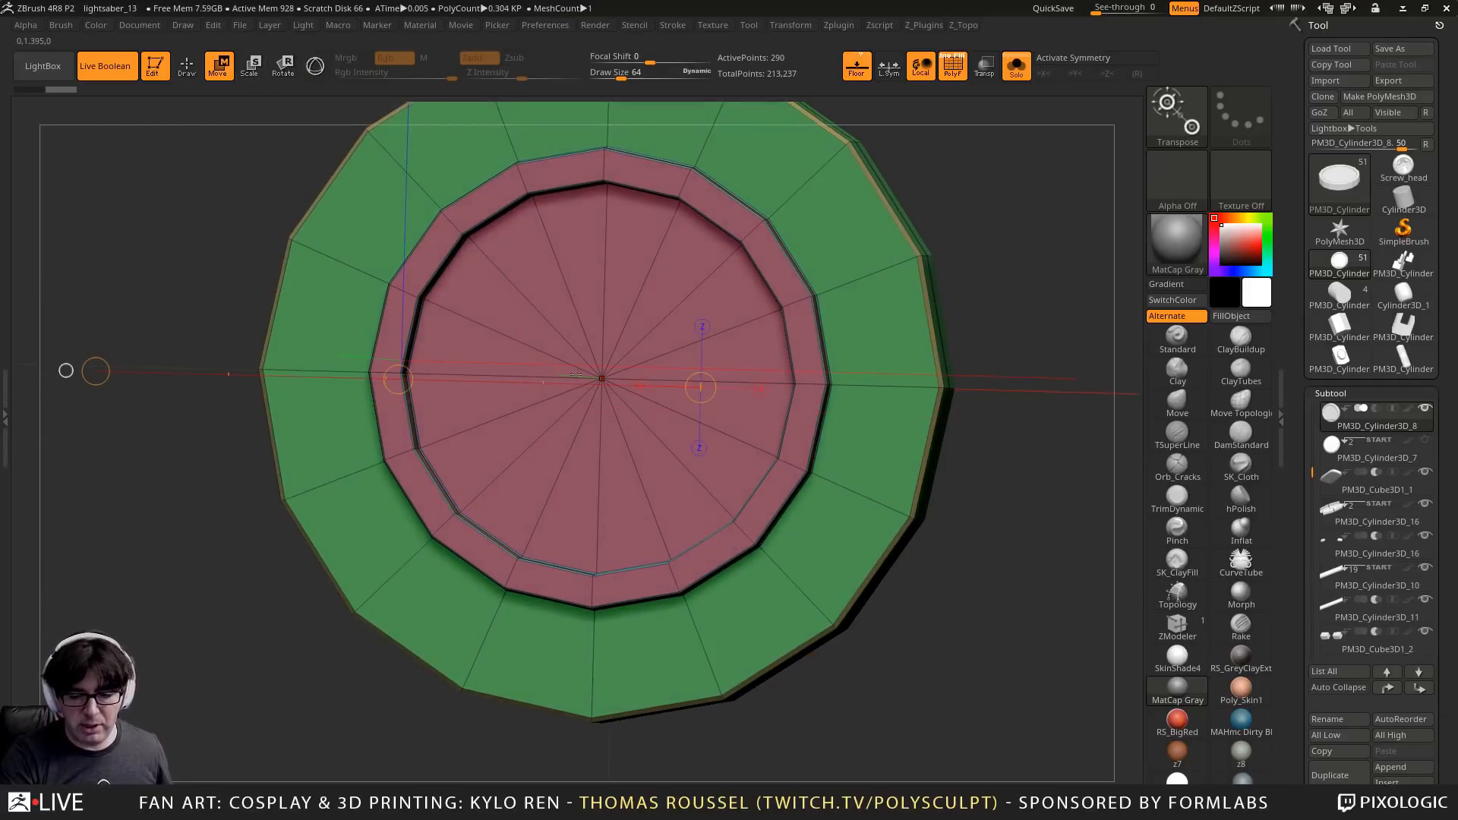
pyautogui.keyDown('shift'); pyautogui.moveTo(421, 272); pyautogui.dragTo(404, 378, button='right'); pyautogui.keyUp('shift')
pyautogui.moveTo(404, 378); pyautogui.dragTo(596, 385)
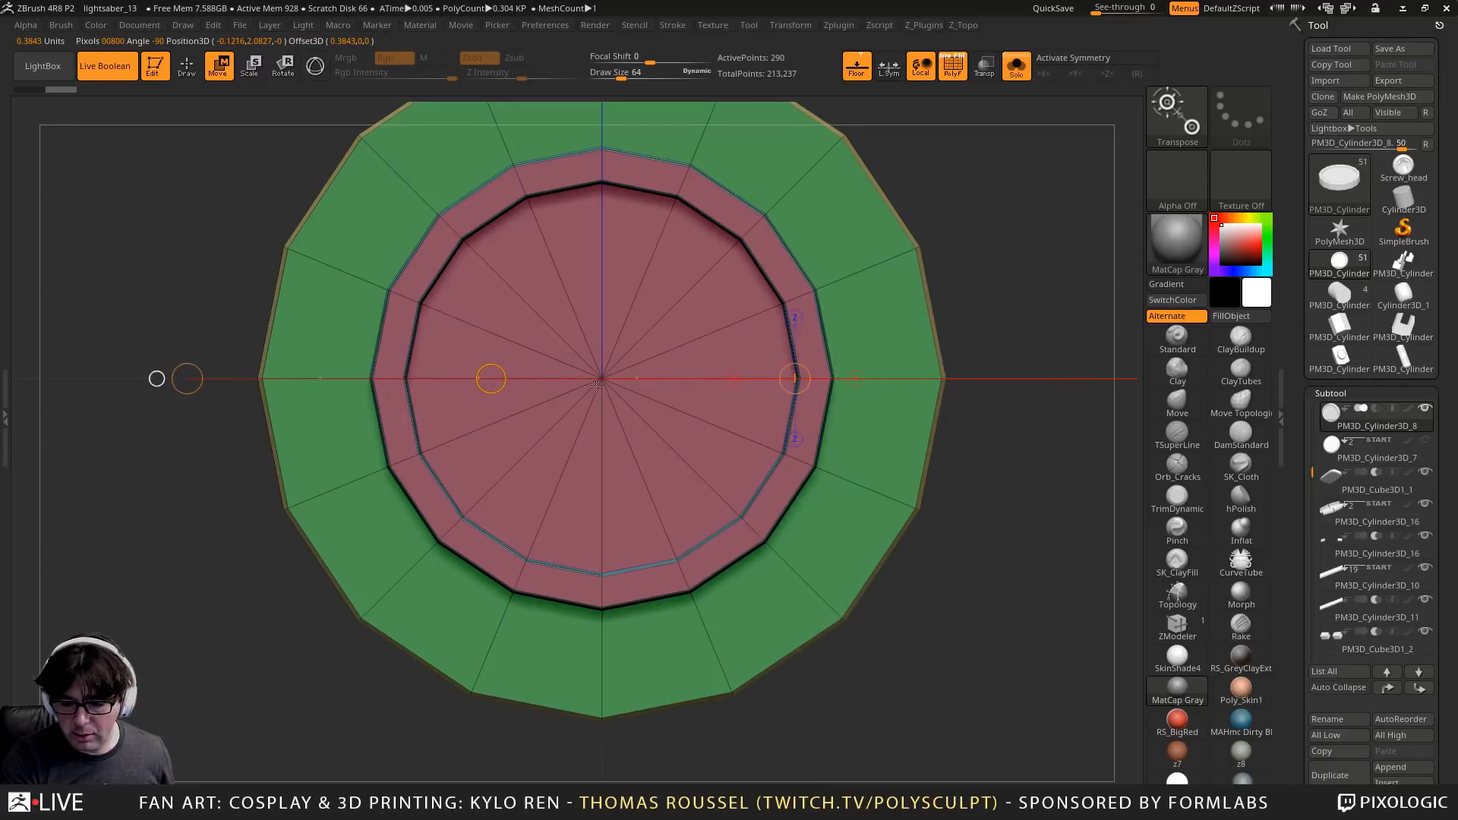
pyautogui.moveTo(192, 391); pyautogui.dragTo(412, 390)
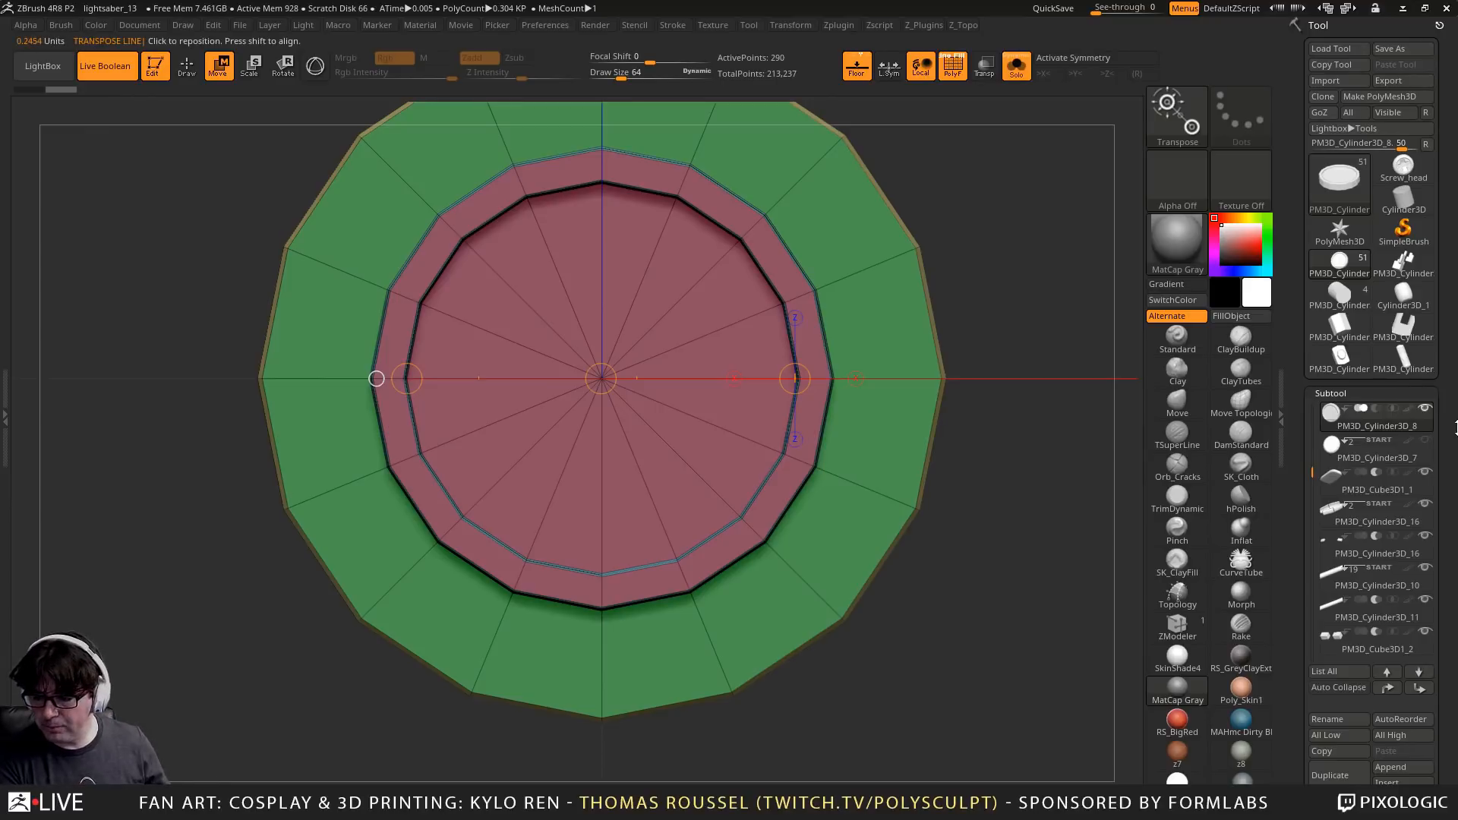
# Bring all parts back and examine how the base ring sits between the pommel fins
pyautogui.click(1016, 67)
pyautogui.click(984, 66)
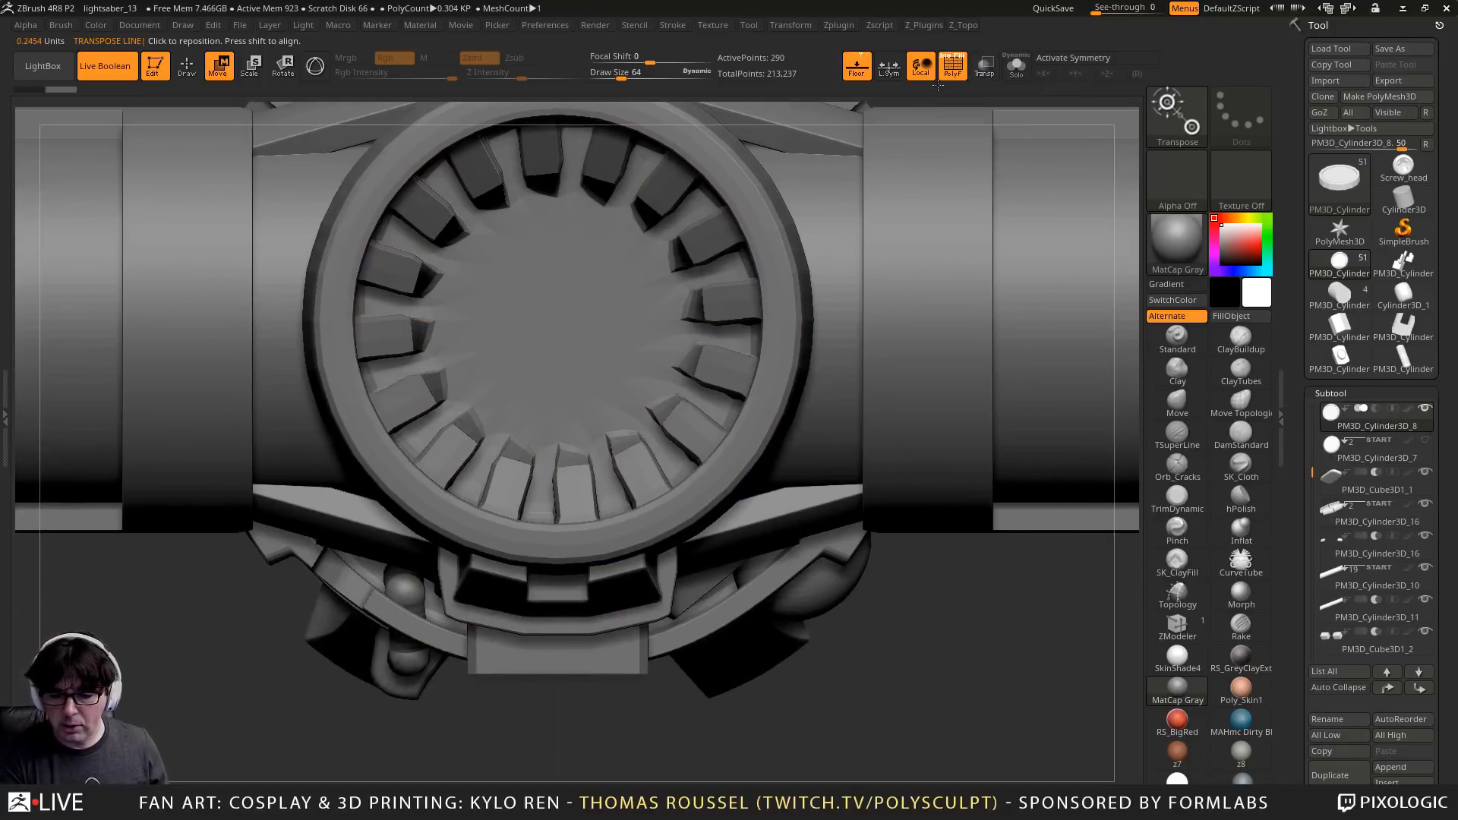
pyautogui.keyDown('alt'); pyautogui.moveTo(941, 592); pyautogui.dragTo(925, 69); pyautogui.keyUp('alt')
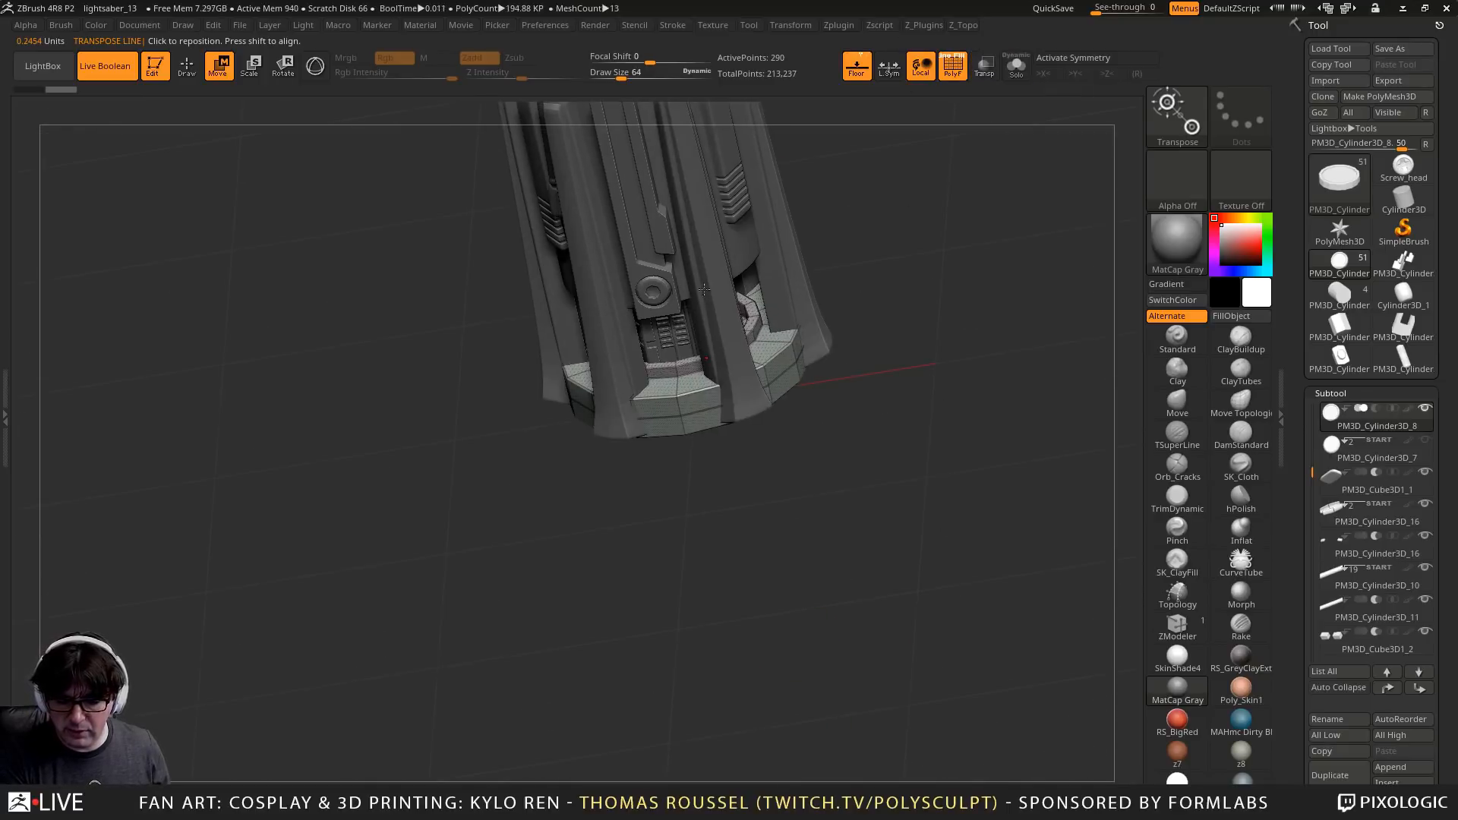
pyautogui.keyDown('ctrl'); pyautogui.moveTo(705, 289); pyautogui.dragTo(602, 399, button='right'); pyautogui.keyUp('ctrl')
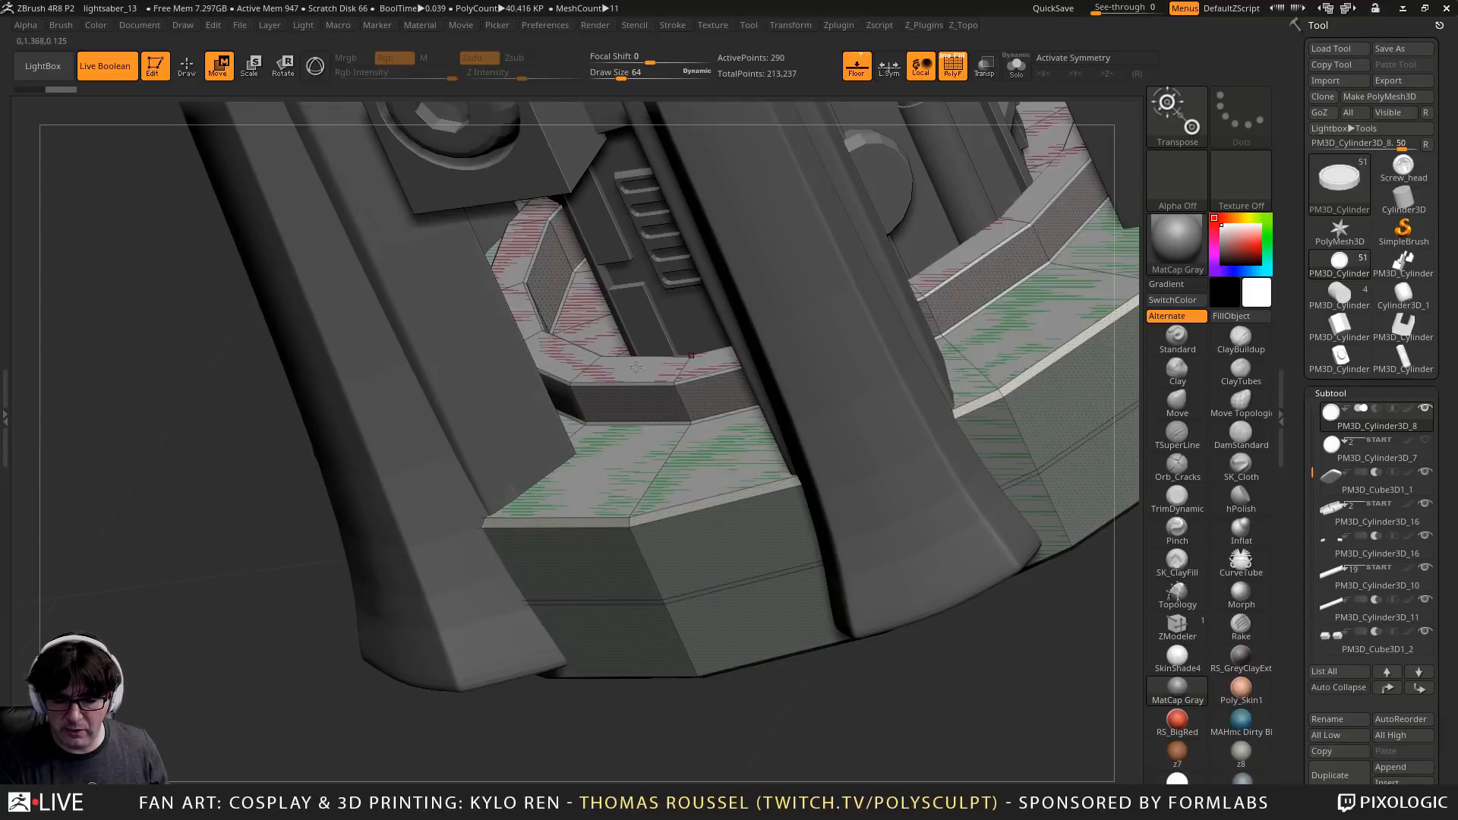
pyautogui.keyDown('ctrl'); pyautogui.moveTo(628, 373); pyautogui.dragTo(835, 414, button='right'); pyautogui.keyUp('ctrl')
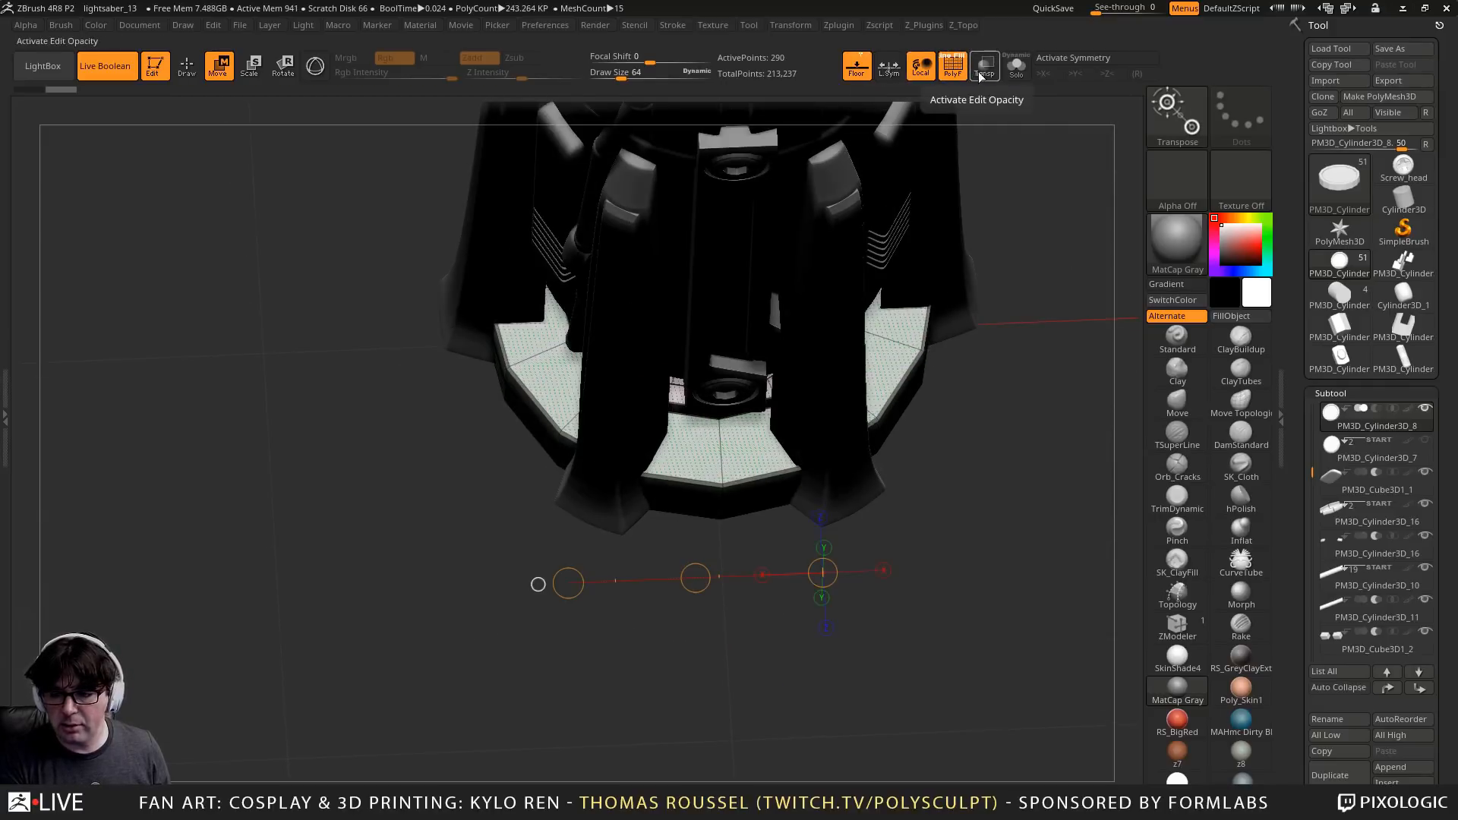
# Isolate the base ring again and frame its collar side in a straight-on view
pyautogui.click(1015, 66)
pyautogui.moveTo(972, 433); pyautogui.dragTo(969, 401, button='right')
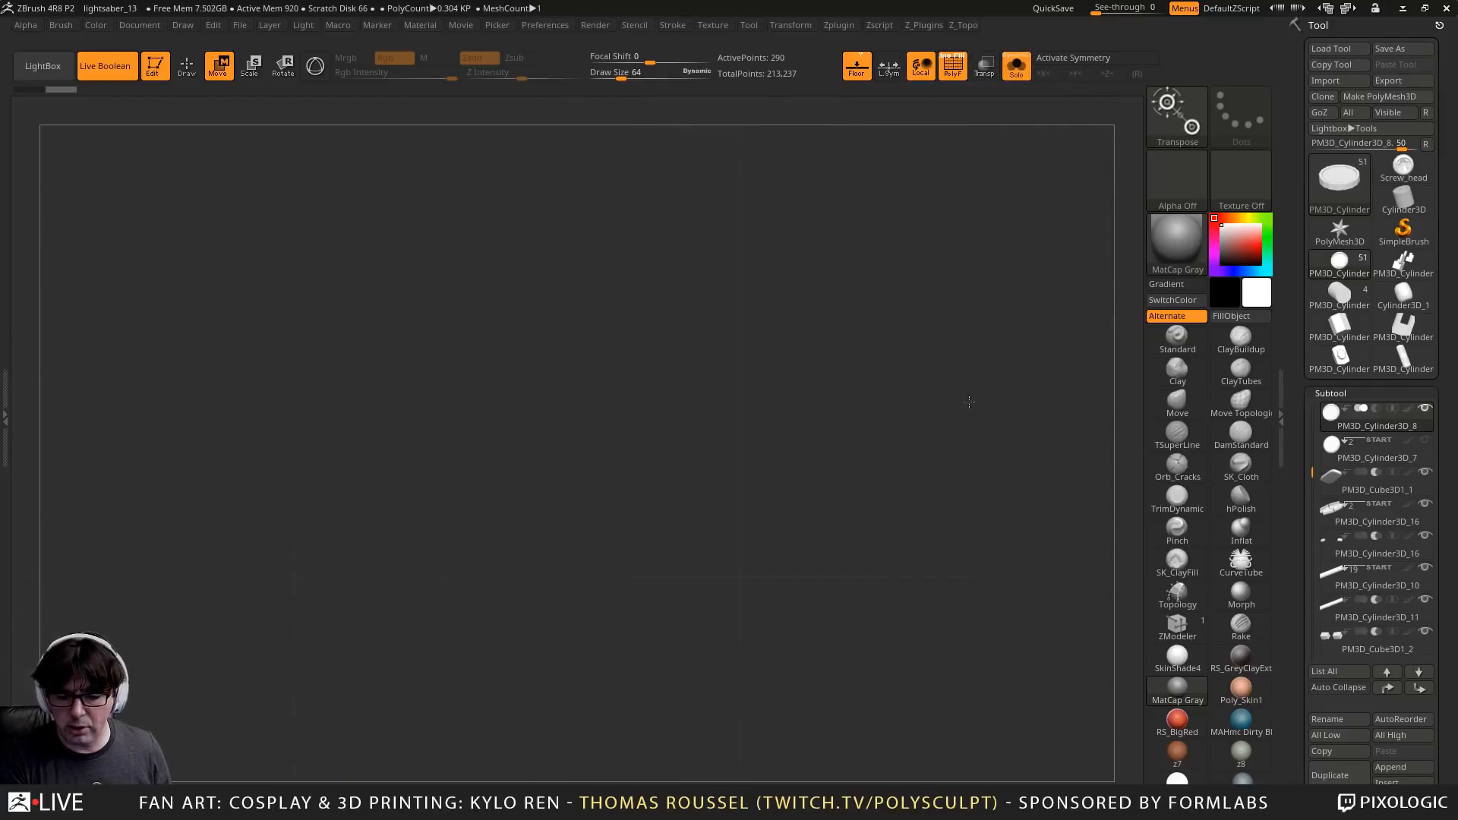
pyautogui.keyDown('shift'); pyautogui.moveTo(897, 459); pyautogui.dragTo(872, 455, button='right'); pyautogui.keyUp('shift')
pyautogui.press('f')
pyautogui.moveTo(785, 228)
pyautogui.keyDown('alt'); pyautogui.mouseDown(button='right')
pyautogui.moveTo(761, 316)
pyautogui.moveTo(963, 397)
pyautogui.moveTo(940, 284)
pyautogui.mouseUp(button='right'); pyautogui.keyUp('alt')
pyautogui.moveTo(909, 194)
pyautogui.keyDown('ctrl'); pyautogui.mouseDown()
pyautogui.moveTo(852, 537)
pyautogui.moveTo(442, 482)
pyautogui.moveTo(710, 586)
pyautogui.moveTo(658, 541)
pyautogui.moveTo(675, 549)
pyautogui.moveTo(666, 585)
pyautogui.mouseUp(); pyautogui.keyUp('ctrl')
pyautogui.keyDown('ctrl'); pyautogui.moveTo(397, 407); pyautogui.dragTo(467, 87); pyautogui.keyUp('ctrl')
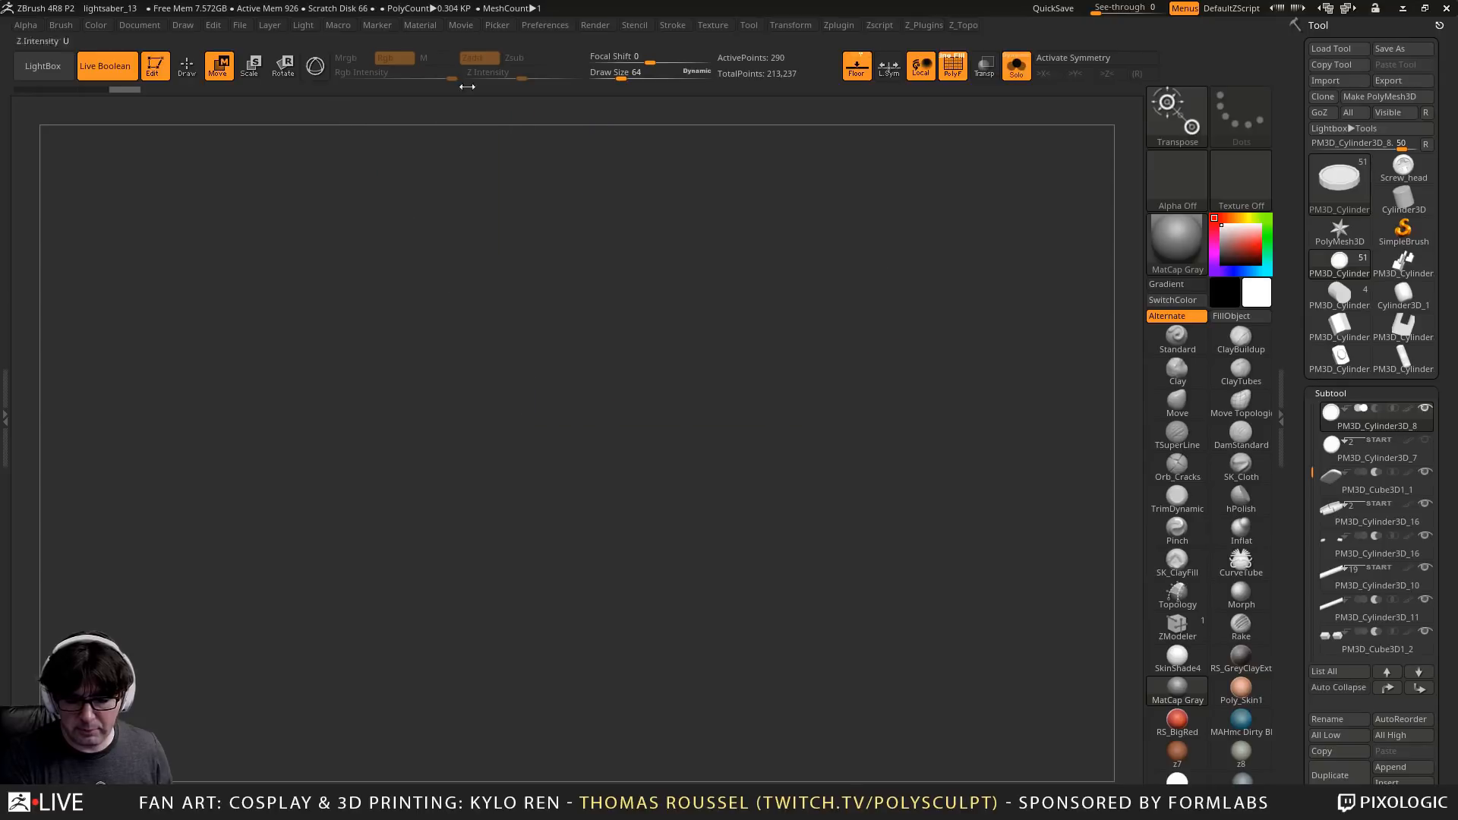
pyautogui.keyDown('shift'); pyautogui.moveTo(573, 216); pyautogui.dragTo(599, 326); pyautogui.keyUp('shift')
pyautogui.moveTo(536, 648); pyautogui.dragTo(479, 602)
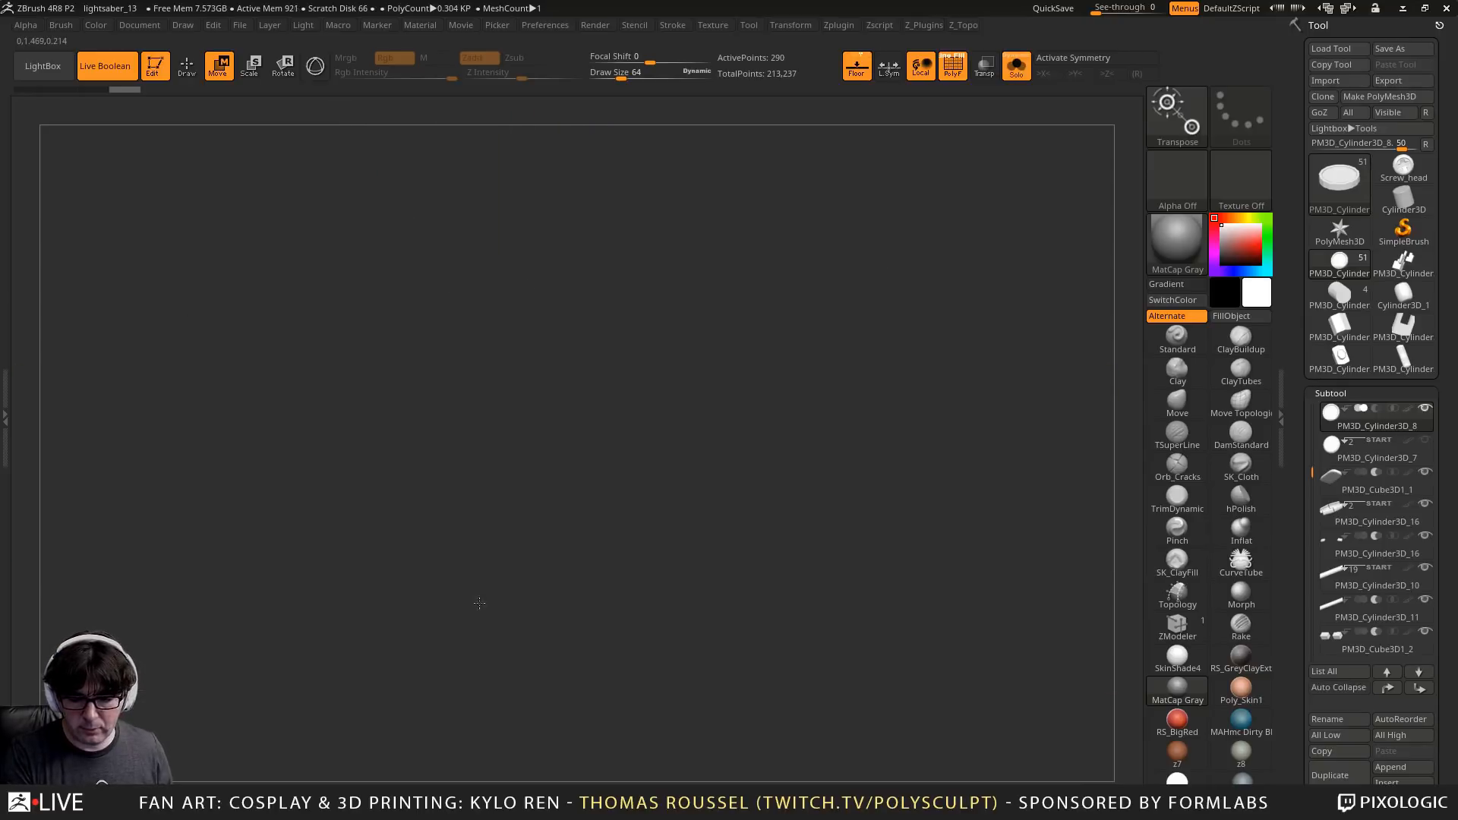
pyautogui.keyDown('alt'); pyautogui.moveTo(576, 532); pyautogui.dragTo(597, 480); pyautogui.keyUp('alt')
pyautogui.keyDown('alt'); pyautogui.moveTo(733, 555); pyautogui.dragTo(760, 204); pyautogui.keyUp('alt')
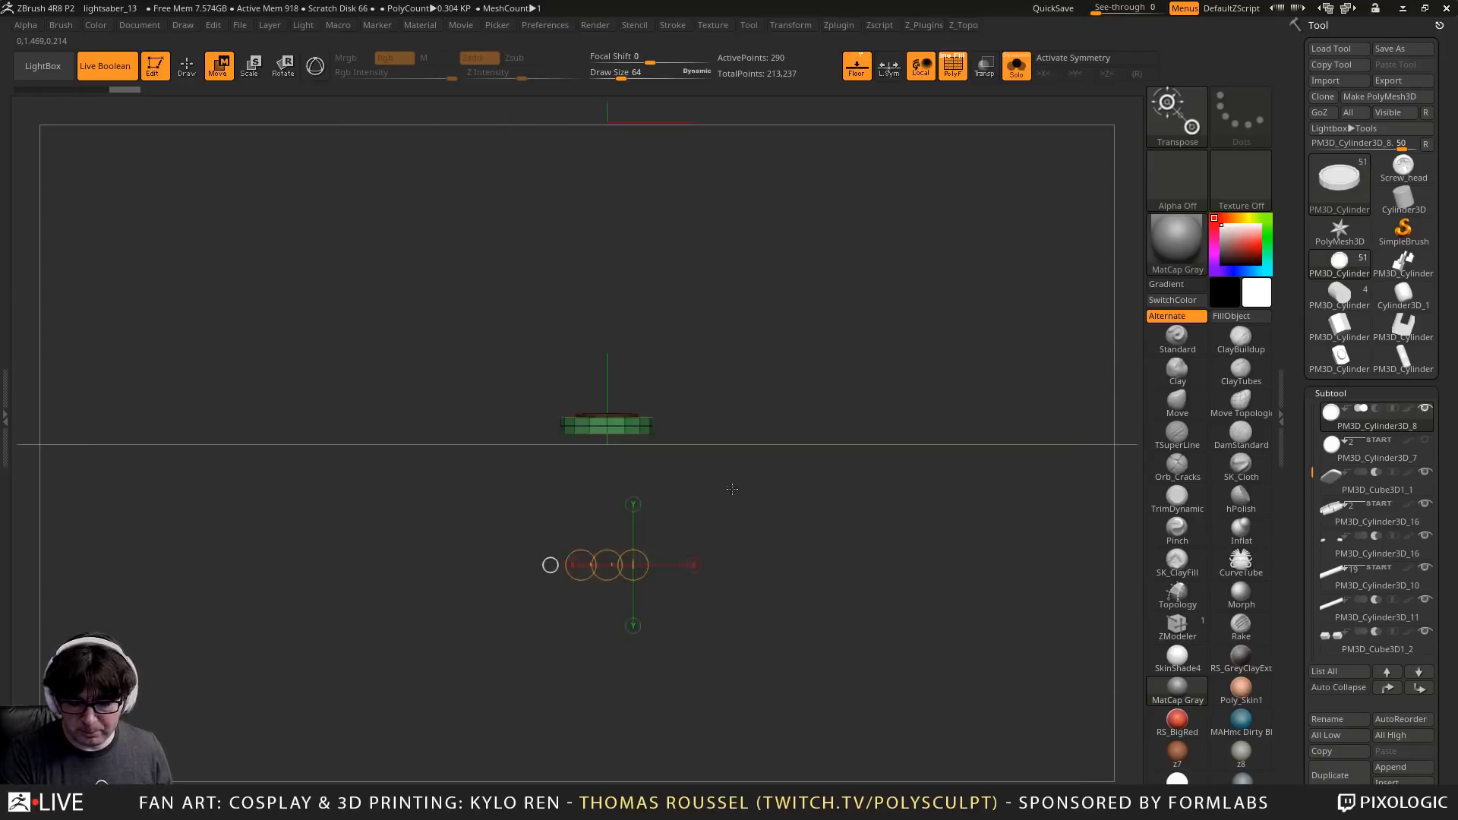
pyautogui.keyDown('alt'); pyautogui.moveTo(732, 488); pyautogui.dragTo(768, 225); pyautogui.keyUp('alt')
pyautogui.keyDown('ctrl'); pyautogui.moveTo(985, 674); pyautogui.dragTo(329, 475); pyautogui.keyUp('ctrl')
pyautogui.moveTo(486, 318); pyautogui.dragTo(619, 441)
pyautogui.keyDown('alt'); pyautogui.moveTo(736, 344); pyautogui.dragTo(661, 774); pyautogui.keyUp('alt')
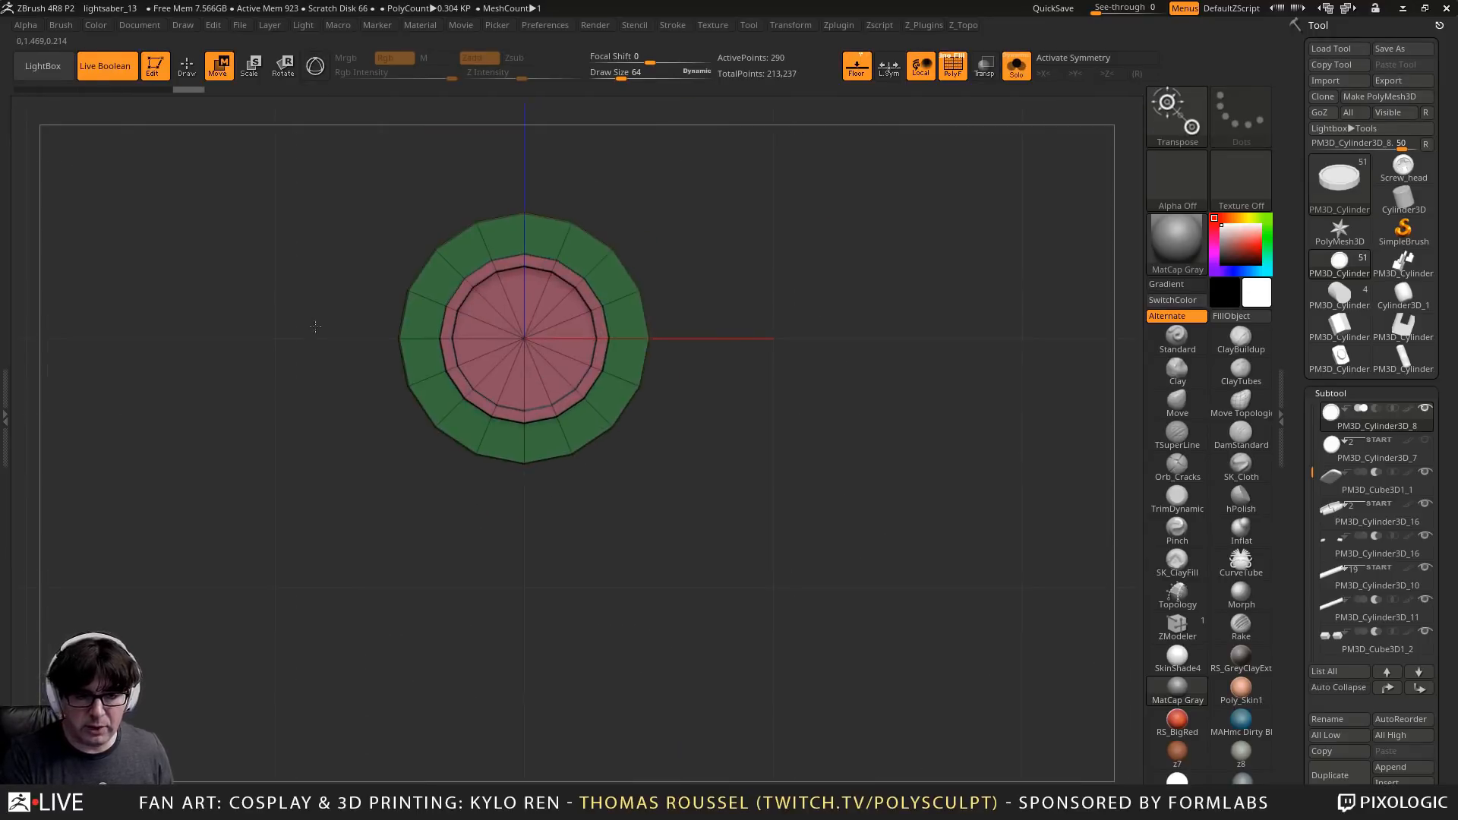
# Switch back to the gizmo and centre it on the base ring
pyautogui.click(325, 77)
pyautogui.click(568, 319)
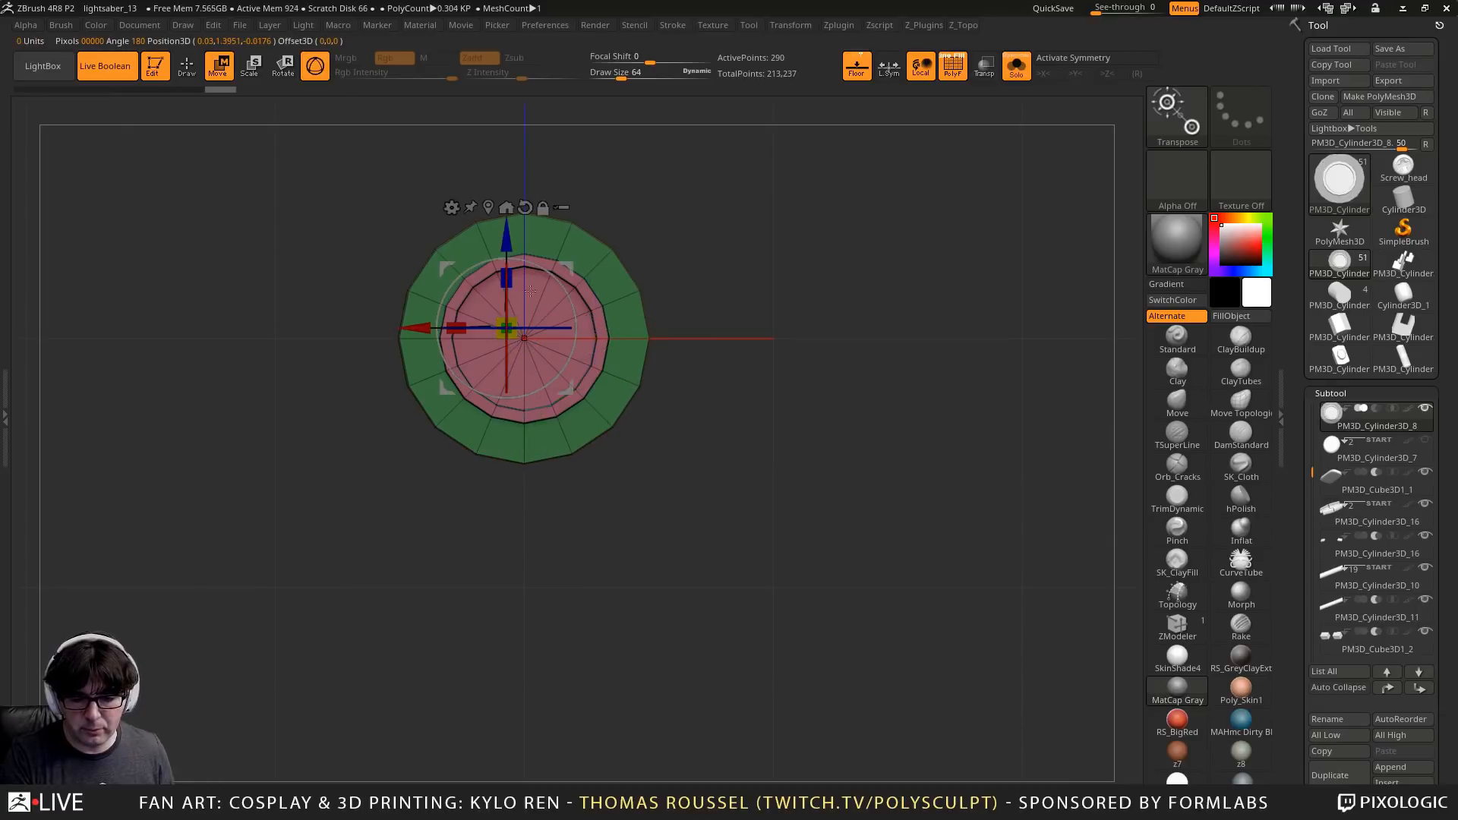
pyautogui.keyDown('alt'); pyautogui.click(488, 207); pyautogui.keyUp('alt')
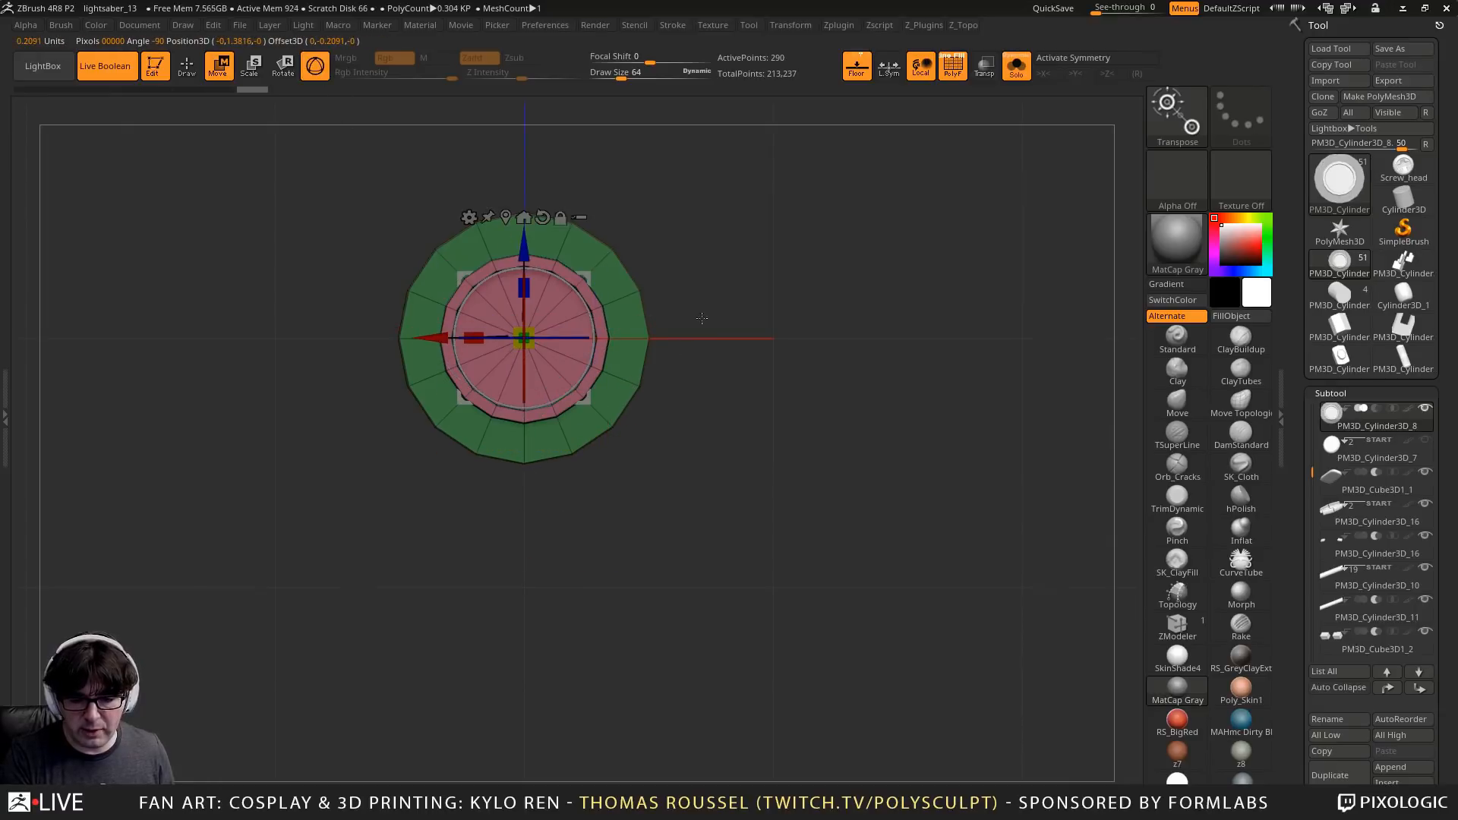
# Widen the base ring's inner collar radially with the gizmo until it nearly reaches the outer rim
pyautogui.keyDown('ctrl'); pyautogui.moveTo(703, 316); pyautogui.dragTo(760, 399, button='right'); pyautogui.keyUp('ctrl')
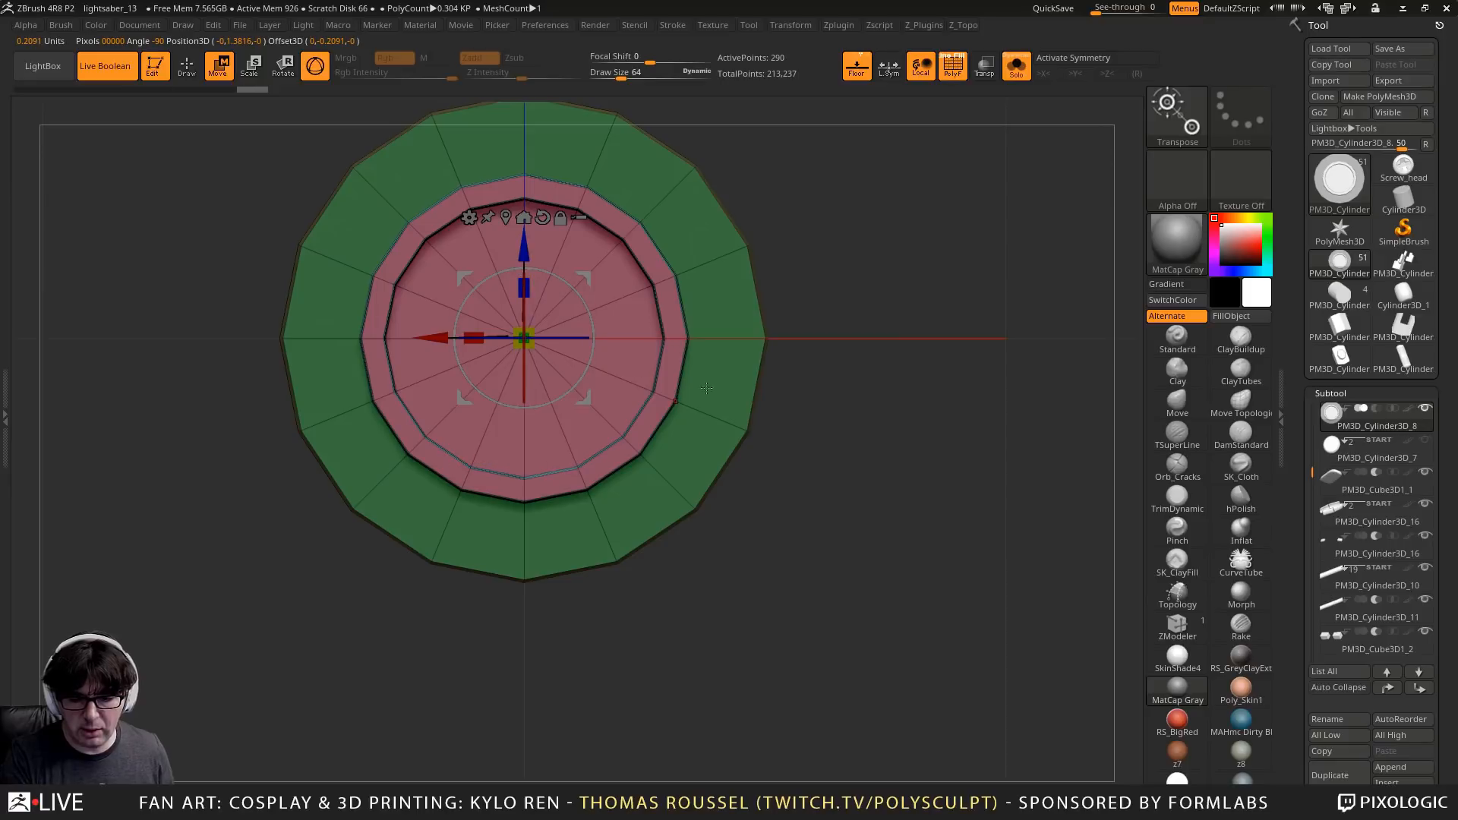
pyautogui.moveTo(669, 448); pyautogui.dragTo(617, 360, button='right')
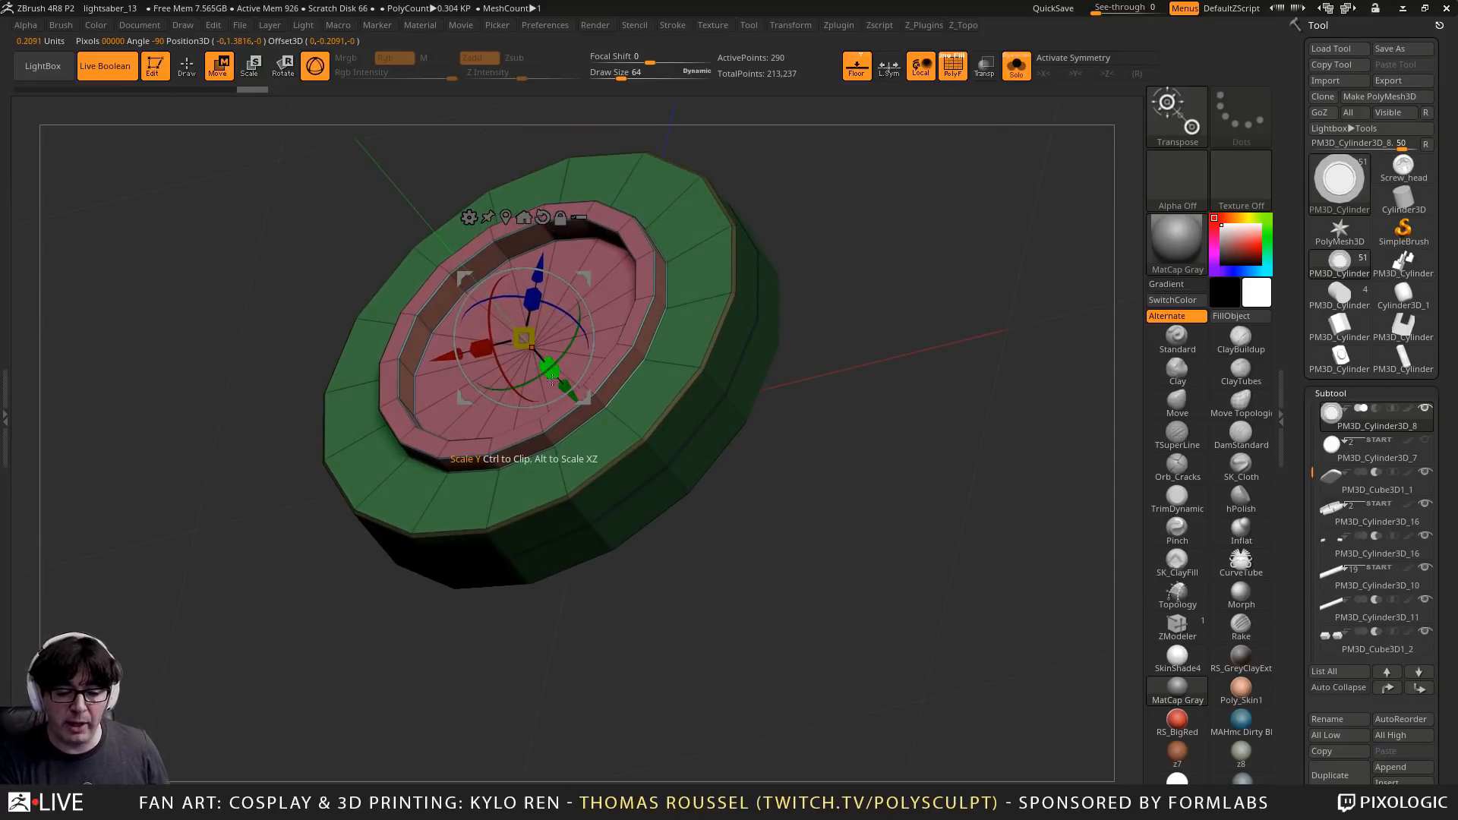
pyautogui.moveTo(552, 371); pyautogui.dragTo(579, 399)
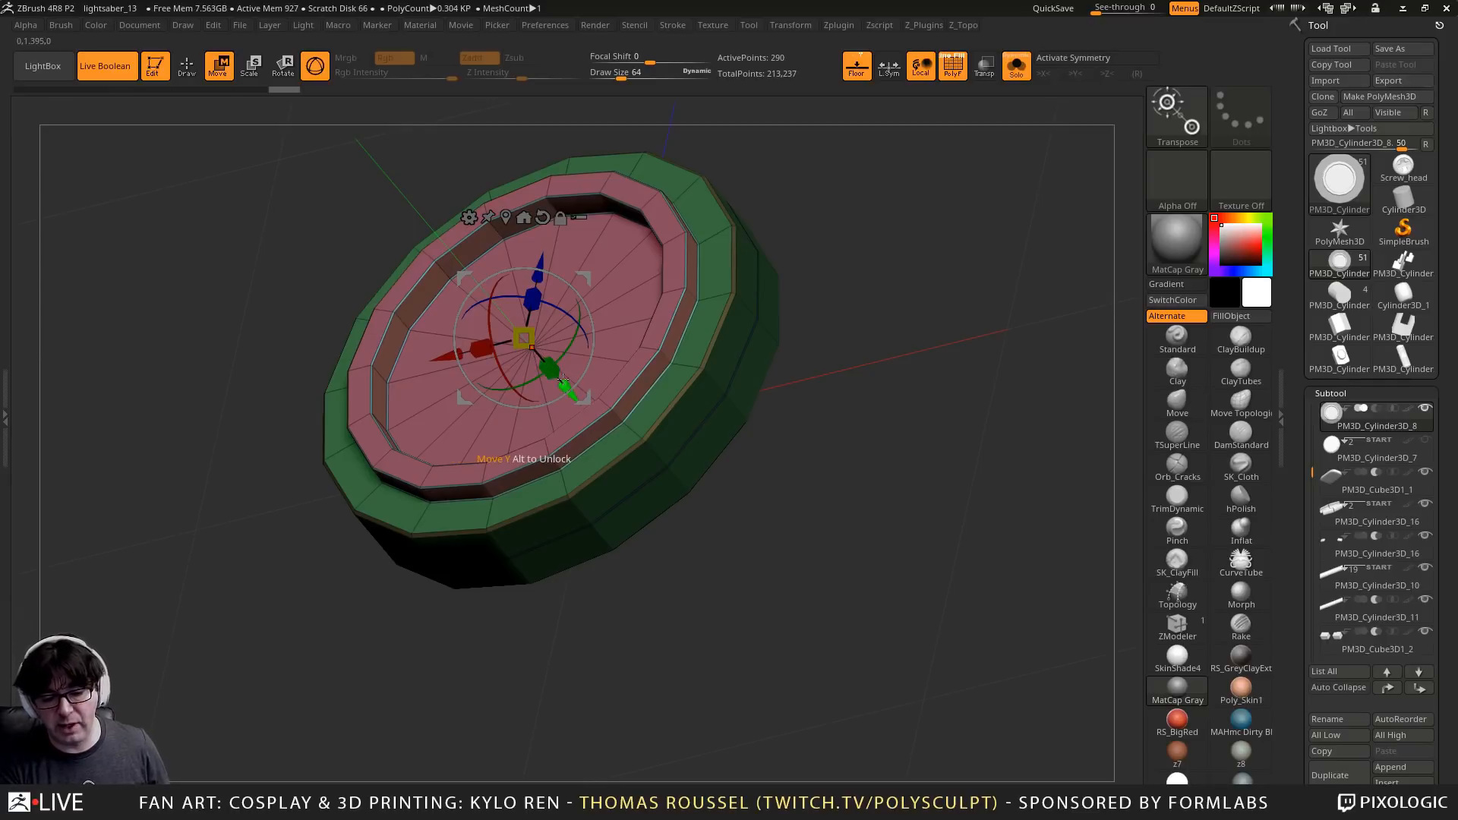
pyautogui.keyDown('alt'); pyautogui.moveTo(552, 378); pyautogui.dragTo(551, 371); pyautogui.keyUp('alt')
pyautogui.moveTo(558, 377); pyautogui.dragTo(557, 379)
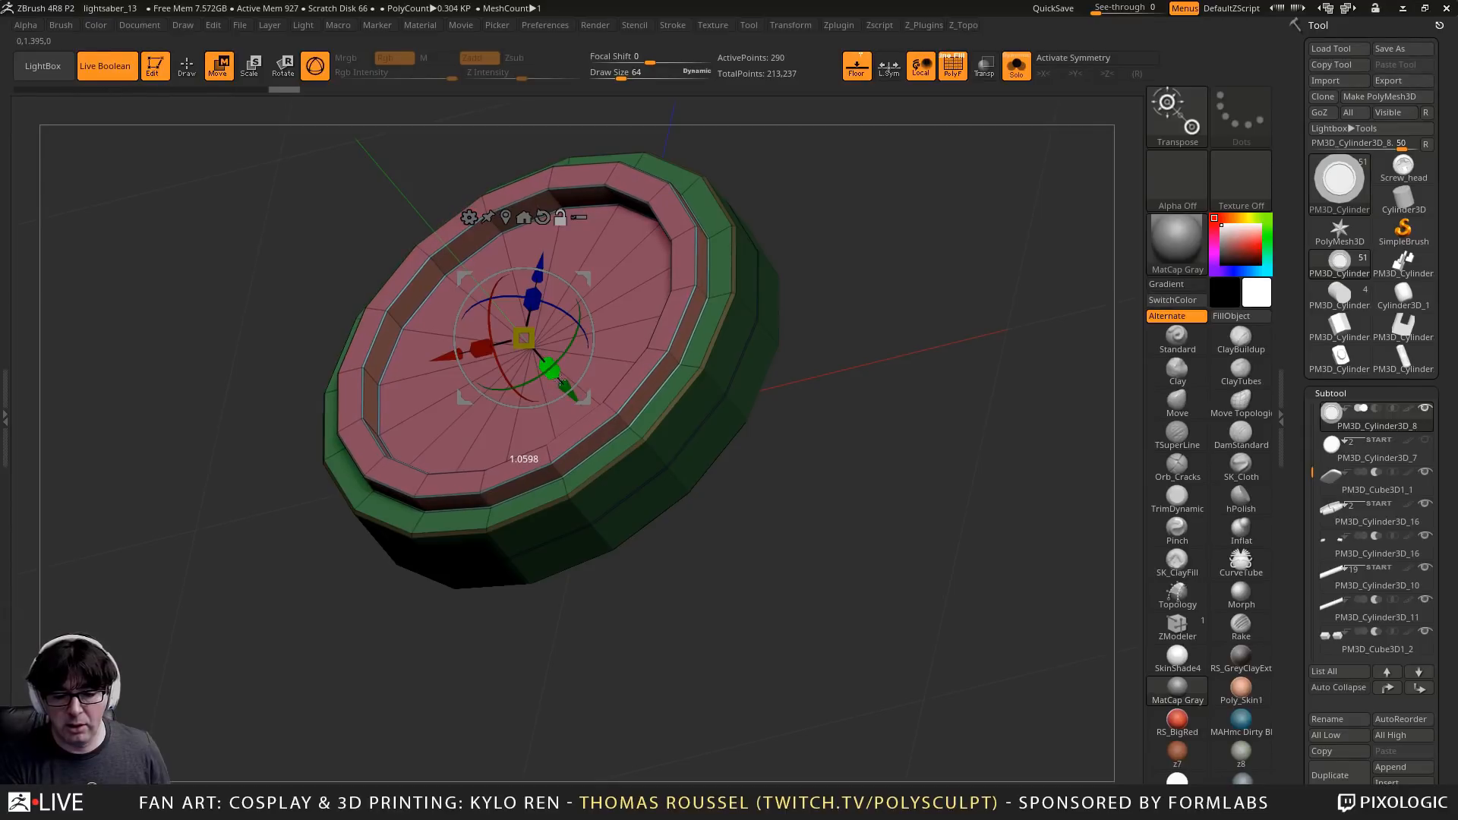
# Bring all parts back and fine-tune the collar's fit between the pommel fins
pyautogui.click(1020, 77)
pyautogui.moveTo(830, 435)
pyautogui.mouseDown()
pyautogui.moveTo(846, 409)
pyautogui.moveTo(836, 422)
pyautogui.mouseUp()
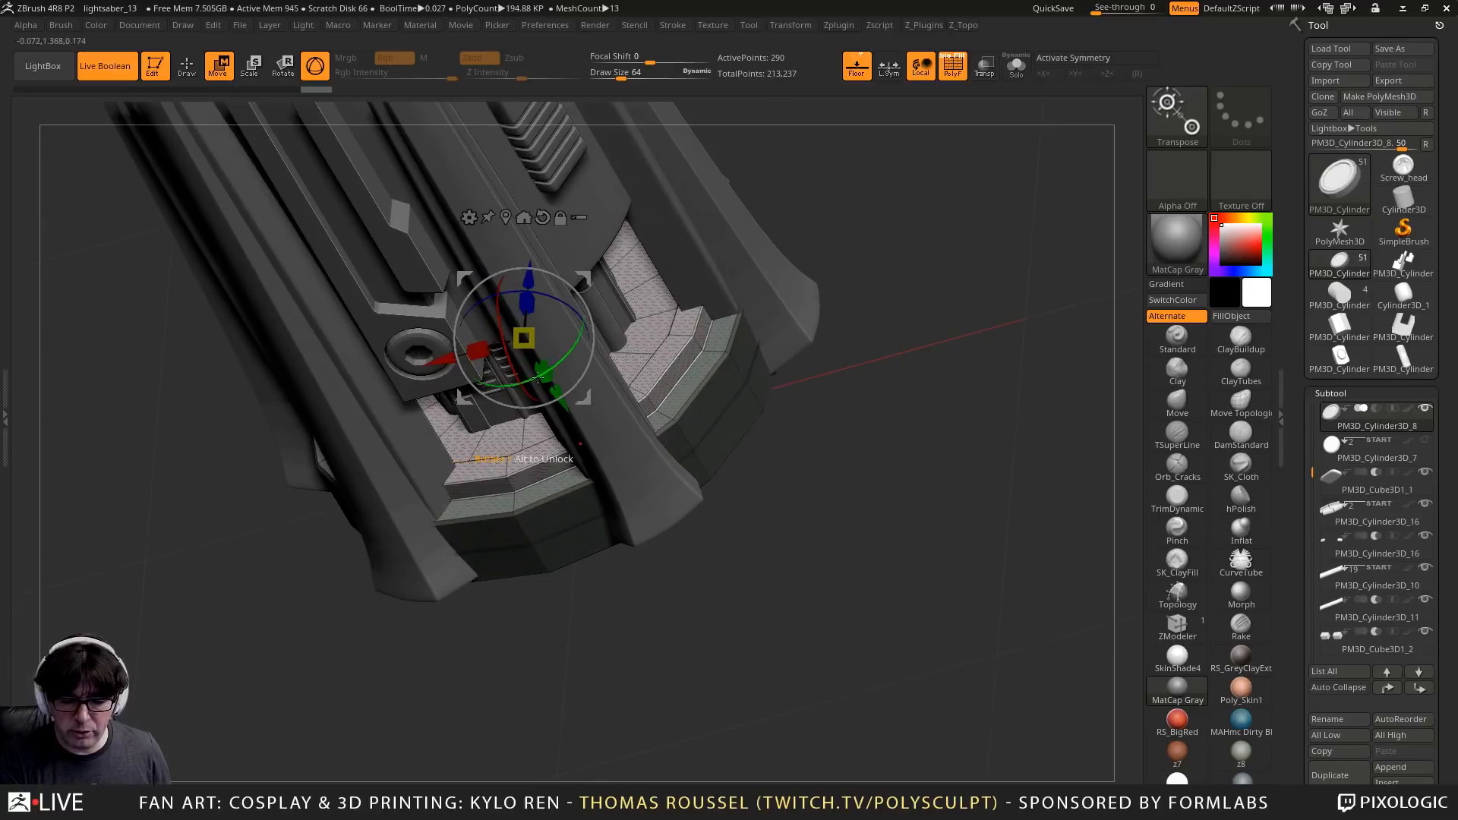
pyautogui.moveTo(546, 375)
pyautogui.mouseDown()
pyautogui.moveTo(536, 362)
pyautogui.moveTo(561, 362)
pyautogui.mouseUp()
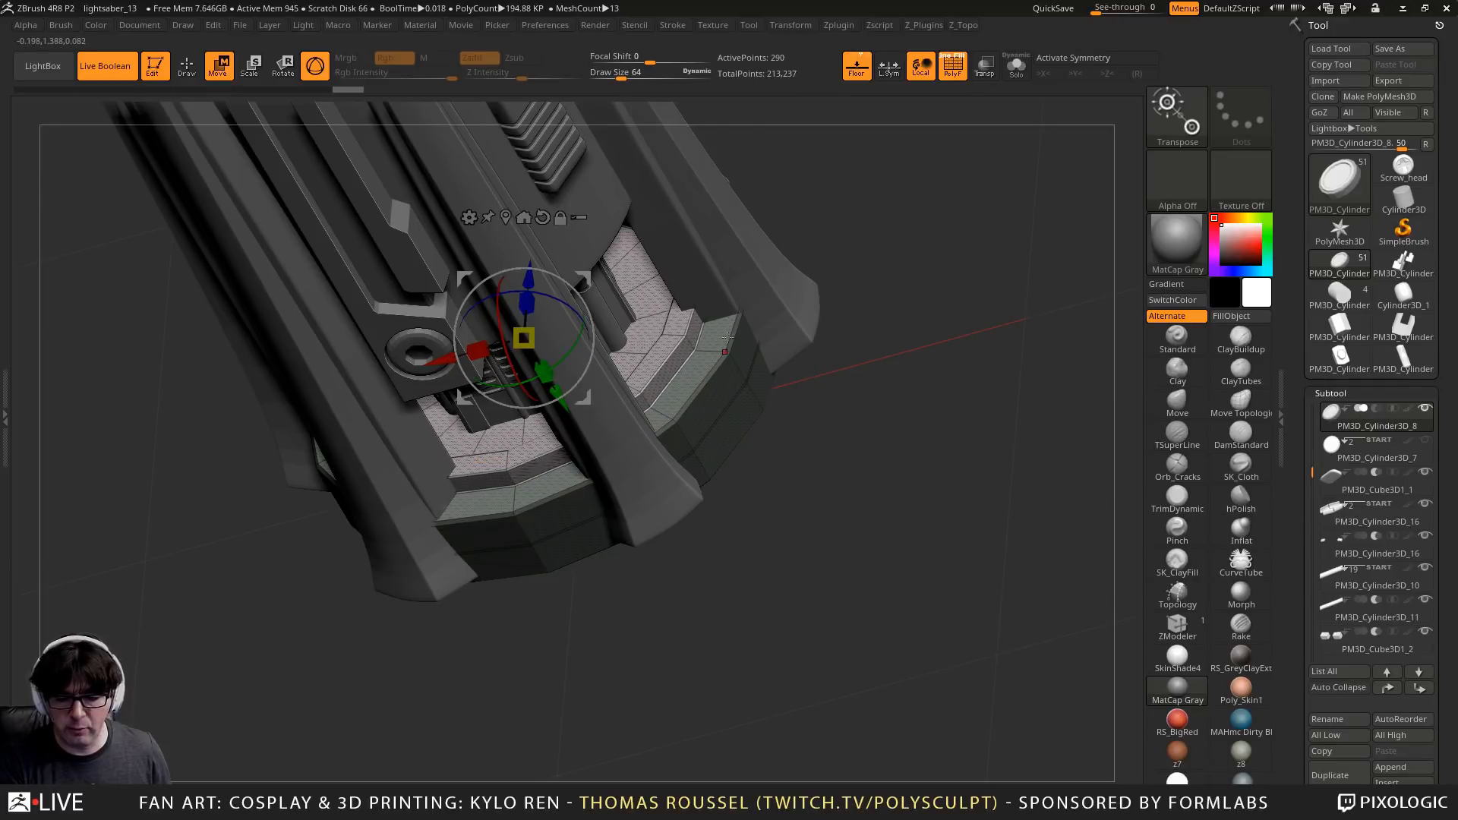
pyautogui.keyDown('alt'); pyautogui.moveTo(847, 470); pyautogui.dragTo(891, 456); pyautogui.keyUp('alt')
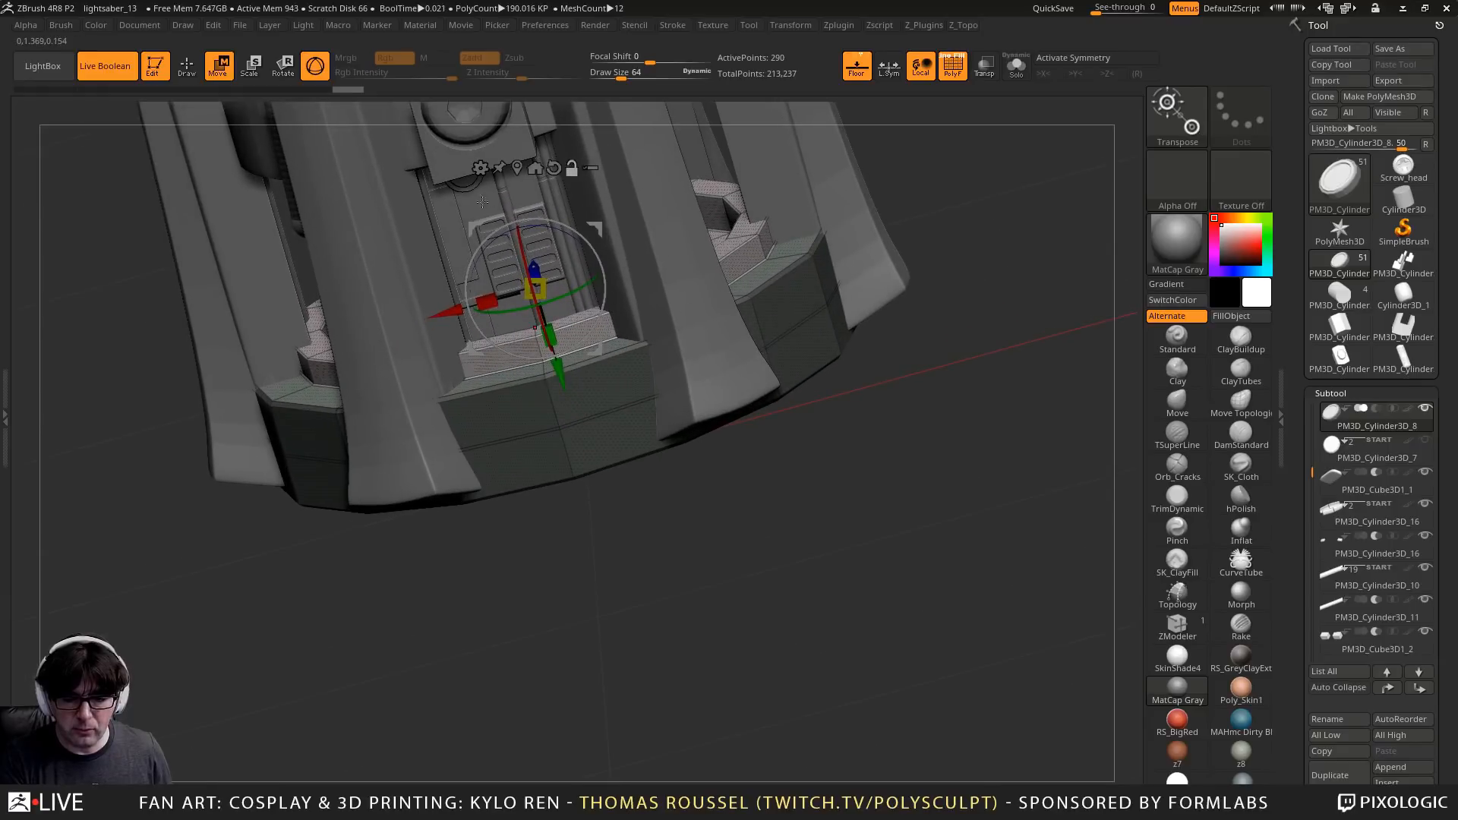
# Select the detailed inner core, realign the gizmo on it and adjust the core along the hilt's axis in the pommel openings
pyautogui.keyDown('alt'); pyautogui.click(467, 167); pyautogui.keyUp('alt')
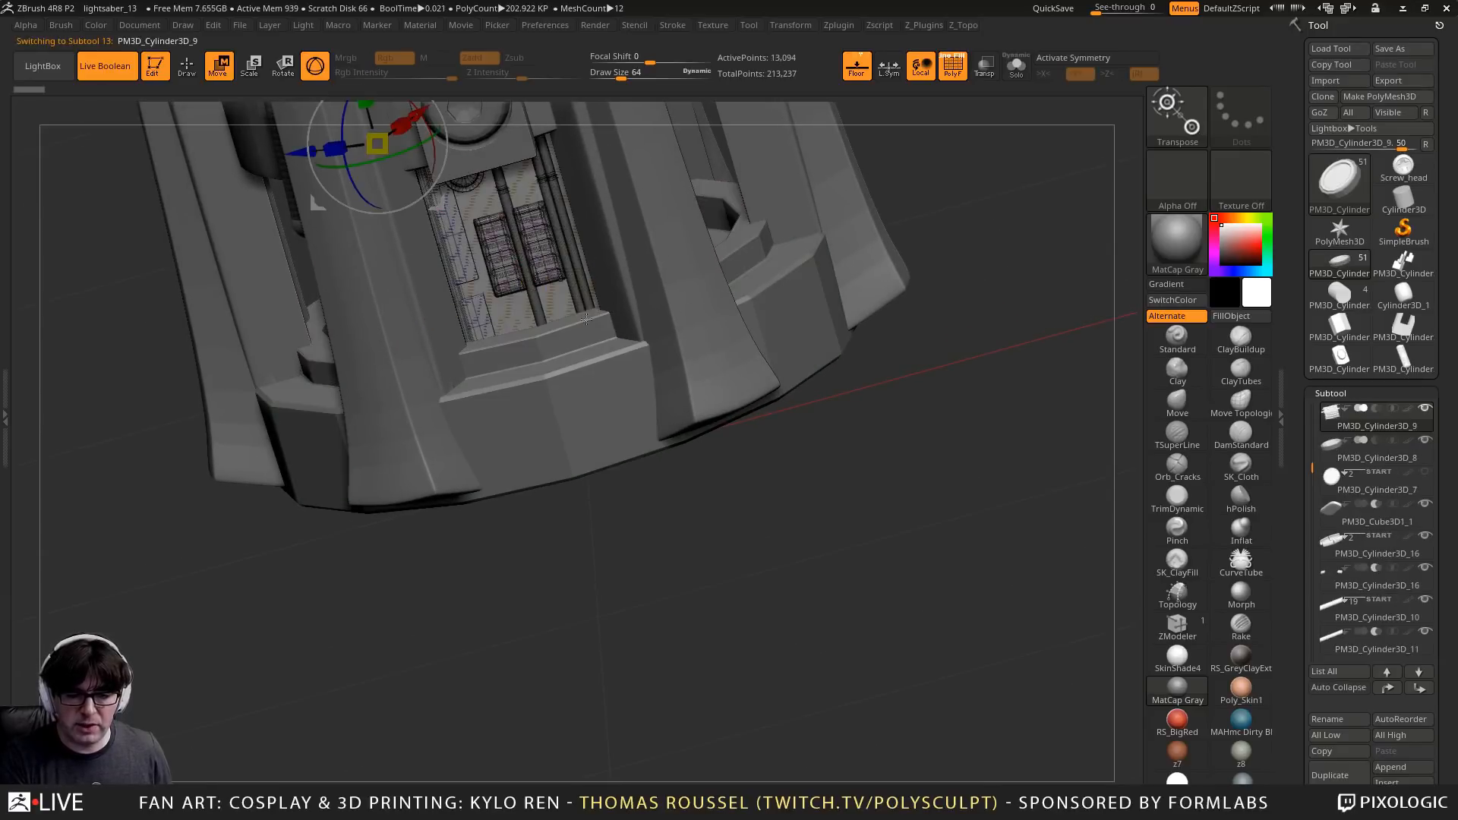
pyautogui.keyDown('alt'); pyautogui.moveTo(832, 605); pyautogui.dragTo(984, 819); pyautogui.keyUp('alt')
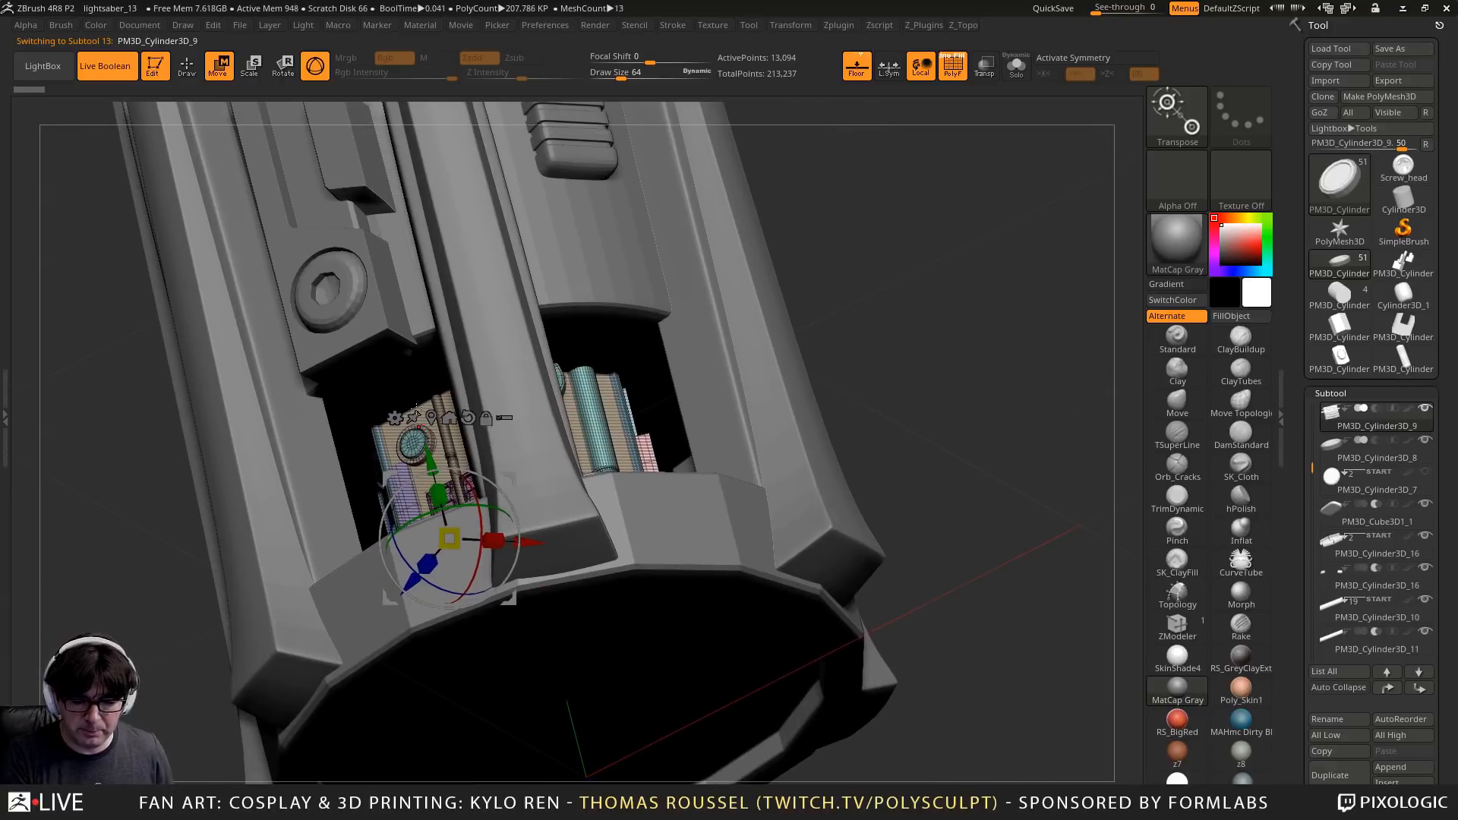
pyautogui.click(521, 526)
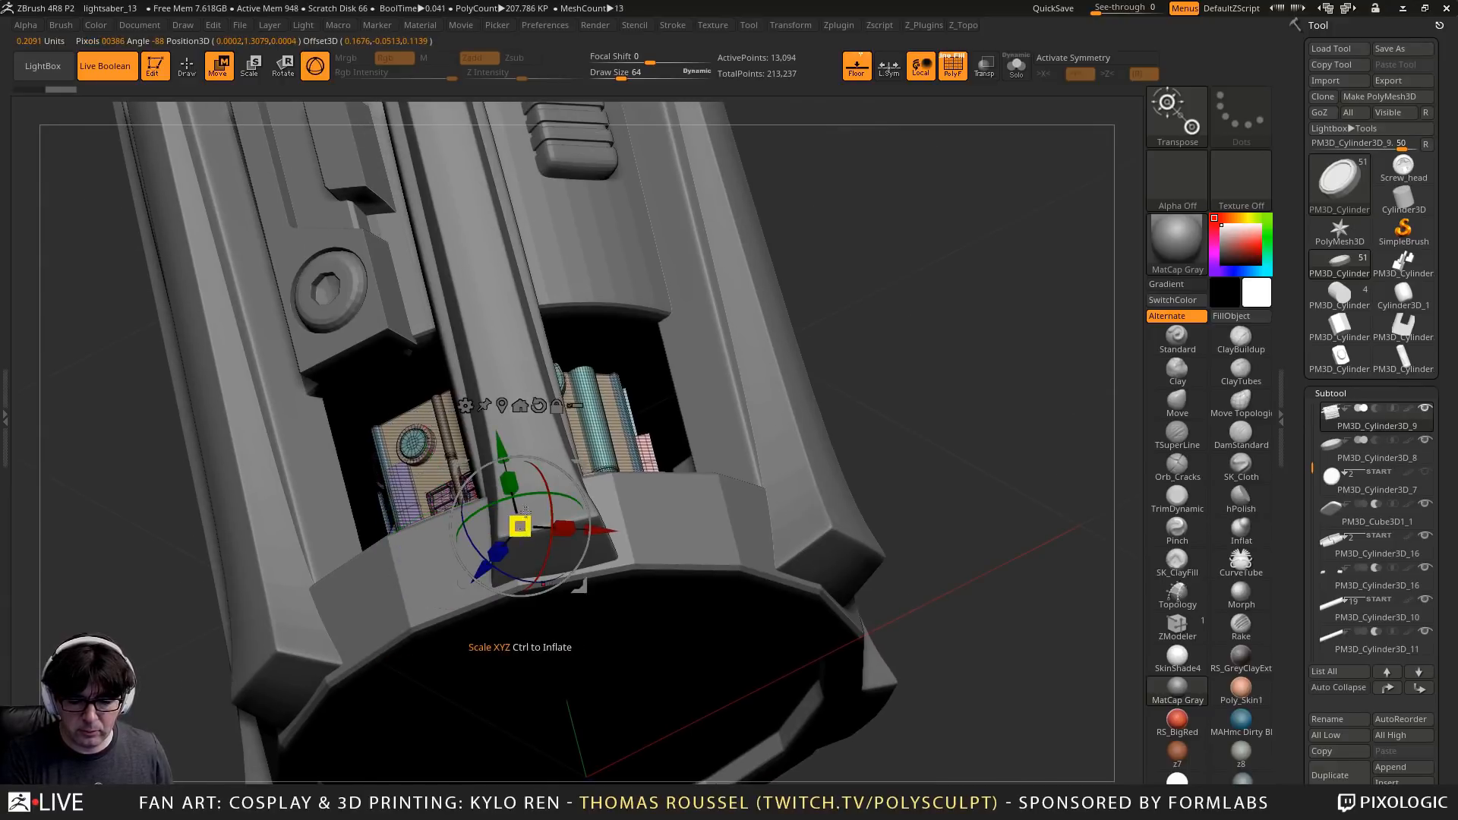
pyautogui.moveTo(526, 511); pyautogui.dragTo(637, 550, button='right')
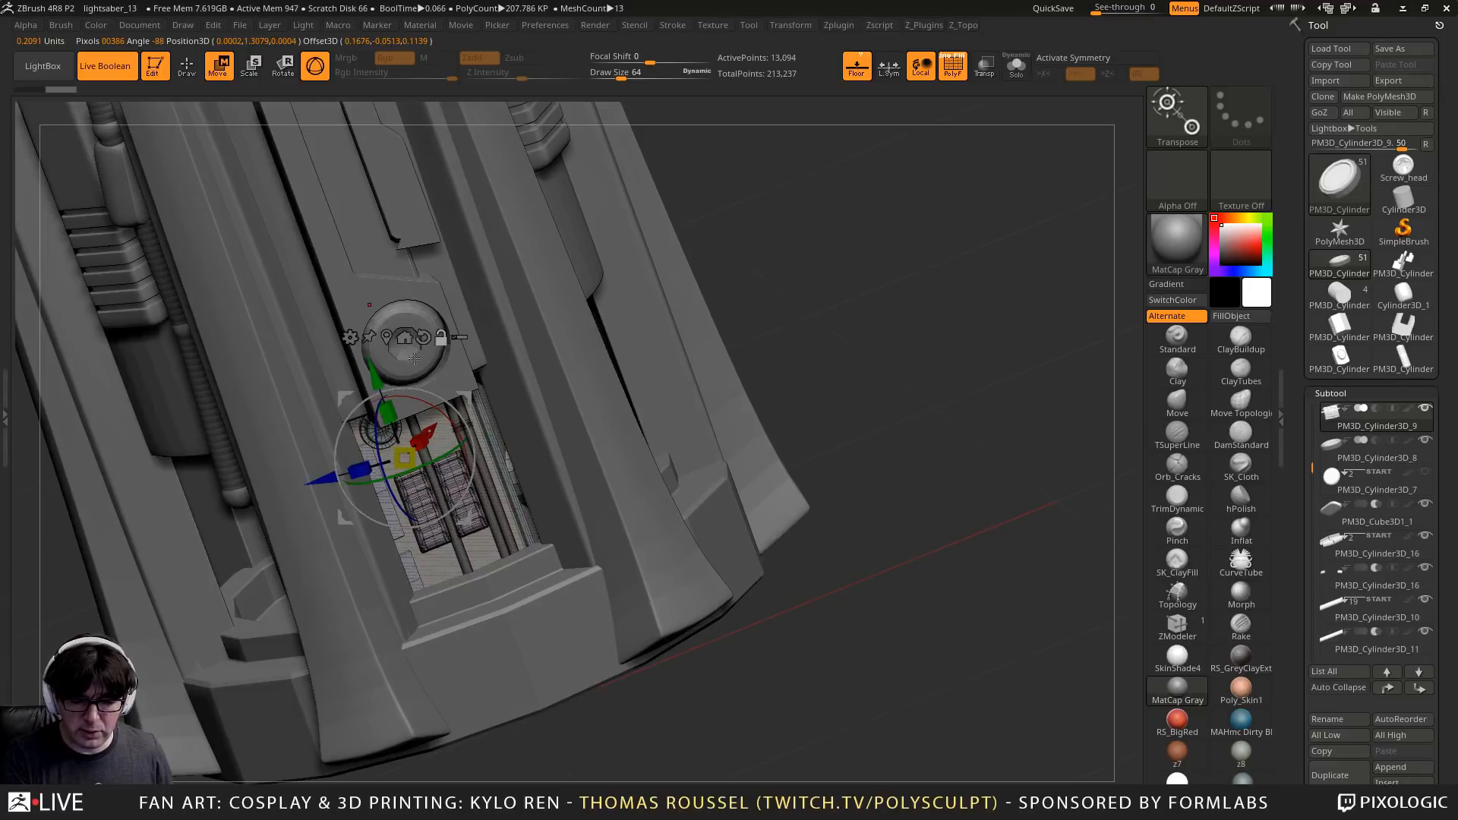
pyautogui.click(424, 337)
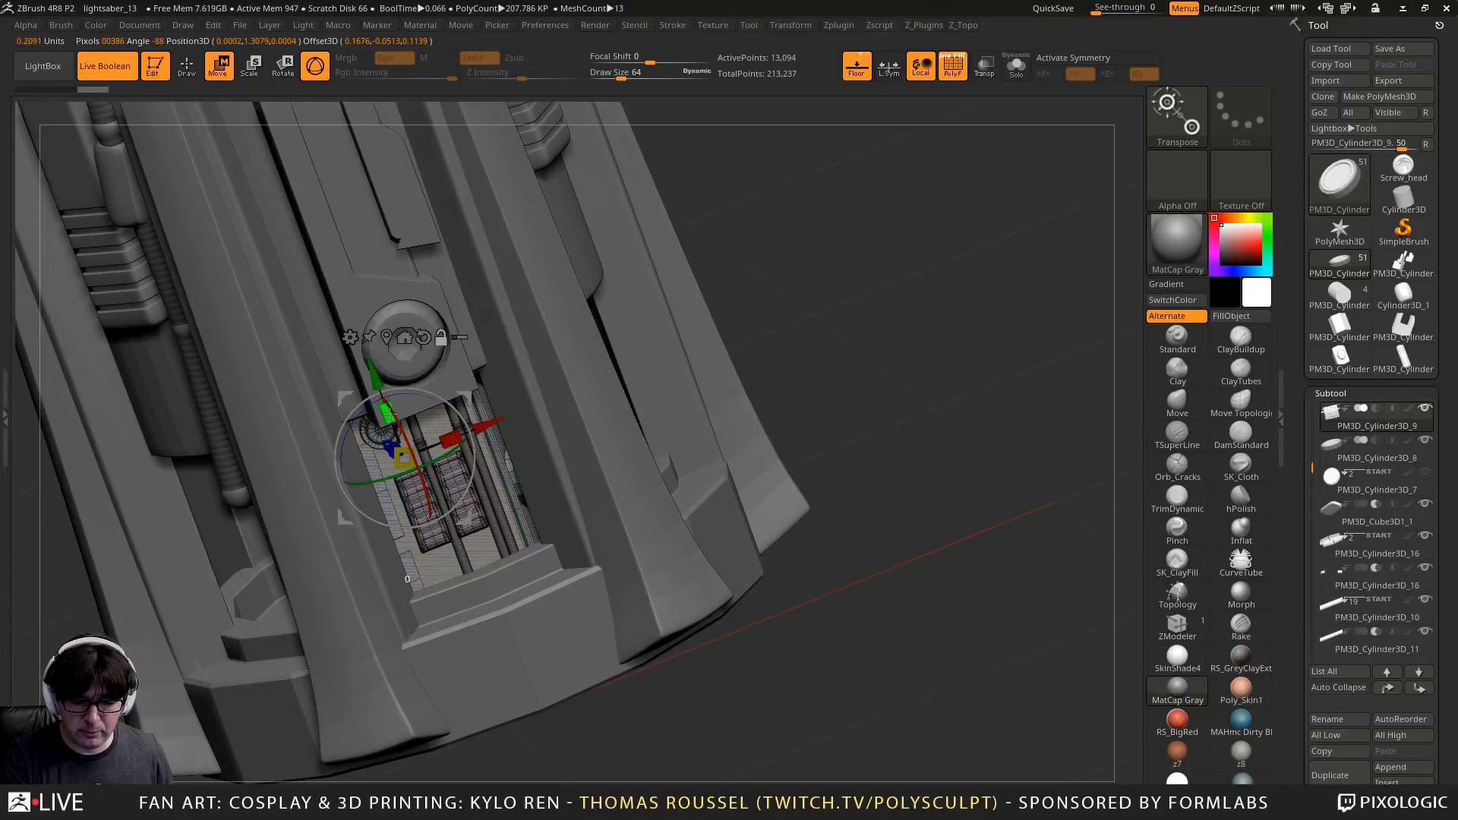
pyautogui.moveTo(388, 412); pyautogui.dragTo(386, 384)
pyautogui.moveTo(323, 531); pyautogui.dragTo(524, 435, button='right')
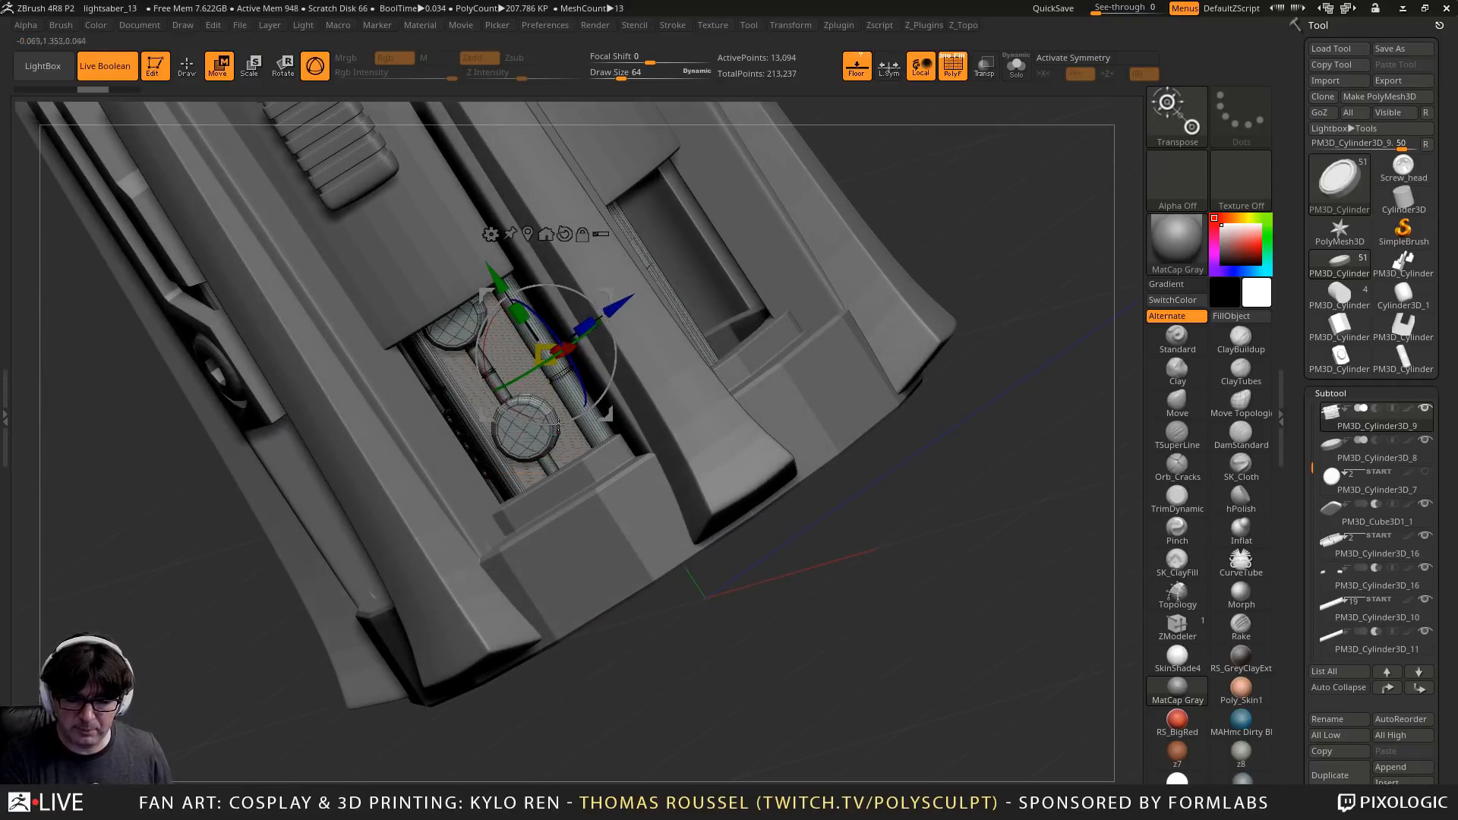
pyautogui.moveTo(558, 427); pyautogui.dragTo(553, 374, button='right')
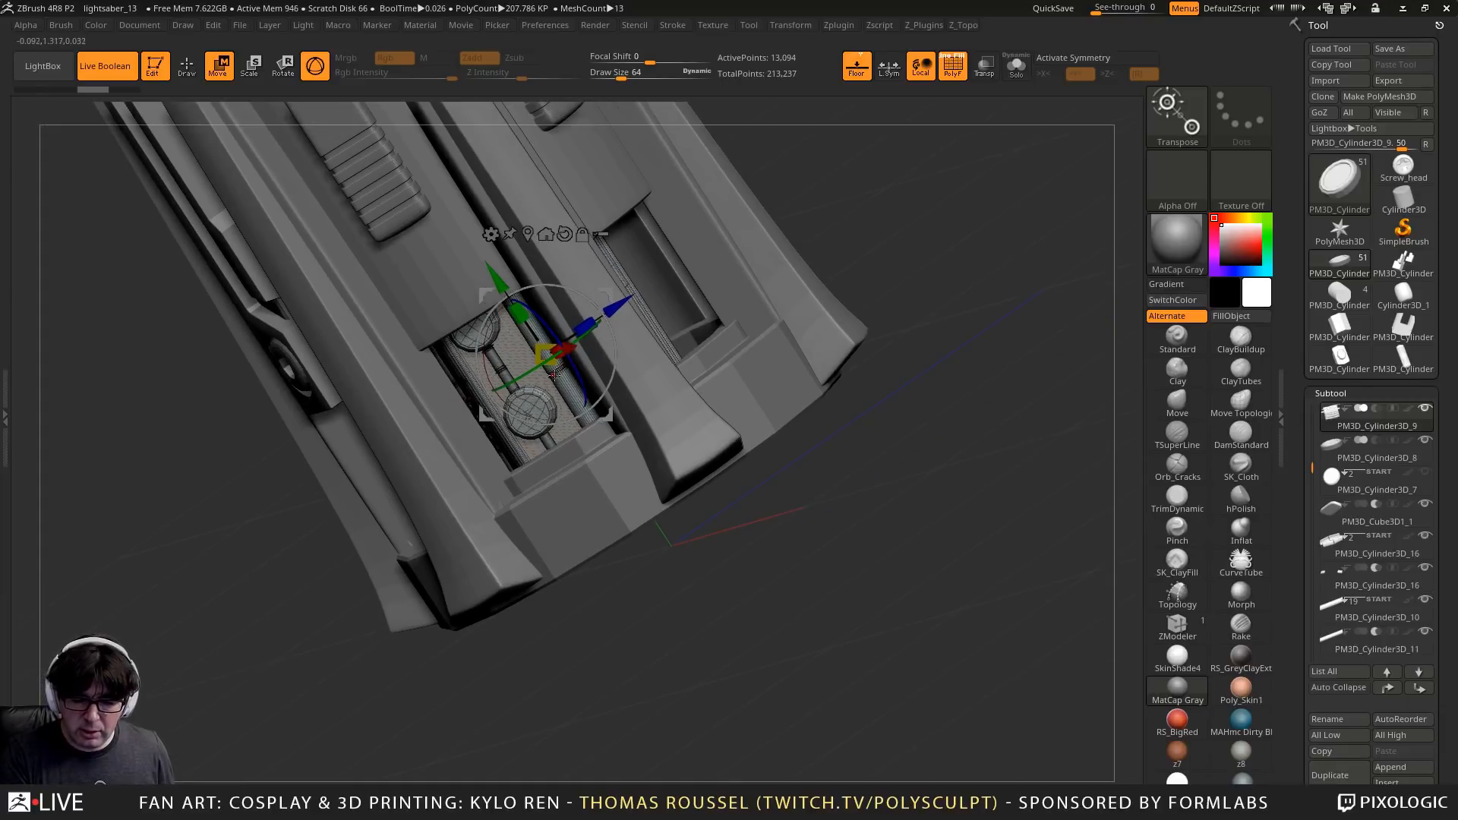
pyautogui.moveTo(553, 374); pyautogui.dragTo(548, 376)
pyautogui.moveTo(548, 376); pyautogui.dragTo(851, 410, button='right')
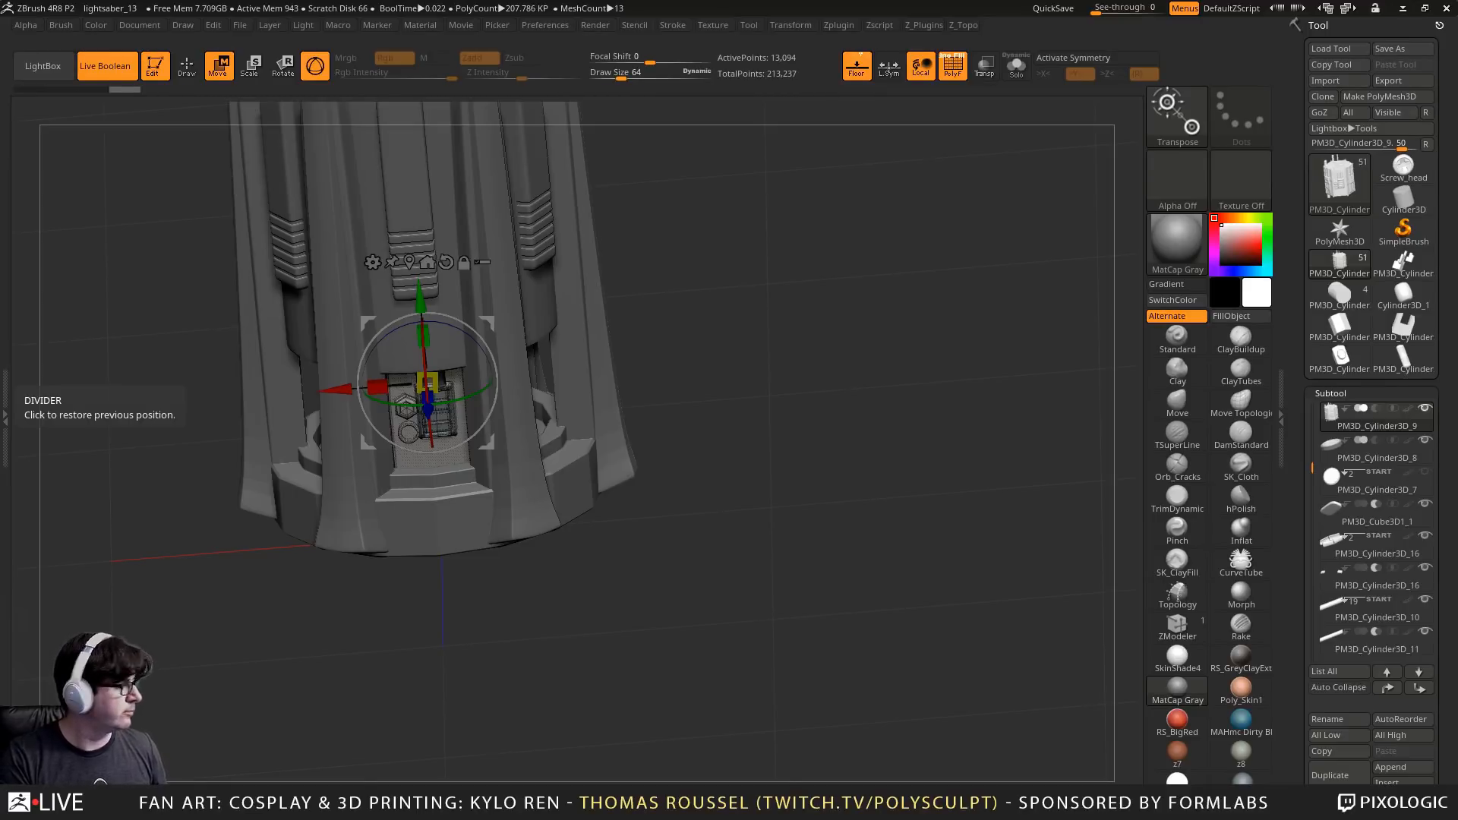
# Switch to the web browser, search Google for "bayonet twist lock" and examine Wikipedia's bayonet mount diagram
pyautogui.write('bayonet twist lock')
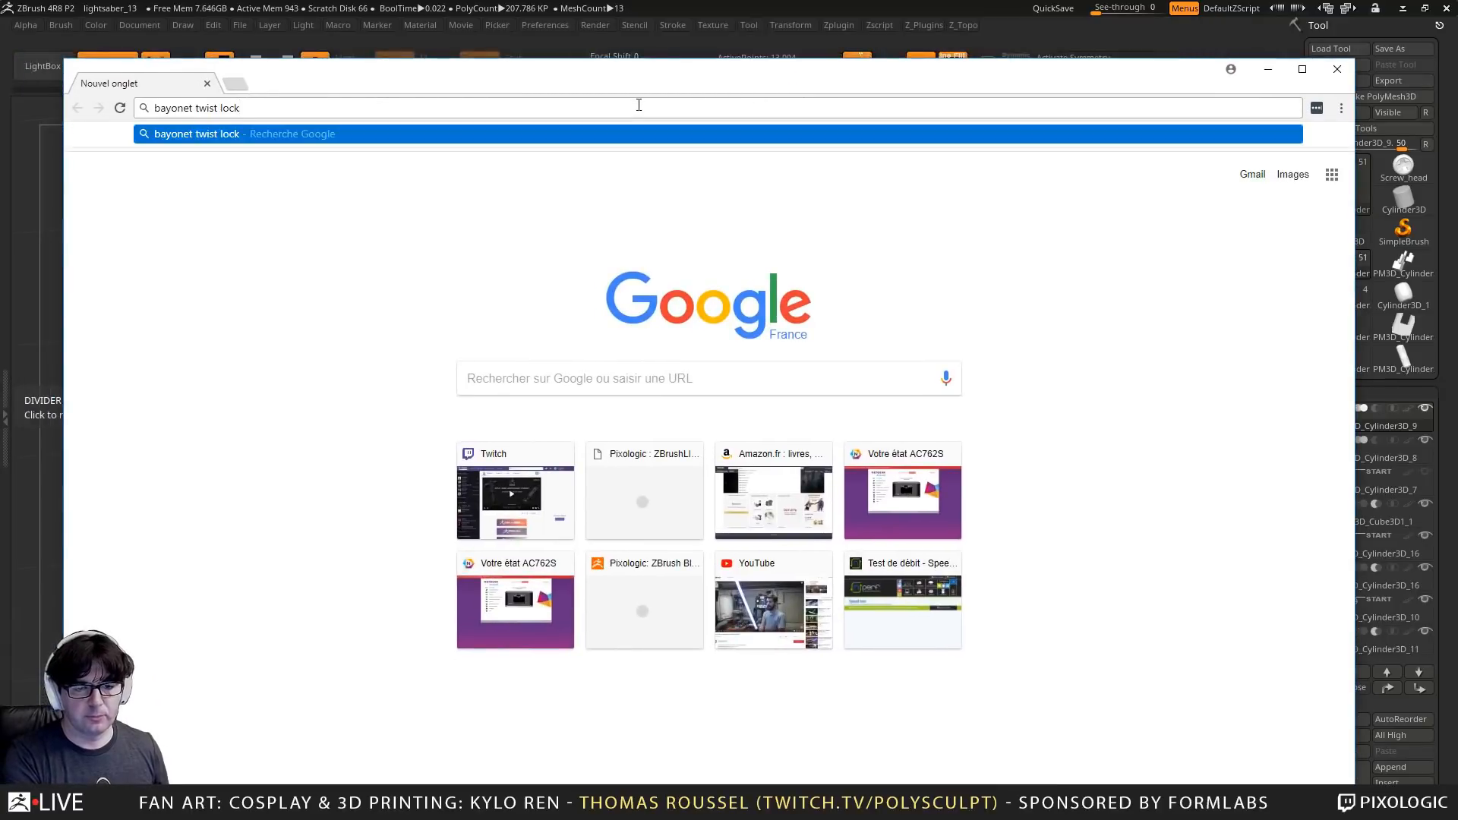
pyautogui.press('Return')
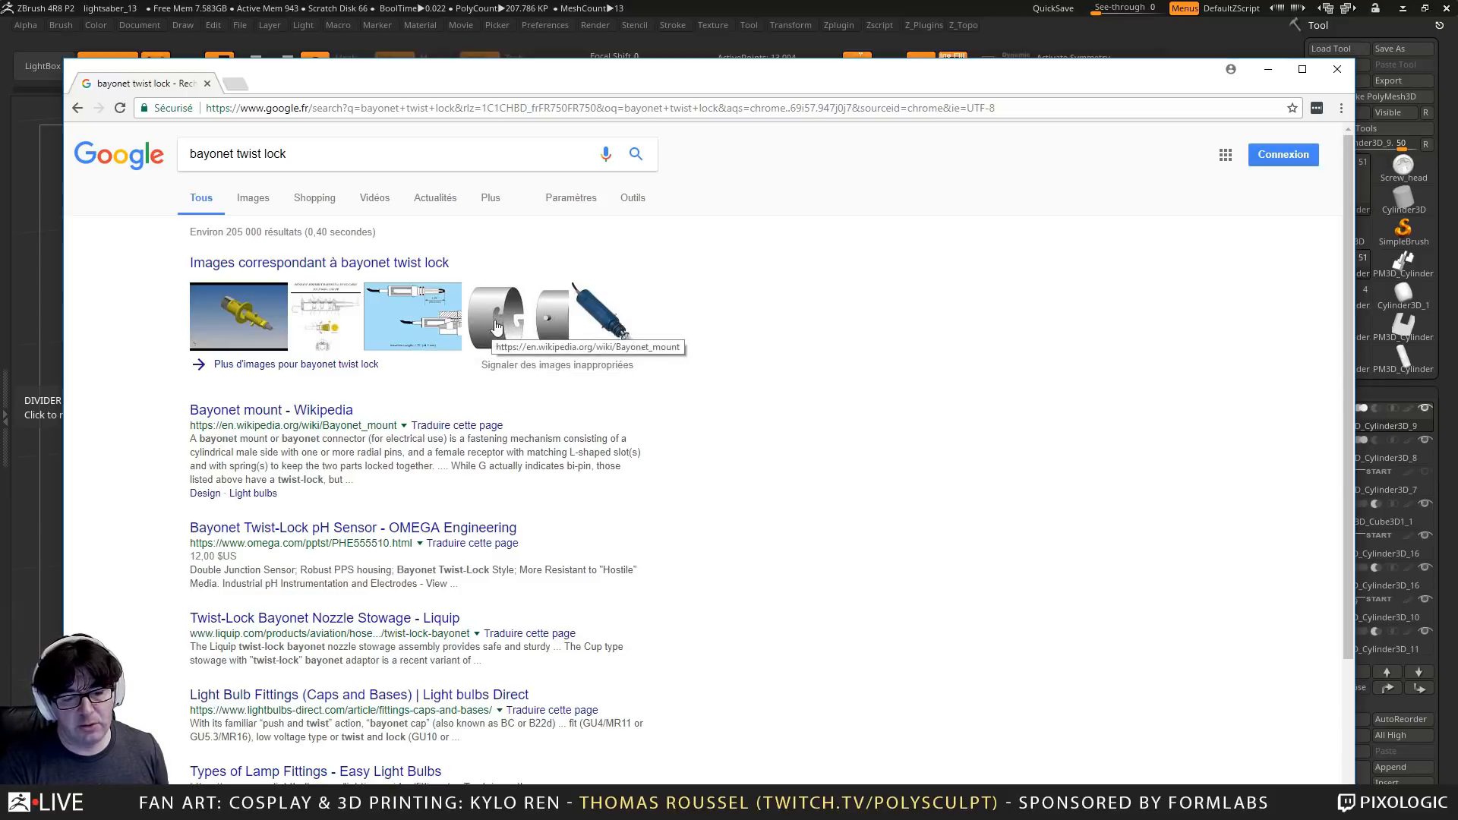
pyautogui.click(503, 327)
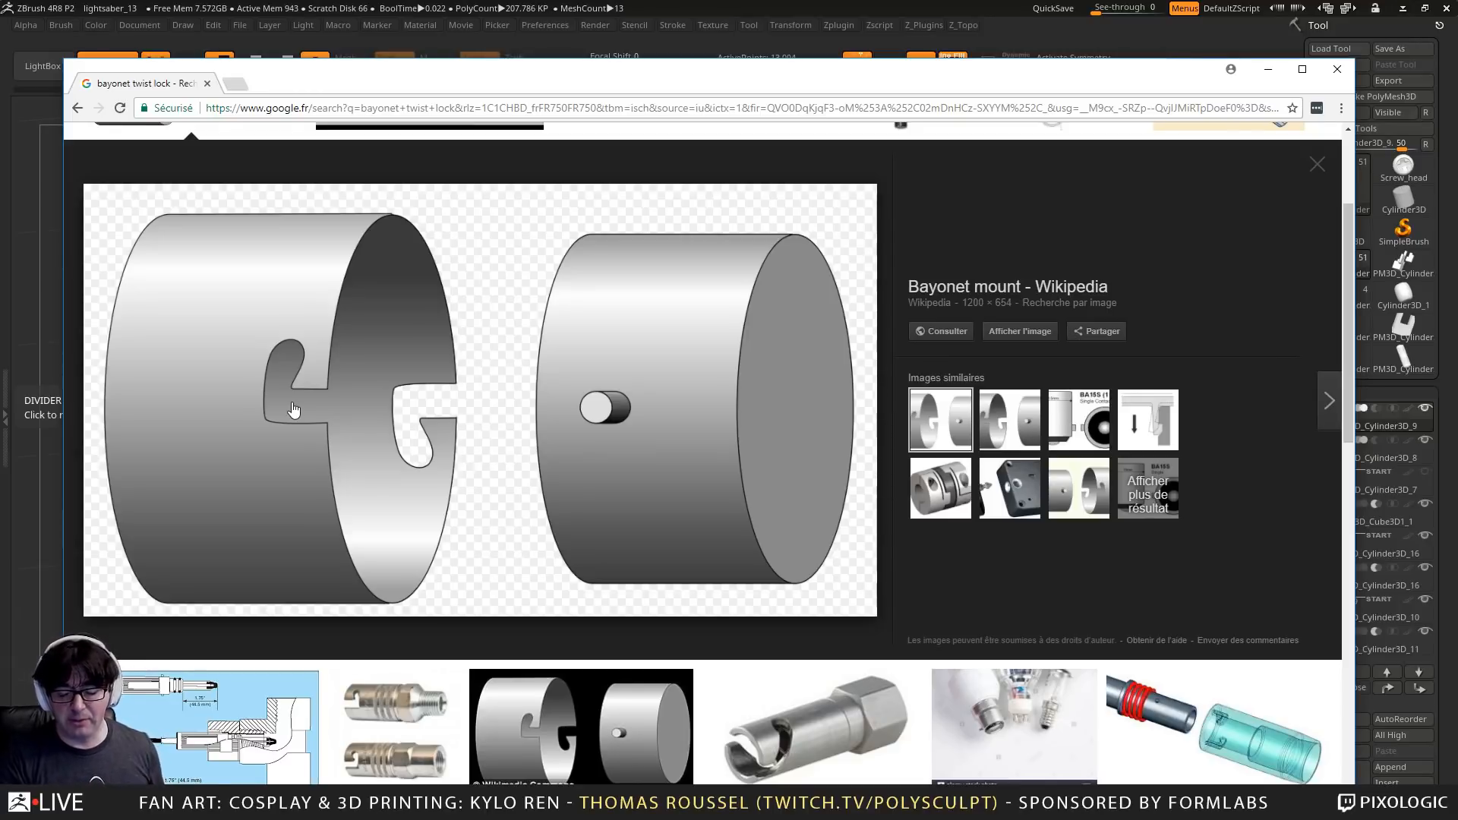
pyautogui.moveTo(1194, 72); pyautogui.dragTo(0, 72)
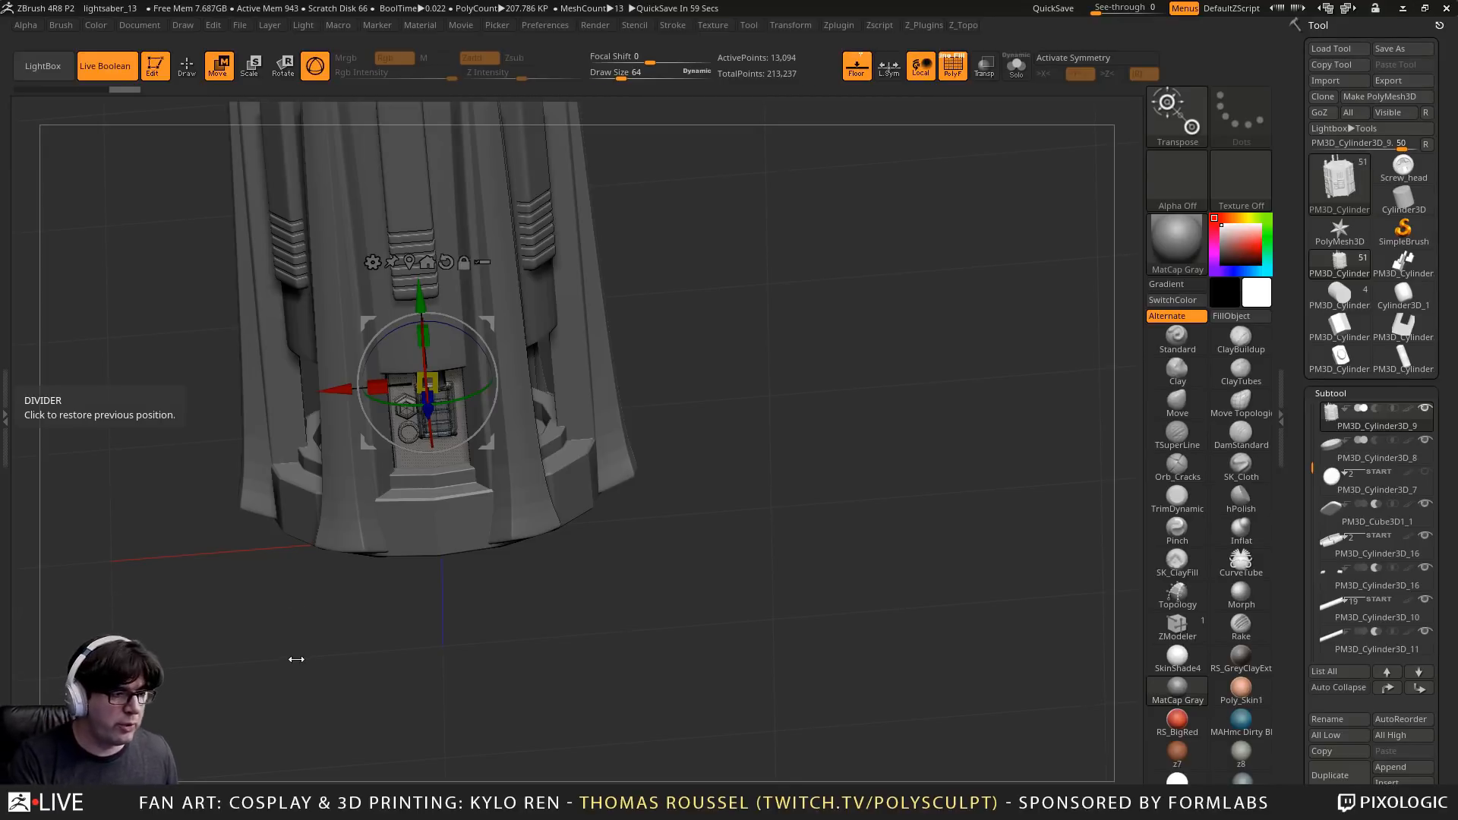
# Frame the pommel in a straight-on view and stretch a Transpose line diagonally across its fins
pyautogui.moveTo(296, 659); pyautogui.dragTo(279, 621)
pyautogui.keyDown('alt'); pyautogui.moveTo(345, 587); pyautogui.dragTo(378, 633); pyautogui.keyUp('alt')
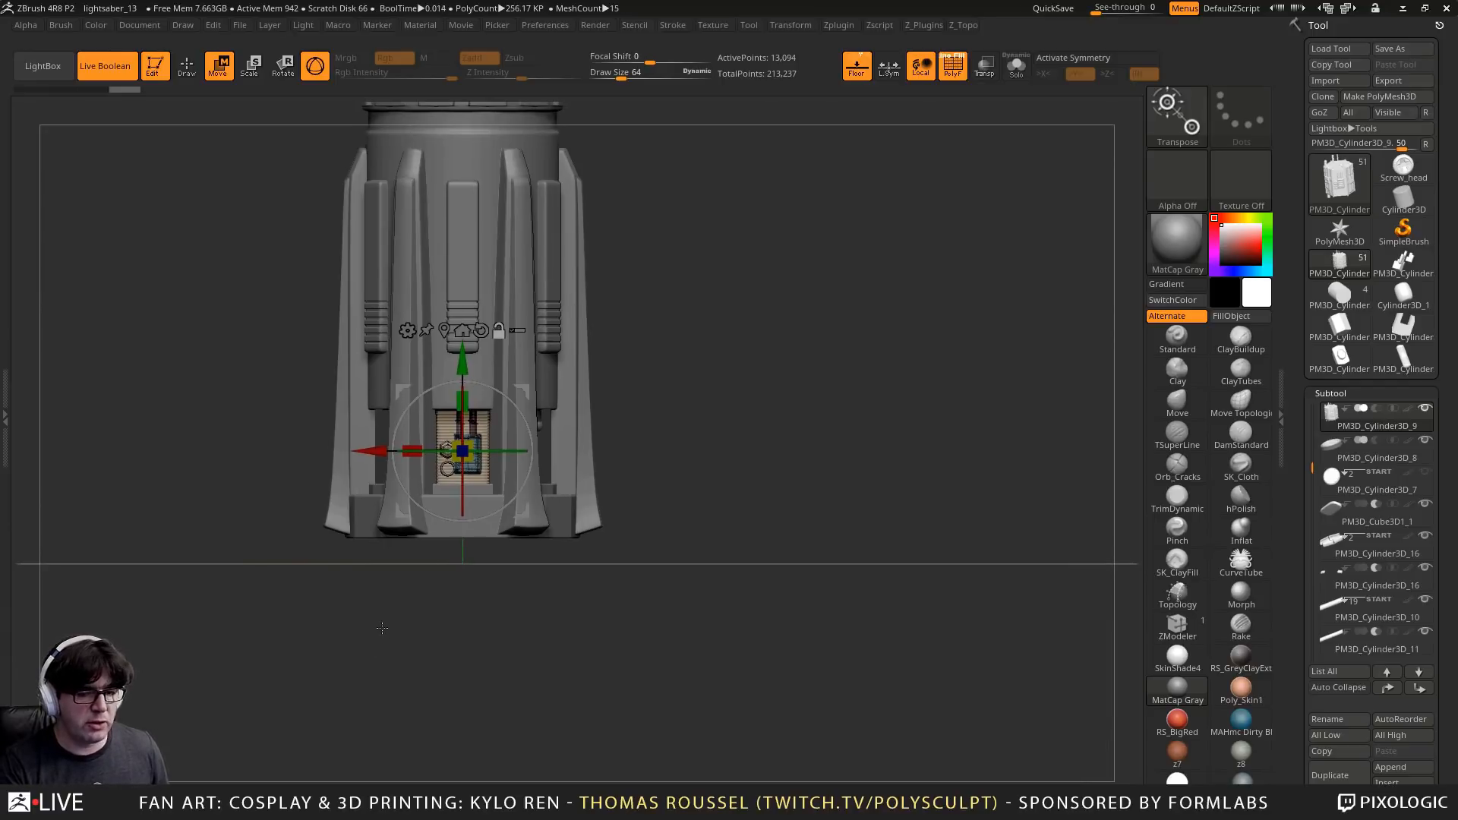
pyautogui.keyDown('alt'); pyautogui.moveTo(310, 584); pyautogui.dragTo(409, 702); pyautogui.keyUp('alt')
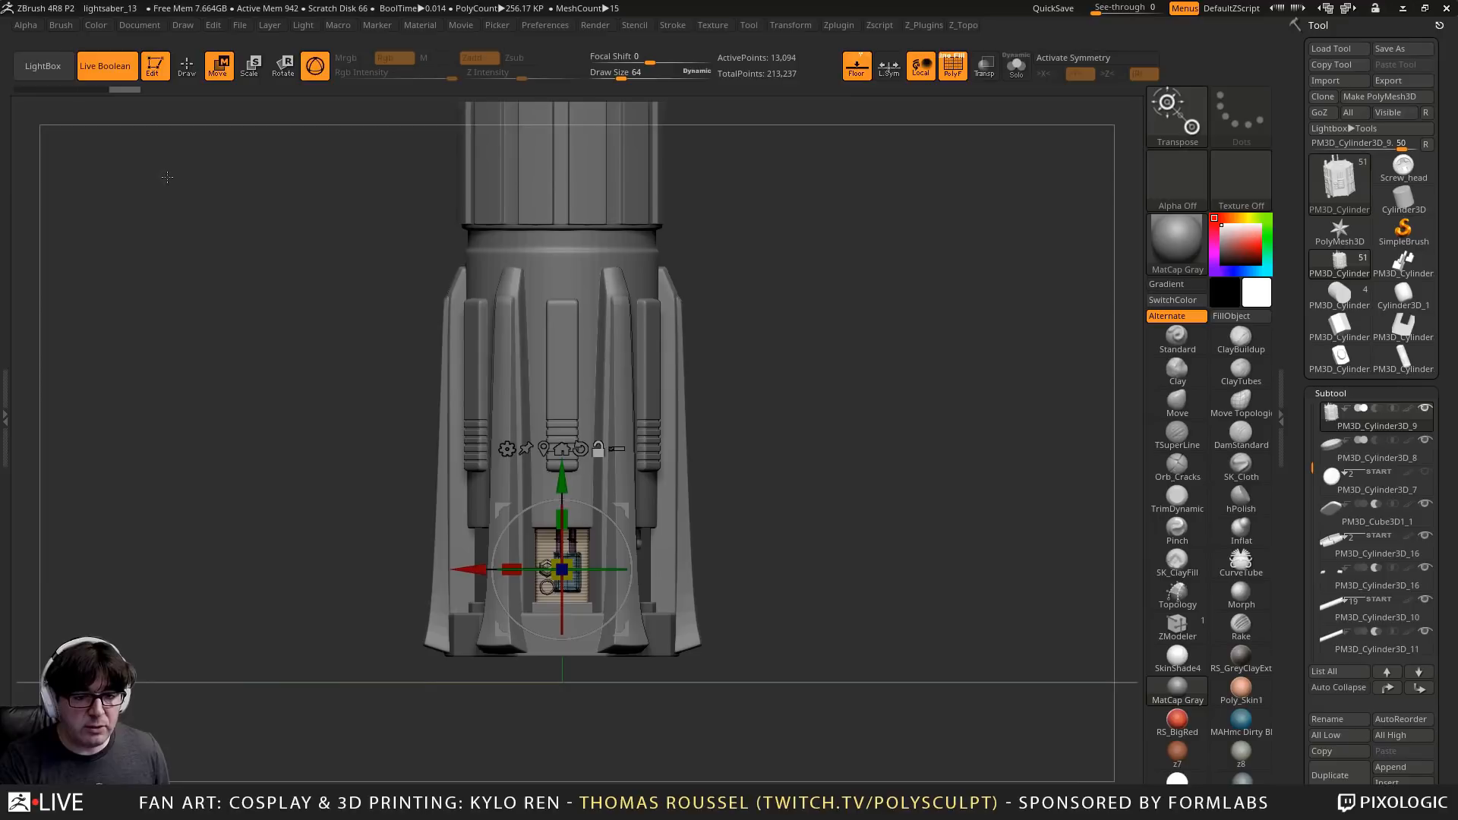
pyautogui.click(315, 67)
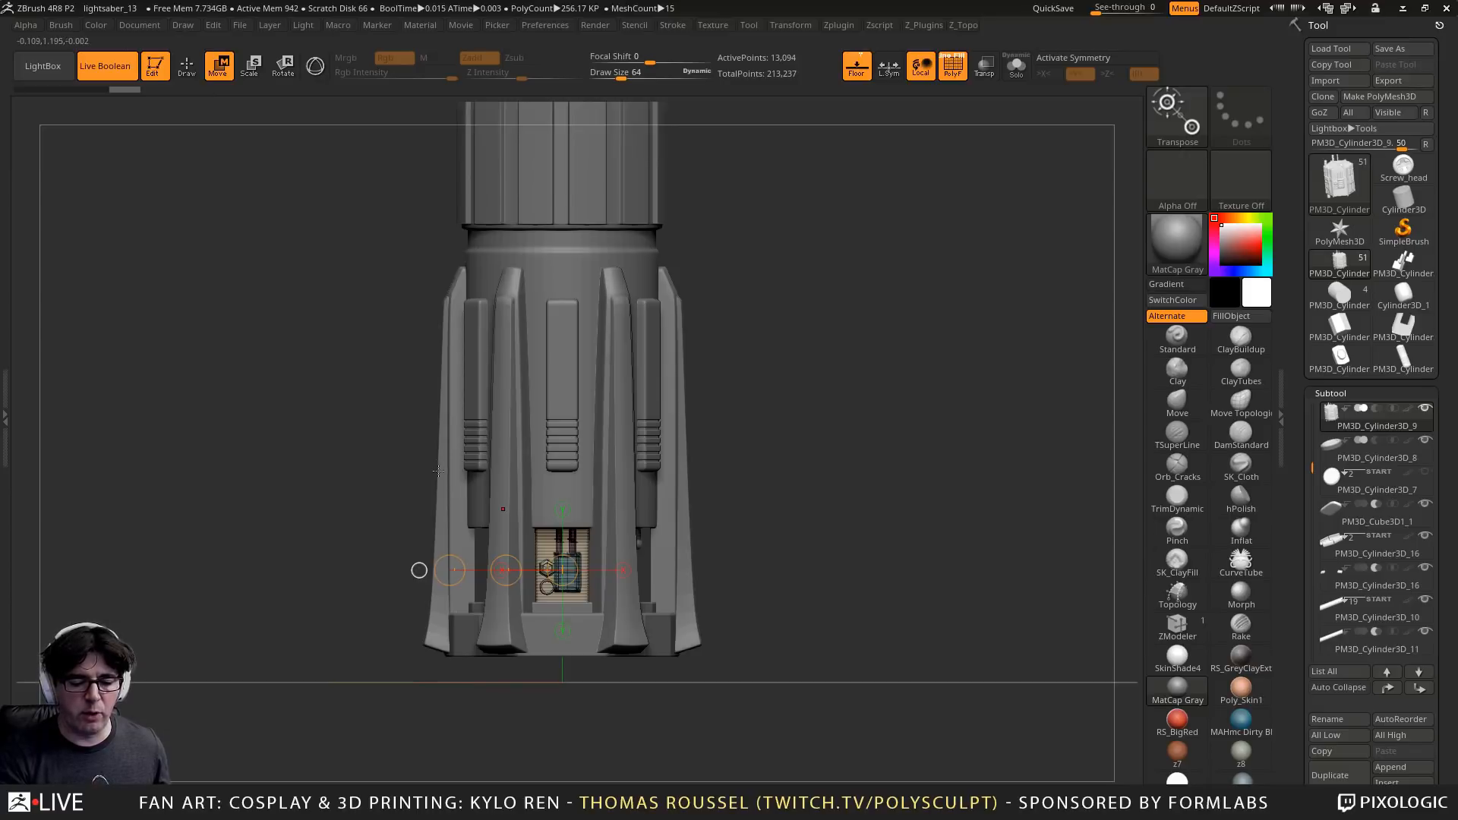
pyautogui.moveTo(437, 469); pyautogui.dragTo(694, 555)
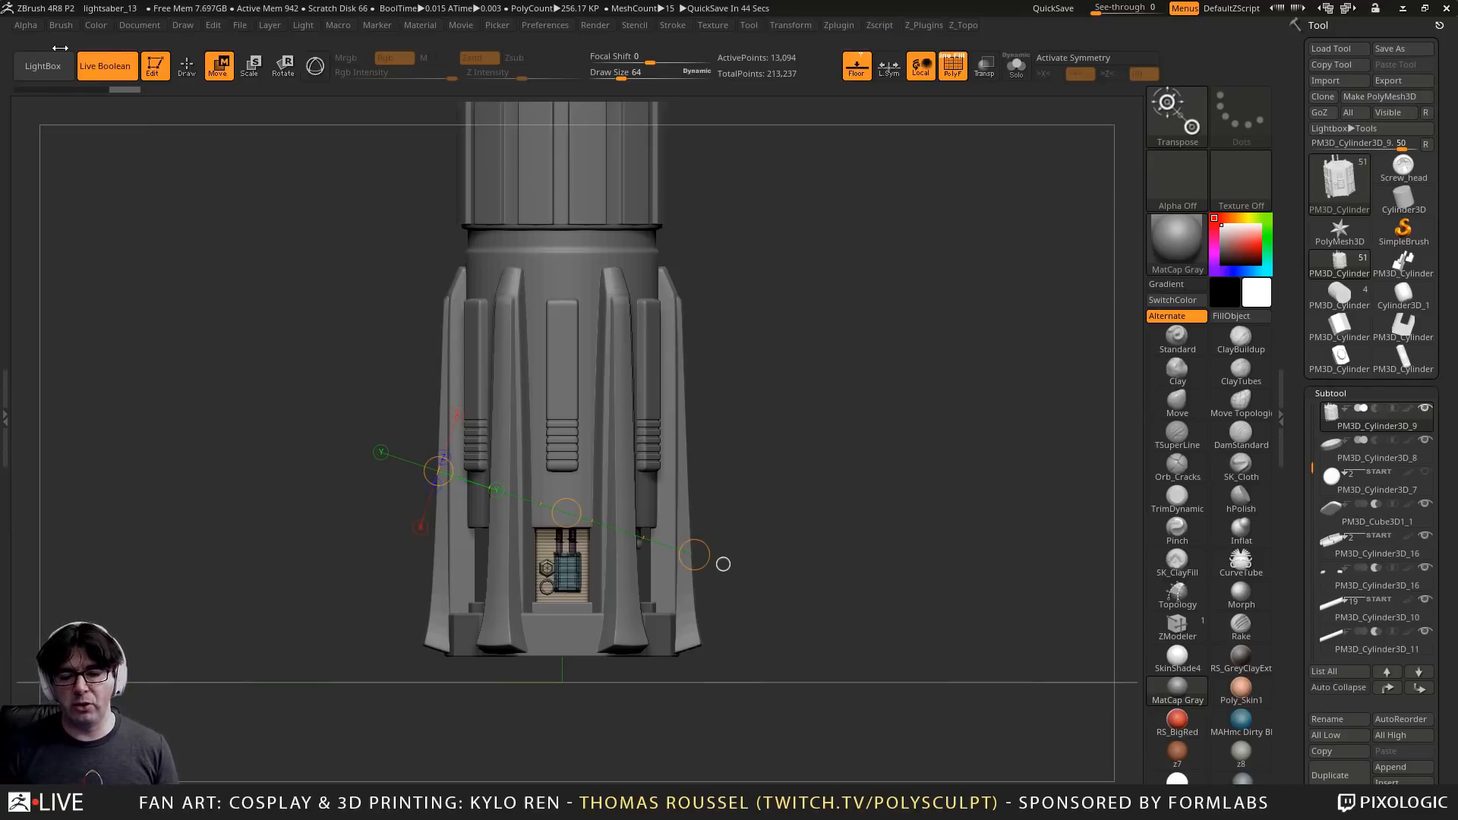
# Measure the whole lightsaber's length from pommel base to emitter with the Transpose line and examine the crossguard and grip
pyautogui.keyDown('alt'); pyautogui.moveTo(820, 319); pyautogui.dragTo(722, 479); pyautogui.keyUp('alt')
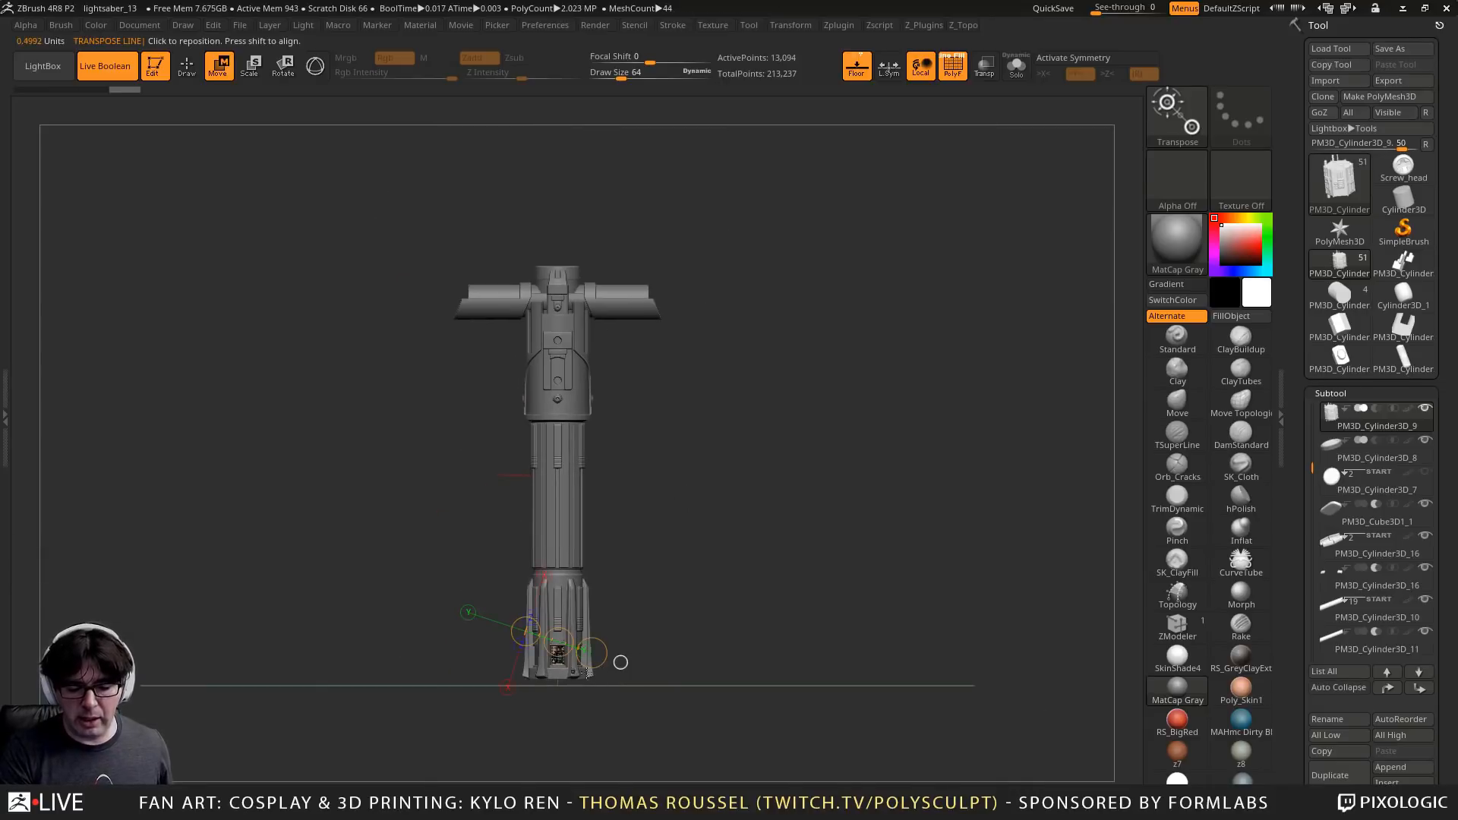
pyautogui.keyDown('shift'); pyautogui.moveTo(558, 674); pyautogui.dragTo(568, 267); pyautogui.keyUp('shift')
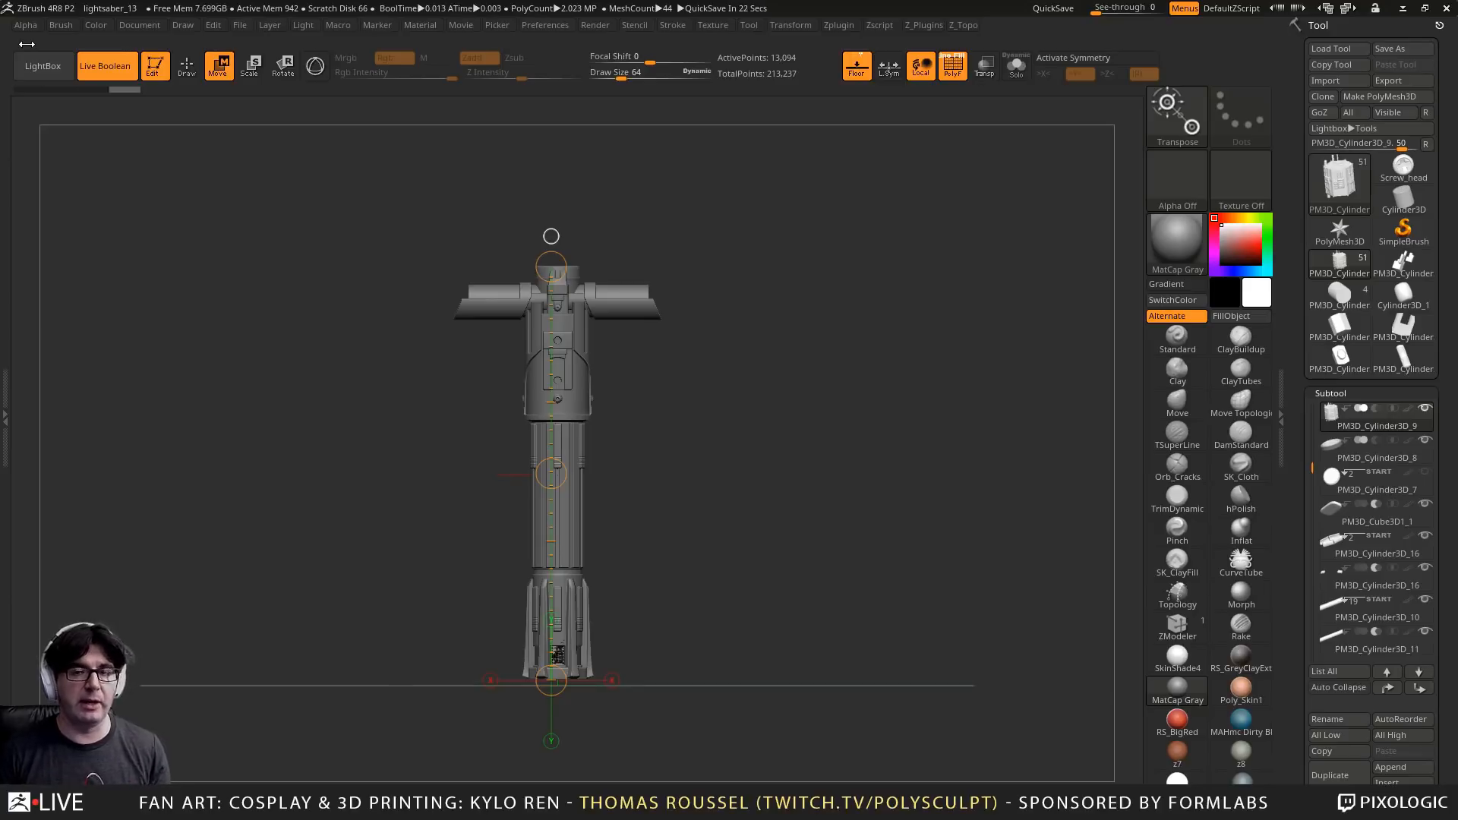
pyautogui.moveTo(742, 446)
pyautogui.mouseDown()
pyautogui.moveTo(713, 426)
pyautogui.moveTo(718, 438)
pyautogui.mouseUp()
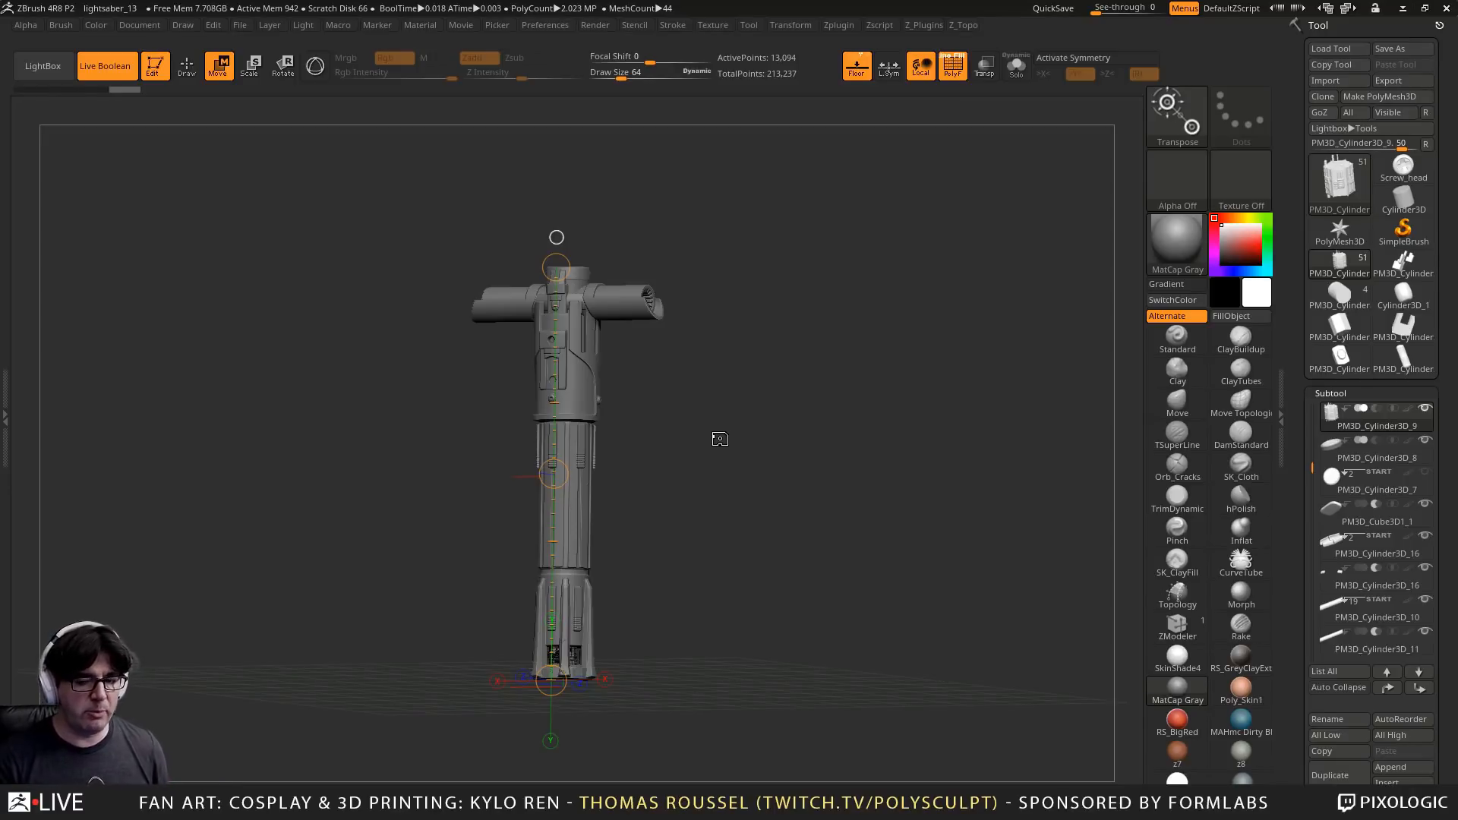
pyautogui.moveTo(729, 290); pyautogui.dragTo(858, 387)
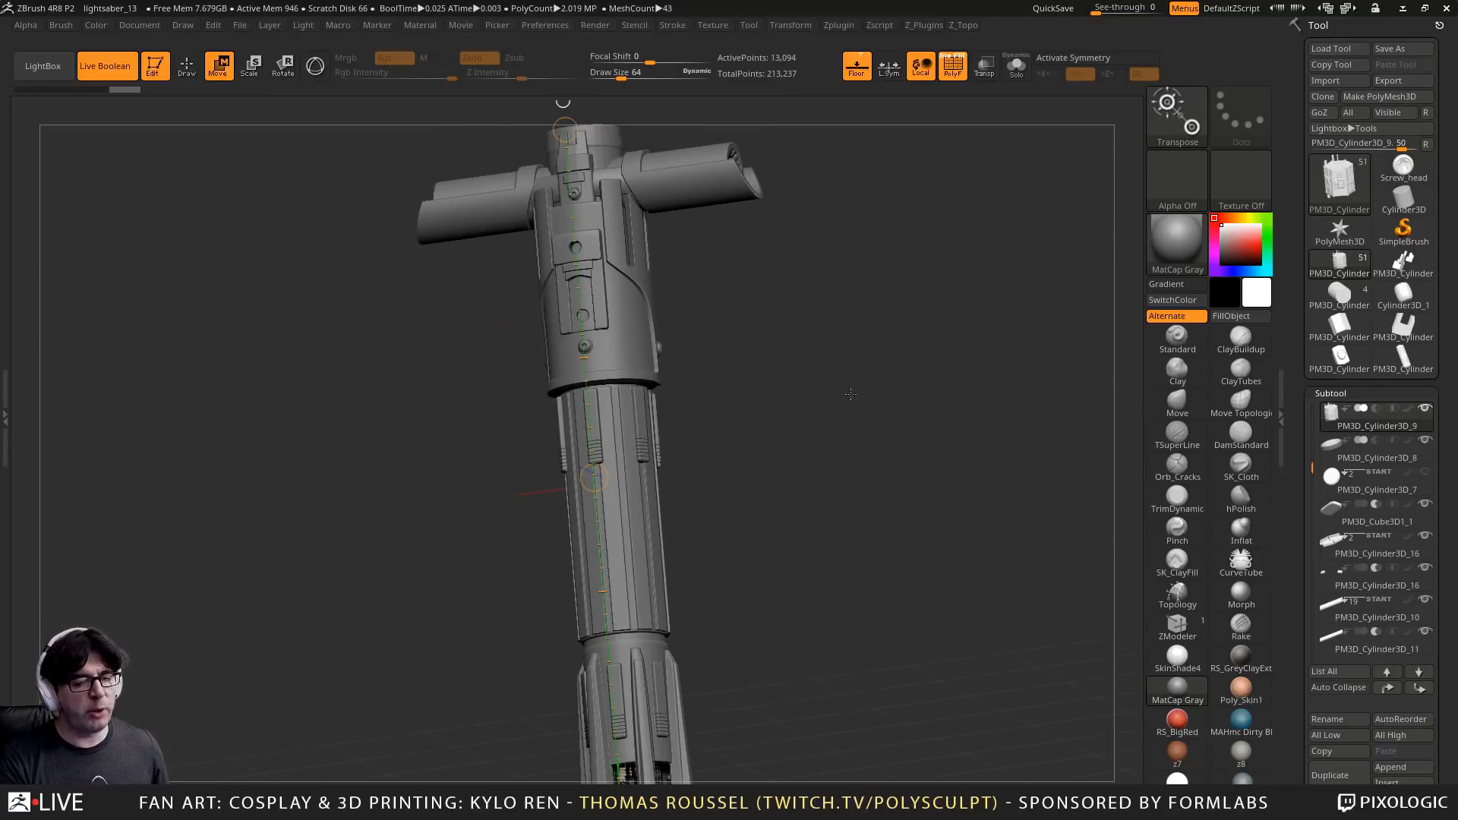
pyautogui.moveTo(858, 387); pyautogui.dragTo(853, 434)
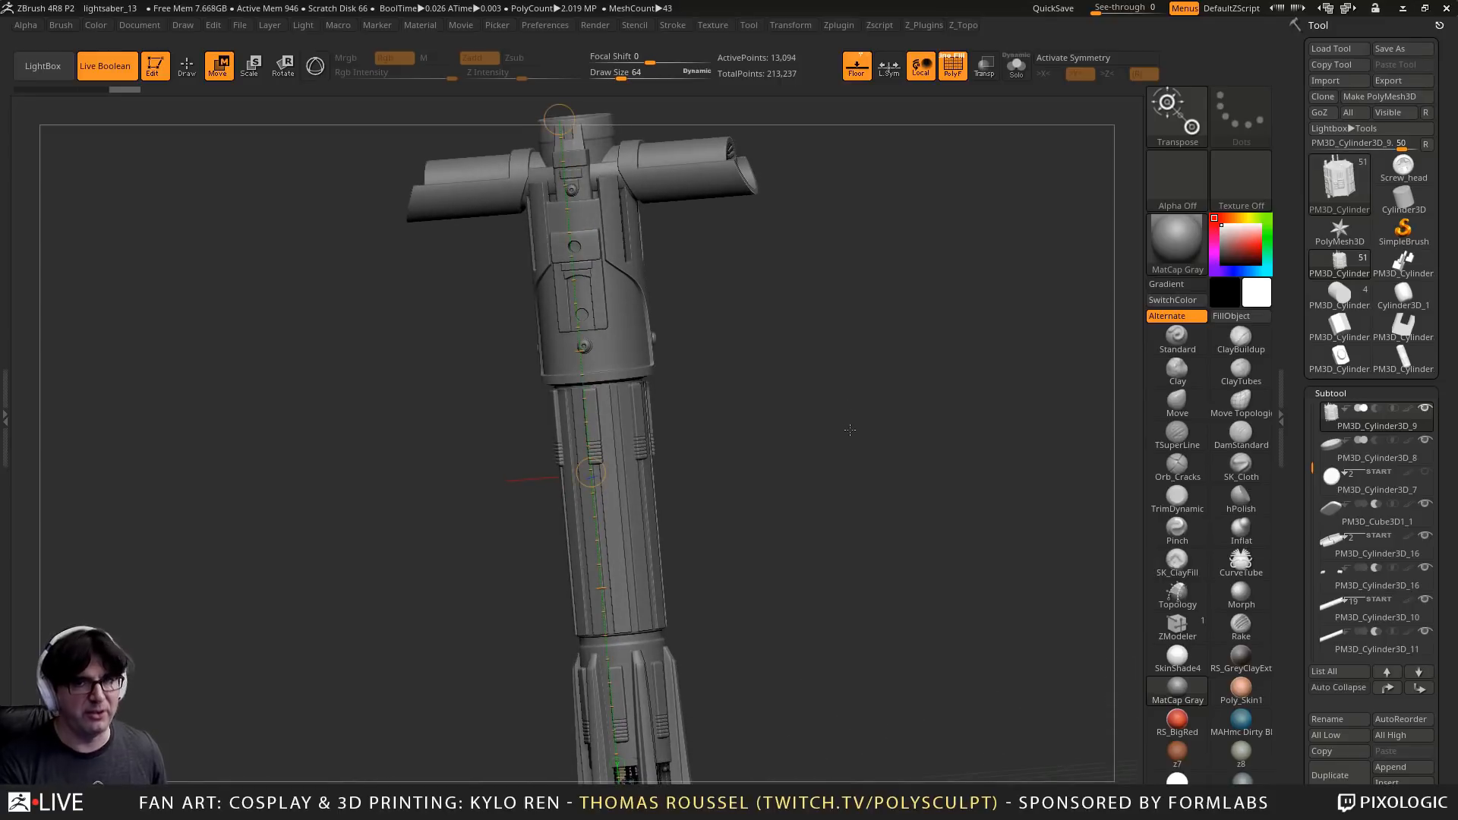
pyautogui.moveTo(804, 403); pyautogui.dragTo(866, 425)
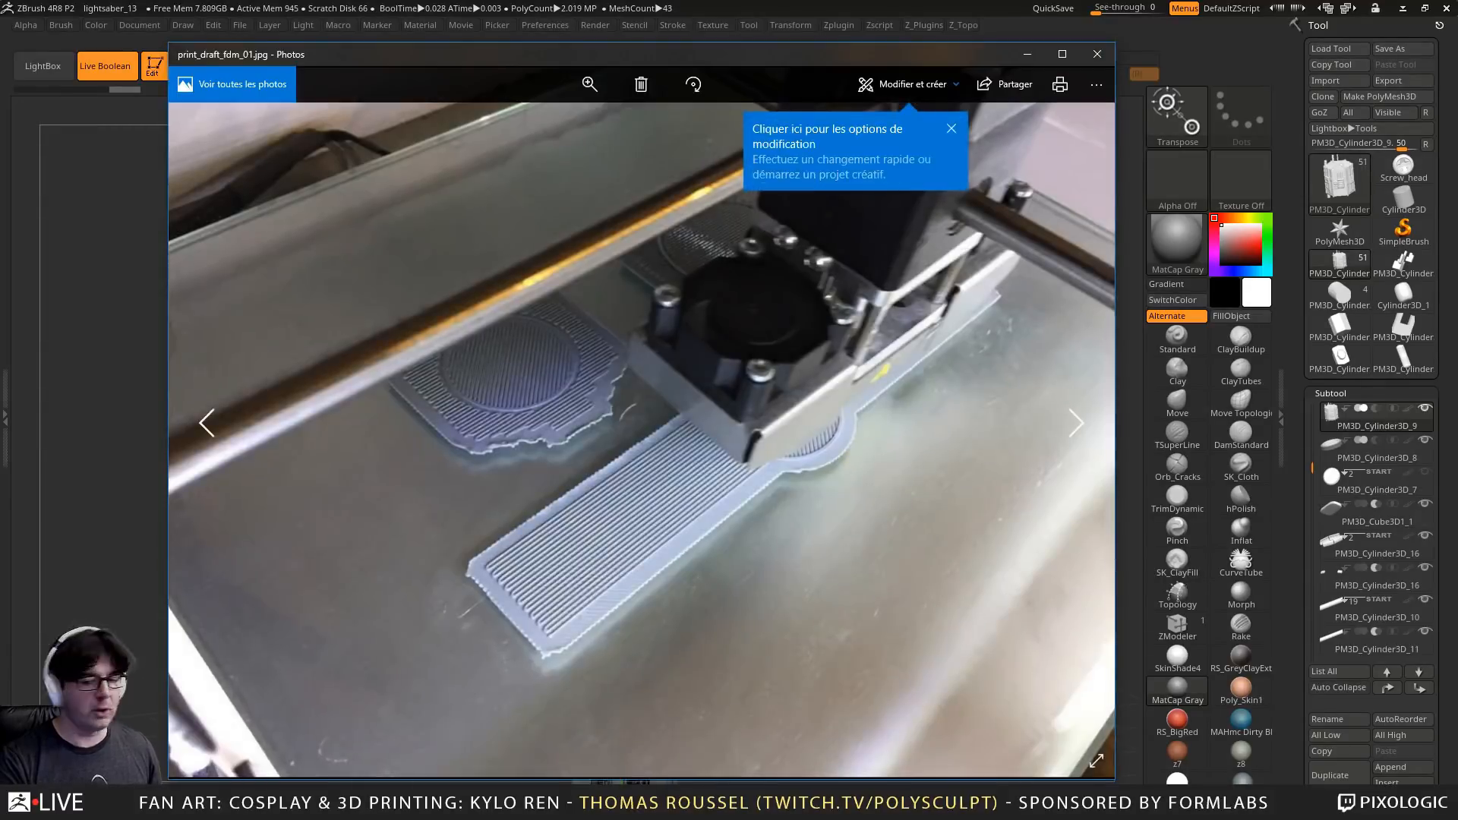
# Dismiss the editing tip in Photos and look through the FDM draft print pictures from print_draft_fdm_01.jpg to print_draft_fdm_08.jpg
pyautogui.click(950, 129)
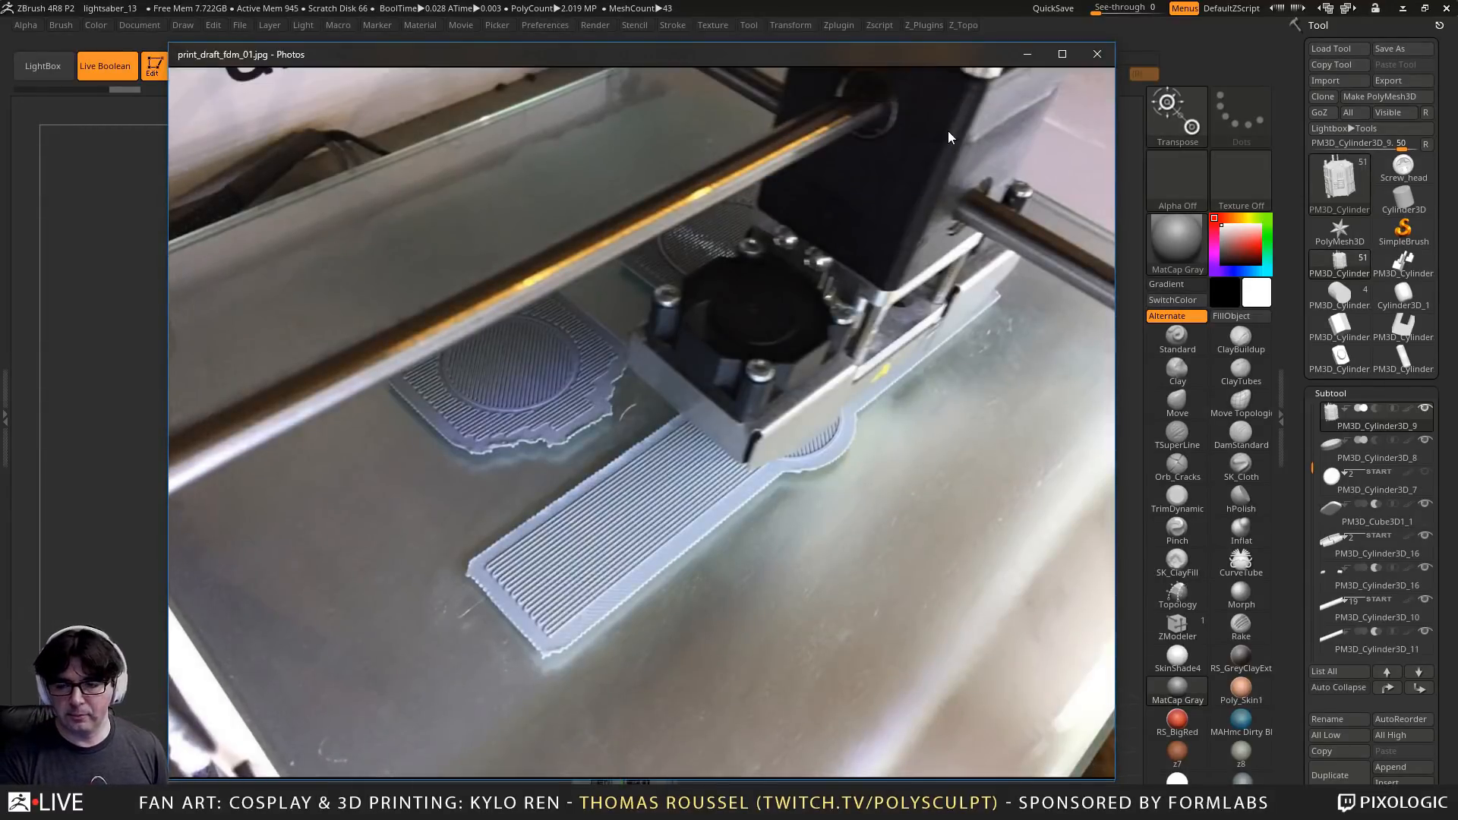
pyautogui.press('Right')
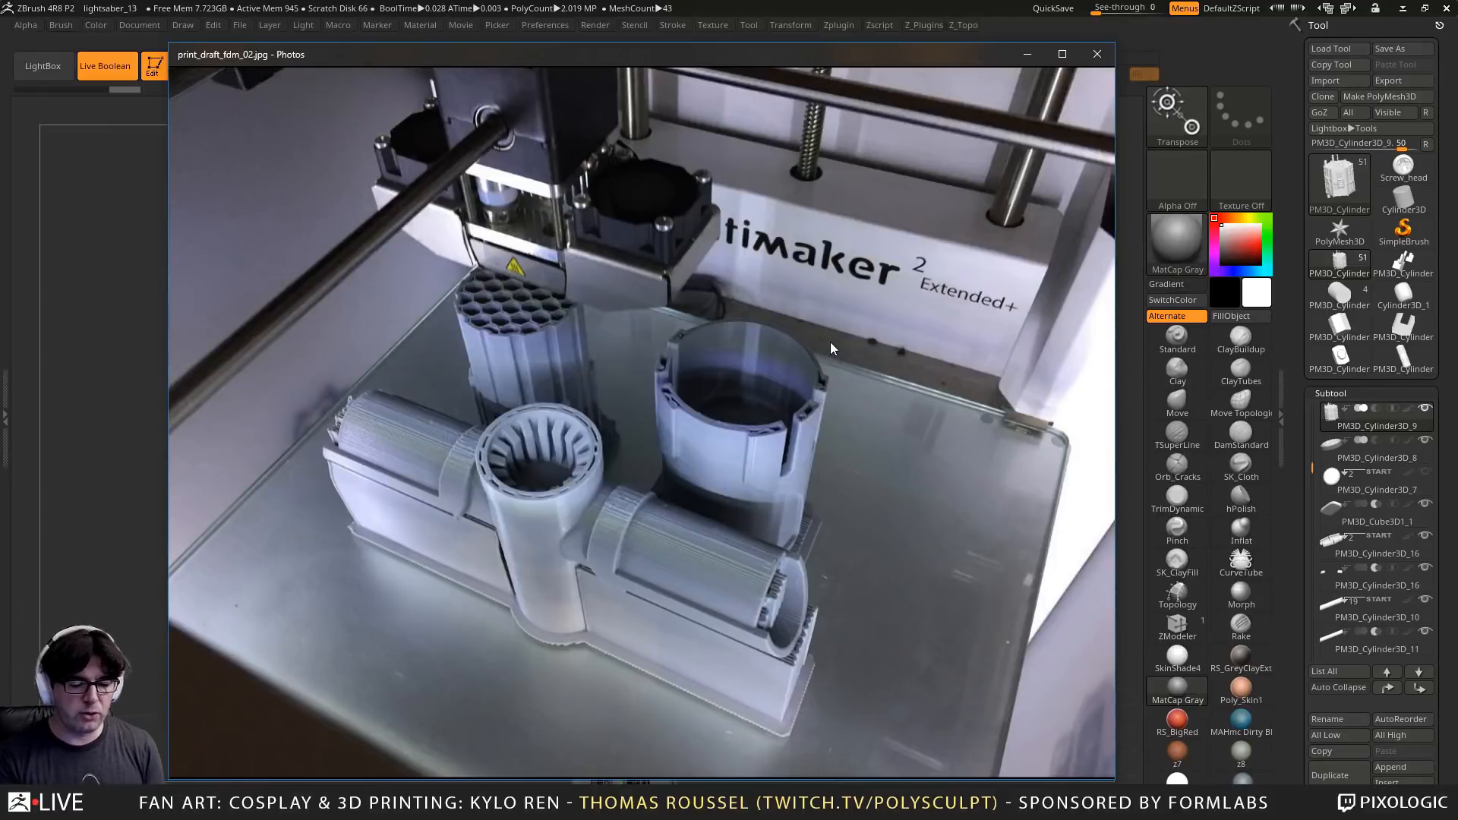
pyautogui.press('Right')
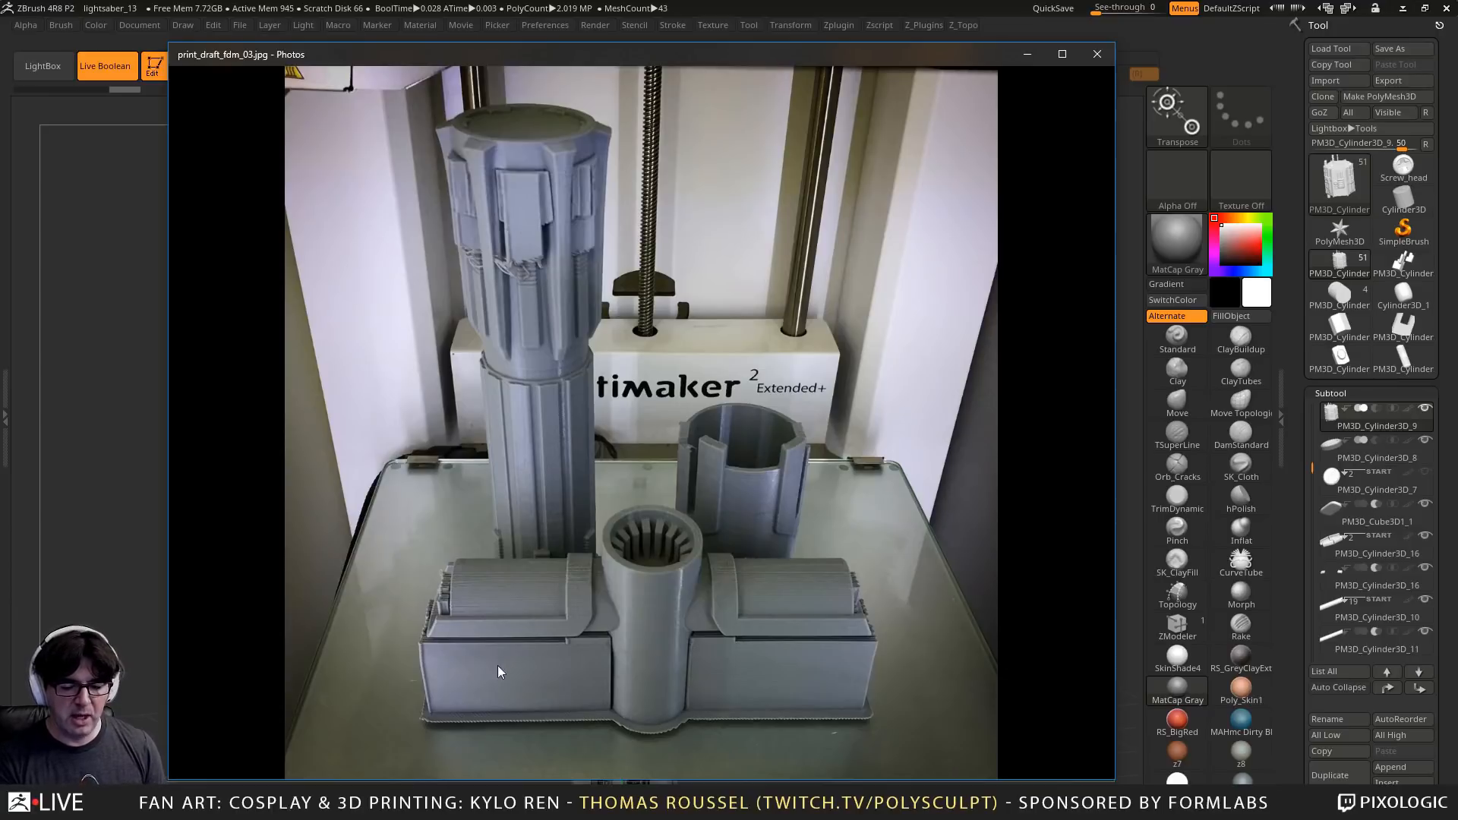
pyautogui.press('Right')
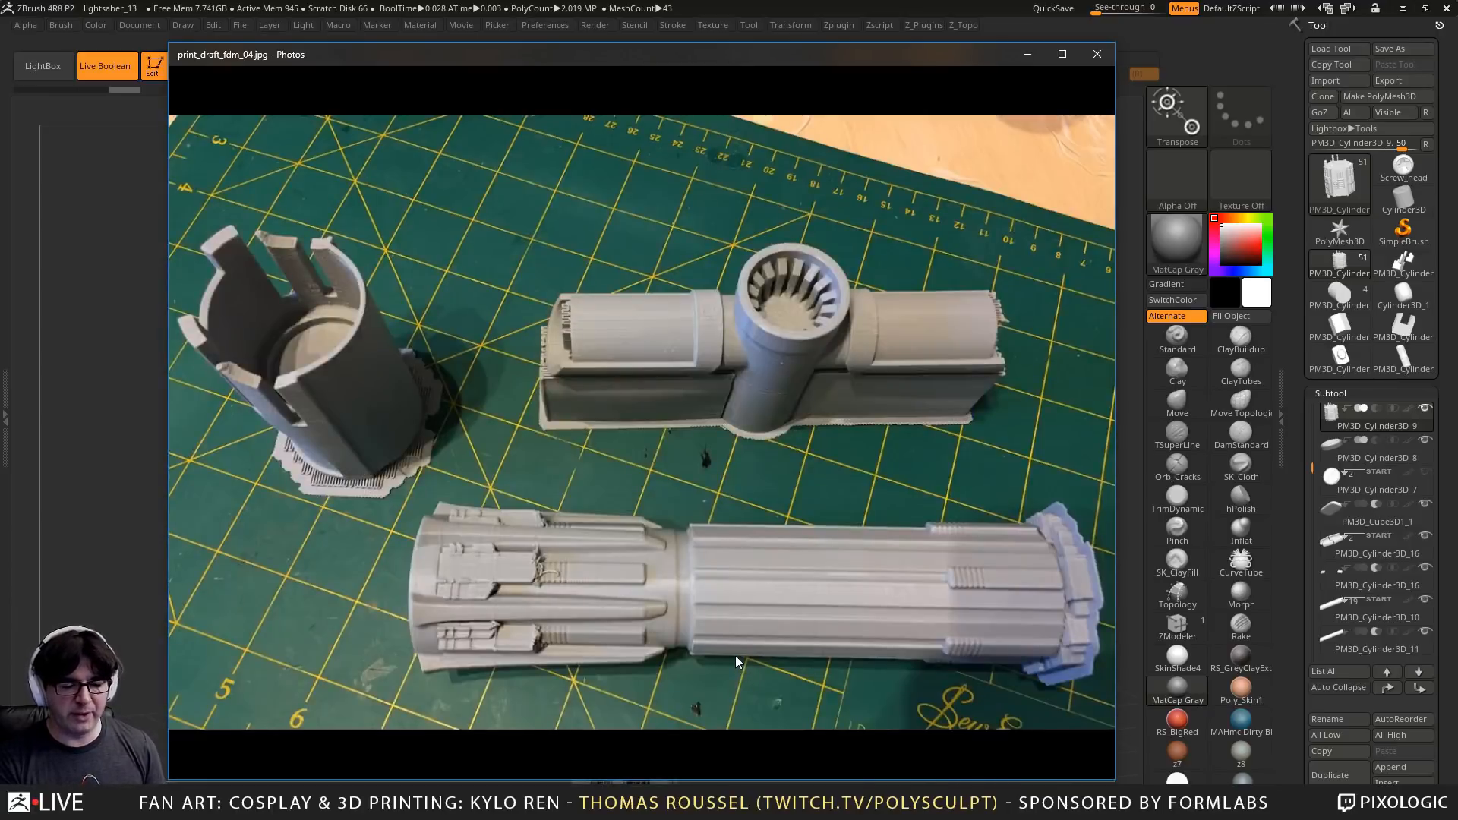
pyautogui.press('Right')
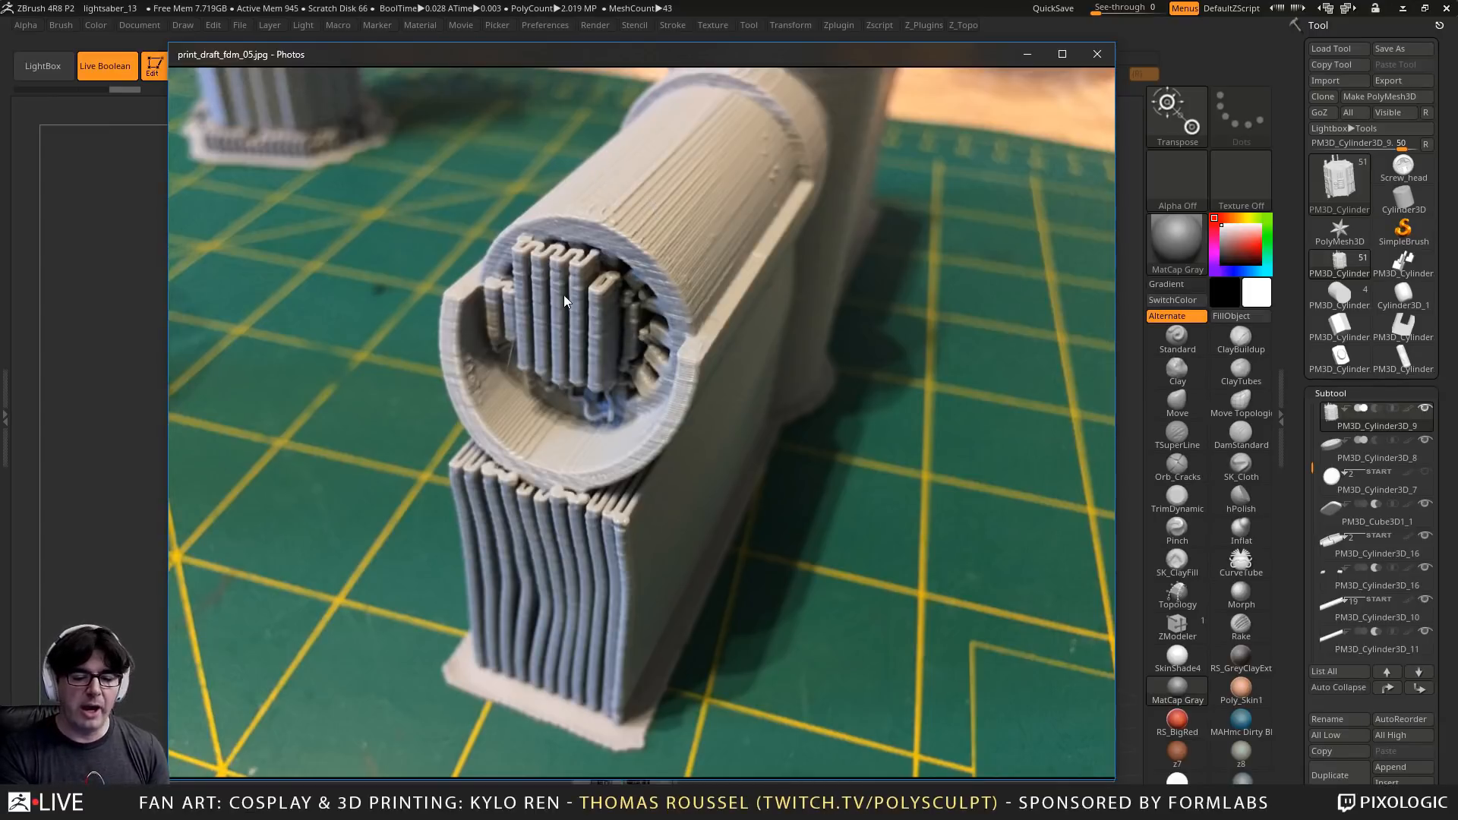
pyautogui.press('Right')
pyautogui.press('Right')
pyautogui.press('Right')
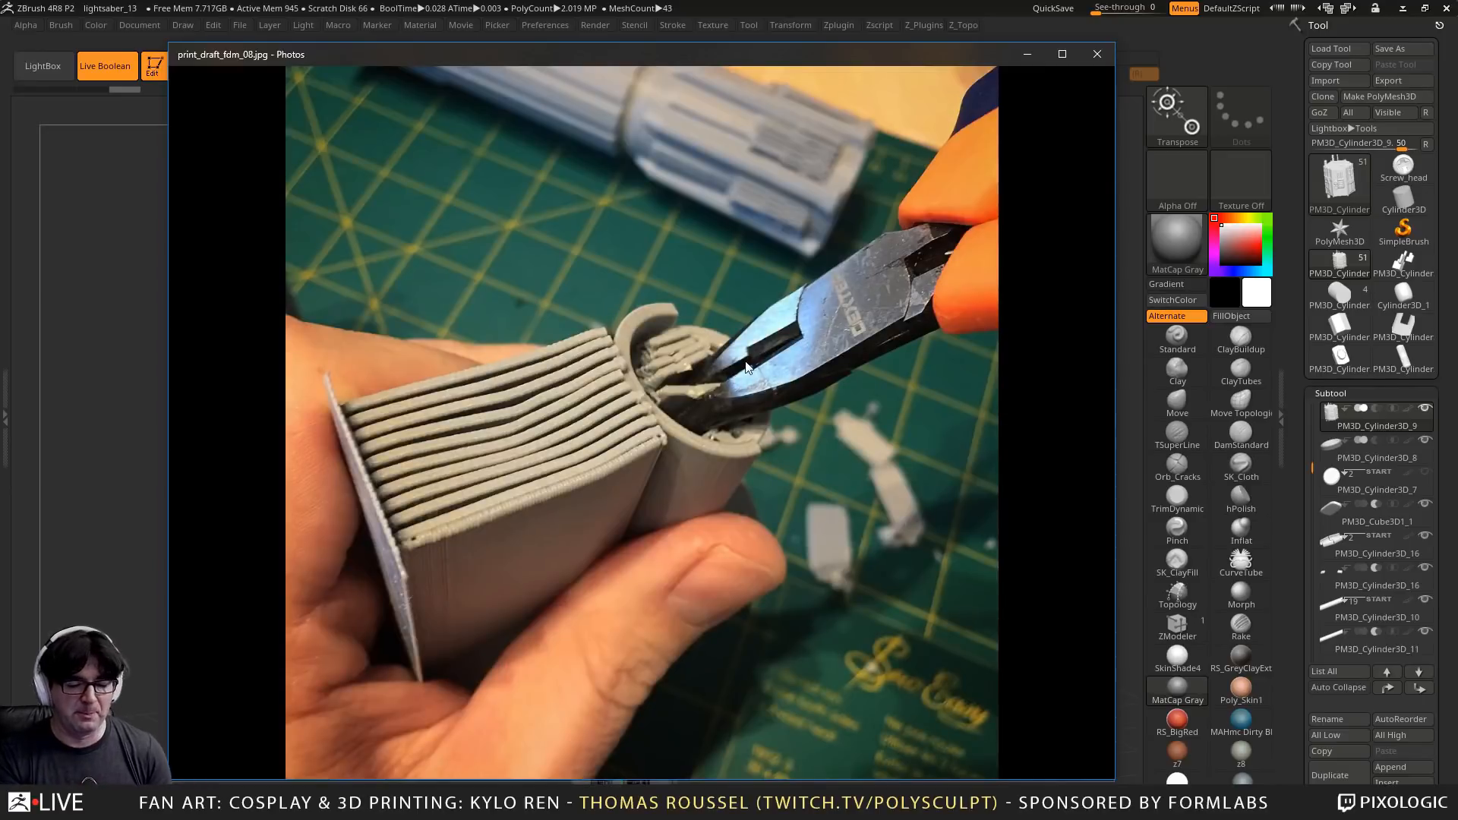
# View the draft print picture print_draft_fdm_09.jpg, close Photos and return to the lightsaber's grip and pommel in ZBrush
pyautogui.press('Right')
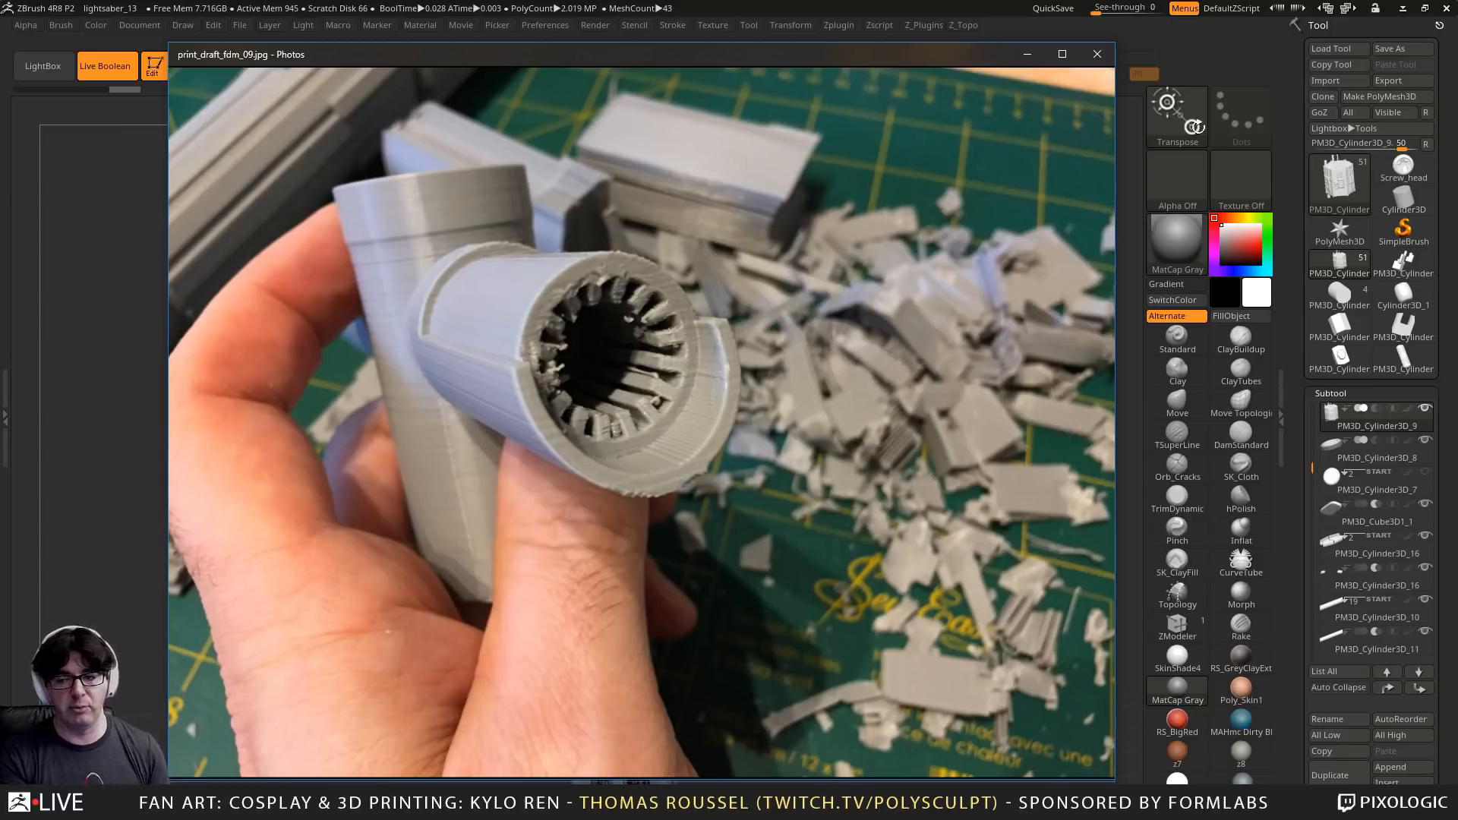
pyautogui.click(1096, 53)
pyautogui.moveTo(856, 347); pyautogui.dragTo(833, 337)
pyautogui.moveTo(856, 407); pyautogui.dragTo(872, 130)
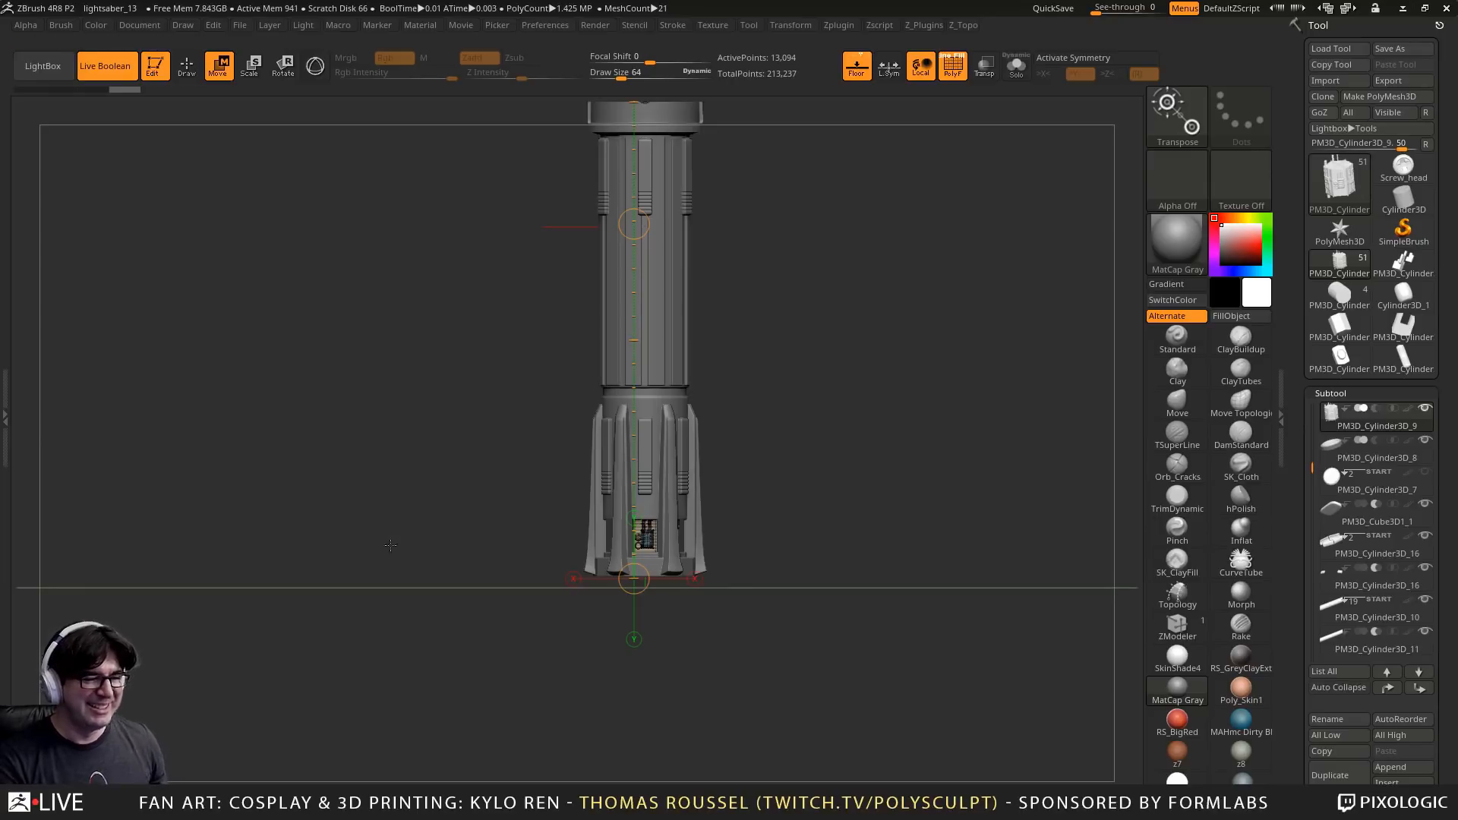
# Hide the polyframe, frame the pommel from the front and open the tool's export settings to check the scale
pyautogui.keyDown('ctrl'); pyautogui.moveTo(787, 413); pyautogui.dragTo(923, 461, button='right'); pyautogui.keyUp('ctrl')
pyautogui.hotkey('shift', 'f')
pyautogui.keyDown('alt'); pyautogui.moveTo(937, 410); pyautogui.dragTo(918, 543, button='right'); pyautogui.keyUp('alt')
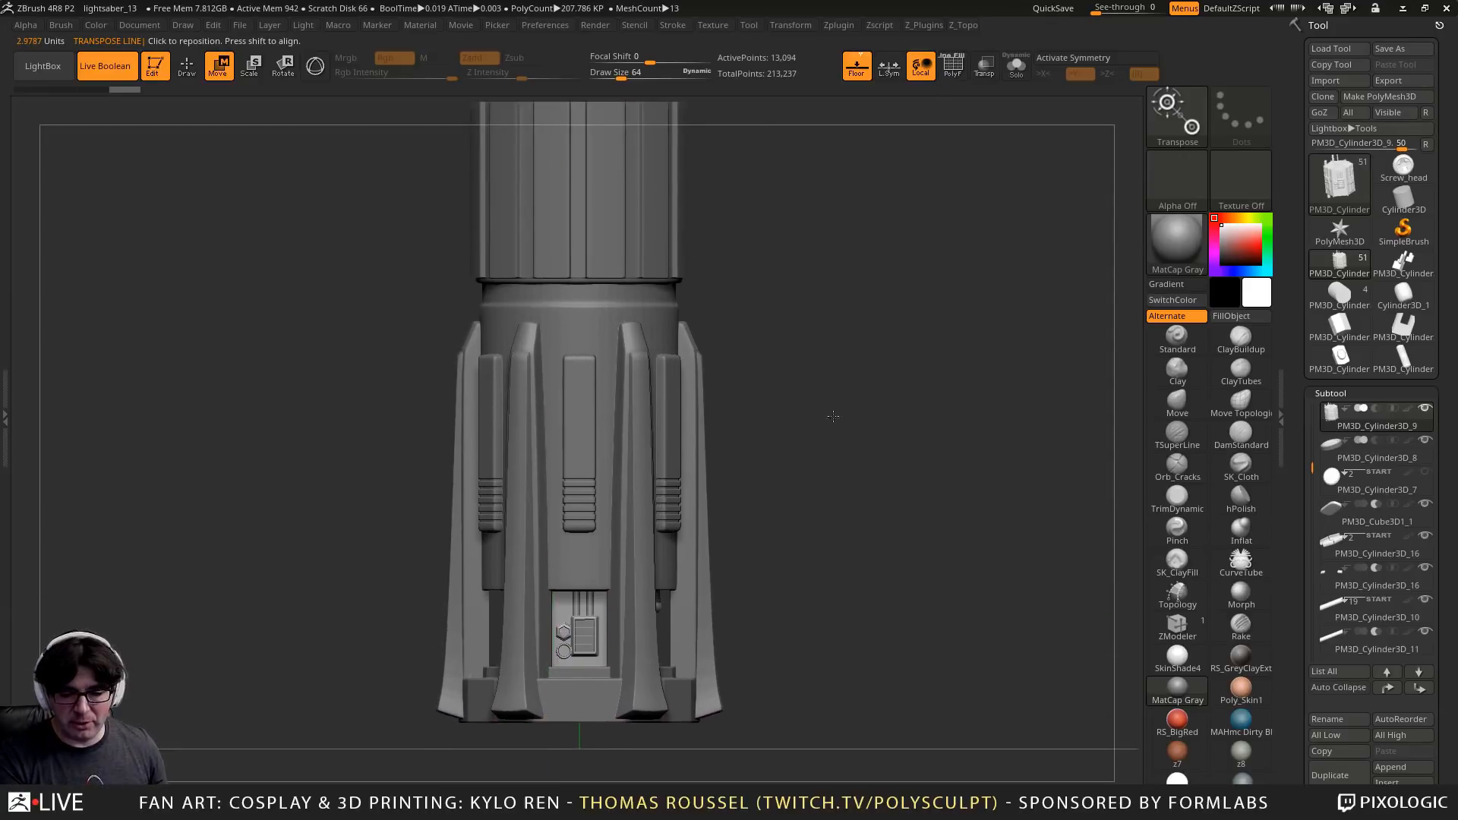
pyautogui.keyDown('ctrl'); pyautogui.moveTo(833, 417); pyautogui.dragTo(924, 335, button='right'); pyautogui.keyUp('ctrl')
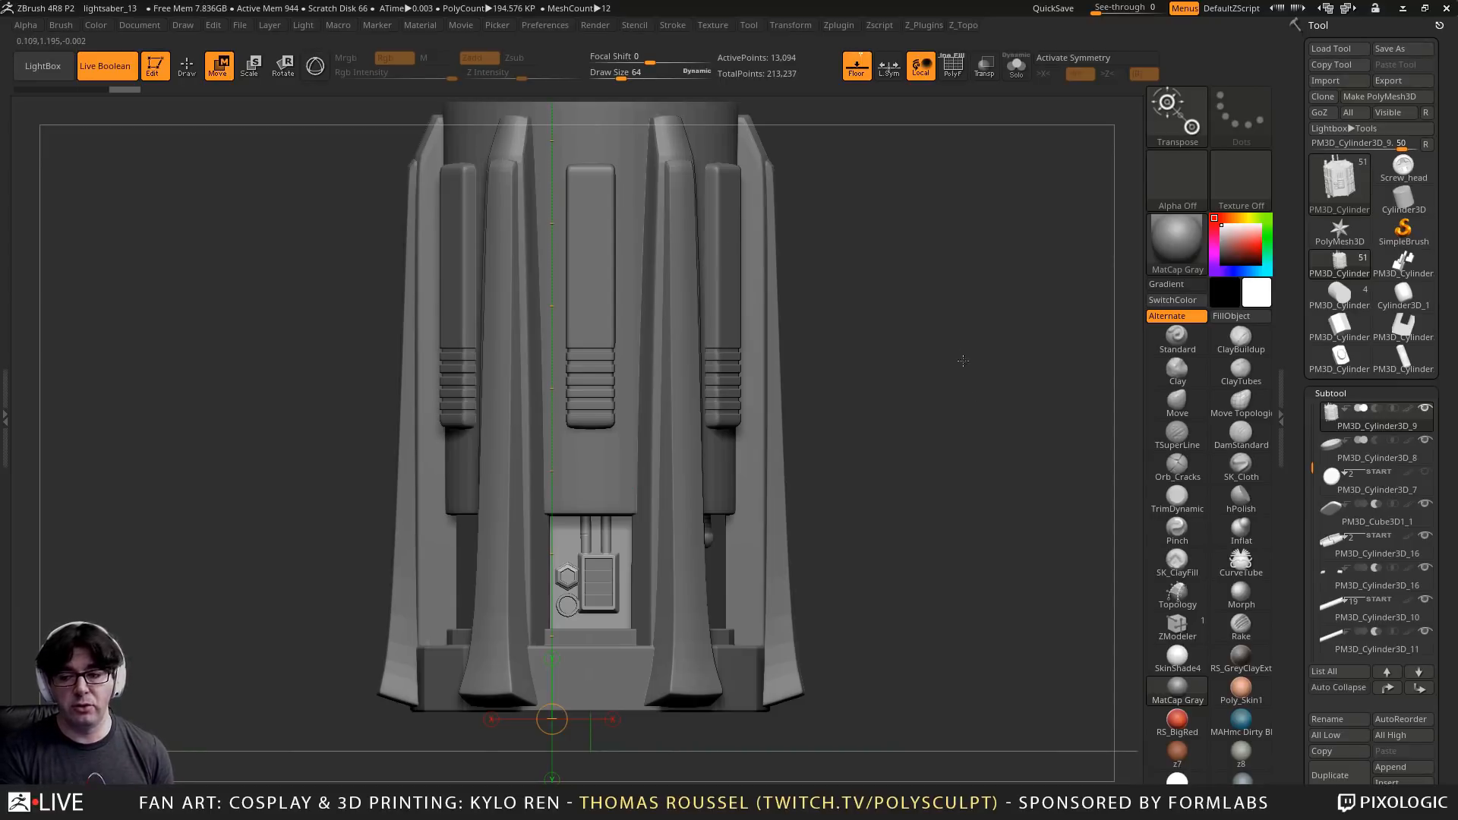
pyautogui.moveTo(1435, 527); pyautogui.dragTo(1405, 309)
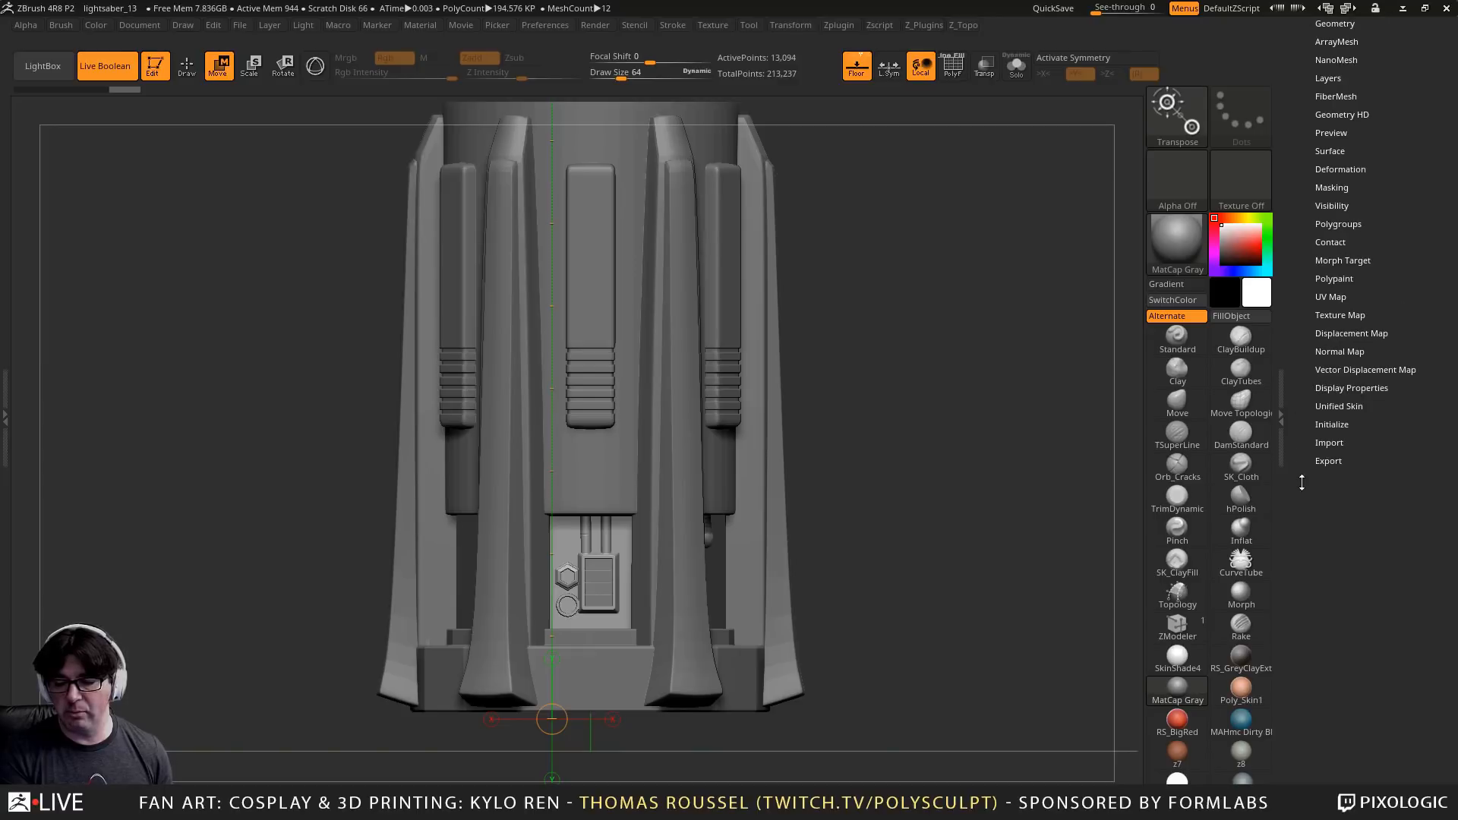
pyautogui.click(1327, 461)
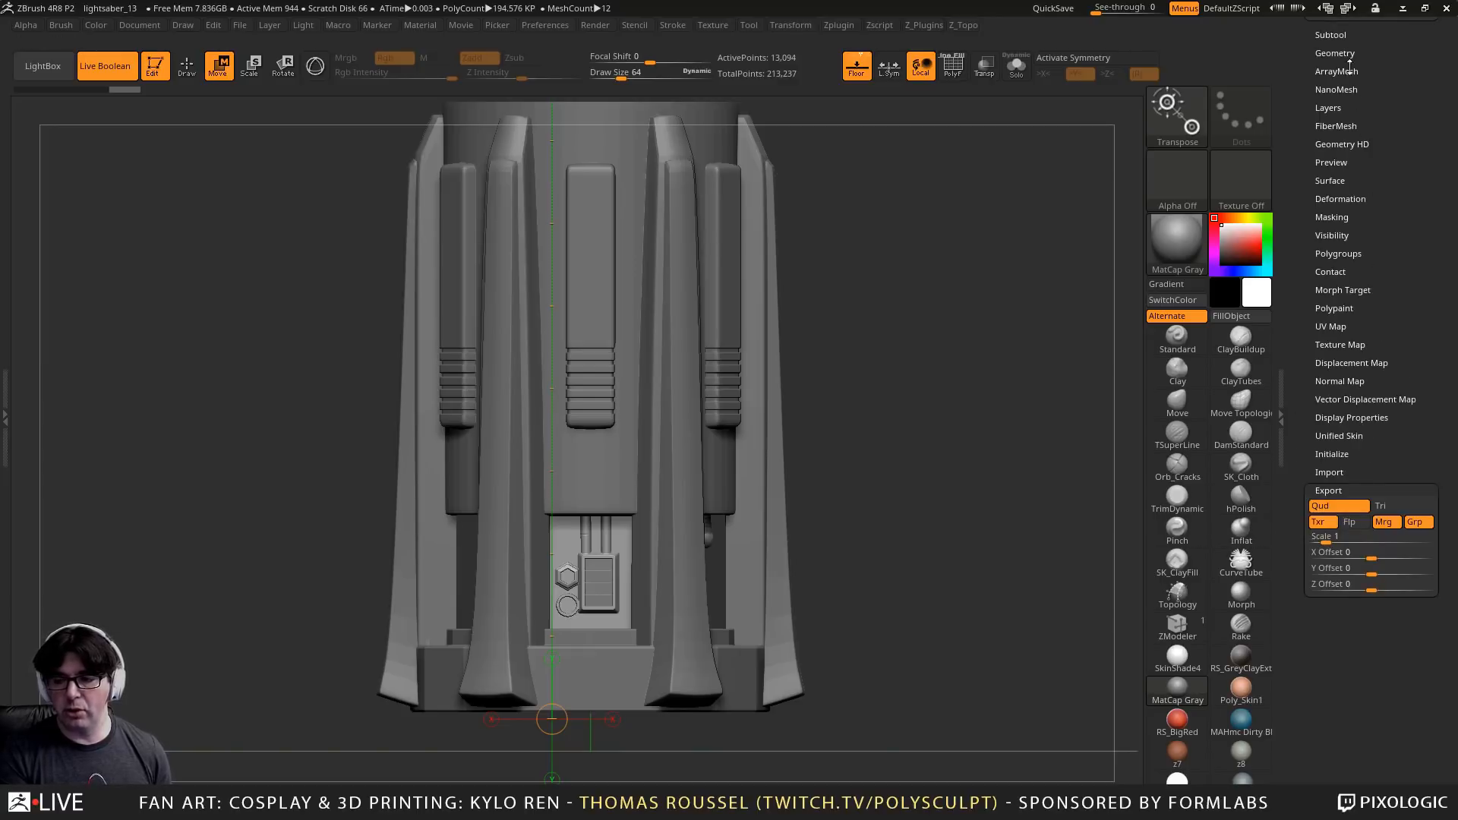
pyautogui.click(1318, 537)
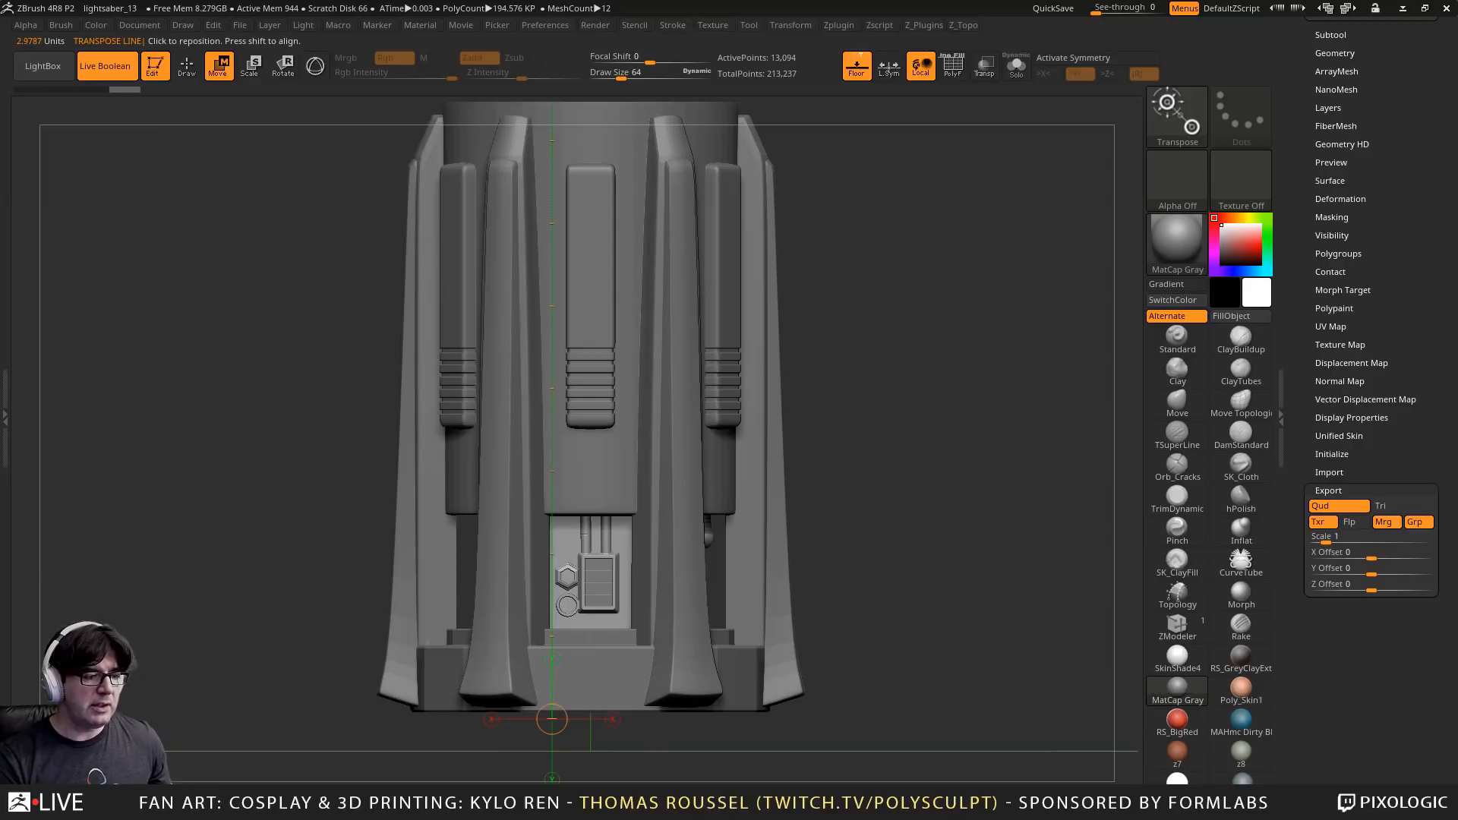
# Examine the whole lightsaber from the emitter and crossguard down to the grip and pommel
pyautogui.keyDown('alt'); pyautogui.moveTo(331, 561); pyautogui.dragTo(395, 455); pyautogui.keyUp('alt')
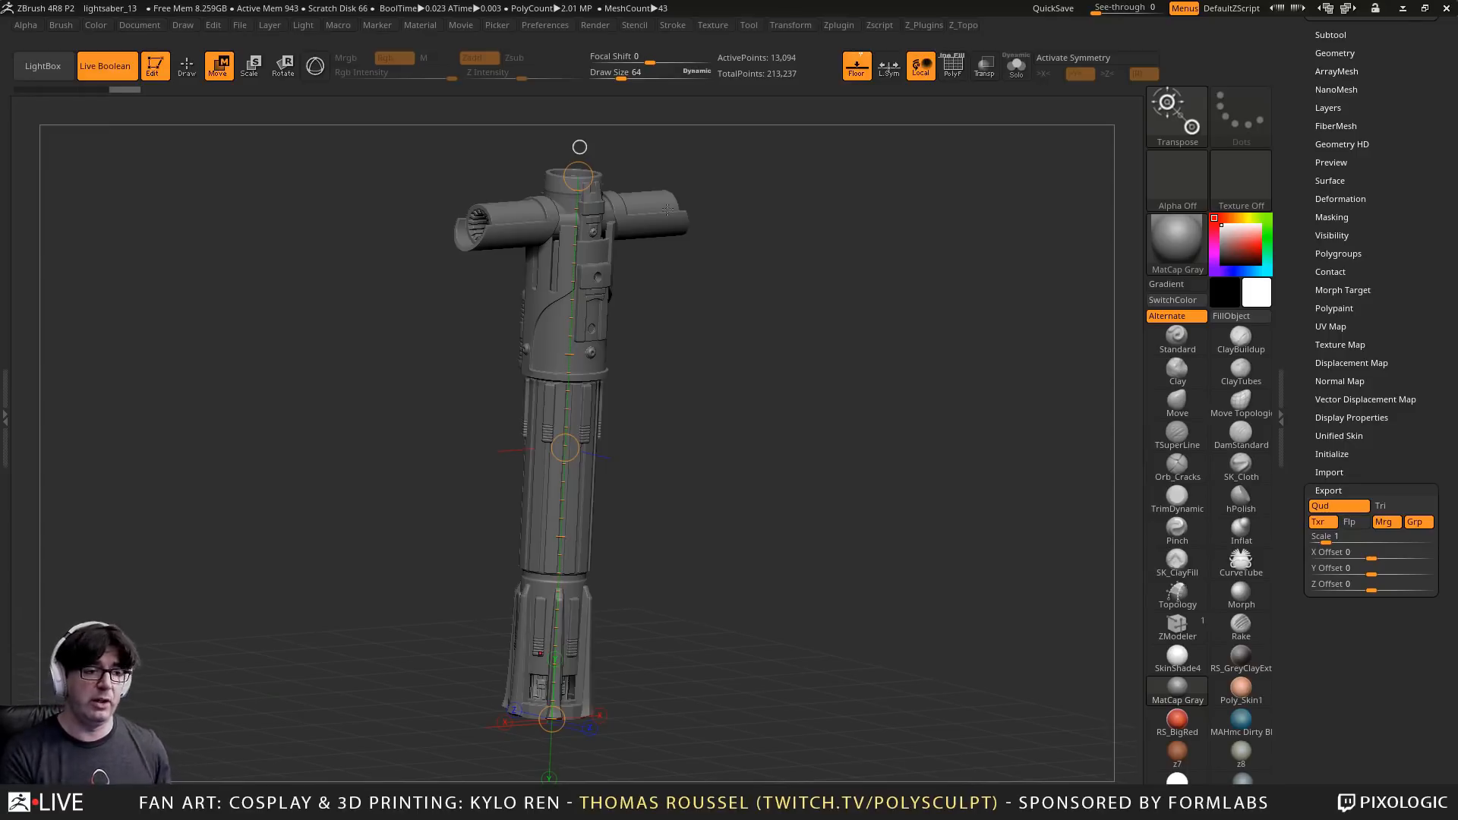
pyautogui.keyDown('shift'); pyautogui.moveTo(660, 299); pyautogui.dragTo(653, 655); pyautogui.keyUp('shift')
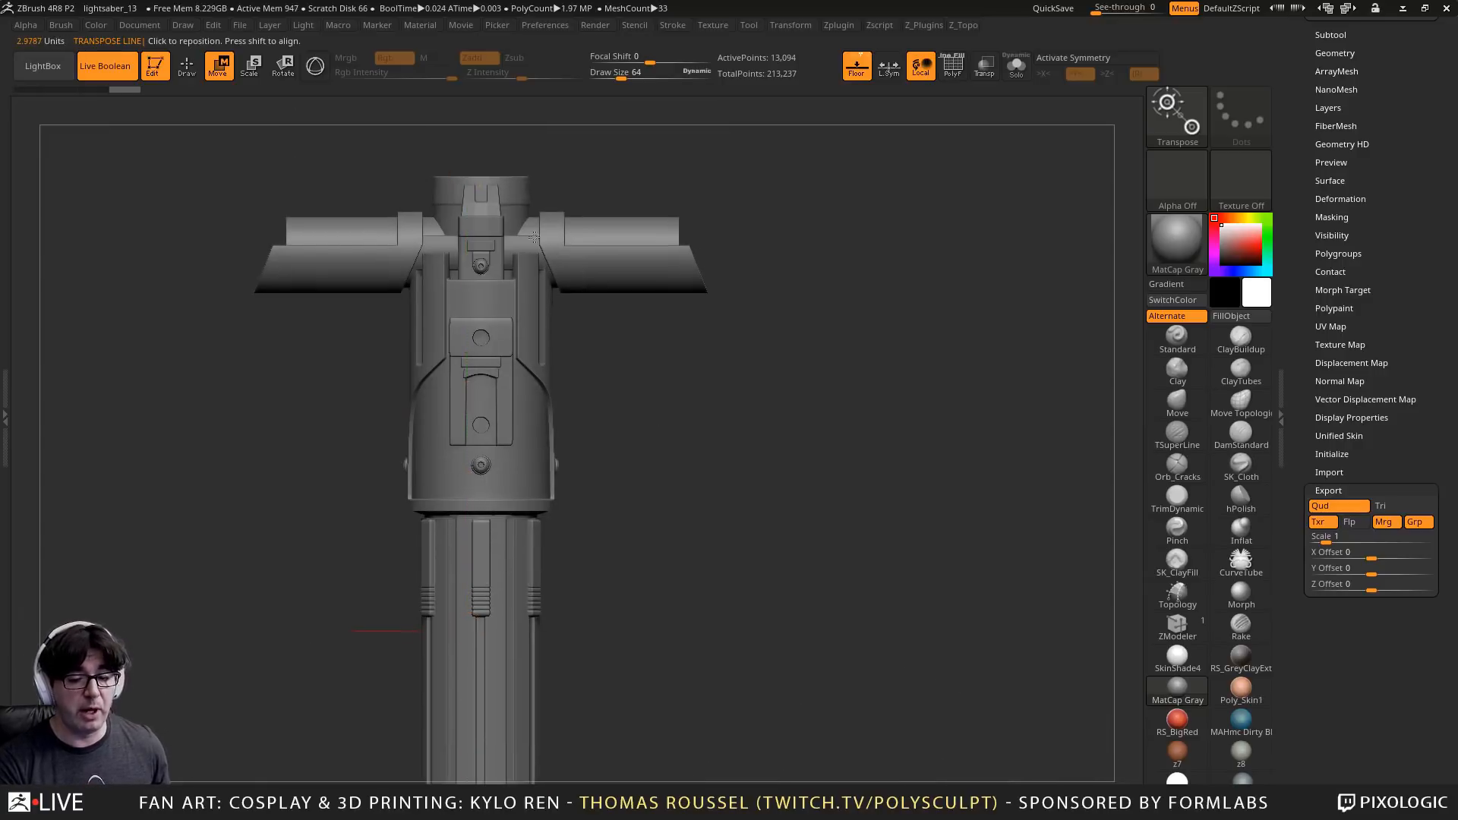
pyautogui.keyDown('ctrl'); pyautogui.moveTo(423, 259); pyautogui.dragTo(649, 242, button='right'); pyautogui.keyUp('ctrl')
pyautogui.keyDown('alt'); pyautogui.moveTo(647, 719); pyautogui.dragTo(740, 73, button='right'); pyautogui.keyUp('alt')
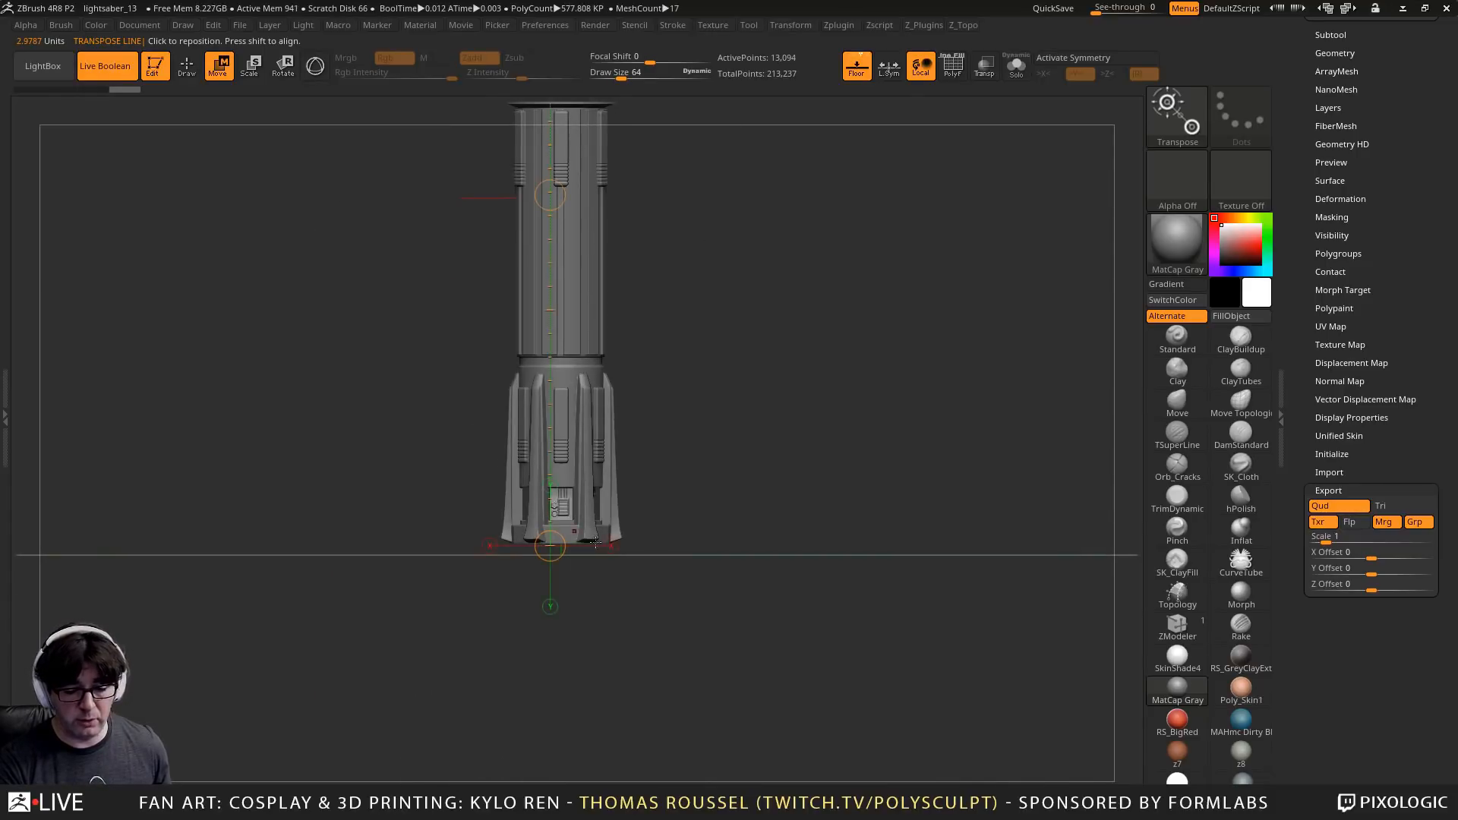
pyautogui.keyDown('alt'); pyautogui.moveTo(712, 137); pyautogui.dragTo(695, 479, button='right'); pyautogui.keyUp('alt')
pyautogui.keyDown('ctrl'); pyautogui.moveTo(561, 240); pyautogui.dragTo(577, 394, button='right'); pyautogui.keyUp('ctrl')
pyautogui.keyDown('alt'); pyautogui.moveTo(607, 231); pyautogui.dragTo(605, 466, button='right'); pyautogui.keyUp('alt')
pyautogui.moveTo(616, 411); pyautogui.dragTo(609, 439, button='right')
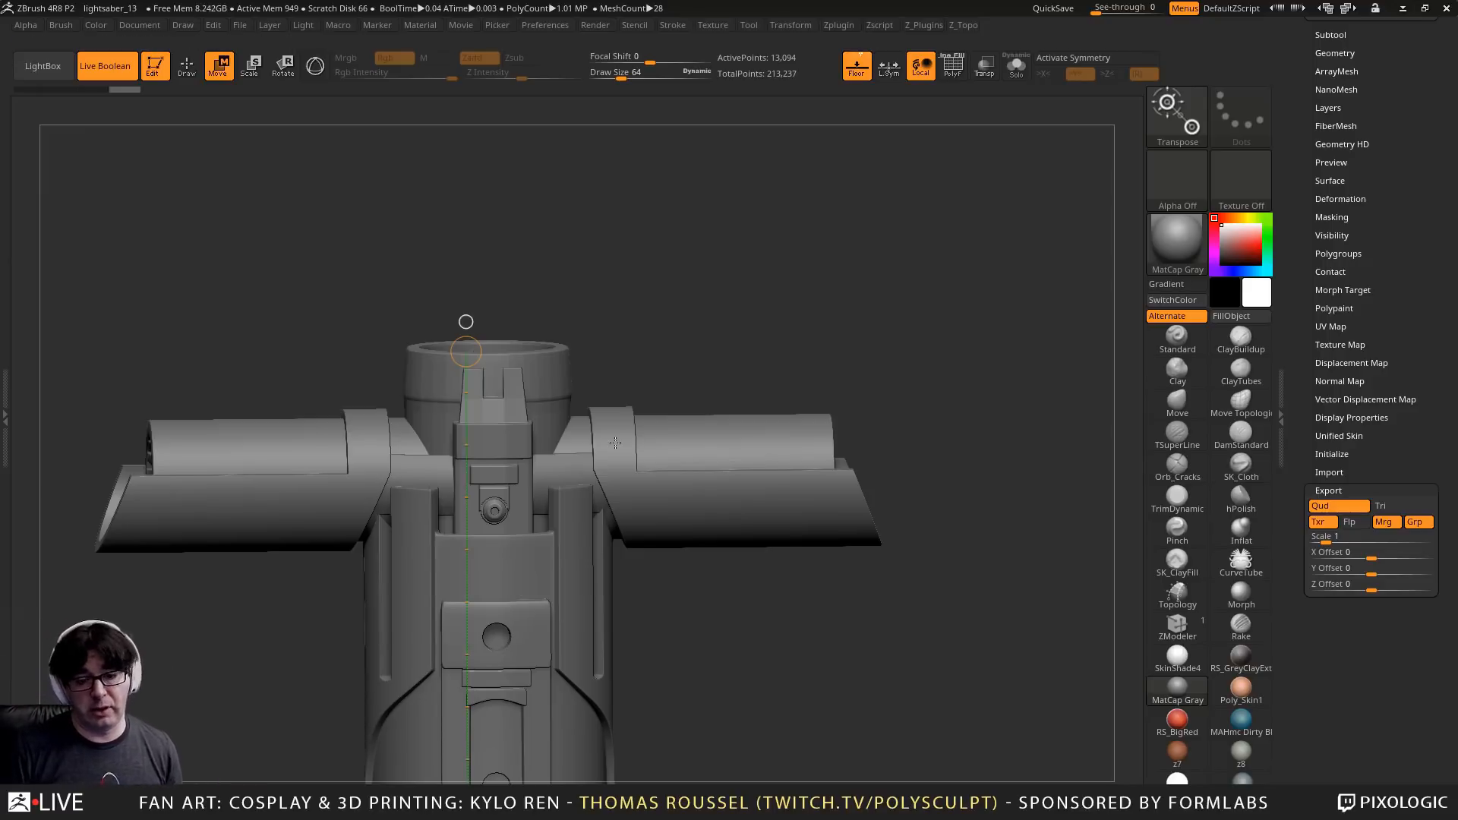
pyautogui.keyDown('ctrl'); pyautogui.moveTo(715, 739); pyautogui.dragTo(723, 166, button='right'); pyautogui.keyUp('ctrl')
# Select the greebled core inside the pommel and isolate it in a straight side view
pyautogui.keyDown('shift'); pyautogui.moveTo(630, 395); pyautogui.dragTo(532, 554, button='right'); pyautogui.keyUp('shift')
pyautogui.keyDown('alt'); pyautogui.click(413, 574); pyautogui.keyUp('alt')
pyautogui.moveTo(425, 486); pyautogui.dragTo(583, 449, button='right')
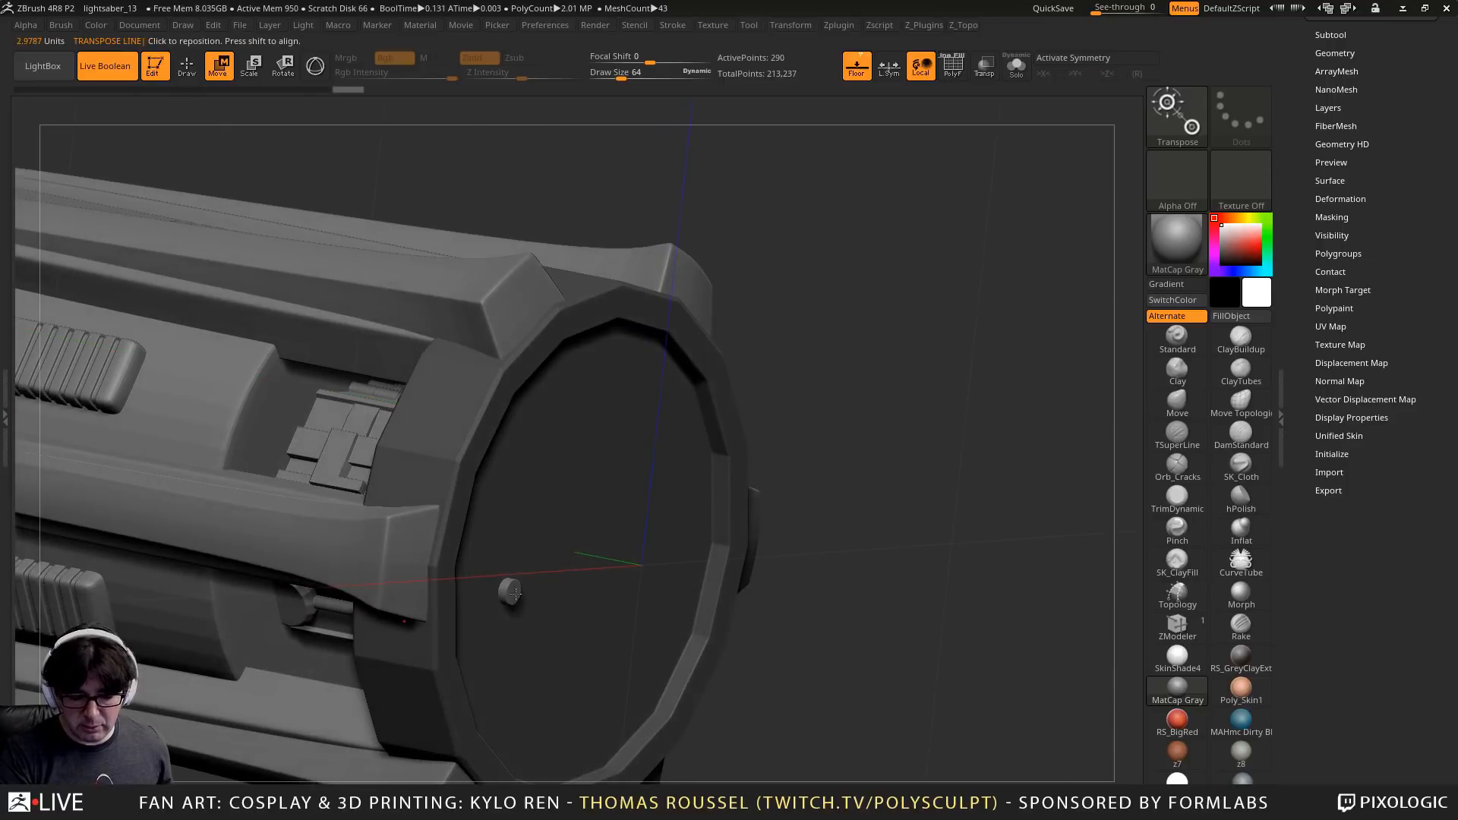
pyautogui.keyDown('alt'); pyautogui.click(515, 593); pyautogui.keyUp('alt')
pyautogui.moveTo(515, 593)
pyautogui.mouseDown(button='right')
pyautogui.moveTo(614, 579)
pyautogui.moveTo(510, 592)
pyautogui.mouseUp(button='right')
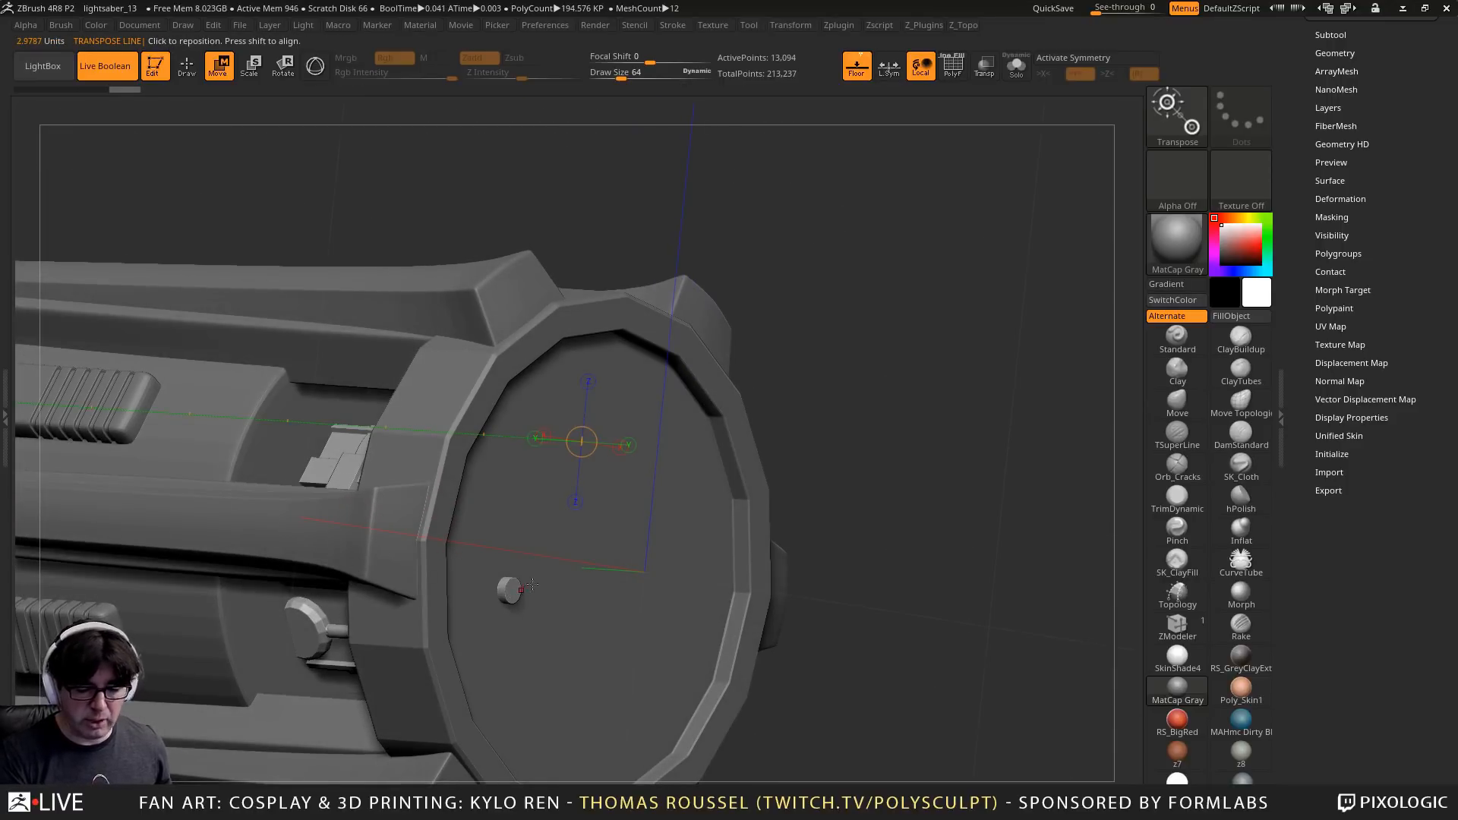
pyautogui.keyDown('alt'); pyautogui.moveTo(642, 404); pyautogui.dragTo(706, 313, button='right'); pyautogui.keyUp('alt')
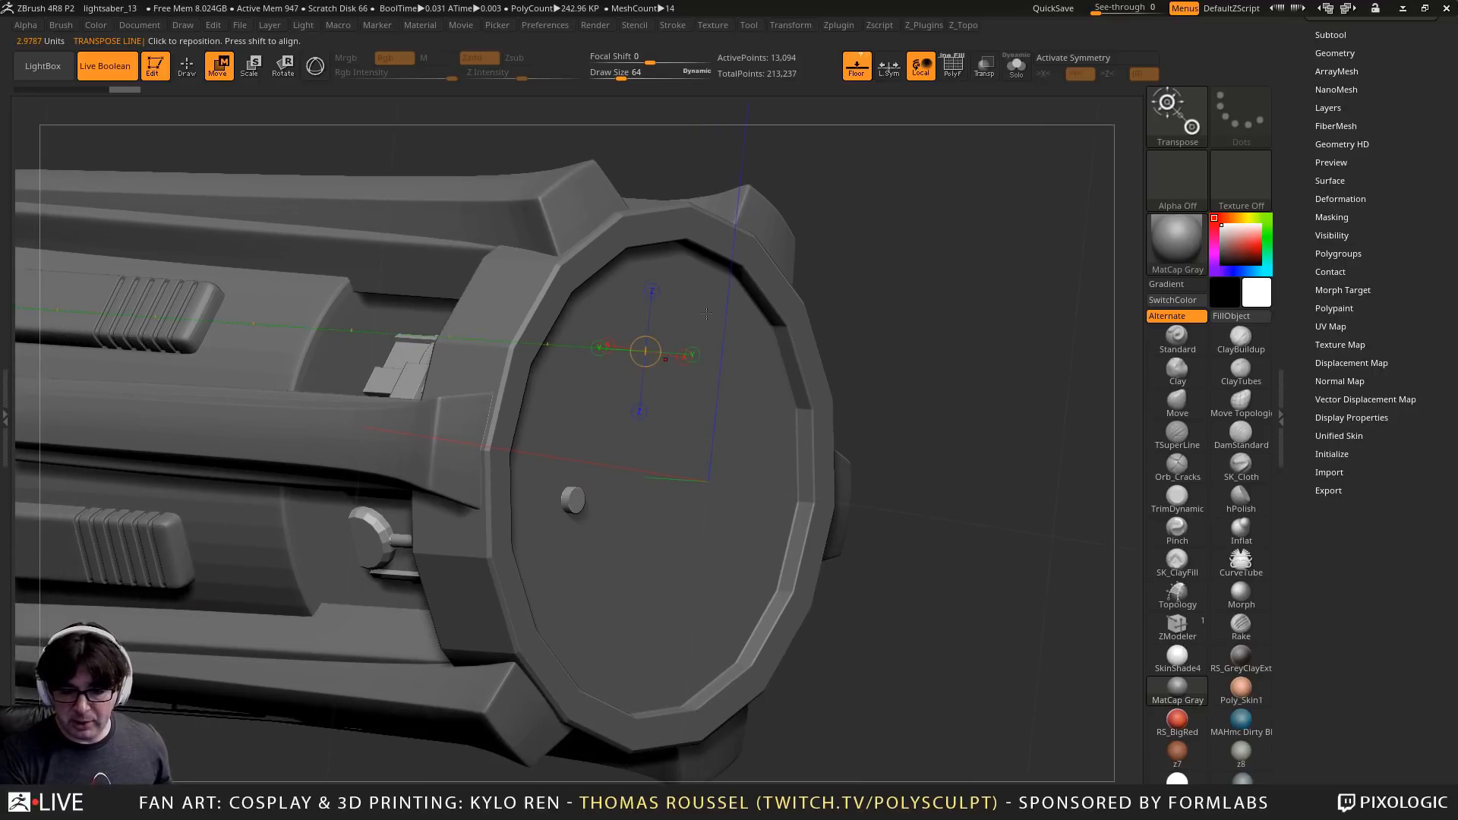
pyautogui.click(1008, 68)
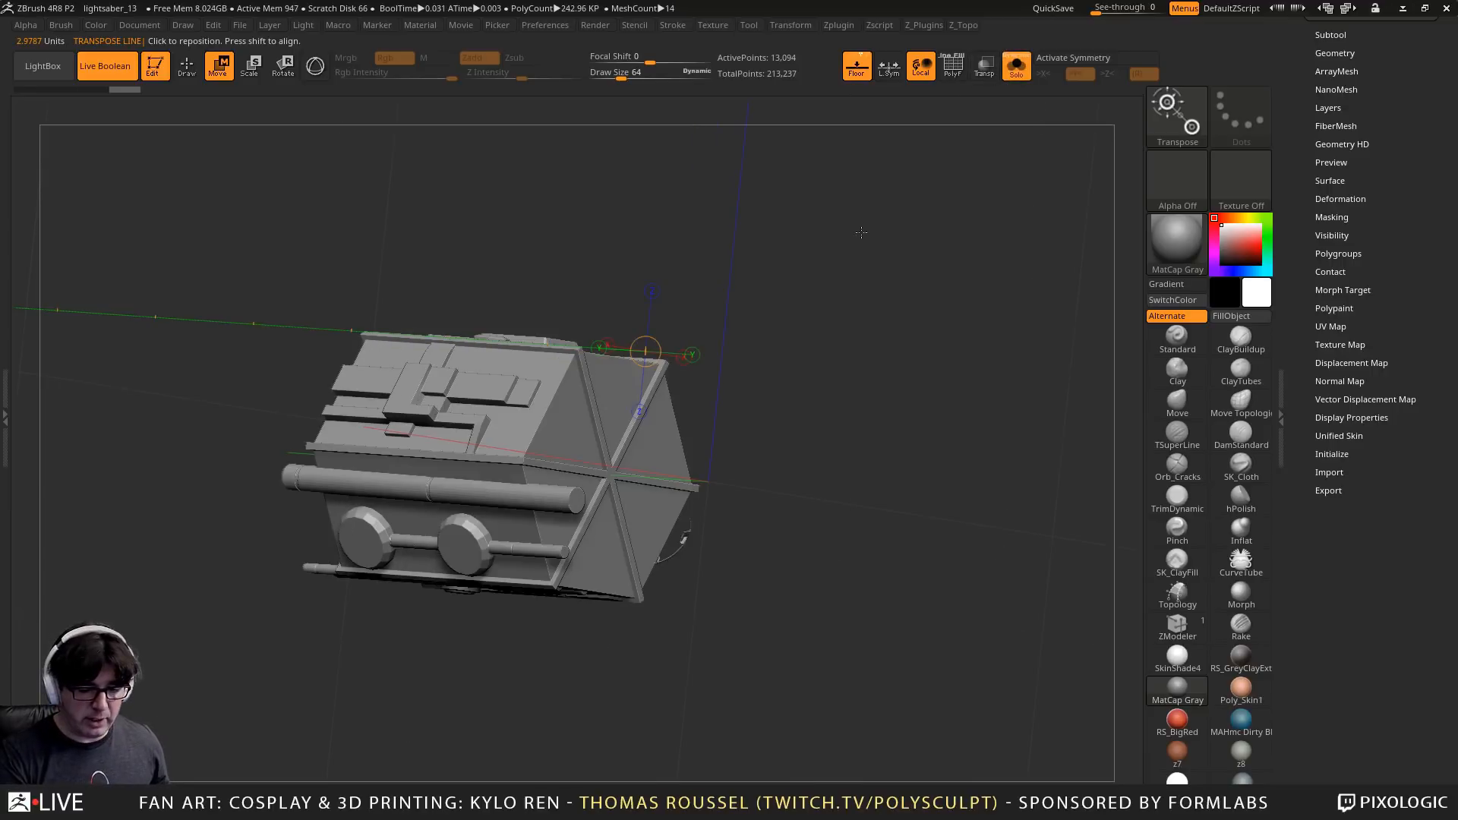
pyautogui.moveTo(861, 233)
pyautogui.keyDown('shift'); pyautogui.mouseDown(button='right')
pyautogui.moveTo(715, 466)
pyautogui.moveTo(741, 306)
pyautogui.mouseUp(button='right'); pyautogui.keyUp('shift')
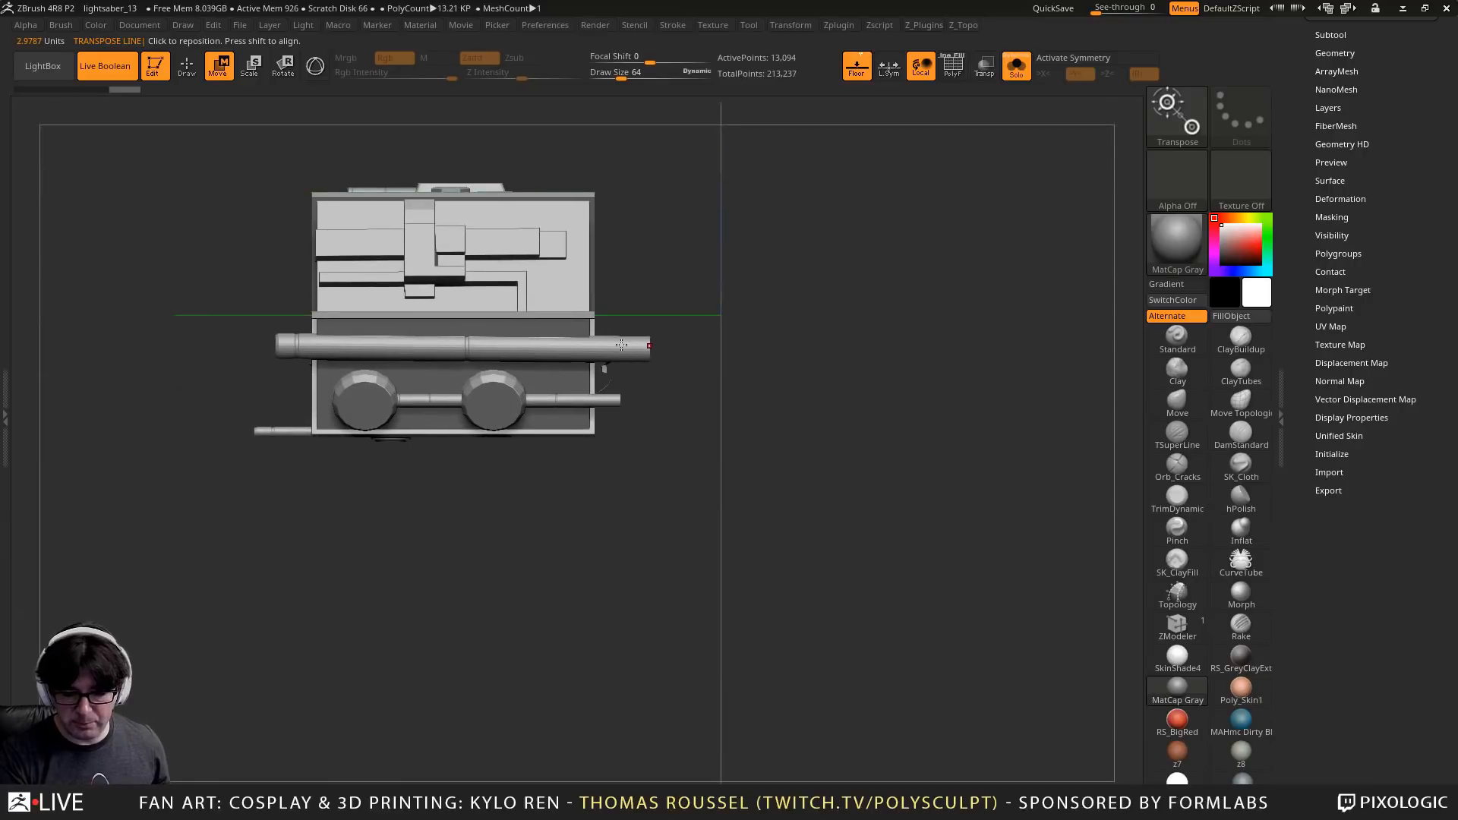
# Clip off the rods protruding past both ends of the greebled core with the ClipCurve brush, then show all parts
pyautogui.keyDown('ctrl'); pyautogui.keyDown('shift'); pyautogui.moveTo(753, 211); pyautogui.dragTo(753, 678); pyautogui.keyUp('shift'); pyautogui.keyUp('ctrl')
pyautogui.keyDown('ctrl'); pyautogui.keyDown('shift'); pyautogui.moveTo(858, 704); pyautogui.dragTo(807, 691); pyautogui.keyUp('shift'); pyautogui.keyUp('ctrl')
pyautogui.hotkey('ctrl', 'shift')
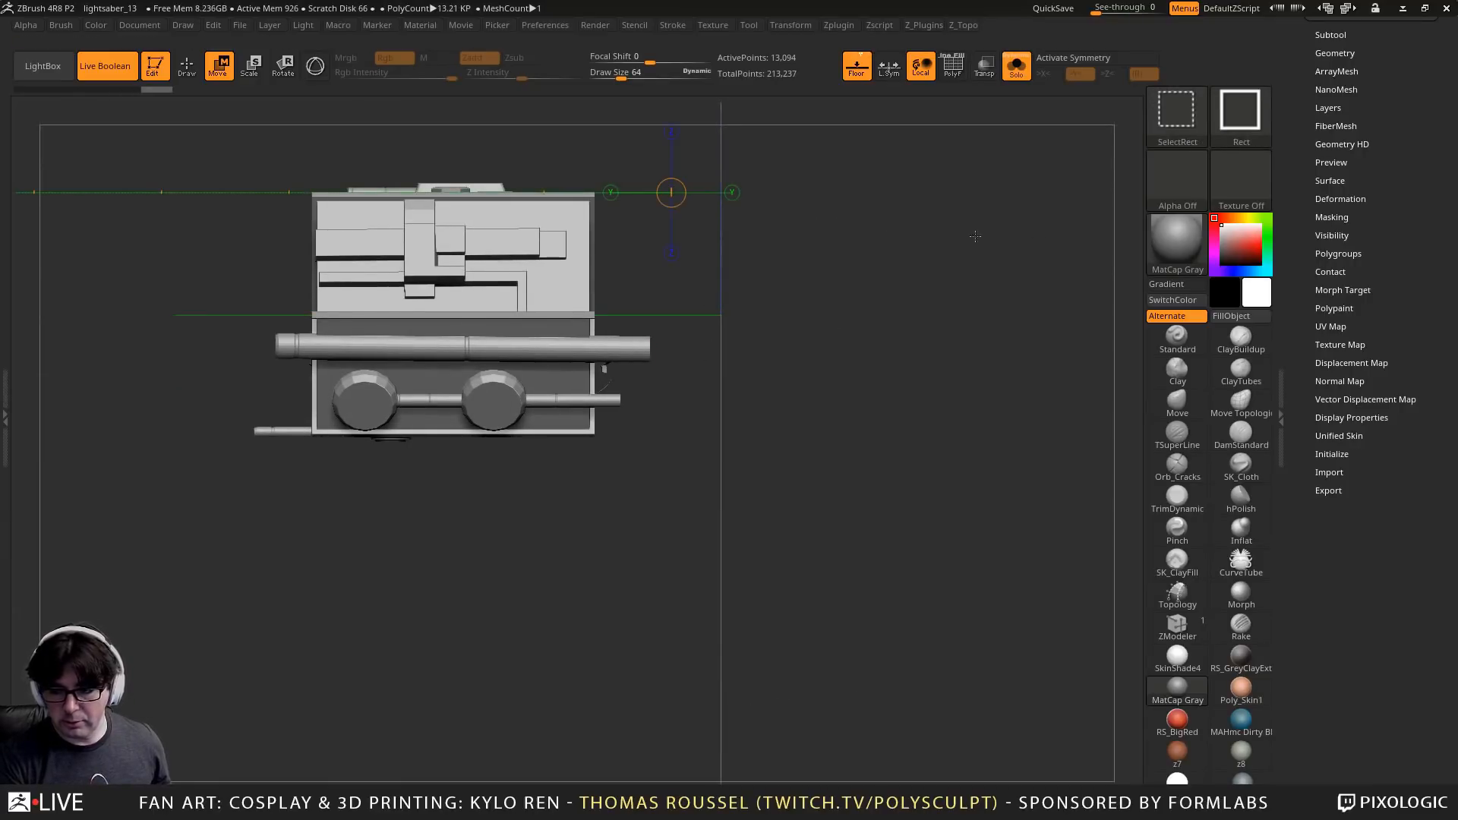
pyautogui.keyDown('ctrl'); pyautogui.keyDown('shift'); pyautogui.click(1147, 145); pyautogui.keyUp('shift'); pyautogui.keyUp('ctrl')
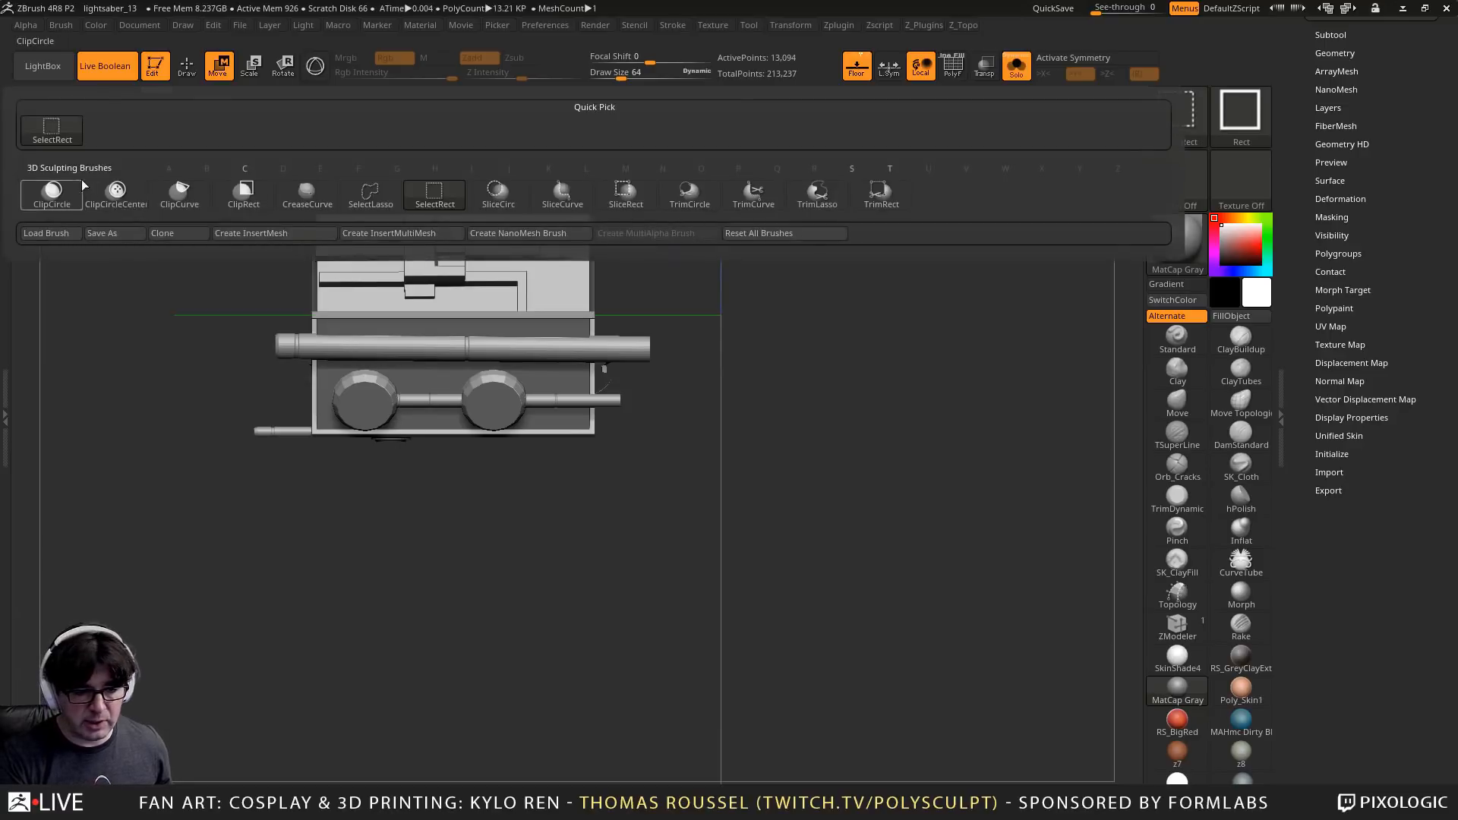
pyautogui.click(192, 190)
pyautogui.keyDown('ctrl'); pyautogui.keyDown('shift'); pyautogui.moveTo(635, 140); pyautogui.dragTo(596, 693); pyautogui.keyUp('shift'); pyautogui.keyUp('ctrl')
pyautogui.moveTo(728, 631)
pyautogui.mouseDown()
pyautogui.moveTo(656, 613)
pyautogui.moveTo(725, 641)
pyautogui.mouseUp()
pyautogui.moveTo(137, 137)
pyautogui.keyDown('ctrl'); pyautogui.keyDown('shift'); pyautogui.mouseDown()
pyautogui.moveTo(143, 608)
pyautogui.moveTo(371, 621)
pyautogui.moveTo(459, 716)
pyautogui.moveTo(278, 70)
pyautogui.moveTo(130, 145)
pyautogui.moveTo(309, 130)
pyautogui.mouseUp(); pyautogui.keyUp('shift'); pyautogui.keyUp('ctrl')
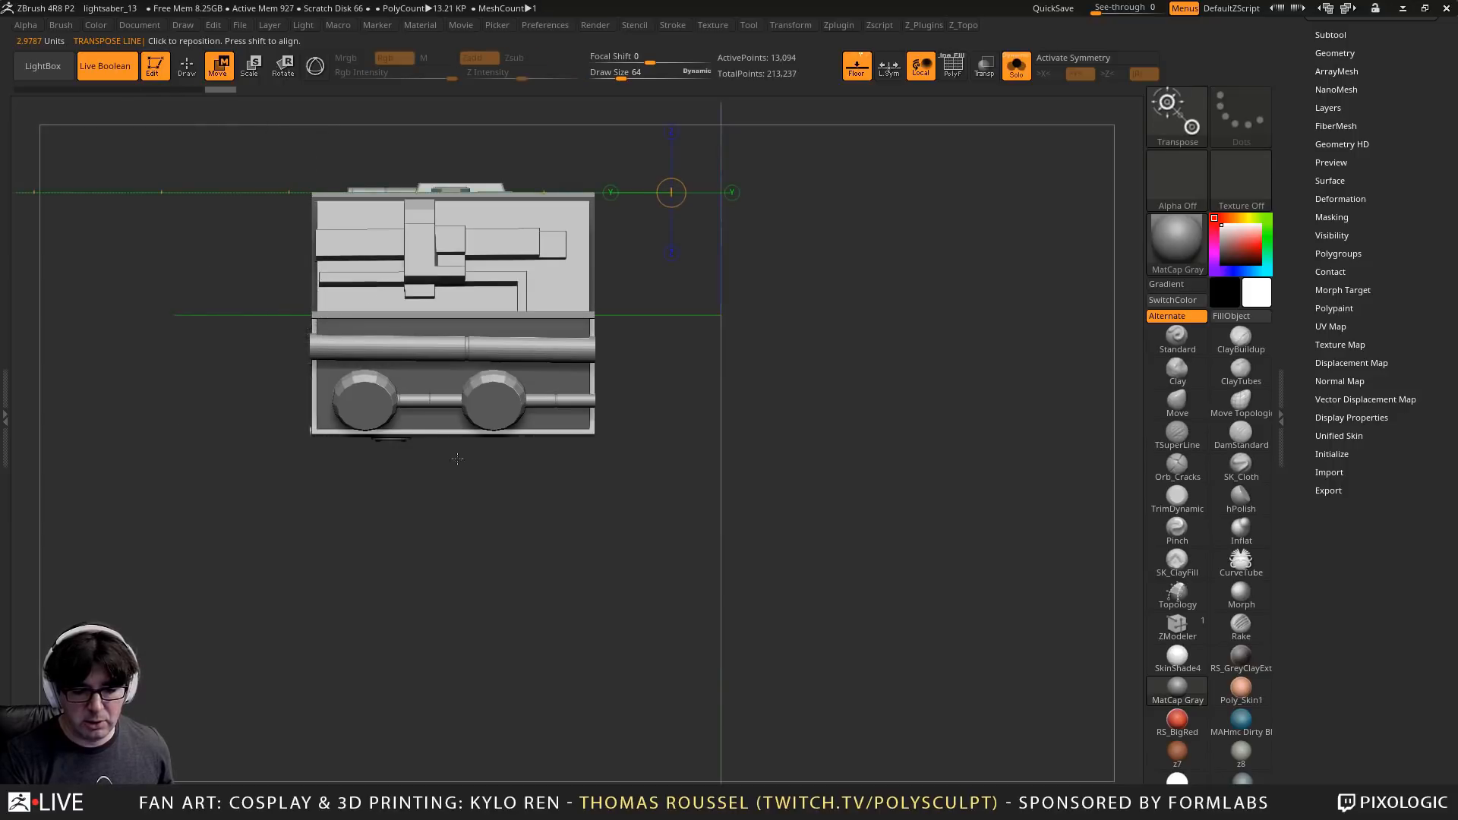
pyautogui.moveTo(456, 457); pyautogui.dragTo(580, 452)
pyautogui.moveTo(342, 444); pyautogui.dragTo(908, 433)
pyautogui.click(1016, 66)
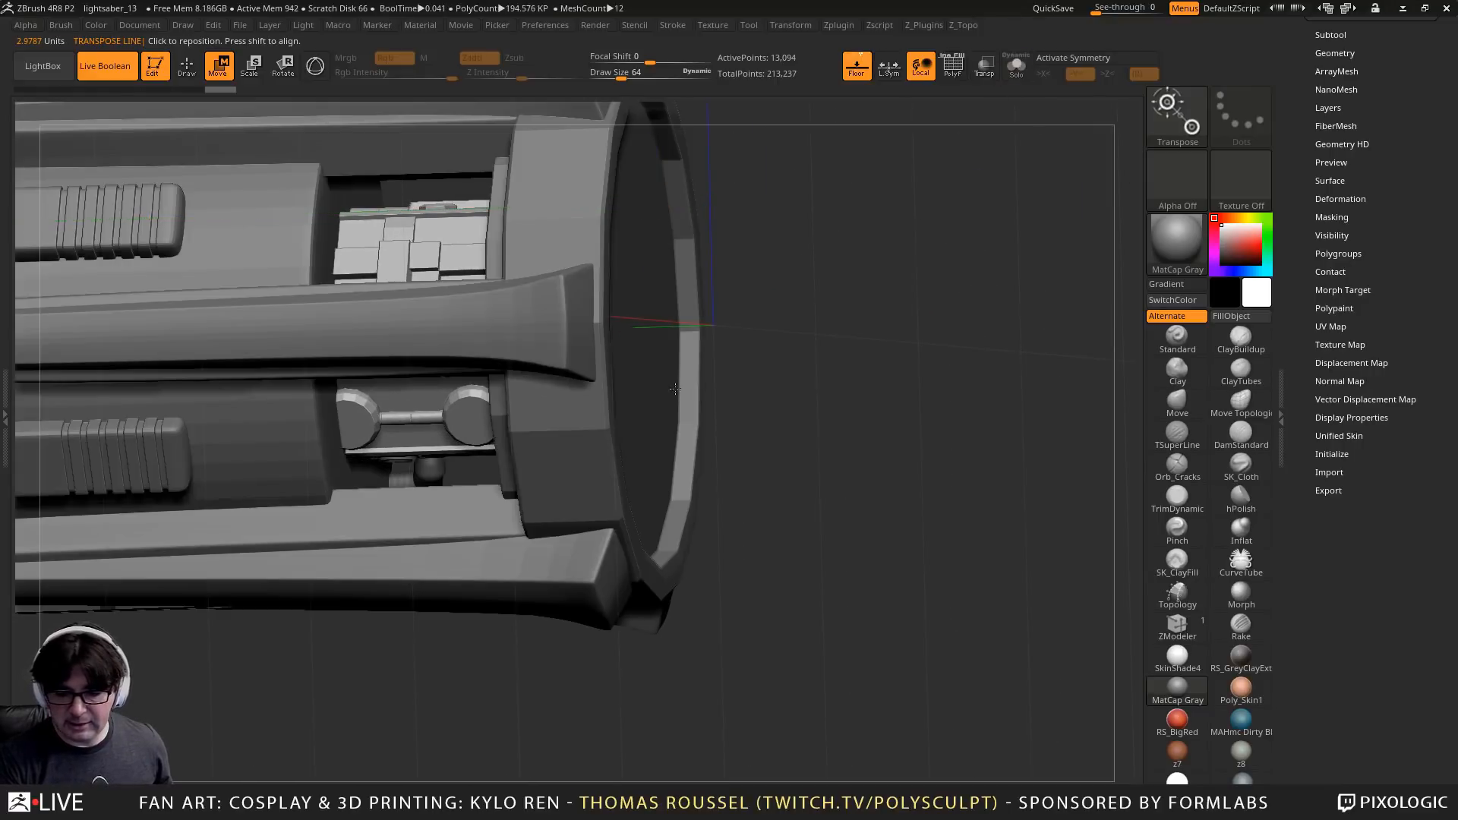
# Isolate the pommel's end ring with its polyframe shown, examine it from both sides and show the other parts again
pyautogui.keyDown('alt'); pyautogui.click(677, 390); pyautogui.keyUp('alt')
pyautogui.hotkey('shift', 'f')
pyautogui.moveTo(949, 331); pyautogui.dragTo(1031, 476)
pyautogui.click(1016, 67)
pyautogui.moveTo(790, 334); pyautogui.dragTo(904, 394)
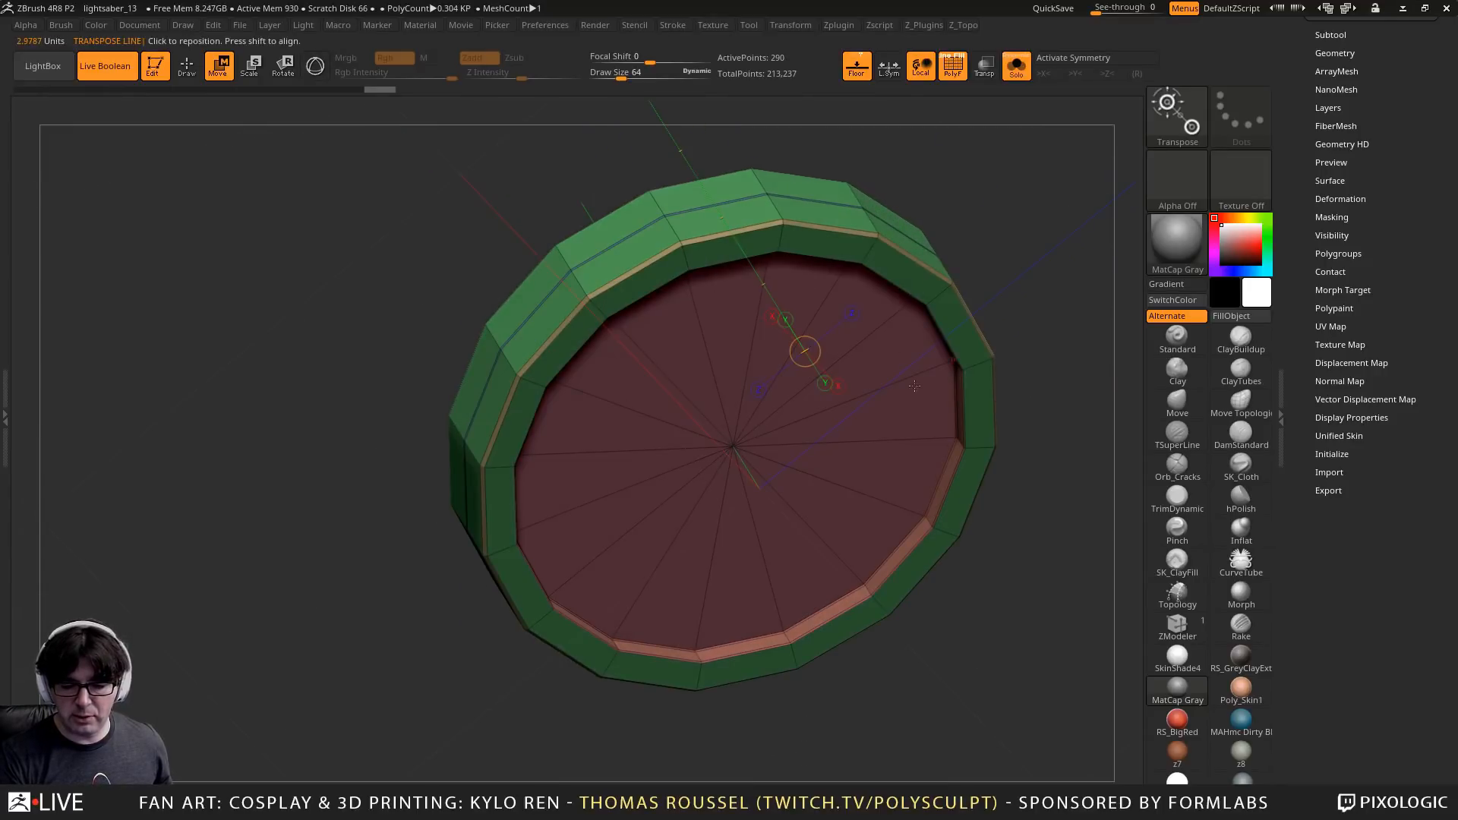
pyautogui.keyDown('alt'); pyautogui.moveTo(976, 211); pyautogui.dragTo(973, 245); pyautogui.keyUp('alt')
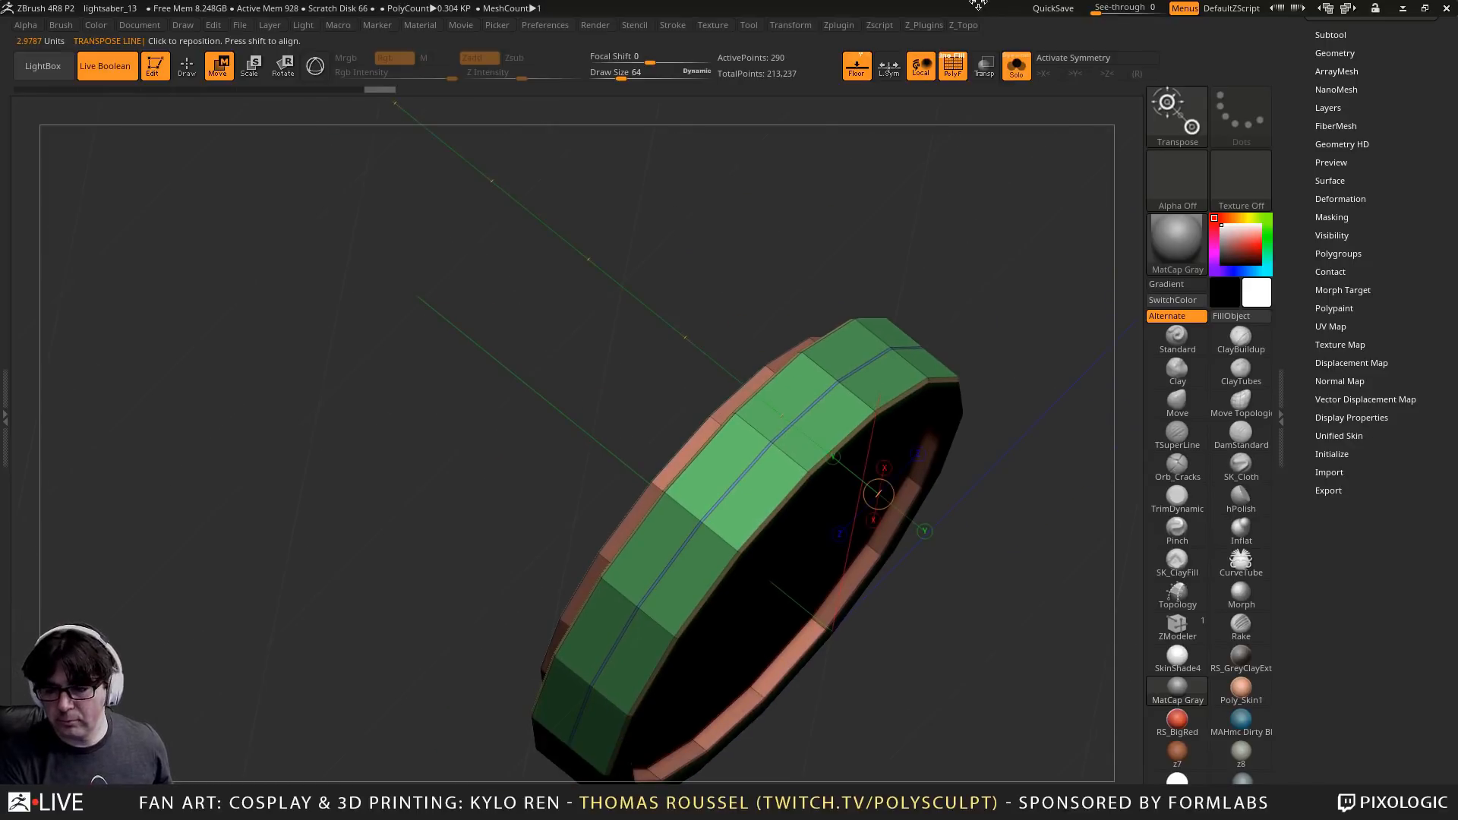
pyautogui.click(1016, 66)
pyautogui.keyDown('alt'); pyautogui.moveTo(1000, 243); pyautogui.dragTo(508, 351); pyautogui.keyUp('alt')
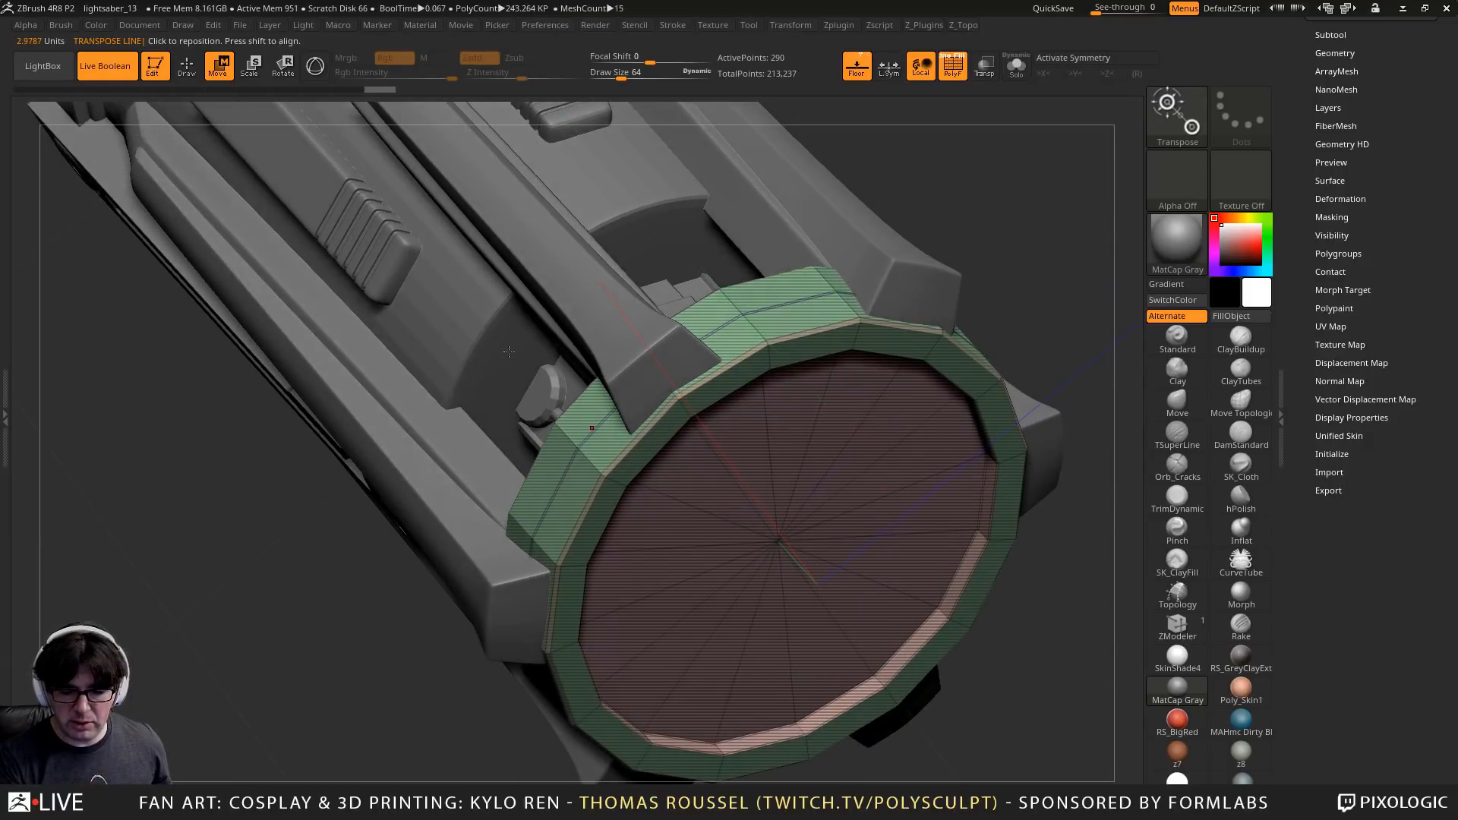
# Select the pommel's inner cylinder, isolate it with its polyframe and turn off its dynamic subdivision, then show all parts
pyautogui.click(507, 353)
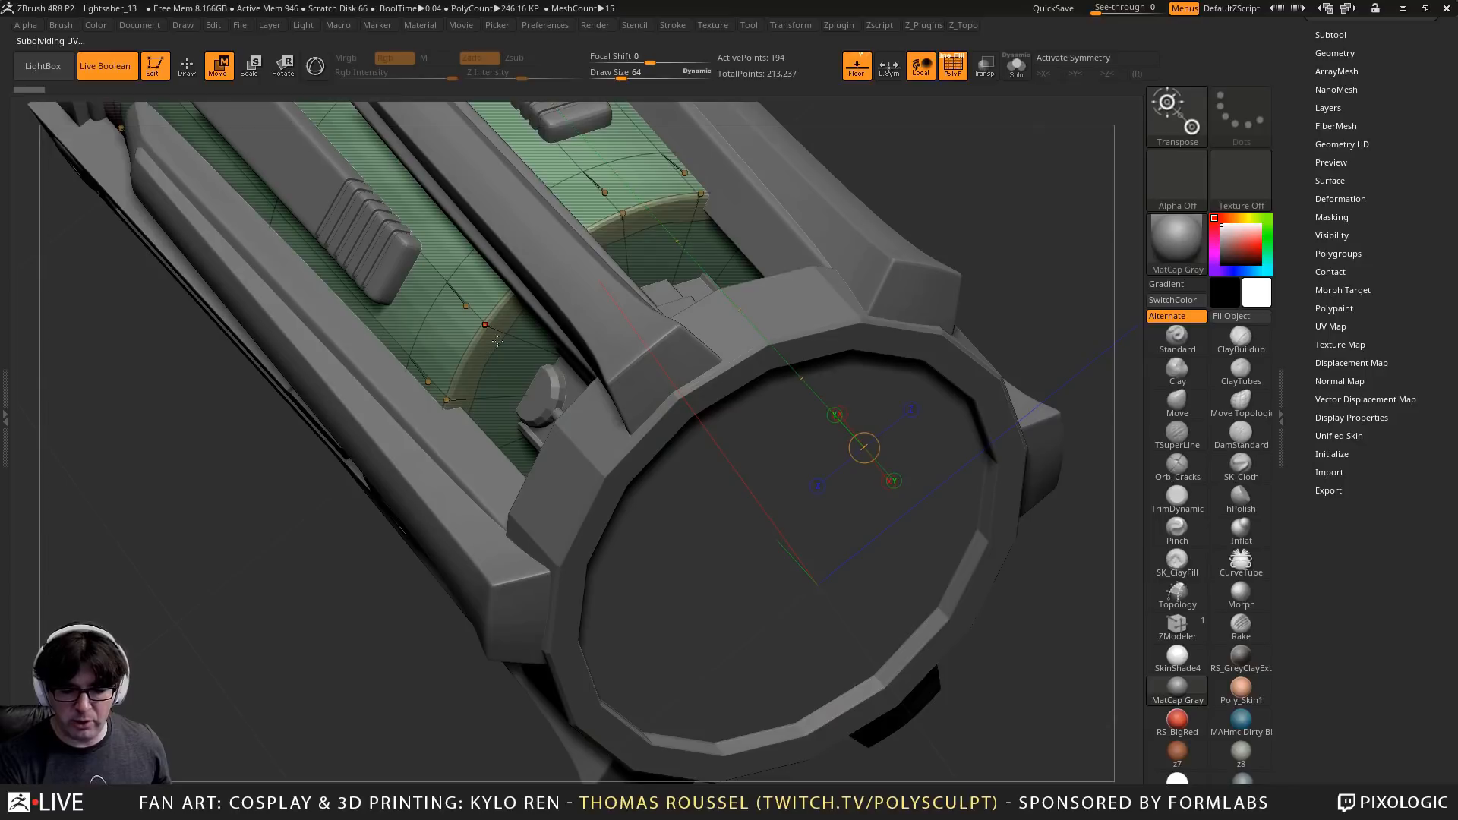
pyautogui.moveTo(519, 364); pyautogui.dragTo(537, 321, button='right')
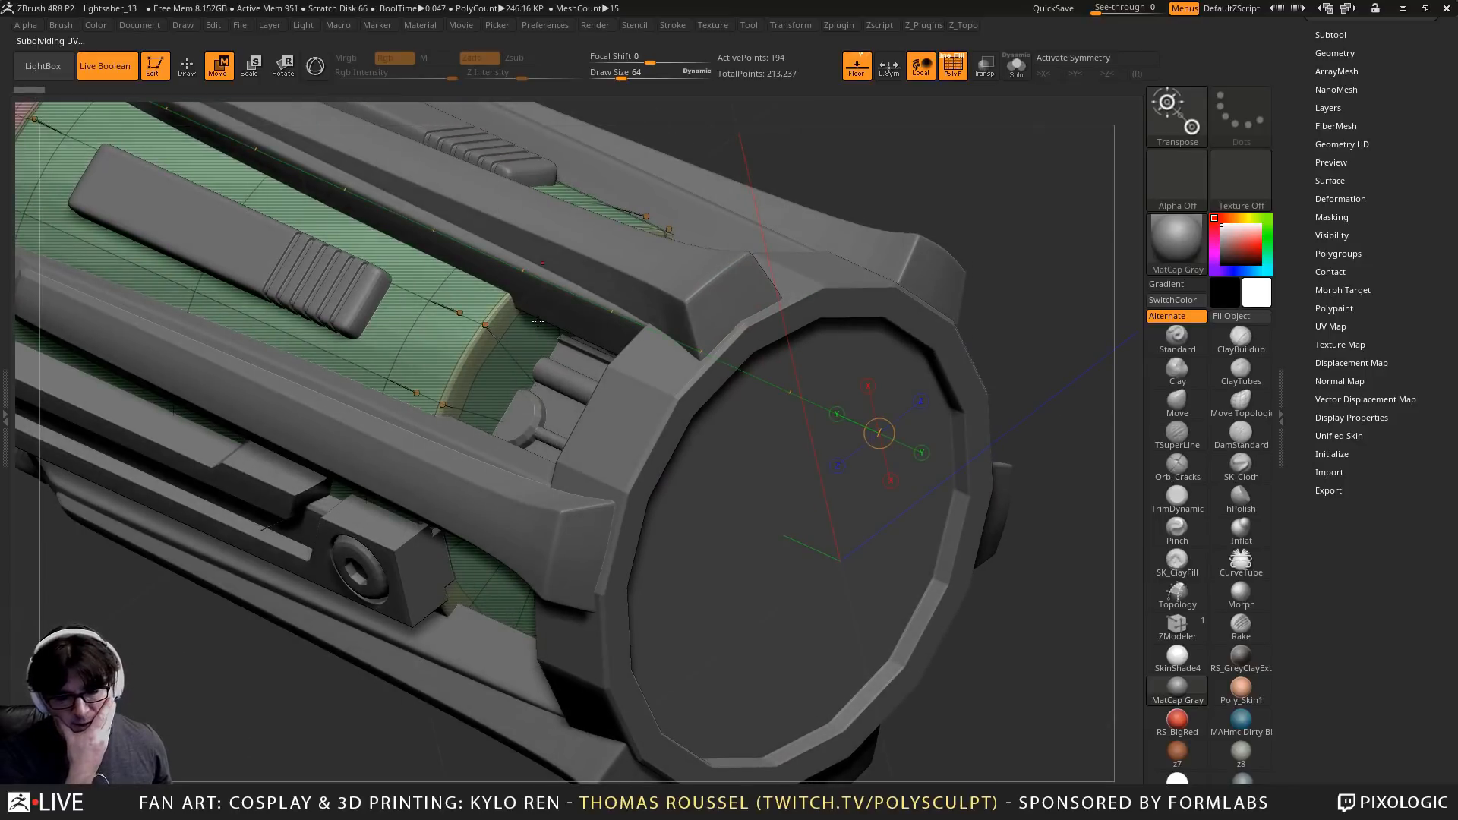
pyautogui.moveTo(537, 321); pyautogui.dragTo(419, 387, button='right')
pyautogui.hotkey('shift', 'f')
pyautogui.hotkey('shift', 'f')
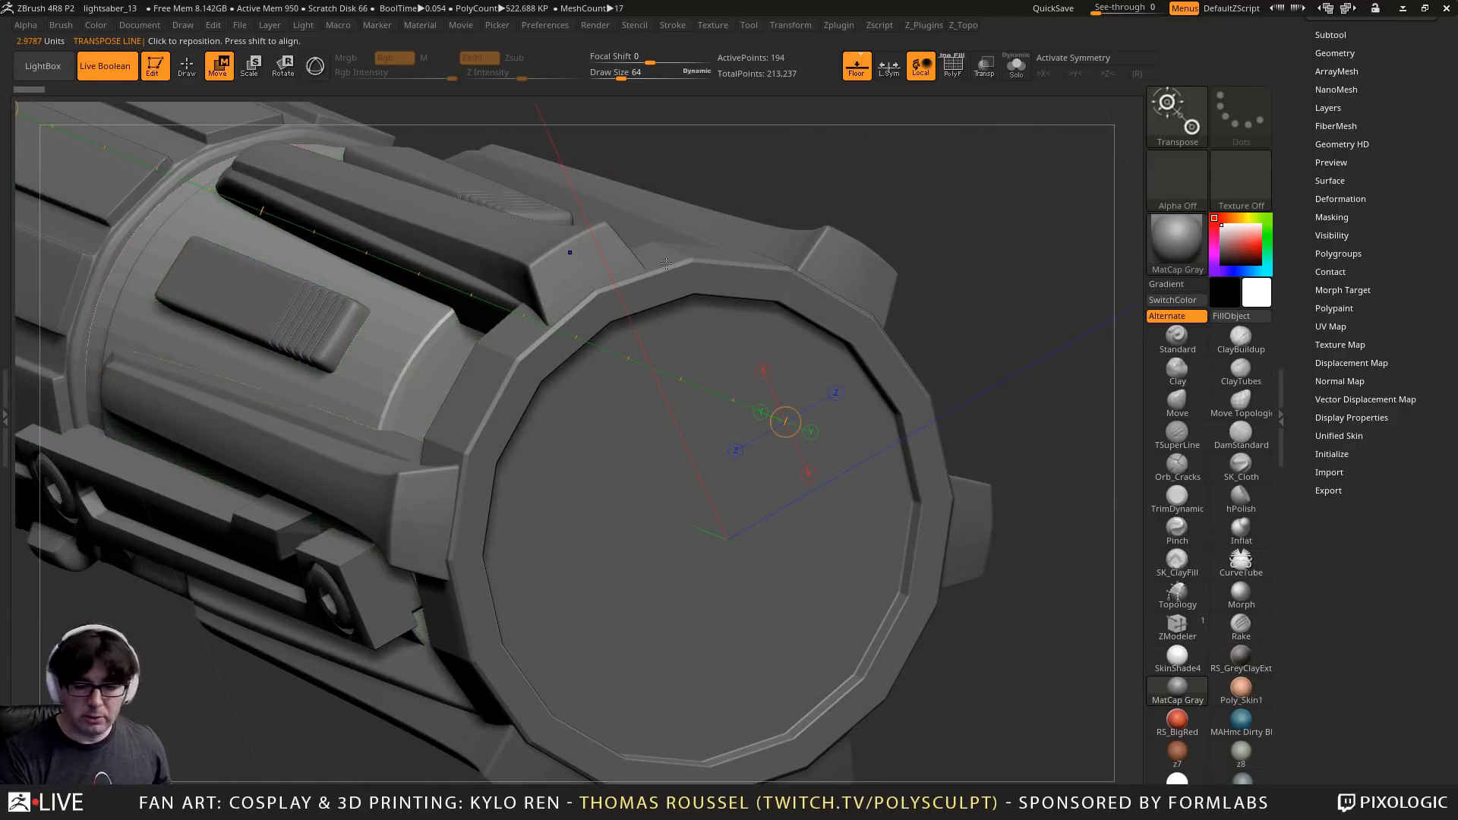
pyautogui.click(1022, 73)
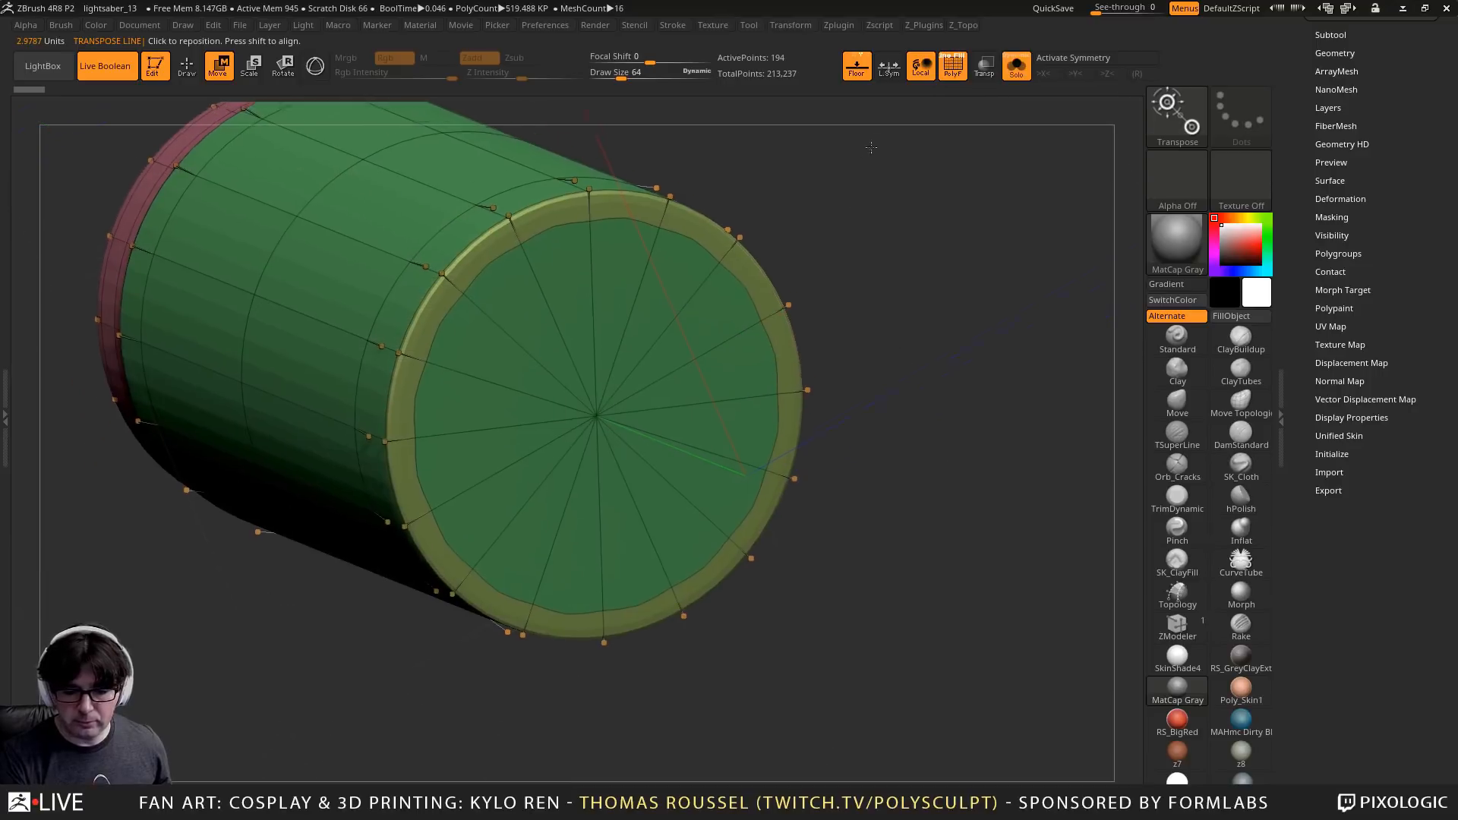
pyautogui.hotkey('shift', 'd')
pyautogui.keyDown('ctrl'); pyautogui.moveTo(881, 171); pyautogui.dragTo(716, 312, button='right'); pyautogui.keyUp('ctrl')
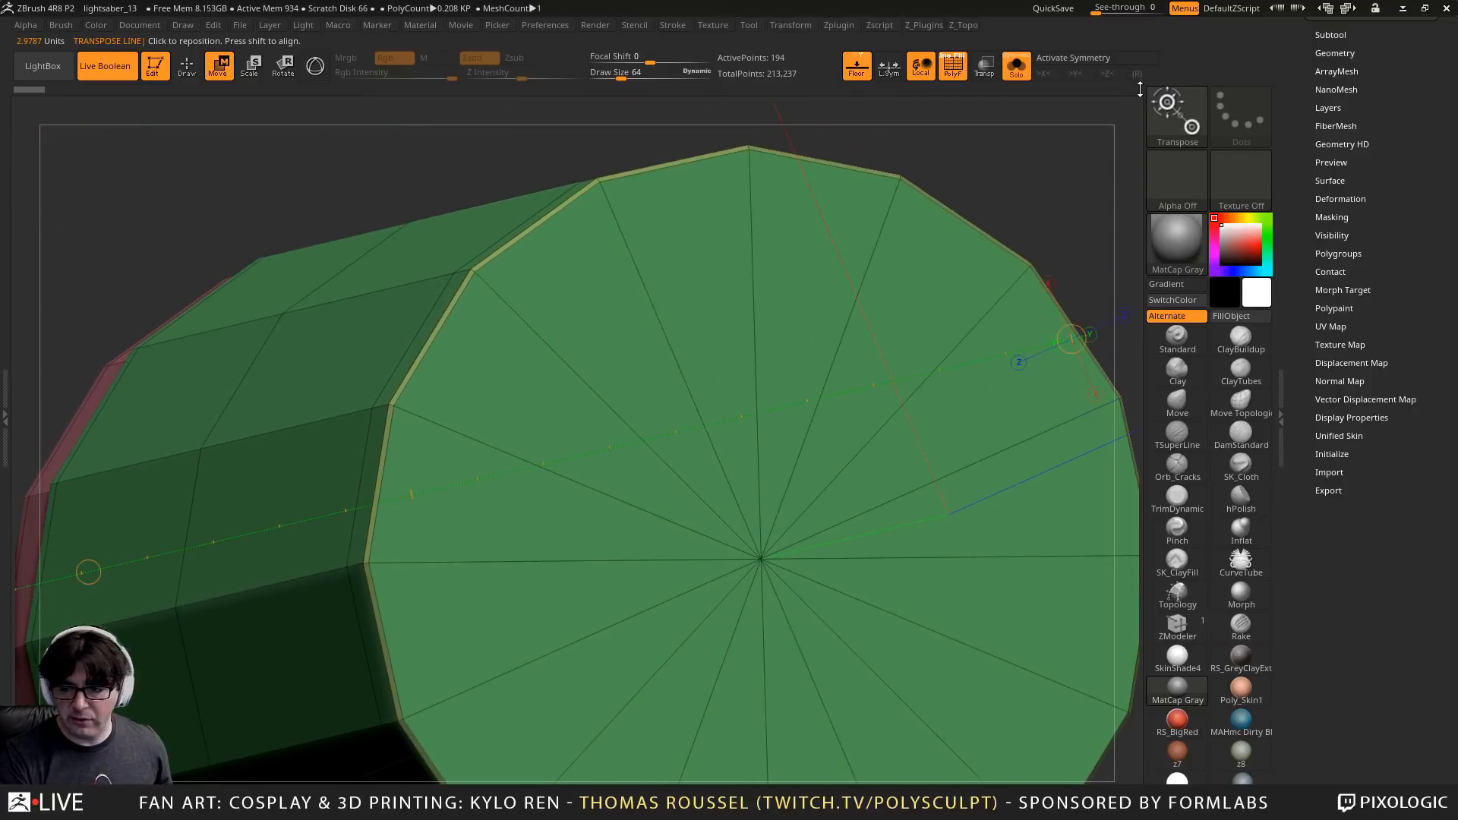
pyautogui.click(1022, 80)
# Insert an edge loop on the inner cylinder's end face, close to its beveled rim, with the ZModeler brush
pyautogui.moveTo(577, 228); pyautogui.dragTo(629, 293, button='right')
pyautogui.press('q')
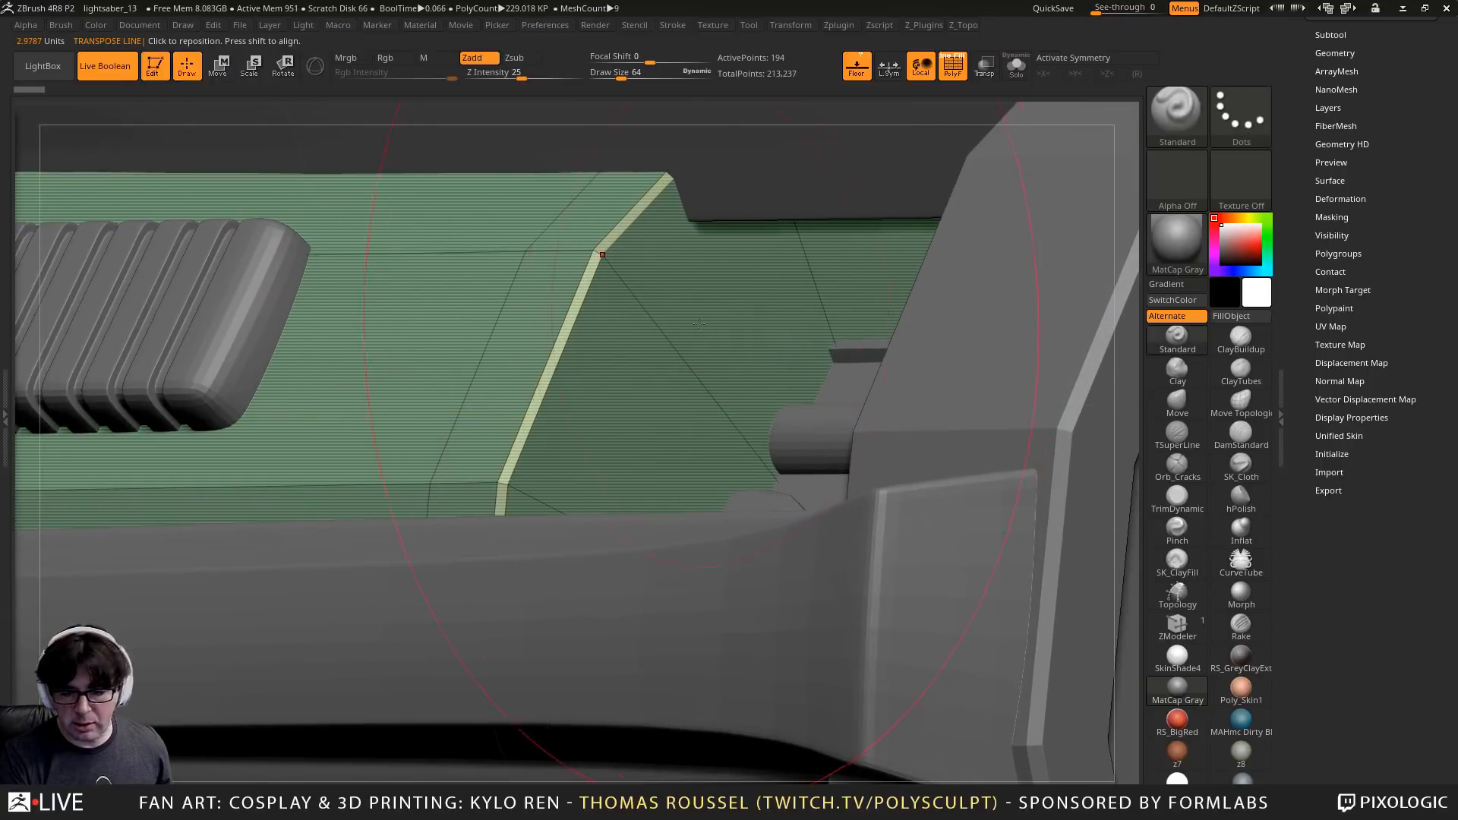
pyautogui.click(1174, 630)
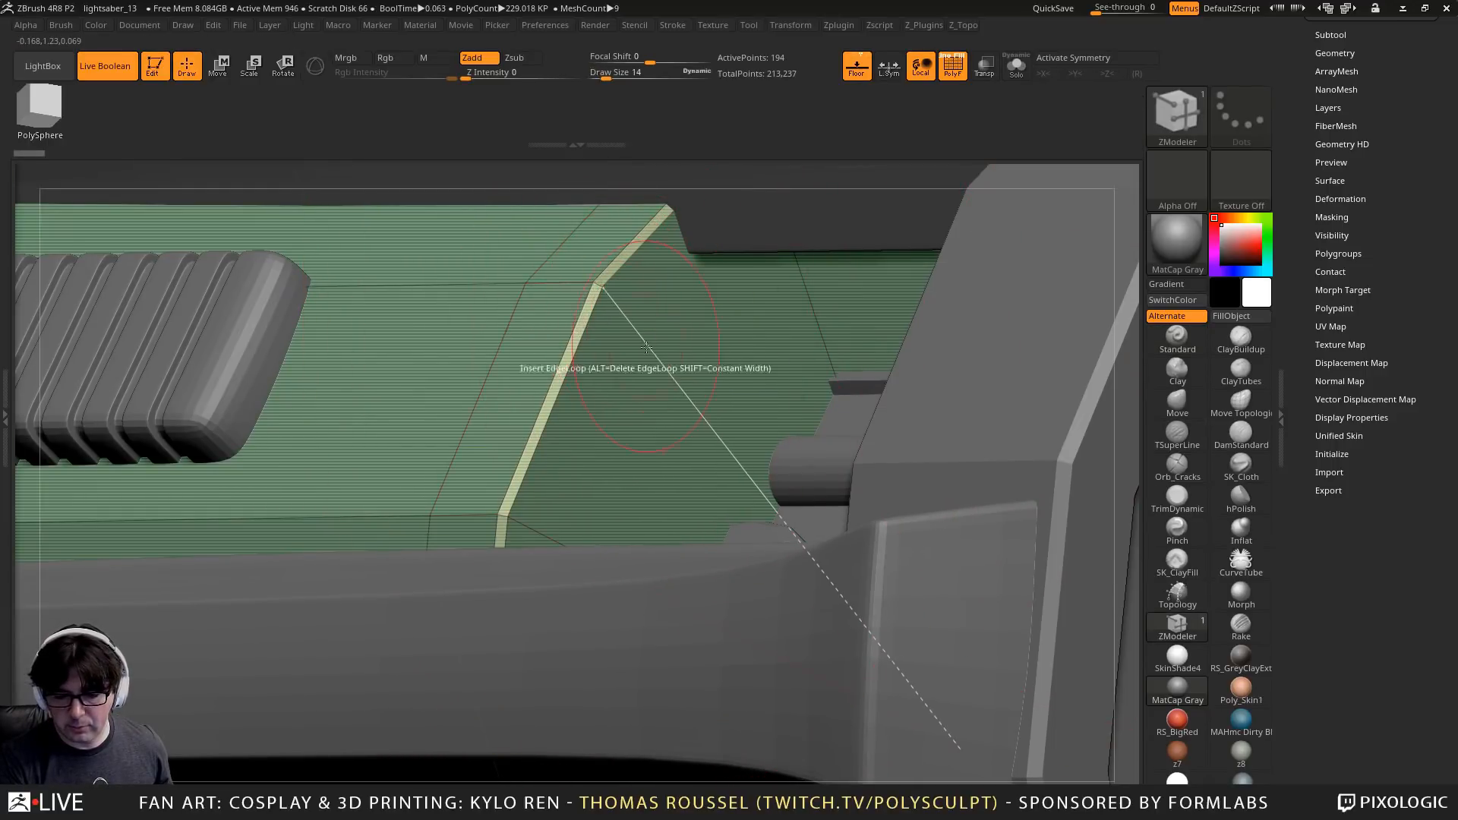
pyautogui.moveTo(625, 321); pyautogui.dragTo(616, 313)
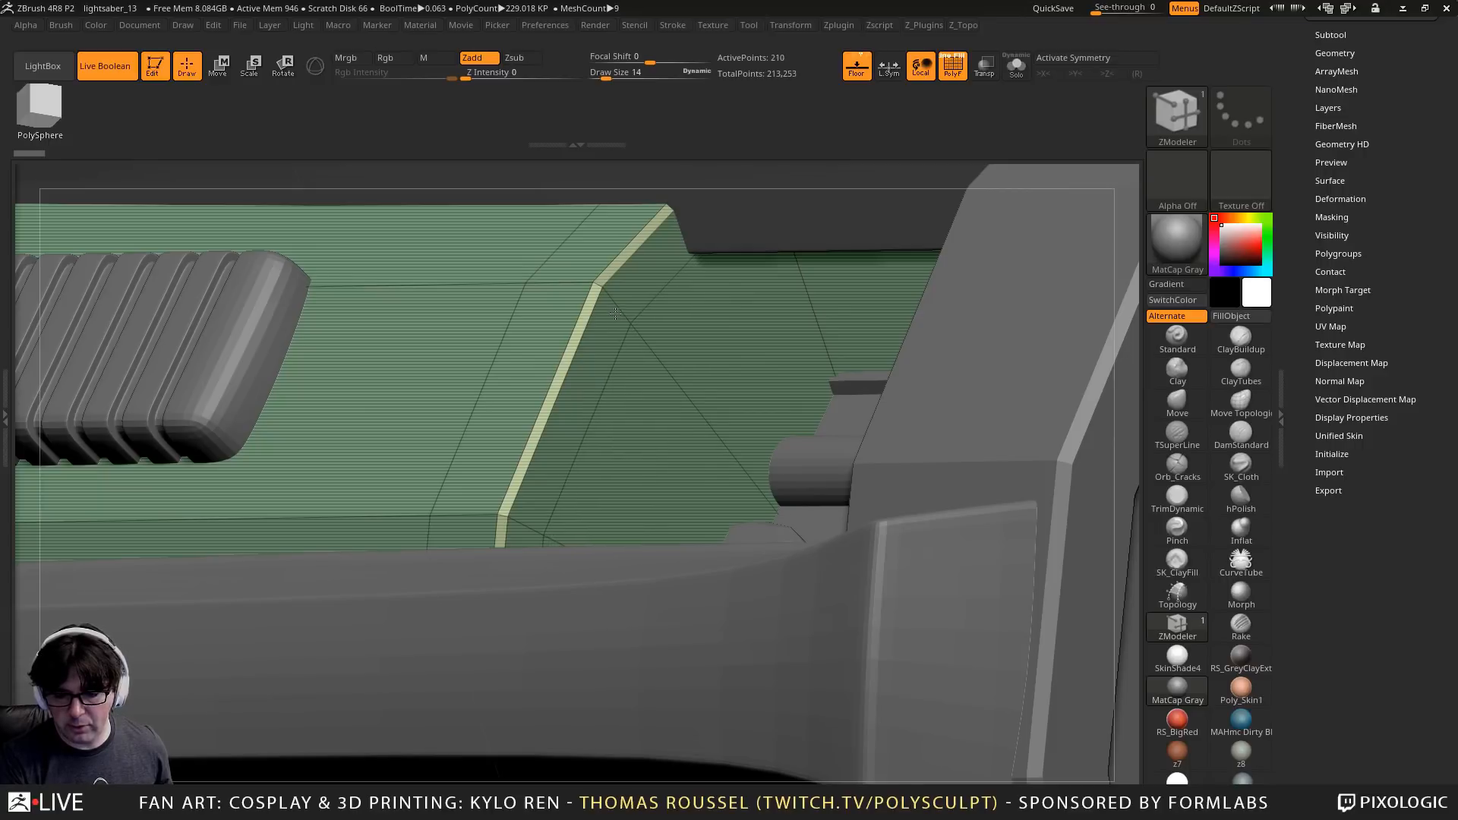
# Measure the distance from the inner cylinder's rim to the inserted edge loop on its end face with a Transpose line
pyautogui.keyDown('alt'); pyautogui.moveTo(629, 312); pyautogui.dragTo(524, 340, button='right'); pyautogui.keyUp('alt')
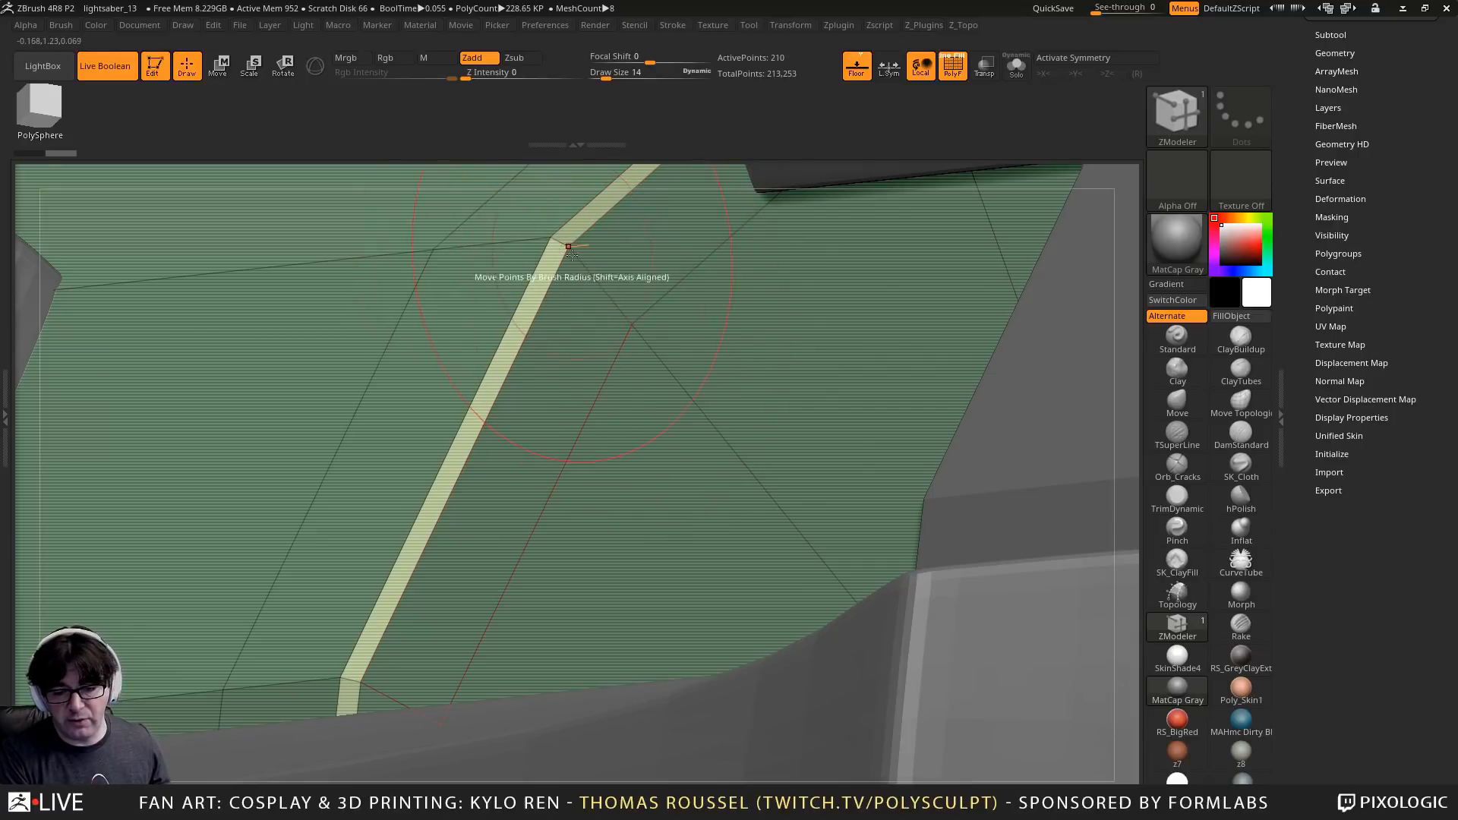
pyautogui.click(211, 69)
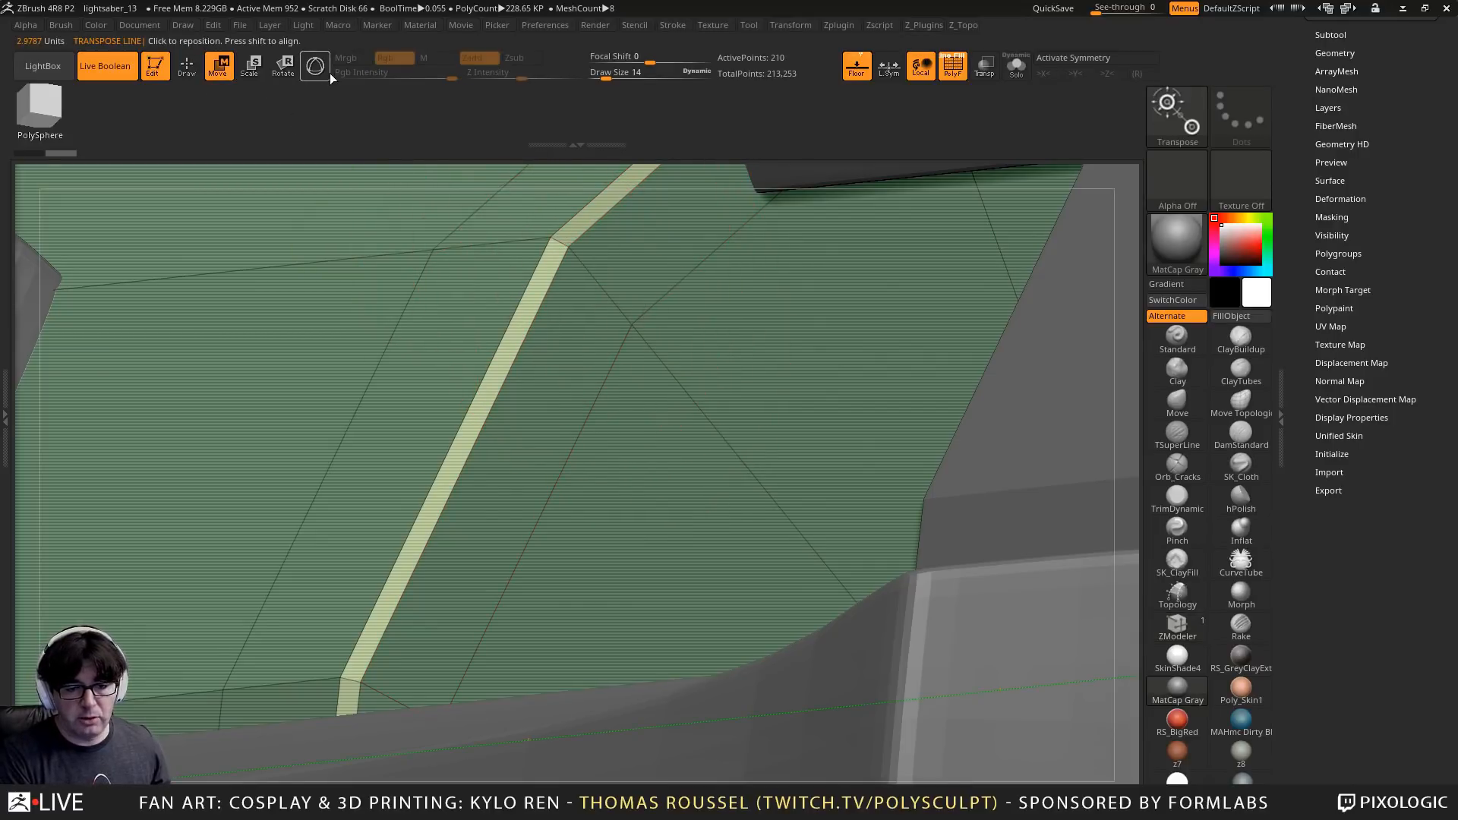
pyautogui.moveTo(570, 248); pyautogui.dragTo(651, 349)
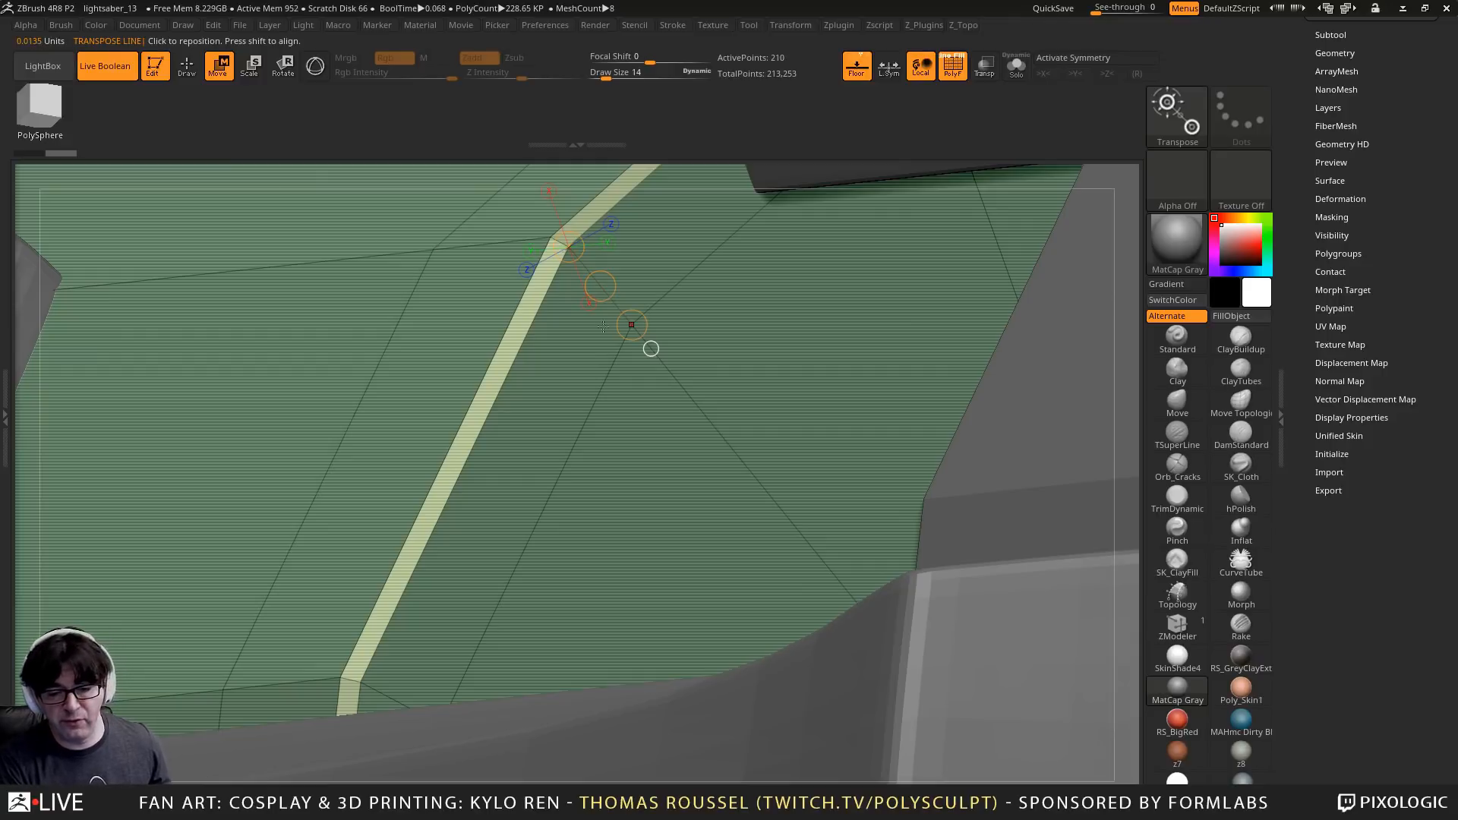
pyautogui.moveTo(605, 292); pyautogui.dragTo(593, 276)
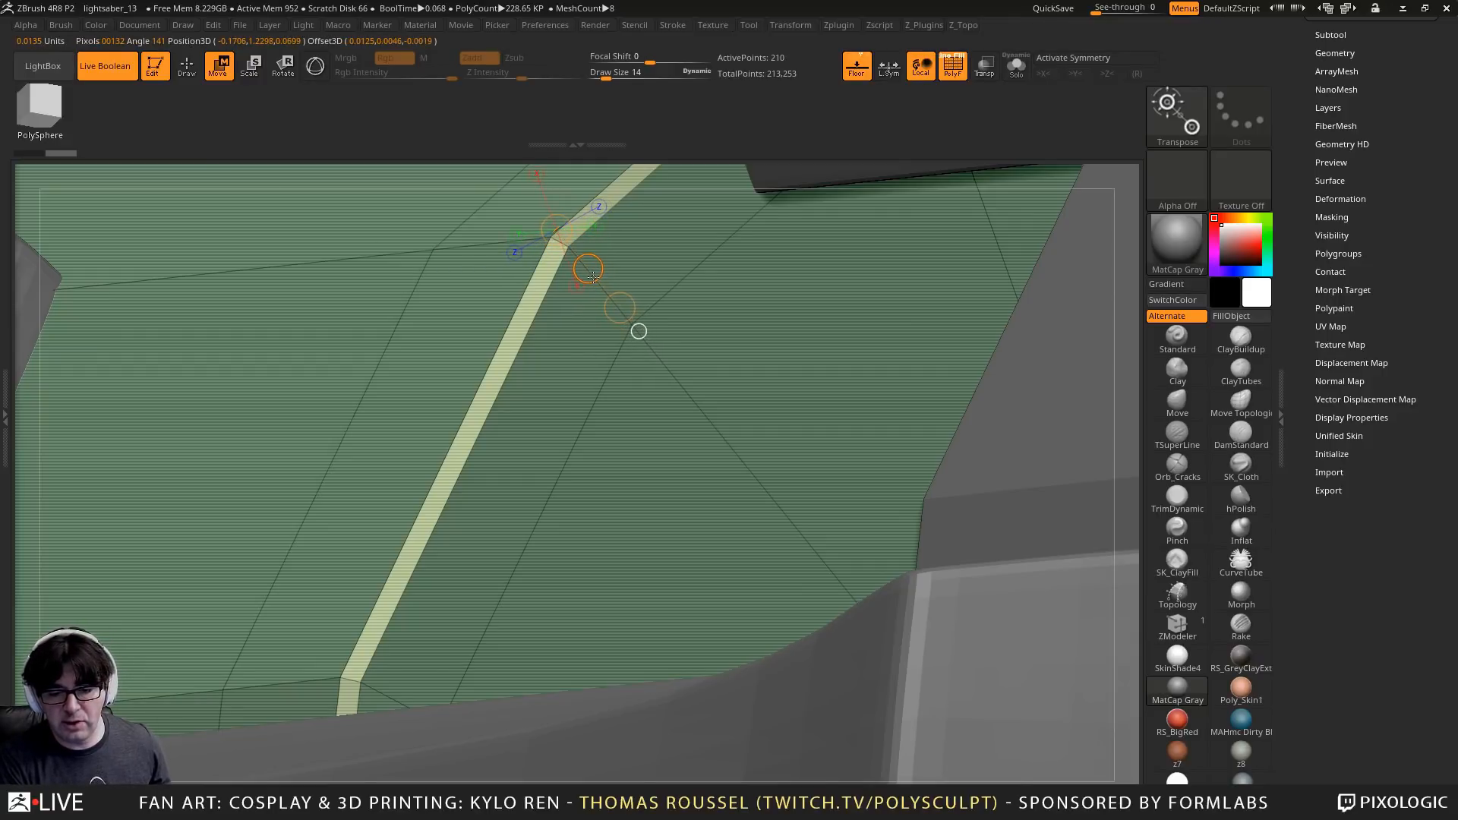
pyautogui.moveTo(640, 337); pyautogui.dragTo(588, 323, button='right')
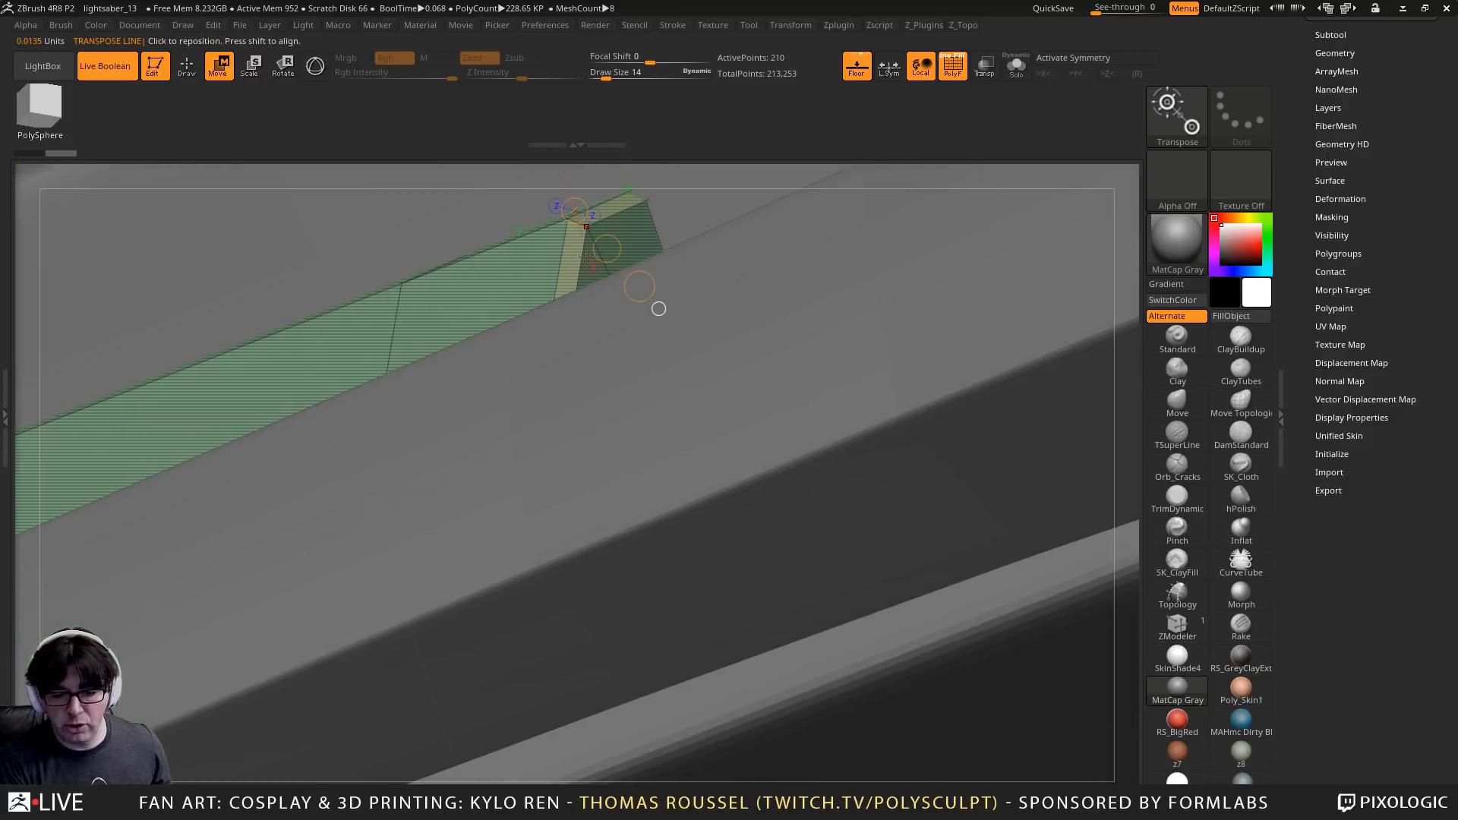
pyautogui.moveTo(585, 256); pyautogui.dragTo(563, 219, button='right')
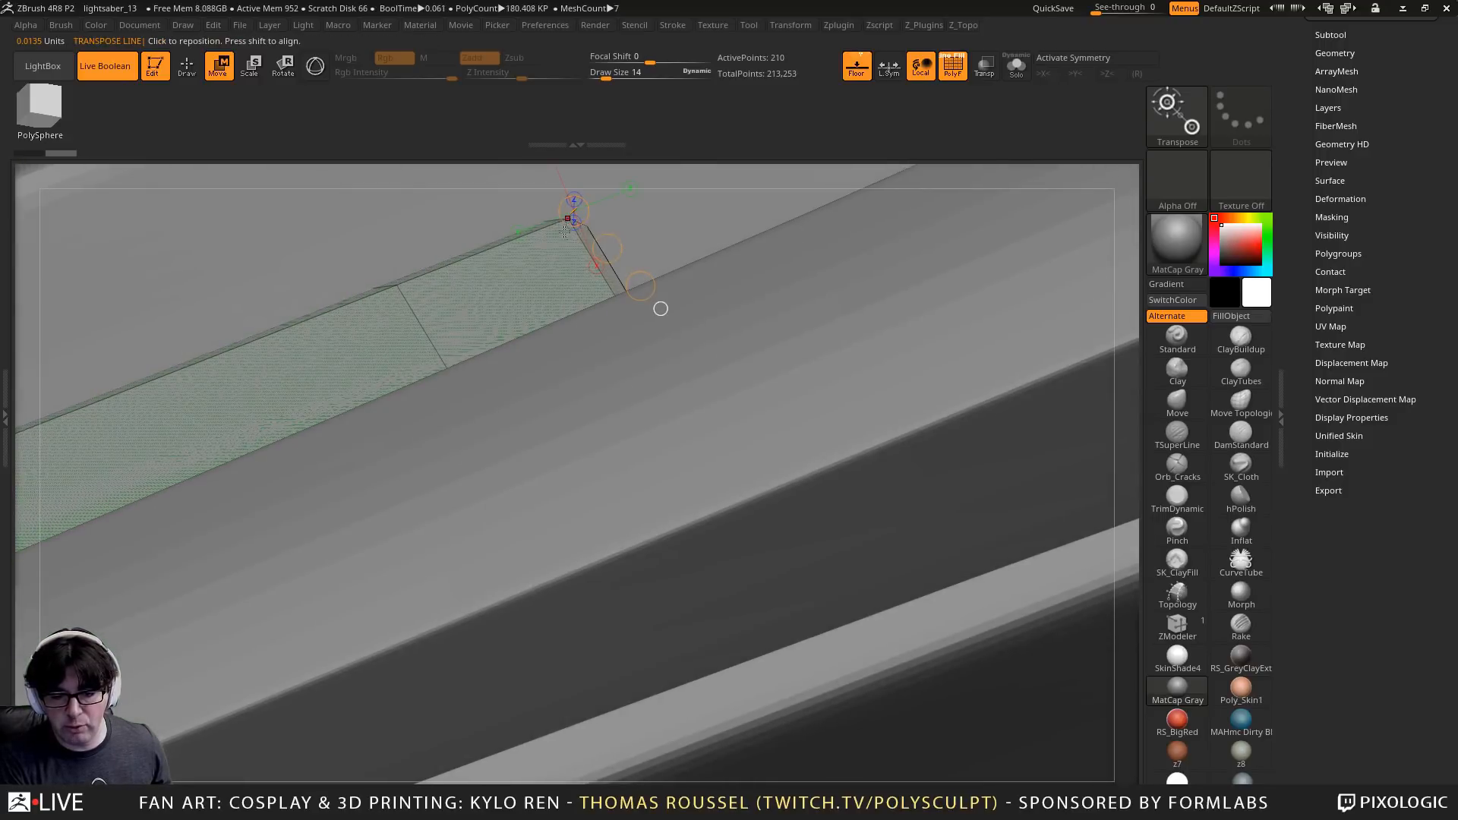
pyautogui.moveTo(611, 295); pyautogui.dragTo(631, 286, button='right')
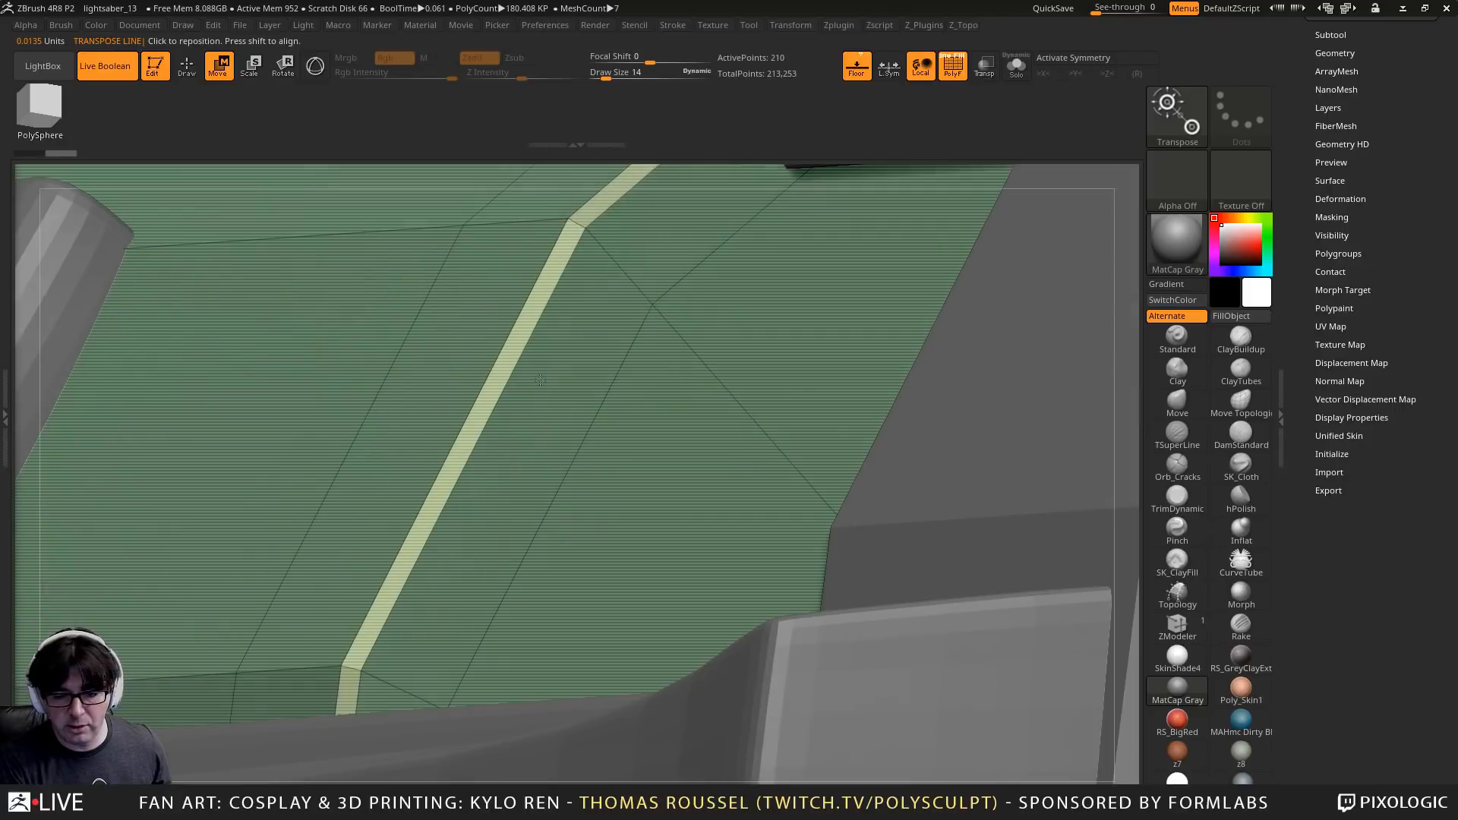
pyautogui.moveTo(654, 305); pyautogui.dragTo(706, 260)
pyautogui.moveTo(749, 399); pyautogui.dragTo(775, 352)
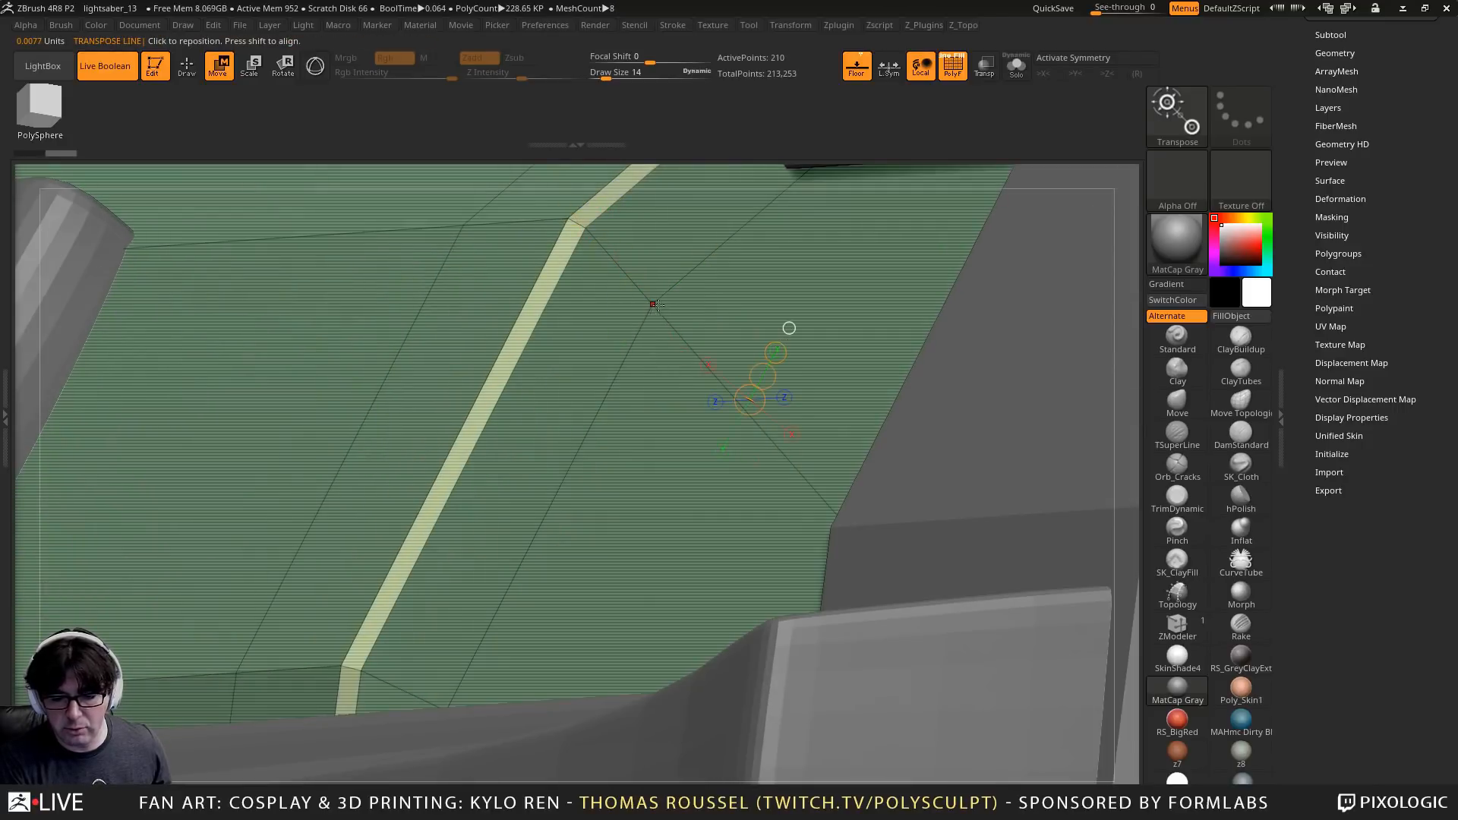
pyautogui.moveTo(655, 305); pyautogui.dragTo(562, 214)
pyautogui.moveTo(651, 303); pyautogui.dragTo(586, 220)
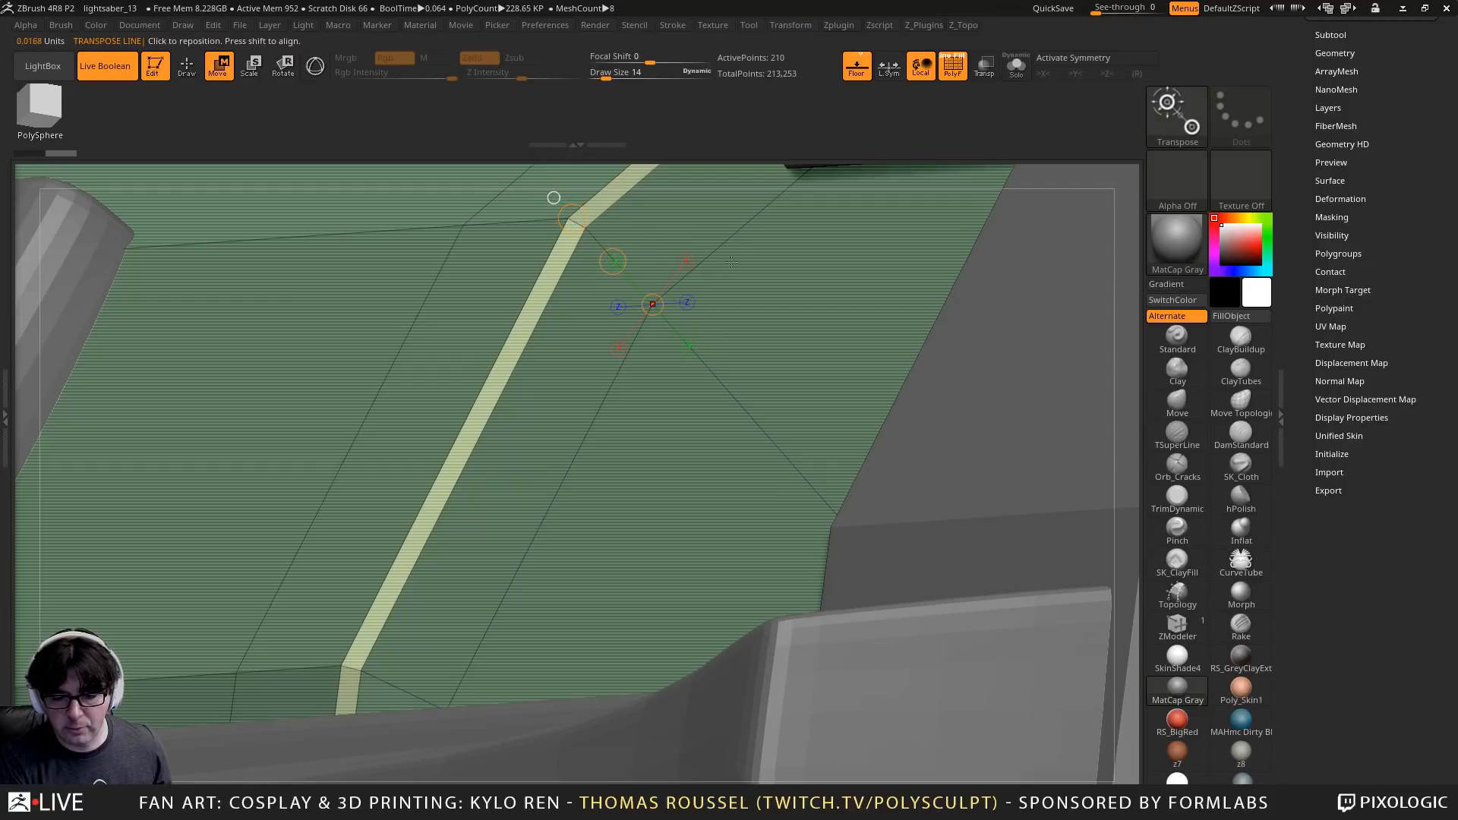
# Stretch the Transpose line from the rim corner across the cylinder's end face to about 0.03 units
pyautogui.moveTo(608, 228); pyautogui.dragTo(725, 355, button='right')
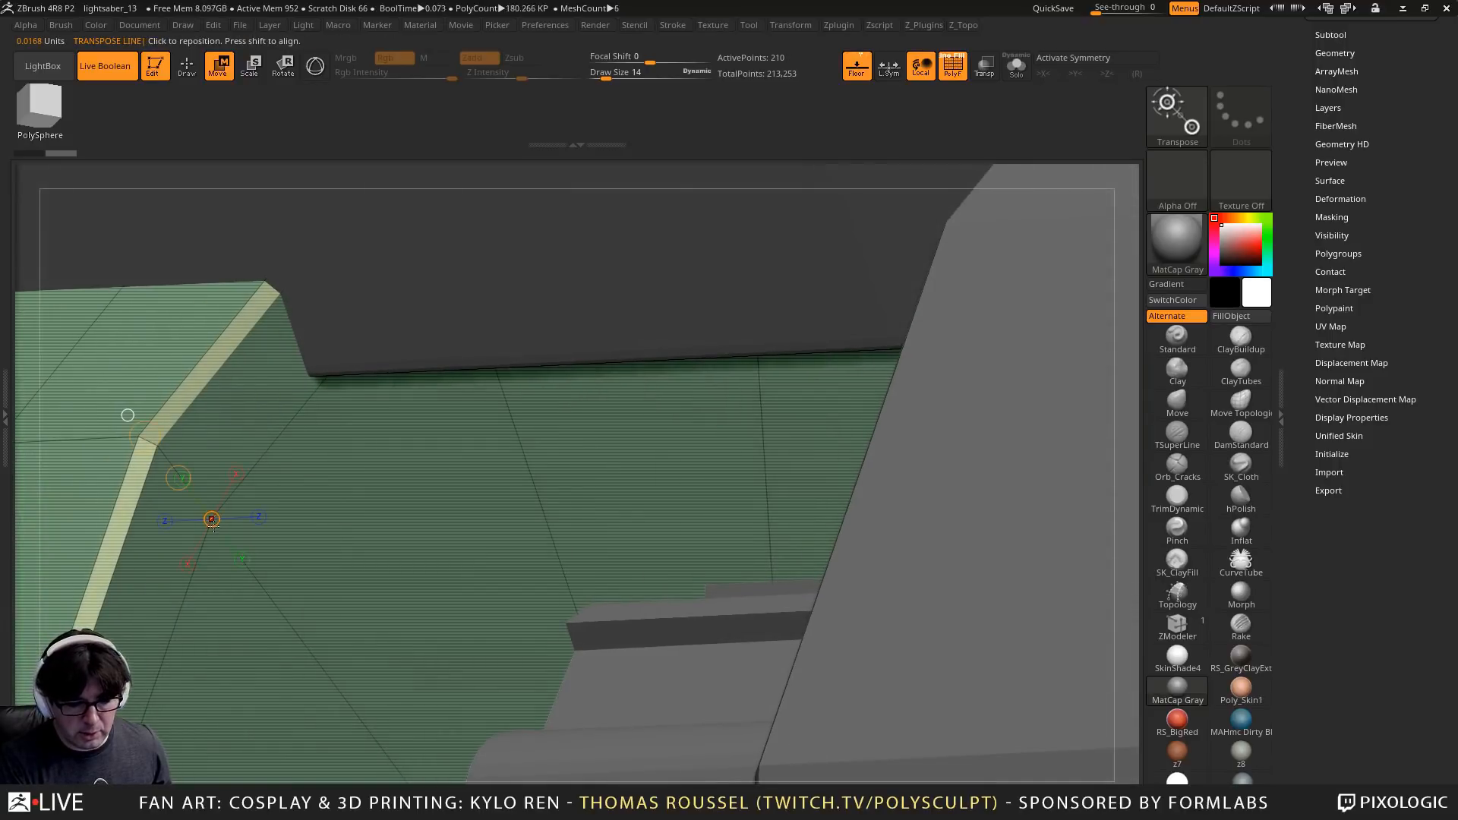
pyautogui.moveTo(211, 520); pyautogui.dragTo(280, 613)
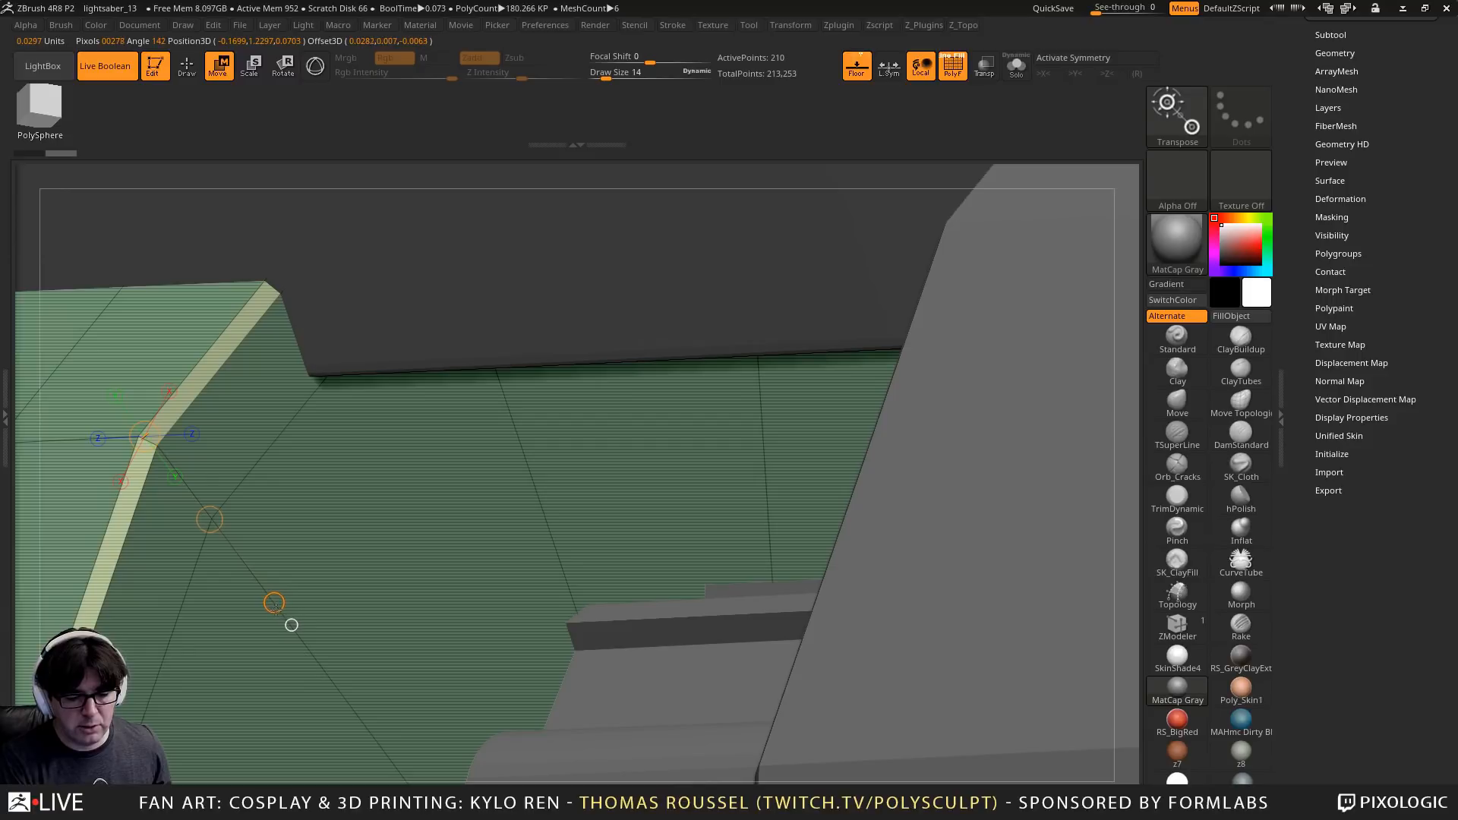
pyautogui.moveTo(317, 599); pyautogui.dragTo(228, 562, button='right')
pyautogui.keyDown('alt'); pyautogui.moveTo(215, 438); pyautogui.dragTo(364, 330, button='right'); pyautogui.keyUp('alt')
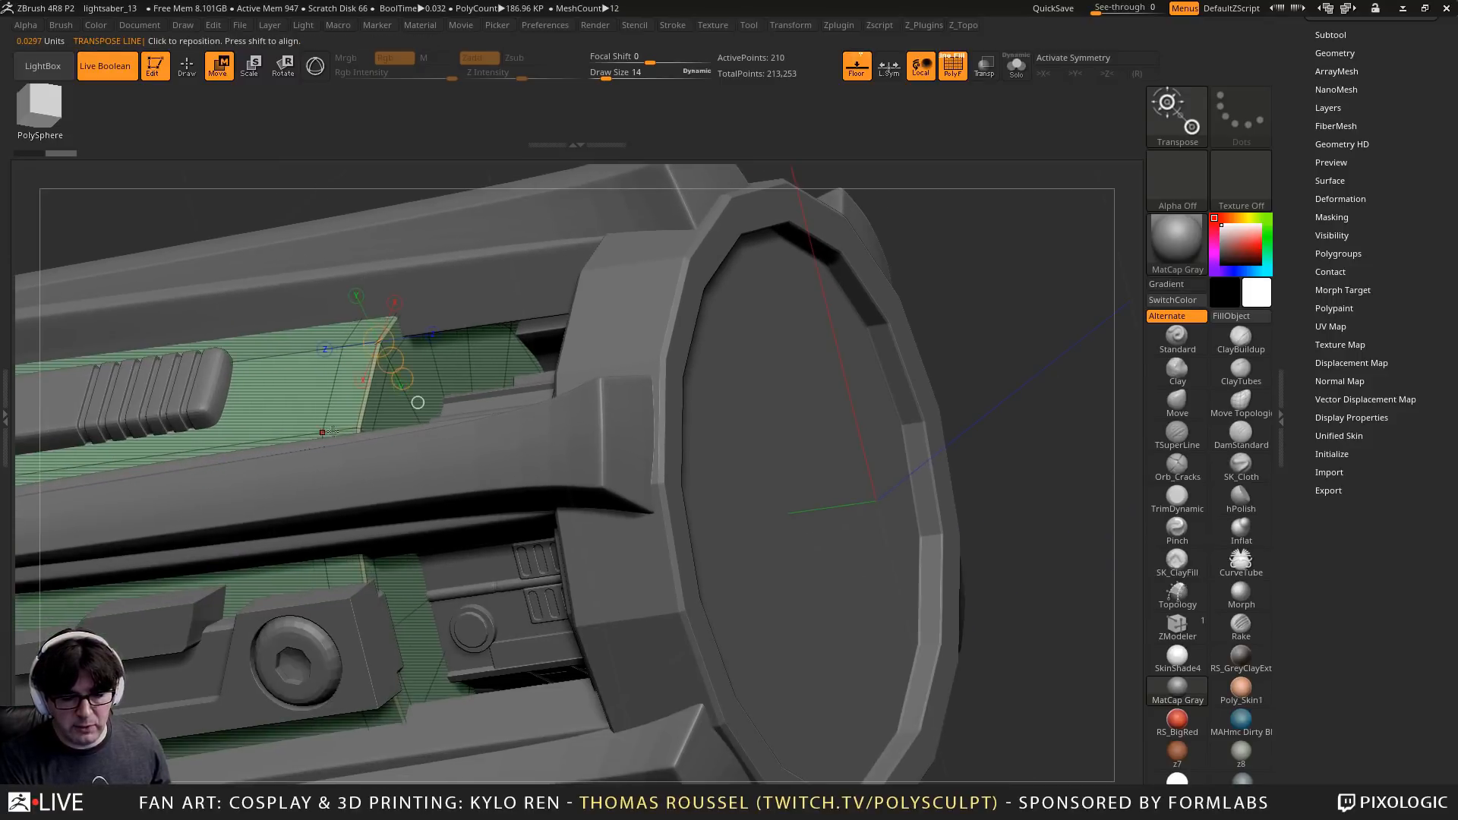
pyautogui.moveTo(332, 431); pyautogui.dragTo(455, 471, button='right')
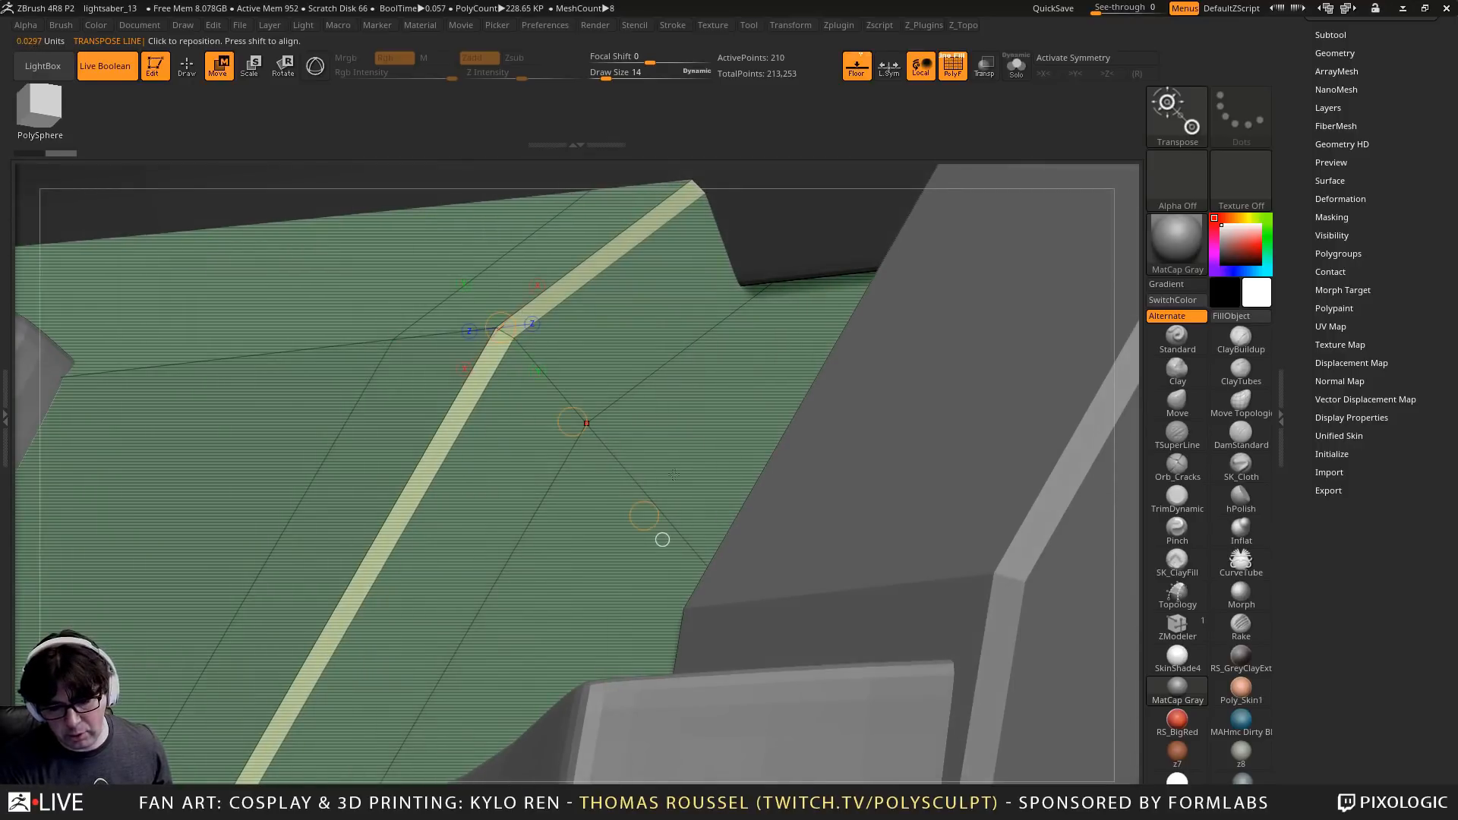
pyautogui.moveTo(653, 516); pyautogui.dragTo(662, 508)
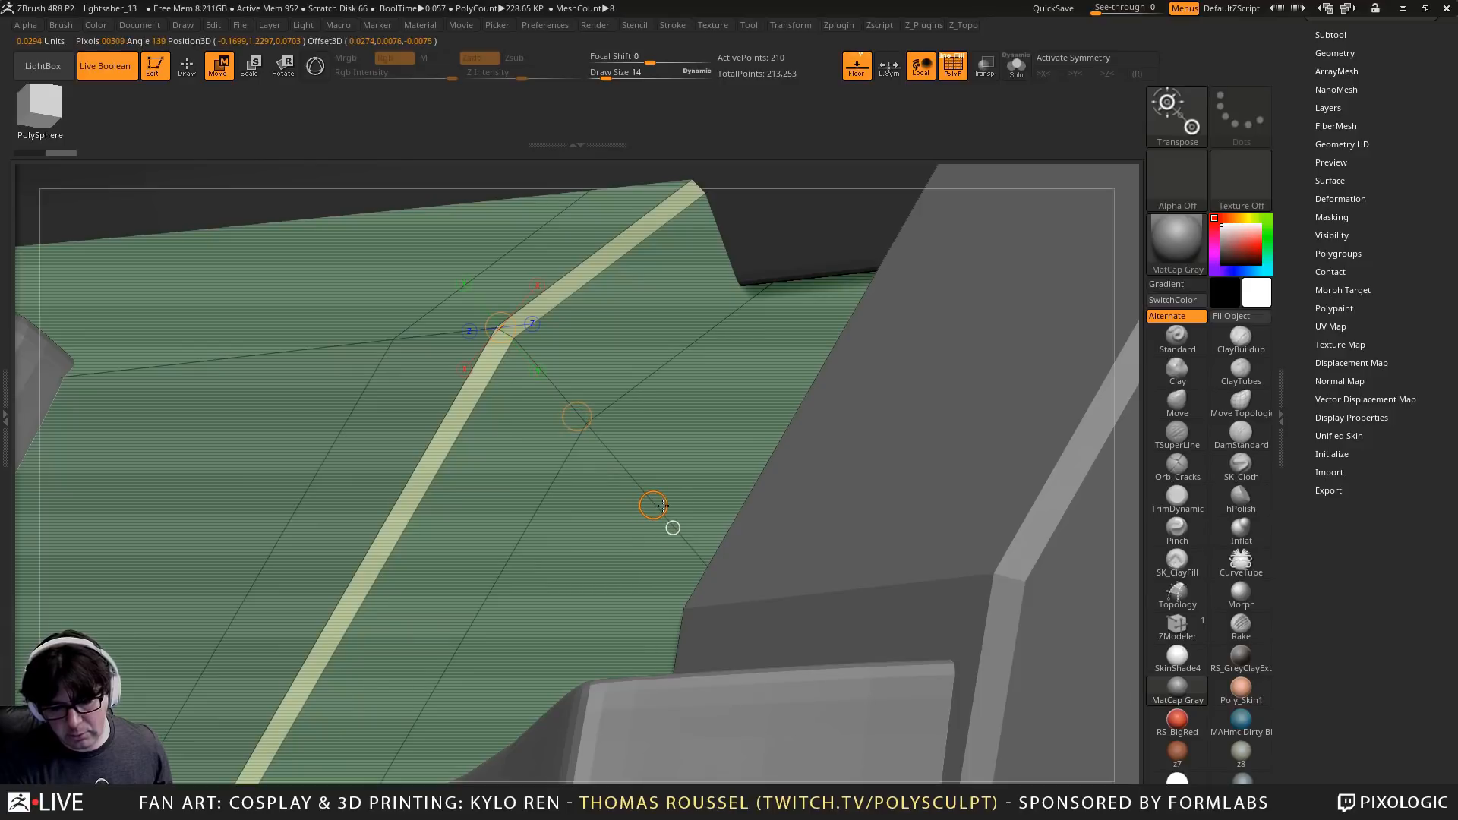
# Isolate the inner cylinder and, facing its end, lay a 0.03-unit Transpose line inward from a rim corner
pyautogui.moveTo(586, 422); pyautogui.dragTo(760, 353, button='right')
pyautogui.click(1015, 66)
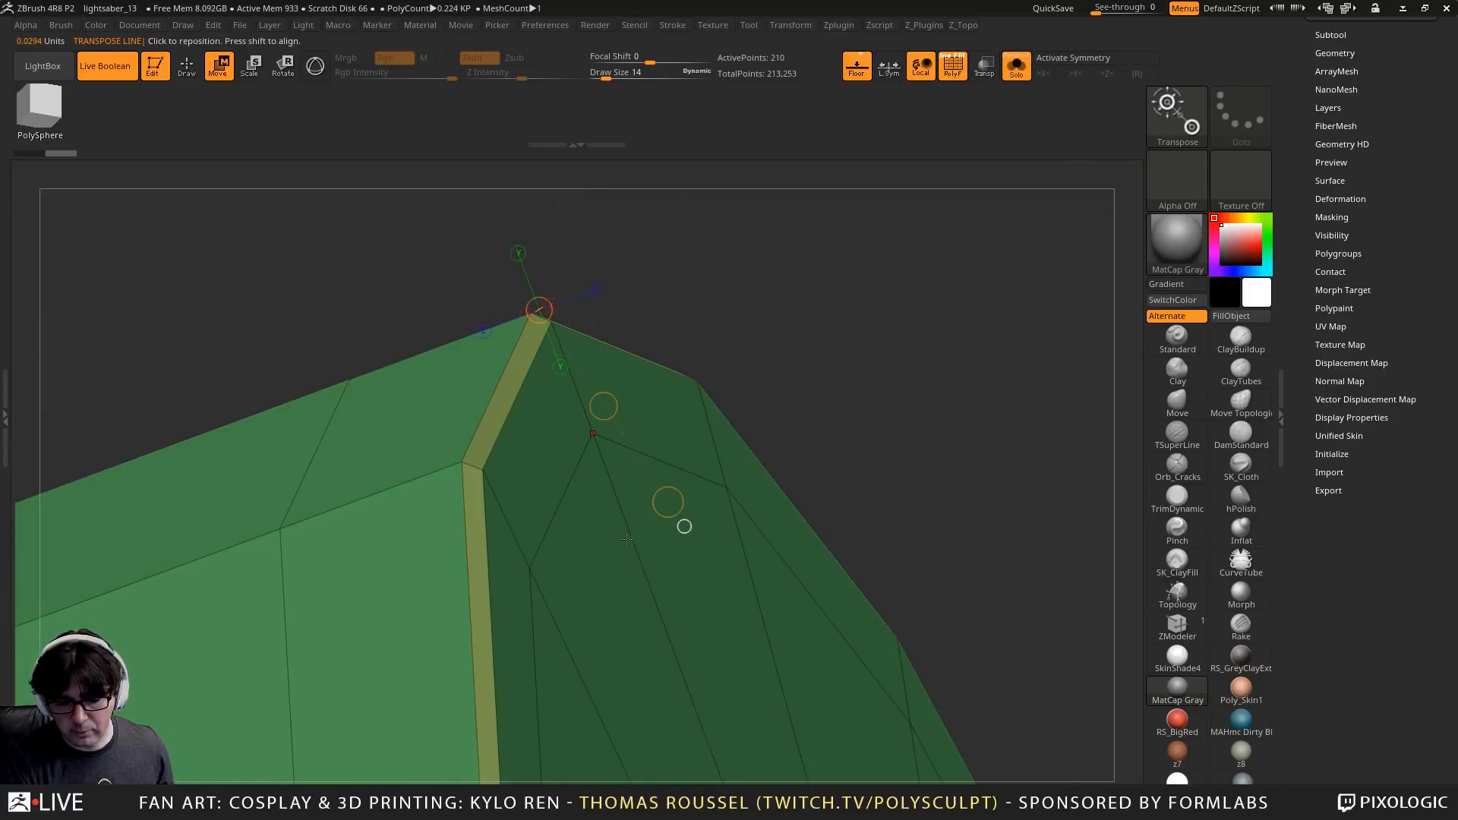
pyautogui.moveTo(626, 539); pyautogui.dragTo(656, 496, button='right')
pyautogui.moveTo(834, 422); pyautogui.dragTo(662, 393, button='right')
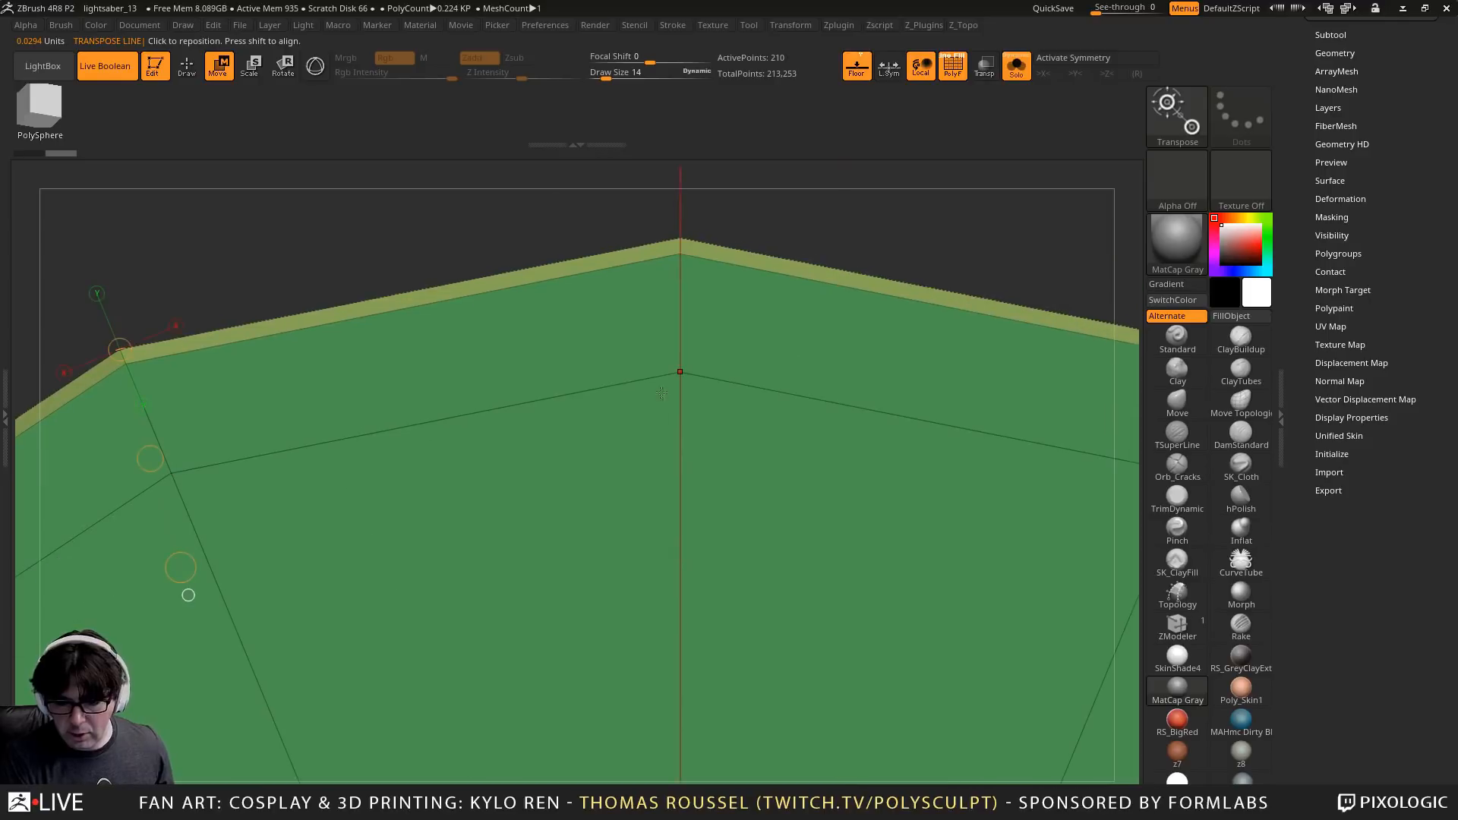
pyautogui.moveTo(680, 375); pyautogui.dragTo(685, 259)
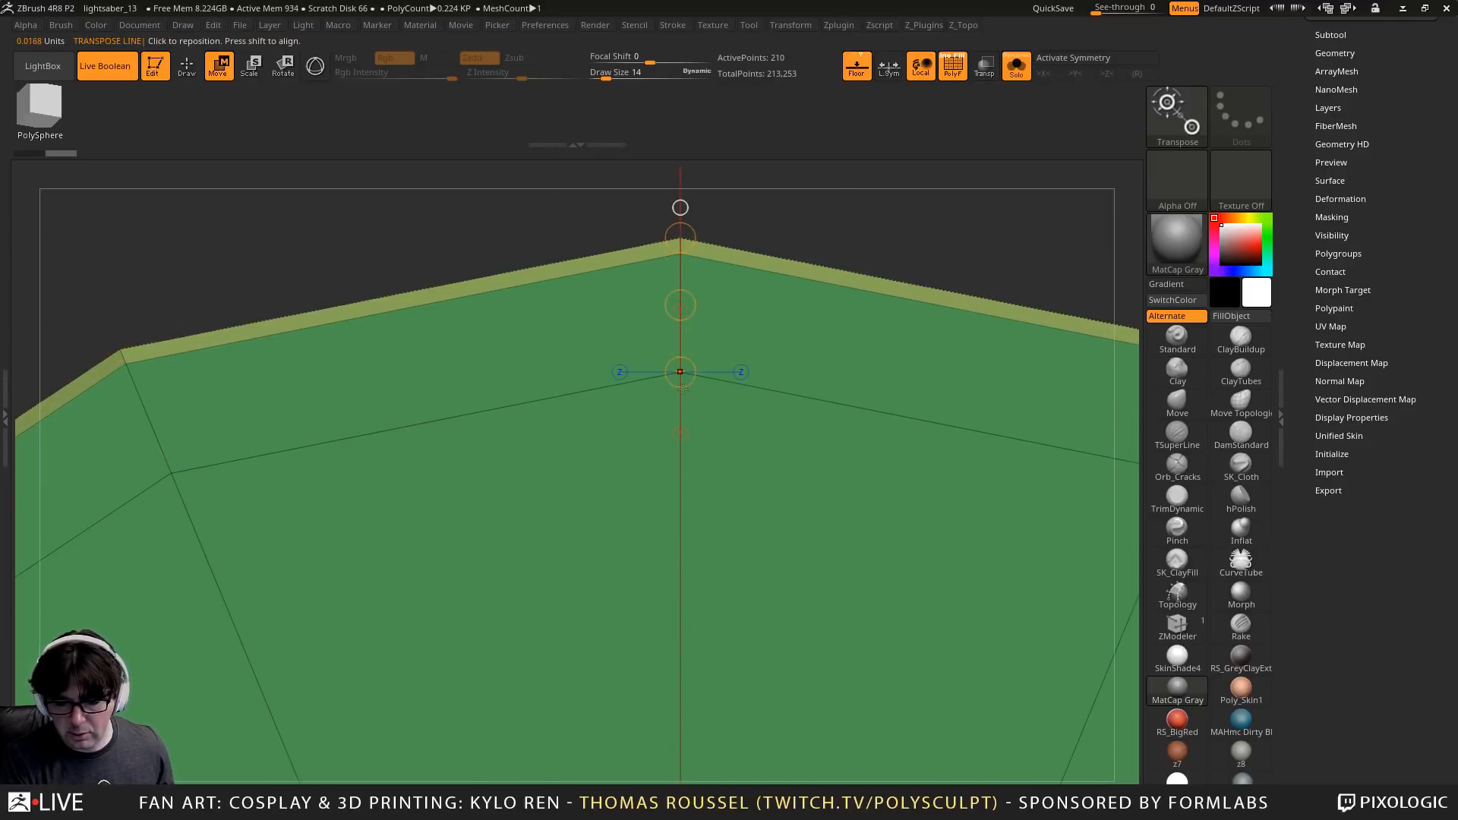
pyautogui.moveTo(682, 389); pyautogui.dragTo(682, 475)
pyautogui.moveTo(679, 240); pyautogui.dragTo(687, 451)
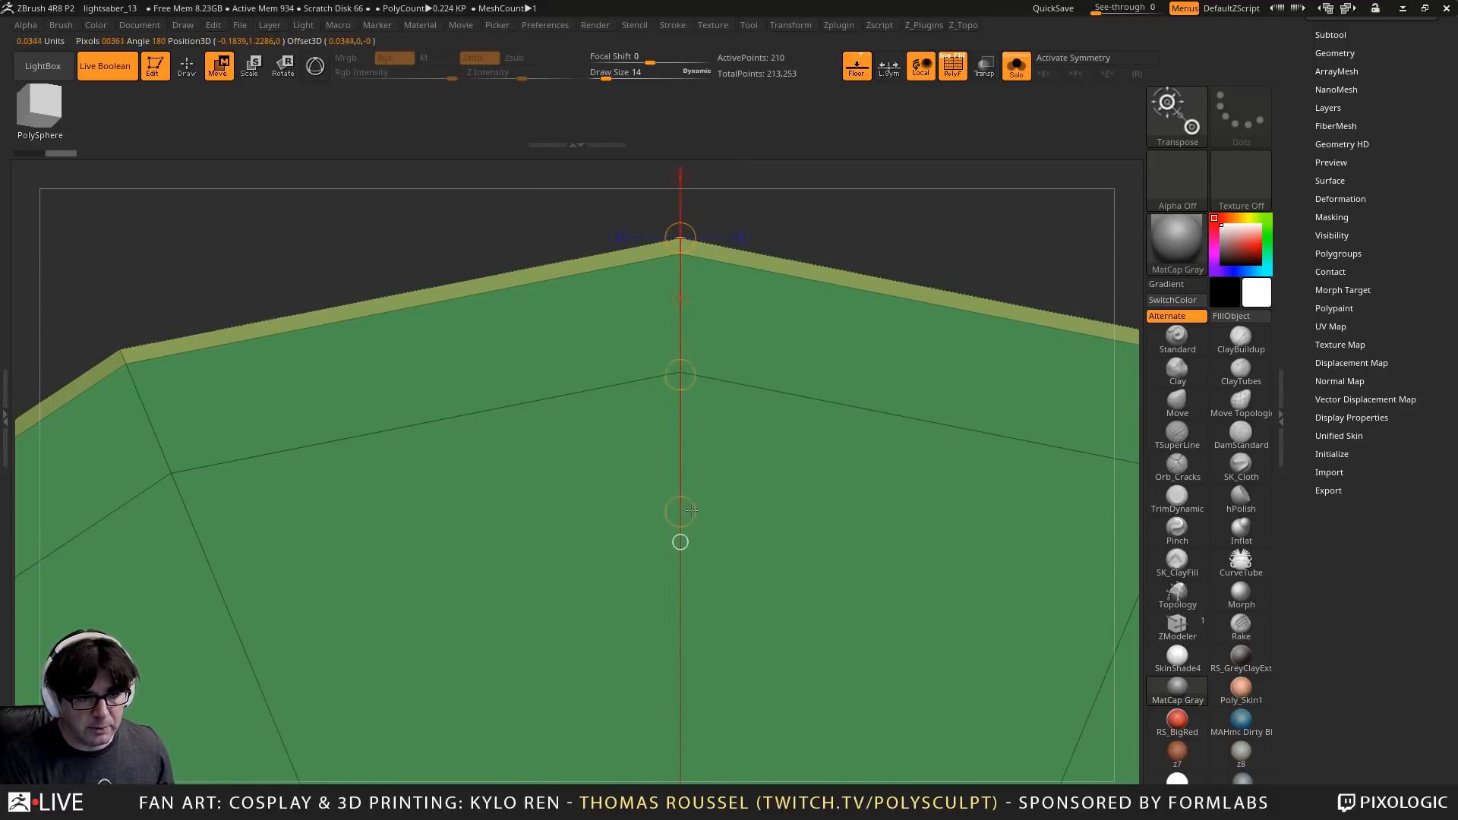
pyautogui.moveTo(694, 492); pyautogui.dragTo(696, 482)
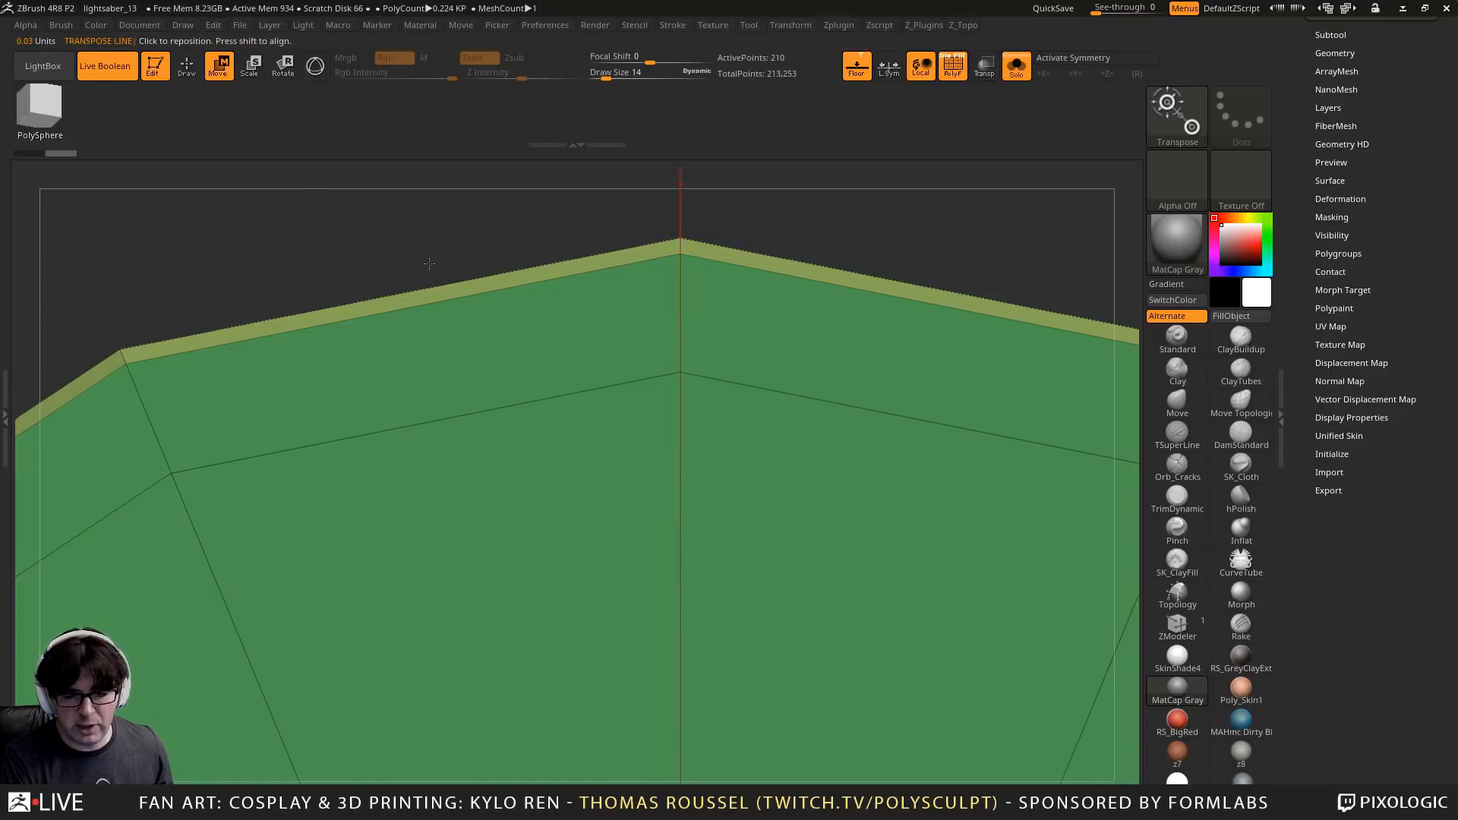
# Slide the complete edge loop on the end face inward to the end of the Transpose line with the ZModeler brush
pyautogui.keyDown('ctrl'); pyautogui.moveTo(429, 264); pyautogui.dragTo(323, 113, button='right'); pyautogui.keyUp('ctrl')
pyautogui.keyDown('alt'); pyautogui.moveTo(502, 331); pyautogui.dragTo(637, 385, button='right'); pyautogui.keyUp('alt')
pyautogui.keyDown('shift'); pyautogui.moveTo(588, 294); pyautogui.dragTo(542, 391, button='right'); pyautogui.keyUp('shift')
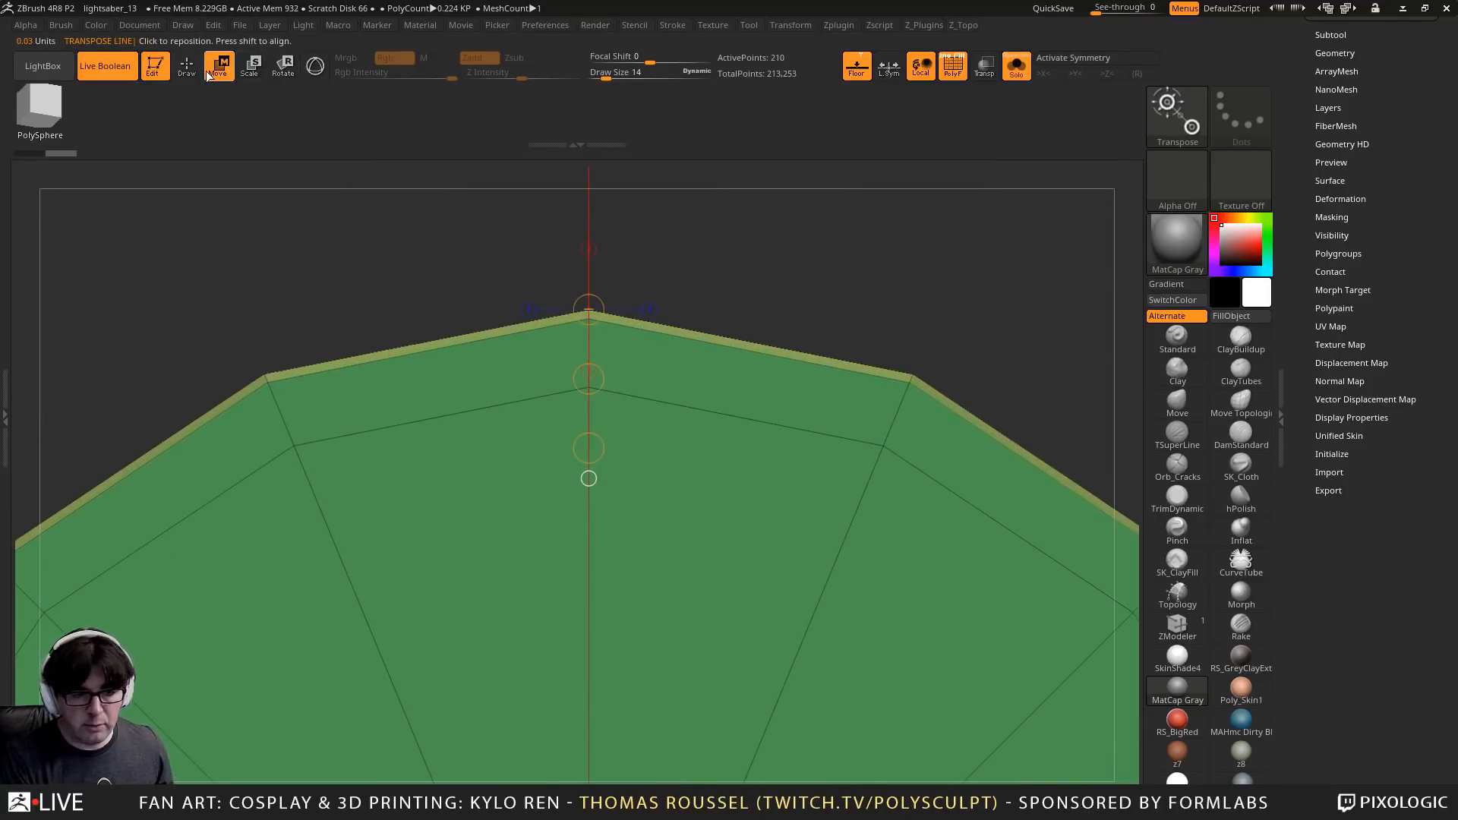
pyautogui.press('q')
pyautogui.press('b')
pyautogui.press('z')
pyautogui.press('m')
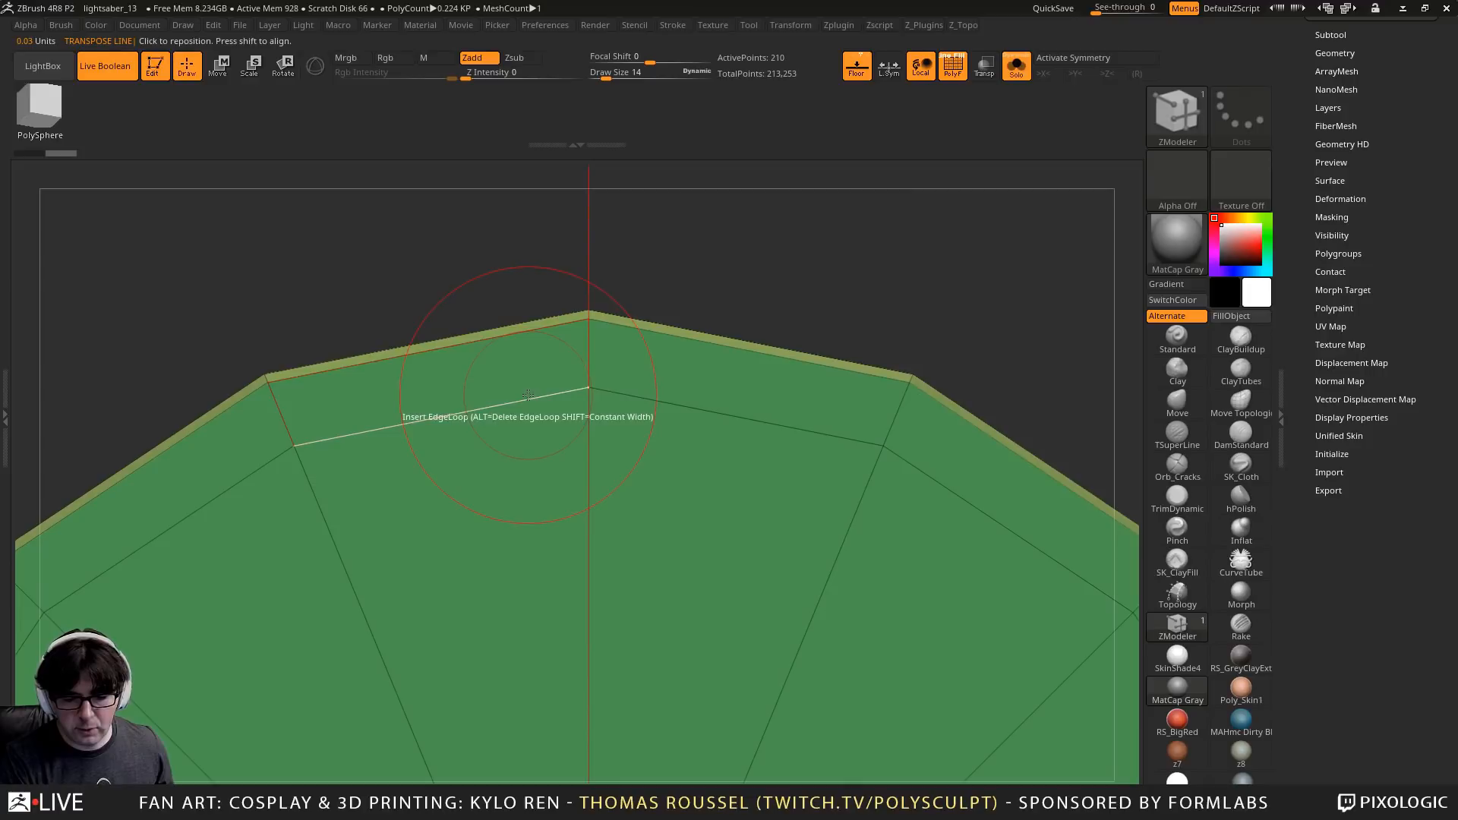
pyautogui.press('space')
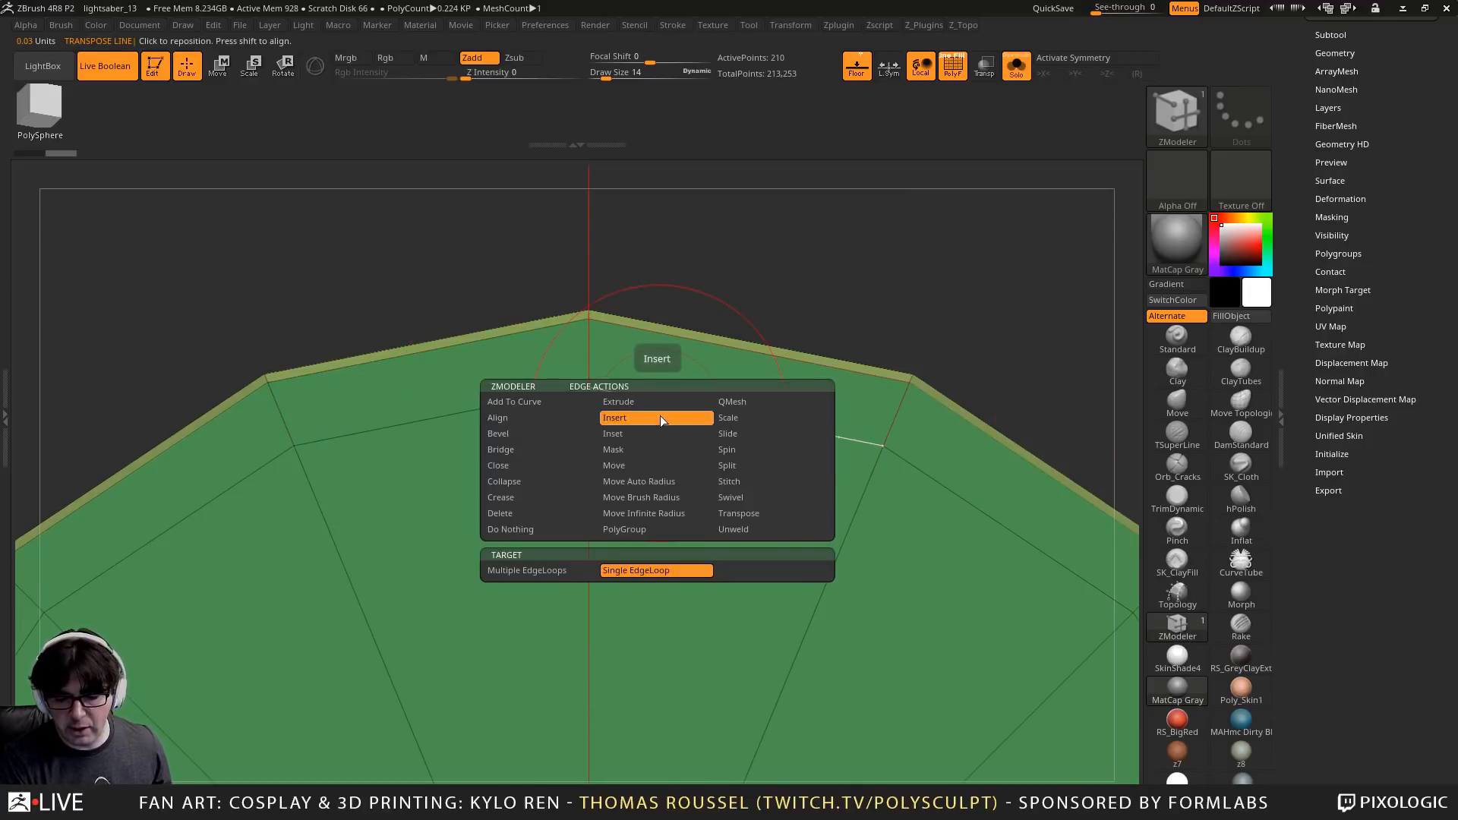
pyautogui.click(742, 436)
pyautogui.press('space')
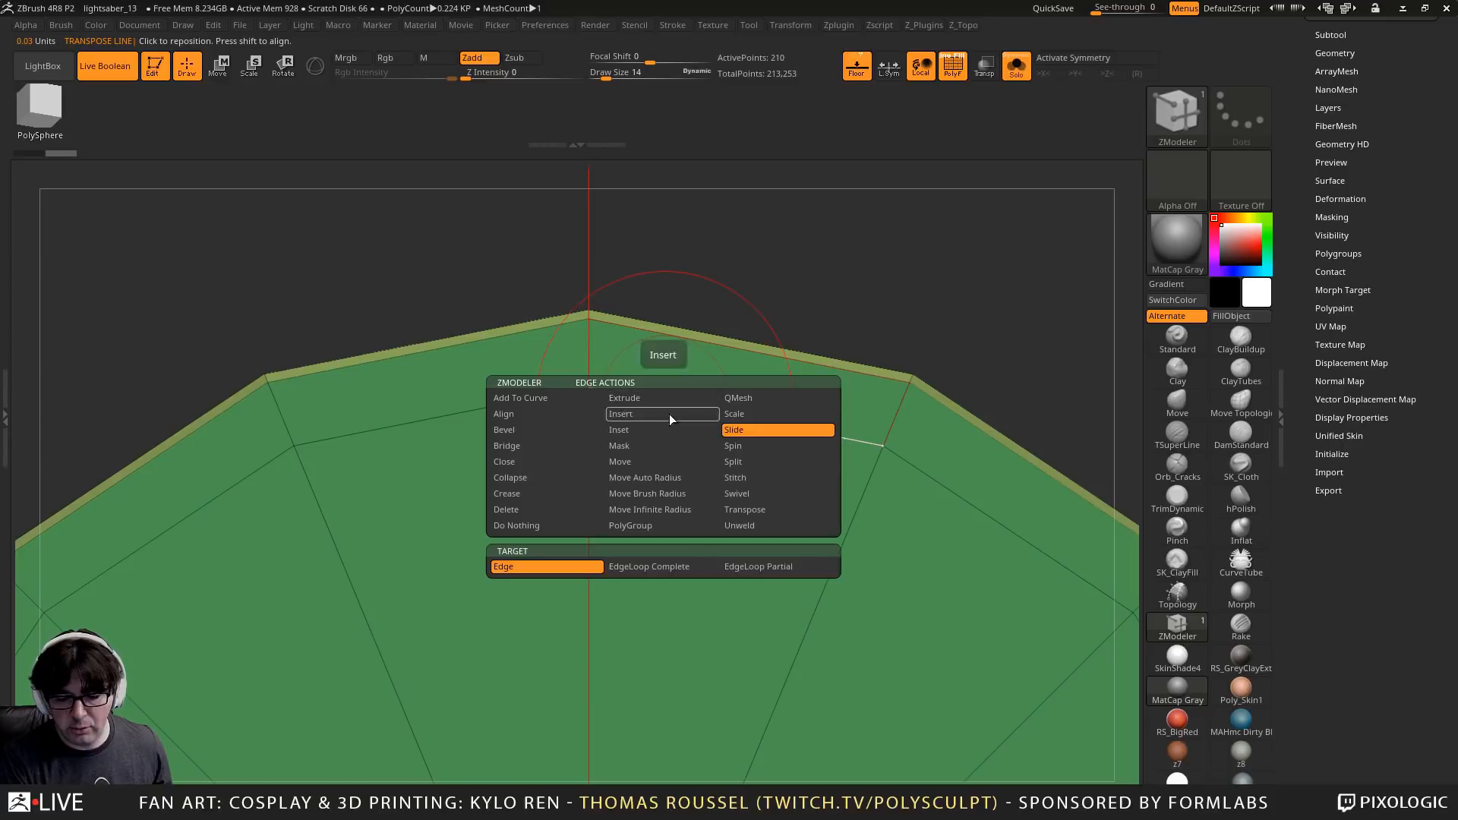
pyautogui.click(630, 560)
pyautogui.moveTo(653, 407); pyautogui.dragTo(653, 460)
# Slide the edge loop slightly farther inward and compare its position with the end of the Transpose line
pyautogui.click(289, 68)
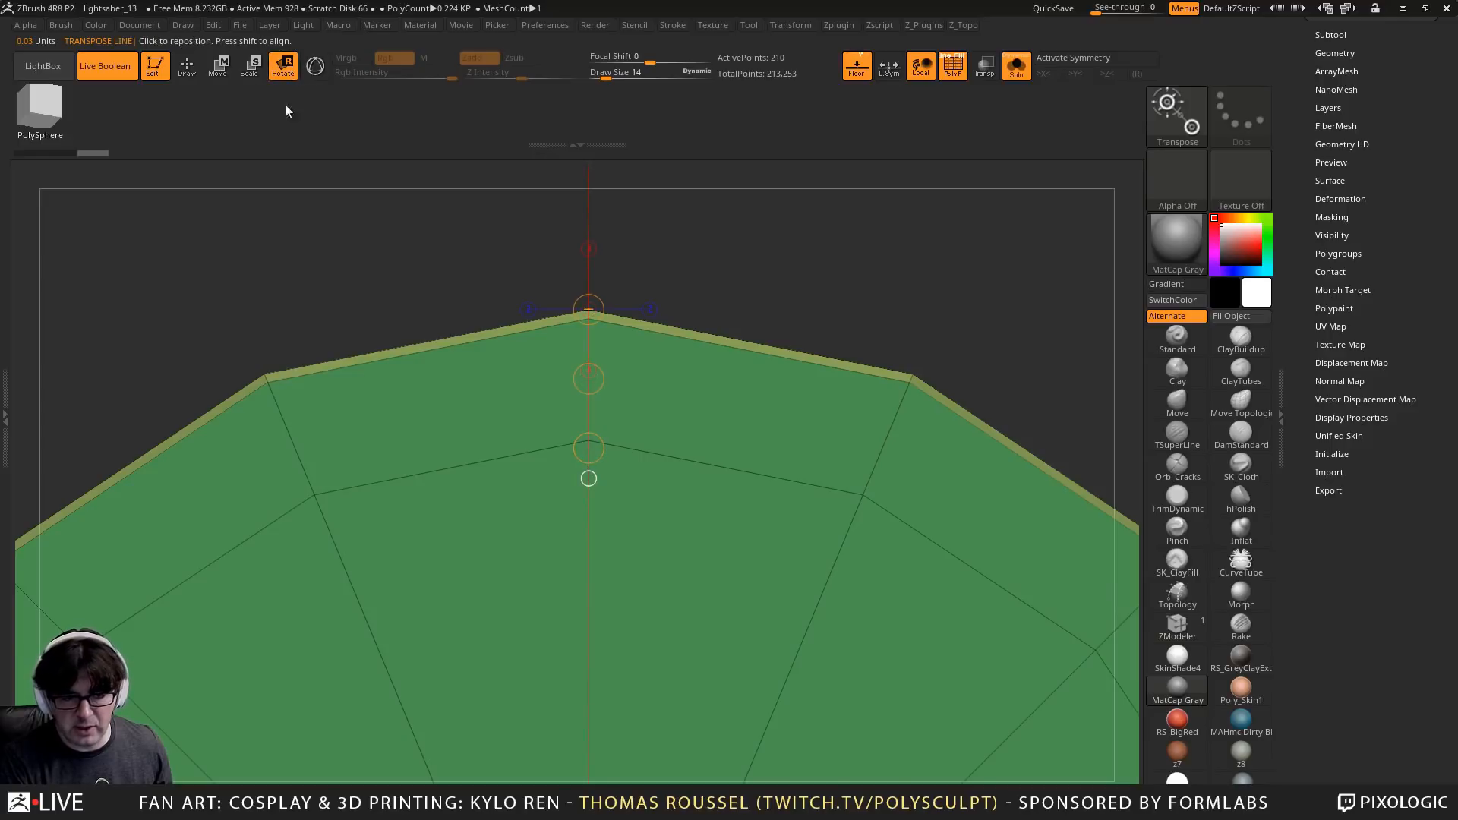
pyautogui.click(314, 68)
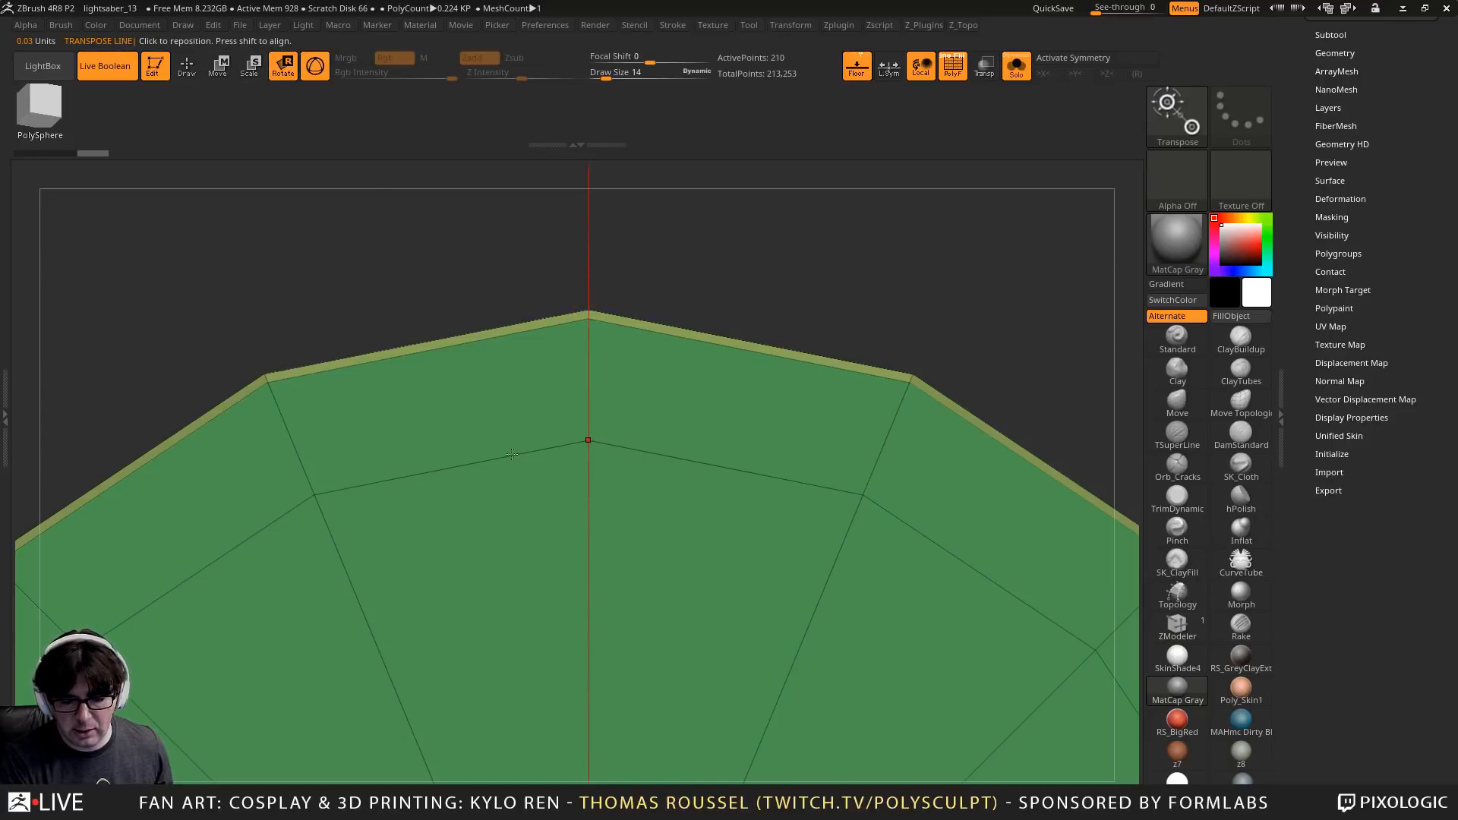
pyautogui.press('q')
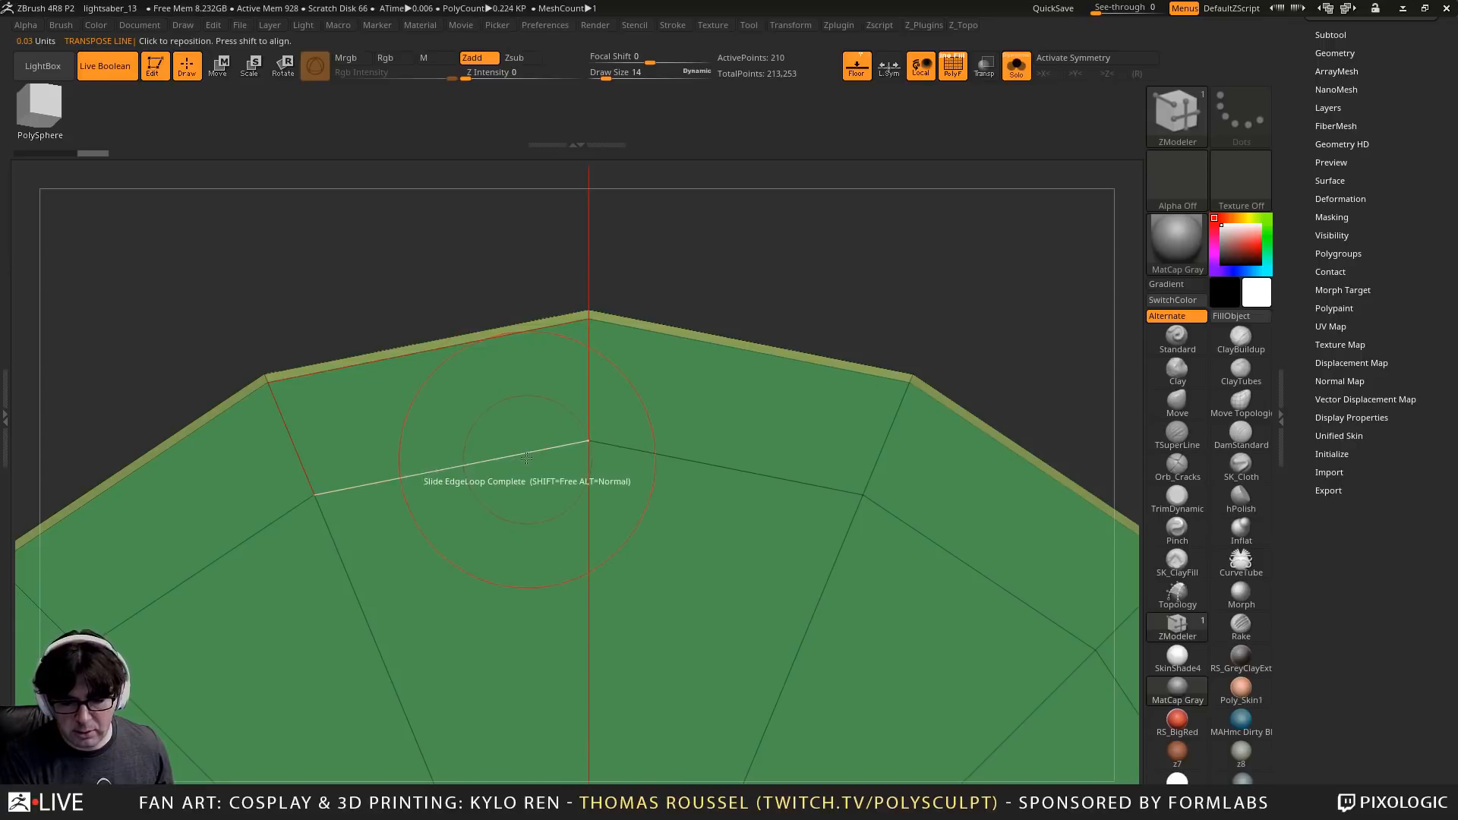
pyautogui.moveTo(523, 452); pyautogui.dragTo(524, 459)
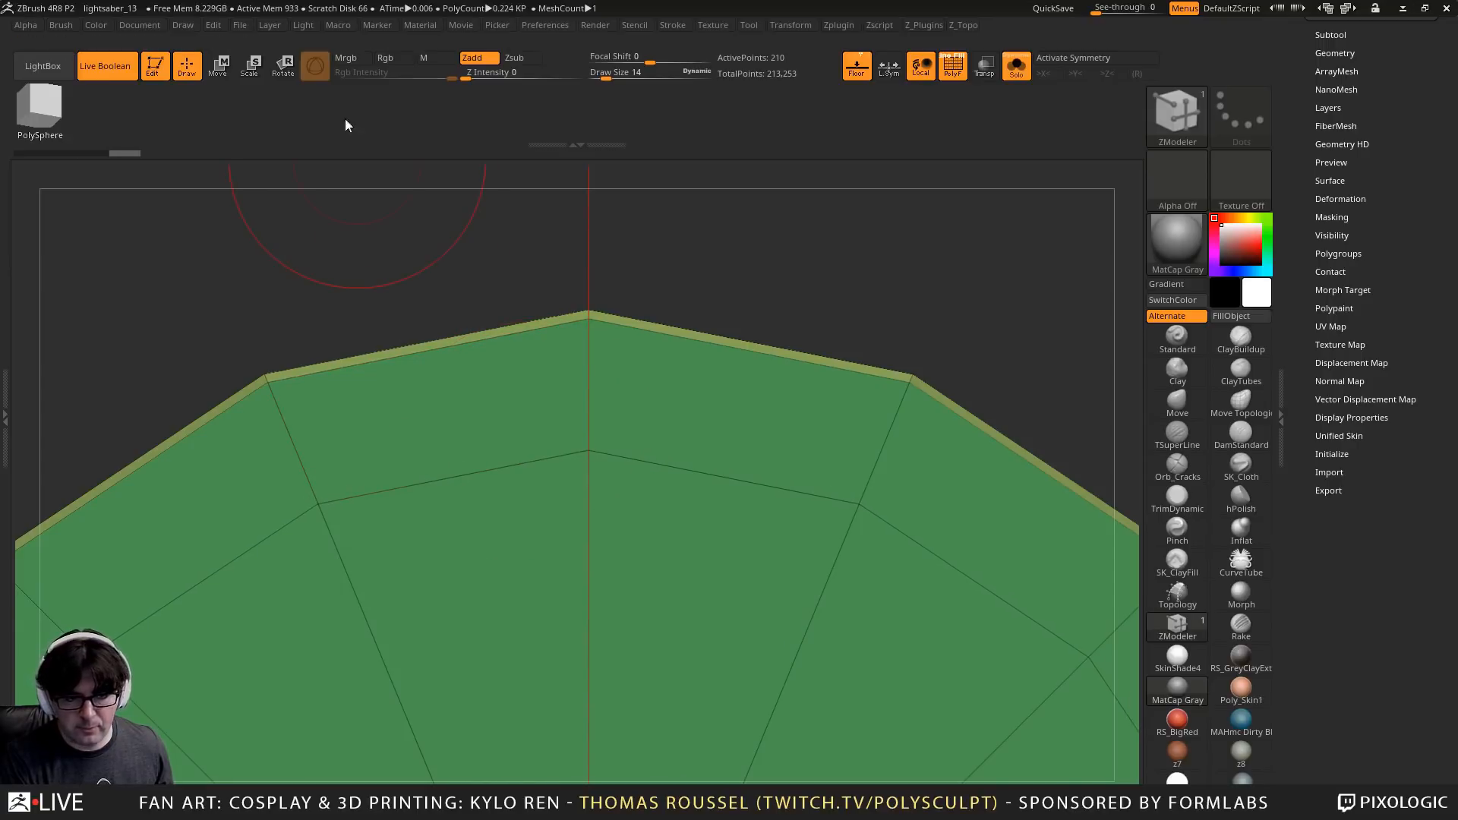
pyautogui.click(284, 66)
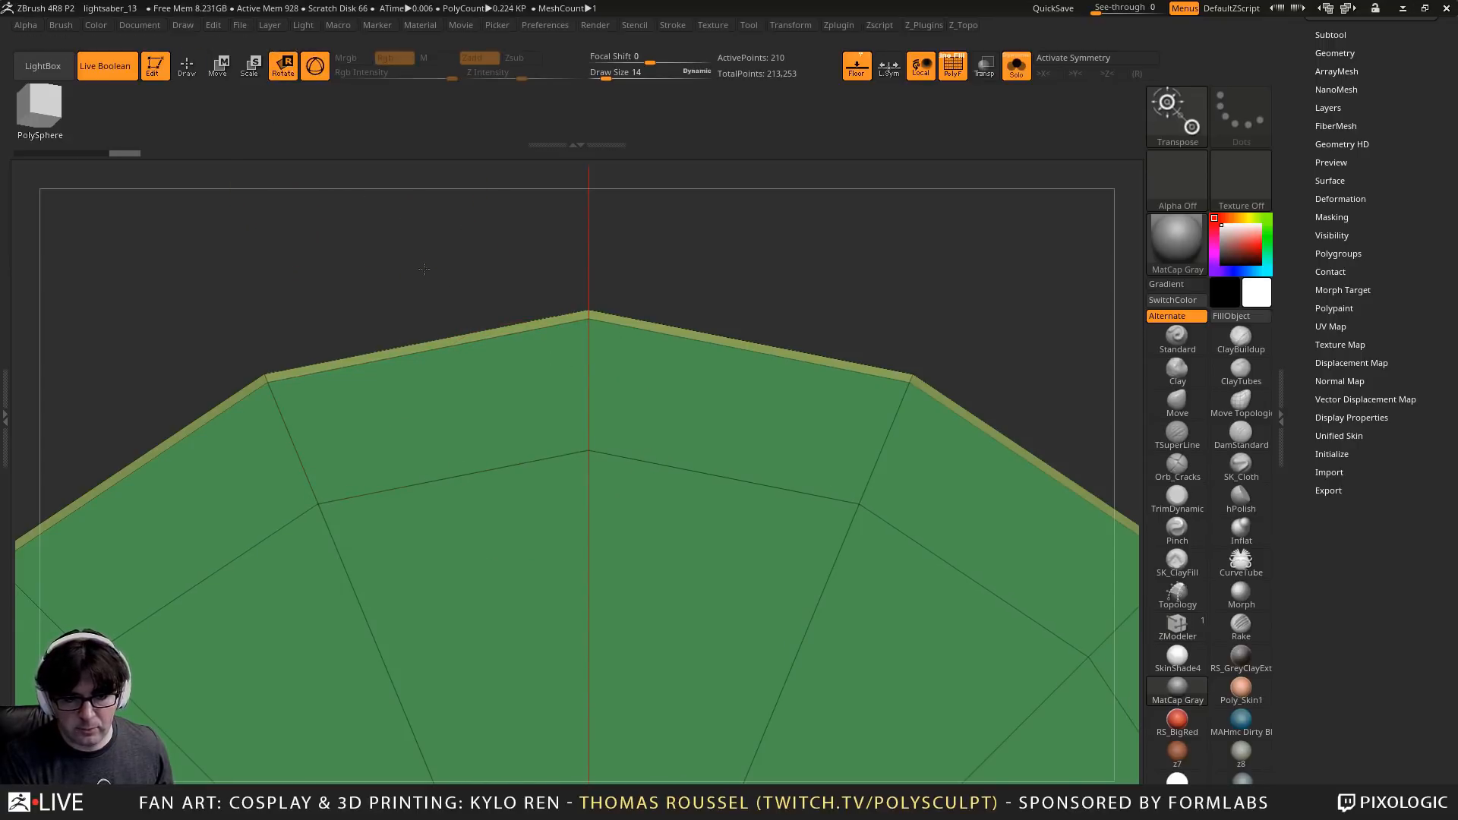
pyautogui.moveTo(424, 268); pyautogui.dragTo(430, 239)
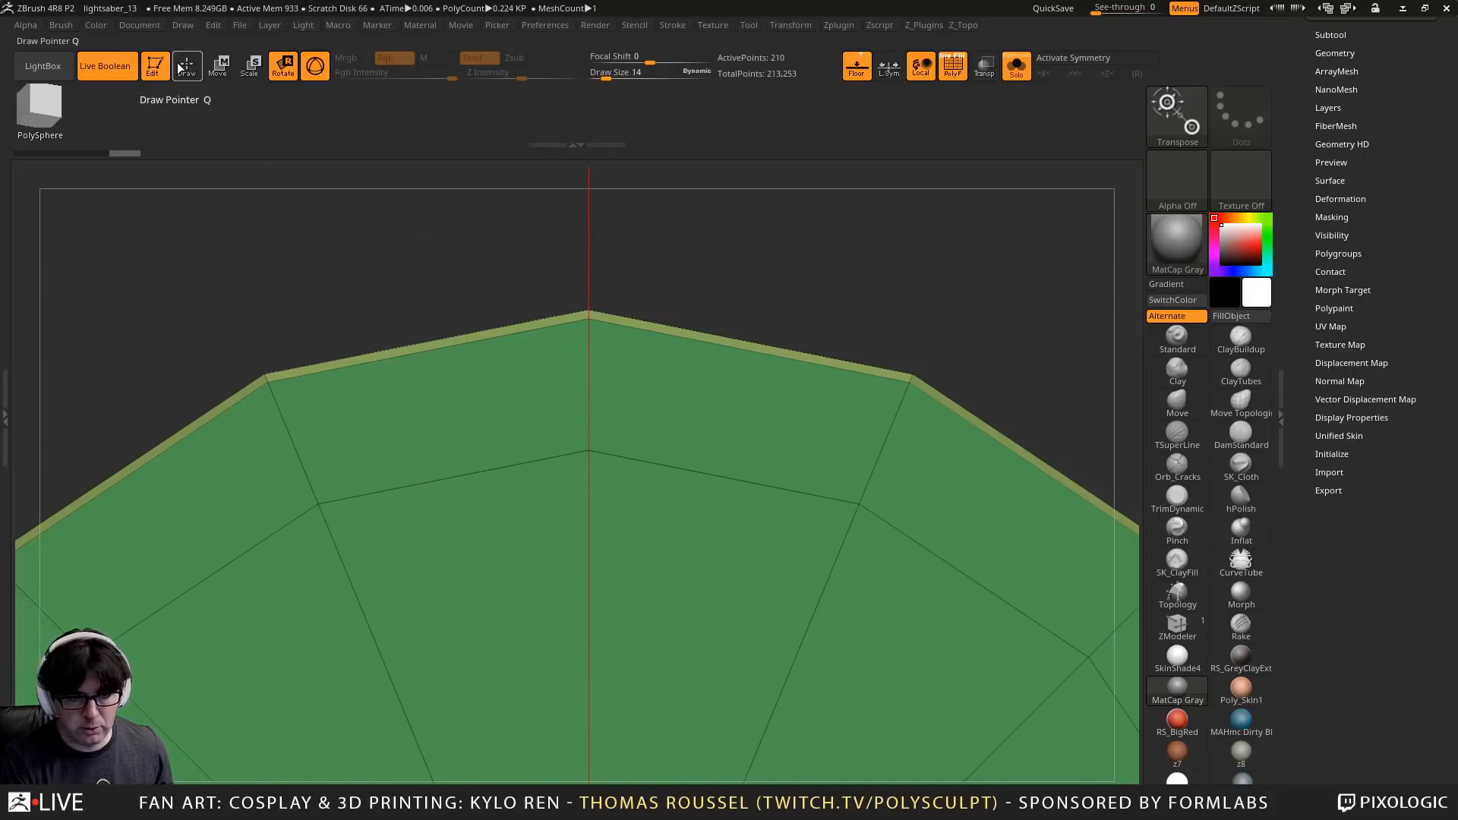
pyautogui.click(315, 66)
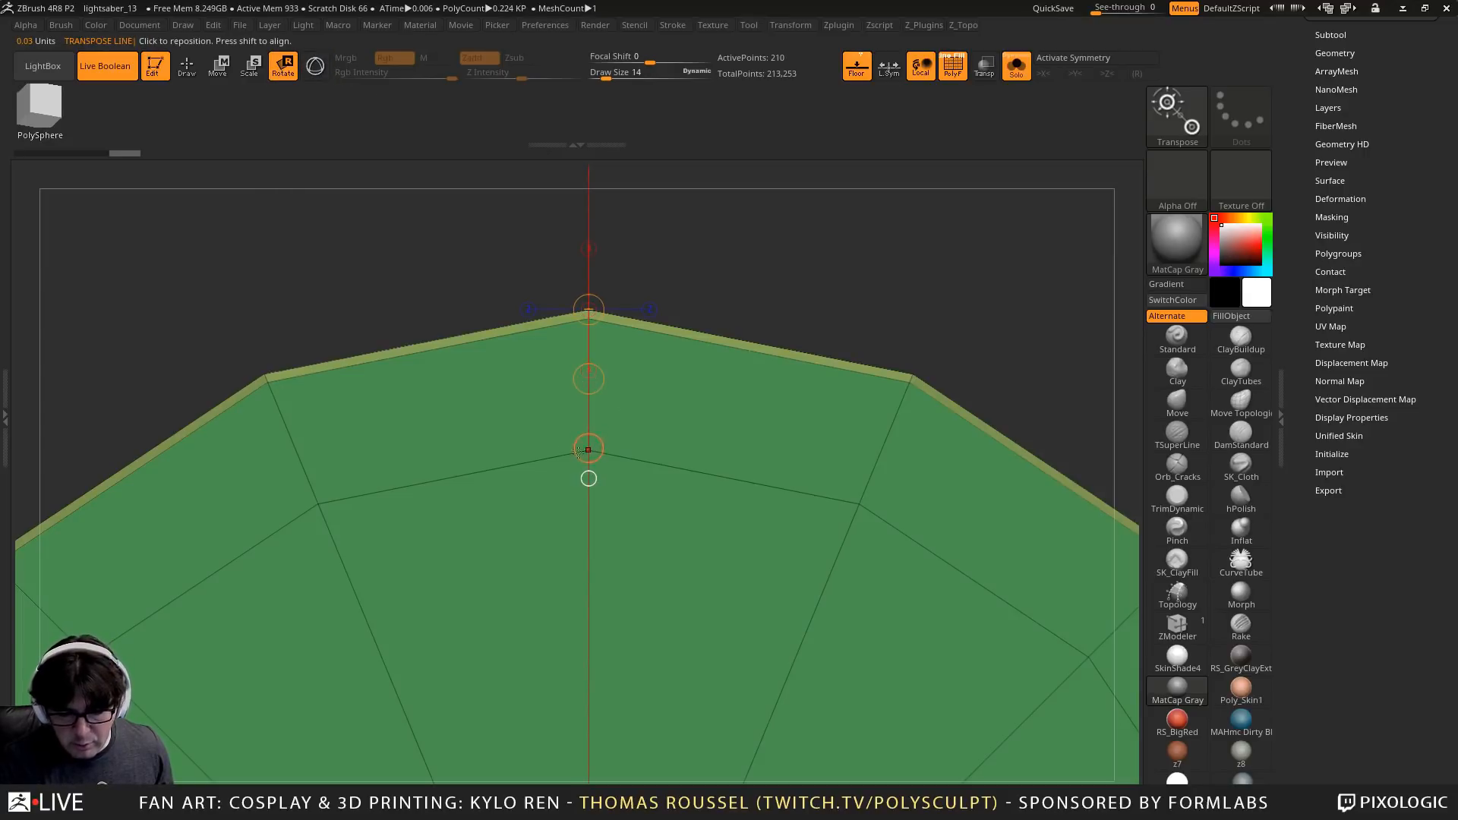
# Nudge the edge loop slightly back toward the rim with the ZModeler brush and recheck it against the Transpose line
pyautogui.click(194, 73)
pyautogui.press('b')
pyautogui.press('z')
pyautogui.press('m')
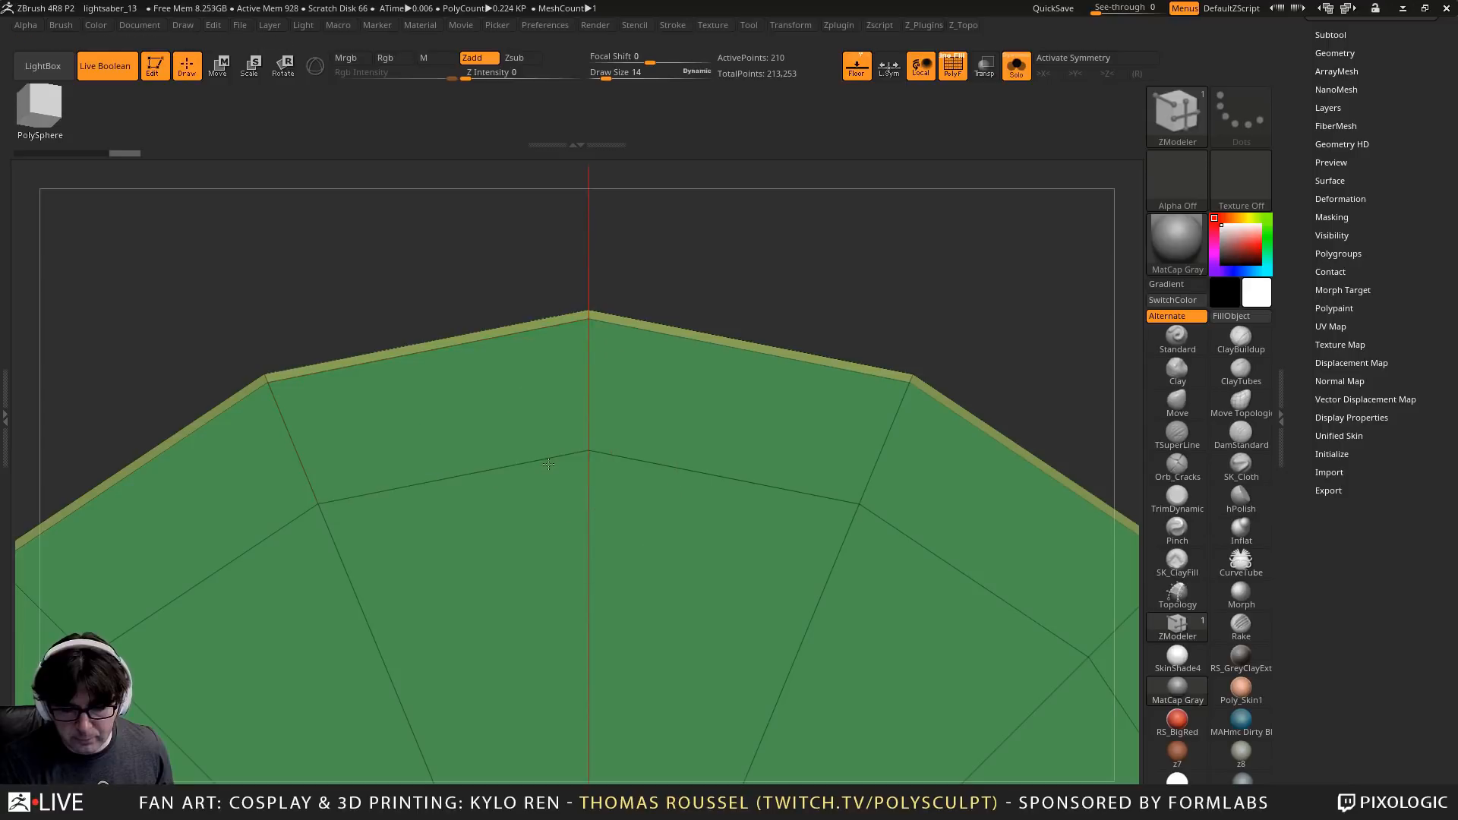
pyautogui.press('r')
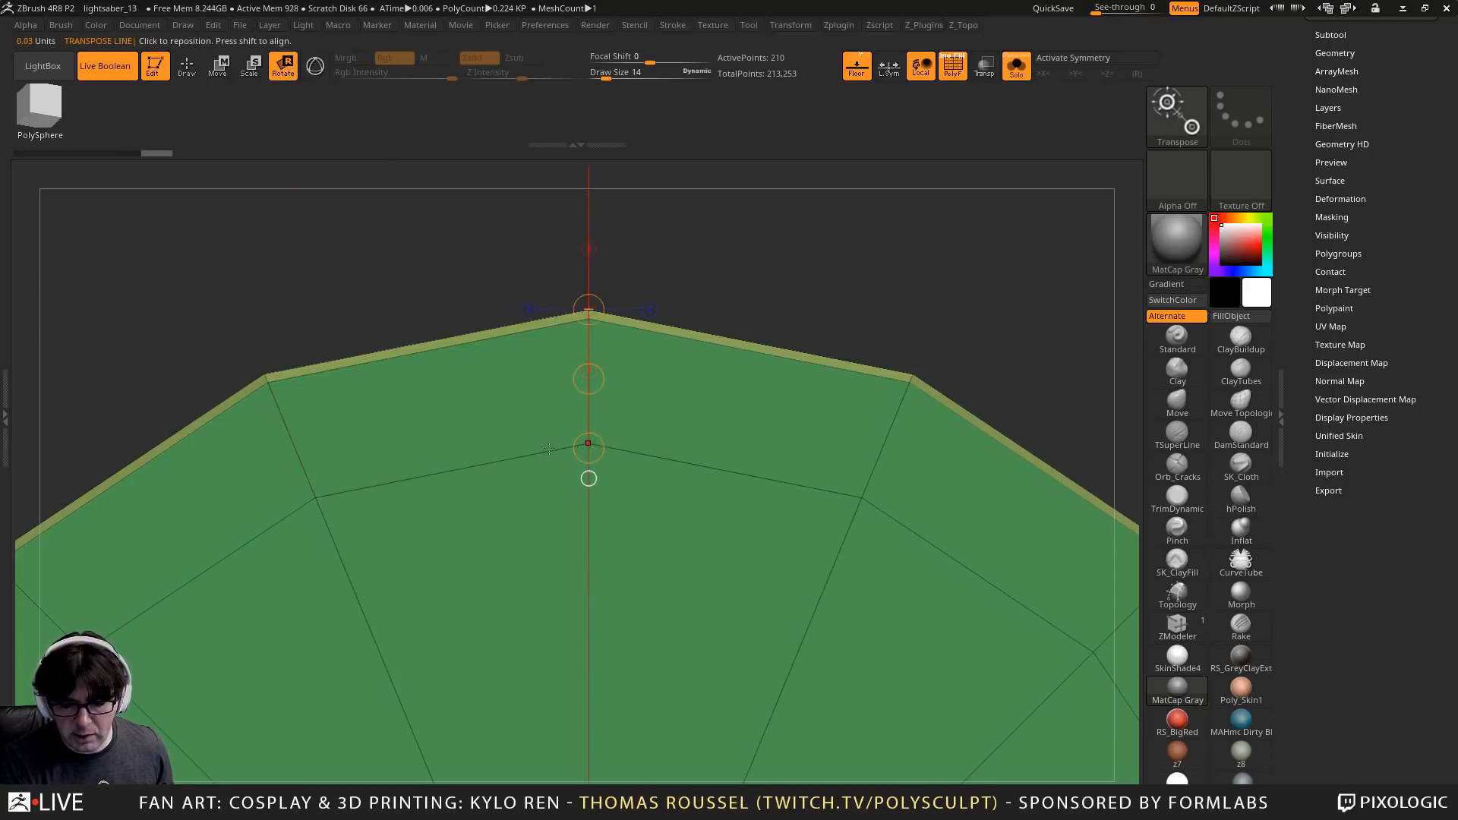
# Show all parts again and examine how the inner cylinder's end sits inside the pommel
pyautogui.moveTo(778, 288)
pyautogui.keyDown('ctrl'); pyautogui.mouseDown(button='right')
pyautogui.moveTo(651, 224)
pyautogui.moveTo(693, 241)
pyautogui.moveTo(696, 257)
pyautogui.moveTo(609, 188)
pyautogui.moveTo(407, 215)
pyautogui.moveTo(509, 261)
pyautogui.moveTo(627, 433)
pyautogui.moveTo(638, 325)
pyautogui.moveTo(716, 357)
pyautogui.moveTo(784, 261)
pyautogui.mouseUp(button='right'); pyautogui.keyUp('ctrl')
pyautogui.click(1016, 66)
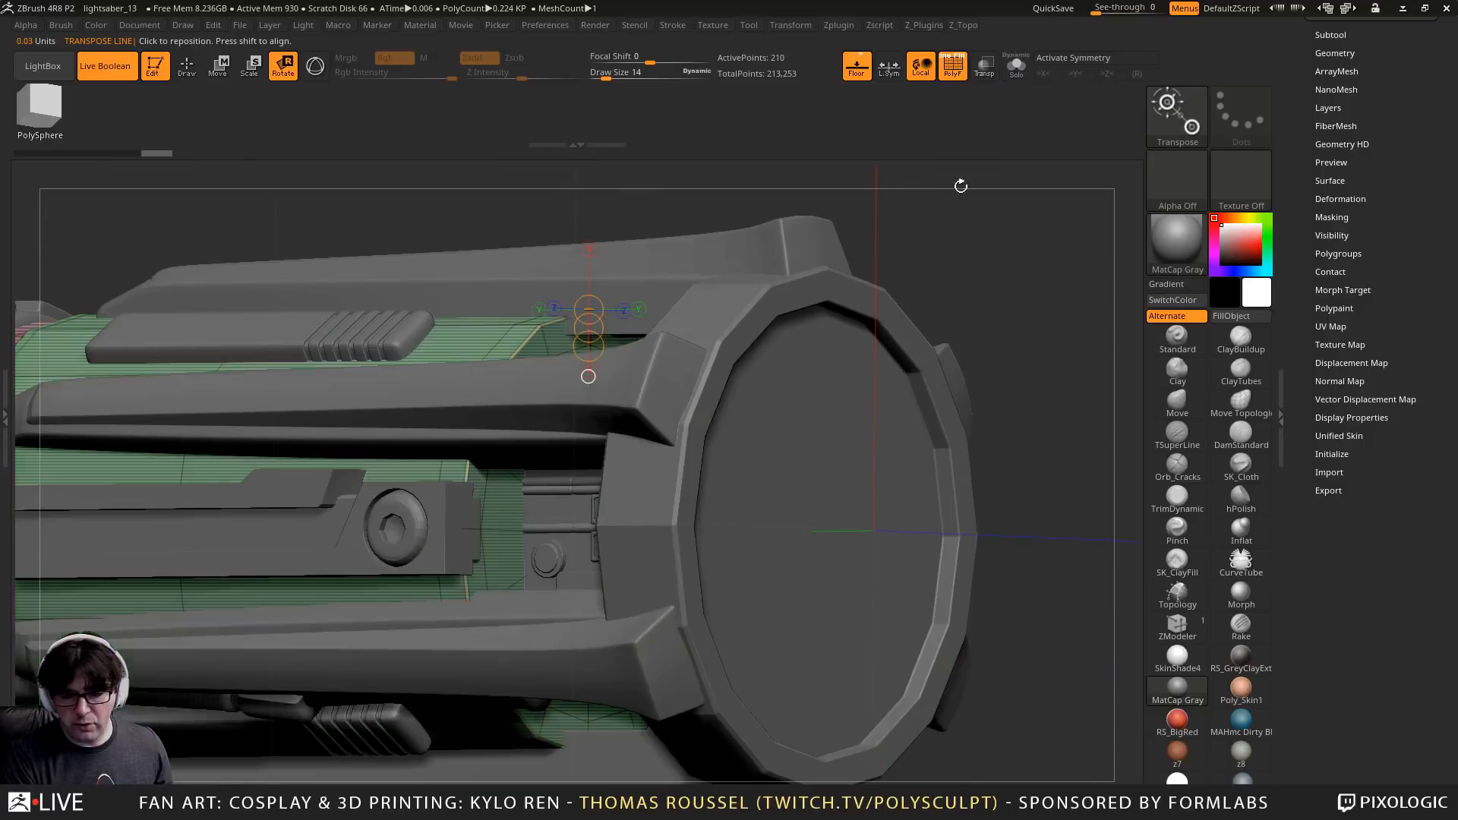
pyautogui.keyDown('ctrl'); pyautogui.moveTo(960, 185); pyautogui.dragTo(987, 353, button='right'); pyautogui.keyUp('ctrl')
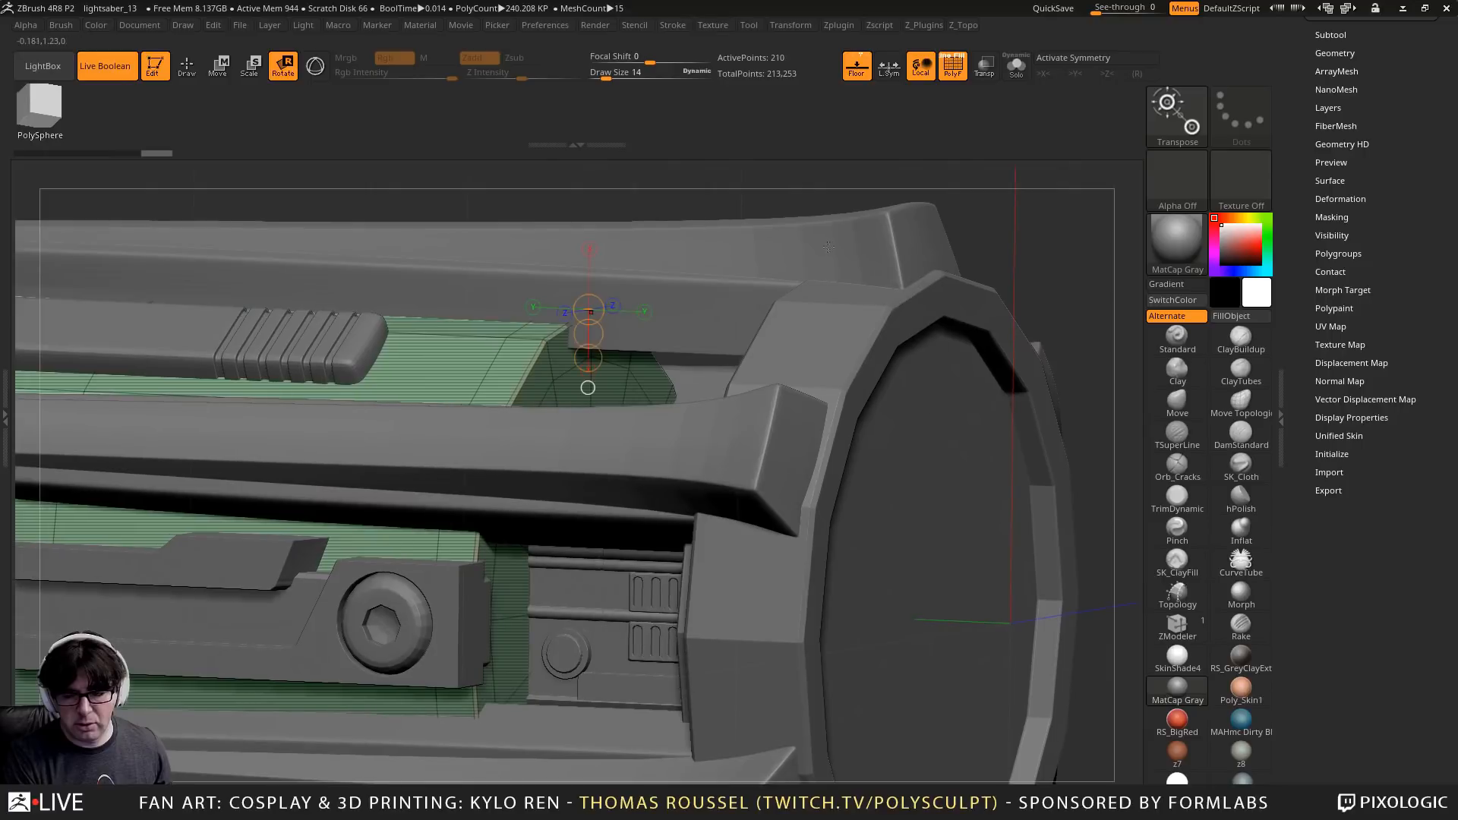
pyautogui.moveTo(934, 228); pyautogui.dragTo(933, 152, button='right')
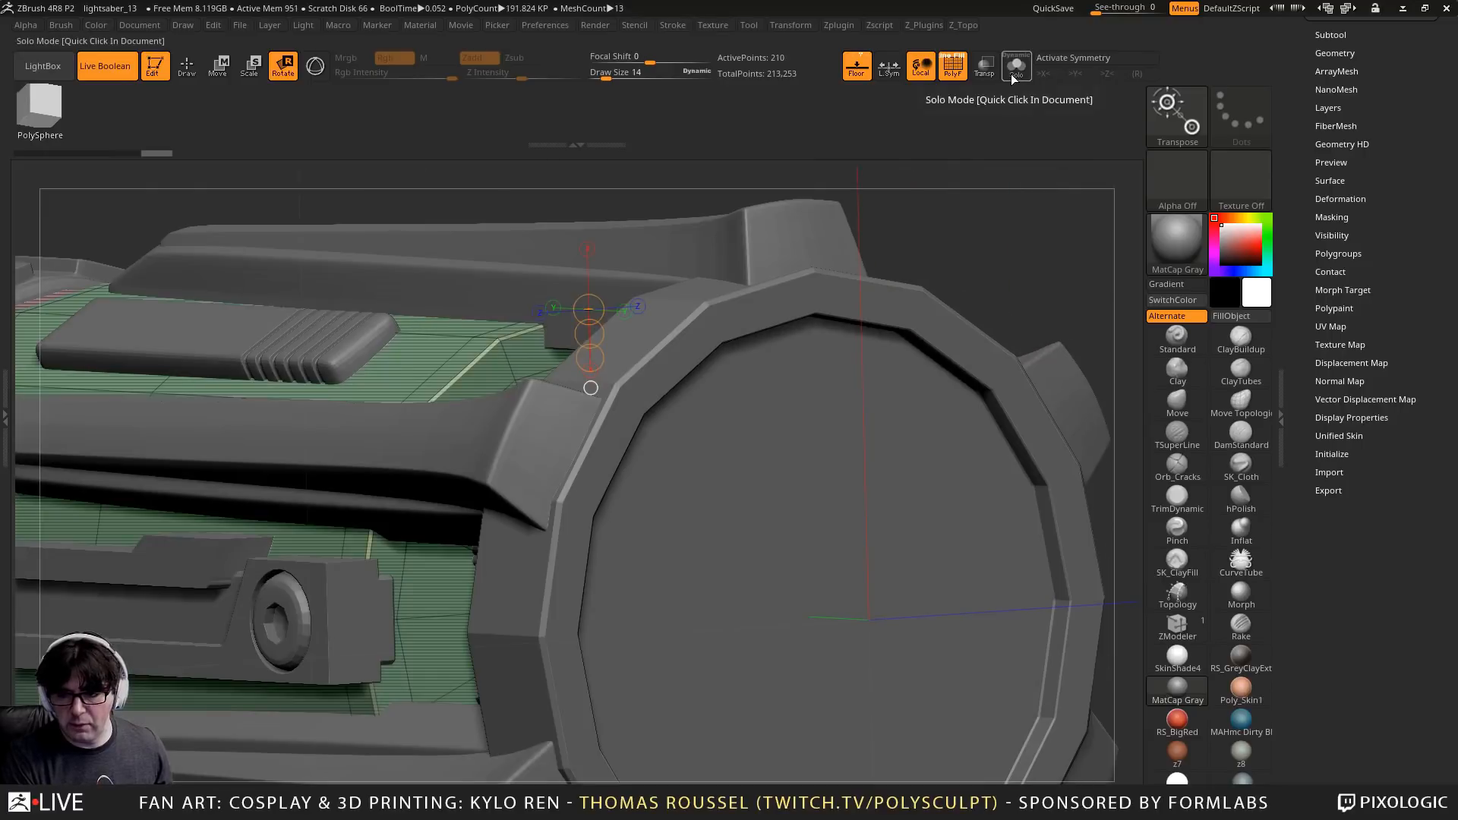
# Isolate the inner cylinder, measure its end-face diameter with a Transpose line, and check its fit with all parts shown
pyautogui.click(1015, 66)
pyautogui.keyDown('shift'); pyautogui.moveTo(910, 242); pyautogui.dragTo(812, 258, button='right'); pyautogui.keyUp('shift')
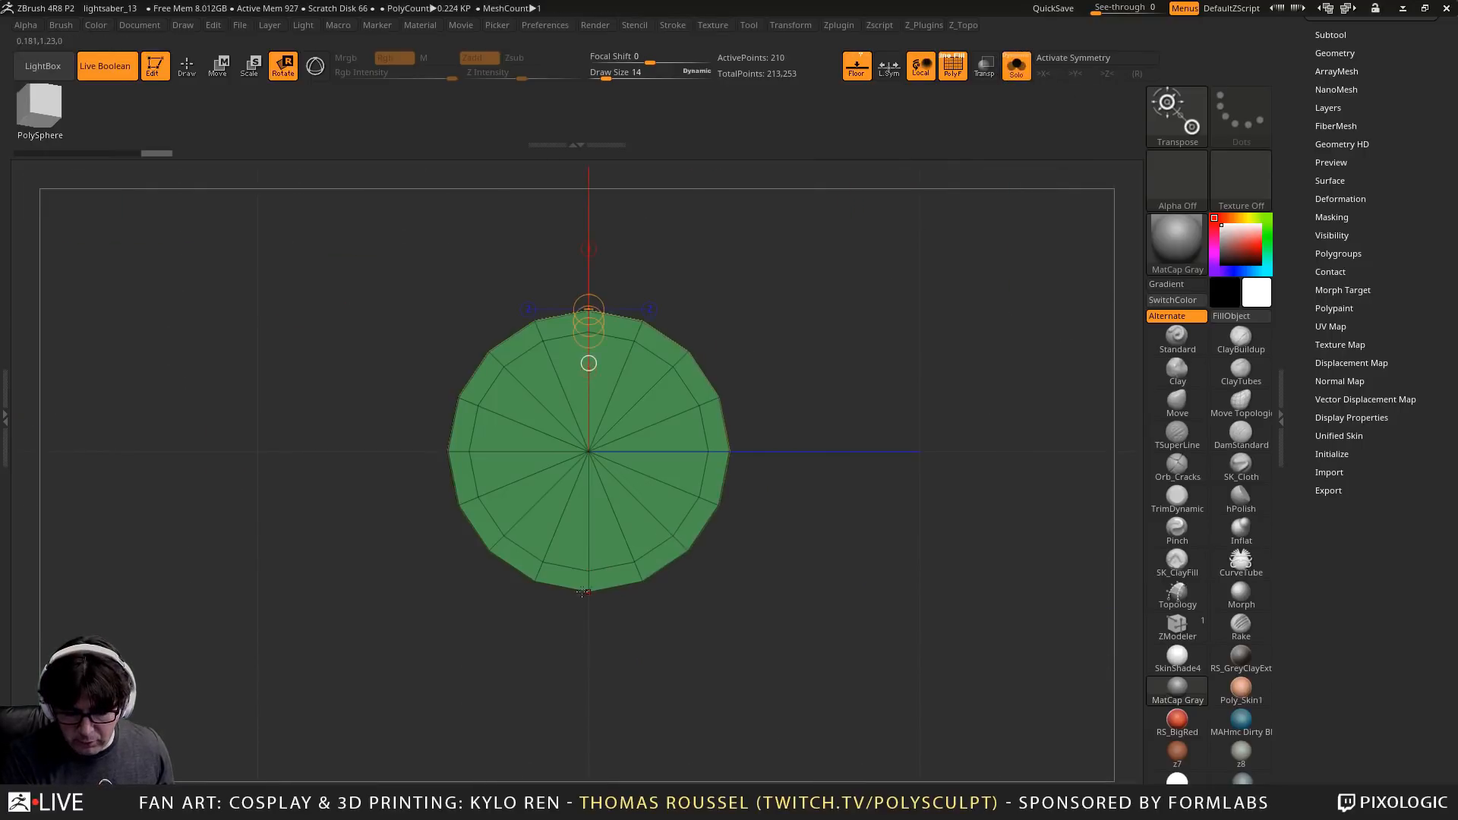
pyautogui.moveTo(589, 591); pyautogui.dragTo(590, 308)
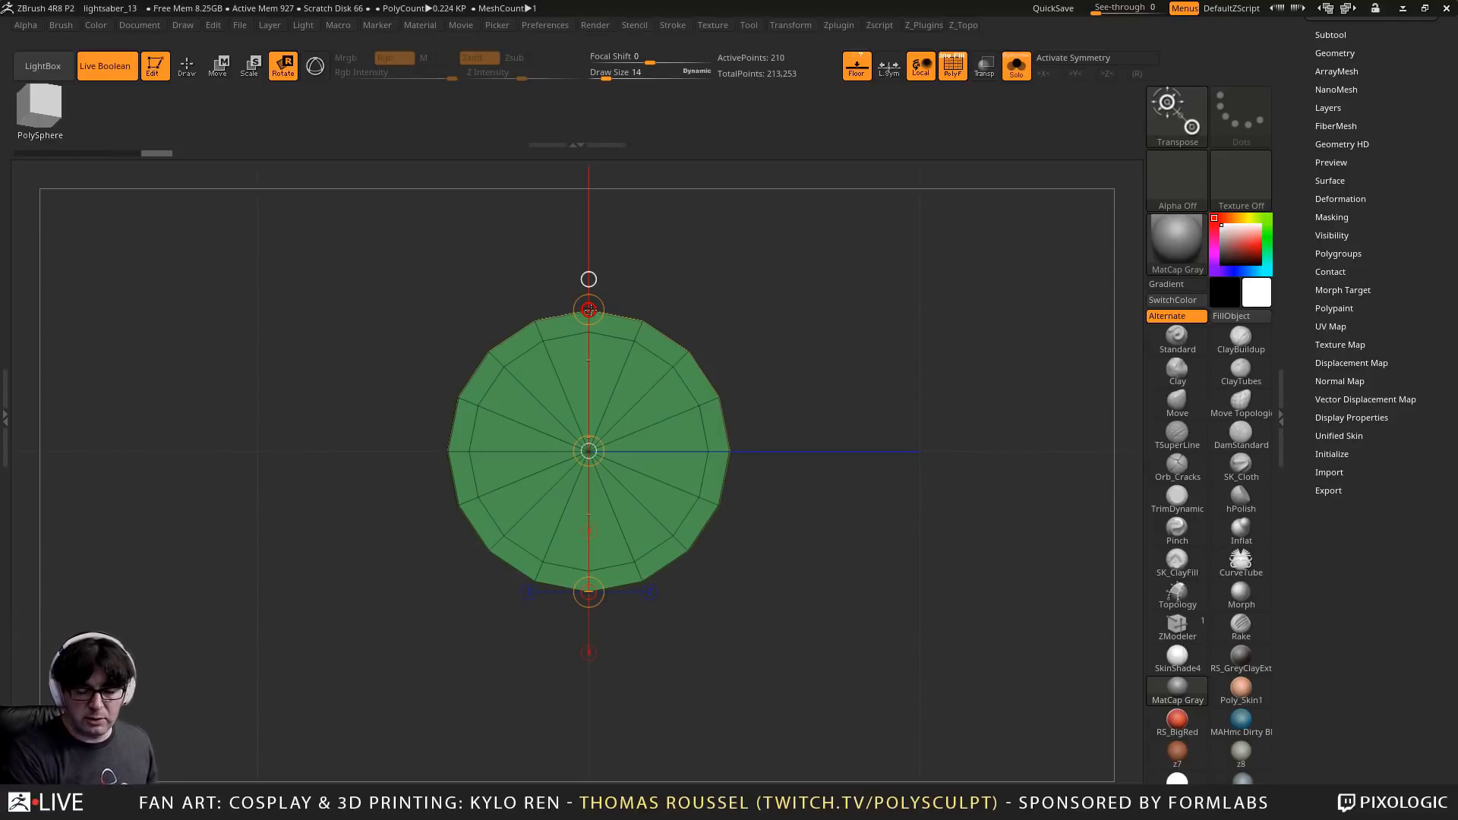
pyautogui.moveTo(589, 310)
pyautogui.mouseDown(button='right')
pyautogui.moveTo(430, 298)
pyautogui.moveTo(586, 319)
pyautogui.mouseUp(button='right')
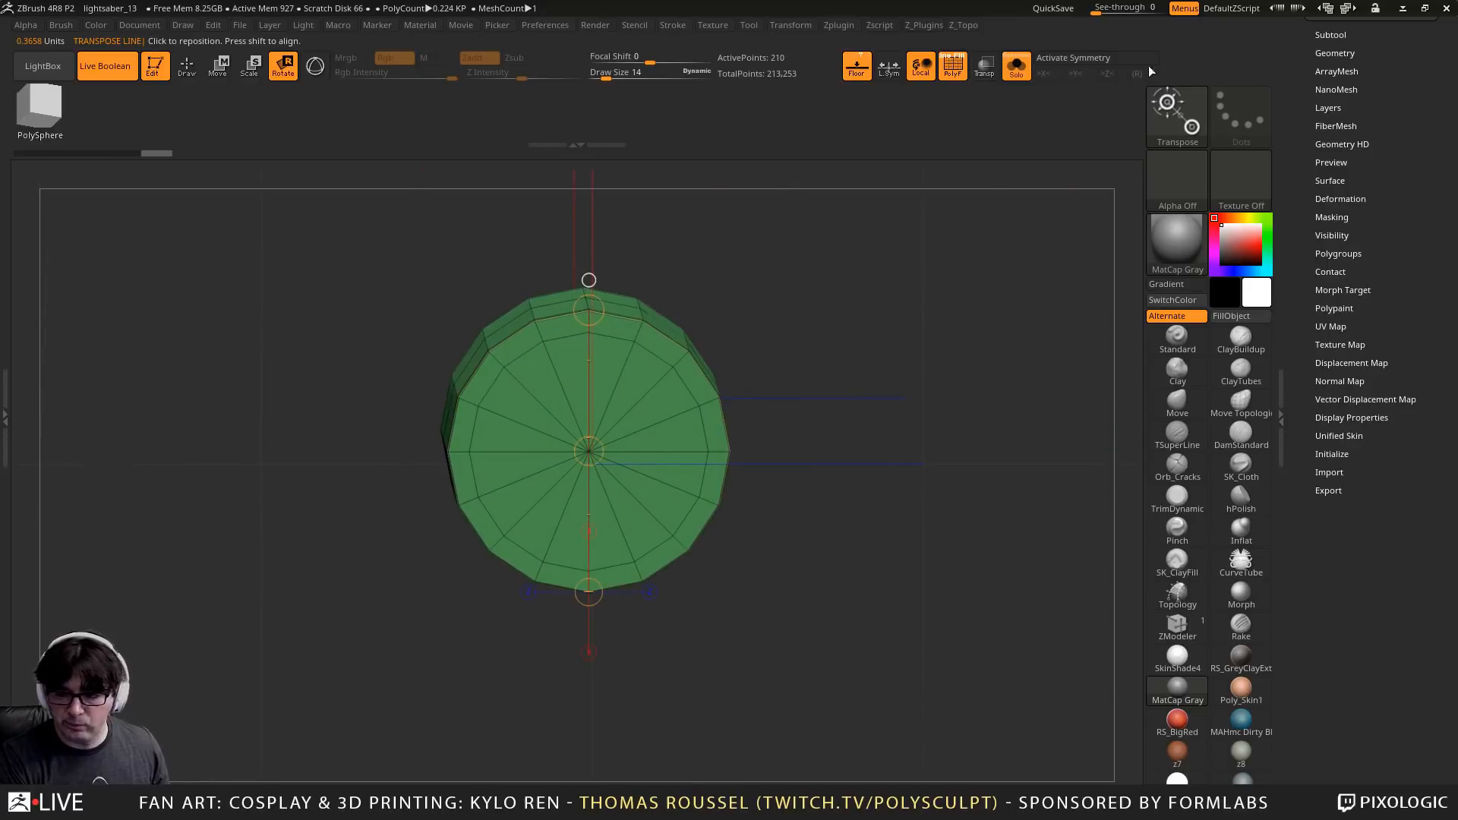
pyautogui.click(1015, 69)
pyautogui.moveTo(813, 266); pyautogui.dragTo(911, 357, button='right')
pyautogui.moveTo(607, 197); pyautogui.dragTo(650, 318, button='right')
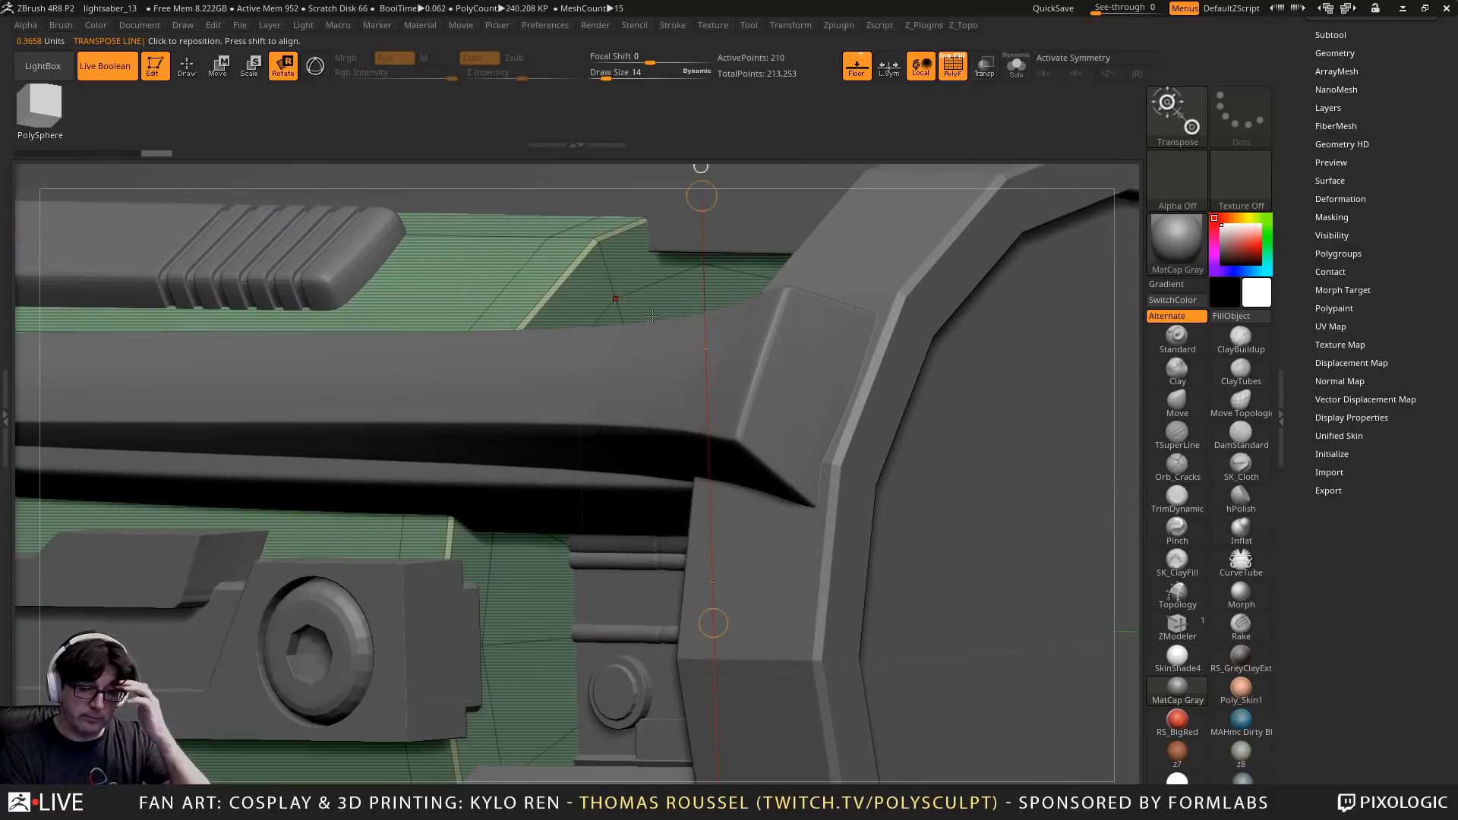
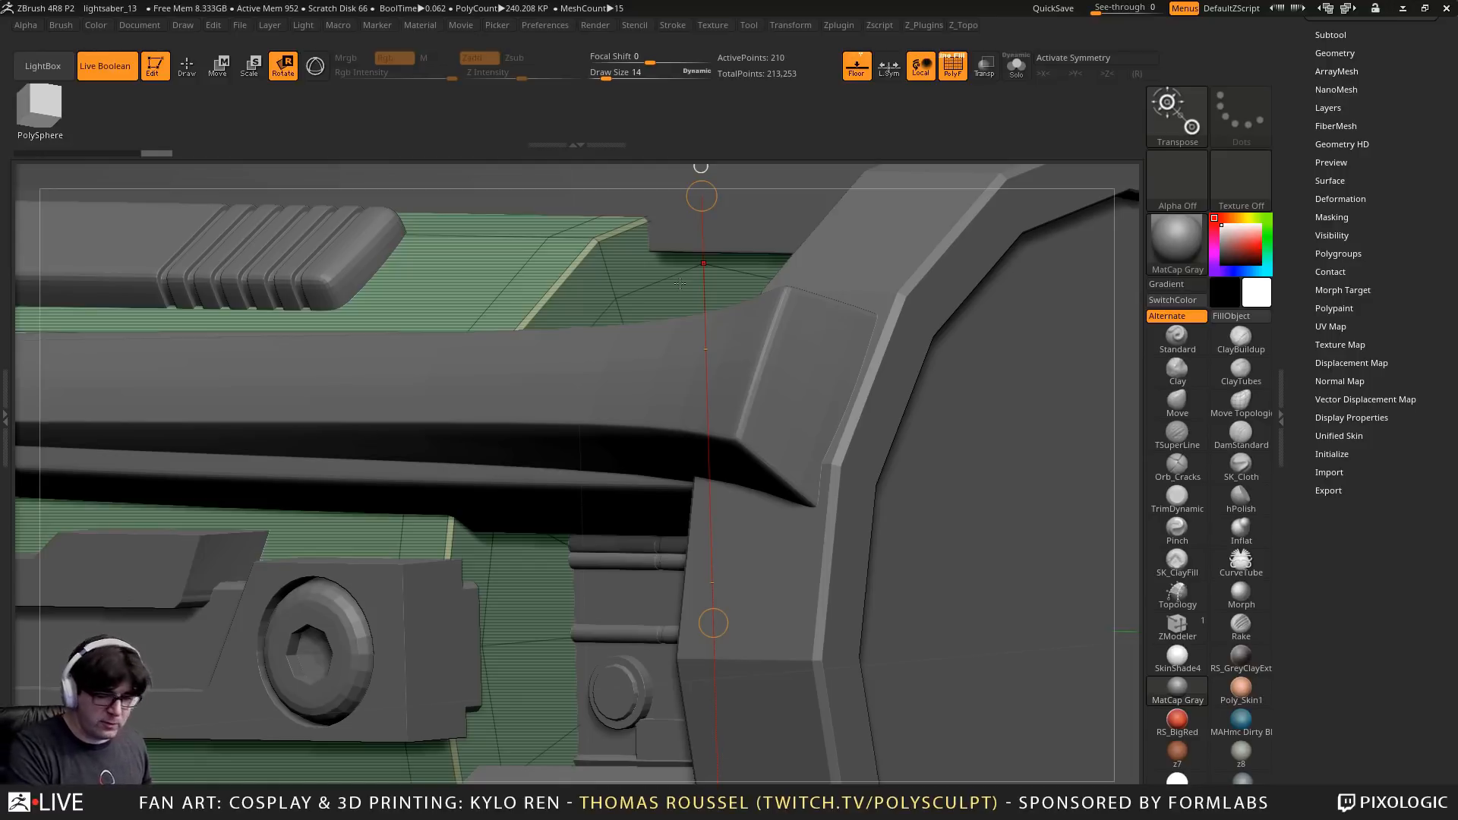
# Measure the distance from the end face's inner edge loop to the outer rim with a Transpose line
pyautogui.click(194, 70)
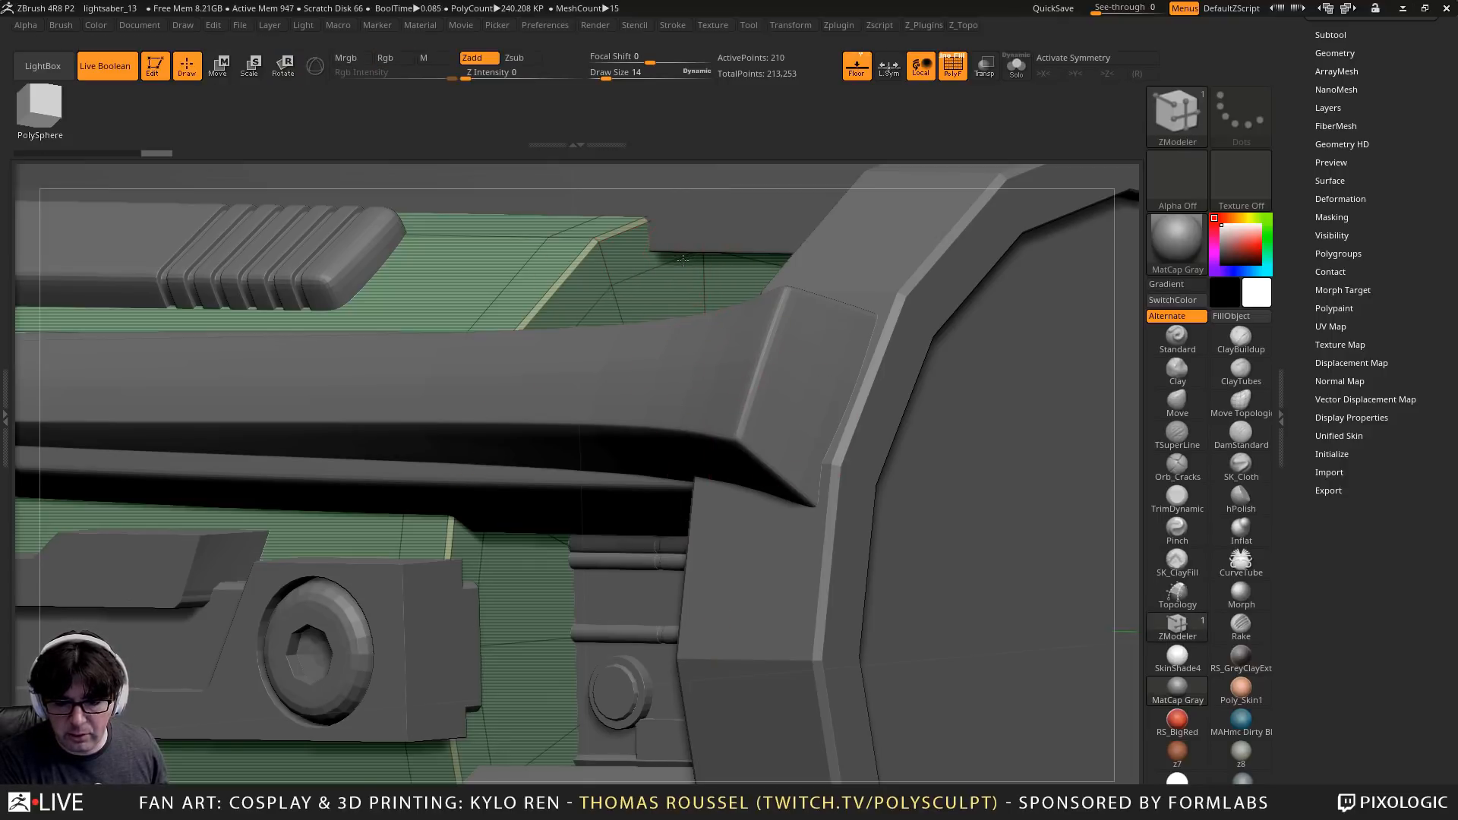
pyautogui.click(217, 66)
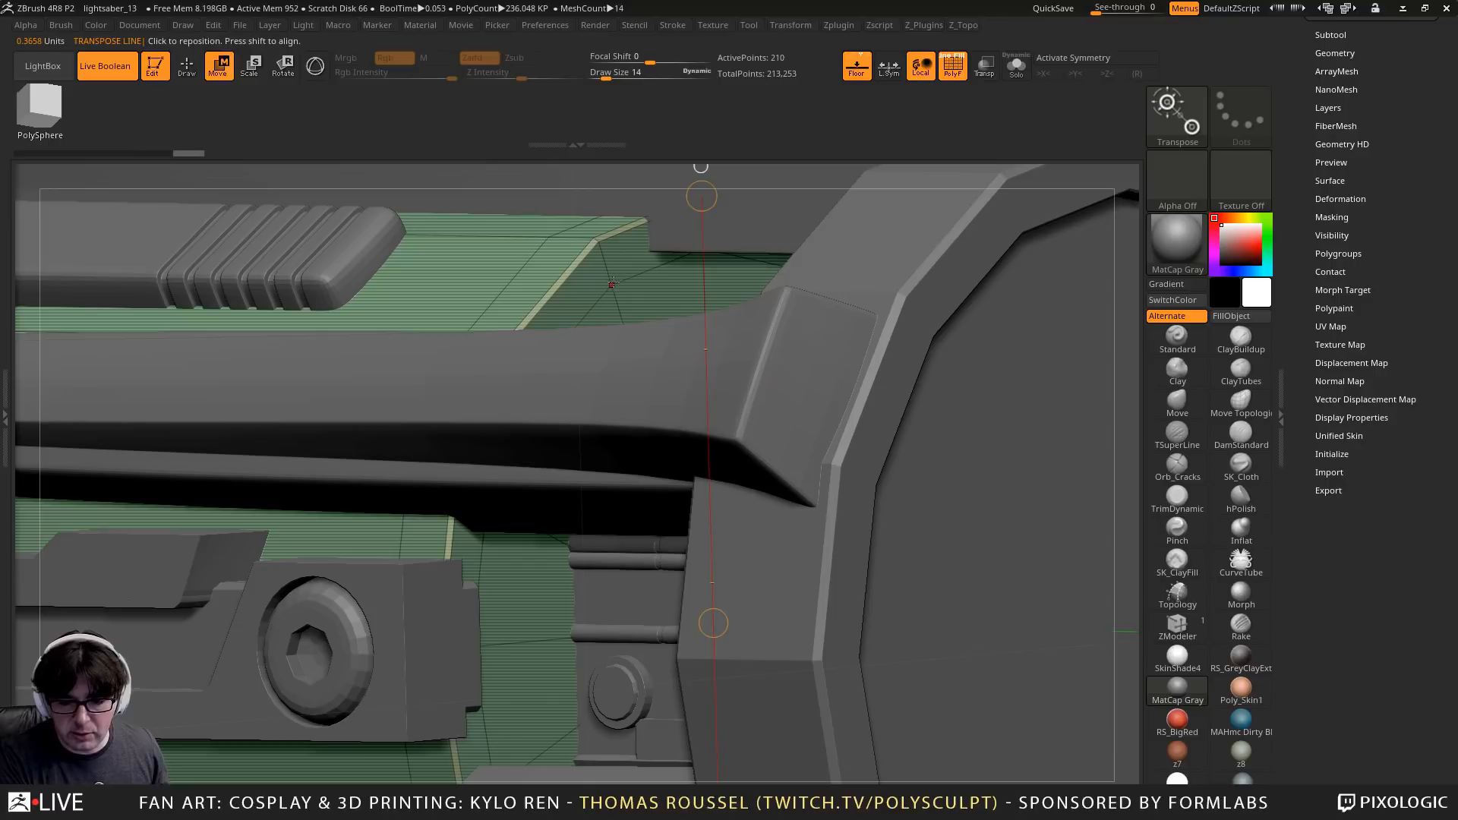
pyautogui.moveTo(611, 283); pyautogui.dragTo(599, 241)
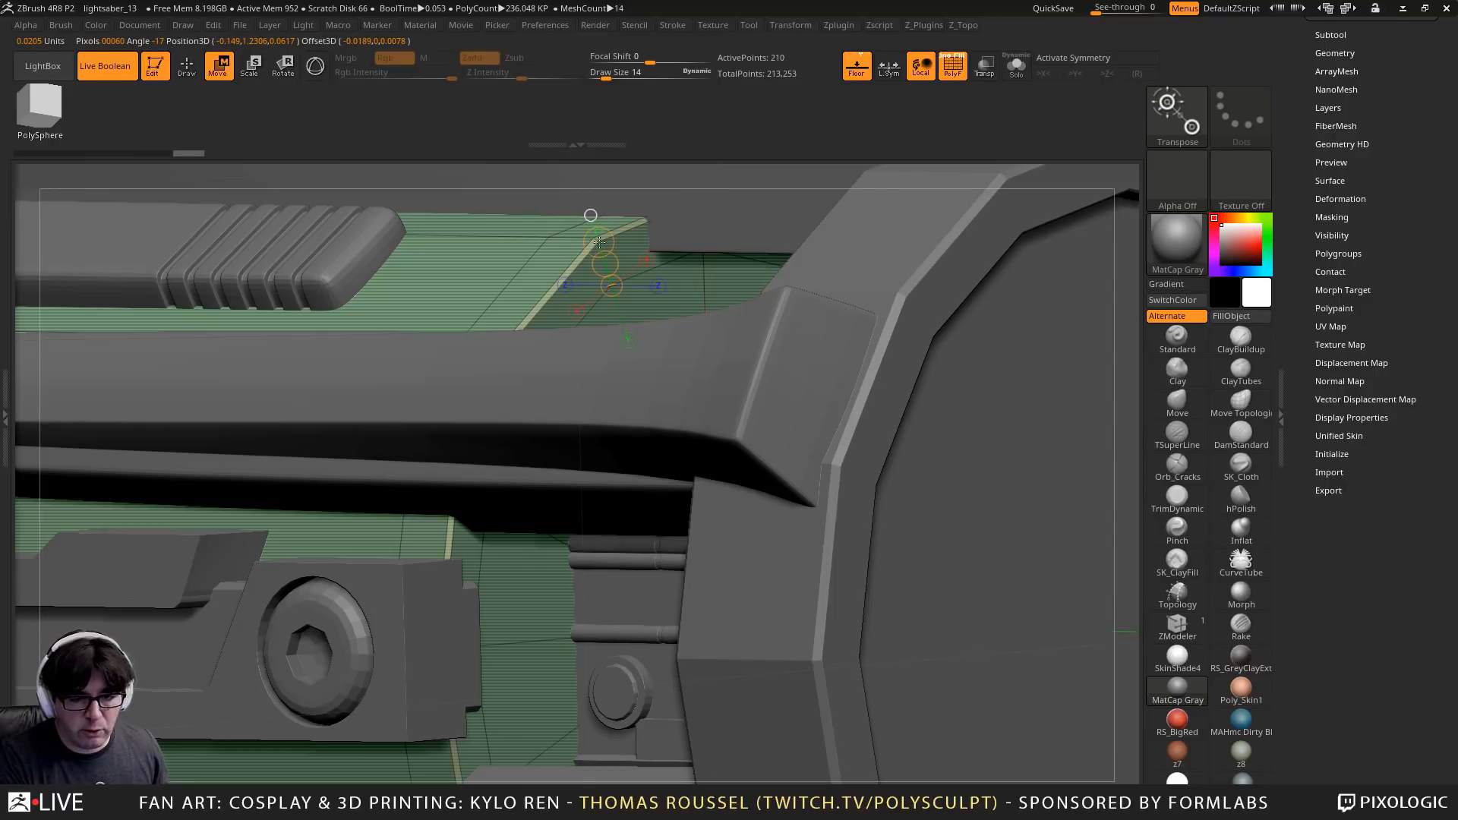
pyautogui.keyDown('ctrl'); pyautogui.moveTo(605, 265); pyautogui.dragTo(584, 30, button='right'); pyautogui.keyUp('ctrl')
pyautogui.moveTo(708, 463)
pyautogui.mouseDown(button='right')
pyautogui.moveTo(622, 338)
pyautogui.moveTo(651, 372)
pyautogui.moveTo(651, 501)
pyautogui.mouseUp(button='right')
pyautogui.click(186, 66)
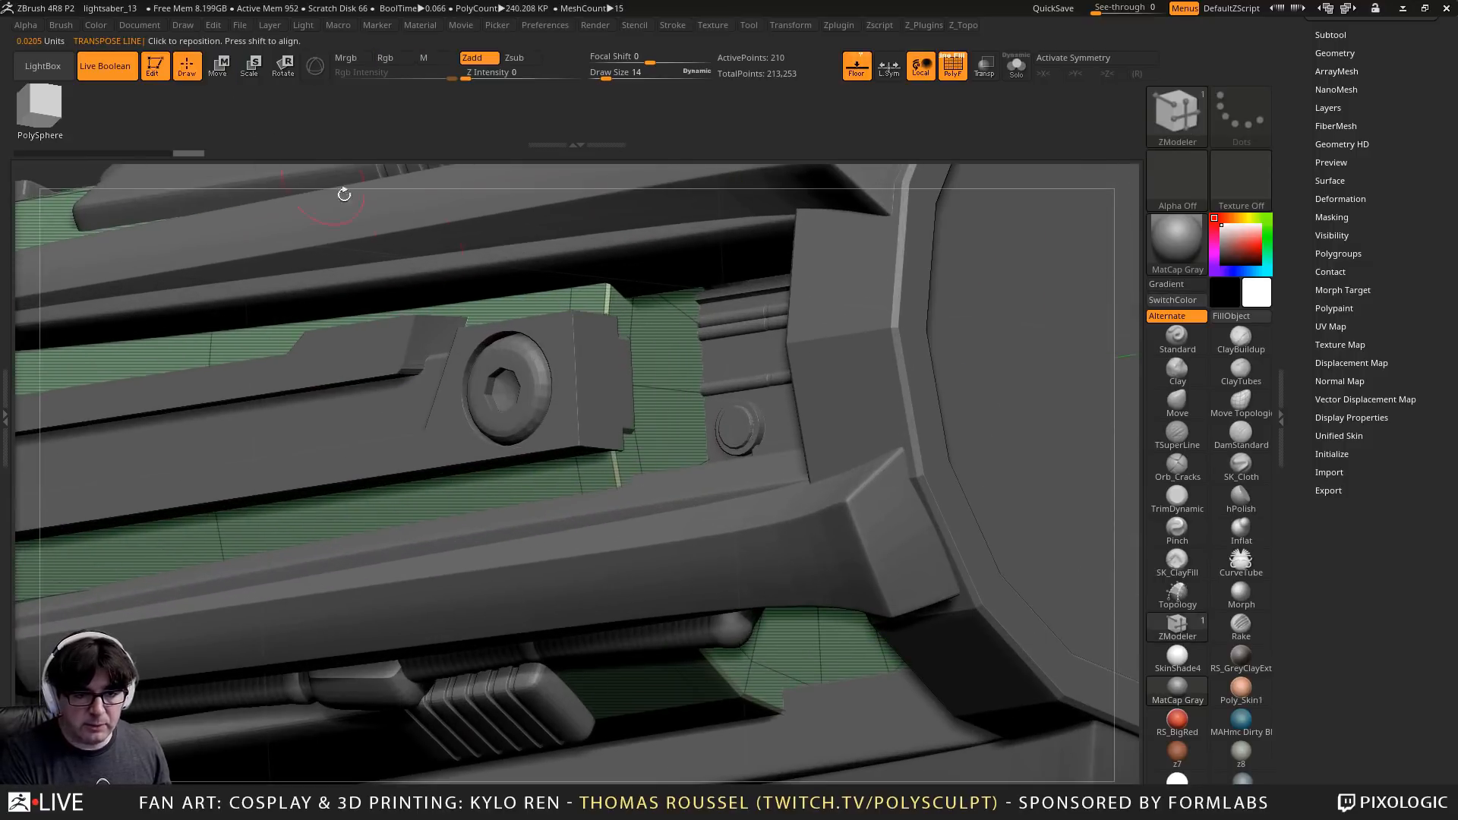
# Isolate the inner cylinder and mark all the end-face polygons inside the rim as a temporary polygroup with ZModeler
pyautogui.click(1020, 71)
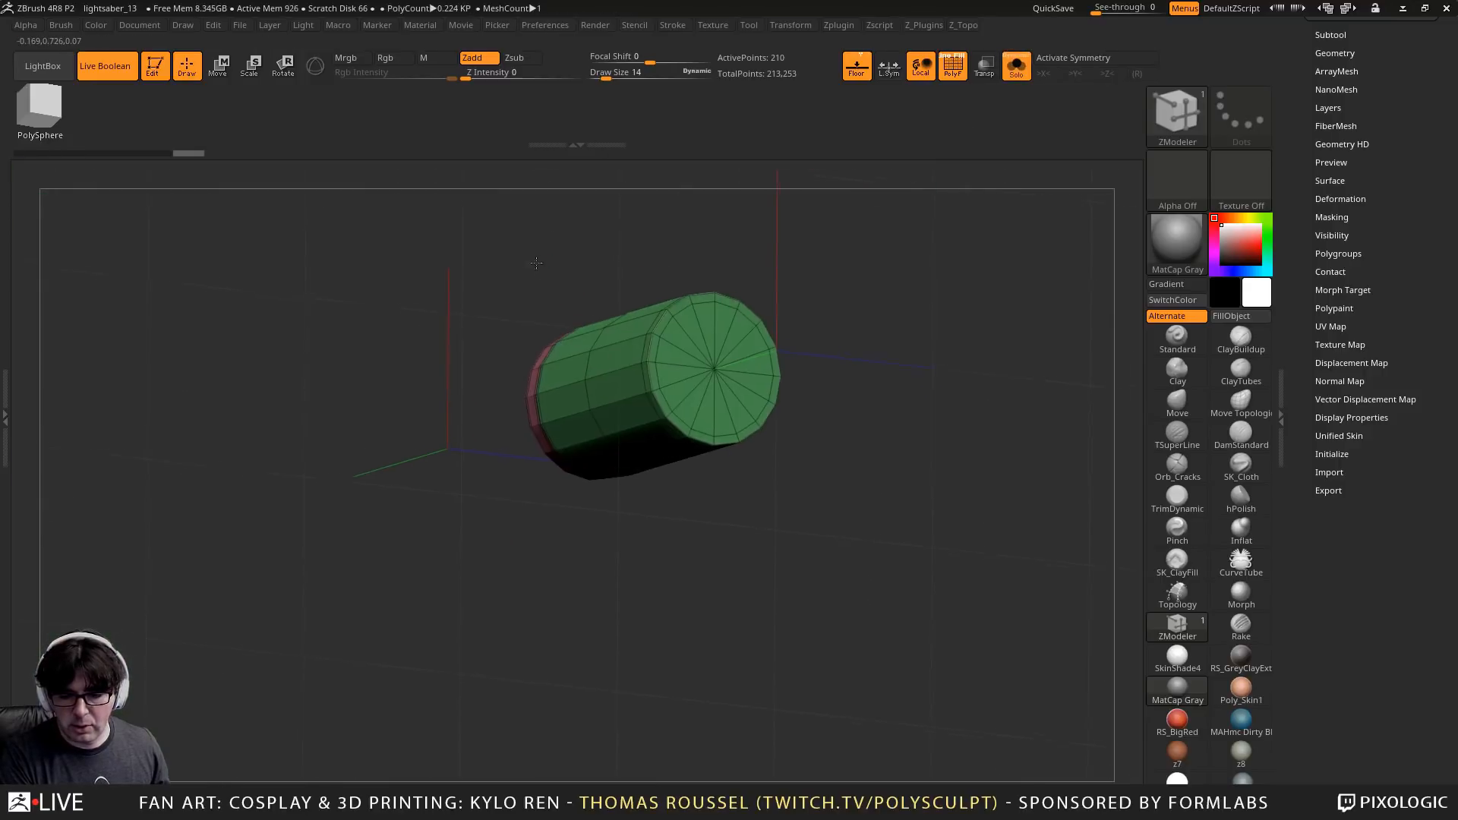
pyautogui.press('f')
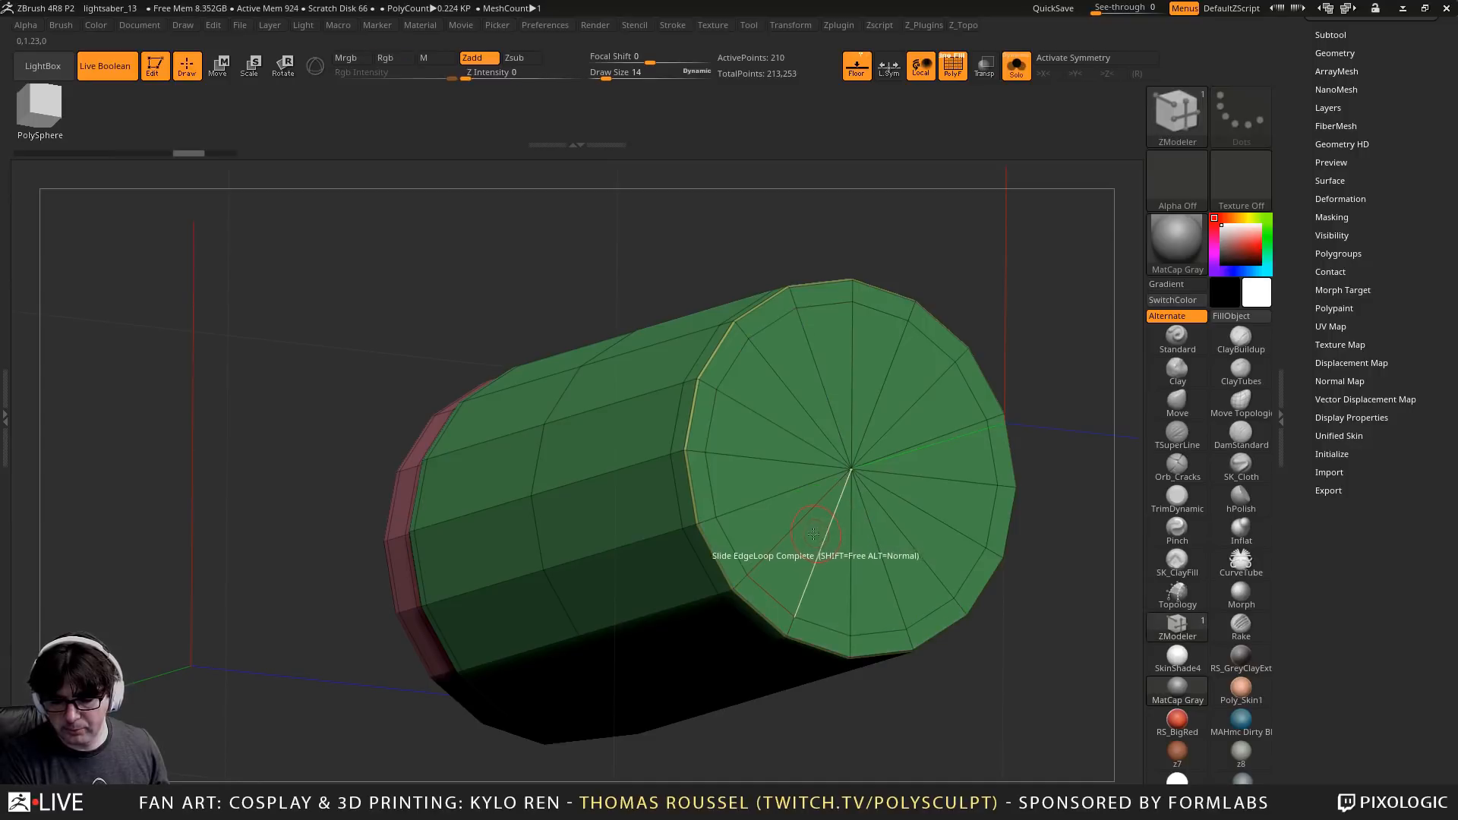
pyautogui.keyDown('alt'); pyautogui.click(871, 571); pyautogui.keyUp('alt')
pyautogui.keyDown('alt'); pyautogui.click(905, 564); pyautogui.keyUp('alt')
pyautogui.keyDown('alt'); pyautogui.click(930, 539); pyautogui.keyUp('alt')
pyautogui.keyDown('alt'); pyautogui.click(952, 502); pyautogui.keyUp('alt')
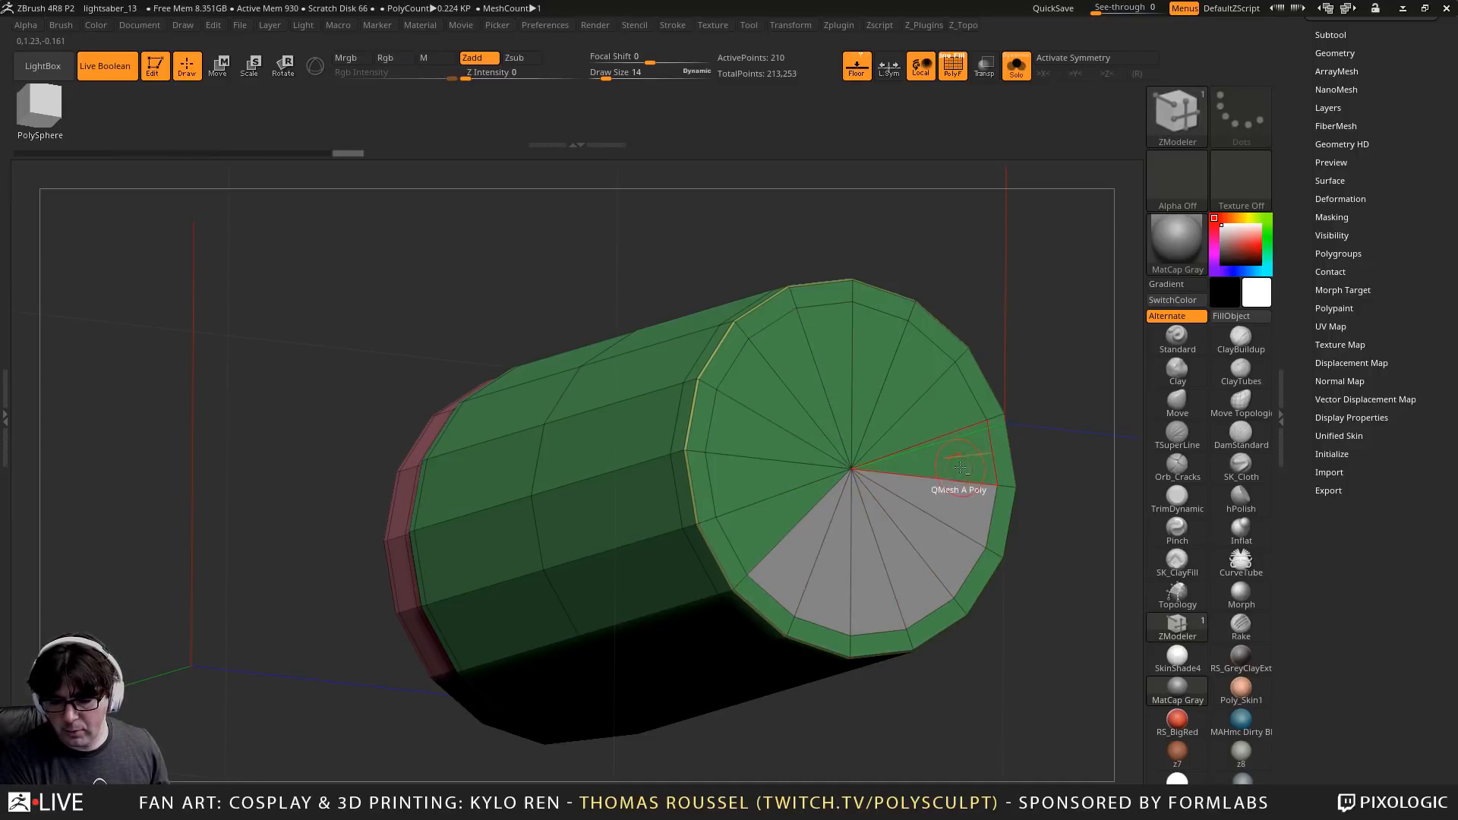
pyautogui.keyDown('alt'); pyautogui.click(958, 463); pyautogui.keyUp('alt')
pyautogui.keyDown('alt'); pyautogui.click(945, 410); pyautogui.keyUp('alt')
pyautogui.keyDown('alt'); pyautogui.click(910, 366); pyautogui.keyUp('alt')
pyautogui.keyDown('alt'); pyautogui.click(873, 338); pyautogui.keyUp('alt')
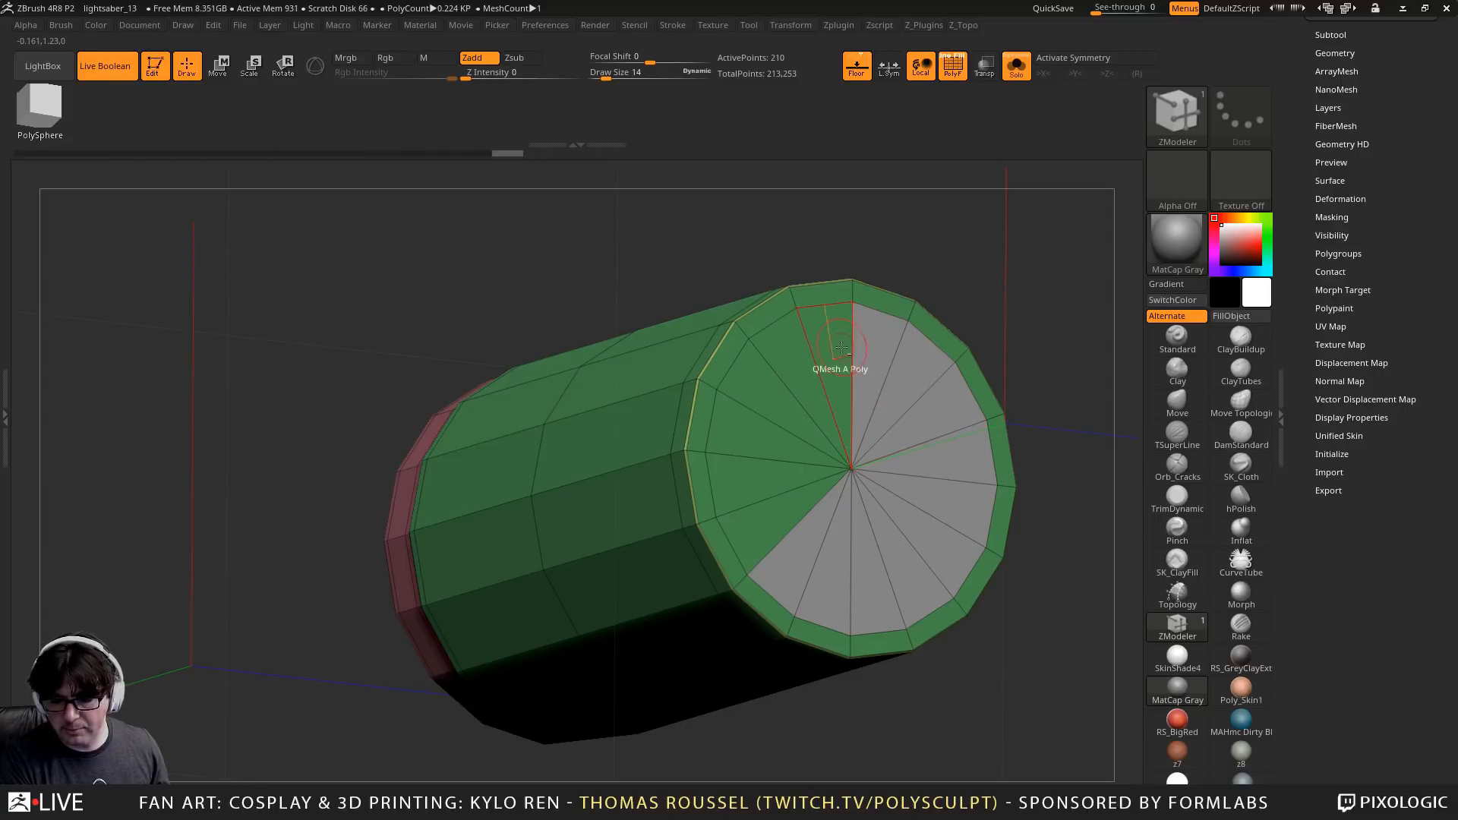
pyautogui.keyDown('alt'); pyautogui.click(839, 350); pyautogui.keyUp('alt')
pyautogui.keyDown('alt'); pyautogui.click(786, 357); pyautogui.keyUp('alt')
pyautogui.keyDown('alt'); pyautogui.click(752, 396); pyautogui.keyUp('alt')
pyautogui.keyDown('alt'); pyautogui.click(738, 434); pyautogui.keyUp('alt')
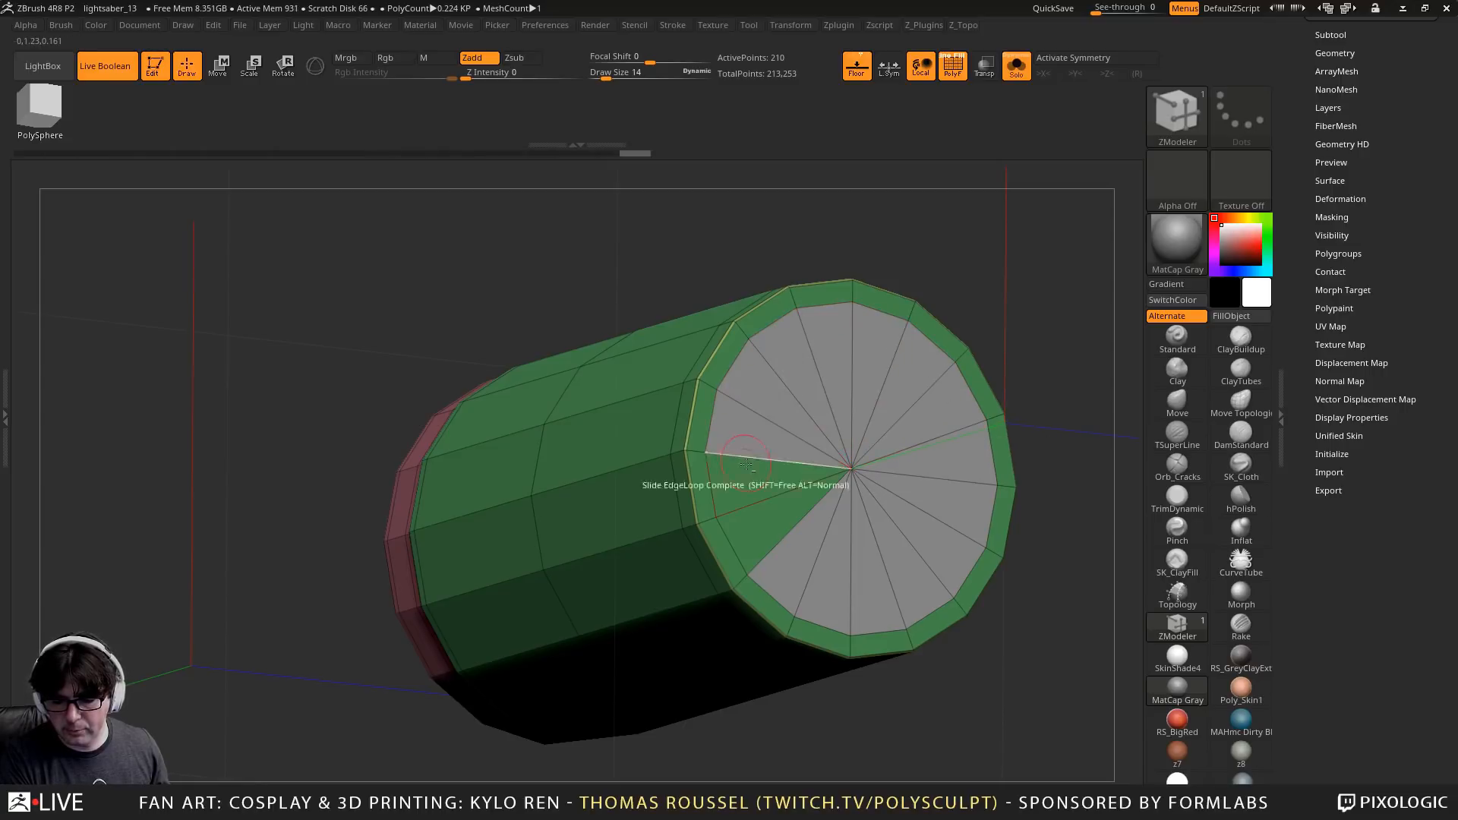
pyautogui.keyDown('alt'); pyautogui.click(743, 479); pyautogui.keyUp('alt')
pyautogui.keyDown('alt'); pyautogui.click(752, 515); pyautogui.keyUp('alt')
# Push the marked end-face polygons slightly into the cylinder with QMesh to form a shallow recess inside the rim
pyautogui.moveTo(752, 515); pyautogui.dragTo(878, 384, button='right')
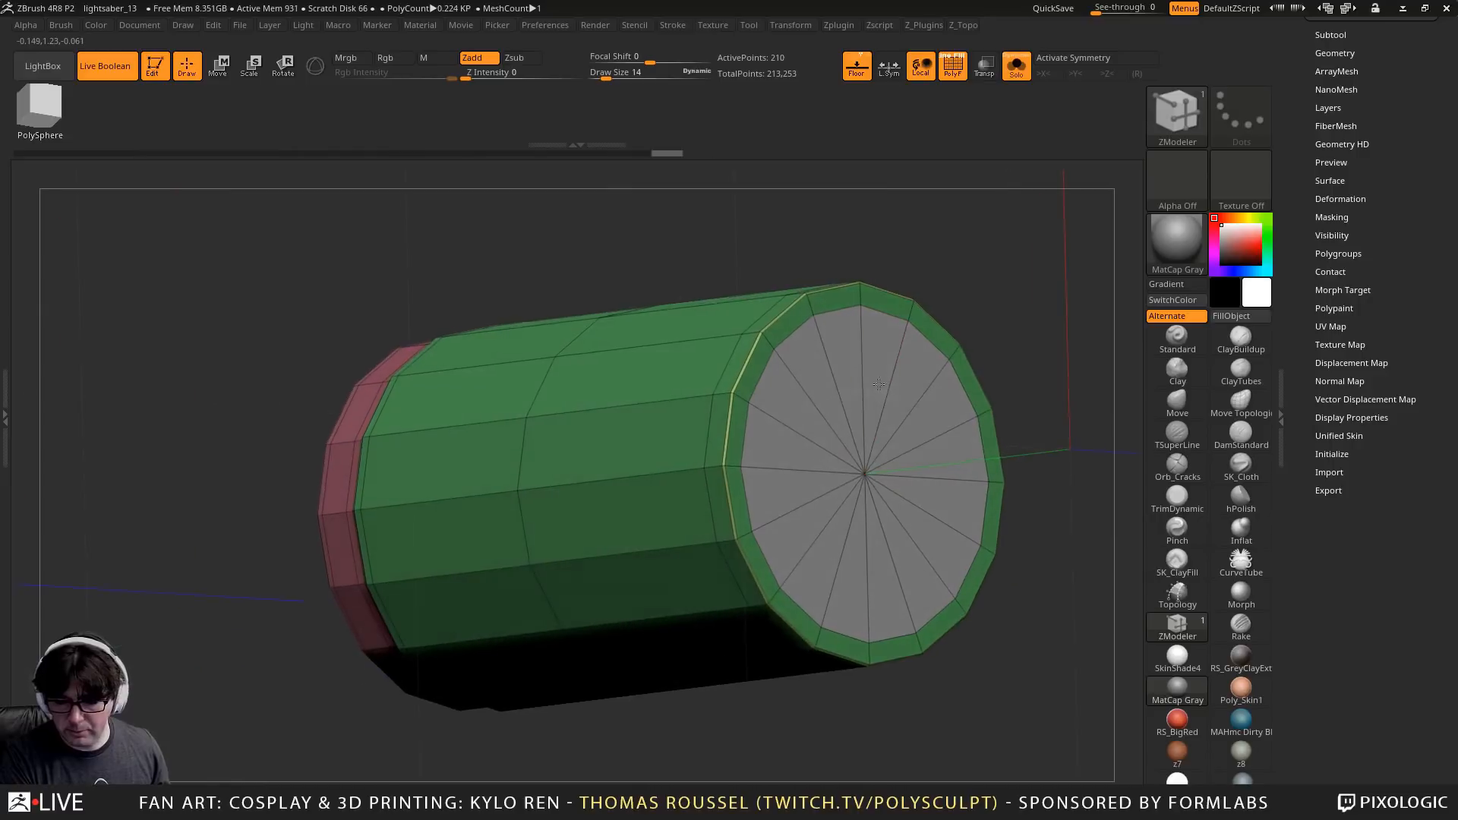
pyautogui.moveTo(879, 384)
pyautogui.mouseDown()
pyautogui.moveTo(840, 362)
pyautogui.moveTo(853, 359)
pyautogui.mouseUp()
pyautogui.keyDown('ctrl'); pyautogui.moveTo(854, 359); pyautogui.dragTo(824, 376, button='right'); pyautogui.keyUp('ctrl')
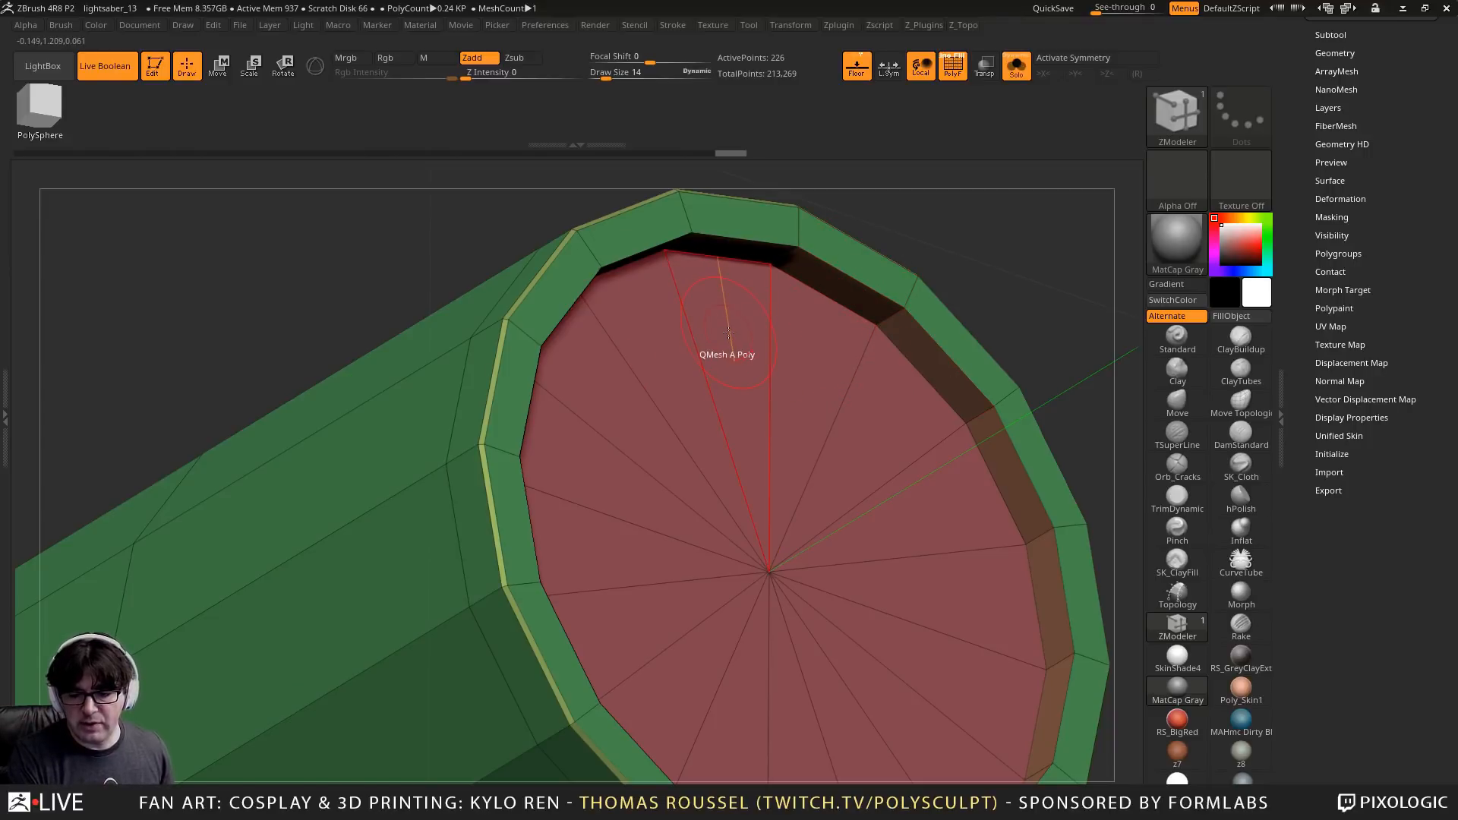
# Set the QMesh target to Polygroup Island and extrude the recessed face outward as a separate disc filling the recess
pyautogui.press('space')
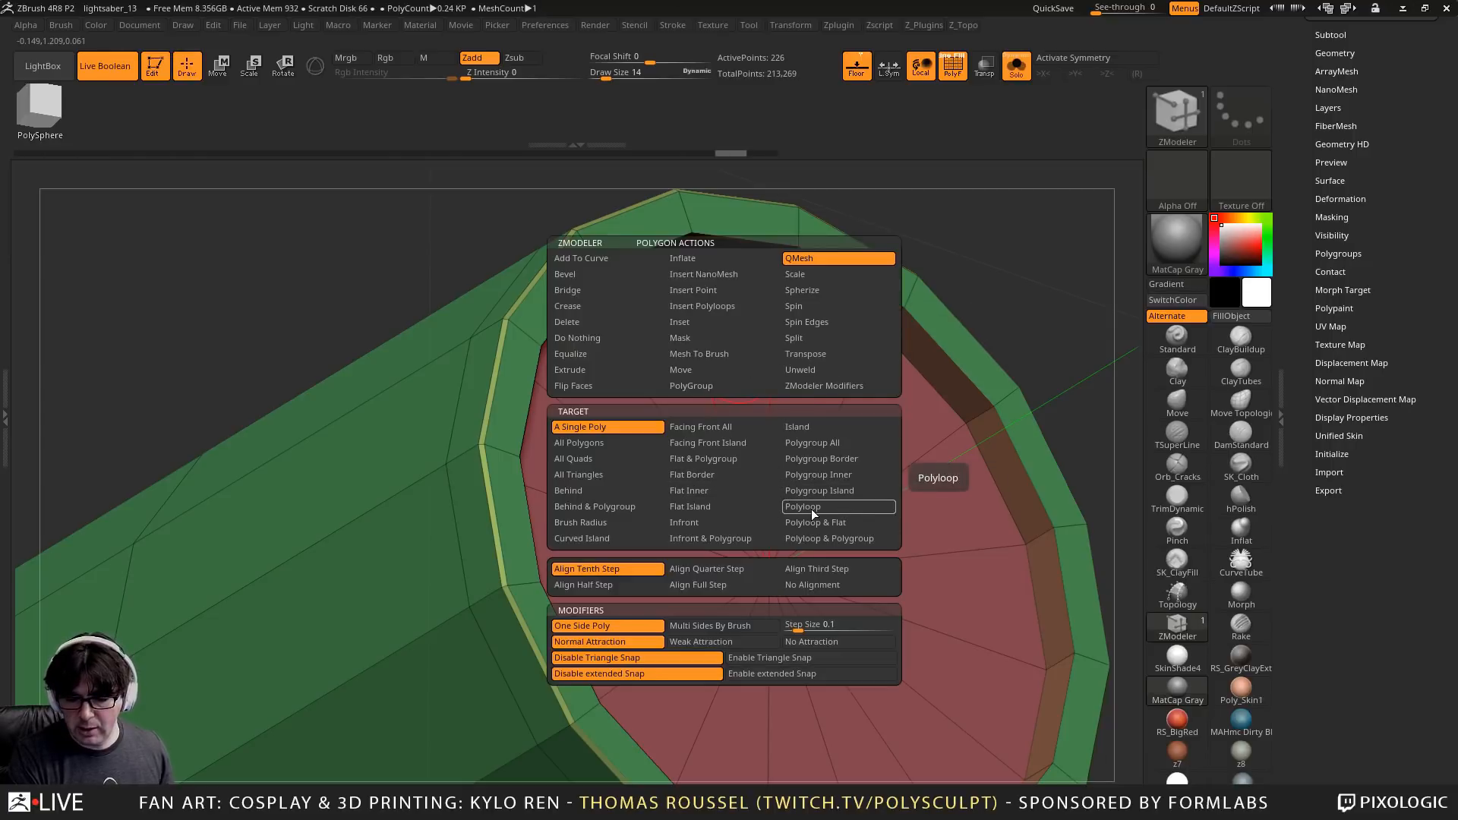
pyautogui.click(818, 491)
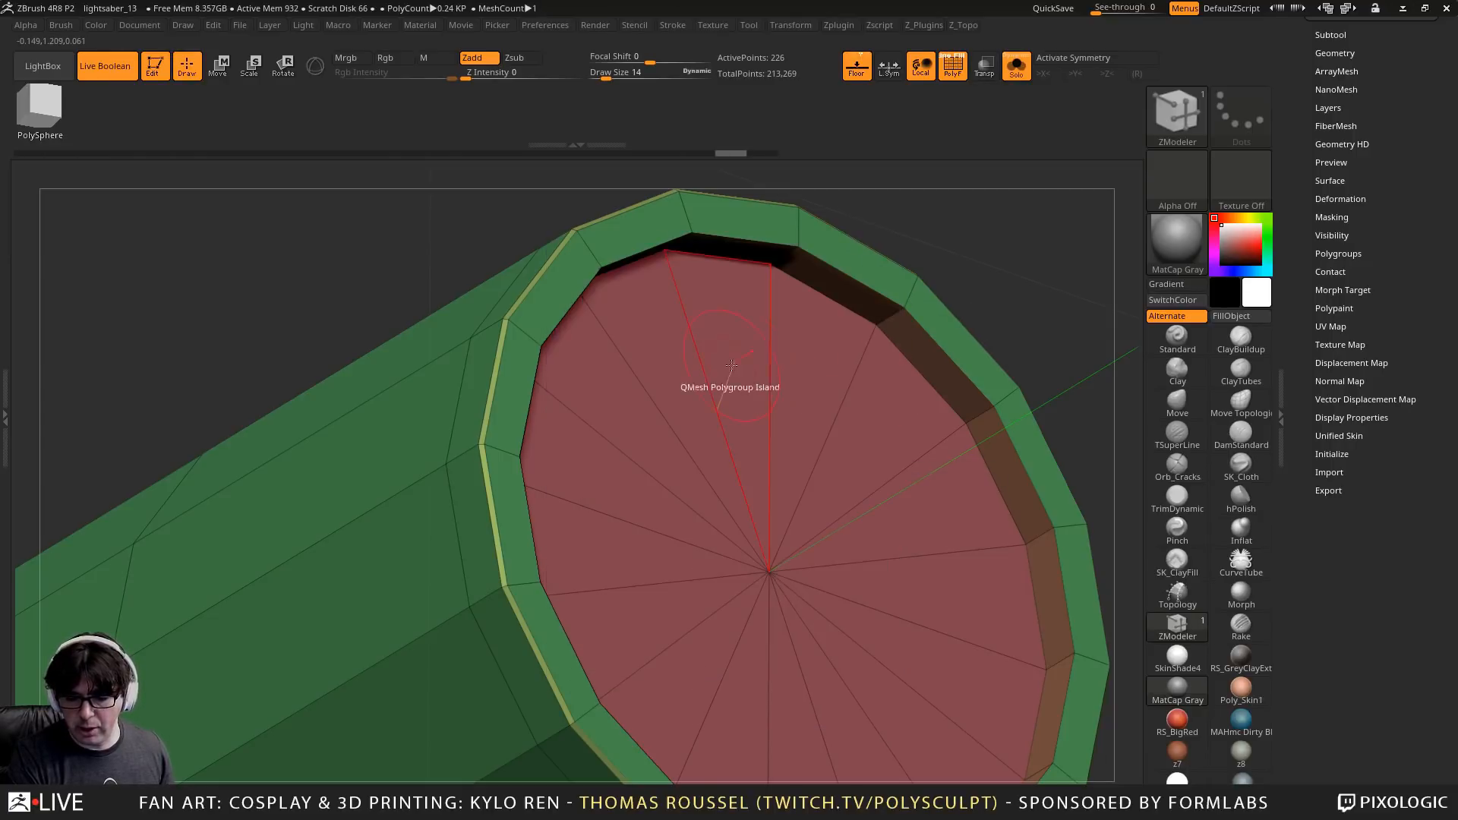
pyautogui.moveTo(734, 366); pyautogui.dragTo(854, 547)
pyautogui.moveTo(806, 350); pyautogui.dragTo(872, 347)
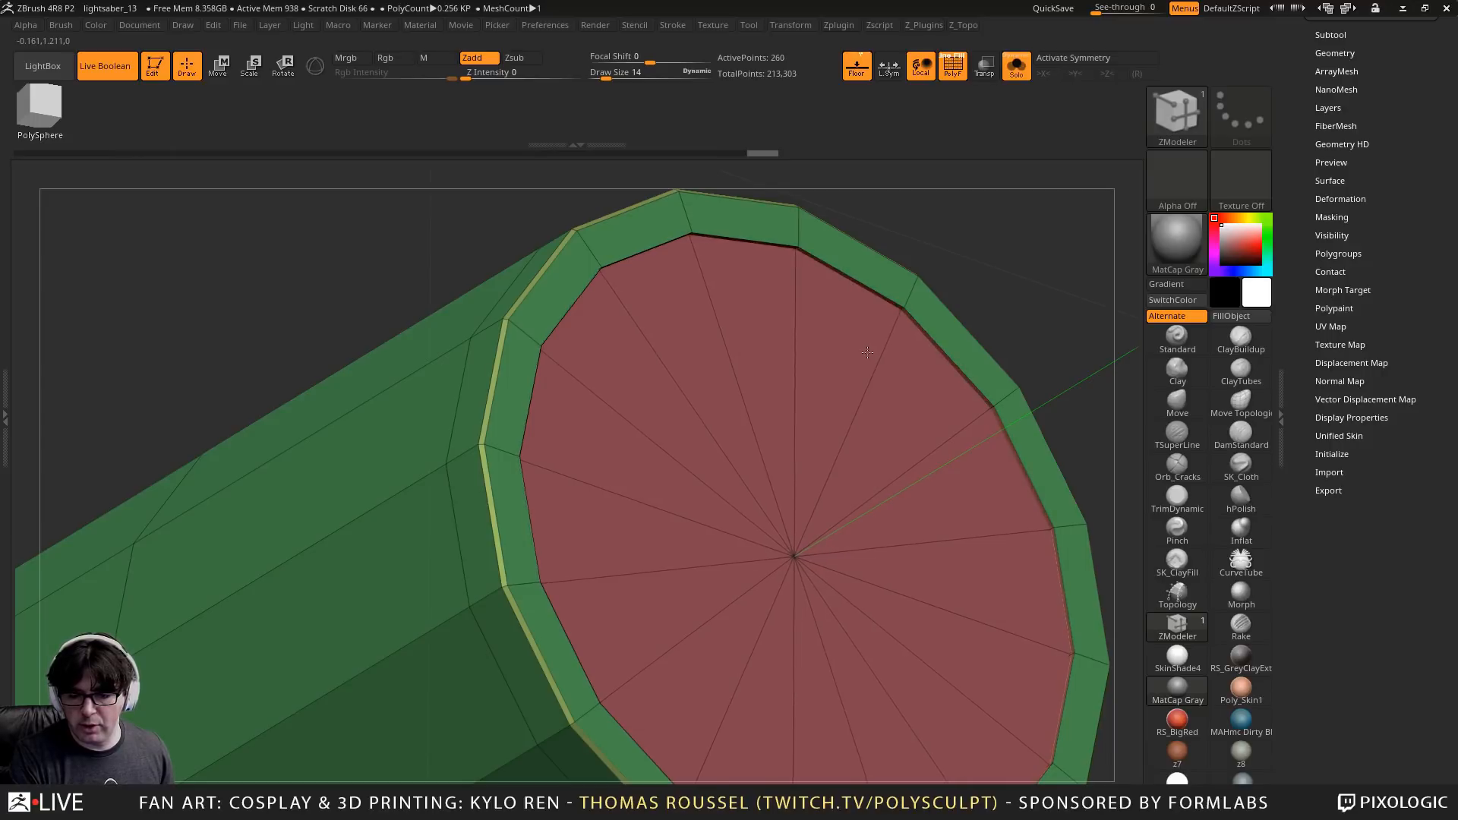
pyautogui.moveTo(870, 352); pyautogui.dragTo(869, 353)
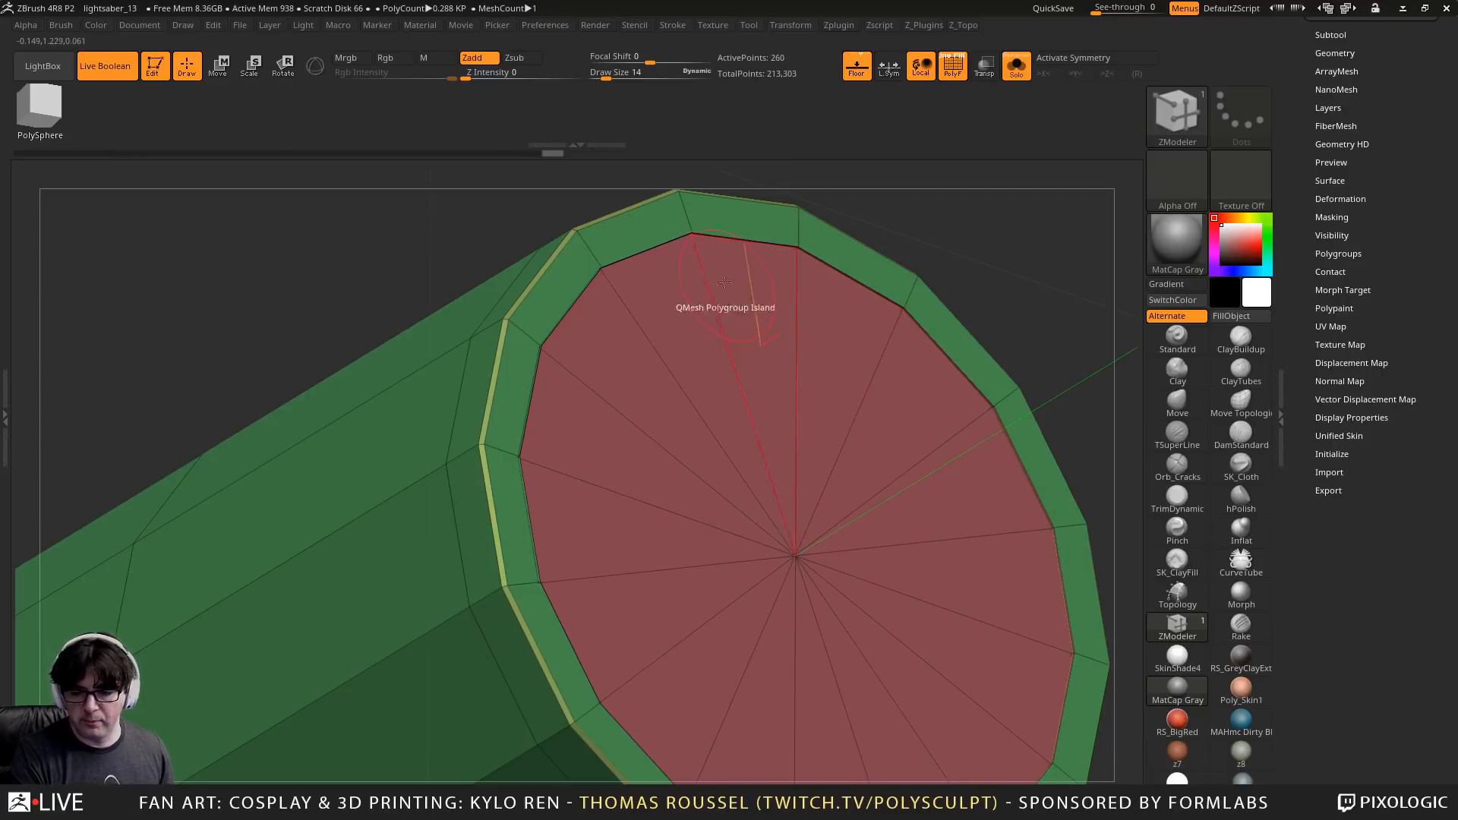
pyautogui.moveTo(794, 483)
pyautogui.keyDown('ctrl'); pyautogui.mouseDown(button='right')
pyautogui.moveTo(716, 338)
pyautogui.moveTo(727, 385)
pyautogui.moveTo(797, 454)
pyautogui.mouseUp(button='right'); pyautogui.keyUp('ctrl')
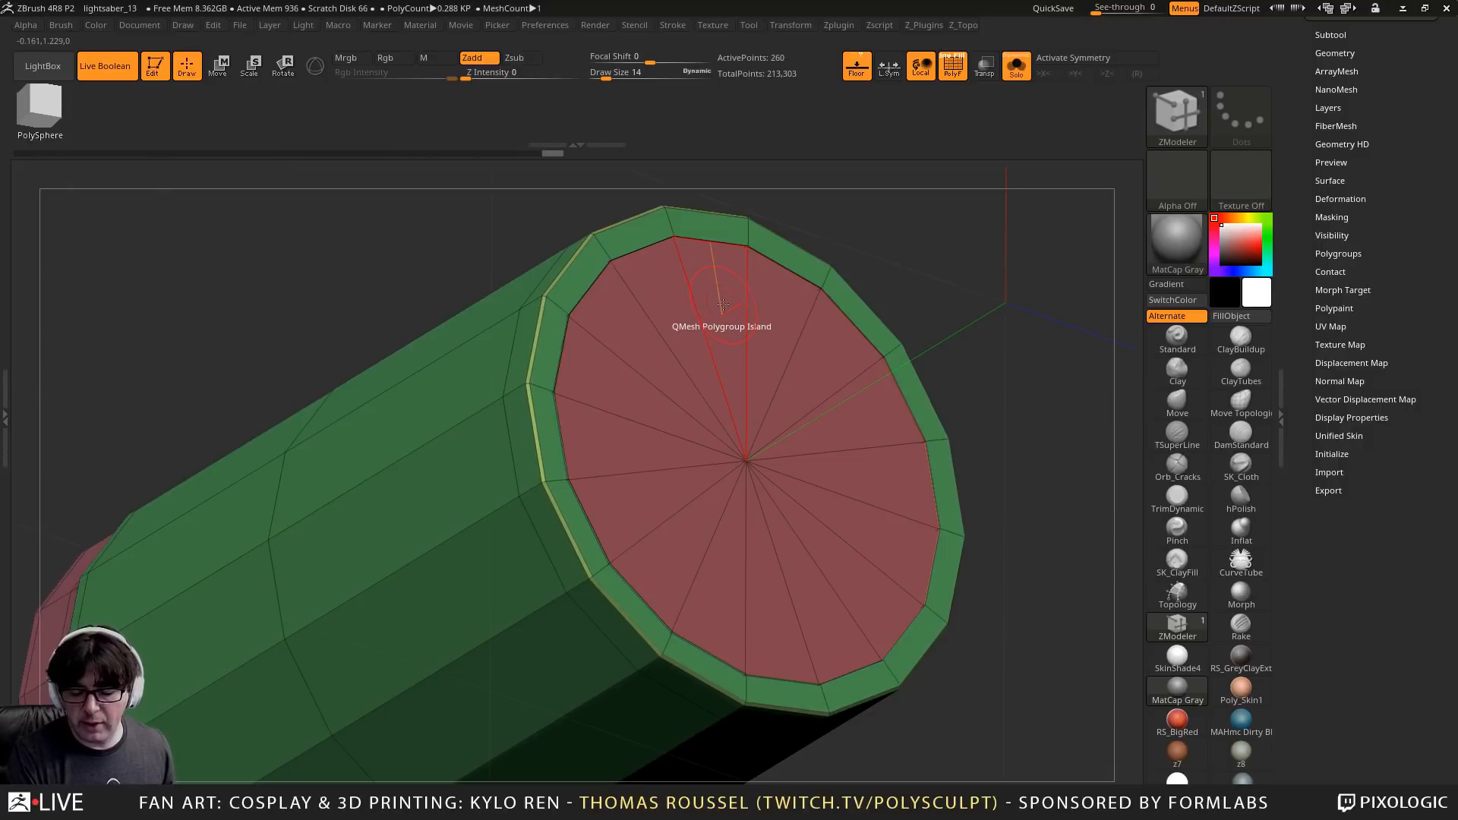
pyautogui.press('w')
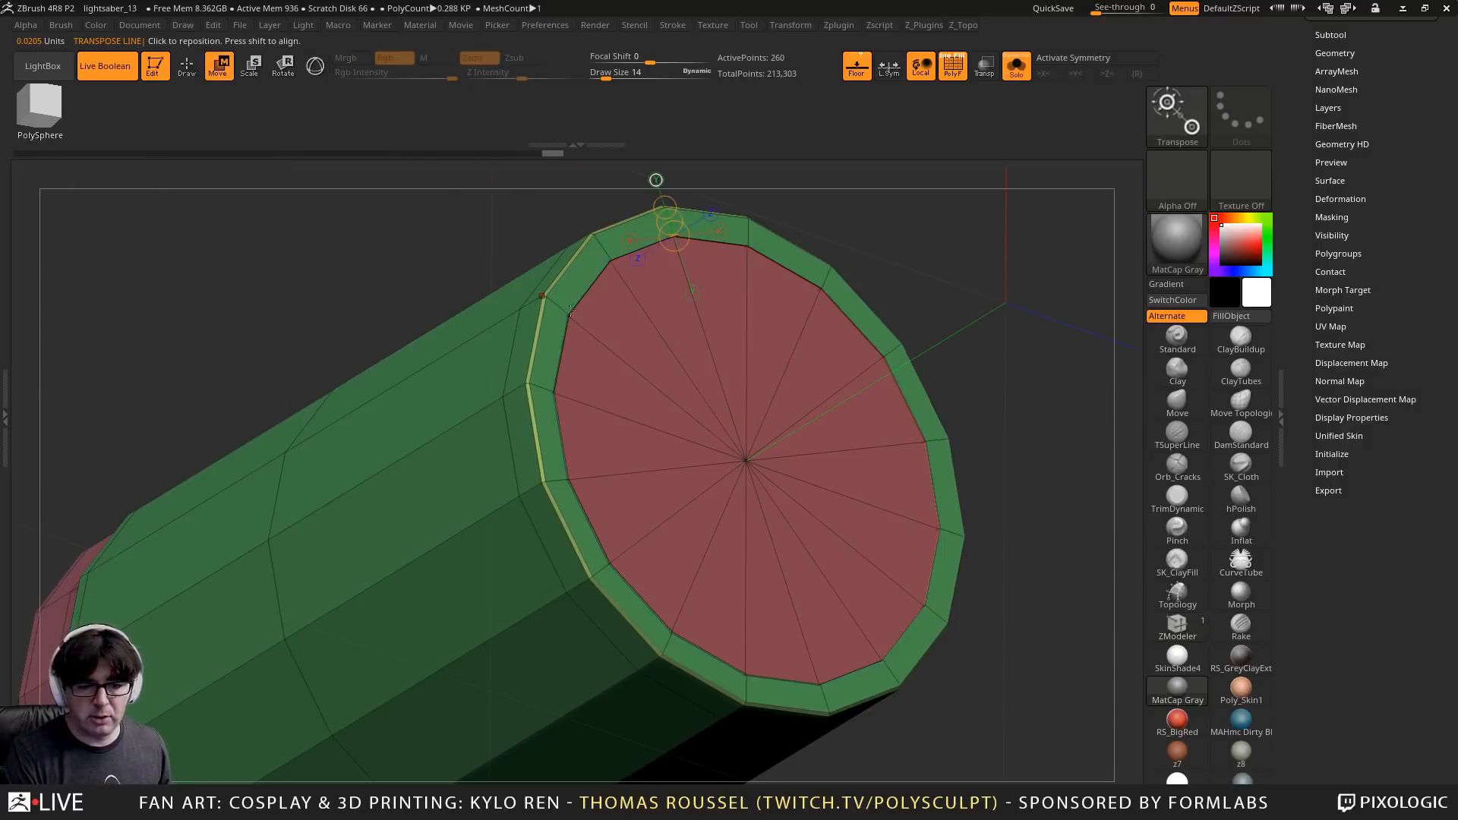
pyautogui.keyDown('ctrl'); pyautogui.click(648, 348); pyautogui.keyUp('ctrl')
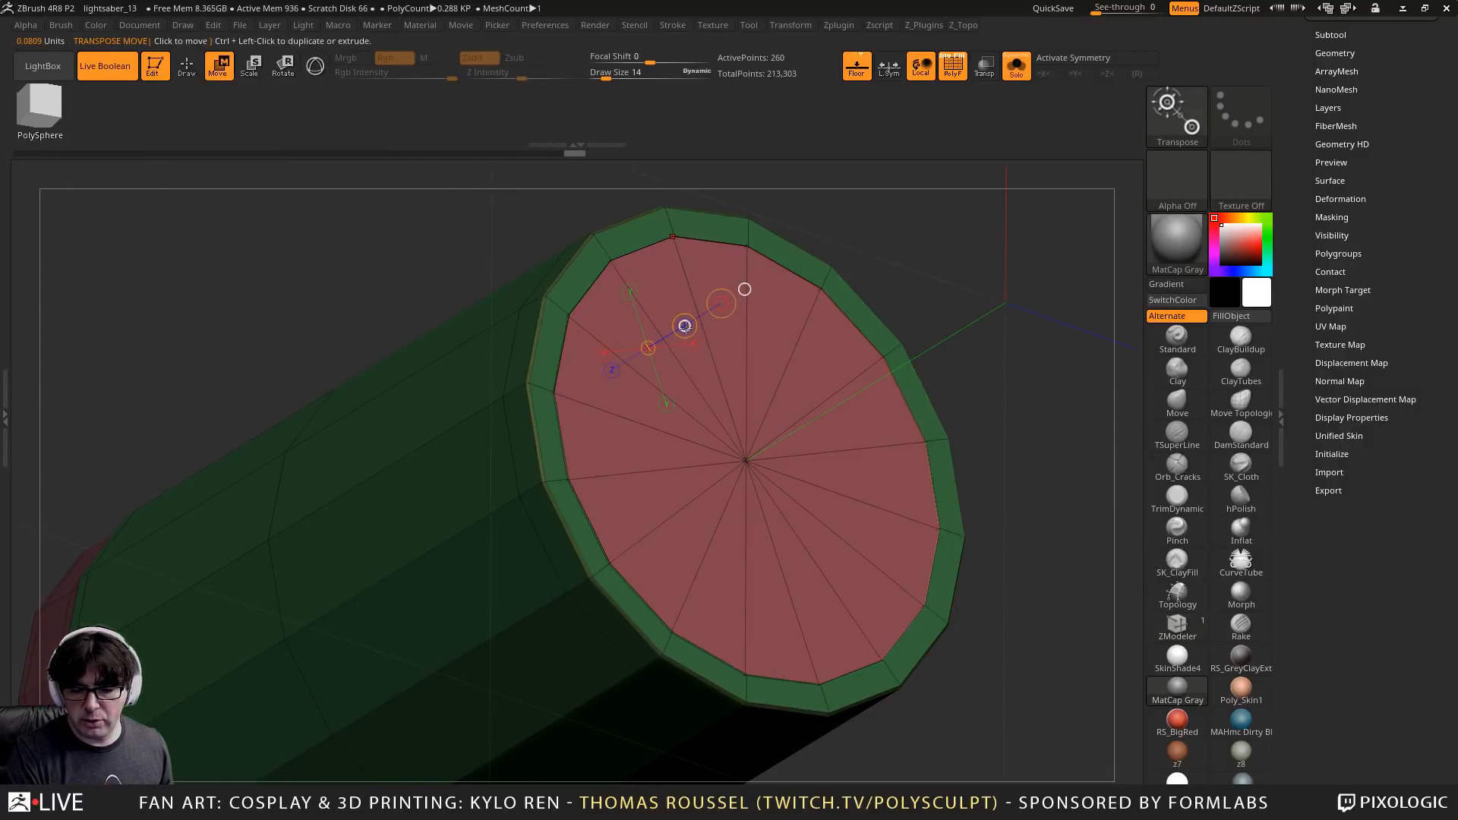
pyautogui.moveTo(688, 325); pyautogui.dragTo(726, 301)
pyautogui.hotkey('ctrl', 'z')
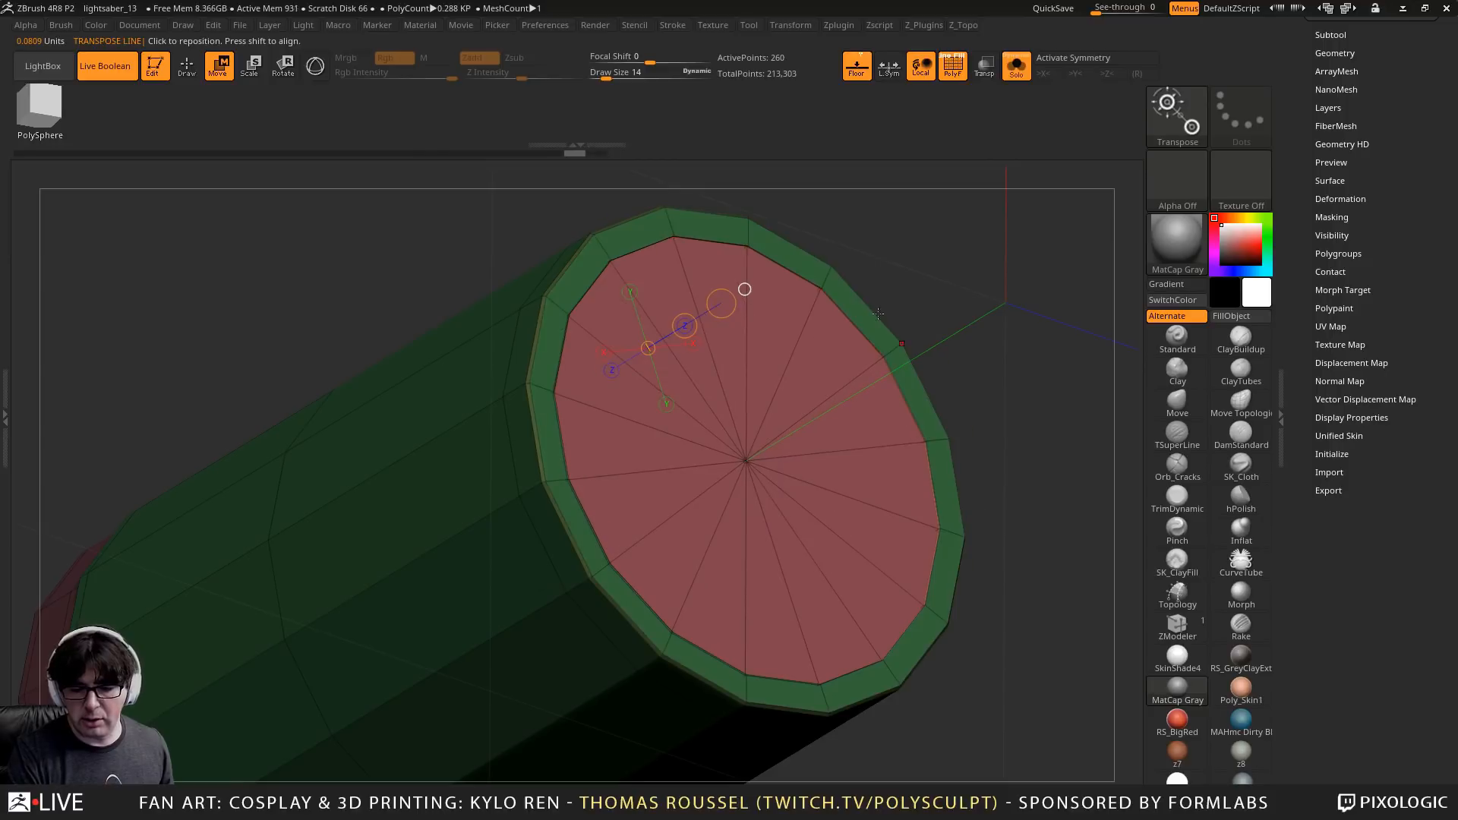
pyautogui.keyDown('ctrl'); pyautogui.moveTo(878, 475); pyautogui.dragTo(987, 448); pyautogui.keyUp('ctrl')
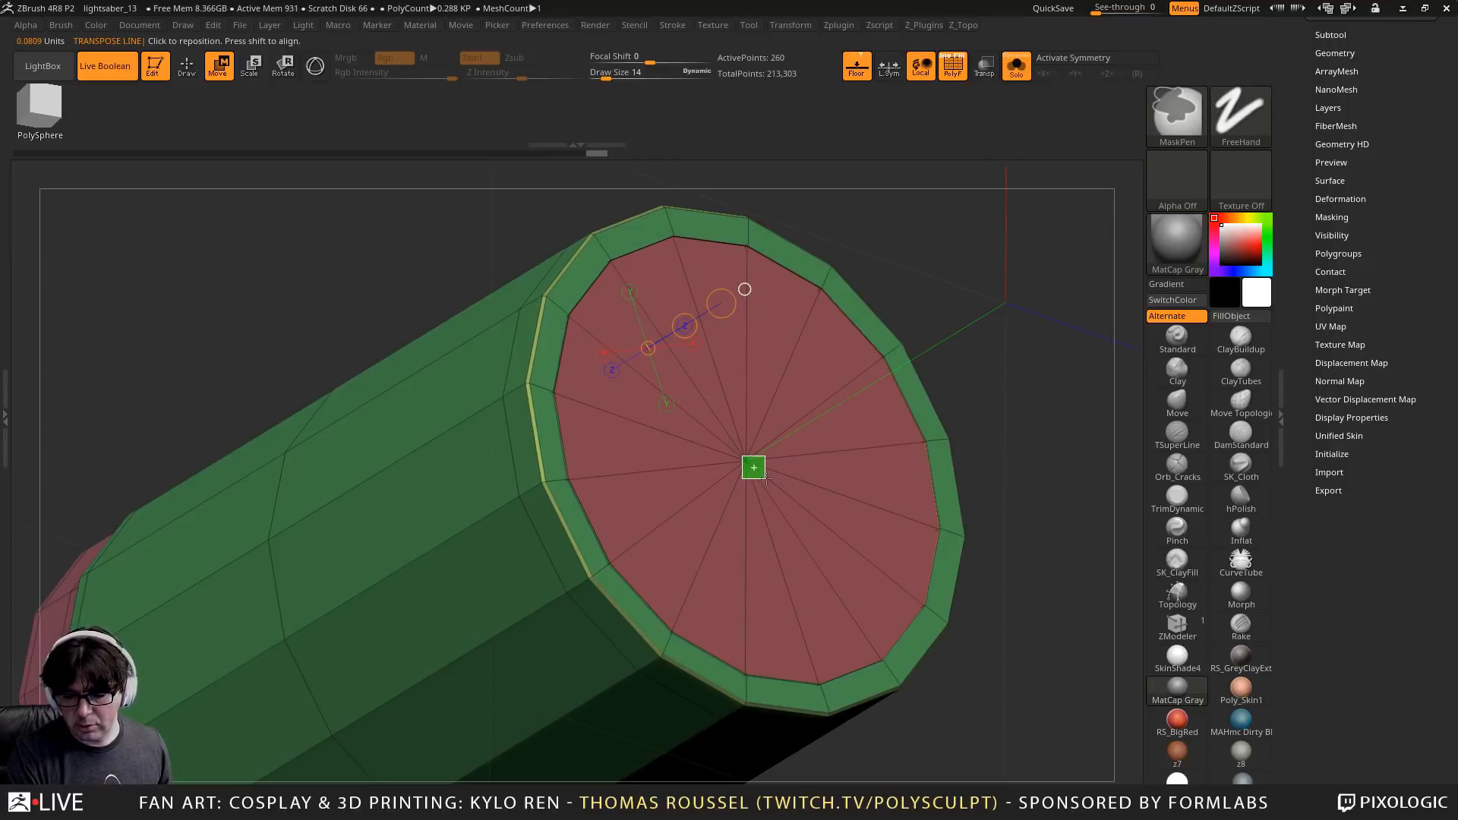
# Isolate the complete disc inside the cylinder's rim, including its sides and back, and assign it a single polygroup
pyautogui.keyDown('ctrl'); pyautogui.keyDown('shift'); pyautogui.click(750, 463); pyautogui.keyUp('shift'); pyautogui.keyUp('ctrl')
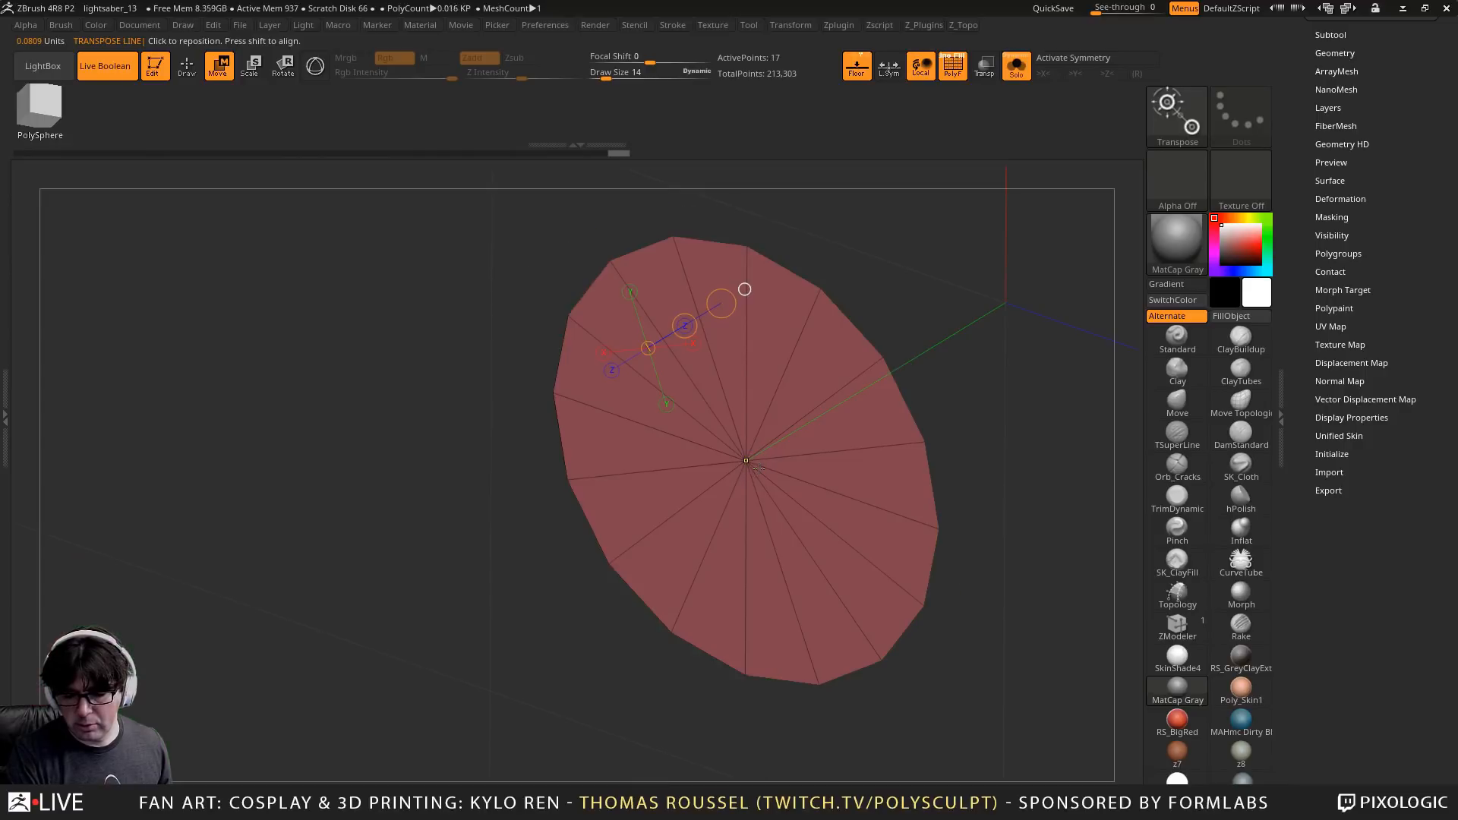
pyautogui.moveTo(941, 303)
pyautogui.mouseDown()
pyautogui.moveTo(1002, 299)
pyautogui.moveTo(1018, 277)
pyautogui.moveTo(807, 364)
pyautogui.moveTo(983, 309)
pyautogui.moveTo(969, 355)
pyautogui.moveTo(968, 313)
pyautogui.moveTo(987, 349)
pyautogui.mouseUp()
pyautogui.hotkey('ctrl', 'w')
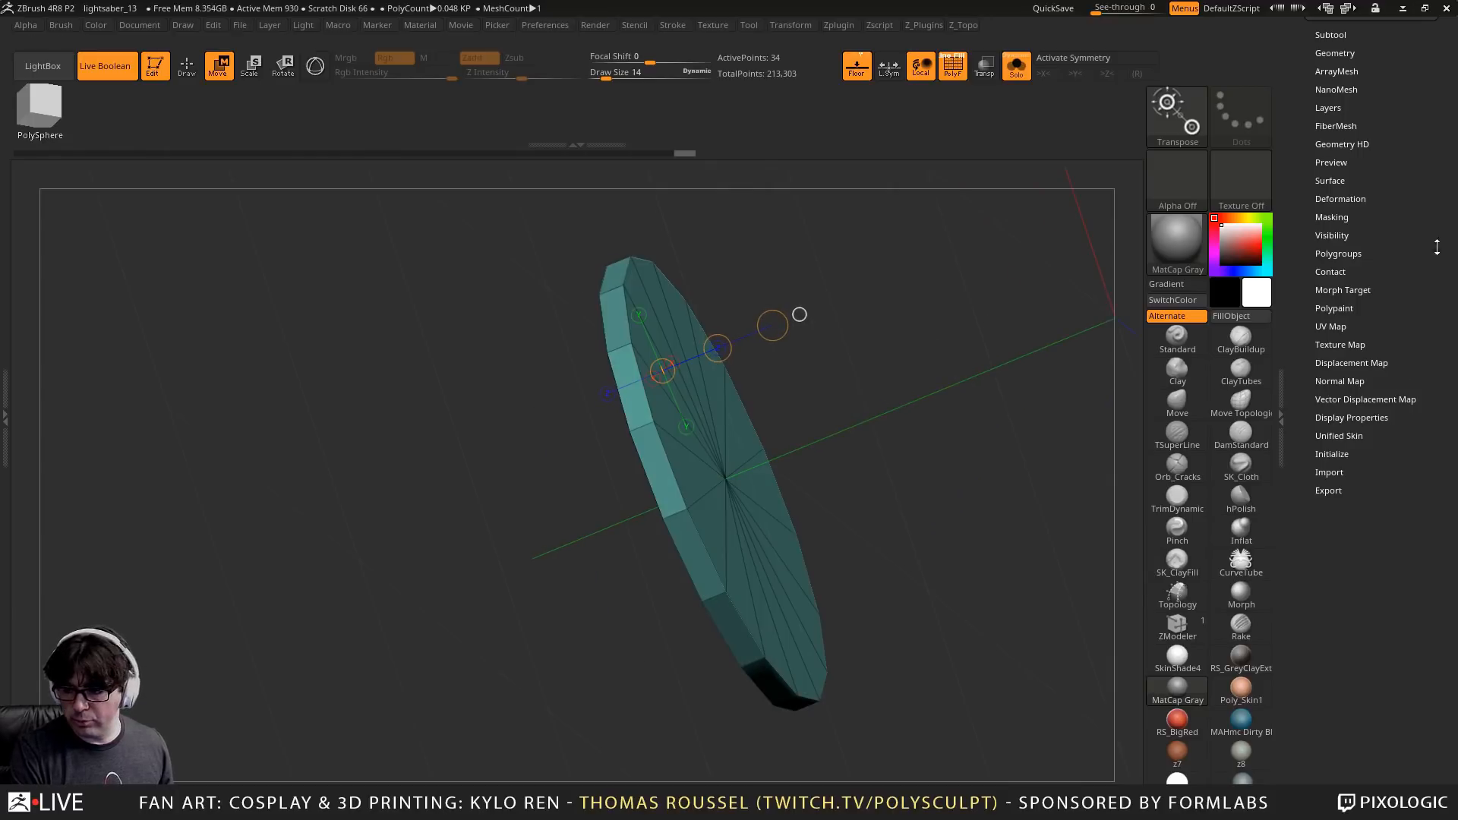
# Split the disc from the hidden cylinder geometry into its own subtool and check it among all parts
pyautogui.moveTo(1436, 247); pyautogui.dragTo(1436, 529)
pyautogui.click(1336, 317)
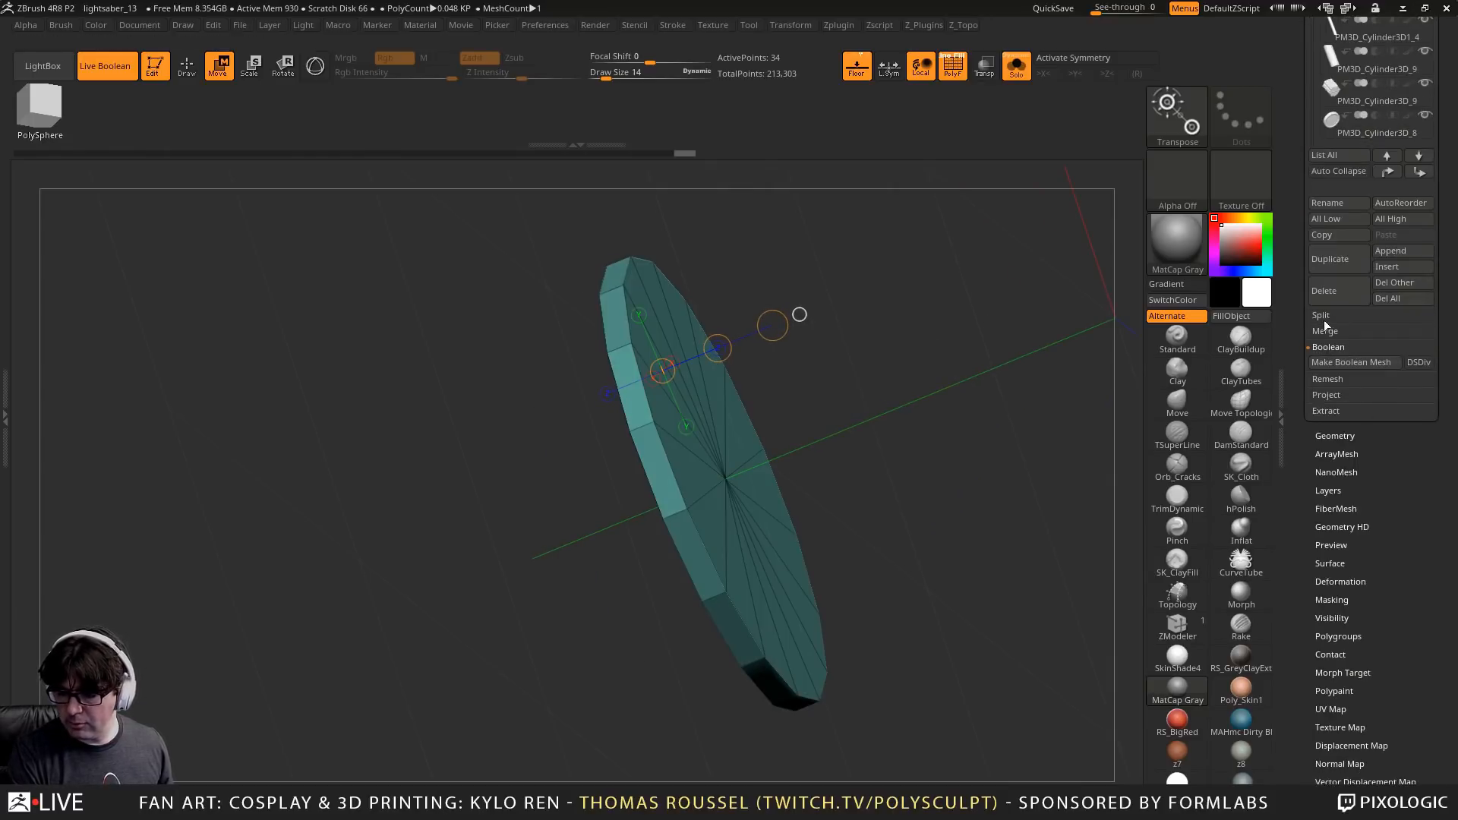
pyautogui.click(1322, 317)
pyautogui.click(1339, 331)
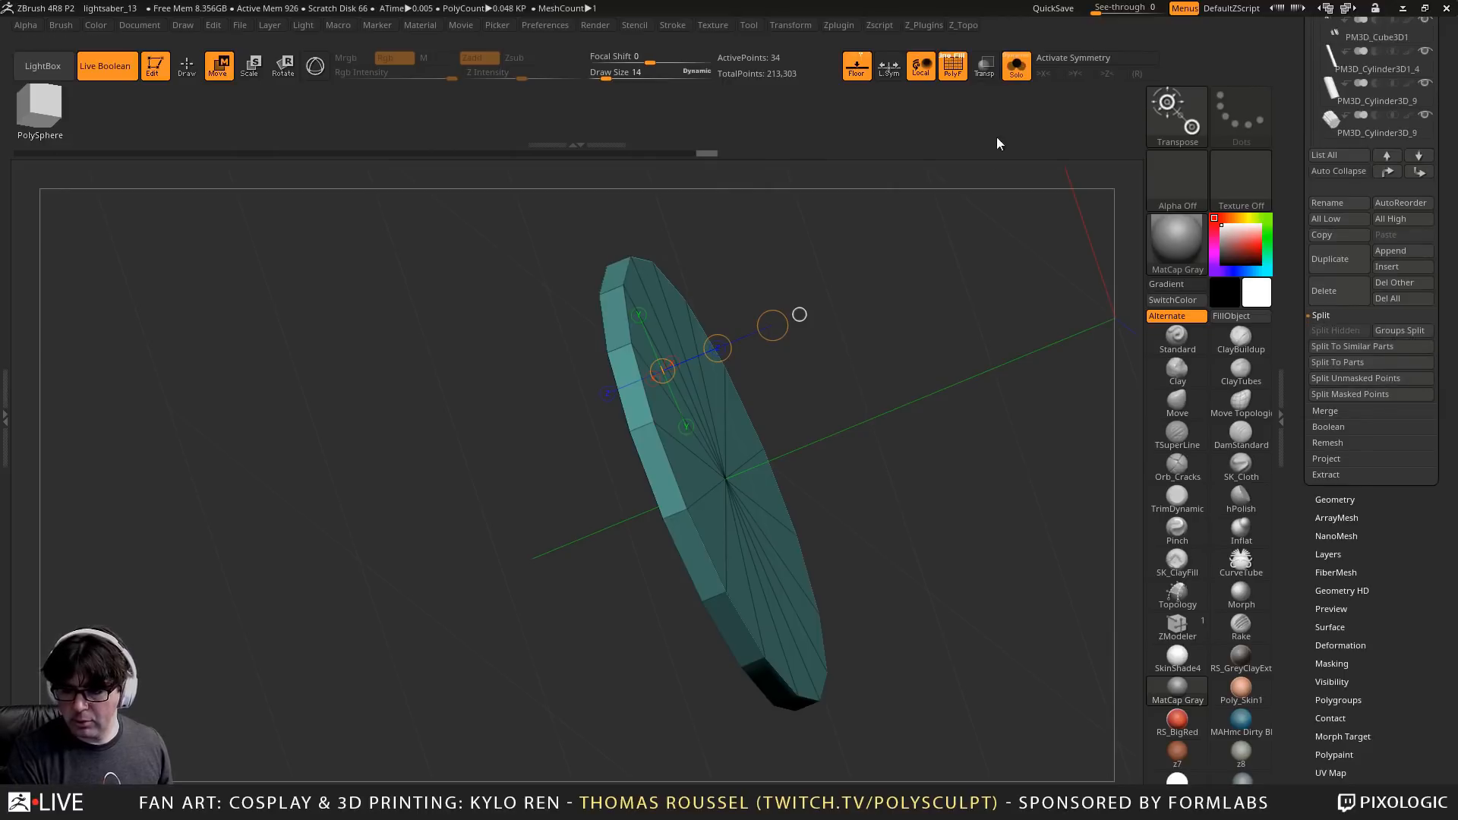
pyautogui.click(1015, 67)
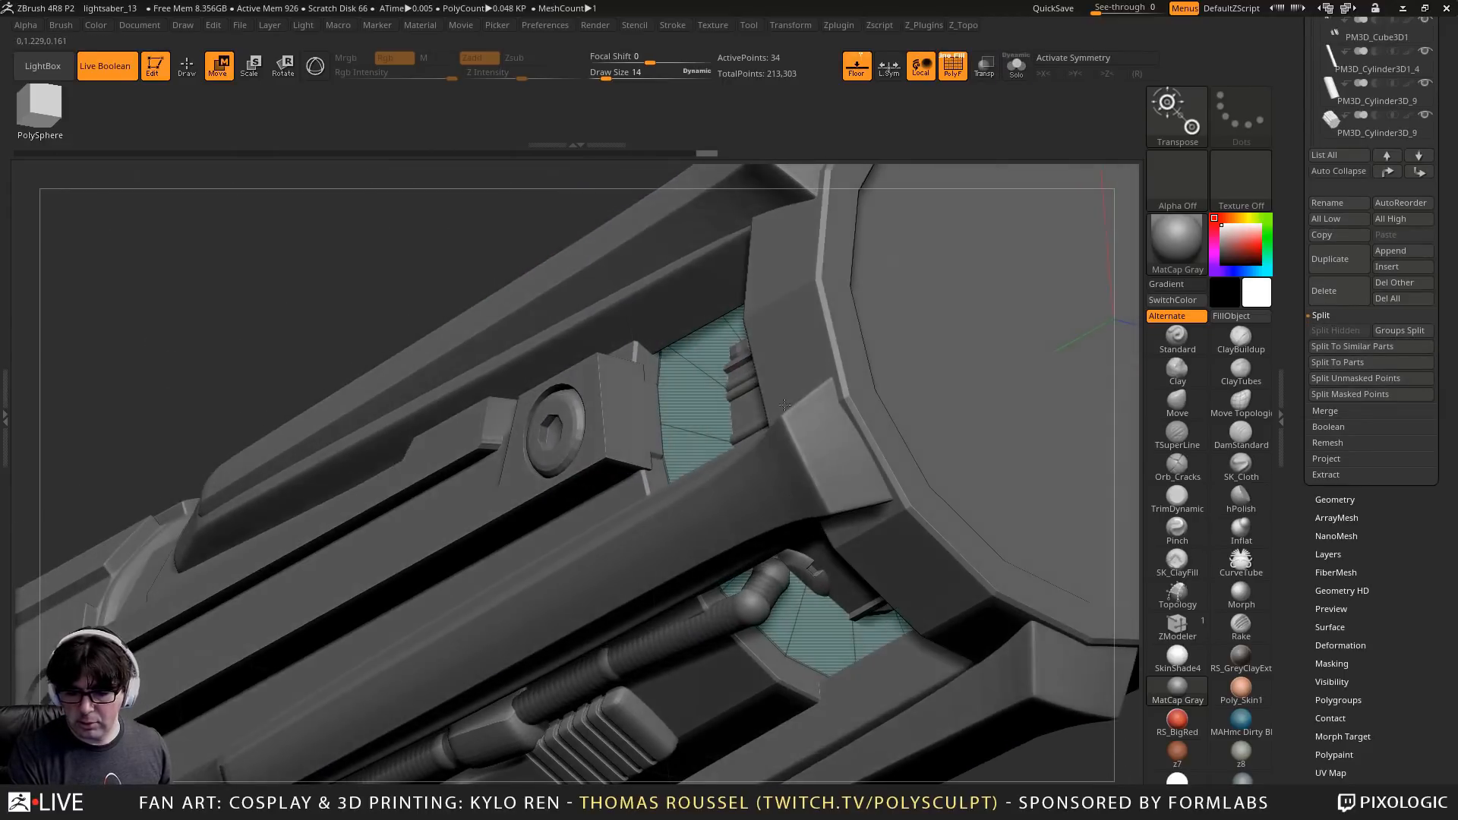
pyautogui.click(1014, 67)
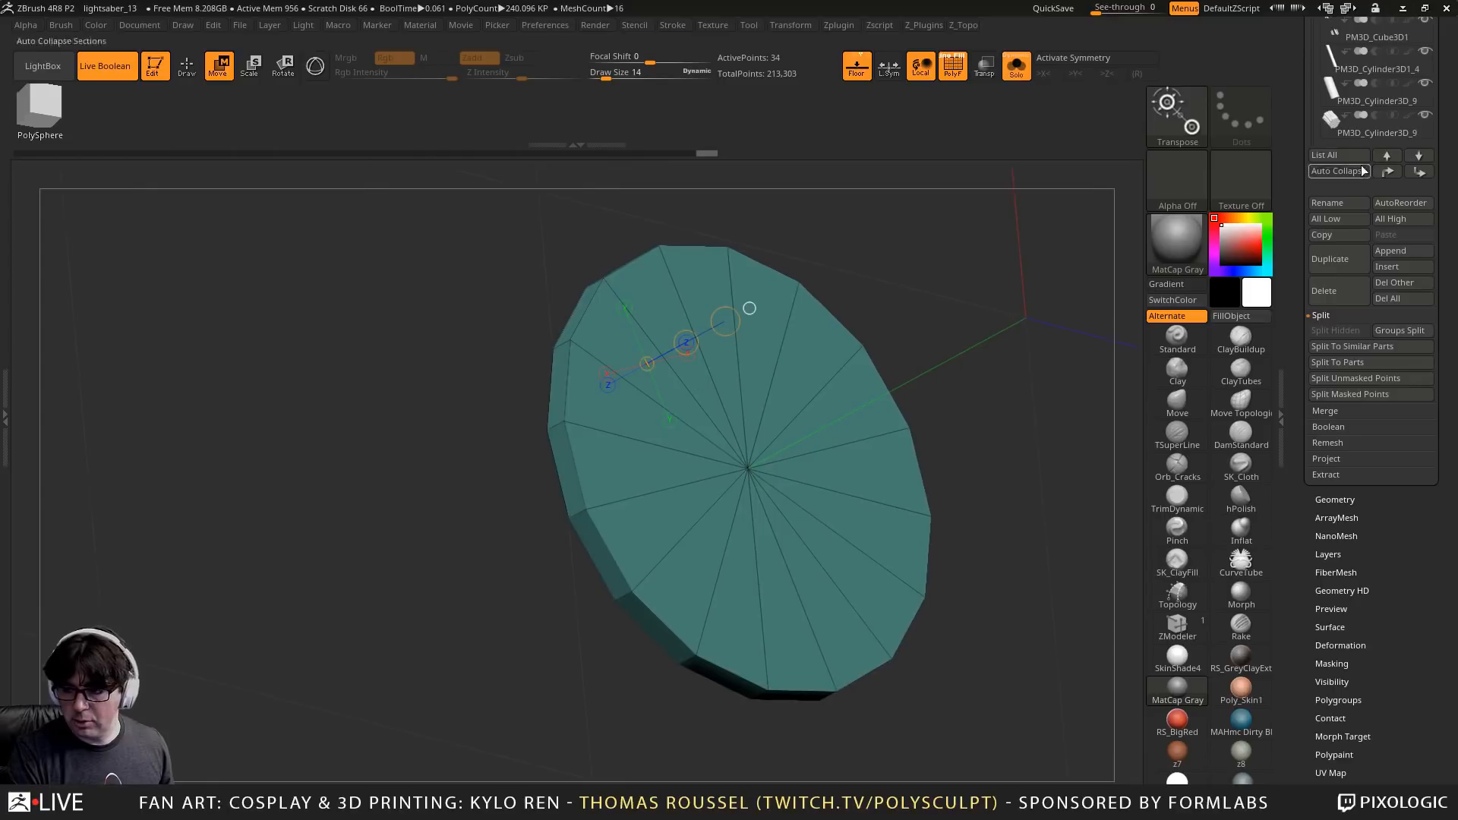
# Turn off the Start flag on the recessed cylinder subtool PM3D_Cylinder3D_24 and select the disc subtool PM3D_Cylinder3D_3
pyautogui.scroll(4, 1437, 309)
pyautogui.scroll(3, 1437, 309)
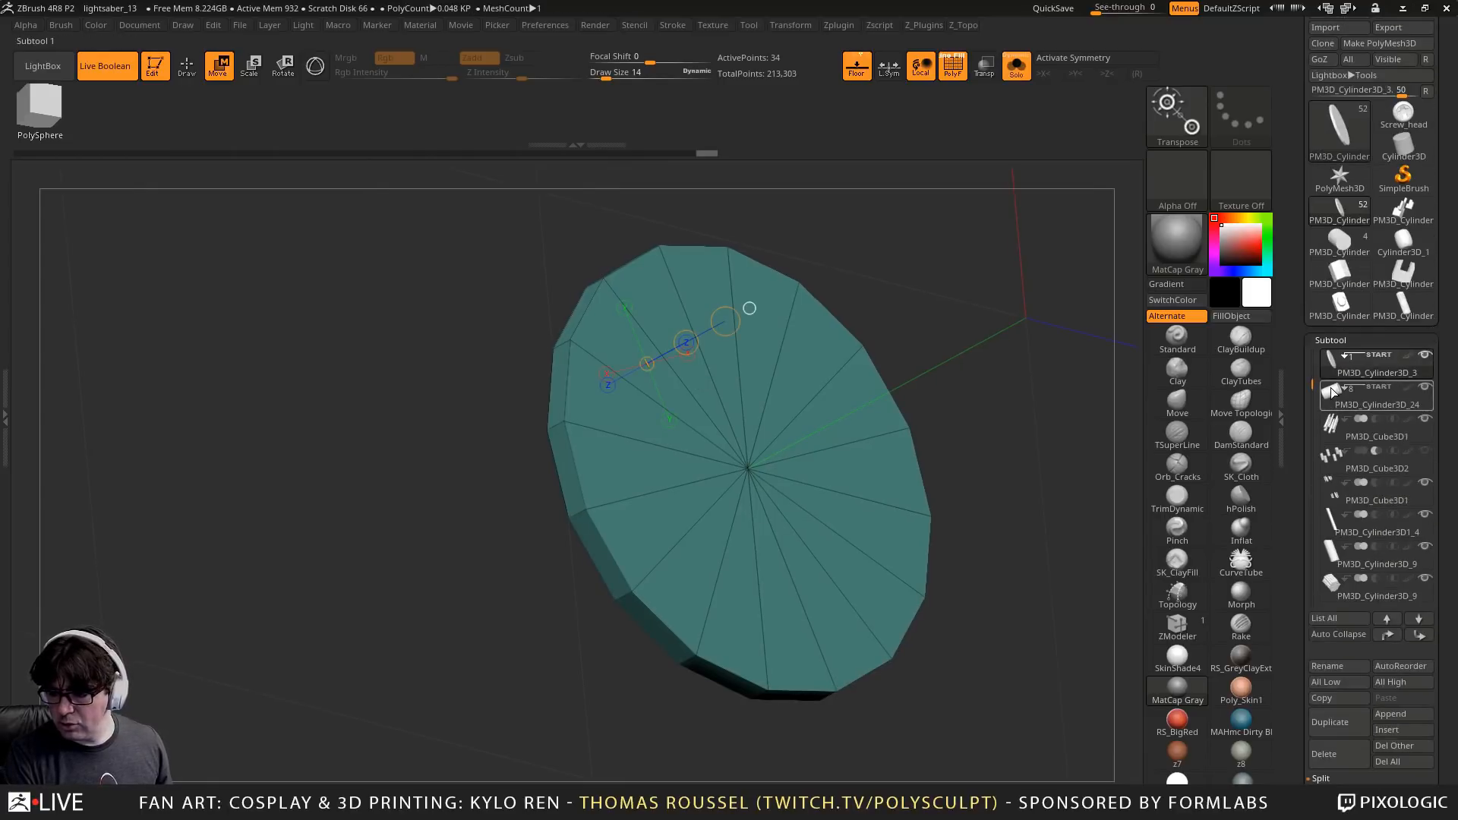
pyautogui.click(1334, 391)
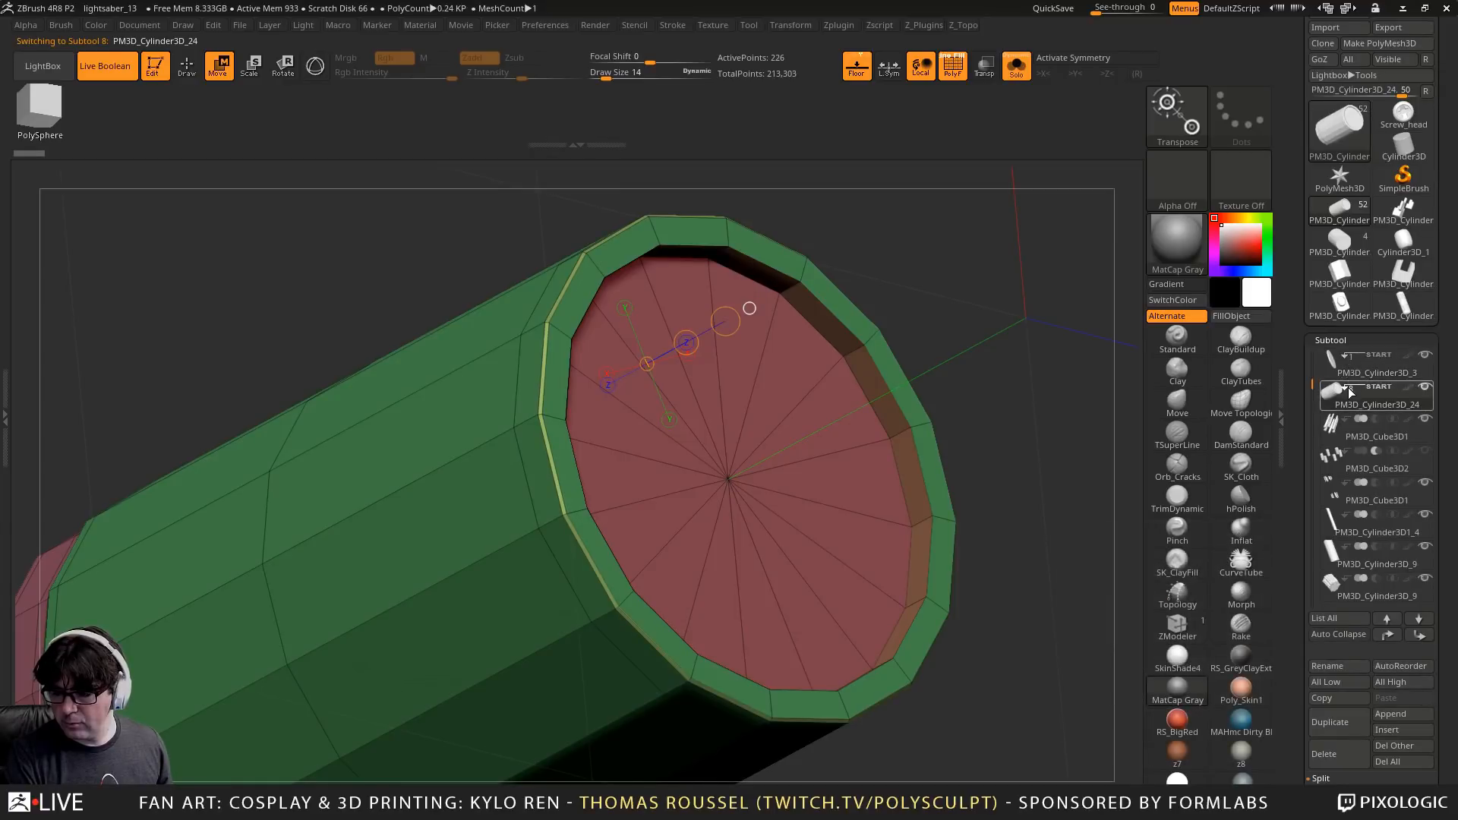
pyautogui.click(1347, 388)
pyautogui.keyDown('alt'); pyautogui.moveTo(1038, 441); pyautogui.dragTo(936, 399); pyautogui.keyUp('alt')
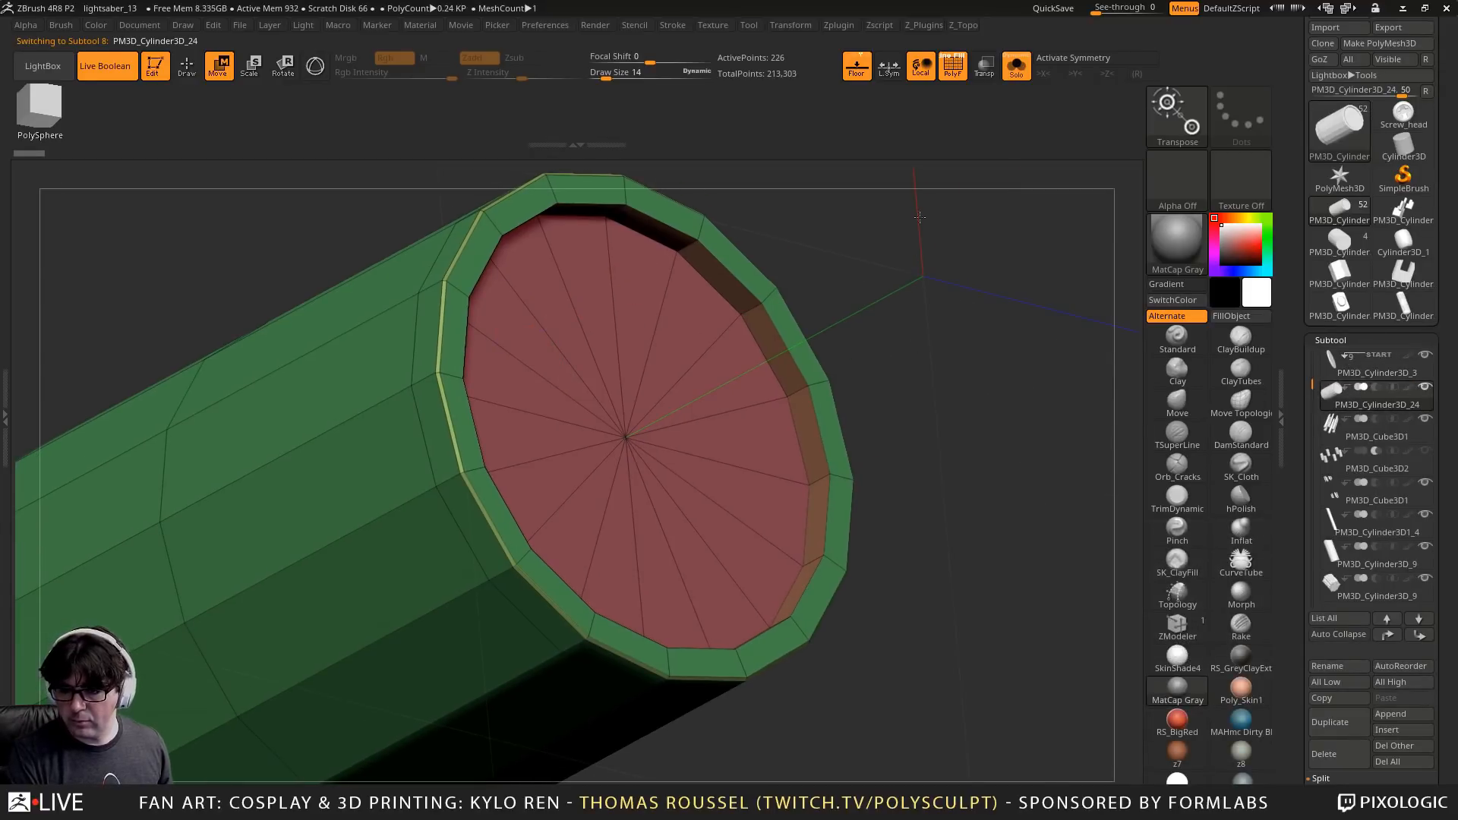
pyautogui.click(1332, 362)
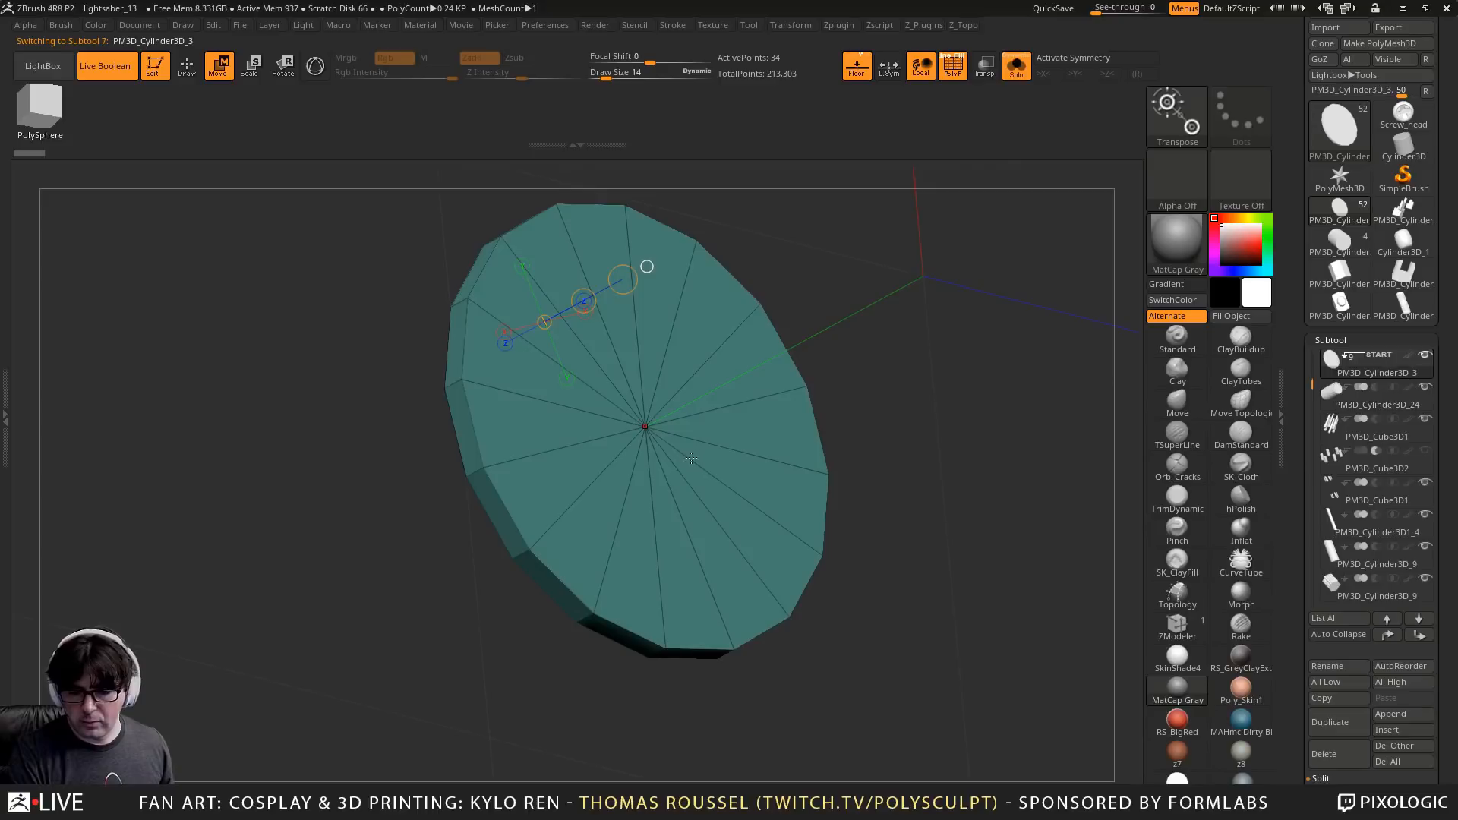
pyautogui.click(313, 68)
pyautogui.keyDown('alt'); pyautogui.moveTo(1008, 305); pyautogui.dragTo(1026, 324); pyautogui.keyUp('alt')
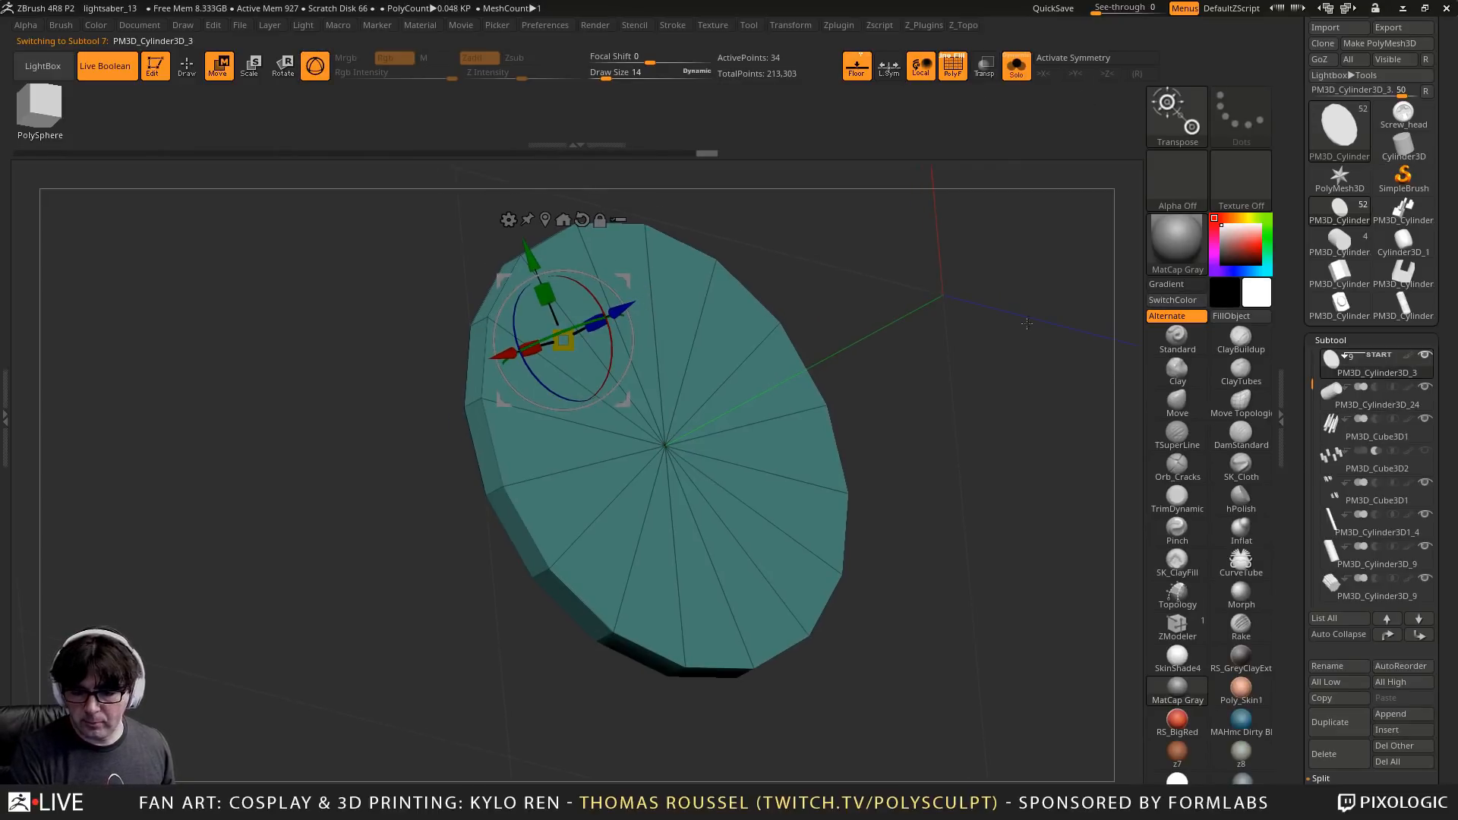
pyautogui.moveTo(861, 389); pyautogui.dragTo(888, 371)
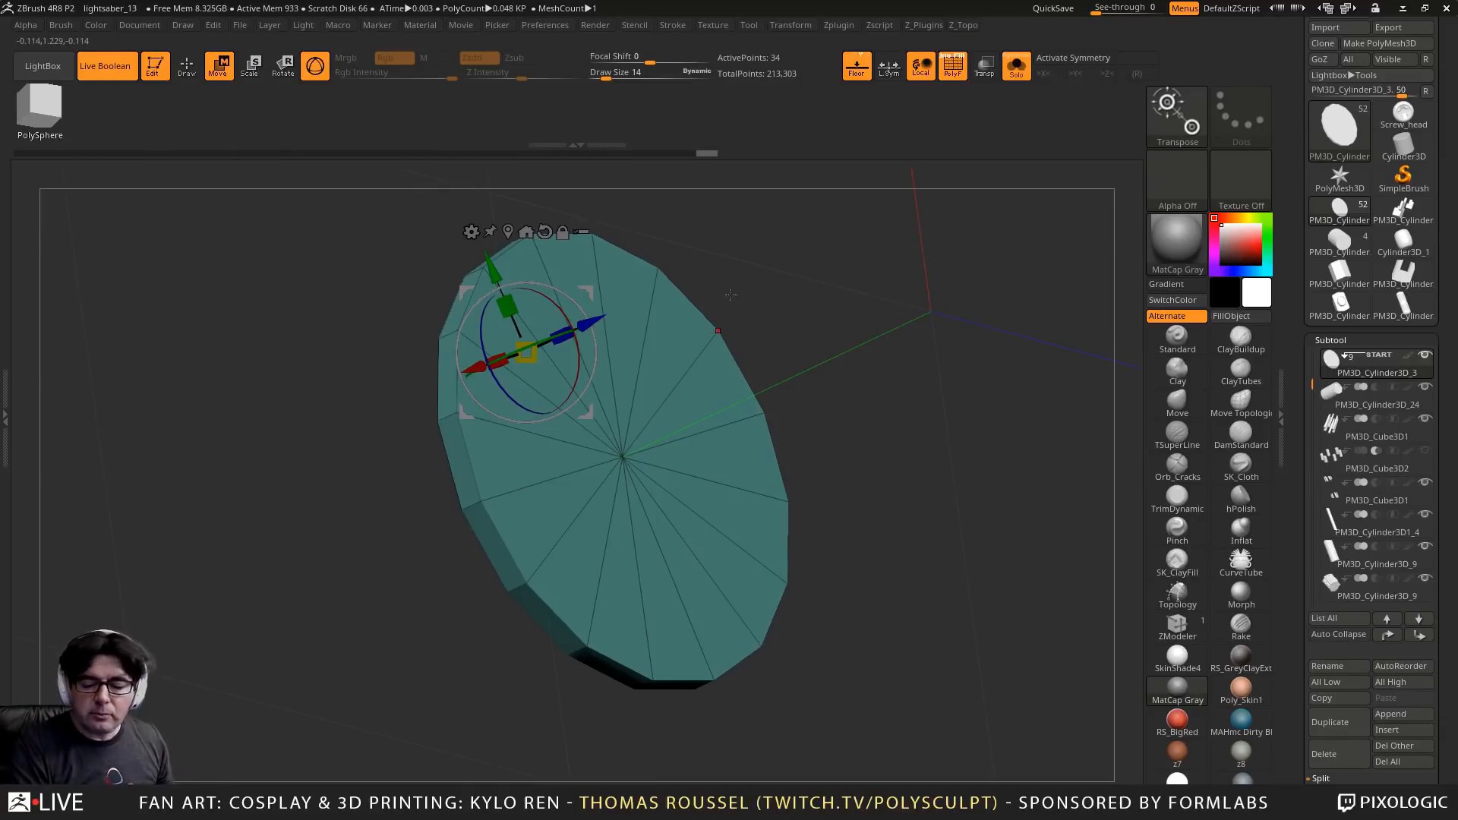
pyautogui.moveTo(947, 384); pyautogui.dragTo(871, 457)
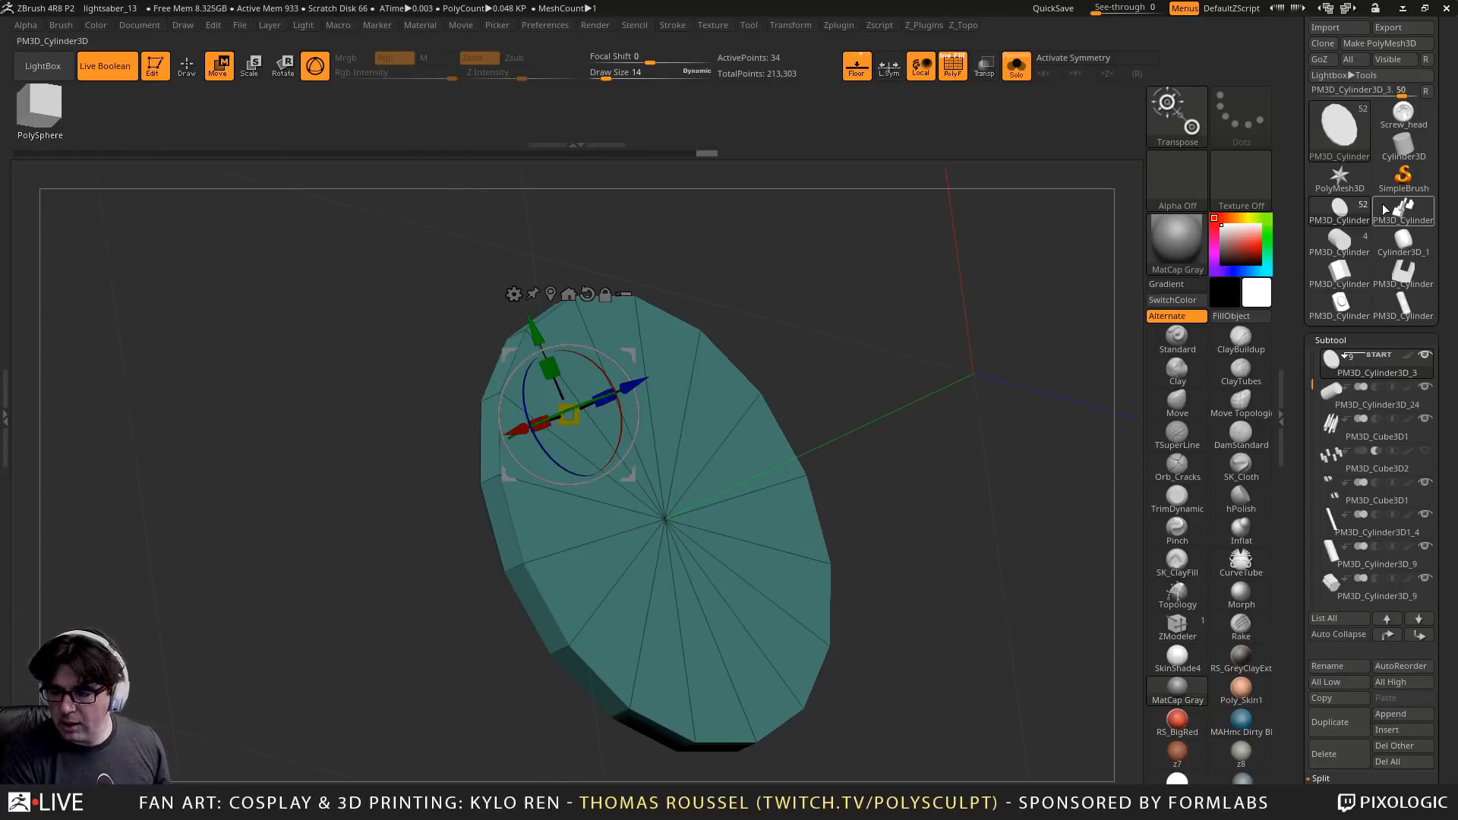
# Turn off Solo, select the recessed cylinder subtool PM3D_Cylinder3D_24 and hide the disc and the parts covering the cylinder
pyautogui.click(1018, 75)
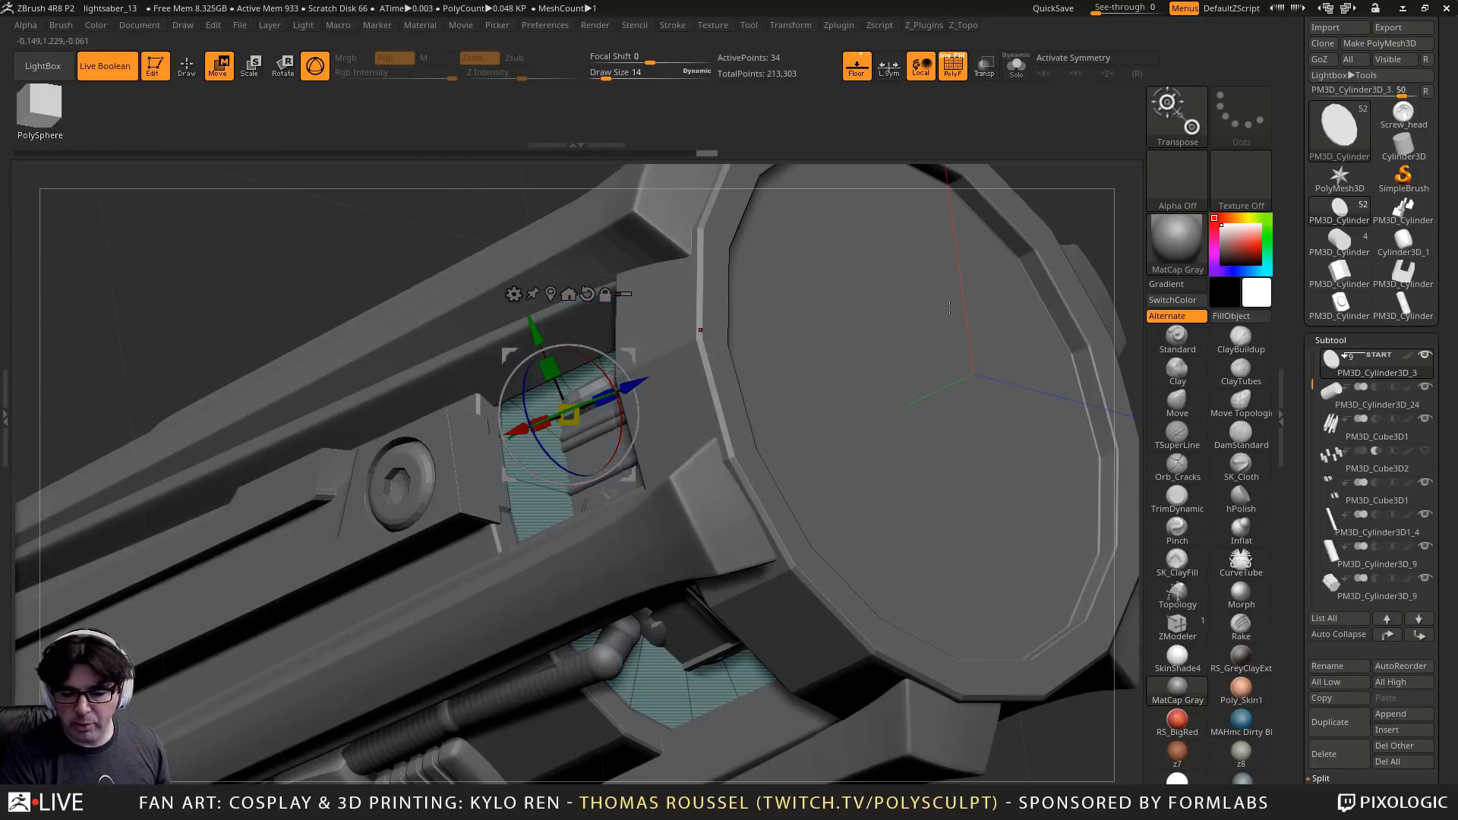
pyautogui.click(1424, 387)
pyautogui.keyDown('alt'); pyautogui.moveTo(1063, 319); pyautogui.dragTo(1133, 237); pyautogui.keyUp('alt')
pyautogui.click(1424, 386)
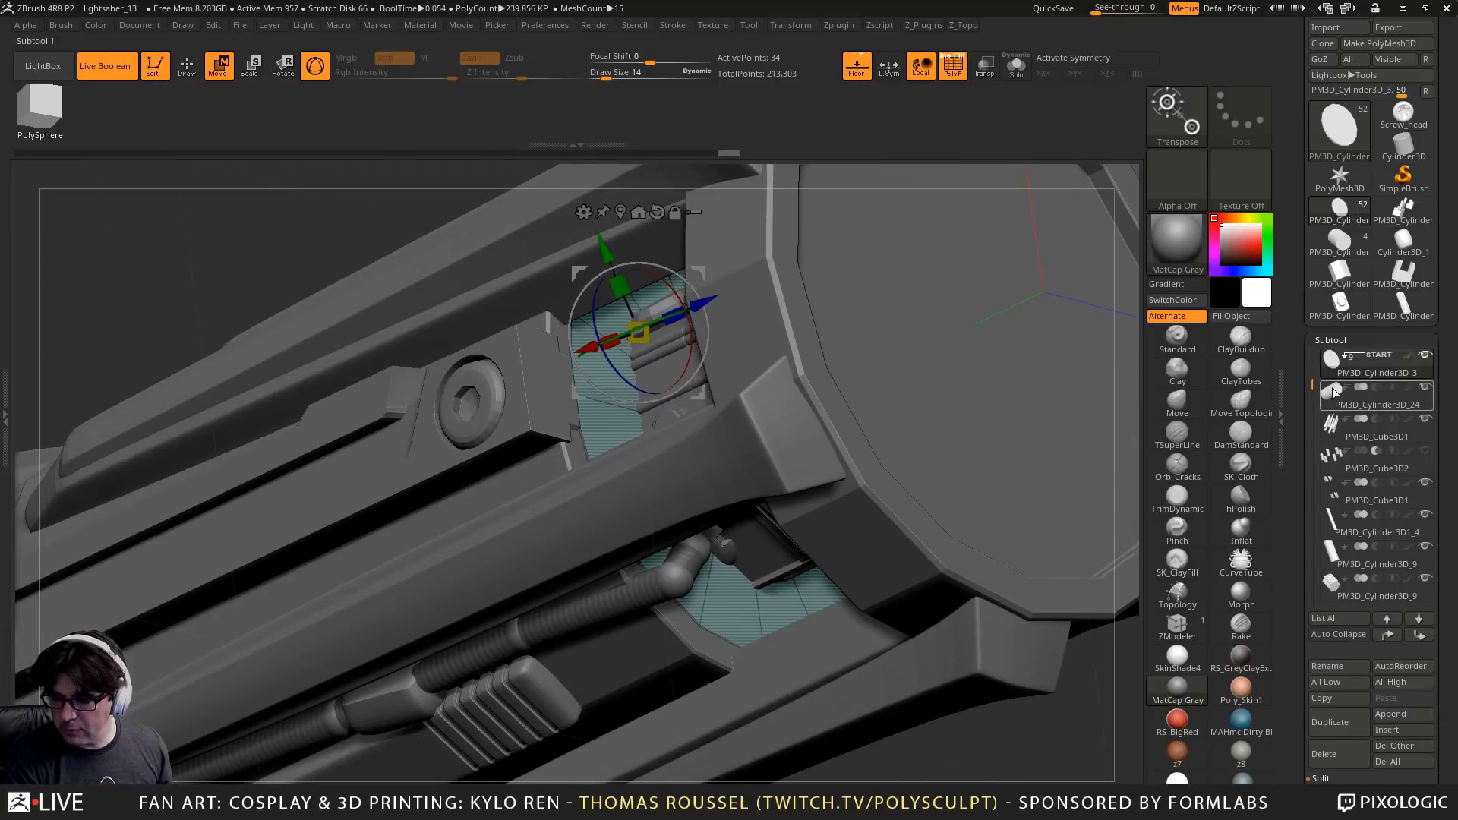
pyautogui.click(1332, 393)
pyautogui.click(1424, 355)
pyautogui.keyDown('alt'); pyautogui.moveTo(770, 507); pyautogui.dragTo(908, 469, button='right'); pyautogui.keyUp('alt')
pyautogui.keyDown('alt'); pyautogui.moveTo(770, 366); pyautogui.dragTo(886, 317, button='right'); pyautogui.keyUp('alt')
pyautogui.moveTo(417, 553); pyautogui.dragTo(883, 398, button='right')
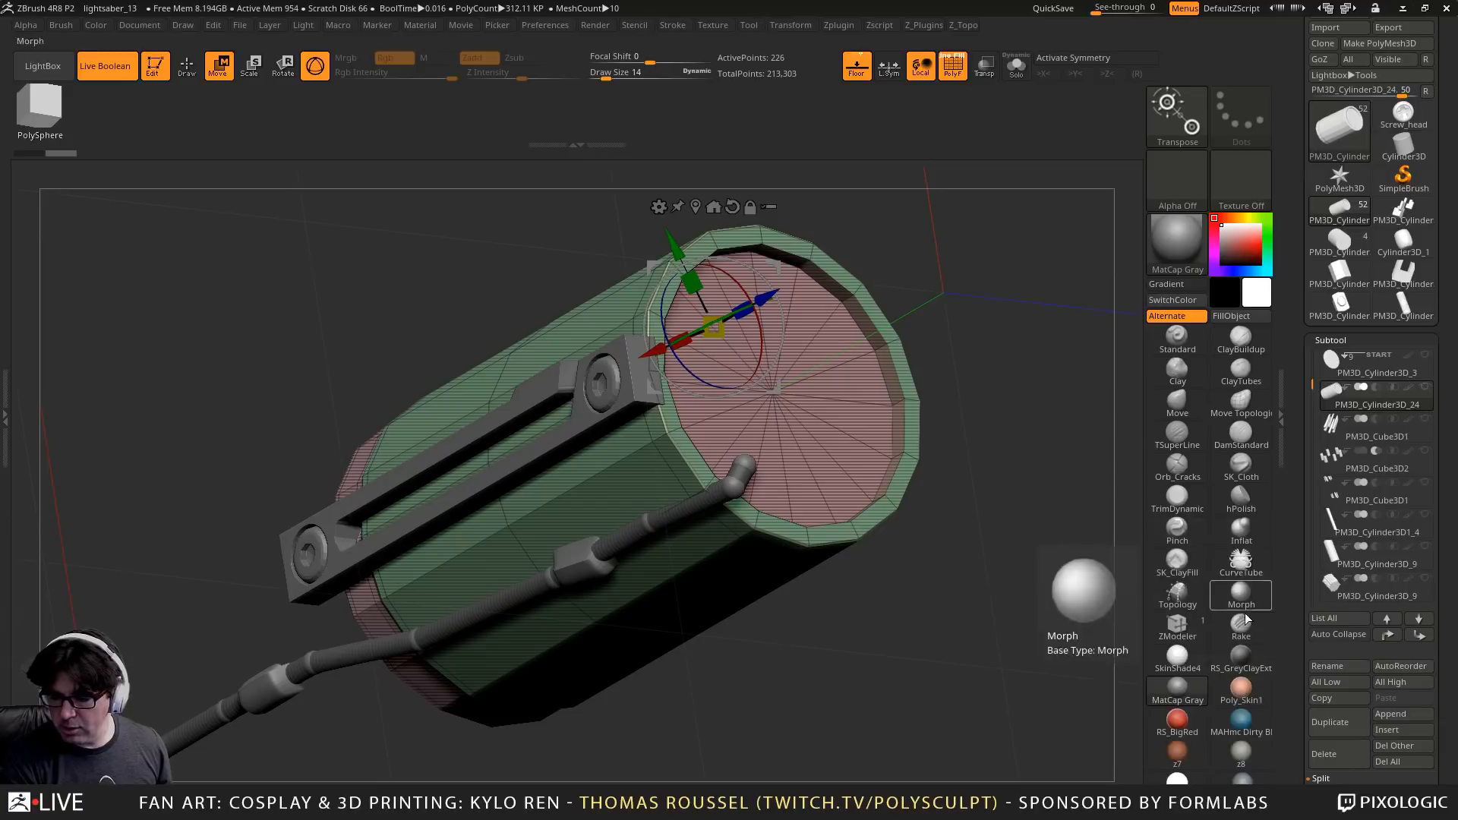
# Push the recessed face deeper into the cylinder in several passes with the ZModeler QMesh action on Polygroup Island
pyautogui.click(1177, 627)
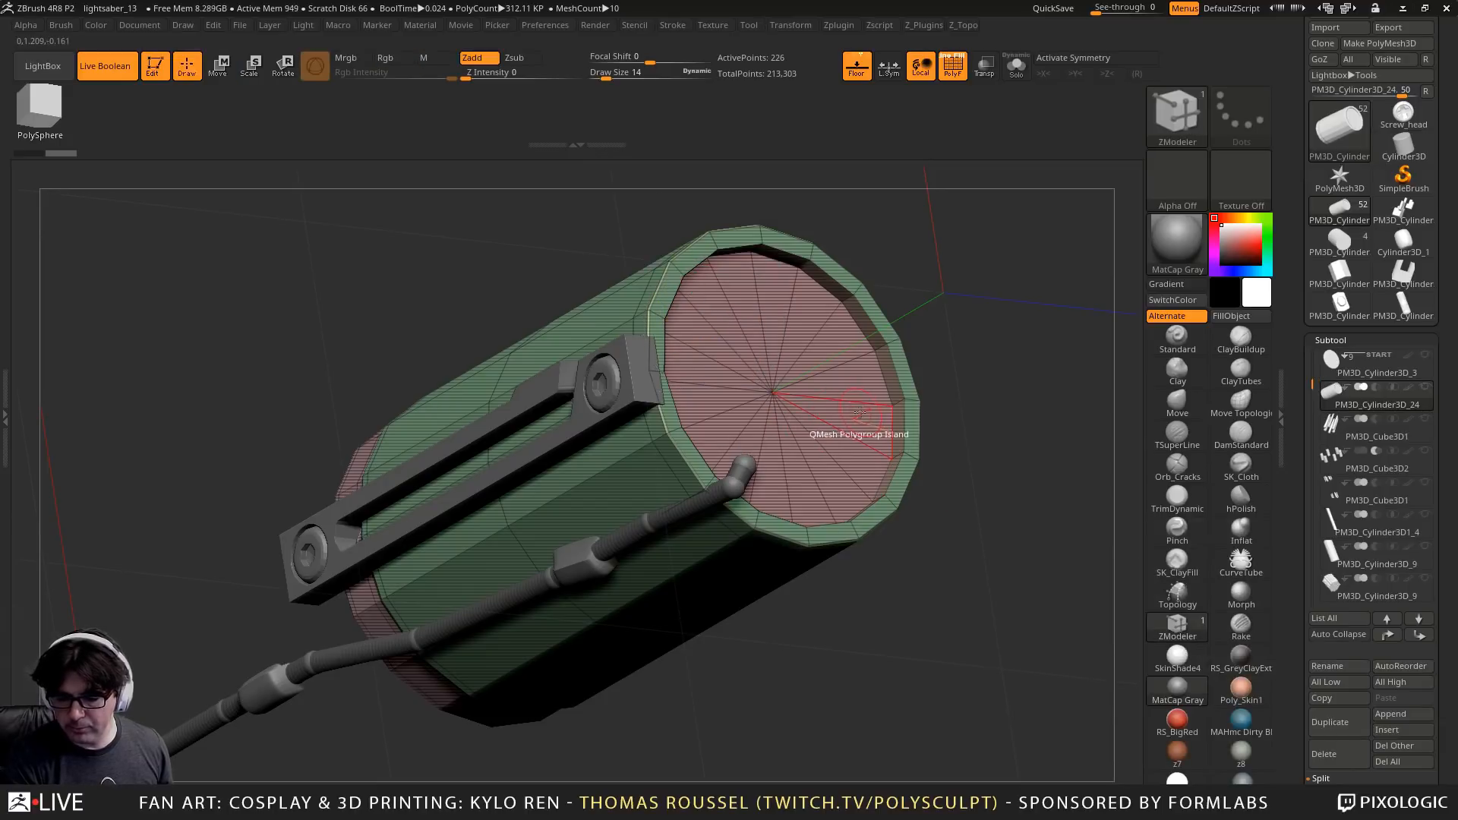
pyautogui.press('space')
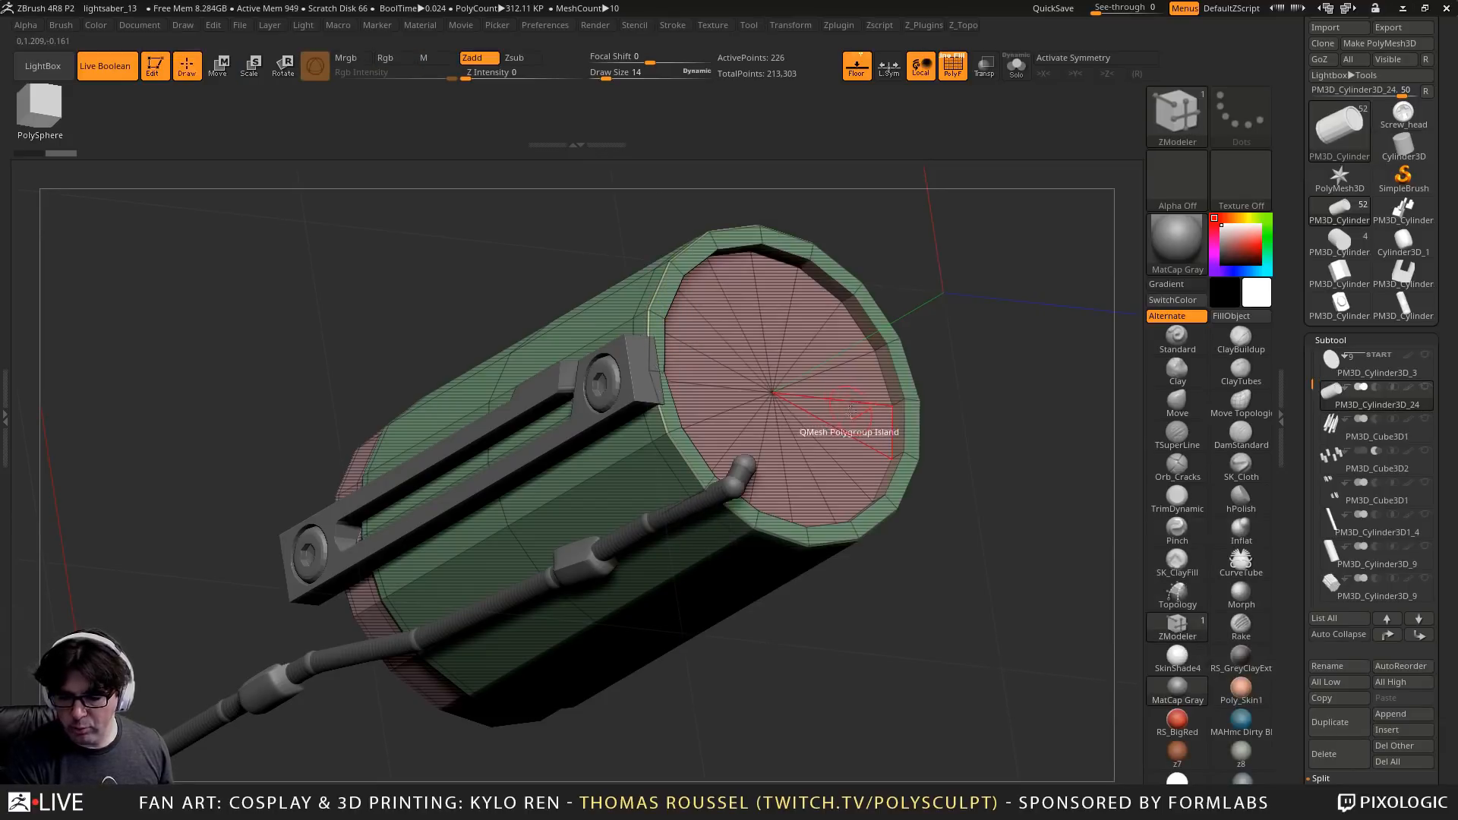
pyautogui.moveTo(858, 413); pyautogui.dragTo(410, 615)
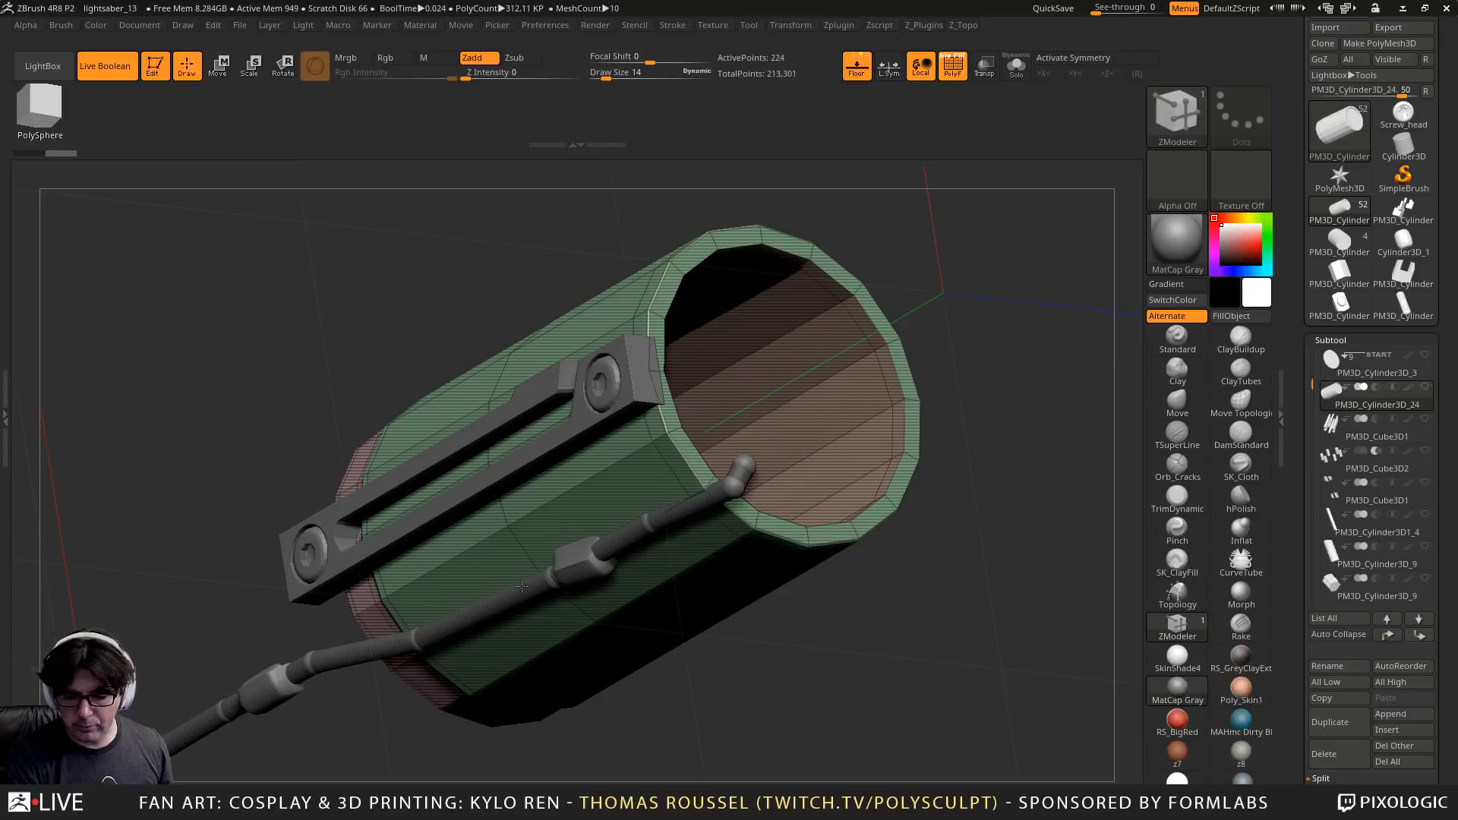
pyautogui.moveTo(521, 586); pyautogui.dragTo(593, 559)
pyautogui.moveTo(916, 779); pyautogui.dragTo(864, 761)
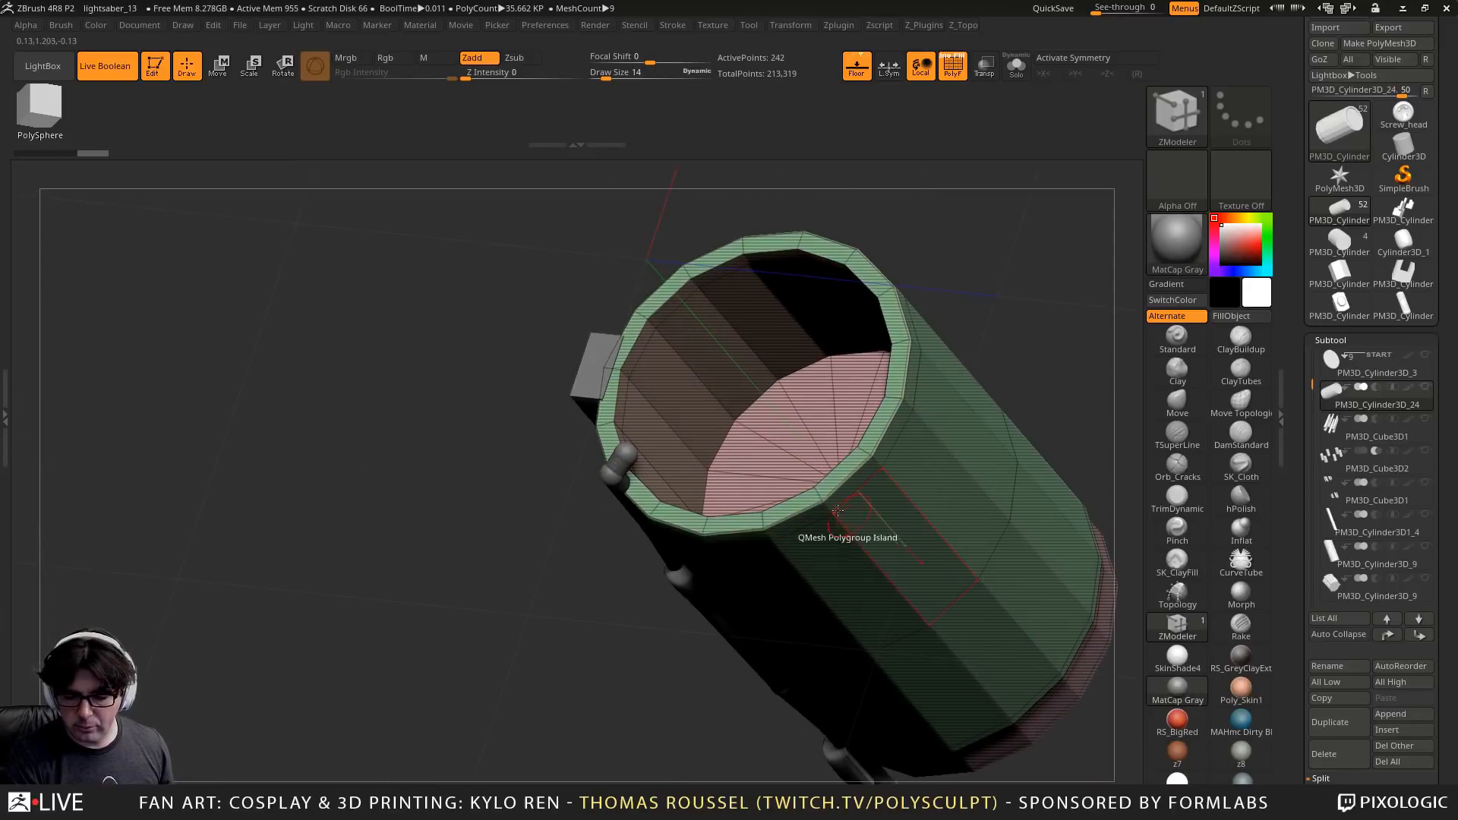
pyautogui.moveTo(804, 497); pyautogui.dragTo(939, 606)
pyautogui.moveTo(759, 706); pyautogui.dragTo(903, 552)
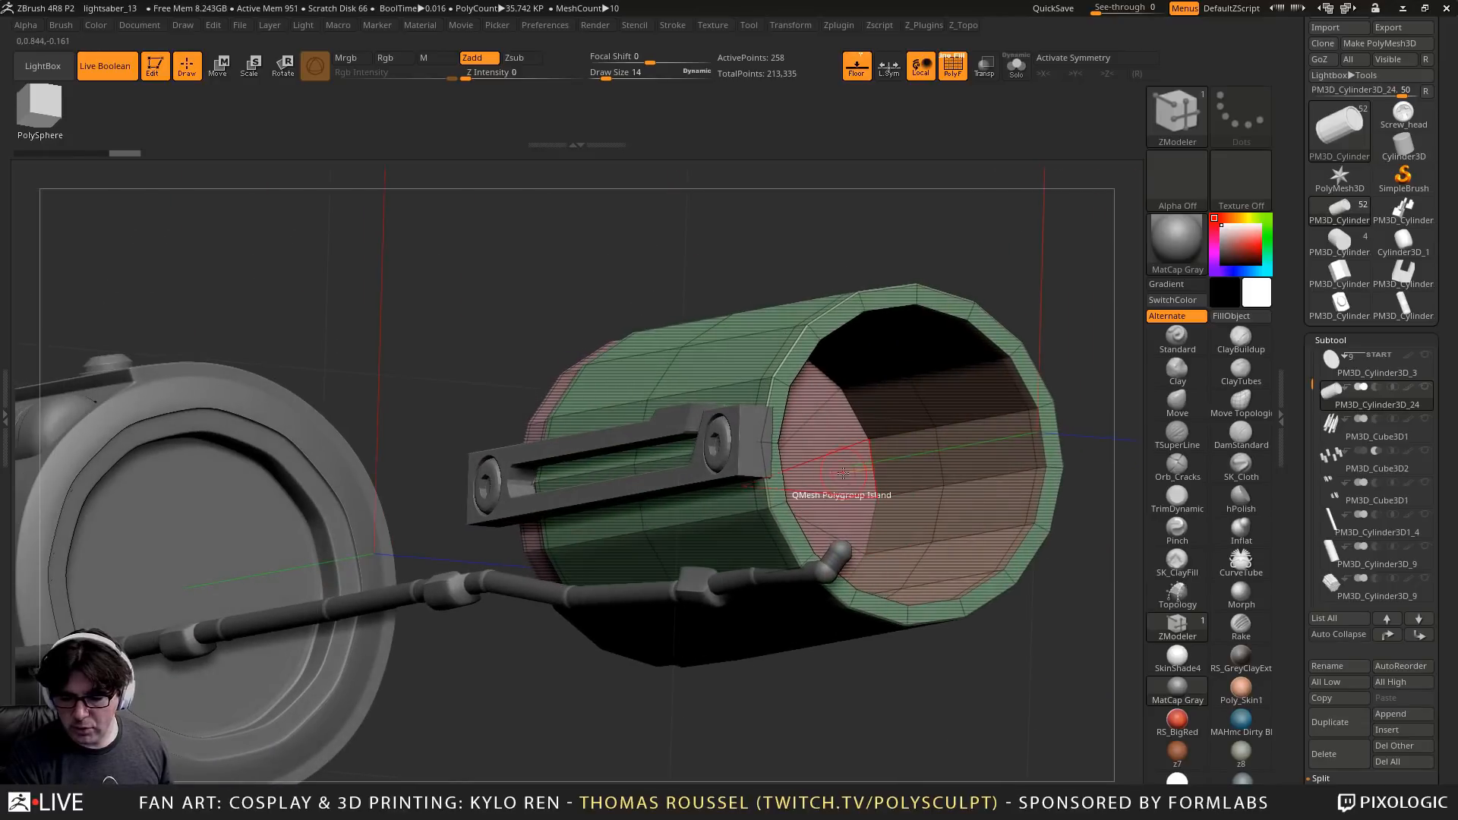
pyautogui.moveTo(843, 473); pyautogui.dragTo(687, 532)
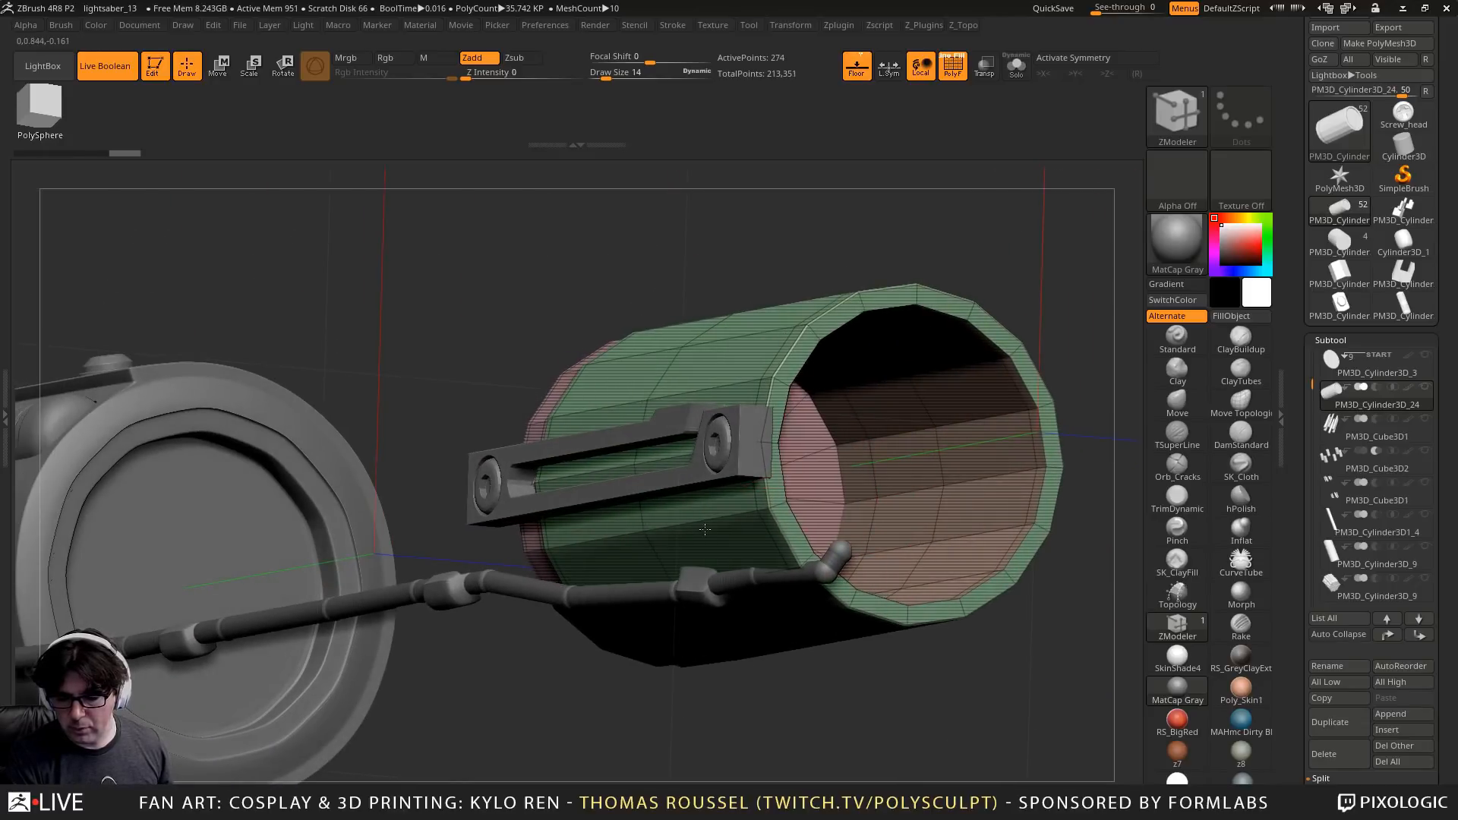
pyautogui.moveTo(687, 539); pyautogui.dragTo(714, 608, button='right')
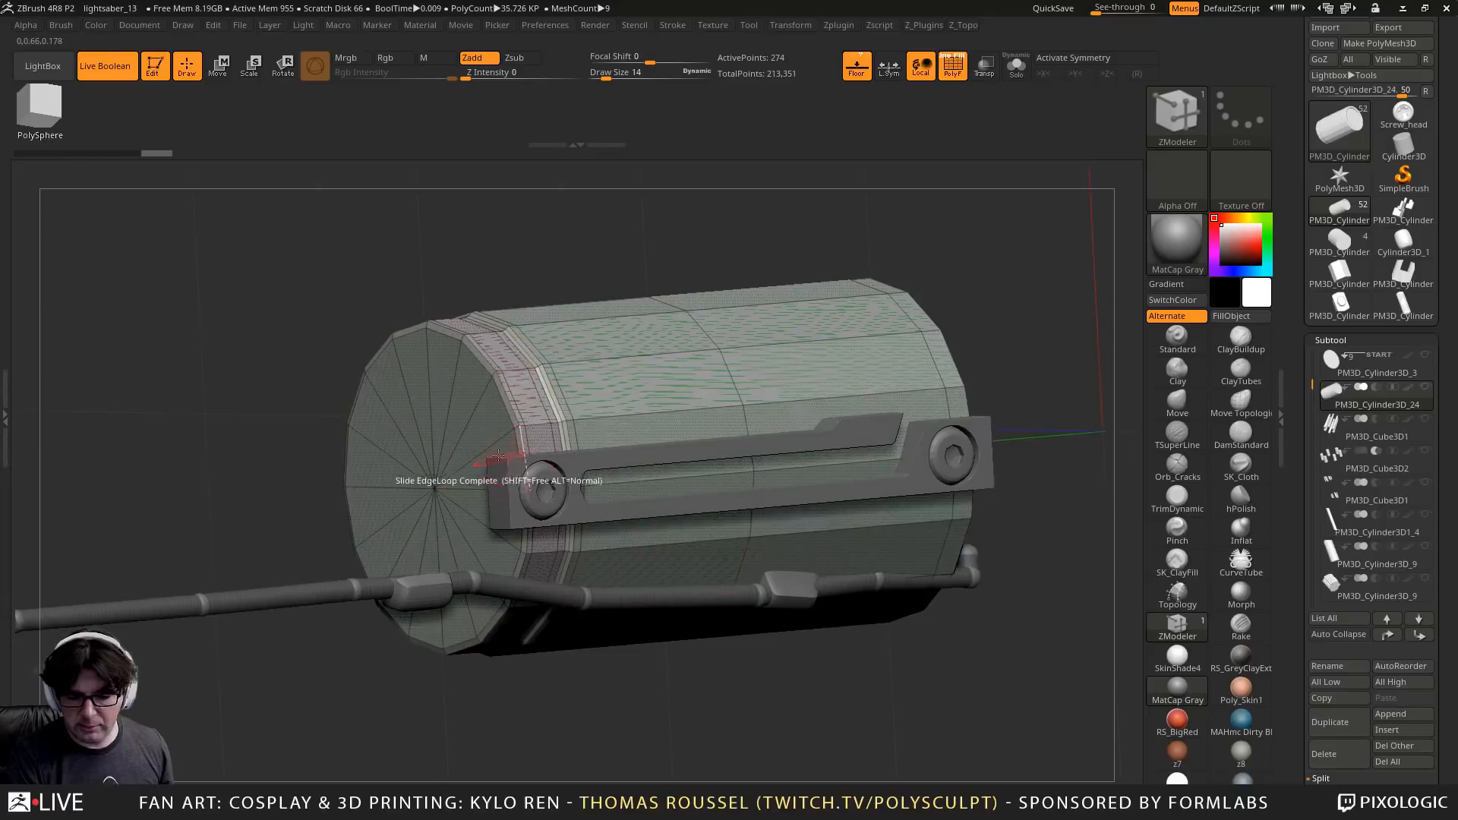
pyautogui.keyDown('alt'); pyautogui.moveTo(659, 425); pyautogui.dragTo(862, 465, button='right'); pyautogui.keyUp('alt')
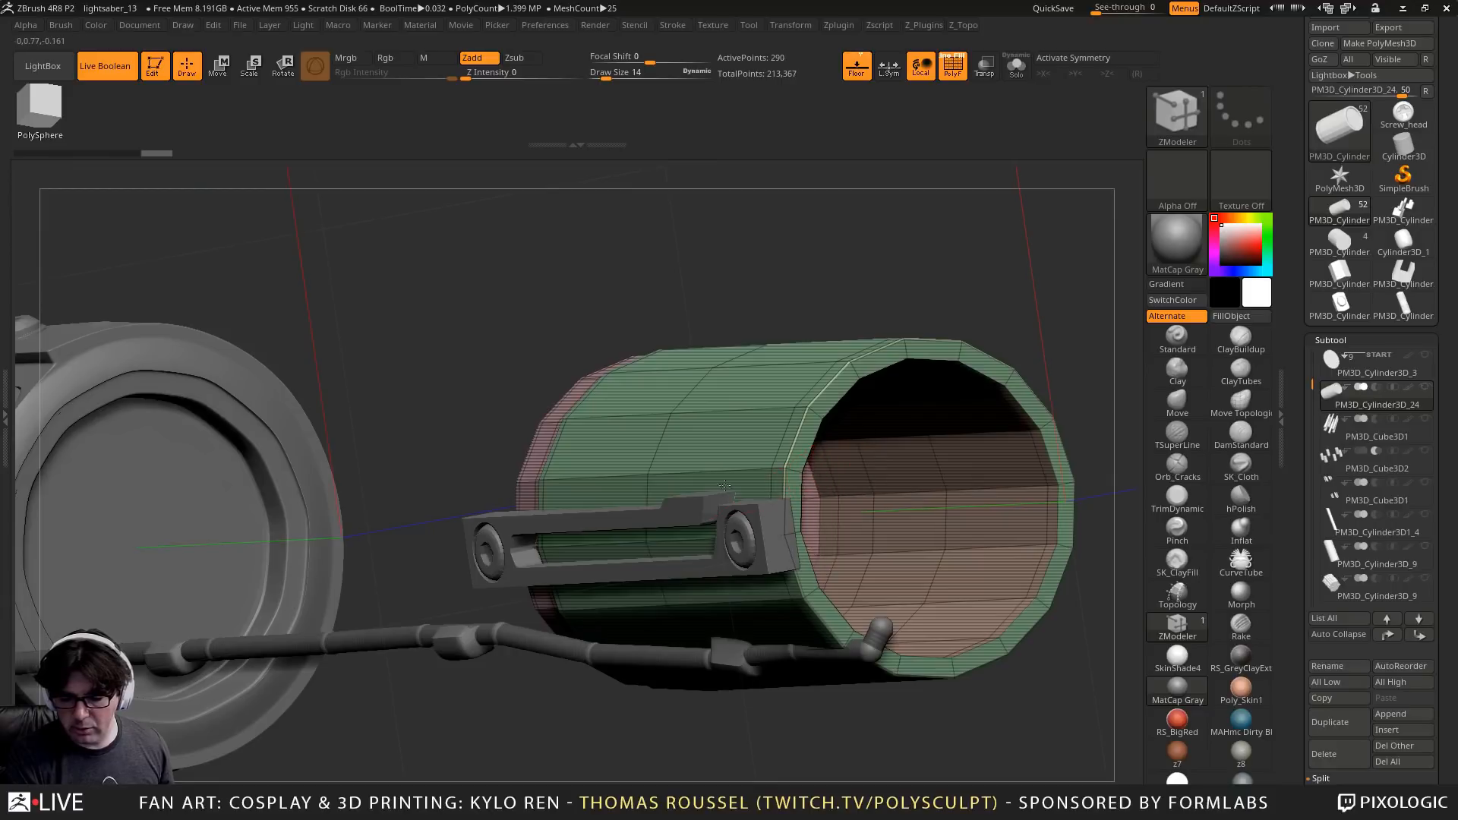
pyautogui.moveTo(671, 489); pyautogui.dragTo(679, 452, button='right')
pyautogui.hotkey('ctrl', 'z')
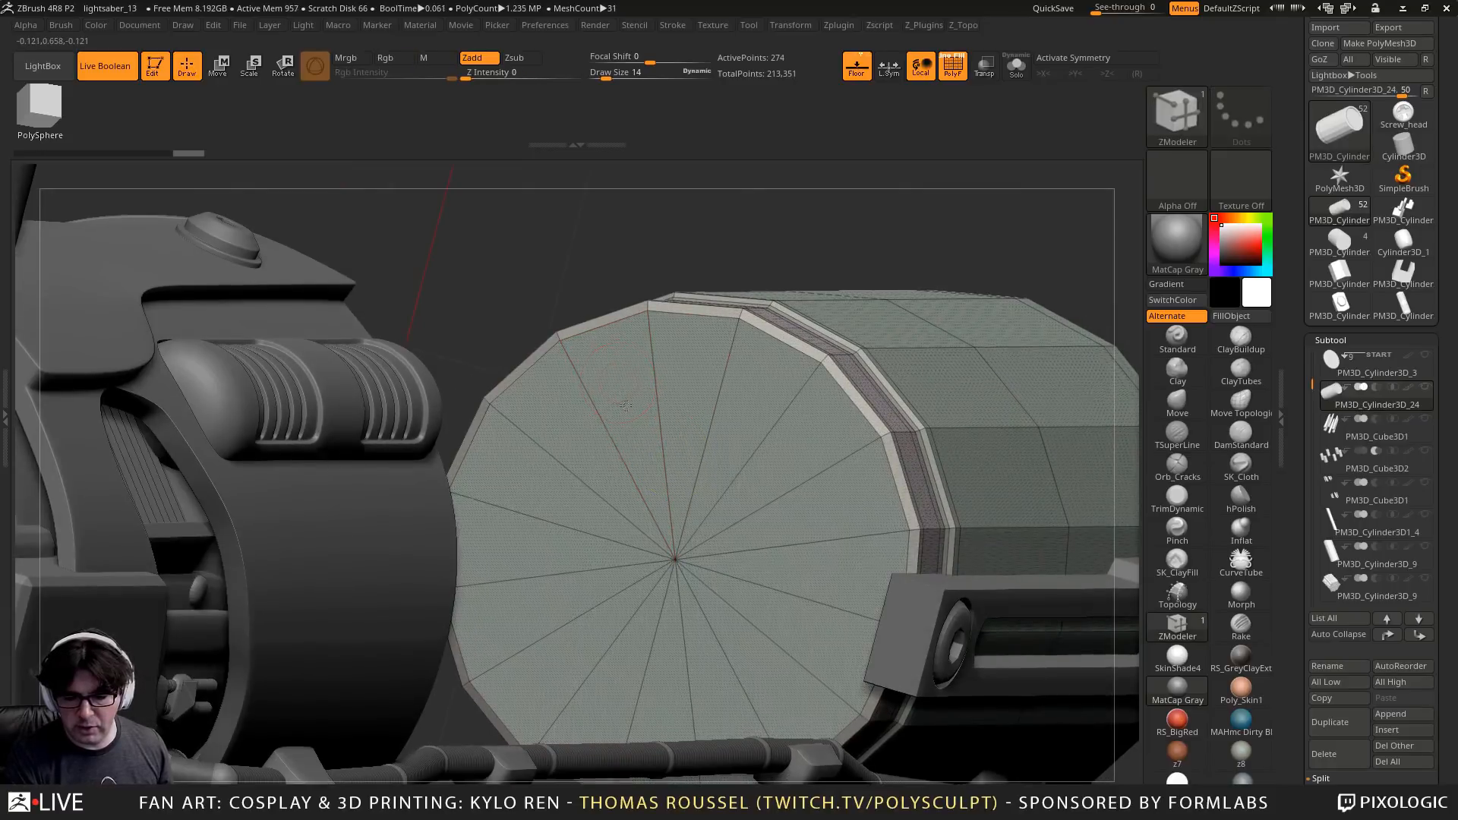
# Set the ZModeler edge action to Insert and add a single edge loop just inside the rim of the cylinder's flat closed end
pyautogui.keyDown('ctrl'); pyautogui.moveTo(656, 388); pyautogui.dragTo(646, 361, button='right'); pyautogui.keyUp('ctrl')
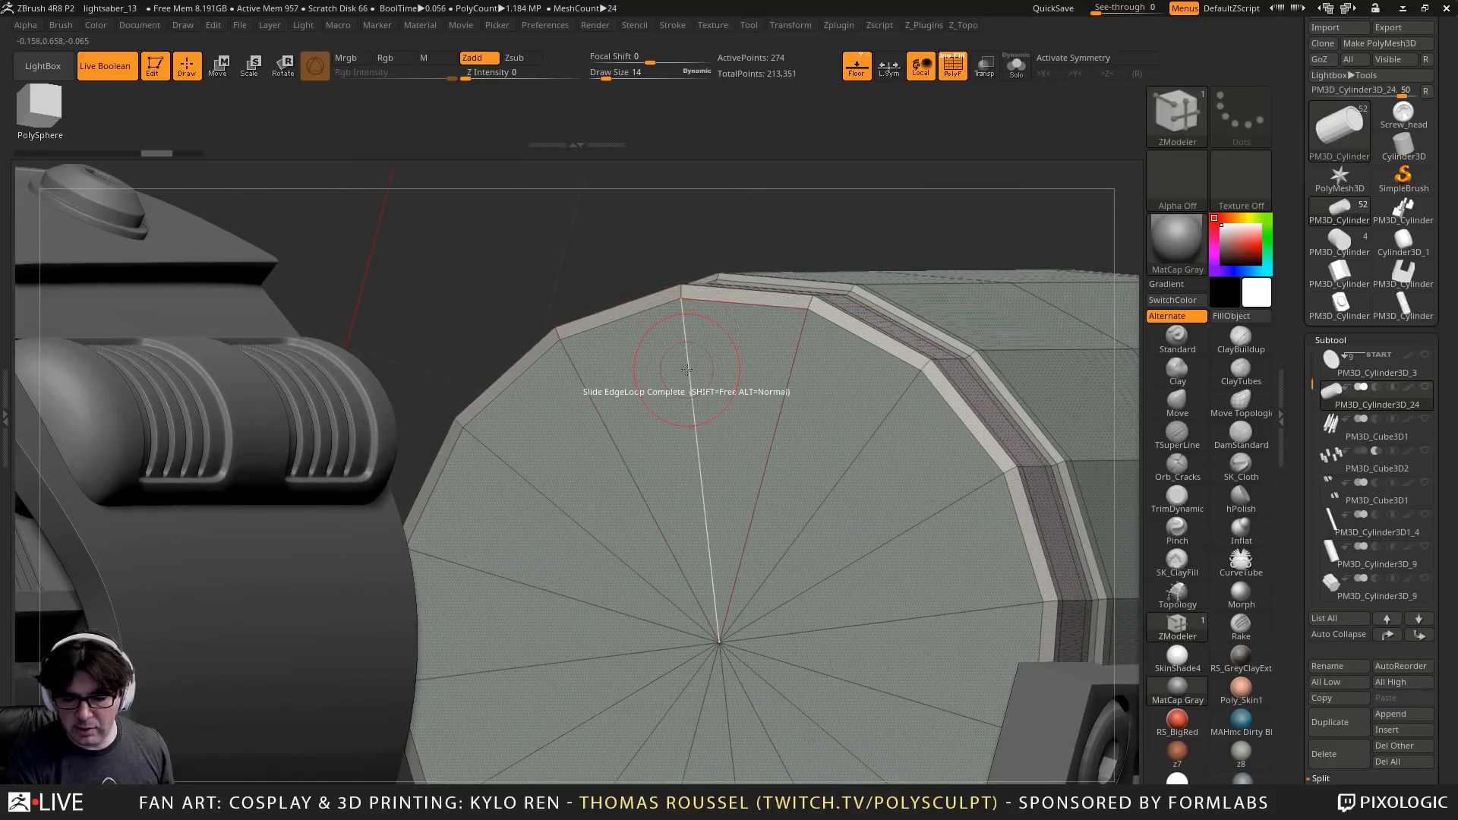
pyautogui.press('space')
pyautogui.click(647, 384)
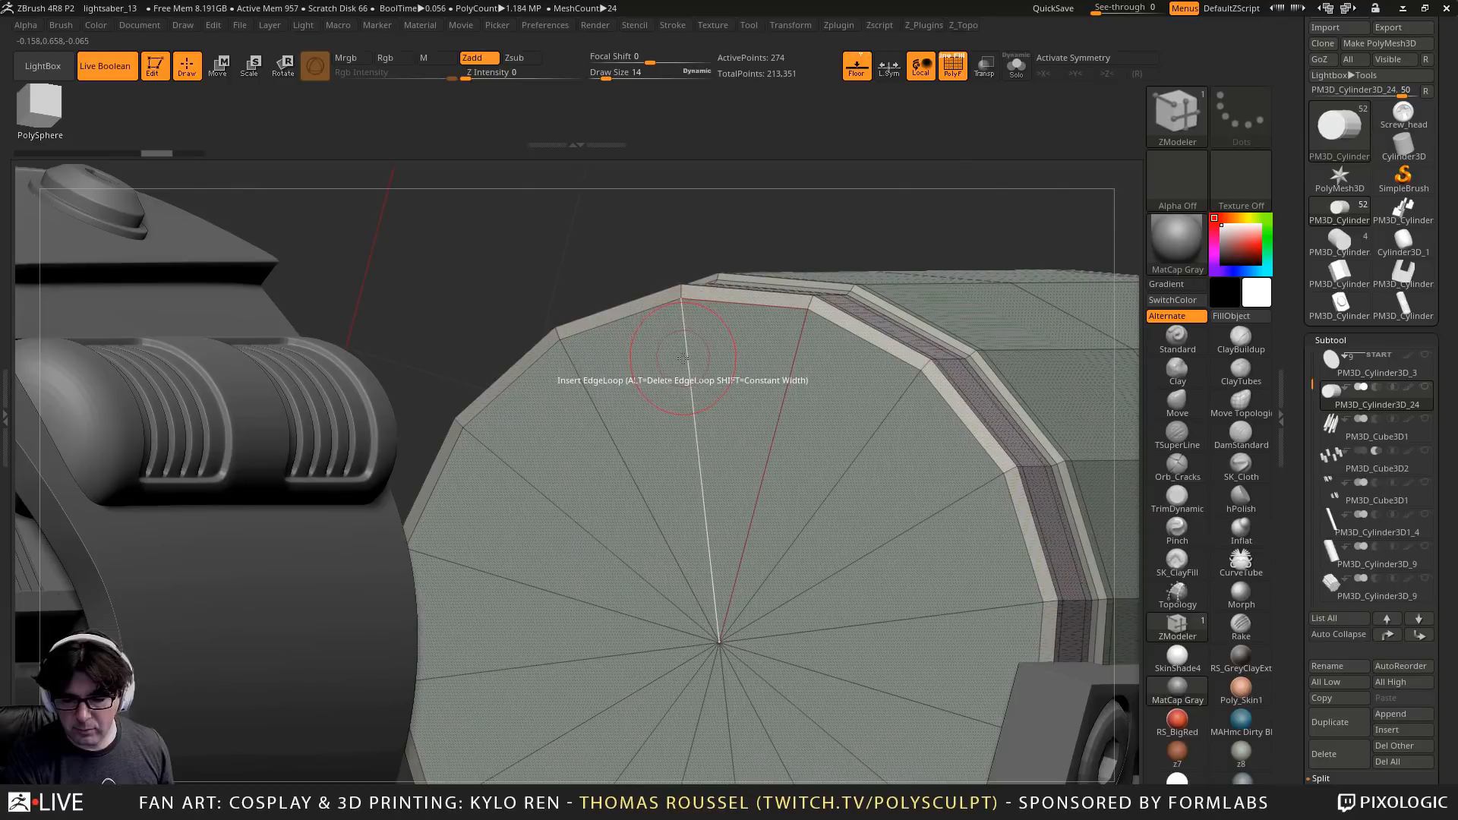
pyautogui.moveTo(683, 357); pyautogui.dragTo(683, 320)
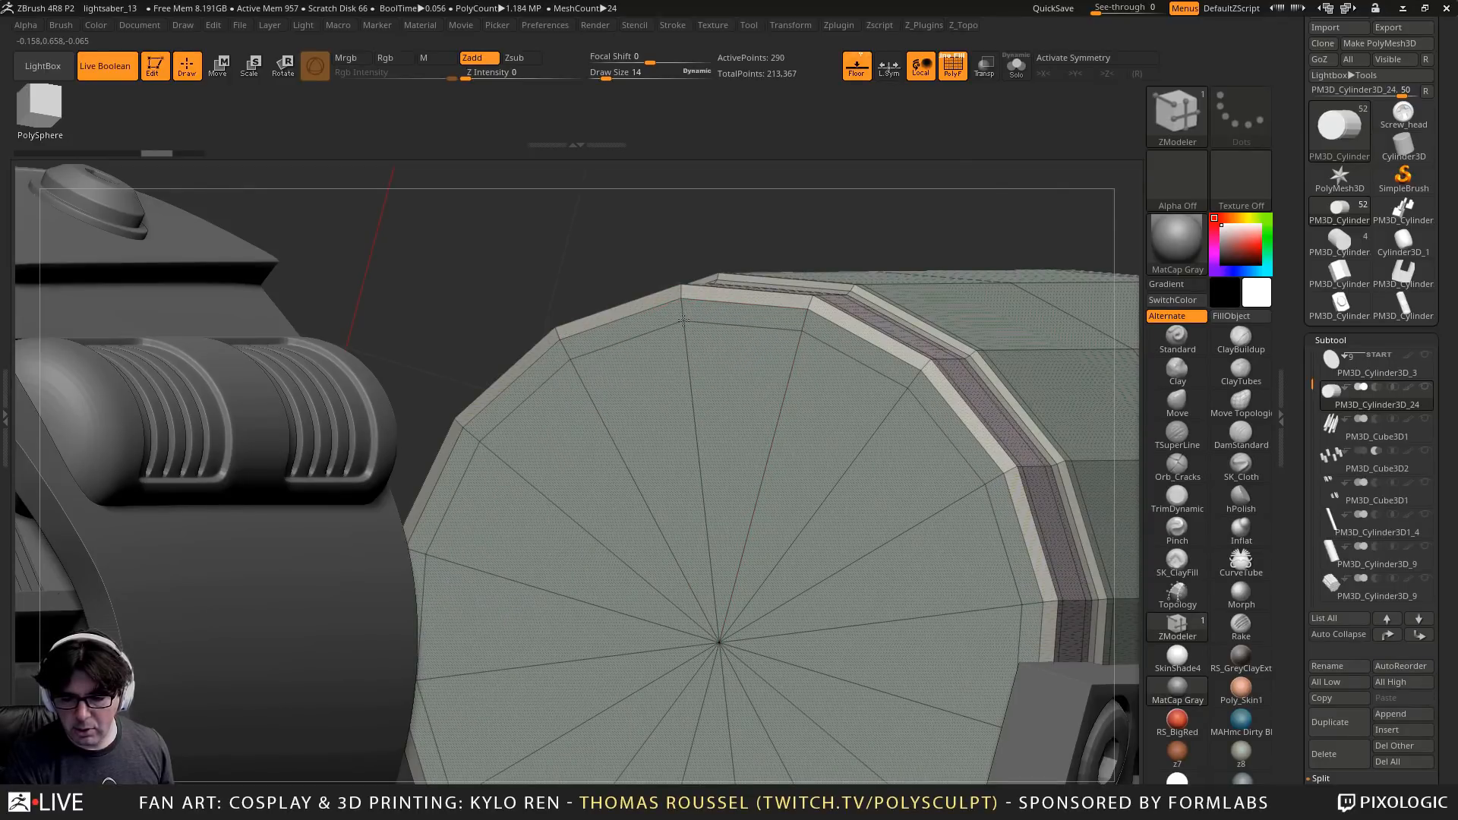
# QMesh the recessed face through the cylinder's closed end to open it into a hollow tube
pyautogui.keyDown('alt'); pyautogui.moveTo(752, 338); pyautogui.dragTo(1035, 479, button='right'); pyautogui.keyUp('alt')
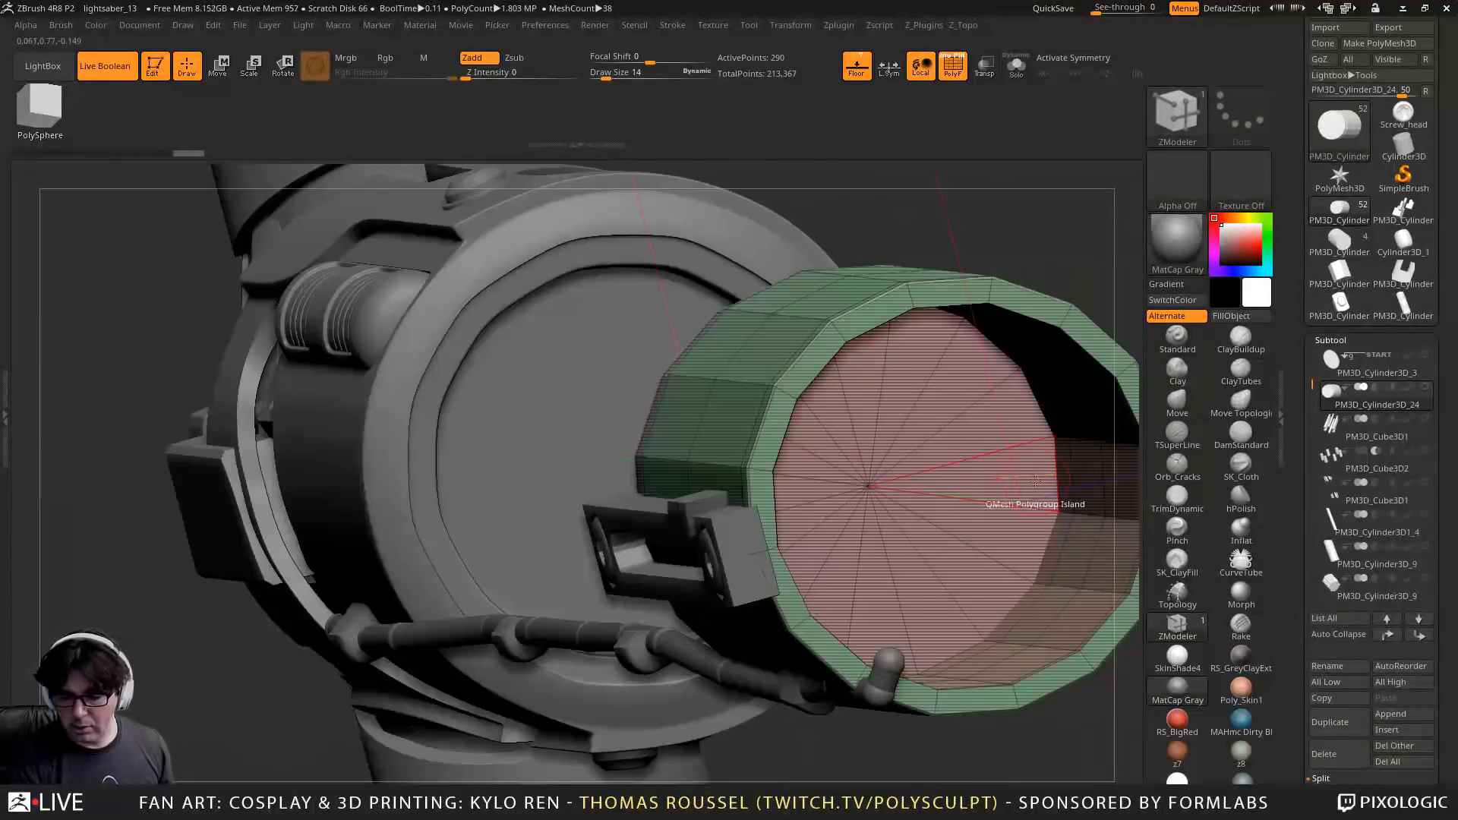
pyautogui.moveTo(1035, 480); pyautogui.dragTo(888, 456)
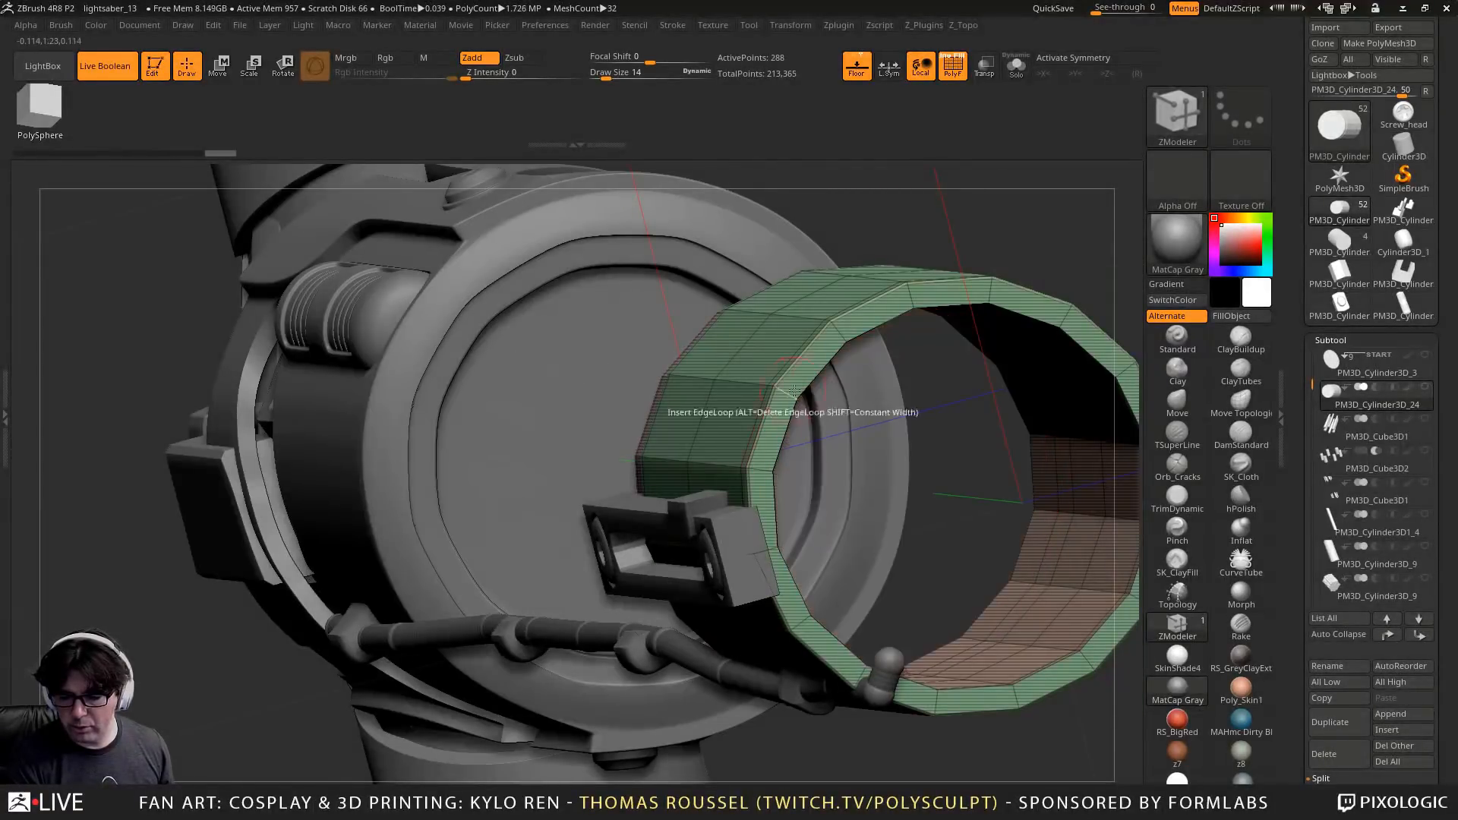
pyautogui.moveTo(794, 390)
pyautogui.mouseDown(button='right')
pyautogui.moveTo(964, 410)
pyautogui.moveTo(859, 456)
pyautogui.moveTo(975, 395)
pyautogui.moveTo(975, 164)
pyautogui.moveTo(931, 177)
pyautogui.mouseUp(button='right')
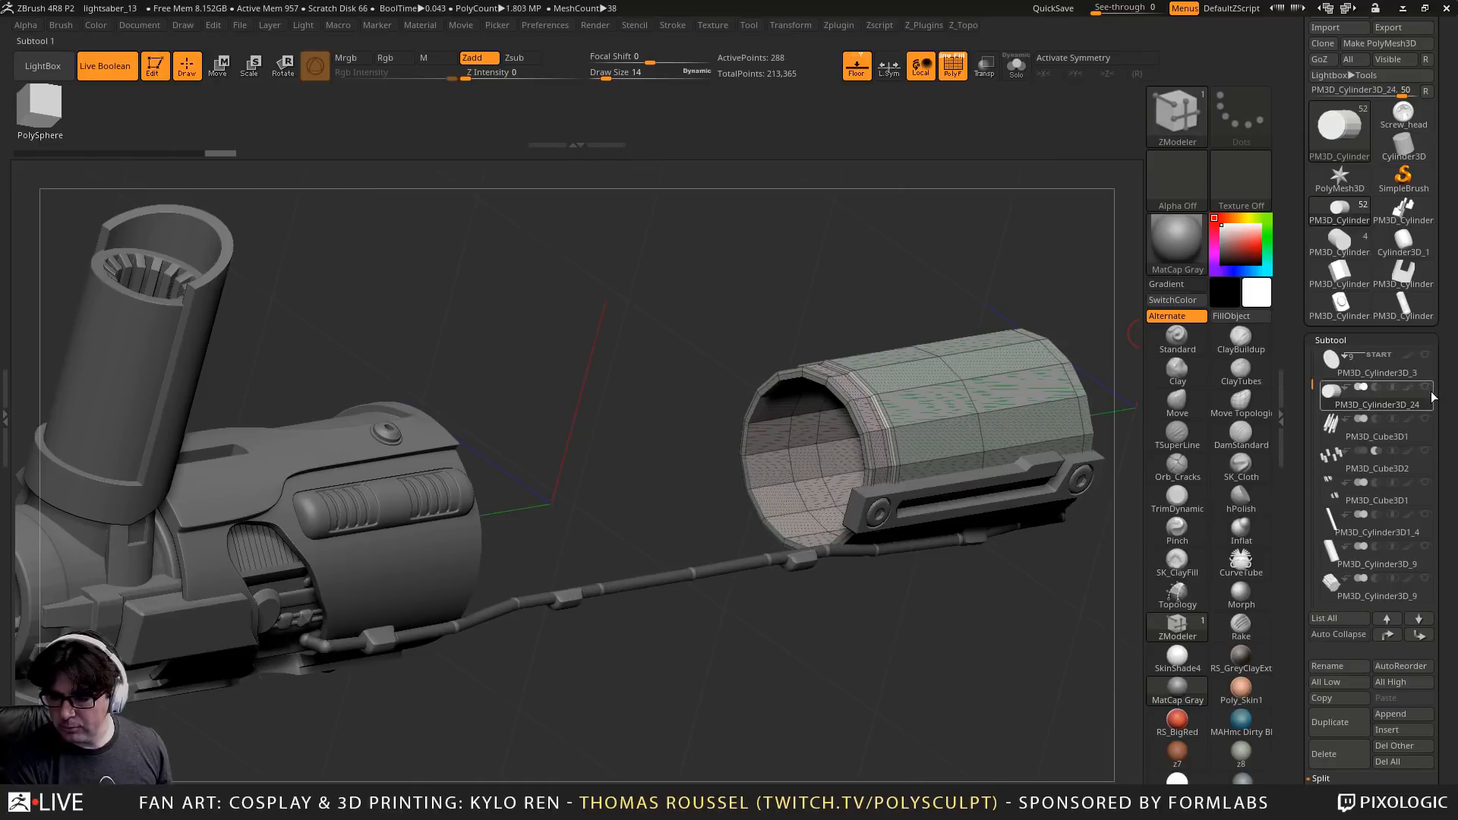
# Show the hidden parts again, then select the disc subtool PM3D_Cylinder3D_3 and isolate it with Solo
pyautogui.keyDown('alt'); pyautogui.moveTo(979, 441); pyautogui.dragTo(1075, 456, button='right'); pyautogui.keyUp('alt')
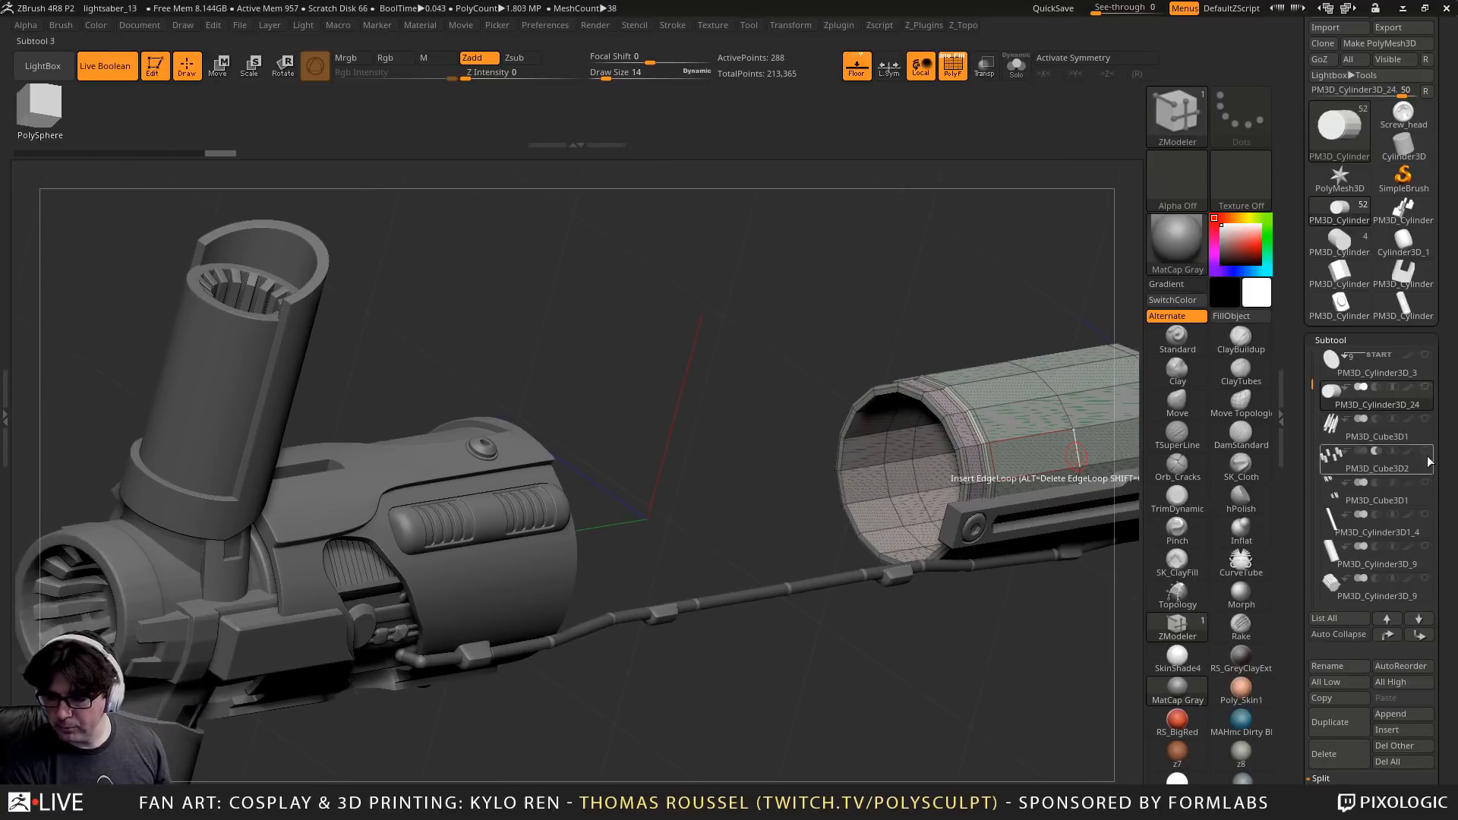
pyautogui.click(1425, 357)
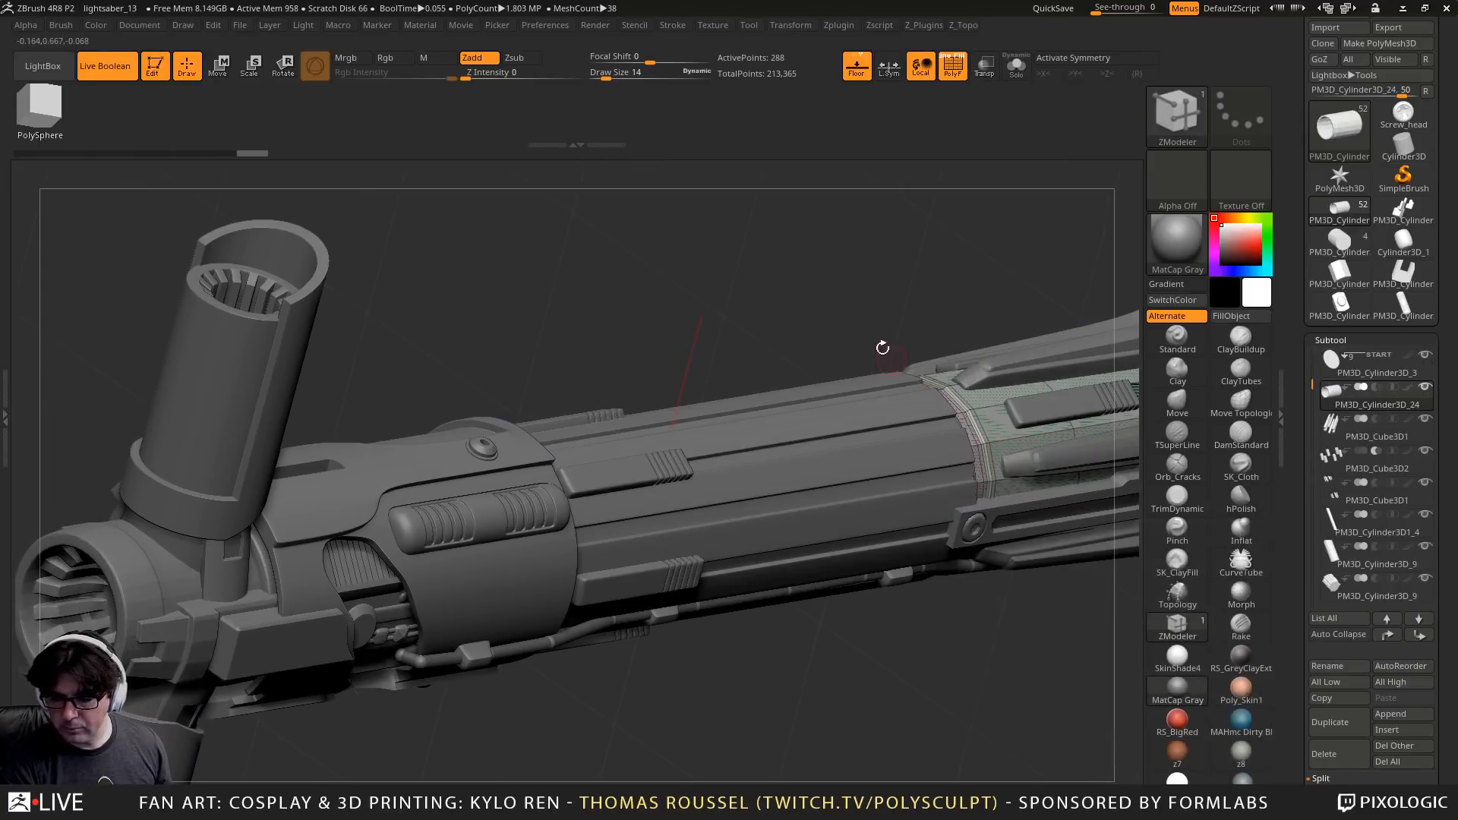
pyautogui.moveTo(882, 344); pyautogui.dragTo(718, 438, button='right')
pyautogui.press('d')
pyautogui.keyDown('alt'); pyautogui.click(719, 412); pyautogui.keyUp('alt')
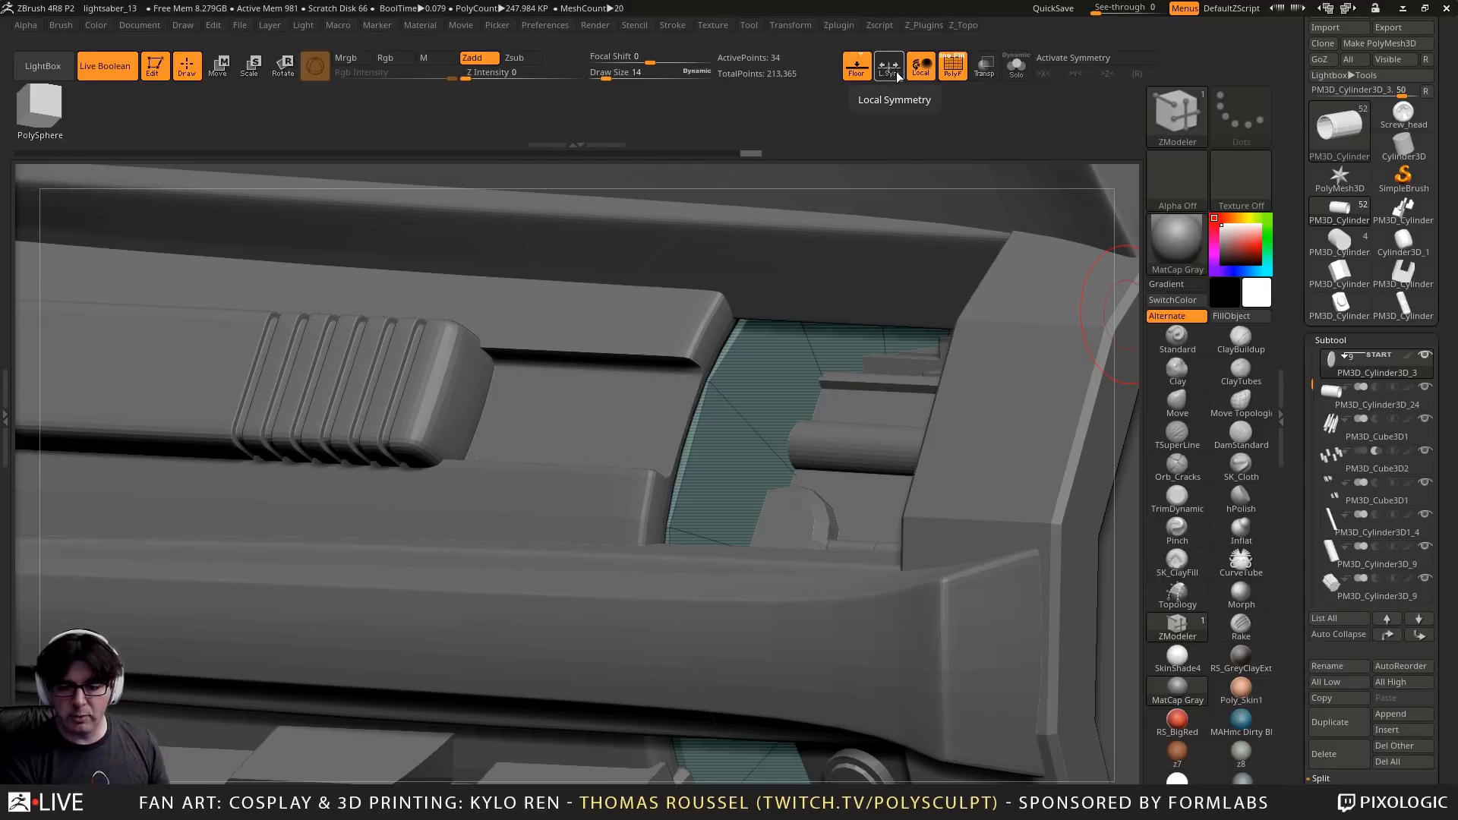
pyautogui.click(1009, 60)
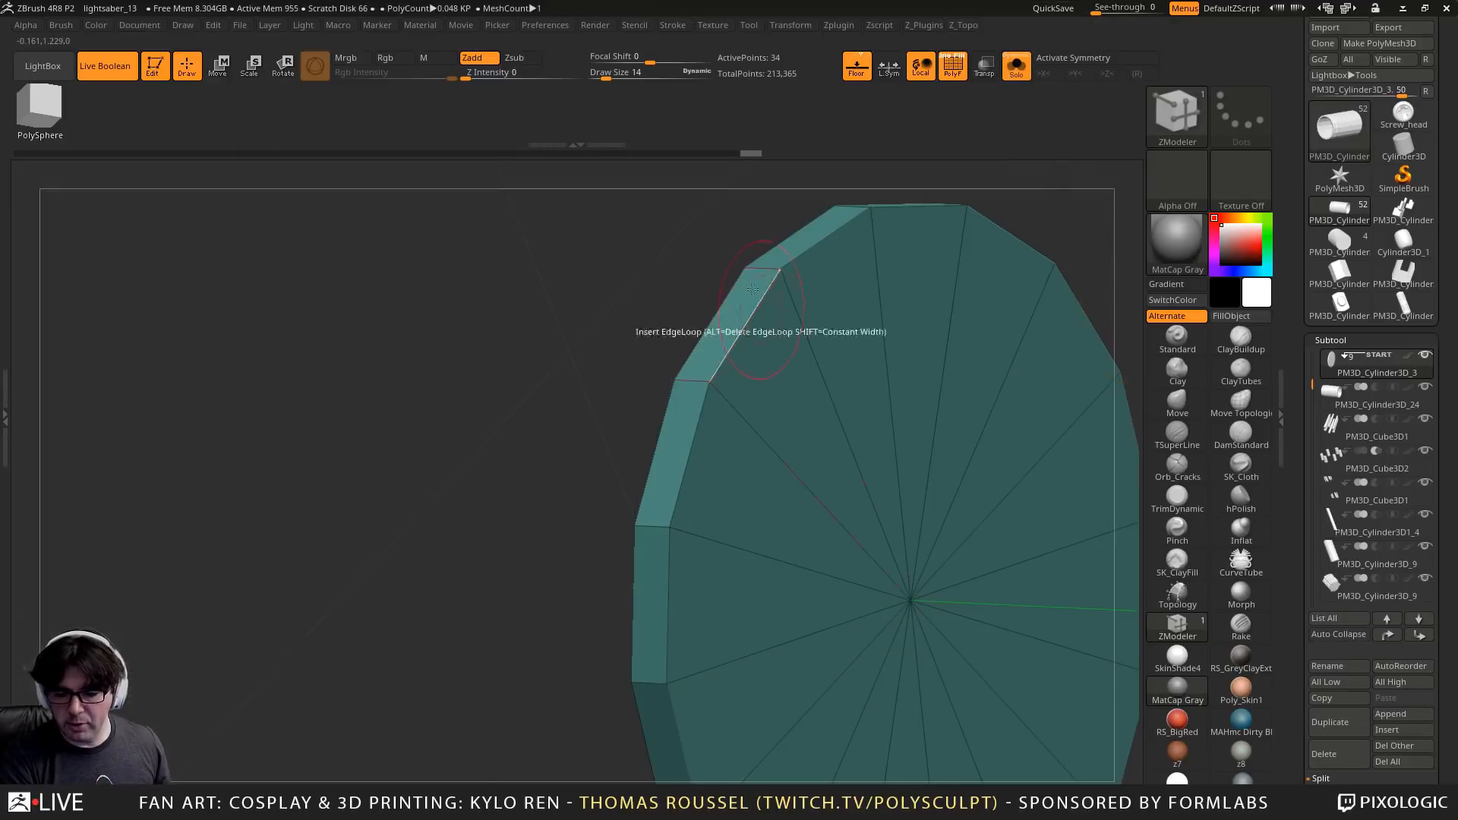
# Bevel the rim edge loops on both sides of the disc with a narrow bevel and preview it with dynamic subdivision
pyautogui.press('space')
pyautogui.click(693, 409)
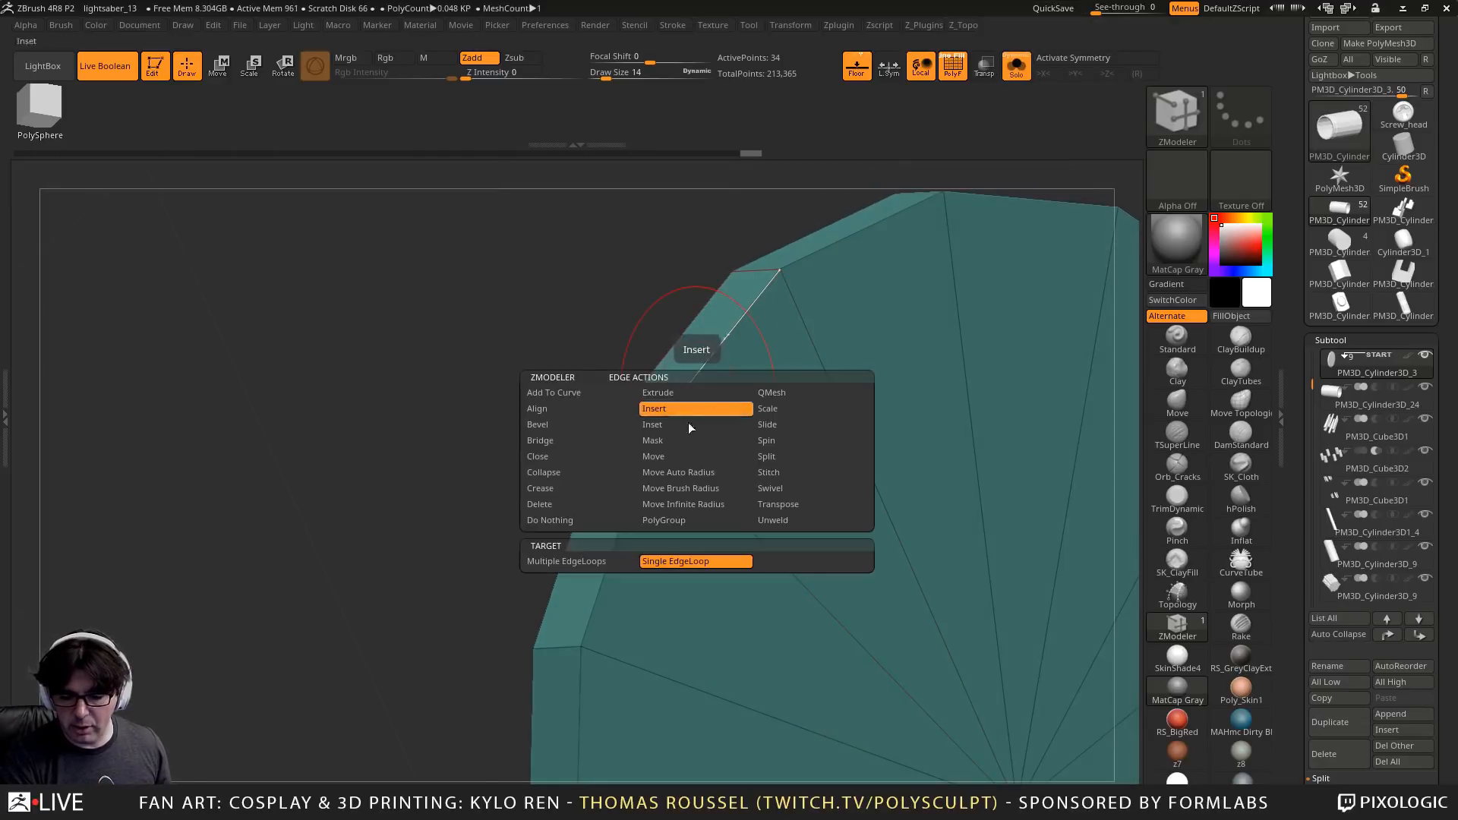
pyautogui.click(565, 434)
pyautogui.moveTo(668, 383); pyautogui.dragTo(700, 375)
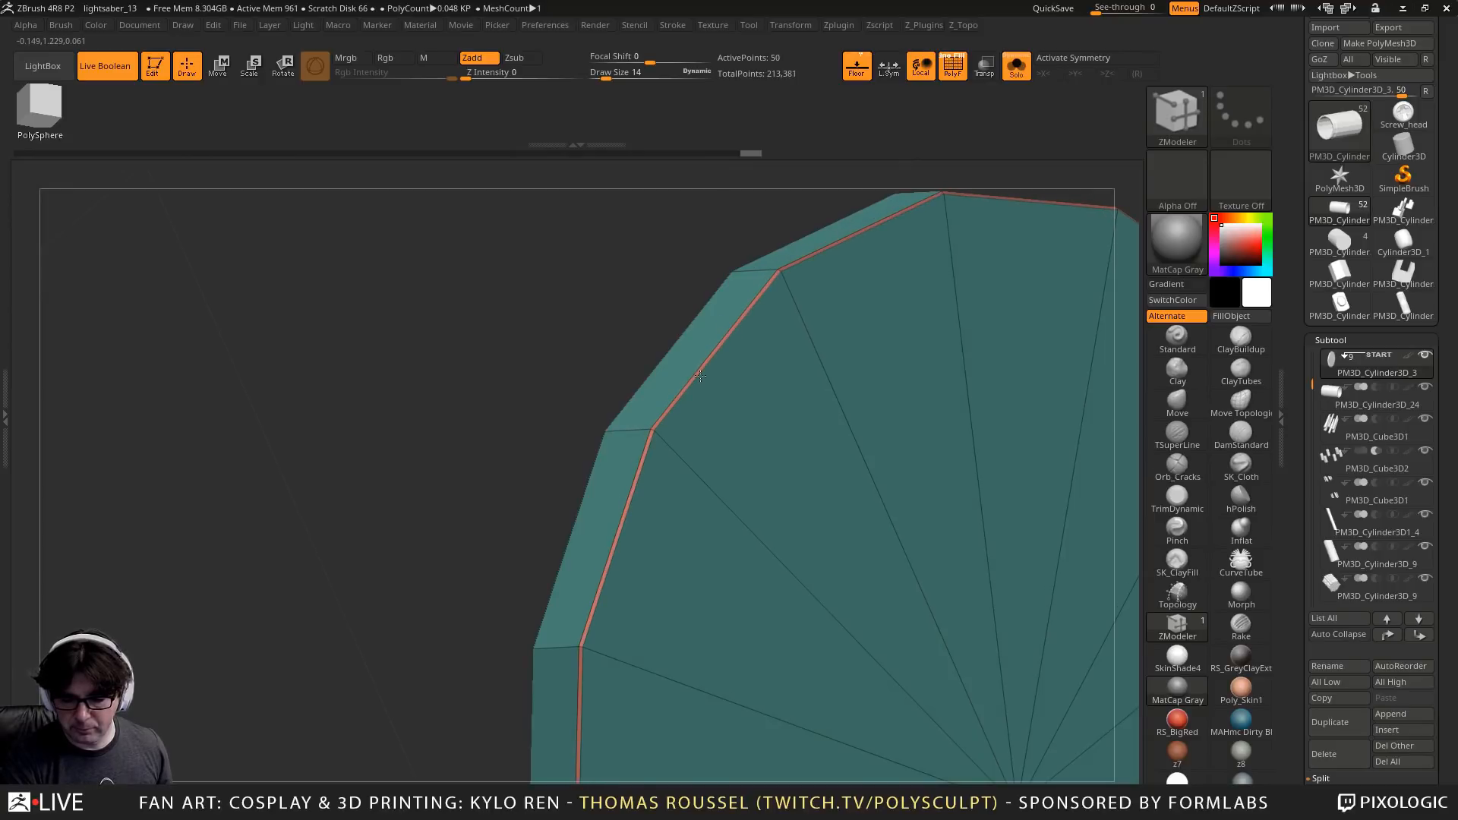
pyautogui.click(652, 375)
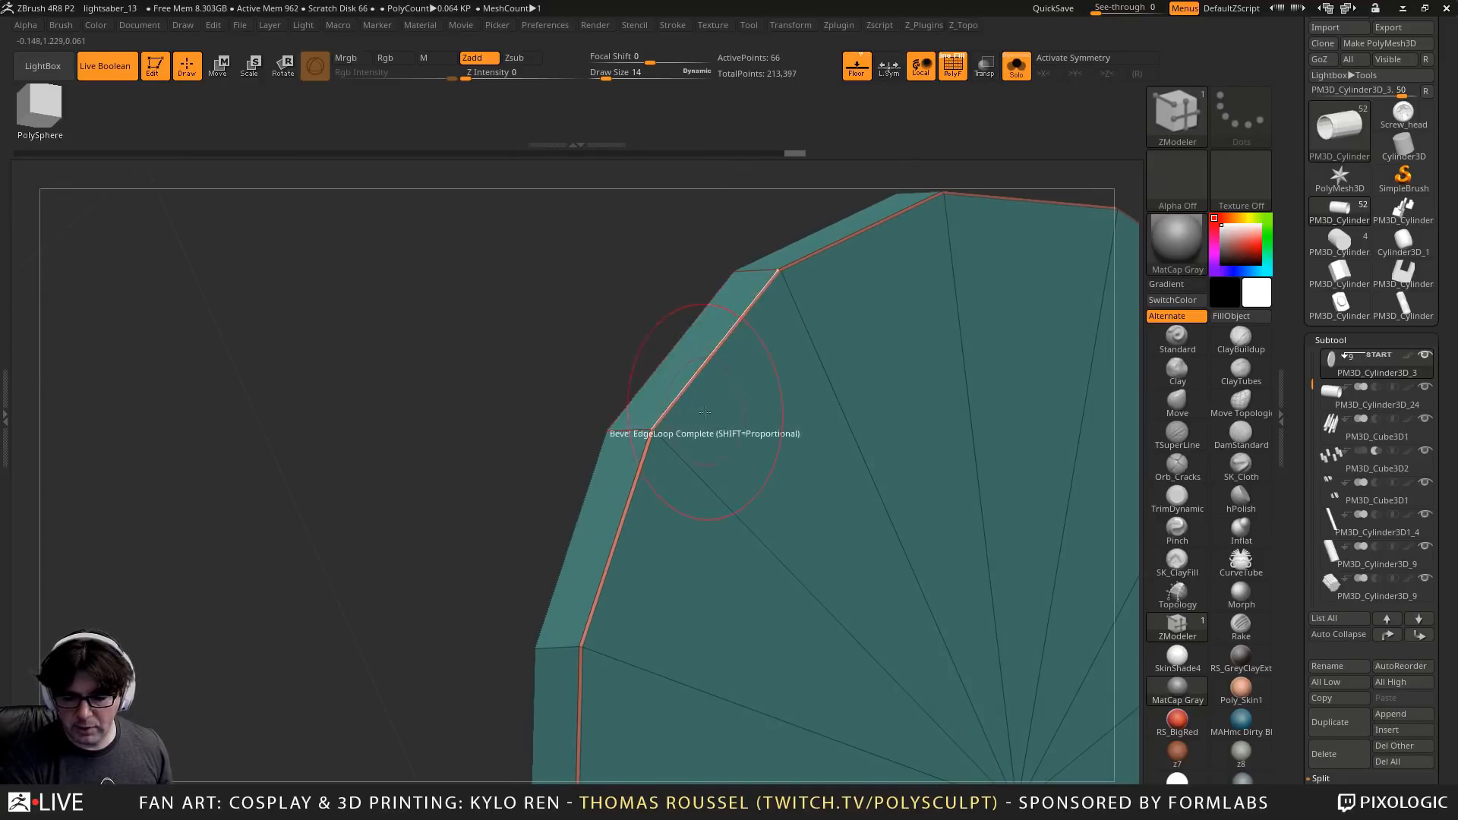
pyautogui.moveTo(706, 410)
pyautogui.mouseDown(button='right')
pyautogui.moveTo(768, 418)
pyautogui.moveTo(722, 407)
pyautogui.mouseUp(button='right')
pyautogui.press('d')
pyautogui.moveTo(804, 383); pyautogui.dragTo(725, 410, button='right')
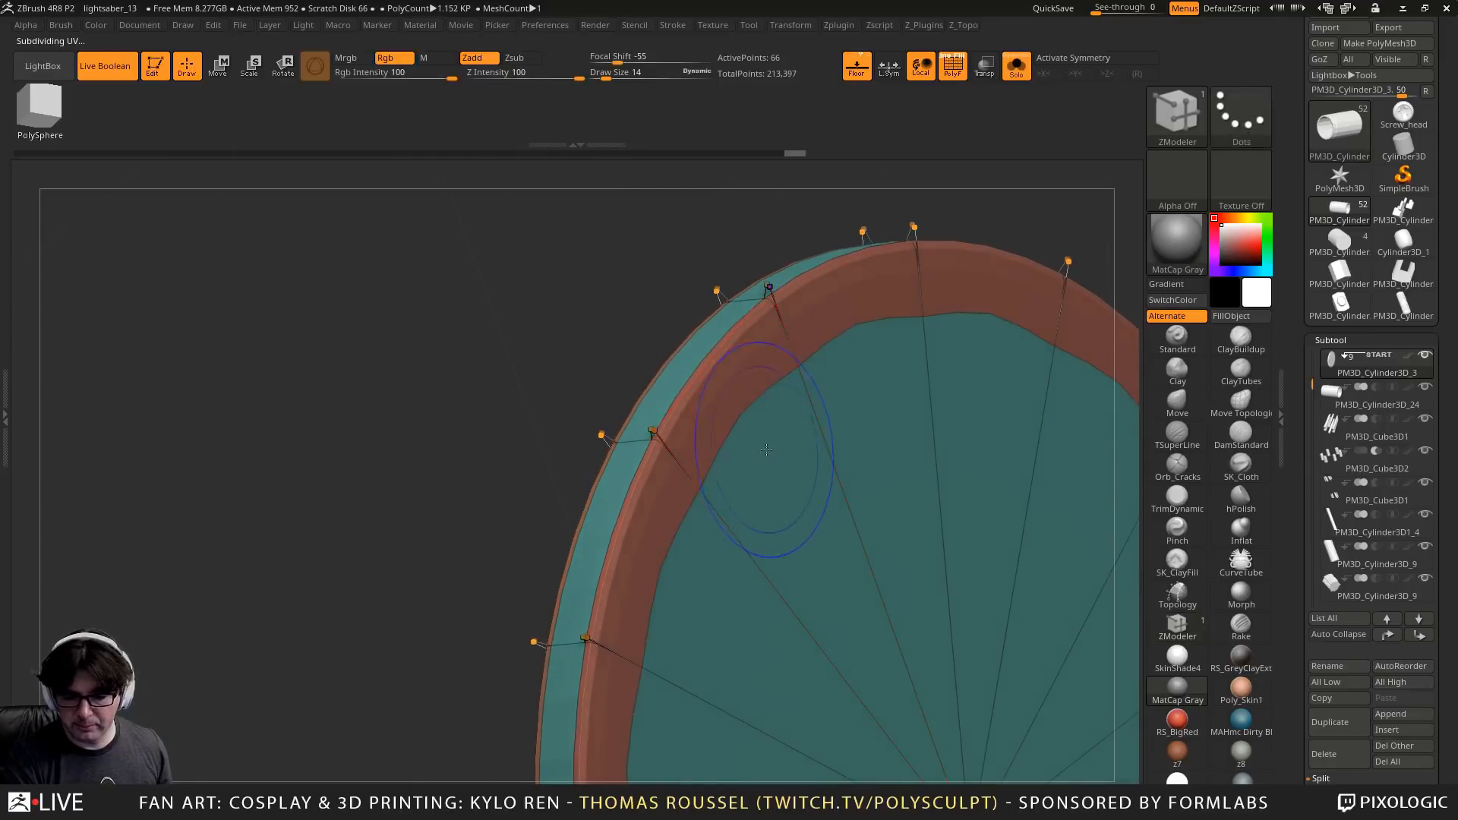
pyautogui.hotkey('shift', 'd')
# Insert two edge loops on the disc's flat face, one near the rim and one near the center
pyautogui.keyDown('alt'); pyautogui.moveTo(846, 474); pyautogui.dragTo(803, 411, button='right'); pyautogui.keyUp('alt')
pyautogui.press('space')
pyautogui.click(739, 378)
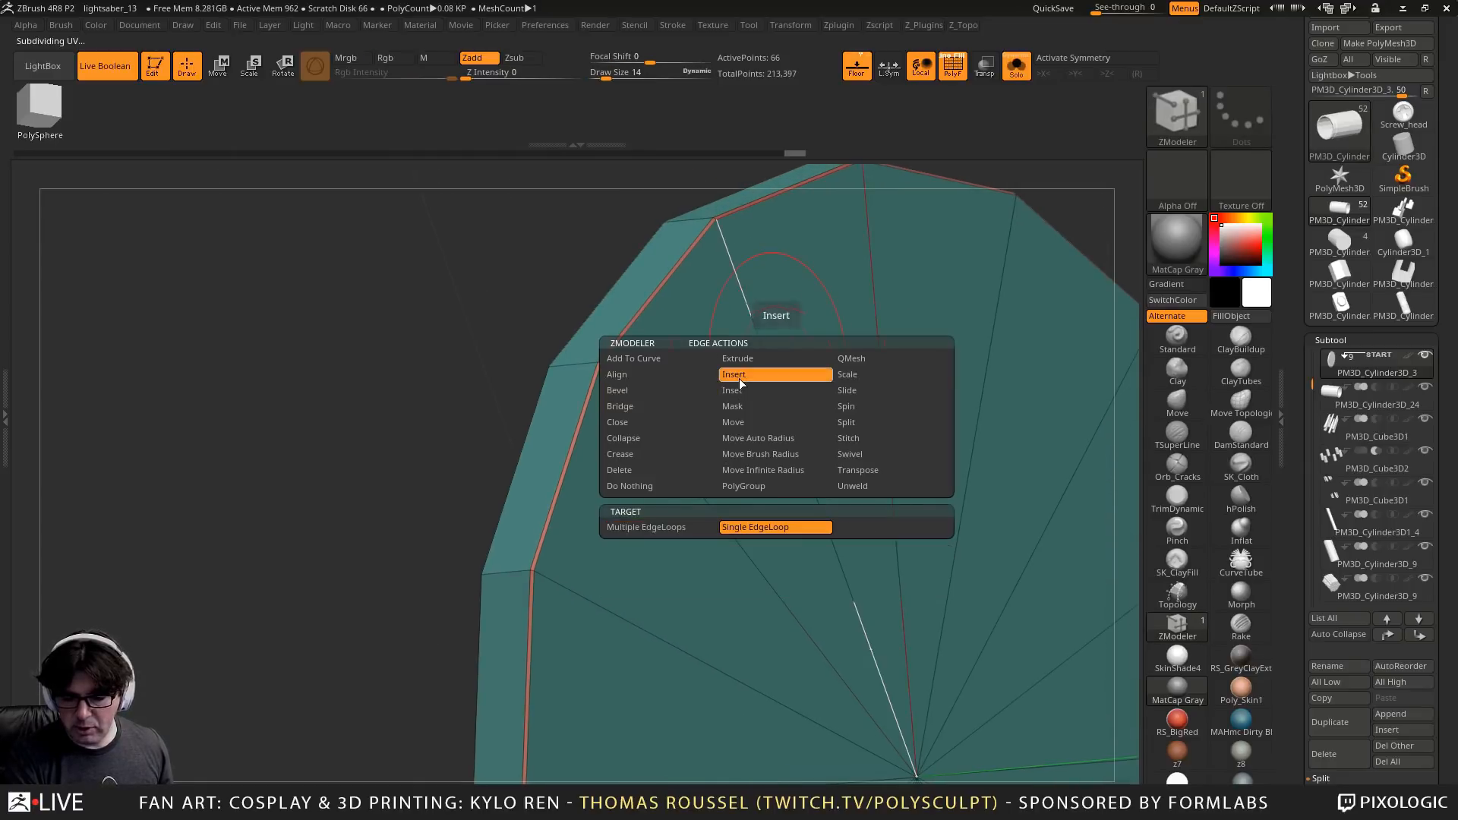
pyautogui.click(745, 266)
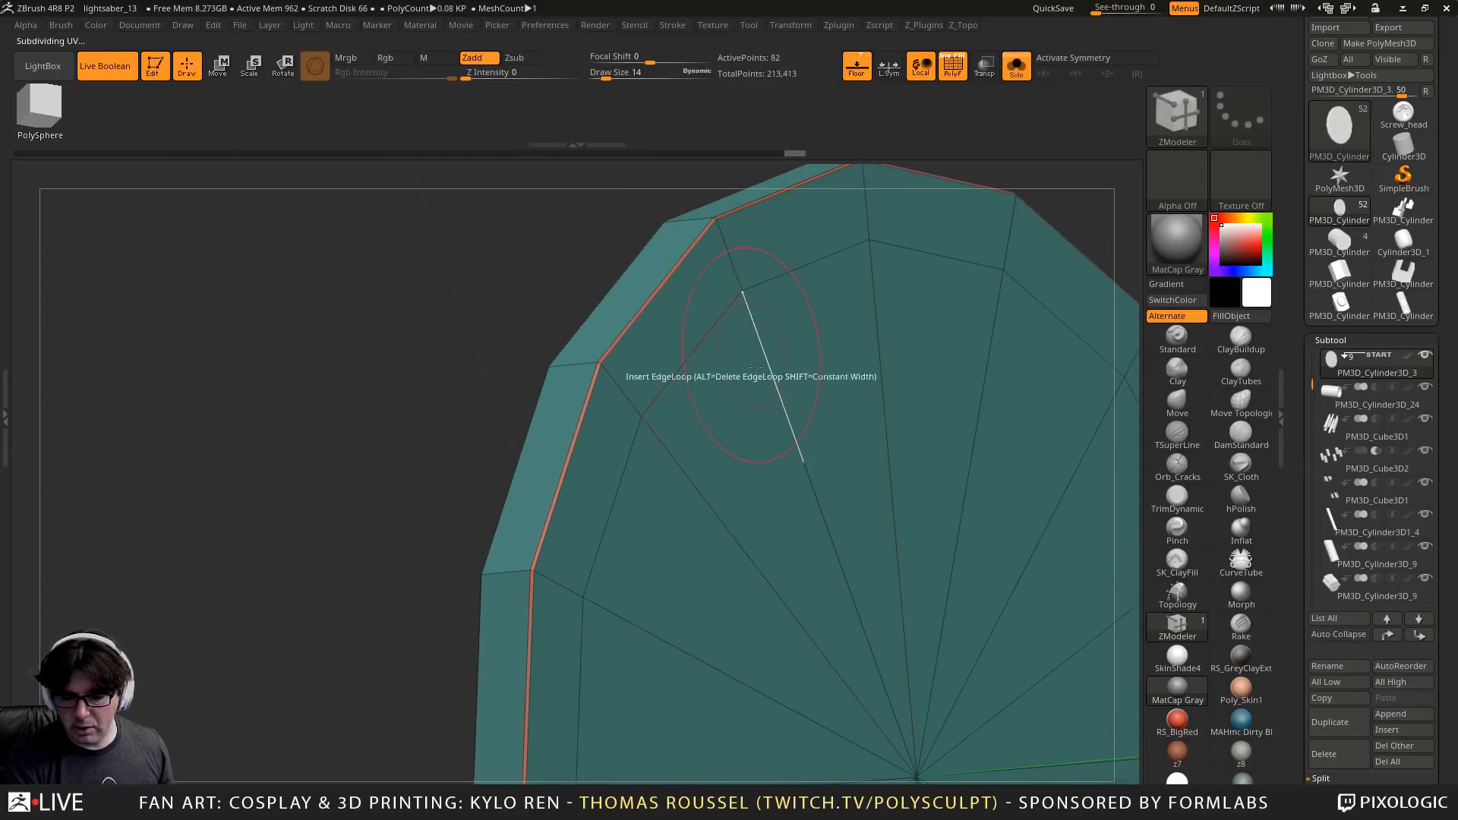
pyautogui.click(849, 547)
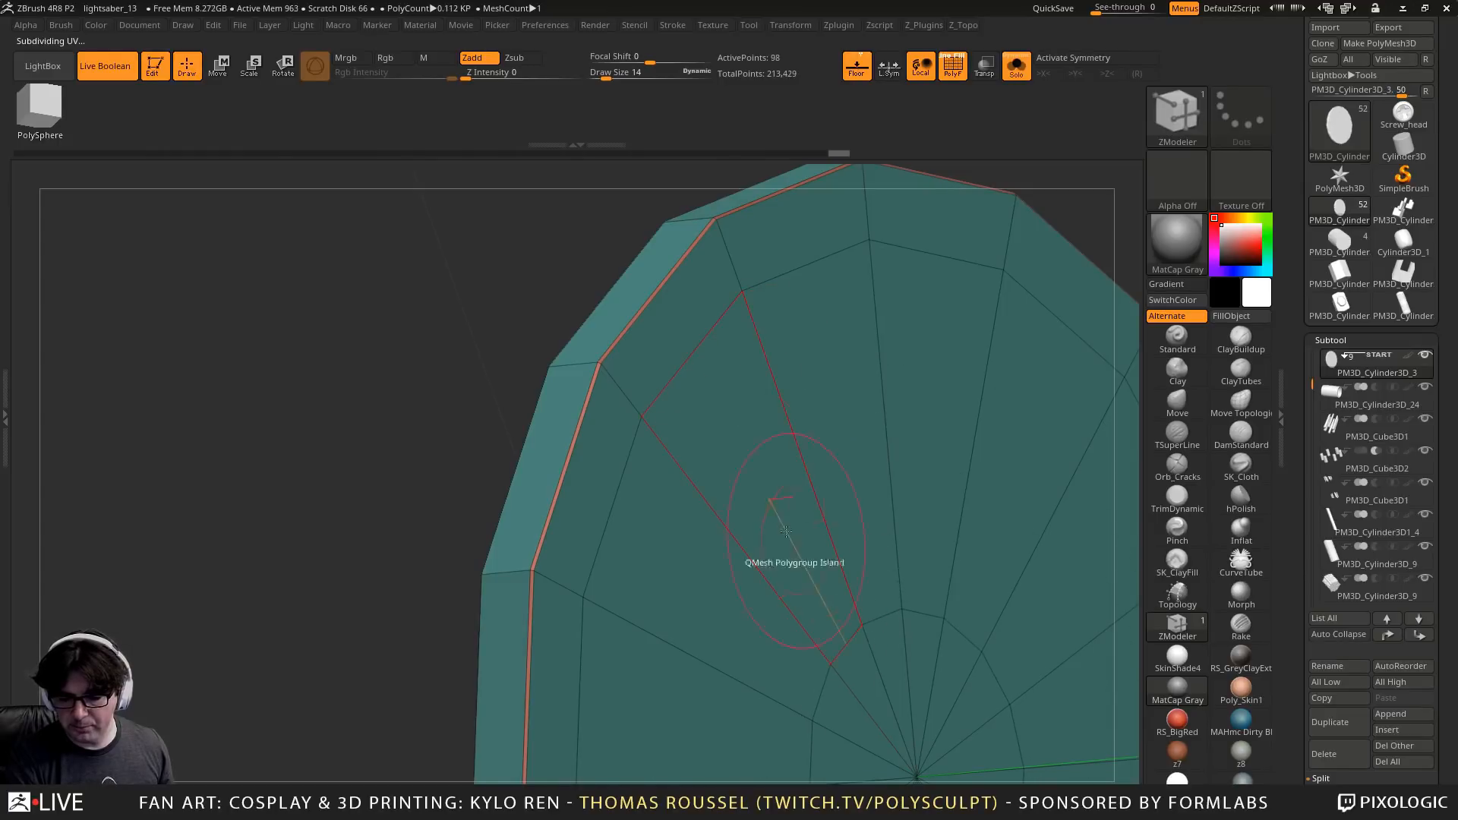
# Insert matching outer and inner edge loops on the disc's opposite face and turn on dynamic subdivision
pyautogui.moveTo(778, 524); pyautogui.dragTo(797, 474, button='right')
pyautogui.click(605, 421)
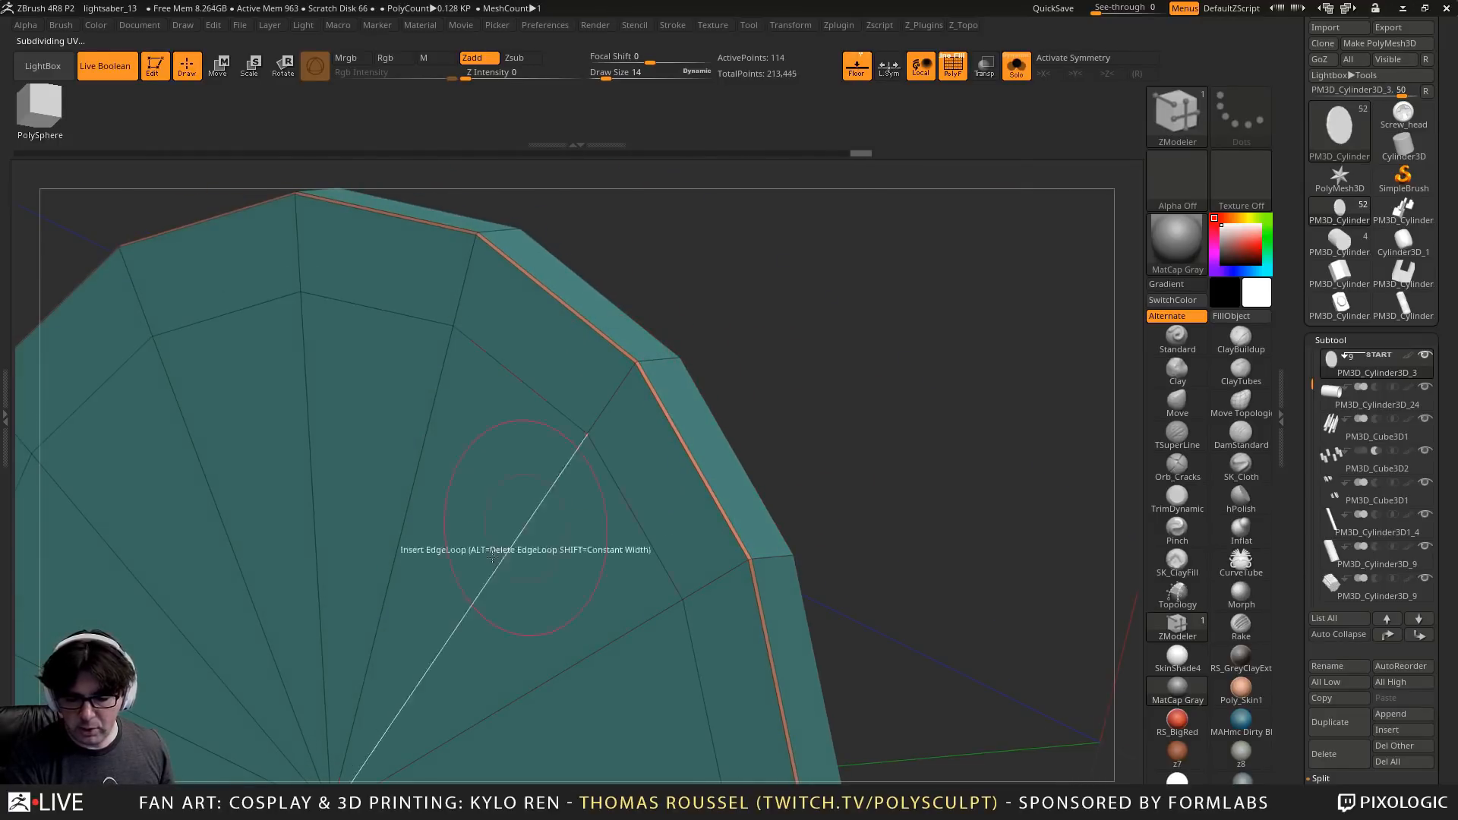
pyautogui.click(433, 664)
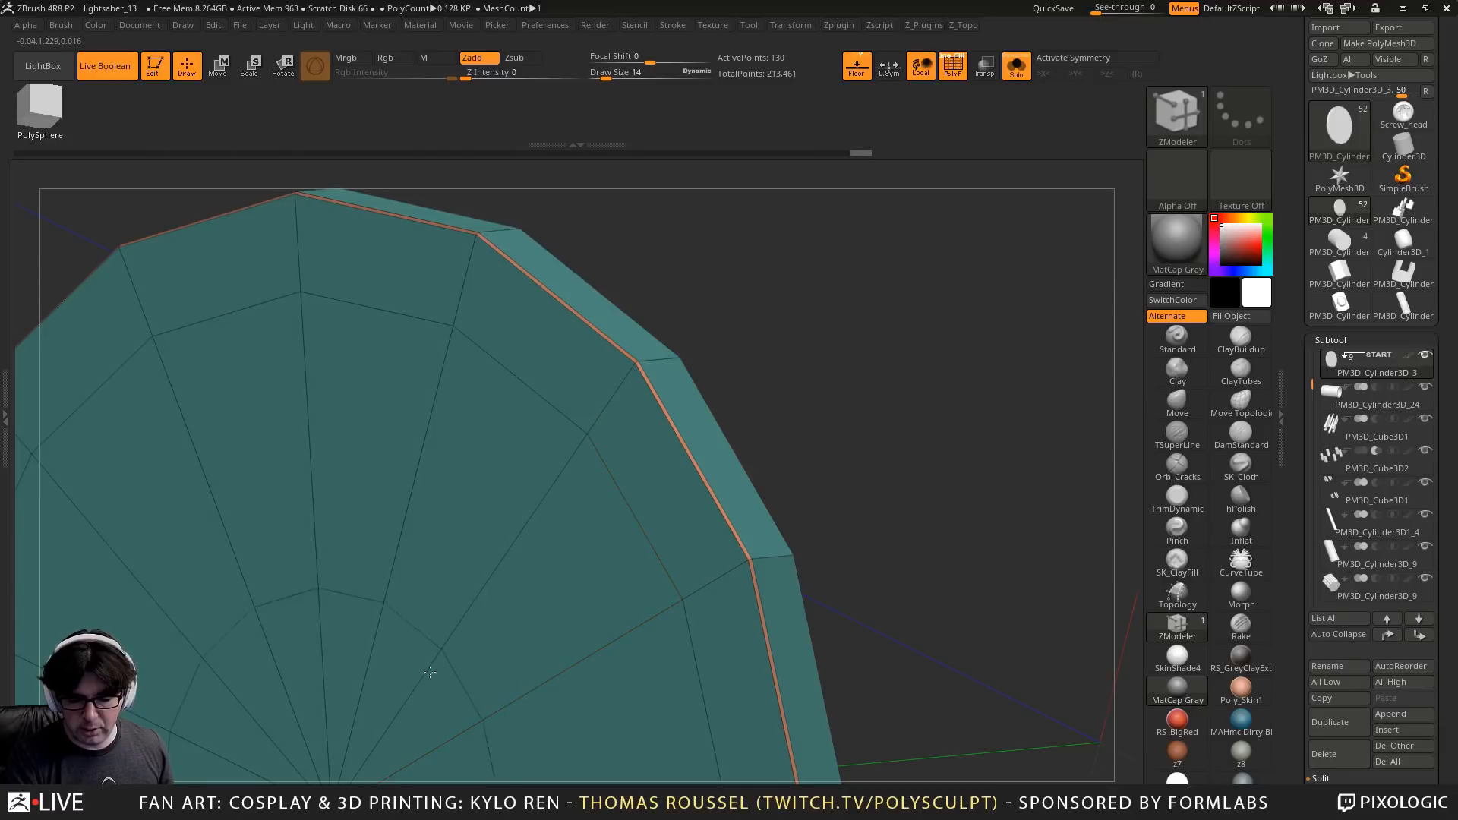
pyautogui.press('d')
pyautogui.moveTo(912, 411); pyautogui.dragTo(879, 378)
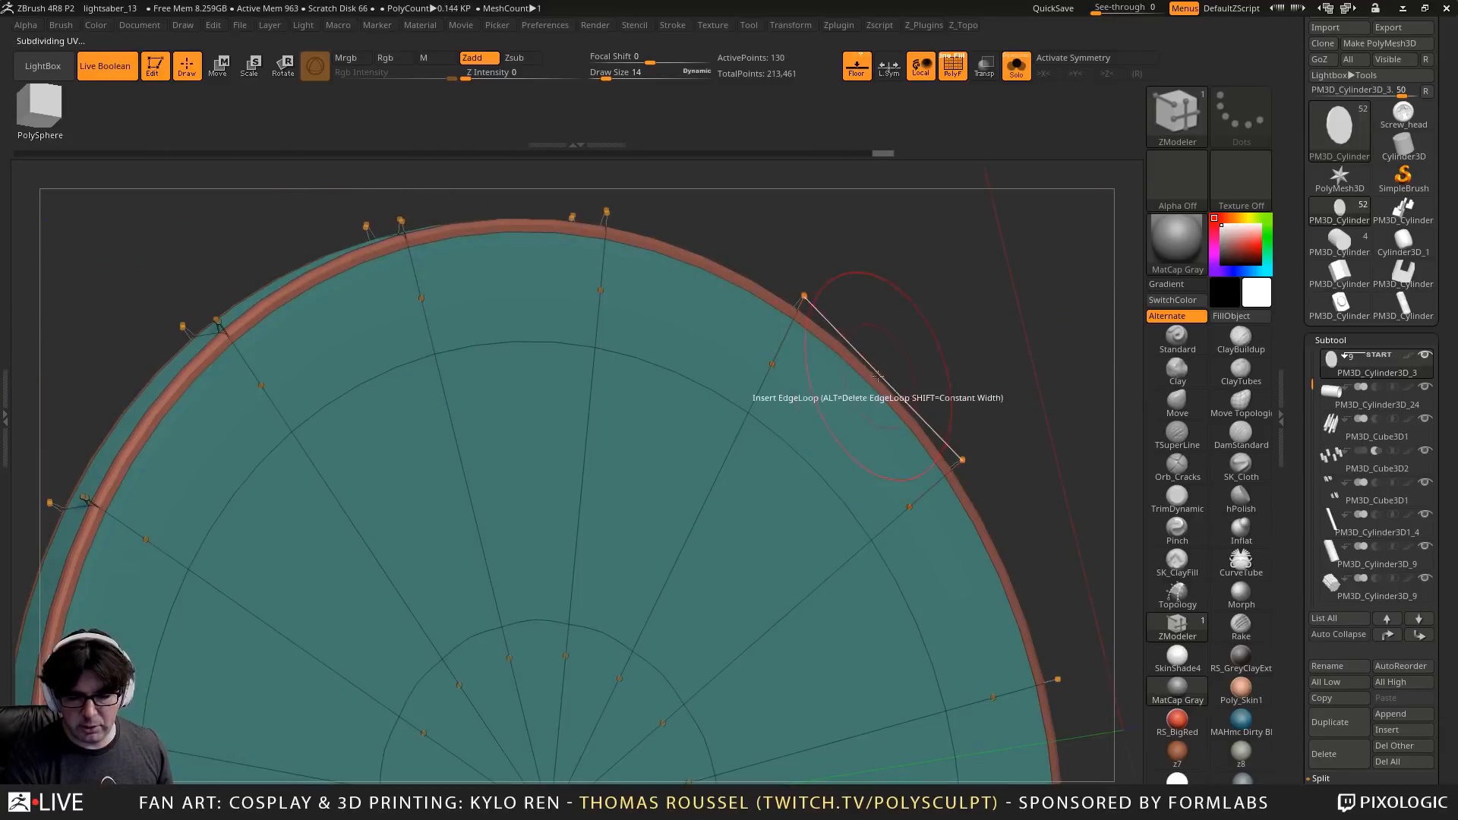
# Return the disc to its unsmoothed mesh, then center the transform gizmo on it and reset the gizmo's orientation
pyautogui.hotkey('shift', 'd')
pyautogui.keyDown('ctrl'); pyautogui.moveTo(676, 375); pyautogui.dragTo(676, 303, button='right'); pyautogui.keyUp('ctrl')
pyautogui.moveTo(577, 362); pyautogui.dragTo(638, 365, button='right')
pyautogui.keyDown('alt'); pyautogui.moveTo(638, 297); pyautogui.dragTo(374, 238, button='right'); pyautogui.keyUp('alt')
pyautogui.click(215, 75)
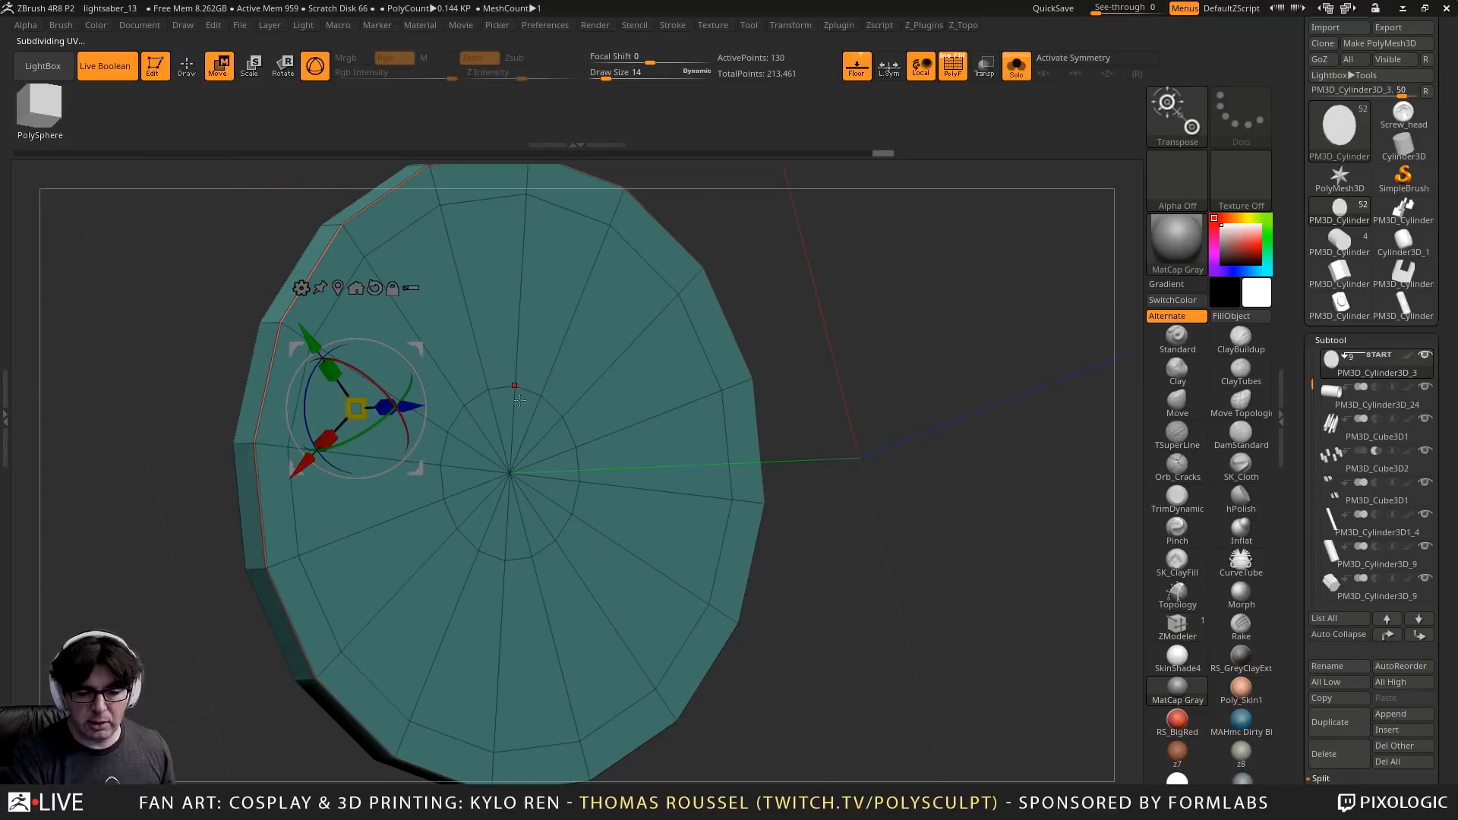
pyautogui.click(356, 288)
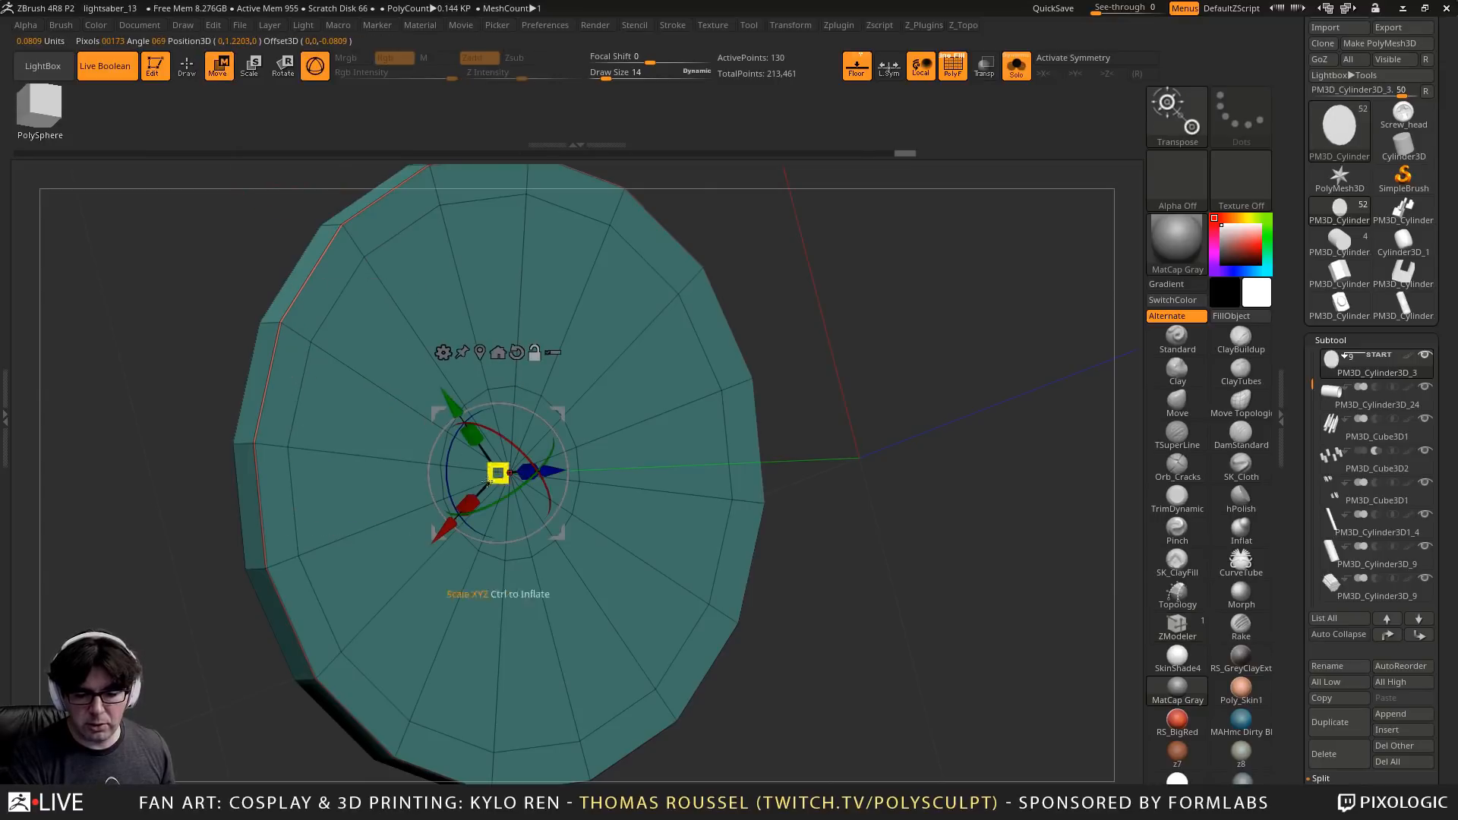
pyautogui.keyDown('alt'); pyautogui.click(516, 352); pyautogui.keyUp('alt')
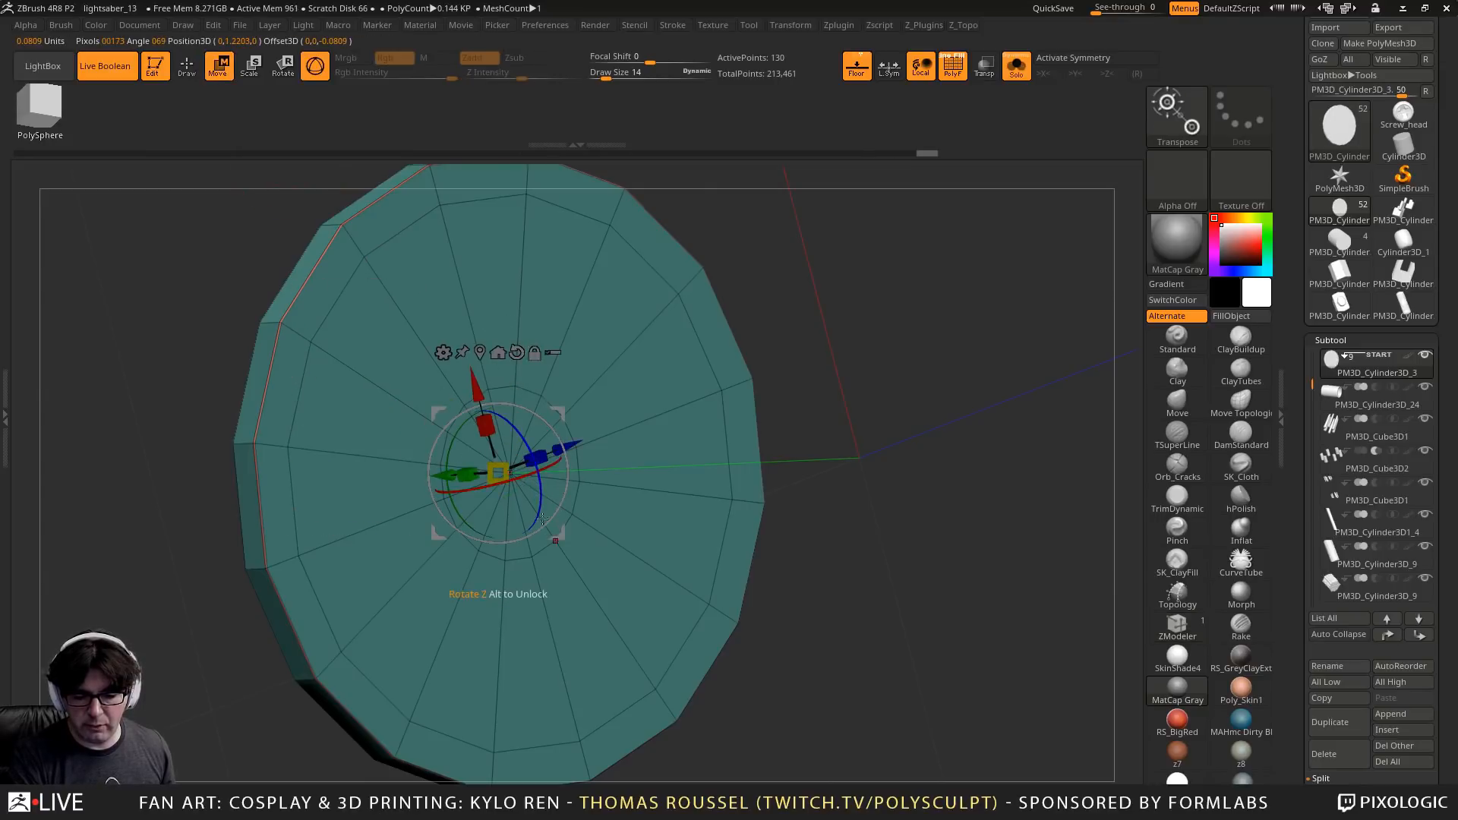
pyautogui.moveTo(433, 471); pyautogui.dragTo(455, 490, button='right')
pyautogui.moveTo(463, 474); pyautogui.dragTo(463, 475)
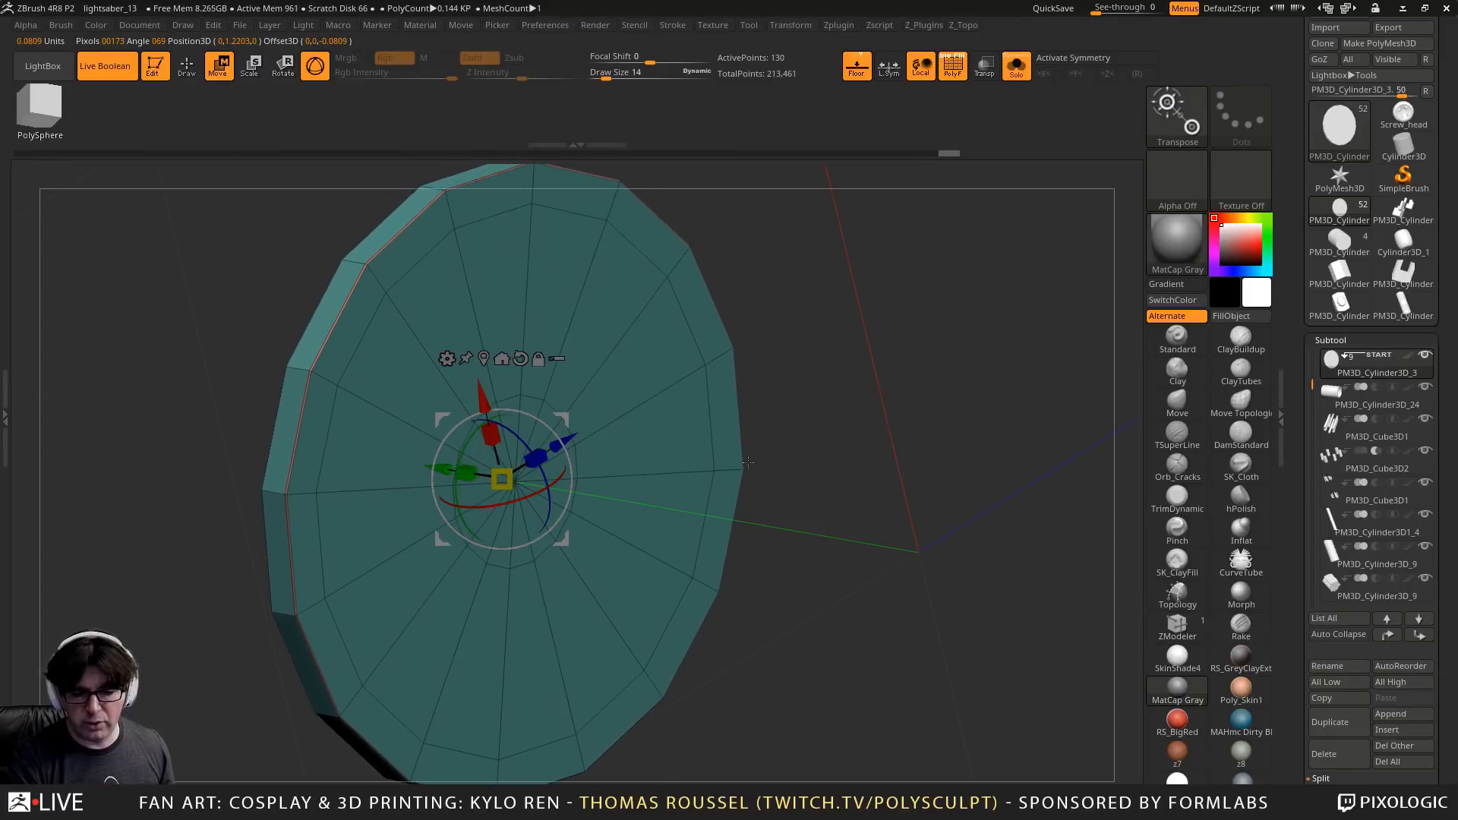
# Turn dynamic subdivision back on, leave Solo, and scale the disc slightly along its thickness to fit between the surrounding pommel parts
pyautogui.press('d')
pyautogui.keyDown('alt'); pyautogui.moveTo(748, 462); pyautogui.dragTo(807, 472, button='right'); pyautogui.keyUp('alt')
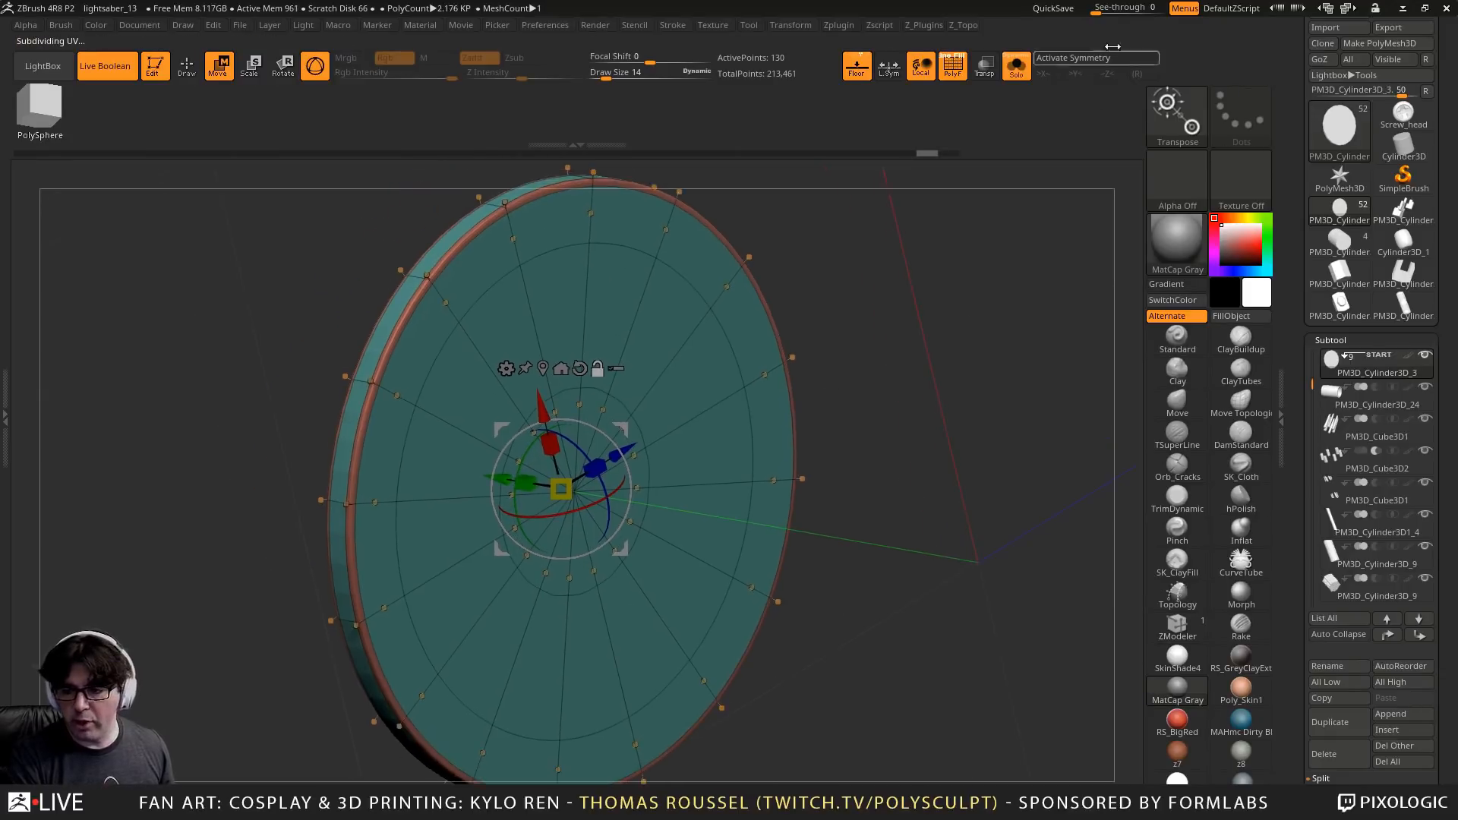
pyautogui.click(1019, 74)
pyautogui.moveTo(438, 313); pyautogui.dragTo(445, 407, button='right')
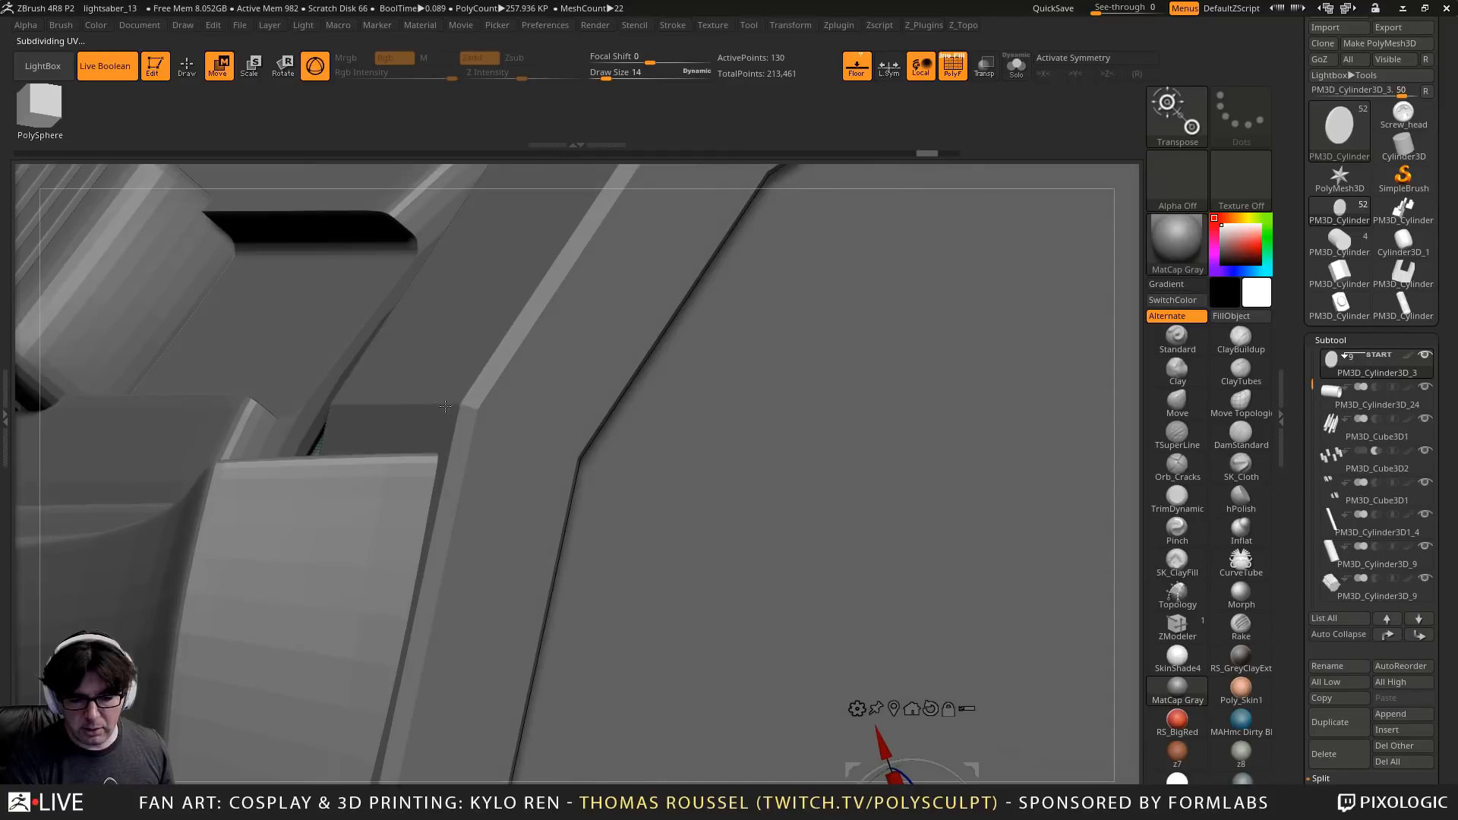
pyautogui.moveTo(652, 585); pyautogui.dragTo(372, 428, button='right')
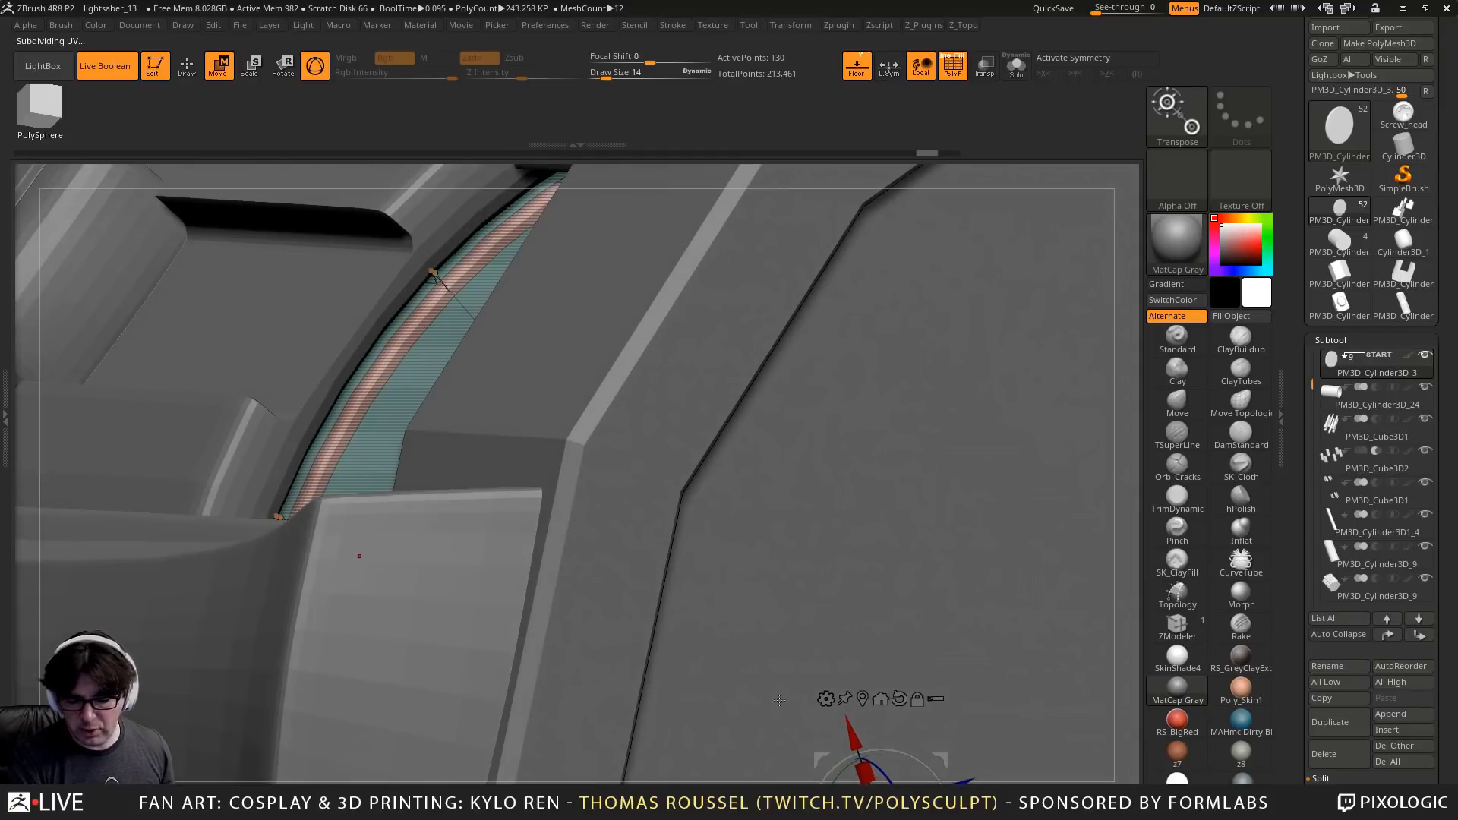
pyautogui.keyDown('alt'); pyautogui.moveTo(424, 517); pyautogui.dragTo(419, 424, button='right'); pyautogui.keyUp('alt')
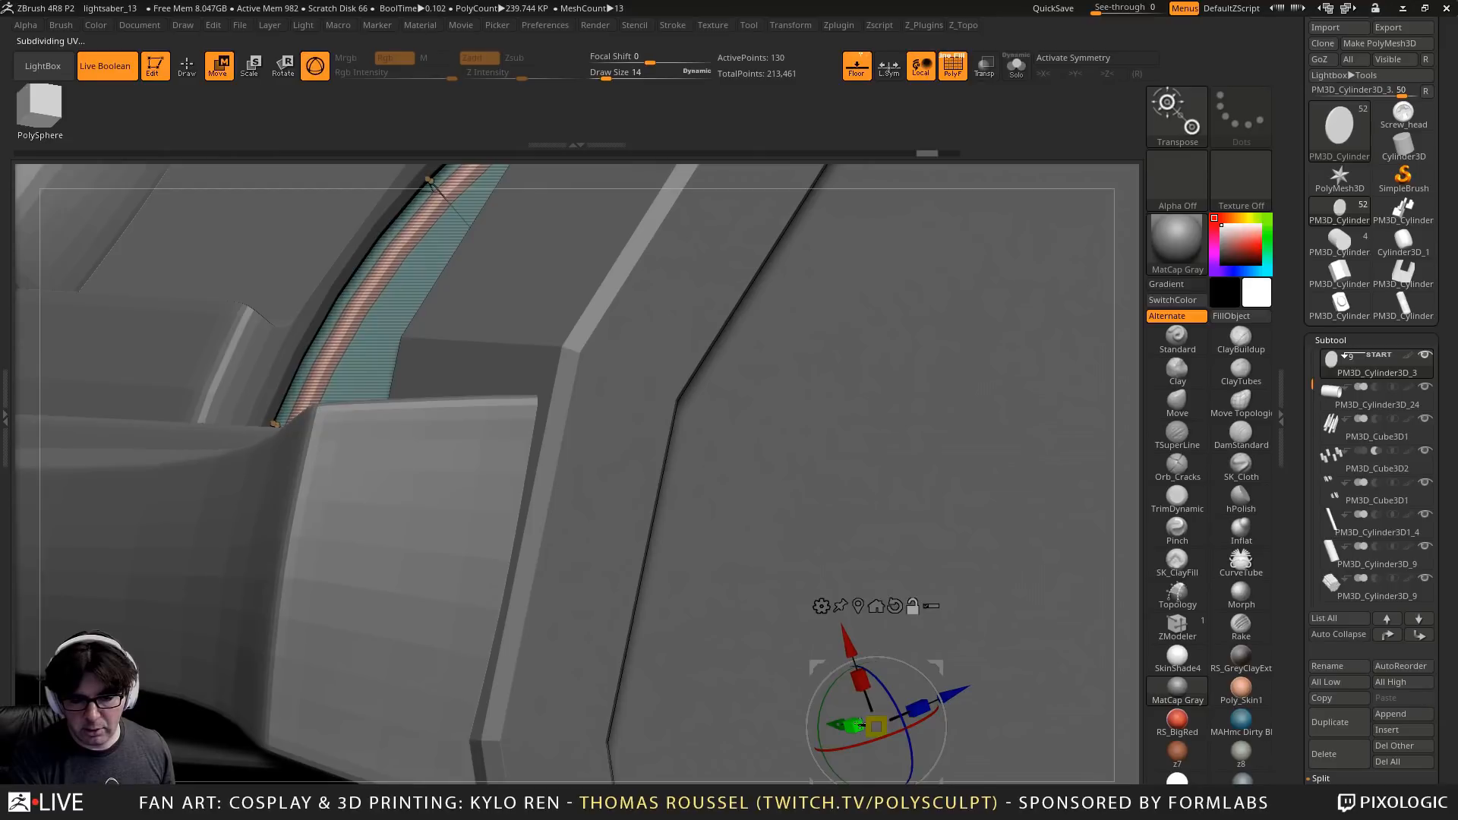
pyautogui.moveTo(860, 725); pyautogui.dragTo(857, 725)
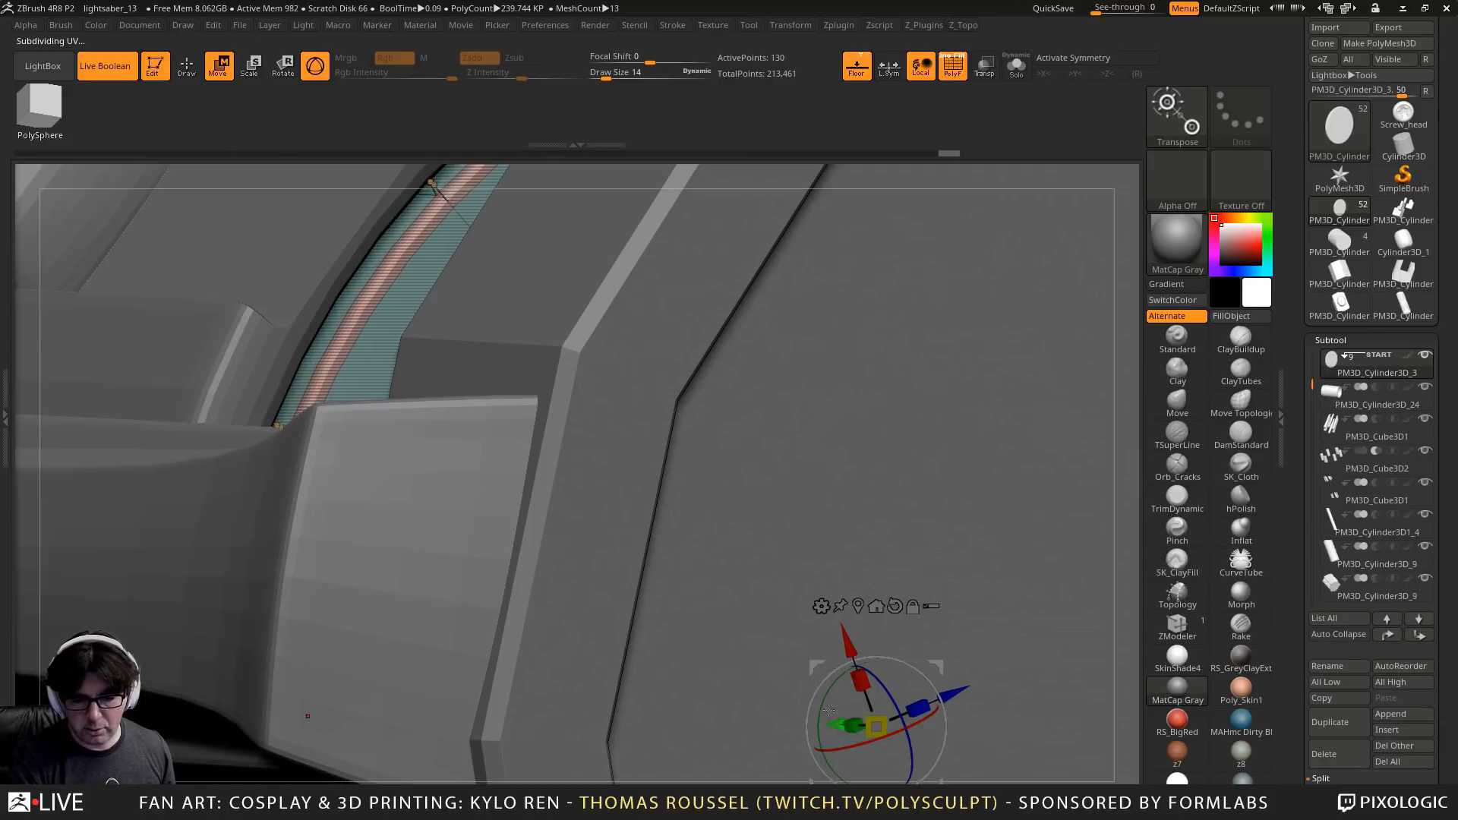
# Select the slotted body cylinder PM3D_Cylinder3D_24 next to the disc and undo its last change
pyautogui.keyDown('ctrl'); pyautogui.moveTo(678, 506); pyautogui.dragTo(430, 486, button='right'); pyautogui.keyUp('ctrl')
pyautogui.keyDown('alt'); pyautogui.click(420, 454); pyautogui.keyUp('alt')
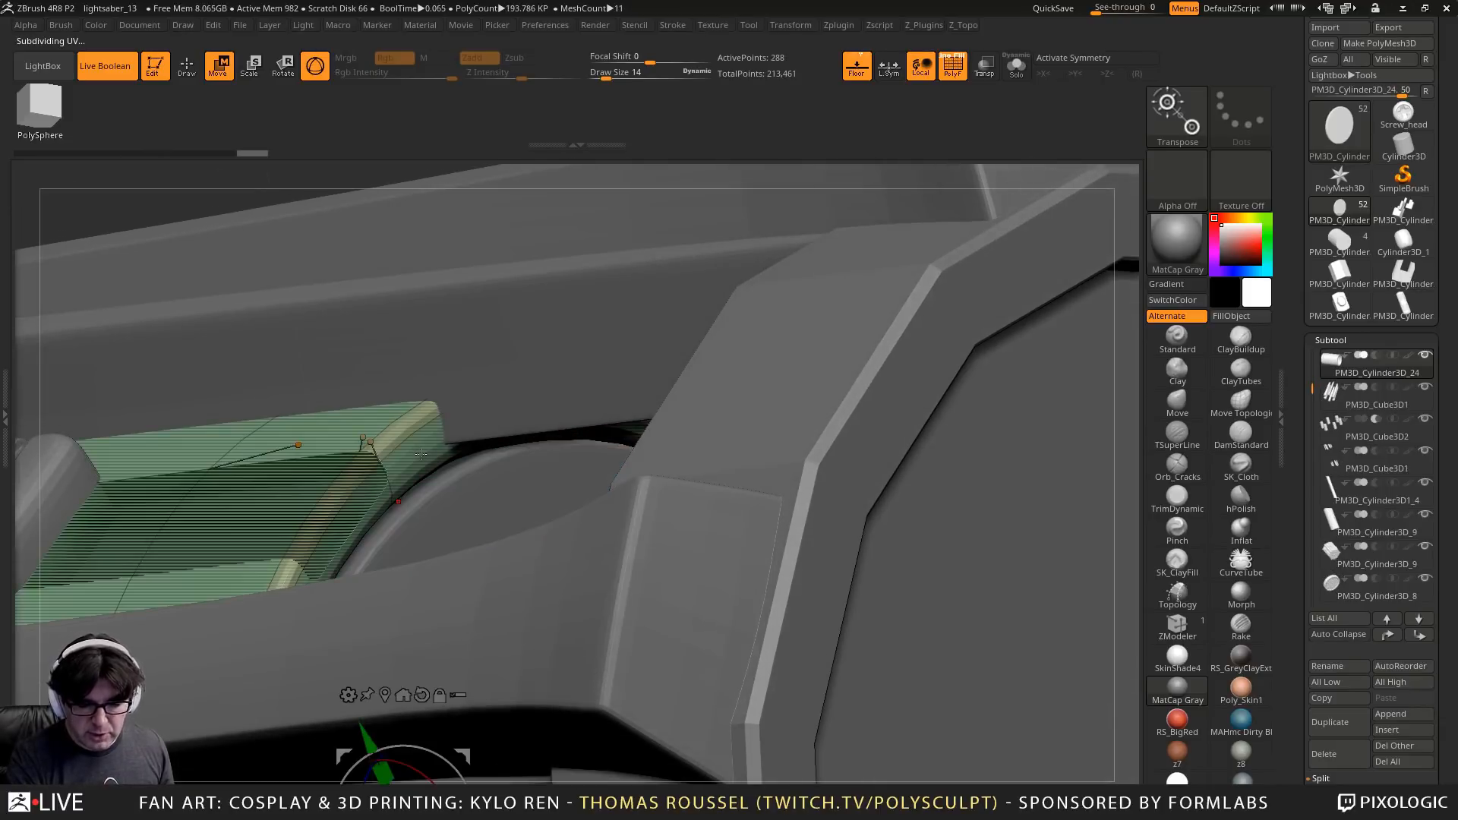
pyautogui.keyDown('alt'); pyautogui.moveTo(423, 462); pyautogui.dragTo(430, 423, button='right'); pyautogui.keyUp('alt')
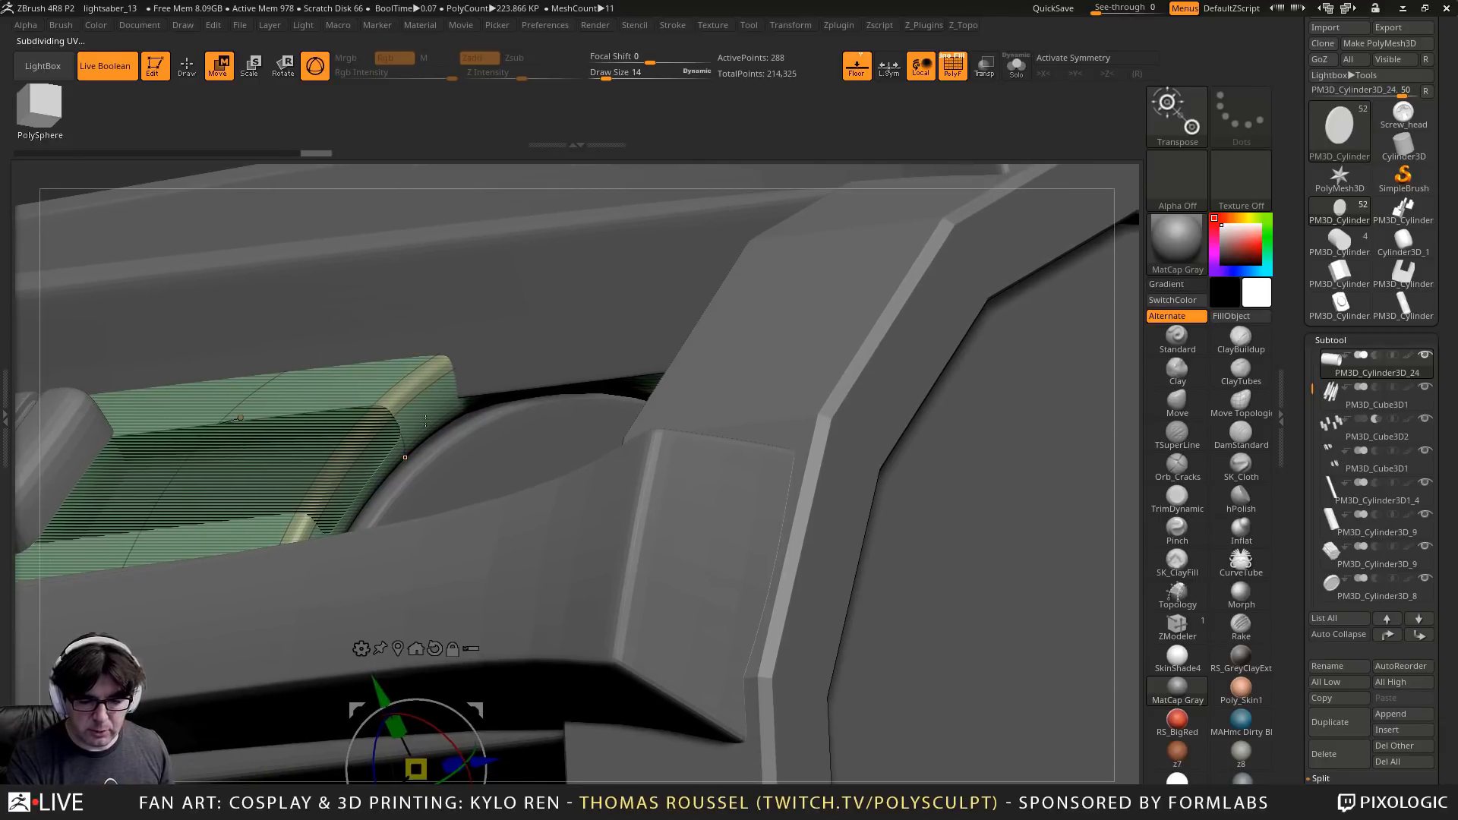
pyautogui.hotkey('ctrl', 'z')
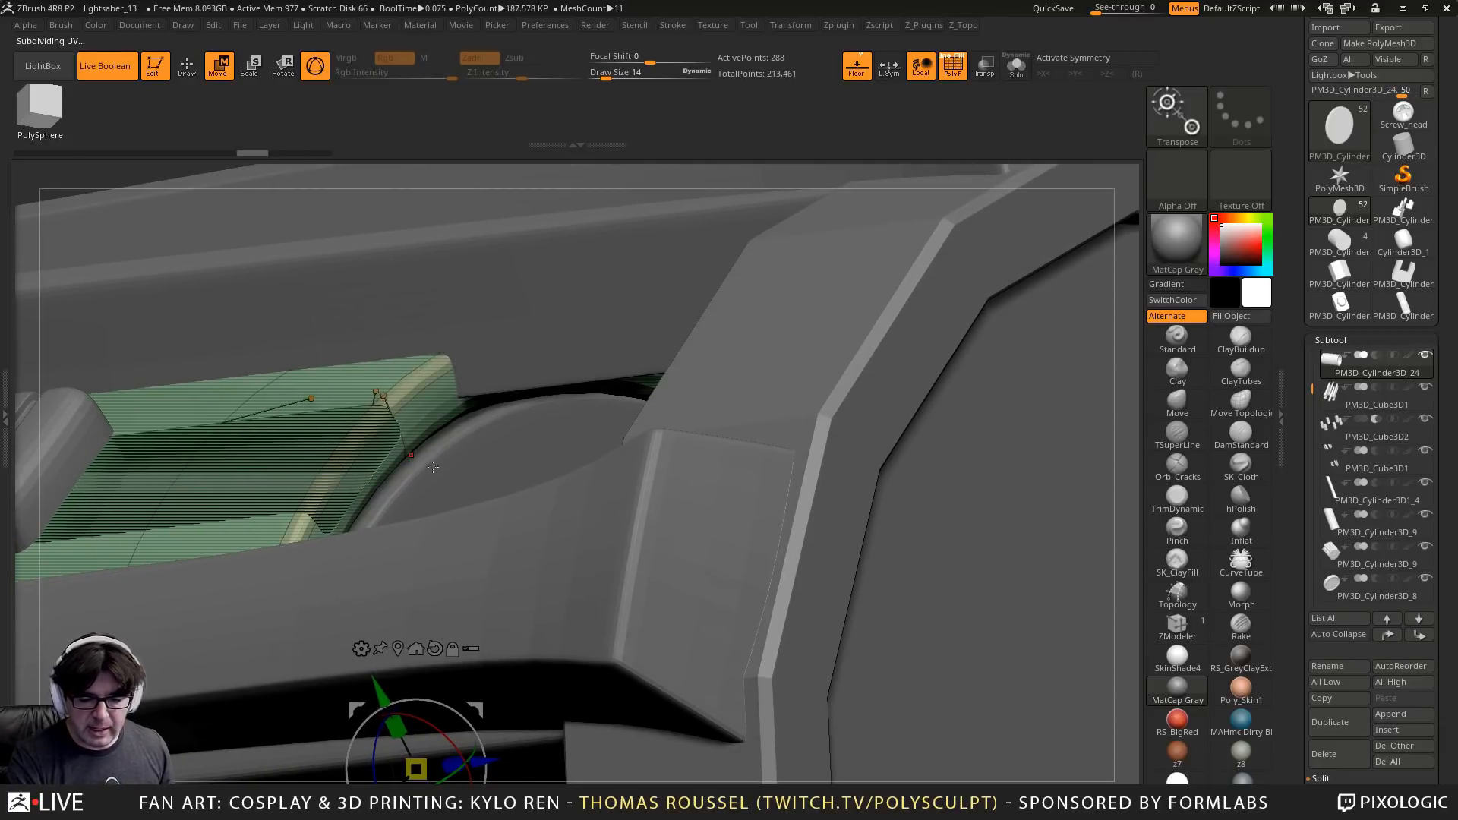
pyautogui.moveTo(426, 456); pyautogui.dragTo(461, 584, button='right')
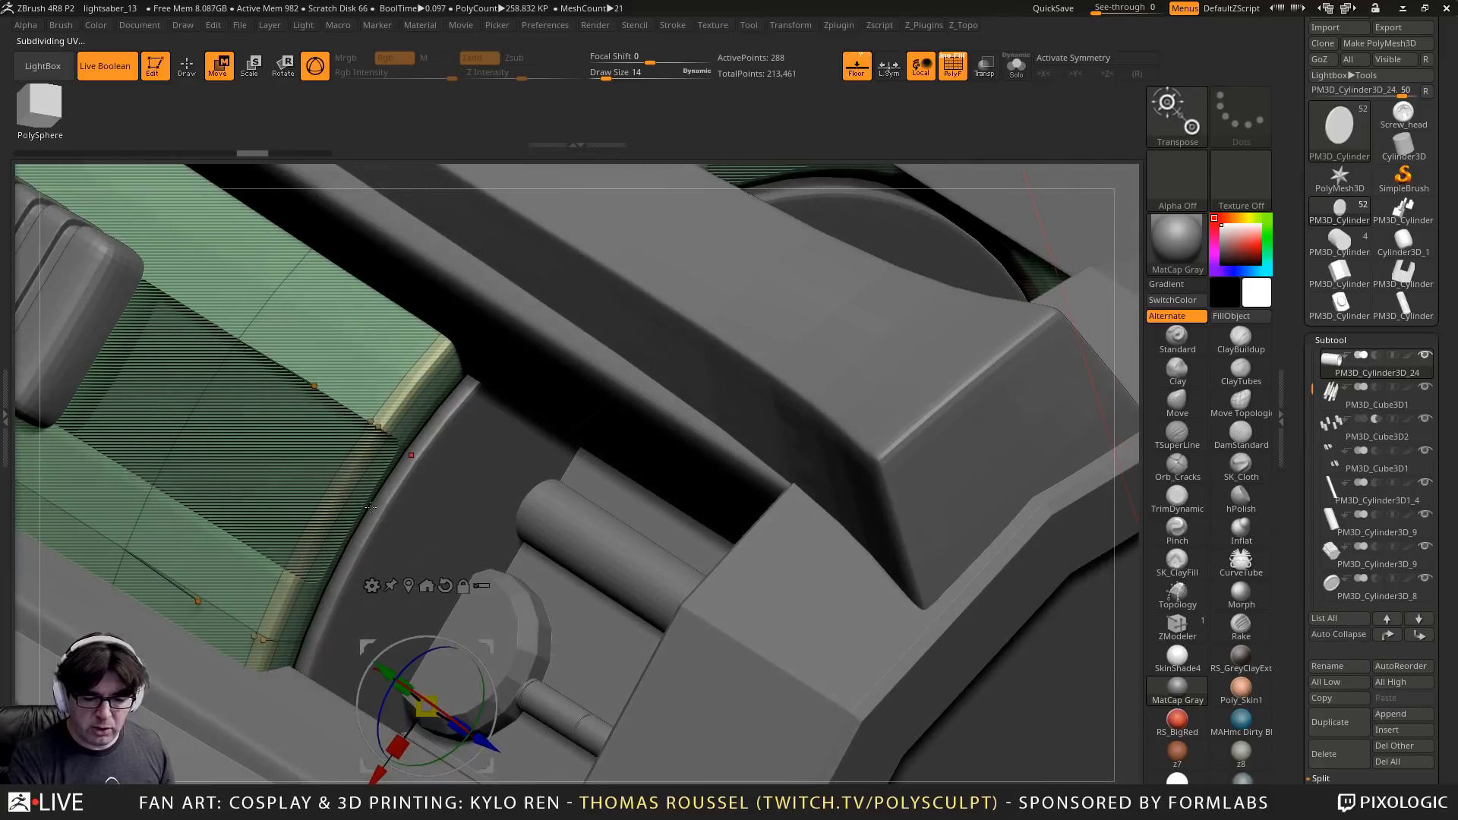
# Examine how the pommel's inner parts, disc and end cap fit together from several angles, selecting each subtool in turn
pyautogui.moveTo(371, 508)
pyautogui.keyDown('ctrl'); pyautogui.mouseDown(button='right')
pyautogui.moveTo(386, 416)
pyautogui.moveTo(380, 513)
pyautogui.moveTo(380, 494)
pyautogui.mouseUp(button='right'); pyautogui.keyUp('ctrl')
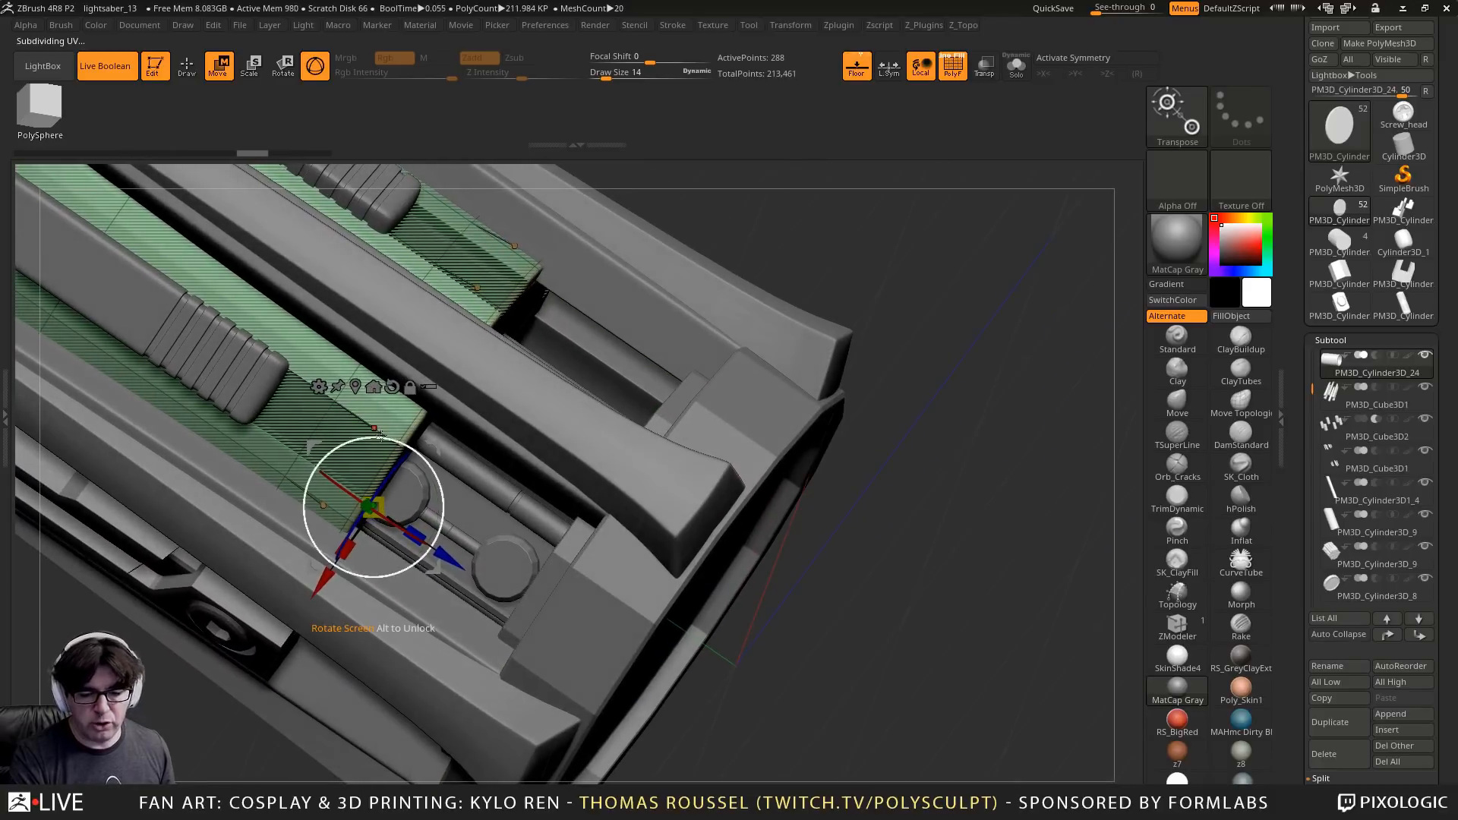
pyautogui.moveTo(416, 441); pyautogui.dragTo(373, 425, button='right')
pyautogui.moveTo(425, 357)
pyautogui.keyDown('alt'); pyautogui.mouseDown(button='right')
pyautogui.moveTo(448, 441)
pyautogui.moveTo(433, 353)
pyautogui.mouseUp(button='right'); pyautogui.keyUp('alt')
pyautogui.keyDown('alt'); pyautogui.moveTo(476, 462); pyautogui.dragTo(503, 438, button='right'); pyautogui.keyUp('alt')
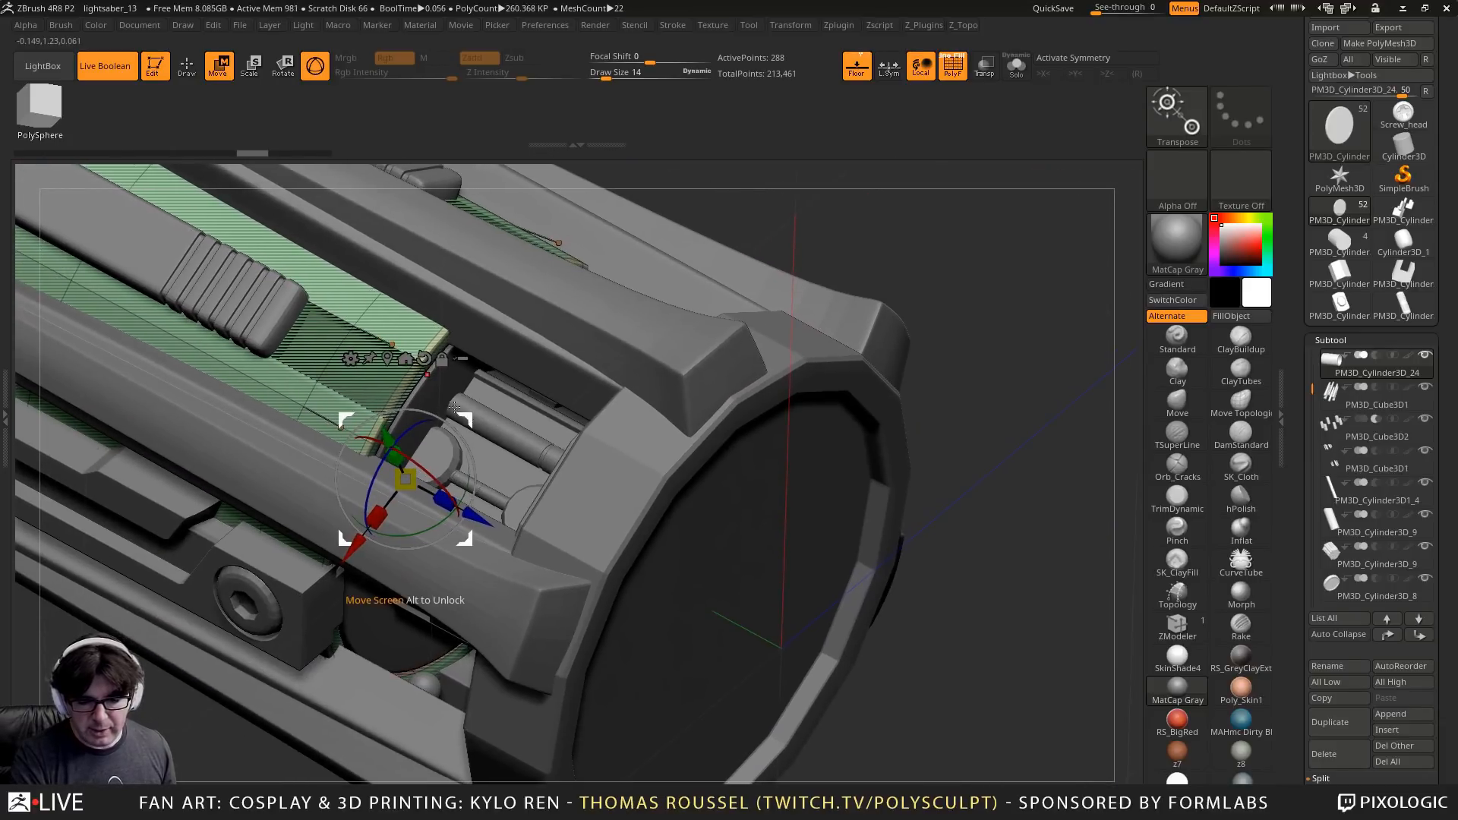
pyautogui.keyDown('alt'); pyautogui.click(508, 428); pyautogui.keyUp('alt')
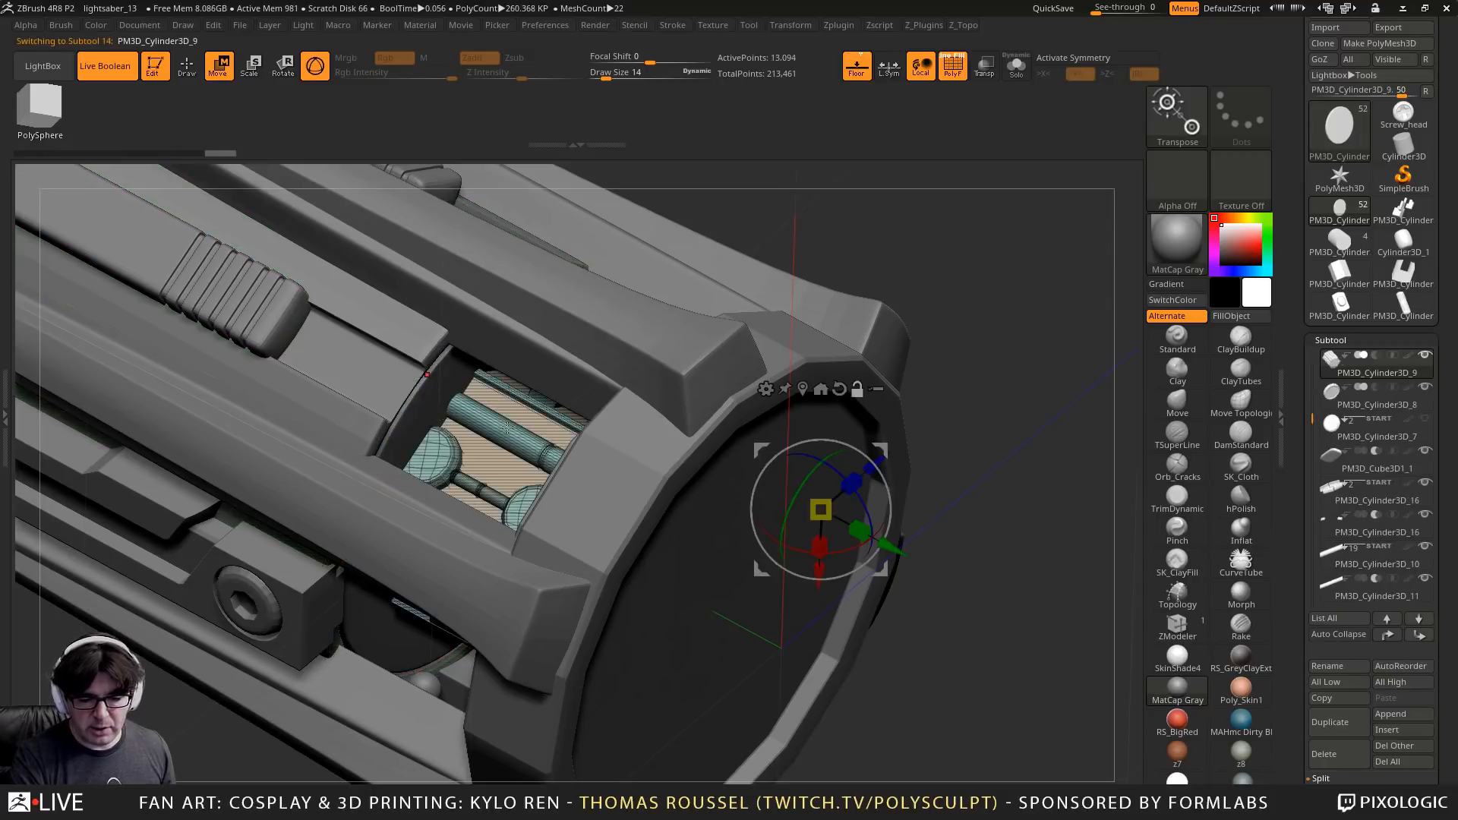
pyautogui.keyDown('alt'); pyautogui.click(435, 387); pyautogui.keyUp('alt')
pyautogui.keyDown('alt'); pyautogui.moveTo(599, 469); pyautogui.dragTo(599, 501, button='right'); pyautogui.keyUp('alt')
pyautogui.keyDown('alt'); pyautogui.click(562, 440); pyautogui.keyUp('alt')
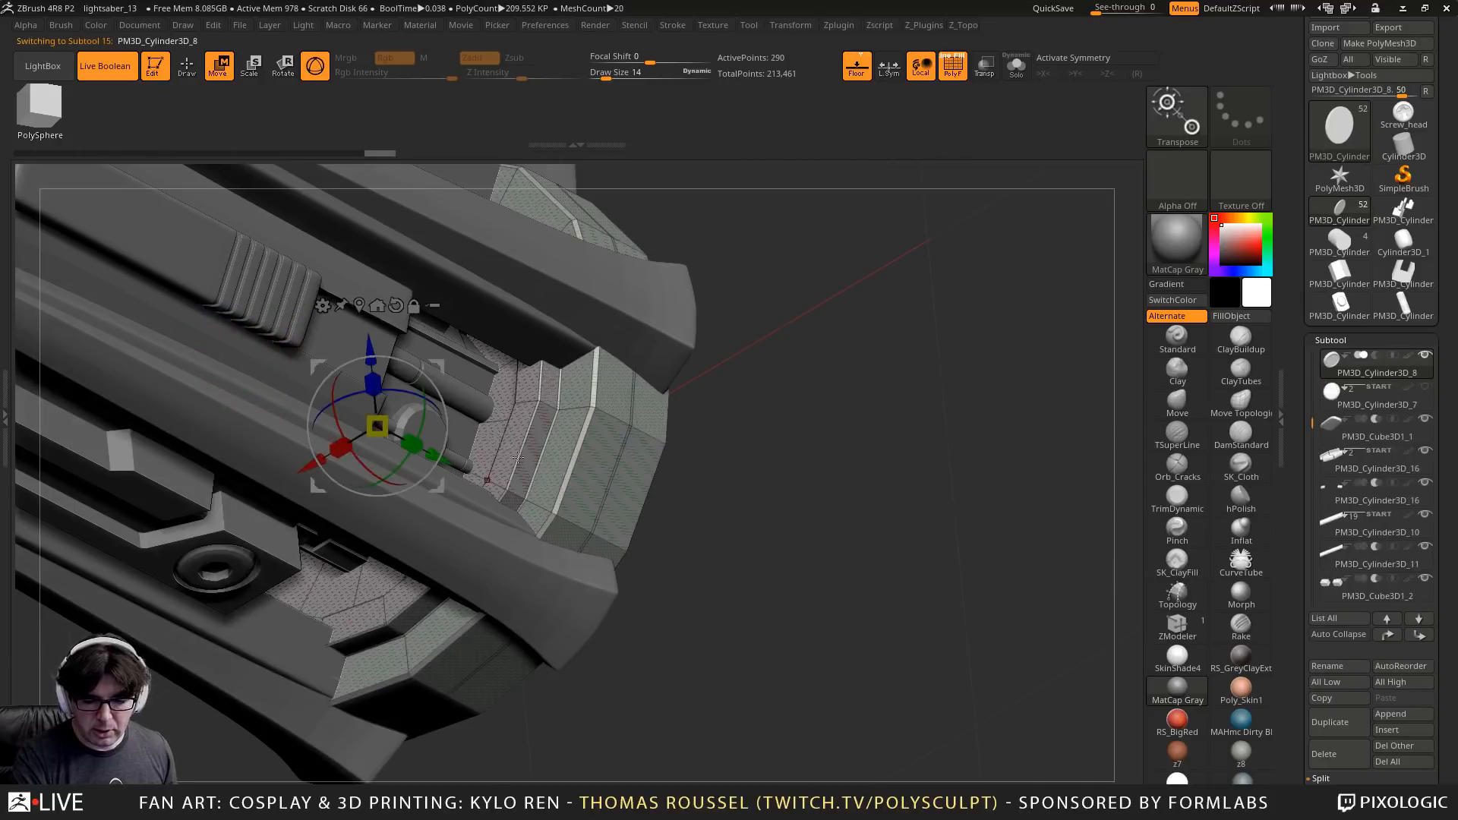
pyautogui.moveTo(858, 478); pyautogui.dragTo(744, 455, button='right')
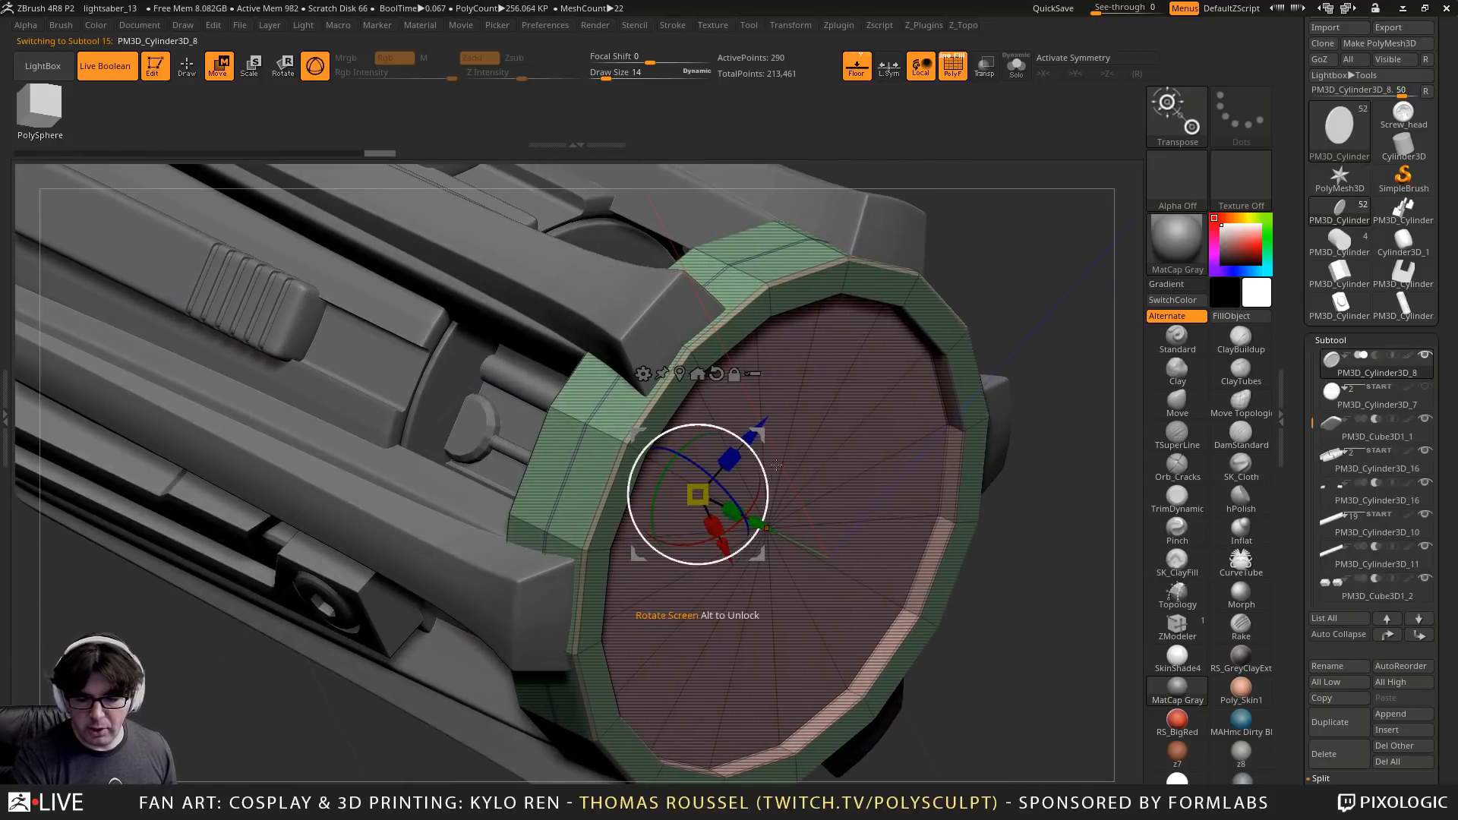
pyautogui.moveTo(805, 403); pyautogui.dragTo(717, 273, button='right')
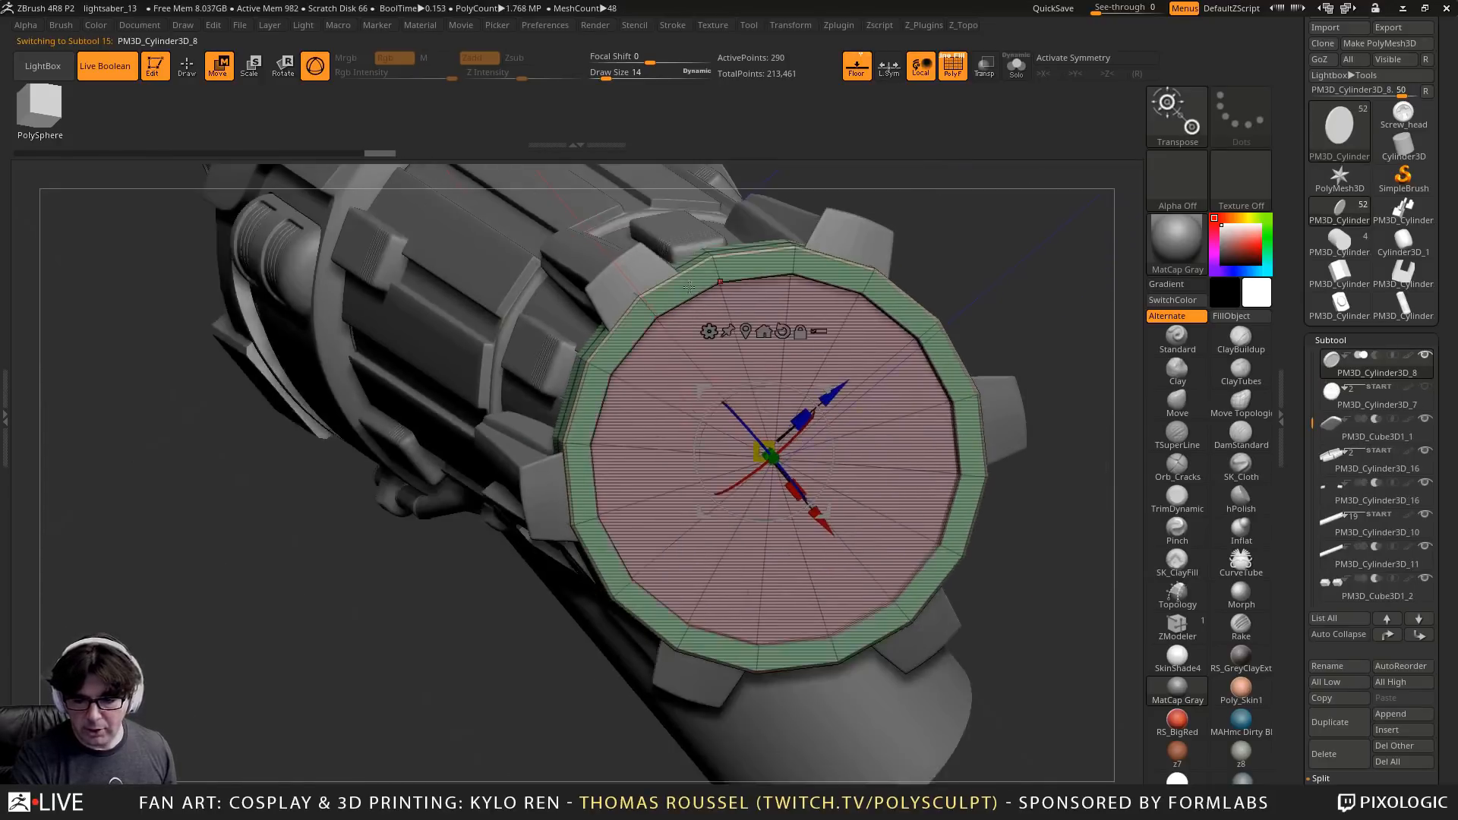
pyautogui.moveTo(687, 326); pyautogui.dragTo(725, 299, button='right')
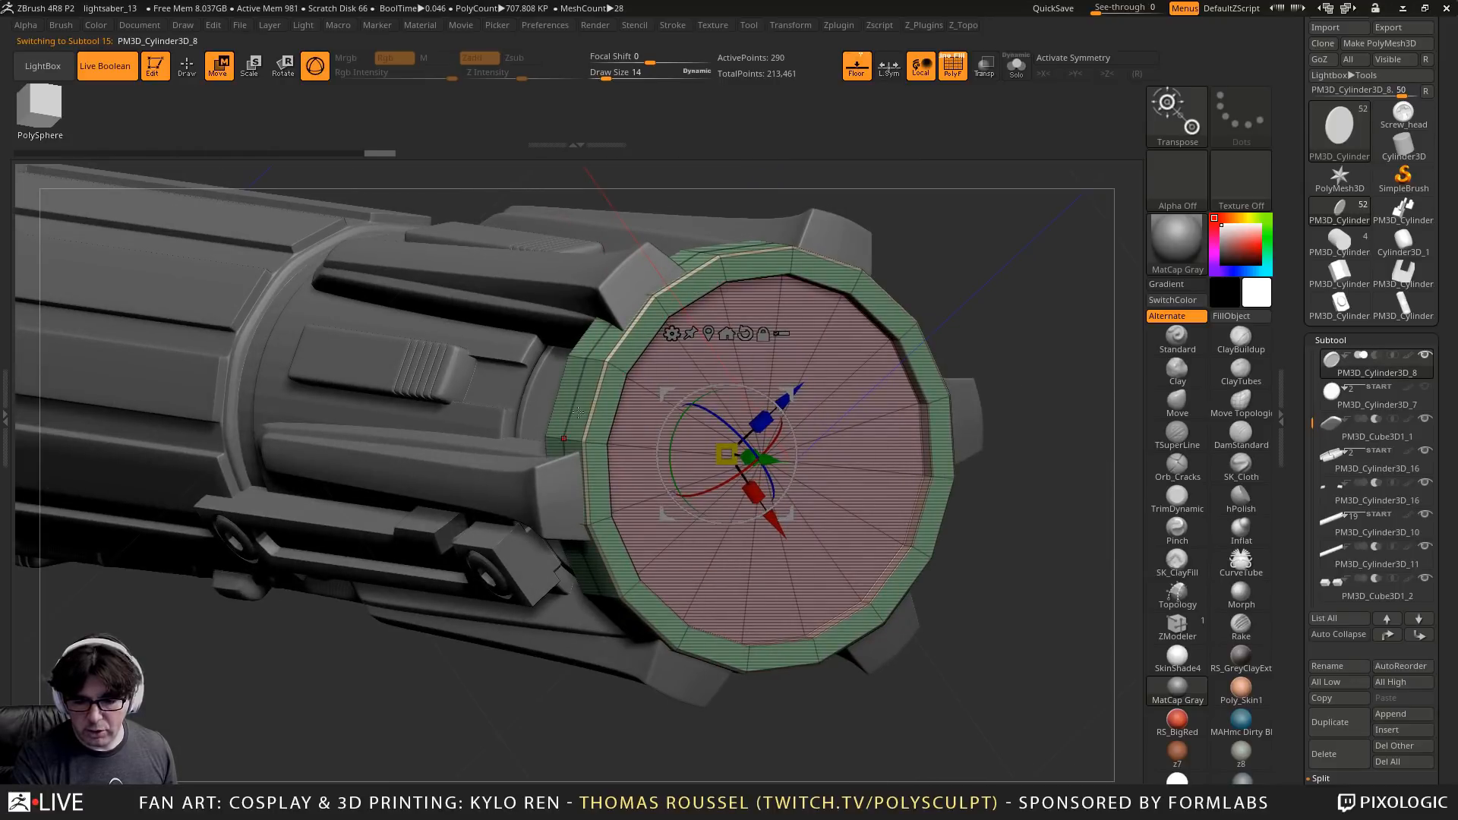
pyautogui.keyDown('shift'); pyautogui.moveTo(579, 412); pyautogui.dragTo(562, 389, button='right'); pyautogui.keyUp('shift')
pyautogui.keyDown('alt'); pyautogui.click(365, 385); pyautogui.keyUp('alt')
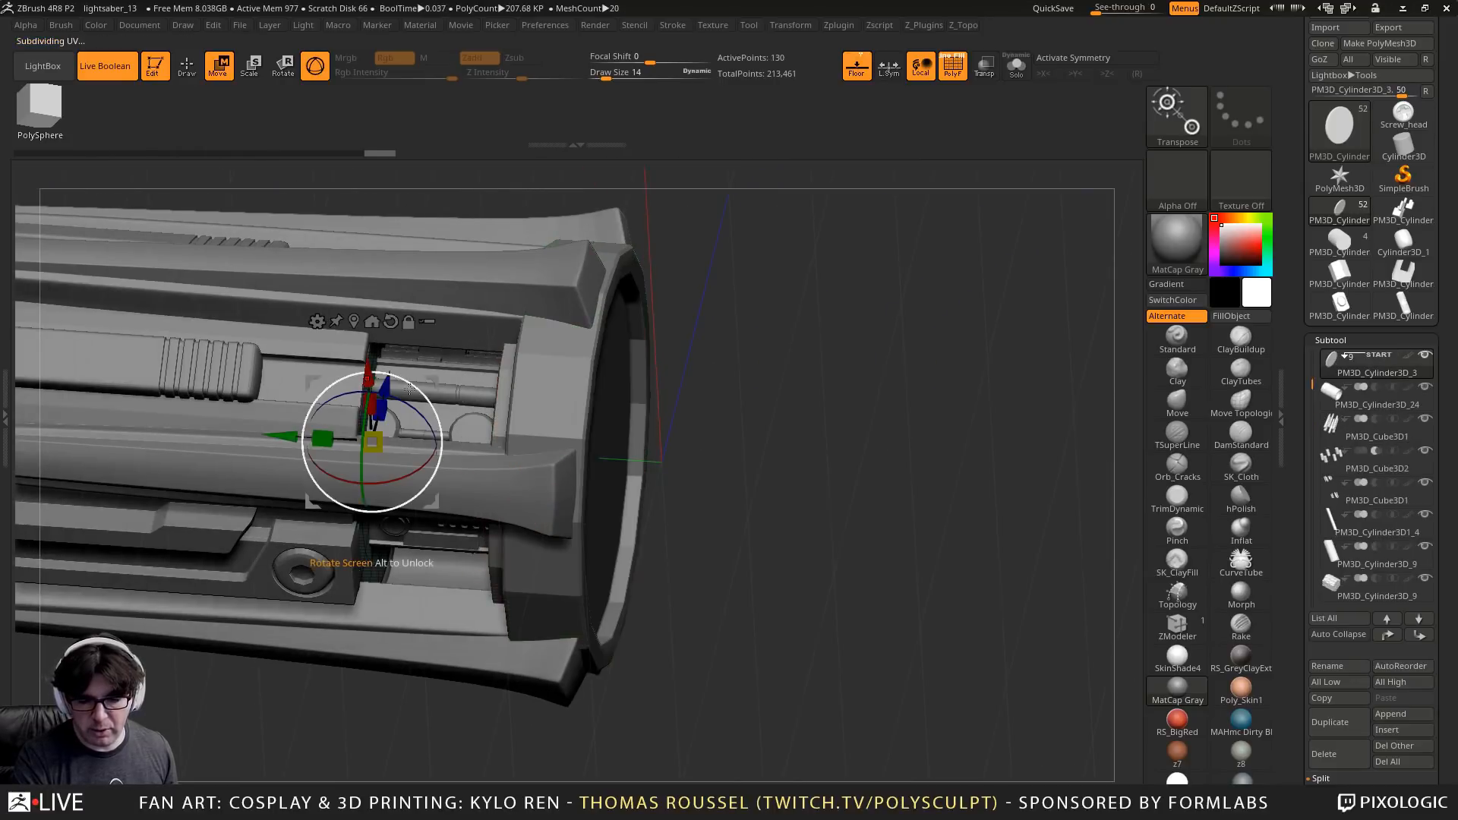
pyautogui.moveTo(636, 381); pyautogui.dragTo(942, 372, button='right')
# Insert an edge loop in the recessed outer face of end cap PM3D_Cylinder3D_8 and delete one on its inner side in Solo
pyautogui.keyDown('alt'); pyautogui.click(537, 390); pyautogui.keyUp('alt')
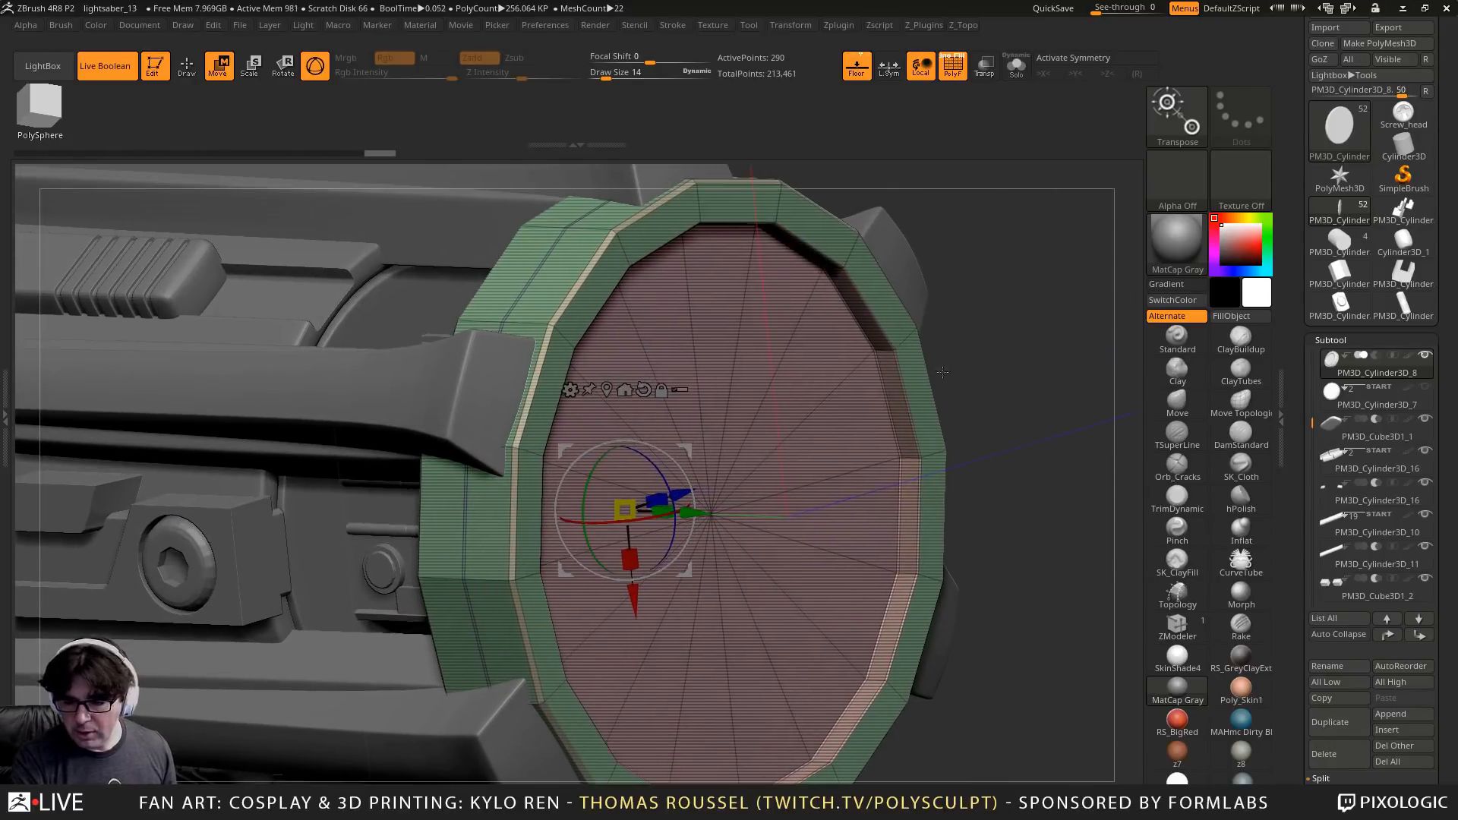
pyautogui.click(187, 60)
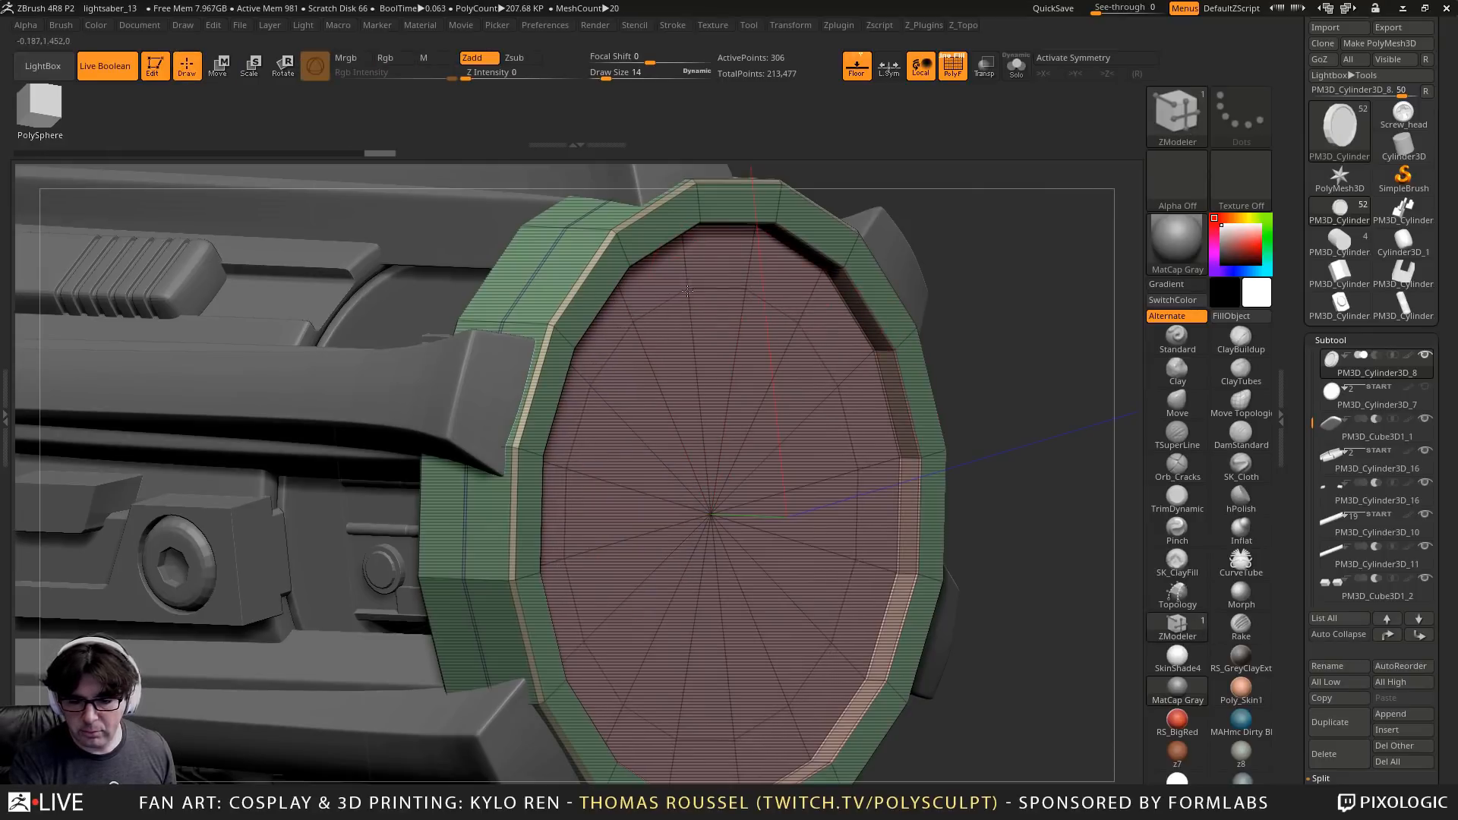
pyautogui.moveTo(687, 291); pyautogui.dragTo(883, 197, button='right')
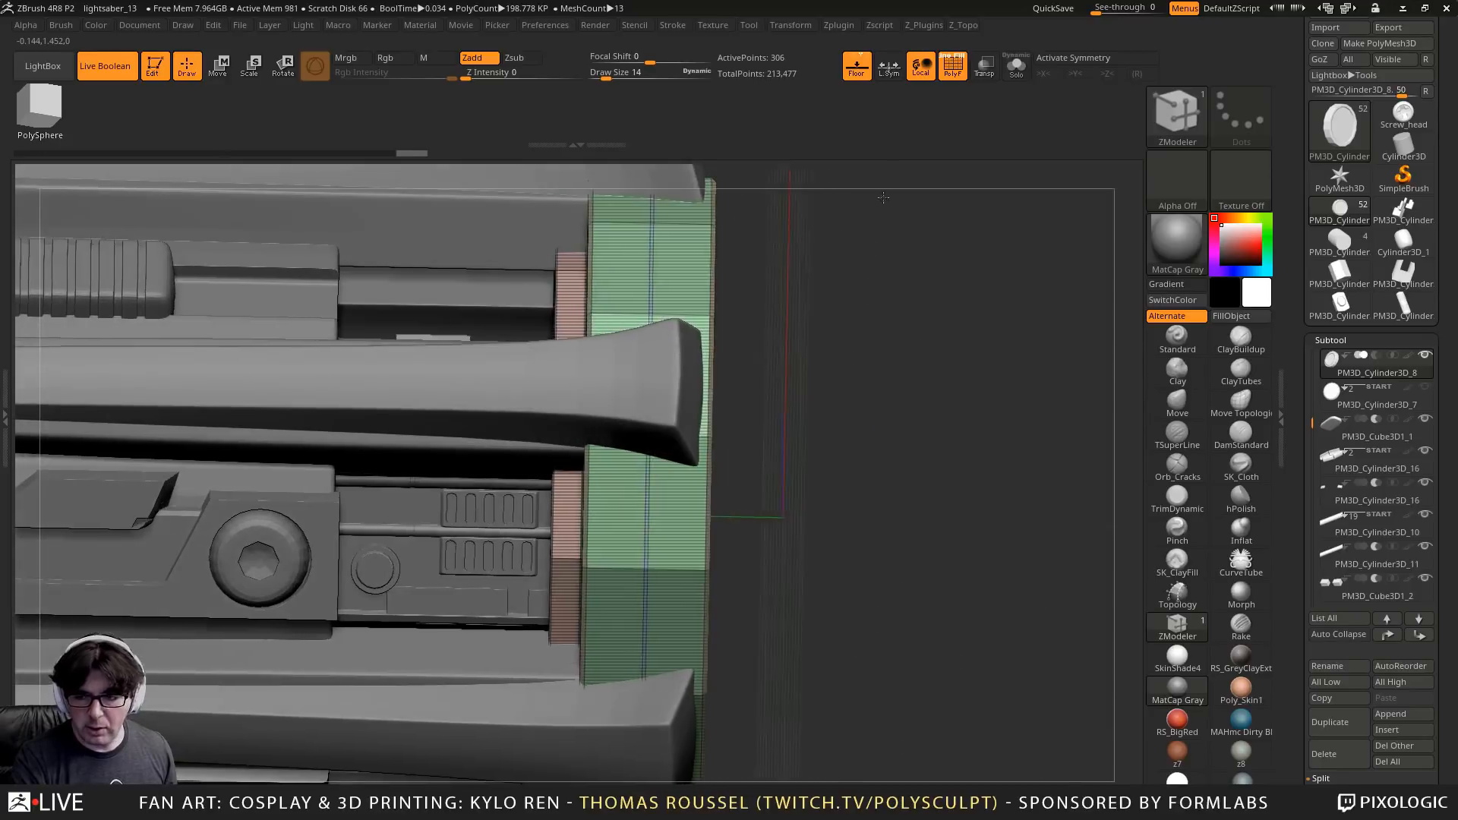
pyautogui.click(1016, 66)
pyautogui.moveTo(805, 235); pyautogui.dragTo(934, 252, button='right')
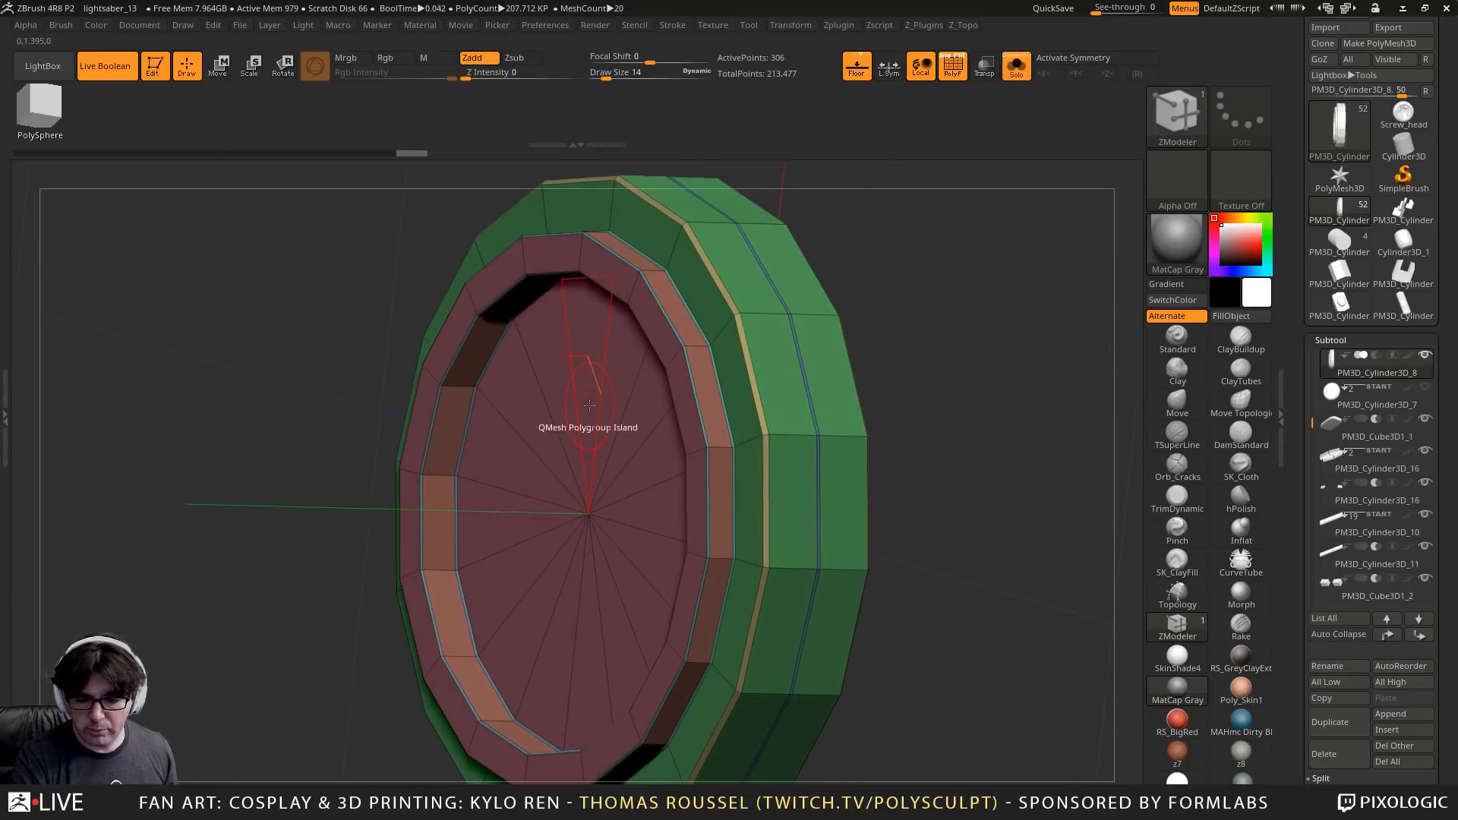
pyautogui.keyDown('alt'); pyautogui.moveTo(512, 388); pyautogui.dragTo(621, 390, button='right'); pyautogui.keyUp('alt')
pyautogui.keyDown('alt'); pyautogui.click(502, 343); pyautogui.keyUp('alt')
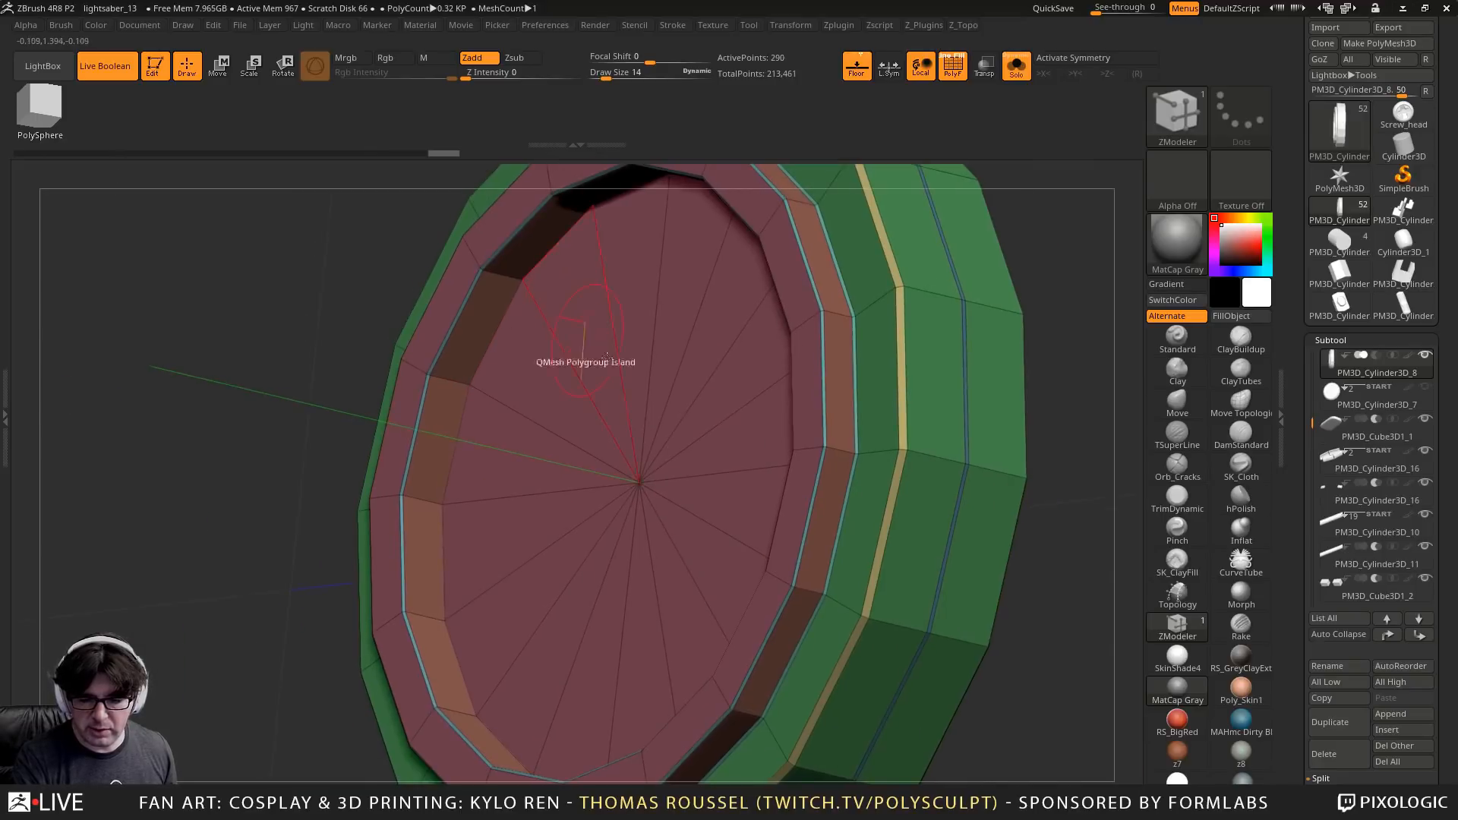
# Set the polygon action to QMesh Flat Island and push the cap's recessed inner face through to cut a round hole
pyautogui.press('space')
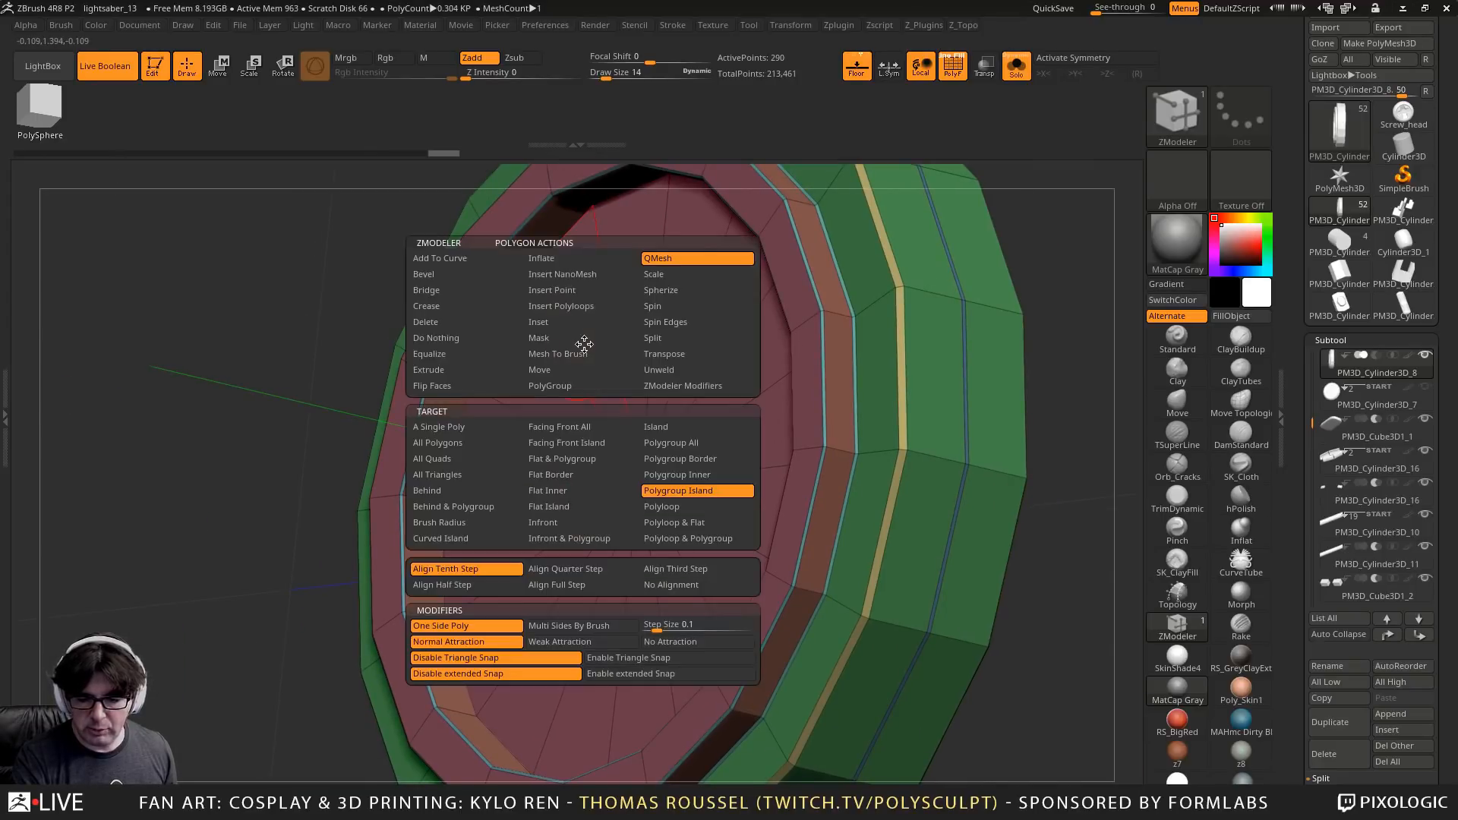
pyautogui.click(584, 508)
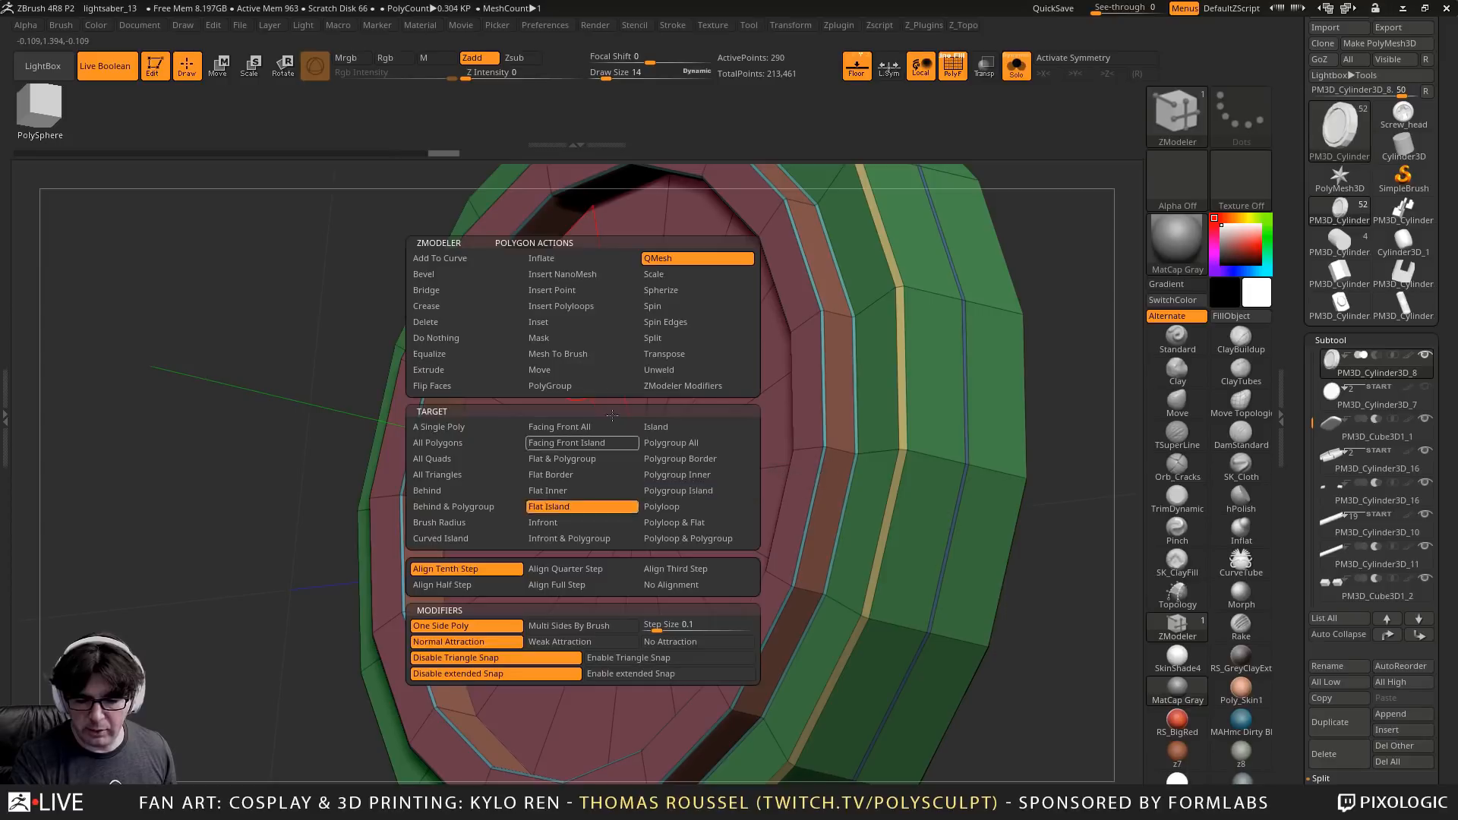
pyautogui.moveTo(506, 313); pyautogui.dragTo(781, 310)
pyautogui.moveTo(712, 374); pyautogui.dragTo(941, 397)
pyautogui.press('f')
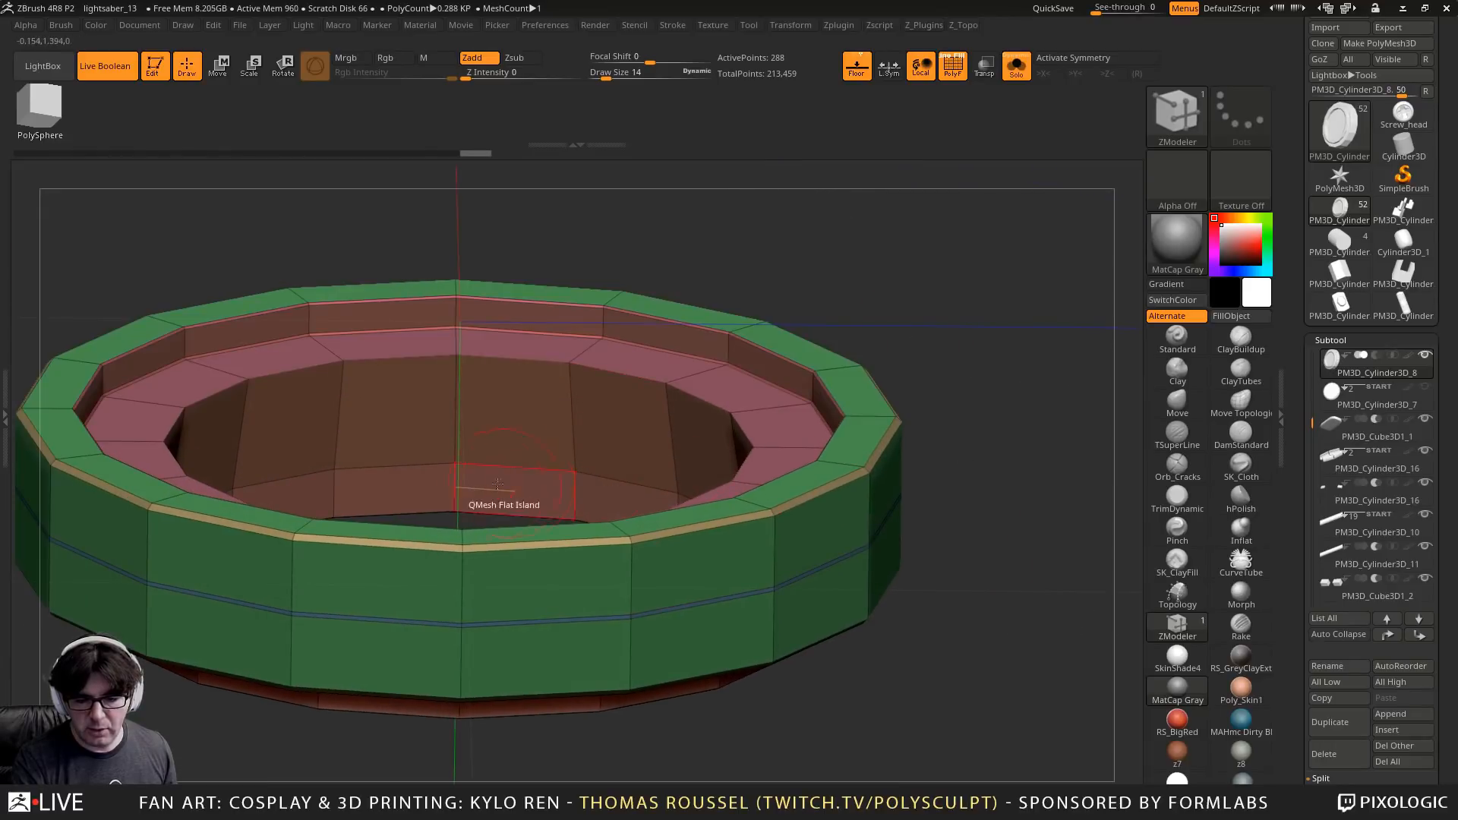
# Slide the edge loop around the cap's hole outward to widen the opening and narrow the flat ledge
pyautogui.moveTo(463, 471); pyautogui.dragTo(414, 403, button='right')
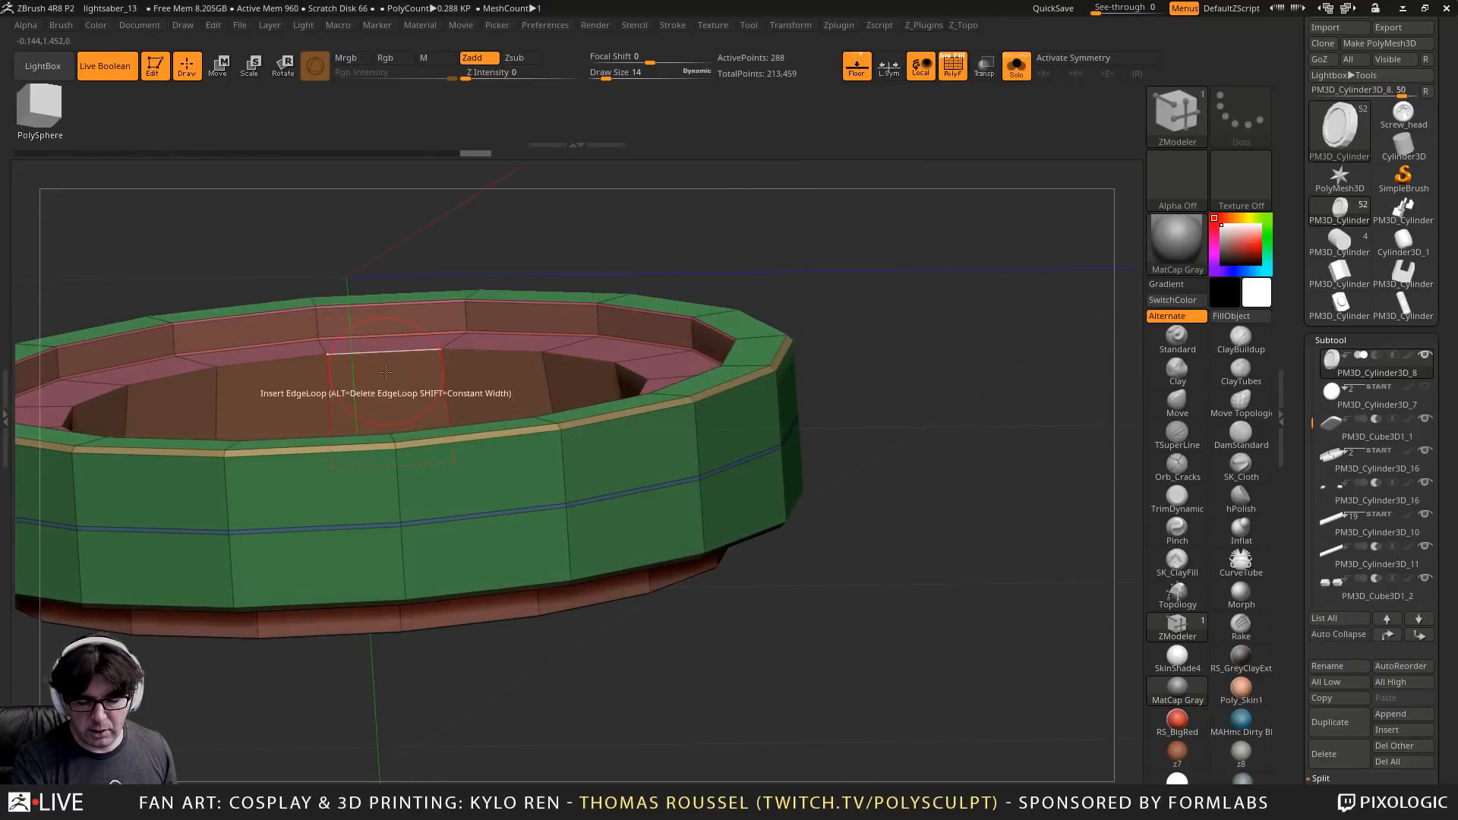
pyautogui.moveTo(346, 371); pyautogui.dragTo(348, 407, button='right')
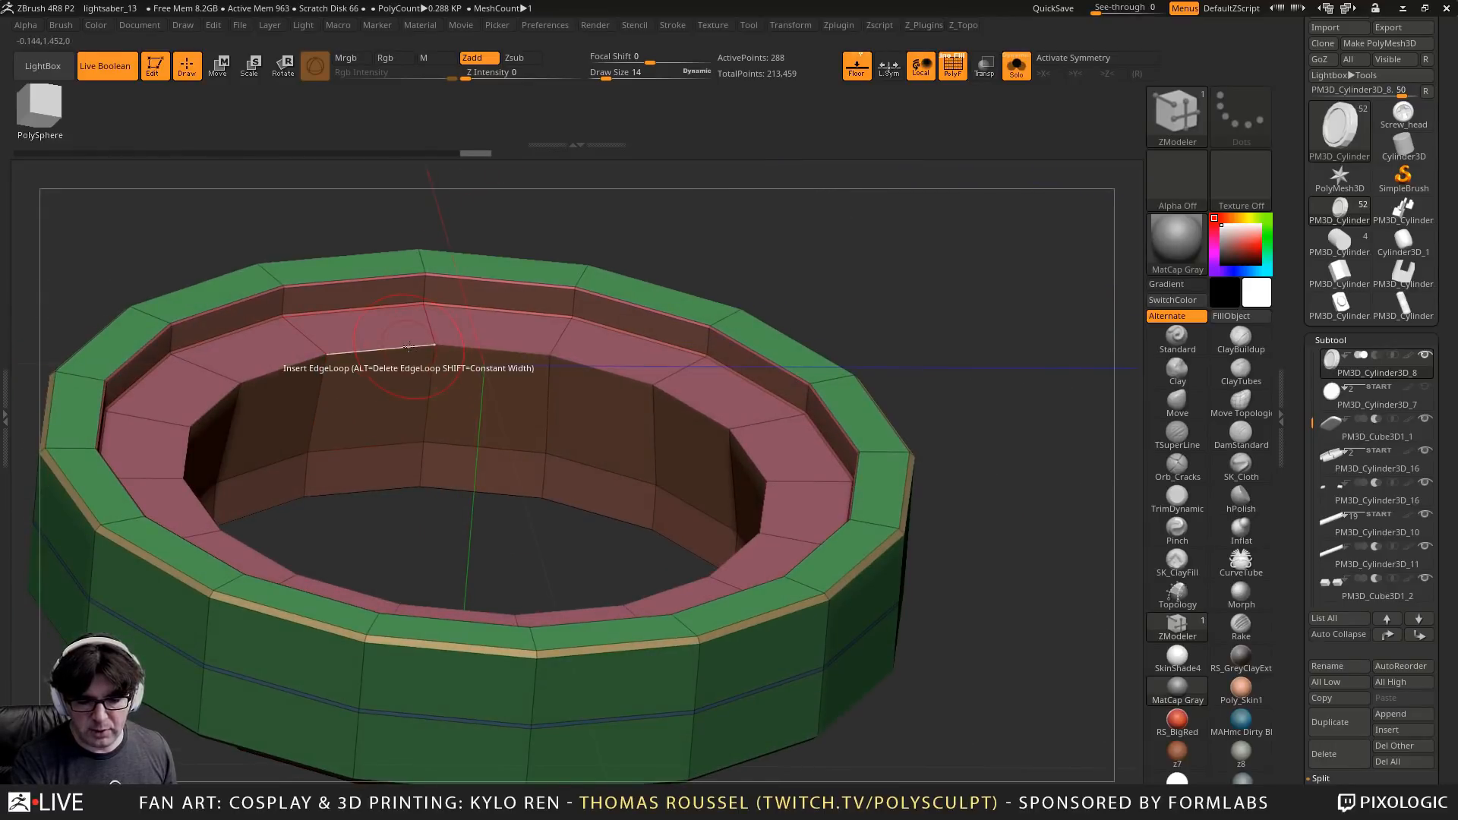
pyautogui.moveTo(402, 486); pyautogui.dragTo(387, 349, button='right')
pyautogui.press('space')
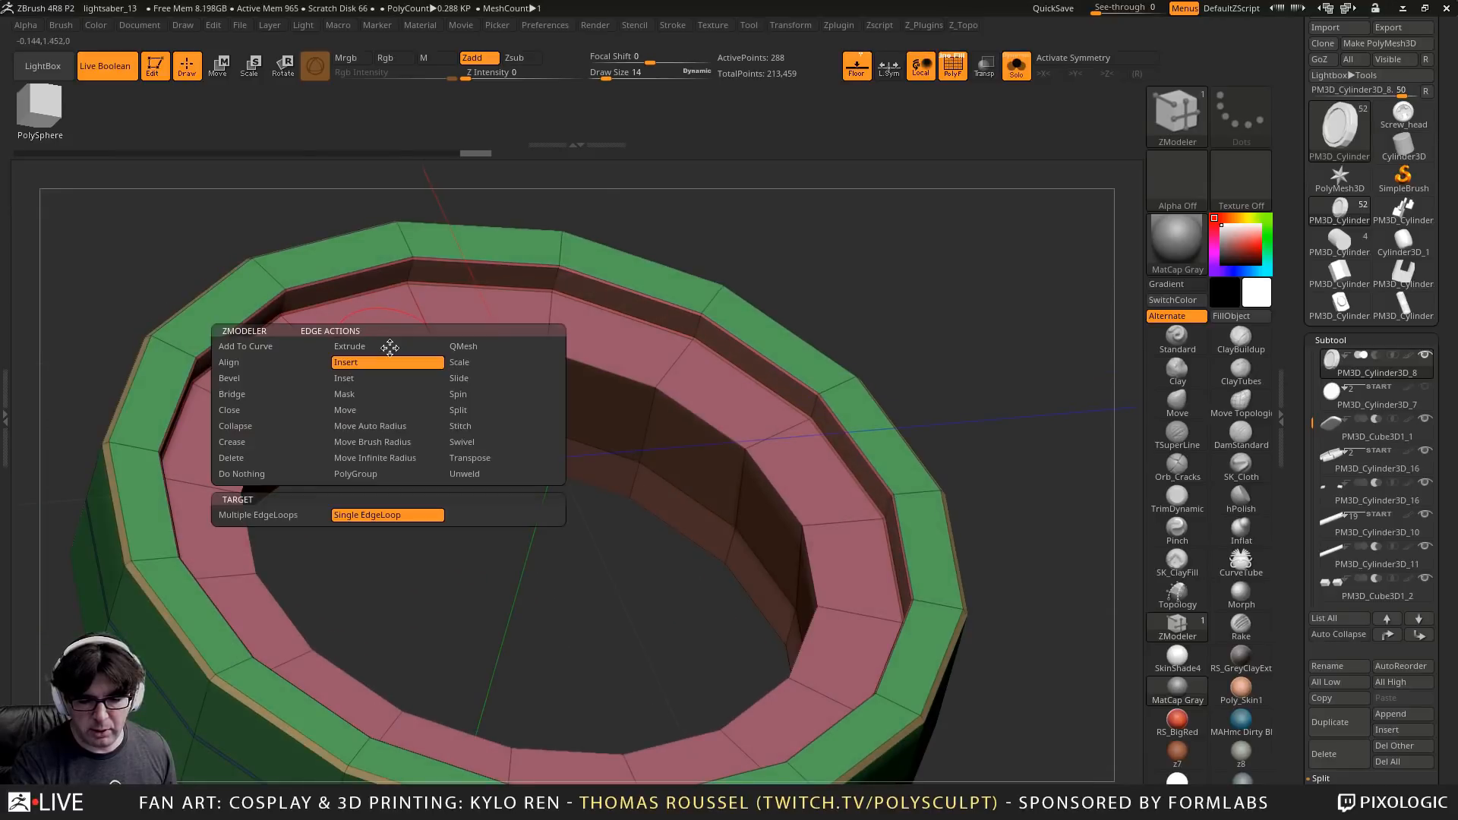
pyautogui.click(480, 377)
pyautogui.moveTo(448, 348); pyautogui.dragTo(426, 289)
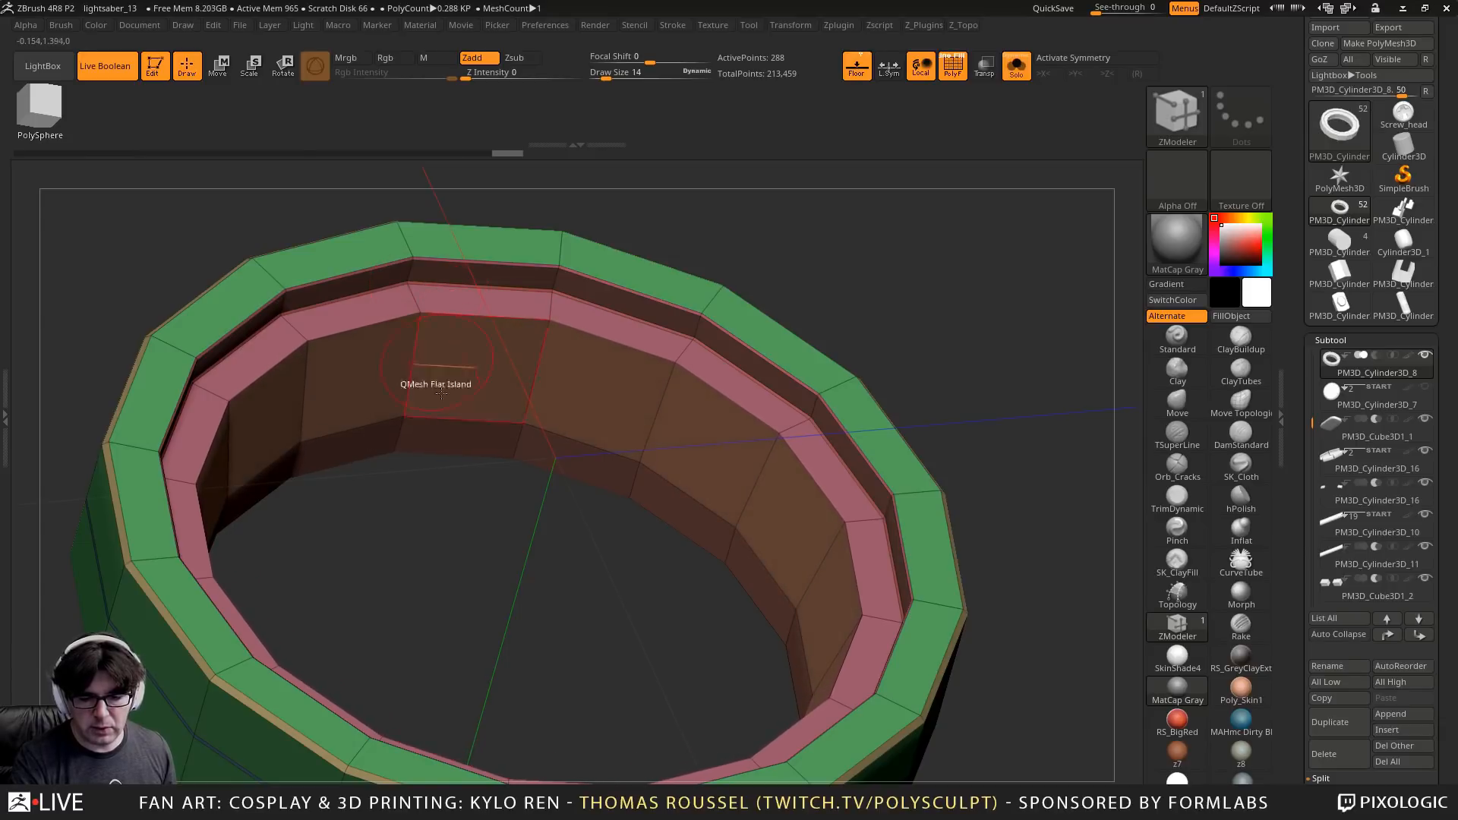
# Set the edge action to Bevel EdgeLoop Complete and bevel the rim loop between the cap's ledge and its inner wall
pyautogui.moveTo(442, 392)
pyautogui.keyDown('ctrl'); pyautogui.mouseDown(button='right')
pyautogui.moveTo(470, 501)
pyautogui.moveTo(433, 531)
pyautogui.moveTo(498, 514)
pyautogui.moveTo(443, 545)
pyautogui.moveTo(571, 462)
pyautogui.moveTo(559, 436)
pyautogui.moveTo(598, 443)
pyautogui.mouseUp(button='right'); pyautogui.keyUp('ctrl')
pyautogui.press('d')
pyautogui.hotkey('shift', 'd')
pyautogui.keyDown('ctrl'); pyautogui.moveTo(682, 345); pyautogui.dragTo(639, 300, button='right'); pyautogui.keyUp('ctrl')
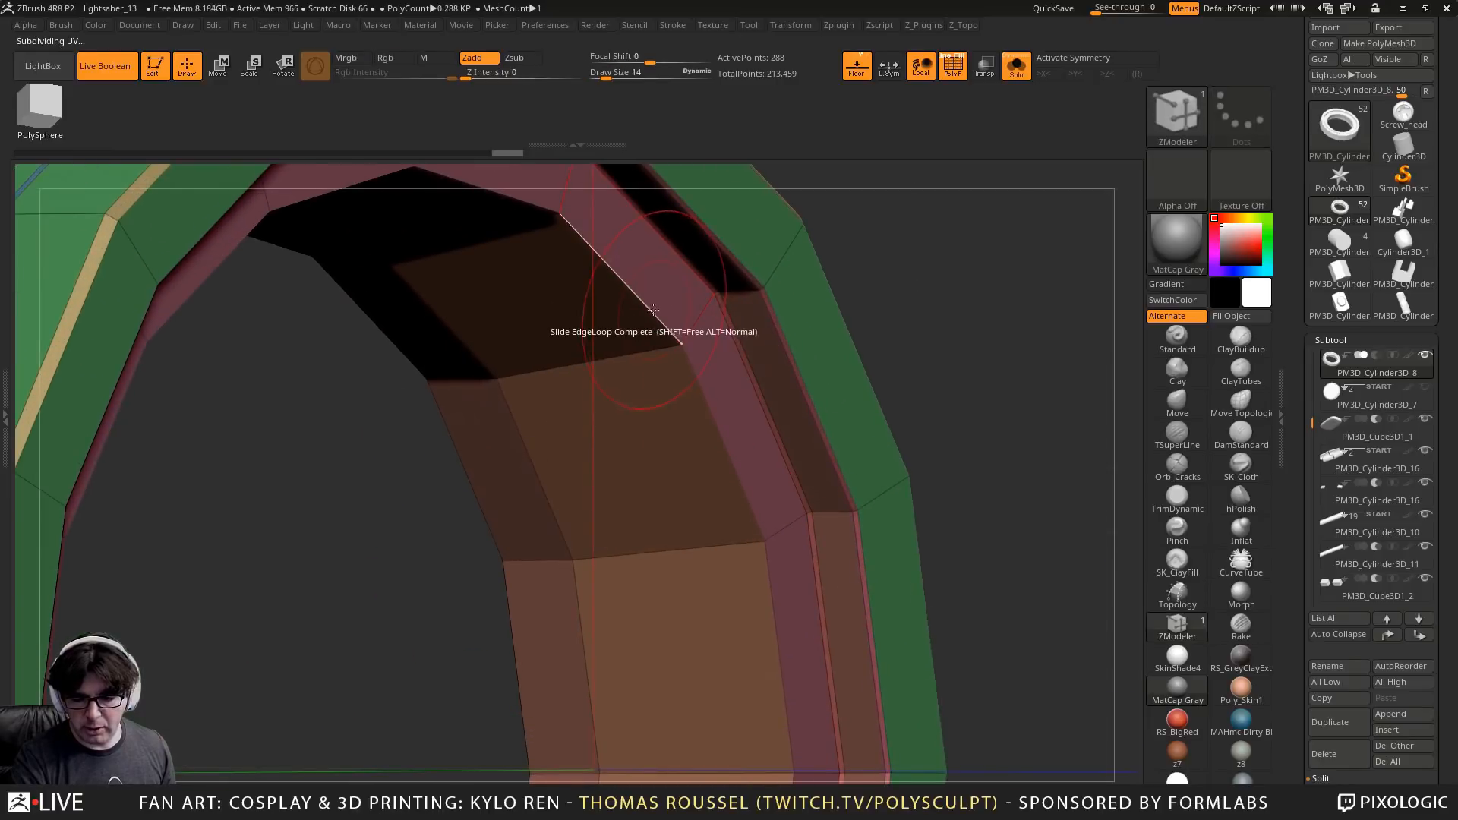
pyautogui.press('space')
pyautogui.click(498, 346)
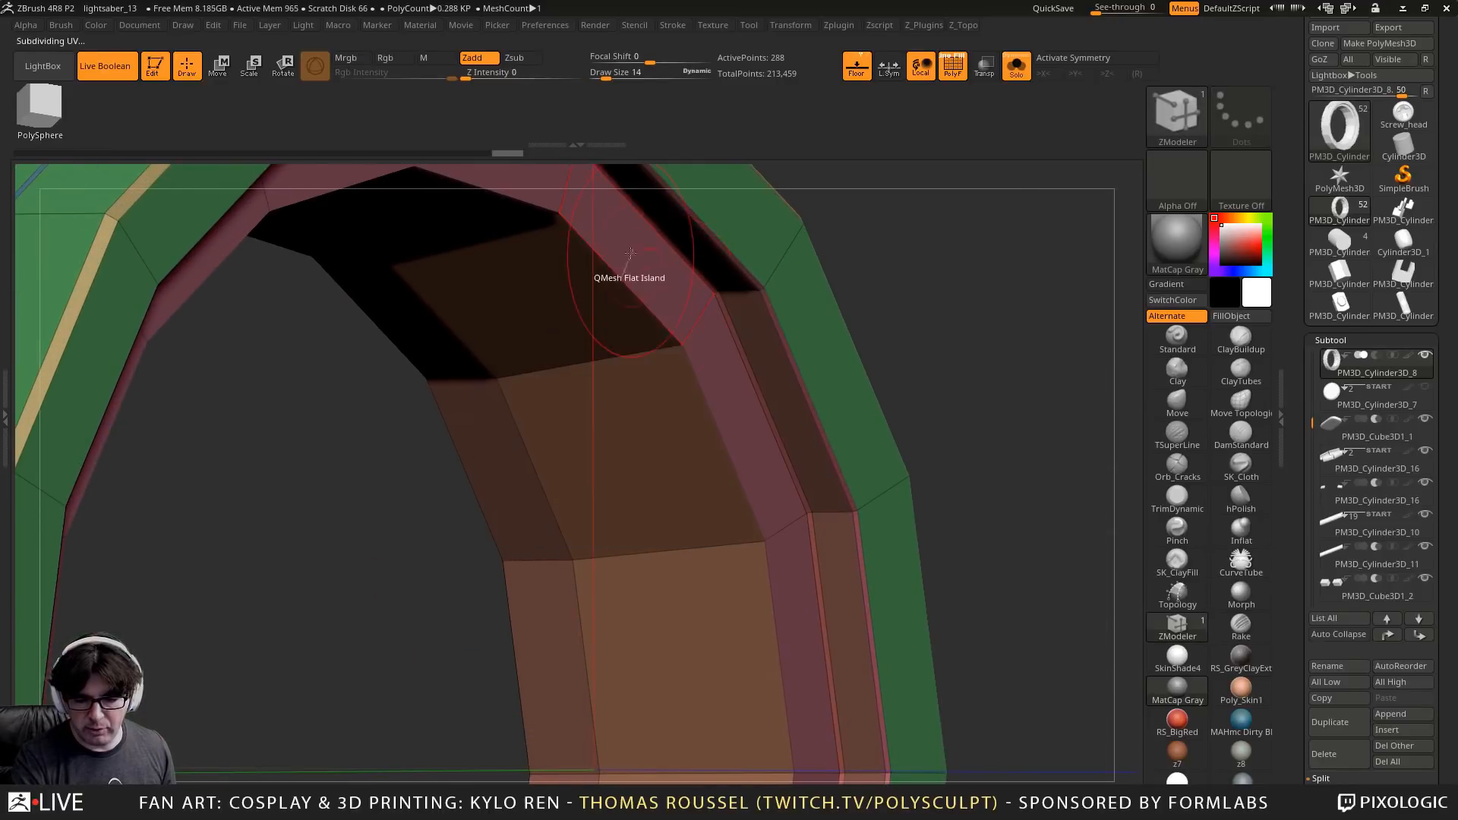
pyautogui.click(624, 281)
pyautogui.moveTo(514, 325); pyautogui.dragTo(570, 286, button='right')
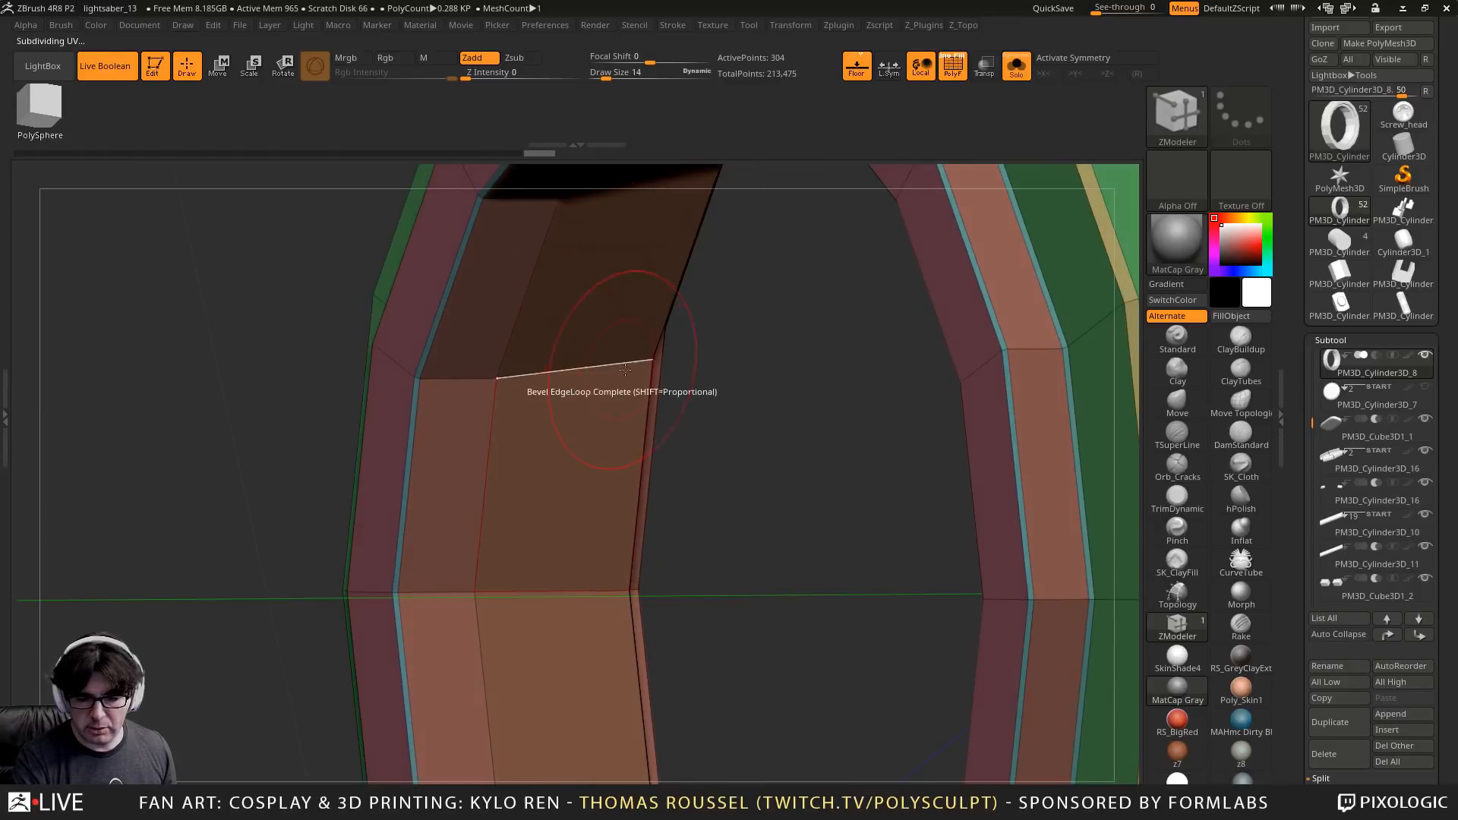
# Switch the edge action to Insert, delete the extra edge loop running around the cap's inner wall, and preview the cap smoothed
pyautogui.moveTo(670, 371); pyautogui.dragTo(725, 395, button='right')
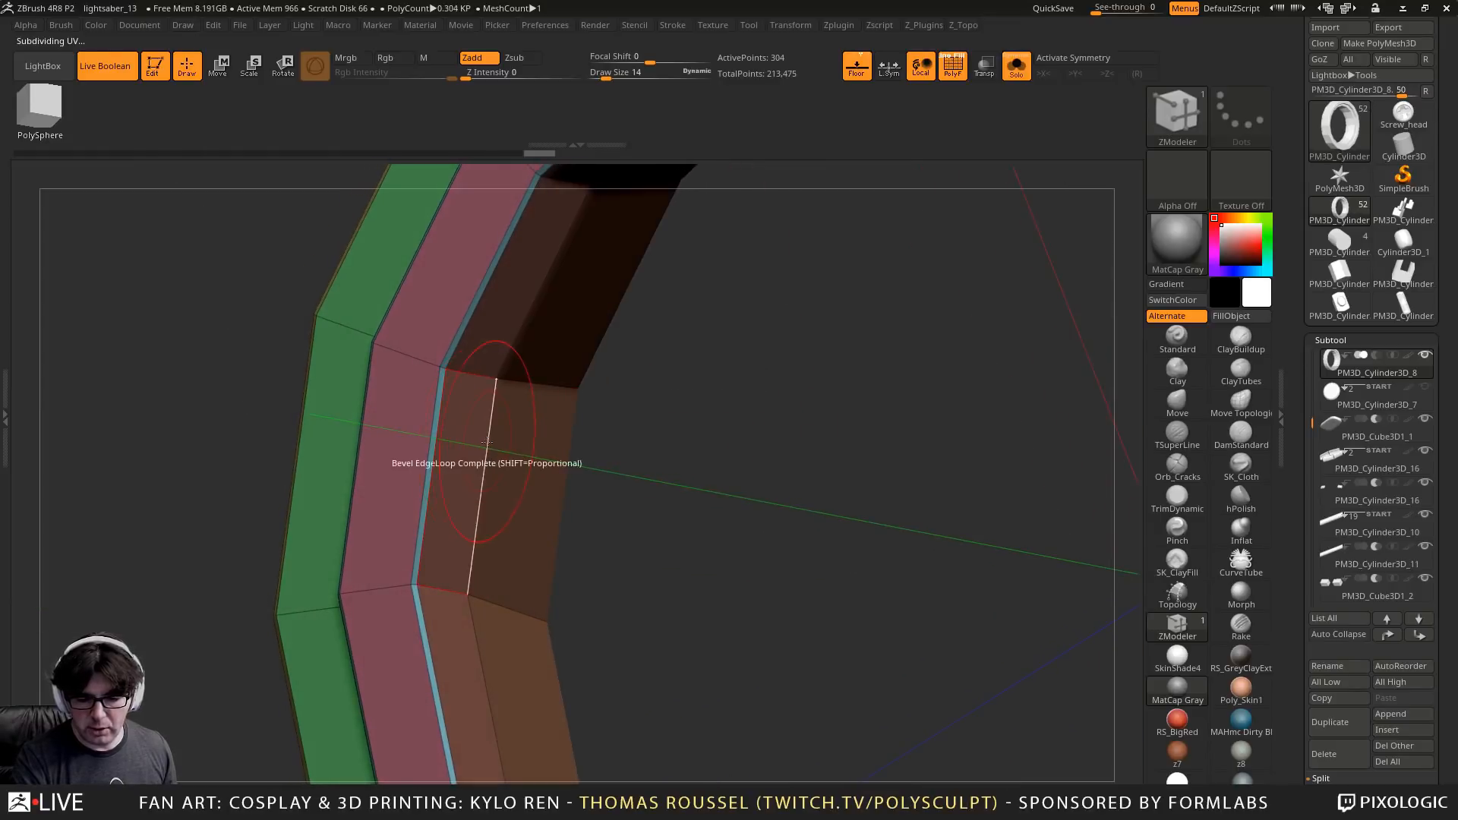
pyautogui.press('space')
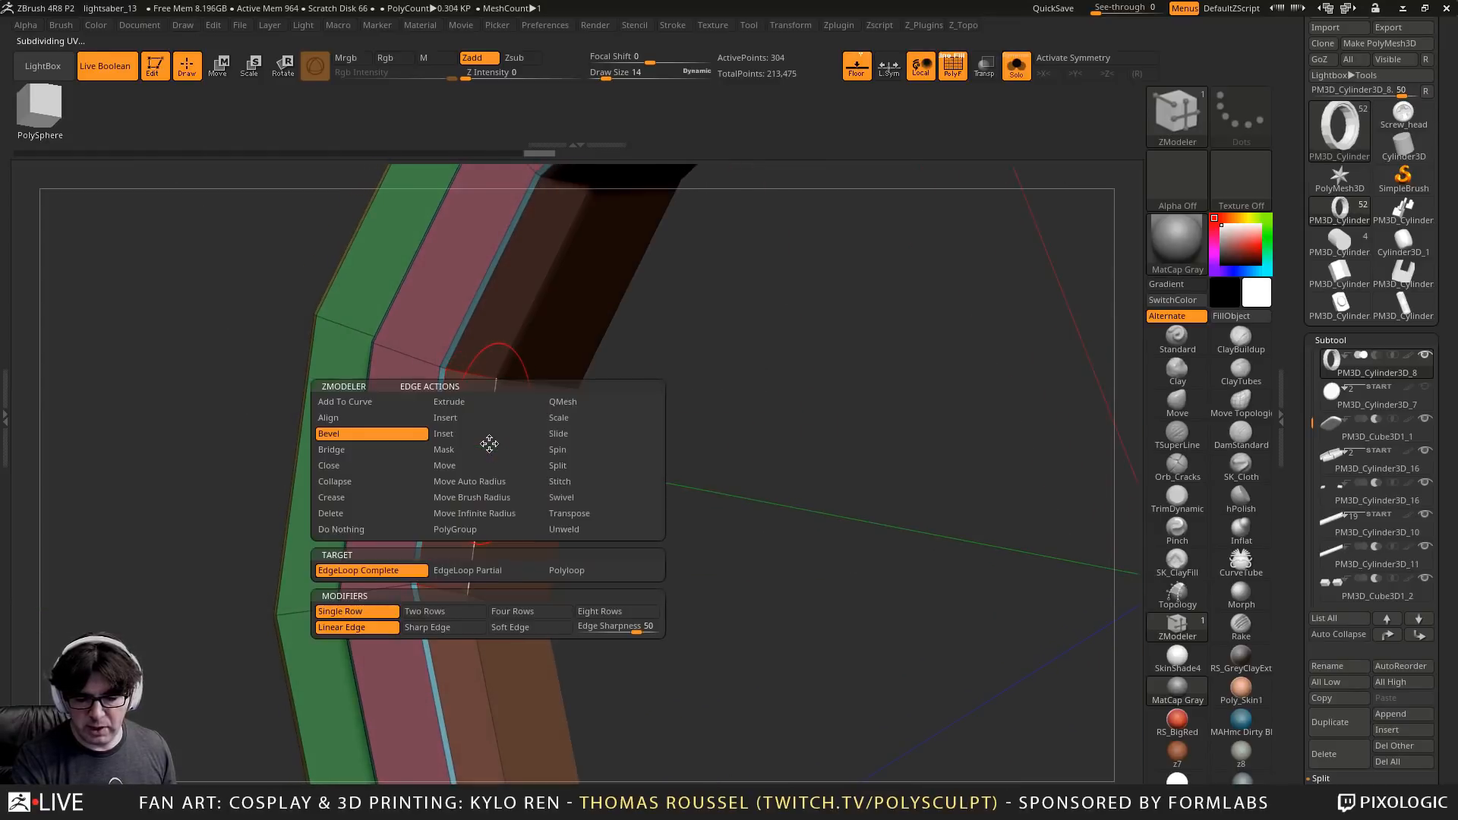
pyautogui.click(452, 420)
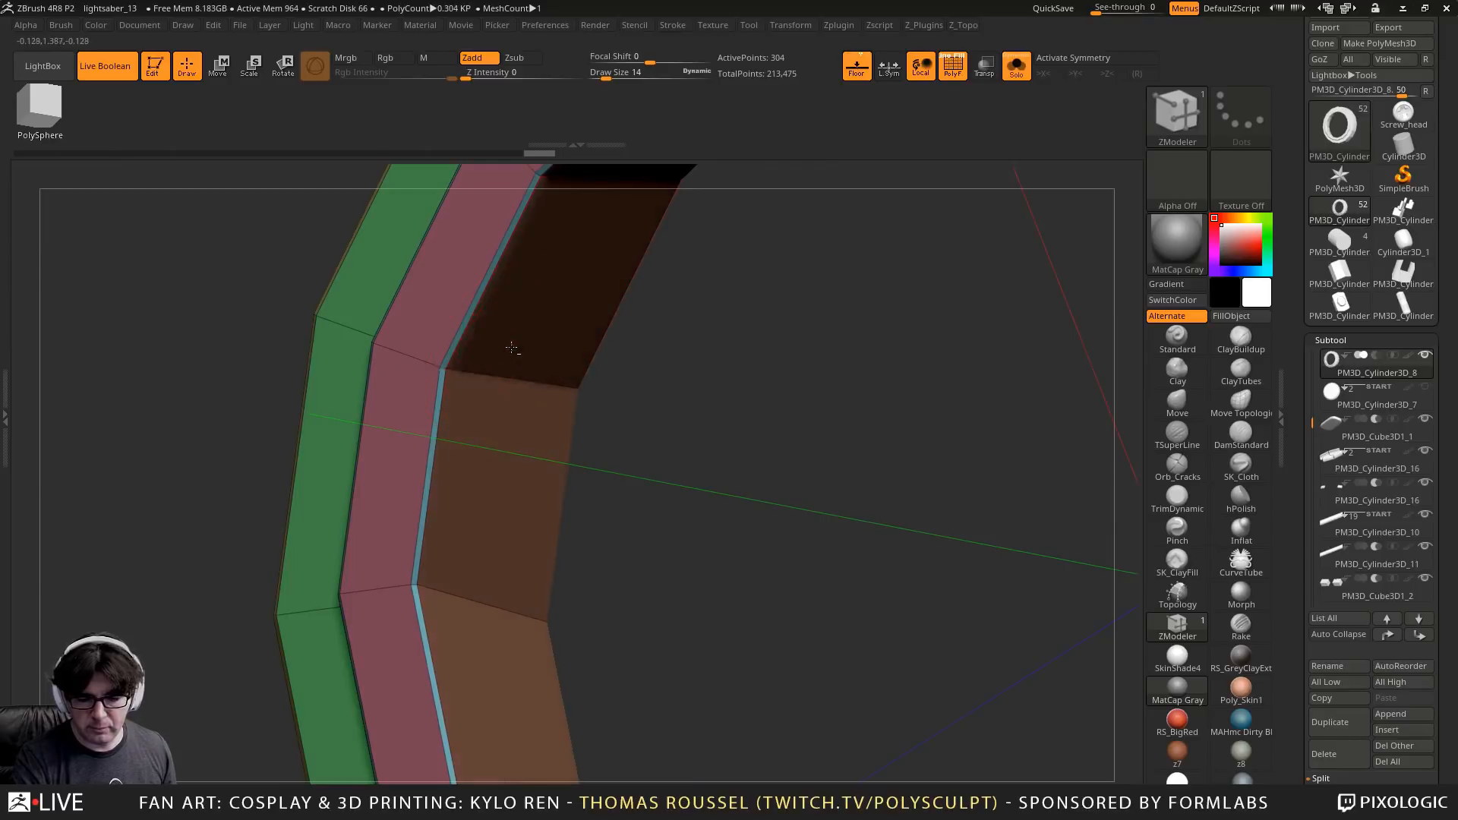
pyautogui.moveTo(695, 410); pyautogui.dragTo(647, 436)
pyautogui.press('d')
# Examine the smoothed end cap in place on the pommel from several angles, out of Solo, with disc PM3D_Cylinder3D_7 shown and hidden
pyautogui.moveTo(934, 421); pyautogui.dragTo(987, 190)
pyautogui.click(1016, 66)
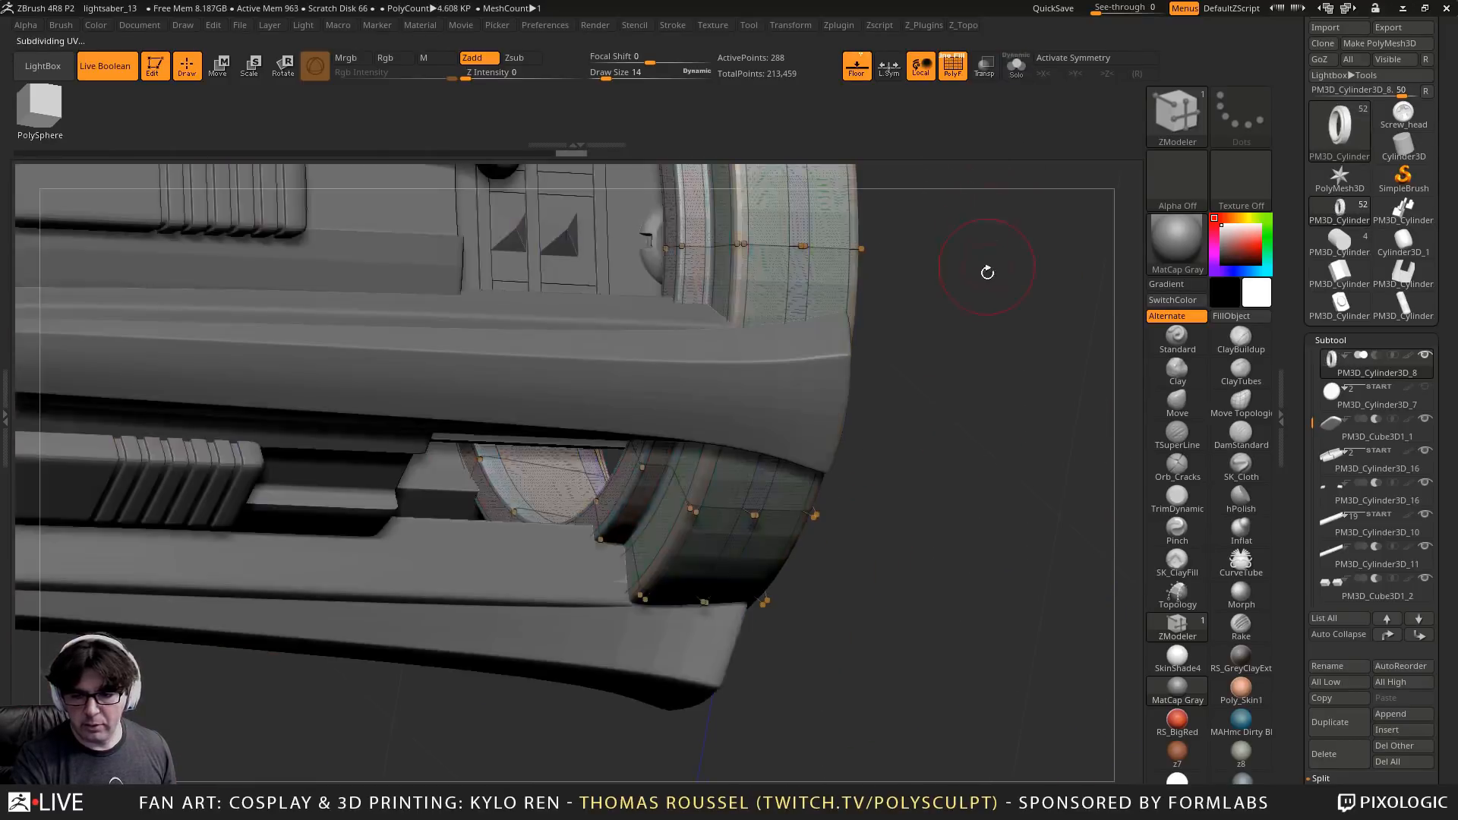
pyautogui.moveTo(987, 272); pyautogui.dragTo(986, 437)
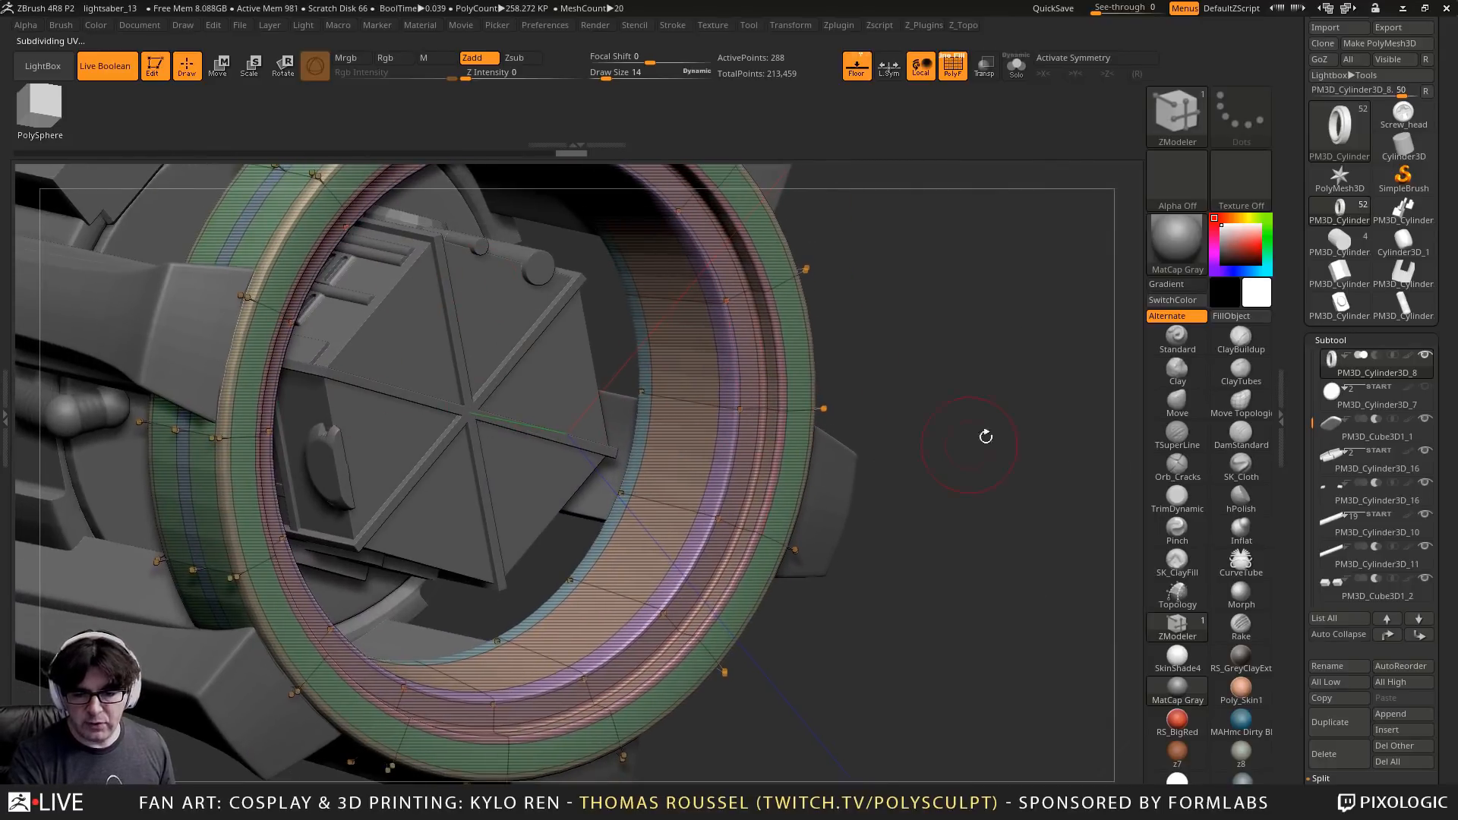
pyautogui.click(1426, 388)
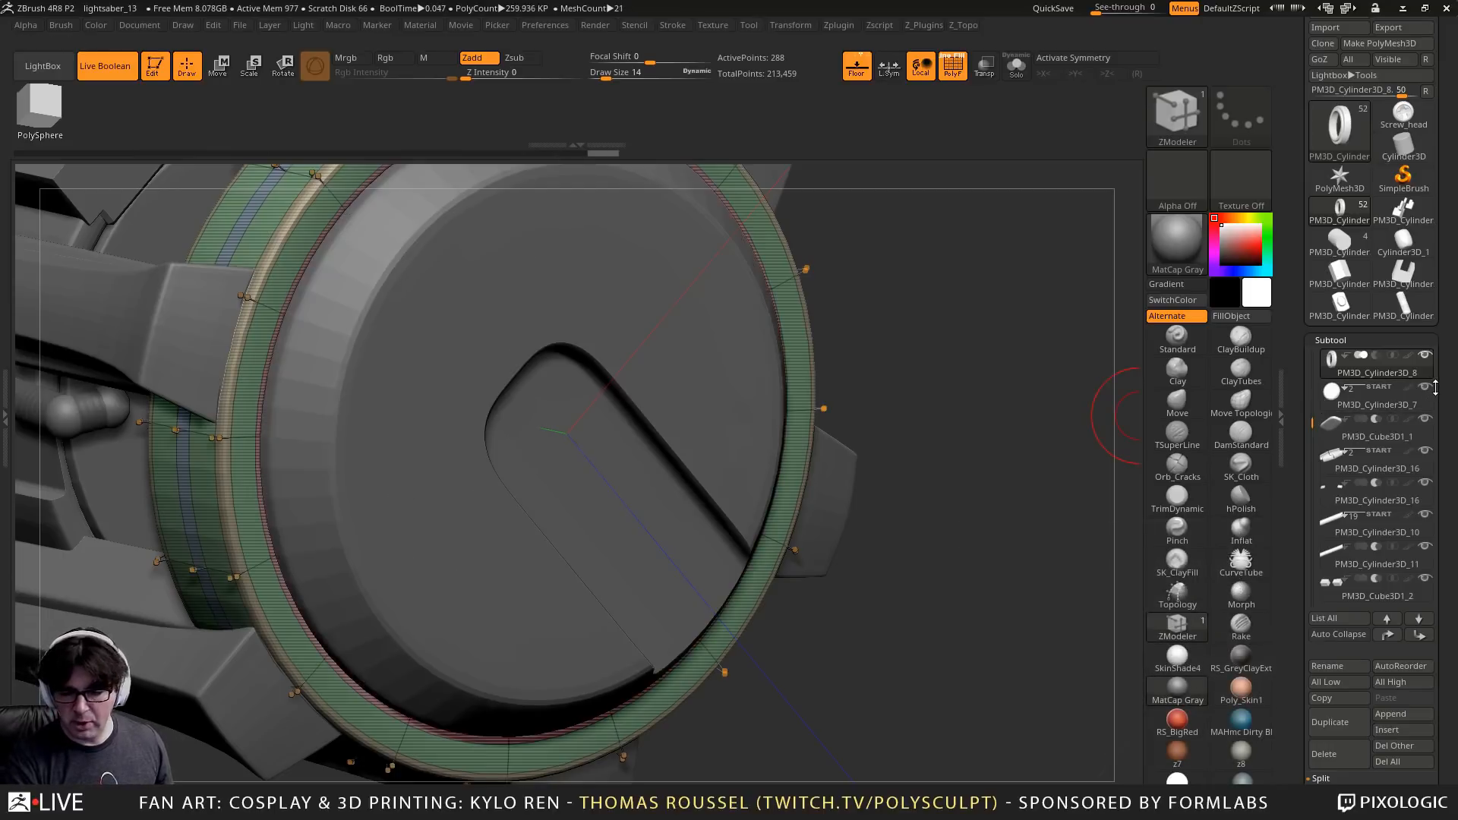
pyautogui.click(1427, 389)
pyautogui.moveTo(924, 417); pyautogui.dragTo(924, 408)
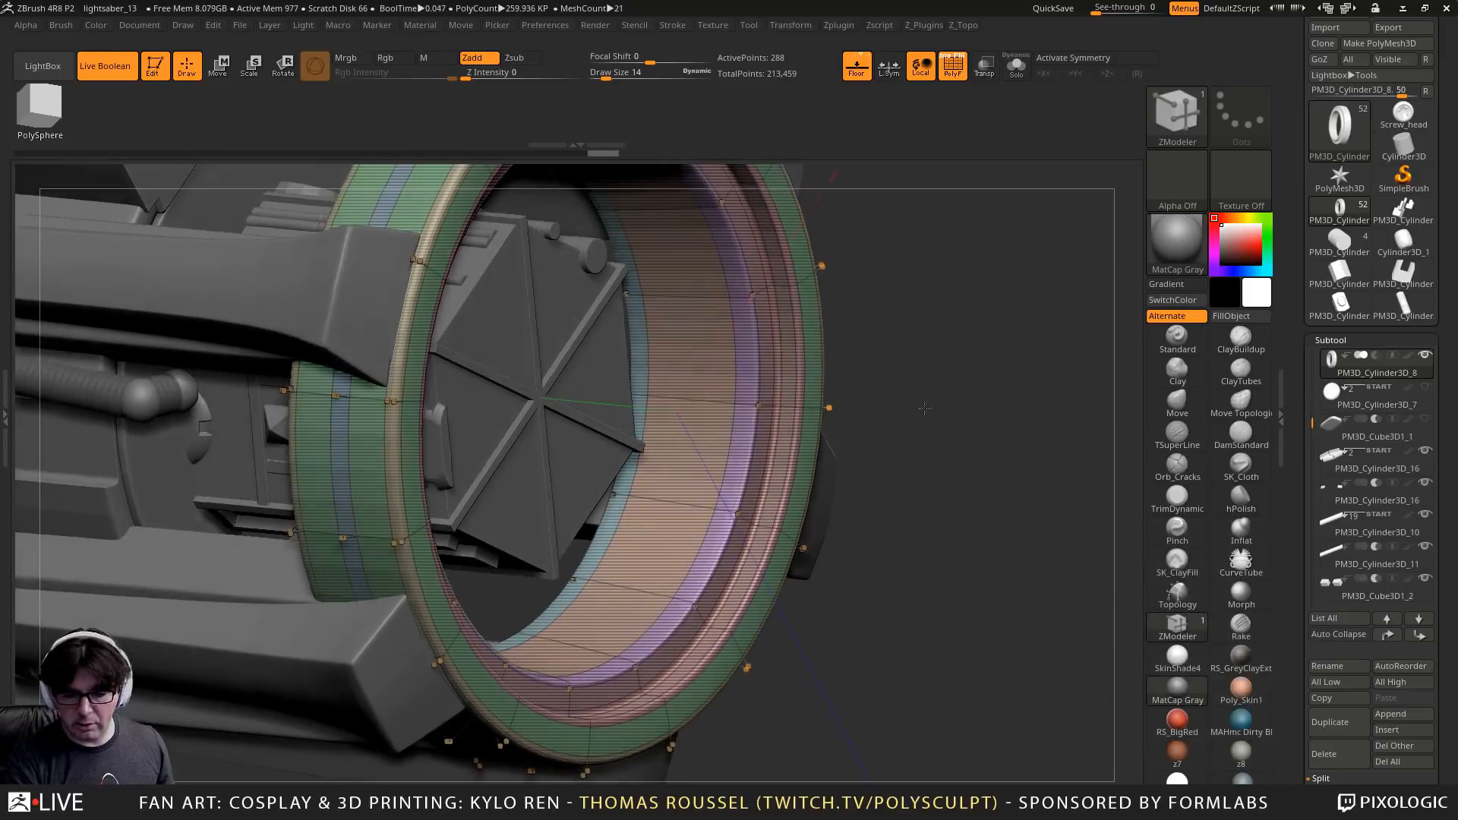
pyautogui.moveTo(596, 260); pyautogui.dragTo(707, 422, button='right')
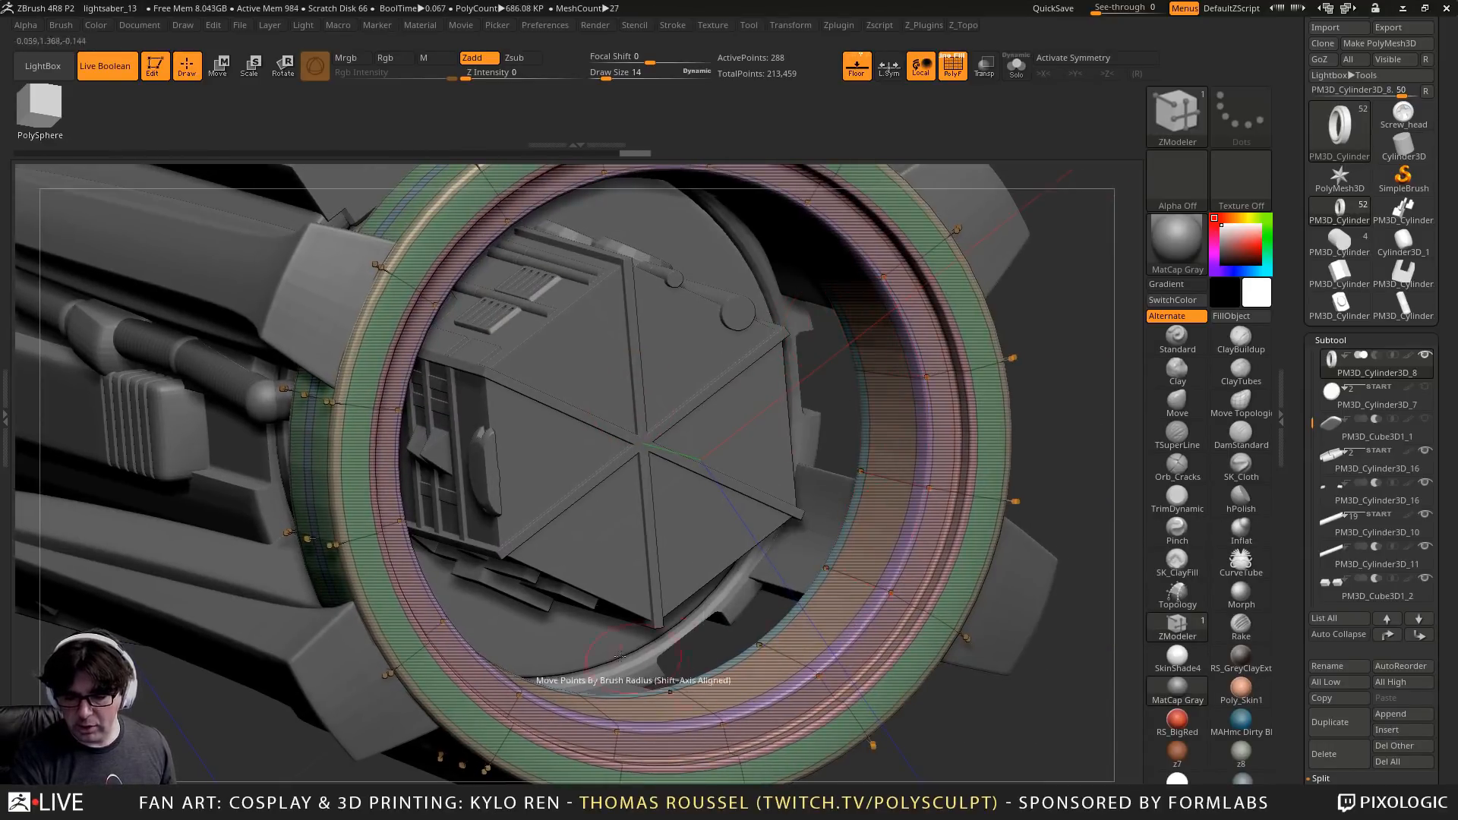
pyautogui.keyDown('ctrl'); pyautogui.moveTo(681, 346); pyautogui.dragTo(663, 381, button='right'); pyautogui.keyUp('ctrl')
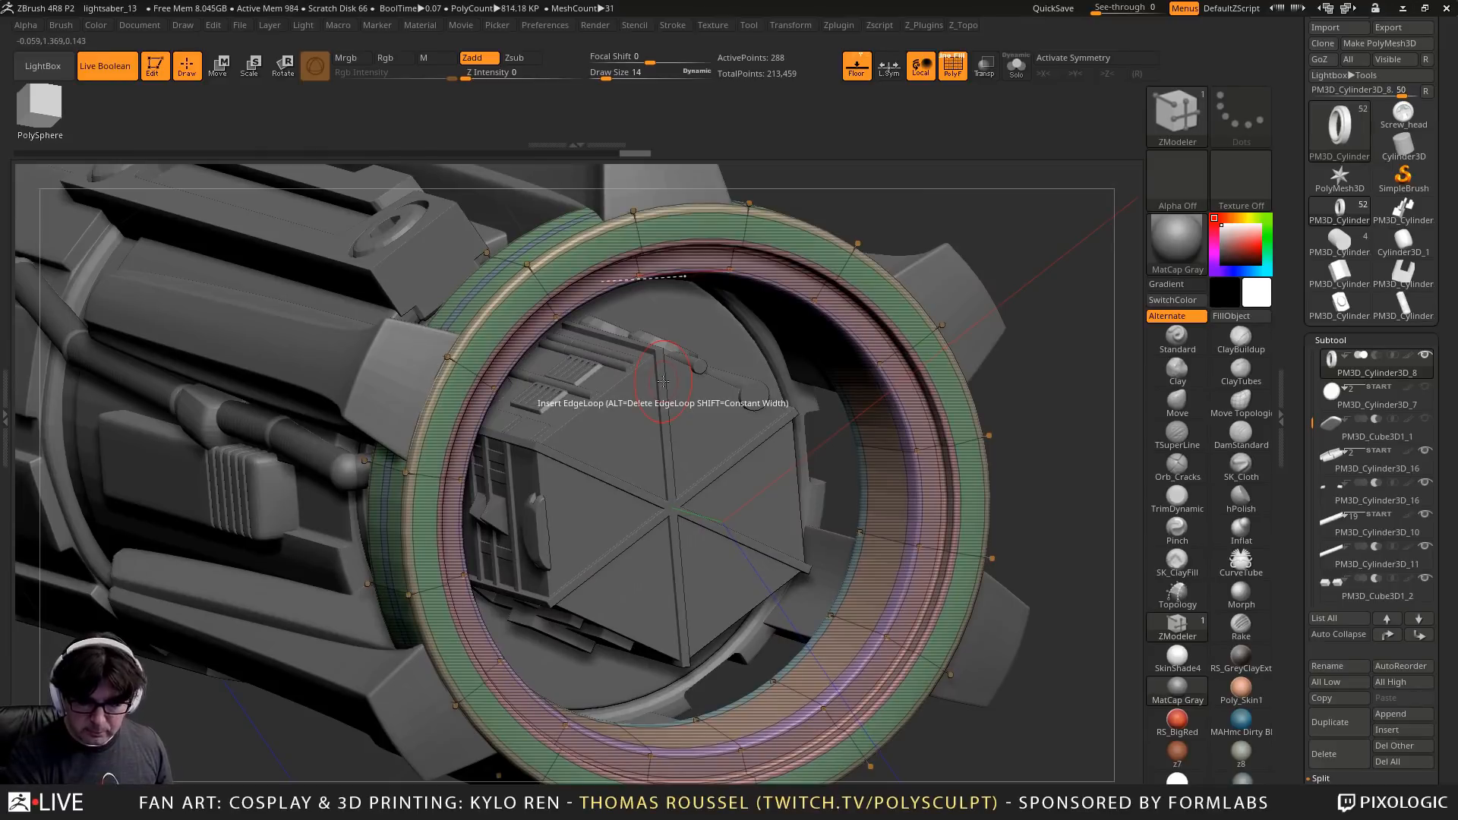
pyautogui.moveTo(668, 441)
pyautogui.mouseDown(button='right')
pyautogui.moveTo(615, 425)
pyautogui.moveTo(659, 425)
pyautogui.moveTo(524, 363)
pyautogui.mouseUp(button='right')
pyautogui.moveTo(682, 468)
pyautogui.mouseDown(button='right')
pyautogui.moveTo(664, 464)
pyautogui.moveTo(703, 469)
pyautogui.mouseUp(button='right')
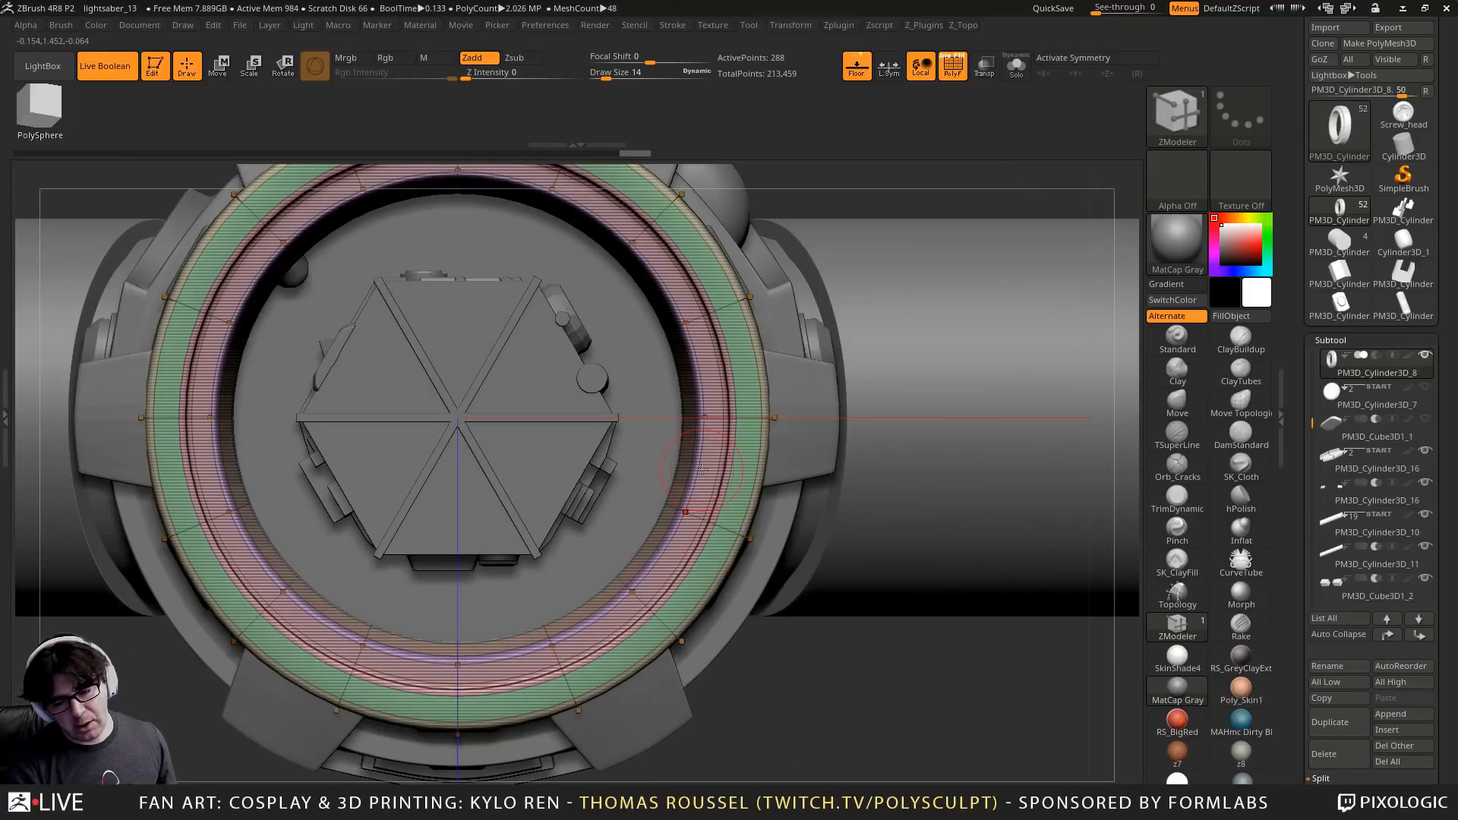
pyautogui.press('shift')
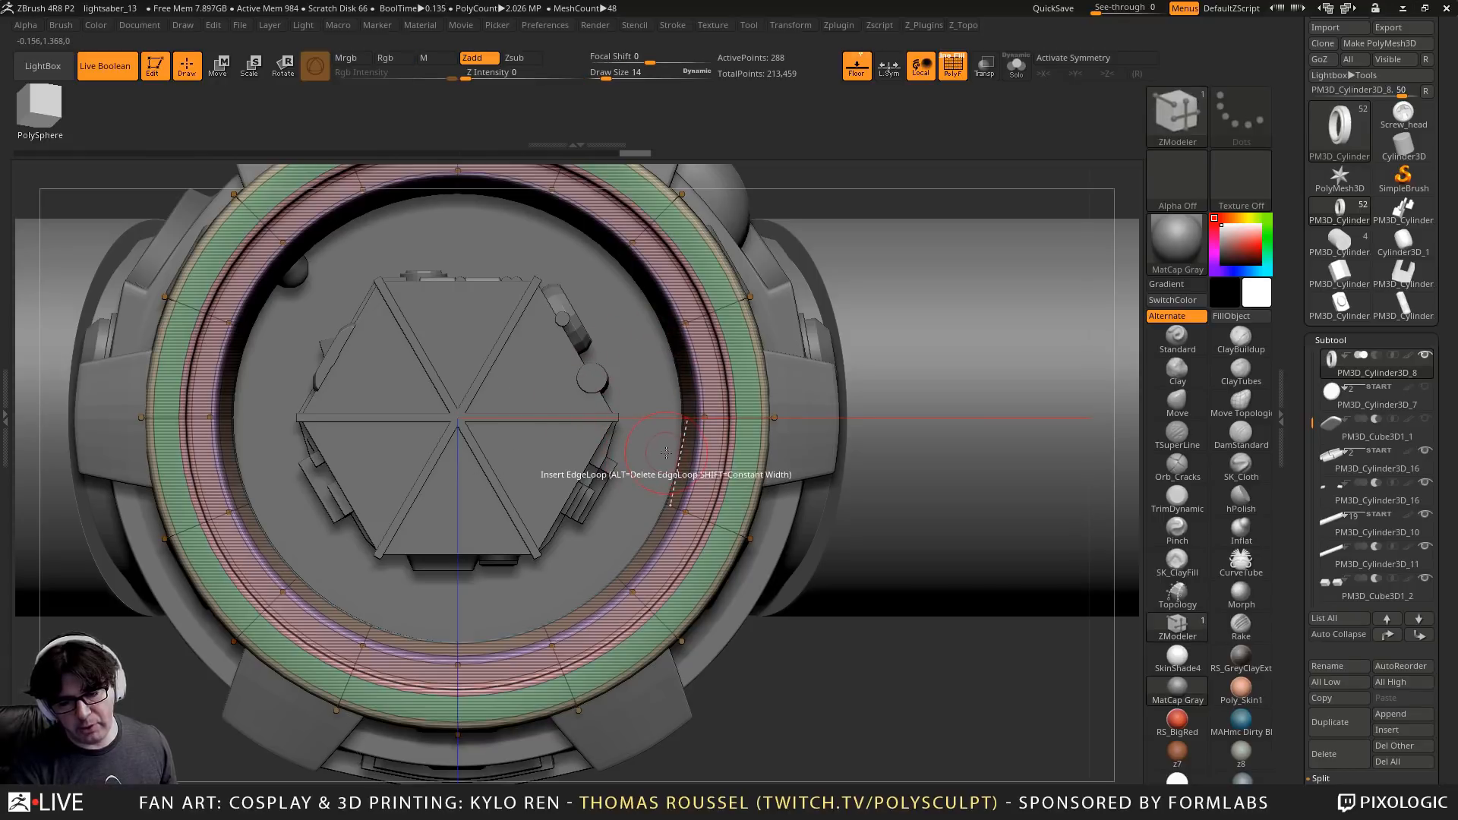
pyautogui.moveTo(685, 448)
pyautogui.mouseDown(button='right')
pyautogui.moveTo(708, 457)
pyautogui.moveTo(686, 449)
pyautogui.mouseUp(button='right')
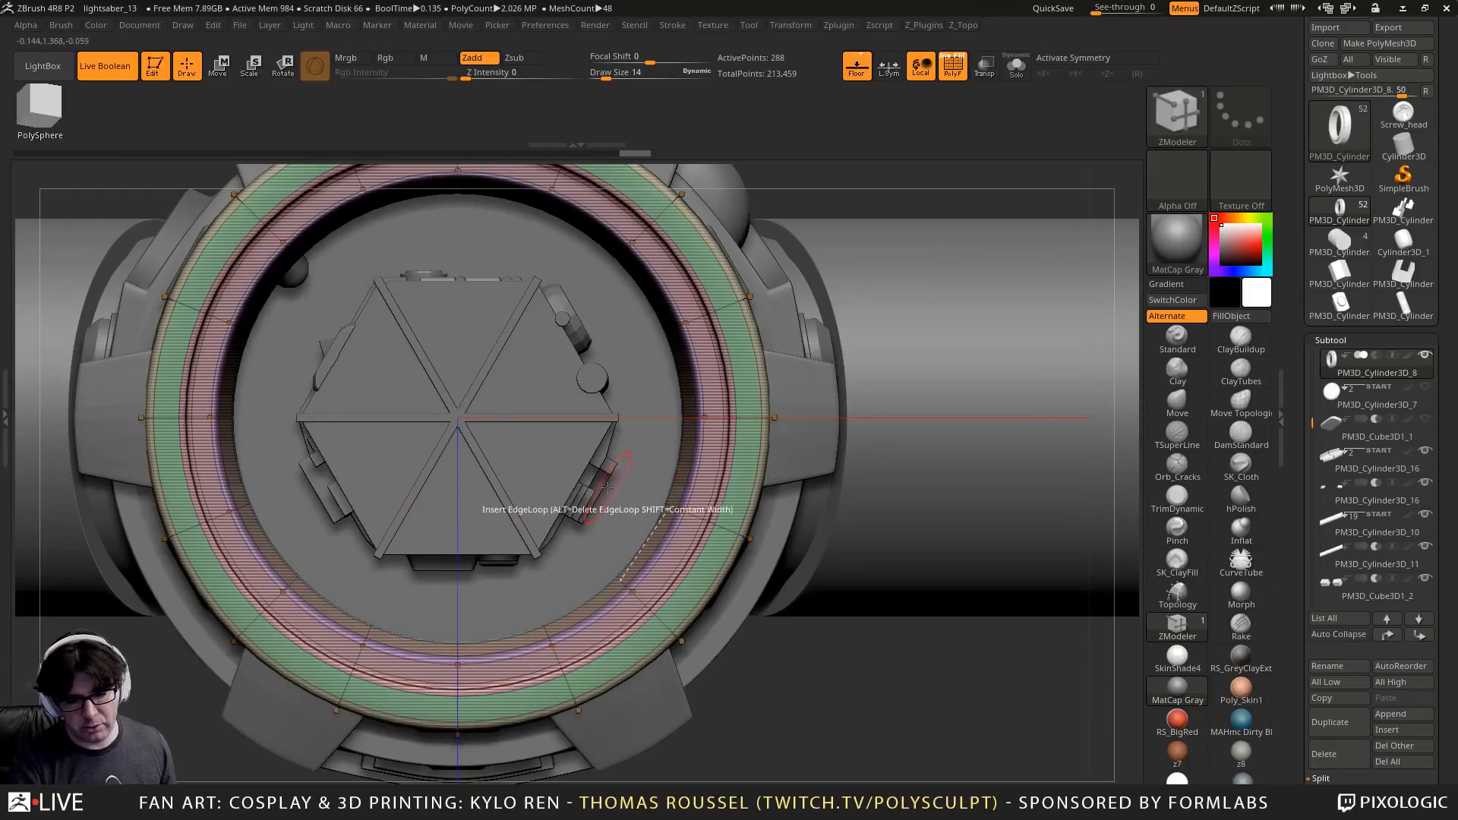
pyautogui.click(262, 304)
pyautogui.keyDown('ctrl'); pyautogui.moveTo(292, 368); pyautogui.dragTo(205, 400, button='right'); pyautogui.keyUp('ctrl')
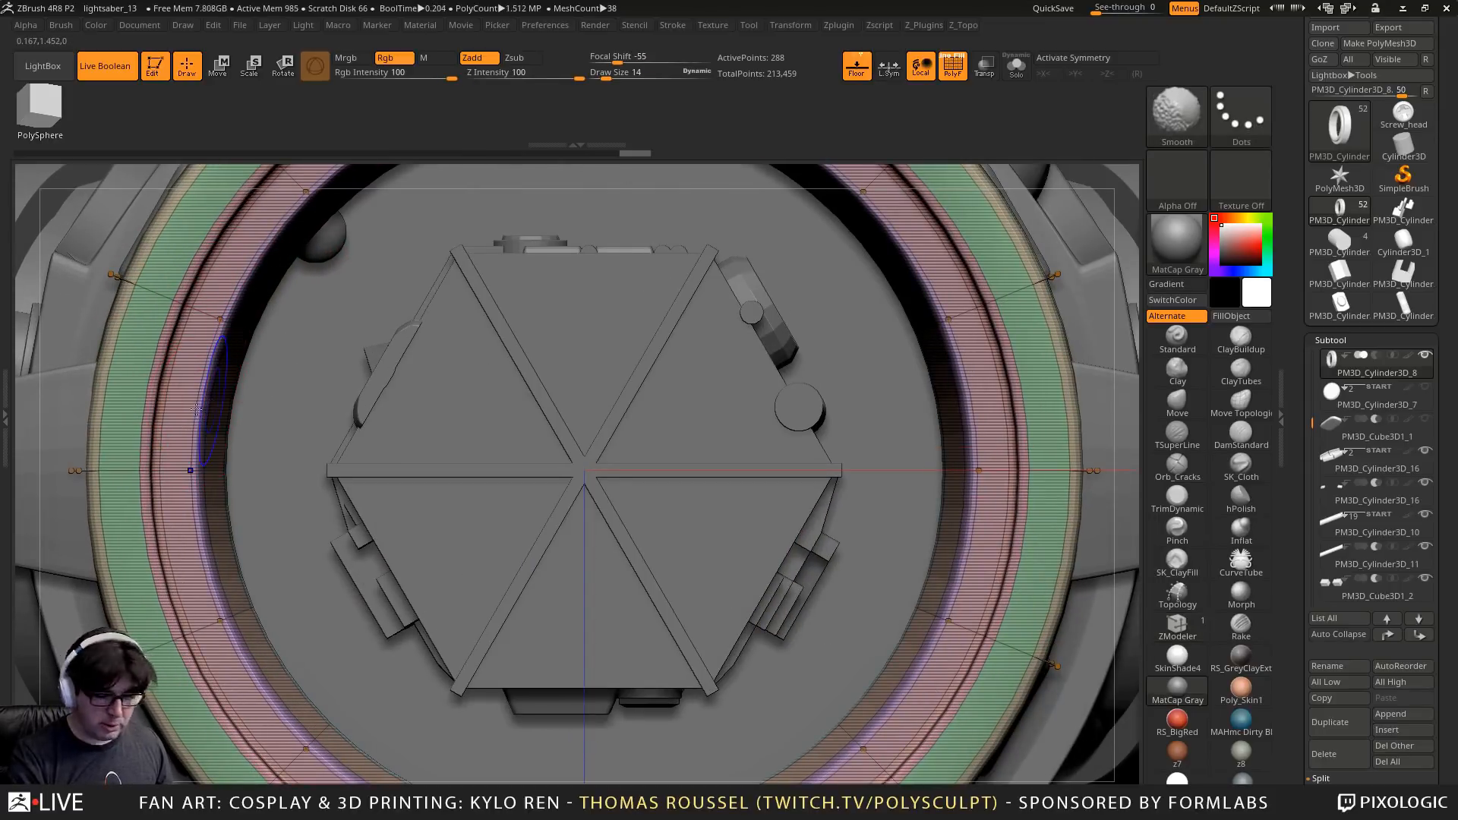
# Show the cap unsmoothed and delete the surplus edge loop at the rim where the ledge meets the inner wall
pyautogui.hotkey('shift', 'f')
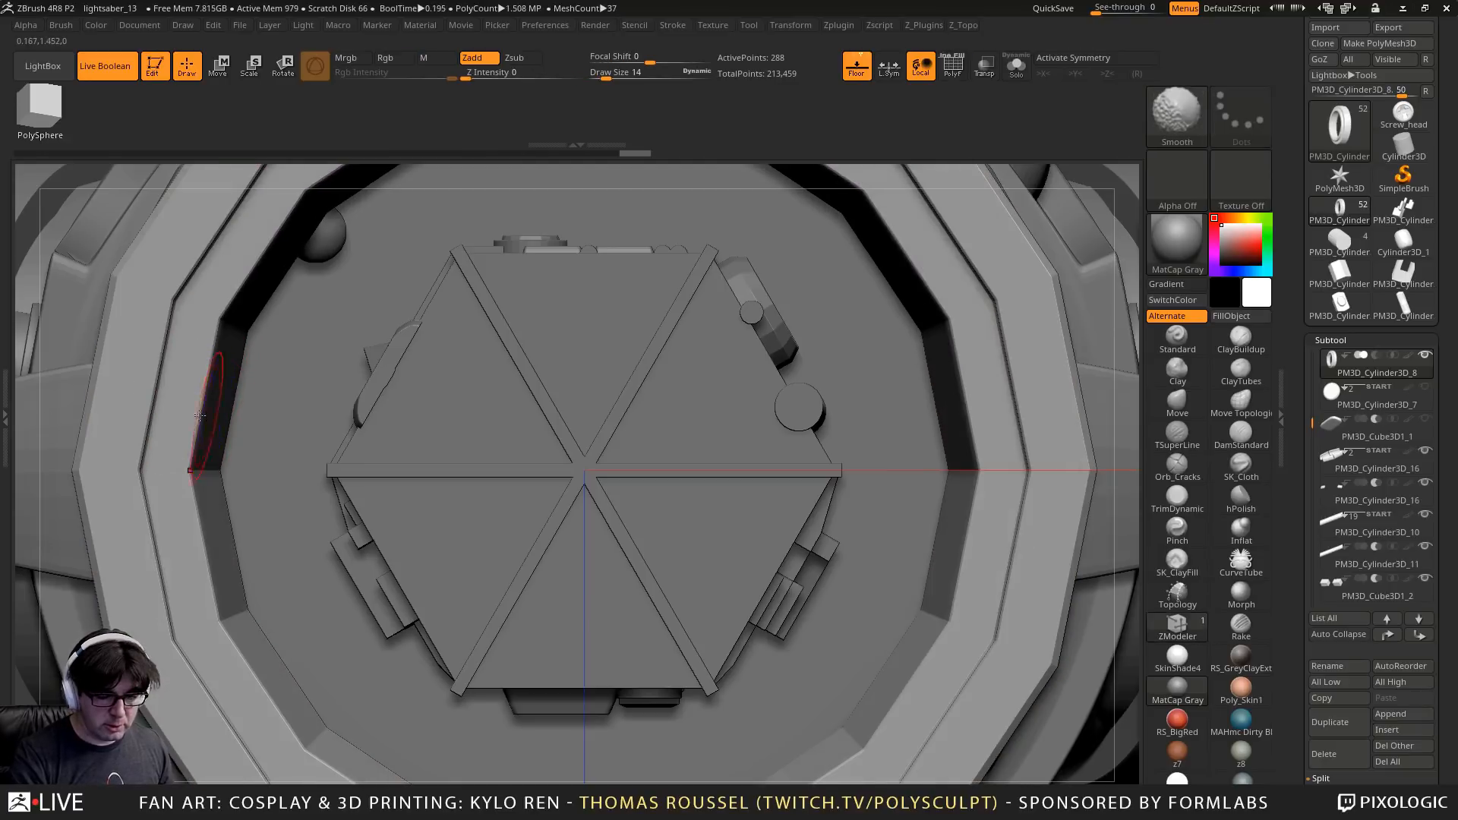
pyautogui.hotkey('shift', 'f')
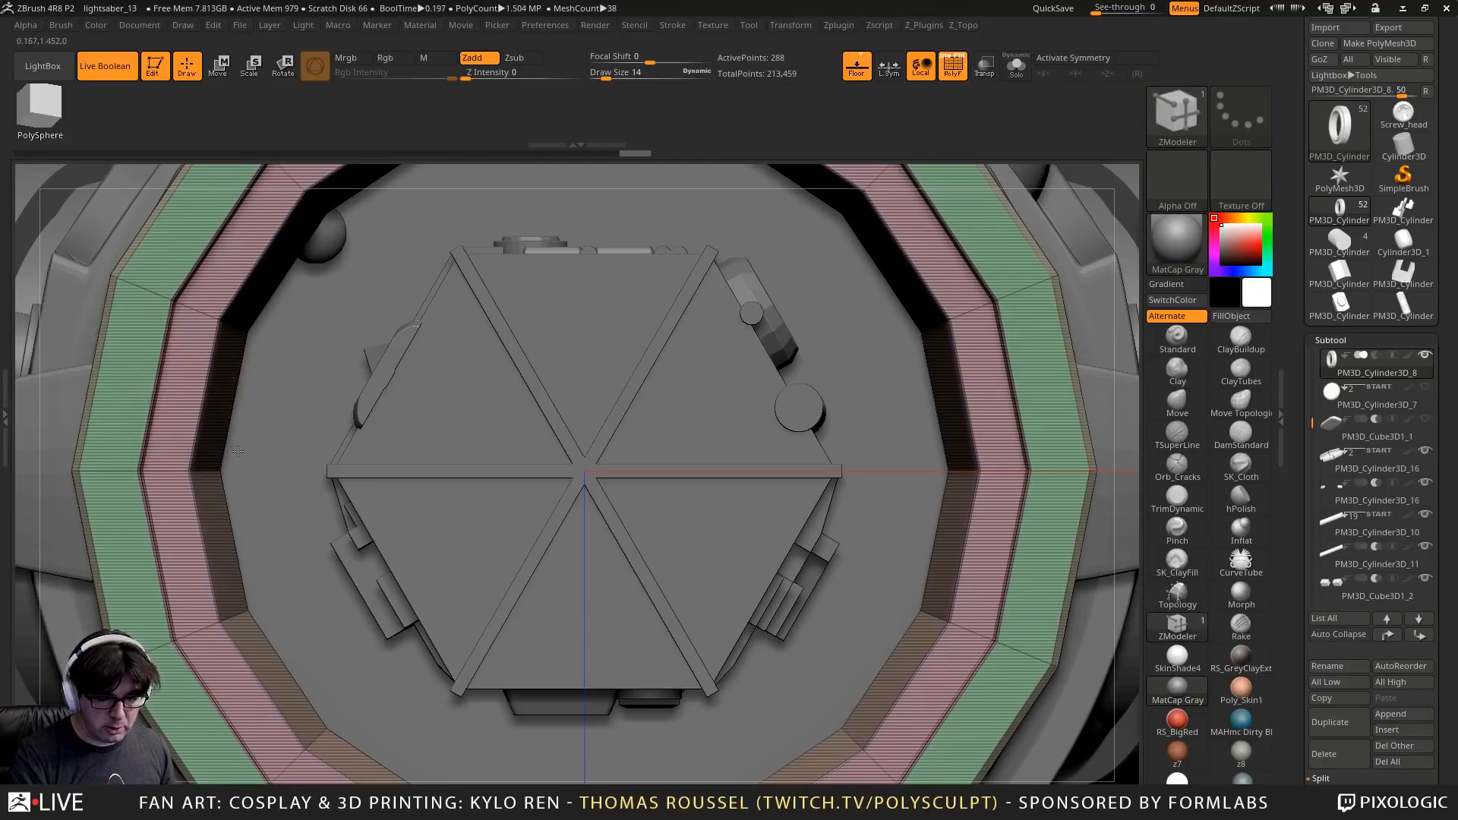
pyautogui.keyDown('ctrl'); pyautogui.moveTo(237, 451); pyautogui.dragTo(199, 412, button='right'); pyautogui.keyUp('ctrl')
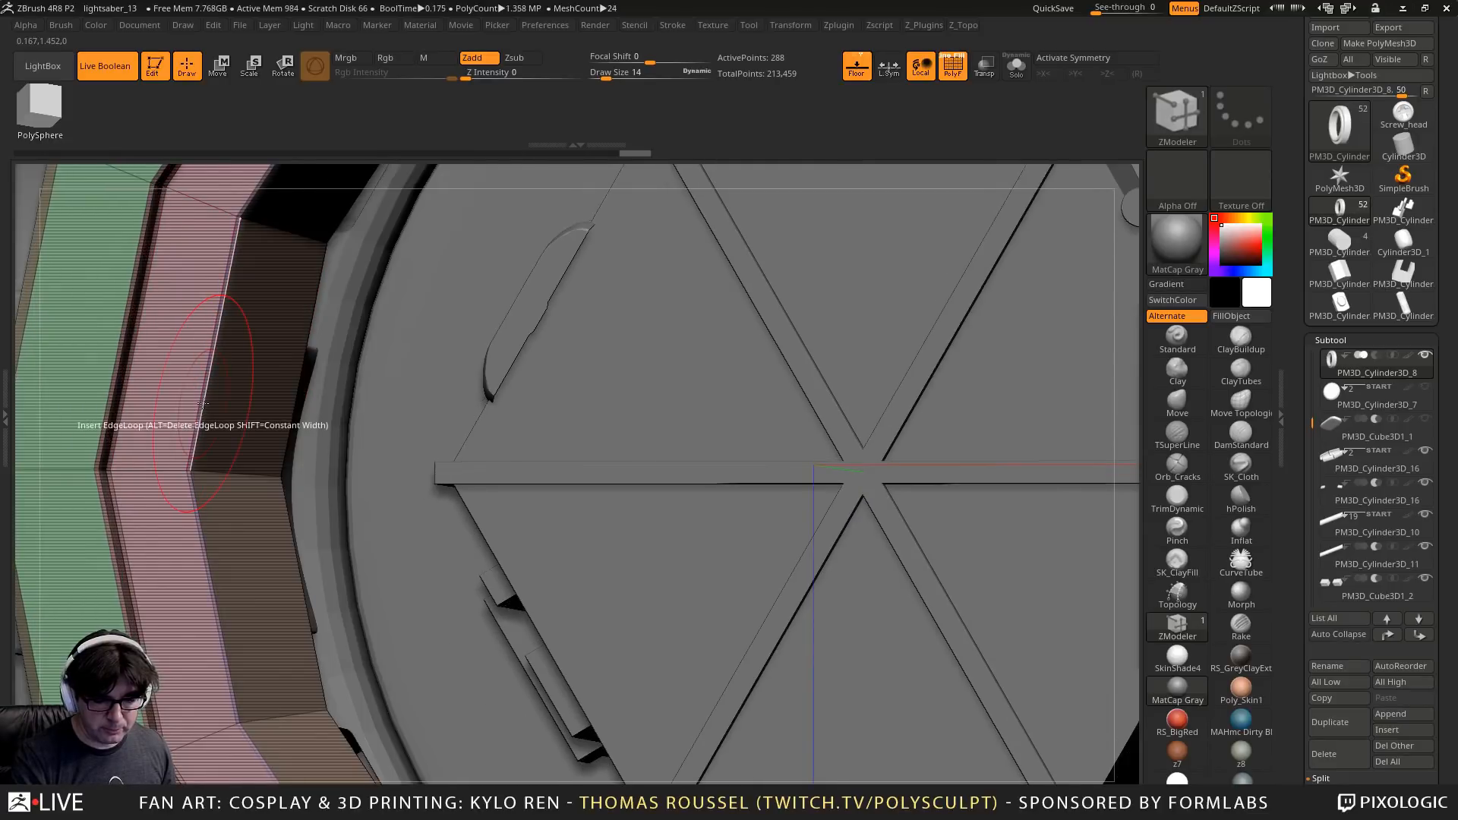
pyautogui.click(203, 404)
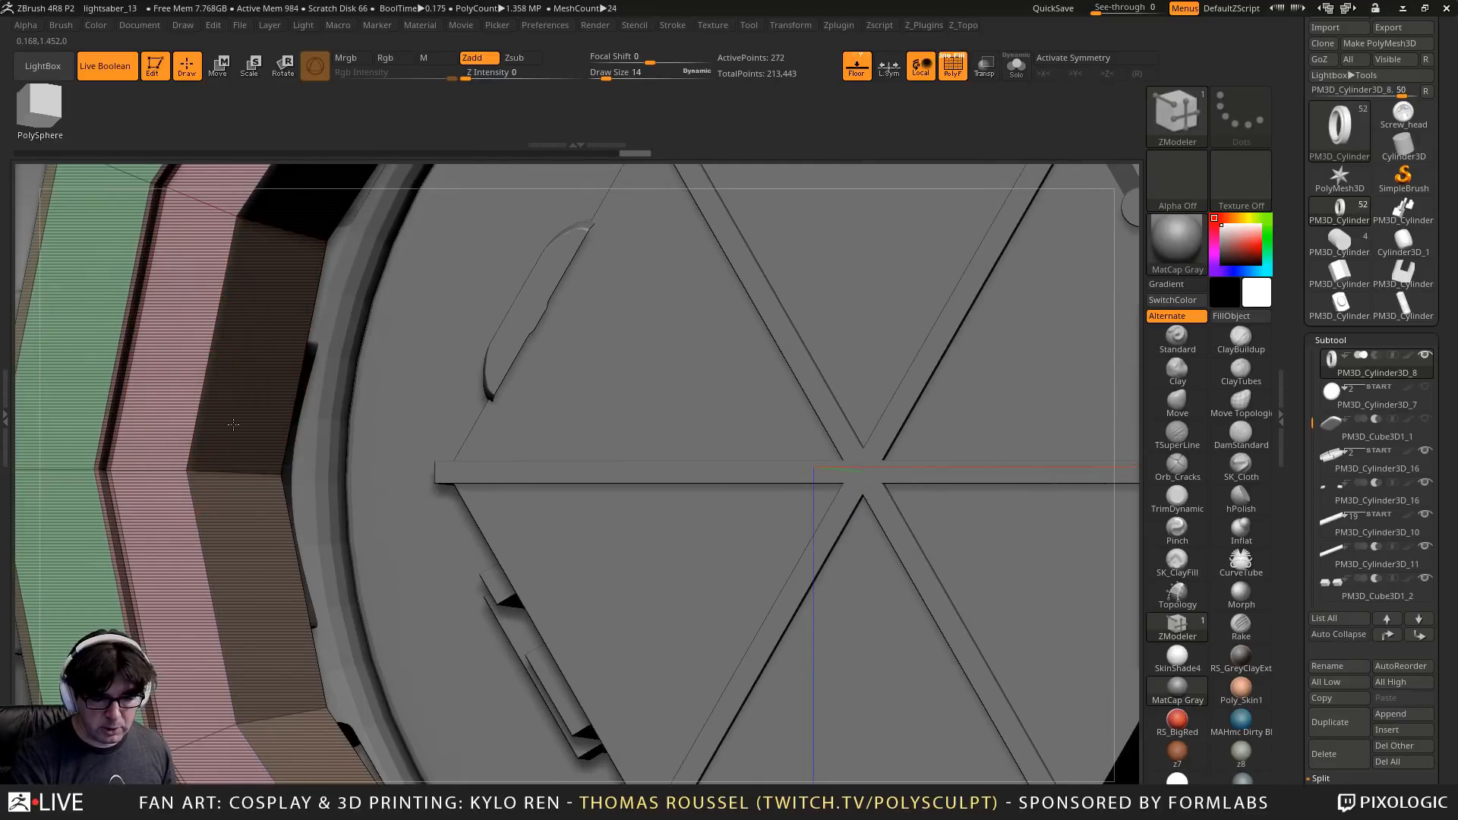
# Isolate the cap in Solo and use Scale EdgeLoop Complete to scale the hole's rim loop inward, straightening the inner wall
pyautogui.moveTo(233, 424); pyautogui.dragTo(272, 467, button='right')
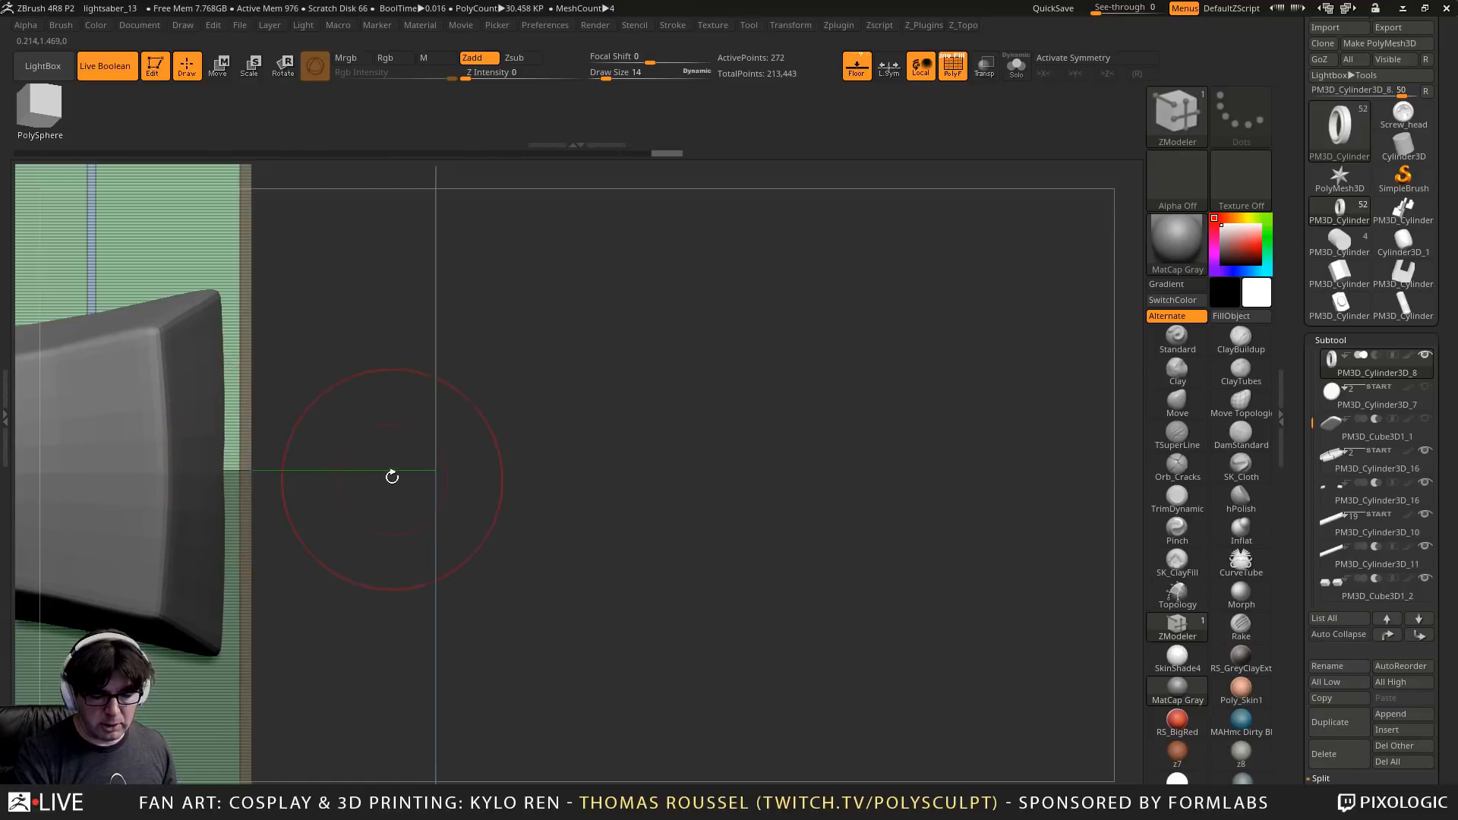
pyautogui.moveTo(392, 477); pyautogui.dragTo(886, 291, button='right')
pyautogui.click(1006, 67)
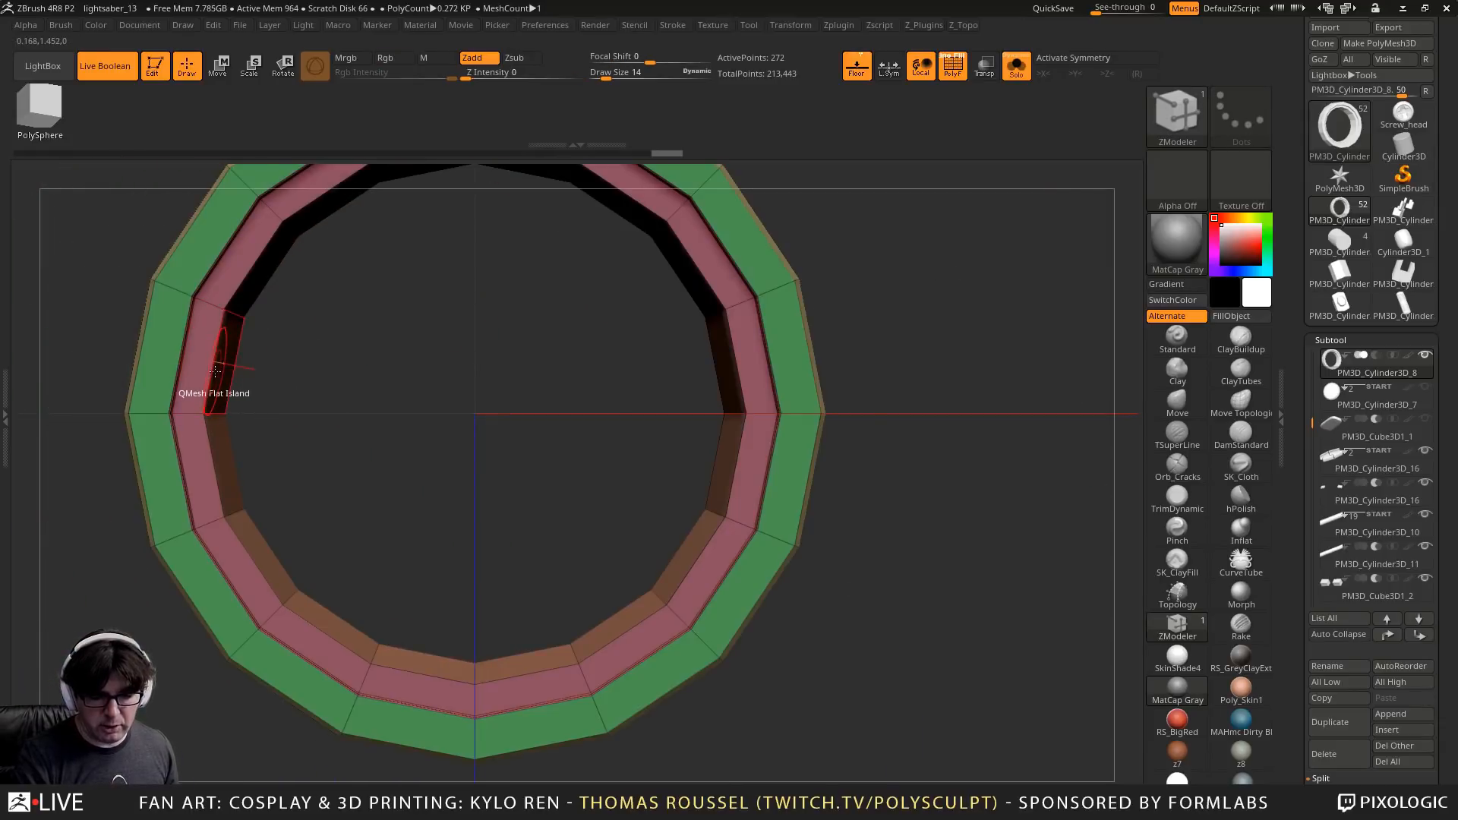
pyautogui.press('space')
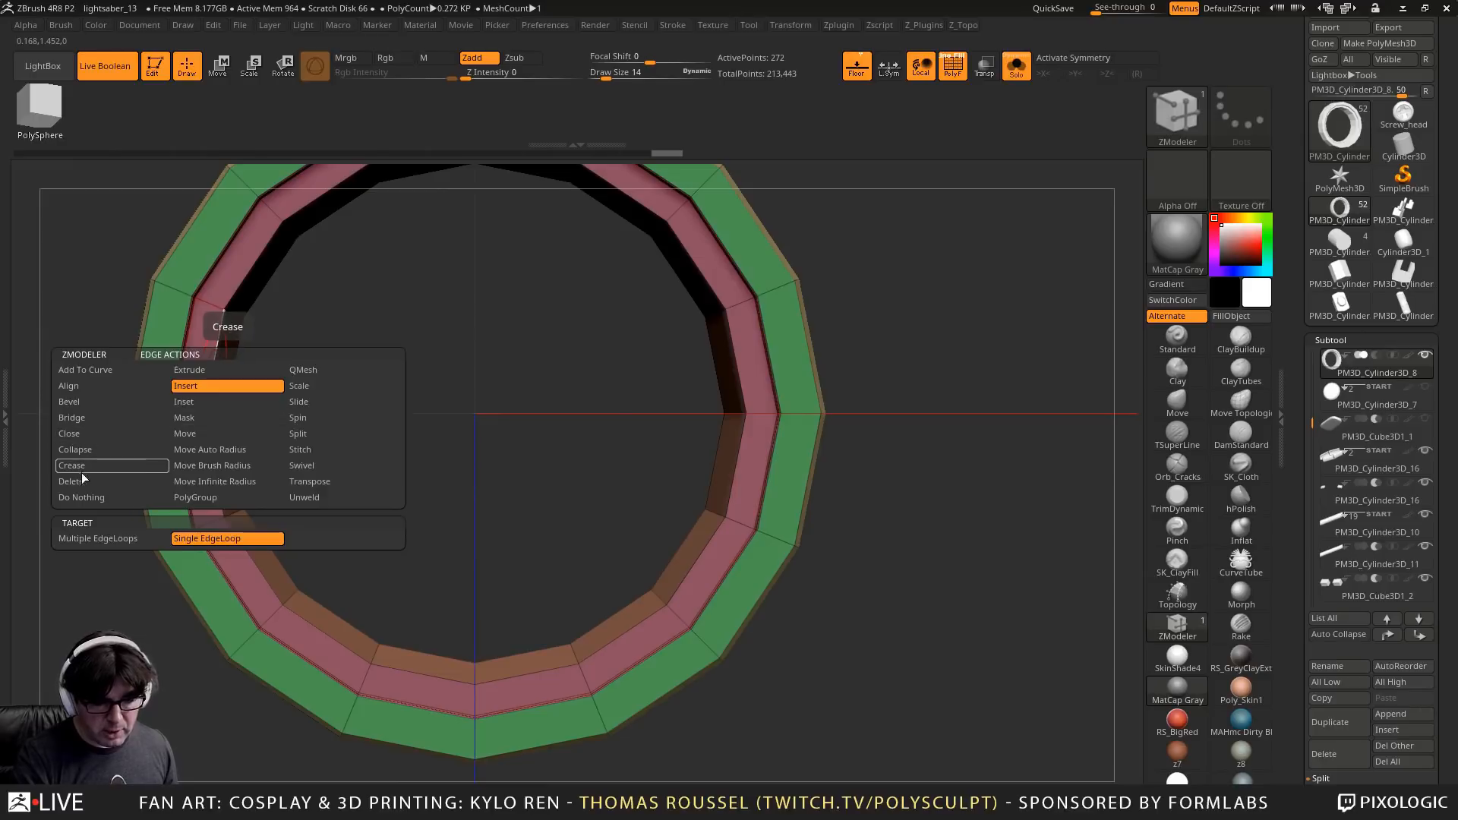
pyautogui.click(319, 386)
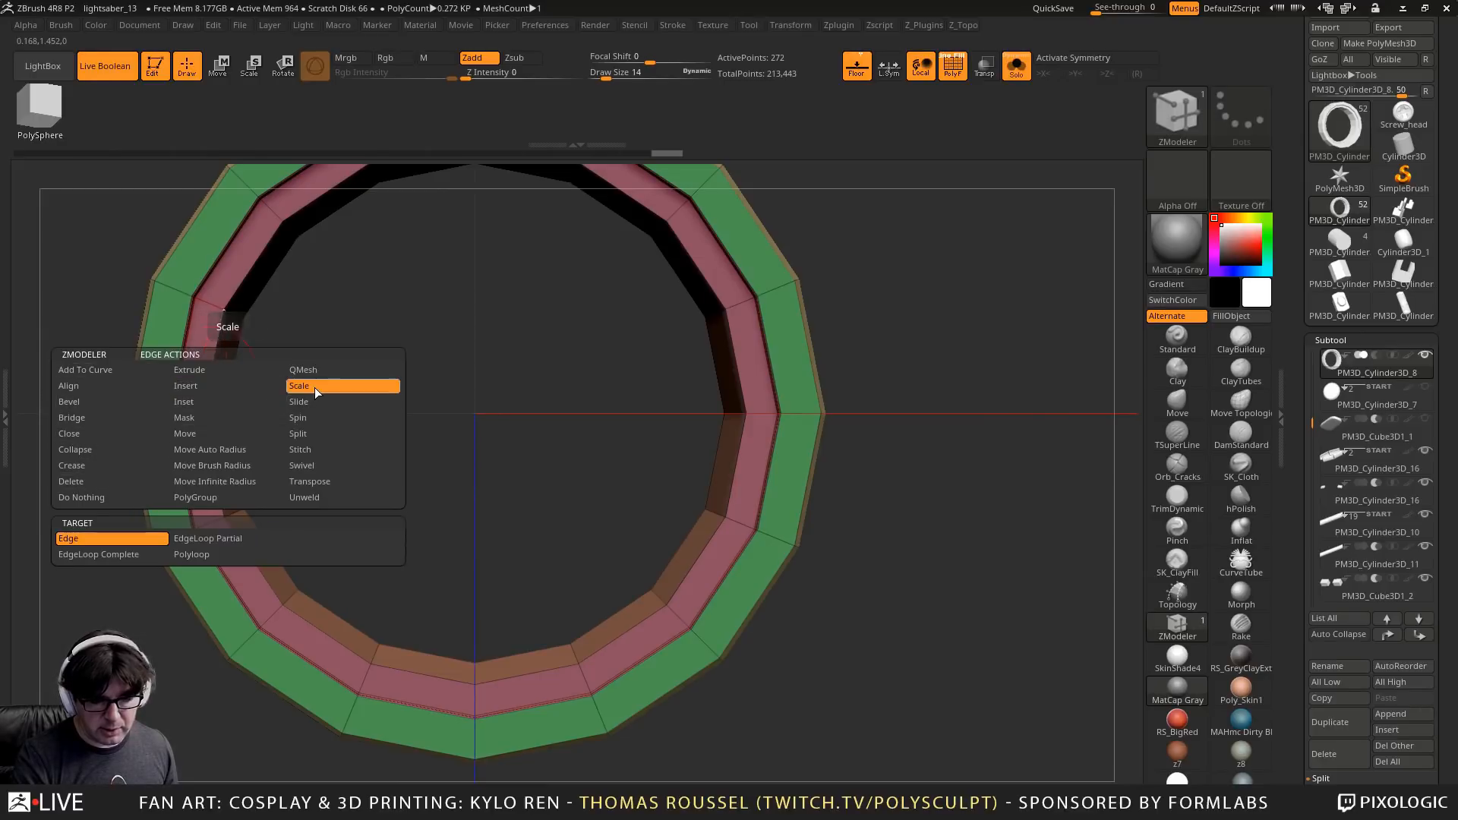
pyautogui.click(122, 554)
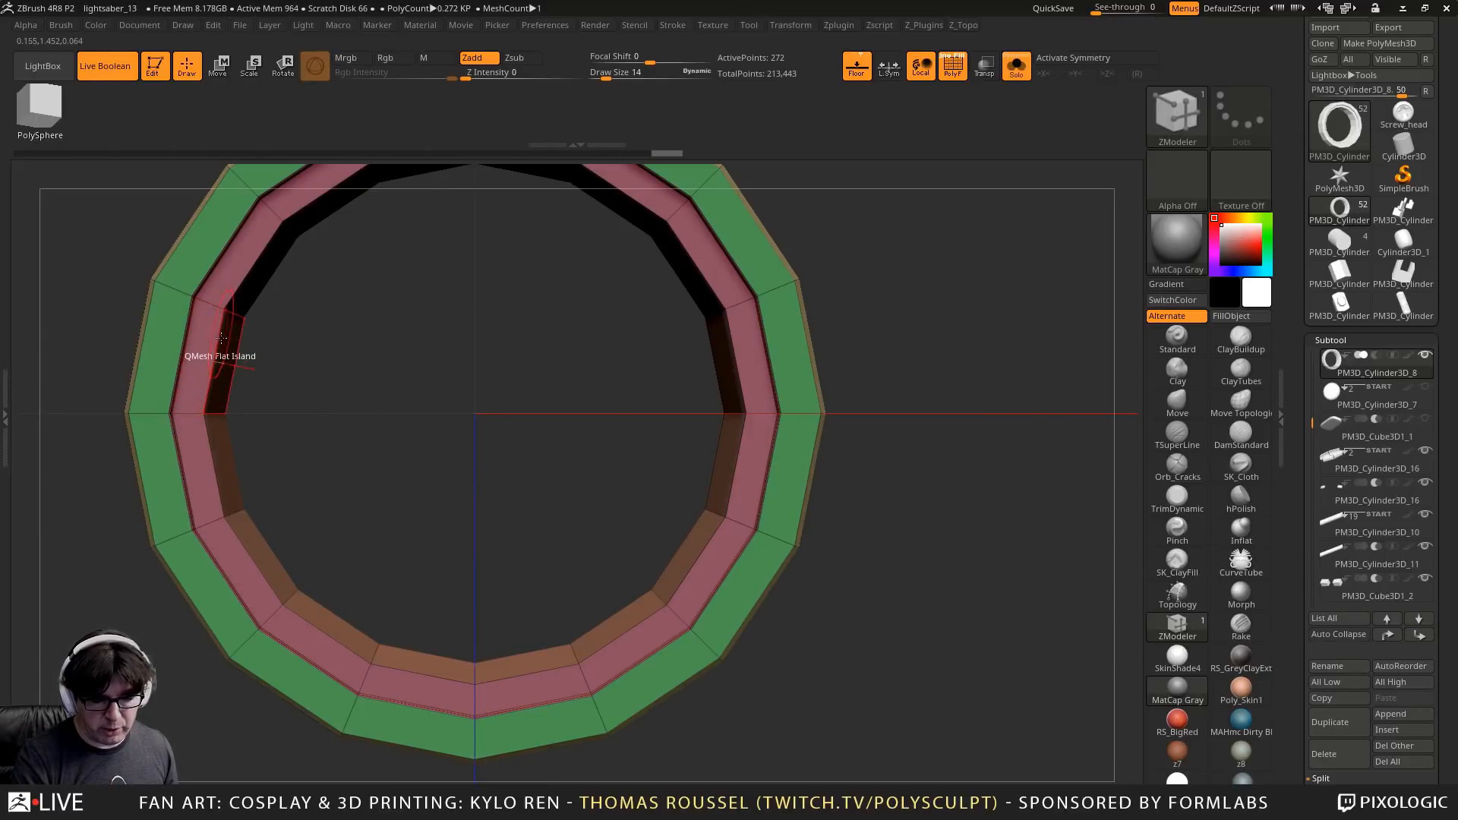
pyautogui.moveTo(193, 346); pyautogui.dragTo(187, 324)
pyautogui.moveTo(416, 416); pyautogui.dragTo(413, 245)
pyautogui.hotkey('ctrl', 'shift')
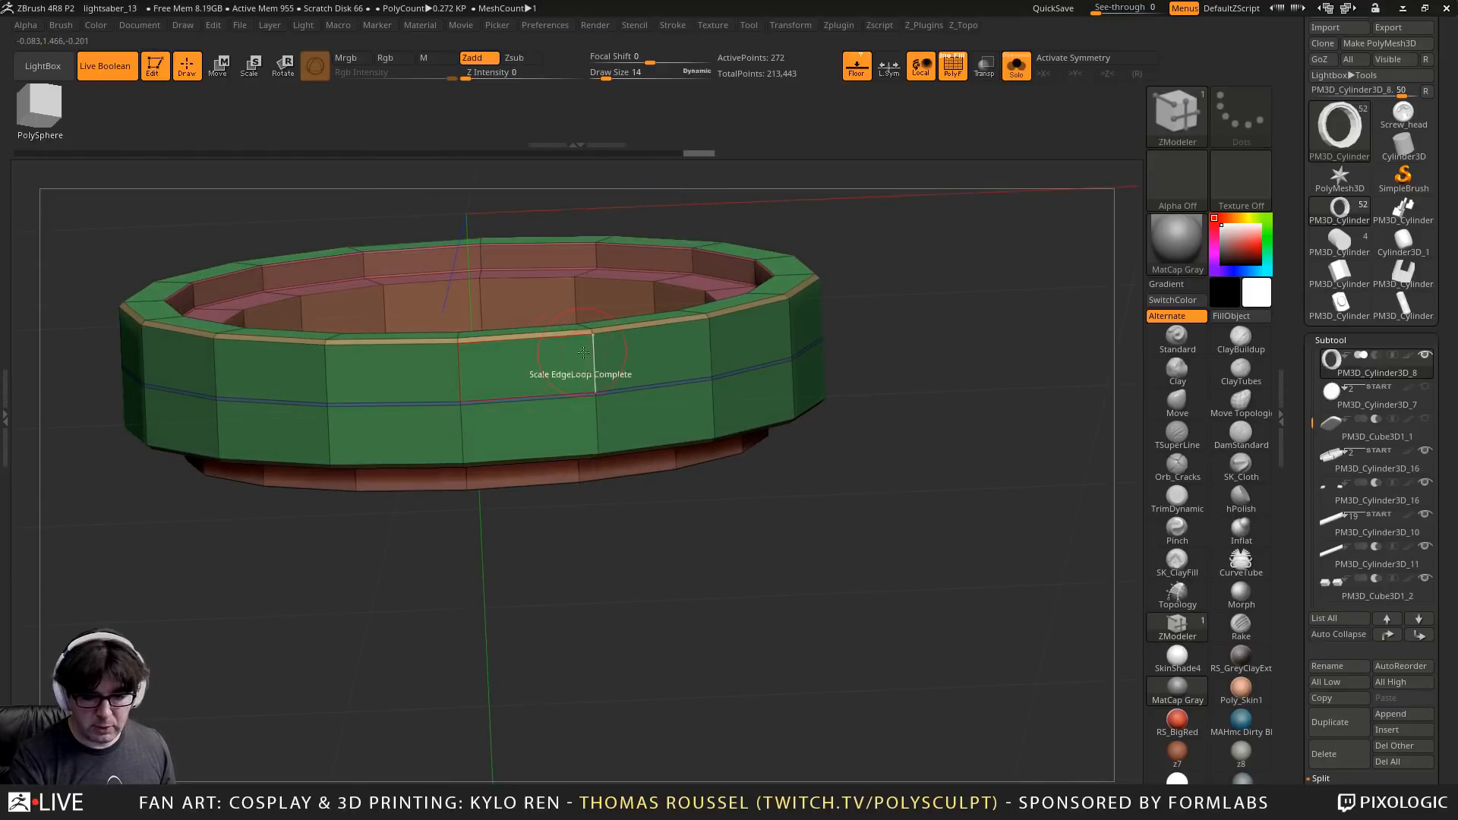
# Set the edge action to Bevel EdgeLoop Complete again and give the straightened hole's inner rim a narrow bevel
pyautogui.moveTo(781, 515); pyautogui.dragTo(781, 675)
pyautogui.keyDown('alt'); pyautogui.moveTo(322, 404); pyautogui.dragTo(341, 454); pyautogui.keyUp('alt')
pyautogui.press('space')
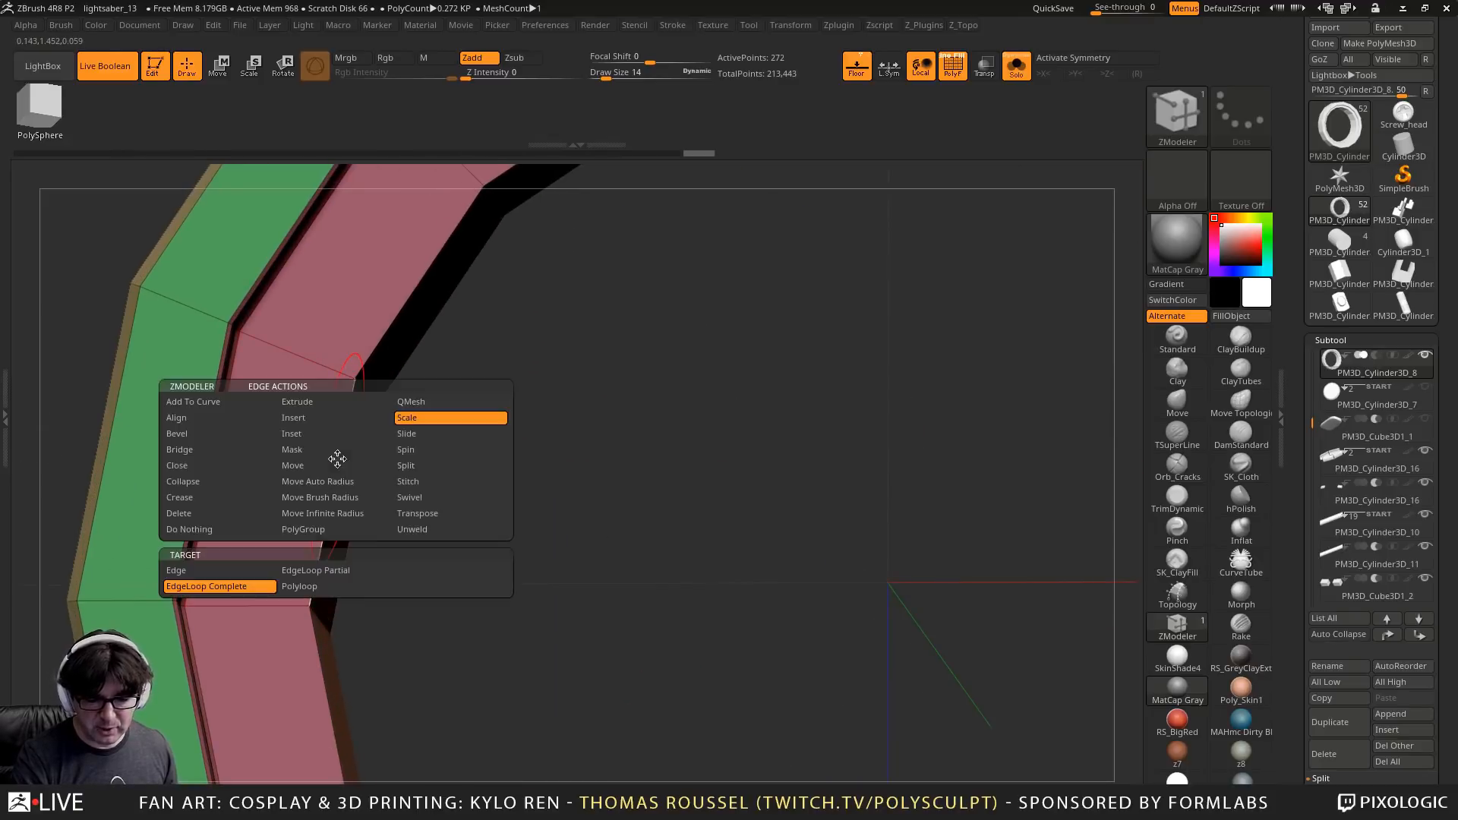
pyautogui.click(178, 439)
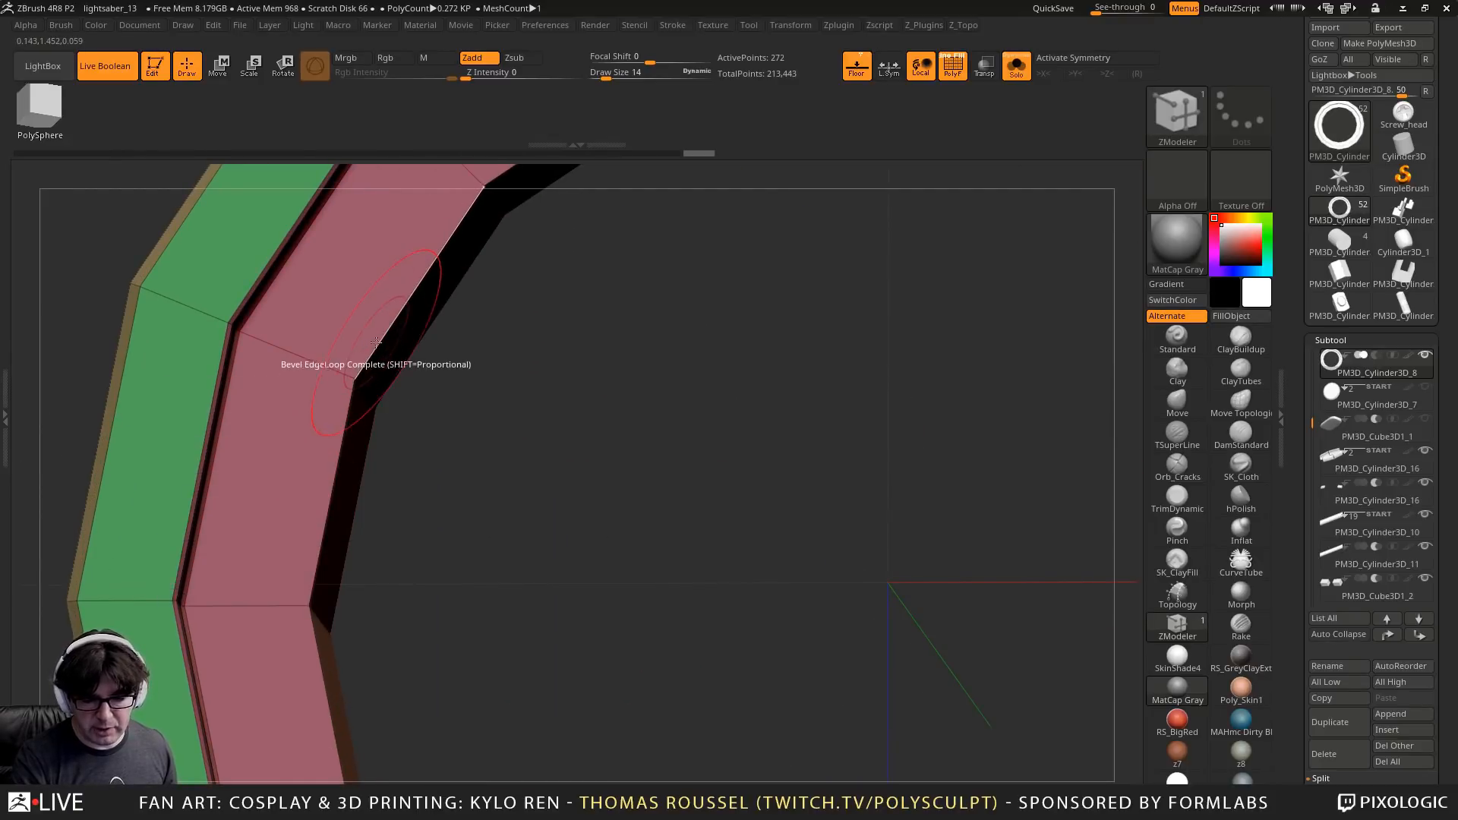
pyautogui.moveTo(346, 404); pyautogui.dragTo(363, 399)
pyautogui.keyDown('alt'); pyautogui.moveTo(504, 436); pyautogui.dragTo(528, 466); pyautogui.keyUp('alt')
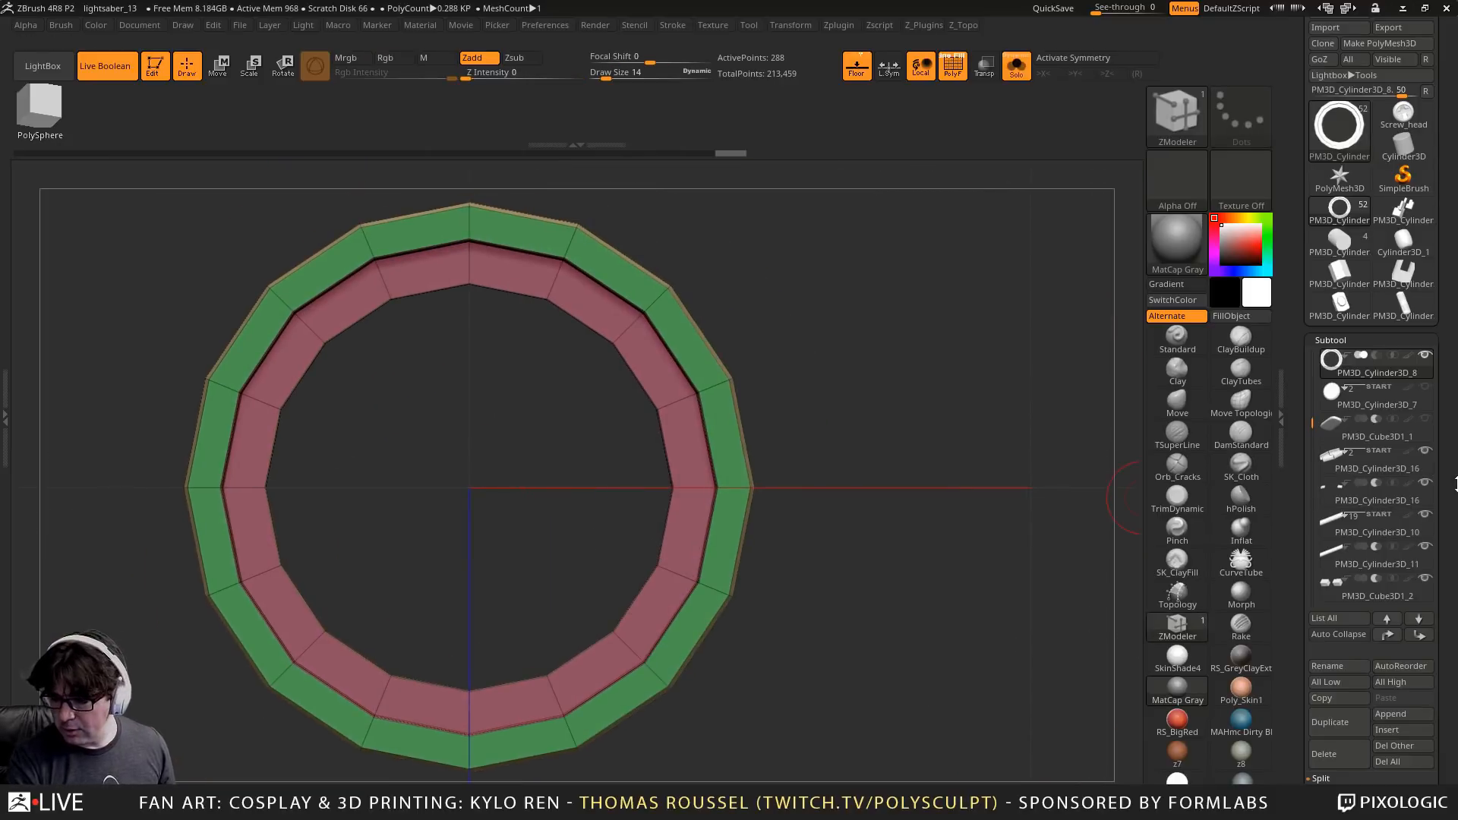
# Switch the active tool to the Cylinder3D primitive and frame its circular end in view
pyautogui.moveTo(1455, 484); pyautogui.dragTo(1443, 420)
pyautogui.moveTo(1454, 704); pyautogui.dragTo(1445, 636)
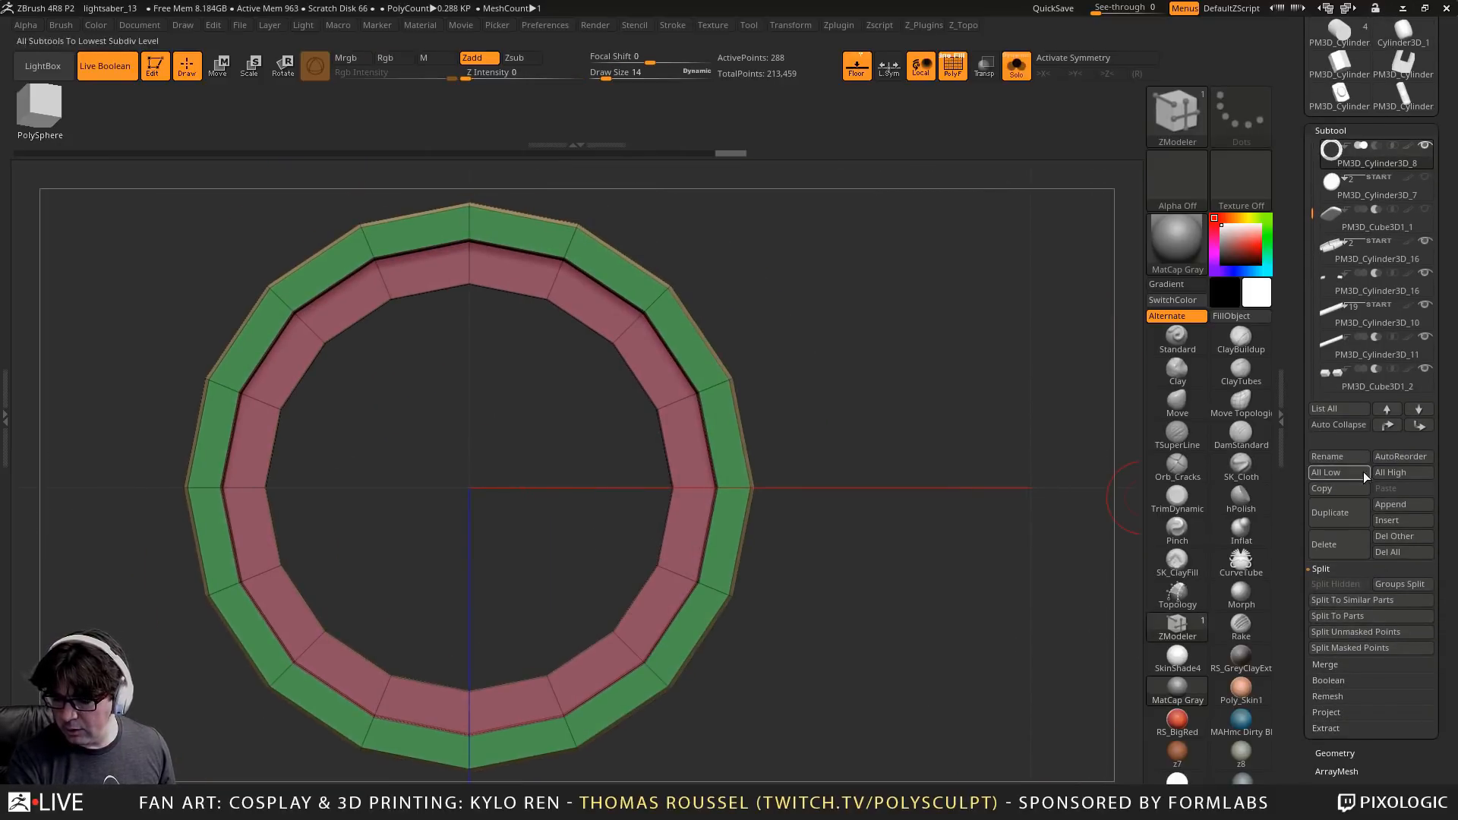
pyautogui.moveTo(1446, 276); pyautogui.dragTo(1444, 340)
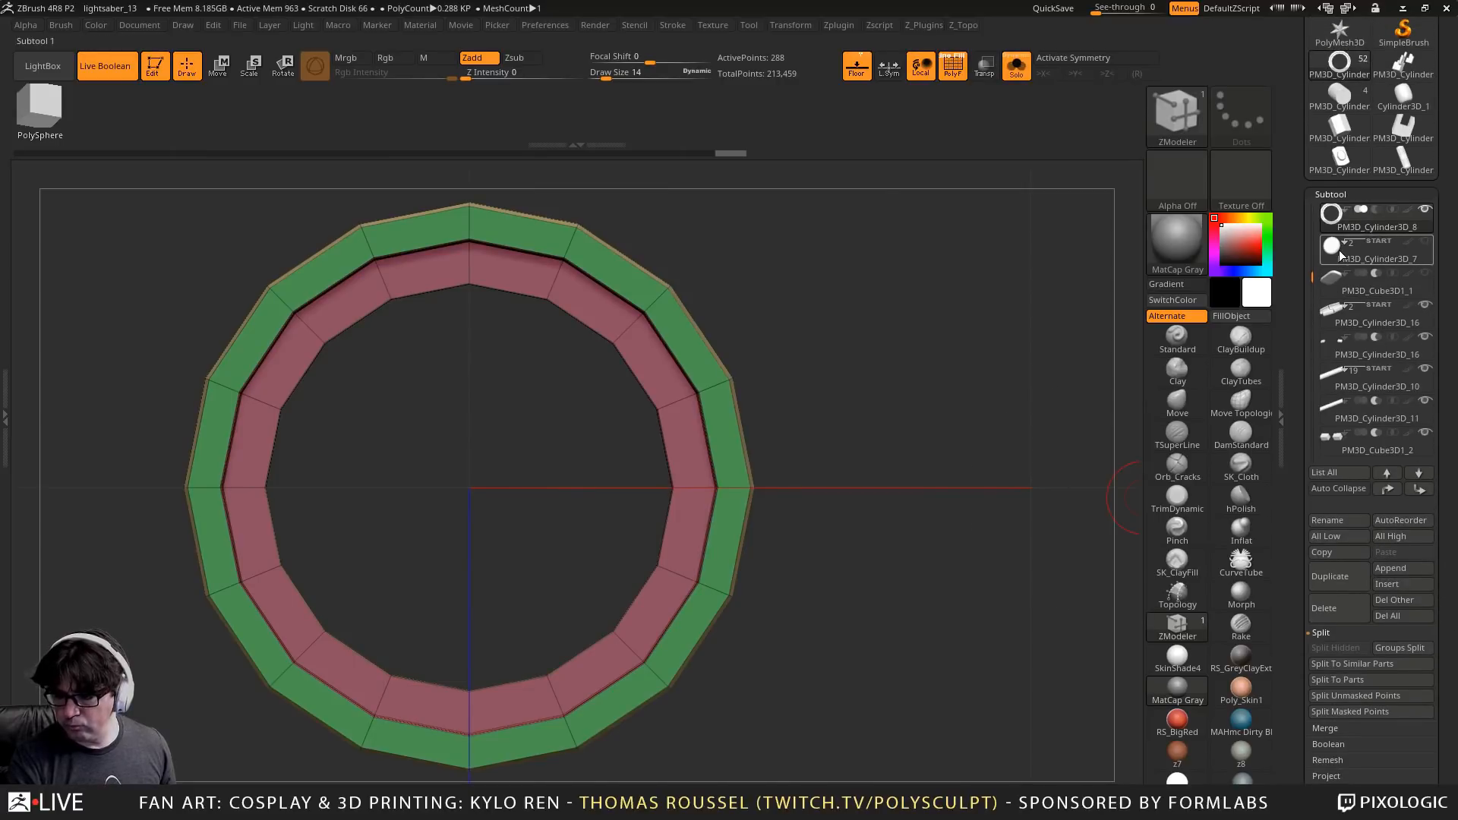
pyautogui.moveTo(1340, 255)
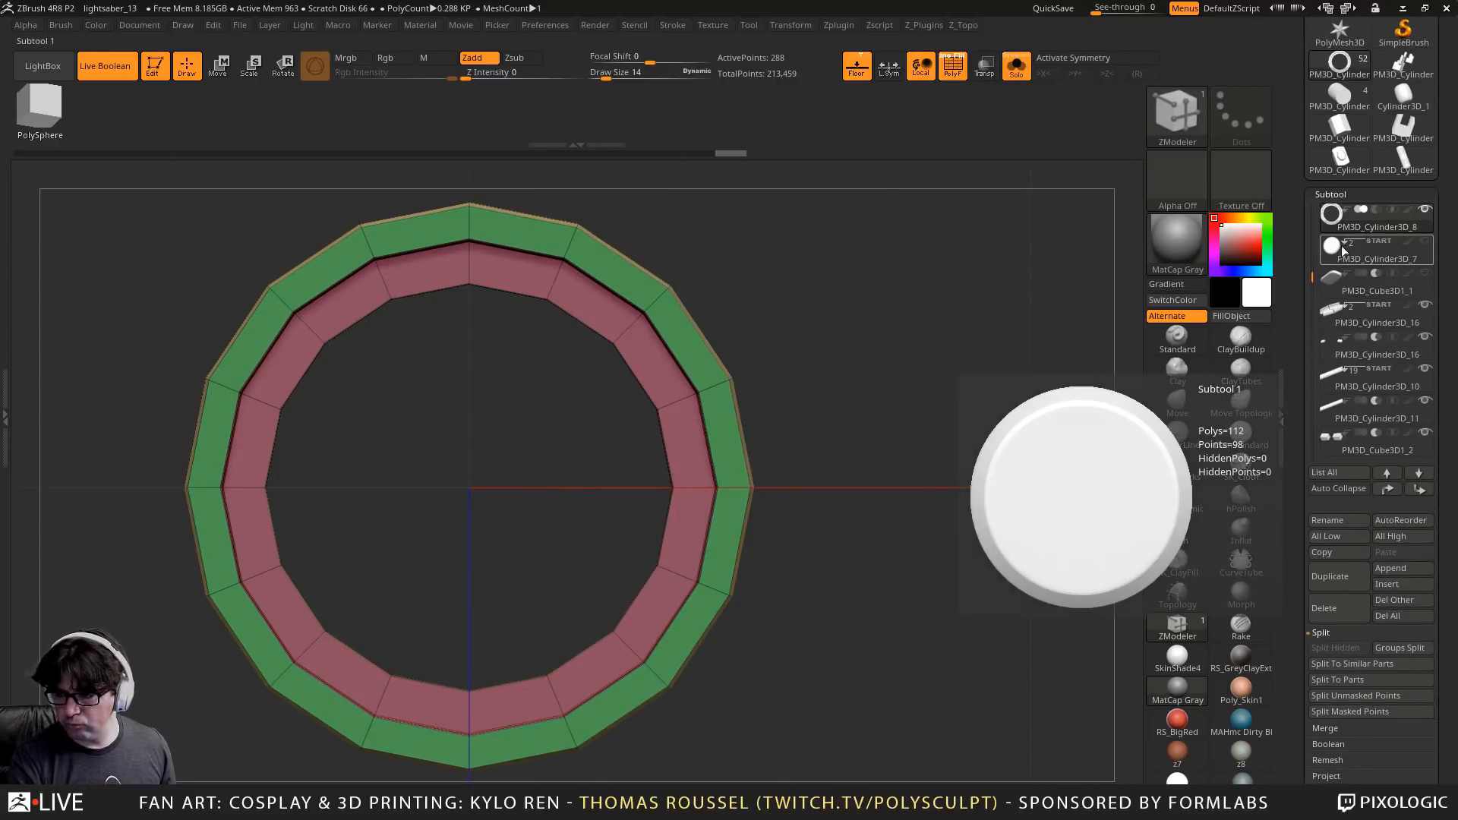
pyautogui.click(1351, 98)
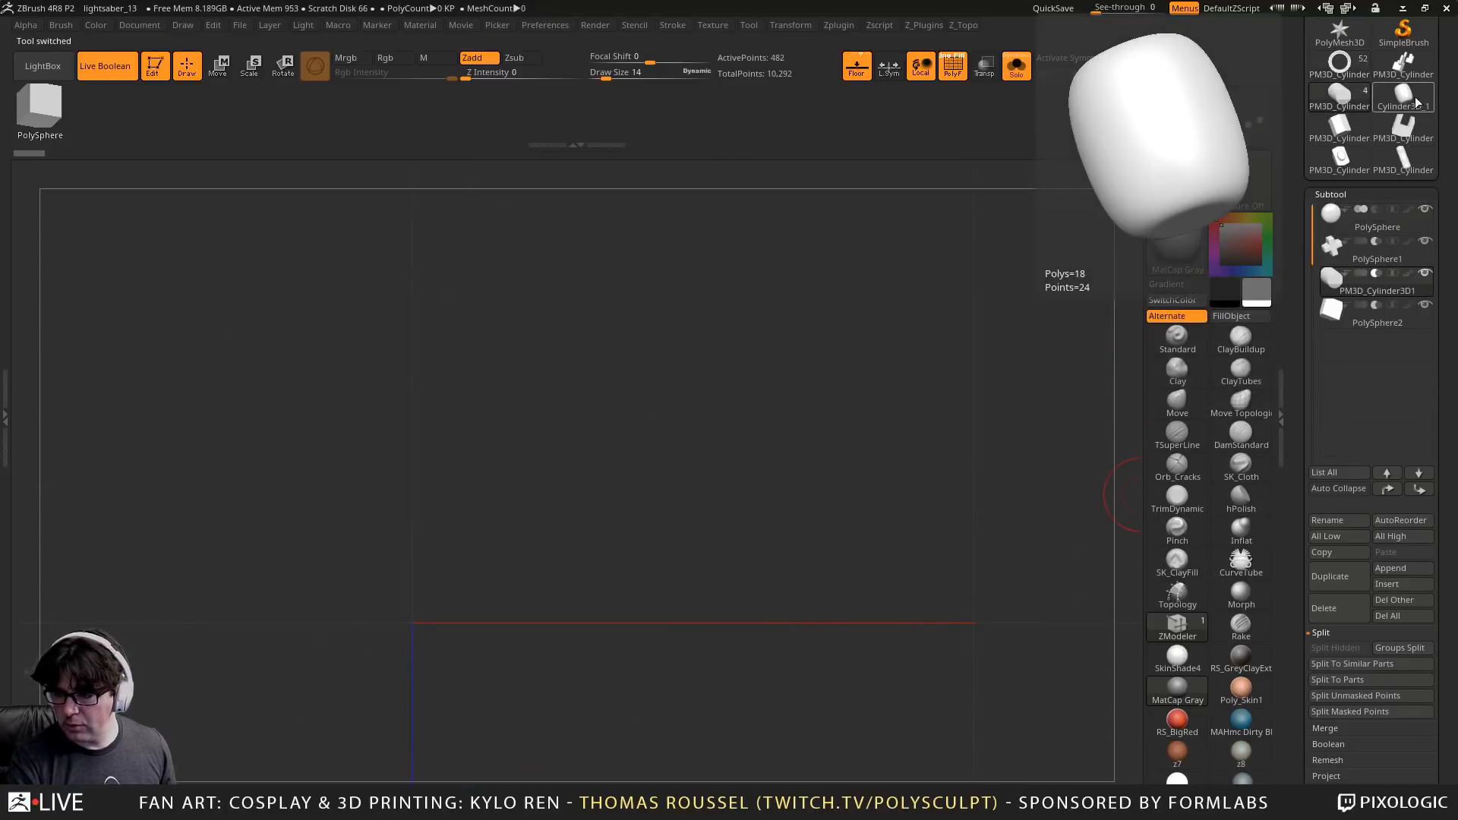
pyautogui.moveTo(1446, 90); pyautogui.dragTo(1446, 264)
pyautogui.click(1412, 181)
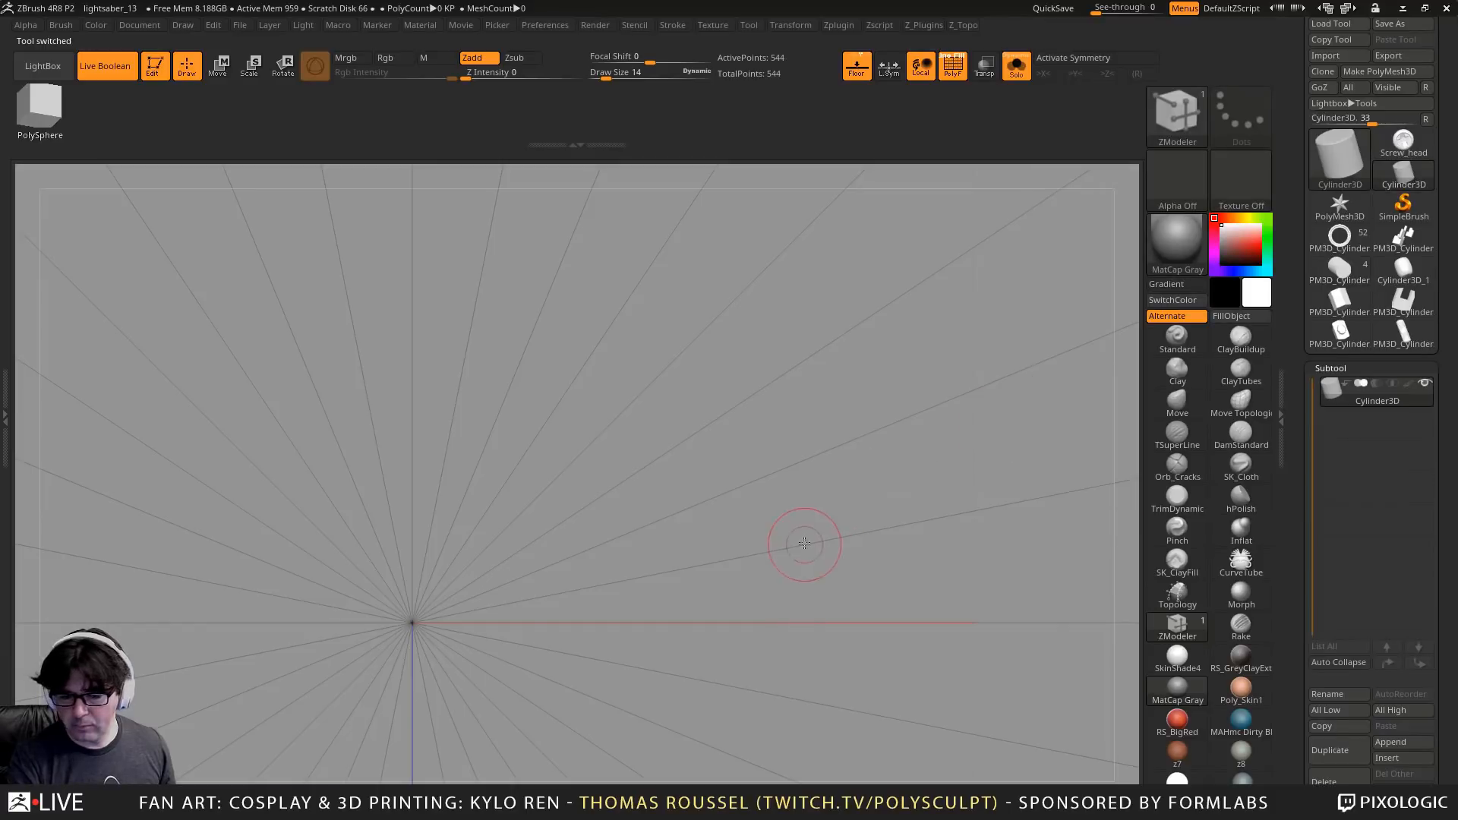
pyautogui.keyDown('ctrl'); pyautogui.moveTo(804, 540); pyautogui.dragTo(654, 530, button='right'); pyautogui.keyUp('ctrl')
pyautogui.keyDown('alt'); pyautogui.moveTo(733, 759); pyautogui.dragTo(877, 506, button='right'); pyautogui.keyUp('alt')
pyautogui.keyDown('alt'); pyautogui.moveTo(913, 554); pyautogui.dragTo(838, 497, button='right'); pyautogui.keyUp('alt')
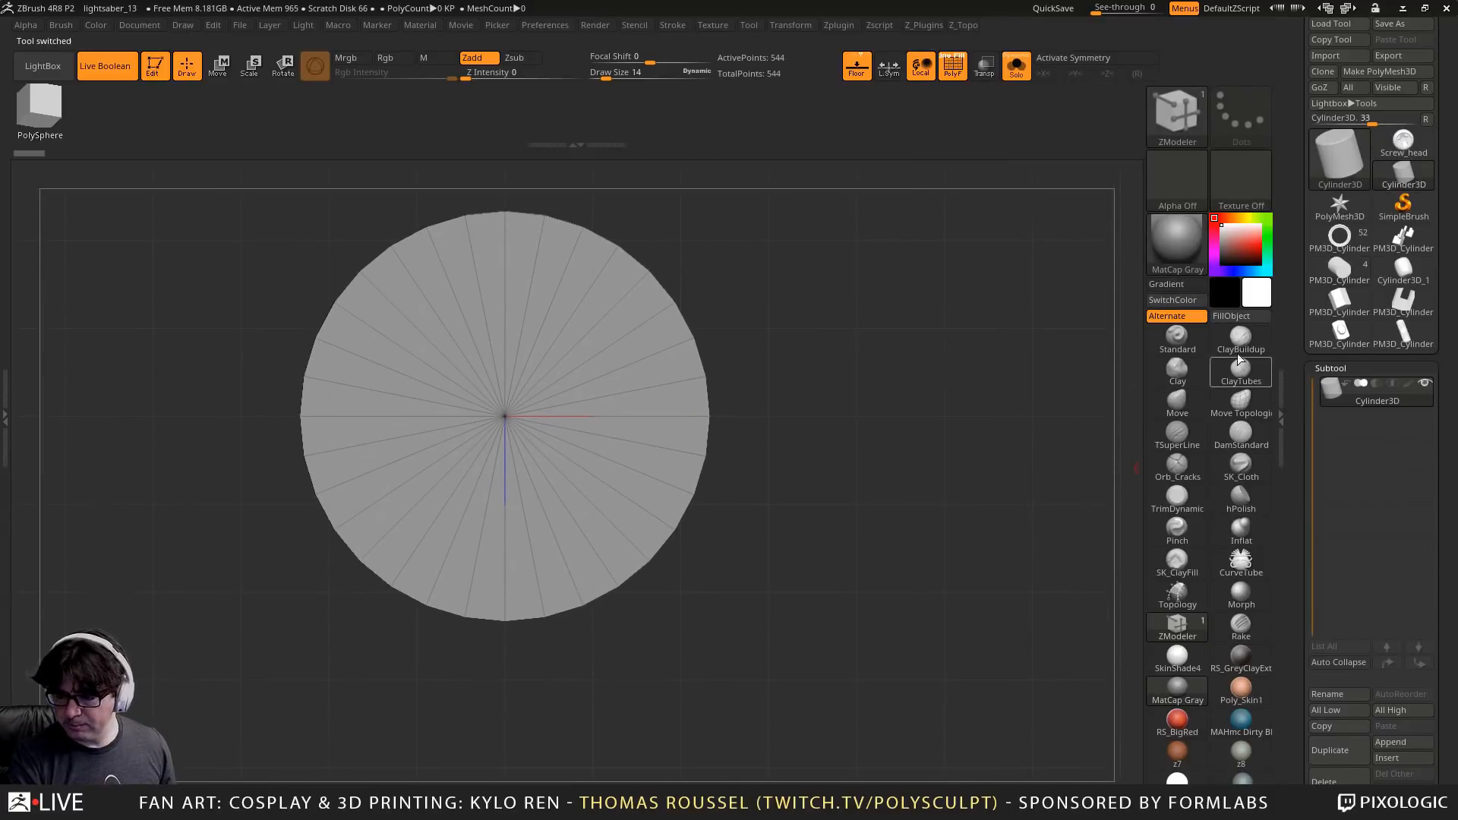
# Initialize the Cylinder3D primitive with 16 horizontal divisions and 4 vertical divisions
pyautogui.click(1351, 247)
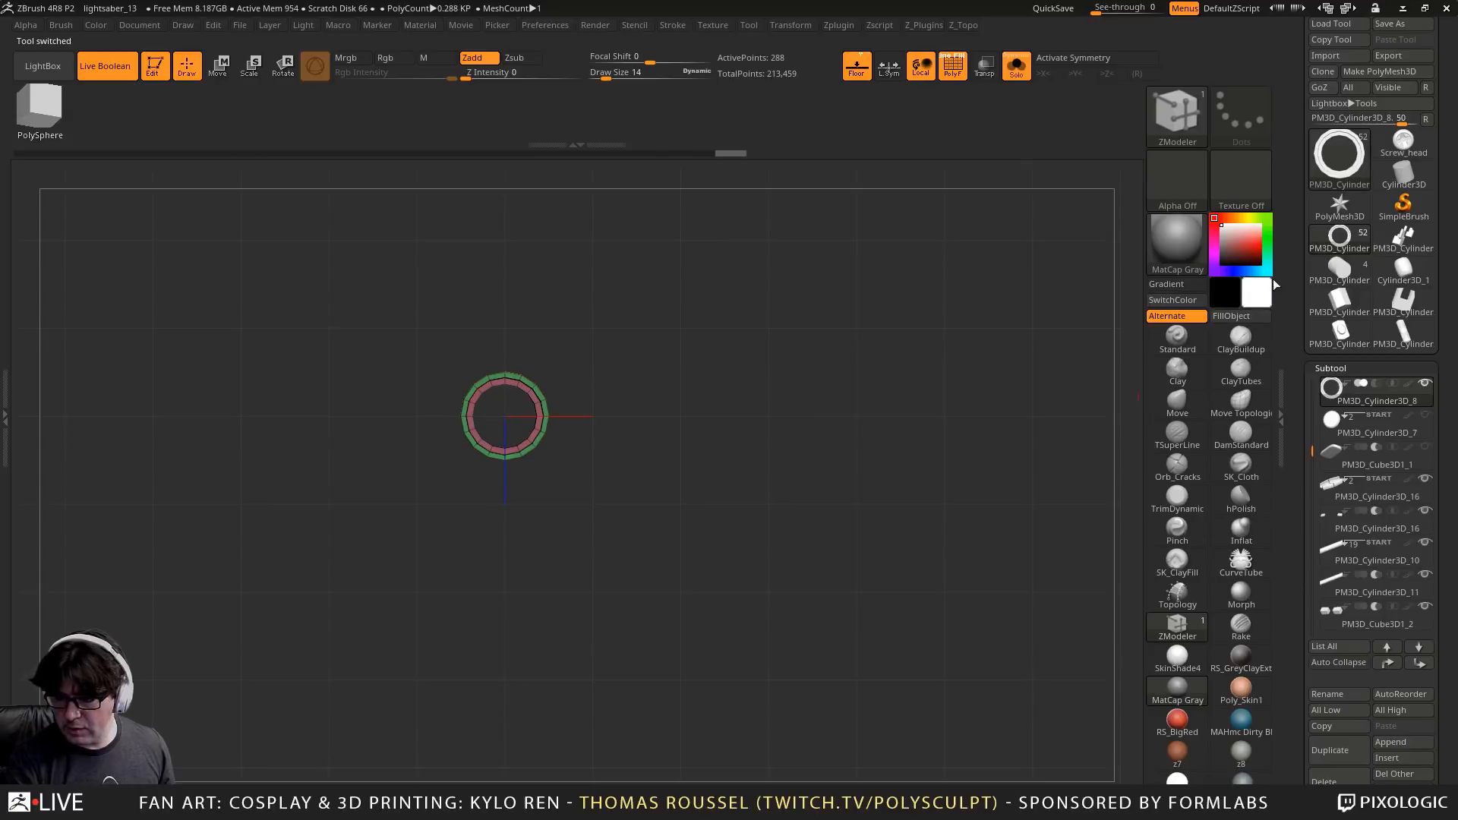
pyautogui.click(1403, 171)
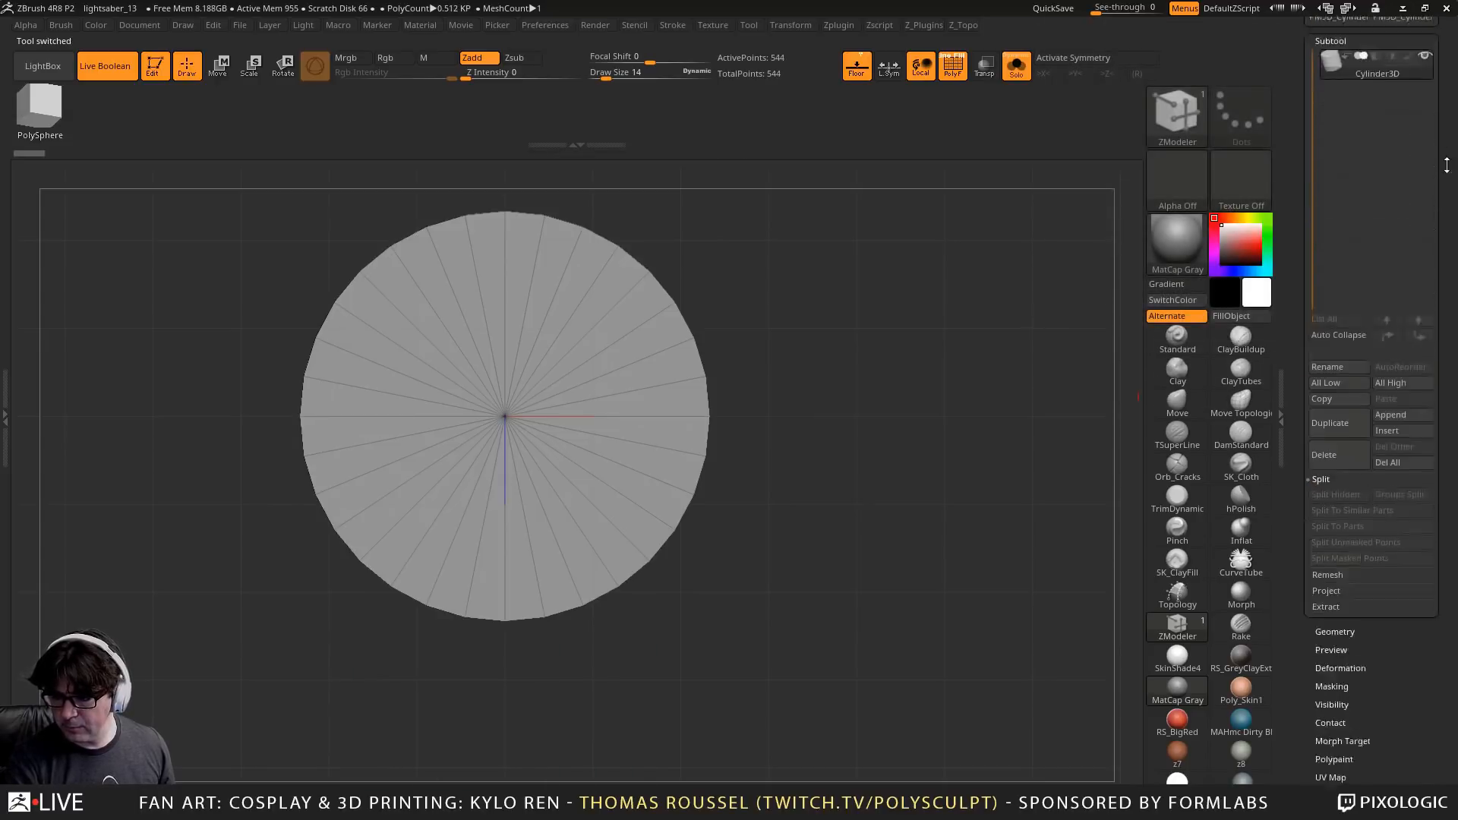
pyautogui.scroll(-3, 1380, 599)
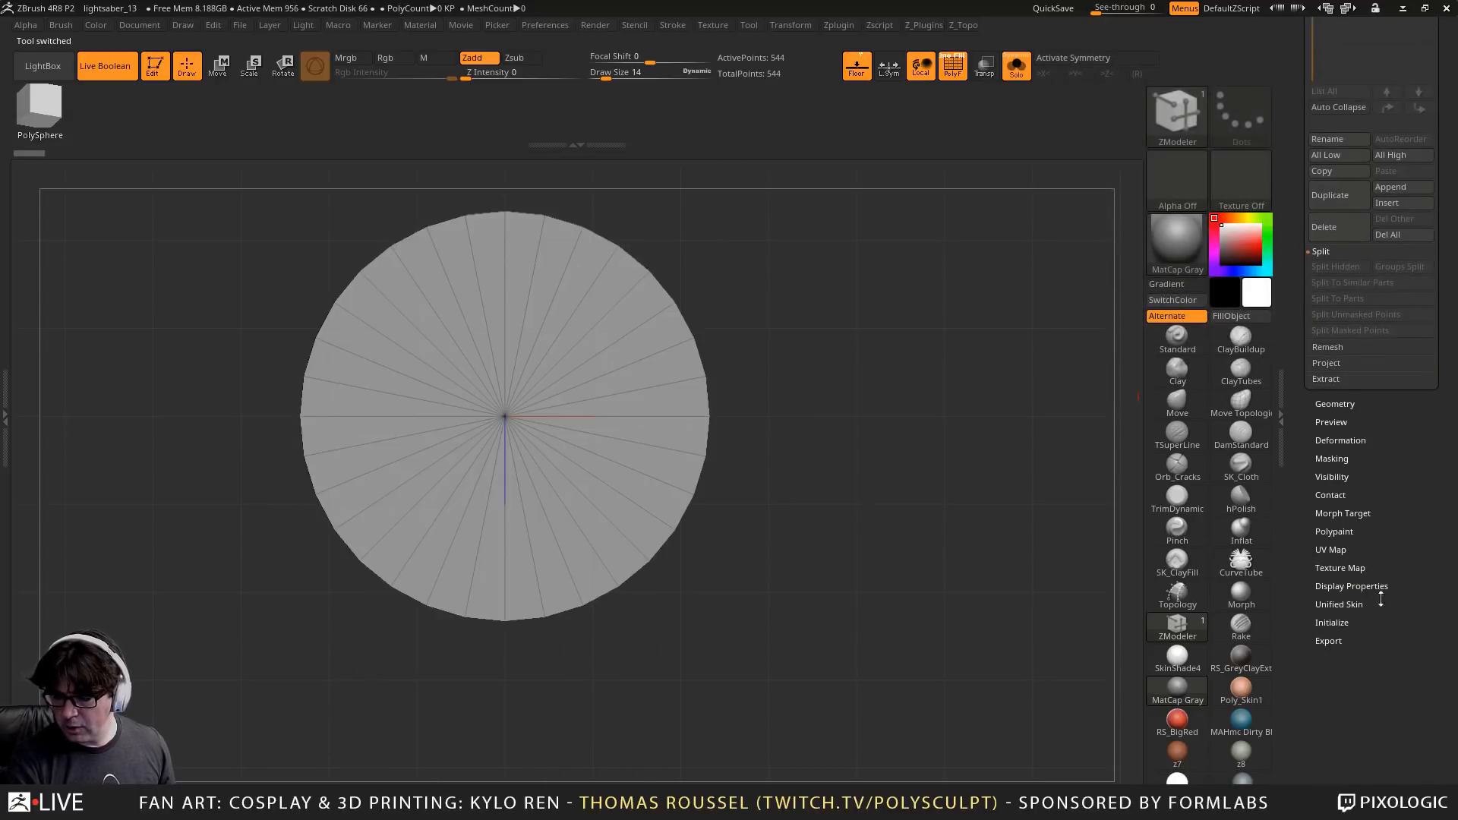
pyautogui.click(1338, 621)
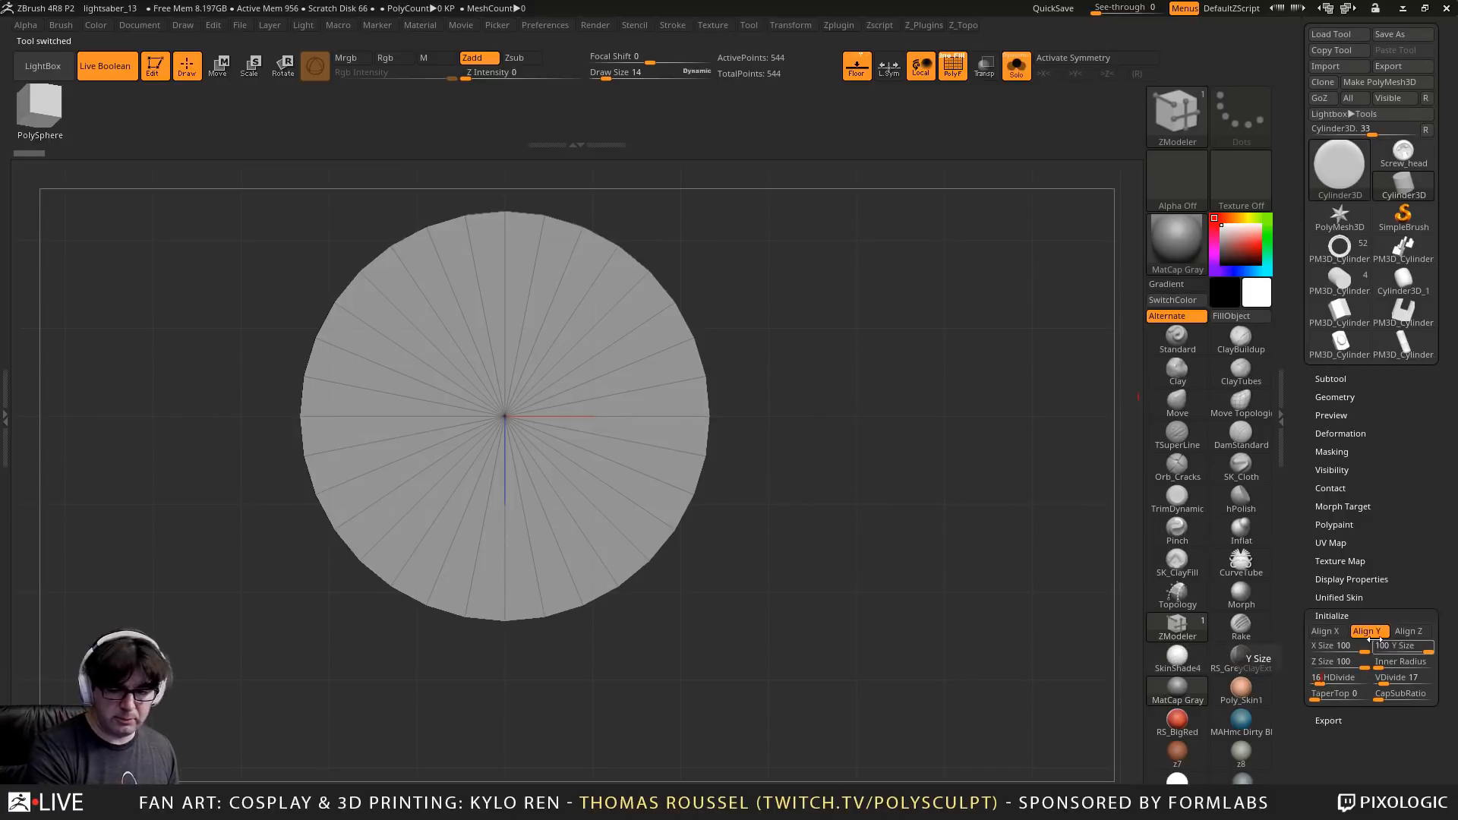
pyautogui.press('Return')
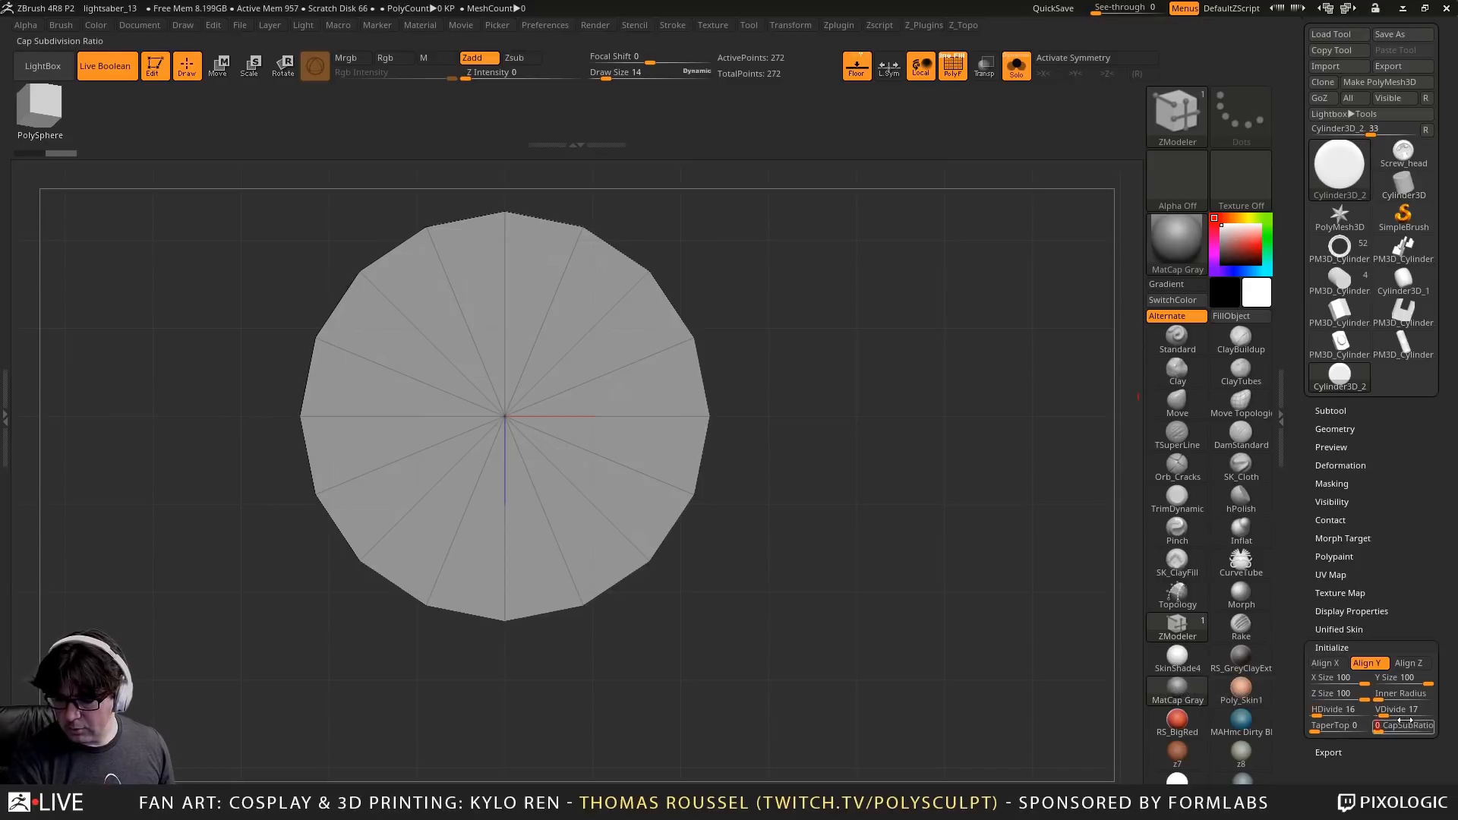
pyautogui.moveTo(1391, 714); pyautogui.dragTo(1378, 714)
pyautogui.moveTo(924, 521); pyautogui.dragTo(991, 515)
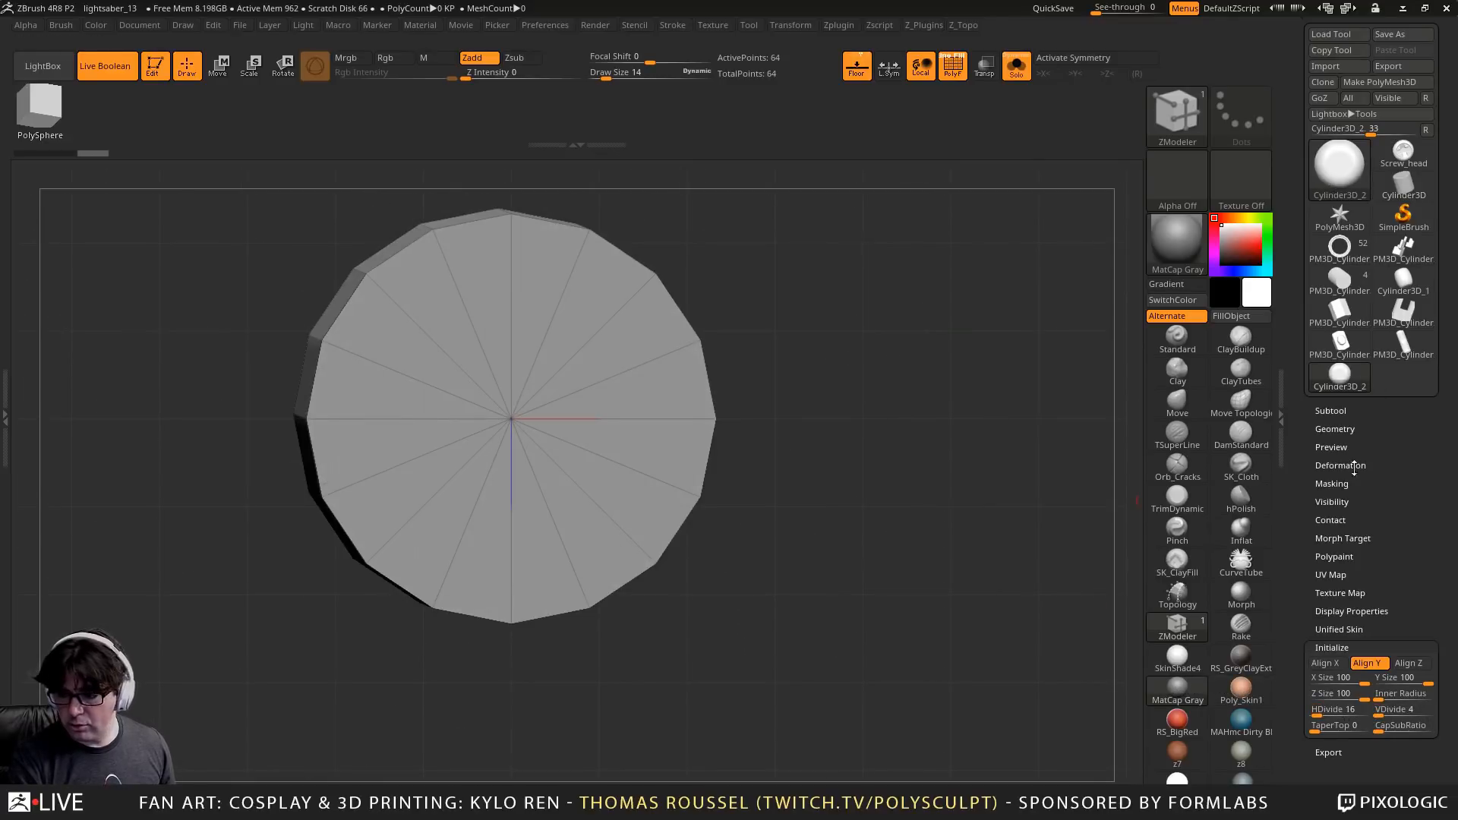
# Convert the low-poly cylinder to a PolyMesh3D and copy it as a subtool
pyautogui.scroll(1, 1409, 476)
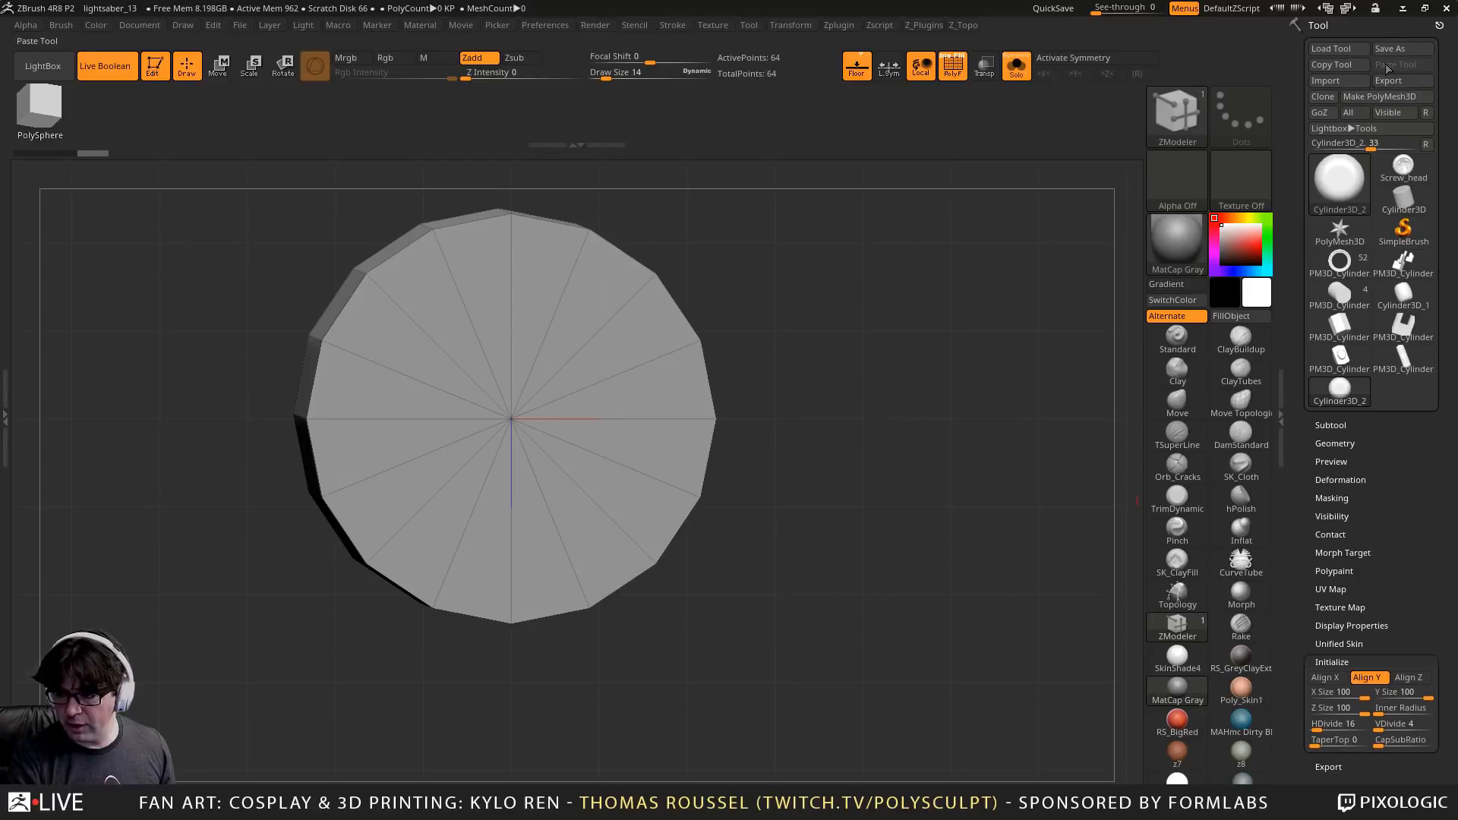
pyautogui.click(1378, 97)
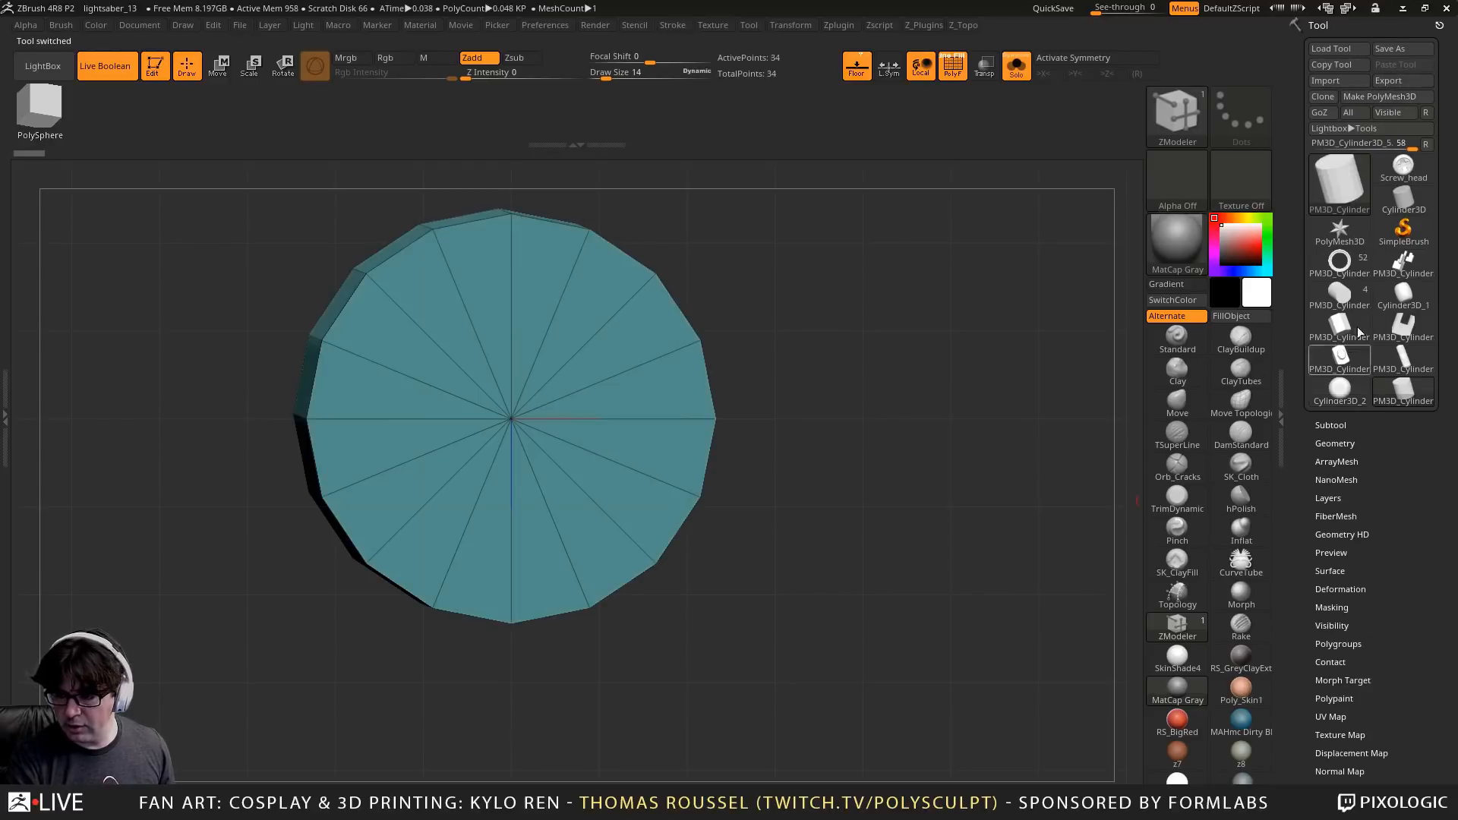
pyautogui.click(1332, 425)
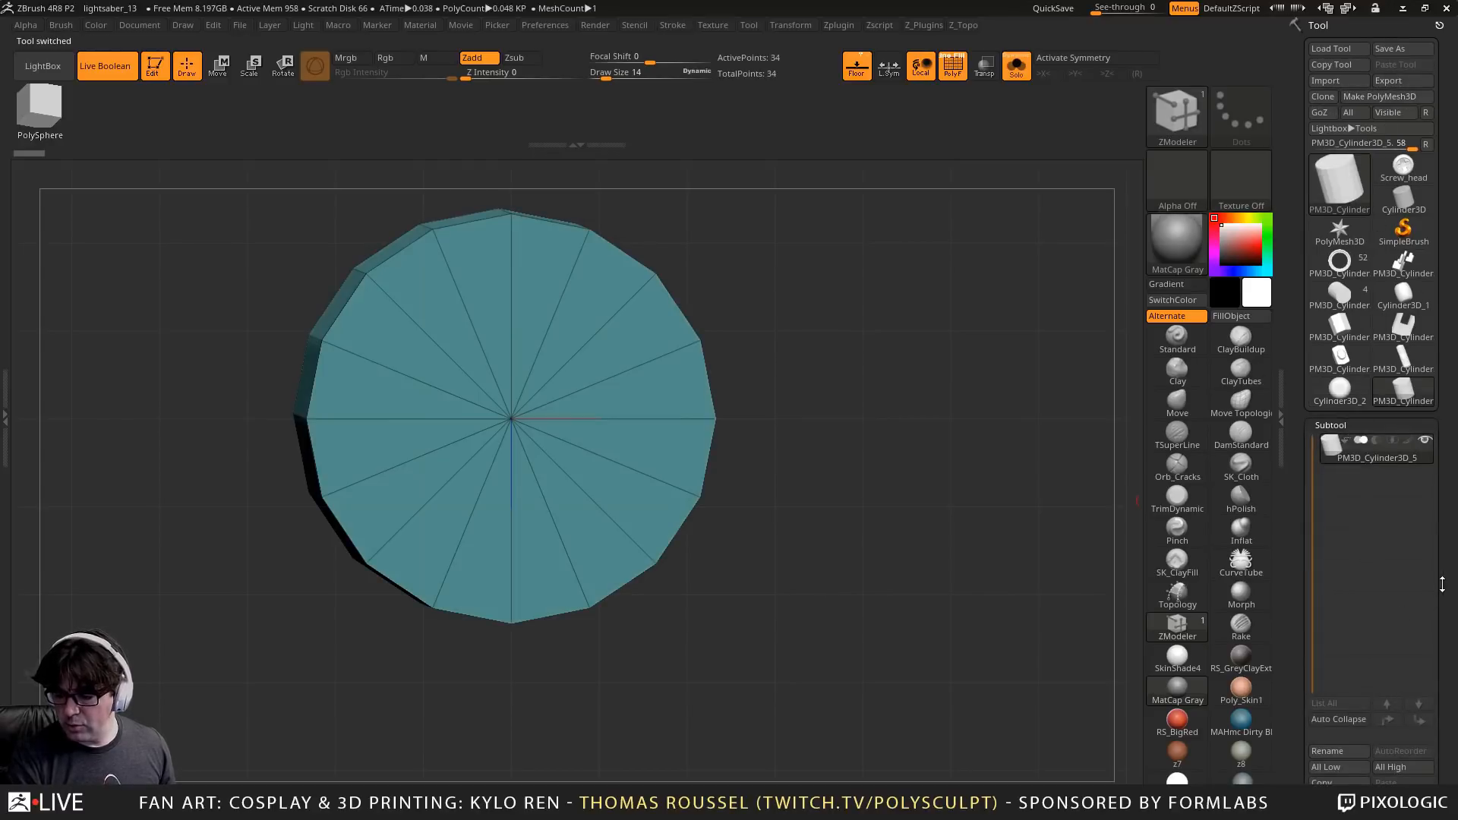
pyautogui.moveTo(1442, 584); pyautogui.dragTo(1449, 442)
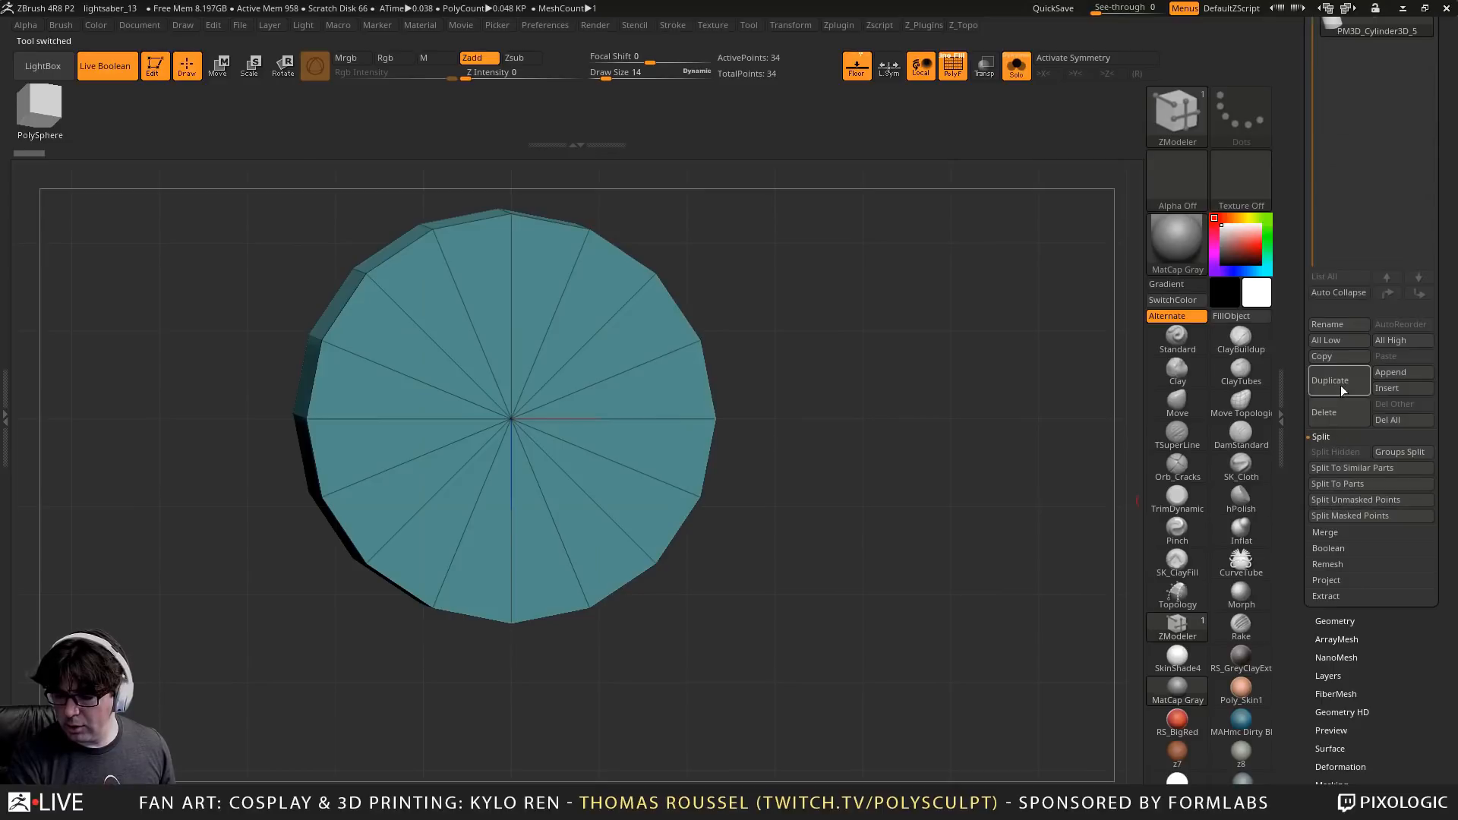
pyautogui.click(1335, 357)
pyautogui.scroll(3, 1407, 234)
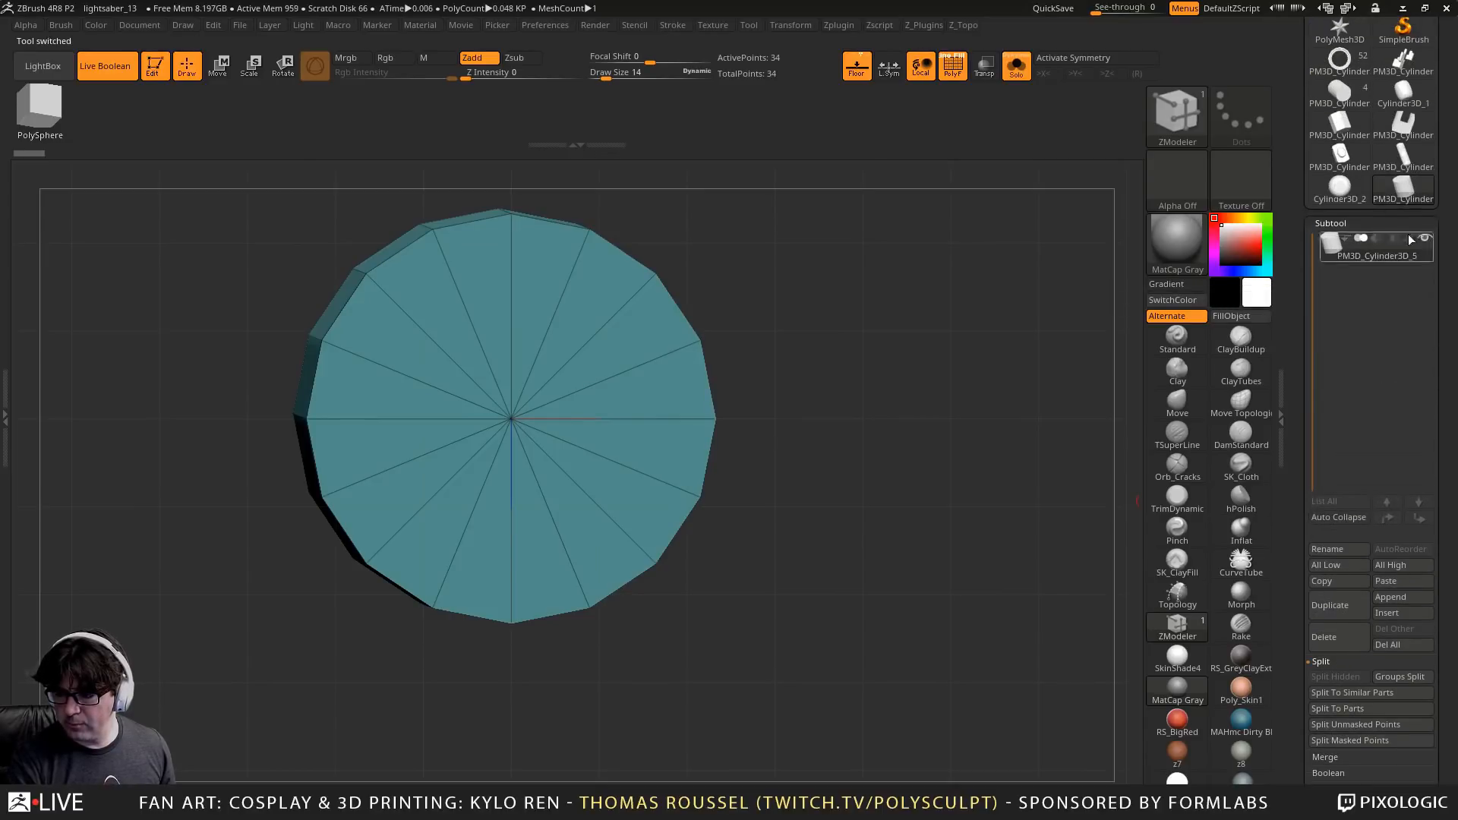
# Return to the lightsaber tool and paste the copied cylinder in as a new subtool
pyautogui.click(1337, 75)
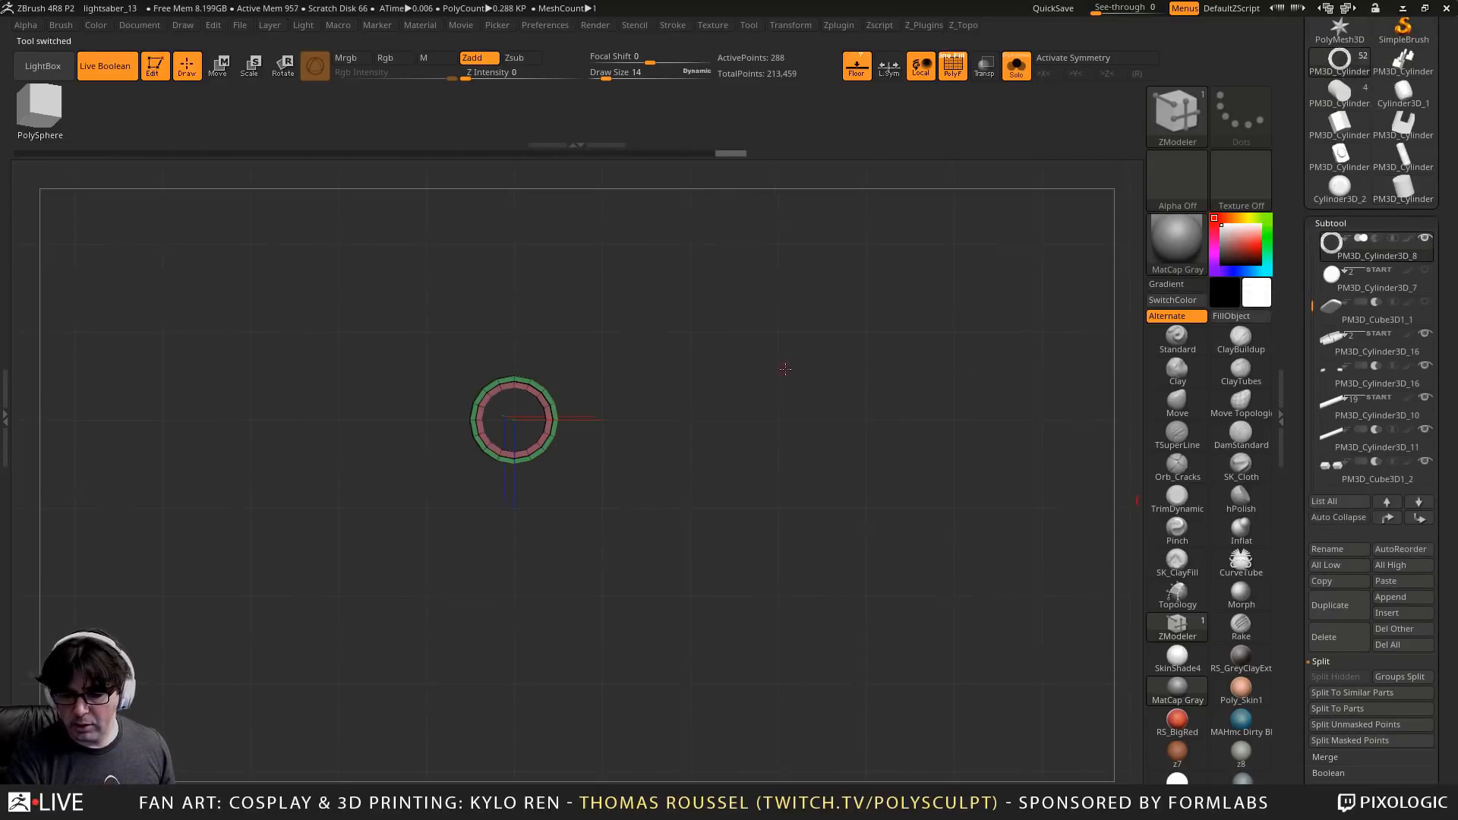
pyautogui.moveTo(786, 369)
pyautogui.keyDown('alt'); pyautogui.mouseDown()
pyautogui.moveTo(992, 553)
pyautogui.moveTo(857, 498)
pyautogui.moveTo(856, 520)
pyautogui.moveTo(852, 500)
pyautogui.moveTo(914, 545)
pyautogui.moveTo(861, 516)
pyautogui.mouseUp(); pyautogui.keyUp('alt')
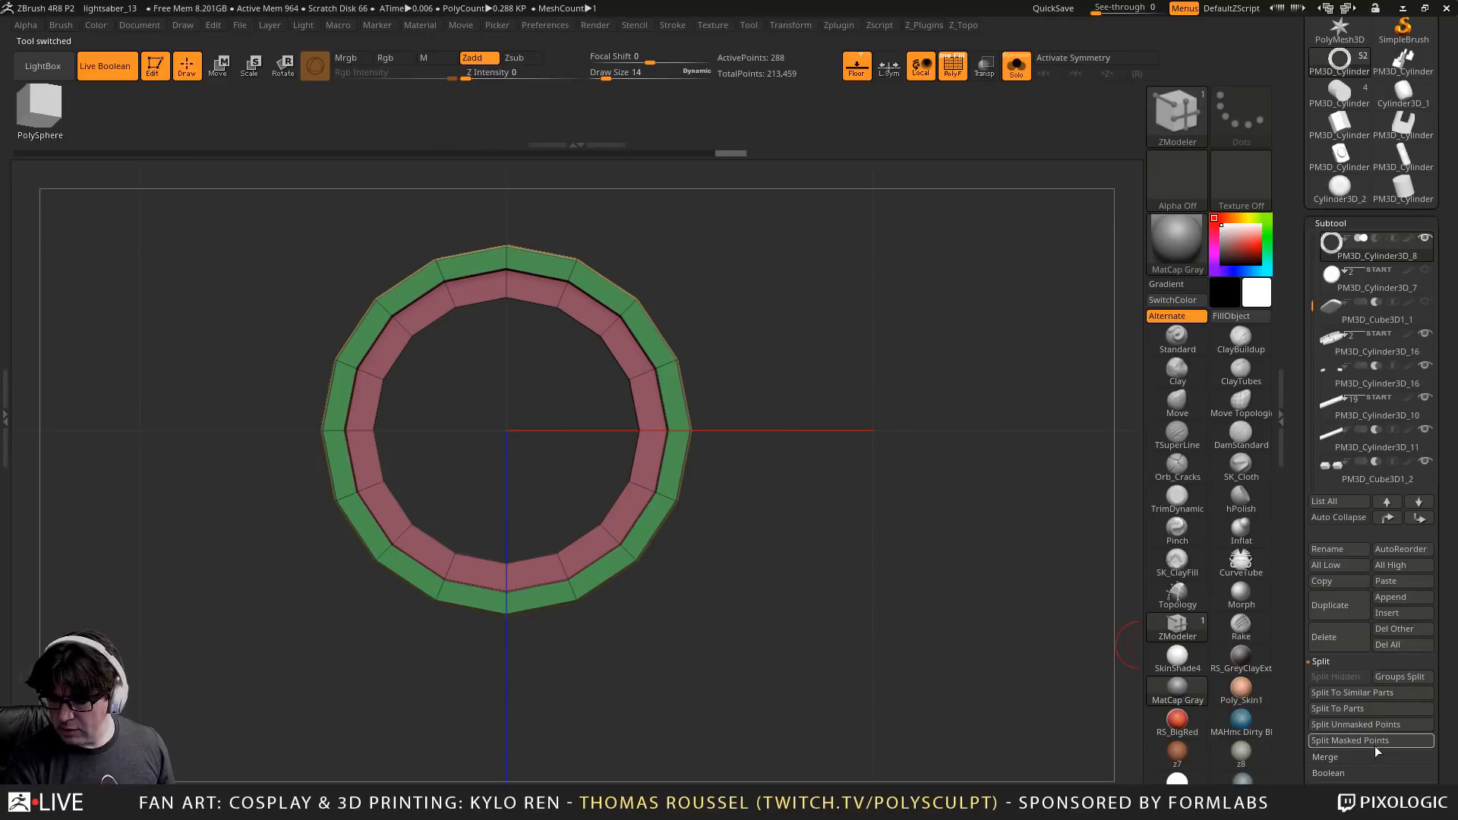
pyautogui.click(1390, 580)
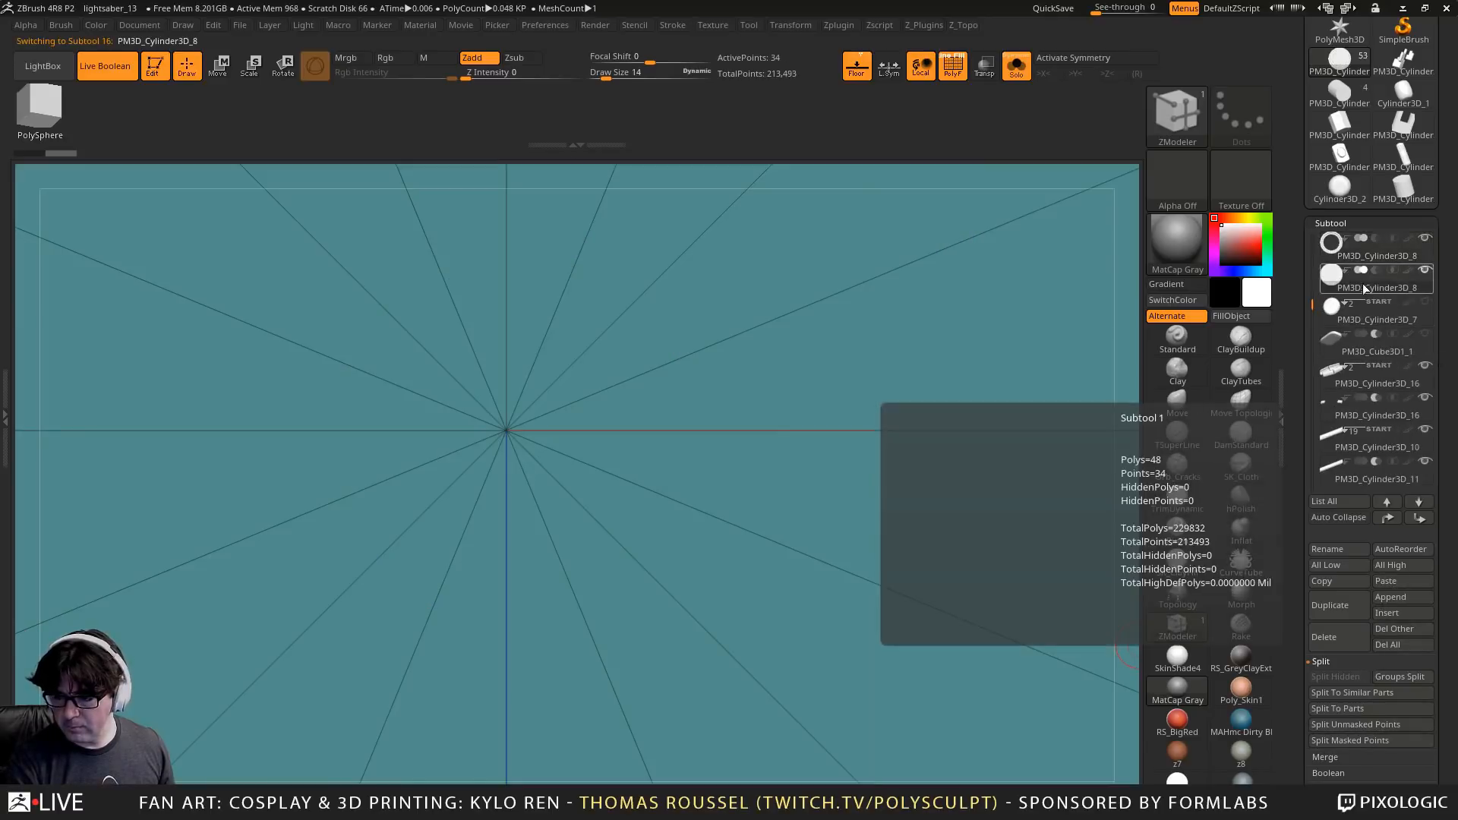
# Scale the pasted cylinder down uniformly to roughly the size of the pommel ring, and show the whole lightsaber again
pyautogui.click(282, 68)
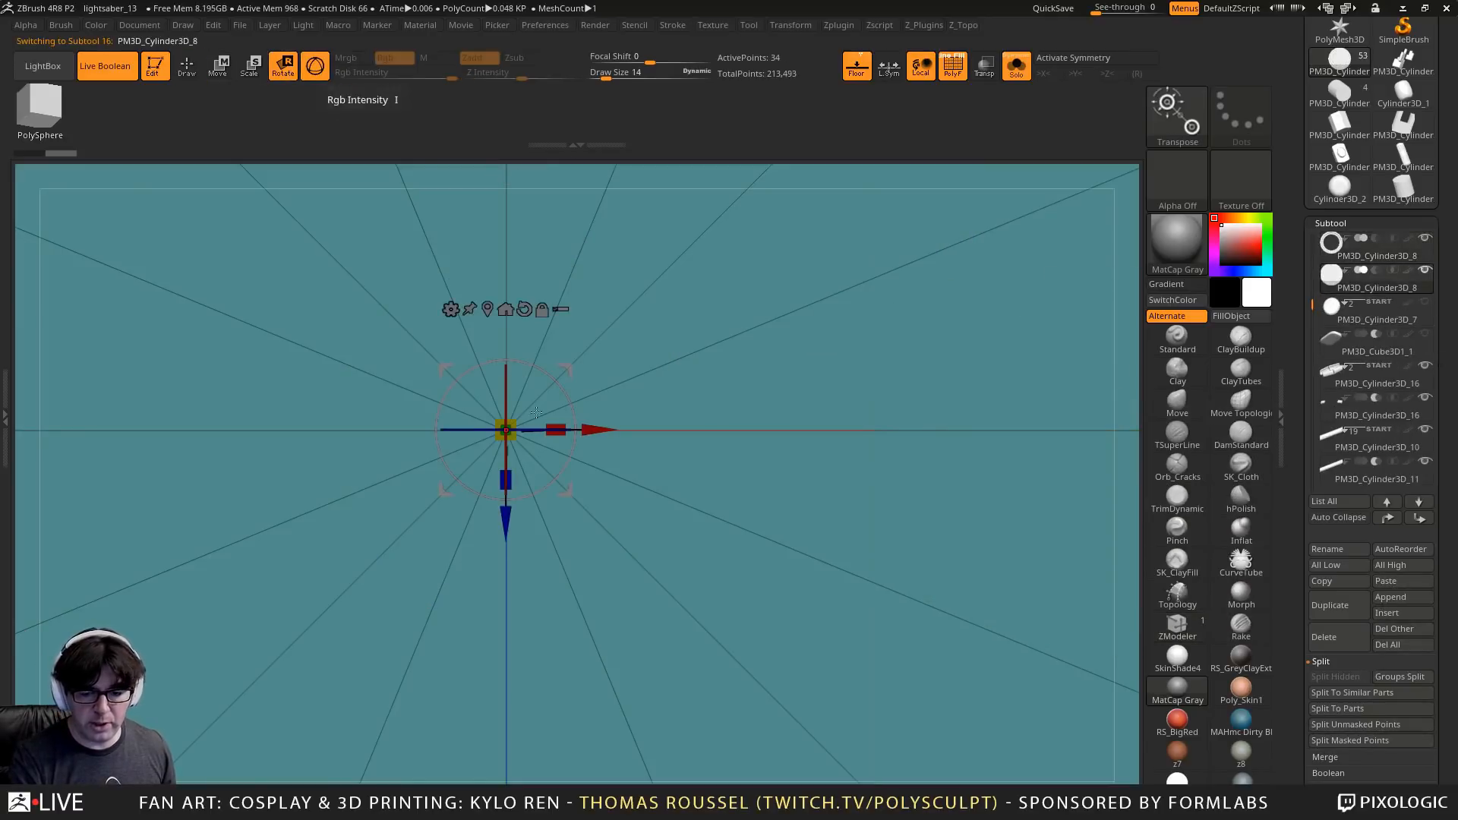
pyautogui.moveTo(507, 423); pyautogui.dragTo(410, 451)
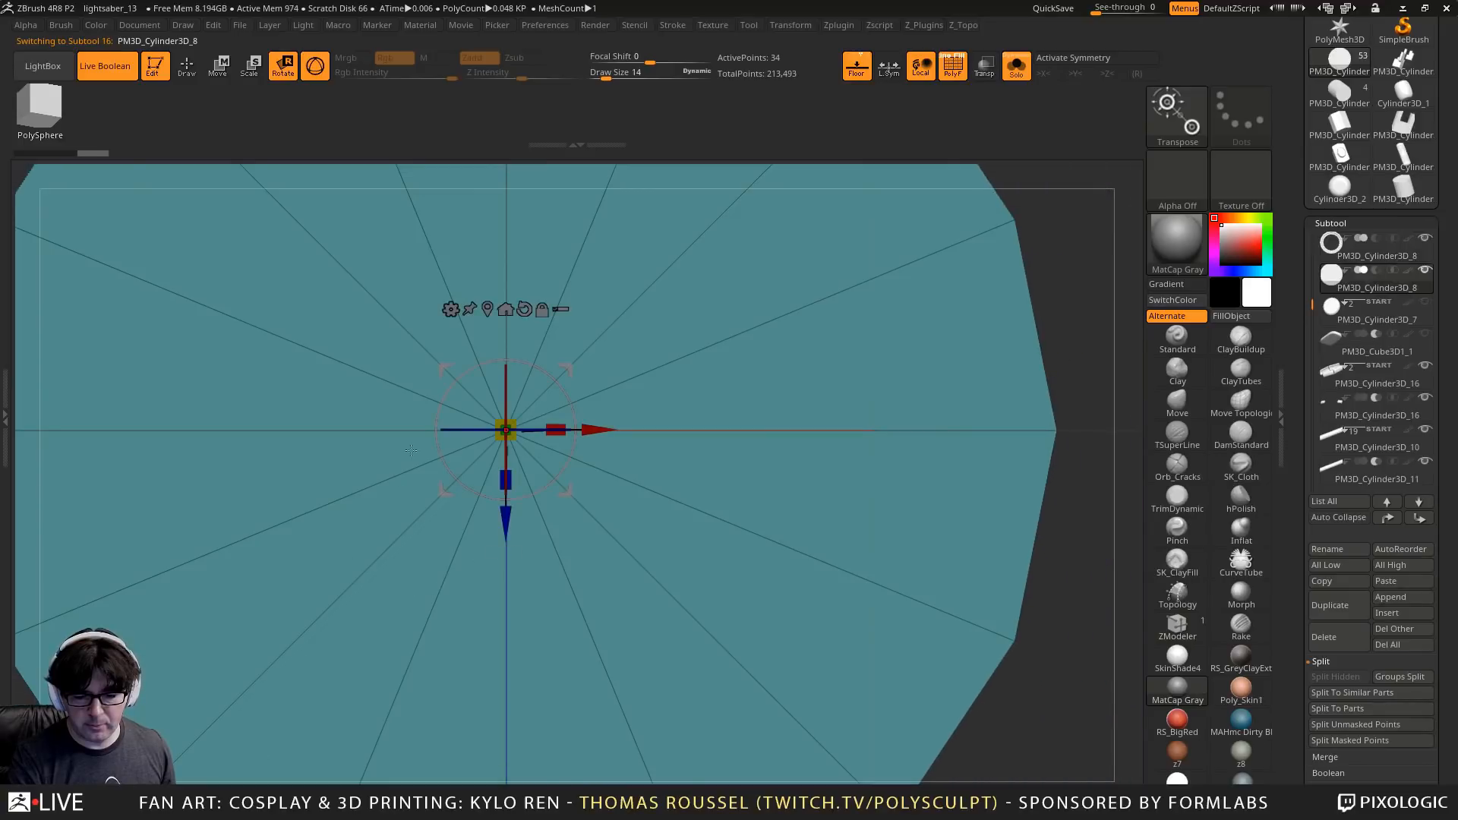
pyautogui.moveTo(511, 423); pyautogui.dragTo(217, 632)
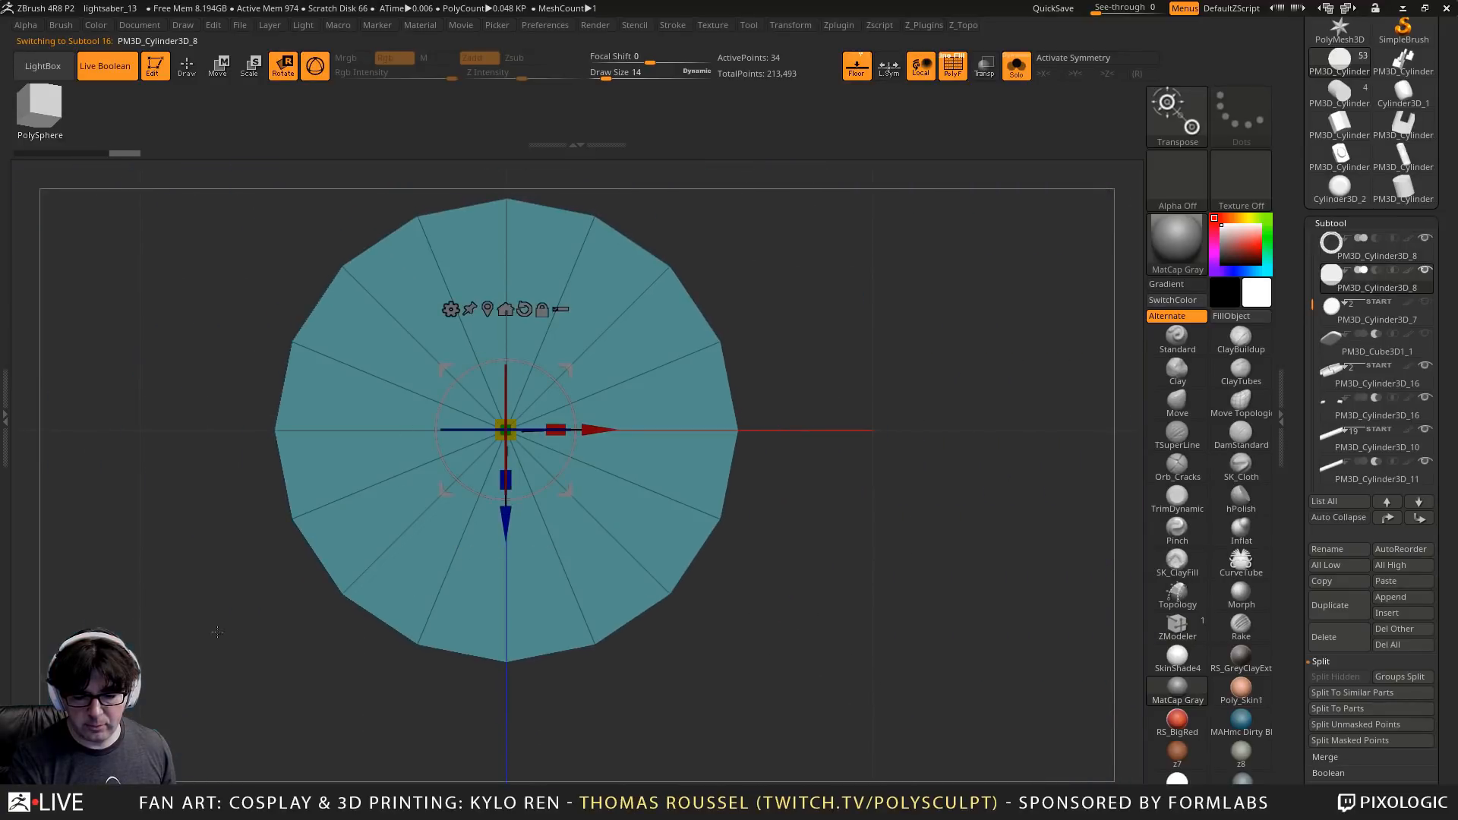
pyautogui.moveTo(505, 420); pyautogui.dragTo(393, 570)
pyautogui.click(1010, 74)
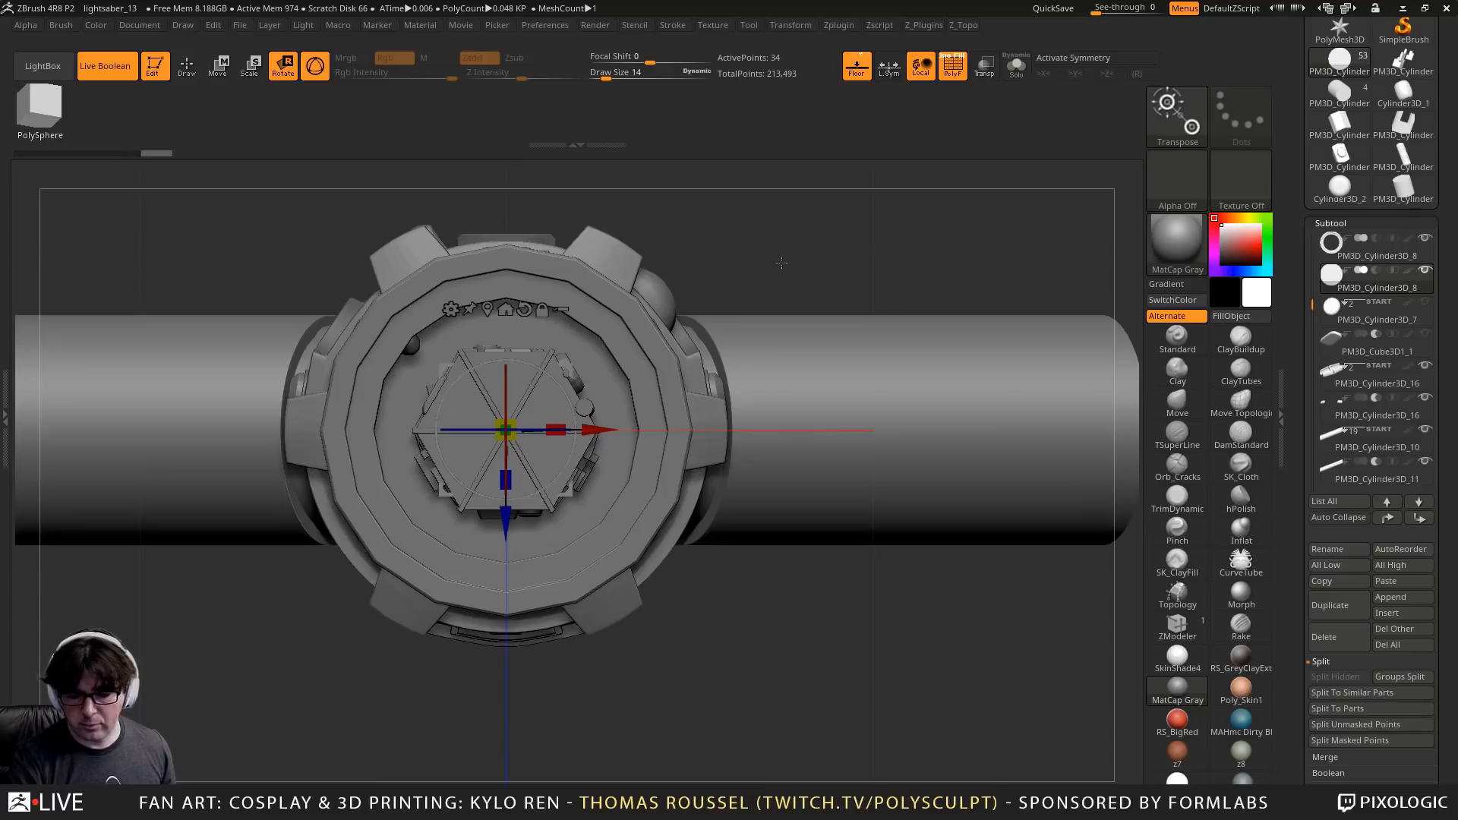
# Move the cylinder along the hilt's axis to the pommel opening and scale it to fill the hole in the end ring
pyautogui.moveTo(1010, 251); pyautogui.dragTo(637, 370)
pyautogui.moveTo(467, 412); pyautogui.dragTo(929, 480)
pyautogui.moveTo(929, 480); pyautogui.dragTo(873, 551, button='right')
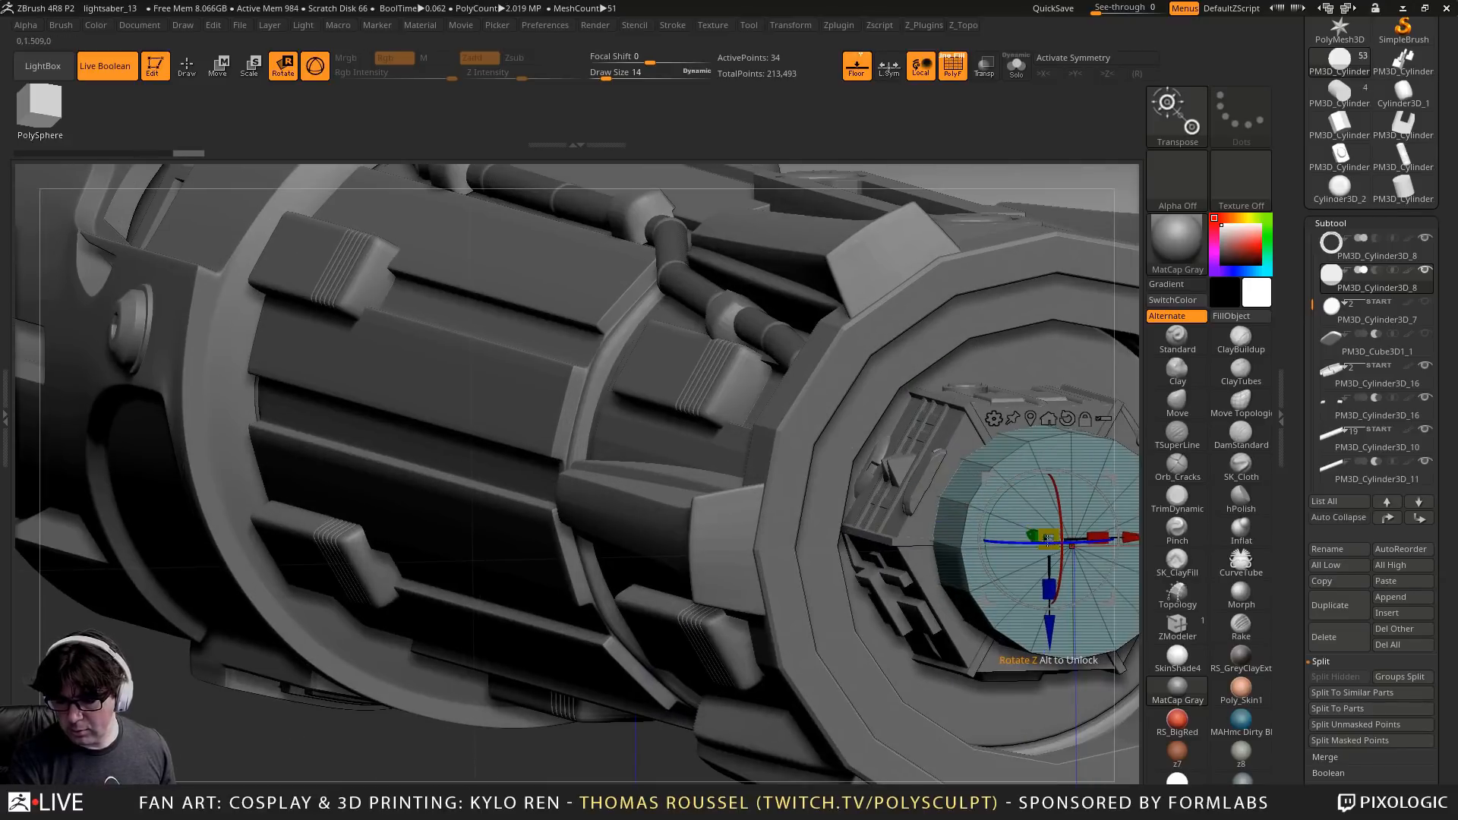
pyautogui.moveTo(1048, 537); pyautogui.dragTo(1112, 395)
pyautogui.moveTo(1010, 323); pyautogui.dragTo(837, 538, button='right')
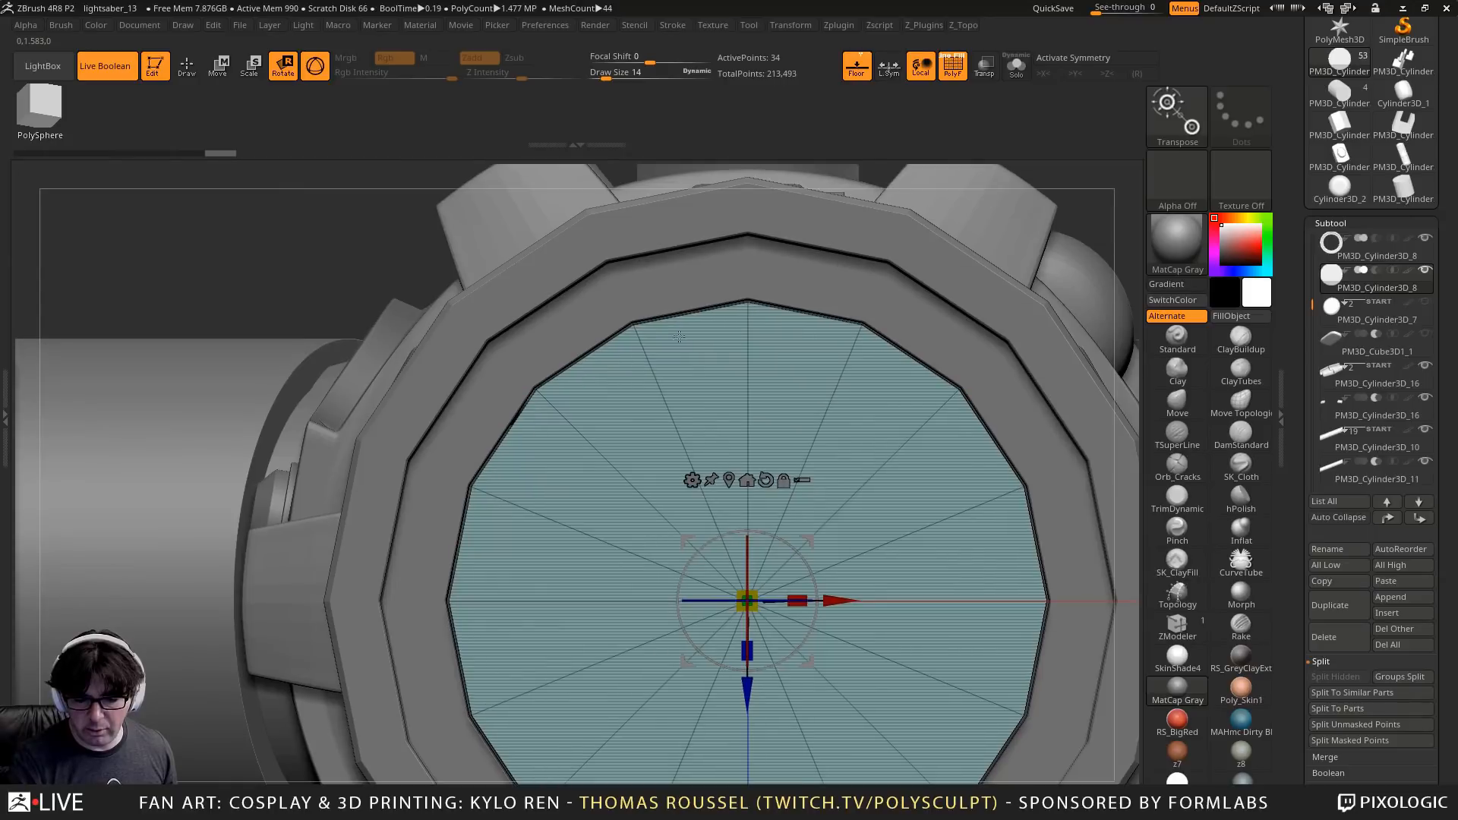
# Push the disc deeper along the hilt's axis so its face sits recessed inside the end ring
pyautogui.keyDown('alt'); pyautogui.moveTo(712, 479); pyautogui.dragTo(639, 330, button='right'); pyautogui.keyUp('alt')
pyautogui.moveTo(497, 463); pyautogui.dragTo(869, 524)
pyautogui.moveTo(966, 439); pyautogui.dragTo(774, 533, button='right')
pyautogui.moveTo(398, 512); pyautogui.dragTo(362, 507)
pyautogui.moveTo(790, 501); pyautogui.dragTo(576, 385, button='right')
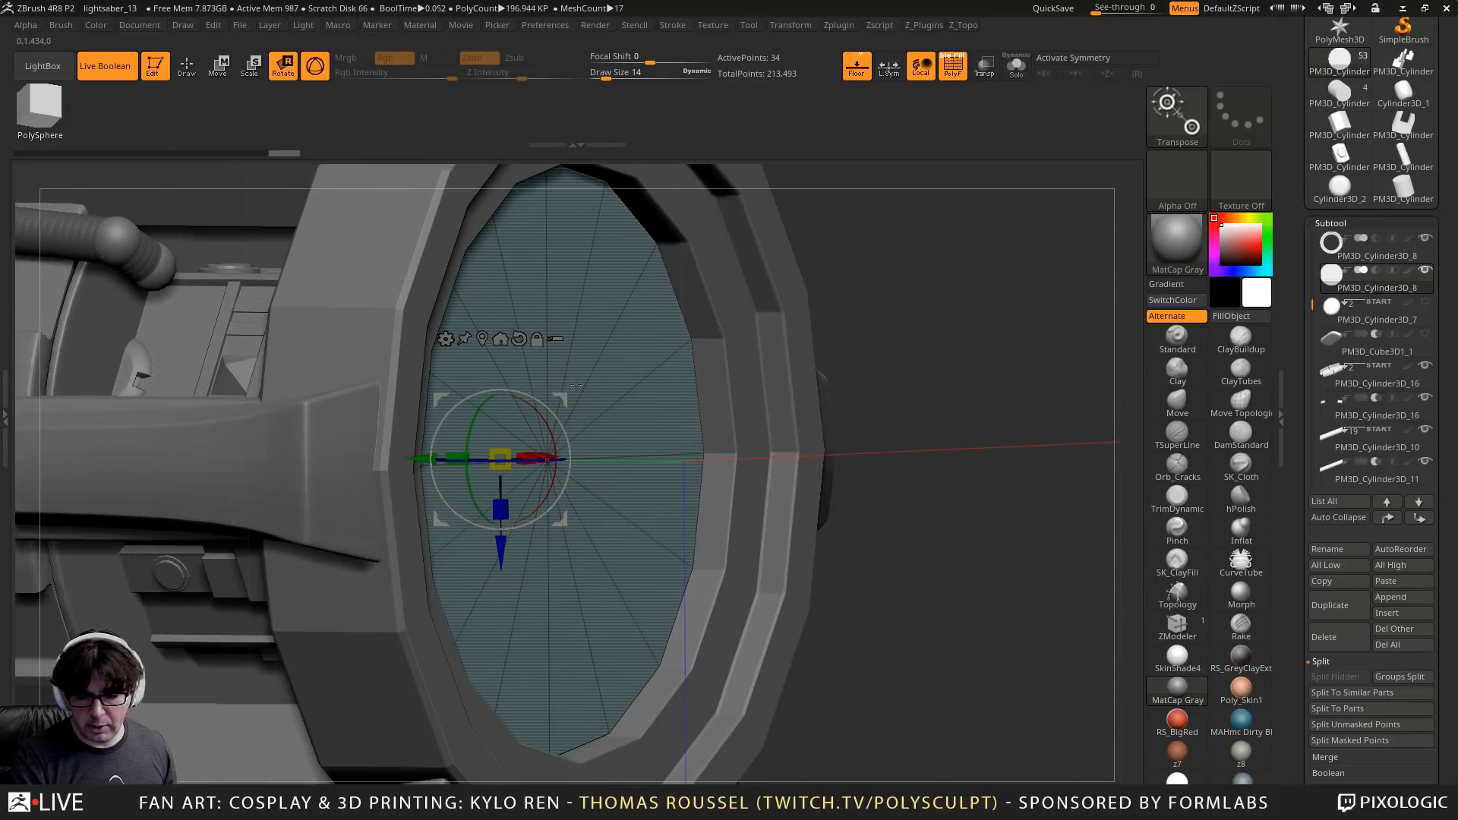
# Extrude the disc's outer face outward along the hilt's axis with QMesh Flat Island
pyautogui.click(187, 66)
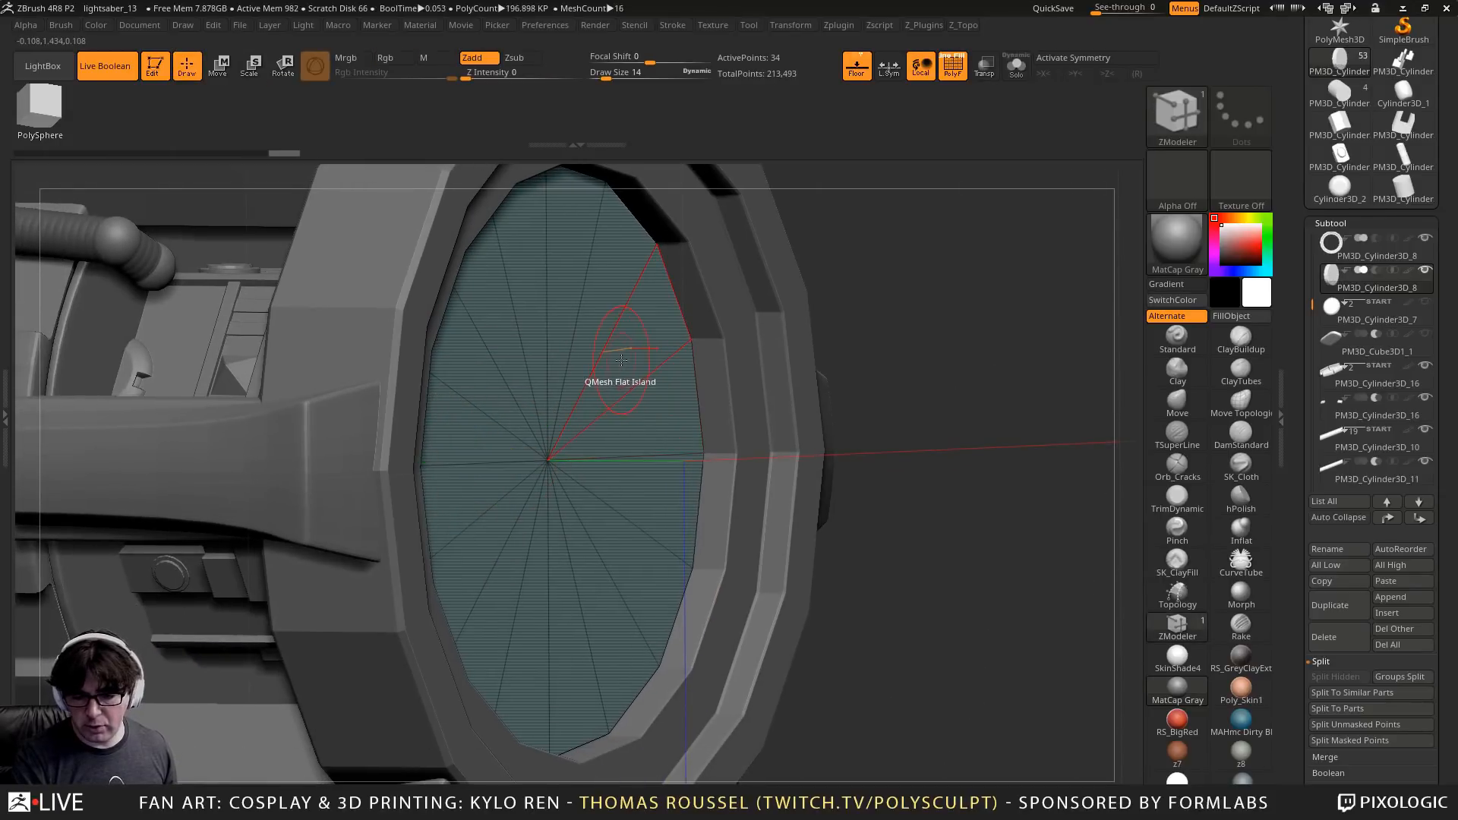
pyautogui.moveTo(1450, 558)
pyautogui.mouseDown()
pyautogui.moveTo(1444, 465)
pyautogui.moveTo(1442, 556)
pyautogui.mouseUp()
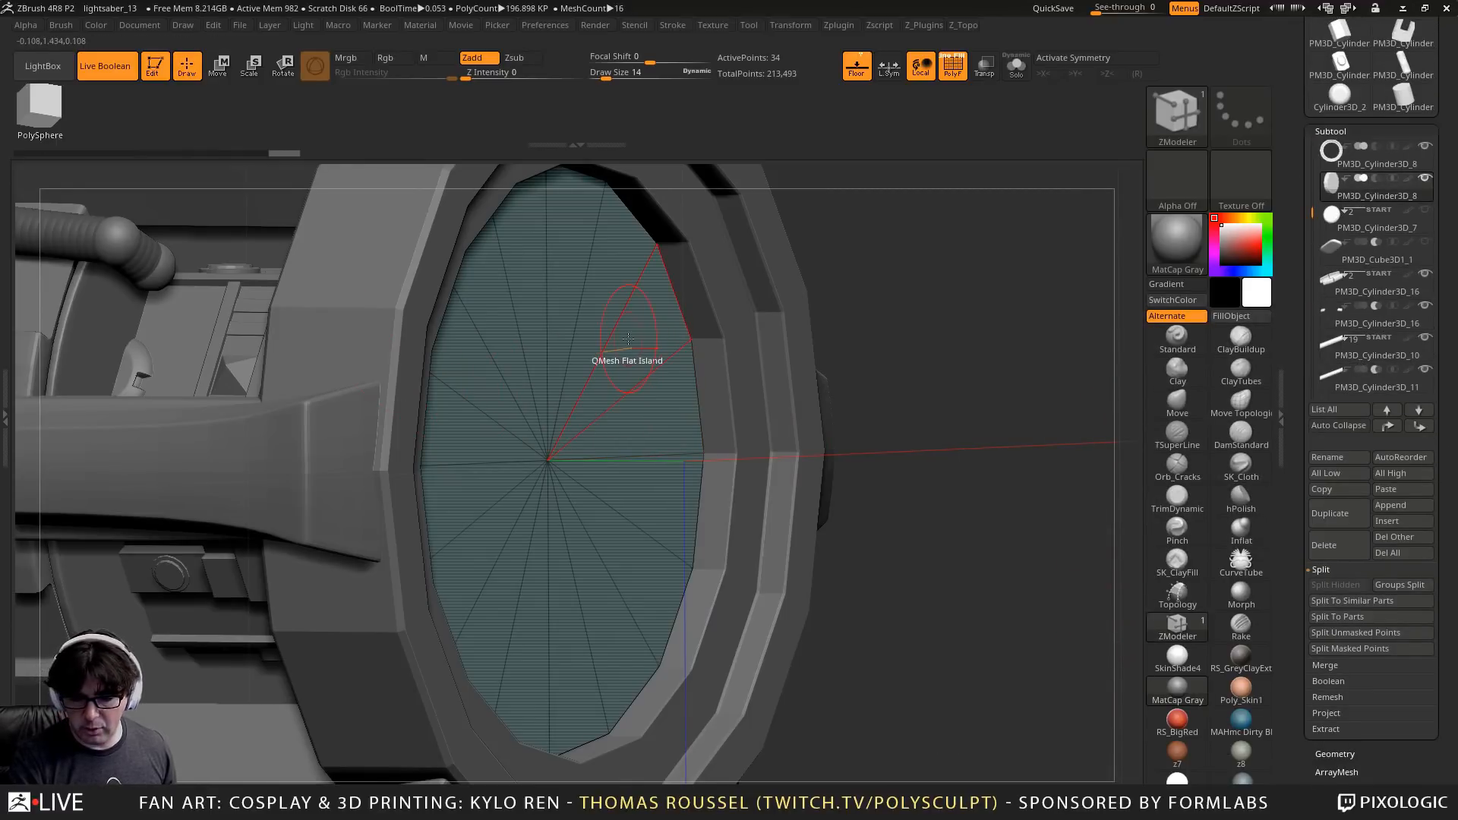
pyautogui.moveTo(629, 339); pyautogui.dragTo(690, 342)
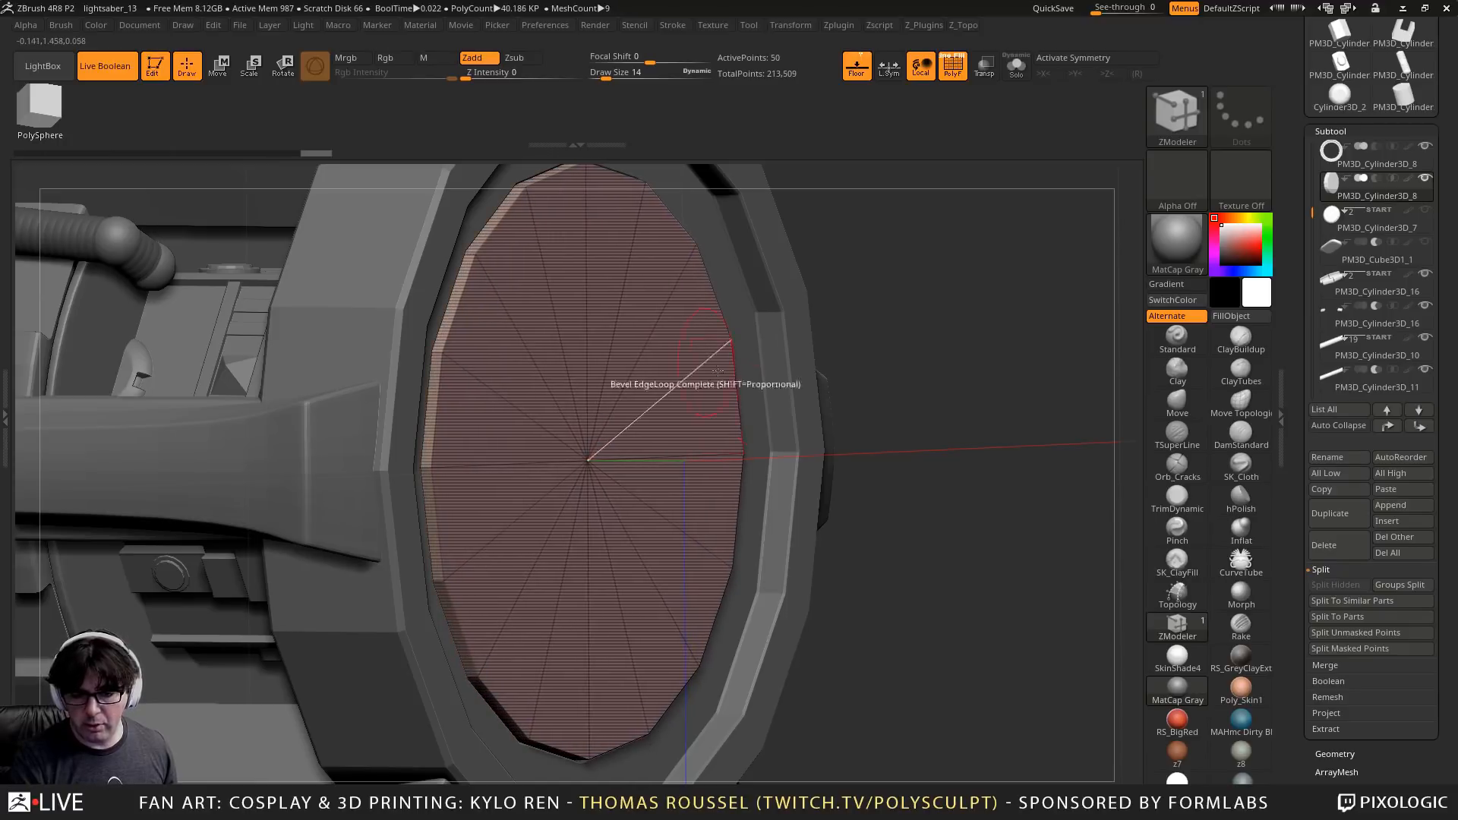
# Show the hidden slotted cap group over the new disc at the pommel's end
pyautogui.keyDown('alt'); pyautogui.moveTo(924, 323); pyautogui.dragTo(1015, 487); pyautogui.keyUp('alt')
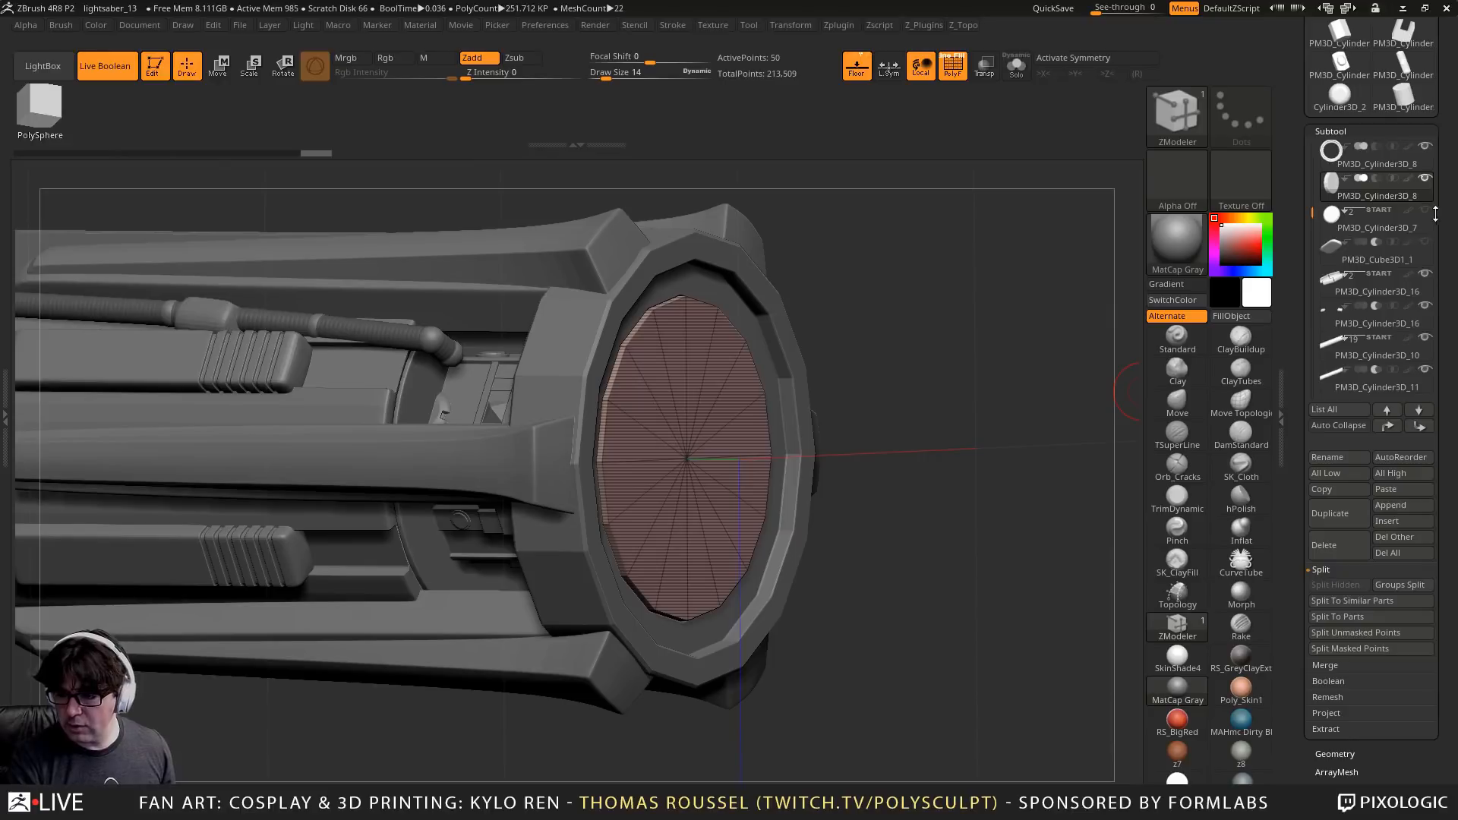
pyautogui.click(1425, 210)
pyautogui.moveTo(863, 422)
pyautogui.mouseDown()
pyautogui.moveTo(914, 416)
pyautogui.moveTo(954, 446)
pyautogui.moveTo(903, 437)
pyautogui.mouseUp()
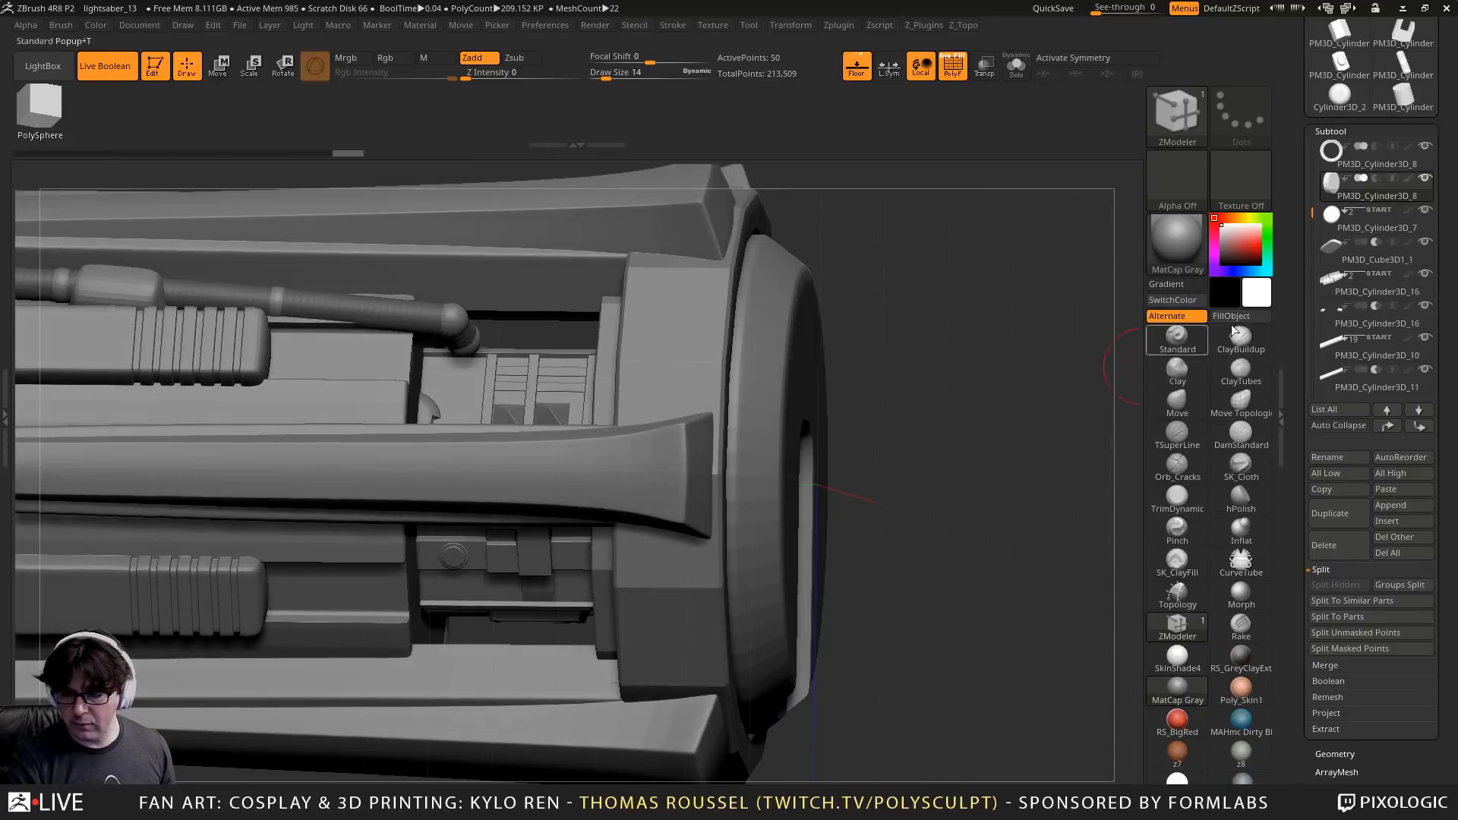
# Move the new disc subtool down two places in the subtool order, below the PM3D_Cube3D1_1 slot cutter
pyautogui.moveTo(1333, 225)
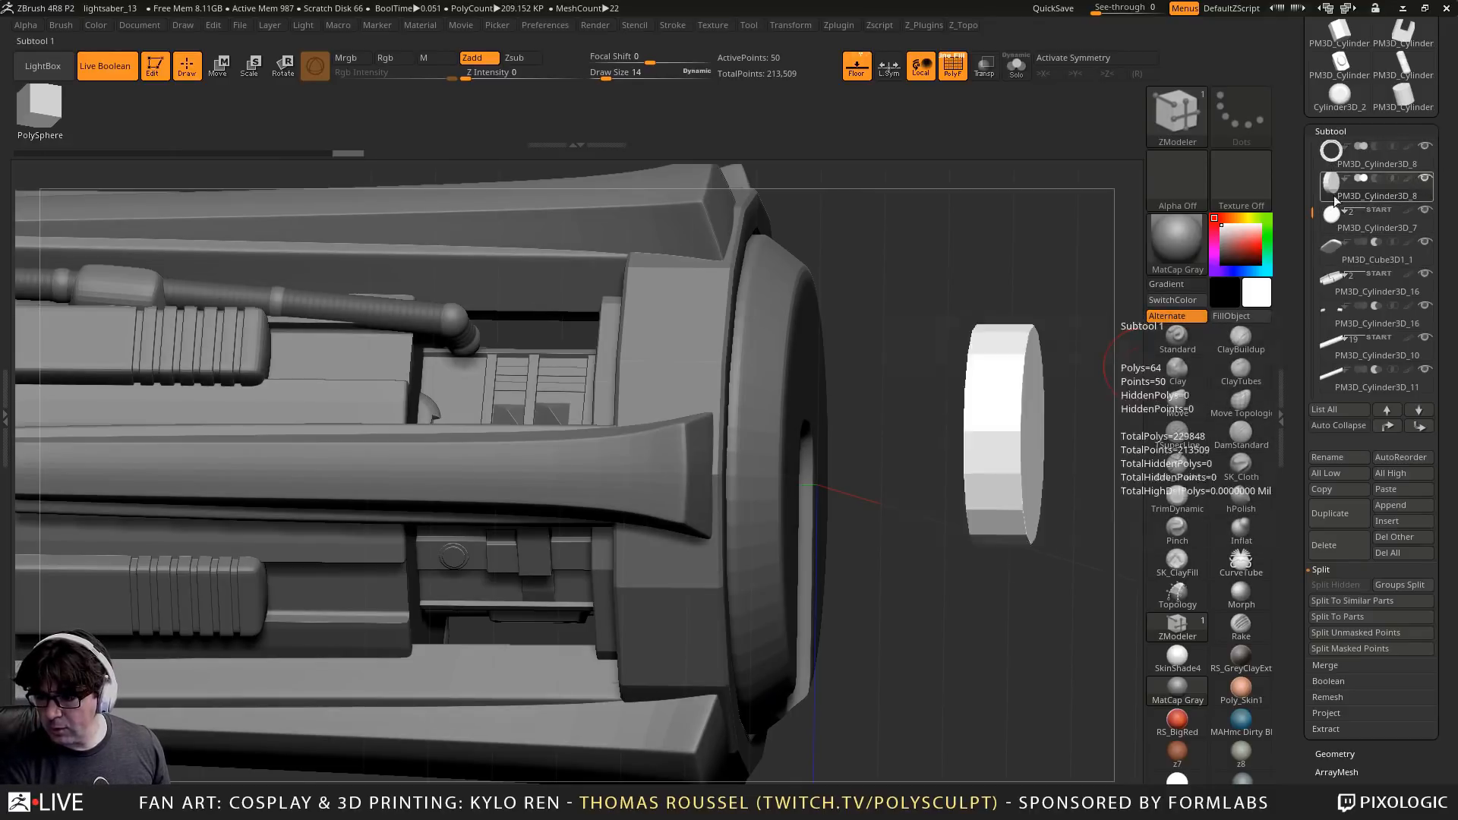
pyautogui.click(1416, 427)
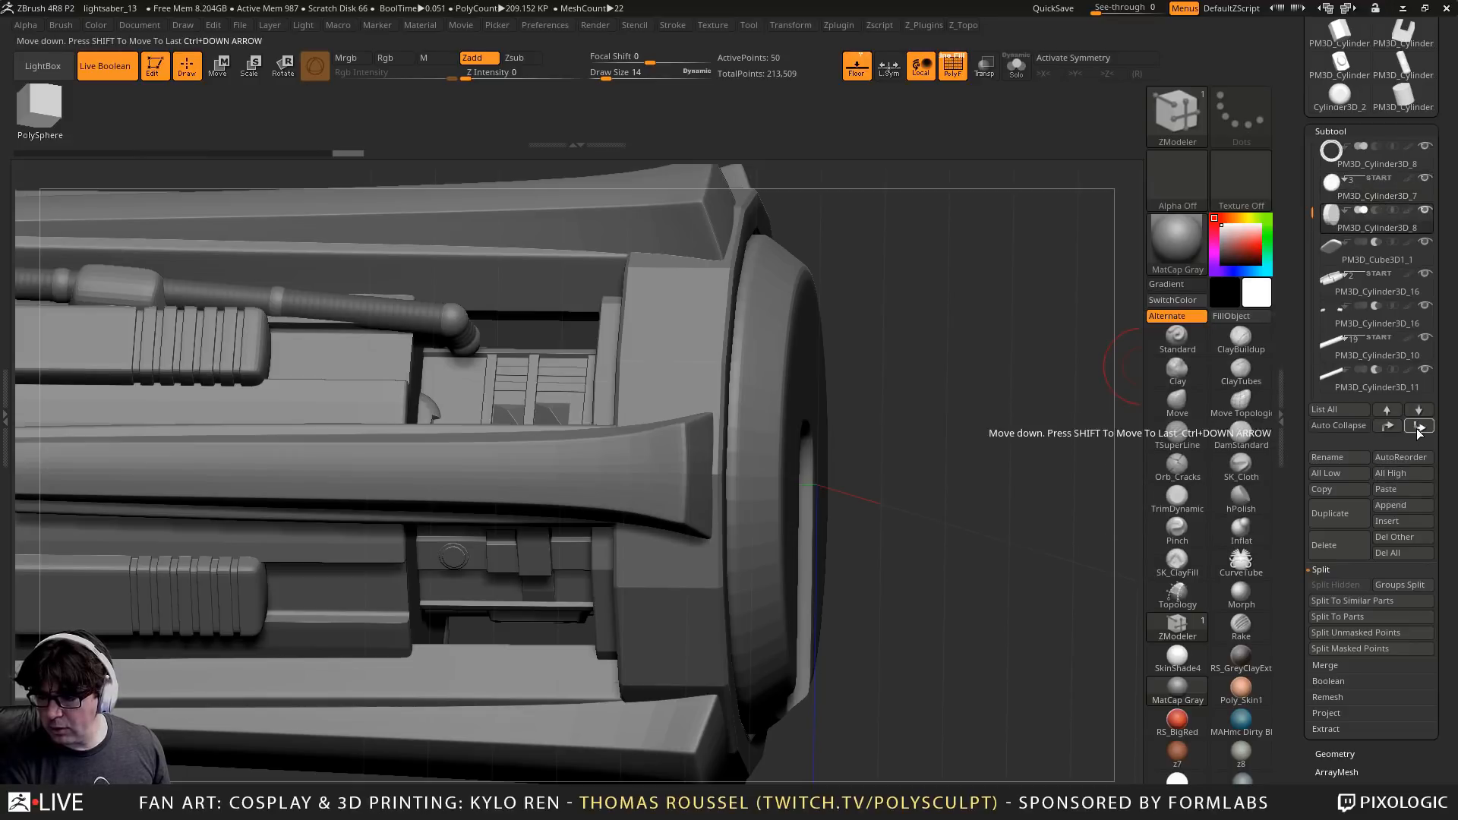
pyautogui.click(1417, 426)
pyautogui.keyDown('alt'); pyautogui.moveTo(979, 418); pyautogui.dragTo(1065, 398); pyautogui.keyUp('alt')
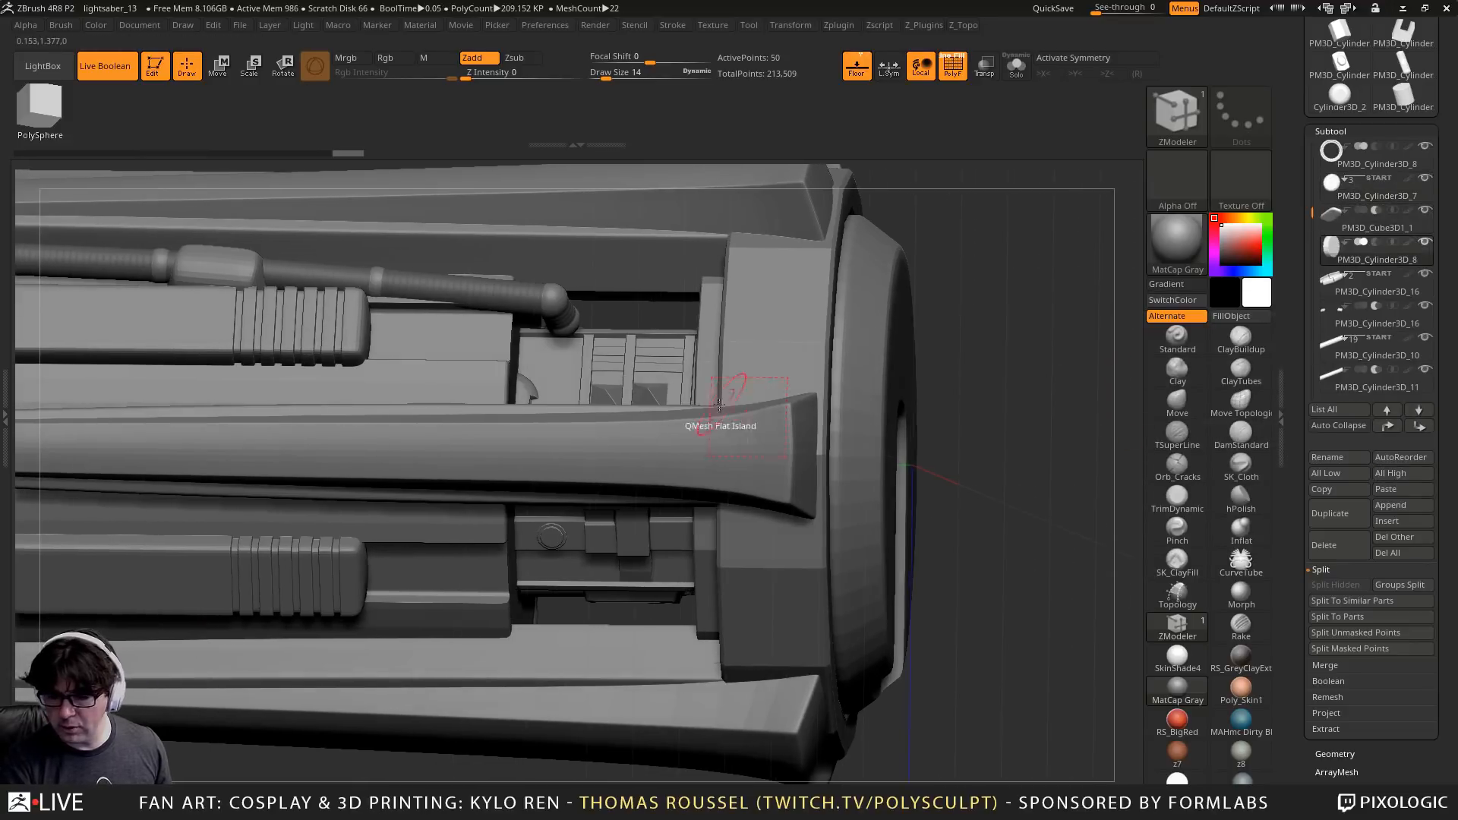
# Select the detailed inner core PM3D_Cylinder3D_9 and move it down the subtool order to just below the new disc
pyautogui.keyDown('alt'); pyautogui.click(594, 365); pyautogui.keyUp('alt')
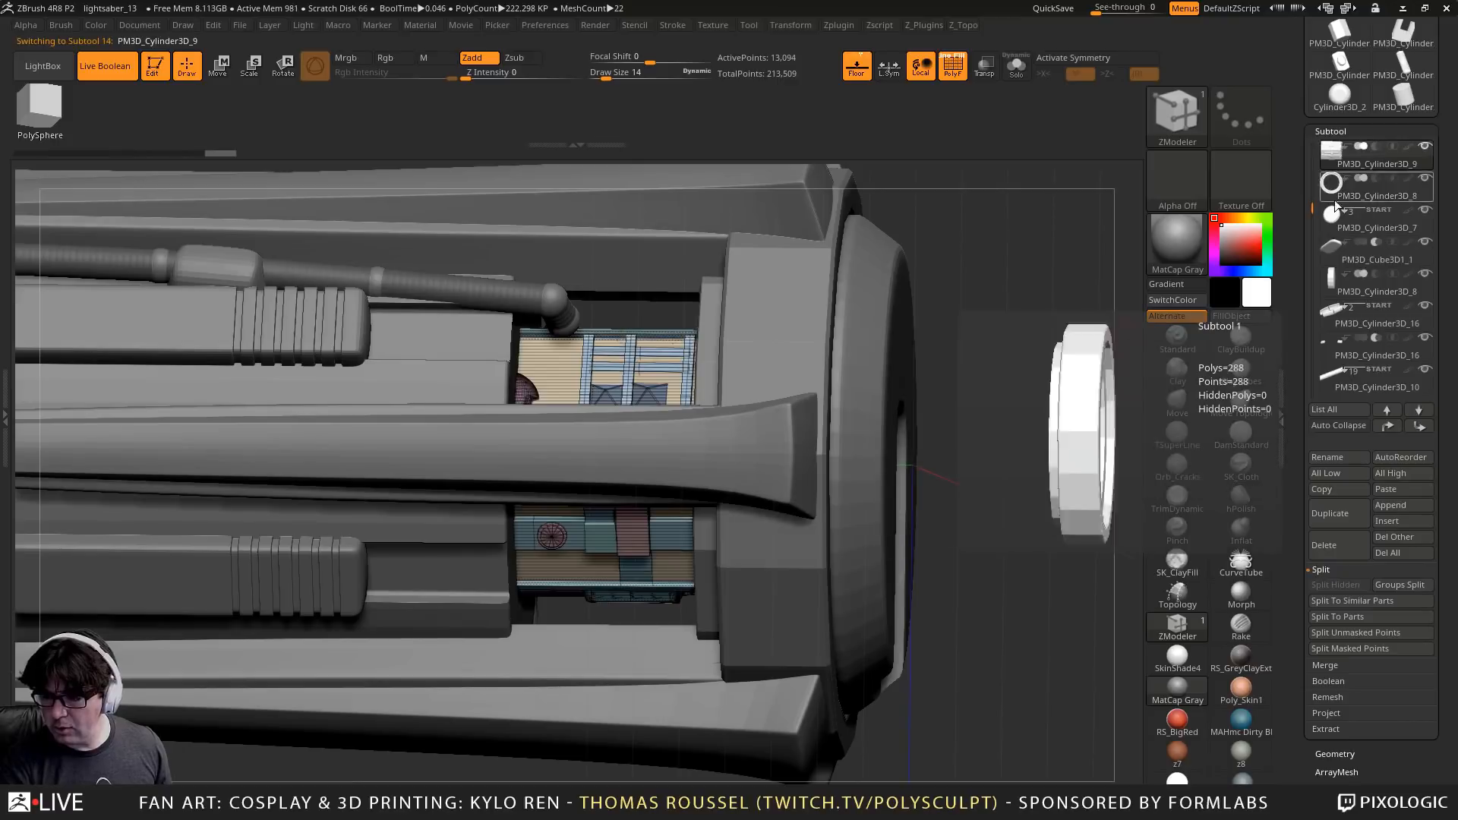
pyautogui.click(1415, 430)
pyautogui.click(1415, 430)
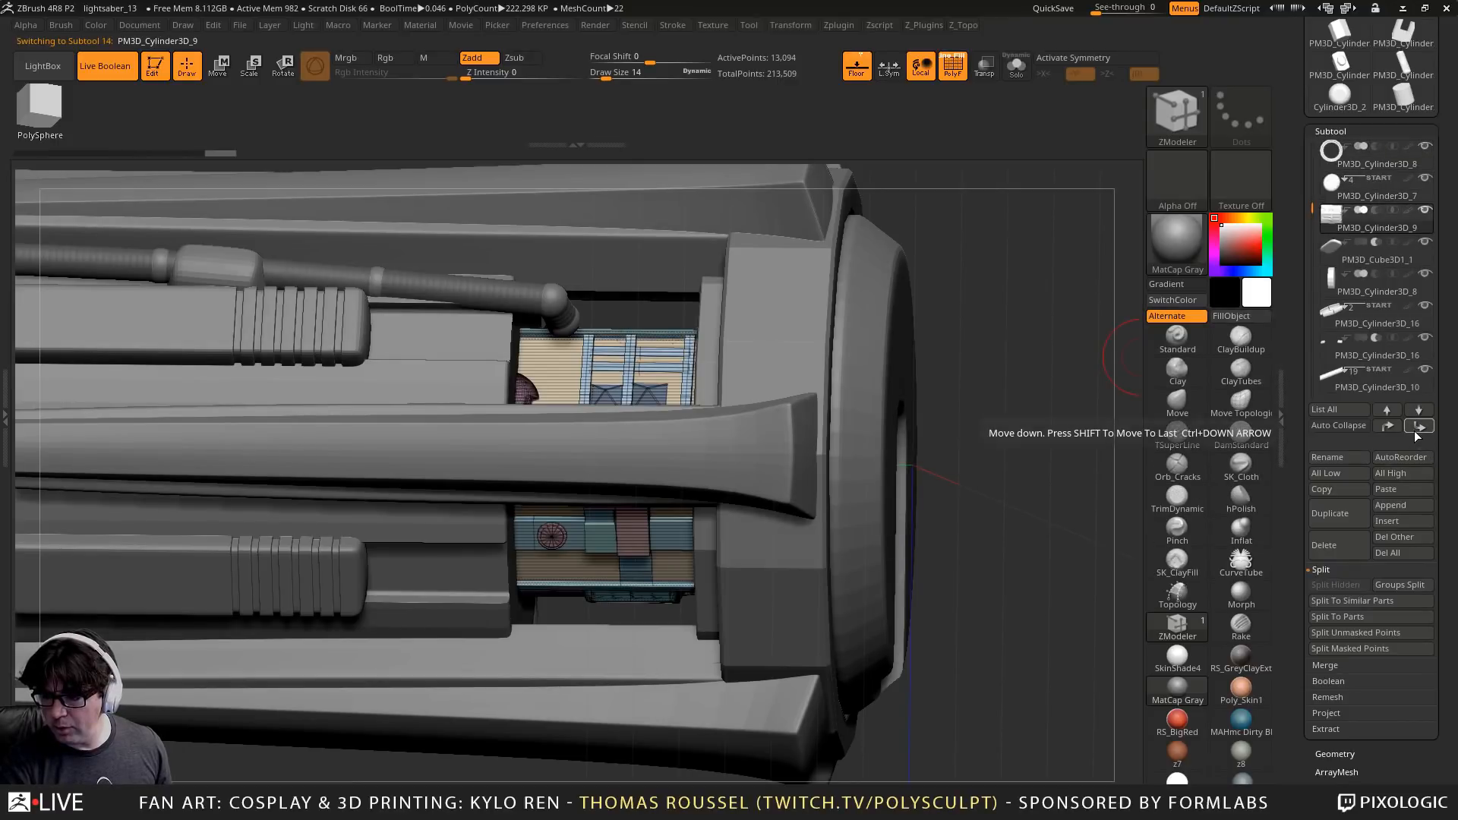
pyautogui.click(1415, 430)
pyautogui.click(1415, 430)
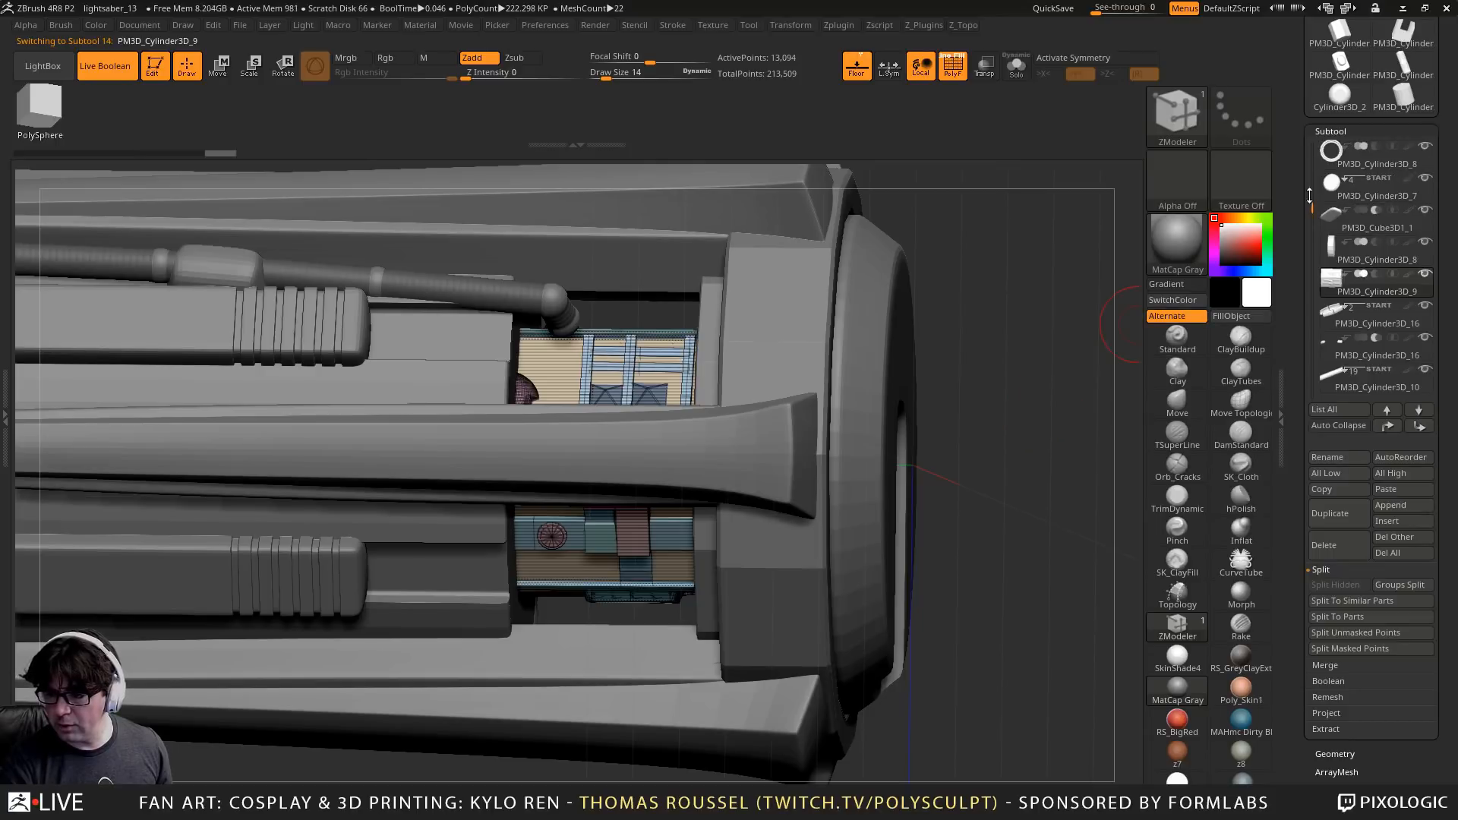
# Select the thin disc PM3D_Cylinder3D_3 behind the detailed inner core and move it down the subtool order to just below the slotted cap PM3D_Cylinder3D_7
pyautogui.moveTo(987, 382)
pyautogui.keyDown('alt'); pyautogui.mouseDown()
pyautogui.moveTo(1019, 353)
pyautogui.moveTo(1022, 397)
pyautogui.moveTo(966, 383)
pyautogui.mouseUp(); pyautogui.keyUp('alt')
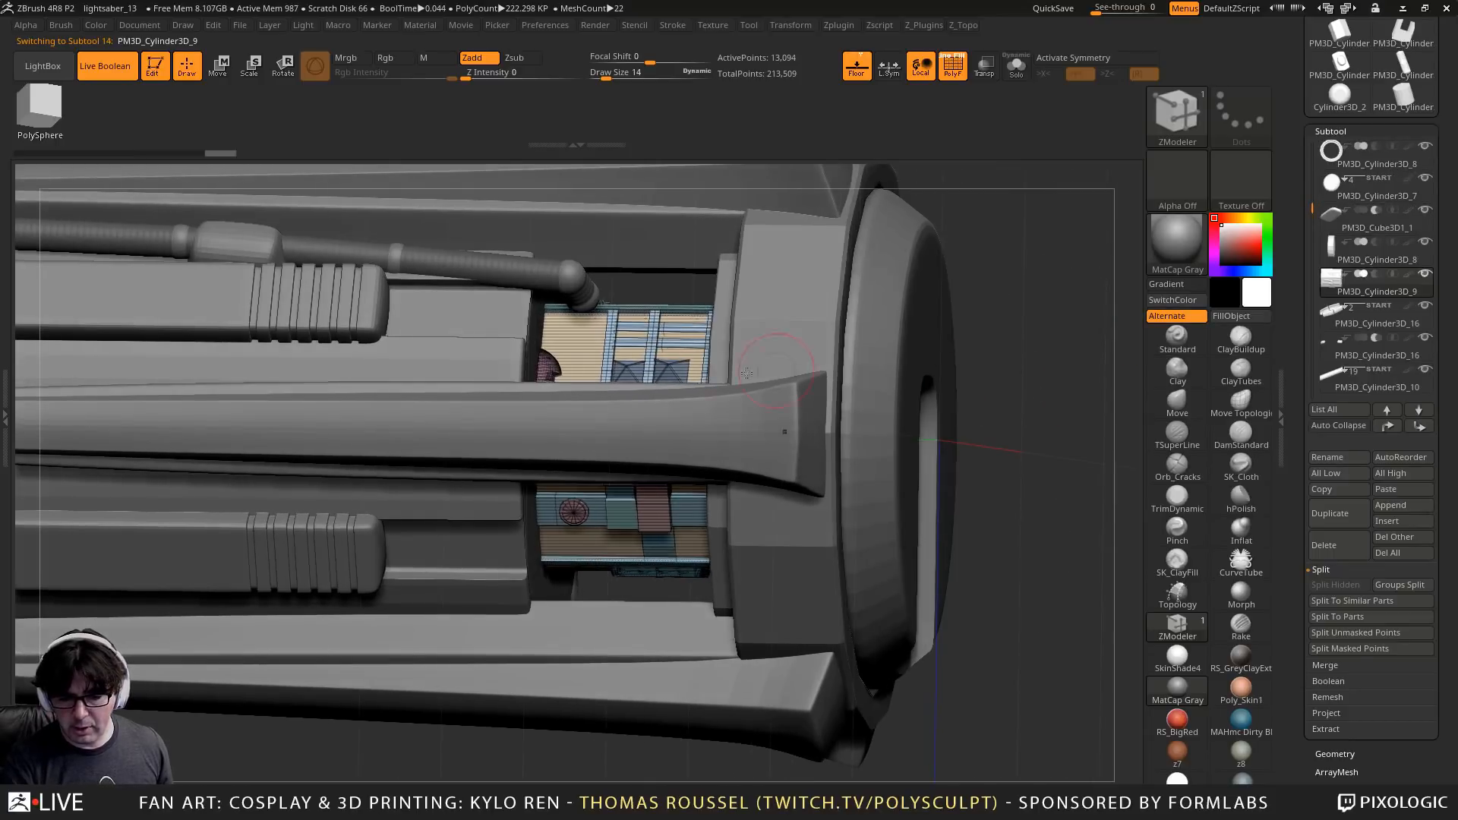
pyautogui.keyDown('alt'); pyautogui.click(534, 331); pyautogui.keyUp('alt')
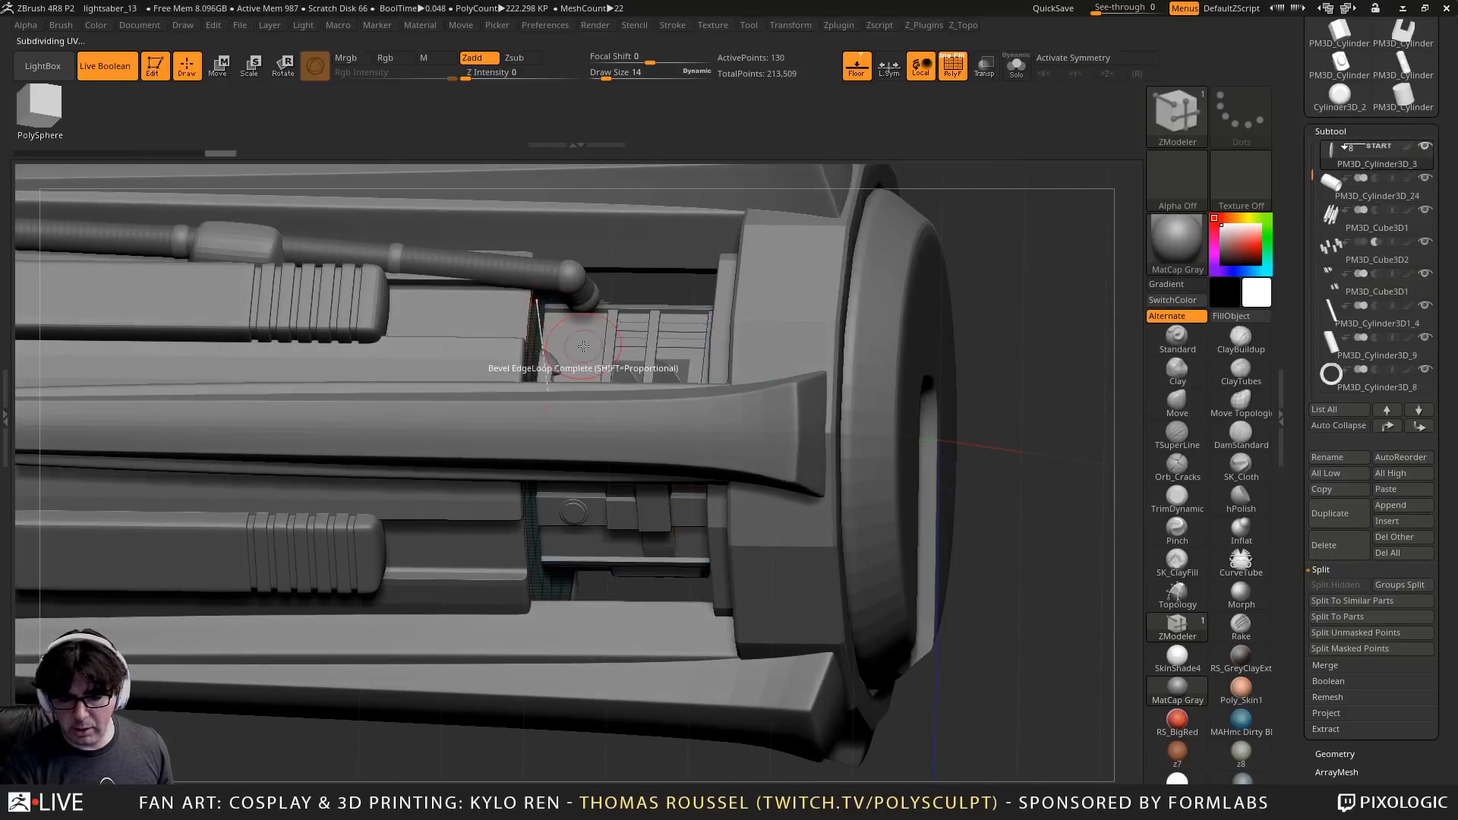
pyautogui.moveTo(579, 339); pyautogui.dragTo(549, 334, button='right')
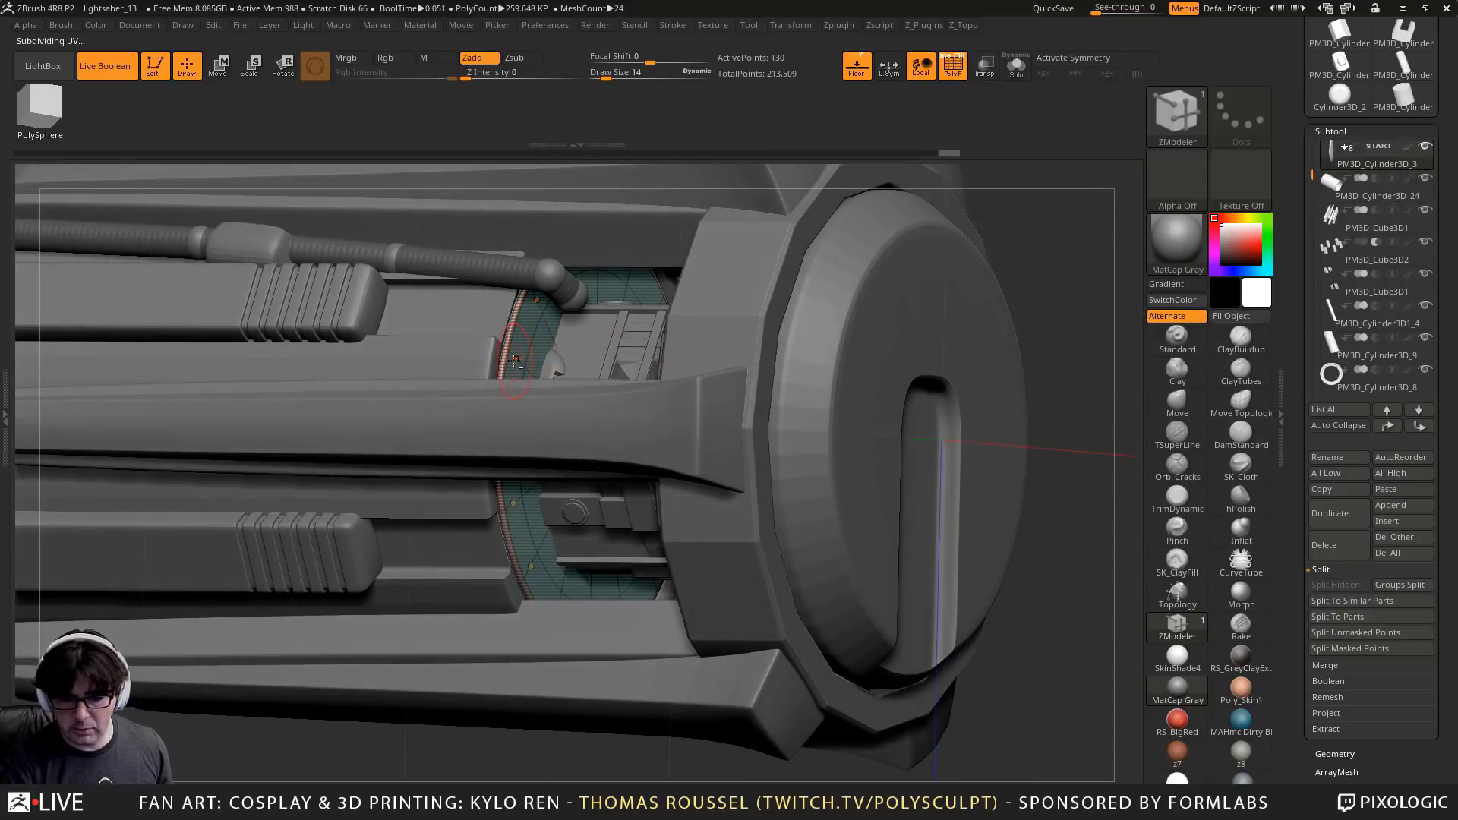
pyautogui.moveTo(514, 361)
pyautogui.keyDown('ctrl'); pyautogui.mouseDown(button='right')
pyautogui.moveTo(514, 296)
pyautogui.moveTo(514, 334)
pyautogui.mouseUp(button='right'); pyautogui.keyUp('ctrl')
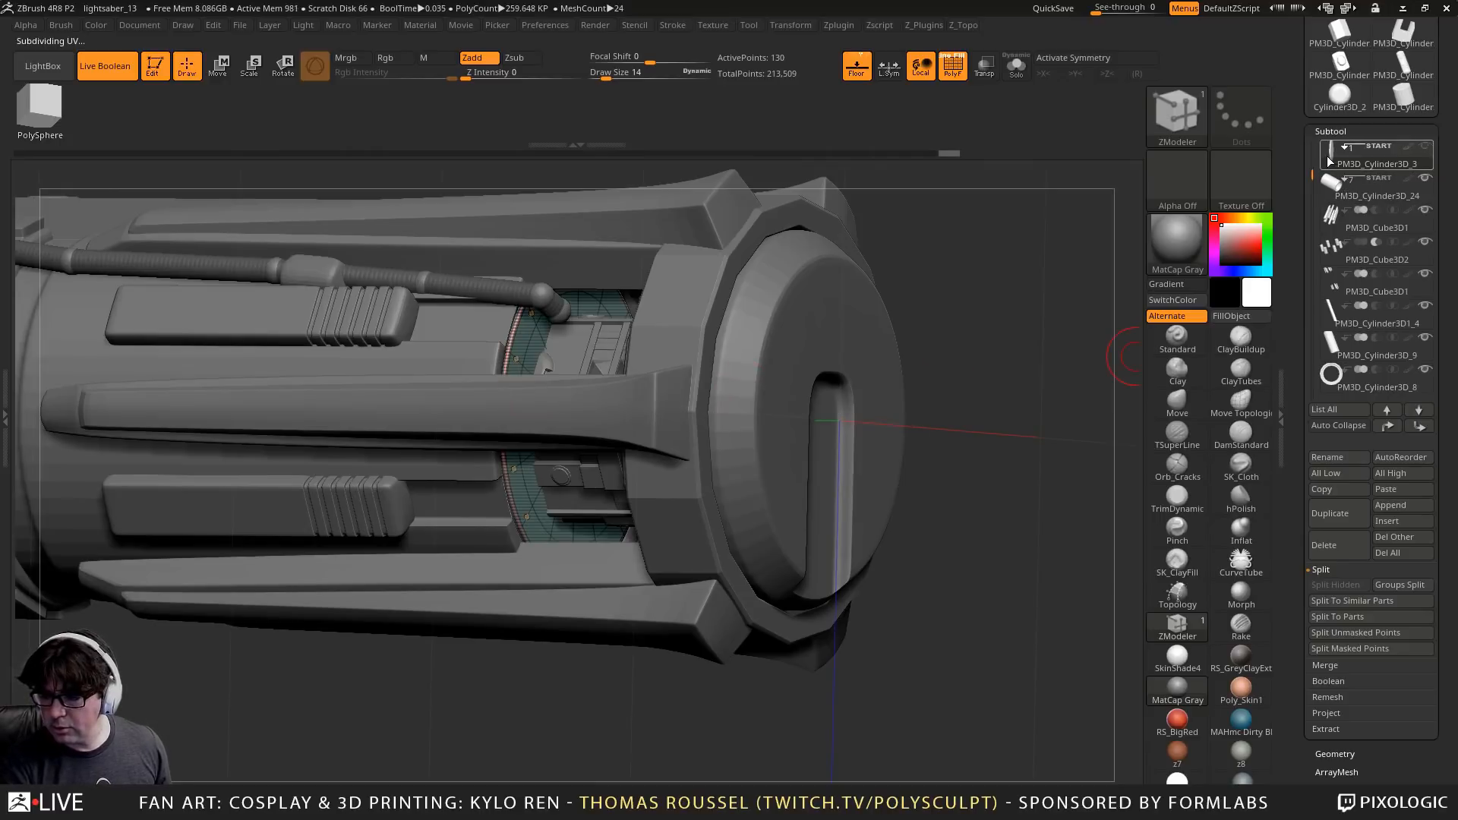
pyautogui.moveTo(1340, 165)
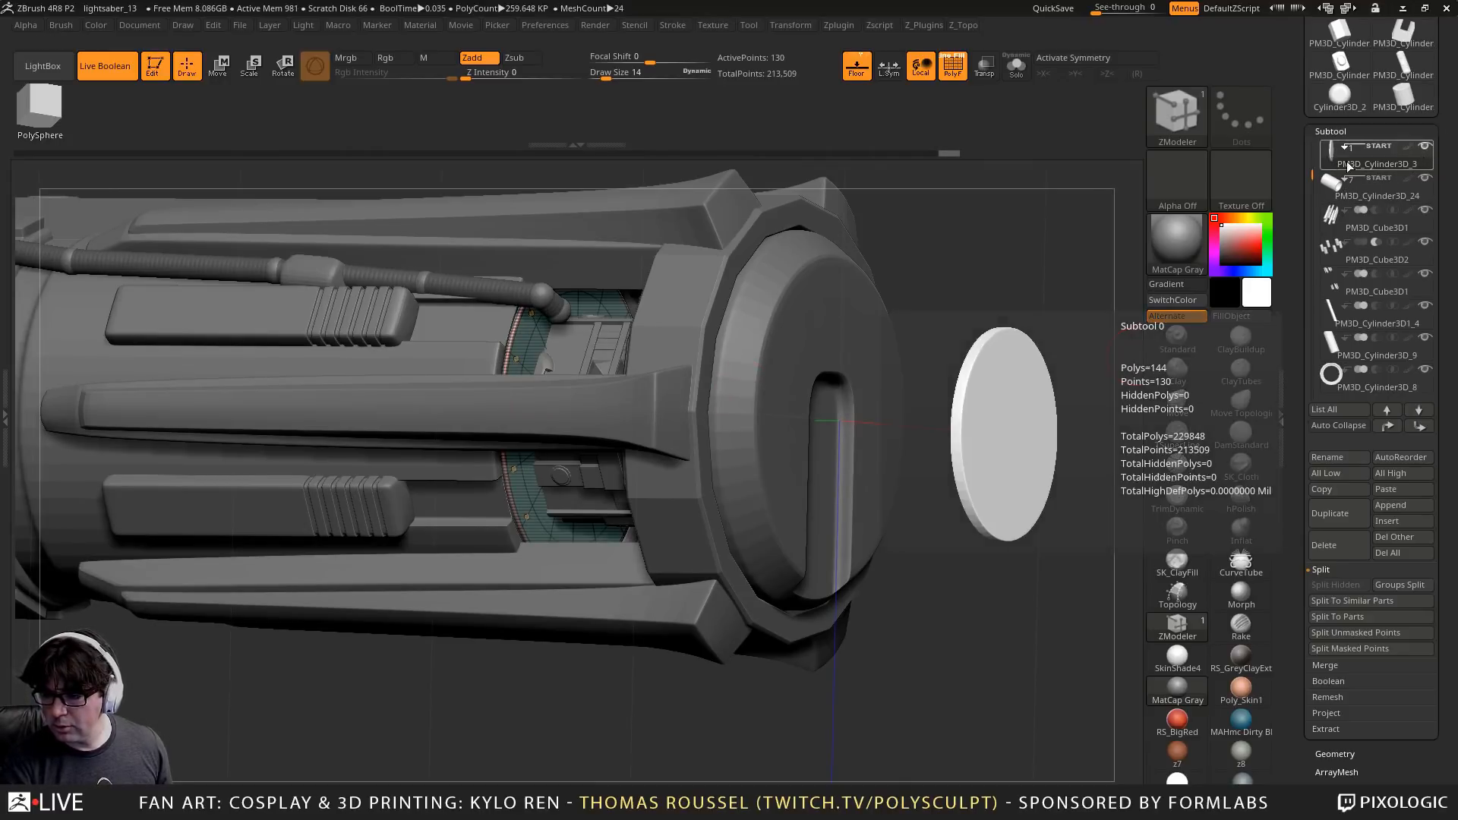
pyautogui.click(1418, 426)
pyautogui.click(1418, 426)
pyautogui.click(1418, 426)
pyautogui.click(1418, 426)
pyautogui.click(1418, 426)
pyautogui.click(1418, 426)
pyautogui.click(1418, 426)
pyautogui.click(1418, 426)
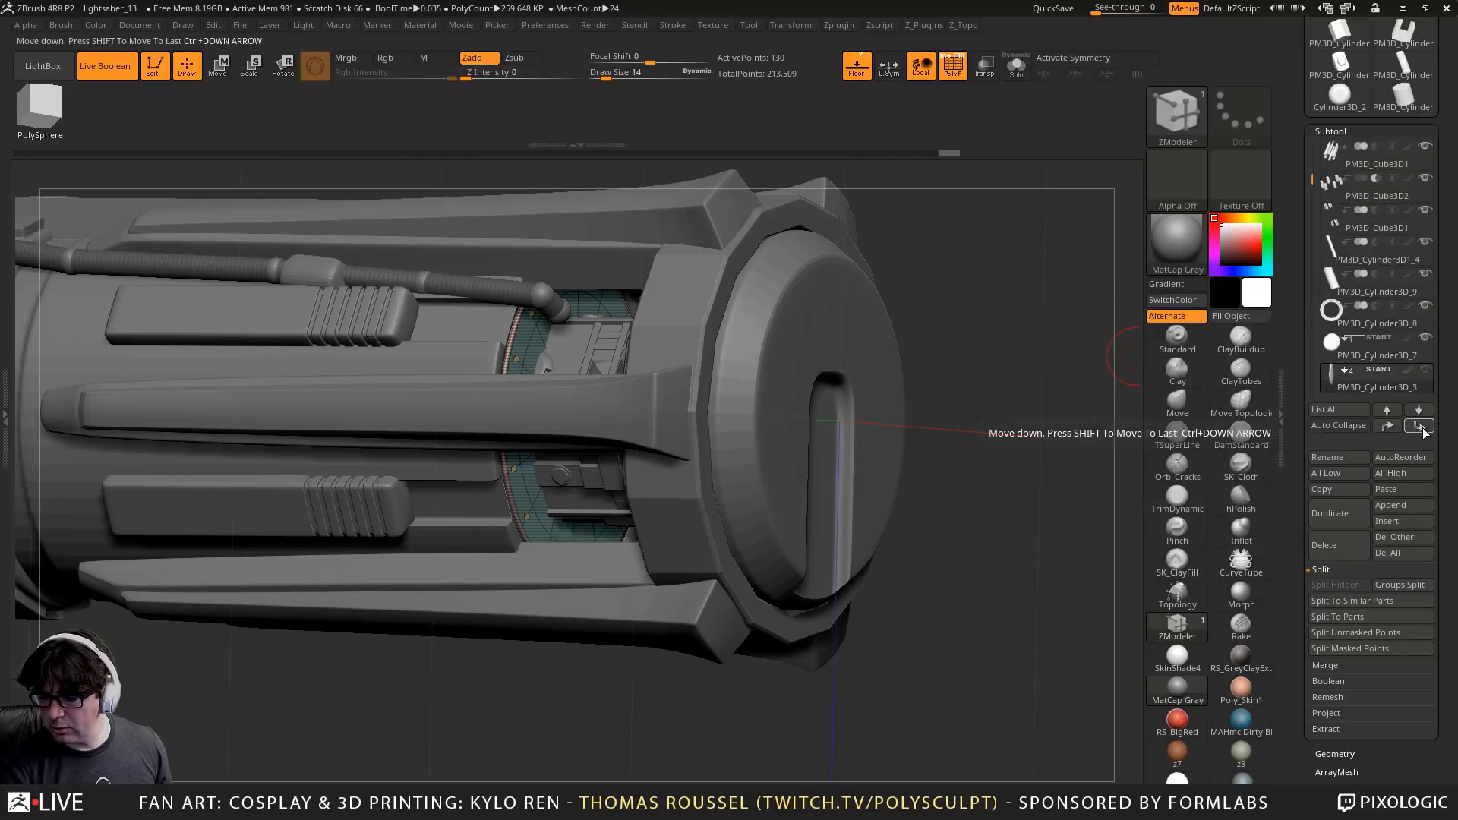
# Clear the thin disc's Start flag so it joins the slotted cap's boolean group, and hide all other subtools to isolate the disc
pyautogui.moveTo(1406, 386)
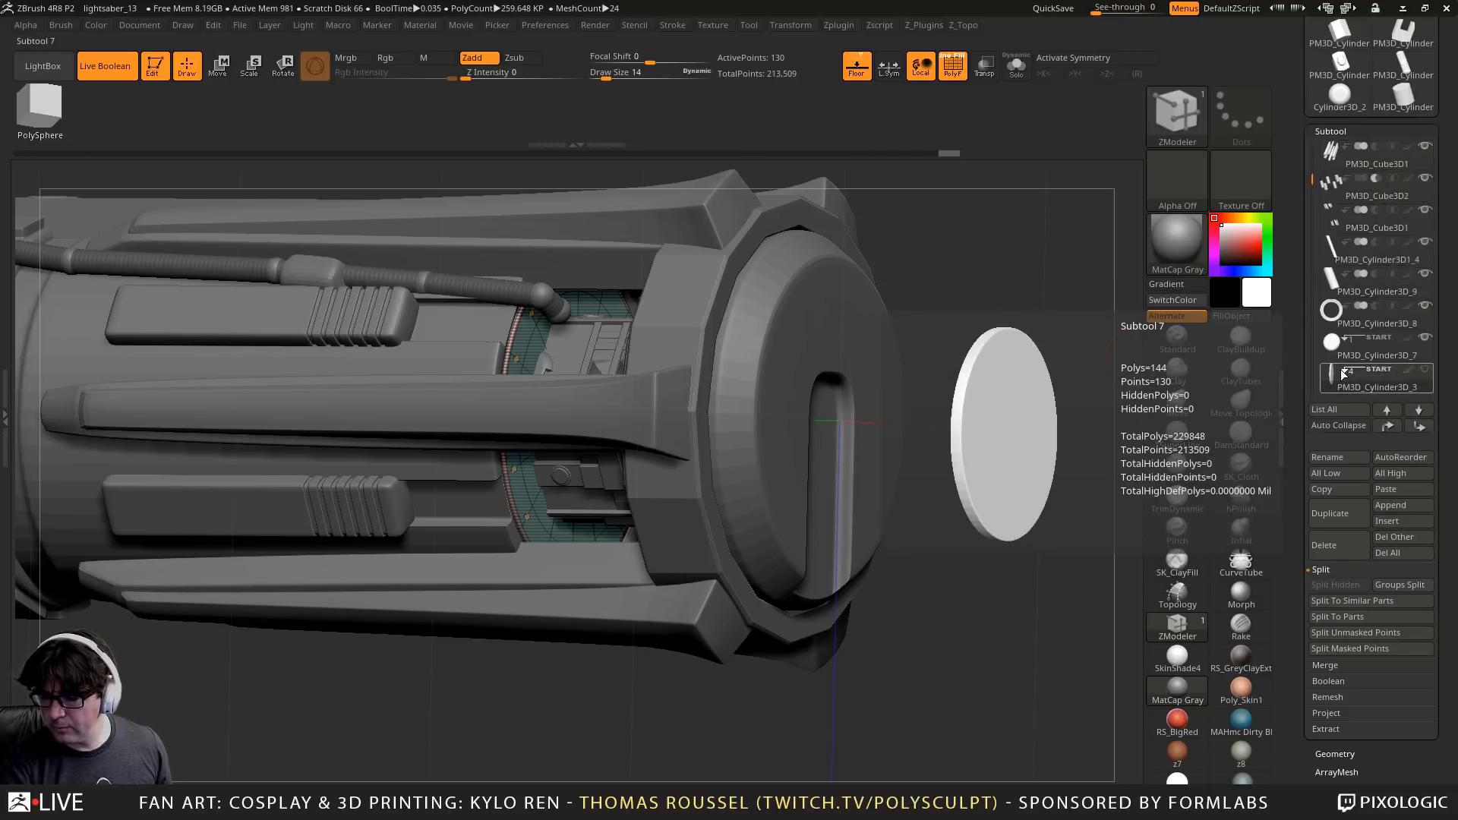
pyautogui.keyDown('alt'); pyautogui.moveTo(949, 439); pyautogui.dragTo(915, 296); pyautogui.keyUp('alt')
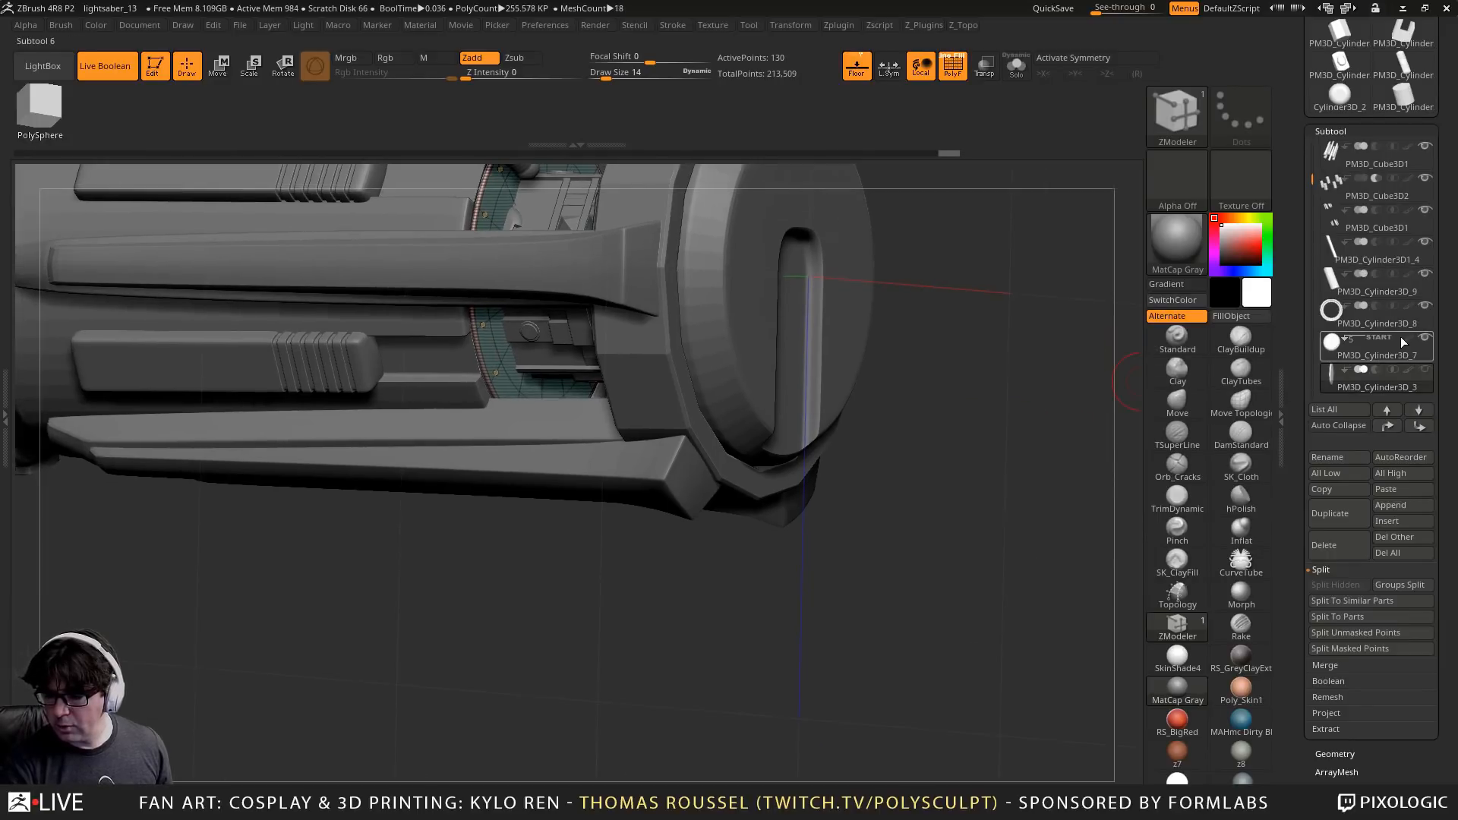
pyautogui.click(1427, 359)
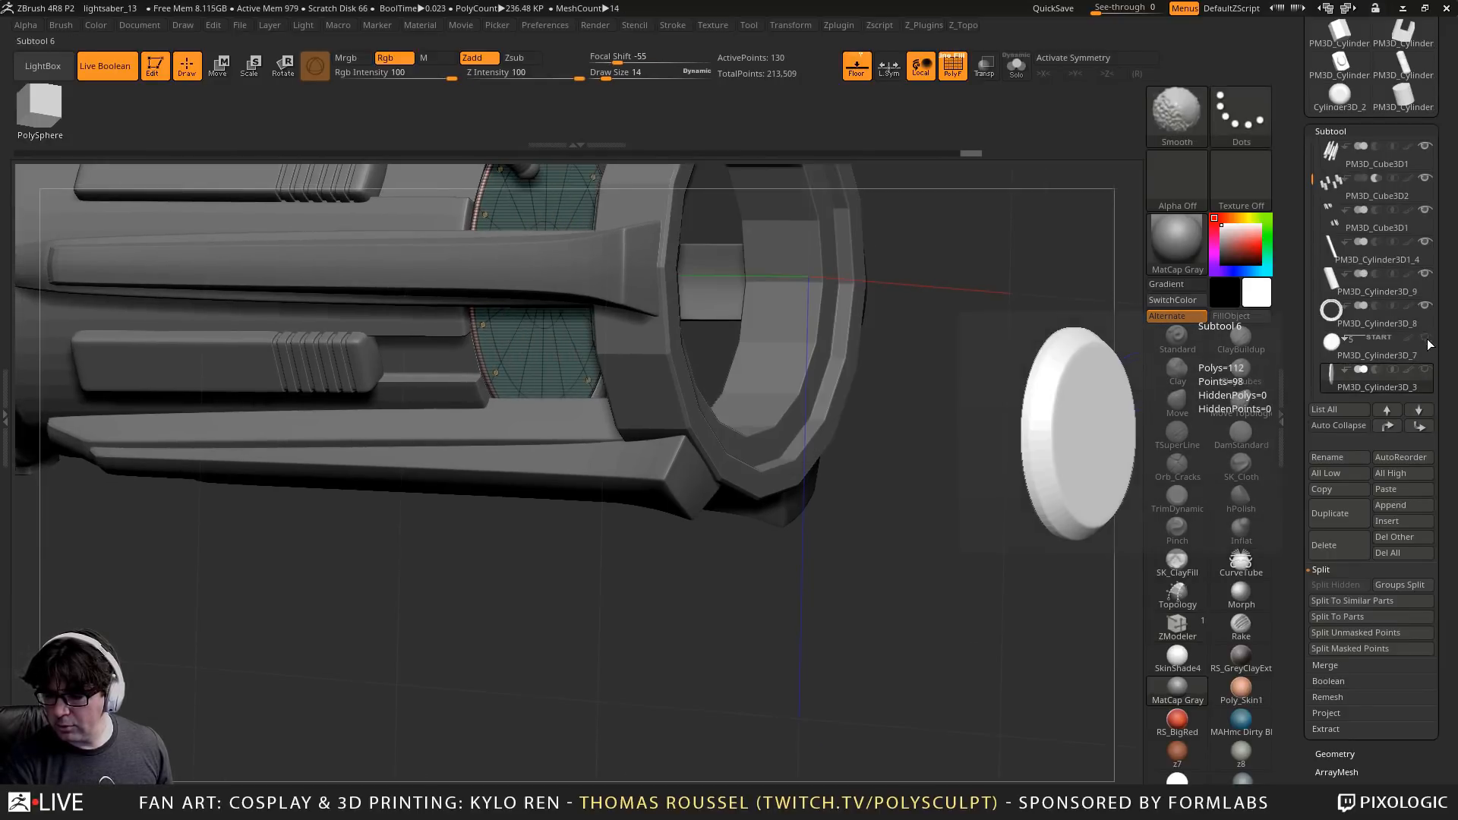
pyautogui.keyDown('shift'); pyautogui.click(1428, 366); pyautogui.keyUp('shift')
pyautogui.keyDown('shift'); pyautogui.click(1427, 366); pyautogui.keyUp('shift')
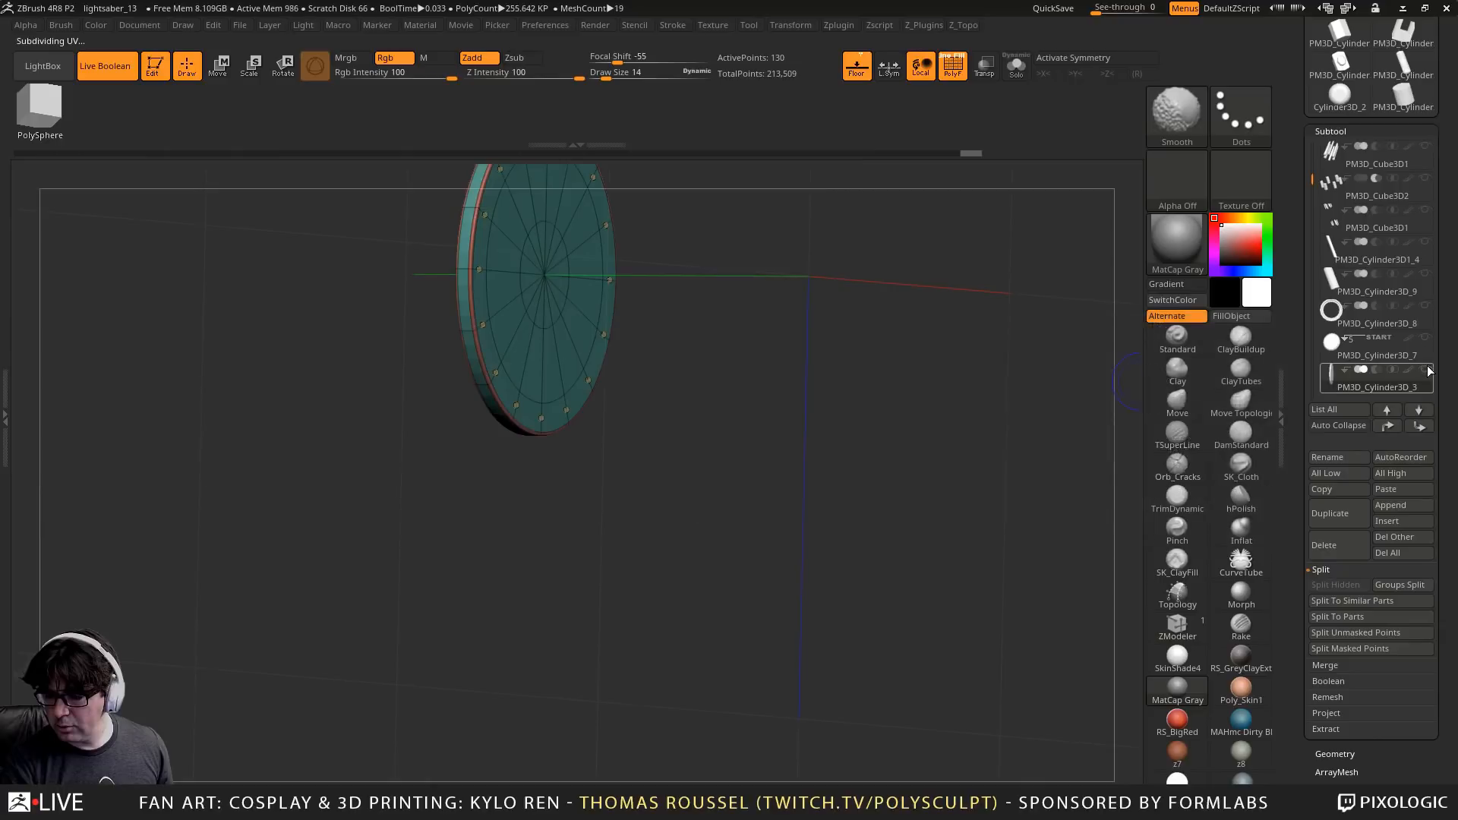
# Make the PM3D_Cylinder3D_7 end-cap parts visible and select the wide collar cylinder beneath the slotted cap
pyautogui.click(1428, 340)
pyautogui.keyDown('alt'); pyautogui.moveTo(918, 354); pyautogui.dragTo(995, 456); pyautogui.keyUp('alt')
pyautogui.keyDown('alt'); pyautogui.click(719, 394); pyautogui.keyUp('alt')
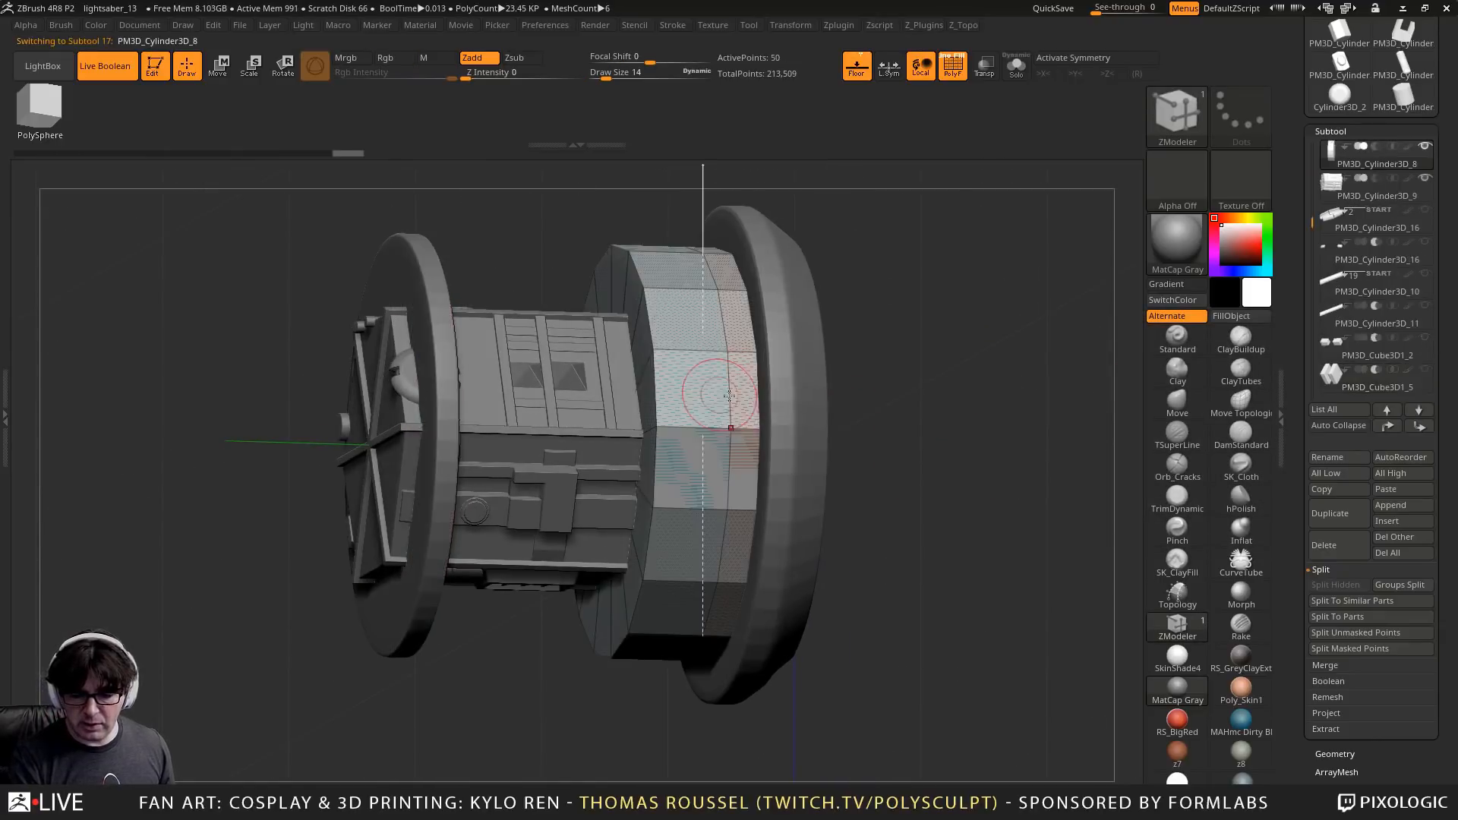
# Trim the outer end of the detailed core cylinder at the thin disc with ClipCurve in side view
pyautogui.moveTo(961, 390)
pyautogui.mouseDown()
pyautogui.moveTo(935, 413)
pyautogui.moveTo(995, 405)
pyautogui.moveTo(966, 365)
pyautogui.mouseUp()
pyautogui.keyDown('alt'); pyautogui.moveTo(532, 231); pyautogui.dragTo(600, 247); pyautogui.keyUp('alt')
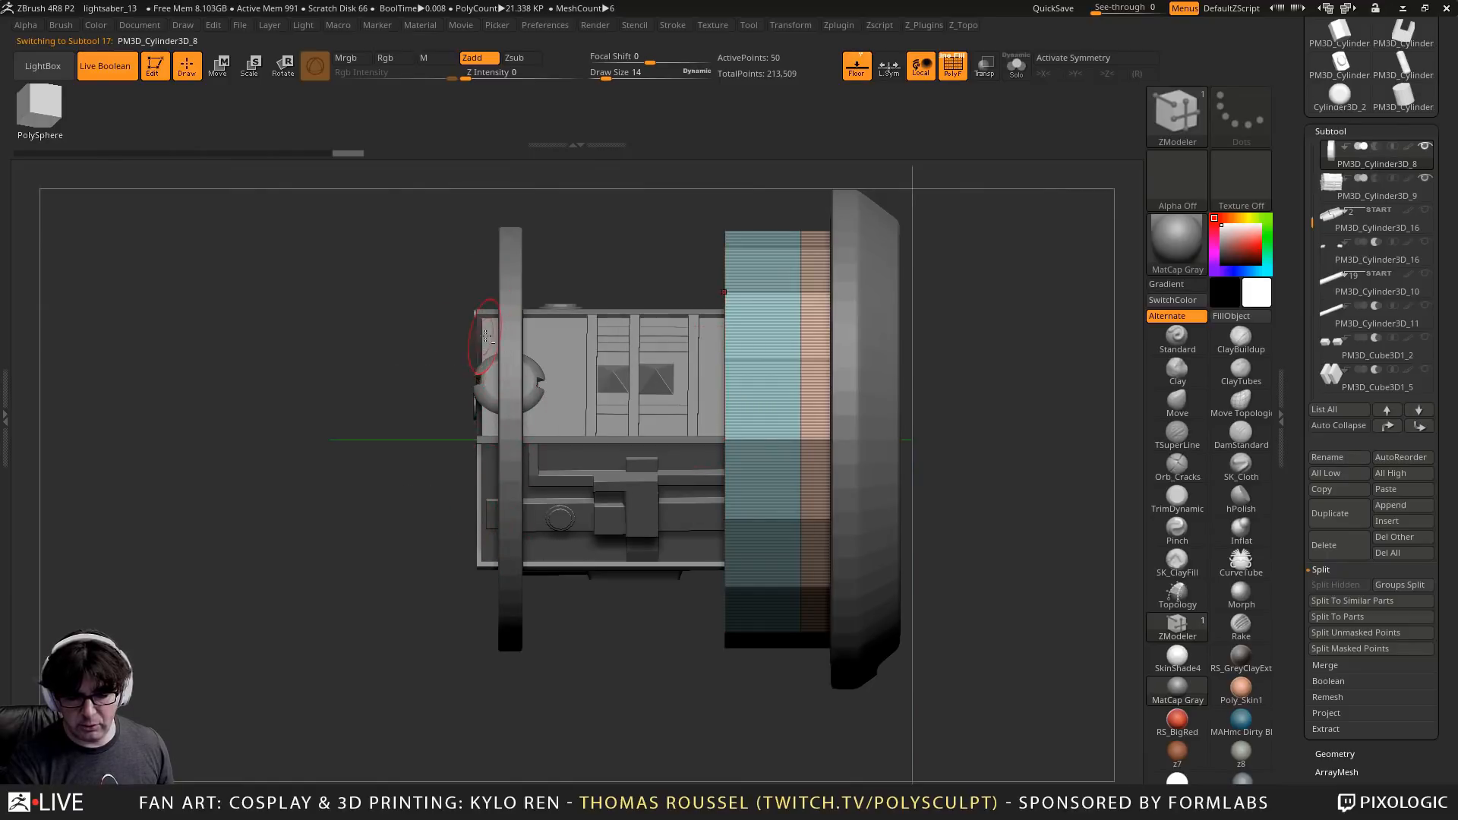
pyautogui.keyDown('alt'); pyautogui.click(485, 335); pyautogui.keyUp('alt')
pyautogui.keyDown('ctrl'); pyautogui.moveTo(423, 225); pyautogui.dragTo(424, 661); pyautogui.keyUp('ctrl')
pyautogui.keyDown('ctrl'); pyautogui.keyDown('shift'); pyautogui.moveTo(434, 715); pyautogui.dragTo(436, 716); pyautogui.keyUp('shift'); pyautogui.keyUp('ctrl')
pyautogui.keyDown('ctrl'); pyautogui.keyDown('shift'); pyautogui.moveTo(390, 637); pyautogui.dragTo(386, 209); pyautogui.keyUp('shift'); pyautogui.keyUp('ctrl')
pyautogui.moveTo(495, 284); pyautogui.dragTo(501, 281)
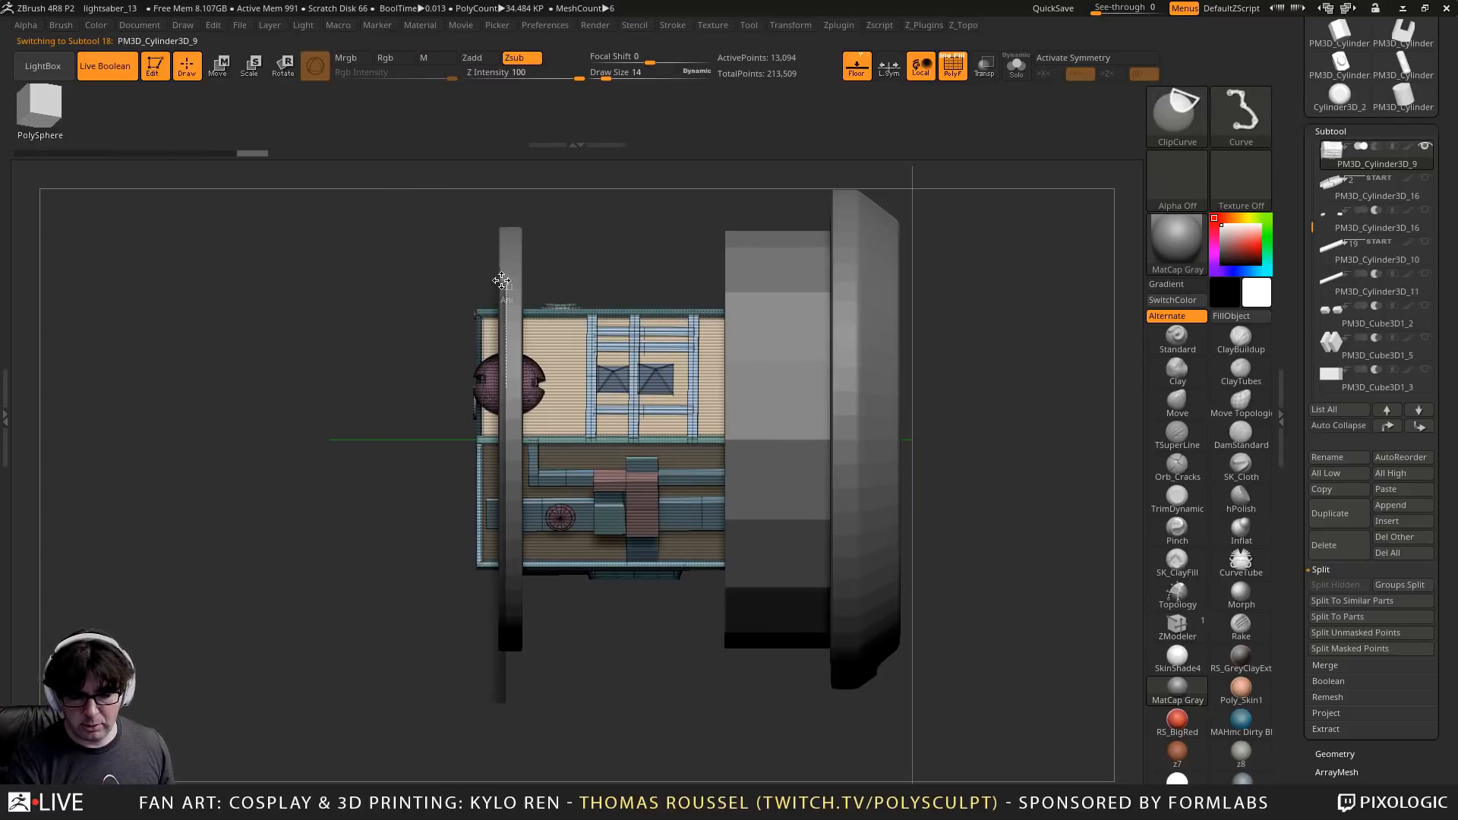
pyautogui.keyDown('ctrl'); pyautogui.keyDown('shift'); pyautogui.moveTo(500, 216); pyautogui.dragTo(507, 217); pyautogui.keyUp('shift'); pyautogui.keyUp('ctrl')
# Bevel the wide collar cylinder's complete edge loop on the rim facing the detailed core
pyautogui.moveTo(384, 279); pyautogui.dragTo(637, 289)
pyautogui.keyDown('alt'); pyautogui.moveTo(699, 240); pyautogui.dragTo(559, 250); pyautogui.keyUp('alt')
pyautogui.keyDown('alt'); pyautogui.click(643, 298); pyautogui.keyUp('alt')
pyautogui.moveTo(643, 298); pyautogui.dragTo(628, 418, button='right')
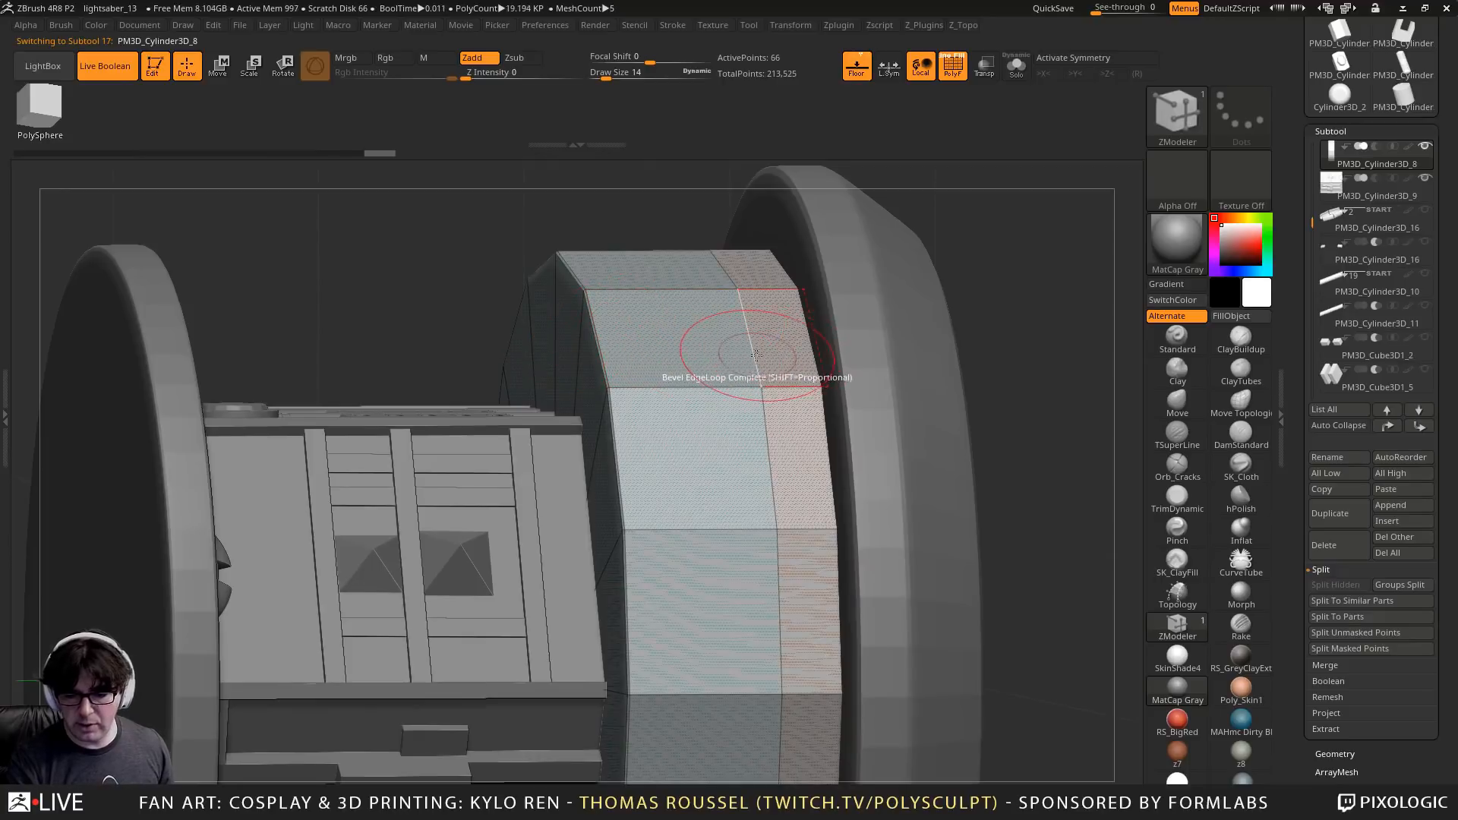
# Isolate the collar, bevel its opposite rim edge loop and smooth it with dynamic subdivision
pyautogui.click(1018, 72)
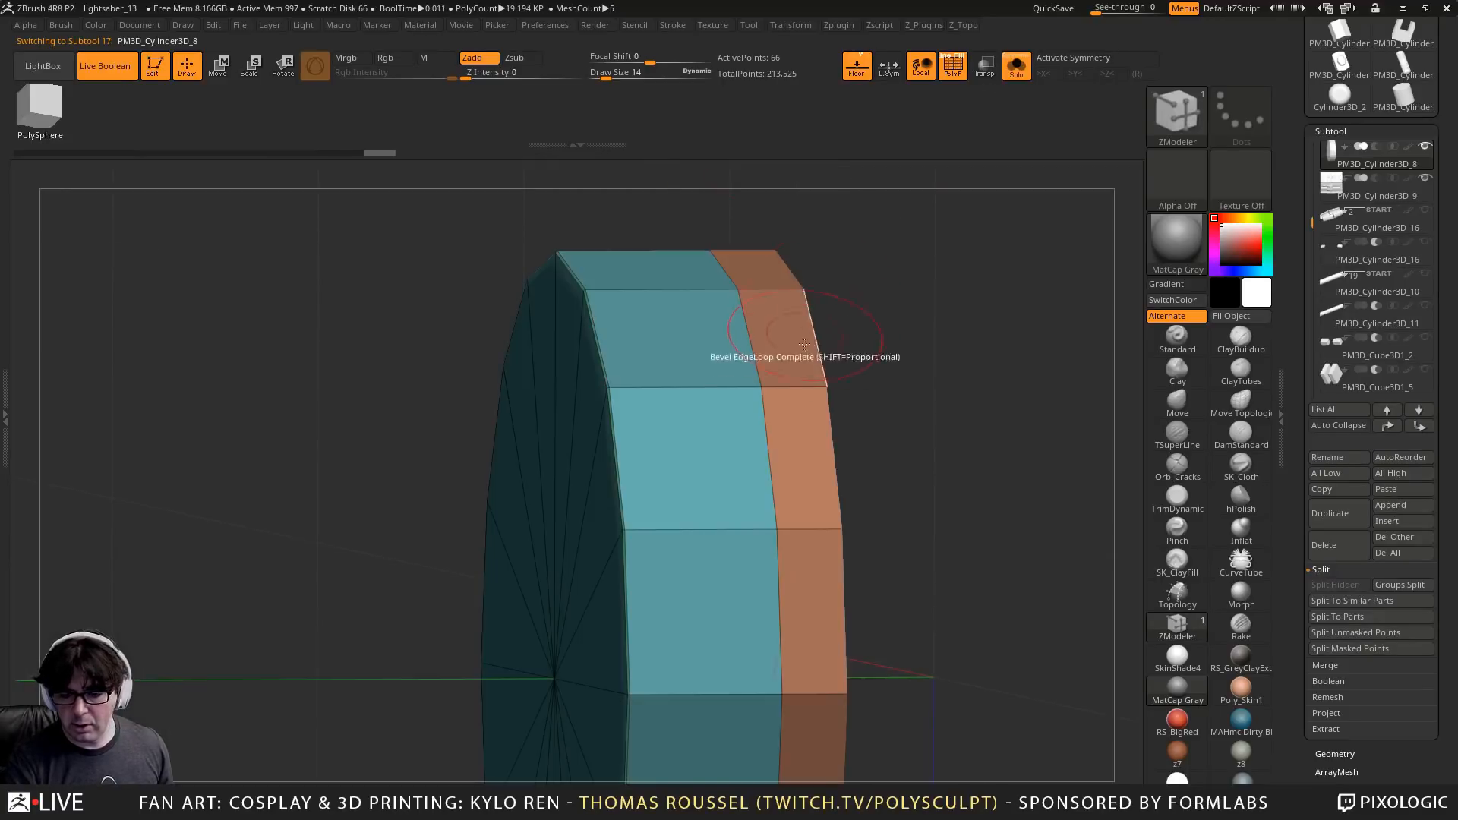
pyautogui.click(810, 353)
pyautogui.press('d')
pyautogui.keyDown('ctrl'); pyautogui.moveTo(977, 342); pyautogui.dragTo(950, 316, button='right'); pyautogui.keyUp('ctrl')
pyautogui.hotkey('shift', 'f')
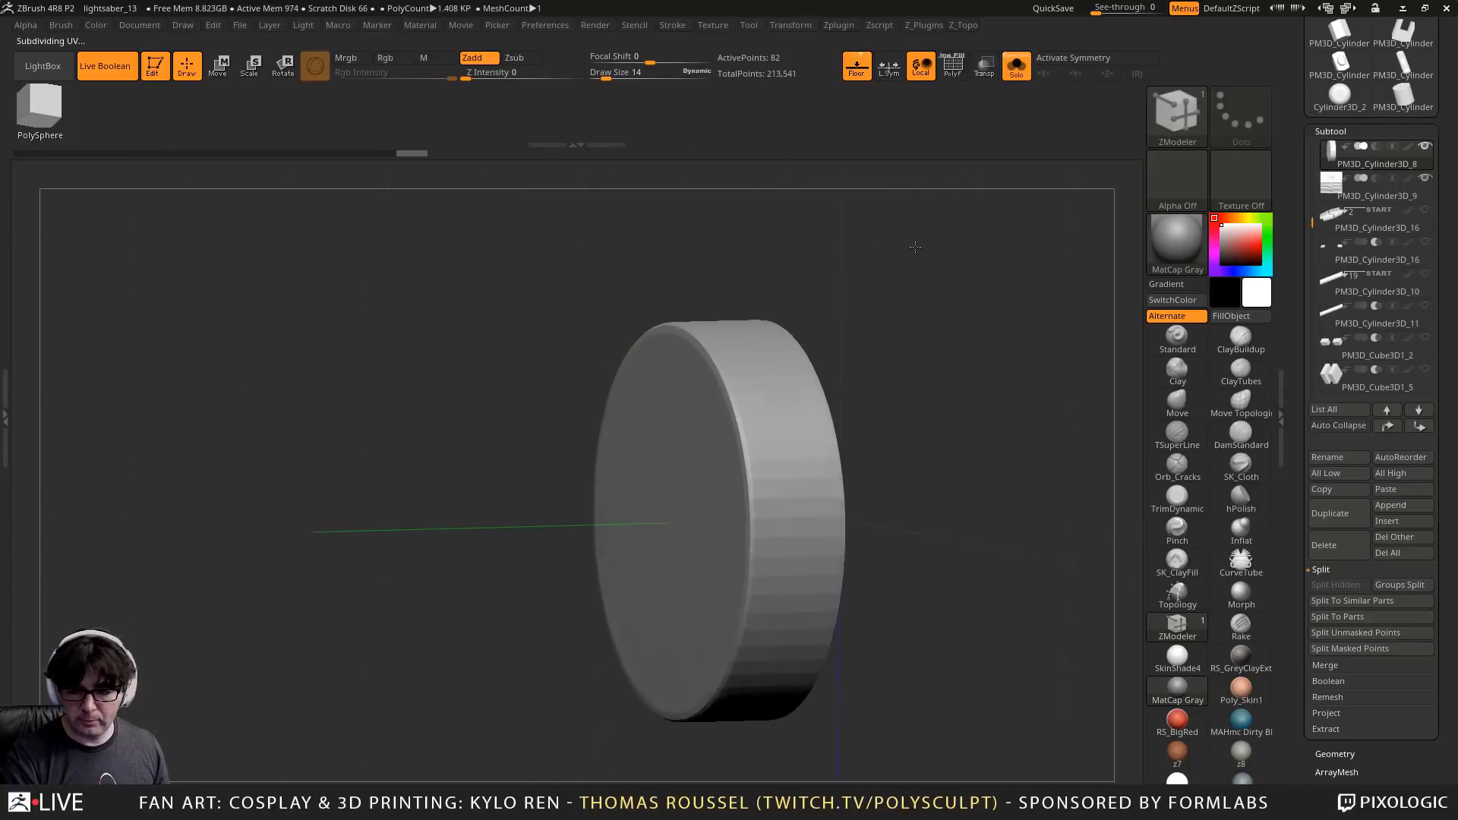
pyautogui.click(1018, 69)
# Examine the smoothed collar, thin disc and slotted end cap together from several angles
pyautogui.moveTo(995, 281); pyautogui.dragTo(460, 359)
pyautogui.keyDown('alt'); pyautogui.moveTo(453, 288); pyautogui.dragTo(296, 334); pyautogui.keyUp('alt')
pyautogui.keyDown('alt'); pyautogui.moveTo(272, 269); pyautogui.dragTo(390, 454); pyautogui.keyUp('alt')
pyautogui.moveTo(505, 417); pyautogui.dragTo(481, 386)
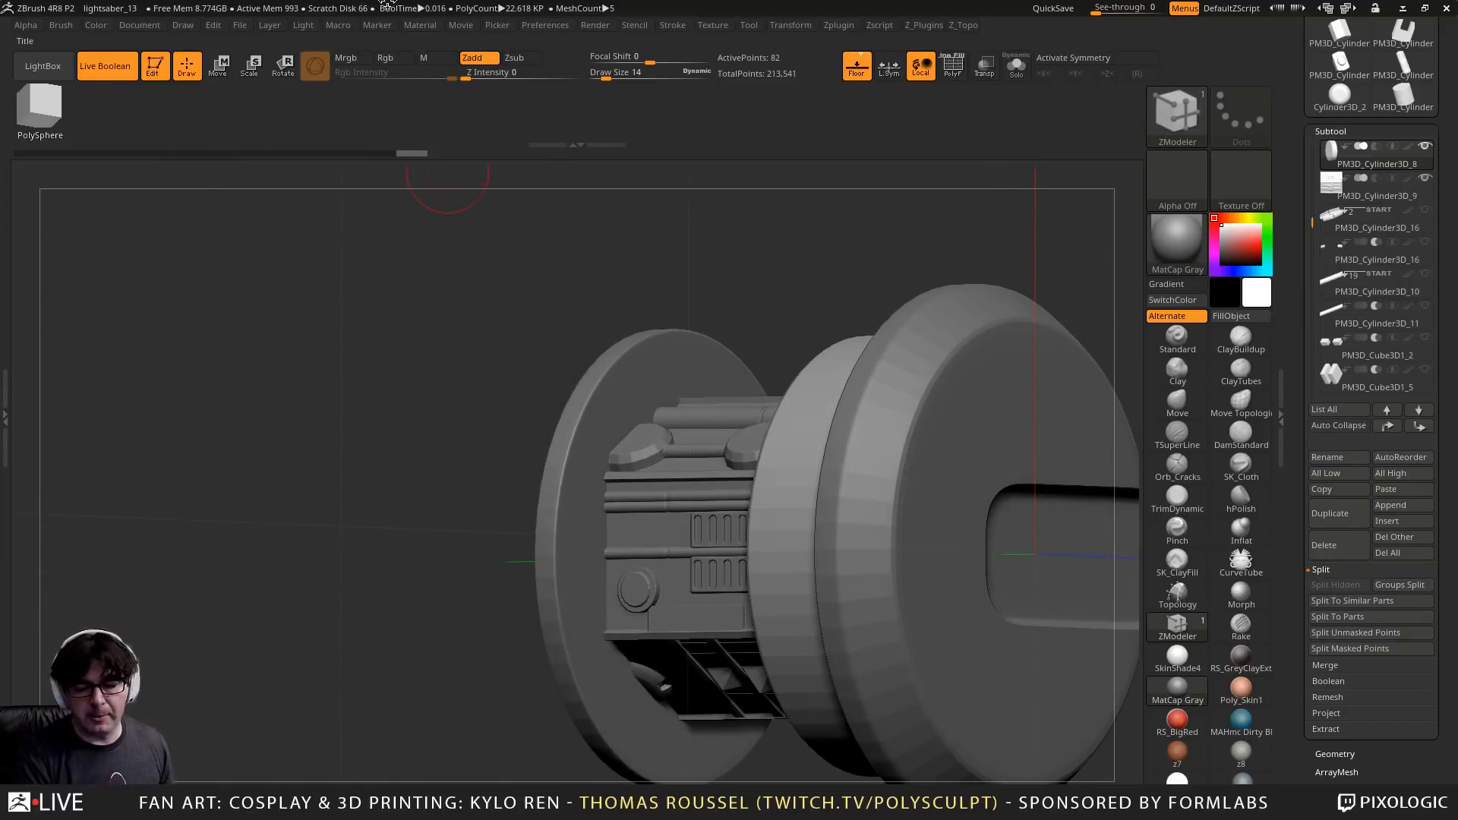
pyautogui.keyDown('alt'); pyautogui.moveTo(420, 363); pyautogui.dragTo(408, 335); pyautogui.keyUp('alt')
pyautogui.keyDown('shift'); pyautogui.moveTo(465, 400); pyautogui.dragTo(414, 439); pyautogui.keyUp('shift')
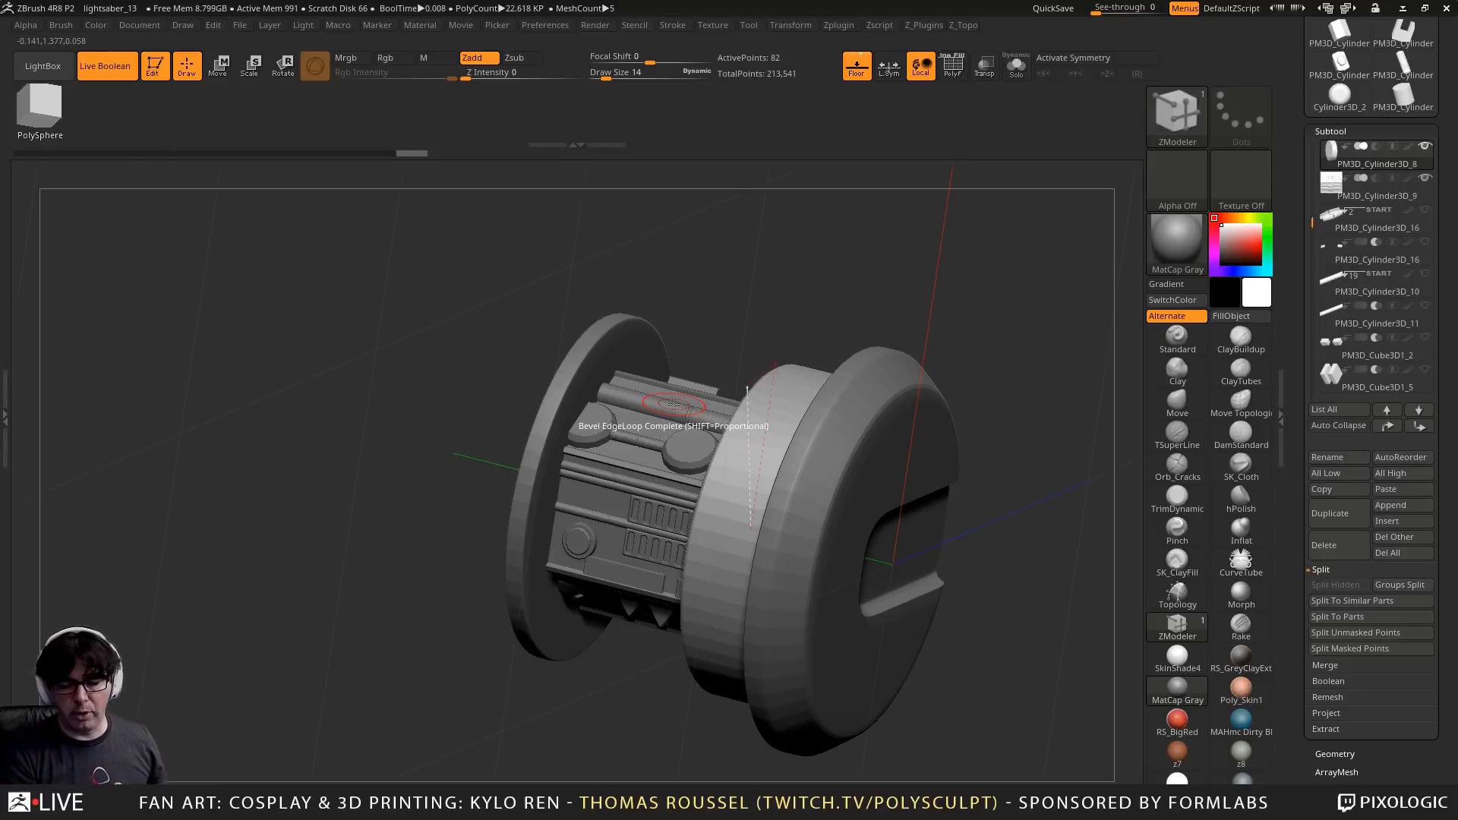
pyautogui.moveTo(994, 437); pyautogui.dragTo(792, 333)
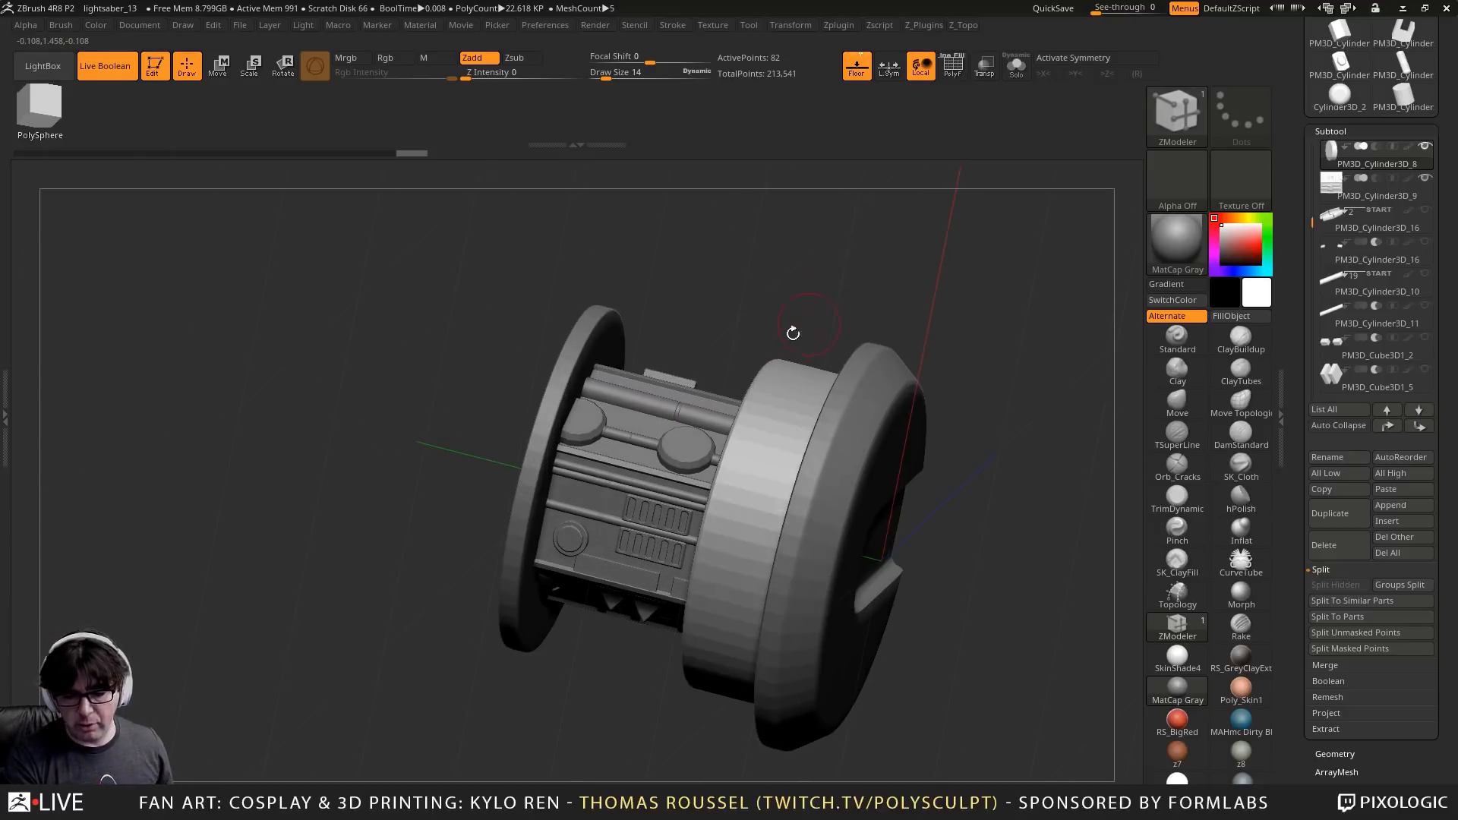
# Replace dynamic subdivision with real subdivision levels on the thin disc and the wide collar
pyautogui.moveTo(668, 338); pyautogui.dragTo(687, 373)
pyautogui.keyDown('alt'); pyautogui.click(687, 373); pyautogui.keyUp('alt')
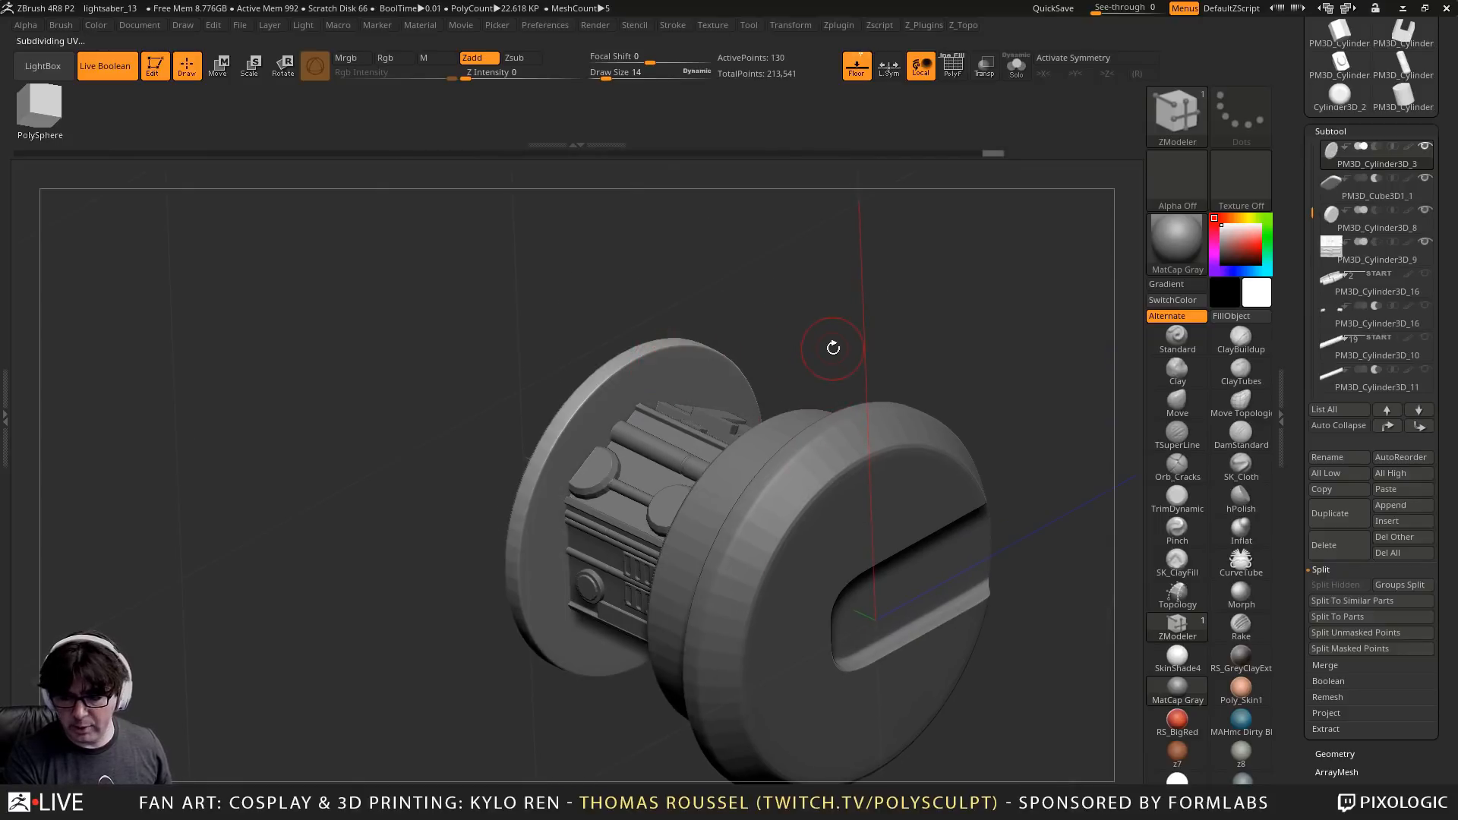
pyautogui.hotkey('shift', 'd')
pyautogui.hotkey('ctrl', 'd')
pyautogui.hotkey('ctrl', 'd')
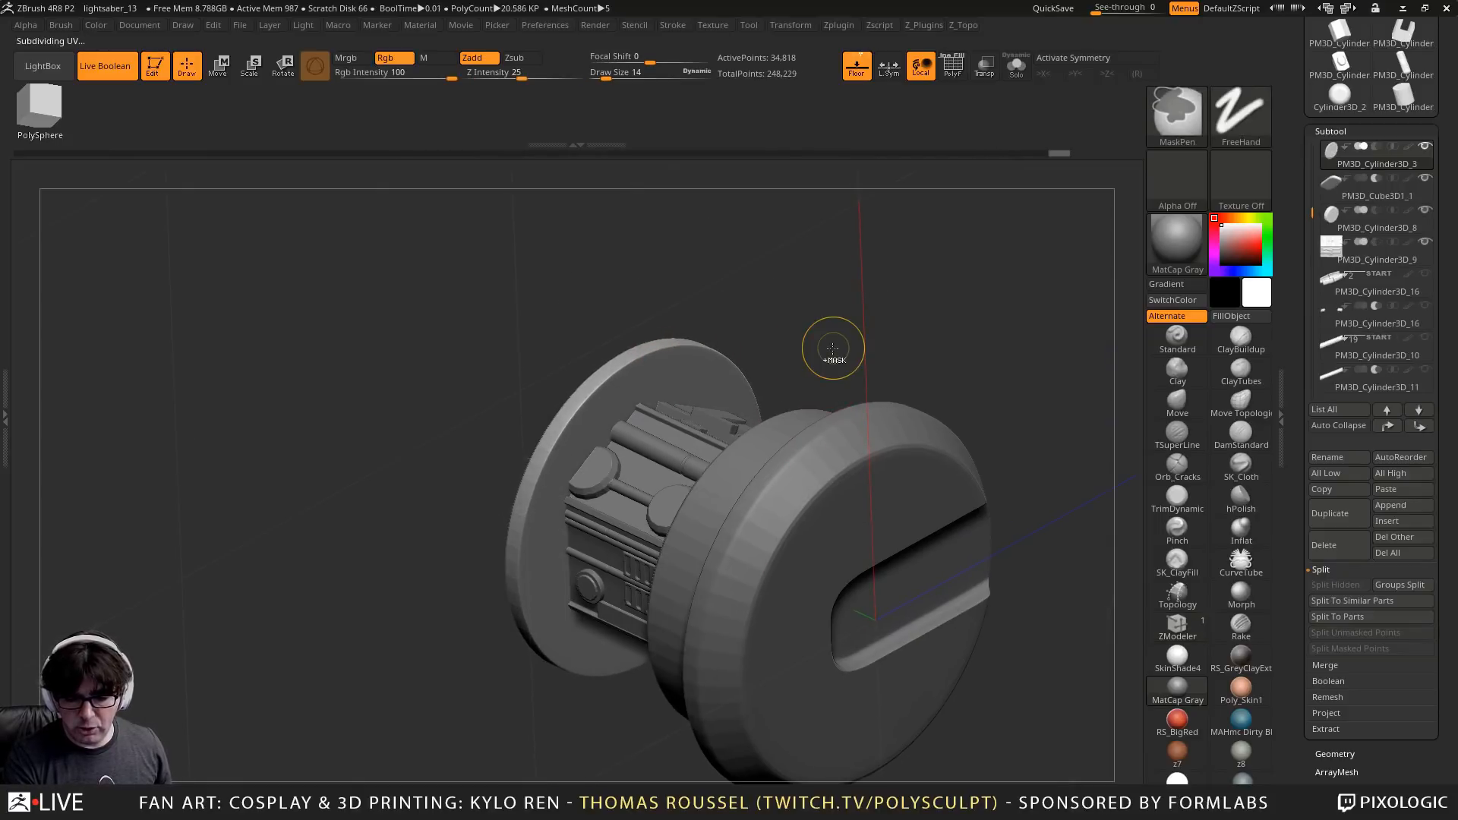
pyautogui.moveTo(833, 348); pyautogui.dragTo(859, 333)
pyautogui.keyDown('alt'); pyautogui.click(749, 481); pyautogui.keyUp('alt')
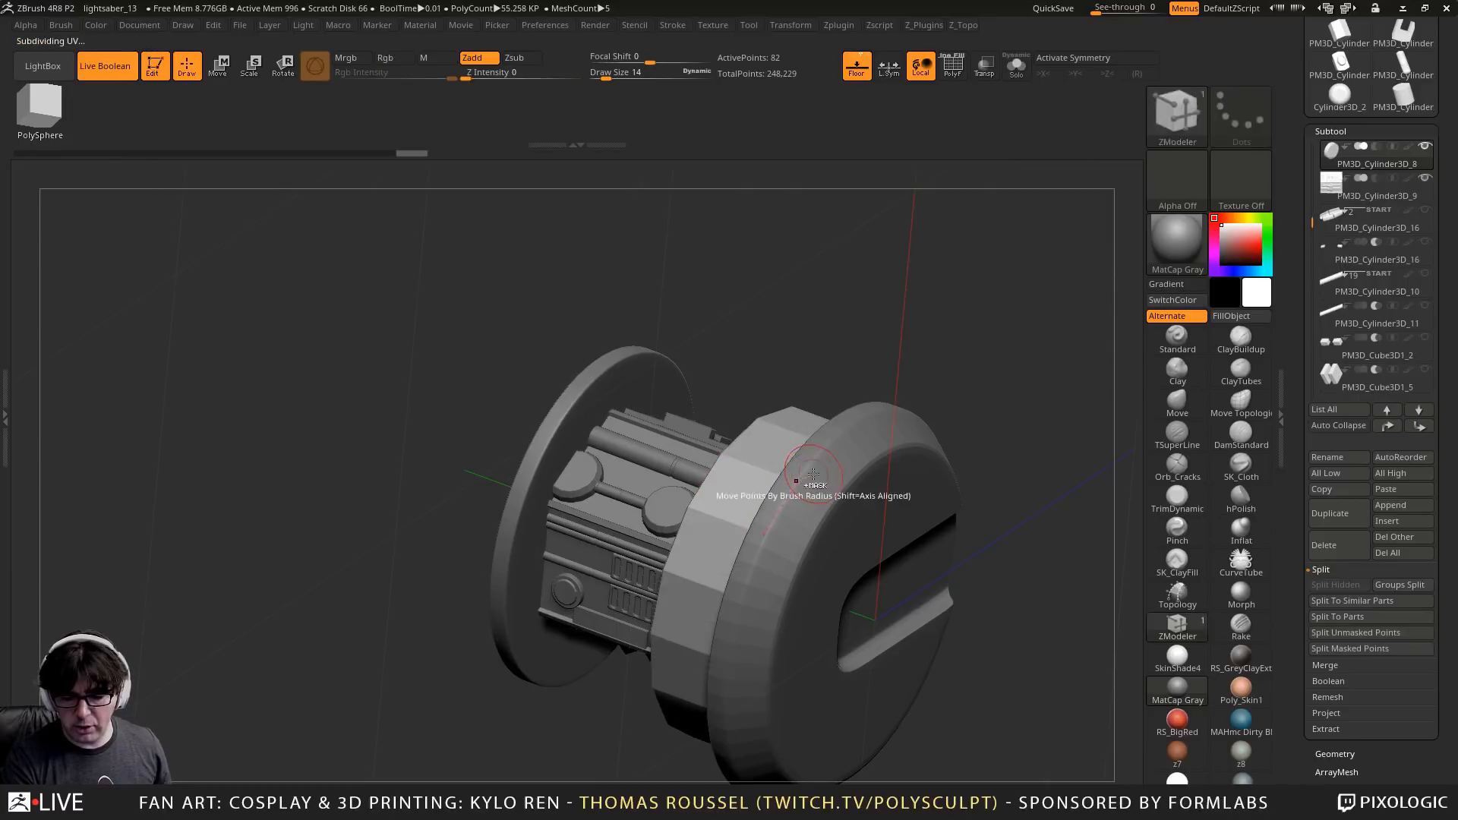
# Turn off dynamic subdivision on the slotted end cap and subdivide its mesh until the rim is smooth
pyautogui.keyDown('alt'); pyautogui.click(814, 485); pyautogui.keyUp('alt')
pyautogui.hotkey('shift', 'd')
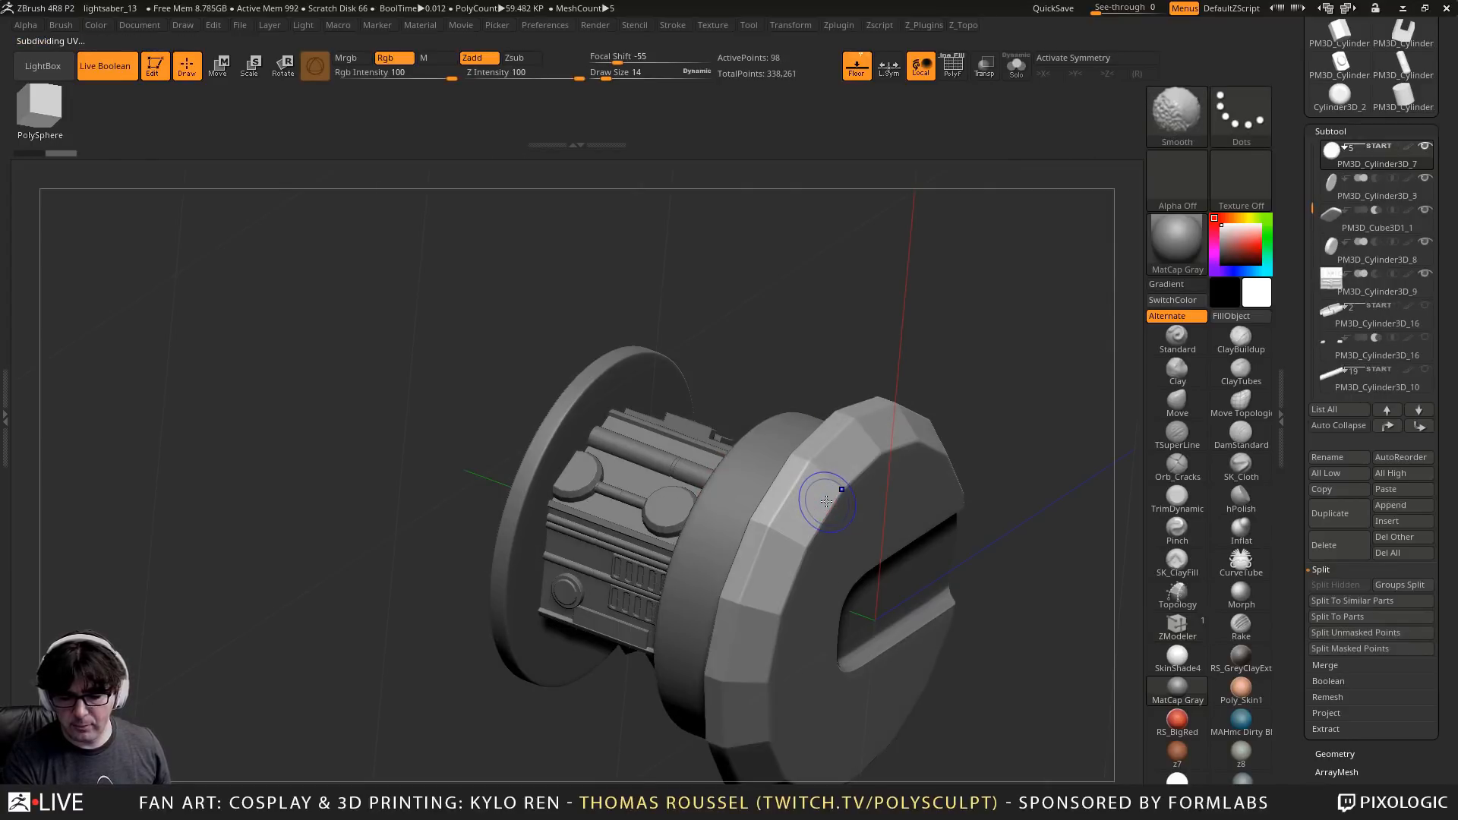
pyautogui.hotkey('ctrl', 'd')
pyautogui.hotkey('ctrl', 'd')
pyautogui.hotkey('ctrl', 'd')
pyautogui.hotkey('ctrl', 'd')
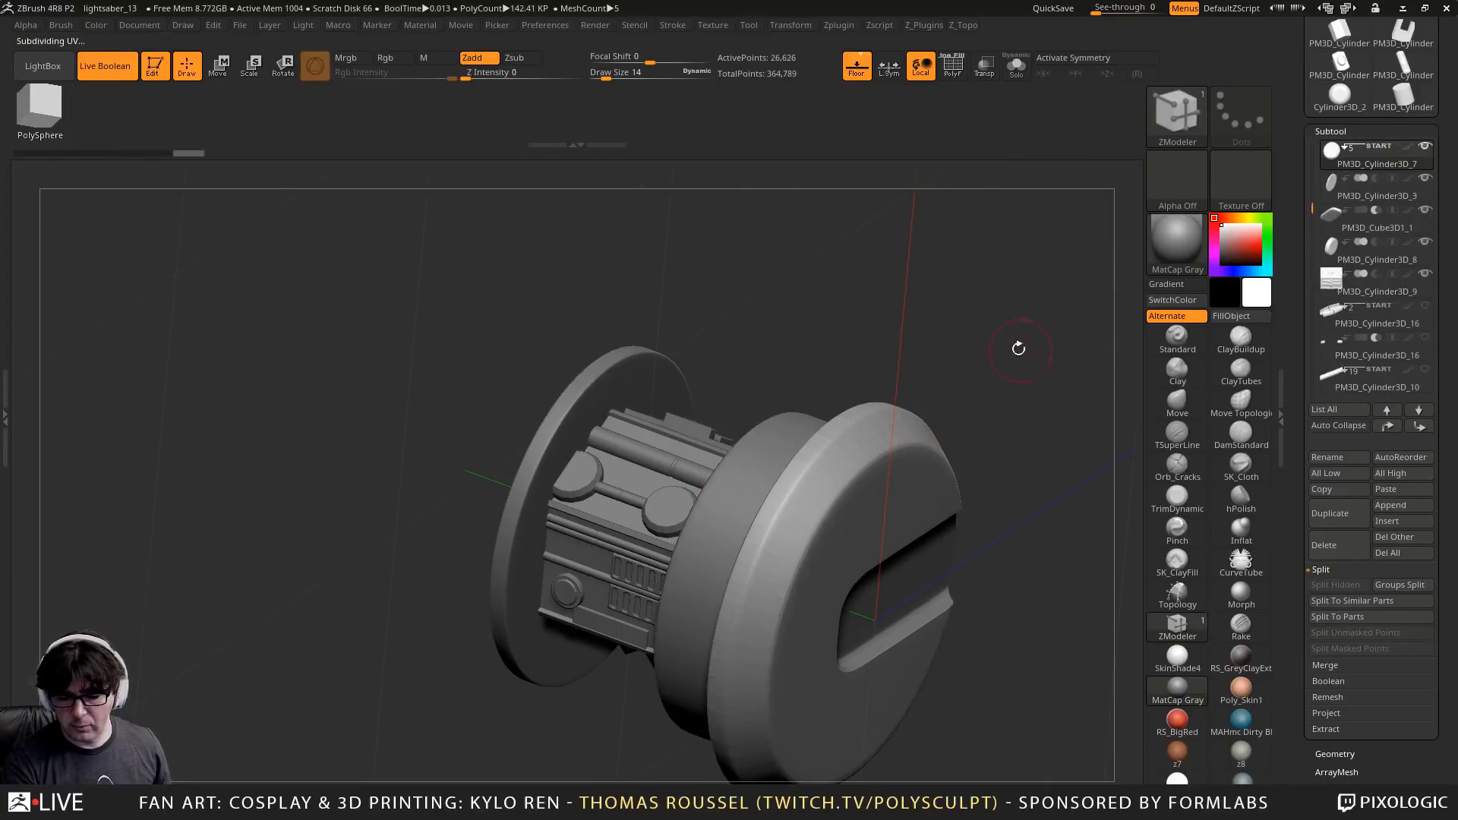
pyautogui.moveTo(1019, 345); pyautogui.dragTo(929, 344)
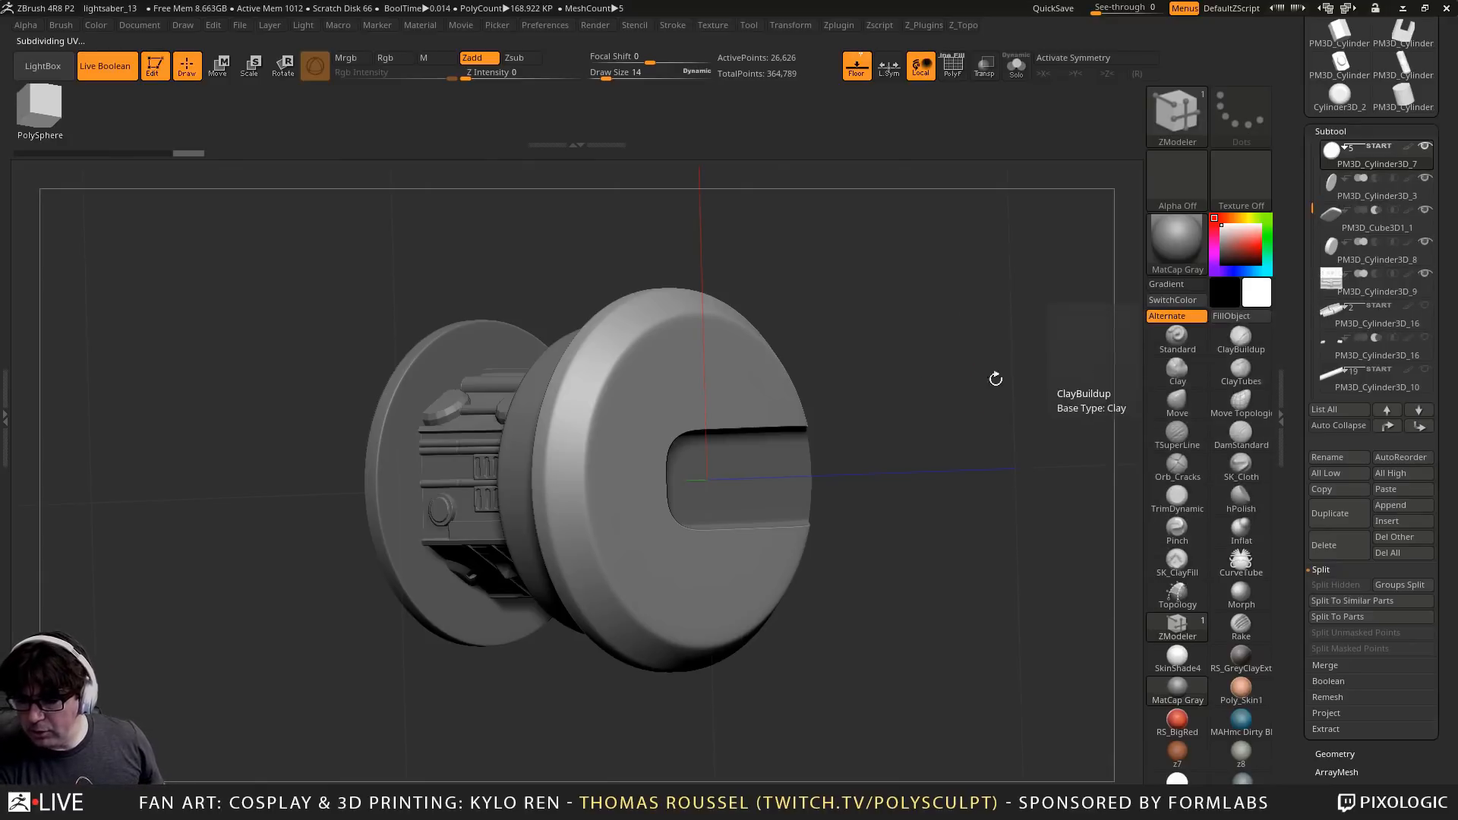
pyautogui.moveTo(995, 377); pyautogui.dragTo(1135, 448)
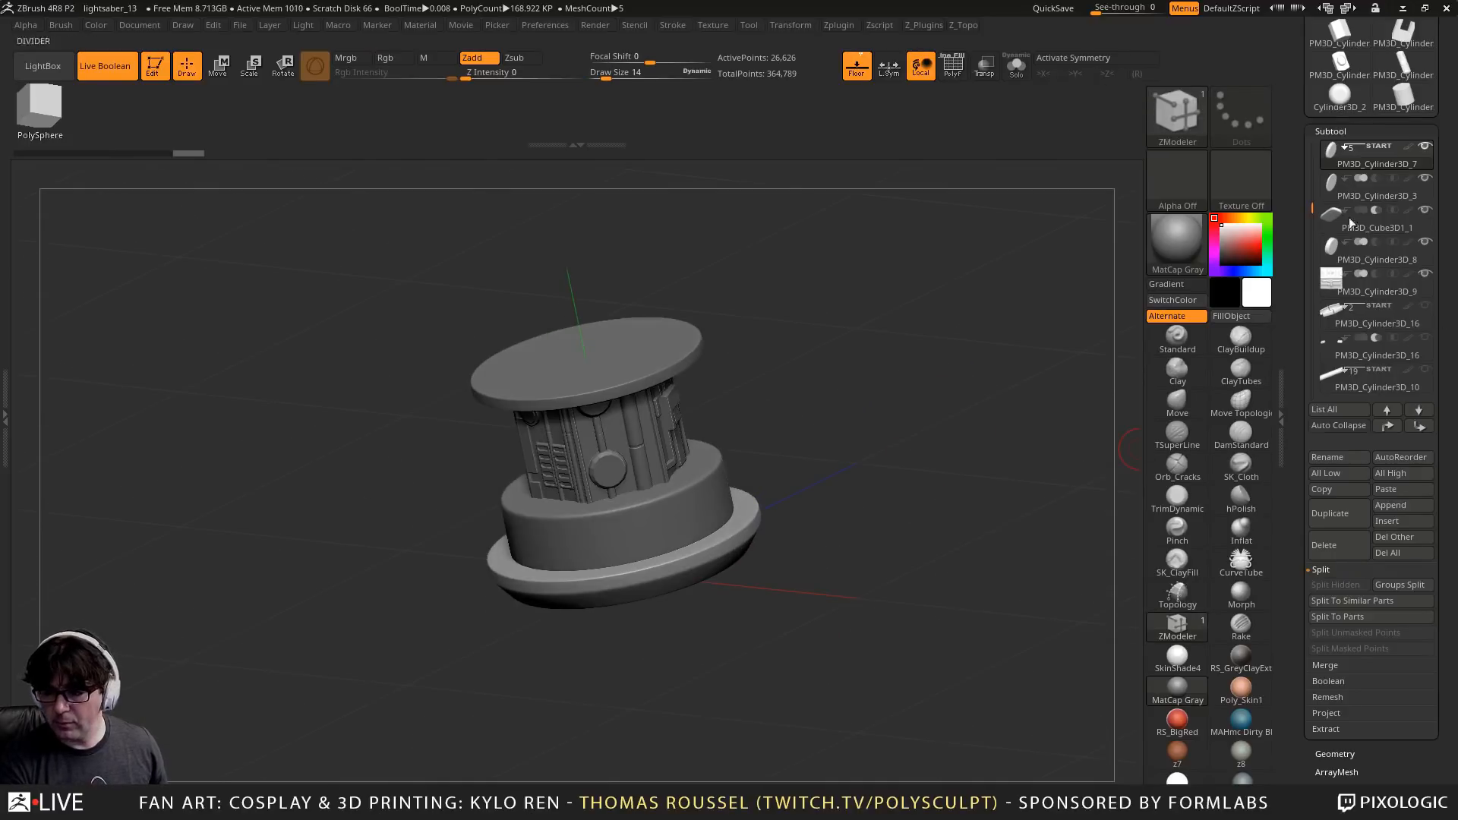
# Show the rest of the lightsaber and subdivide the stepped ring at the base of the hilt
pyautogui.click(1424, 148)
pyautogui.click(1424, 148)
pyautogui.keyDown('alt'); pyautogui.moveTo(880, 358); pyautogui.dragTo(908, 479); pyautogui.keyUp('alt')
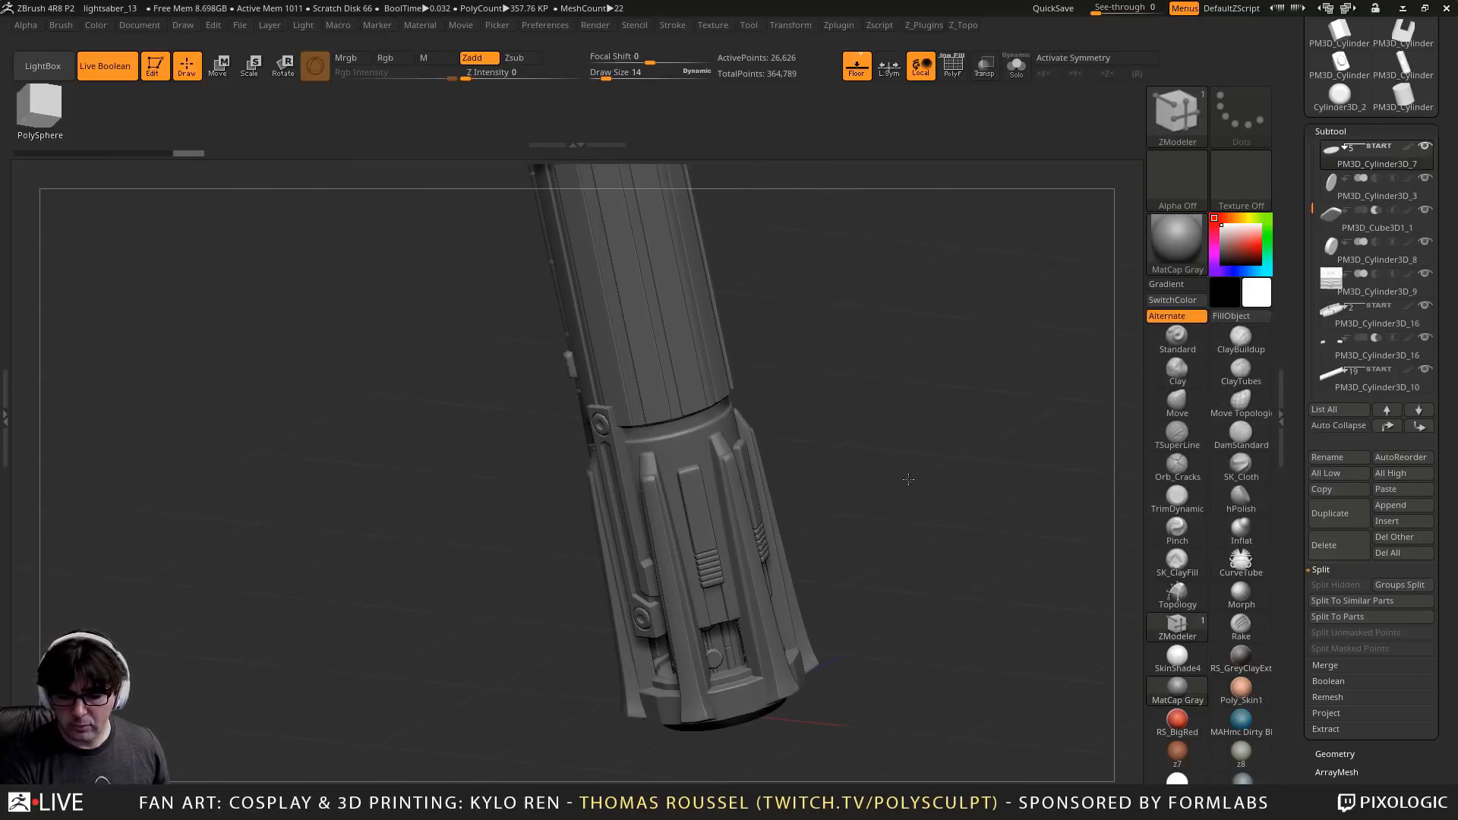
pyautogui.keyDown('alt'); pyautogui.click(741, 691); pyautogui.keyUp('alt')
pyautogui.keyDown('alt'); pyautogui.moveTo(886, 537); pyautogui.dragTo(968, 478); pyautogui.keyUp('alt')
pyautogui.hotkey('ctrl', 'd')
pyautogui.hotkey('ctrl', 'd')
pyautogui.hotkey('ctrl', 'd')
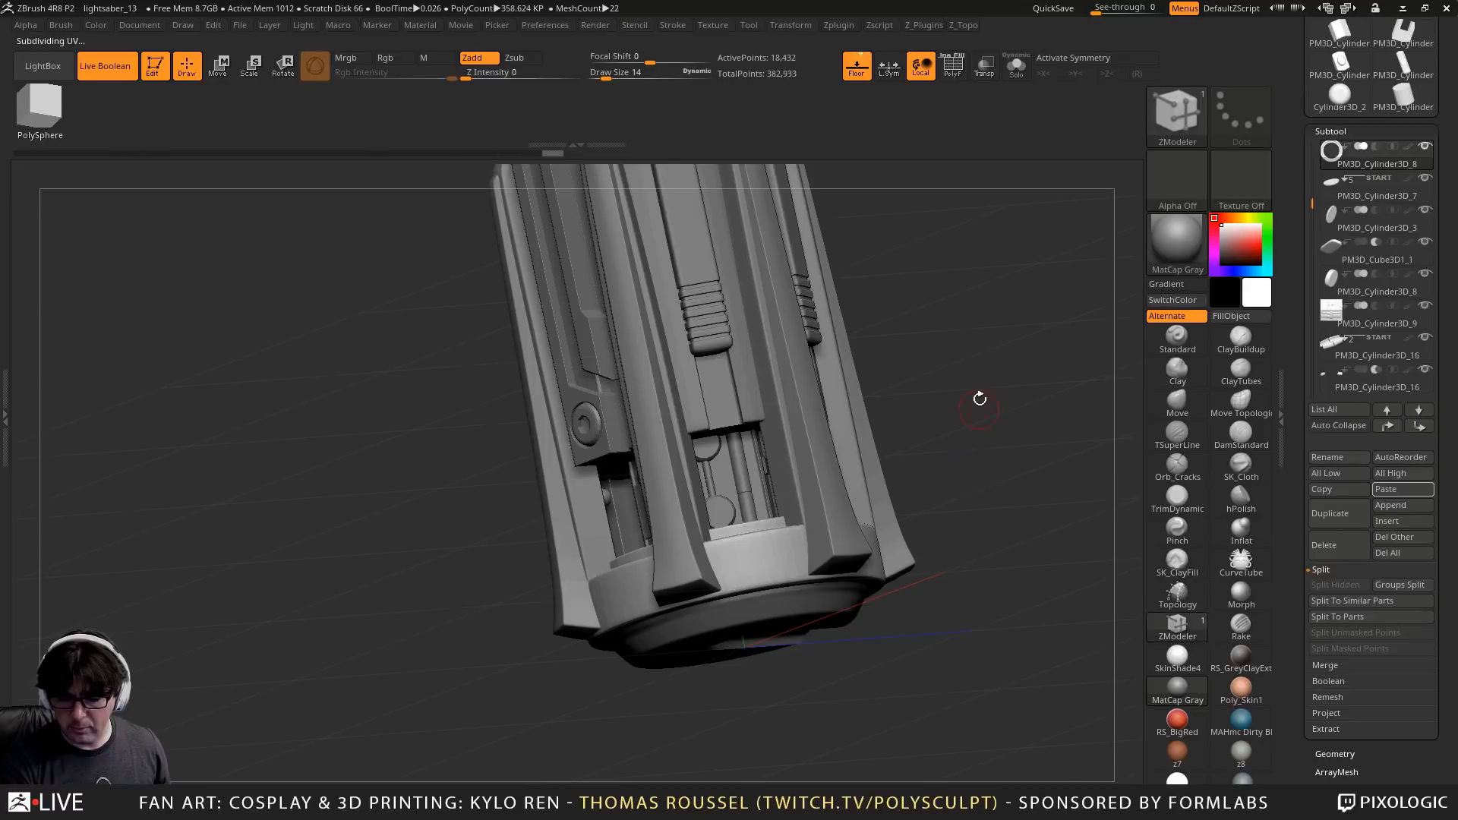
# Select the long cross cylinder PM3D_Cylinder3D_10 and remove its Start group flag in the subtool list
pyautogui.moveTo(977, 398)
pyautogui.mouseDown()
pyautogui.moveTo(993, 405)
pyautogui.moveTo(969, 413)
pyautogui.moveTo(974, 519)
pyautogui.moveTo(1023, 523)
pyautogui.moveTo(904, 410)
pyautogui.moveTo(848, 385)
pyautogui.mouseUp()
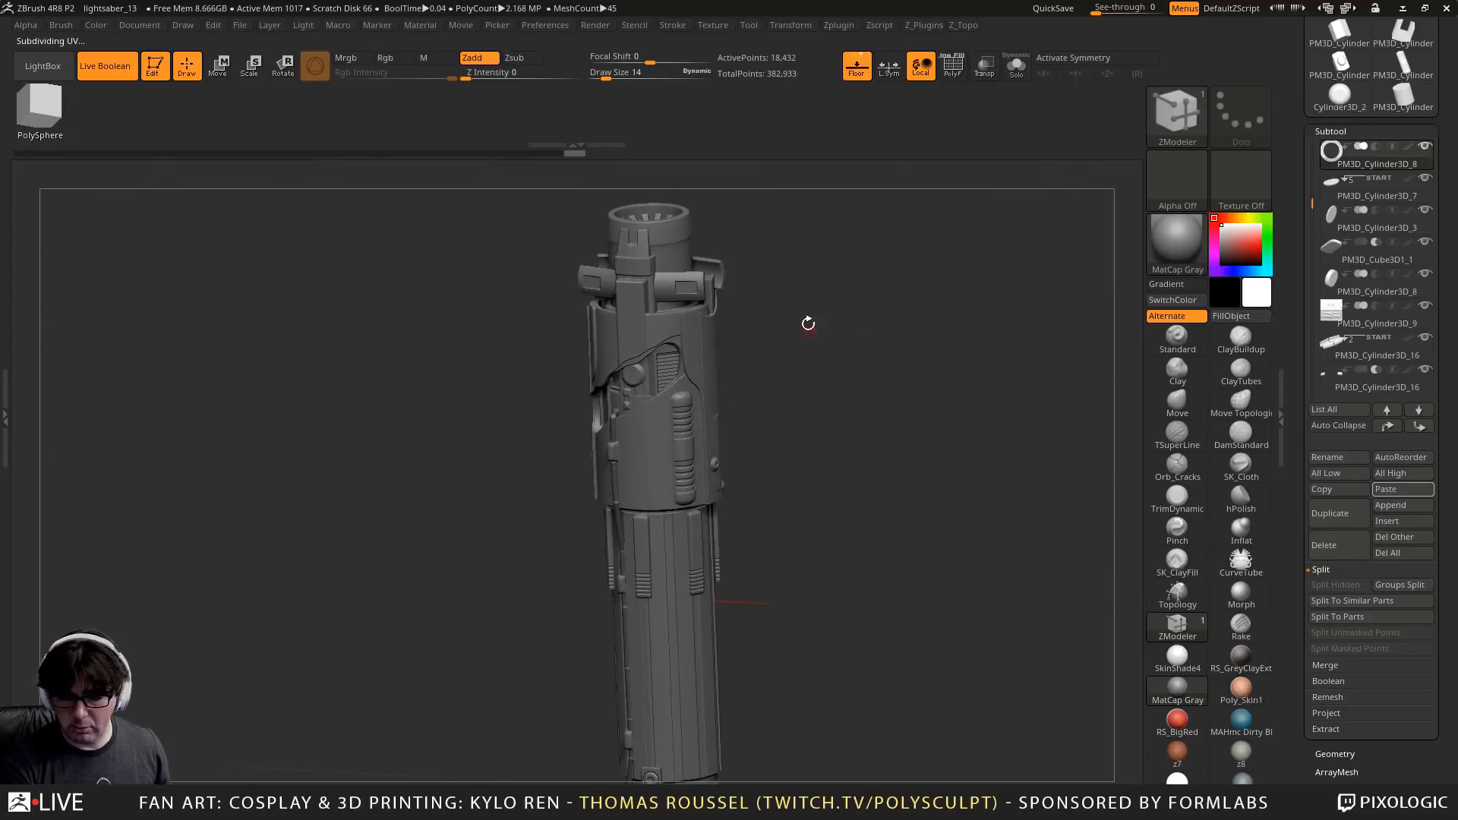
pyautogui.moveTo(1306, 204)
pyautogui.mouseDown()
pyautogui.moveTo(1328, 145)
pyautogui.moveTo(1334, 219)
pyautogui.mouseUp()
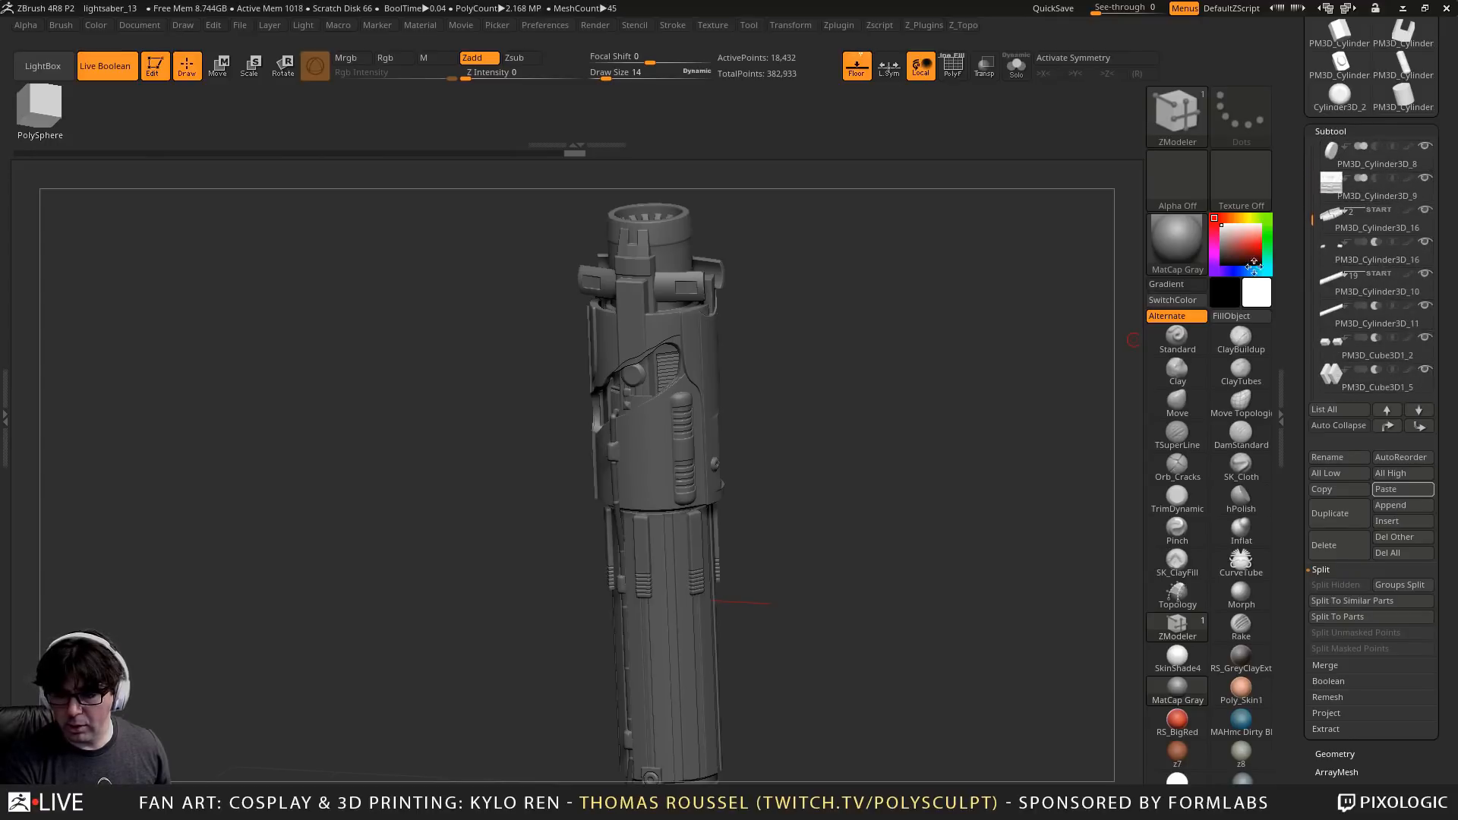
pyautogui.keyDown('alt'); pyautogui.moveTo(943, 370); pyautogui.dragTo(915, 437); pyautogui.keyUp('alt')
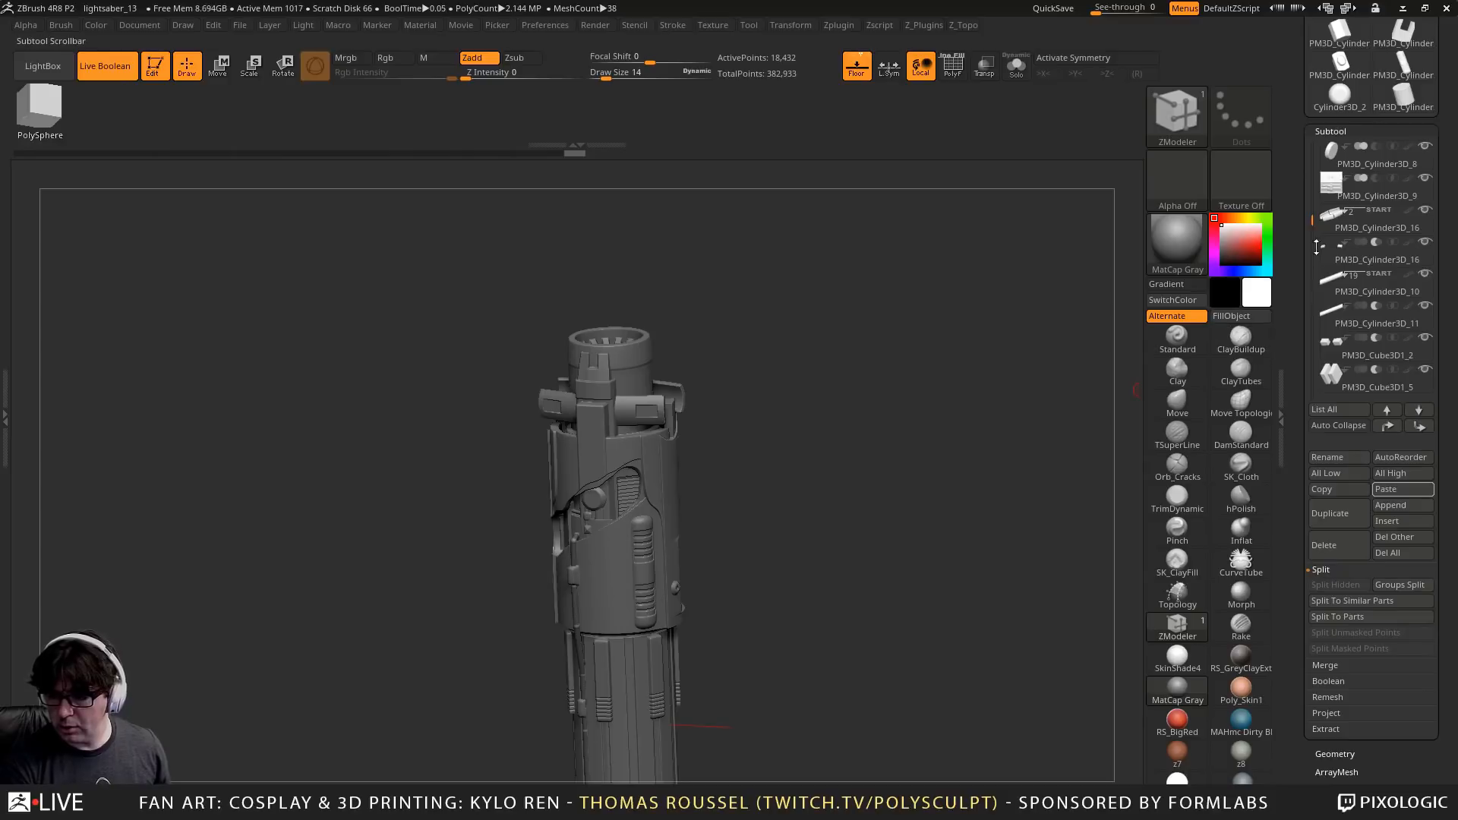
pyautogui.moveTo(1324, 248)
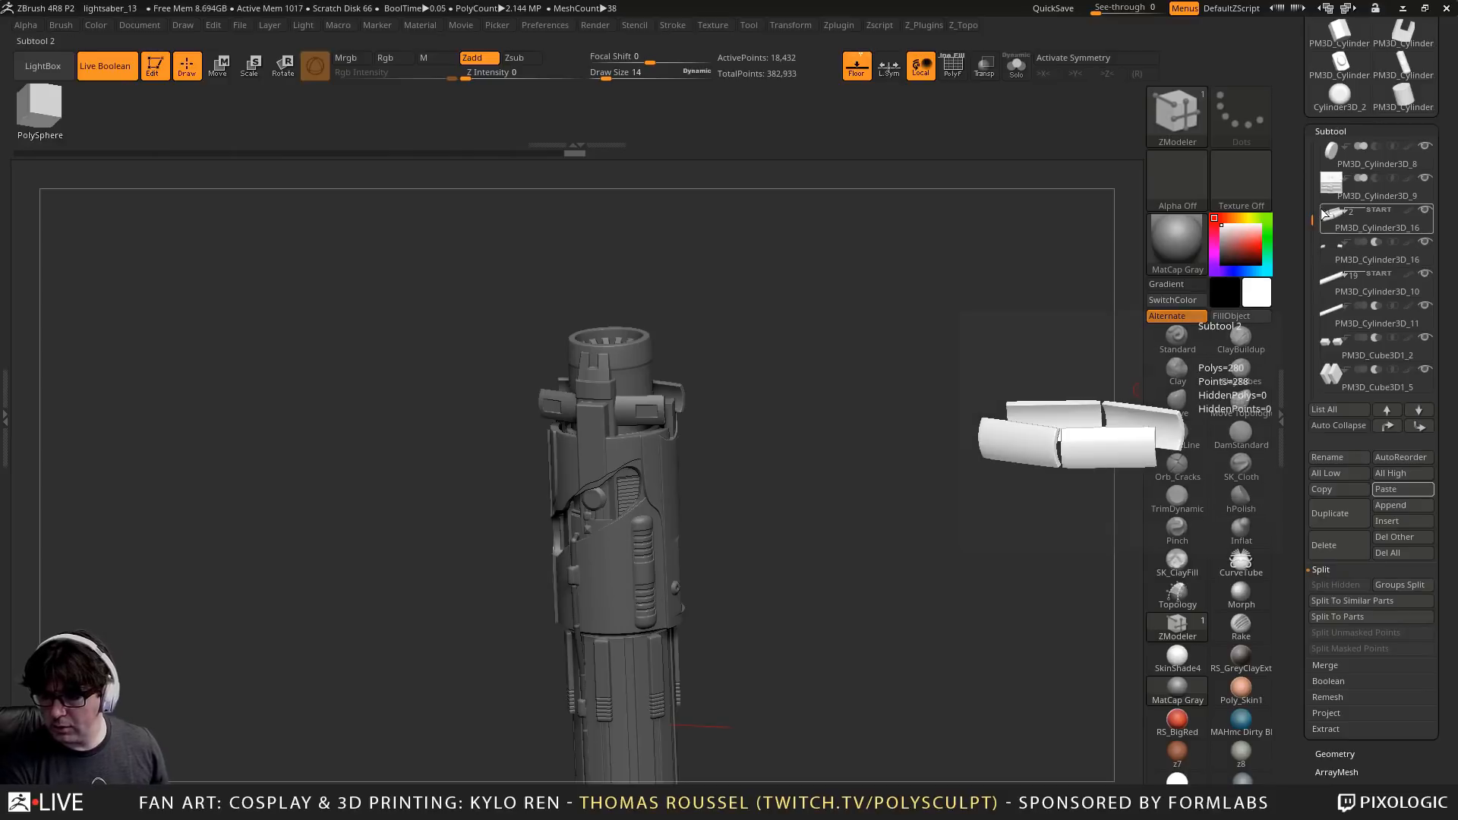
pyautogui.click(1323, 279)
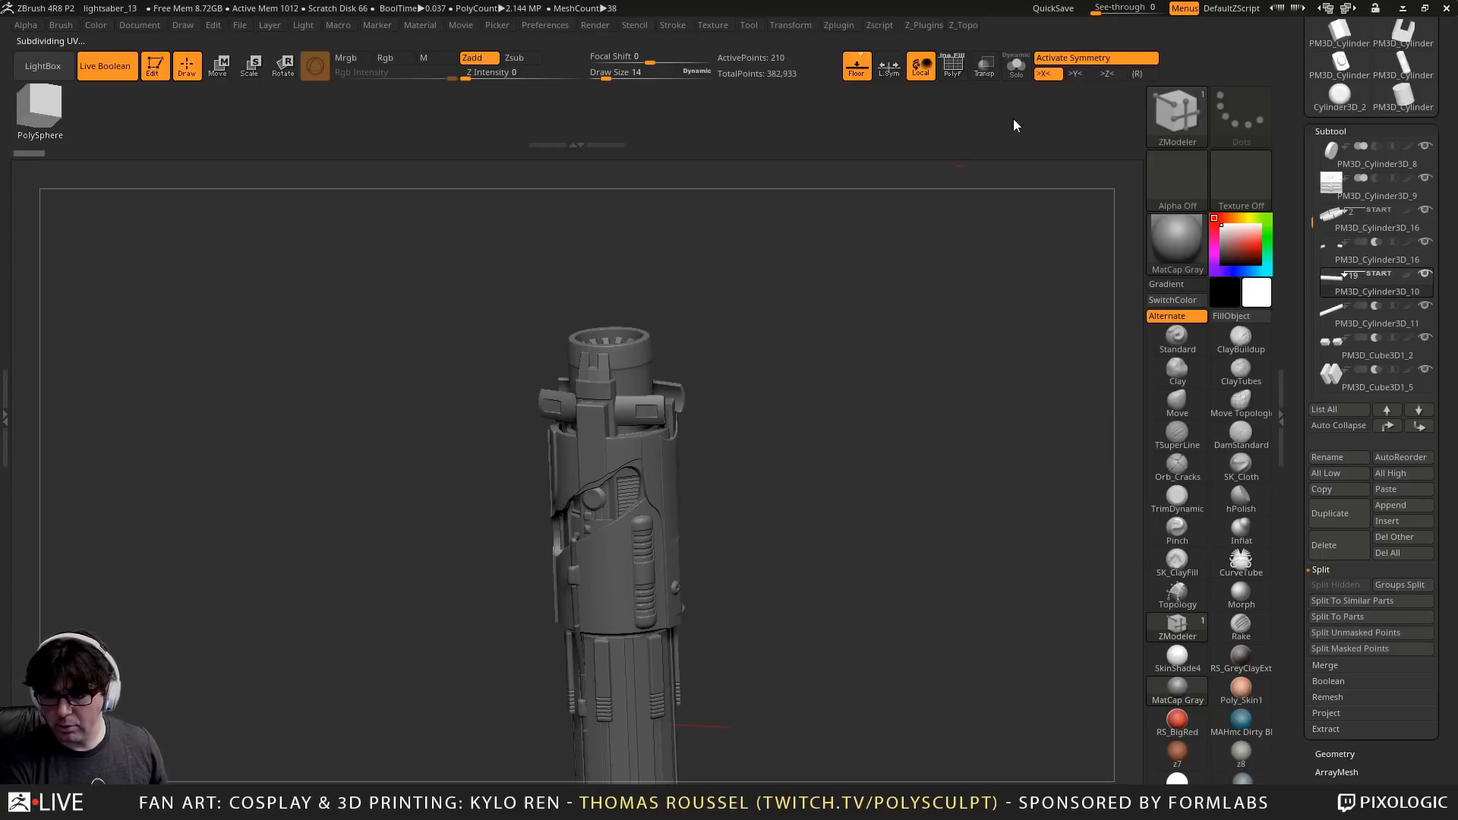
pyautogui.click(954, 72)
pyautogui.moveTo(838, 328); pyautogui.dragTo(931, 579)
pyautogui.keyDown('alt'); pyautogui.moveTo(951, 328); pyautogui.dragTo(939, 450); pyautogui.keyUp('alt')
pyautogui.keyDown('alt'); pyautogui.moveTo(970, 359); pyautogui.dragTo(973, 471); pyautogui.keyUp('alt')
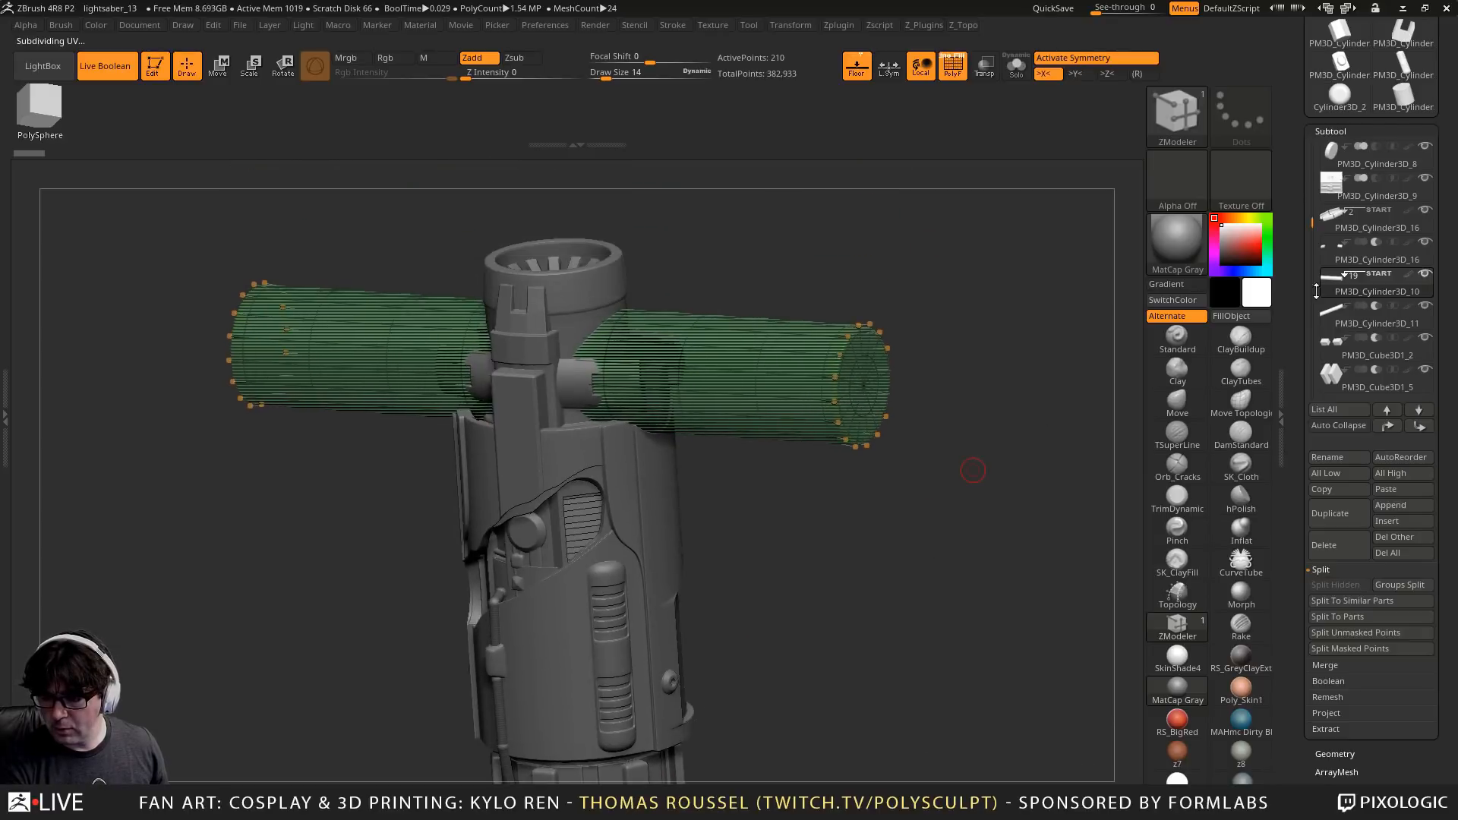
pyautogui.click(1343, 273)
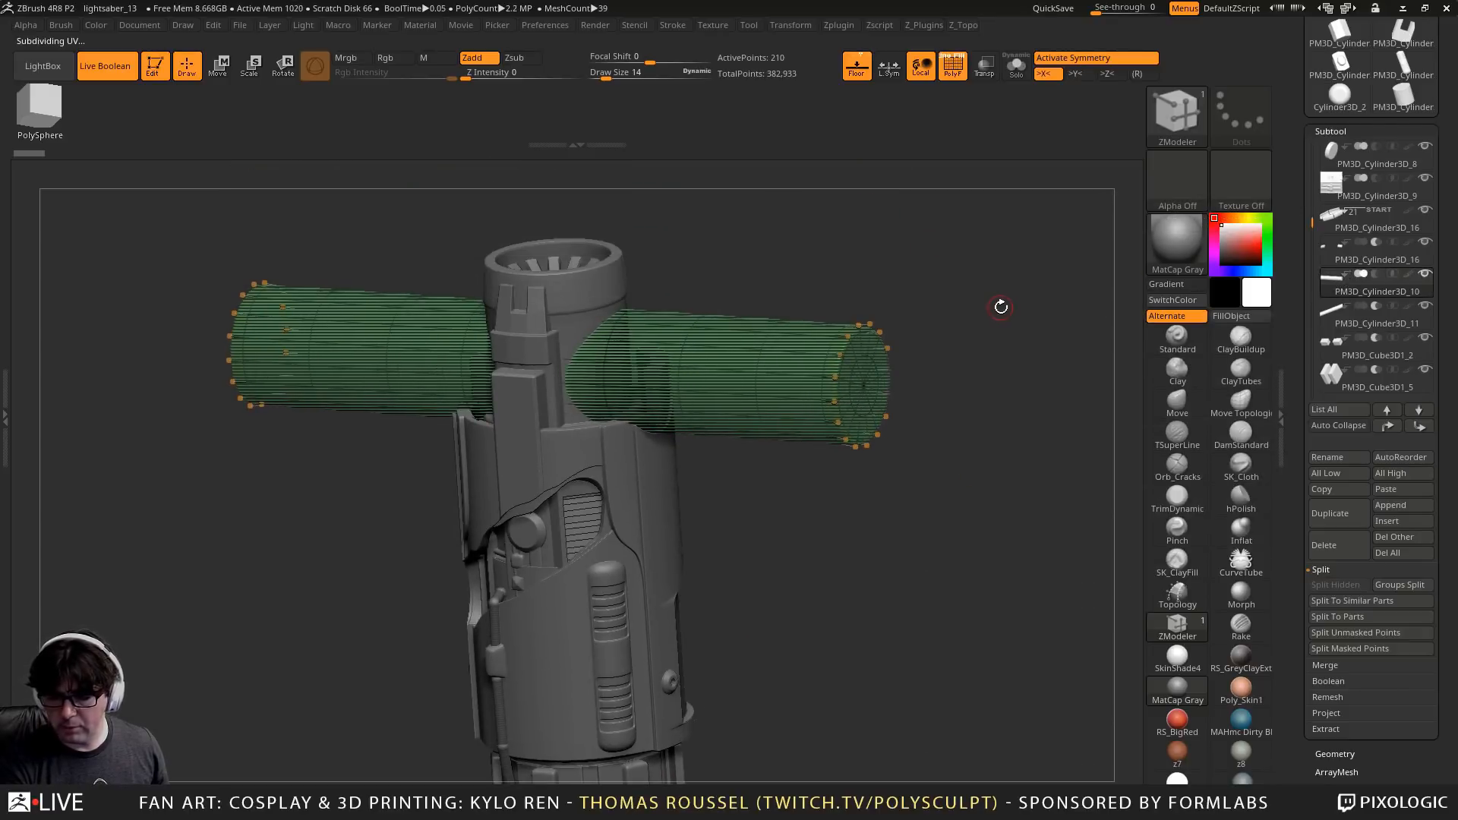
pyautogui.hotkey('shift', 'f')
pyautogui.moveTo(1009, 345)
pyautogui.mouseDown()
pyautogui.moveTo(1002, 403)
pyautogui.moveTo(891, 400)
pyautogui.moveTo(999, 343)
pyautogui.mouseUp()
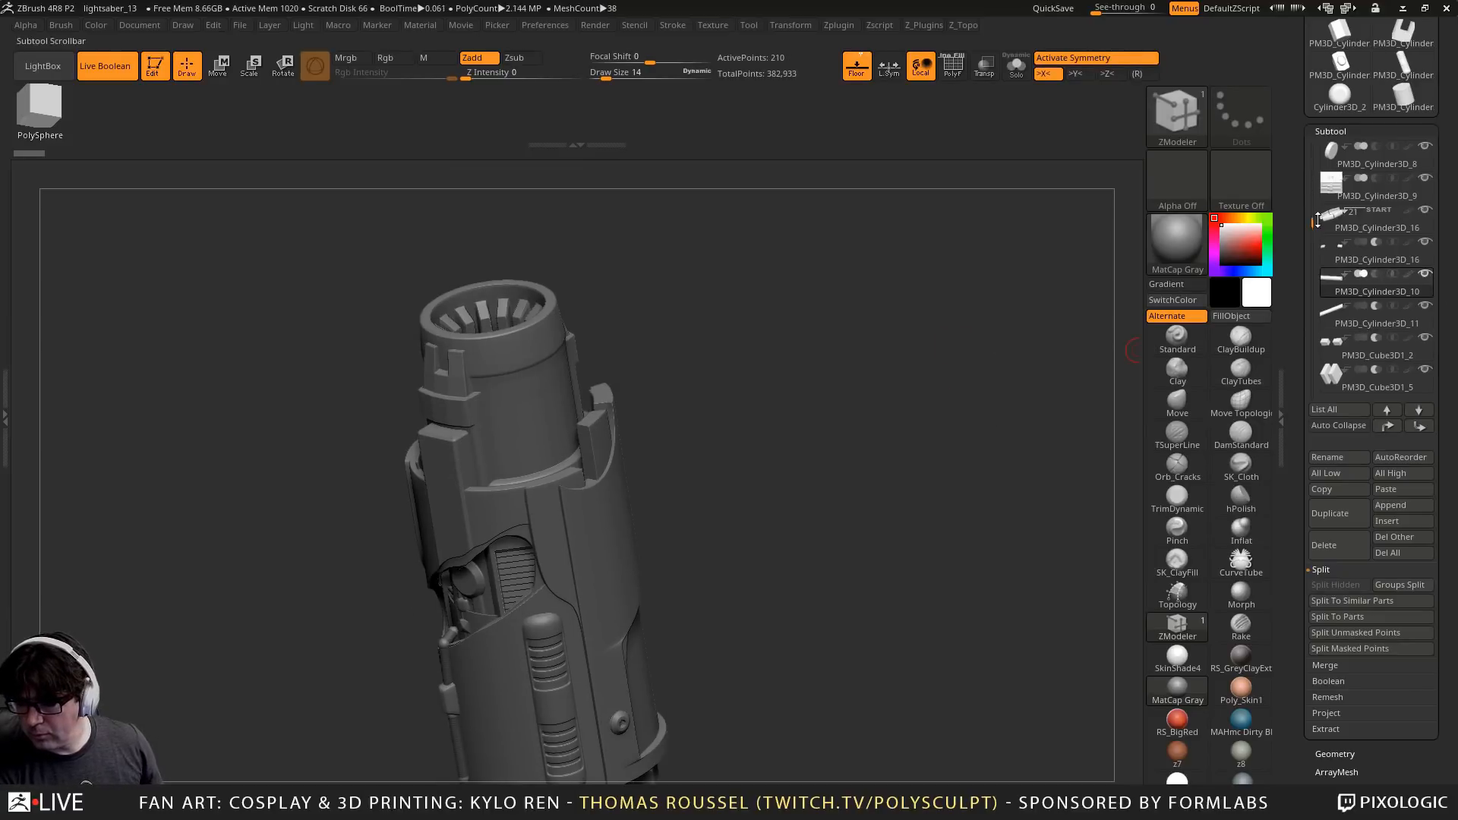
# Look through the subtool list and part previews to review the order of the boolean groups
pyautogui.moveTo(1317, 220); pyautogui.dragTo(1323, 189)
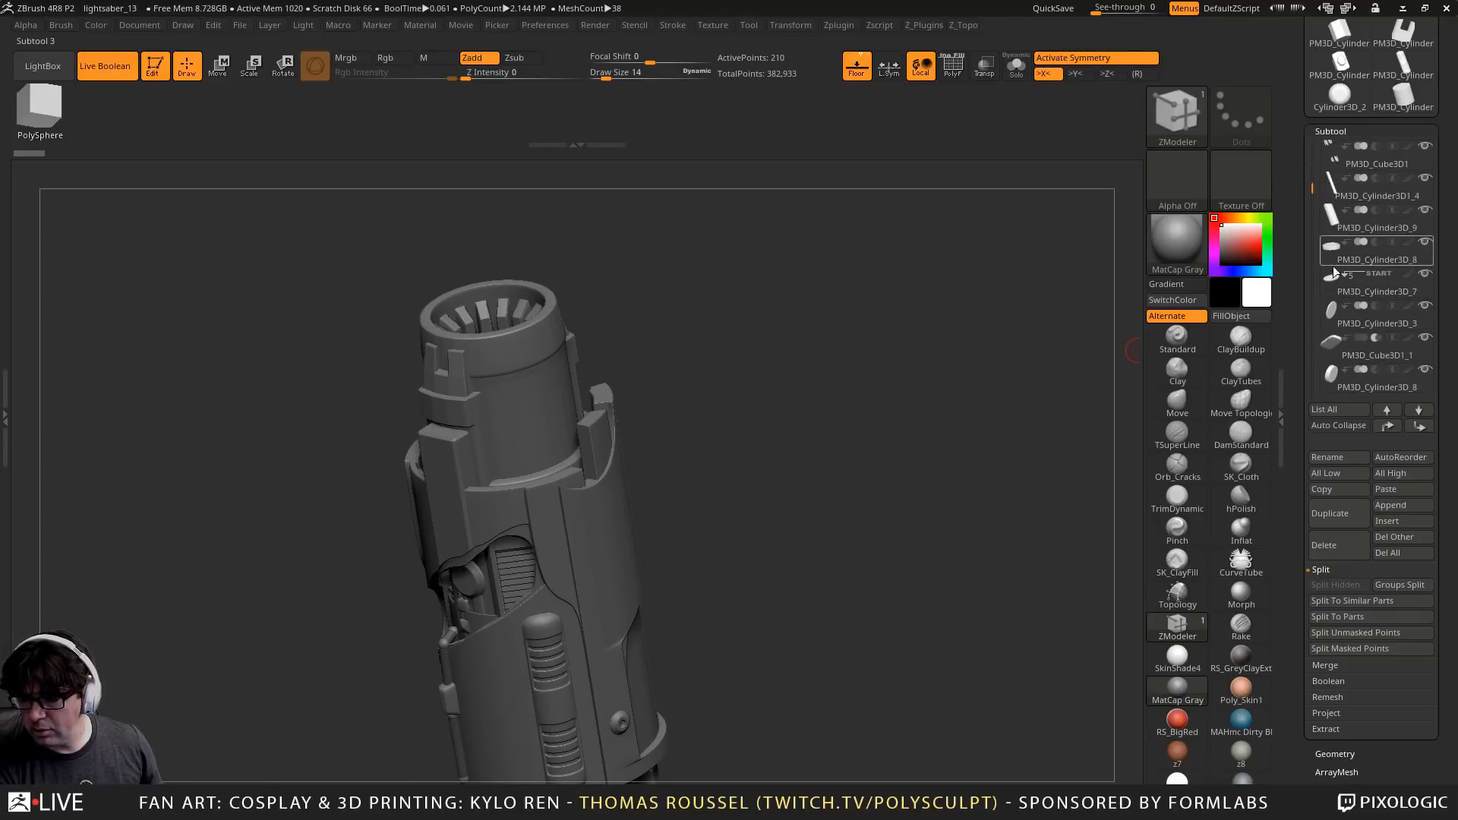
pyautogui.moveTo(1327, 241)
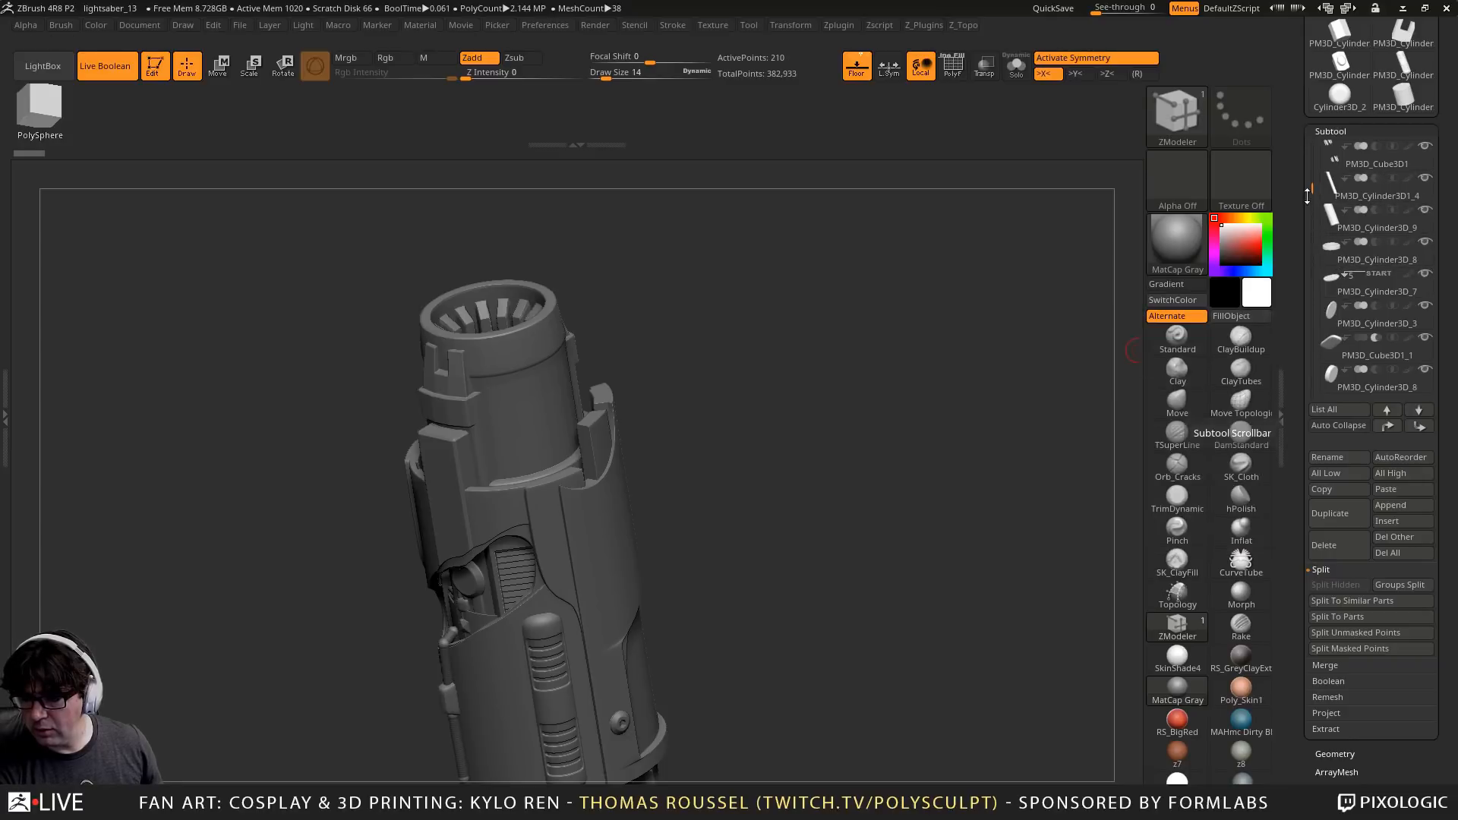
pyautogui.moveTo(1312, 189)
pyautogui.mouseDown()
pyautogui.moveTo(1312, 174)
pyautogui.moveTo(1313, 198)
pyautogui.mouseUp()
pyautogui.moveTo(1348, 290)
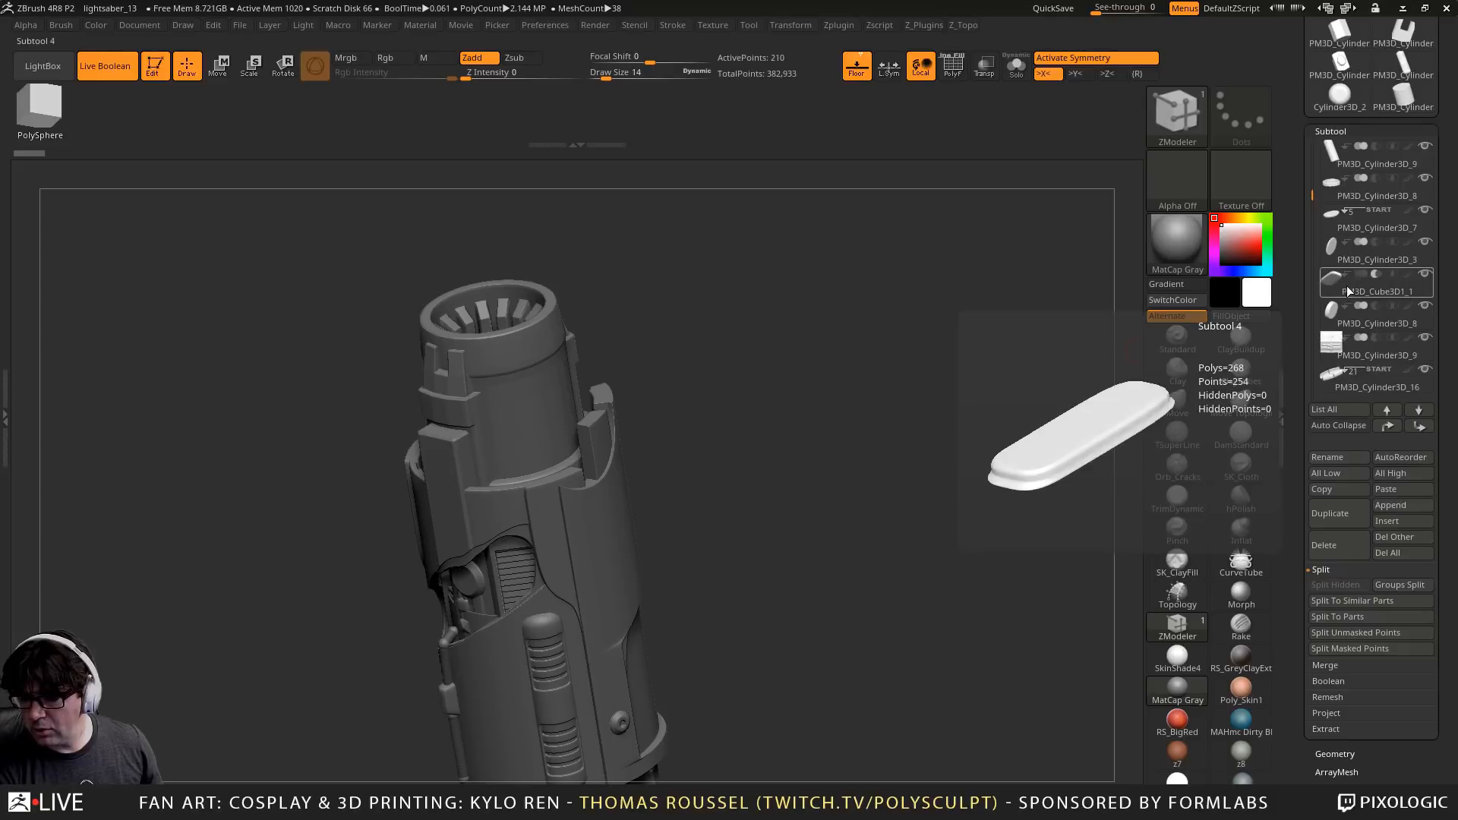
pyautogui.moveTo(1329, 252)
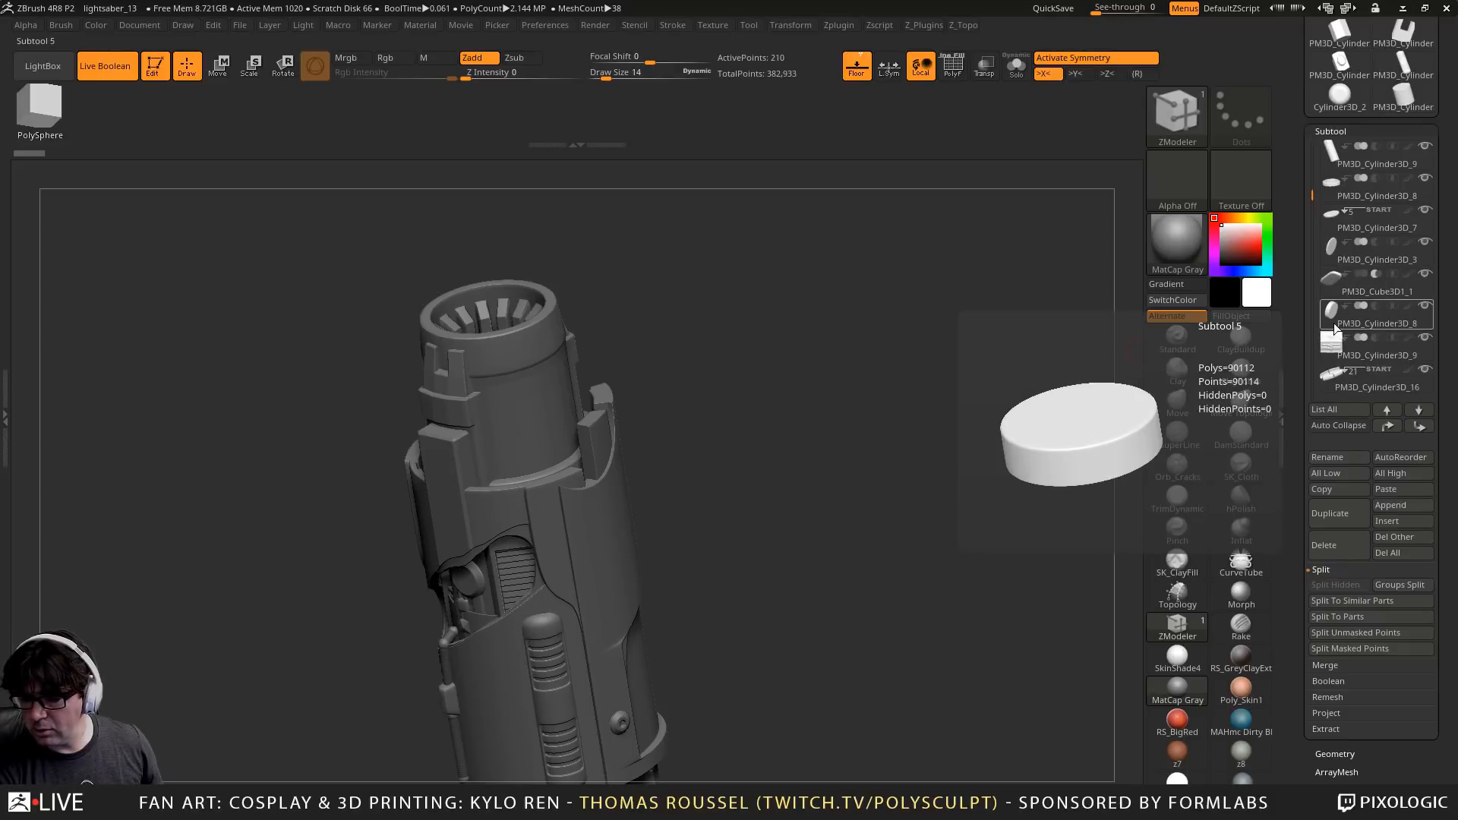
pyautogui.moveTo(1336, 346)
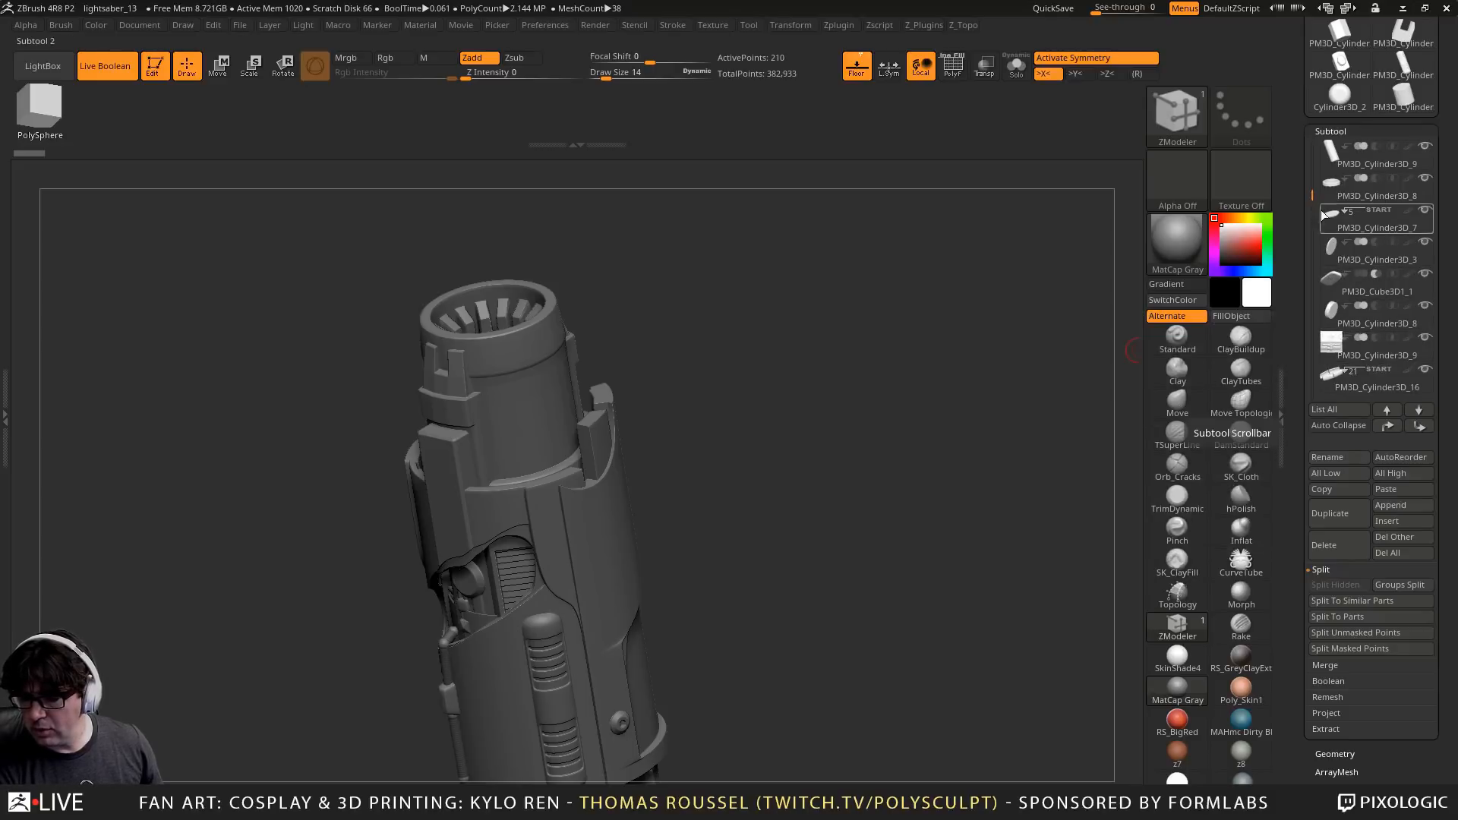
pyautogui.moveTo(1312, 199)
pyautogui.mouseDown()
pyautogui.moveTo(1315, 222)
pyautogui.moveTo(1314, 179)
pyautogui.mouseUp()
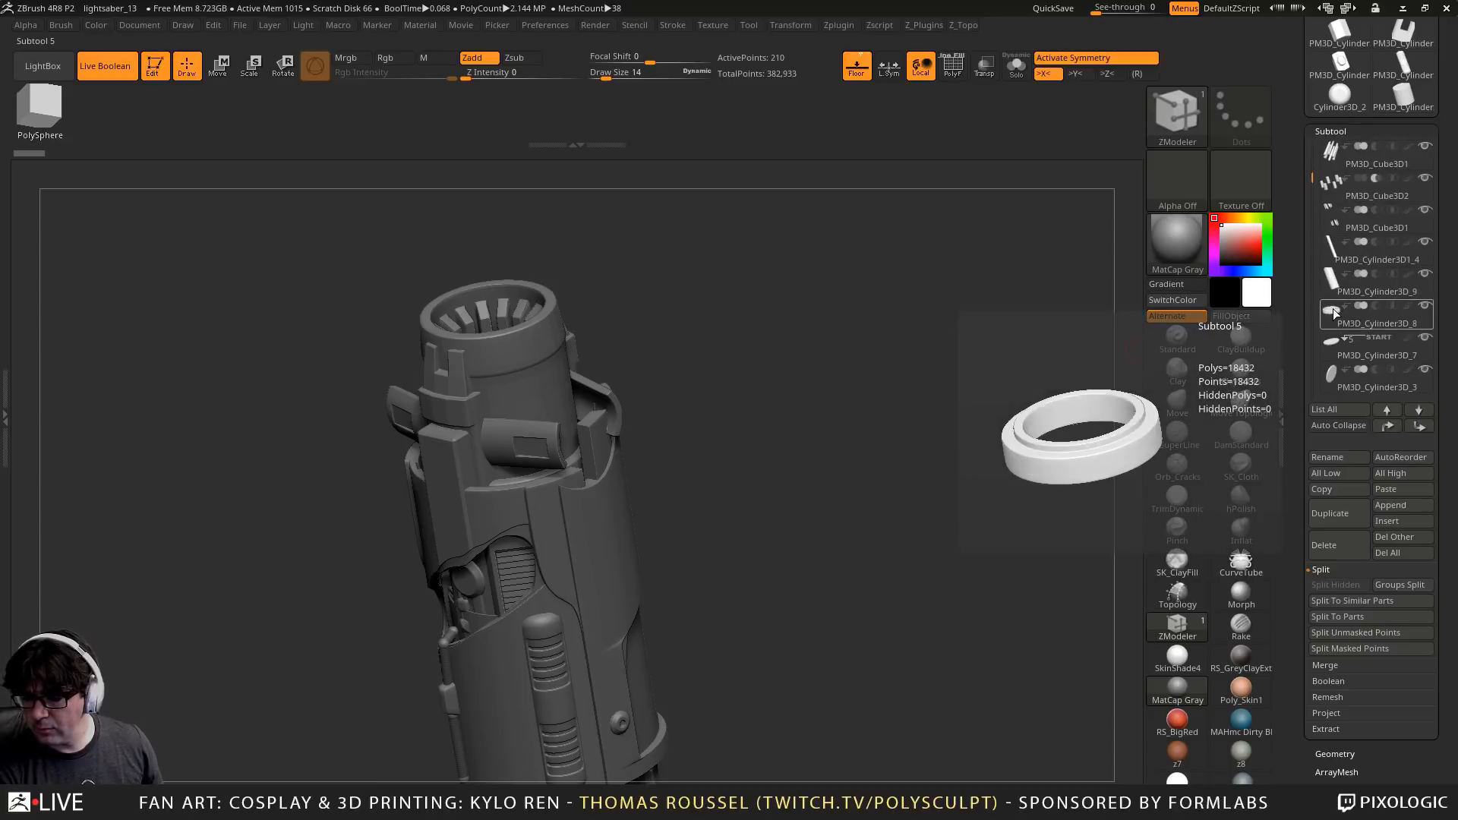
# Select the slotted end cap PM3D_Cylinder3D_7 and move it up the subtool list to directly above PM3D_Cylinder3D_24
pyautogui.click(1337, 376)
pyautogui.click(1336, 350)
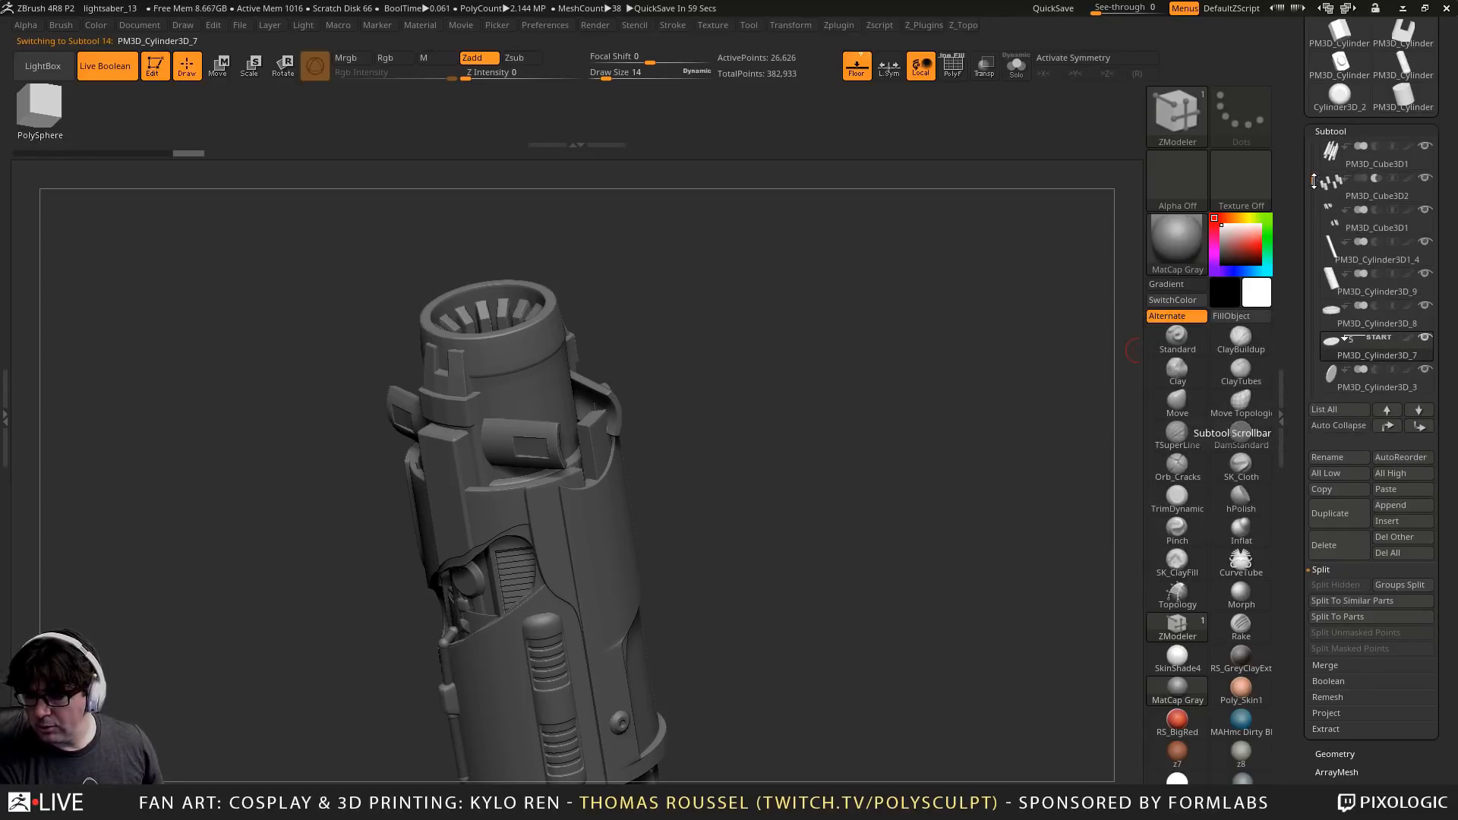
pyautogui.moveTo(1313, 181); pyautogui.dragTo(1316, 167)
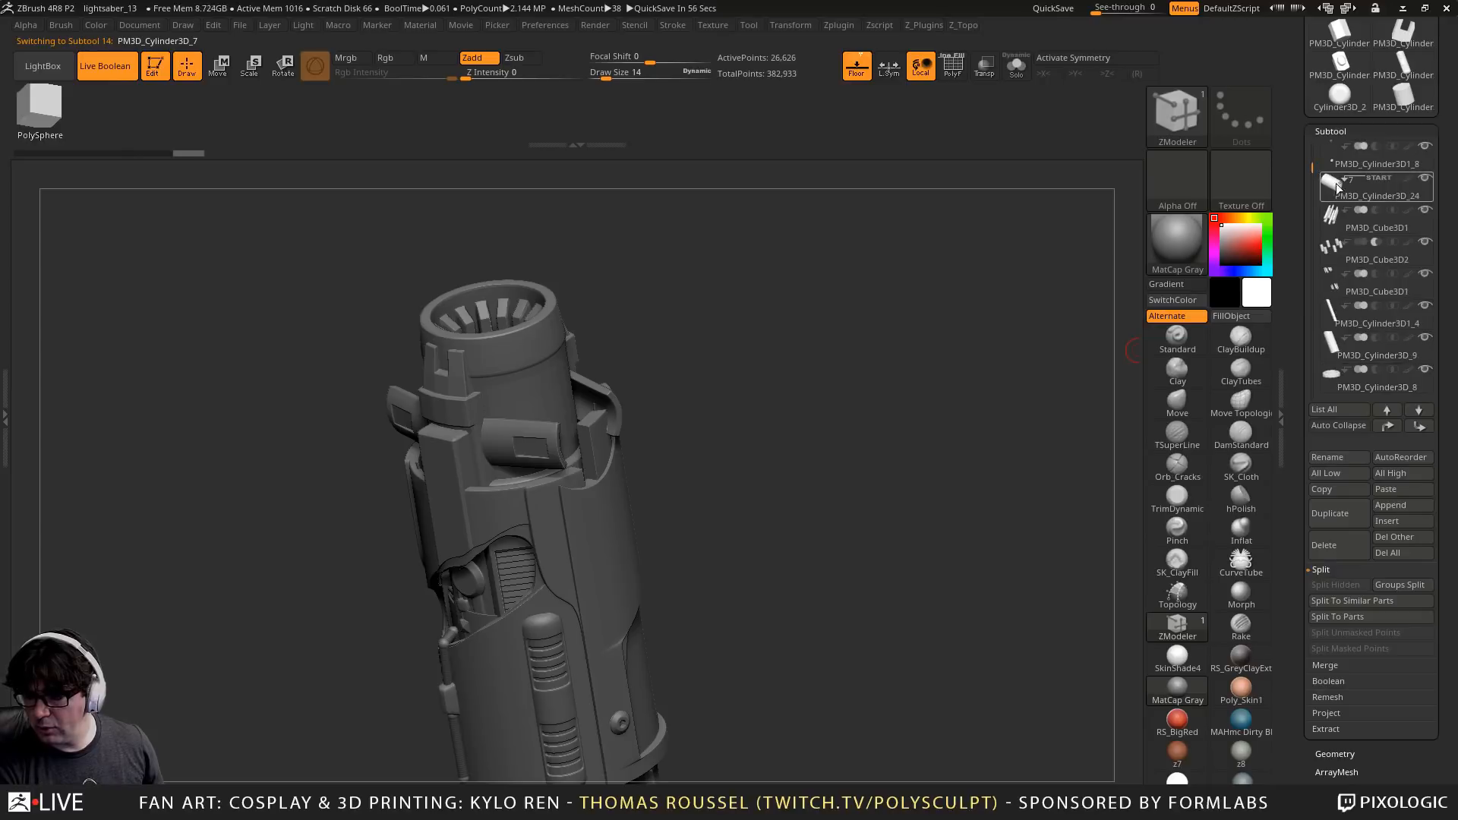
pyautogui.click(1388, 428)
pyautogui.click(1389, 428)
pyautogui.click(1389, 428)
pyautogui.click(1389, 428)
pyautogui.click(1388, 428)
pyautogui.click(1388, 428)
pyautogui.click(1389, 428)
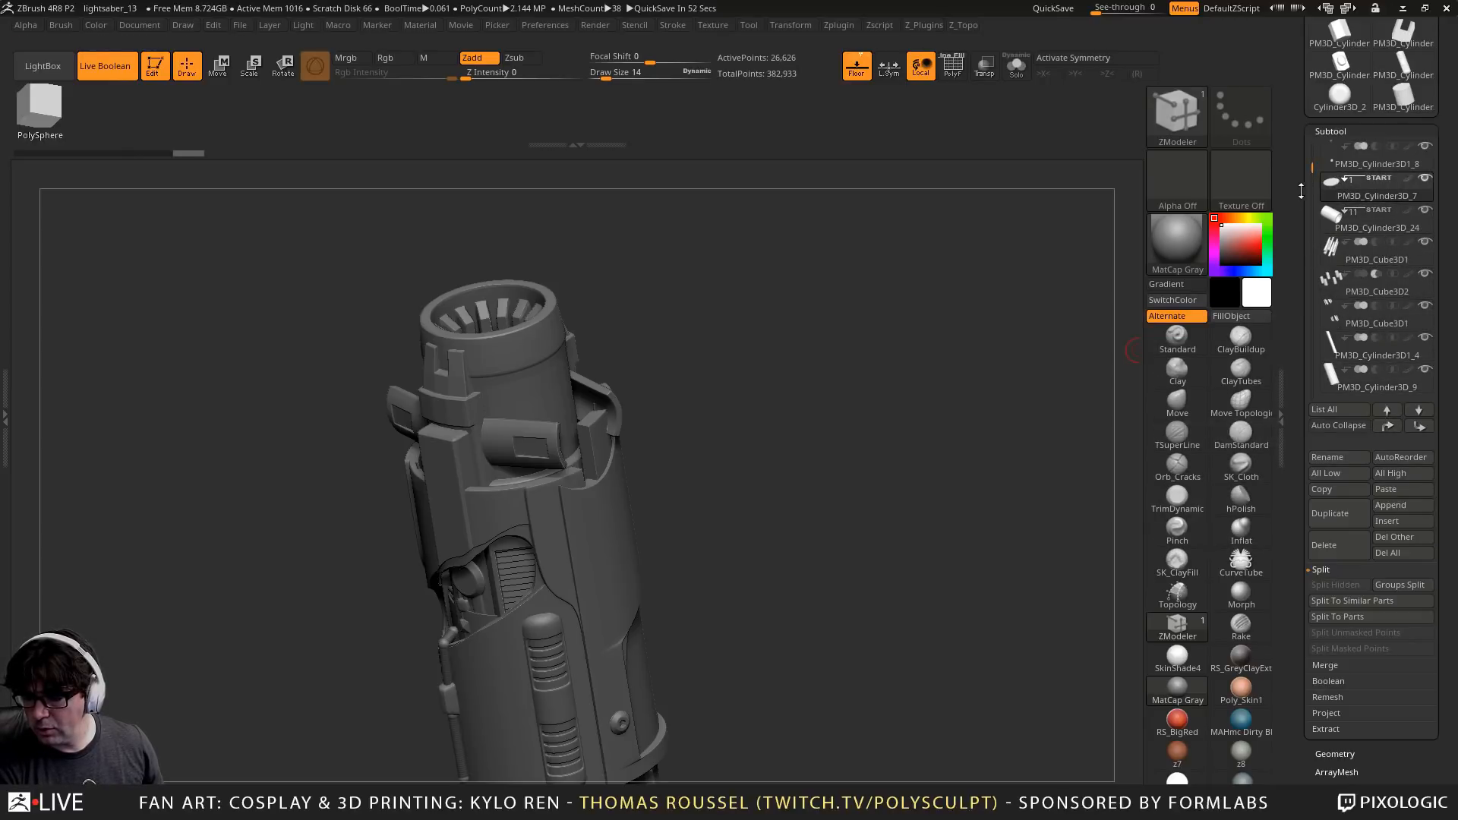
# Select the disc PM3D_Cylinder3D_3 and move it up the subtool list to directly above PM3D_Cylinder3D_24
pyautogui.moveTo(1314, 173); pyautogui.dragTo(1314, 191)
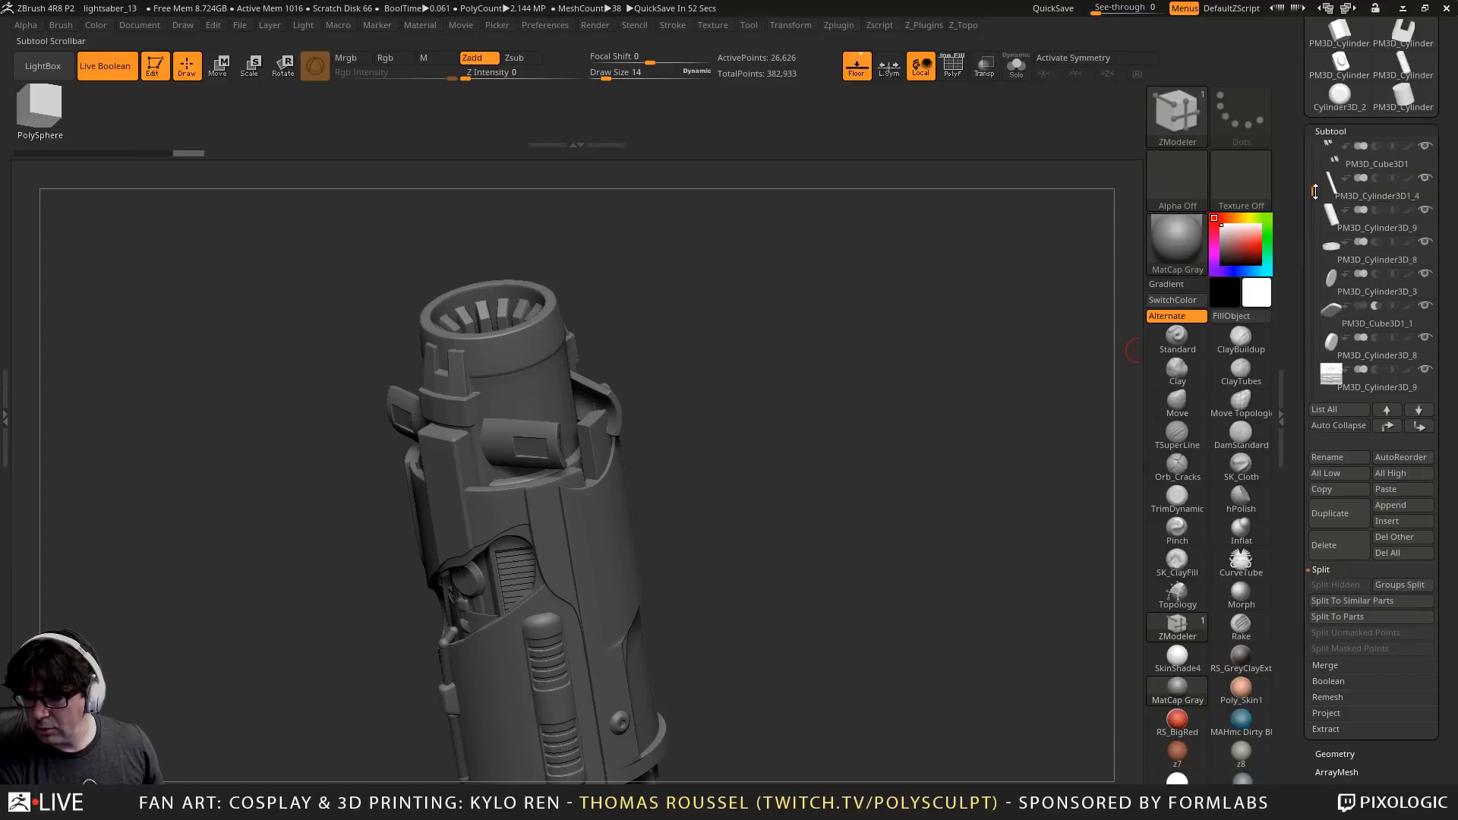
pyautogui.click(1334, 317)
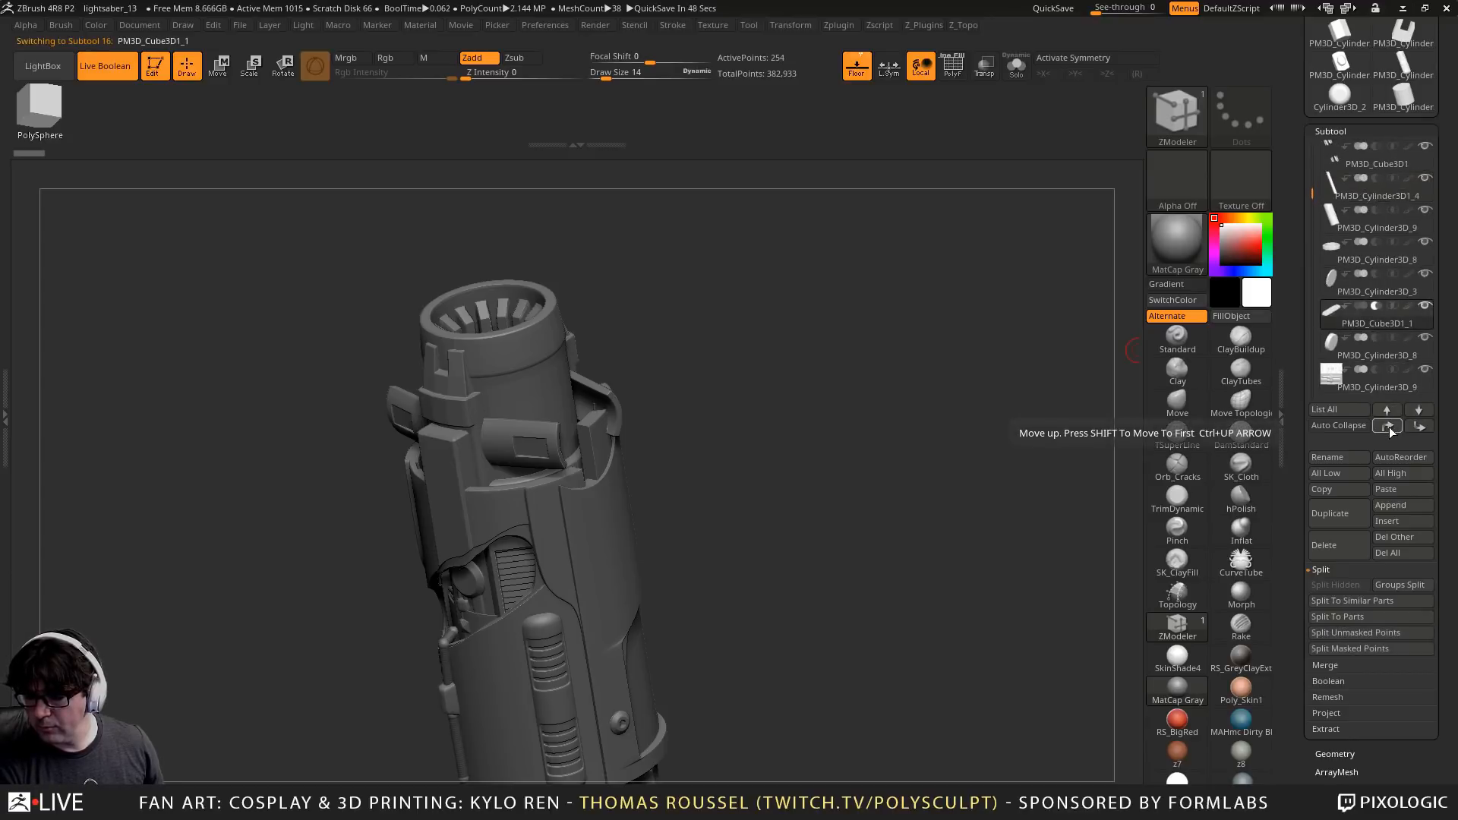
pyautogui.click(1330, 288)
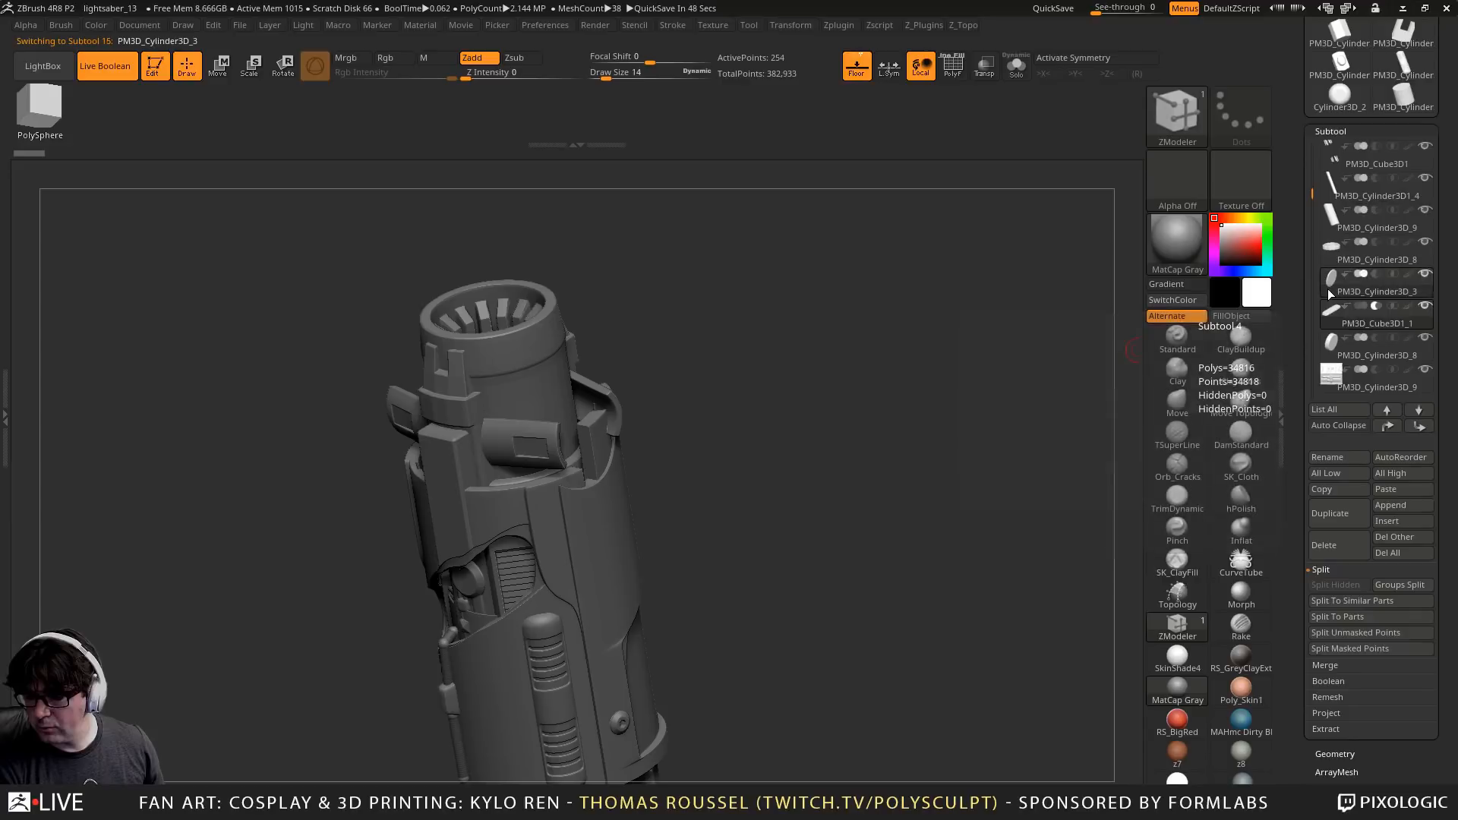
pyautogui.click(1386, 427)
pyautogui.click(1387, 427)
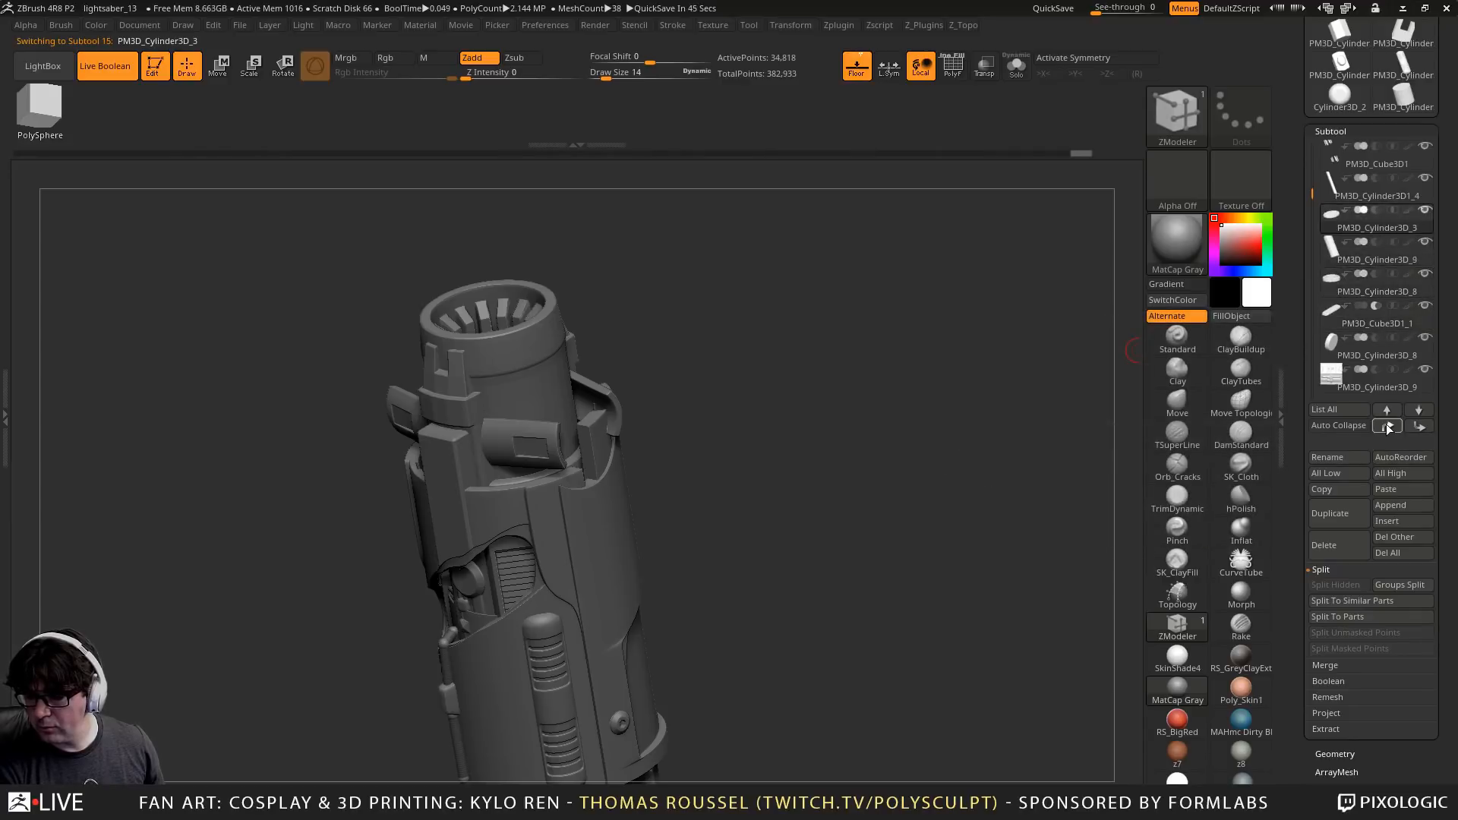
pyautogui.click(1387, 428)
pyautogui.click(1386, 427)
pyautogui.click(1387, 427)
pyautogui.click(1386, 427)
pyautogui.click(1386, 427)
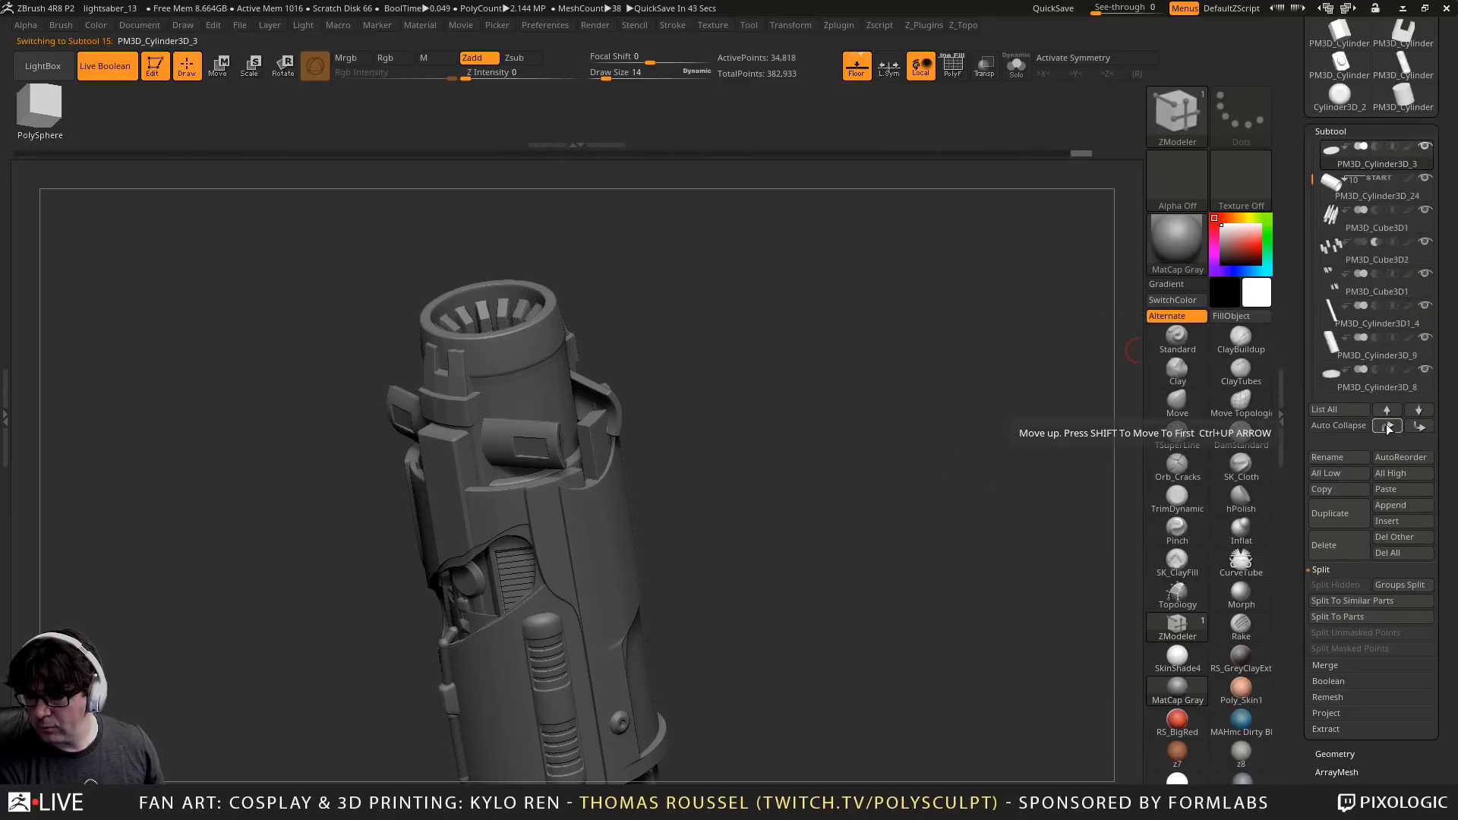
# Select the subtractive part PM3D_Cube3D1_1 and move it up the subtool list to directly below PM3D_Cylinder3D_3
pyautogui.moveTo(1313, 181); pyautogui.dragTo(1313, 225)
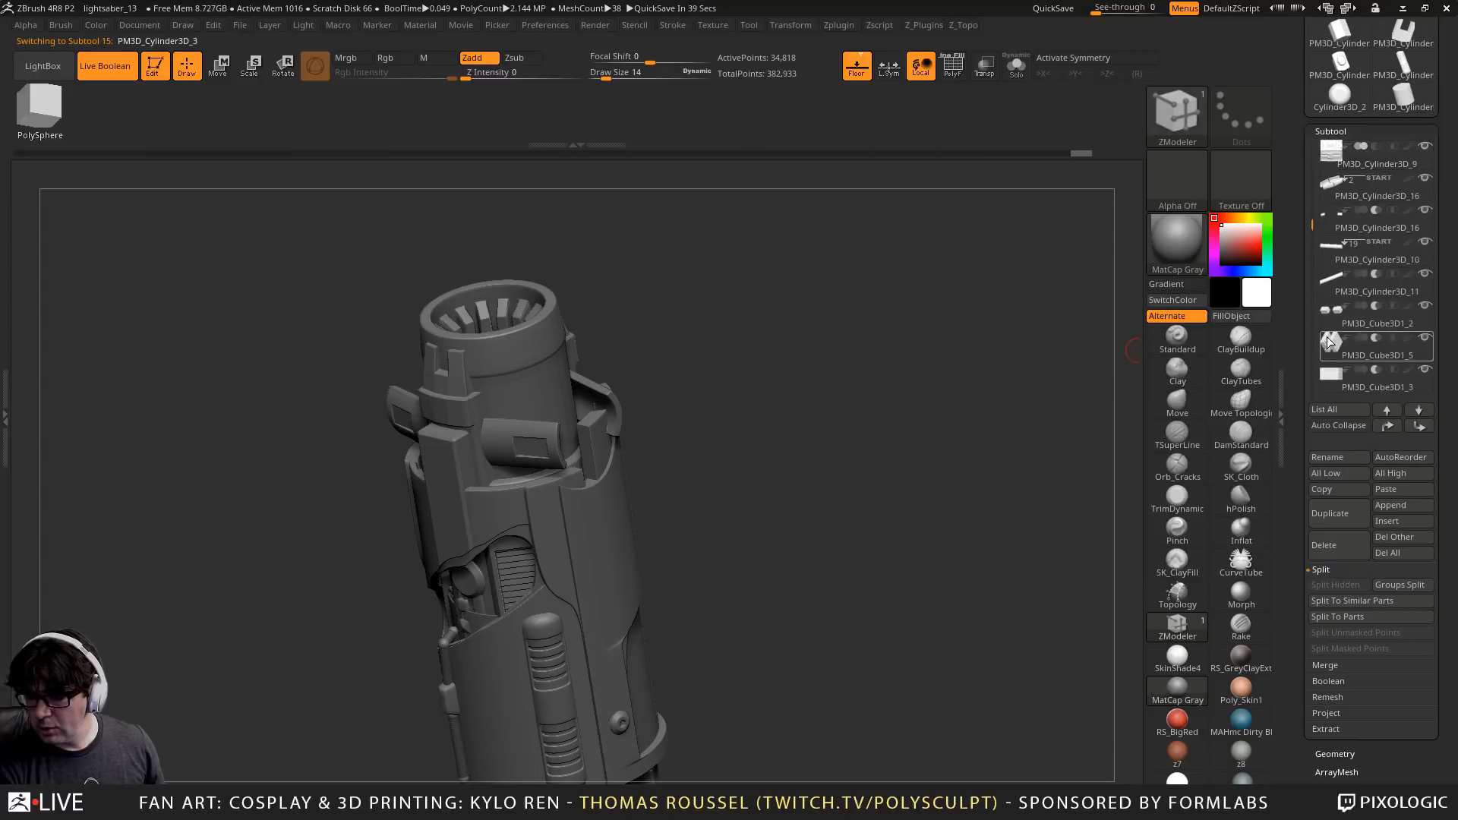
pyautogui.moveTo(1314, 220); pyautogui.dragTo(1313, 252)
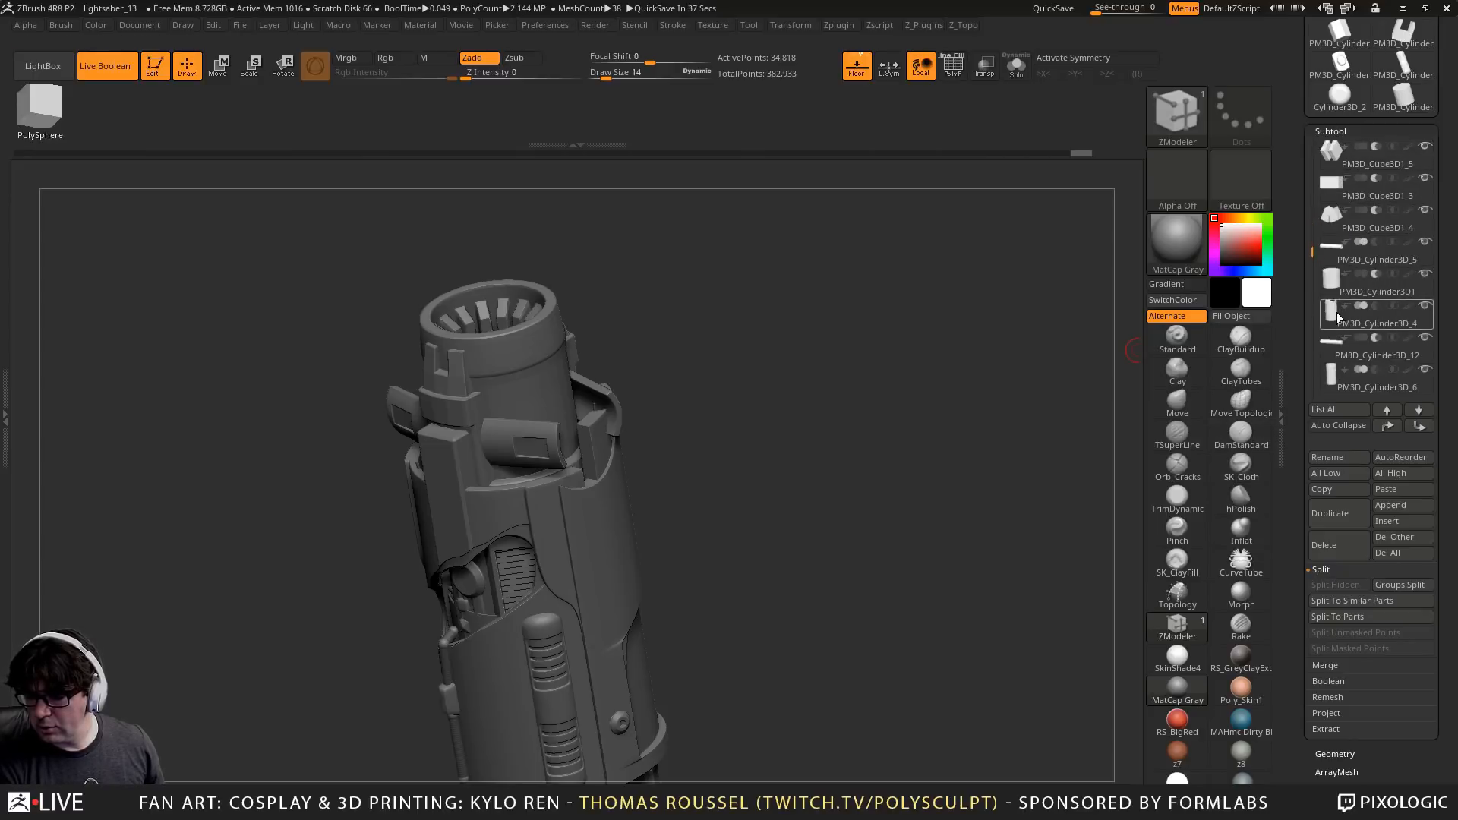
pyautogui.moveTo(1336, 312)
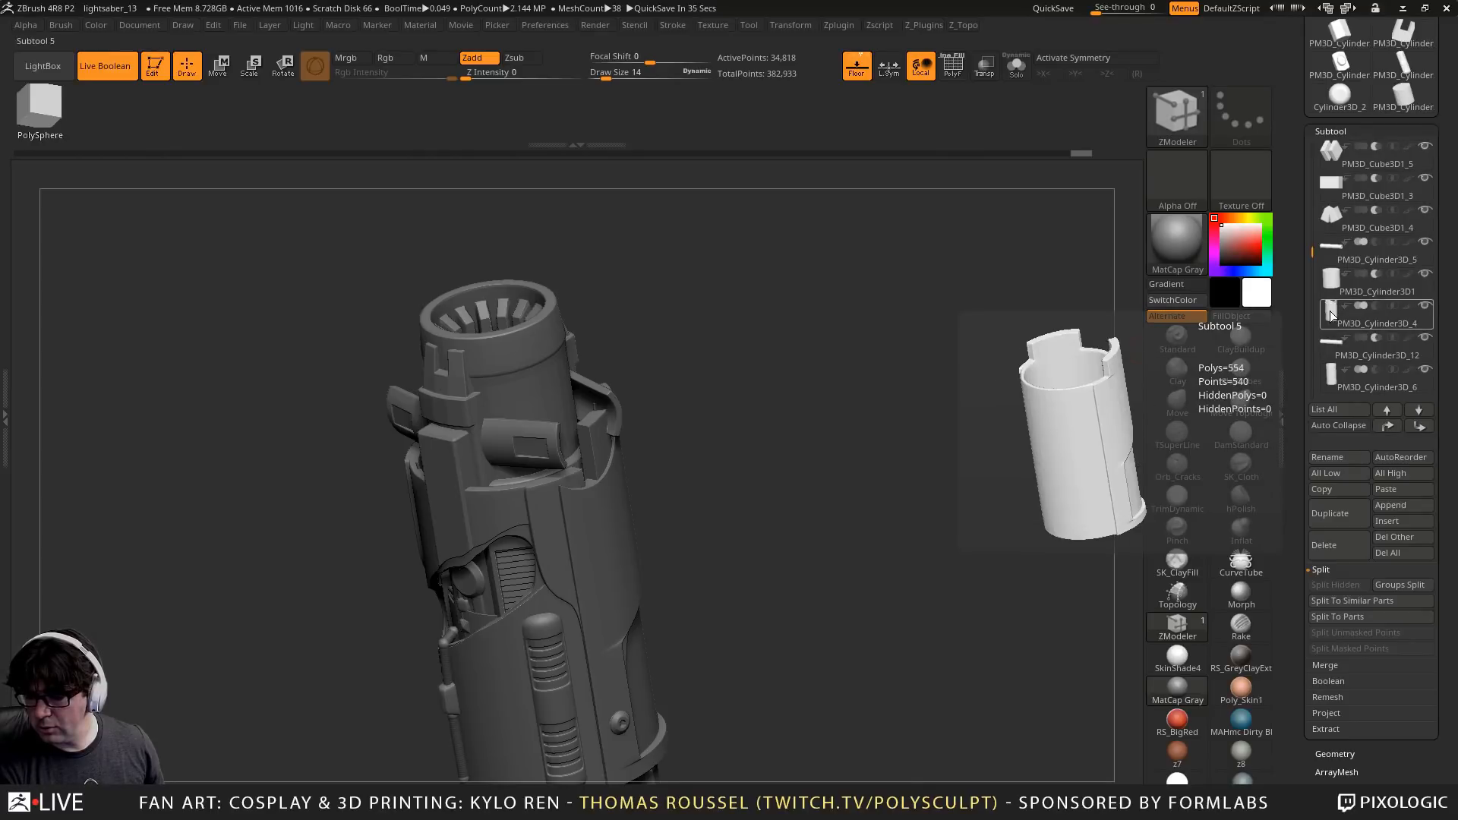
pyautogui.moveTo(1306, 217)
pyautogui.mouseDown()
pyautogui.moveTo(1320, 287)
pyautogui.moveTo(1318, 193)
pyautogui.mouseUp()
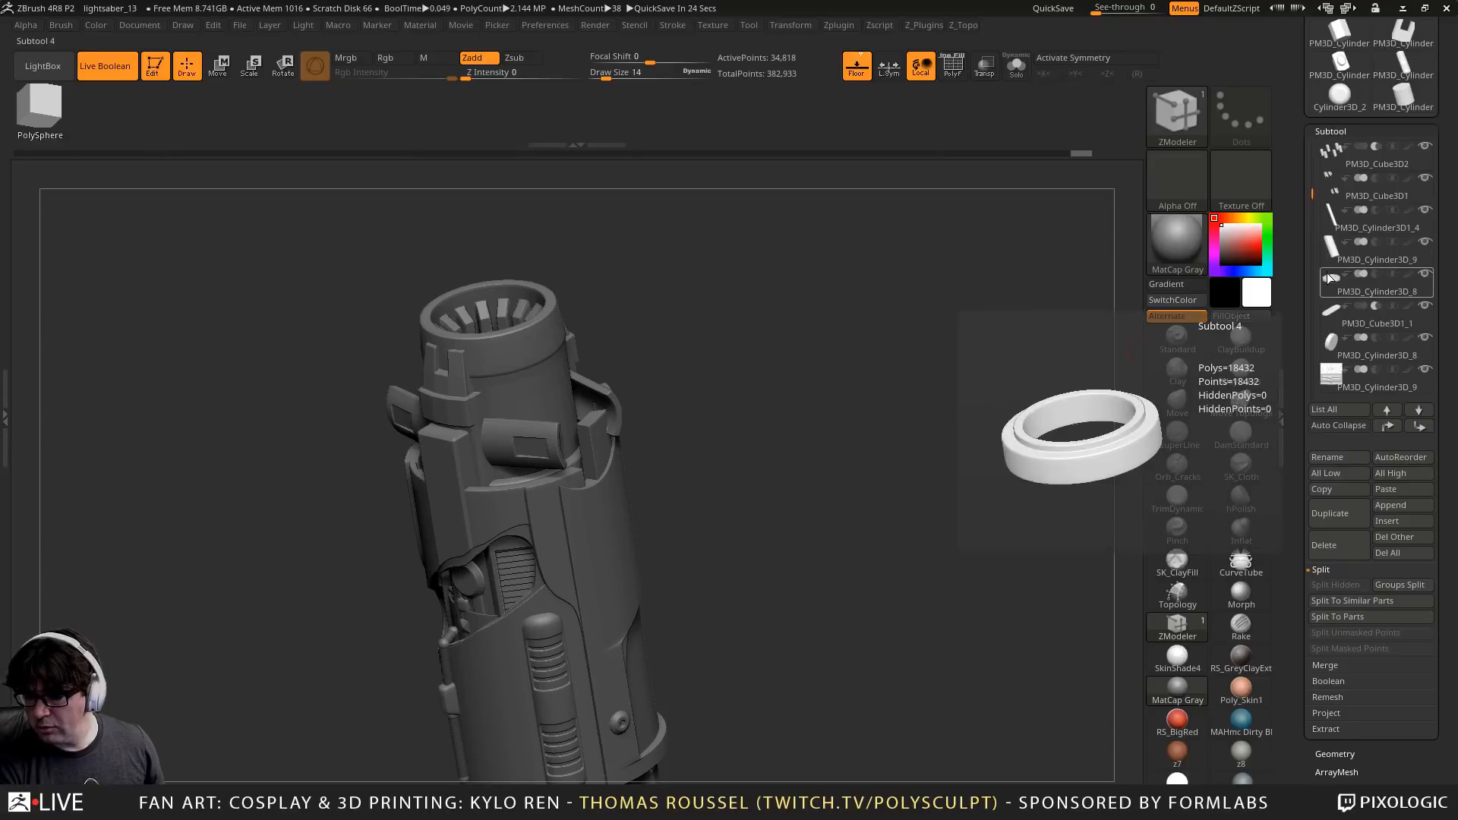
pyautogui.click(1332, 319)
pyautogui.click(1388, 427)
pyautogui.click(1388, 427)
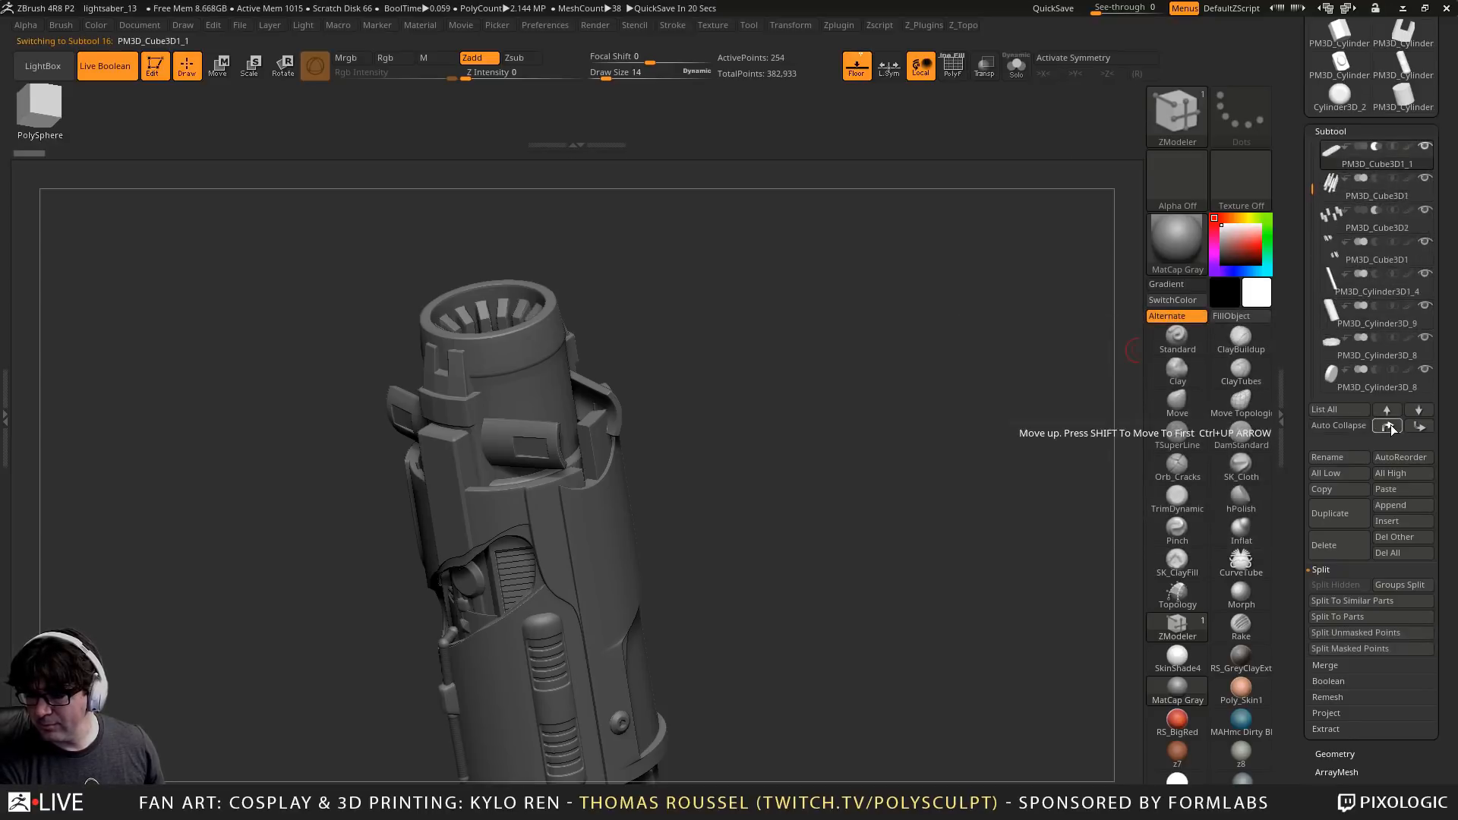
# Select the detailed core PM3D_Cylinder3D_9 listed above PM3D_Cylinder3D_16 and move it up to directly above PM3D_Cylinder3D_24
pyautogui.moveTo(1313, 186); pyautogui.dragTo(1314, 214)
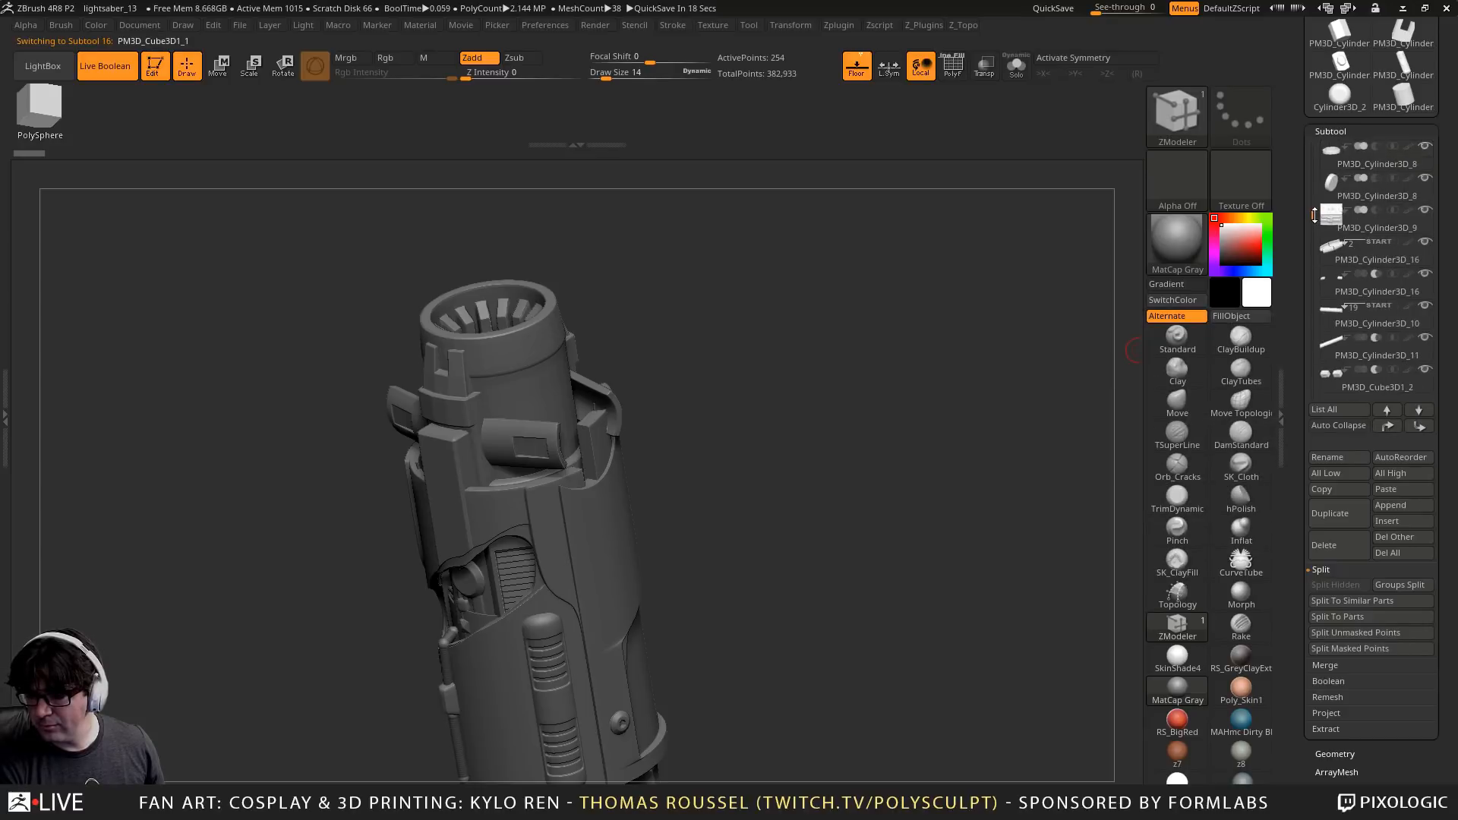
pyautogui.click(1332, 217)
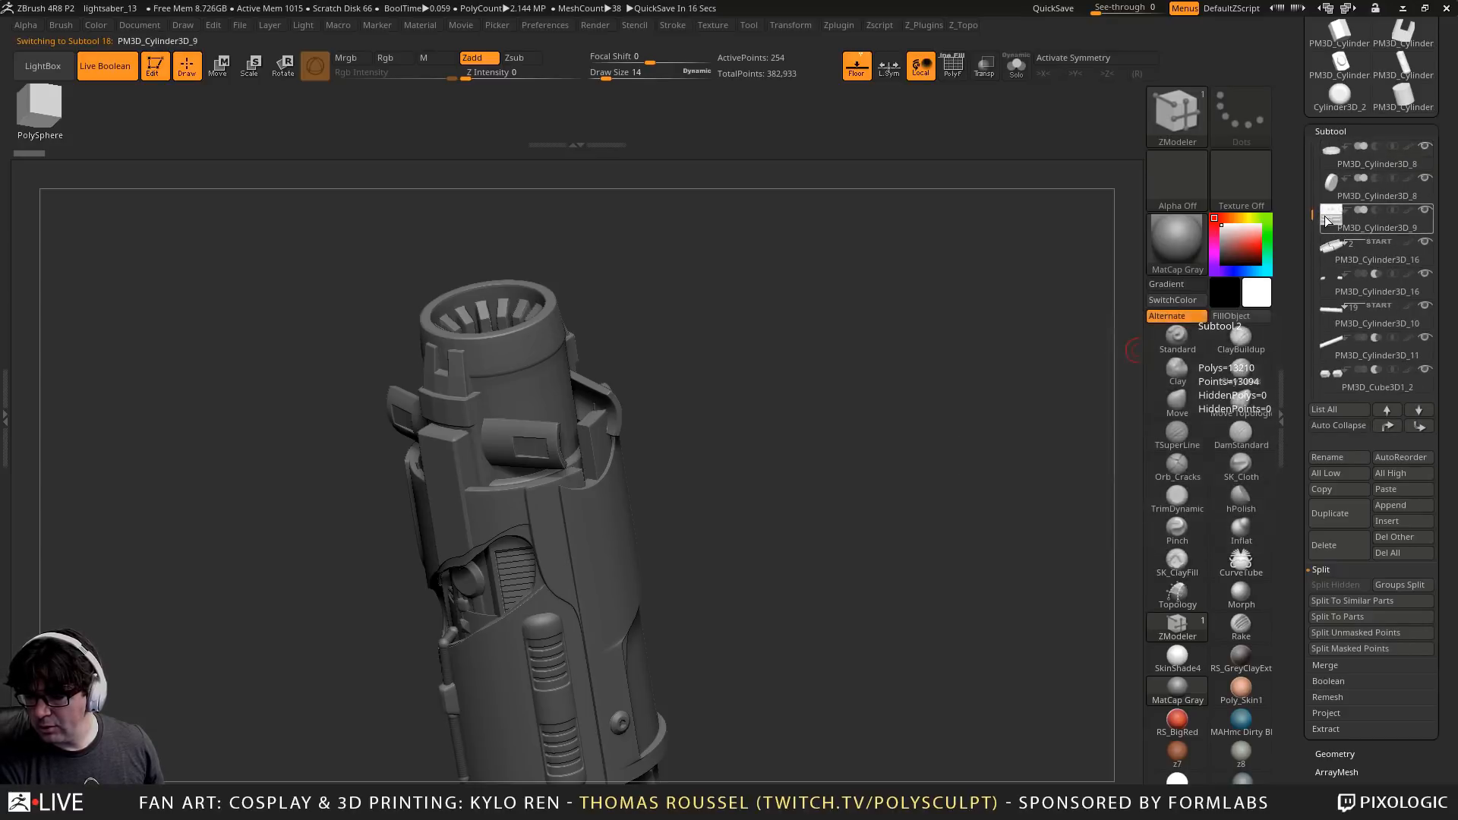
pyautogui.moveTo(1307, 218); pyautogui.dragTo(1309, 206)
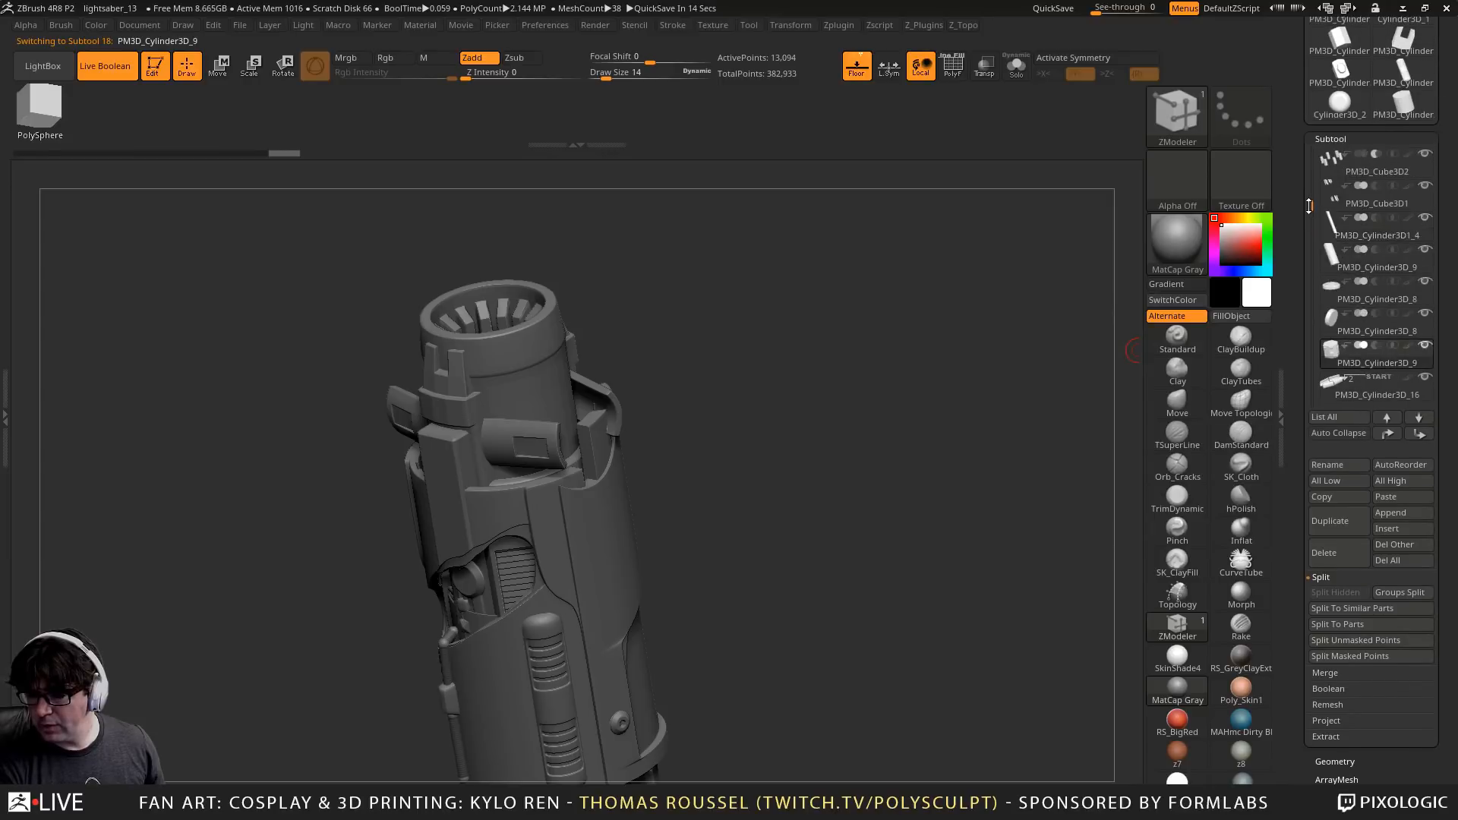
pyautogui.click(1388, 437)
pyautogui.click(1388, 437)
pyautogui.click(1388, 437)
pyautogui.click(1387, 438)
pyautogui.click(1388, 437)
pyautogui.click(1388, 437)
pyautogui.click(1387, 437)
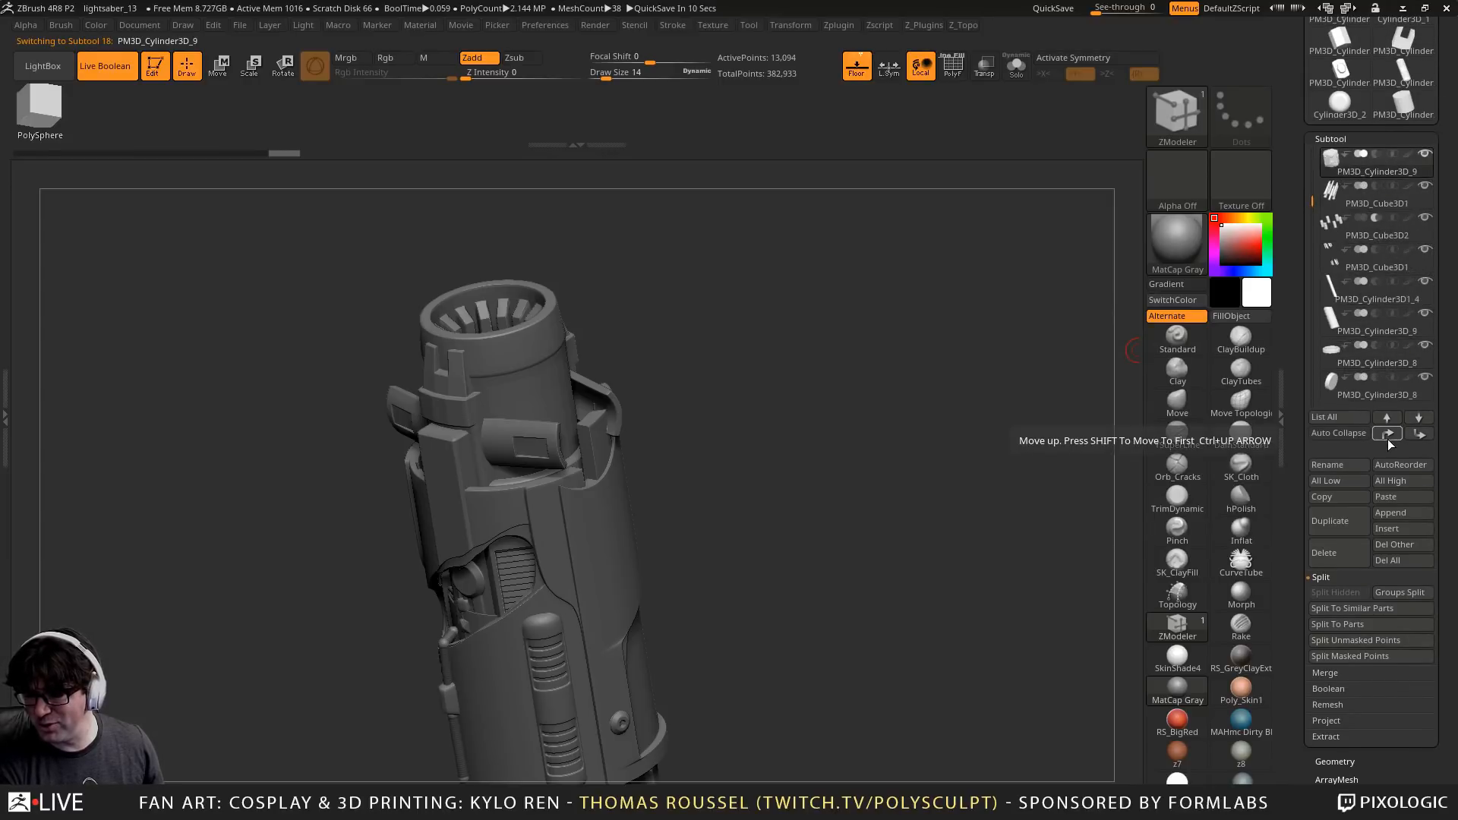
pyautogui.click(1388, 437)
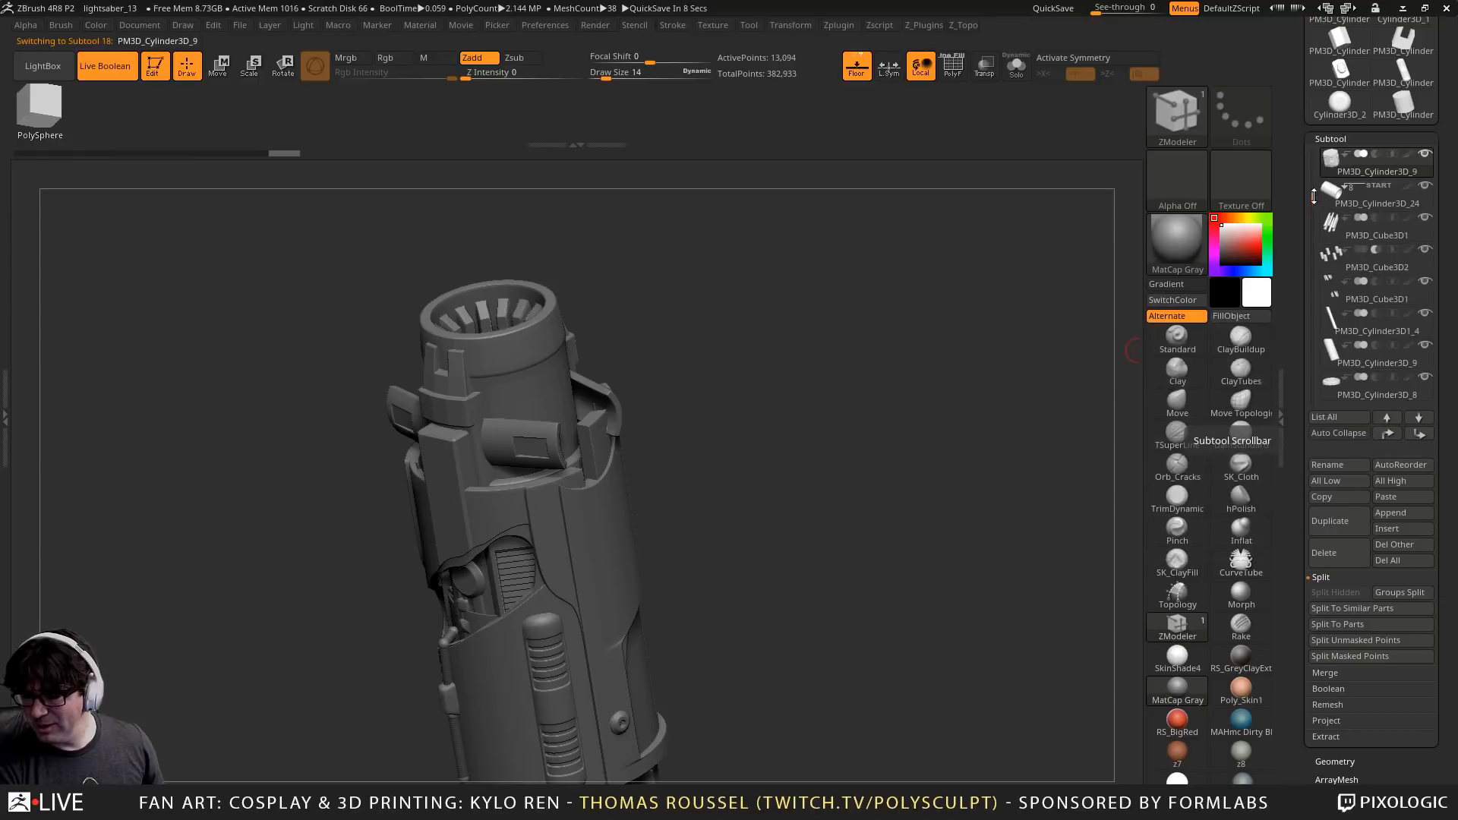
# Examine the base of the hilt from several angles, picking PM3D_Cylinder3D_8 and PM3D_Cylinder3D_3 on the model to identify them
pyautogui.moveTo(1312, 199); pyautogui.dragTo(1314, 214)
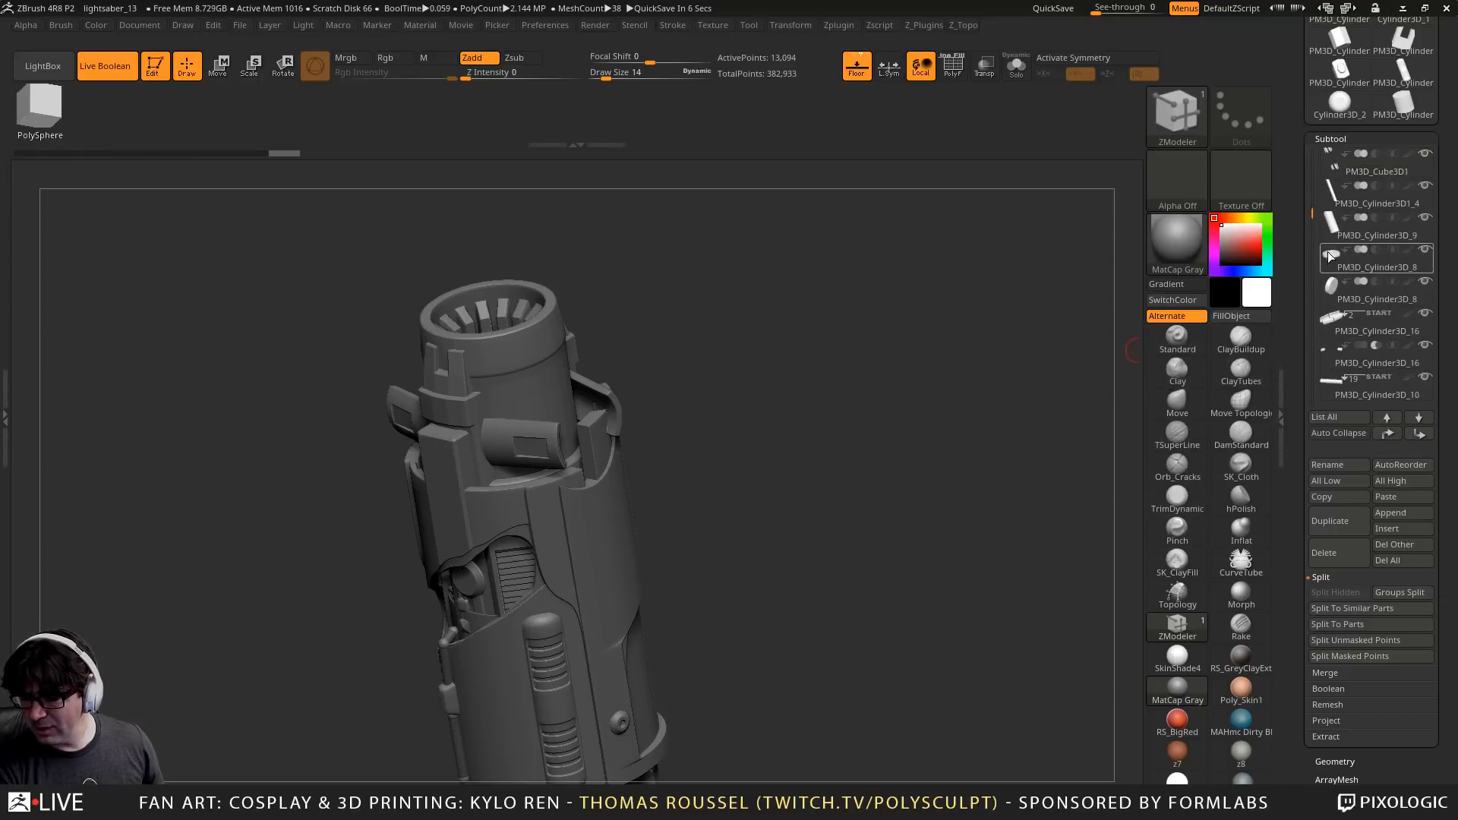
pyautogui.click(884, 306)
pyautogui.moveTo(884, 306); pyautogui.dragTo(749, 516)
pyautogui.keyDown('alt'); pyautogui.click(657, 646); pyautogui.keyUp('alt')
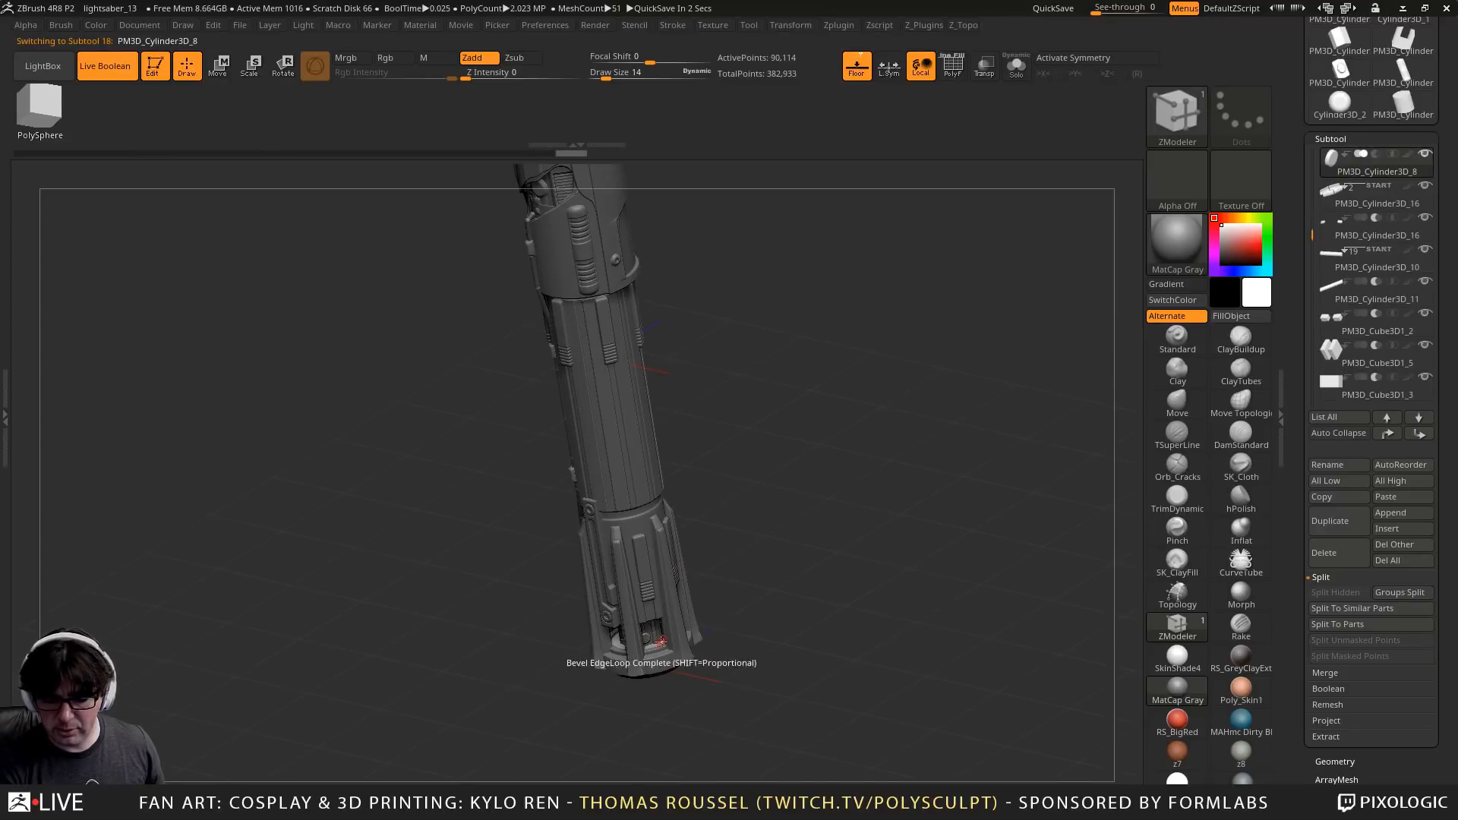
pyautogui.moveTo(867, 516); pyautogui.dragTo(840, 514)
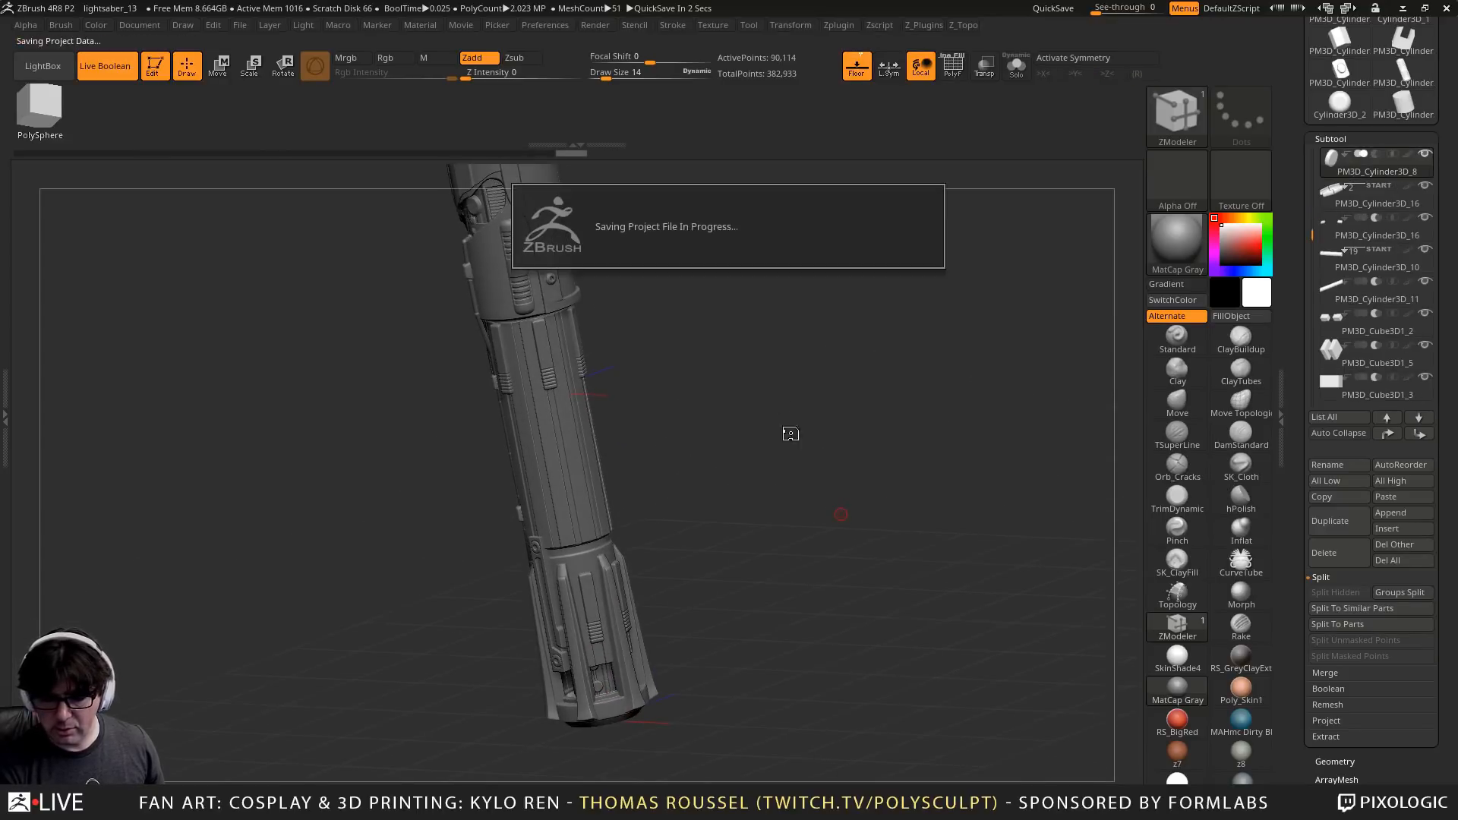
pyautogui.keyDown('alt'); pyautogui.moveTo(754, 479); pyautogui.dragTo(817, 448); pyautogui.keyUp('alt')
pyautogui.keyDown('alt'); pyautogui.click(600, 443); pyautogui.keyUp('alt')
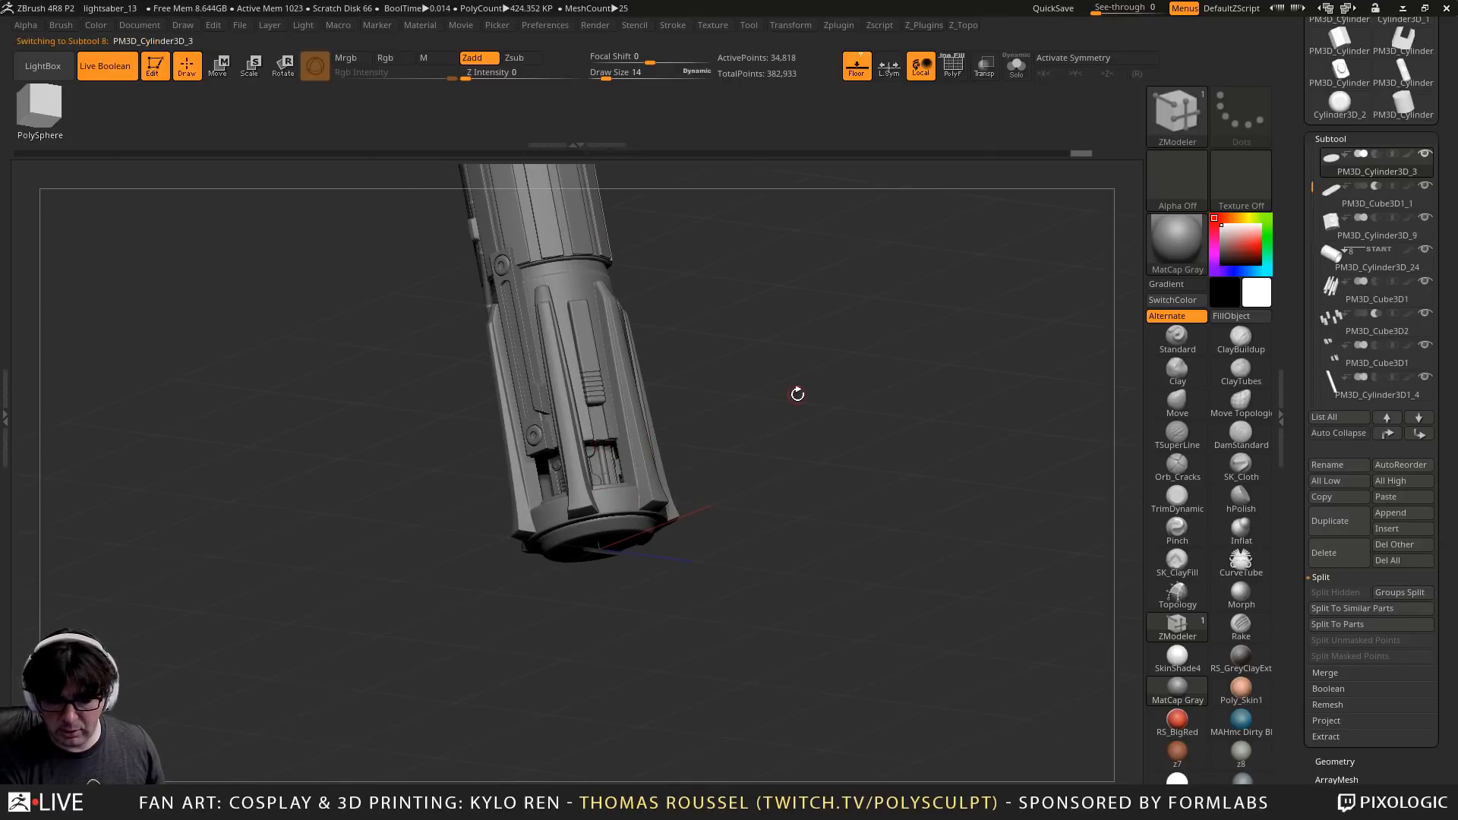
pyautogui.moveTo(794, 397)
pyautogui.mouseDown()
pyautogui.moveTo(775, 361)
pyautogui.moveTo(816, 317)
pyautogui.moveTo(937, 369)
pyautogui.mouseUp()
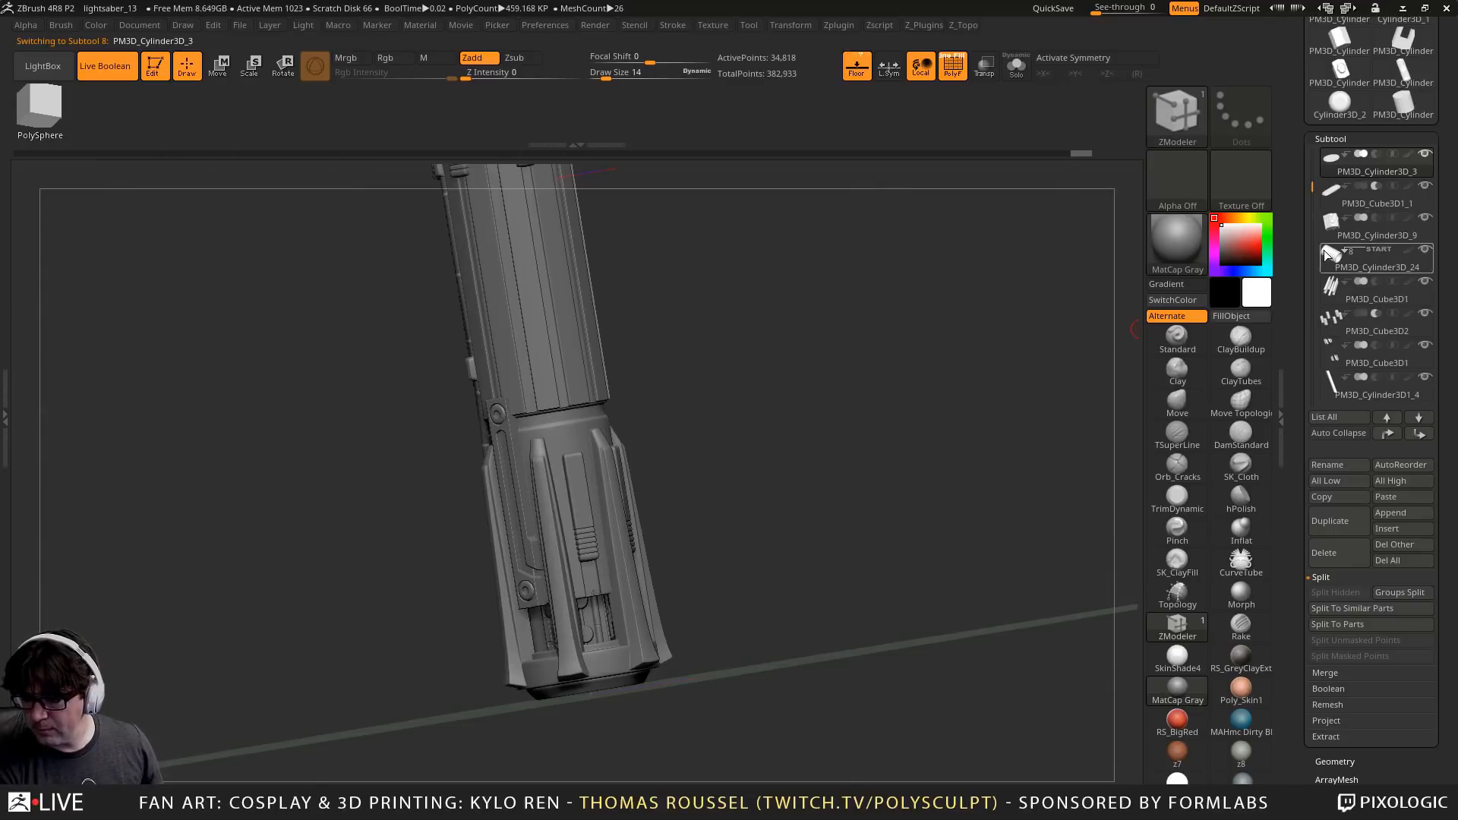
# Move PM3D_Cube3D1_1 in the subtool list to between PM3D_Cylinder3D_7 and PM3D_Cylinder3D_3, and select PM3D_Cylinder3D_3
pyautogui.moveTo(1313, 190); pyautogui.dragTo(1315, 172)
pyautogui.moveTo(1341, 225)
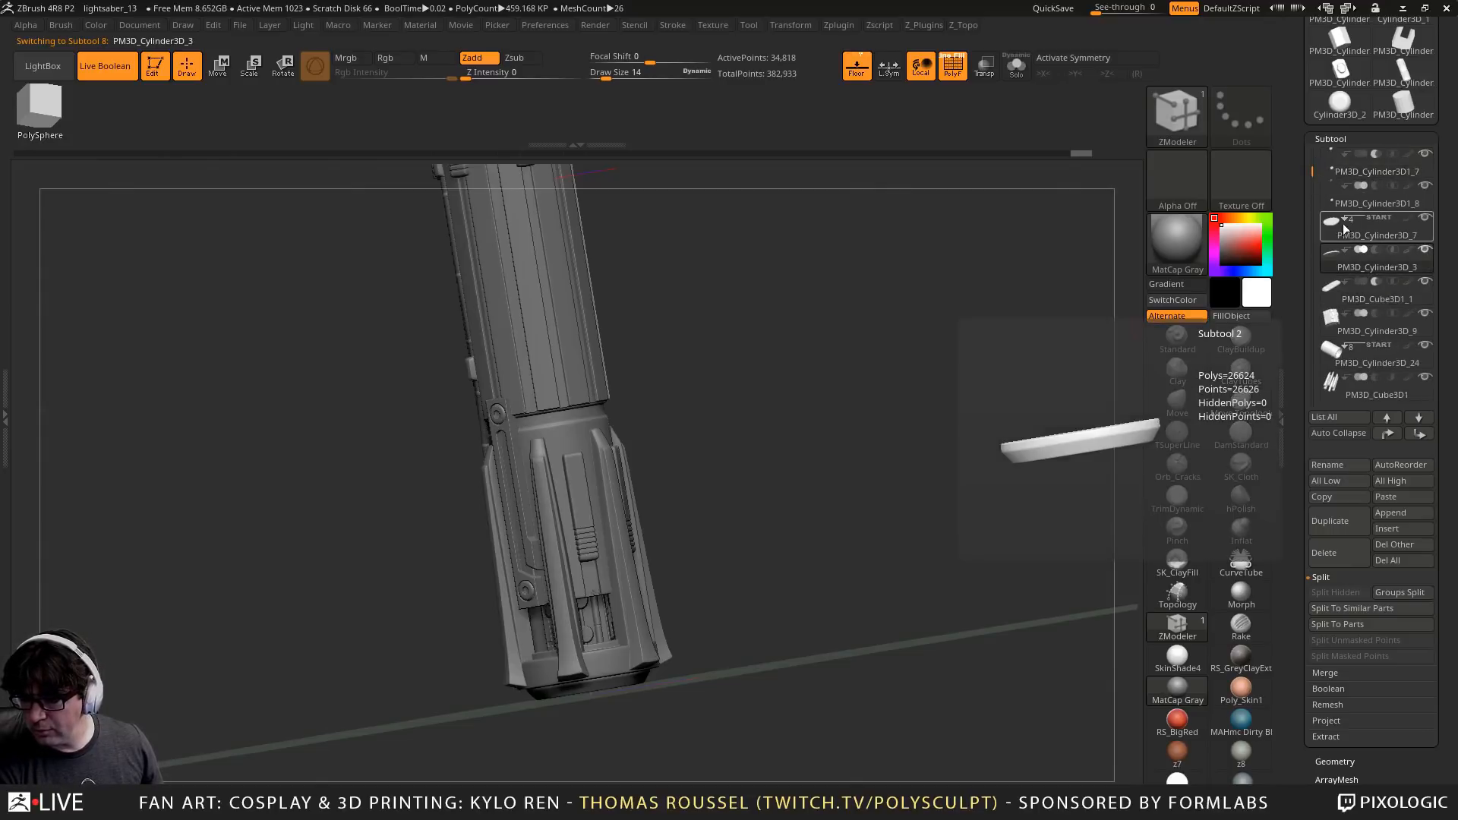
pyautogui.moveTo(1334, 253)
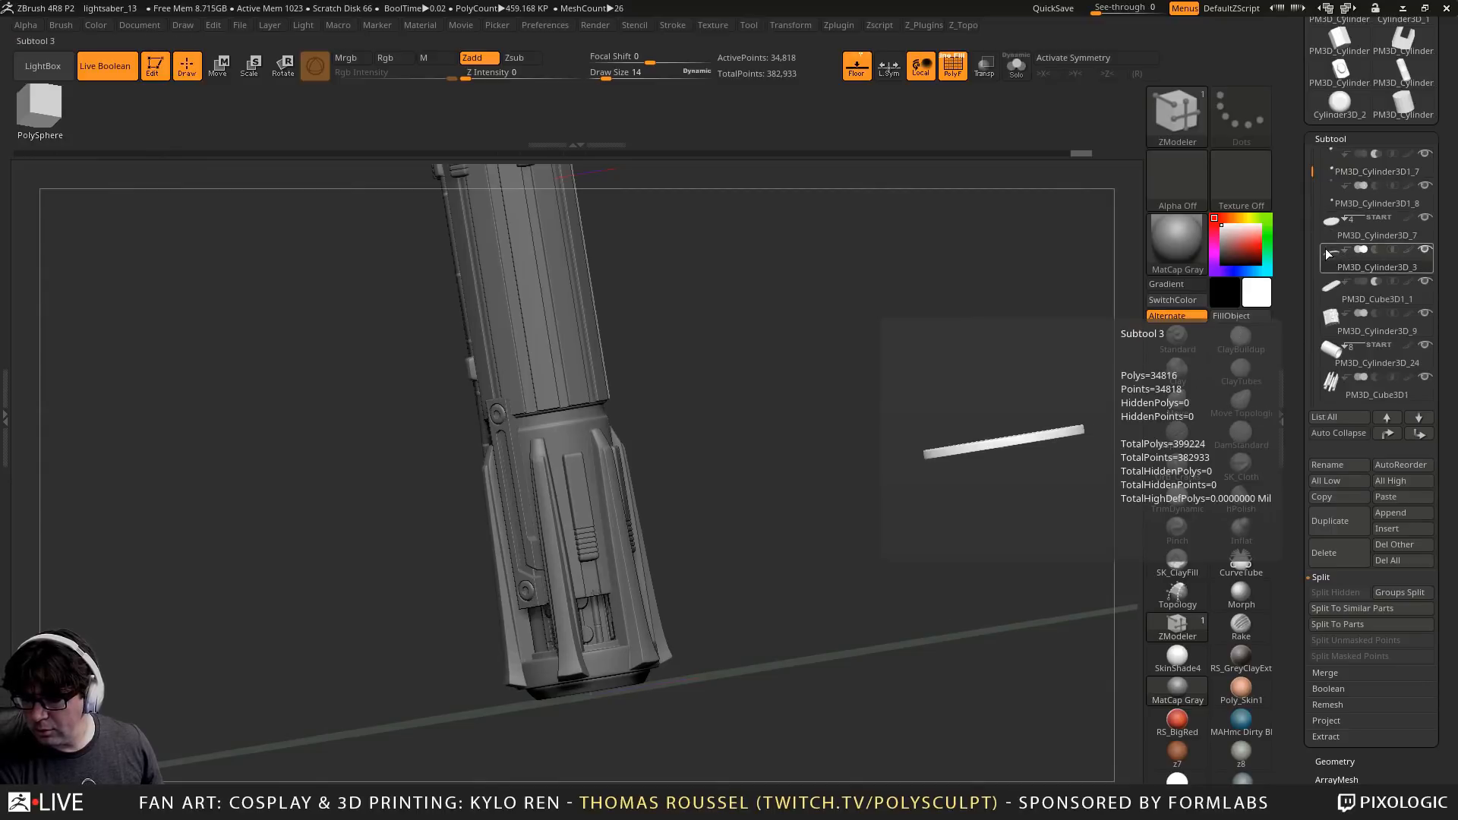
pyautogui.click(1331, 284)
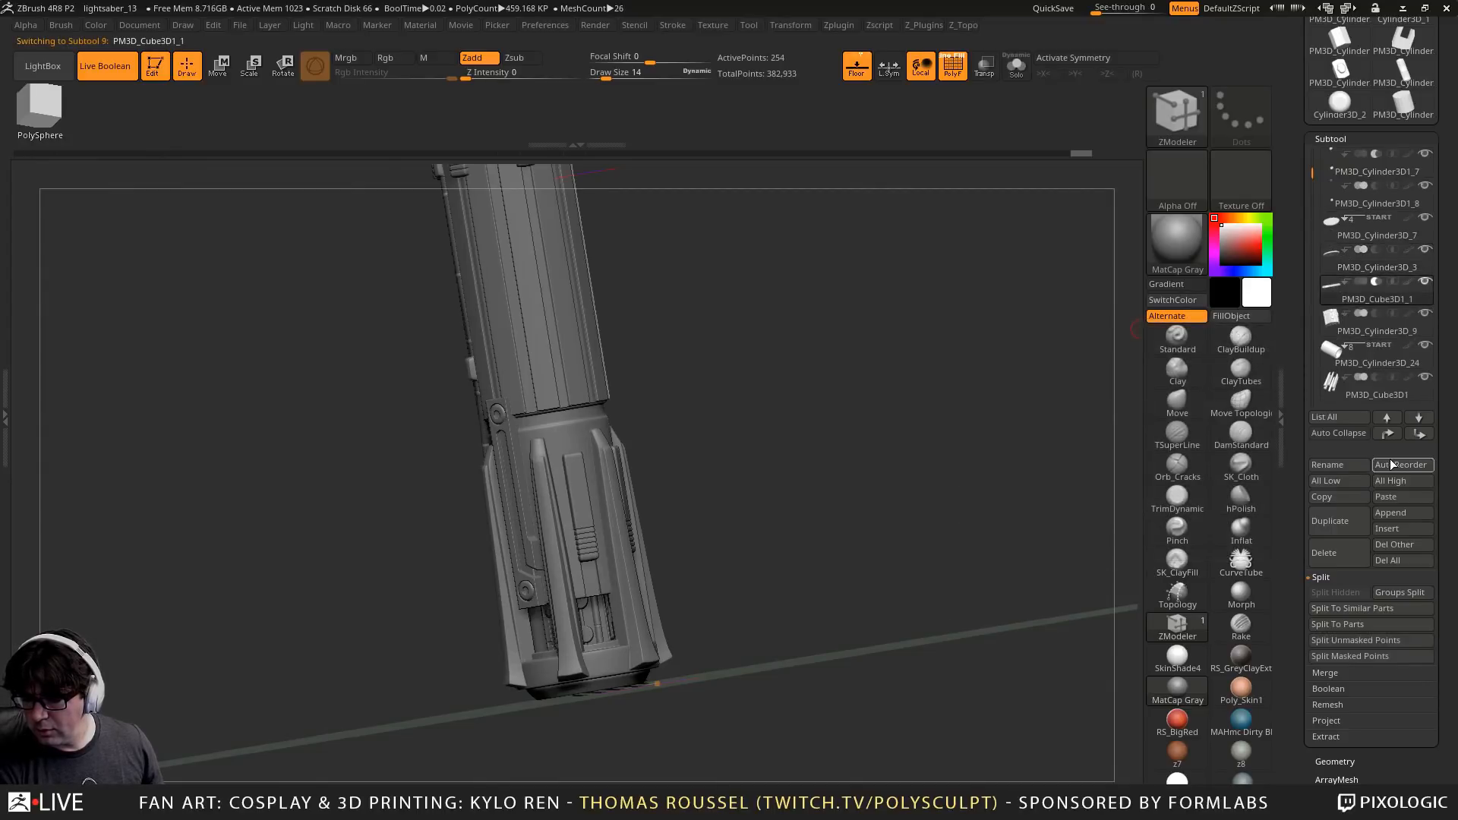
pyautogui.click(1417, 417)
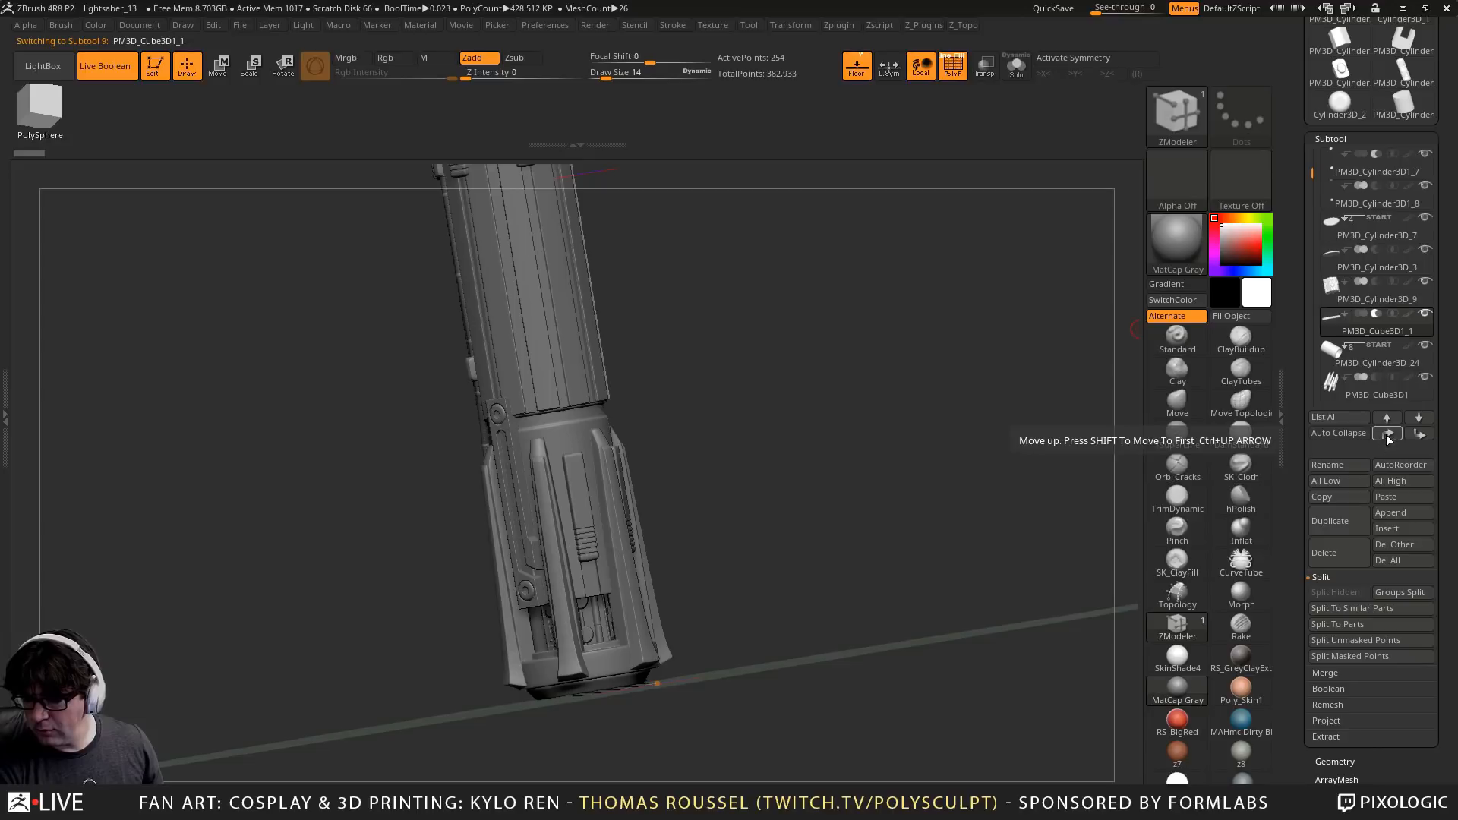
pyautogui.click(1386, 417)
pyautogui.click(1387, 418)
pyautogui.click(1331, 284)
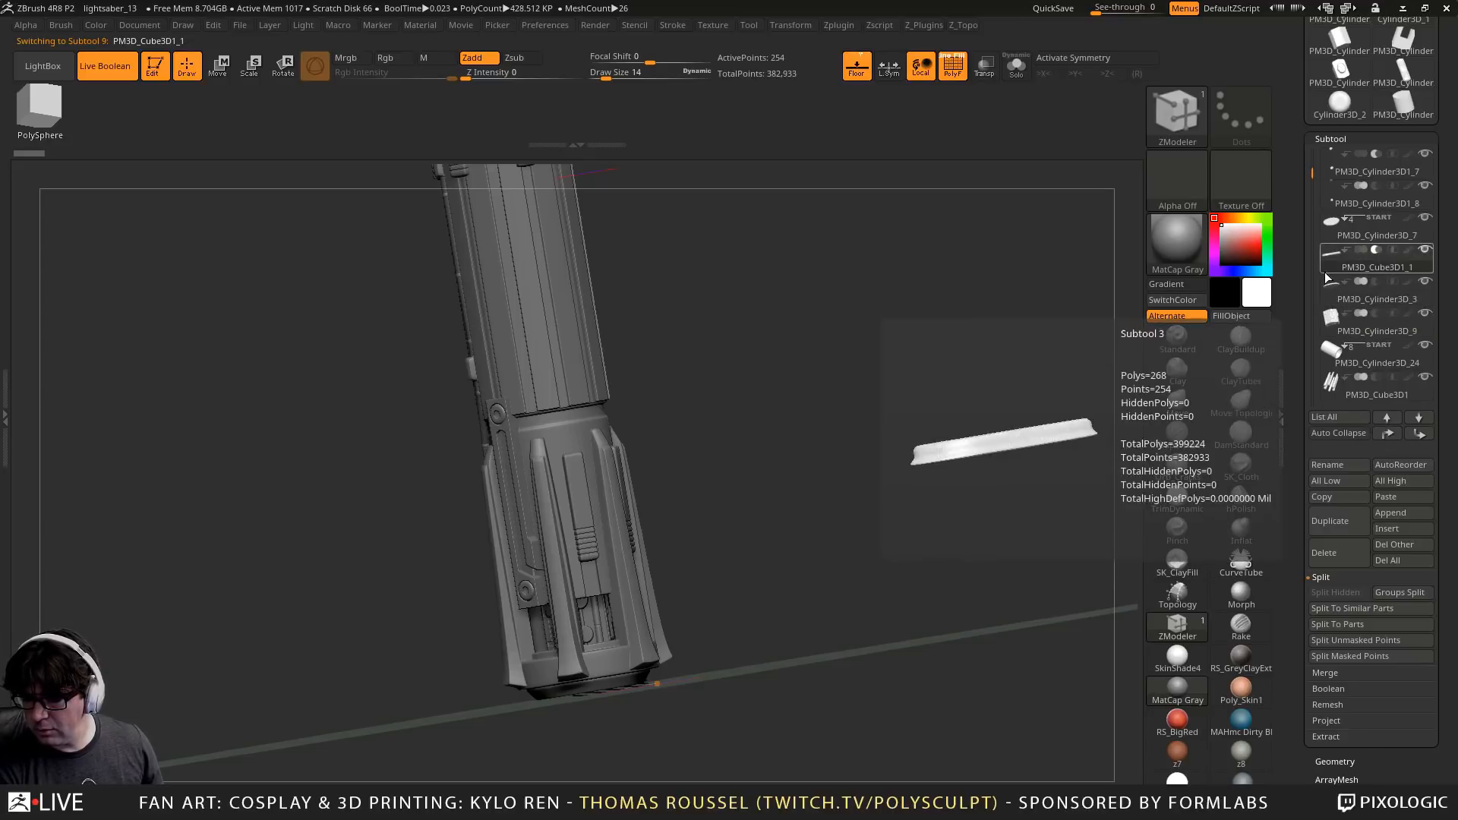
# Pick the inner ring PM3D_Cylinder3D_8 at the hilt's base and move it up the subtool list to between PM3D_Cylinder3D_9 and PM3D_Cylinder3D_24
pyautogui.moveTo(1128, 388); pyautogui.dragTo(861, 389)
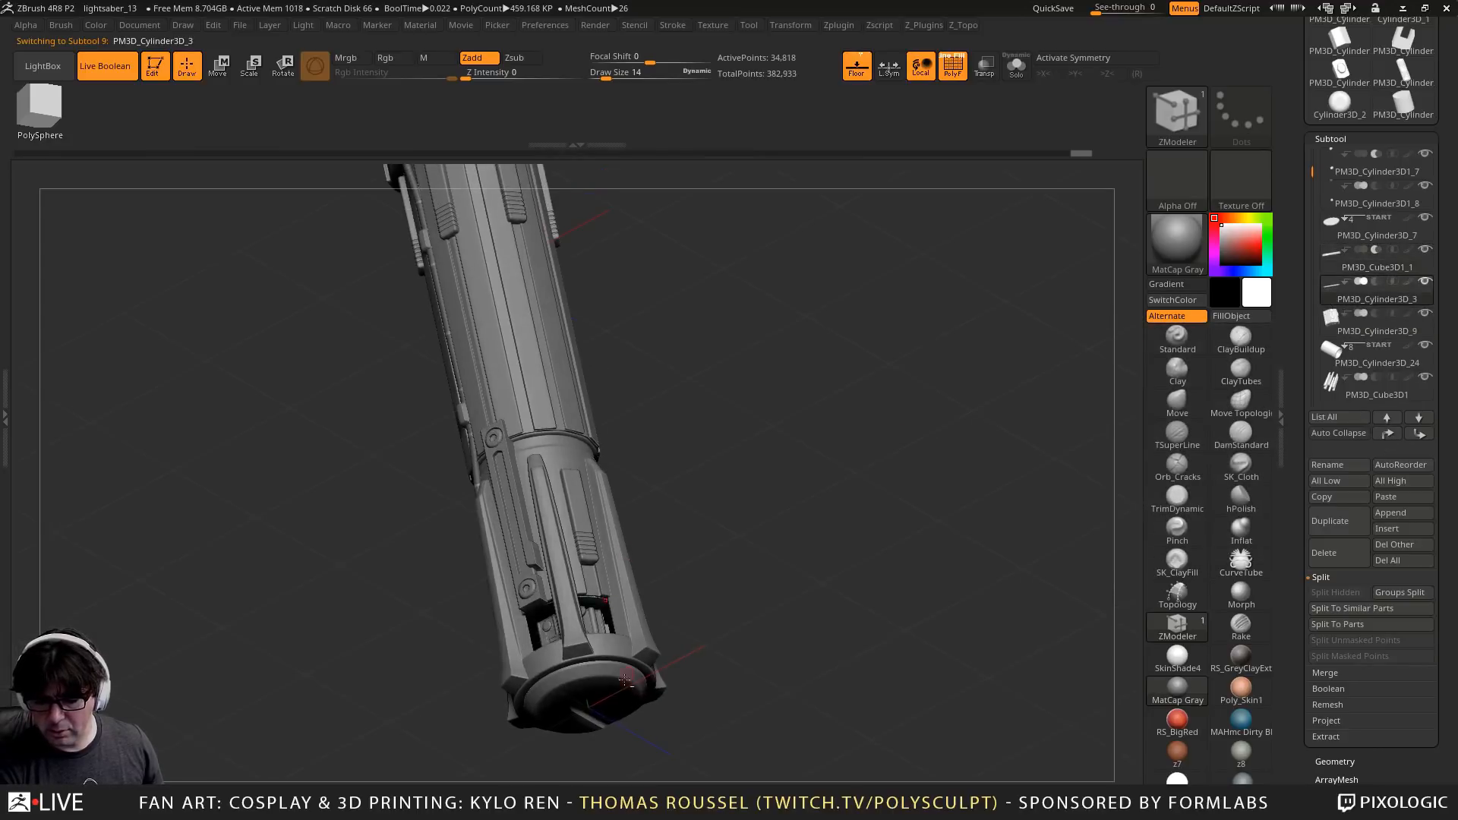
pyautogui.keyDown('alt'); pyautogui.click(604, 695); pyautogui.keyUp('alt')
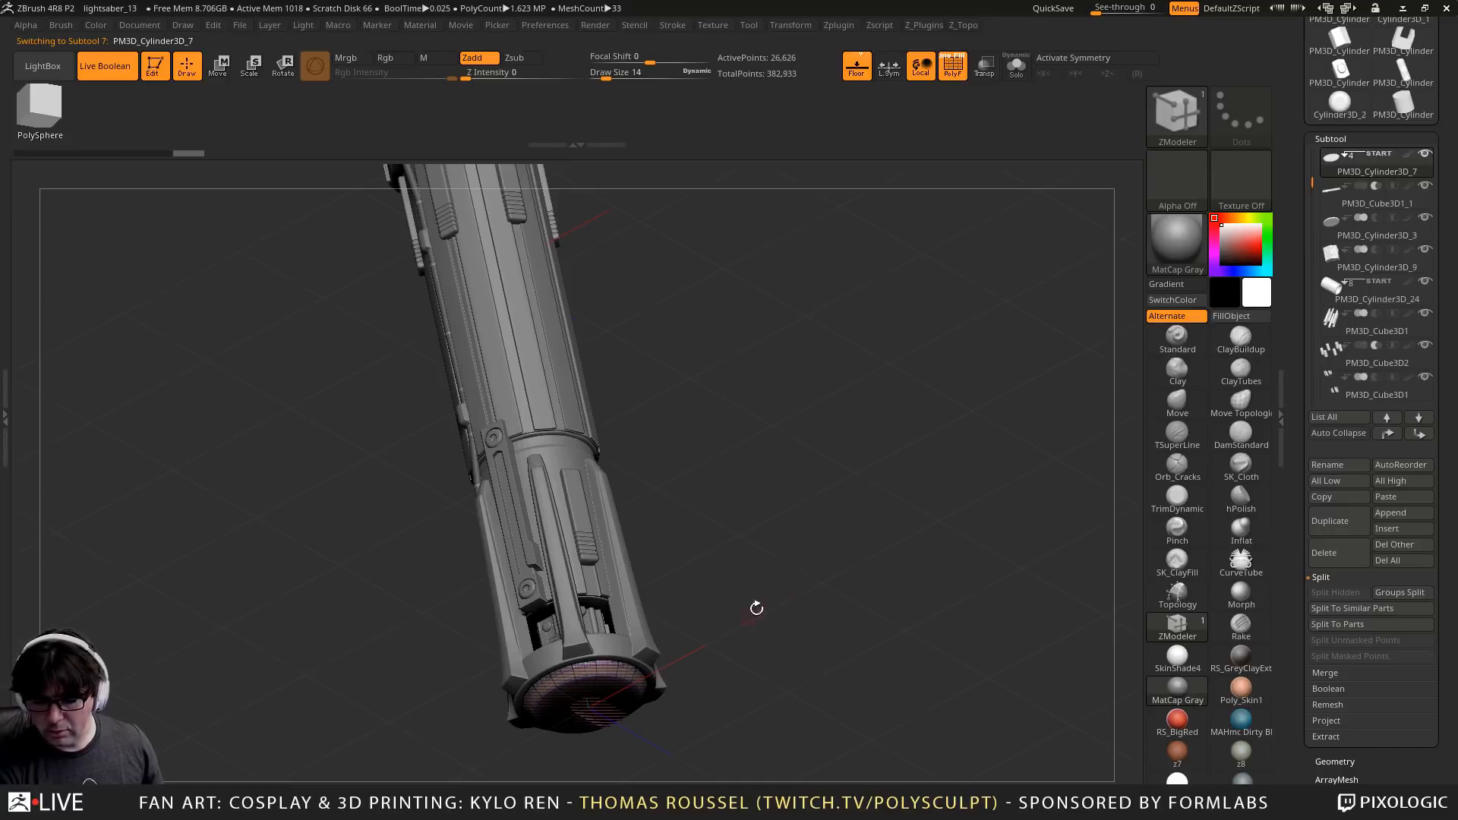
pyautogui.keyDown('alt'); pyautogui.moveTo(756, 609); pyautogui.dragTo(926, 676); pyautogui.keyUp('alt')
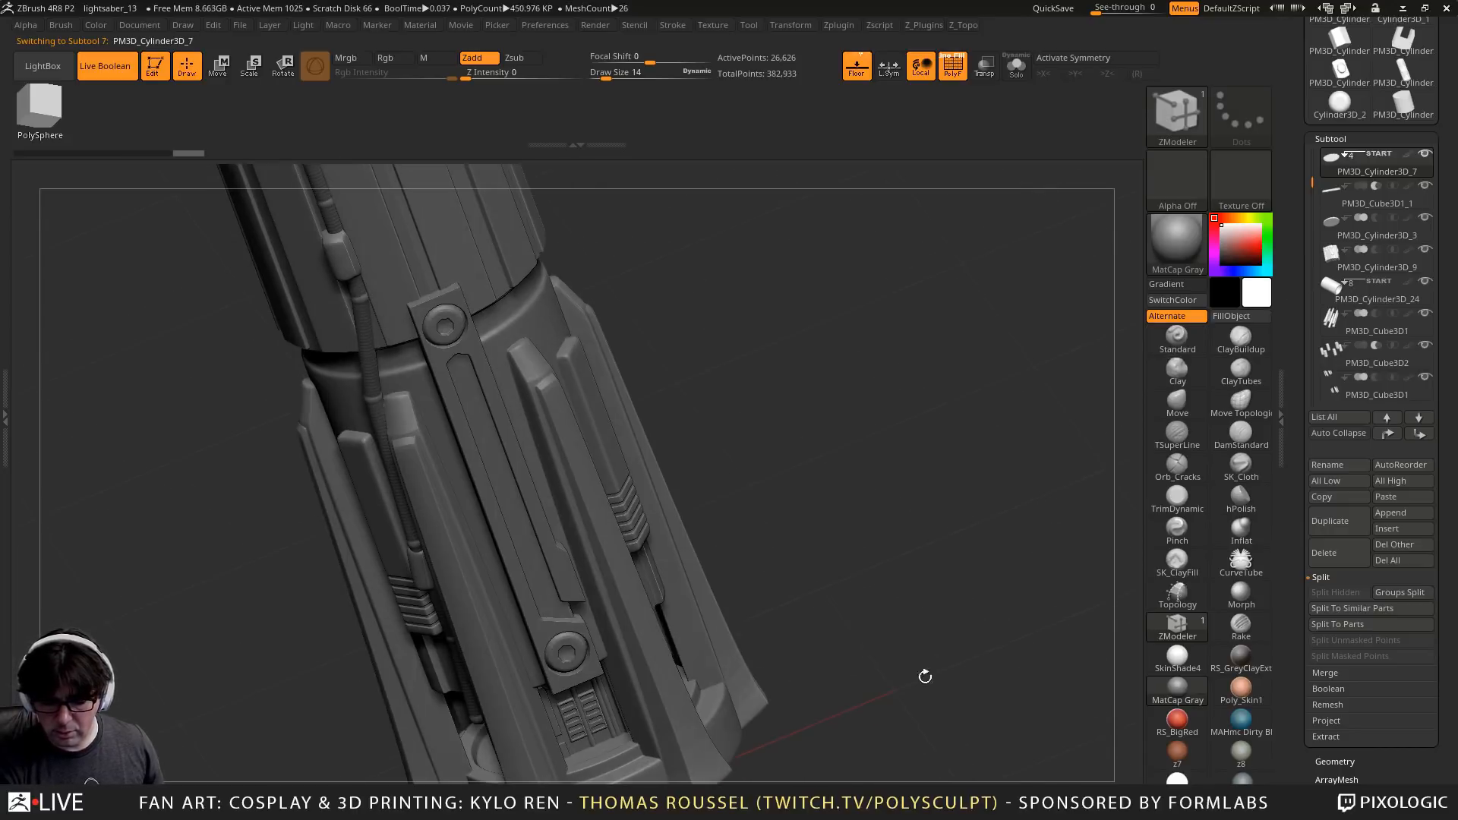
pyautogui.keyDown('alt'); pyautogui.click(595, 754); pyautogui.keyUp('alt')
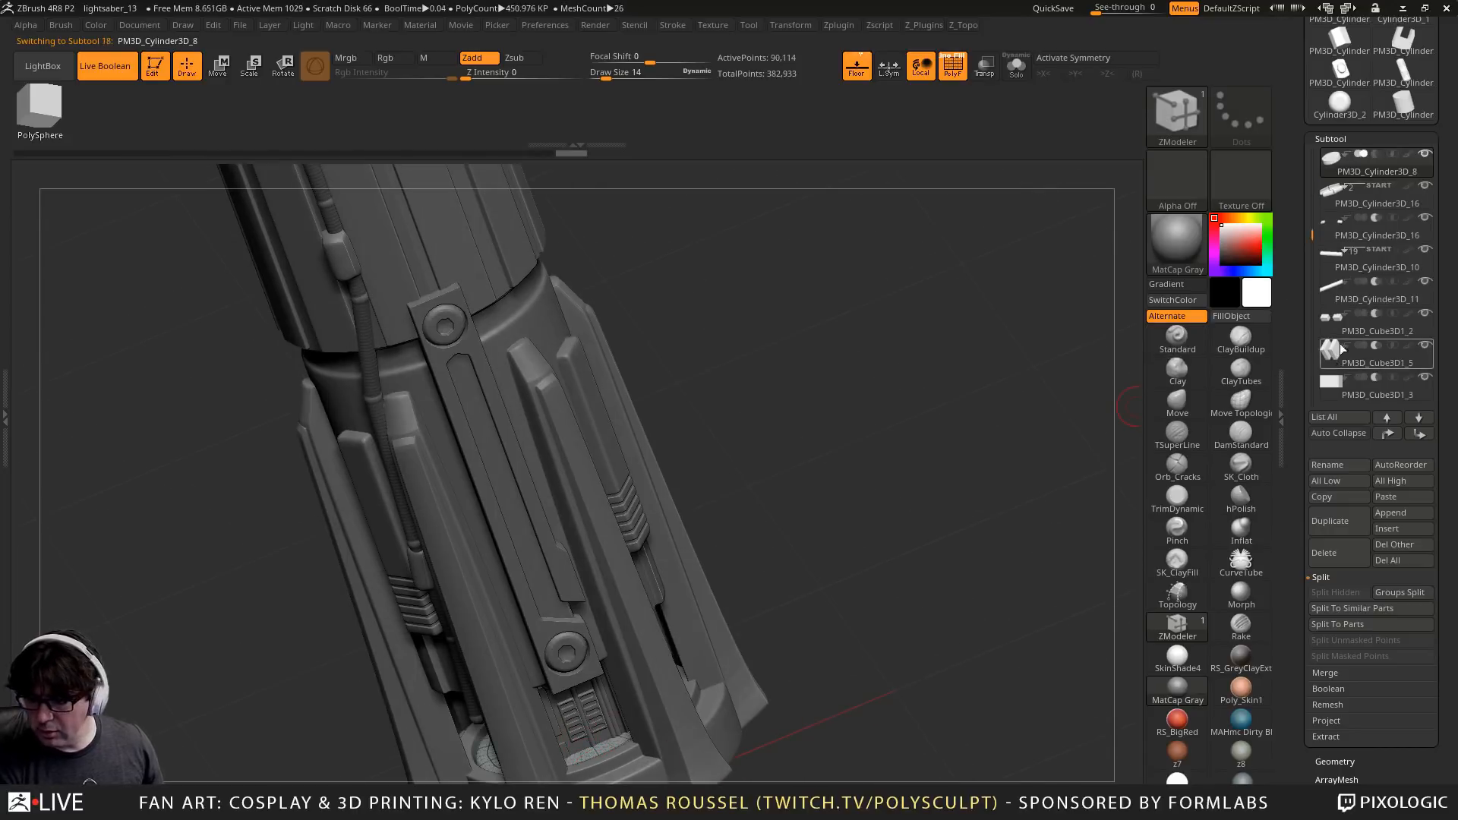
pyautogui.moveTo(1312, 232); pyautogui.dragTo(1313, 206)
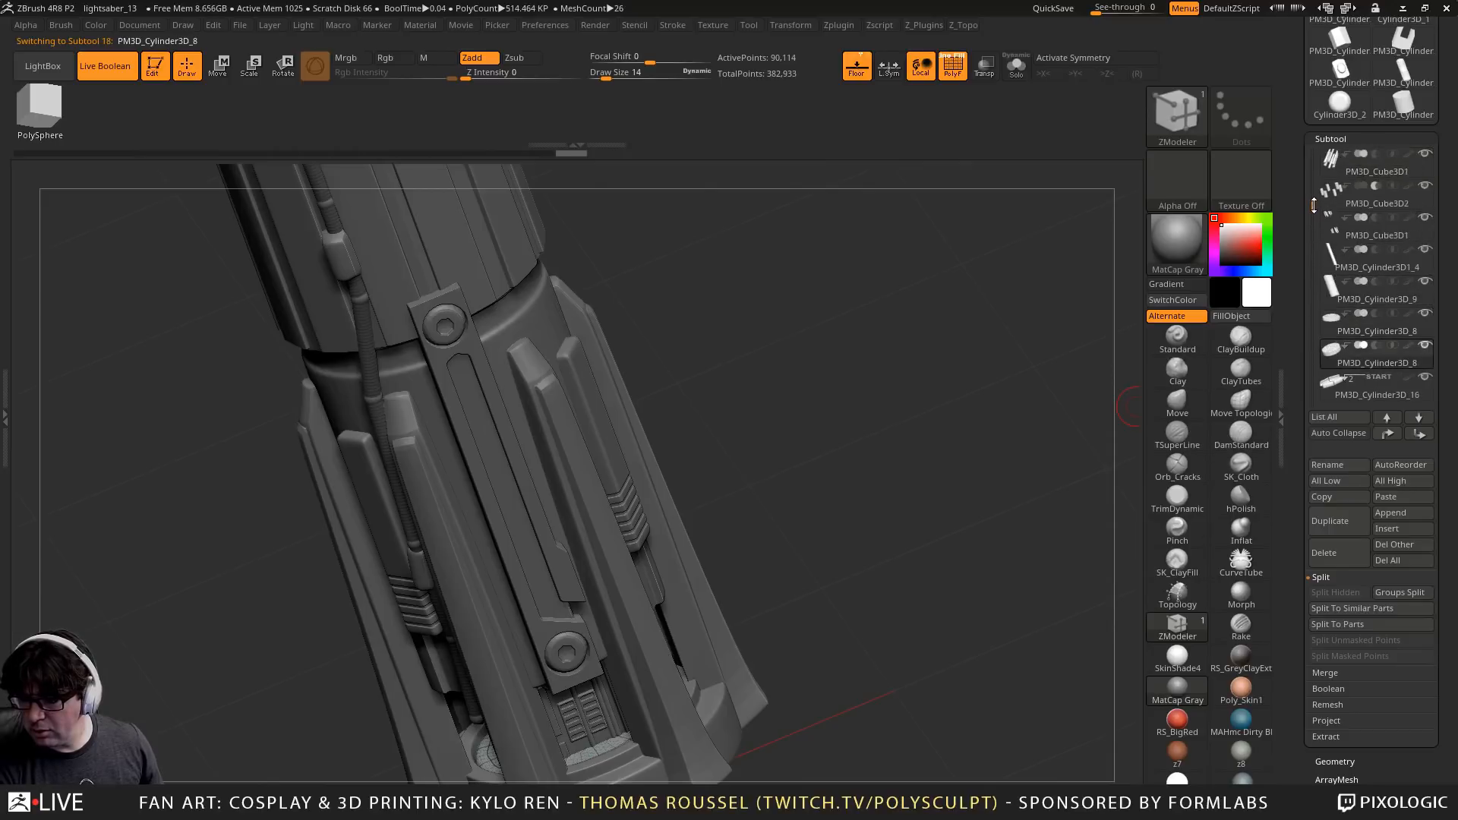
pyautogui.click(1386, 434)
pyautogui.click(1386, 435)
pyautogui.click(1386, 434)
pyautogui.click(1387, 434)
pyautogui.click(1386, 434)
pyautogui.click(1386, 434)
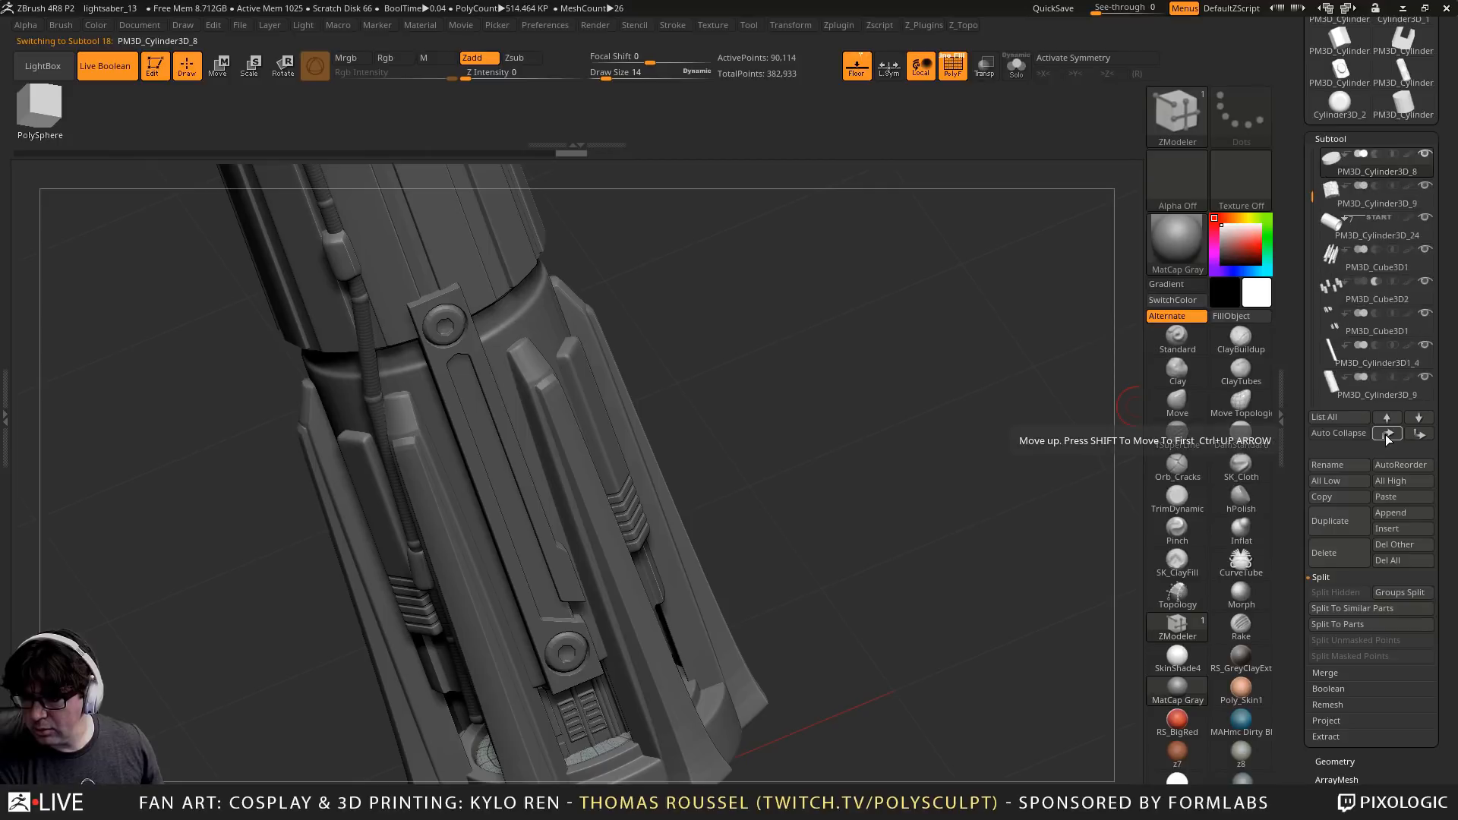
pyautogui.click(1388, 434)
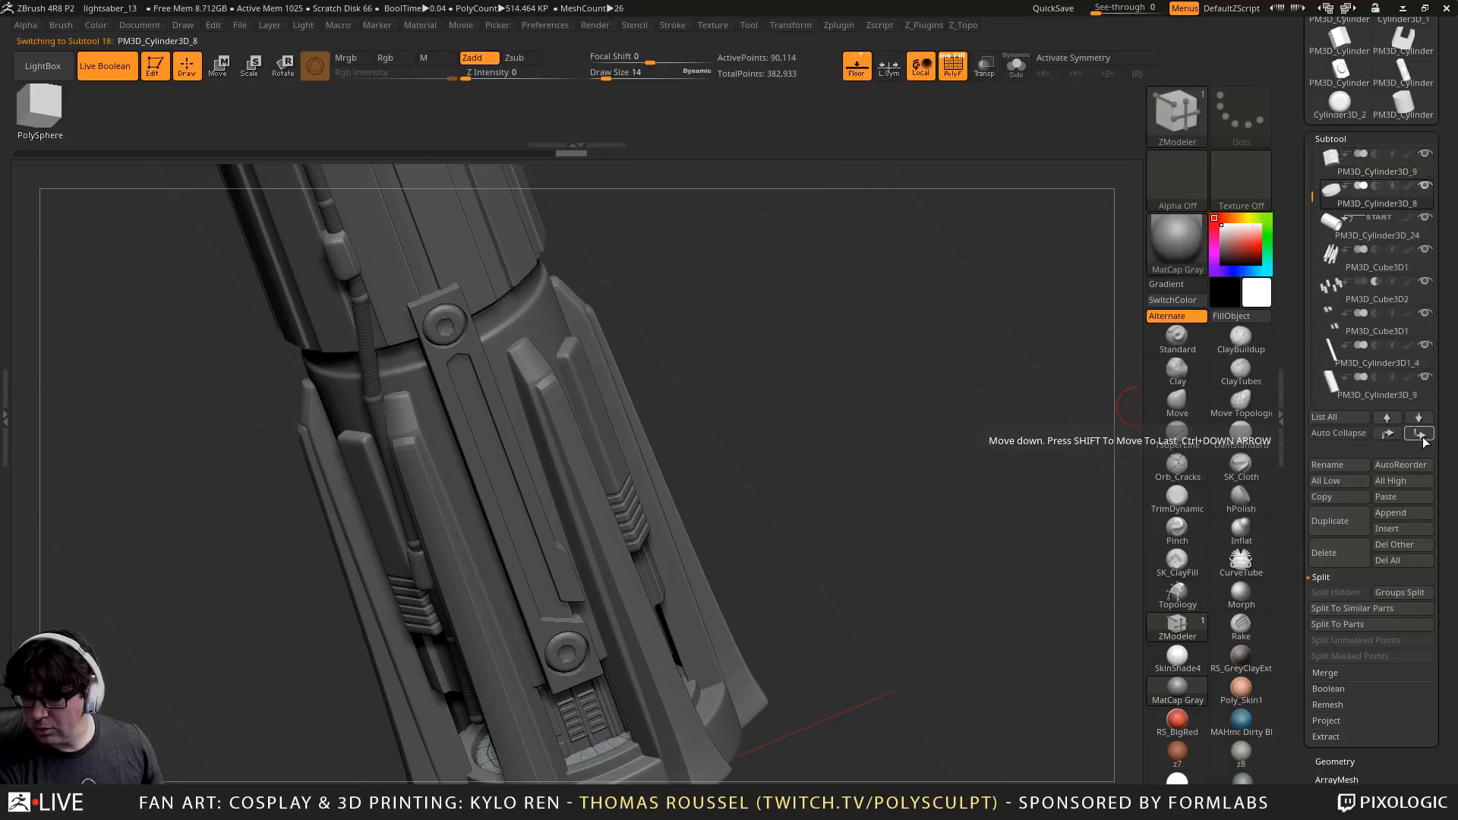
# Show only the base group from PM3D_Cylinder3D_7 through PM3D_Cylinder3D_8 in the subtool list, hiding all other lightsaber parts
pyautogui.moveTo(869, 440); pyautogui.dragTo(831, 466)
pyautogui.moveTo(1310, 197); pyautogui.dragTo(1309, 178)
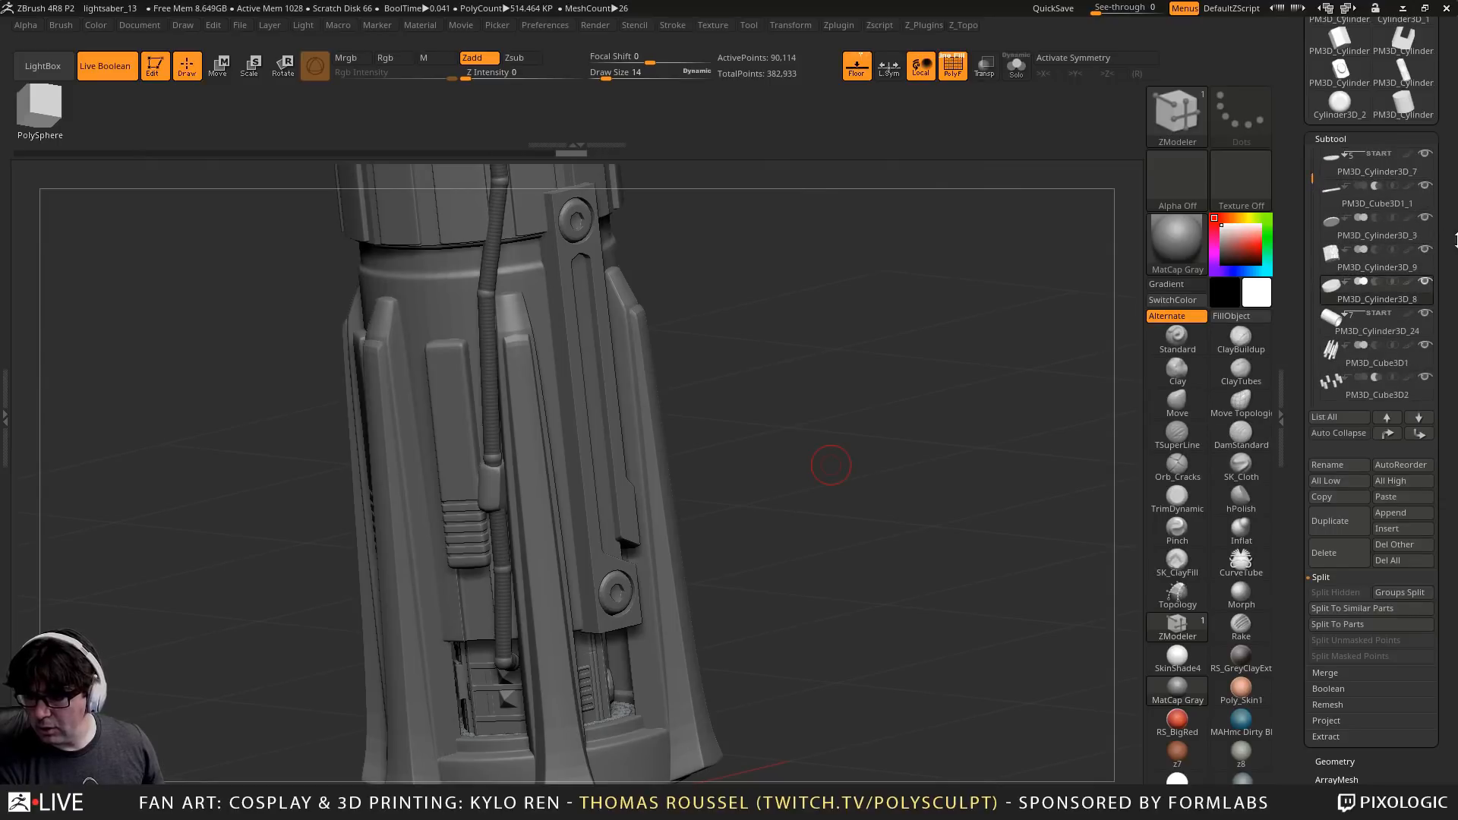
pyautogui.keyDown('shift'); pyautogui.click(1427, 281); pyautogui.keyUp('shift')
pyautogui.click(1422, 155)
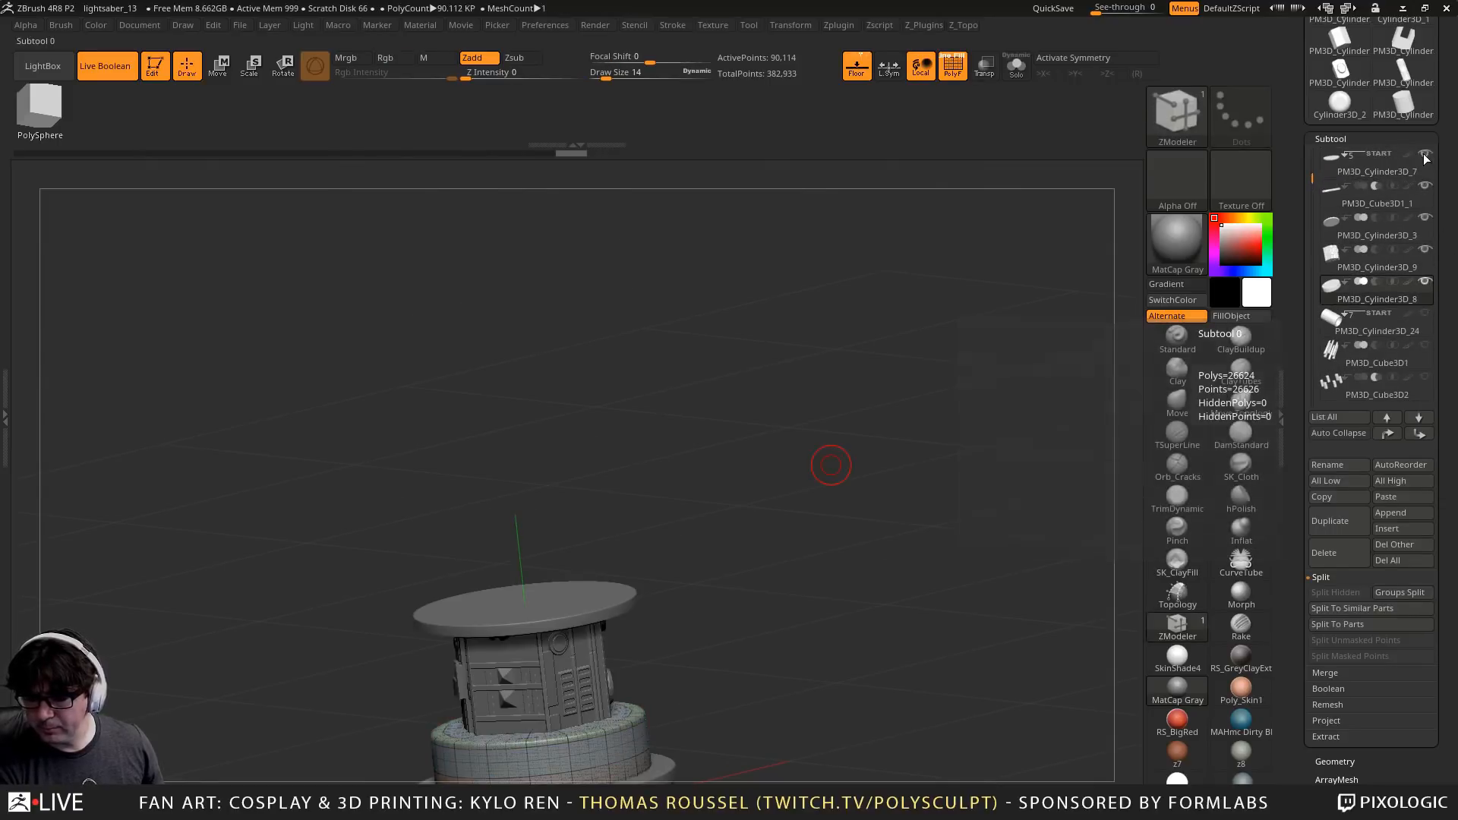
pyautogui.keyDown('alt'); pyautogui.moveTo(924, 436); pyautogui.dragTo(979, 486); pyautogui.keyUp('alt')
pyautogui.moveTo(1309, 180); pyautogui.dragTo(1307, 154)
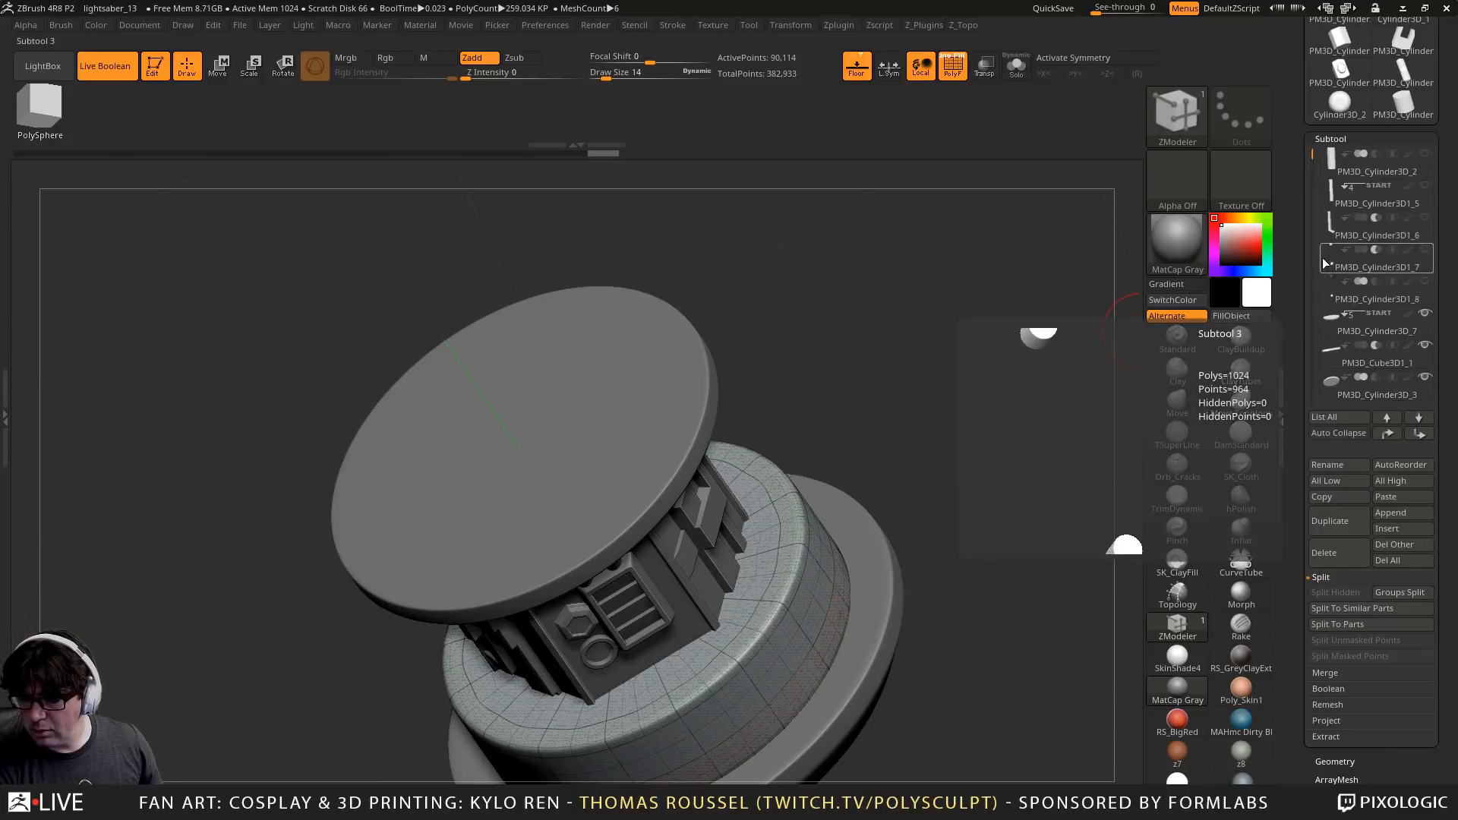
# Select PM3D_Cylinder3D_24 in the subtool list and turn all lightsaber subtools visible again
pyautogui.moveTo(1309, 157); pyautogui.dragTo(1311, 187)
pyautogui.click(1343, 298)
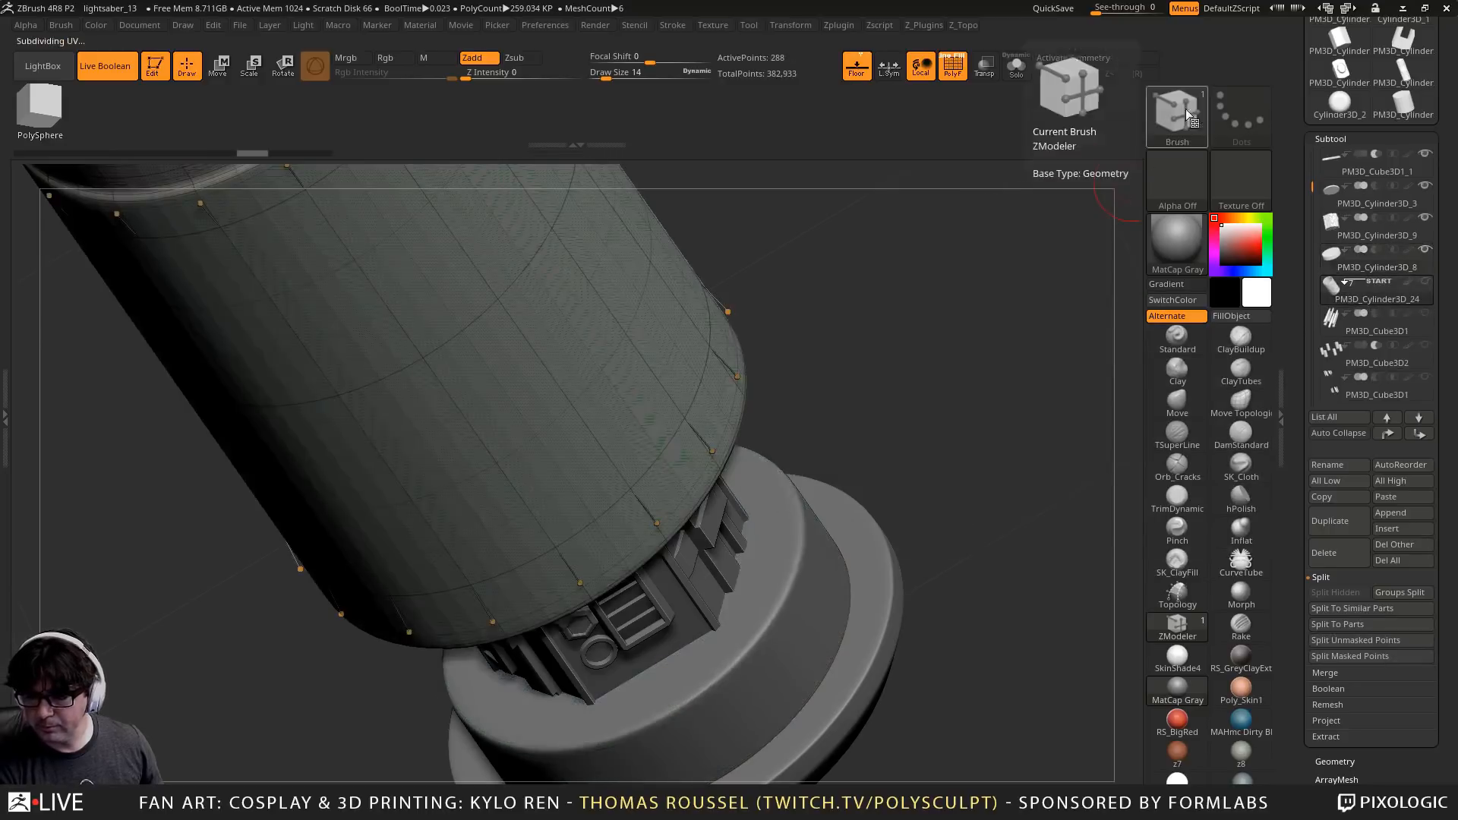
pyautogui.keyDown('alt'); pyautogui.moveTo(943, 291); pyautogui.dragTo(921, 249); pyautogui.keyUp('alt')
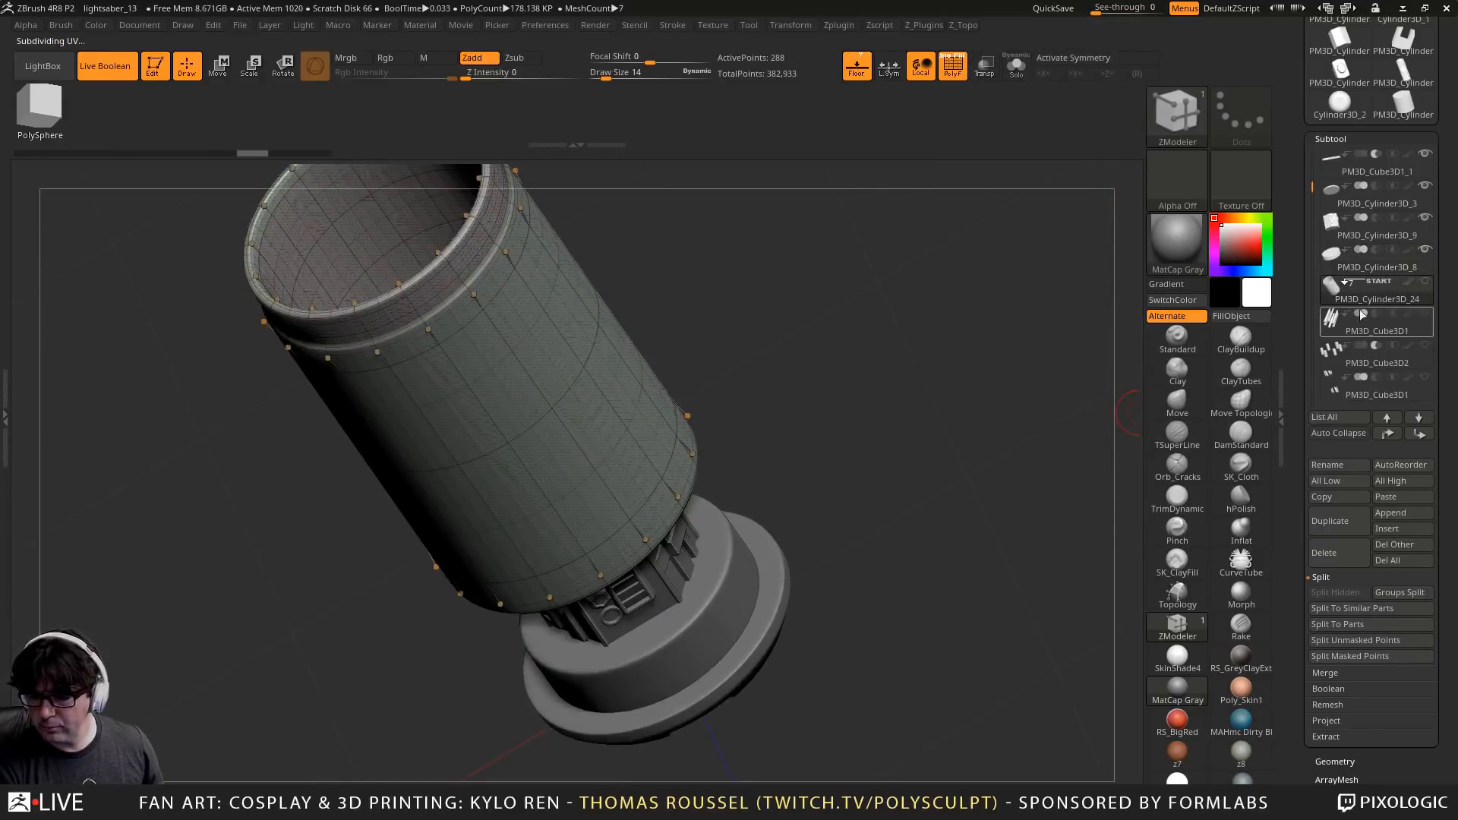
pyautogui.keyDown('shift'); pyautogui.click(1427, 282); pyautogui.keyUp('shift')
pyautogui.keyDown('alt'); pyautogui.moveTo(967, 320); pyautogui.dragTo(935, 523); pyautogui.keyUp('alt')
pyautogui.keyDown('alt'); pyautogui.moveTo(972, 255); pyautogui.dragTo(958, 319); pyautogui.keyUp('alt')
# Hide the lightsaber_13 reference subtool so only the modelled hilt parts are shown
pyautogui.moveTo(1314, 190); pyautogui.dragTo(1311, 111)
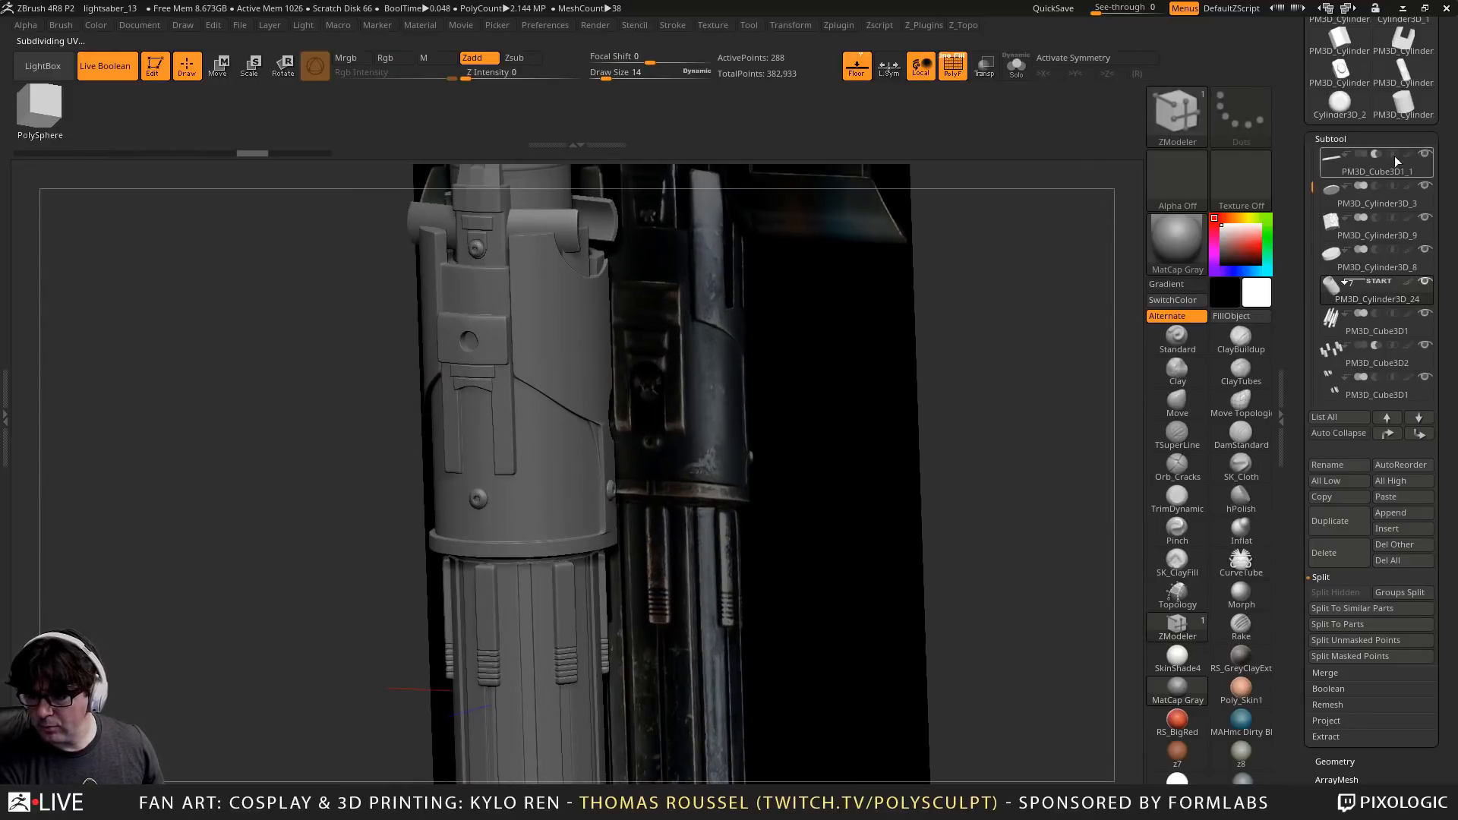
pyautogui.moveTo(1312, 183); pyautogui.dragTo(1301, 127)
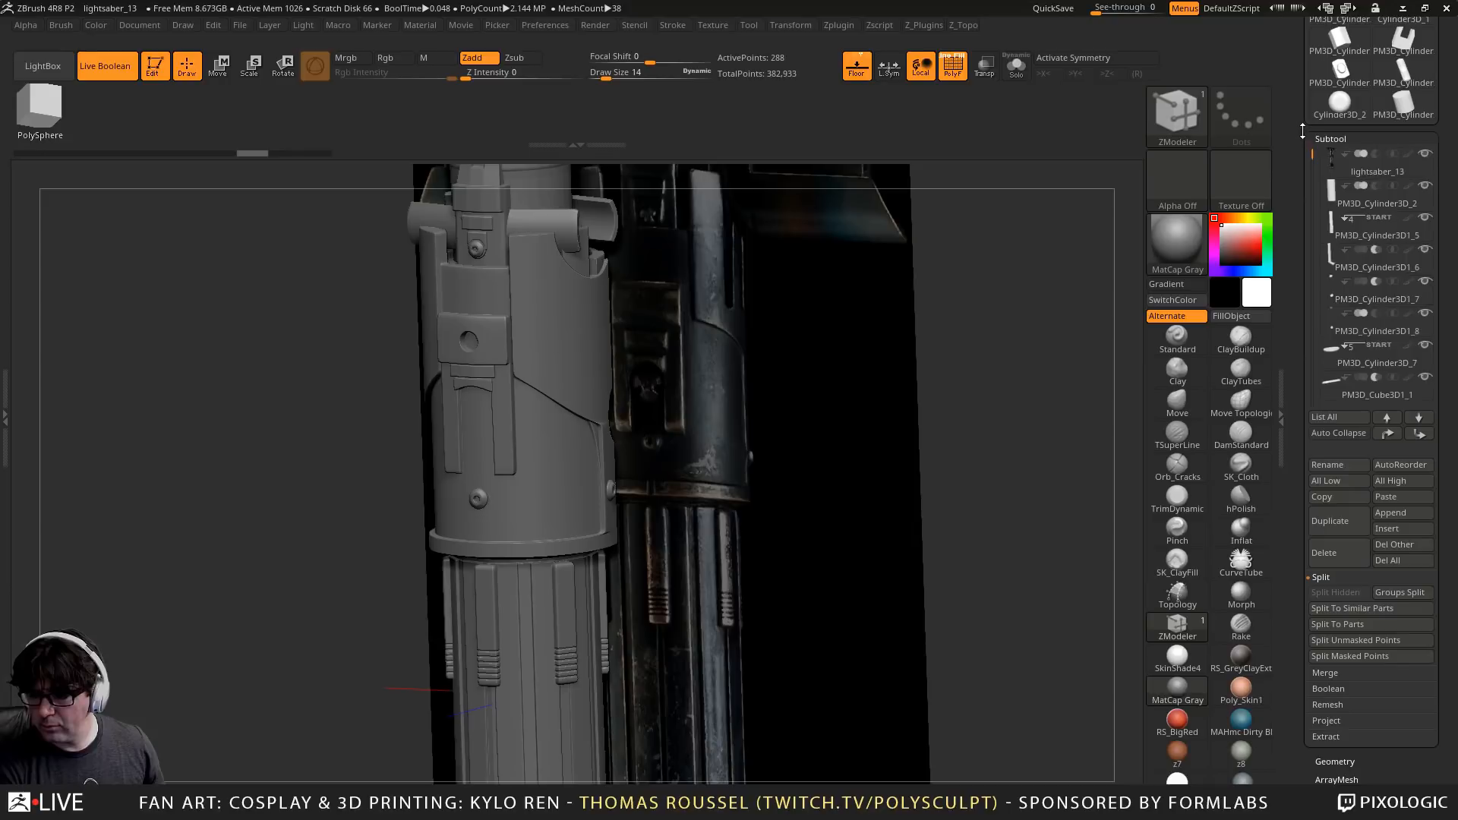
pyautogui.click(1422, 155)
pyautogui.keyDown('alt'); pyautogui.moveTo(975, 368); pyautogui.dragTo(868, 432); pyautogui.keyUp('alt')
pyautogui.keyDown('alt'); pyautogui.moveTo(915, 592); pyautogui.dragTo(950, 504); pyautogui.keyUp('alt')
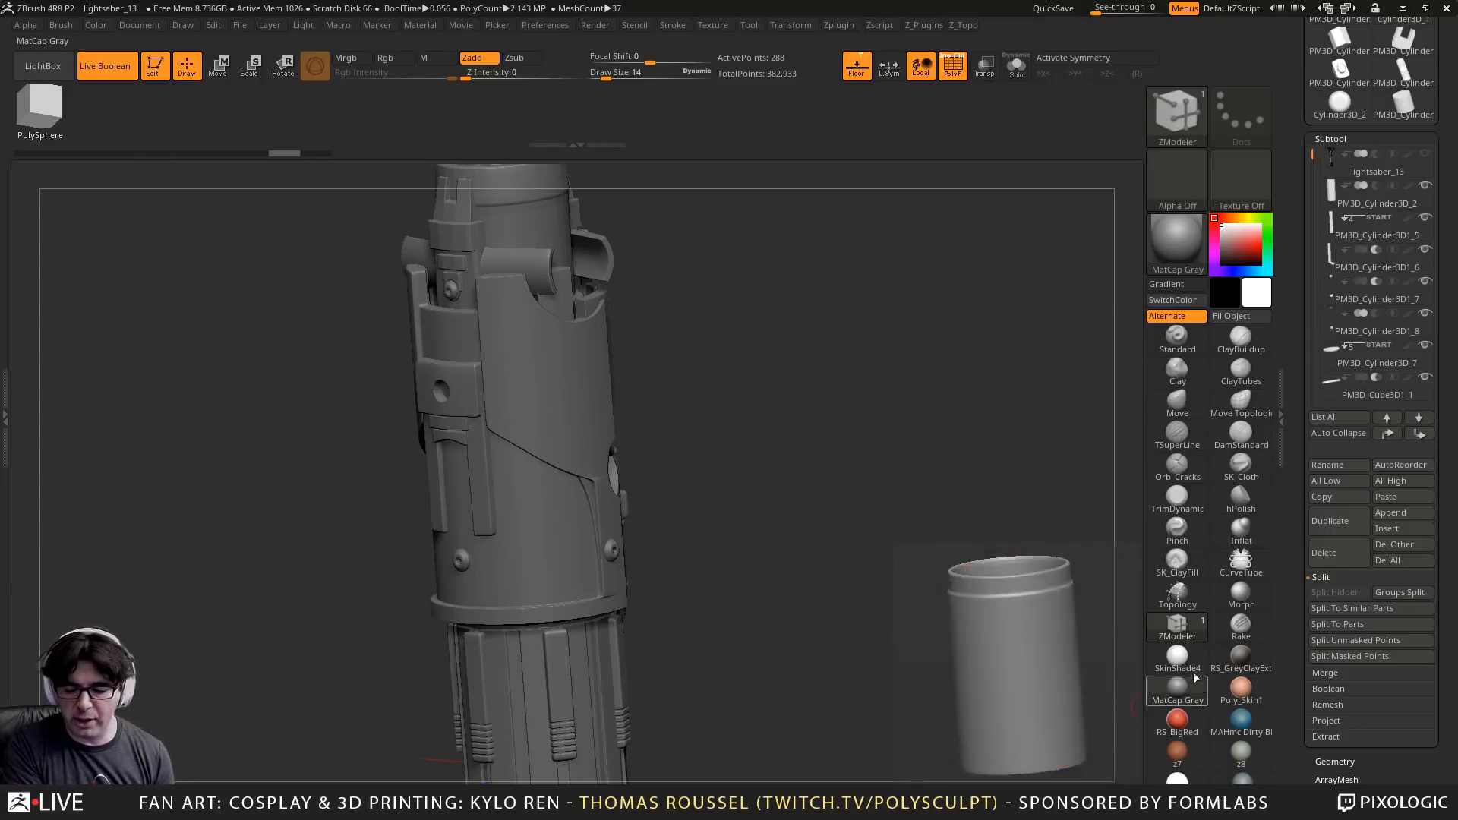
pyautogui.click(1173, 631)
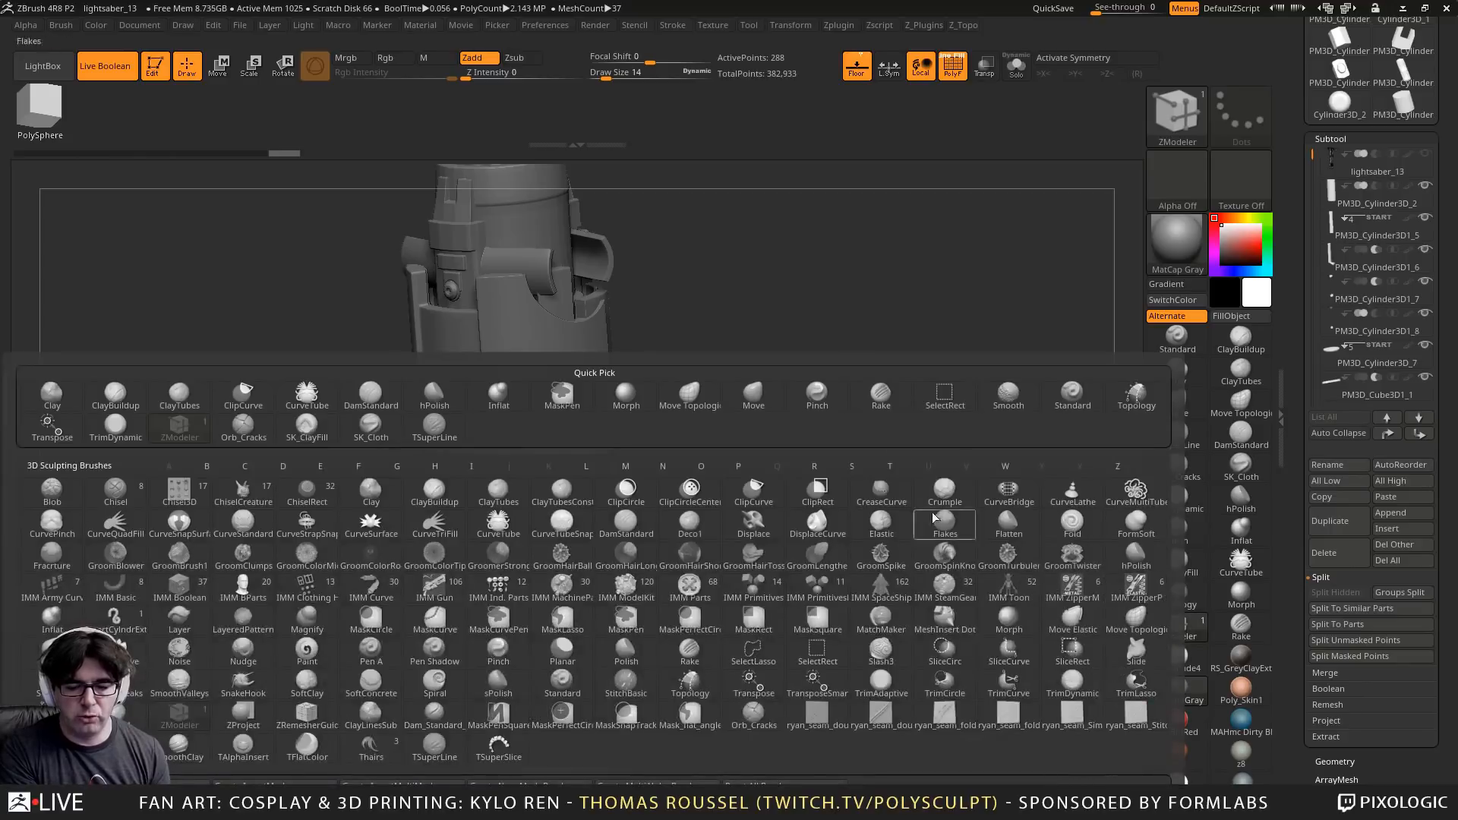
pyautogui.press('Escape')
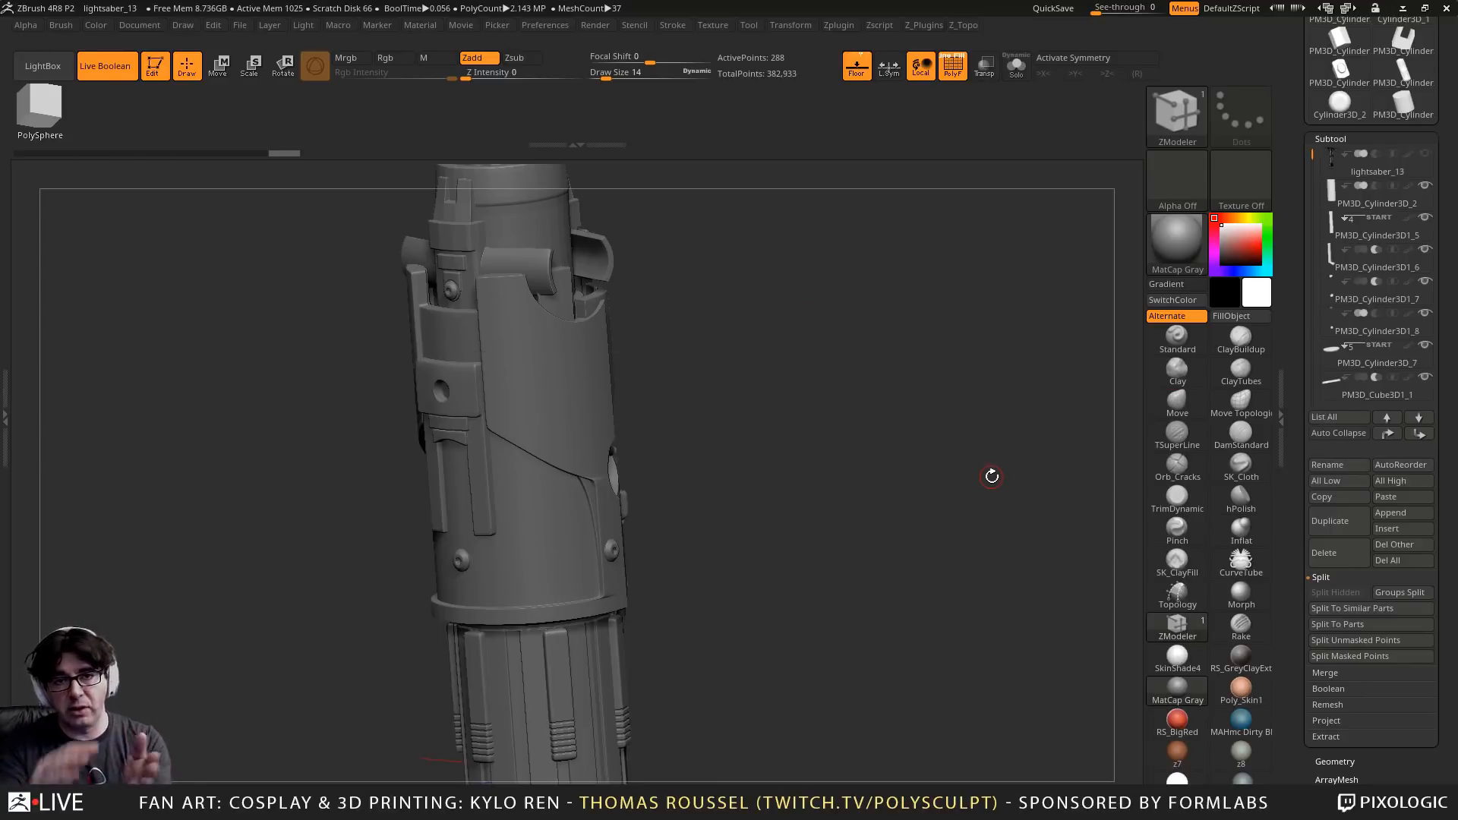
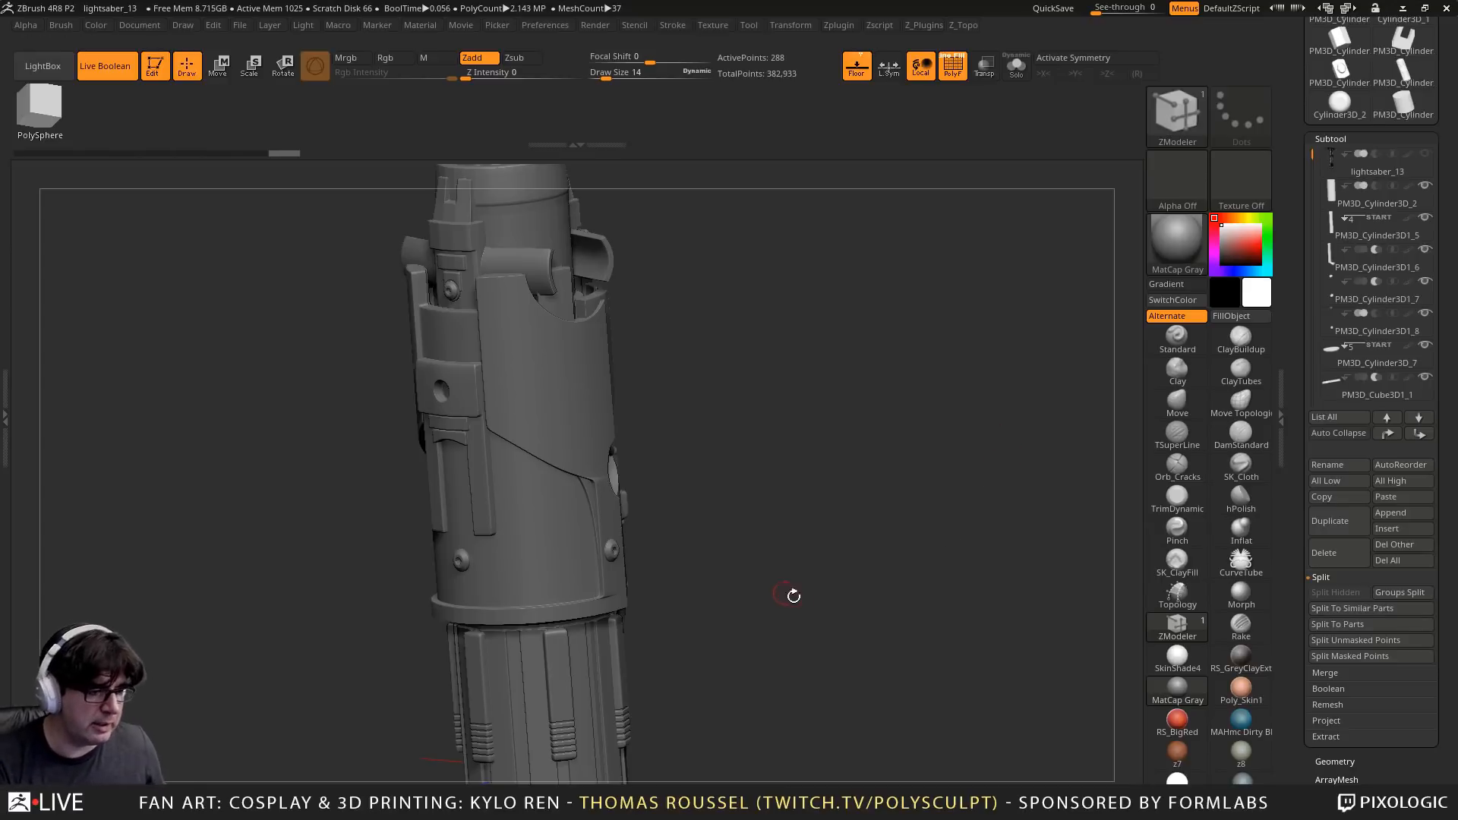
# Examine the subtools of the PM3D_Cylinder3D_24 boolean group through their list previews, from the Cube3D parts to PM3D_Cylinder3D_9
pyautogui.moveTo(794, 486); pyautogui.dragTo(781, 524)
pyautogui.moveTo(1311, 156); pyautogui.dragTo(1313, 193)
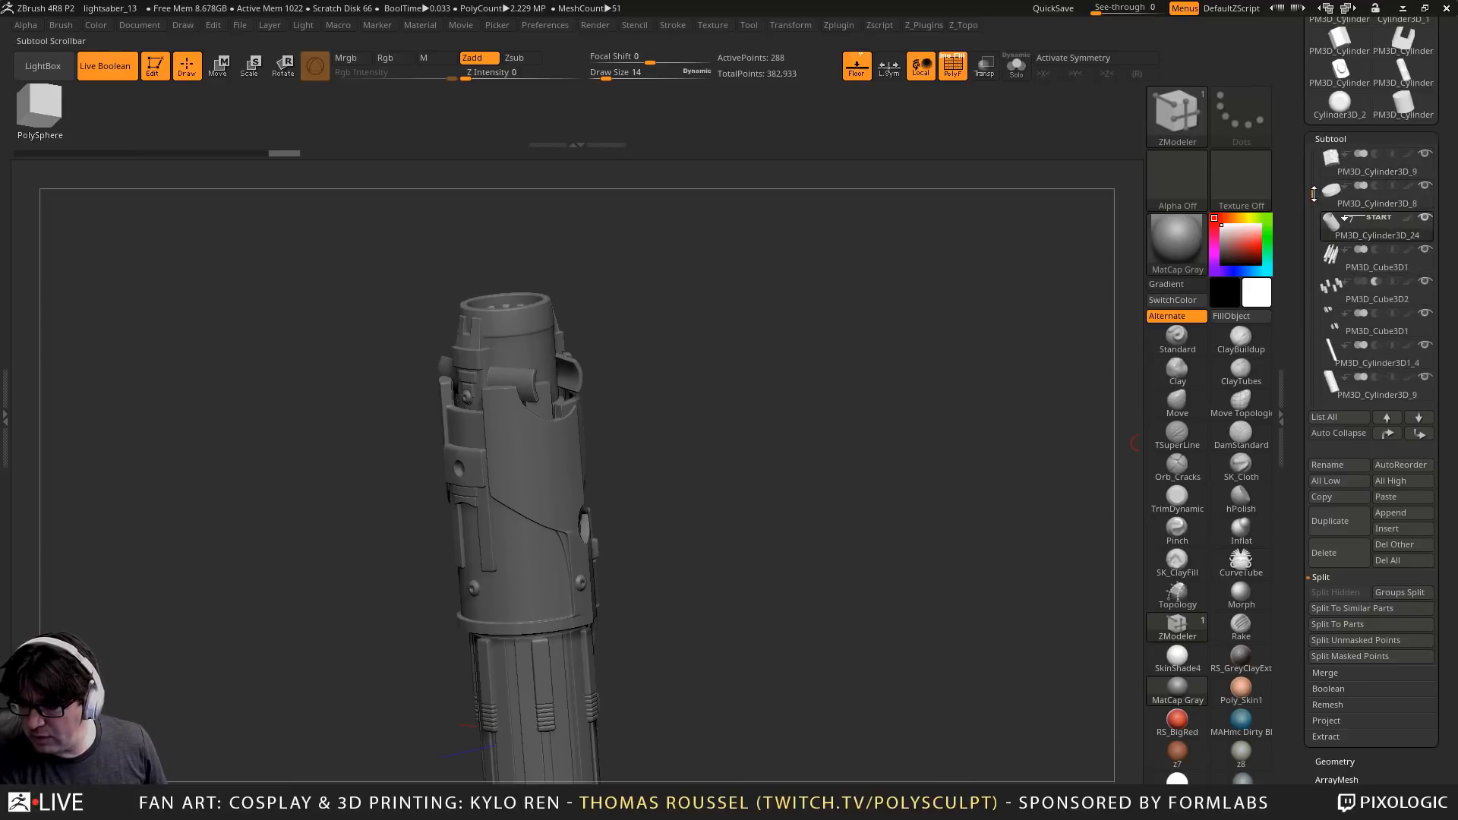
pyautogui.moveTo(1331, 220)
pyautogui.moveTo(1328, 260)
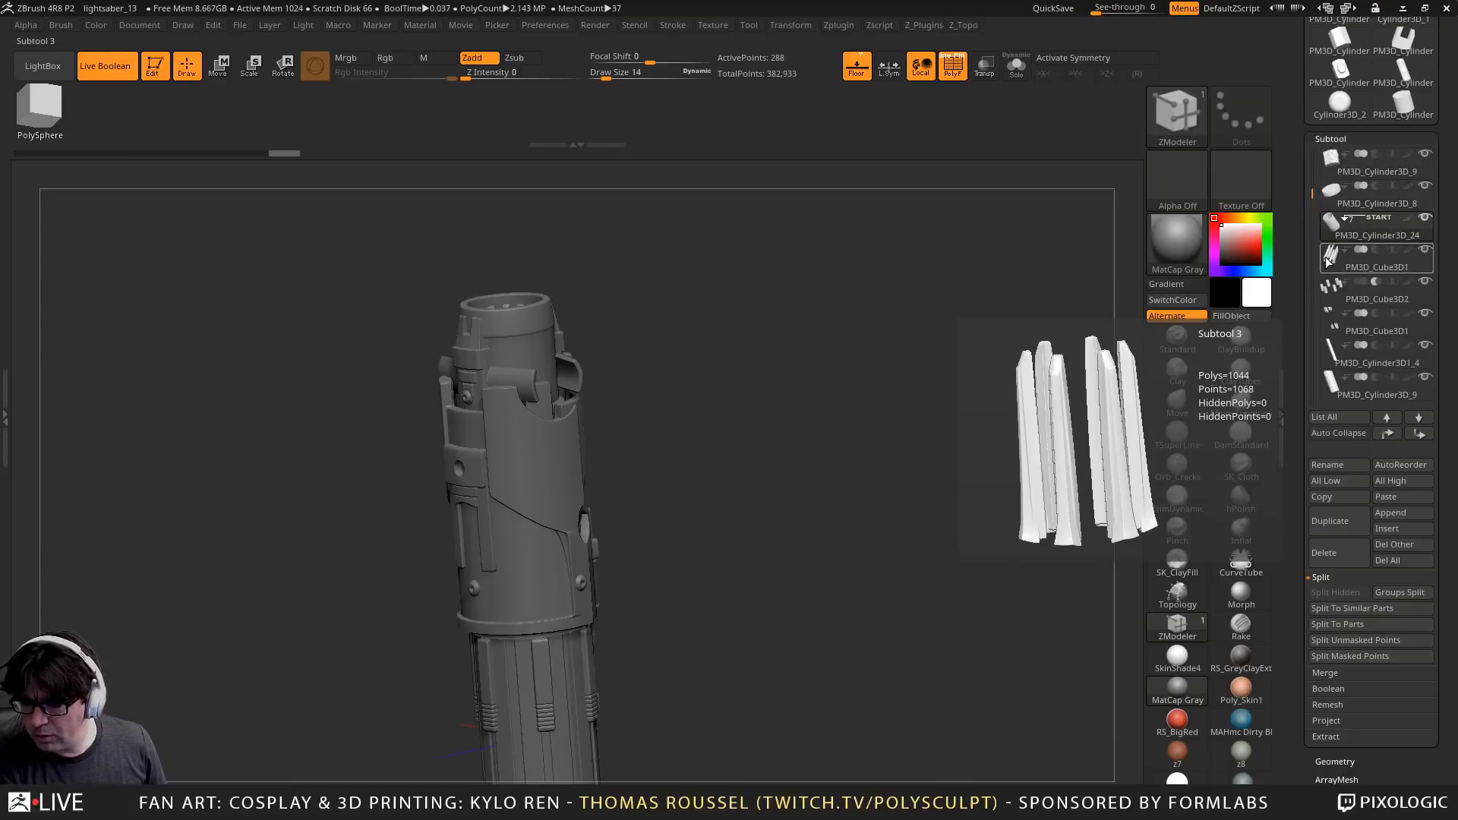
pyautogui.moveTo(1328, 286)
pyautogui.moveTo(1330, 319)
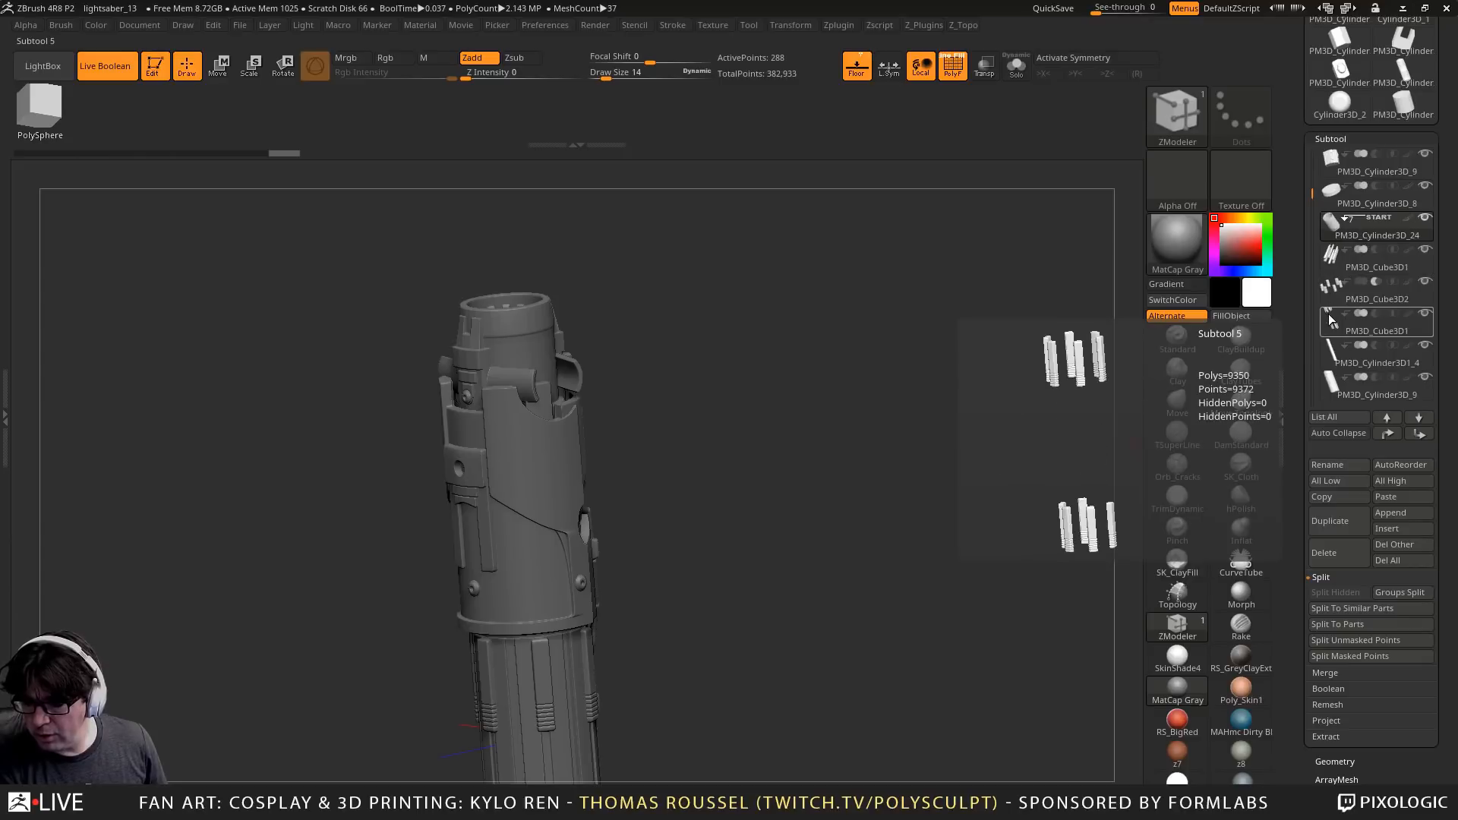
pyautogui.moveTo(1330, 355)
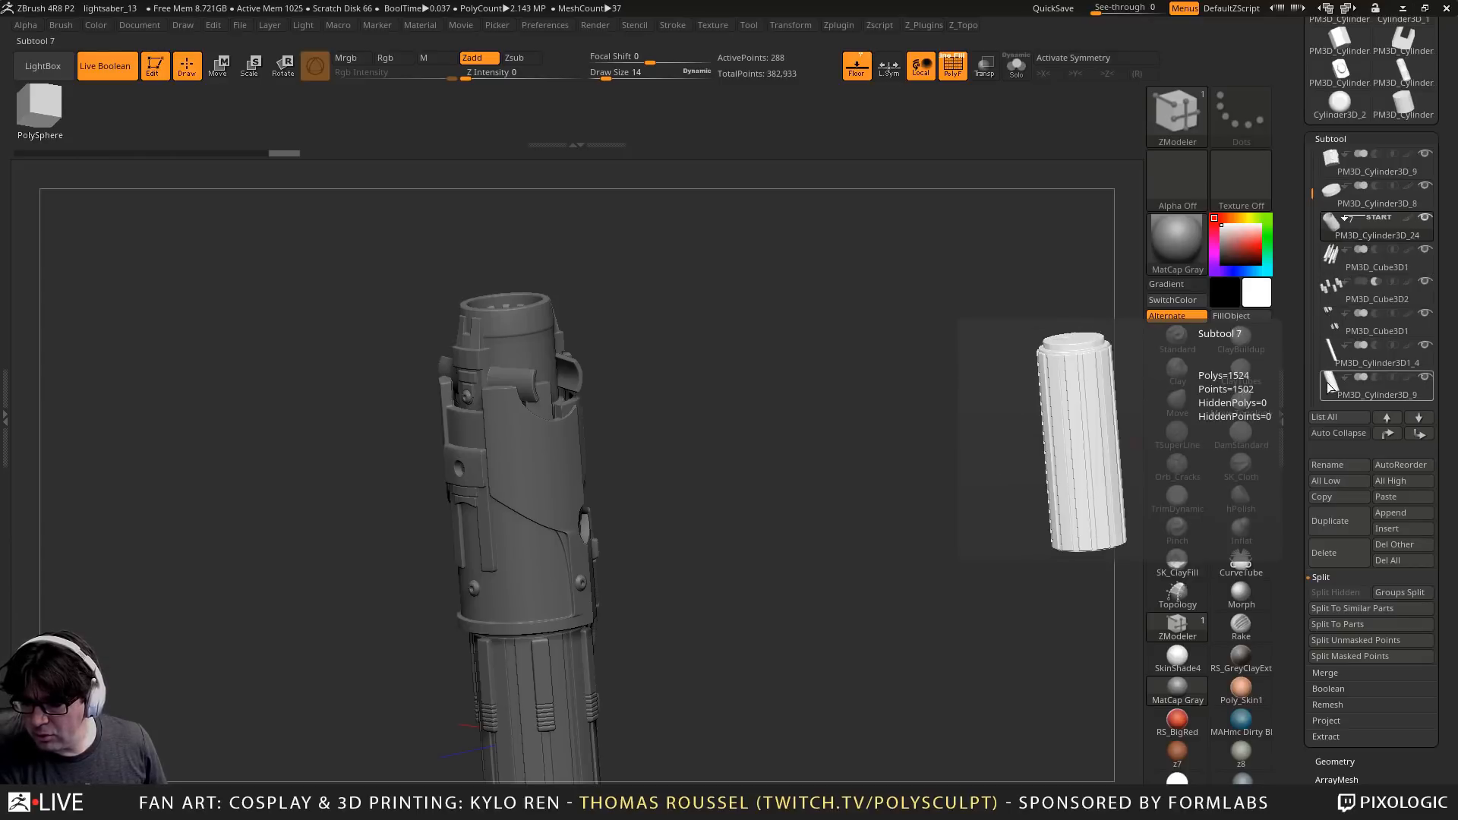
pyautogui.moveTo(1311, 193); pyautogui.dragTo(1328, 245)
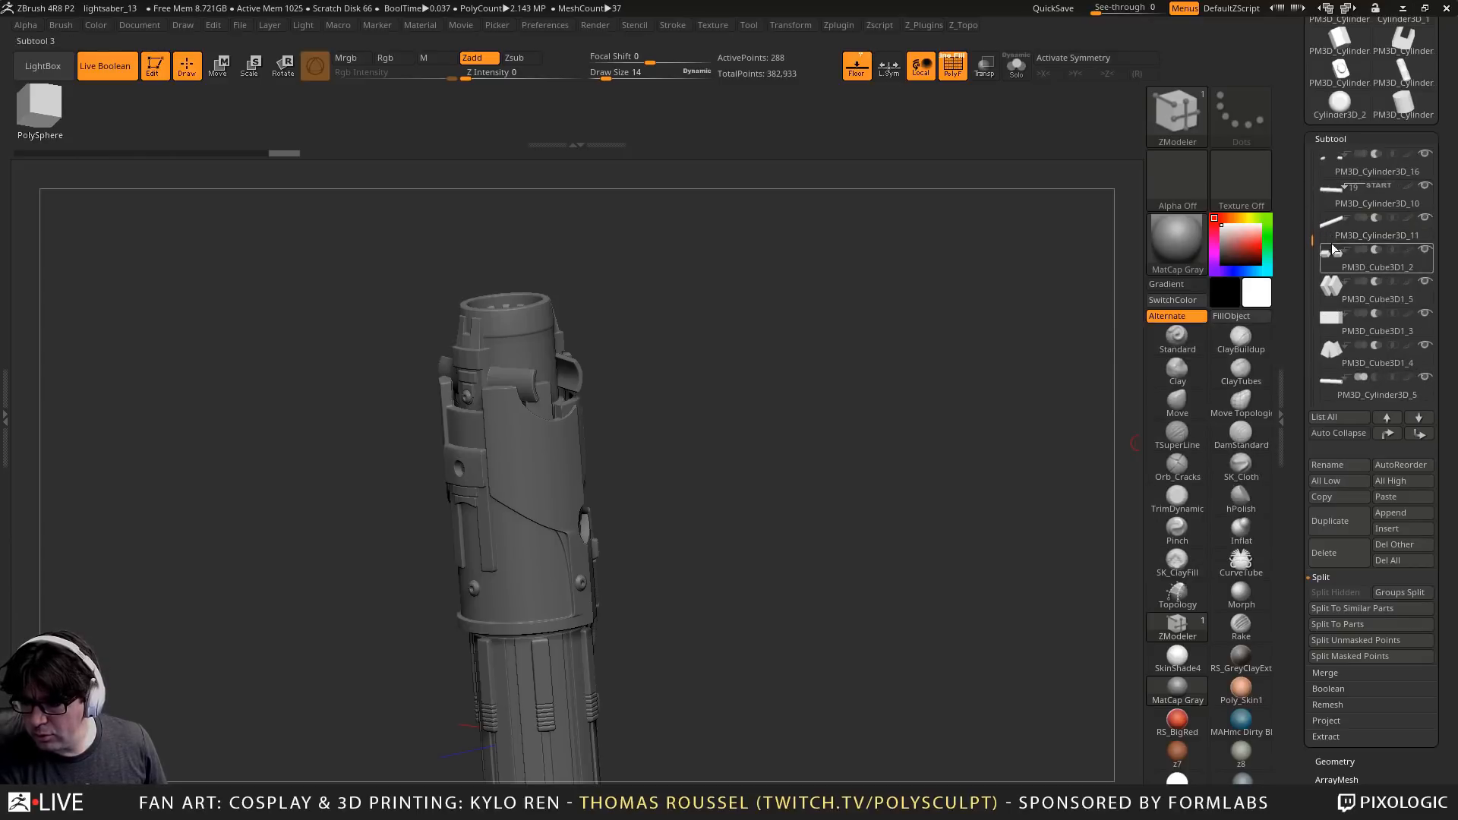
# Identify the PM3D_Cylinder3D_16 and PM3D_Cylinder3D_10 crossbar parts and remove the Start flag from PM3D_Cylinder3D_10 to merge it into the preceding boolean group
pyautogui.click(1323, 188)
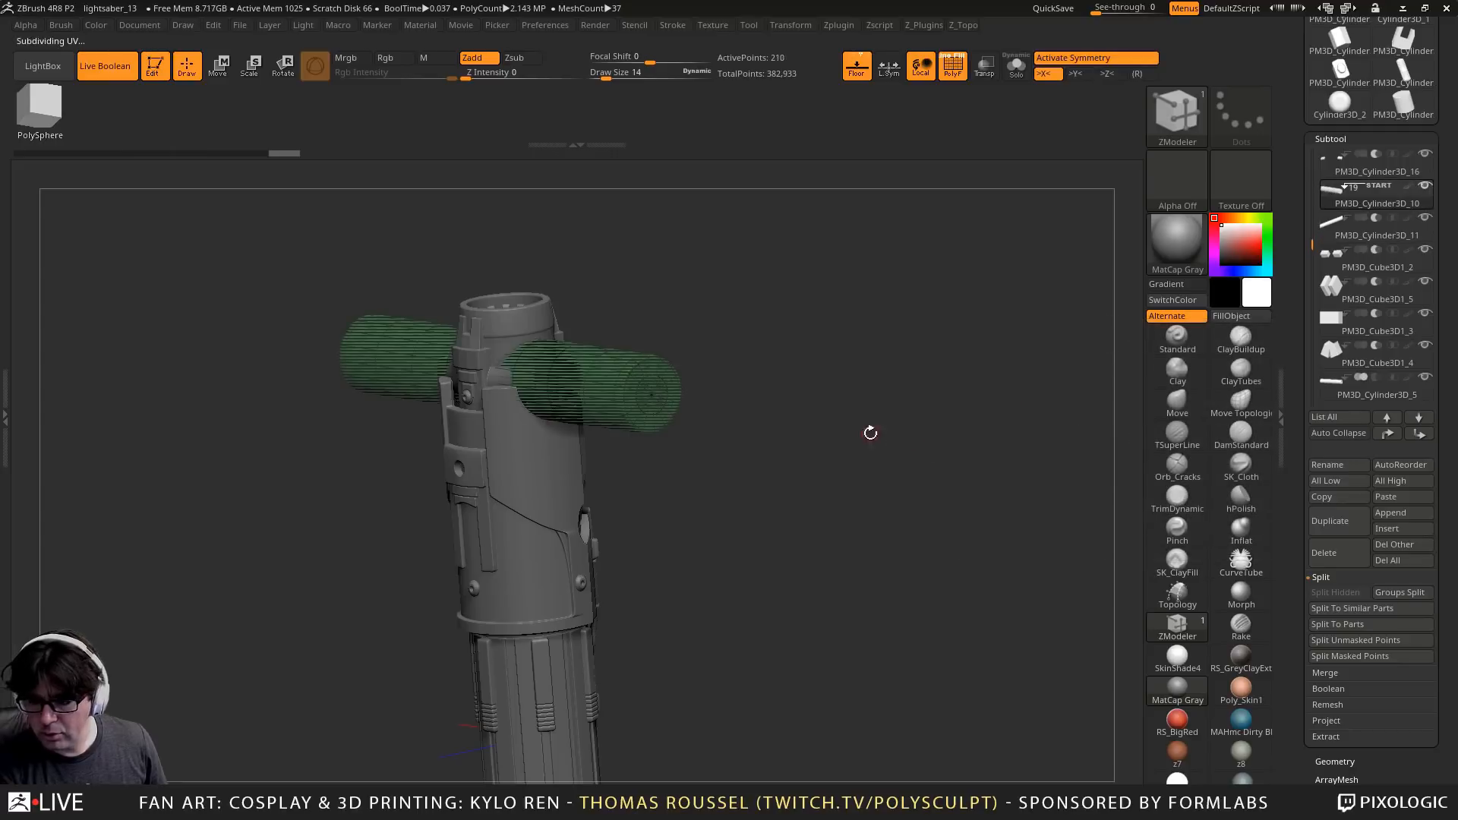
pyautogui.moveTo(869, 433); pyautogui.dragTo(927, 595)
pyautogui.moveTo(1344, 194)
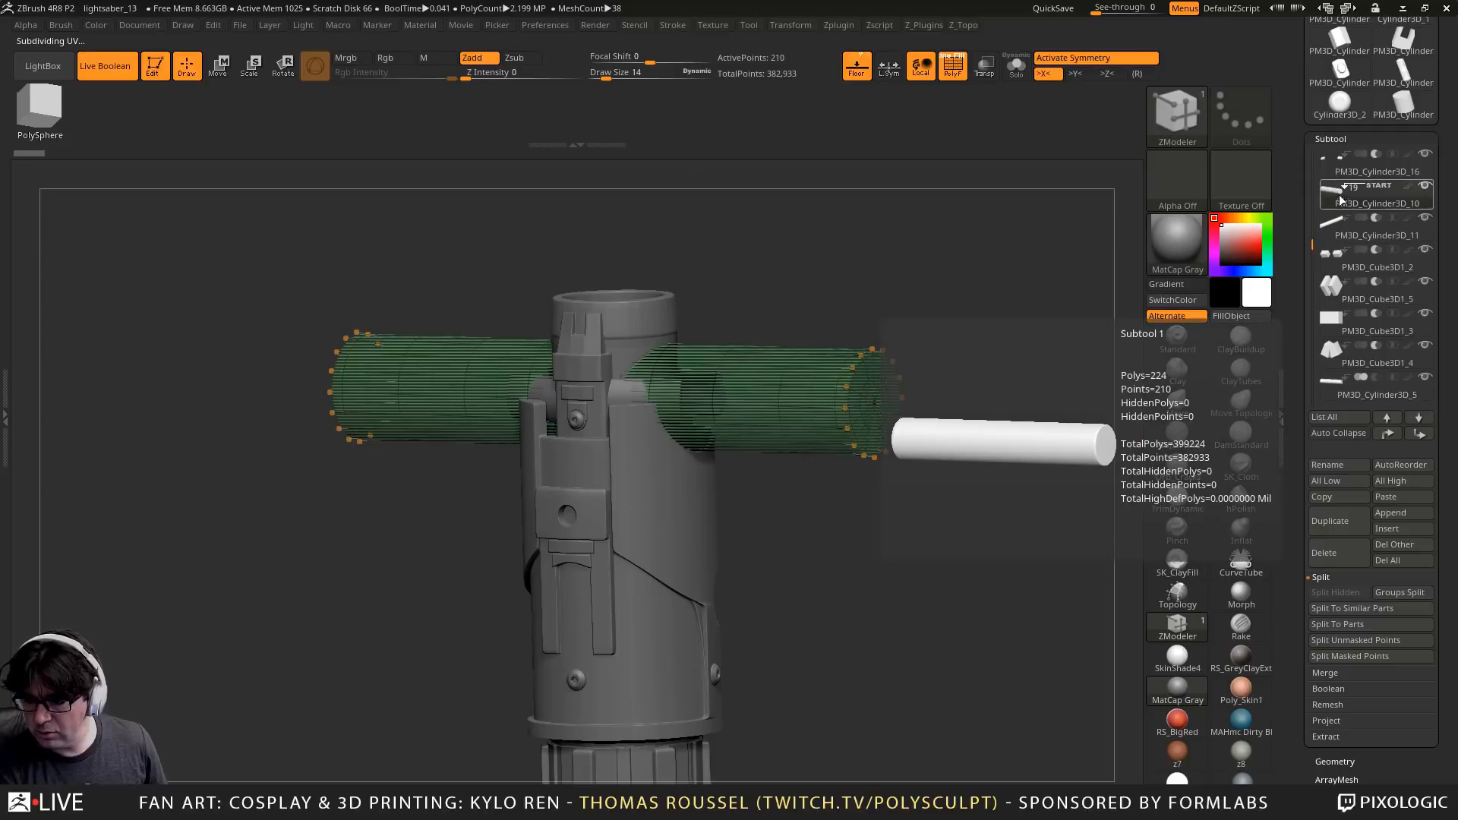
pyautogui.click(1323, 161)
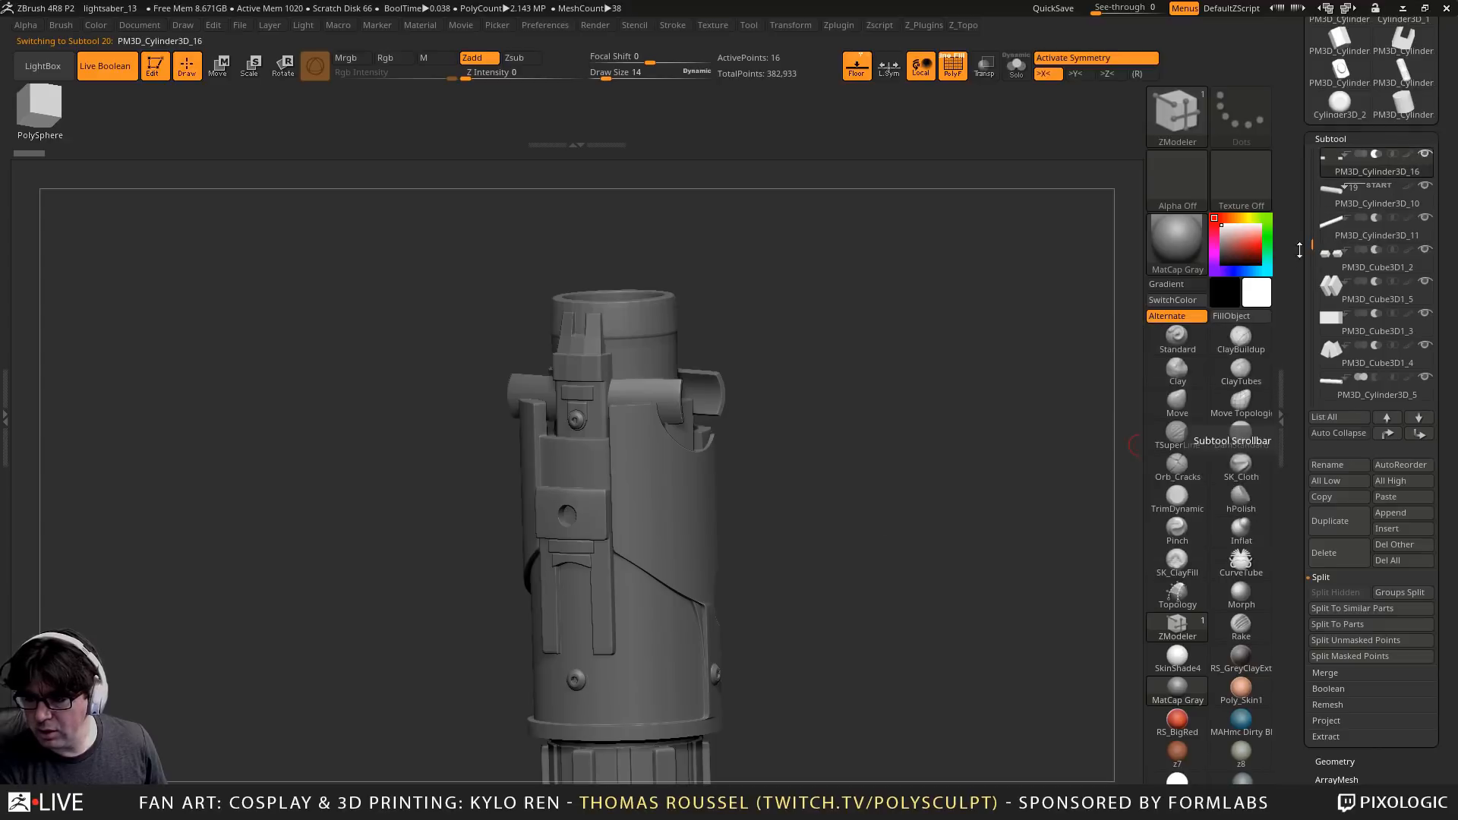
pyautogui.moveTo(1311, 239); pyautogui.dragTo(1311, 222)
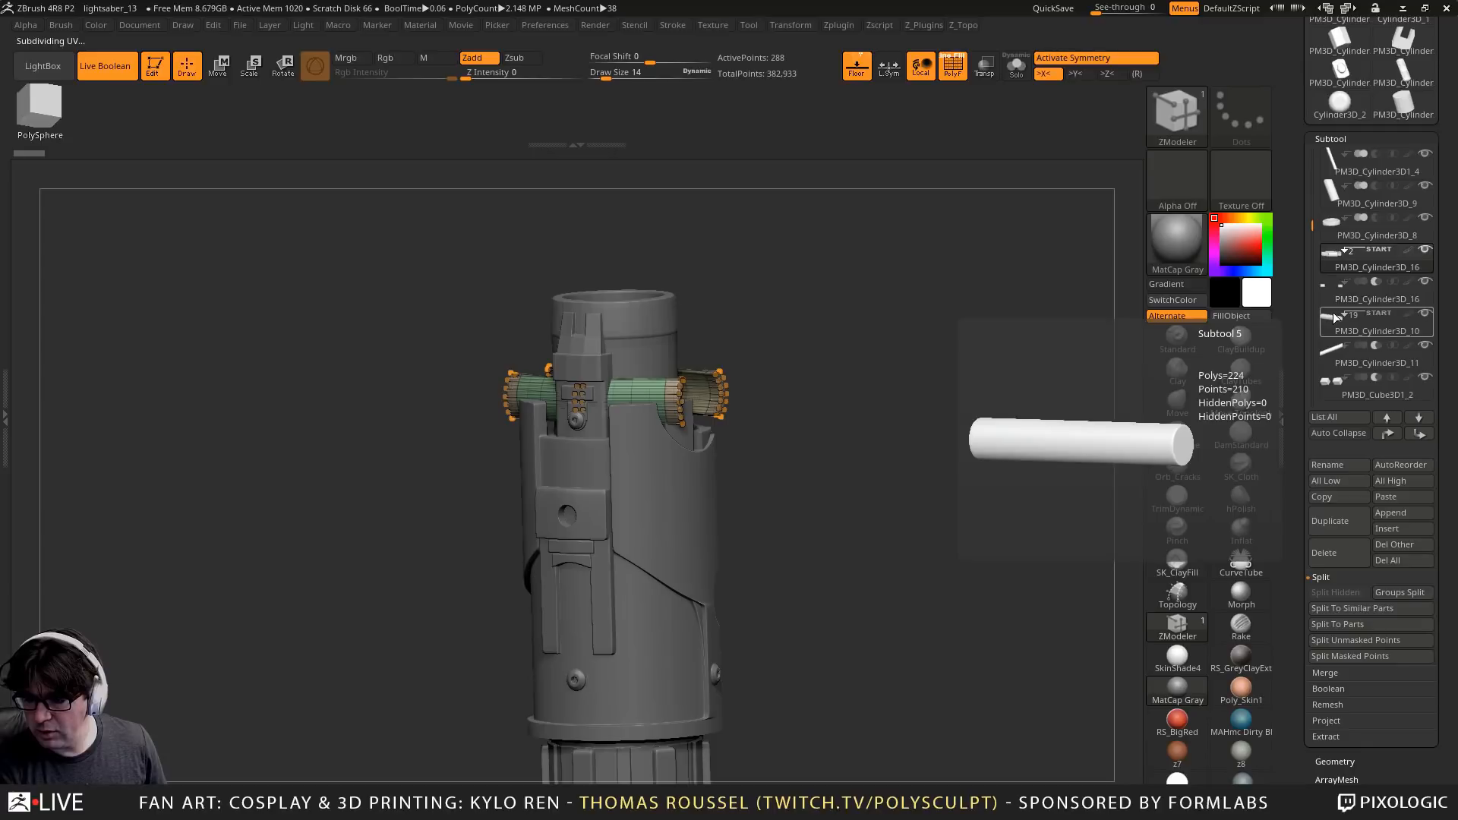
pyautogui.moveTo(977, 345); pyautogui.dragTo(1008, 355)
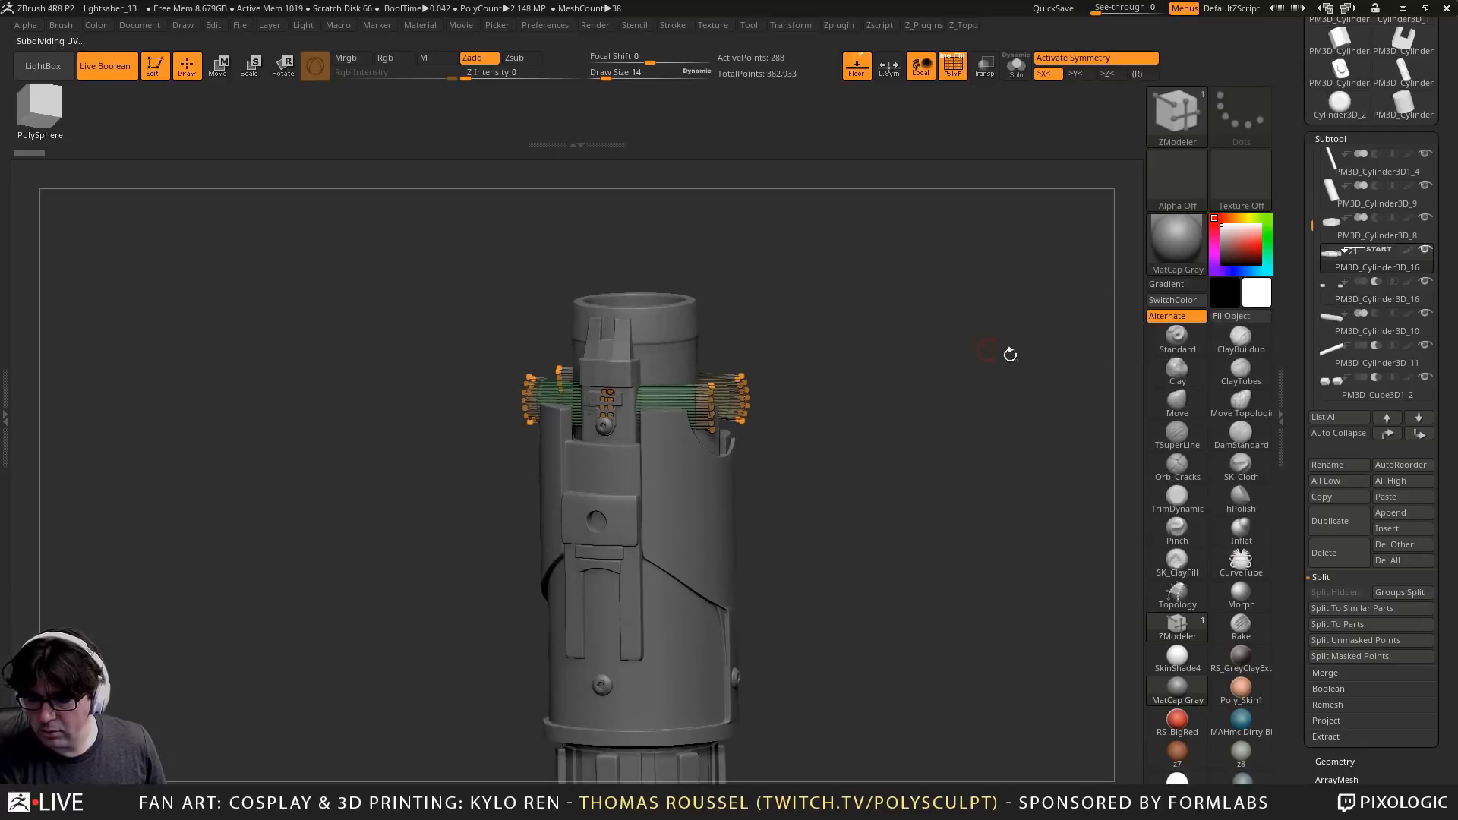
pyautogui.click(1328, 316)
pyautogui.keyDown('alt'); pyautogui.moveTo(968, 341); pyautogui.dragTo(972, 268); pyautogui.keyUp('alt')
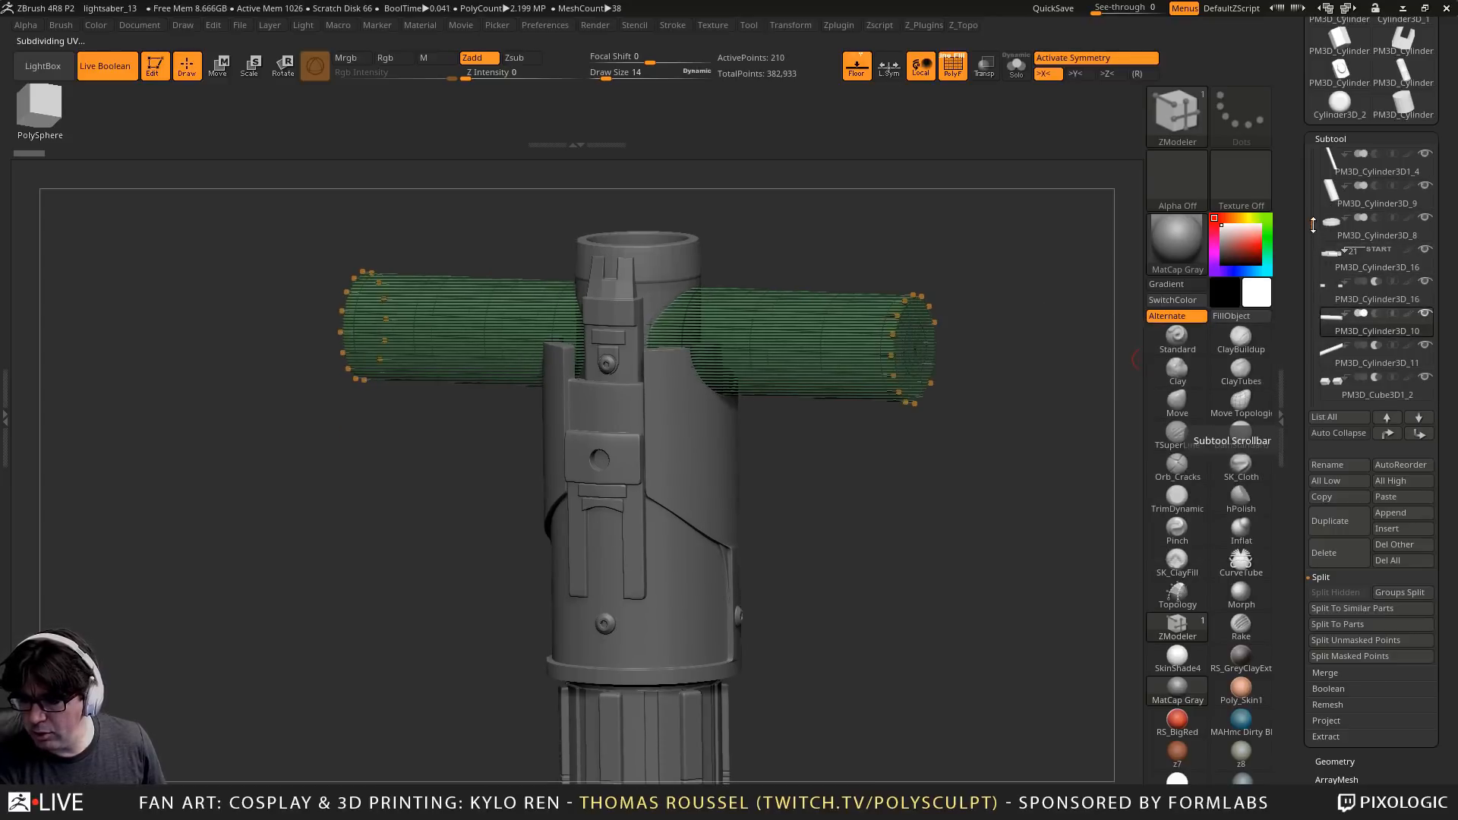
# Select PM3D_Cylinder3D_2 and PM3D_Cylinder3D1_5 in turn and examine where each sits on the full hilt
pyautogui.moveTo(1313, 225); pyautogui.dragTo(1309, 296)
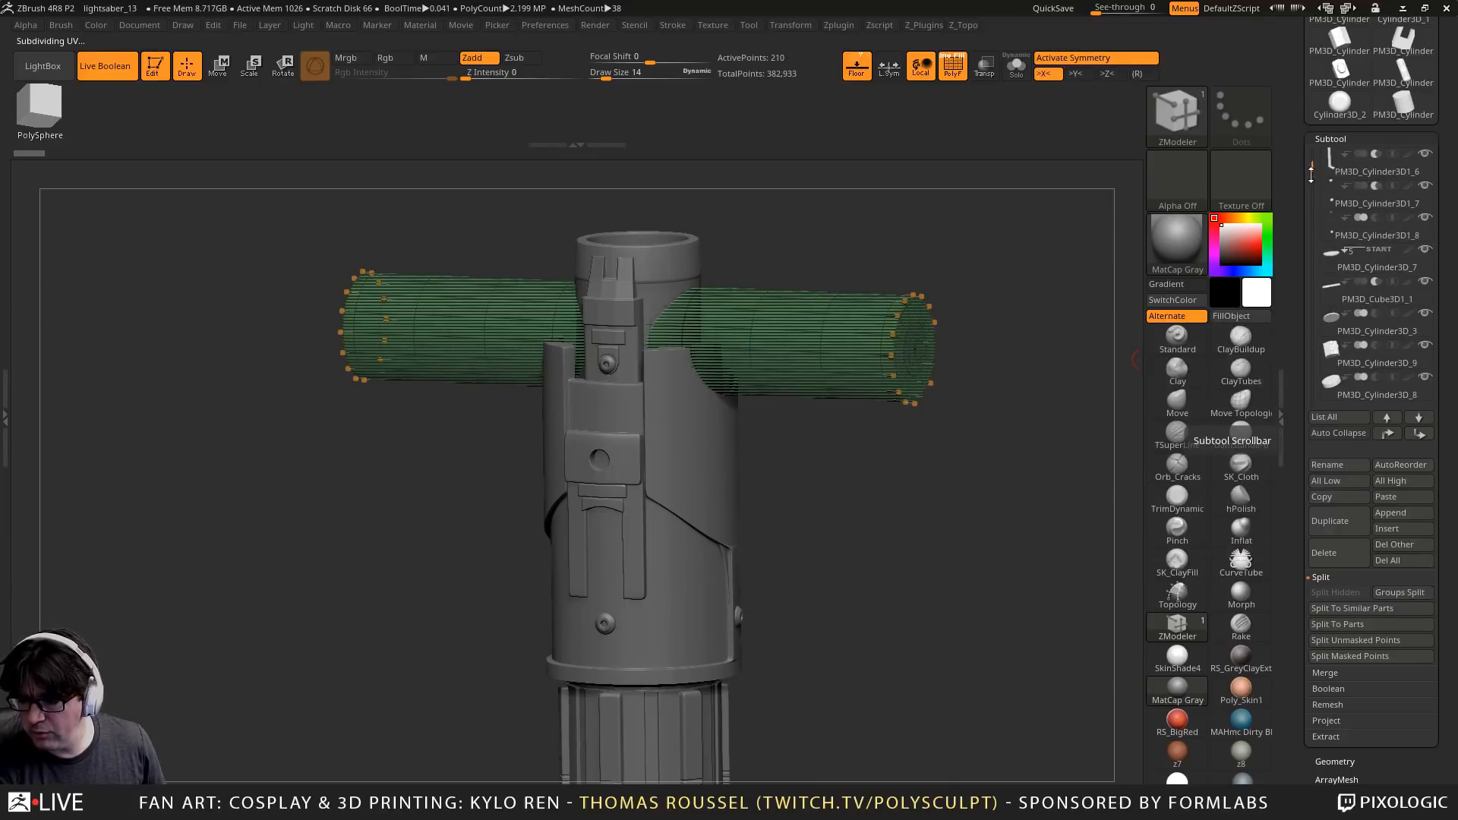
pyautogui.moveTo(1311, 173); pyautogui.dragTo(1307, 142)
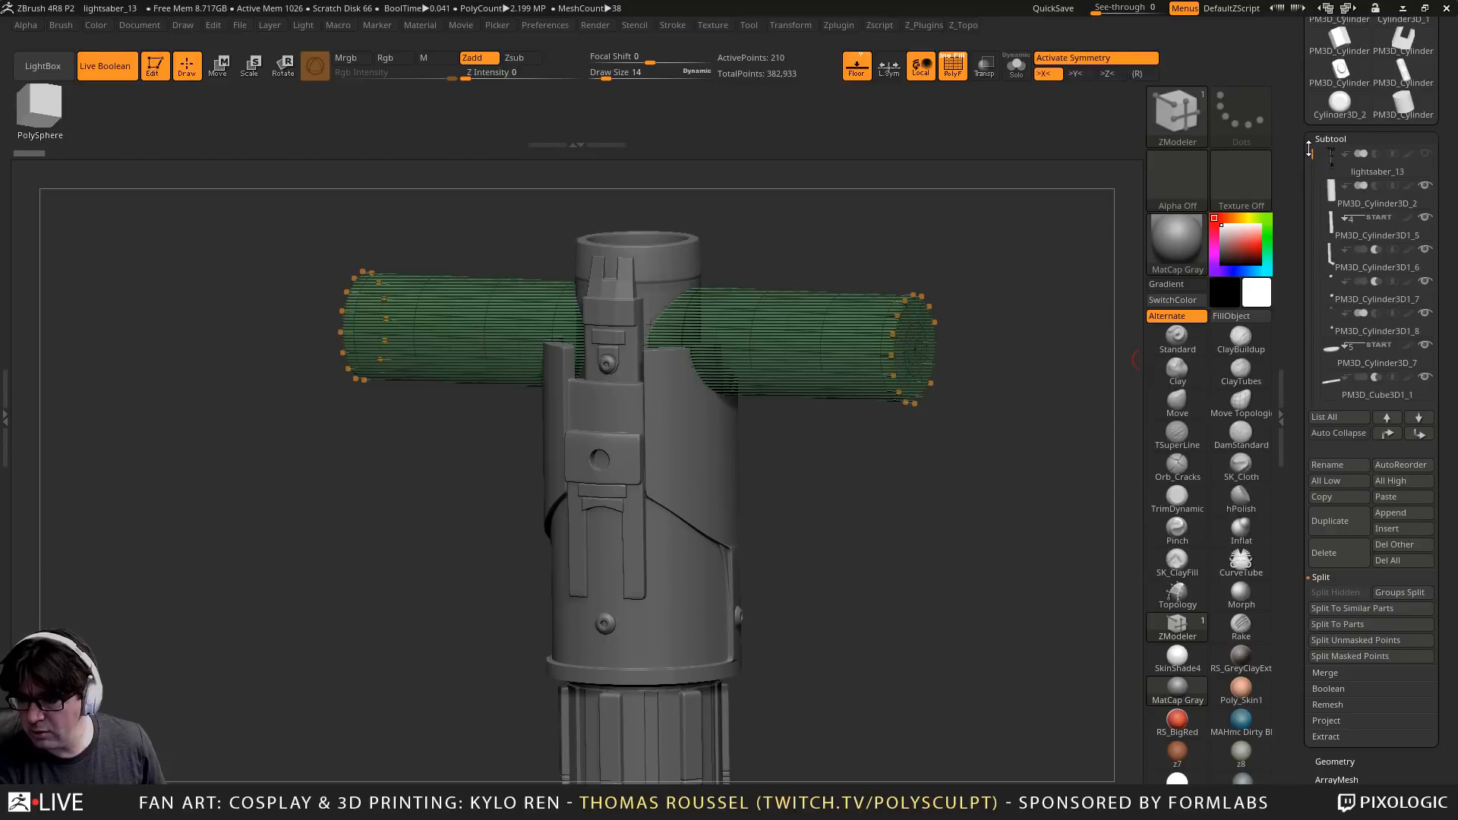
pyautogui.click(1359, 194)
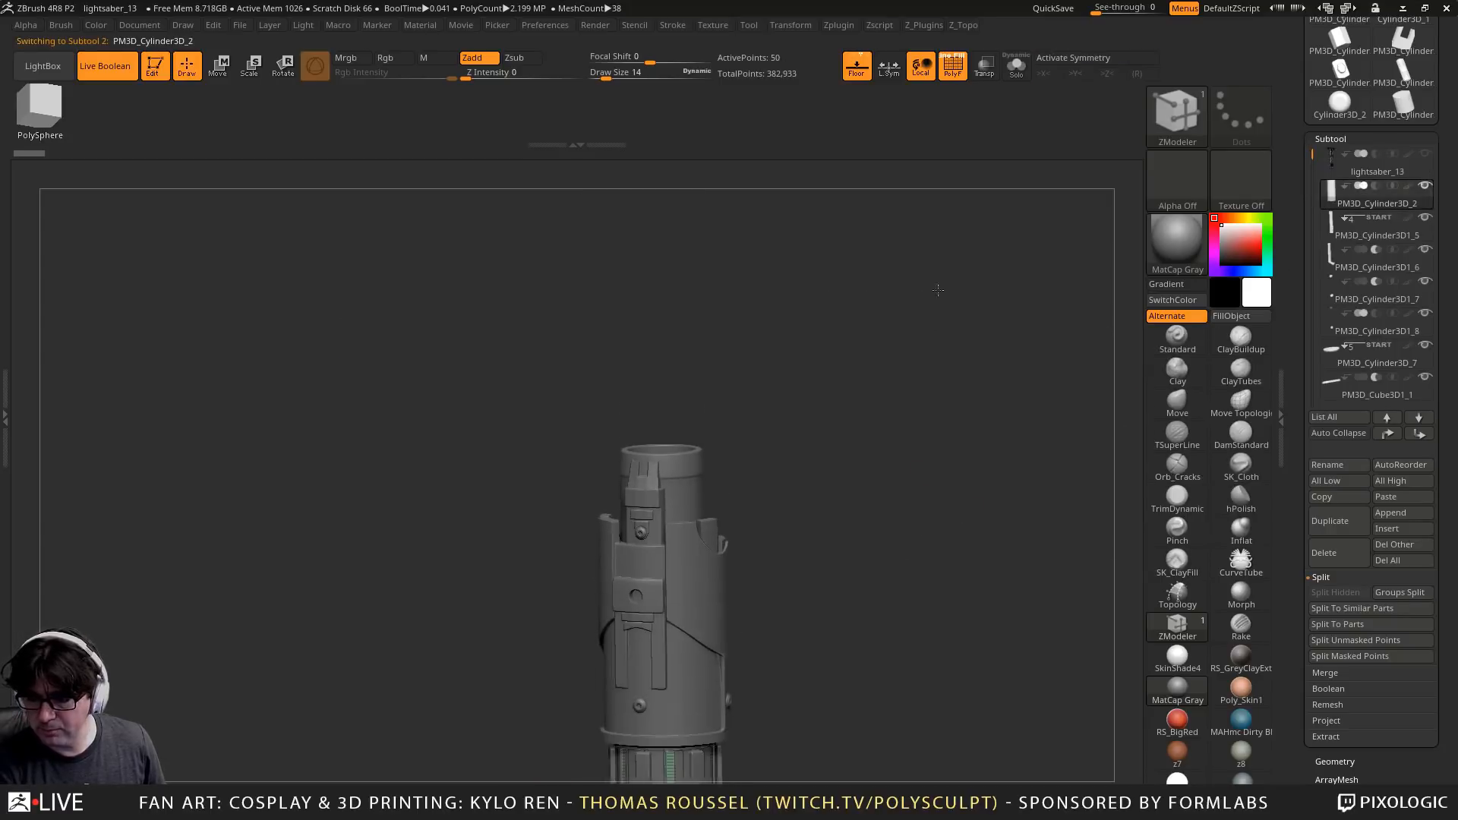
pyautogui.keyDown('alt'); pyautogui.moveTo(937, 290); pyautogui.dragTo(938, 204); pyautogui.keyUp('alt')
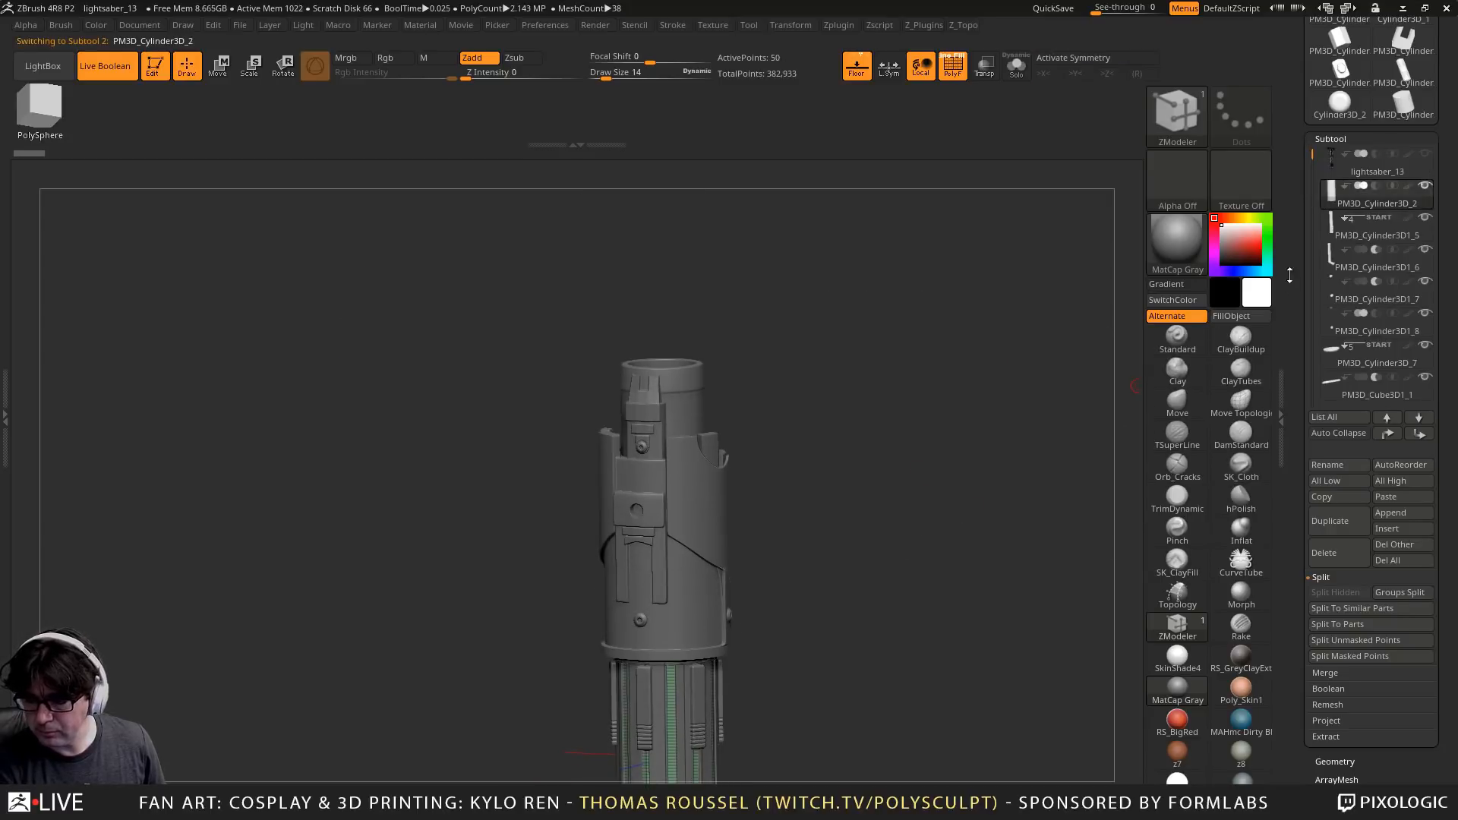
pyautogui.click(1327, 225)
pyautogui.press('f')
pyautogui.moveTo(939, 400); pyautogui.dragTo(903, 365)
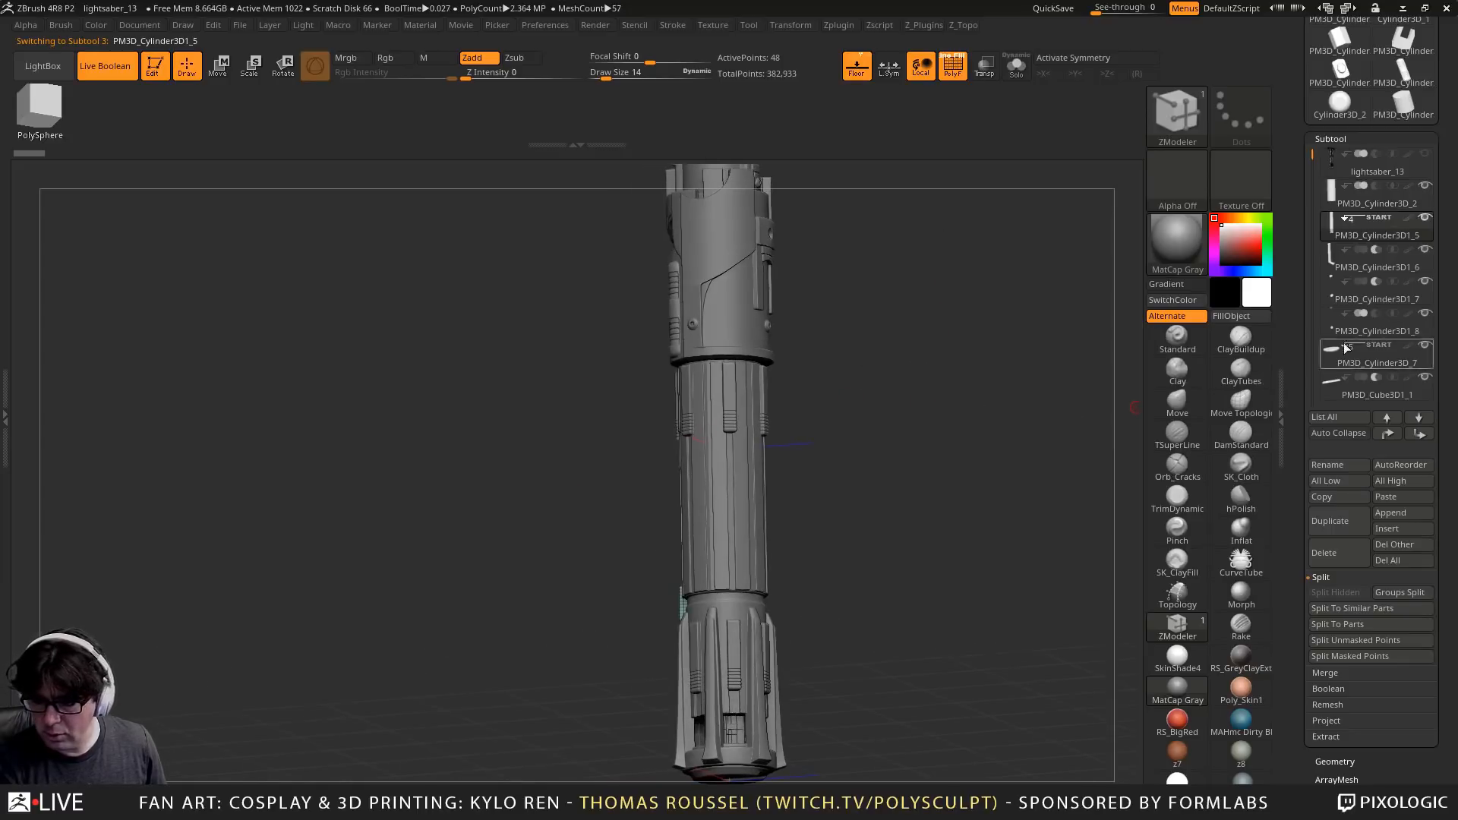
pyautogui.moveTo(1338, 227)
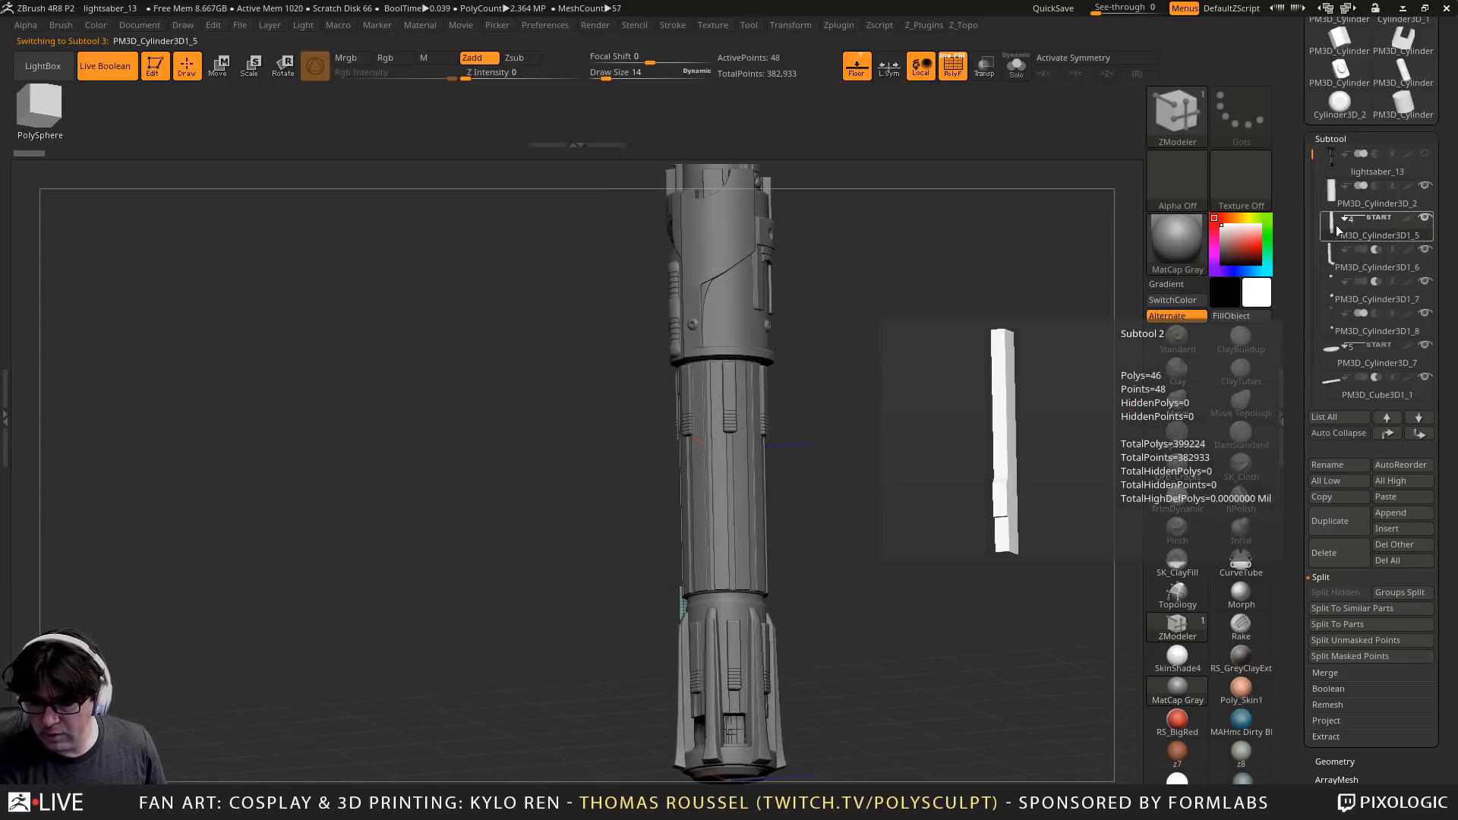
pyautogui.moveTo(890, 472); pyautogui.dragTo(960, 494)
pyautogui.keyDown('alt'); pyautogui.moveTo(1069, 523); pyautogui.dragTo(1146, 523); pyautogui.keyUp('alt')
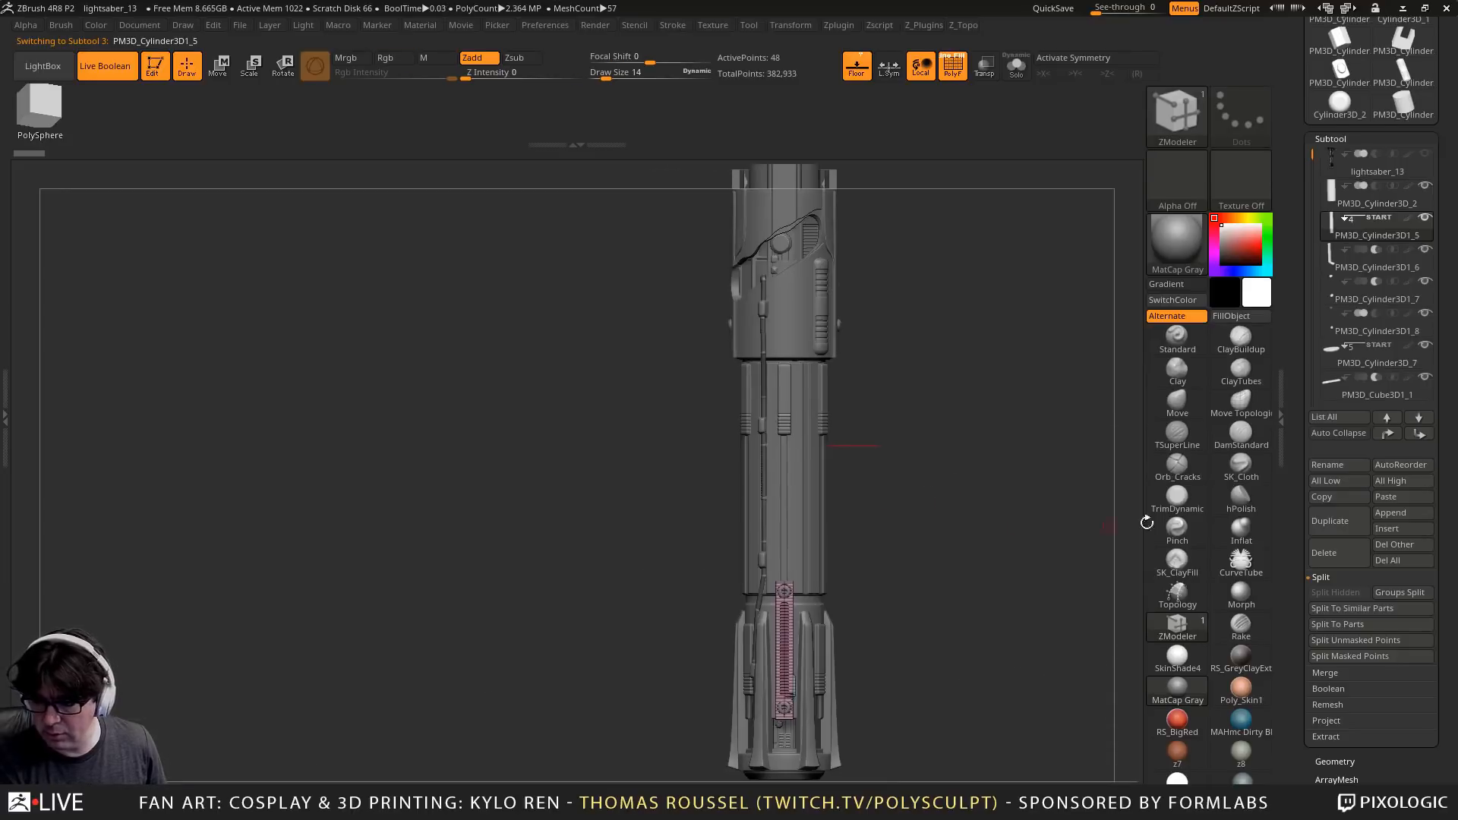
# Check PM3D_Cylinder3D1_7 and PM3D_Cylinder3D1_8, then hide the PM3D_Cylinder3D_2 subtool
pyautogui.click(1337, 323)
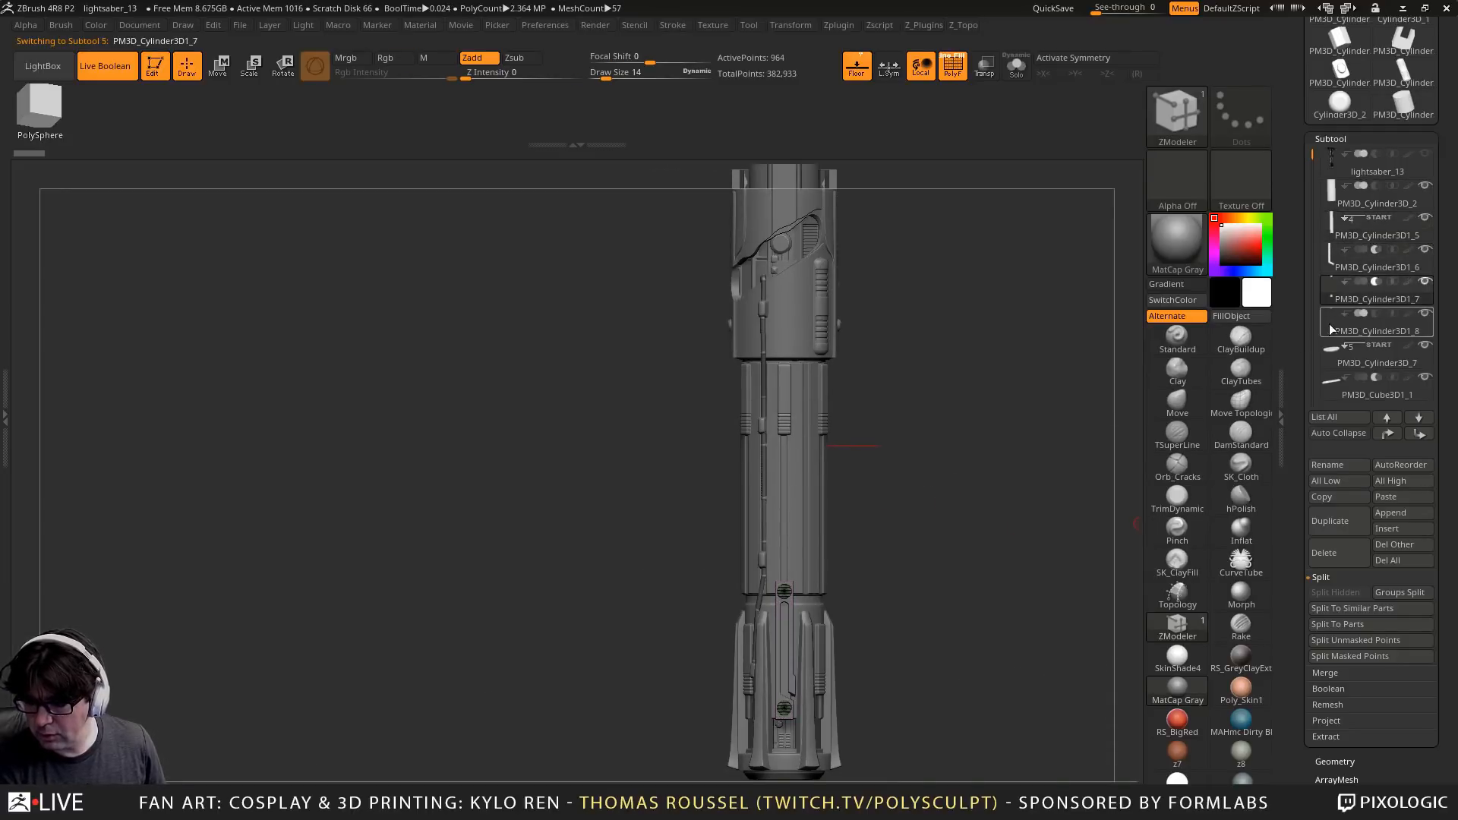
pyautogui.moveTo(1330, 190)
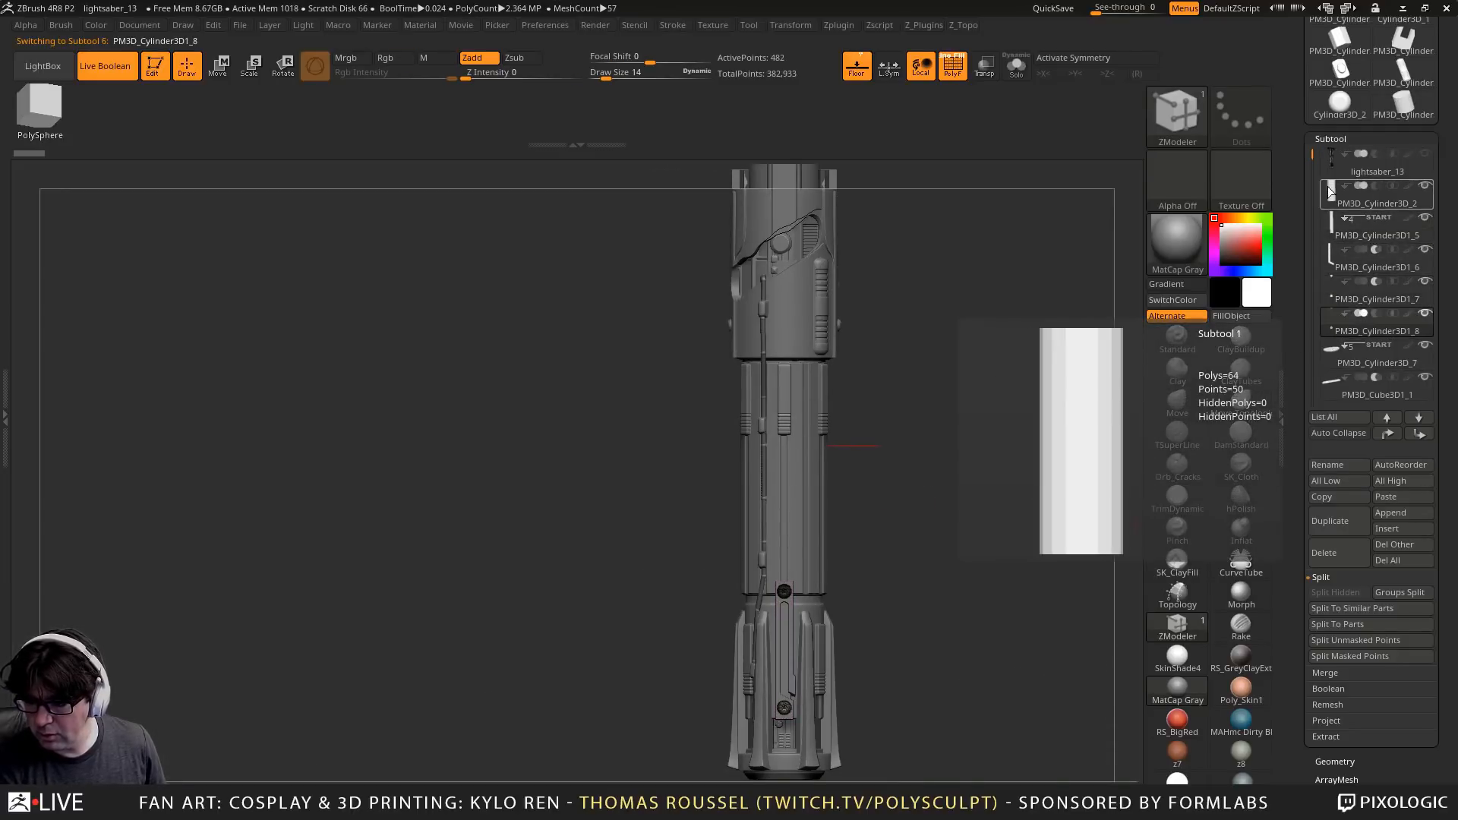
pyautogui.click(1426, 187)
# Examine the round button parts PM3D_Cylinder3D1_7 and PM3D_Cylinder3D1_8 up close, then the PM3D_Cylinder3D_7 cap under the hilt's base
pyautogui.moveTo(1331, 301)
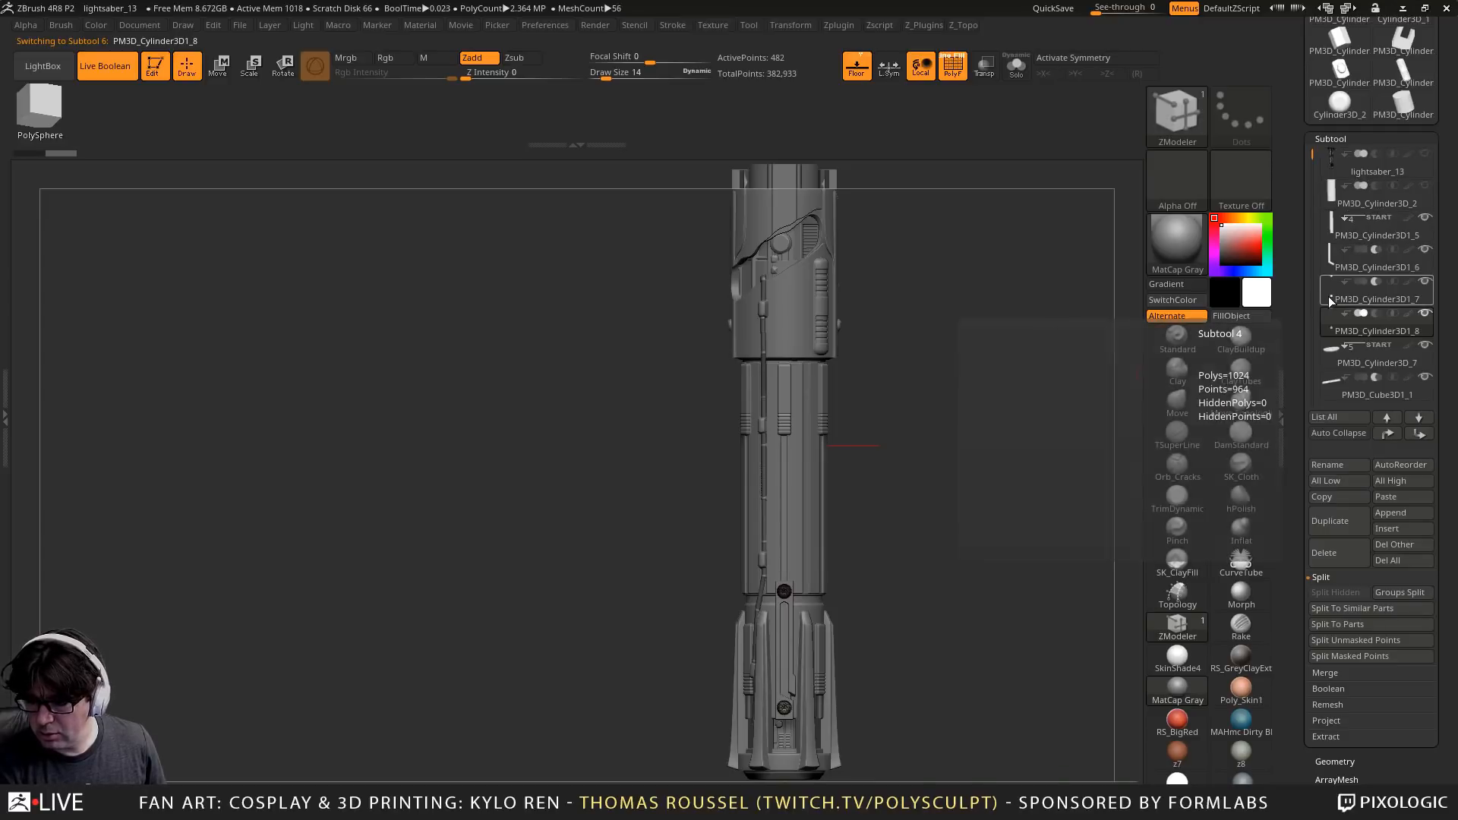
pyautogui.moveTo(1333, 328)
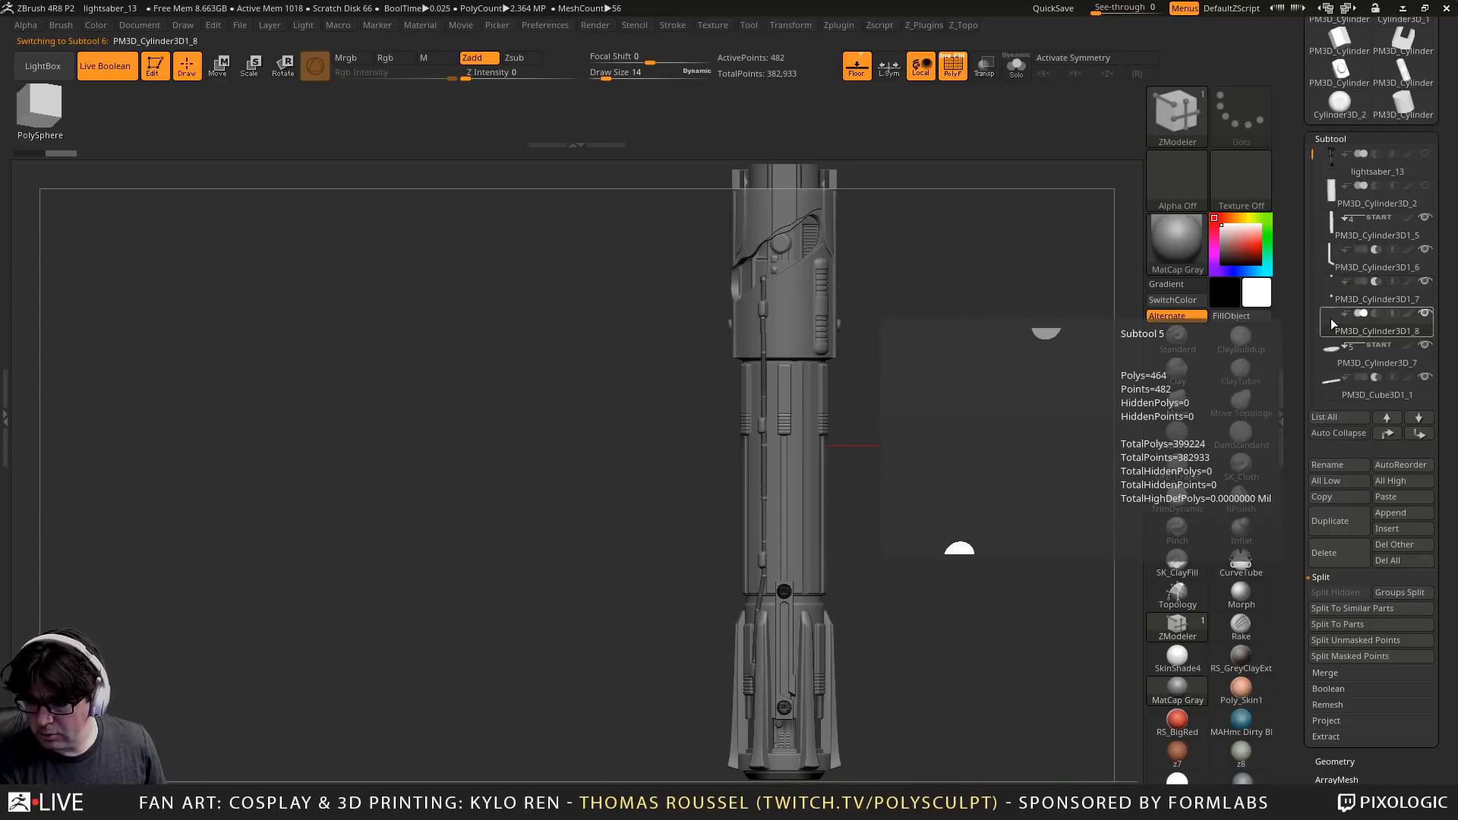
pyautogui.keyDown('alt'); pyautogui.moveTo(1022, 504); pyautogui.dragTo(1014, 668); pyautogui.keyUp('alt')
pyautogui.keyDown('alt'); pyautogui.moveTo(1017, 526); pyautogui.dragTo(1066, 544); pyautogui.keyUp('alt')
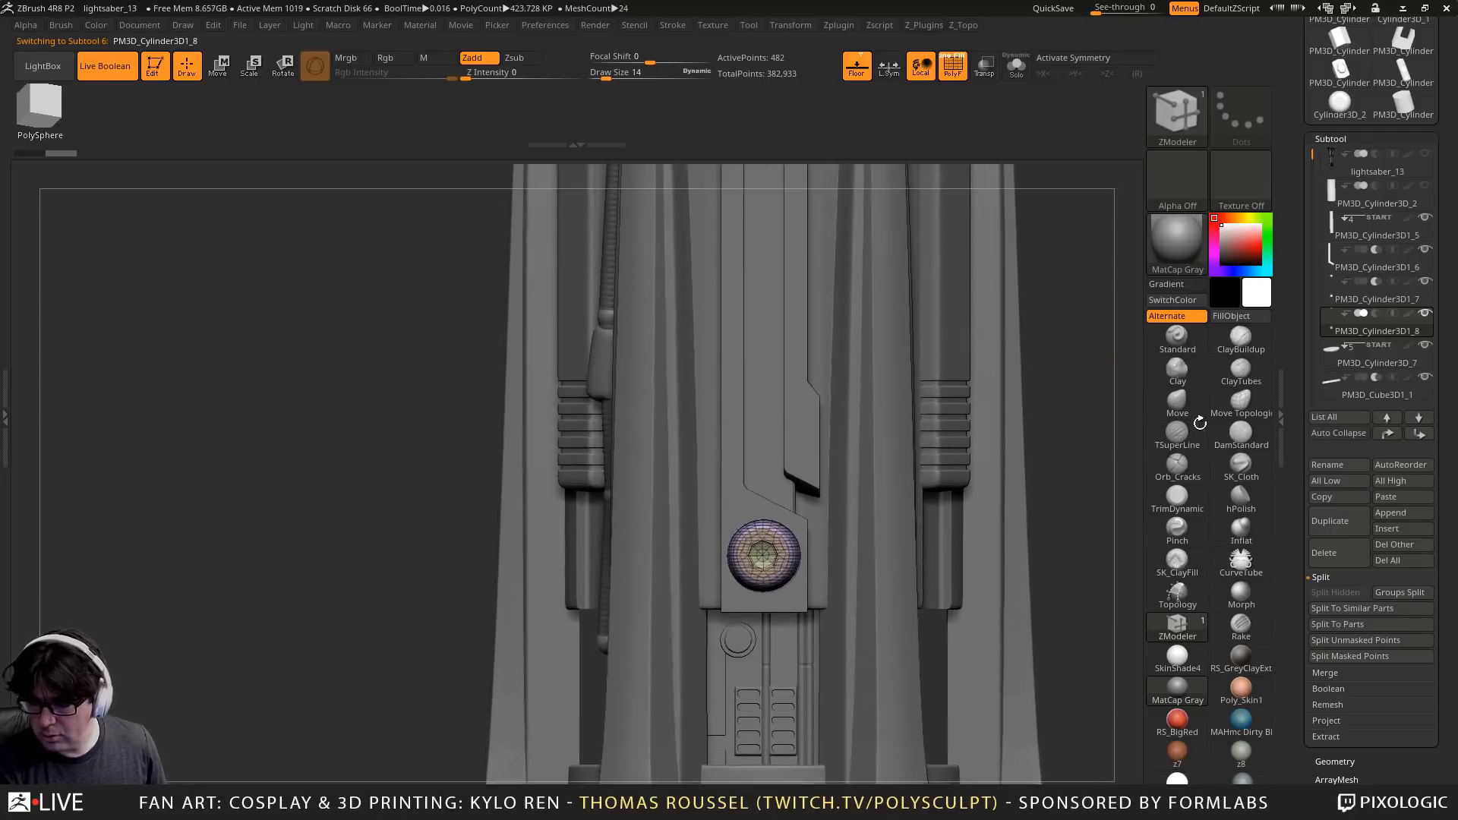
pyautogui.click(1329, 301)
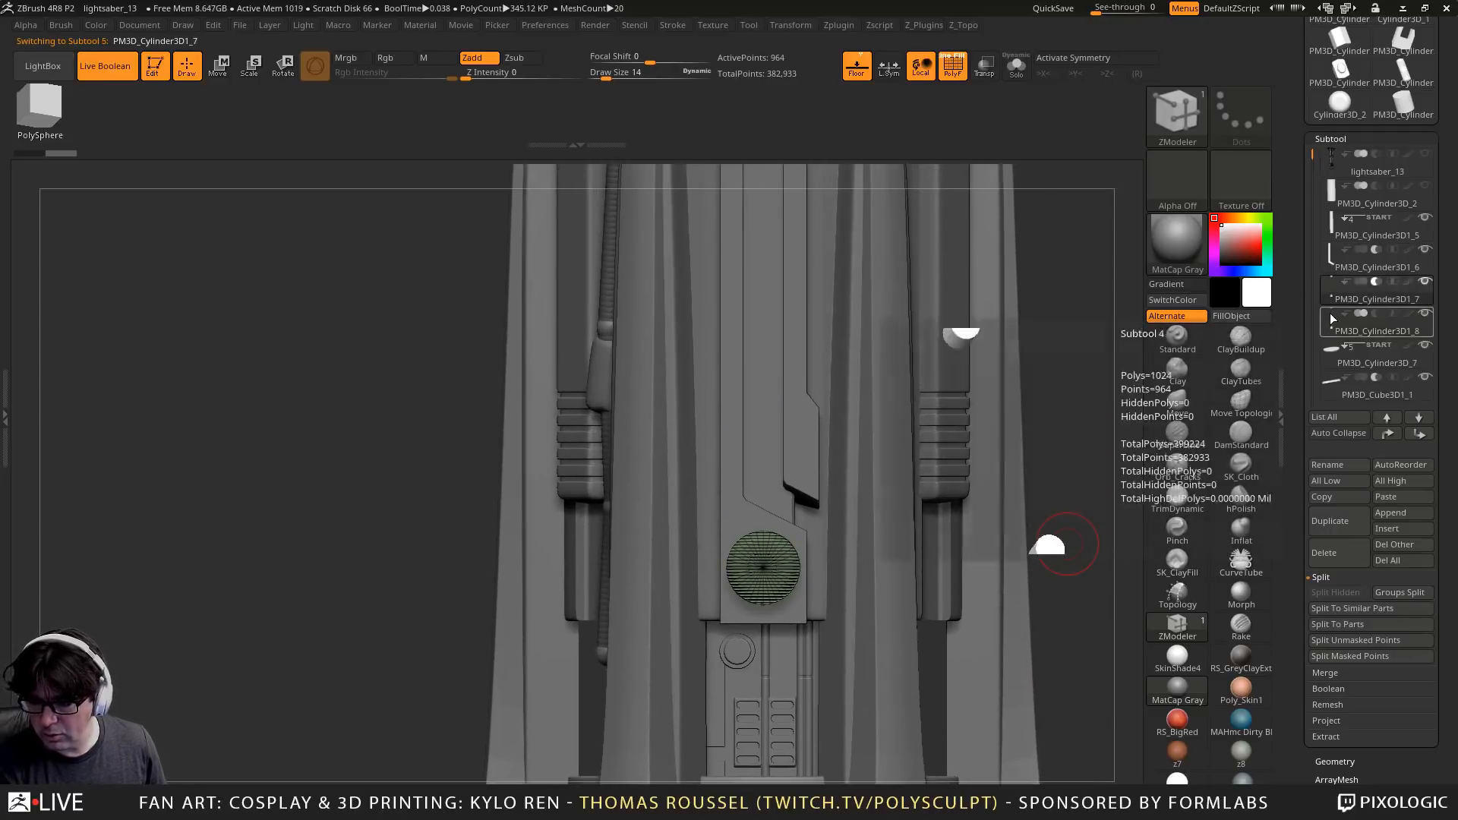
pyautogui.moveTo(1075, 475); pyautogui.dragTo(980, 481)
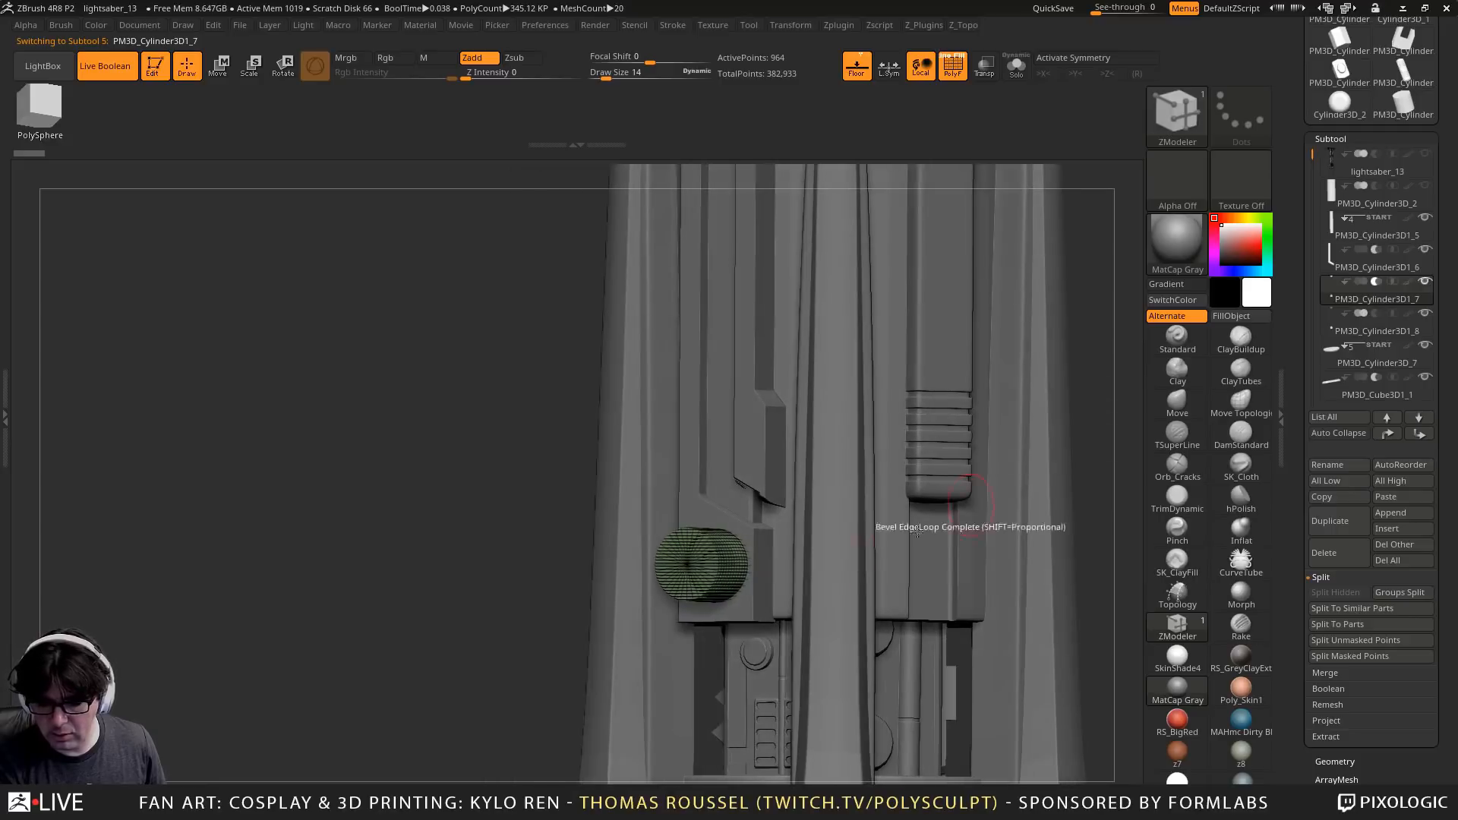
pyautogui.click(1330, 330)
pyautogui.click(1336, 355)
pyautogui.keyDown('alt'); pyautogui.moveTo(1123, 435); pyautogui.dragTo(969, 185); pyautogui.keyUp('alt')
pyautogui.moveTo(949, 406); pyautogui.dragTo(1040, 410)
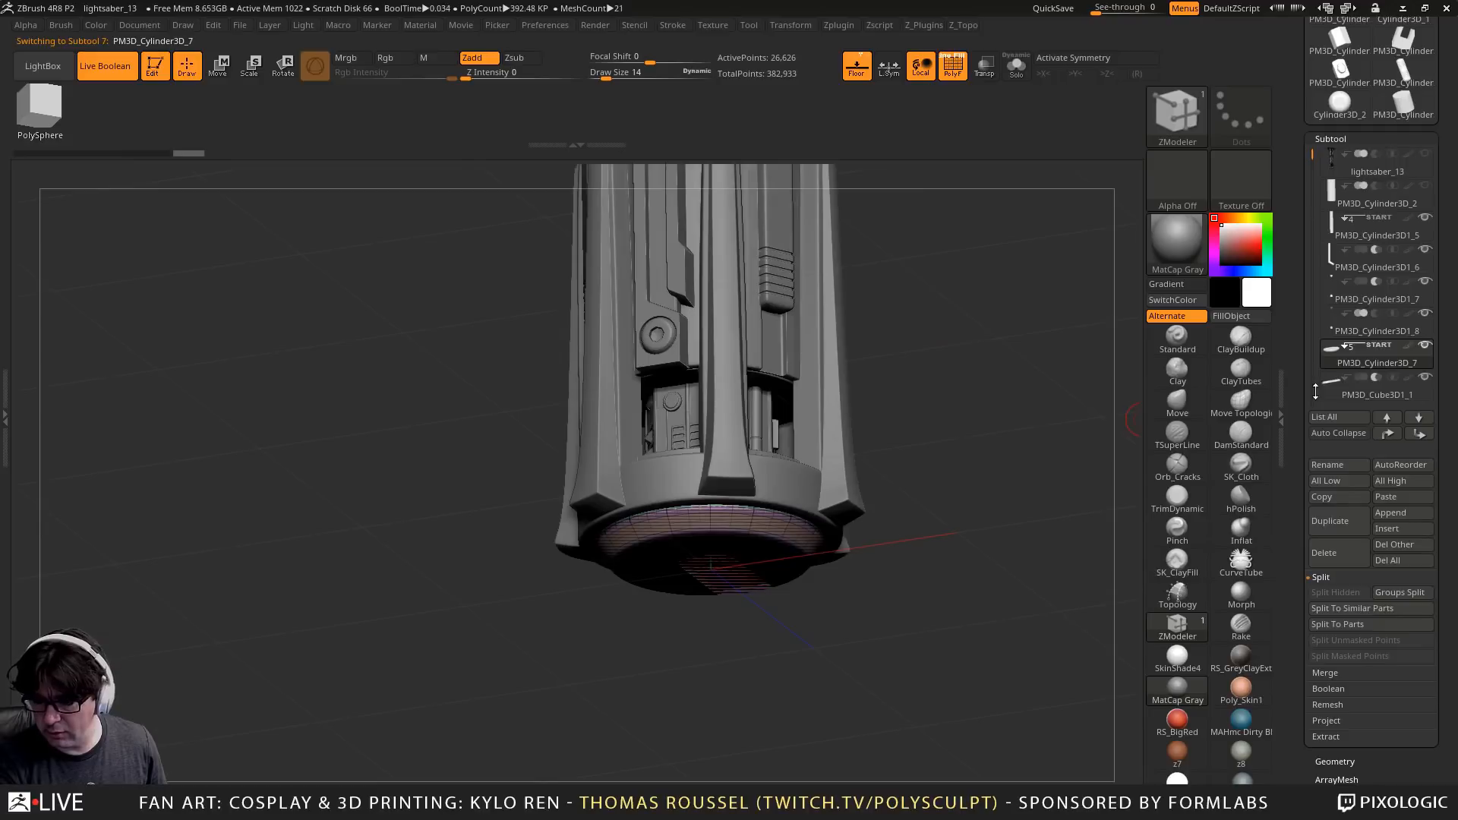
pyautogui.moveTo(1312, 152); pyautogui.dragTo(1313, 176)
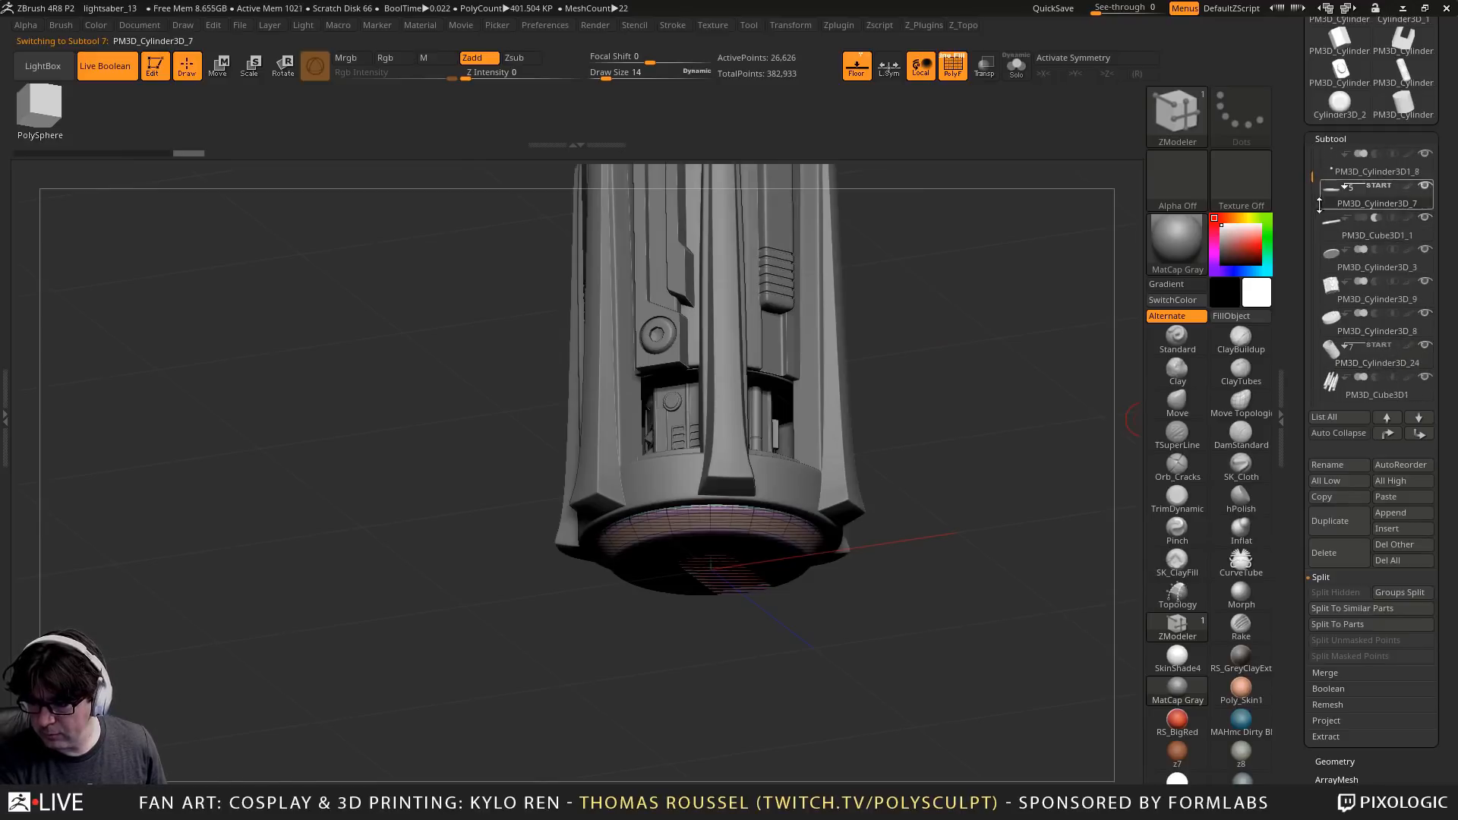
# Select PM3D_Cylinder3D_24 and the PM3D_Cube3D1 fins in turn and examine where each sits on the lower hilt
pyautogui.click(1330, 356)
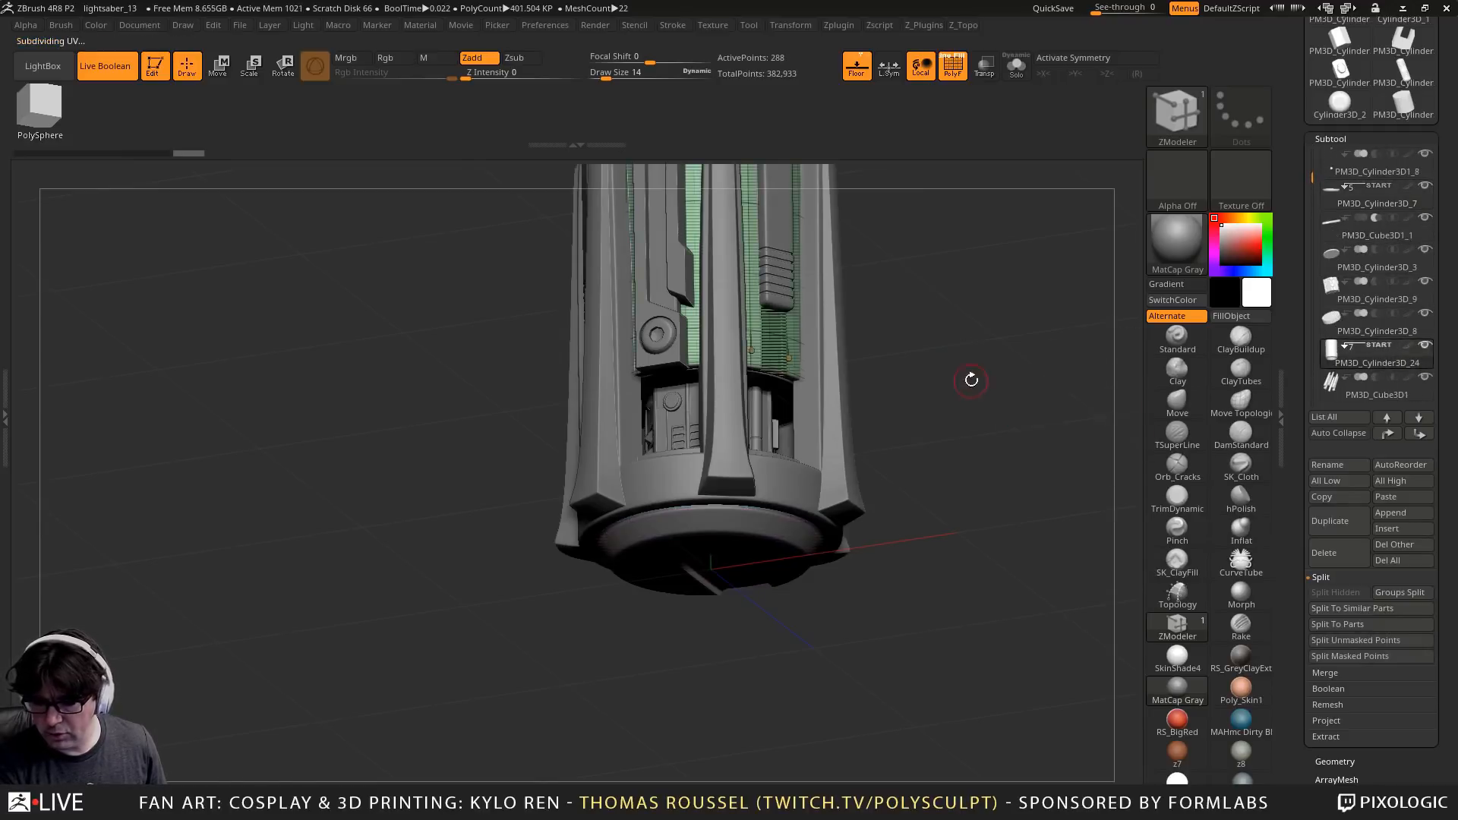
pyautogui.moveTo(969, 381); pyautogui.dragTo(996, 458)
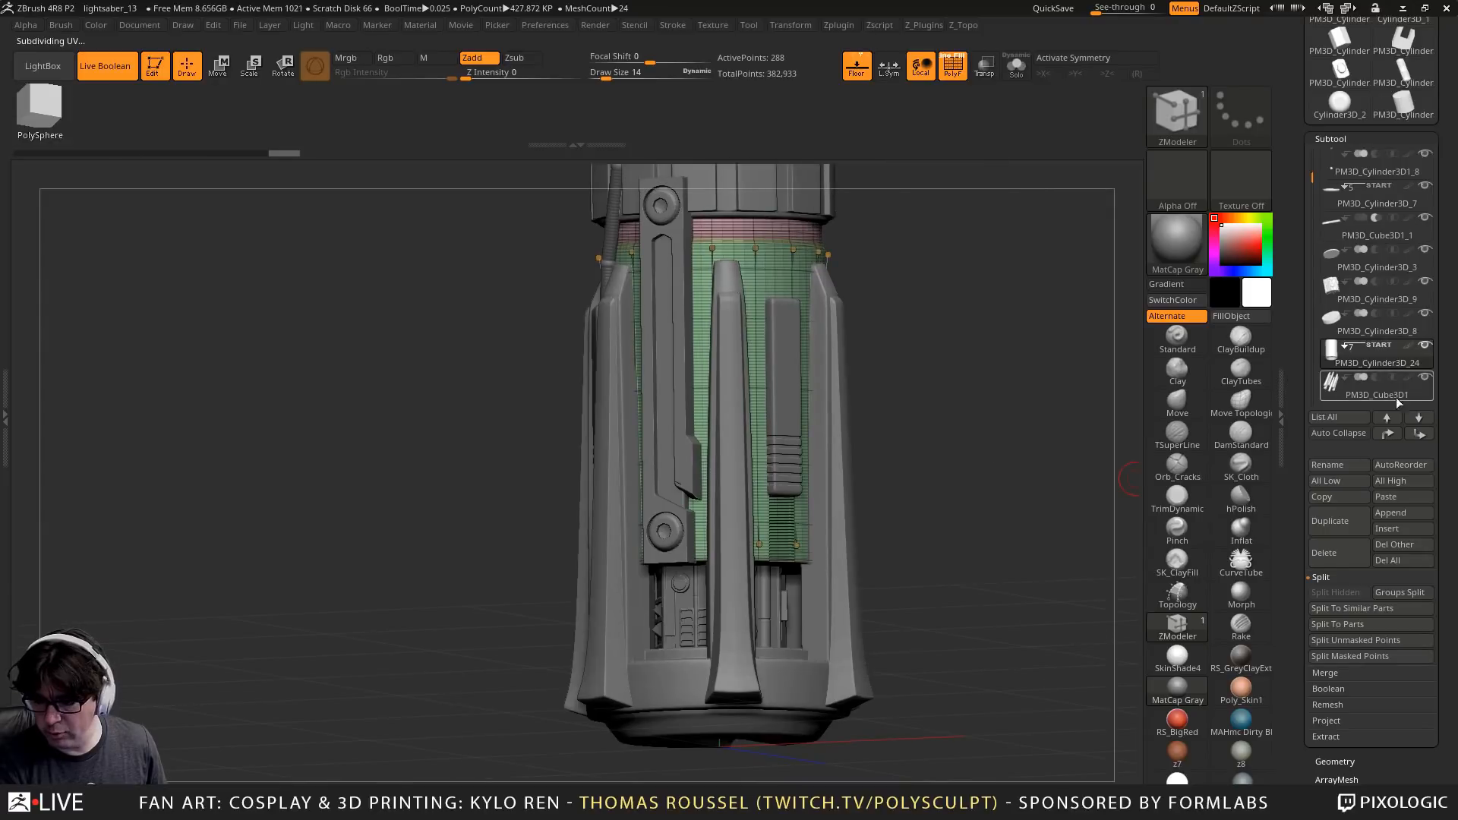
pyautogui.click(1348, 383)
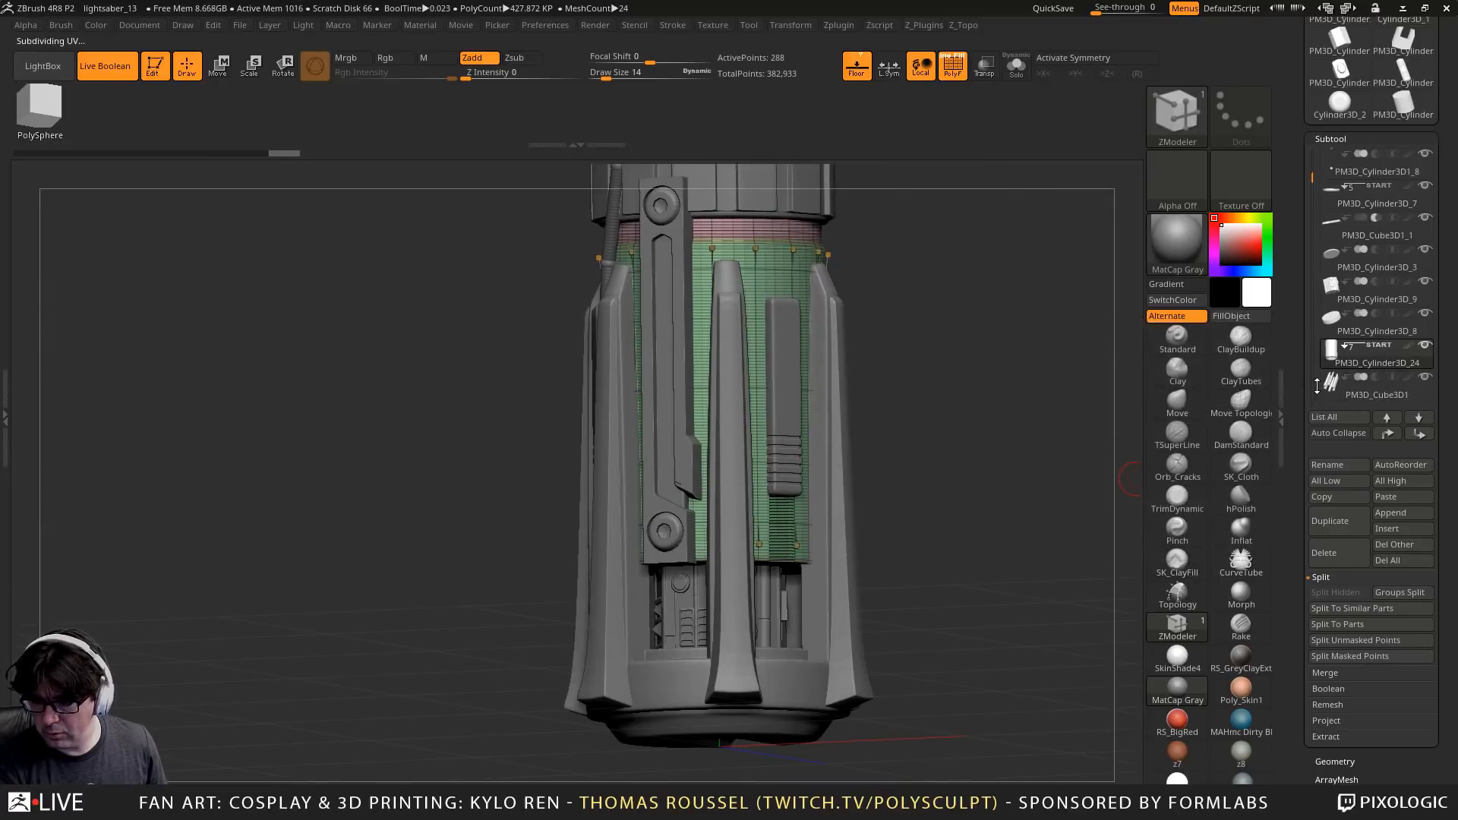
pyautogui.keyDown('alt'); pyautogui.moveTo(1006, 392); pyautogui.dragTo(969, 382); pyautogui.keyUp('alt')
pyautogui.moveTo(1316, 183); pyautogui.dragTo(1317, 204)
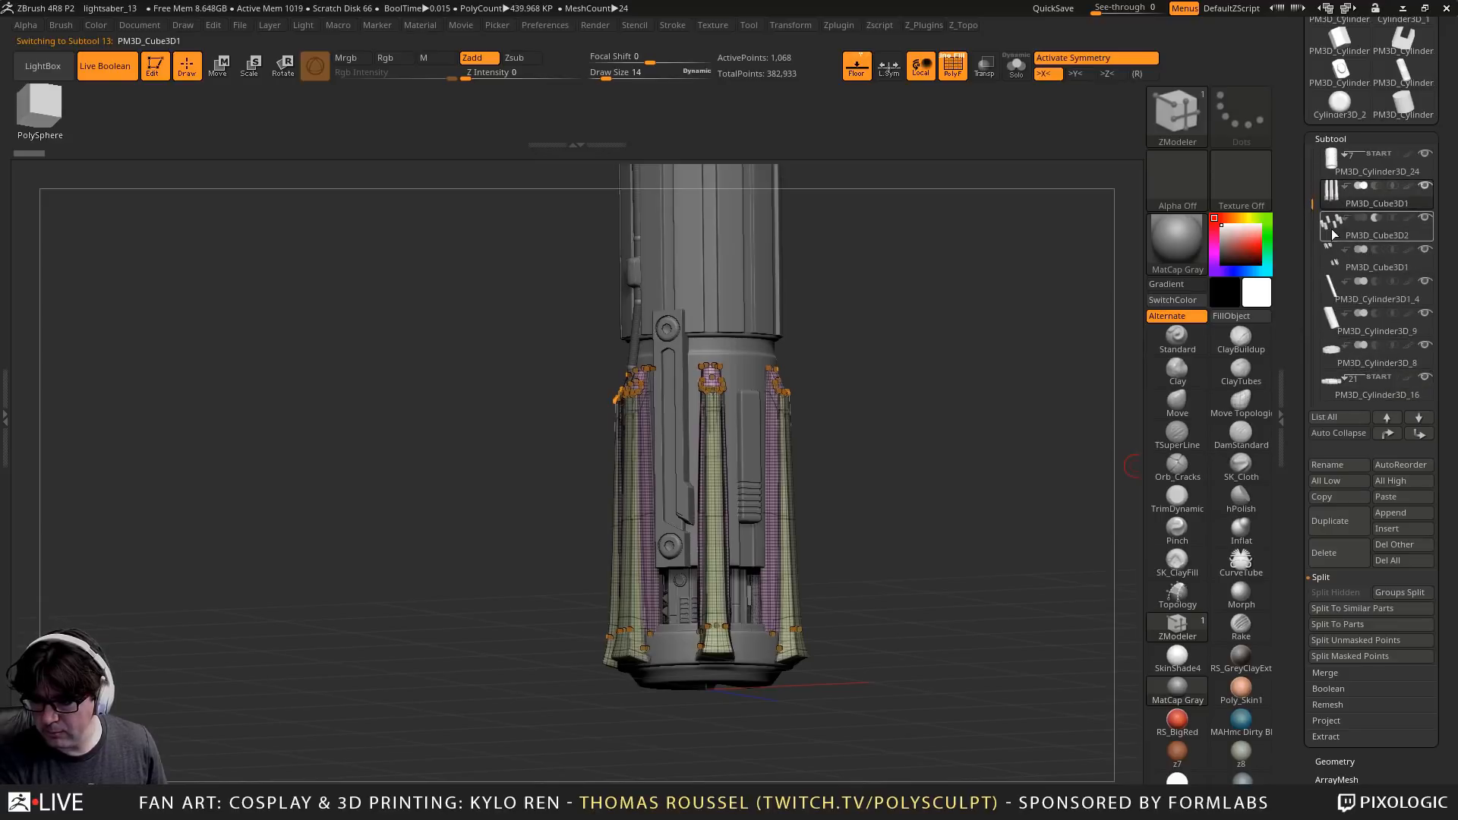
# Check PM3D_Cube3D2, the next PM3D_Cube3D1, PM3D_Cylinder3D1_4 and the ribbed grip PM3D_Cylinder3D_9 one after another on the hilt
pyautogui.click(1333, 228)
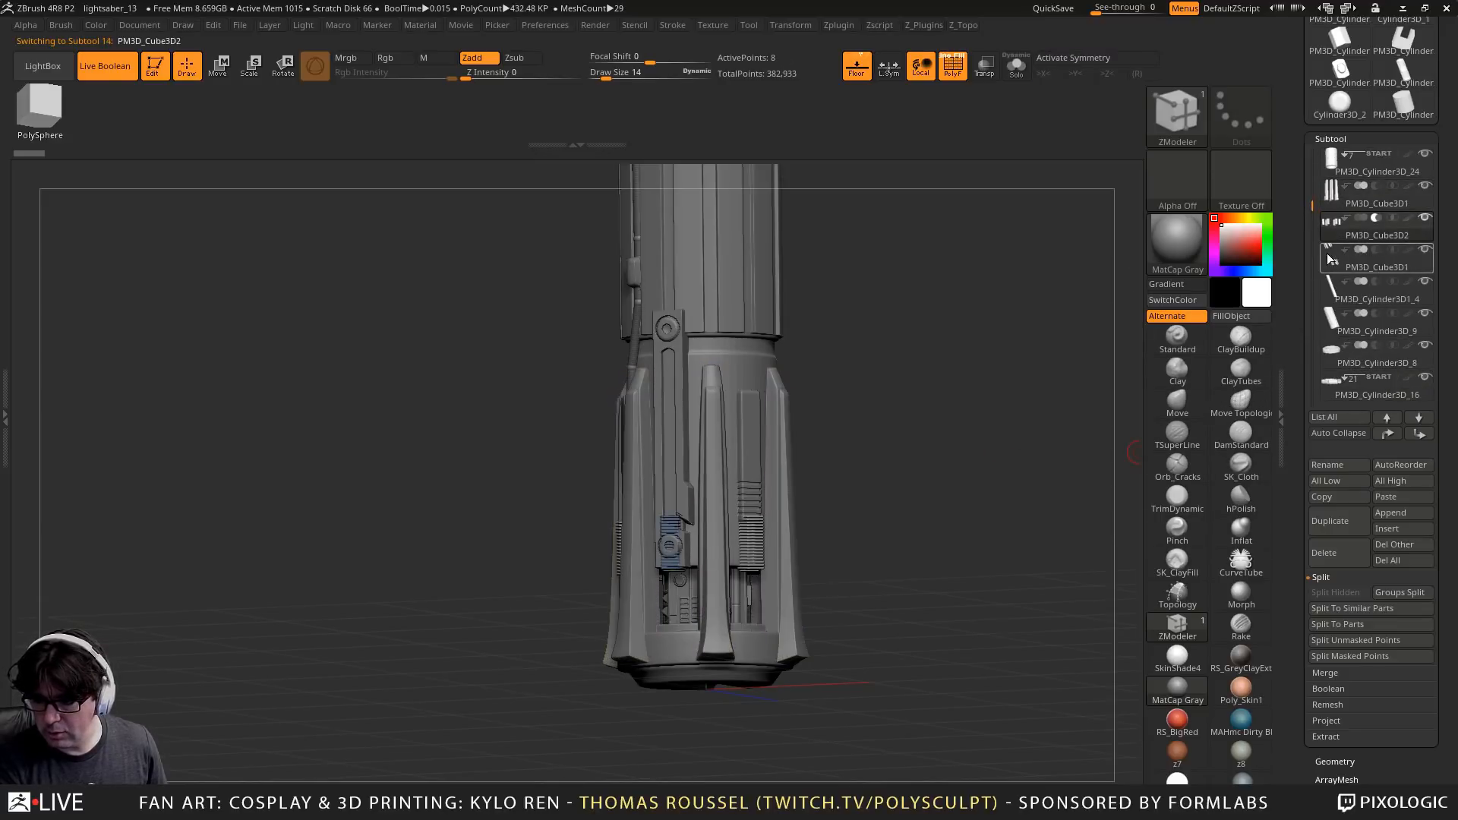
pyautogui.click(1327, 253)
pyautogui.click(1333, 290)
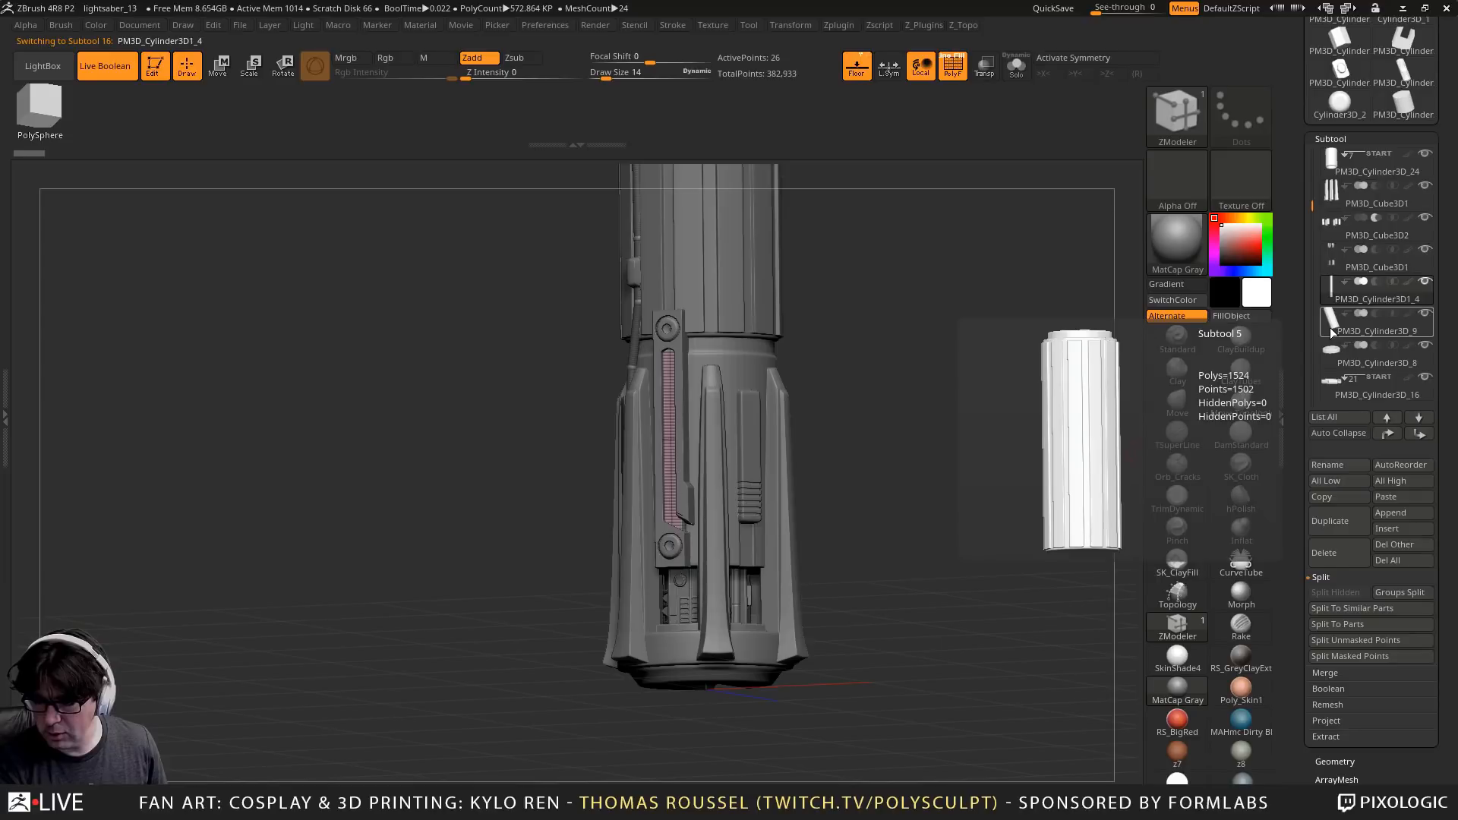
pyautogui.click(1330, 329)
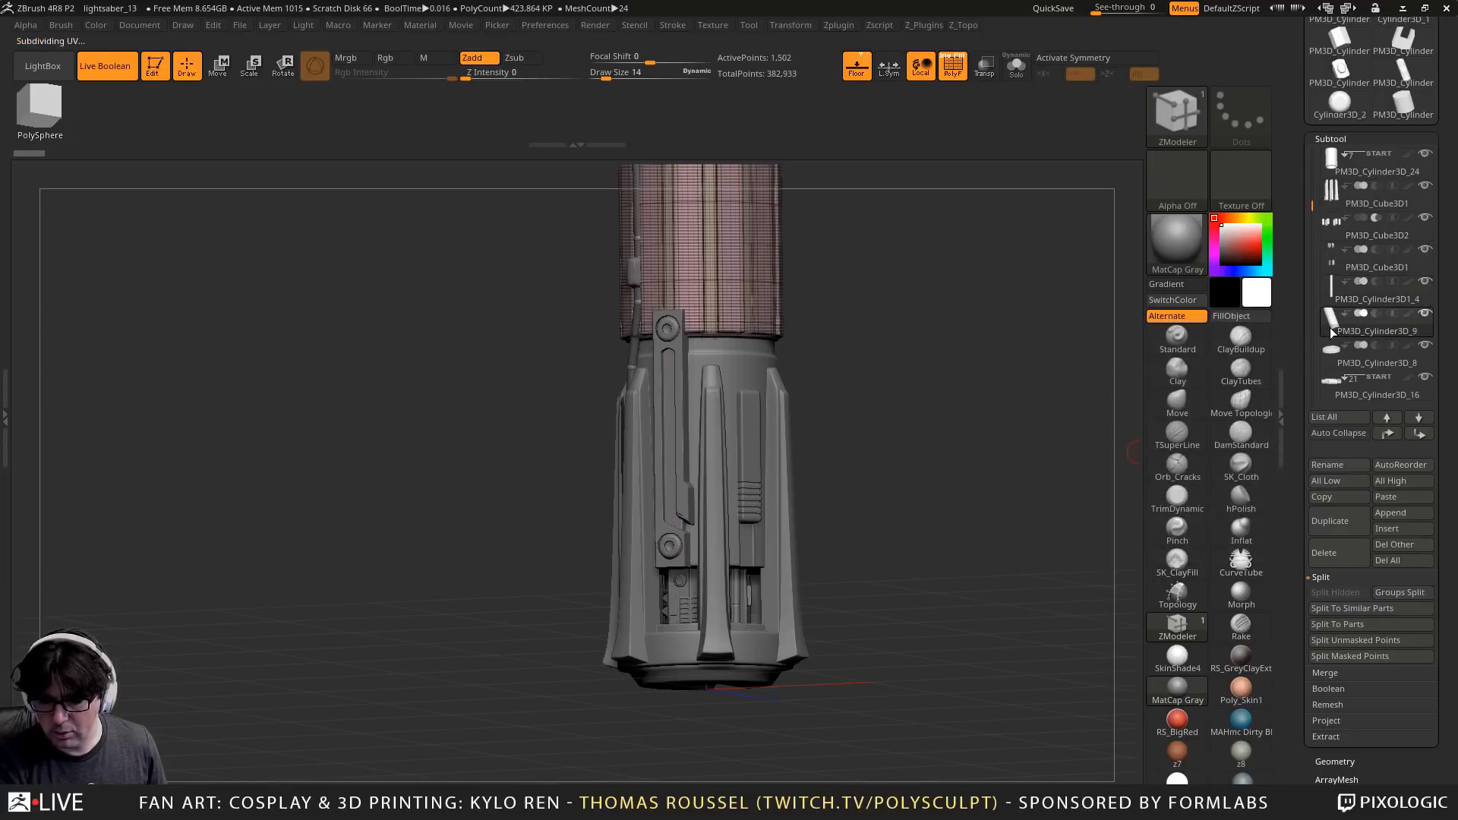
pyautogui.keyDown('alt'); pyautogui.moveTo(957, 366); pyautogui.dragTo(891, 472); pyautogui.keyUp('alt')
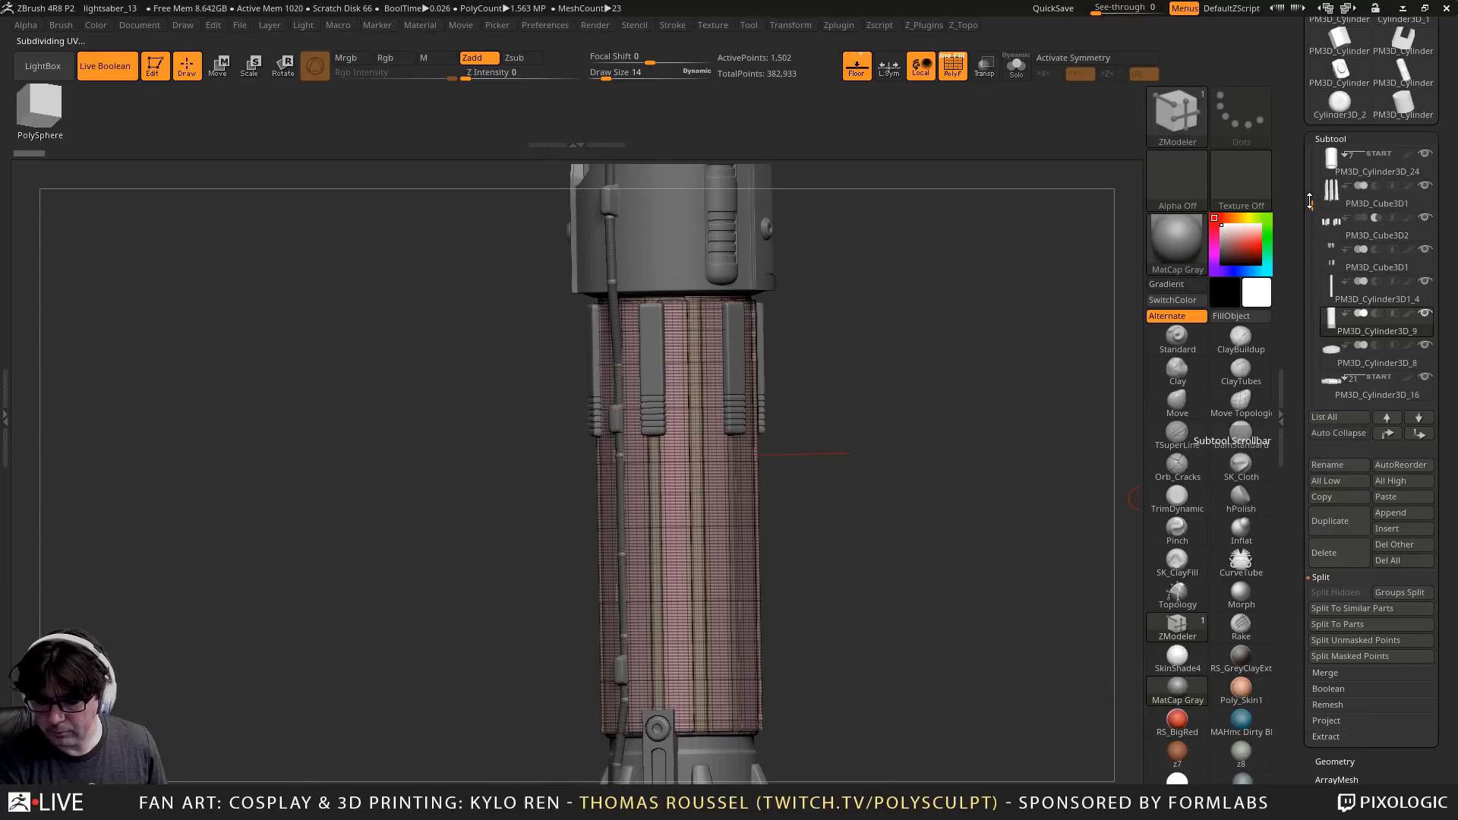
# Select the PM3D_Cylinder3D_8 subtool and locate it on the full hilt
pyautogui.moveTo(1309, 201); pyautogui.dragTo(1311, 225)
pyautogui.click(1330, 228)
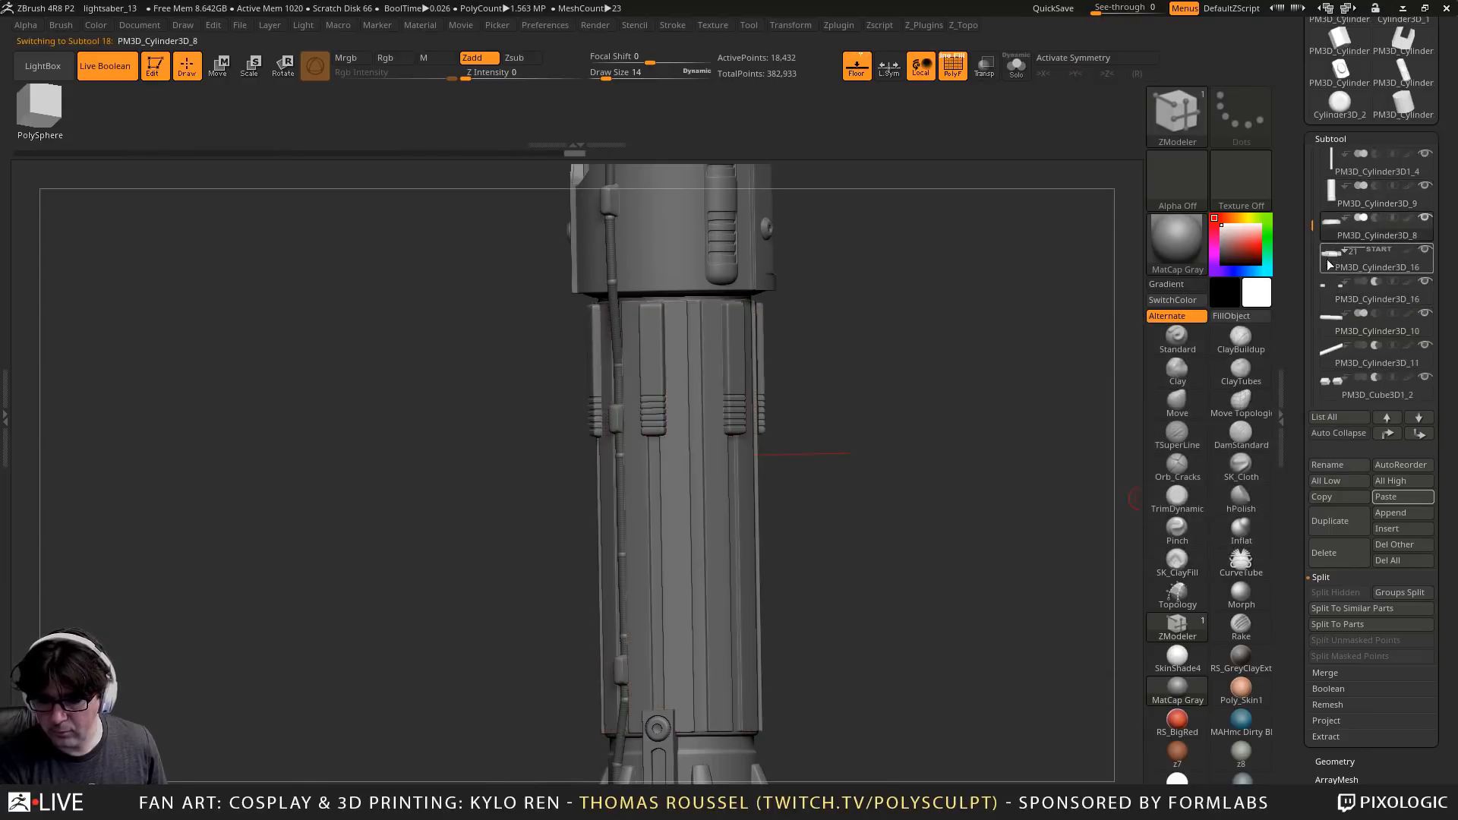
pyautogui.keyDown('alt'); pyautogui.moveTo(983, 440); pyautogui.dragTo(949, 108); pyautogui.keyUp('alt')
pyautogui.moveTo(900, 448); pyautogui.dragTo(916, 386)
pyautogui.moveTo(986, 529); pyautogui.dragTo(1055, 463)
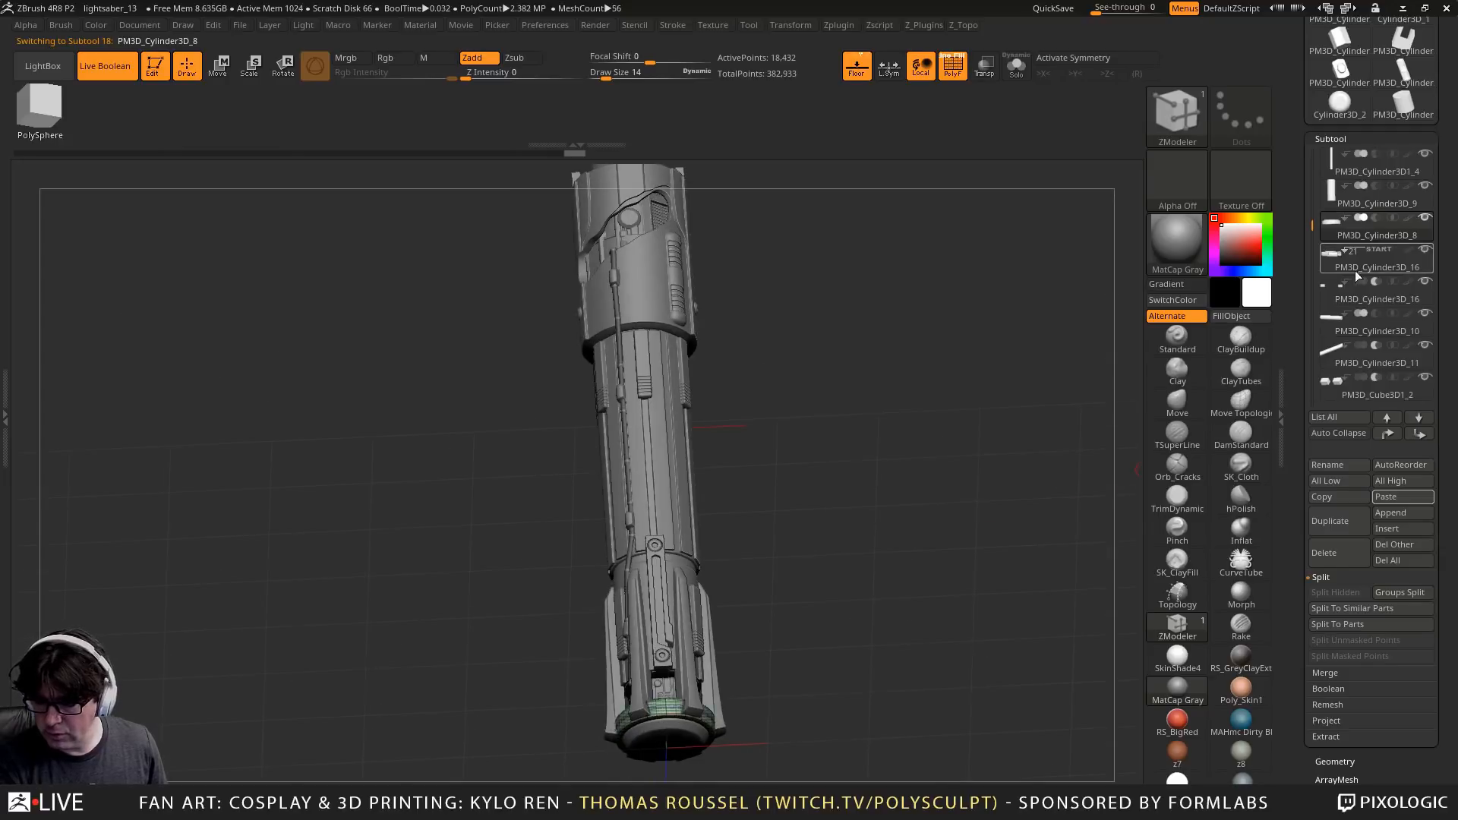
# Examine both PM3D_Cylinder3D_16 subtools up close around the emitter end of the hilt
pyautogui.click(1327, 262)
pyautogui.keyDown('alt'); pyautogui.moveTo(873, 334); pyautogui.dragTo(840, 451); pyautogui.keyUp('alt')
pyautogui.keyDown('alt'); pyautogui.moveTo(849, 369); pyautogui.dragTo(935, 511); pyautogui.keyUp('alt')
pyautogui.keyDown('alt'); pyautogui.moveTo(850, 178); pyautogui.dragTo(952, 401); pyautogui.keyUp('alt')
pyautogui.keyDown('alt'); pyautogui.moveTo(911, 179); pyautogui.dragTo(950, 396); pyautogui.keyUp('alt')
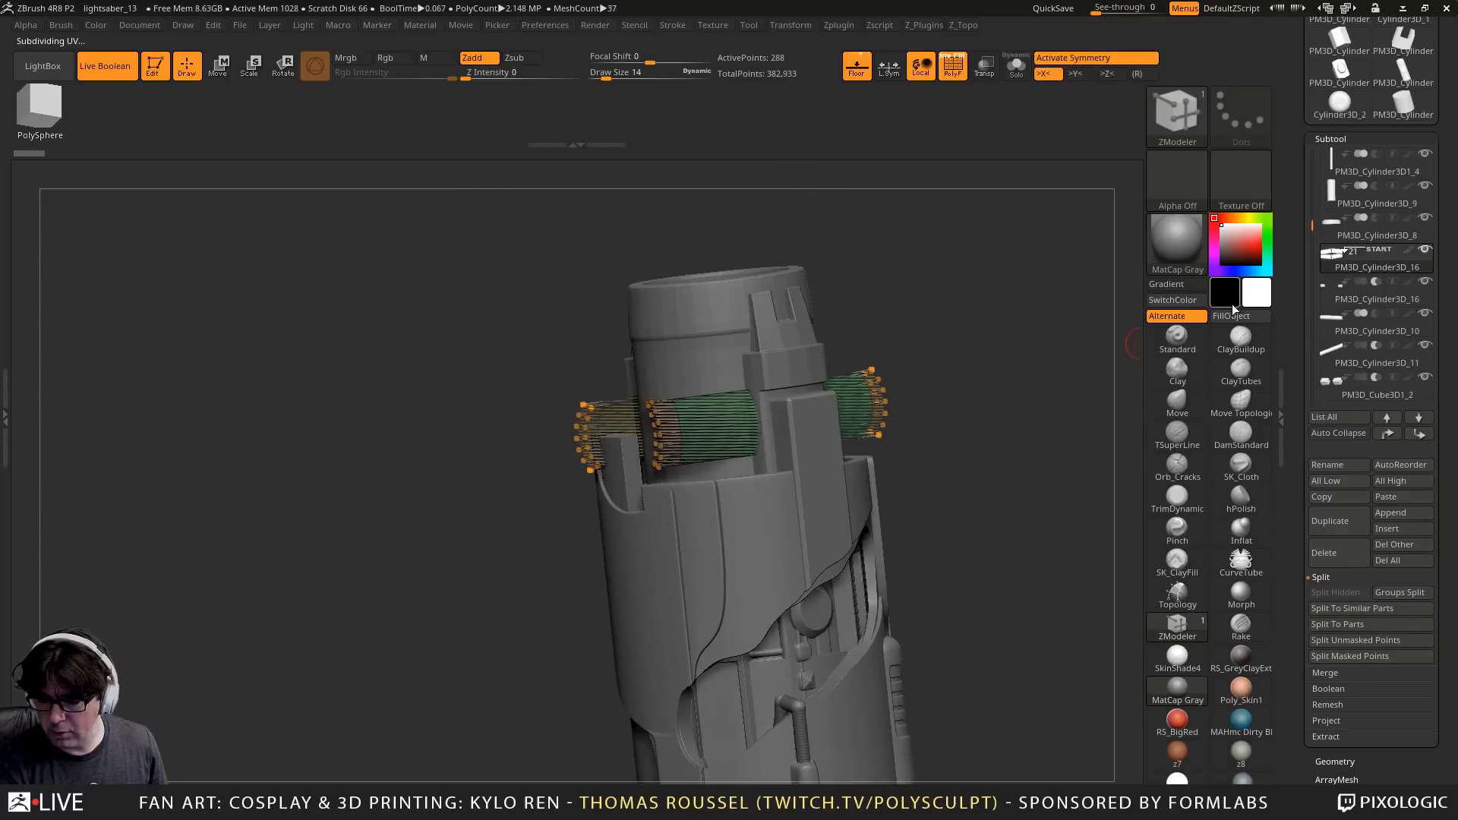
pyautogui.click(1327, 289)
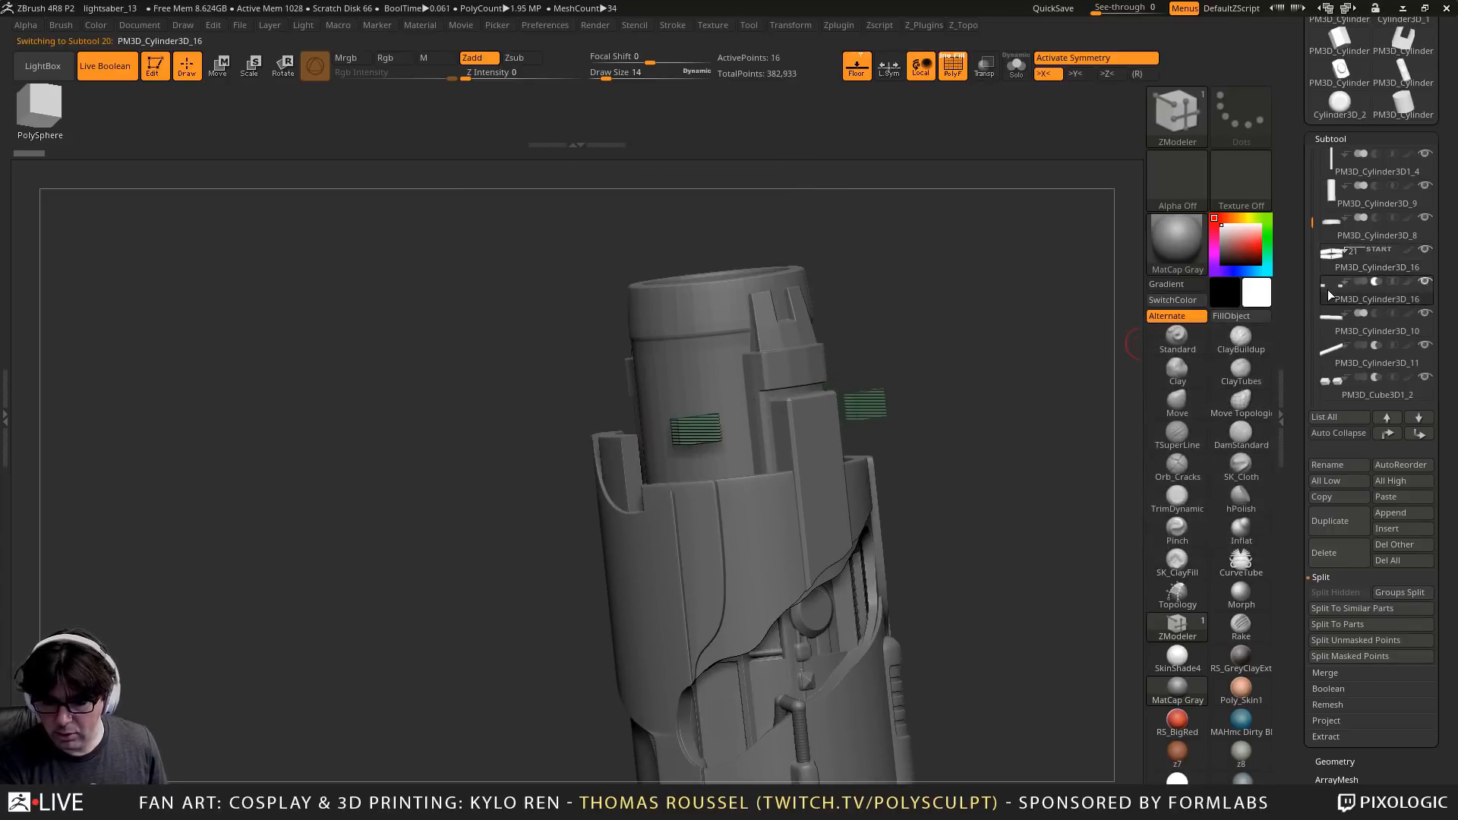
pyautogui.moveTo(950, 366); pyautogui.dragTo(963, 365)
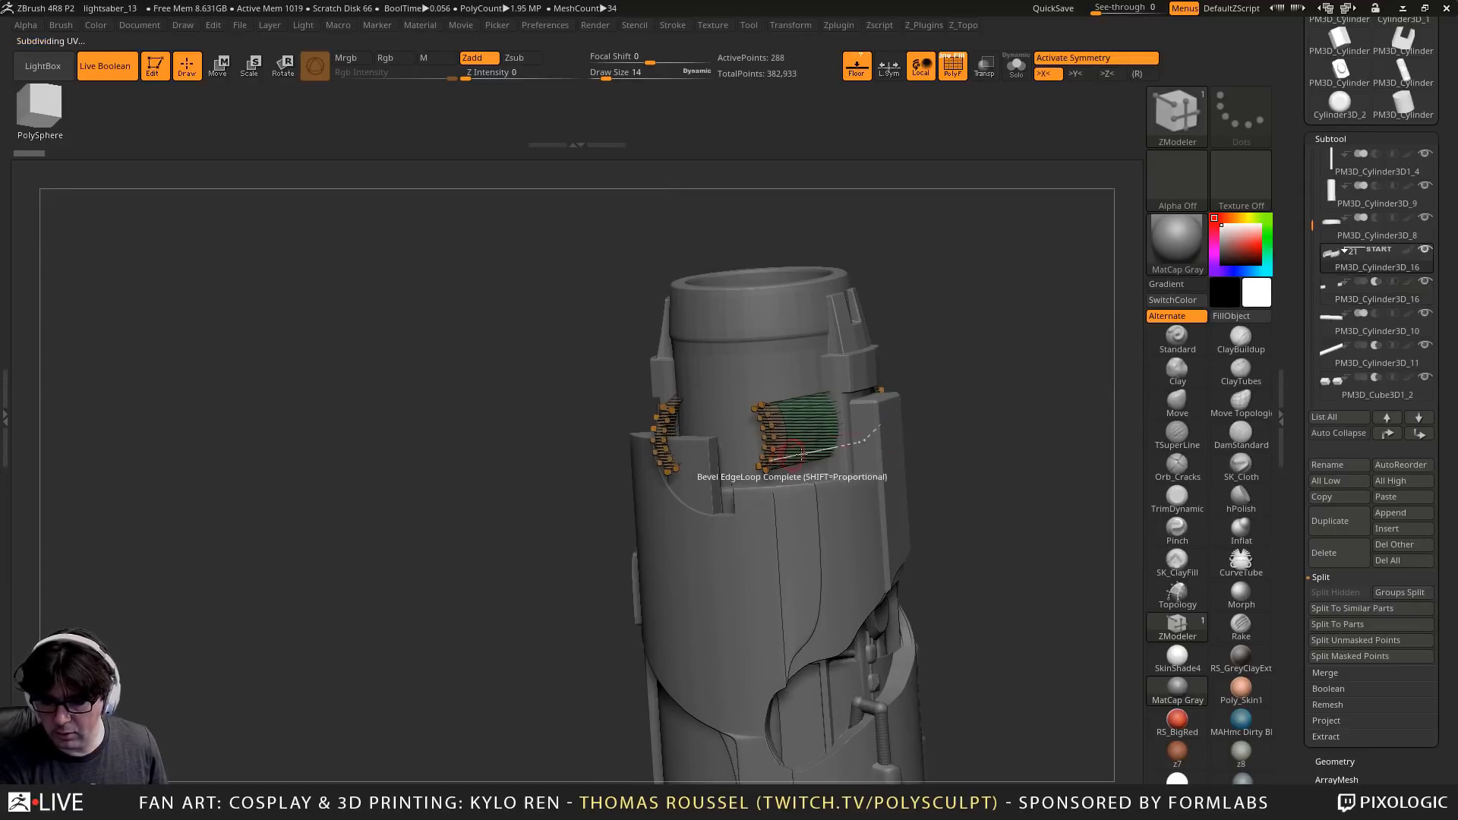
pyautogui.moveTo(963, 425)
pyautogui.mouseDown()
pyautogui.moveTo(1062, 407)
pyautogui.moveTo(548, 370)
pyautogui.mouseUp()
# Turn off the polyframe display and inspect the emitter end against the PM3D_Cylinder3D_16 subtool previews
pyautogui.hotkey('shift', 'f')
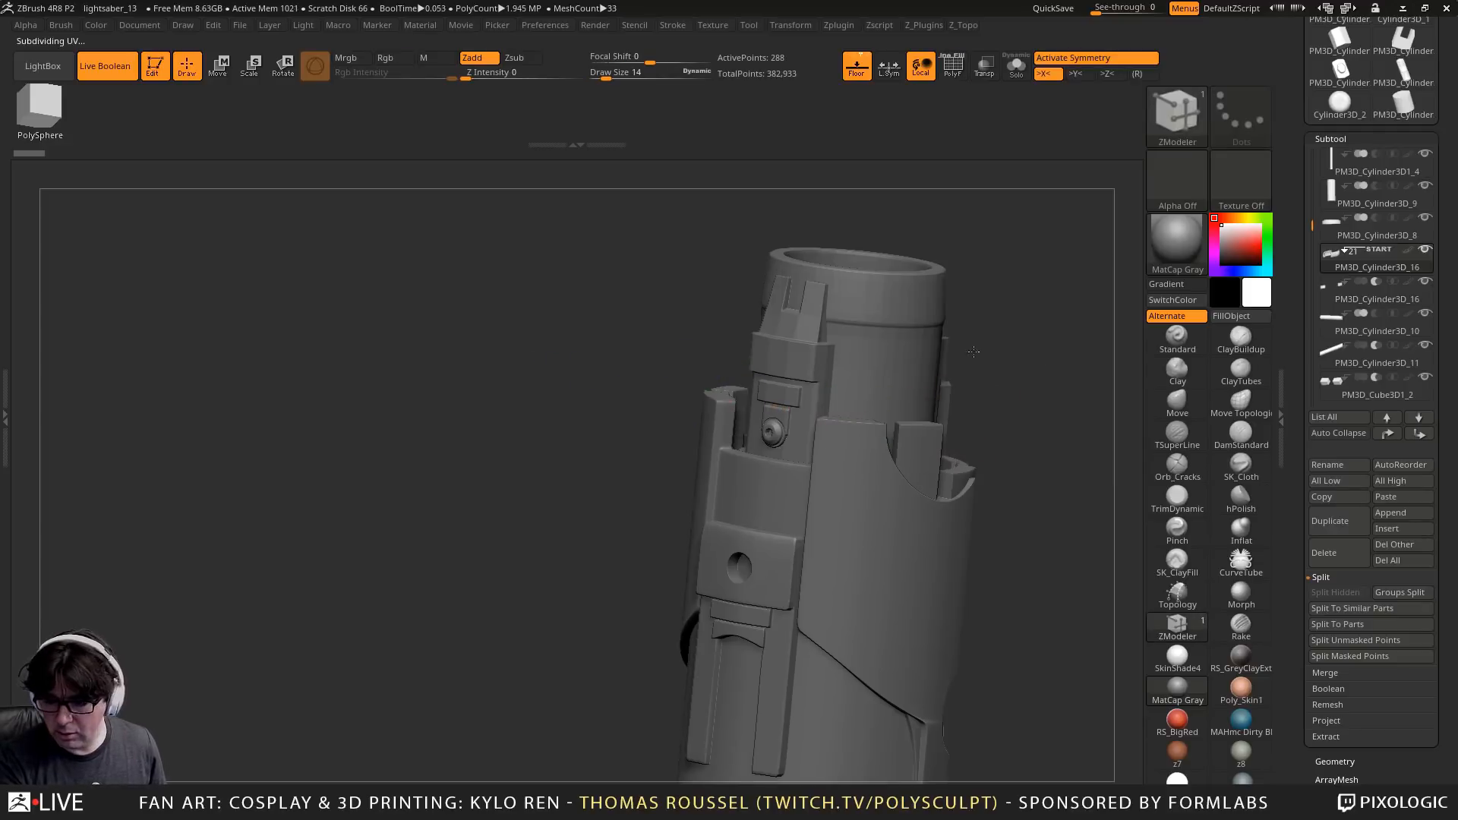
pyautogui.keyDown('alt'); pyautogui.moveTo(976, 351); pyautogui.dragTo(899, 333); pyautogui.keyUp('alt')
pyautogui.moveTo(1023, 296); pyautogui.dragTo(1013, 293)
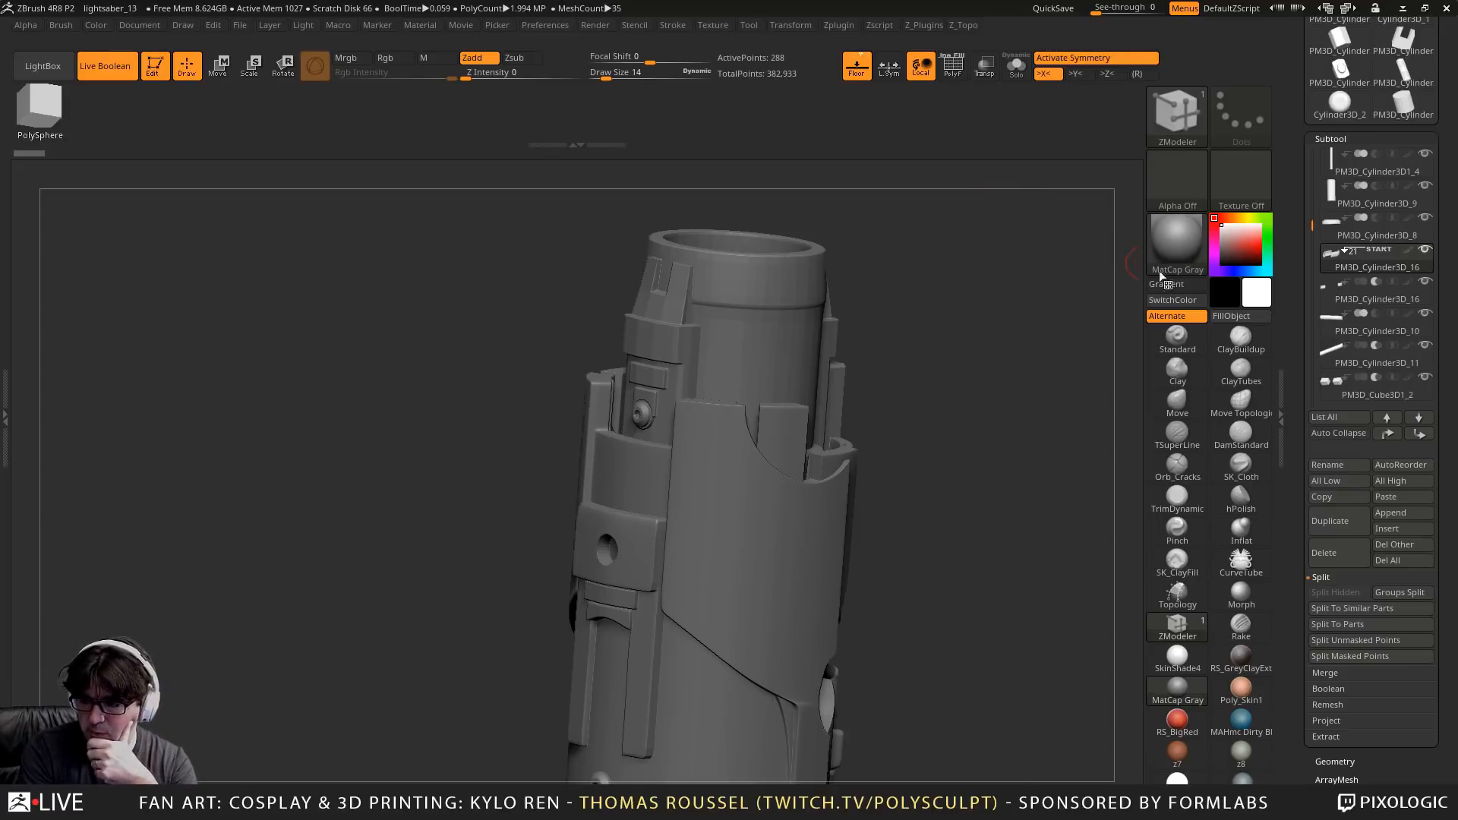
pyautogui.moveTo(1332, 262)
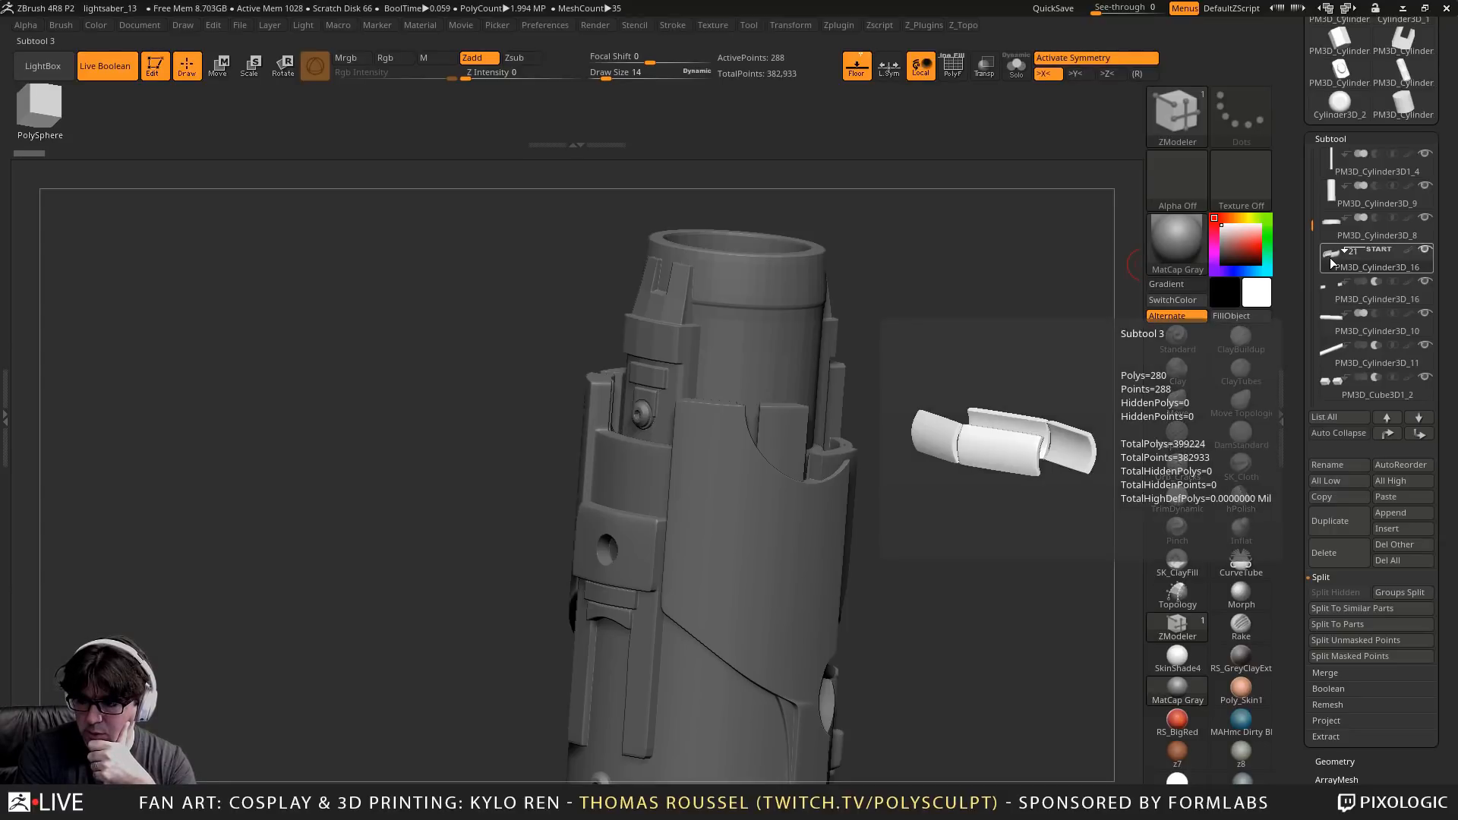
pyautogui.moveTo(1327, 290)
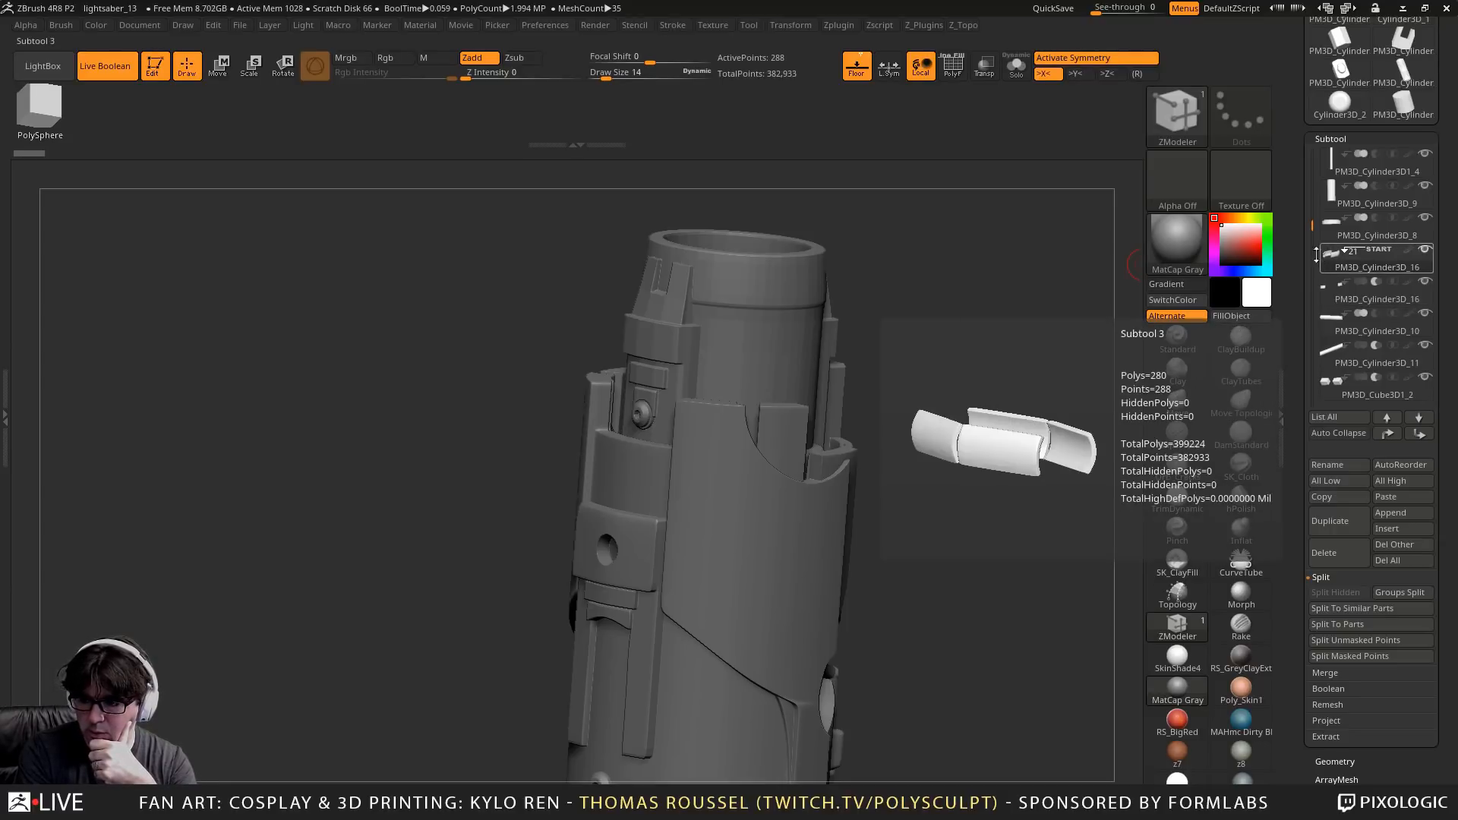
pyautogui.moveTo(1010, 323); pyautogui.dragTo(935, 256)
# Switch Live Boolean off and back on to compare the emitter end with and without the boolean result
pyautogui.click(111, 67)
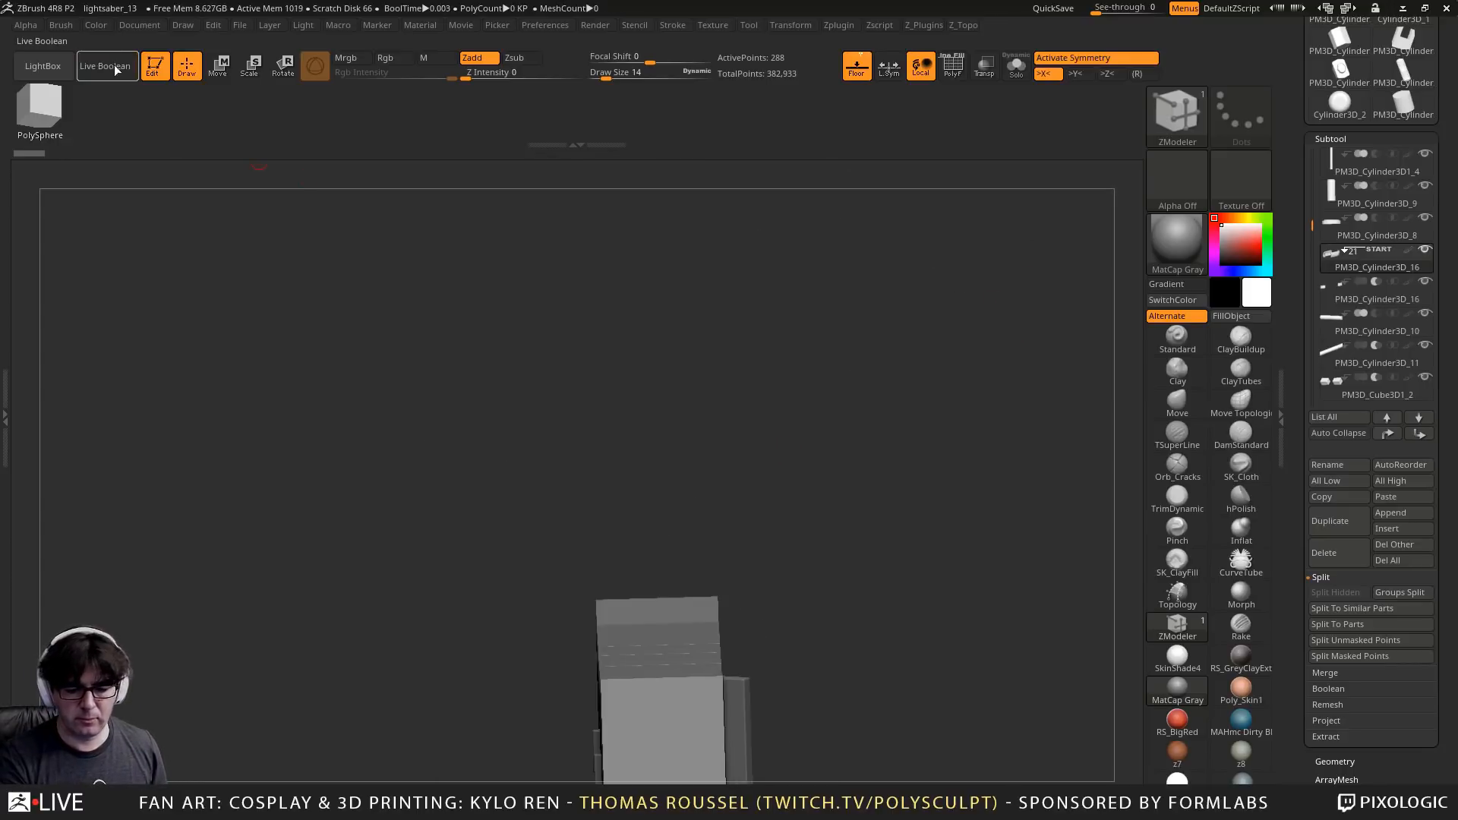
pyautogui.keyDown('alt'); pyautogui.moveTo(430, 531); pyautogui.dragTo(461, 183); pyautogui.keyUp('alt')
pyautogui.moveTo(461, 183); pyautogui.dragTo(245, 164)
pyautogui.click(108, 74)
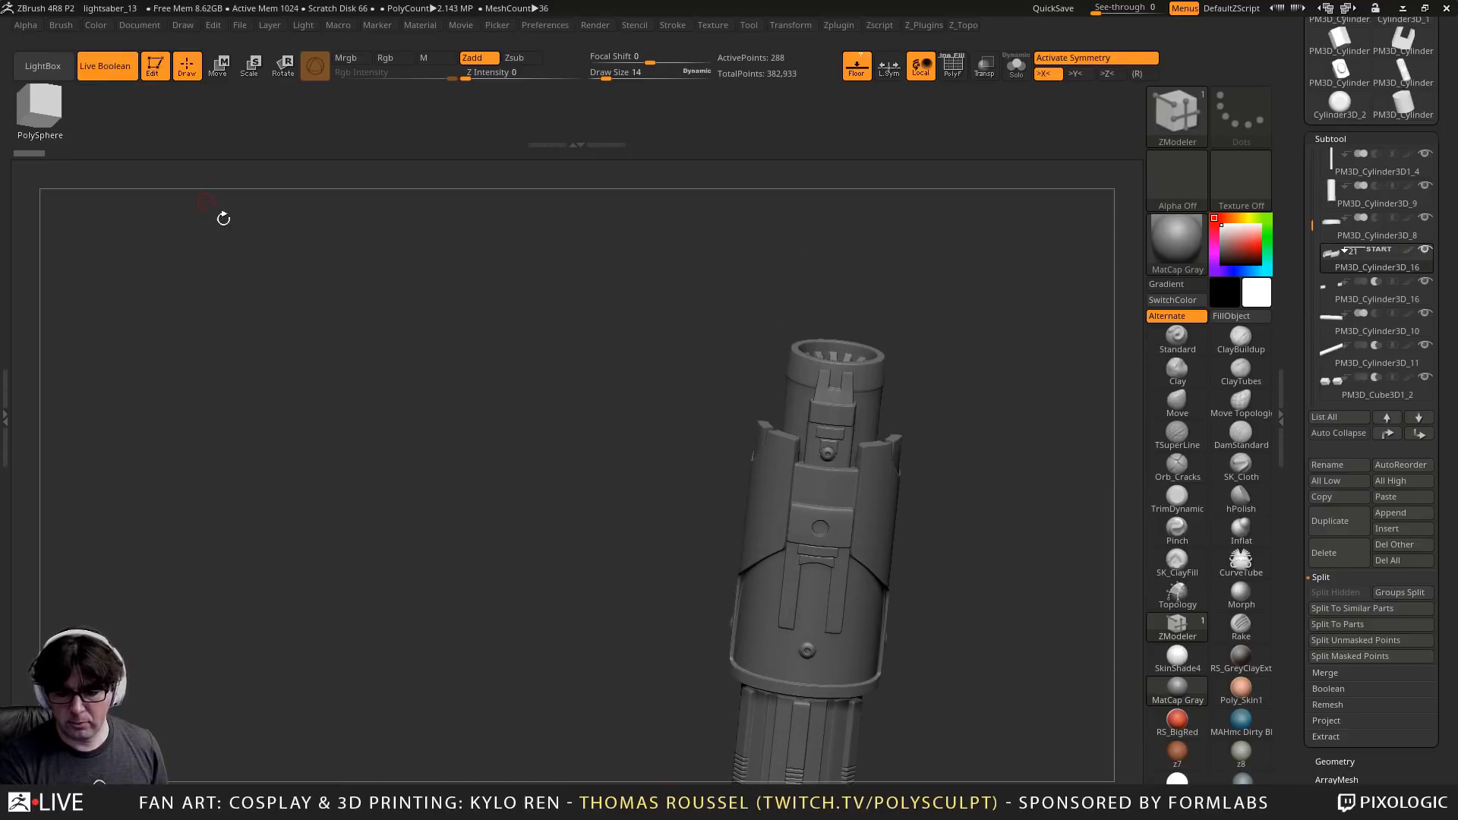
pyautogui.keyDown('alt'); pyautogui.moveTo(578, 373); pyautogui.dragTo(429, 301); pyautogui.keyUp('alt')
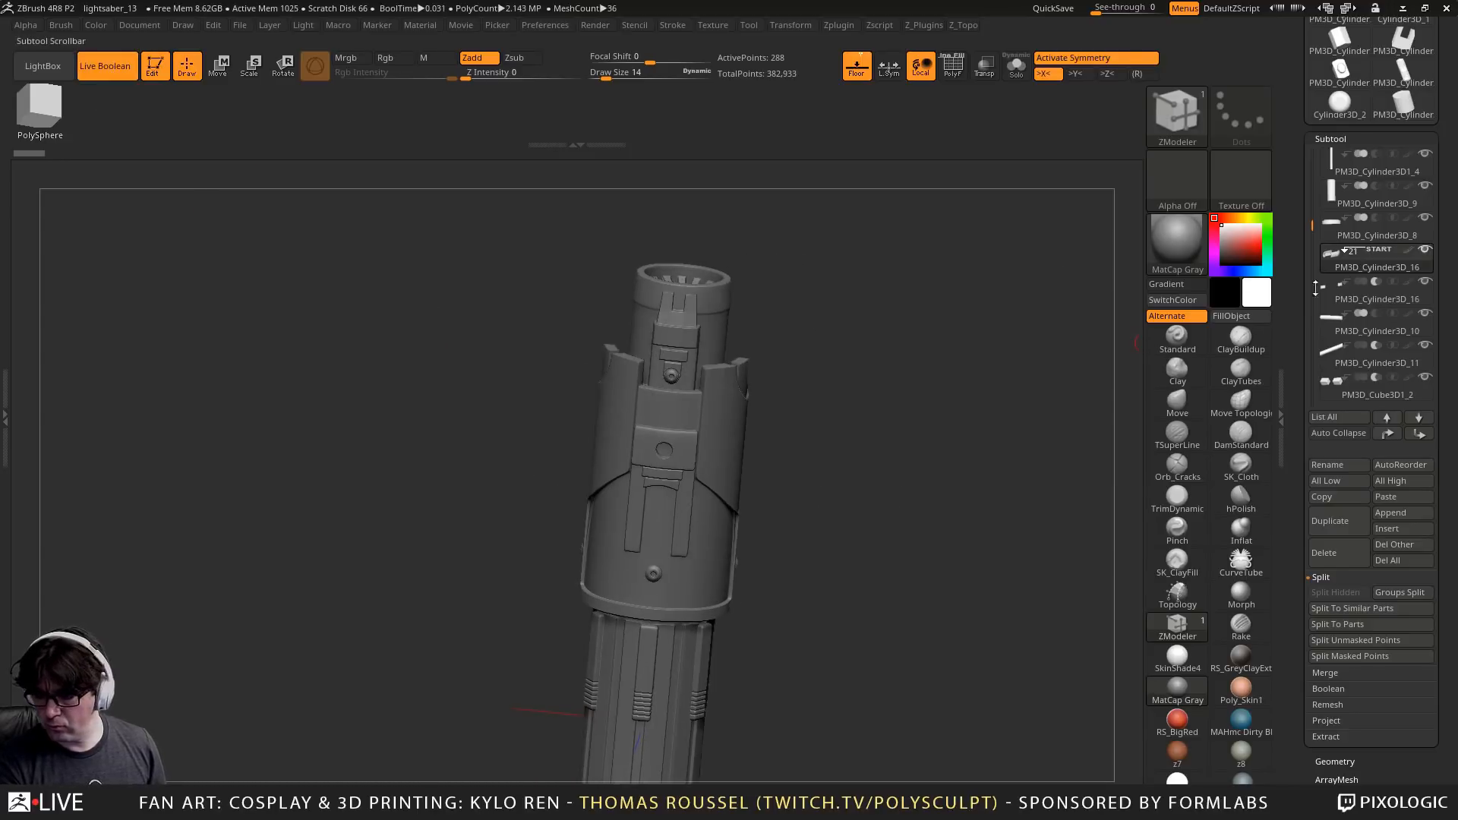
# Turn the polyframe back on and check the crossbar parts PM3D_Cylinder3D_16, PM3D_Cylinder3D_10 and PM3D_Cylinder3D_11 on the emitter
pyautogui.moveTo(1313, 225)
pyautogui.mouseDown()
pyautogui.moveTo(1314, 152)
pyautogui.moveTo(1321, 230)
pyautogui.mouseUp()
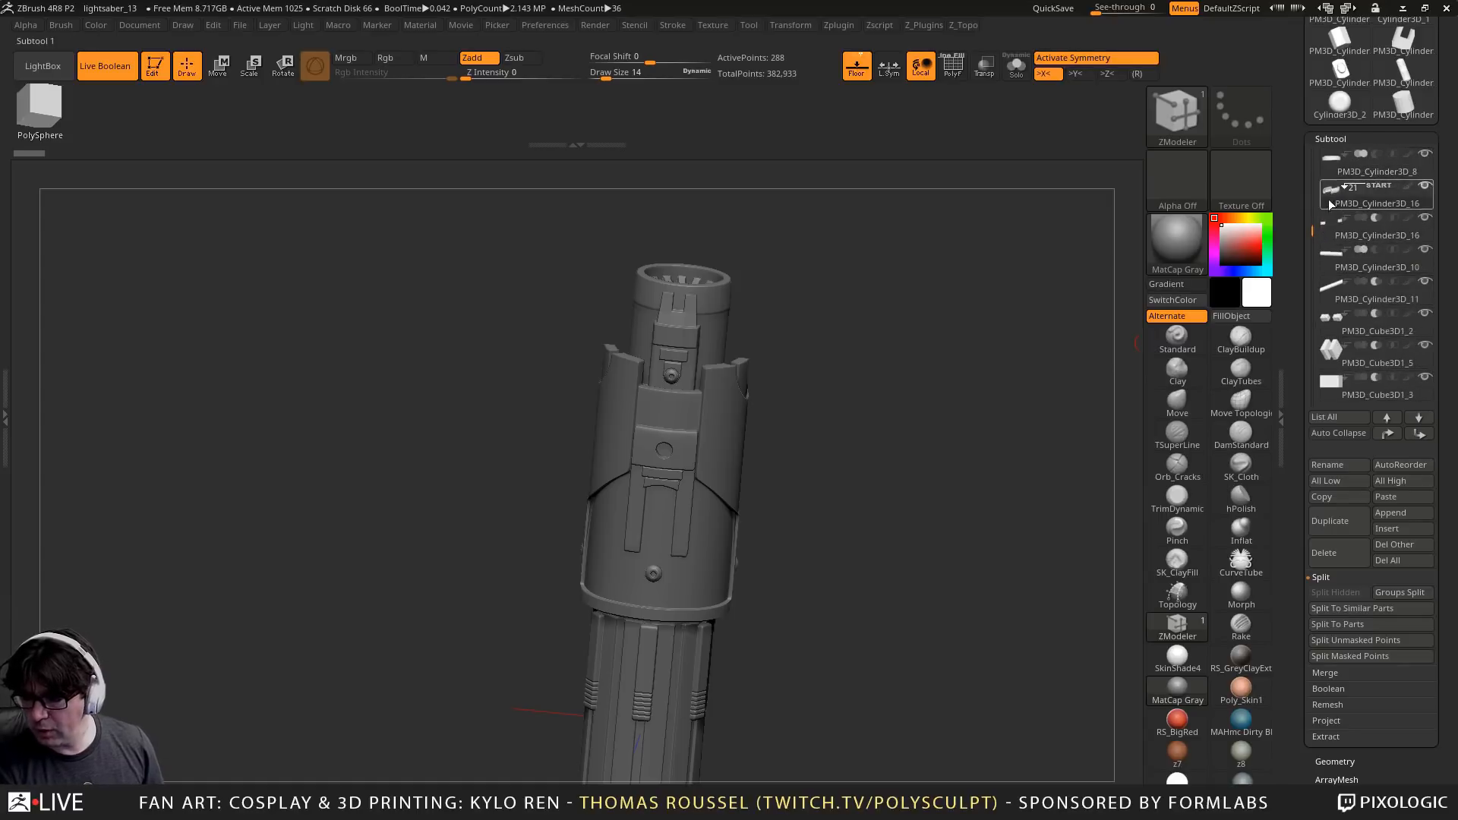
pyautogui.moveTo(1328, 202)
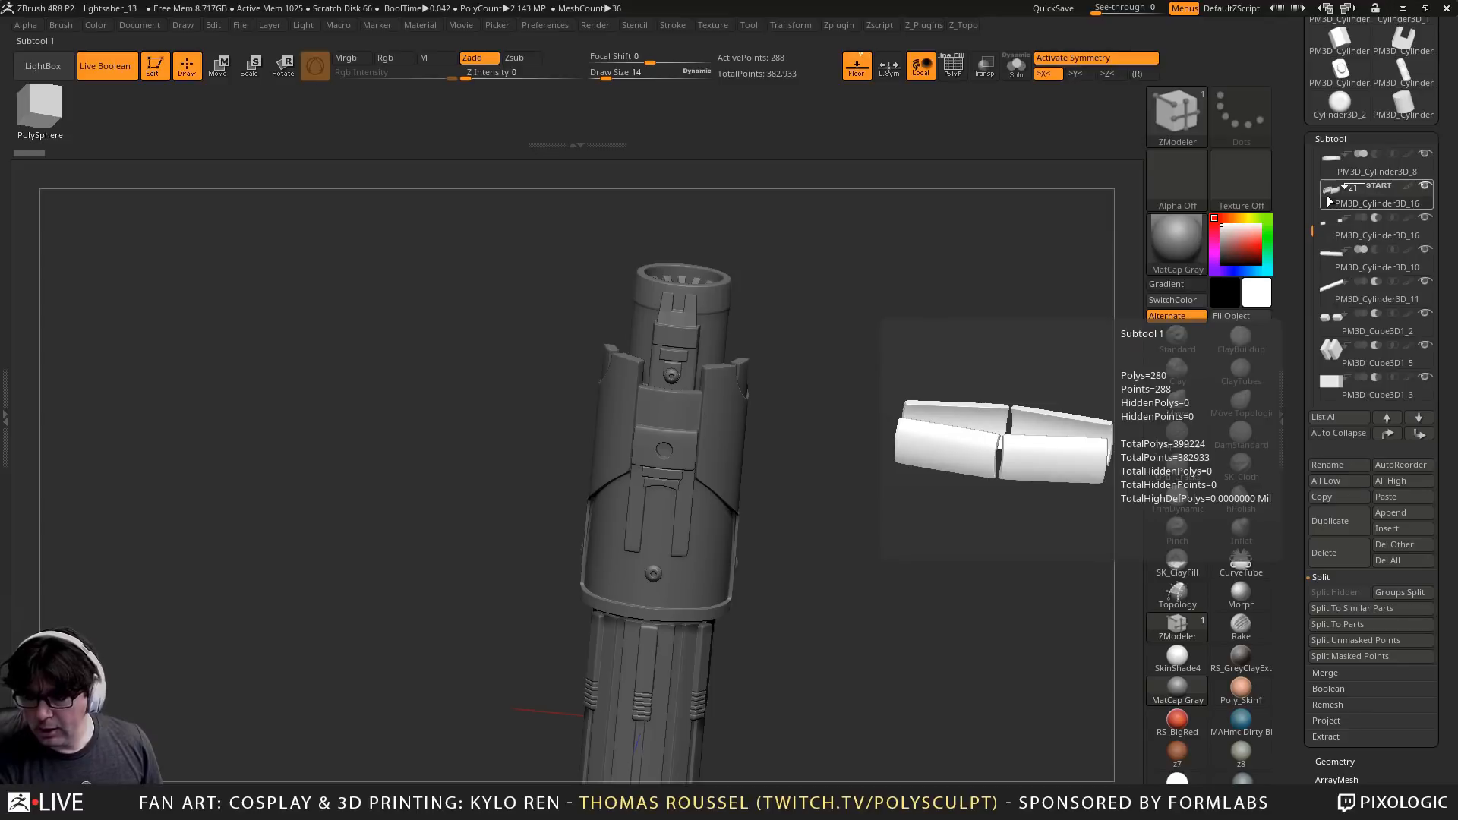
pyautogui.hotkey('shift', 'f')
pyautogui.moveTo(1134, 309); pyautogui.dragTo(1127, 332)
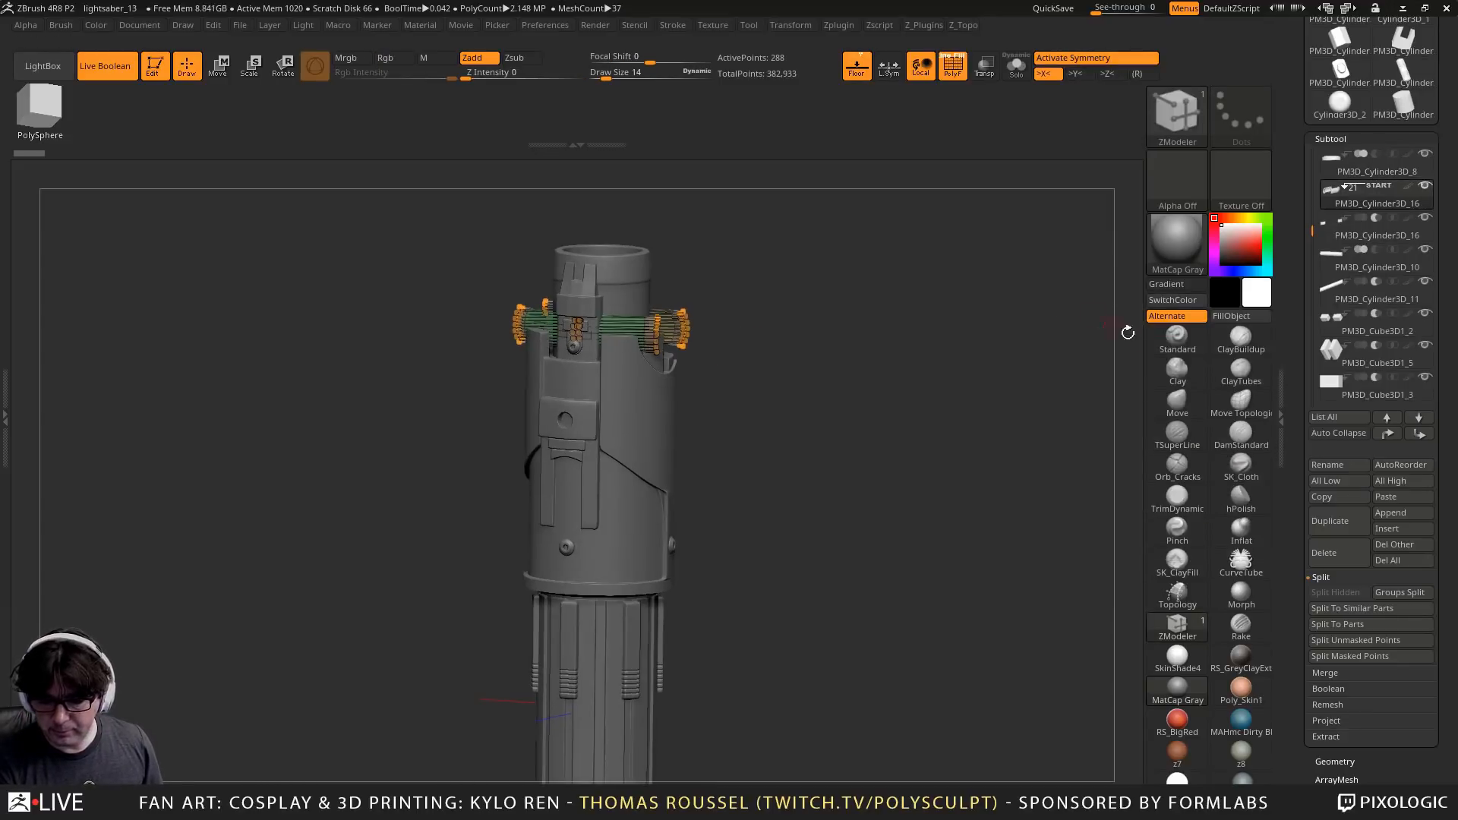
pyautogui.click(1325, 228)
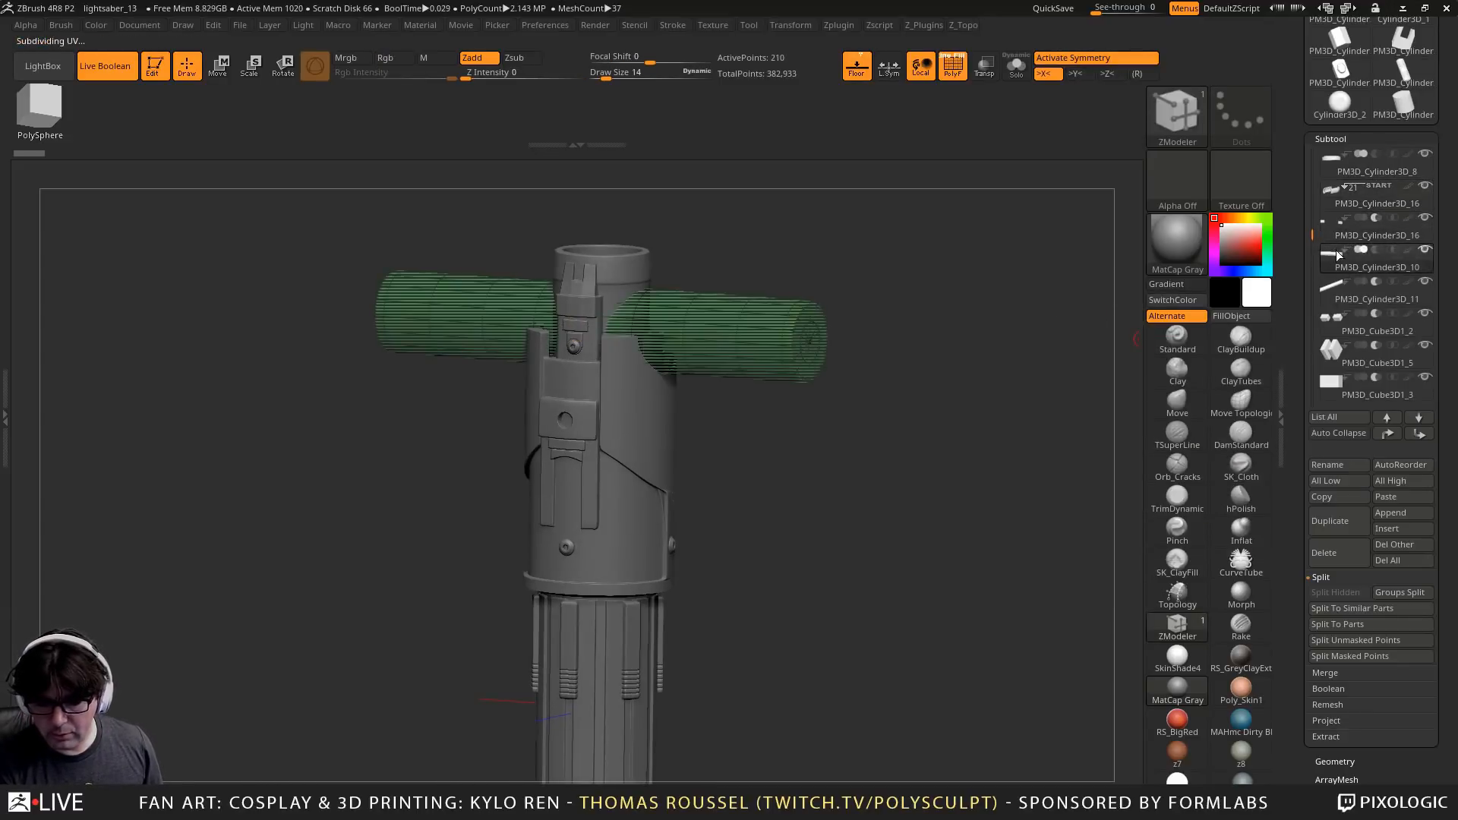
pyautogui.moveTo(1338, 243)
pyautogui.moveTo(1333, 207)
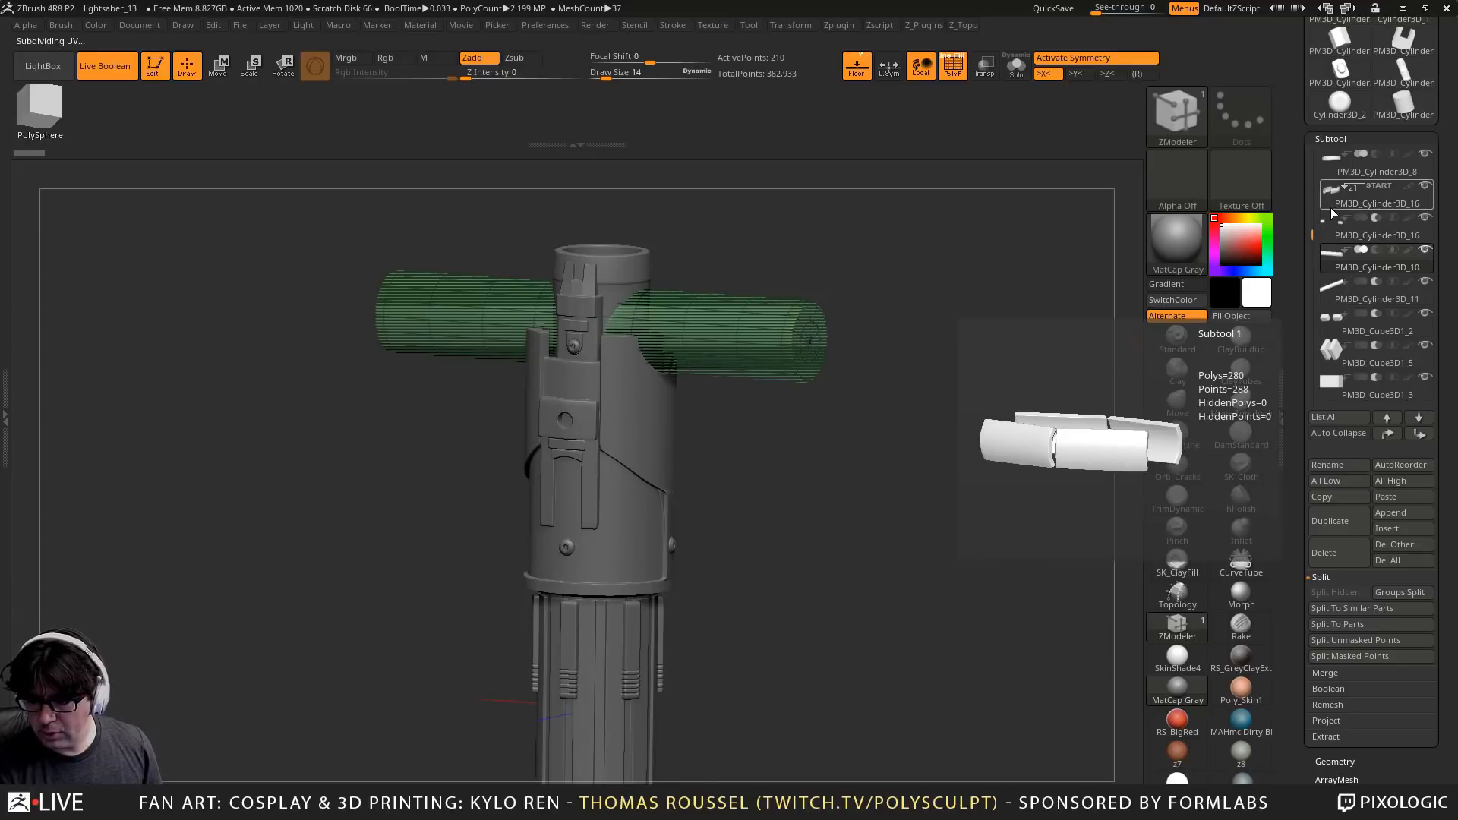
pyautogui.click(1325, 287)
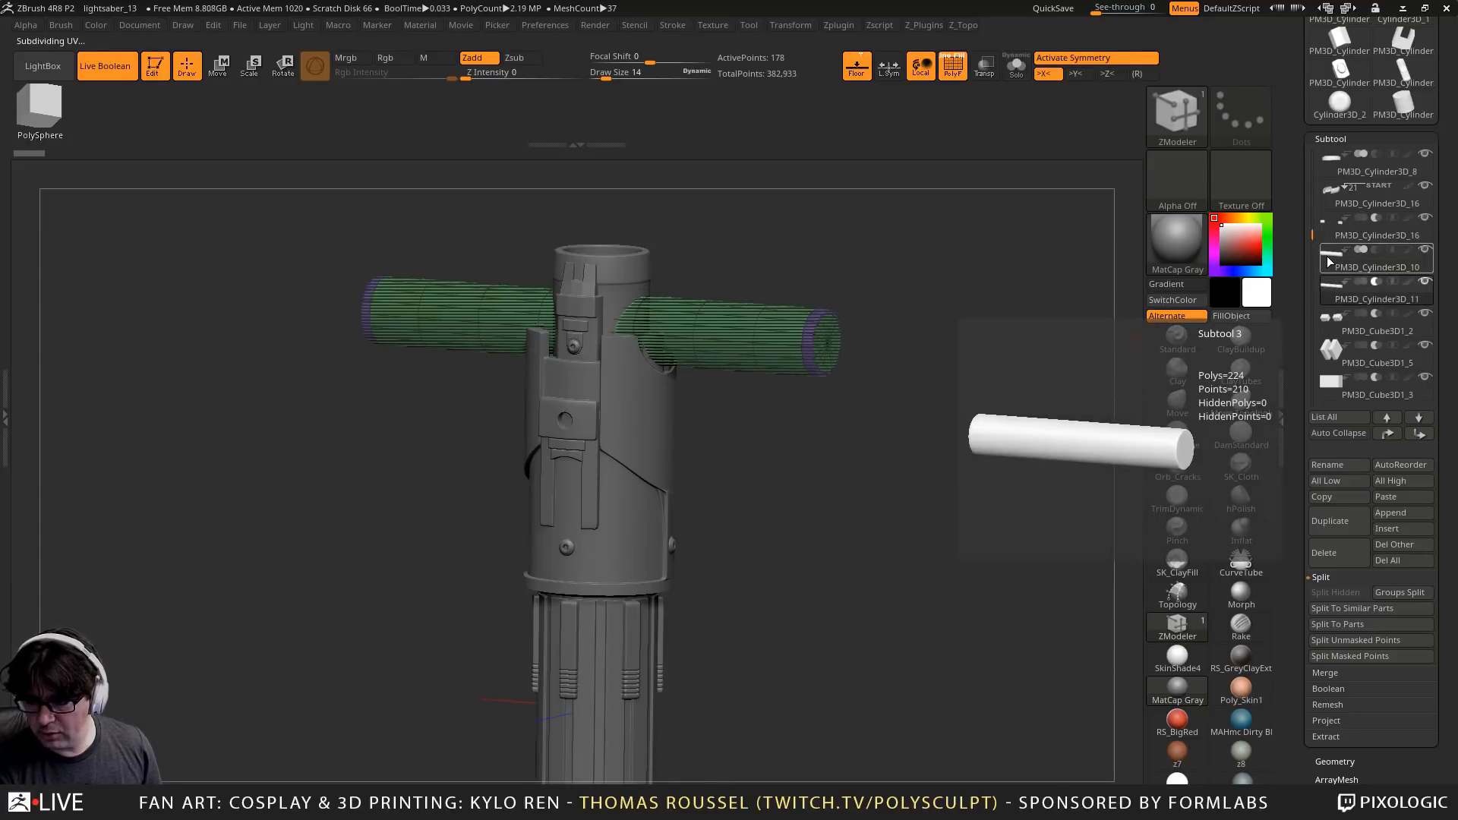
# Hide the subtractive PM3D_Cylinder3D_12 crossbar and select the PM3D_Cylinder3D_4 outer shell
pyautogui.moveTo(1313, 236); pyautogui.dragTo(1316, 270)
pyautogui.click(1327, 298)
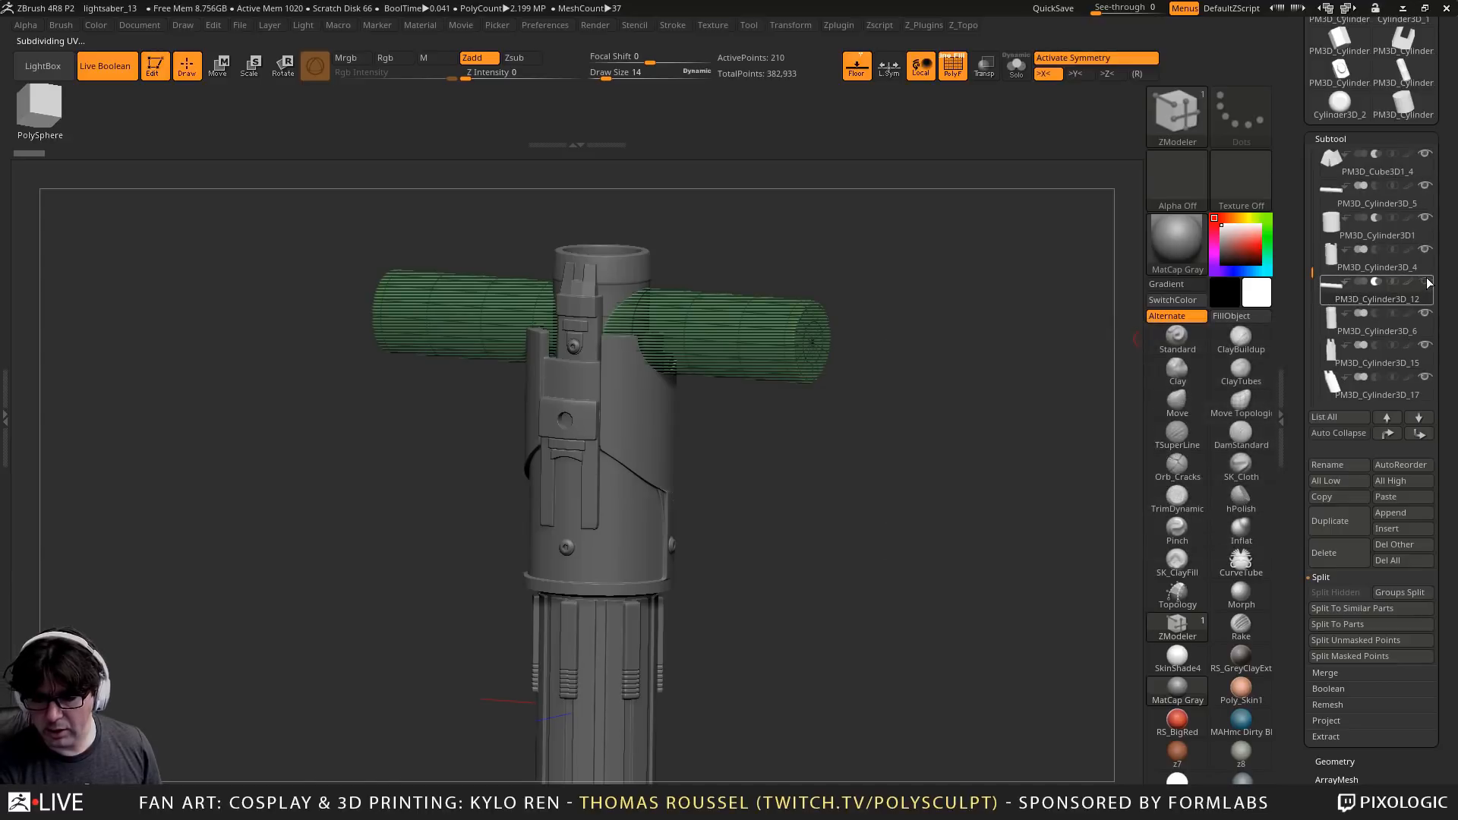
pyautogui.click(1327, 258)
pyautogui.moveTo(977, 324); pyautogui.dragTo(949, 479)
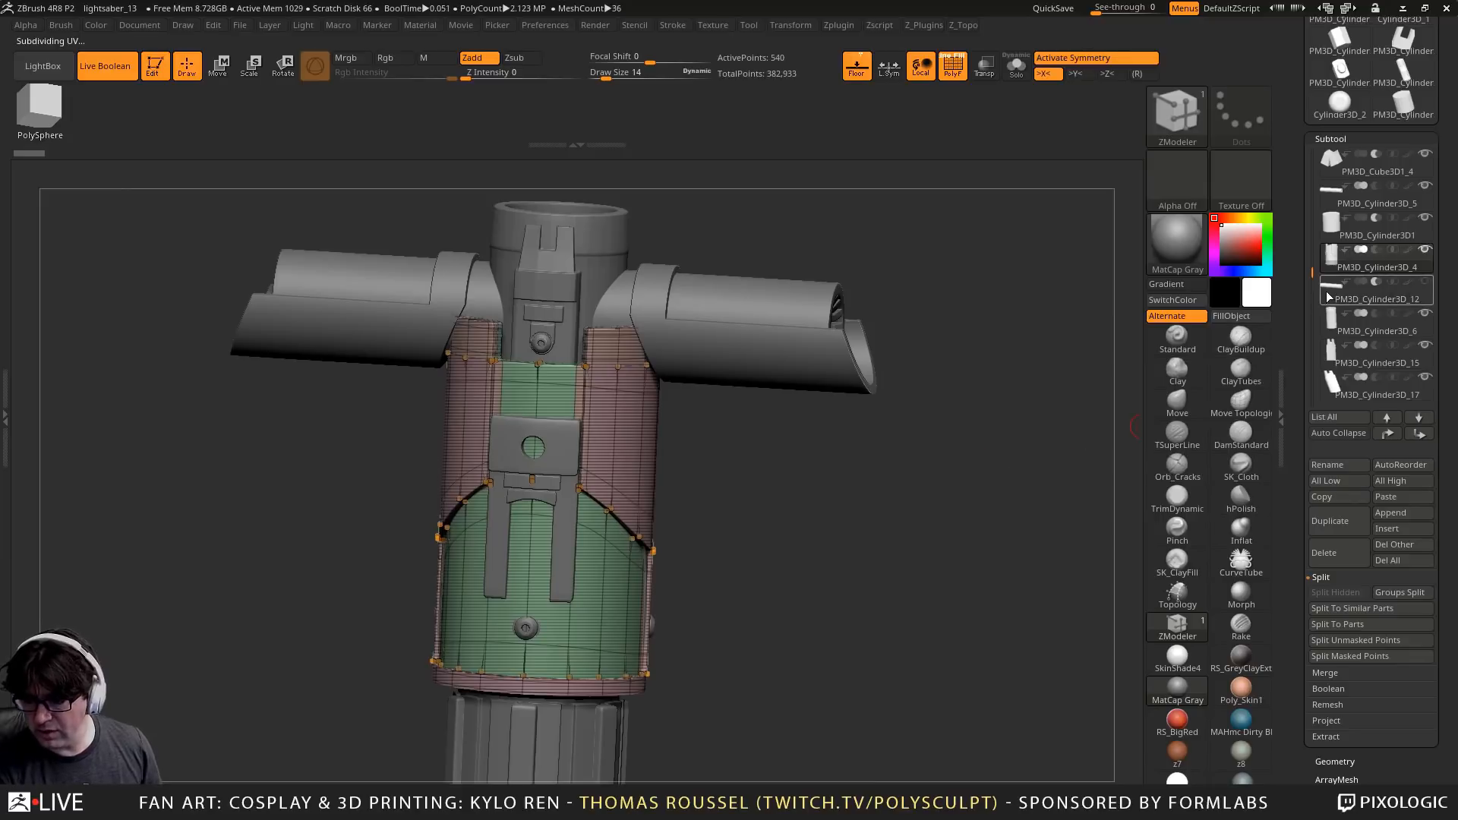
# Examine how the crossguard tubes meet the PM3D_Cylinder3D_4 shell up close
pyautogui.moveTo(1055, 311); pyautogui.dragTo(791, 434)
pyautogui.keyDown('ctrl'); pyautogui.moveTo(623, 430); pyautogui.dragTo(804, 514, button='right'); pyautogui.keyUp('ctrl')
pyautogui.moveTo(749, 455)
pyautogui.keyDown('ctrl'); pyautogui.mouseDown(button='right')
pyautogui.moveTo(745, 410)
pyautogui.moveTo(735, 535)
pyautogui.moveTo(688, 571)
pyautogui.moveTo(661, 554)
pyautogui.mouseUp(button='right'); pyautogui.keyUp('ctrl')
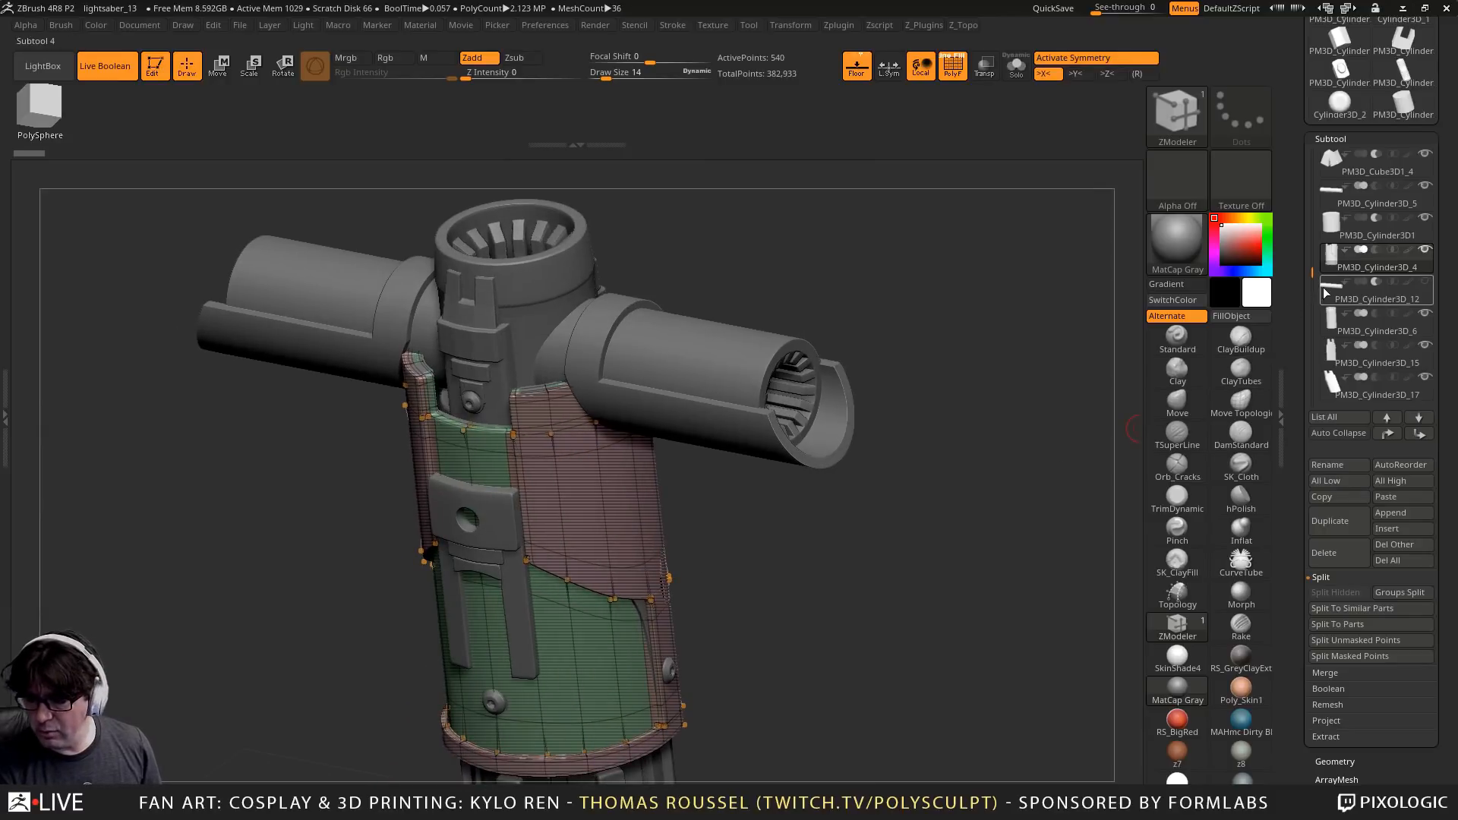
pyautogui.moveTo(1337, 289)
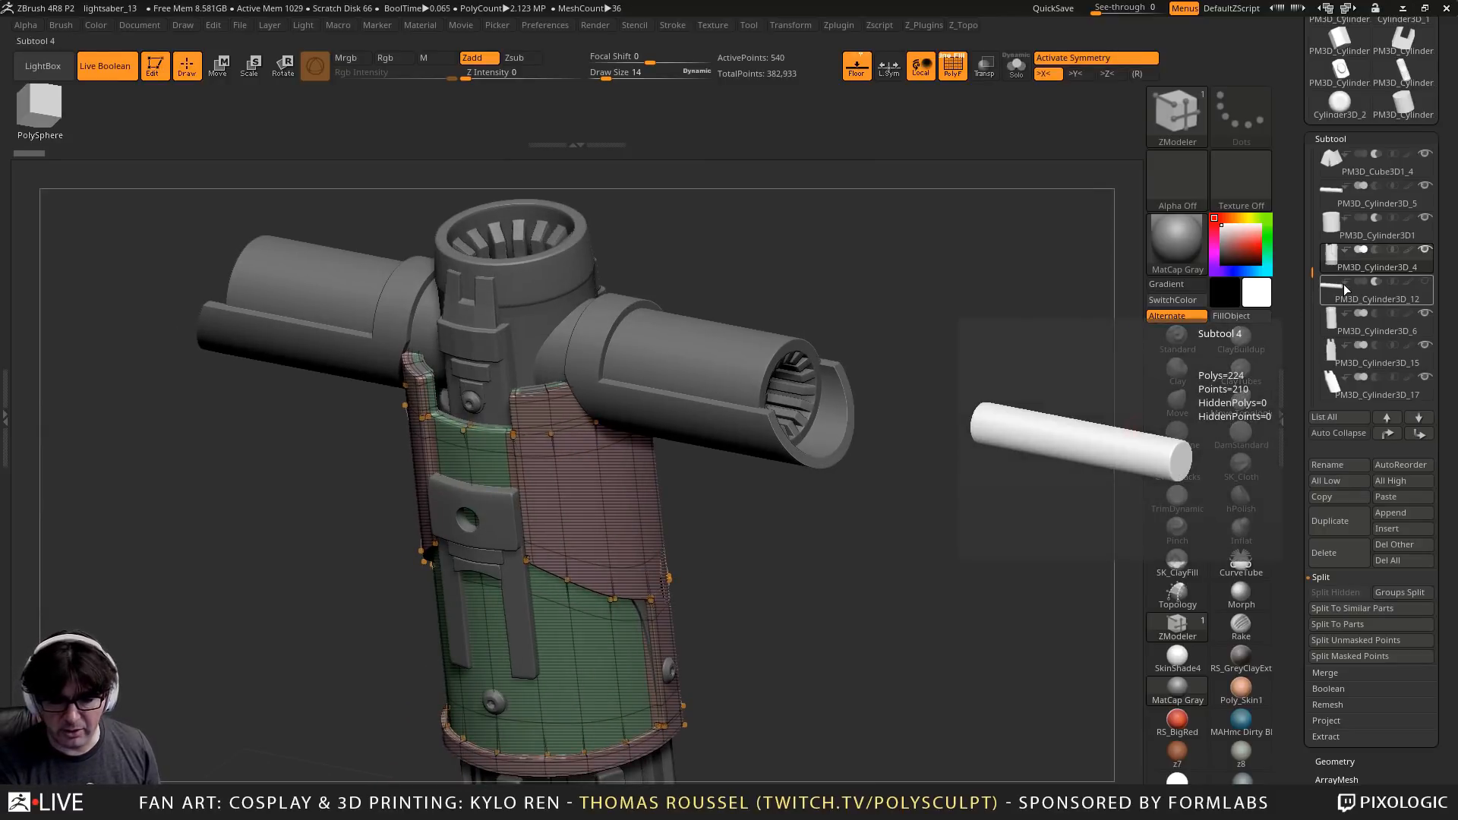
pyautogui.moveTo(993, 448); pyautogui.dragTo(781, 582, button='right')
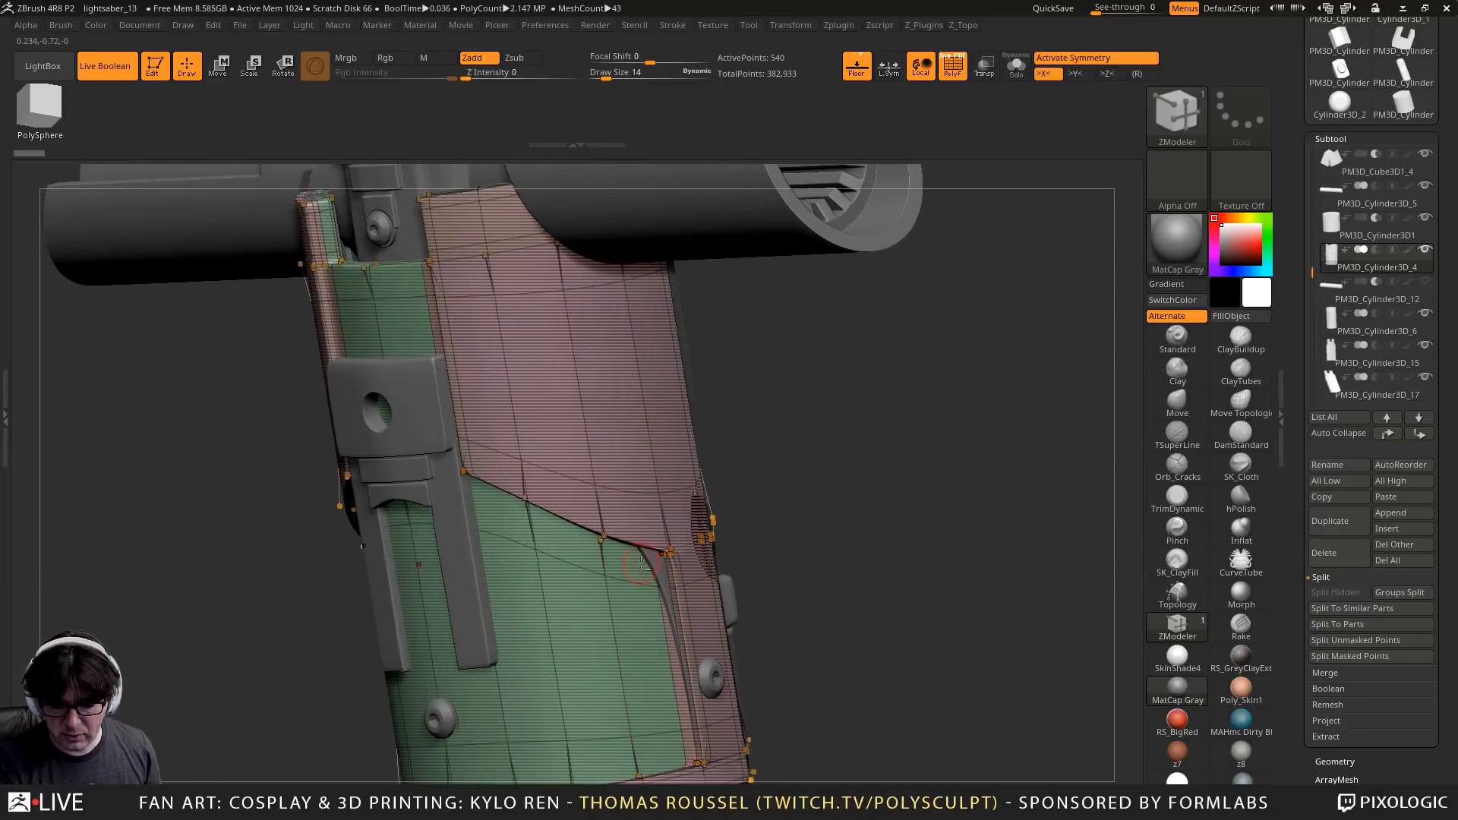
# Check the PM3D_Cylinder3D_14 part under the outer shell, then reselect PM3D_Cylinder3D_4 and review its neighbouring subtools
pyautogui.keyDown('alt'); pyautogui.click(661, 577); pyautogui.keyUp('alt')
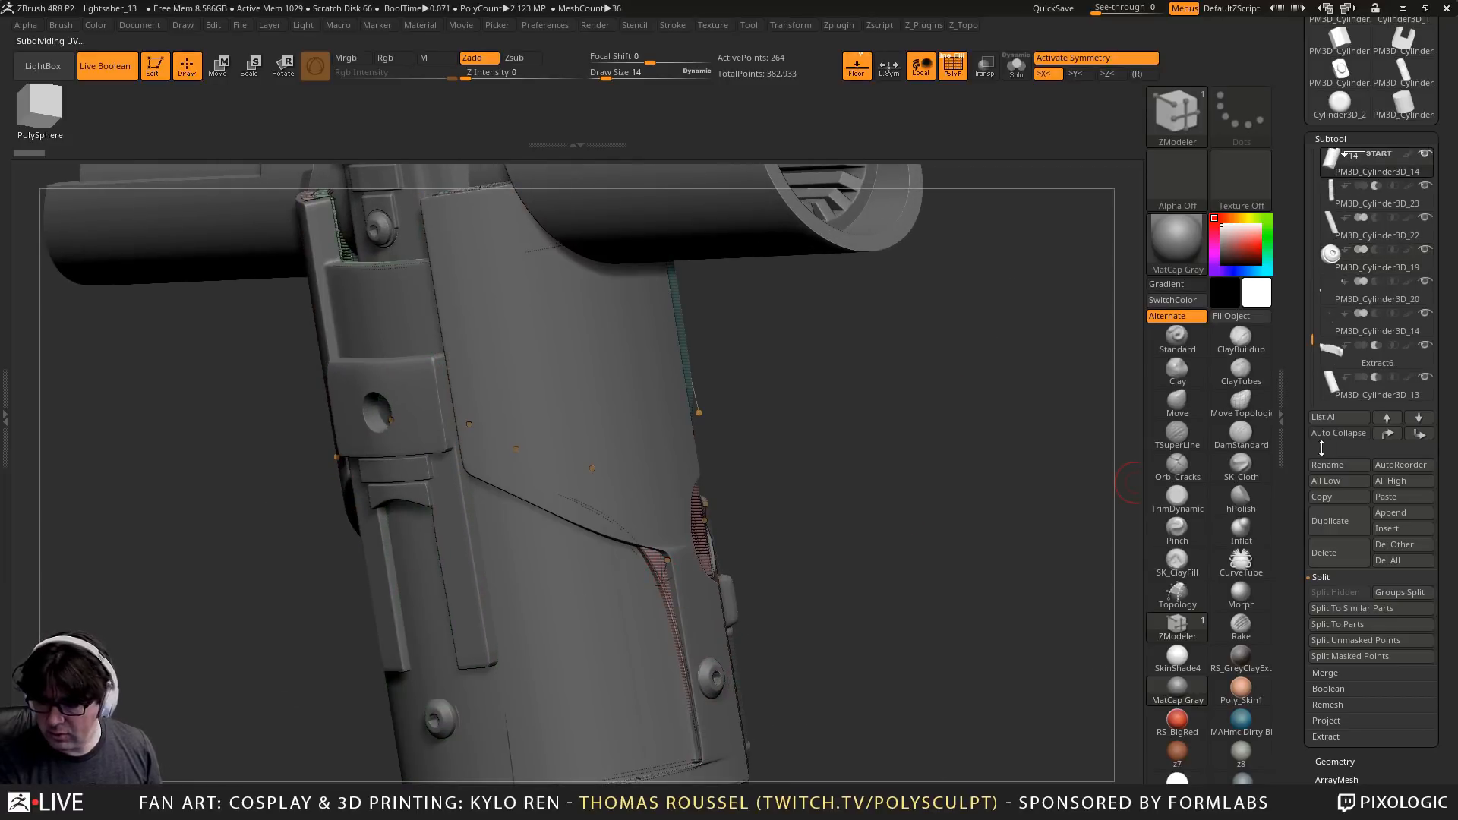
pyautogui.keyDown('alt'); pyautogui.click(642, 445); pyautogui.keyUp('alt')
pyautogui.moveTo(907, 423); pyautogui.dragTo(908, 412)
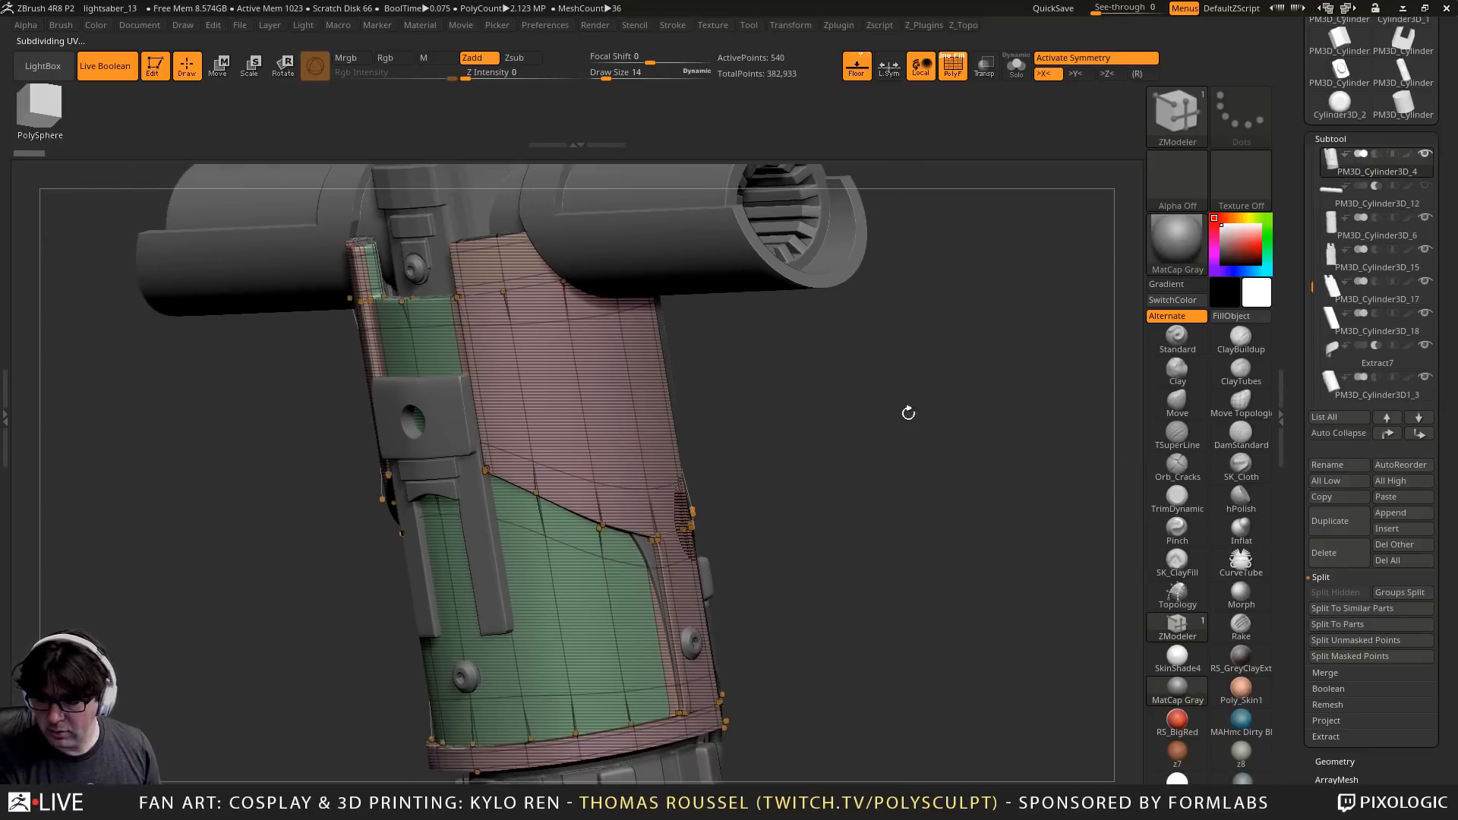
pyautogui.scroll(5, 1340, 273)
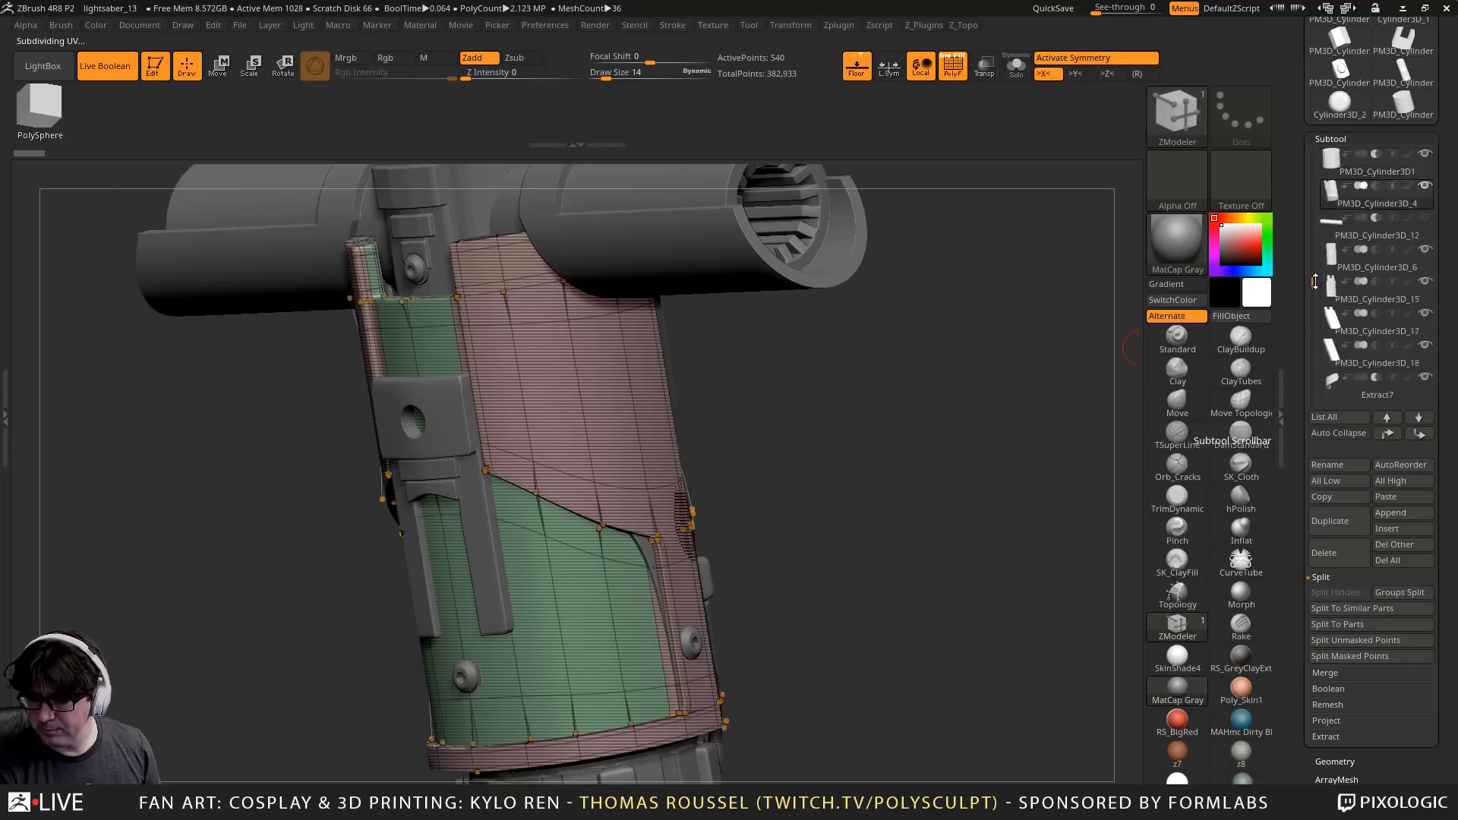
pyautogui.moveTo(1359, 291)
pyautogui.moveTo(1391, 319)
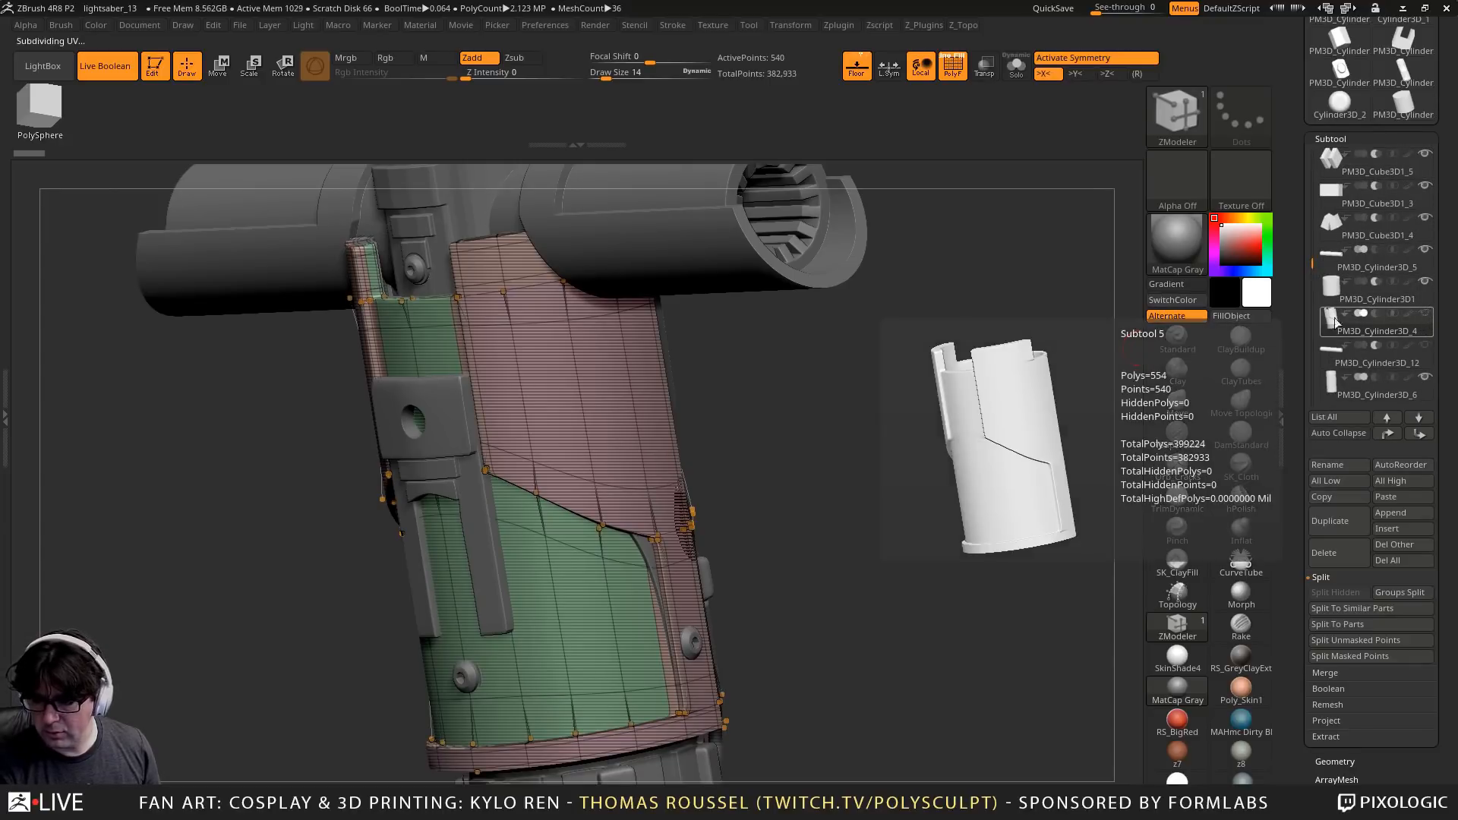
# Select the PM3D_Cylinder3D1 subtool, switch polyframe off and review the whole crossguard hilt from several angles
pyautogui.click(1366, 293)
pyautogui.moveTo(969, 457); pyautogui.dragTo(952, 430)
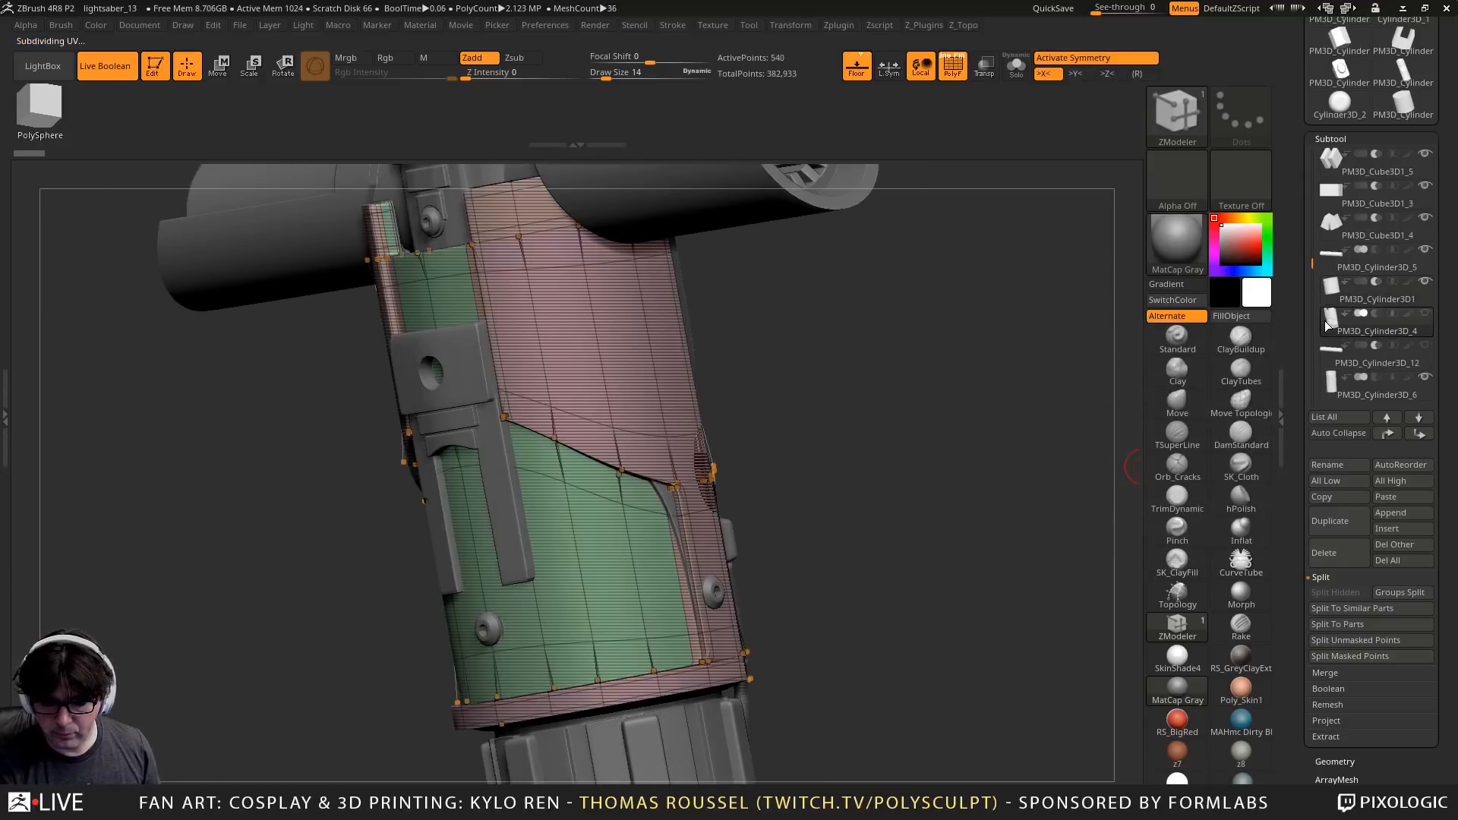
pyautogui.click(1330, 287)
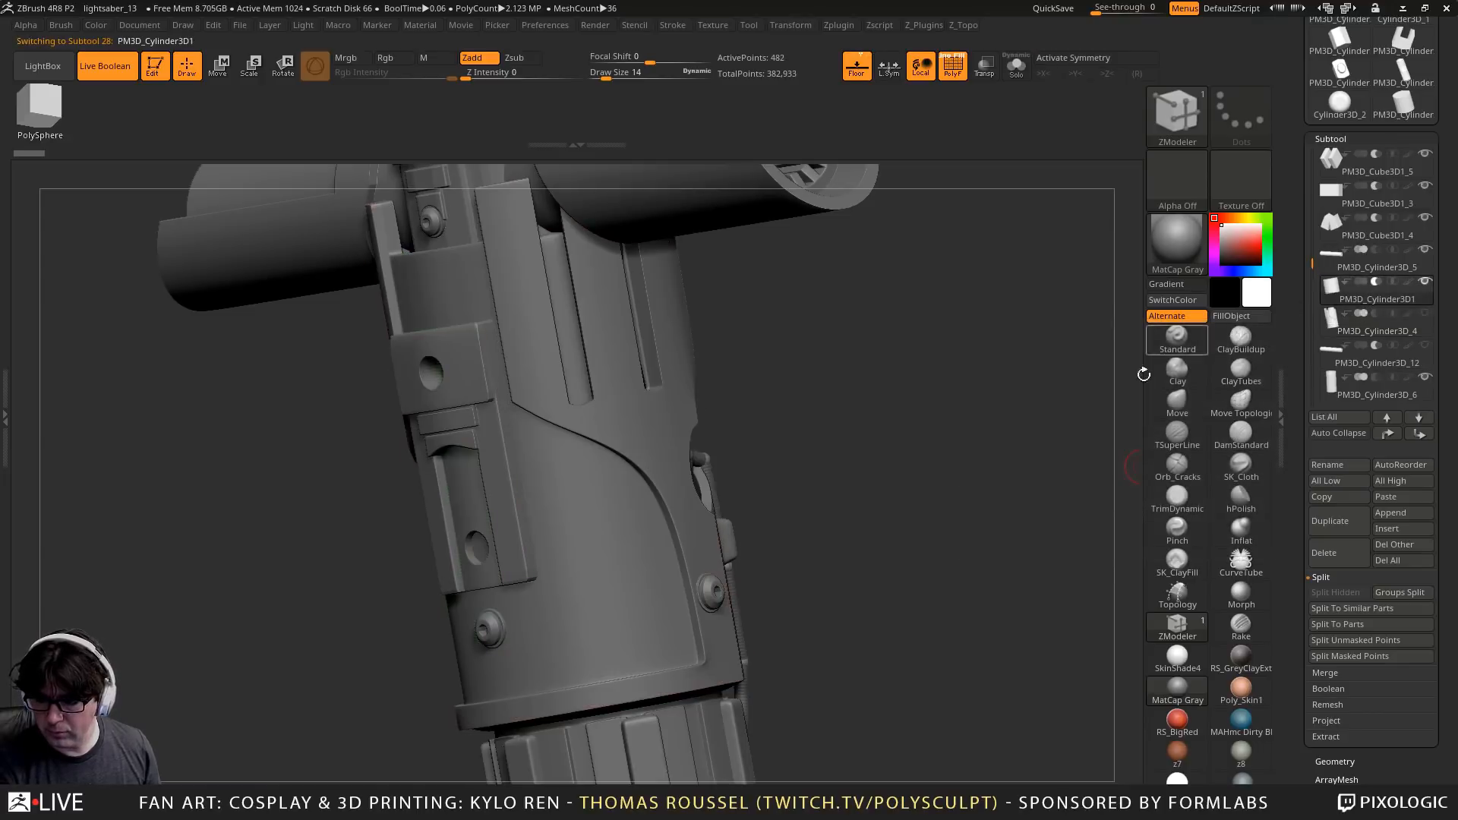
pyautogui.press('f')
pyautogui.moveTo(819, 495); pyautogui.dragTo(766, 400)
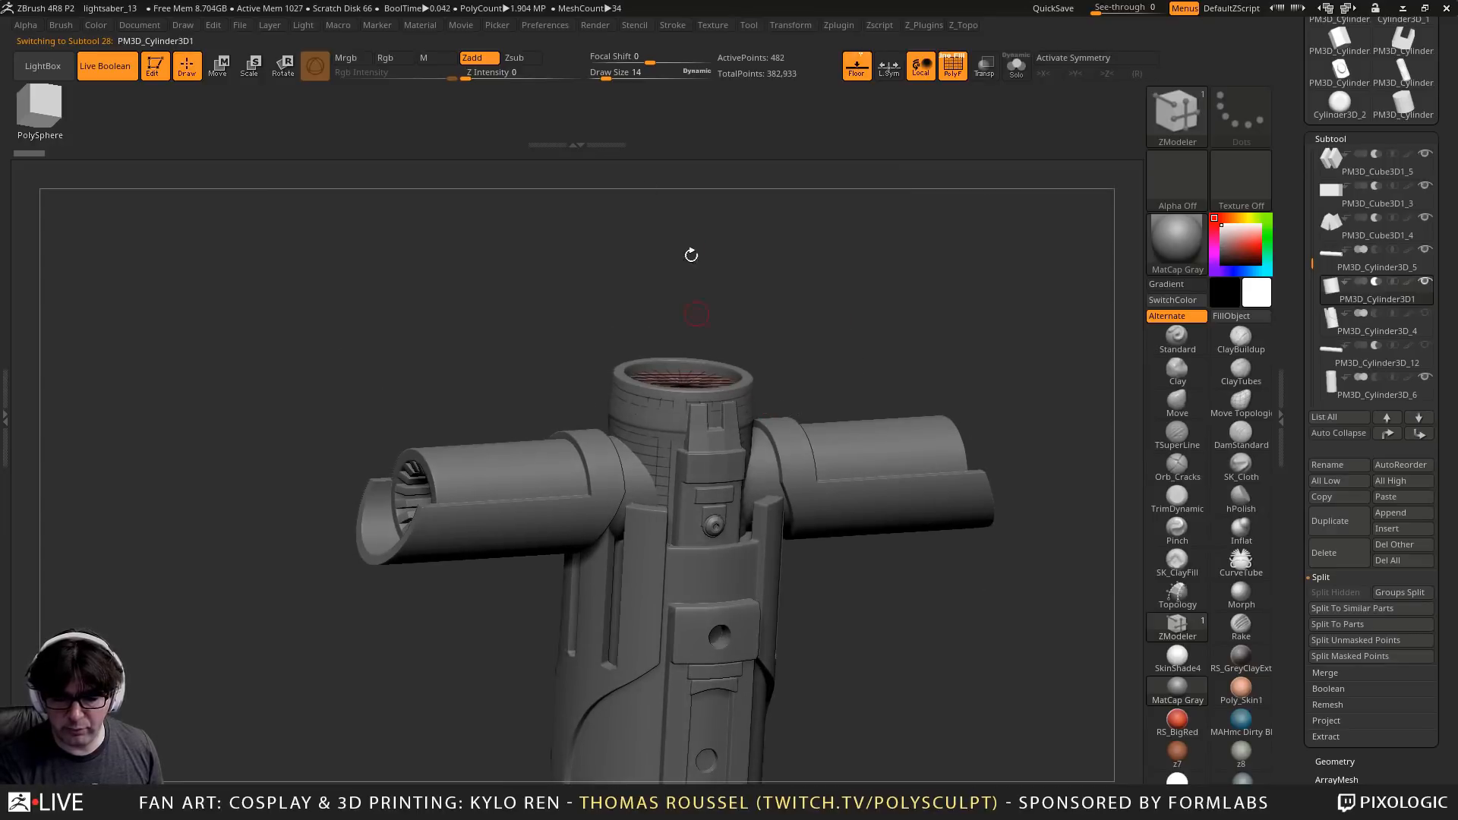
pyautogui.moveTo(787, 211); pyautogui.dragTo(791, 309)
pyautogui.keyDown('alt'); pyautogui.moveTo(858, 494); pyautogui.dragTo(927, 436); pyautogui.keyUp('alt')
pyautogui.keyDown('alt'); pyautogui.moveTo(911, 577); pyautogui.dragTo(878, 390); pyautogui.keyUp('alt')
pyautogui.keyDown('alt'); pyautogui.moveTo(888, 284); pyautogui.dragTo(872, 439); pyautogui.keyUp('alt')
pyautogui.moveTo(911, 345); pyautogui.dragTo(893, 388)
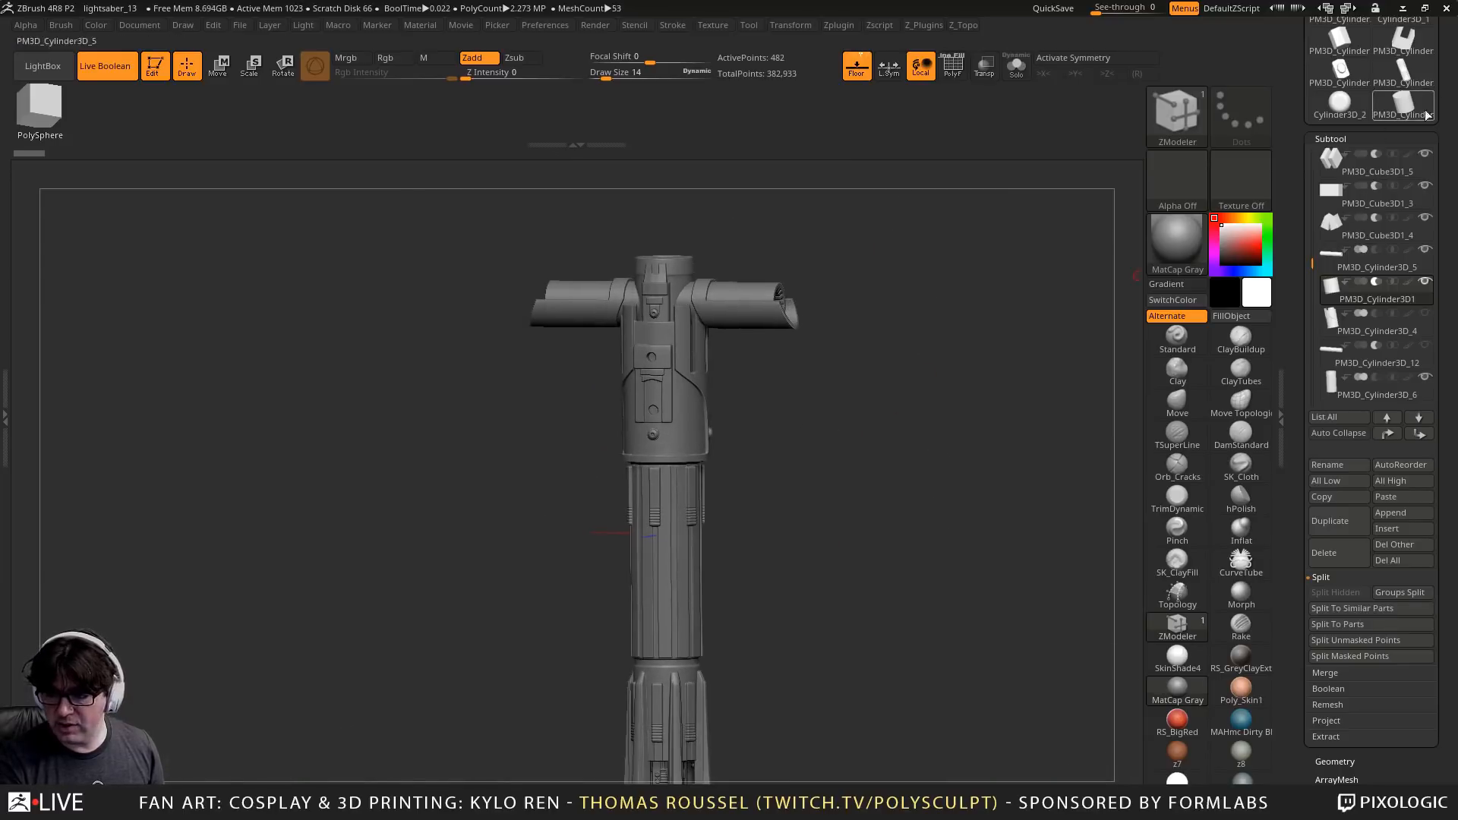
# Save the tool as a new version named lightsaber_14 in the Z_KyloRen_Lightsaber folder
pyautogui.moveTo(1437, 125); pyautogui.dragTo(1437, 411)
pyautogui.click(1401, 48)
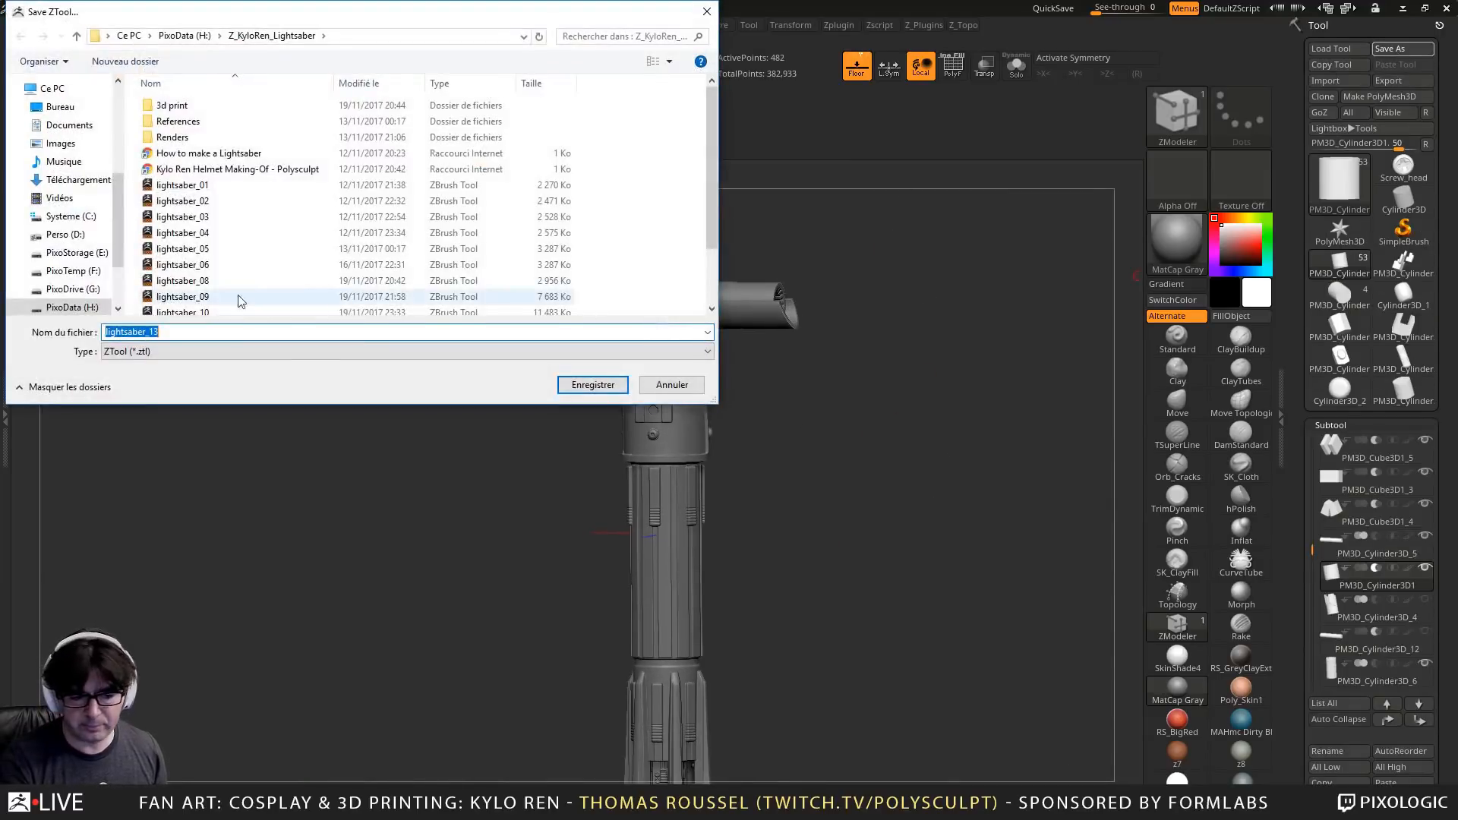
pyautogui.click(205, 293)
pyautogui.click(153, 331)
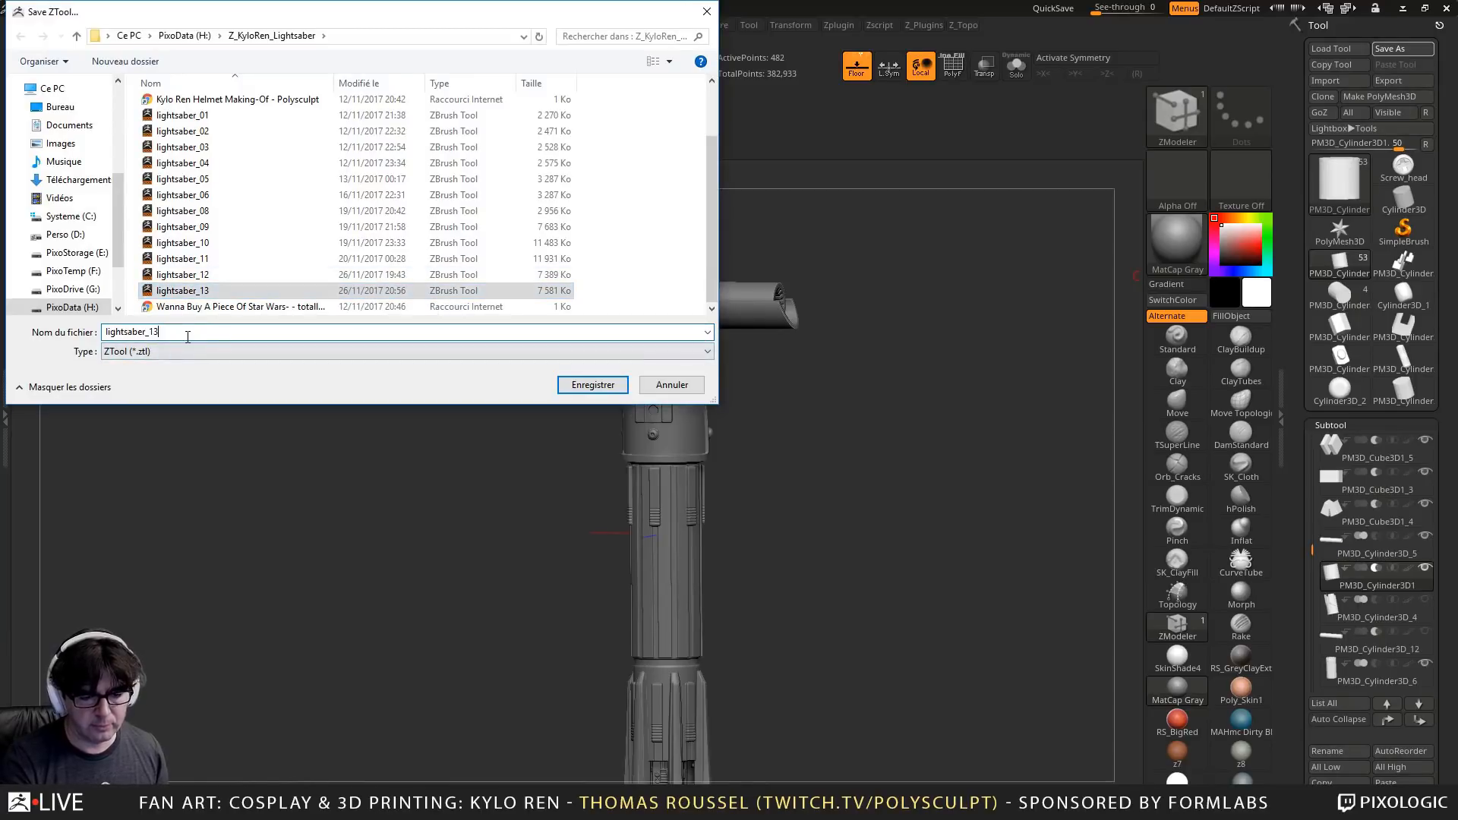
pyautogui.write('4')
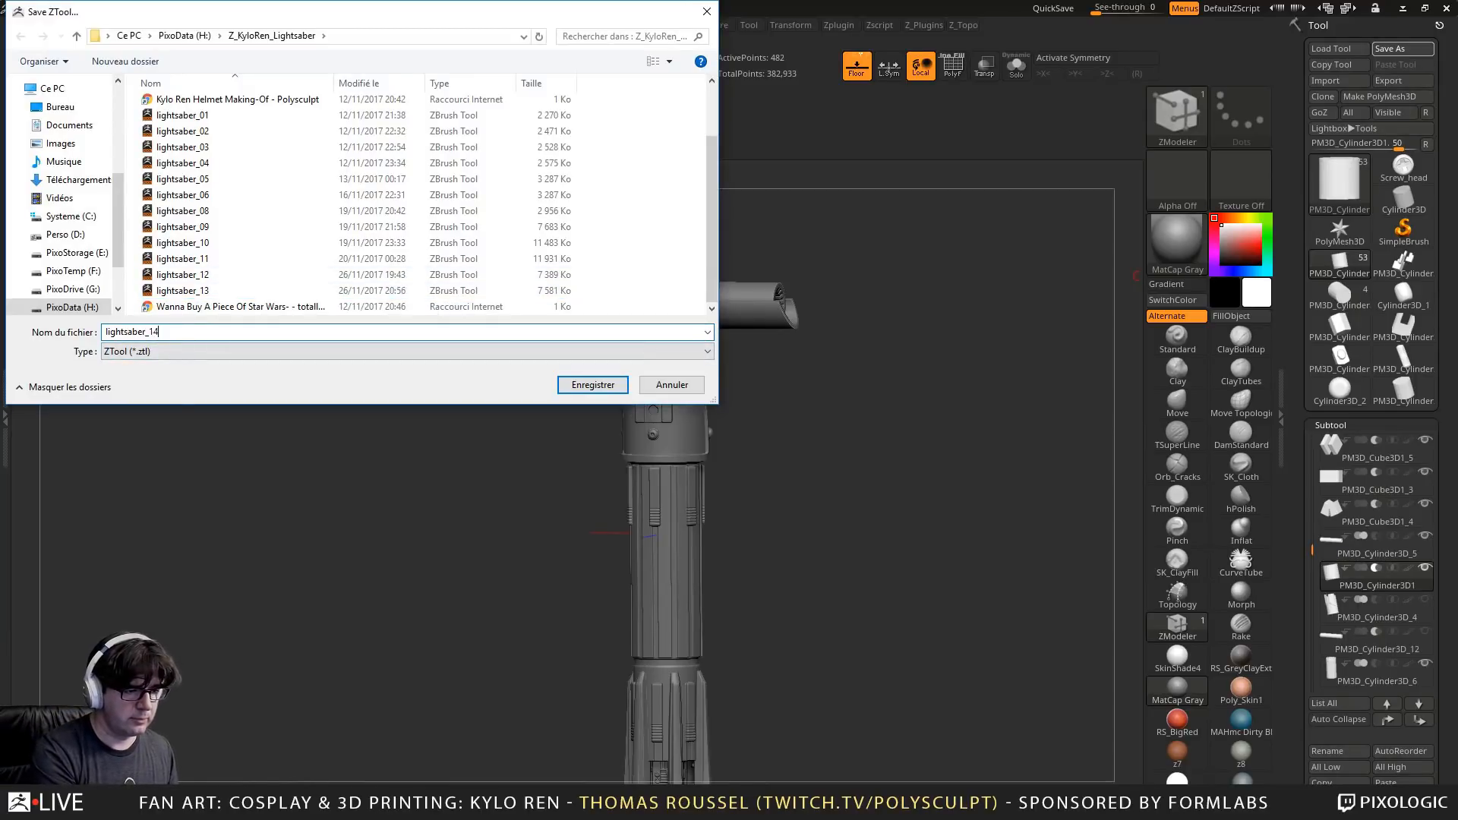
pyautogui.press('Return')
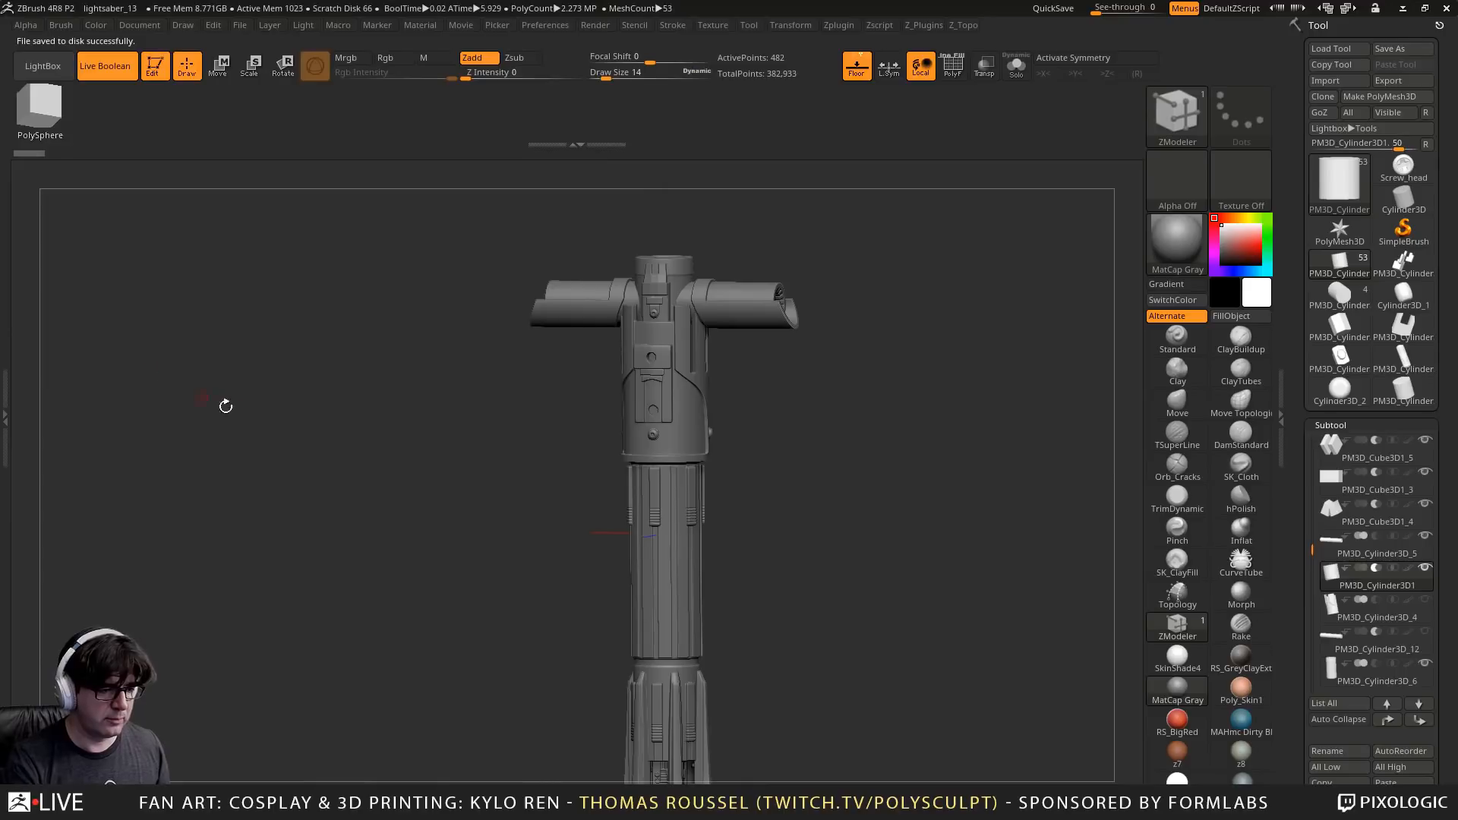
# Select the PM3D_Cylinder3D_6 emitter and examine its slotted rim and crossguard junction from several sides
pyautogui.keyDown('shift'); pyautogui.moveTo(367, 364); pyautogui.dragTo(332, 372); pyautogui.keyUp('shift')
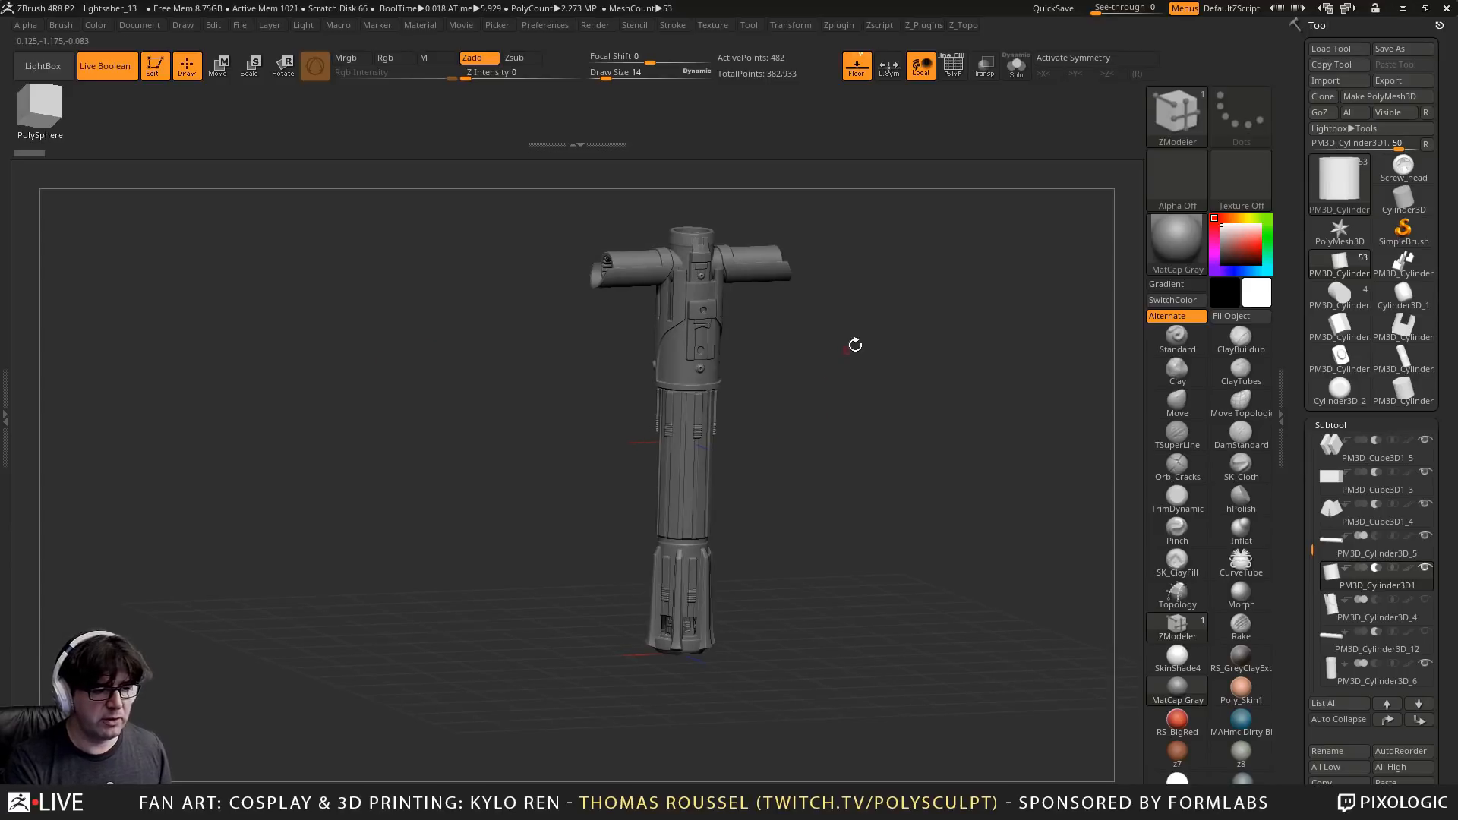
pyautogui.keyDown('alt'); pyautogui.moveTo(852, 342); pyautogui.dragTo(834, 432); pyautogui.keyUp('alt')
pyautogui.moveTo(909, 445); pyautogui.dragTo(892, 421)
pyautogui.keyDown('ctrl'); pyautogui.moveTo(852, 405); pyautogui.dragTo(984, 412, button='right'); pyautogui.keyUp('ctrl')
pyautogui.moveTo(984, 412); pyautogui.dragTo(678, 255)
pyautogui.keyDown('alt'); pyautogui.click(632, 276); pyautogui.keyUp('alt')
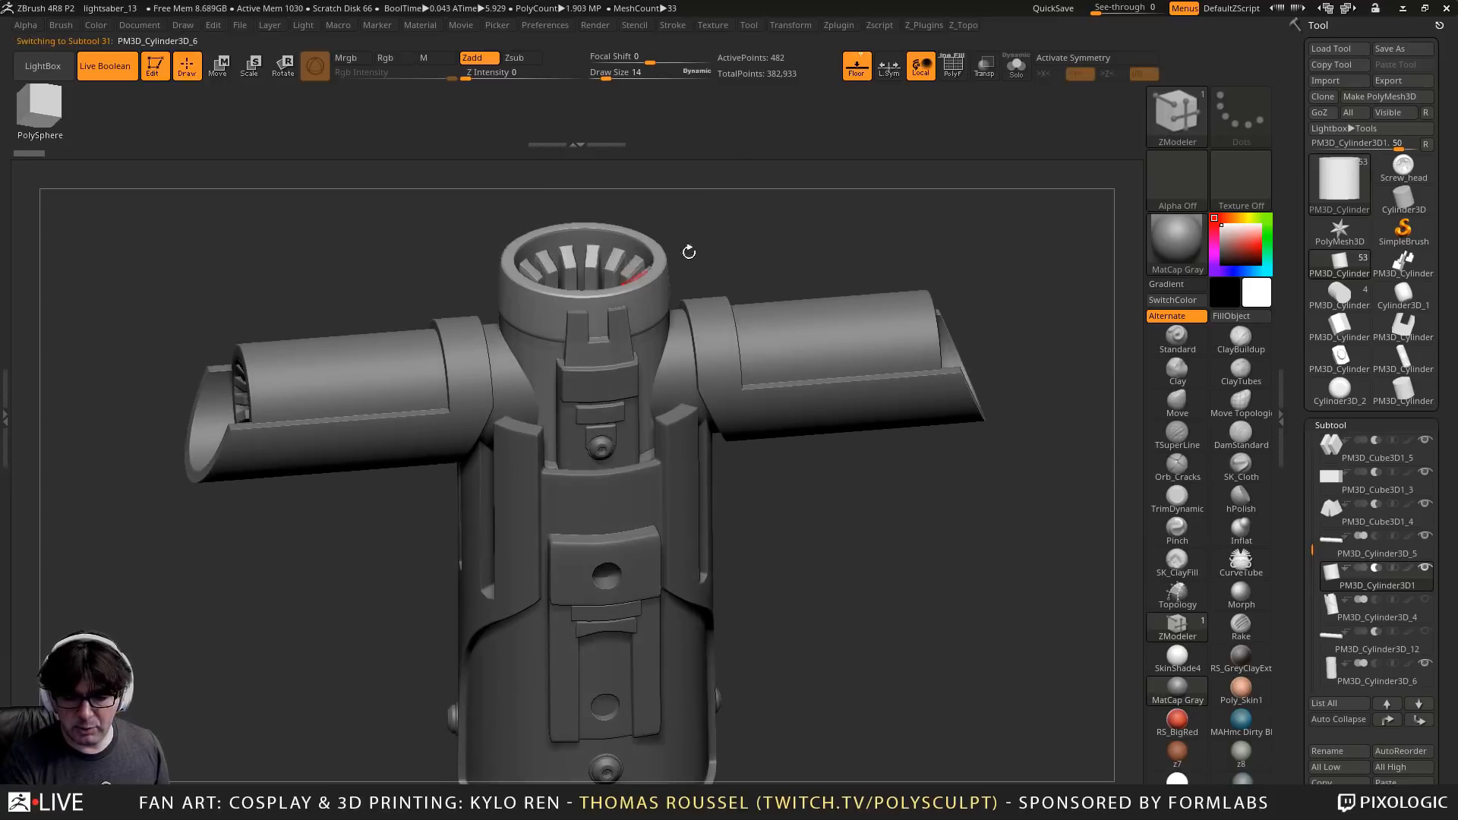
pyautogui.keyDown('ctrl'); pyautogui.moveTo(686, 251); pyautogui.dragTo(788, 284, button='right'); pyautogui.keyUp('ctrl')
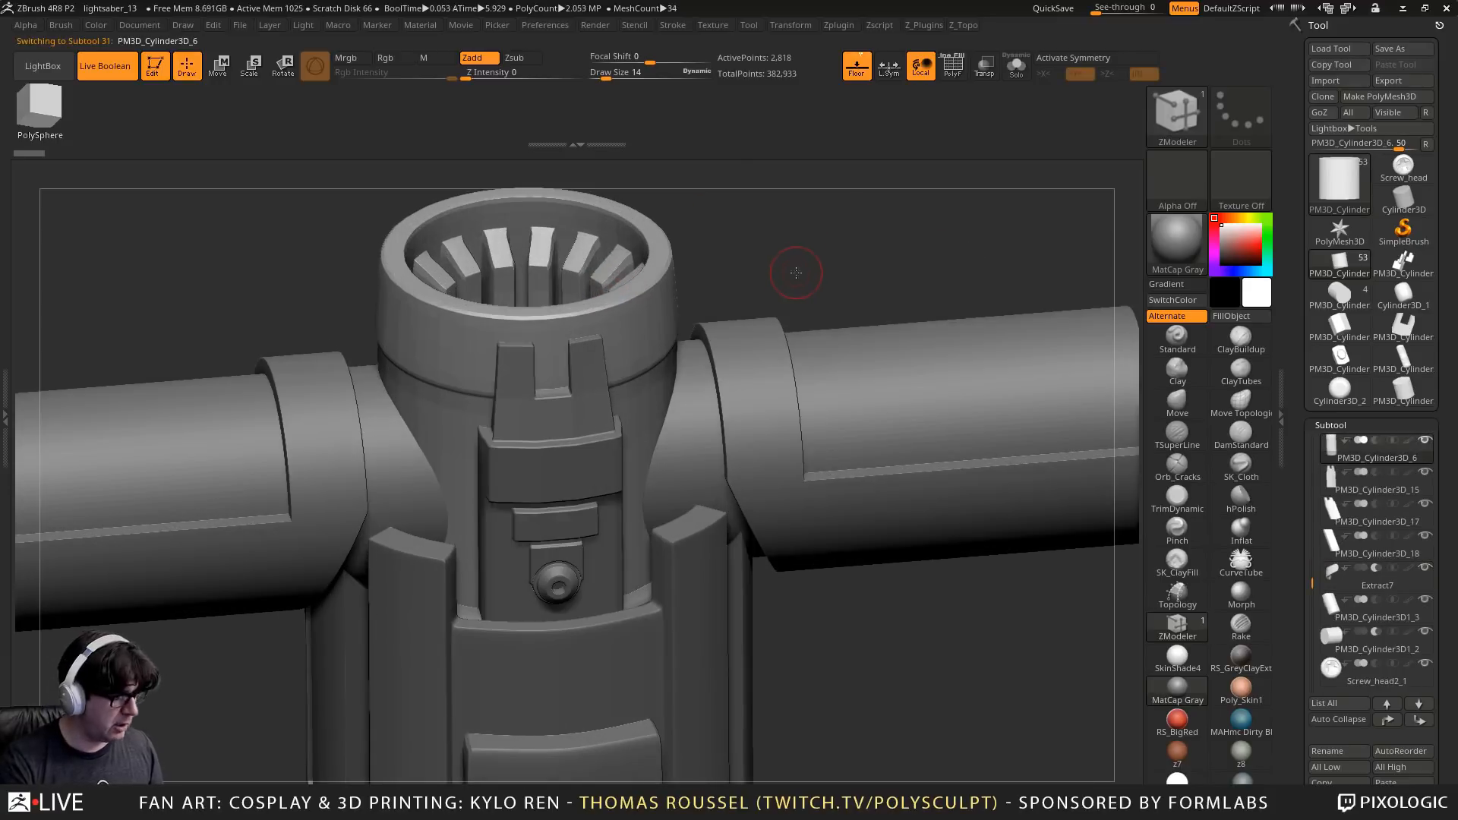
pyautogui.moveTo(795, 272); pyautogui.dragTo(839, 372)
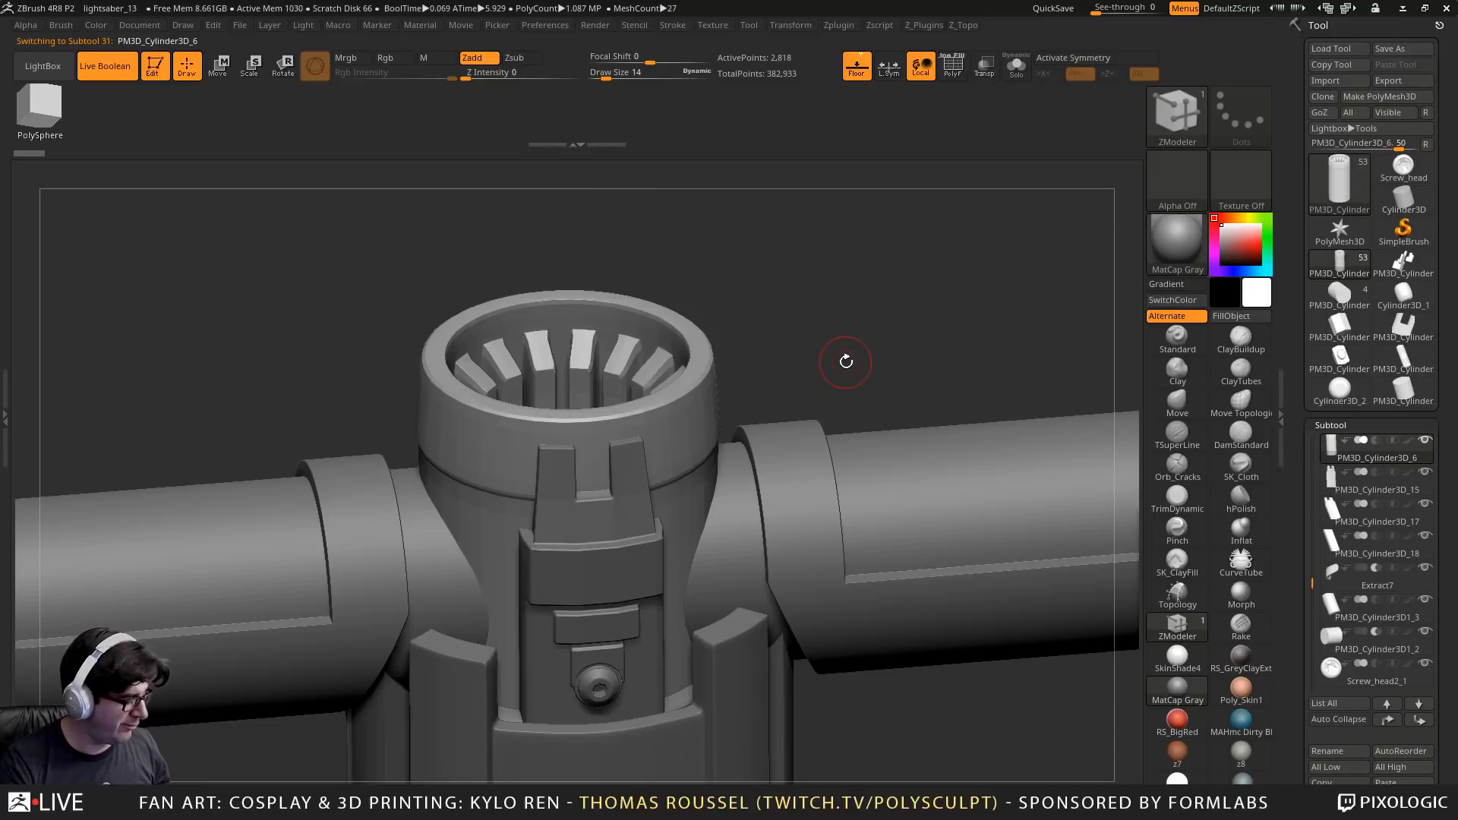
pyautogui.moveTo(864, 344); pyautogui.dragTo(719, 107)
pyautogui.moveTo(872, 452); pyautogui.dragTo(752, 402)
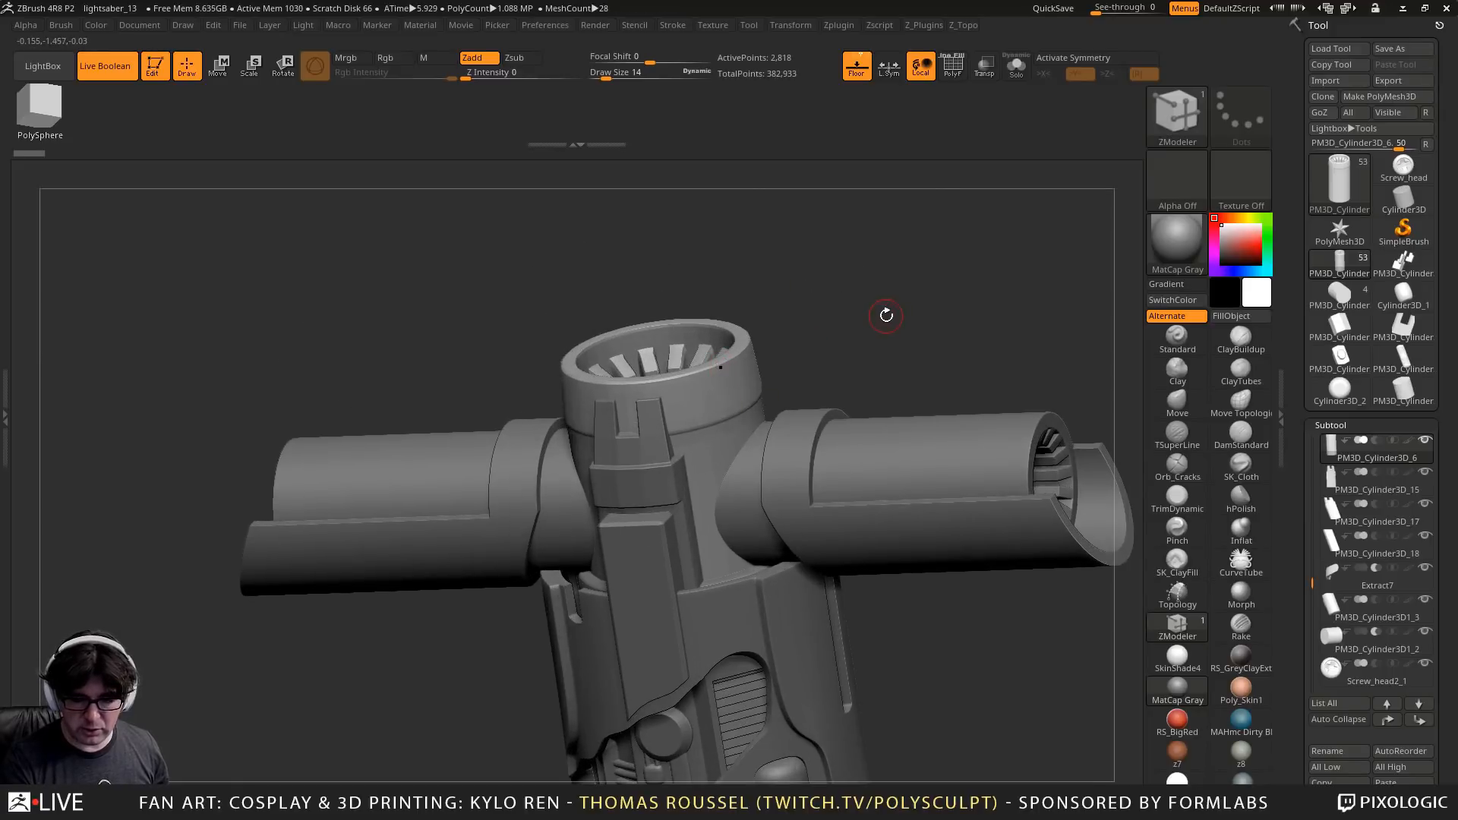
# With the Standard brush active and polyframe on, subdivide the PM3D_Cylinder3D_6 emitter, and select the PM3D_Cylinder3D_17 clip
pyautogui.click(1177, 339)
pyautogui.moveTo(726, 341)
pyautogui.keyDown('ctrl'); pyautogui.mouseDown(button='right')
pyautogui.moveTo(790, 383)
pyautogui.moveTo(773, 357)
pyautogui.mouseUp(button='right'); pyautogui.keyUp('ctrl')
pyautogui.hotkey('shift', 'f')
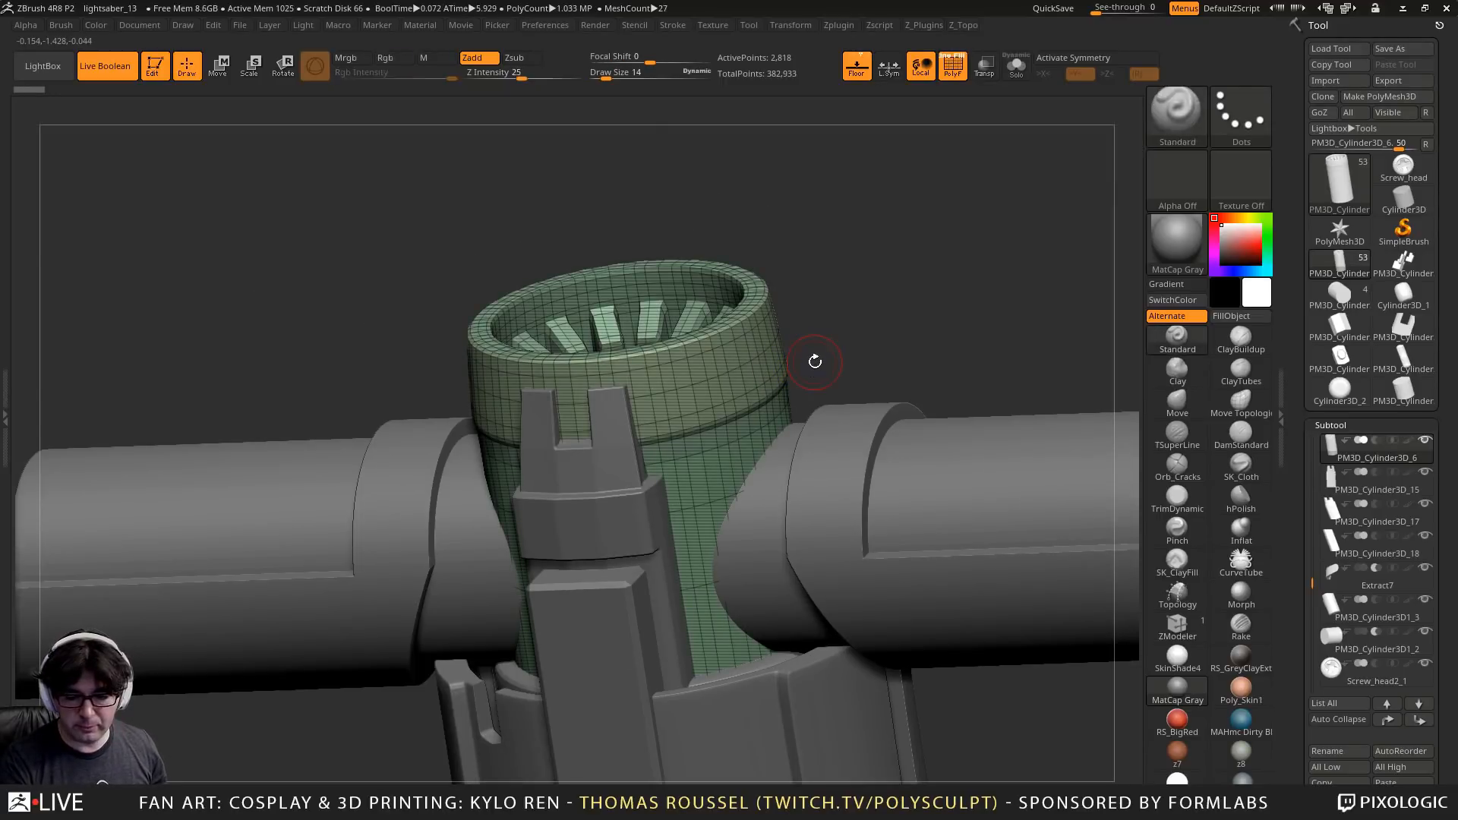
pyautogui.press('ctrl')
pyautogui.keyDown('alt'); pyautogui.moveTo(876, 346); pyautogui.dragTo(877, 274, button='right'); pyautogui.keyUp('alt')
pyautogui.keyDown('alt'); pyautogui.click(596, 369); pyautogui.keyUp('alt')
# Try to subdivide the PM3D_Cylinder3D_17 clip twice with standard smoothing
pyautogui.hotkey('ctrl', 'd')
pyautogui.hotkey('ctrl', 'd')
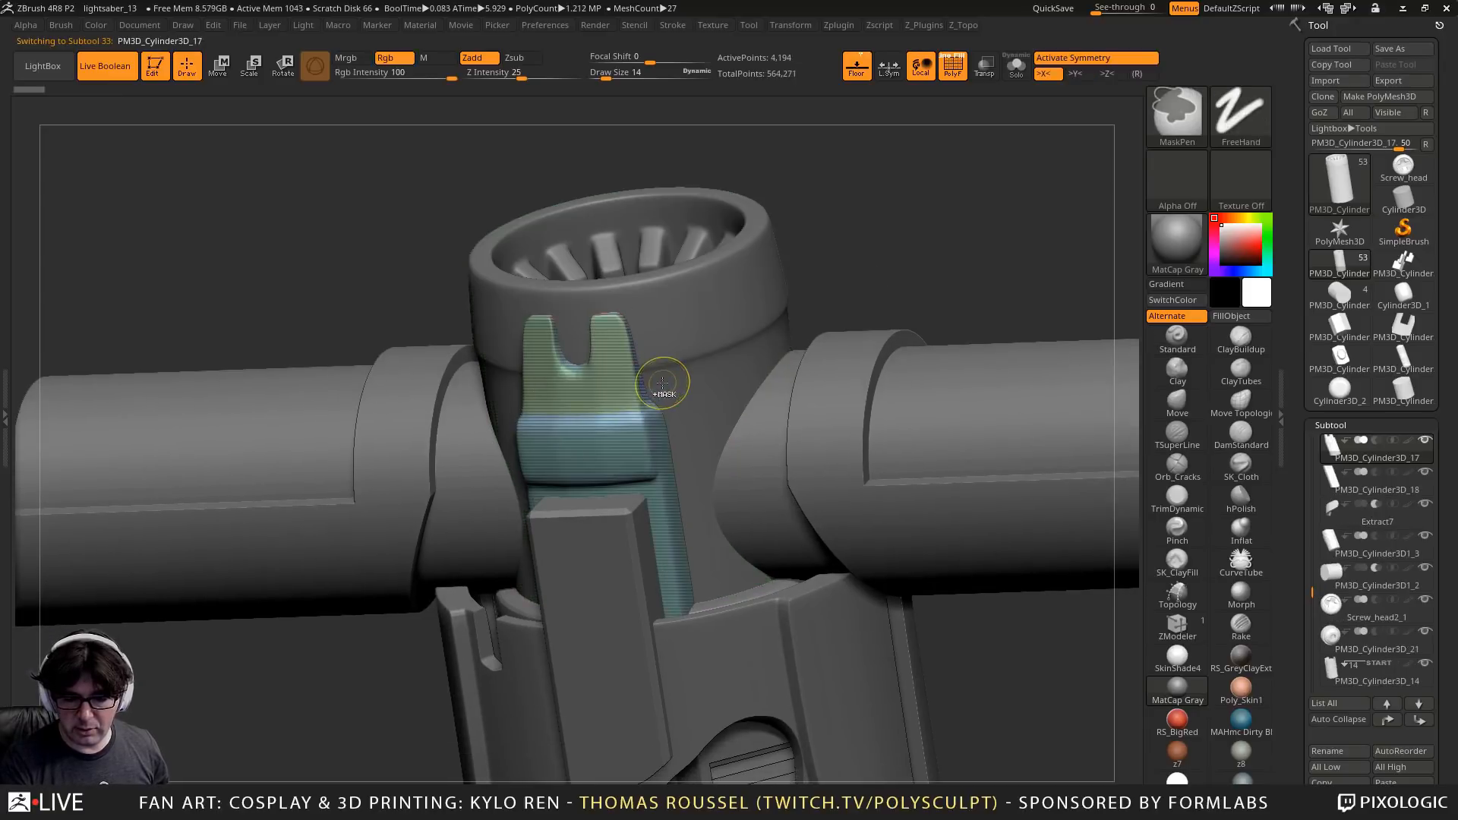
pyautogui.hotkey('ctrl', 'z')
pyautogui.hotkey('ctrl', 'z')
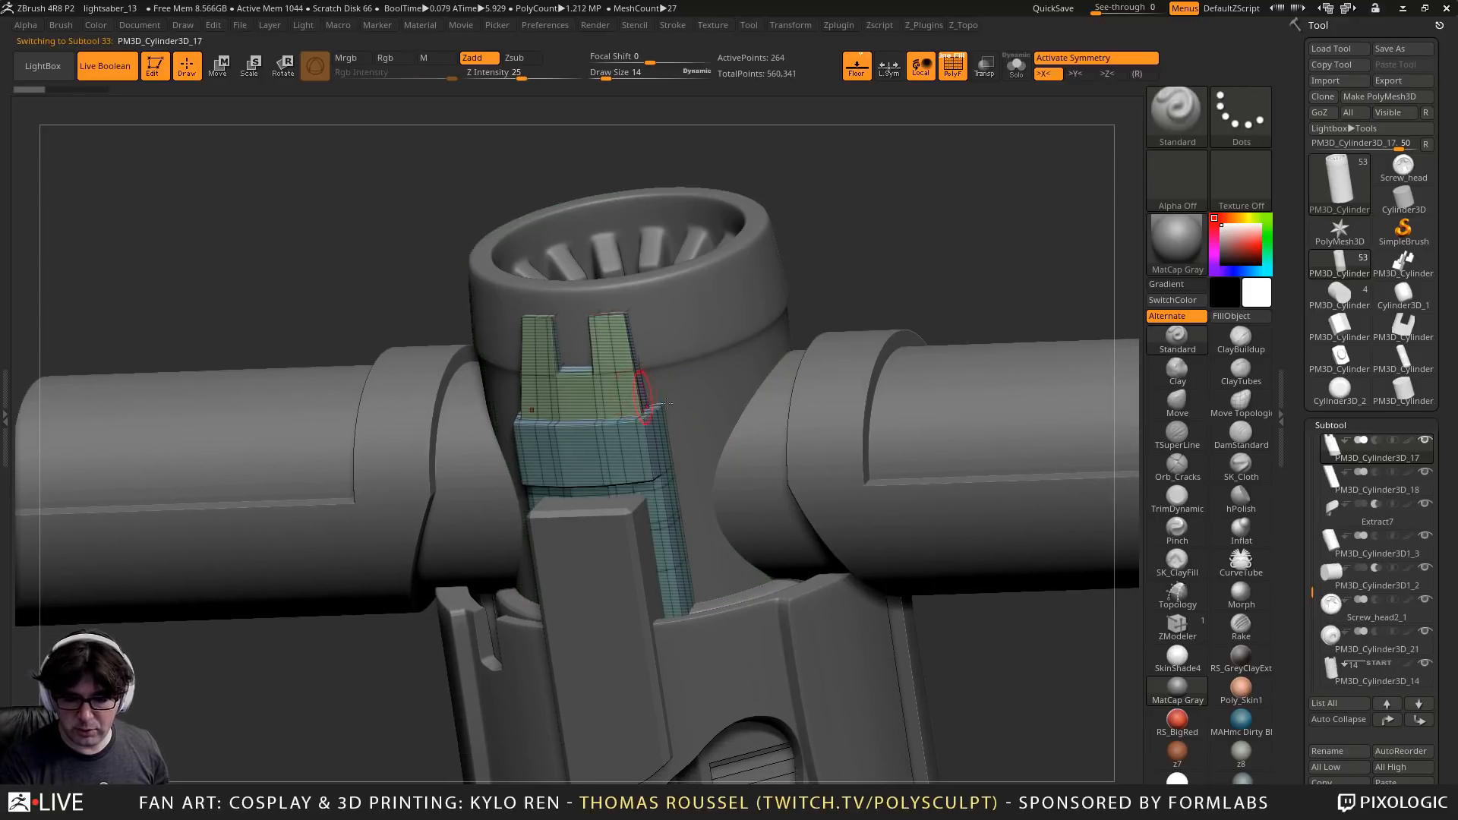
# Apply Dynamic Subdiv to convert it into real geometry on the PM3D_Cylinder3D_17 clip and the PM3D_Cylinder3D_15 clip
pyautogui.scroll(-5, 1357, 558)
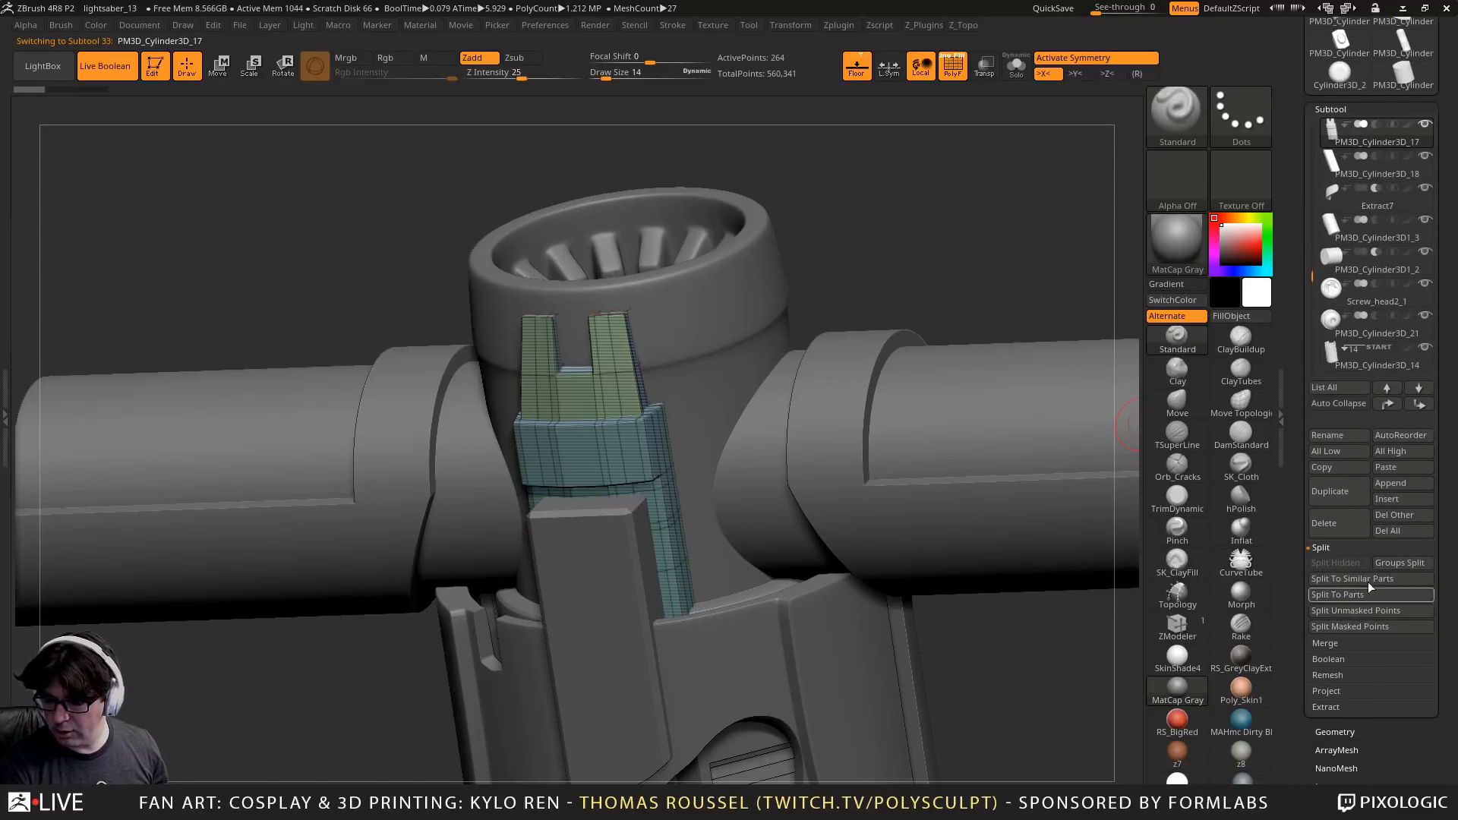
pyautogui.click(1334, 732)
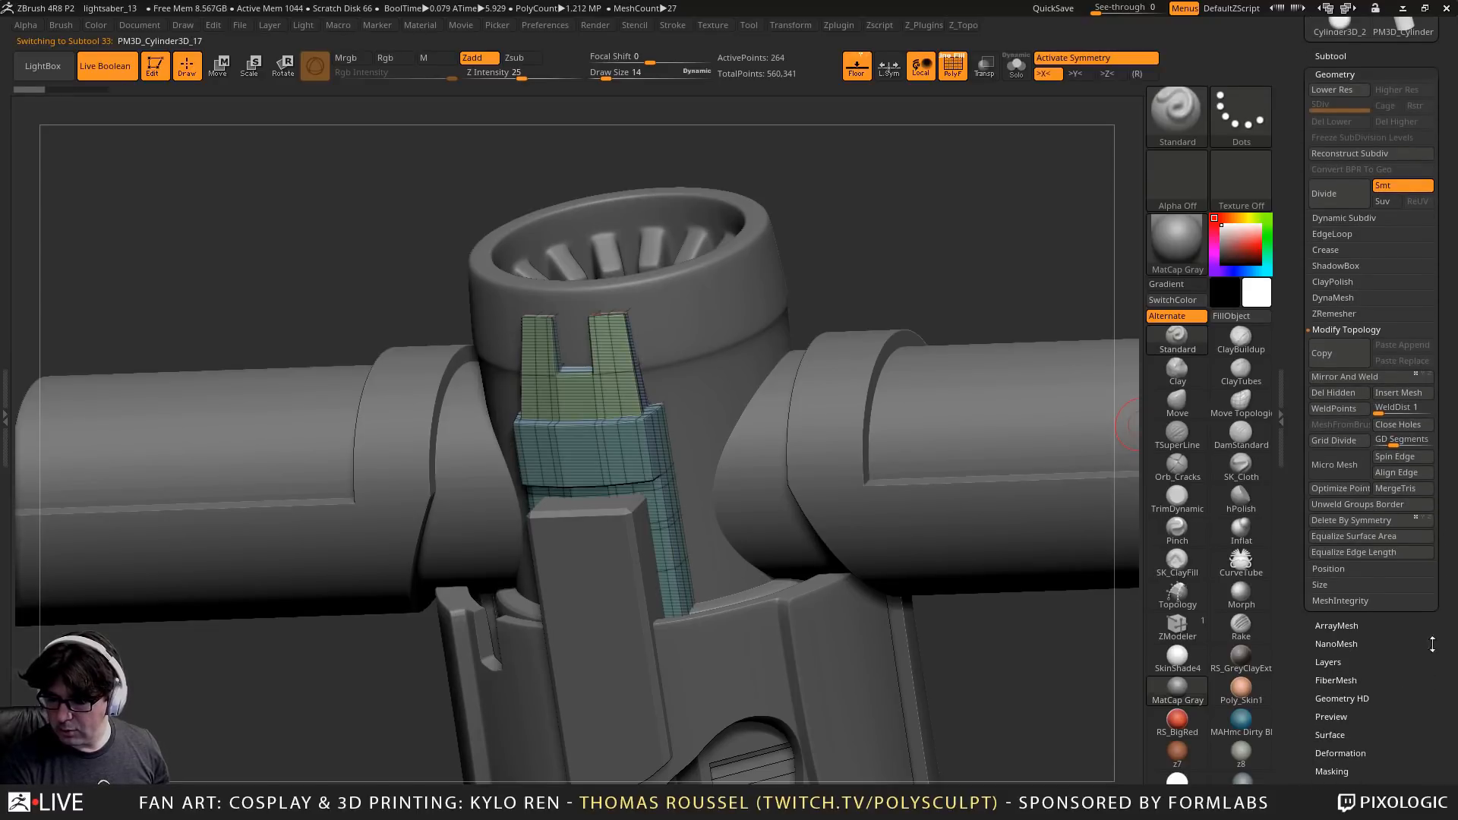
pyautogui.click(1351, 217)
pyautogui.click(1385, 233)
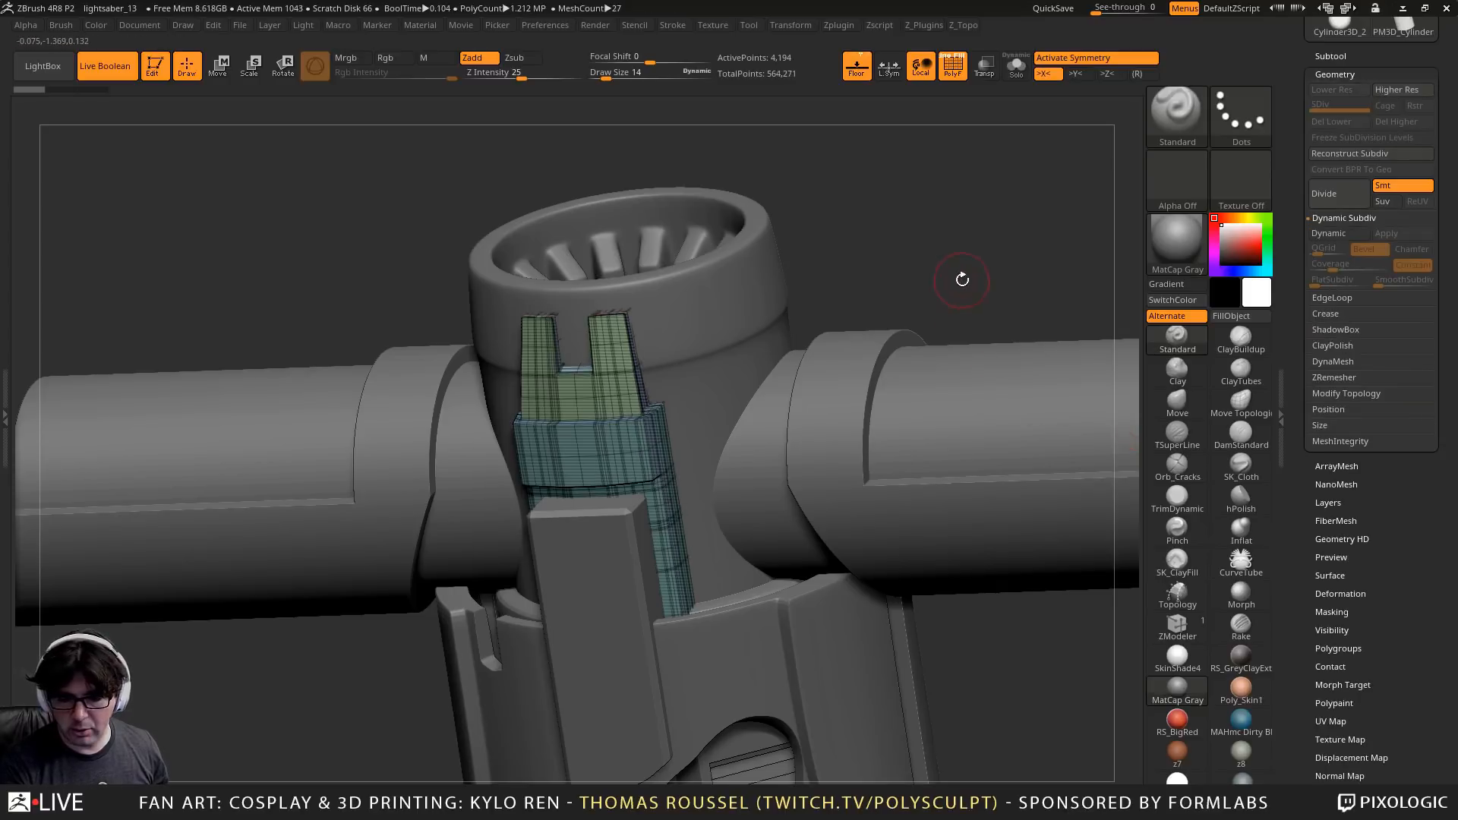
pyautogui.moveTo(962, 279); pyautogui.dragTo(752, 334)
pyautogui.keyDown('alt'); pyautogui.click(932, 321); pyautogui.keyUp('alt')
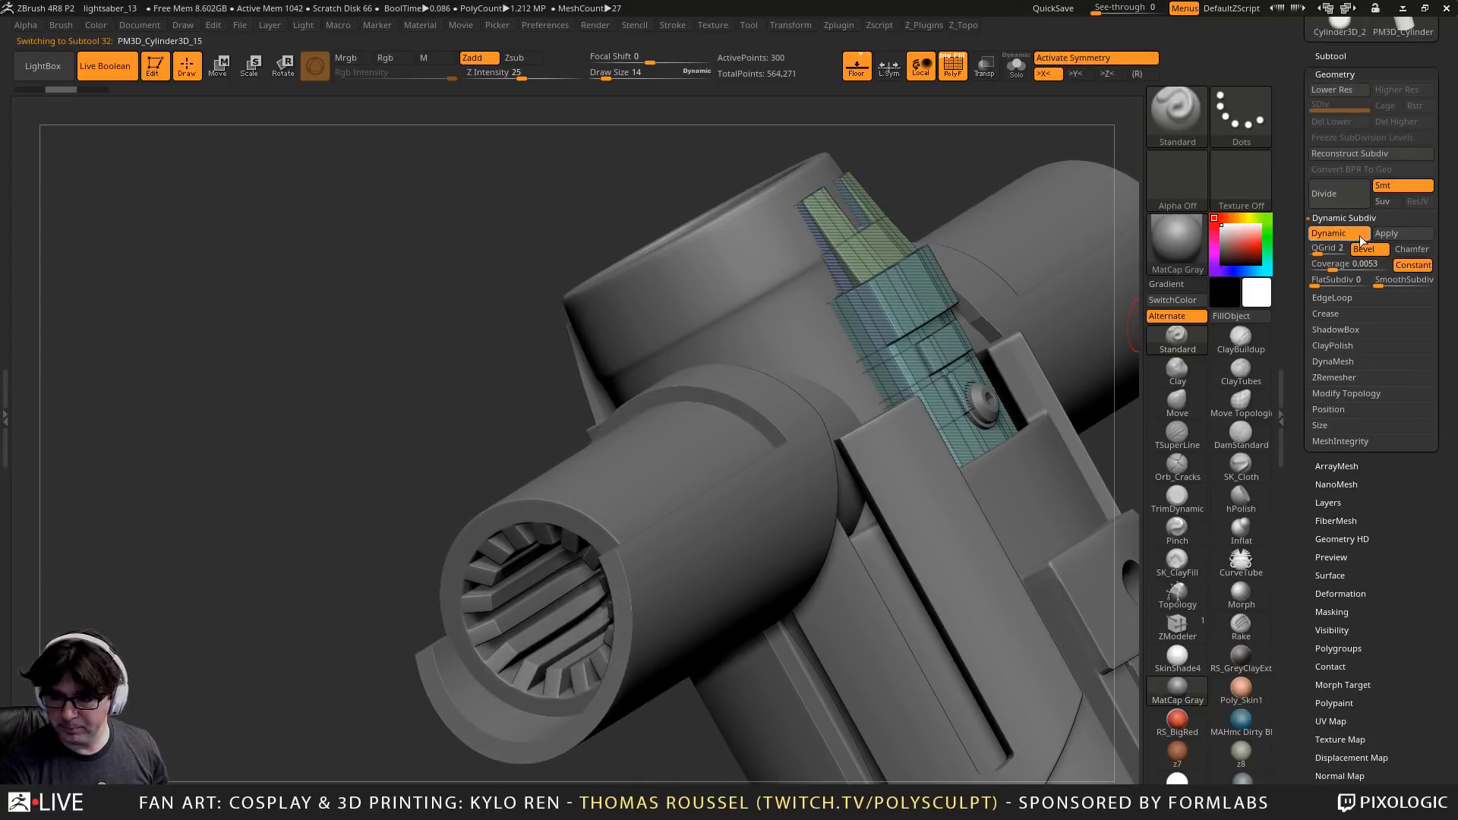
pyautogui.click(1389, 235)
pyautogui.keyDown('alt'); pyautogui.moveTo(927, 421); pyautogui.dragTo(890, 391); pyautogui.keyUp('alt')
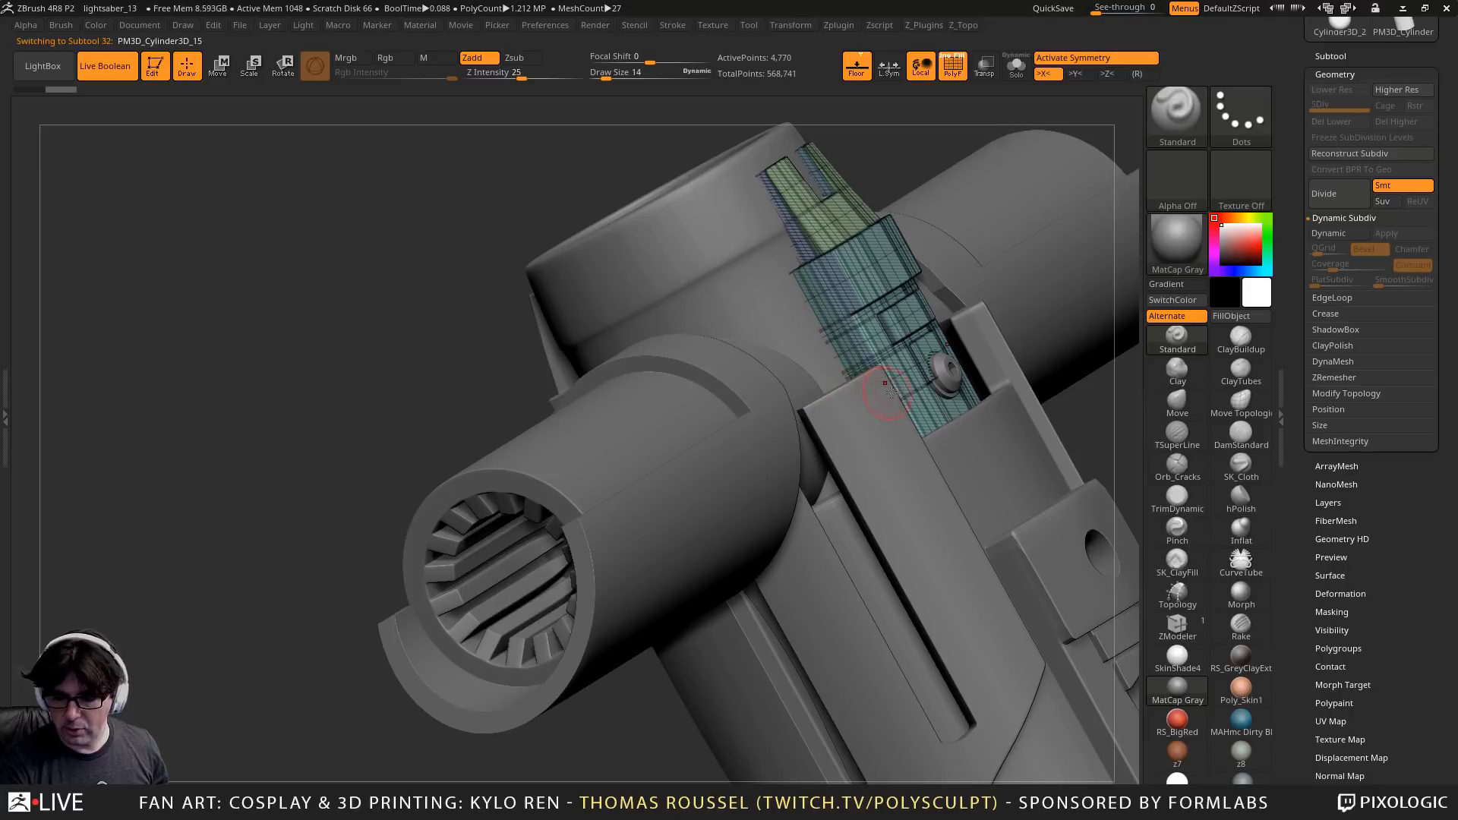
# Select the outer shell below the emitter and subdivide it up to subdivision level 7
pyautogui.keyDown('alt'); pyautogui.click(859, 434); pyautogui.keyUp('alt')
pyautogui.moveTo(875, 459); pyautogui.dragTo(976, 471, button='right')
pyautogui.hotkey('ctrl', 'd')
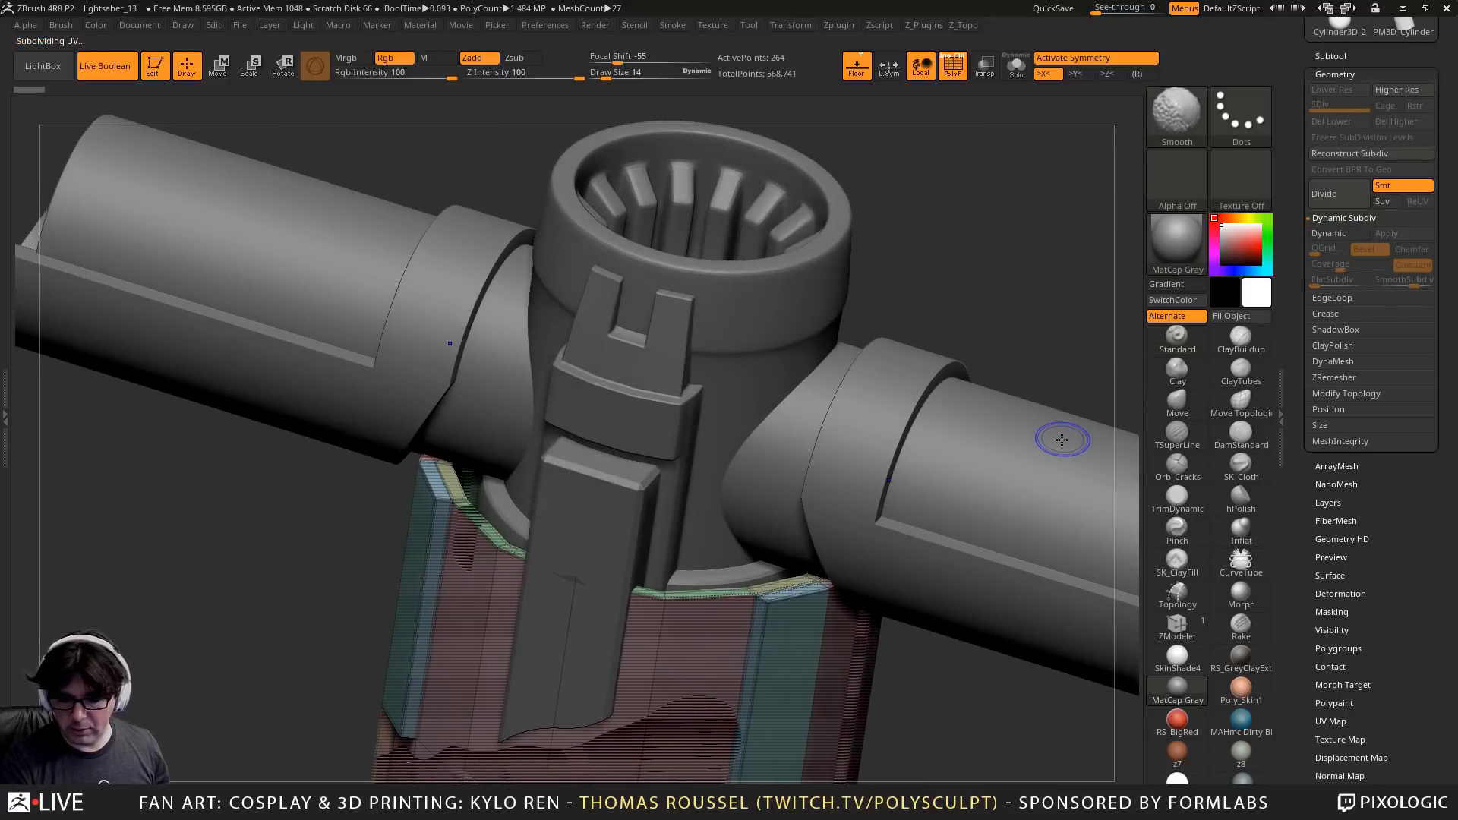
pyautogui.hotkey('ctrl', 'd')
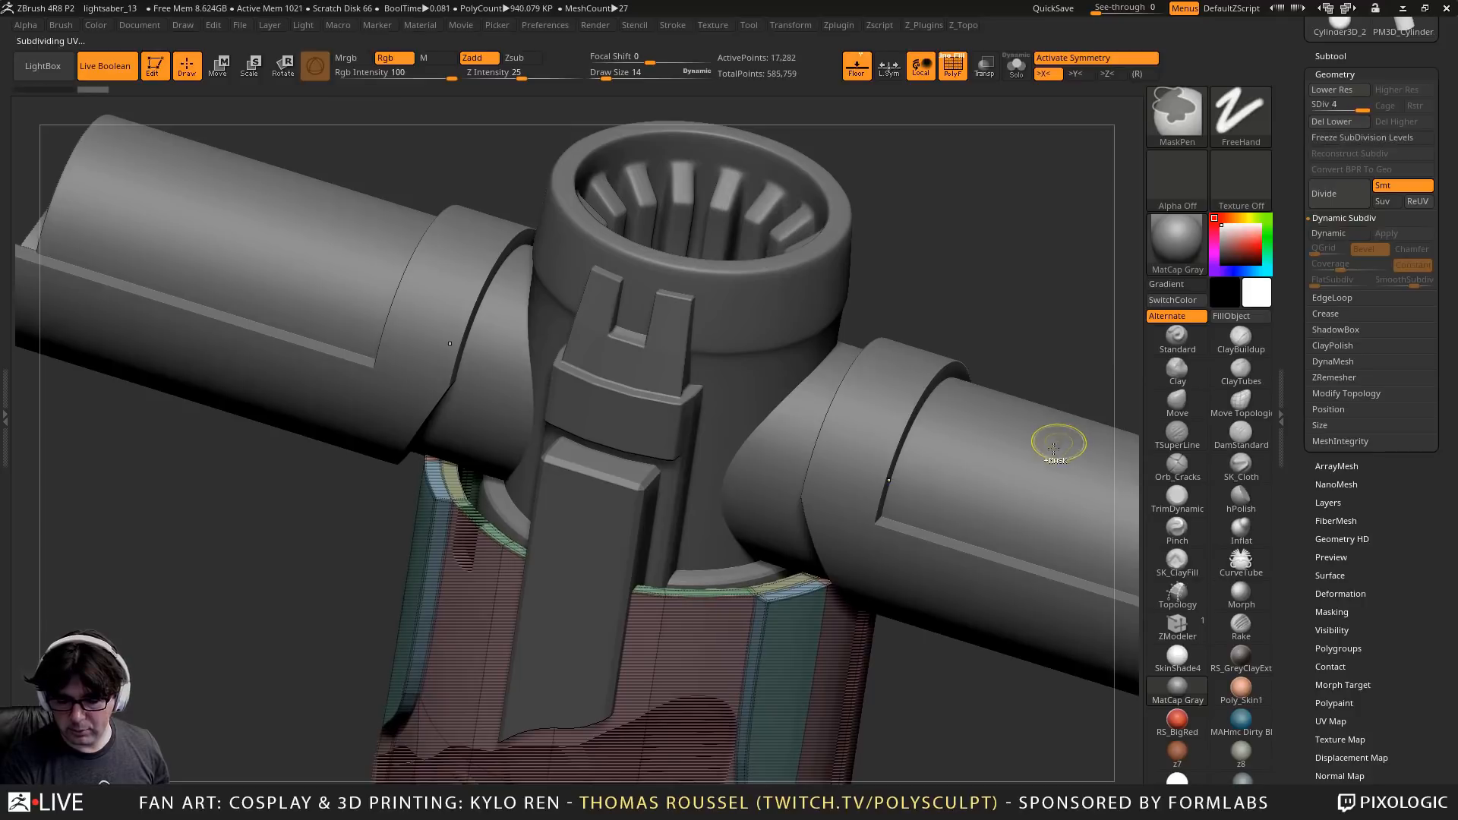
pyautogui.hotkey('ctrl', 'd')
pyautogui.keyDown('alt'); pyautogui.moveTo(889, 645); pyautogui.dragTo(912, 459); pyautogui.keyUp('alt')
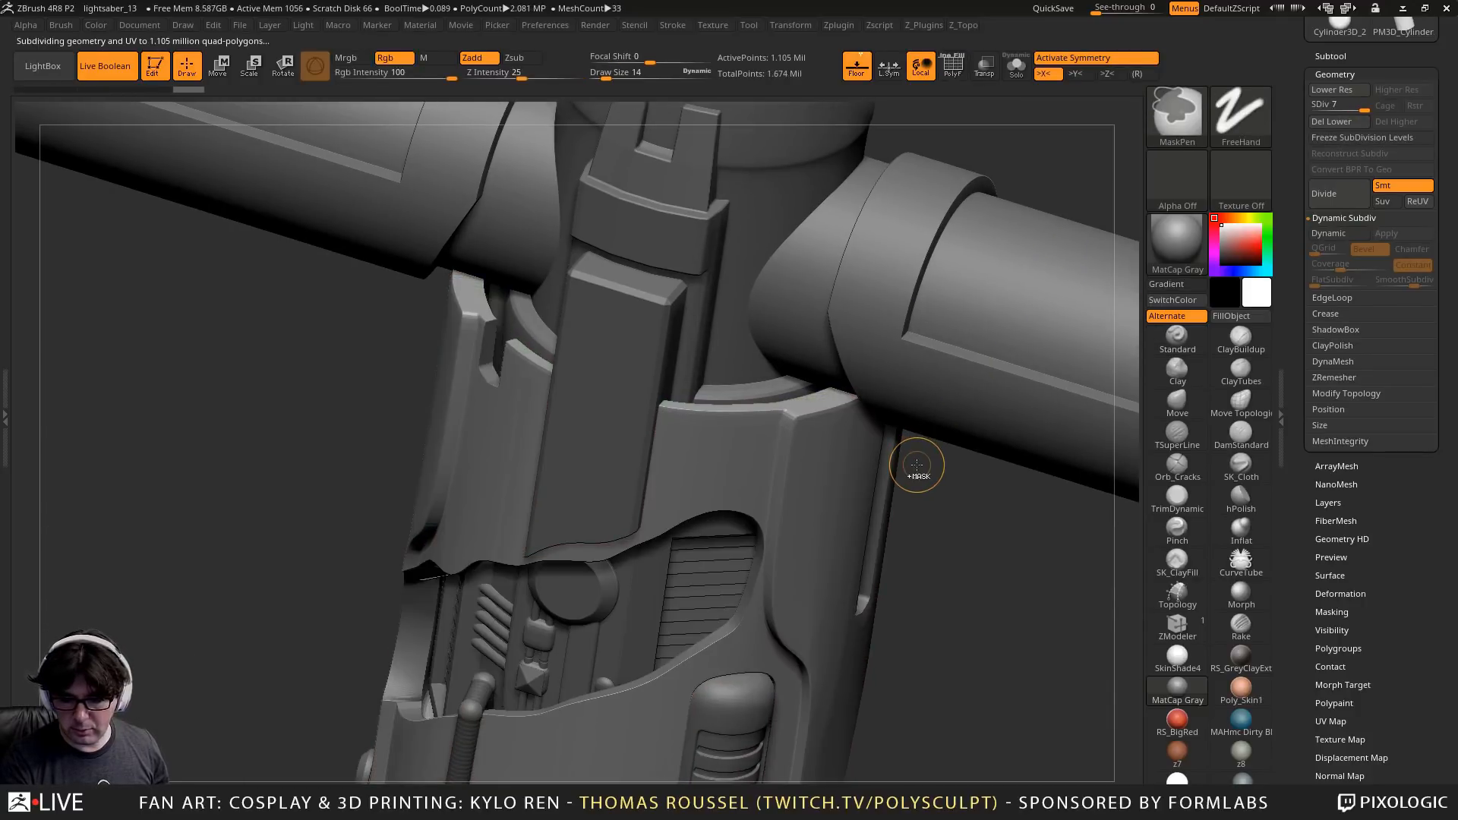
pyautogui.keyDown('alt'); pyautogui.moveTo(854, 577); pyautogui.dragTo(816, 367, button='right'); pyautogui.keyUp('alt')
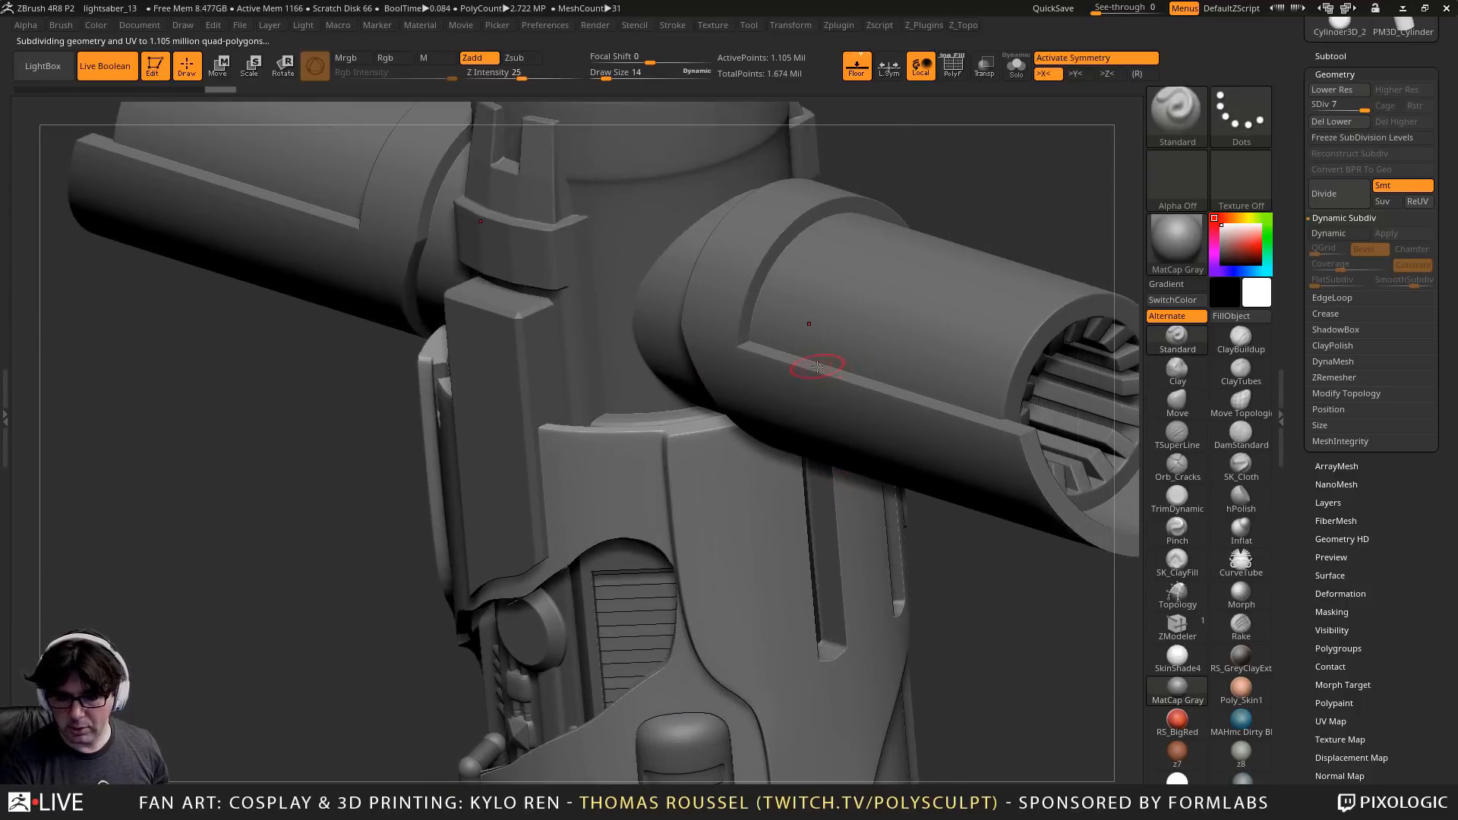
# Subdivide the inner crossguard tubes, and raise the cut-away crossguard sleeves to subdivision level 5 without dynamic subdivision
pyautogui.keyDown('alt'); pyautogui.click(678, 297); pyautogui.keyUp('alt')
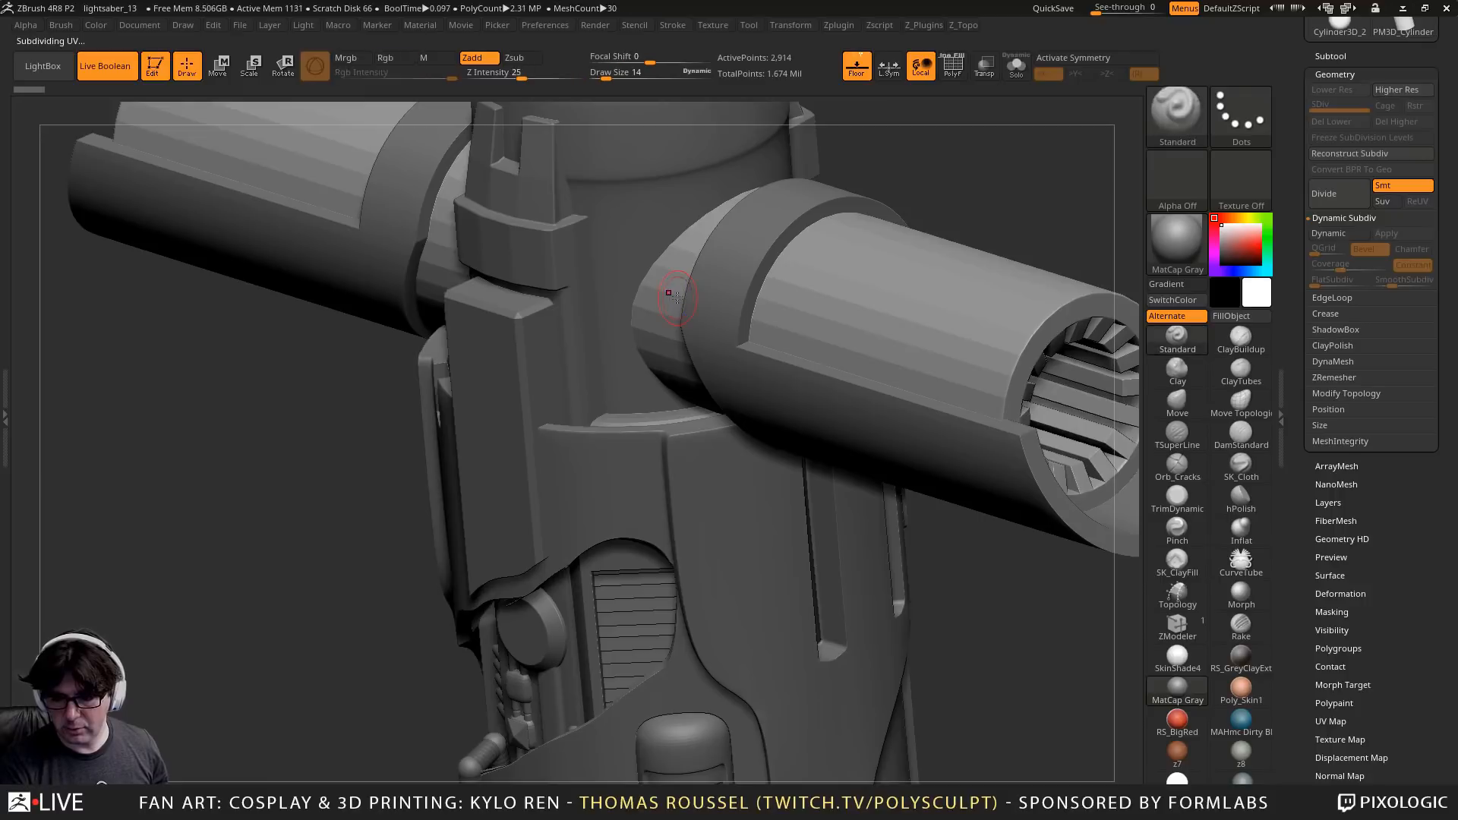
pyautogui.keyDown('alt'); pyautogui.click(817, 389); pyautogui.keyUp('alt')
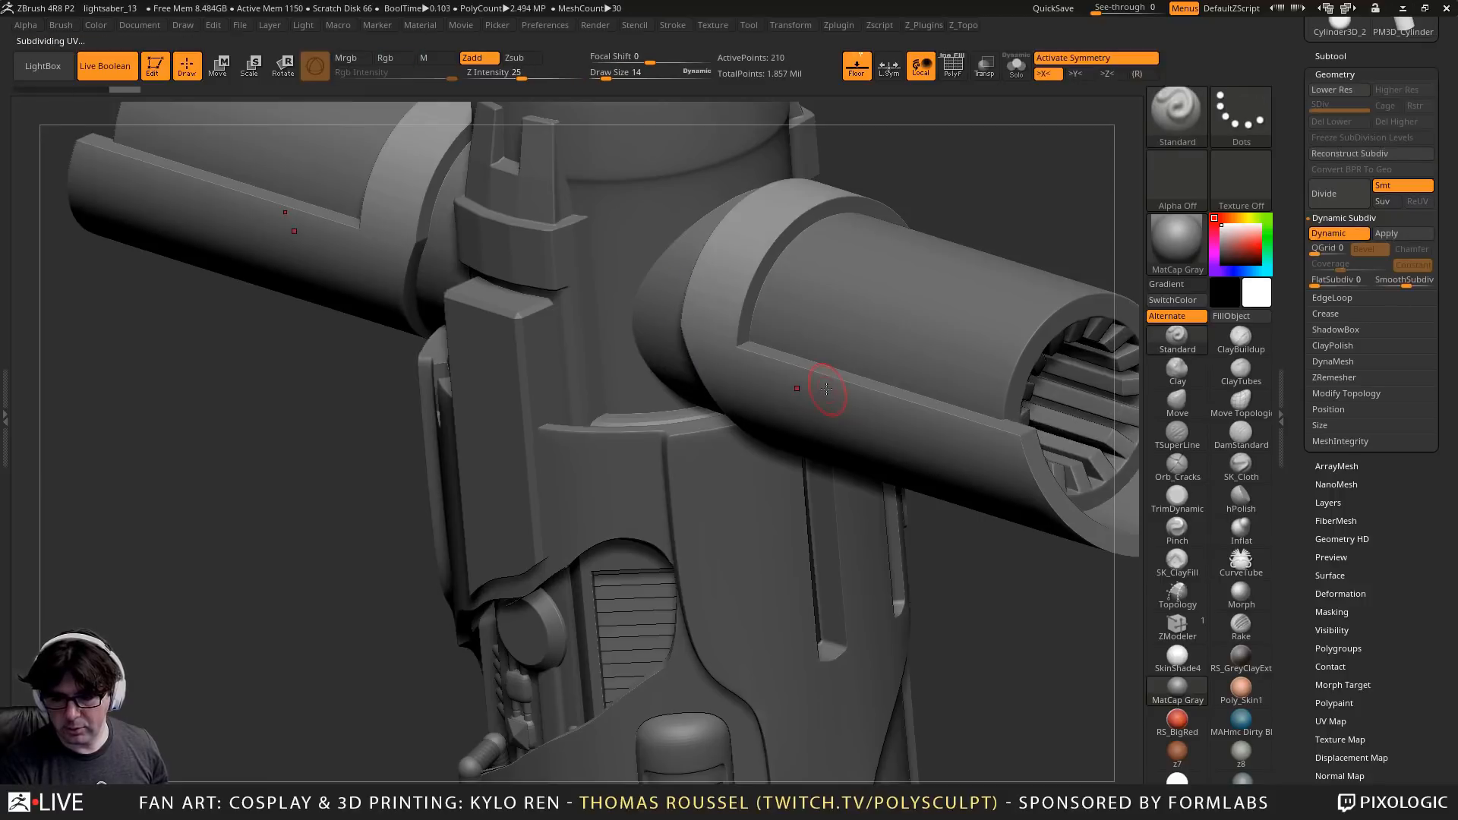
pyautogui.hotkey('shift', 'd')
pyautogui.hotkey('ctrl', 'd')
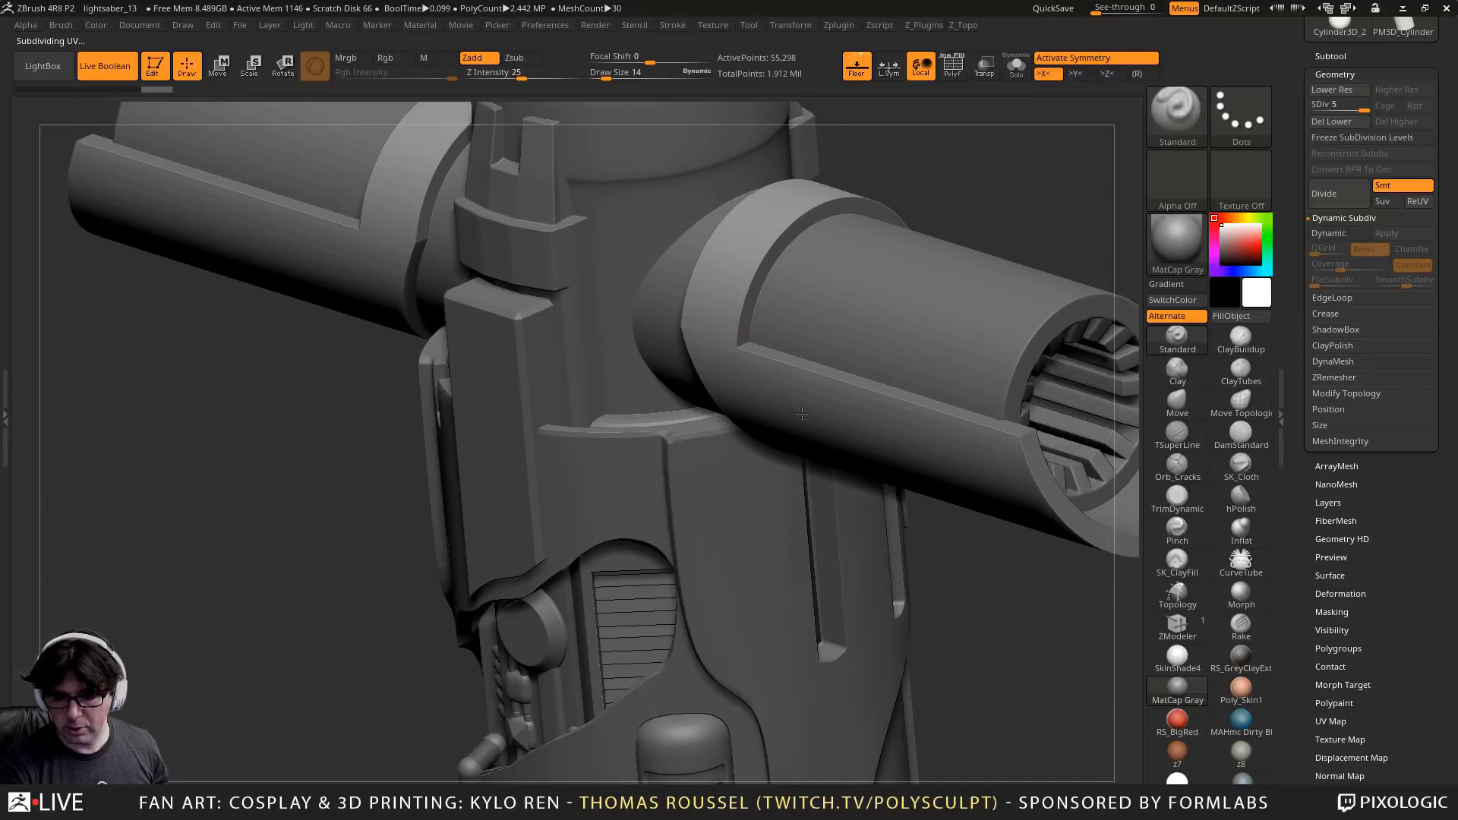
# Check the crossguard sleeve's wireframe up close, lower it to subdivision level 4 and switch polyframe off again
pyautogui.keyDown('ctrl'); pyautogui.moveTo(735, 342); pyautogui.dragTo(784, 368, button='right'); pyautogui.keyUp('ctrl')
pyautogui.hotkey('shift', 'f')
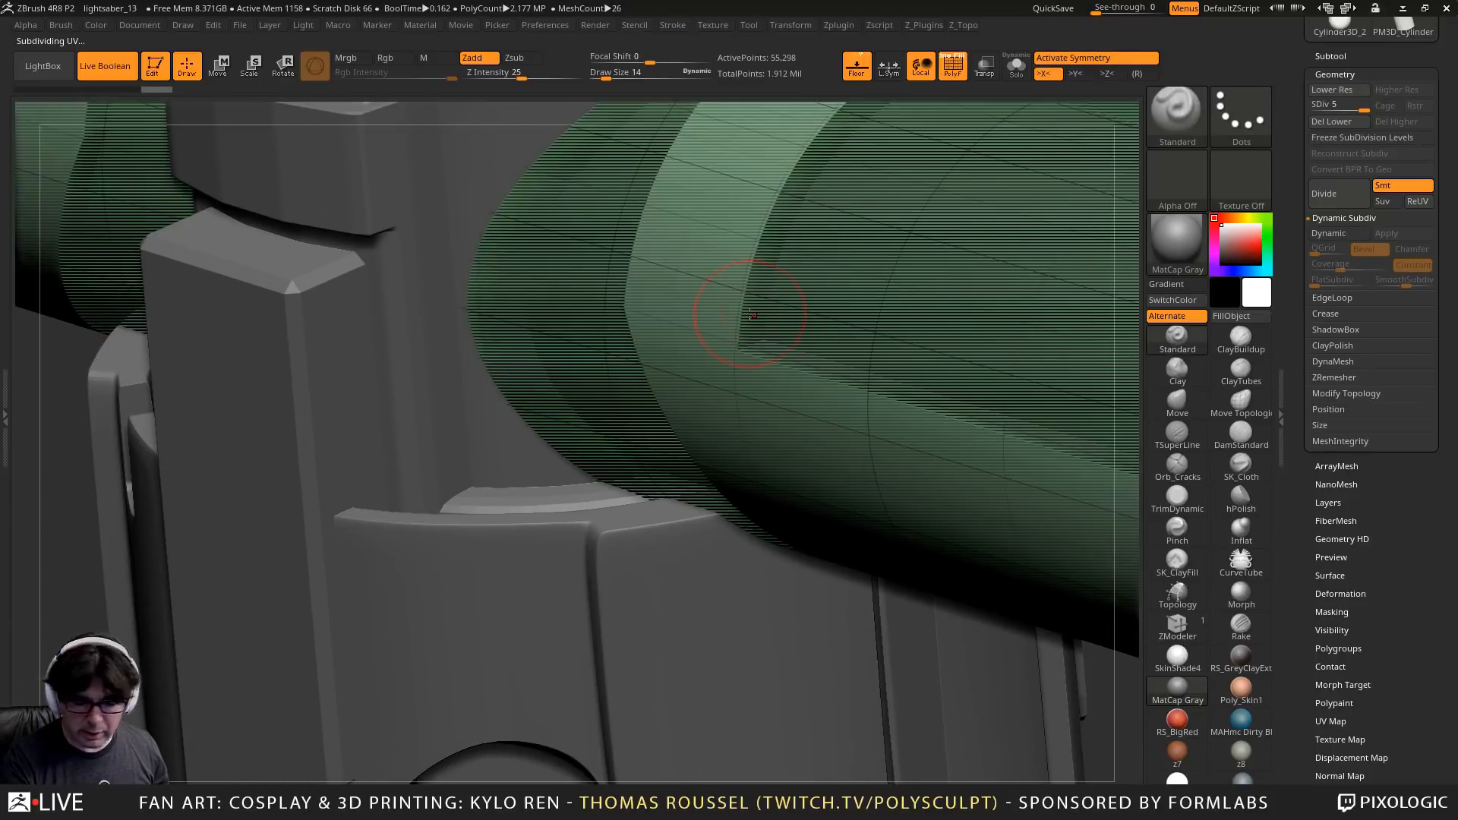
pyautogui.keyDown('alt'); pyautogui.moveTo(849, 393); pyautogui.dragTo(935, 376, button='right'); pyautogui.keyUp('alt')
pyautogui.hotkey('shift', 'd')
pyautogui.click(949, 71)
# Select the faceted main grip body below the shell and subdivide it up to level 4
pyautogui.keyDown('alt'); pyautogui.moveTo(931, 468); pyautogui.dragTo(902, 266, button='right'); pyautogui.keyUp('alt')
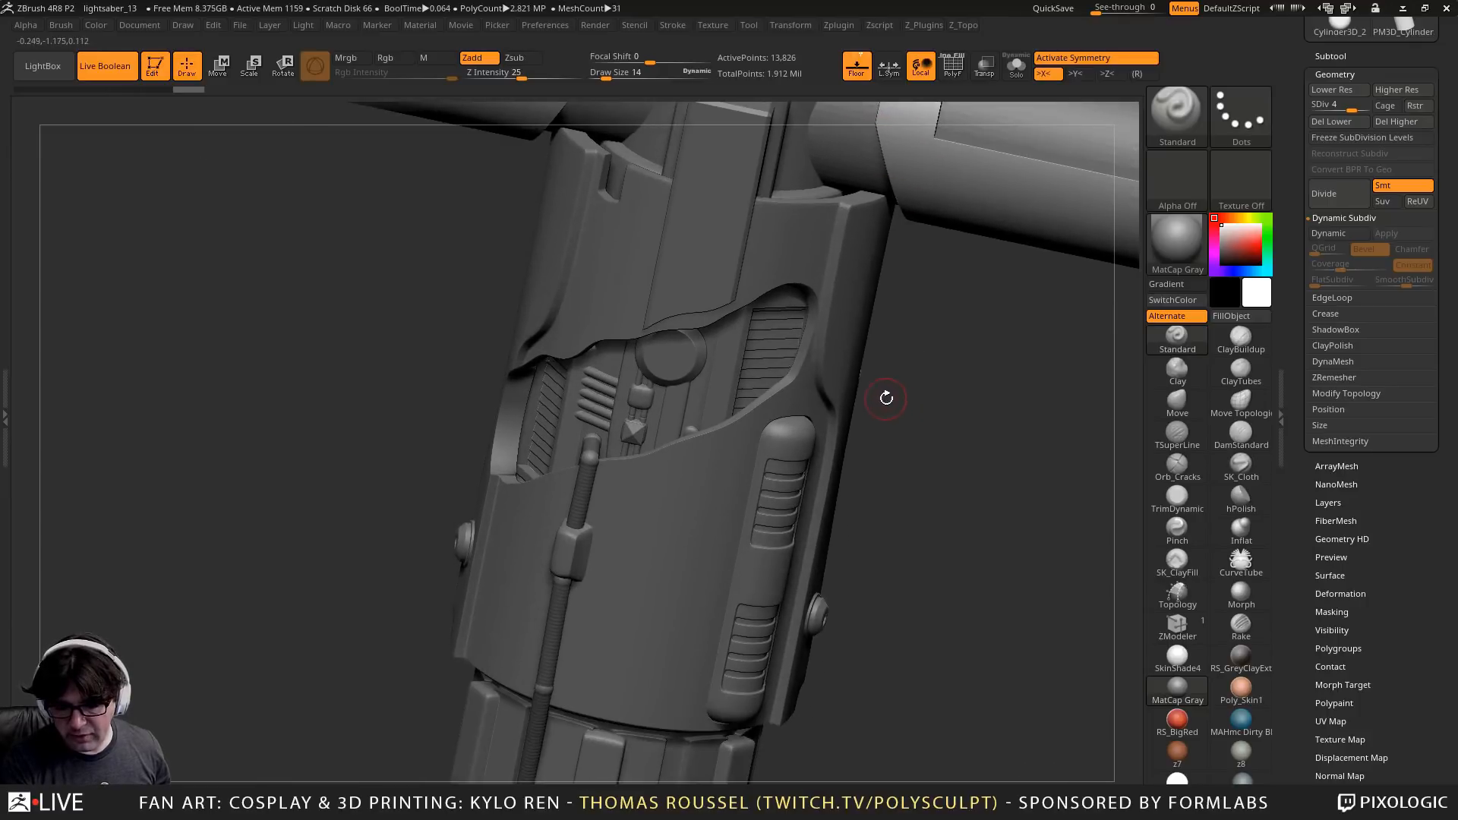
pyautogui.moveTo(885, 397); pyautogui.dragTo(897, 107, button='right')
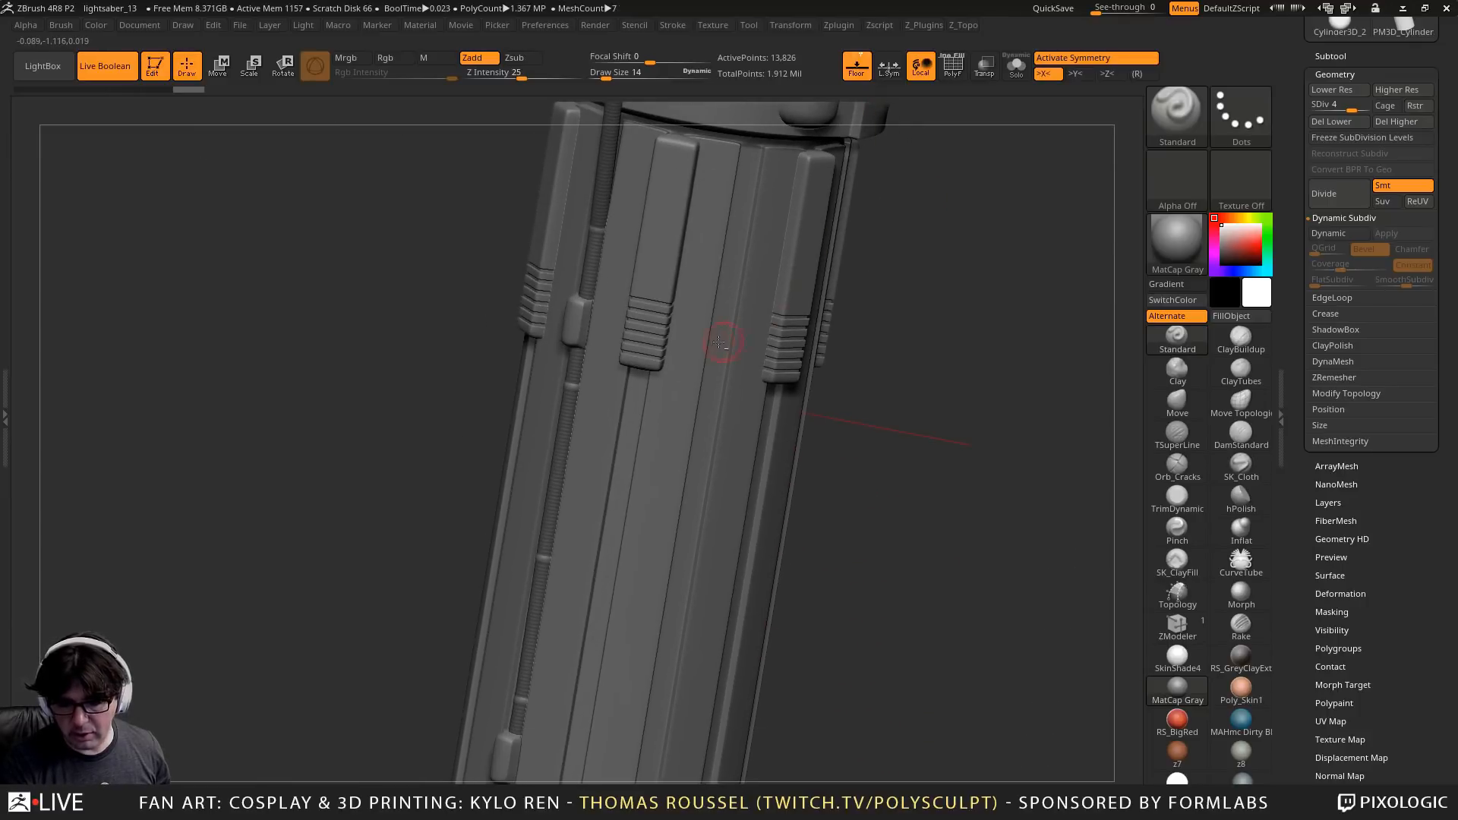
pyautogui.keyDown('alt'); pyautogui.click(720, 340); pyautogui.keyUp('alt')
pyautogui.keyDown('alt'); pyautogui.click(741, 335); pyautogui.keyUp('alt')
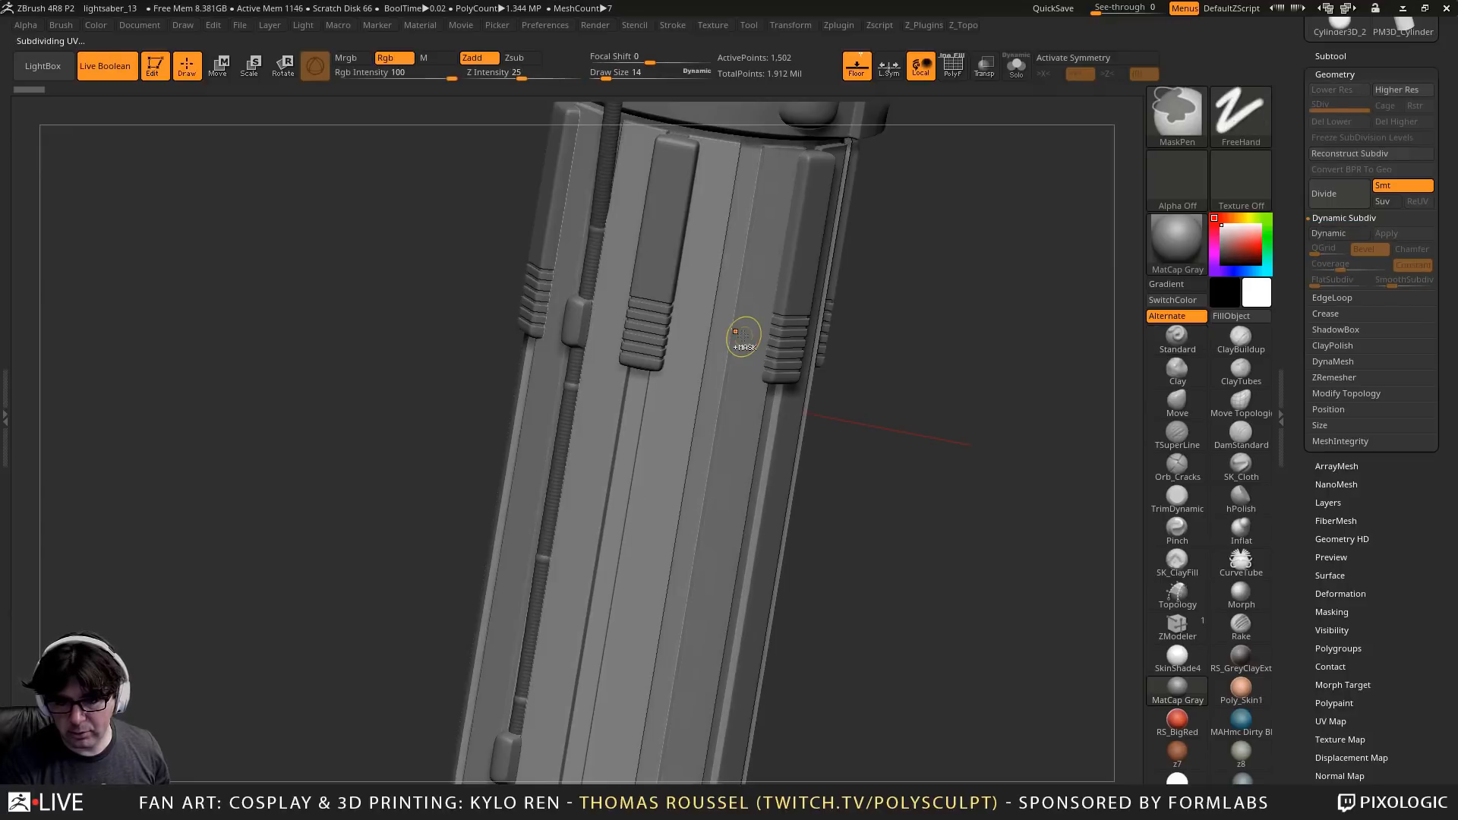
pyautogui.keyDown('alt'); pyautogui.moveTo(855, 400); pyautogui.dragTo(882, 167, button='right'); pyautogui.keyUp('alt')
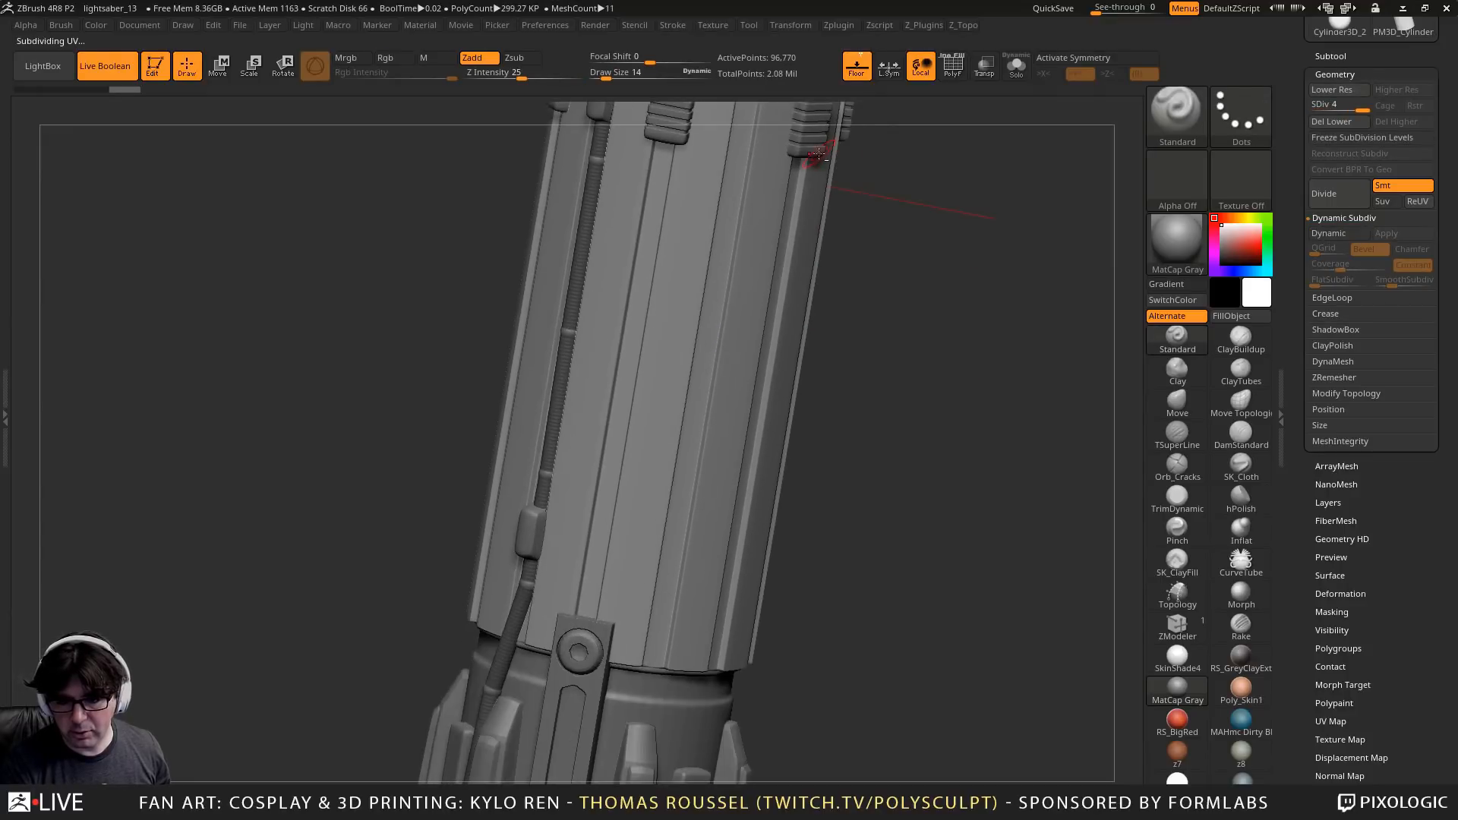
# Select the hex screw head on the strap above the pommel and subdivide it up to level 3
pyautogui.keyDown('alt'); pyautogui.moveTo(933, 346); pyautogui.dragTo(967, 94, button='right'); pyautogui.keyUp('alt')
pyautogui.moveTo(872, 404); pyautogui.dragTo(605, 371, button='right')
pyautogui.keyDown('alt'); pyautogui.click(637, 391); pyautogui.keyUp('alt')
pyautogui.press('ctrl')
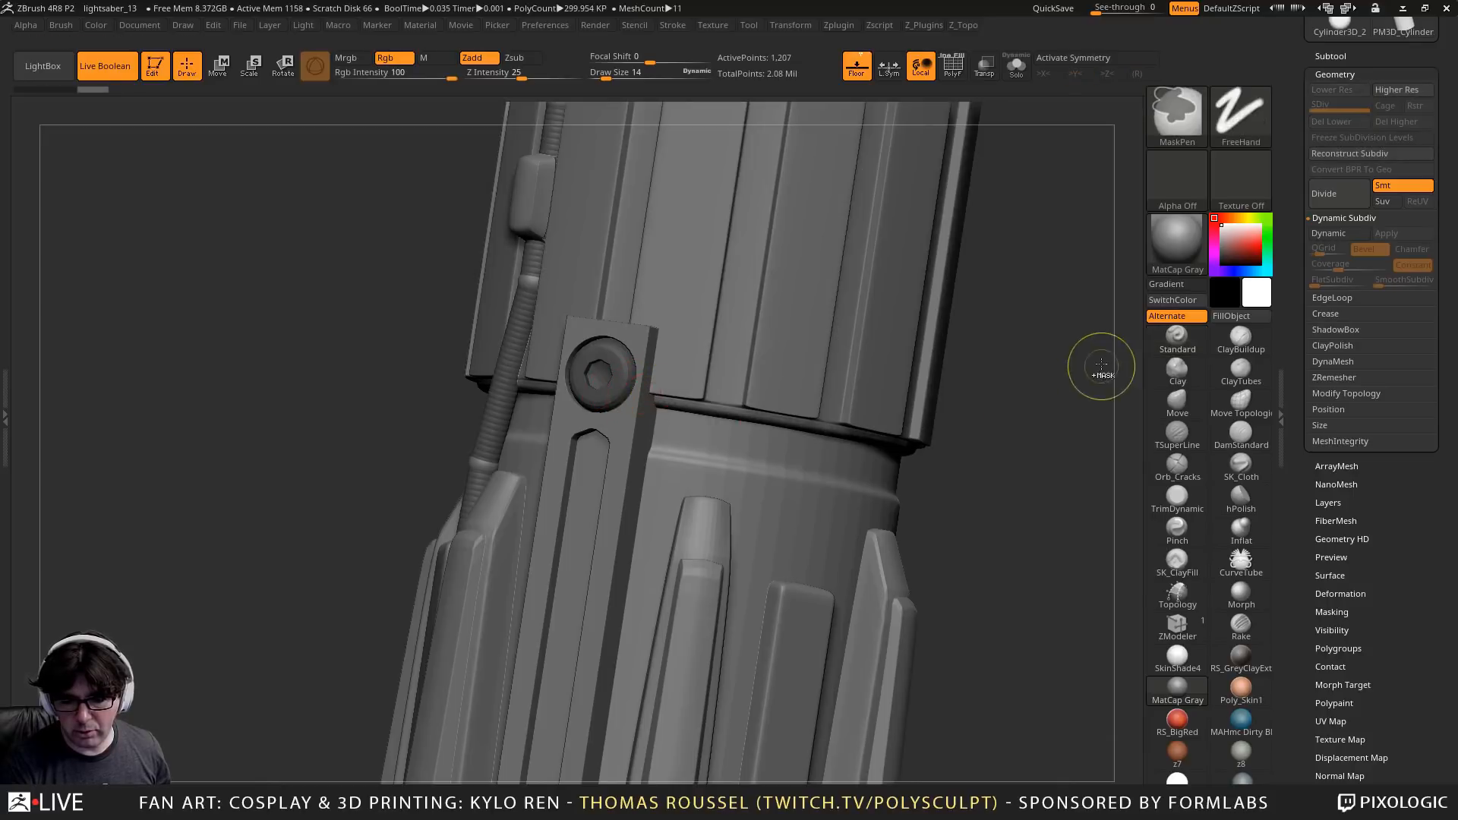
pyautogui.hotkey('ctrl', 'd')
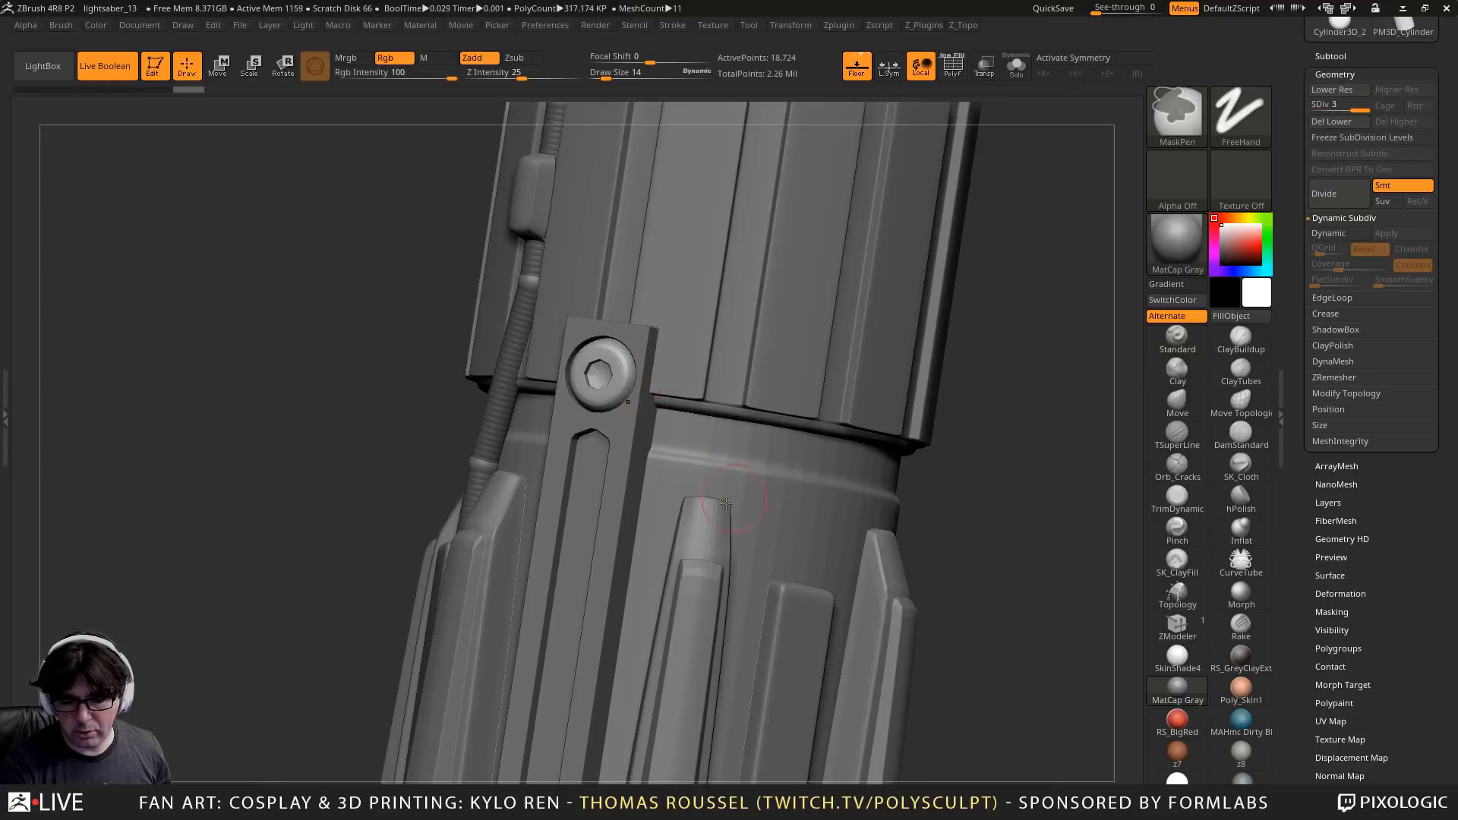
# Lower the strap's hex screw heads to subdivision level 1 and examine their wireframe and socket edges up close with polyframe on
pyautogui.keyDown('alt'); pyautogui.moveTo(682, 538); pyautogui.dragTo(826, 186, button='right'); pyautogui.keyUp('alt')
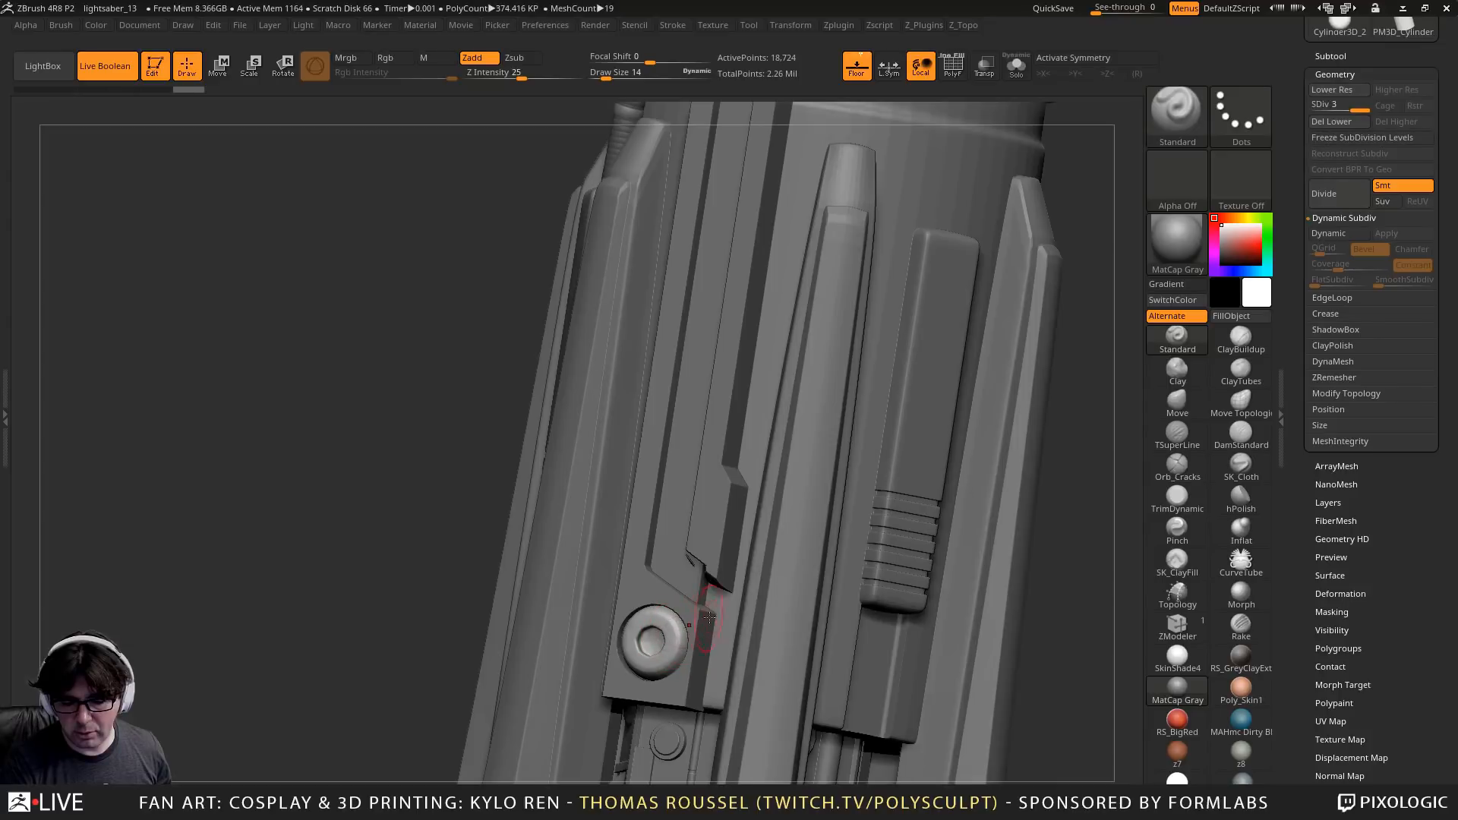
pyautogui.hotkey('shift', 'd')
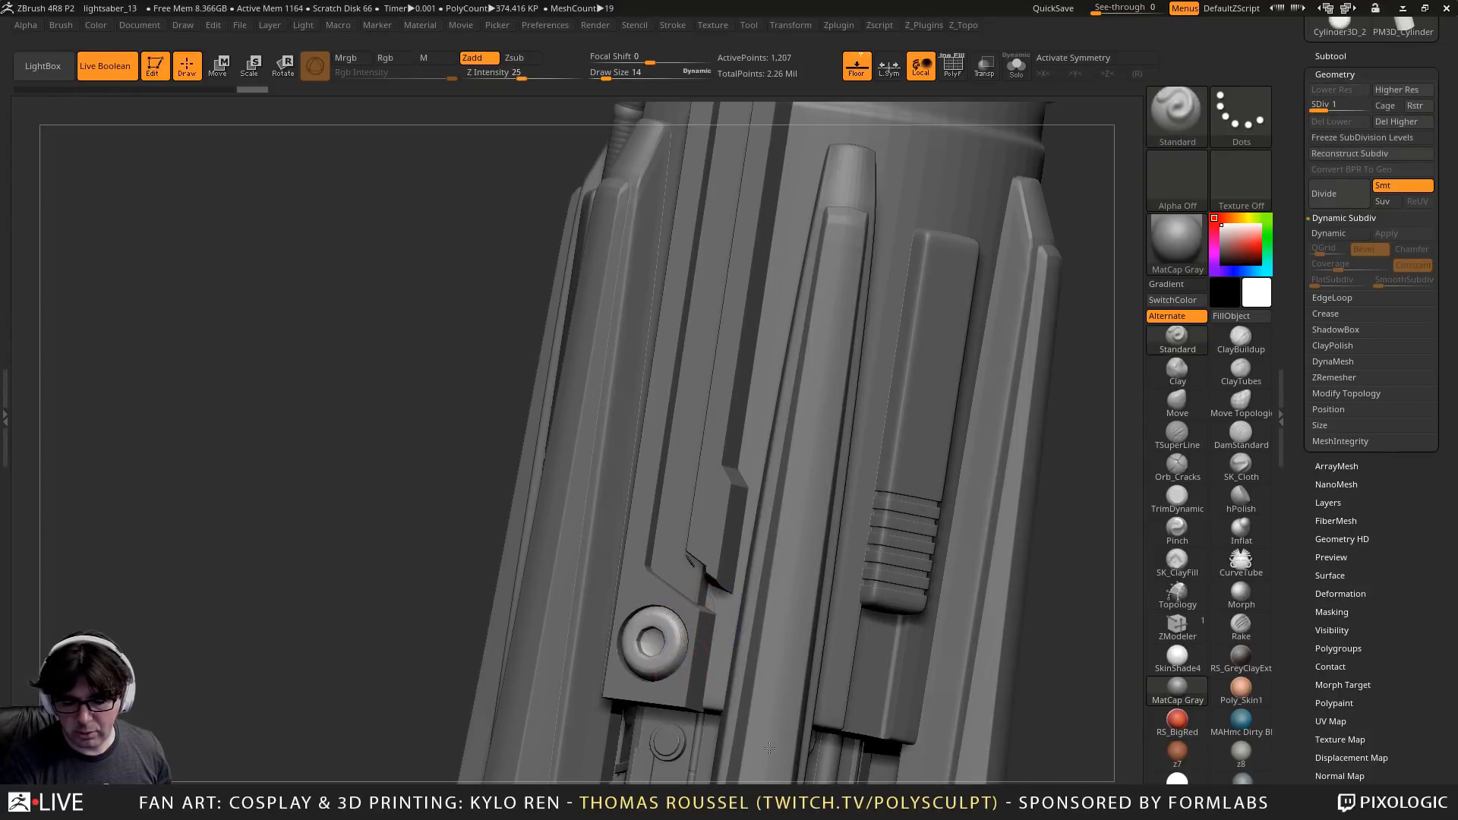
pyautogui.moveTo(770, 748)
pyautogui.keyDown('alt'); pyautogui.mouseDown(button='right')
pyautogui.moveTo(737, 639)
pyautogui.moveTo(679, 623)
pyautogui.moveTo(693, 590)
pyautogui.mouseUp(button='right'); pyautogui.keyUp('alt')
pyautogui.hotkey('shift', 'f')
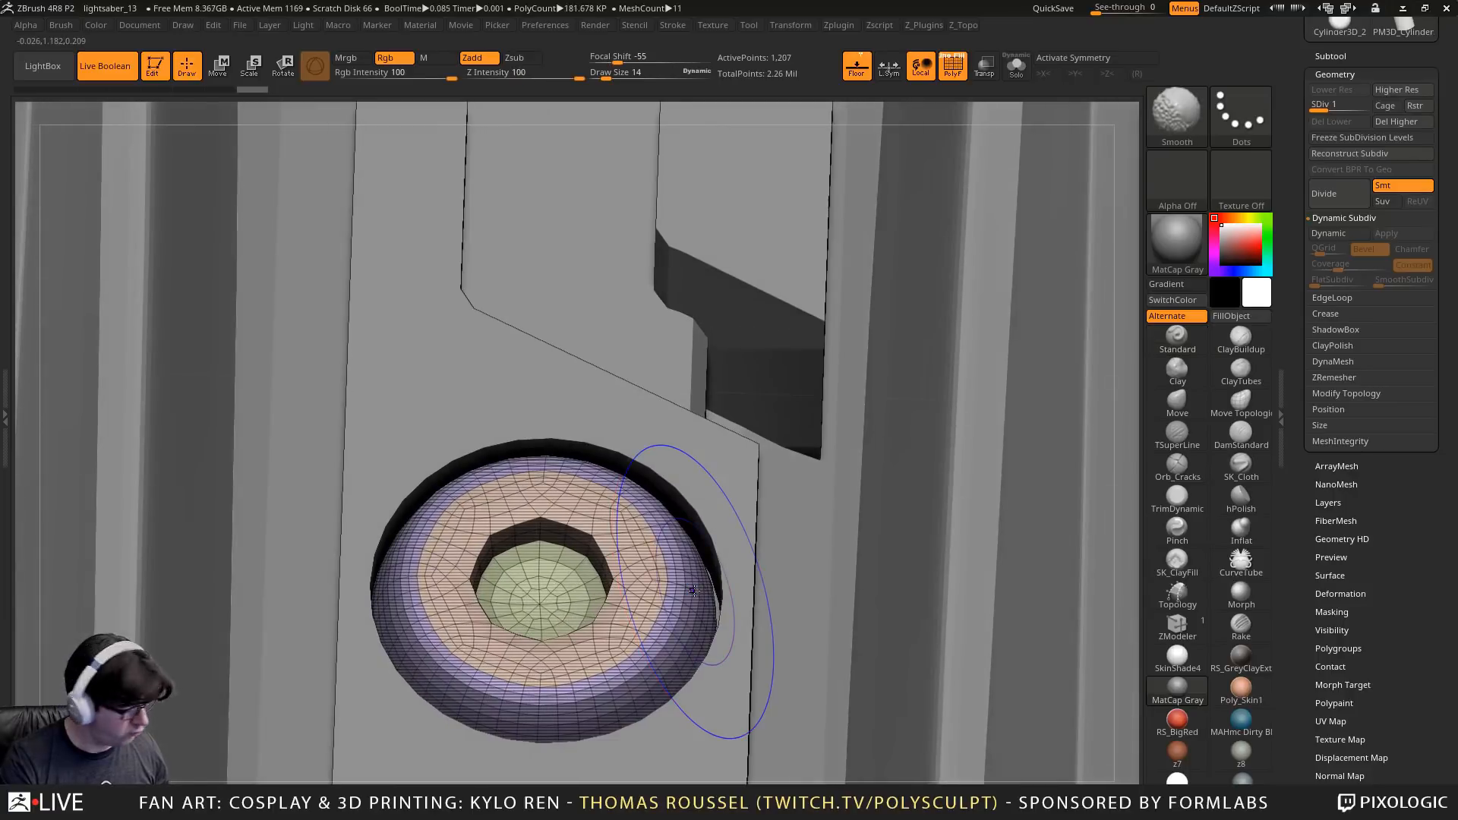
pyautogui.keyDown('alt'); pyautogui.moveTo(740, 463); pyautogui.dragTo(725, 756, button='right'); pyautogui.keyUp('alt')
pyautogui.keyDown('ctrl'); pyautogui.moveTo(712, 394); pyautogui.dragTo(631, 280, button='right'); pyautogui.keyUp('ctrl')
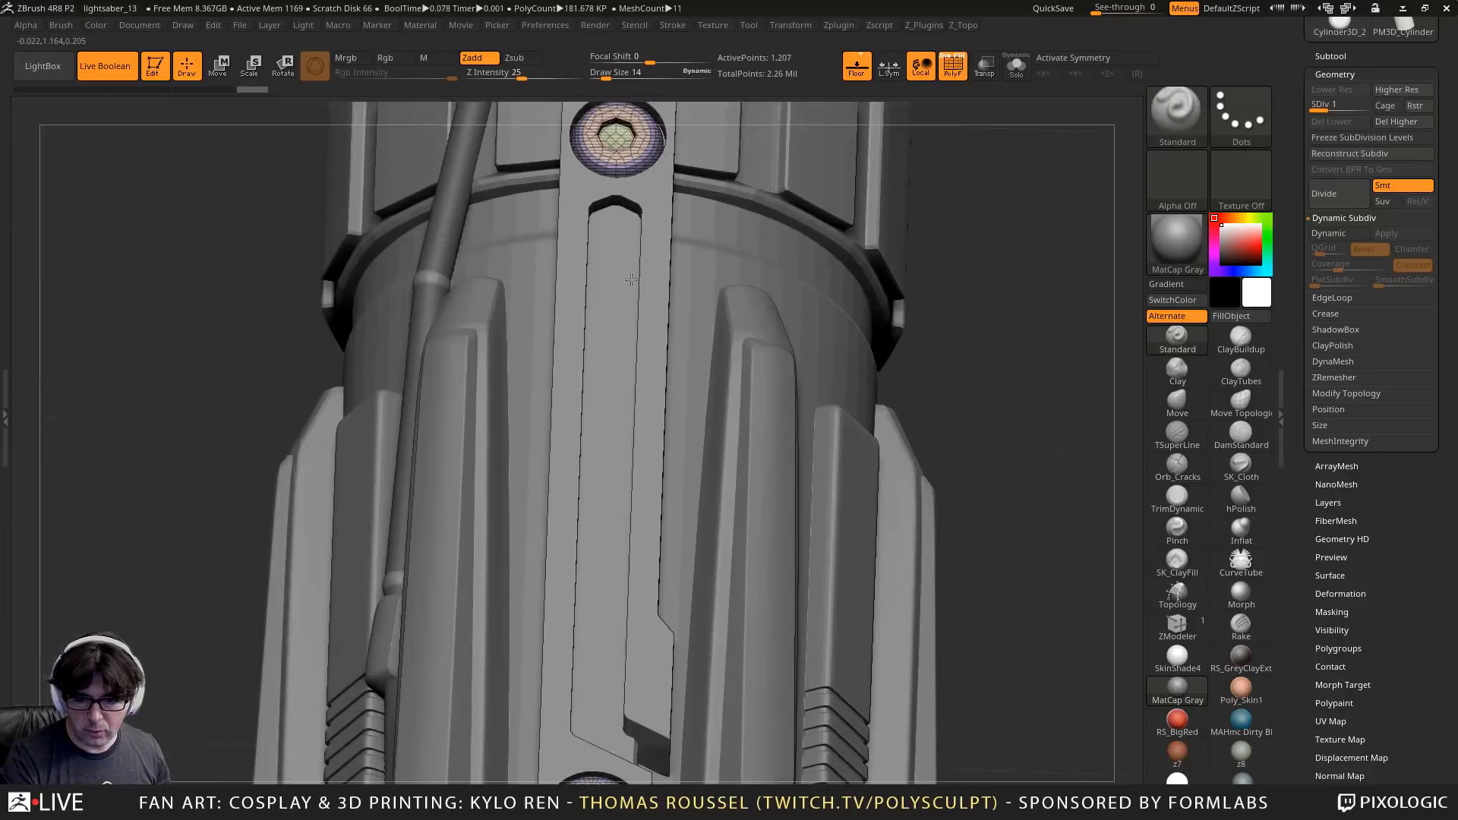
pyautogui.keyDown('ctrl'); pyautogui.moveTo(595, 163); pyautogui.dragTo(650, 221, button='right'); pyautogui.keyUp('ctrl')
pyautogui.keyDown('alt'); pyautogui.moveTo(683, 569); pyautogui.dragTo(661, 160, button='right'); pyautogui.keyUp('alt')
pyautogui.keyDown('alt'); pyautogui.moveTo(619, 751); pyautogui.dragTo(612, 532, button='right'); pyautogui.keyUp('alt')
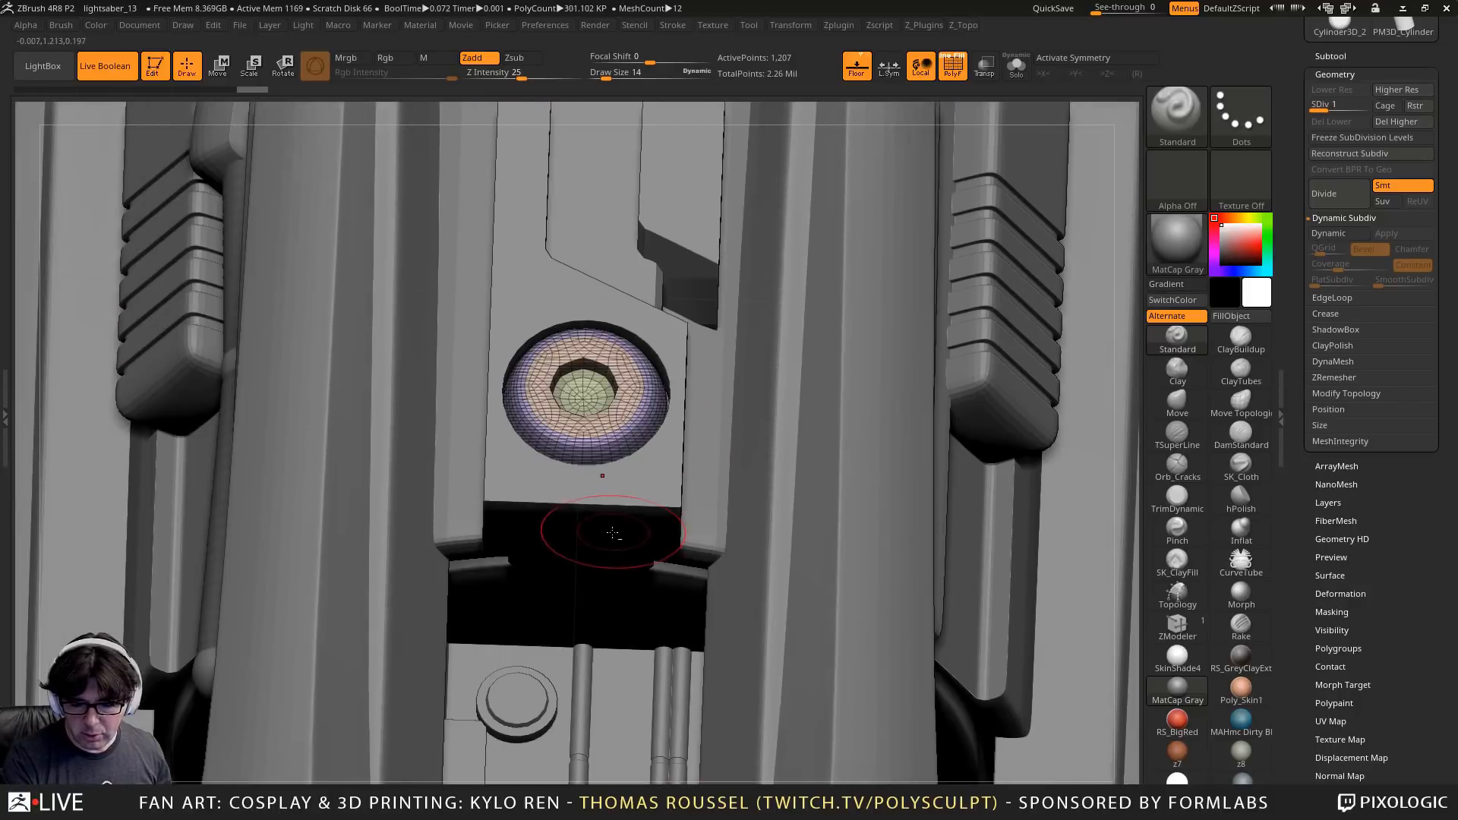
pyautogui.keyDown('ctrl'); pyautogui.moveTo(569, 349); pyautogui.dragTo(787, 574, button='right'); pyautogui.keyUp('ctrl')
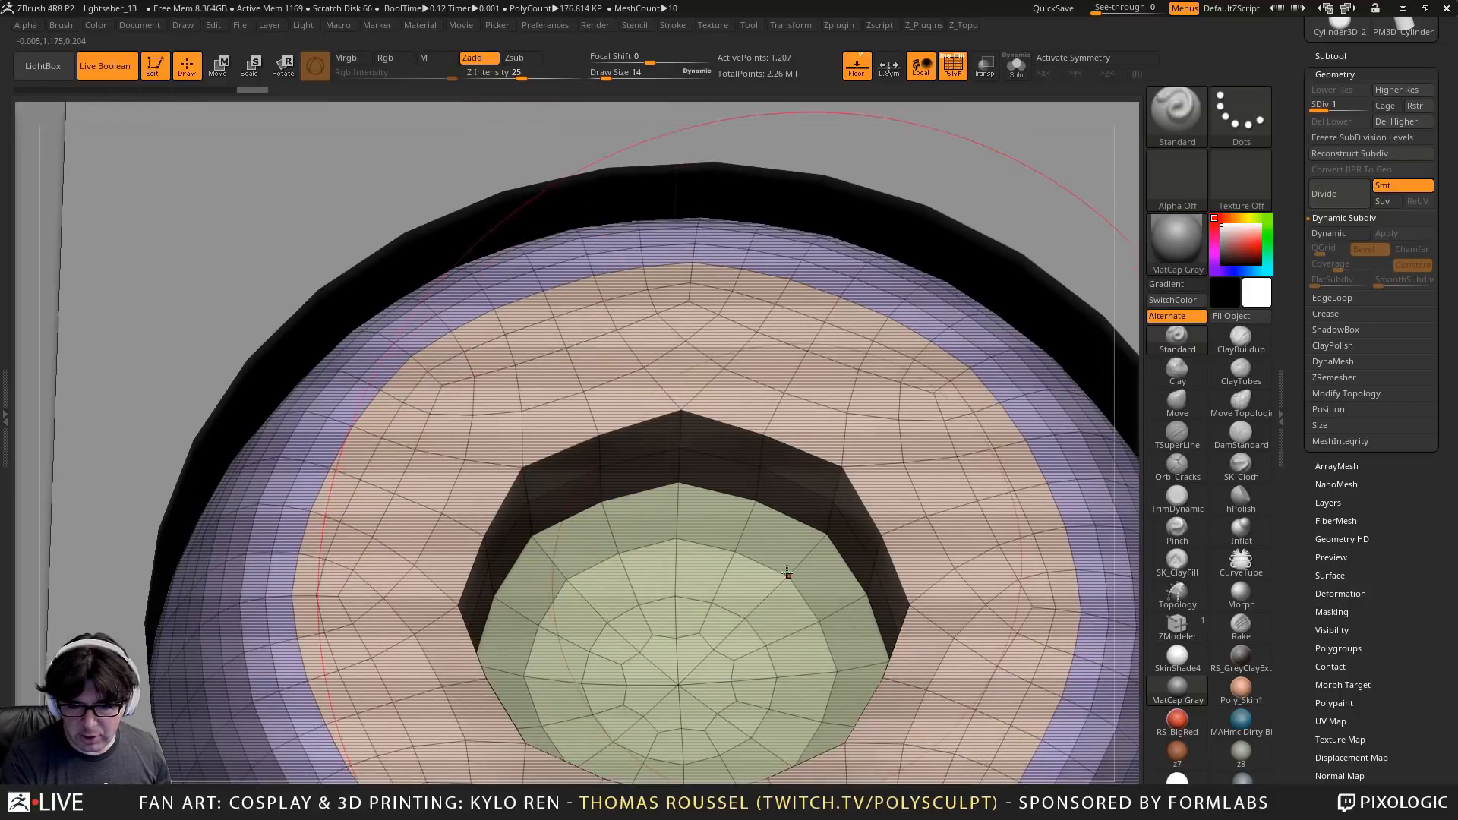
# Try creasing the complete edge loops of the screw head's socket with ZModeler at draw size 3 and subdividing it
pyautogui.press('d')
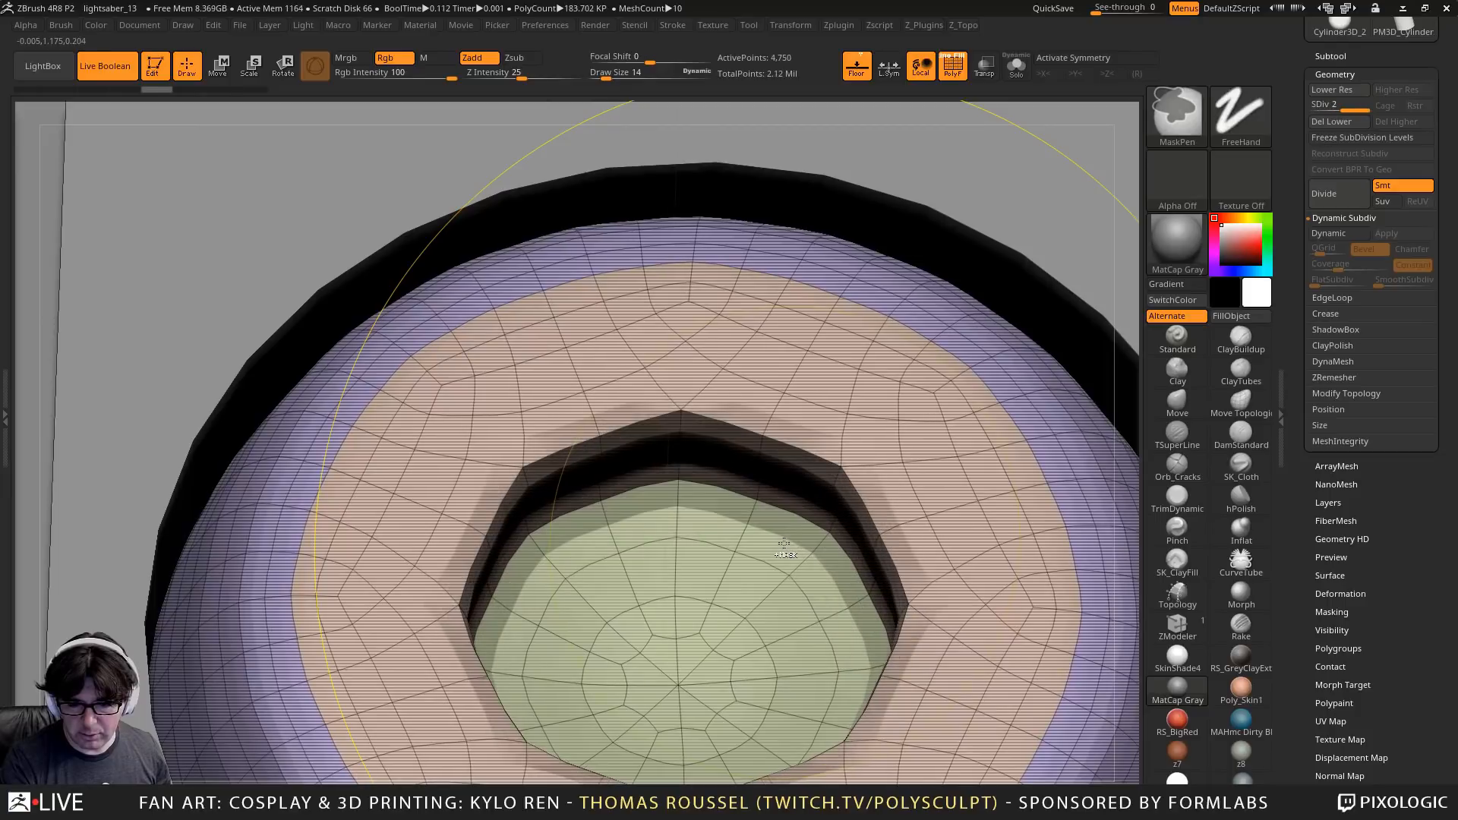
pyautogui.hotkey('shift', 'd')
pyautogui.press('s')
pyautogui.moveTo(787, 451); pyautogui.dragTo(774, 451)
pyautogui.moveTo(783, 451); pyautogui.dragTo(772, 433, button='right')
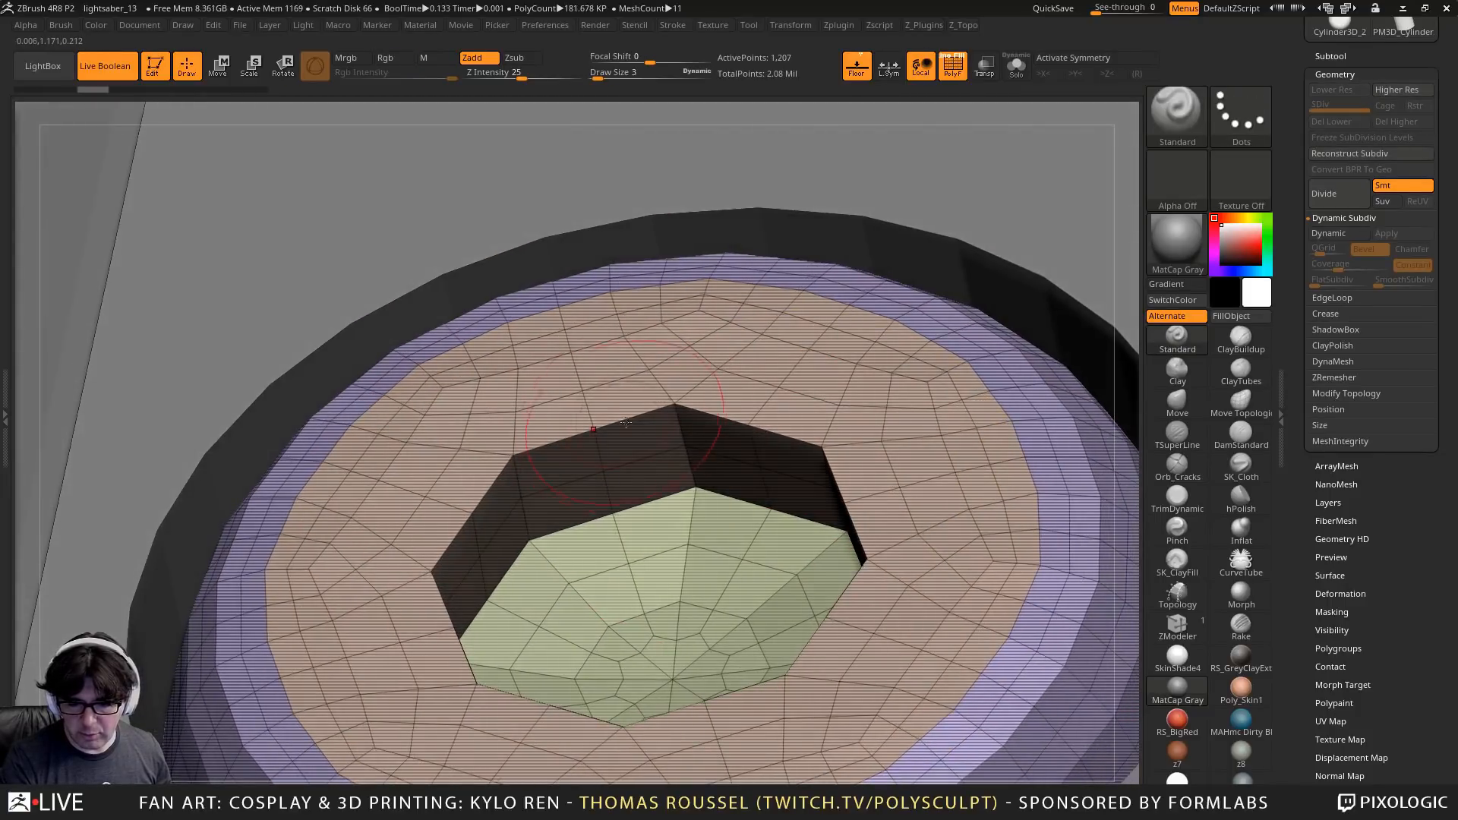
pyautogui.click(1171, 632)
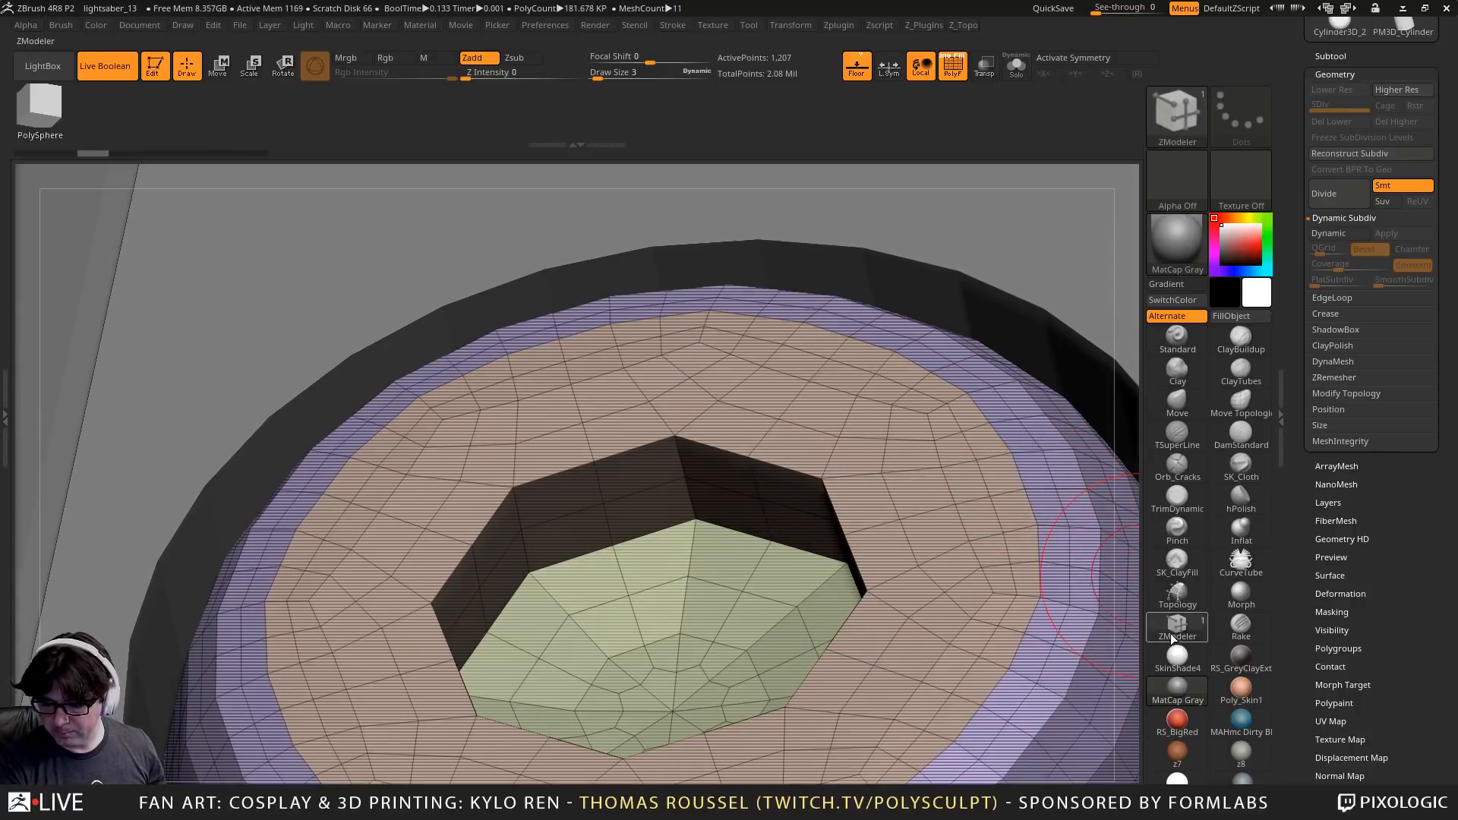
pyautogui.press('space')
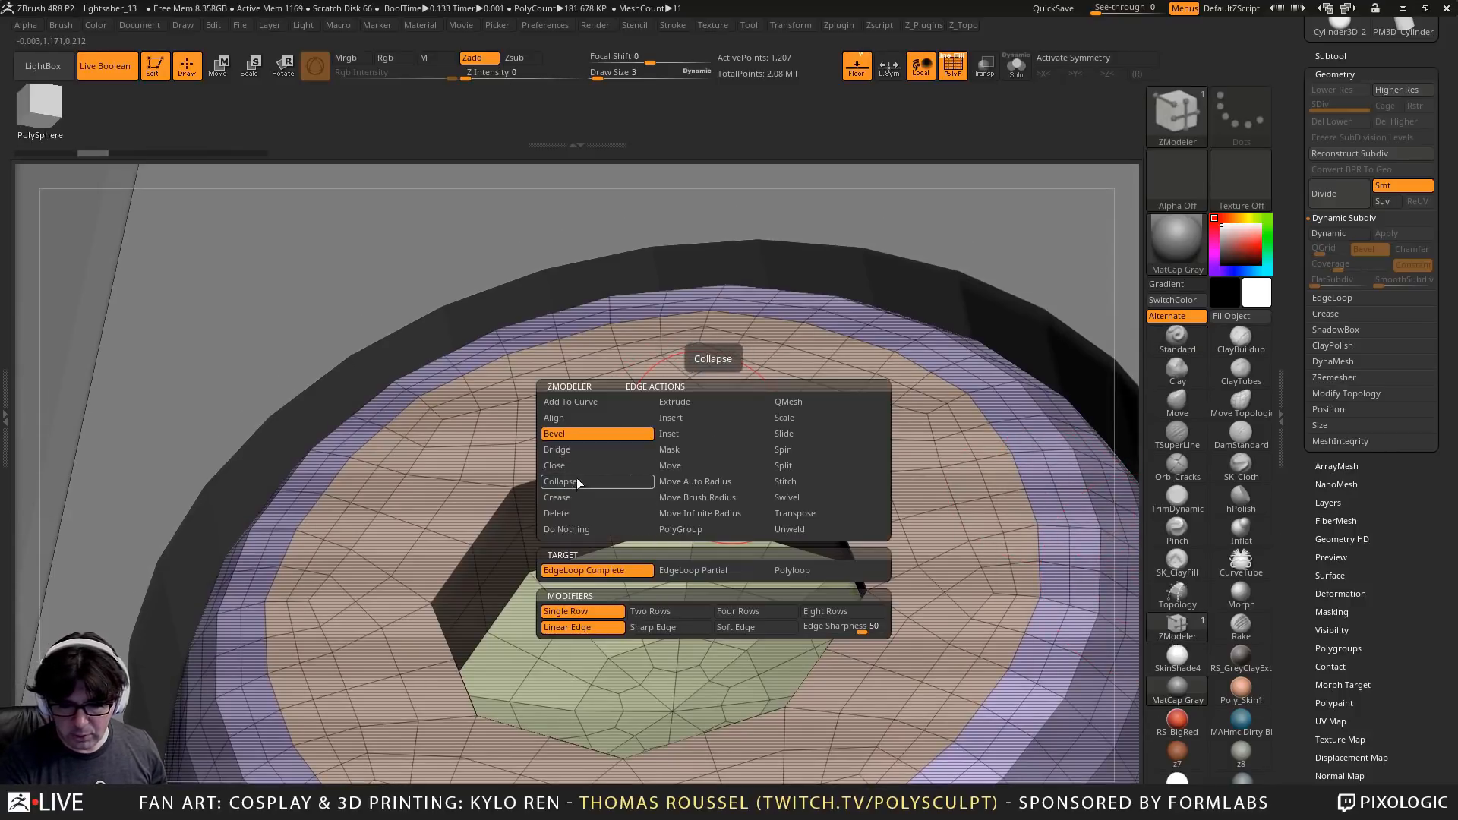
pyautogui.click(571, 498)
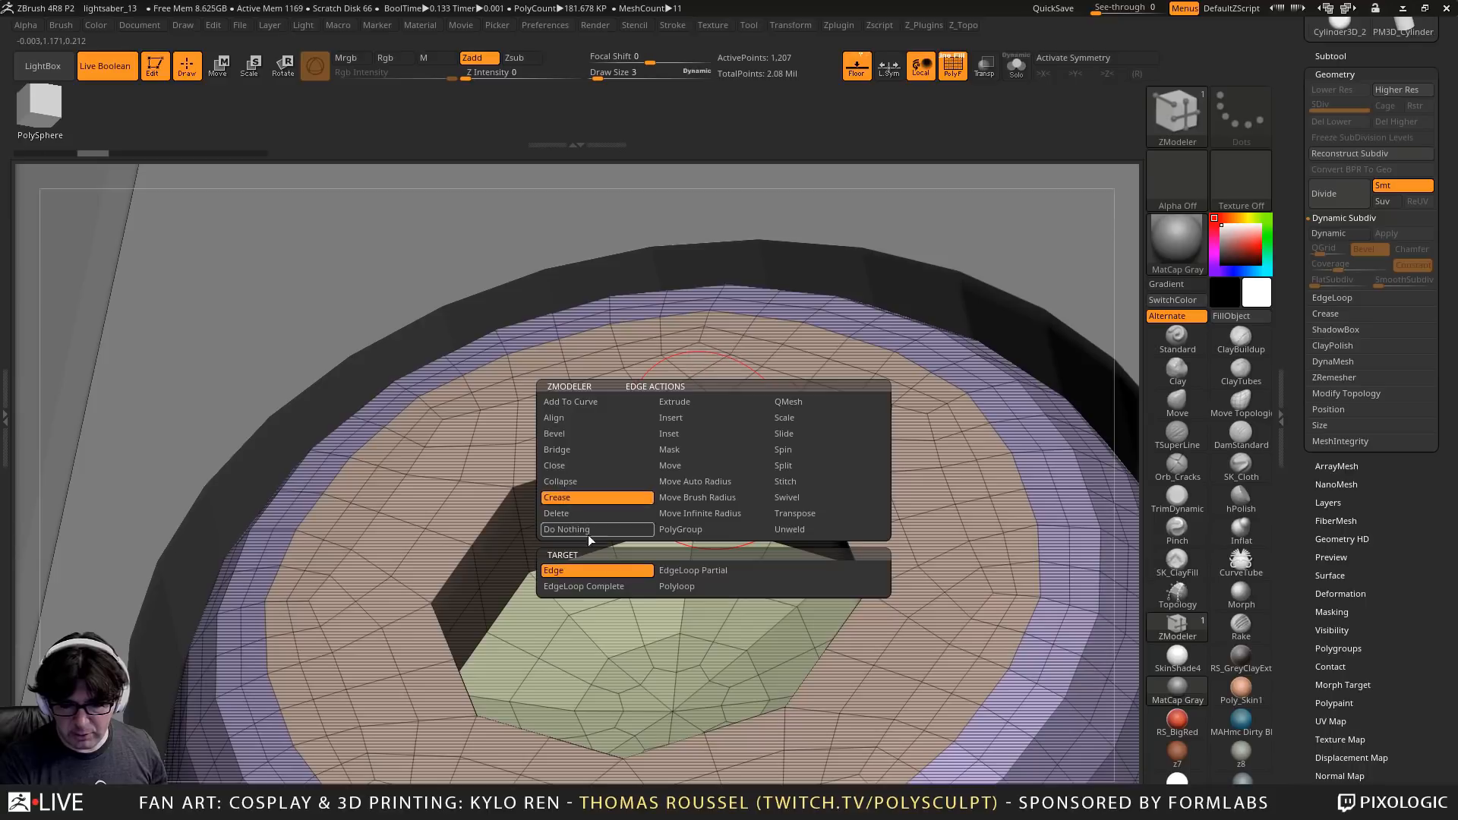
pyautogui.click(607, 584)
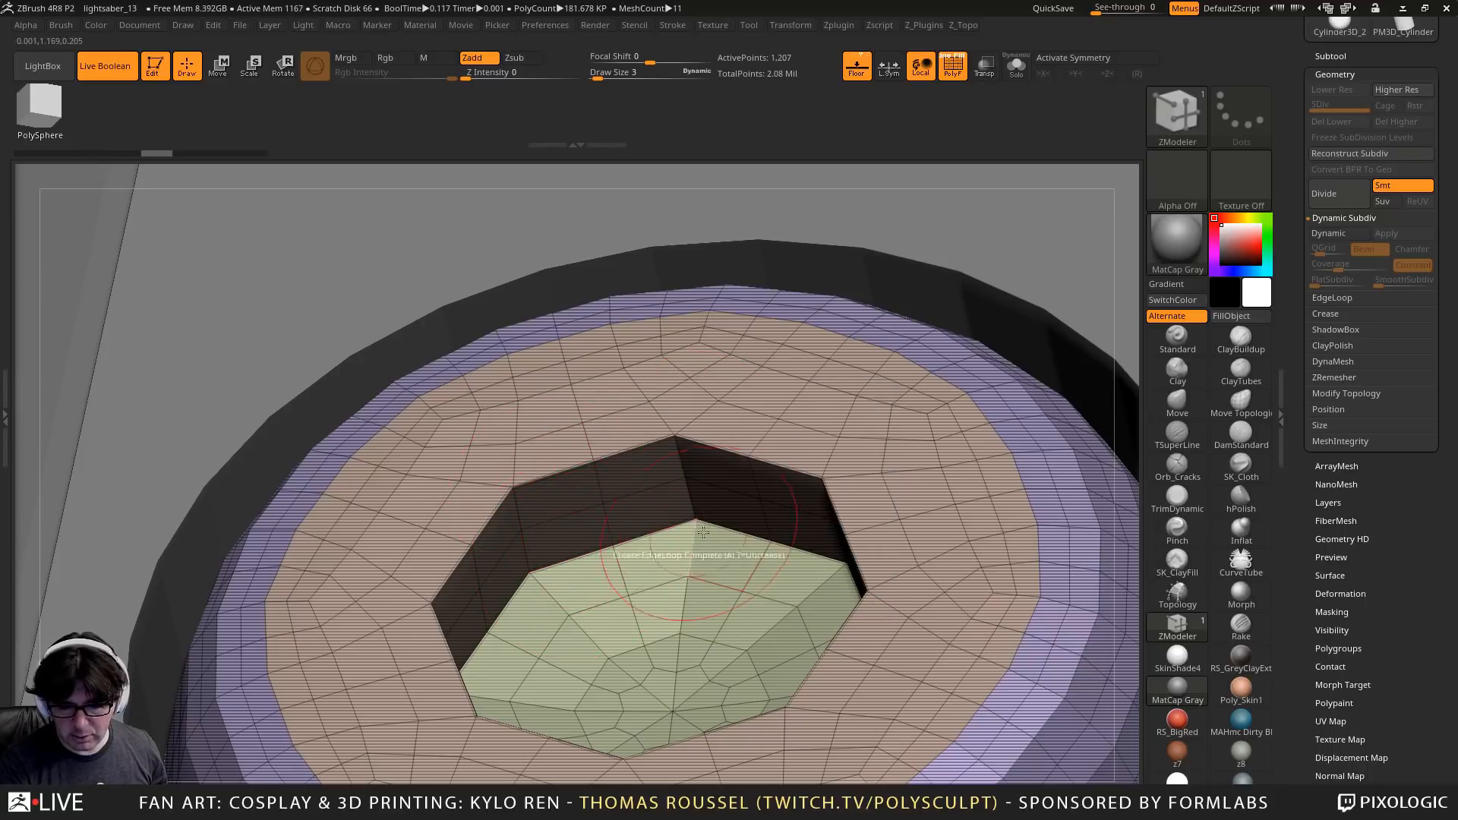
pyautogui.hotkey('ctrl', 'd')
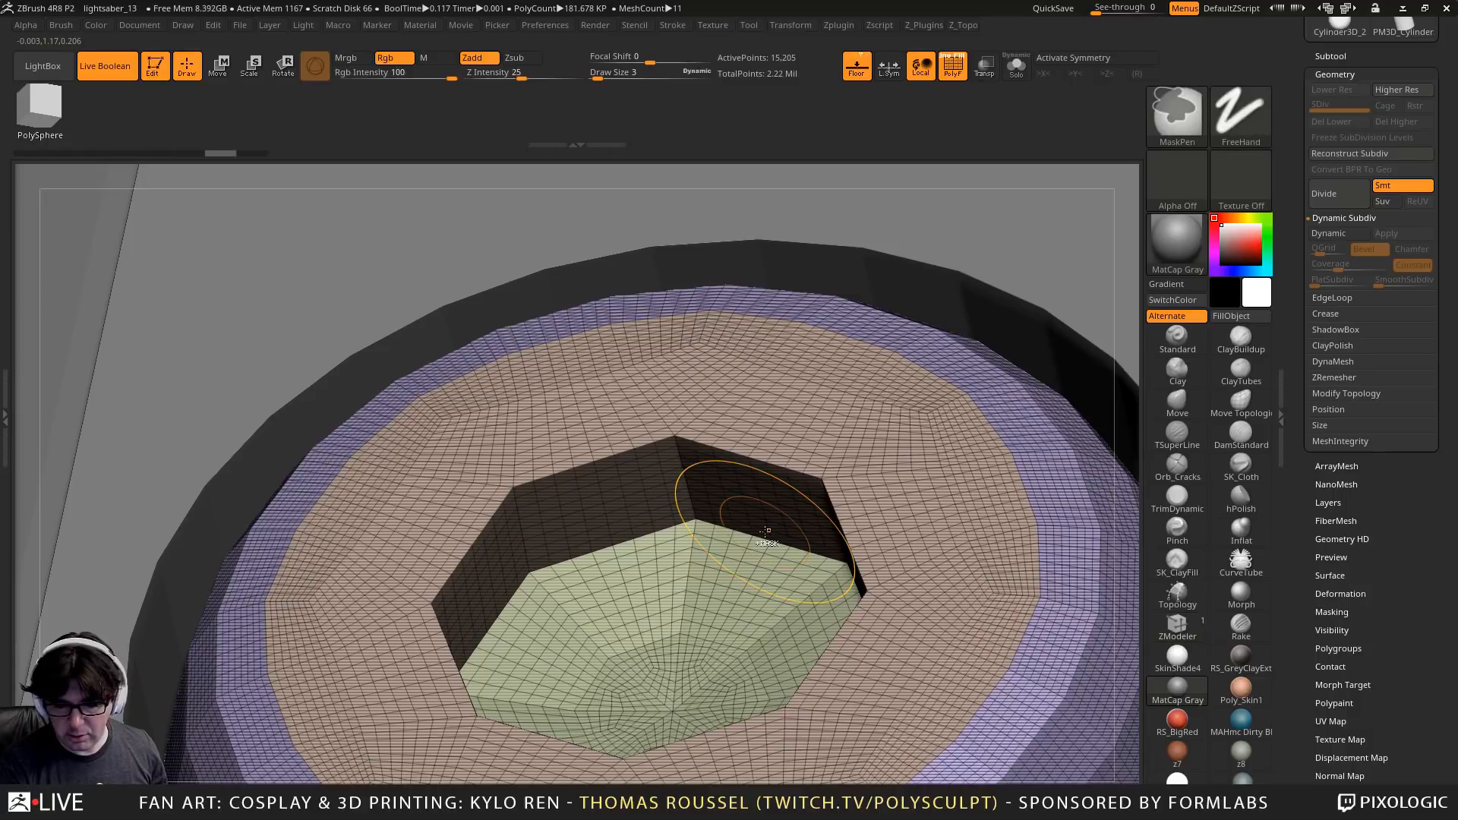
pyautogui.hotkey('ctrl', 'z')
# Undo the screw heads back to their simpler base mesh, subdivide them up to level 3 and switch polyframe off
pyautogui.keyDown('ctrl'); pyautogui.moveTo(647, 364); pyautogui.dragTo(687, 428, button='right'); pyautogui.keyUp('ctrl')
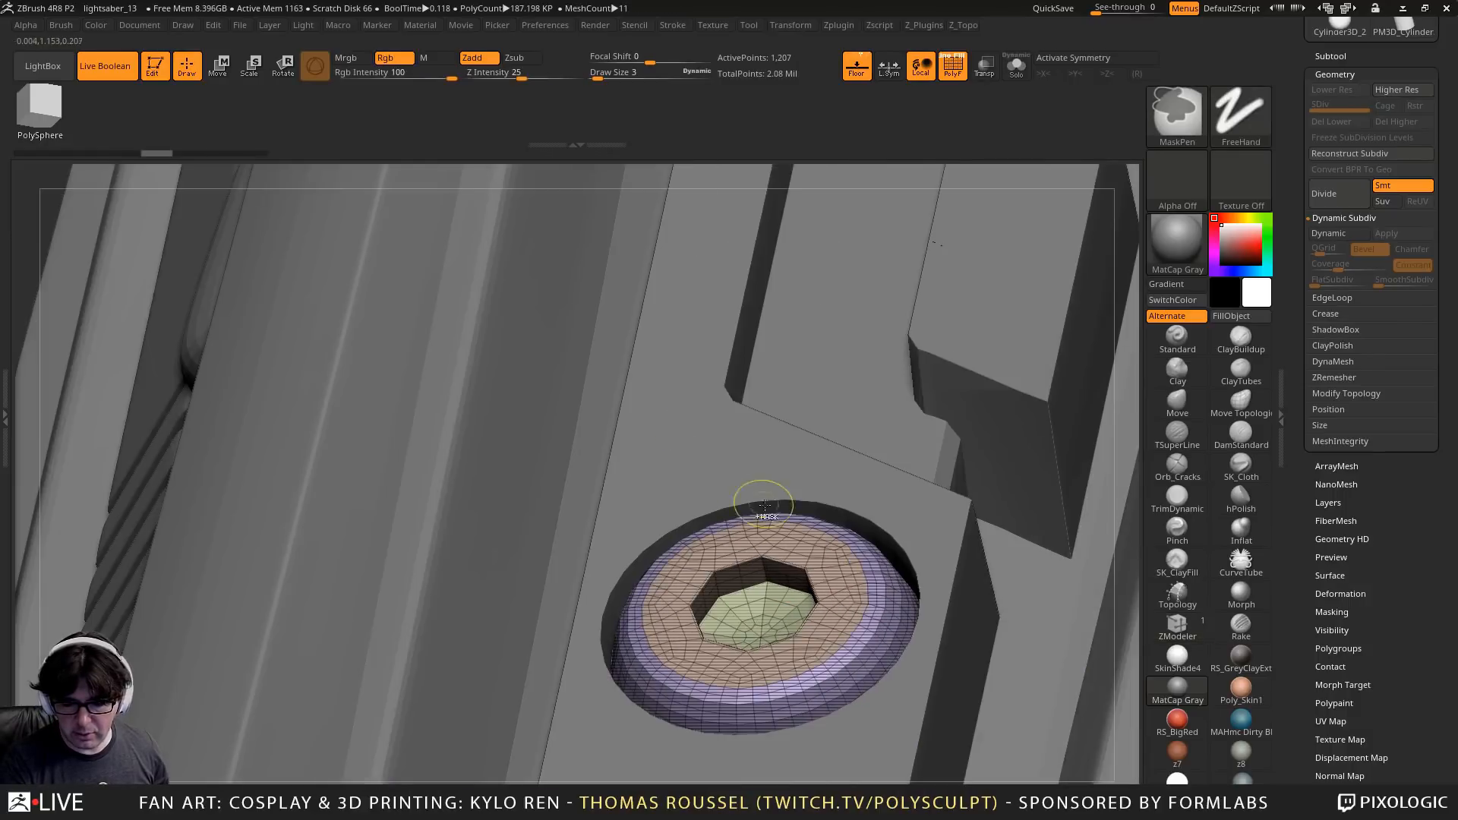
pyautogui.hotkey('ctrl', 'z')
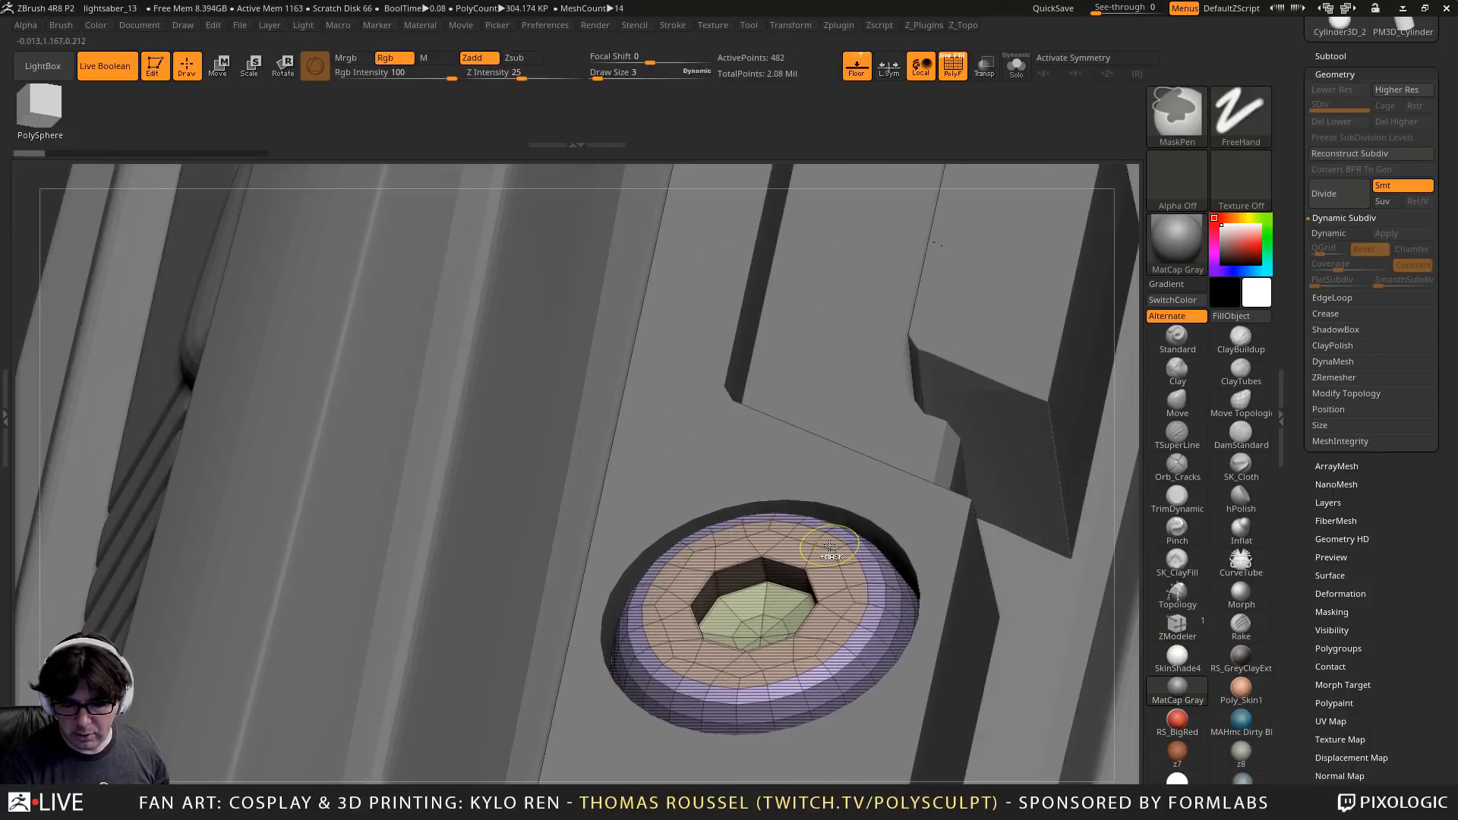
pyautogui.keyDown('ctrl'); pyautogui.moveTo(829, 545); pyautogui.dragTo(722, 527, button='right'); pyautogui.keyUp('ctrl')
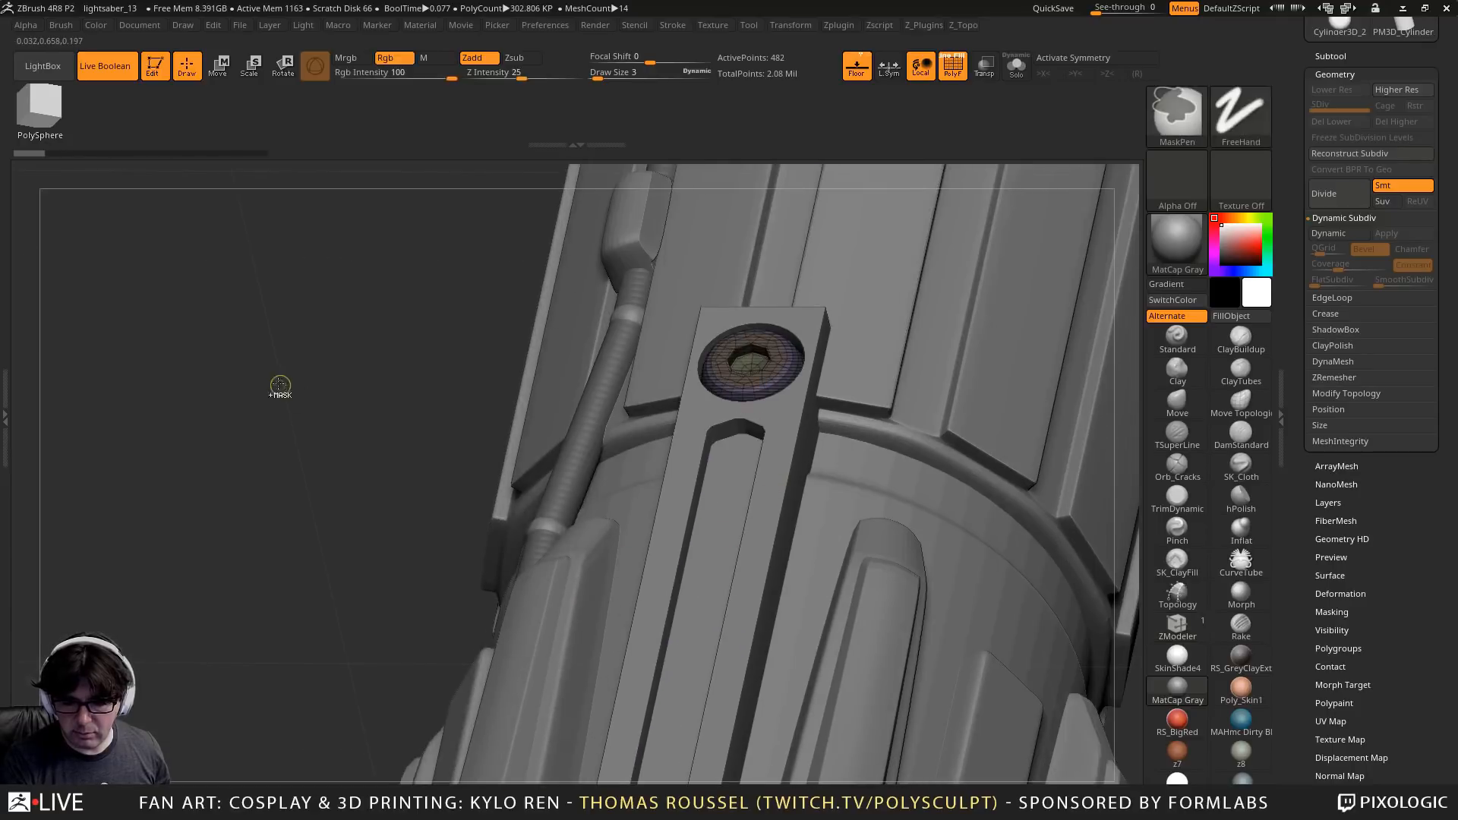
pyautogui.keyDown('ctrl'); pyautogui.moveTo(280, 385); pyautogui.dragTo(334, 510); pyautogui.keyUp('ctrl')
pyautogui.hotkey('ctrl', 'd')
pyautogui.hotkey('ctrl', 'd')
pyautogui.moveTo(688, 610)
pyautogui.keyDown('alt'); pyautogui.mouseDown(button='right')
pyautogui.moveTo(716, 461)
pyautogui.moveTo(762, 415)
pyautogui.moveTo(776, 550)
pyautogui.moveTo(731, 667)
pyautogui.mouseUp(button='right'); pyautogui.keyUp('alt')
pyautogui.hotkey('shift', 'f')
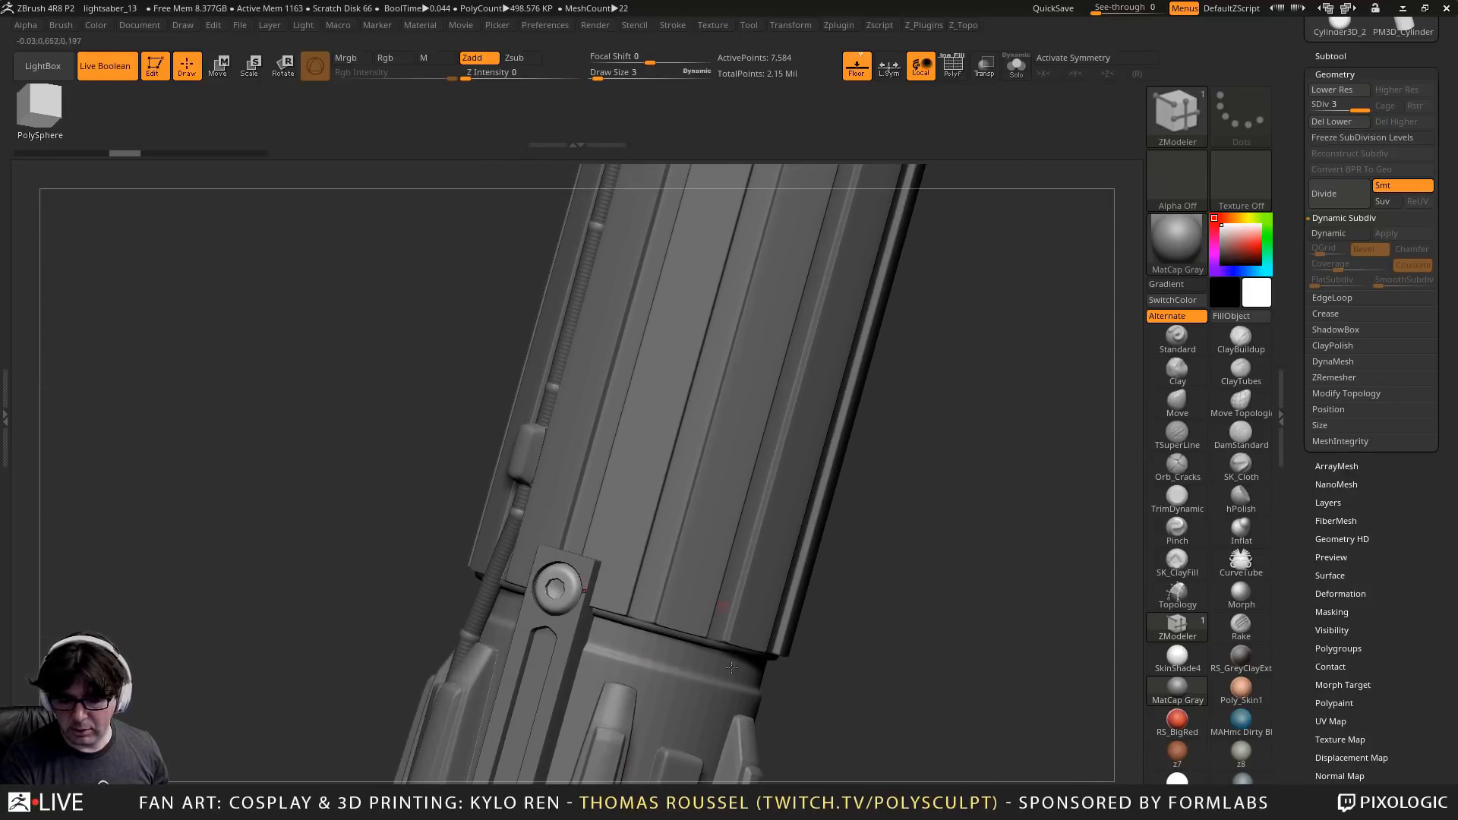
# Select the faceted collar just above the pommel fins and subdivide it up to level 6
pyautogui.keyDown('alt'); pyautogui.click(700, 682); pyautogui.keyUp('alt')
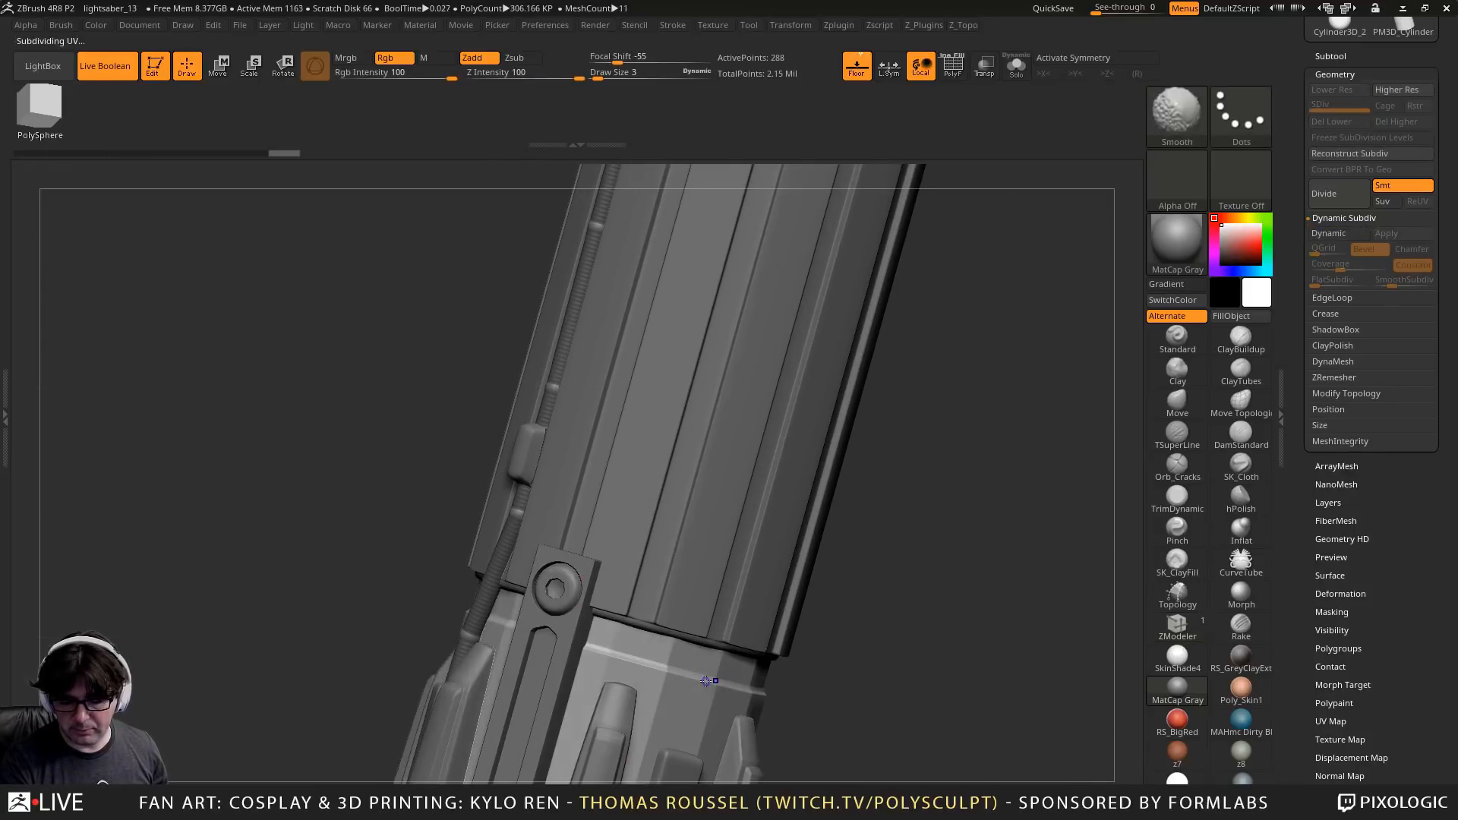
pyautogui.keyDown('alt'); pyautogui.moveTo(816, 304); pyautogui.dragTo(722, 630, button='right'); pyautogui.keyUp('alt')
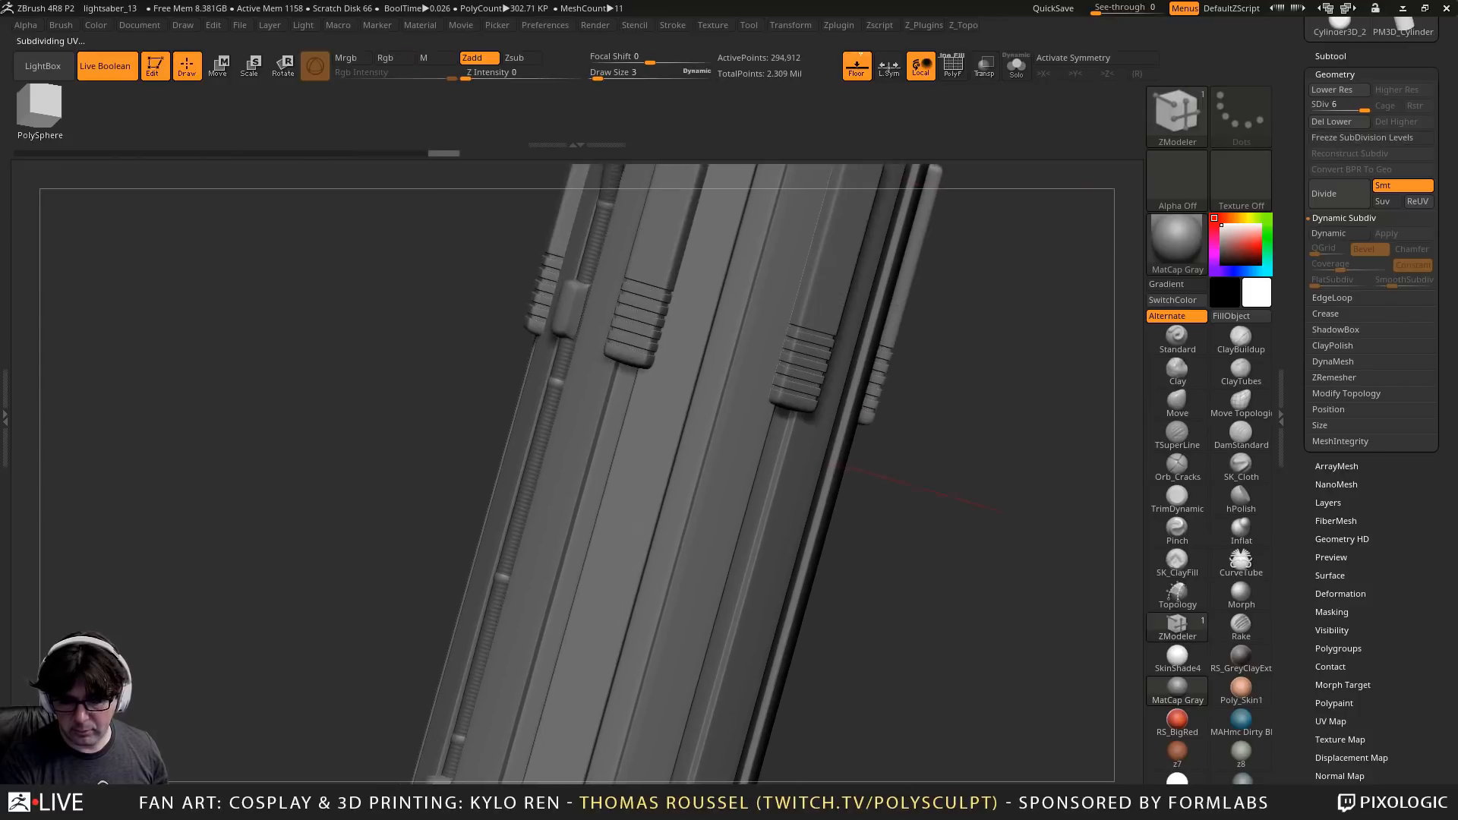
pyautogui.keyDown('alt'); pyautogui.moveTo(801, 182); pyautogui.dragTo(673, 525, button='right'); pyautogui.keyUp('alt')
pyautogui.keyDown('alt'); pyautogui.moveTo(858, 182); pyautogui.dragTo(779, 451, button='right'); pyautogui.keyUp('alt')
pyautogui.hotkey('ctrl', 'd')
pyautogui.press('x')
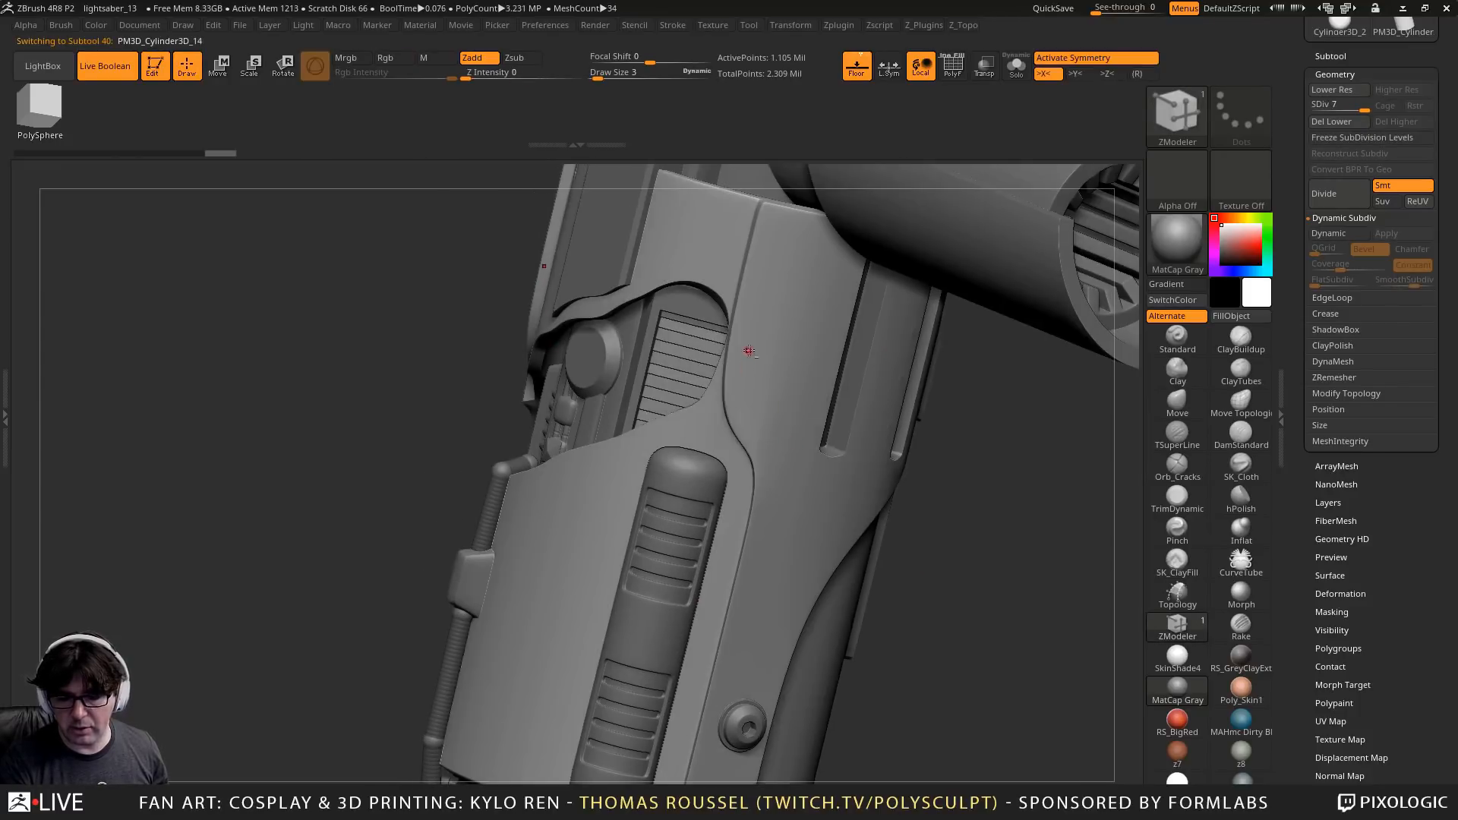
# Subdivide the long fins around the pommel further, and subdivide the ridged grip pads between them up to level 5
pyautogui.keyDown('alt'); pyautogui.moveTo(748, 350); pyautogui.dragTo(581, 181, button='right'); pyautogui.keyUp('alt')
pyautogui.keyDown('alt'); pyautogui.click(420, 219); pyautogui.keyUp('alt')
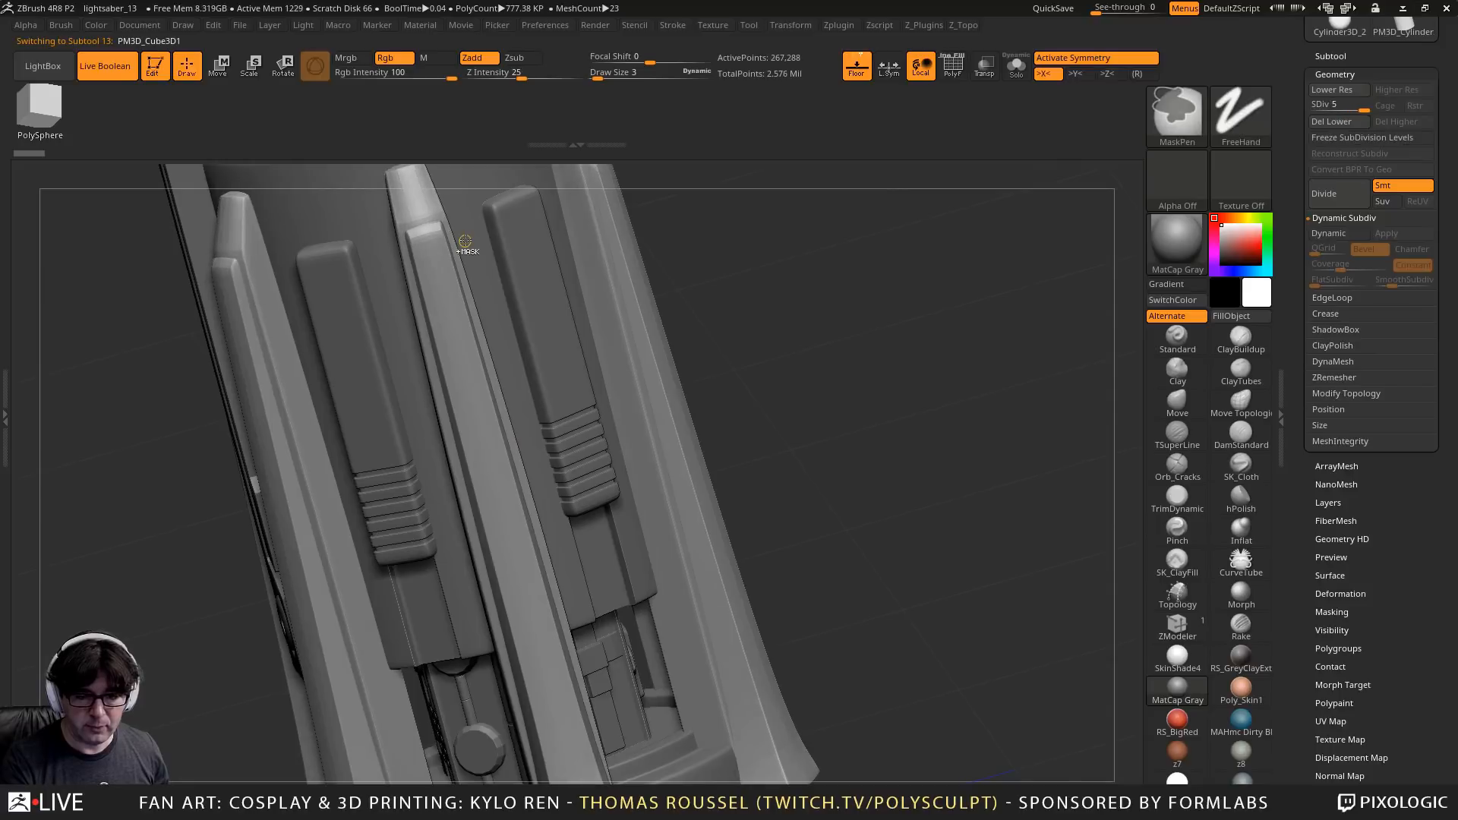
pyautogui.keyDown('alt'); pyautogui.click(538, 263); pyautogui.keyUp('alt')
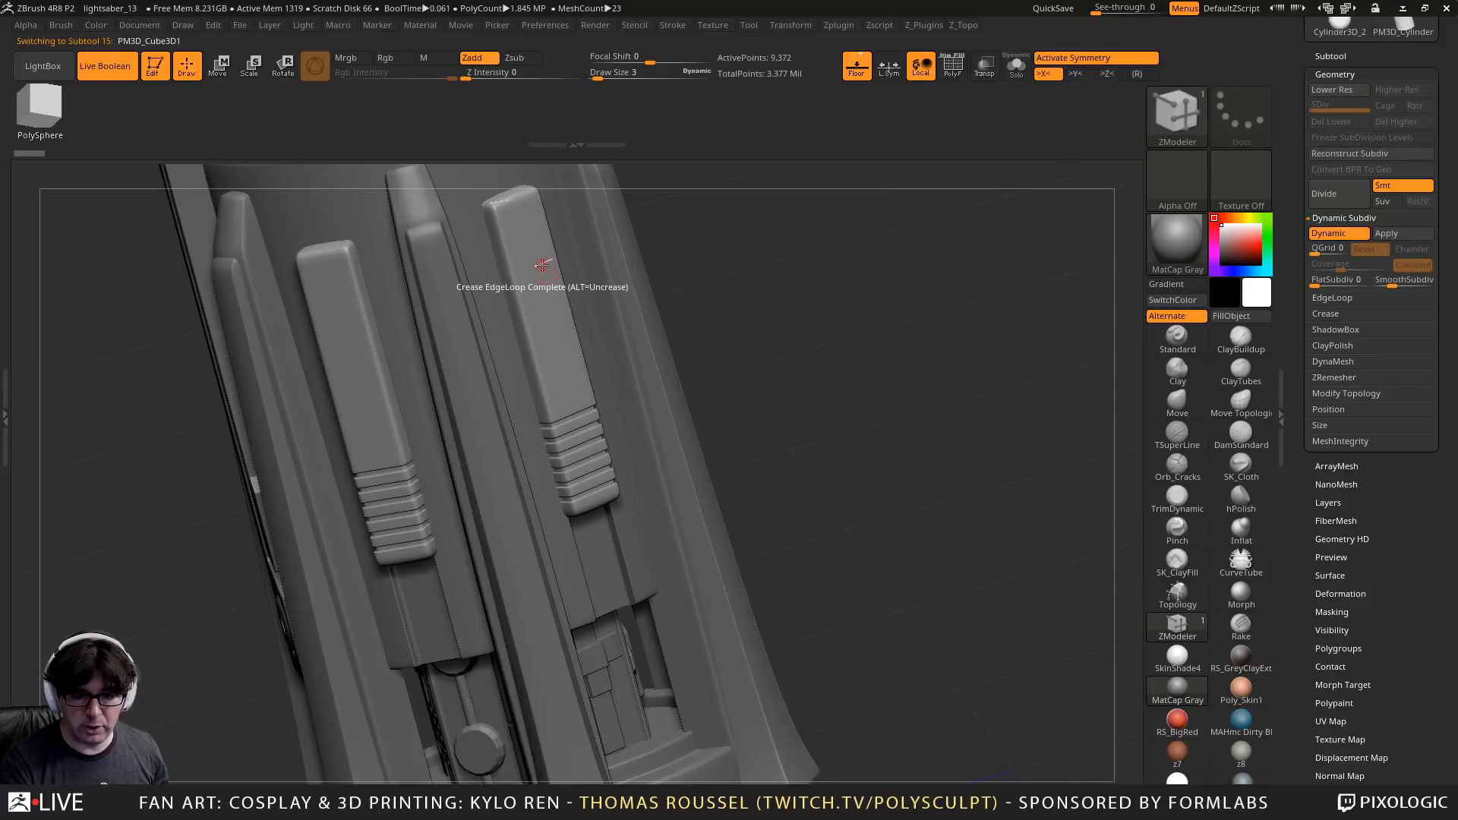
pyautogui.keyDown('alt'); pyautogui.click(542, 265); pyautogui.keyUp('alt')
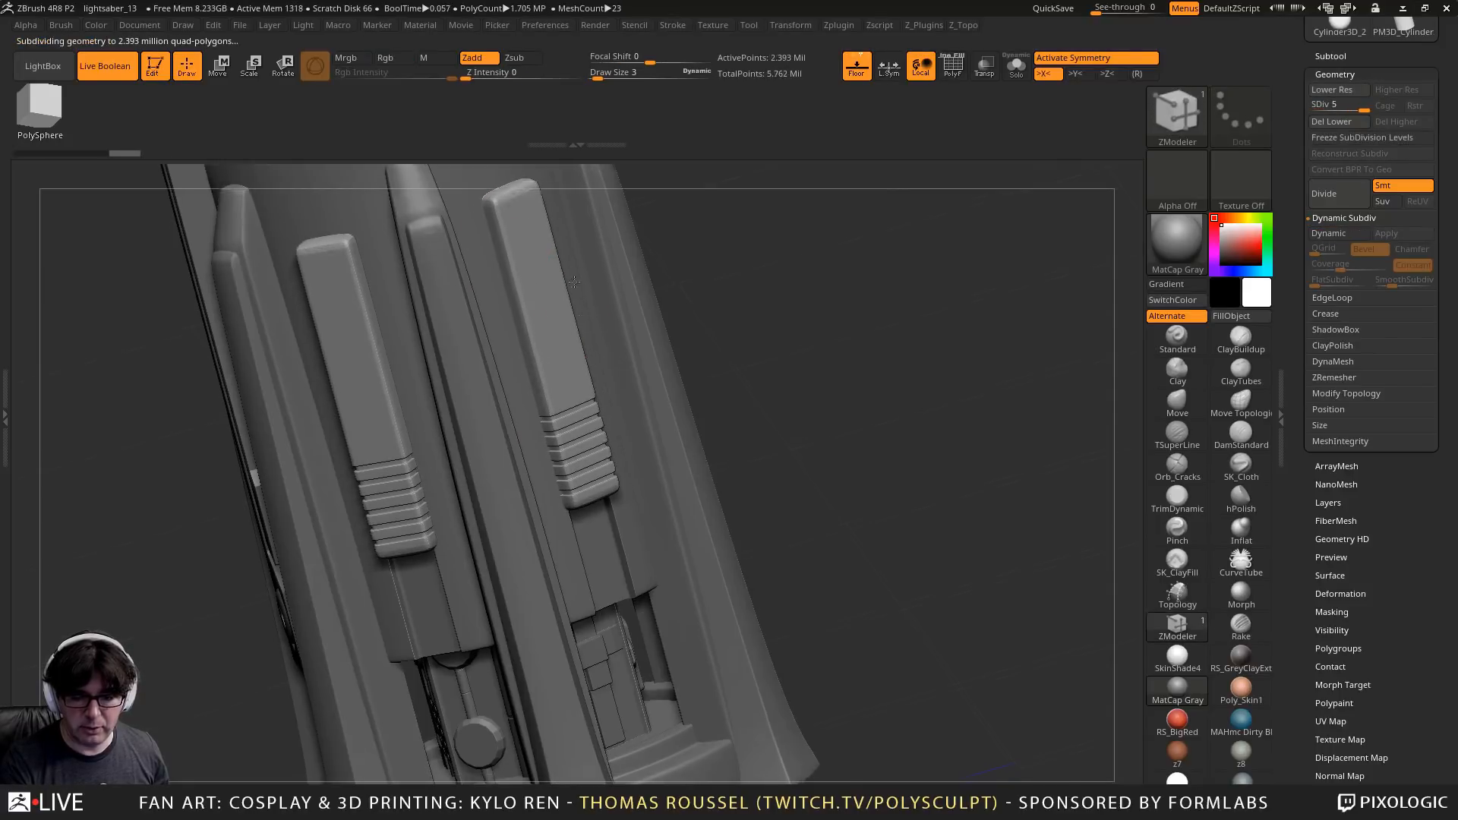
# Select the inner detail core seen through the pommel windows and try subdividing it up to level 3
pyautogui.keyDown('alt'); pyautogui.moveTo(644, 593); pyautogui.dragTo(599, 311, button='right'); pyautogui.keyUp('alt')
pyautogui.moveTo(582, 417); pyautogui.dragTo(601, 415, button='right')
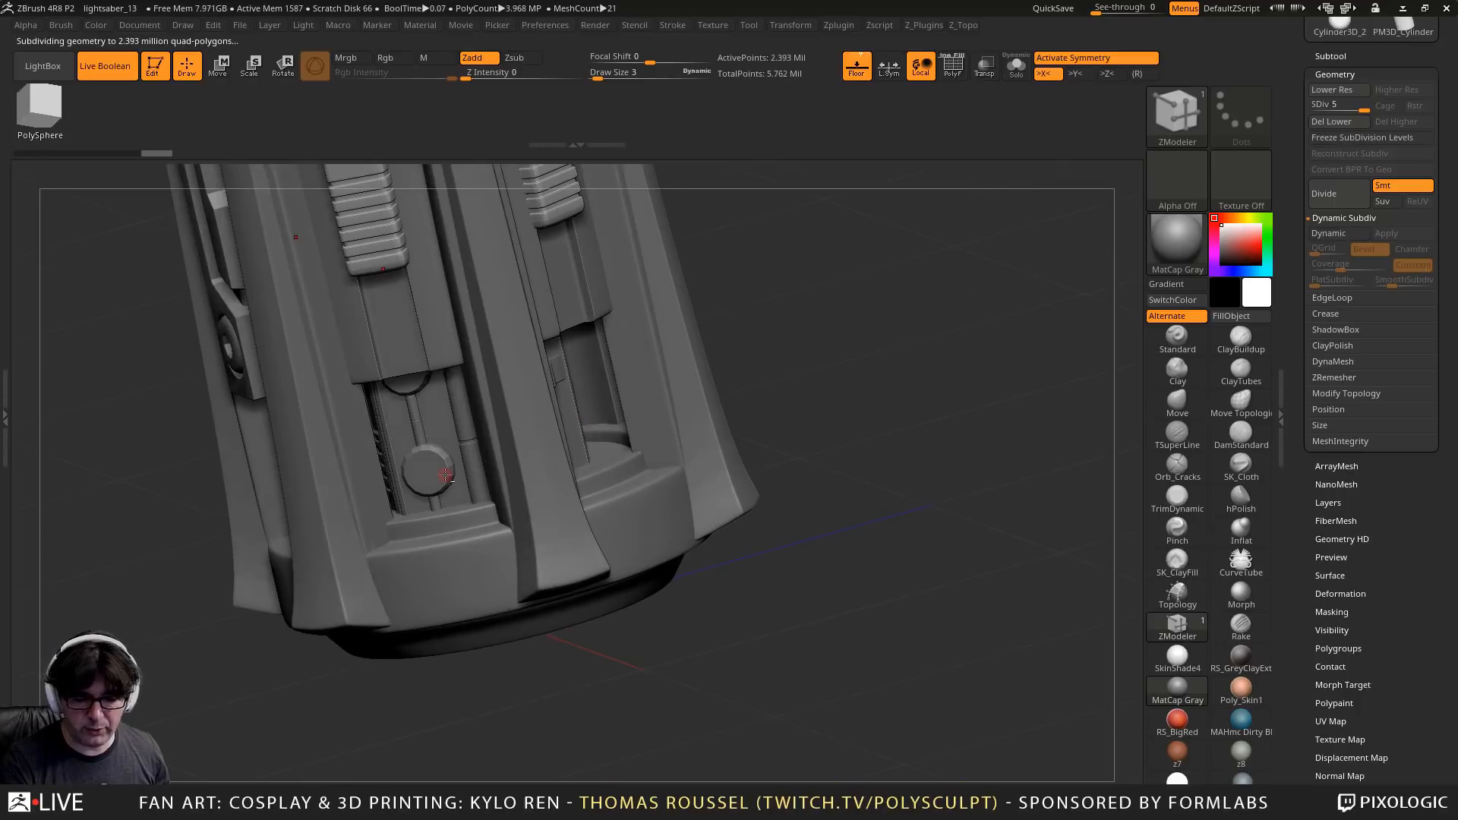
pyautogui.keyDown('alt'); pyautogui.click(480, 475); pyautogui.keyUp('alt')
pyautogui.hotkey('ctrl', 'd')
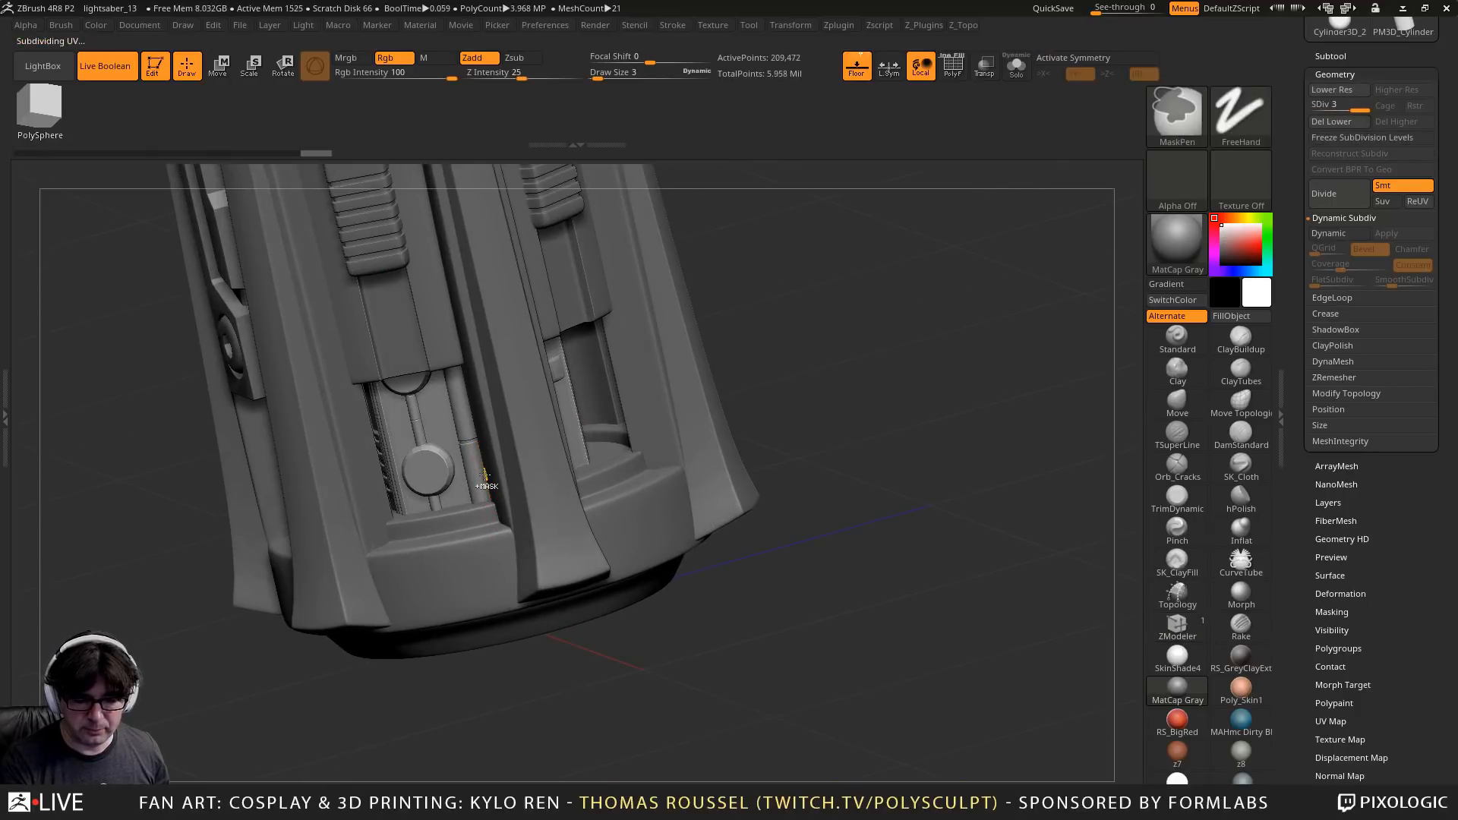
pyautogui.hotkey('shift', 'd')
pyautogui.moveTo(485, 475); pyautogui.dragTo(535, 455, button='right')
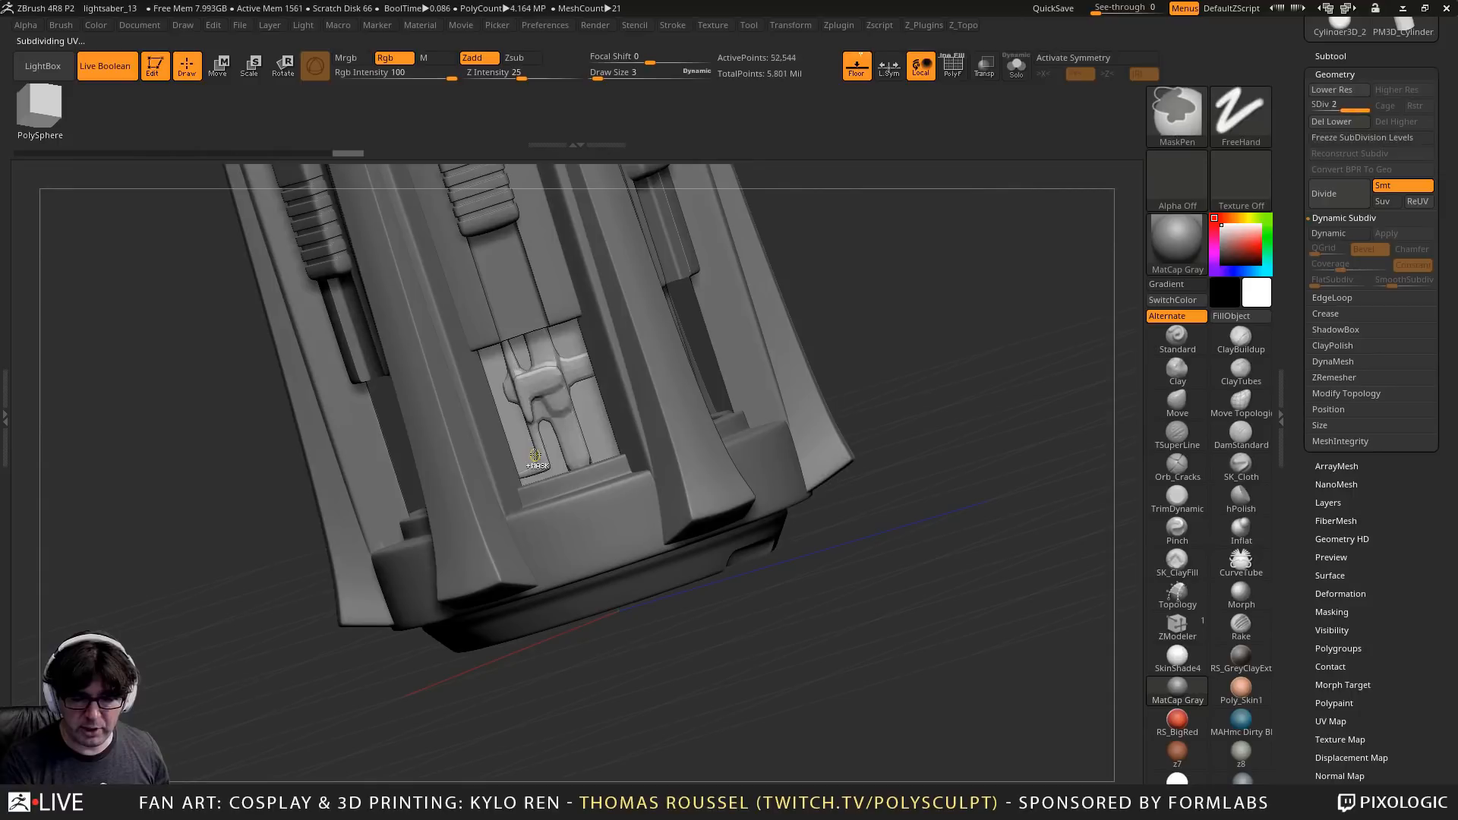
pyautogui.hotkey('ctrl', 'z')
# Activate ZModeler, inspect the inner core's wireframe with polyframe on, and isolate the core in solo mode
pyautogui.keyDown('ctrl'); pyautogui.moveTo(544, 395); pyautogui.dragTo(769, 453, button='right'); pyautogui.keyUp('ctrl')
pyautogui.press('b')
pyautogui.press('z')
pyautogui.press('m')
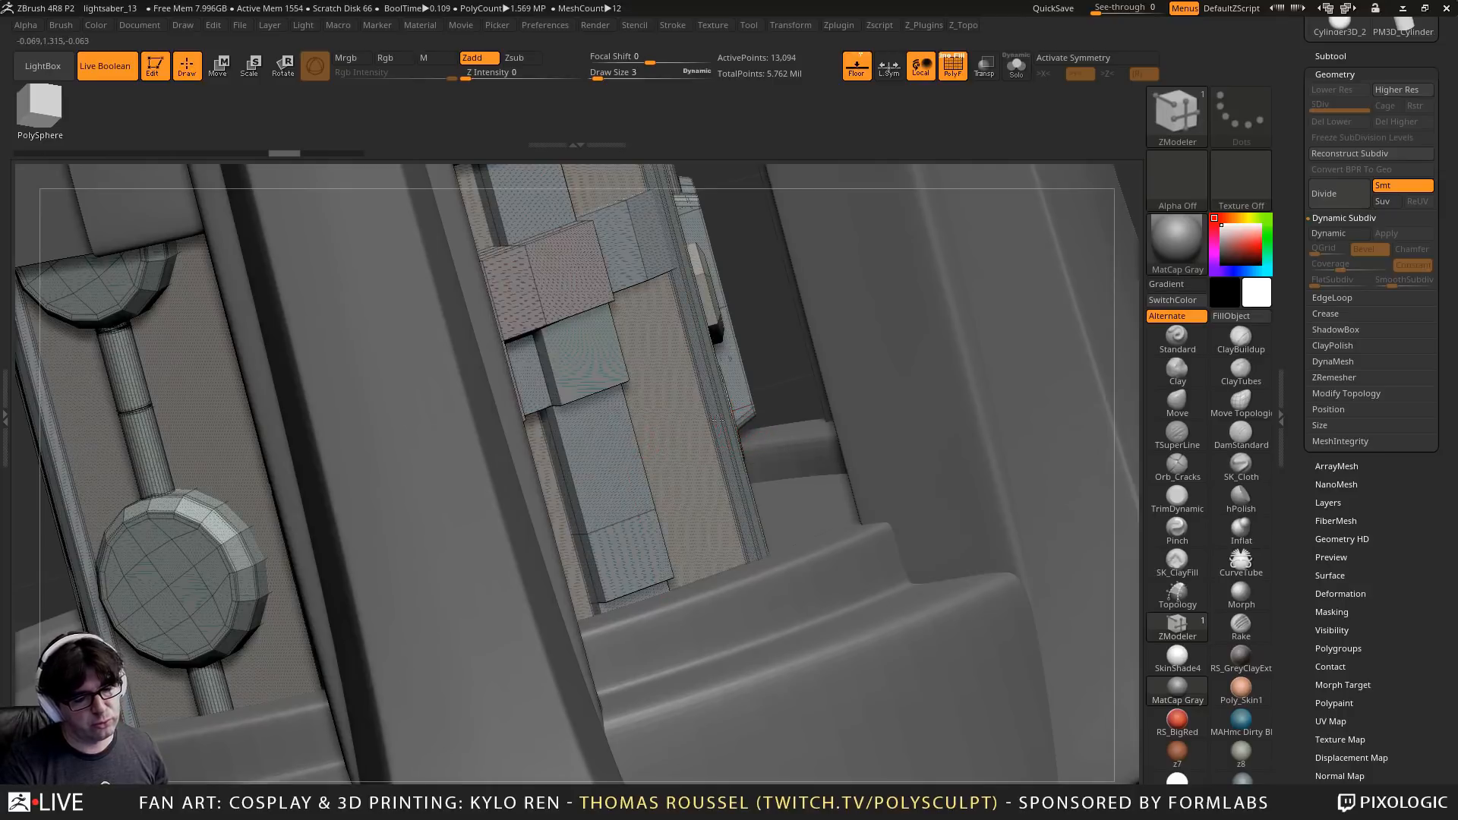
pyautogui.keyDown('alt'); pyautogui.moveTo(717, 420); pyautogui.dragTo(809, 379, button='right'); pyautogui.keyUp('alt')
pyautogui.moveTo(319, 497); pyautogui.dragTo(221, 490, button='right')
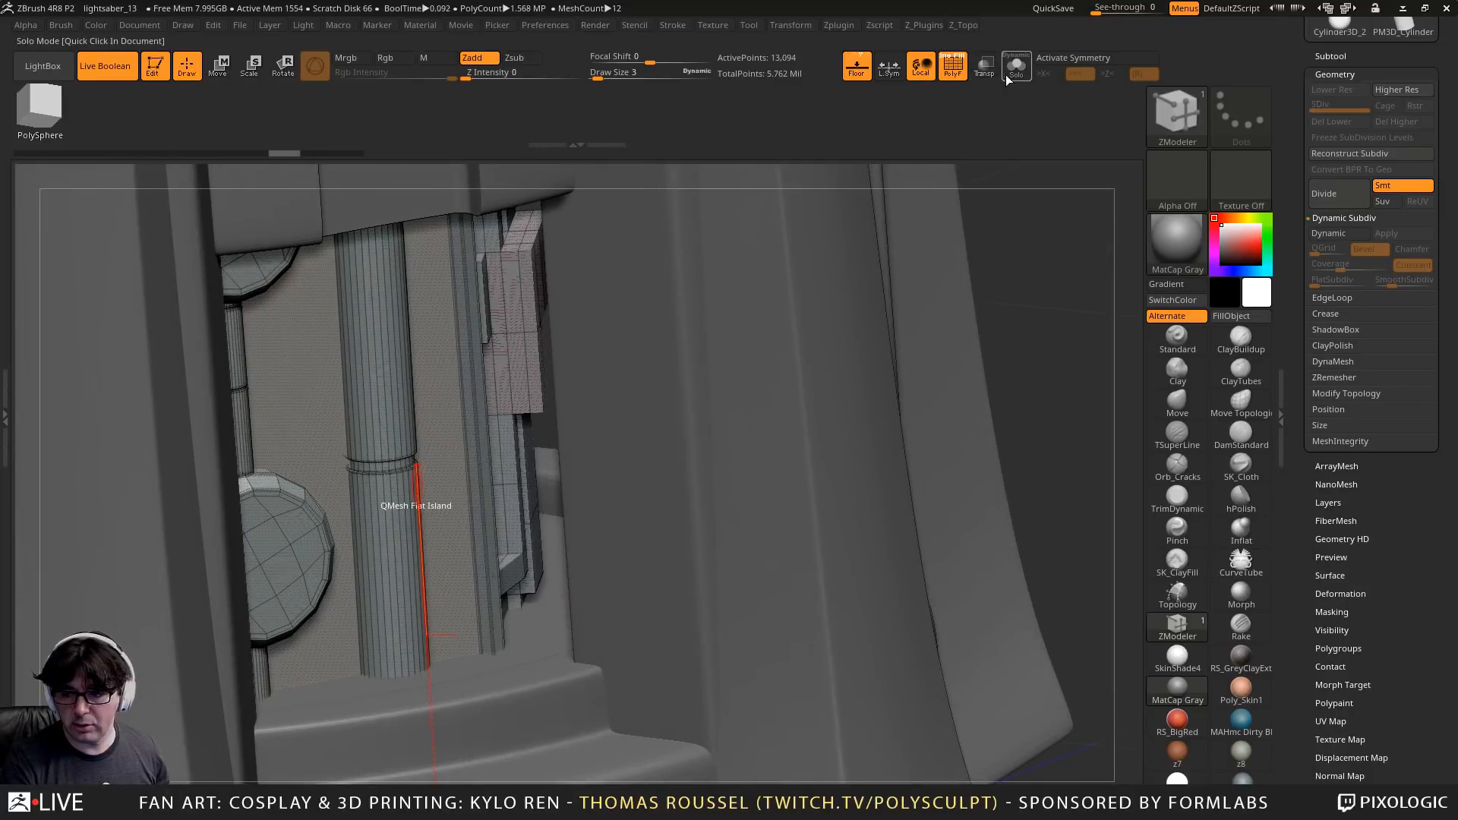
pyautogui.click(1011, 75)
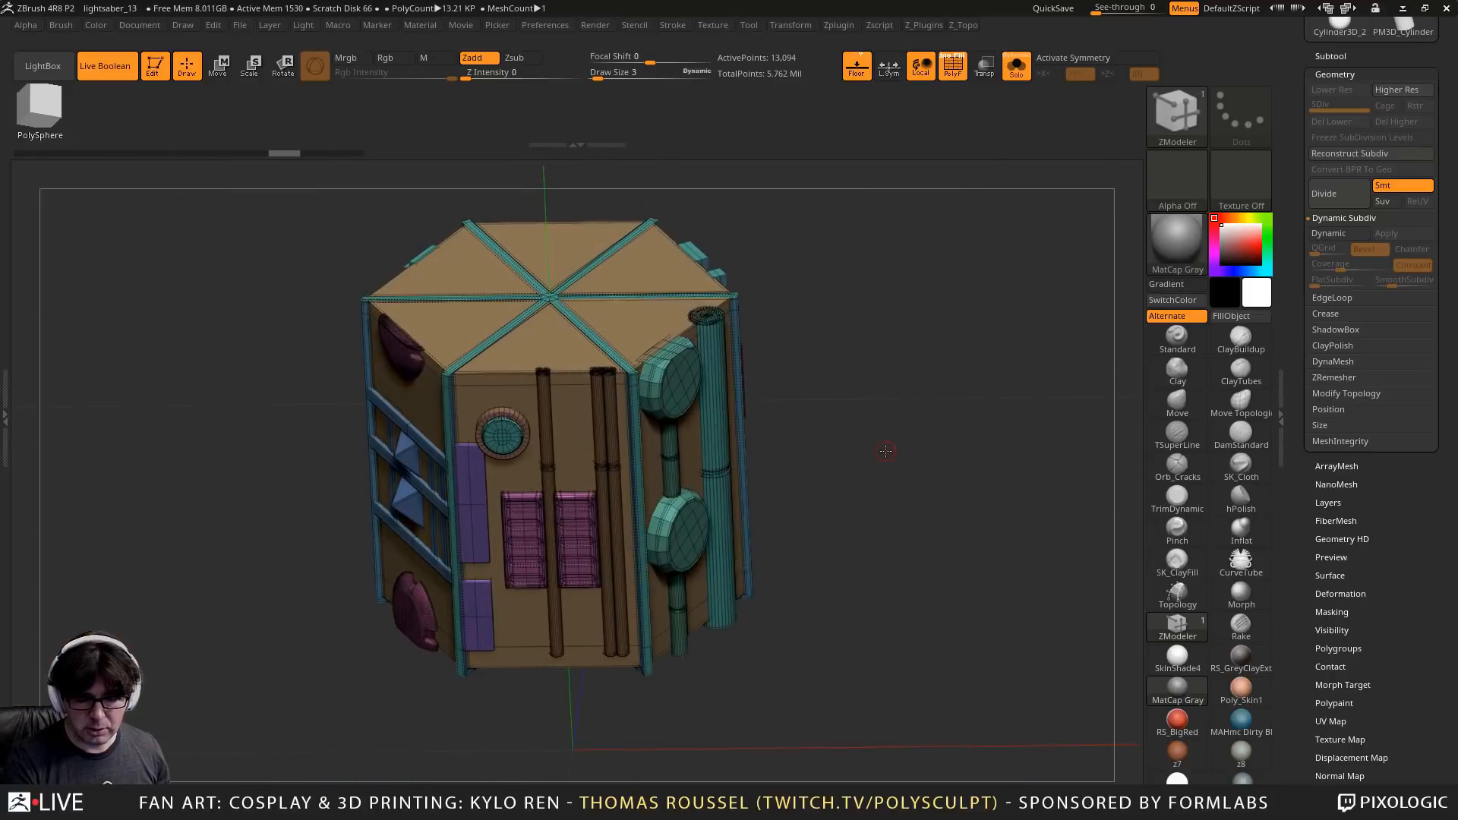
# Try subdividing the isolated core and check how its sharp-edged details hold up
pyautogui.hotkey('ctrl', 'd')
pyautogui.moveTo(887, 450); pyautogui.dragTo(842, 509, button='right')
pyautogui.keyDown('alt'); pyautogui.moveTo(990, 454); pyautogui.dragTo(741, 440, button='right'); pyautogui.keyUp('alt')
pyautogui.hotkey('ctrl', 'z')
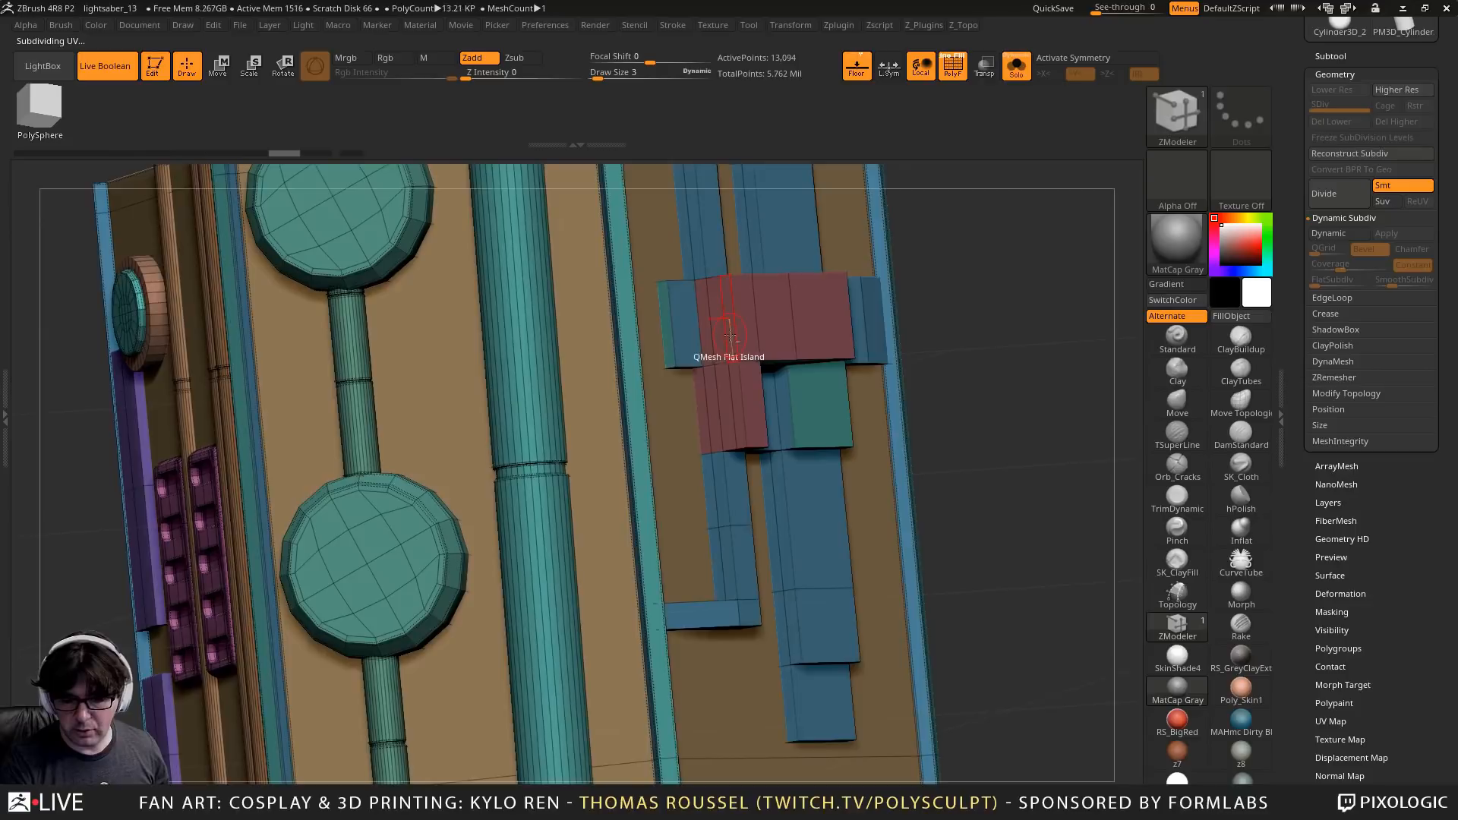
# Isolate the red polygroup on the core and expand the visibility to the adjoining blue and green plates
pyautogui.moveTo(729, 337)
pyautogui.mouseDown(button='right')
pyautogui.moveTo(714, 369)
pyautogui.moveTo(820, 423)
pyautogui.moveTo(801, 463)
pyautogui.moveTo(781, 447)
pyautogui.mouseUp(button='right')
pyautogui.keyDown('ctrl'); pyautogui.keyDown('shift'); pyautogui.click(781, 447); pyautogui.keyUp('shift'); pyautogui.keyUp('ctrl')
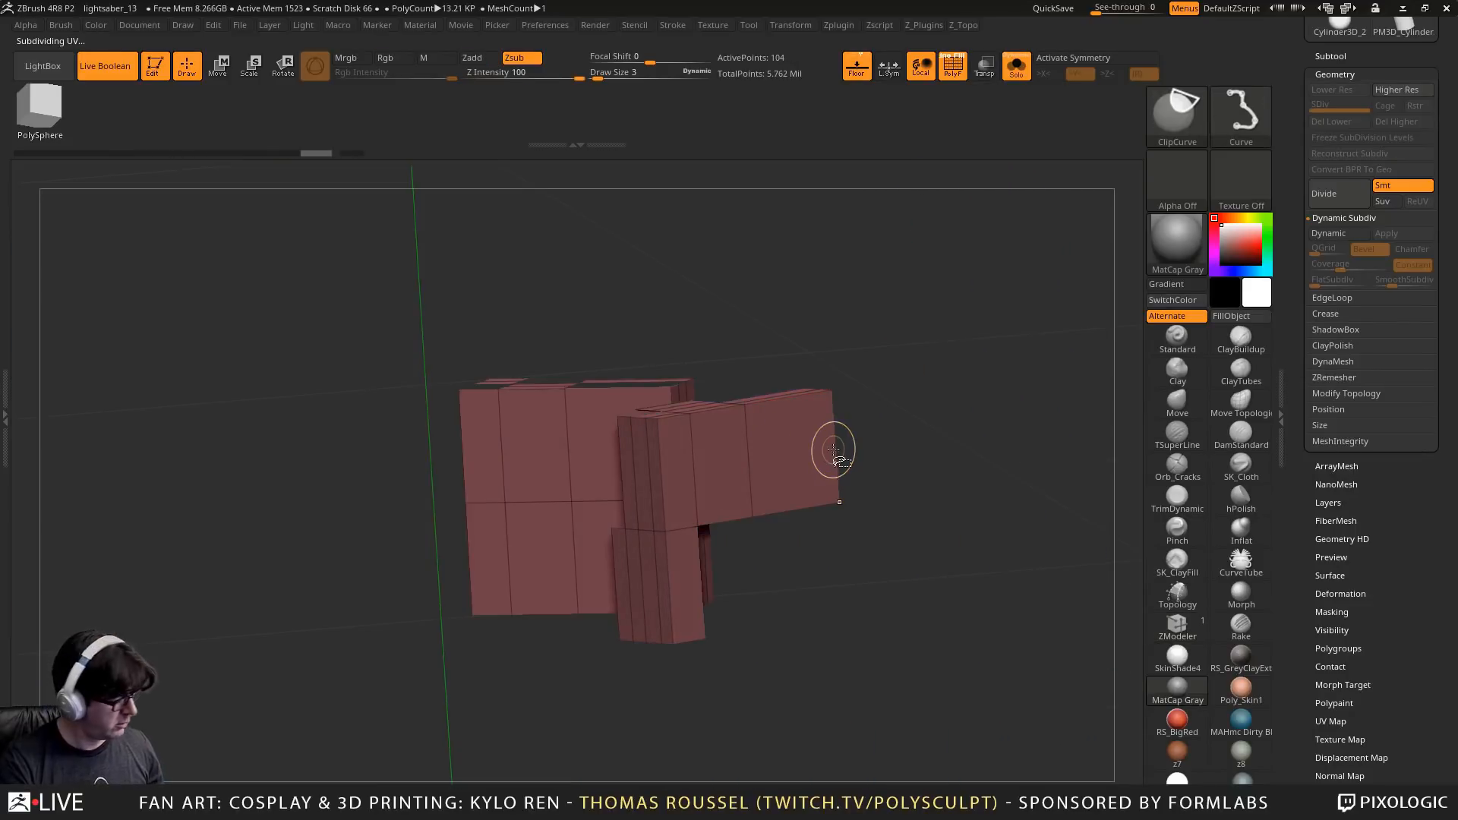
pyautogui.hotkey('ctrl', 'shift', 'x')
pyautogui.hotkey('ctrl', 'shift', 'x')
pyautogui.moveTo(966, 524)
pyautogui.keyDown('ctrl'); pyautogui.mouseDown(button='right')
pyautogui.moveTo(888, 468)
pyautogui.moveTo(957, 507)
pyautogui.moveTo(970, 446)
pyautogui.mouseUp(button='right'); pyautogui.keyUp('ctrl')
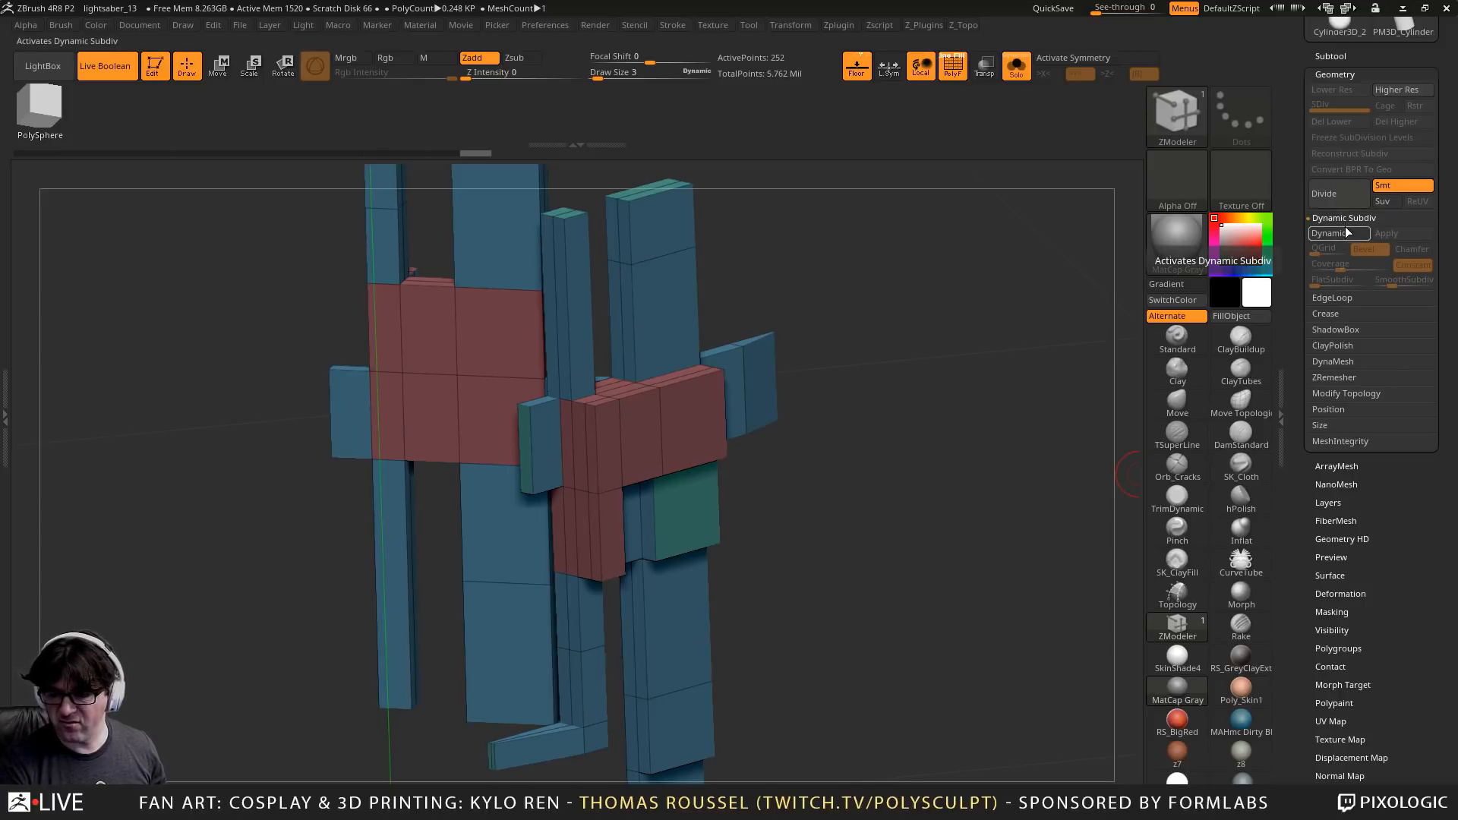
# Crease all edges of the visible plates and bring the whole core back into view
pyautogui.scroll(-1, 1337, 318)
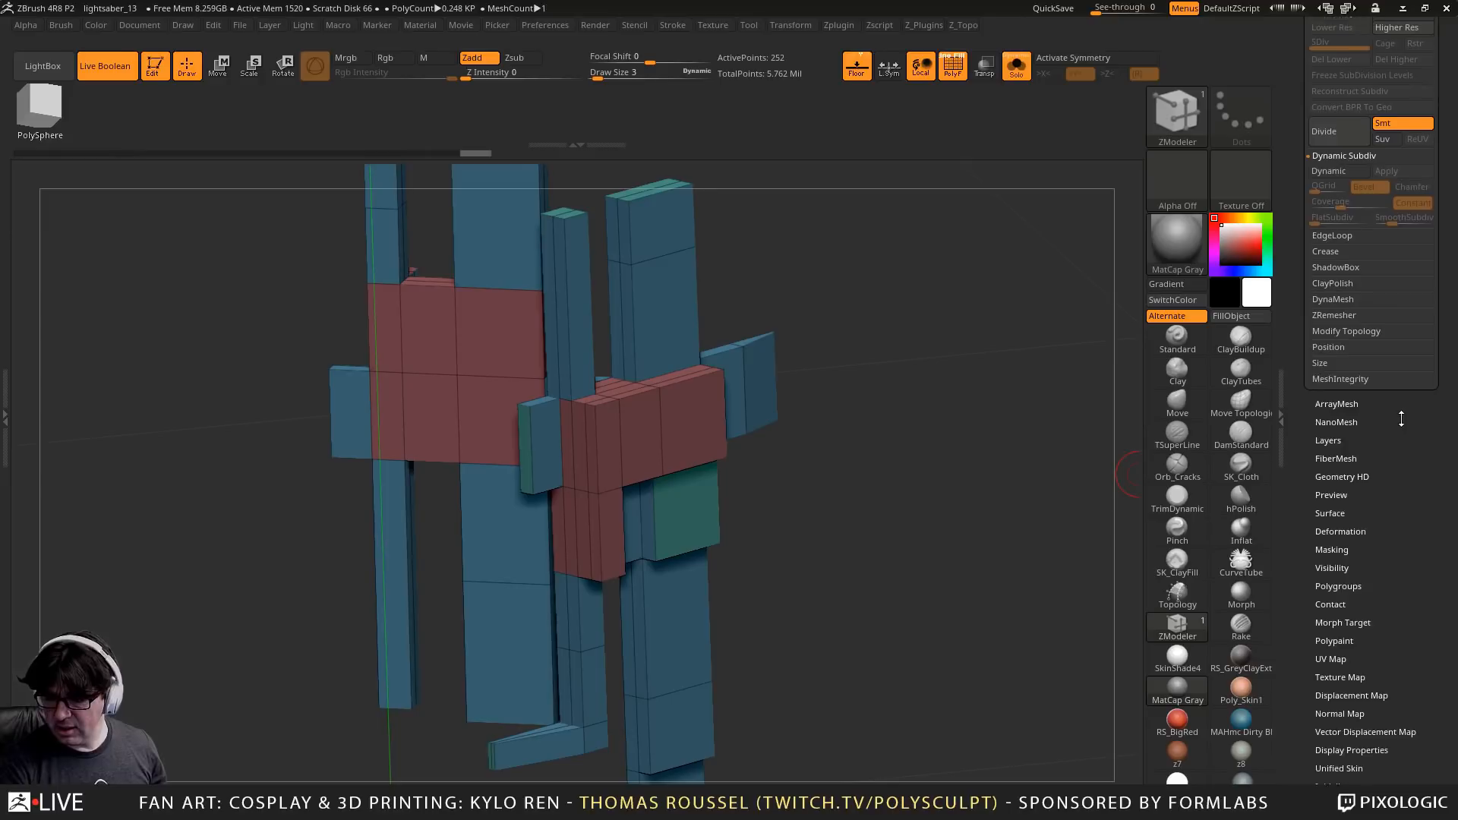
pyautogui.click(1337, 278)
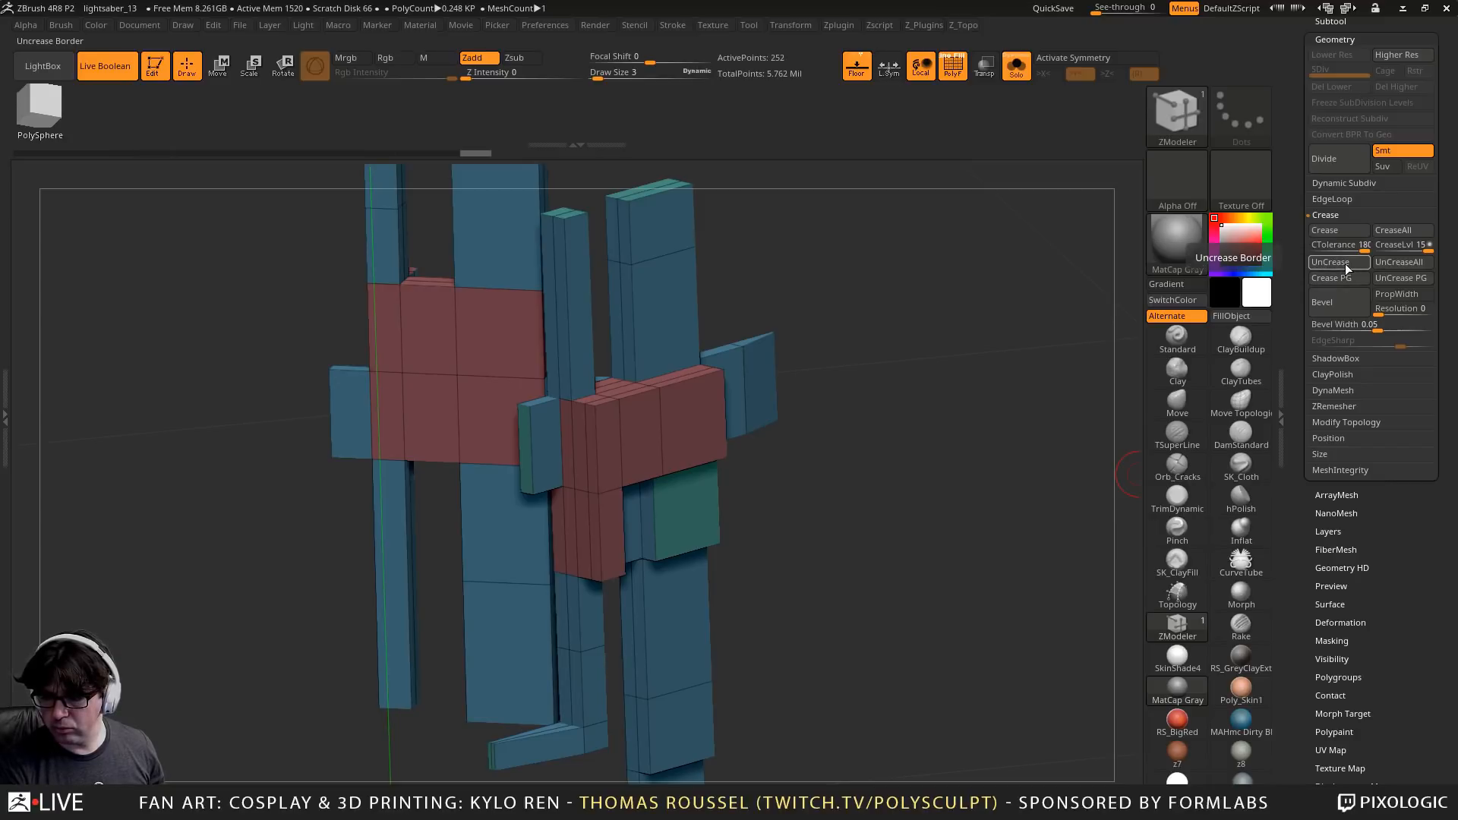
pyautogui.click(1387, 231)
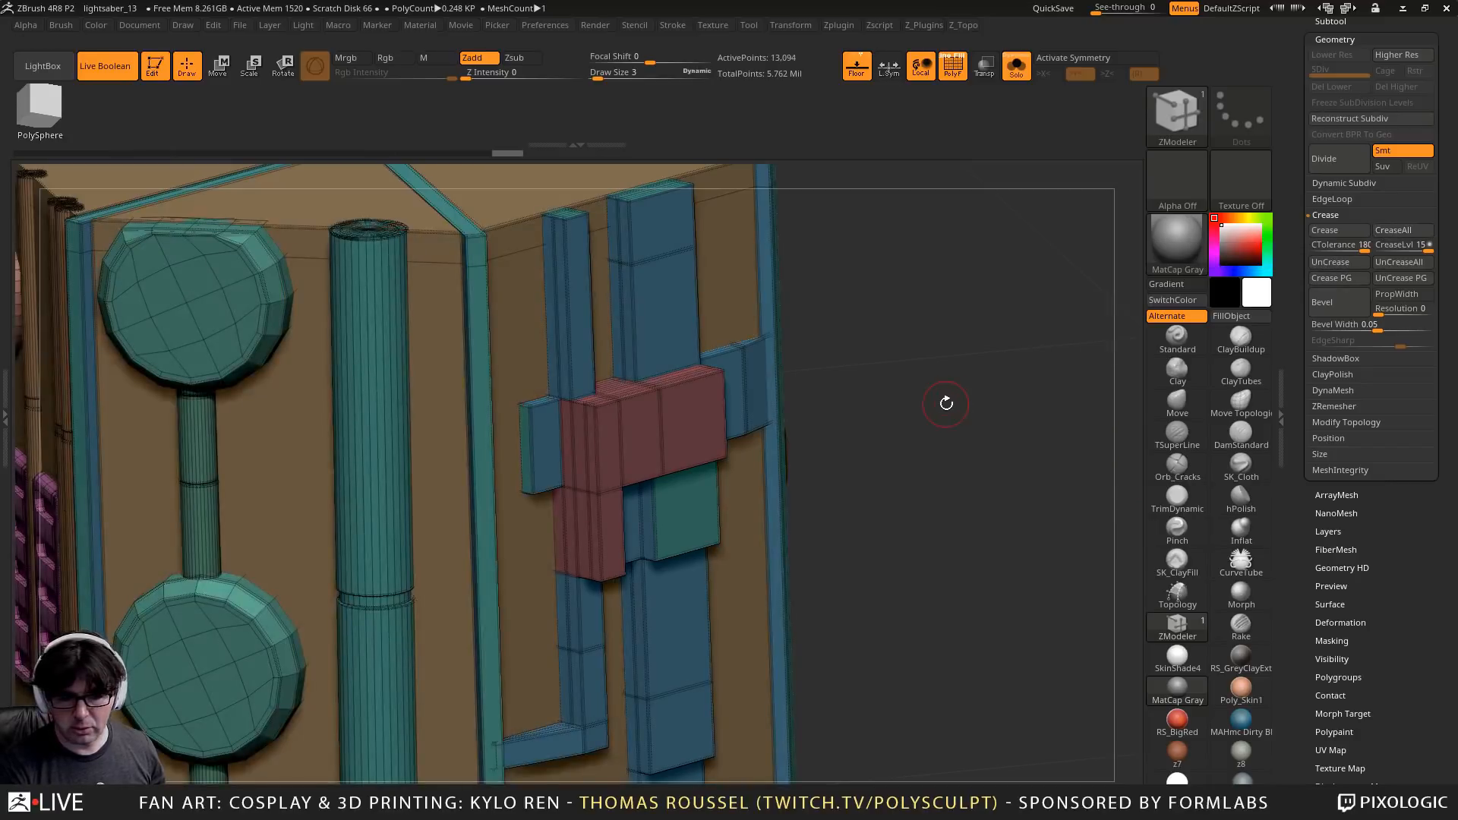
# Subdivide the inner core twice as a test, return to the lowest level, and check its panels and cylinders
pyautogui.moveTo(975, 392); pyautogui.dragTo(923, 406)
pyautogui.hotkey('ctrl', 'd')
pyautogui.hotkey('ctrl', 'd')
pyautogui.hotkey('shift', 'd')
pyautogui.hotkey('shift', 'd')
pyautogui.hotkey('shift', 'd')
pyautogui.keyDown('alt'); pyautogui.moveTo(699, 486); pyautogui.dragTo(839, 426, button='right'); pyautogui.keyUp('alt')
pyautogui.keyDown('ctrl'); pyautogui.moveTo(448, 395); pyautogui.dragTo(444, 456, button='right'); pyautogui.keyUp('ctrl')
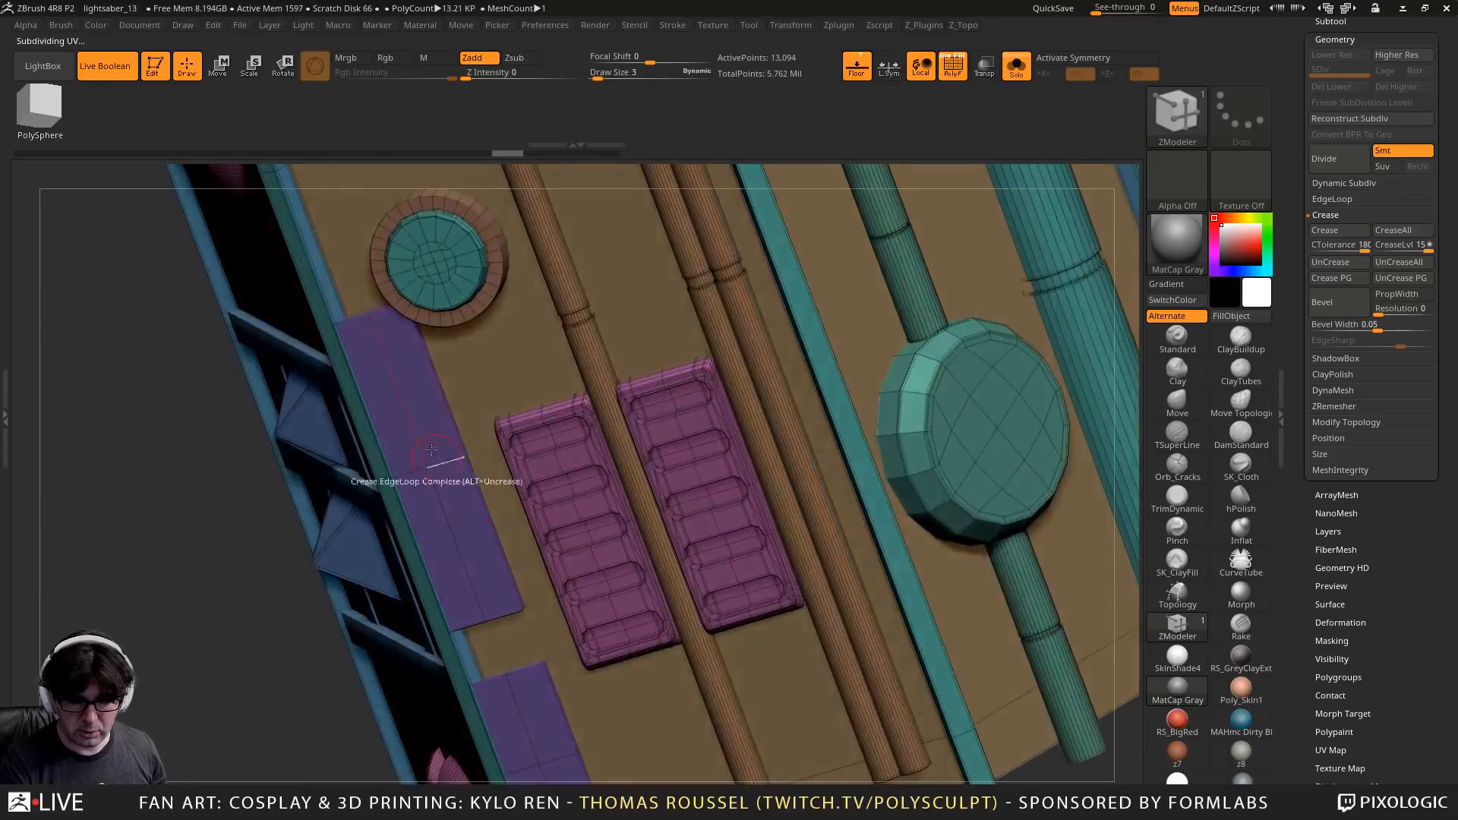
# Examine the creased edges around the core's purple, pink and blue panels and the red plates
pyautogui.hotkey('ctrl', 'shift', 'z')
pyautogui.moveTo(426, 410); pyautogui.dragTo(559, 431)
pyautogui.keyDown('alt'); pyautogui.moveTo(544, 462); pyautogui.dragTo(938, 448, button='right'); pyautogui.keyUp('alt')
pyautogui.hotkey('ctrl', 'shift')
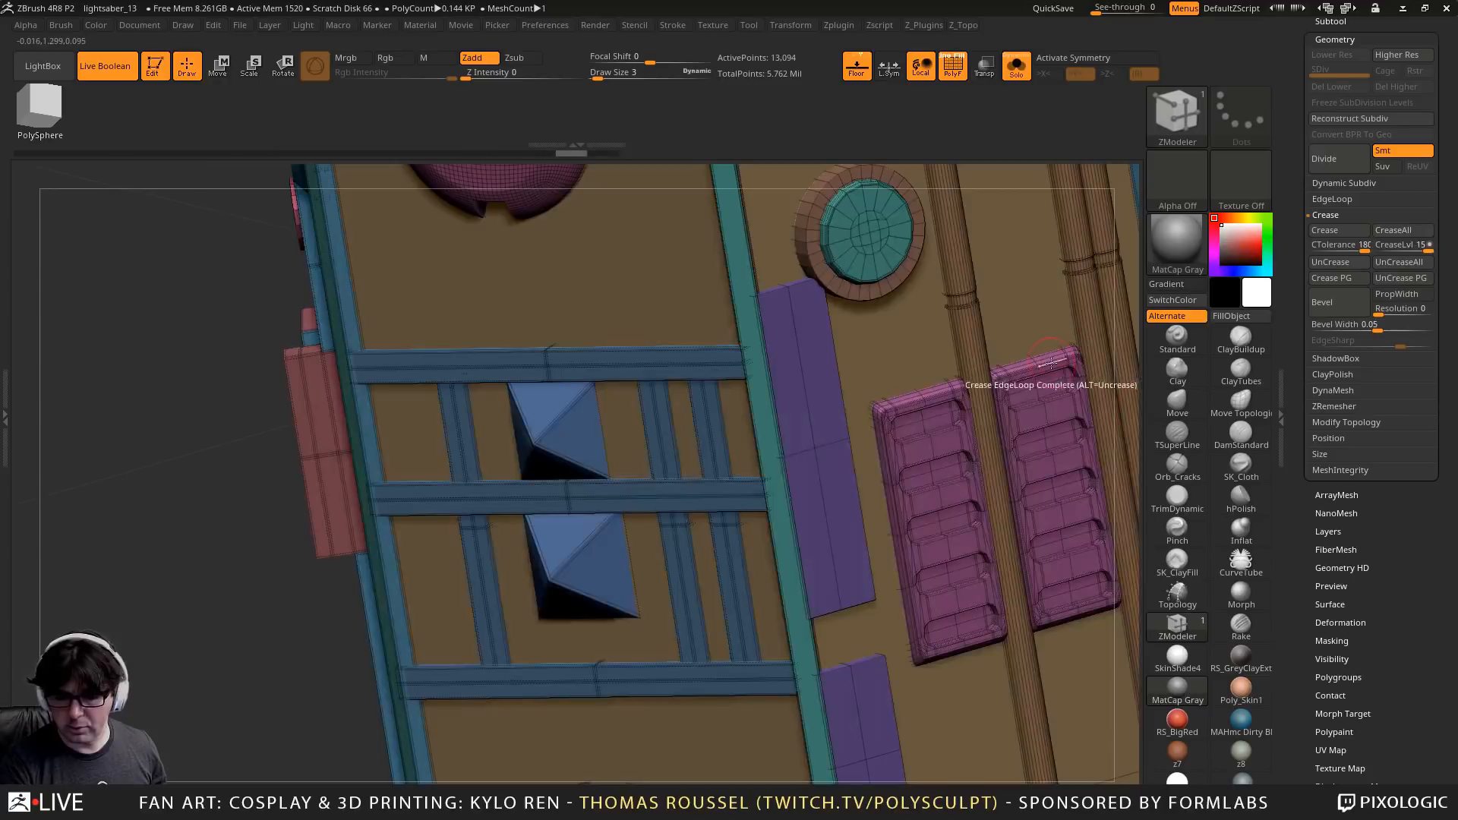
pyautogui.keyDown('alt'); pyautogui.click(833, 392); pyautogui.keyUp('alt')
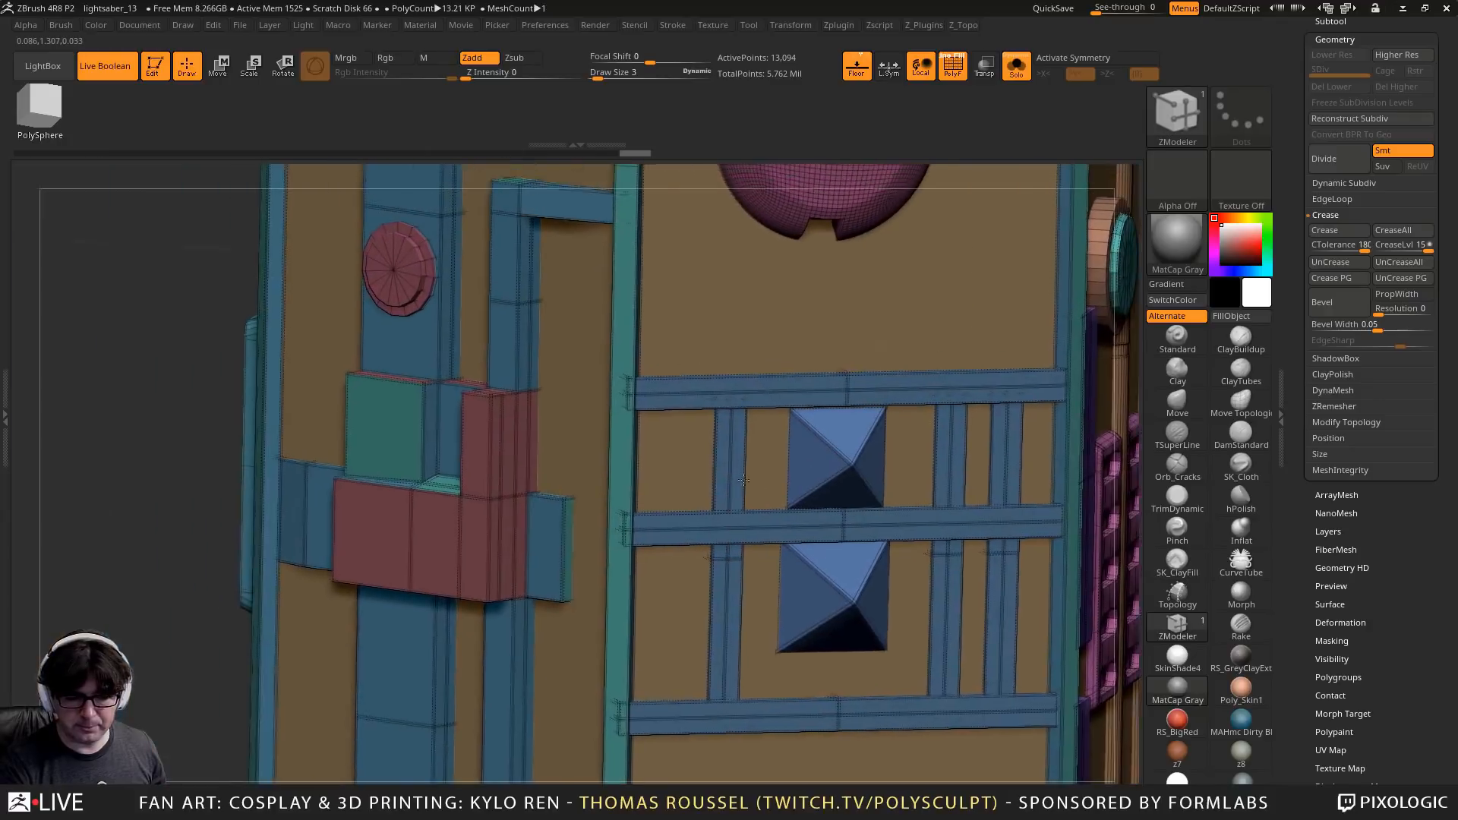
pyautogui.keyDown('ctrl'); pyautogui.moveTo(743, 480); pyautogui.dragTo(743, 380, button='right'); pyautogui.keyUp('ctrl')
pyautogui.moveTo(455, 357); pyautogui.dragTo(573, 368, button='right')
pyautogui.moveTo(380, 357); pyautogui.dragTo(670, 458, button='right')
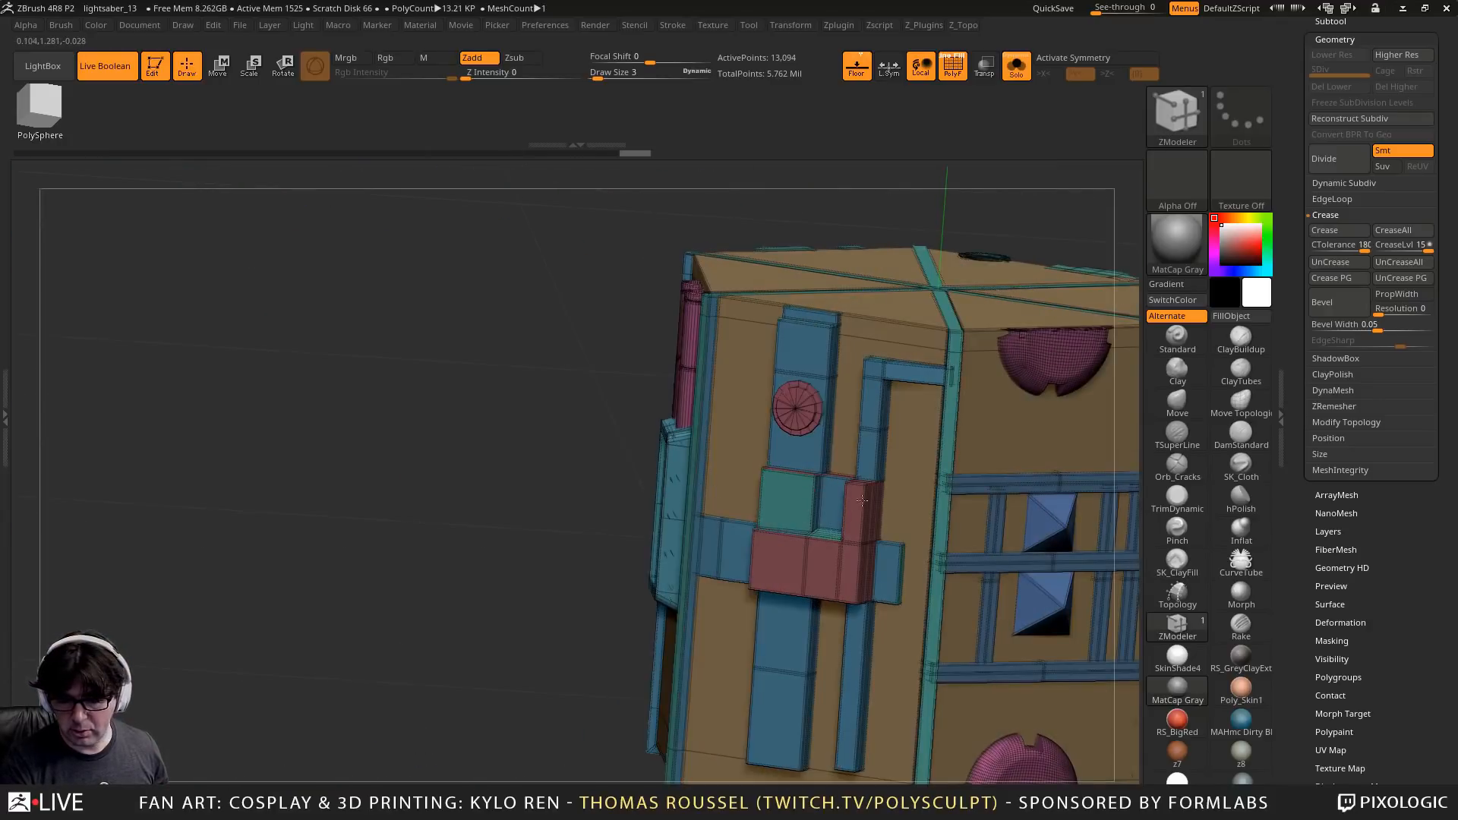
pyautogui.keyDown('alt'); pyautogui.moveTo(937, 485); pyautogui.dragTo(740, 511, button='right'); pyautogui.keyUp('alt')
# Subdivide the inner core to level 4 with polyframe off, and bring all the other hilt parts back into view
pyautogui.hotkey('ctrl', 'd')
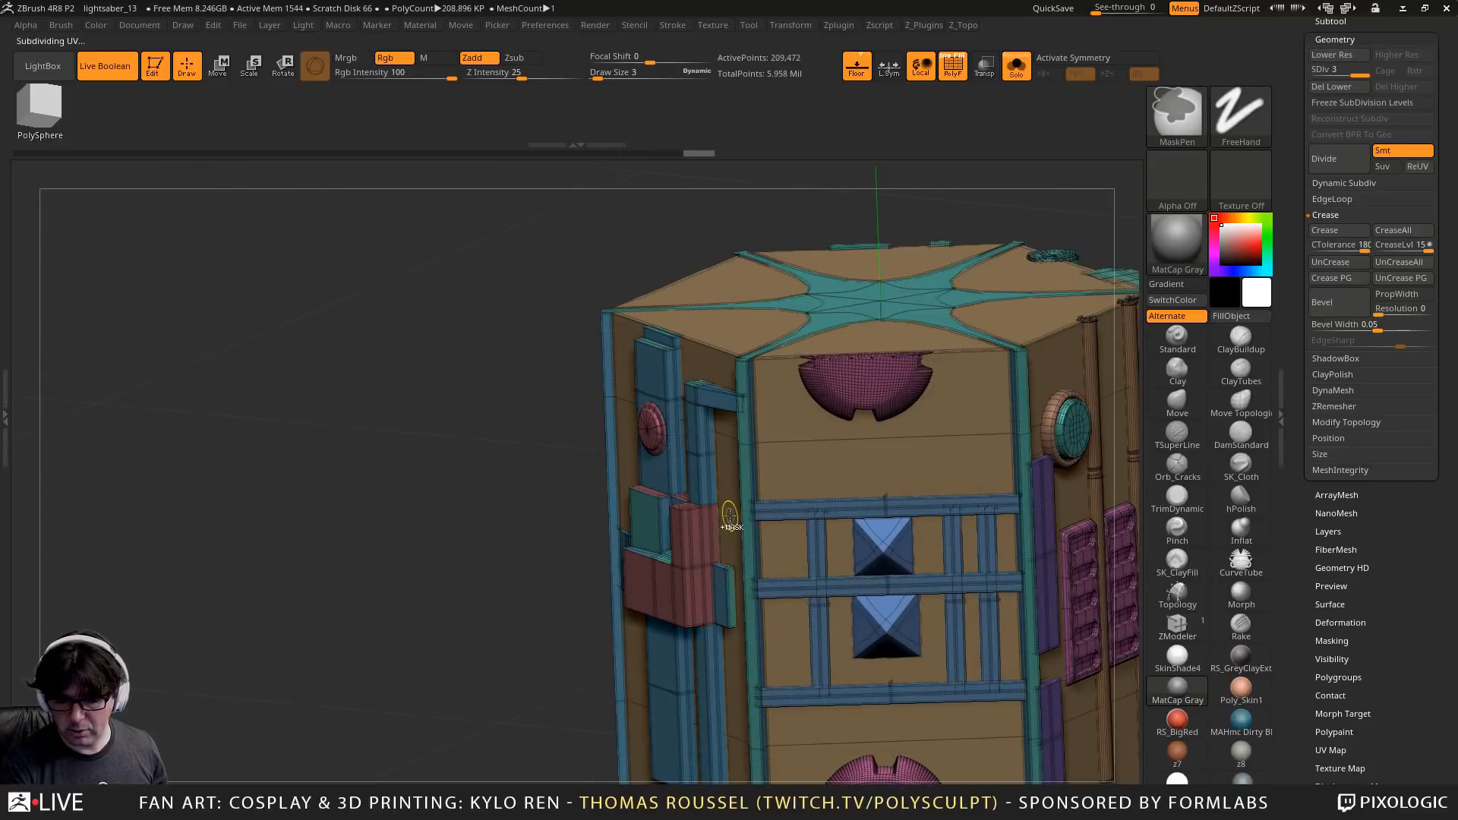
pyautogui.hotkey('shift', 'f')
pyautogui.keyDown('alt'); pyautogui.moveTo(781, 553); pyautogui.dragTo(641, 400, button='right'); pyautogui.keyUp('alt')
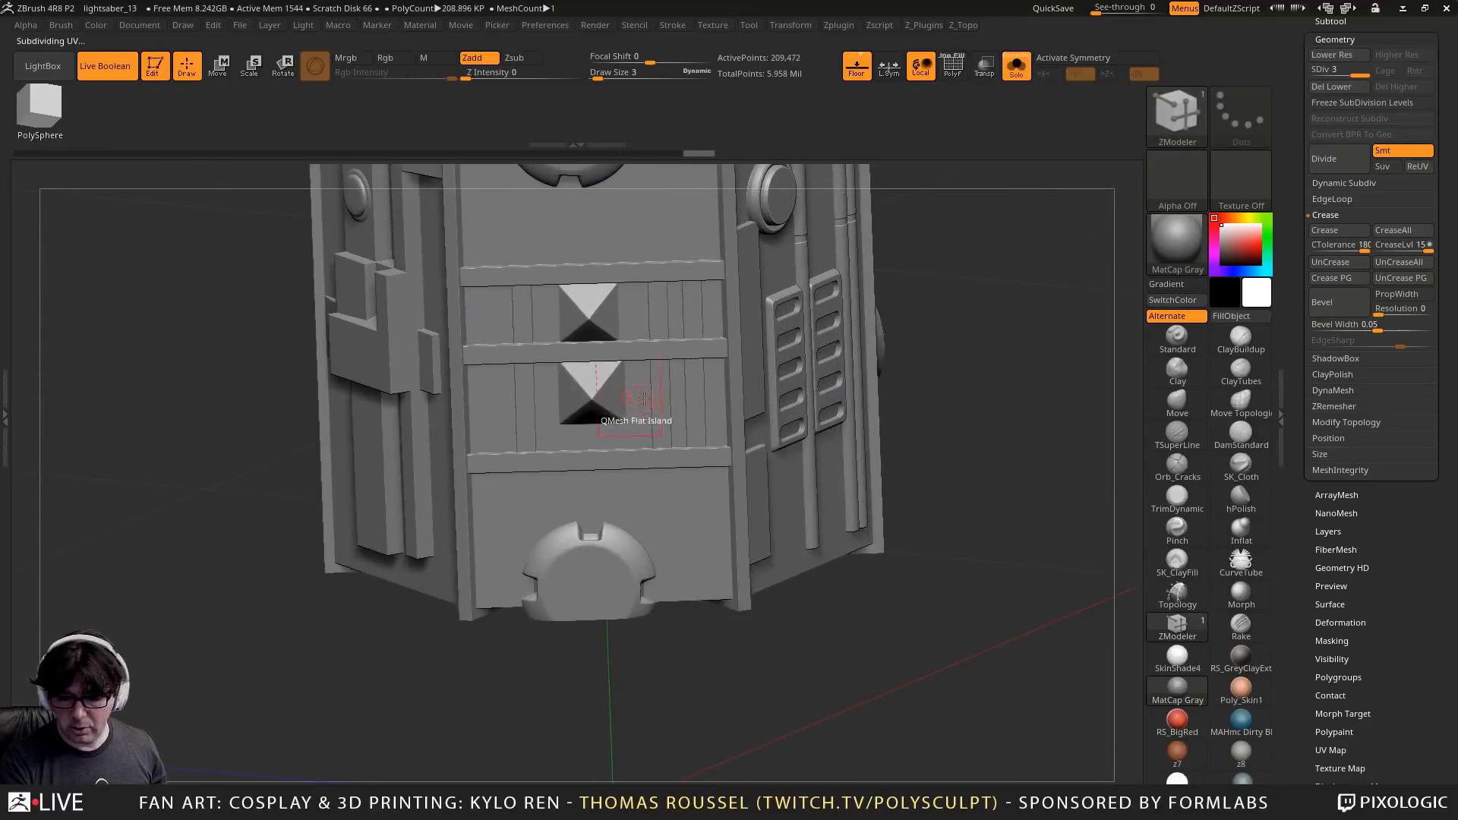
pyautogui.moveTo(798, 388); pyautogui.dragTo(1053, 347, button='right')
pyautogui.hotkey('ctrl', 'd')
pyautogui.click(1015, 67)
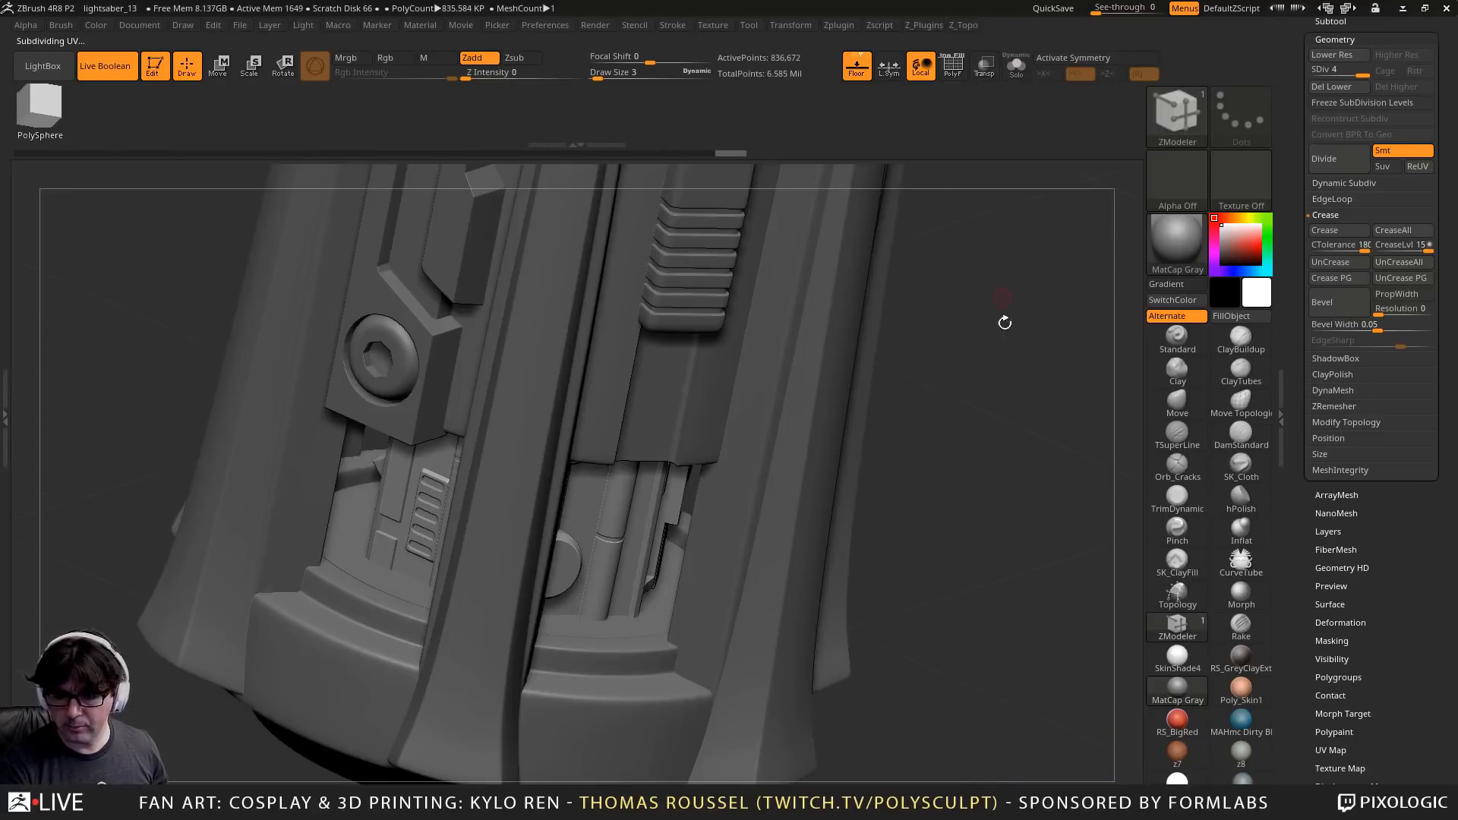
# Select the cable on the front of the hilt and hide its ZSphere1 subtool
pyautogui.keyDown('ctrl'); pyautogui.moveTo(993, 419); pyautogui.dragTo(972, 512, button='right'); pyautogui.keyUp('ctrl')
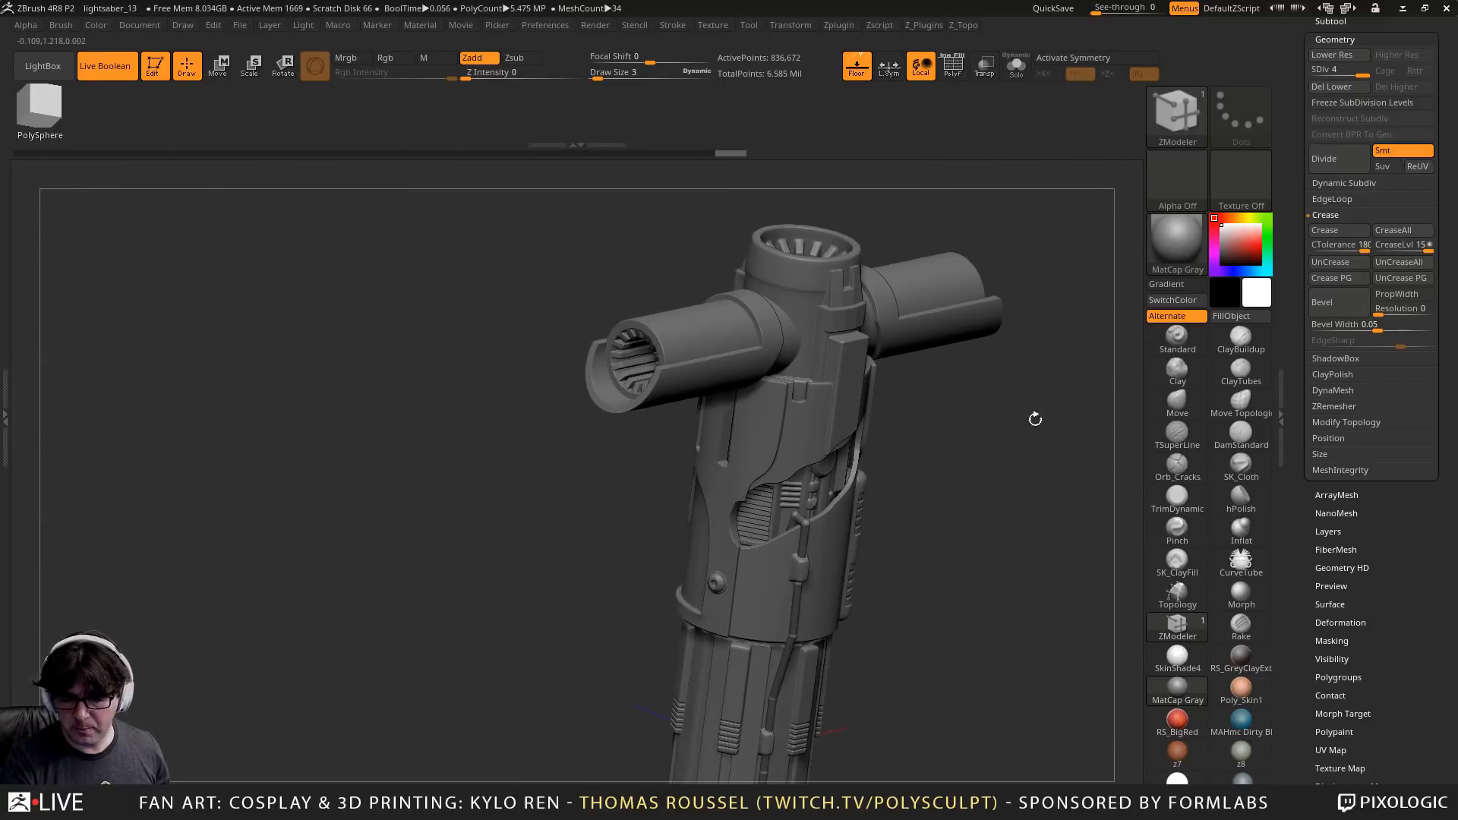
pyautogui.moveTo(1035, 419); pyautogui.dragTo(921, 436, button='right')
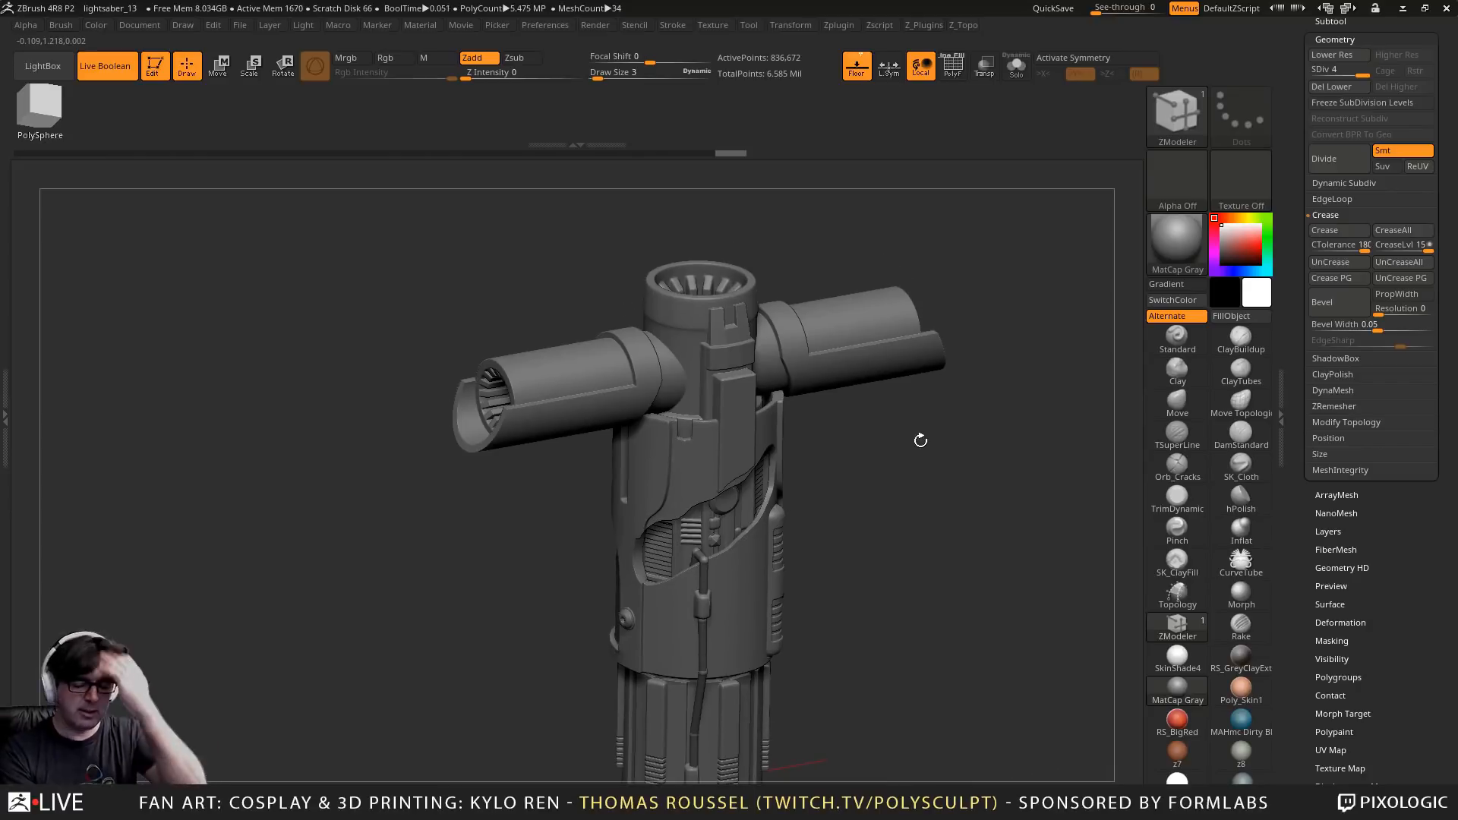
pyautogui.moveTo(980, 493); pyautogui.dragTo(875, 765, button='right')
pyautogui.keyDown('alt'); pyautogui.moveTo(753, 221); pyautogui.dragTo(823, 283, button='right'); pyautogui.keyUp('alt')
pyautogui.keyDown('alt'); pyautogui.click(593, 429); pyautogui.keyUp('alt')
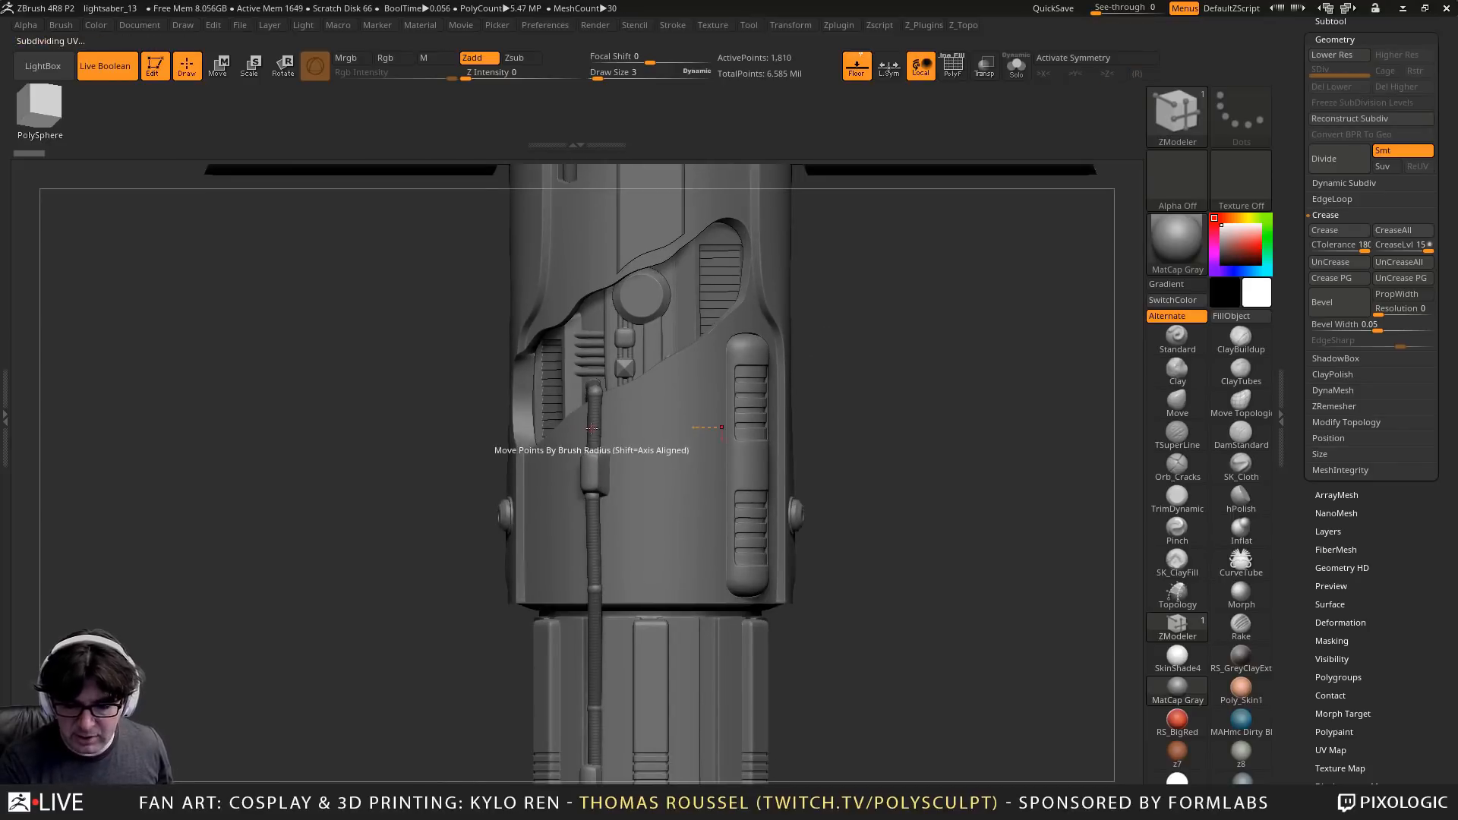
pyautogui.click(1344, 22)
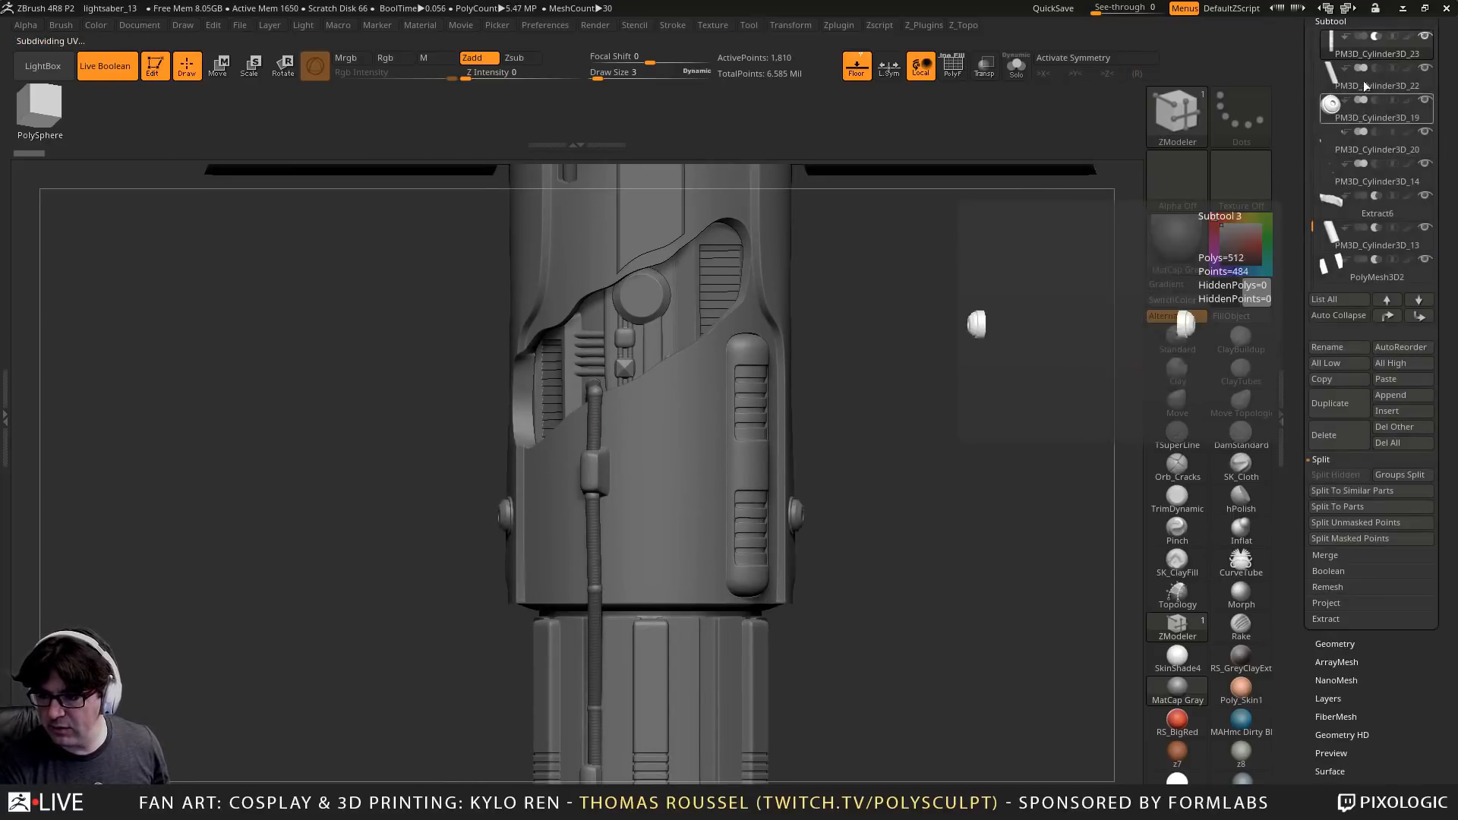
pyautogui.moveTo(1312, 190); pyautogui.dragTo(1323, 259)
pyautogui.click(1423, 229)
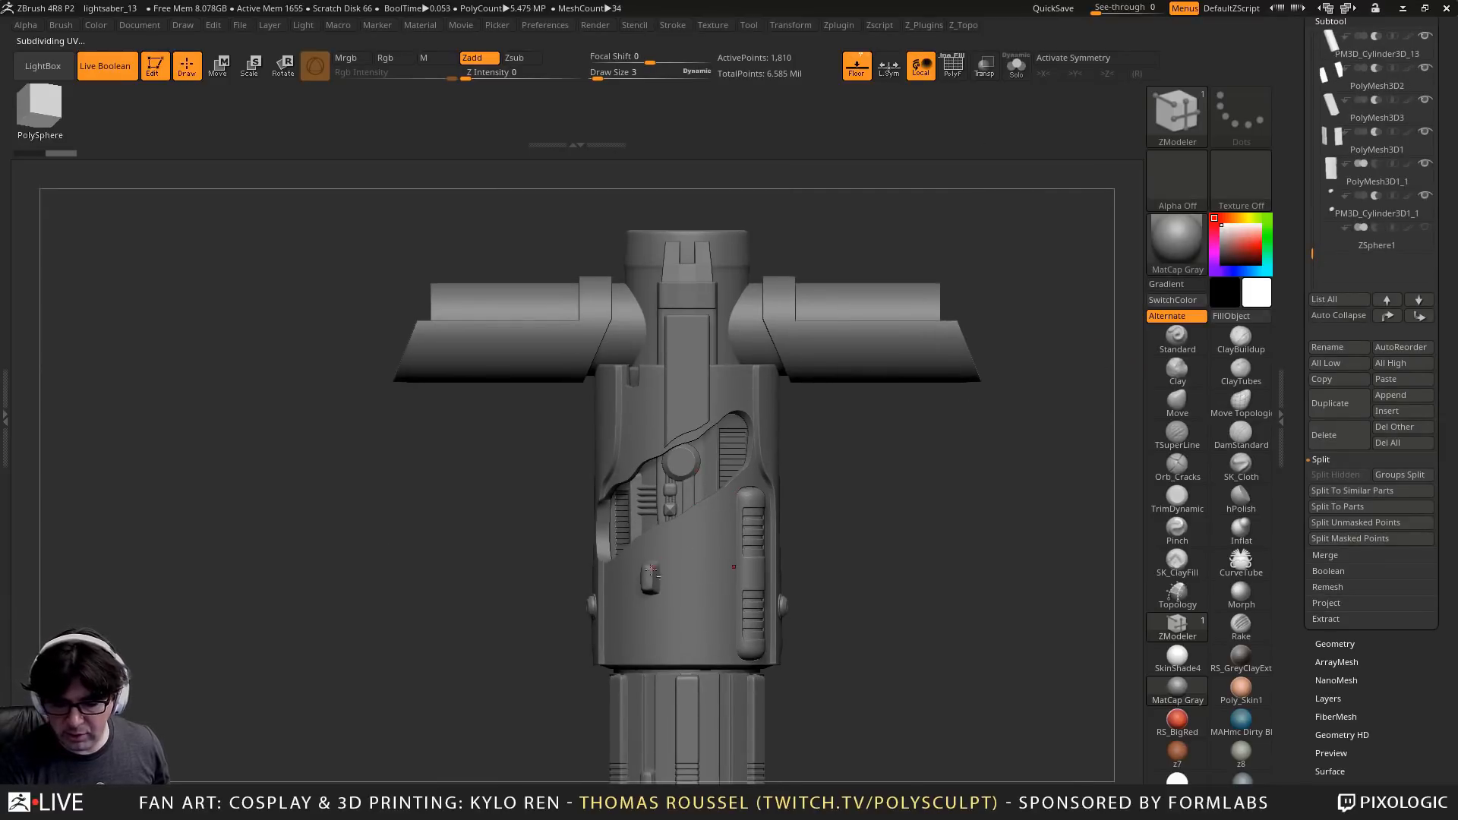
# Hide the cable clips subtool PM3D_Cylinder3D_14 and select the outer shell
pyautogui.keyDown('alt'); pyautogui.click(643, 583); pyautogui.keyUp('alt')
pyautogui.keyDown('alt'); pyautogui.moveTo(1086, 477); pyautogui.dragTo(1076, 403); pyautogui.keyUp('alt')
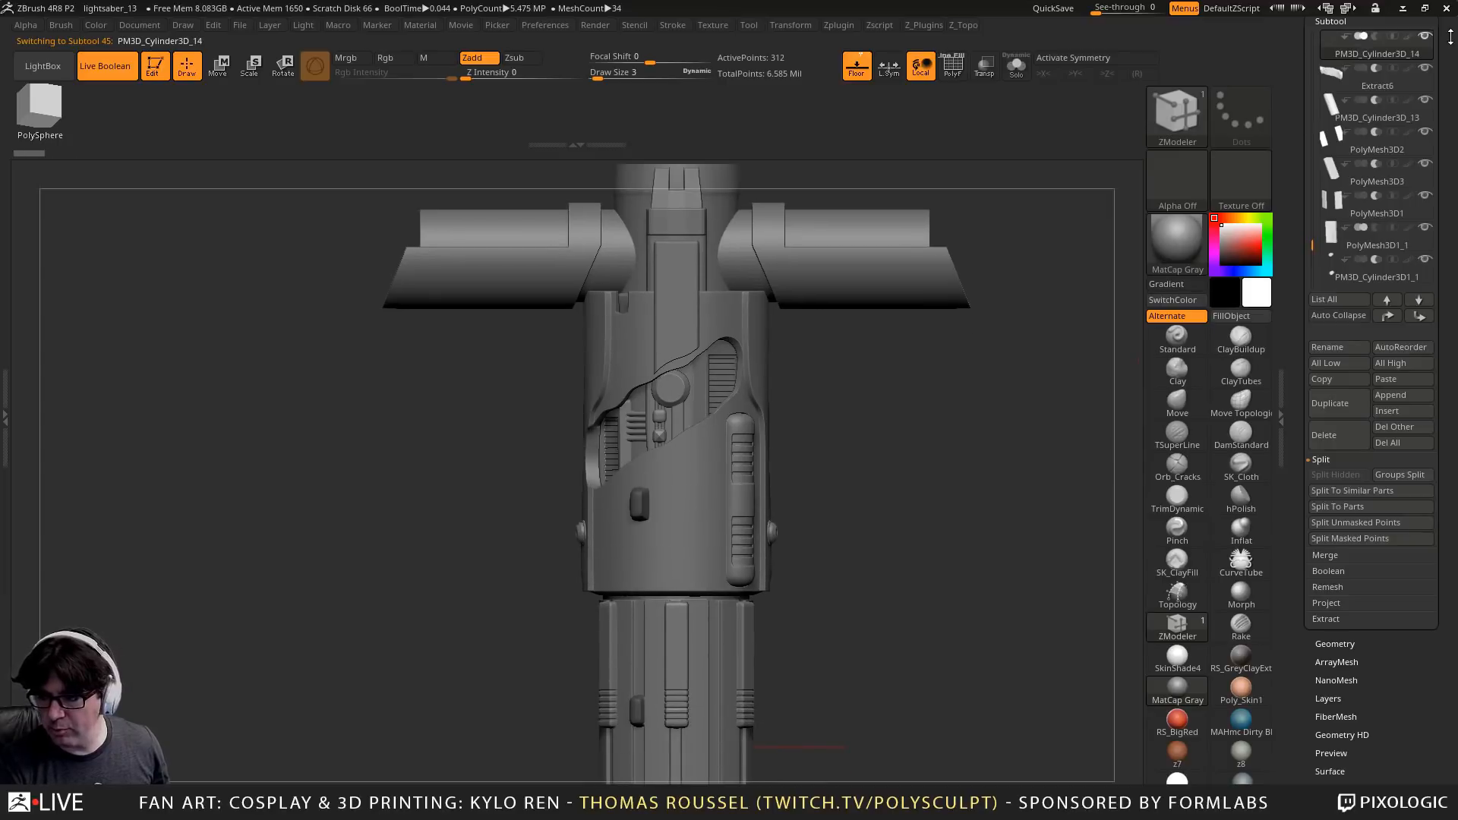
pyautogui.keyDown('alt'); pyautogui.click(718, 467); pyautogui.keyUp('alt')
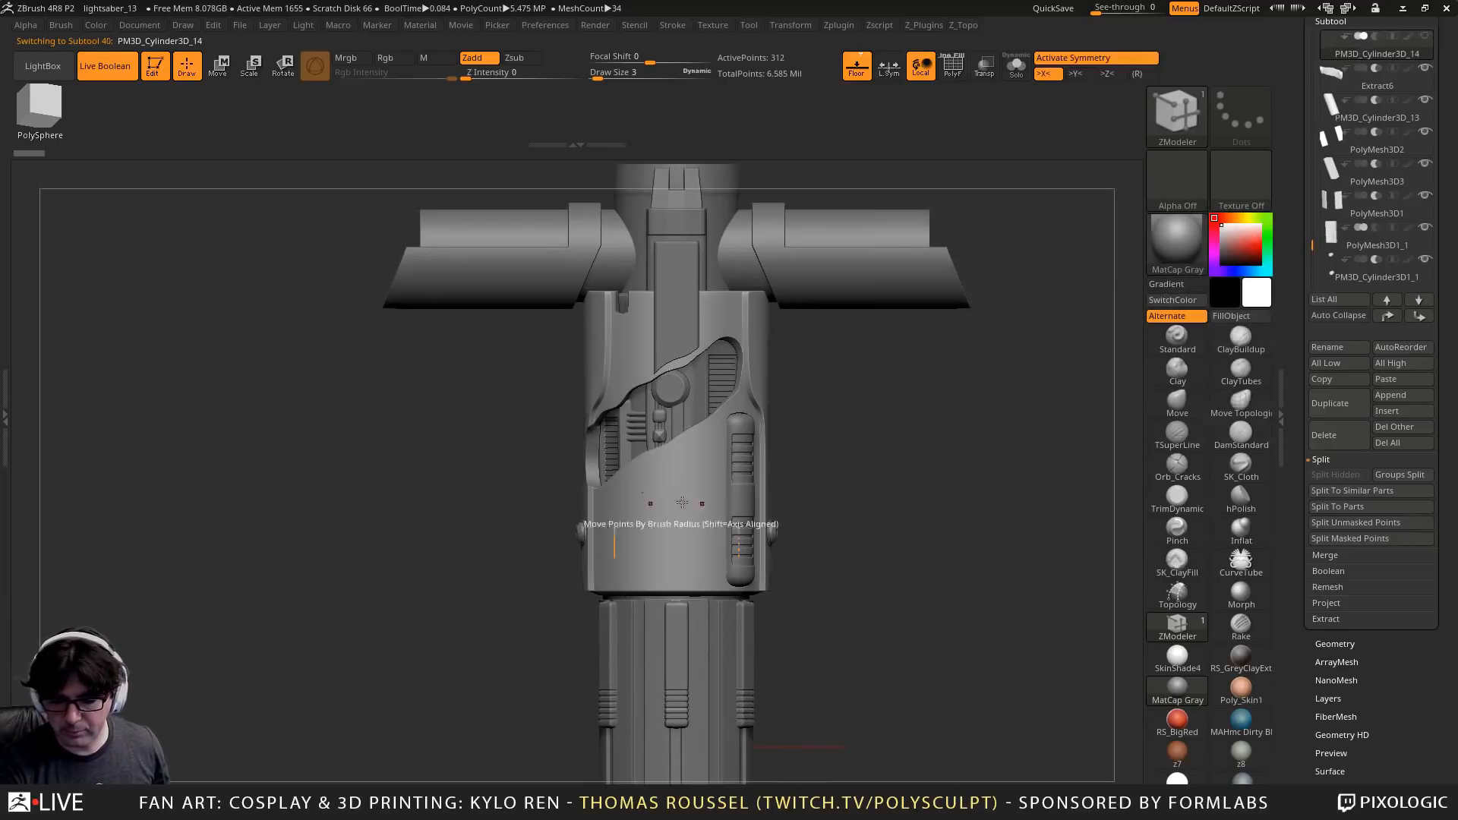
# Examine the crossguard emitters, outer shell cutout and exposed core from several angles
pyautogui.moveTo(901, 394); pyautogui.dragTo(915, 511)
pyautogui.keyDown('alt'); pyautogui.moveTo(911, 364); pyautogui.dragTo(908, 508); pyautogui.keyUp('alt')
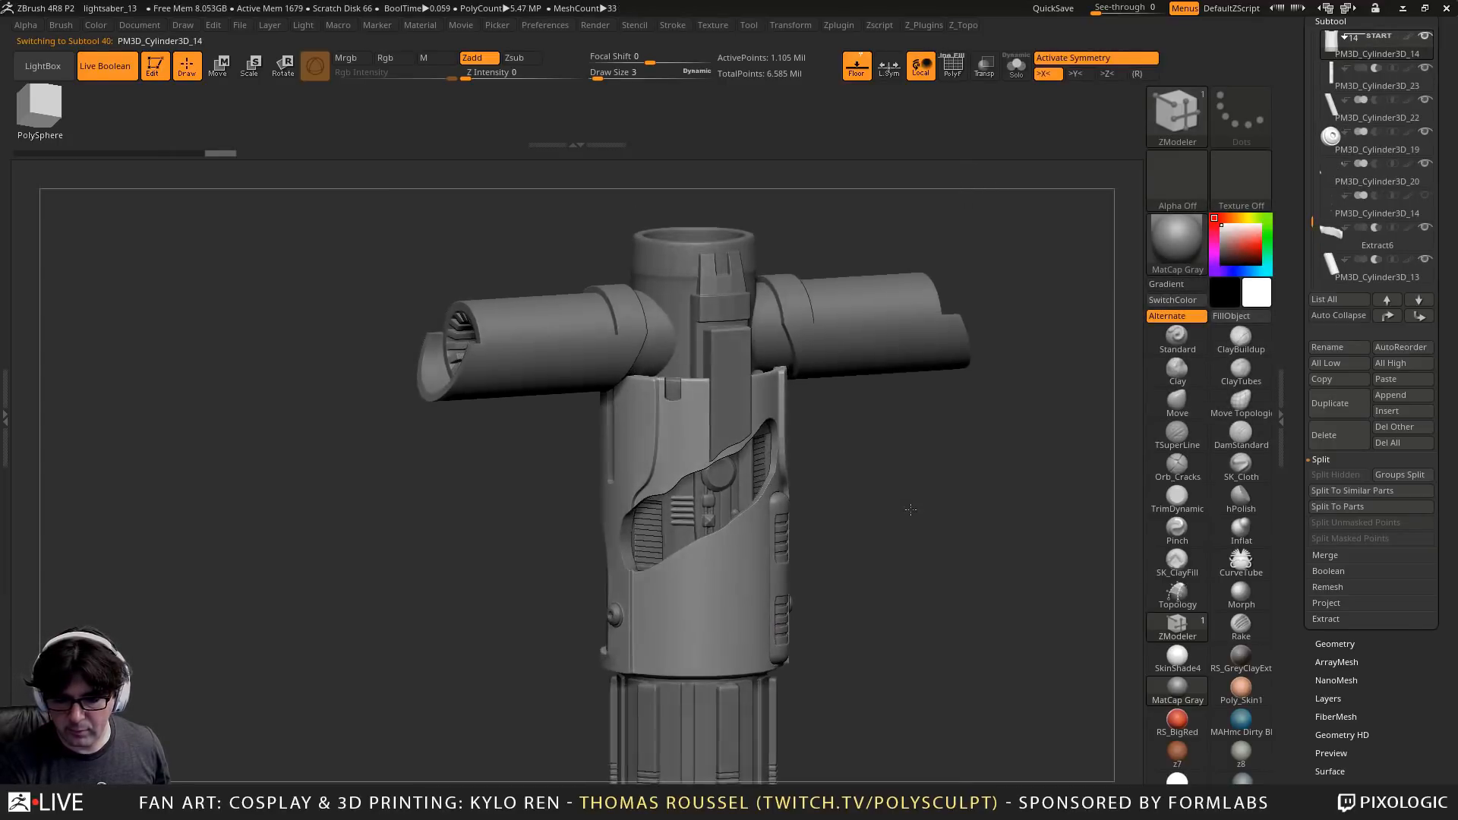
pyautogui.moveTo(852, 395); pyautogui.dragTo(945, 577)
pyautogui.keyDown('alt'); pyautogui.moveTo(1010, 353); pyautogui.dragTo(987, 505); pyautogui.keyUp('alt')
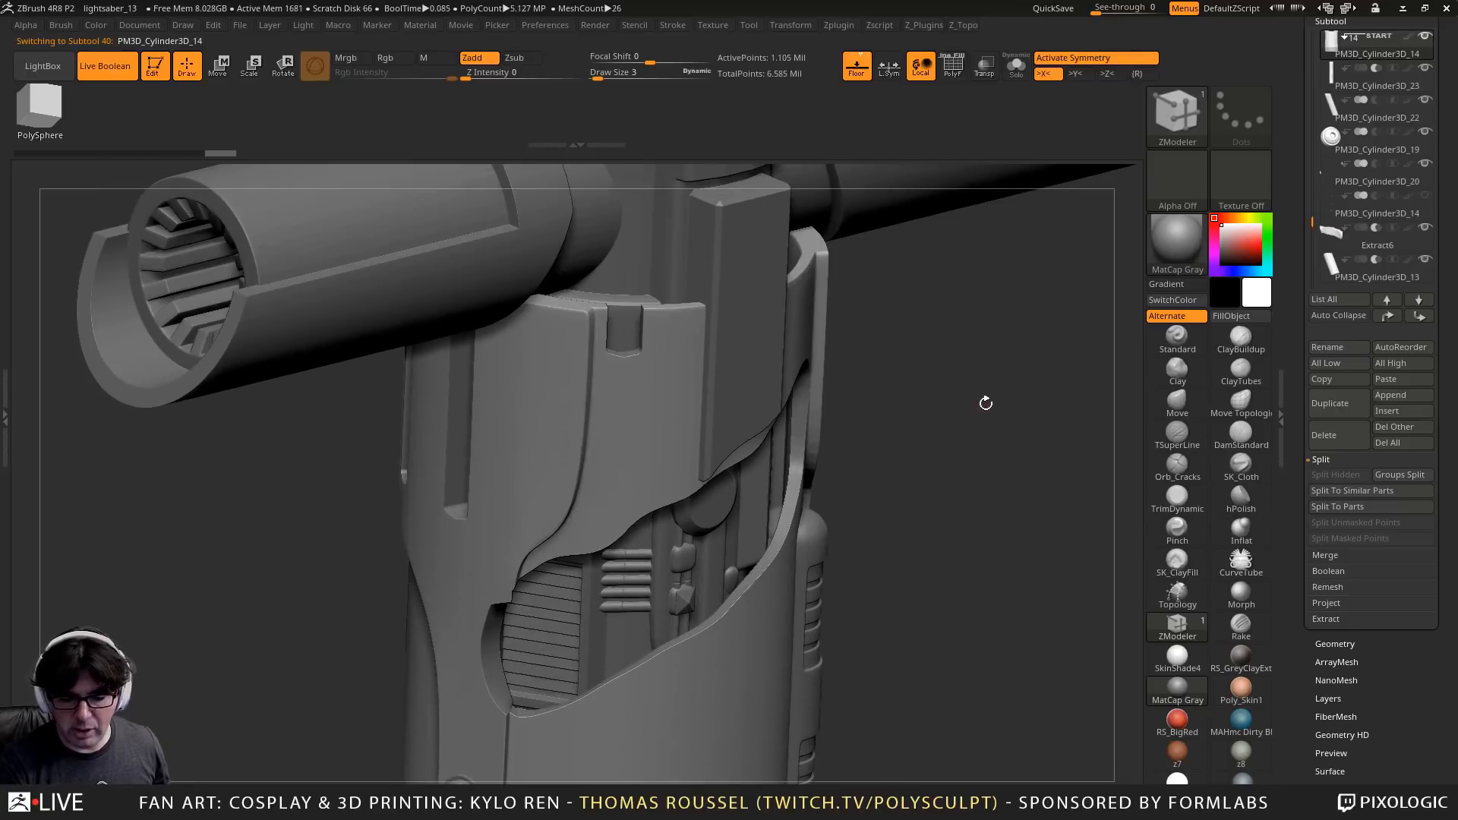
pyautogui.moveTo(987, 403); pyautogui.dragTo(975, 479)
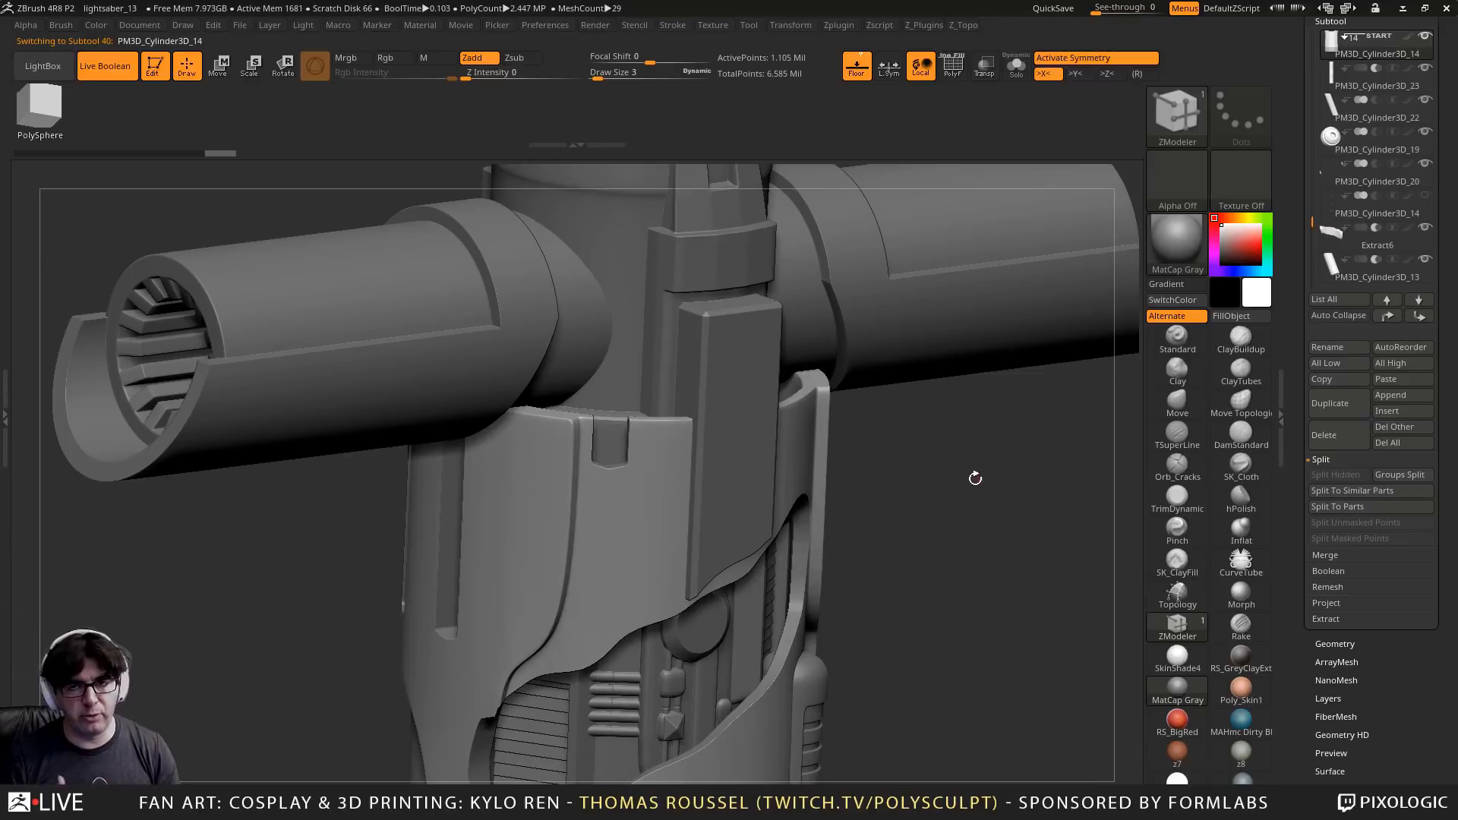
pyautogui.moveTo(981, 478)
pyautogui.mouseDown()
pyautogui.moveTo(1058, 488)
pyautogui.moveTo(992, 511)
pyautogui.moveTo(969, 462)
pyautogui.mouseUp()
pyautogui.keyDown('alt'); pyautogui.moveTo(893, 427); pyautogui.dragTo(690, 241); pyautogui.keyUp('alt')
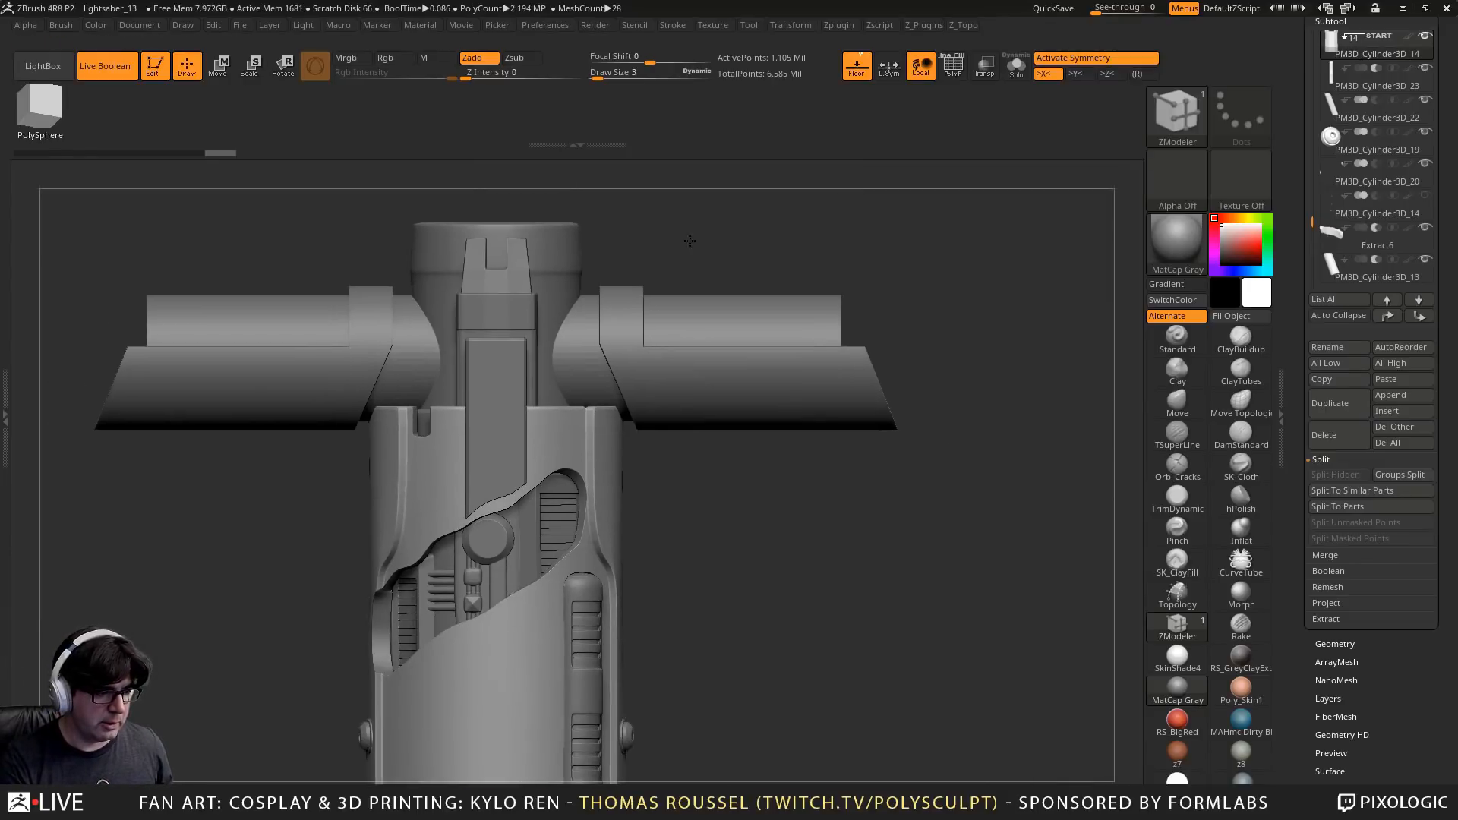
pyautogui.moveTo(853, 577); pyautogui.dragTo(840, 575)
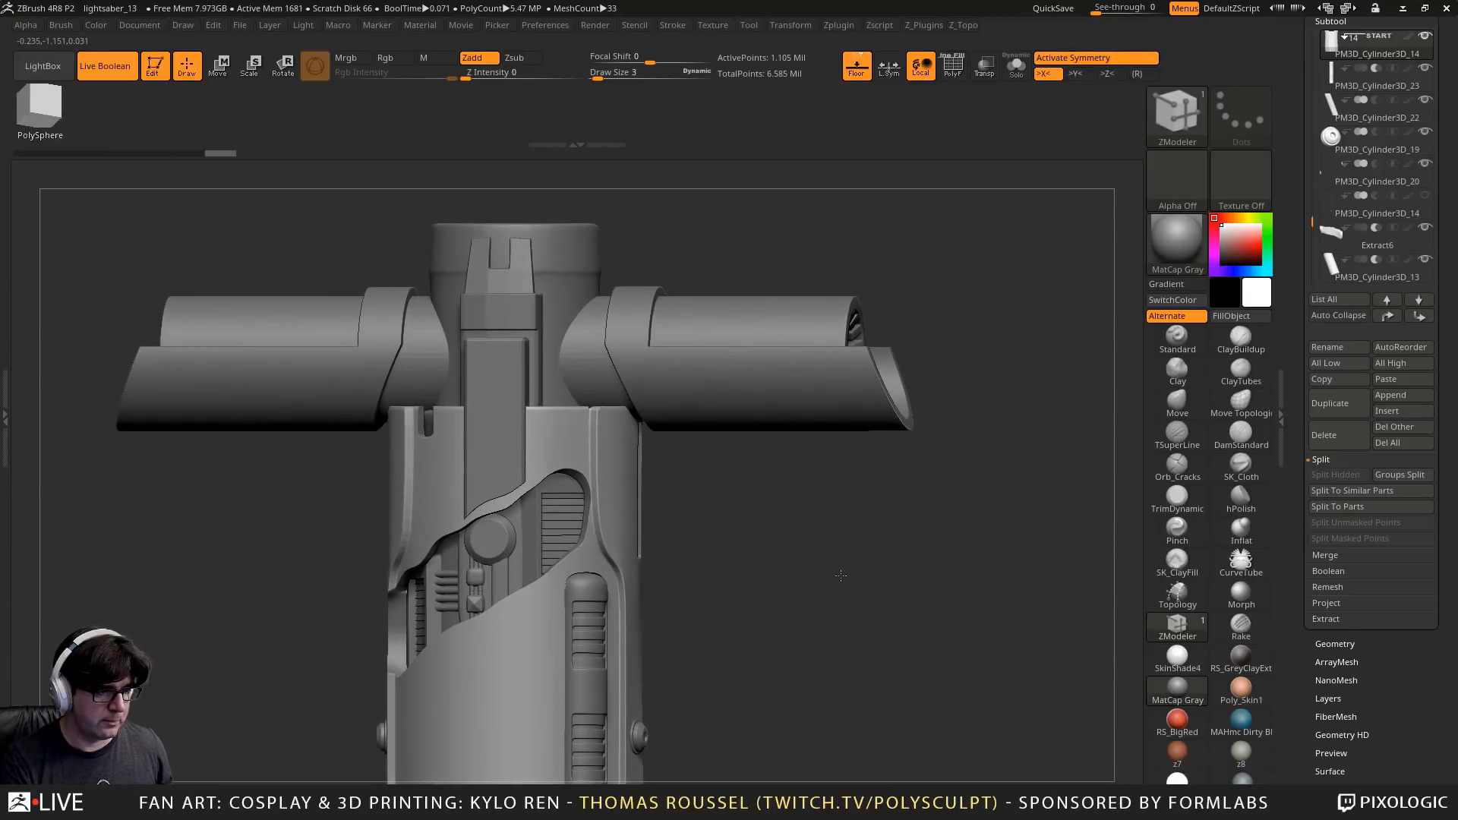
pyautogui.moveTo(841, 575); pyautogui.dragTo(805, 531)
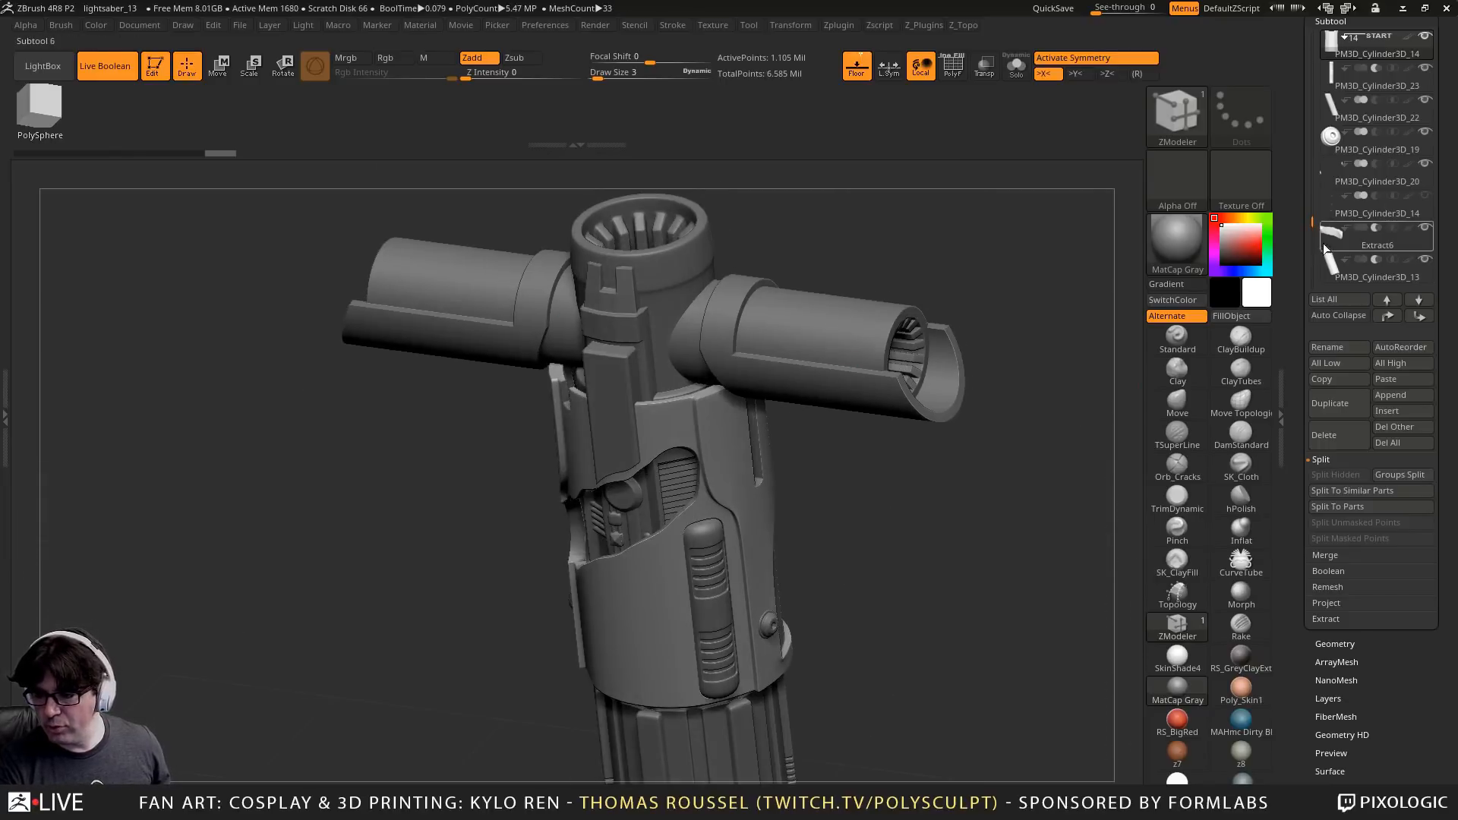
# Review the subtools with their Boolean settings and check the complete hilt from a distance
pyautogui.moveTo(1313, 225); pyautogui.dragTo(1311, 113)
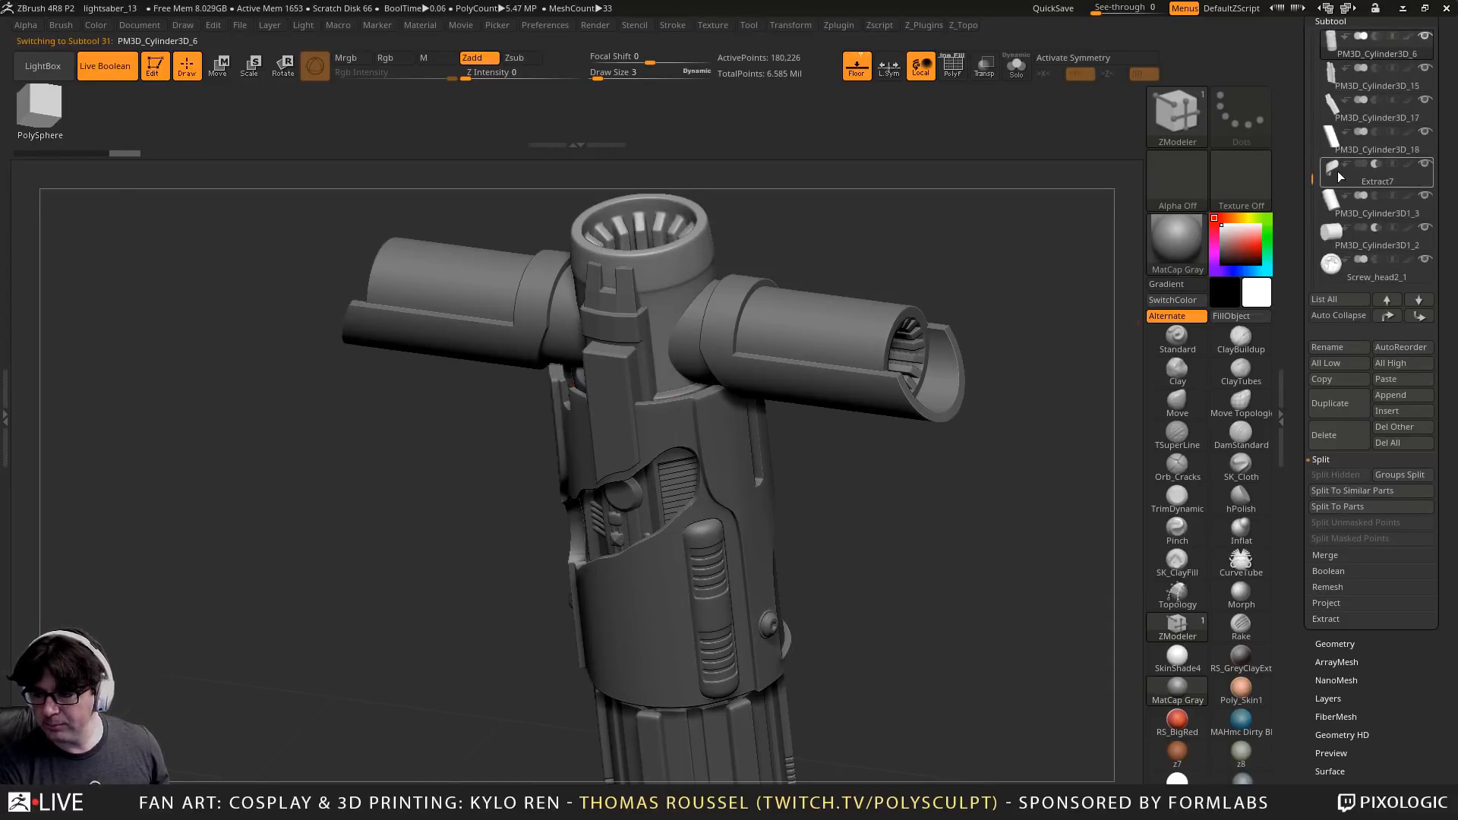
pyautogui.moveTo(1317, 175)
pyautogui.mouseDown()
pyautogui.moveTo(1309, 25)
pyautogui.moveTo(1289, 176)
pyautogui.mouseUp()
pyautogui.keyDown('alt'); pyautogui.moveTo(967, 488); pyautogui.dragTo(879, 419); pyautogui.keyUp('alt')
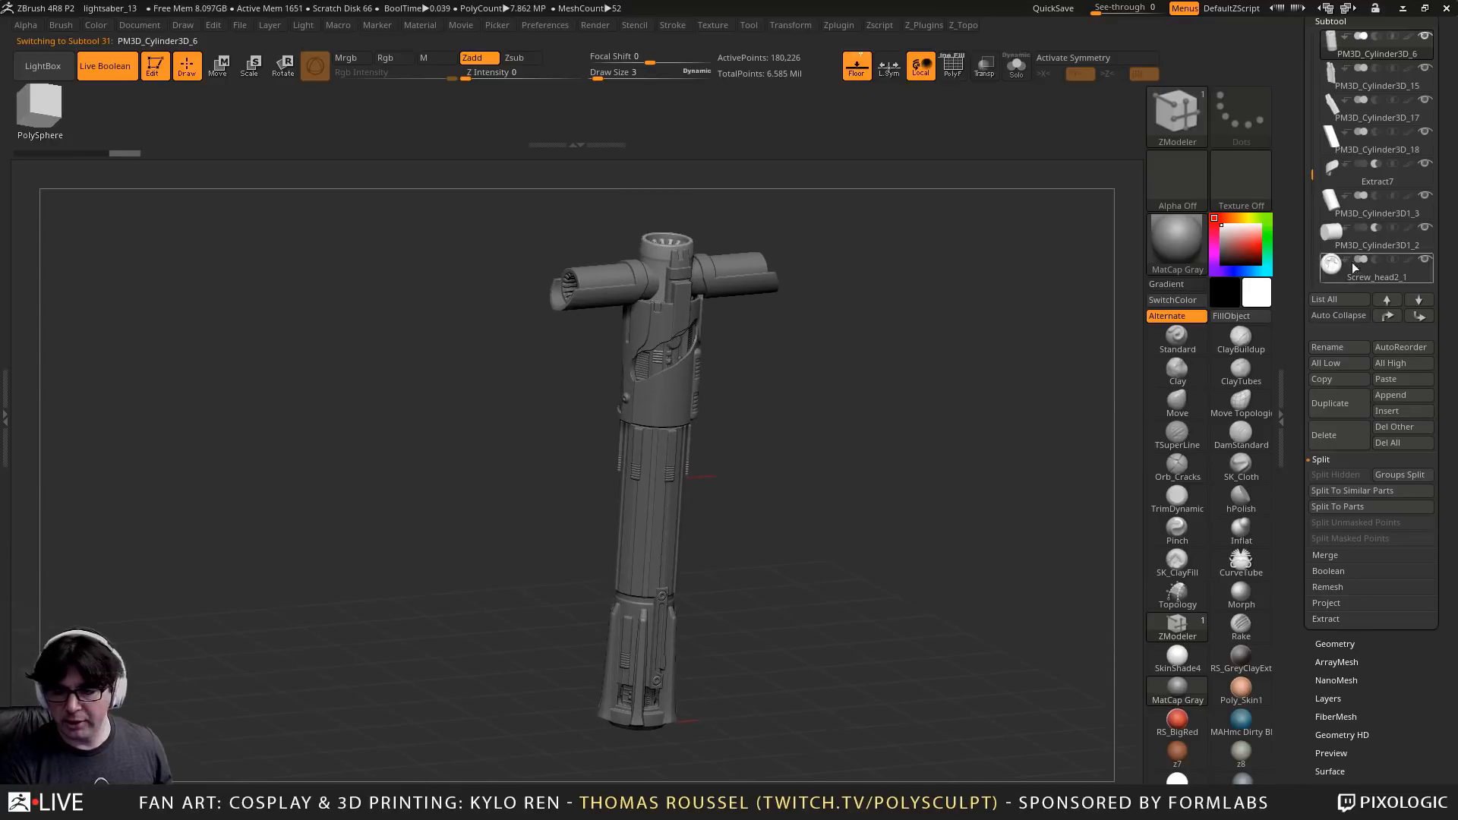
pyautogui.moveTo(1318, 172); pyautogui.dragTo(1330, 11)
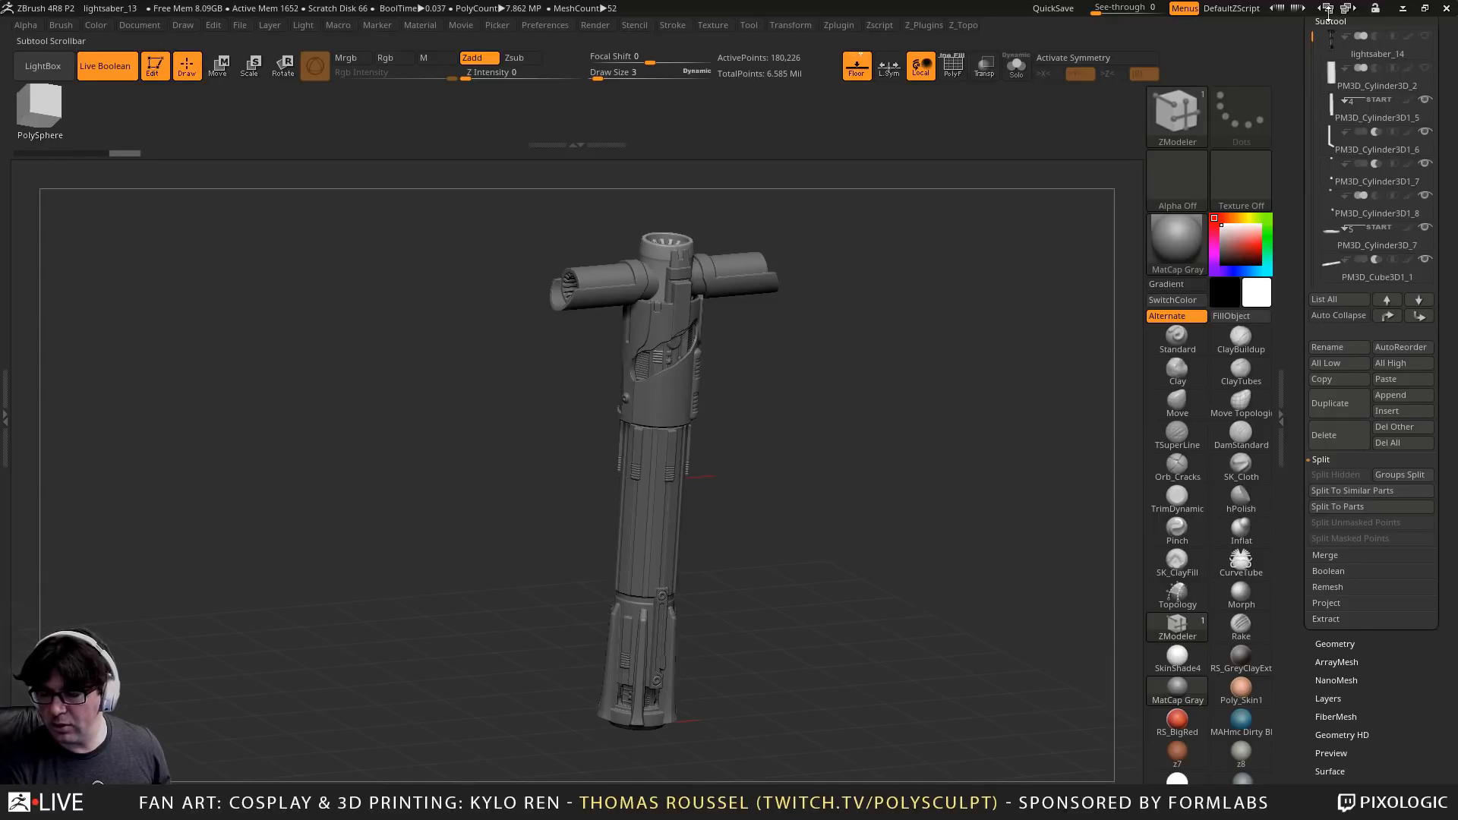
pyautogui.moveTo(980, 312); pyautogui.dragTo(890, 317)
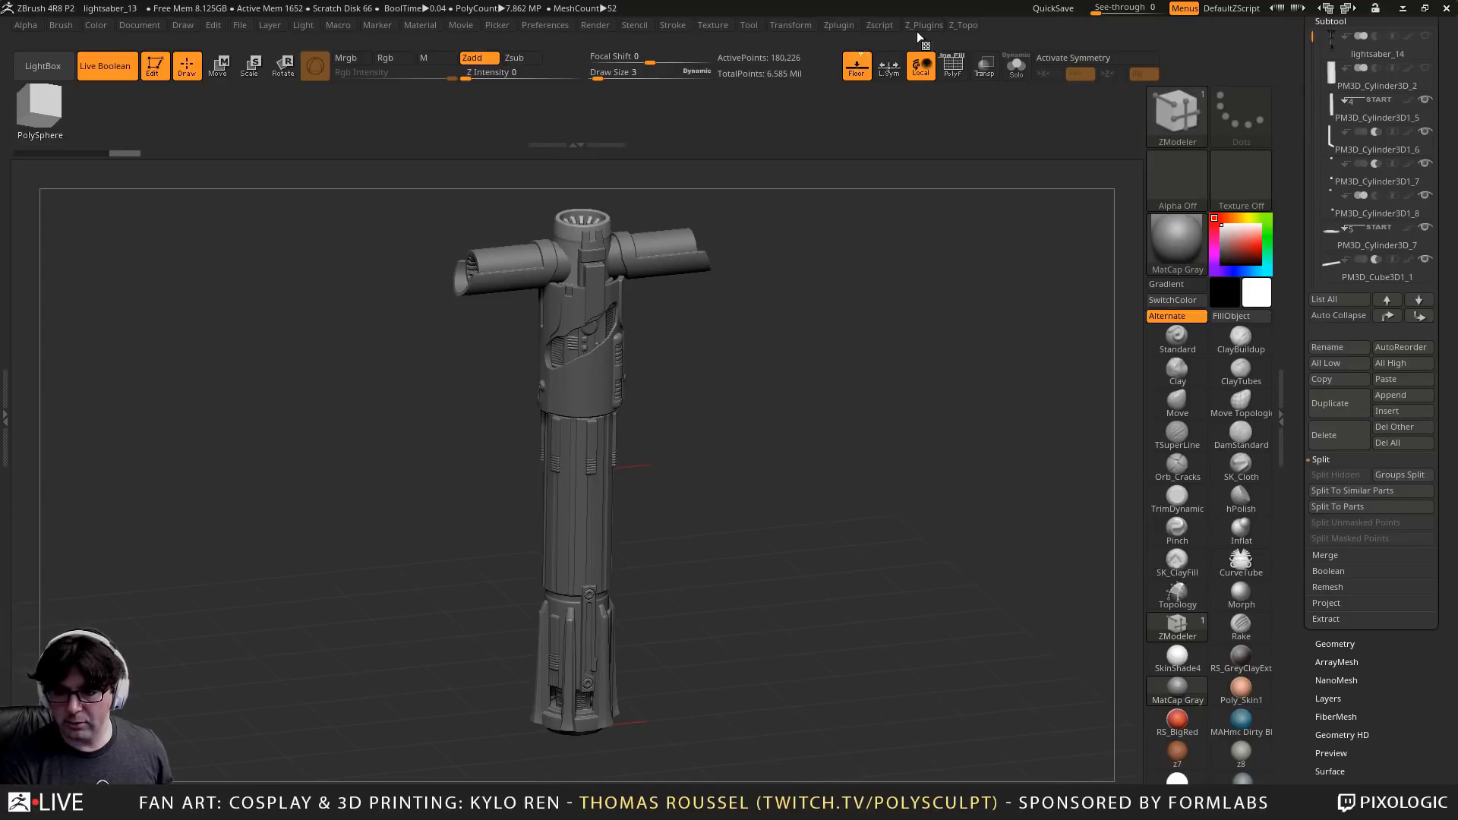
# Allow dynamic subdivision for the Boolean operation and make the Boolean mesh from the visible subtools
pyautogui.scroll(-2, 1340, 380)
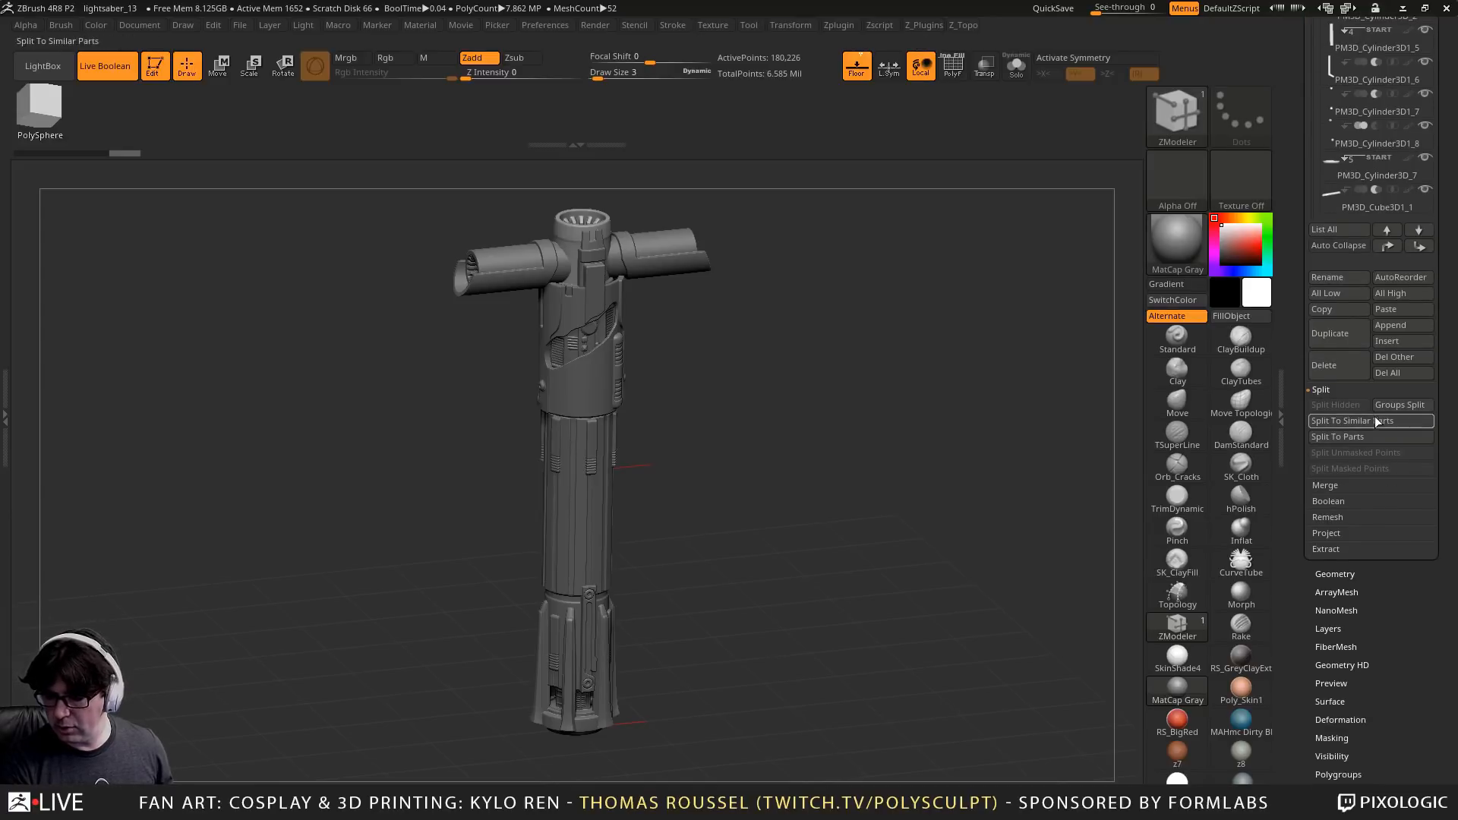
pyautogui.click(1336, 573)
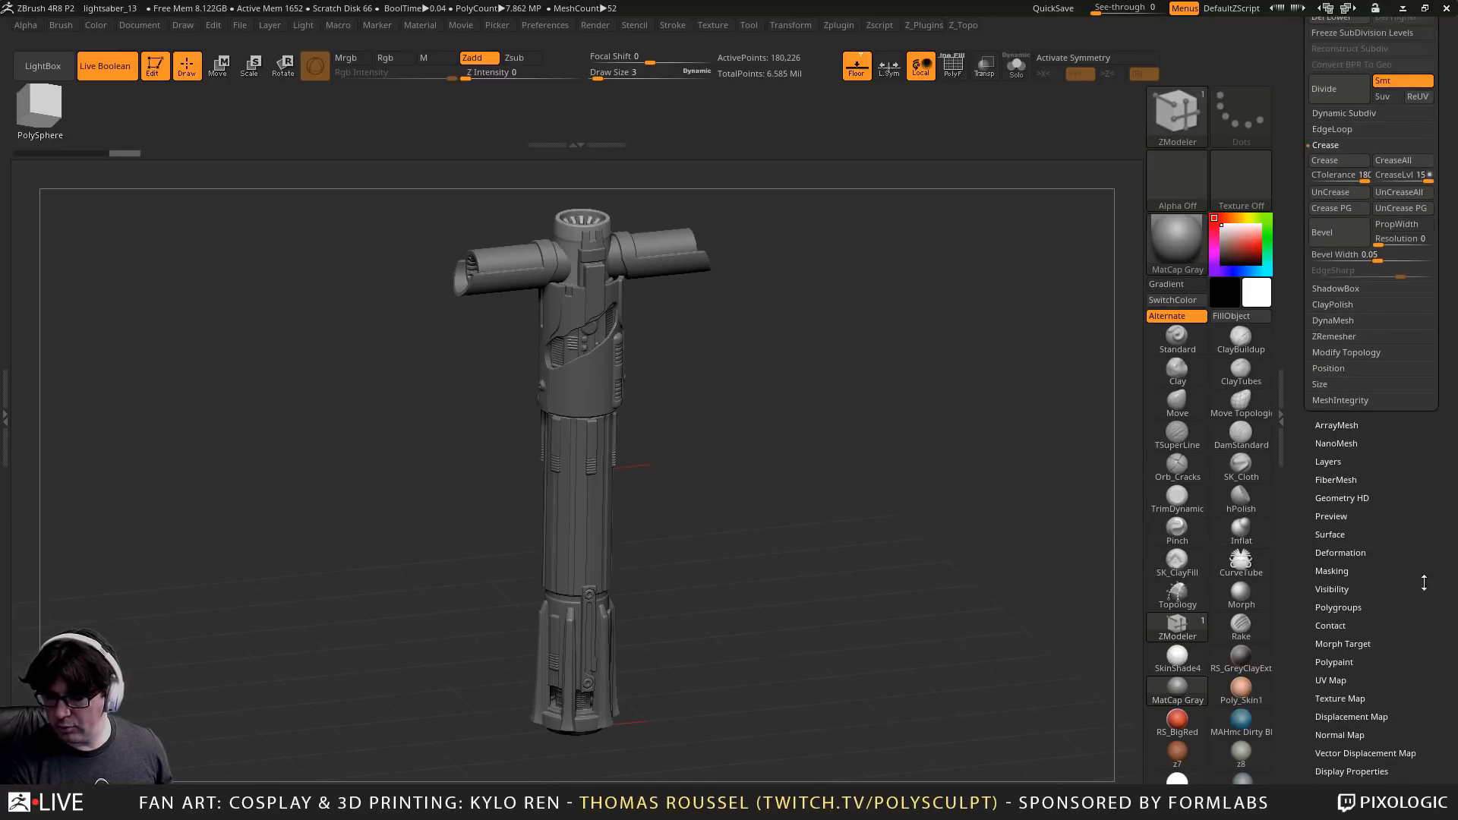
pyautogui.scroll(1, 1423, 582)
pyautogui.scroll(7, 1417, 499)
pyautogui.click(1331, 297)
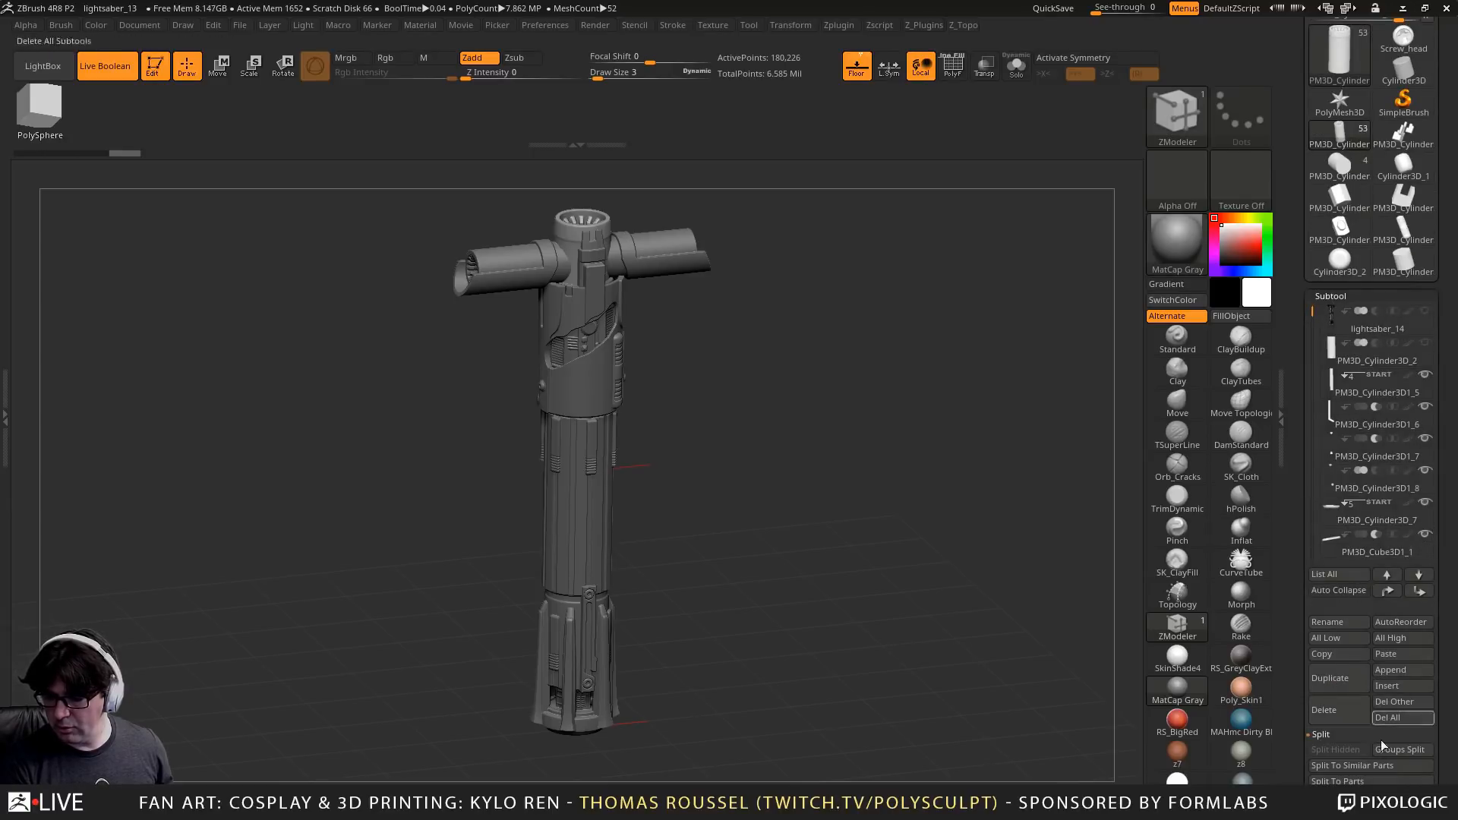
pyautogui.moveTo(1445, 778); pyautogui.dragTo(1439, 690)
pyautogui.click(1334, 705)
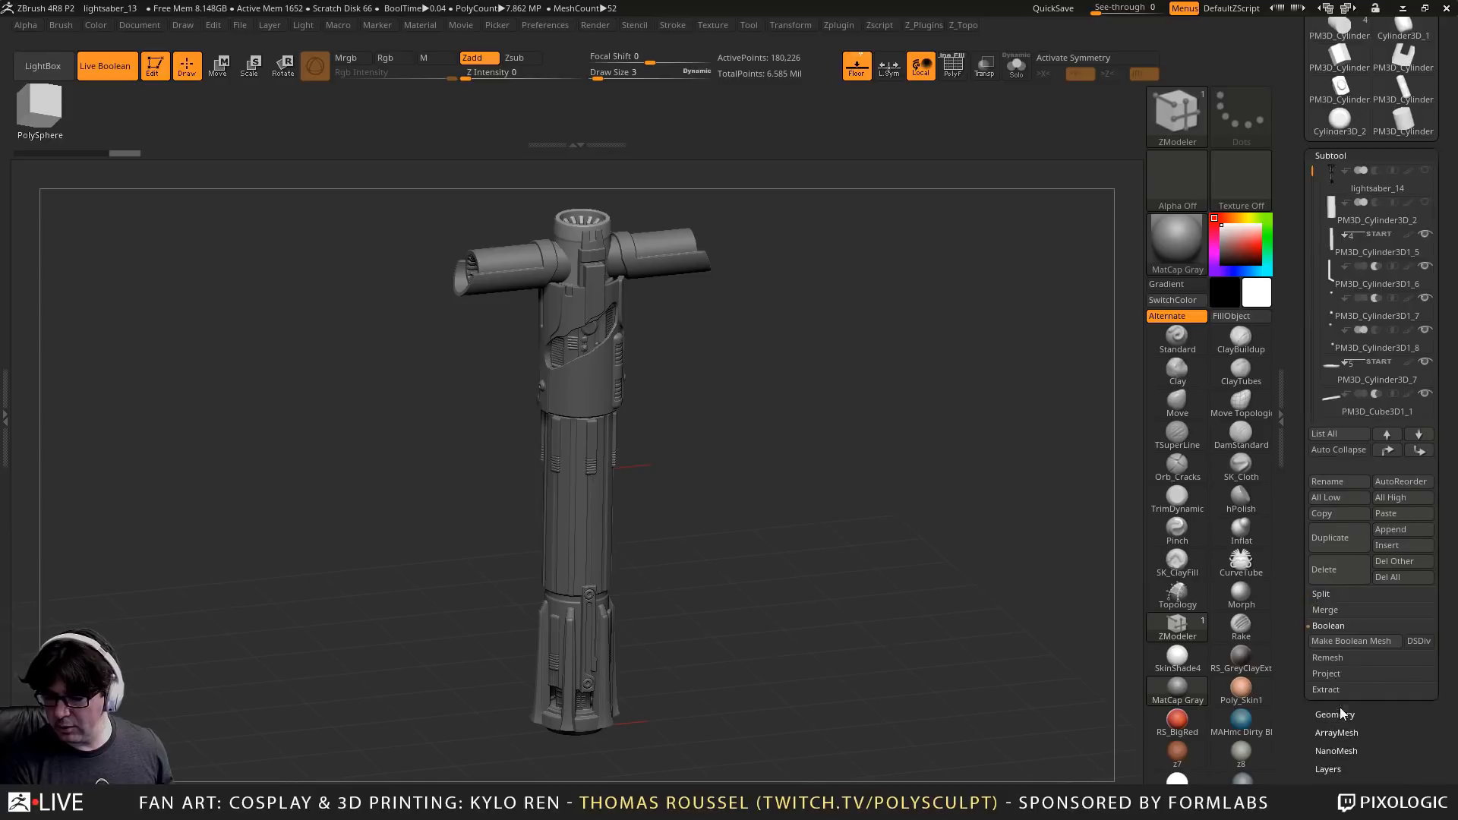
pyautogui.moveTo(1415, 740); pyautogui.dragTo(1410, 570)
pyautogui.click(1417, 529)
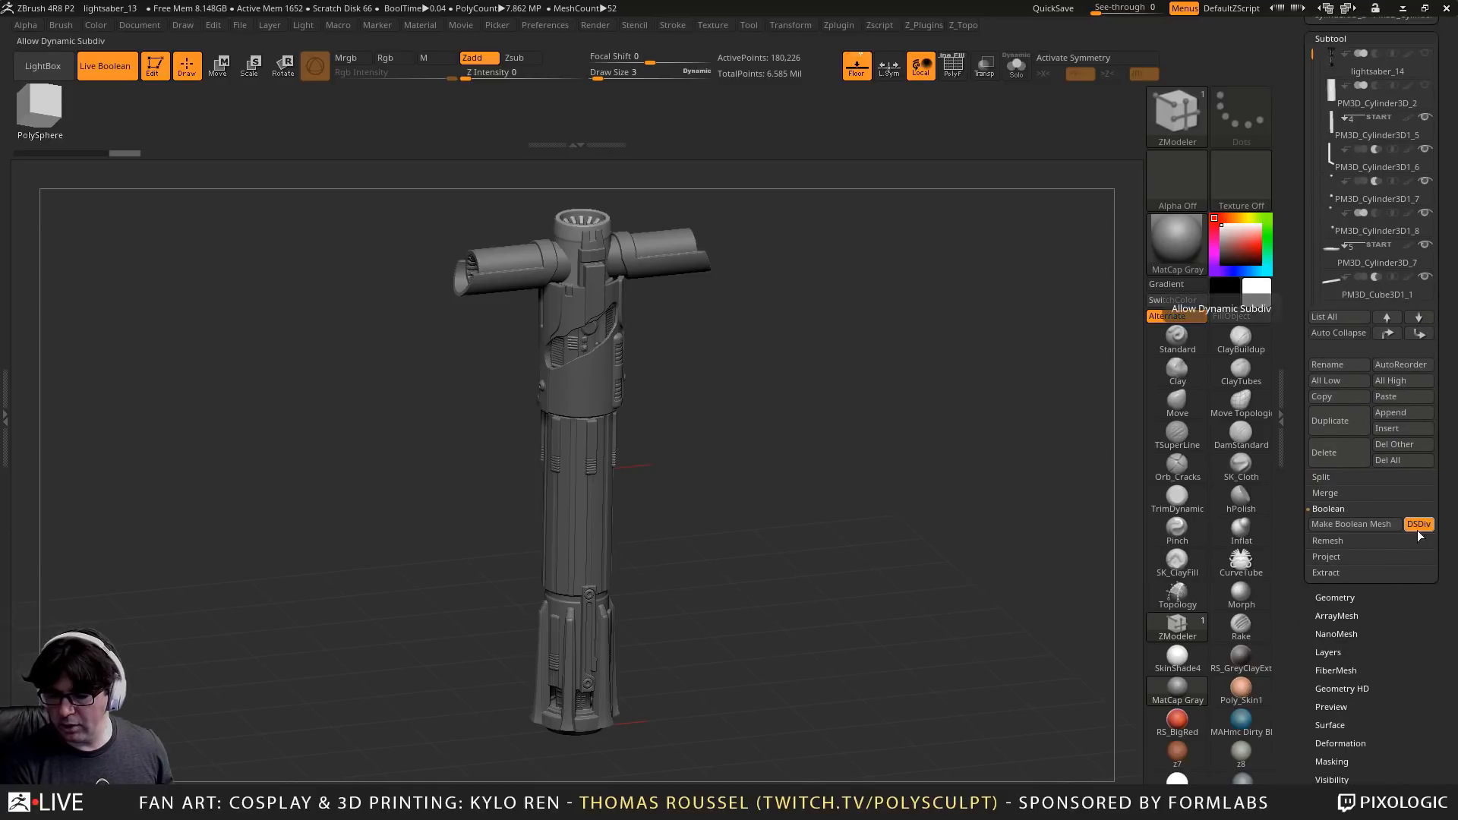
pyautogui.click(1355, 524)
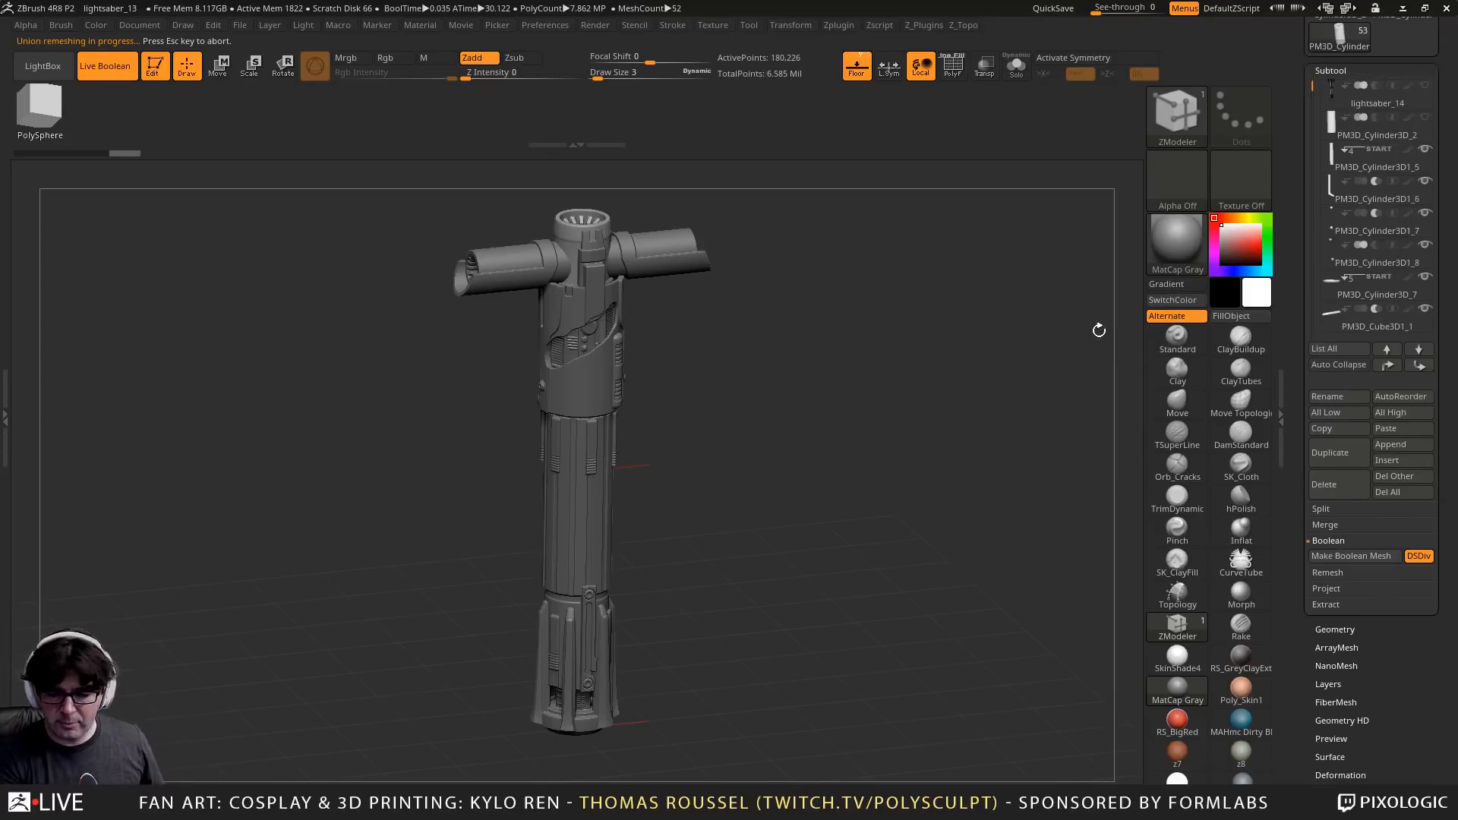
# Switch to the generated UMesh tool and view the resulting hilt
pyautogui.moveTo(972, 330); pyautogui.dragTo(884, 345)
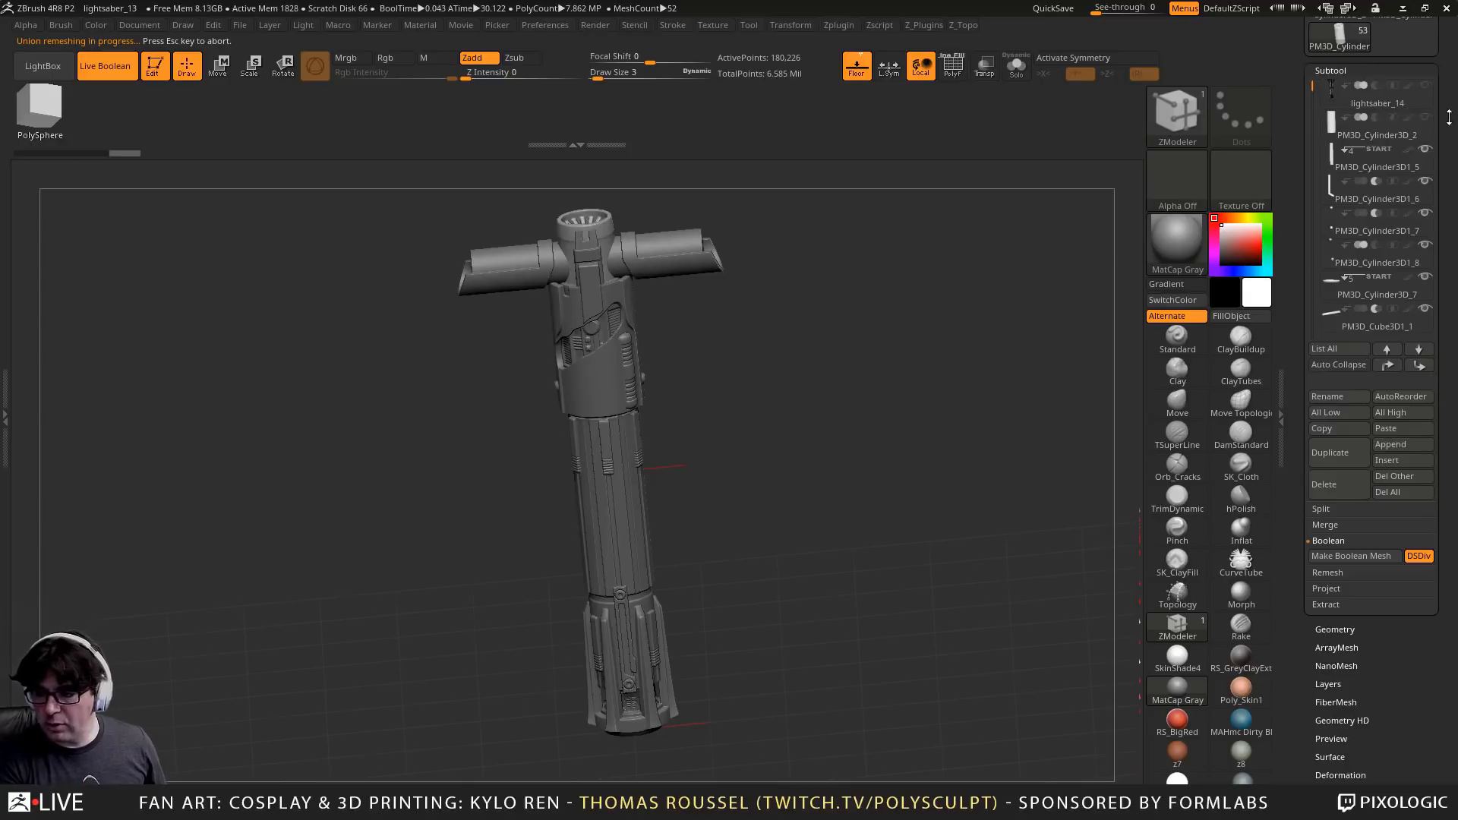
pyautogui.moveTo(1449, 118); pyautogui.dragTo(1454, 228)
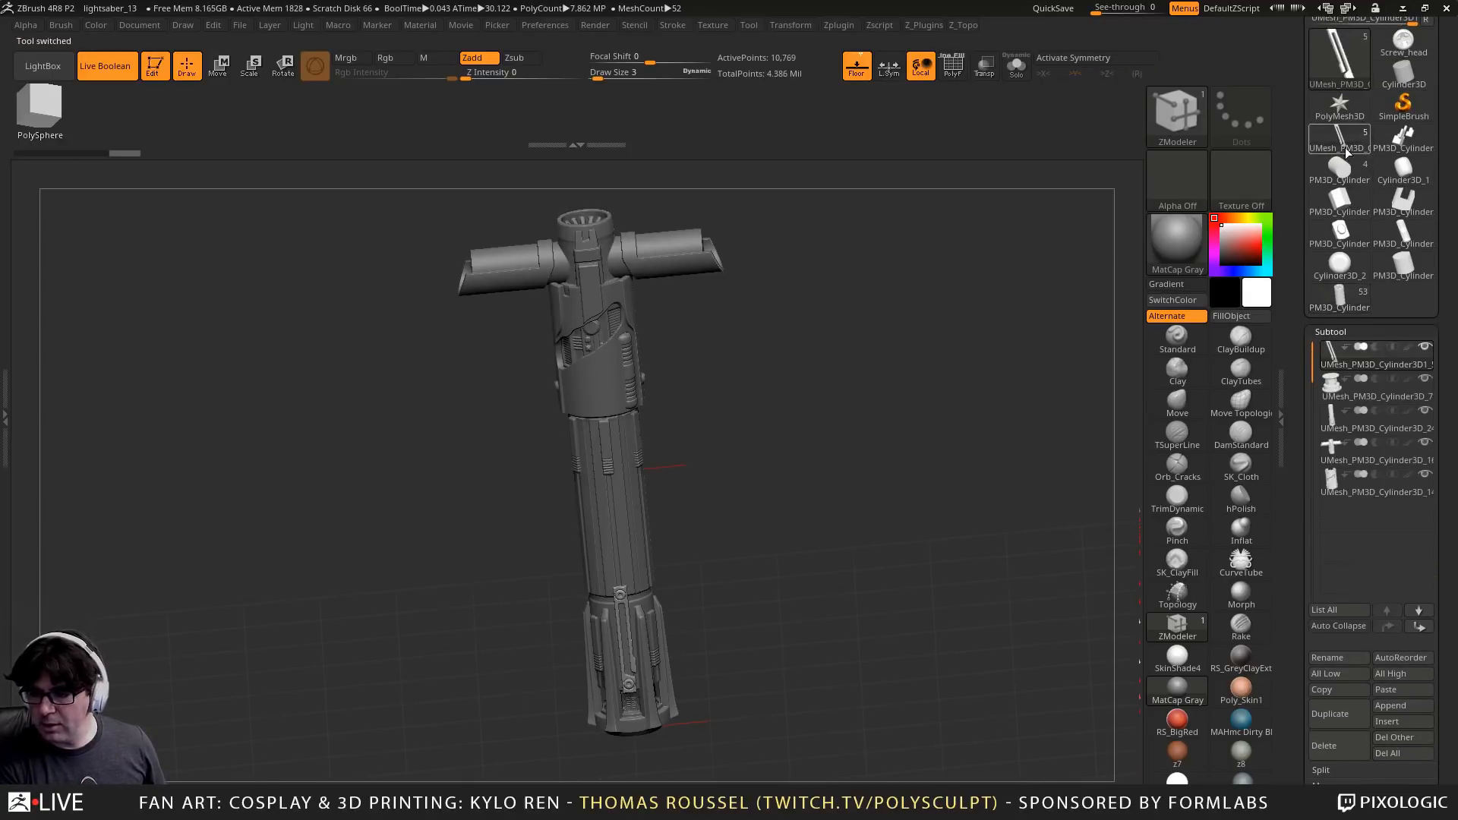
pyautogui.moveTo(857, 378); pyautogui.dragTo(862, 414)
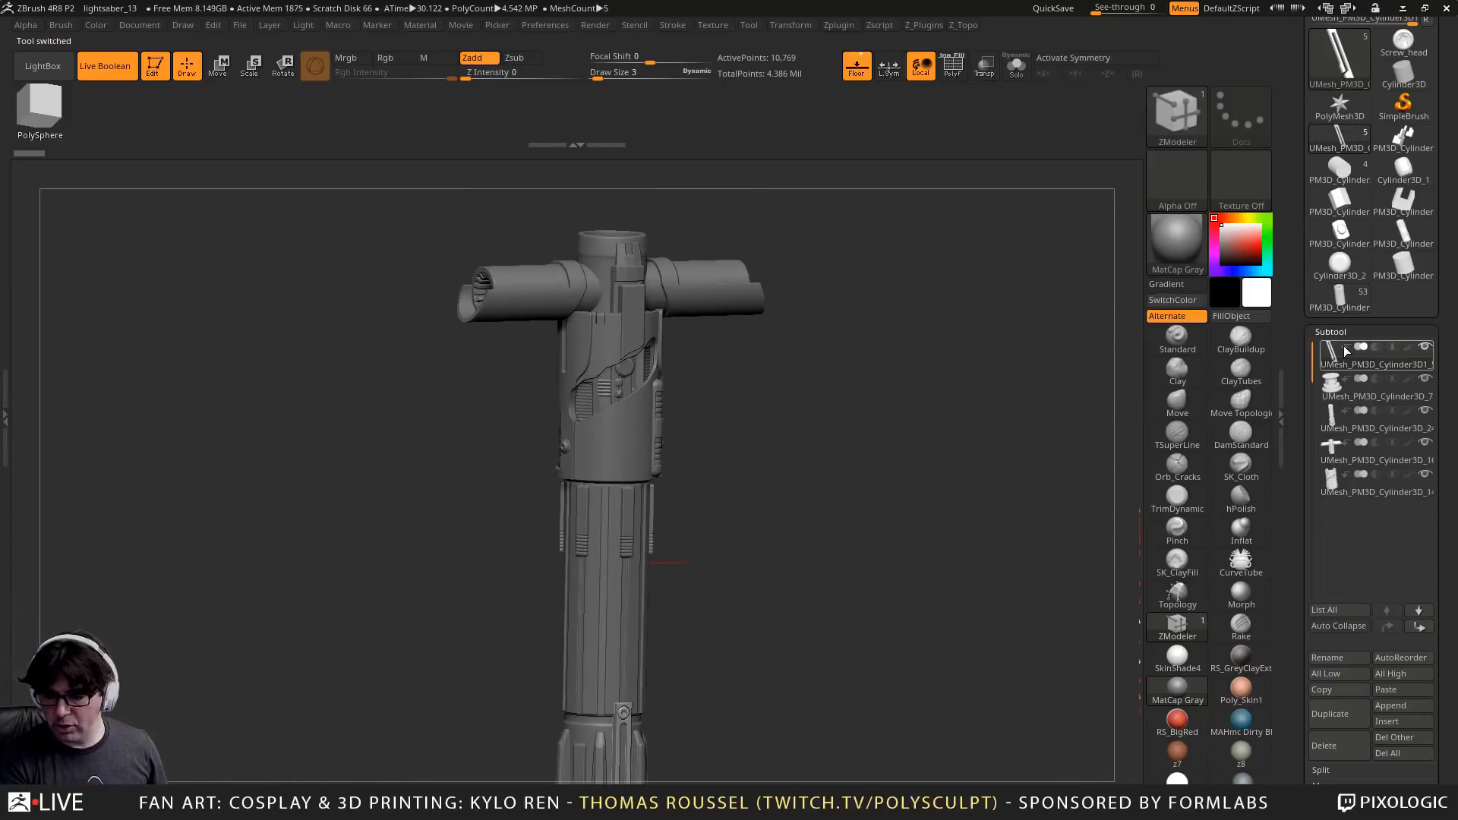
# Isolate the first UMesh subtool in solo mode and turn off Live Boolean
pyautogui.moveTo(1342, 350)
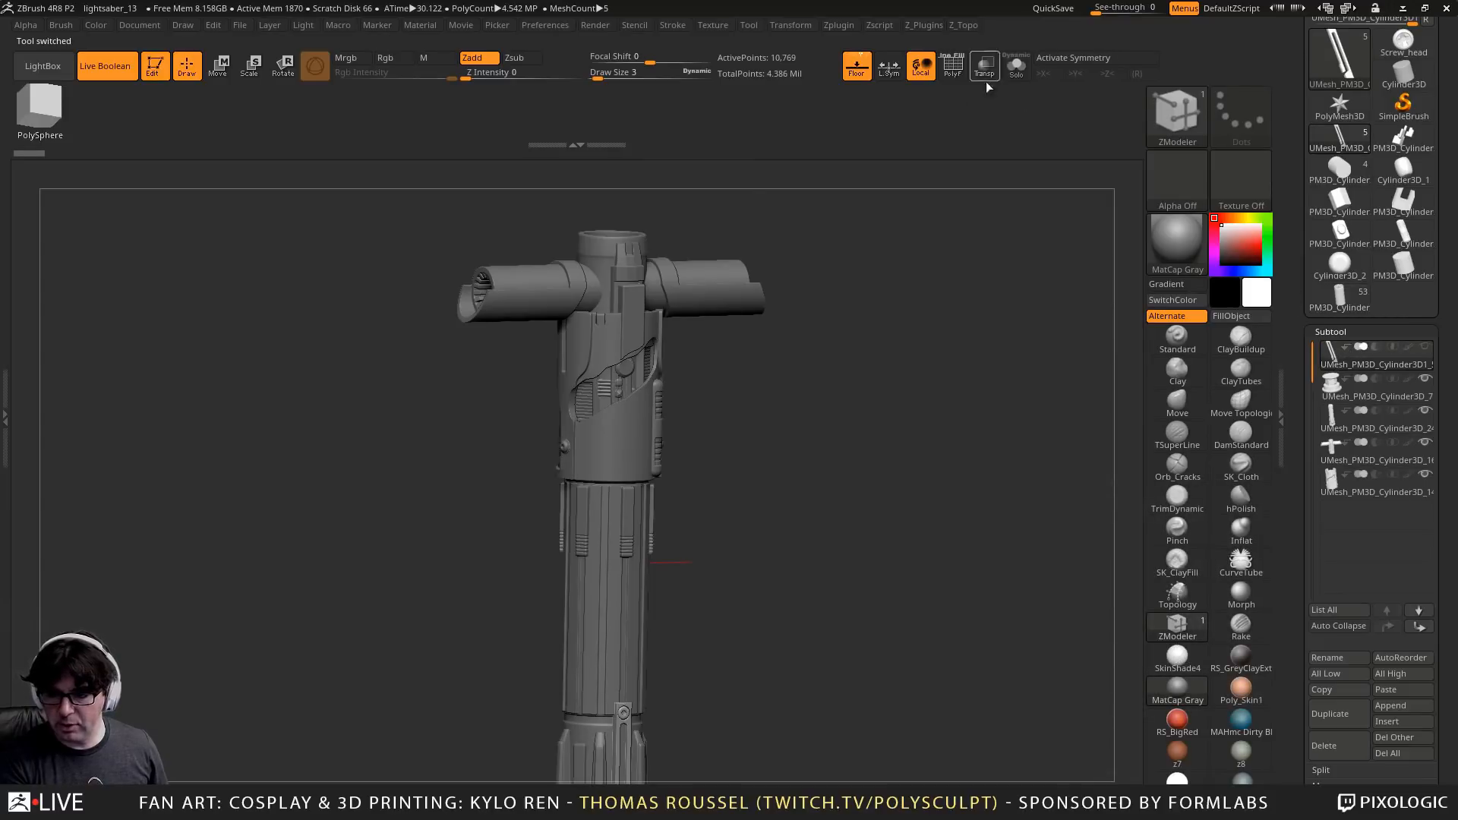
pyautogui.click(1015, 67)
pyautogui.click(121, 68)
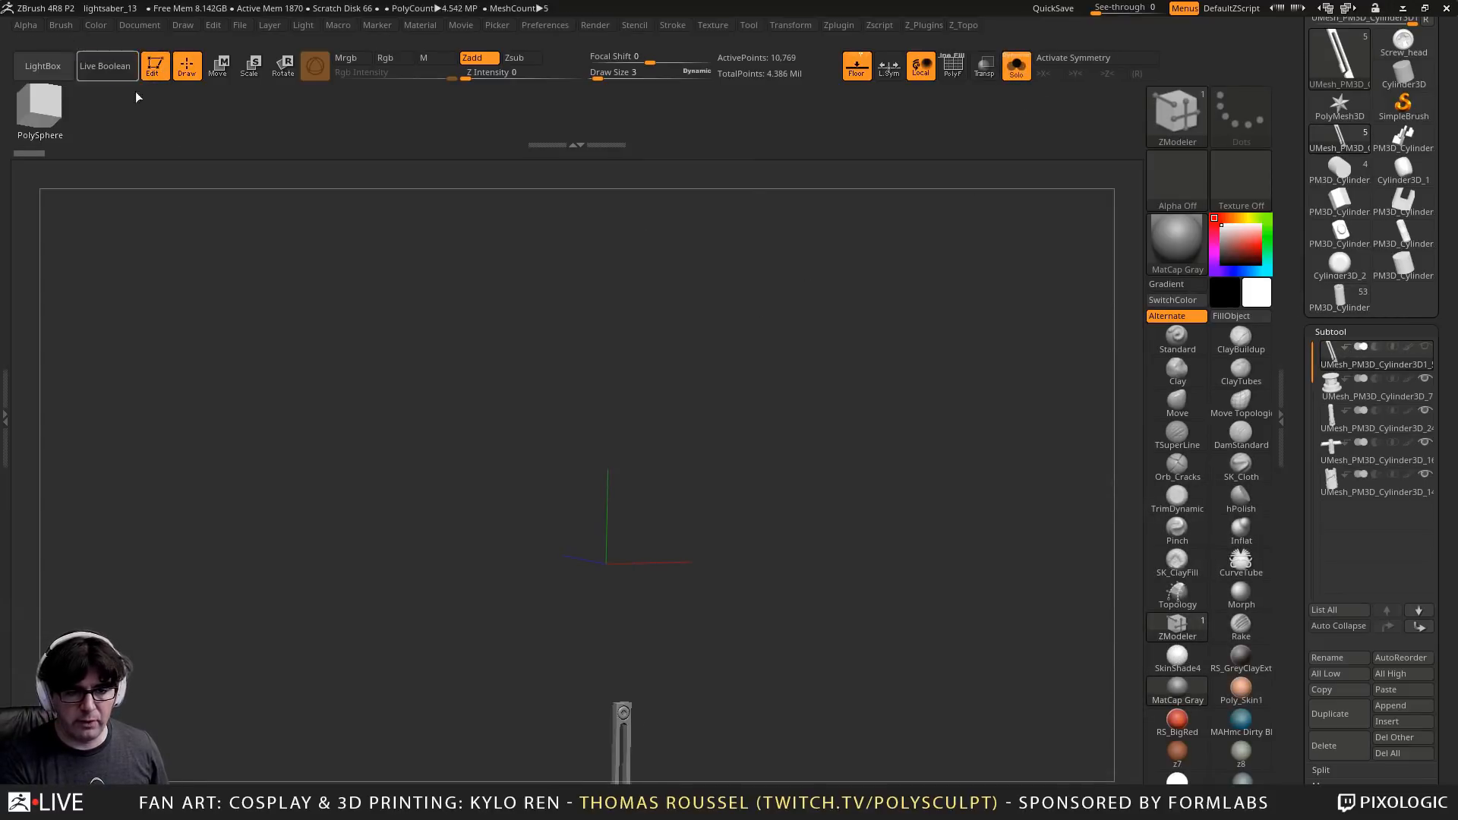
# Inspect the first three UMesh subtools one after another: the slotted bar, the flanged pommel and the grip body
pyautogui.press('f')
pyautogui.moveTo(410, 346)
pyautogui.mouseDown()
pyautogui.moveTo(383, 345)
pyautogui.moveTo(393, 363)
pyautogui.mouseUp()
pyautogui.keyDown('alt'); pyautogui.moveTo(378, 428); pyautogui.dragTo(306, 546); pyautogui.keyUp('alt')
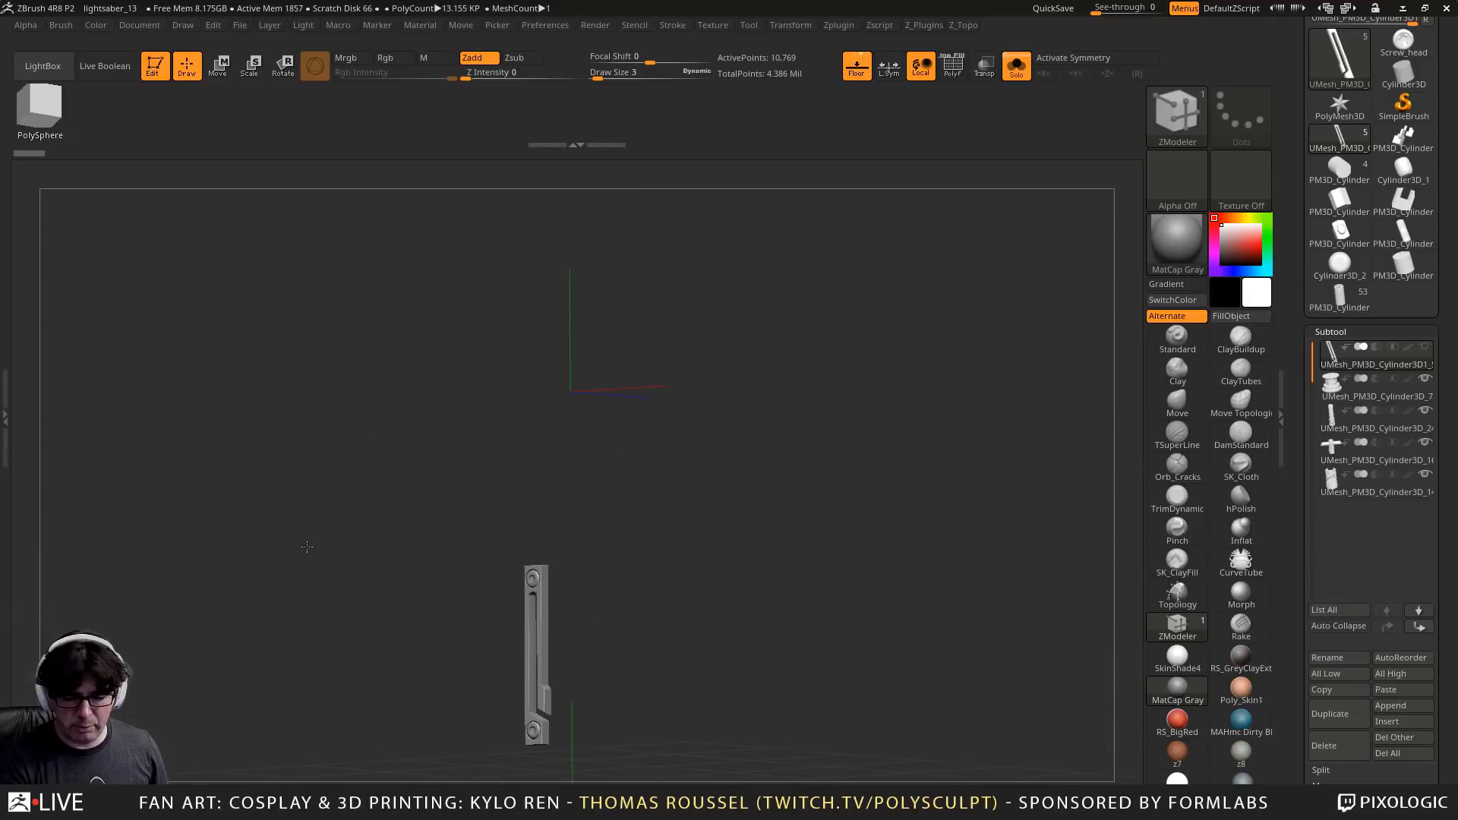
pyautogui.click(1325, 380)
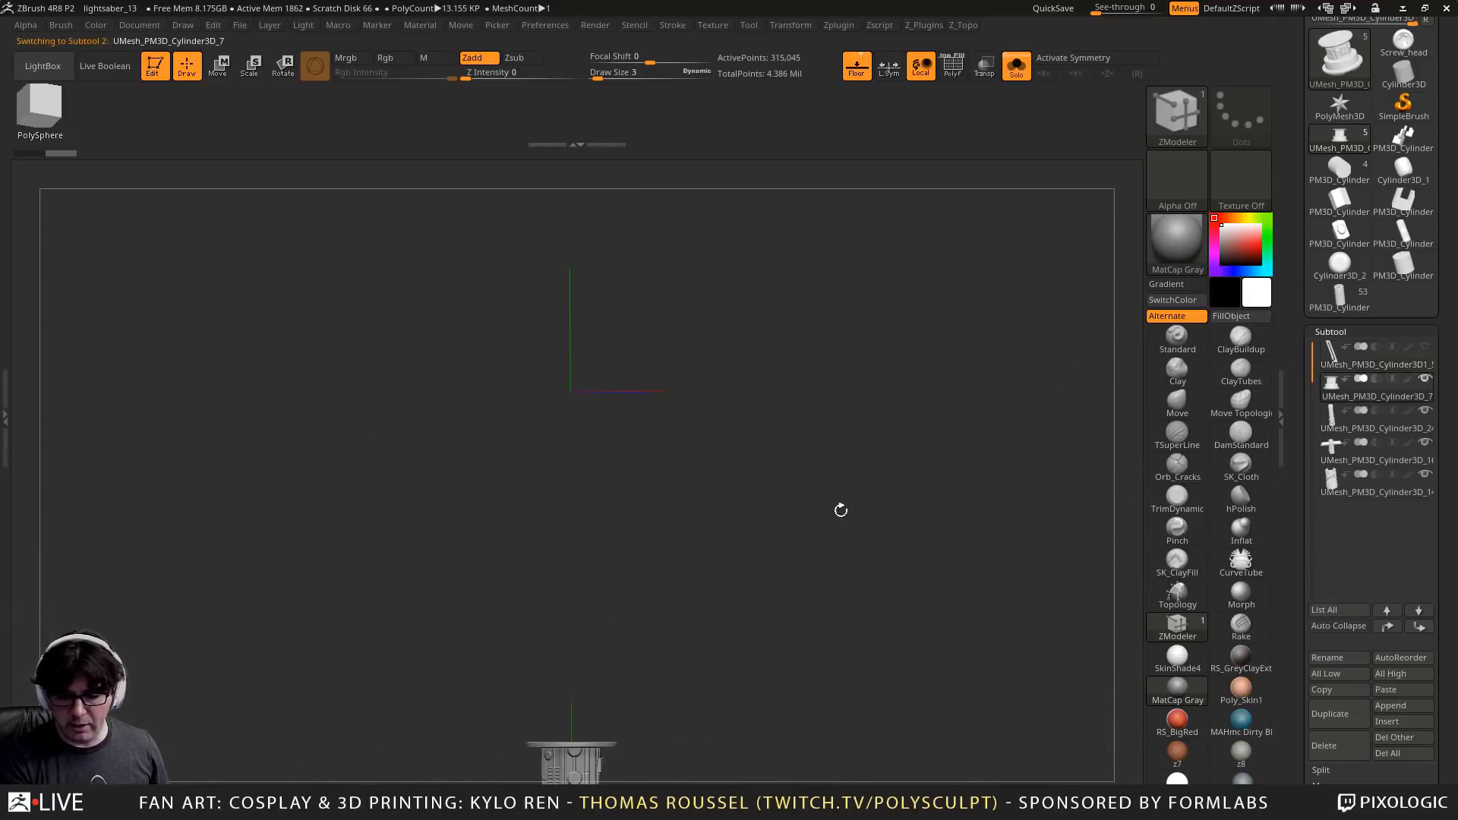
pyautogui.moveTo(719, 357); pyautogui.dragTo(852, 651)
pyautogui.moveTo(843, 526)
pyautogui.mouseDown(button='right')
pyautogui.moveTo(749, 504)
pyautogui.moveTo(805, 550)
pyautogui.moveTo(835, 553)
pyautogui.mouseUp(button='right')
pyautogui.press('f')
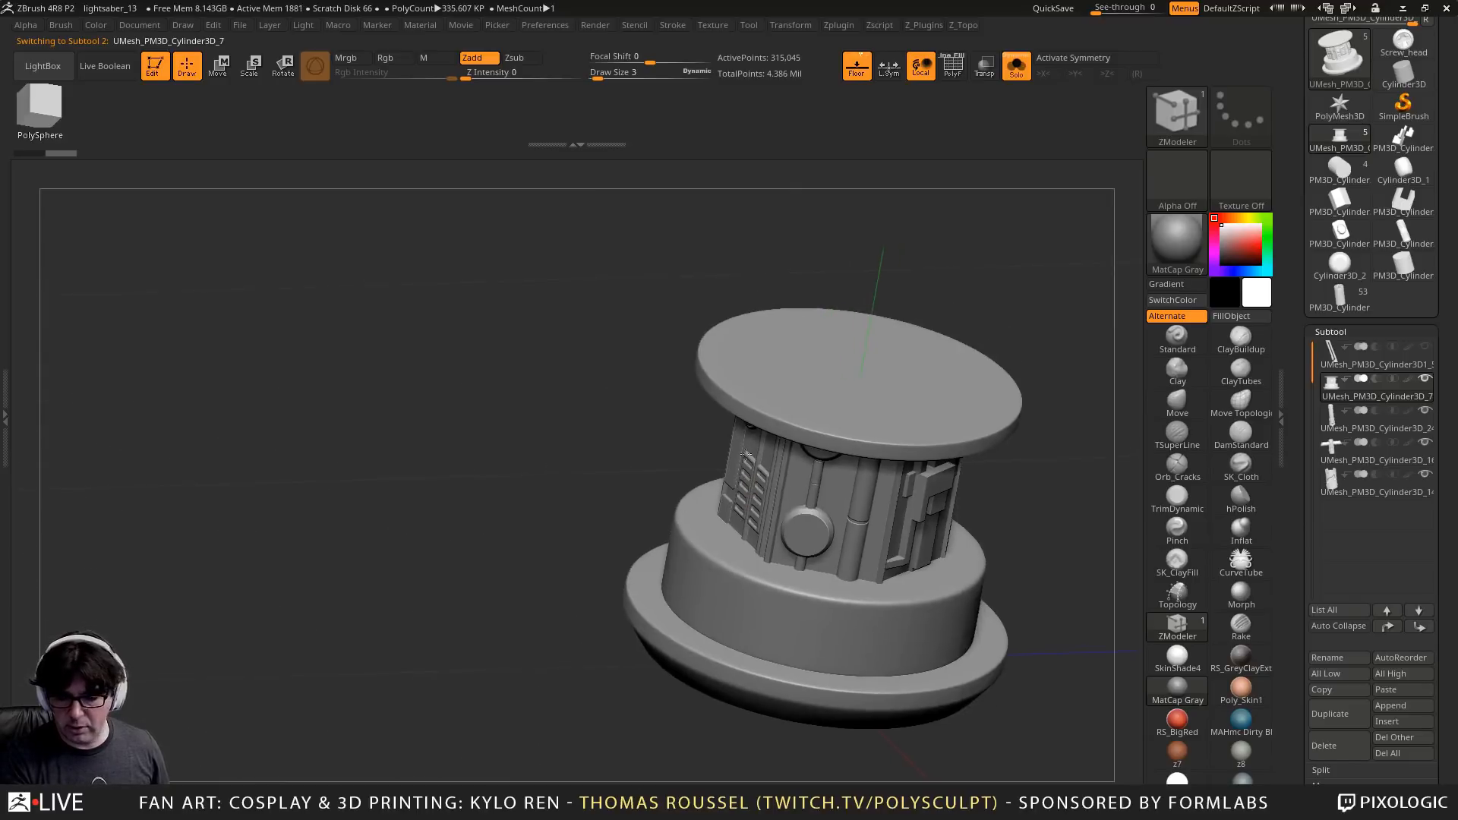
pyautogui.click(1333, 427)
pyautogui.keyDown('ctrl'); pyautogui.moveTo(1070, 453); pyautogui.dragTo(761, 468, button='right'); pyautogui.keyUp('ctrl')
pyautogui.moveTo(723, 449); pyautogui.dragTo(1126, 468)
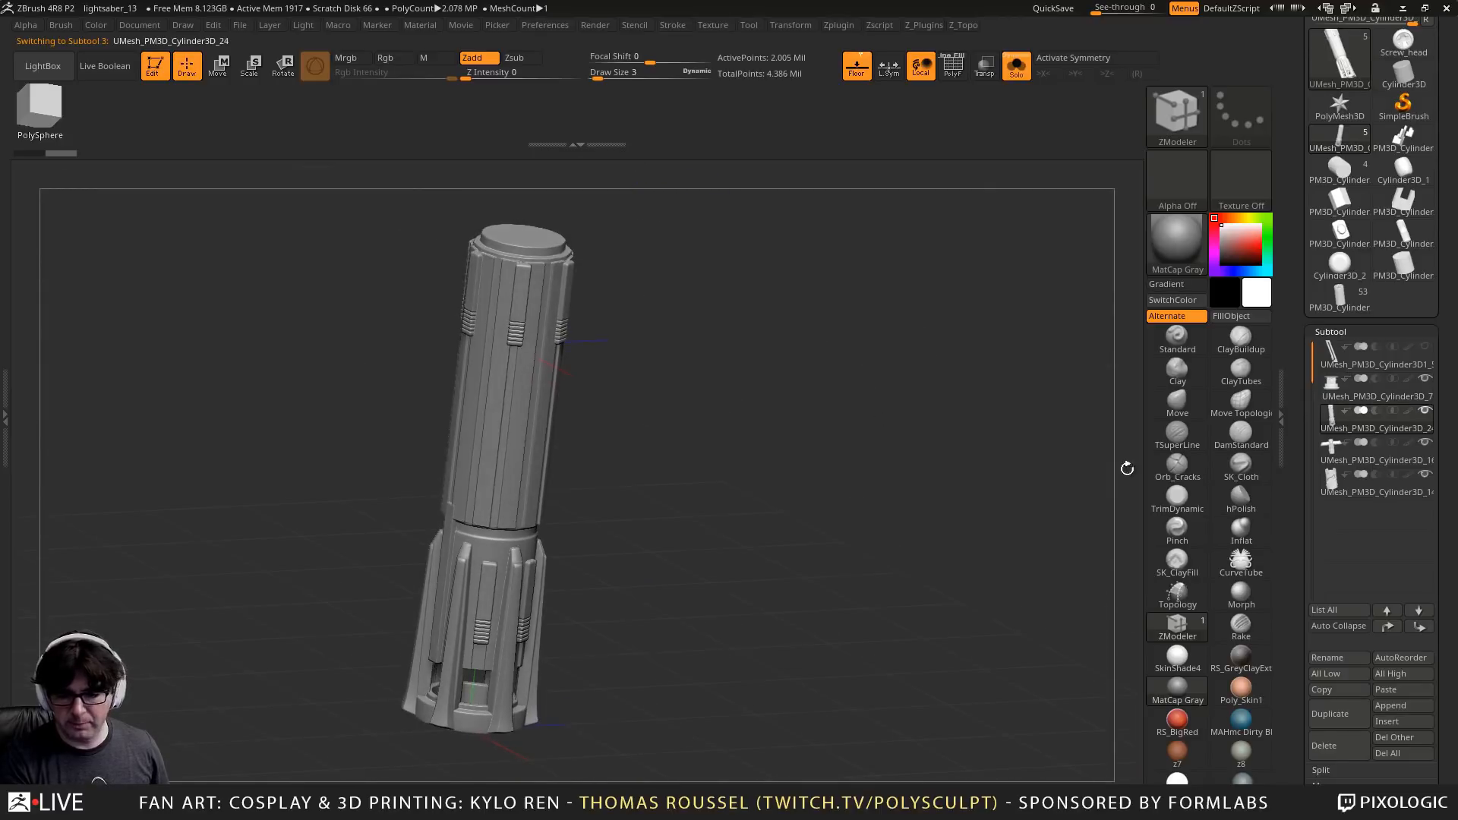
# Inspect the crossguard UMesh subtool up close, including its raised details and the hollow ends of its arms
pyautogui.click(1330, 454)
pyautogui.keyDown('alt'); pyautogui.moveTo(846, 372); pyautogui.dragTo(783, 552); pyautogui.keyUp('alt')
pyautogui.keyDown('ctrl'); pyautogui.moveTo(574, 478); pyautogui.dragTo(660, 596, button='right'); pyautogui.keyUp('ctrl')
pyautogui.moveTo(607, 523); pyautogui.dragTo(535, 425, button='right')
pyautogui.moveTo(536, 494); pyautogui.dragTo(498, 619, button='right')
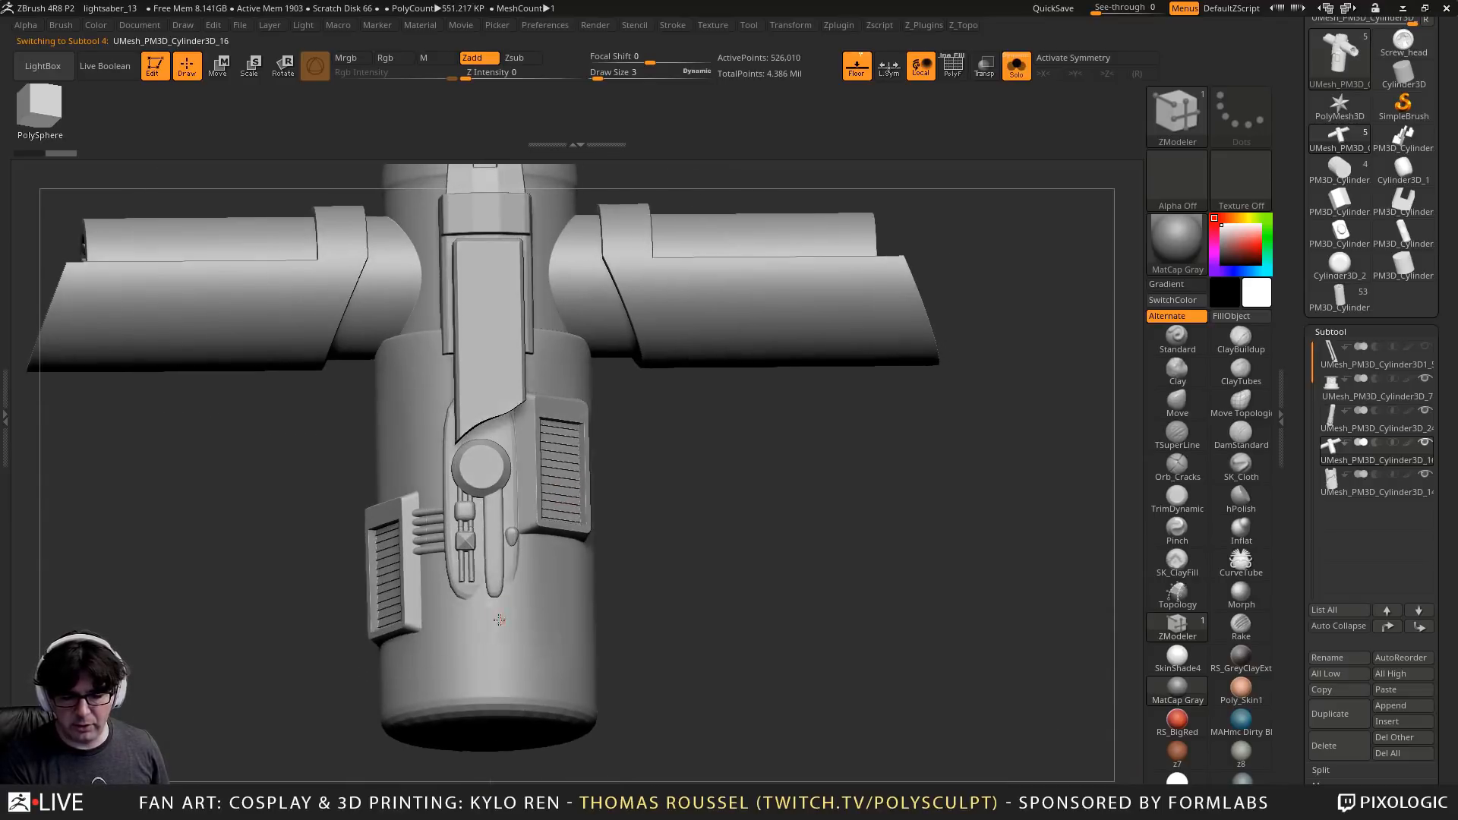
pyautogui.moveTo(441, 526); pyautogui.dragTo(451, 456, button='right')
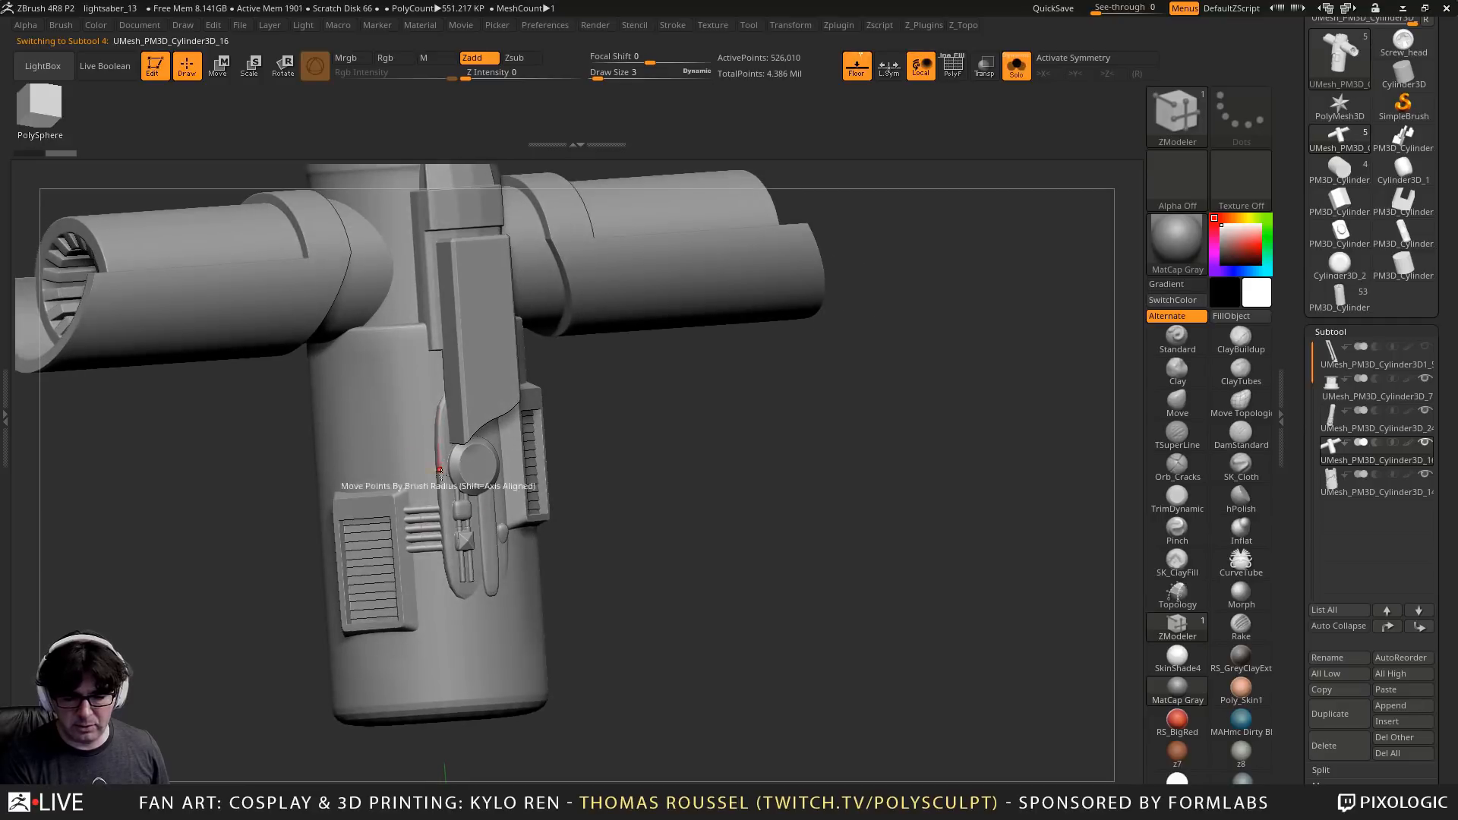
pyautogui.moveTo(454, 569); pyautogui.dragTo(653, 539, button='right')
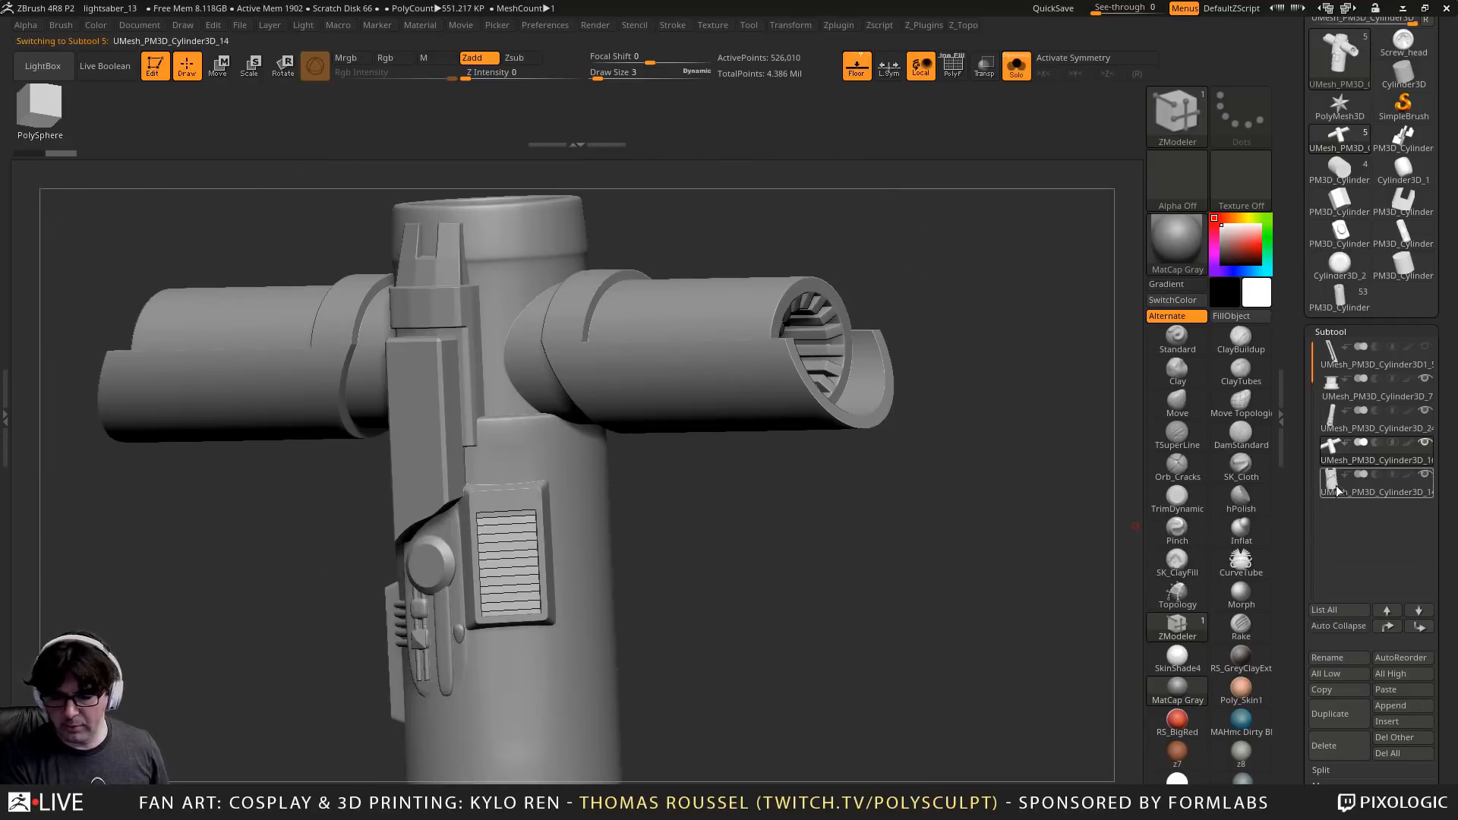
# Examine the last UMesh subtool, the slotted sleeve, including its cut-outs and open end
pyautogui.keyDown('ctrl'); pyautogui.moveTo(963, 585); pyautogui.dragTo(809, 514, button='right'); pyautogui.keyUp('ctrl')
pyautogui.click(1328, 418)
pyautogui.click(1345, 494)
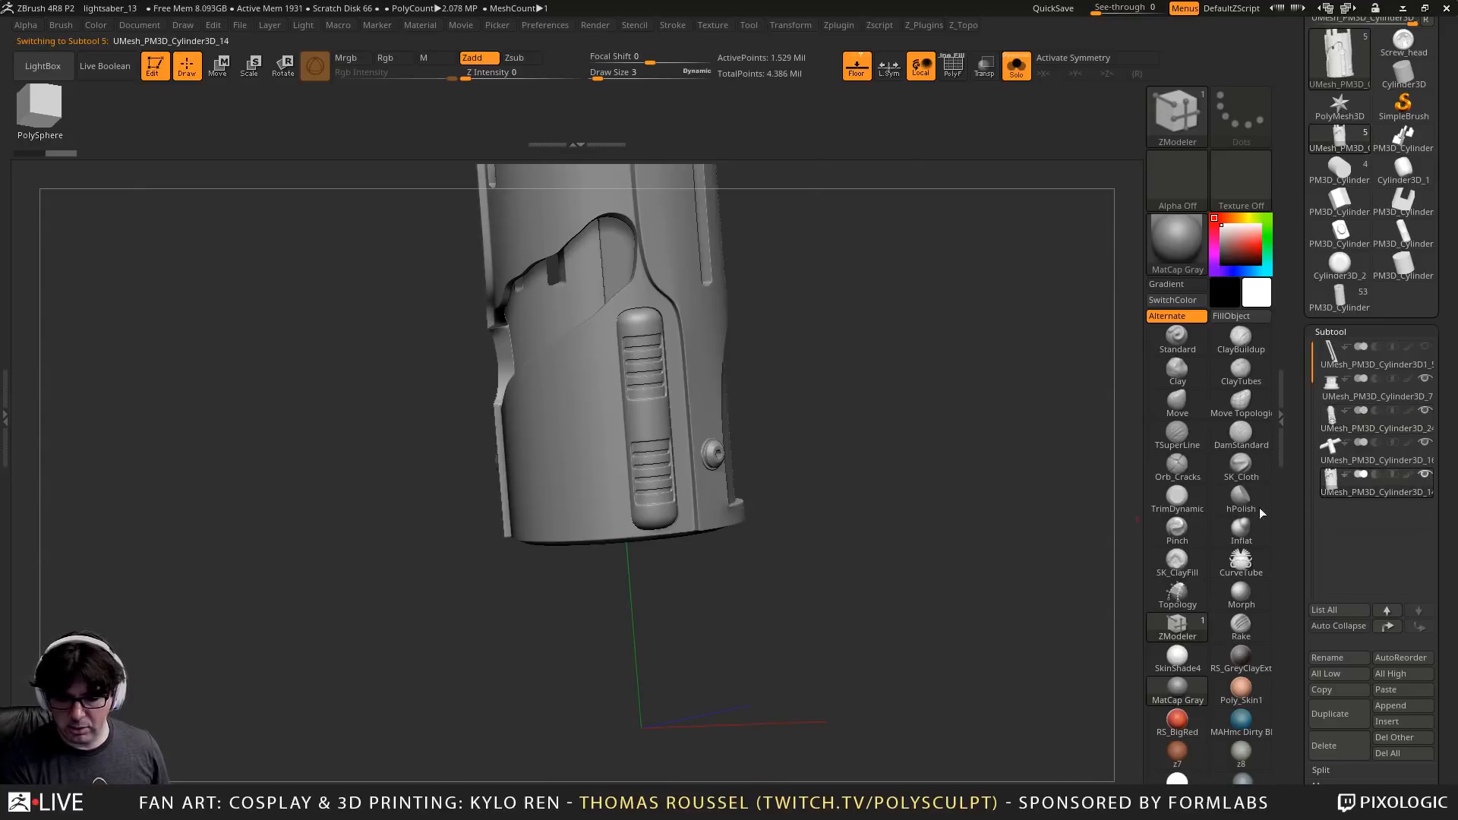
pyautogui.moveTo(937, 526); pyautogui.dragTo(1283, 433, button='right')
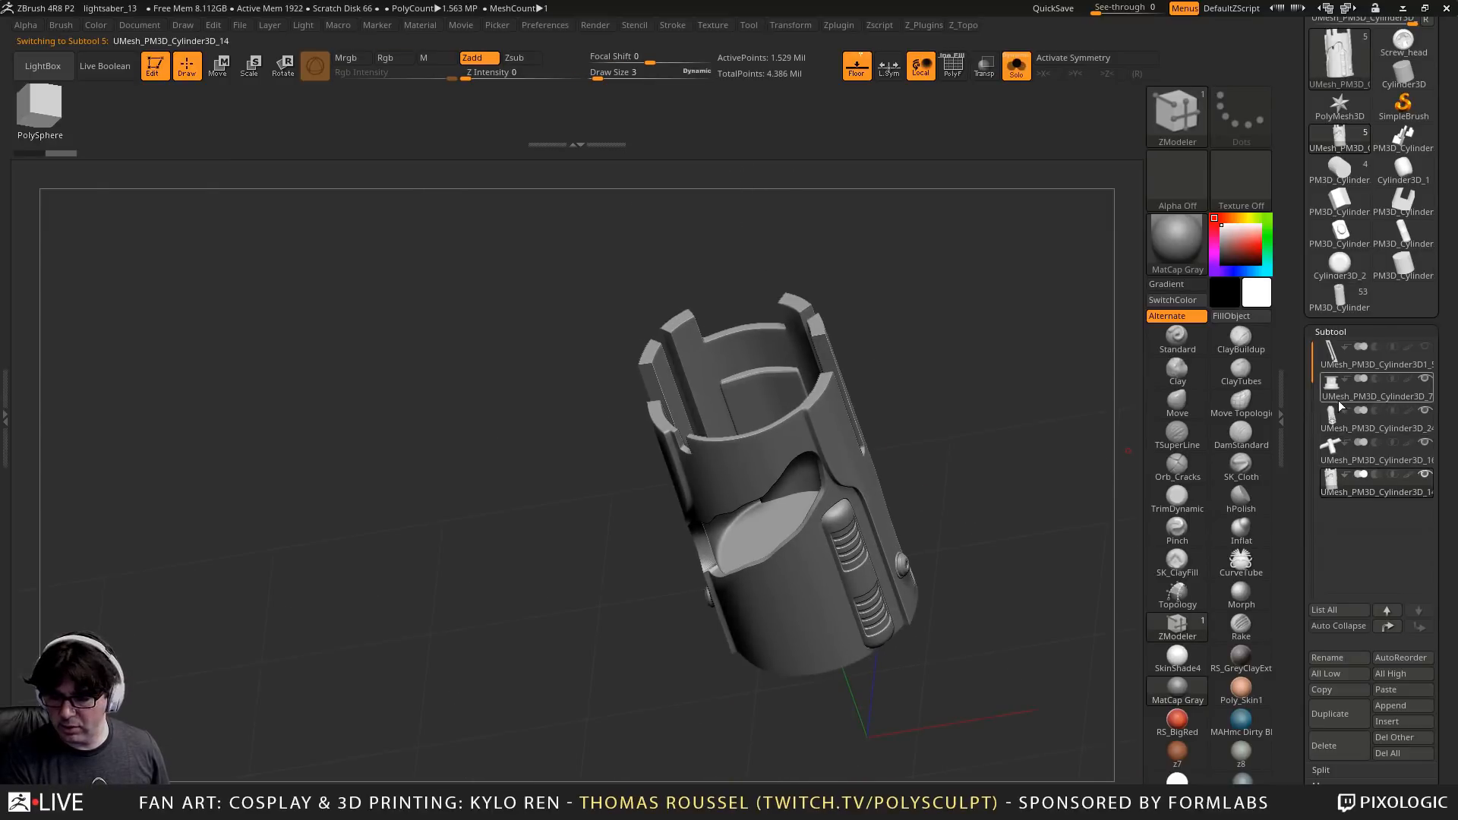
# Examine the lower end of the grip body UMesh, checking its fins, openings and hollow base from several angles
pyautogui.click(1329, 425)
pyautogui.moveTo(949, 342); pyautogui.dragTo(932, 212, button='right')
pyautogui.keyDown('ctrl'); pyautogui.moveTo(716, 452); pyautogui.dragTo(829, 260, button='right'); pyautogui.keyUp('ctrl')
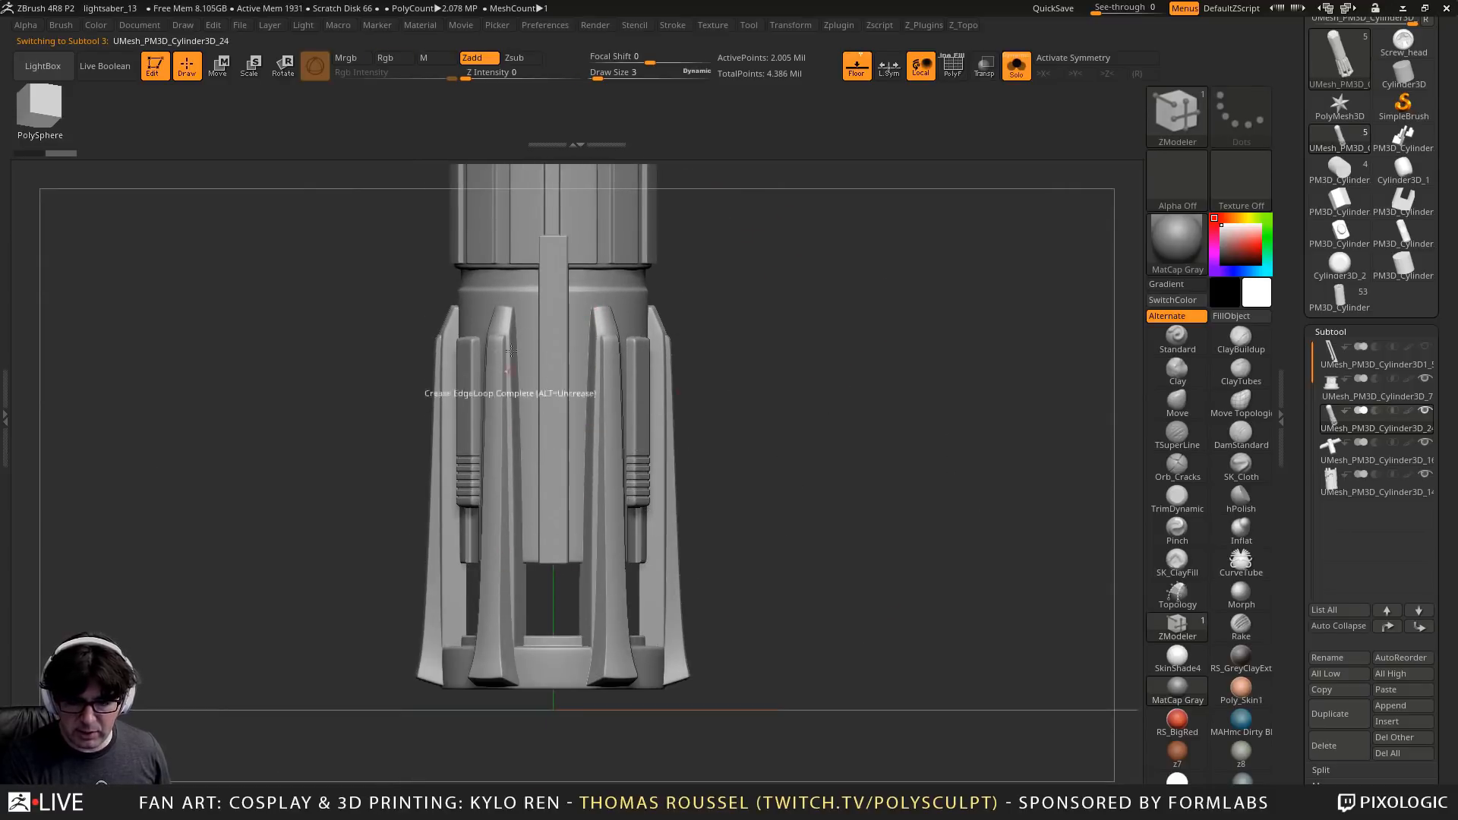
pyautogui.moveTo(798, 388); pyautogui.dragTo(759, 529, button='right')
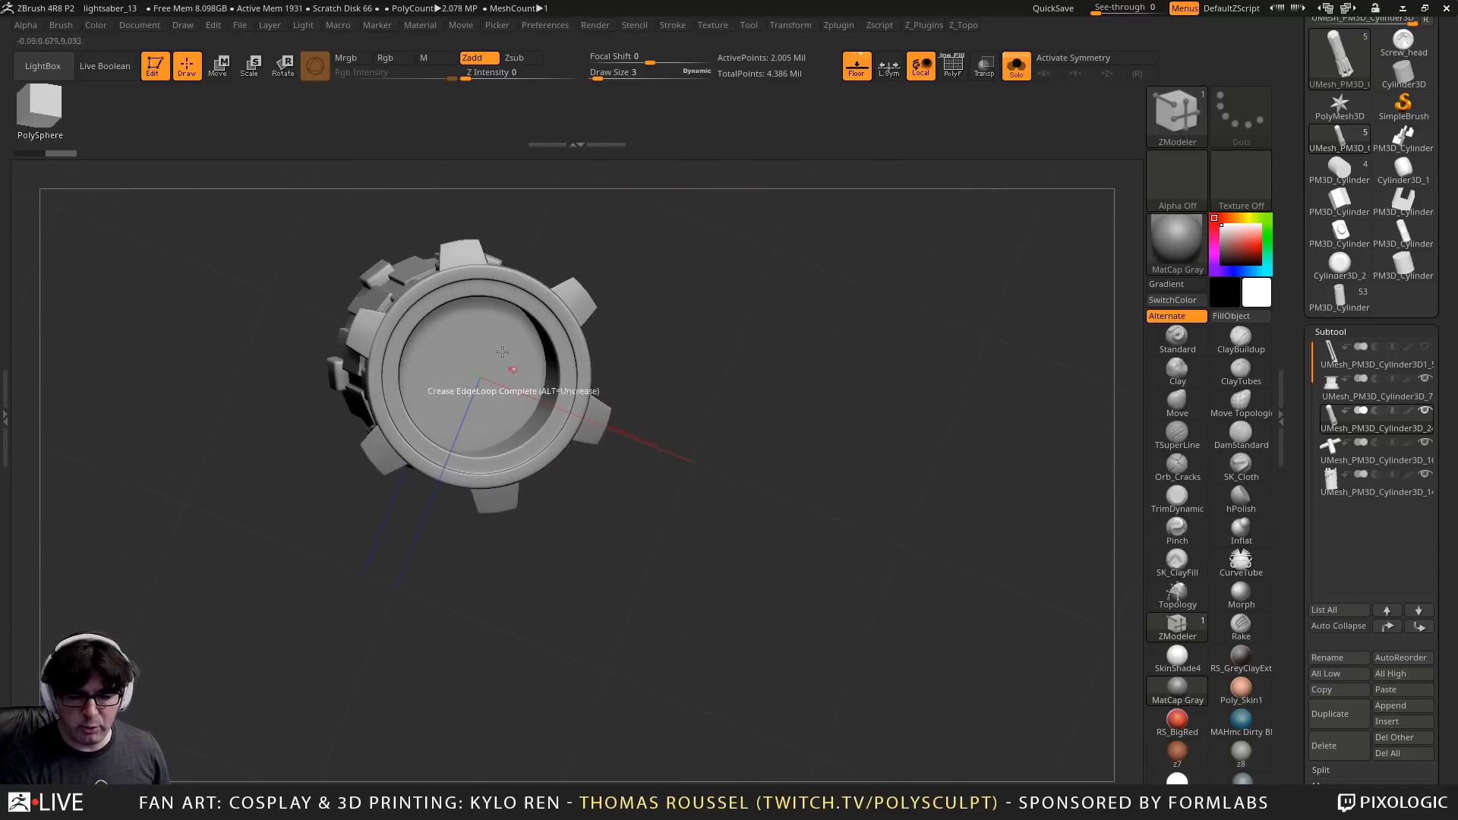
pyautogui.moveTo(754, 338)
pyautogui.mouseDown(button='right')
pyautogui.moveTo(753, 517)
pyautogui.moveTo(804, 394)
pyautogui.moveTo(794, 423)
pyautogui.moveTo(807, 435)
pyautogui.moveTo(823, 422)
pyautogui.moveTo(835, 357)
pyautogui.moveTo(759, 289)
pyautogui.moveTo(486, 227)
pyautogui.mouseUp(button='right')
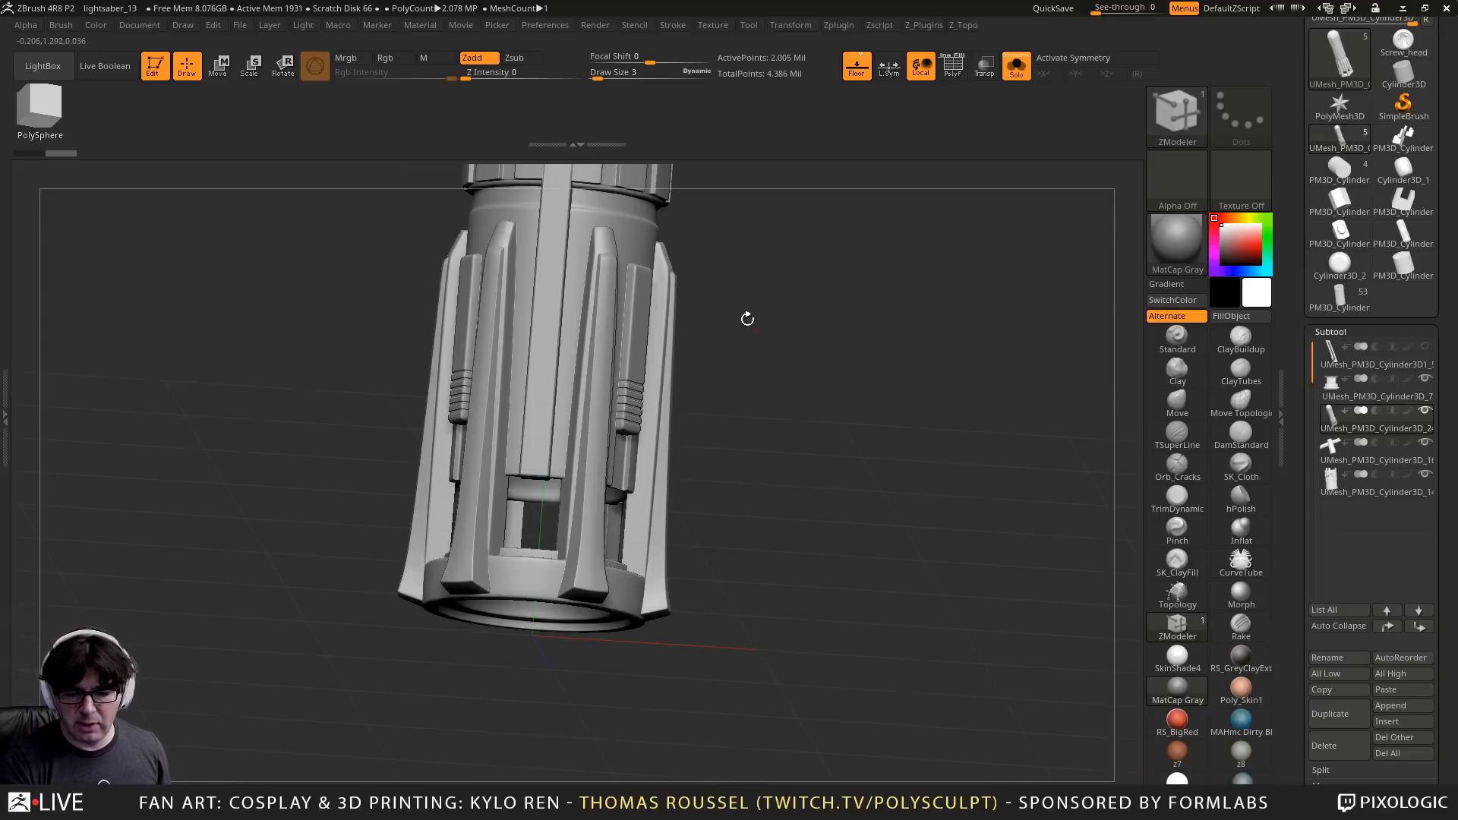
pyautogui.moveTo(747, 319); pyautogui.dragTo(831, 160, button='right')
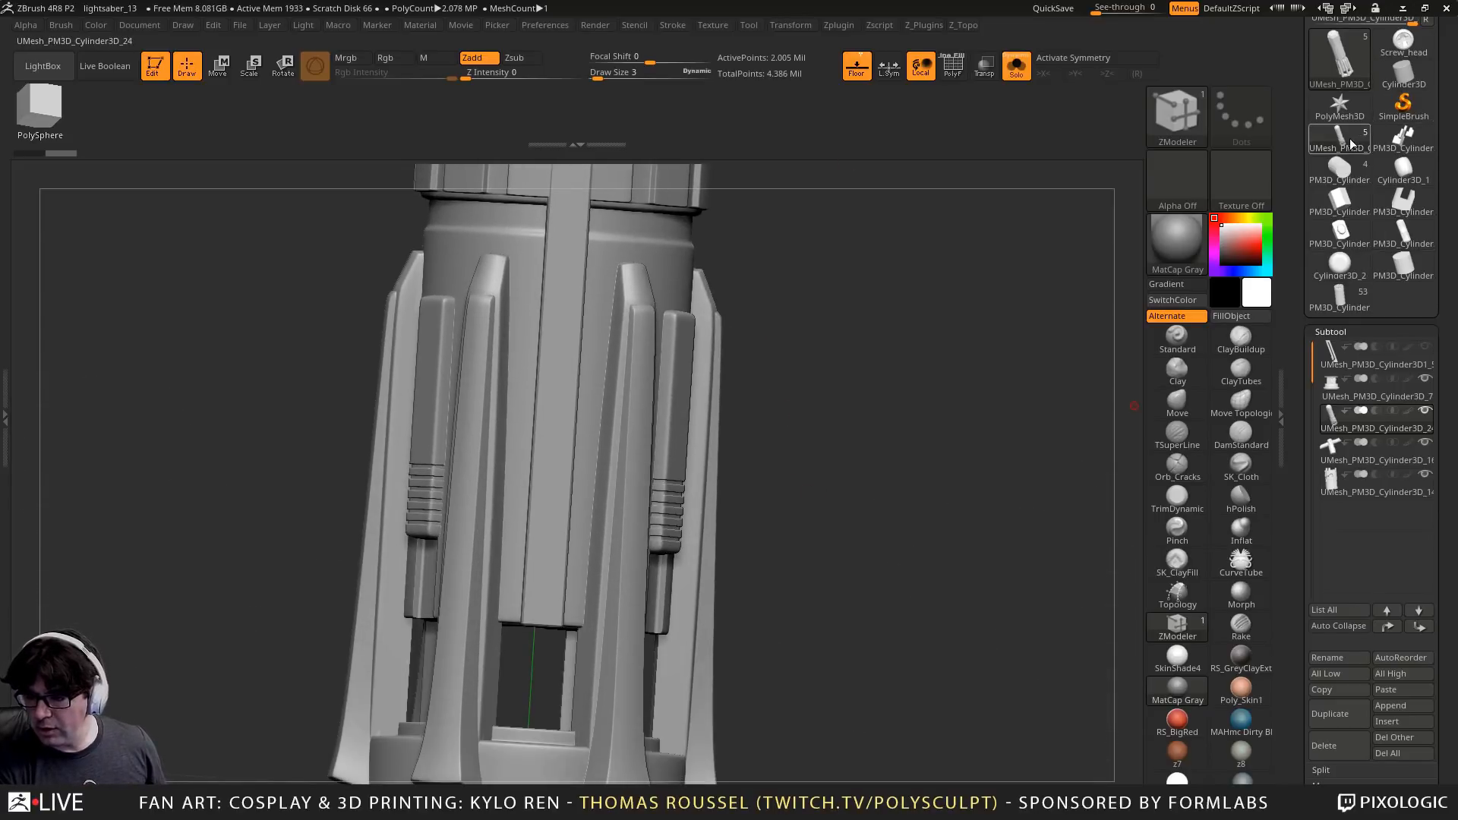
pyautogui.moveTo(839, 435); pyautogui.dragTo(957, 463, button='right')
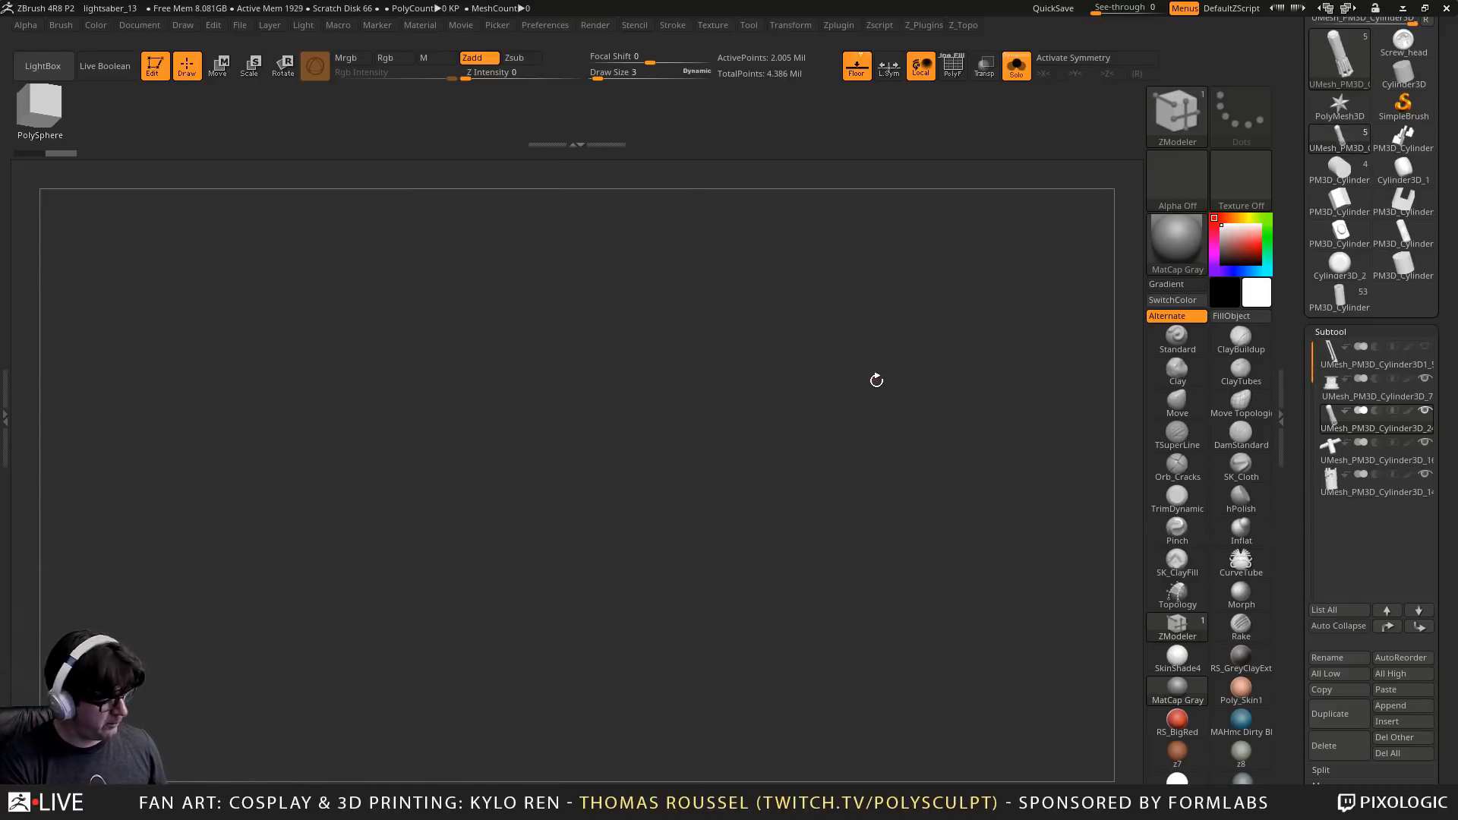
pyautogui.press('f')
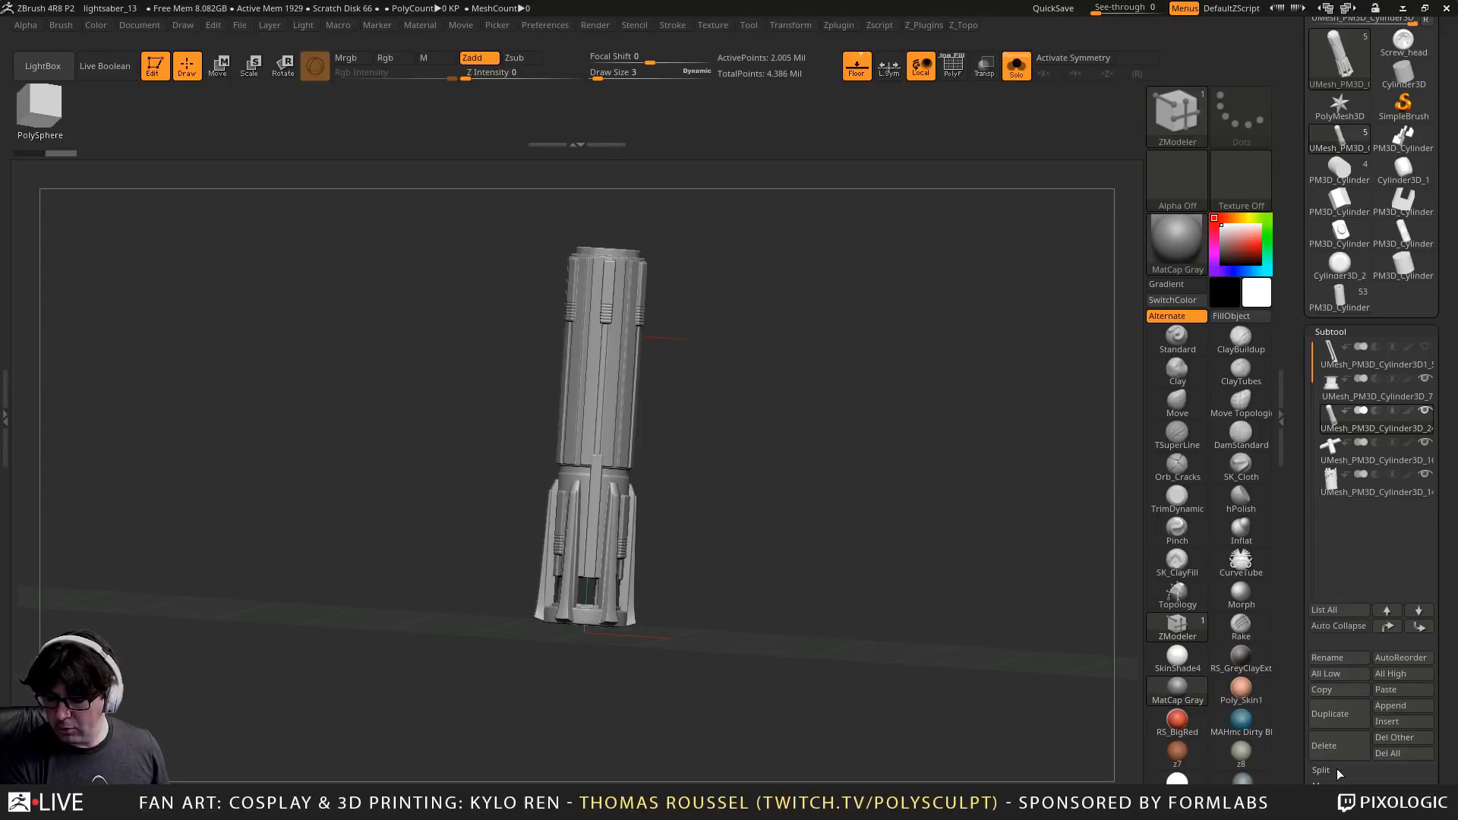
# Delete all UMesh subtools and return to the original 53-subtool lightsaber with solo mode off
pyautogui.click(1399, 749)
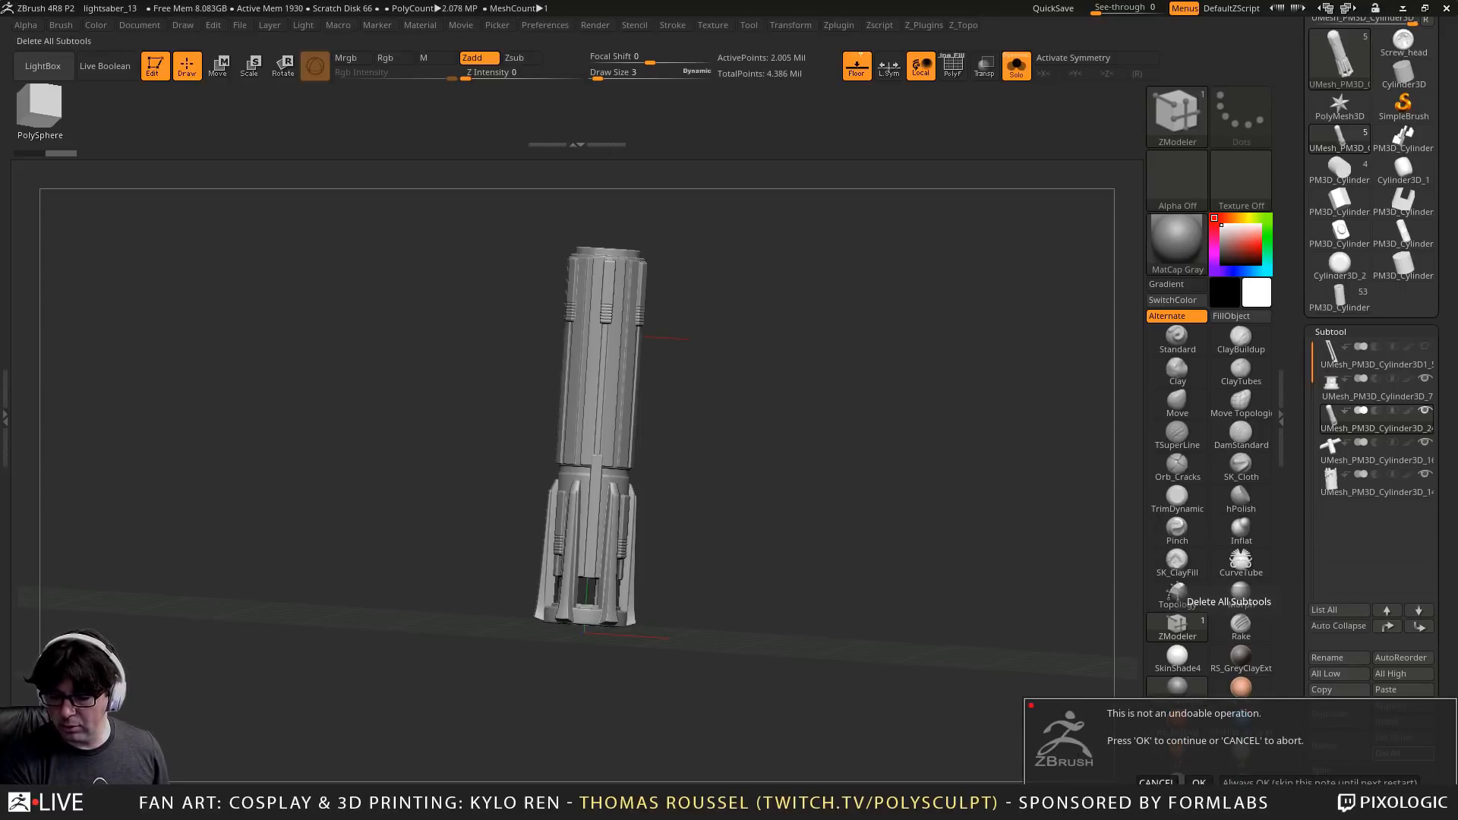
pyautogui.click(1199, 781)
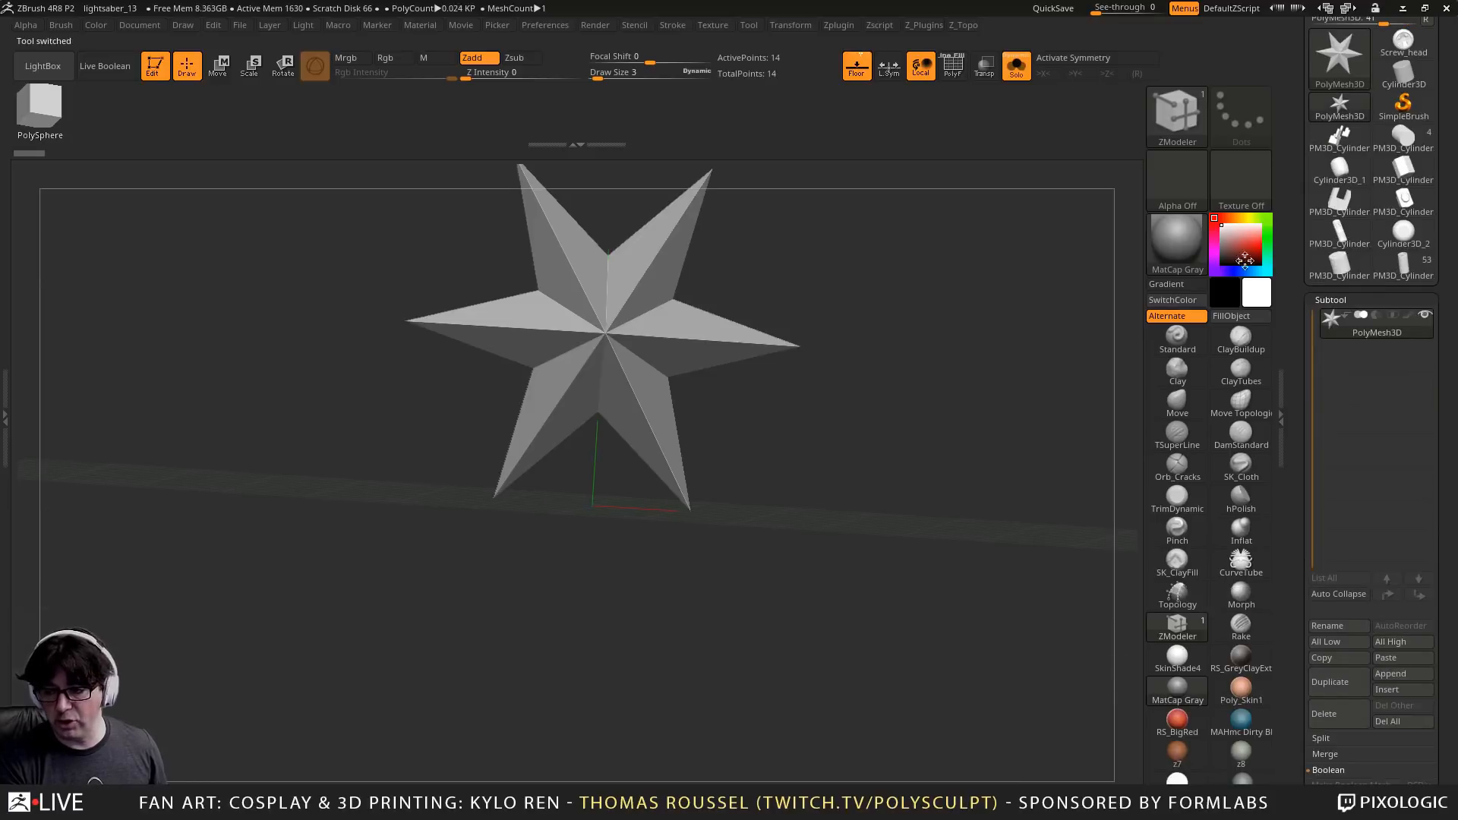
pyautogui.click(1402, 270)
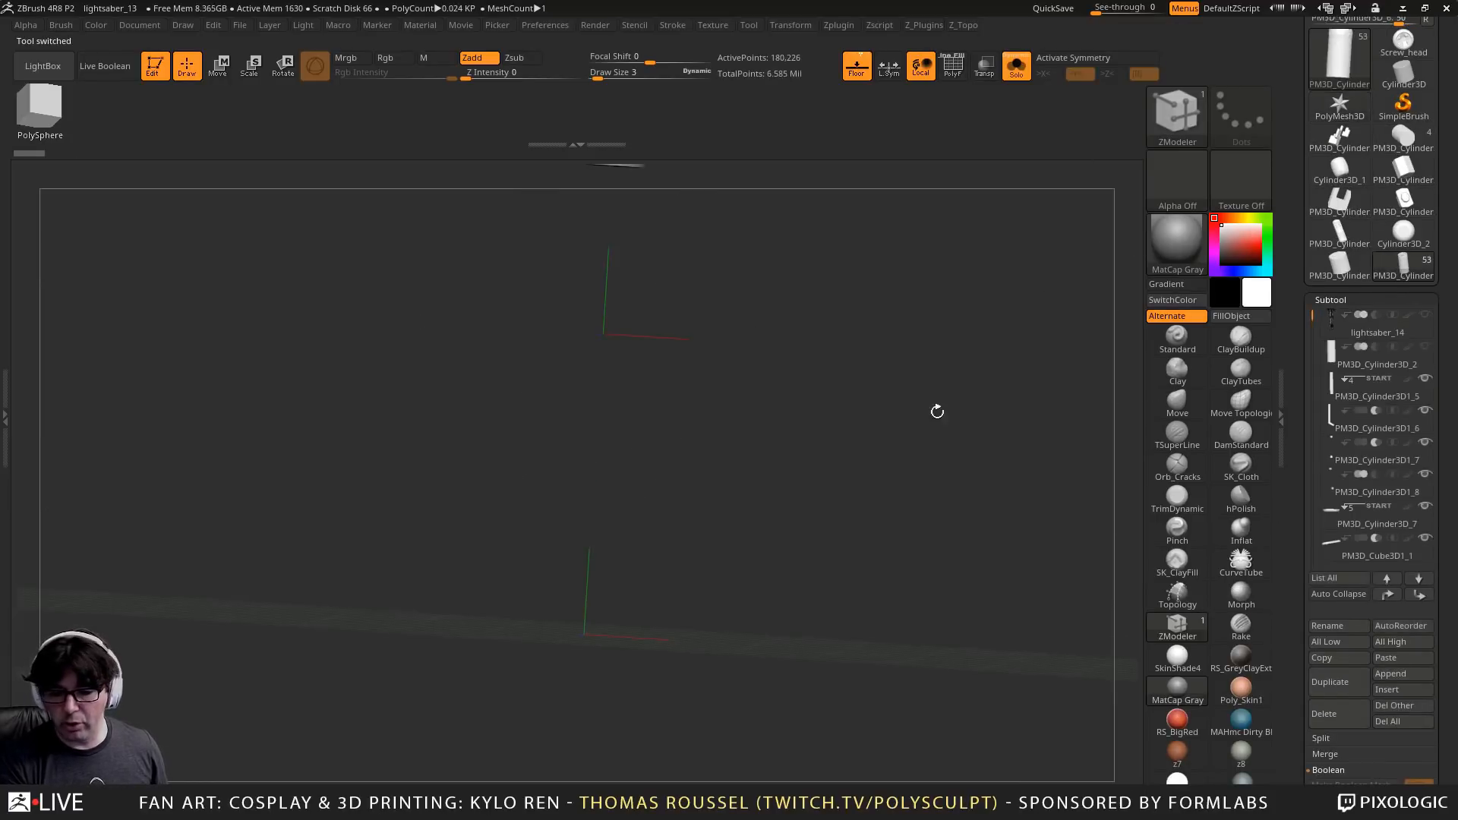
pyautogui.click(1015, 67)
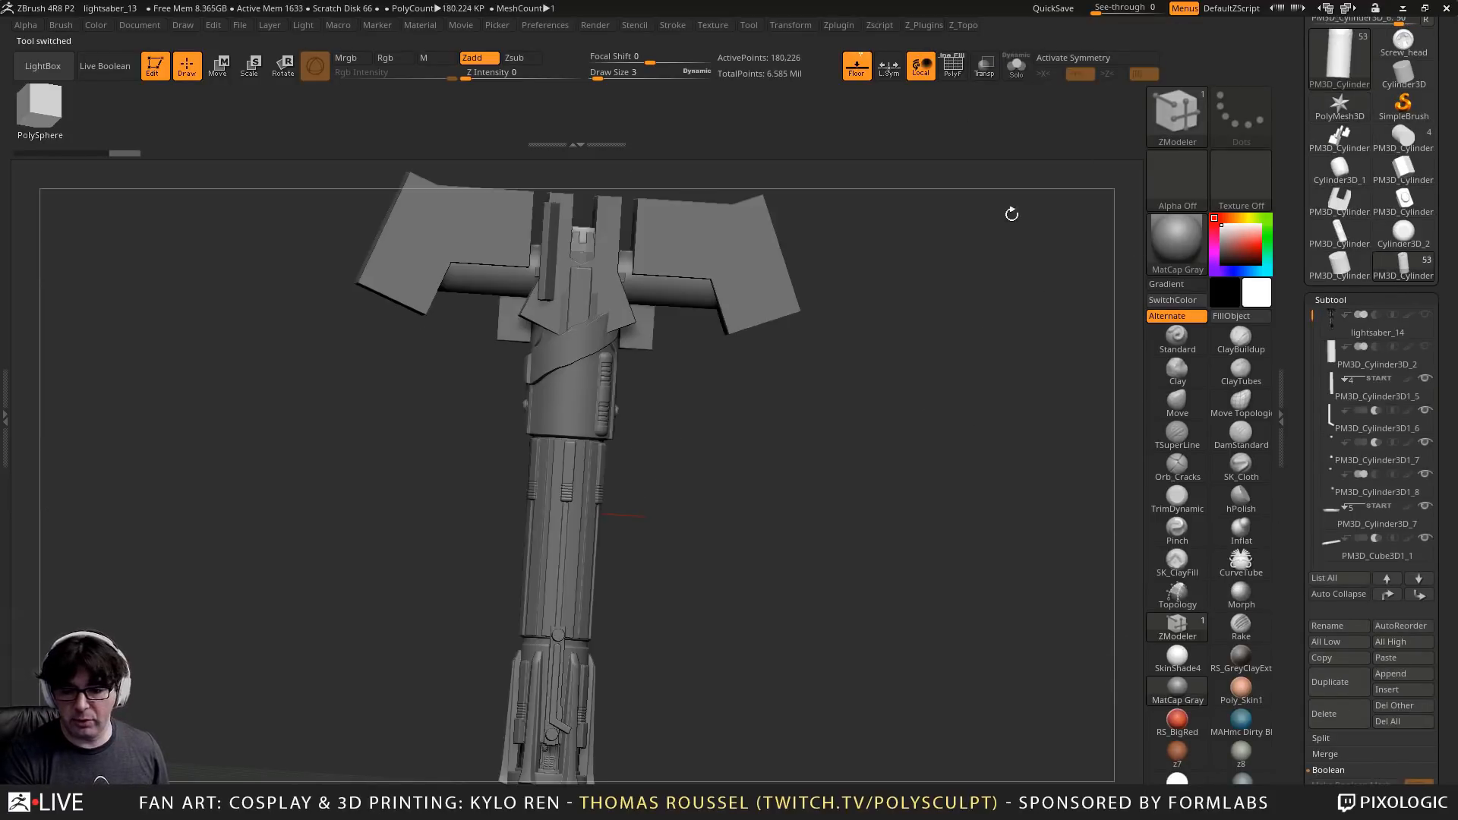
# Select the ring subtool at the base of the grip, locate it in the subtool list and show its polyframe
pyautogui.keyDown('alt'); pyautogui.moveTo(896, 602); pyautogui.dragTo(904, 94); pyautogui.keyUp('alt')
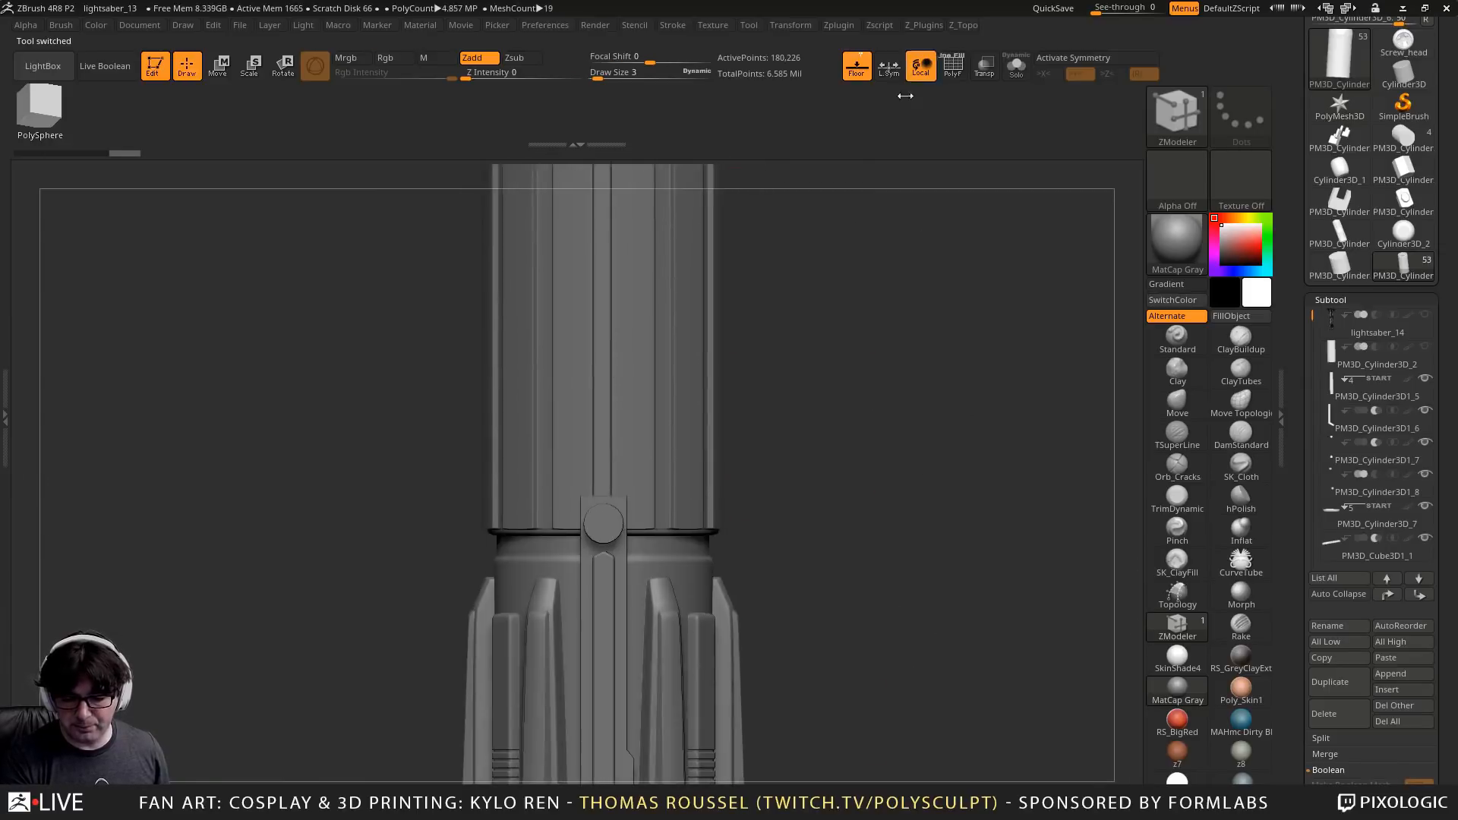
pyautogui.keyDown('alt'); pyautogui.moveTo(896, 649); pyautogui.dragTo(997, 373); pyautogui.keyUp('alt')
pyautogui.keyDown('alt'); pyautogui.moveTo(780, 763); pyautogui.dragTo(775, 463); pyautogui.keyUp('alt')
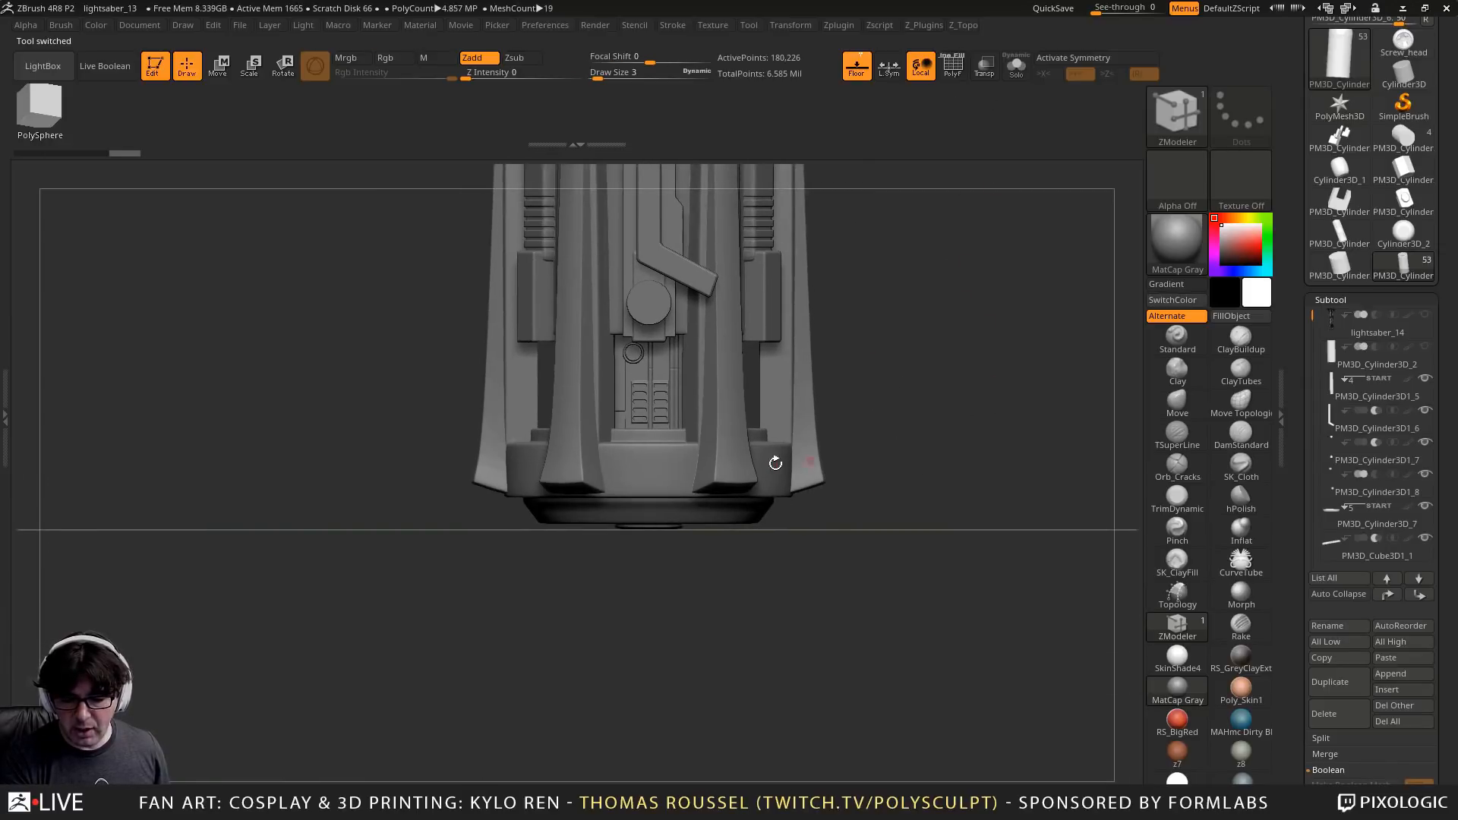
pyautogui.keyDown('alt'); pyautogui.click(627, 461); pyautogui.keyUp('alt')
pyautogui.keyDown('alt'); pyautogui.moveTo(923, 378); pyautogui.dragTo(905, 424); pyautogui.keyUp('alt')
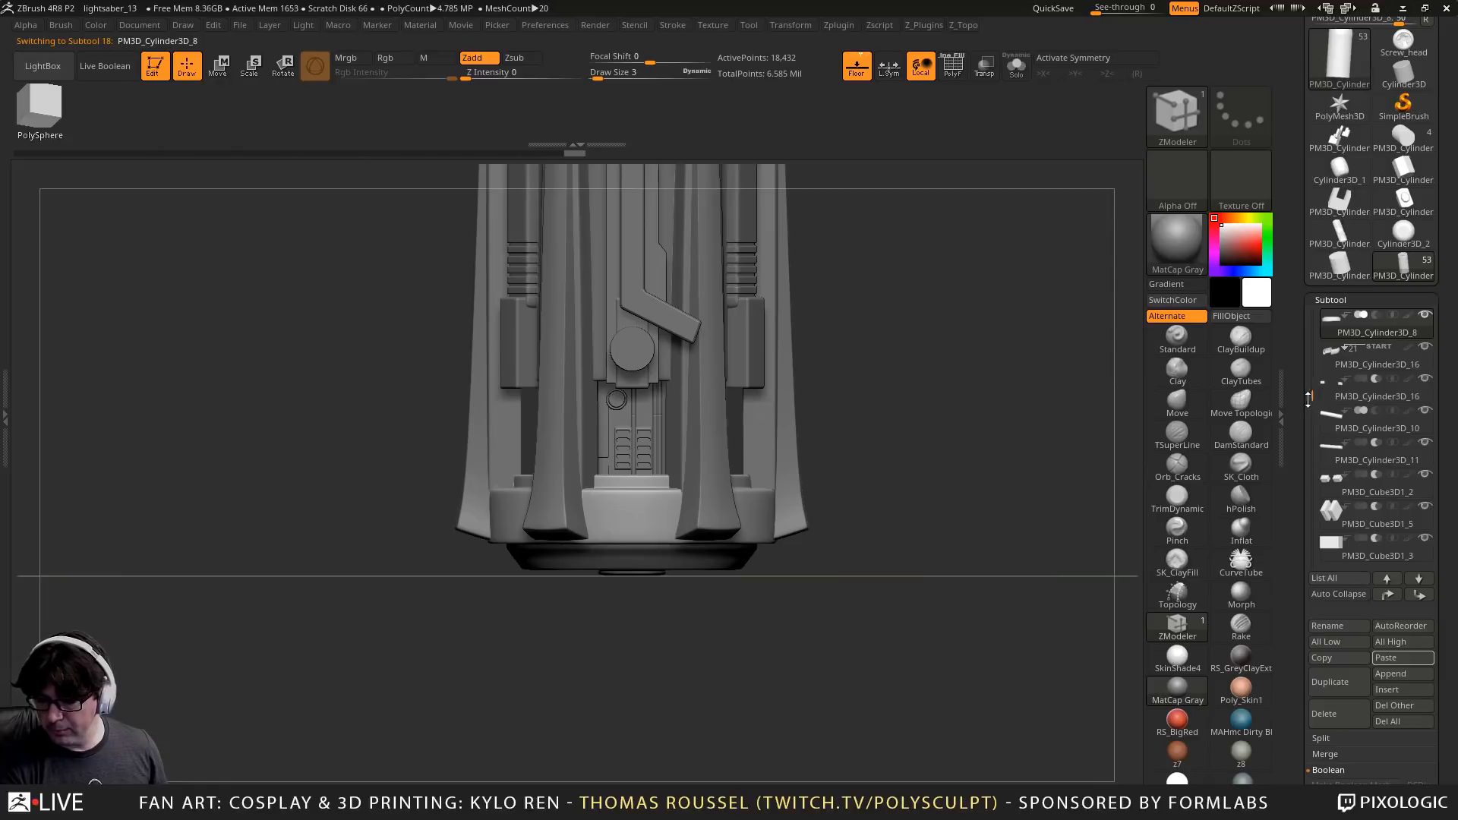
pyautogui.moveTo(1307, 400)
pyautogui.mouseDown()
pyautogui.moveTo(1311, 357)
pyautogui.moveTo(1329, 359)
pyautogui.mouseUp()
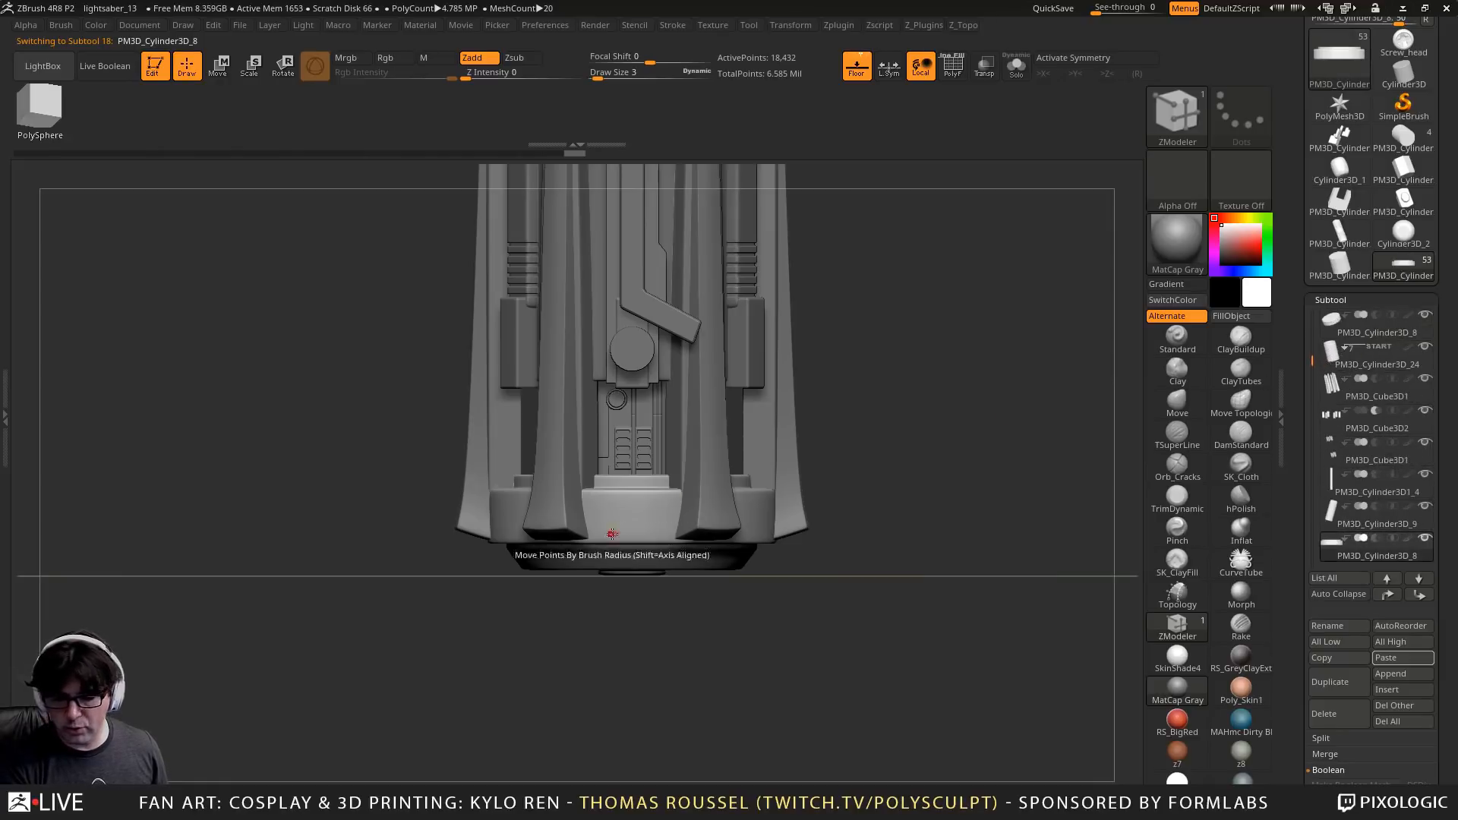
pyautogui.hotkey('shift', 'f')
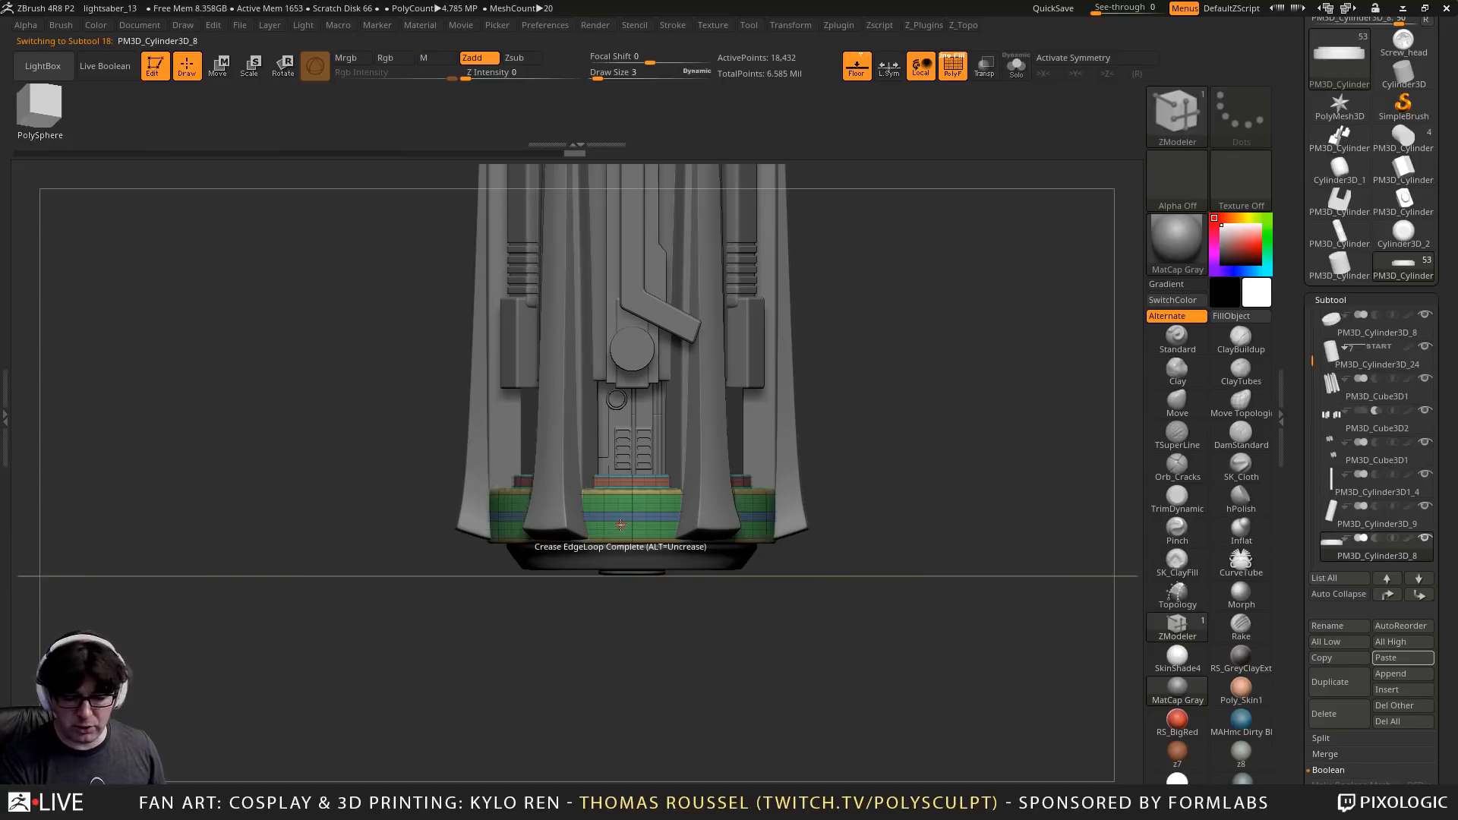
# Select the outer fins subtool, move it above PM3D_Cylinder3D_24 and mark it as the start of a Boolean group
pyautogui.moveTo(900, 546); pyautogui.dragTo(909, 410)
pyautogui.keyDown('alt'); pyautogui.click(671, 514); pyautogui.keyUp('alt')
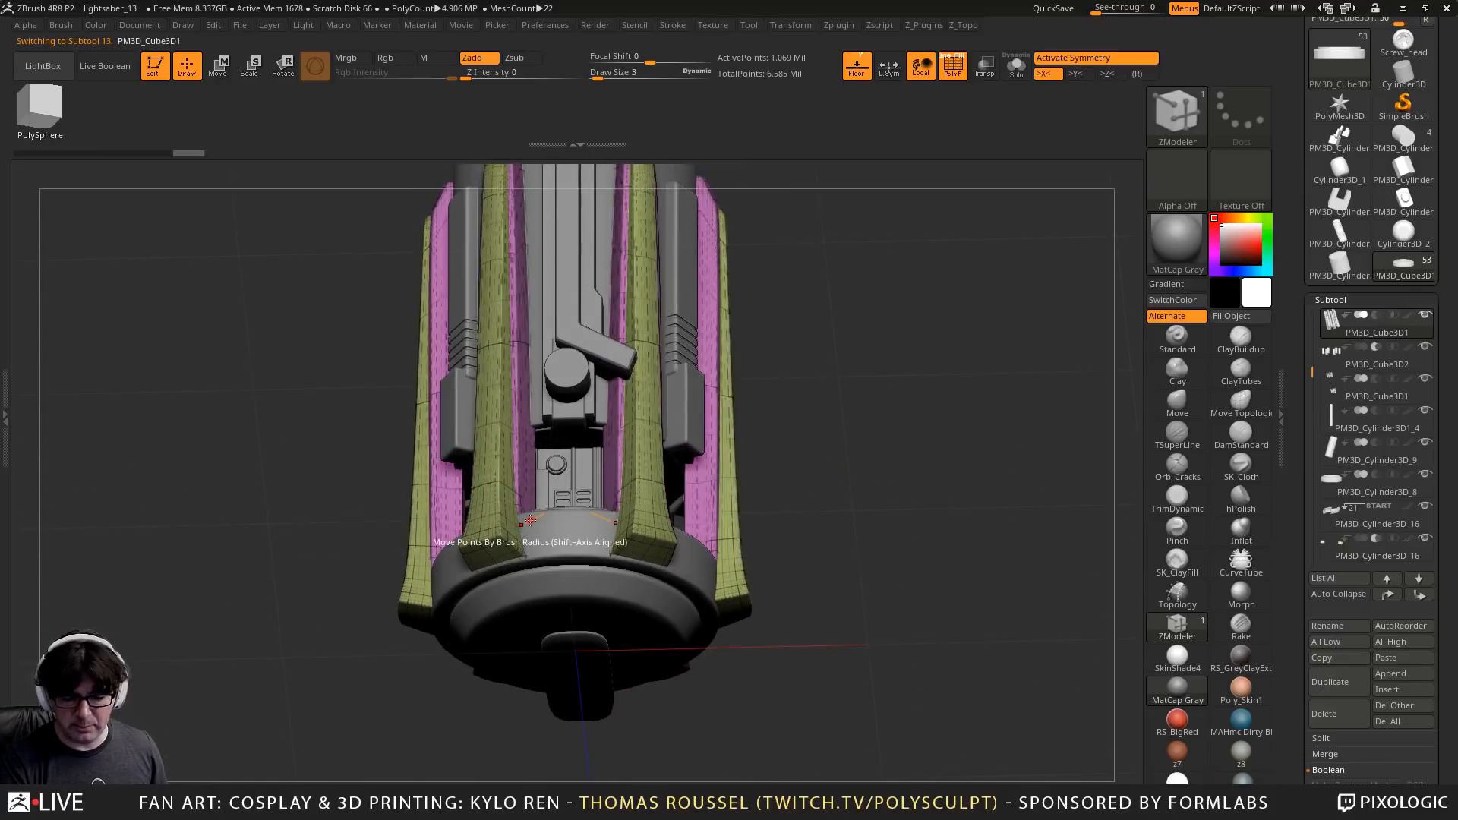
pyautogui.keyDown('alt'); pyautogui.click(567, 535); pyautogui.keyUp('alt')
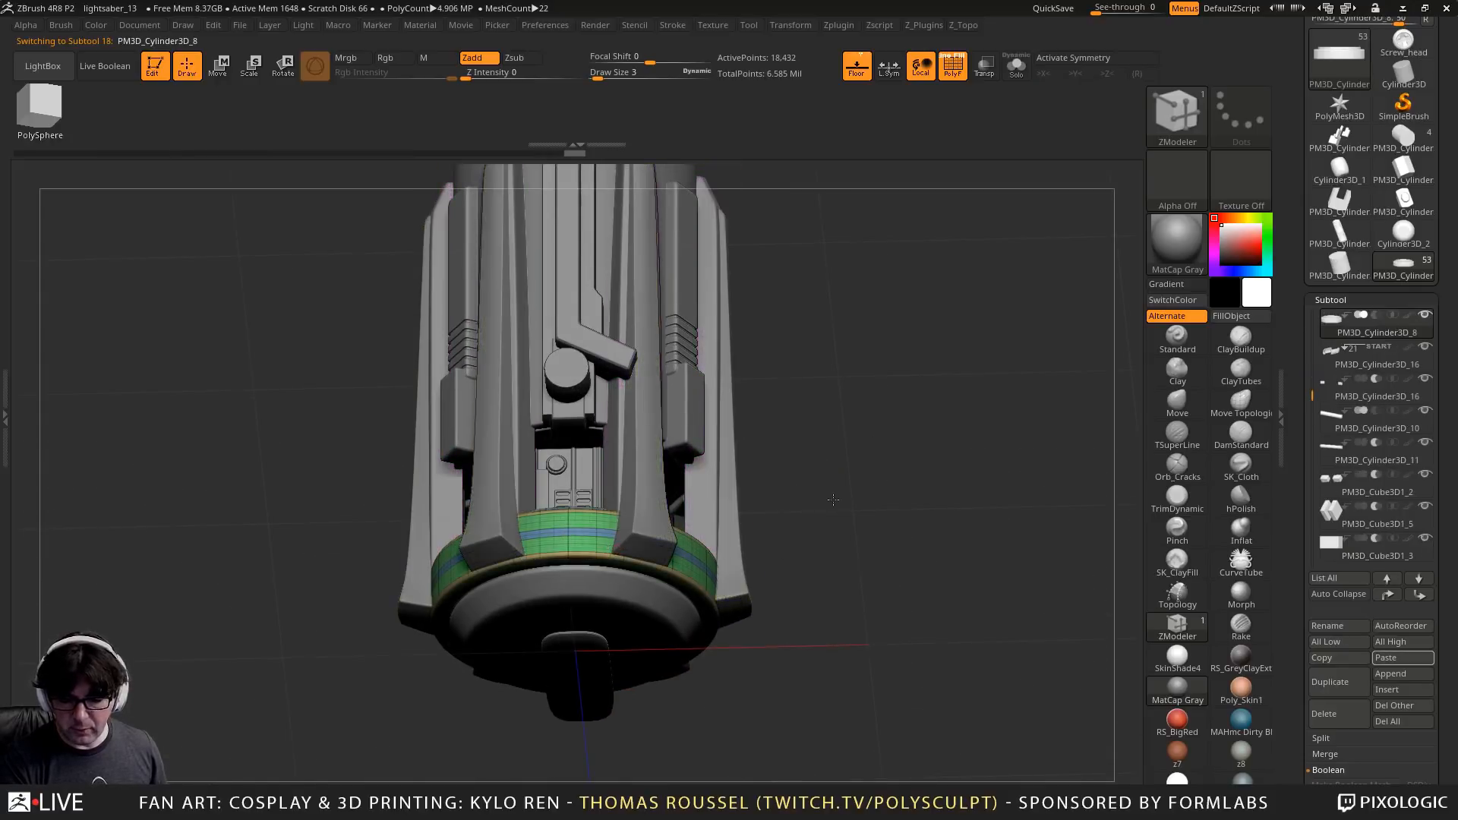
pyautogui.moveTo(749, 511); pyautogui.dragTo(640, 518)
pyautogui.keyDown('alt'); pyautogui.click(637, 517); pyautogui.keyUp('alt')
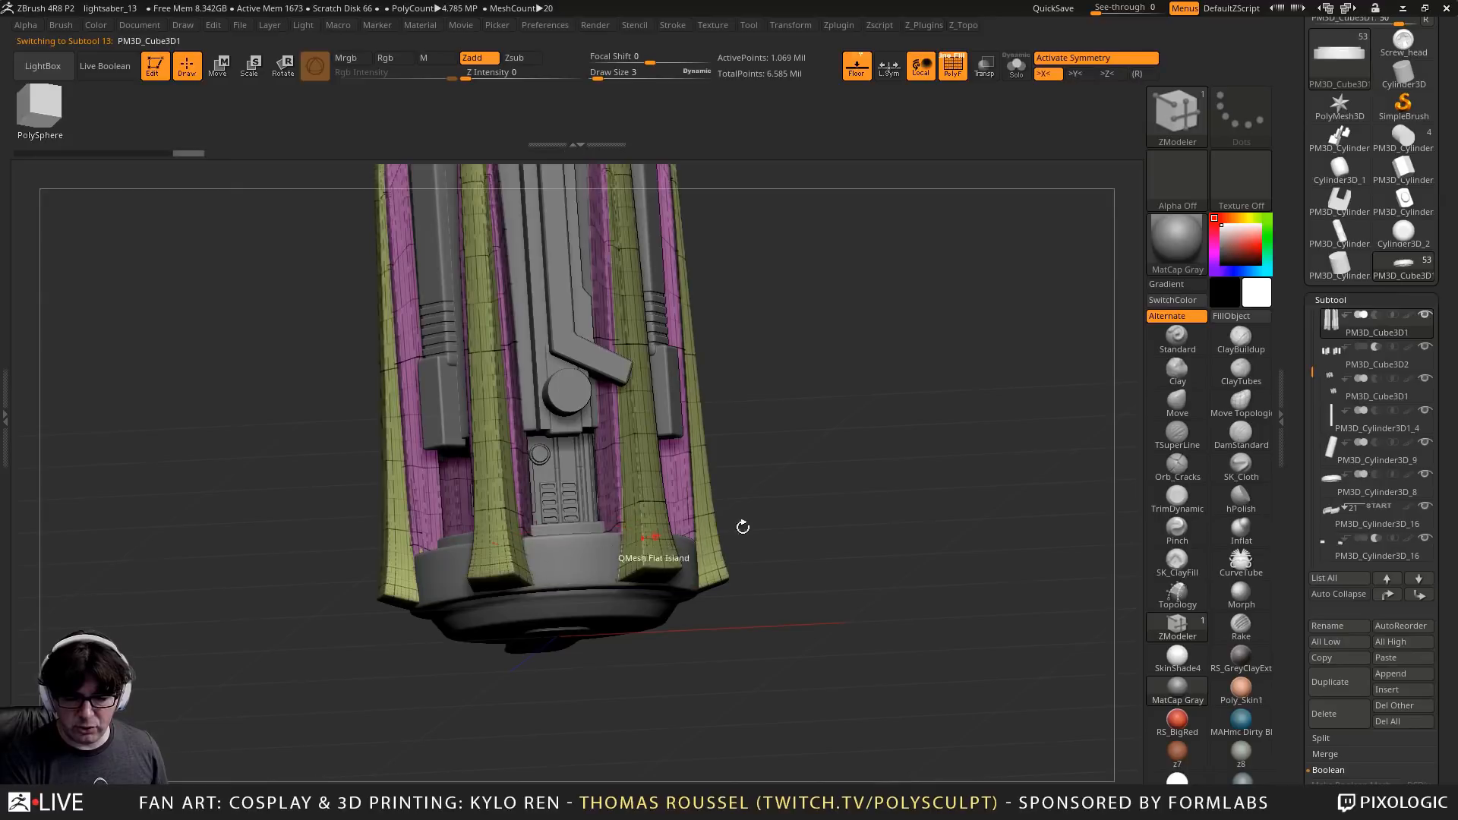
pyautogui.moveTo(843, 440); pyautogui.dragTo(797, 517)
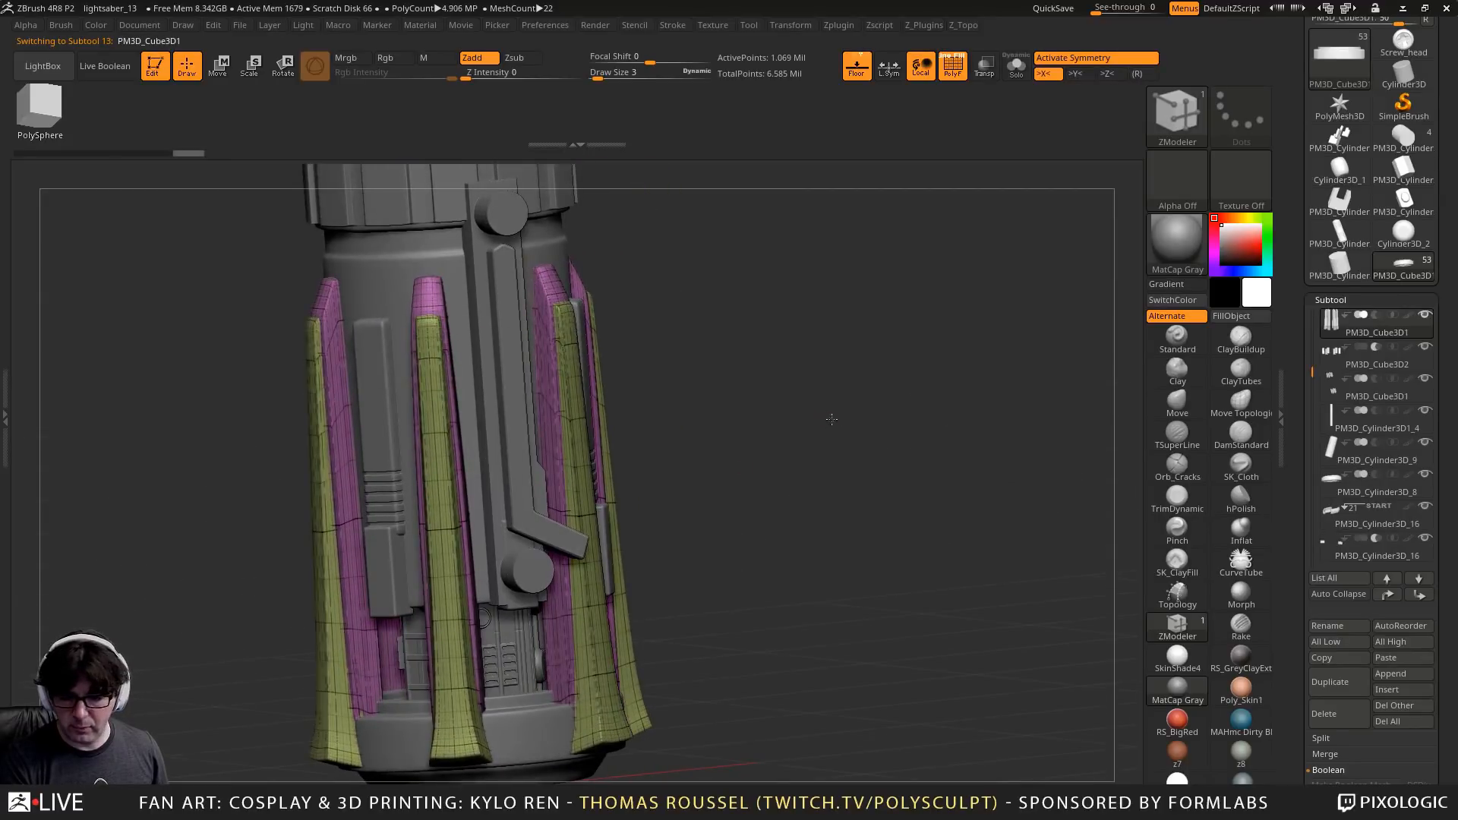
pyautogui.moveTo(831, 418); pyautogui.dragTo(850, 467)
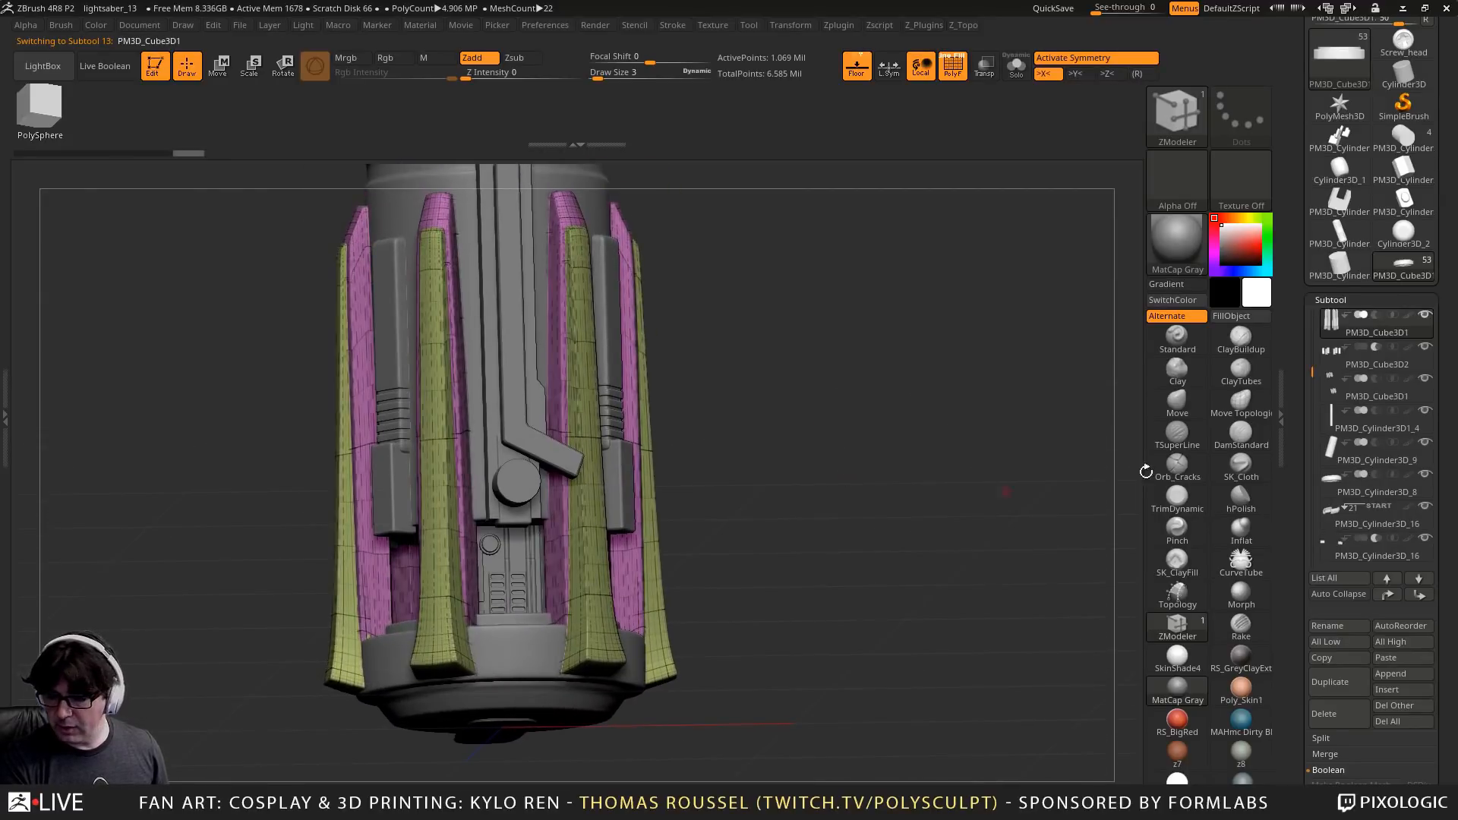
pyautogui.moveTo(1311, 372); pyautogui.dragTo(1311, 345)
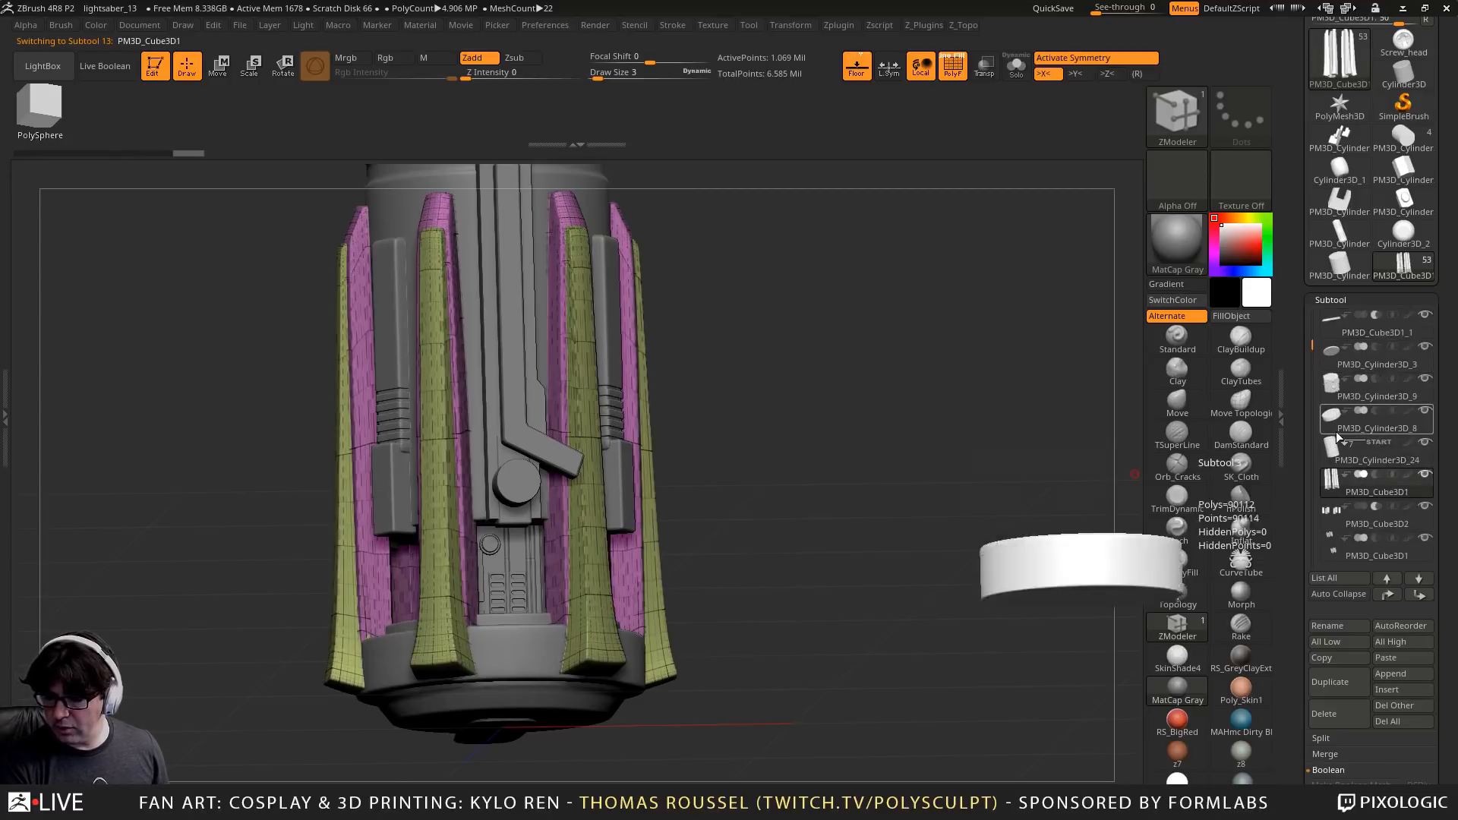
pyautogui.click(1387, 595)
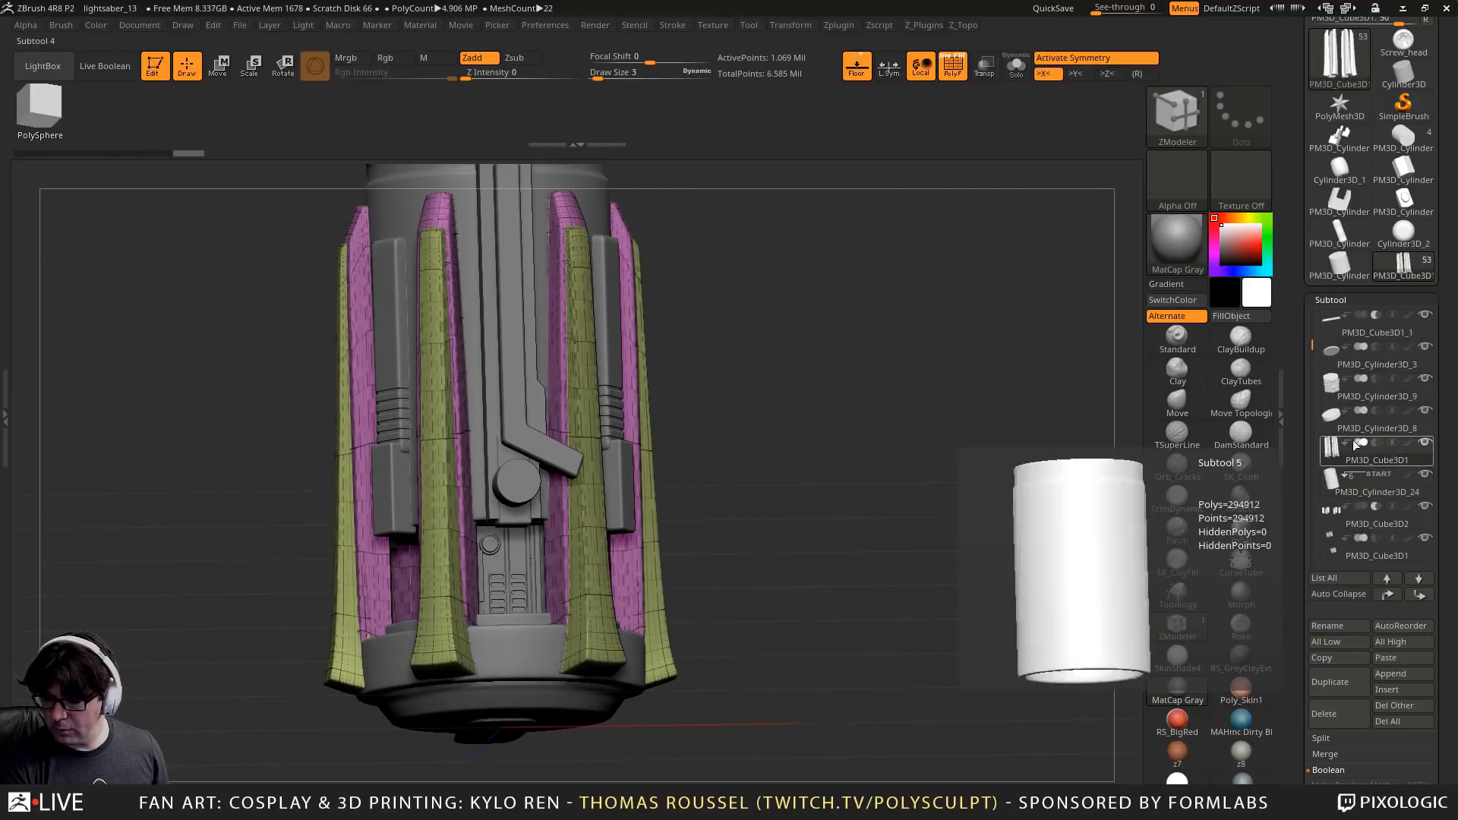
pyautogui.moveTo(1341, 467)
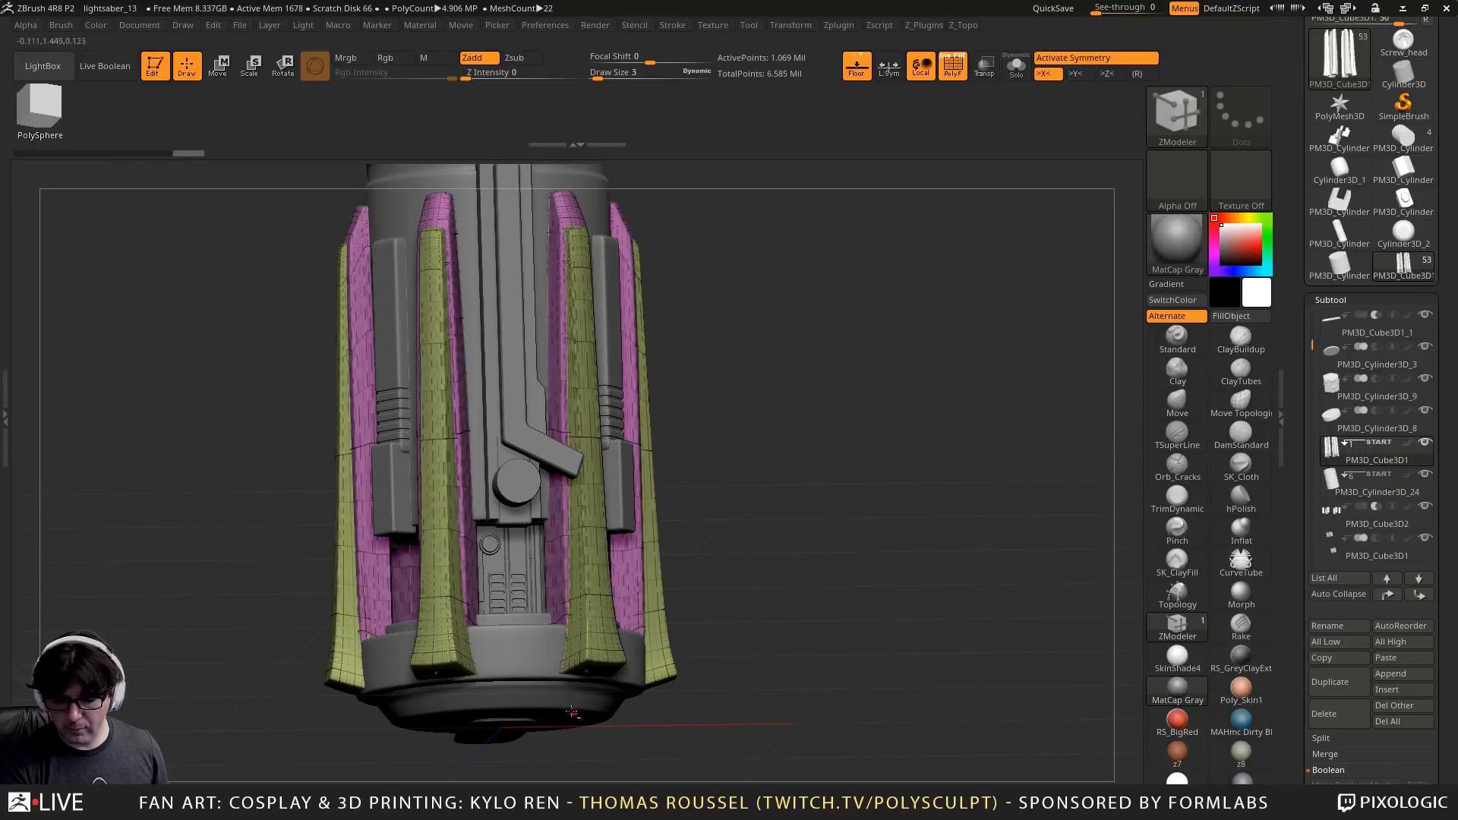
# Select the ring subtool at the grip's base and move it up the subtool order to directly below the outer fins
pyautogui.keyDown('alt'); pyautogui.click(528, 658); pyautogui.keyUp('alt')
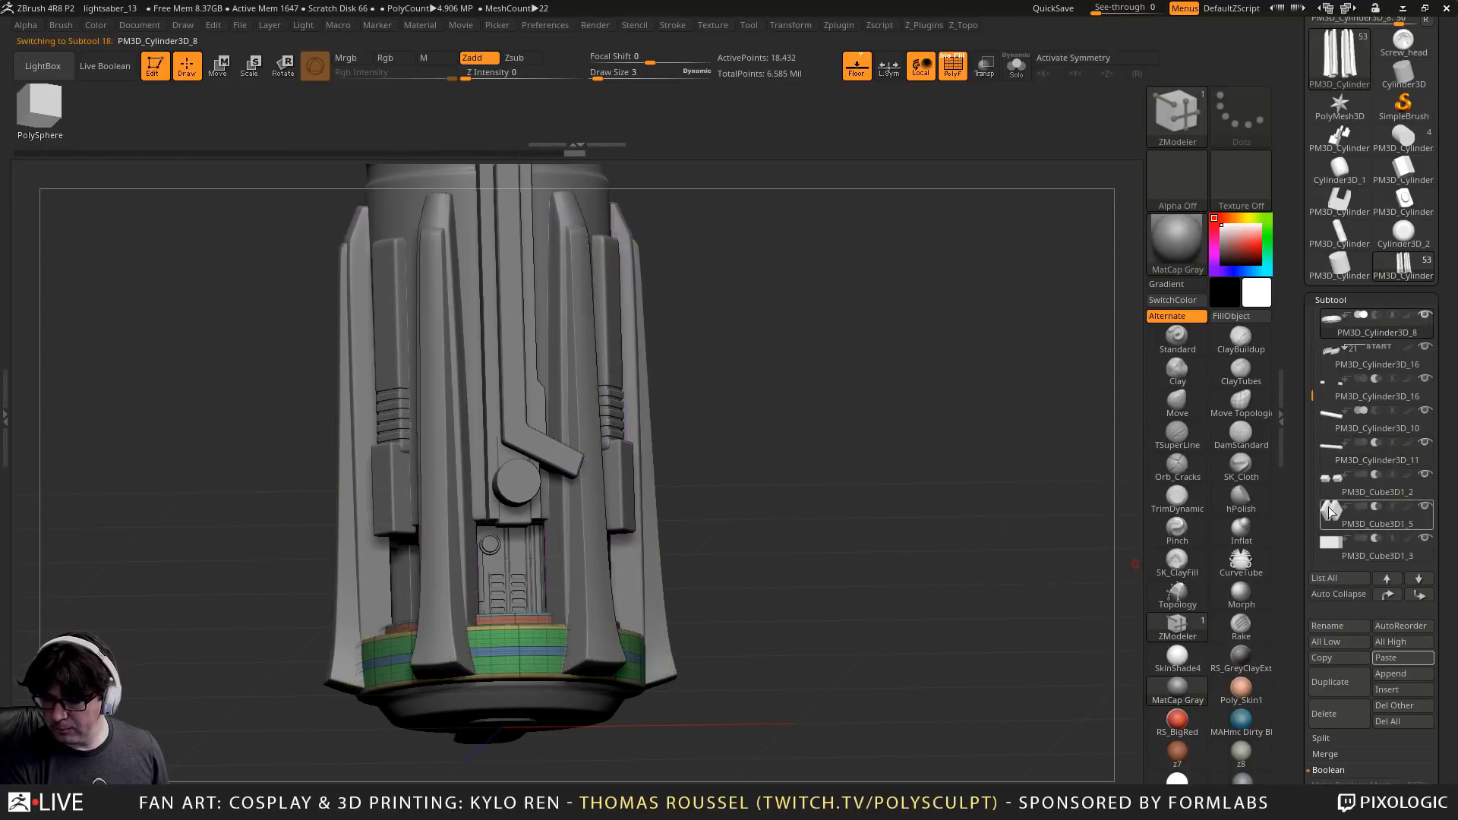
pyautogui.moveTo(1312, 395); pyautogui.dragTo(1309, 362)
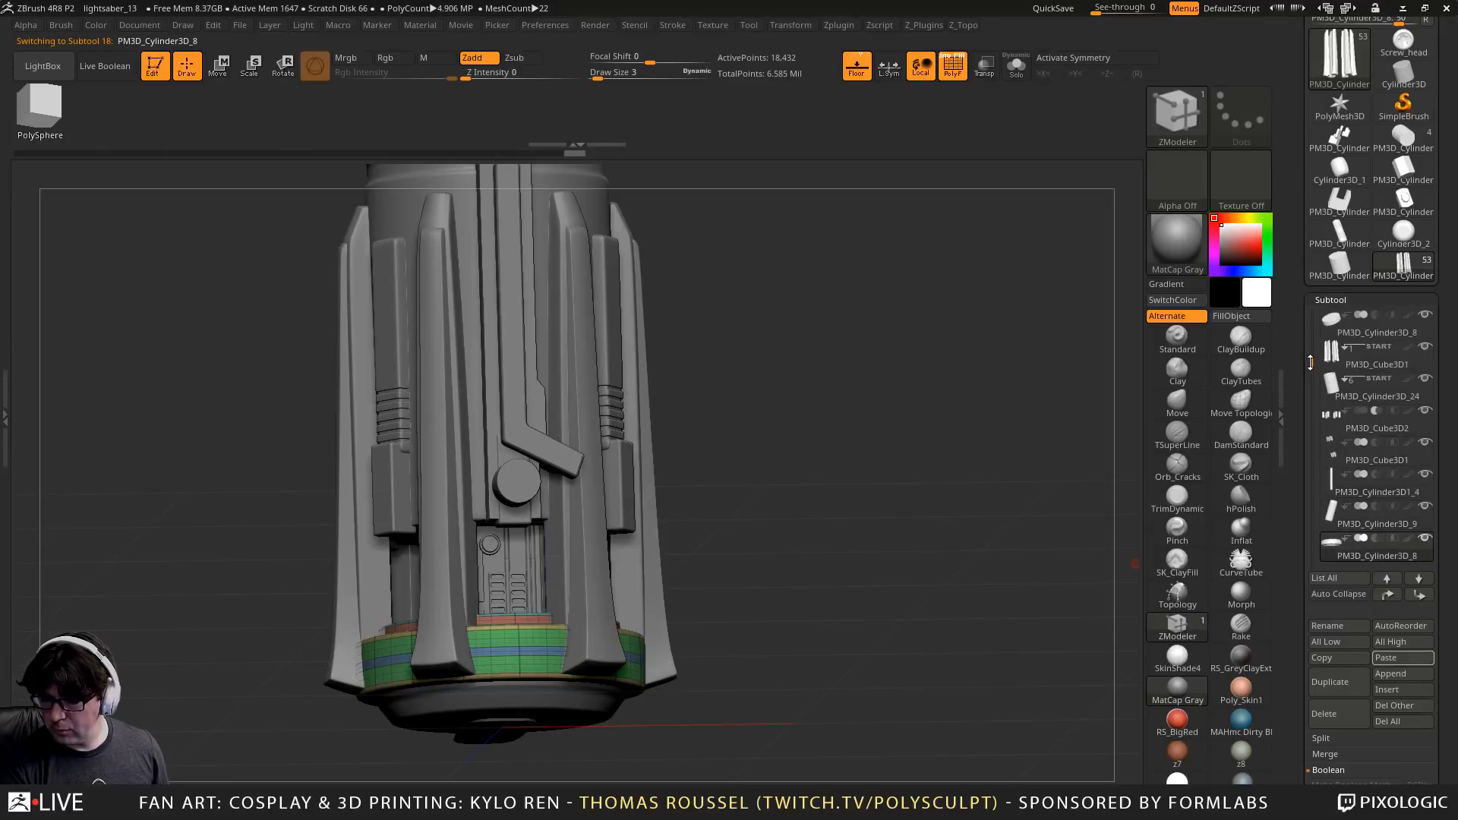
pyautogui.click(1388, 595)
pyautogui.click(1387, 594)
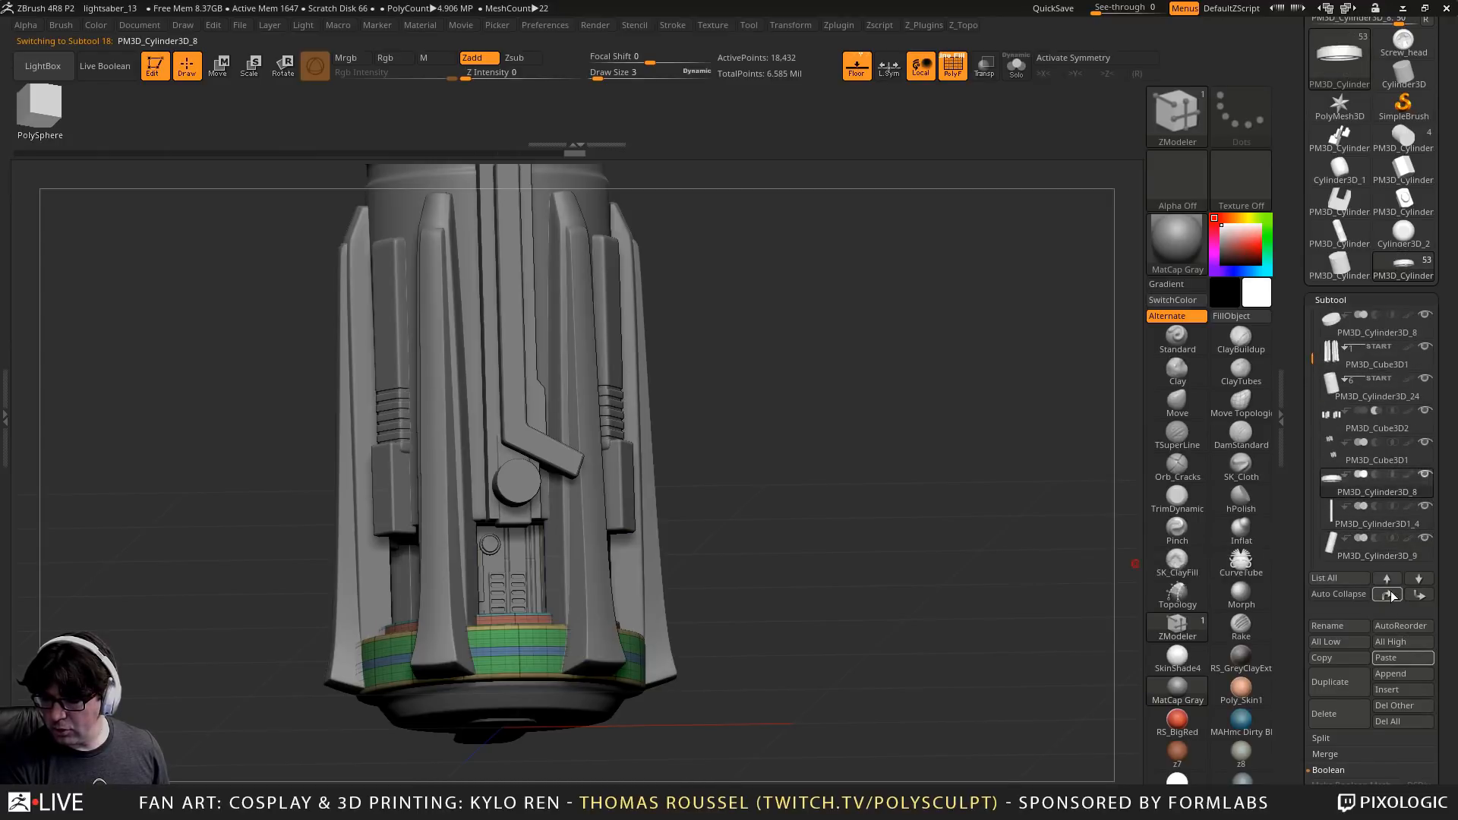
pyautogui.click(1388, 595)
pyautogui.click(1388, 594)
pyautogui.click(1387, 594)
pyautogui.moveTo(1333, 372)
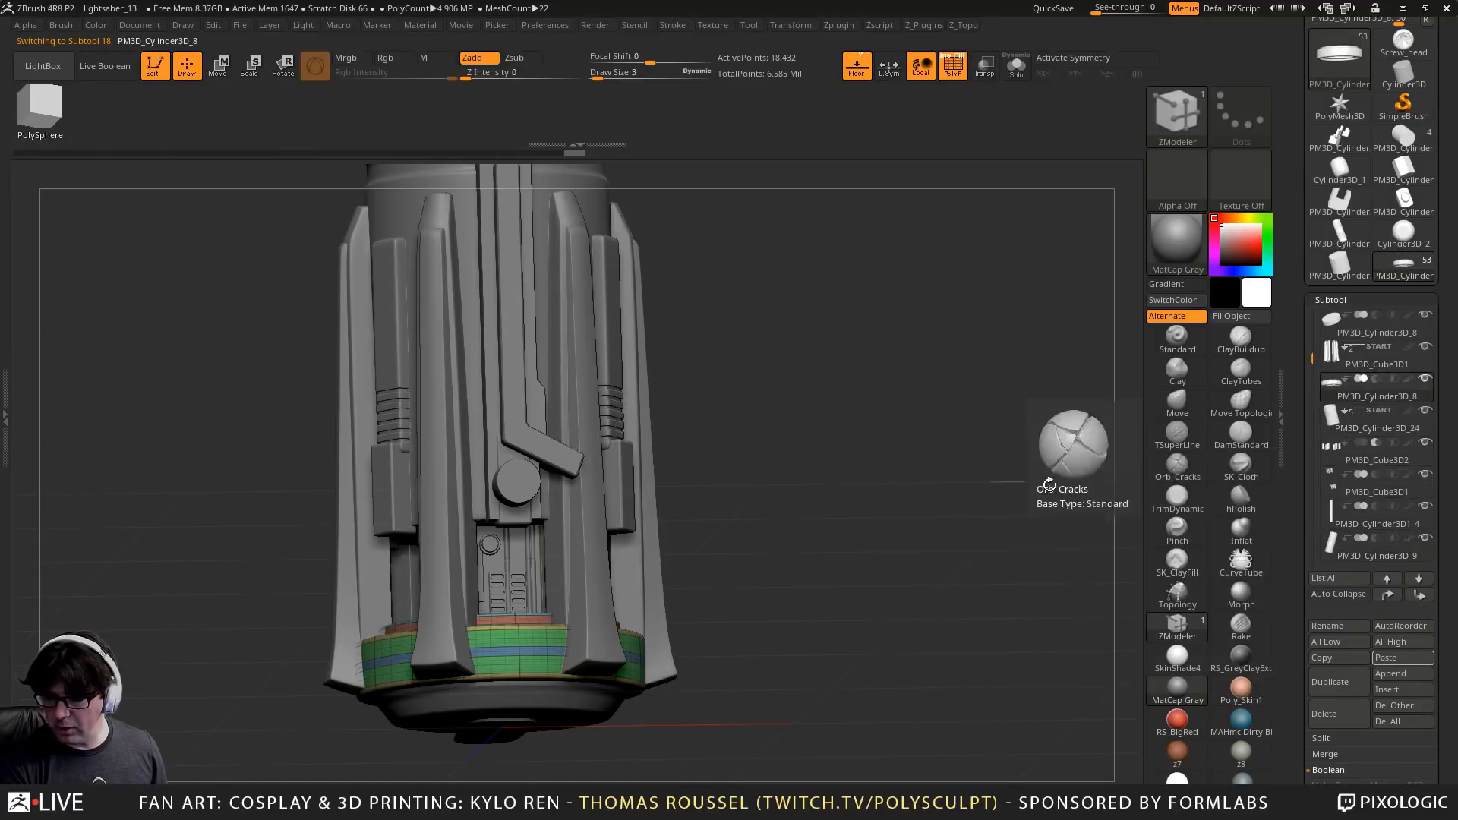
# Select the outer fins subtool and examine its shape, both isolated and in place on the grip
pyautogui.moveTo(1073, 445); pyautogui.dragTo(599, 621)
pyautogui.keyDown('alt'); pyautogui.click(621, 551); pyautogui.keyUp('alt')
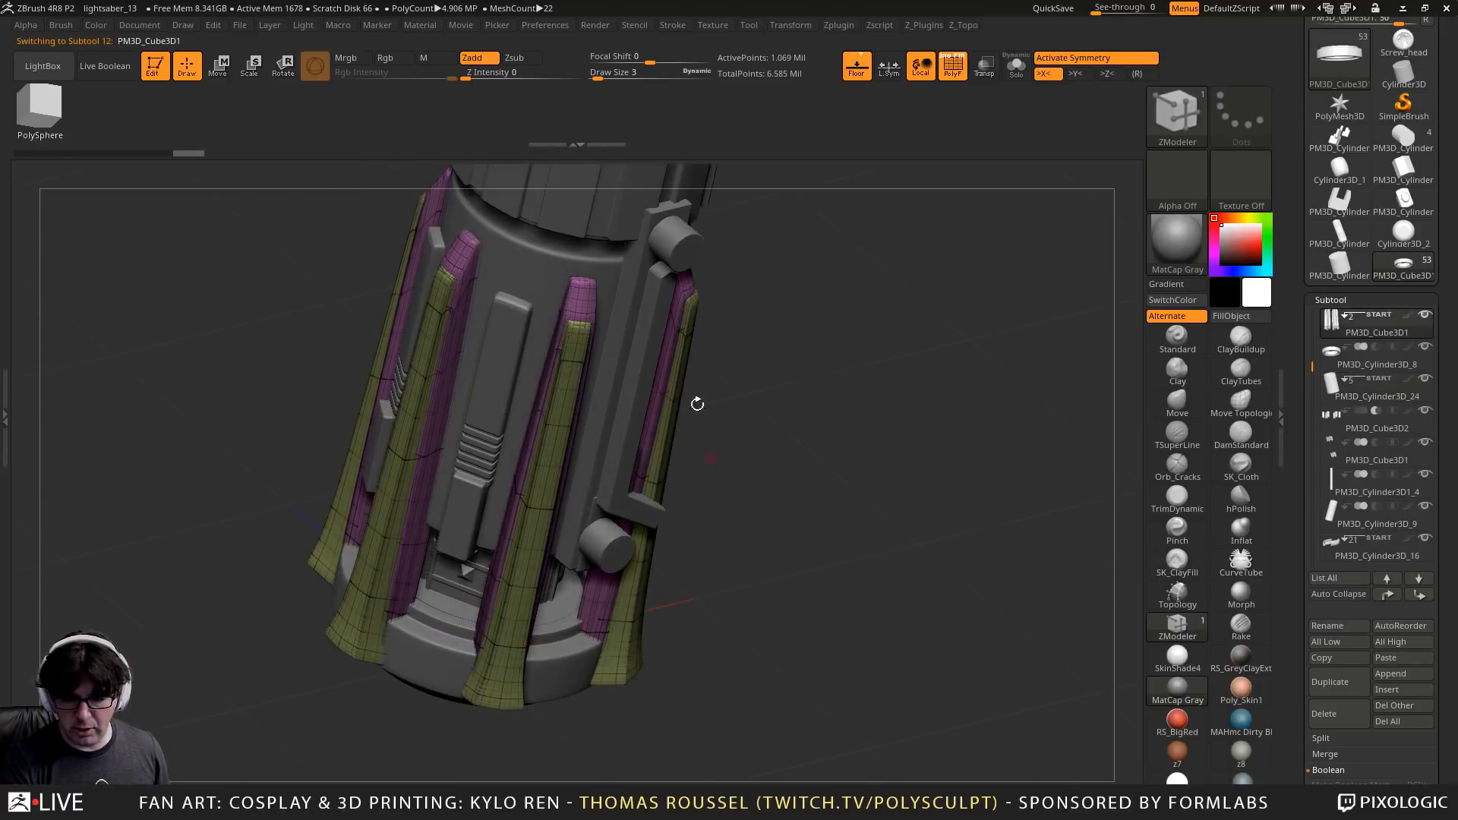
pyautogui.moveTo(697, 404); pyautogui.dragTo(725, 397)
pyautogui.keyDown('alt'); pyautogui.moveTo(788, 333); pyautogui.dragTo(788, 440); pyautogui.keyUp('alt')
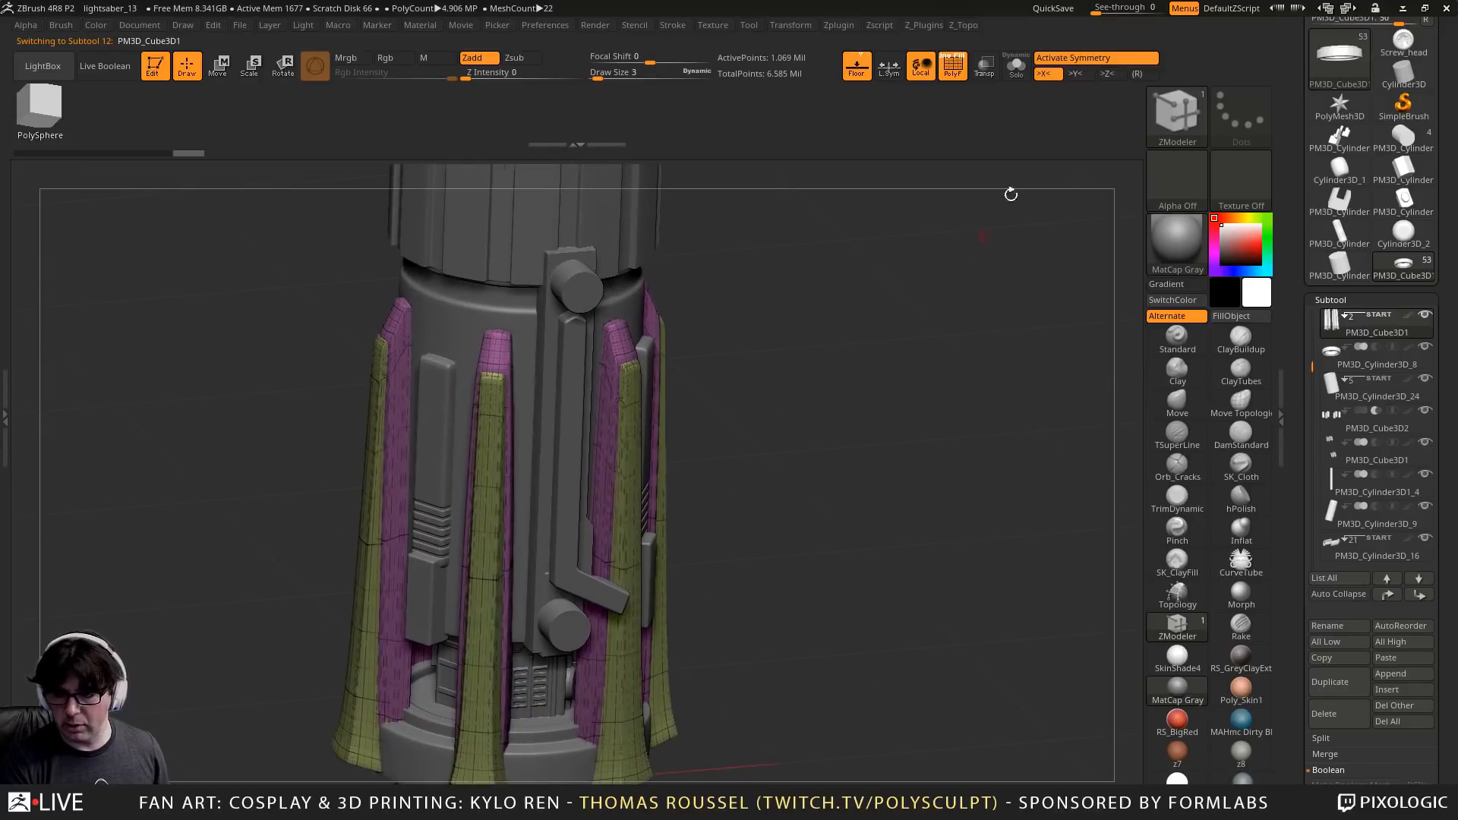
pyautogui.click(1016, 70)
pyautogui.moveTo(881, 267); pyautogui.dragTo(945, 395)
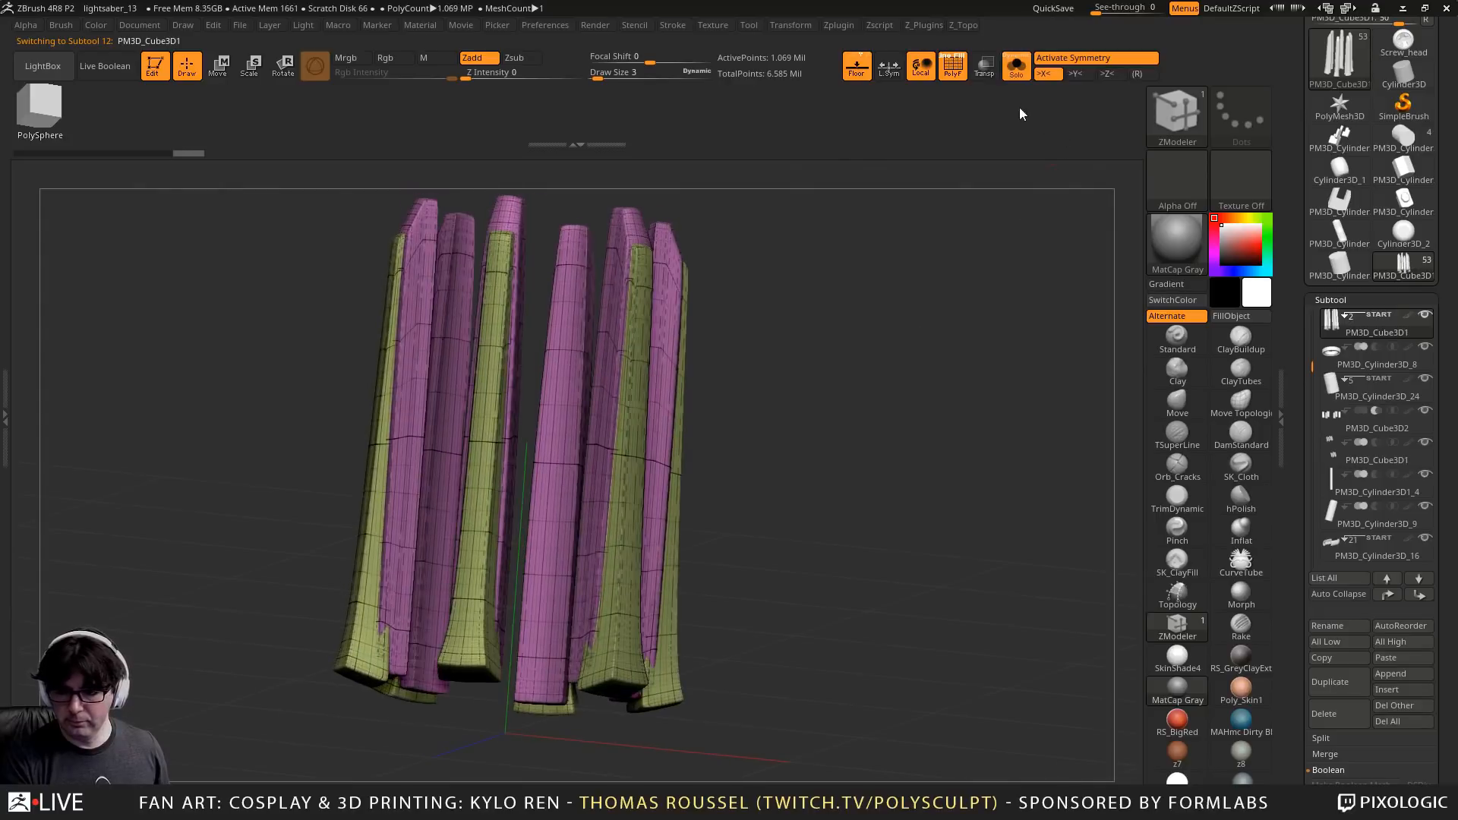
pyautogui.click(1017, 73)
pyautogui.moveTo(932, 448); pyautogui.dragTo(938, 486)
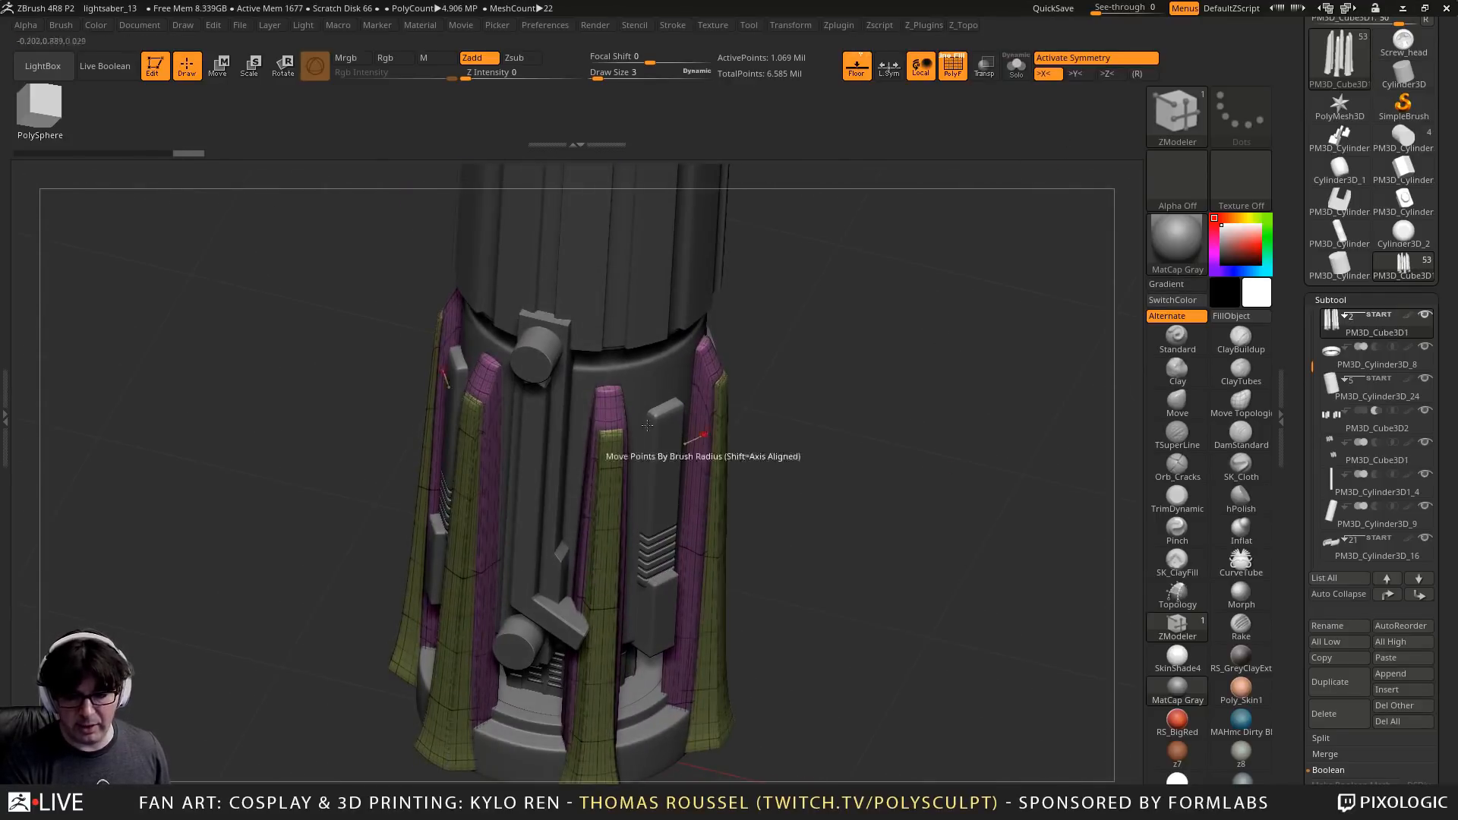
# Select the grip body cylinder and examine how the fins and side details sit against it
pyautogui.keyDown('alt'); pyautogui.click(632, 374); pyautogui.keyUp('alt')
pyautogui.keyDown('ctrl'); pyautogui.moveTo(631, 374); pyautogui.dragTo(608, 416, button='right'); pyautogui.keyUp('ctrl')
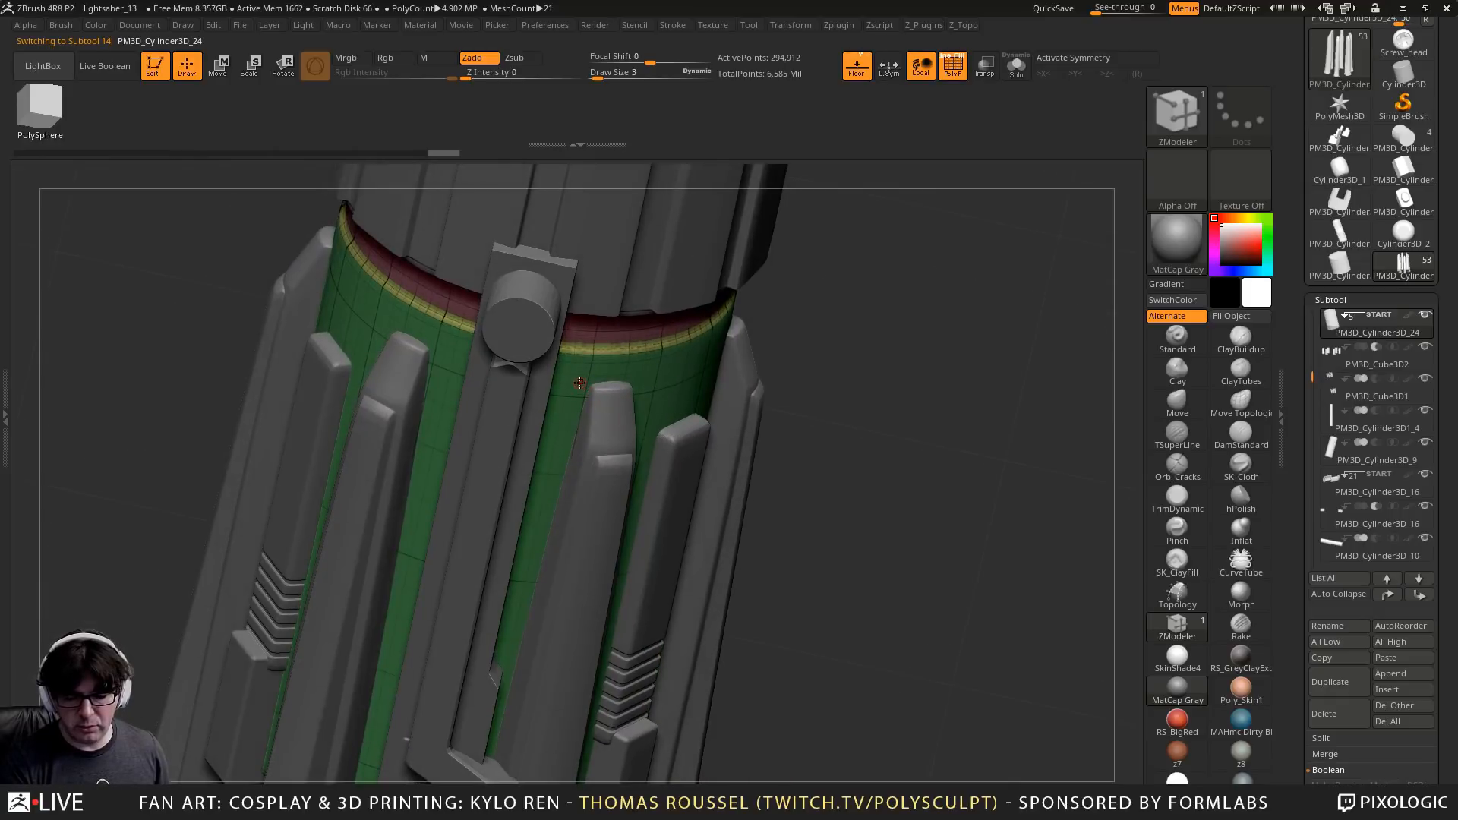
pyautogui.moveTo(892, 425); pyautogui.dragTo(877, 322)
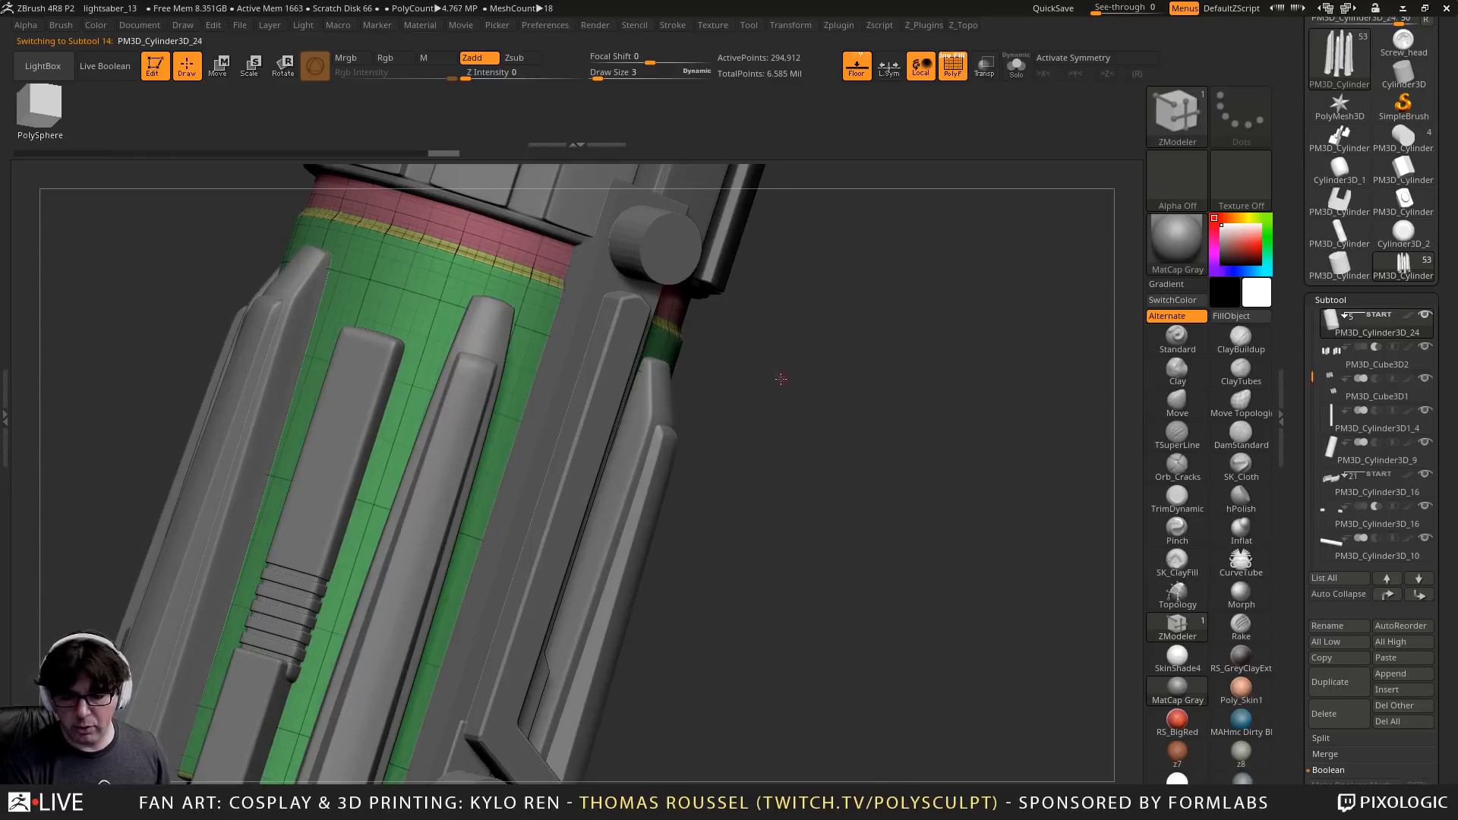
pyautogui.moveTo(781, 379); pyautogui.dragTo(763, 429)
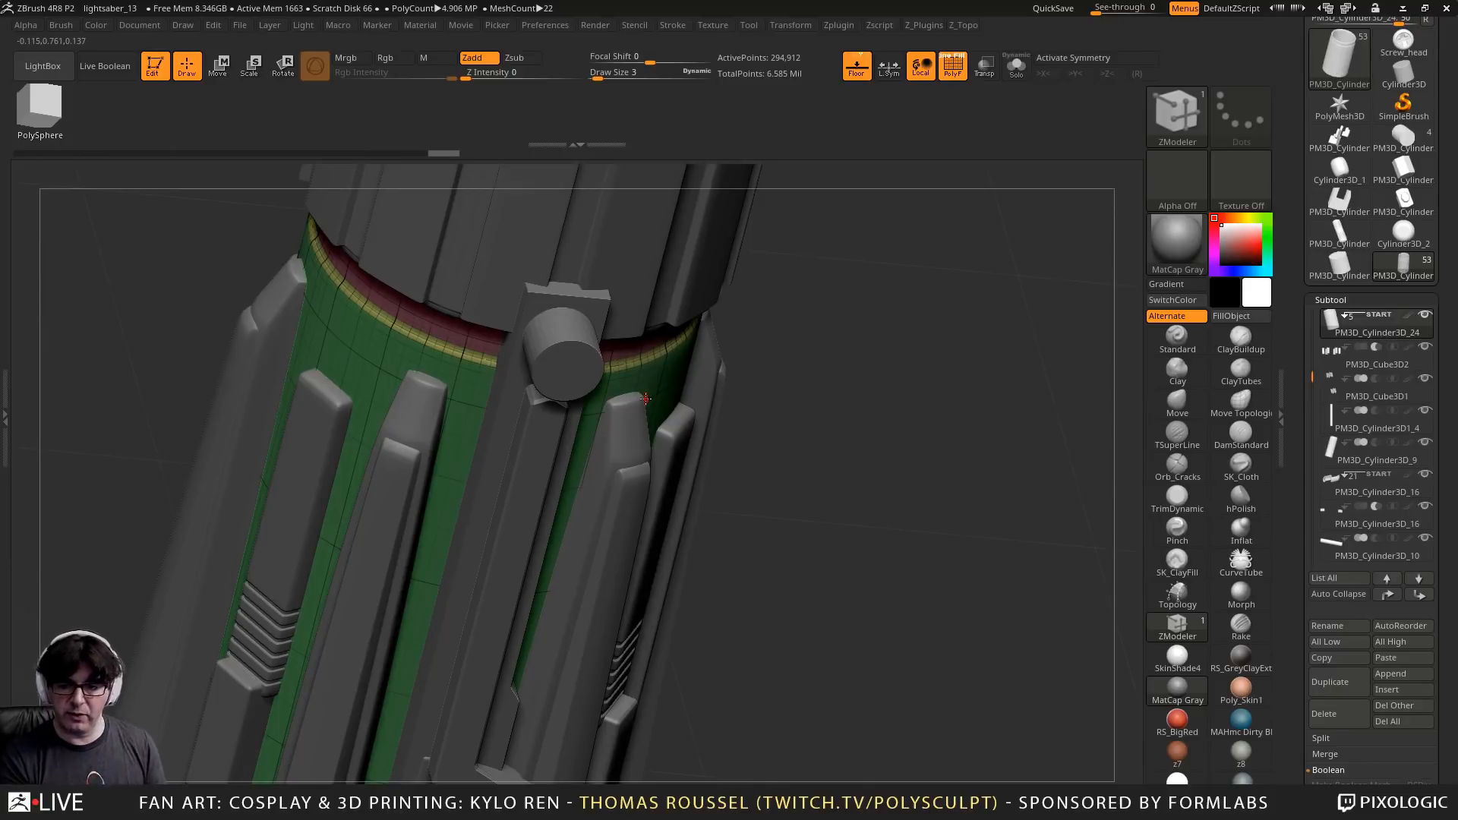
pyautogui.moveTo(846, 419); pyautogui.dragTo(918, 357)
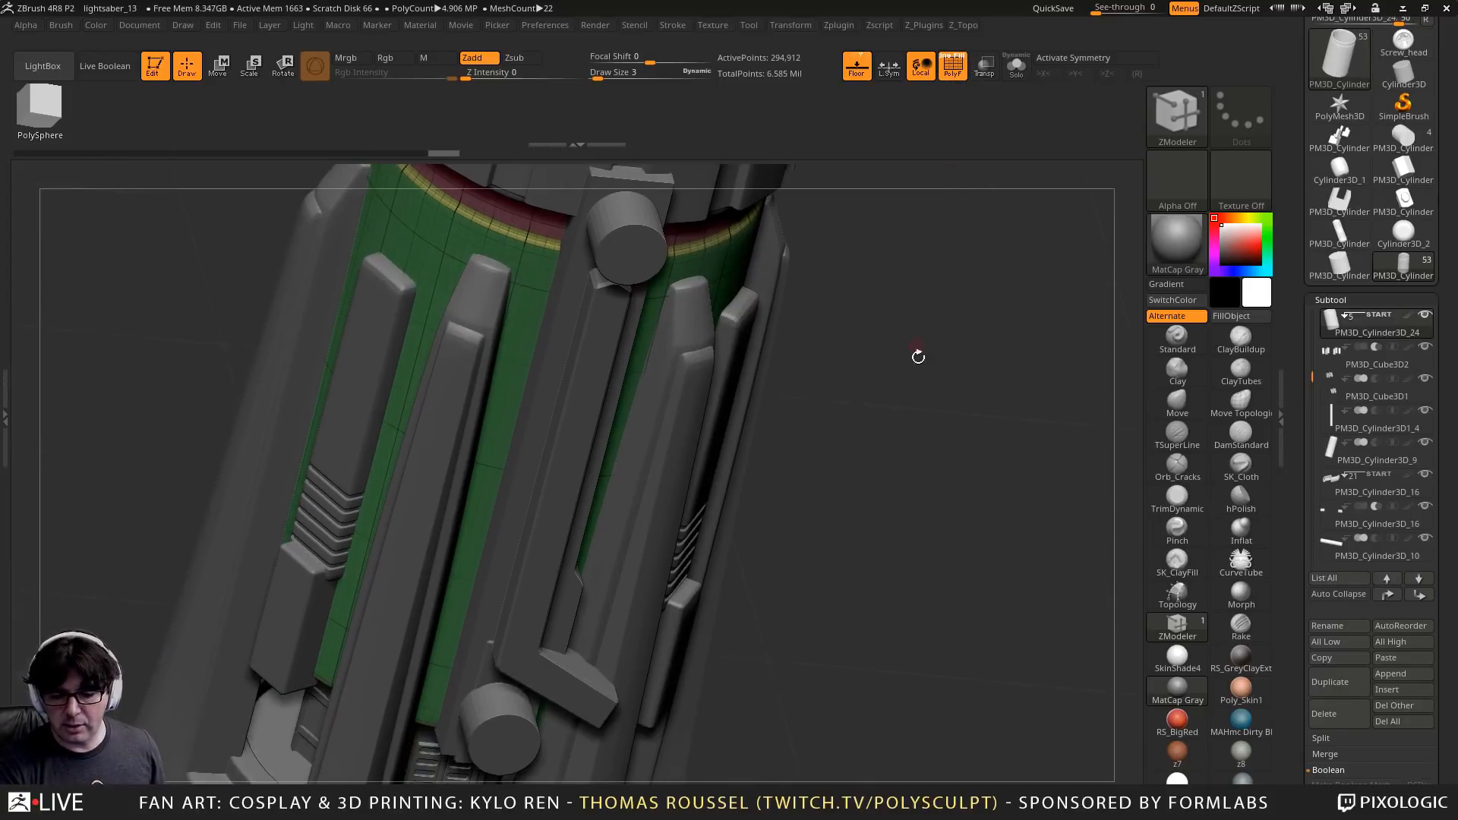
# Isolate the outer fins subtool in solo mode and bring its ends into view
pyautogui.keyDown('alt'); pyautogui.click(695, 317); pyautogui.keyUp('alt')
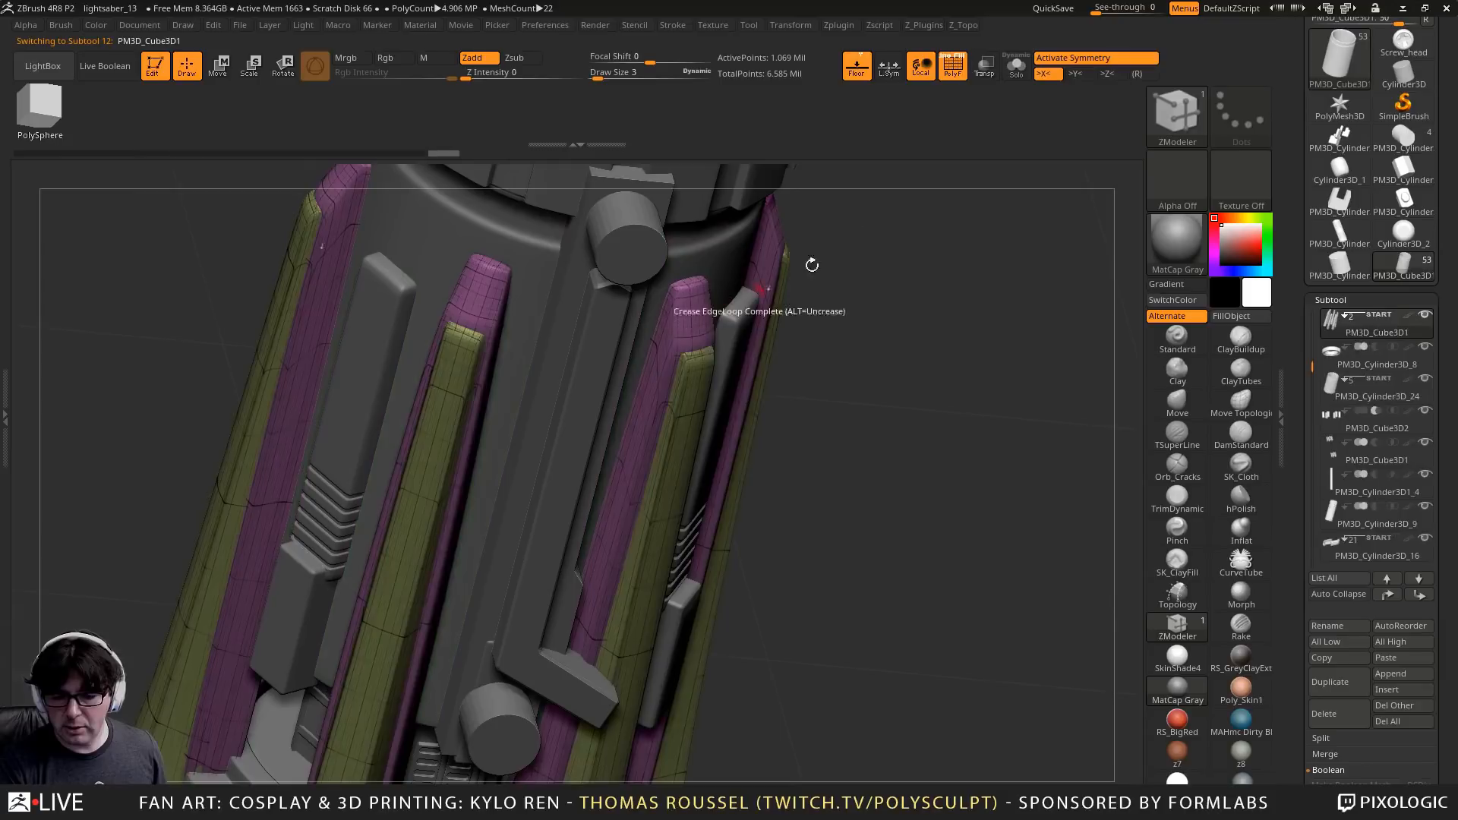
pyautogui.click(1015, 69)
pyautogui.moveTo(942, 250); pyautogui.dragTo(728, 441)
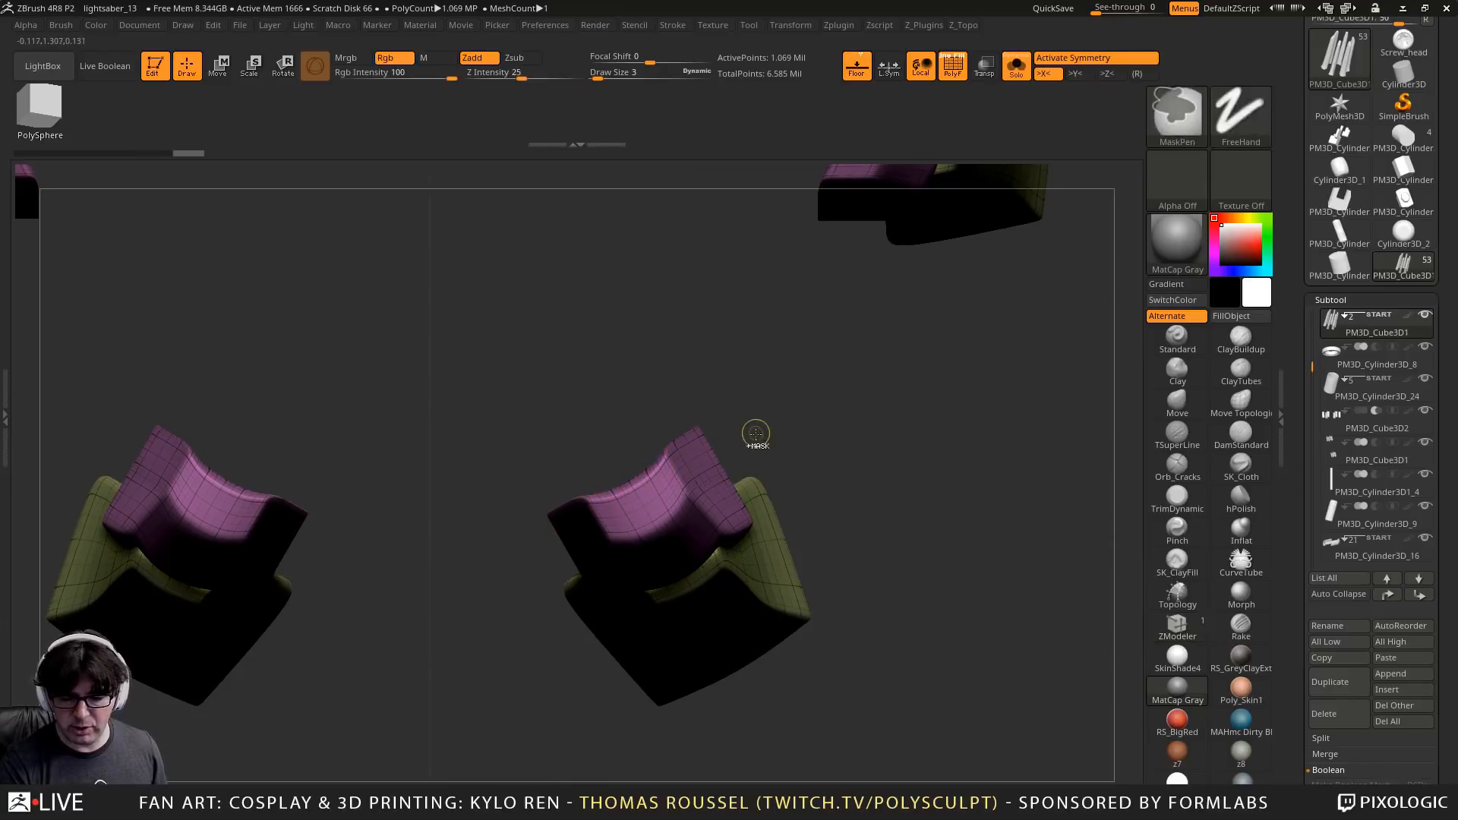
# Try to flatten the curved inner faces of the fins with straight Clip Curve cuts from the end view, undoing each attempt
pyautogui.keyDown('ctrl'); pyautogui.keyDown('shift'); pyautogui.moveTo(492, 570); pyautogui.dragTo(774, 411); pyautogui.keyUp('shift'); pyautogui.keyUp('ctrl')
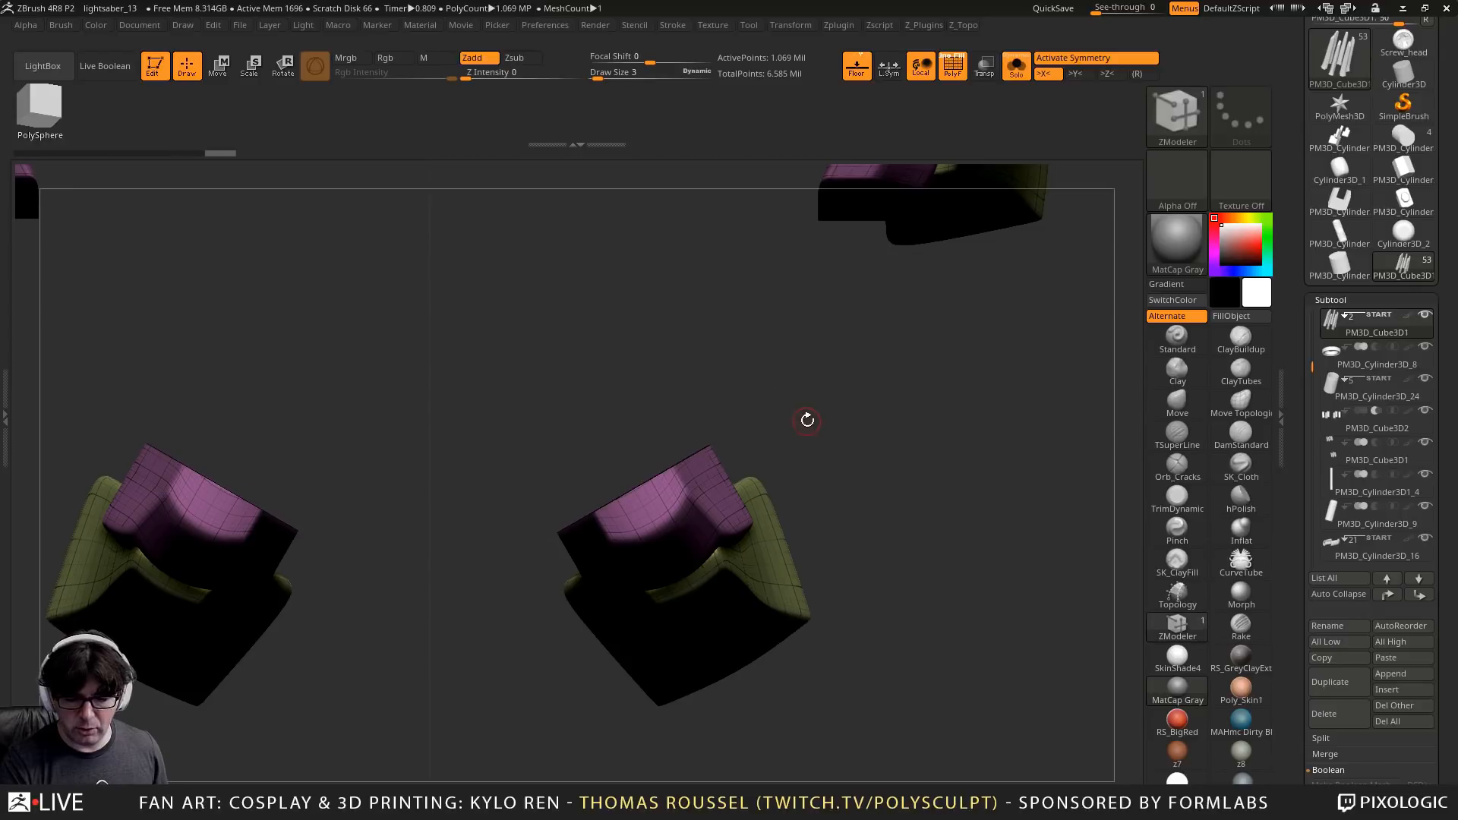
pyautogui.moveTo(807, 420)
pyautogui.mouseDown()
pyautogui.moveTo(823, 433)
pyautogui.moveTo(833, 421)
pyautogui.moveTo(560, 413)
pyautogui.moveTo(654, 432)
pyautogui.moveTo(827, 547)
pyautogui.moveTo(773, 423)
pyautogui.moveTo(982, 481)
pyautogui.moveTo(762, 423)
pyautogui.mouseUp()
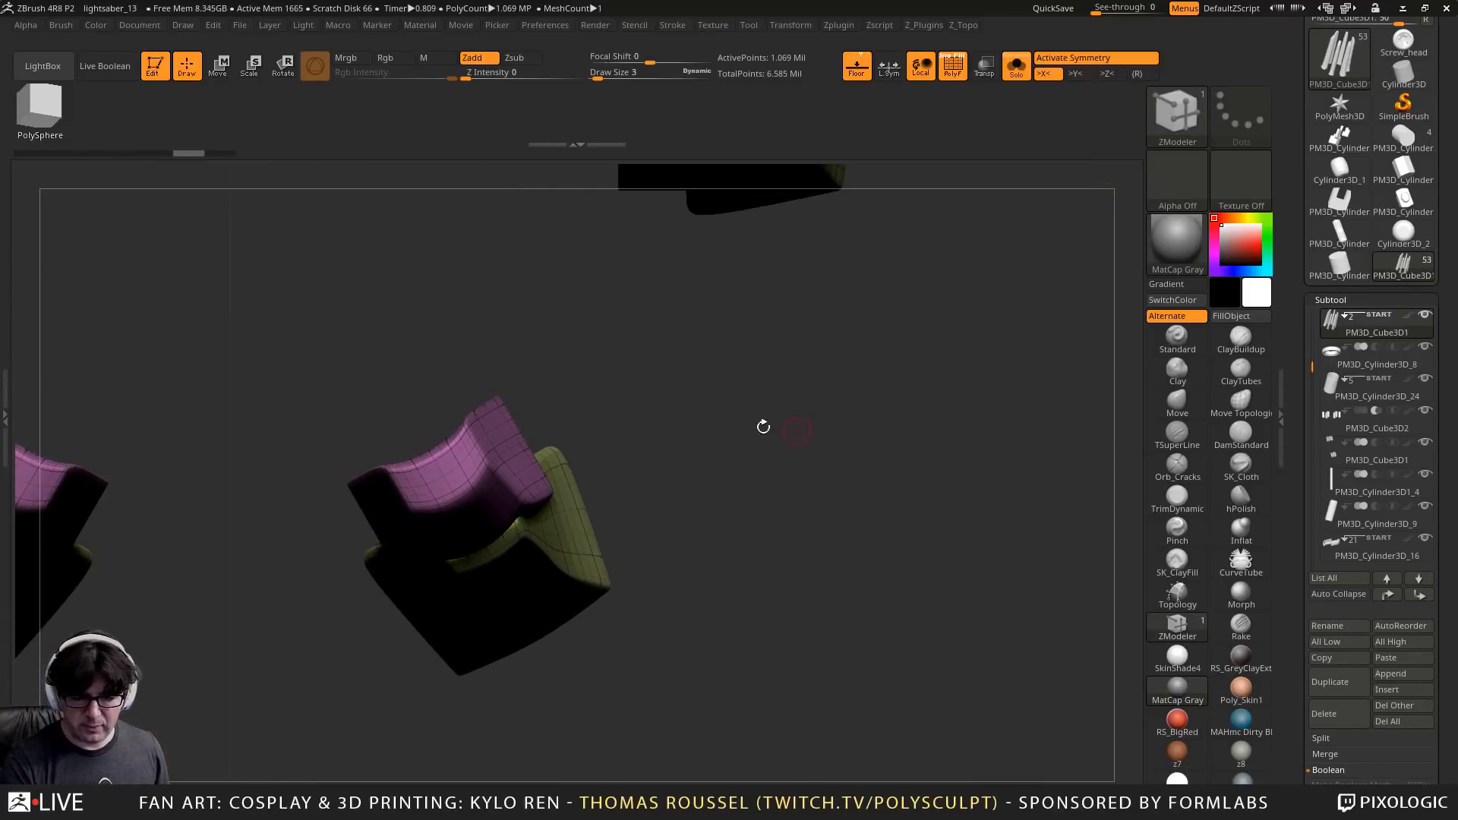
pyautogui.keyDown('ctrl'); pyautogui.keyDown('shift'); pyautogui.moveTo(460, 391); pyautogui.dragTo(538, 416); pyautogui.keyUp('shift'); pyautogui.keyUp('ctrl')
pyautogui.moveTo(683, 381); pyautogui.dragTo(651, 407)
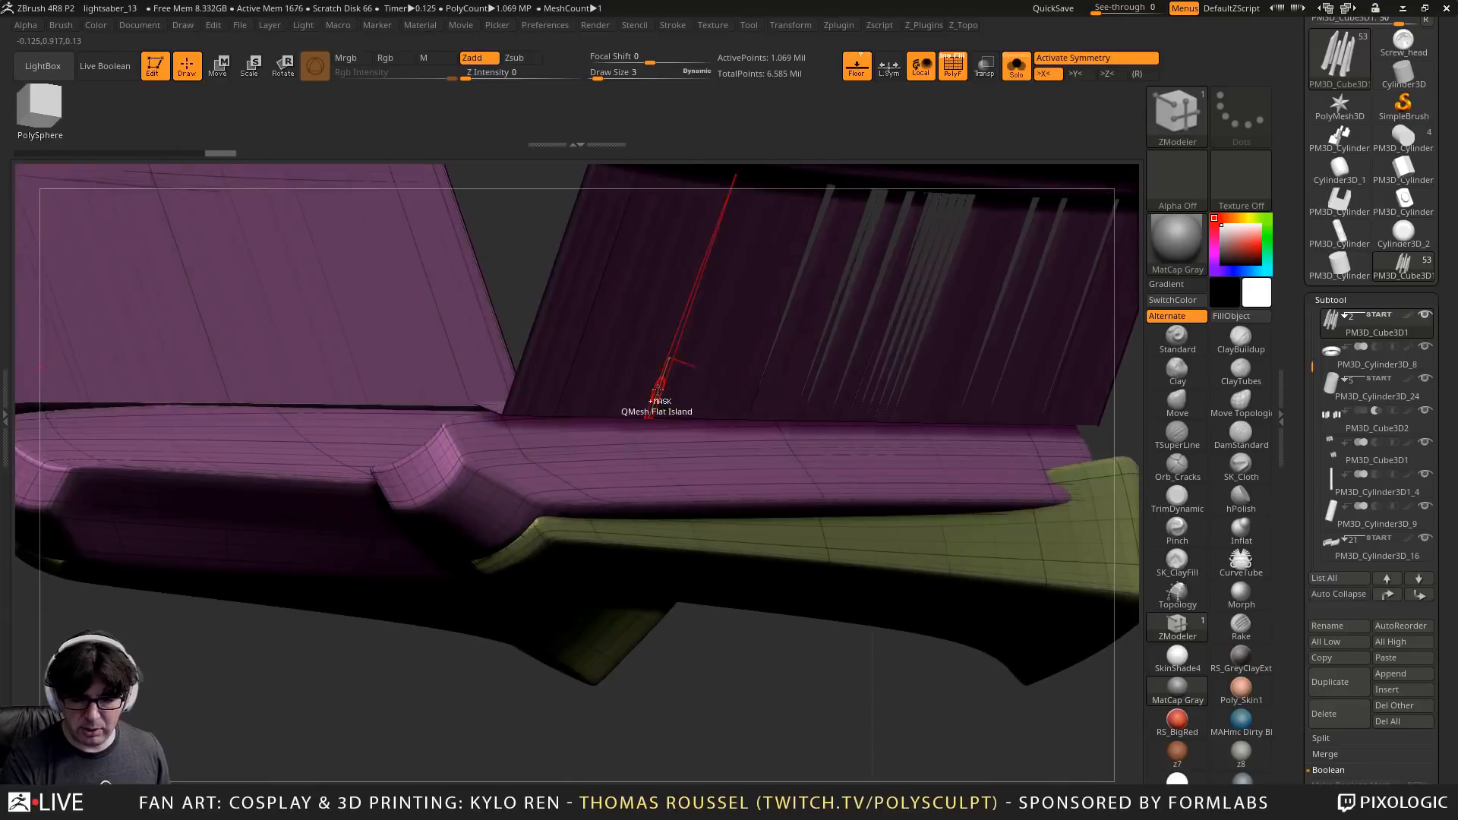
pyautogui.hotkey('ctrl', 'z')
pyautogui.moveTo(785, 398)
pyautogui.keyDown('alt'); pyautogui.mouseDown()
pyautogui.moveTo(626, 382)
pyautogui.moveTo(771, 394)
pyautogui.moveTo(650, 491)
pyautogui.moveTo(688, 484)
pyautogui.moveTo(686, 433)
pyautogui.moveTo(713, 488)
pyautogui.moveTo(736, 436)
pyautogui.moveTo(631, 440)
pyautogui.moveTo(725, 410)
pyautogui.moveTo(722, 397)
pyautogui.moveTo(686, 412)
pyautogui.mouseUp(); pyautogui.keyUp('alt')
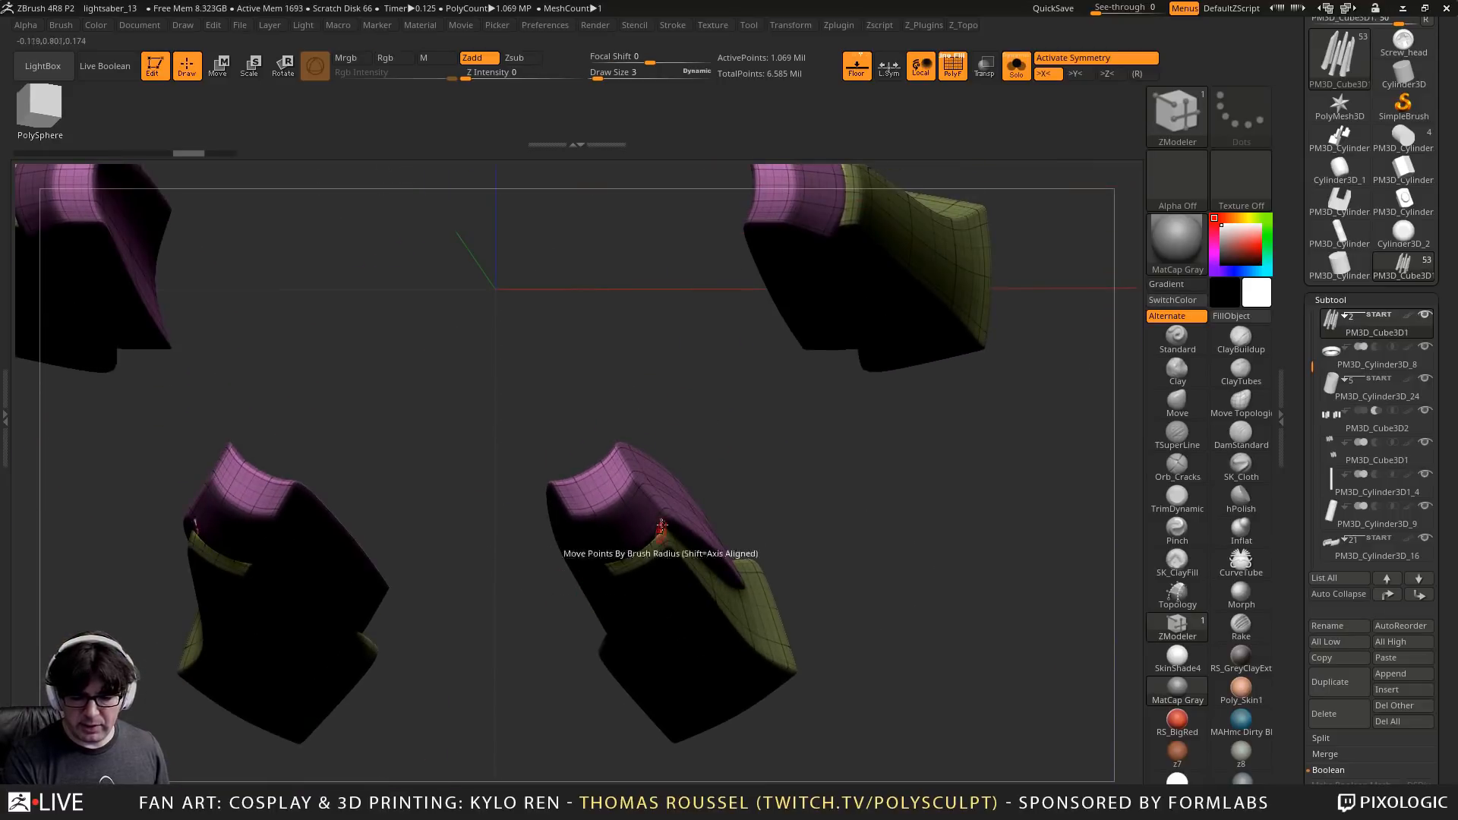
pyautogui.moveTo(717, 523)
pyautogui.keyDown('shift'); pyautogui.mouseDown()
pyautogui.moveTo(759, 586)
pyautogui.moveTo(810, 565)
pyautogui.mouseUp(); pyautogui.keyUp('shift')
pyautogui.moveTo(914, 556)
pyautogui.keyDown('ctrl'); pyautogui.keyDown('shift'); pyautogui.mouseDown()
pyautogui.moveTo(730, 431)
pyautogui.moveTo(794, 457)
pyautogui.mouseUp(); pyautogui.keyUp('shift'); pyautogui.keyUp('ctrl')
pyautogui.moveTo(928, 568)
pyautogui.keyDown('ctrl'); pyautogui.keyDown('shift'); pyautogui.mouseDown()
pyautogui.moveTo(716, 446)
pyautogui.moveTo(722, 437)
pyautogui.moveTo(561, 437)
pyautogui.moveTo(480, 552)
pyautogui.mouseUp(); pyautogui.keyUp('shift'); pyautogui.keyUp('ctrl')
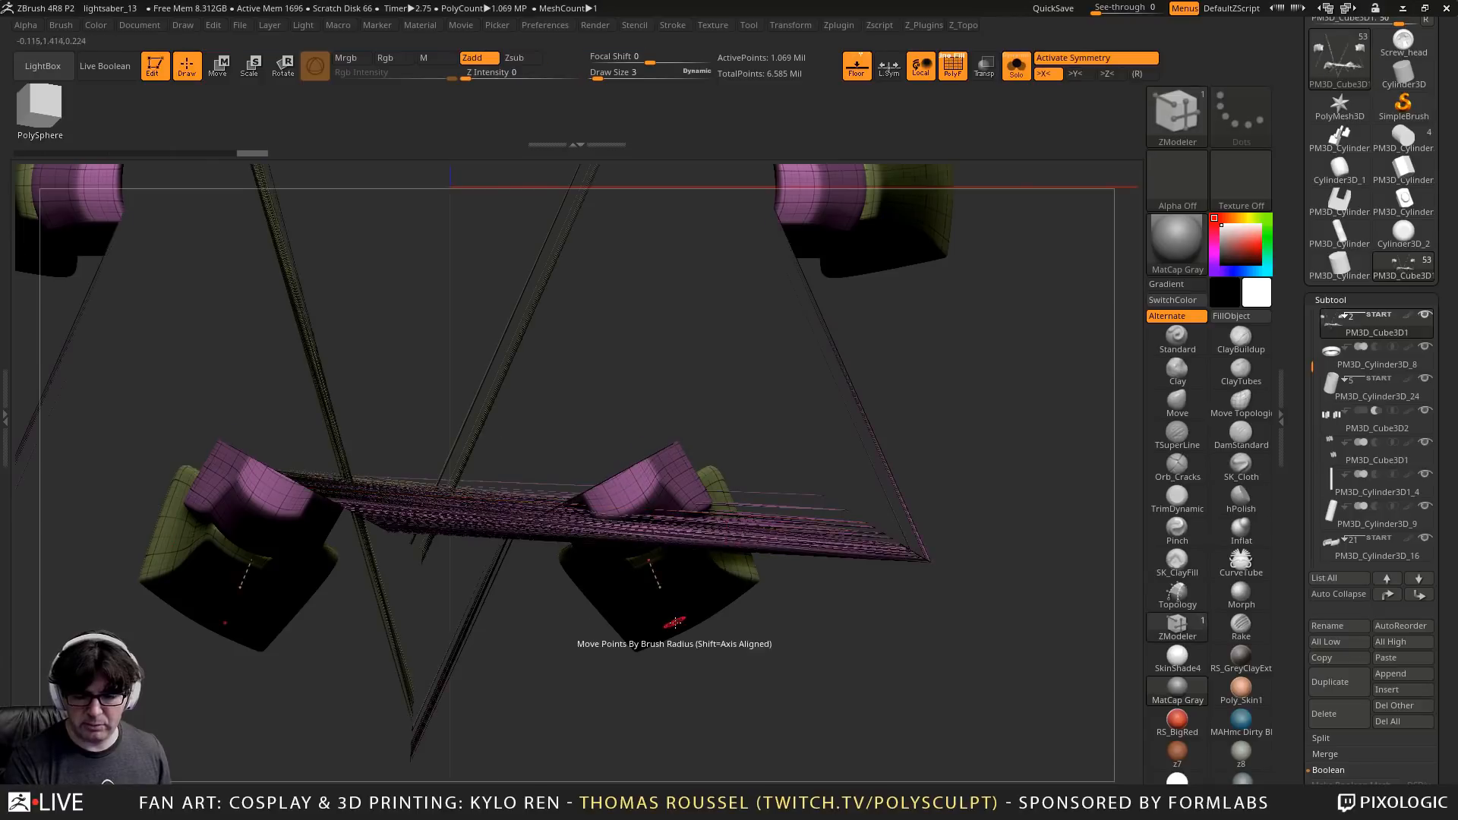
pyautogui.hotkey('ctrl', 'z')
# Lower the fins subtool to its lowest subdivision level and frame one fin's end
pyautogui.keyDown('alt'); pyautogui.moveTo(527, 458); pyautogui.dragTo(594, 425); pyautogui.keyUp('alt')
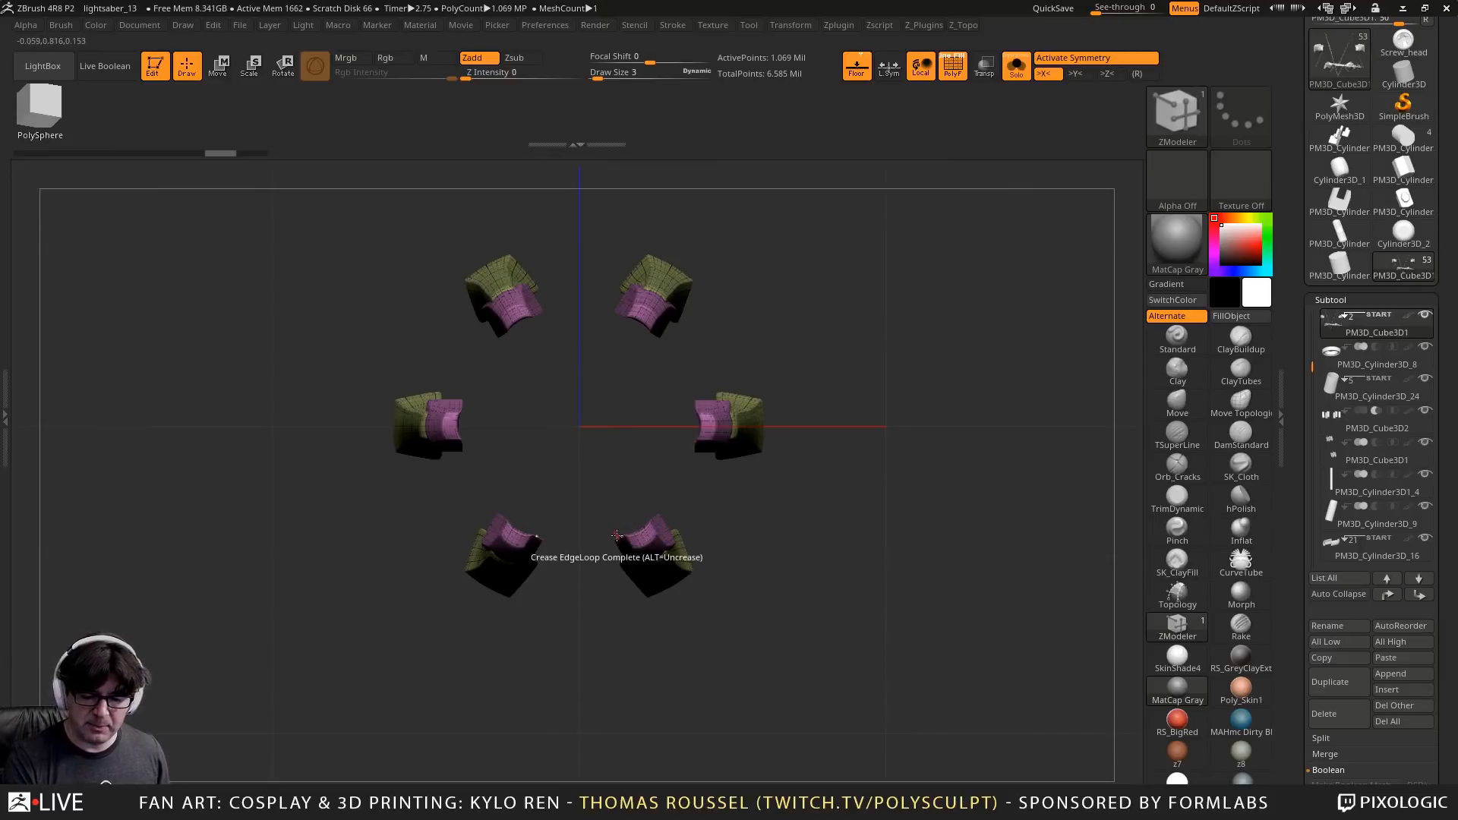
pyautogui.press('shift')
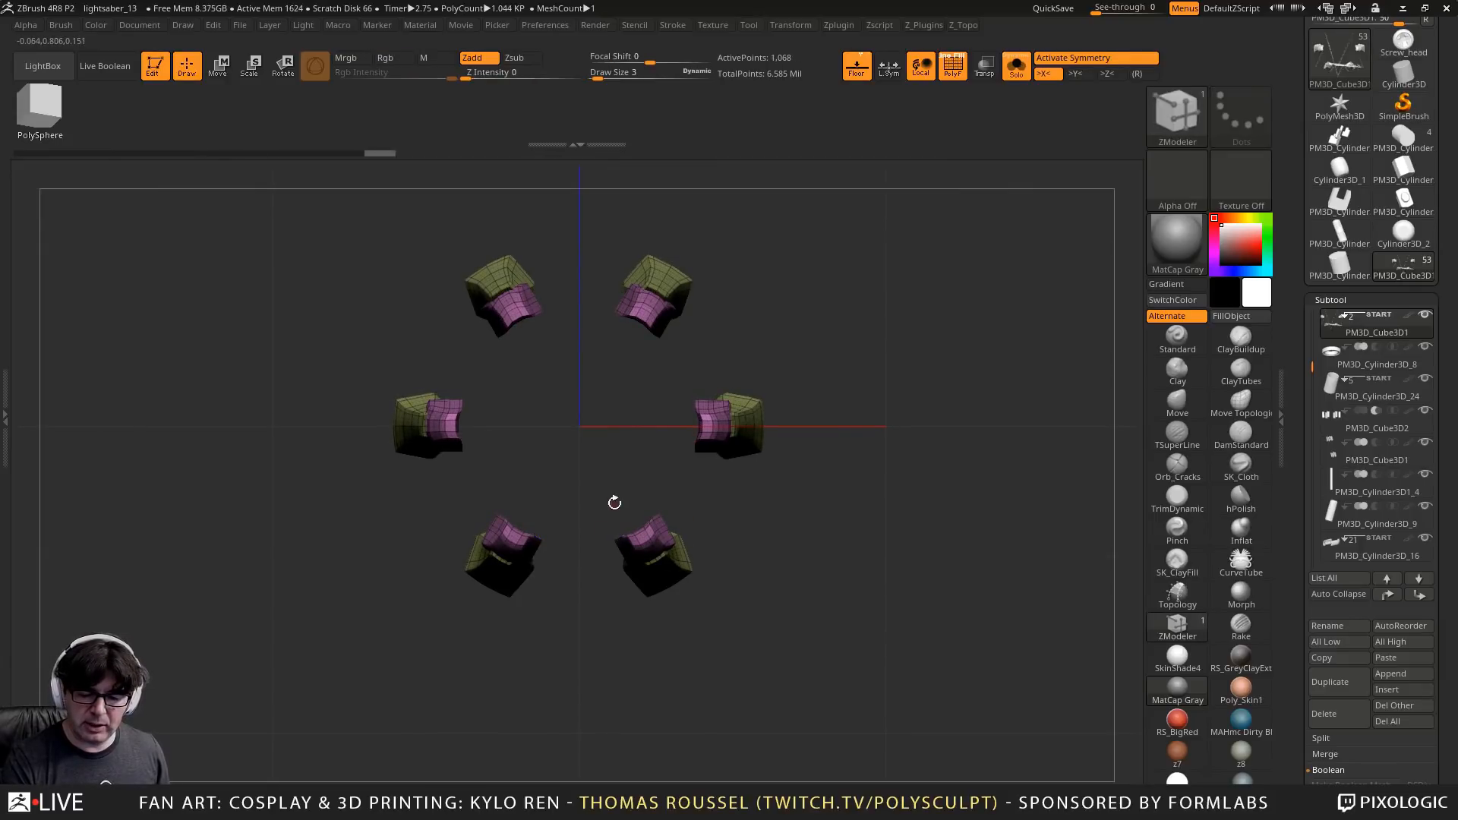
pyautogui.keyDown('alt'); pyautogui.moveTo(612, 501); pyautogui.dragTo(716, 729); pyautogui.keyUp('alt')
pyautogui.moveTo(812, 429)
pyautogui.keyDown('alt'); pyautogui.mouseDown()
pyautogui.moveTo(820, 491)
pyautogui.moveTo(846, 472)
pyautogui.moveTo(789, 467)
pyautogui.mouseUp(); pyautogui.keyUp('alt')
pyautogui.moveTo(687, 462); pyautogui.dragTo(708, 437)
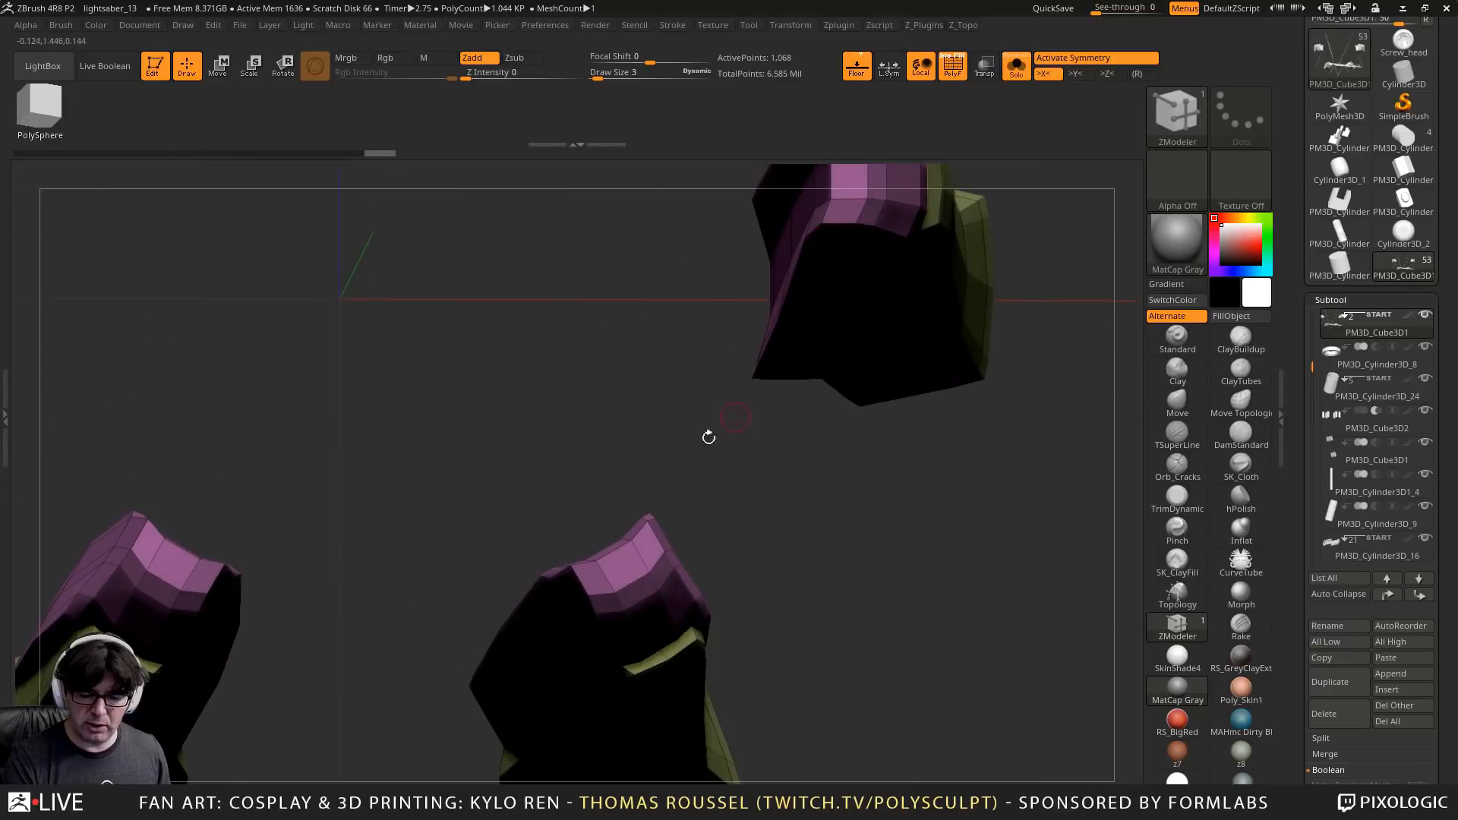
pyautogui.moveTo(698, 495); pyautogui.dragTo(722, 534)
# Try clipping the low-resolution fins' inner faces flat with an angled Clip Curve, and undo the cut
pyautogui.moveTo(450, 637)
pyautogui.keyDown('ctrl'); pyautogui.keyDown('shift'); pyautogui.mouseDown()
pyautogui.moveTo(854, 446)
pyautogui.moveTo(833, 427)
pyautogui.moveTo(813, 448)
pyautogui.moveTo(560, 440)
pyautogui.moveTo(440, 287)
pyautogui.moveTo(536, 448)
pyautogui.moveTo(443, 248)
pyautogui.moveTo(565, 493)
pyautogui.moveTo(774, 469)
pyautogui.moveTo(810, 448)
pyautogui.mouseUp(); pyautogui.keyUp('shift'); pyautogui.keyUp('ctrl')
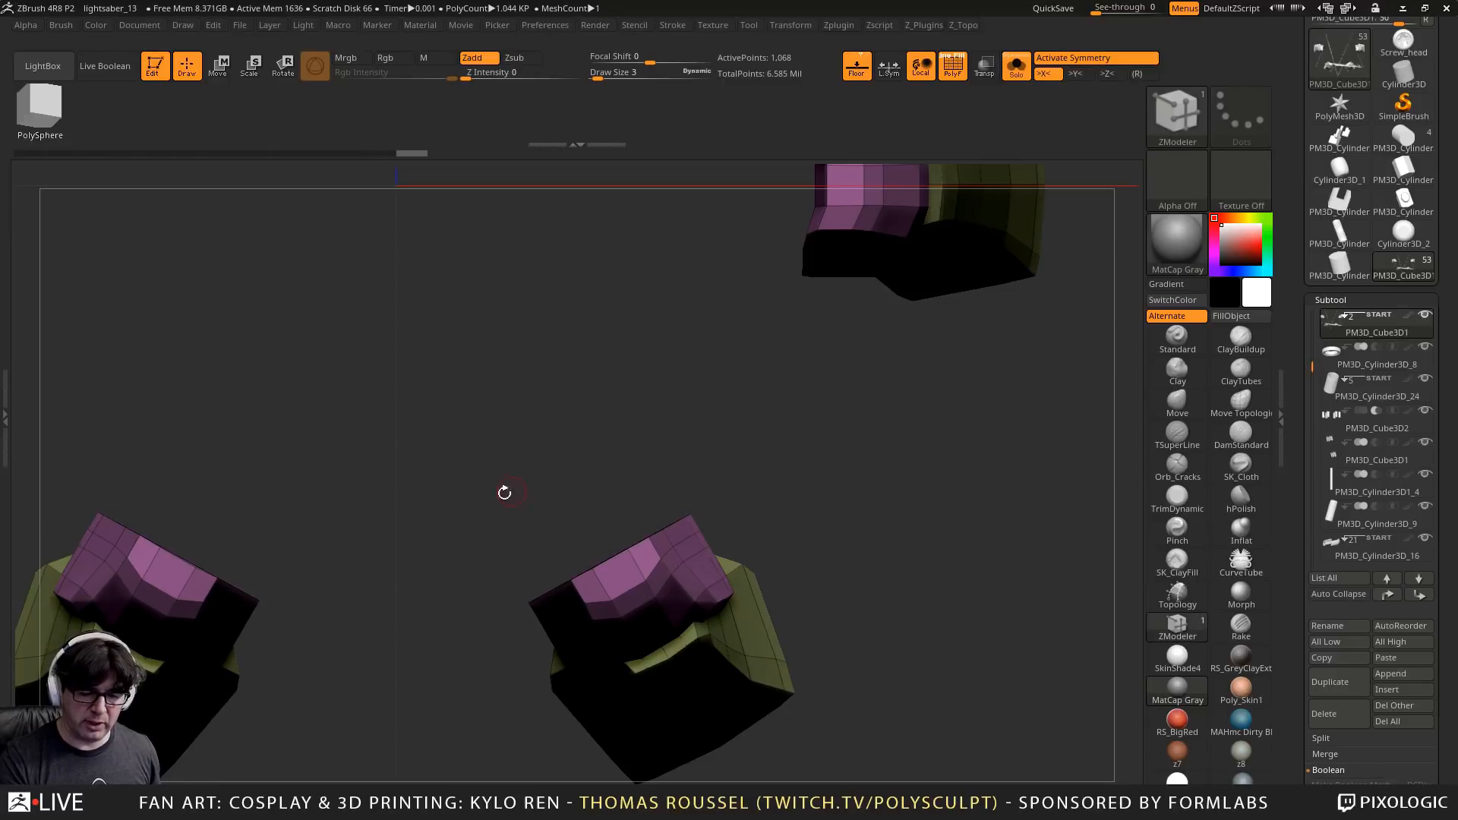
pyautogui.keyDown('alt'); pyautogui.moveTo(505, 538); pyautogui.dragTo(443, 426); pyautogui.keyUp('alt')
pyautogui.keyDown('alt'); pyautogui.moveTo(592, 529); pyautogui.dragTo(576, 559); pyautogui.keyUp('alt')
pyautogui.hotkey('ctrl', 'z')
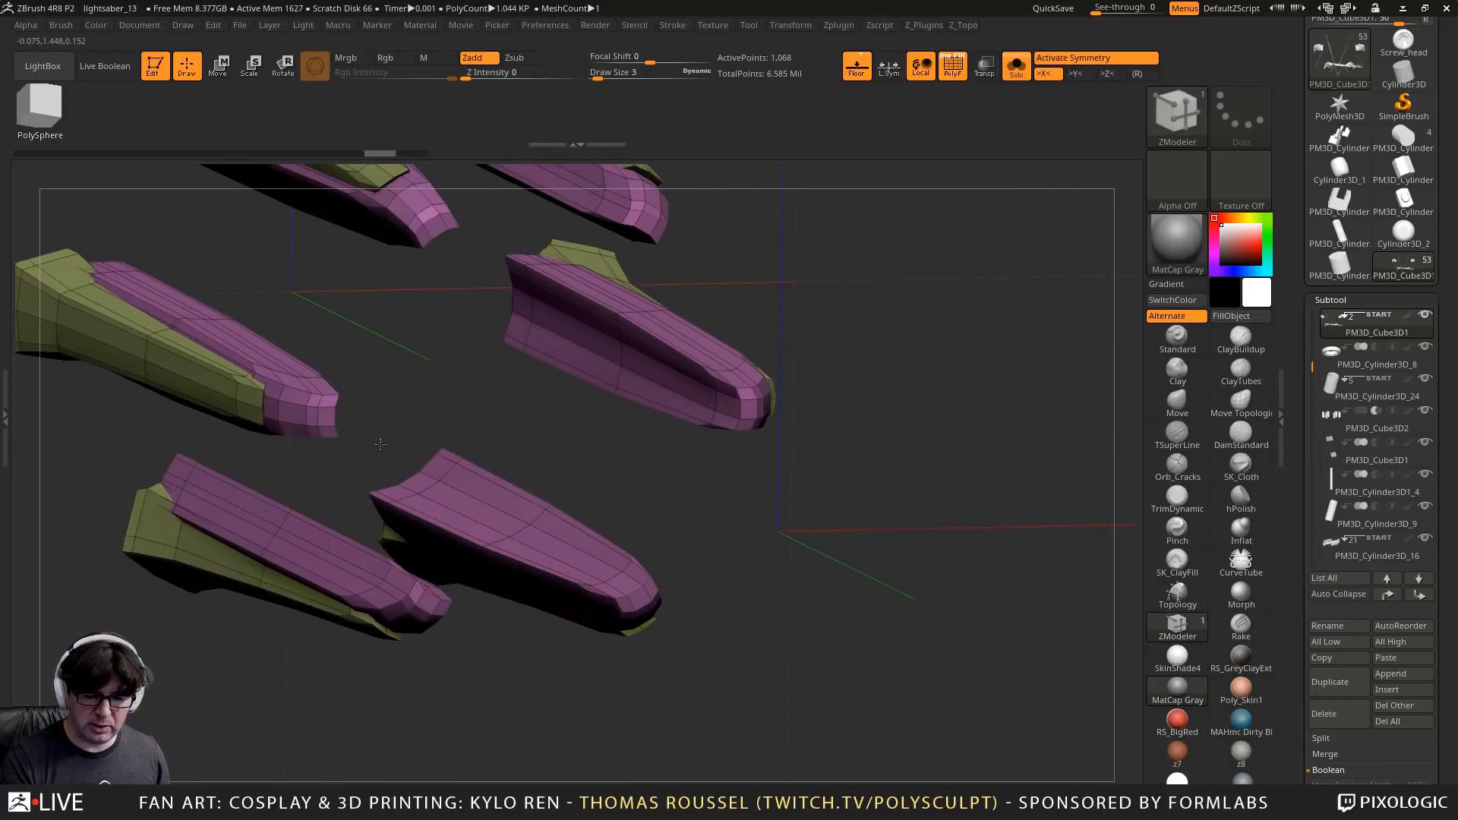
# Try to place an angled Clip Curve across a fin's inner face from the opposite end of the fins
pyautogui.moveTo(381, 444); pyautogui.dragTo(464, 510)
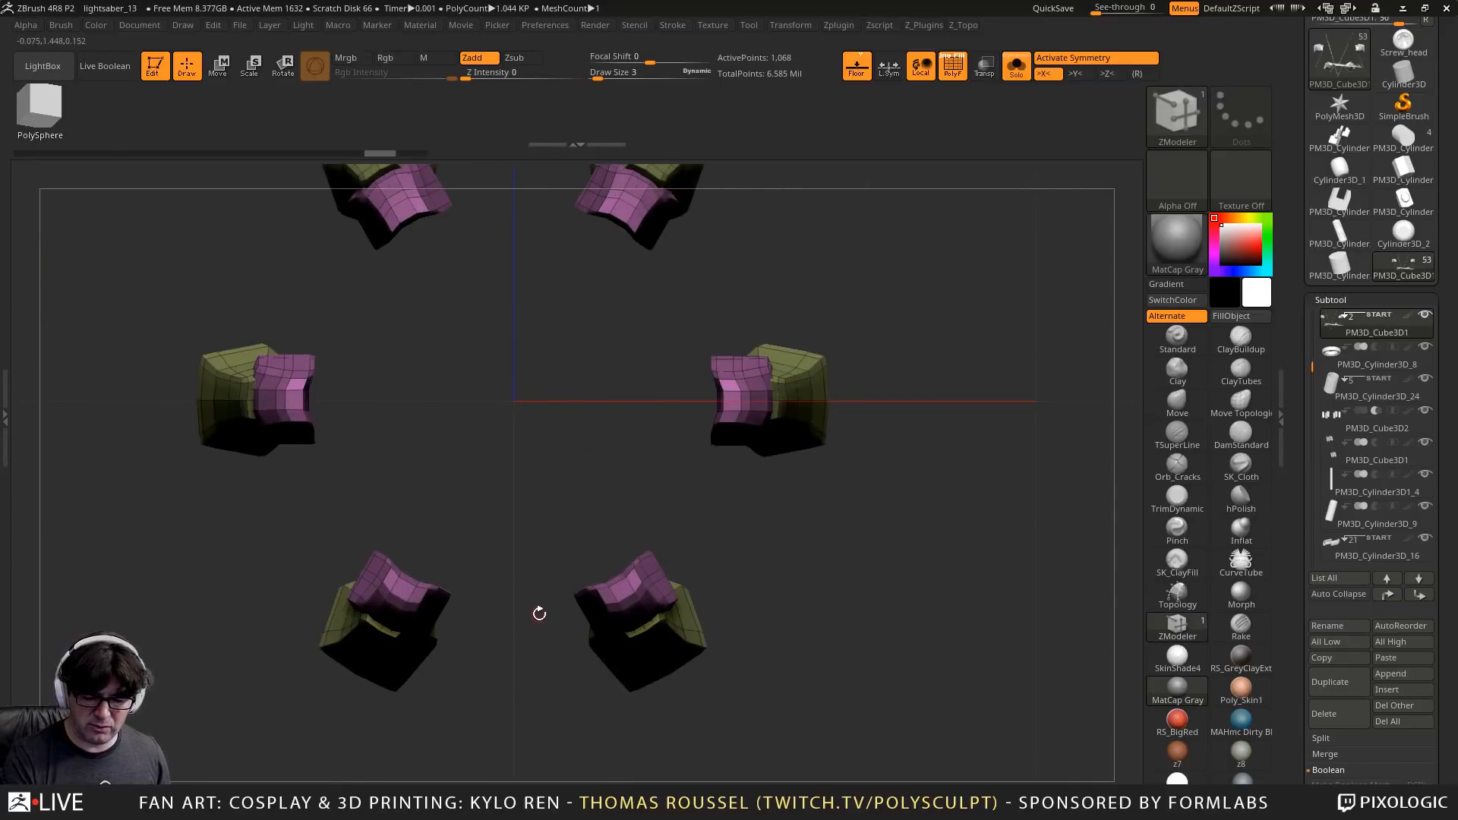
pyautogui.moveTo(539, 614)
pyautogui.mouseDown()
pyautogui.moveTo(754, 605)
pyautogui.moveTo(675, 645)
pyautogui.moveTo(898, 621)
pyautogui.moveTo(729, 567)
pyautogui.mouseUp()
pyautogui.keyDown('ctrl'); pyautogui.keyDown('shift'); pyautogui.moveTo(435, 575); pyautogui.dragTo(557, 526); pyautogui.keyUp('shift'); pyautogui.keyUp('ctrl')
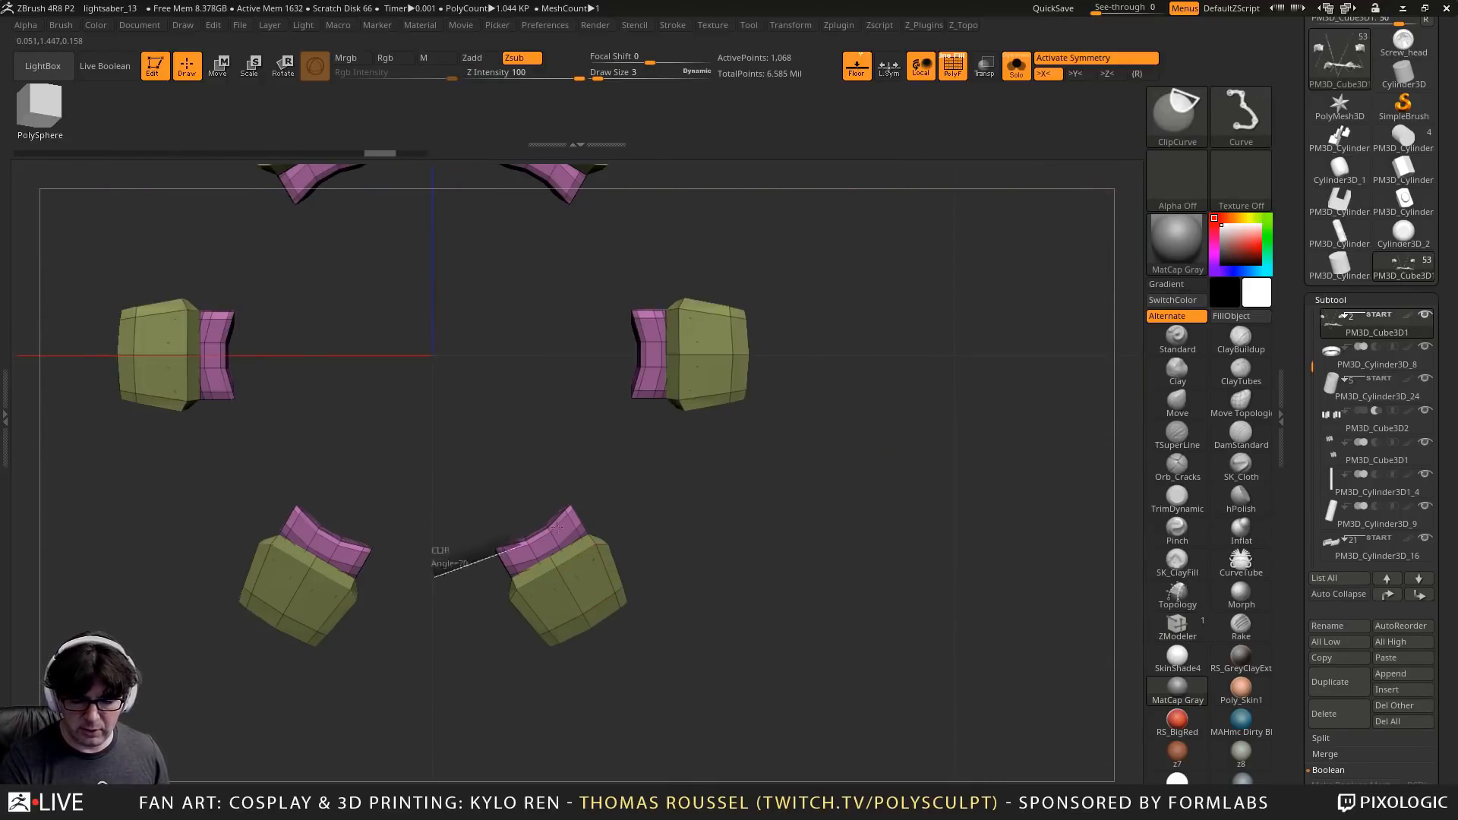
pyautogui.moveTo(630, 487)
pyautogui.keyDown('ctrl'); pyautogui.keyDown('shift'); pyautogui.mouseDown()
pyautogui.moveTo(675, 482)
pyautogui.moveTo(635, 489)
pyautogui.moveTo(654, 520)
pyautogui.moveTo(607, 507)
pyautogui.mouseUp(); pyautogui.keyUp('shift'); pyautogui.keyUp('ctrl')
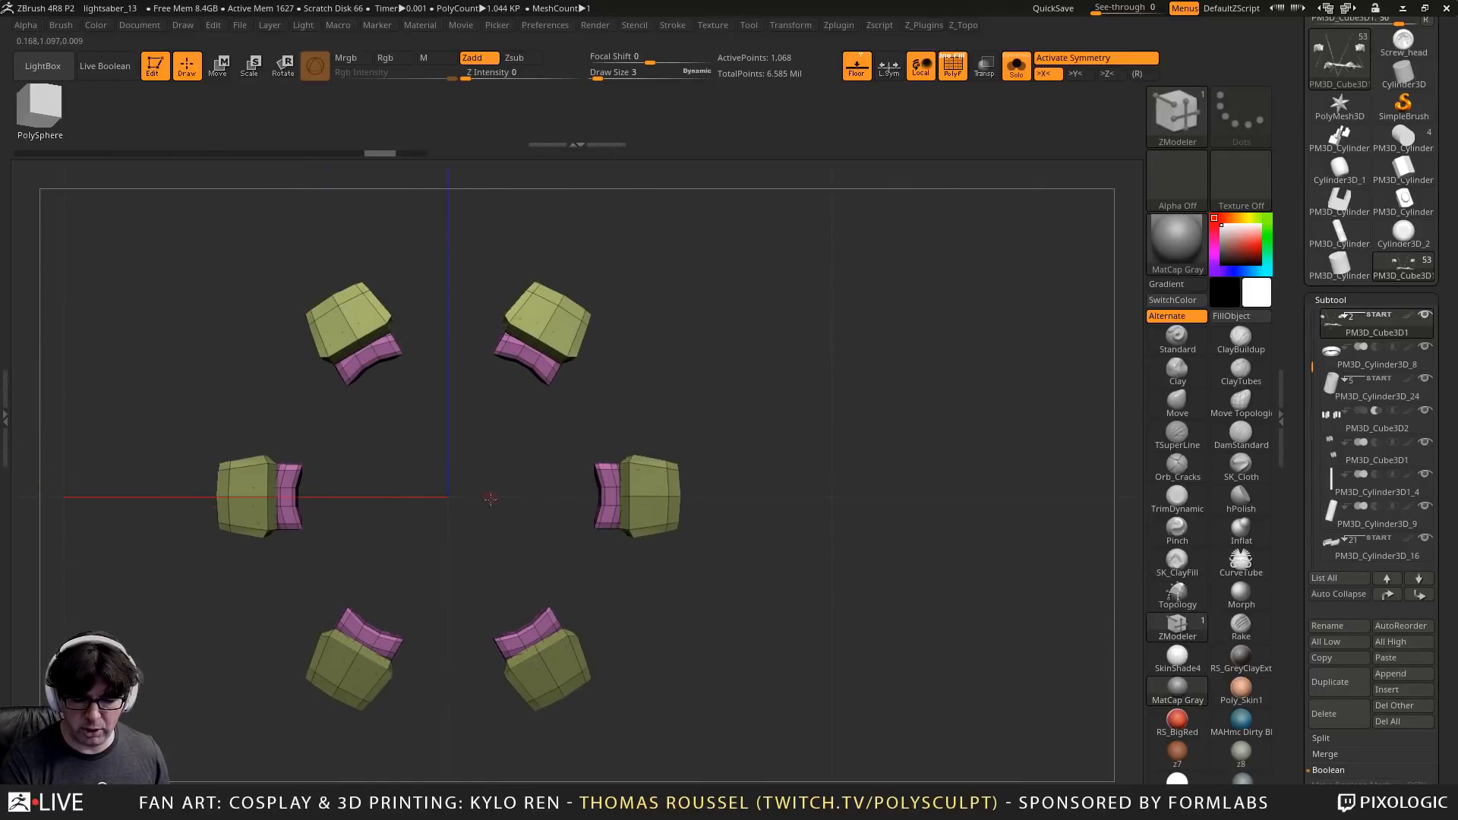
# Set the ZModeler edge action to Insert and try to add an edge loop on a fin's long inner edge
pyautogui.keyDown('ctrl'); pyautogui.moveTo(610, 524); pyautogui.dragTo(689, 459, button='right'); pyautogui.keyUp('ctrl')
pyautogui.moveTo(689, 460); pyautogui.dragTo(661, 487)
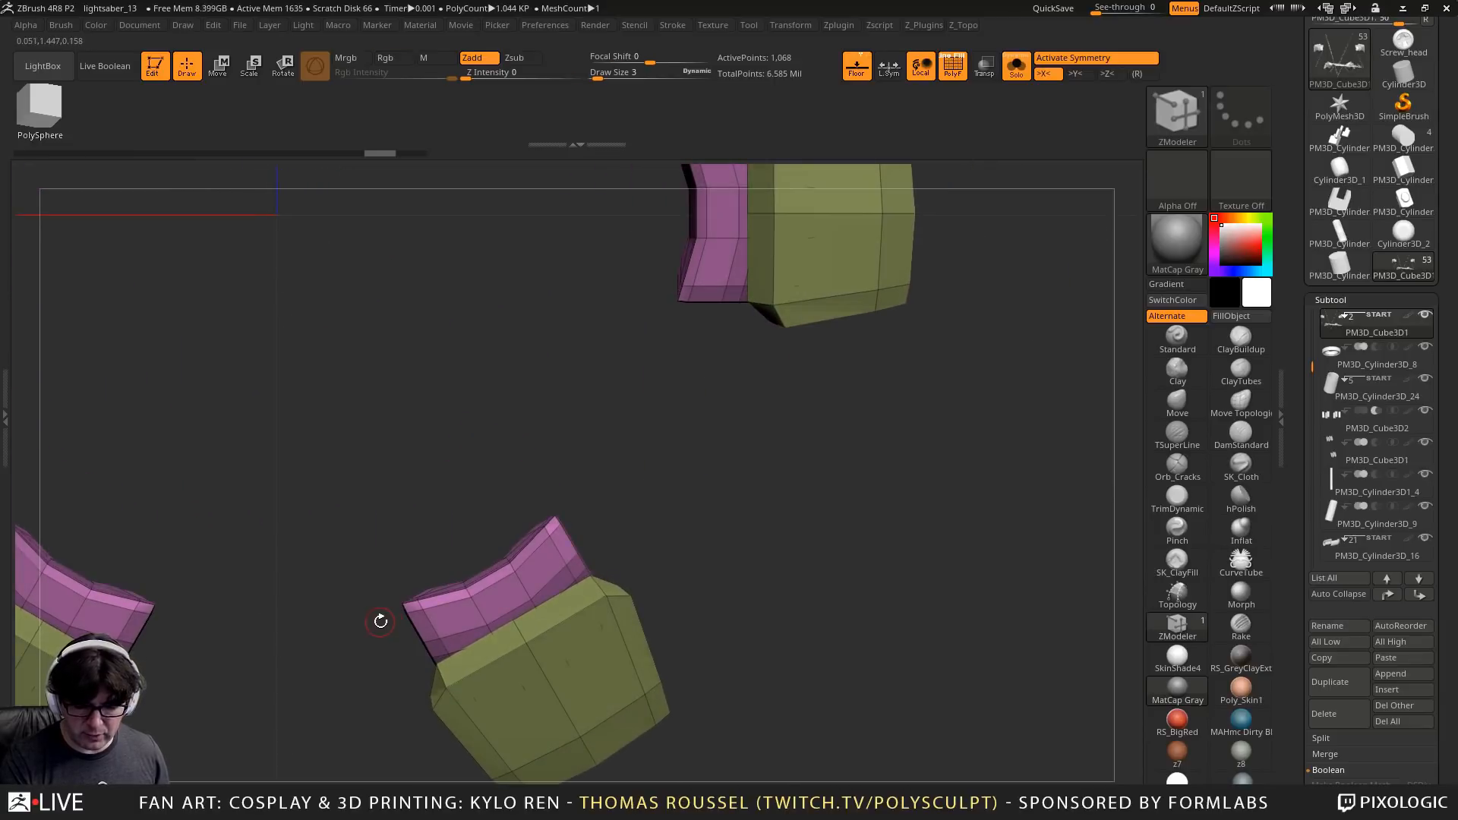
pyautogui.keyDown('ctrl'); pyautogui.moveTo(631, 502); pyautogui.dragTo(586, 582, button='right'); pyautogui.keyUp('ctrl')
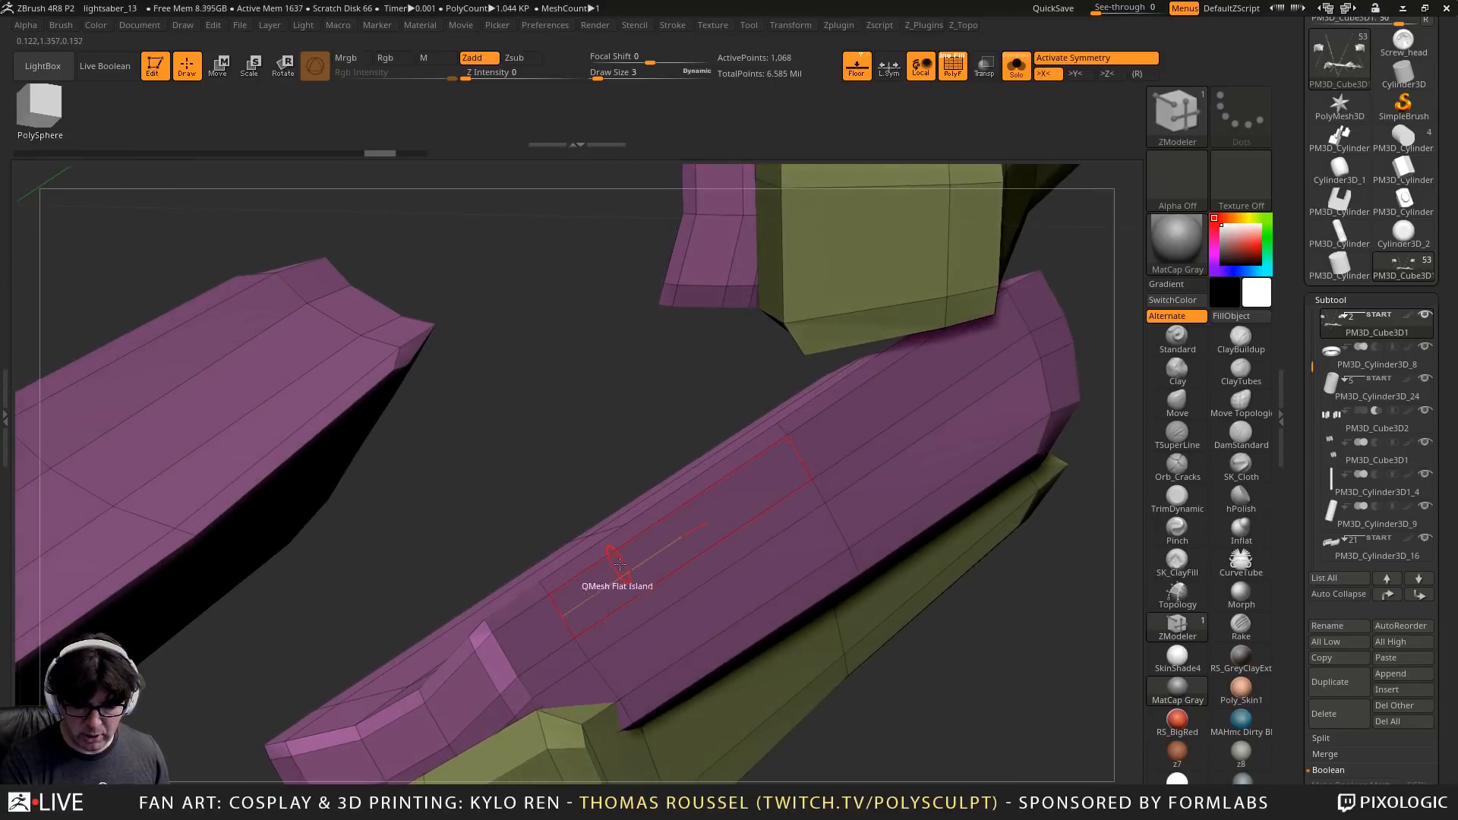
pyautogui.keyDown('alt'); pyautogui.moveTo(790, 553); pyautogui.dragTo(662, 488, button='right'); pyautogui.keyUp('alt')
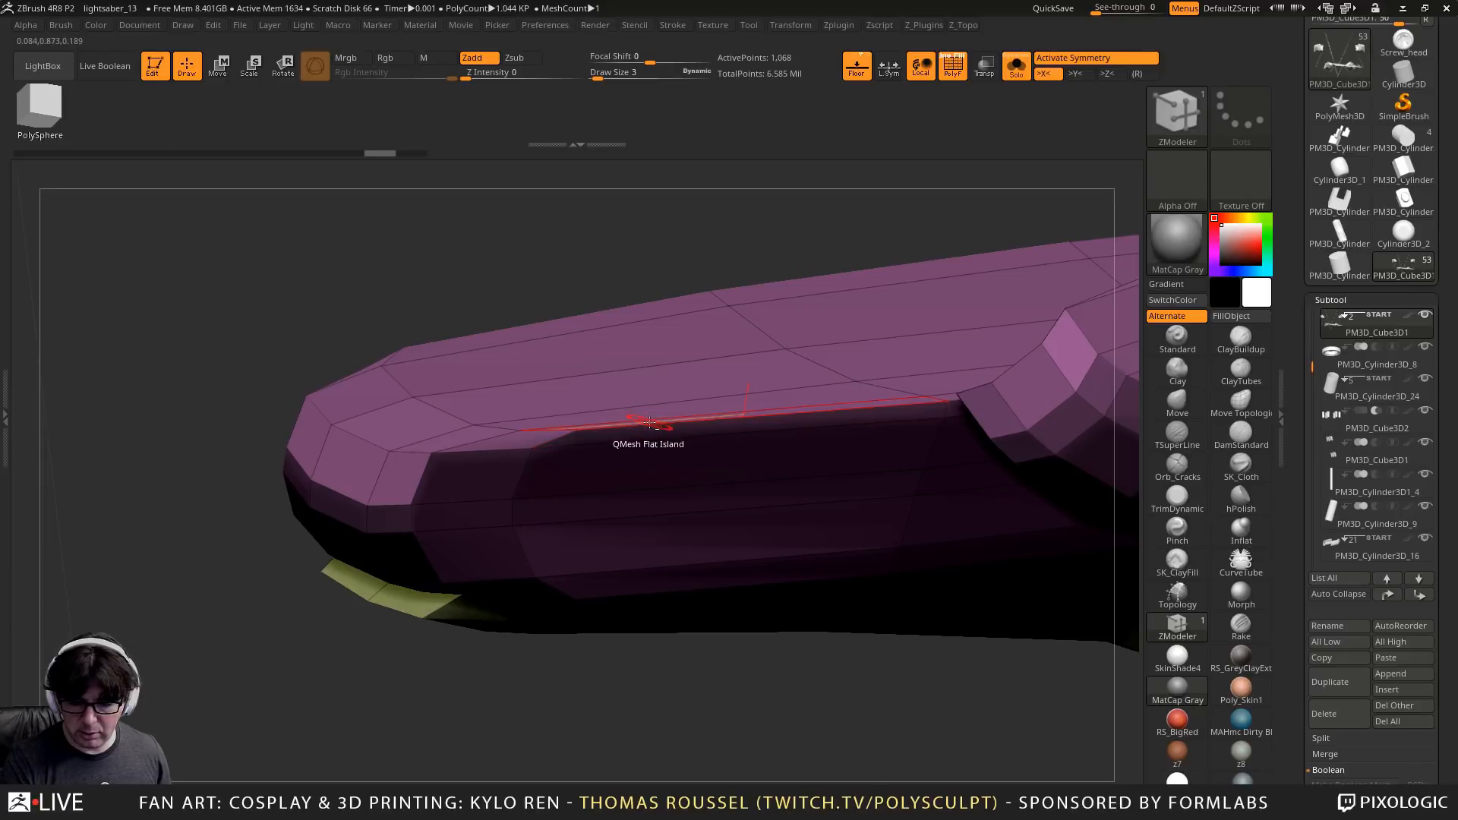
pyautogui.press('space')
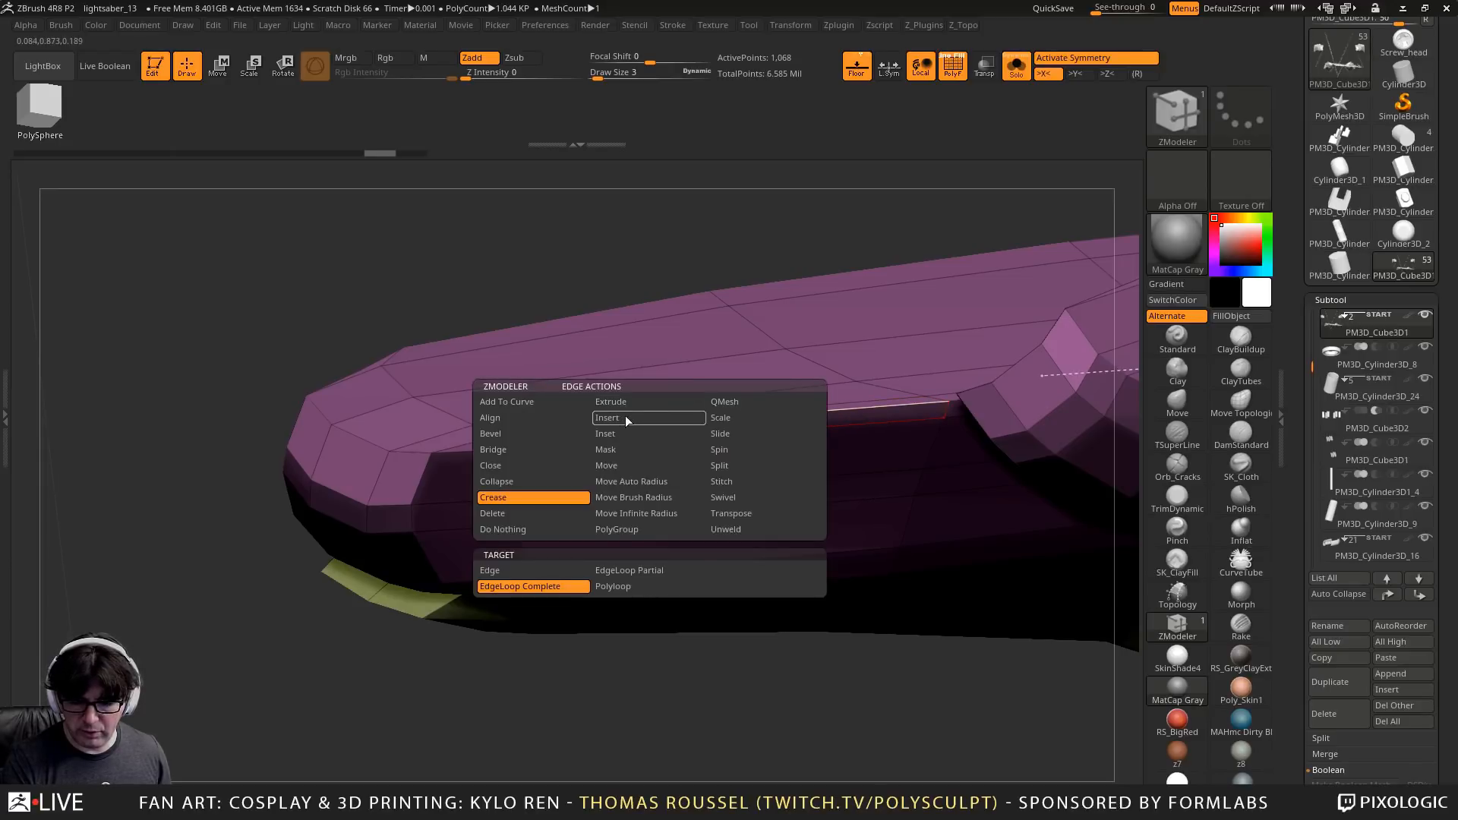
pyautogui.click(626, 421)
pyautogui.click(679, 420)
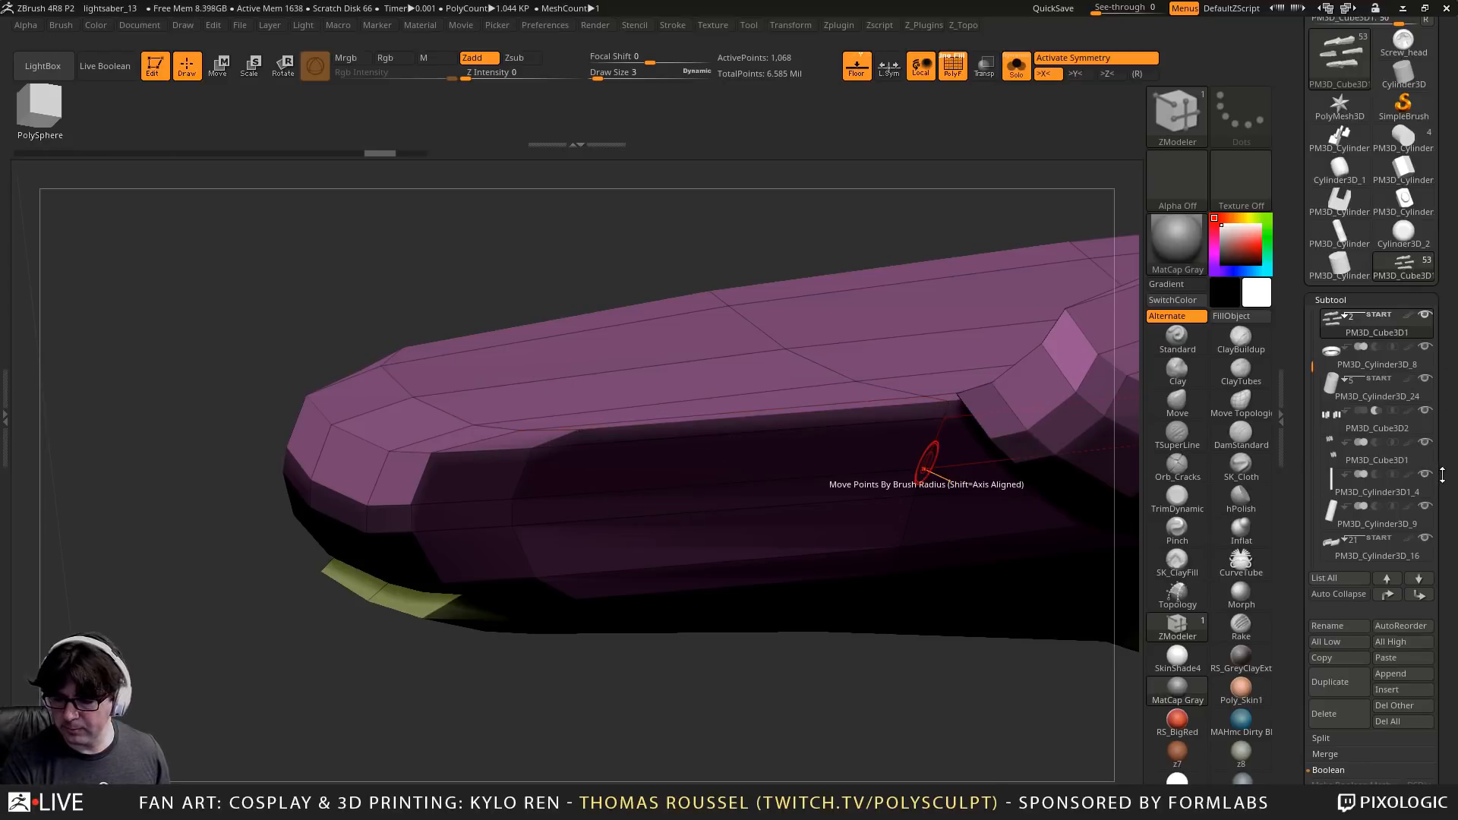
# Delete the higher subdivision levels of the fins subtool, keeping only the lowest level
pyautogui.moveTo(1441, 473); pyautogui.dragTo(1441, 339)
pyautogui.moveTo(1431, 602); pyautogui.dragTo(1420, 488)
pyautogui.click(1332, 386)
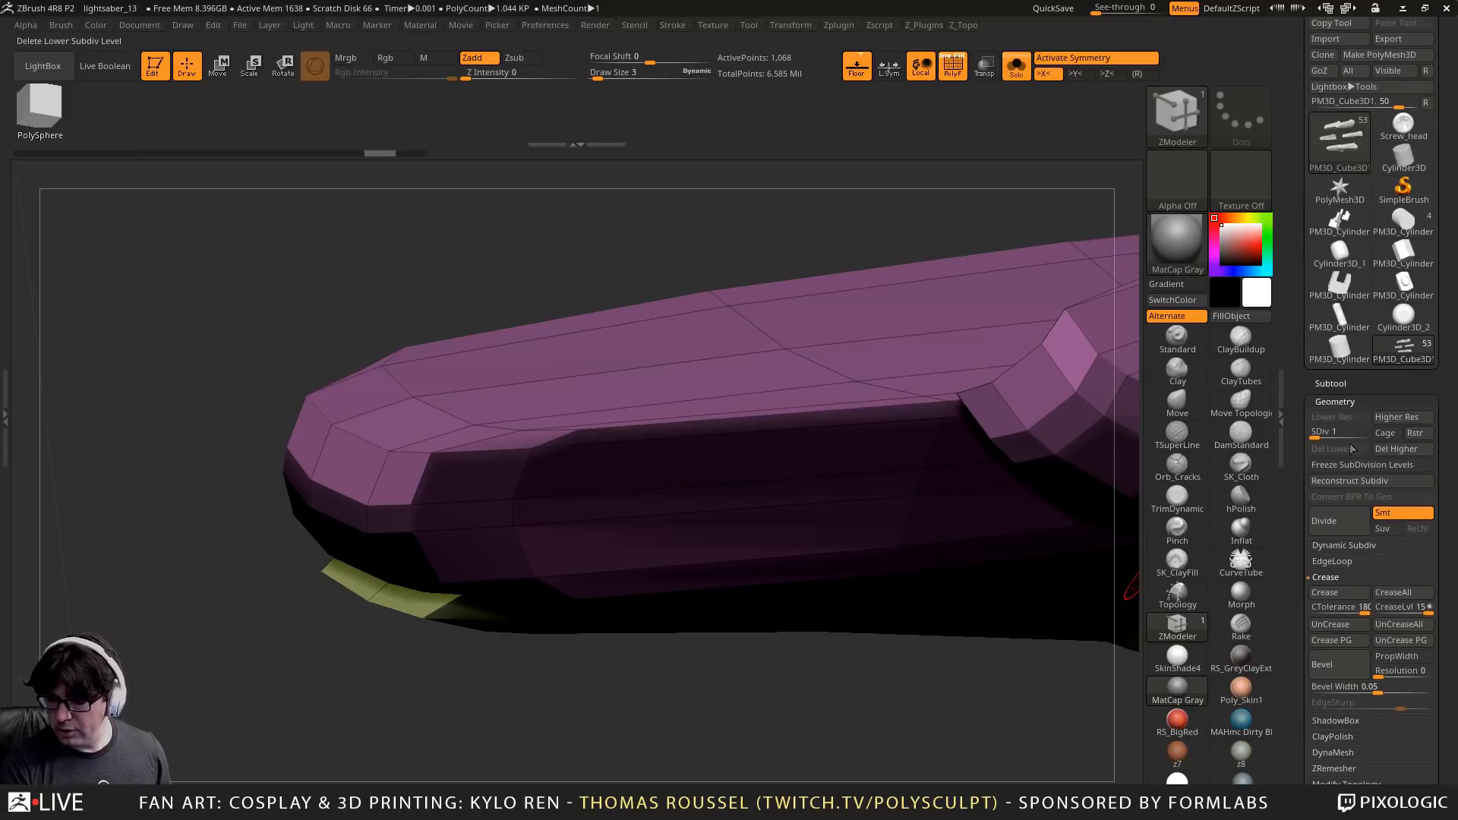
pyautogui.click(1394, 451)
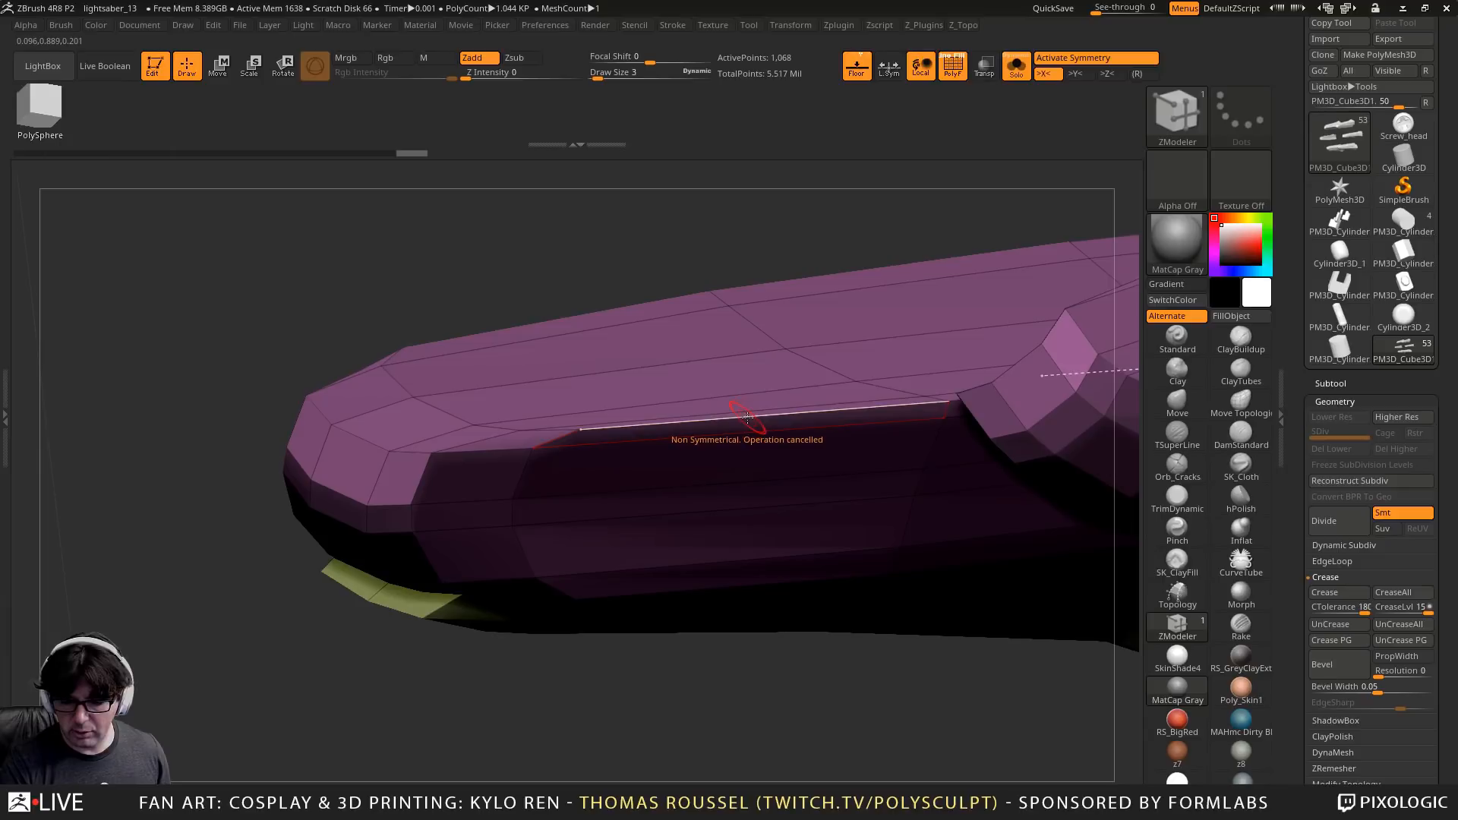
pyautogui.moveTo(753, 417); pyautogui.dragTo(783, 460, button='right')
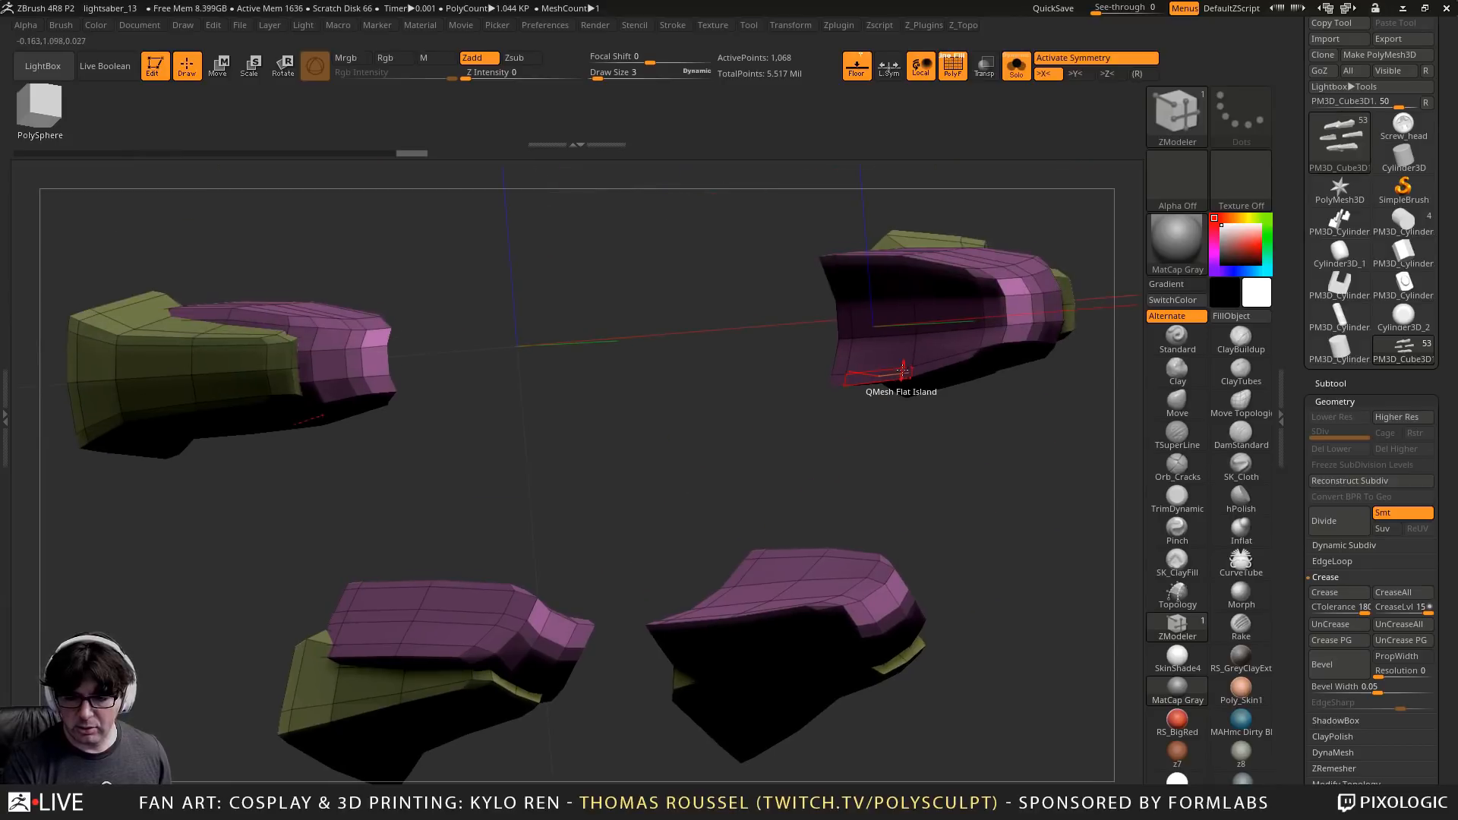
# Switch the symmetry from mirrored X to radial around the Y axis and adjust the radial count for the fins
pyautogui.moveTo(843, 388); pyautogui.dragTo(878, 268, button='right')
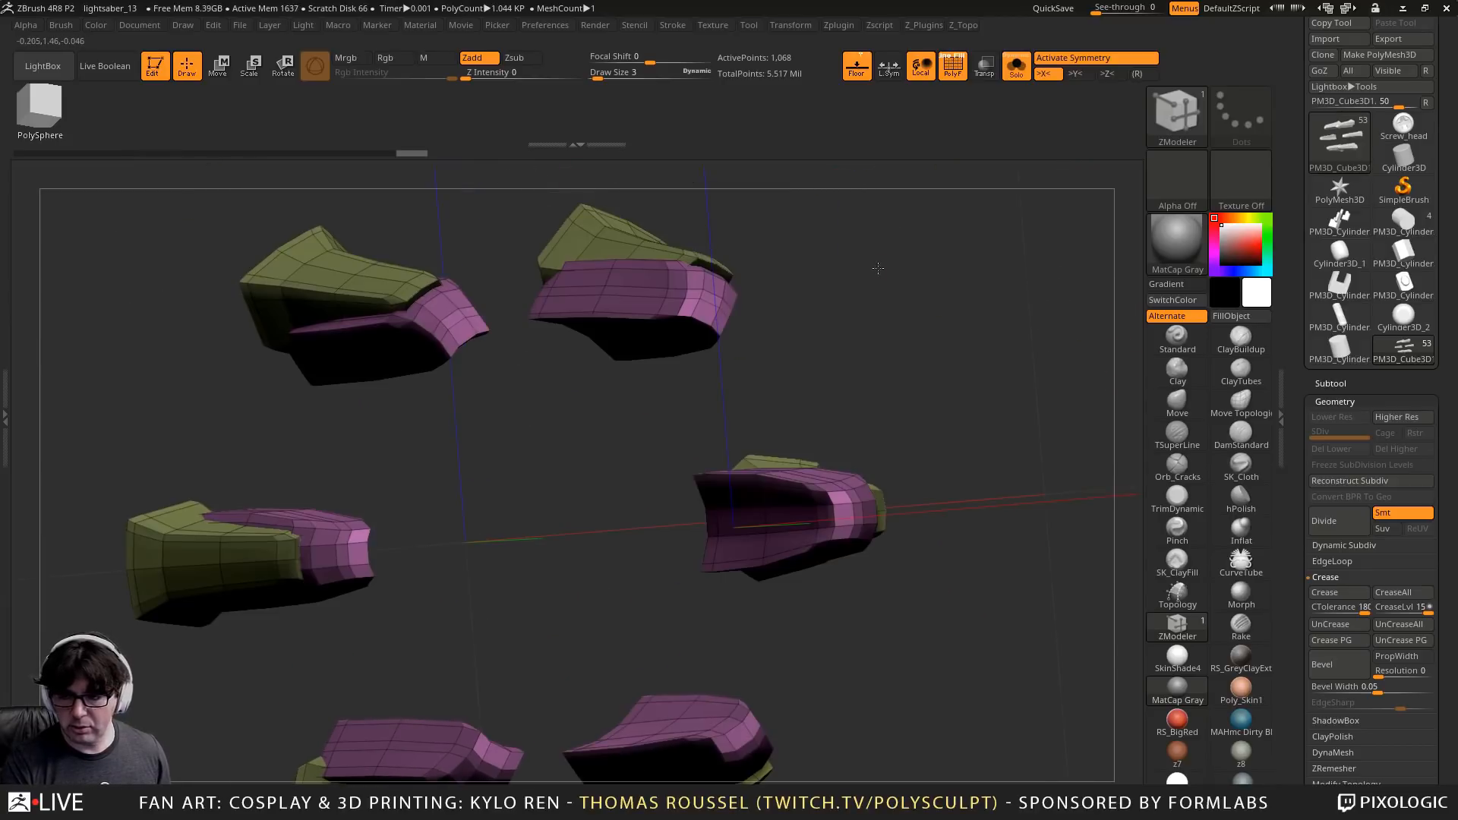
pyautogui.moveTo(968, 261); pyautogui.dragTo(1116, 103, button='right')
pyautogui.click(1079, 76)
pyautogui.moveTo(1017, 197); pyautogui.dragTo(895, 338, button='right')
pyautogui.moveTo(763, 461); pyautogui.dragTo(764, 466, button='right')
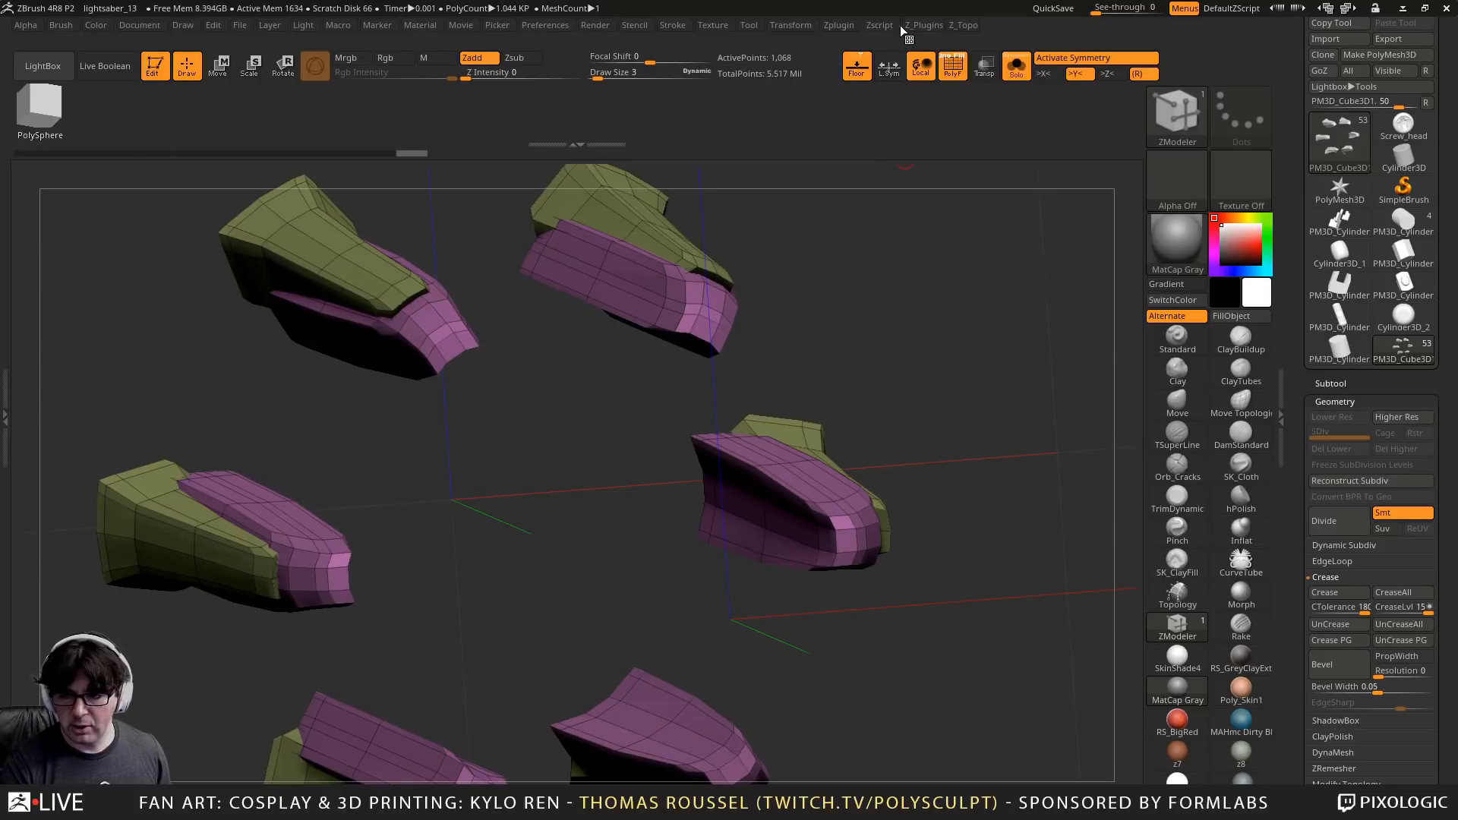
pyautogui.click(790, 26)
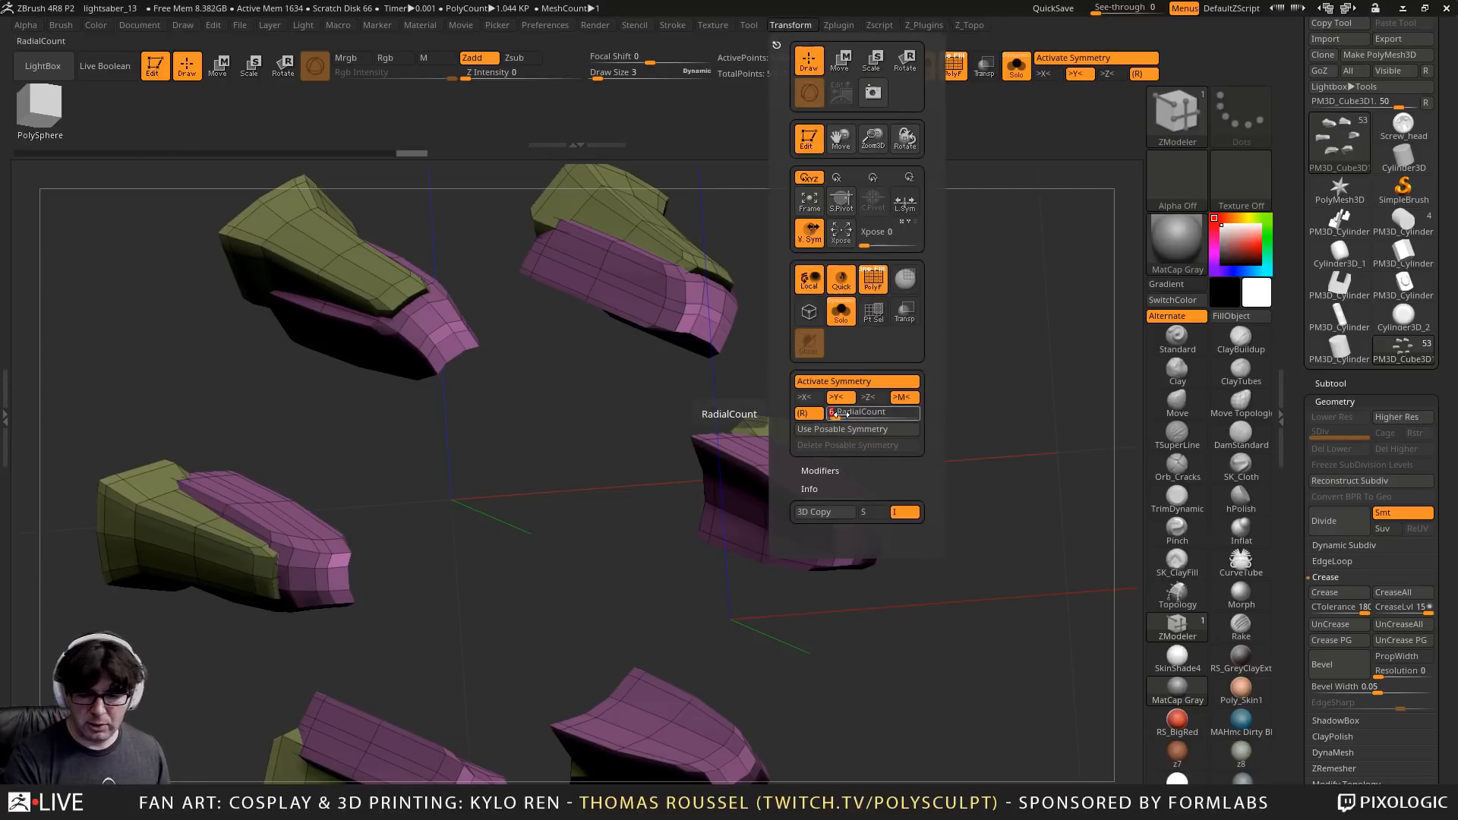
pyautogui.scroll(4, 728, 454)
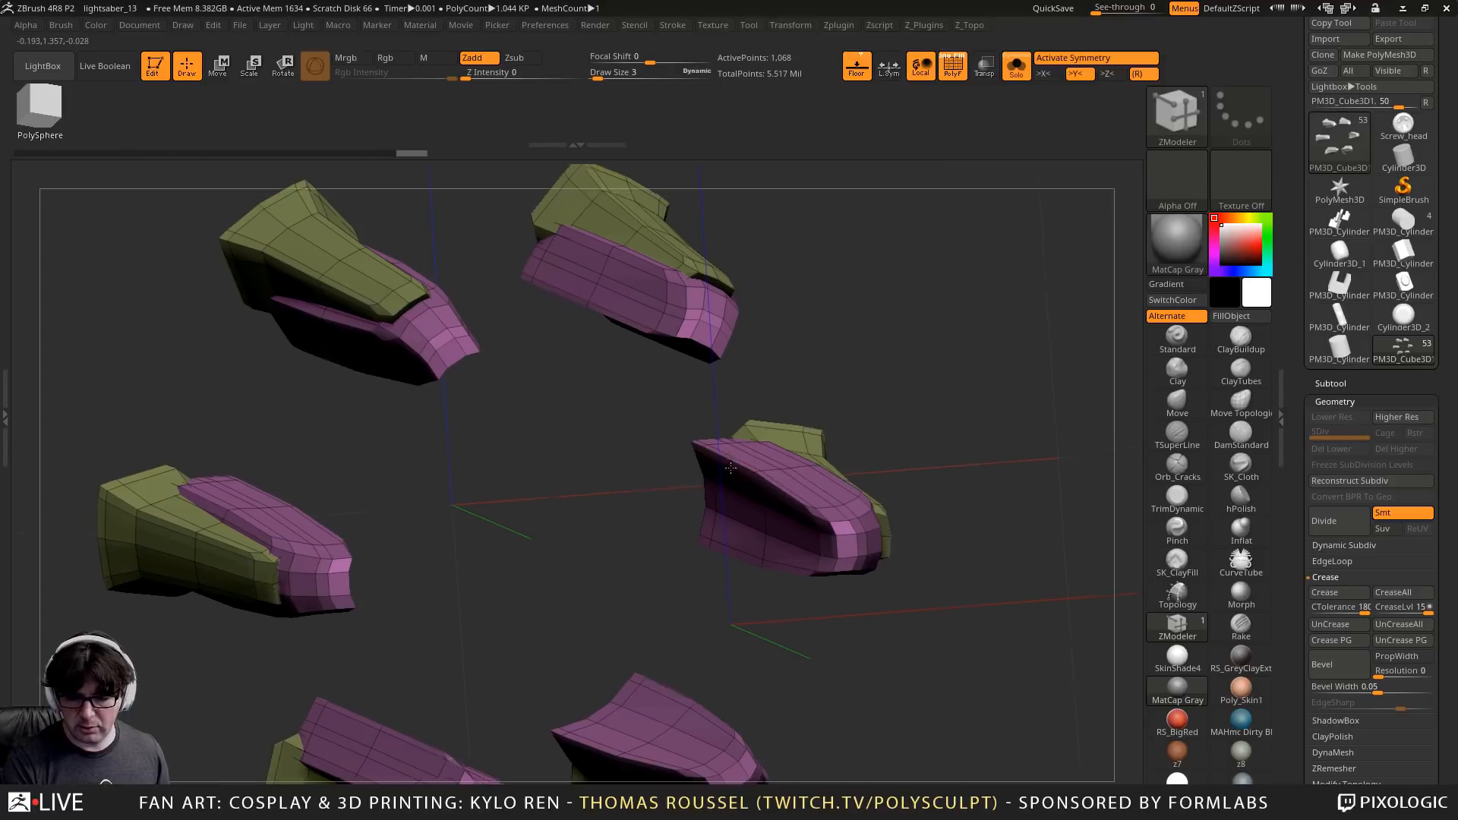
# Try deleting an edge loop on a fin's inner face with ZModeler, and undo the deletion
pyautogui.keyDown('alt'); pyautogui.click(717, 464); pyautogui.keyUp('alt')
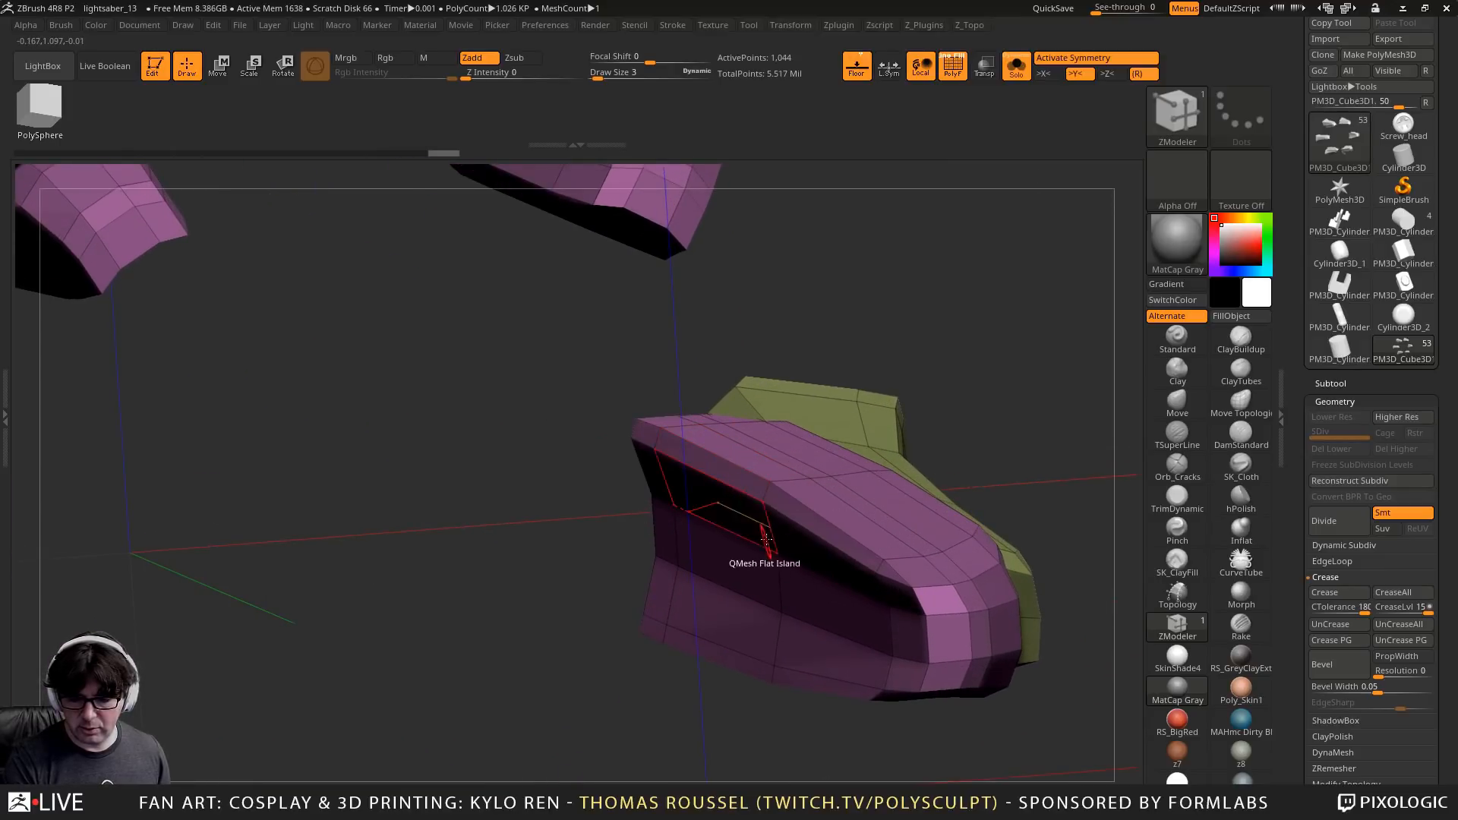
pyautogui.moveTo(766, 539); pyautogui.dragTo(845, 595, button='right')
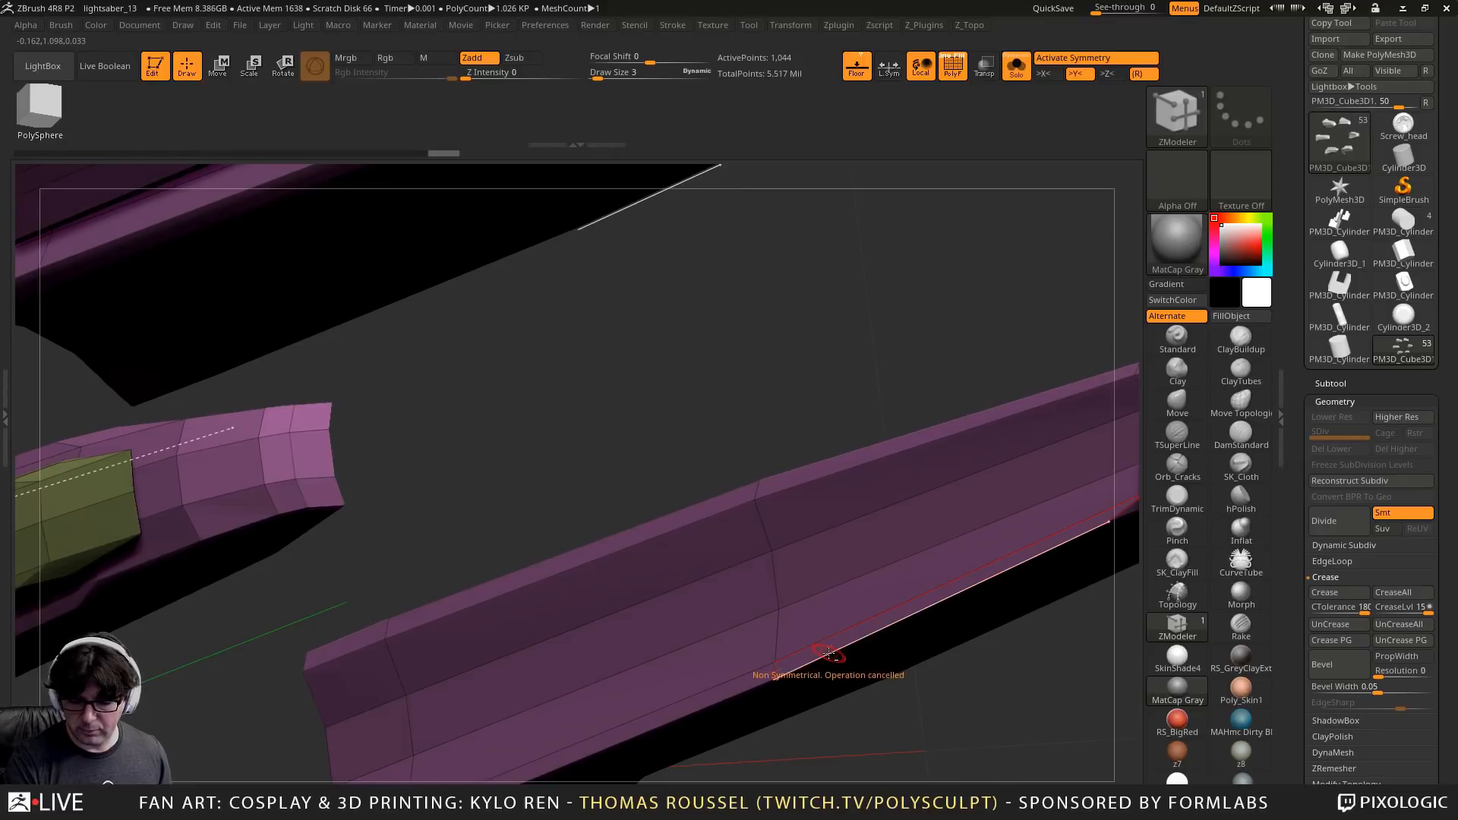
pyautogui.hotkey('ctrl', 'z')
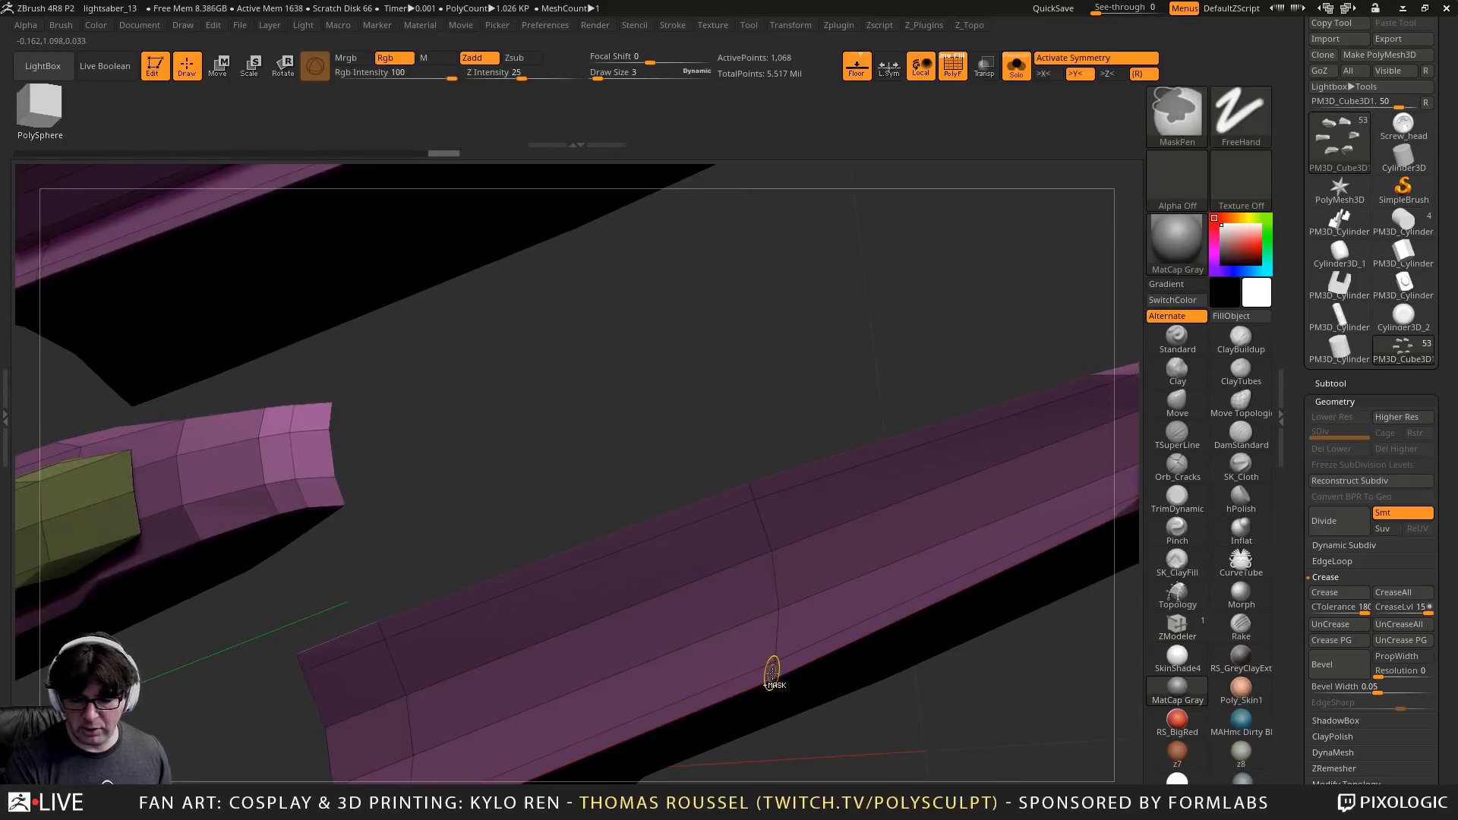
# Delete the edge loop crossing the fins' inner faces near the tips and preview the result with dynamic subdivision
pyautogui.moveTo(790, 660); pyautogui.dragTo(835, 524, button='right')
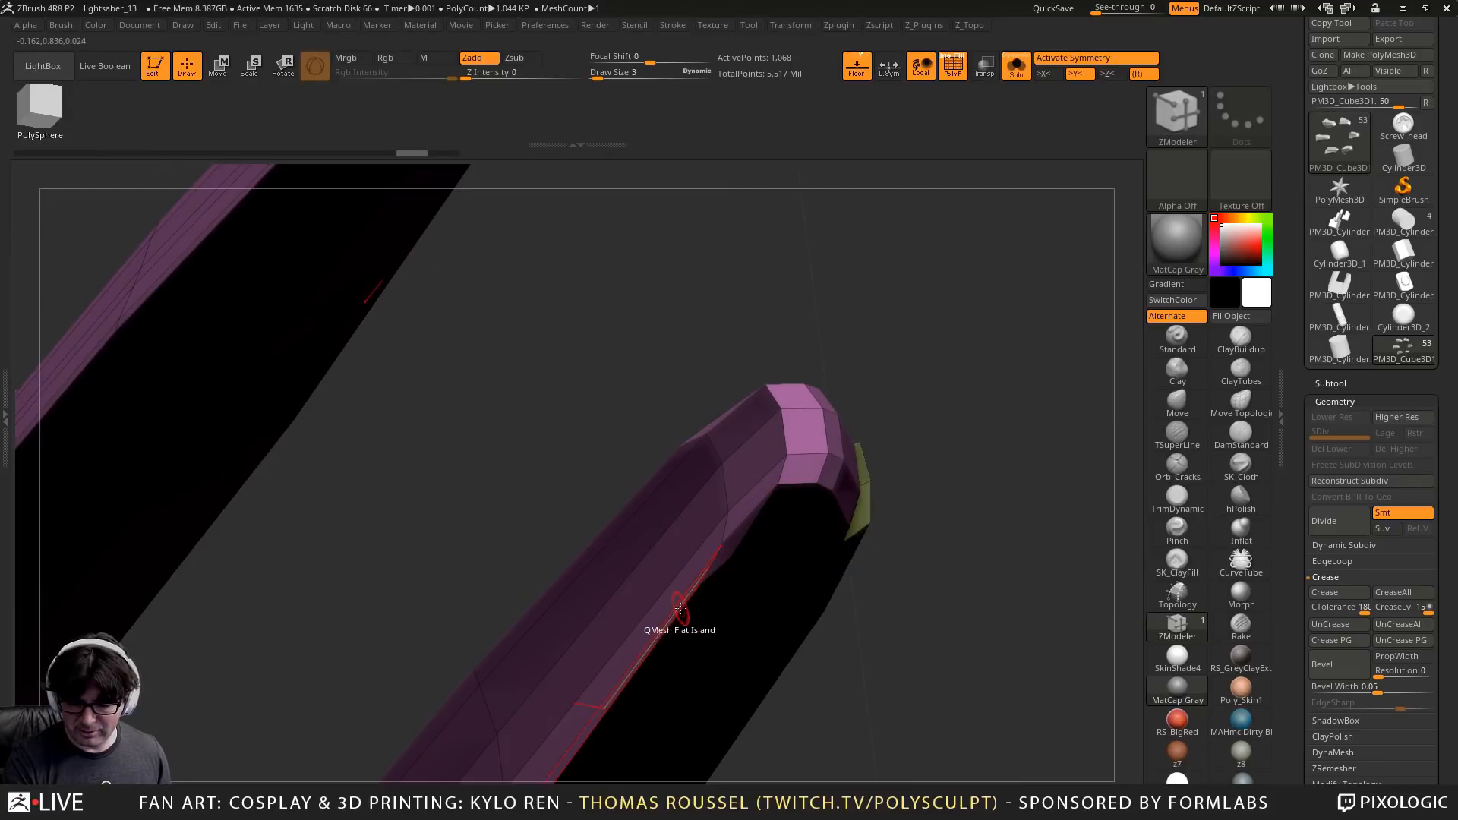
pyautogui.moveTo(678, 607); pyautogui.dragTo(707, 407, button='right')
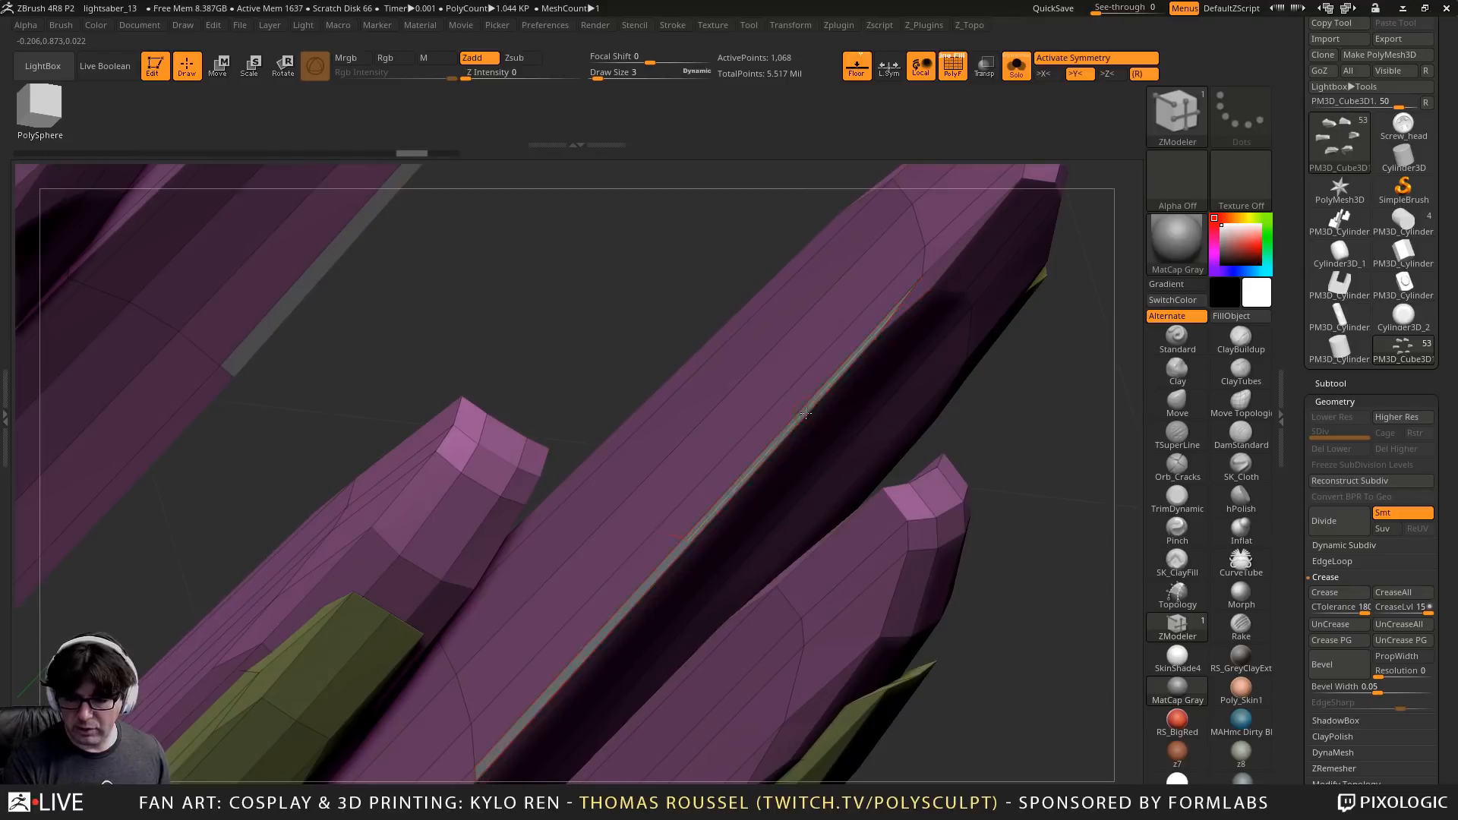
pyautogui.press('ctrl')
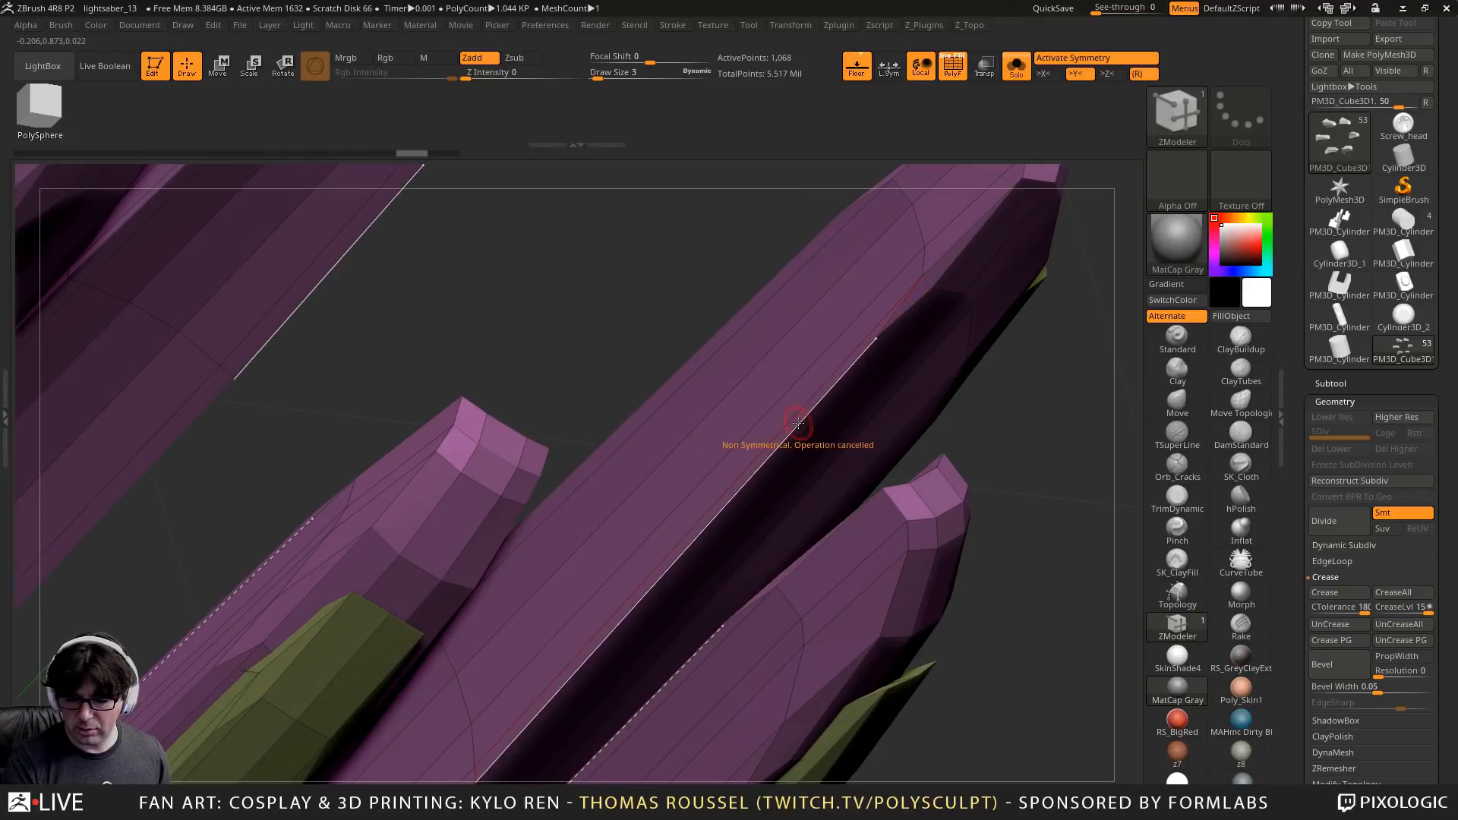
pyautogui.moveTo(798, 422); pyautogui.dragTo(983, 407, button='right')
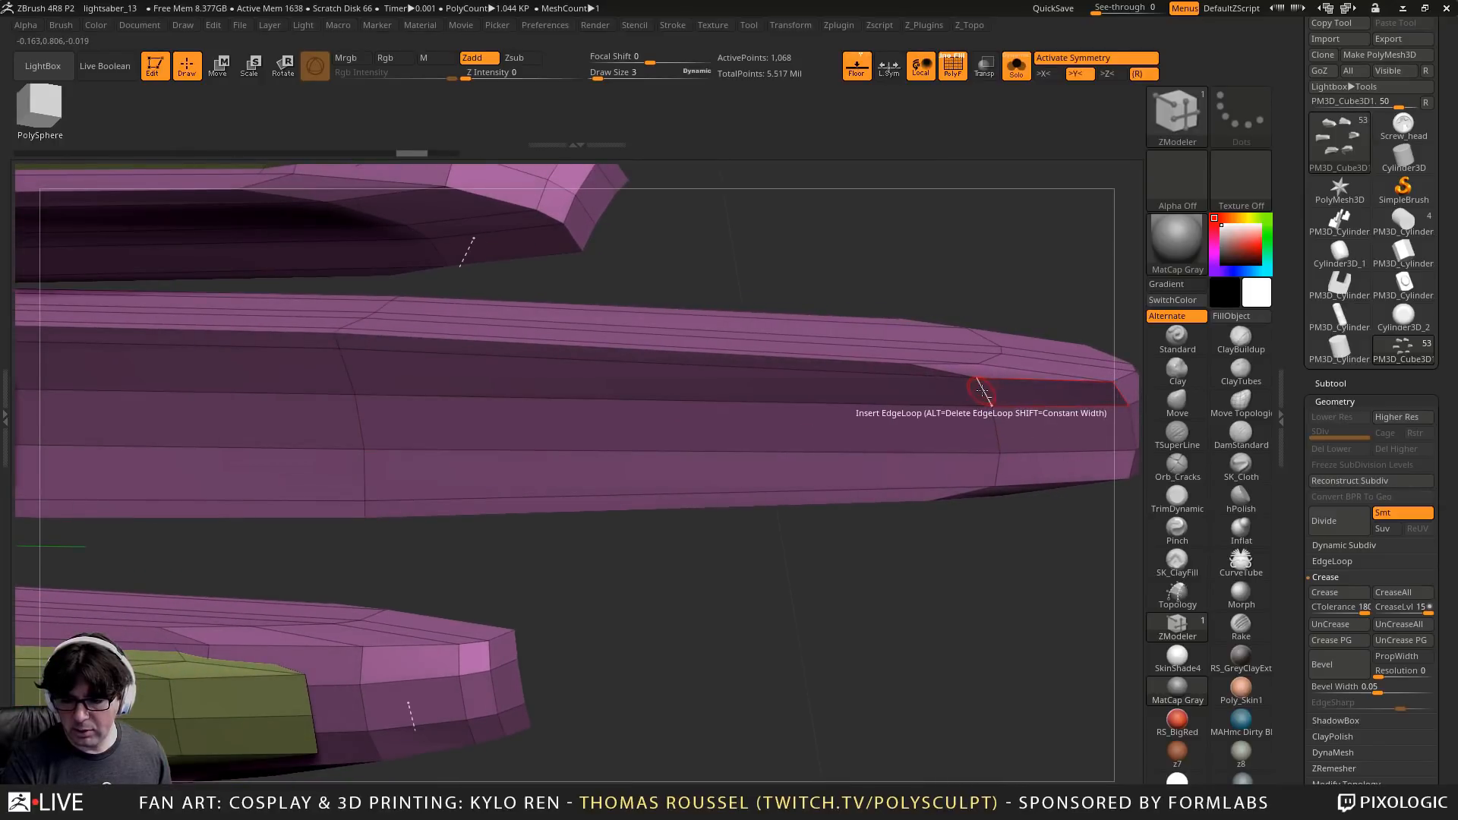
pyautogui.keyDown('alt'); pyautogui.click(982, 391); pyautogui.keyUp('alt')
pyautogui.moveTo(807, 421); pyautogui.dragTo(362, 550, button='right')
pyautogui.press('d')
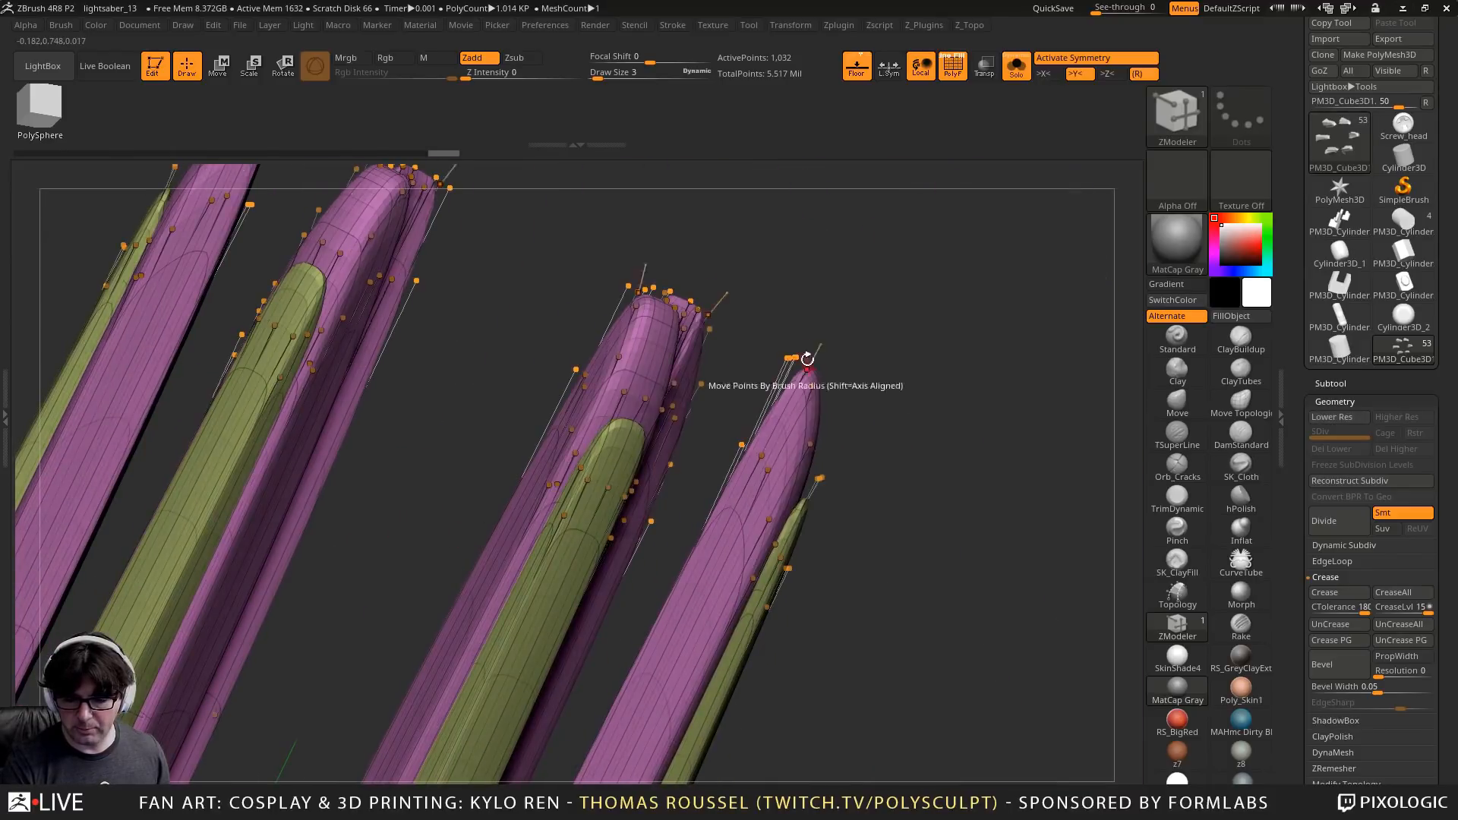
pyautogui.moveTo(695, 381); pyautogui.dragTo(939, 301, button='right')
pyautogui.hotkey('shift', 'd')
pyautogui.press('d')
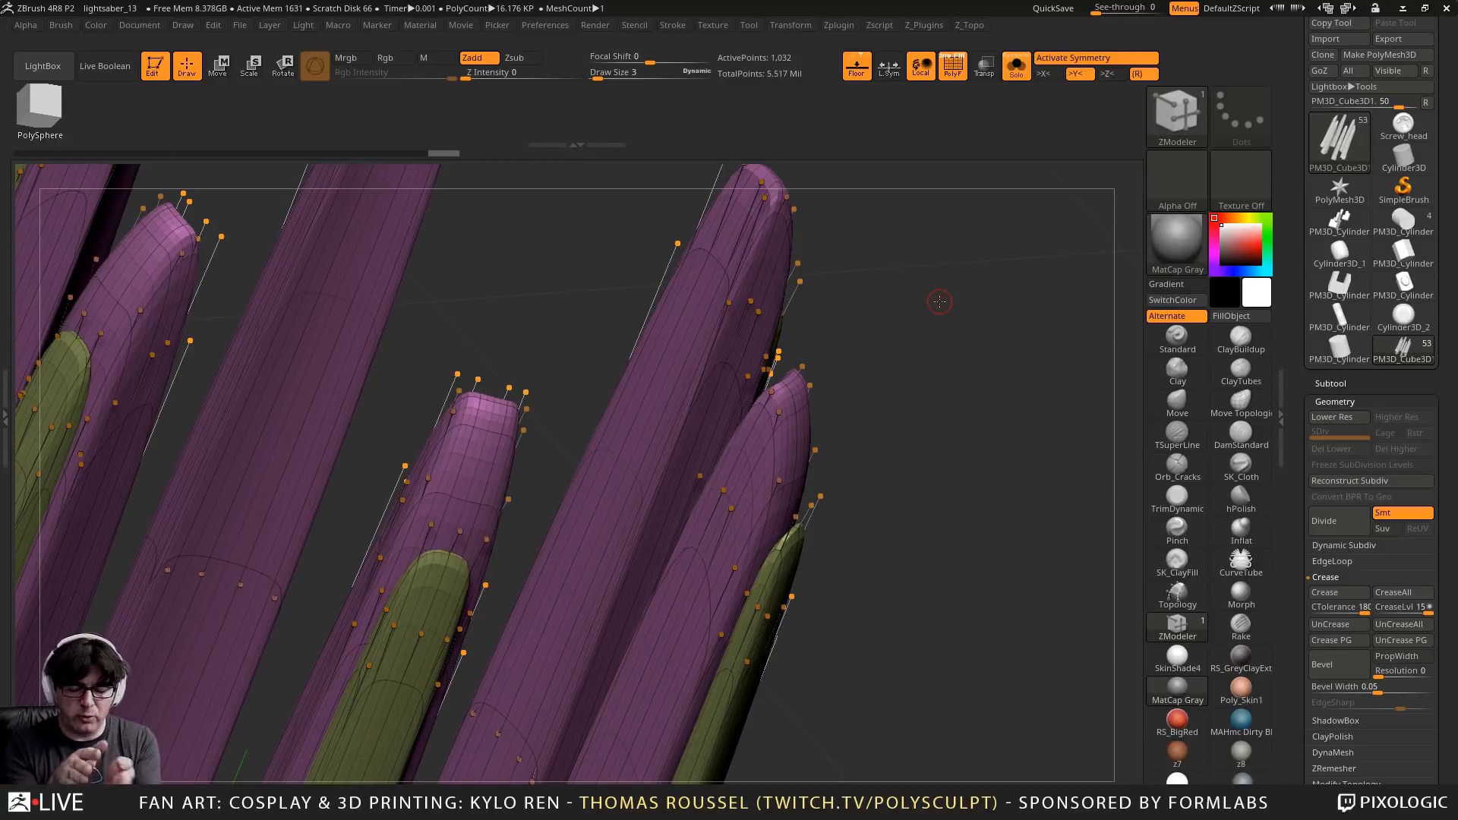
# Subdivide the fins up to level 5 and hide the polygon wireframe
pyautogui.moveTo(540, 308); pyautogui.dragTo(661, 233, button='right')
pyautogui.hotkey('ctrl', 'd')
pyautogui.hotkey('ctrl', 'd')
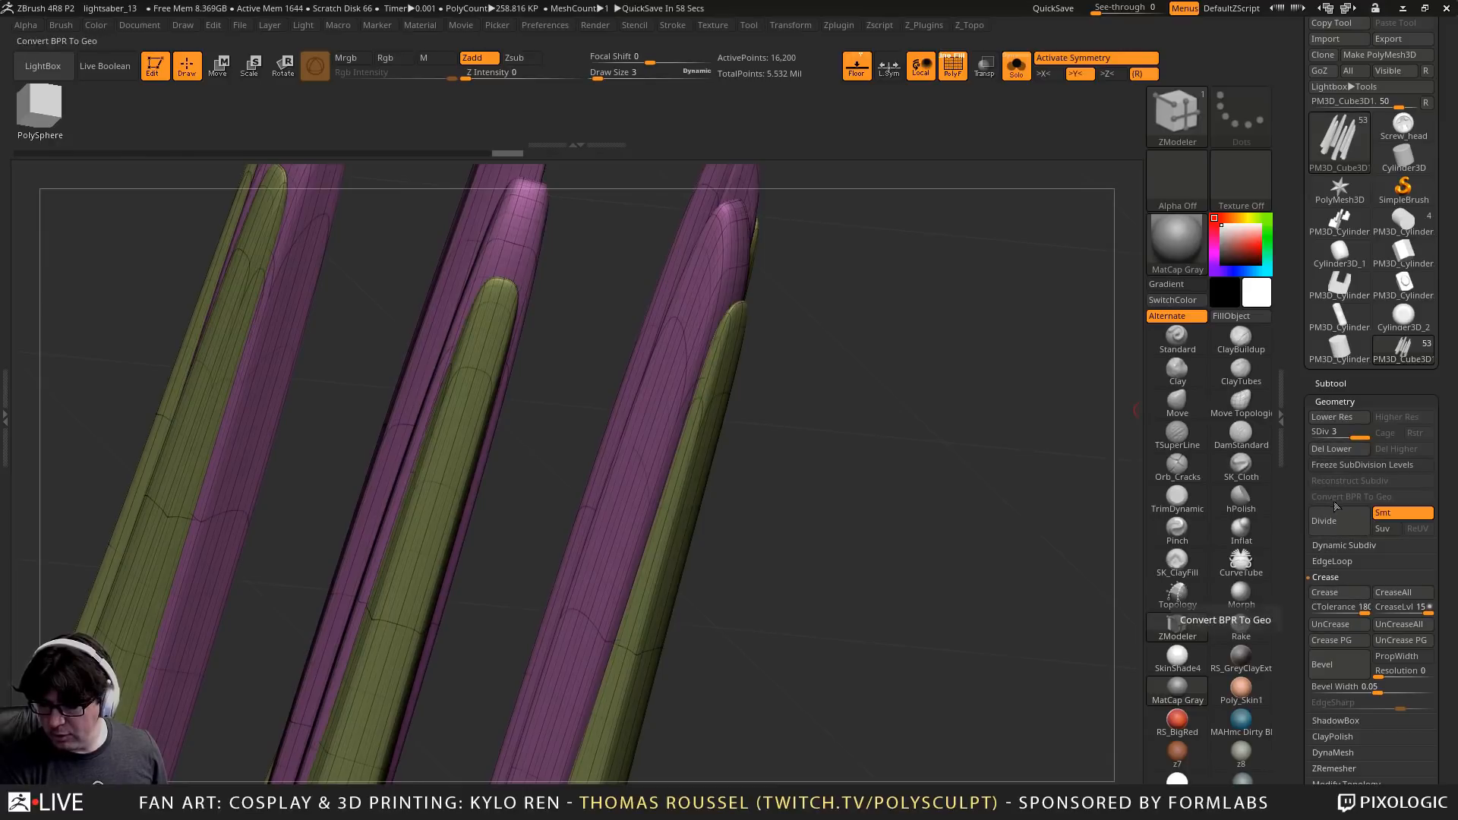
pyautogui.click(1343, 545)
pyautogui.hotkey('ctrl', 'd')
pyautogui.hotkey('ctrl', 'd')
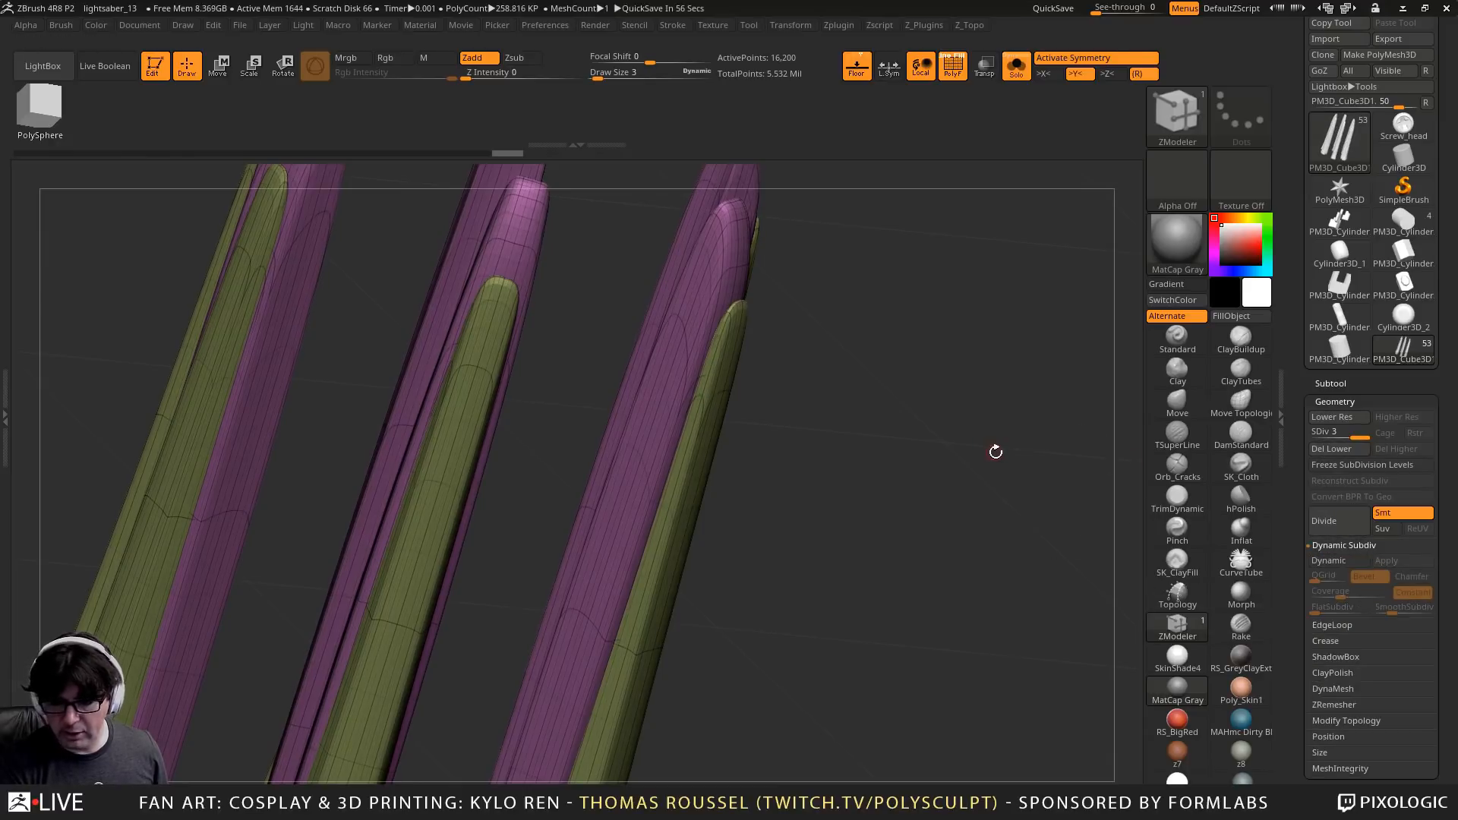
pyautogui.hotkey('shift', 'f')
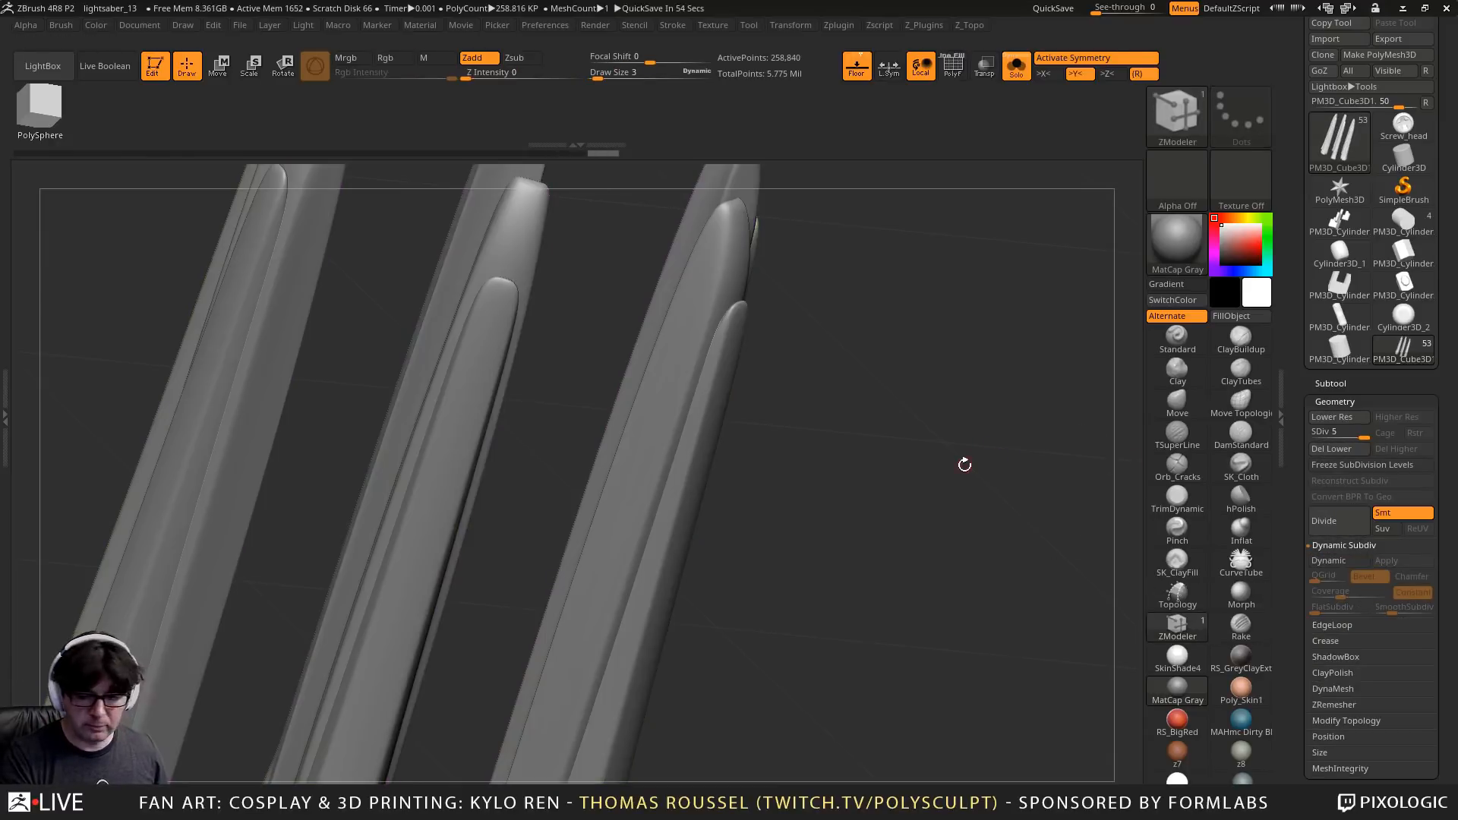
pyautogui.moveTo(964, 462)
pyautogui.mouseDown()
pyautogui.moveTo(938, 455)
pyautogui.moveTo(906, 324)
pyautogui.moveTo(961, 526)
pyautogui.mouseUp()
# Compare the fins' tips between the lowest and higher subdivision levels, returning to level 1 with the wireframe shown
pyautogui.hotkey('shift', 'd')
pyautogui.hotkey('shift', 'd')
pyautogui.hotkey('shift', 'd')
pyautogui.hotkey('shift', 'd')
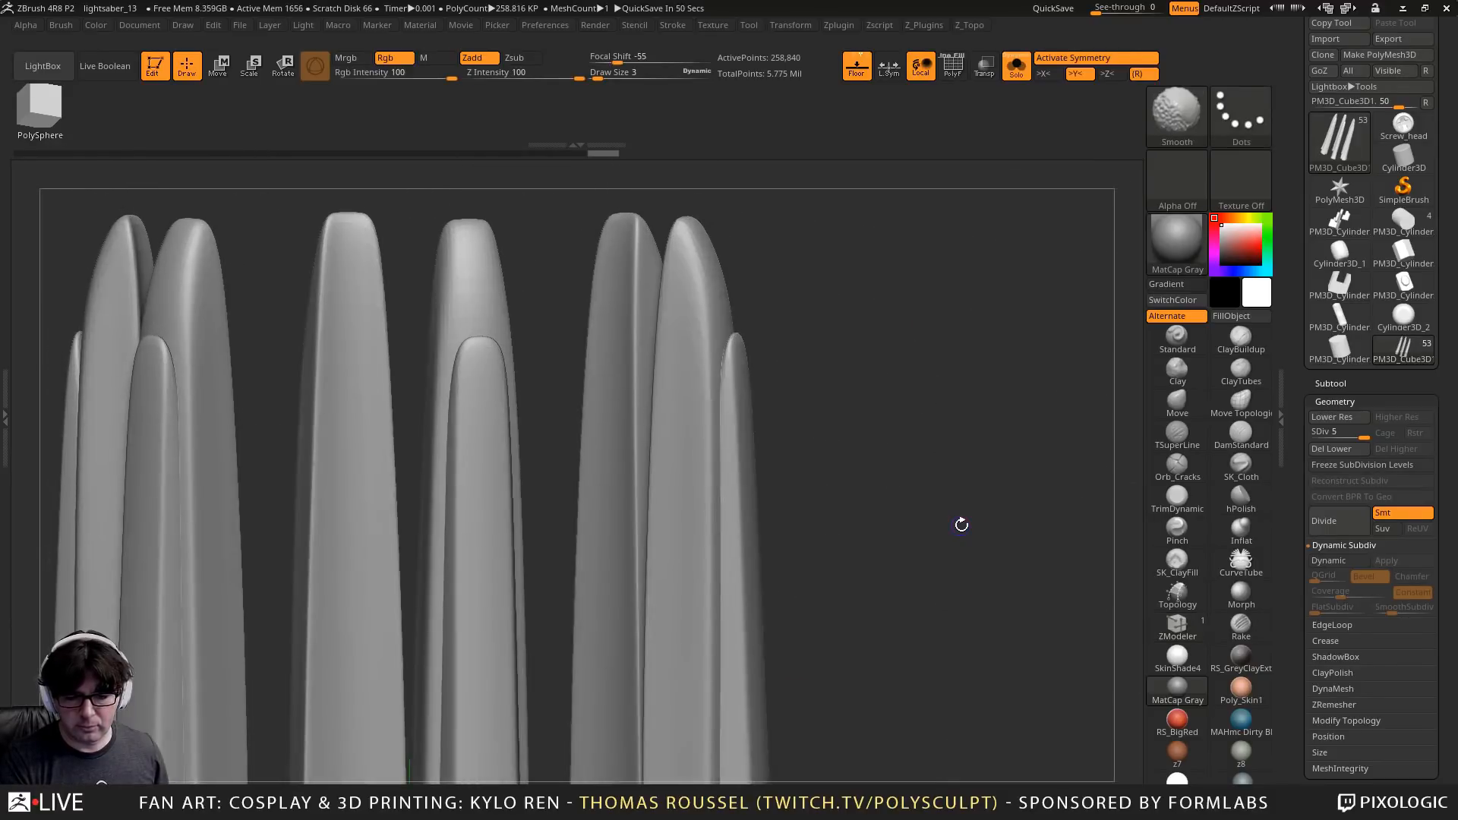
pyautogui.press('d')
pyautogui.press('d')
pyautogui.press('d')
pyautogui.press('d')
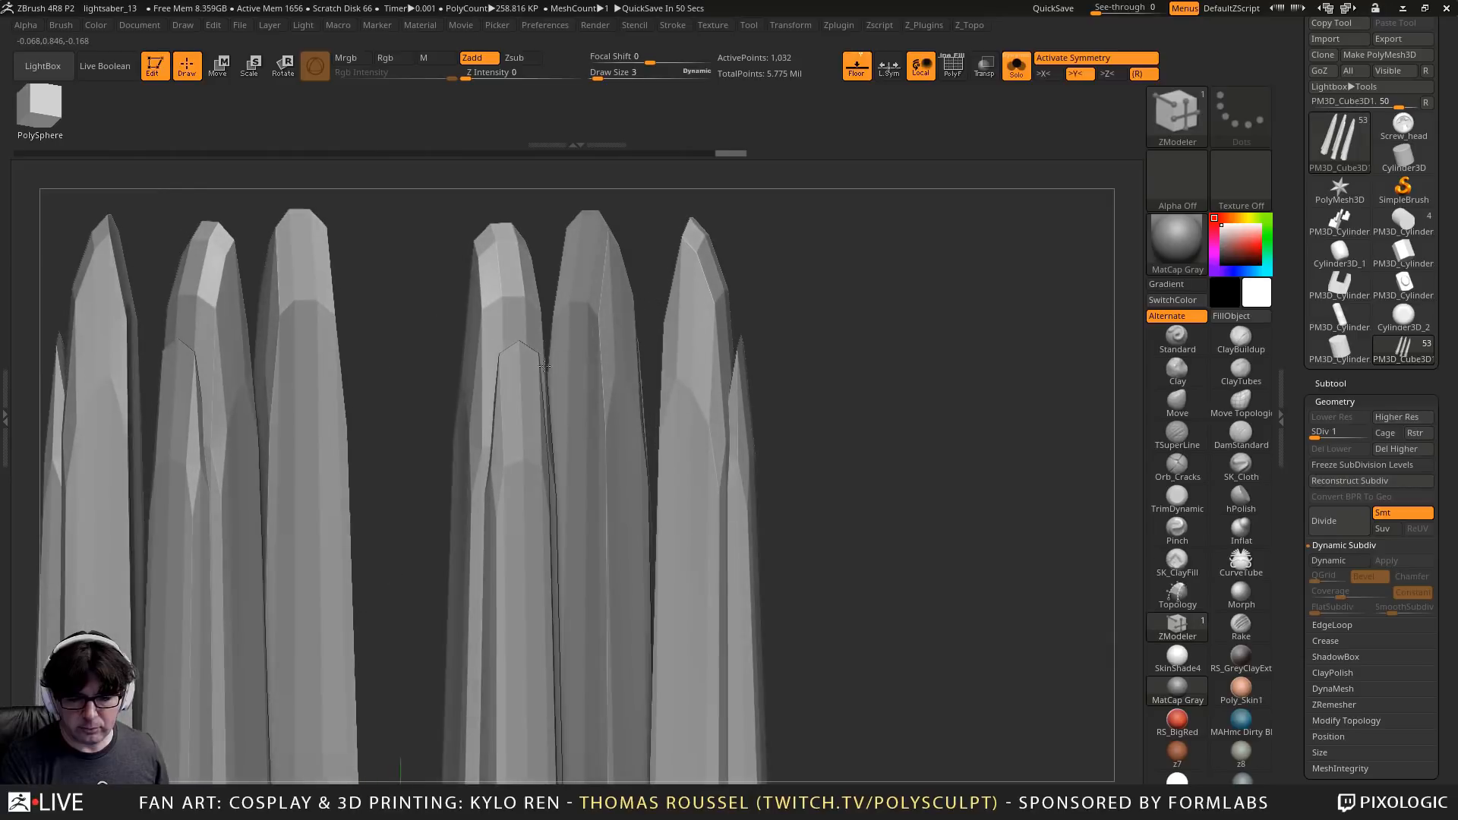
pyautogui.moveTo(884, 416); pyautogui.dragTo(722, 381)
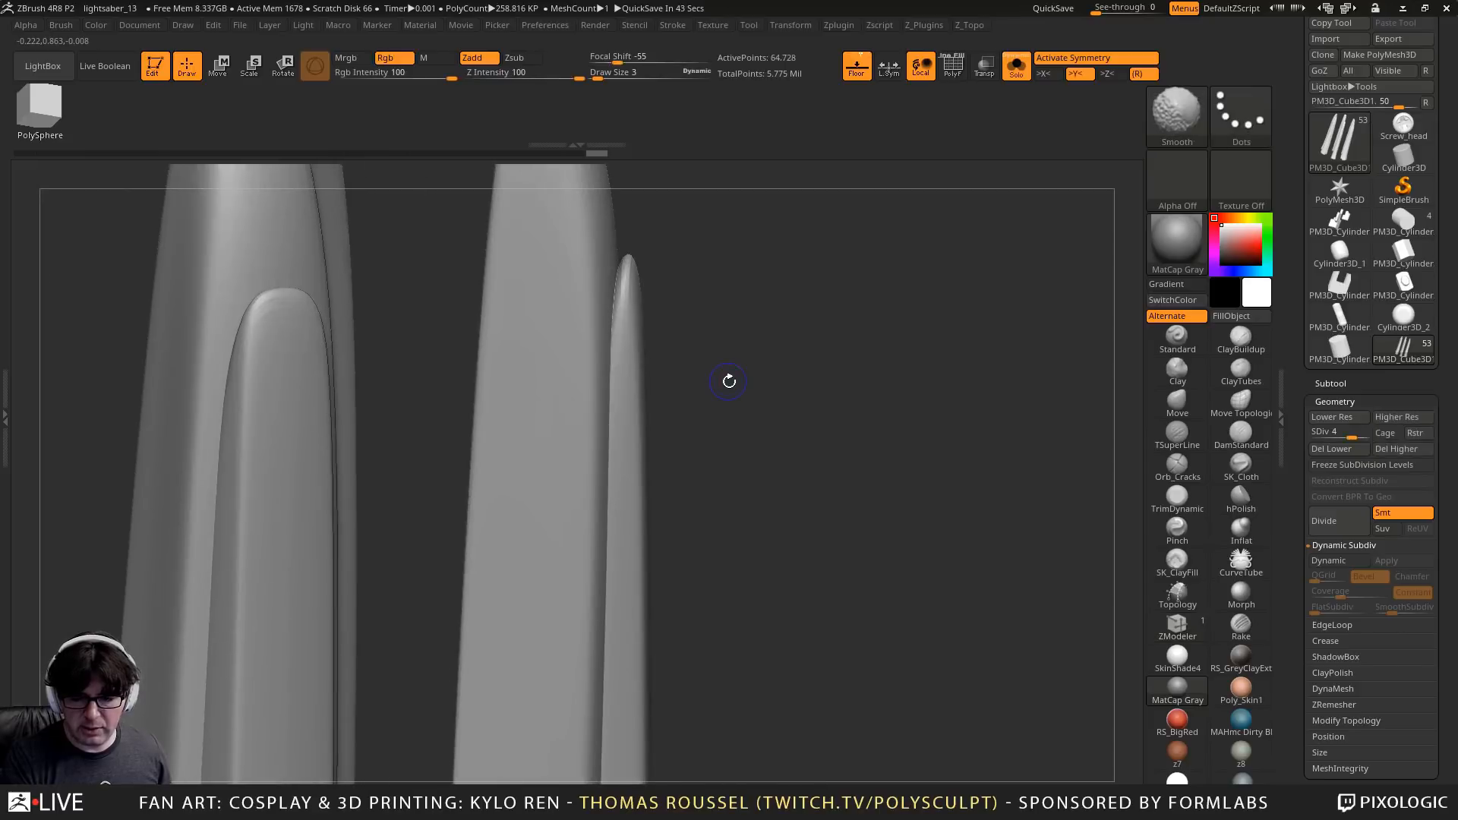
pyautogui.hotkey('shift', 'd')
pyautogui.hotkey('shift', 'd')
pyautogui.hotkey('shift', 'd')
pyautogui.hotkey('shift', 'd')
pyautogui.hotkey('shift', 'f')
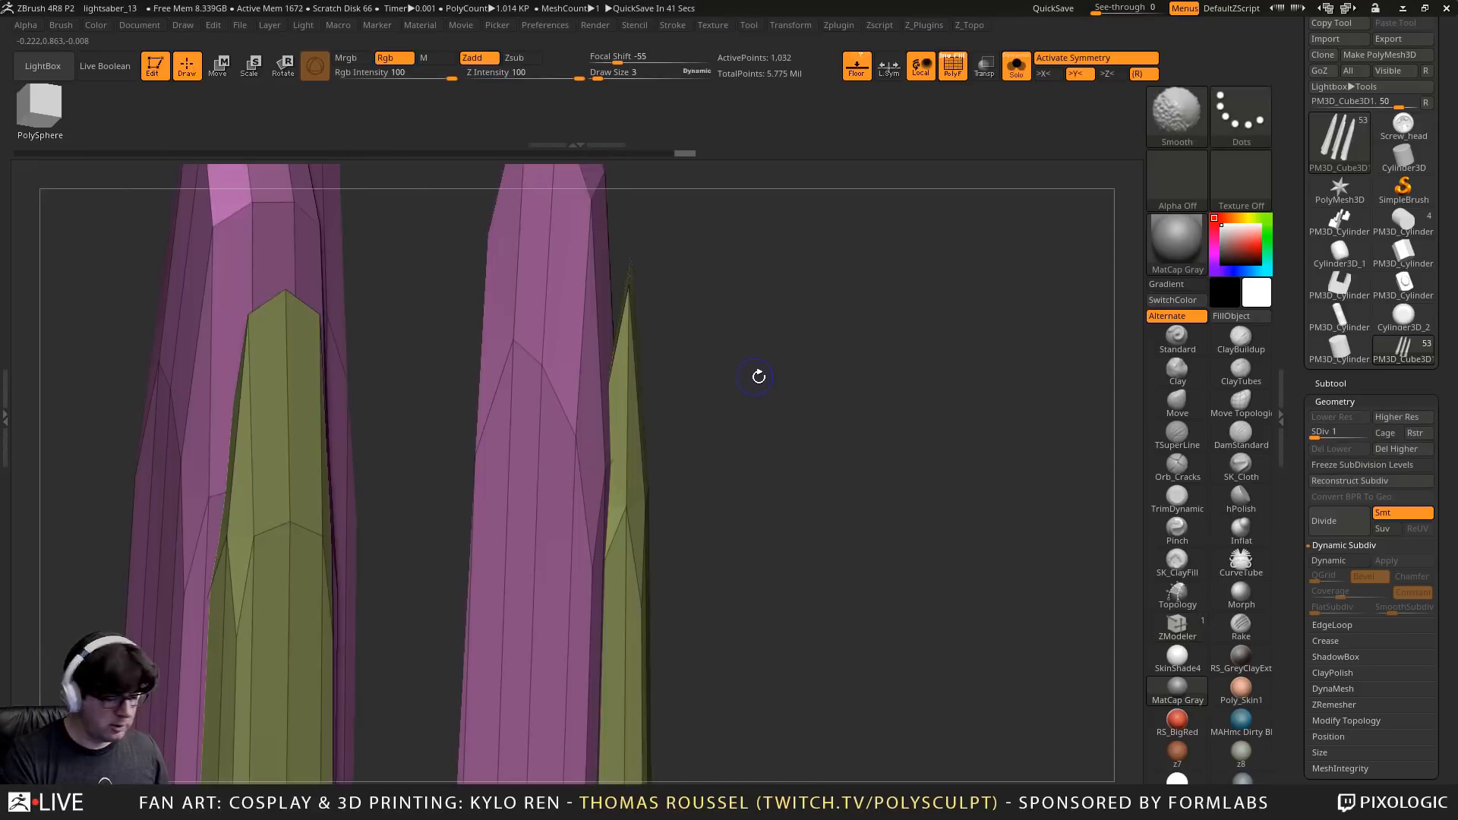
# Try to reconstruct a lower subdivision level of the fins and examine the polygon flow at their tips
pyautogui.moveTo(755, 377); pyautogui.dragTo(496, 260)
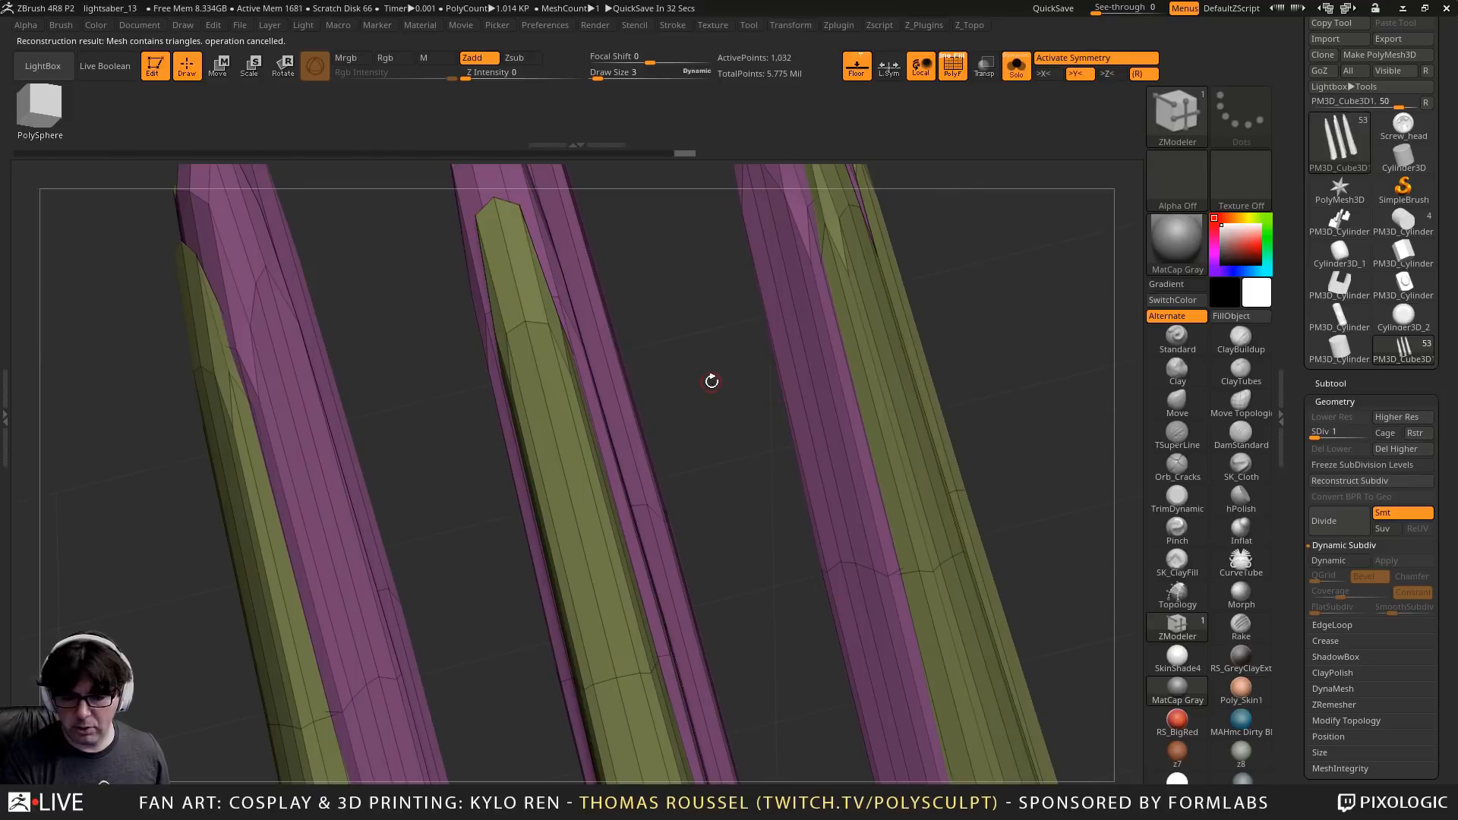
pyautogui.moveTo(712, 381); pyautogui.dragTo(636, 421)
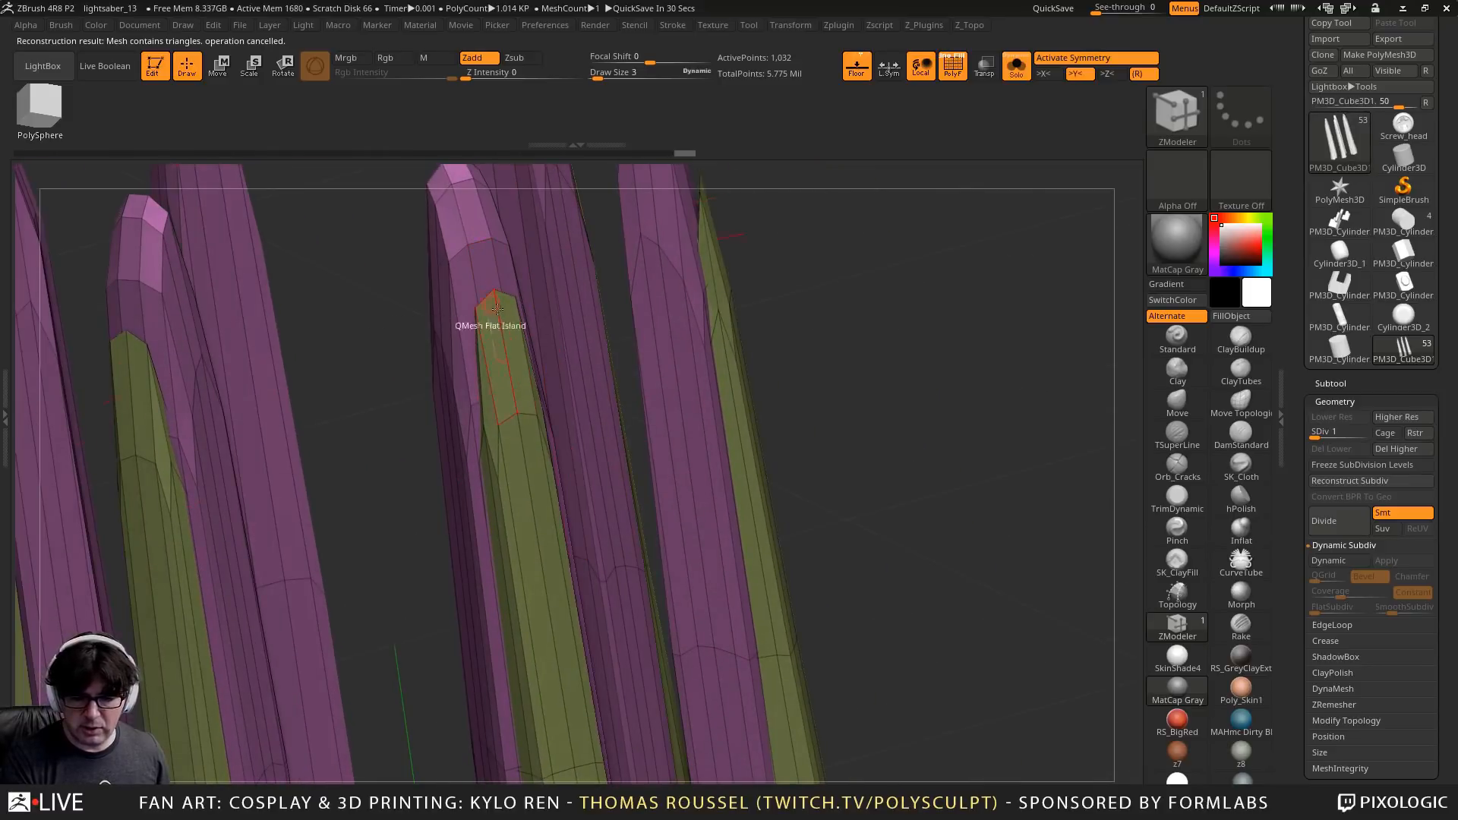
pyautogui.moveTo(496, 307); pyautogui.dragTo(732, 361)
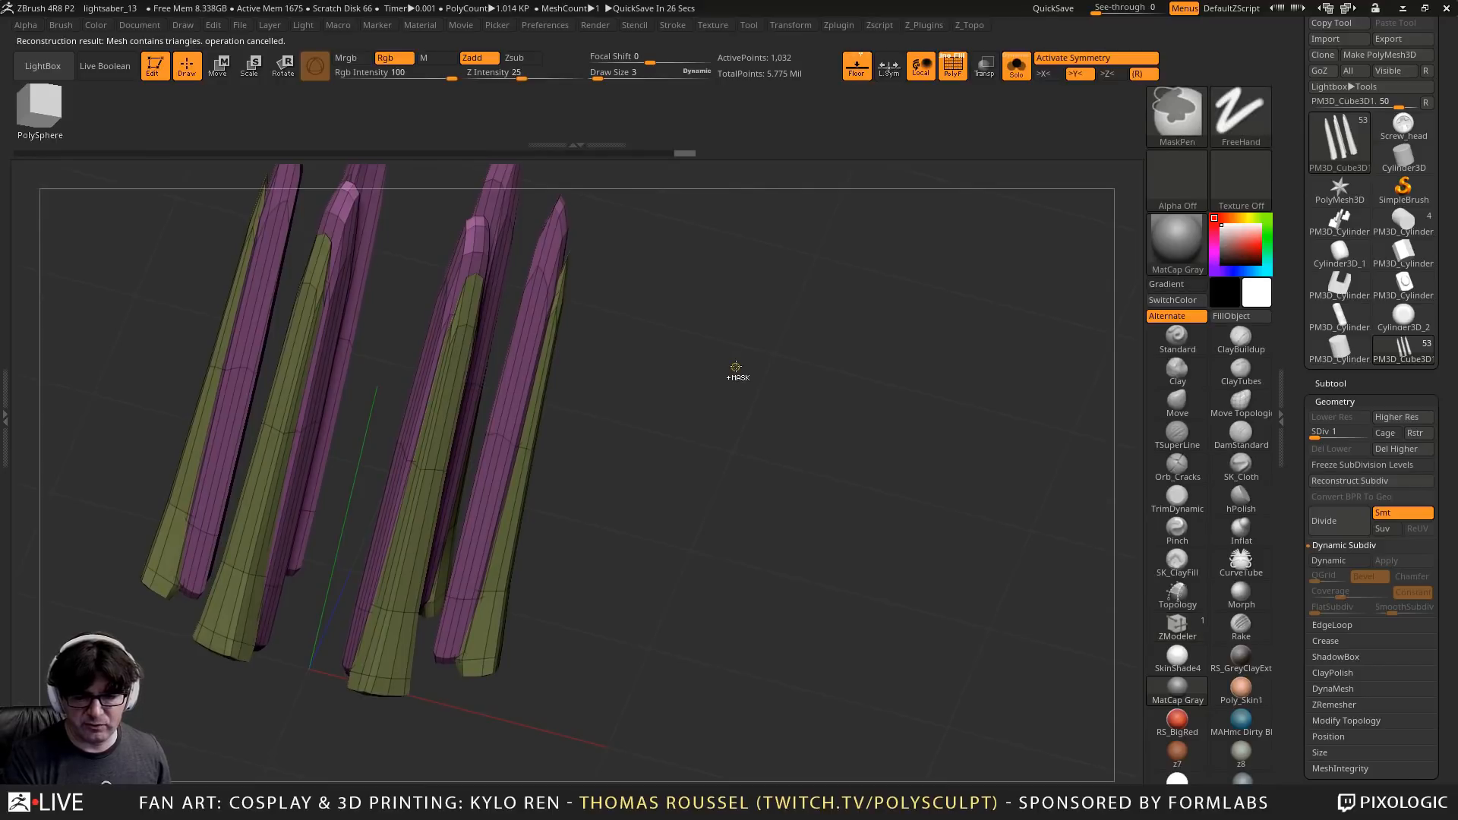
# Step back through the undo history to the fins' base mesh from before the edge loop deletion and subdivisions
pyautogui.hotkey('ctrl', 'd')
pyautogui.hotkey('ctrl', 'd')
pyautogui.hotkey('ctrl', 'd')
pyautogui.hotkey('ctrl', 'd')
pyautogui.press('d')
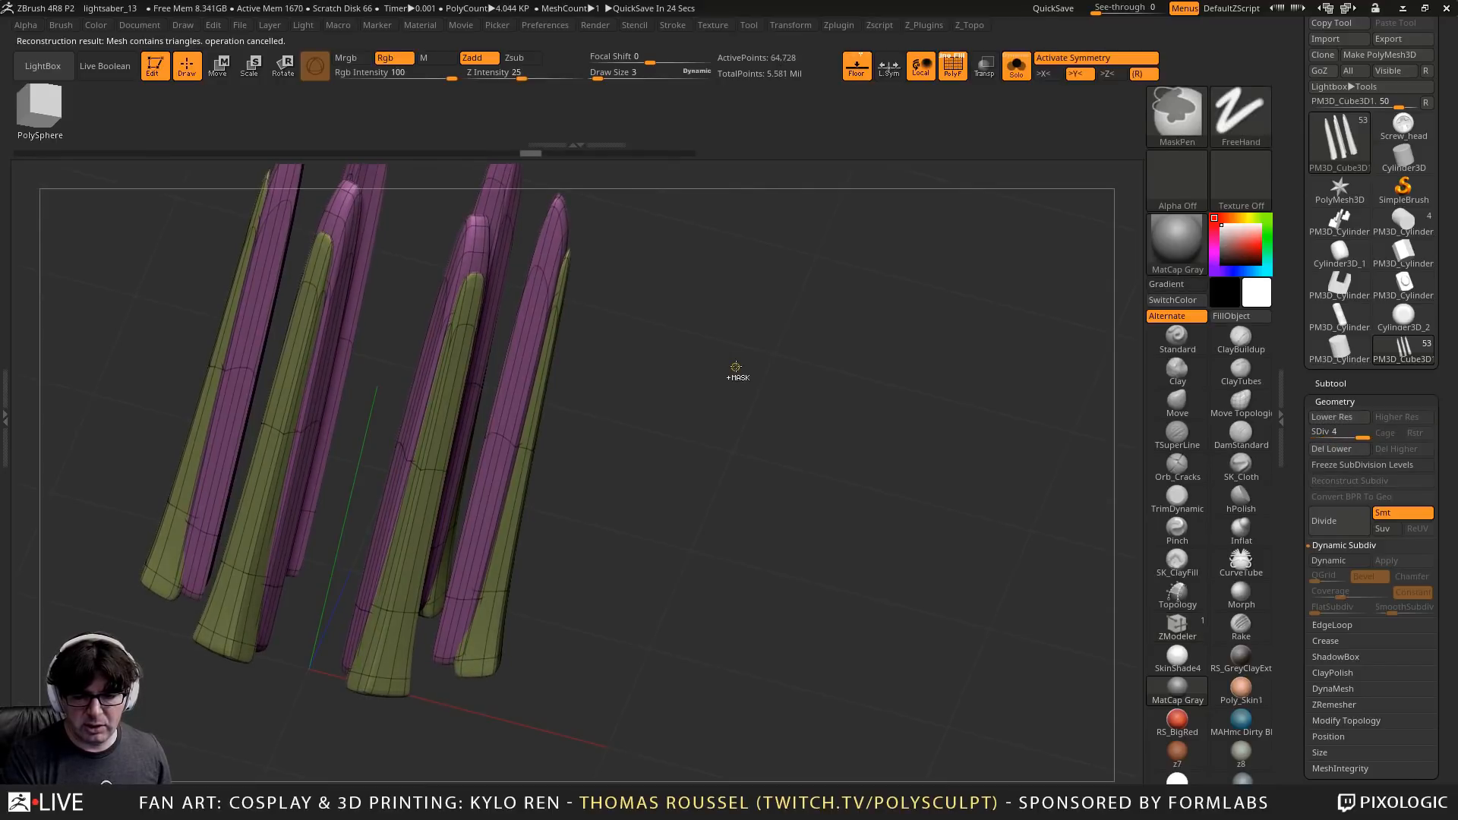
pyautogui.hotkey('shift', 'd')
pyautogui.press('d')
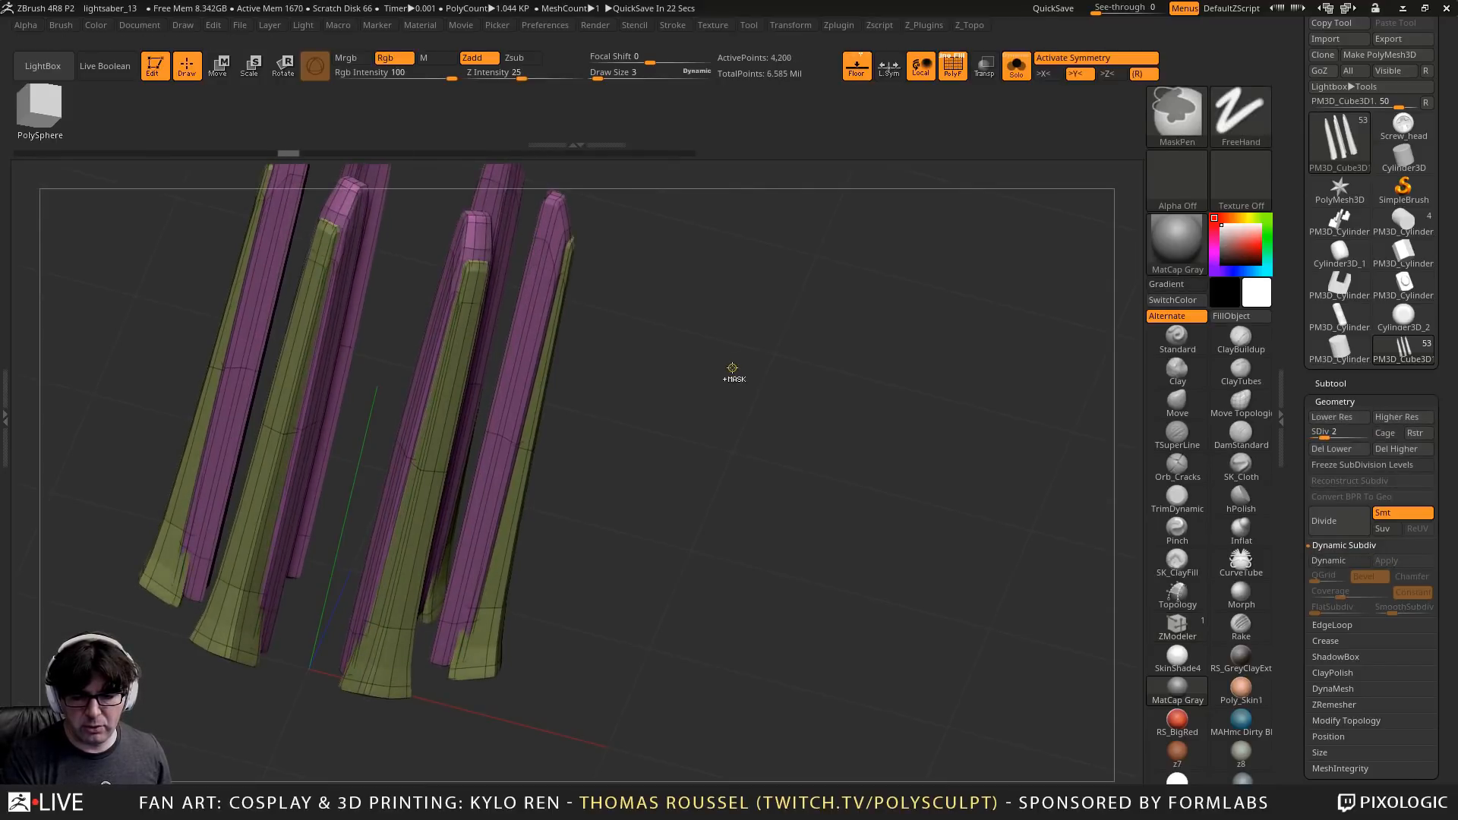
pyautogui.moveTo(659, 360)
pyautogui.keyDown('ctrl'); pyautogui.mouseDown(button='right')
pyautogui.moveTo(703, 361)
pyautogui.moveTo(697, 482)
pyautogui.moveTo(706, 463)
pyautogui.mouseUp(button='right'); pyautogui.keyUp('ctrl')
pyautogui.keyDown('ctrl'); pyautogui.moveTo(745, 399); pyautogui.dragTo(797, 418, button='right'); pyautogui.keyUp('ctrl')
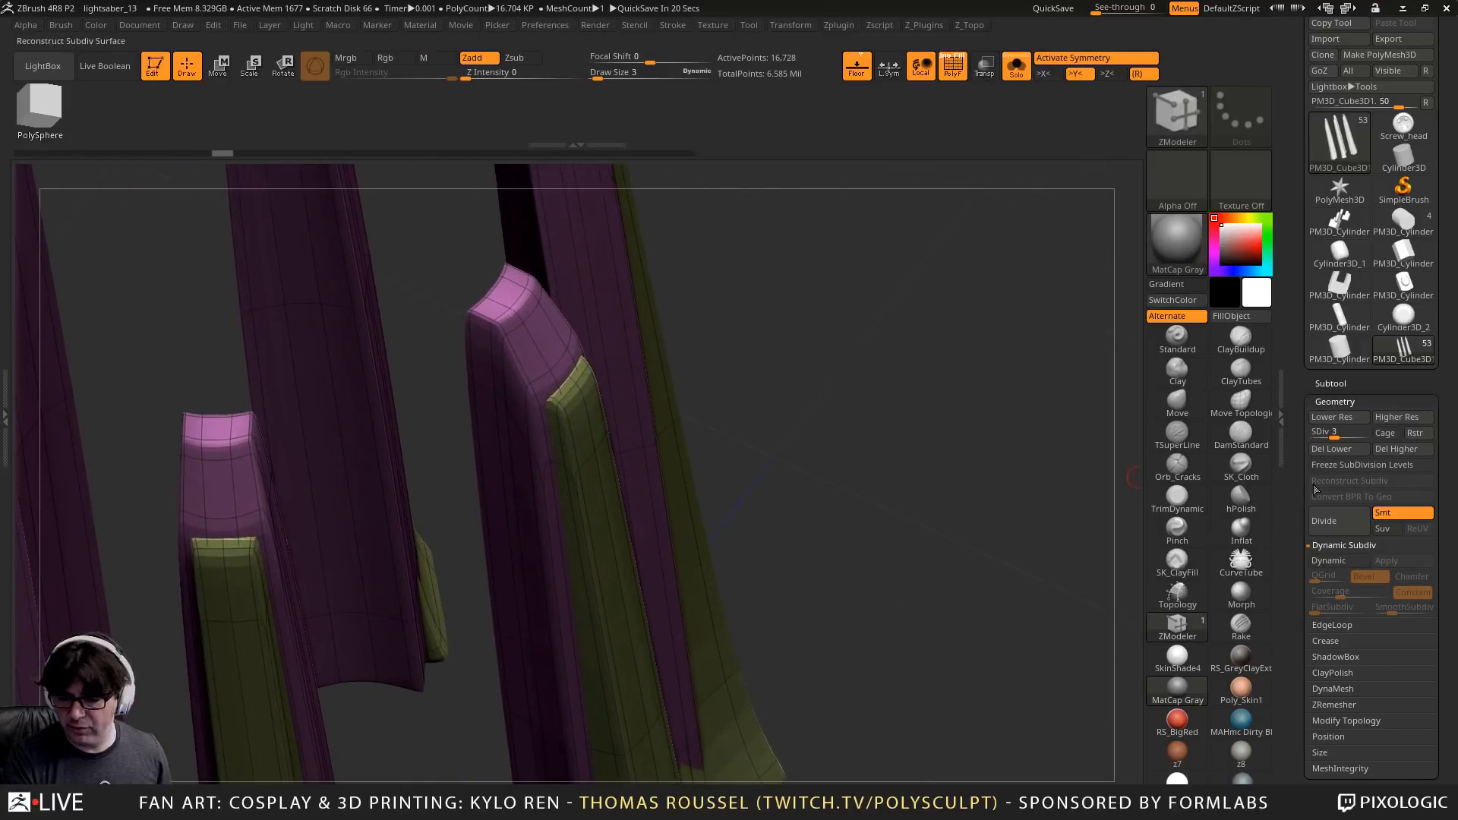
pyautogui.click(1353, 461)
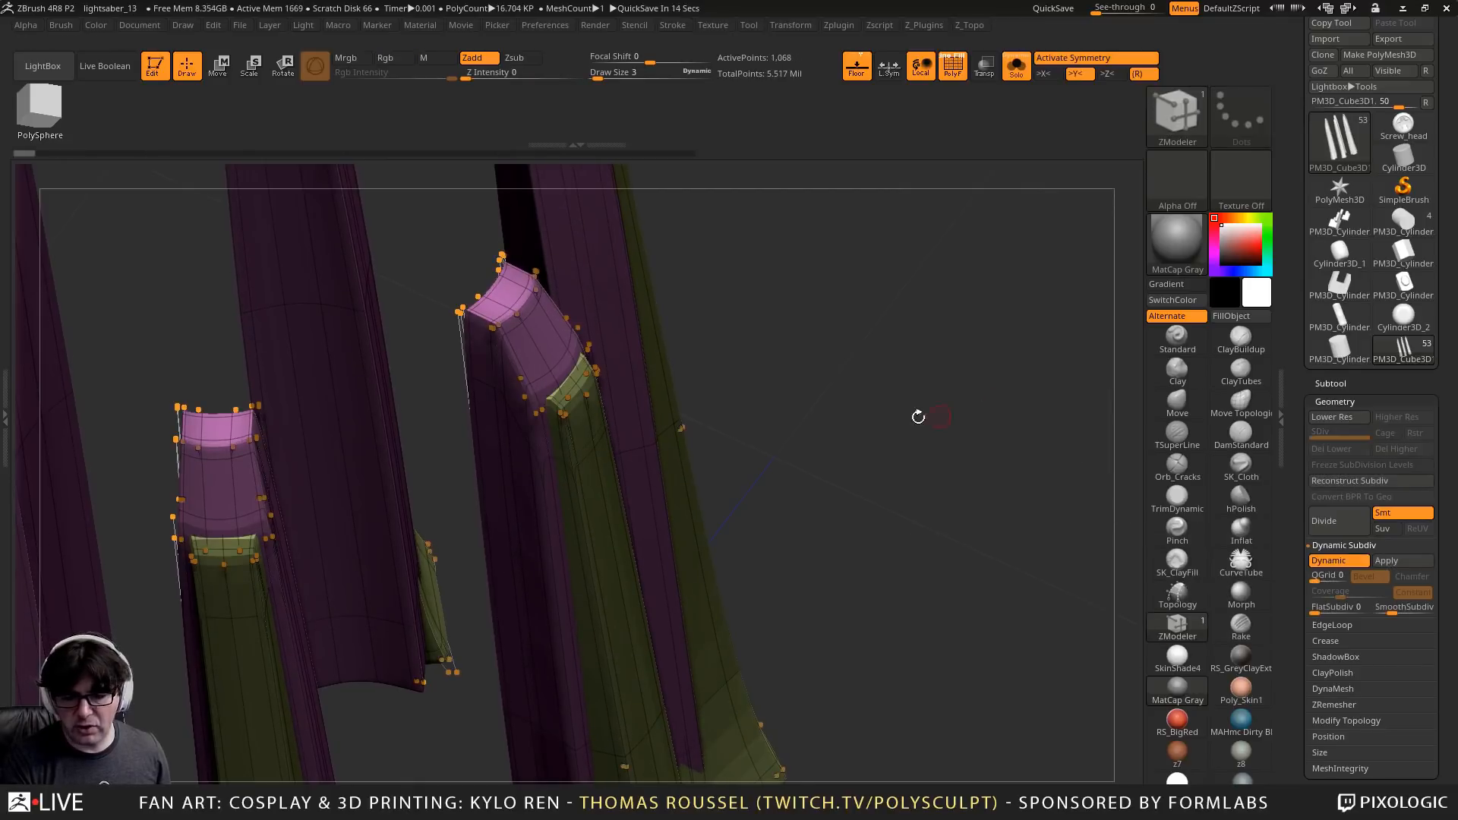
# Try subdividing the fins once to judge the shape of their inner faces, and undo the subdivision
pyautogui.moveTo(918, 413); pyautogui.dragTo(997, 473)
pyautogui.keyDown('alt'); pyautogui.moveTo(474, 247); pyautogui.dragTo(598, 214); pyautogui.keyUp('alt')
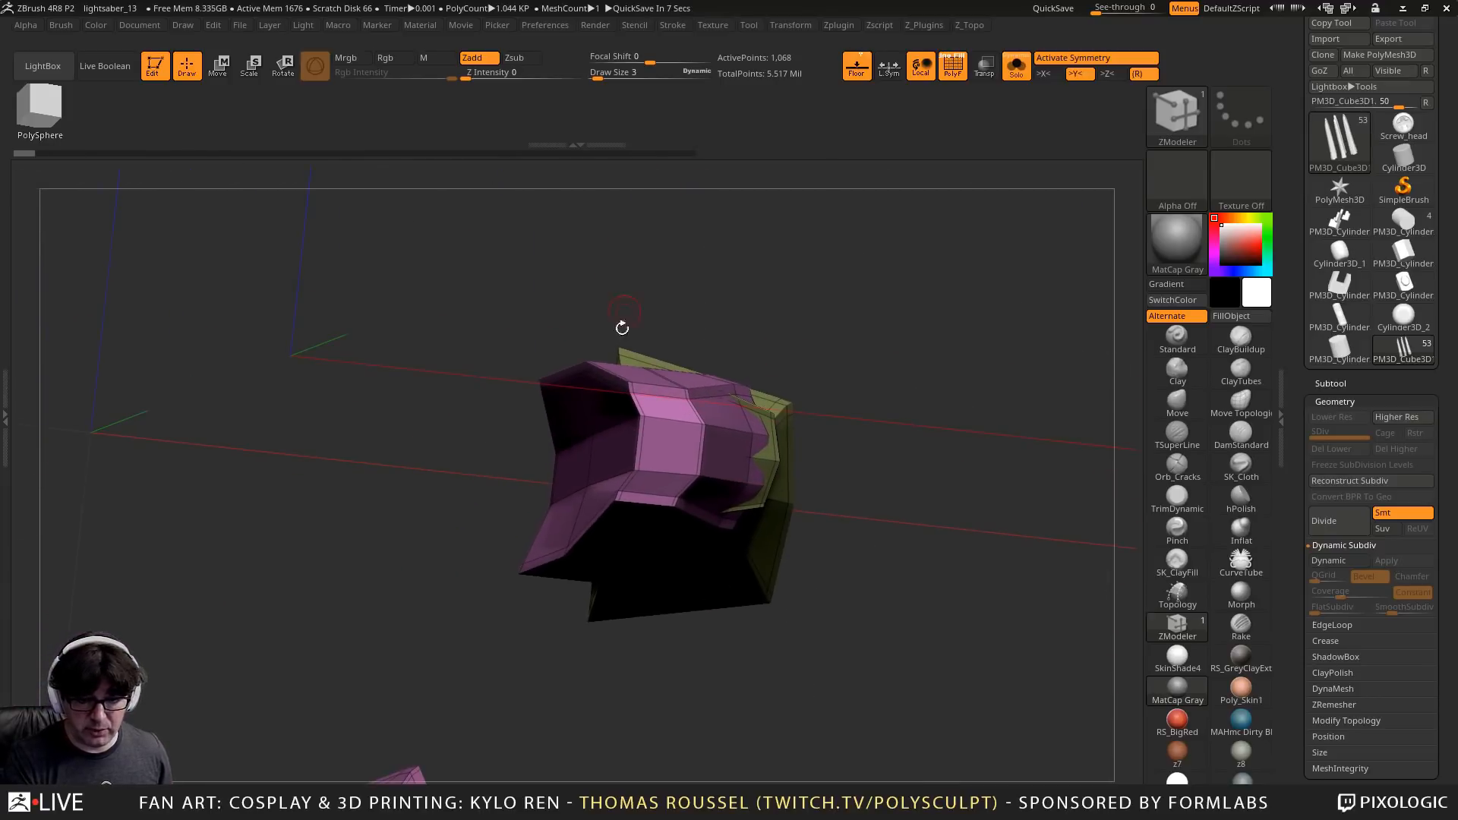
pyautogui.keyDown('alt'); pyautogui.moveTo(621, 326); pyautogui.dragTo(465, 316); pyautogui.keyUp('alt')
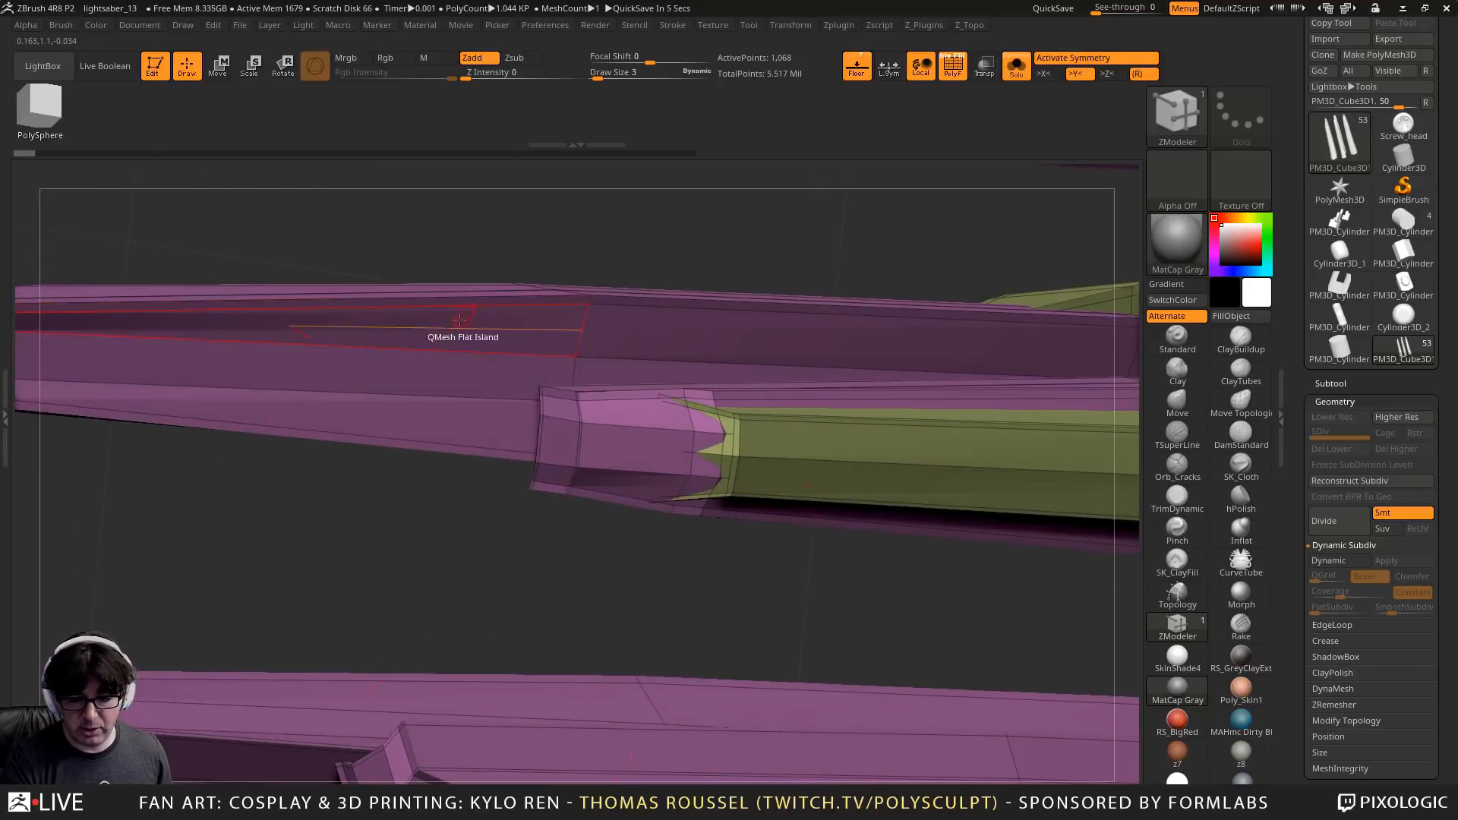
pyautogui.moveTo(433, 486); pyautogui.dragTo(480, 283)
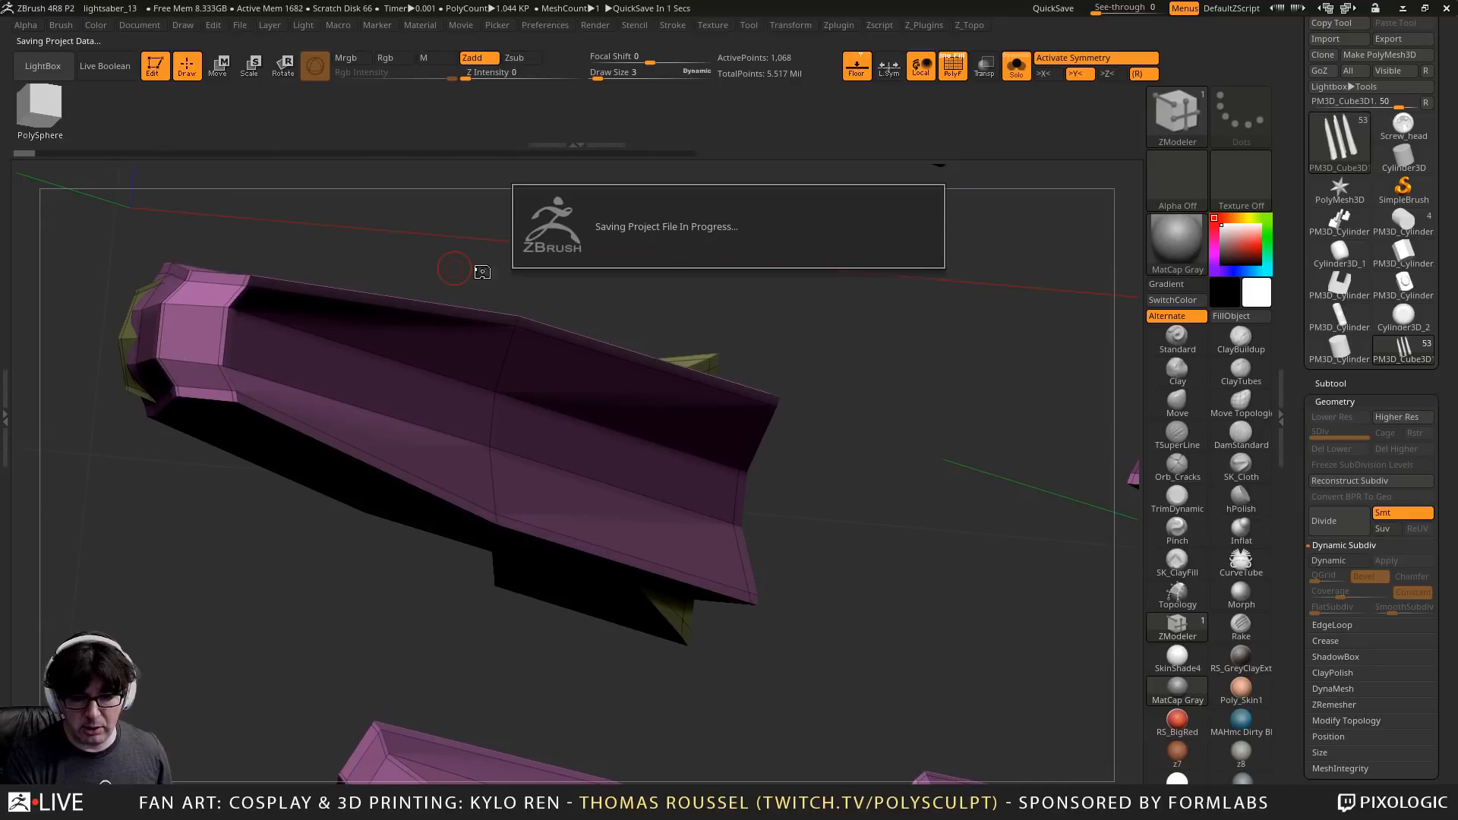
pyautogui.moveTo(443, 235)
pyautogui.mouseDown()
pyautogui.moveTo(471, 253)
pyautogui.moveTo(470, 241)
pyautogui.mouseUp()
pyautogui.moveTo(597, 381); pyautogui.dragTo(391, 339)
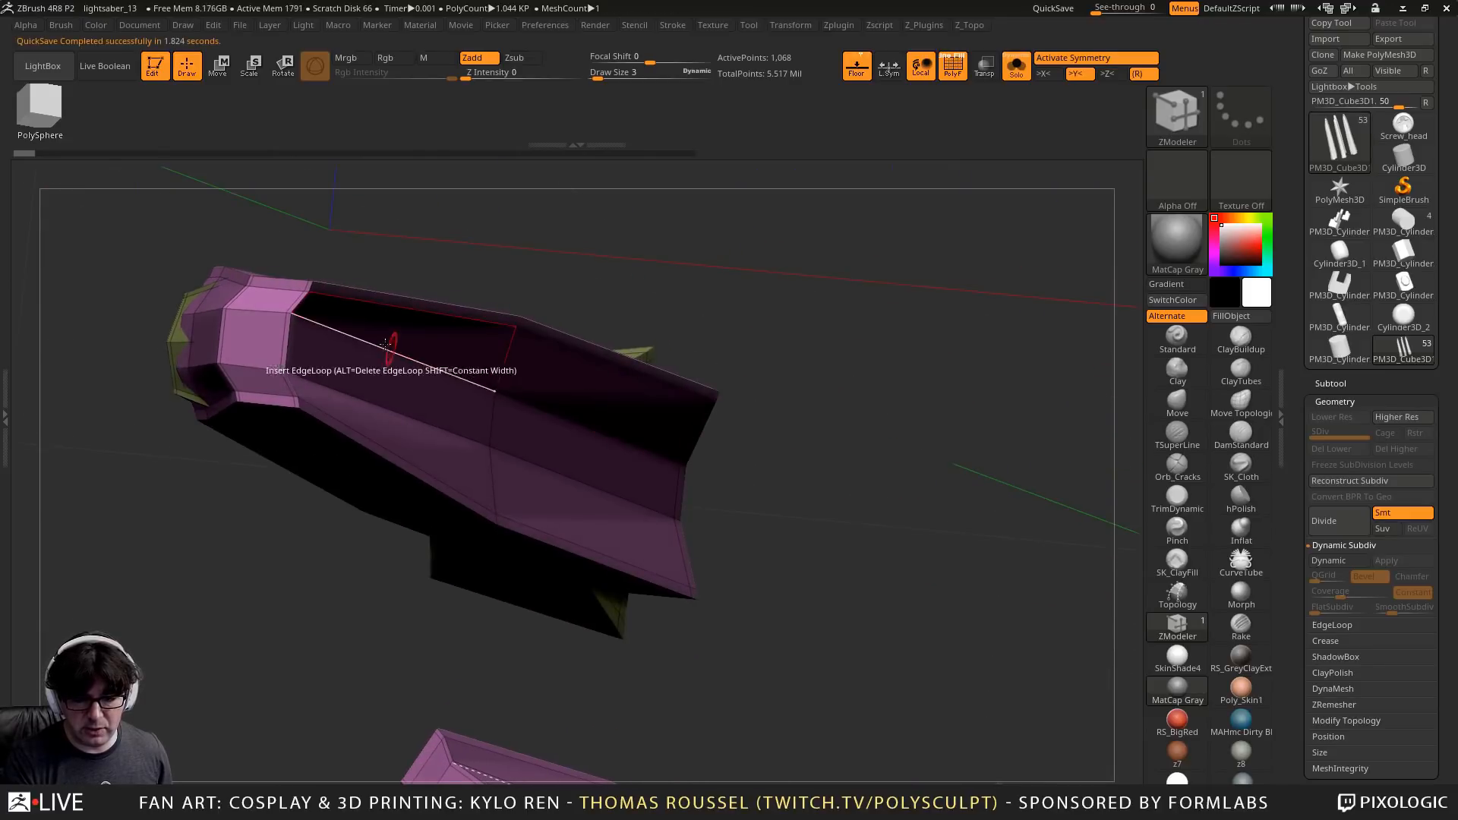
pyautogui.keyDown('alt'); pyautogui.moveTo(416, 395); pyautogui.dragTo(538, 449); pyautogui.keyUp('alt')
pyautogui.hotkey('ctrl', 'd')
pyautogui.click(551, 498)
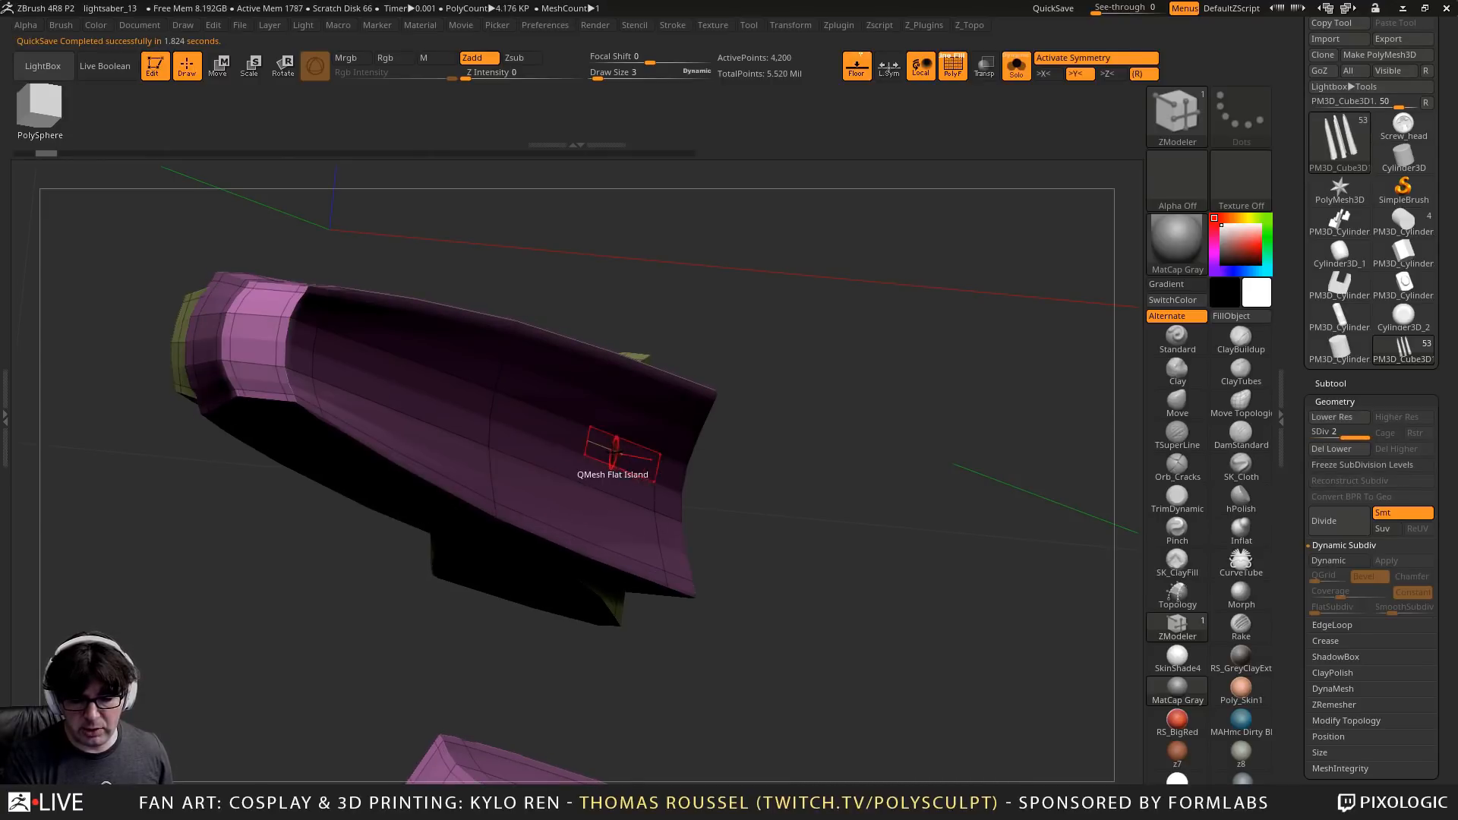
pyautogui.hotkey('ctrl', 'z')
pyautogui.press('d')
pyautogui.hotkey('shift', 'd')
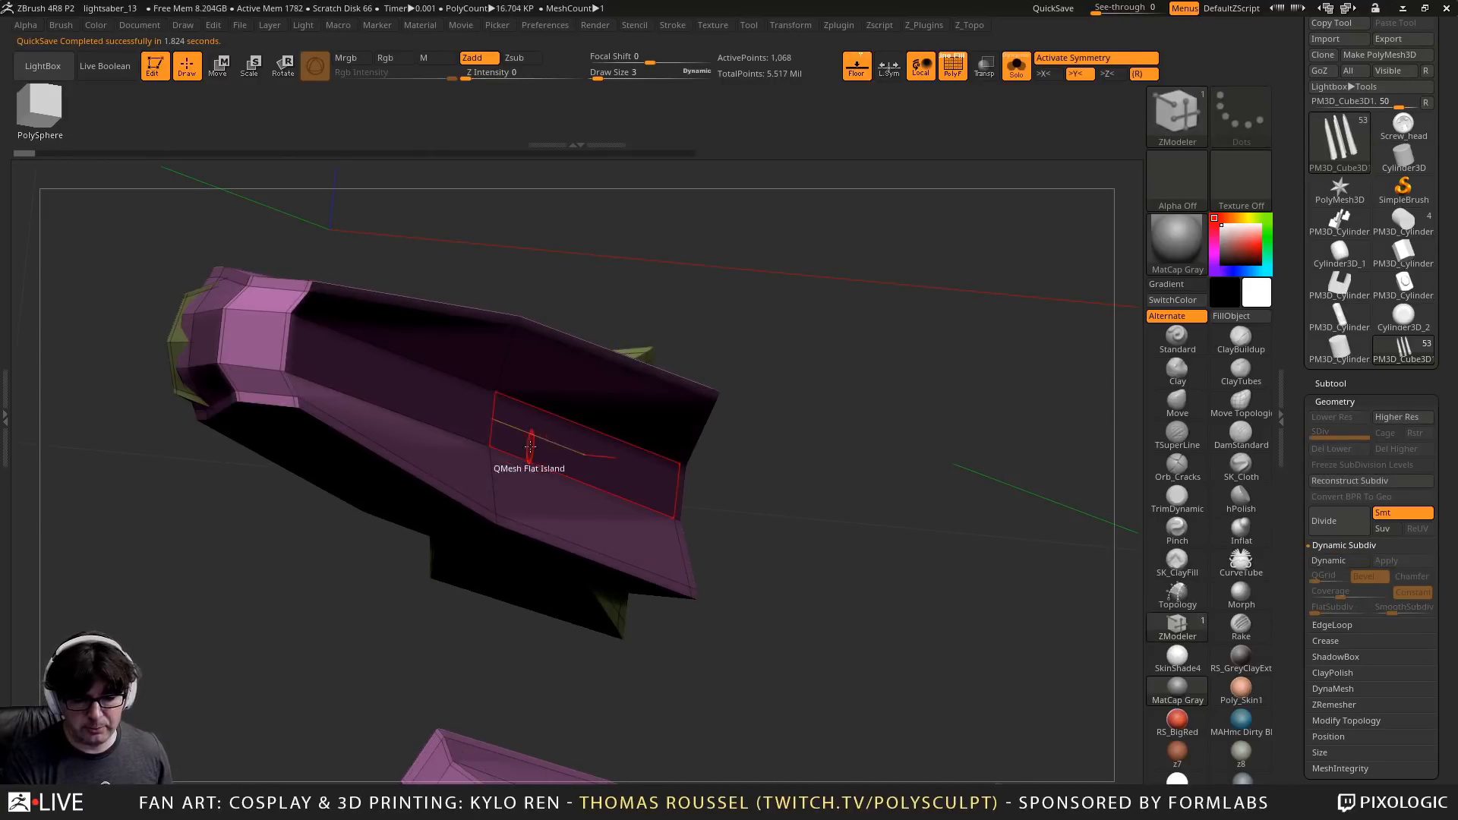
# Change the ZModeler polygon action settings on a fin's inner face and accept discarding the newer undo history entries
pyautogui.press('space')
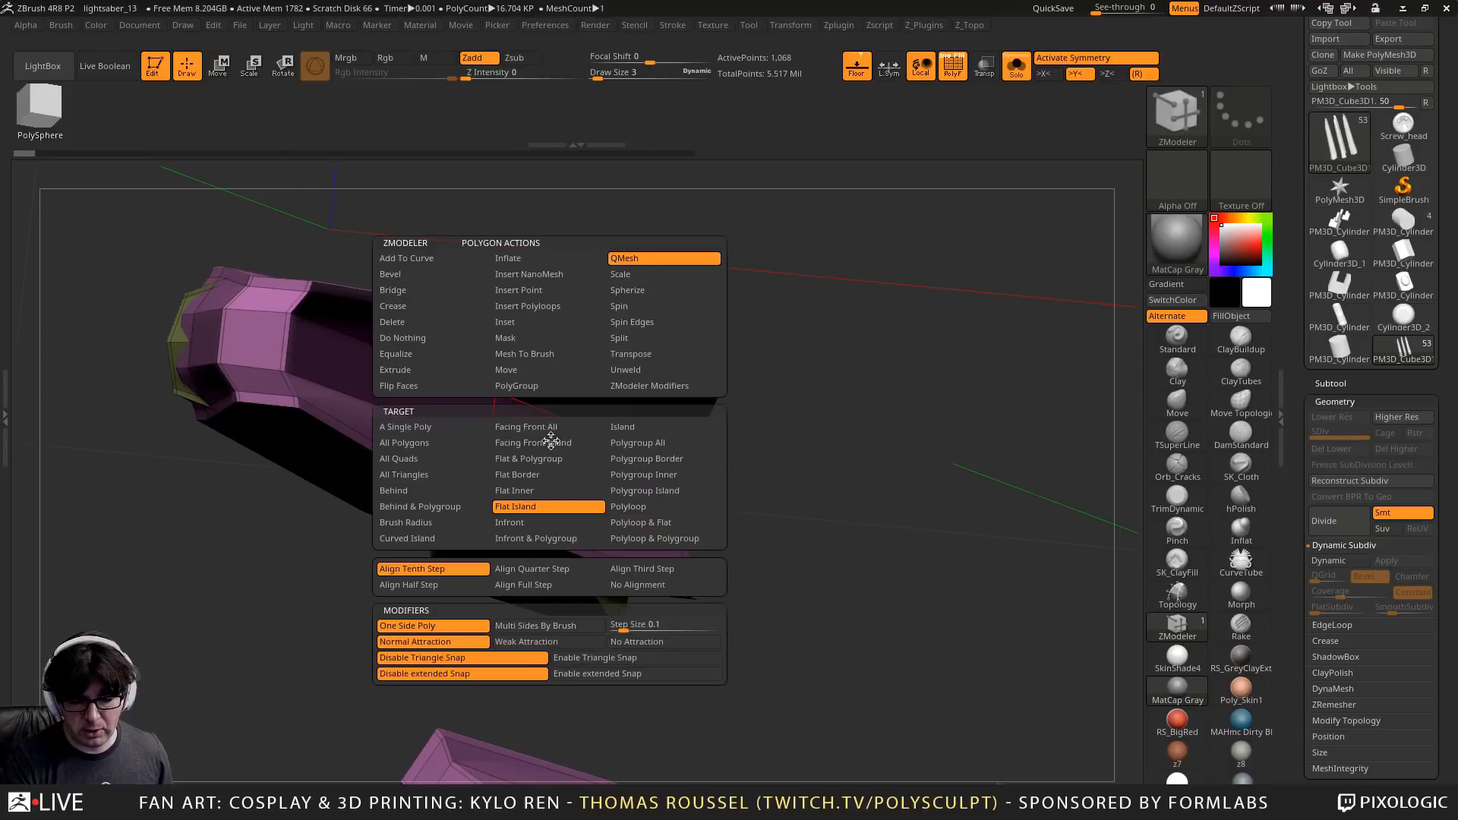
pyautogui.click(415, 431)
pyautogui.click(398, 381)
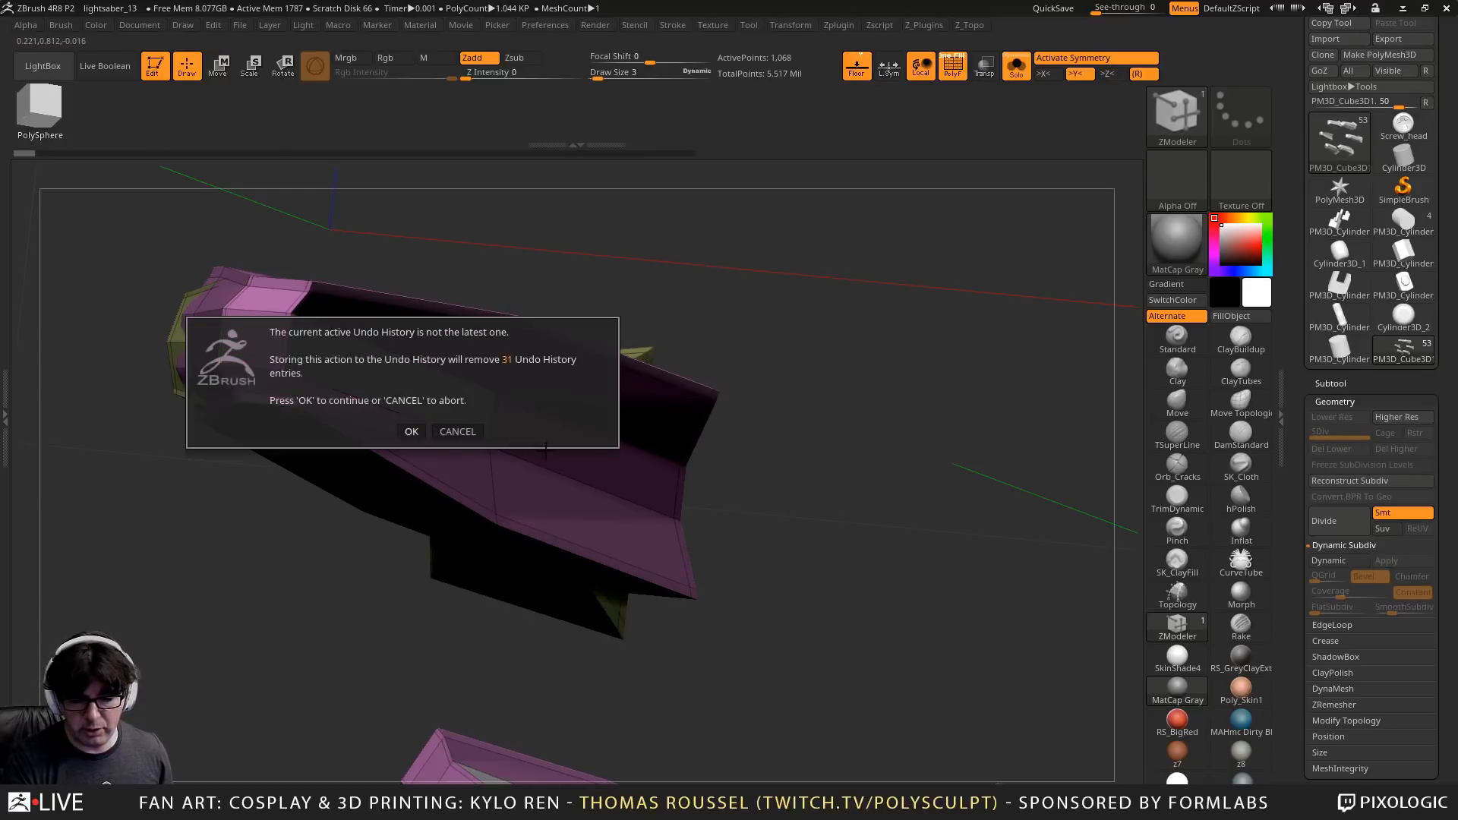
pyautogui.click(411, 430)
# Shift the polygon strip running along the middle of a fin's inner face to flatten the groove
pyautogui.moveTo(548, 443); pyautogui.dragTo(562, 445)
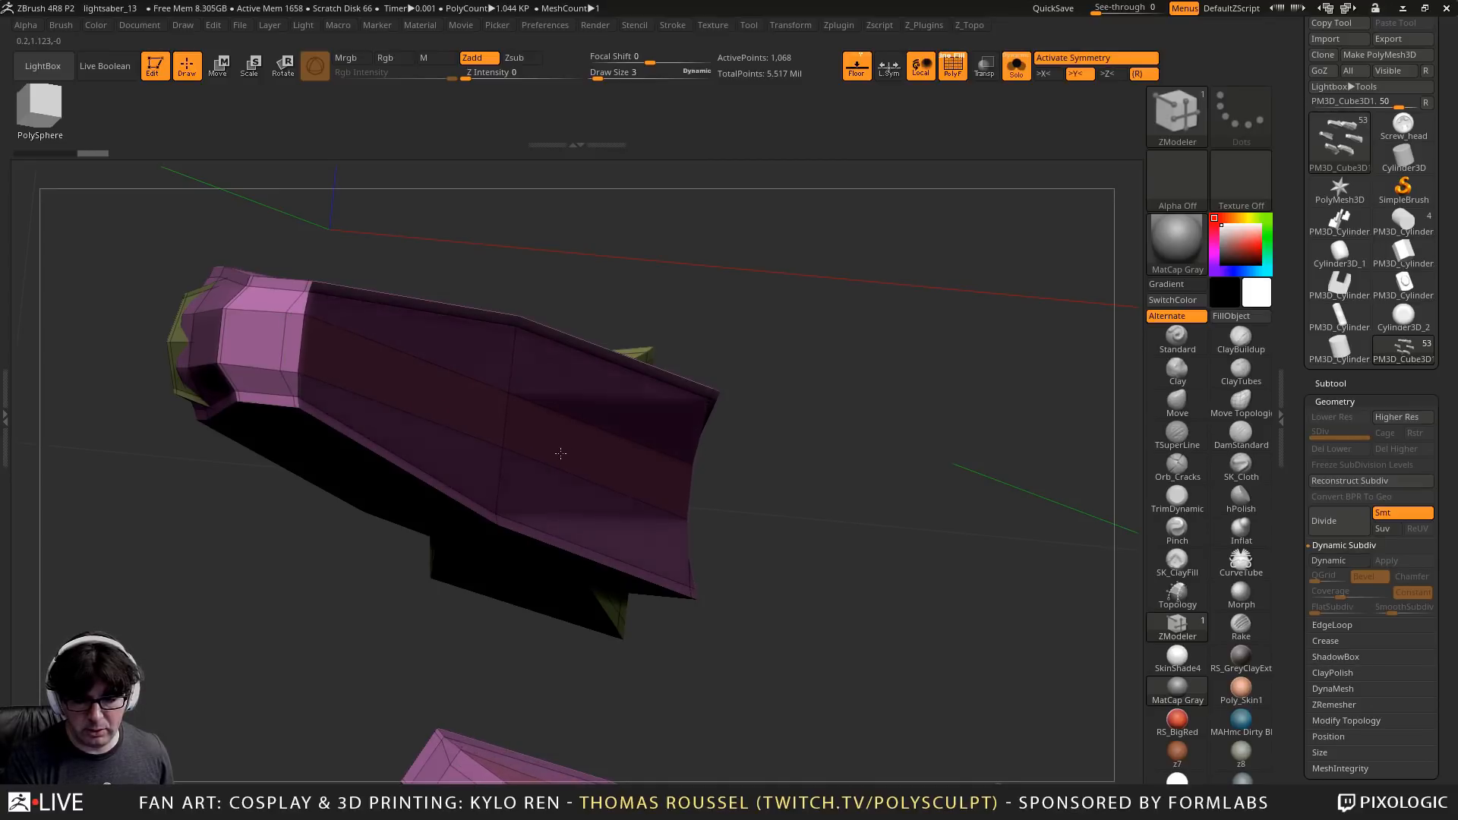
pyautogui.moveTo(561, 455); pyautogui.dragTo(948, 536, button='right')
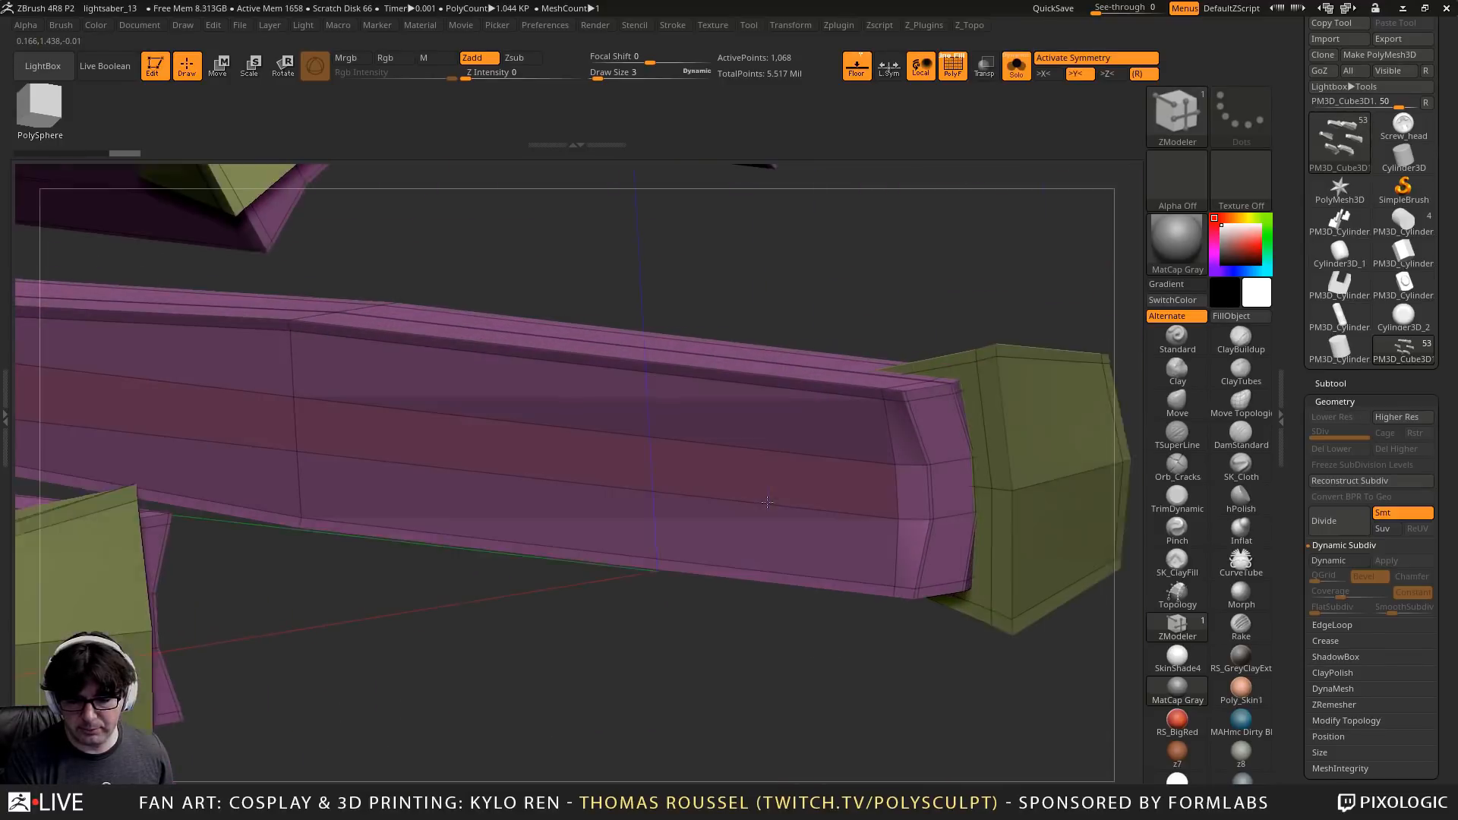
pyautogui.hotkey('ctrl', 'z')
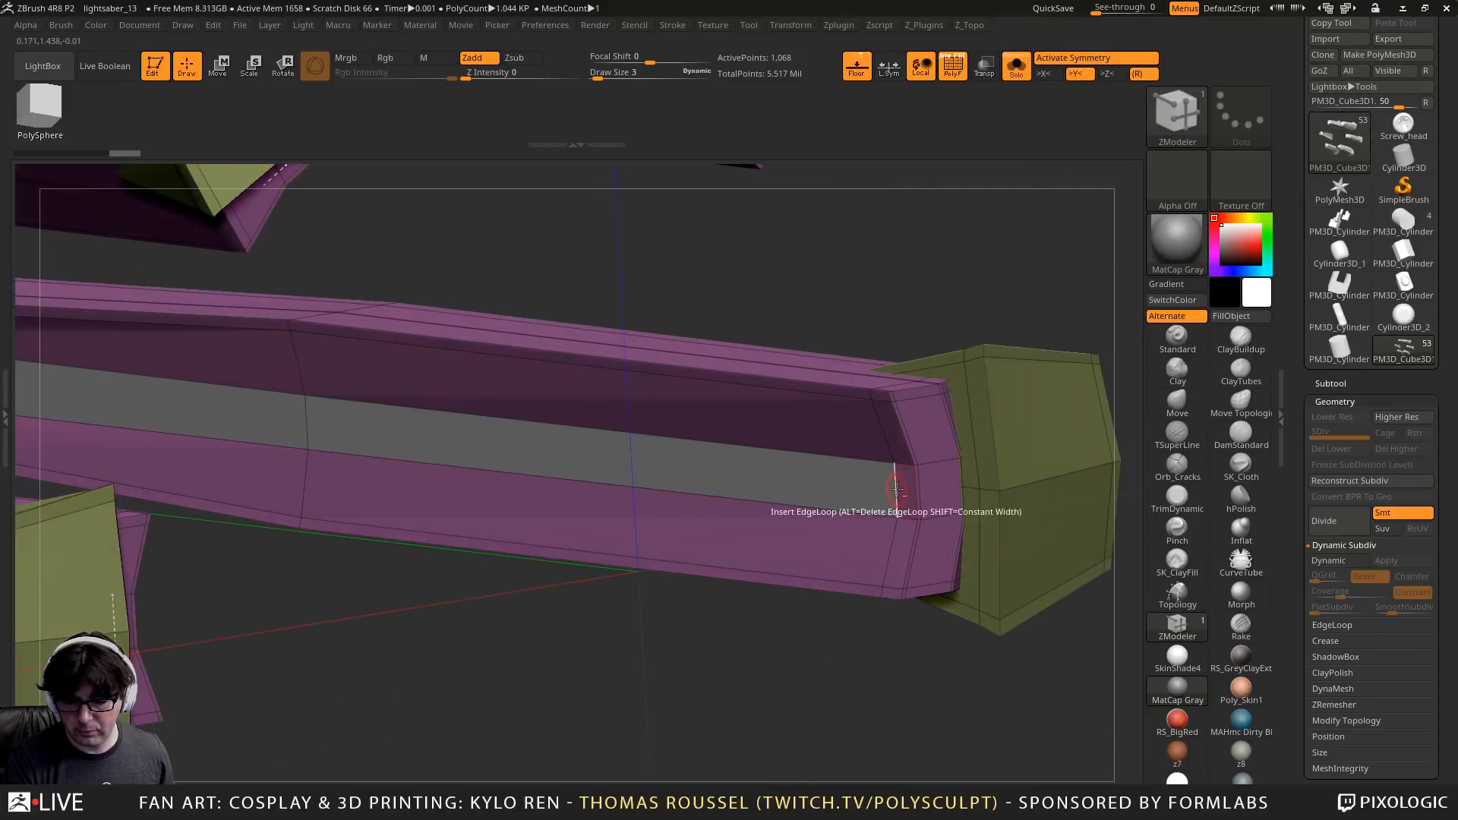
pyautogui.press('shift')
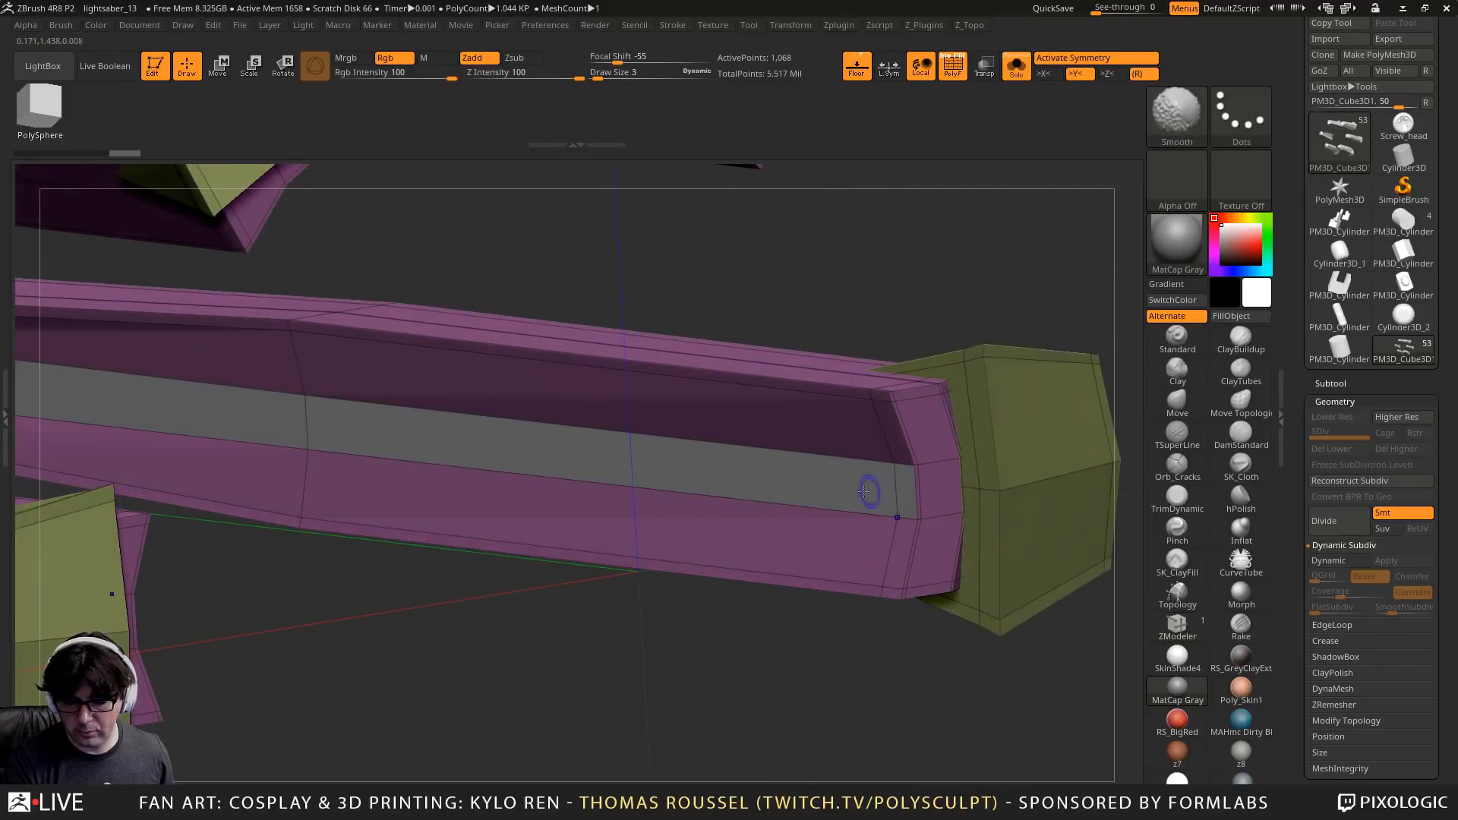
# Redo the last undone edit on the prongs' inner faces and check the mesh with a dynamic subdivision preview
pyautogui.hotkey('ctrl', 'shift', 'z')
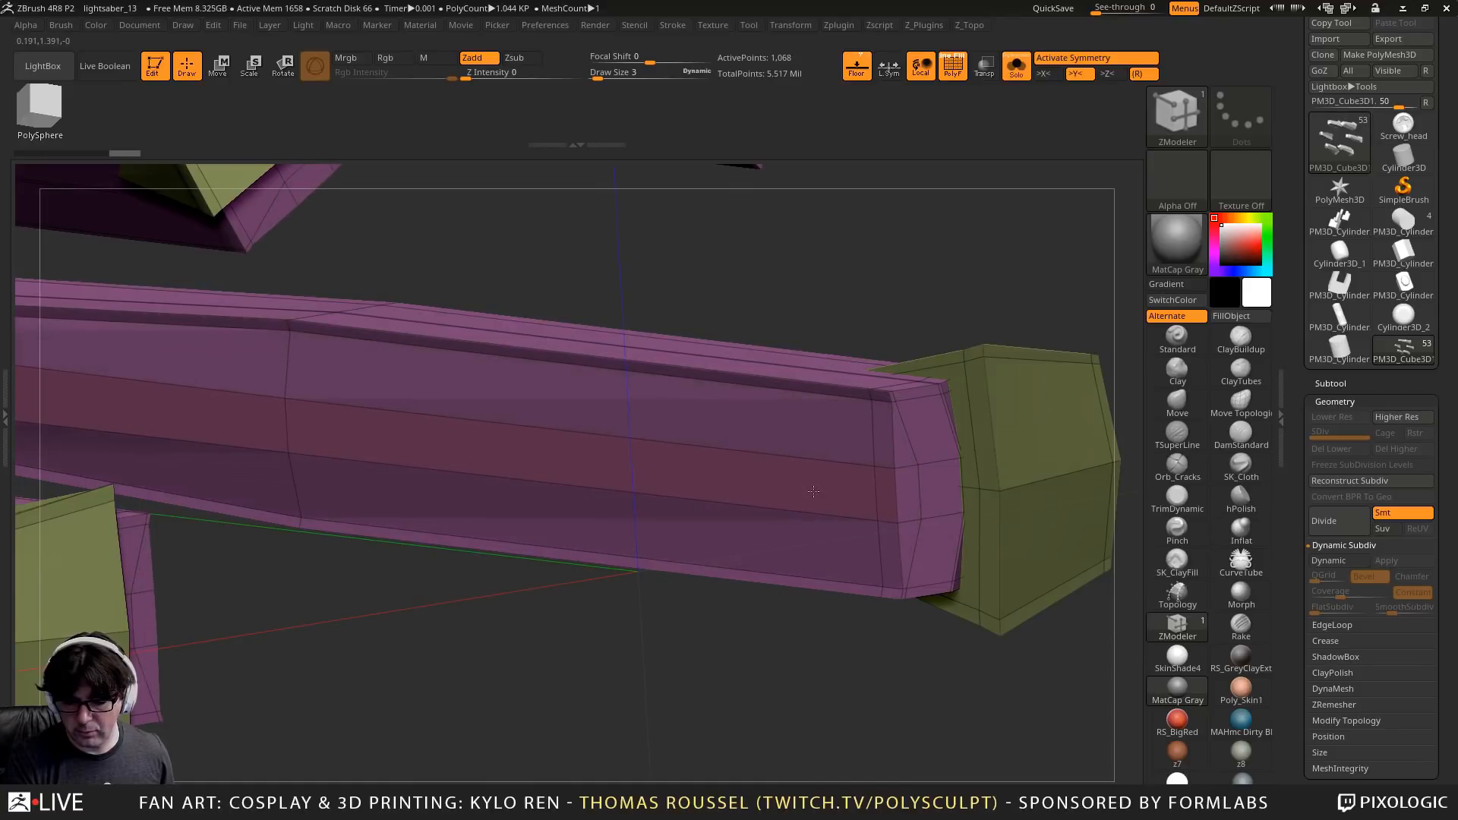
pyautogui.press('d')
pyautogui.moveTo(771, 689); pyautogui.dragTo(894, 690)
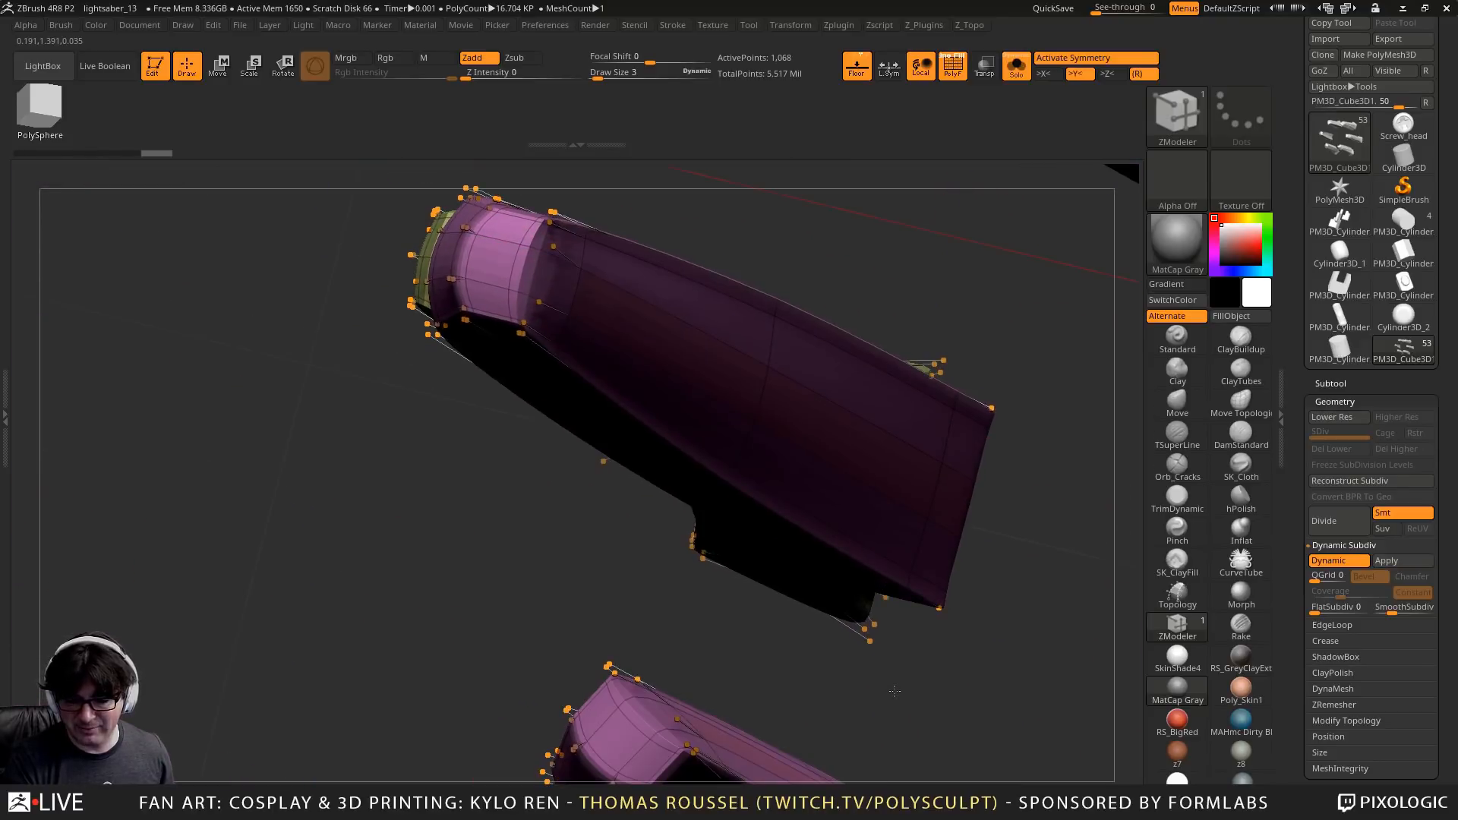
pyautogui.hotkey('shift', 'd')
# Undo and redo the last edit to compare the geometry at the prong's tip
pyautogui.moveTo(755, 425); pyautogui.dragTo(738, 506)
pyautogui.keyDown('ctrl'); pyautogui.moveTo(738, 505); pyautogui.dragTo(763, 531, button='right'); pyautogui.keyUp('ctrl')
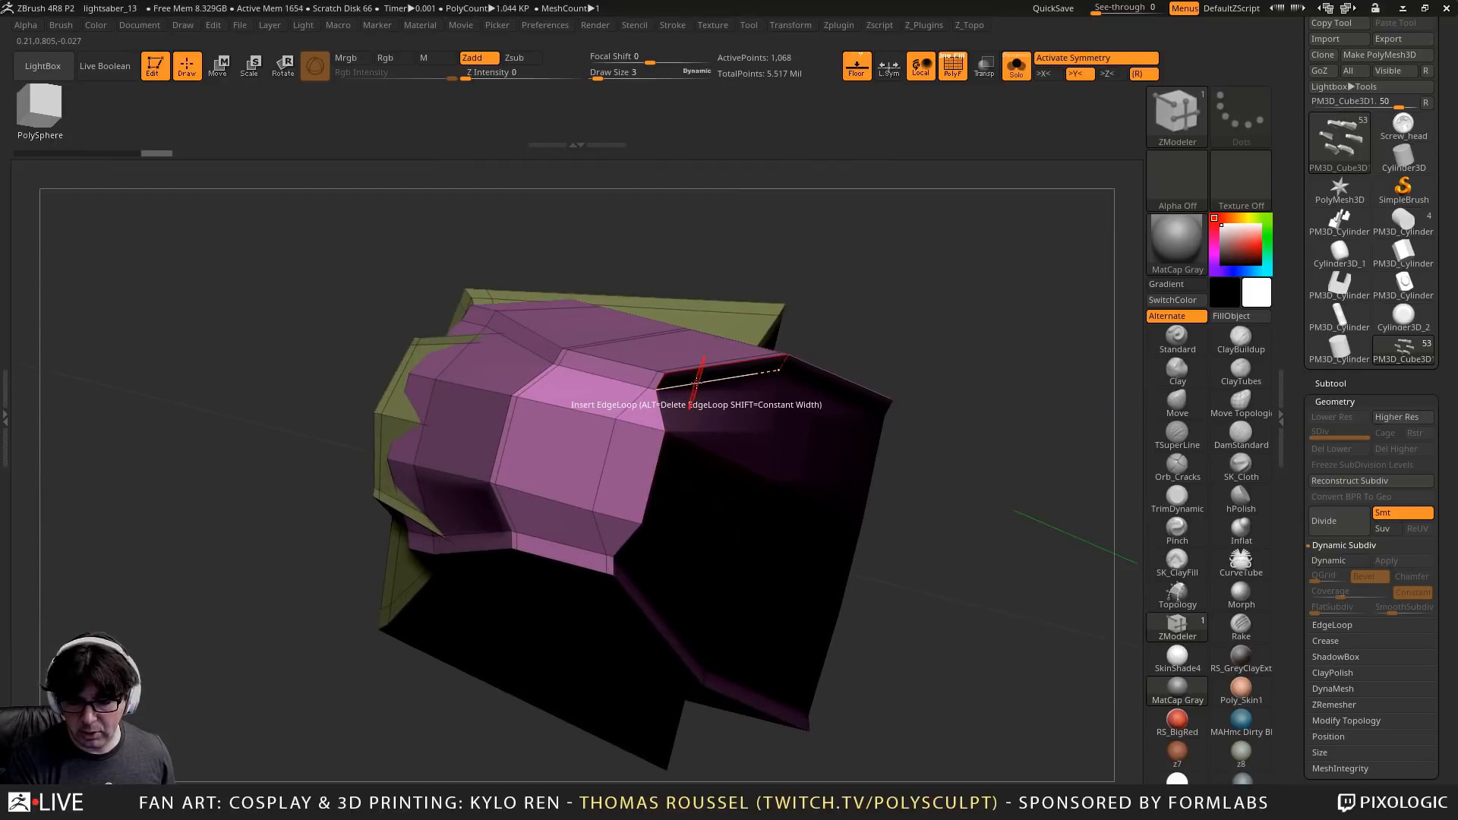
pyautogui.hotkey('ctrl', 'z')
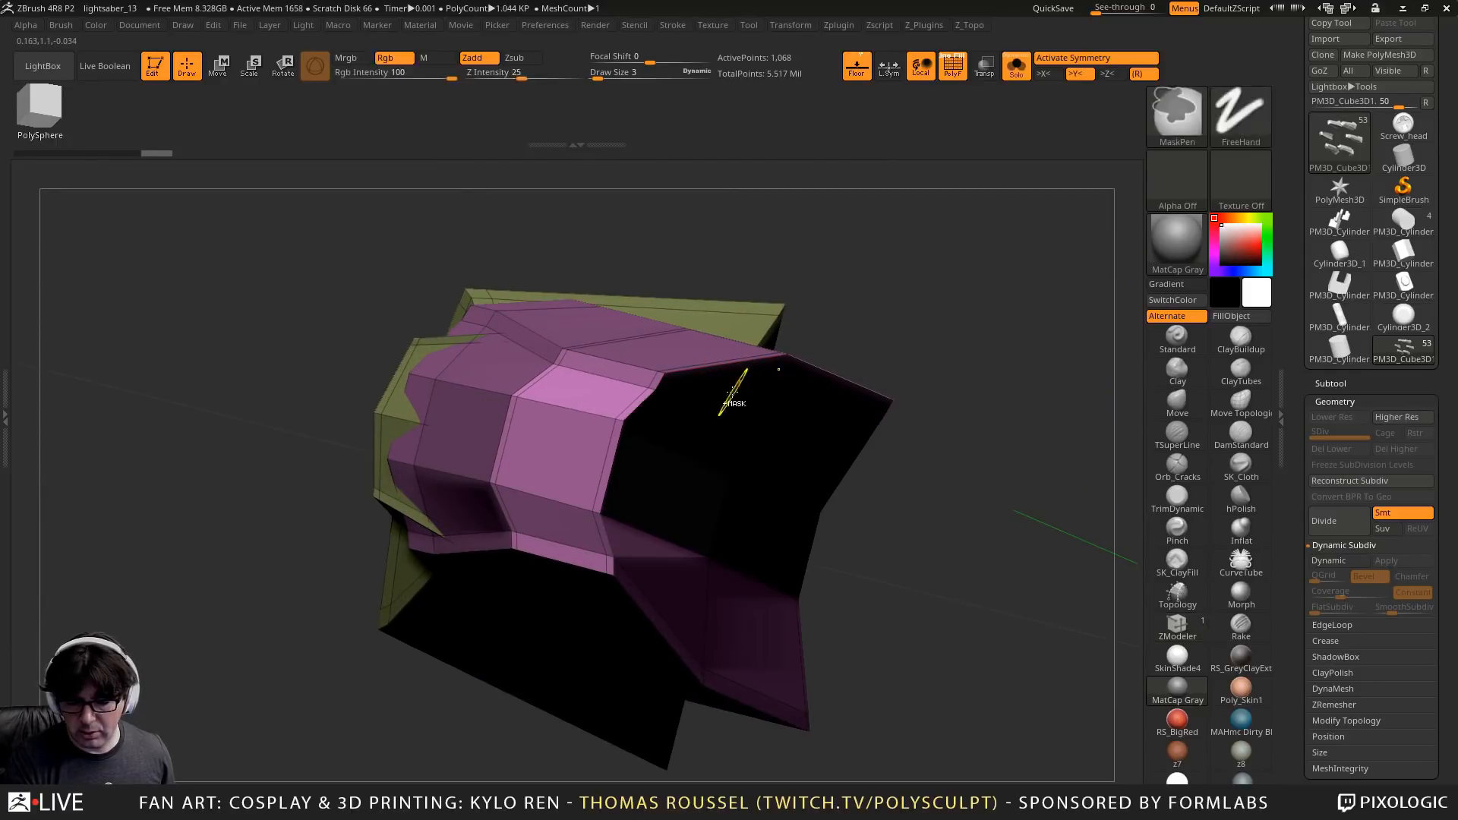
pyautogui.hotkey('ctrl', 'shift', 'z')
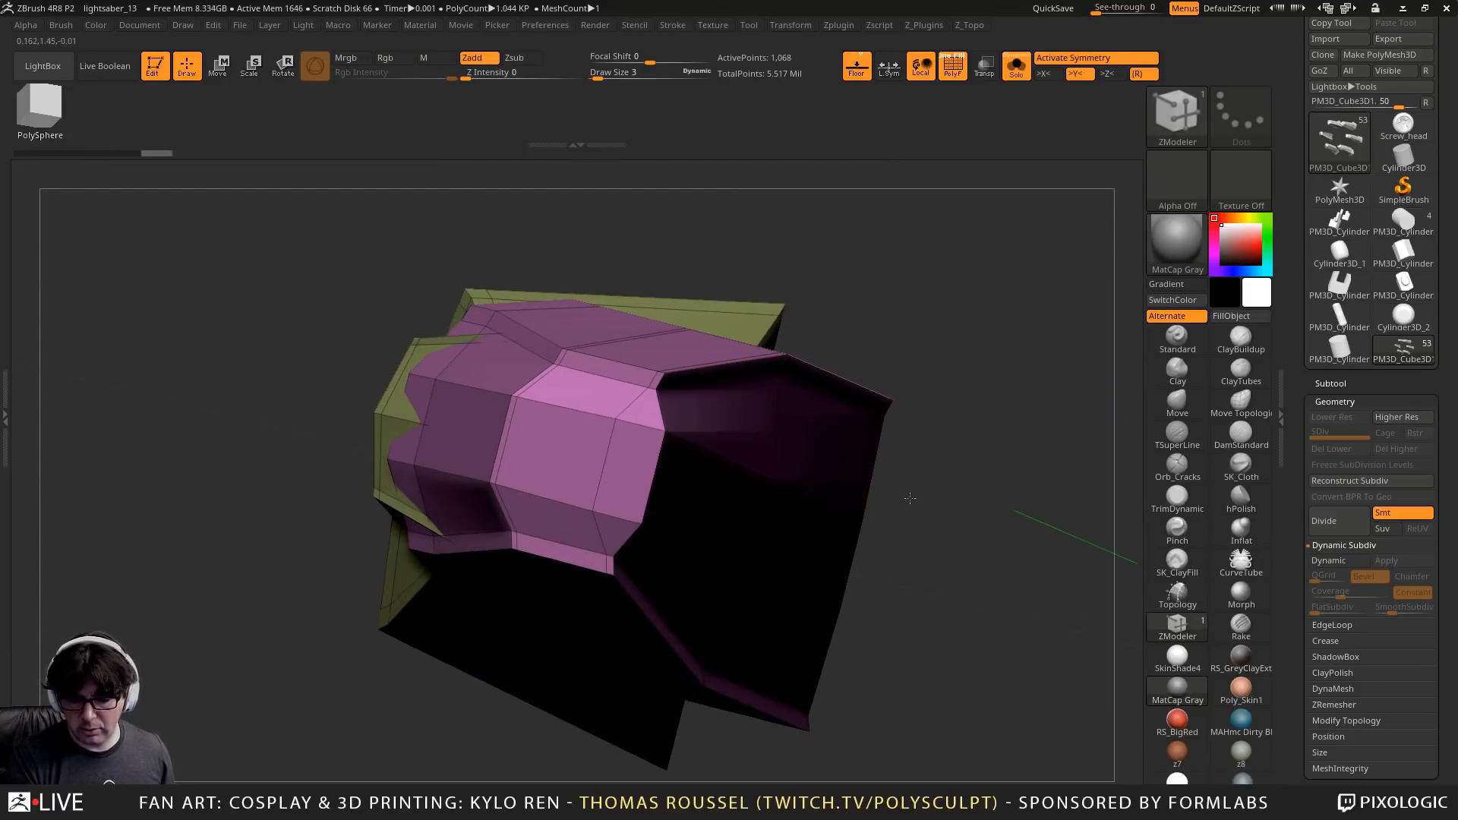
# Slide the edge loop at the prong's tip closer to the inner face's border using the ZModeler Slide edge action
pyautogui.moveTo(909, 498); pyautogui.dragTo(694, 344)
pyautogui.press('space')
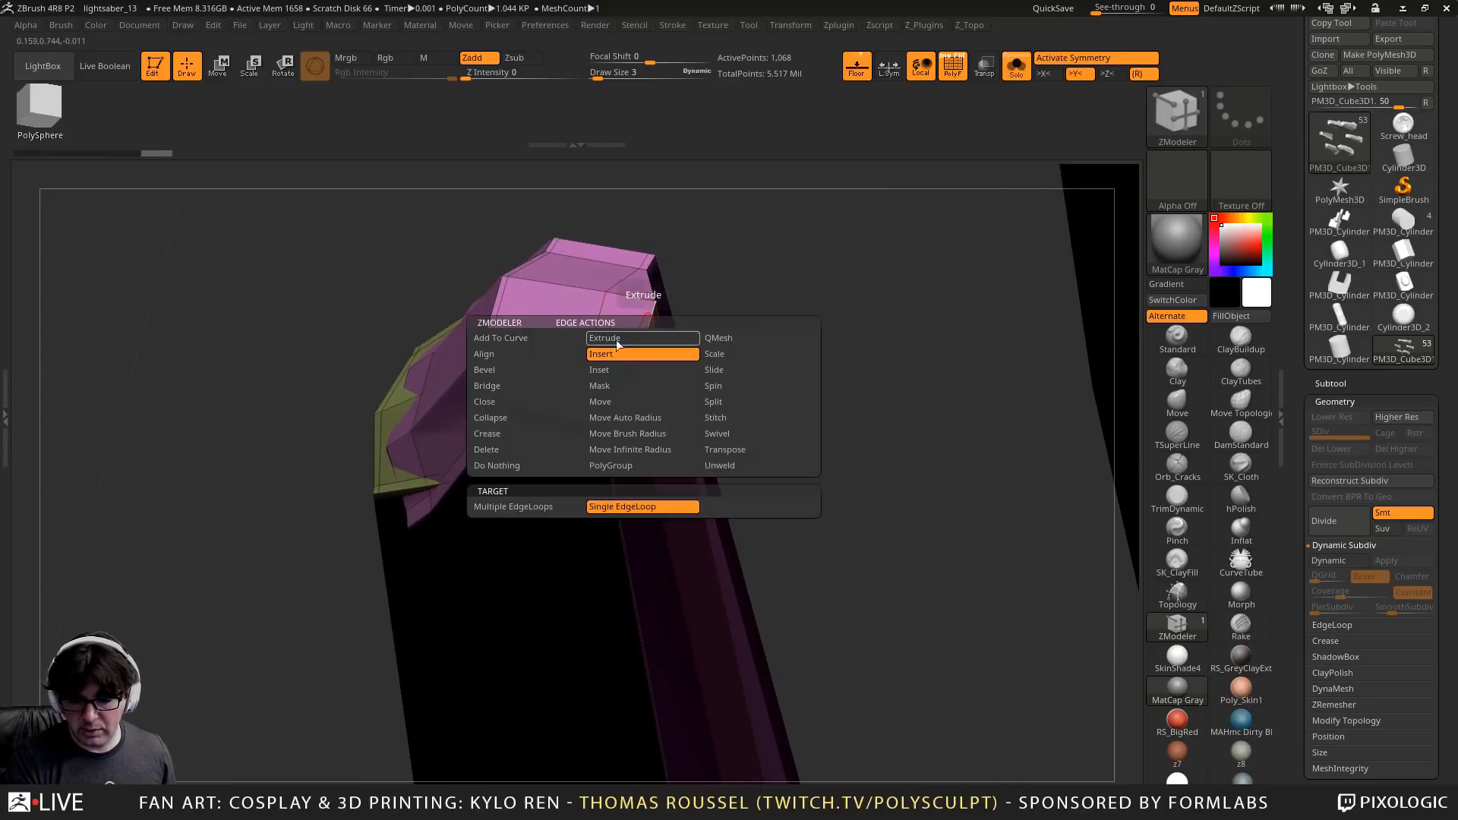
pyautogui.click(720, 370)
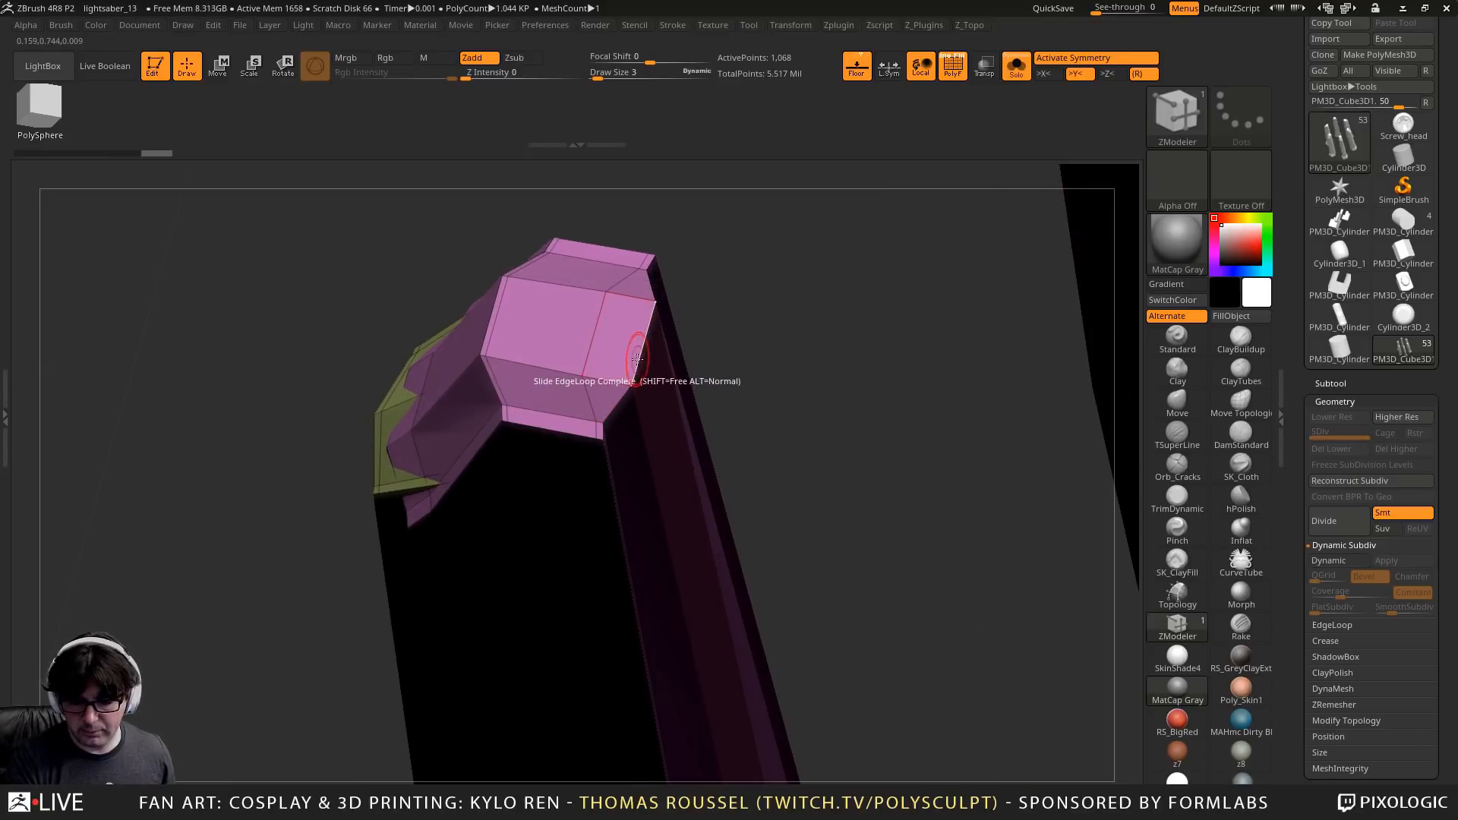
pyautogui.moveTo(637, 357); pyautogui.dragTo(625, 359)
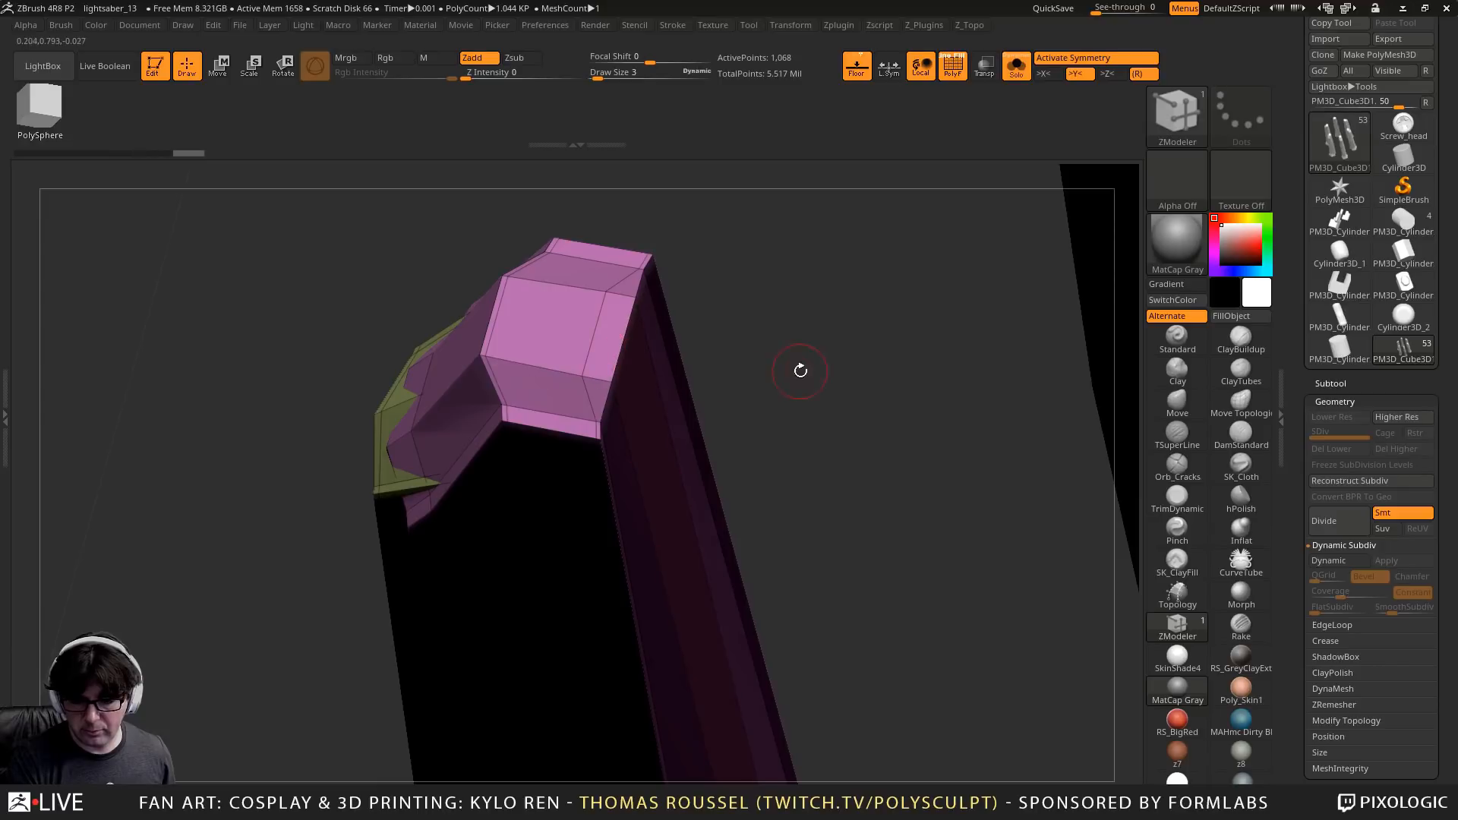
pyautogui.moveTo(800, 371)
pyautogui.mouseDown()
pyautogui.moveTo(797, 353)
pyautogui.moveTo(813, 375)
pyautogui.moveTo(791, 319)
pyautogui.moveTo(785, 393)
pyautogui.moveTo(804, 391)
pyautogui.mouseUp()
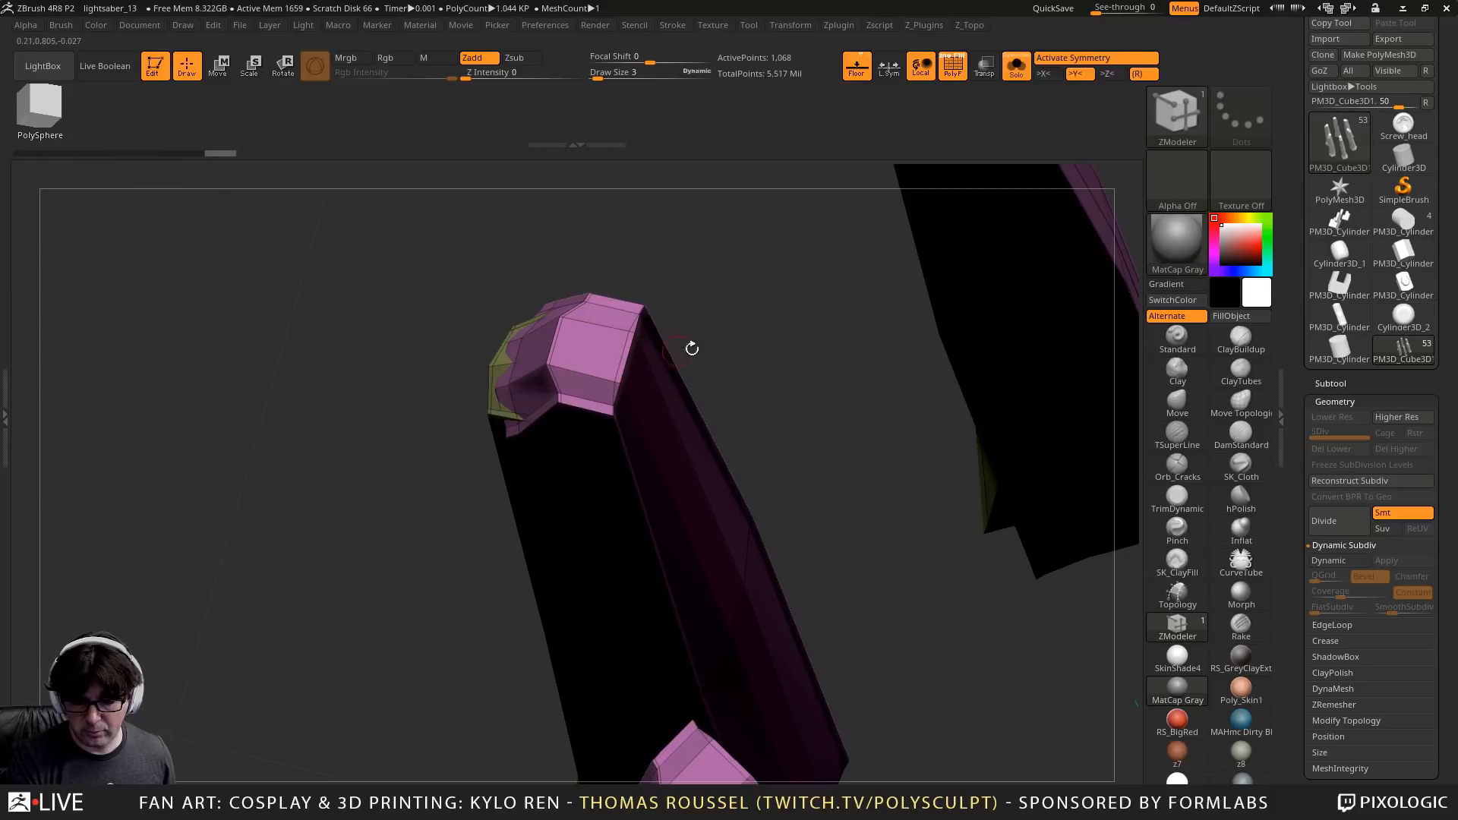
pyautogui.moveTo(692, 349); pyautogui.dragTo(793, 384)
# Divide the prong mesh up to subdivision level 5 and inspect how the edges smooth
pyautogui.press('d')
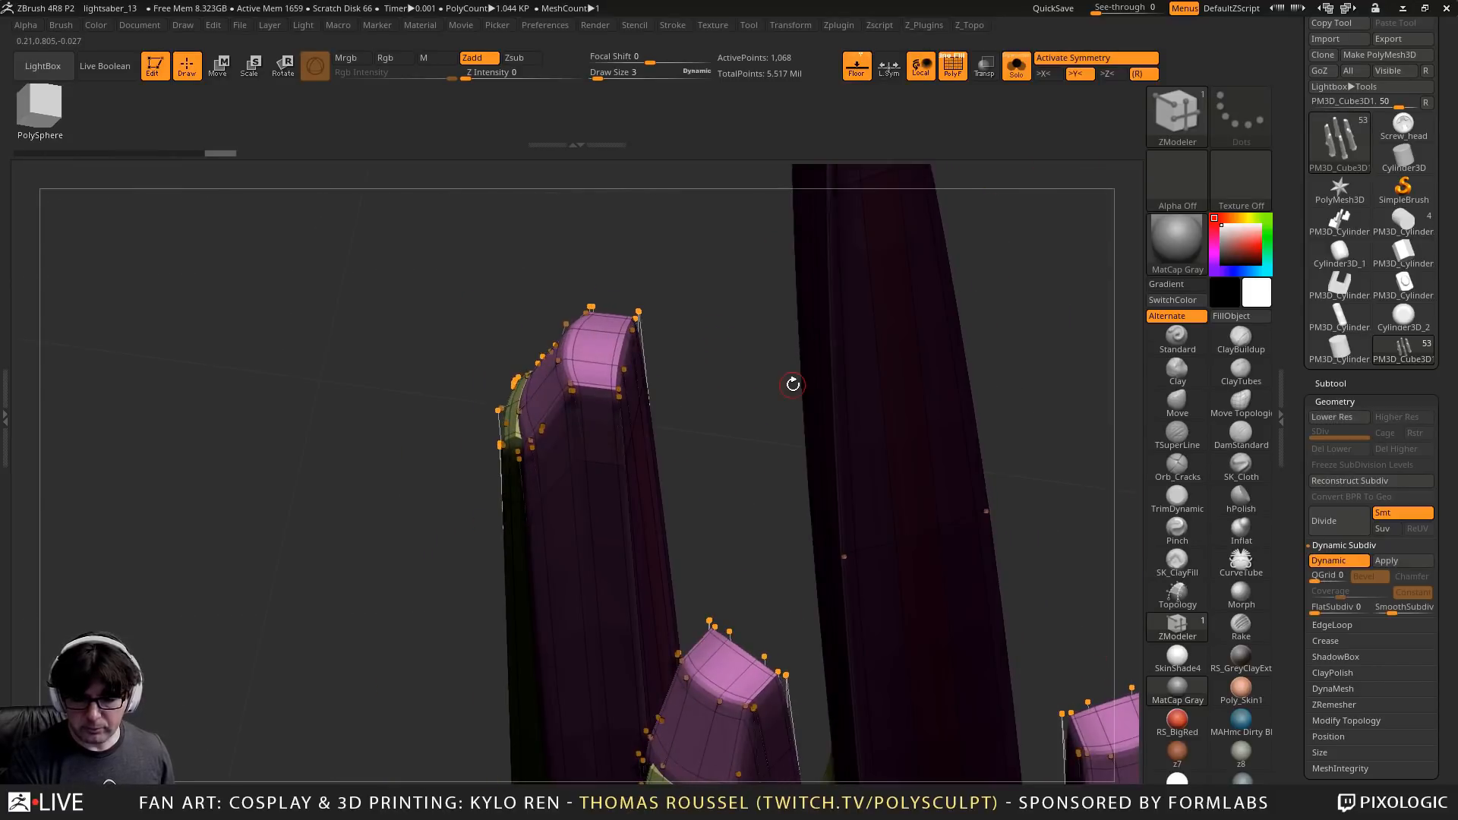
pyautogui.click(1329, 524)
pyautogui.click(1328, 524)
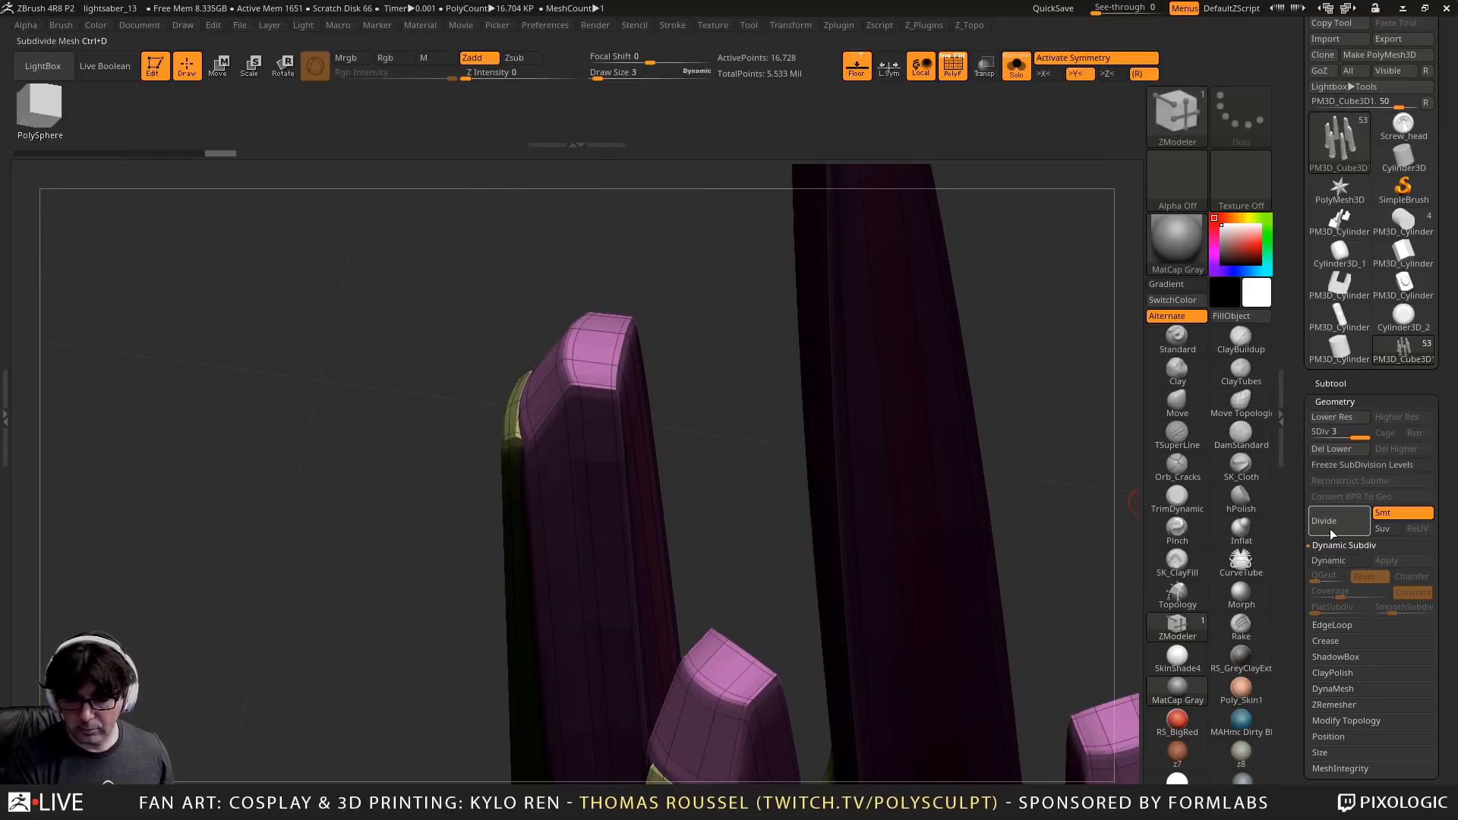
pyautogui.click(1330, 530)
pyautogui.click(1330, 530)
pyautogui.moveTo(888, 490); pyautogui.dragTo(635, 618, button='right')
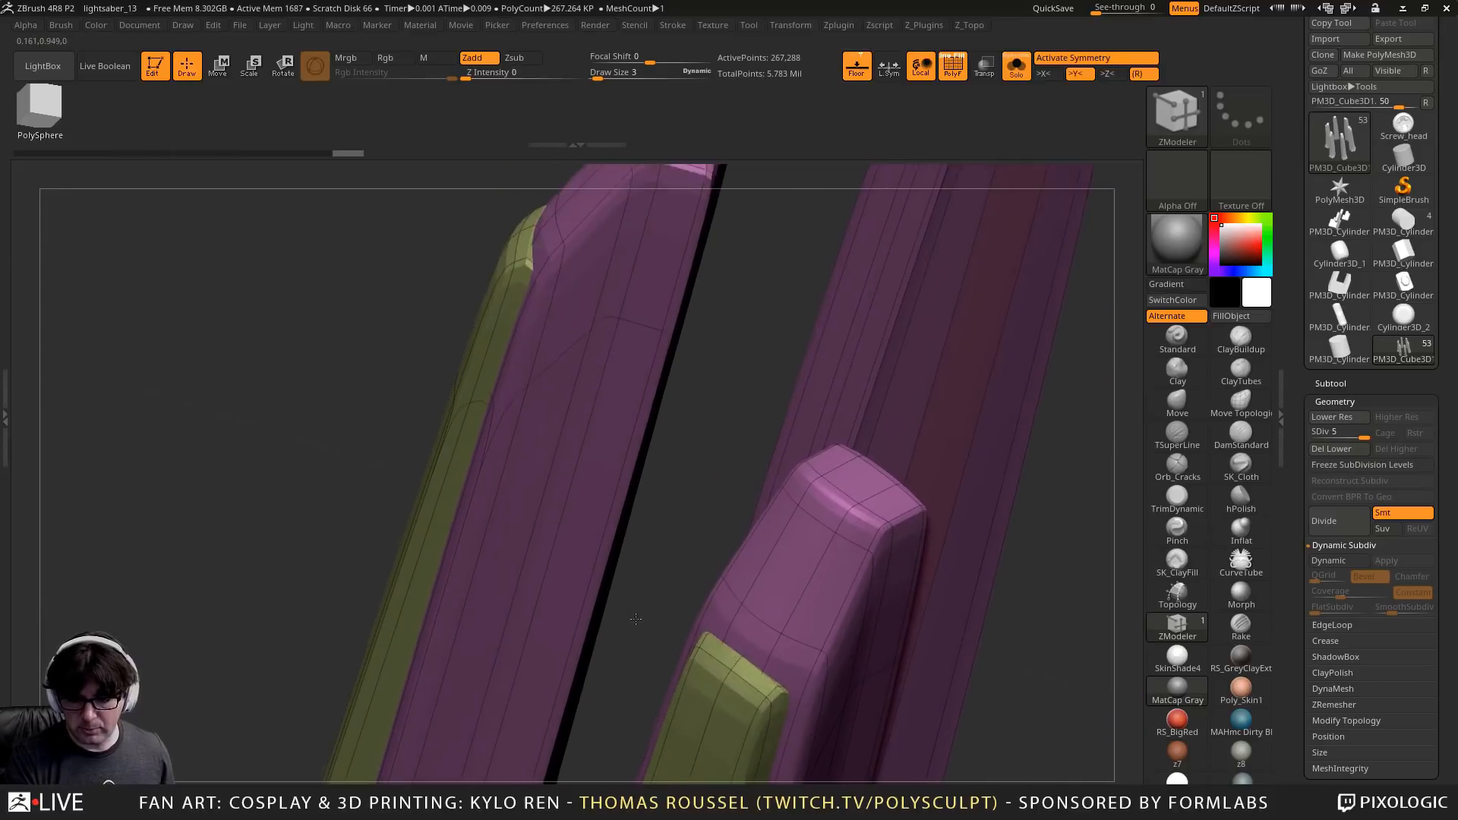
# Return the prong mesh to its unsubdivided base geometry
pyautogui.hotkey('shift', 'd')
pyautogui.hotkey('shift', 'd')
pyautogui.hotkey('shift', 'd')
pyautogui.hotkey('shift', 'd')
pyautogui.press('ctrl')
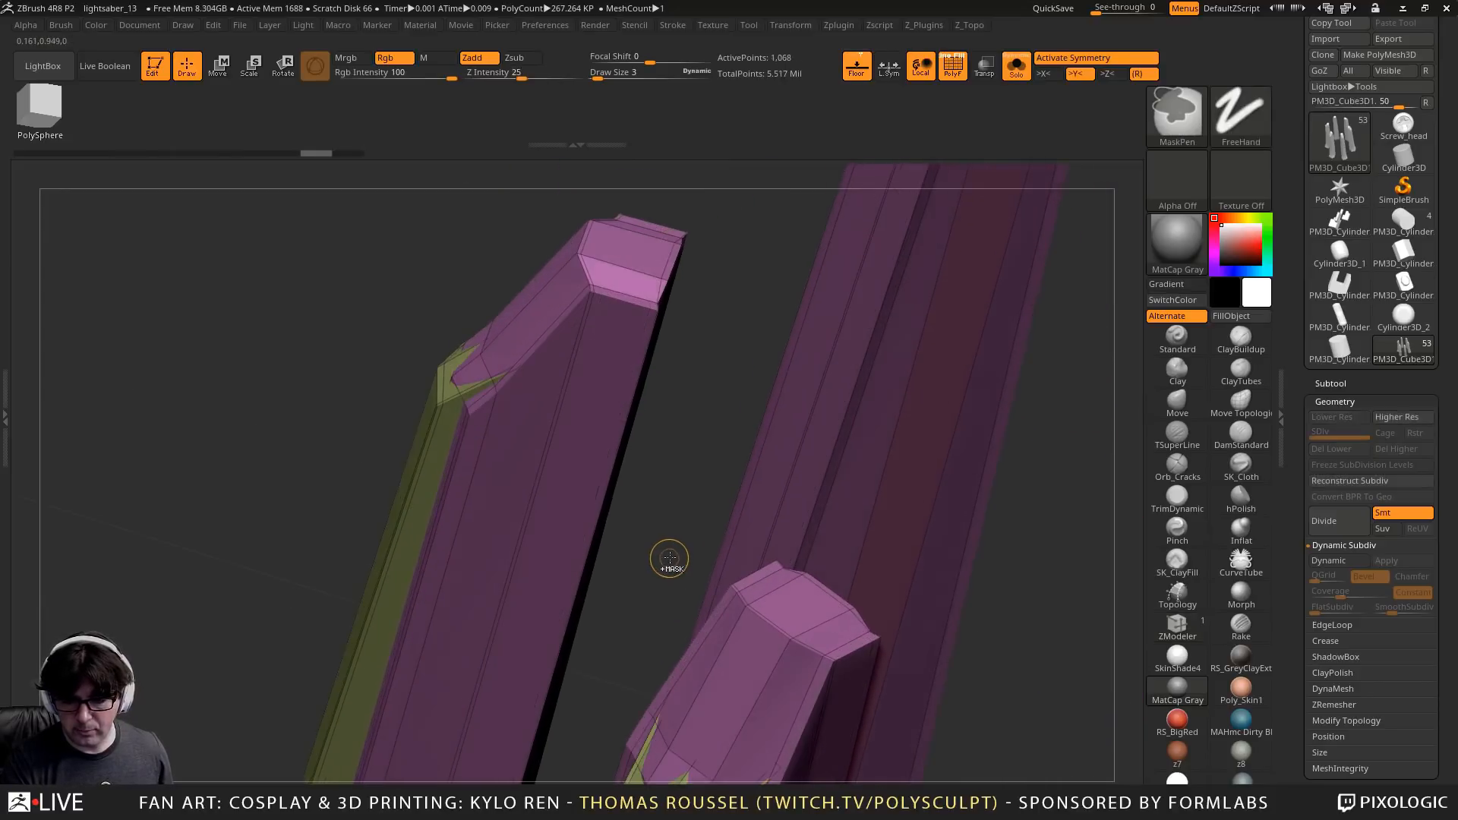
# Switch the ZModeler edge action to Insert, delete the edge loop beside the prongs' inner faces and check the dynamic subdivision preview
pyautogui.moveTo(691, 443)
pyautogui.keyDown('ctrl'); pyautogui.mouseDown(button='right')
pyautogui.moveTo(690, 306)
pyautogui.moveTo(650, 648)
pyautogui.mouseUp(button='right'); pyautogui.keyUp('ctrl')
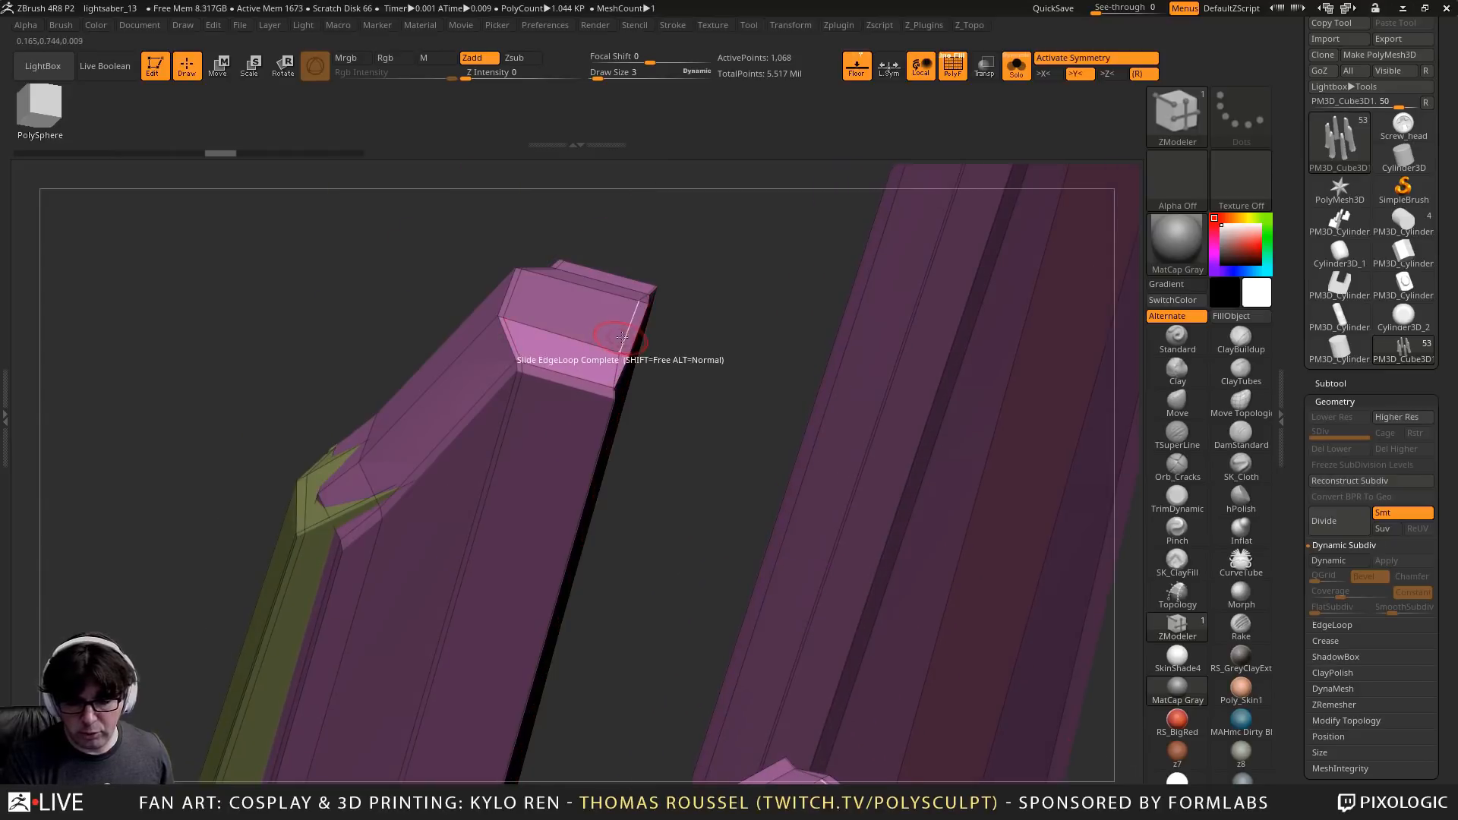
pyautogui.press('space')
pyautogui.click(590, 350)
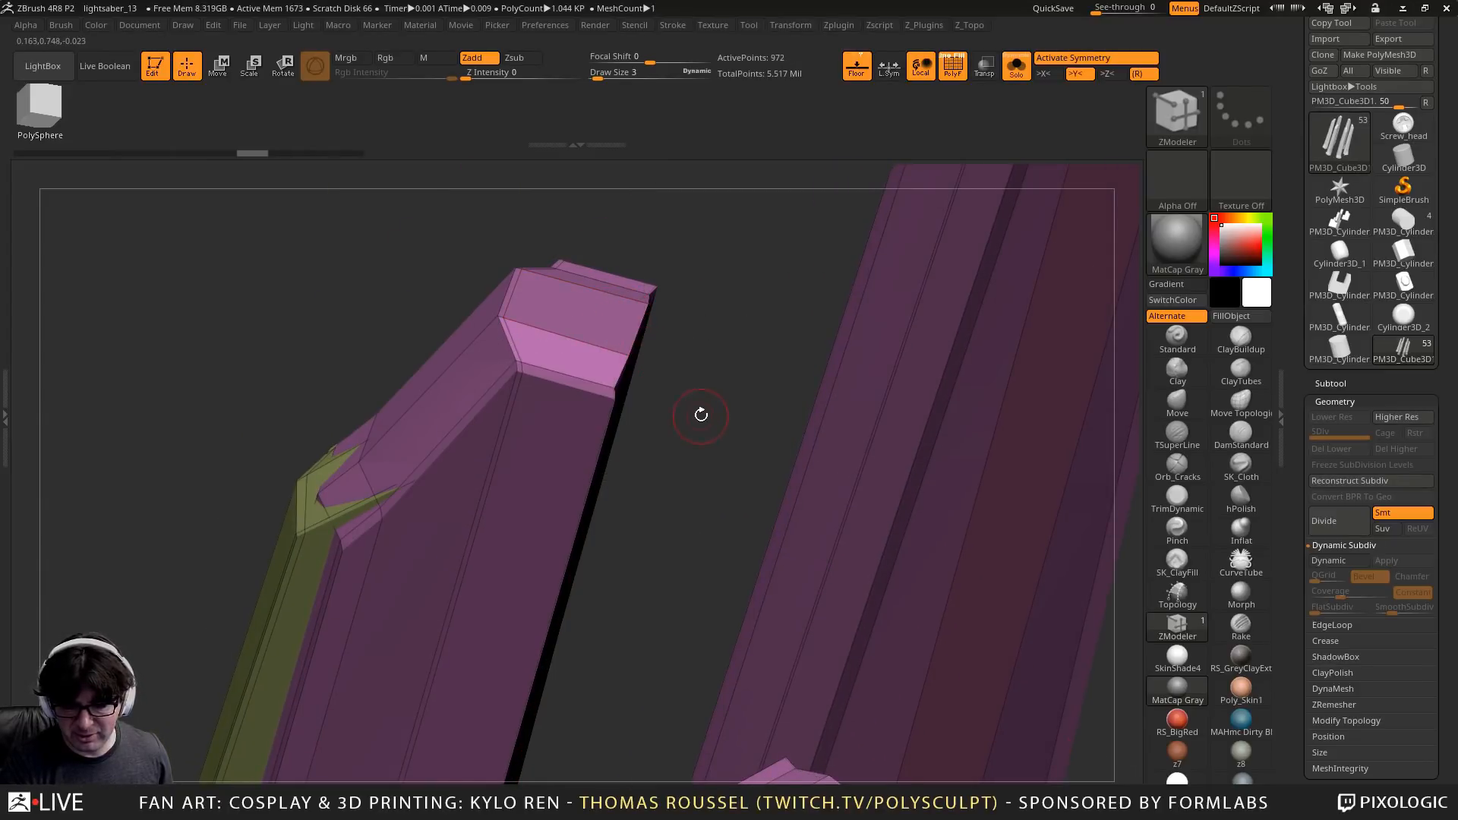
pyautogui.press('d')
pyautogui.hotkey('shift', 'd')
# Mark the inner faces along the upper part of the prongs as a temporary polygroup
pyautogui.moveTo(703, 416); pyautogui.dragTo(651, 426)
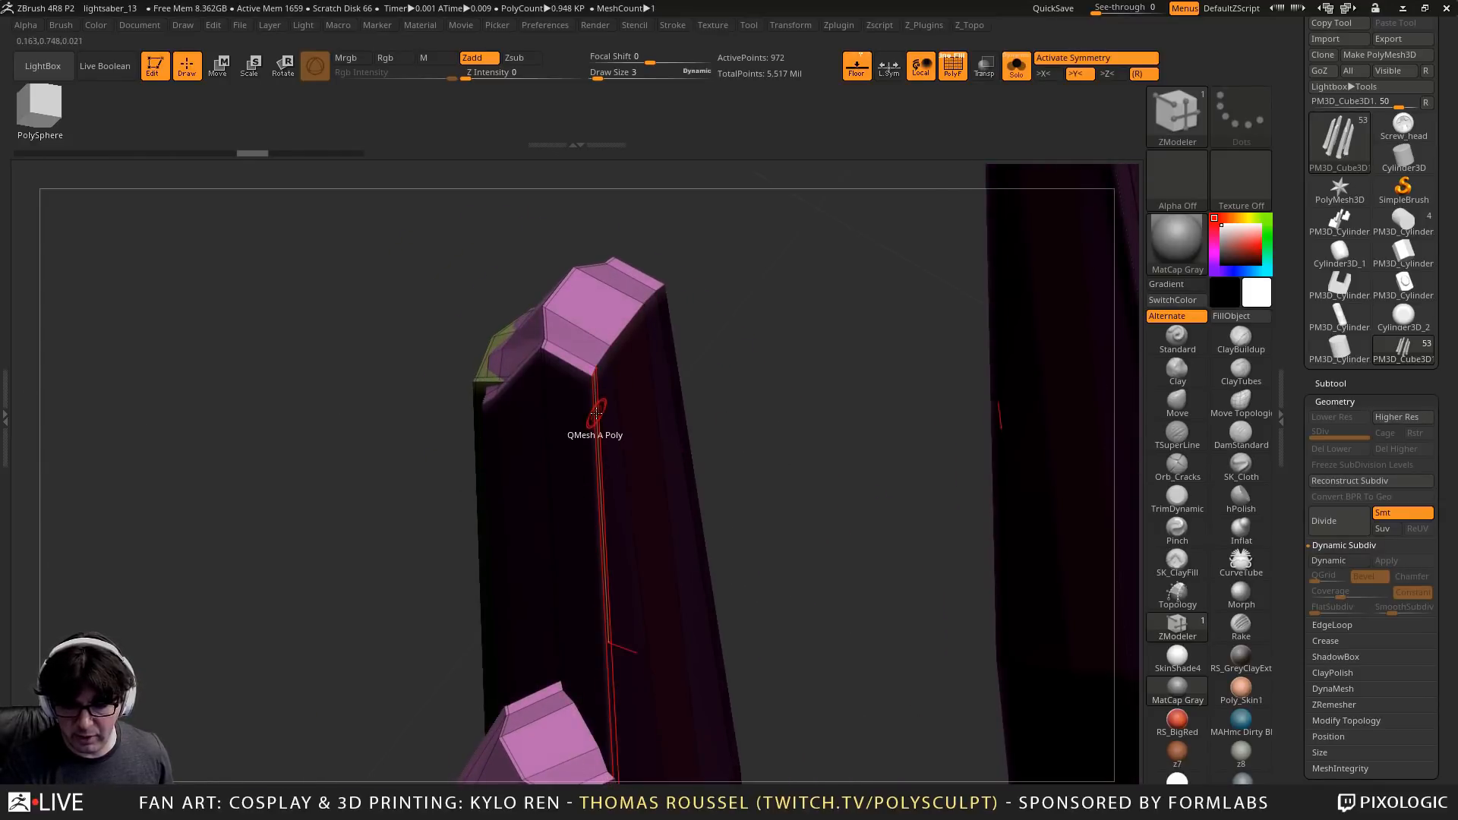
pyautogui.moveTo(804, 397); pyautogui.dragTo(695, 359)
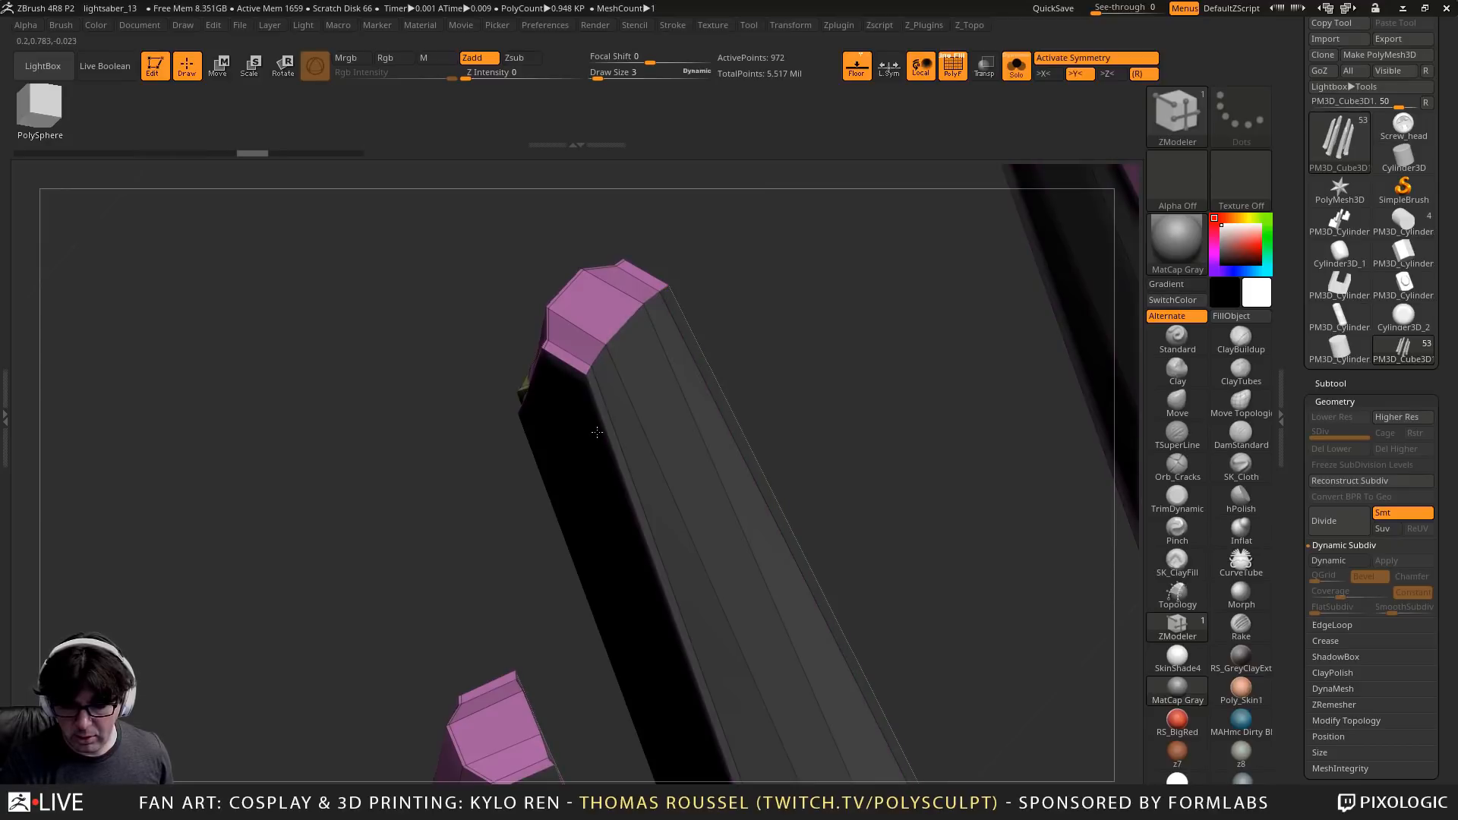
pyautogui.moveTo(598, 432); pyautogui.dragTo(836, 380)
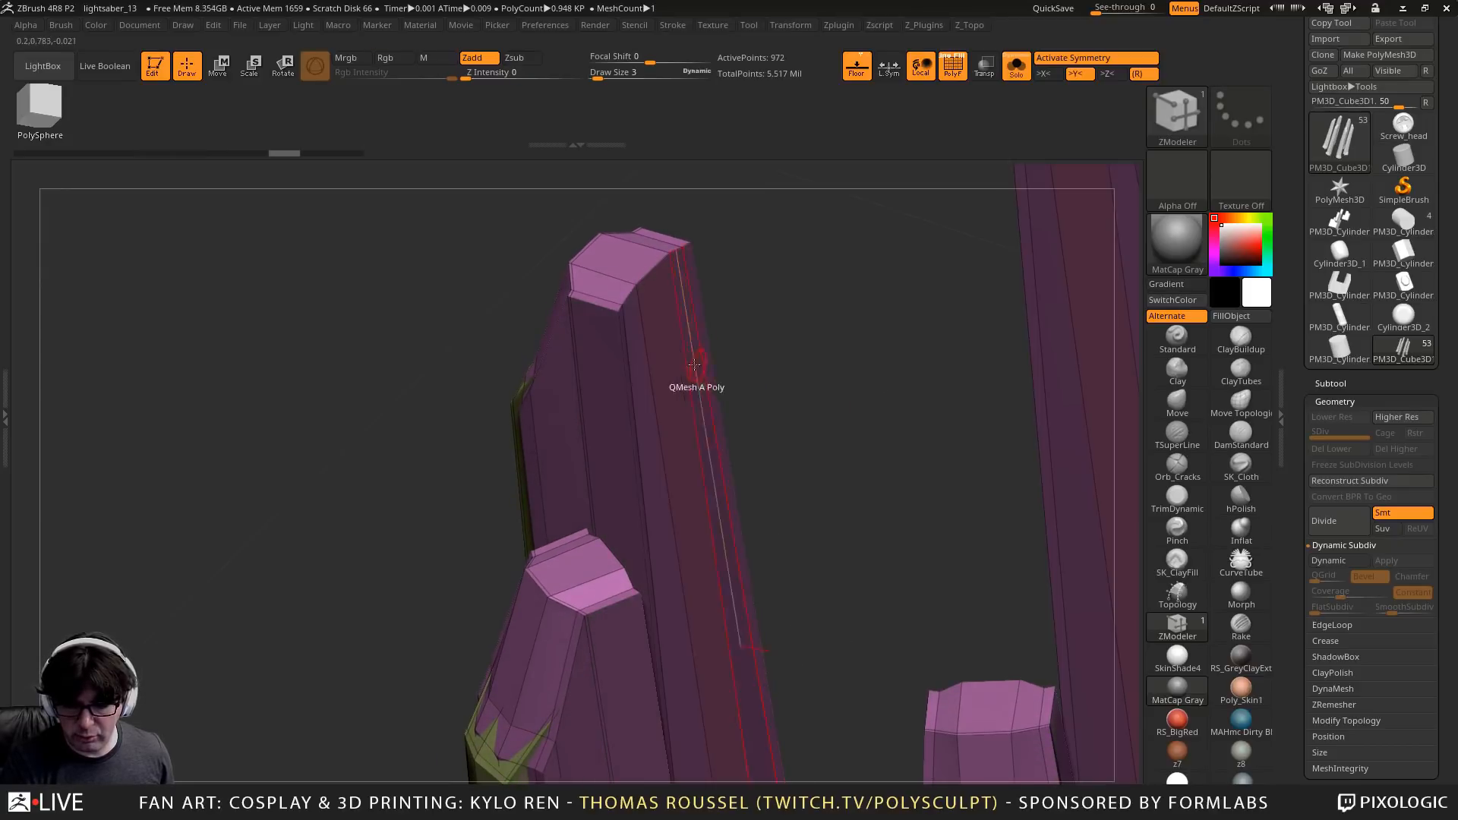
pyautogui.moveTo(624, 357); pyautogui.dragTo(433, 559)
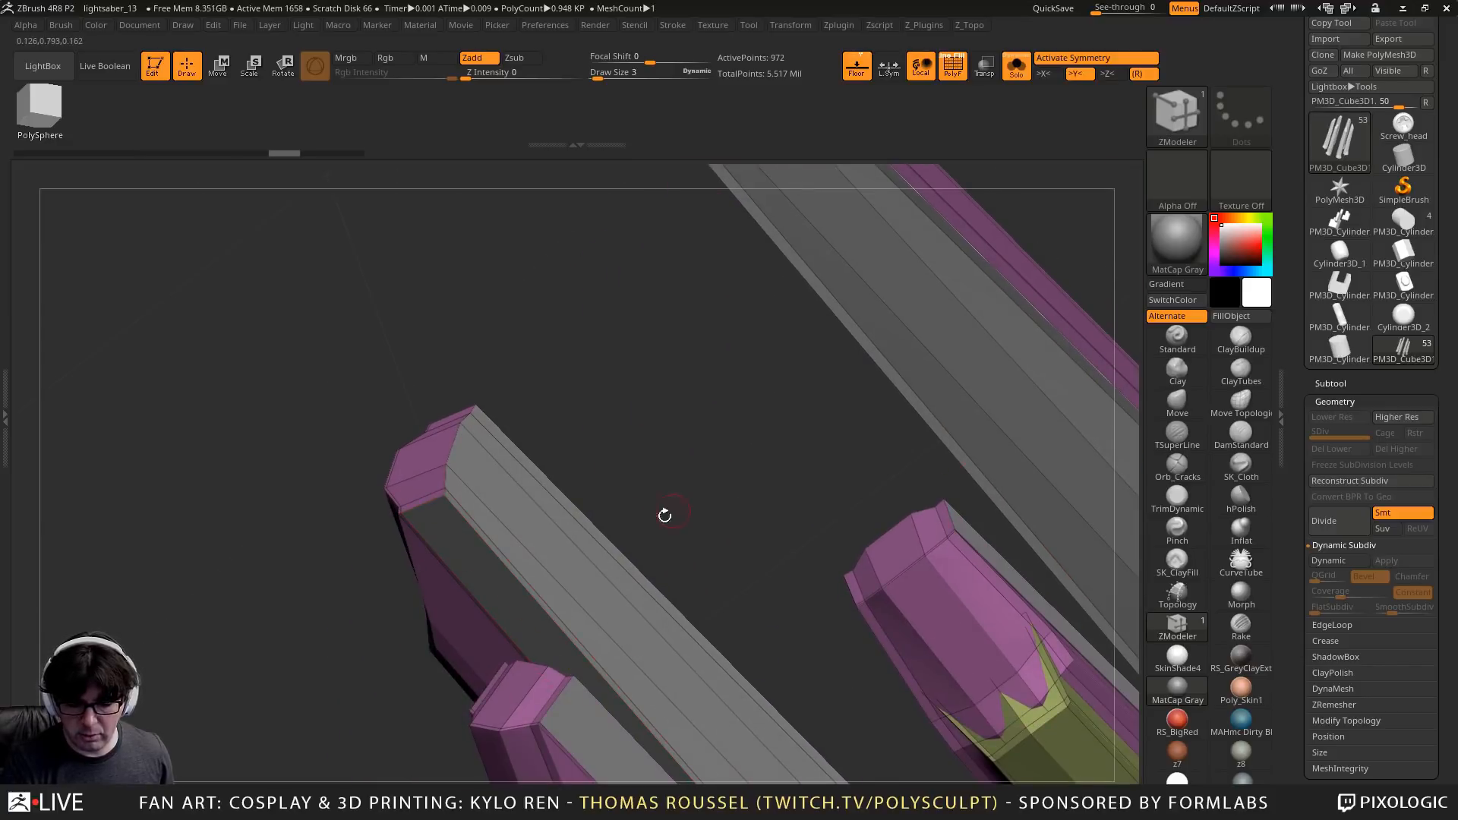
pyautogui.keyDown('alt'); pyautogui.click(459, 563); pyautogui.keyUp('alt')
pyautogui.keyDown('alt'); pyautogui.moveTo(710, 455); pyautogui.dragTo(642, 376); pyautogui.keyUp('alt')
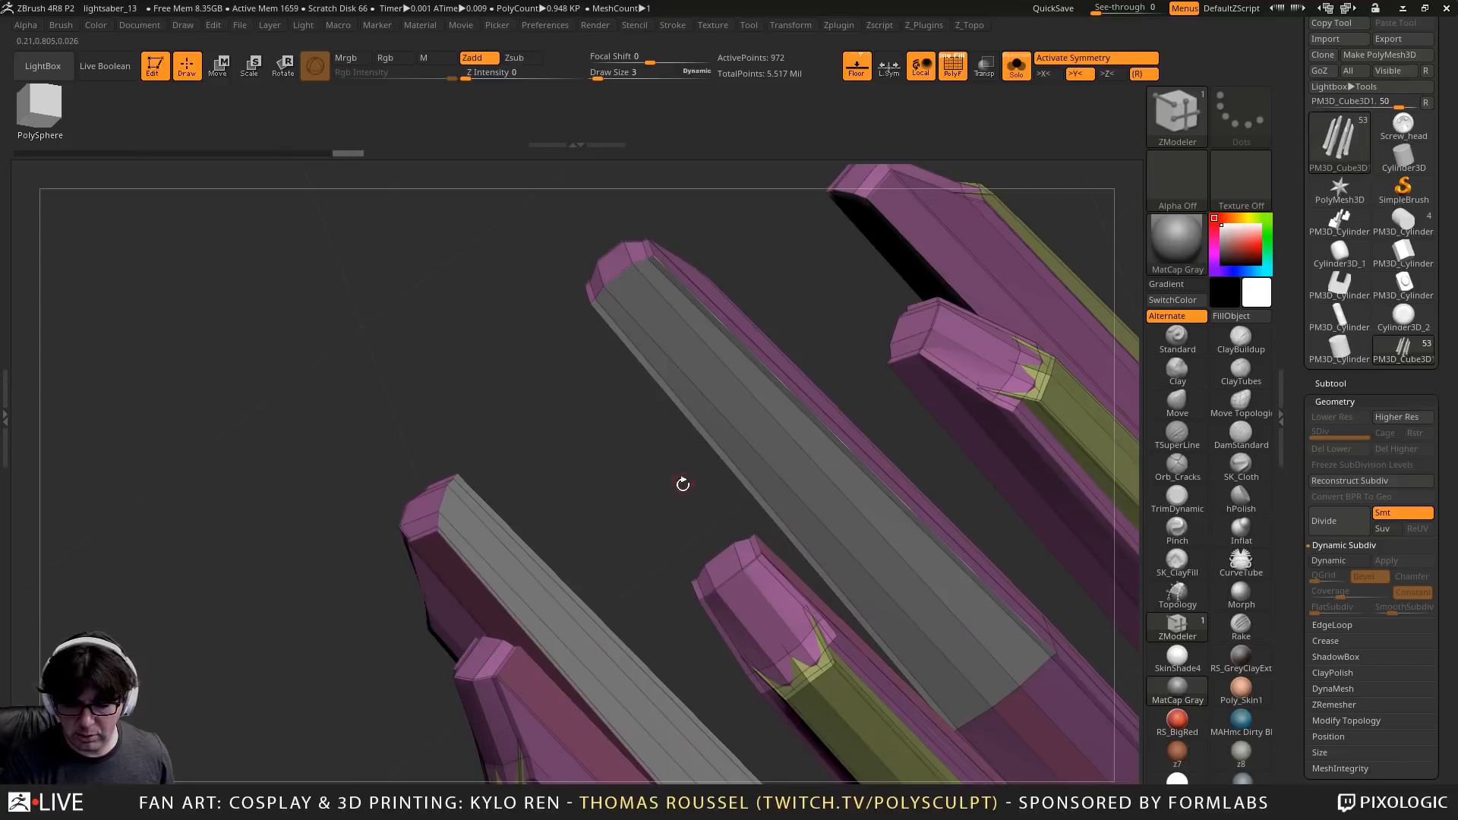
pyautogui.keyDown('alt'); pyautogui.moveTo(660, 512); pyautogui.dragTo(699, 426); pyautogui.keyUp('alt')
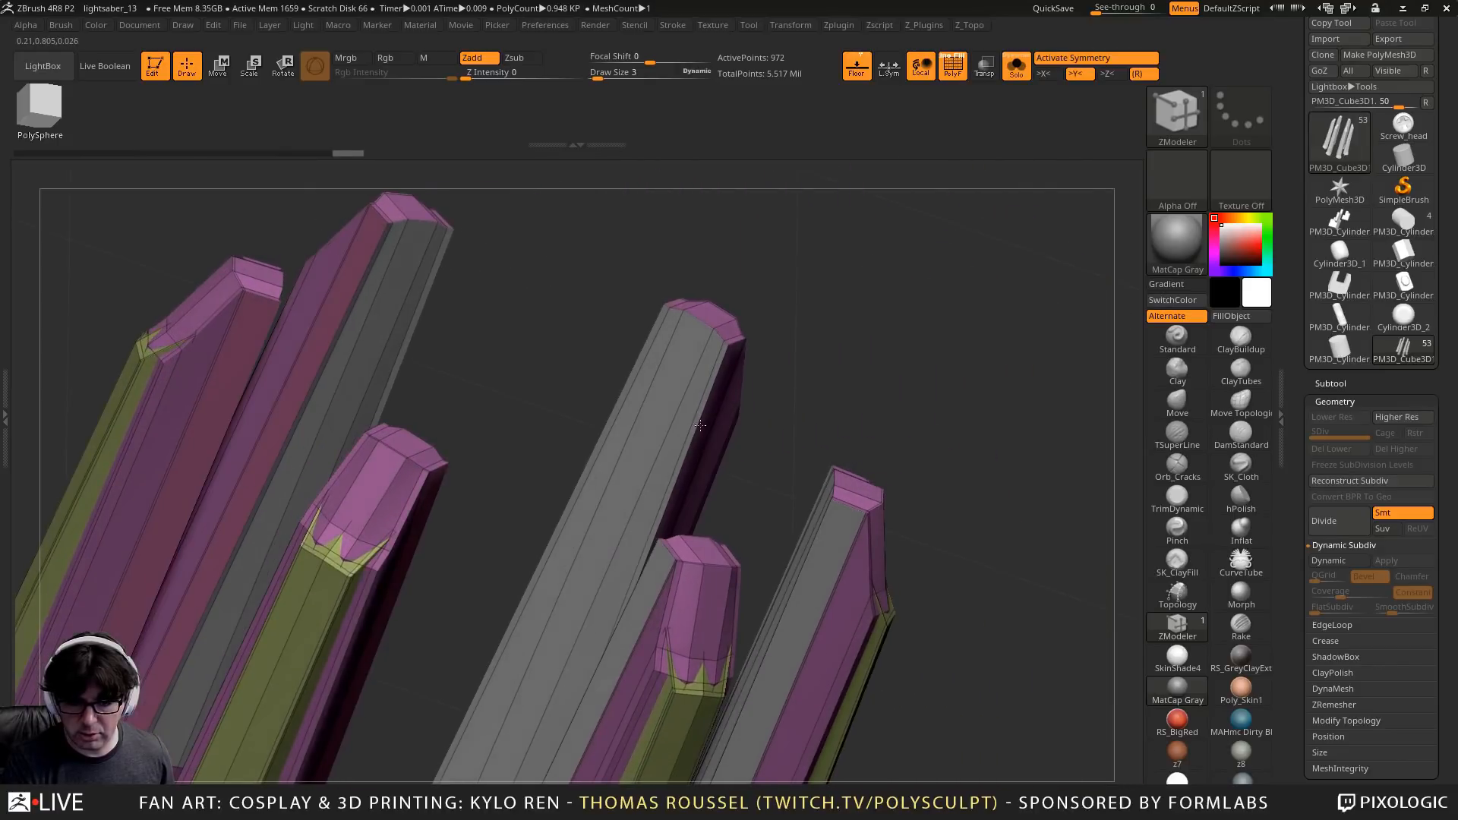
# Extend the temporary polygroup to the inner faces along the lower part of the prongs
pyautogui.moveTo(812, 480); pyautogui.dragTo(826, 321)
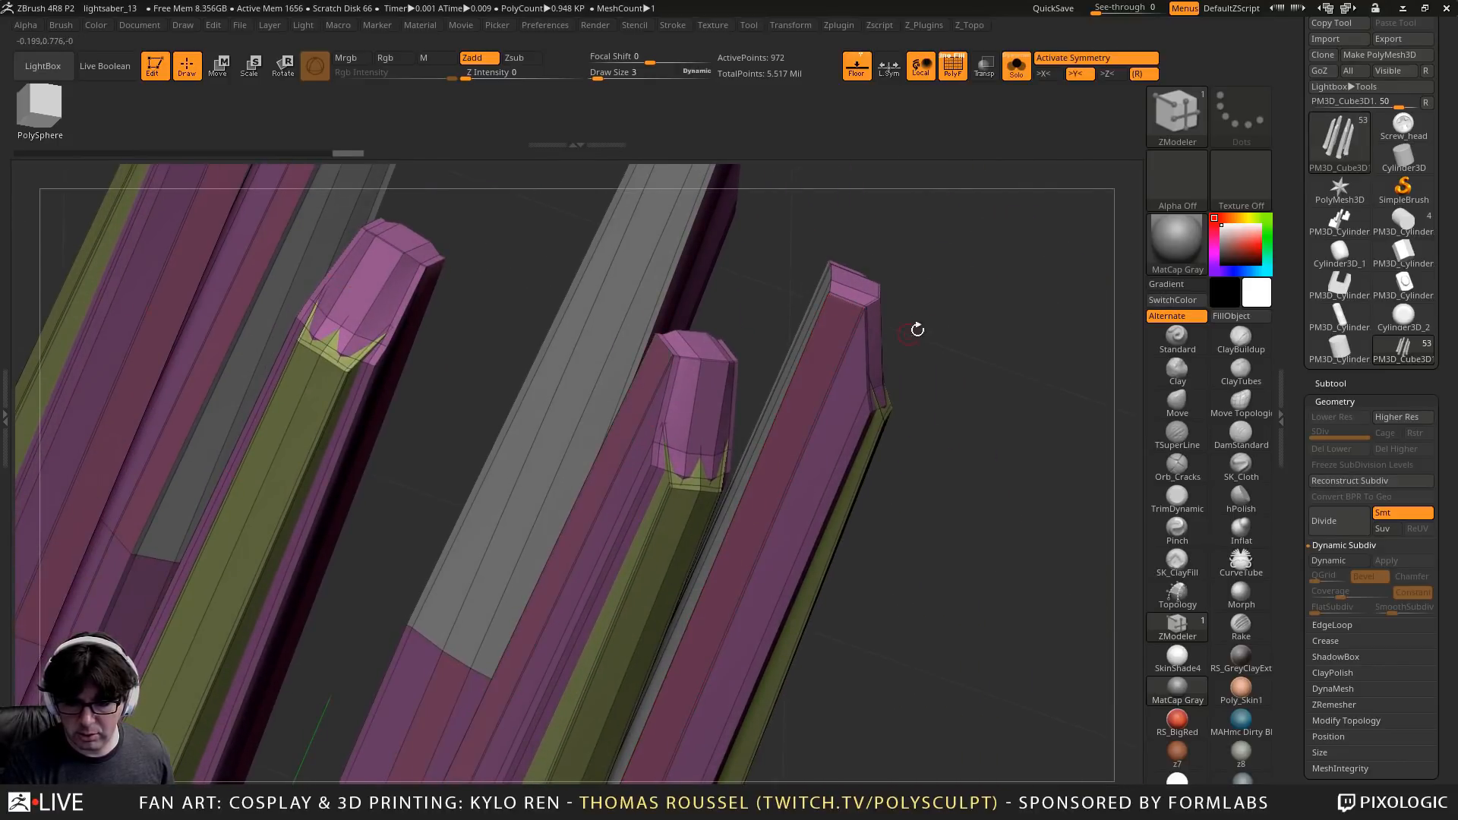
pyautogui.moveTo(974, 350); pyautogui.dragTo(881, 298)
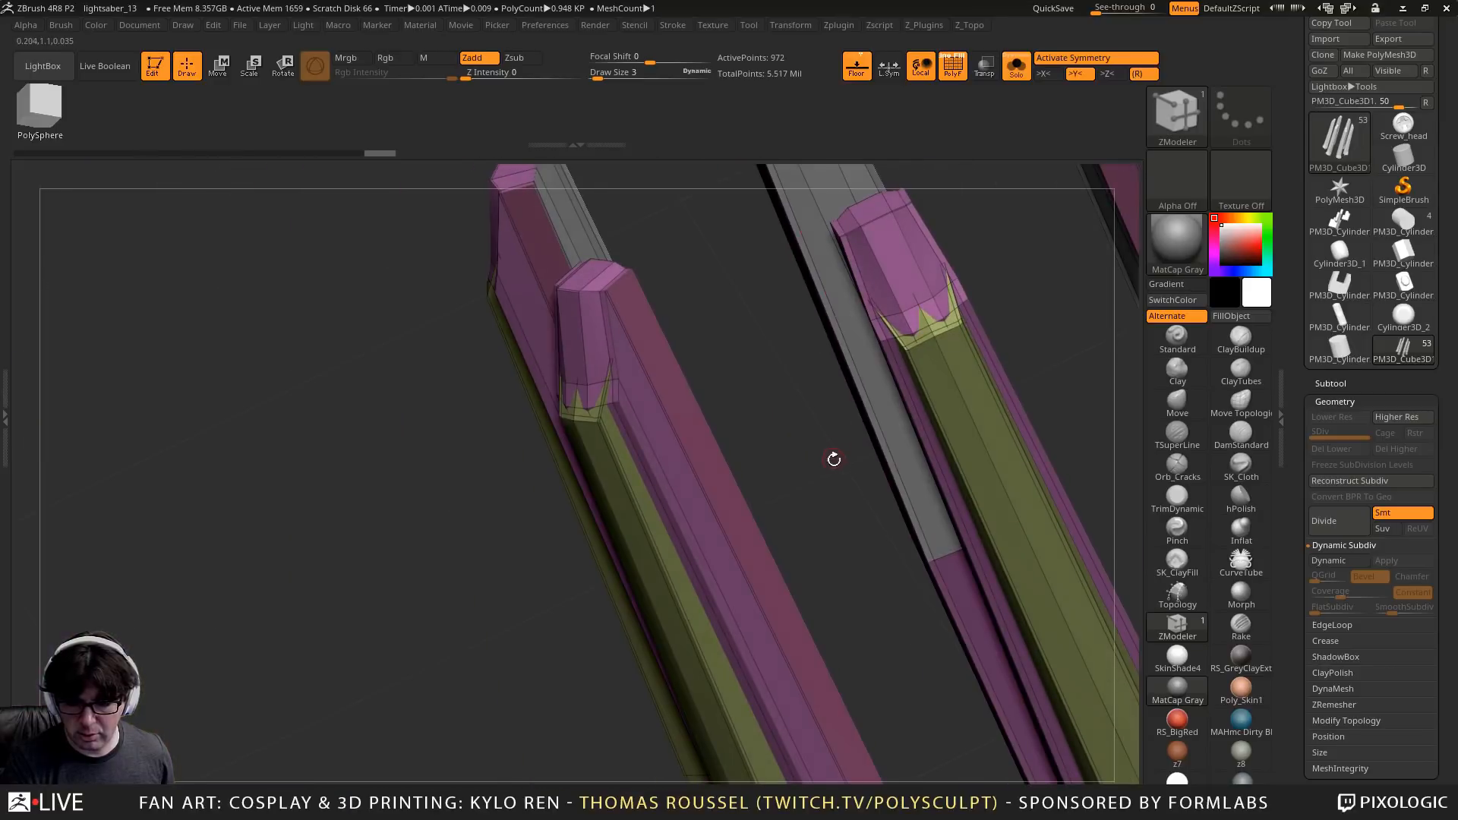
pyautogui.moveTo(834, 459); pyautogui.dragTo(651, 379)
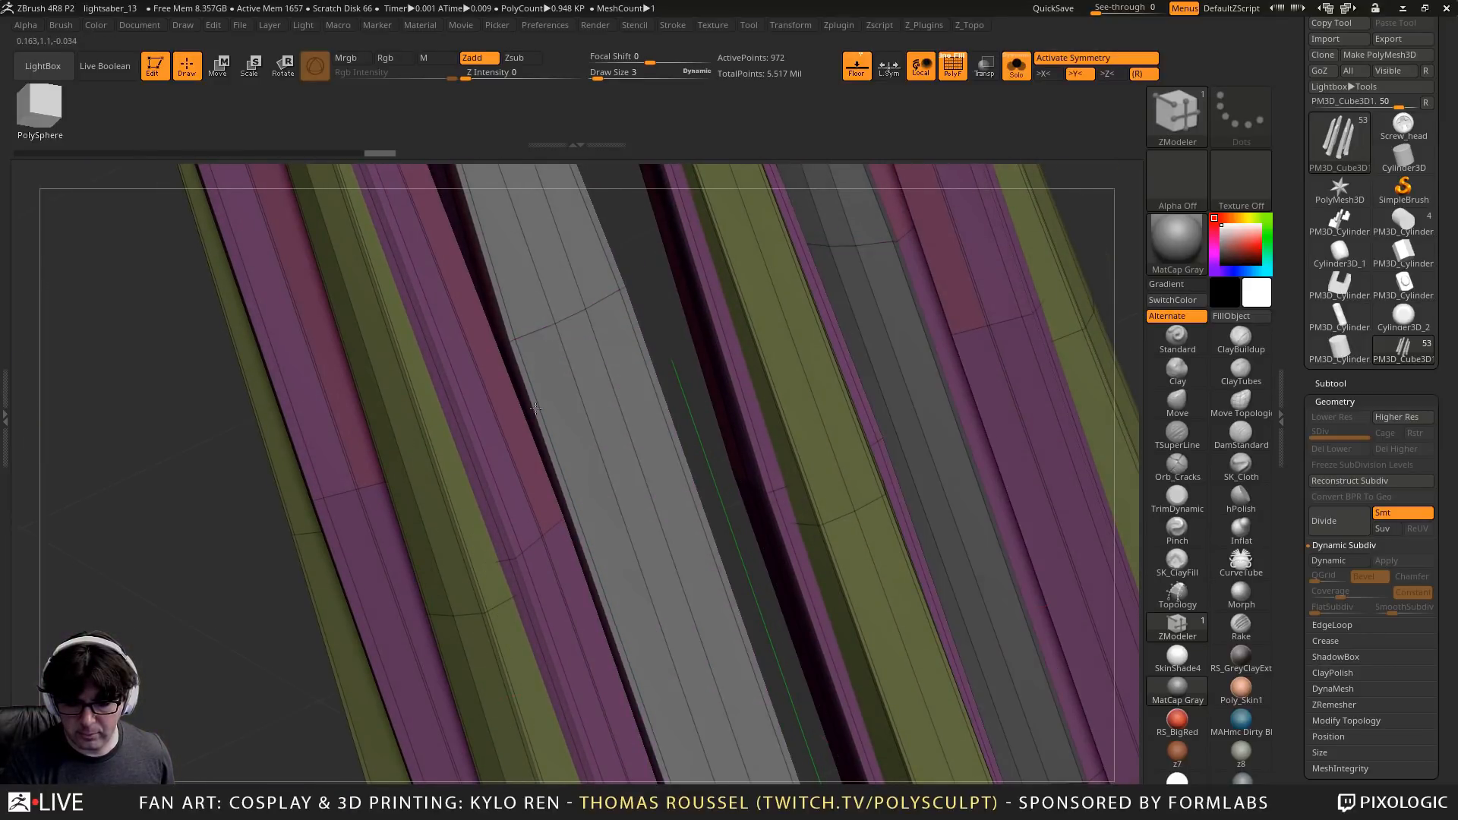
pyautogui.keyDown('alt'); pyautogui.moveTo(693, 395); pyautogui.dragTo(829, 437); pyautogui.keyUp('alt')
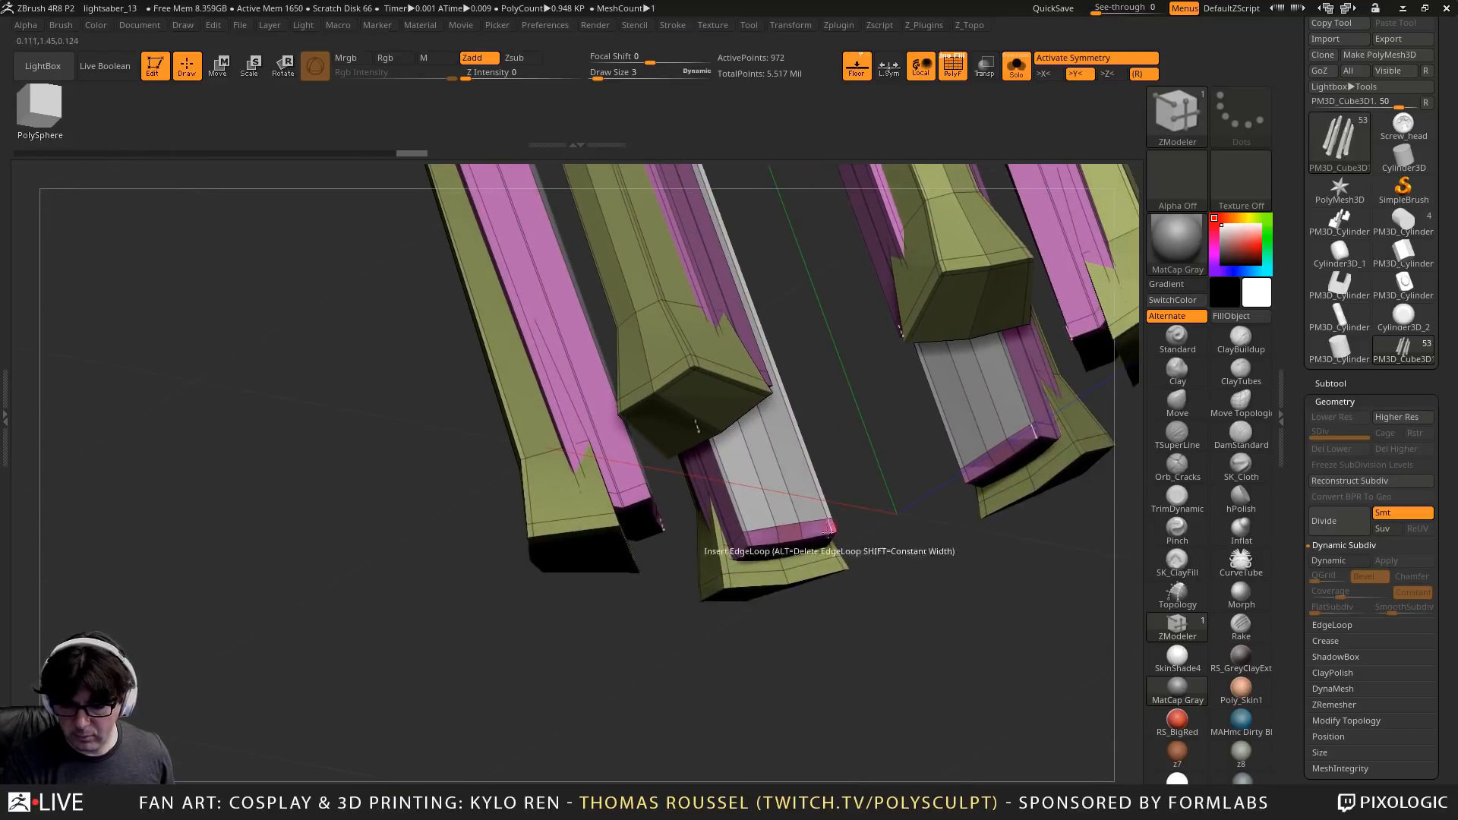
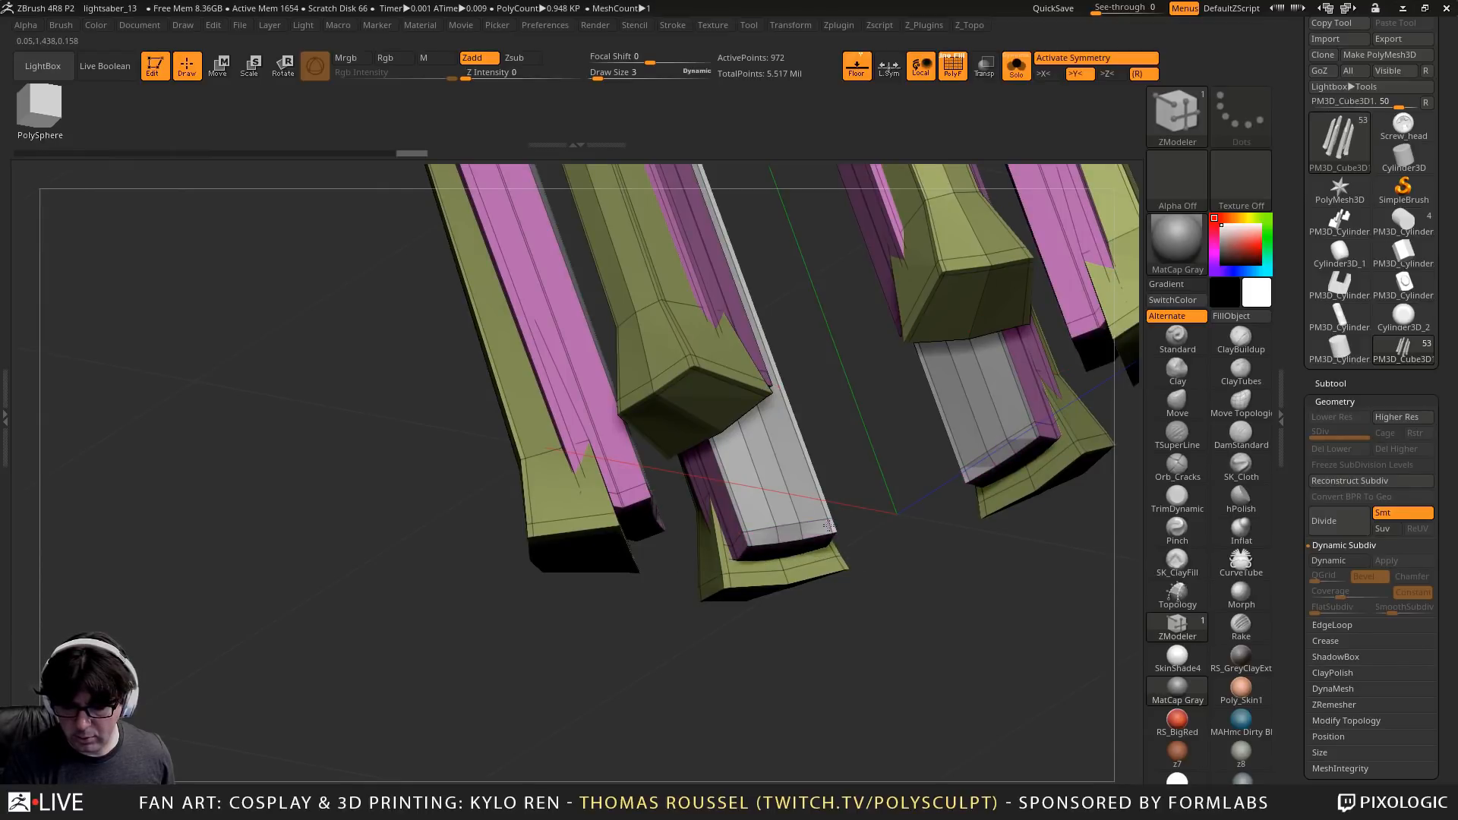
# Extrude the marked inner faces of the prongs slightly with QMesh and preview the mesh with dynamic subdivision
pyautogui.moveTo(908, 513); pyautogui.dragTo(494, 719)
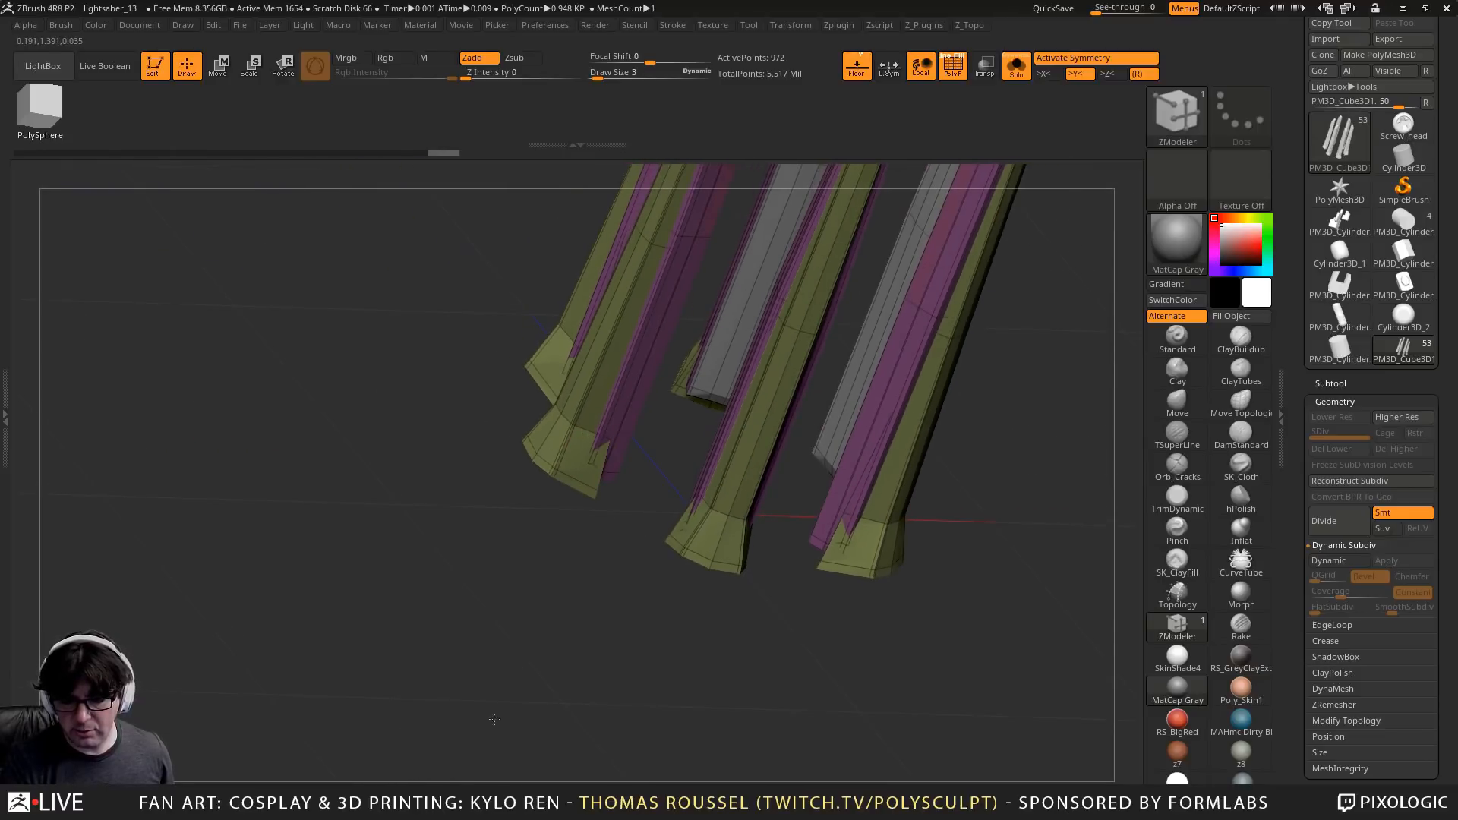
pyautogui.moveTo(793, 696); pyautogui.dragTo(854, 683)
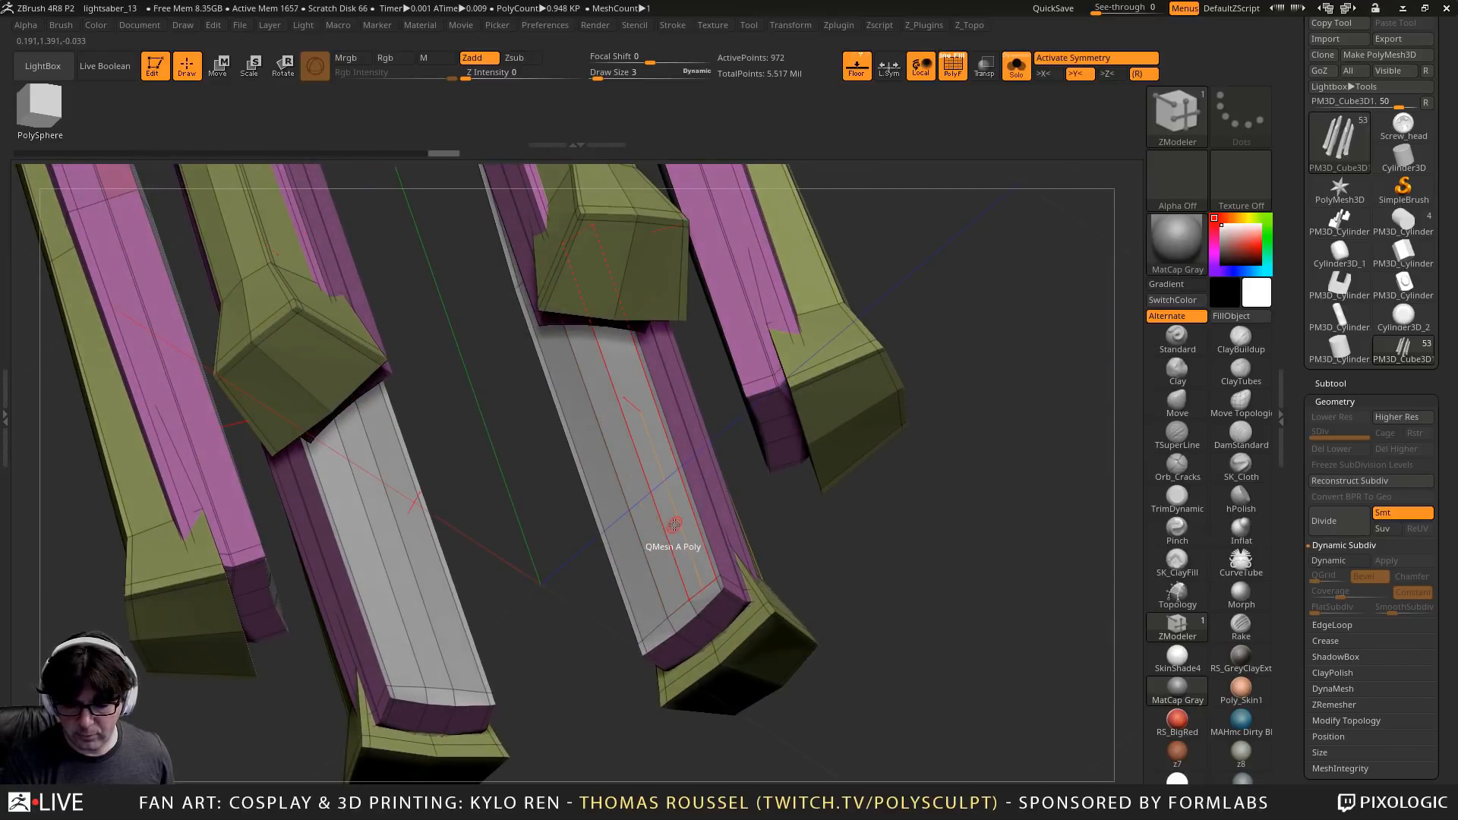
pyautogui.click(674, 524)
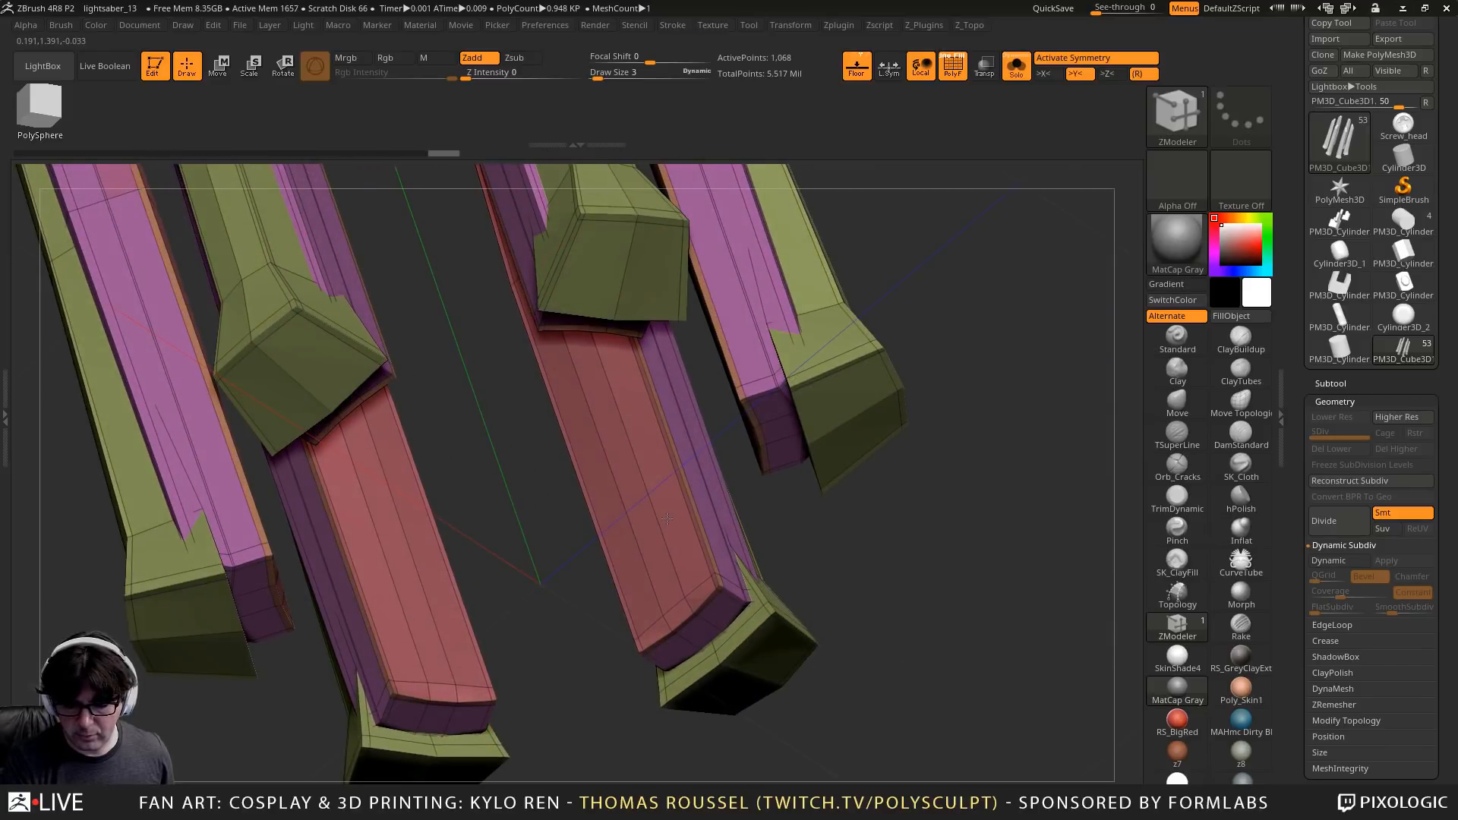
pyautogui.press('d')
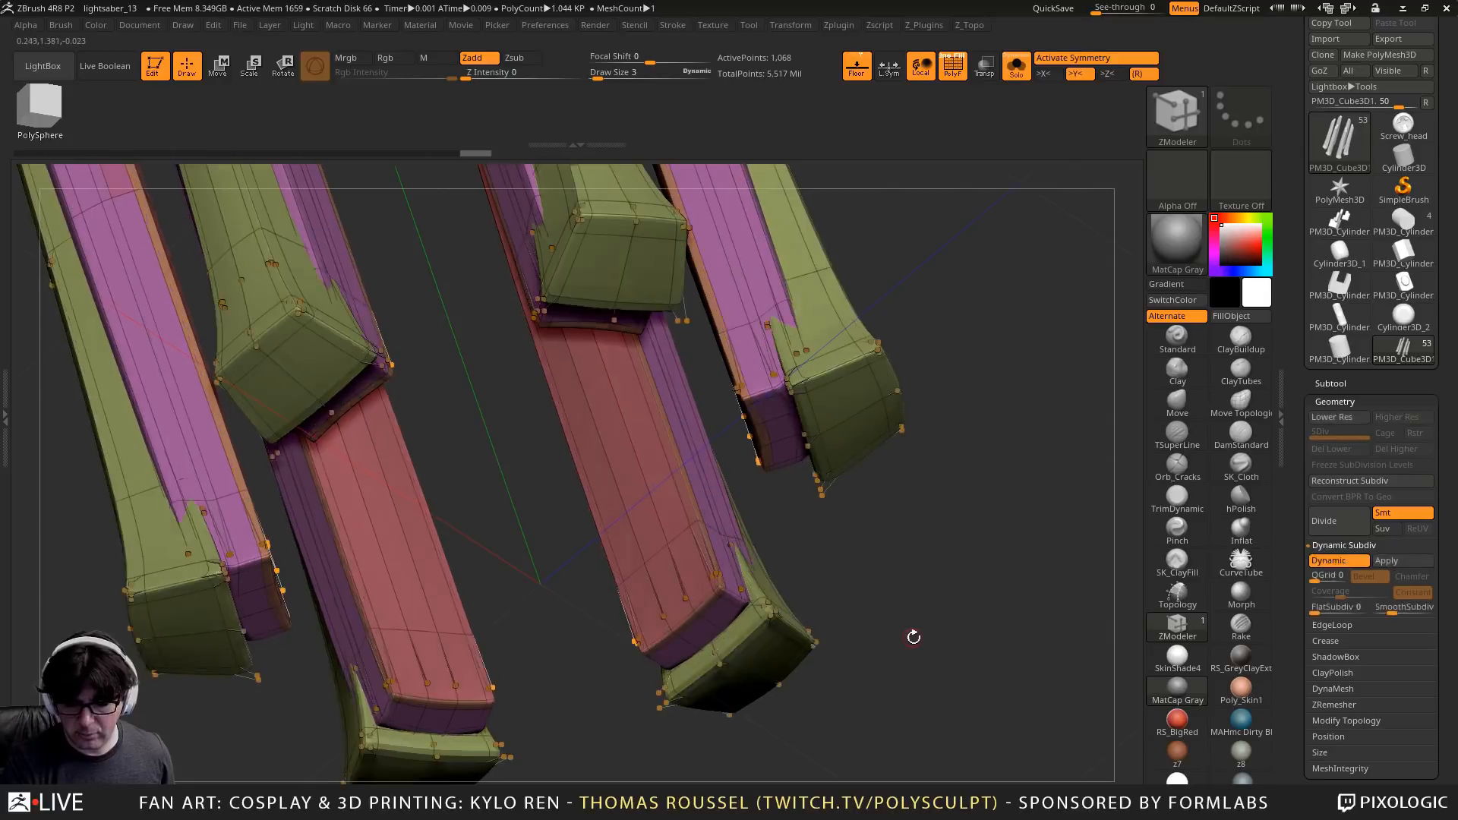
pyautogui.moveTo(914, 635); pyautogui.dragTo(908, 592)
# Hide the polyframe and toggle Solo mode to compare the smoothed prongs alone and on the full lightsaber hilt
pyautogui.hotkey('shift', 'f')
pyautogui.click(1023, 79)
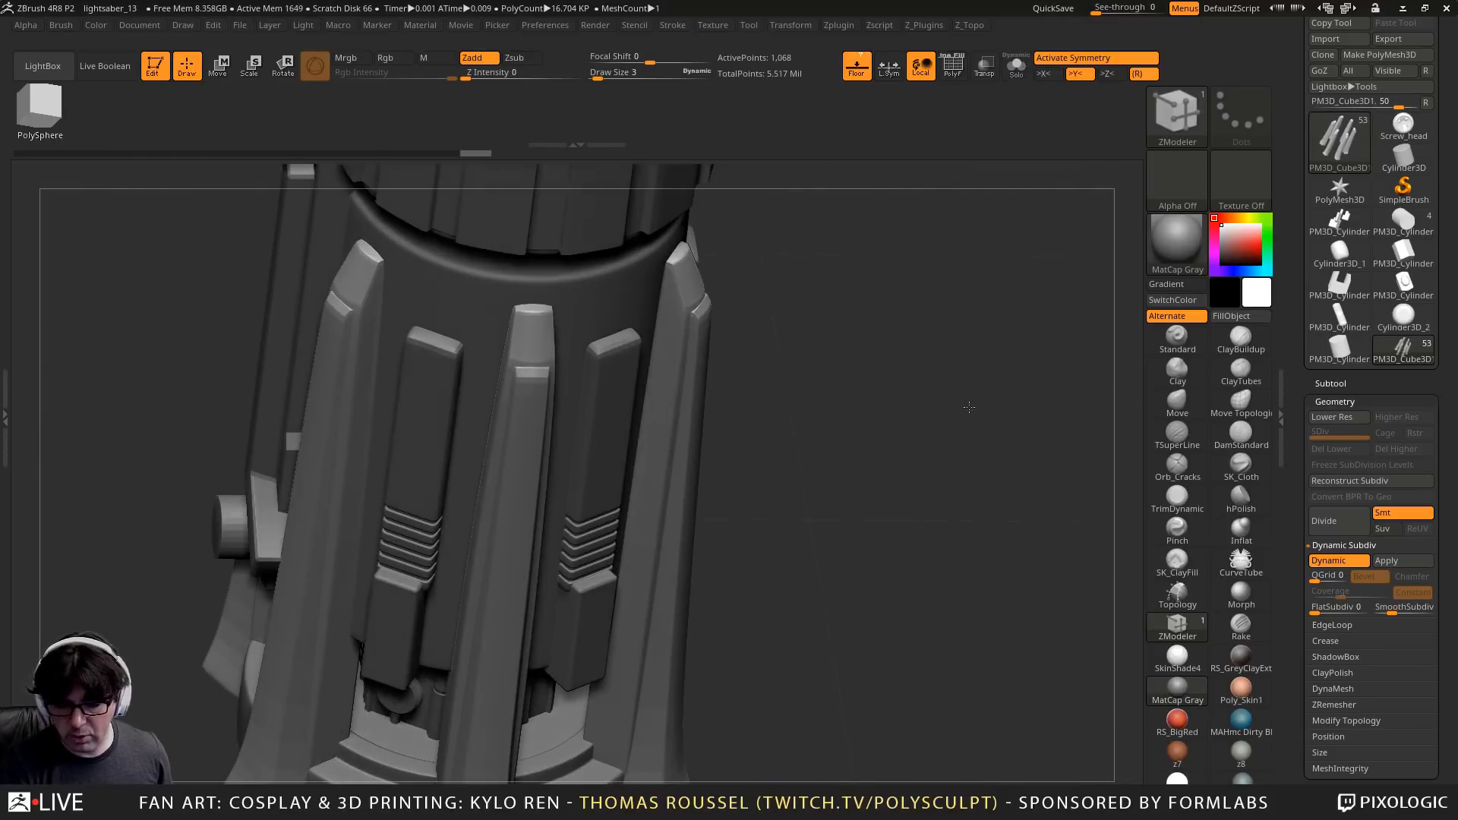
pyautogui.click(1008, 76)
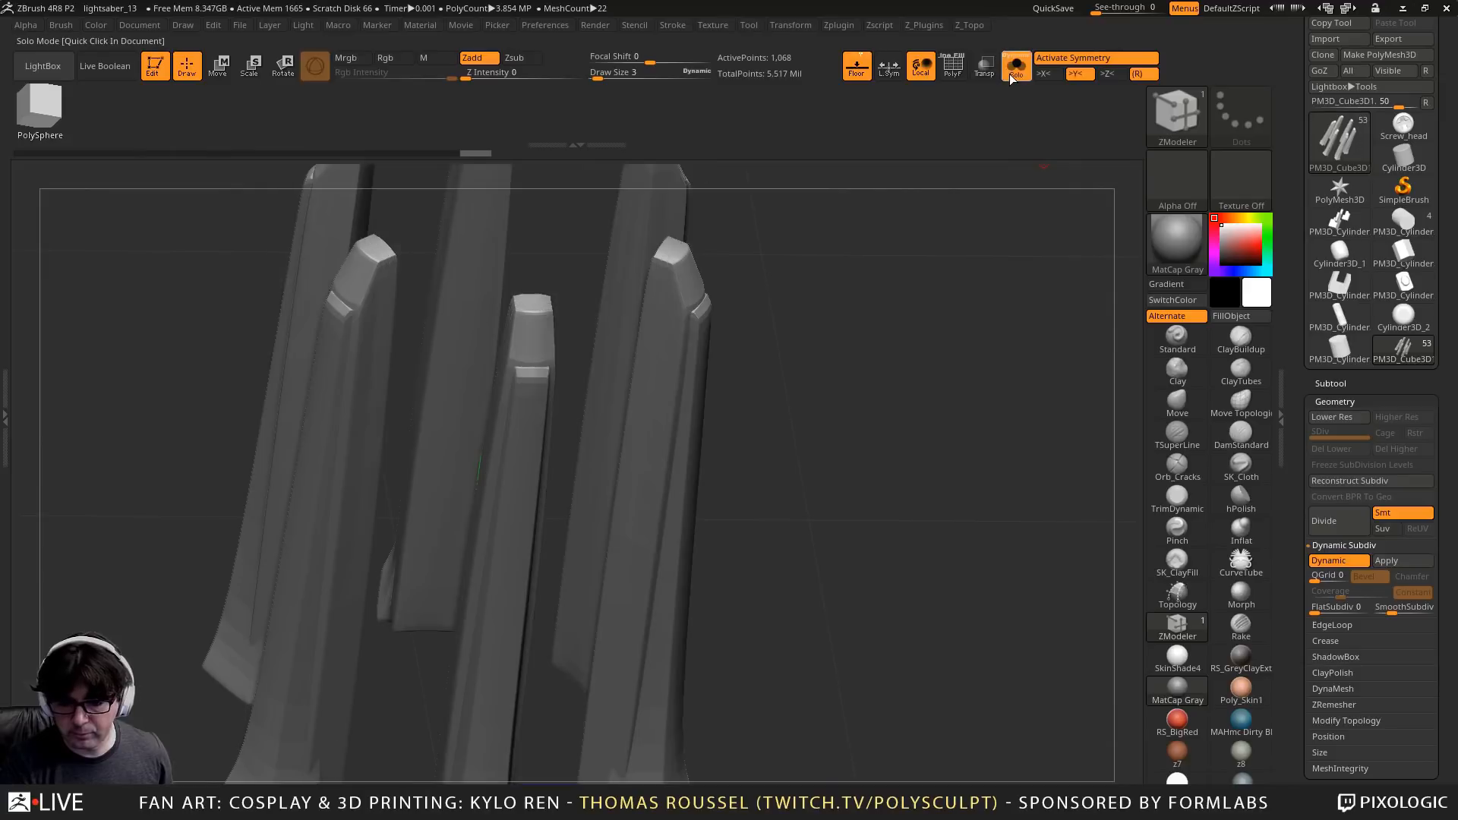
pyautogui.click(1009, 77)
pyautogui.click(1009, 78)
pyautogui.click(1011, 79)
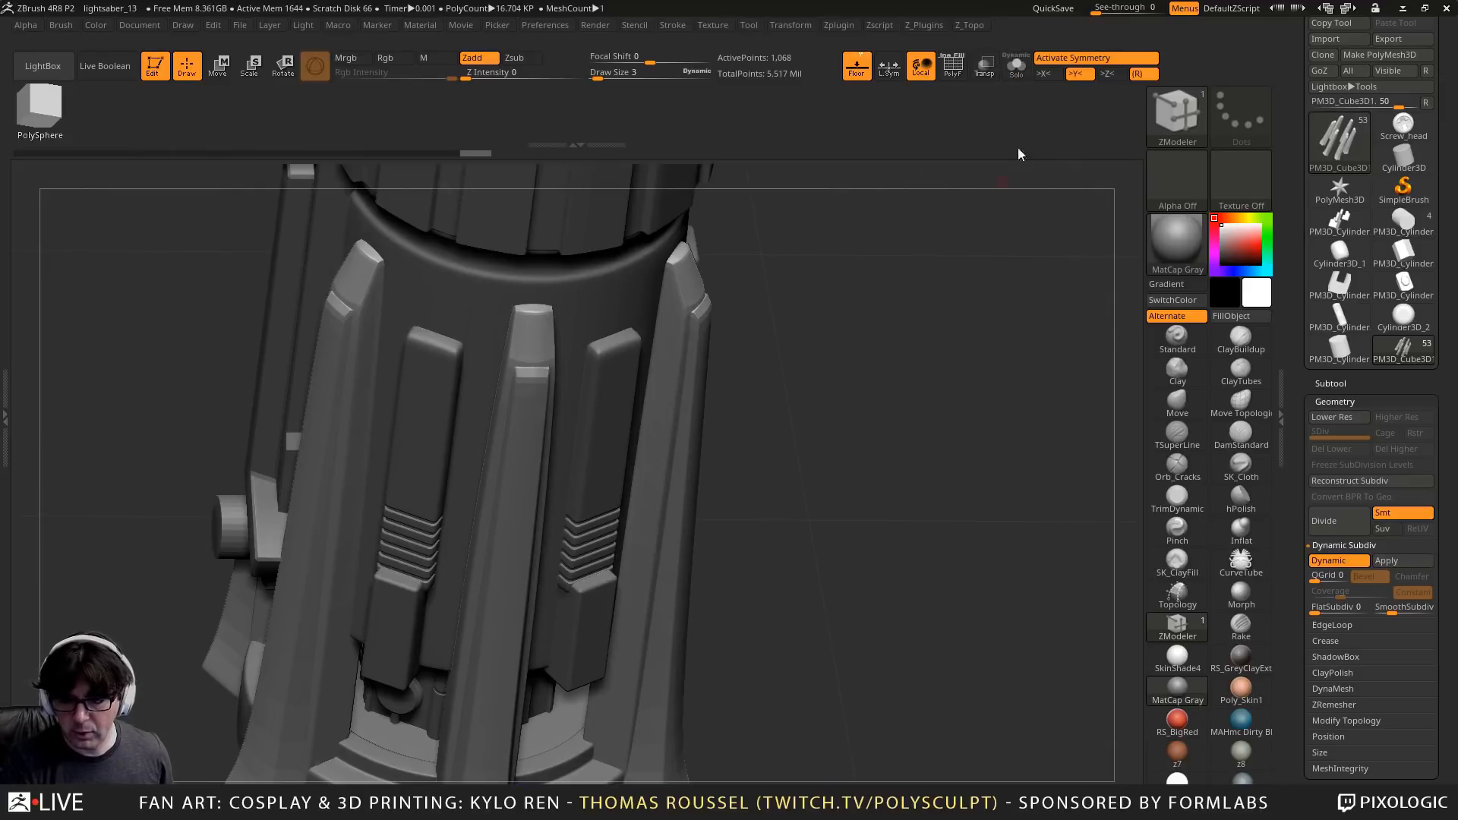
# Isolate the prongs, turn off dynamic subdivision and divide the mesh to subdivision level 2
pyautogui.click(1023, 79)
pyautogui.hotkey('shift', 'd')
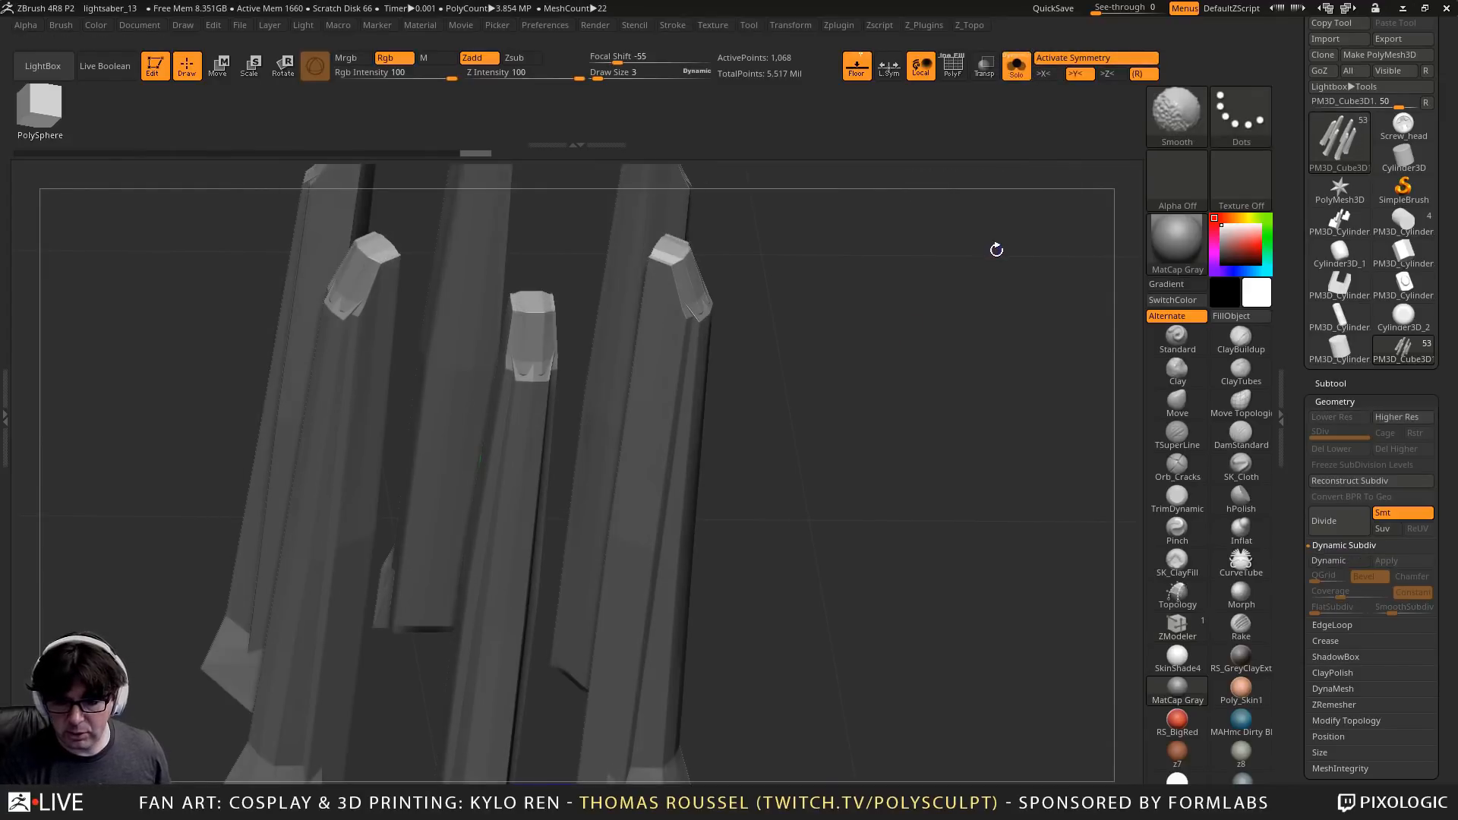
pyautogui.click(1346, 526)
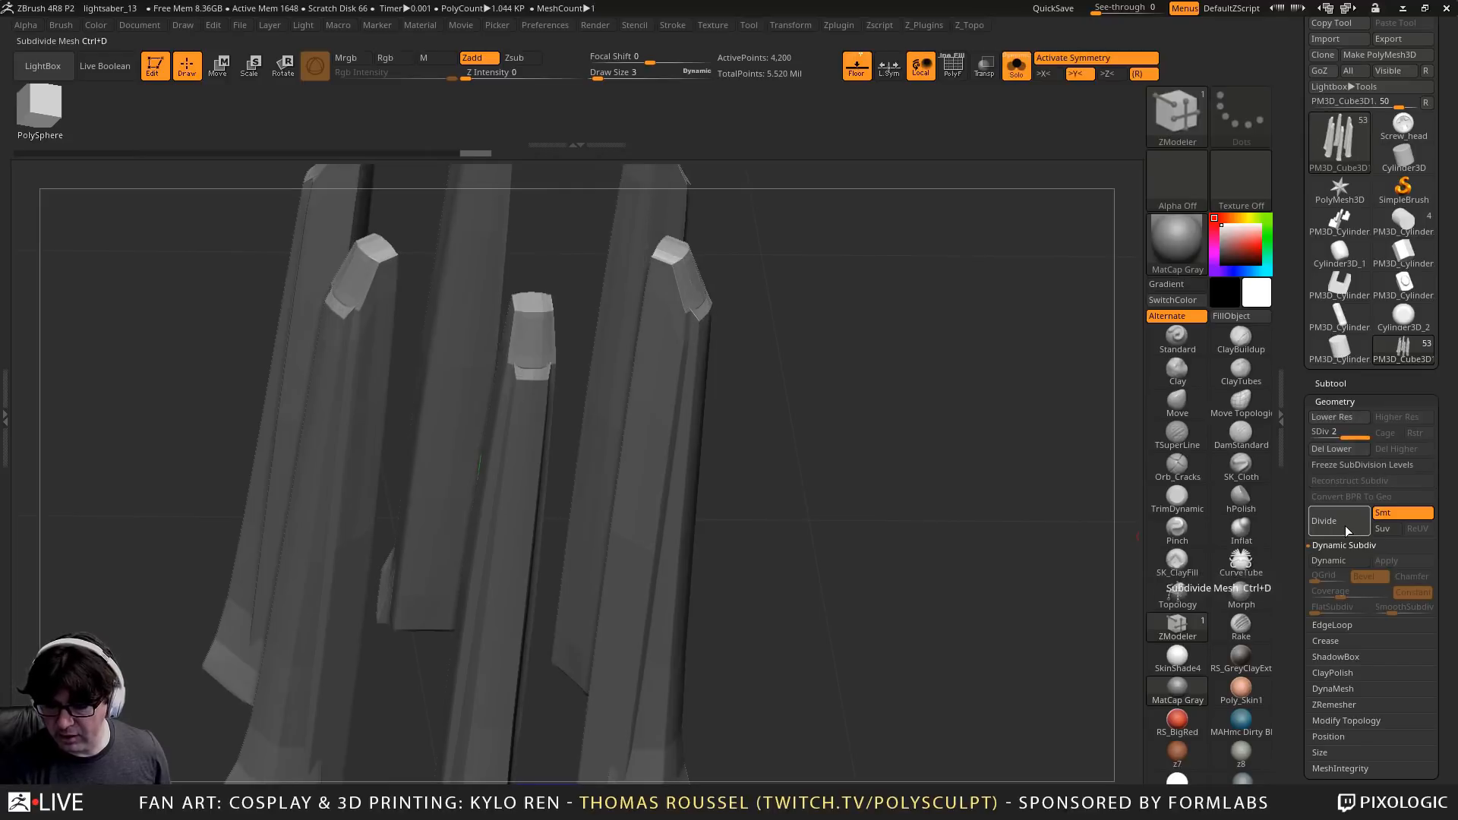
# Divide the isolated prongs up to subdivision level 5 and check the smoothed shapes
pyautogui.click(1345, 525)
pyautogui.click(1345, 525)
pyautogui.click(1346, 525)
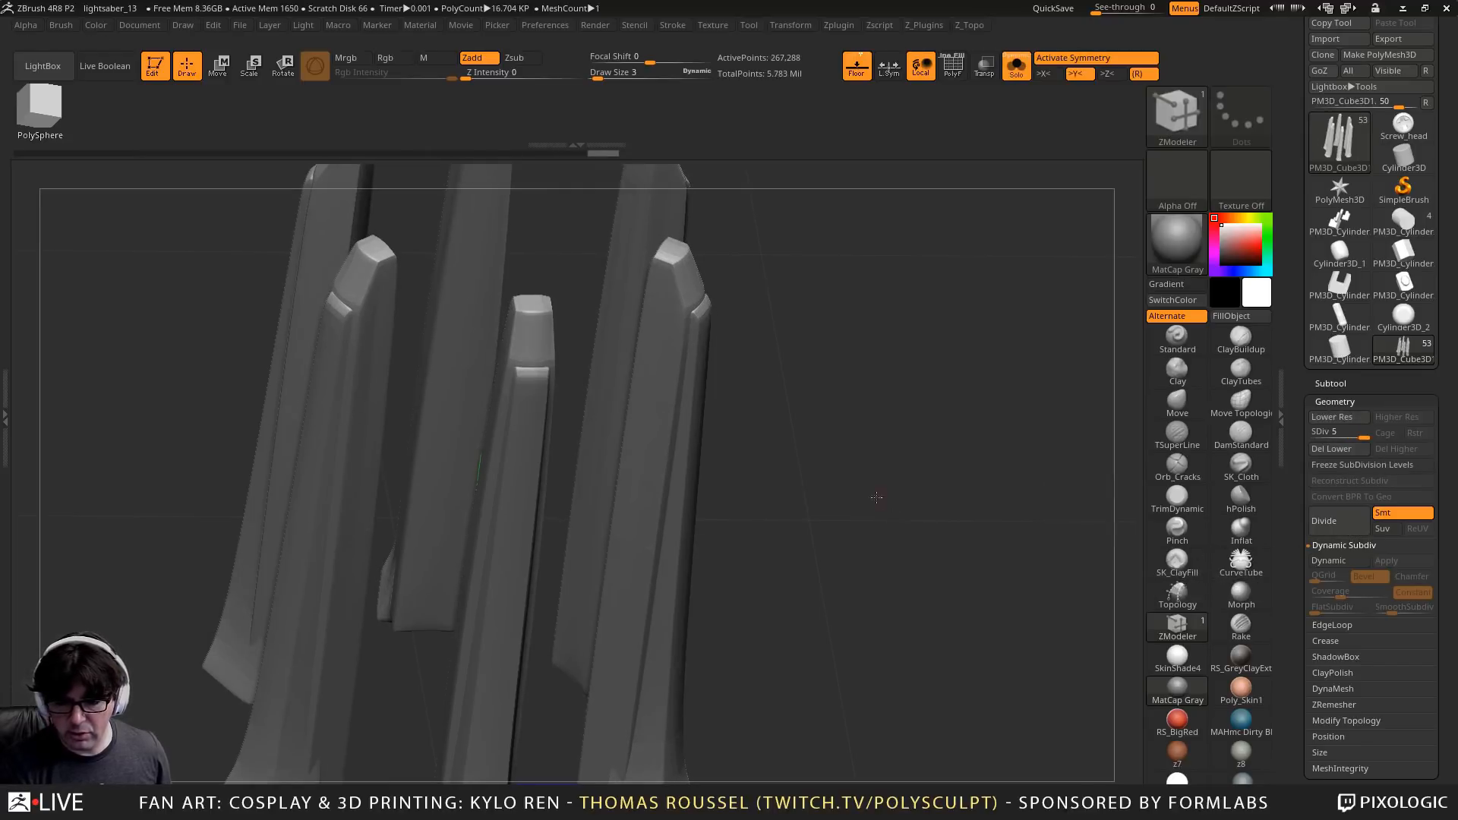
pyautogui.keyDown('alt'); pyautogui.moveTo(873, 498); pyautogui.dragTo(925, 440); pyautogui.keyUp('alt')
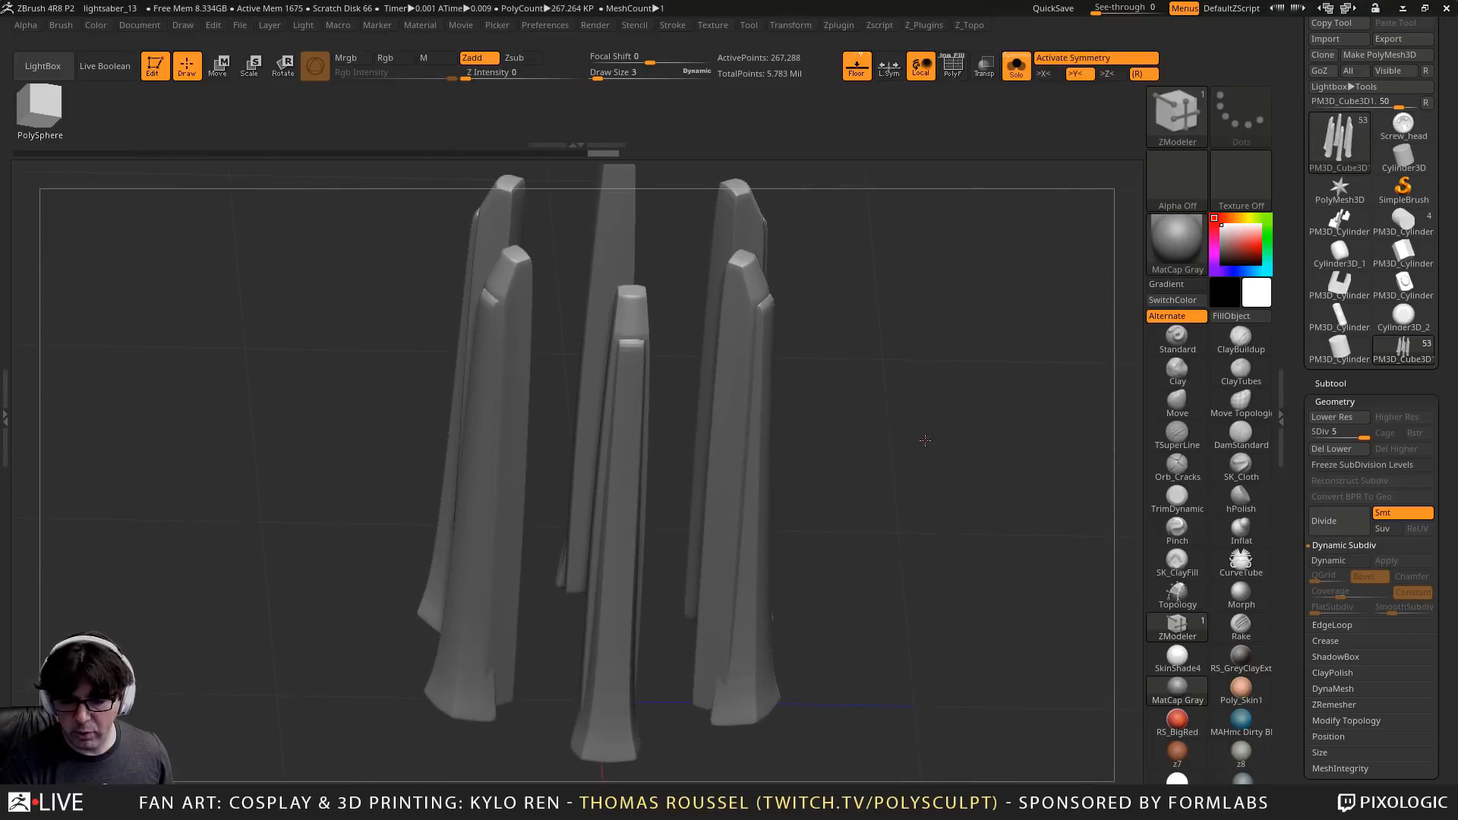
# Duplicate the prongs subtool and turn off Solo mode to show the full hilt
pyautogui.click(1330, 382)
pyautogui.moveTo(1439, 431); pyautogui.dragTo(1437, 353)
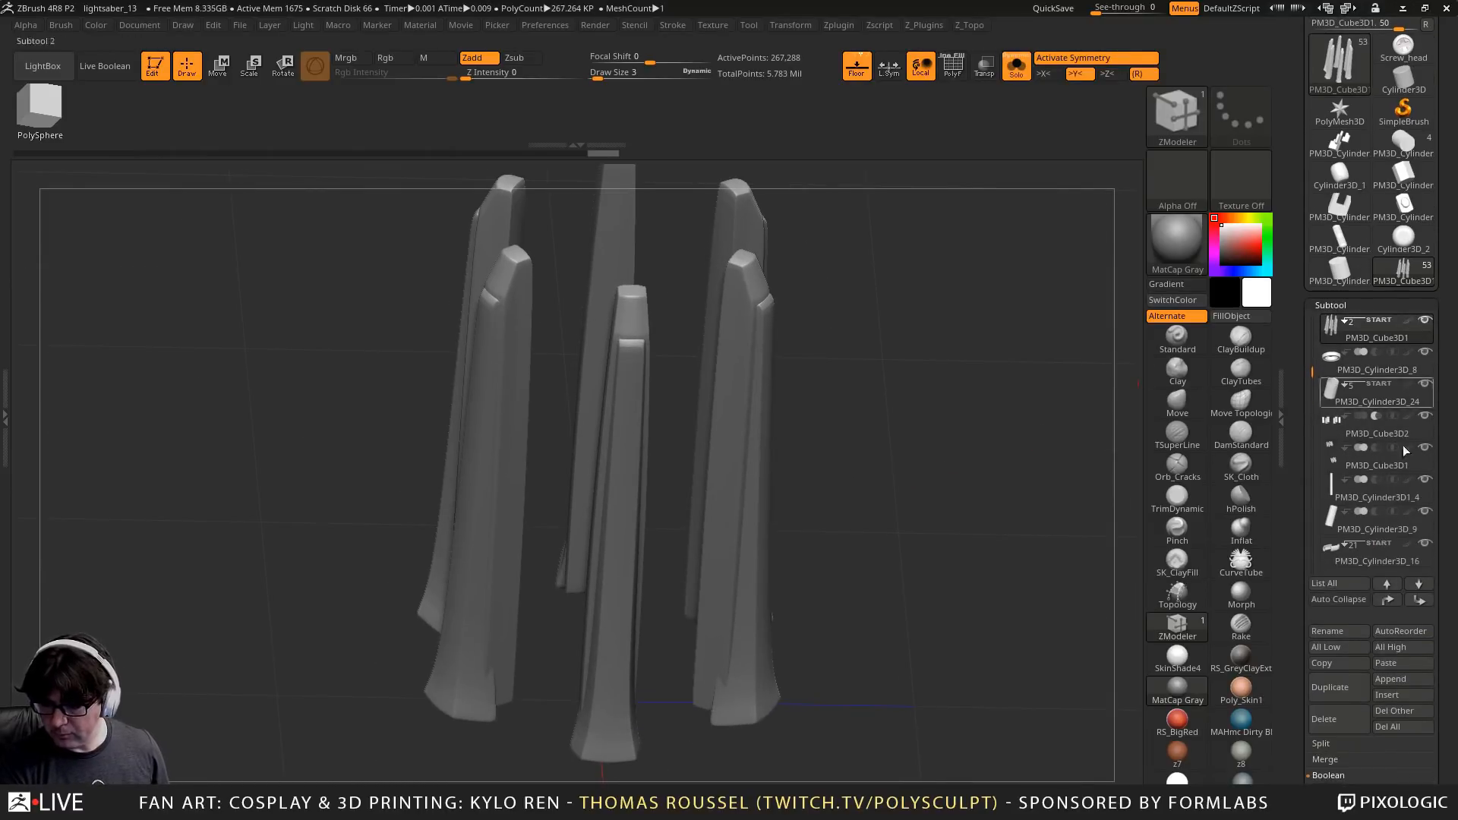
pyautogui.click(1336, 687)
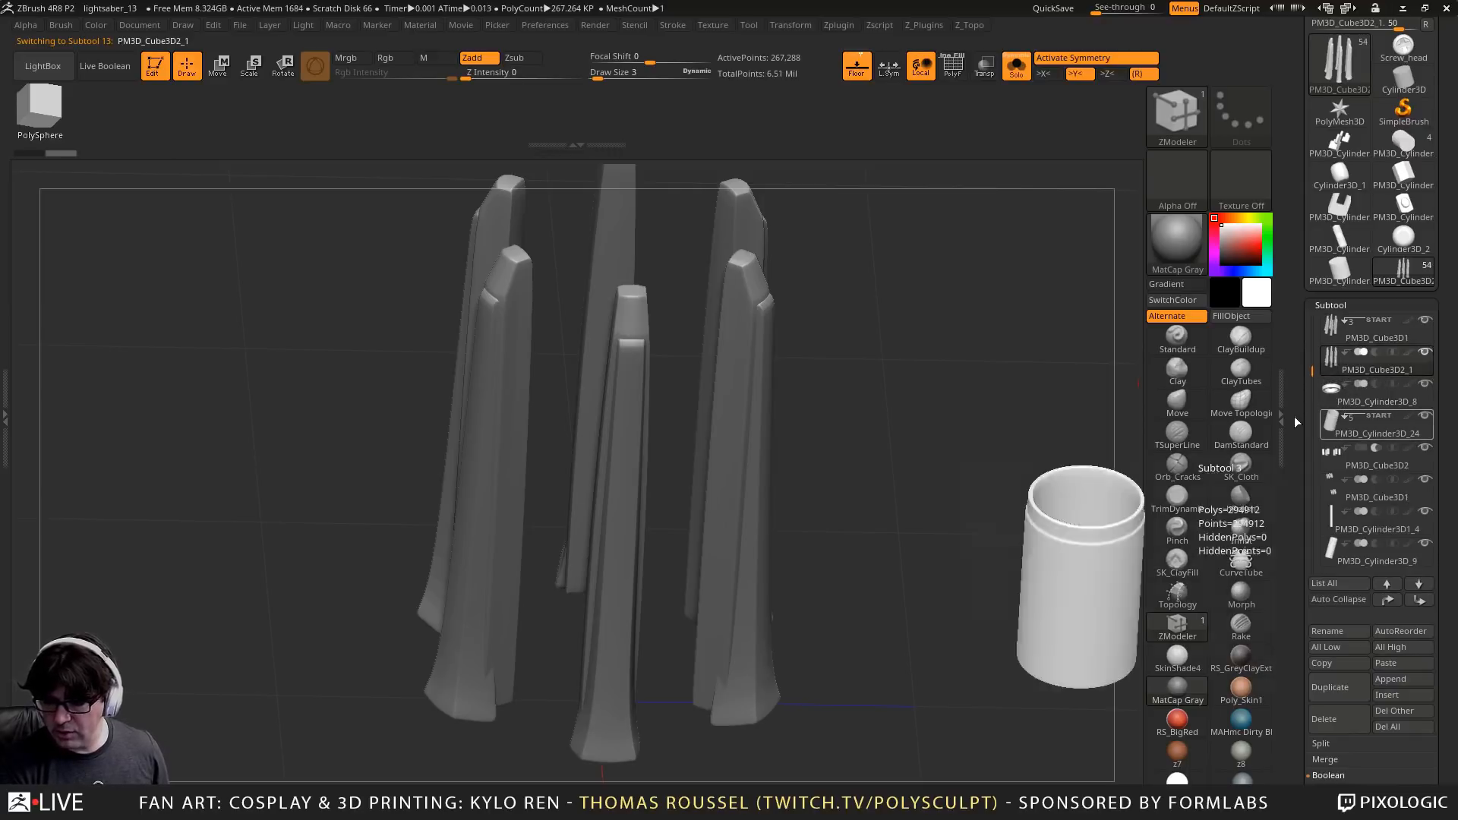
pyautogui.click(1016, 67)
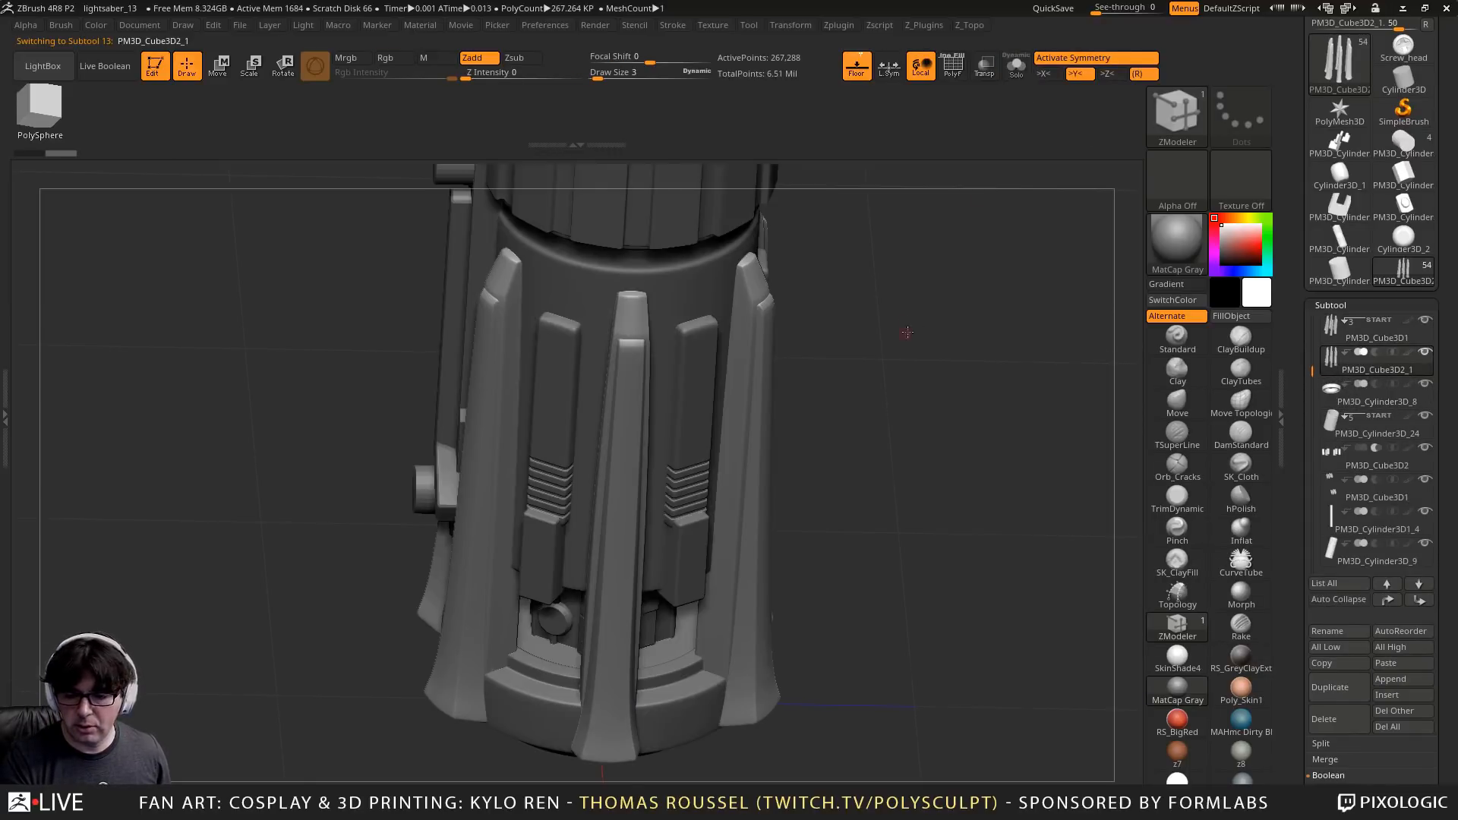
# Move the duplicated prongs directly below the hilt's main body cylinder in the subtool order
pyautogui.keyDown('alt'); pyautogui.click(712, 255); pyautogui.keyUp('alt')
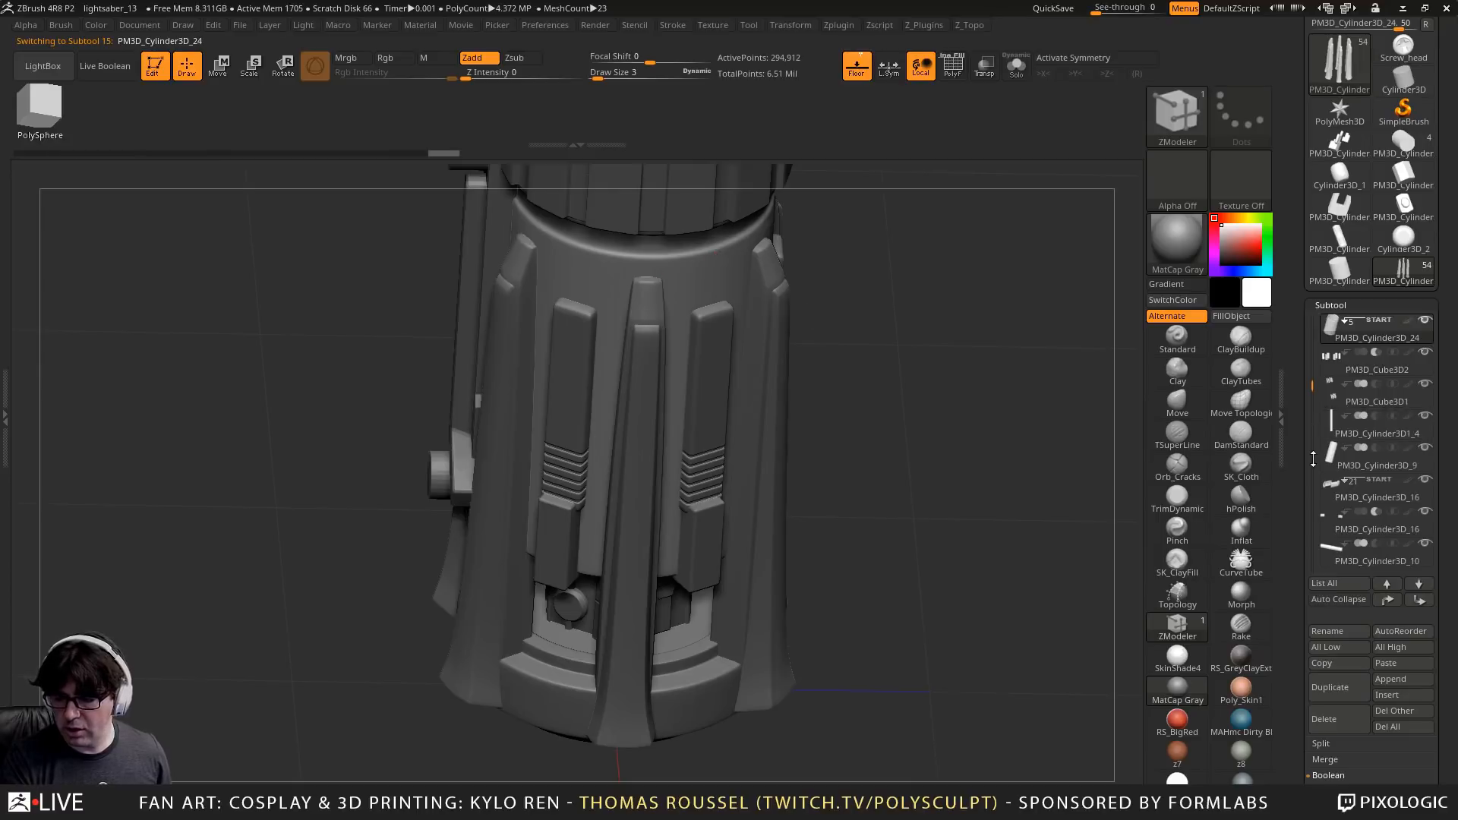
pyautogui.moveTo(1309, 386); pyautogui.dragTo(1309, 369)
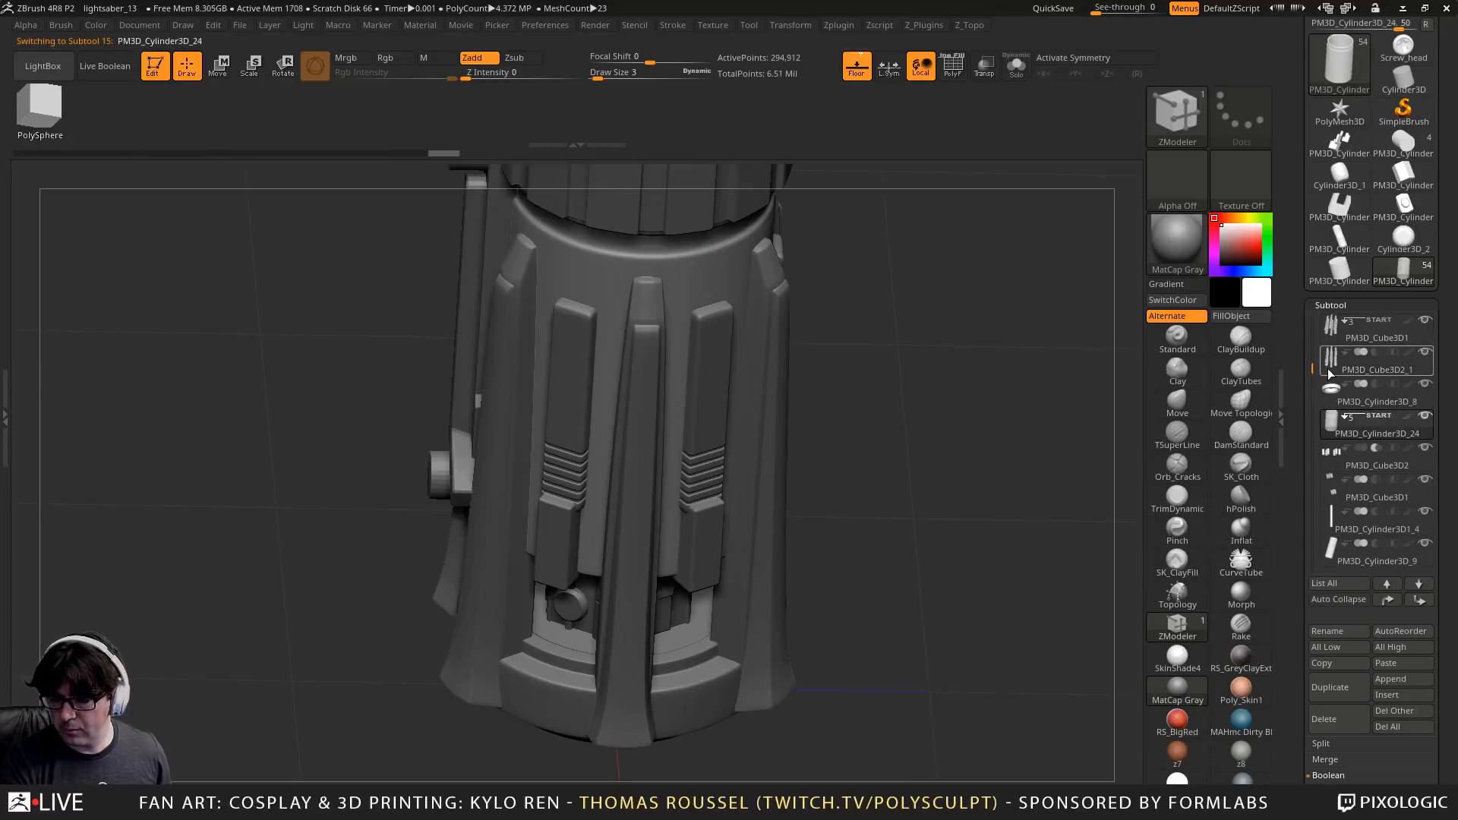
pyautogui.click(1330, 373)
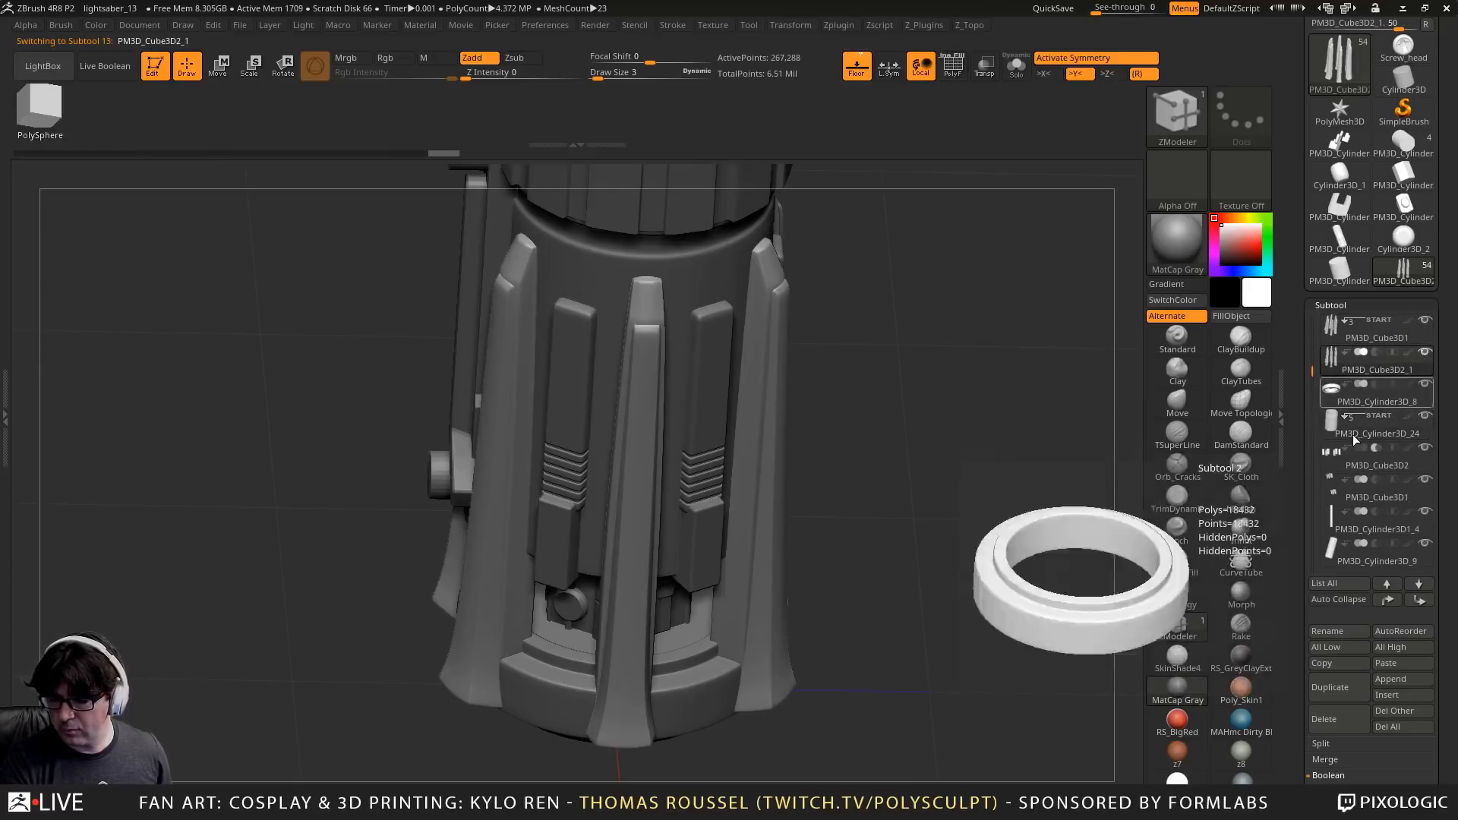
pyautogui.click(1418, 600)
pyautogui.click(1417, 600)
pyautogui.moveTo(1382, 431)
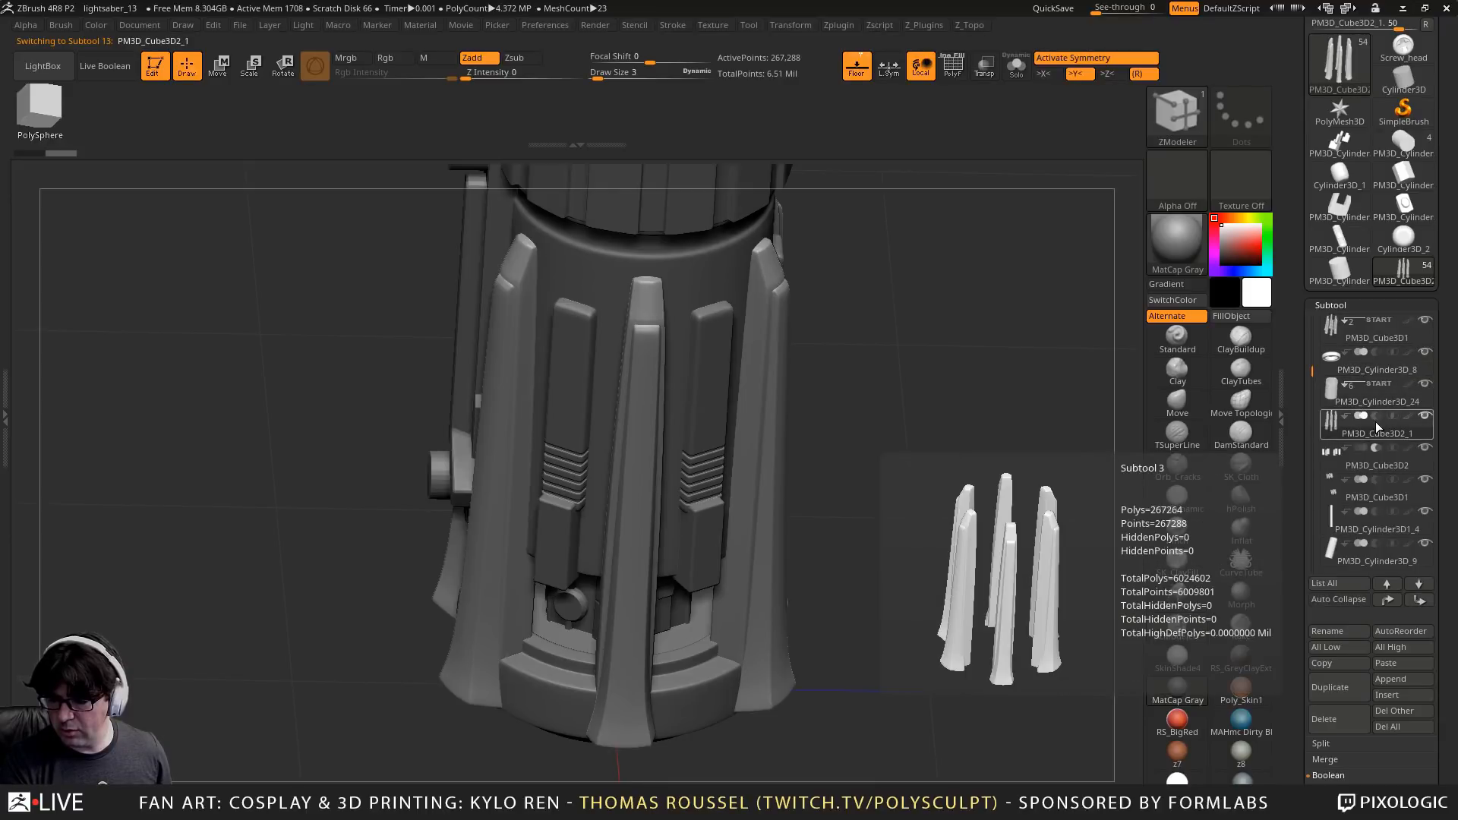
# Hide the original prongs and the ring grouped with them, and set the duplicated prongs to boolean subtraction
pyautogui.keyDown('shift'); pyautogui.click(1426, 324); pyautogui.keyUp('shift')
pyautogui.moveTo(1010, 526)
pyautogui.mouseDown()
pyautogui.moveTo(993, 457)
pyautogui.moveTo(1005, 431)
pyautogui.mouseUp()
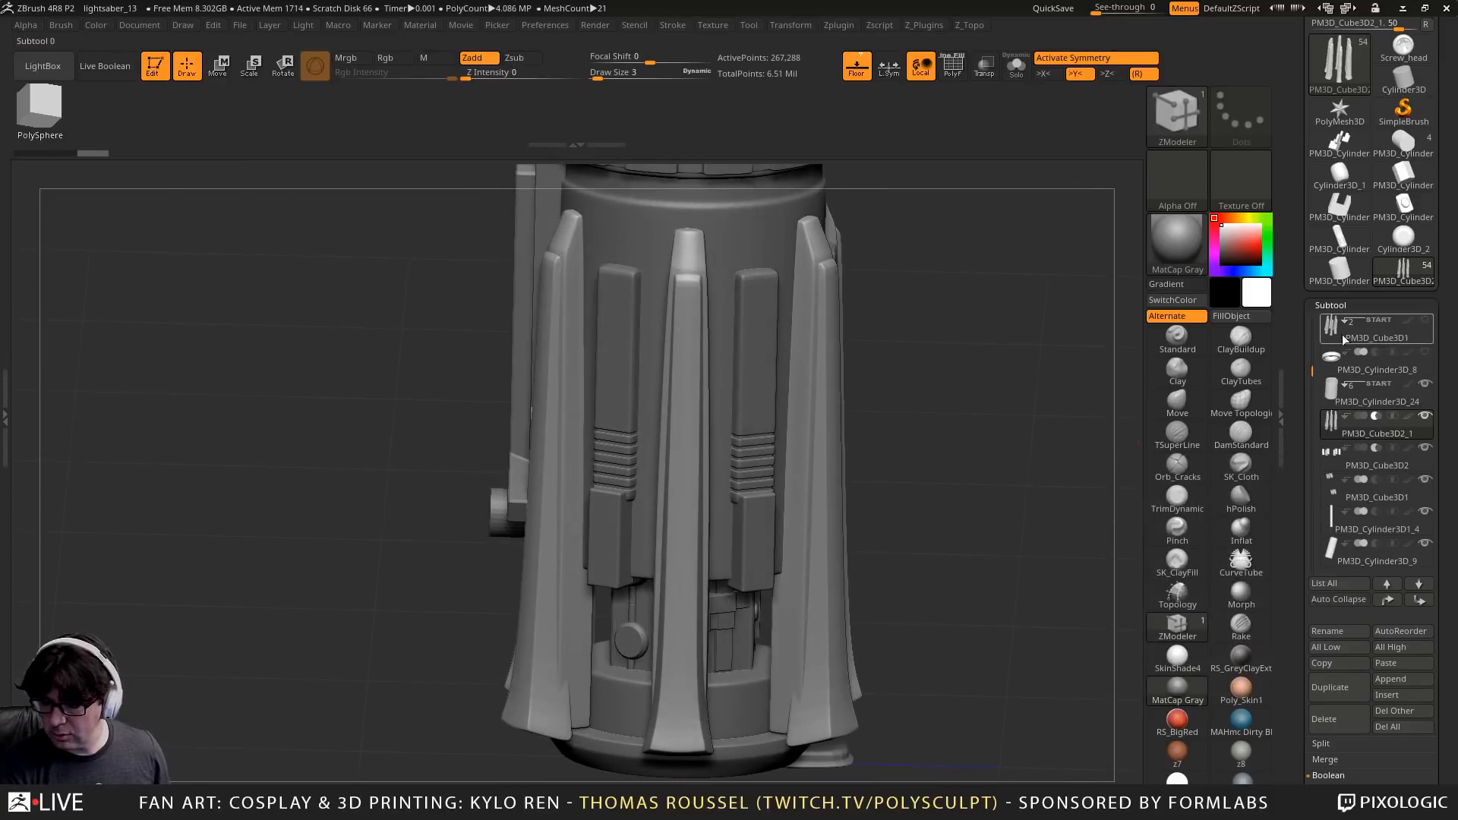
pyautogui.moveTo(1333, 334)
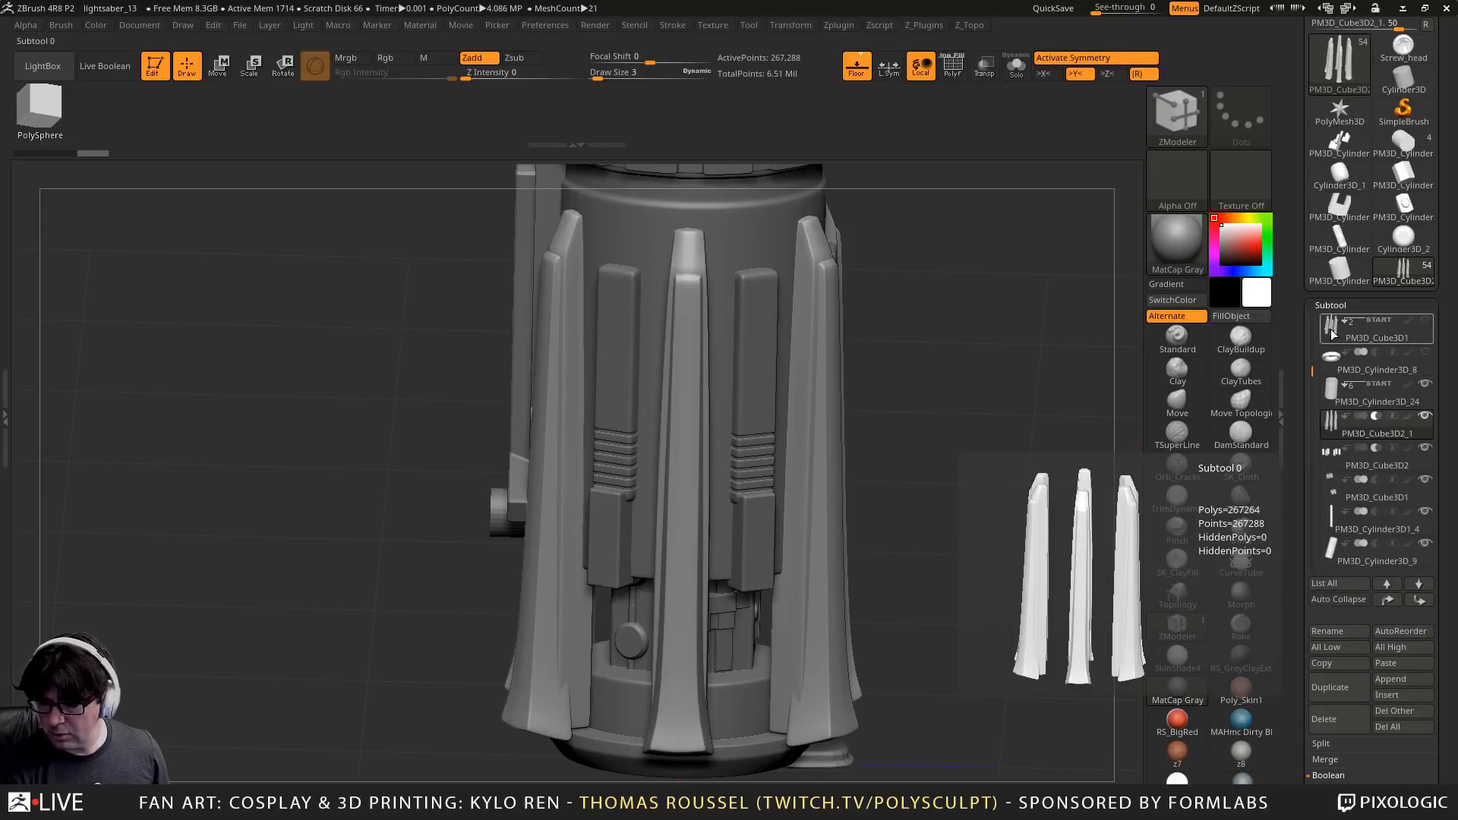
pyautogui.keyDown('alt'); pyautogui.moveTo(963, 411); pyautogui.dragTo(1295, 495); pyautogui.keyUp('alt')
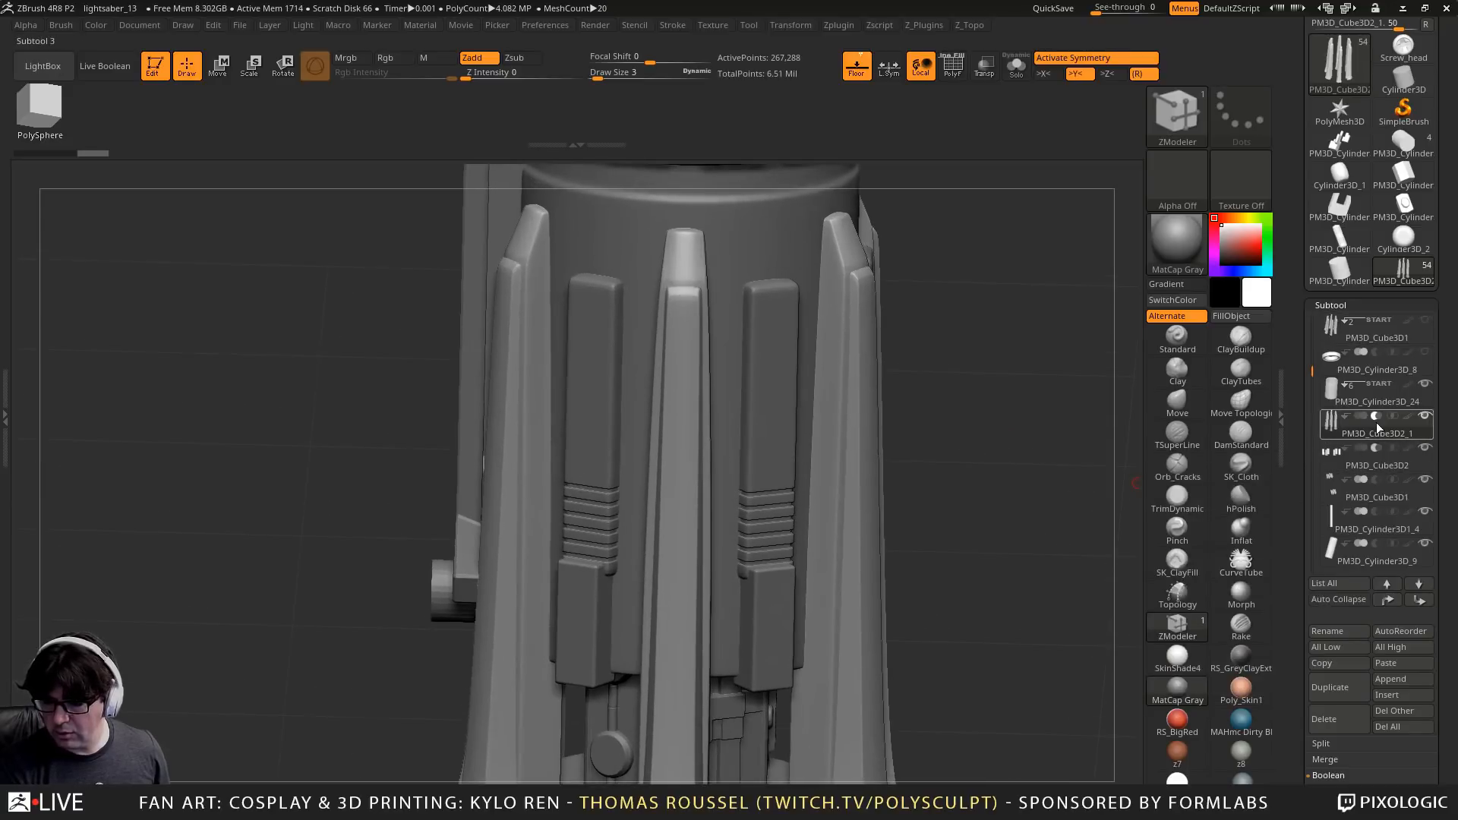
pyautogui.moveTo(1124, 434)
pyautogui.mouseDown()
pyautogui.moveTo(990, 454)
pyautogui.moveTo(1016, 416)
pyautogui.mouseUp()
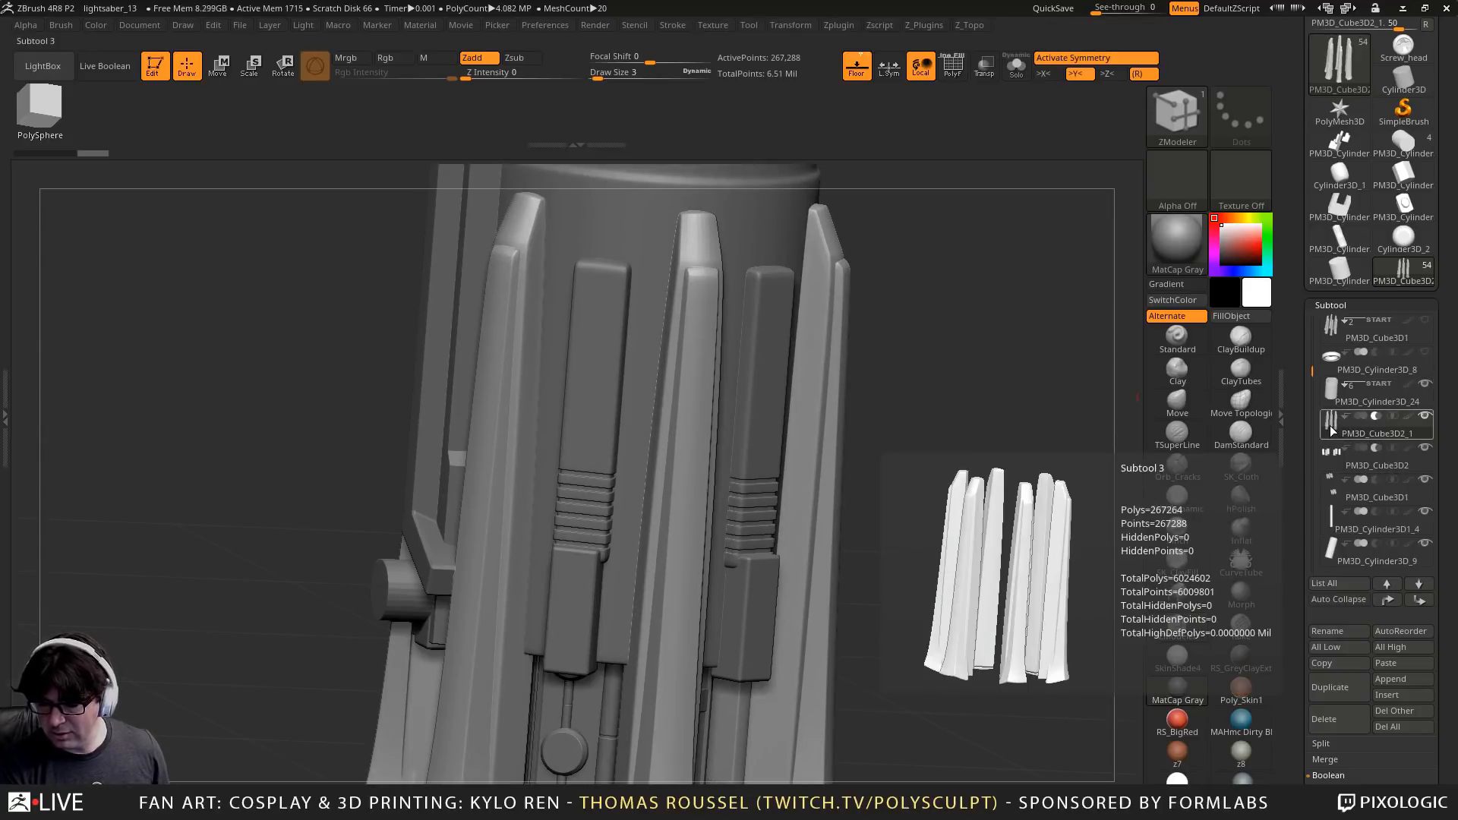
# Check the body cylinder against the duplicated prongs and inflate the duplicate by 1 with the Inflate deformation
pyautogui.click(1333, 397)
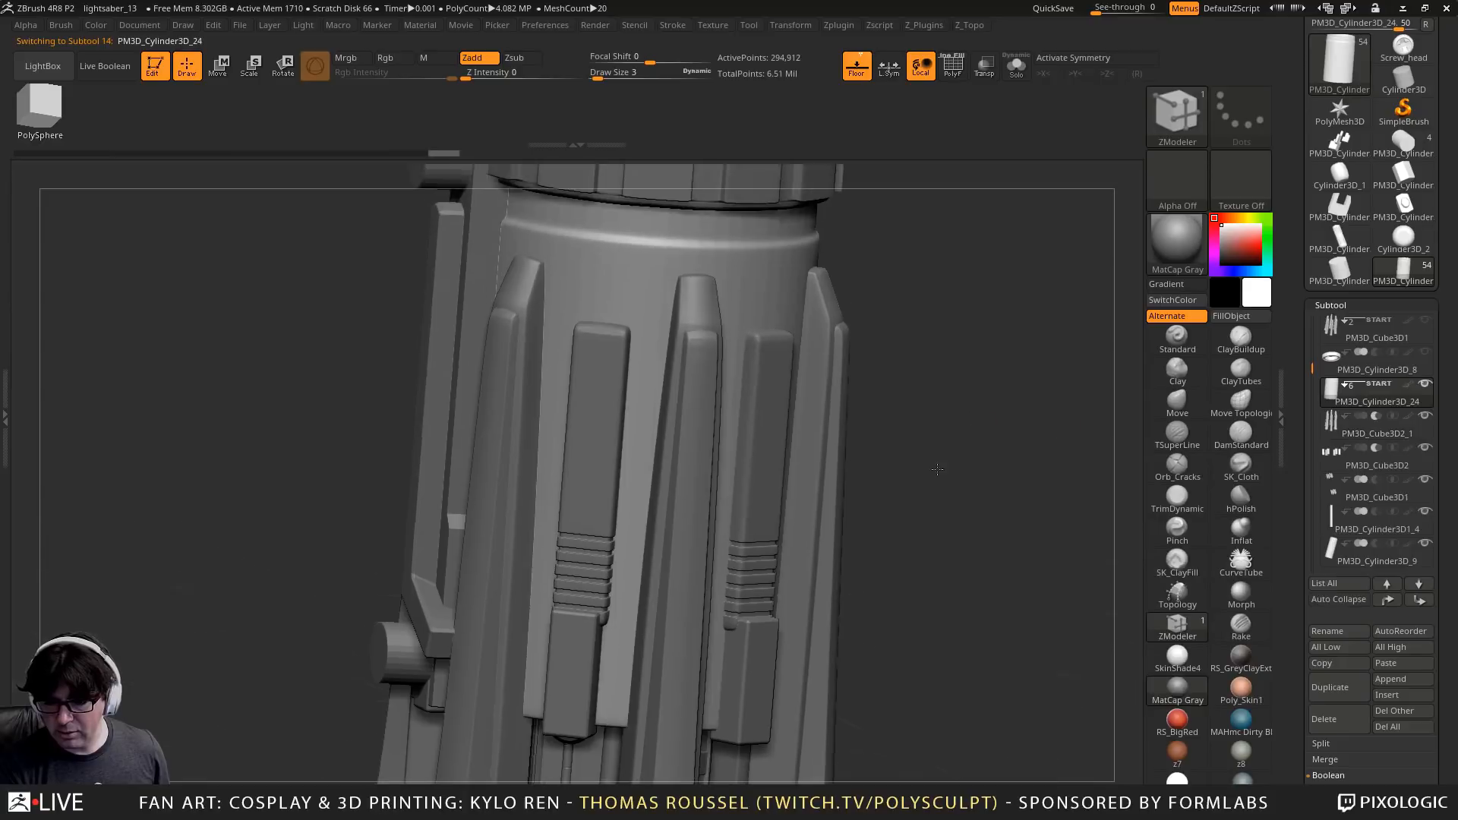
pyautogui.moveTo(937, 469)
pyautogui.mouseDown()
pyautogui.moveTo(956, 449)
pyautogui.moveTo(1041, 493)
pyautogui.moveTo(1051, 436)
pyautogui.moveTo(944, 461)
pyautogui.moveTo(966, 449)
pyautogui.moveTo(945, 483)
pyautogui.mouseUp()
pyautogui.click(1332, 427)
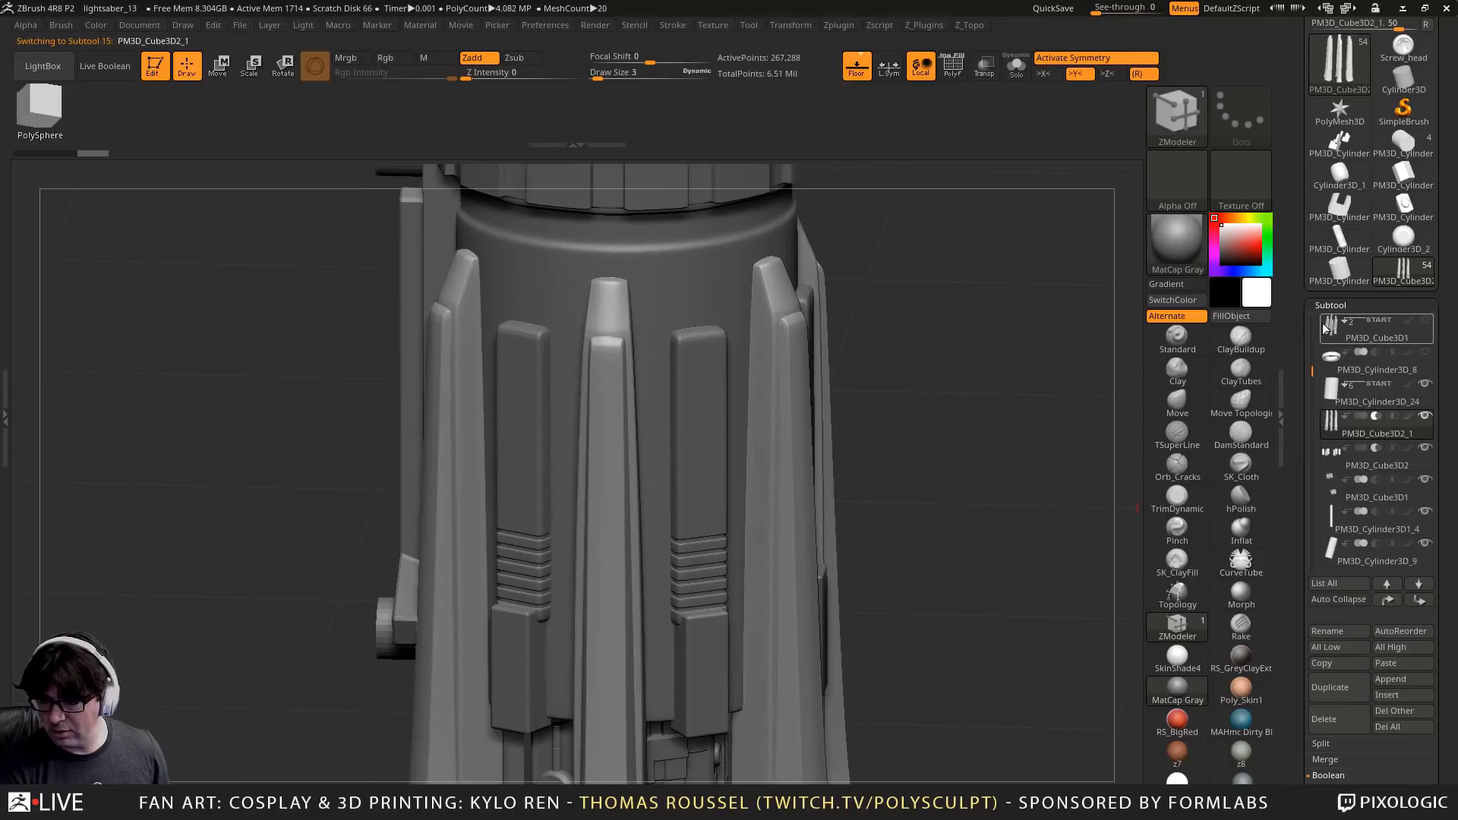
pyautogui.moveTo(1334, 337)
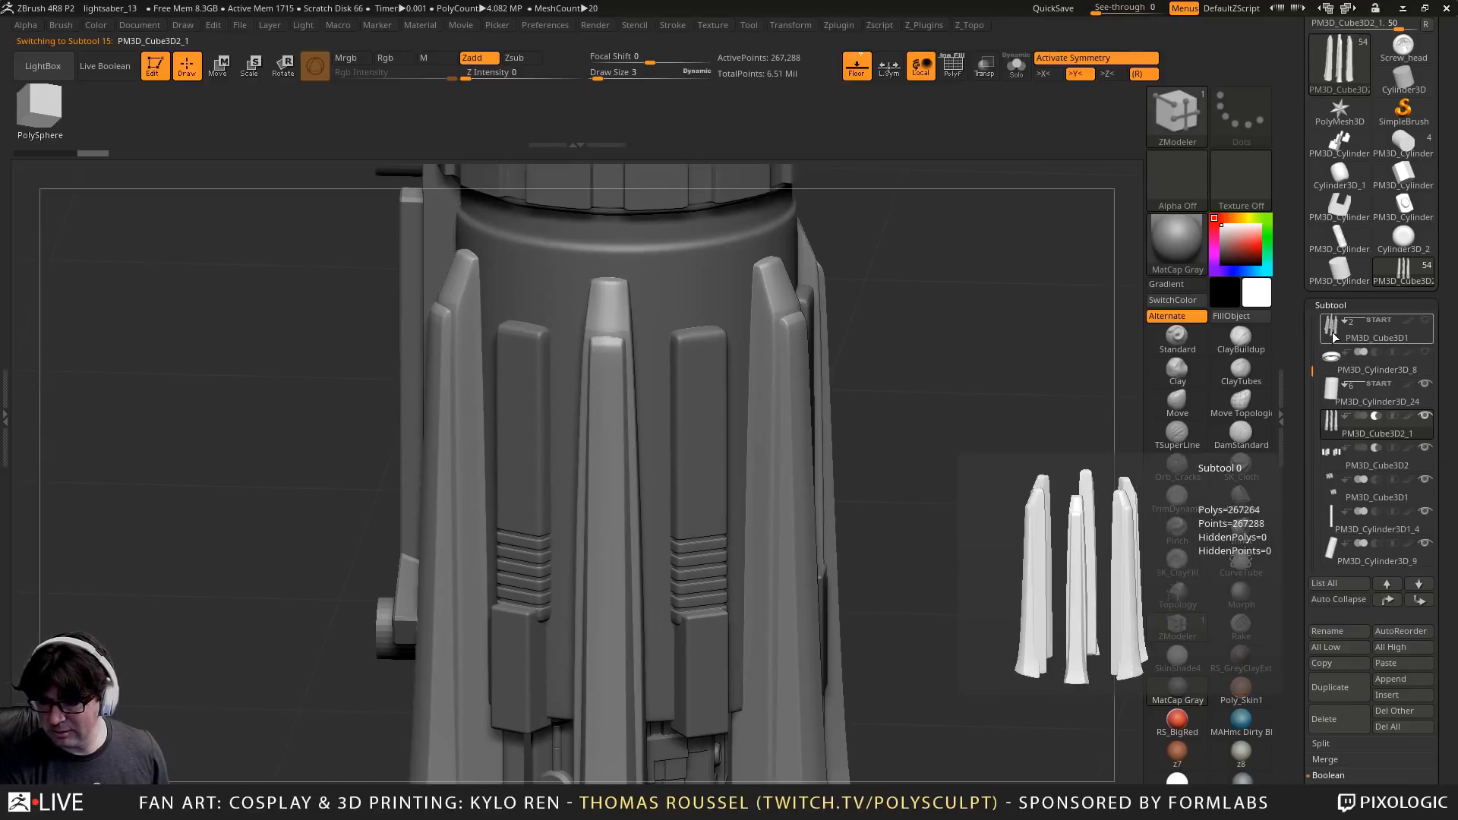
pyautogui.moveTo(985, 486)
pyautogui.keyDown('alt'); pyautogui.mouseDown()
pyautogui.moveTo(968, 492)
pyautogui.moveTo(1000, 520)
pyautogui.moveTo(994, 508)
pyautogui.mouseUp(); pyautogui.keyUp('alt')
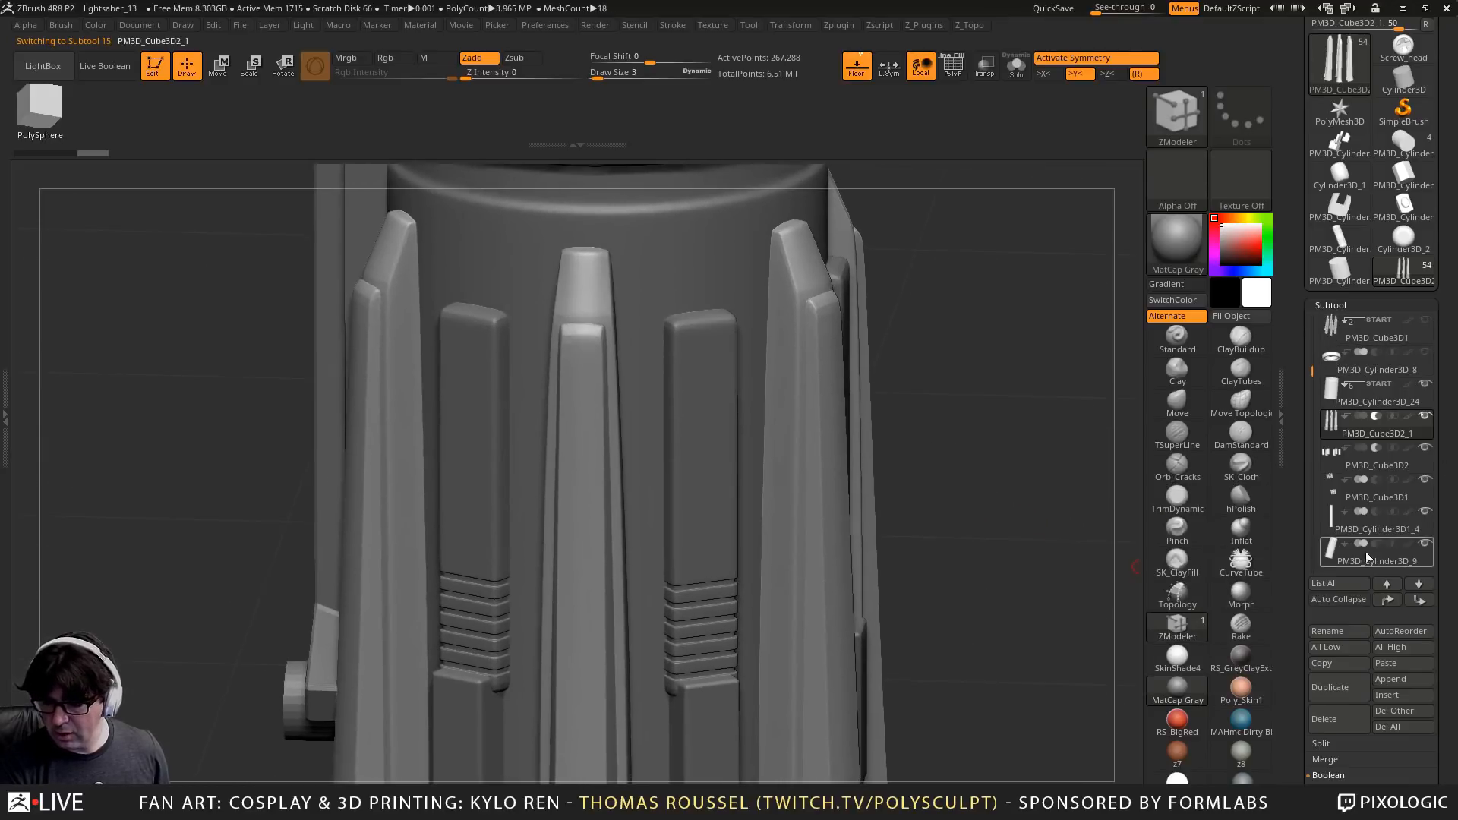
pyautogui.scroll(-10, 1399, 459)
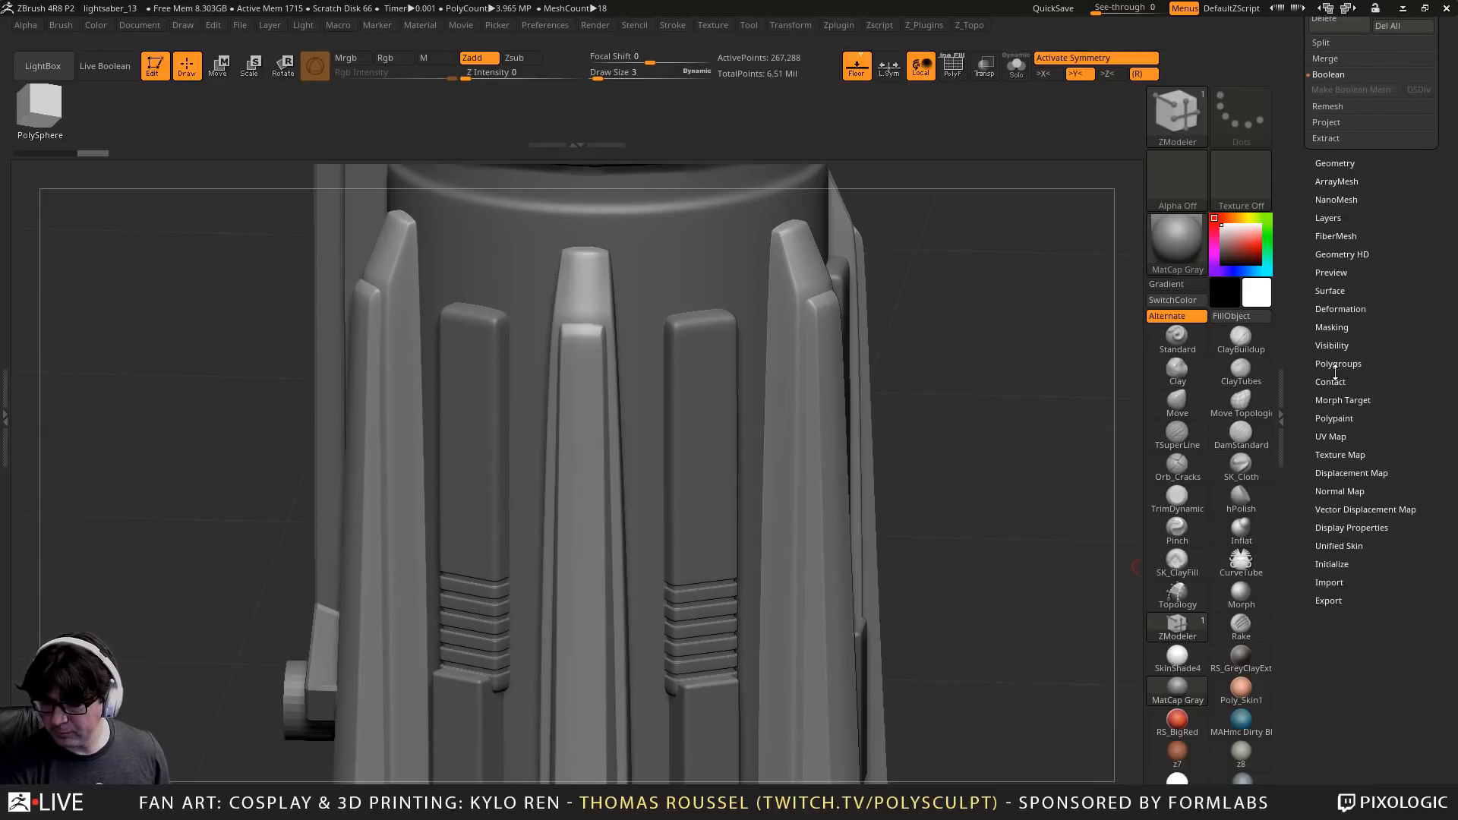
pyautogui.click(1329, 309)
pyautogui.scroll(3, 1368, 301)
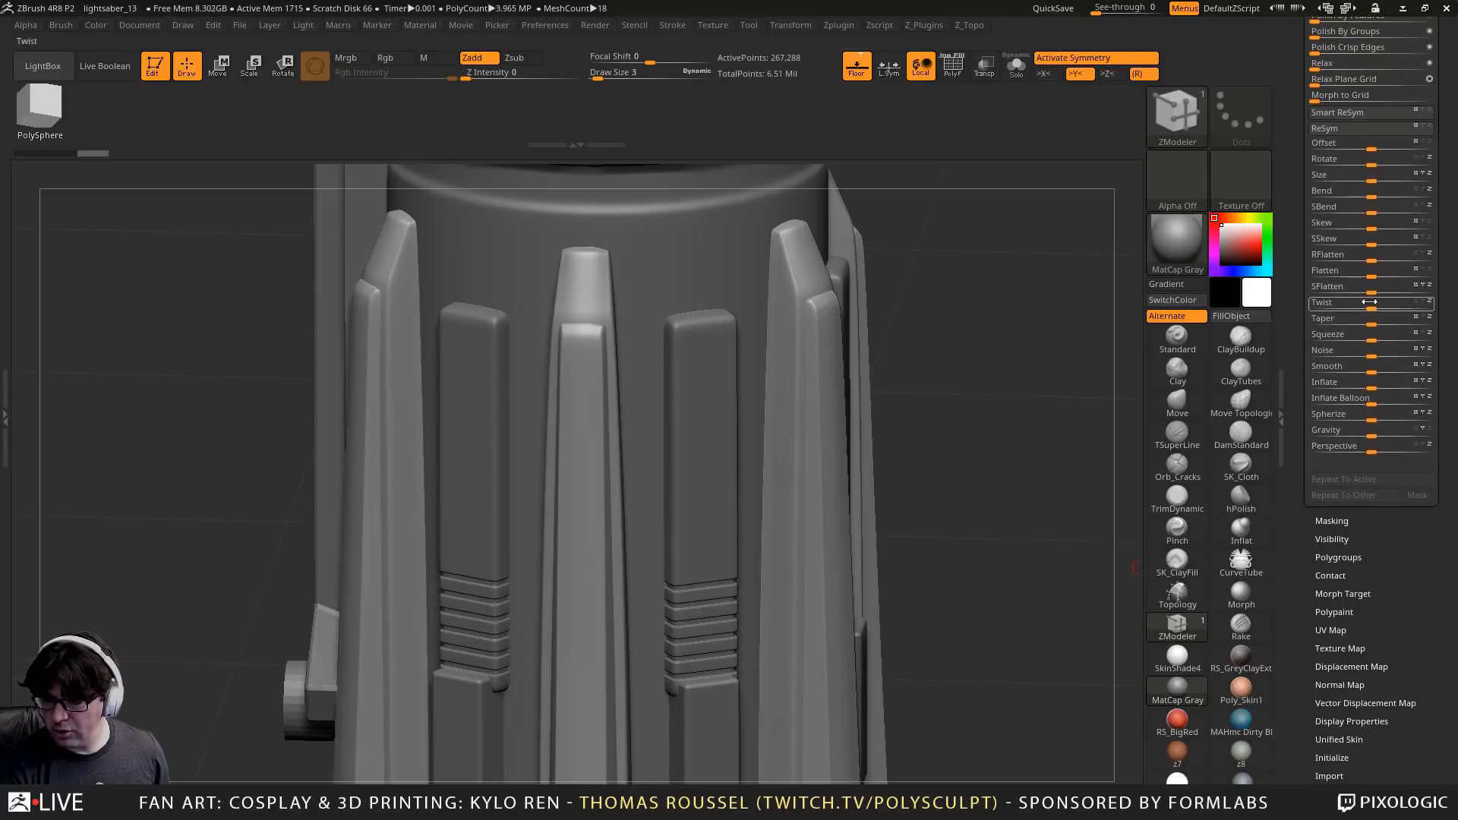
pyautogui.click(1376, 387)
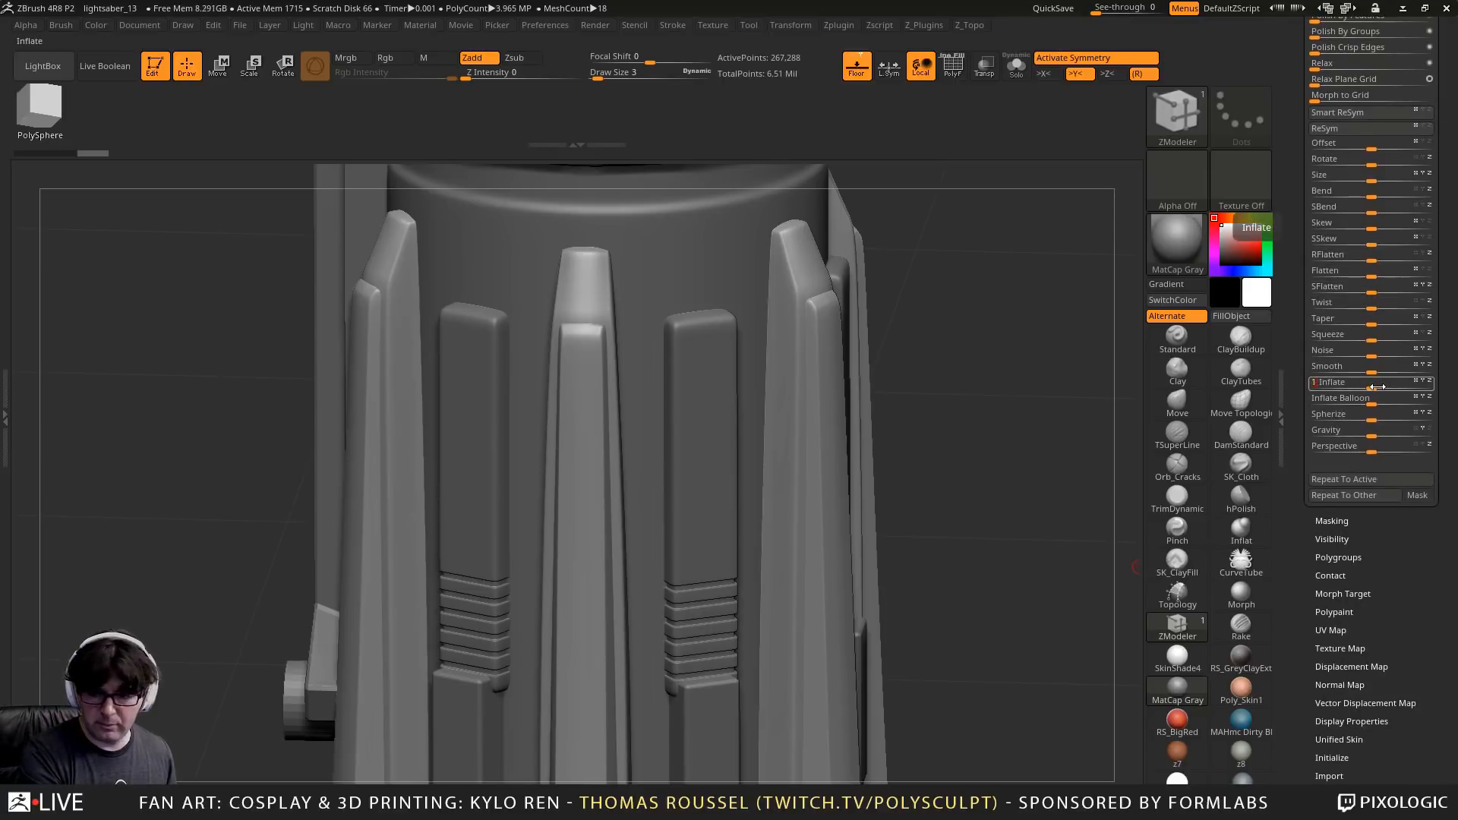
pyautogui.scroll(3, 1441, 320)
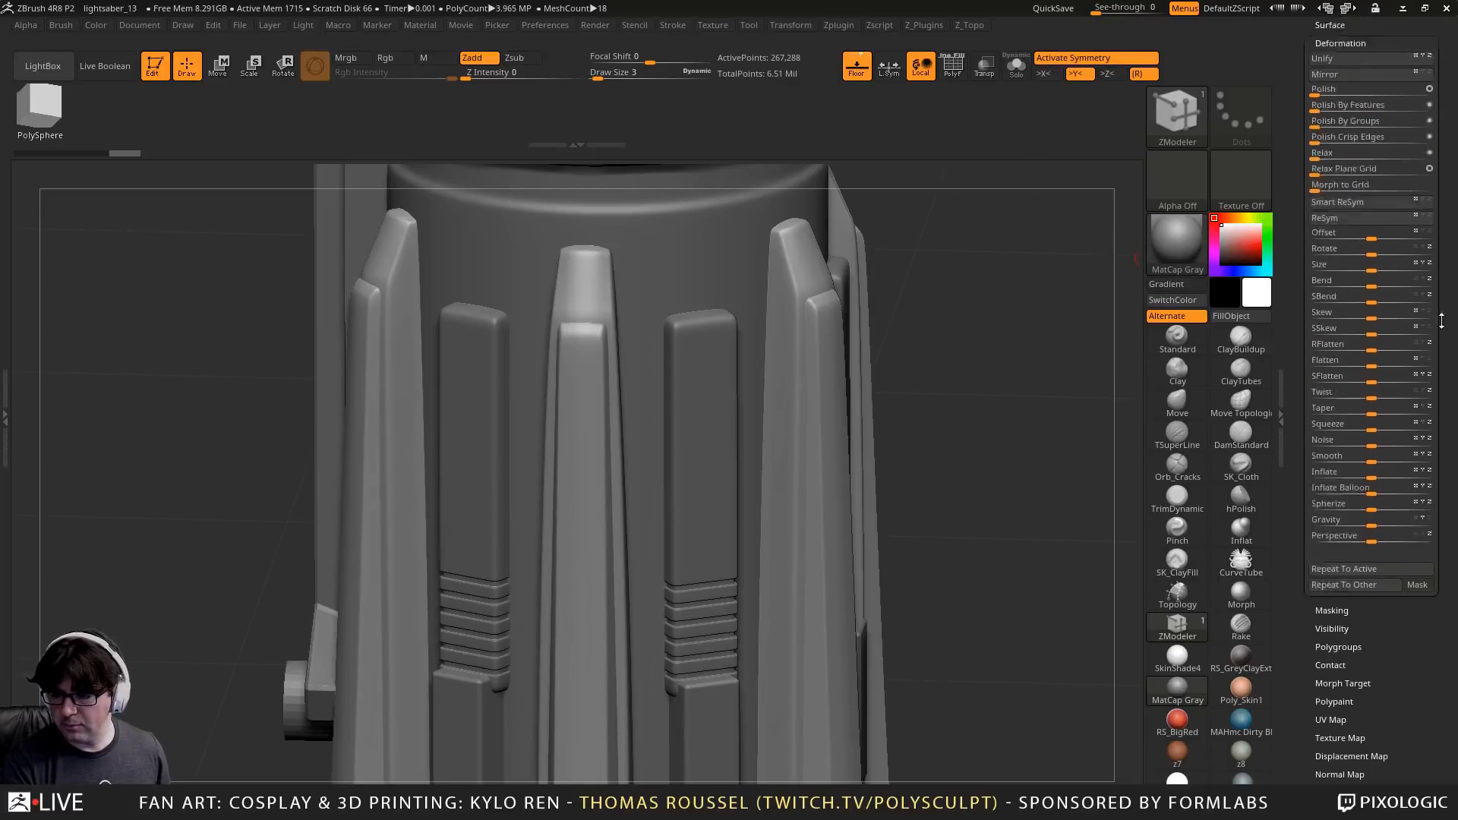
# Check the body and inflated duplicate subtools and turn on Live Boolean to inspect the slots cut into the hilt body
pyautogui.scroll(5, 1441, 320)
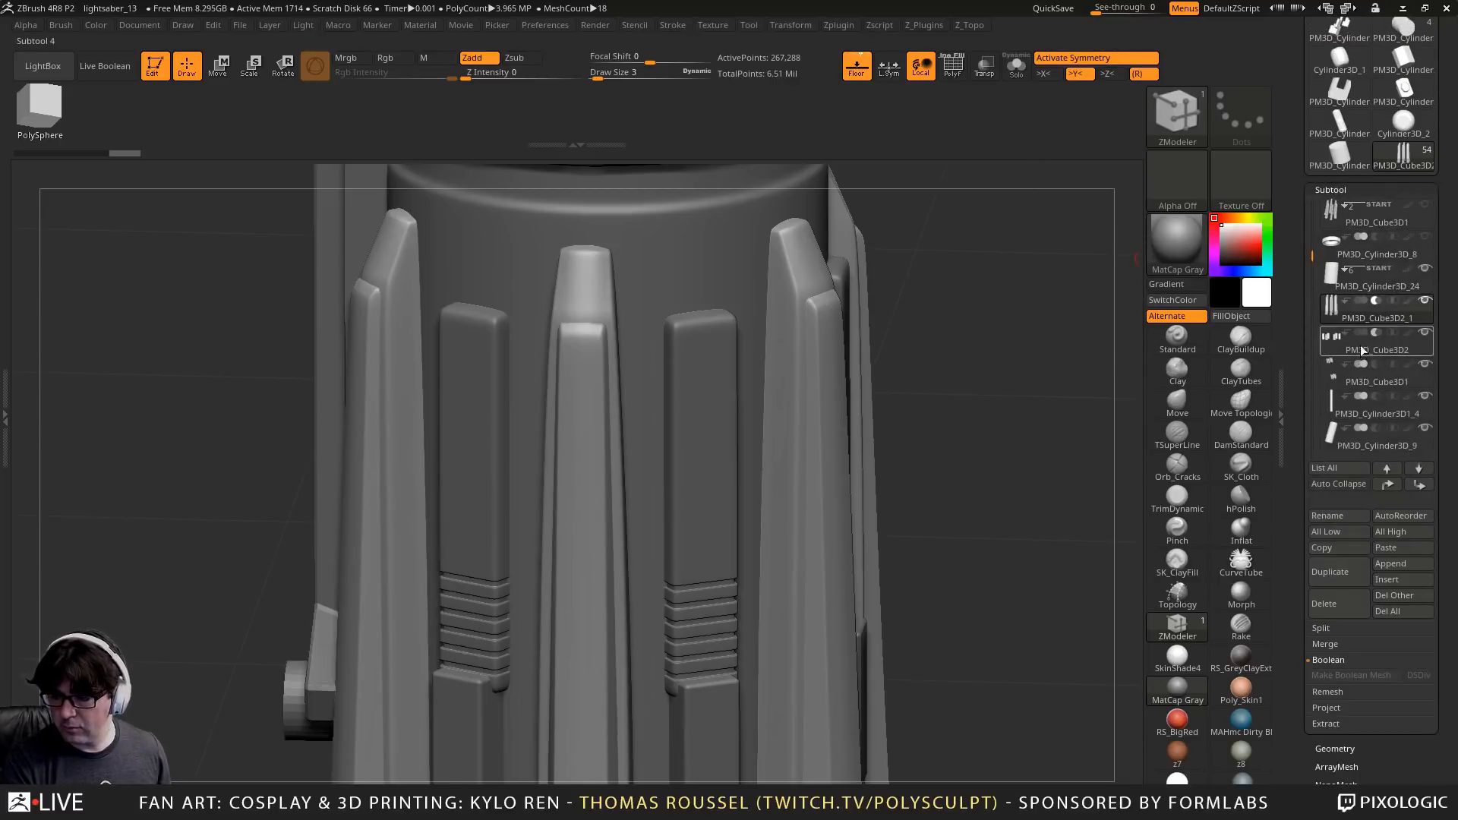
pyautogui.moveTo(1373, 302)
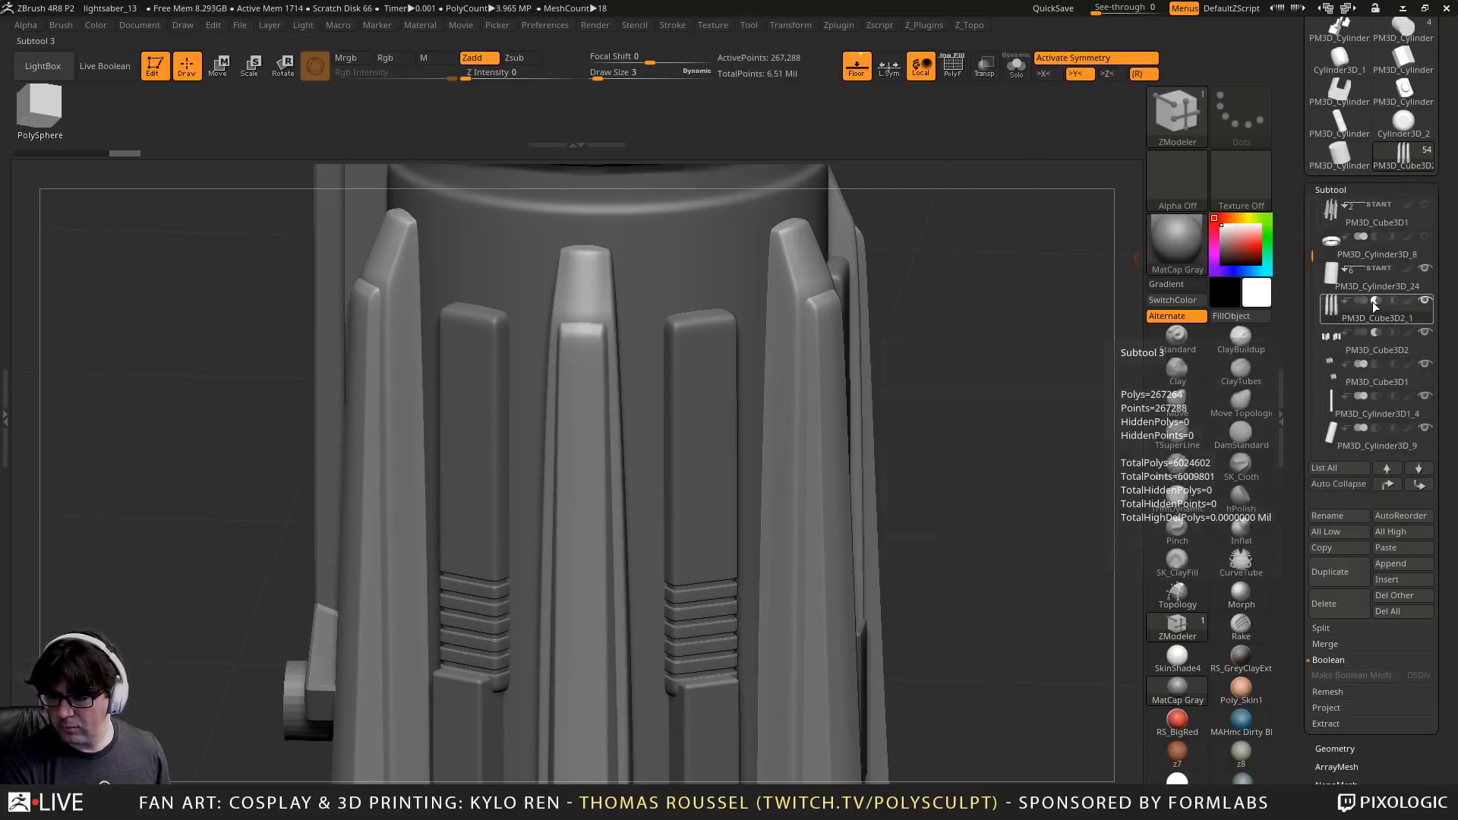
pyautogui.click(1331, 278)
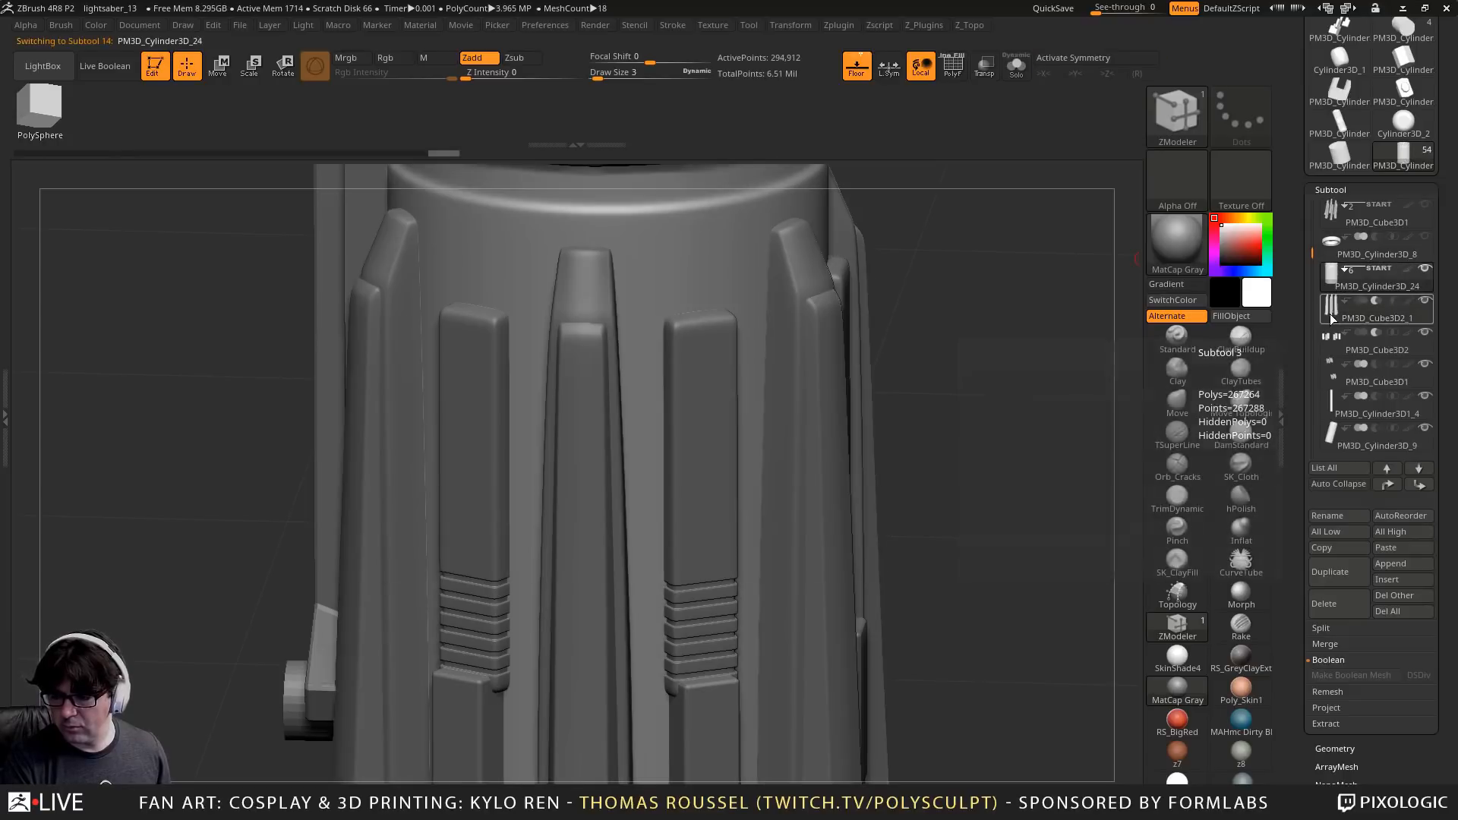
pyautogui.click(1329, 313)
pyautogui.moveTo(990, 412); pyautogui.dragTo(1132, 487)
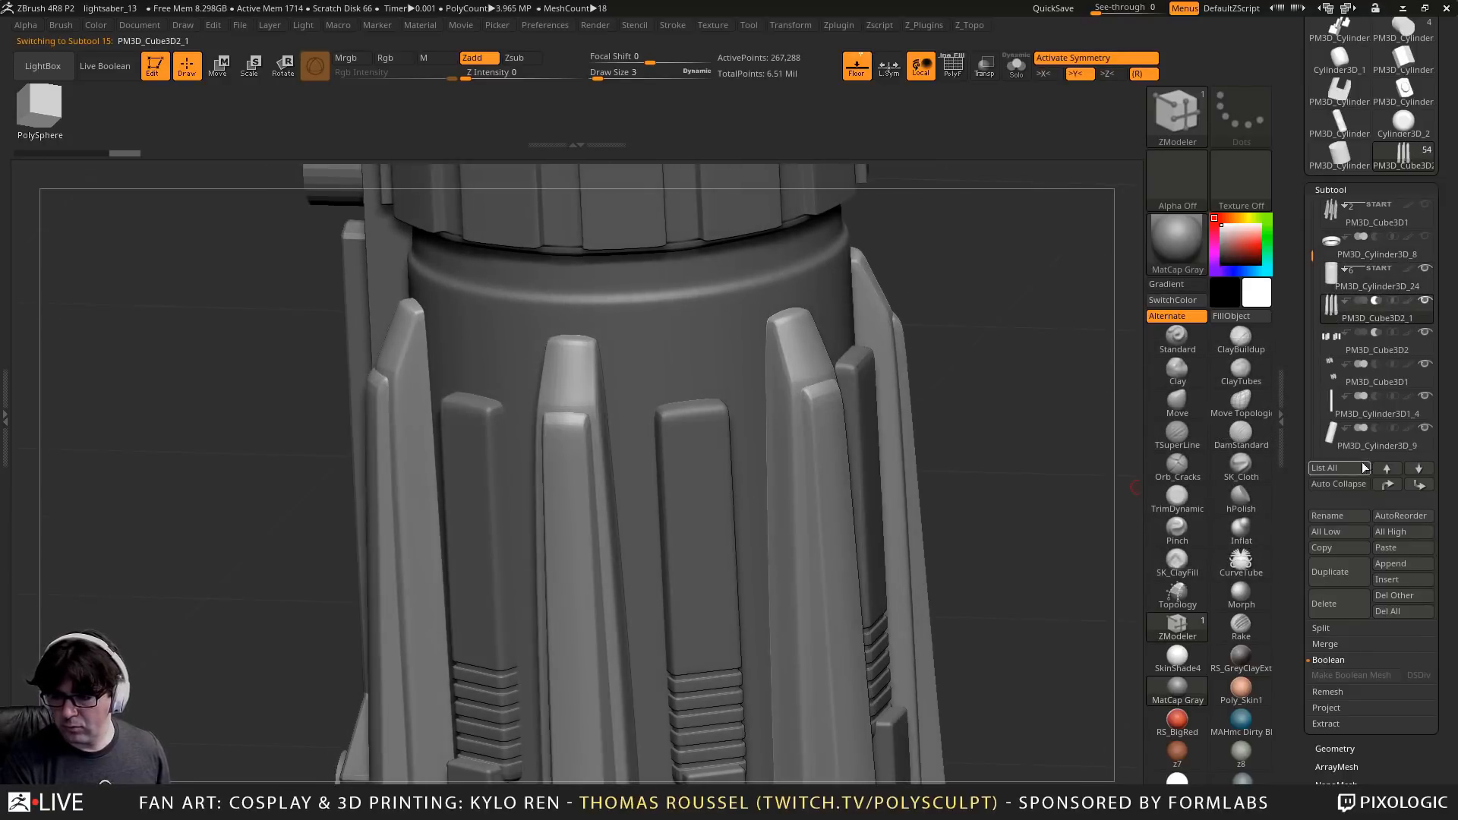
pyautogui.moveTo(1314, 254)
pyautogui.mouseDown()
pyautogui.moveTo(1317, 275)
pyautogui.moveTo(1318, 258)
pyautogui.mouseUp()
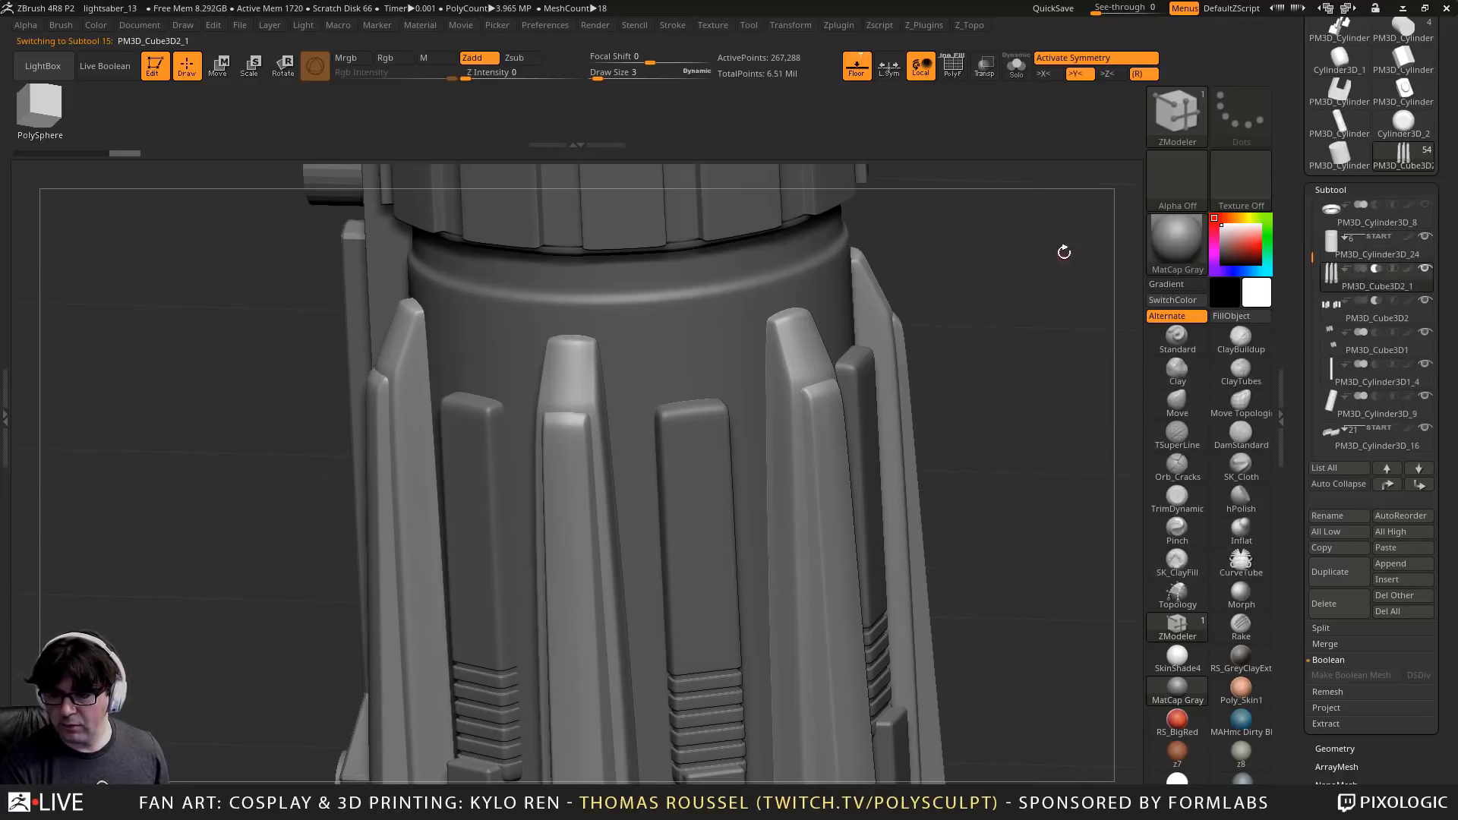
pyautogui.keyDown('alt'); pyautogui.moveTo(1030, 290); pyautogui.dragTo(977, 203); pyautogui.keyUp('alt')
pyautogui.keyDown('alt'); pyautogui.moveTo(1016, 338); pyautogui.dragTo(979, 317); pyautogui.keyUp('alt')
pyautogui.click(105, 67)
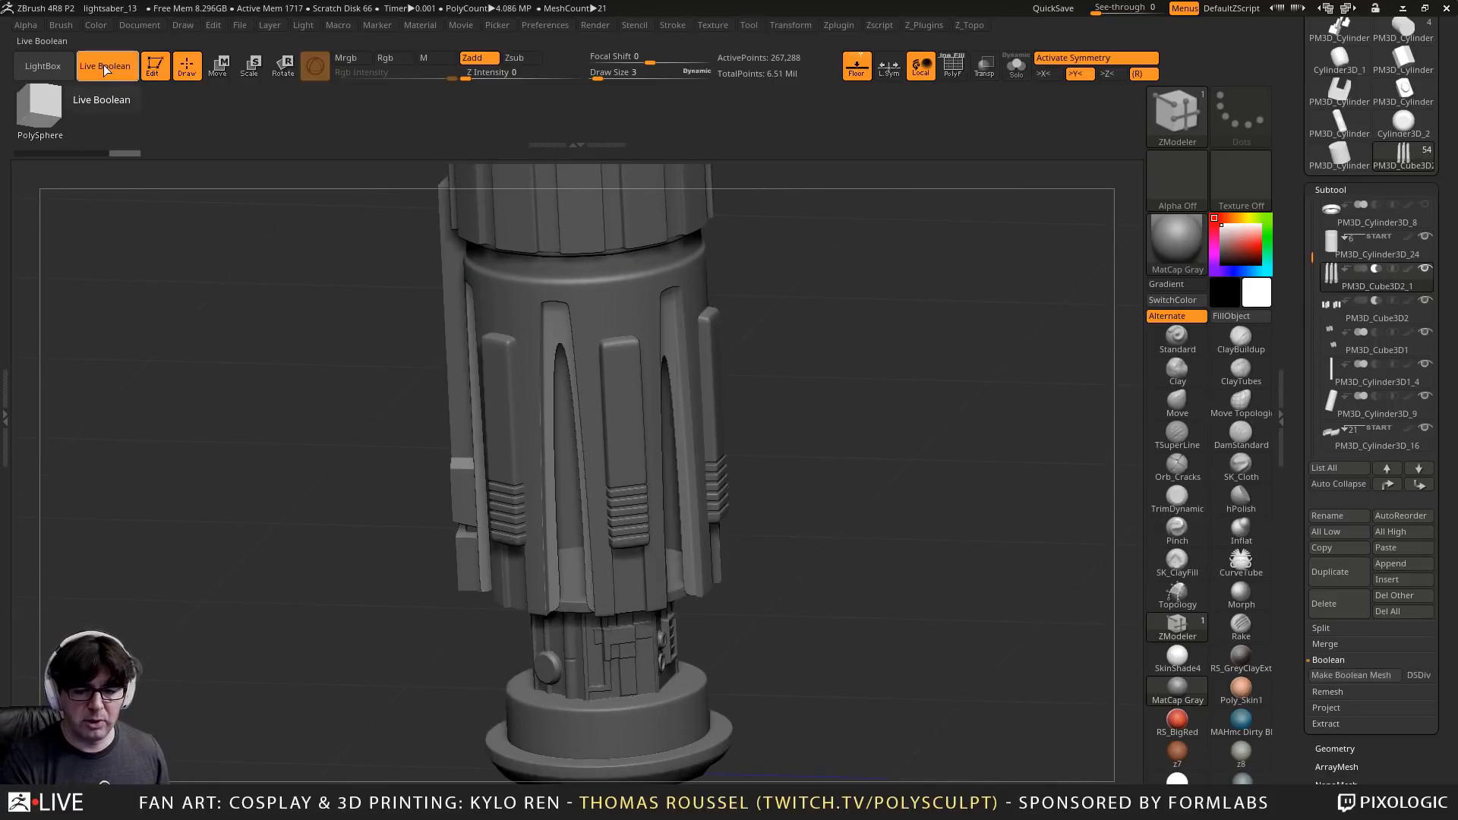
pyautogui.moveTo(744, 431); pyautogui.dragTo(1038, 369)
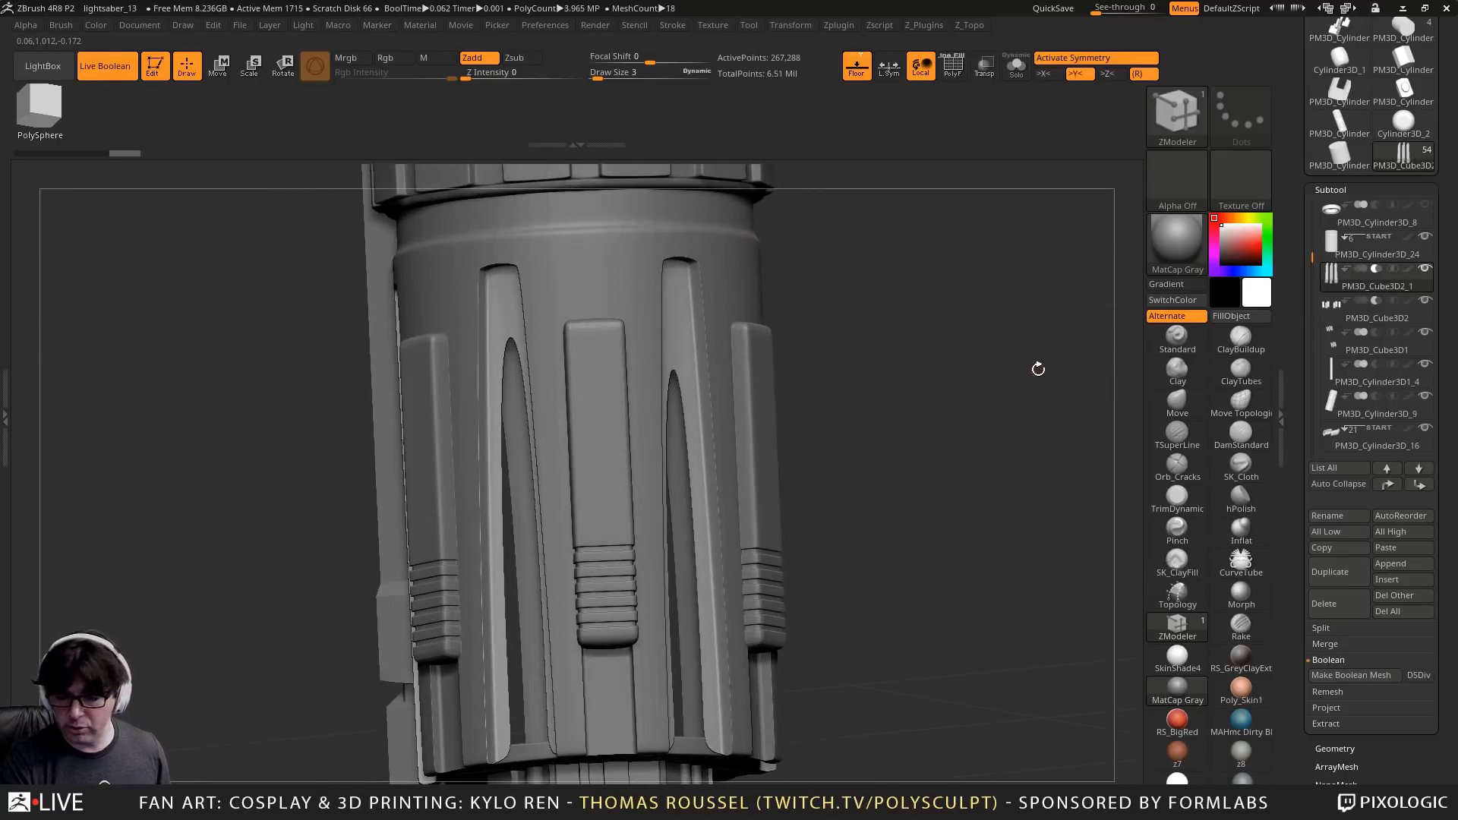
pyautogui.moveTo(944, 347); pyautogui.dragTo(681, 307)
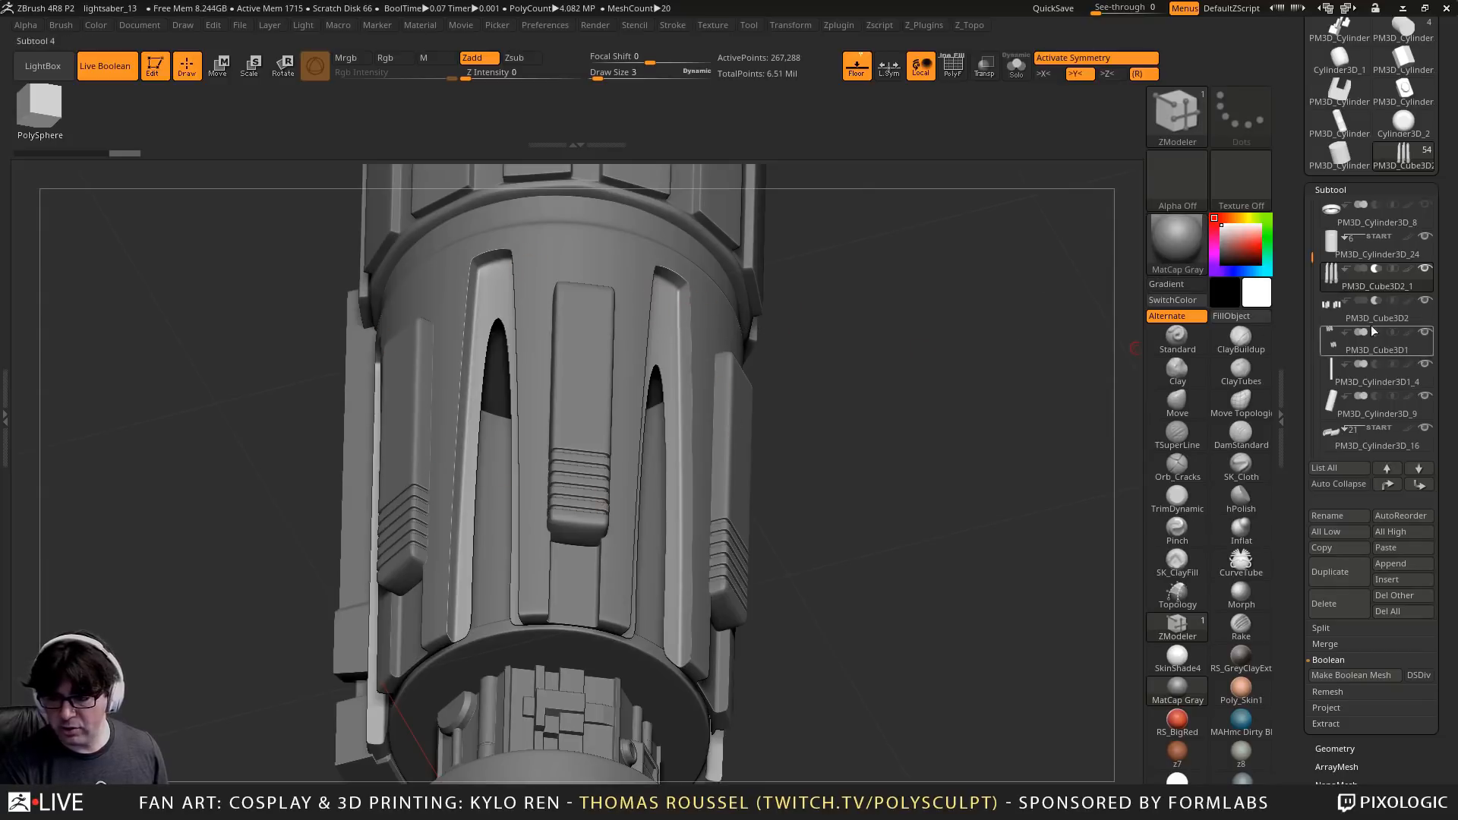
# Show the original prongs again to inspect their fit in the slots and delete the inflated duplicate
pyautogui.moveTo(1314, 262); pyautogui.dragTo(1314, 237)
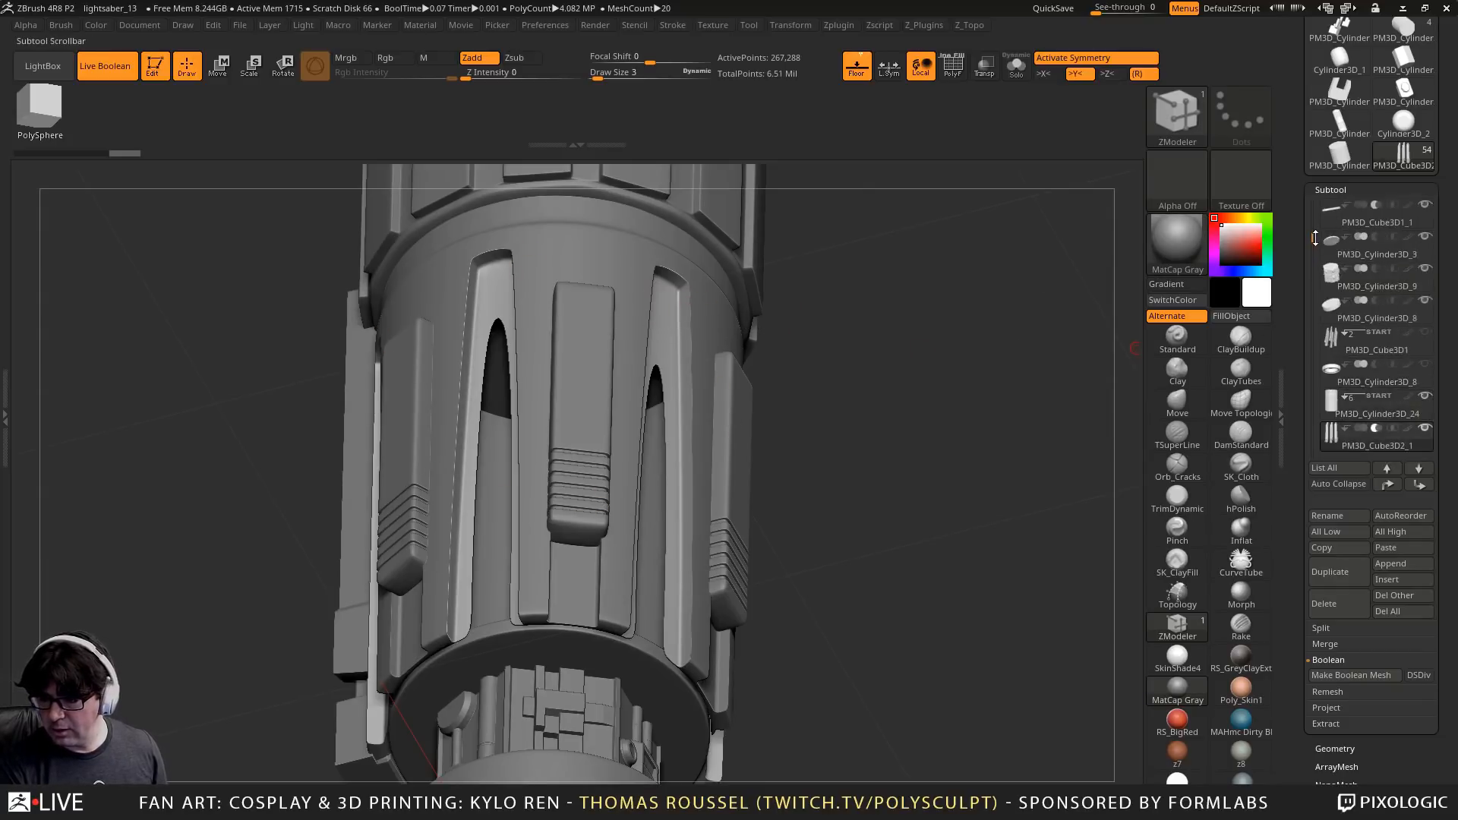
pyautogui.click(1425, 335)
pyautogui.moveTo(960, 432)
pyautogui.mouseDown()
pyautogui.moveTo(908, 519)
pyautogui.moveTo(943, 464)
pyautogui.moveTo(962, 257)
pyautogui.moveTo(871, 354)
pyautogui.moveTo(964, 569)
pyautogui.mouseUp()
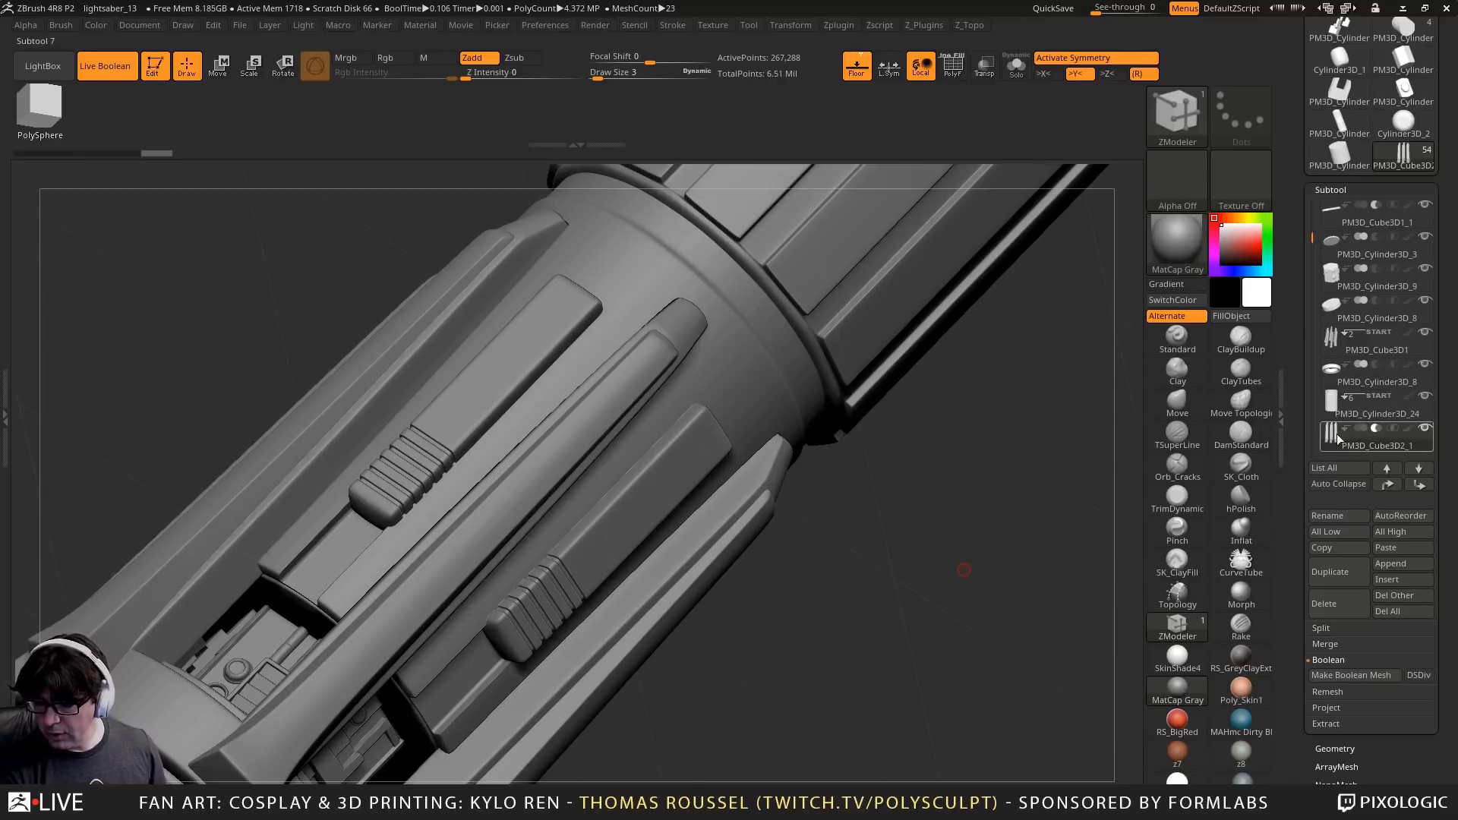
pyautogui.click(1325, 612)
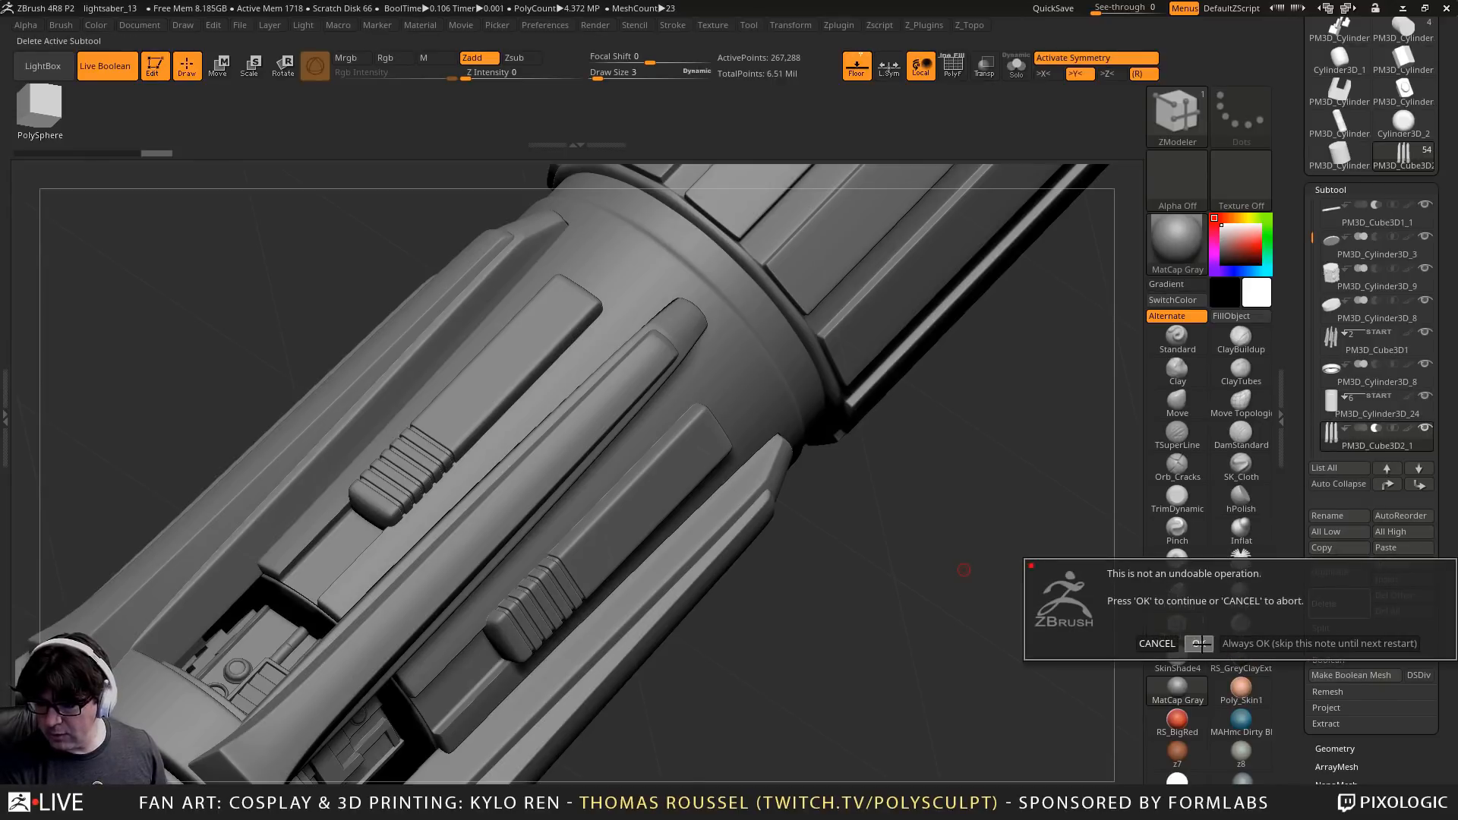
pyautogui.click(1198, 643)
# Isolate the original prongs, show their polyframe and undo the recent subdivisions
pyautogui.click(1330, 349)
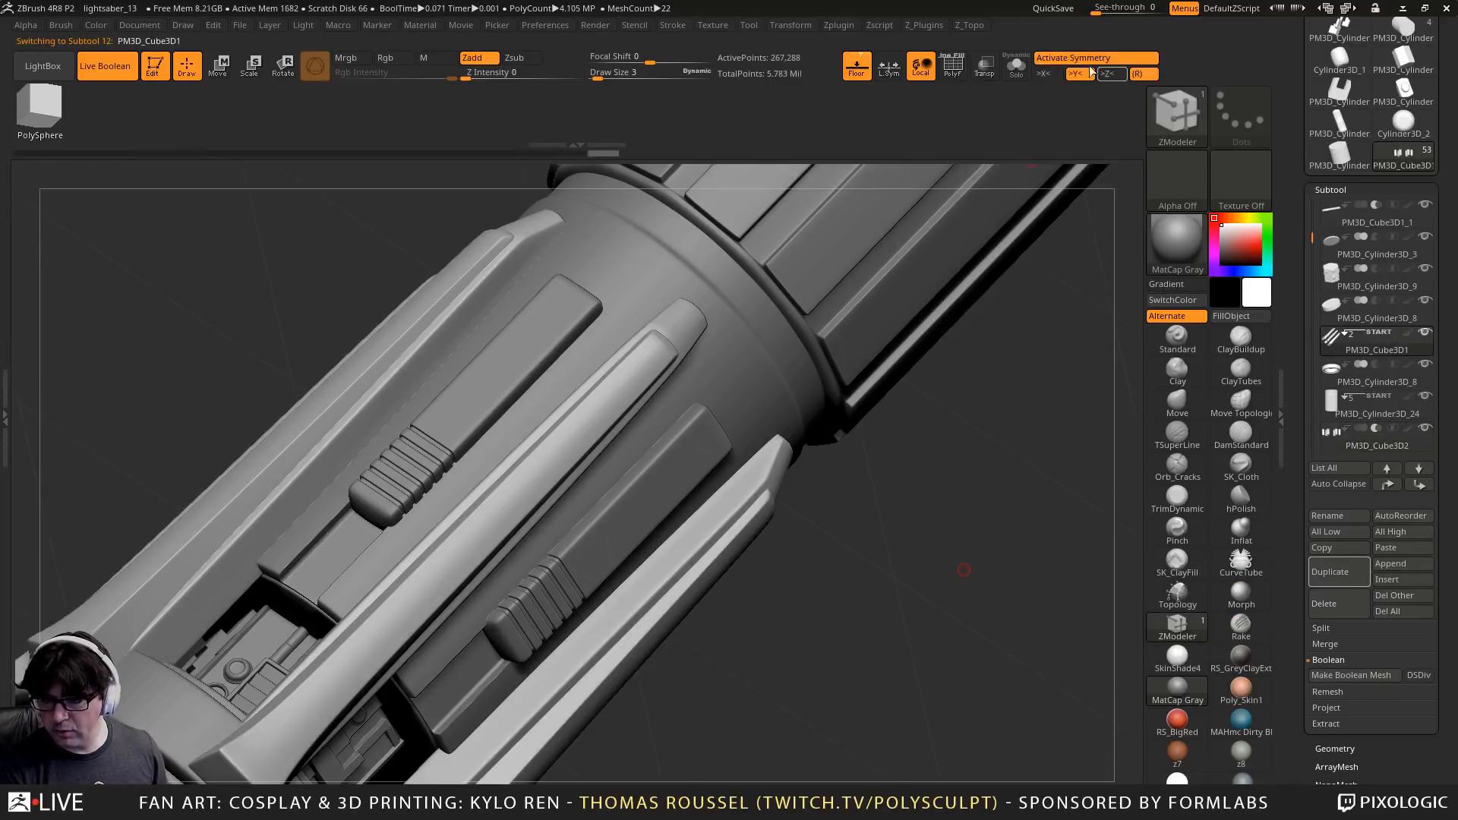
pyautogui.click(1015, 67)
pyautogui.moveTo(911, 440)
pyautogui.mouseDown()
pyautogui.moveTo(892, 384)
pyautogui.moveTo(996, 351)
pyautogui.moveTo(883, 241)
pyautogui.moveTo(879, 381)
pyautogui.mouseUp()
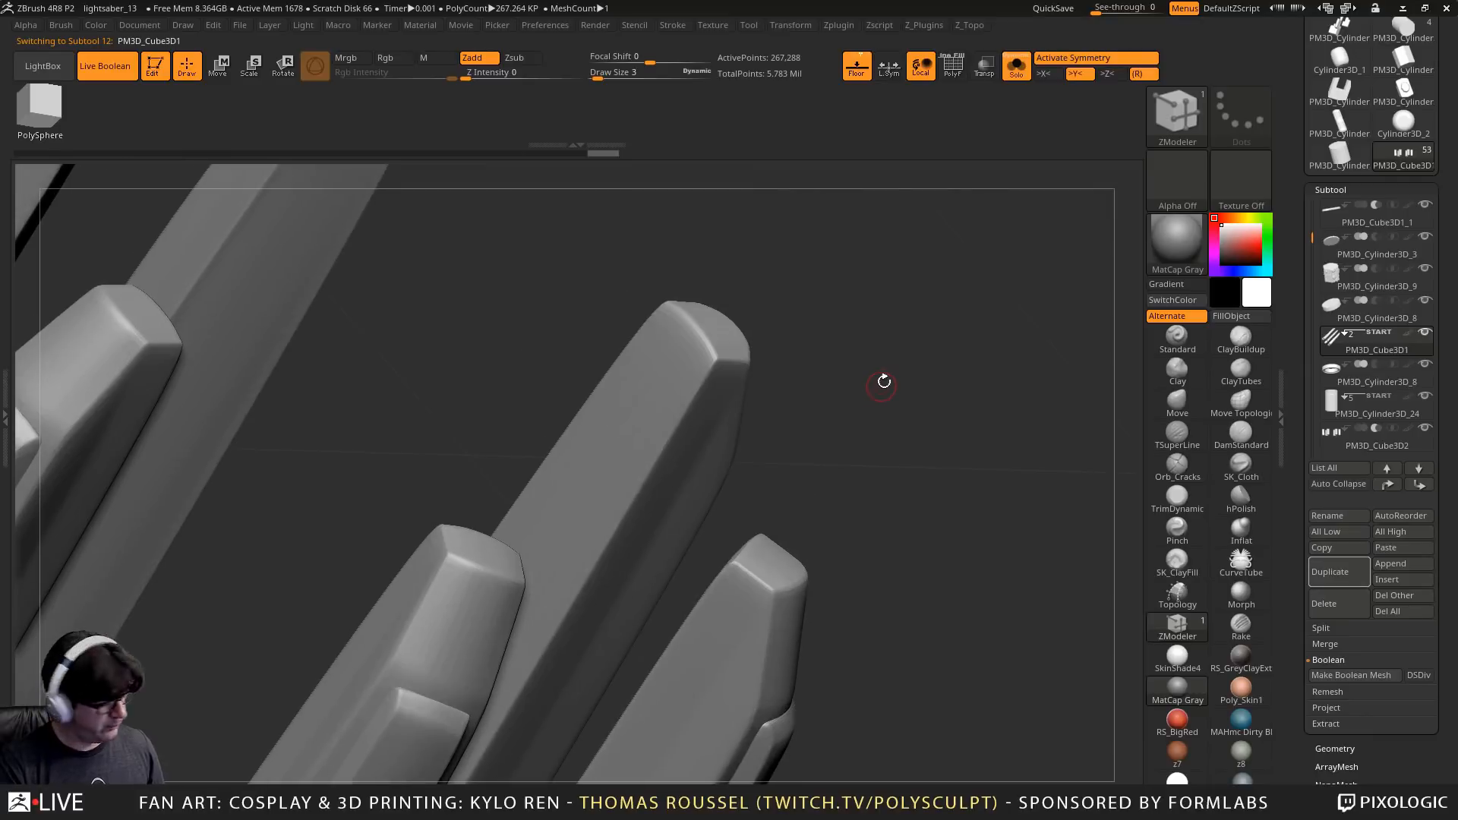
pyautogui.hotkey('shift', 'f')
pyautogui.hotkey('ctrl', 'z')
pyautogui.hotkey('ctrl', 'z')
pyautogui.hotkey('ctrl', 'z')
pyautogui.hotkey('ctrl', 'z')
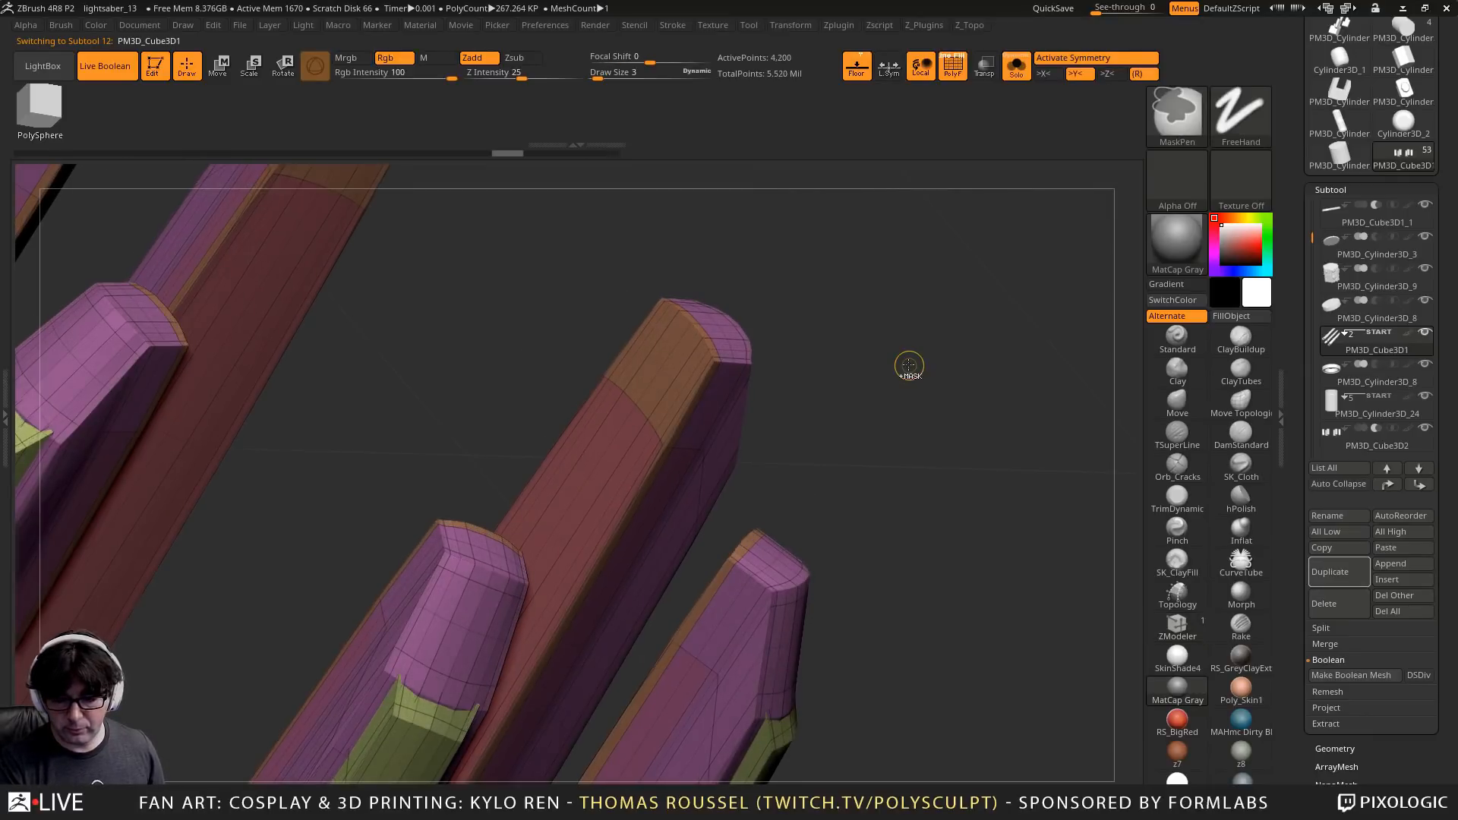
# Undo the prongs' subdivision and the previous extrusion of their inner faces
pyautogui.moveTo(888, 387); pyautogui.dragTo(642, 255)
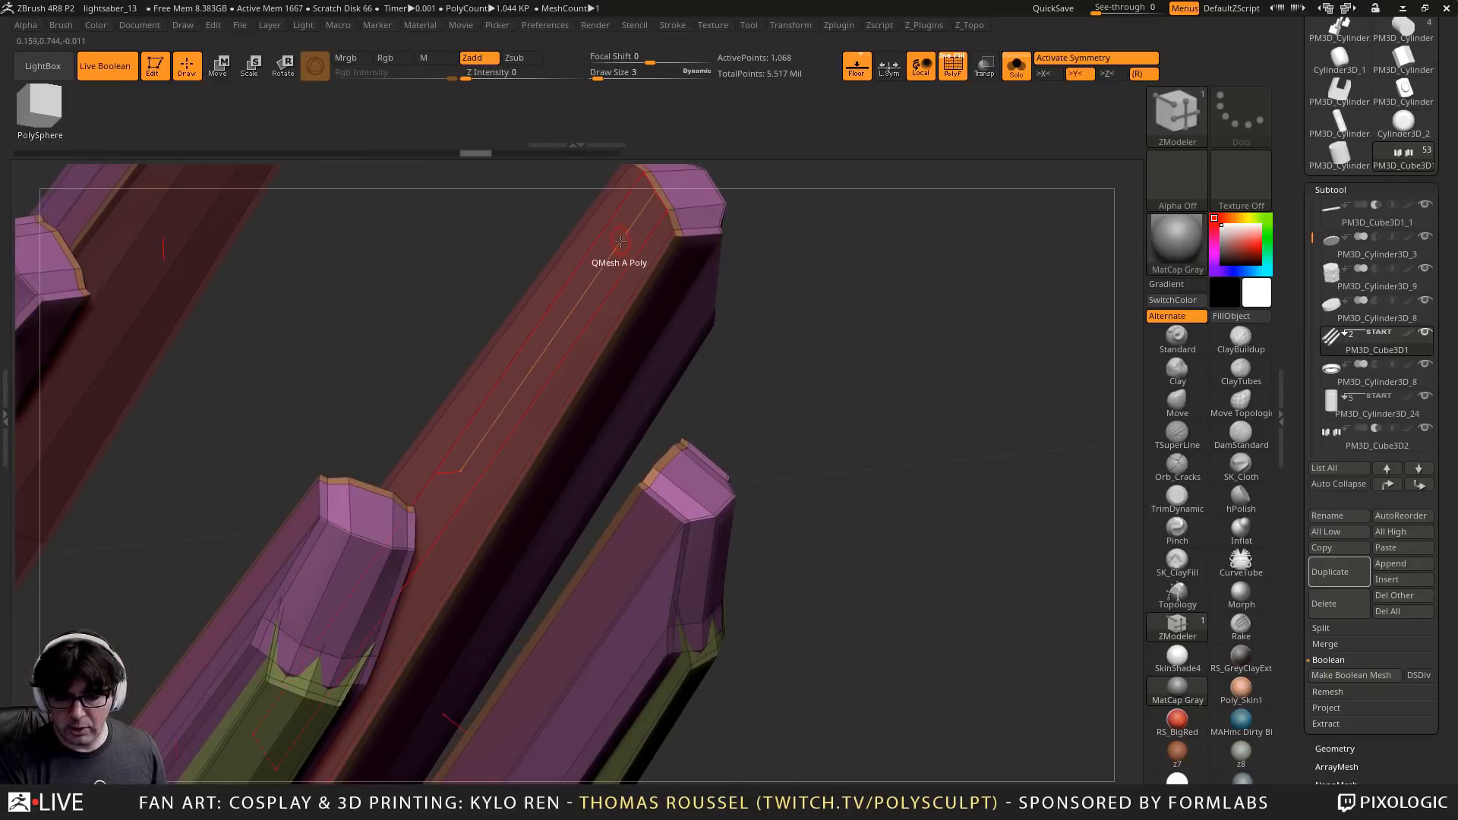
pyautogui.hotkey('ctrl', 'z')
pyautogui.keyDown('alt'); pyautogui.moveTo(833, 302); pyautogui.dragTo(852, 362); pyautogui.keyUp('alt')
pyautogui.moveTo(902, 302); pyautogui.dragTo(884, 294)
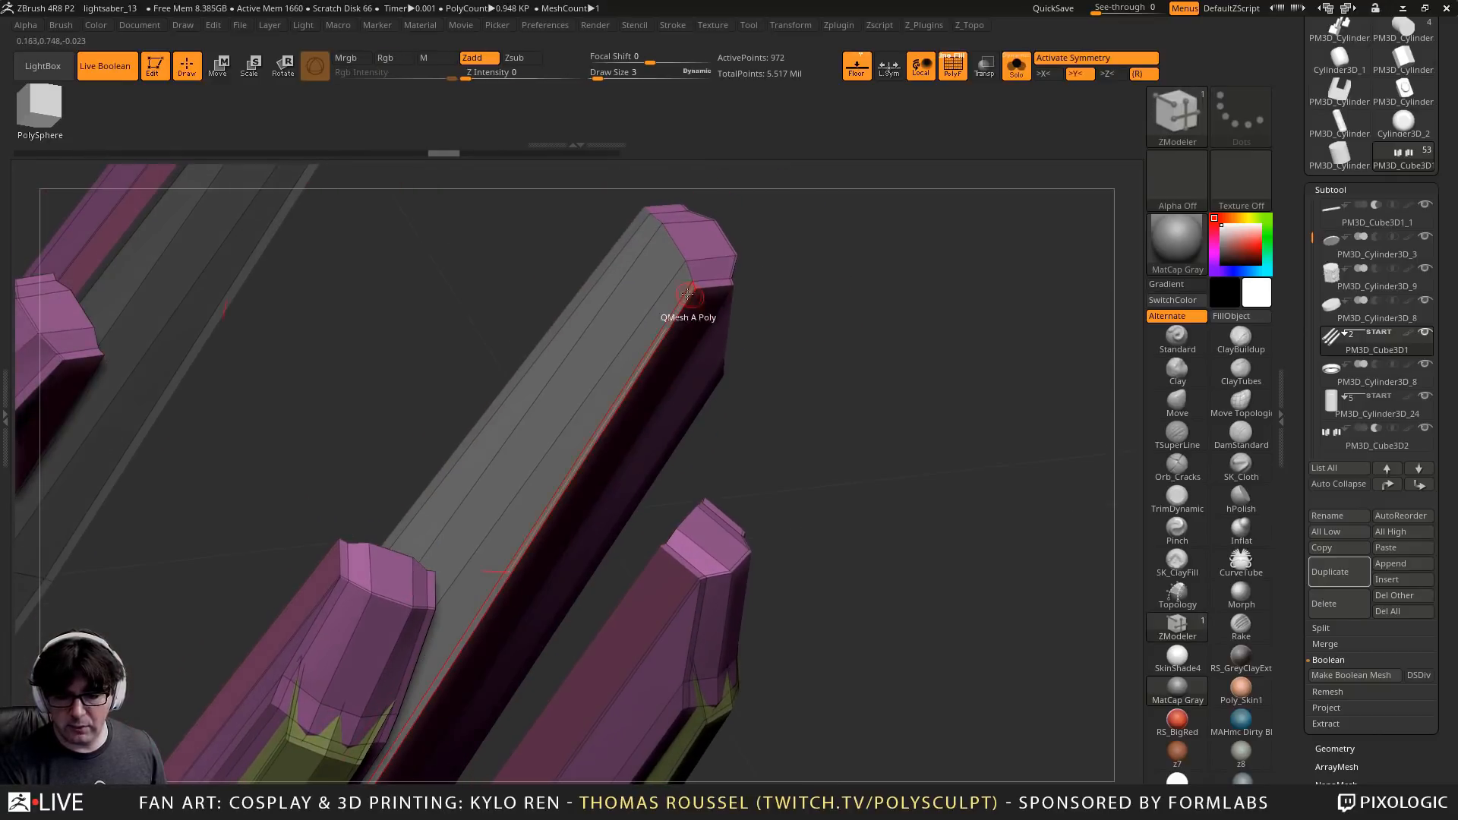
pyautogui.moveTo(646, 287); pyautogui.dragTo(675, 274)
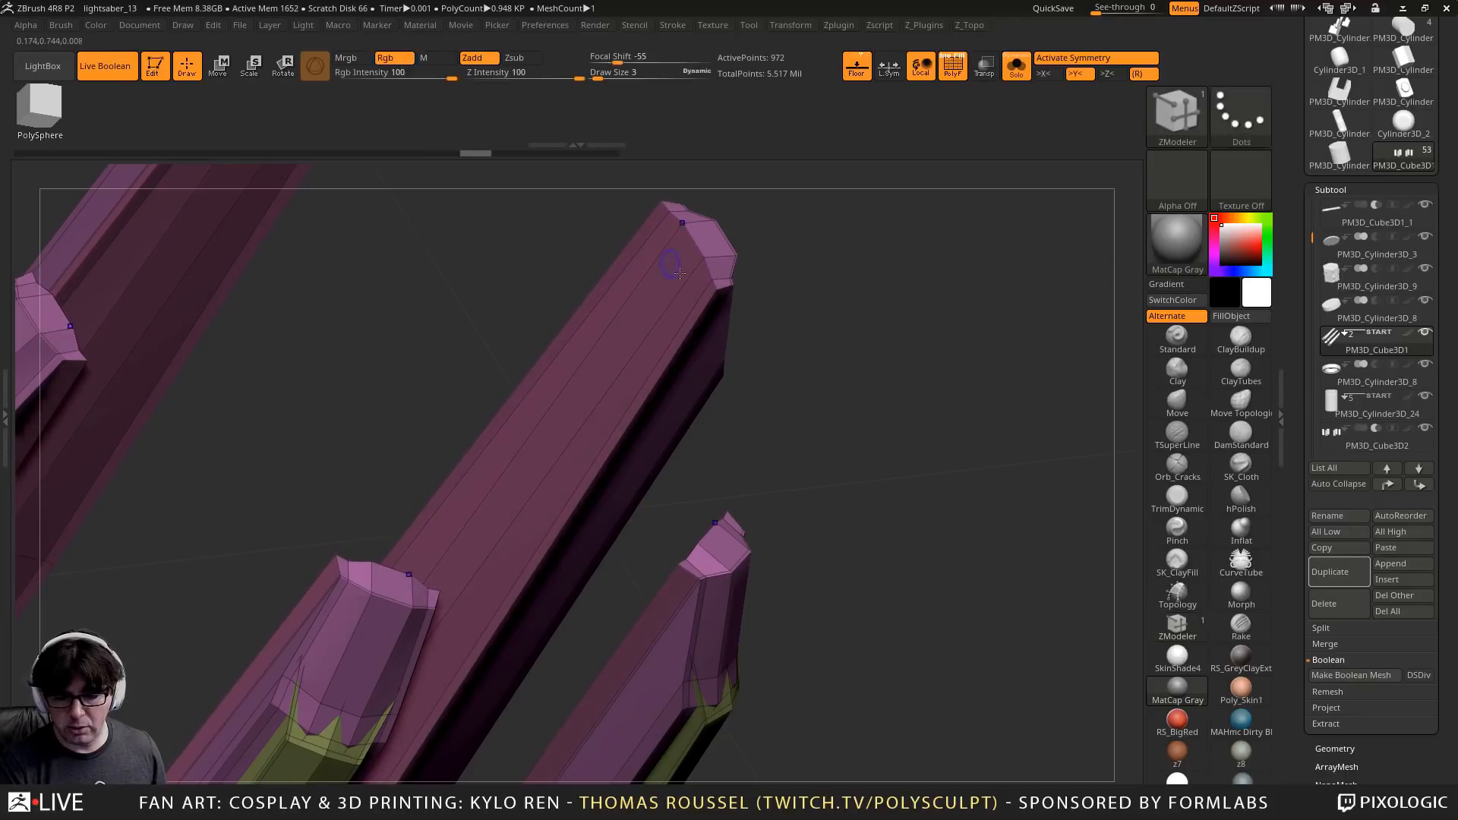
pyautogui.moveTo(755, 298); pyautogui.dragTo(713, 266)
# Set ZModeler's QMesh polygon target to Flat Island and extrude the prongs' inner faces by a small step
pyautogui.press('space')
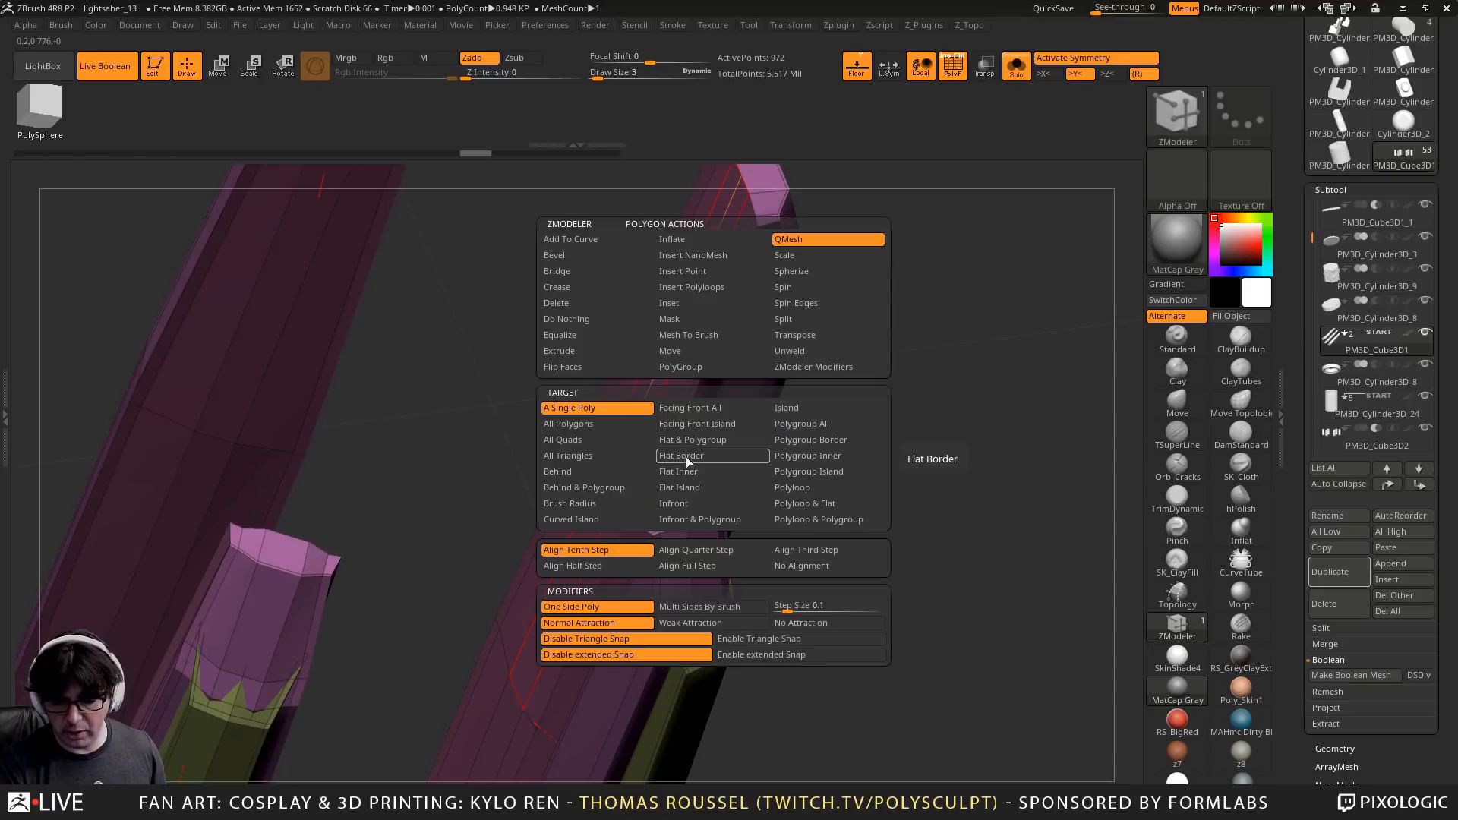
pyautogui.click(678, 487)
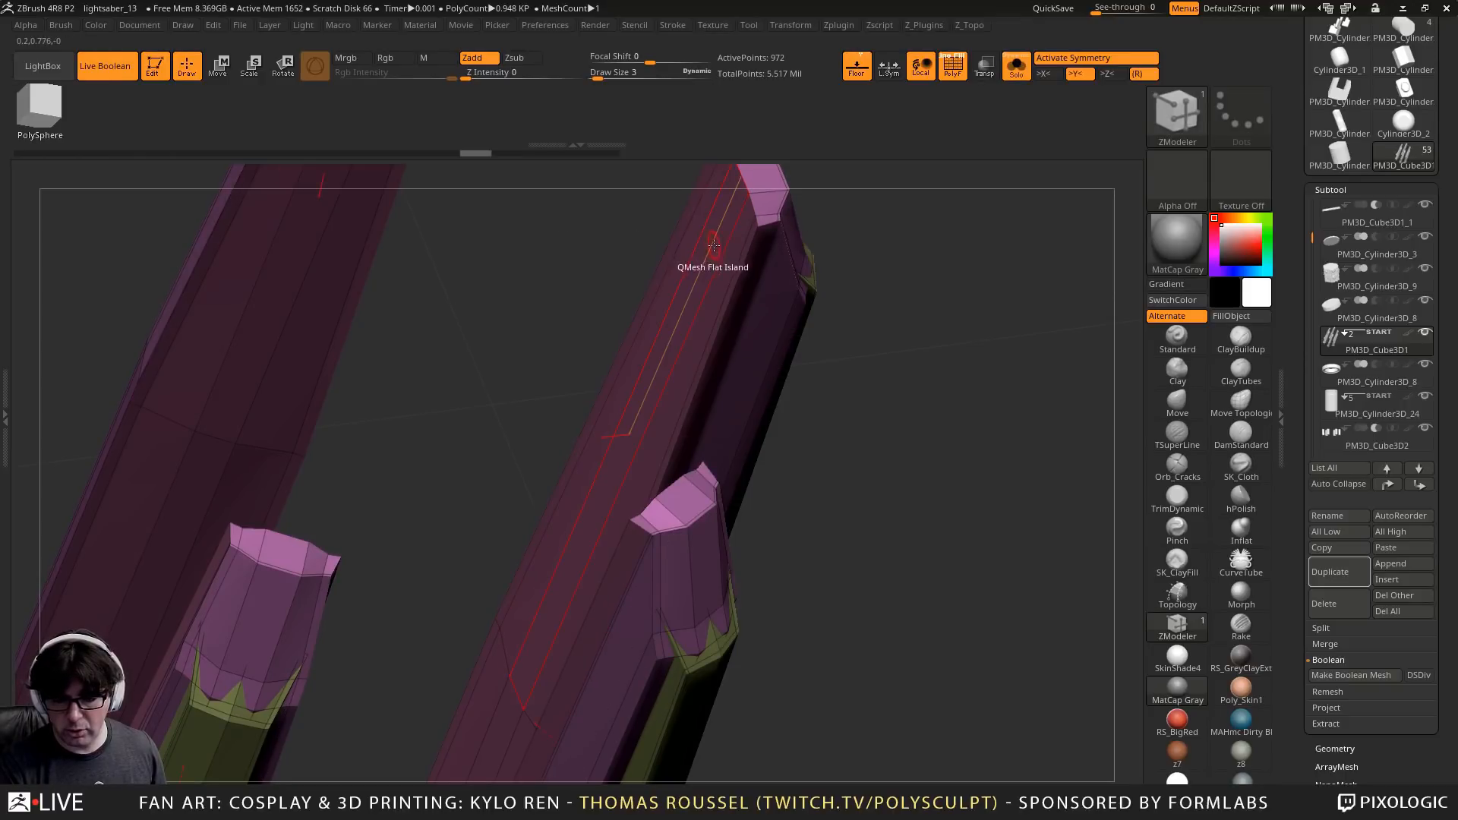
pyautogui.moveTo(714, 245); pyautogui.dragTo(700, 247)
pyautogui.keyDown('alt'); pyautogui.moveTo(1015, 416); pyautogui.dragTo(944, 437); pyautogui.keyUp('alt')
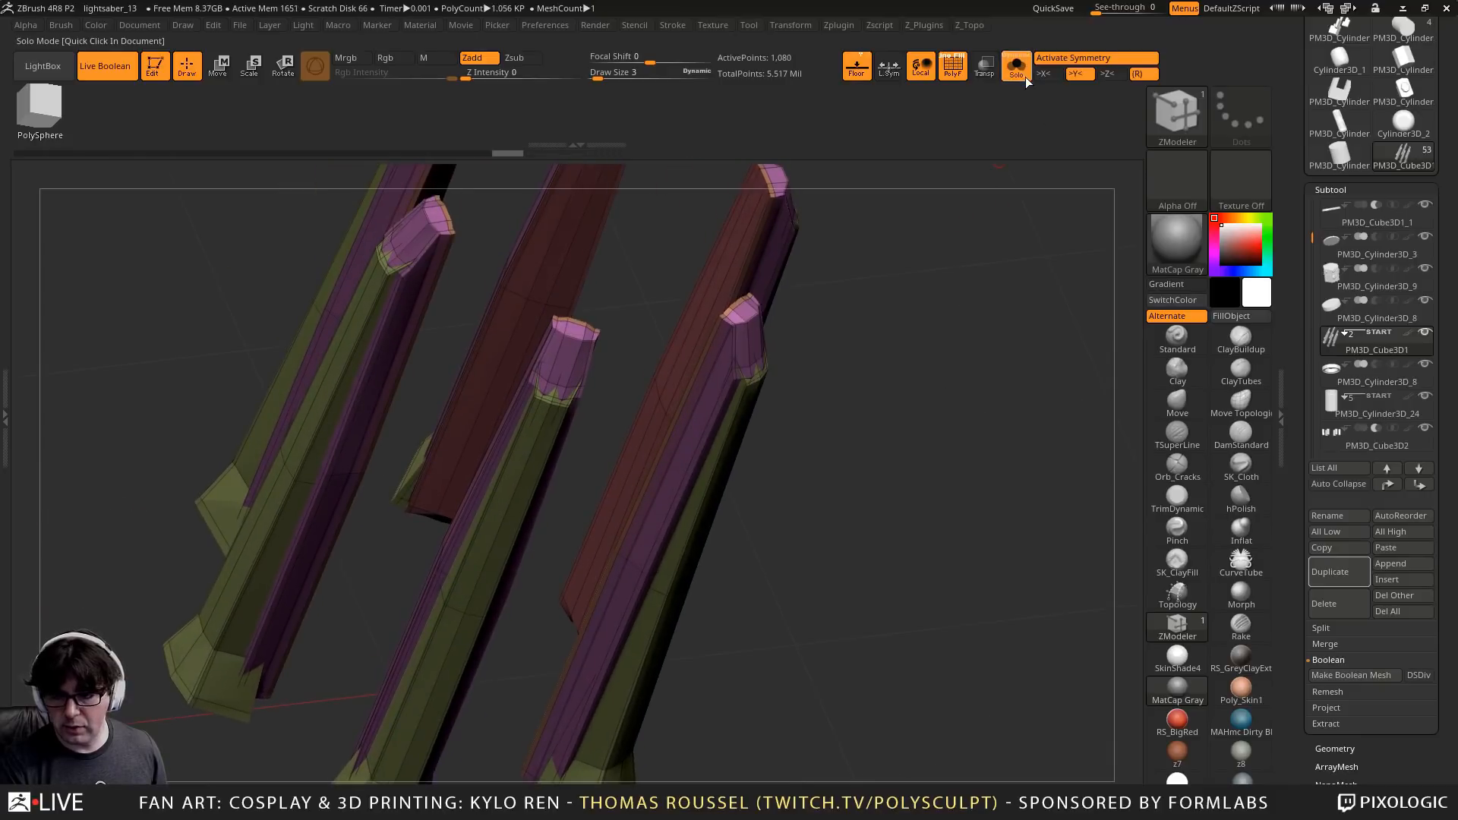
# Show the whole hilt again and check the extruded prongs against the body, toggling their isolation on and off
pyautogui.click(1022, 72)
pyautogui.moveTo(995, 183); pyautogui.dragTo(1007, 435)
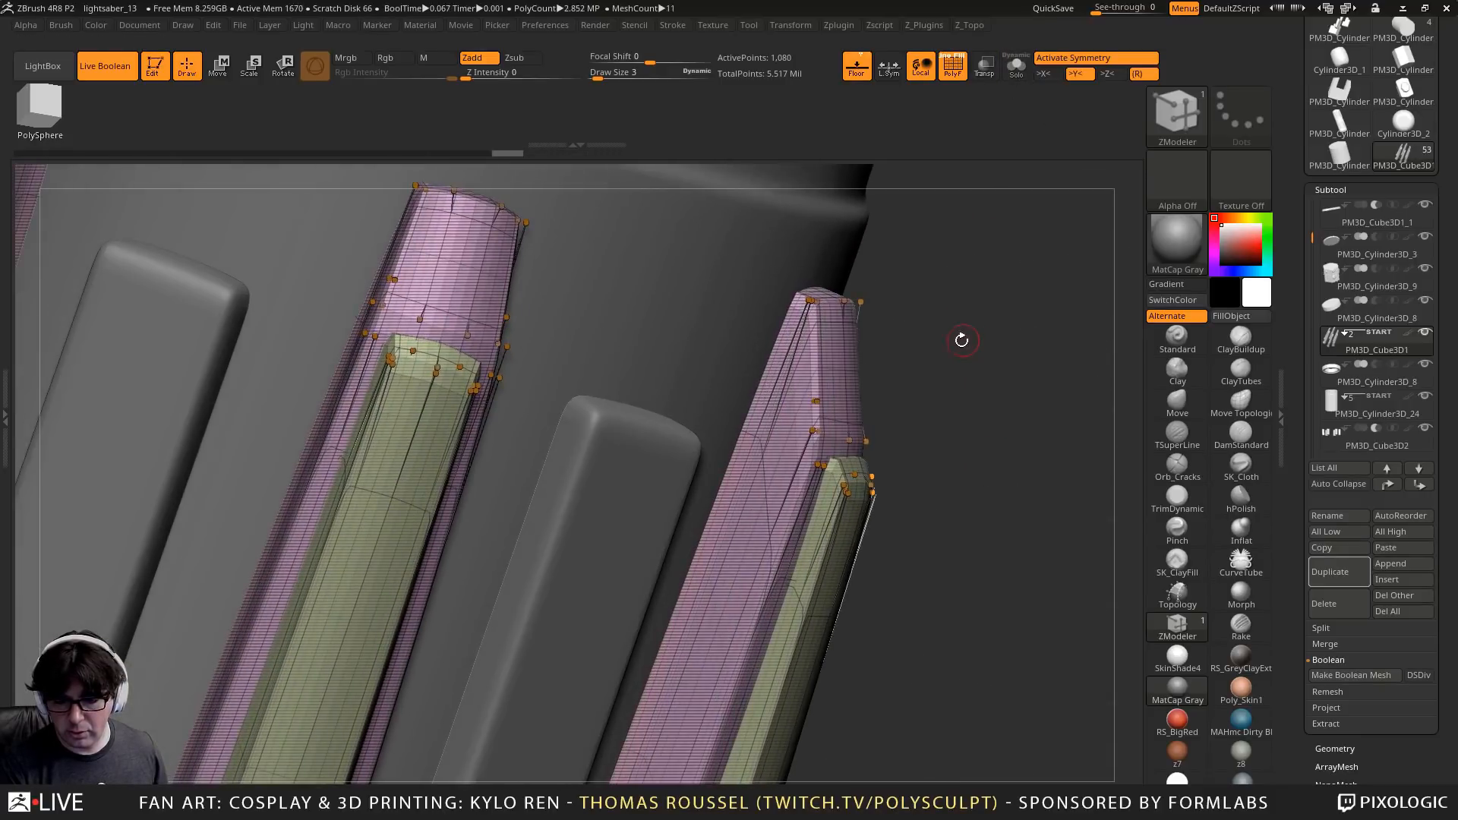
pyautogui.moveTo(494, 269); pyautogui.dragTo(922, 433, button='right')
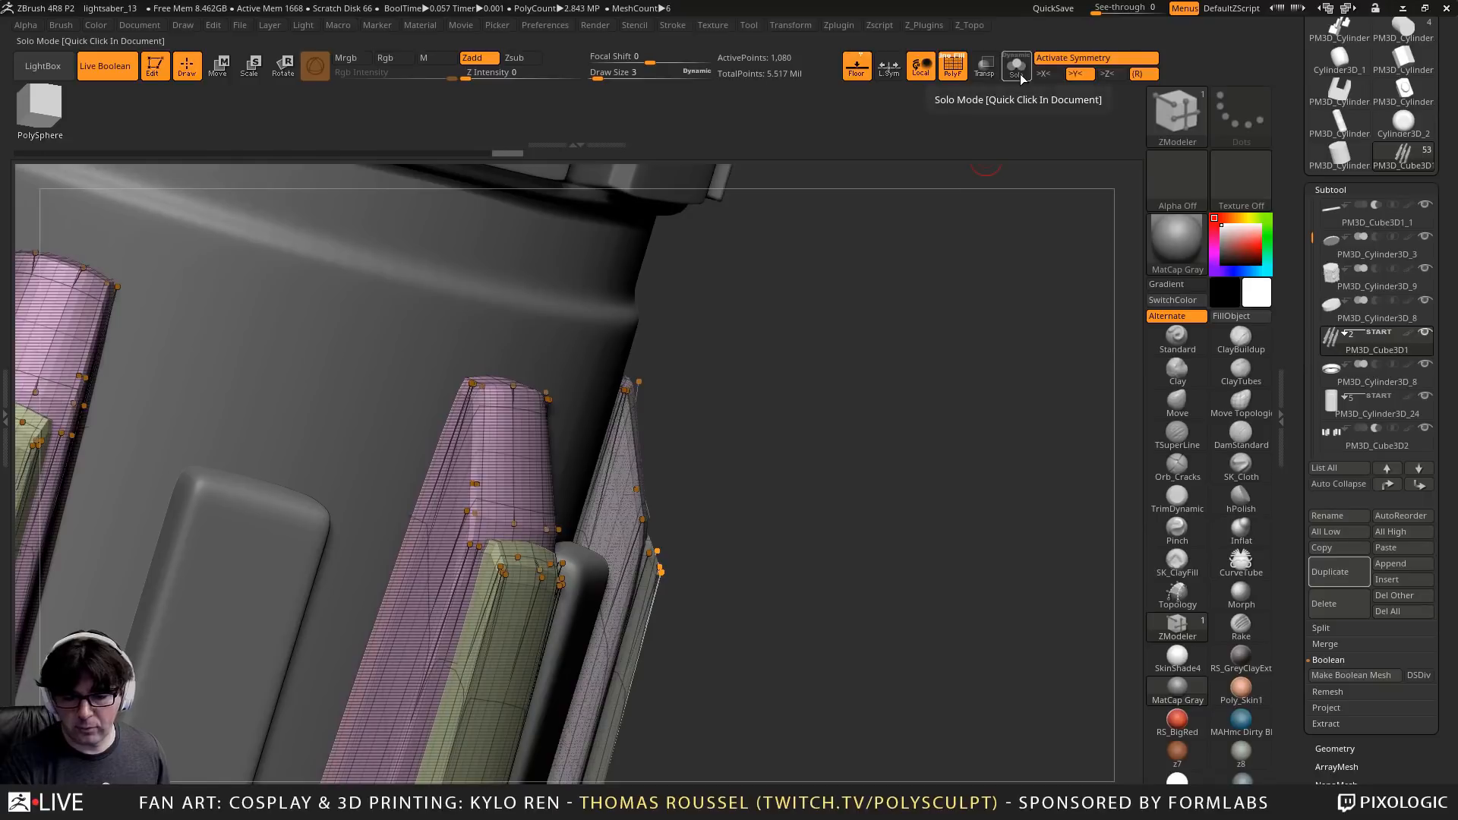
pyautogui.click(1019, 75)
pyautogui.click(1019, 74)
pyautogui.click(1019, 74)
pyautogui.click(1019, 75)
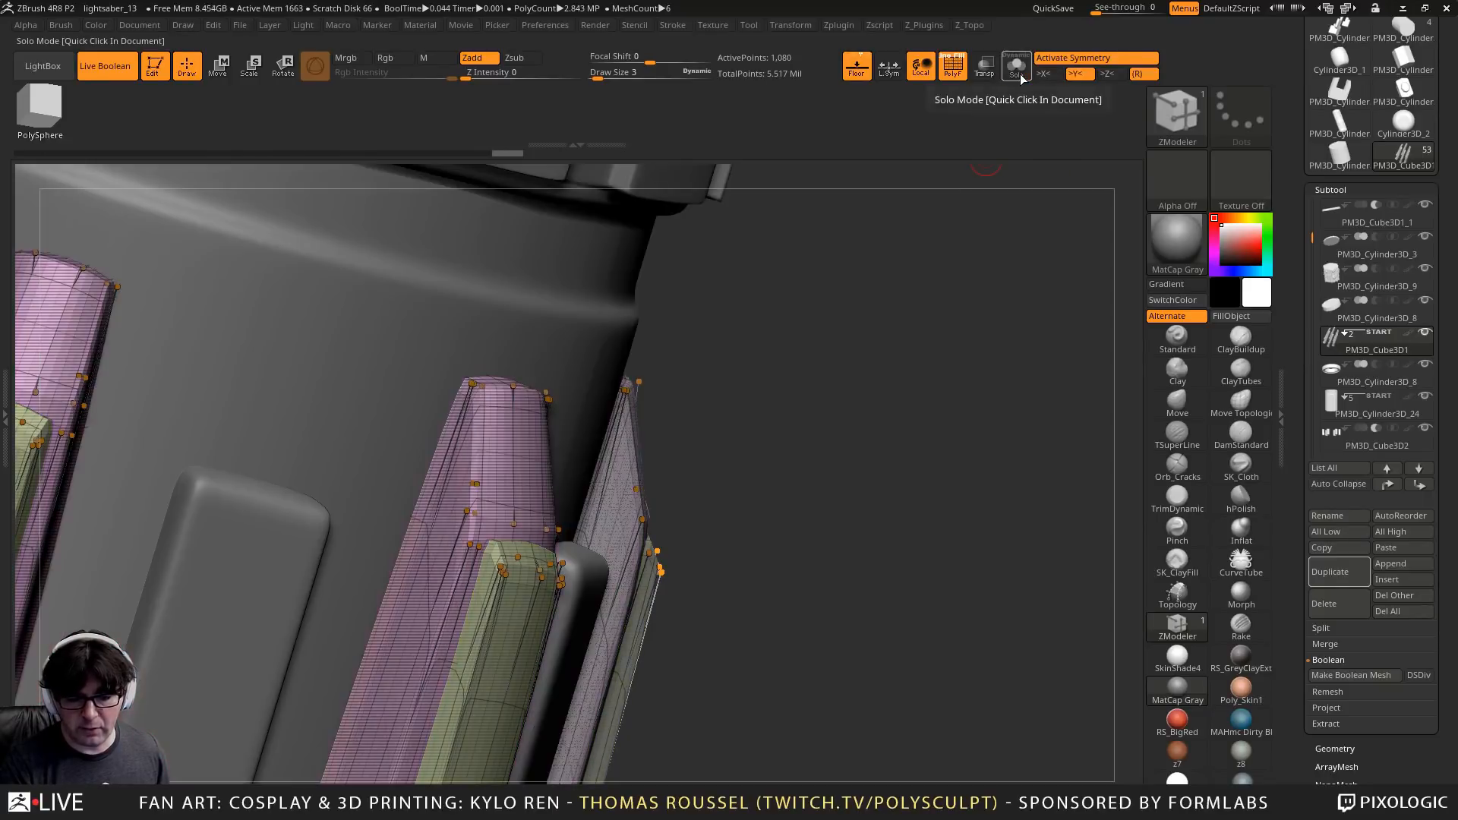
pyautogui.click(1019, 74)
pyautogui.click(1019, 74)
pyautogui.keyDown('alt'); pyautogui.moveTo(785, 458); pyautogui.dragTo(856, 326, button='right'); pyautogui.keyUp('alt')
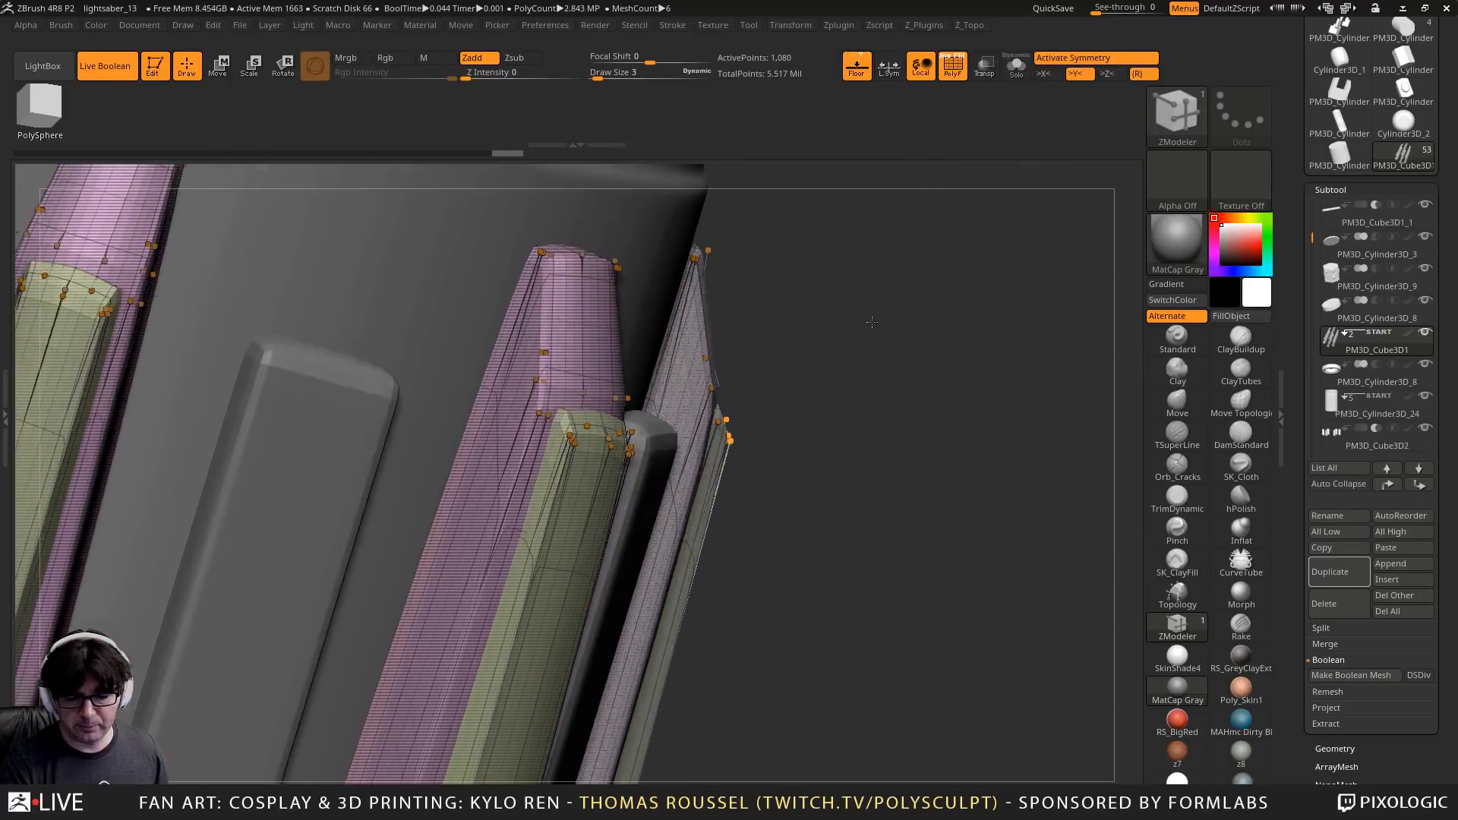
# Turn off the prongs' smooth preview, subdivide them to level 6 and hide the polyframe
pyautogui.hotkey('shift', 'd')
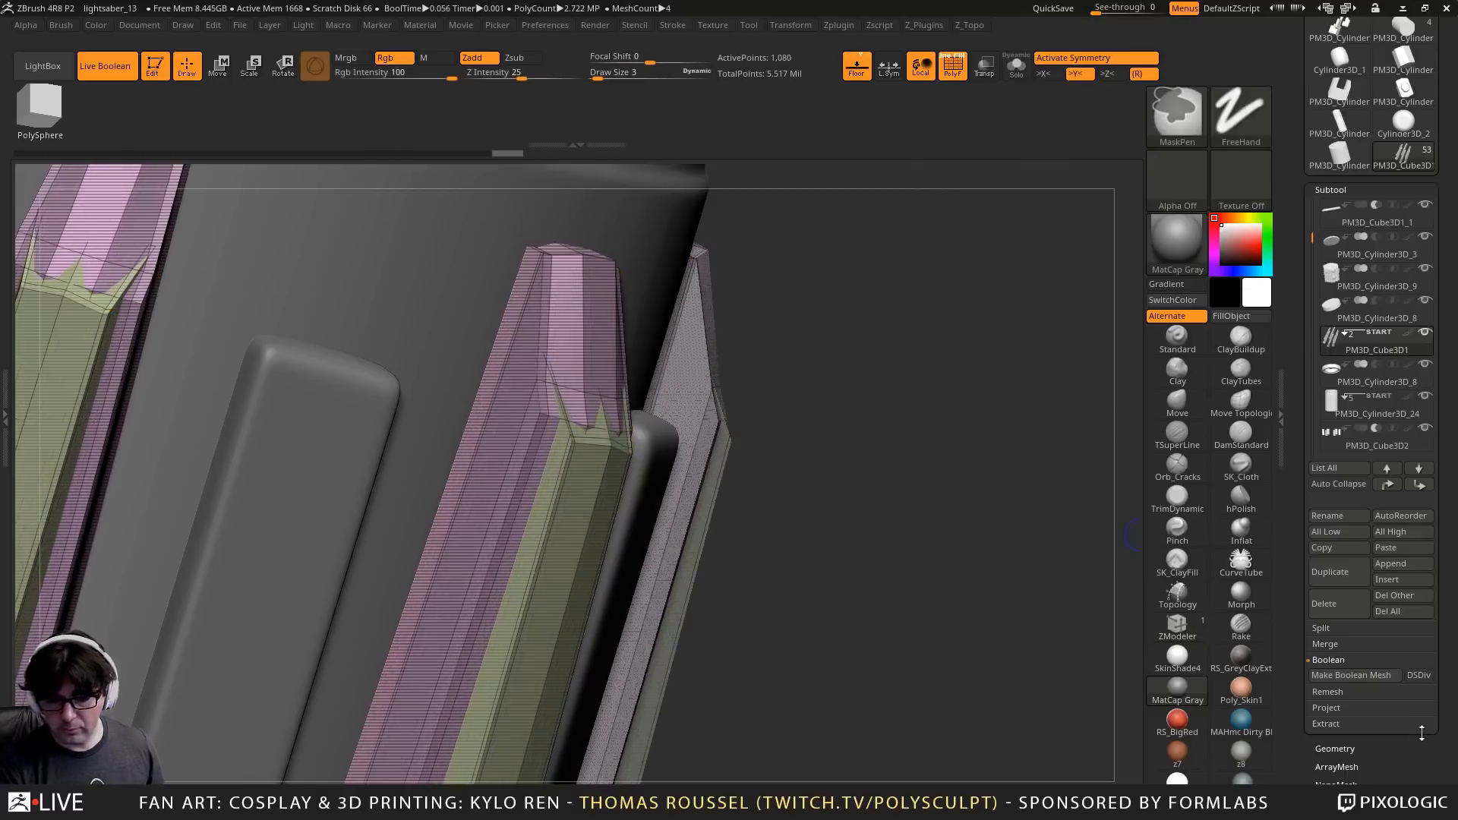
pyautogui.hotkey('ctrl', 'd')
pyautogui.hotkey('ctrl', 'd')
pyautogui.hotkey('ctrl', 'd')
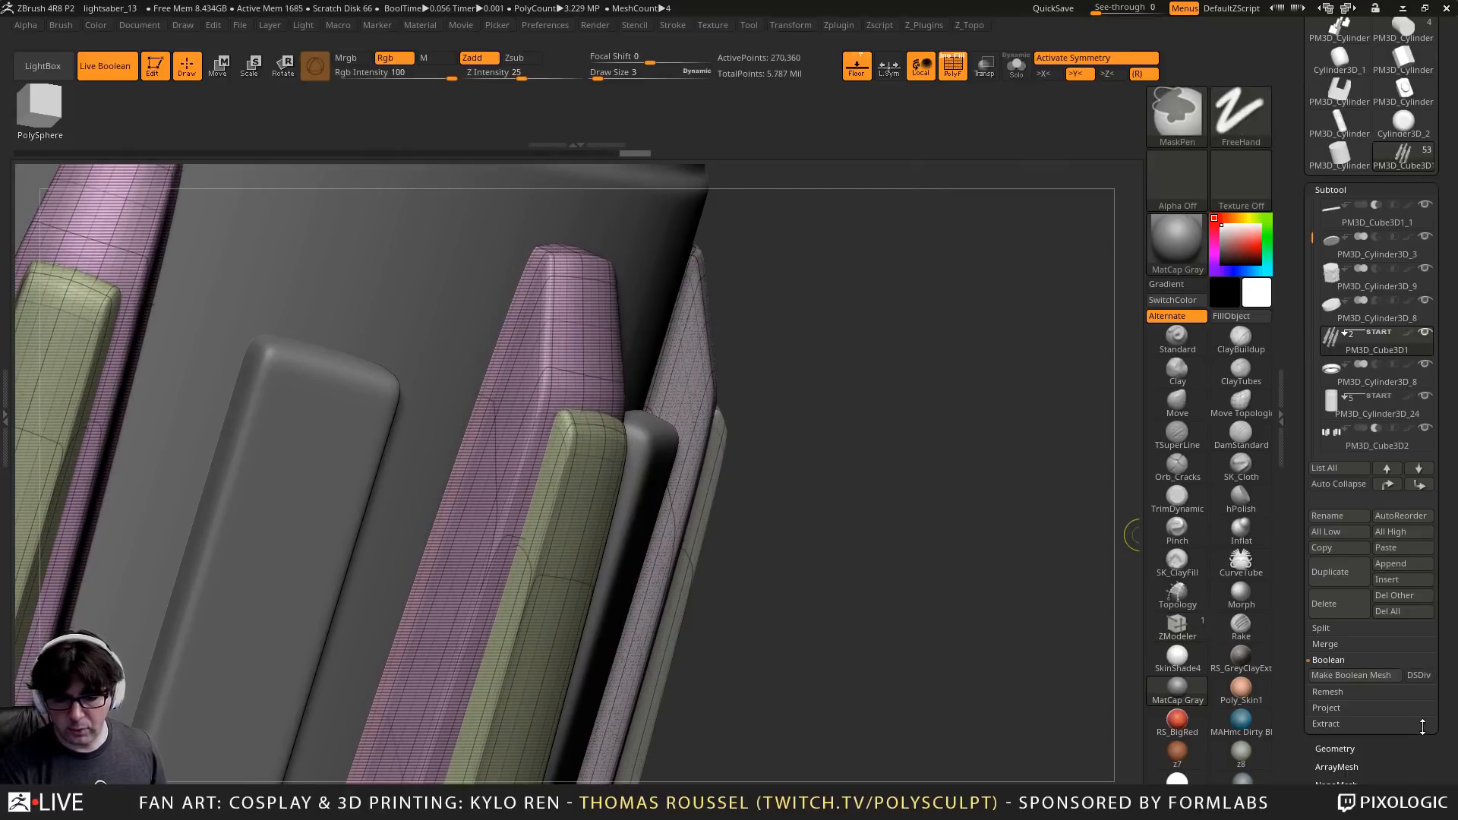
pyautogui.hotkey('ctrl', 'd')
pyautogui.hotkey('shift', 'f')
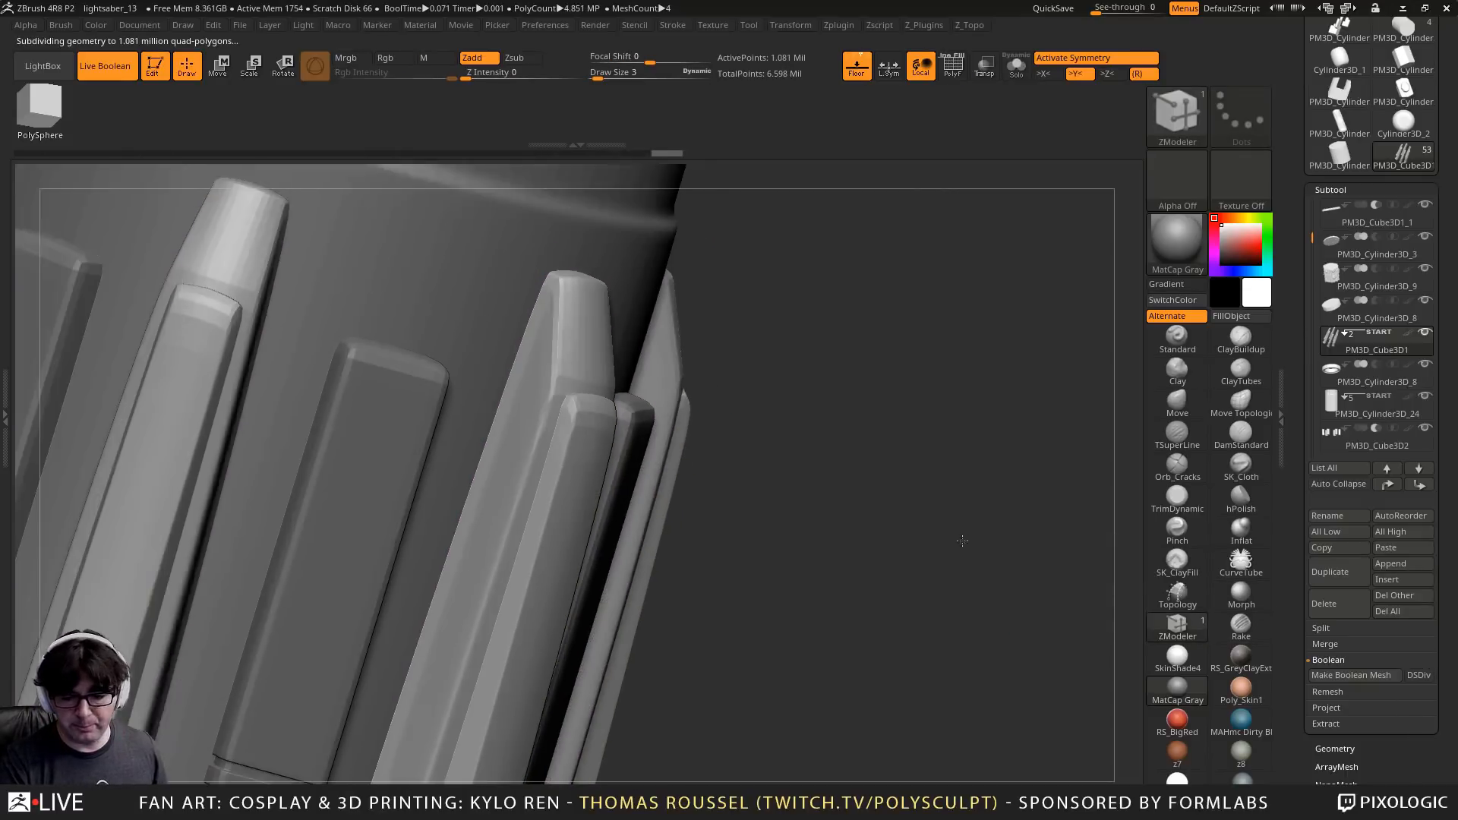
pyautogui.moveTo(961, 541); pyautogui.dragTo(974, 481)
# Duplicate the prongs subtool, move the copy below PM3D_Cylinder3D_24 and set it to subtraction
pyautogui.scroll(-3, 1406, 466)
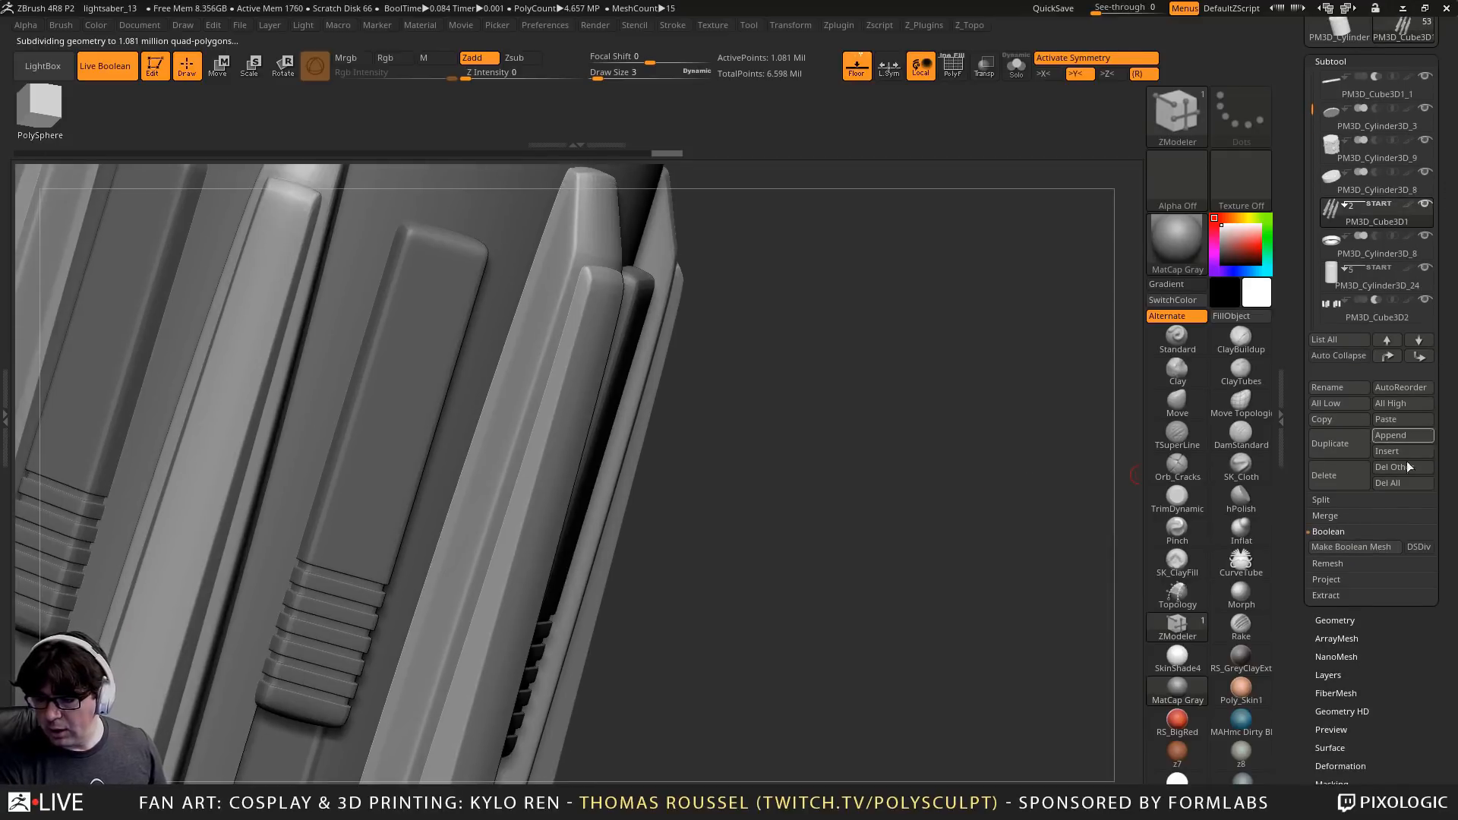
pyautogui.click(1338, 444)
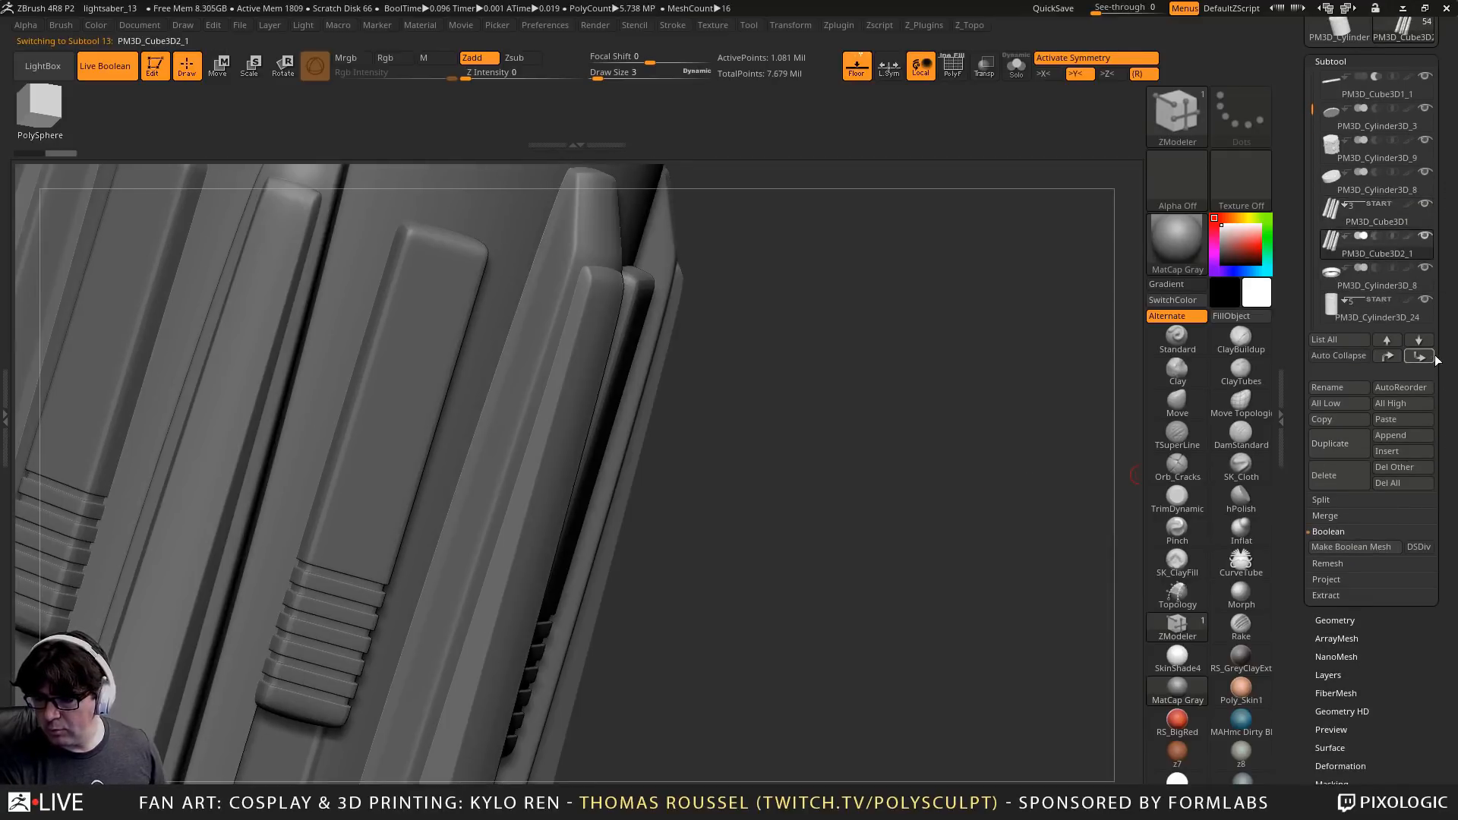
pyautogui.click(1431, 357)
pyautogui.click(1431, 357)
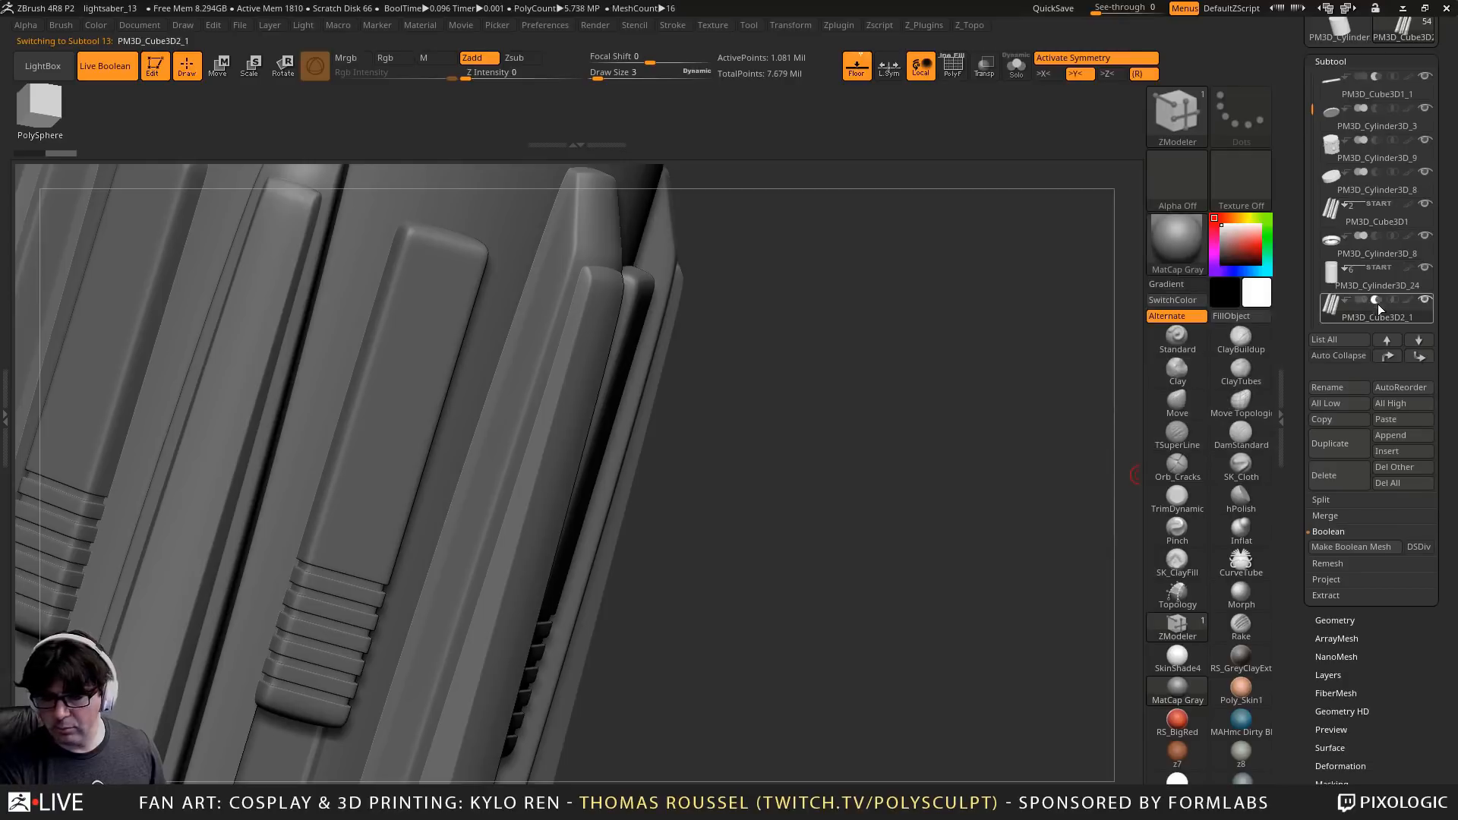
pyautogui.keyDown('alt'); pyautogui.moveTo(983, 332); pyautogui.dragTo(1094, 322); pyautogui.keyUp('alt')
# Enlarge the subtracting duplicate with the Inflate deformation and check the gap around the prongs
pyautogui.scroll(-7, 1432, 659)
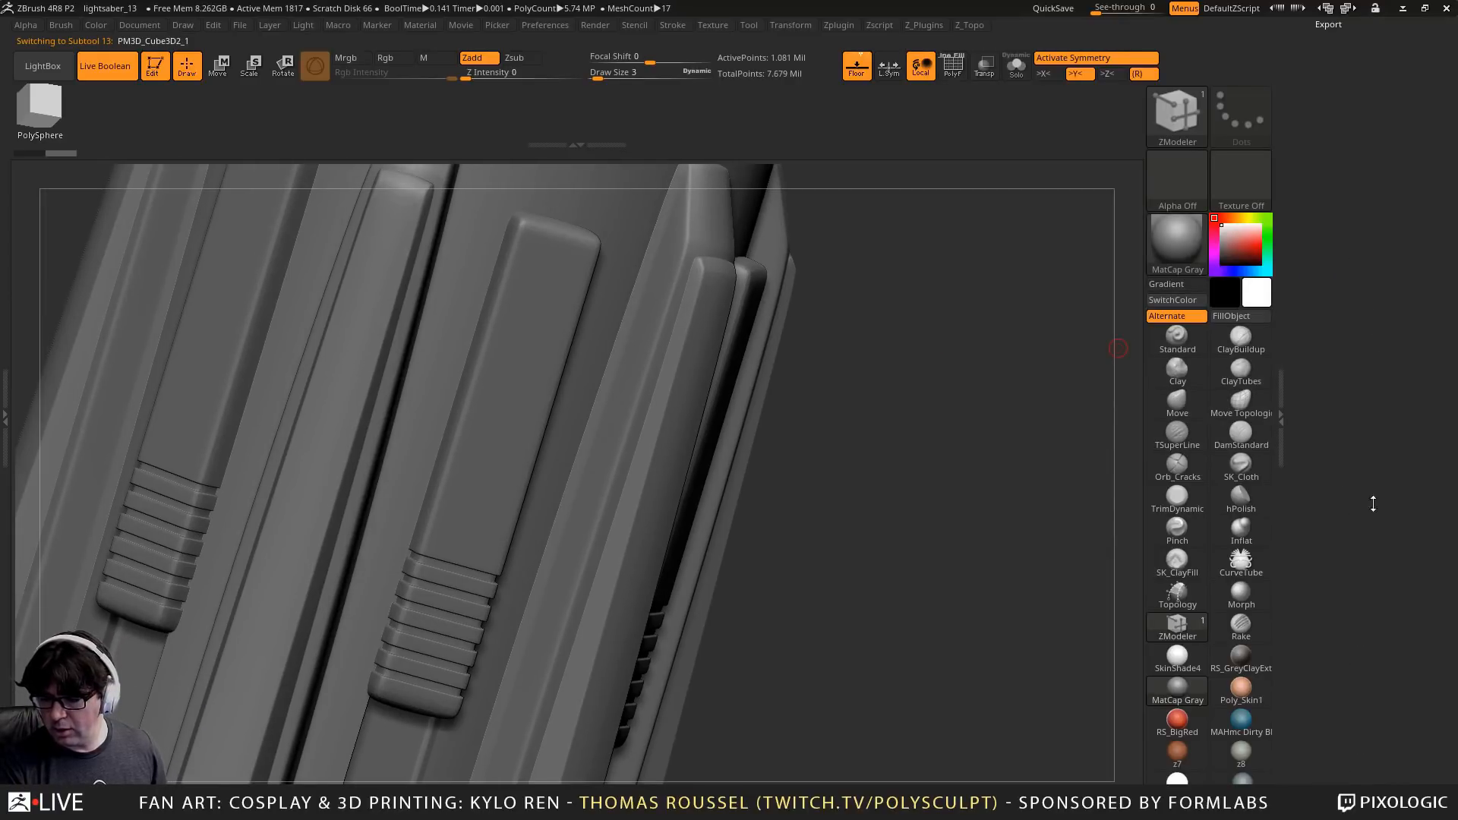
pyautogui.click(1335, 472)
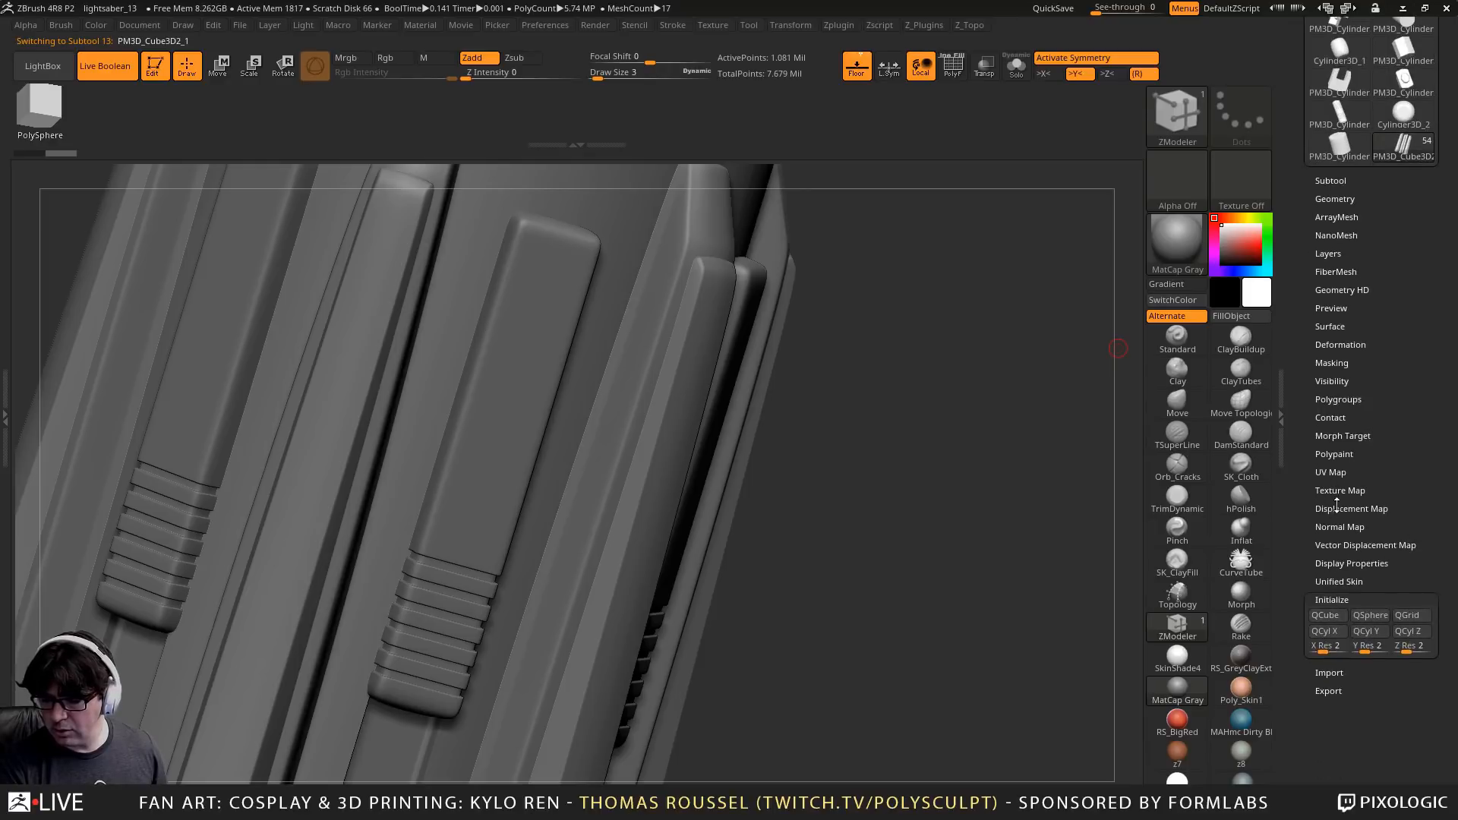
pyautogui.click(1340, 345)
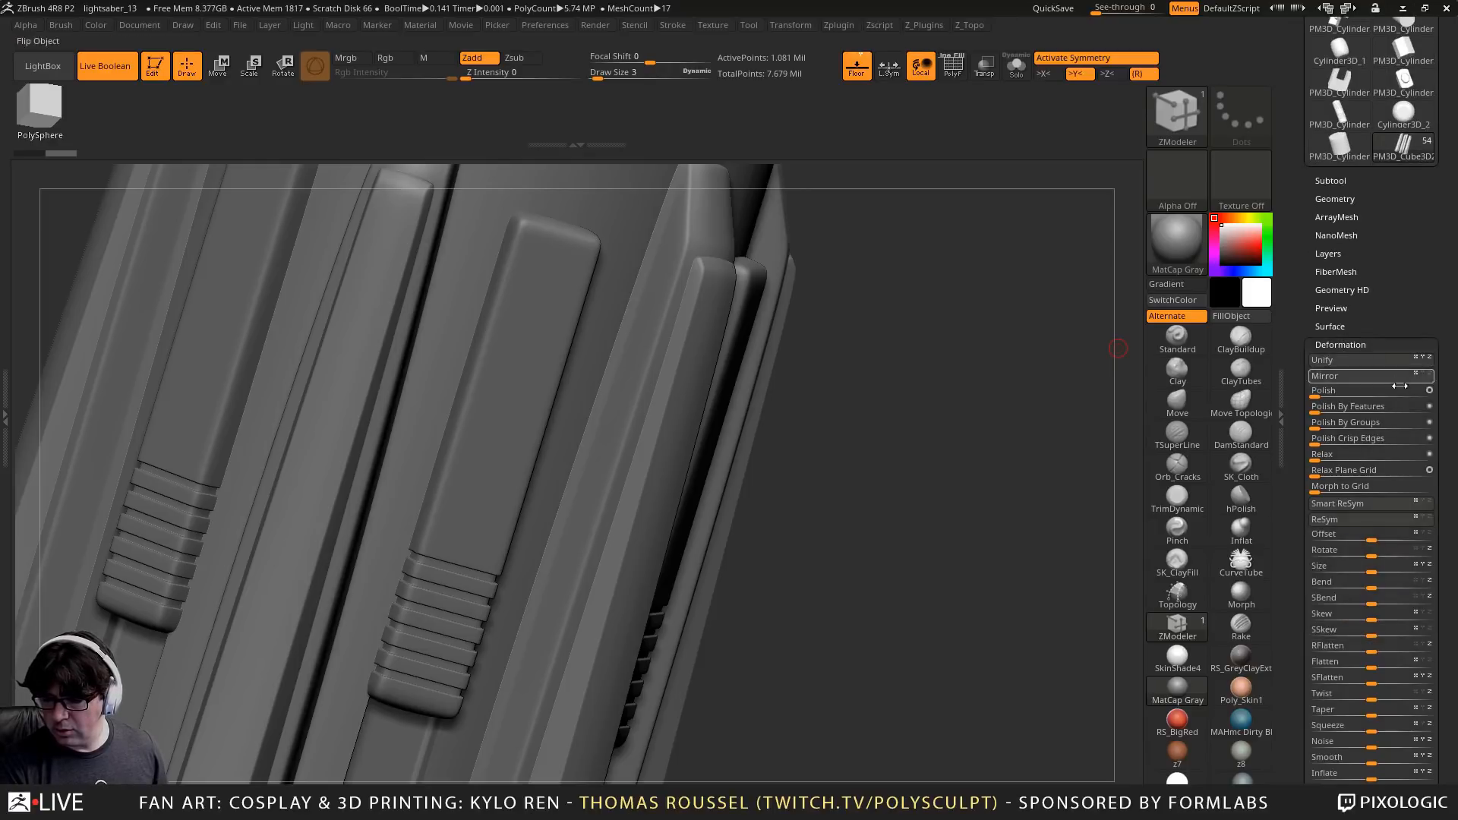
pyautogui.scroll(-3, 1399, 512)
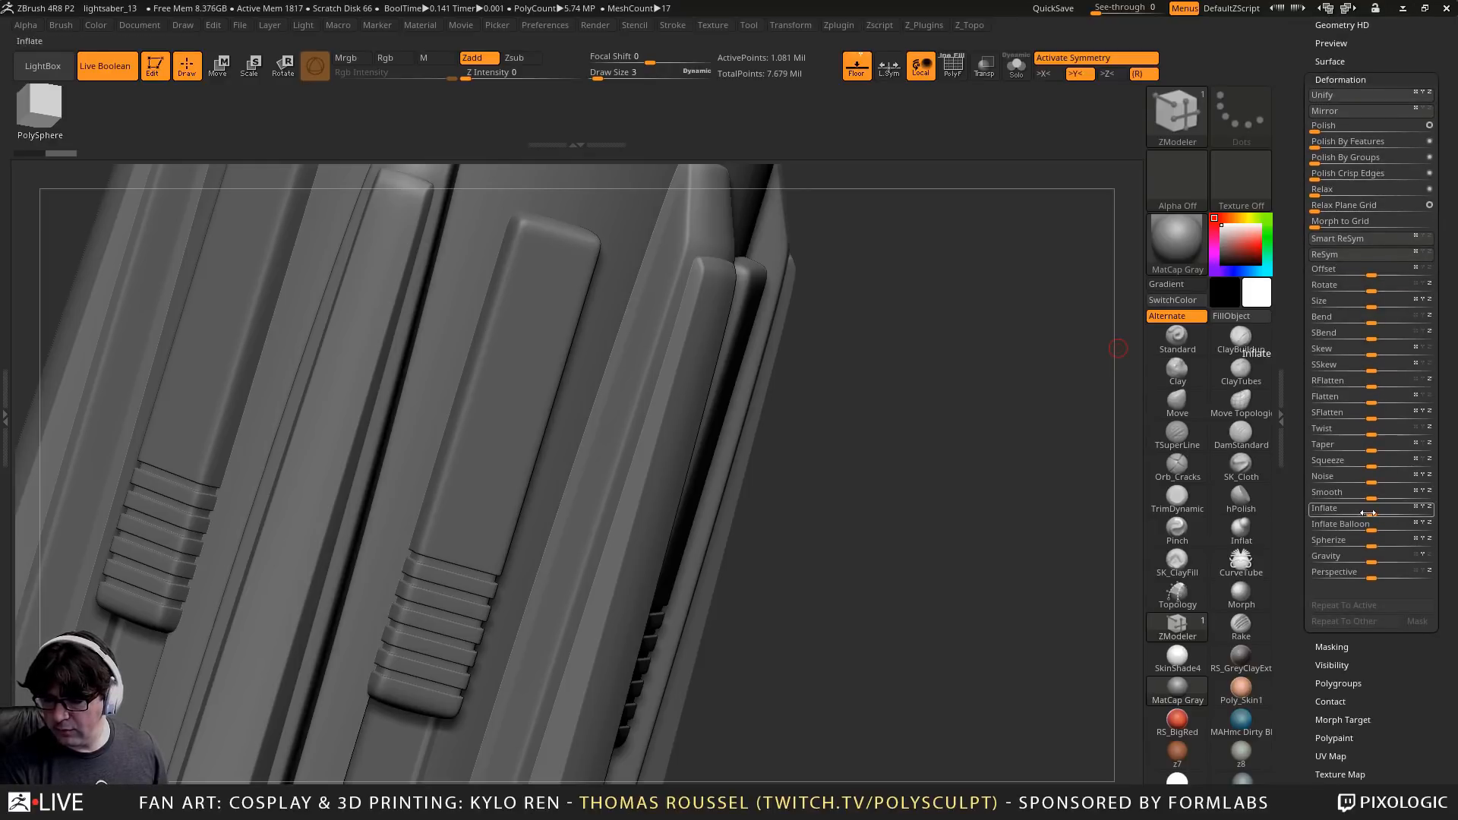
pyautogui.press('Return')
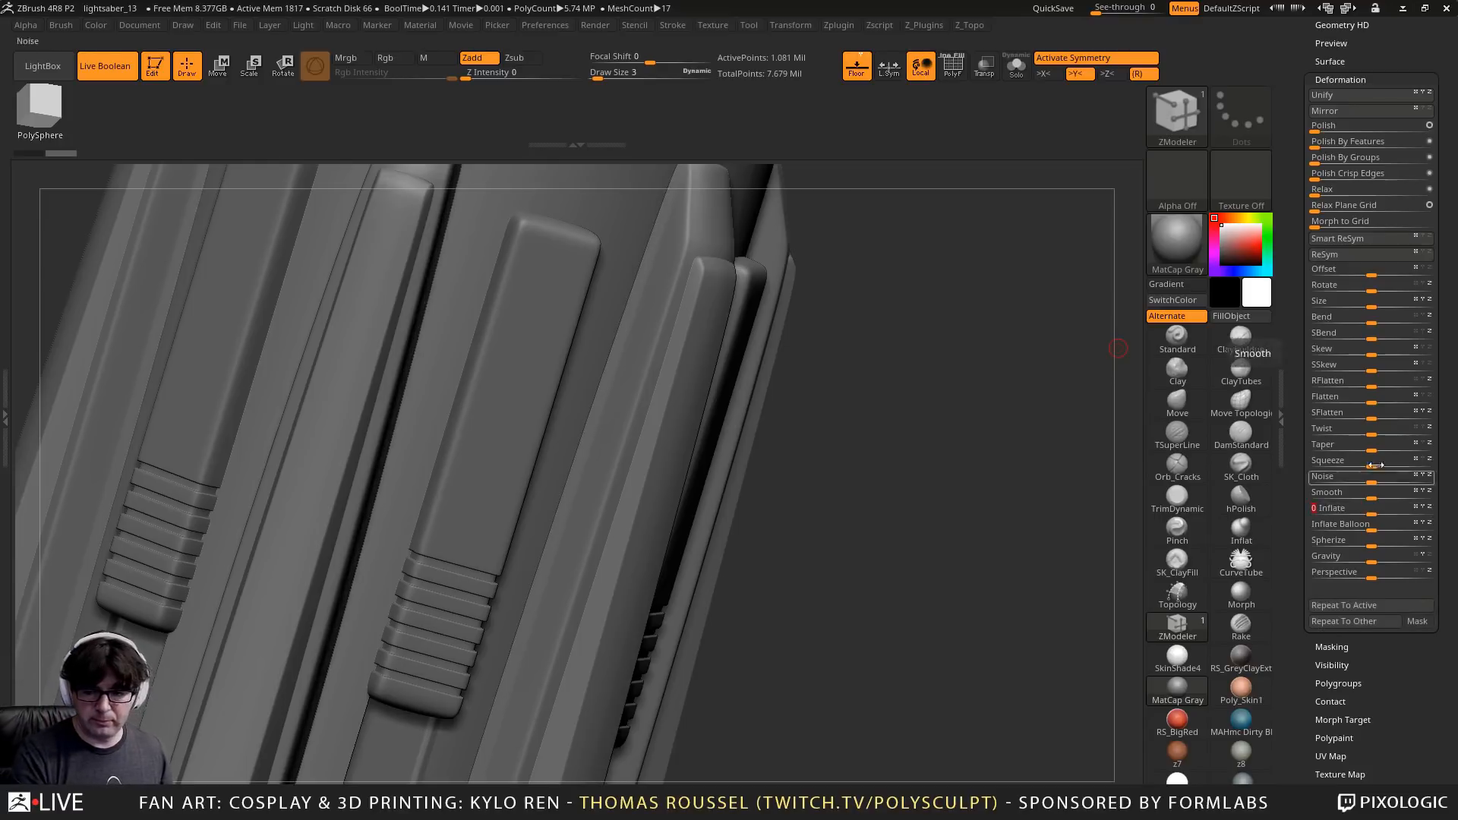
pyautogui.keyDown('alt'); pyautogui.moveTo(901, 368); pyautogui.dragTo(867, 487); pyautogui.keyUp('alt')
pyautogui.keyDown('ctrl'); pyautogui.moveTo(410, 315); pyautogui.dragTo(490, 321, button='right'); pyautogui.keyUp('ctrl')
pyautogui.moveTo(494, 322)
pyautogui.mouseDown()
pyautogui.moveTo(507, 324)
pyautogui.moveTo(495, 327)
pyautogui.mouseUp()
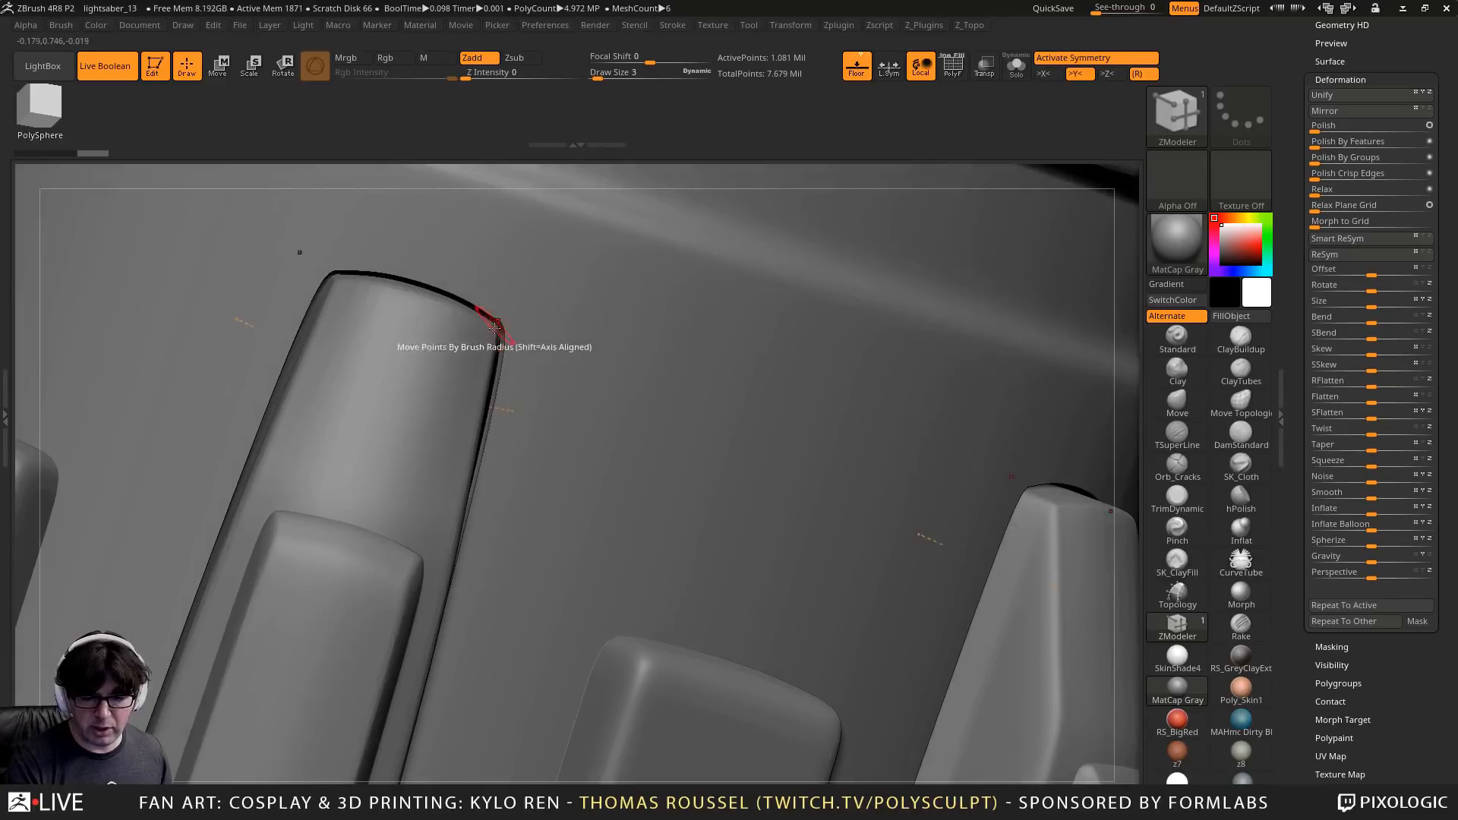
pyautogui.moveTo(522, 347); pyautogui.dragTo(494, 347, button='right')
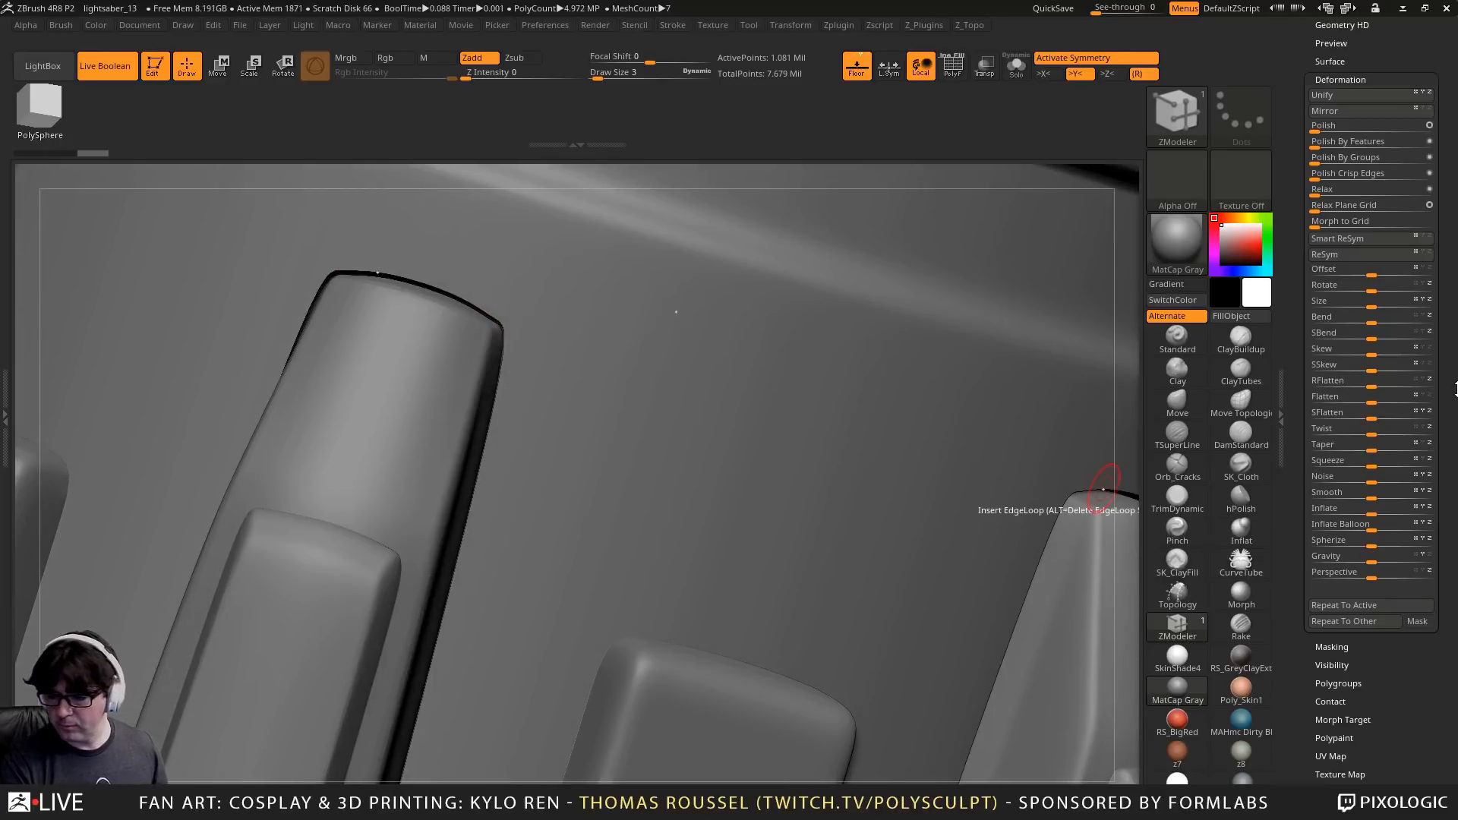
# Hide the original prongs to inspect the slots cut into the hilt body, and show them again
pyautogui.moveTo(1455, 371); pyautogui.dragTo(1455, 526)
pyautogui.moveTo(1379, 214); pyautogui.dragTo(1377, 257)
pyautogui.click(1324, 147)
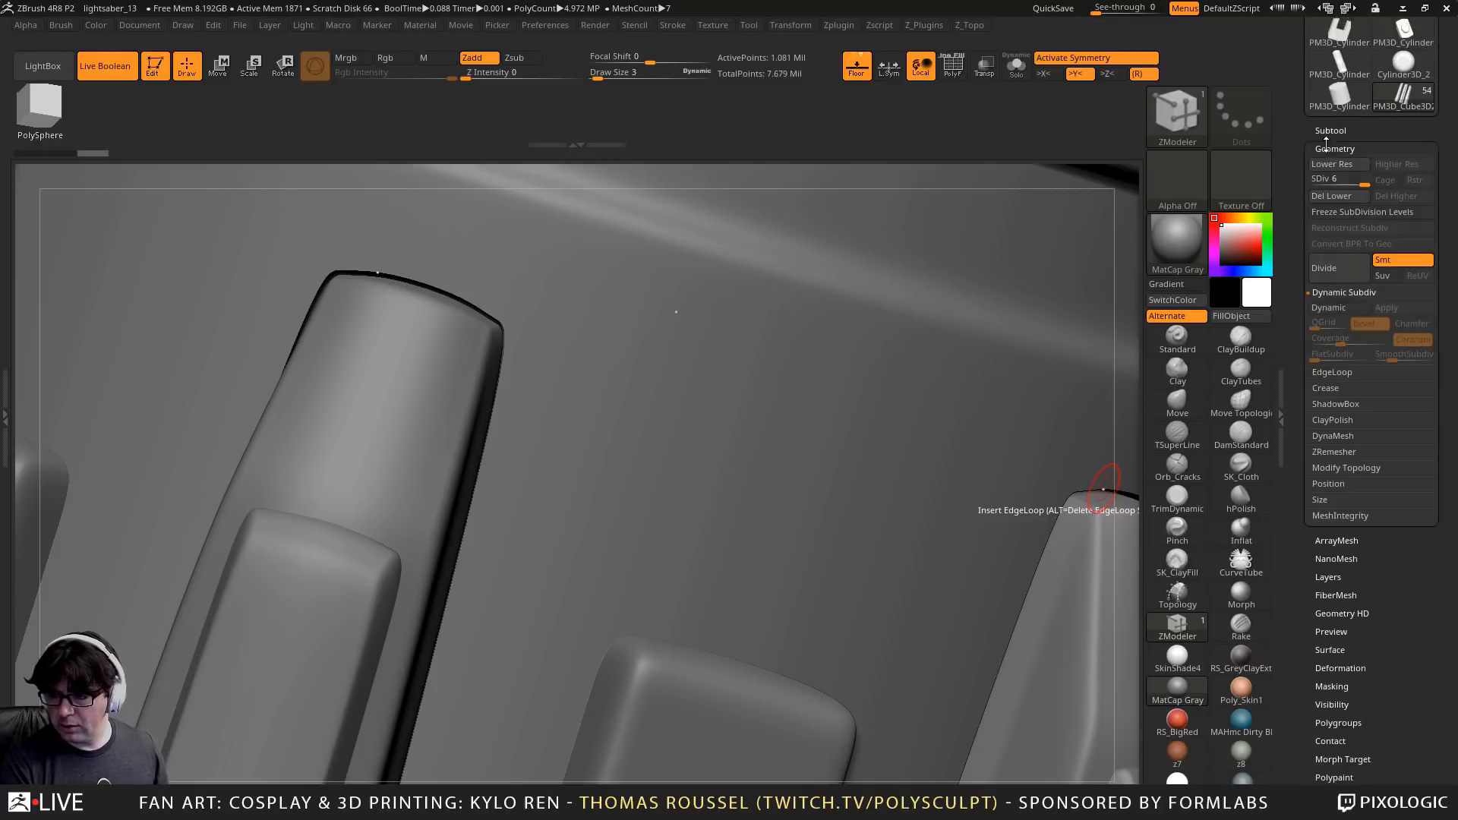
pyautogui.click(1325, 129)
pyautogui.moveTo(1445, 343); pyautogui.dragTo(1445, 235)
pyautogui.moveTo(1338, 188)
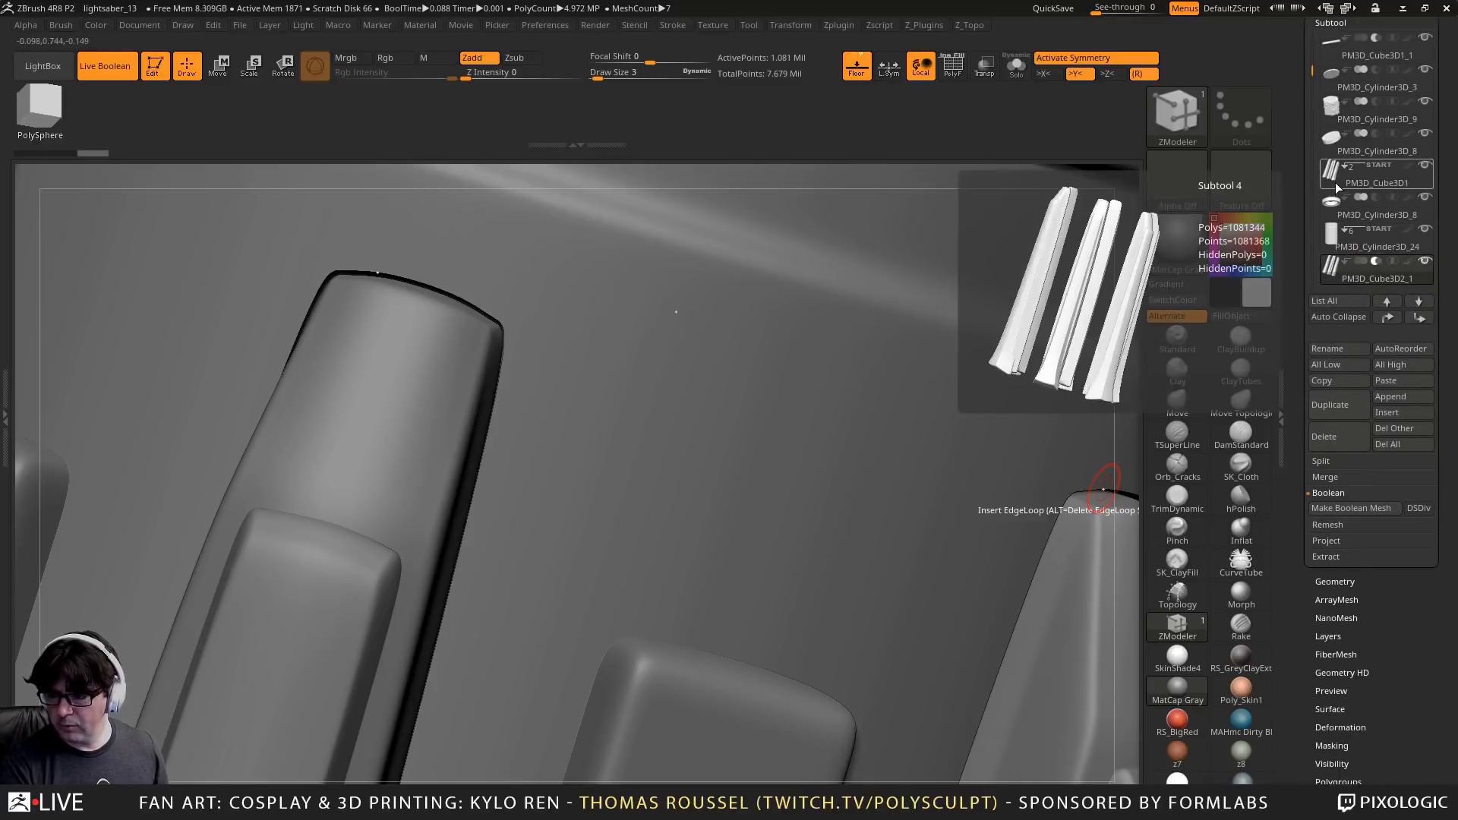
pyautogui.click(1424, 165)
pyautogui.keyDown('ctrl'); pyautogui.moveTo(765, 463); pyautogui.dragTo(837, 481, button='right'); pyautogui.keyUp('ctrl')
pyautogui.keyDown('alt'); pyautogui.moveTo(658, 643); pyautogui.dragTo(531, 102, button='right'); pyautogui.keyUp('alt')
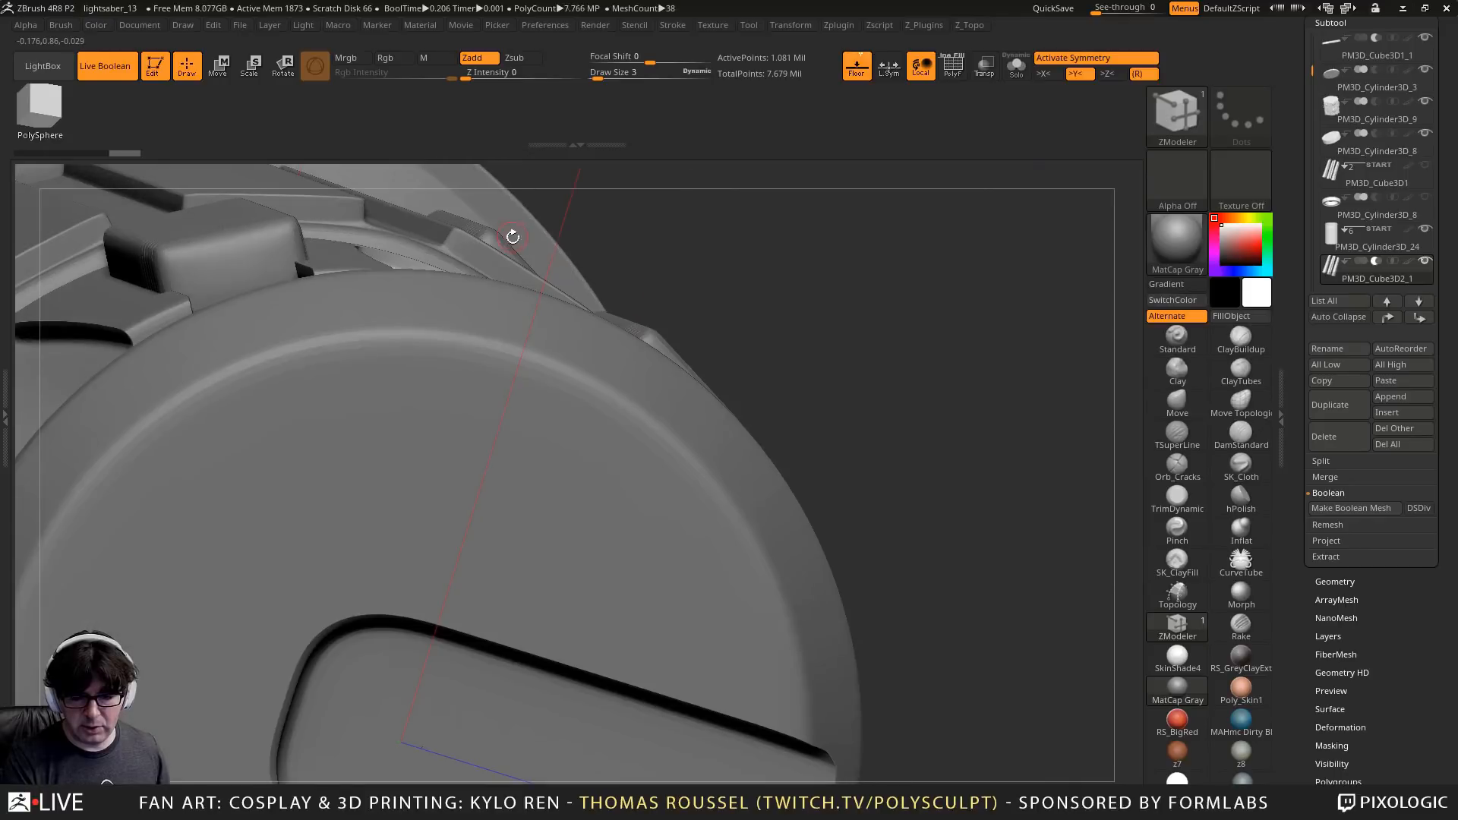
pyautogui.moveTo(511, 235); pyautogui.dragTo(497, 250, button='right')
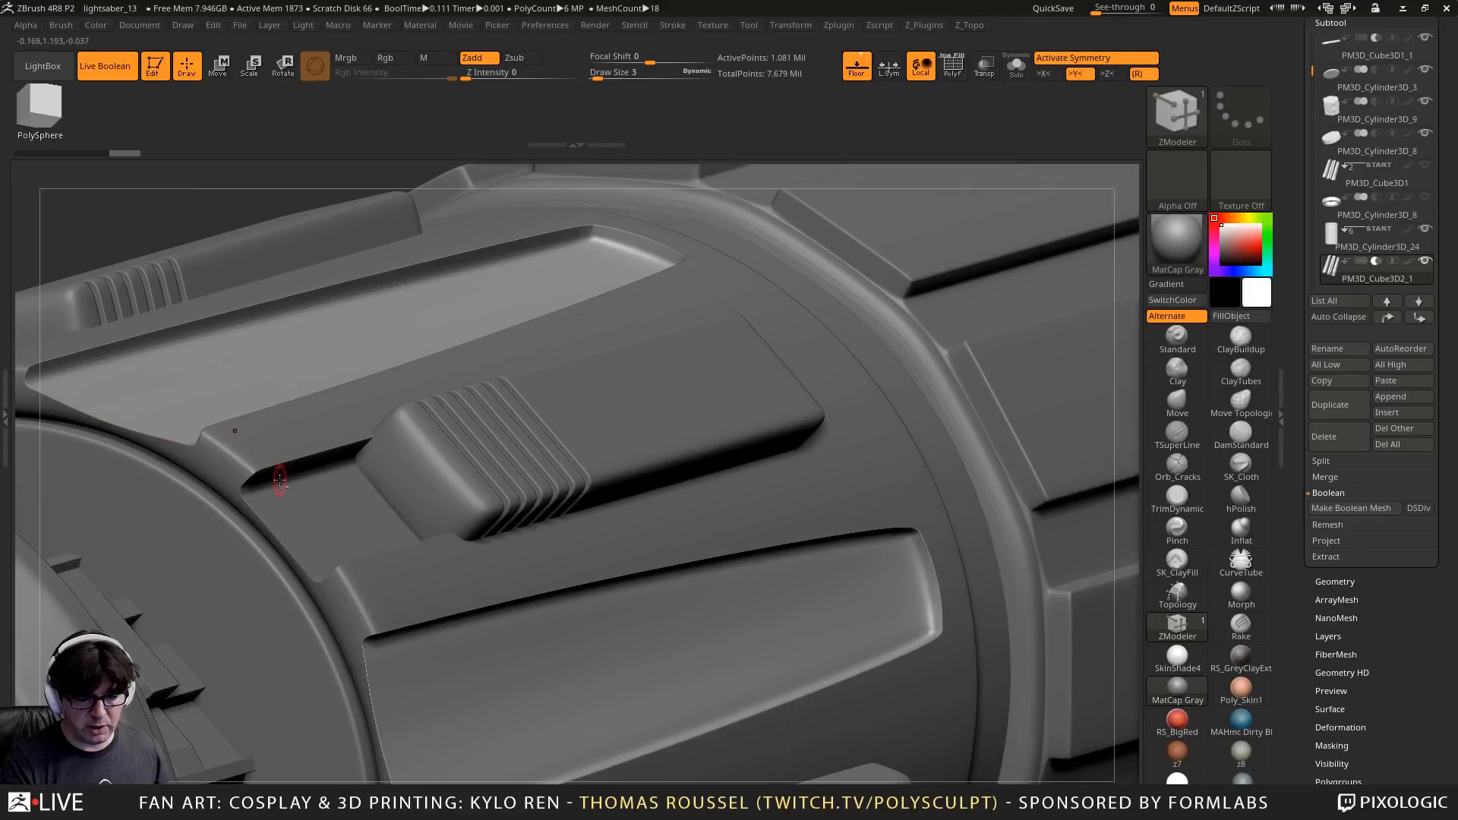
pyautogui.keyDown('ctrl'); pyautogui.moveTo(279, 480); pyautogui.dragTo(580, 444, button='right'); pyautogui.keyUp('ctrl')
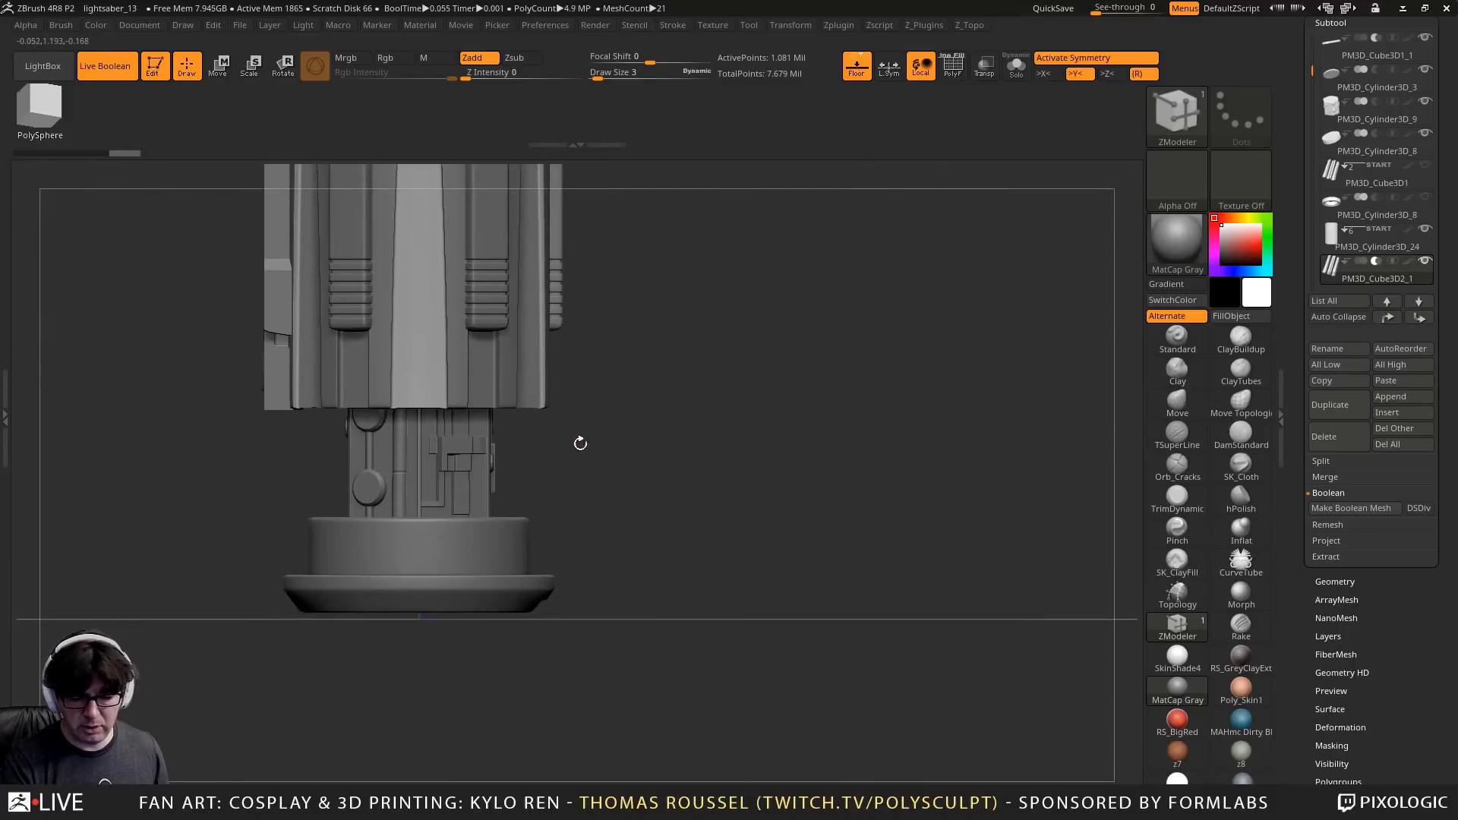
pyautogui.click(1427, 167)
# Select the detailed inner core visible through the hilt's upper opening and isolate it
pyautogui.keyDown('alt'); pyautogui.moveTo(868, 289); pyautogui.dragTo(931, 736, button='right'); pyautogui.keyUp('alt')
pyautogui.keyDown('alt'); pyautogui.moveTo(955, 247); pyautogui.dragTo(1056, 525, button='right'); pyautogui.keyUp('alt')
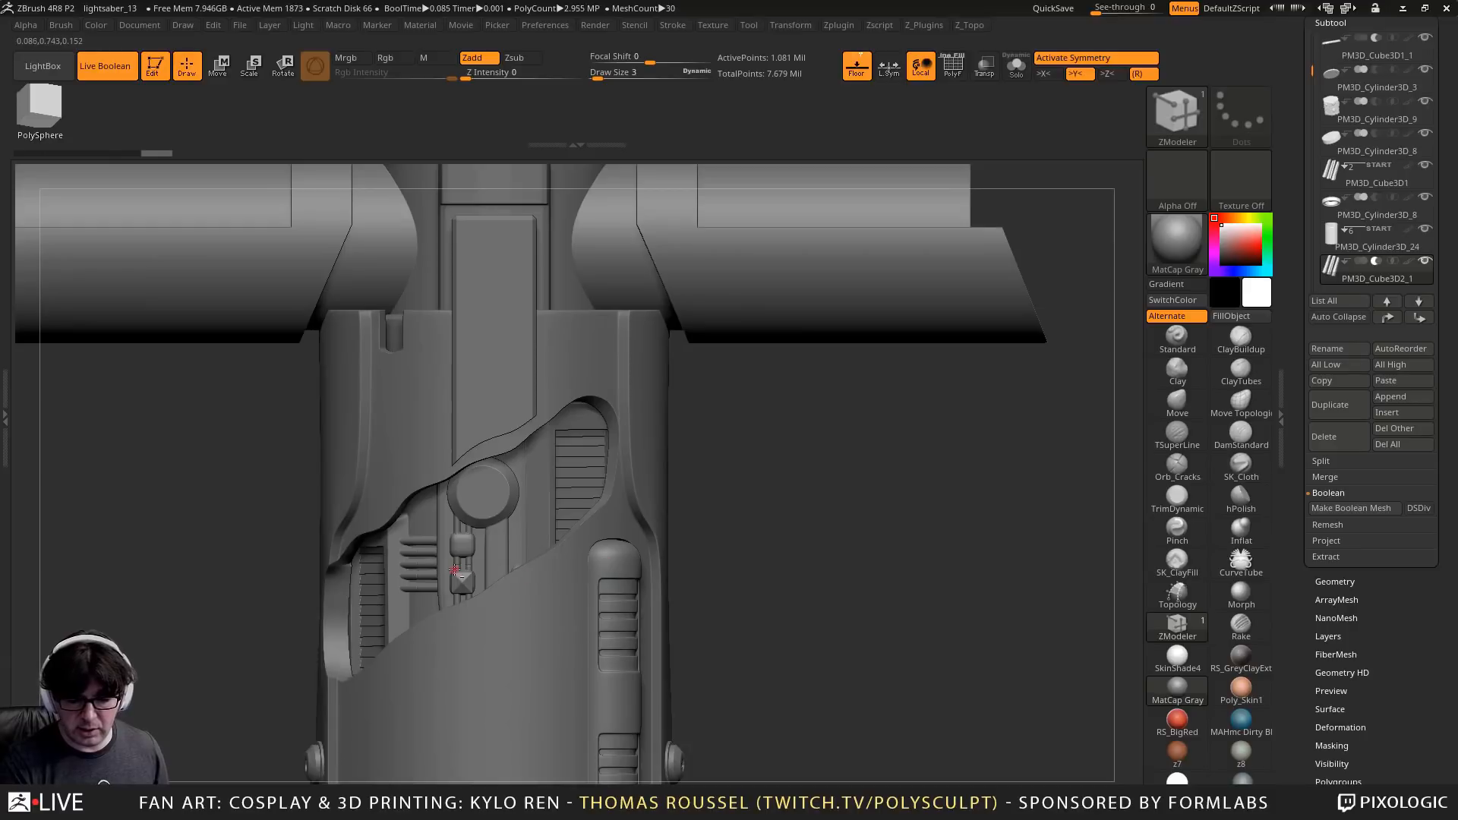
pyautogui.keyDown('alt'); pyautogui.click(454, 570); pyautogui.keyUp('alt')
pyautogui.keyDown('alt'); pyautogui.moveTo(454, 570); pyautogui.dragTo(544, 433, button='right'); pyautogui.keyUp('alt')
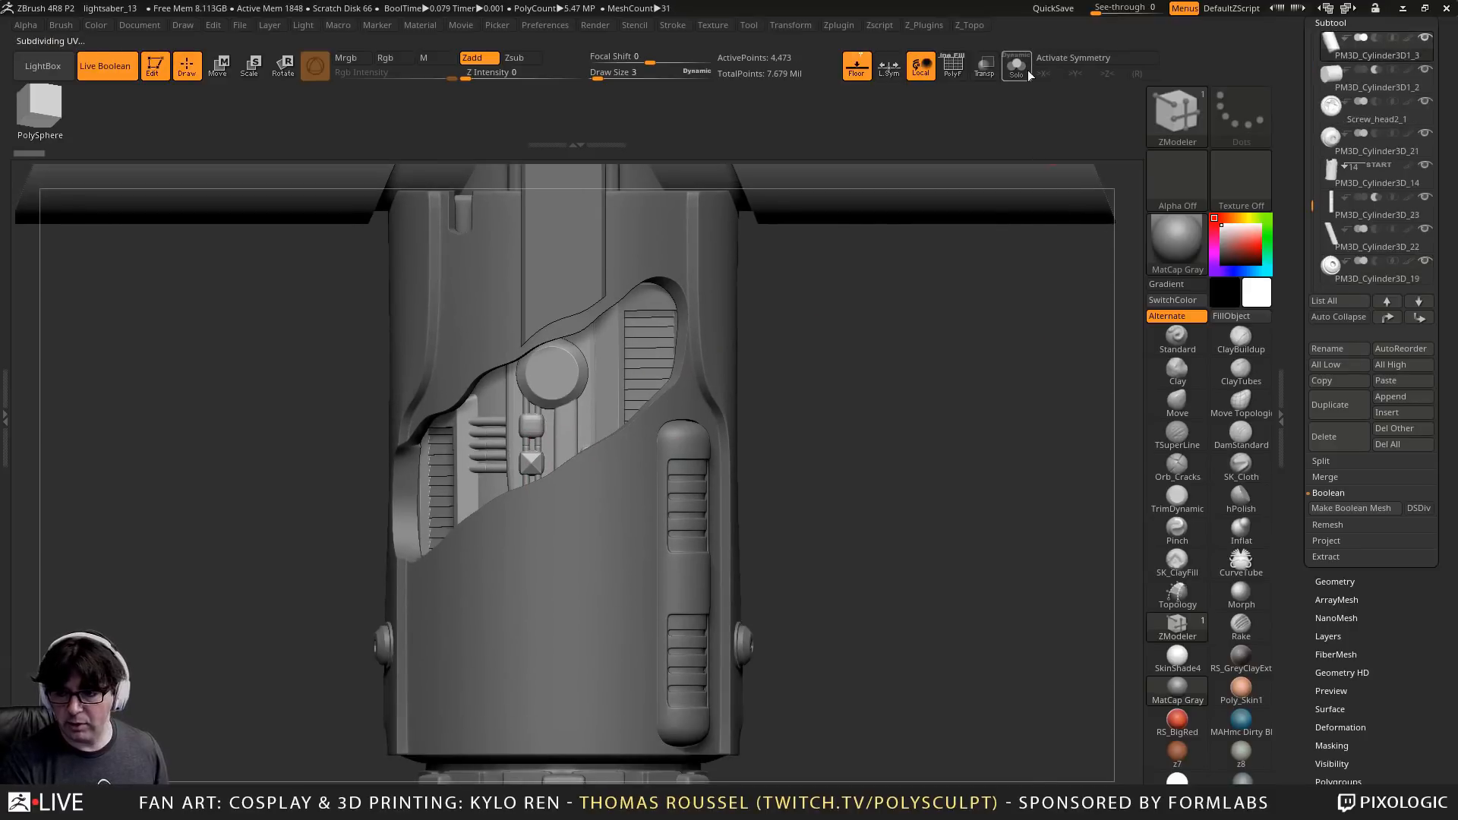
pyautogui.click(1015, 67)
pyautogui.moveTo(952, 339); pyautogui.dragTo(971, 331, button='right')
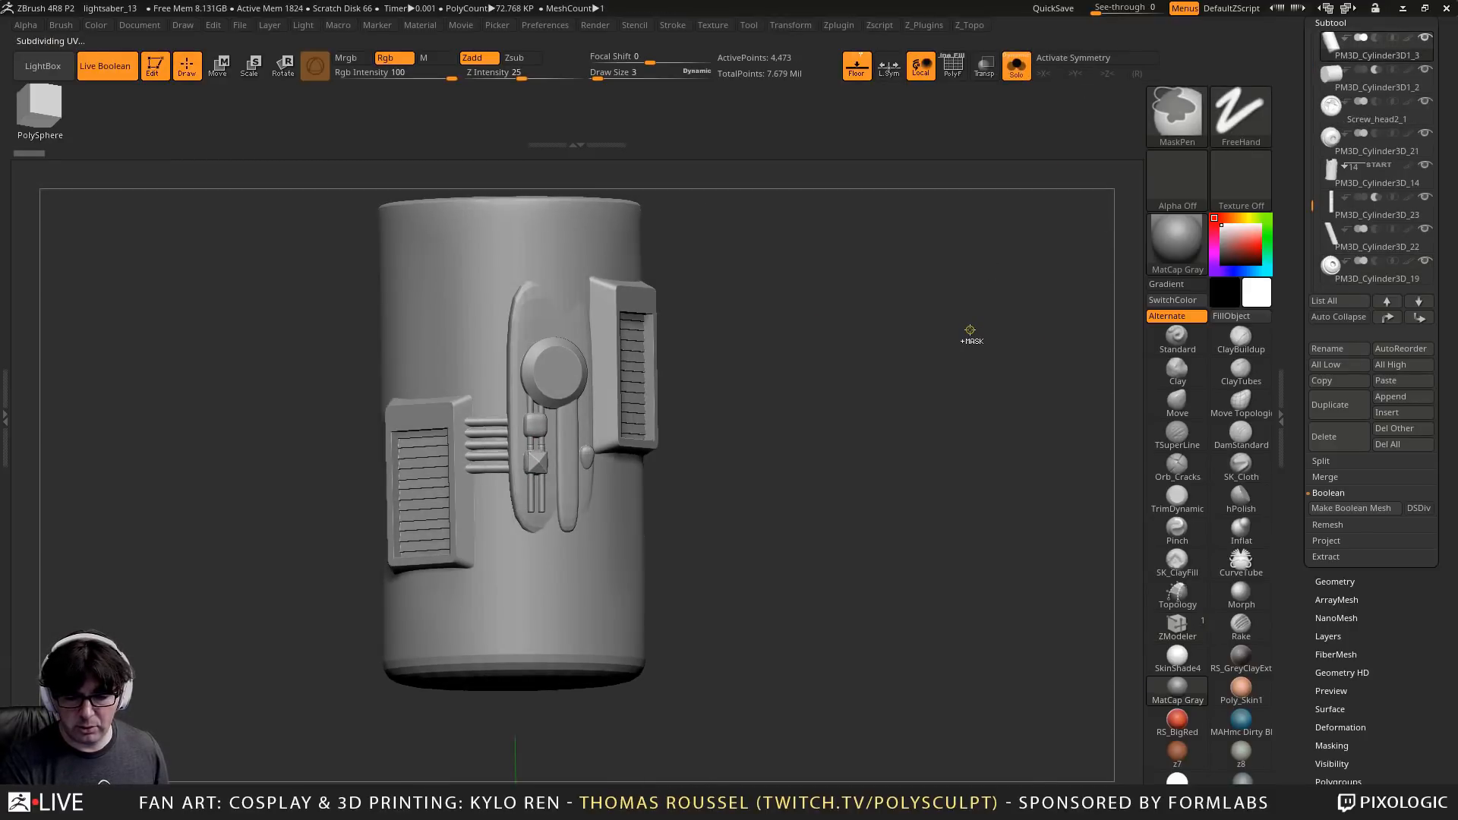
# Show the core's polyframe and compare its coarse mesh with the smoothed preview around the detail panel
pyautogui.hotkey('shift', 'd')
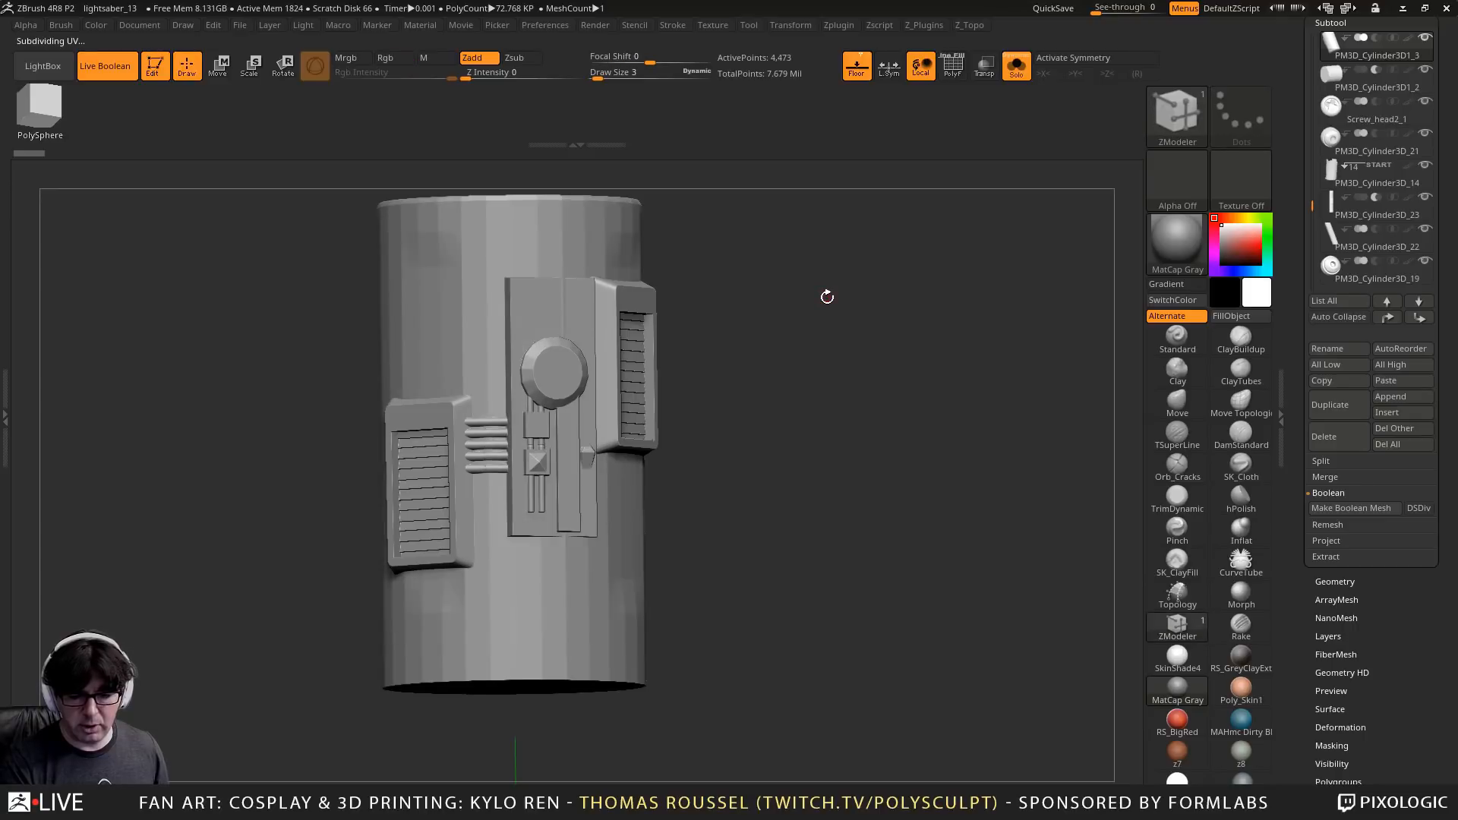
pyautogui.moveTo(827, 296)
pyautogui.mouseDown(button='right')
pyautogui.moveTo(891, 418)
pyautogui.moveTo(959, 319)
pyautogui.mouseUp(button='right')
pyautogui.hotkey('shift', 'f')
pyautogui.keyDown('ctrl'); pyautogui.moveTo(885, 407); pyautogui.dragTo(949, 380, button='right'); pyautogui.keyUp('ctrl')
pyautogui.press('d')
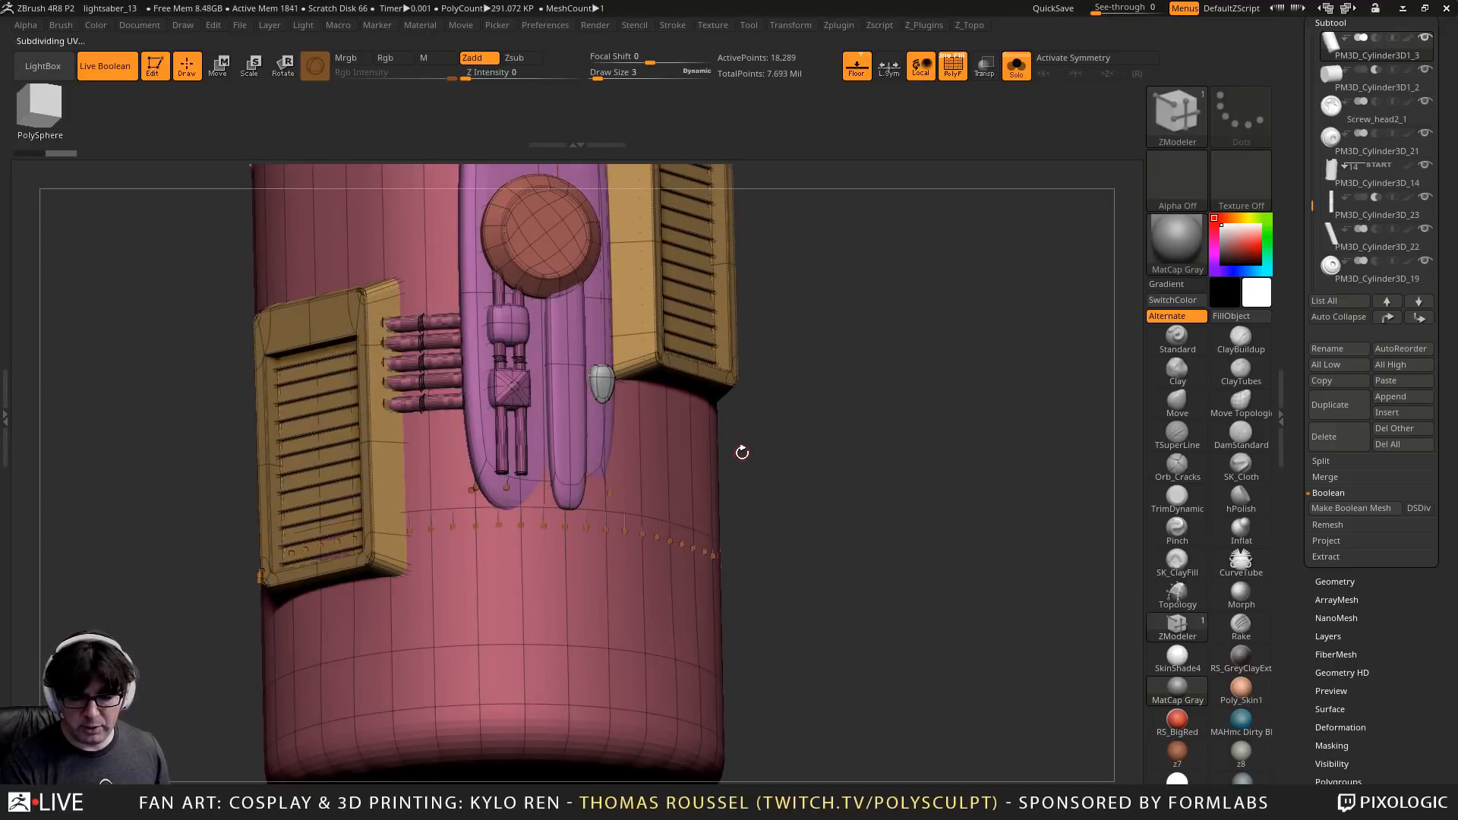
pyautogui.press('ctrl')
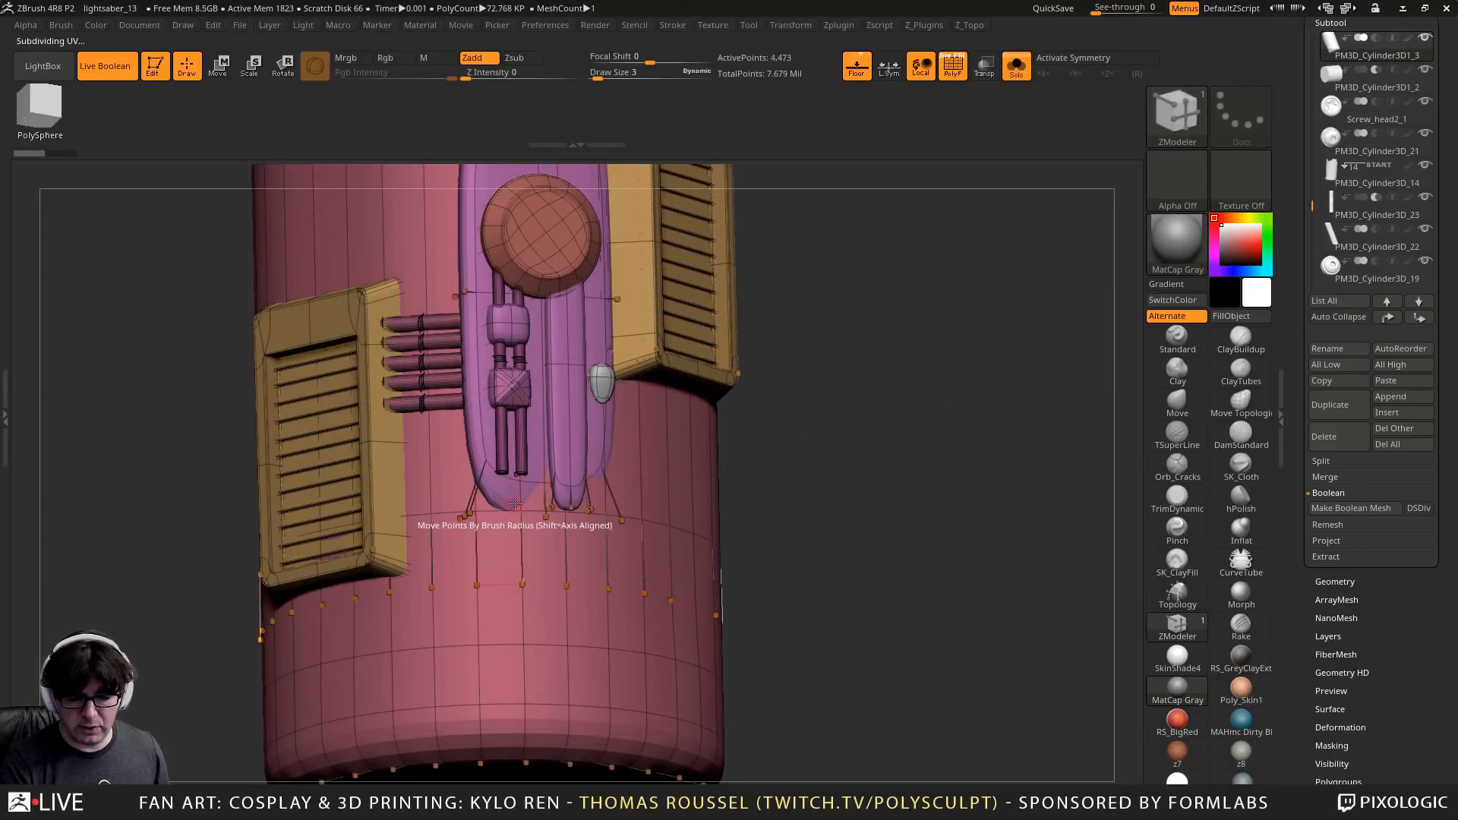
pyautogui.hotkey('shift', 'd')
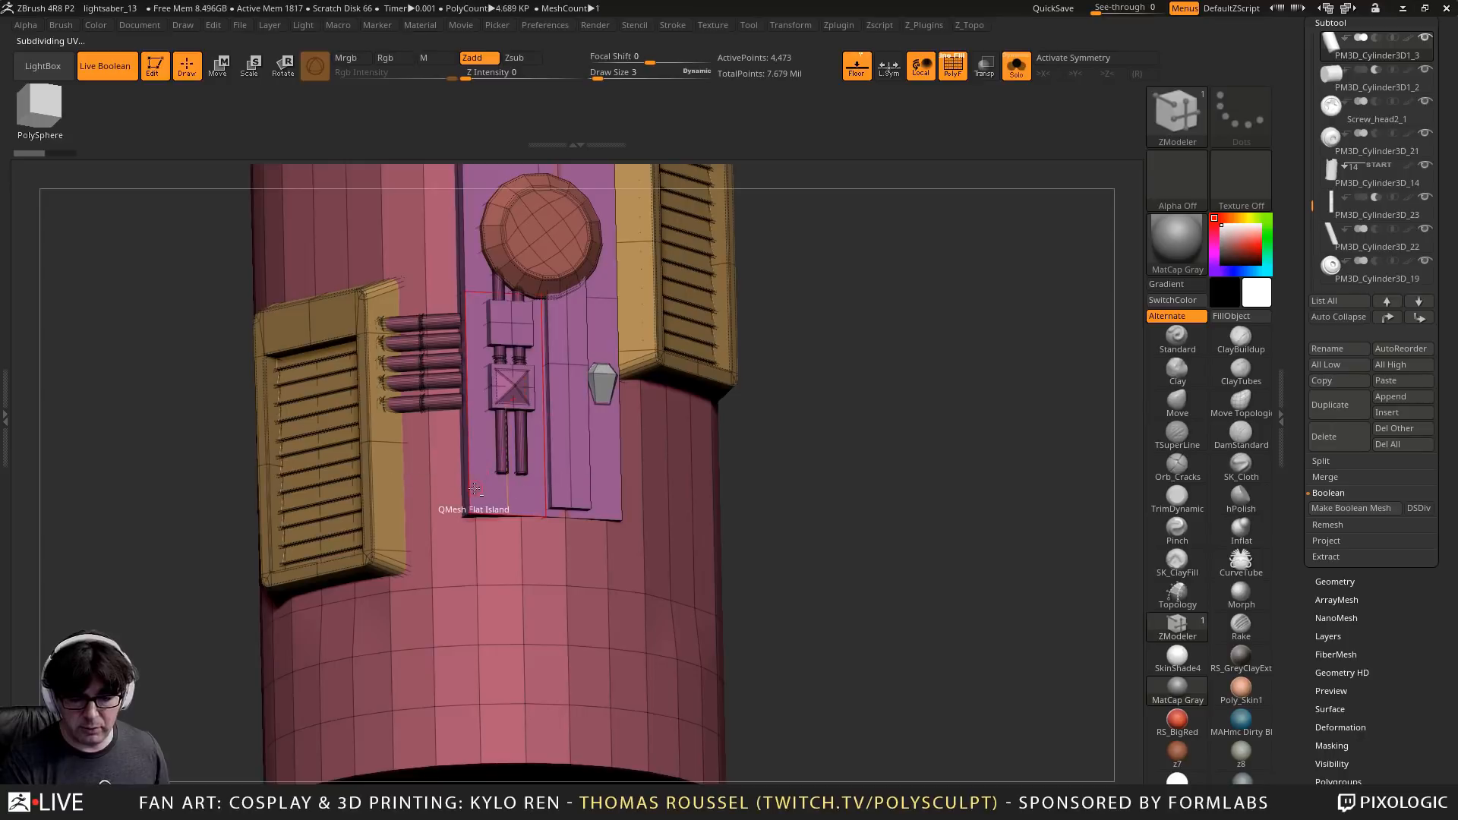
# Isolate the inner core's detail panel, crease all of its edges, and show the whole core again
pyautogui.press('d')
pyautogui.hotkey('ctrl', 'shift')
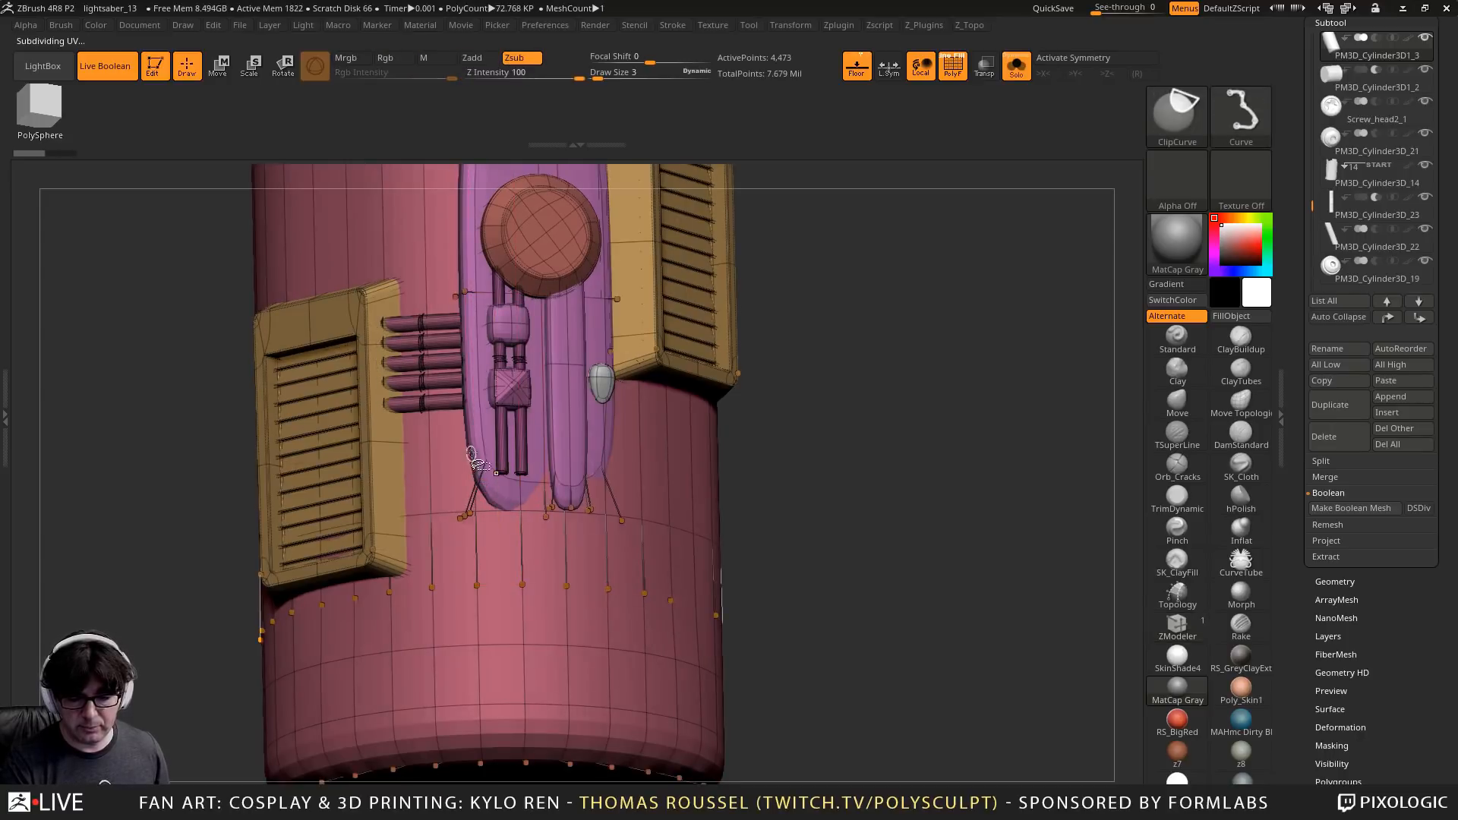
pyautogui.keyDown('ctrl'); pyautogui.keyDown('shift'); pyautogui.click(485, 434); pyautogui.keyUp('shift'); pyautogui.keyUp('ctrl')
pyautogui.moveTo(934, 537); pyautogui.dragTo(964, 532)
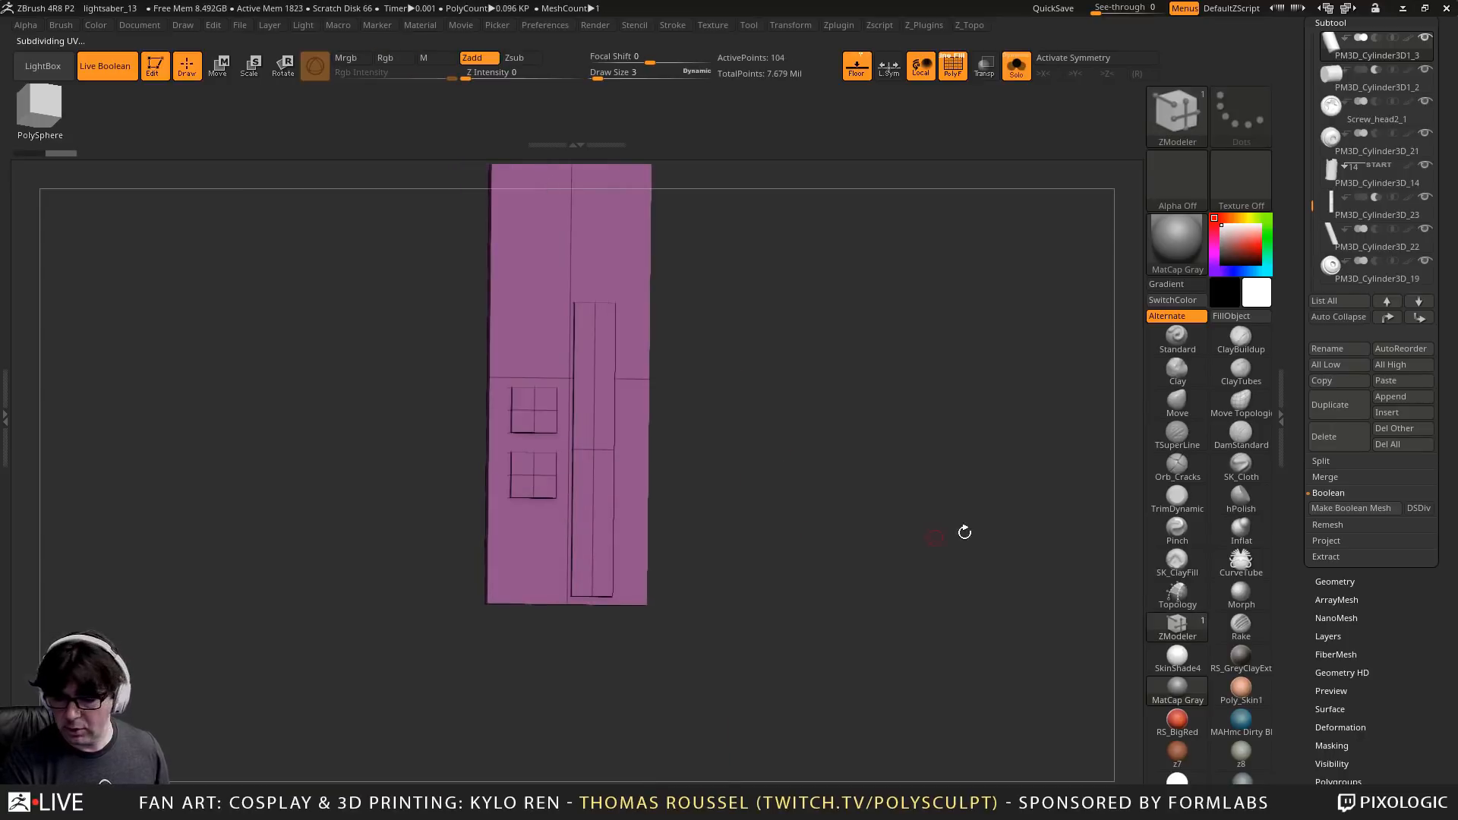
pyautogui.moveTo(1419, 621); pyautogui.dragTo(1419, 552)
pyautogui.click(1332, 507)
pyautogui.moveTo(1422, 502); pyautogui.dragTo(1422, 662)
pyautogui.click(1341, 370)
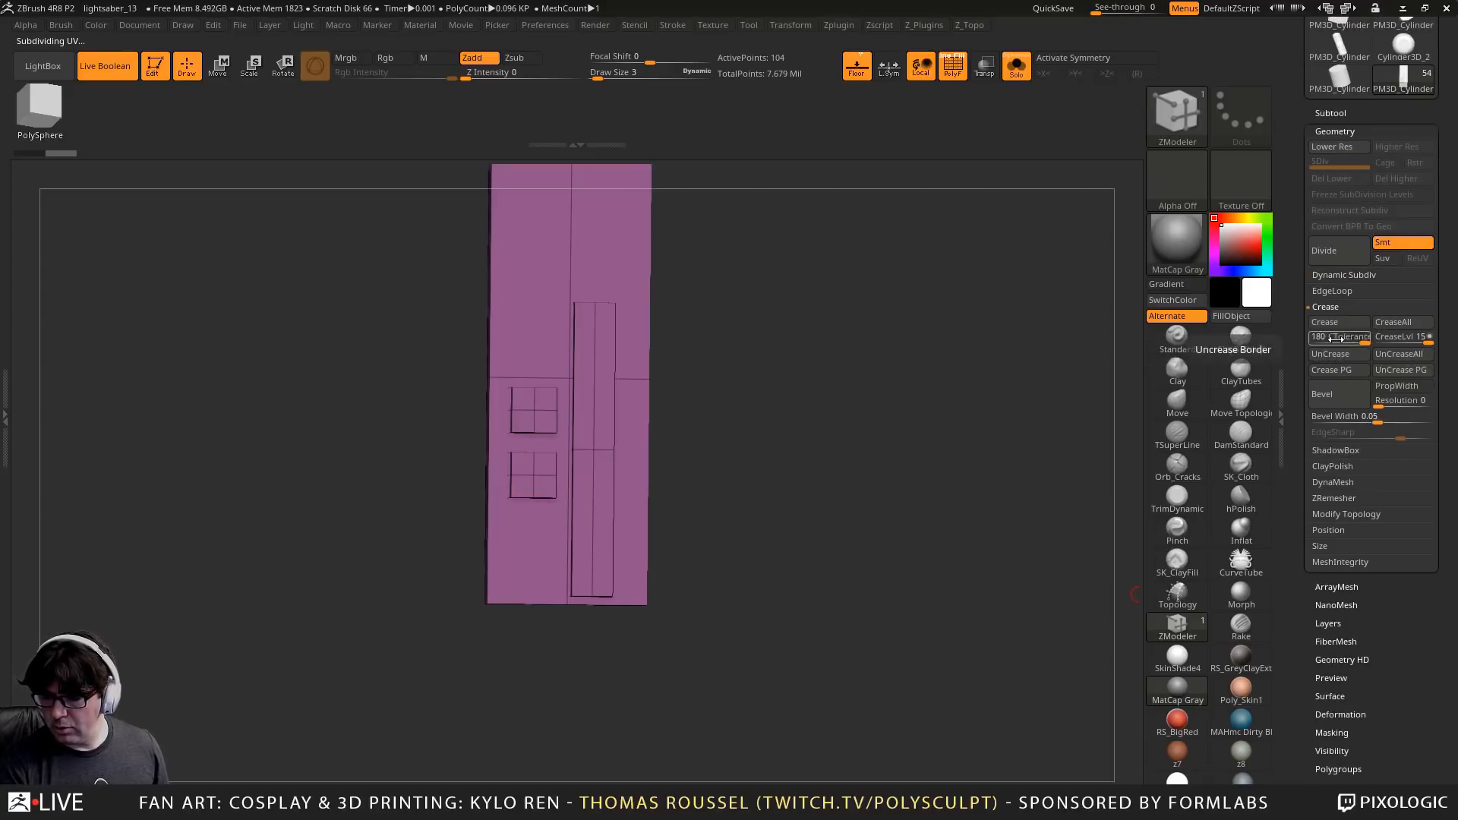
pyautogui.click(1390, 328)
pyautogui.keyDown('ctrl'); pyautogui.keyDown('shift'); pyautogui.click(888, 410); pyautogui.keyUp('shift'); pyautogui.keyUp('ctrl')
pyautogui.moveTo(888, 410); pyautogui.dragTo(898, 458)
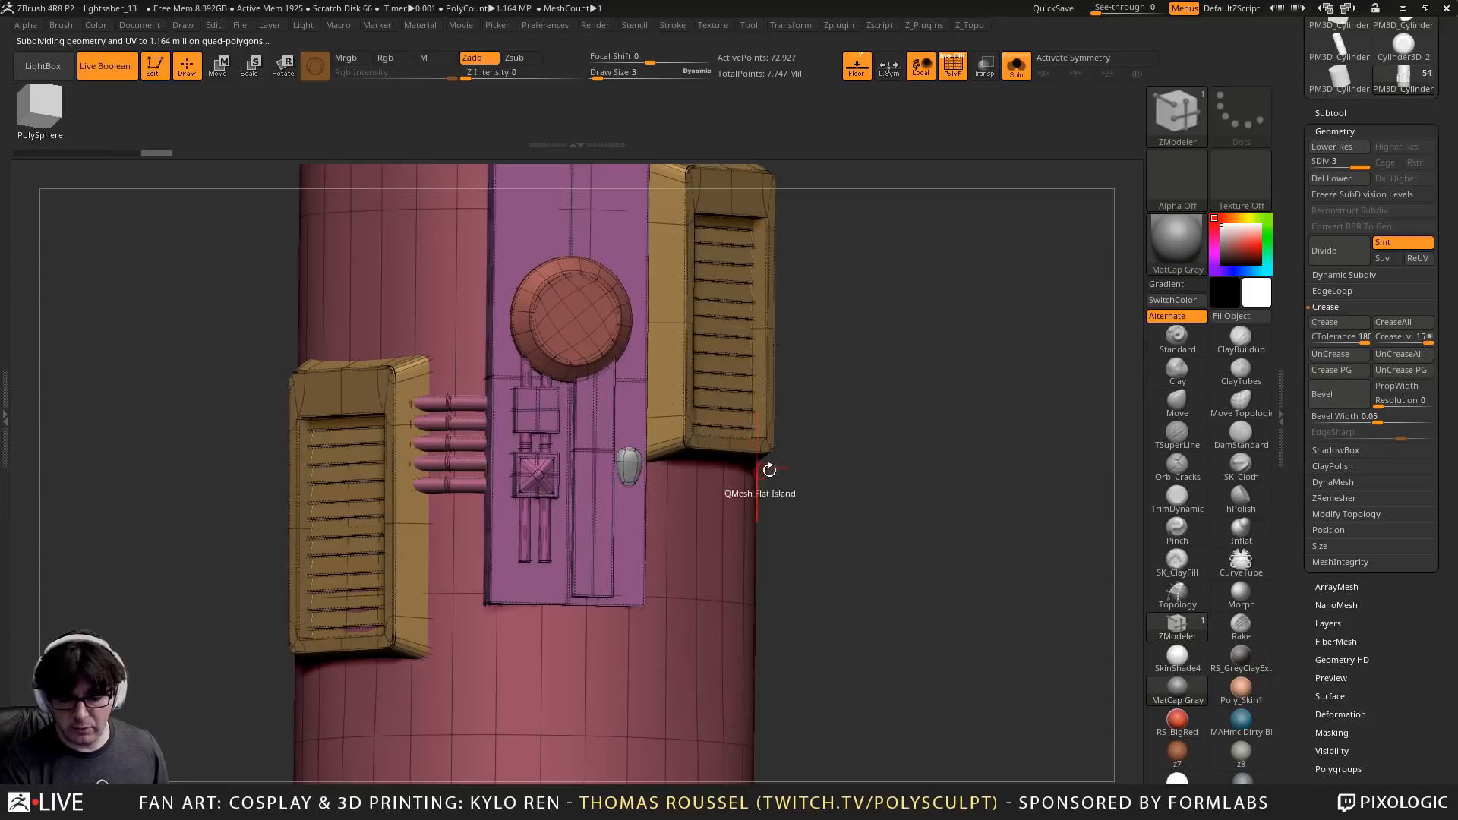
# Isolate the small tapered button beside the detail panel at the lowest subdivision and crease all its edges
pyautogui.keyDown('alt'); pyautogui.moveTo(770, 470); pyautogui.dragTo(1060, 612); pyautogui.keyUp('alt')
pyautogui.hotkey('ctrl', 'z')
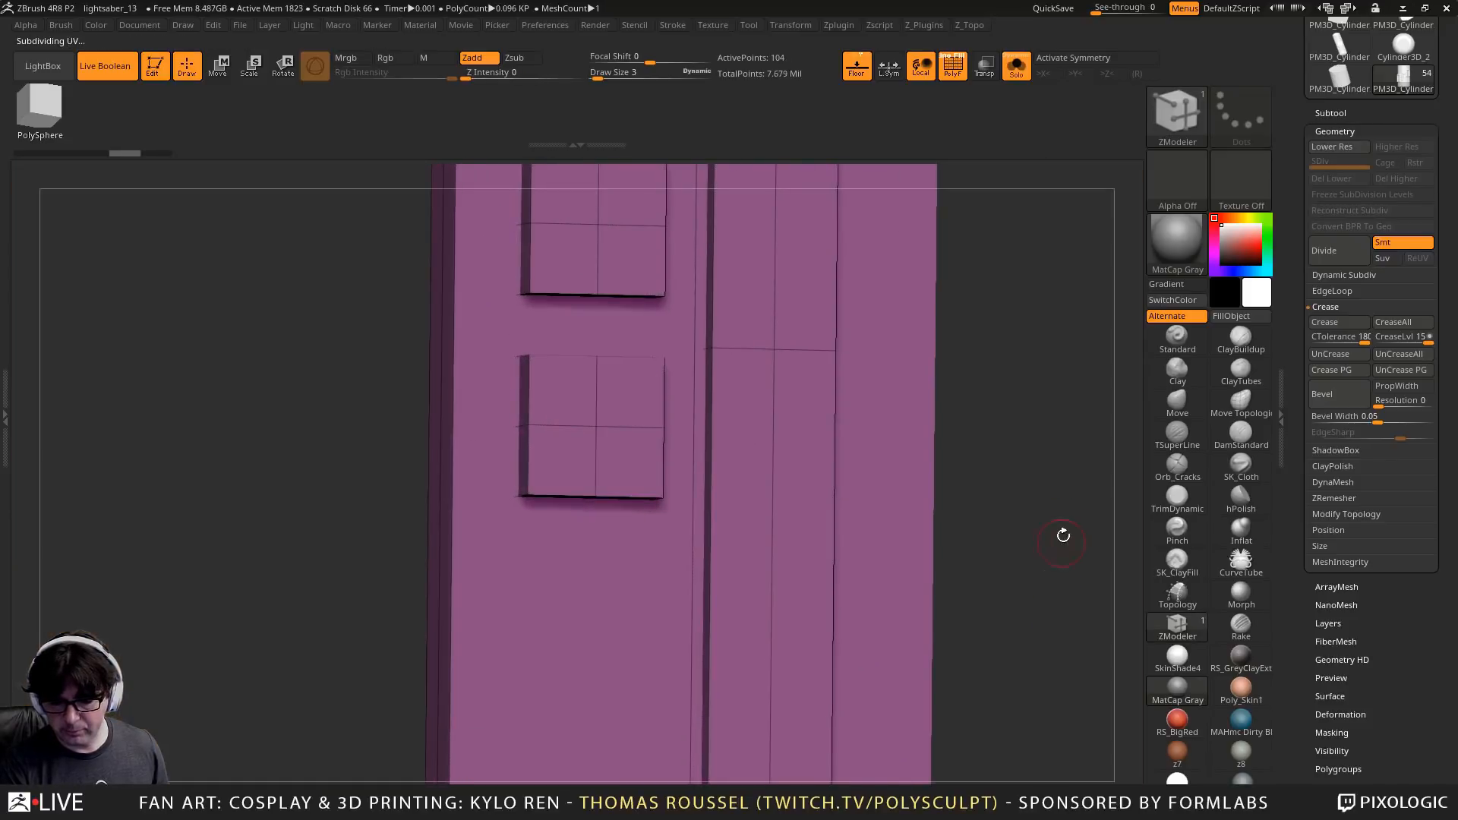
pyautogui.keyDown('alt'); pyautogui.moveTo(1063, 535); pyautogui.dragTo(1025, 440); pyautogui.keyUp('alt')
pyautogui.hotkey('ctrl', 'shift', 'z')
pyautogui.hotkey('shift', 'd')
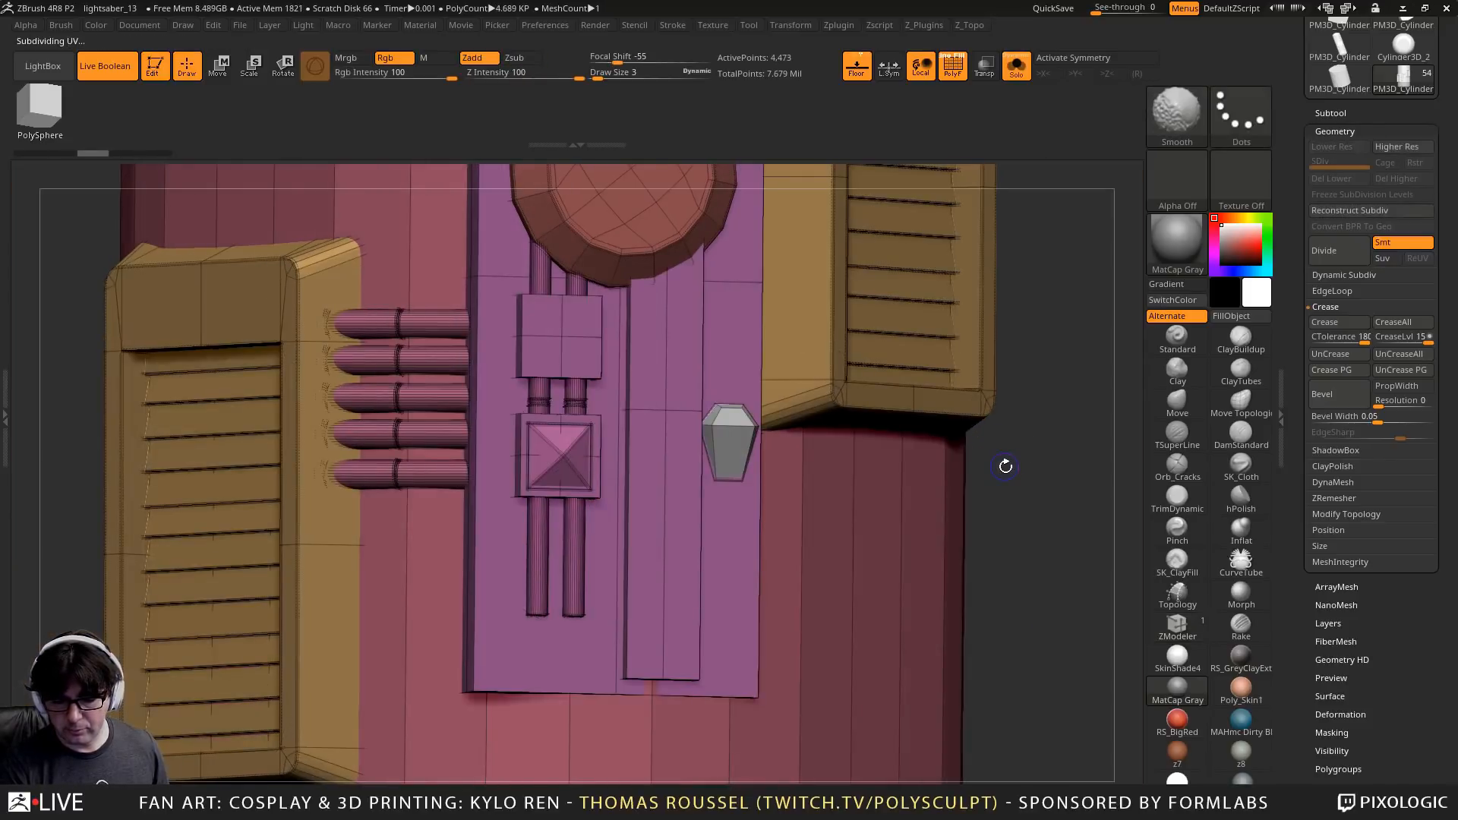
pyautogui.press('b')
pyautogui.press('z')
pyautogui.press('m')
pyautogui.keyDown('ctrl'); pyautogui.keyDown('shift'); pyautogui.click(727, 450); pyautogui.keyUp('shift'); pyautogui.keyUp('ctrl')
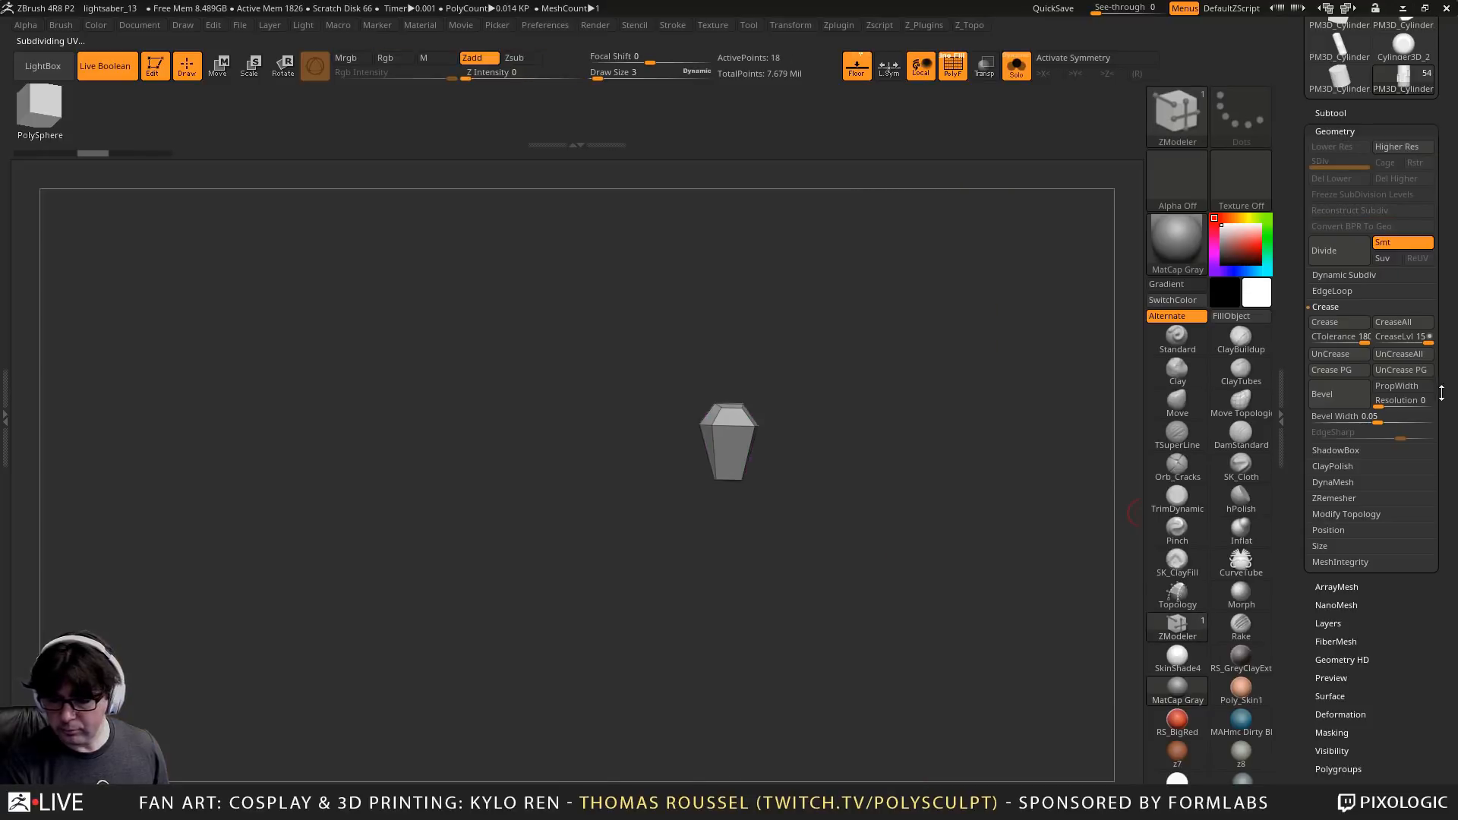
pyautogui.click(1402, 325)
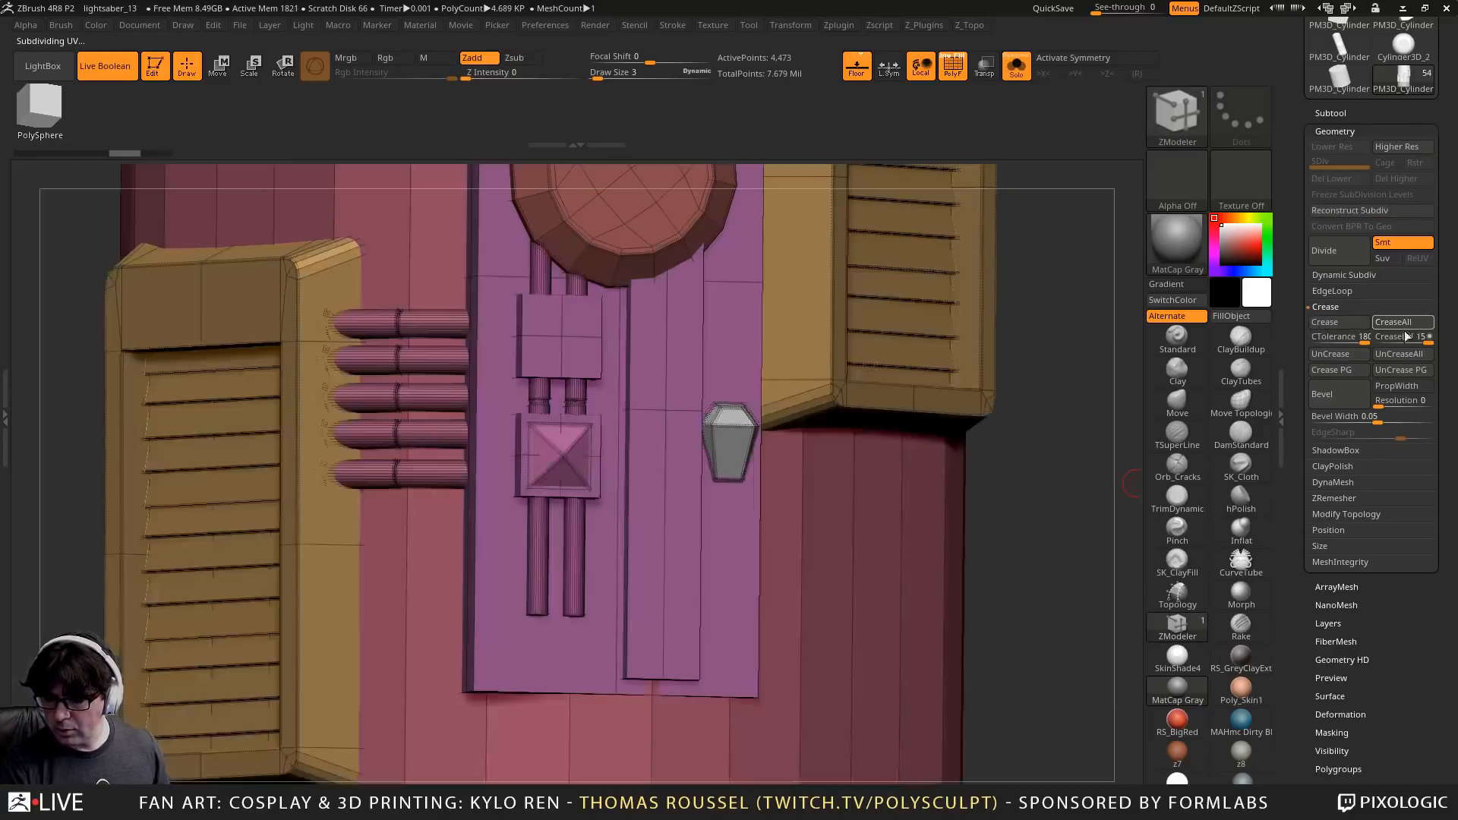
# Isolate the detail panel again and compare its creased edges with the surrounding core in the smoothed view
pyautogui.keyDown('ctrl'); pyautogui.keyDown('shift'); pyautogui.click(644, 517); pyautogui.keyUp('shift'); pyautogui.keyUp('ctrl')
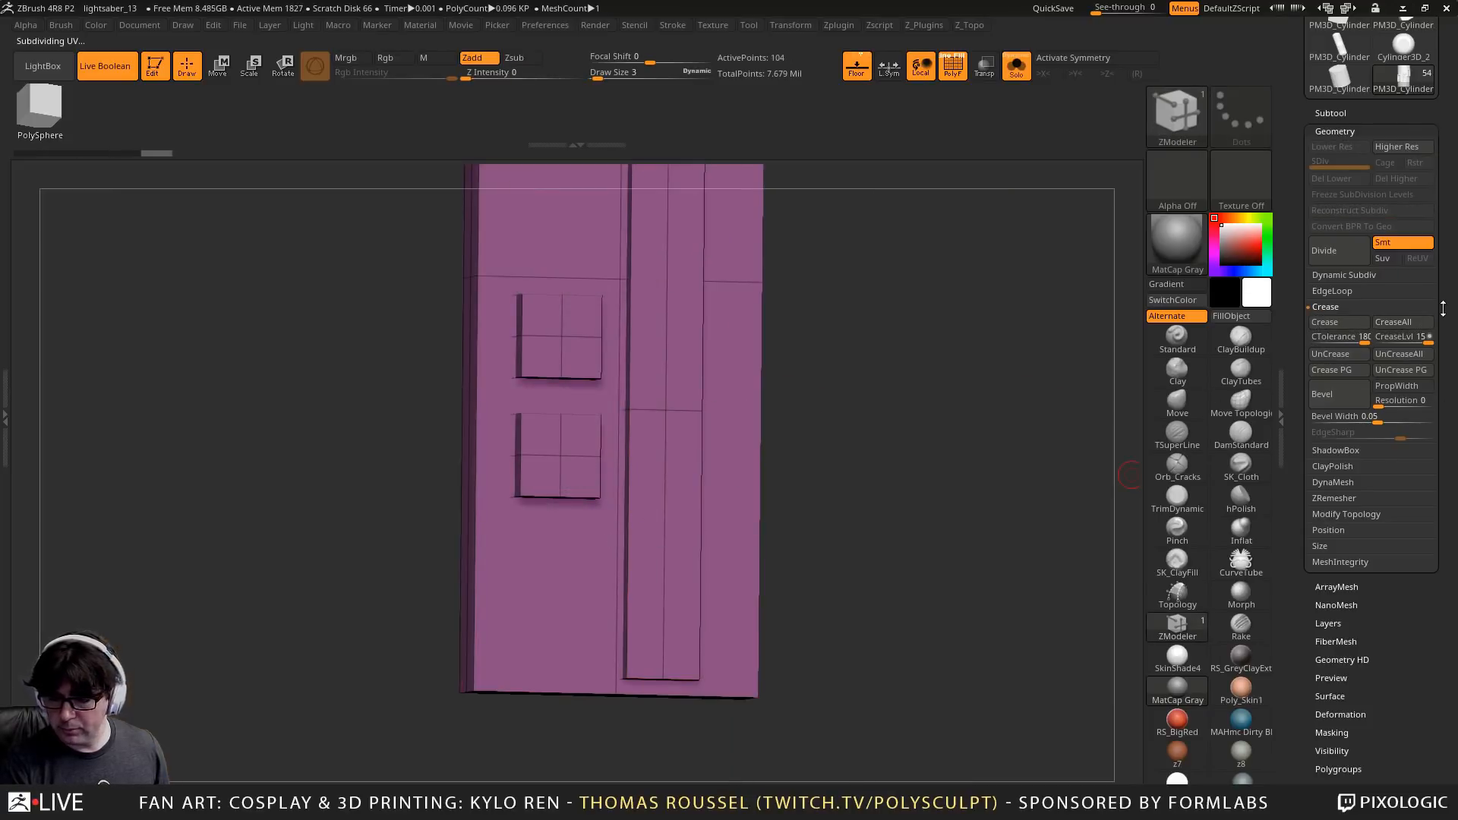
pyautogui.keyDown('ctrl'); pyautogui.keyDown('shift'); pyautogui.click(1010, 433); pyautogui.keyUp('shift'); pyautogui.keyUp('ctrl')
pyautogui.moveTo(1033, 497); pyautogui.dragTo(1063, 497, button='right')
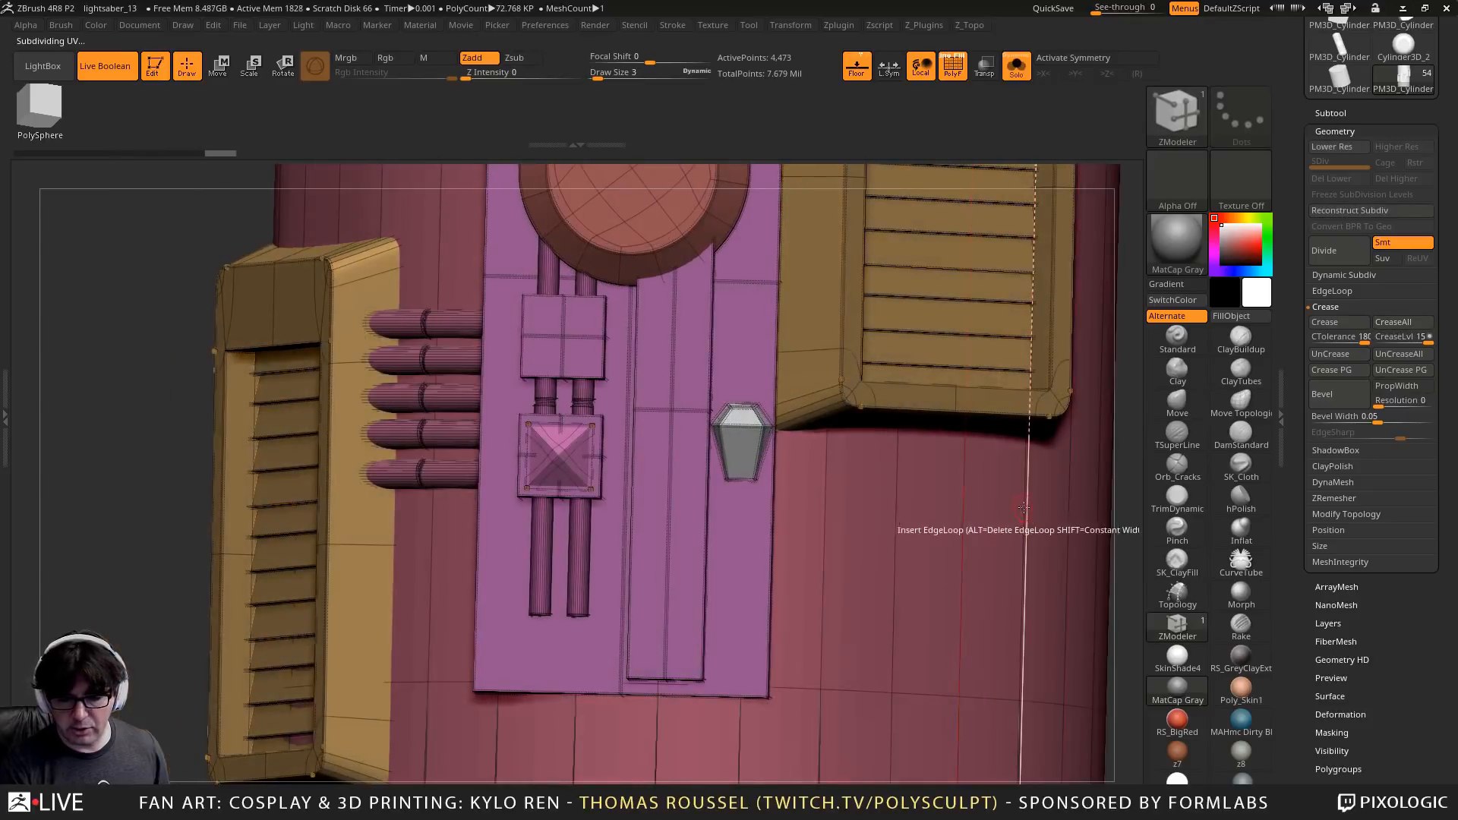
pyautogui.keyDown('alt'); pyautogui.moveTo(959, 438); pyautogui.dragTo(921, 407, button='right'); pyautogui.keyUp('alt')
pyautogui.keyDown('ctrl'); pyautogui.keyDown('shift'); pyautogui.click(902, 409); pyautogui.keyUp('shift'); pyautogui.keyUp('ctrl')
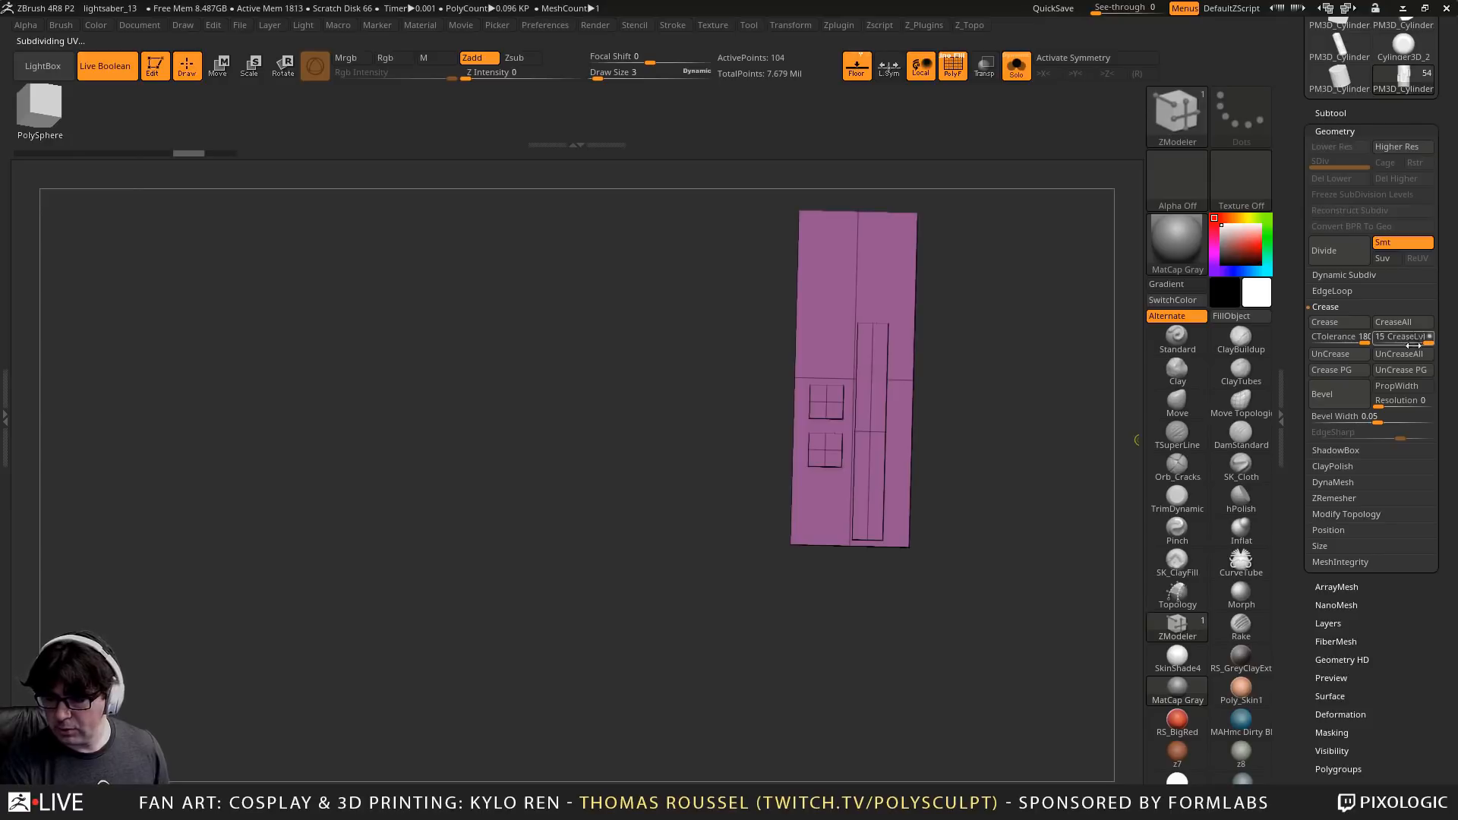
pyautogui.keyDown('ctrl'); pyautogui.keyDown('shift'); pyautogui.click(1078, 438); pyautogui.keyUp('shift'); pyautogui.keyUp('ctrl')
pyautogui.keyDown('alt'); pyautogui.moveTo(1078, 438); pyautogui.dragTo(939, 505, button='right'); pyautogui.keyUp('alt')
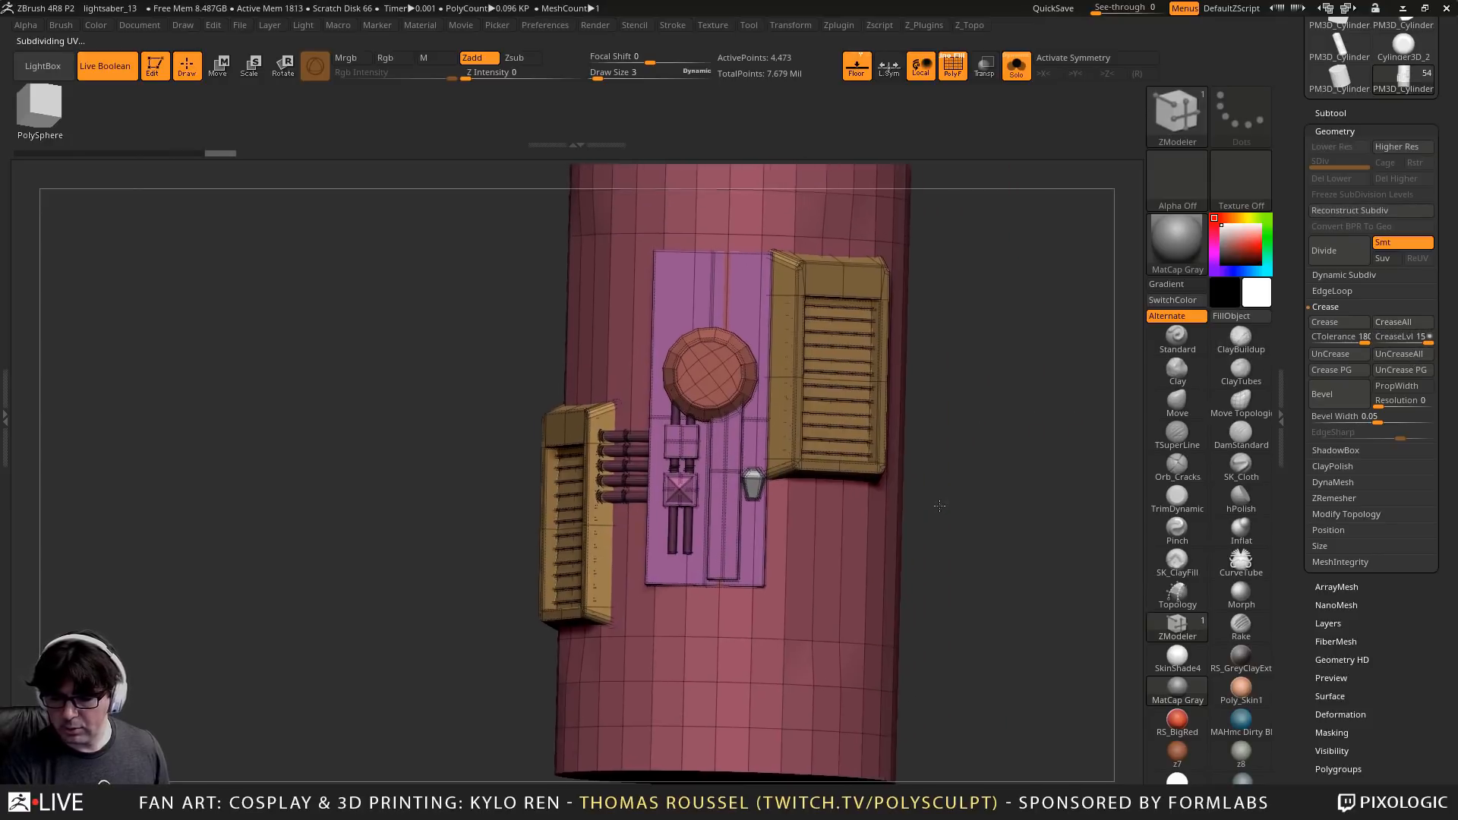
# Divide the core up to about 1.16 million points, turn off the polyframe and show the complete hilt
pyautogui.click(1319, 275)
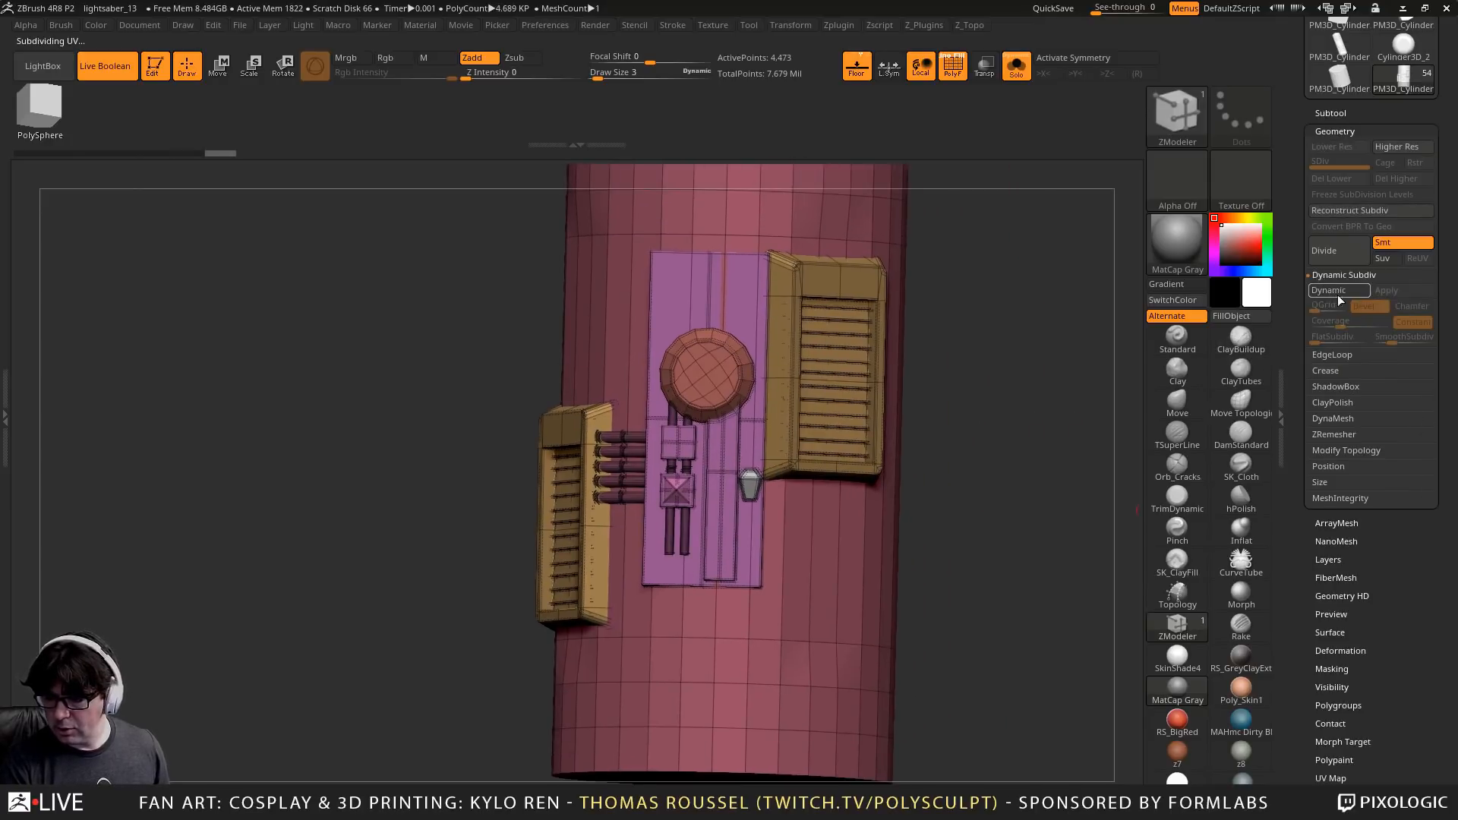
pyautogui.click(1328, 259)
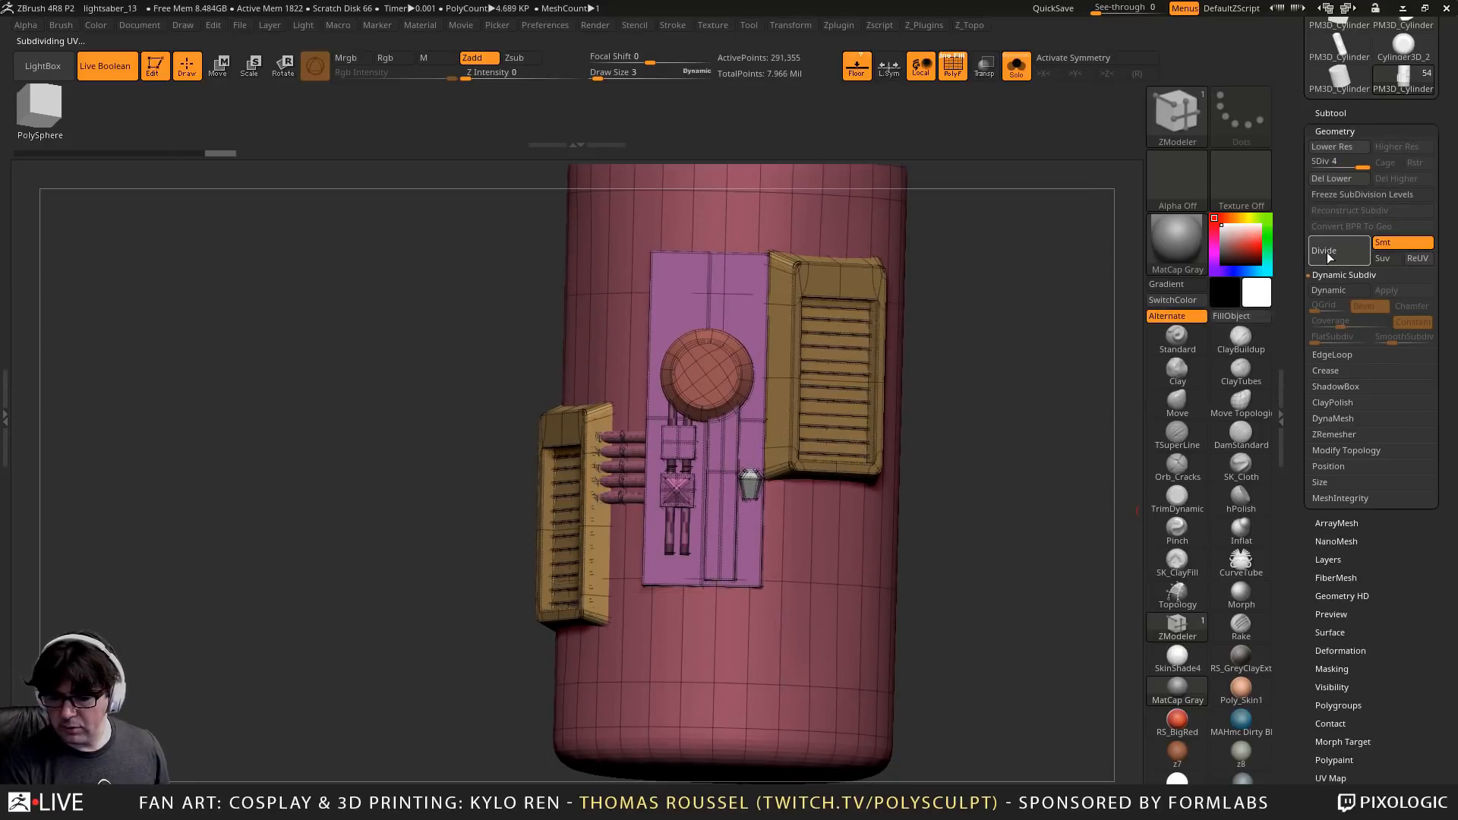
pyautogui.moveTo(1001, 391)
pyautogui.keyDown('alt'); pyautogui.mouseDown()
pyautogui.moveTo(1000, 326)
pyautogui.moveTo(796, 328)
pyautogui.mouseUp(); pyautogui.keyUp('alt')
pyautogui.press('shift')
pyautogui.hotkey('shift', 'f')
pyautogui.moveTo(898, 380)
pyautogui.keyDown('alt'); pyautogui.mouseDown()
pyautogui.moveTo(921, 357)
pyautogui.moveTo(926, 383)
pyautogui.mouseUp(); pyautogui.keyUp('alt')
pyautogui.click(1019, 72)
pyautogui.moveTo(1002, 351); pyautogui.dragTo(979, 331)
pyautogui.keyDown('alt'); pyautogui.moveTo(983, 579); pyautogui.dragTo(907, 427); pyautogui.keyUp('alt')
# Generate a Boolean mesh of the whole hilt with DSDiv enabled and switch to the resulting UMesh tool
pyautogui.click(1333, 112)
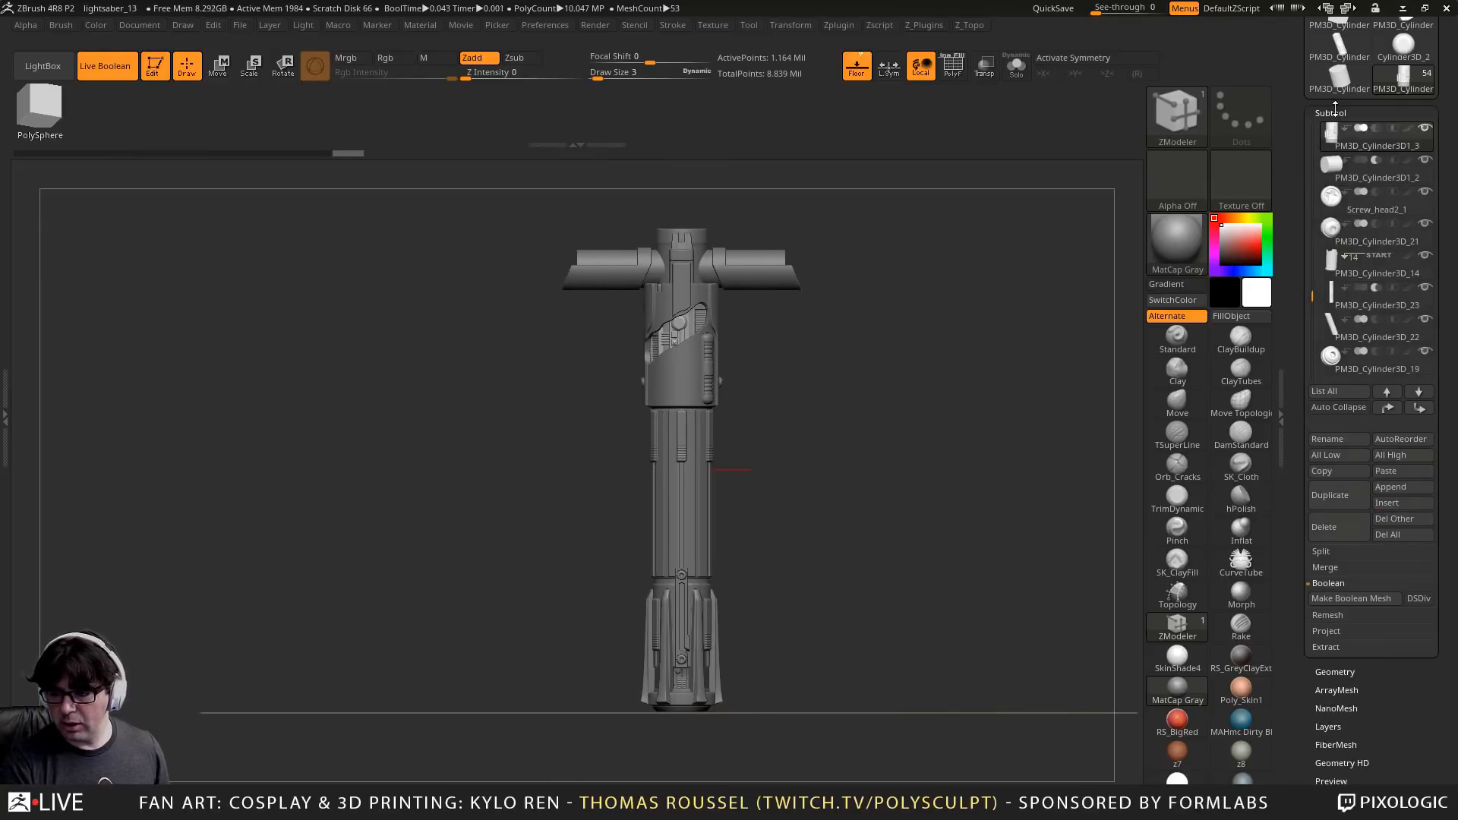
pyautogui.scroll(-3, 1359, 456)
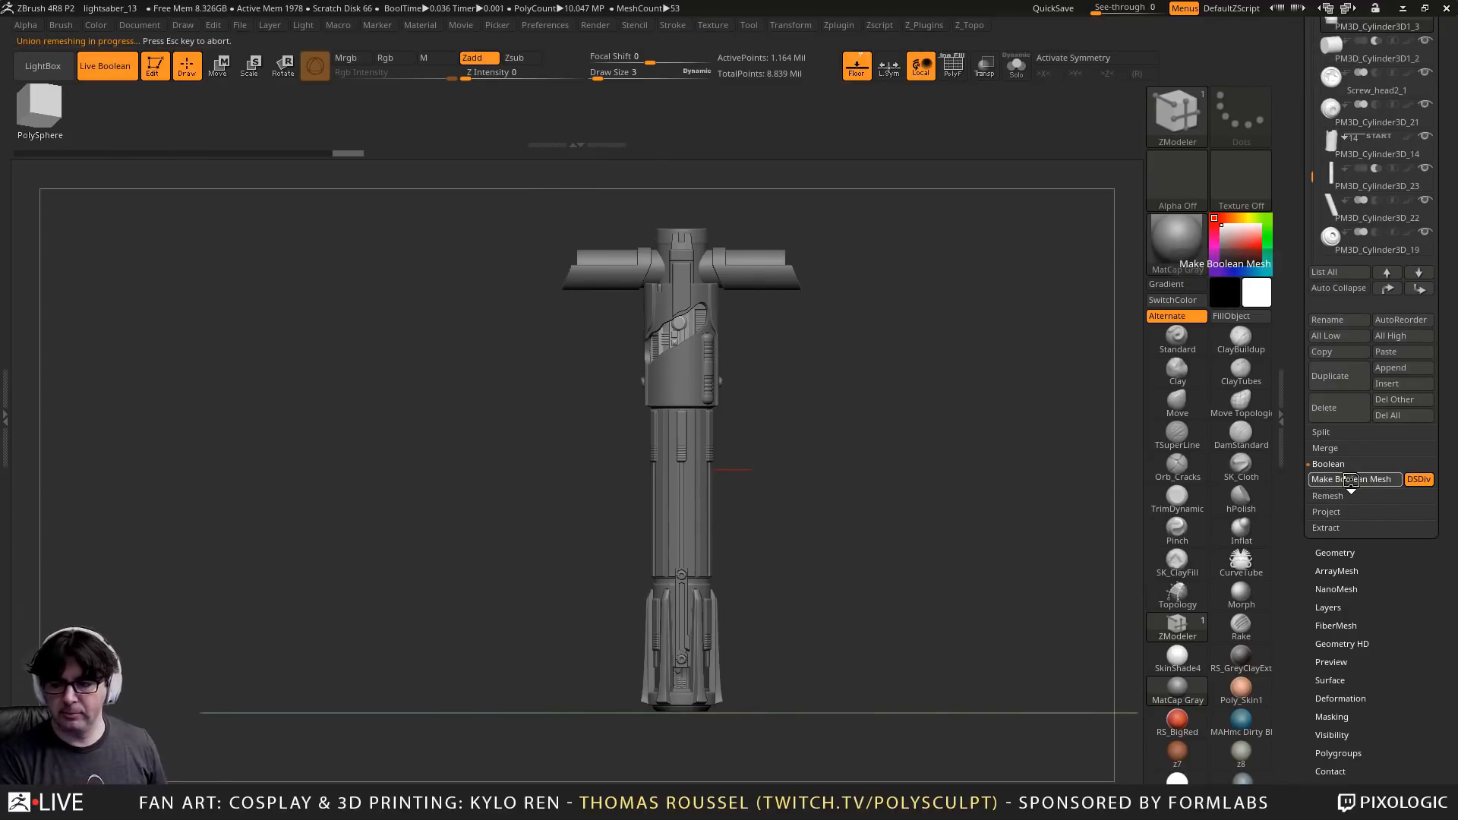
pyautogui.moveTo(889, 455); pyautogui.dragTo(922, 435)
pyautogui.moveTo(1455, 283); pyautogui.dragTo(1446, 499)
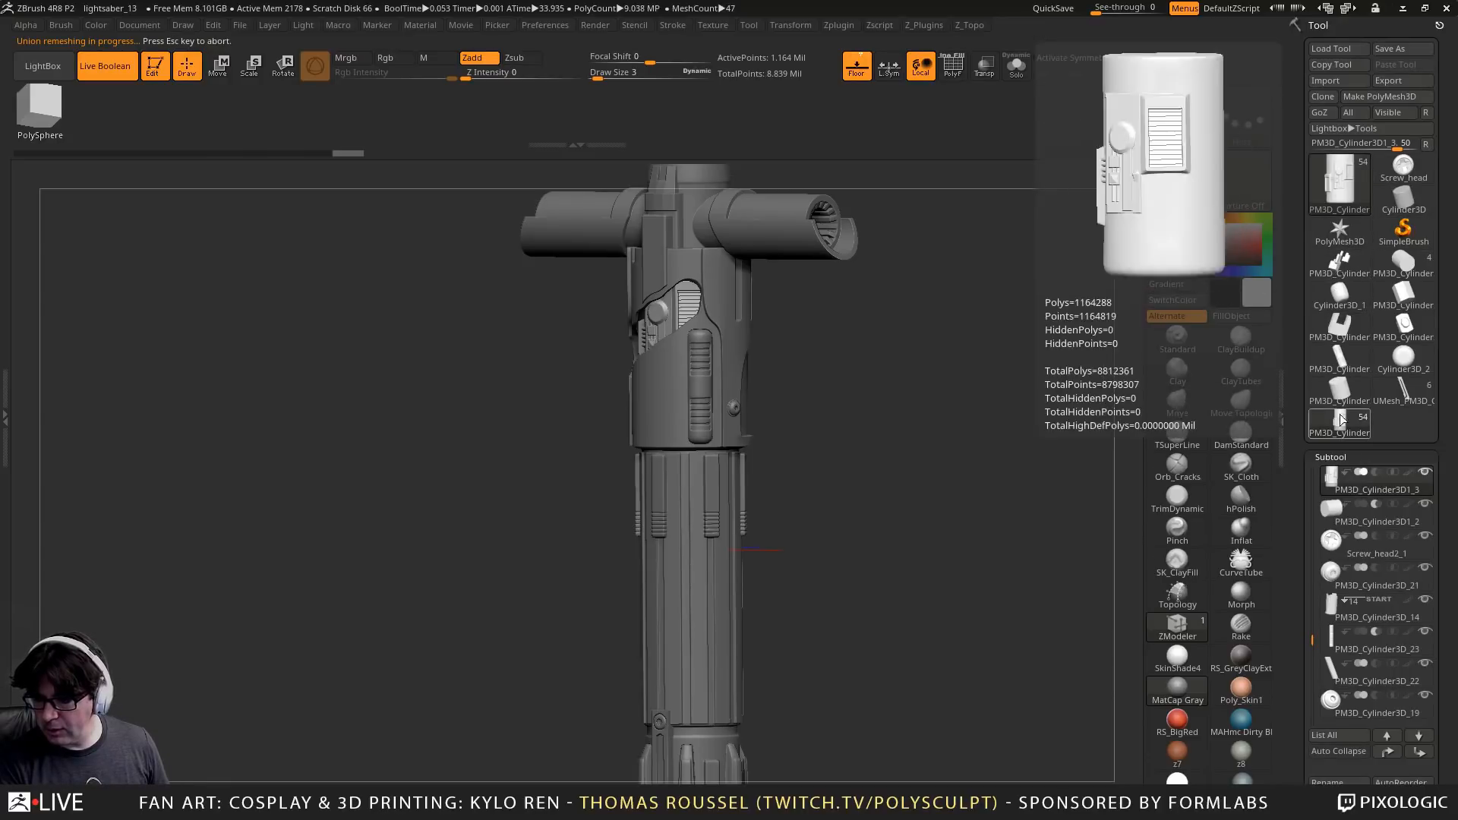
pyautogui.moveTo(978, 450)
pyautogui.mouseDown()
pyautogui.moveTo(1000, 449)
pyautogui.moveTo(977, 358)
pyautogui.moveTo(946, 407)
pyautogui.moveTo(952, 347)
pyautogui.moveTo(987, 448)
pyautogui.mouseUp()
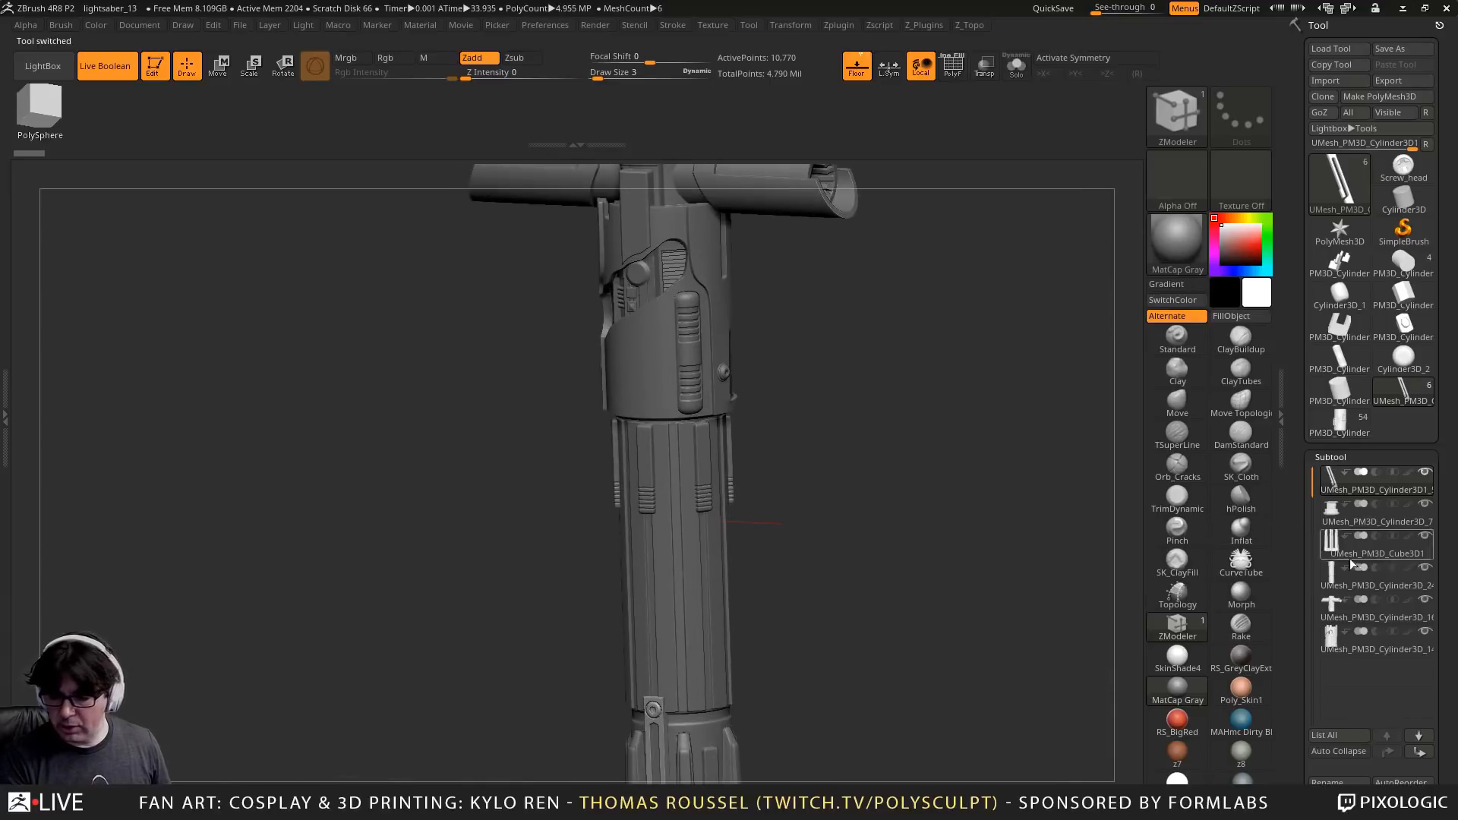
# Isolate the Boolean result's pieces and examine the lower hilt parts one after another
pyautogui.click(1009, 70)
pyautogui.moveTo(927, 305); pyautogui.dragTo(868, 436)
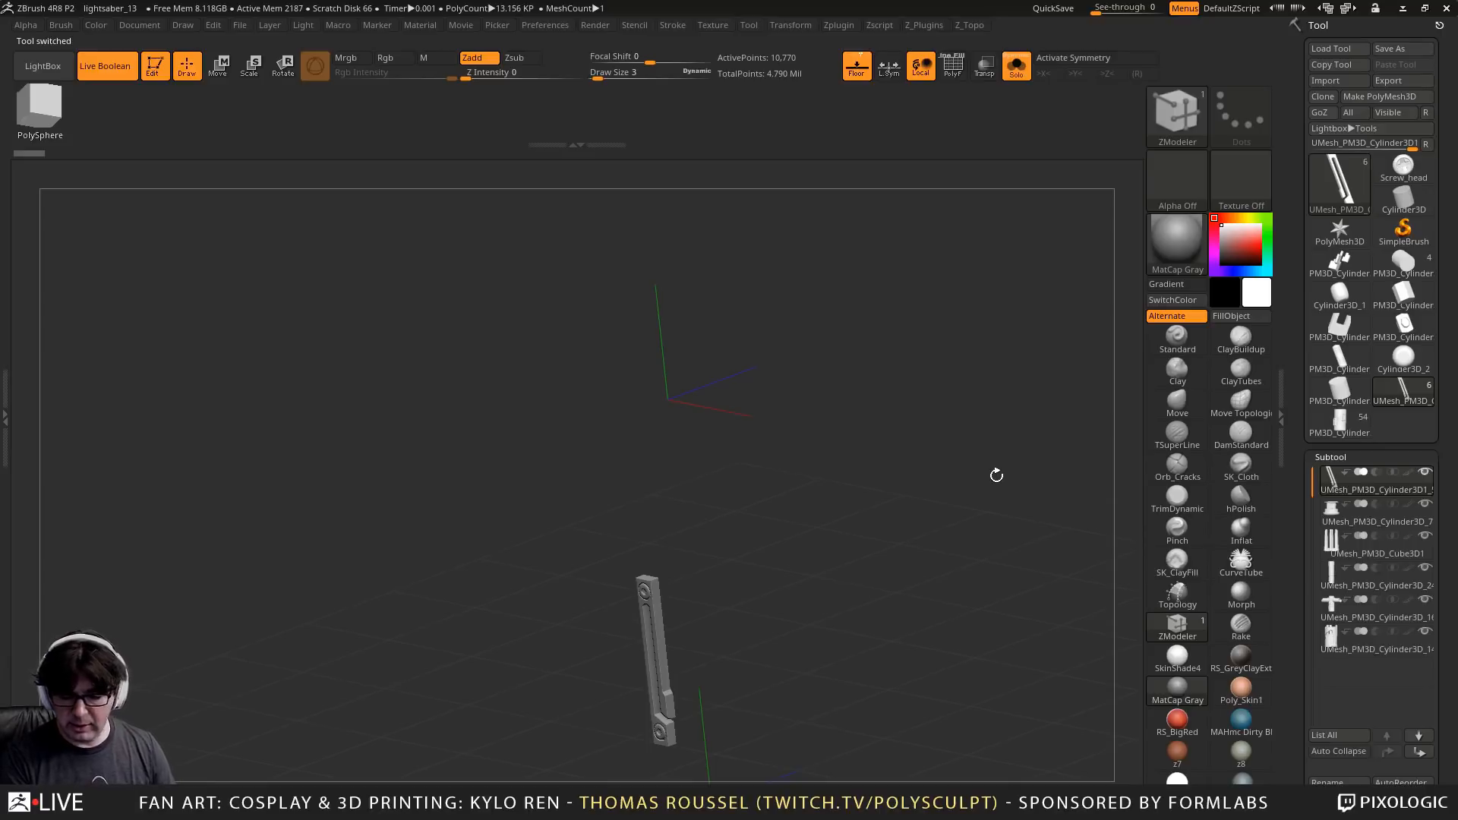
pyautogui.press('Down')
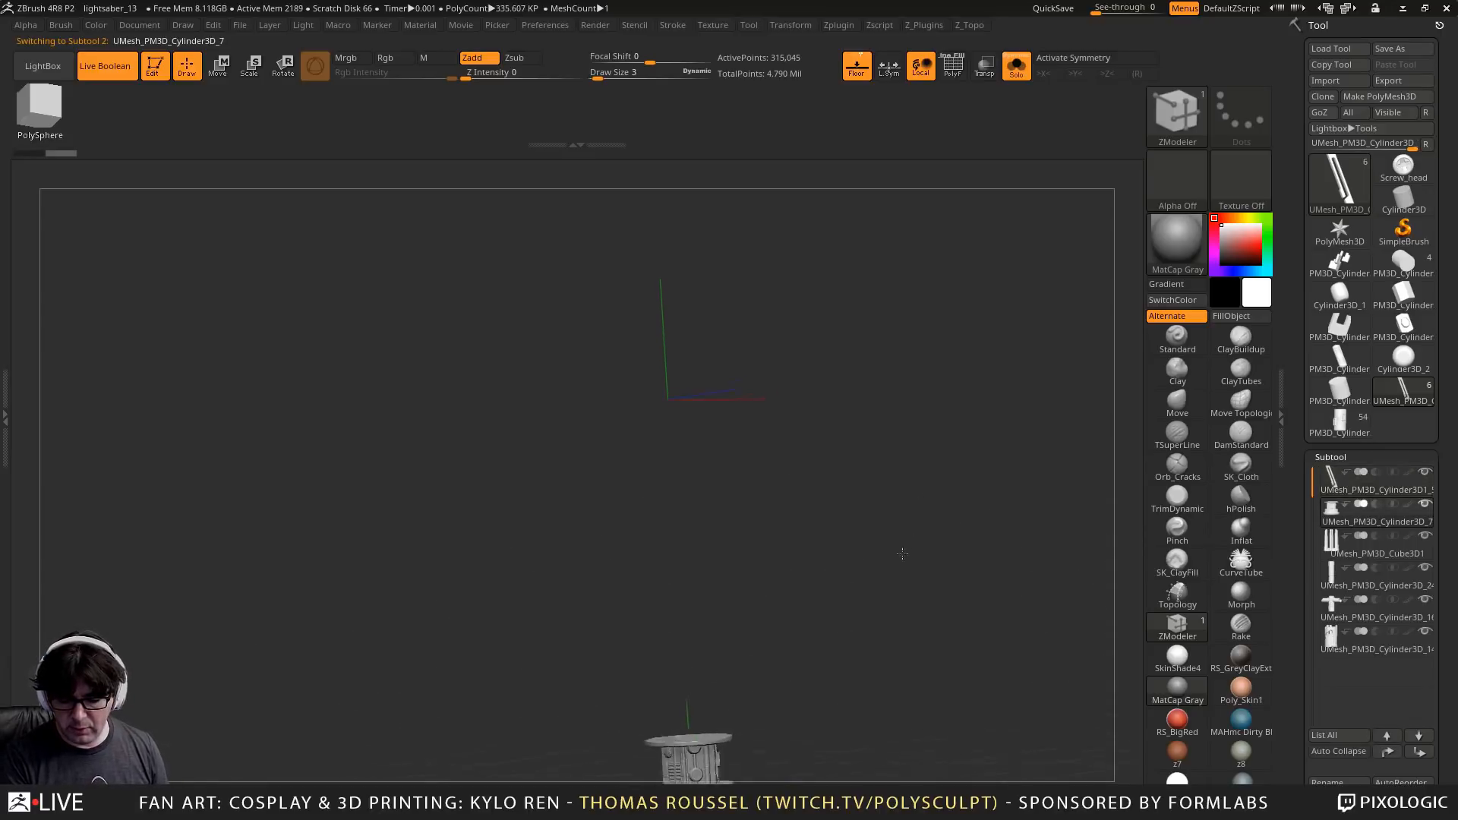
pyautogui.press('Down')
pyautogui.moveTo(902, 554); pyautogui.dragTo(886, 645)
pyautogui.keyDown('alt'); pyautogui.moveTo(836, 599); pyautogui.dragTo(894, 537); pyautogui.keyUp('alt')
pyautogui.press('Up')
pyautogui.press('Up')
pyautogui.press('Down')
pyautogui.press('Down')
pyautogui.press('Down')
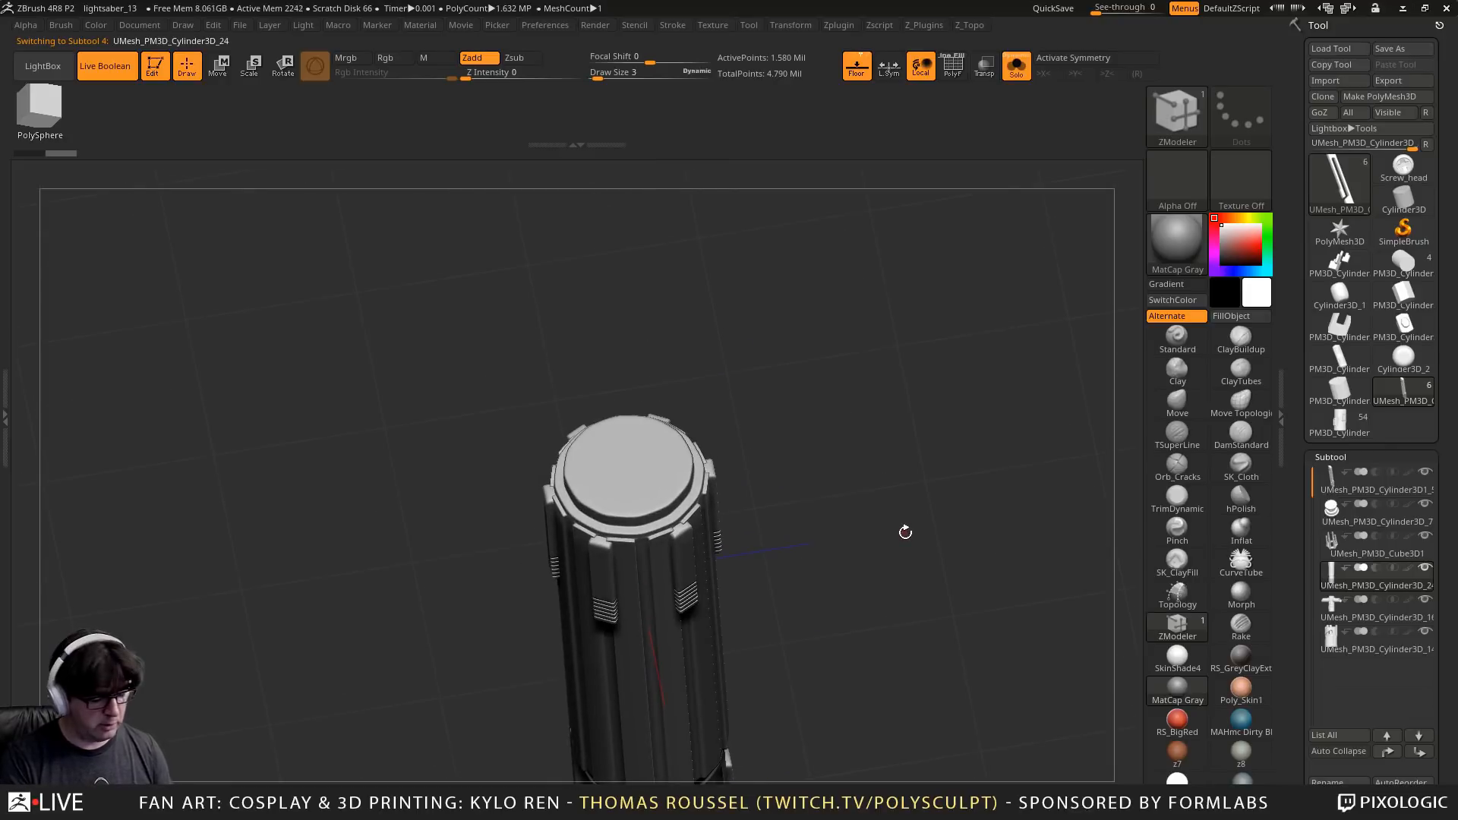
# Compare the ribbed grip with the crossguard piece and examine the crossguard from the front and above
pyautogui.press('Down')
pyautogui.press('Up')
pyautogui.press('Down')
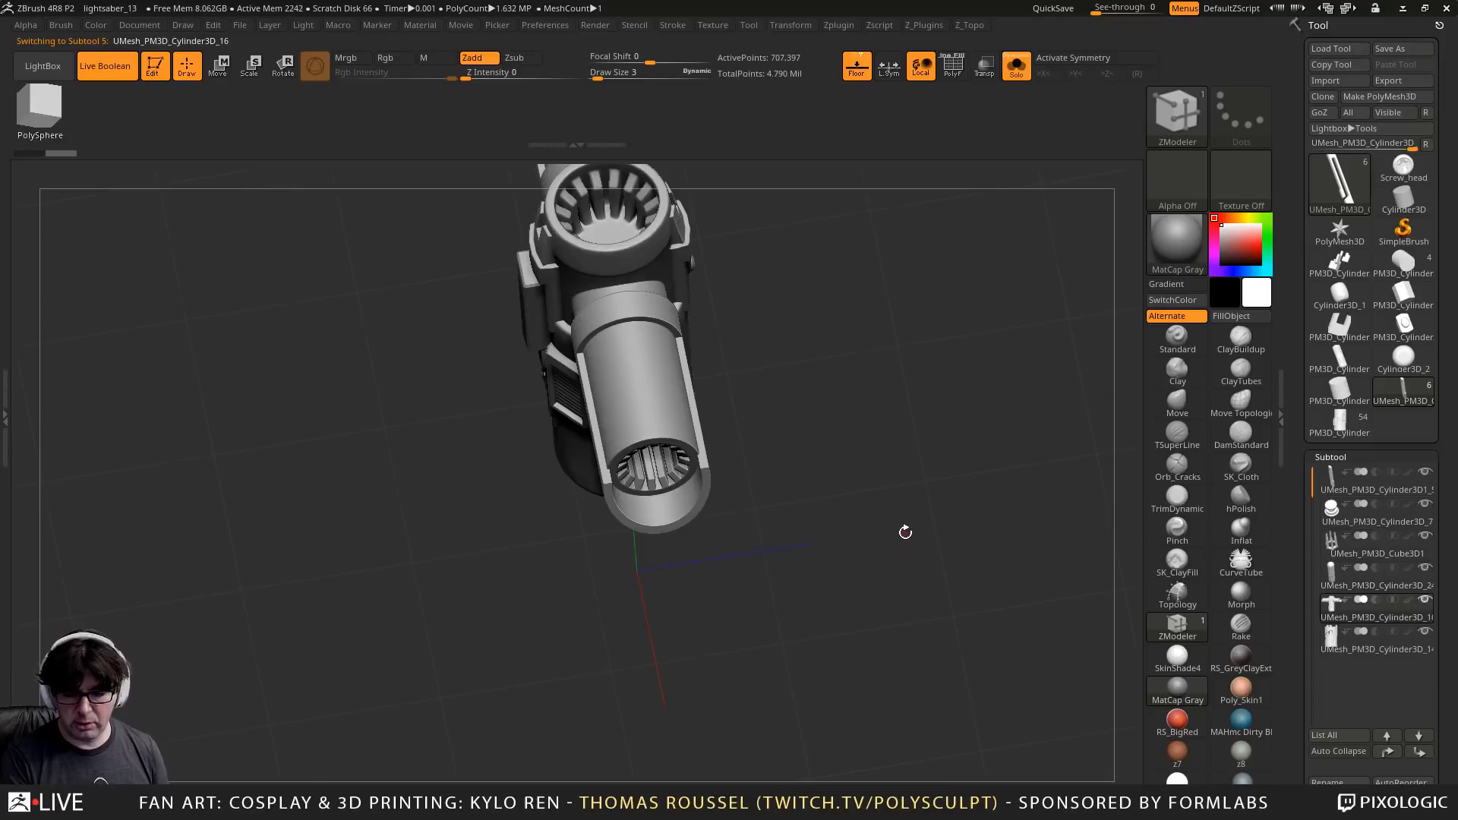
pyautogui.moveTo(905, 532); pyautogui.dragTo(886, 326)
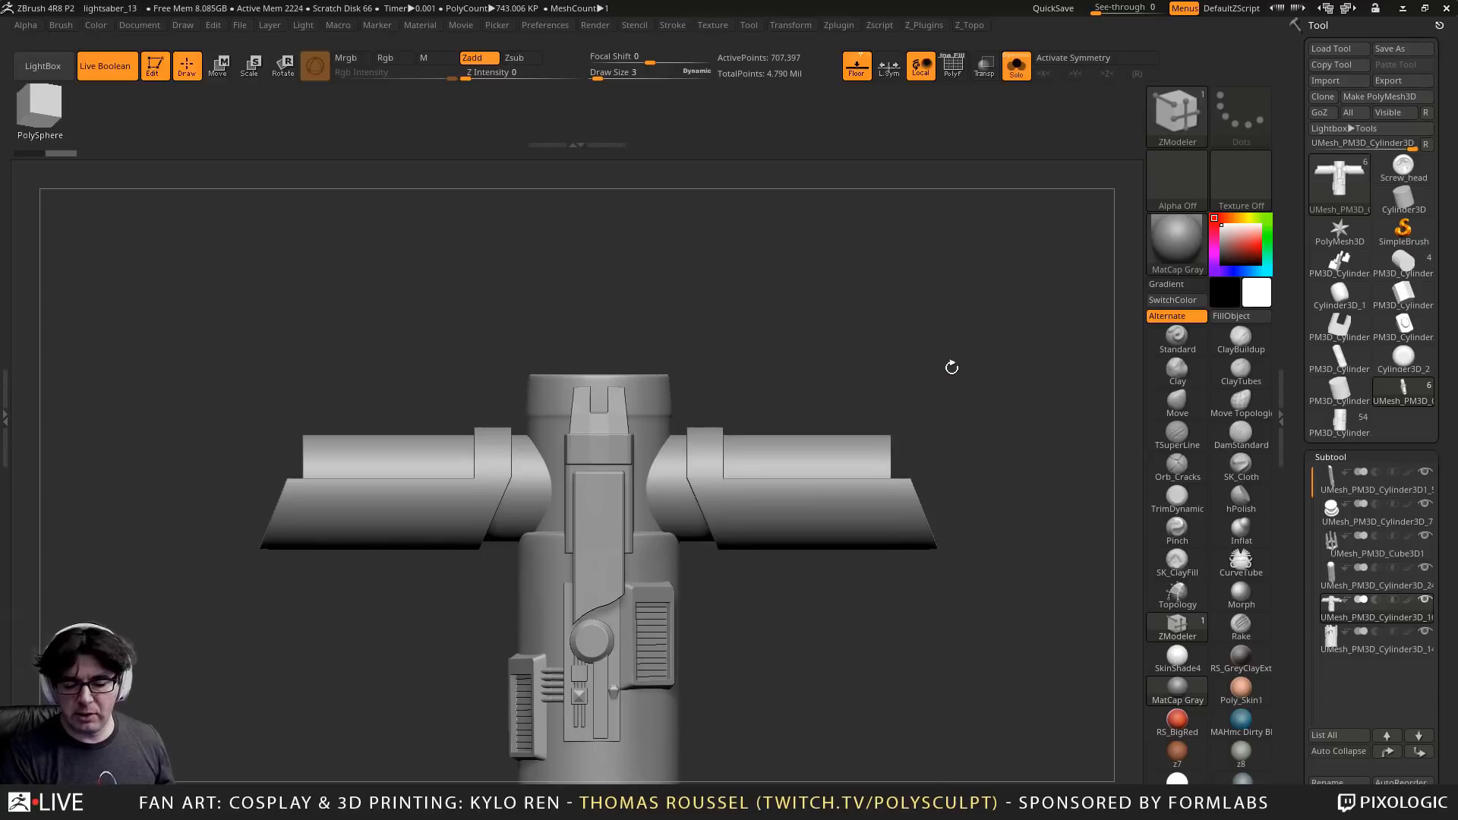
pyautogui.moveTo(951, 368); pyautogui.dragTo(951, 646)
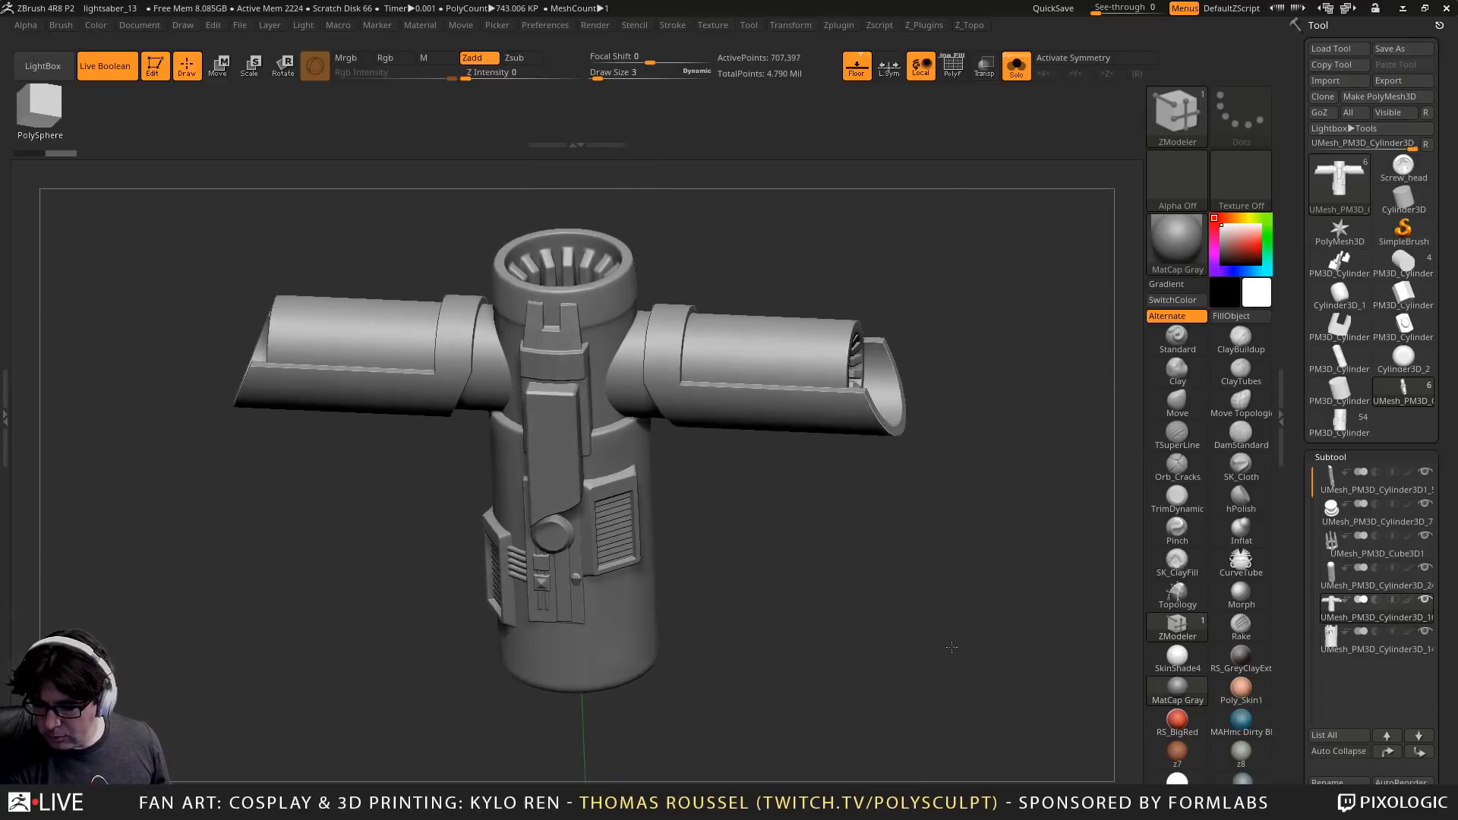
# Select the outer body shell of the Boolean result and examine its interior and cutouts with the polyframe shown
pyautogui.click(1364, 640)
pyautogui.moveTo(957, 591); pyautogui.dragTo(819, 482)
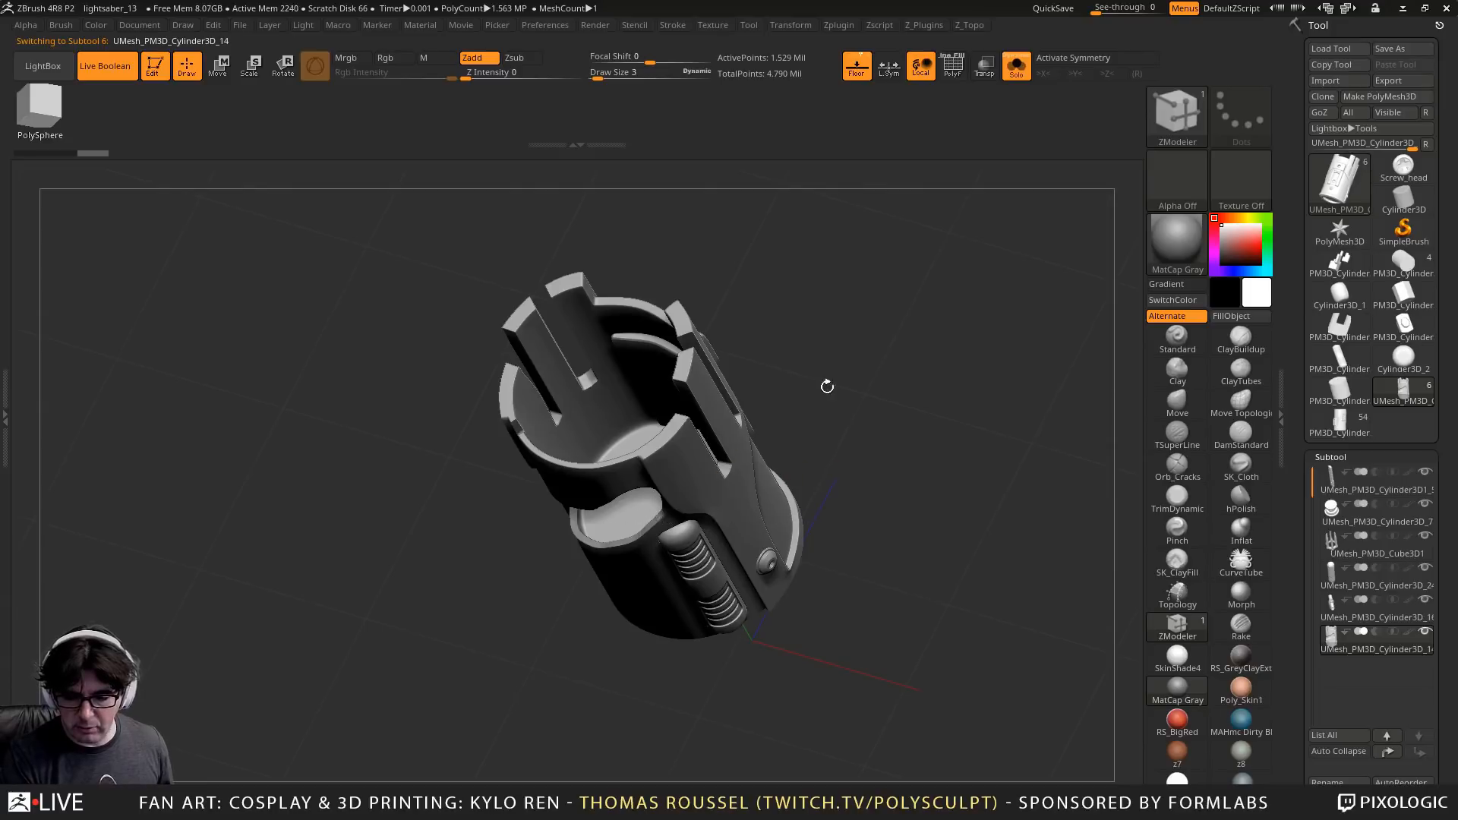
pyautogui.moveTo(827, 387); pyautogui.dragTo(957, 300)
pyautogui.keyDown('shift'); pyautogui.moveTo(960, 247); pyautogui.dragTo(771, 364); pyautogui.keyUp('shift')
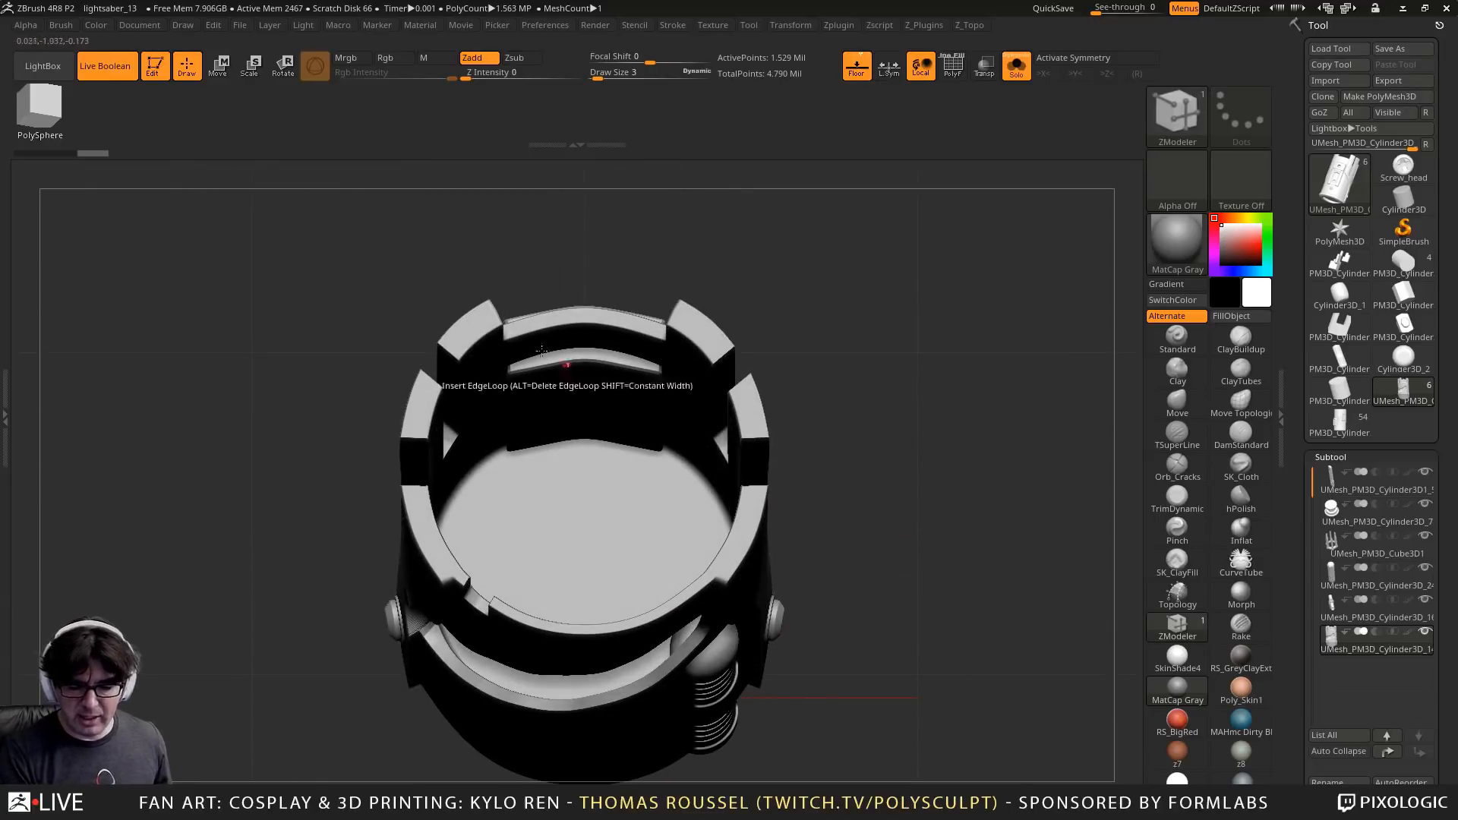
pyautogui.keyDown('ctrl'); pyautogui.moveTo(561, 399); pyautogui.dragTo(619, 385, button='right'); pyautogui.keyUp('ctrl')
pyautogui.hotkey('shift', 'f')
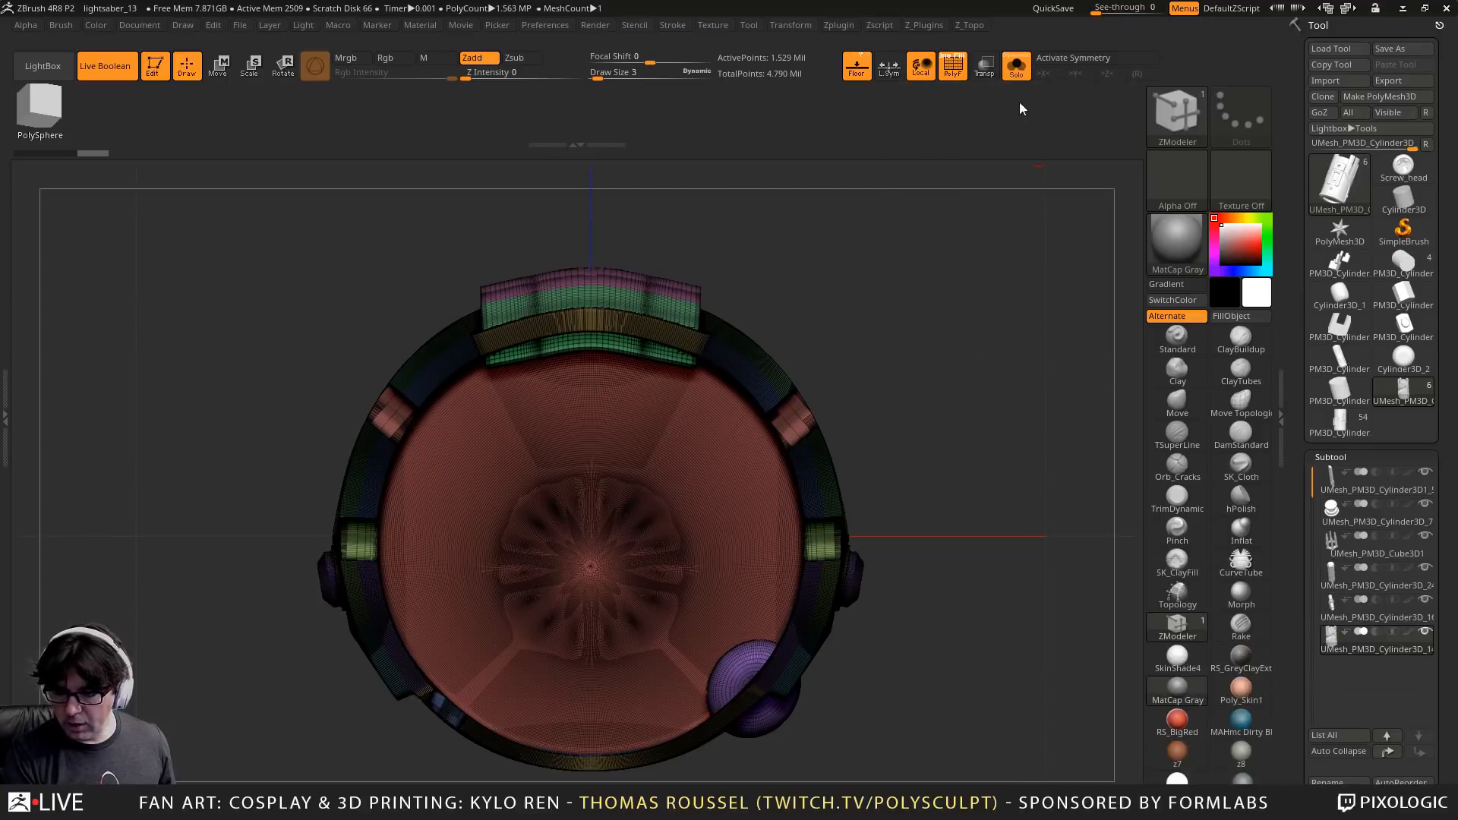
# Show all Boolean pieces together and check how the crossguard fits inside the outer body shell
pyautogui.click(1015, 72)
pyautogui.moveTo(1013, 232)
pyautogui.mouseDown(button='right')
pyautogui.moveTo(1028, 247)
pyautogui.moveTo(1013, 230)
pyautogui.mouseUp(button='right')
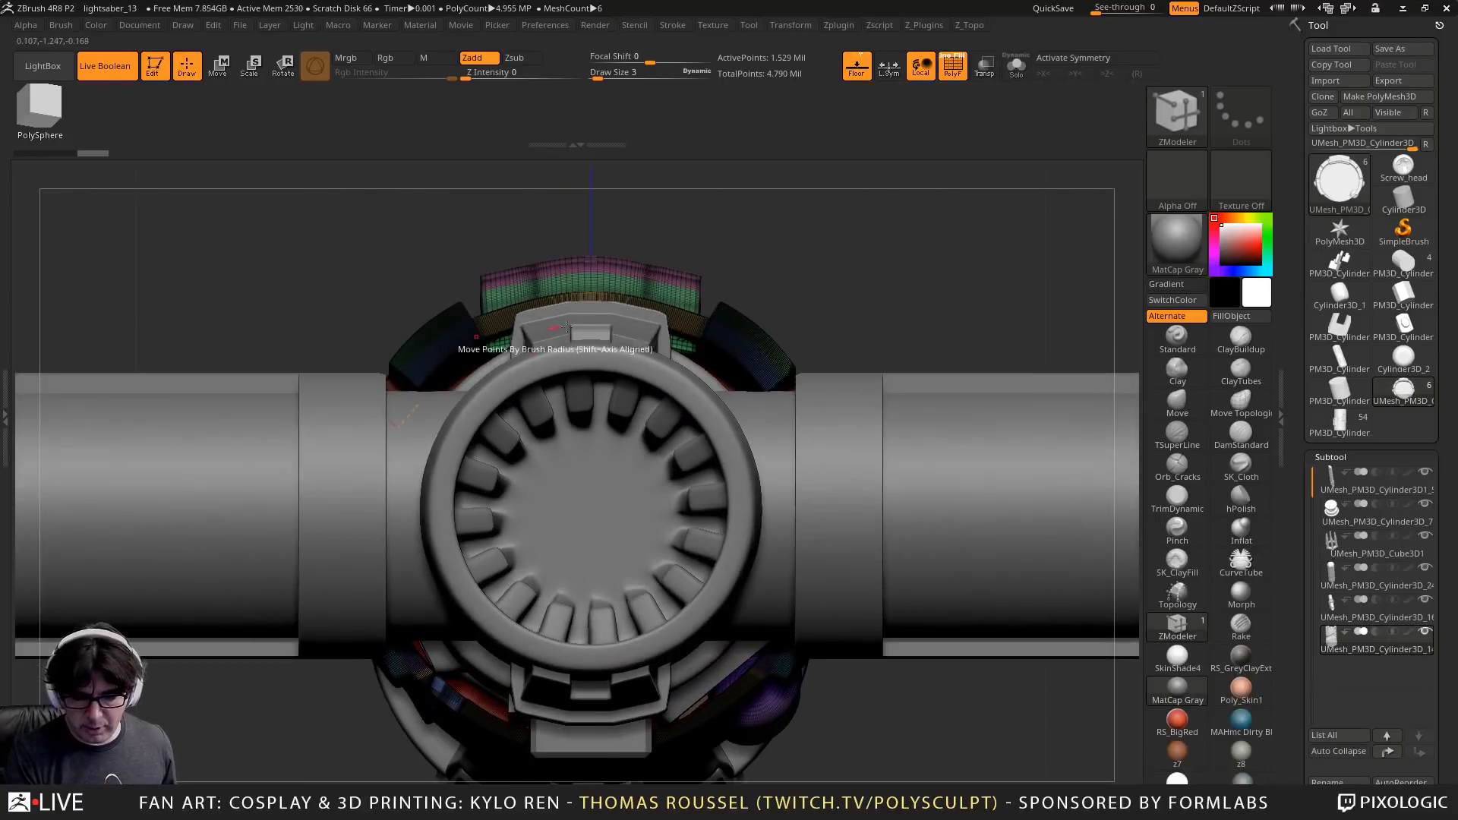
pyautogui.moveTo(827, 292); pyautogui.dragTo(894, 315, button='right')
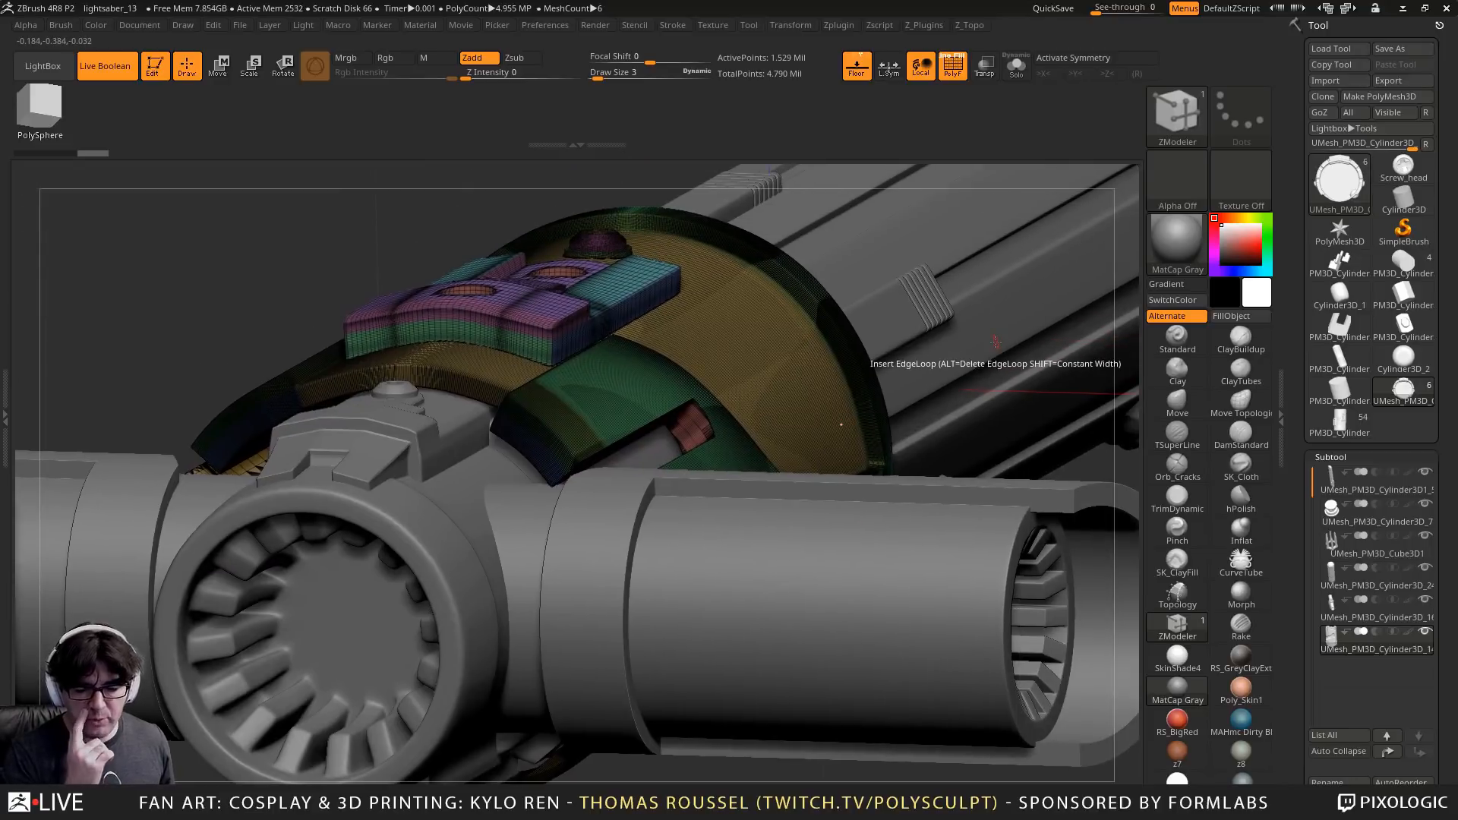
pyautogui.keyDown('shift'); pyautogui.moveTo(763, 264); pyautogui.dragTo(776, 249, button='right'); pyautogui.keyUp('shift')
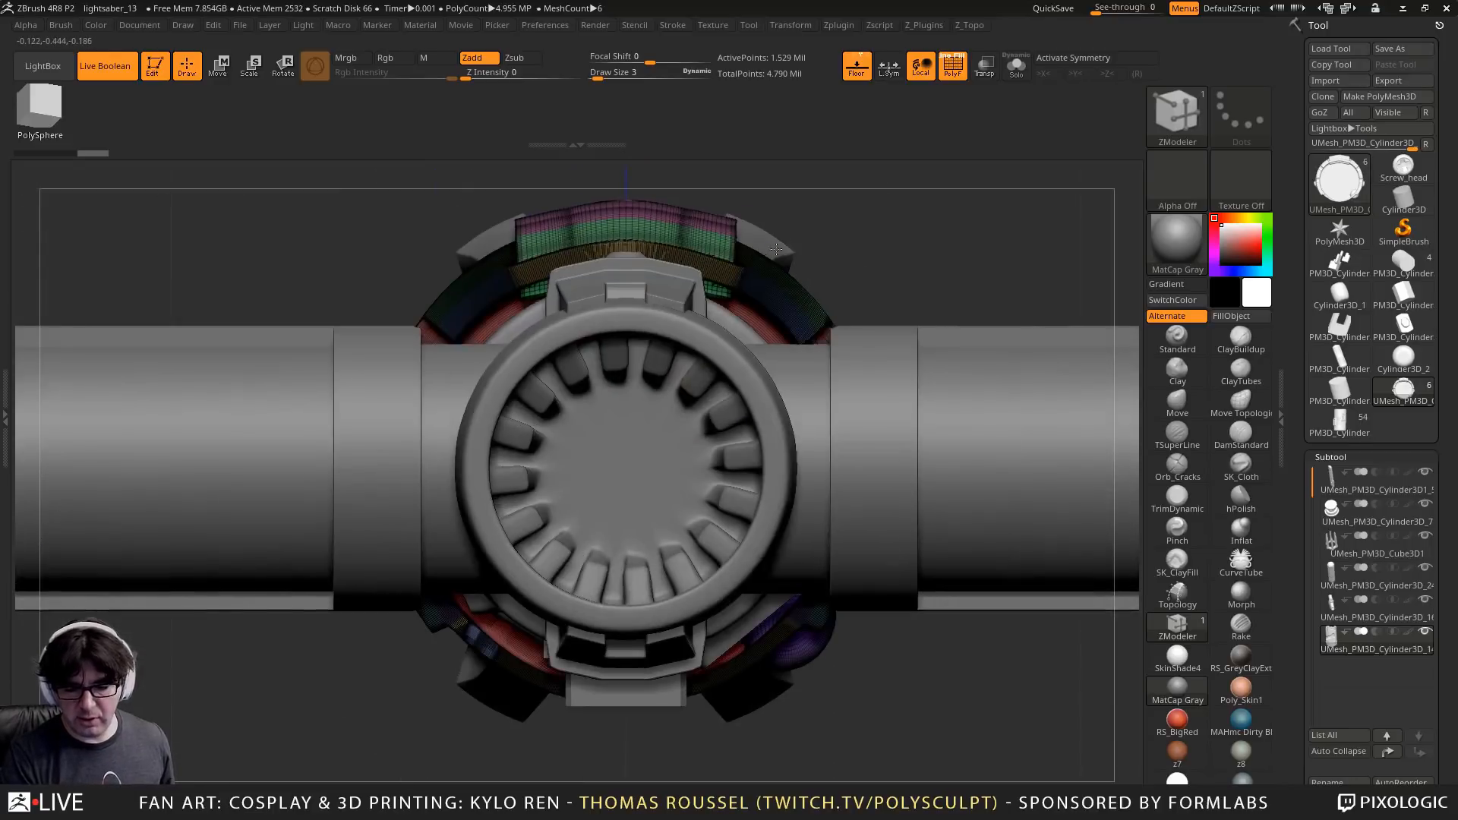
# Delete all subtools of the Boolean result and return to the original hilt tool
pyautogui.scroll(-5, 1371, 697)
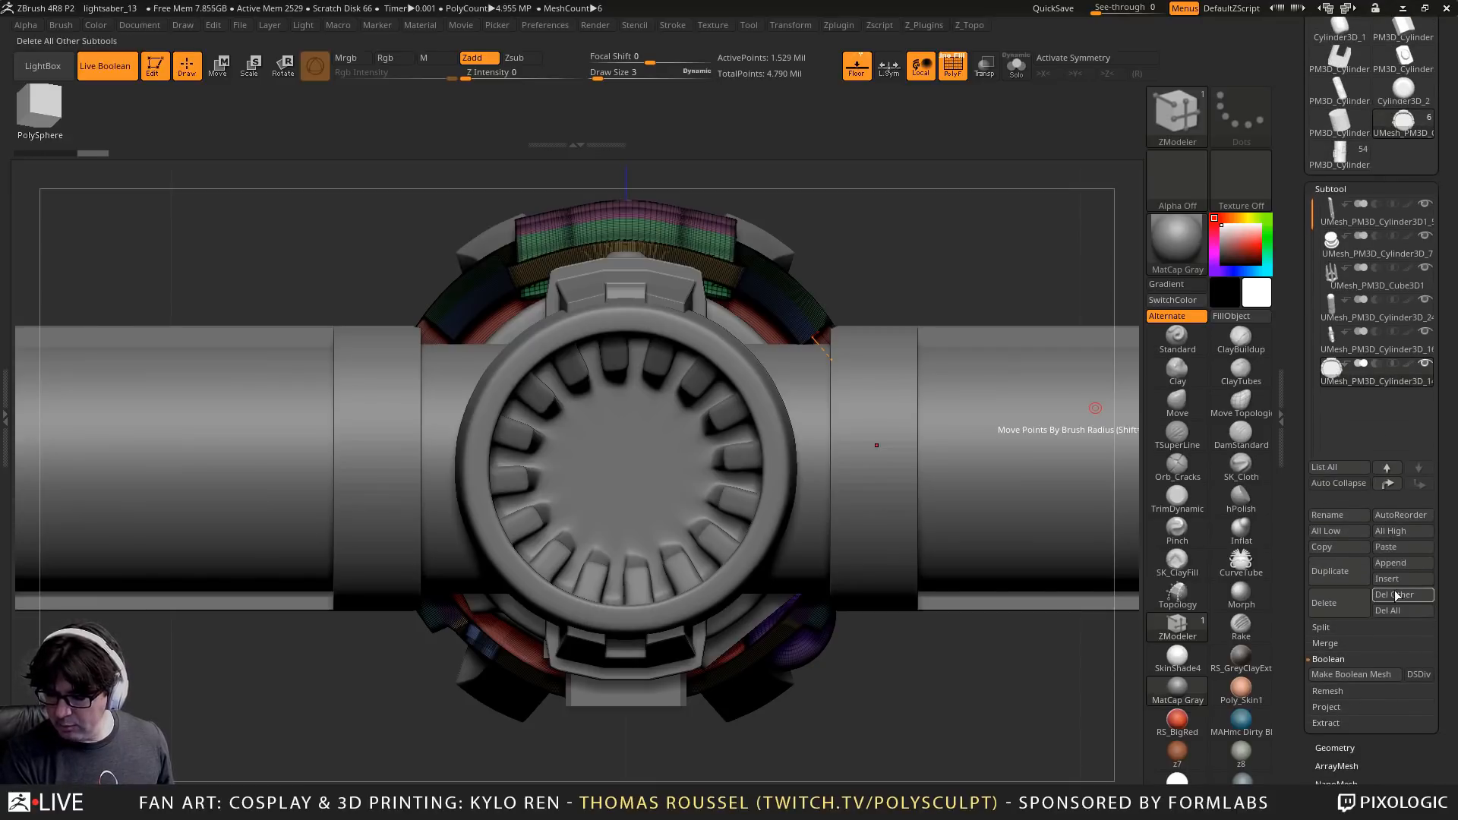
pyautogui.click(1398, 612)
pyautogui.click(1110, 641)
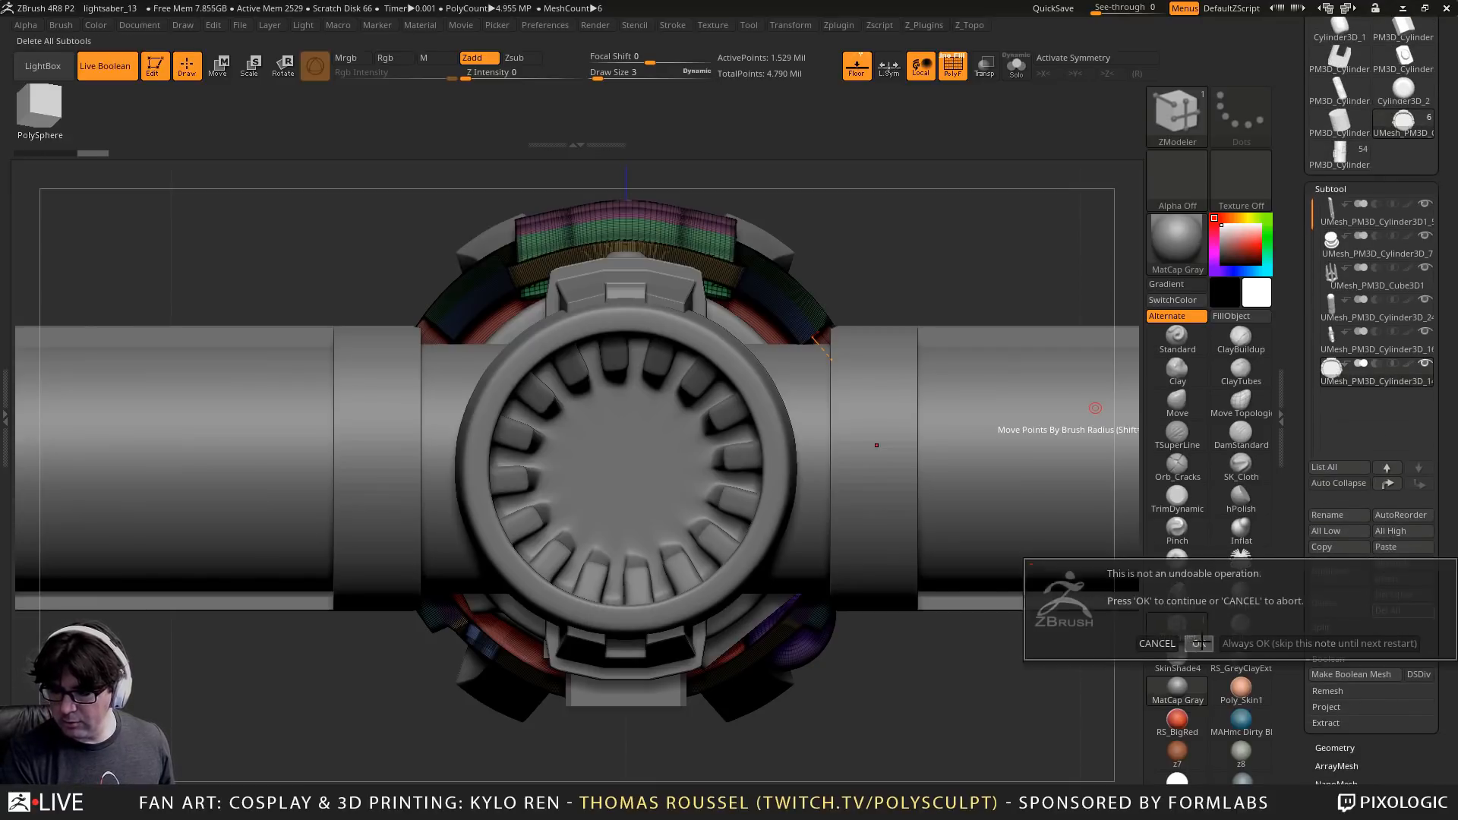
pyautogui.click(1394, 137)
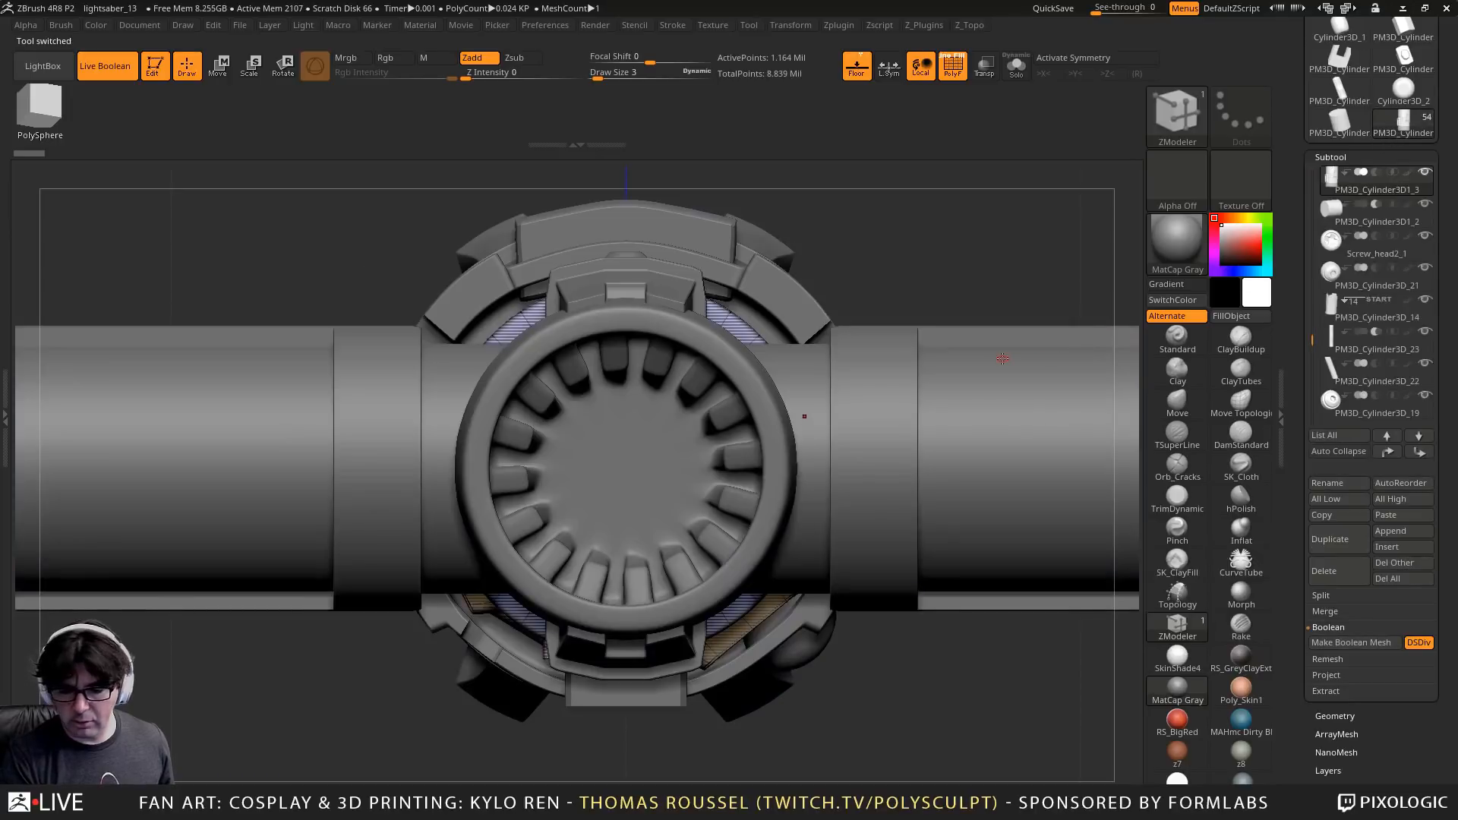
# Isolate the curved plate on the outer body, enable dynamic subdivision on it, and show the other hilt parts again
pyautogui.keyDown('alt'); pyautogui.click(688, 218); pyautogui.keyUp('alt')
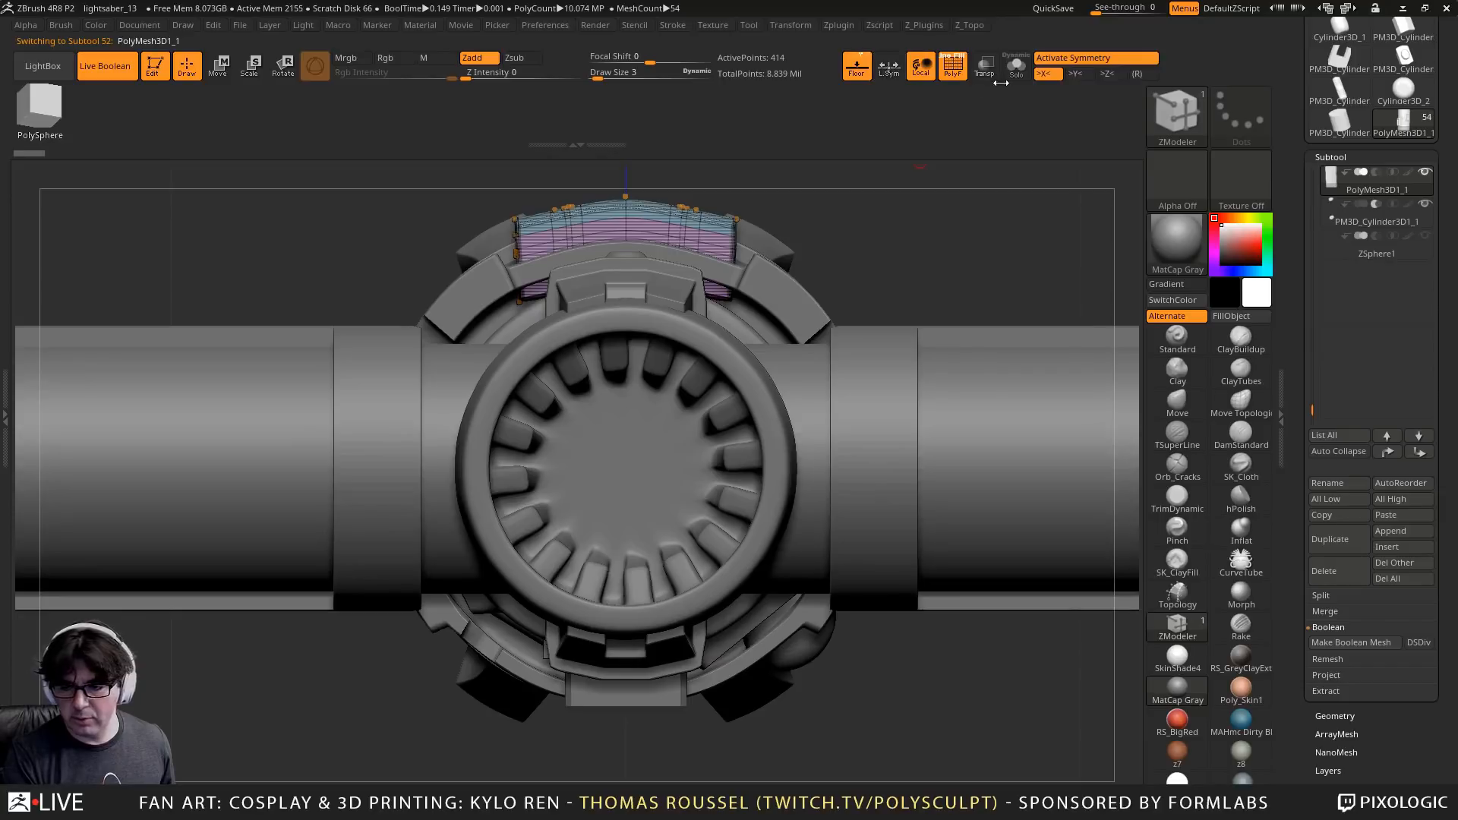
pyautogui.click(1021, 71)
pyautogui.moveTo(830, 393); pyautogui.dragTo(502, 365)
pyautogui.moveTo(634, 395); pyautogui.dragTo(871, 365)
pyautogui.press('space')
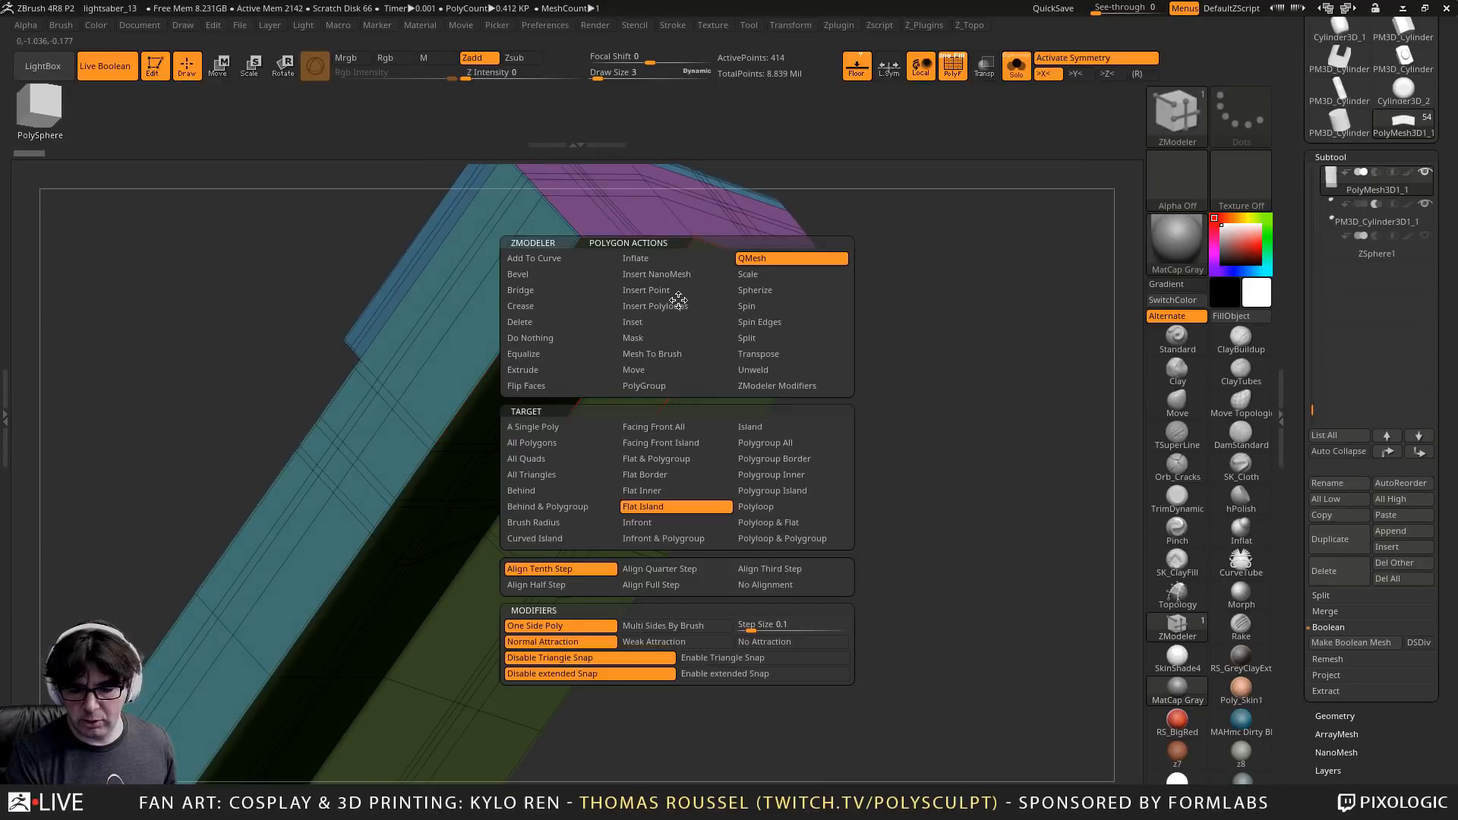
pyautogui.moveTo(678, 300); pyautogui.dragTo(638, 237)
pyautogui.press('d')
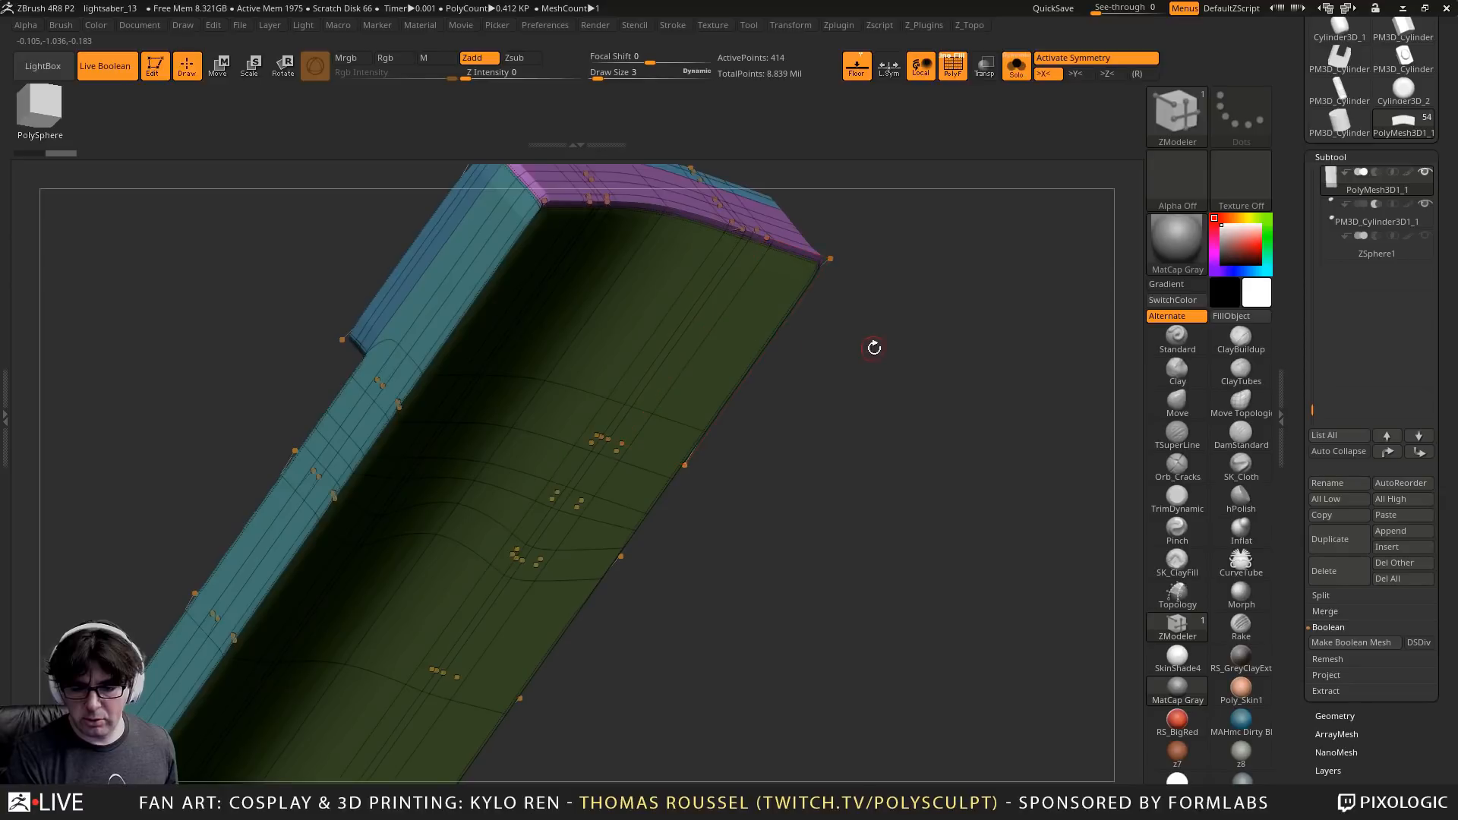
pyautogui.moveTo(873, 345); pyautogui.dragTo(946, 389)
pyautogui.click(1014, 67)
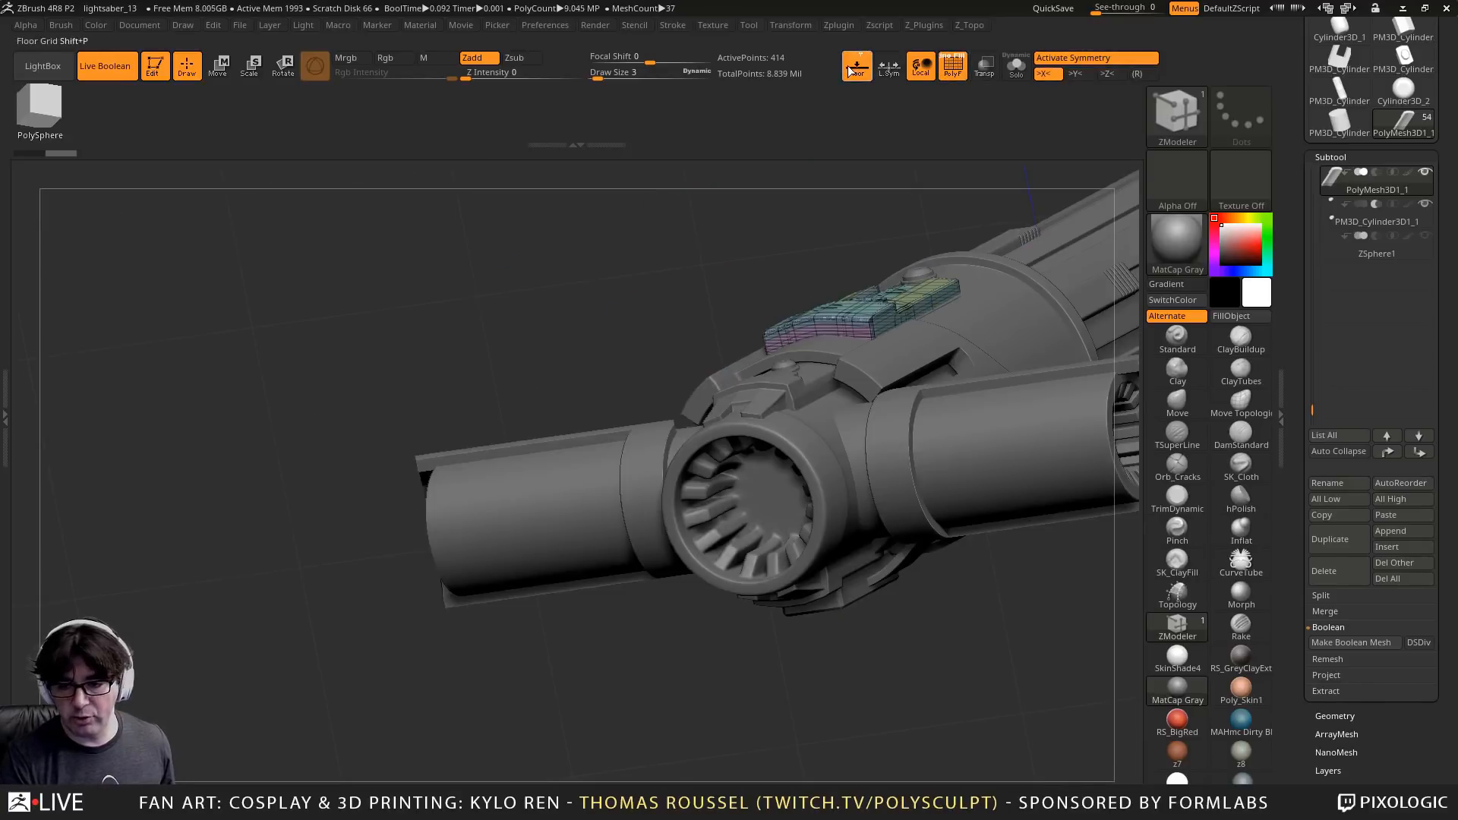
# Hide the polyframe, frame the whole hilt, and make a Boolean mesh with DSDiv enabled
pyautogui.click(941, 73)
pyautogui.keyDown('alt'); pyautogui.moveTo(800, 175); pyautogui.dragTo(462, 239); pyautogui.keyUp('alt')
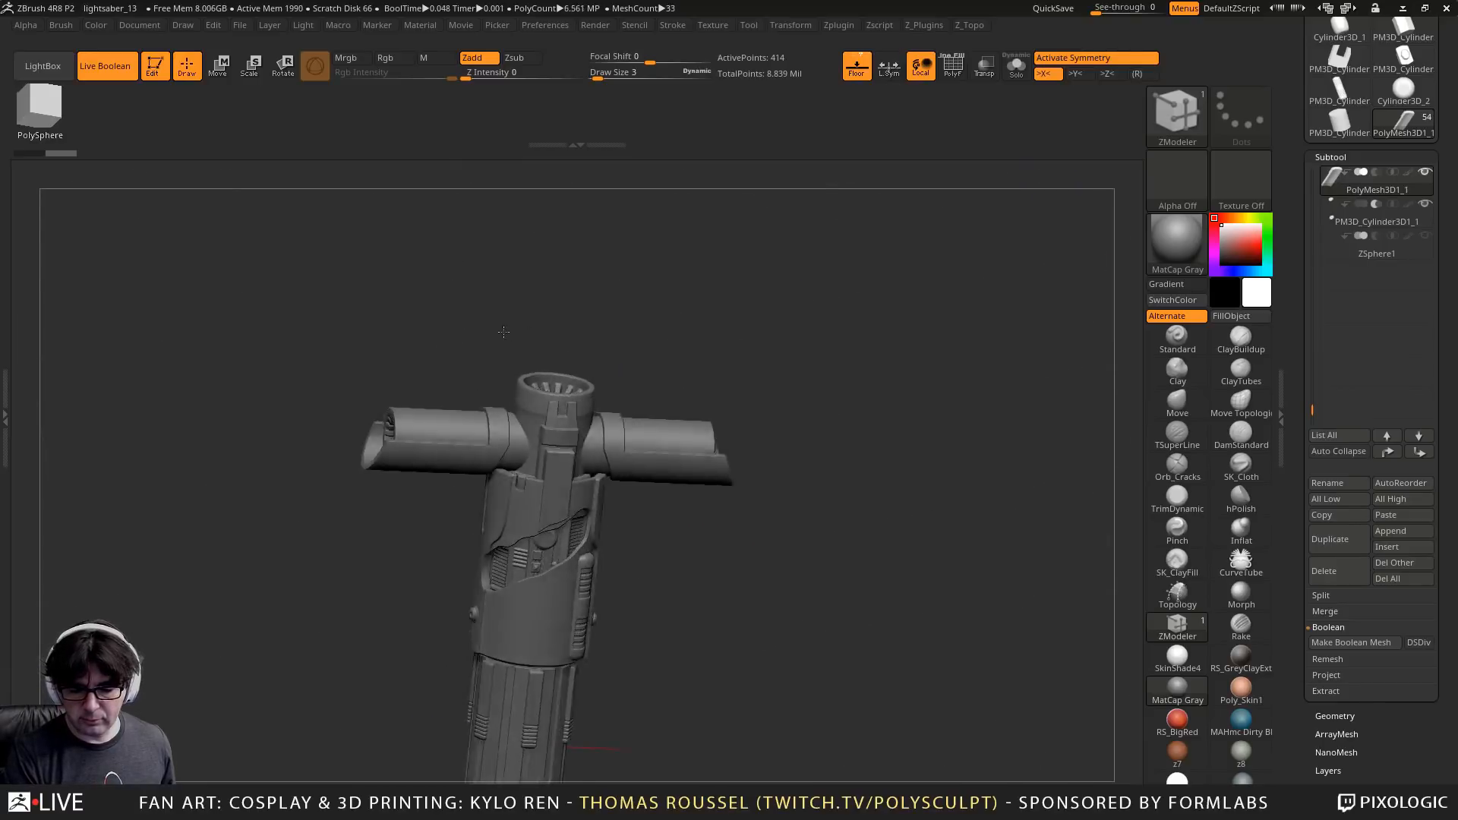
pyautogui.keyDown('alt'); pyautogui.moveTo(503, 331); pyautogui.dragTo(564, 167); pyautogui.keyUp('alt')
pyautogui.keyDown('alt'); pyautogui.moveTo(924, 446); pyautogui.dragTo(930, 402); pyautogui.keyUp('alt')
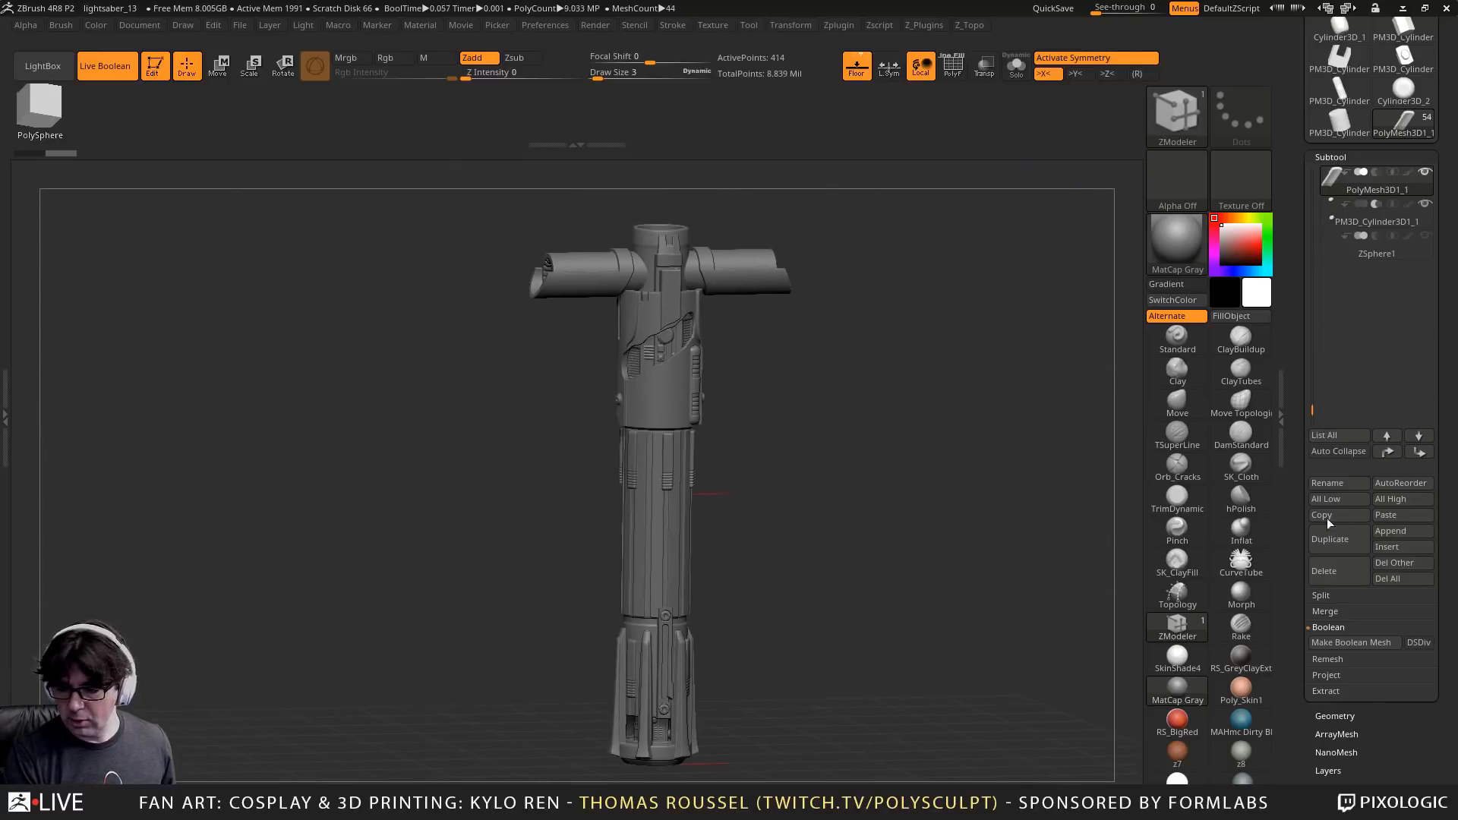
pyautogui.click(1418, 643)
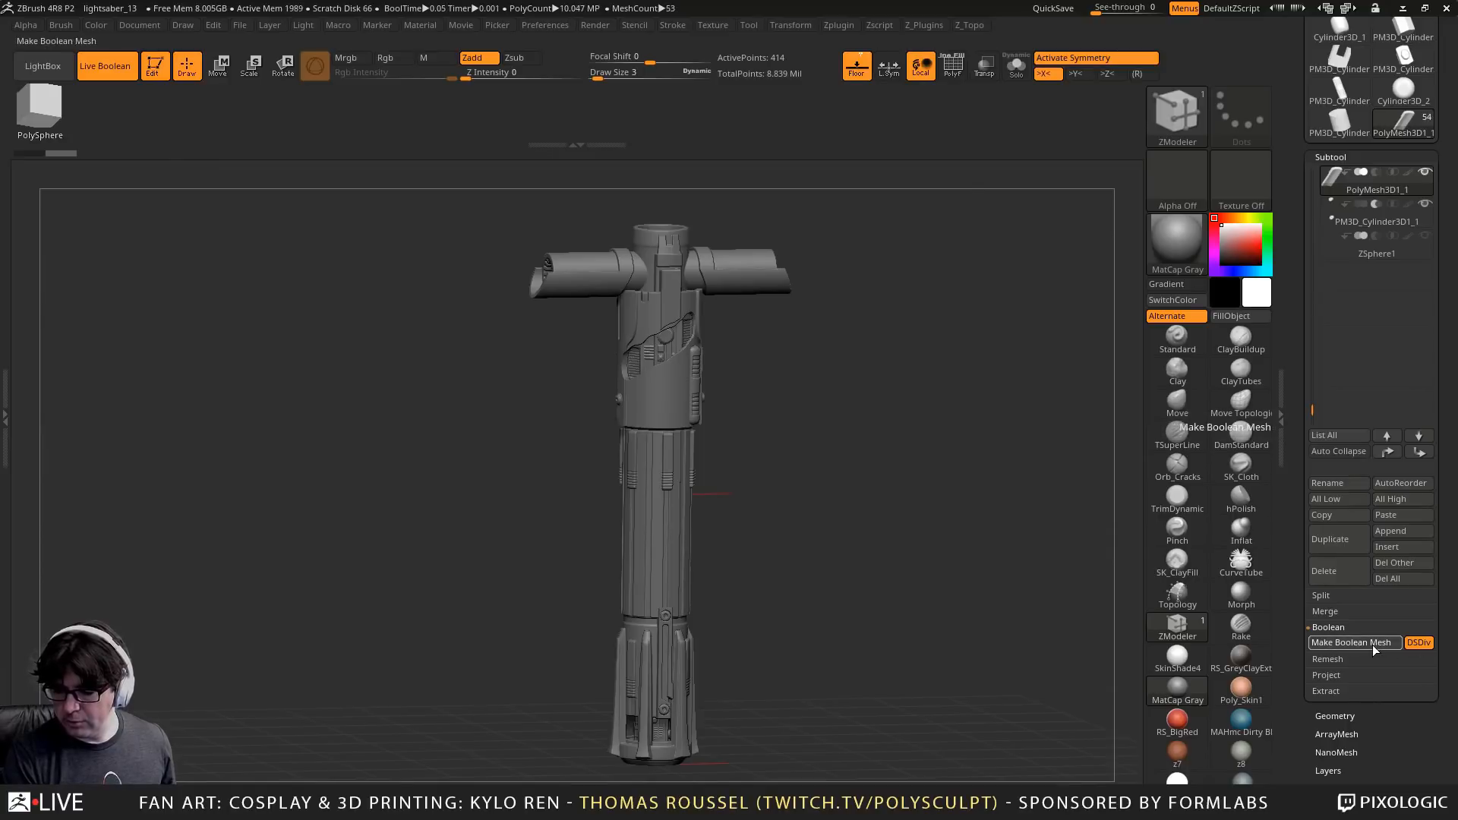
pyautogui.click(1353, 643)
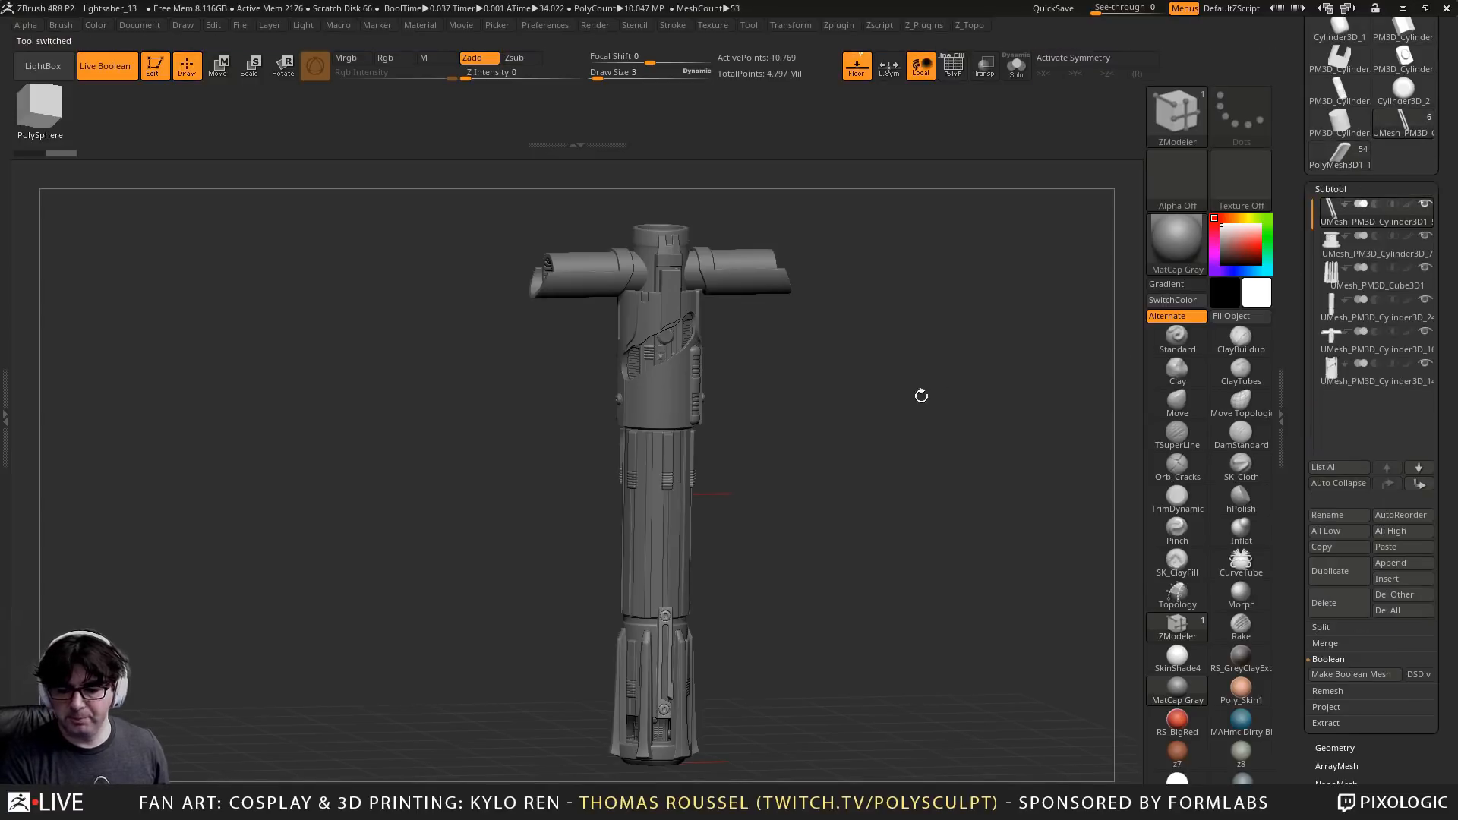
# Isolate the outer body shell of the Boolean result and examine it from above
pyautogui.moveTo(921, 394); pyautogui.dragTo(973, 458)
pyautogui.click(1342, 372)
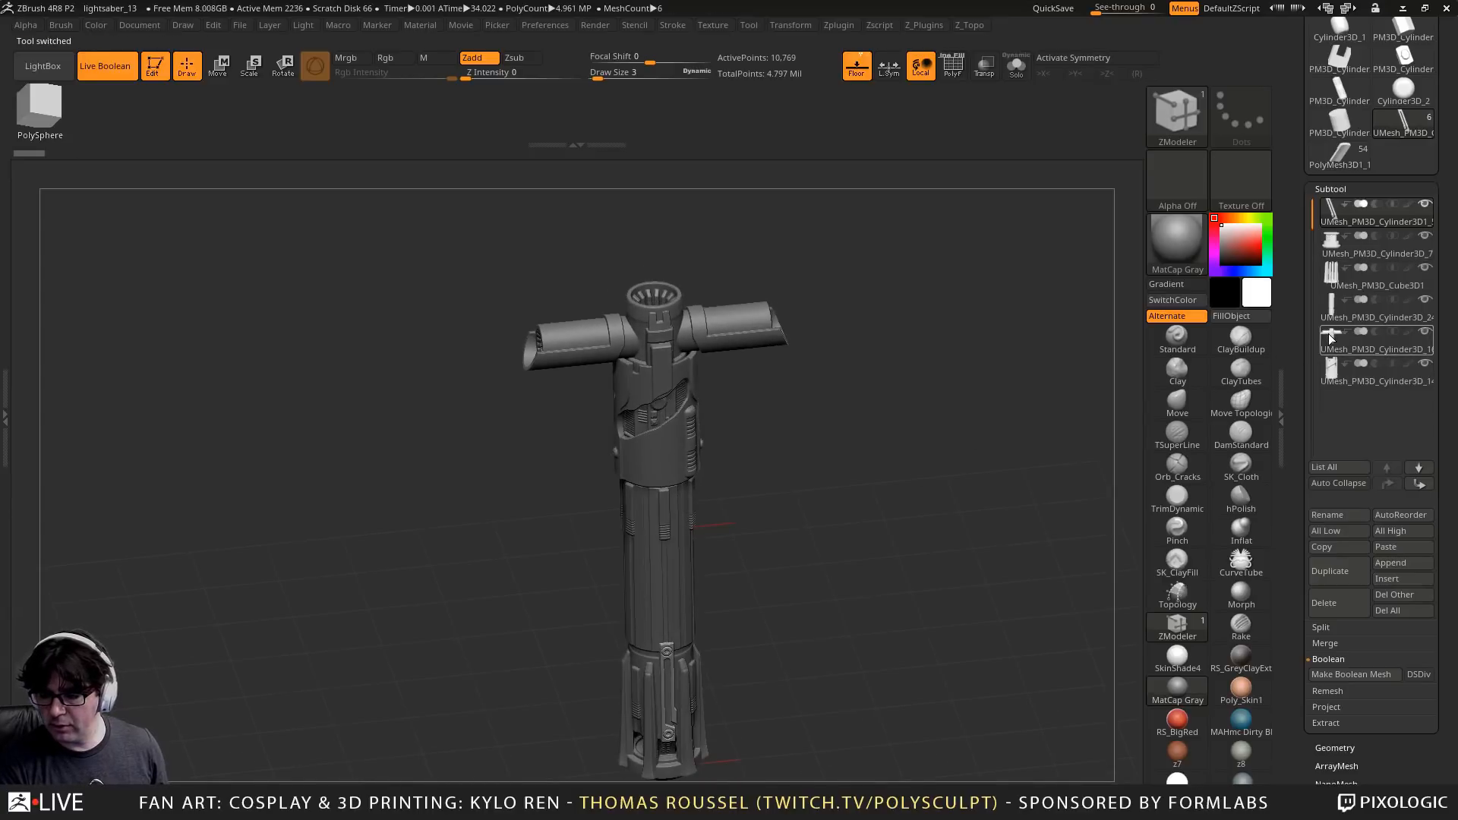
pyautogui.click(1016, 66)
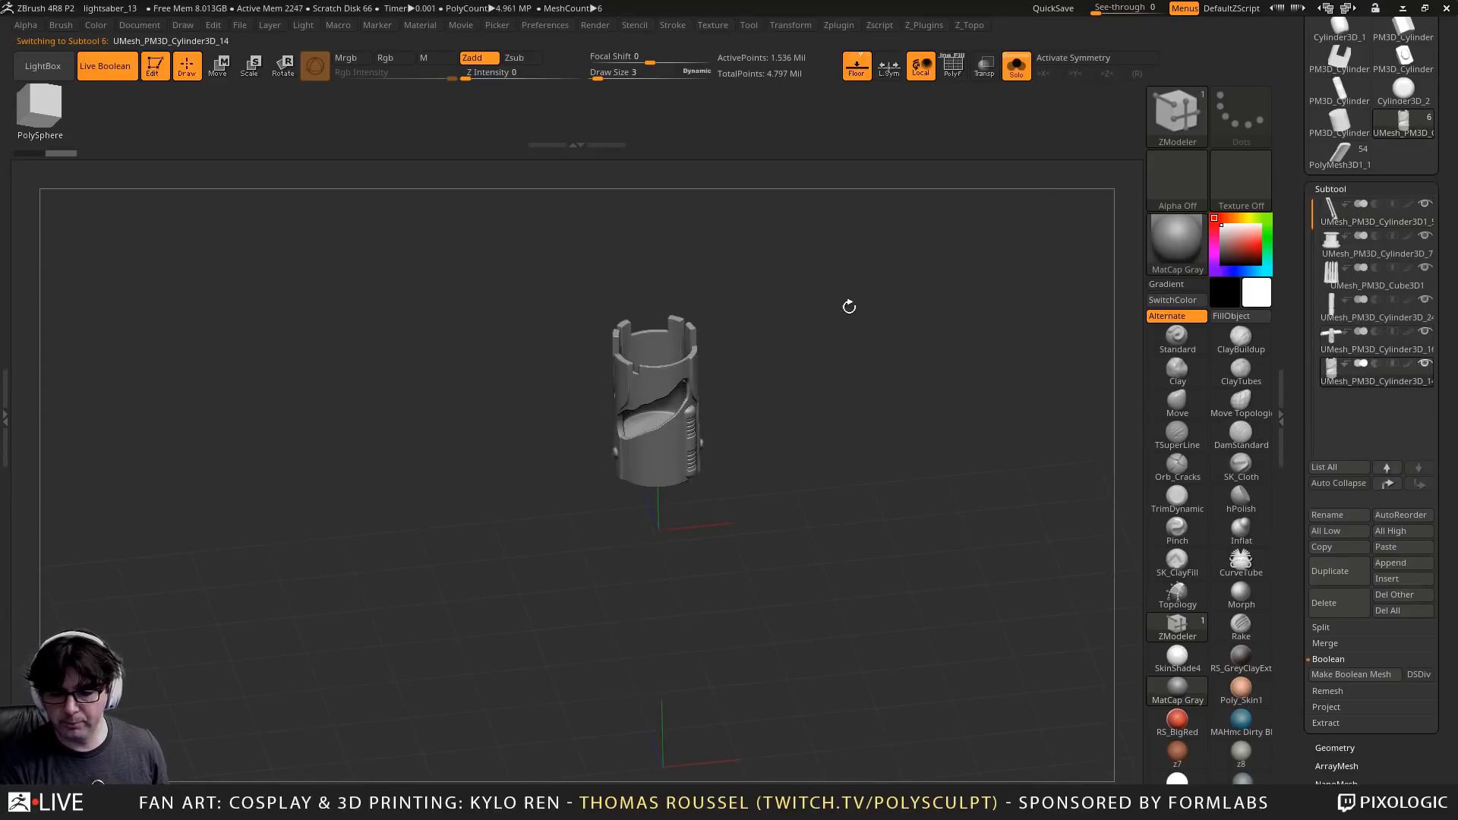
pyautogui.moveTo(849, 306); pyautogui.dragTo(955, 707)
pyautogui.moveTo(1029, 615)
pyautogui.mouseDown()
pyautogui.moveTo(992, 571)
pyautogui.moveTo(1010, 589)
pyautogui.moveTo(953, 590)
pyautogui.moveTo(920, 499)
pyautogui.moveTo(910, 571)
pyautogui.moveTo(778, 381)
pyautogui.moveTo(752, 425)
pyautogui.moveTo(679, 283)
pyautogui.moveTo(758, 433)
pyautogui.moveTo(782, 389)
pyautogui.mouseUp()
pyautogui.keyDown('alt'); pyautogui.moveTo(833, 277); pyautogui.dragTo(880, 600); pyautogui.keyUp('alt')
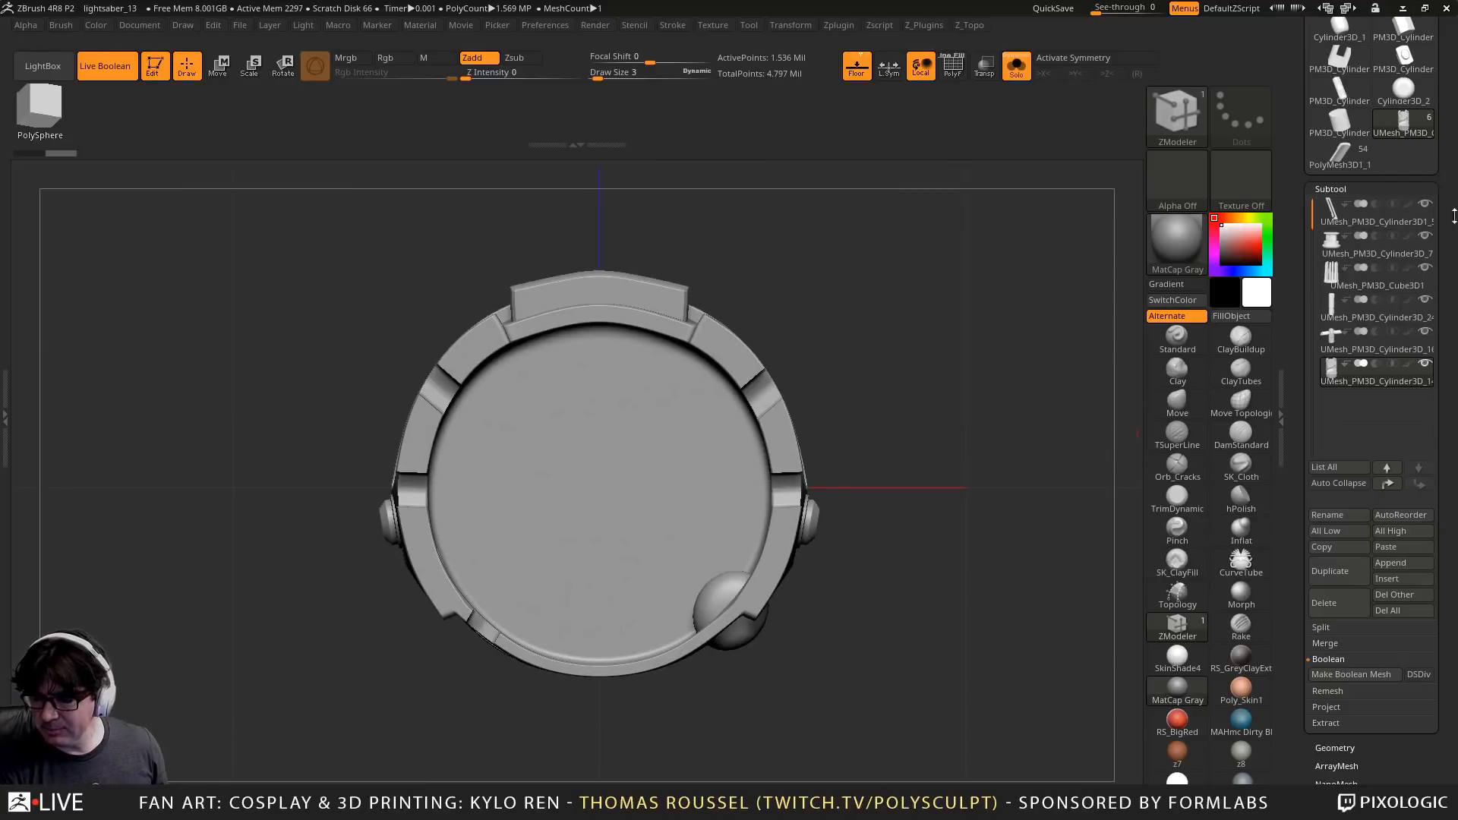
# Return to the original hilt tool, show all its parts, and select the ribbed grip on the outer body
pyautogui.click(1340, 156)
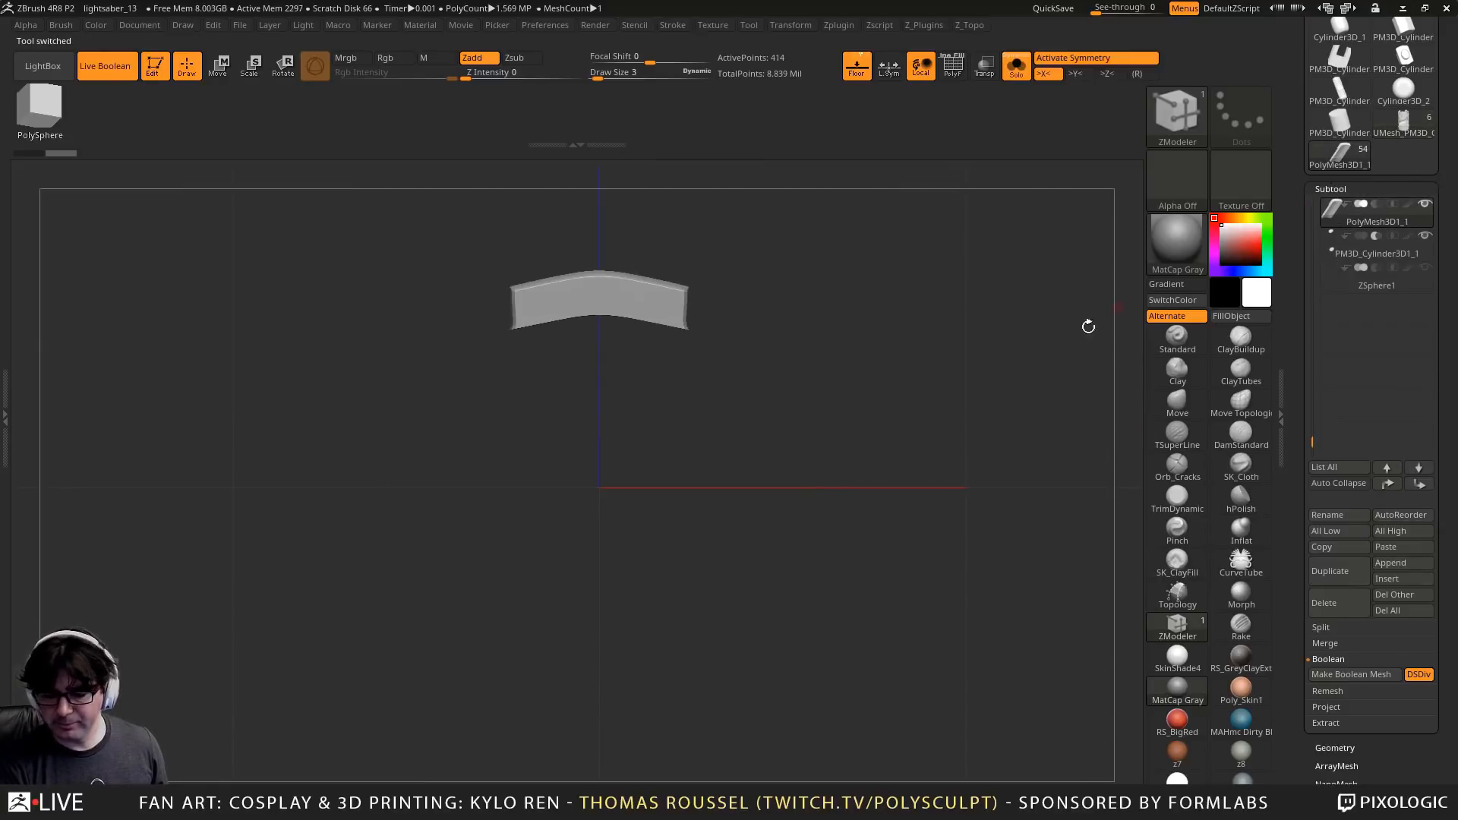
pyautogui.hotkey('ctrl', 'shift')
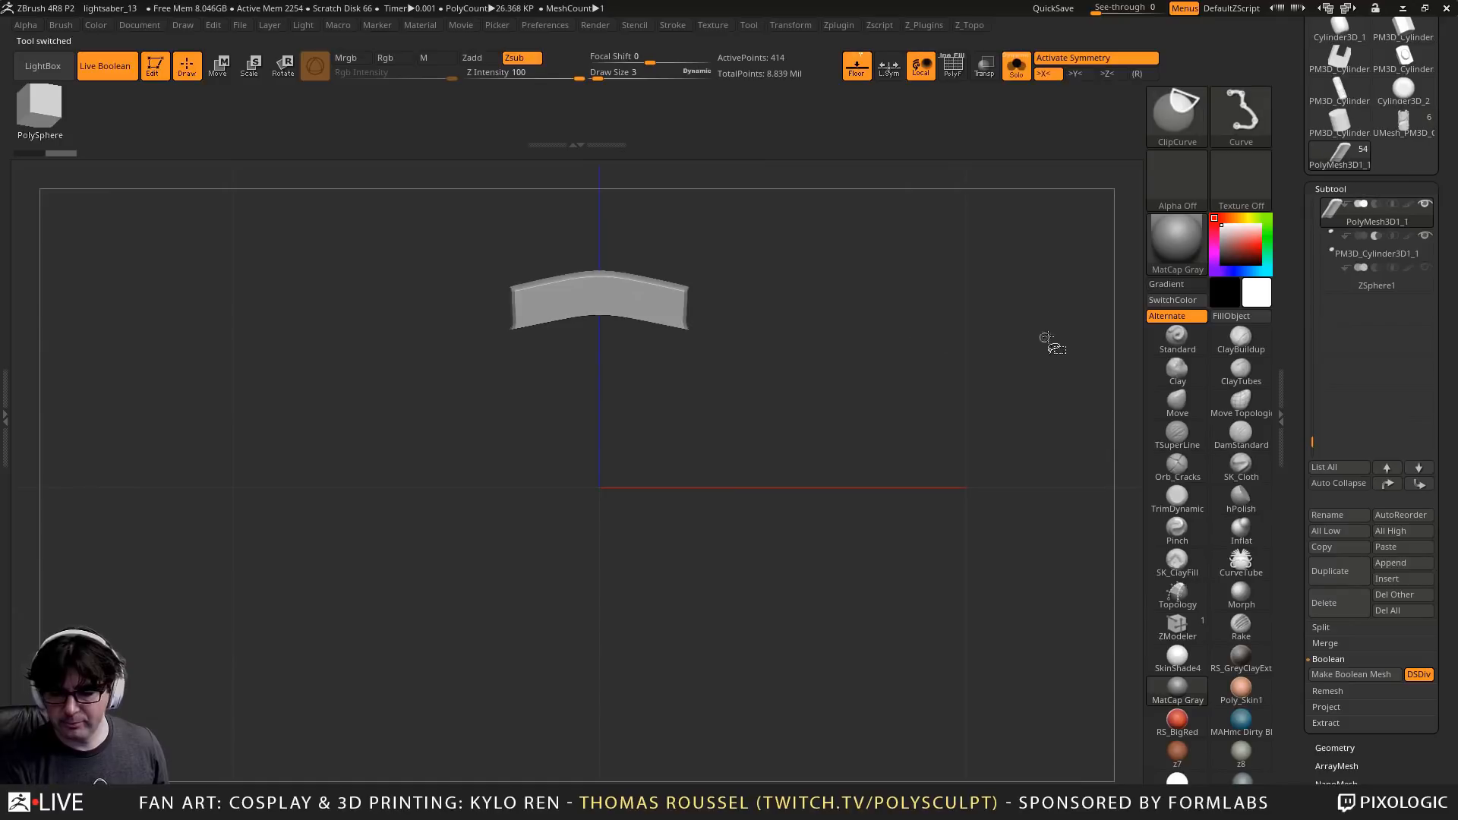
pyautogui.keyDown('alt'); pyautogui.moveTo(902, 323); pyautogui.dragTo(932, 200); pyautogui.keyUp('alt')
pyautogui.click(1019, 67)
pyautogui.moveTo(897, 584); pyautogui.dragTo(995, 303)
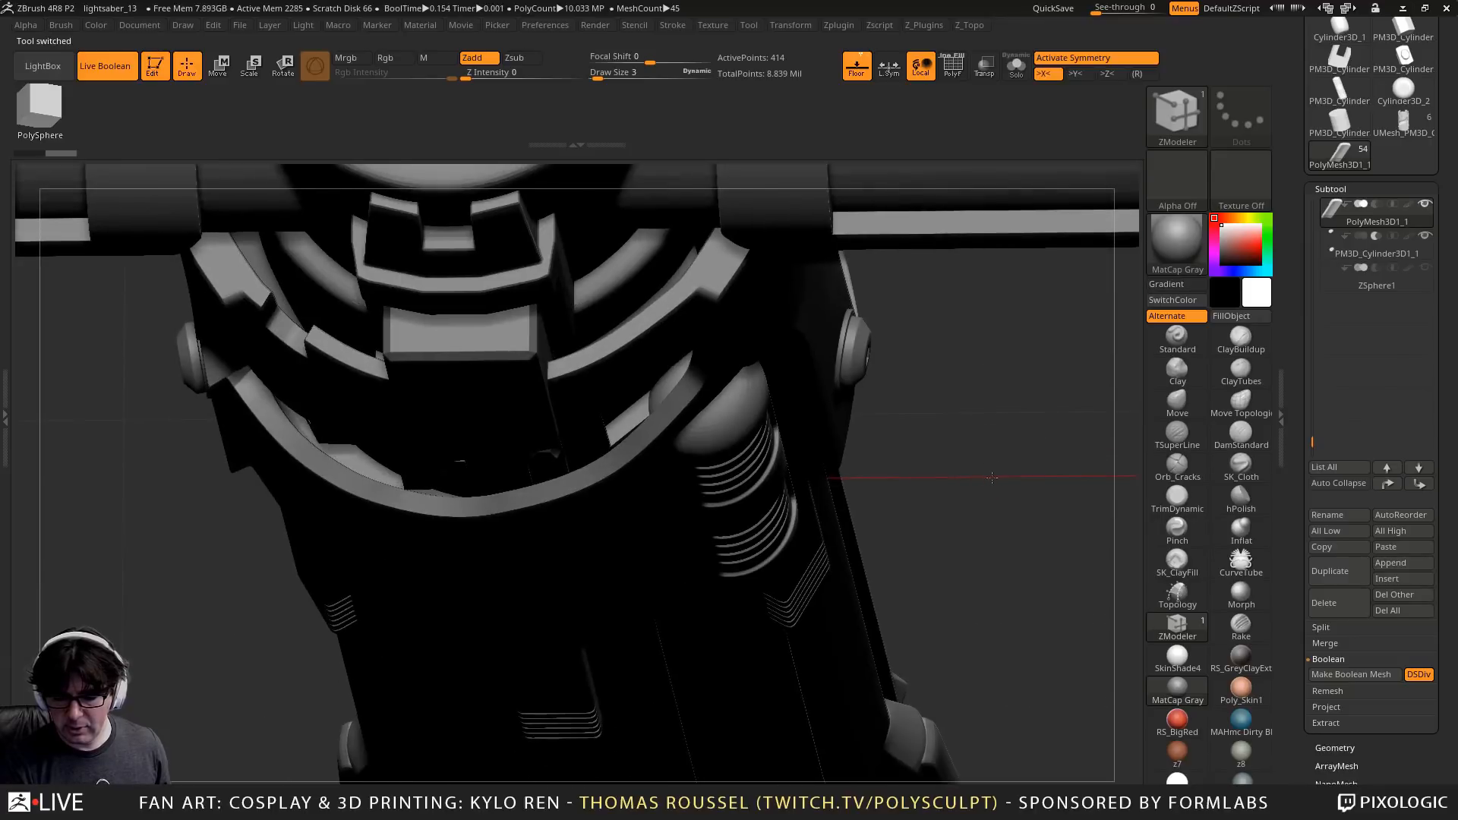
pyautogui.moveTo(992, 478); pyautogui.dragTo(946, 438)
pyautogui.keyDown('alt'); pyautogui.click(692, 438); pyautogui.keyUp('alt')
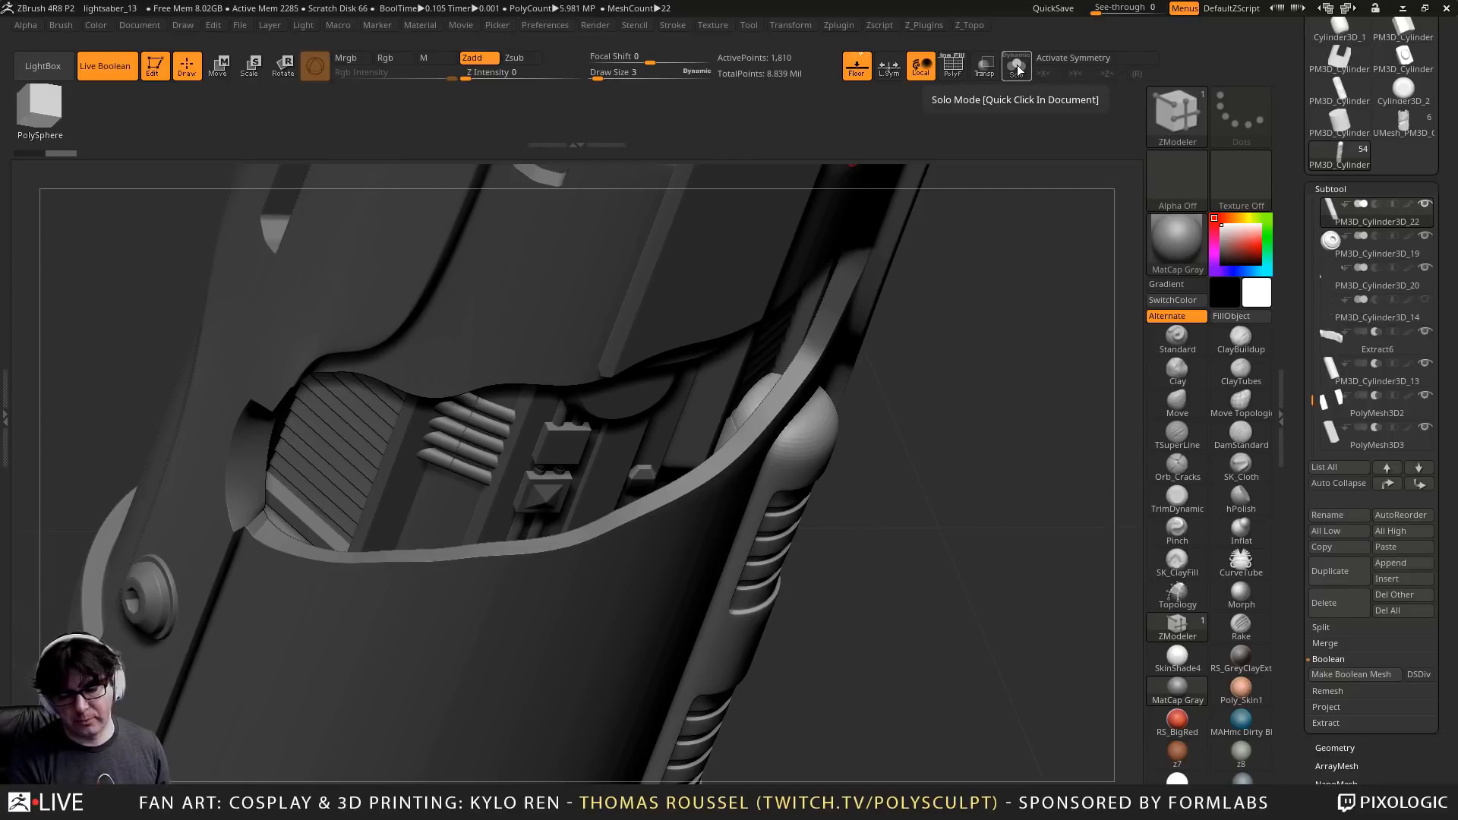
# Move the ribbed grip subtool two places up, above the PM3D_Cylinder3D_14 start group, and mark it as a Start subtool
pyautogui.moveTo(899, 366); pyautogui.dragTo(914, 236)
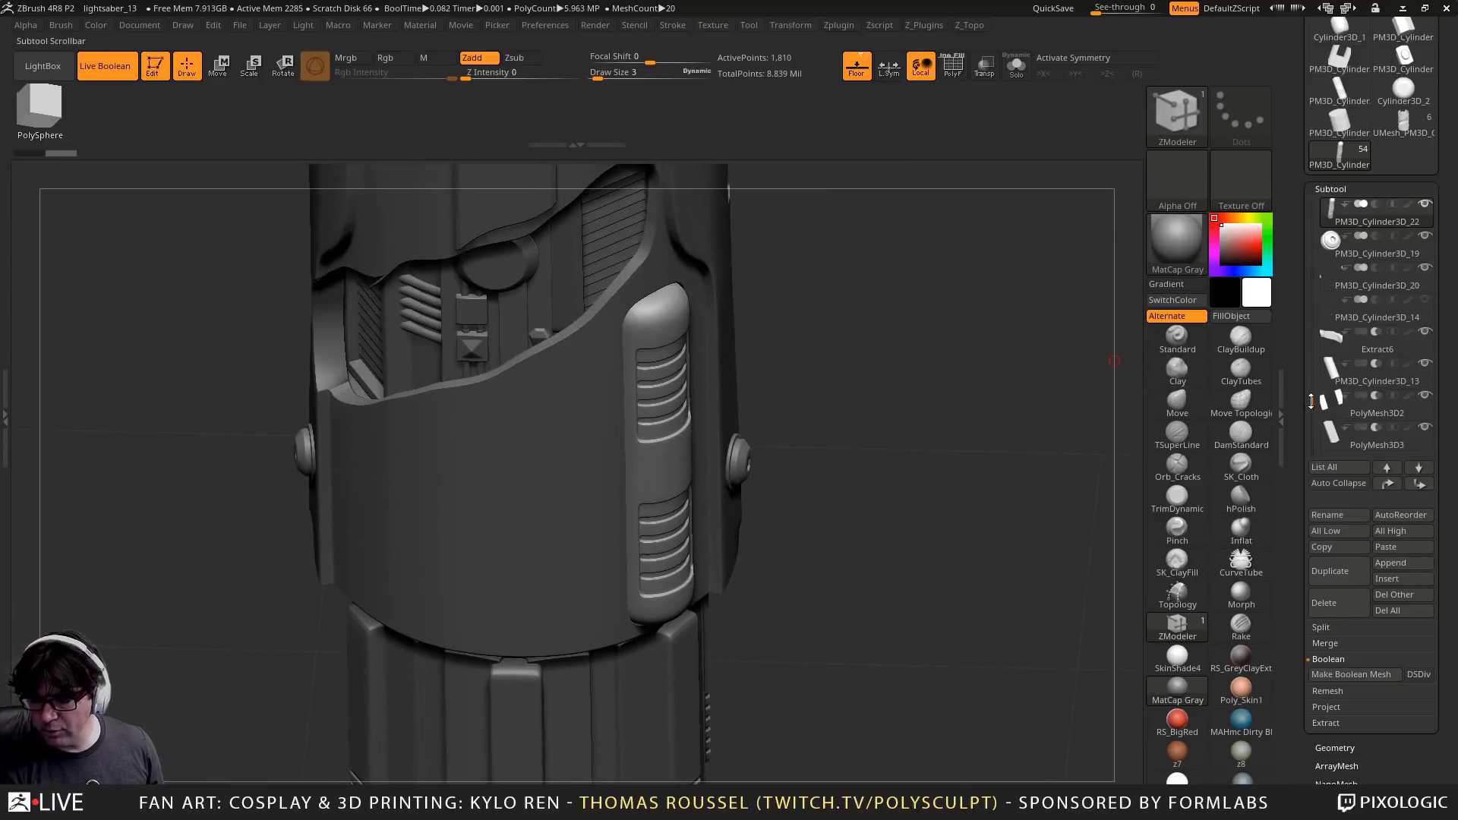
pyautogui.moveTo(1312, 401); pyautogui.dragTo(1312, 376)
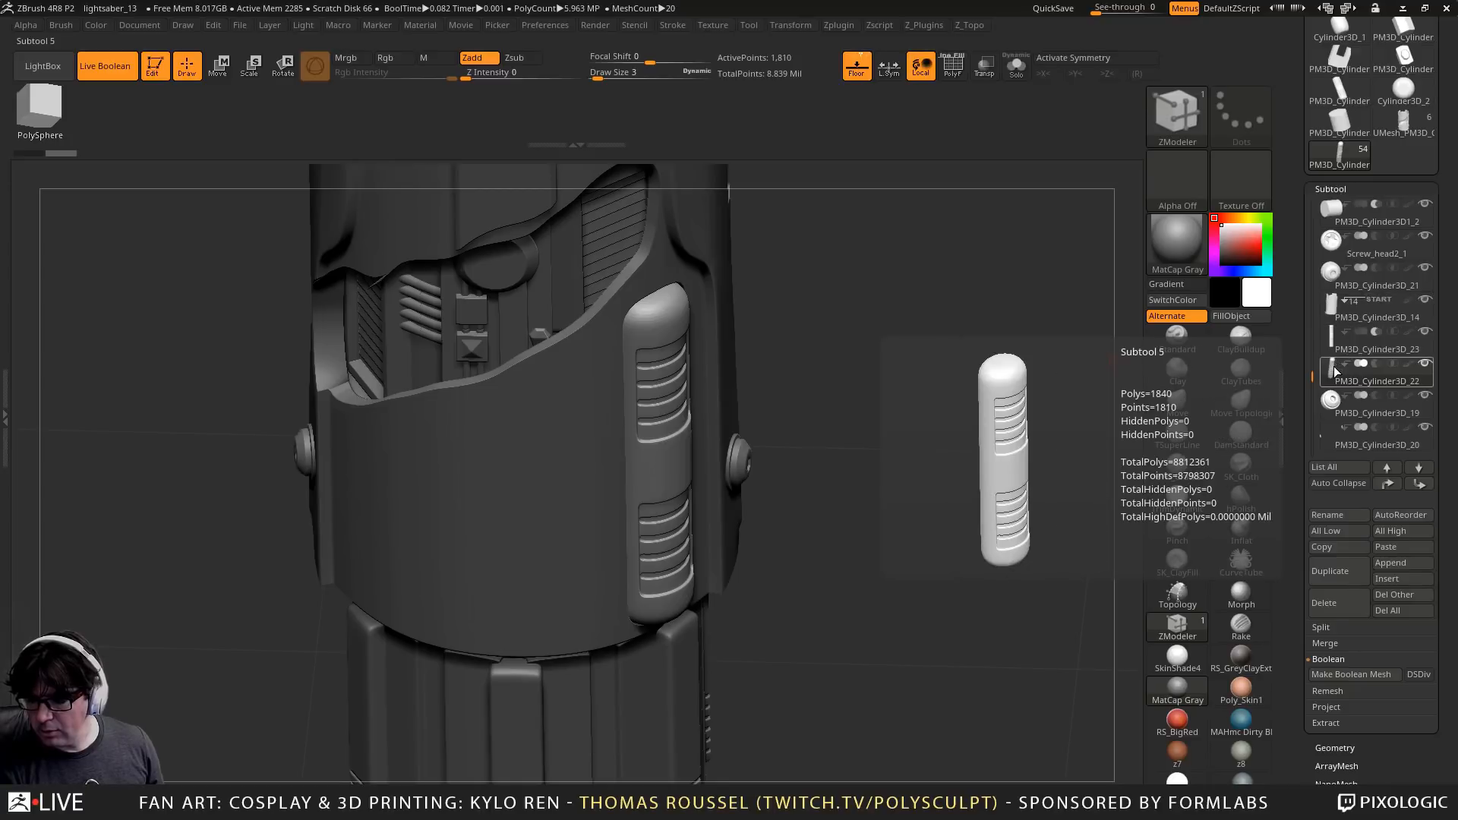
pyautogui.click(1387, 484)
pyautogui.click(1386, 484)
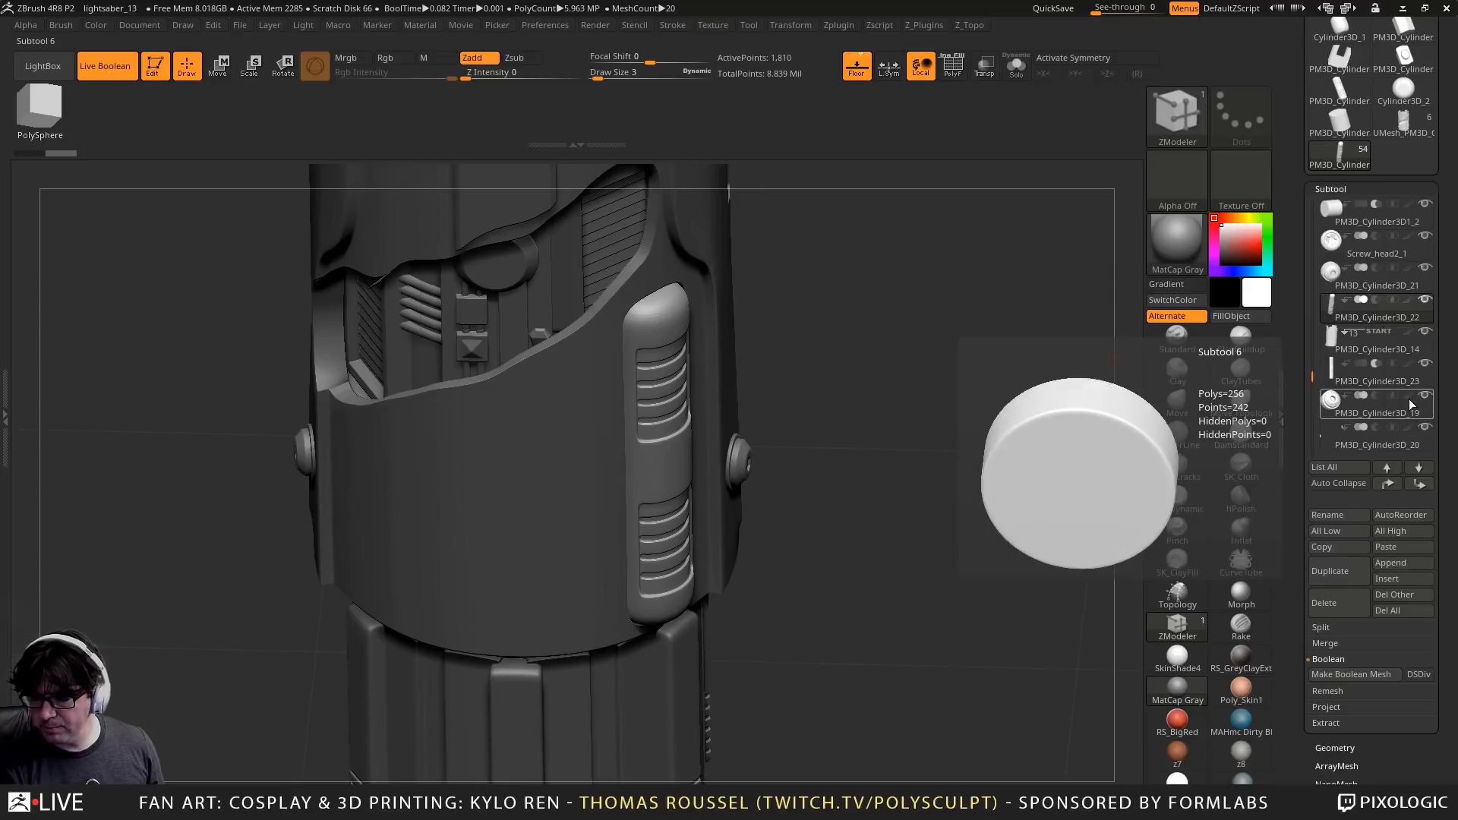
pyautogui.click(1347, 300)
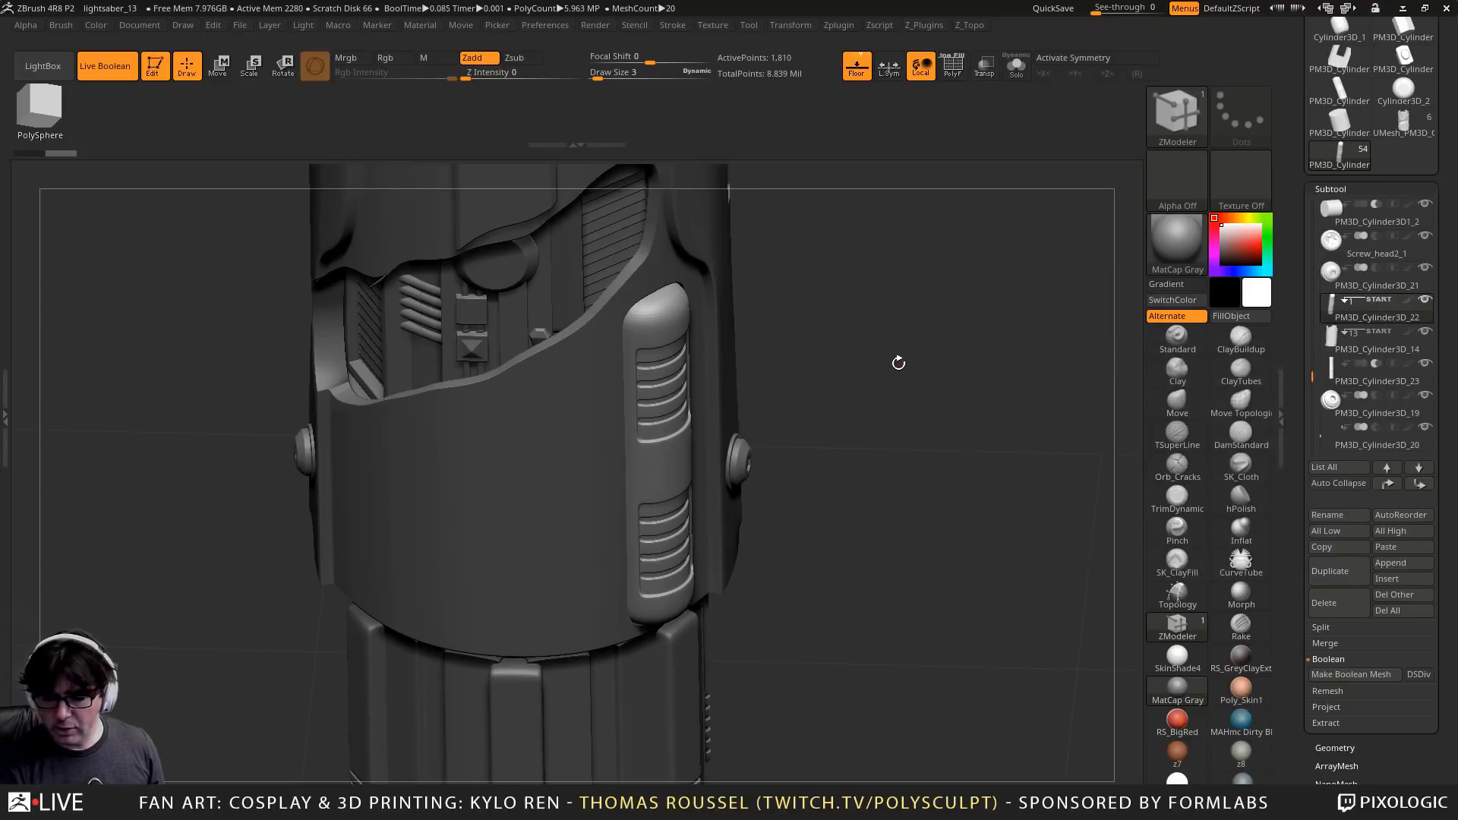
# Check the order of the outer body and ribbed grip start groups and view the grip's fit on the hilt
pyautogui.moveTo(898, 363)
pyautogui.keyDown('ctrl'); pyautogui.mouseDown(button='right')
pyautogui.moveTo(936, 424)
pyautogui.moveTo(940, 409)
pyautogui.moveTo(967, 432)
pyautogui.moveTo(927, 385)
pyautogui.mouseUp(button='right'); pyautogui.keyUp('ctrl')
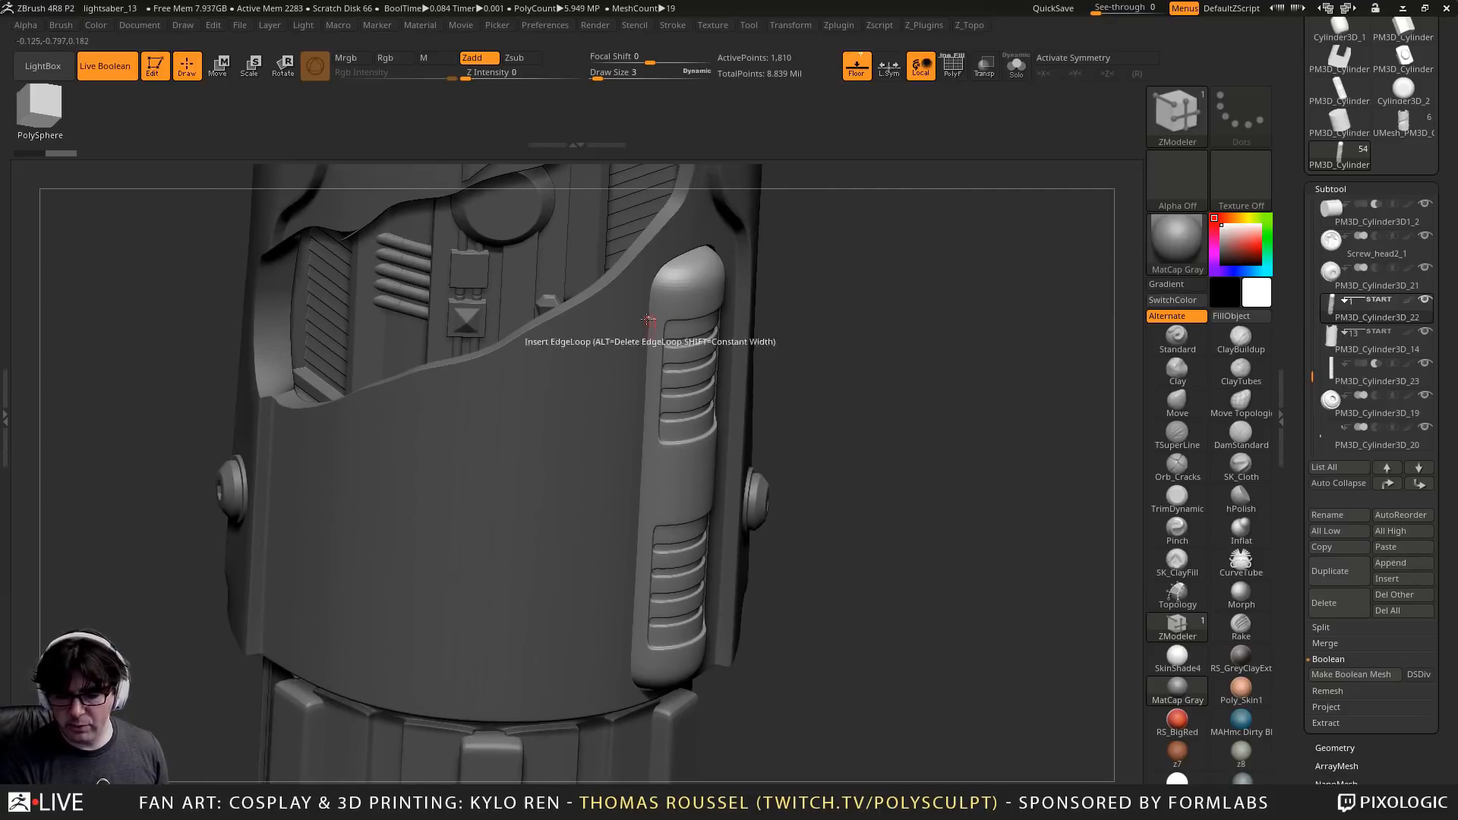
pyautogui.keyDown('alt'); pyautogui.click(705, 238); pyautogui.keyUp('alt')
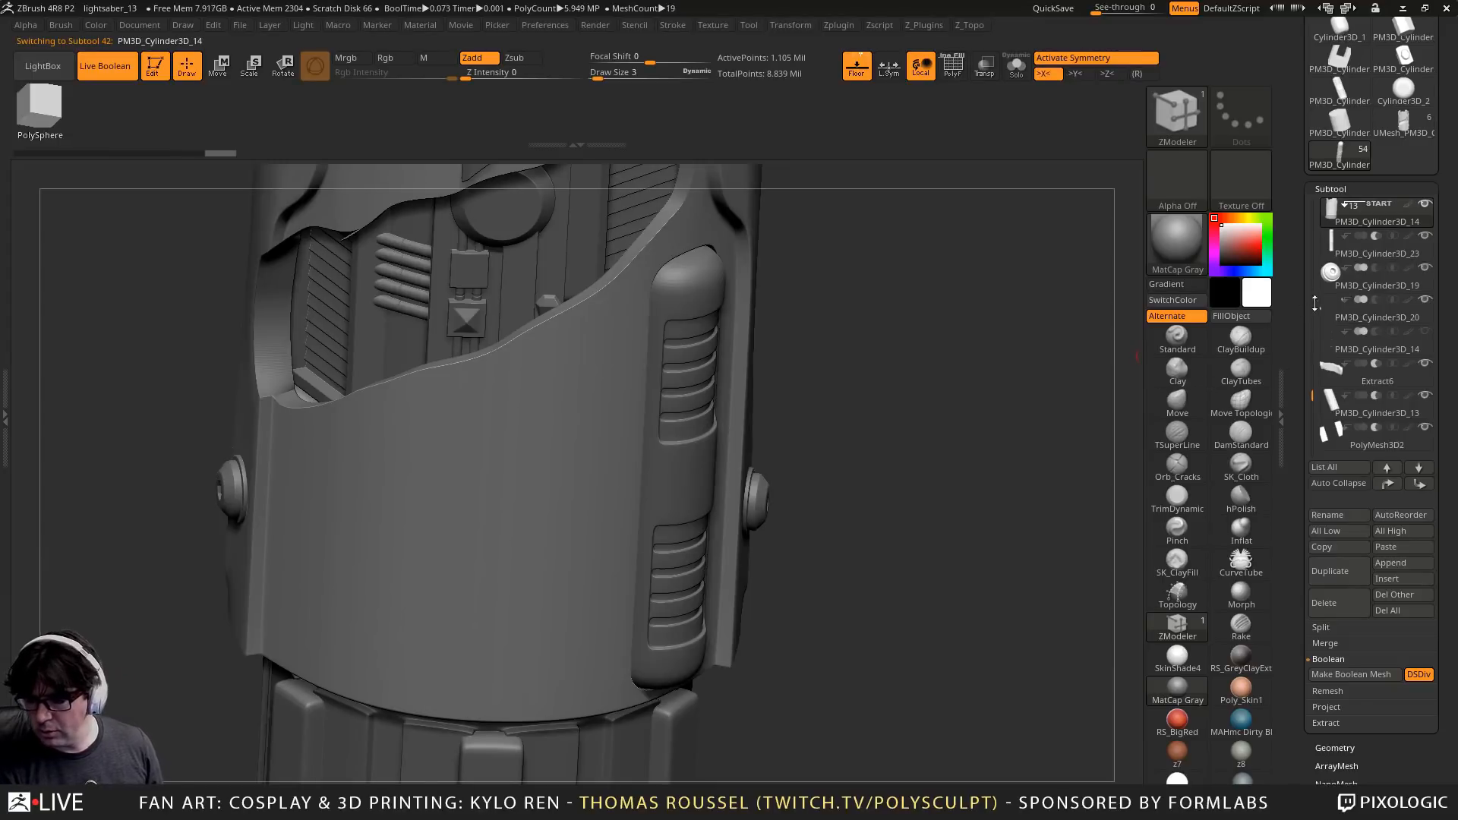
pyautogui.moveTo(1311, 405)
pyautogui.mouseDown()
pyautogui.moveTo(1316, 363)
pyautogui.moveTo(1314, 386)
pyautogui.mouseUp()
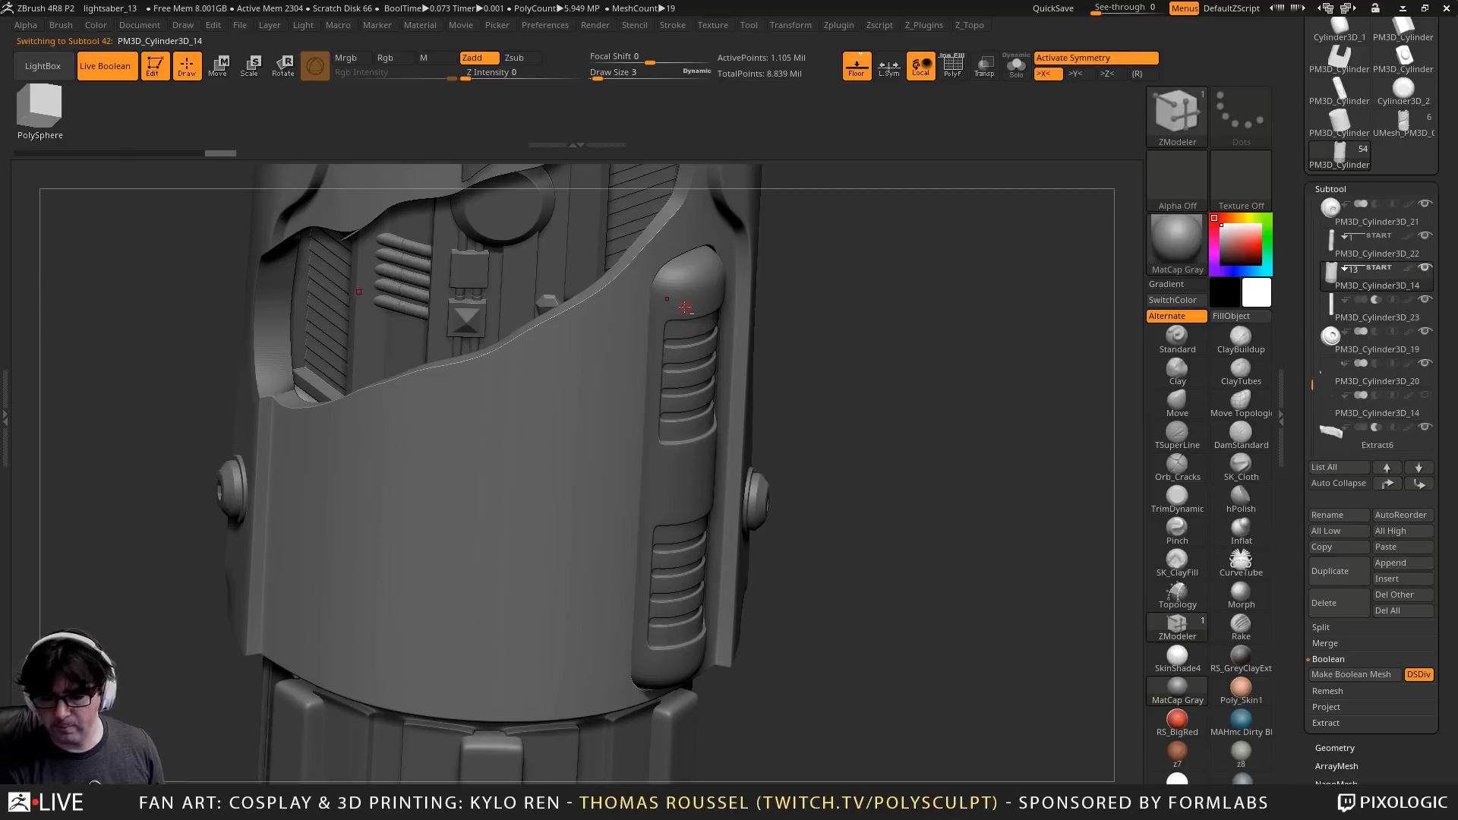
pyautogui.keyDown('alt'); pyautogui.click(685, 309); pyautogui.keyUp('alt')
pyautogui.moveTo(915, 352); pyautogui.dragTo(955, 383)
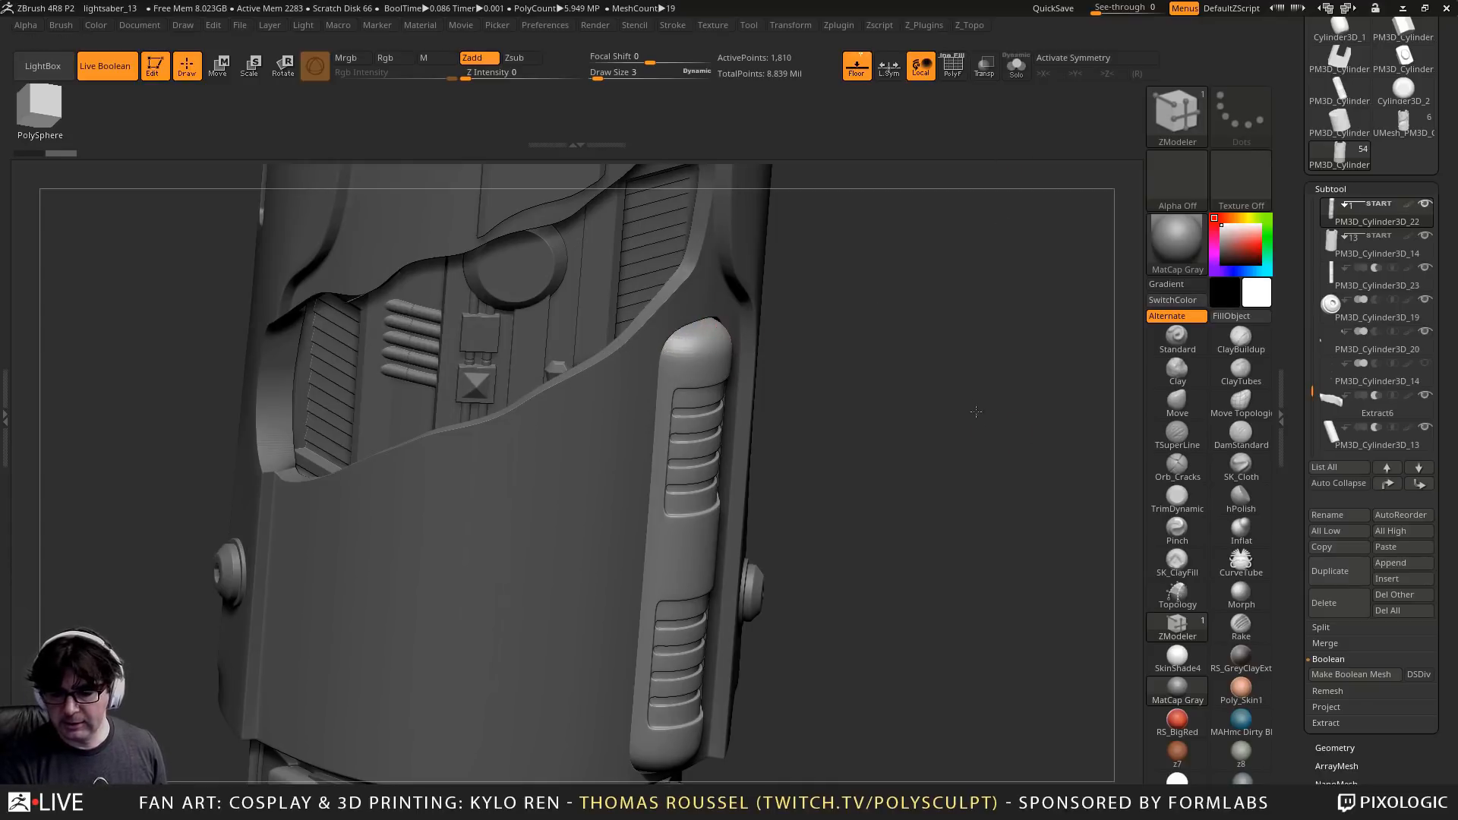
pyautogui.moveTo(1008, 393); pyautogui.dragTo(945, 429)
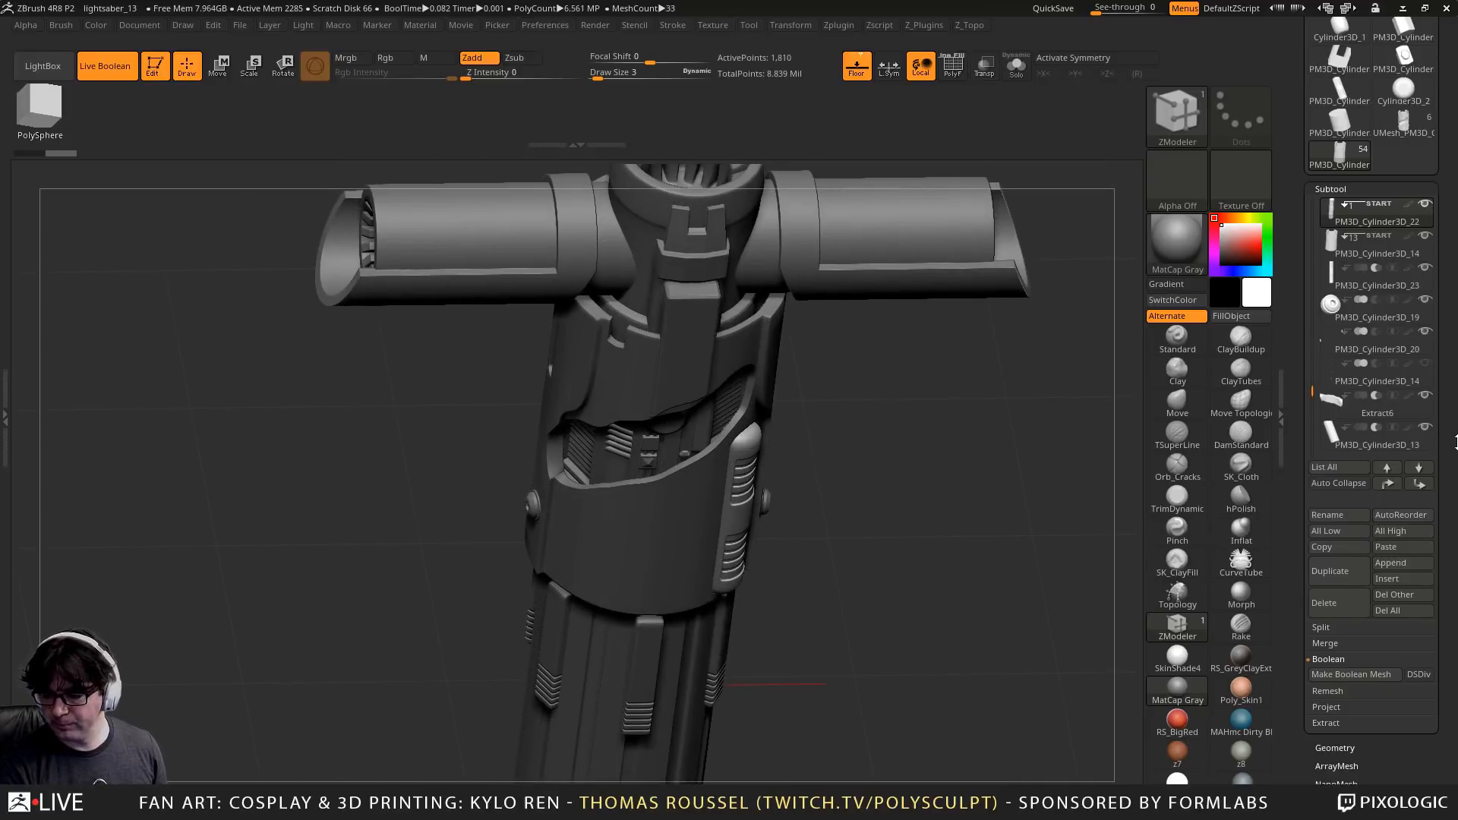
# Make another Boolean mesh of the hilt with DSDiv enabled and switch to the resulting tool
pyautogui.moveTo(1432, 709); pyautogui.dragTo(1432, 305)
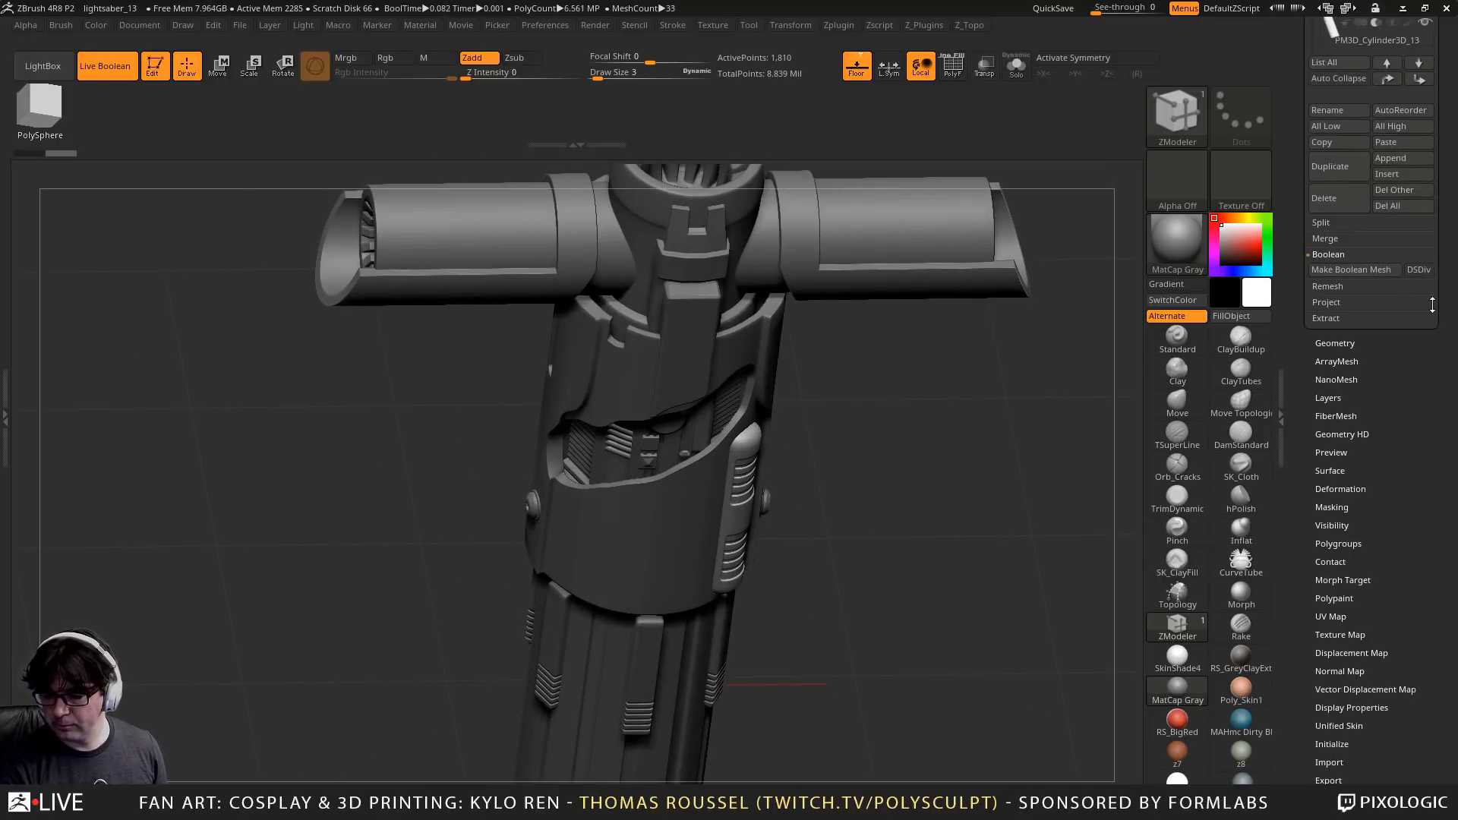
pyautogui.click(1410, 272)
pyautogui.click(1328, 274)
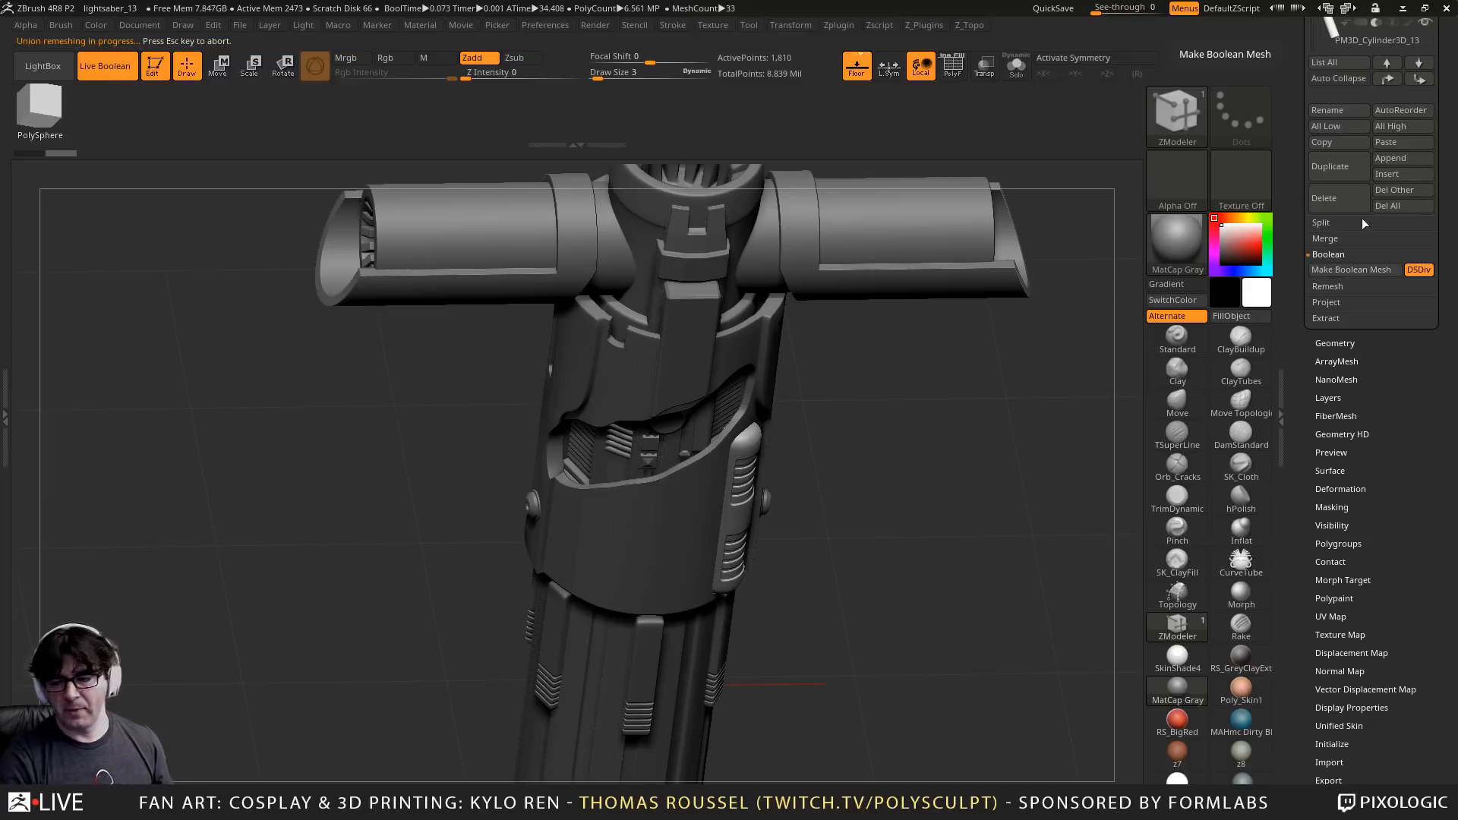
pyautogui.moveTo(1426, 370); pyautogui.dragTo(1425, 792)
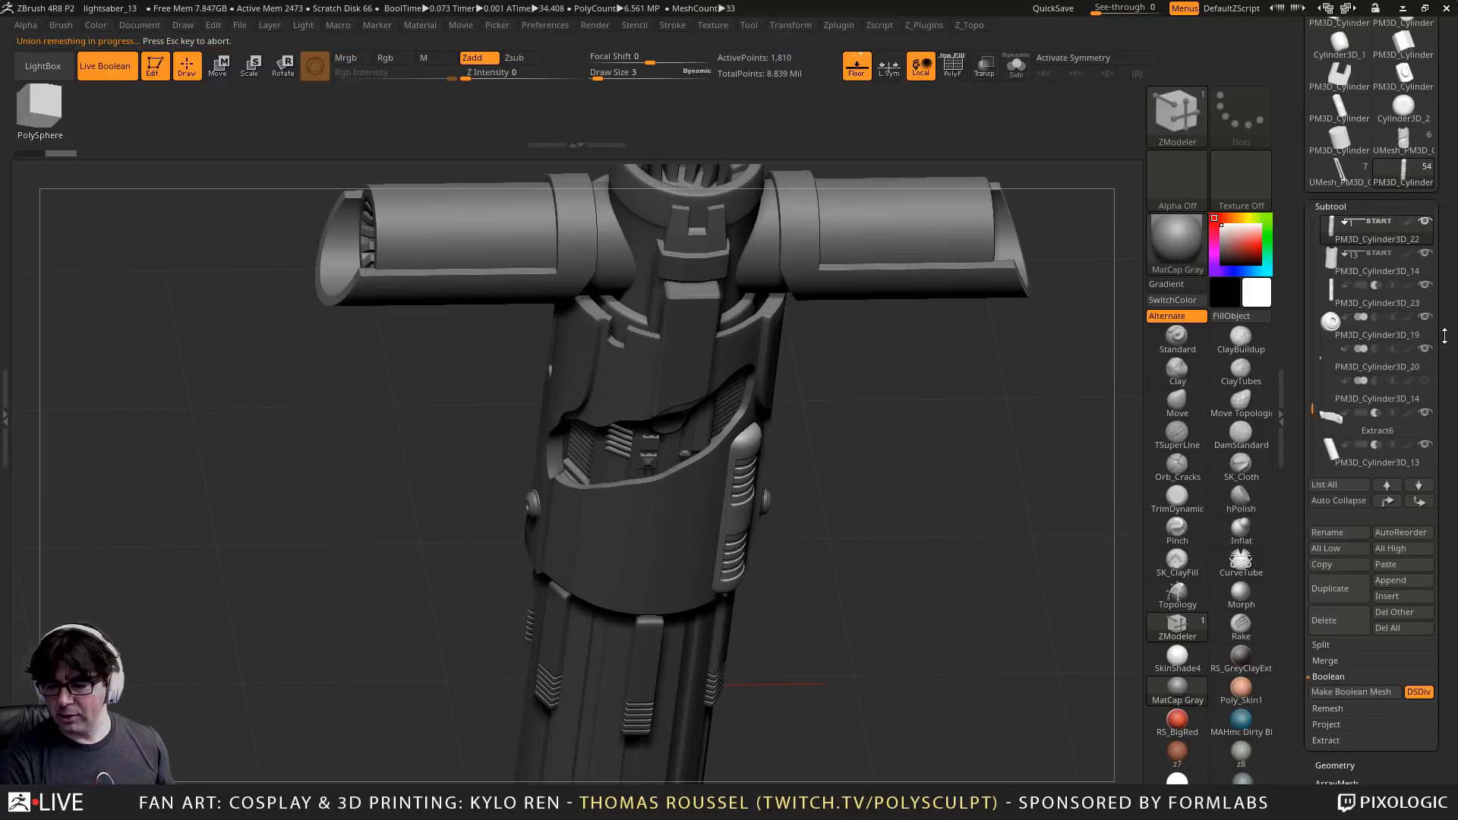
pyautogui.click(1338, 176)
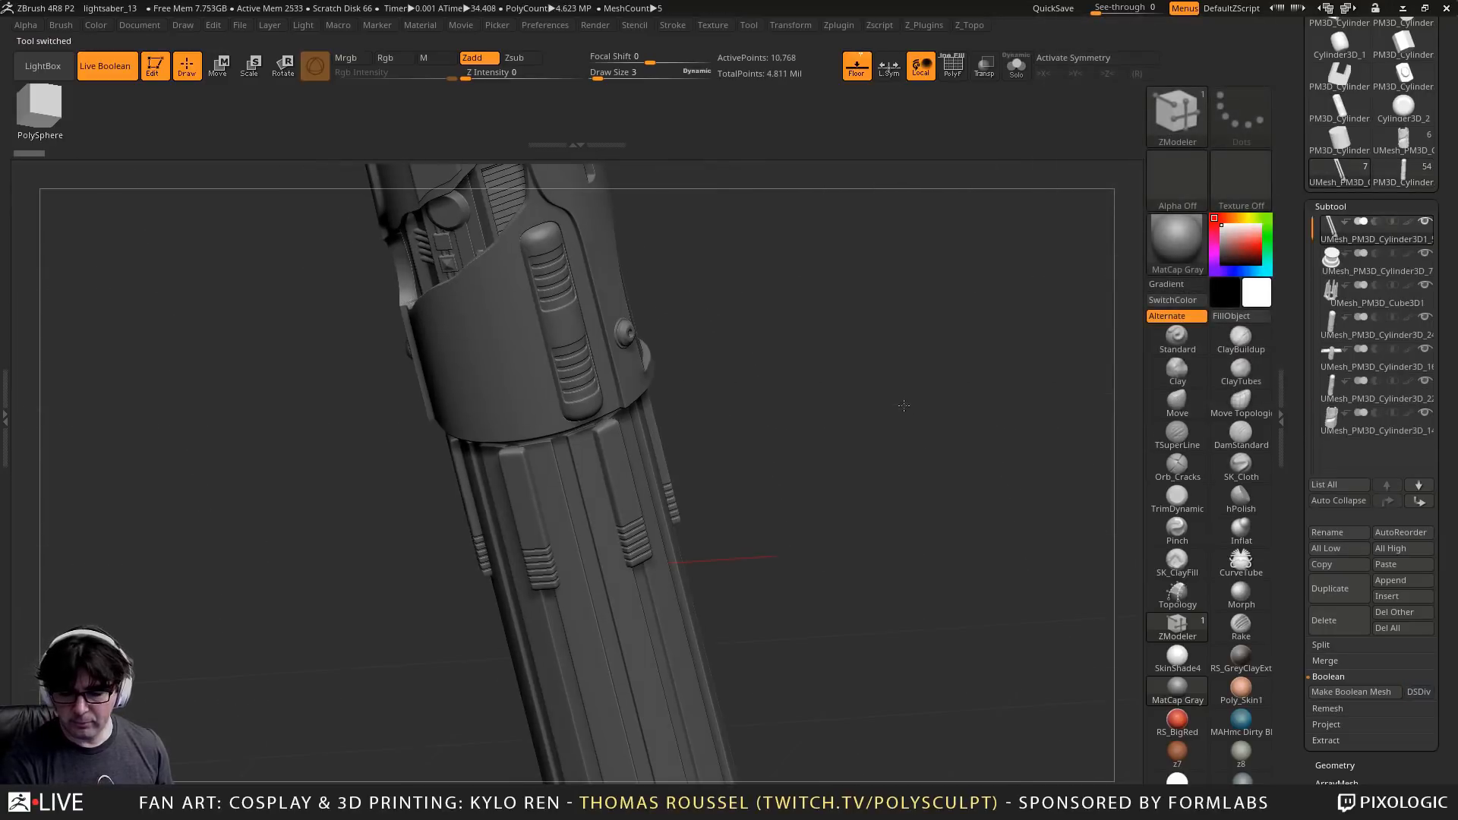
# Select the ribbed grip of the new Boolean result and check it as a separate piece
pyautogui.moveTo(1327, 320)
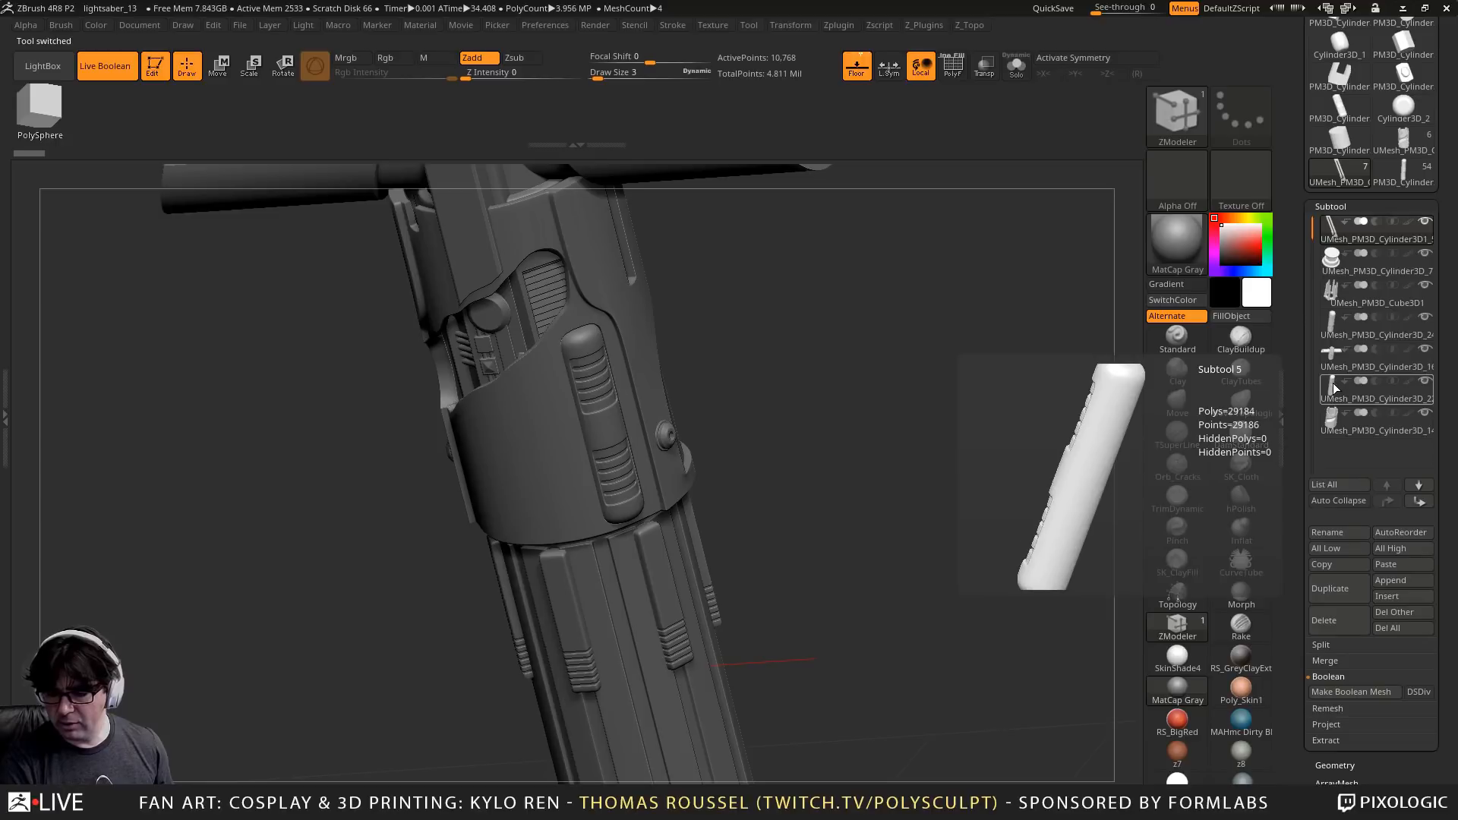
pyautogui.click(1334, 388)
pyautogui.moveTo(976, 417); pyautogui.dragTo(923, 408)
# Isolate the crossguard piece of the Boolean result and examine its arms, emitter and core details
pyautogui.keyDown('alt'); pyautogui.click(817, 372); pyautogui.keyUp('alt')
pyautogui.keyDown('alt'); pyautogui.moveTo(833, 291); pyautogui.dragTo(922, 285); pyautogui.keyUp('alt')
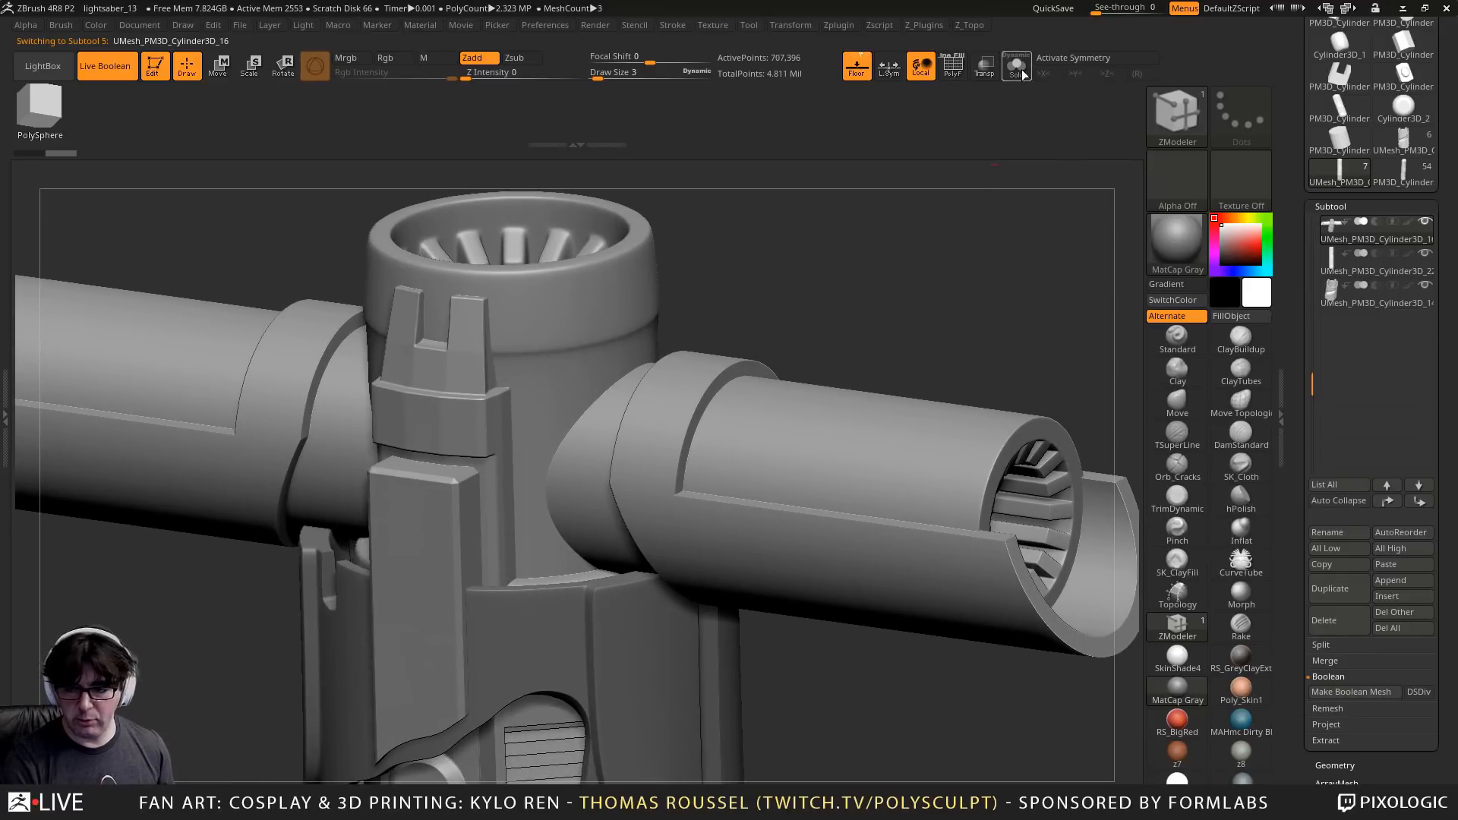
pyautogui.click(1016, 67)
pyautogui.keyDown('alt'); pyautogui.moveTo(1018, 199); pyautogui.dragTo(926, 302); pyautogui.keyUp('alt')
pyautogui.keyDown('alt'); pyautogui.moveTo(892, 448); pyautogui.dragTo(929, 203); pyautogui.keyUp('alt')
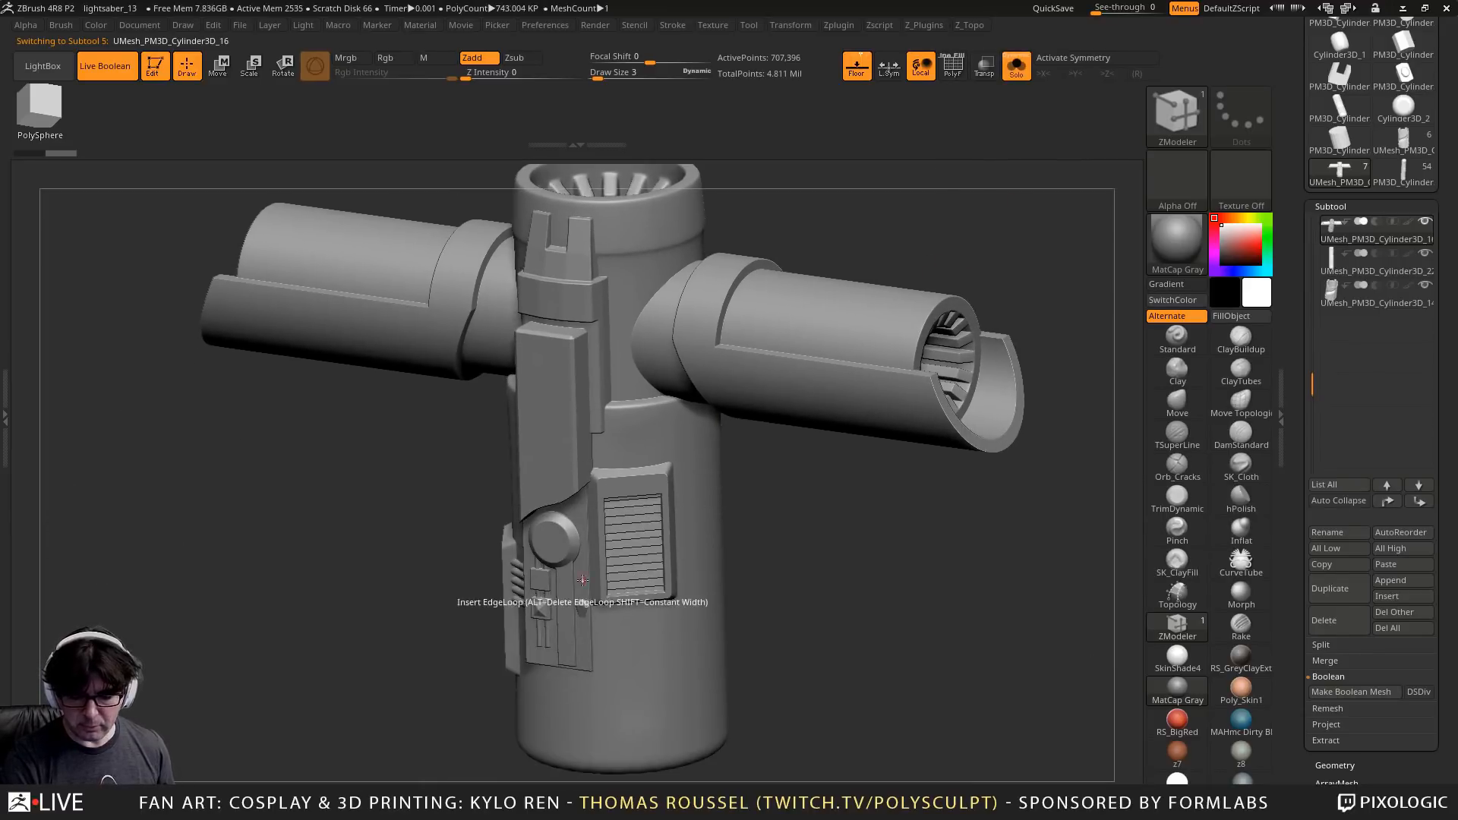
pyautogui.keyDown('alt'); pyautogui.moveTo(812, 231); pyautogui.dragTo(804, 324); pyautogui.keyUp('alt')
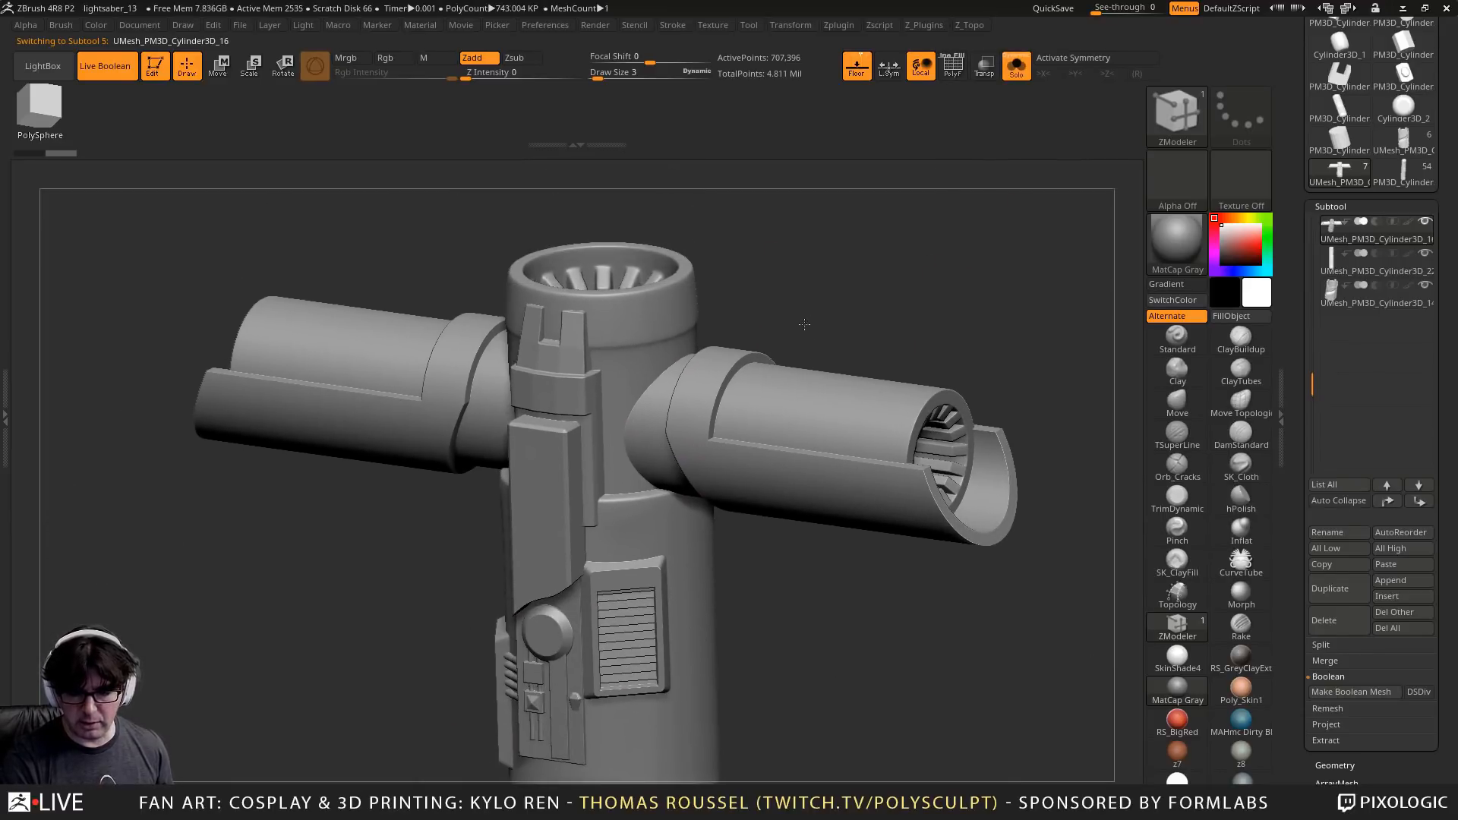
pyautogui.keyDown('alt'); pyautogui.moveTo(870, 283); pyautogui.dragTo(940, 304); pyautogui.keyUp('alt')
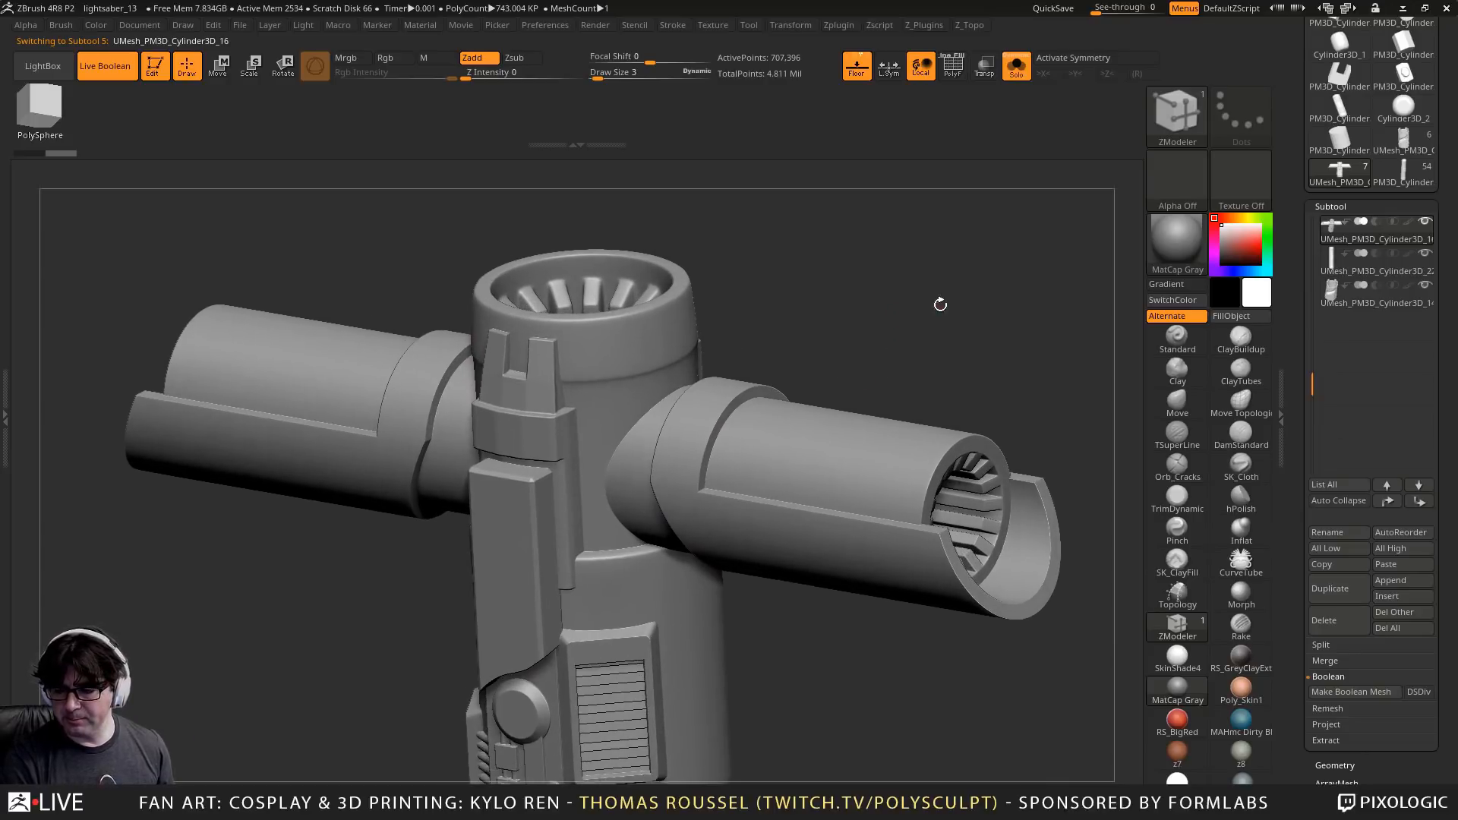
# Try a low-resolution DynaMesh remesh on the crossguard piece
pyautogui.click(1334, 765)
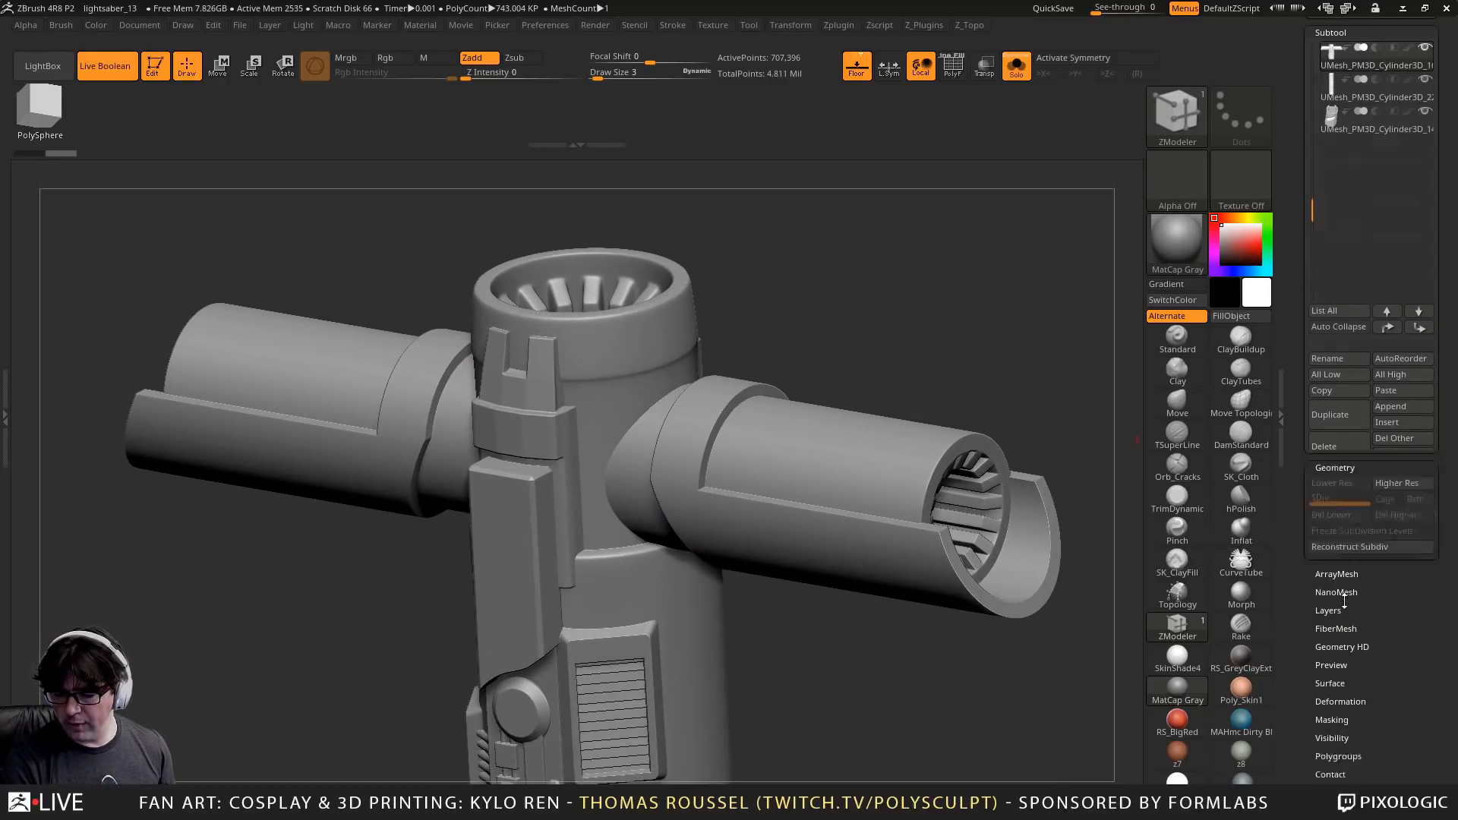
pyautogui.moveTo(862, 311)
pyautogui.mouseDown()
pyautogui.moveTo(853, 286)
pyautogui.moveTo(904, 259)
pyautogui.moveTo(839, 329)
pyautogui.mouseUp()
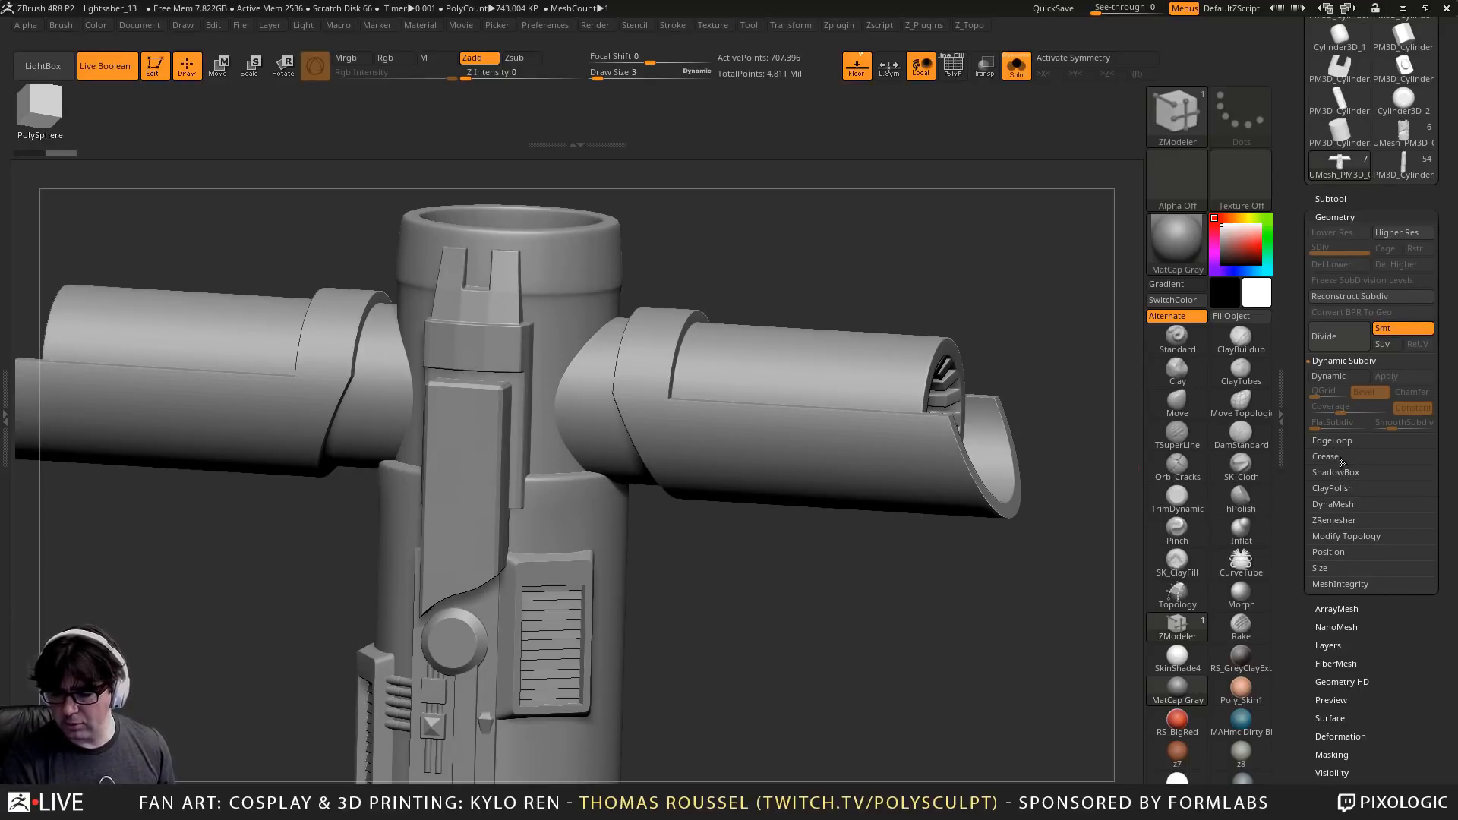
pyautogui.click(1325, 505)
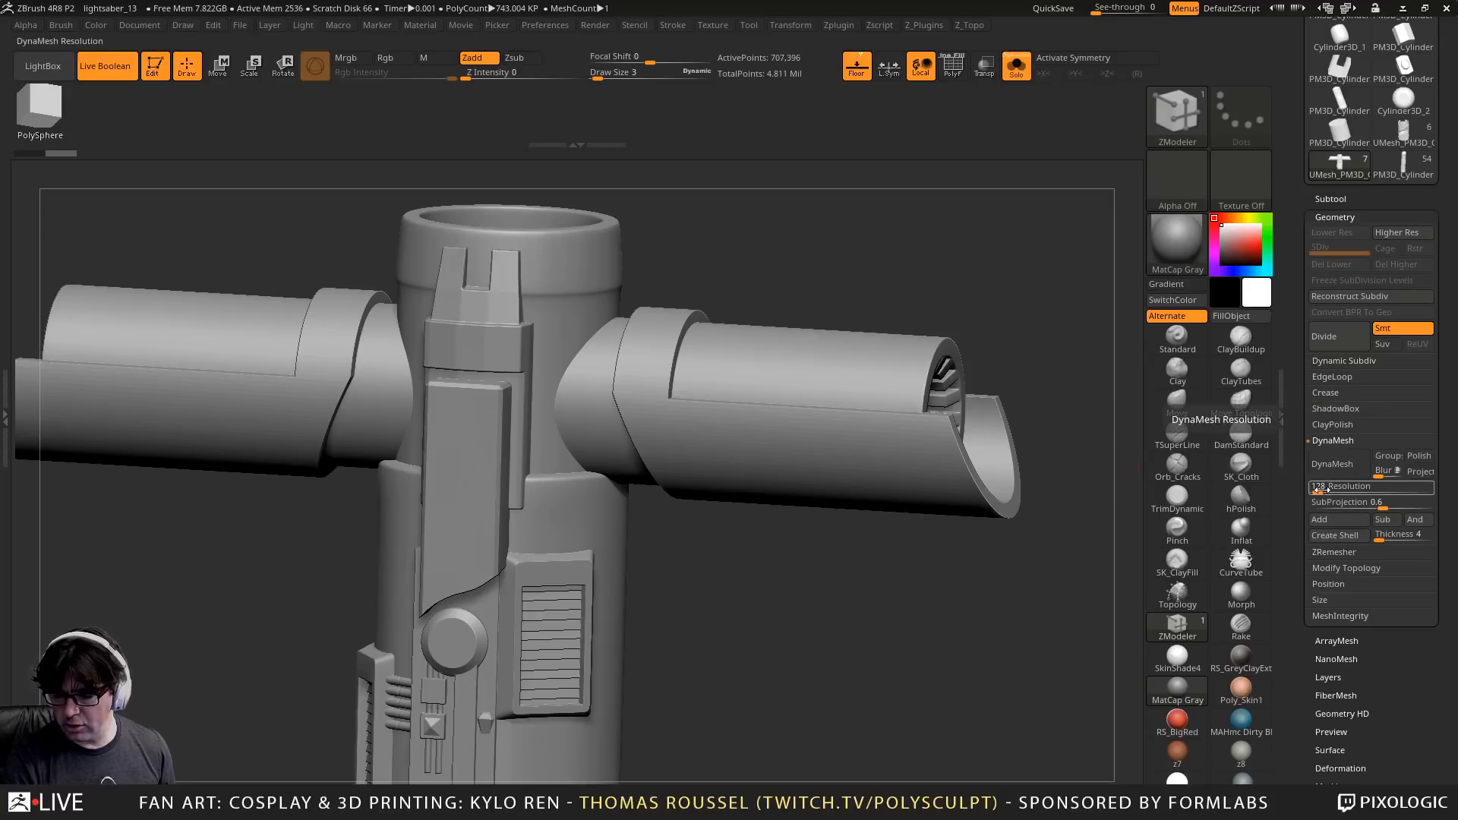
pyautogui.moveTo(1317, 490); pyautogui.dragTo(1329, 489)
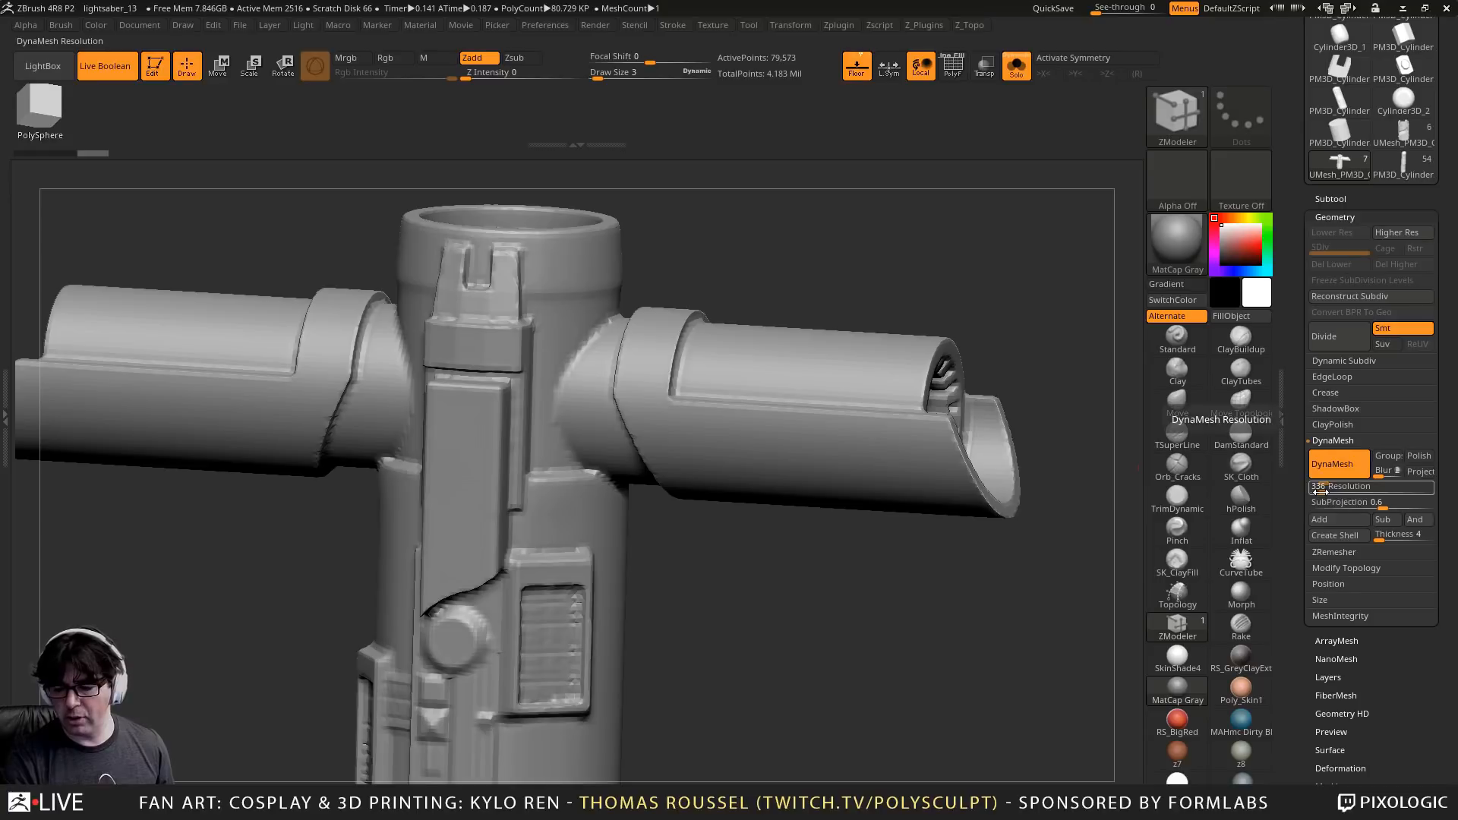
# Try DynaMesh on the crossguard piece at resolution 1016, inspect the slatted vent's wireframe and undo the remesh
pyautogui.moveTo(1320, 491); pyautogui.dragTo(1338, 493)
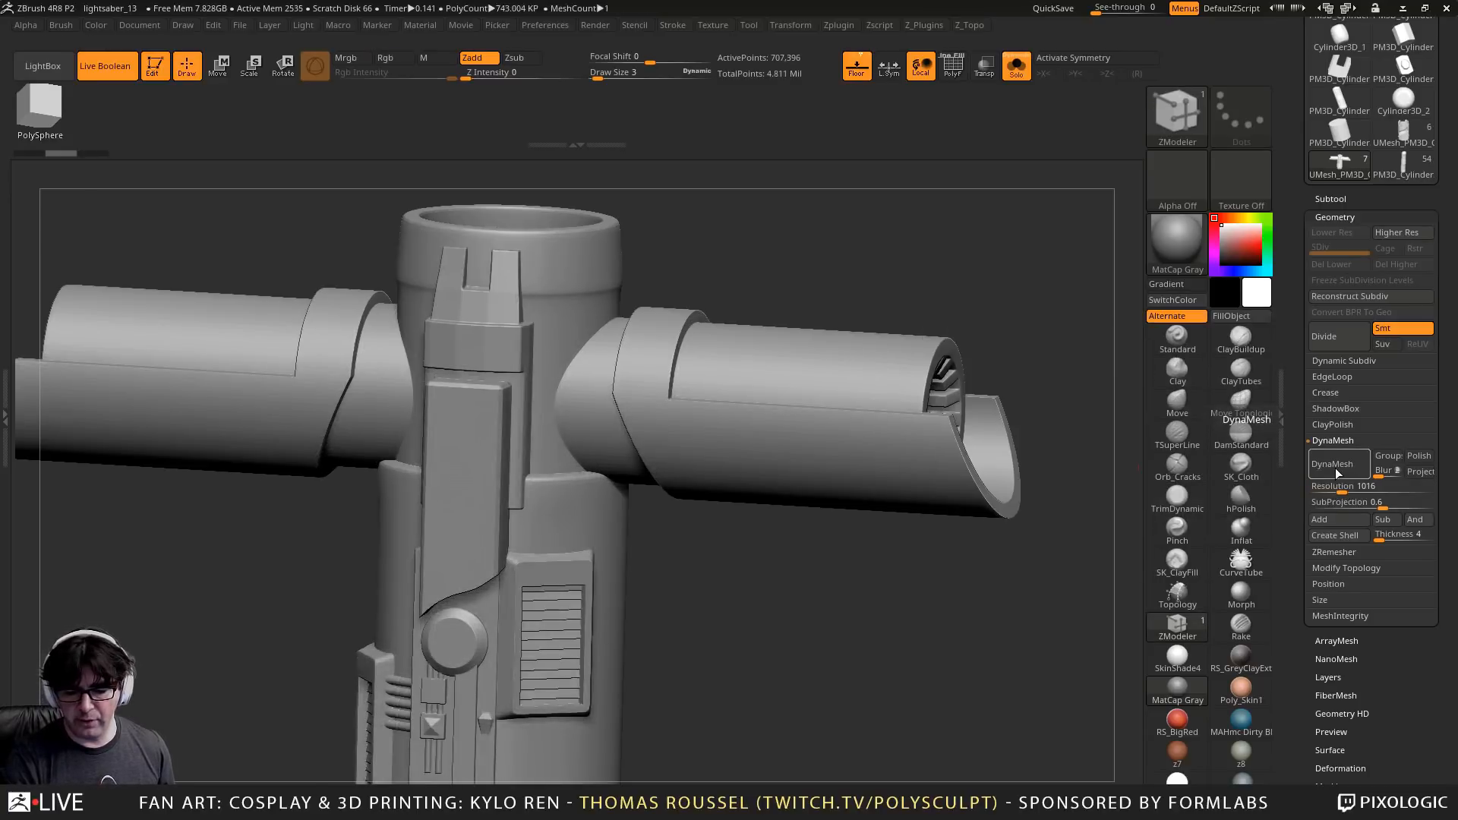
pyautogui.click(1336, 470)
pyautogui.moveTo(896, 556); pyautogui.dragTo(903, 519)
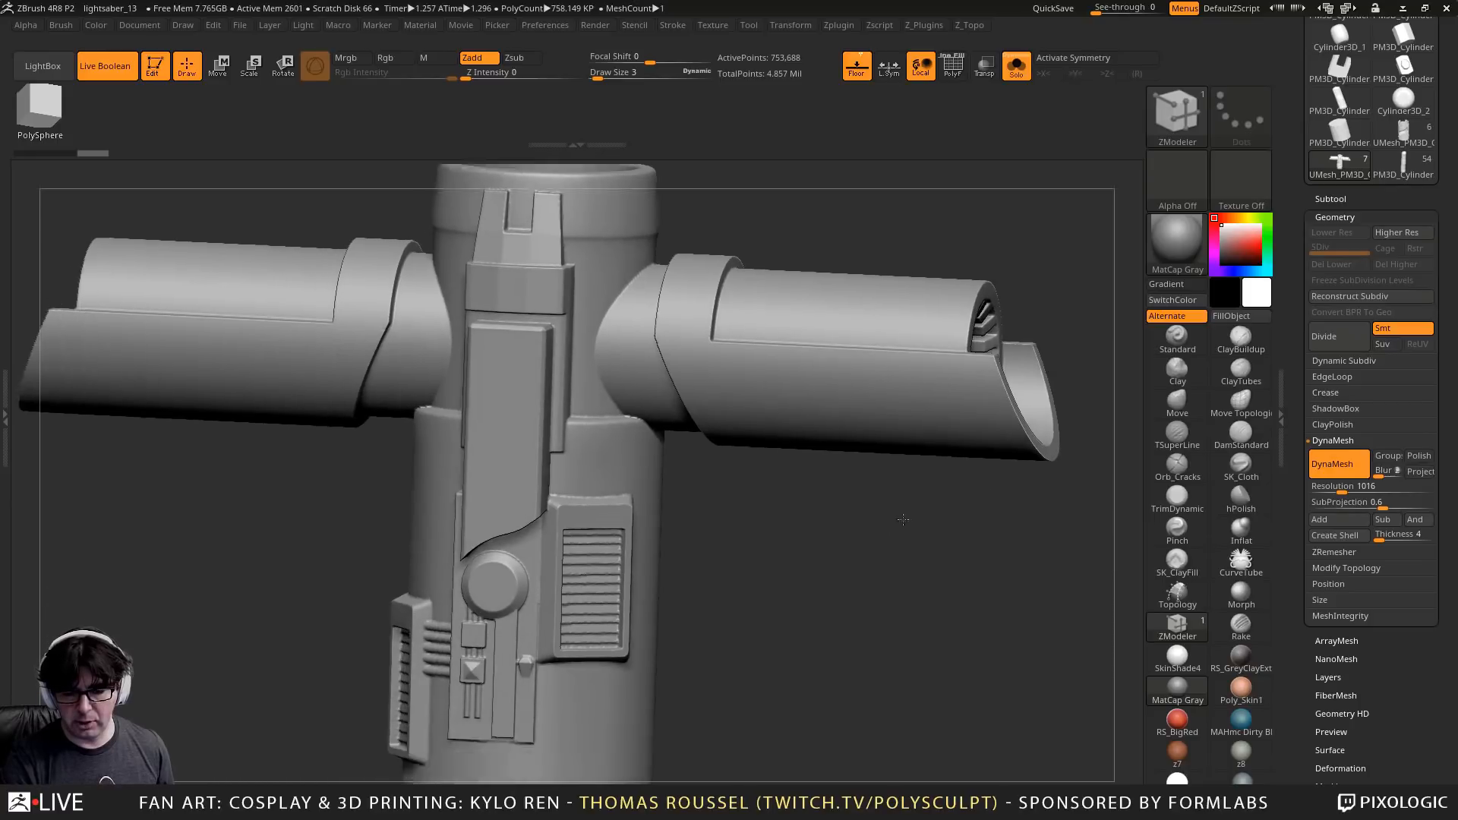
pyautogui.keyDown('alt'); pyautogui.moveTo(793, 580); pyautogui.dragTo(832, 486, button='right'); pyautogui.keyUp('alt')
pyautogui.keyDown('ctrl'); pyautogui.moveTo(650, 449); pyautogui.dragTo(520, 439, button='right'); pyautogui.keyUp('ctrl')
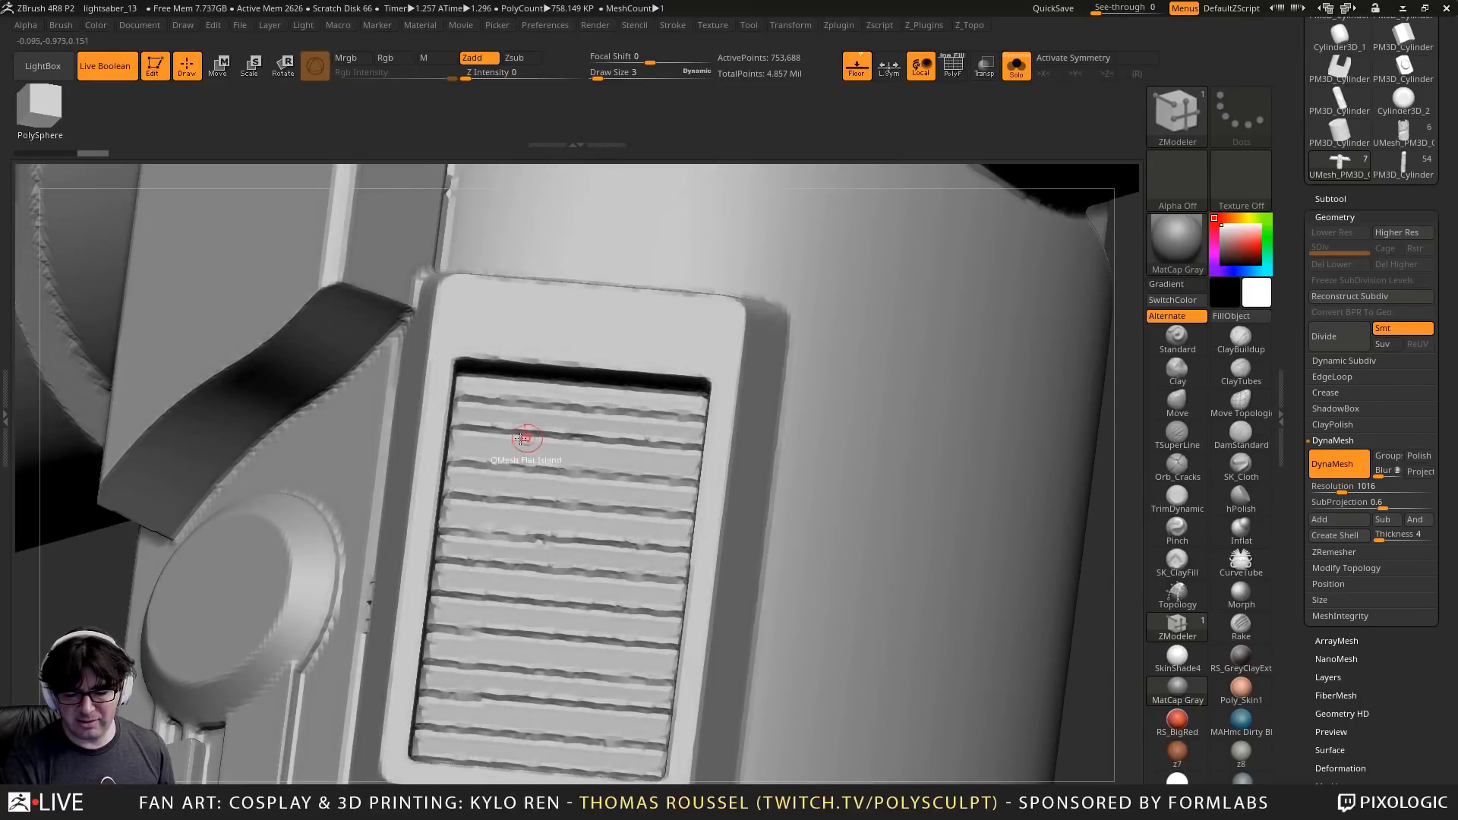
pyautogui.hotkey('shift', 'f')
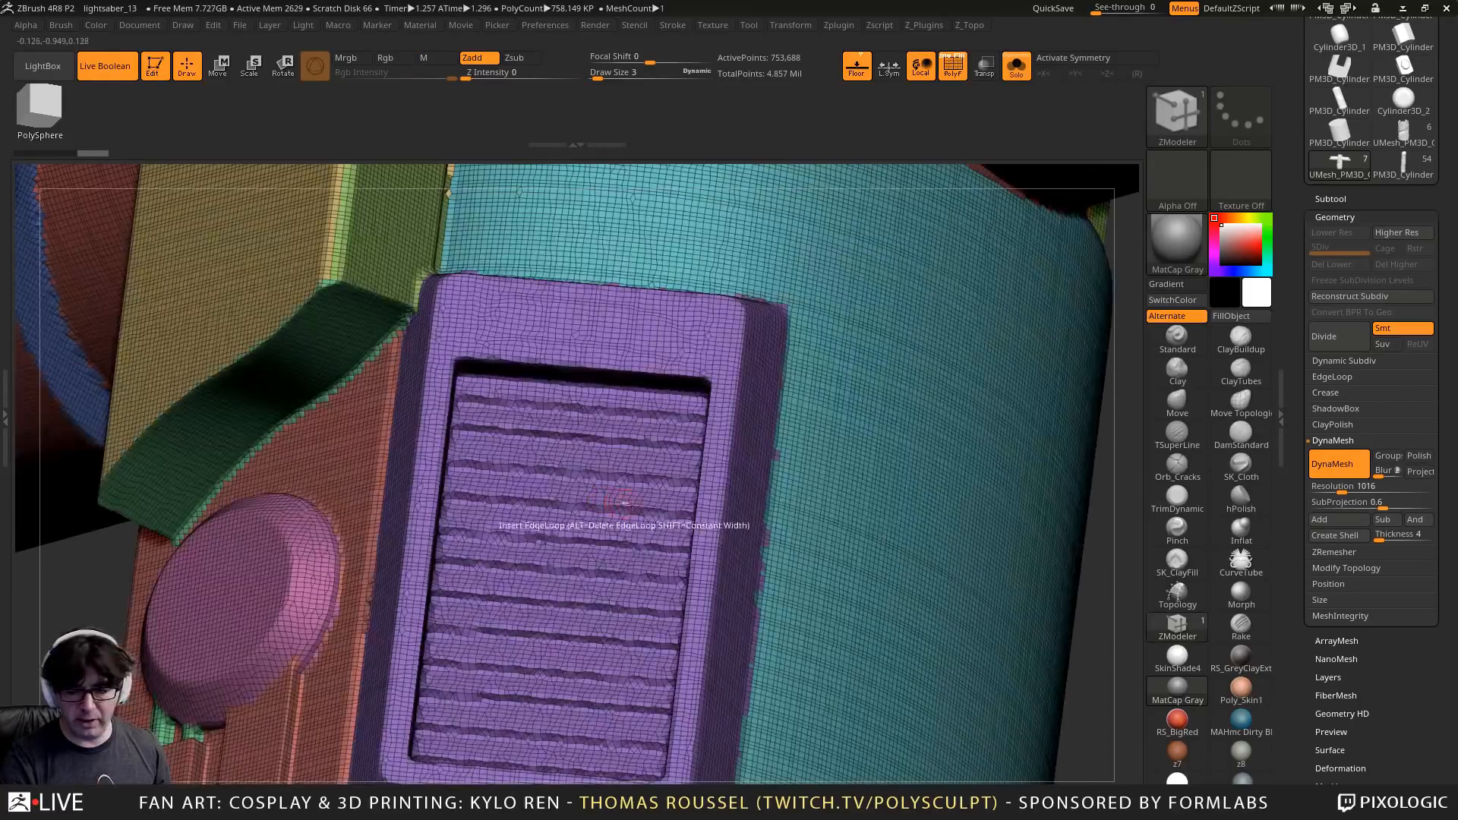
pyautogui.hotkey('ctrl', 'z')
# Try DynaMesh on the crossguard piece at resolution 1696, inspect the slatted vent with and without wireframe, and undo it
pyautogui.moveTo(1341, 487); pyautogui.dragTo(1360, 494)
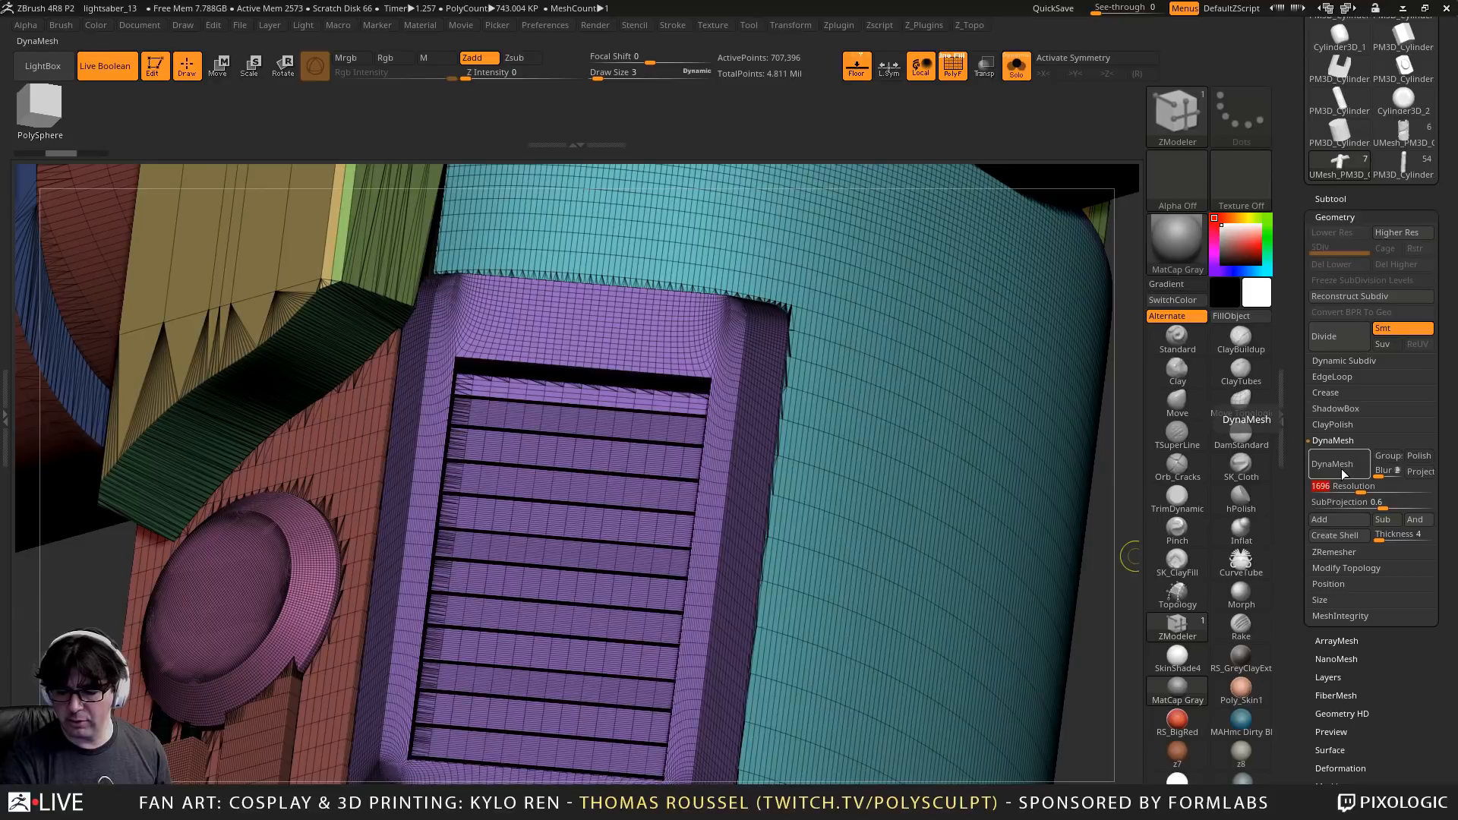
pyautogui.click(1341, 468)
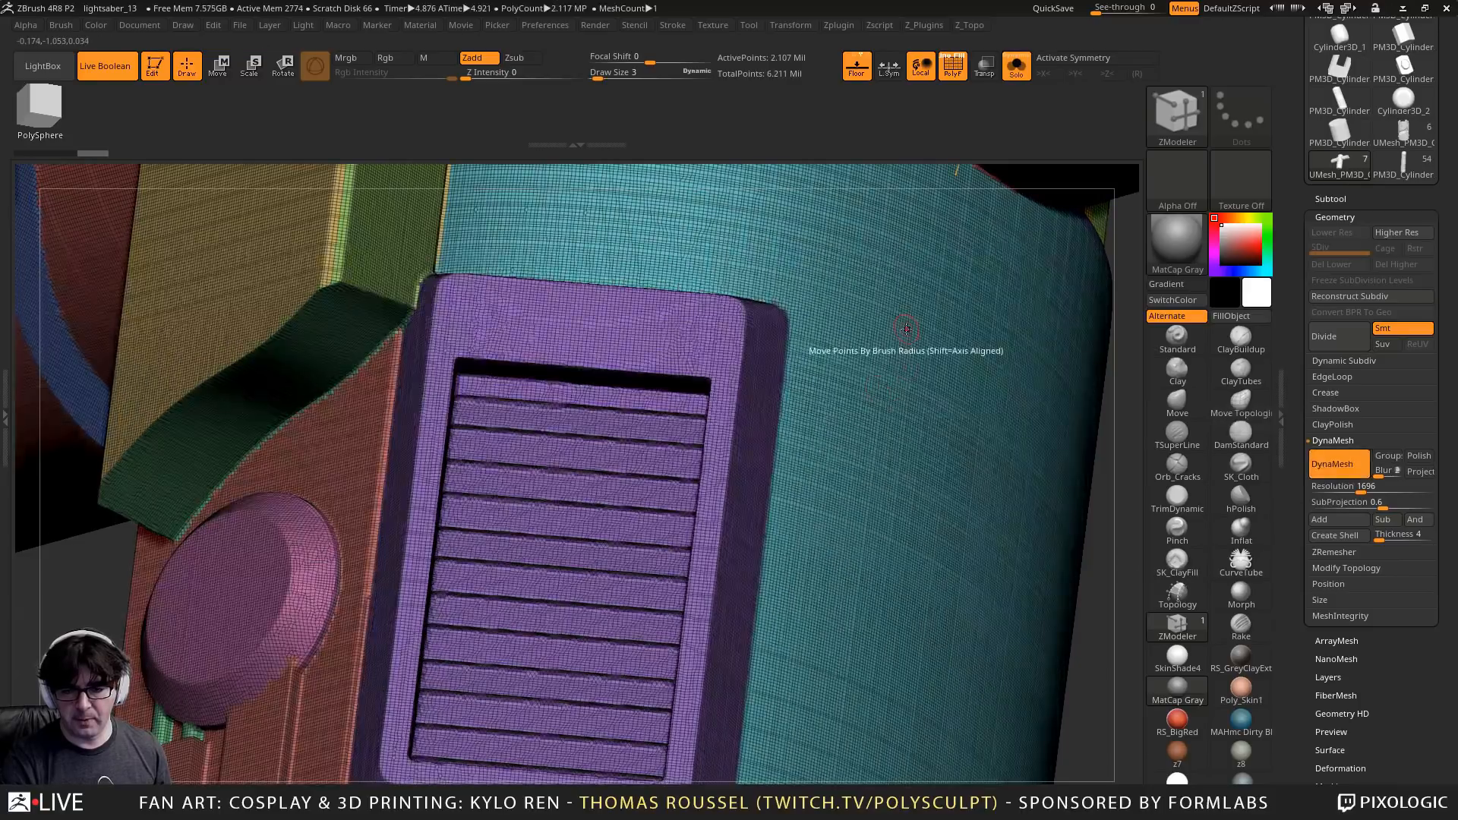
pyautogui.press('shift')
pyautogui.hotkey('shift', 'f')
pyautogui.moveTo(813, 404)
pyautogui.keyDown('alt'); pyautogui.mouseDown(button='right')
pyautogui.moveTo(641, 205)
pyautogui.moveTo(715, 378)
pyautogui.moveTo(751, 389)
pyautogui.moveTo(745, 350)
pyautogui.moveTo(779, 354)
pyautogui.moveTo(735, 413)
pyautogui.moveTo(744, 444)
pyautogui.moveTo(749, 421)
pyautogui.mouseUp(button='right'); pyautogui.keyUp('alt')
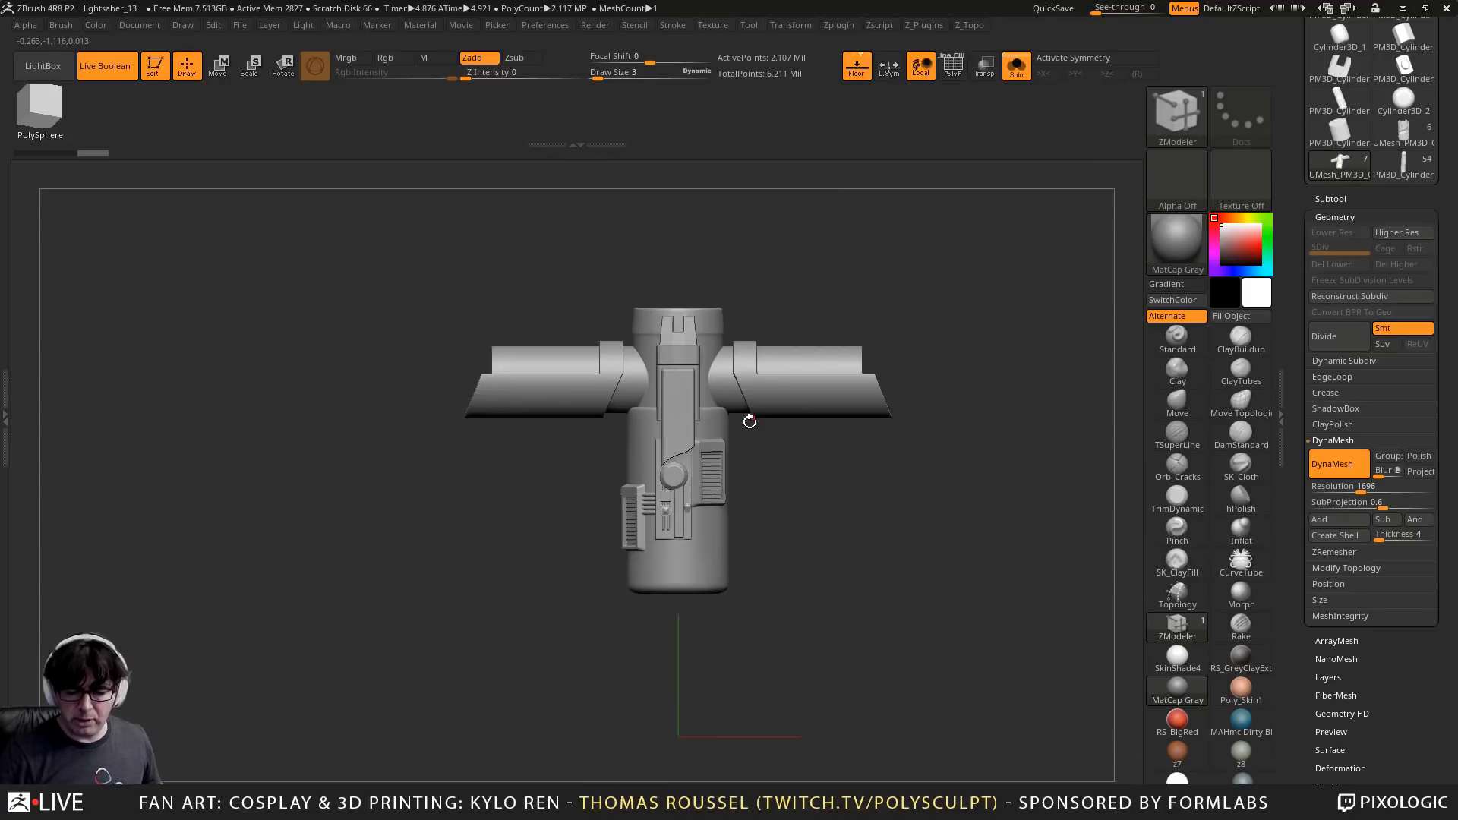
pyautogui.keyDown('ctrl'); pyautogui.moveTo(851, 536); pyautogui.dragTo(858, 543, button='right'); pyautogui.keyUp('ctrl')
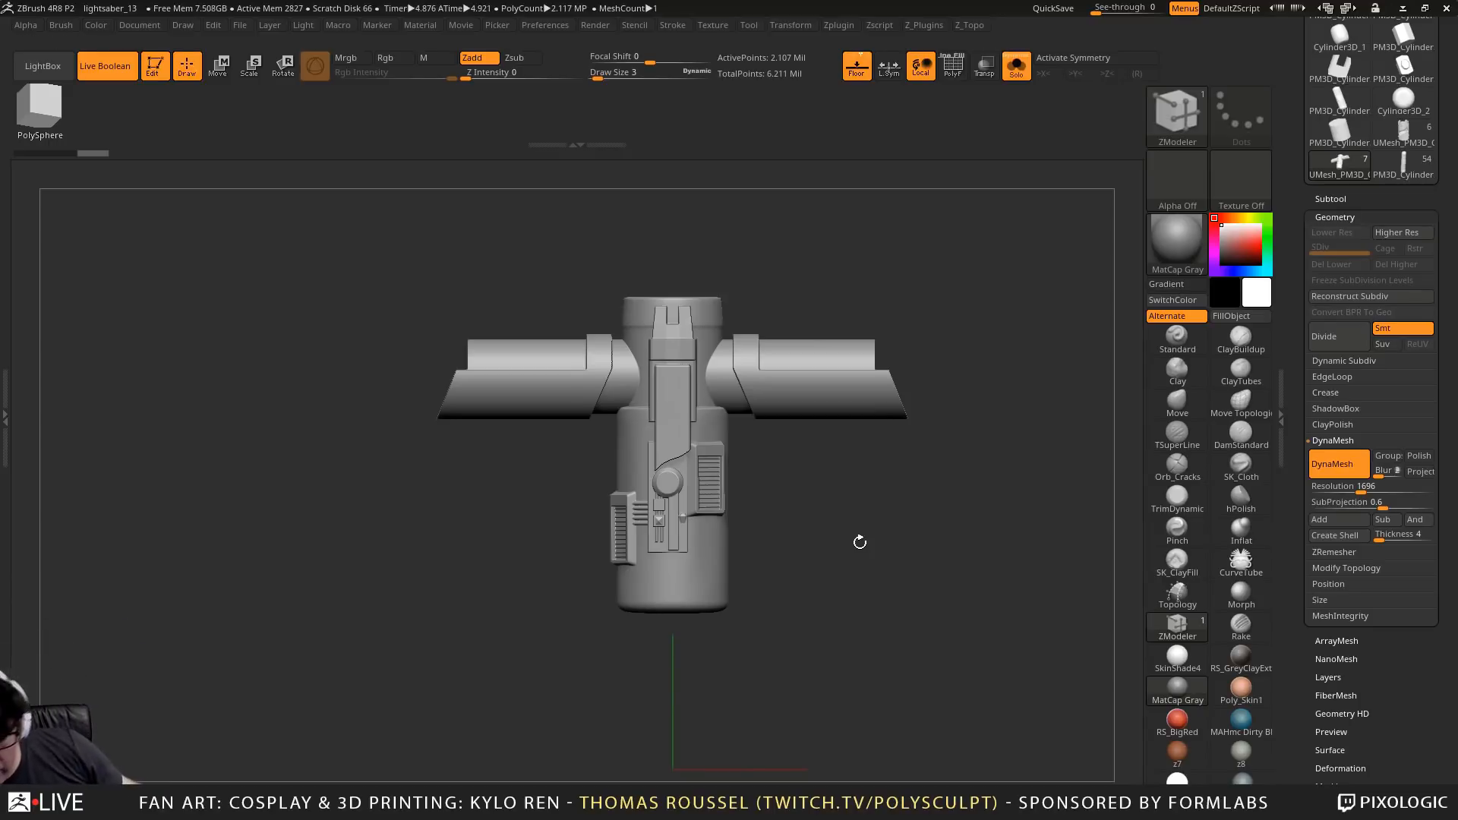
pyautogui.moveTo(860, 541); pyautogui.dragTo(684, 484)
pyautogui.moveTo(683, 485)
pyautogui.keyDown('ctrl'); pyautogui.mouseDown(button='right')
pyautogui.moveTo(750, 480)
pyautogui.moveTo(744, 409)
pyautogui.moveTo(725, 520)
pyautogui.moveTo(722, 501)
pyautogui.mouseUp(button='right'); pyautogui.keyUp('ctrl')
pyautogui.hotkey('shift', 'f')
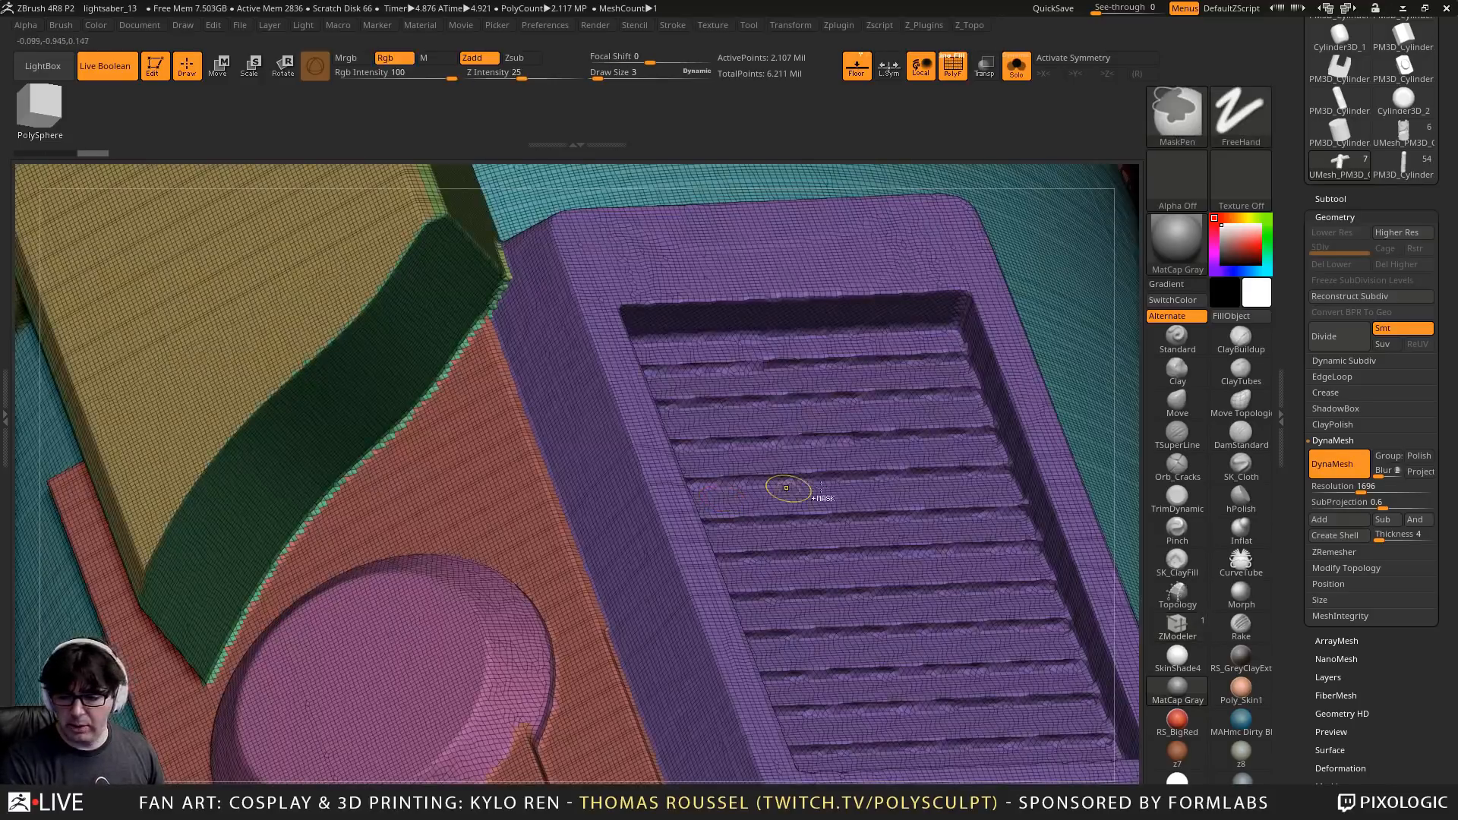
pyautogui.hotkey('ctrl', 'z')
# Remesh the crossguard piece with DynaMesh at resolution 2464 and view the result without the wireframe
pyautogui.moveTo(1310, 490); pyautogui.dragTo(1375, 498)
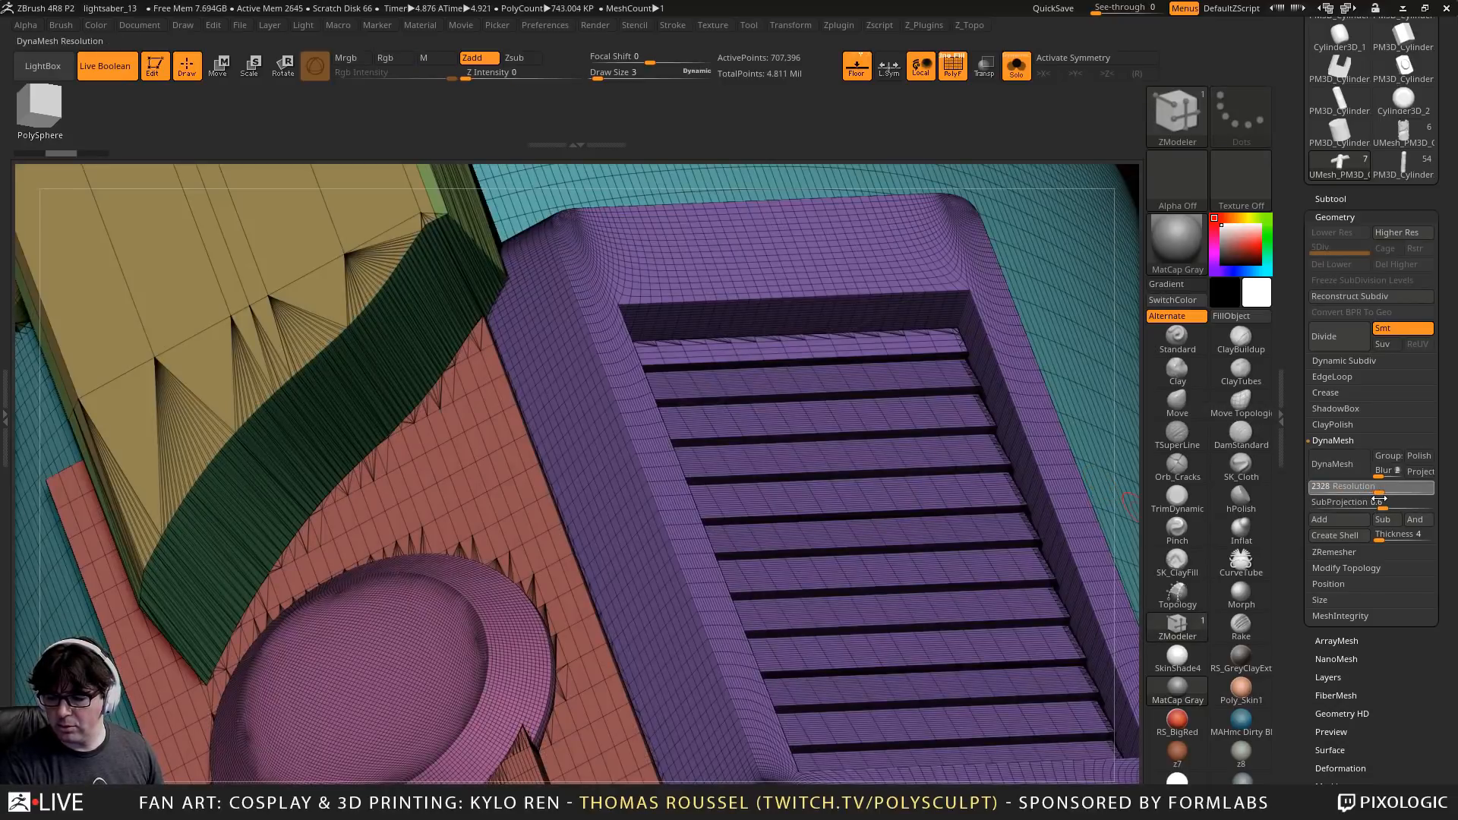
pyautogui.moveTo(1382, 500); pyautogui.dragTo(1384, 500)
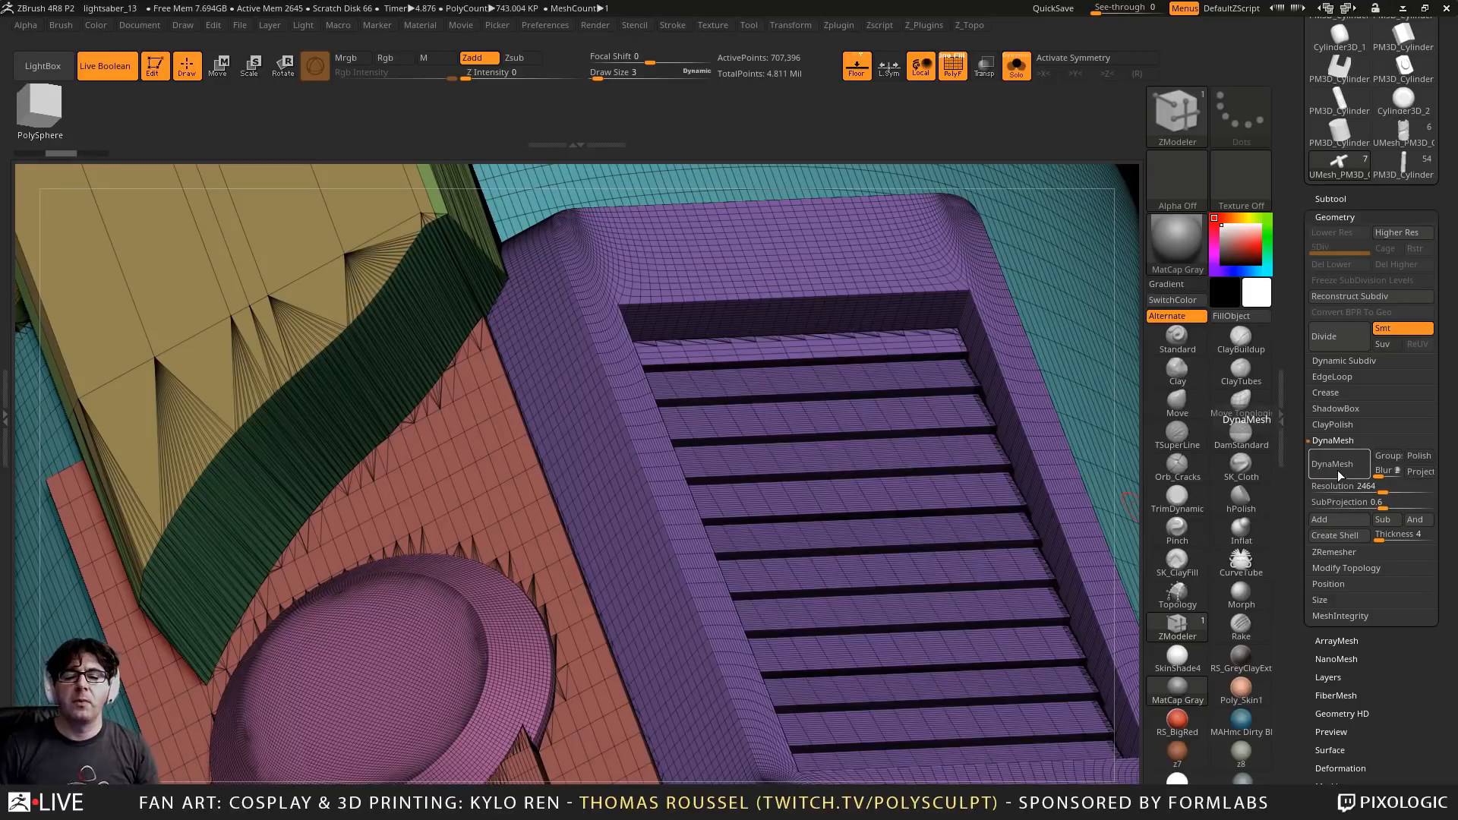
pyautogui.click(1337, 471)
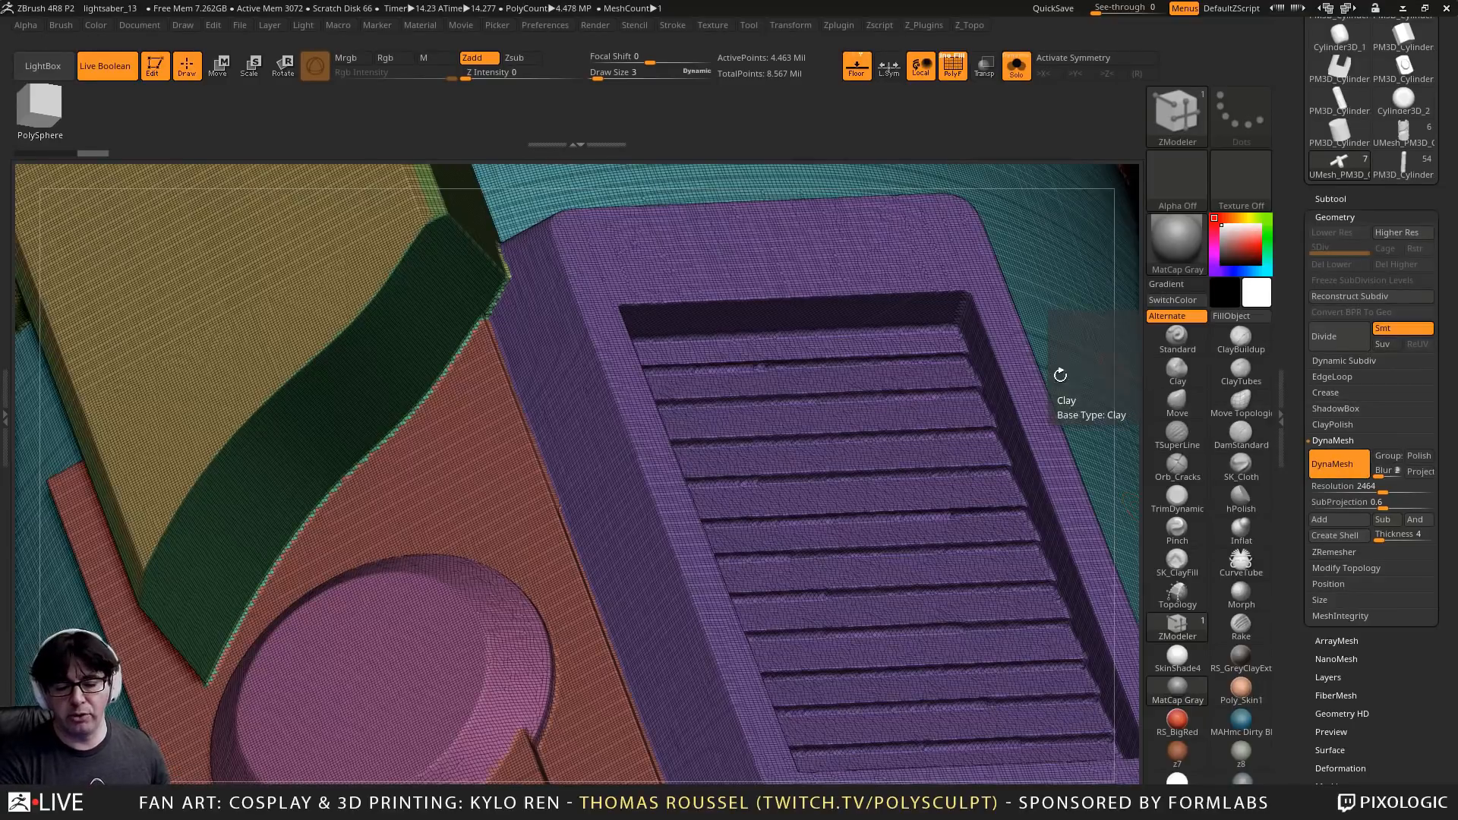
pyautogui.keyDown('alt'); pyautogui.moveTo(882, 475); pyautogui.dragTo(956, 577, button='right'); pyautogui.keyUp('alt')
pyautogui.hotkey('shift', 'f')
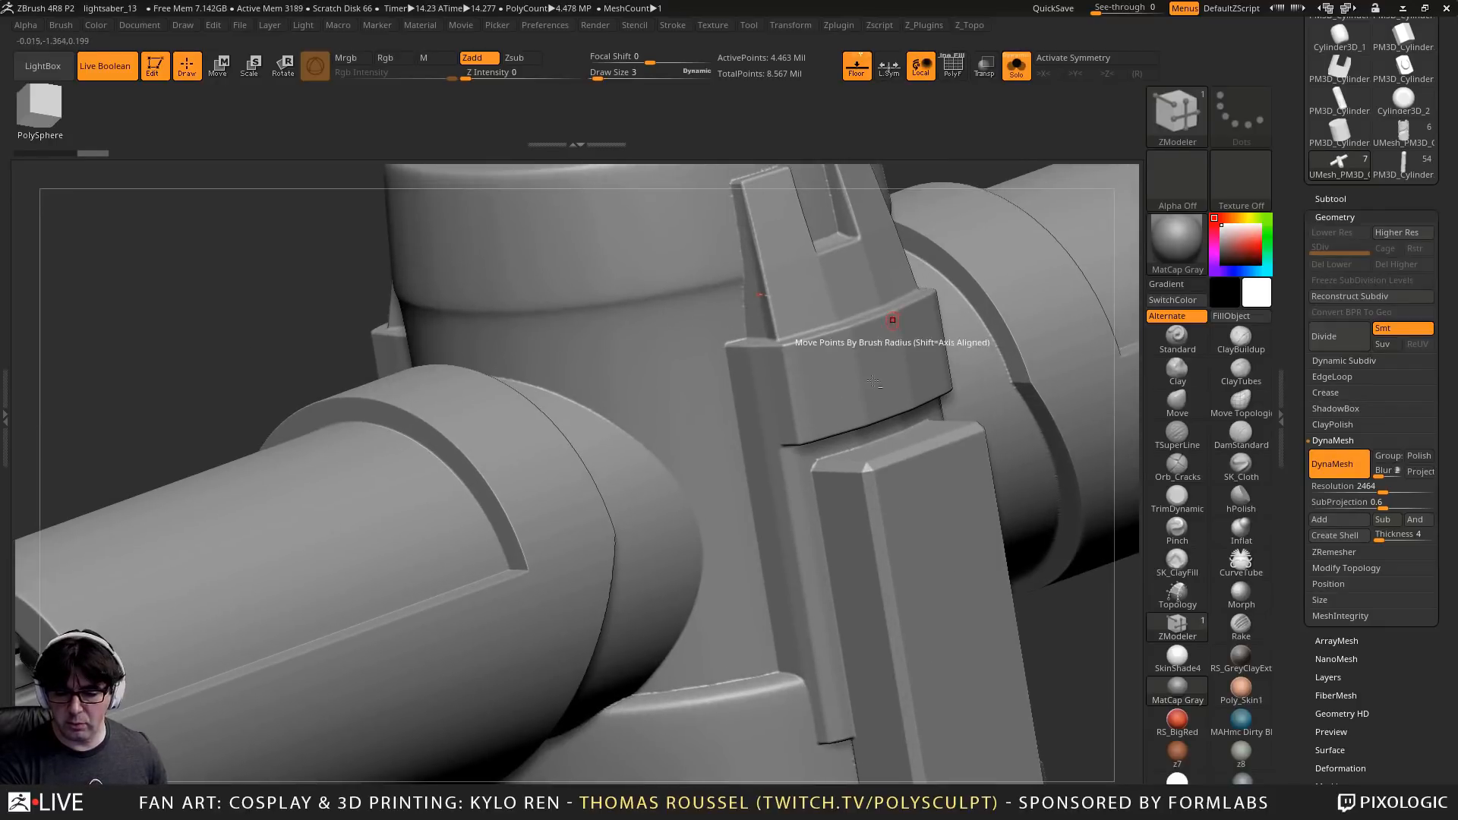
# Trim the outer side edge of the forked clip's prong using TrimDynamic with X symmetry and draw size 5
pyautogui.keyDown('alt'); pyautogui.moveTo(872, 382); pyautogui.dragTo(768, 537, button='right'); pyautogui.keyUp('alt')
pyautogui.click(1170, 505)
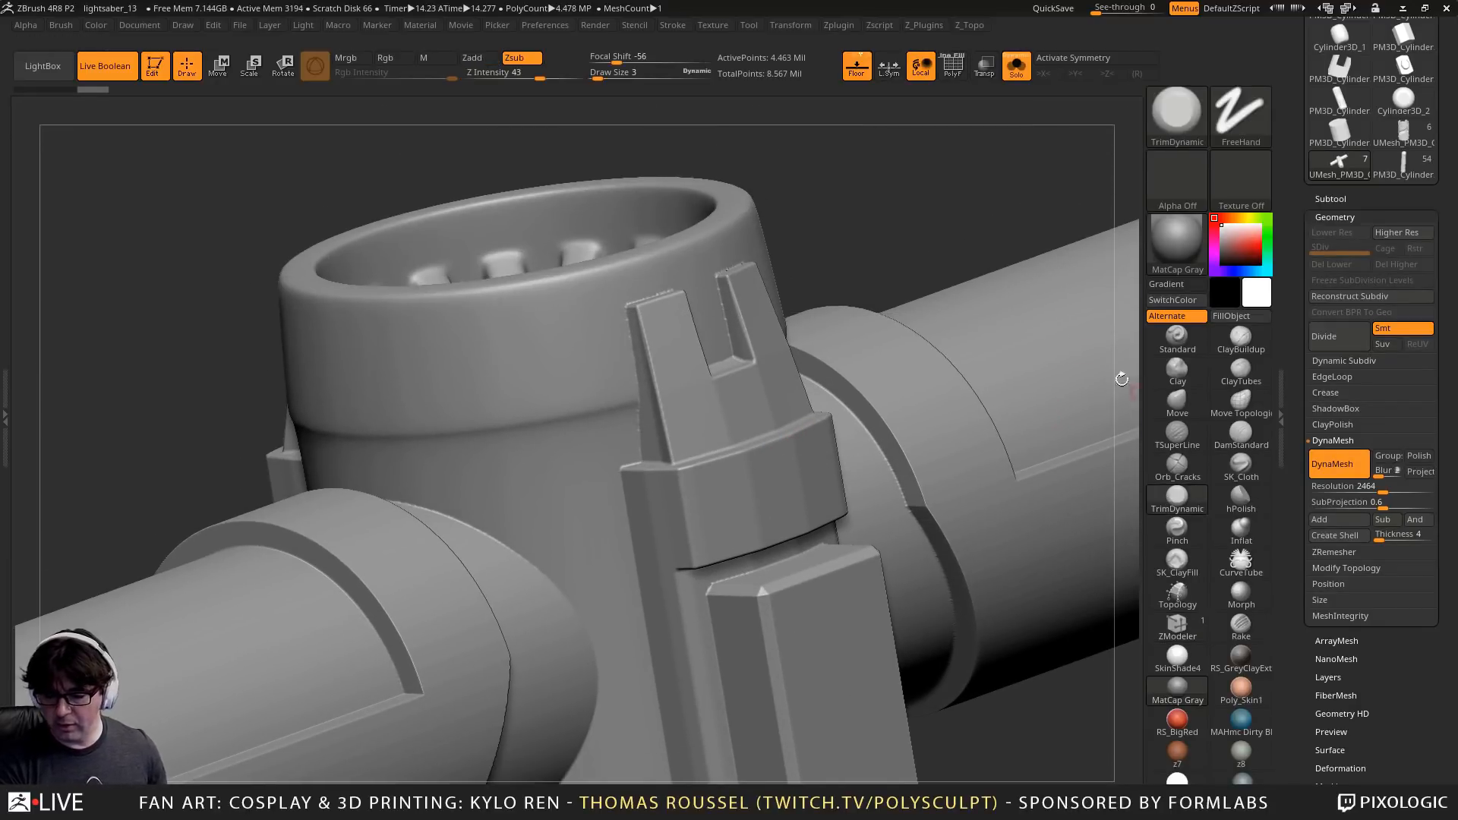
pyautogui.press('x')
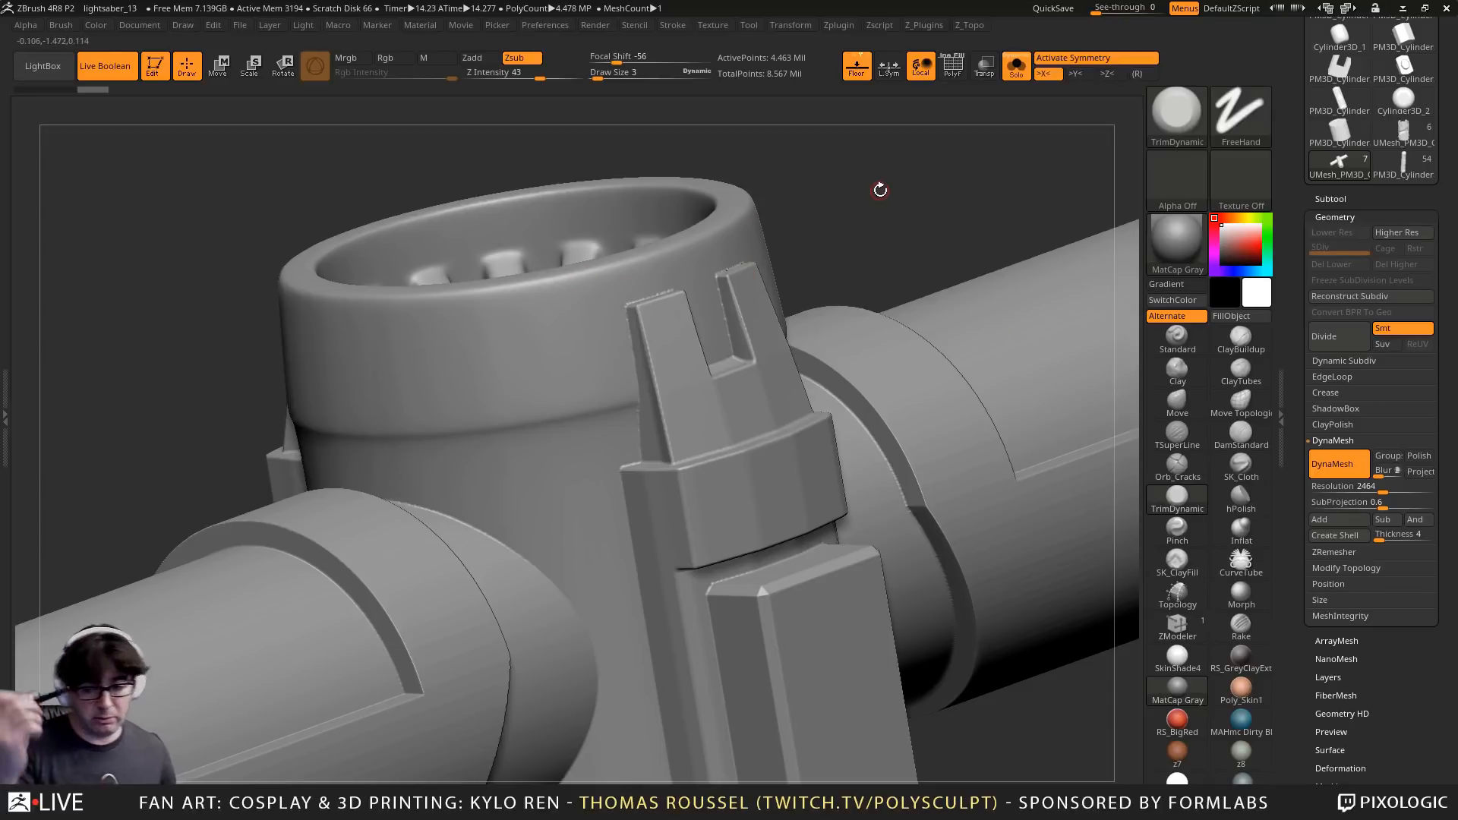
pyautogui.moveTo(880, 190)
pyautogui.mouseDown()
pyautogui.moveTo(836, 264)
pyautogui.moveTo(864, 232)
pyautogui.moveTo(866, 319)
pyautogui.mouseUp()
pyautogui.press('s')
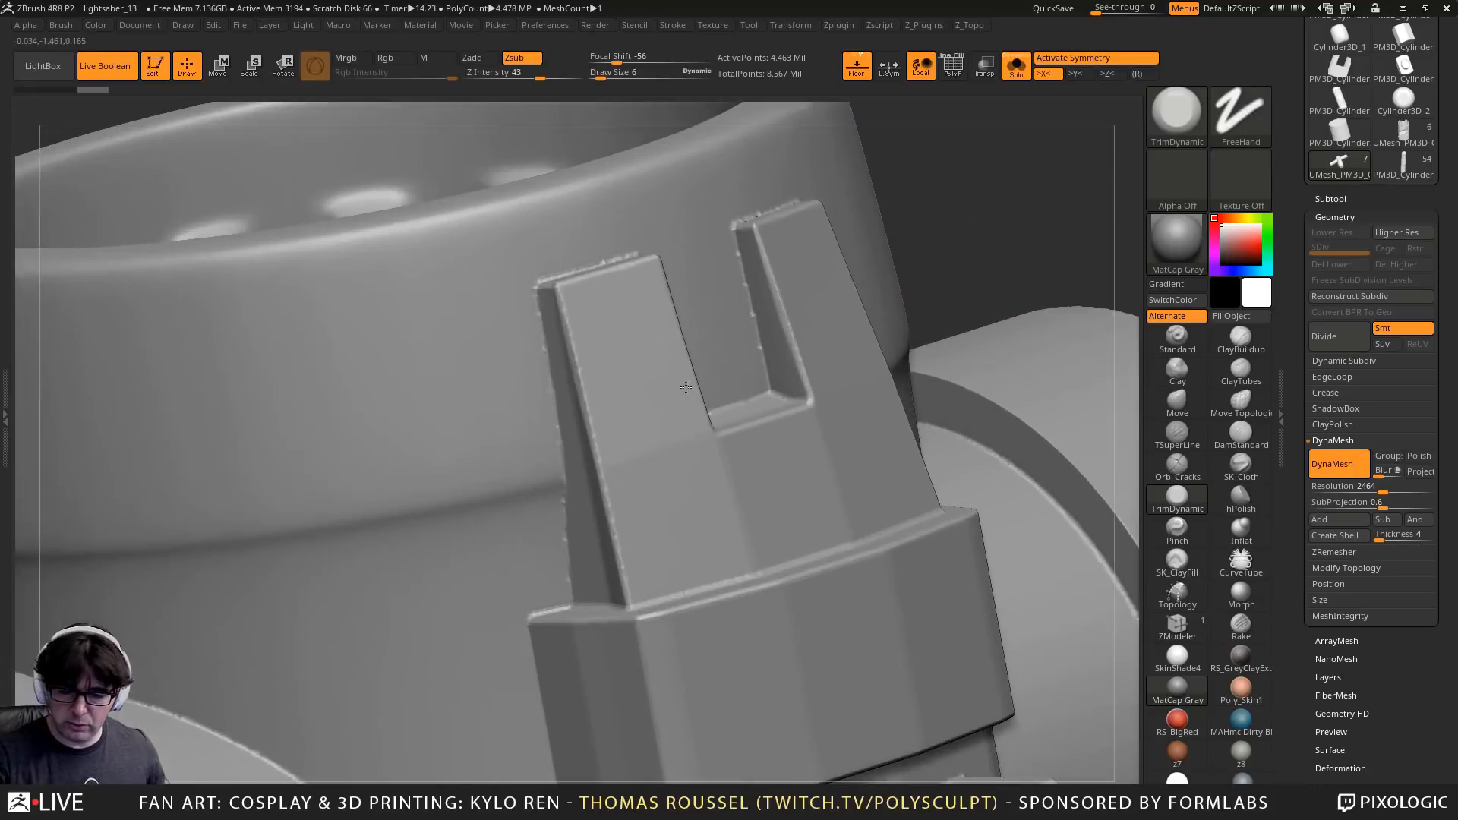
pyautogui.moveTo(865, 266); pyautogui.dragTo(835, 281)
pyautogui.press('s')
pyautogui.moveTo(576, 299); pyautogui.dragTo(645, 592)
# Flatten the rough top edges of the forked clip's prongs with TrimDynamic
pyautogui.moveTo(590, 289); pyautogui.dragTo(594, 357, button='right')
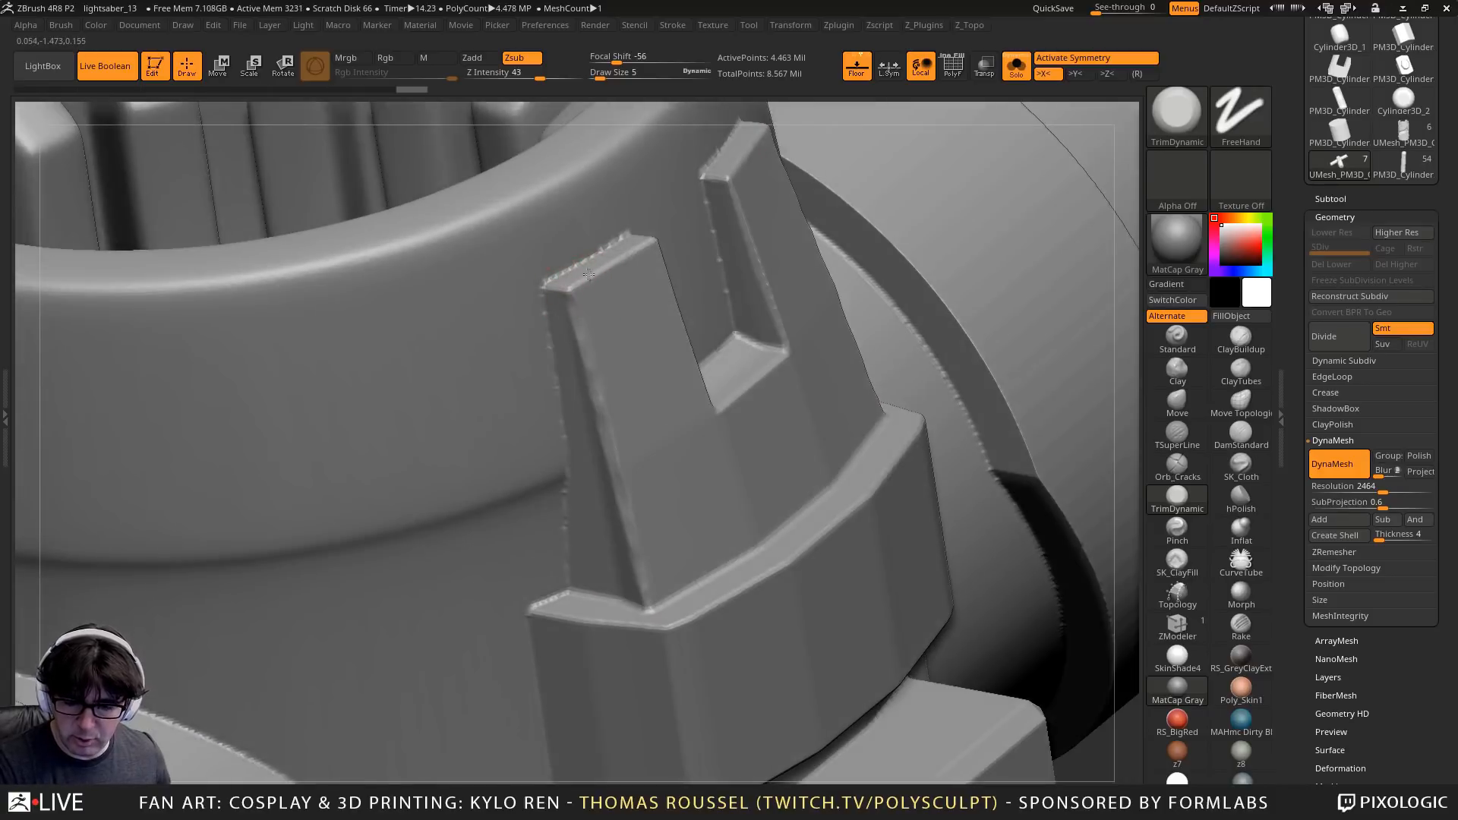
pyautogui.moveTo(591, 277)
pyautogui.mouseDown()
pyautogui.moveTo(658, 247)
pyautogui.moveTo(570, 287)
pyautogui.mouseUp()
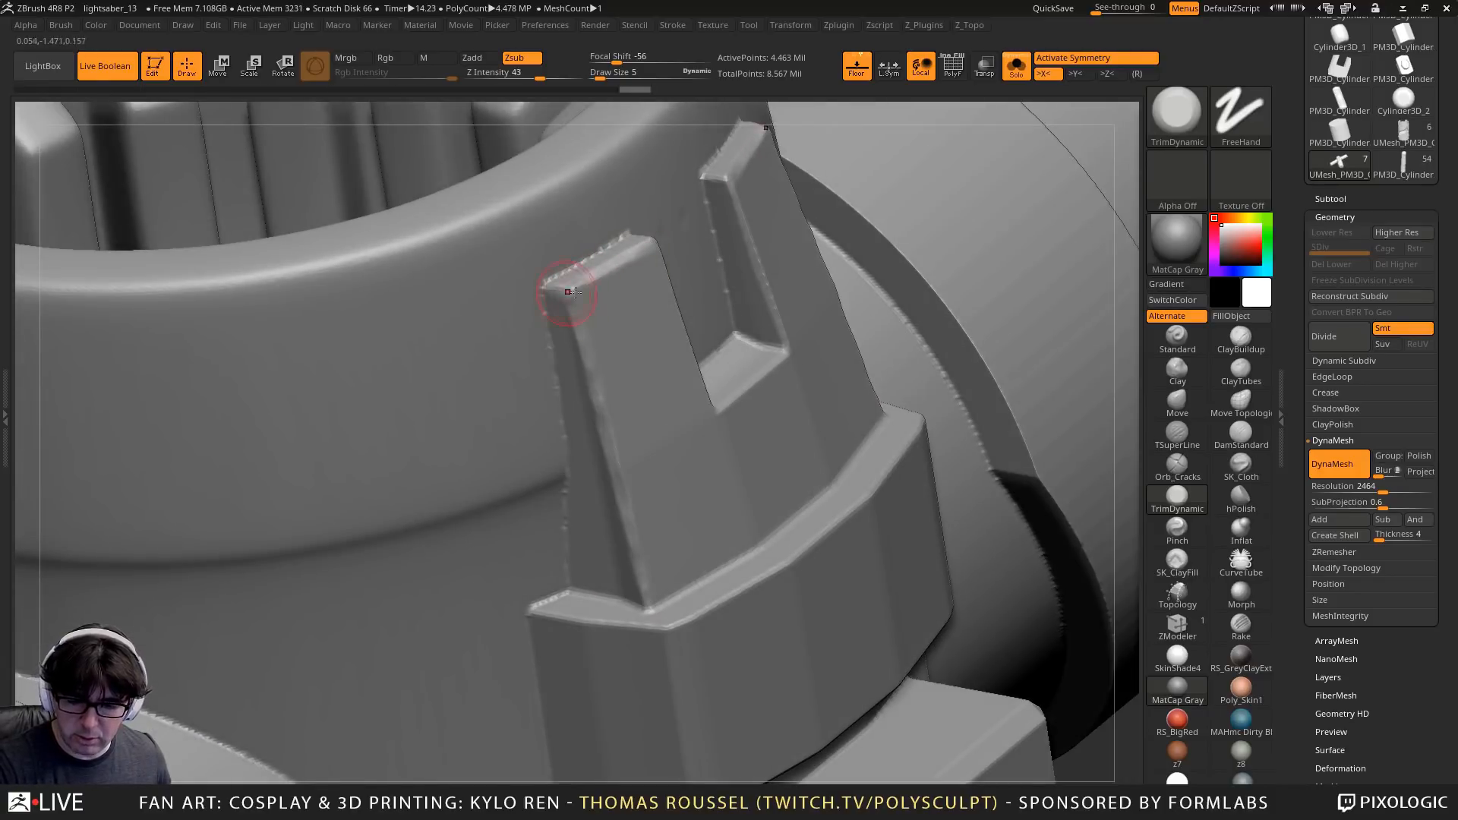
pyautogui.moveTo(567, 296); pyautogui.dragTo(631, 286, button='right')
pyautogui.moveTo(668, 255)
pyautogui.mouseDown()
pyautogui.moveTo(651, 239)
pyautogui.moveTo(732, 407)
pyautogui.moveTo(804, 373)
pyautogui.moveTo(850, 316)
pyautogui.moveTo(781, 218)
pyautogui.moveTo(768, 162)
pyautogui.moveTo(848, 319)
pyautogui.mouseUp()
pyautogui.keyDown('alt'); pyautogui.moveTo(848, 319); pyautogui.dragTo(788, 387, button='right'); pyautogui.keyUp('alt')
# Polish the prong tips and the inner corners of the clip's notch with the hPolish brush at draw size 5
pyautogui.click(1219, 505)
pyautogui.moveTo(990, 410); pyautogui.dragTo(1040, 444, button='right')
pyautogui.moveTo(789, 200); pyautogui.dragTo(743, 237)
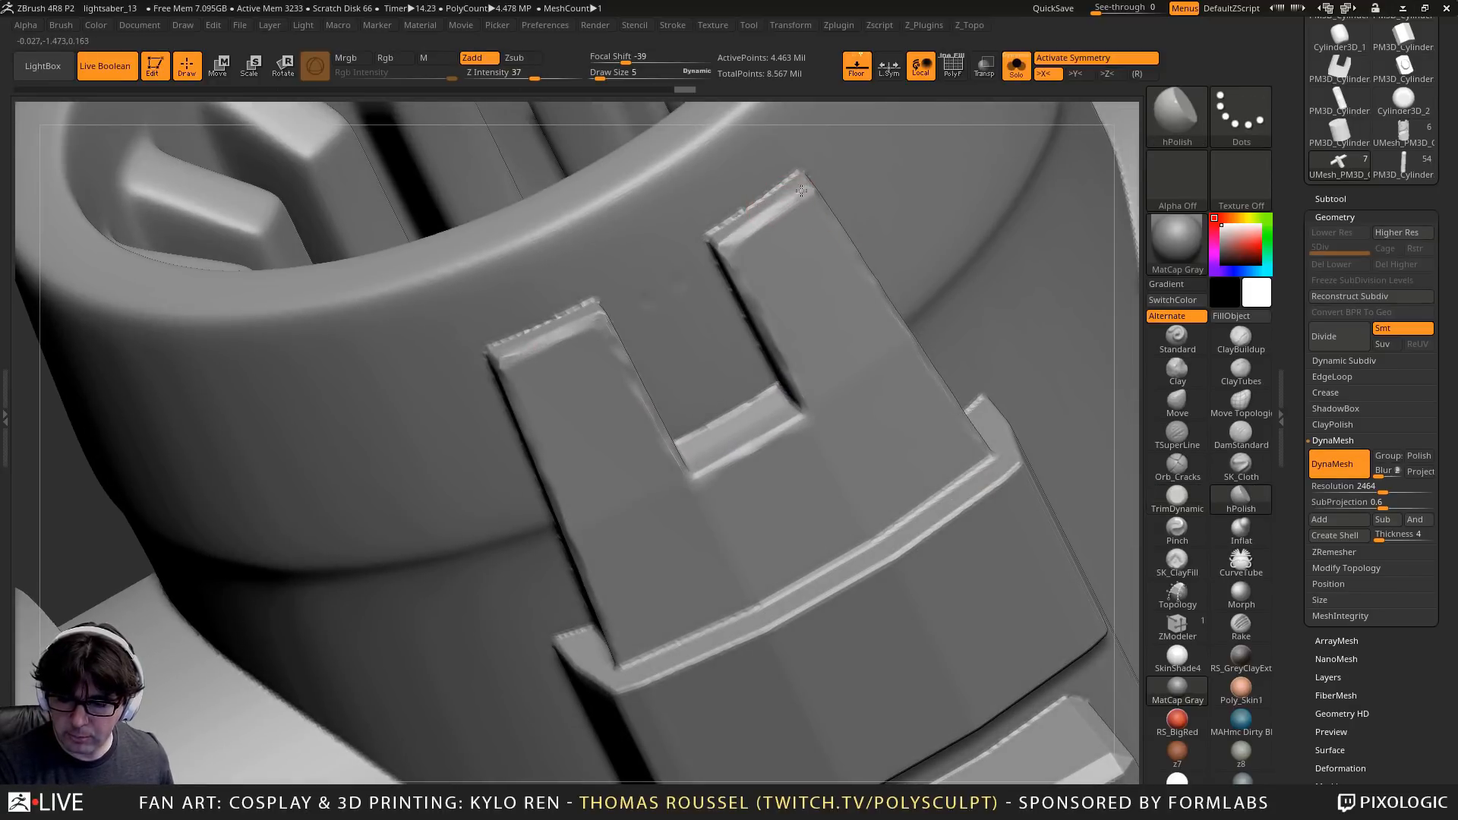
pyautogui.moveTo(799, 193); pyautogui.dragTo(756, 229)
pyautogui.moveTo(755, 230); pyautogui.dragTo(742, 246, button='right')
pyautogui.moveTo(742, 246); pyautogui.dragTo(735, 255)
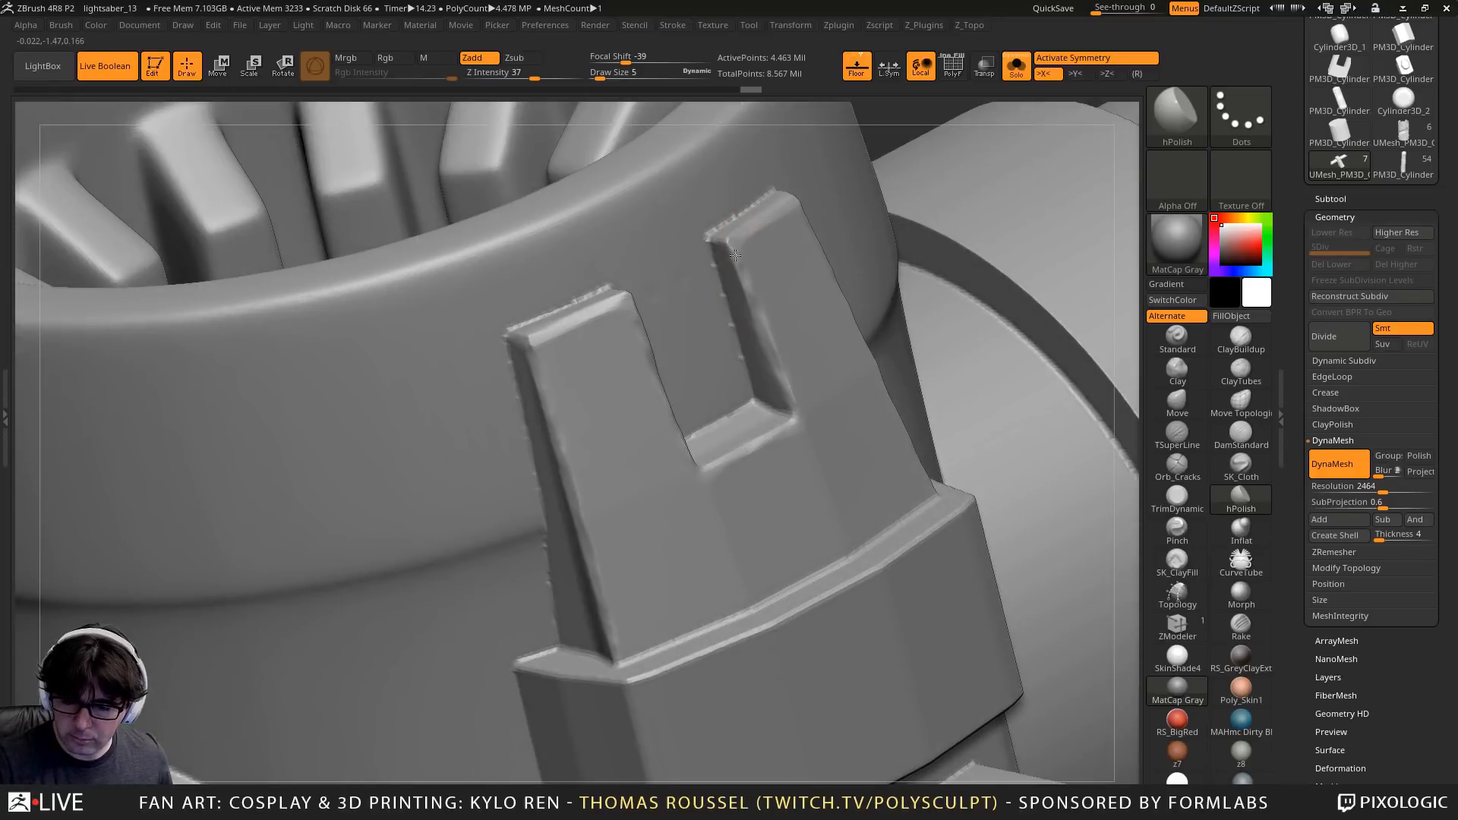
pyautogui.moveTo(791, 409); pyautogui.dragTo(795, 427)
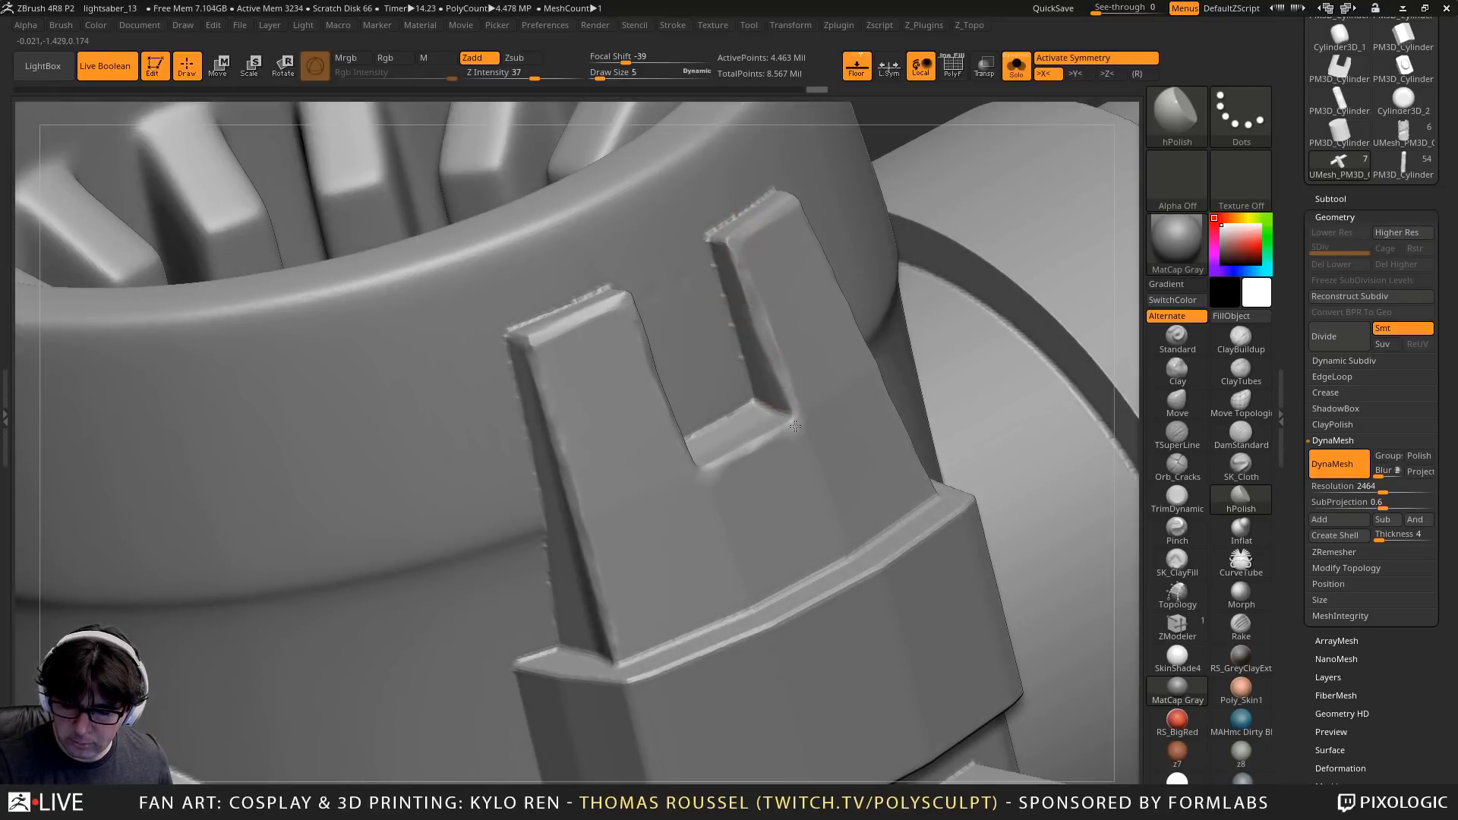
pyautogui.moveTo(726, 466); pyautogui.dragTo(697, 472)
# Polish the outer long edge and upper corner of the clip's left prong with hPolish
pyautogui.moveTo(561, 343); pyautogui.dragTo(537, 342, button='right')
pyautogui.moveTo(537, 342); pyautogui.dragTo(535, 359)
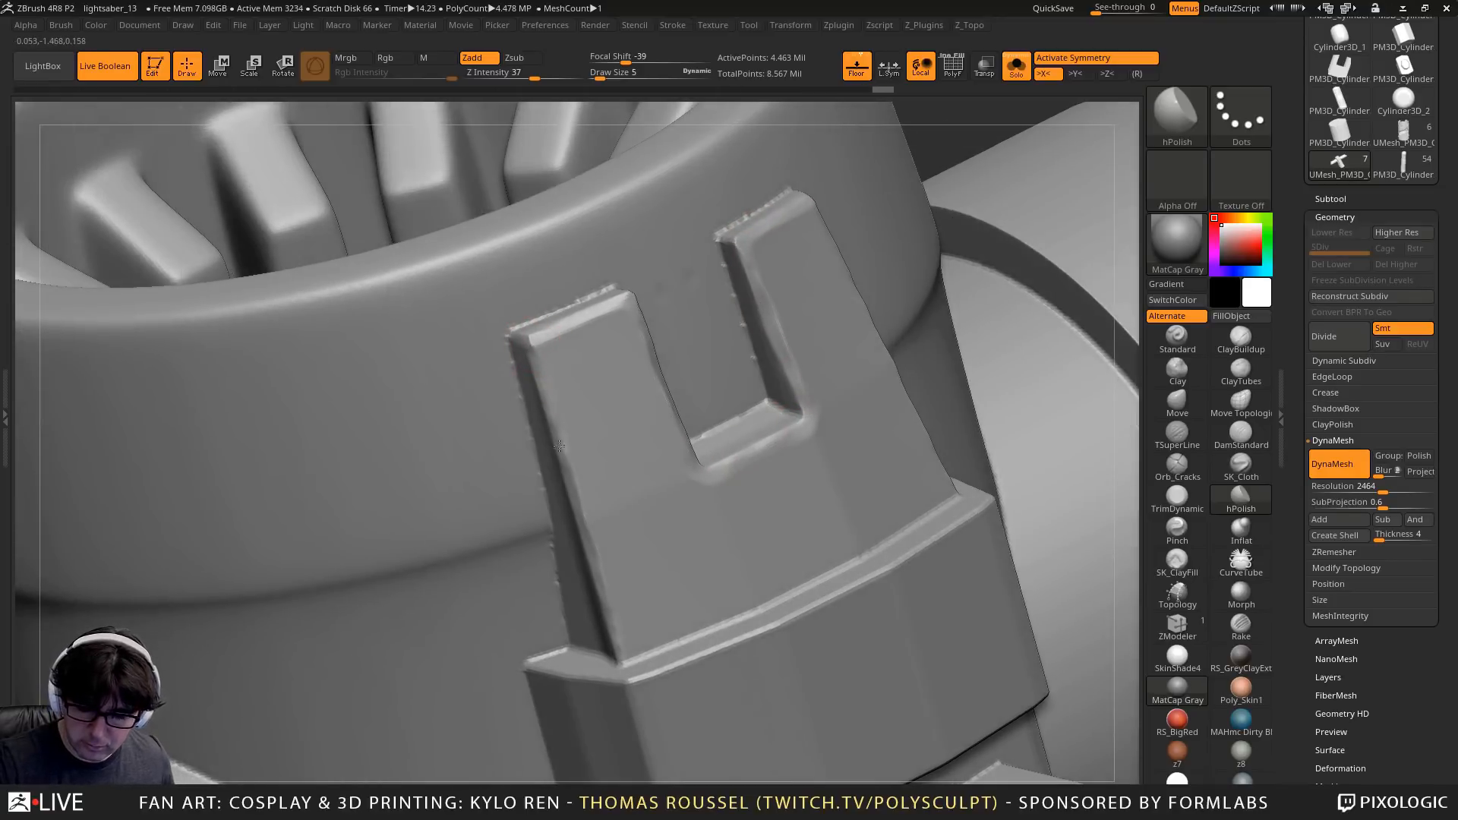
pyautogui.moveTo(583, 515); pyautogui.dragTo(605, 599)
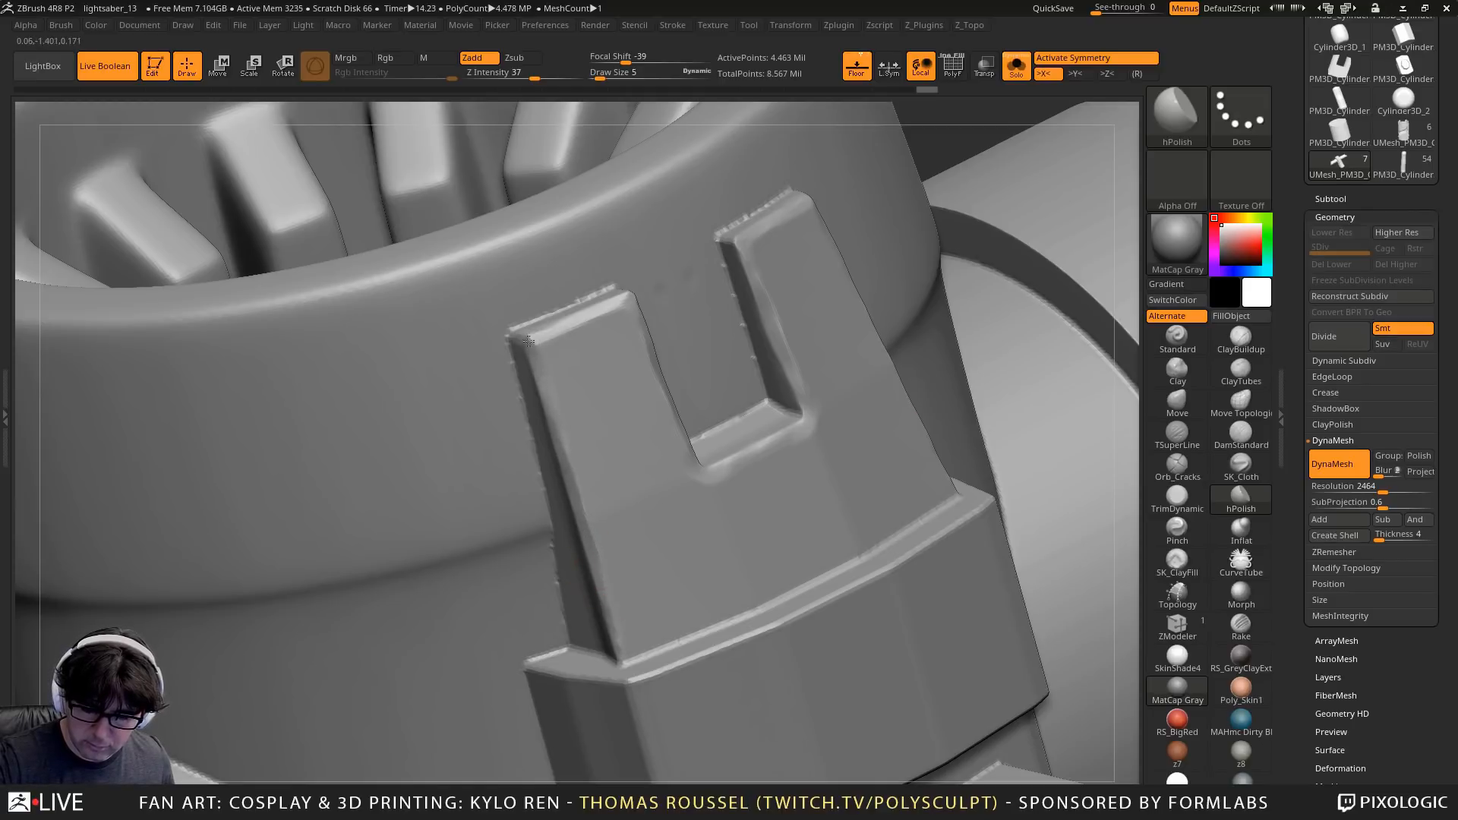
pyautogui.moveTo(531, 336); pyautogui.dragTo(536, 342)
pyautogui.moveTo(535, 341); pyautogui.dragTo(599, 289, button='right')
pyautogui.moveTo(578, 480); pyautogui.dragTo(589, 510)
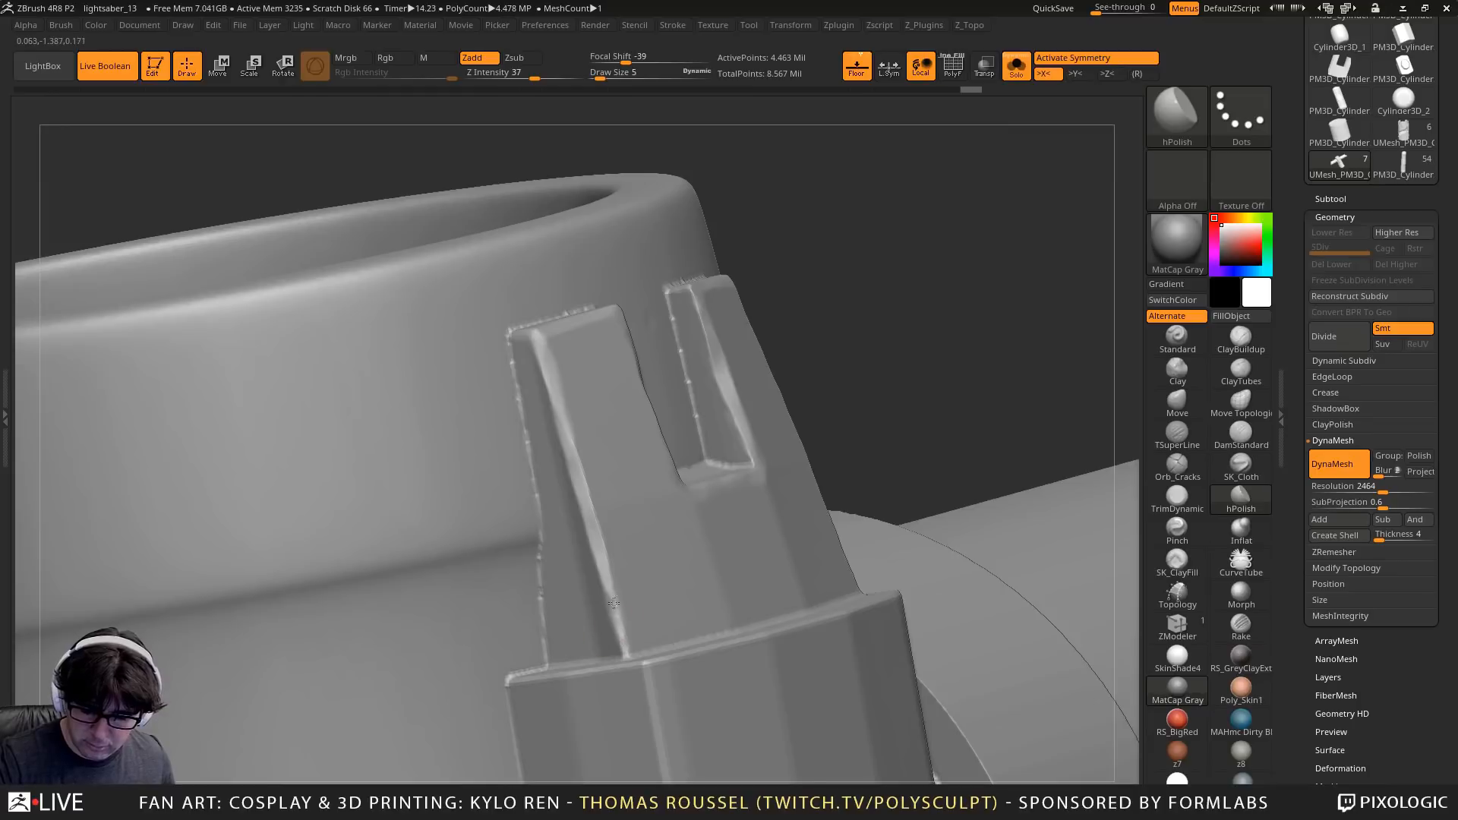
# Smooth the faceted front face of the band below the forked clip with hPolish at draw size 24
pyautogui.moveTo(711, 540); pyautogui.dragTo(713, 279, button='right')
pyautogui.press('s')
pyautogui.moveTo(858, 468); pyautogui.dragTo(872, 470)
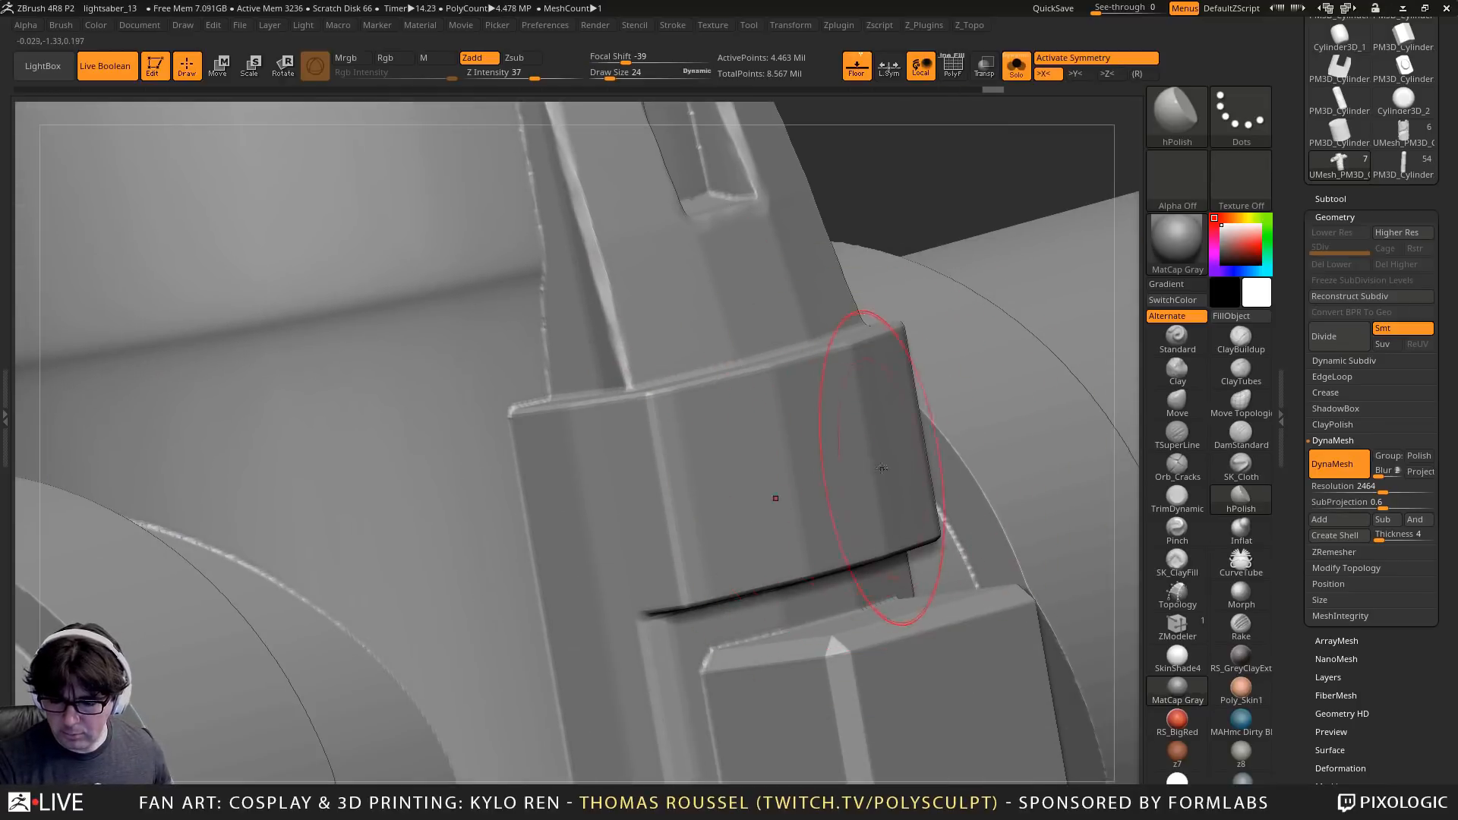
pyautogui.moveTo(878, 468)
pyautogui.mouseDown(button='right')
pyautogui.moveTo(886, 438)
pyautogui.moveTo(853, 466)
pyautogui.mouseUp(button='right')
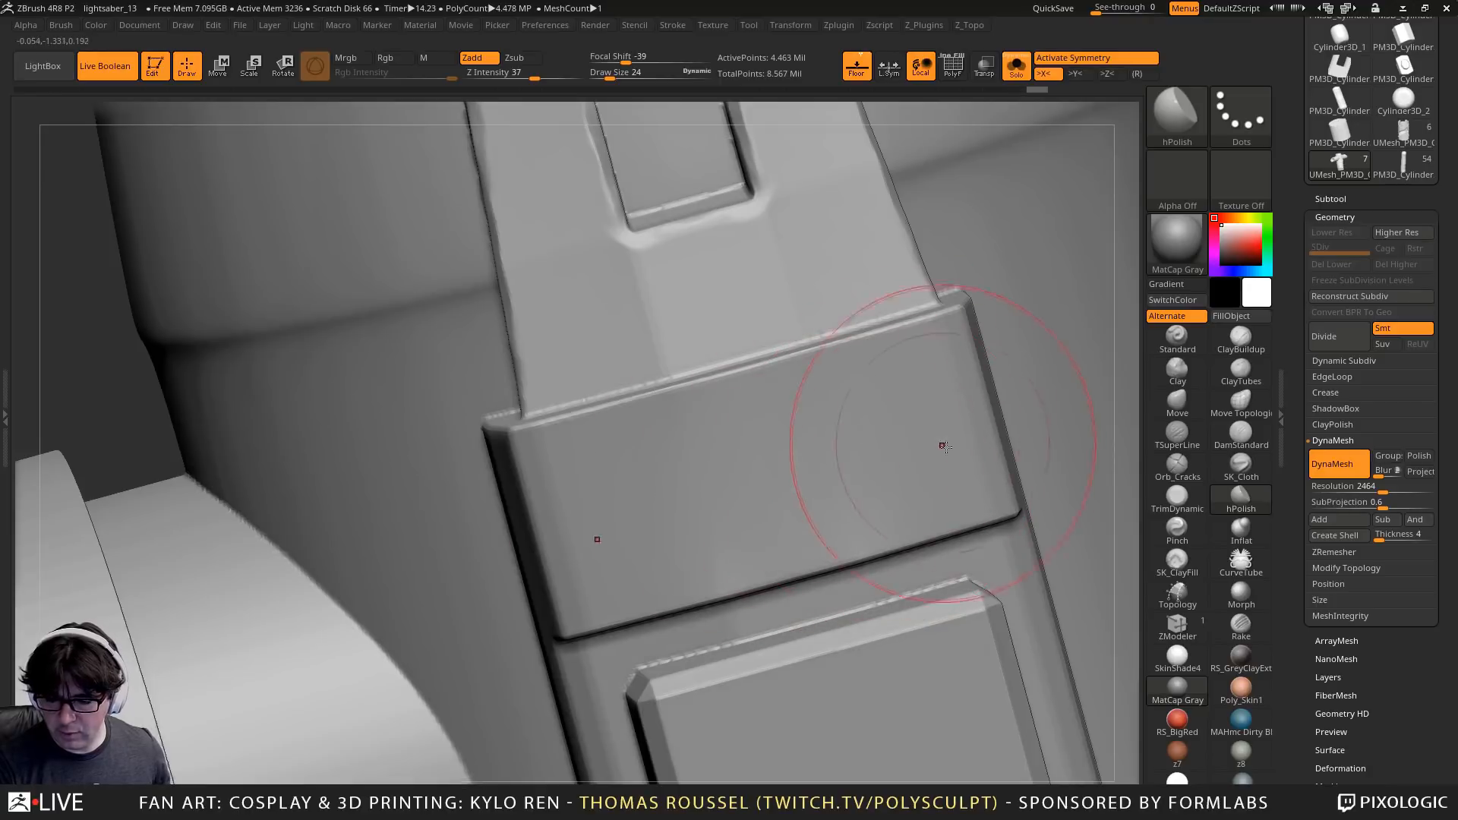
# Polish the bevelled upper edges and corner of the raised panel below the band with hPolish at draw size 10
pyautogui.moveTo(890, 766)
pyautogui.keyDown('alt'); pyautogui.mouseDown(button='right')
pyautogui.moveTo(879, 466)
pyautogui.moveTo(780, 410)
pyautogui.mouseUp(button='right'); pyautogui.keyUp('alt')
pyautogui.press('s')
pyautogui.moveTo(780, 413); pyautogui.dragTo(768, 413)
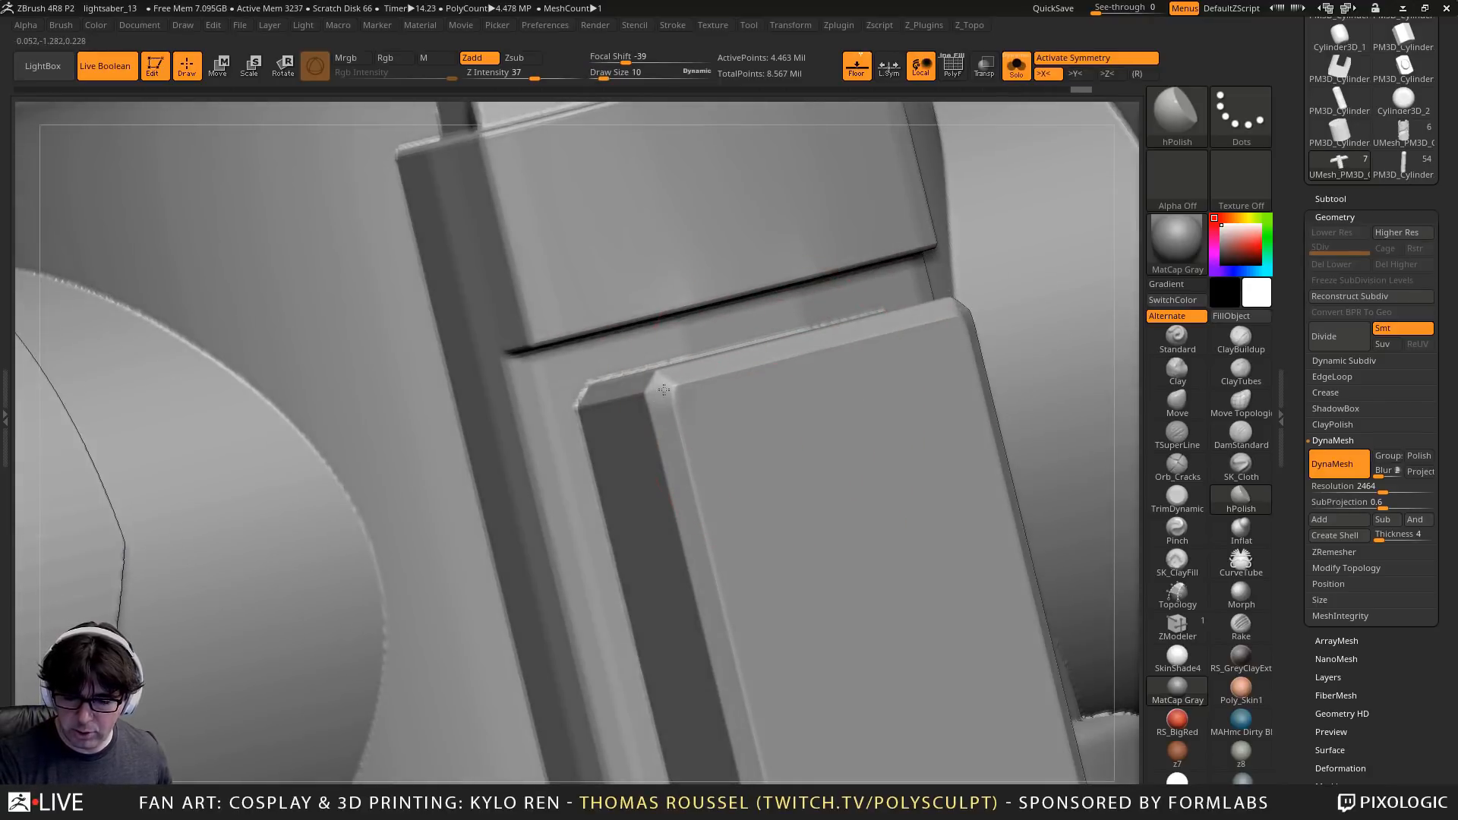
pyautogui.moveTo(666, 406); pyautogui.dragTo(670, 391)
pyautogui.moveTo(672, 425); pyautogui.dragTo(577, 405, button='right')
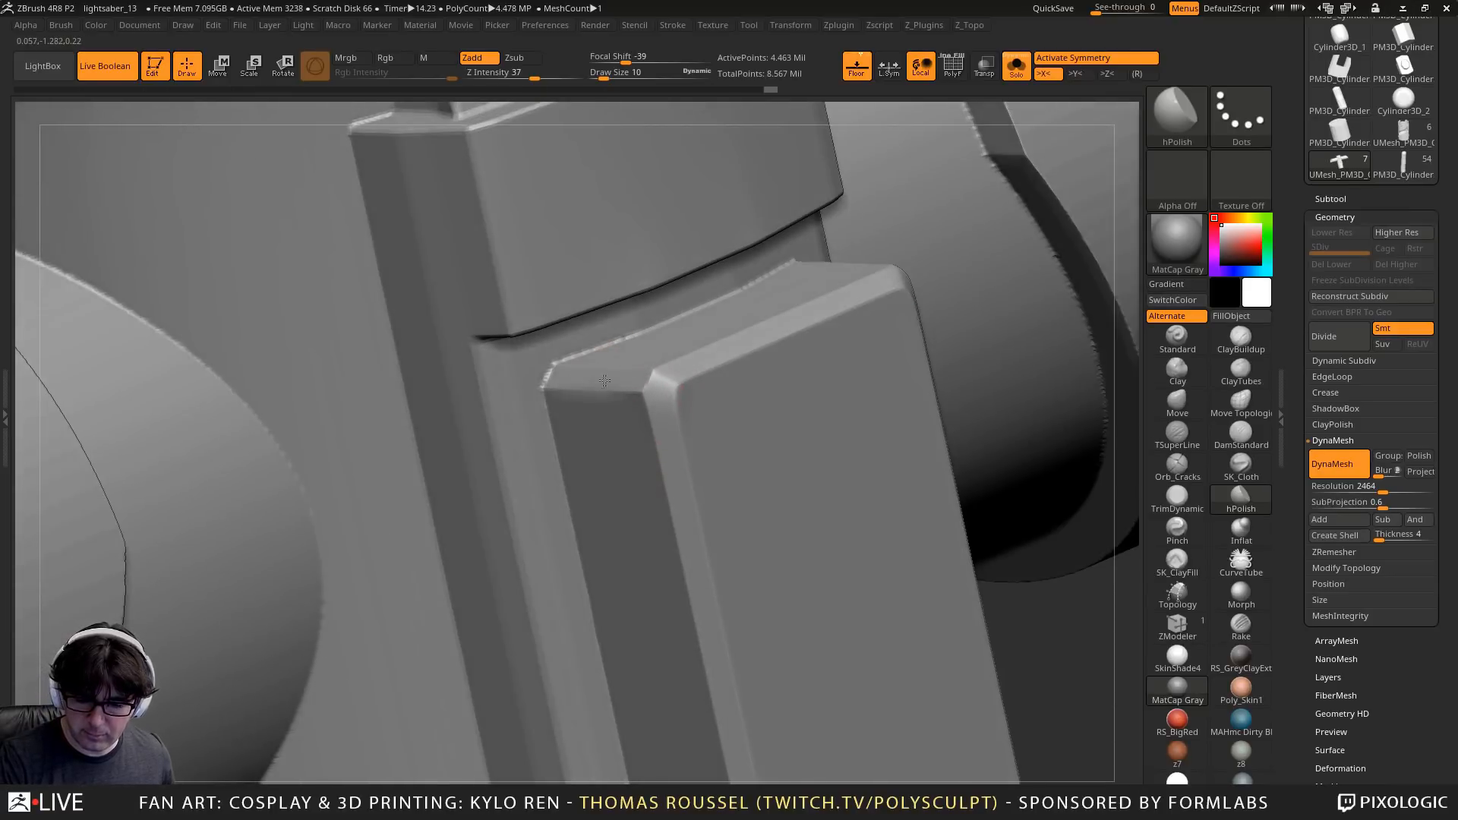
pyautogui.moveTo(623, 407); pyautogui.dragTo(644, 410, button='right')
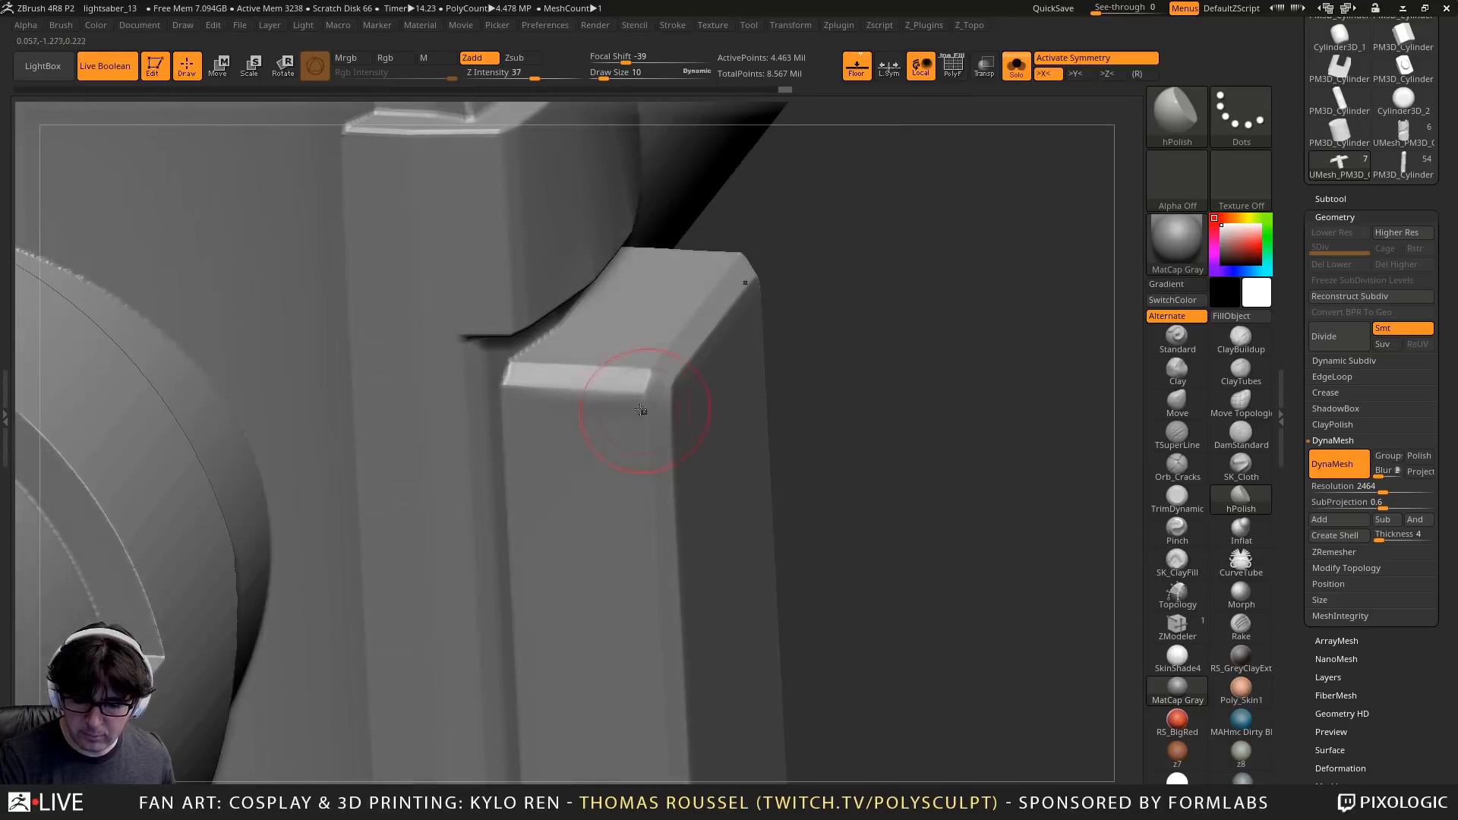
pyautogui.moveTo(620, 396); pyautogui.dragTo(594, 387)
pyautogui.moveTo(594, 387); pyautogui.dragTo(531, 372, button='right')
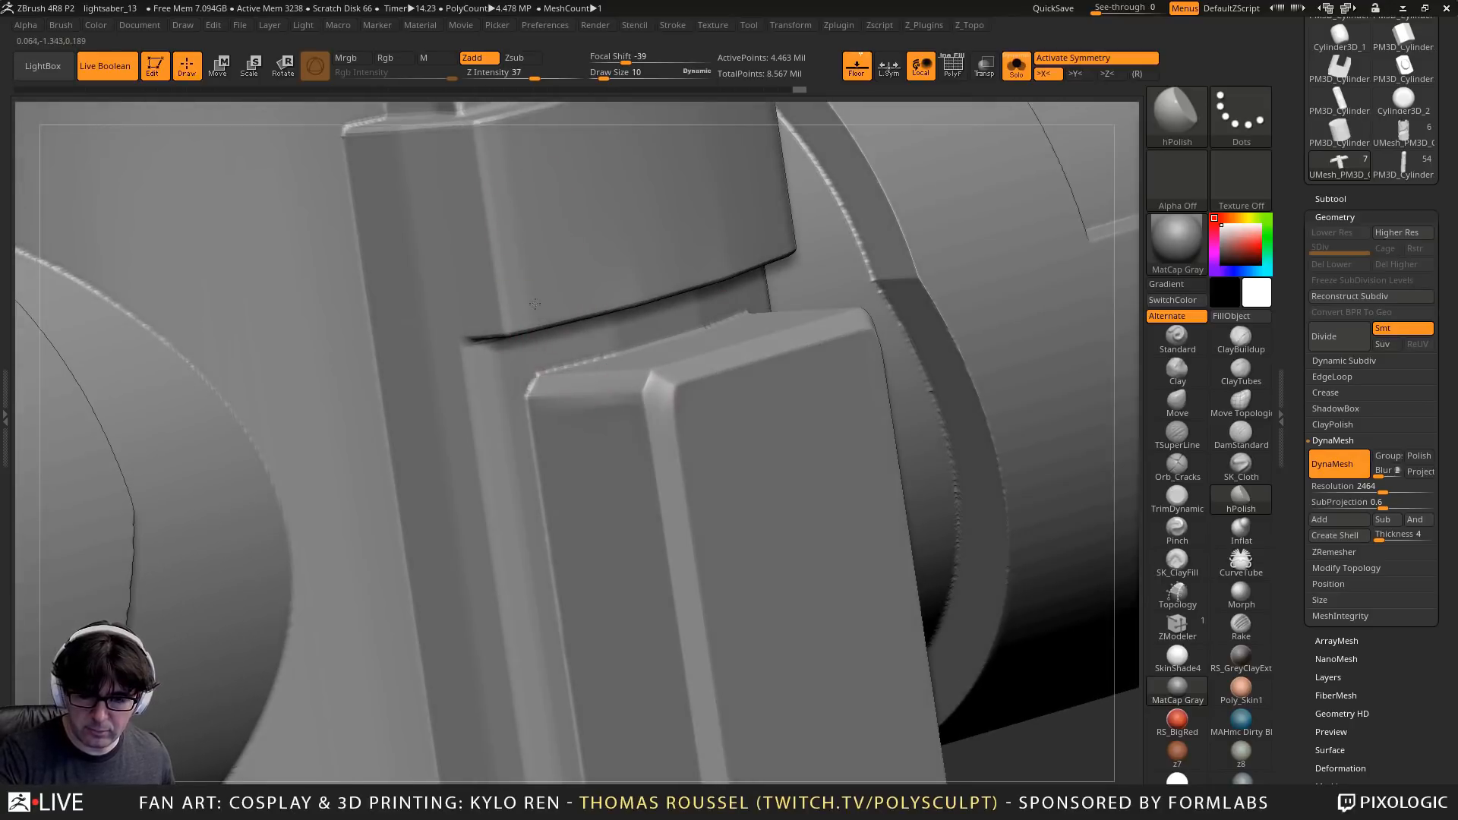
pyautogui.keyDown('alt'); pyautogui.moveTo(593, 275); pyautogui.dragTo(732, 387, button='right'); pyautogui.keyUp('alt')
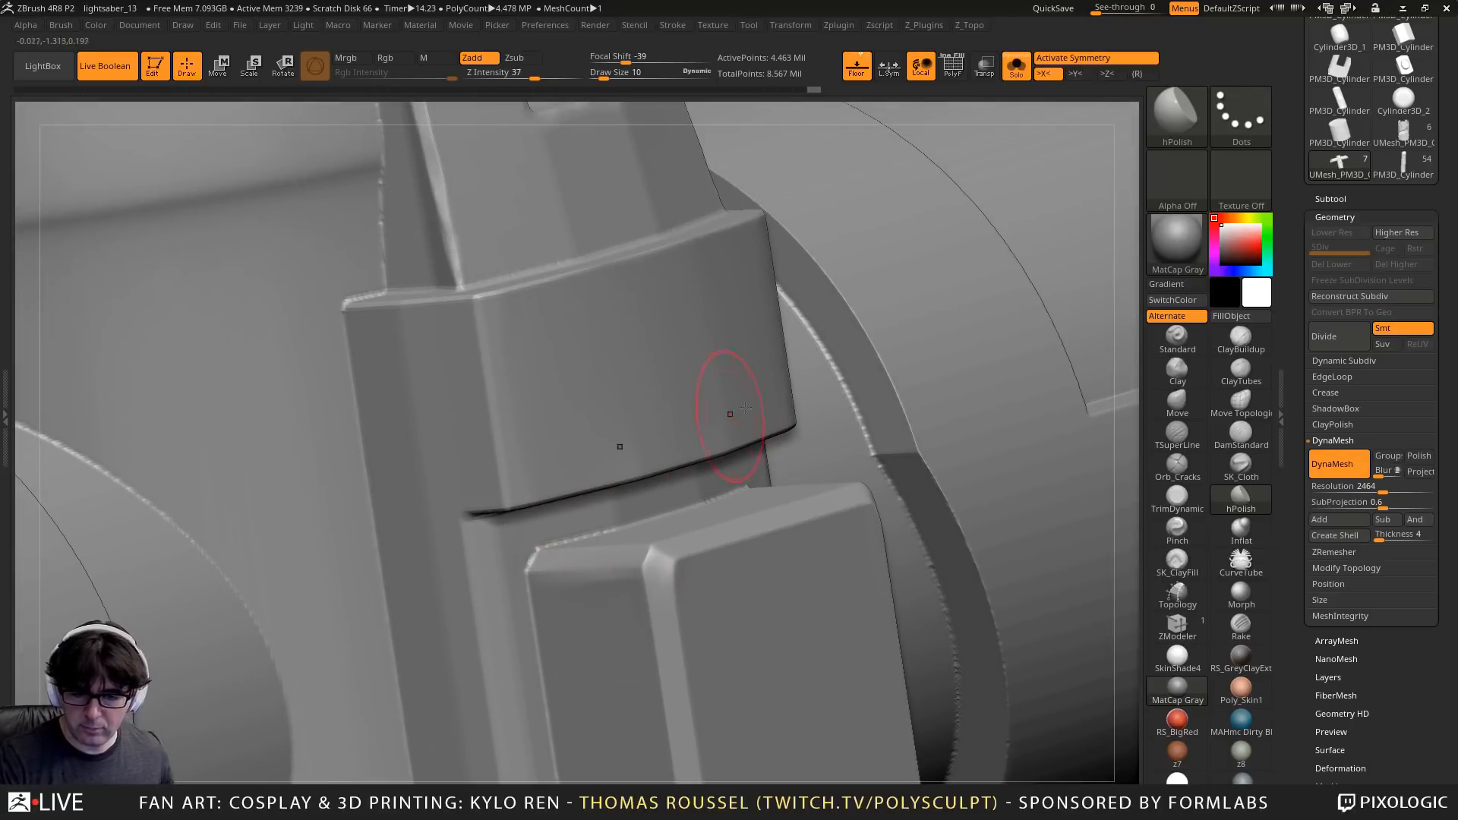
# Trim the upper edge and left corner of the band below the forked clip with TrimDynamic at draw size 6
pyautogui.click(1176, 497)
pyautogui.press('s')
pyautogui.moveTo(688, 264); pyautogui.dragTo(674, 287, button='right')
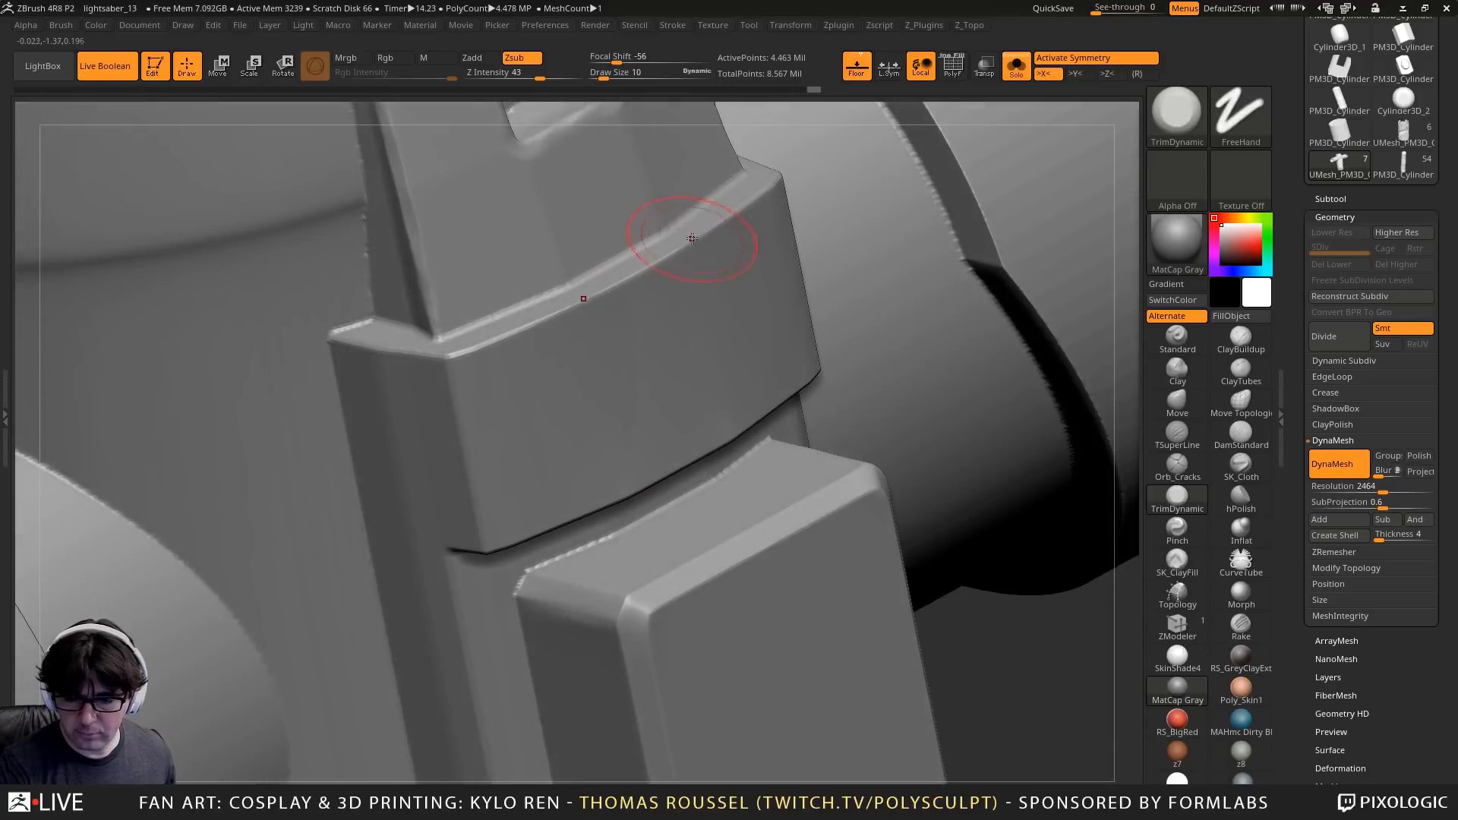
pyautogui.press('s')
pyautogui.moveTo(683, 251)
pyautogui.mouseDown()
pyautogui.moveTo(664, 262)
pyautogui.moveTo(694, 243)
pyautogui.moveTo(445, 357)
pyautogui.mouseUp()
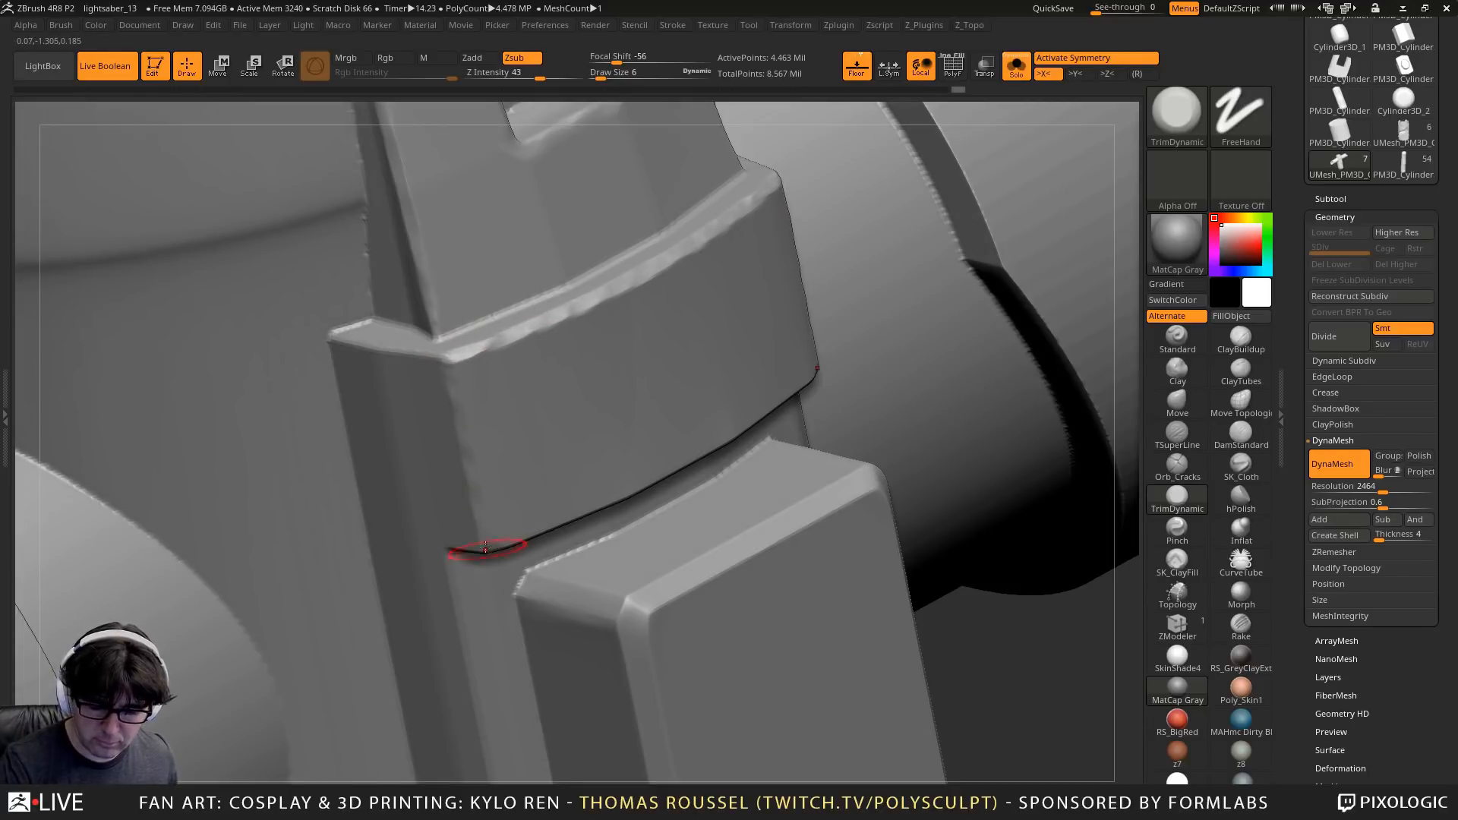
pyautogui.moveTo(447, 355); pyautogui.dragTo(341, 340)
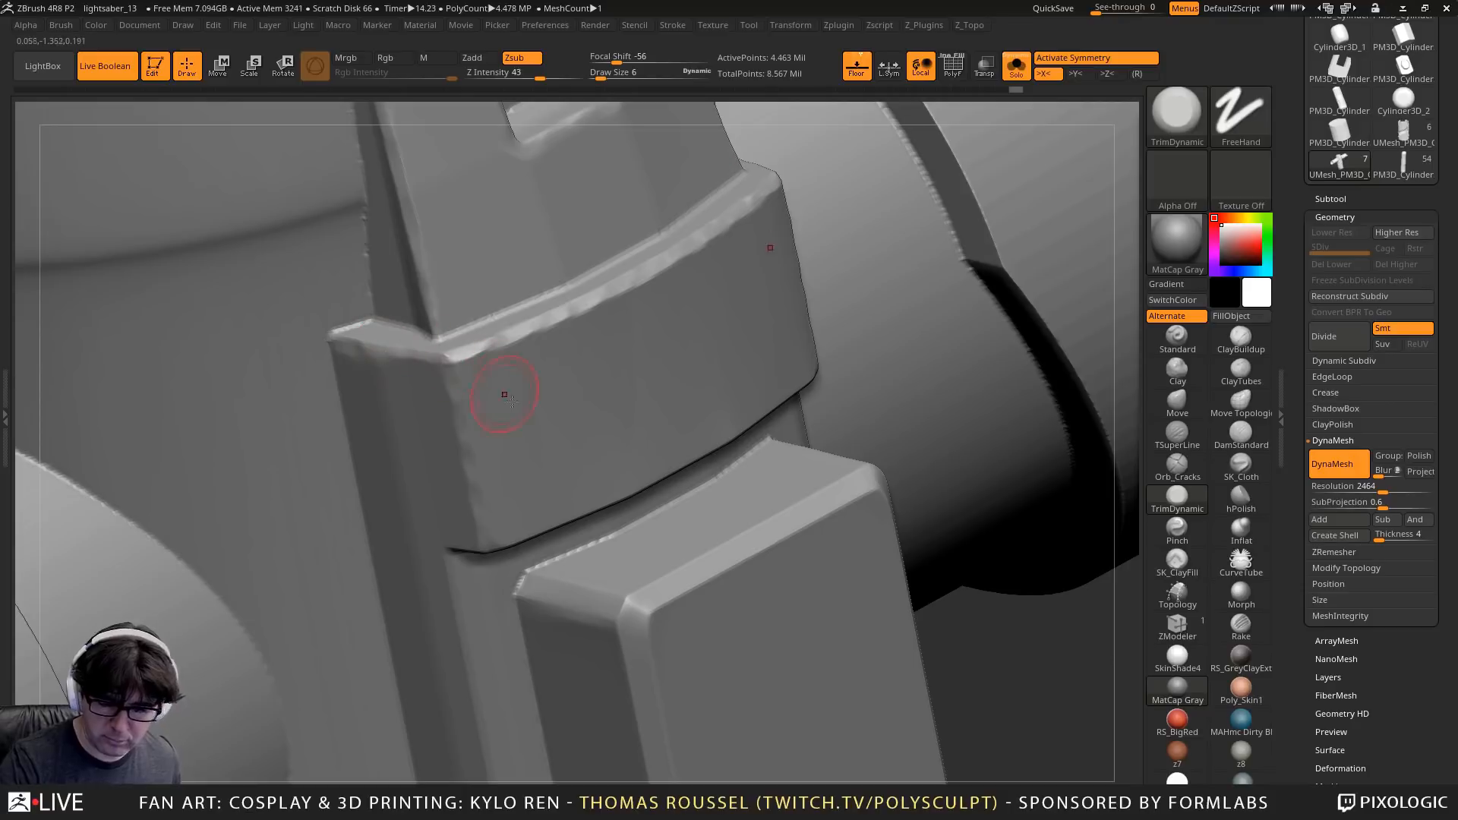
# Polish the band's upper edge, left vertical edge and lower-left corner with hPolish at draw size 6
pyautogui.click(1240, 497)
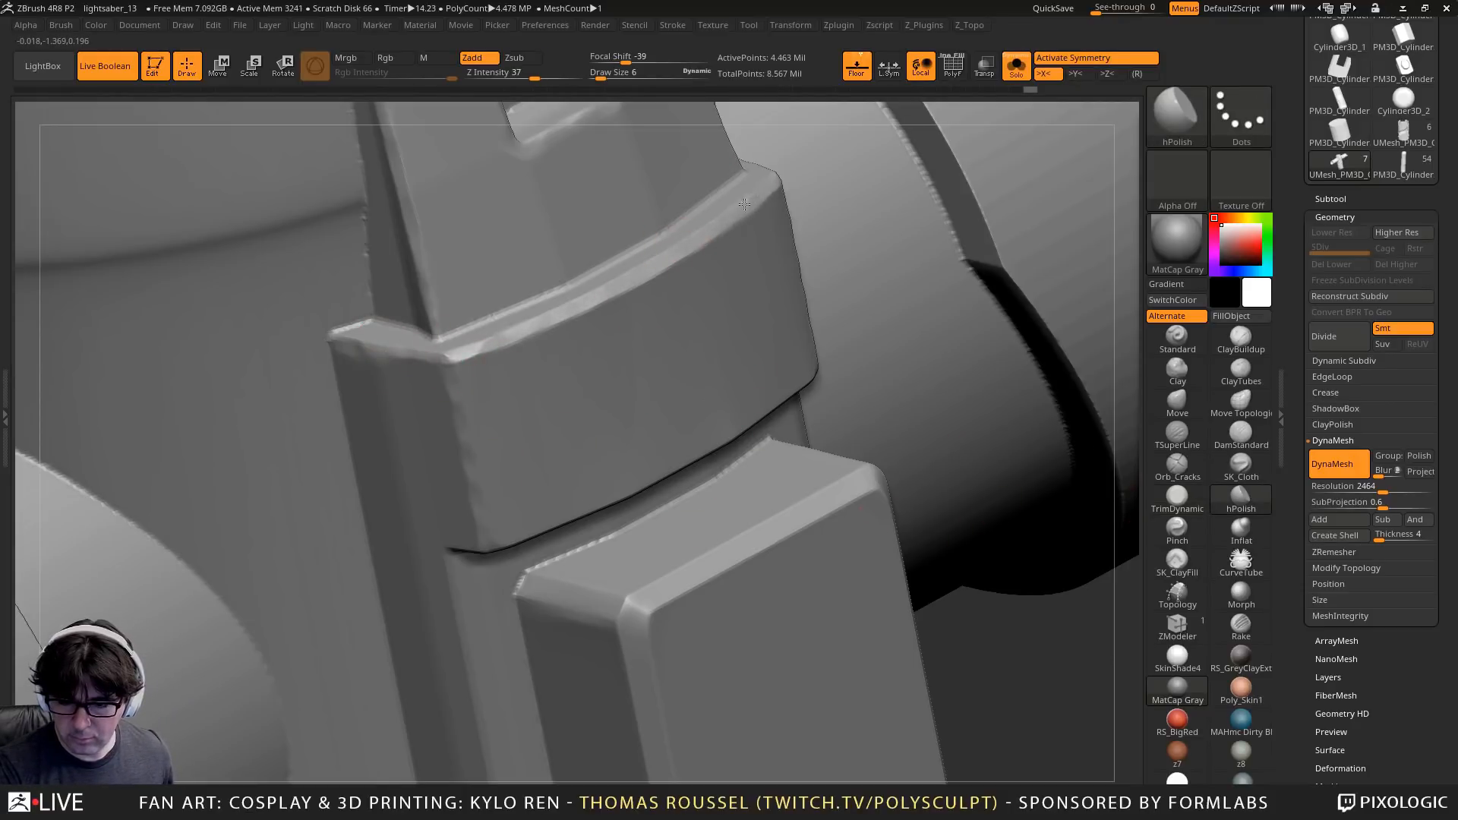
pyautogui.moveTo(656, 265)
pyautogui.mouseDown()
pyautogui.moveTo(449, 359)
pyautogui.moveTo(463, 416)
pyautogui.mouseUp()
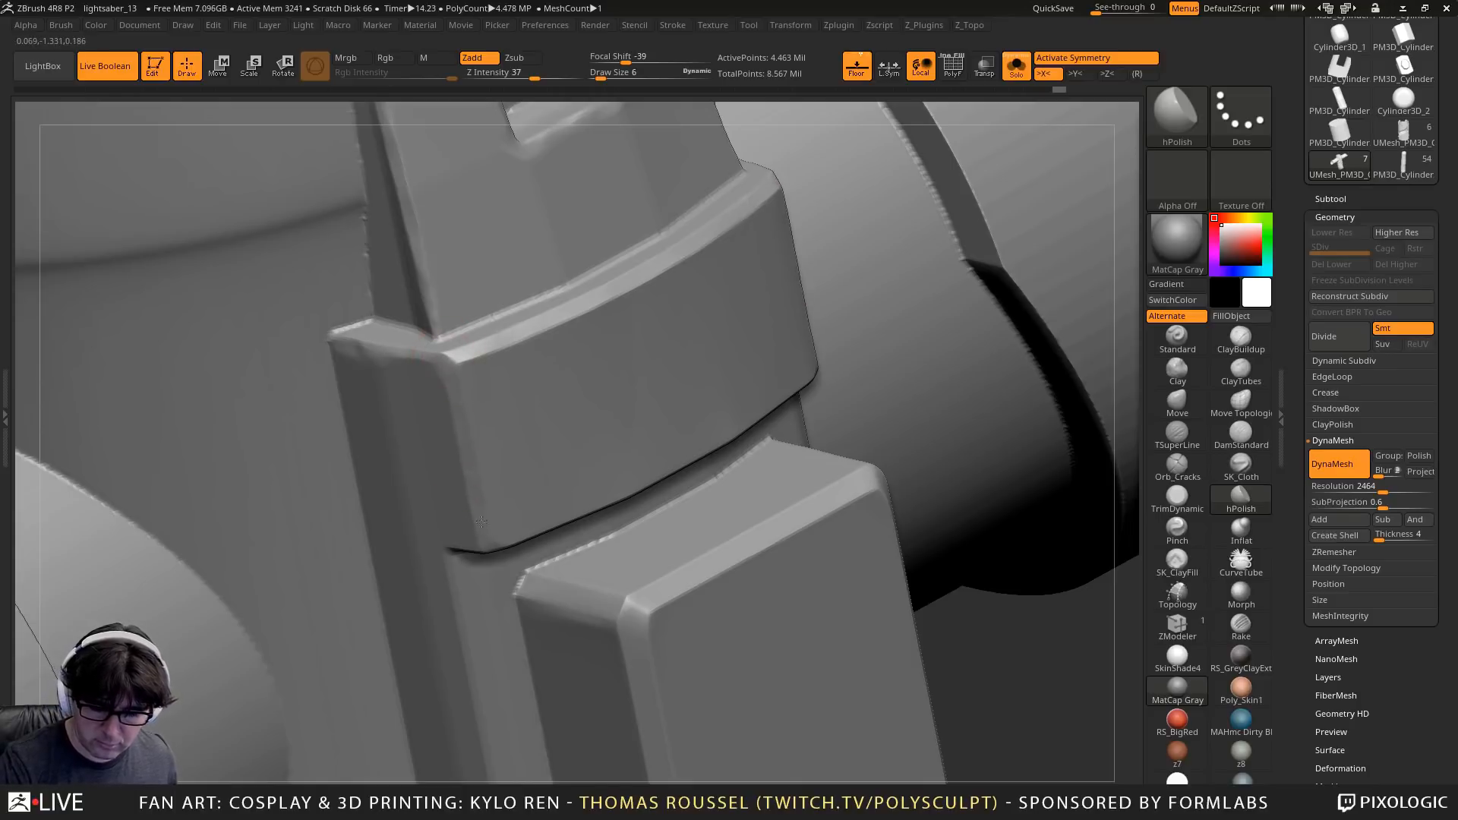
pyautogui.moveTo(481, 521); pyautogui.dragTo(481, 556)
pyautogui.moveTo(521, 531); pyautogui.dragTo(599, 423, button='right')
pyautogui.moveTo(481, 532)
pyautogui.mouseDown()
pyautogui.moveTo(647, 499)
pyautogui.moveTo(732, 505)
pyautogui.moveTo(472, 537)
pyautogui.mouseUp()
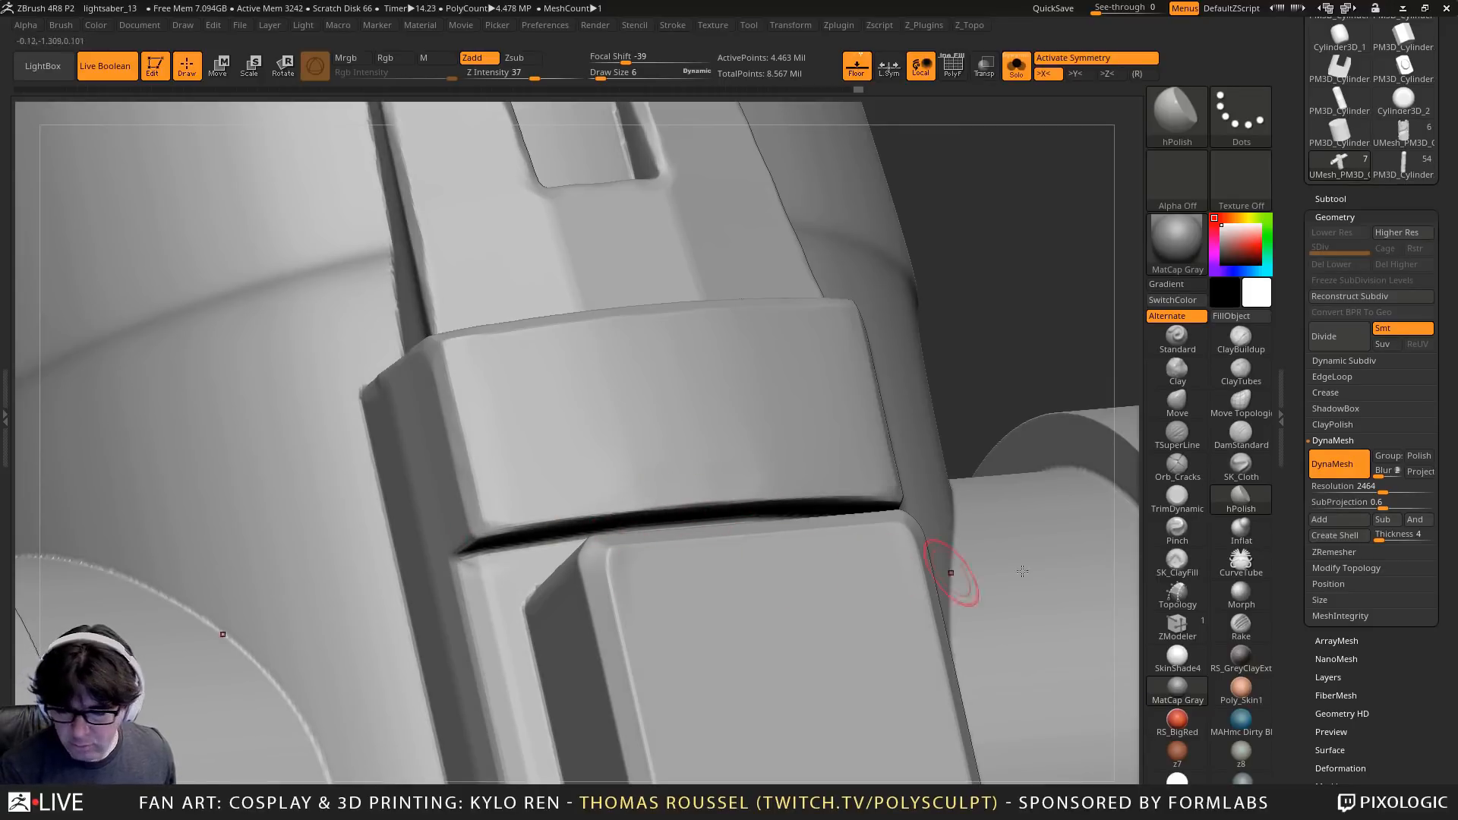
# Trim the band's lower edge with TrimDynamic and smooth it with hPolish, both at draw size 6
pyautogui.click(1185, 503)
pyautogui.moveTo(726, 499)
pyautogui.mouseDown()
pyautogui.moveTo(492, 527)
pyautogui.moveTo(650, 514)
pyautogui.moveTo(640, 507)
pyautogui.mouseUp()
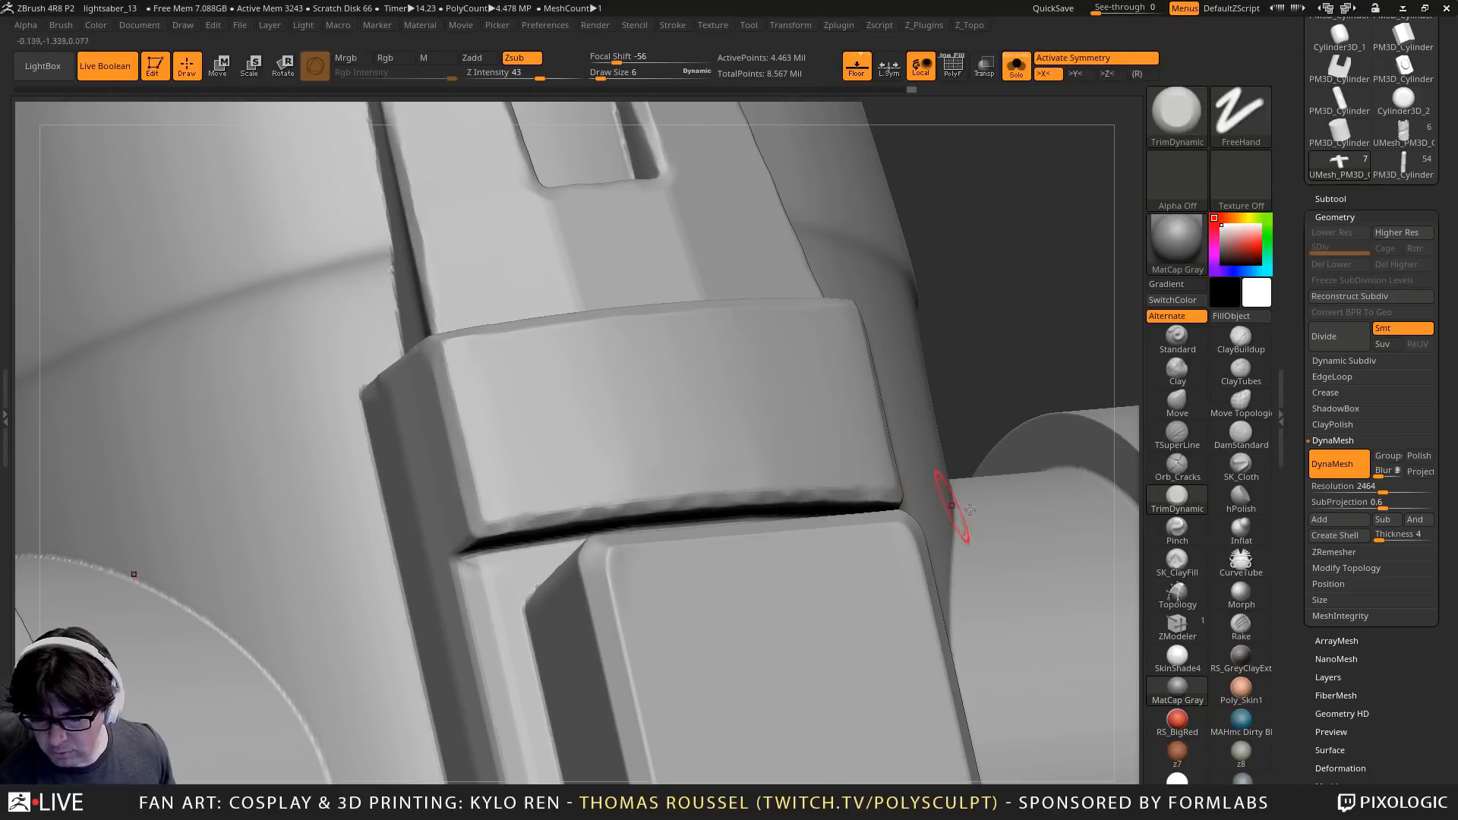
pyautogui.click(1240, 497)
pyautogui.moveTo(881, 495)
pyautogui.mouseDown()
pyautogui.moveTo(566, 513)
pyautogui.moveTo(729, 495)
pyautogui.moveTo(468, 545)
pyautogui.moveTo(502, 523)
pyautogui.moveTo(665, 500)
pyautogui.mouseUp()
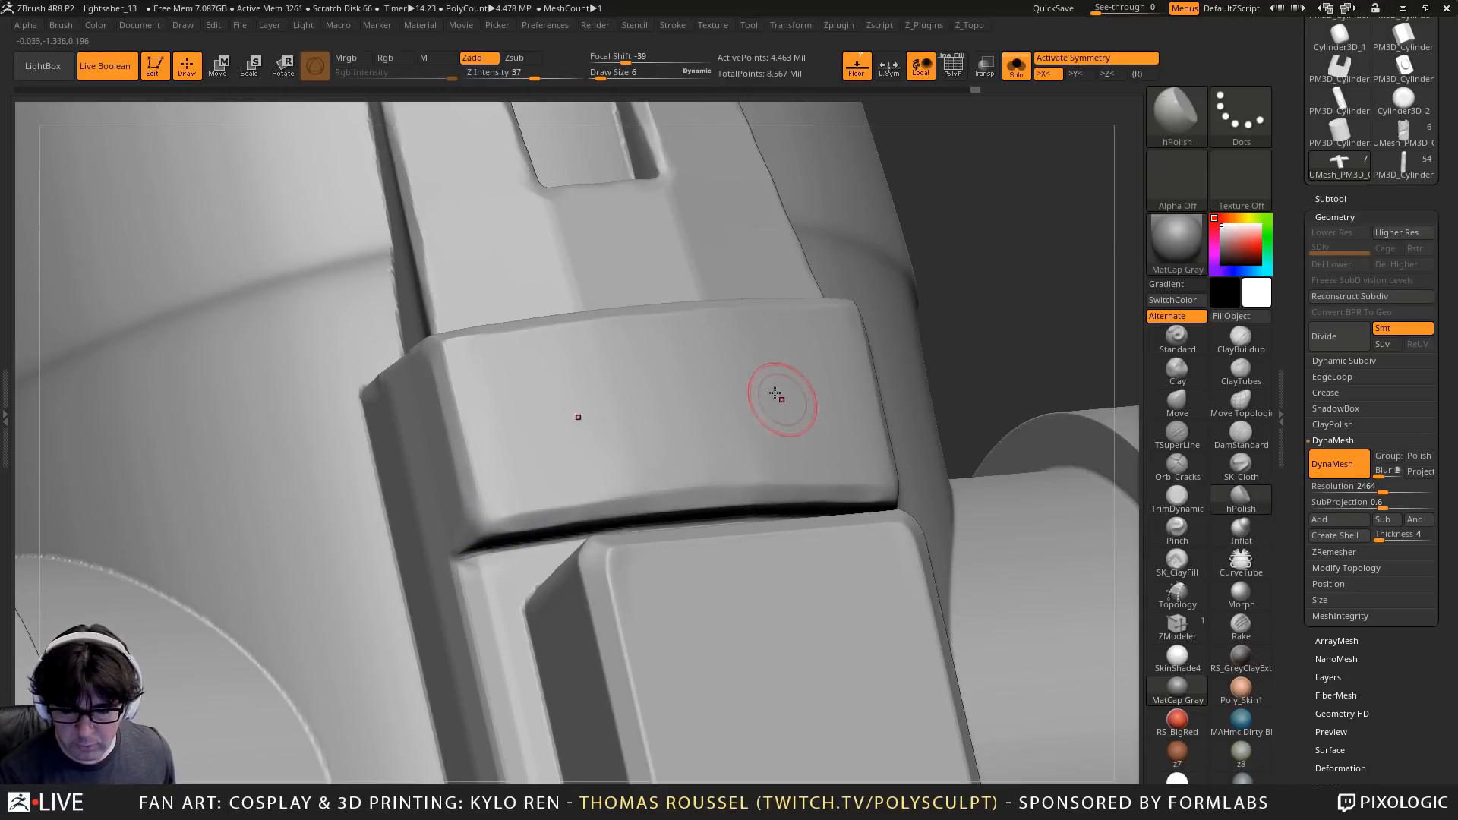
# Trim the outer edge of the circular vent rim above the clip with TrimDynamic at draw size 11
pyautogui.moveTo(781, 394); pyautogui.dragTo(641, 339, button='right')
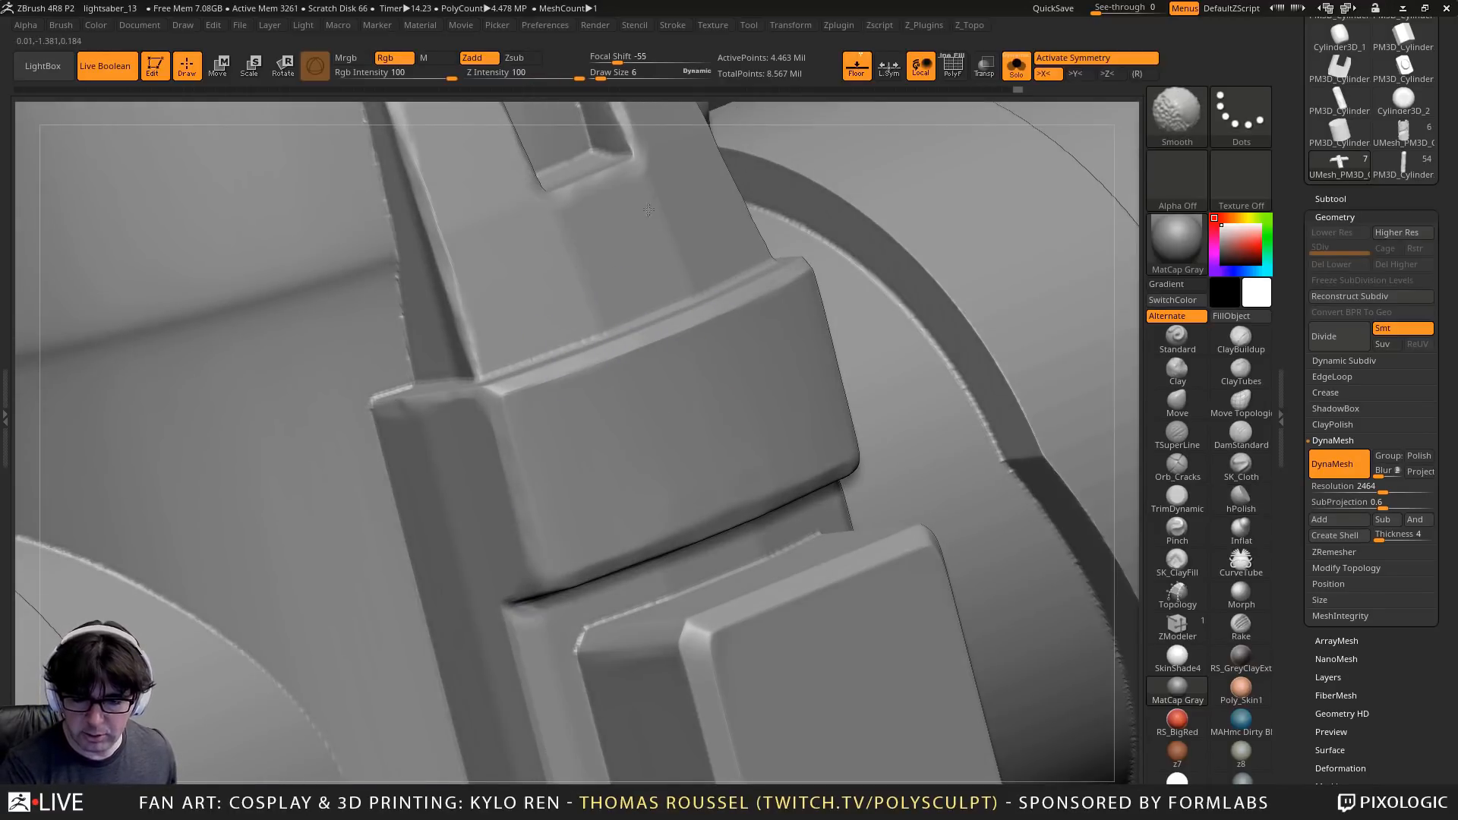
pyautogui.moveTo(595, 215)
pyautogui.mouseDown(button='right')
pyautogui.moveTo(662, 249)
pyautogui.moveTo(721, 251)
pyautogui.moveTo(760, 304)
pyautogui.moveTo(786, 285)
pyautogui.mouseUp(button='right')
pyautogui.click(1176, 499)
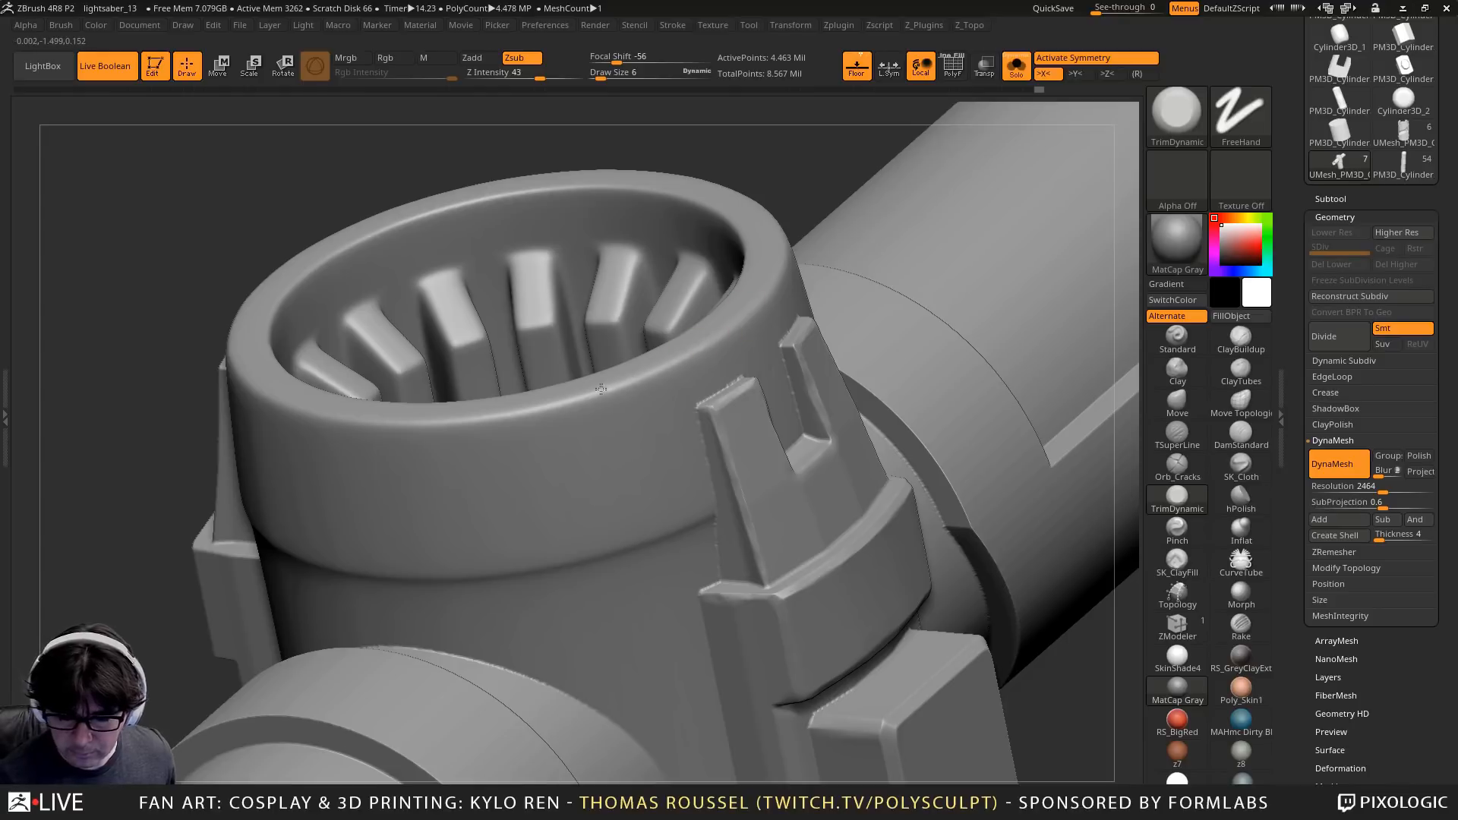
pyautogui.press('s')
pyautogui.moveTo(514, 410); pyautogui.dragTo(524, 410)
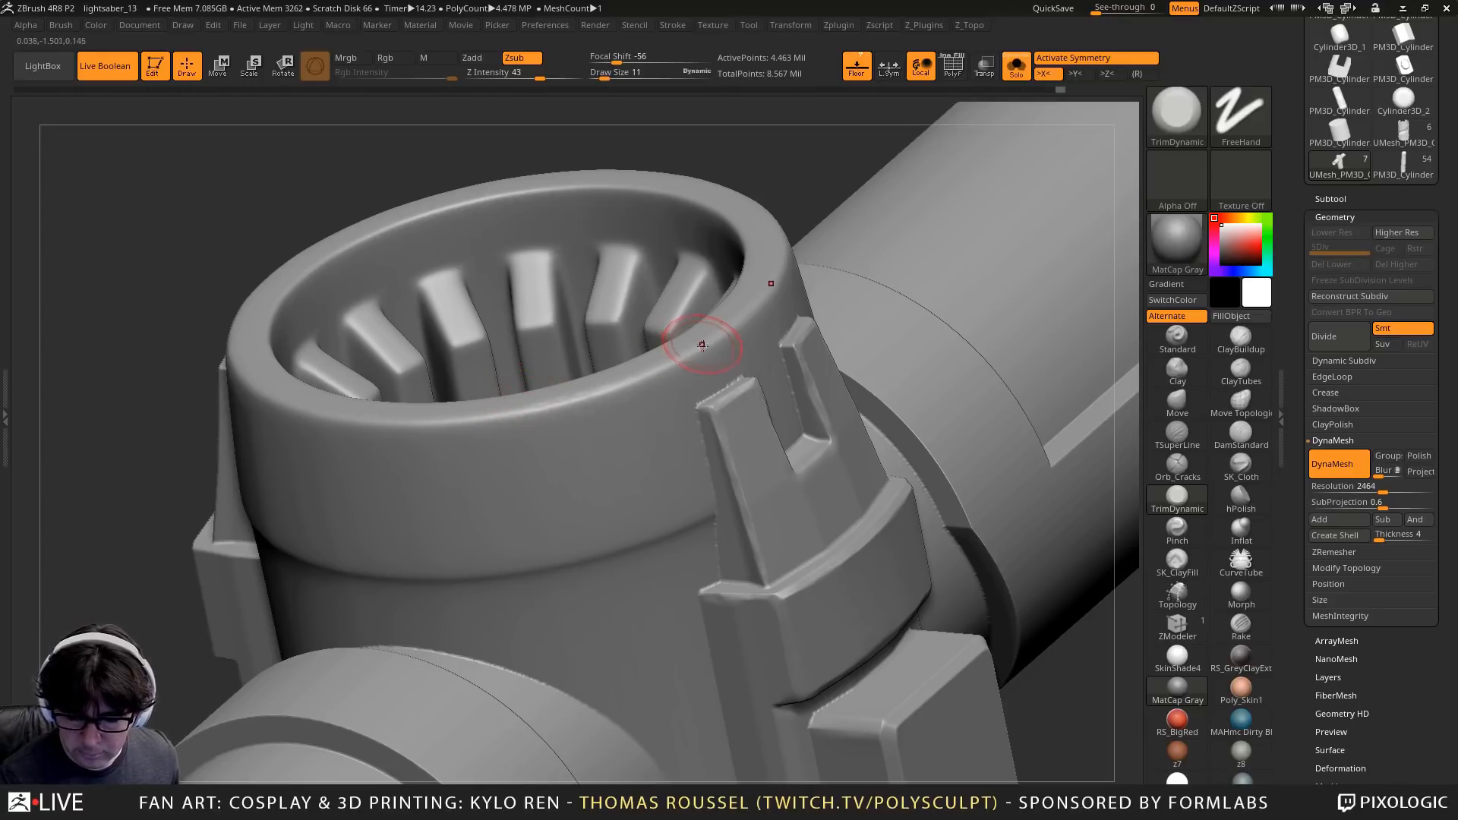
pyautogui.moveTo(703, 345)
pyautogui.mouseDown()
pyautogui.moveTo(550, 402)
pyautogui.moveTo(339, 417)
pyautogui.mouseUp()
pyautogui.moveTo(703, 354); pyautogui.dragTo(729, 343, button='right')
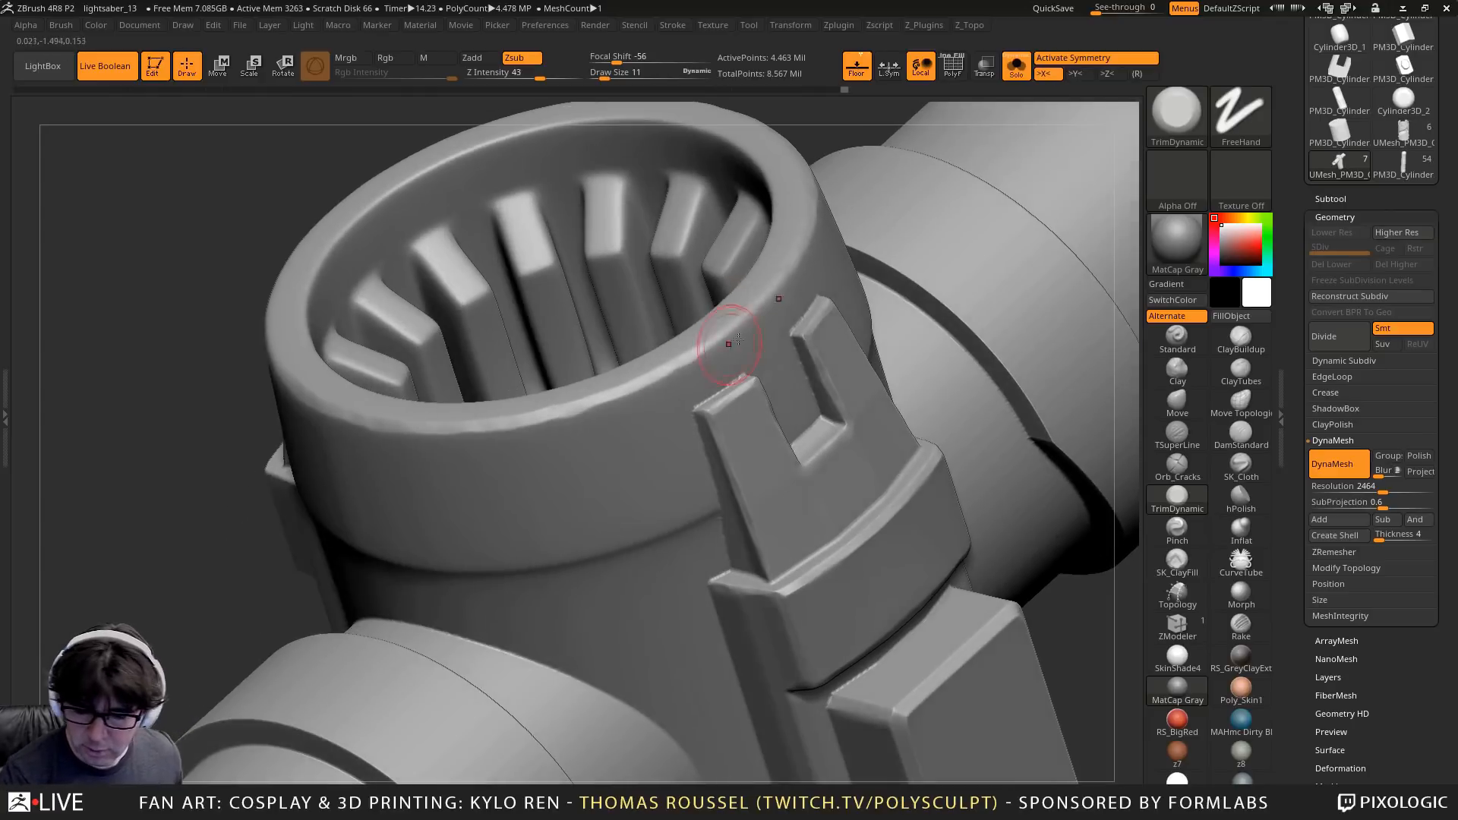
pyautogui.moveTo(581, 397); pyautogui.dragTo(459, 295, button='right')
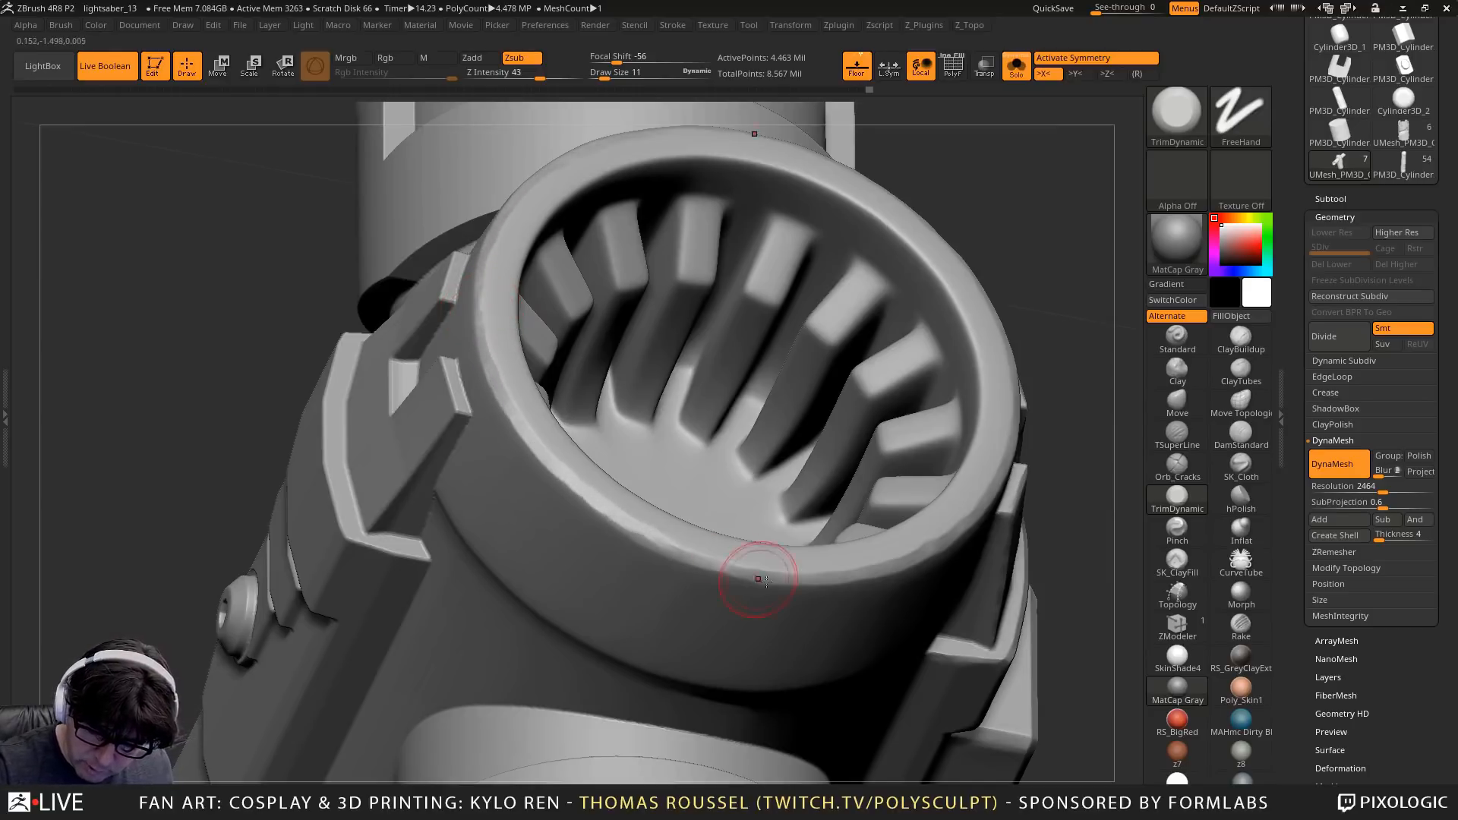
pyautogui.moveTo(597, 500); pyautogui.dragTo(534, 385, button='right')
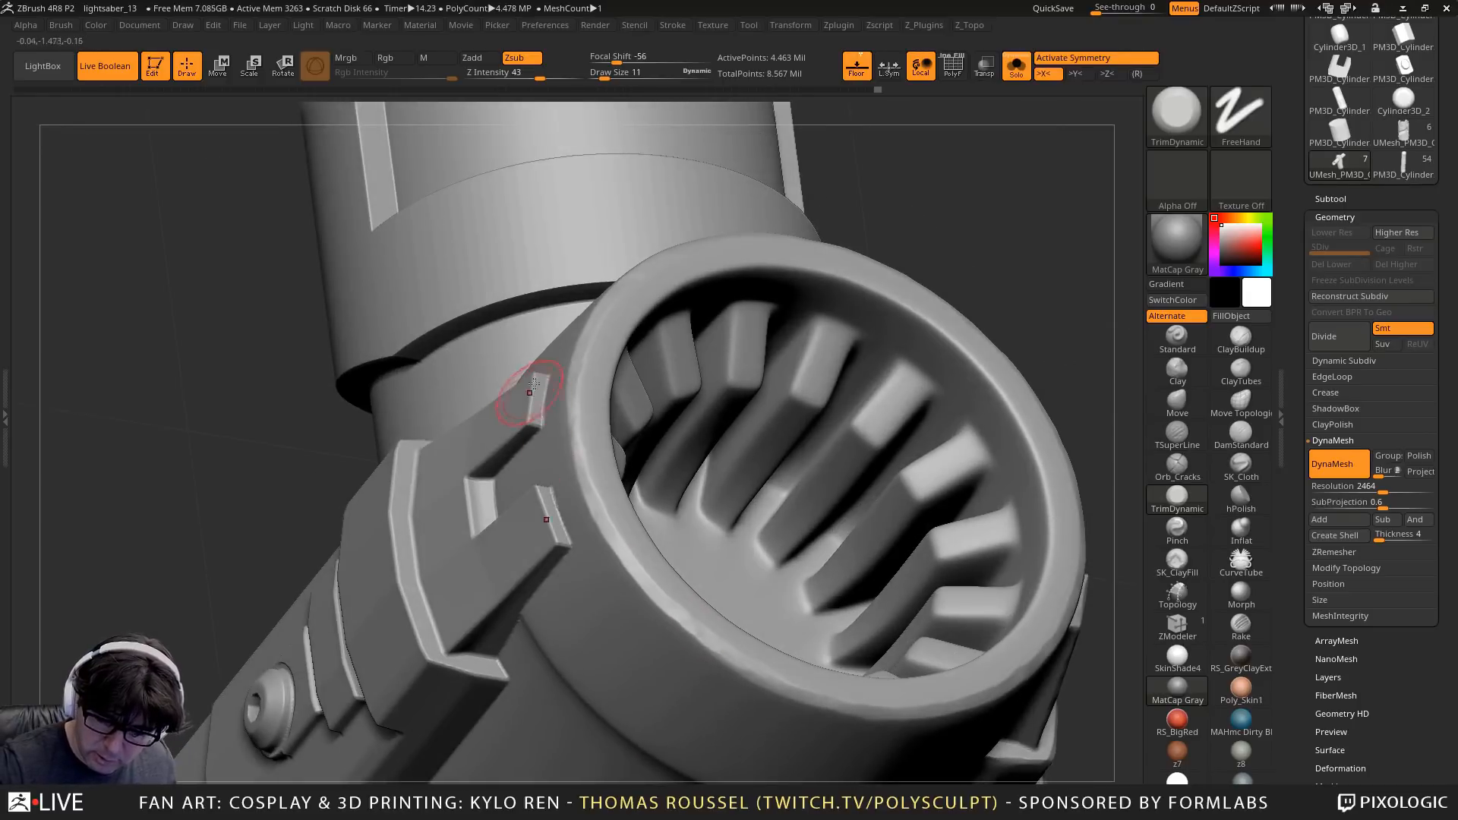
pyautogui.moveTo(591, 483); pyautogui.dragTo(854, 343, button='right')
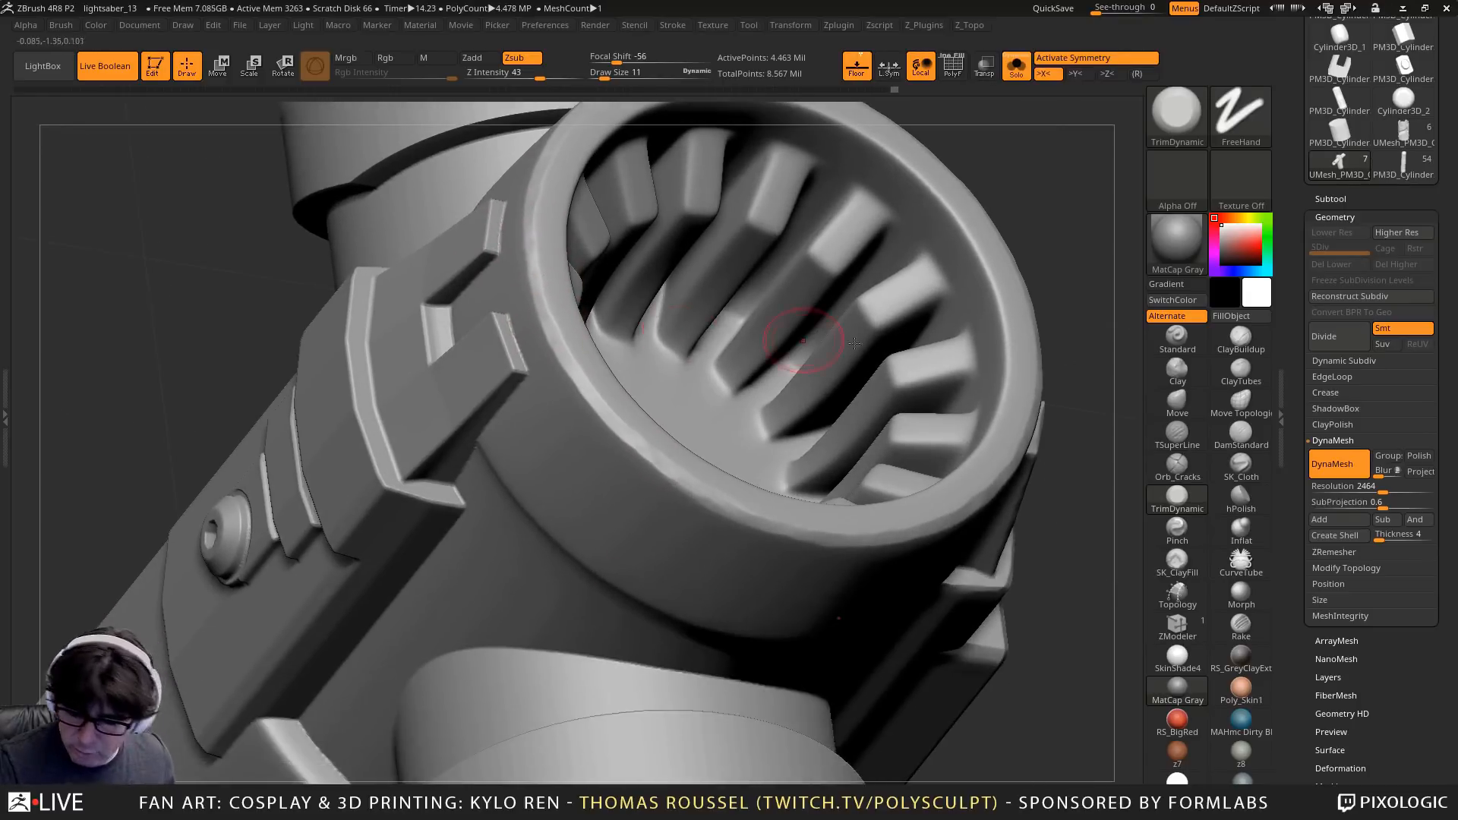
# Polish the trimmed outer edge along the near side of the vent rim with hPolish at draw size 11
pyautogui.click(1241, 498)
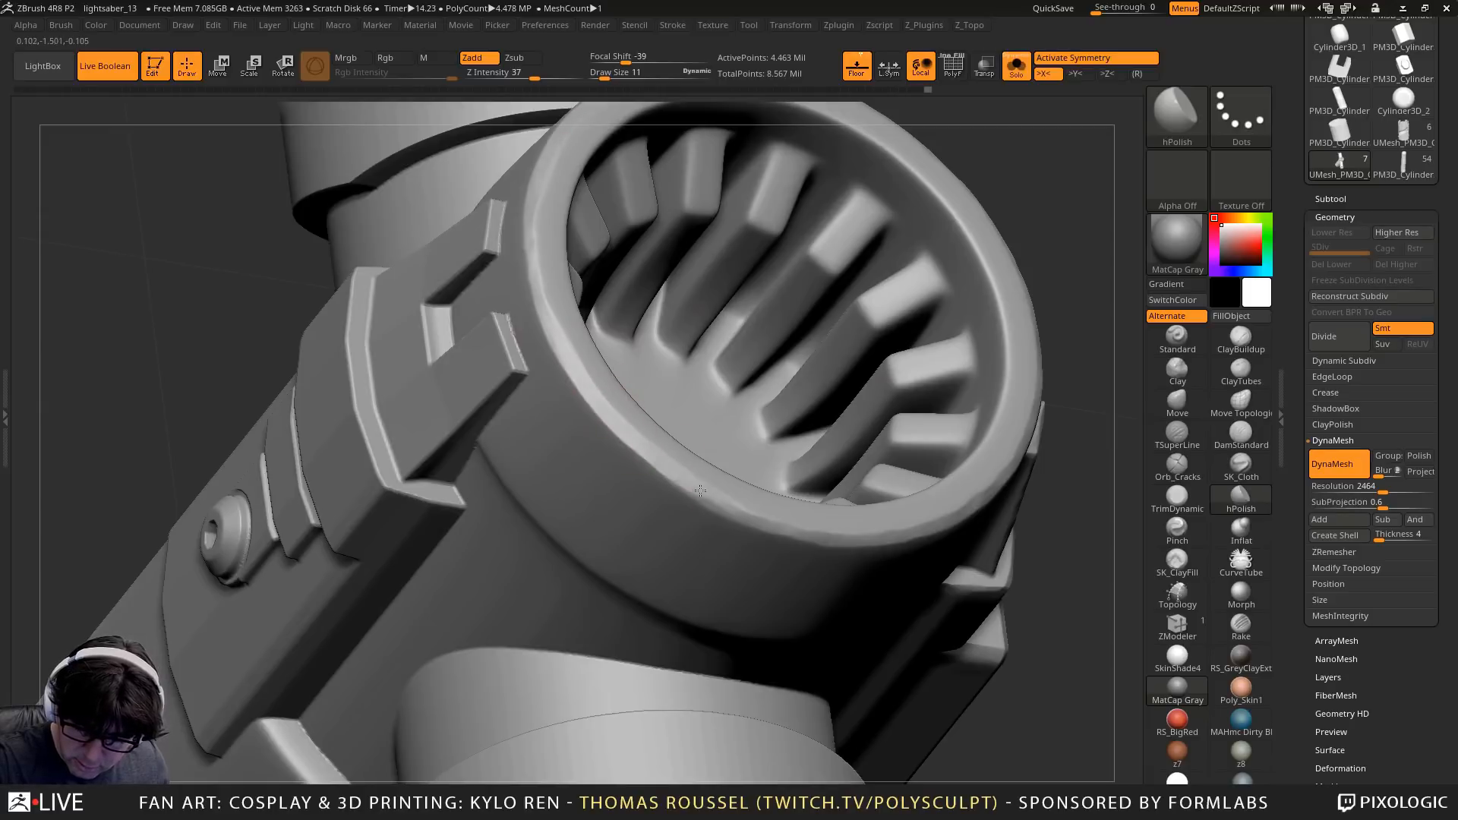
pyautogui.moveTo(928, 507); pyautogui.dragTo(828, 532, button='right')
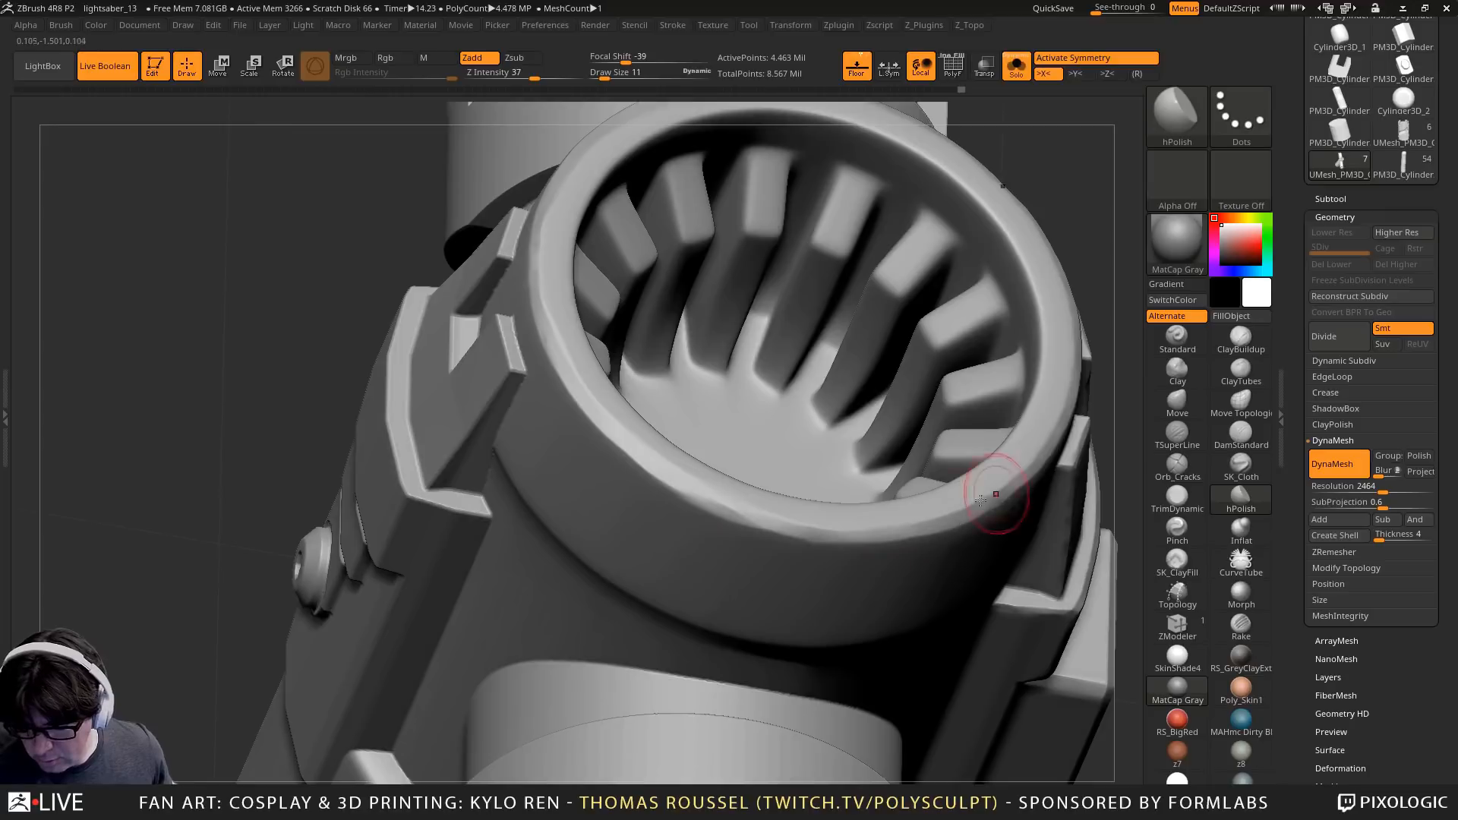
pyautogui.moveTo(1041, 417); pyautogui.dragTo(1064, 325, button='right')
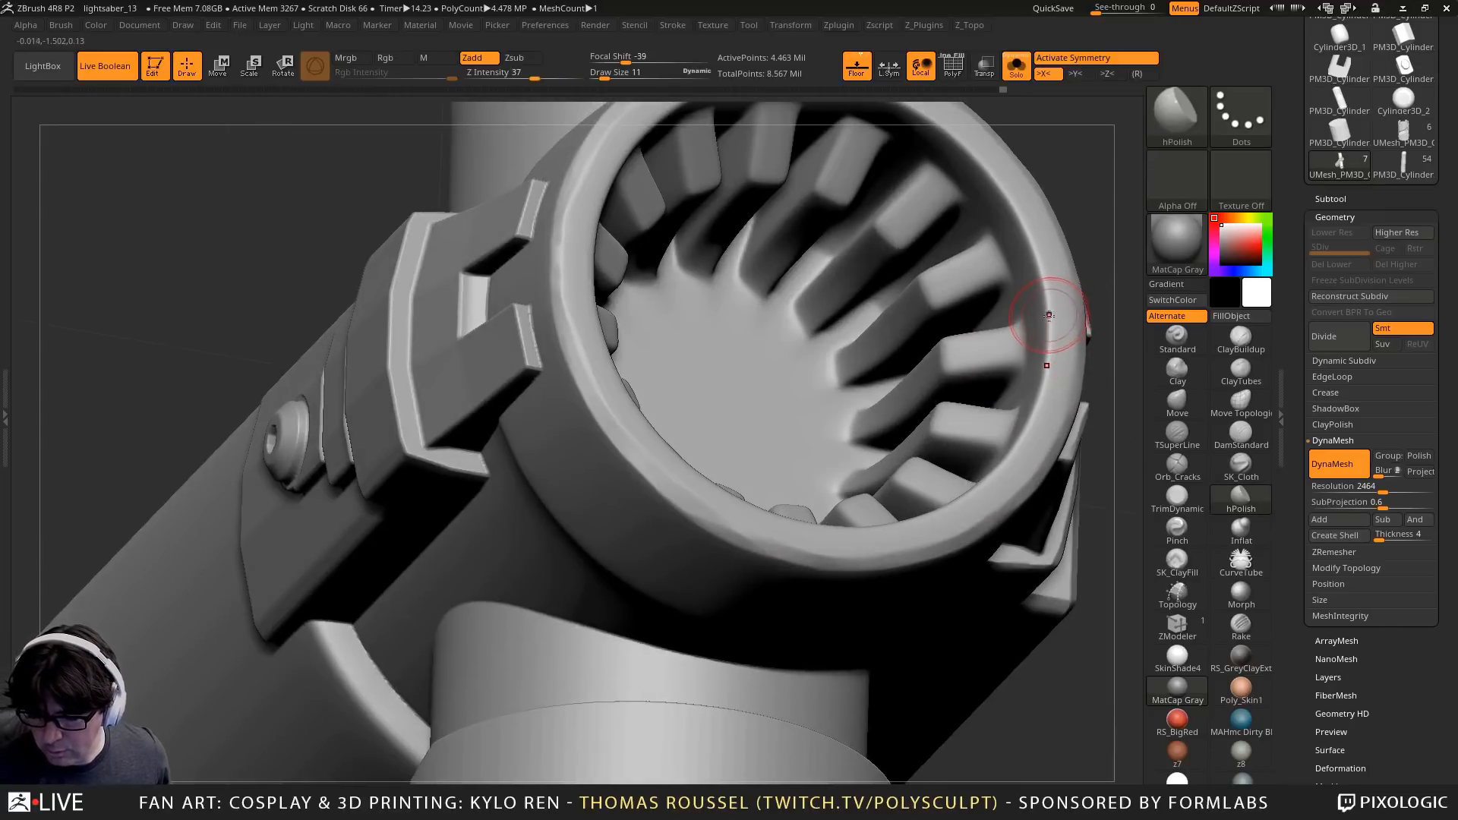
pyautogui.moveTo(1047, 319); pyautogui.dragTo(1043, 388)
pyautogui.moveTo(1018, 443); pyautogui.dragTo(1035, 463, button='right')
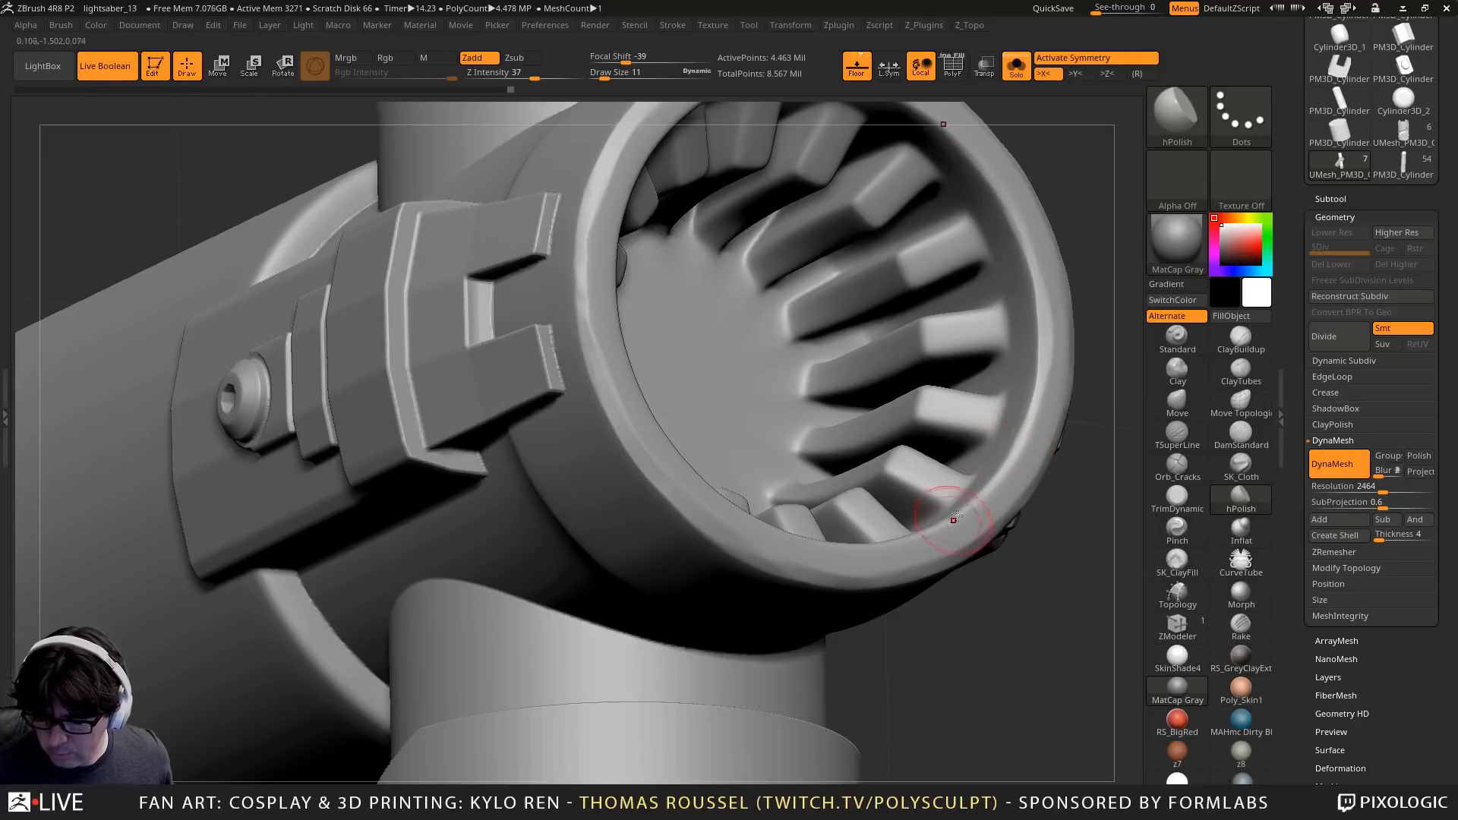
pyautogui.moveTo(960, 505); pyautogui.dragTo(1006, 370, button='right')
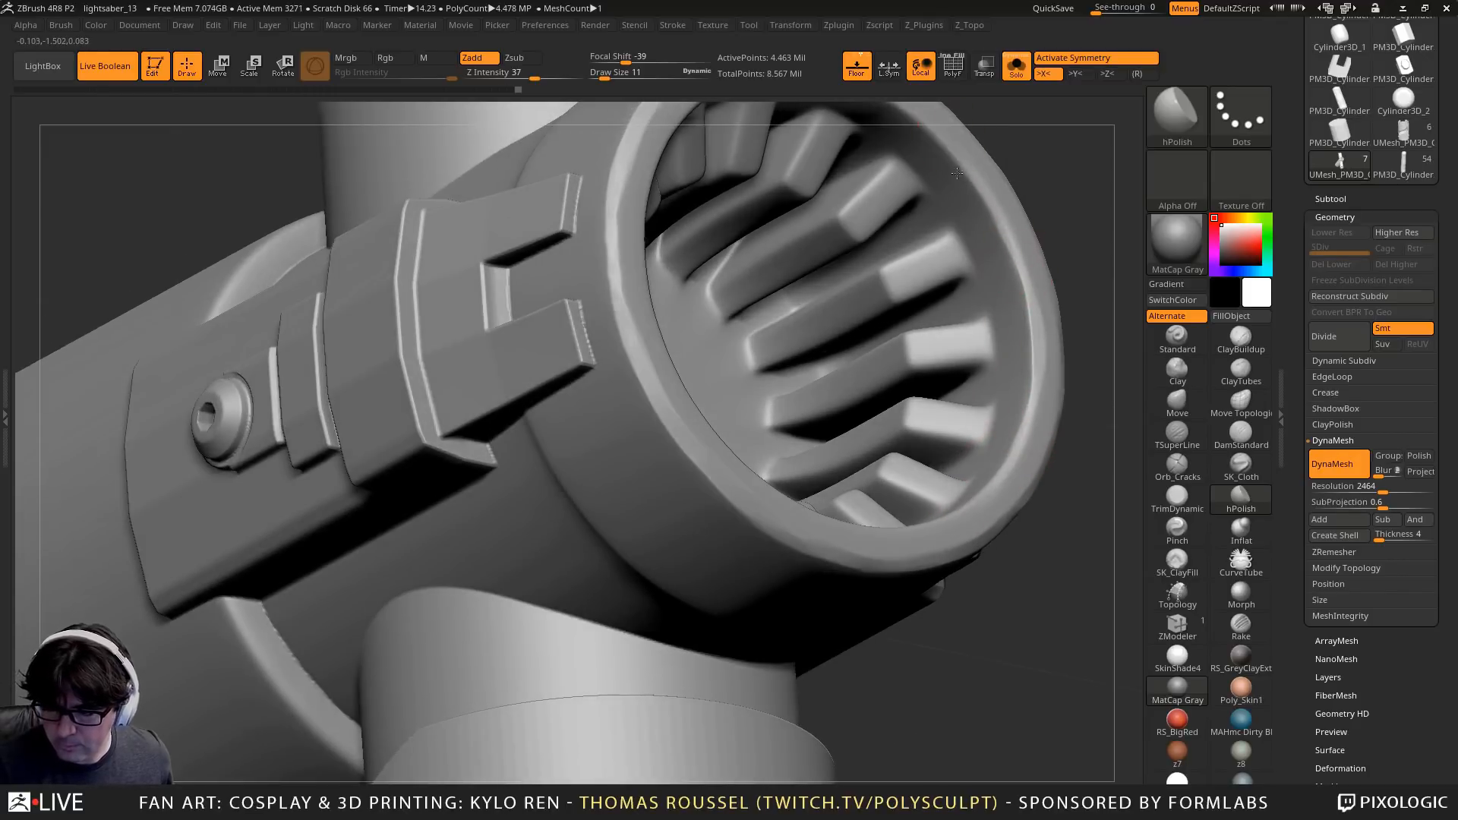
# Polish the far side of the vent rim's top face with hPolish
pyautogui.moveTo(956, 173); pyautogui.dragTo(985, 250, button='right')
pyautogui.moveTo(919, 187); pyautogui.dragTo(972, 189, button='right')
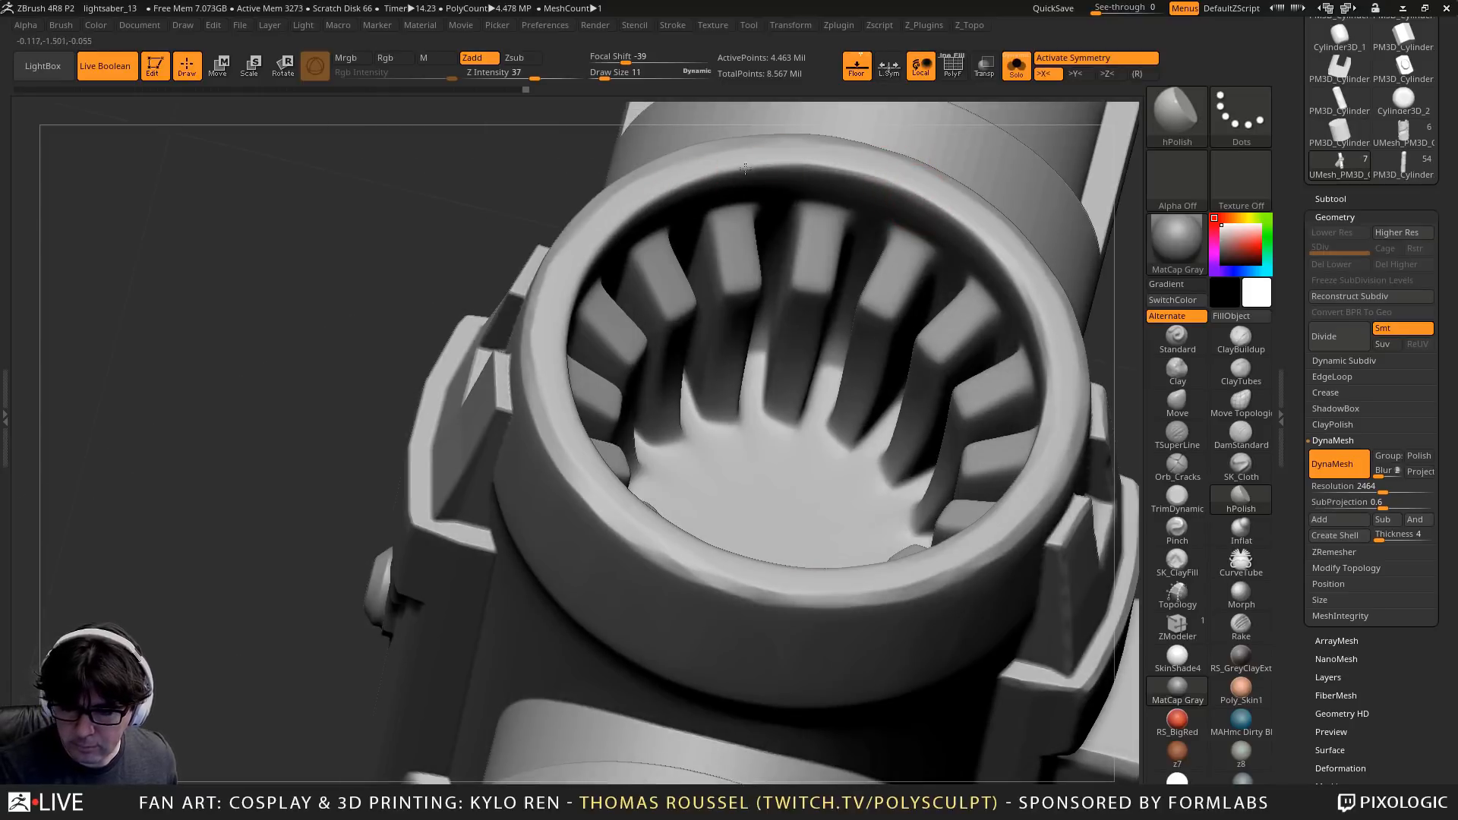
pyautogui.moveTo(646, 199); pyautogui.dragTo(574, 285)
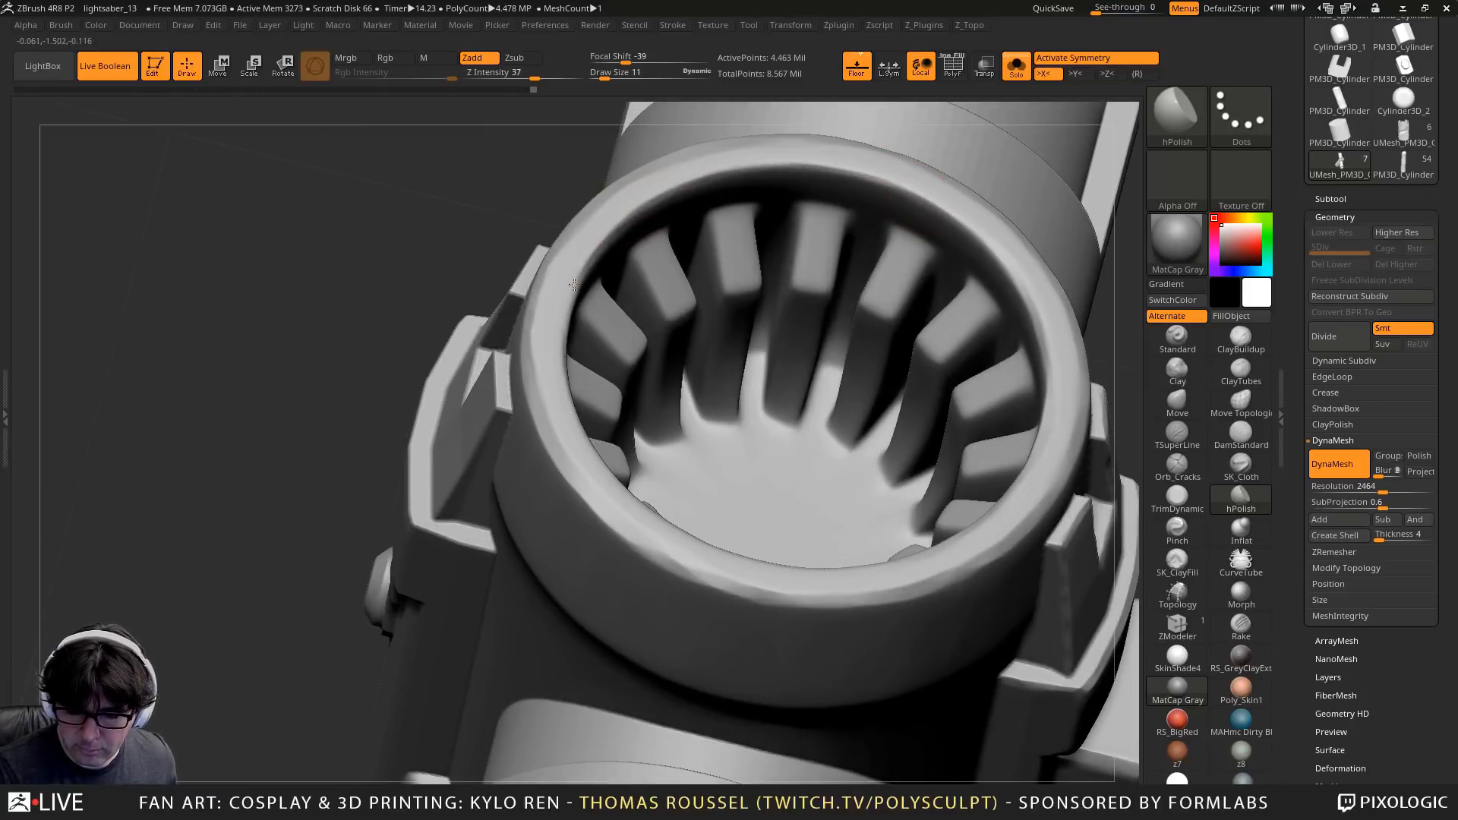
pyautogui.moveTo(560, 349); pyautogui.dragTo(565, 380)
pyautogui.moveTo(703, 183)
pyautogui.mouseDown()
pyautogui.moveTo(789, 164)
pyautogui.moveTo(859, 173)
pyautogui.mouseUp()
# Polish the angled faces and edges of the fins on the left side inside the vent with hPolish
pyautogui.moveTo(900, 247); pyautogui.dragTo(833, 254, button='right')
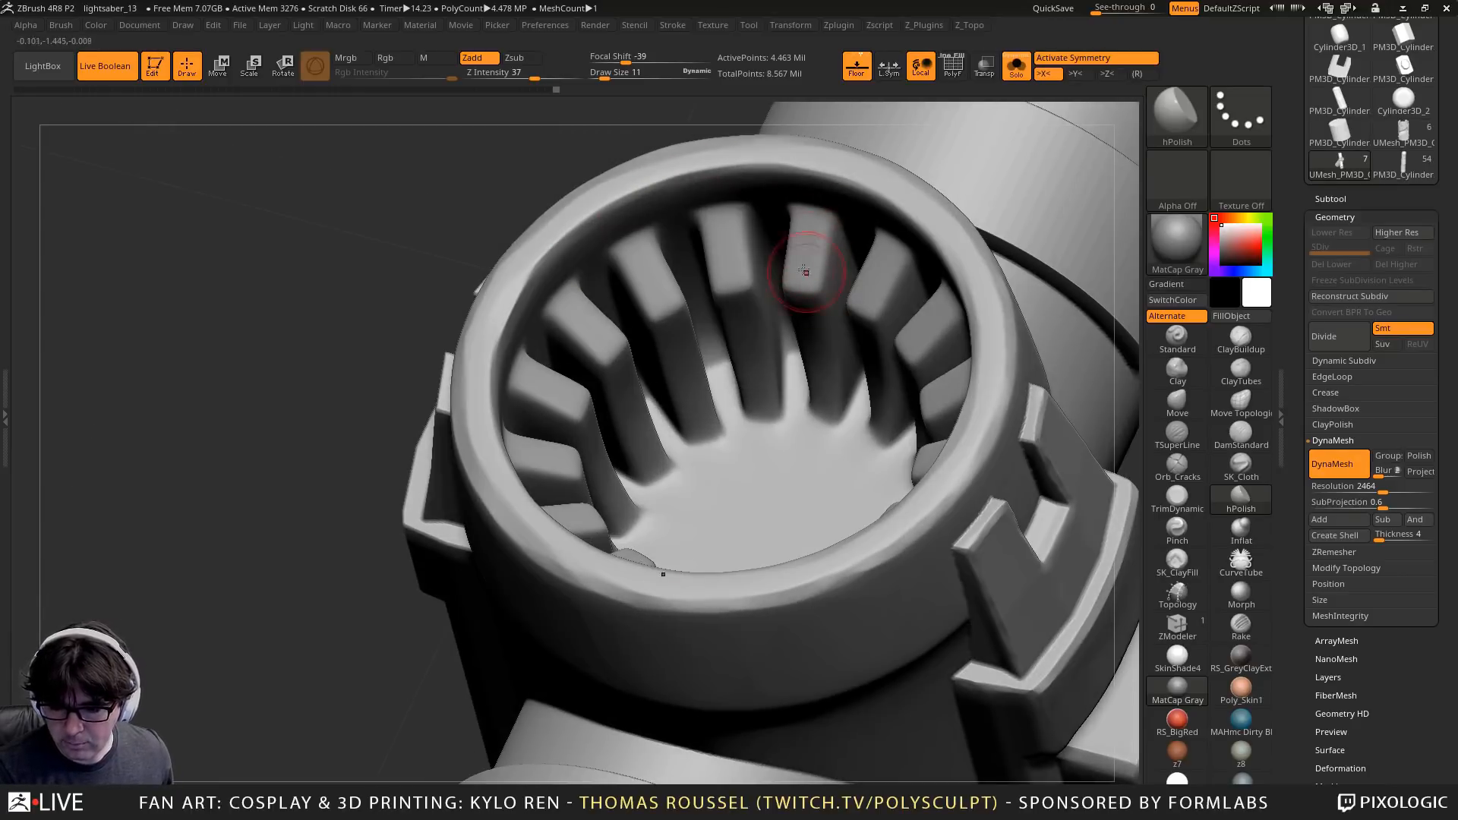
pyautogui.moveTo(651, 304); pyautogui.dragTo(616, 345)
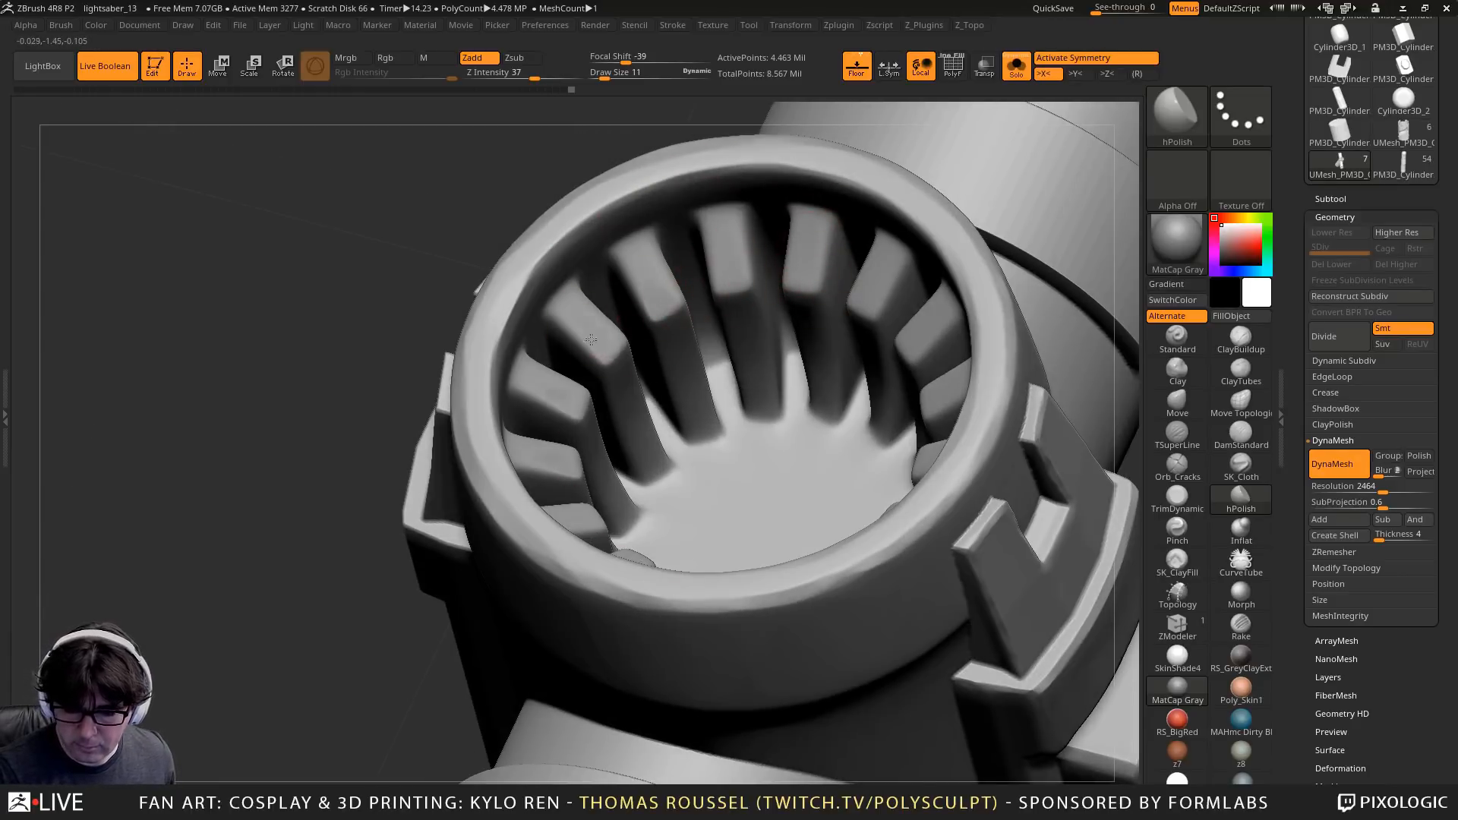
pyautogui.moveTo(618, 403); pyautogui.dragTo(559, 488, button='right')
pyautogui.moveTo(559, 488); pyautogui.dragTo(592, 495)
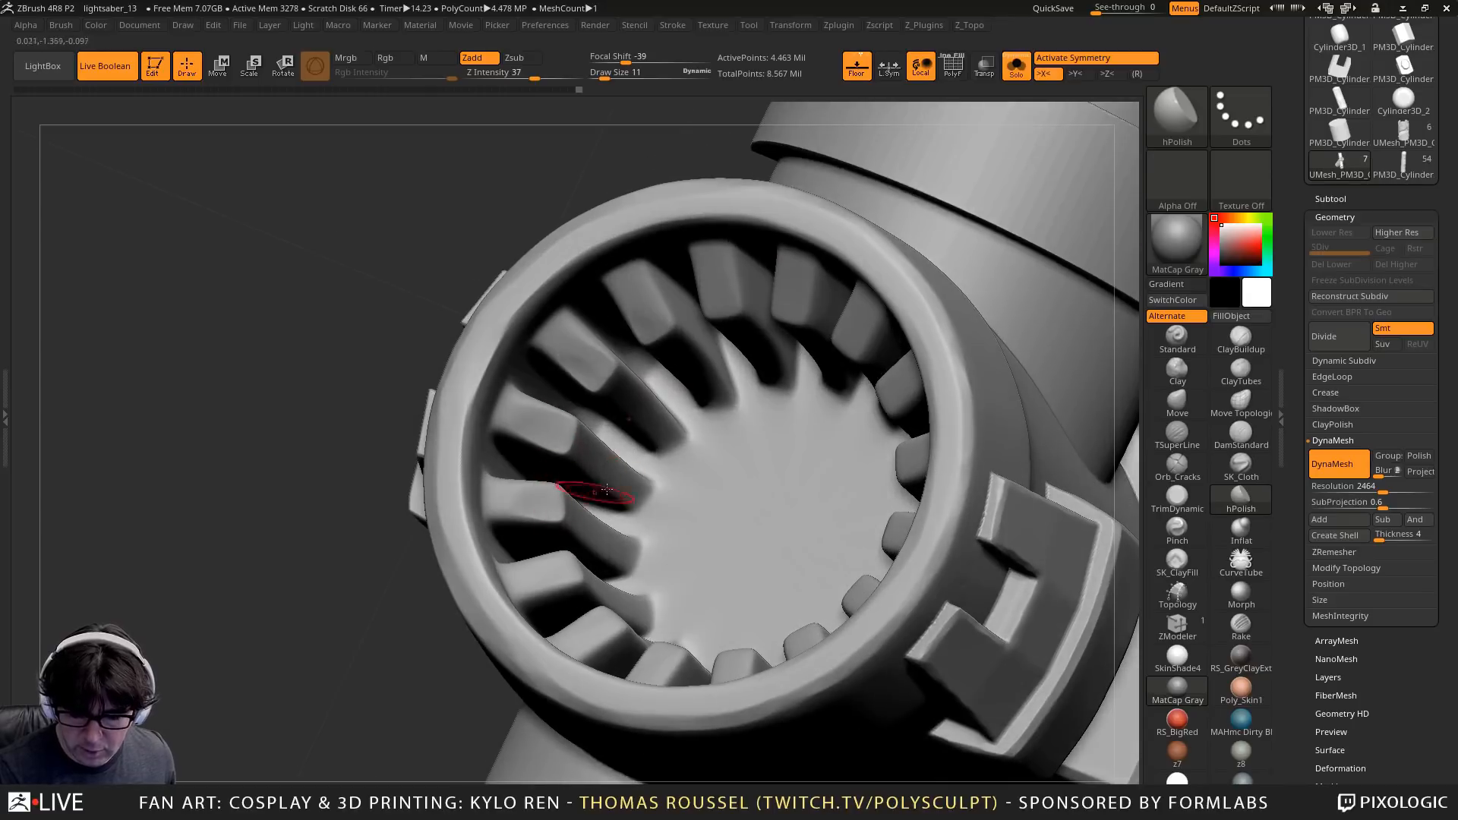
pyautogui.moveTo(592, 494); pyautogui.dragTo(574, 449, button='right')
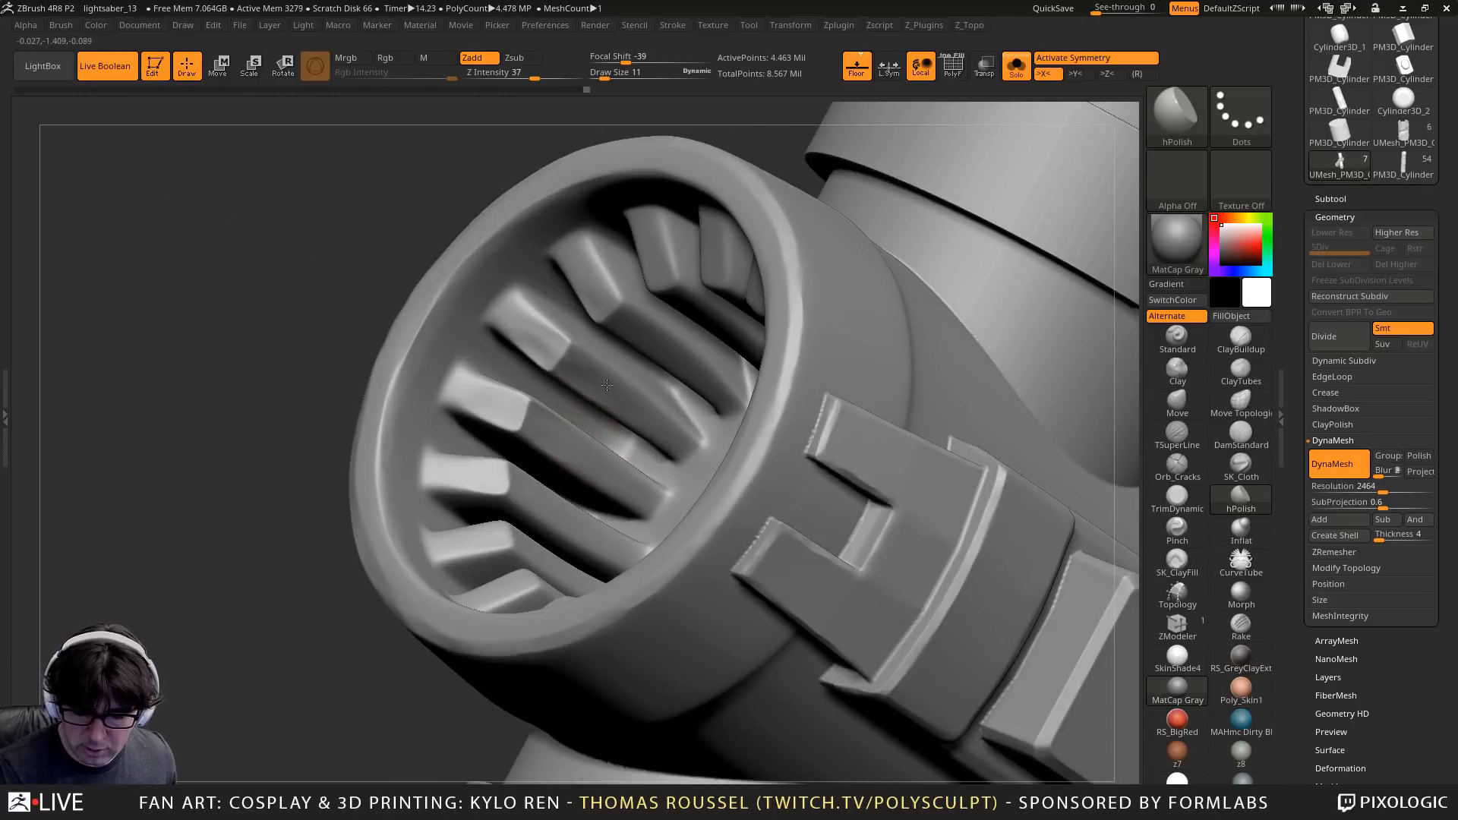
pyautogui.moveTo(617, 317); pyautogui.dragTo(688, 207, button='right')
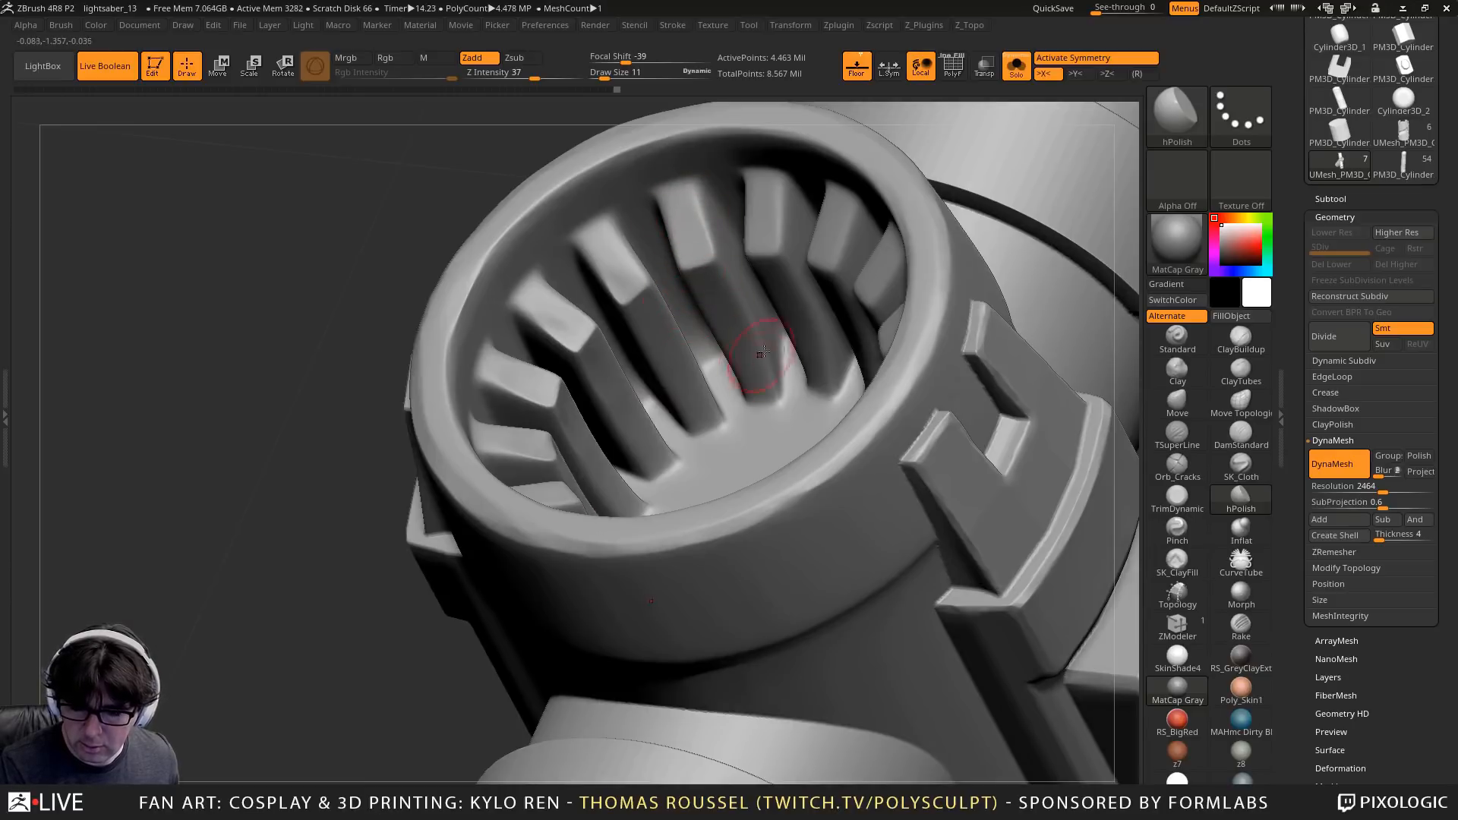
# Polish the remaining fins across the middle and right side of the vent's interior with hPolish
pyautogui.moveTo(761, 352); pyautogui.dragTo(795, 295, button='right')
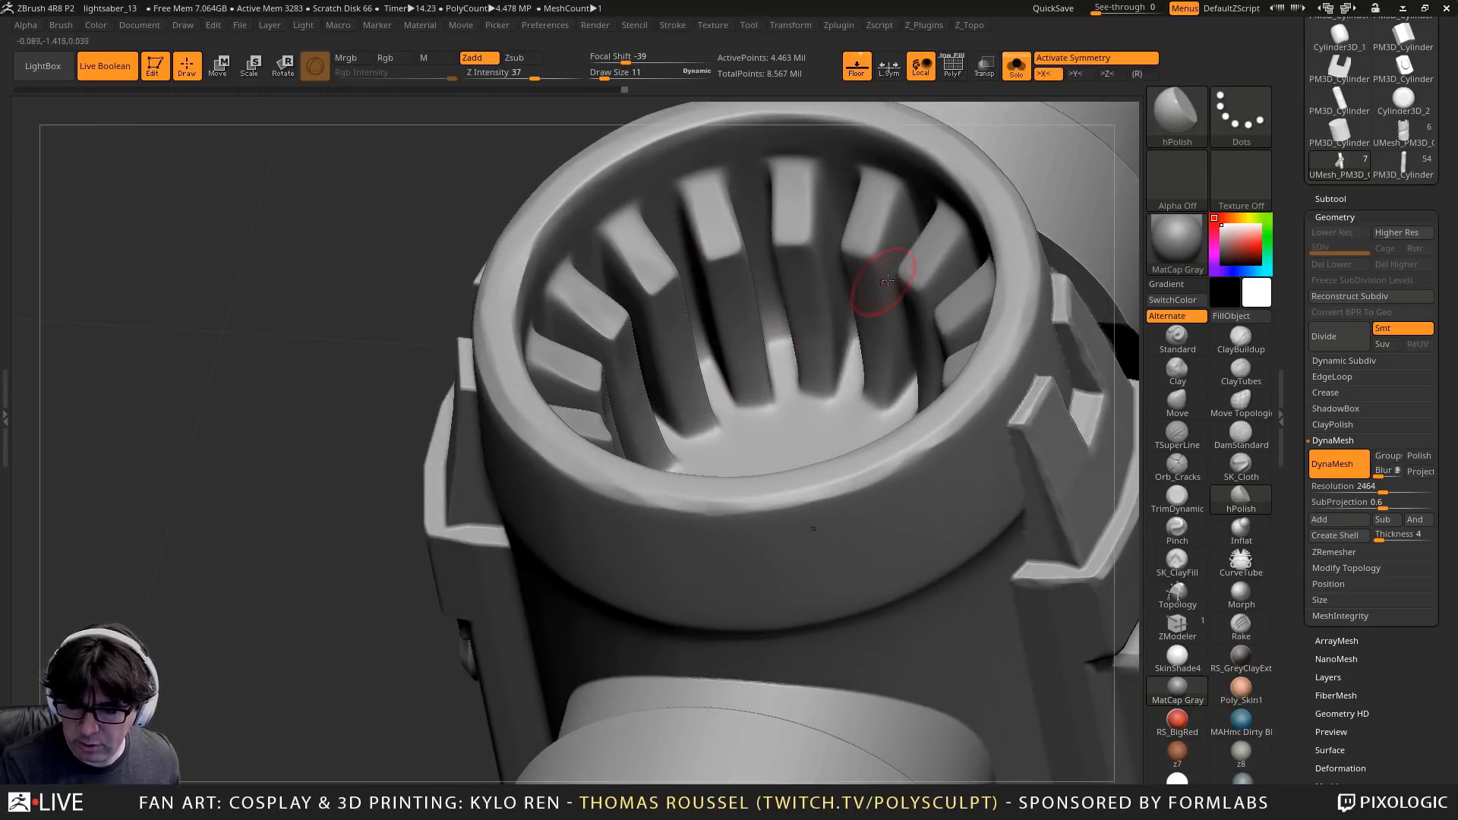
pyautogui.moveTo(873, 212); pyautogui.dragTo(927, 251, button='right')
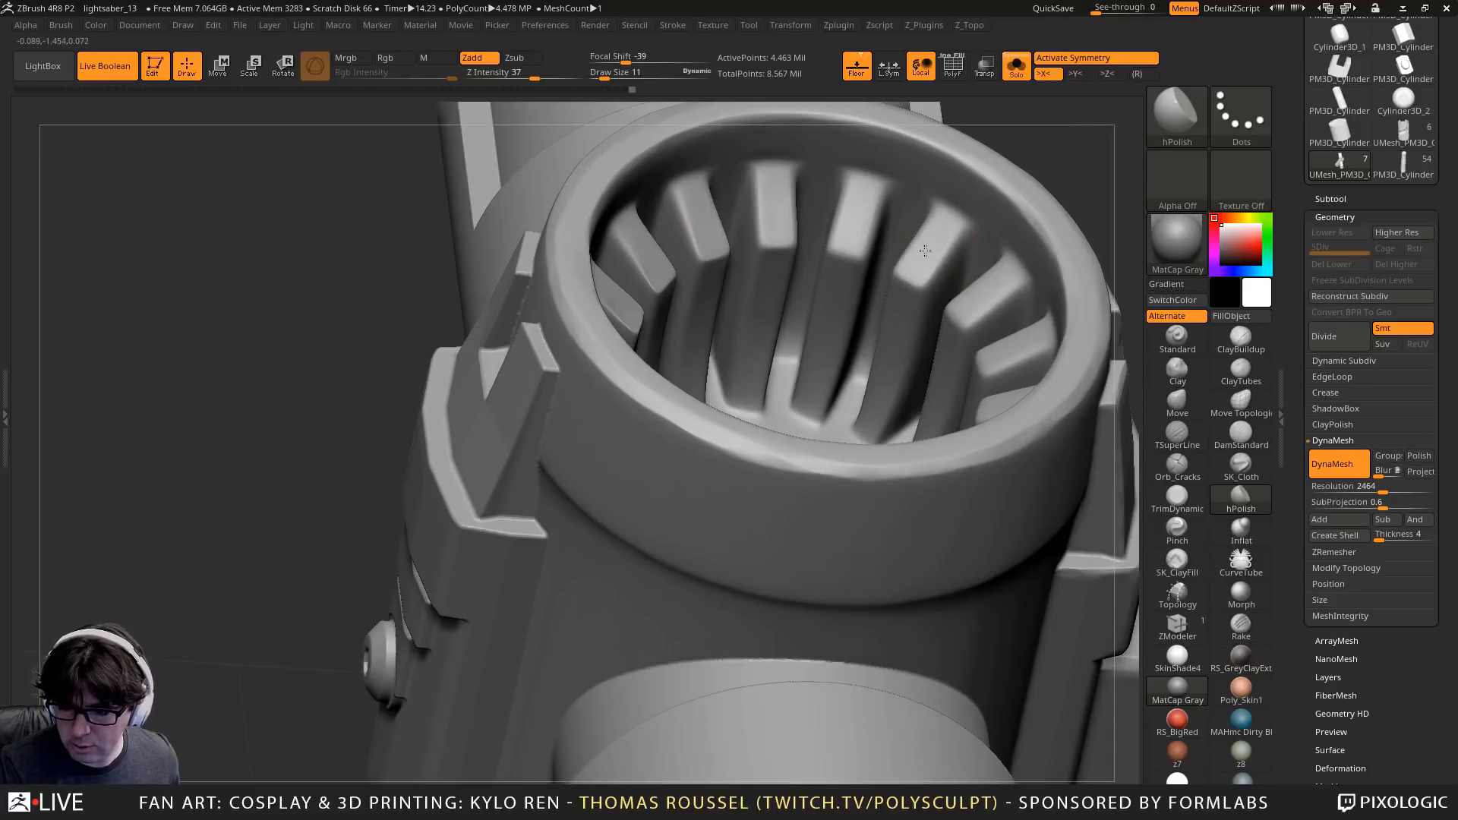
pyautogui.click(925, 250)
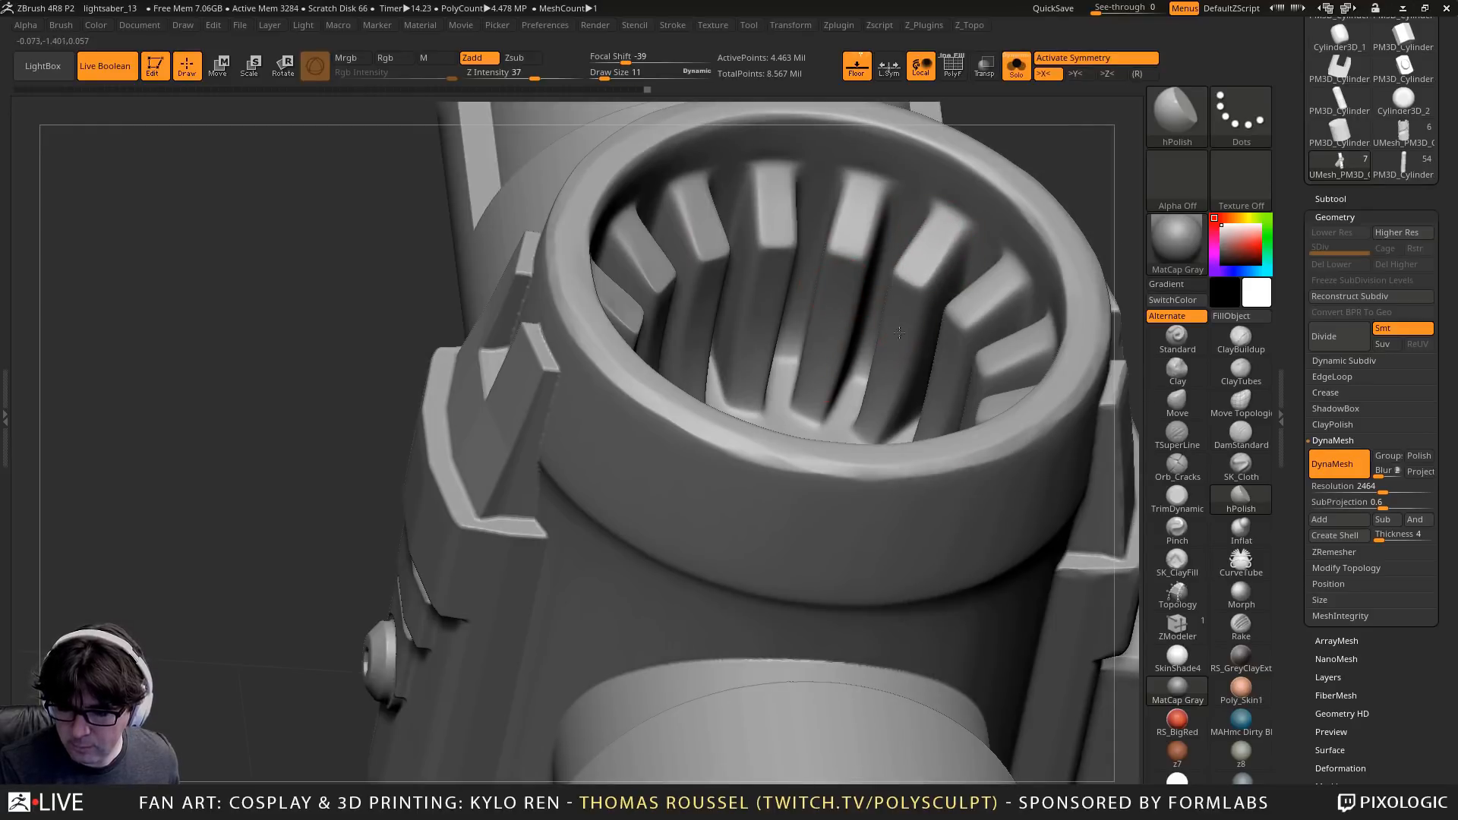
pyautogui.moveTo(899, 332); pyautogui.dragTo(971, 343, button='right')
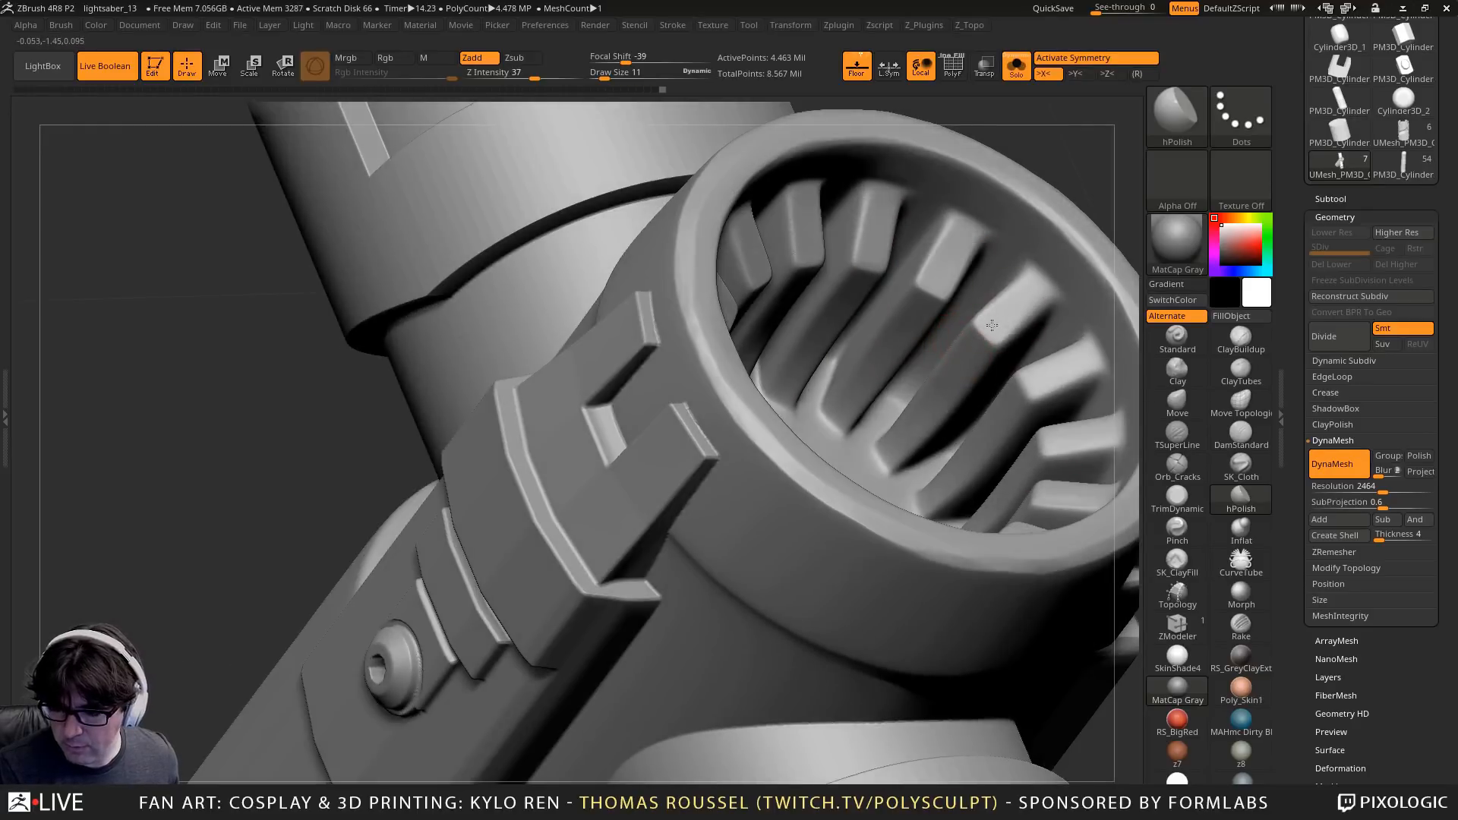
pyautogui.moveTo(1041, 390); pyautogui.dragTo(1063, 448, button='right')
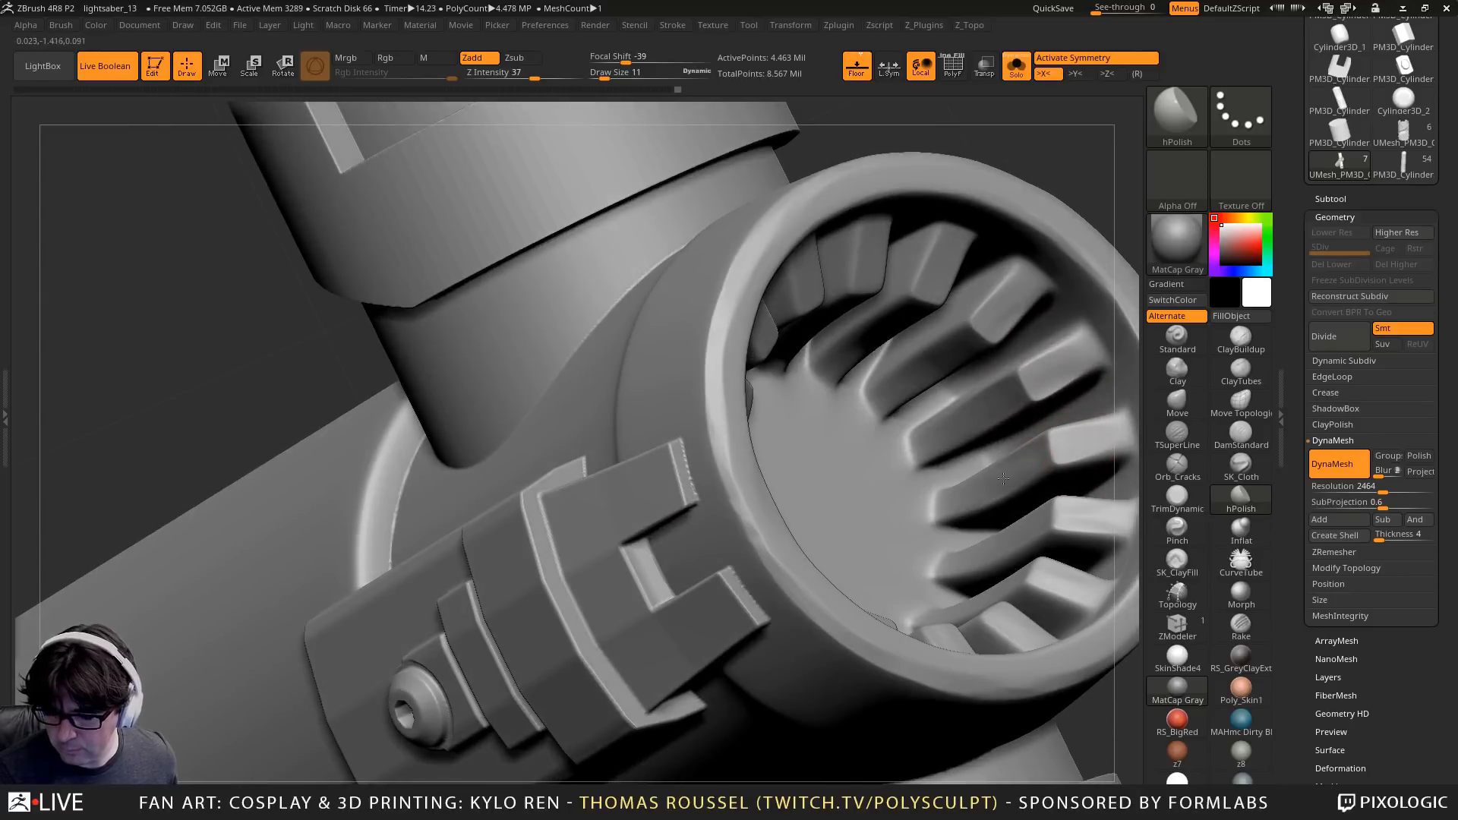
# Trim the upper end and long side edge of the raised rectangular panel on the crossguard's clip with TrimDynamic
pyautogui.moveTo(1023, 507)
pyautogui.mouseDown(button='right')
pyautogui.moveTo(941, 521)
pyautogui.moveTo(986, 481)
pyautogui.moveTo(1009, 413)
pyautogui.moveTo(997, 372)
pyautogui.moveTo(1064, 394)
pyautogui.moveTo(976, 402)
pyautogui.moveTo(1009, 436)
pyautogui.mouseUp(button='right')
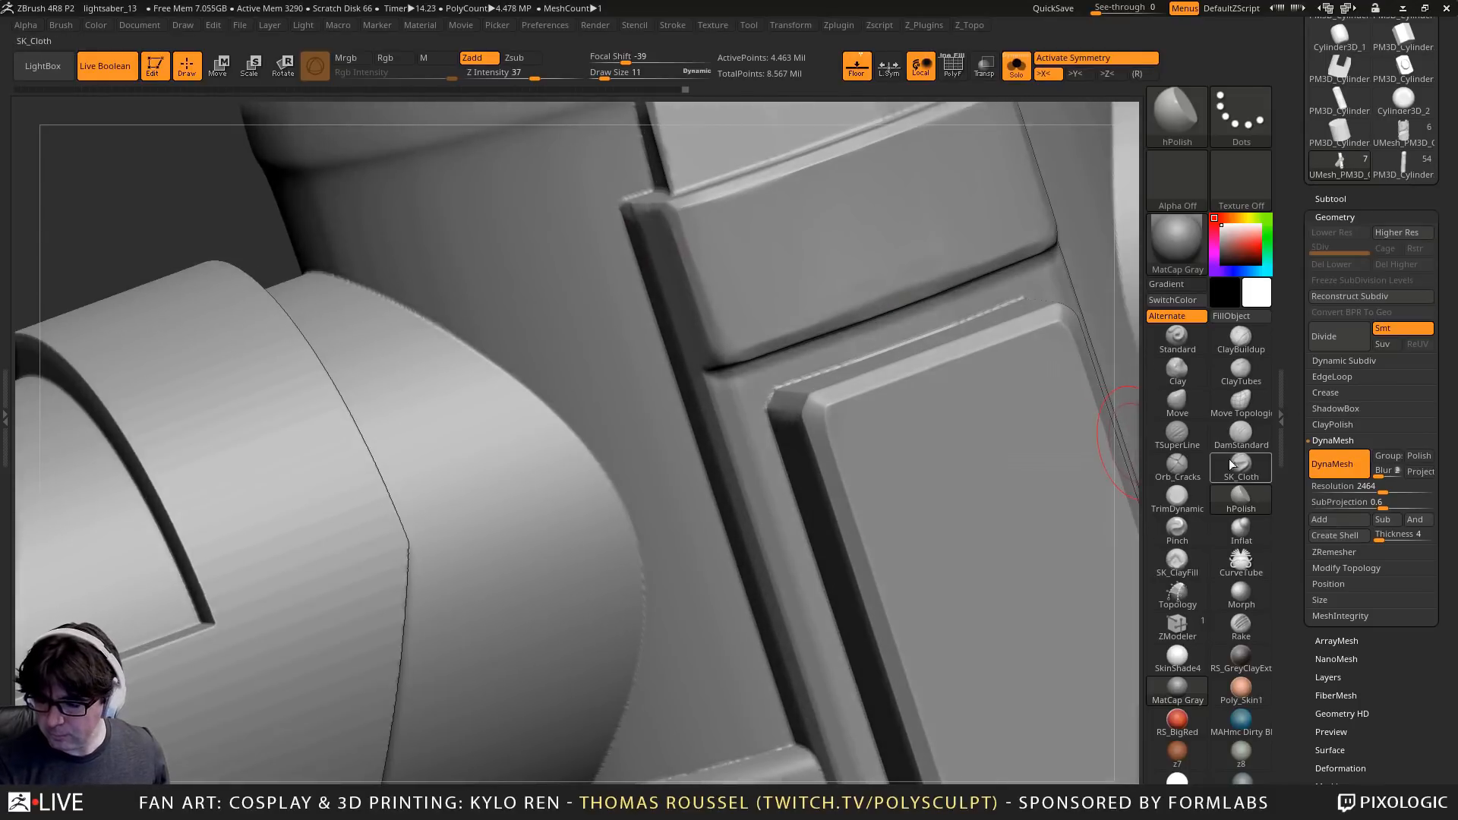
pyautogui.click(1177, 497)
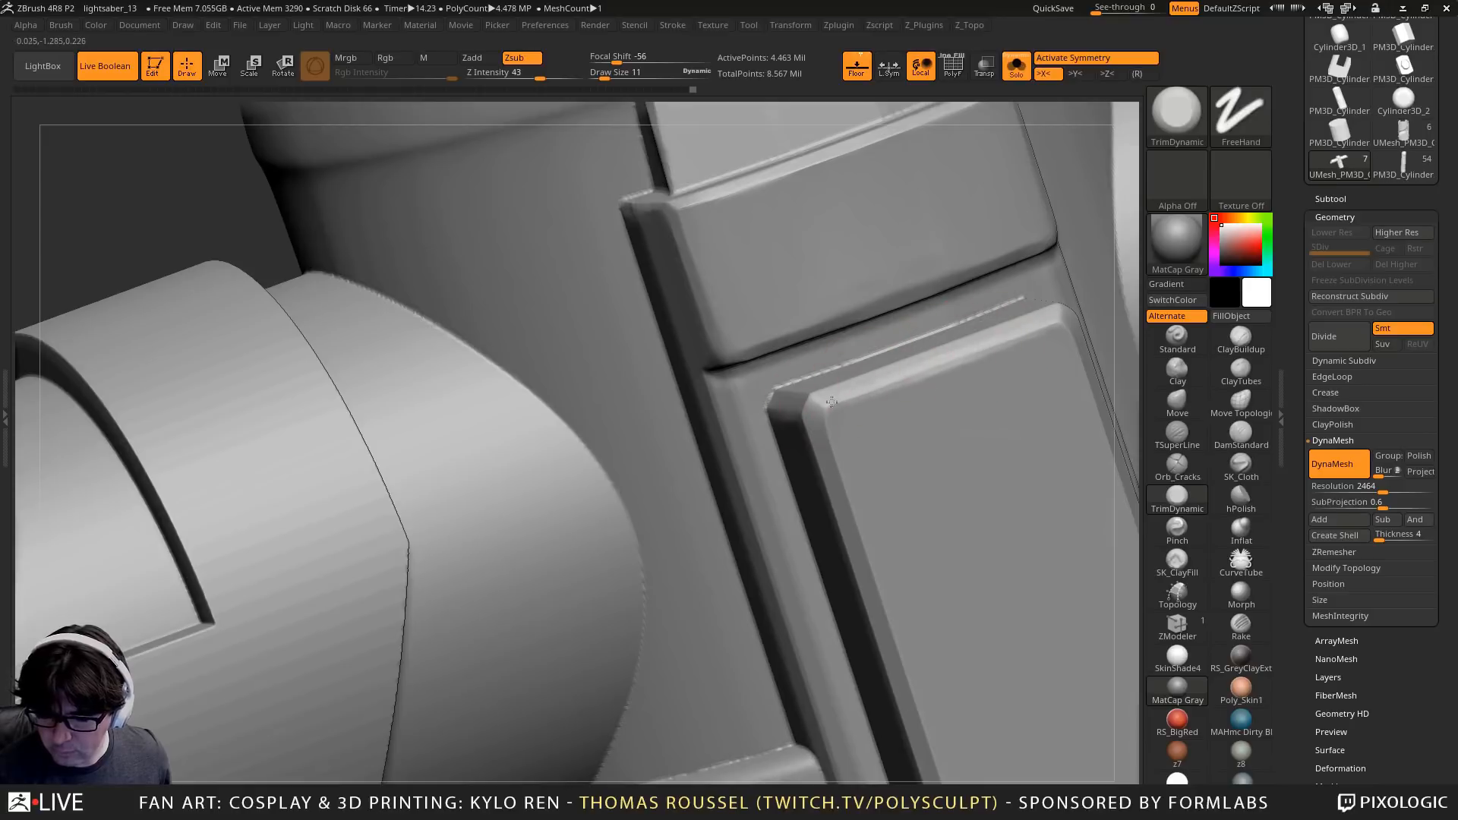
pyautogui.moveTo(831, 402); pyautogui.dragTo(799, 419)
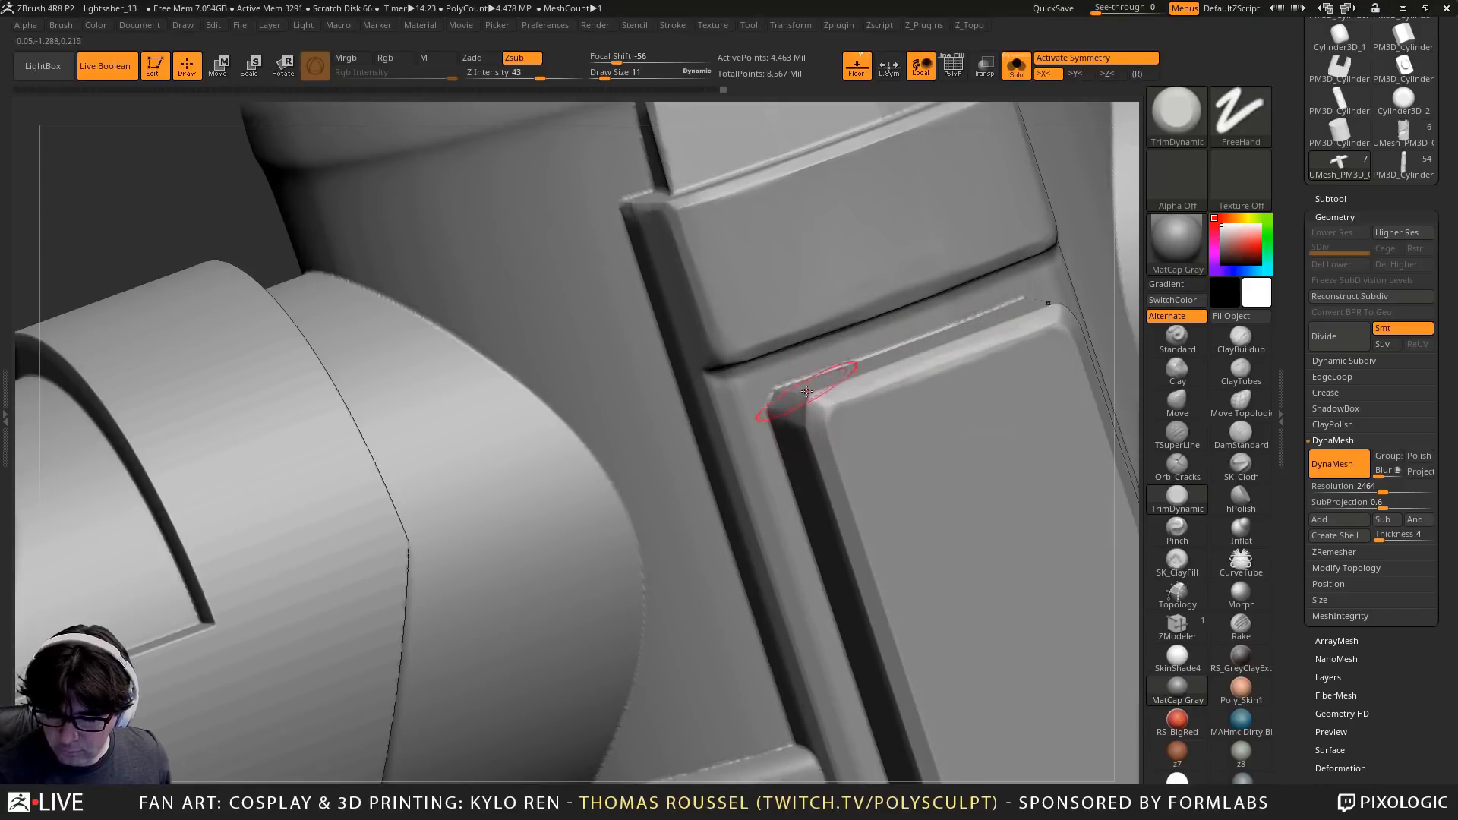
pyautogui.moveTo(841, 403); pyautogui.dragTo(812, 390, button='right')
pyautogui.moveTo(812, 391); pyautogui.dragTo(825, 398)
pyautogui.moveTo(892, 350); pyautogui.dragTo(918, 348)
pyautogui.moveTo(880, 390); pyautogui.dragTo(785, 352, button='right')
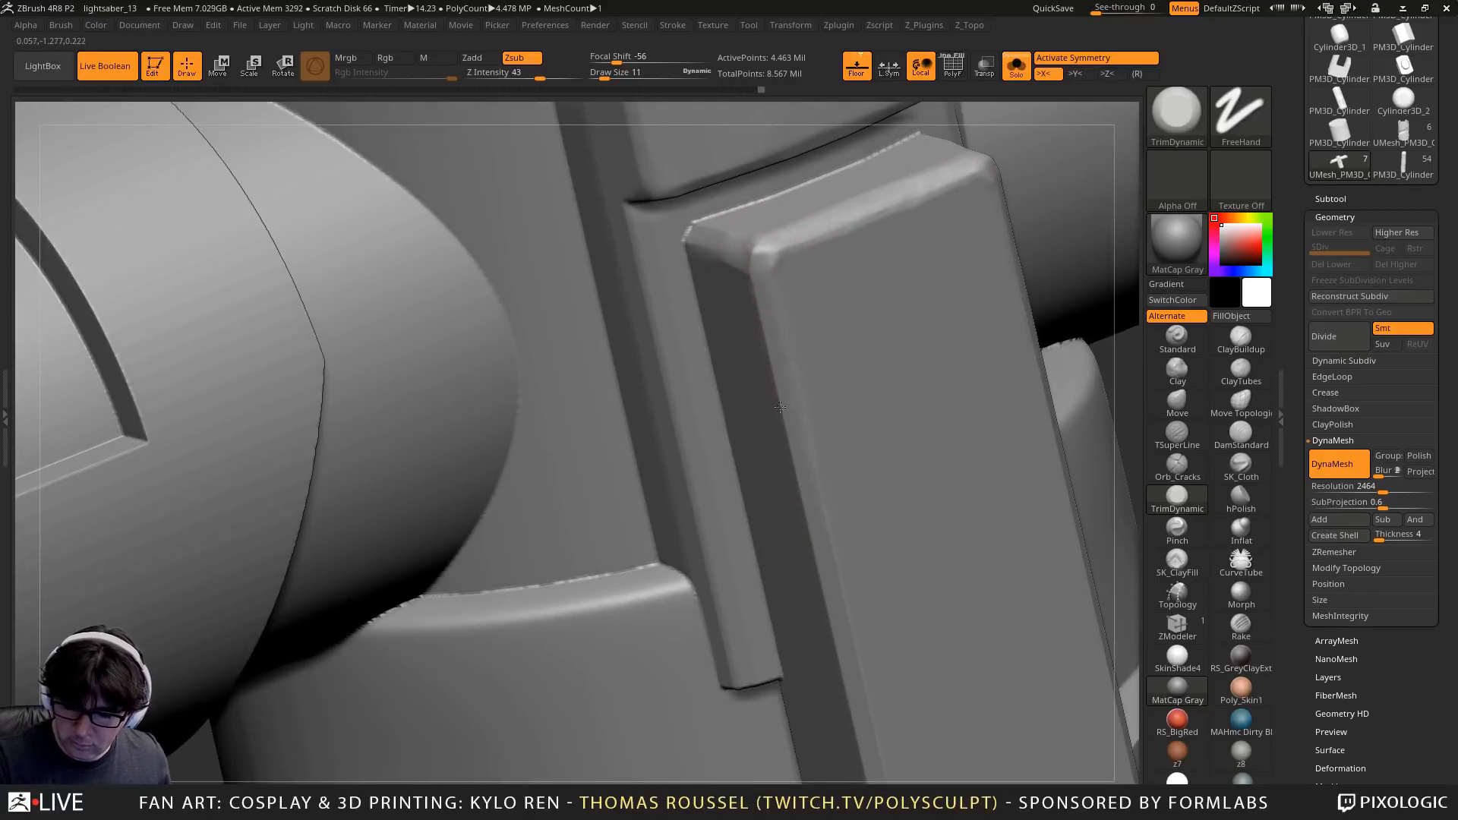
pyautogui.moveTo(811, 526); pyautogui.dragTo(772, 279, button='right')
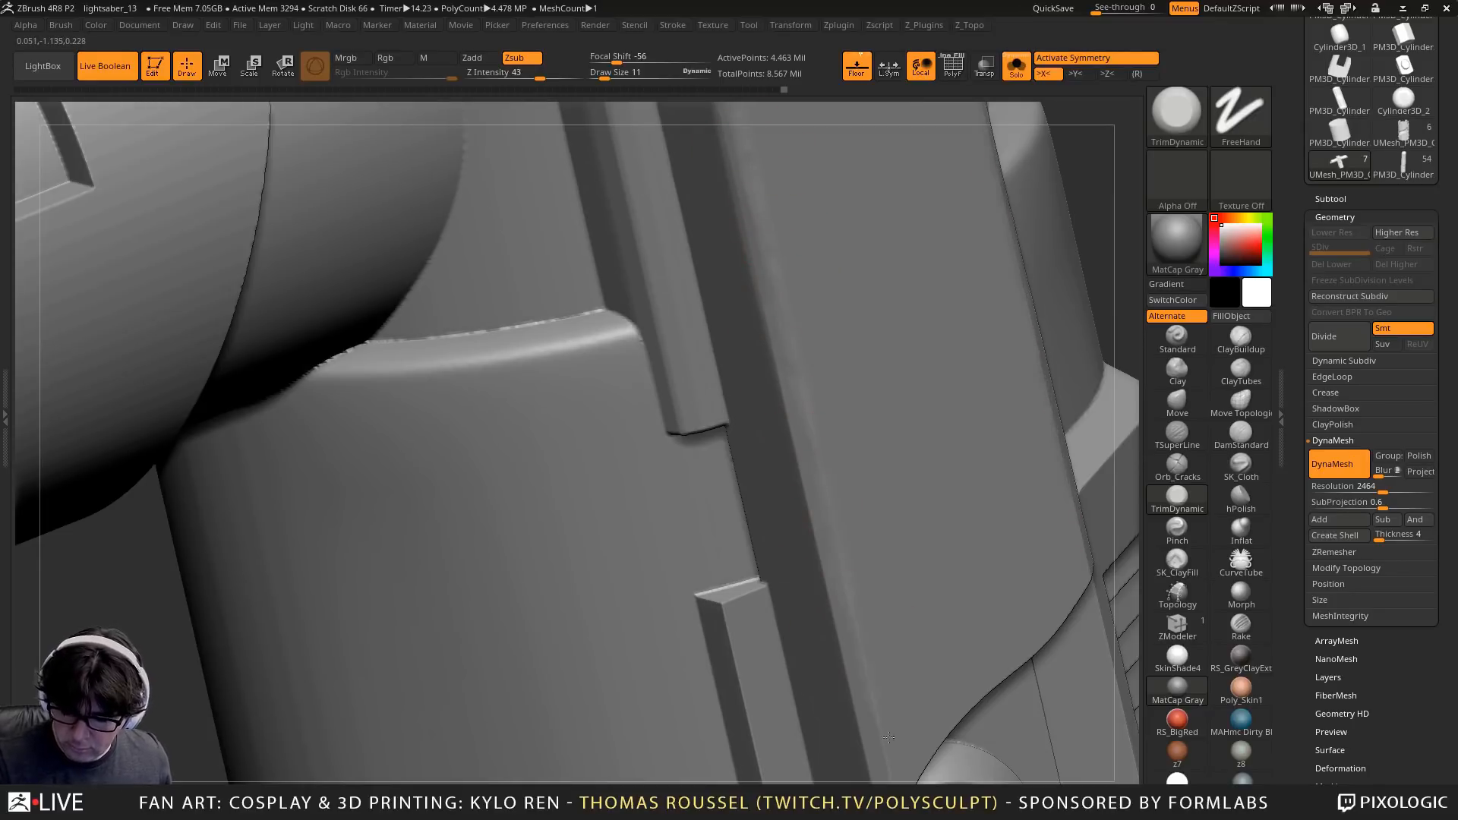
pyautogui.moveTo(888, 736); pyautogui.dragTo(796, 319, button='right')
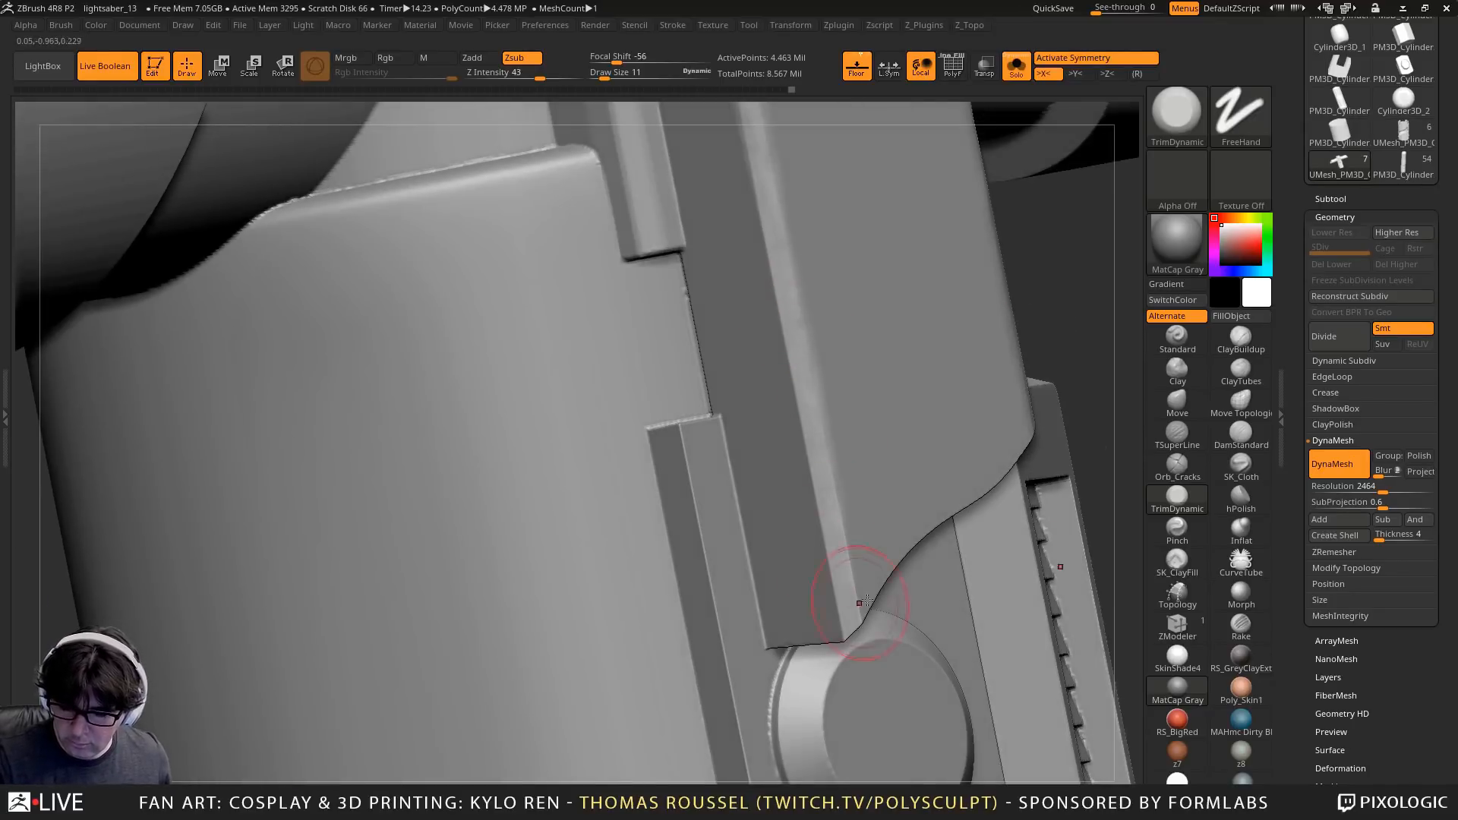
pyautogui.moveTo(867, 601); pyautogui.dragTo(947, 501, button='right')
pyautogui.moveTo(909, 444); pyautogui.dragTo(805, 488)
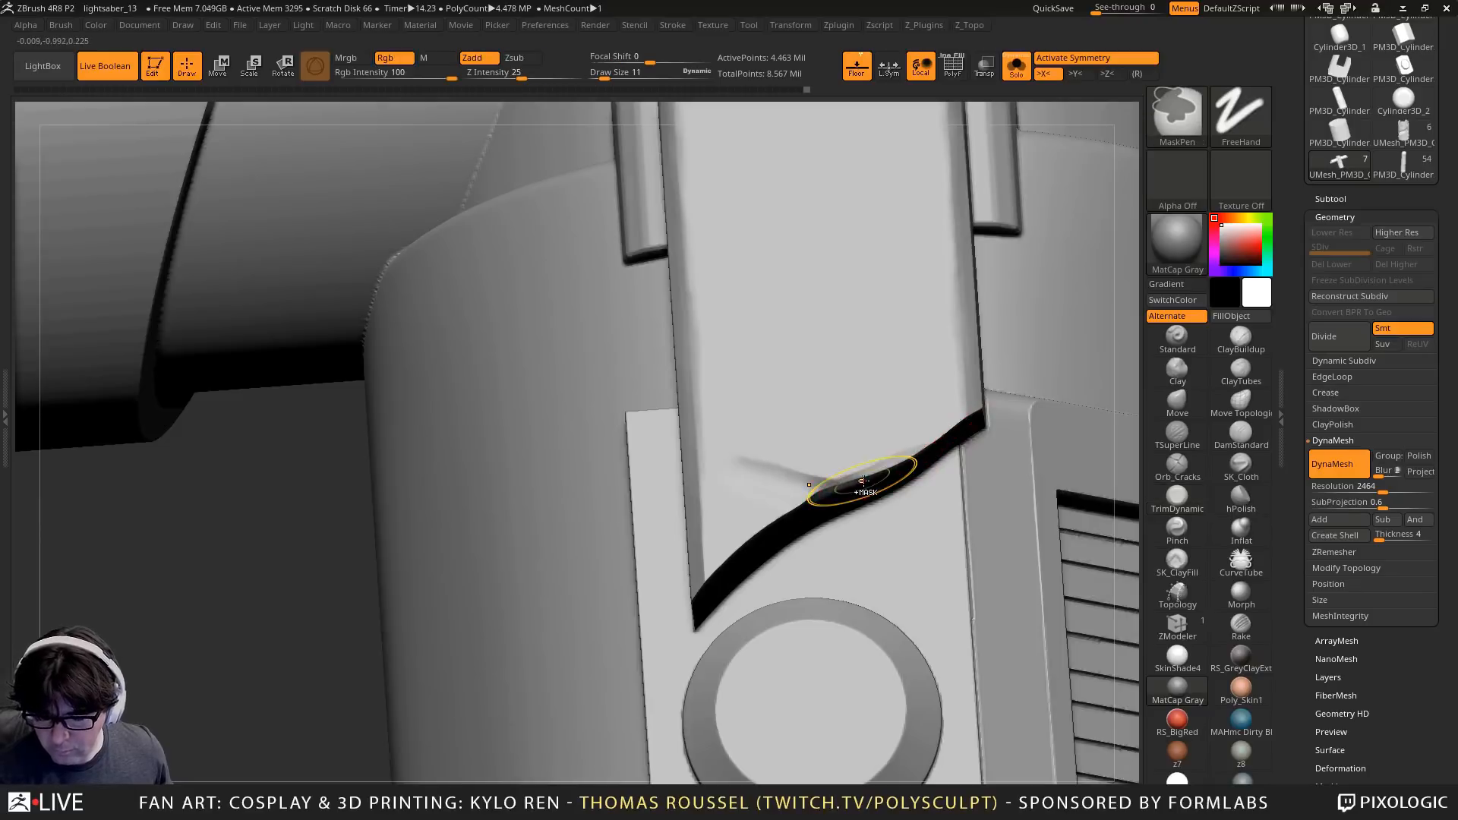
pyautogui.hotkey('ctrl', 'z')
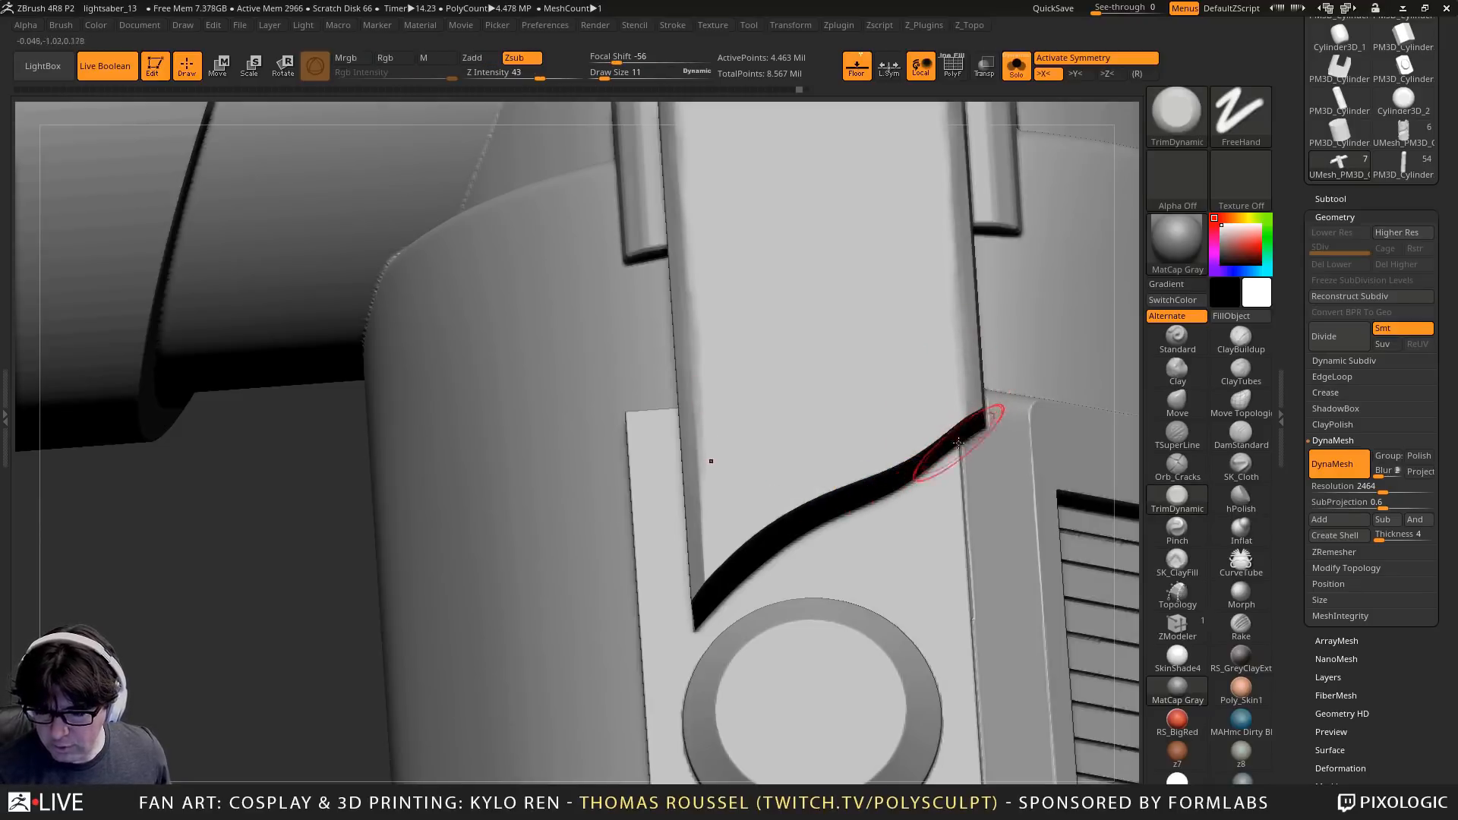
# Turn off symmetry and bevel the upper rim of the raised panel's wavy cut end with TrimDynamic
pyautogui.press('x')
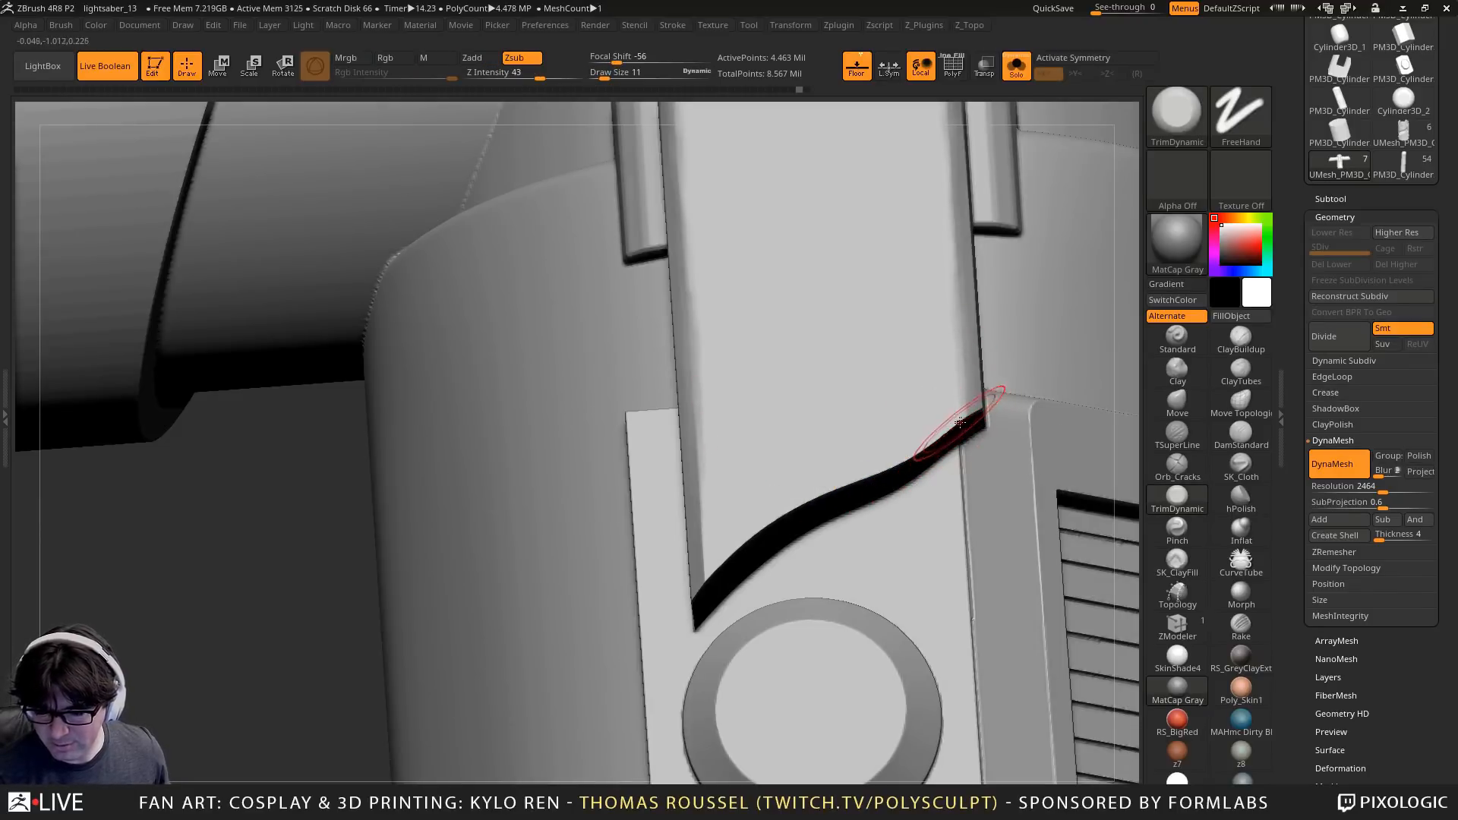
pyautogui.moveTo(960, 422); pyautogui.dragTo(915, 447)
pyautogui.moveTo(915, 448); pyautogui.dragTo(940, 416, button='right')
pyautogui.moveTo(911, 454)
pyautogui.mouseDown()
pyautogui.moveTo(836, 481)
pyautogui.moveTo(710, 563)
pyautogui.mouseUp()
pyautogui.moveTo(763, 514)
pyautogui.mouseDown()
pyautogui.moveTo(722, 542)
pyautogui.moveTo(958, 421)
pyautogui.mouseUp()
pyautogui.moveTo(988, 406); pyautogui.dragTo(915, 439, button='right')
pyautogui.moveTo(806, 438)
pyautogui.mouseDown()
pyautogui.moveTo(861, 384)
pyautogui.moveTo(887, 439)
pyautogui.moveTo(915, 452)
pyautogui.mouseUp()
pyautogui.moveTo(917, 454)
pyautogui.mouseDown(button='right')
pyautogui.moveTo(942, 440)
pyautogui.moveTo(926, 459)
pyautogui.mouseUp(button='right')
# Trim the base of the wavy cut, where it meets the plate above the round button, at draw size 3
pyautogui.press('s')
pyautogui.moveTo(879, 494); pyautogui.dragTo(866, 494)
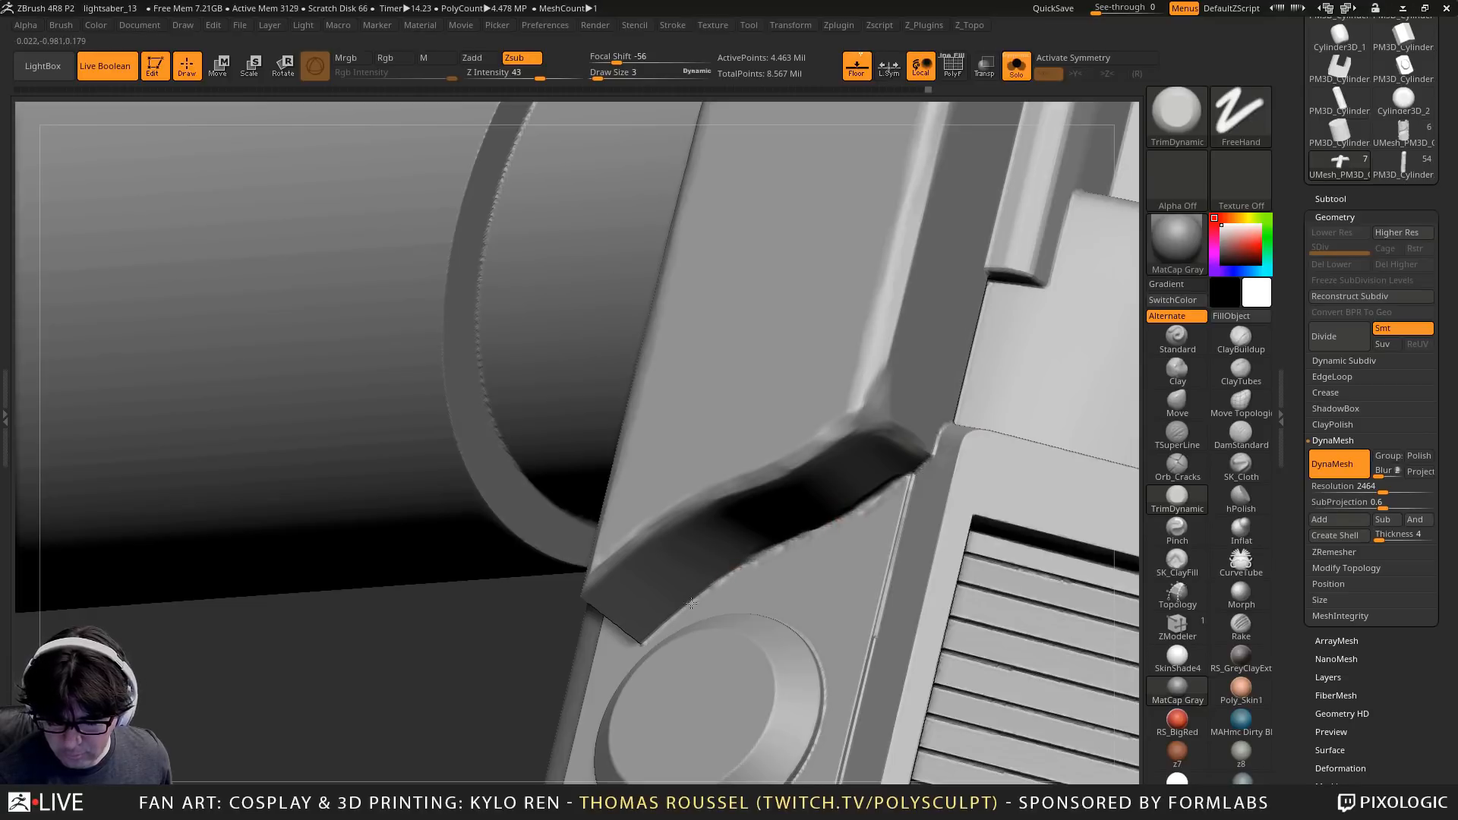
pyautogui.moveTo(690, 597)
pyautogui.mouseDown(button='right')
pyautogui.moveTo(668, 611)
pyautogui.moveTo(699, 601)
pyautogui.mouseUp(button='right')
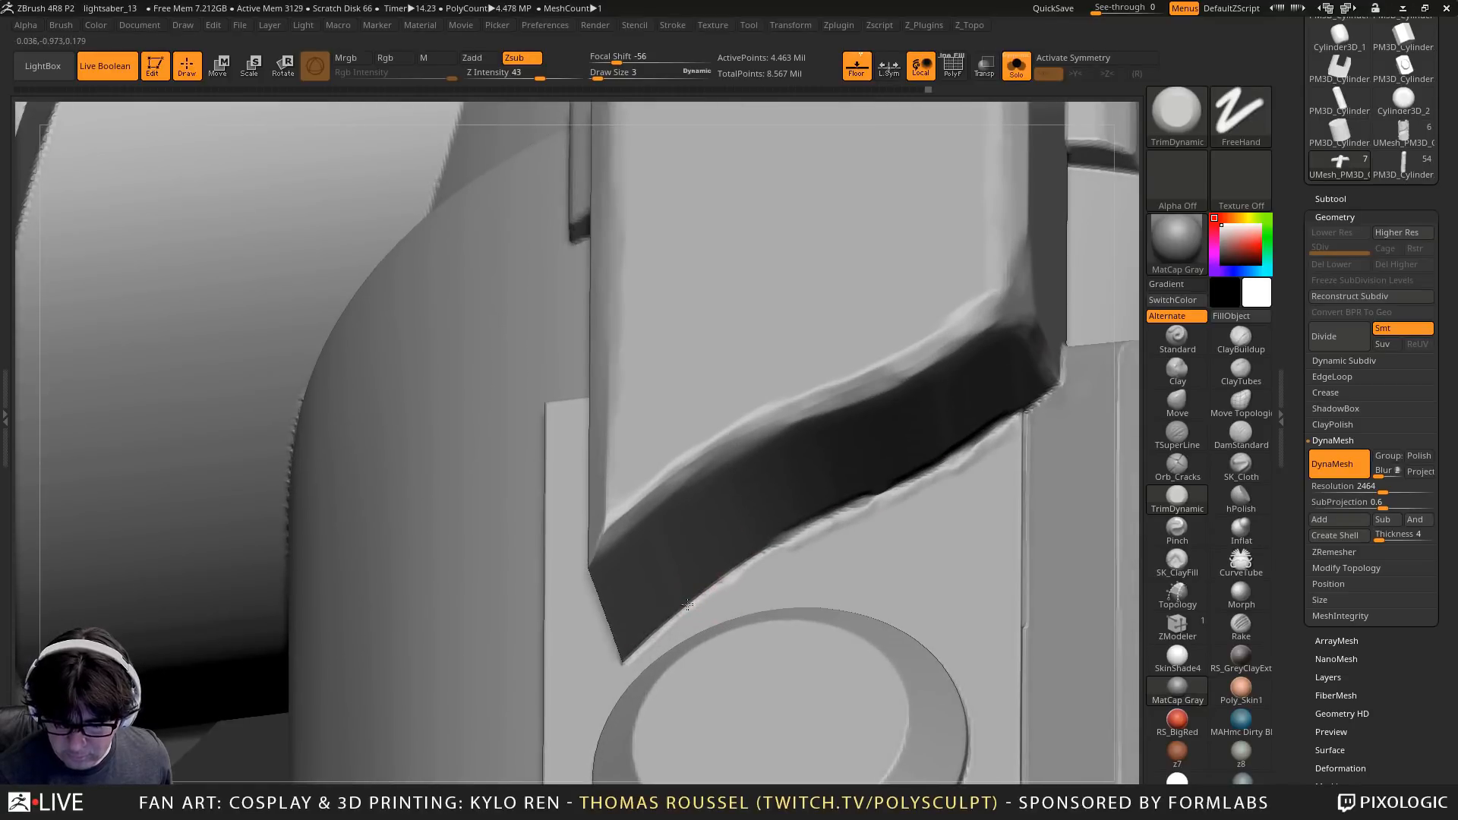
pyautogui.moveTo(706, 590)
pyautogui.mouseDown()
pyautogui.moveTo(683, 614)
pyautogui.moveTo(716, 584)
pyautogui.mouseUp()
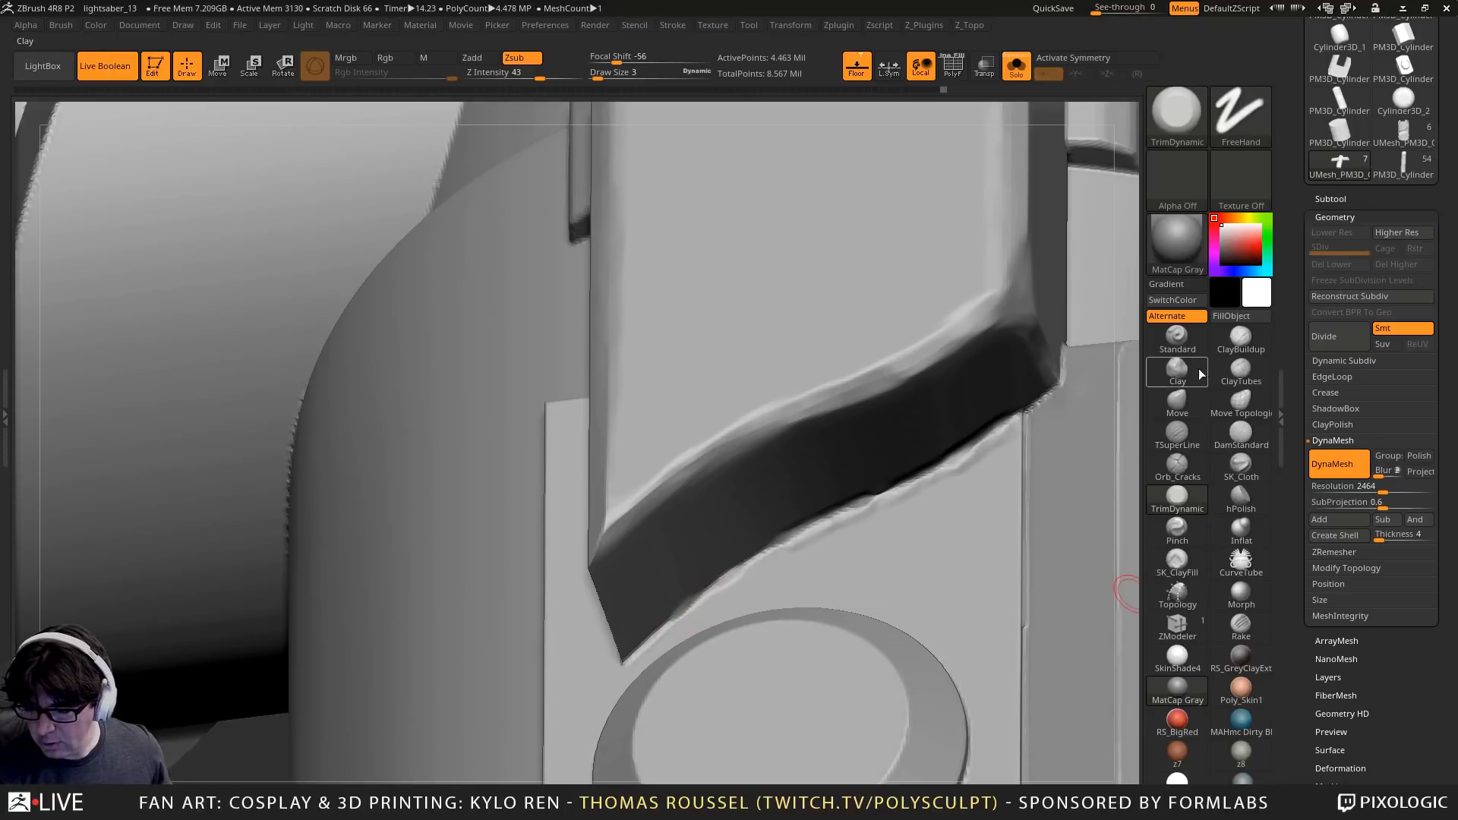
# Build up clay along the base of the panel's wavy cut with ClayBuildup at draw size 3
pyautogui.click(1240, 340)
pyautogui.moveTo(856, 509)
pyautogui.mouseDown()
pyautogui.moveTo(645, 645)
pyautogui.moveTo(1038, 406)
pyautogui.mouseUp()
pyautogui.moveTo(1015, 448)
pyautogui.keyDown('ctrl'); pyautogui.mouseDown(button='right')
pyautogui.moveTo(974, 452)
pyautogui.moveTo(992, 550)
pyautogui.moveTo(976, 511)
pyautogui.moveTo(904, 514)
pyautogui.moveTo(967, 524)
pyautogui.moveTo(941, 511)
pyautogui.moveTo(928, 541)
pyautogui.moveTo(1010, 475)
pyautogui.mouseUp(button='right'); pyautogui.keyUp('ctrl')
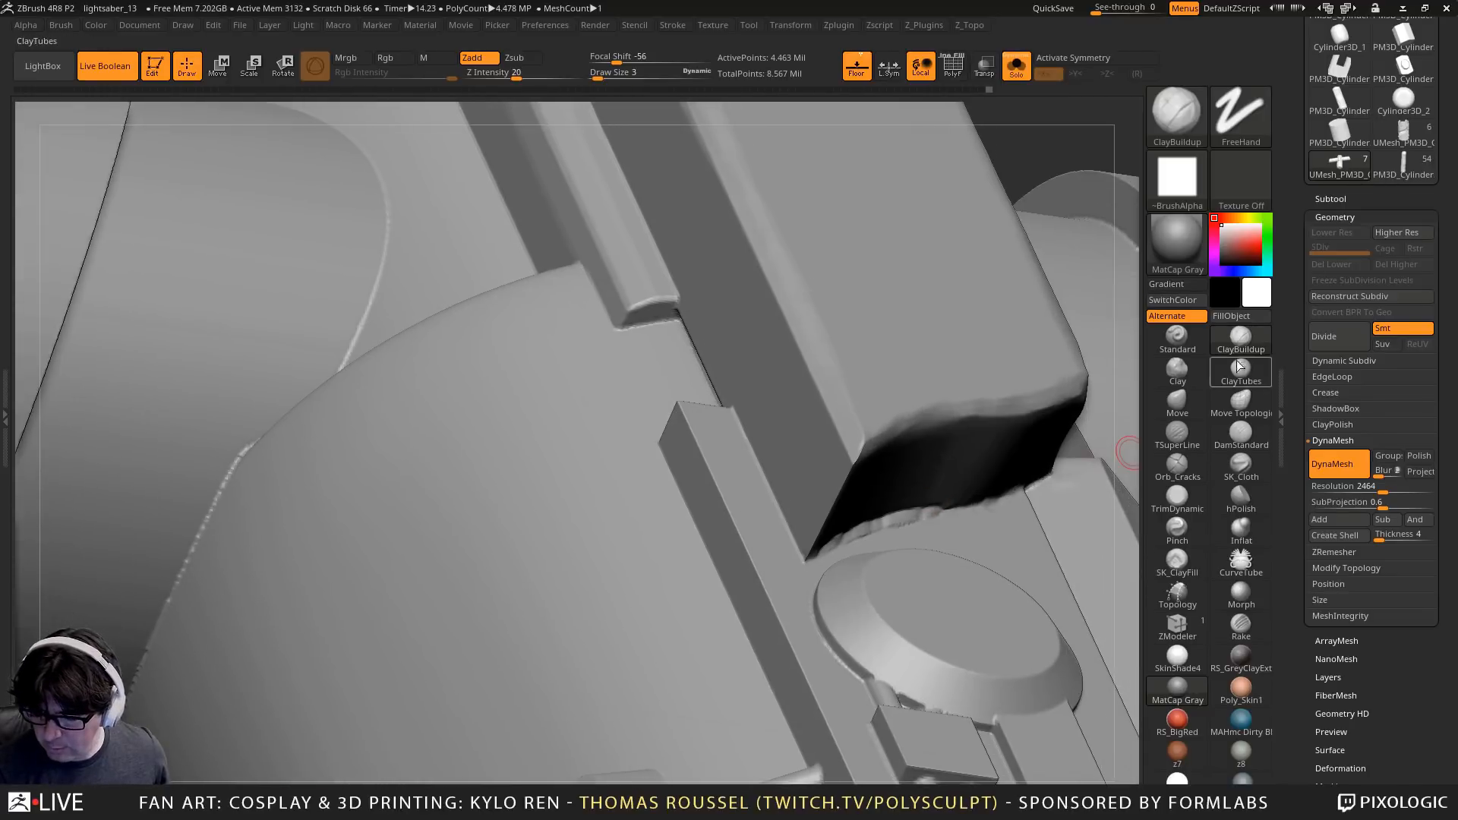
# Trim the near vertical corner of the panel's wavy end face with TrimDynamic, using draw sizes 9 and 5
pyautogui.click(1177, 498)
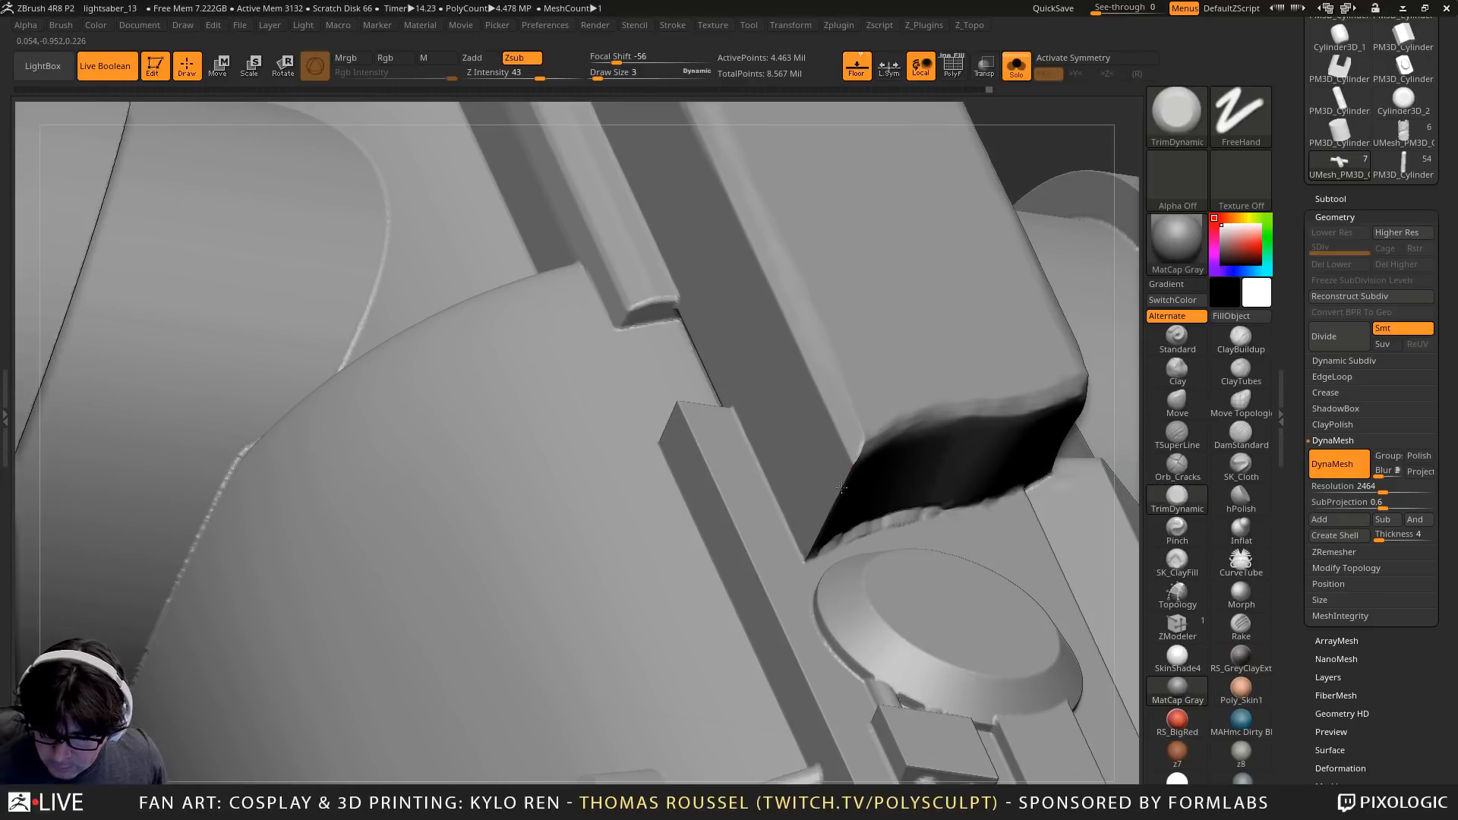
pyautogui.moveTo(874, 445); pyautogui.dragTo(858, 440, button='right')
pyautogui.press('s')
pyautogui.moveTo(859, 442); pyautogui.dragTo(848, 457)
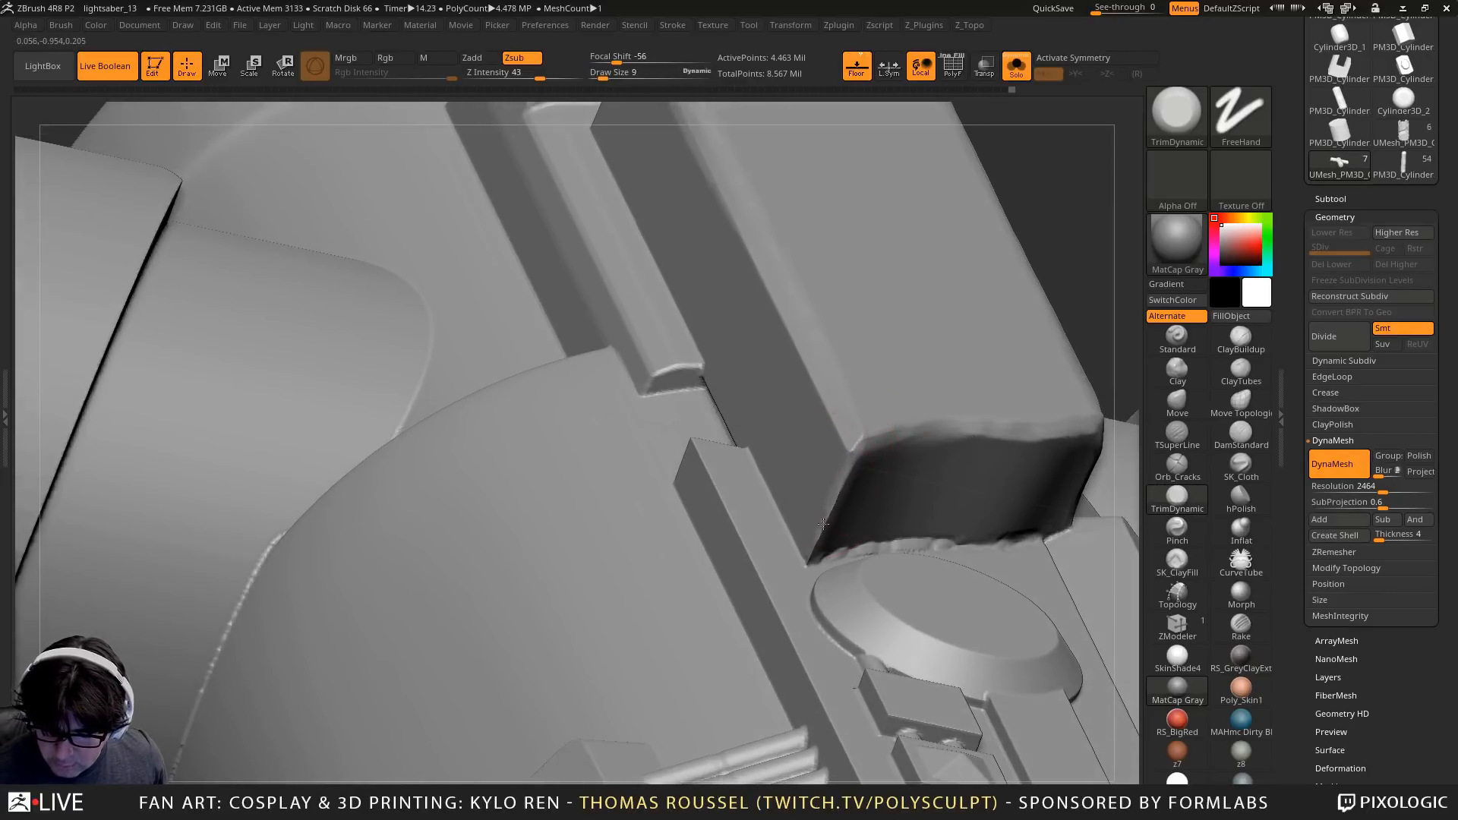
pyautogui.press('s')
pyautogui.moveTo(839, 501); pyautogui.dragTo(808, 560)
# Smooth the sharp tip at the base of the end face's near corner and trim the face's corner and upper rim
pyautogui.moveTo(811, 554); pyautogui.dragTo(808, 537, button='right')
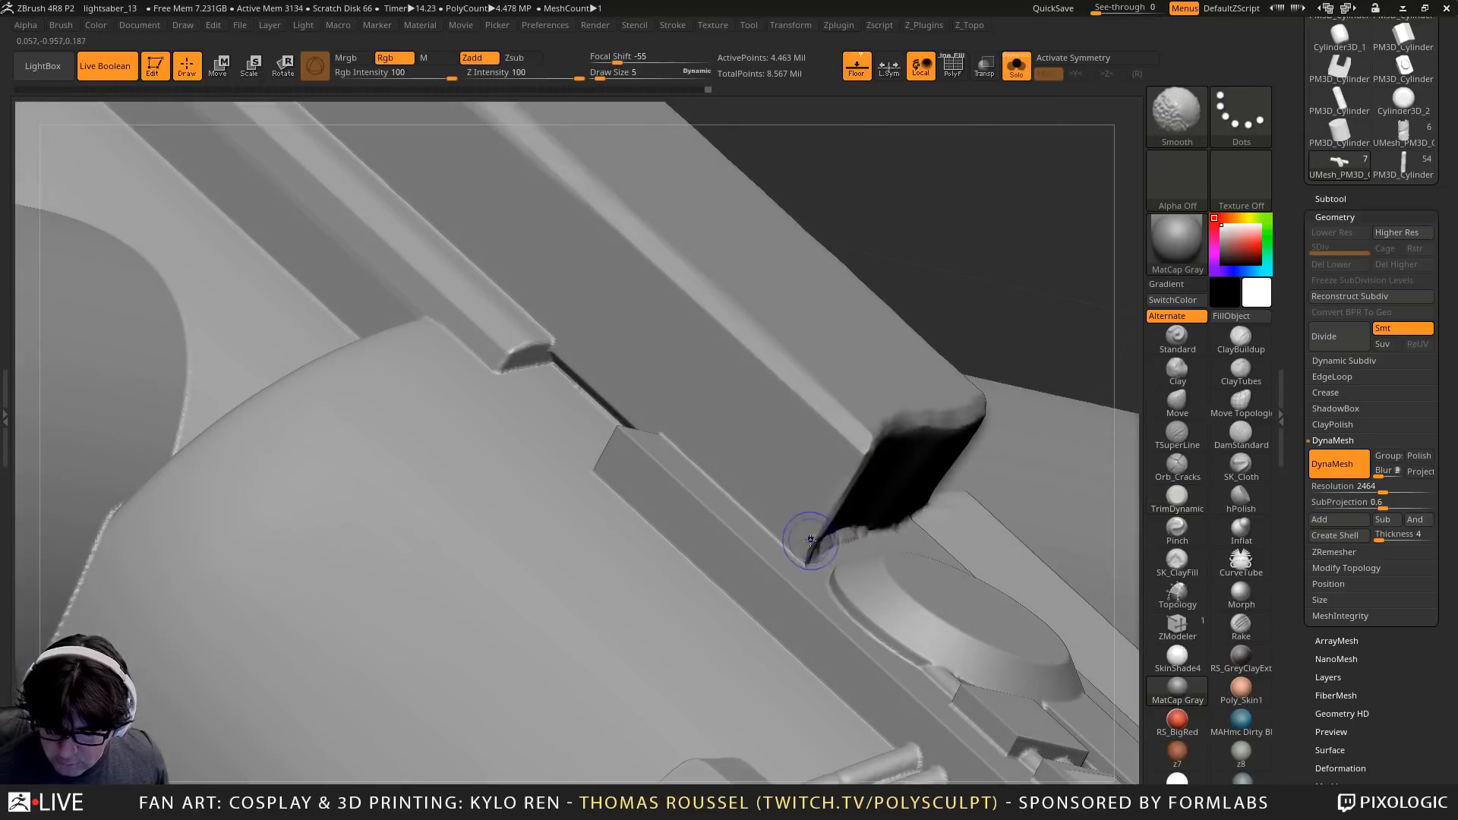
pyautogui.keyDown('shift'); pyautogui.moveTo(807, 537); pyautogui.dragTo(805, 561); pyautogui.keyUp('shift')
pyautogui.moveTo(823, 538); pyautogui.dragTo(788, 541, button='right')
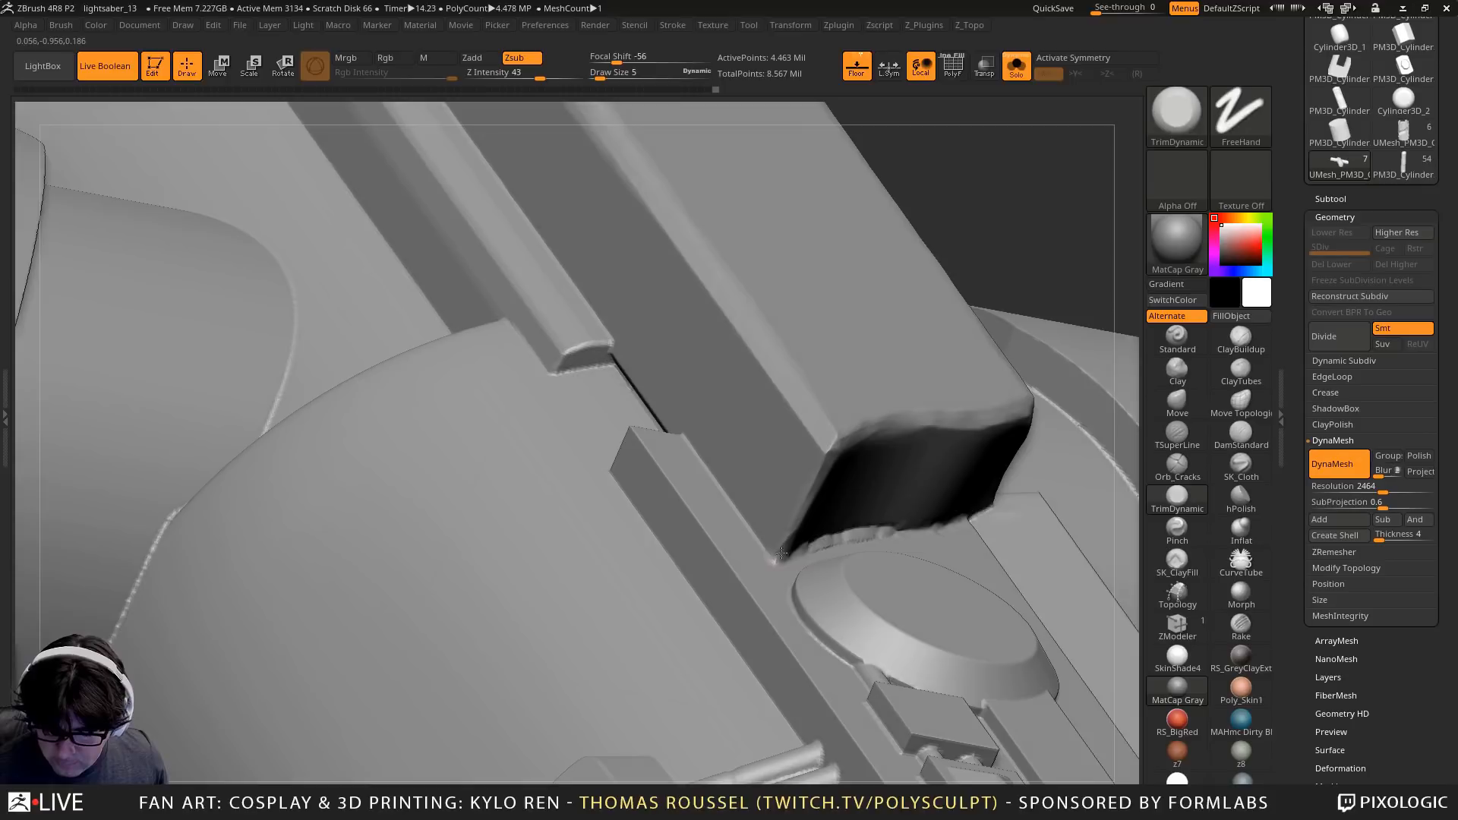
pyautogui.moveTo(813, 510); pyautogui.dragTo(824, 452)
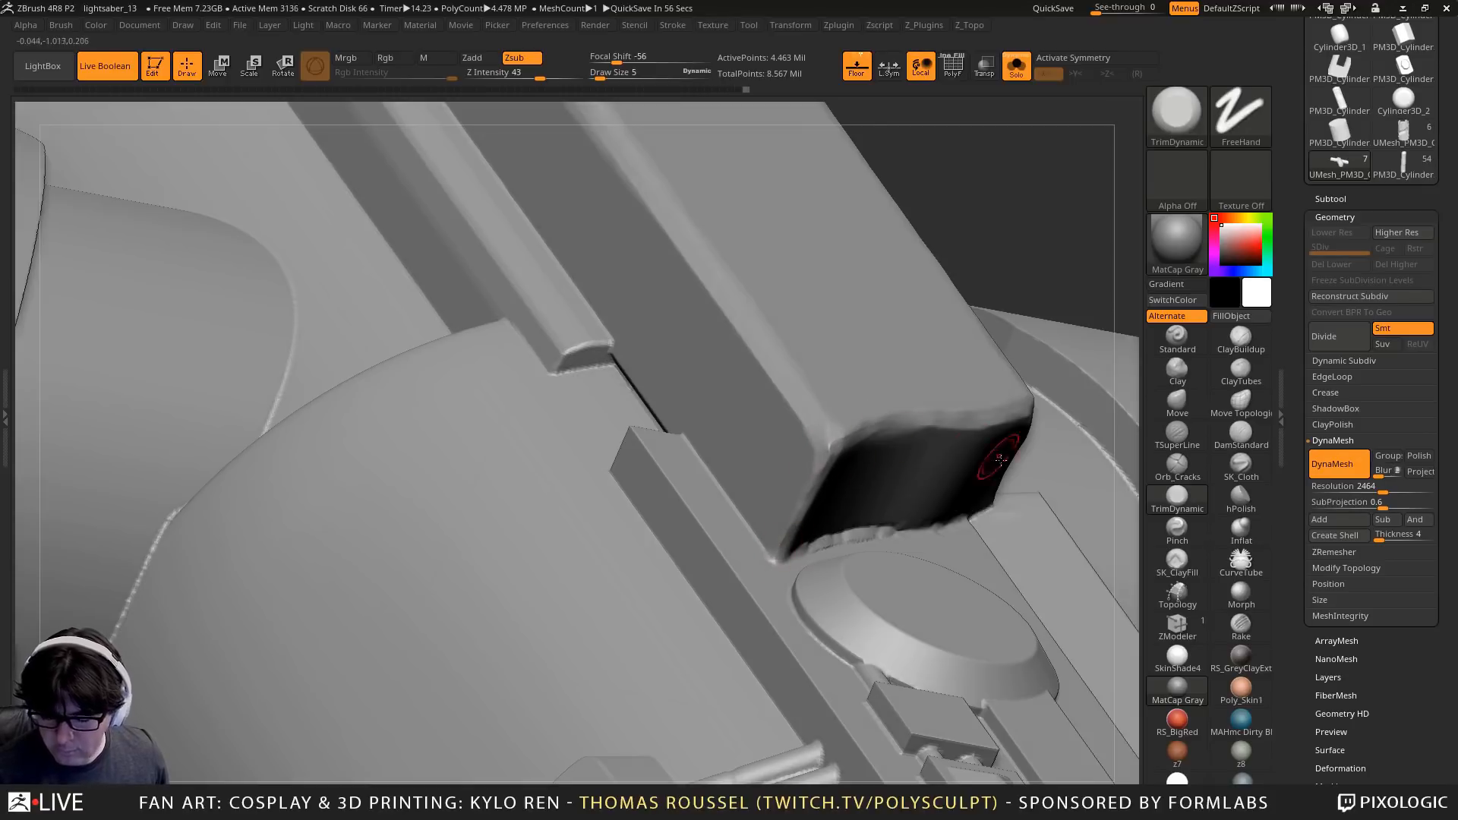
pyautogui.moveTo(878, 456); pyautogui.dragTo(1123, 512, button='right')
pyautogui.moveTo(866, 421); pyautogui.dragTo(936, 416)
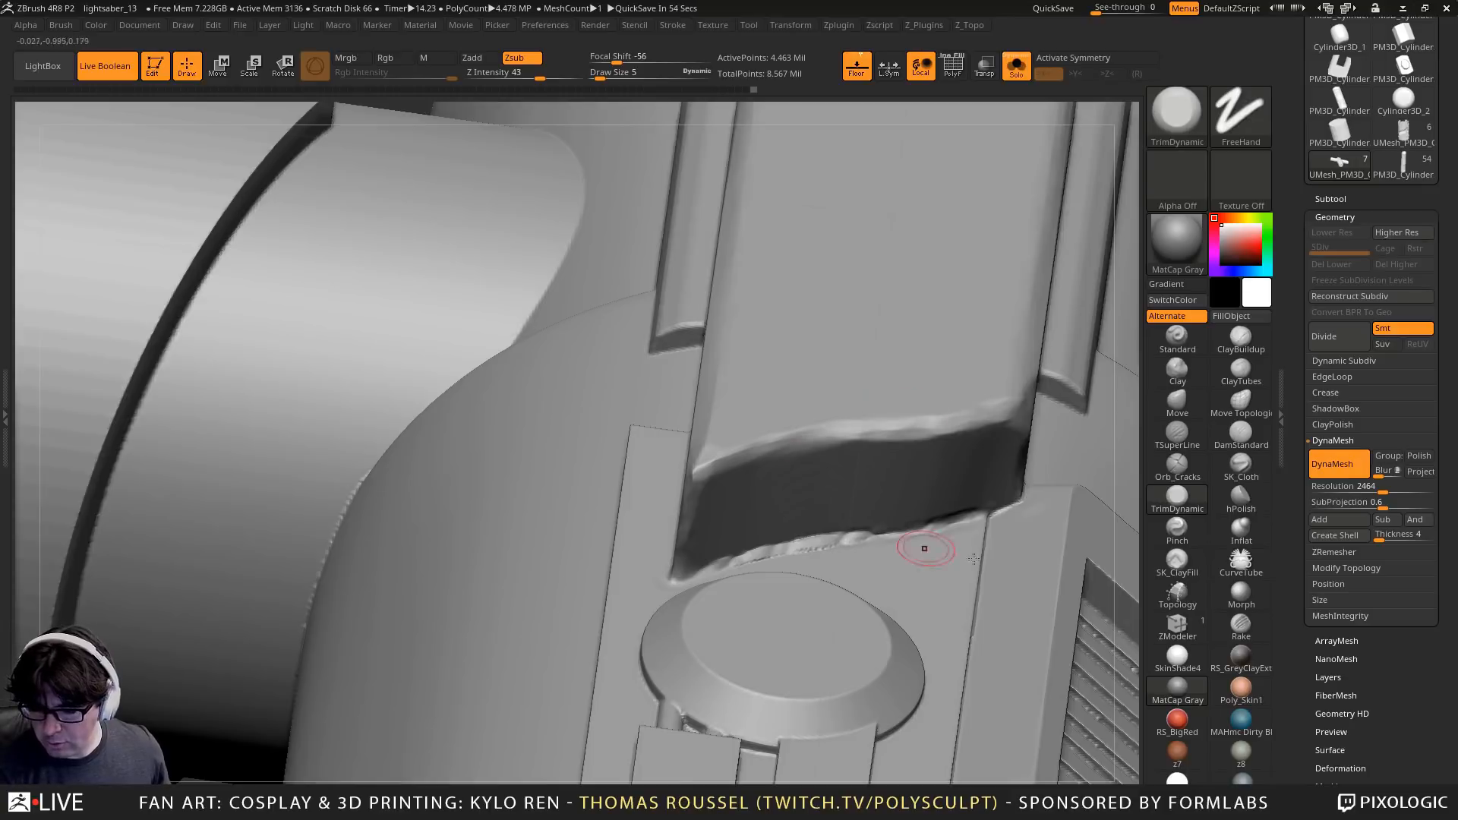
# Carve a diagonal crack across the upper rim of the panel's wavy end with Orb_Cracks
pyautogui.click(1176, 469)
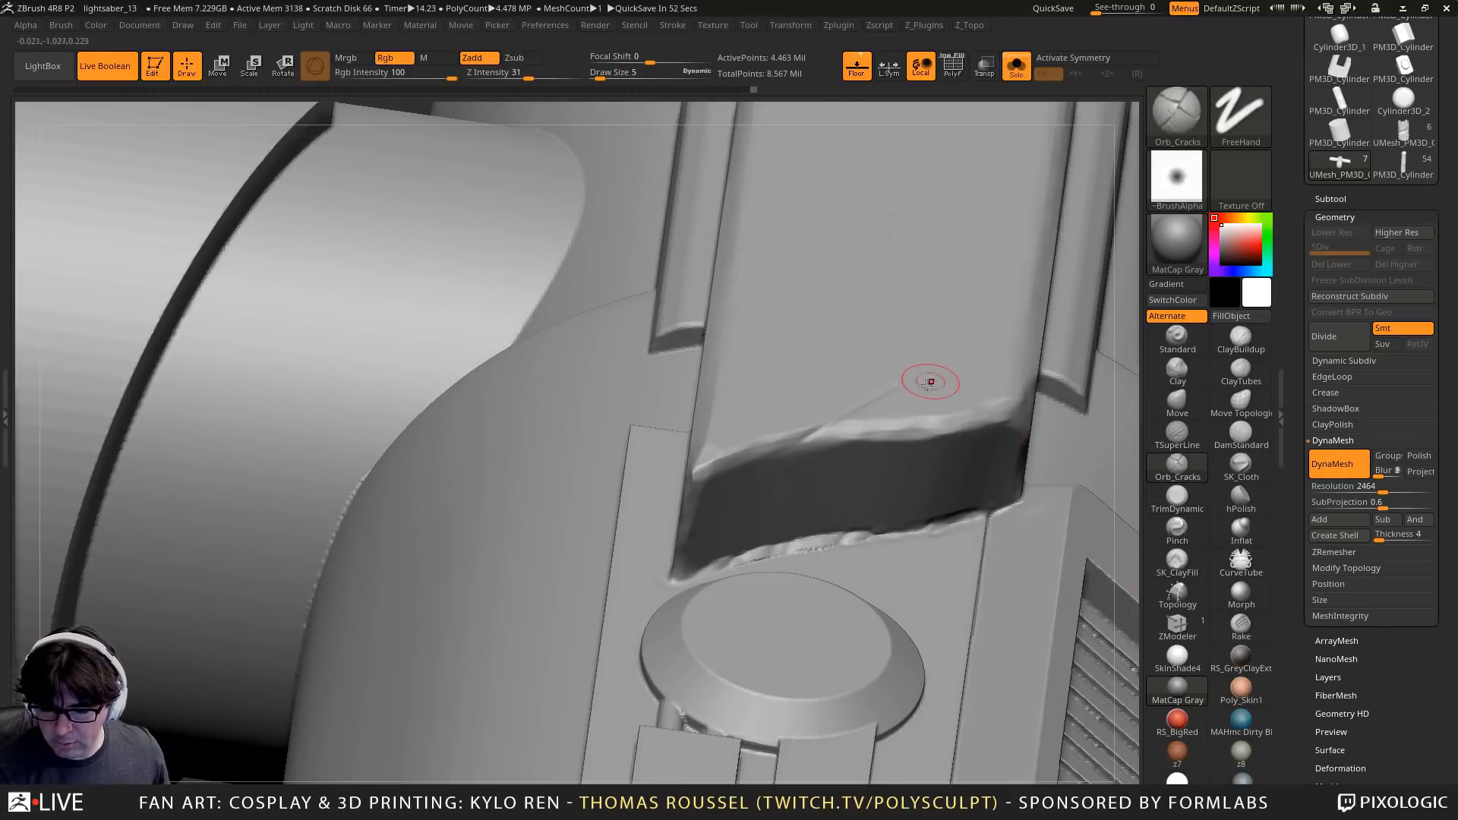
pyautogui.moveTo(900, 385); pyautogui.dragTo(761, 465)
pyautogui.moveTo(836, 419); pyautogui.dragTo(721, 488)
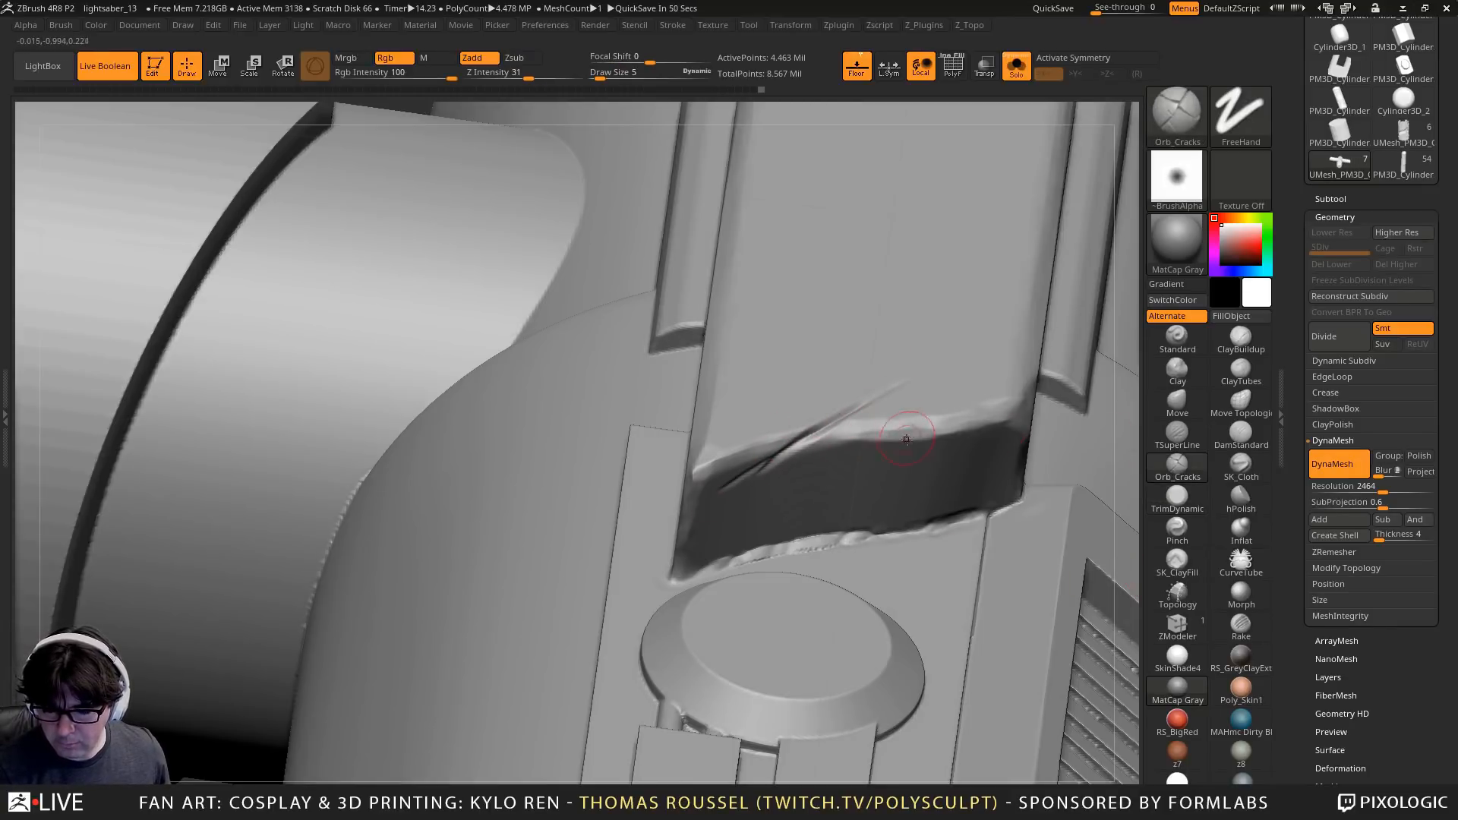
# Soften the rim around the diagonal crack and wear down the base of the end face with TrimDynamic
pyautogui.click(1179, 498)
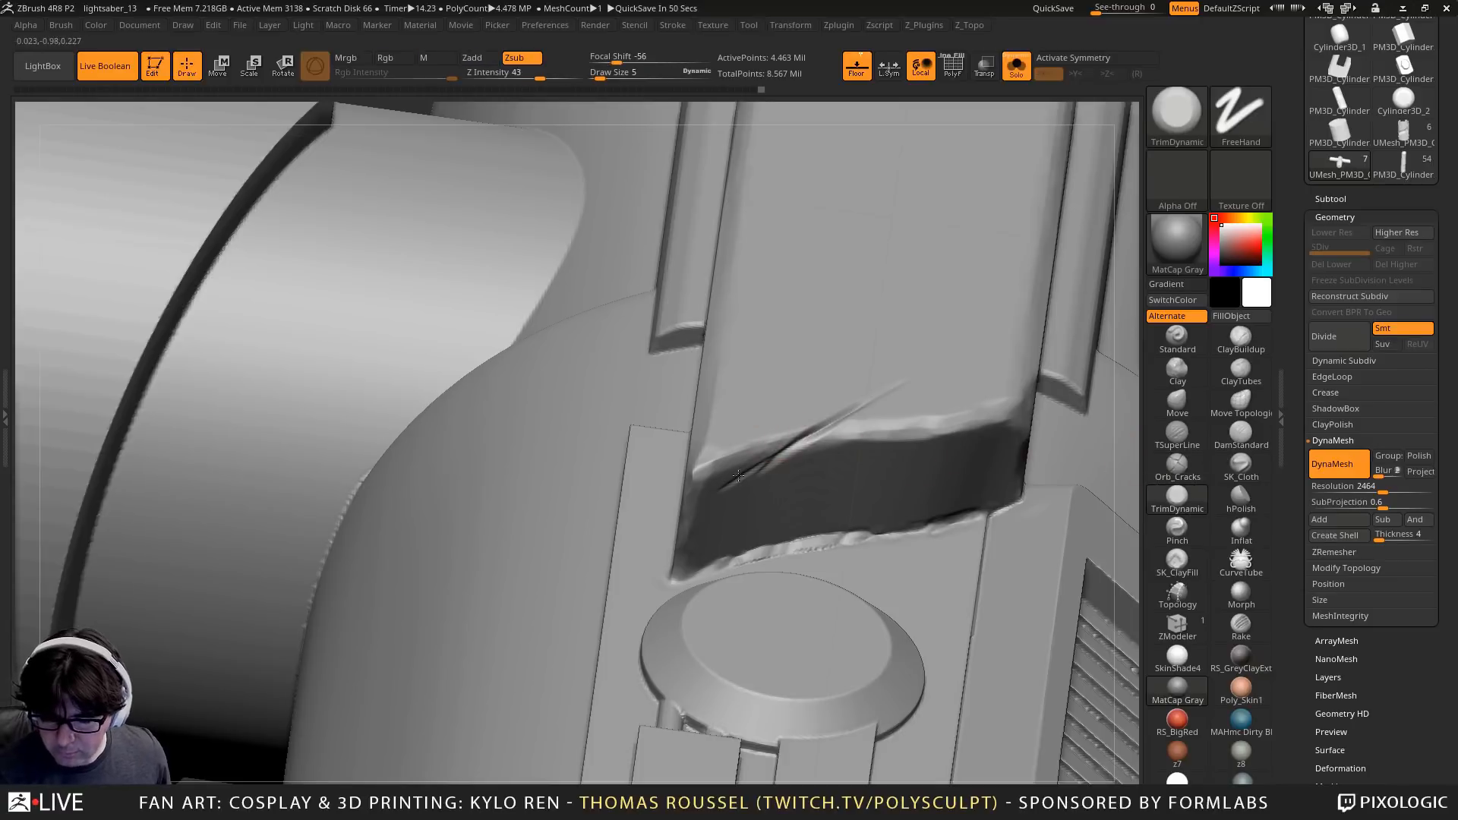
pyautogui.moveTo(826, 424)
pyautogui.mouseDown()
pyautogui.moveTo(852, 418)
pyautogui.moveTo(839, 422)
pyautogui.mouseUp()
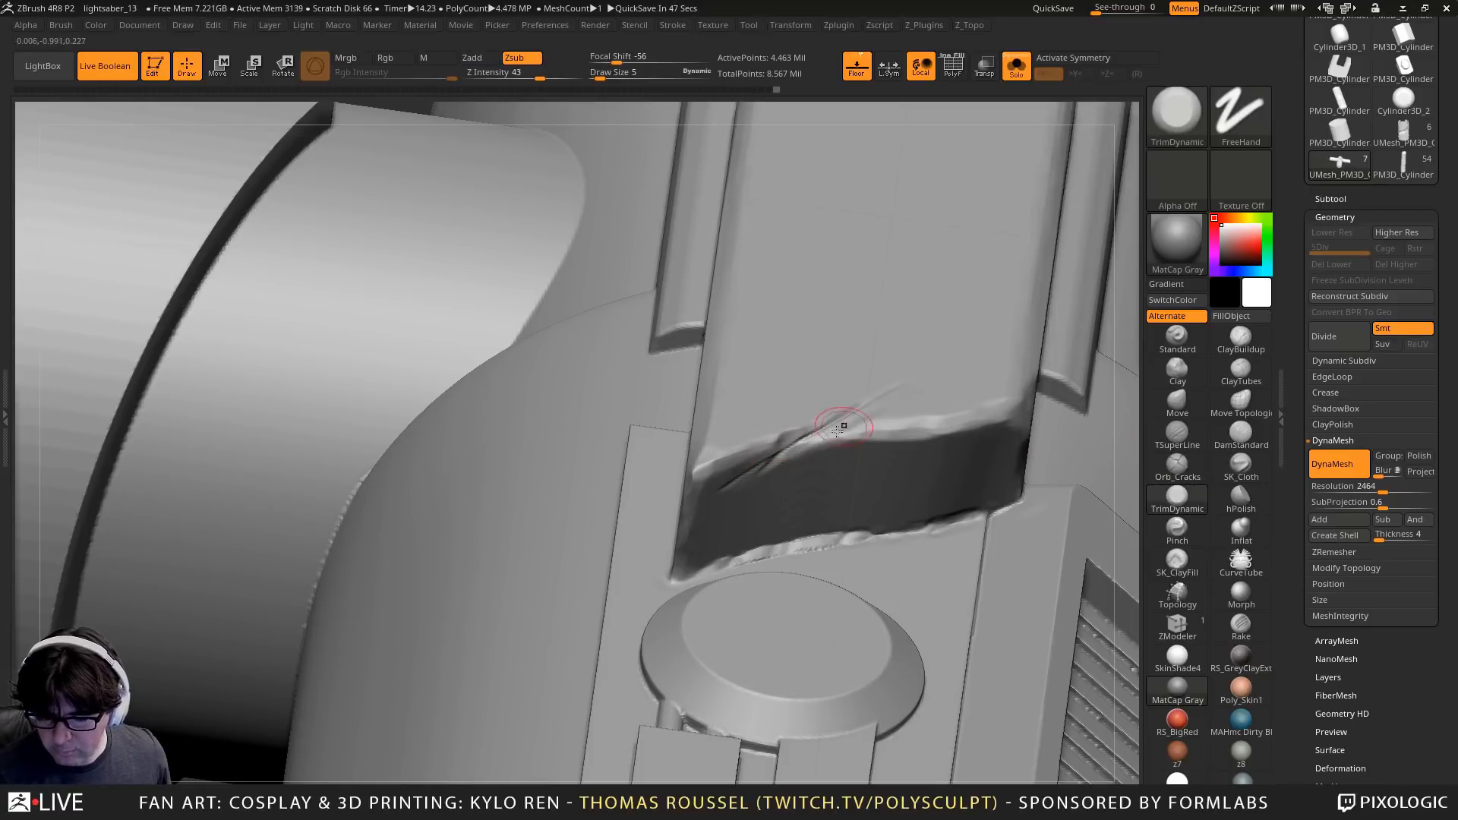
pyautogui.moveTo(909, 523)
pyautogui.mouseDown()
pyautogui.moveTo(782, 543)
pyautogui.moveTo(826, 534)
pyautogui.mouseUp()
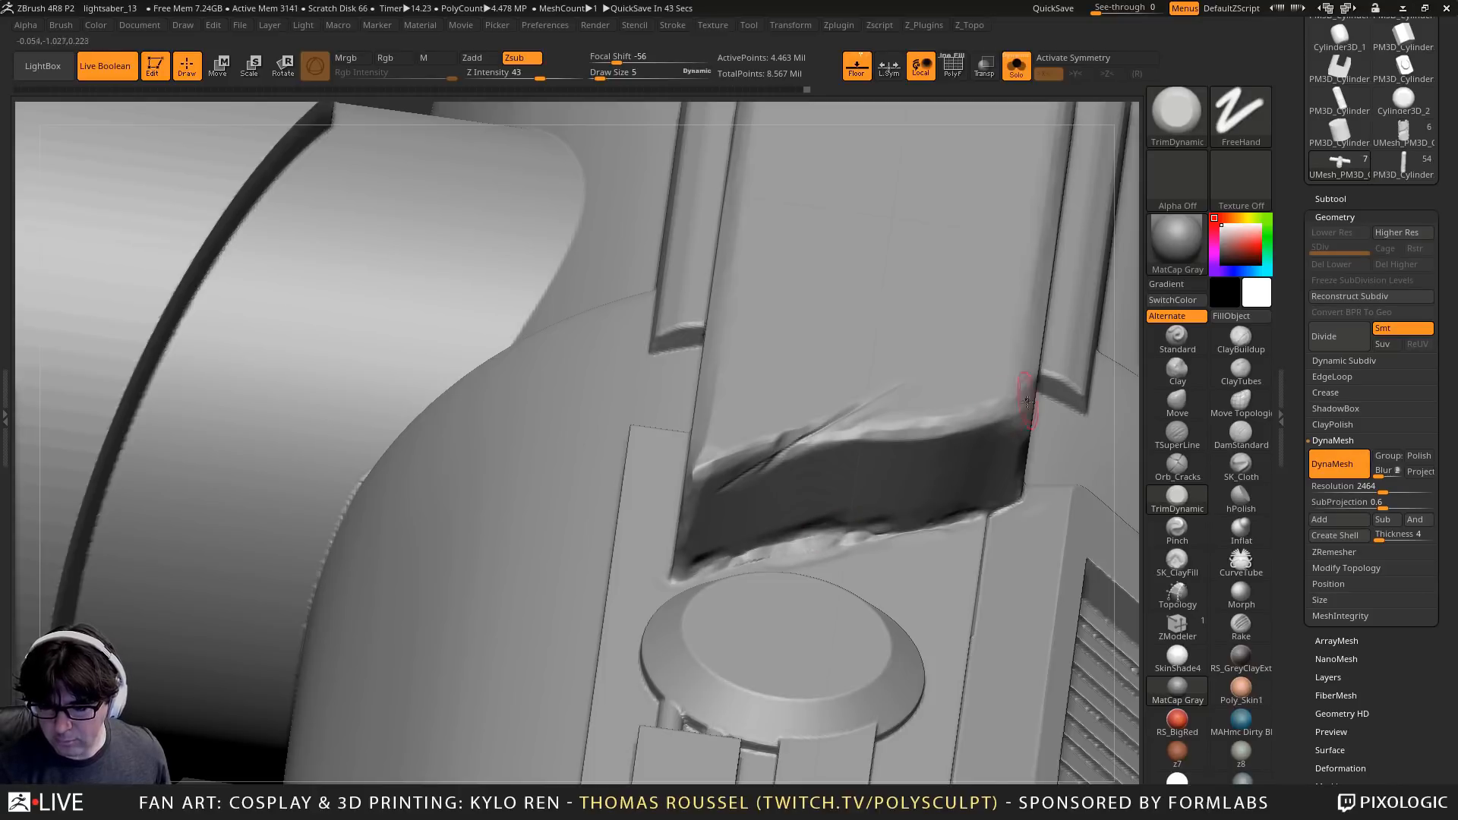
# Trim the far corner and adjoining long edge of the raised panel with TrimDynamic, and reduce the draw size to 3
pyautogui.moveTo(1027, 402); pyautogui.dragTo(1031, 432, button='right')
pyautogui.moveTo(872, 416); pyautogui.dragTo(990, 296)
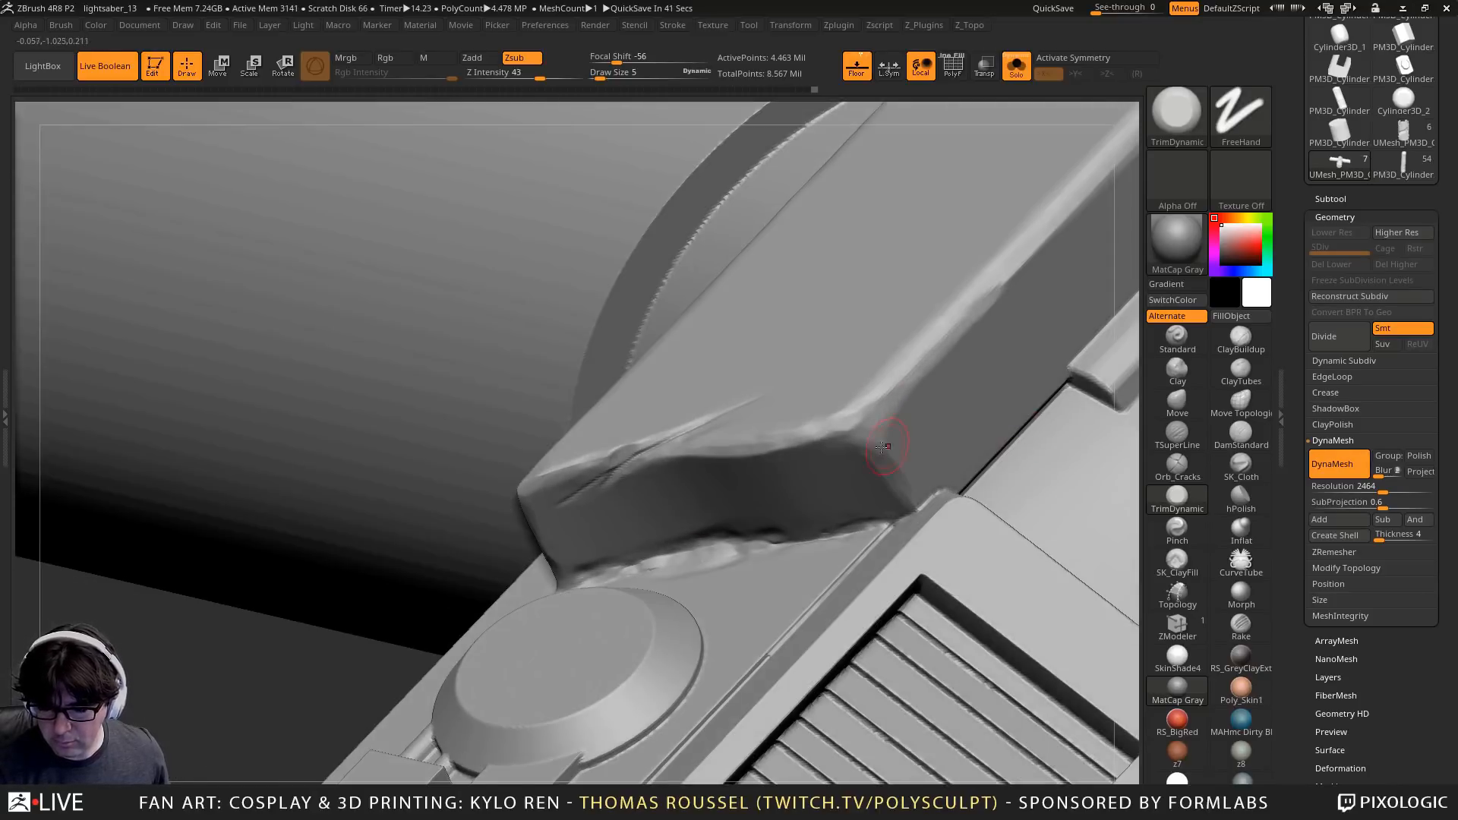
pyautogui.moveTo(916, 513); pyautogui.dragTo(939, 496)
pyautogui.moveTo(929, 524); pyautogui.dragTo(921, 520, button='right')
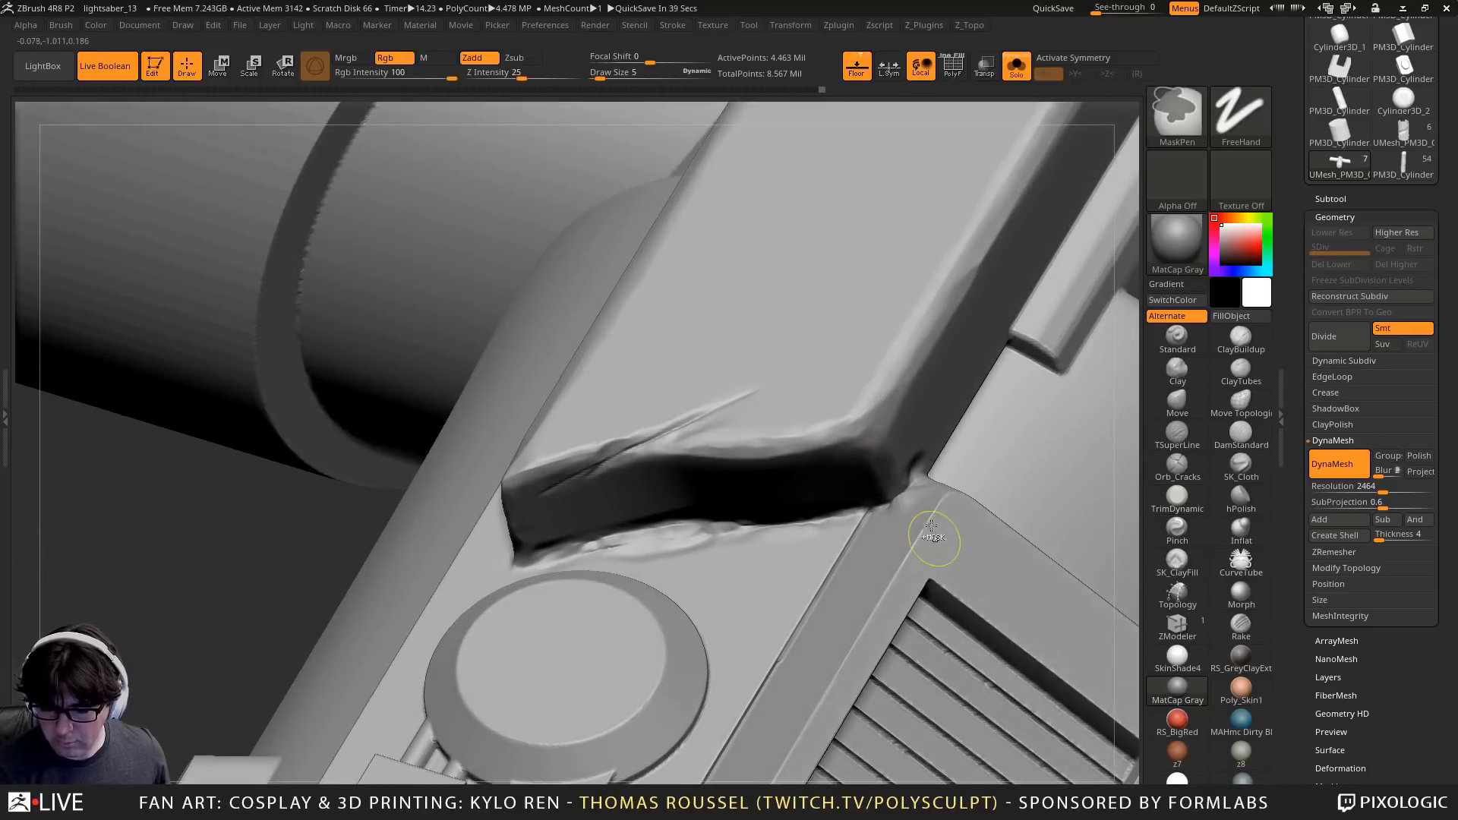
pyautogui.press('s')
pyautogui.moveTo(912, 495); pyautogui.dragTo(907, 495)
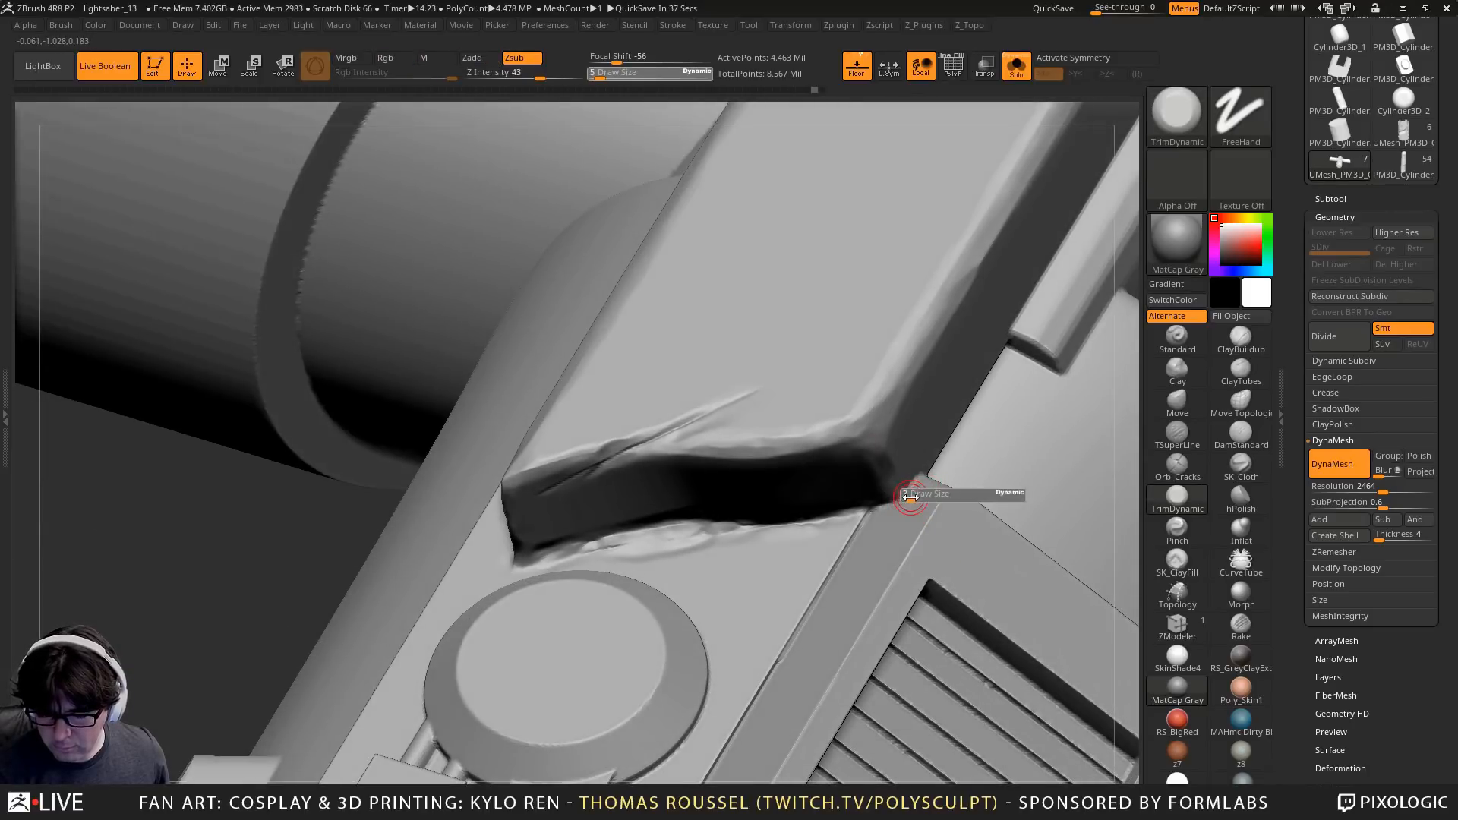
# Trim the edges of the narrow rails on both sides of the raised panel with TrimDynamic at draw size 7
pyautogui.moveTo(901, 526)
pyautogui.keyDown('alt'); pyautogui.mouseDown(button='right')
pyautogui.moveTo(971, 422)
pyautogui.moveTo(937, 508)
pyautogui.moveTo(937, 344)
pyautogui.moveTo(872, 544)
pyautogui.moveTo(904, 250)
pyautogui.moveTo(917, 332)
pyautogui.mouseUp(button='right'); pyautogui.keyUp('alt')
pyautogui.press('s')
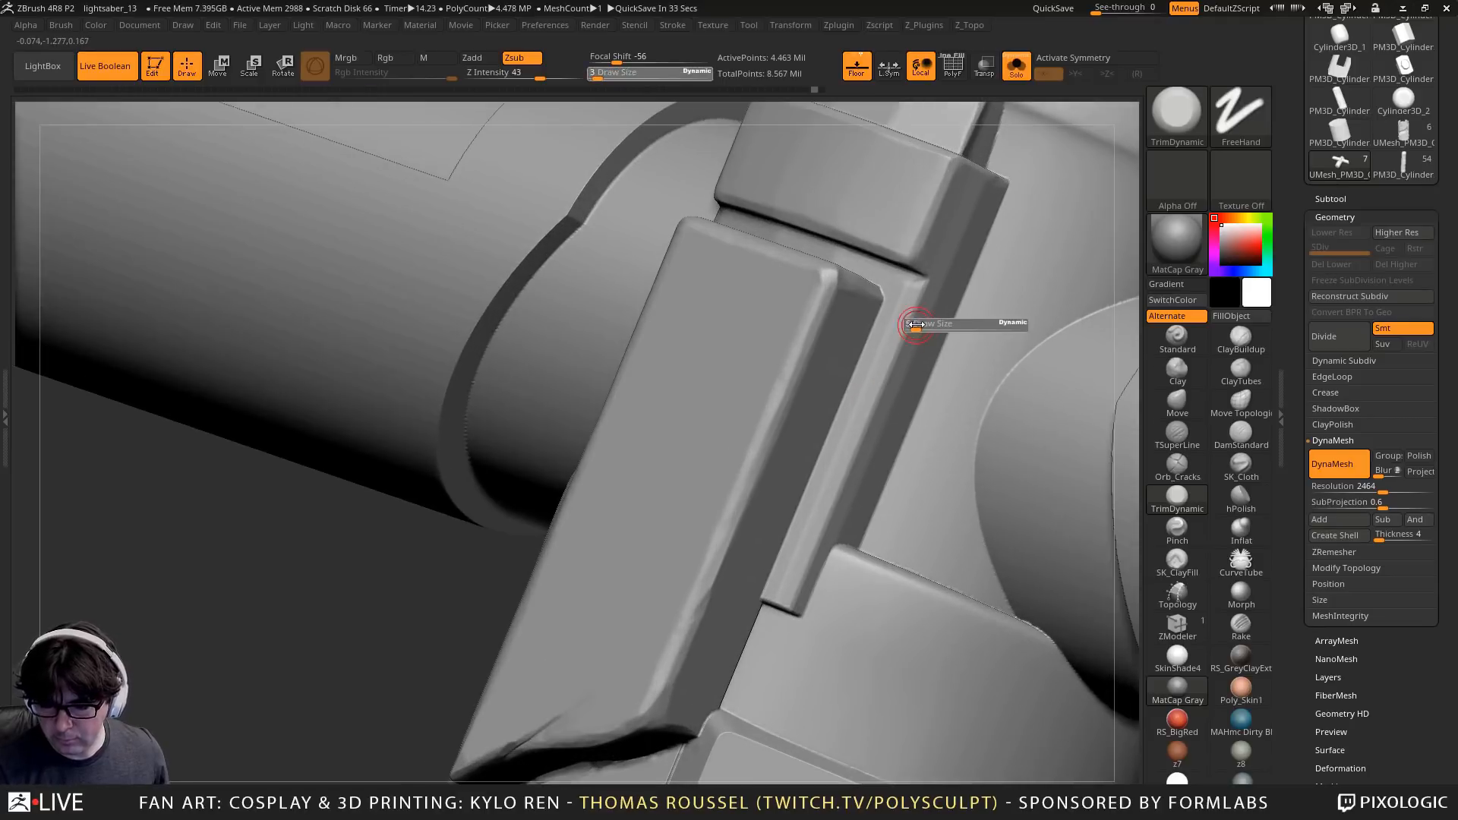
pyautogui.moveTo(917, 328); pyautogui.dragTo(826, 515)
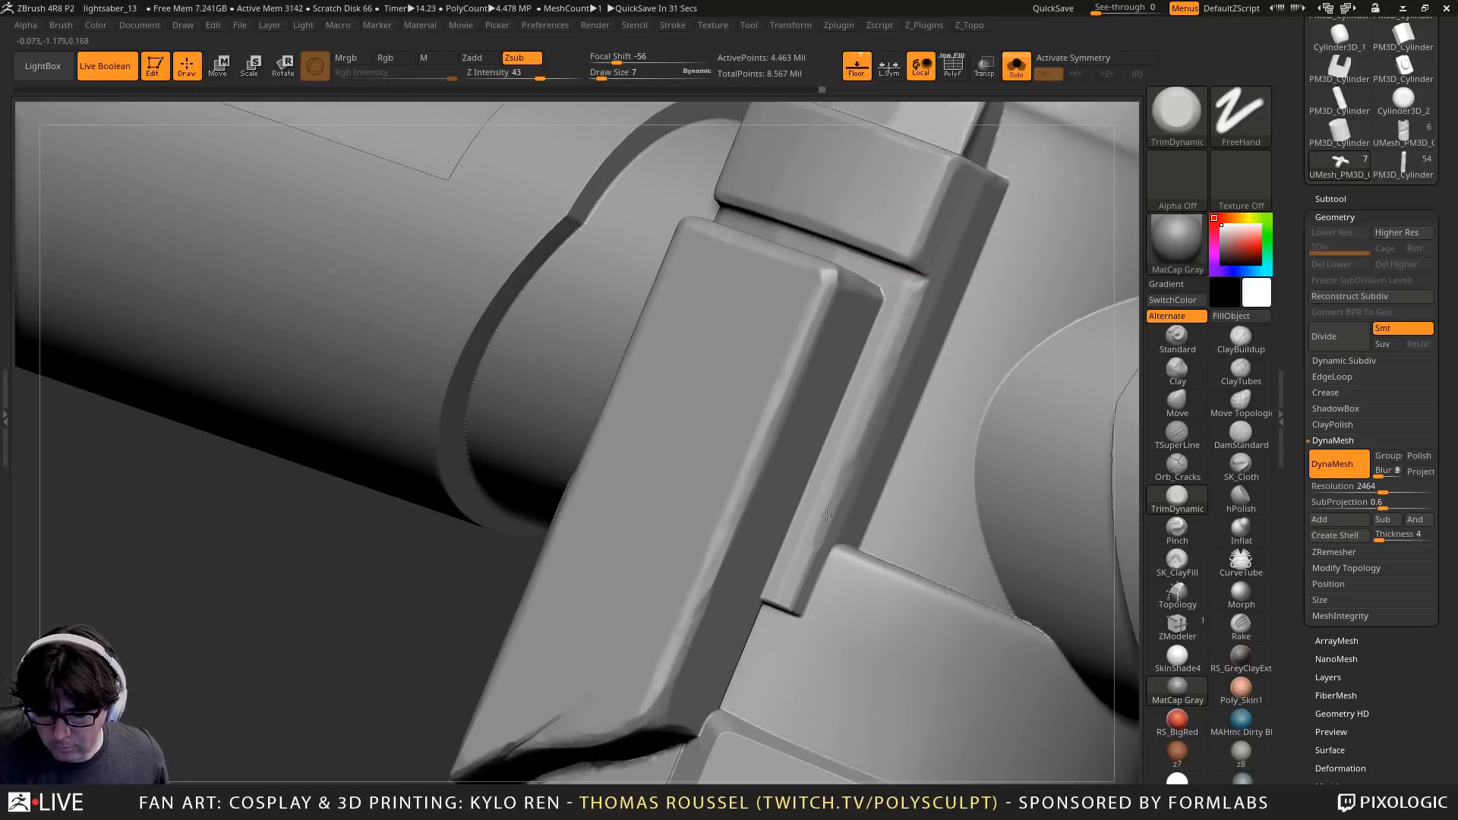
pyautogui.moveTo(810, 558)
pyautogui.mouseDown(button='right')
pyautogui.moveTo(833, 599)
pyautogui.moveTo(745, 576)
pyautogui.mouseUp(button='right')
pyautogui.moveTo(613, 561)
pyautogui.mouseDown()
pyautogui.moveTo(587, 573)
pyautogui.moveTo(543, 286)
pyautogui.mouseUp()
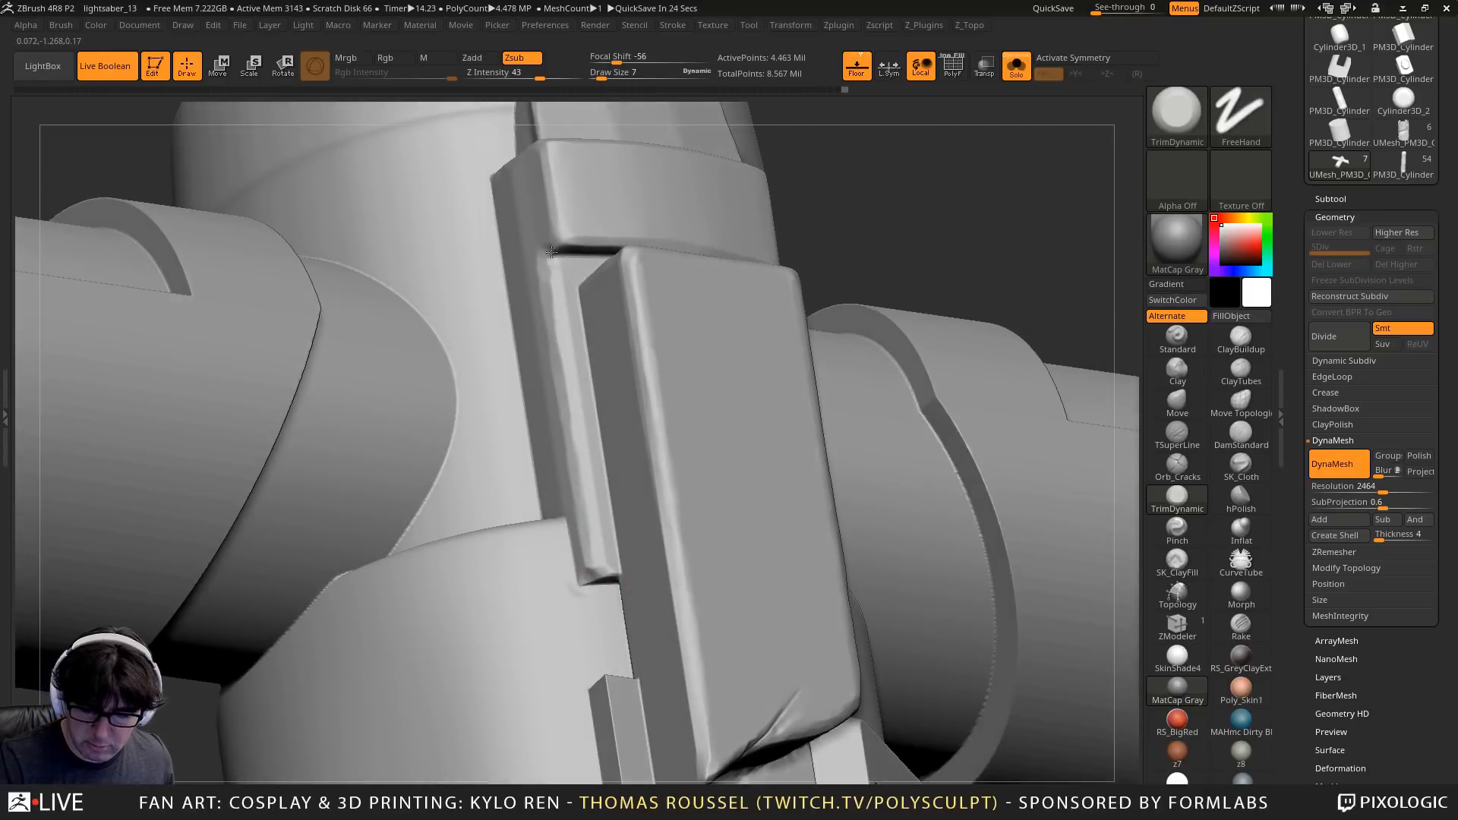
pyautogui.moveTo(570, 228); pyautogui.dragTo(531, 237, button='right')
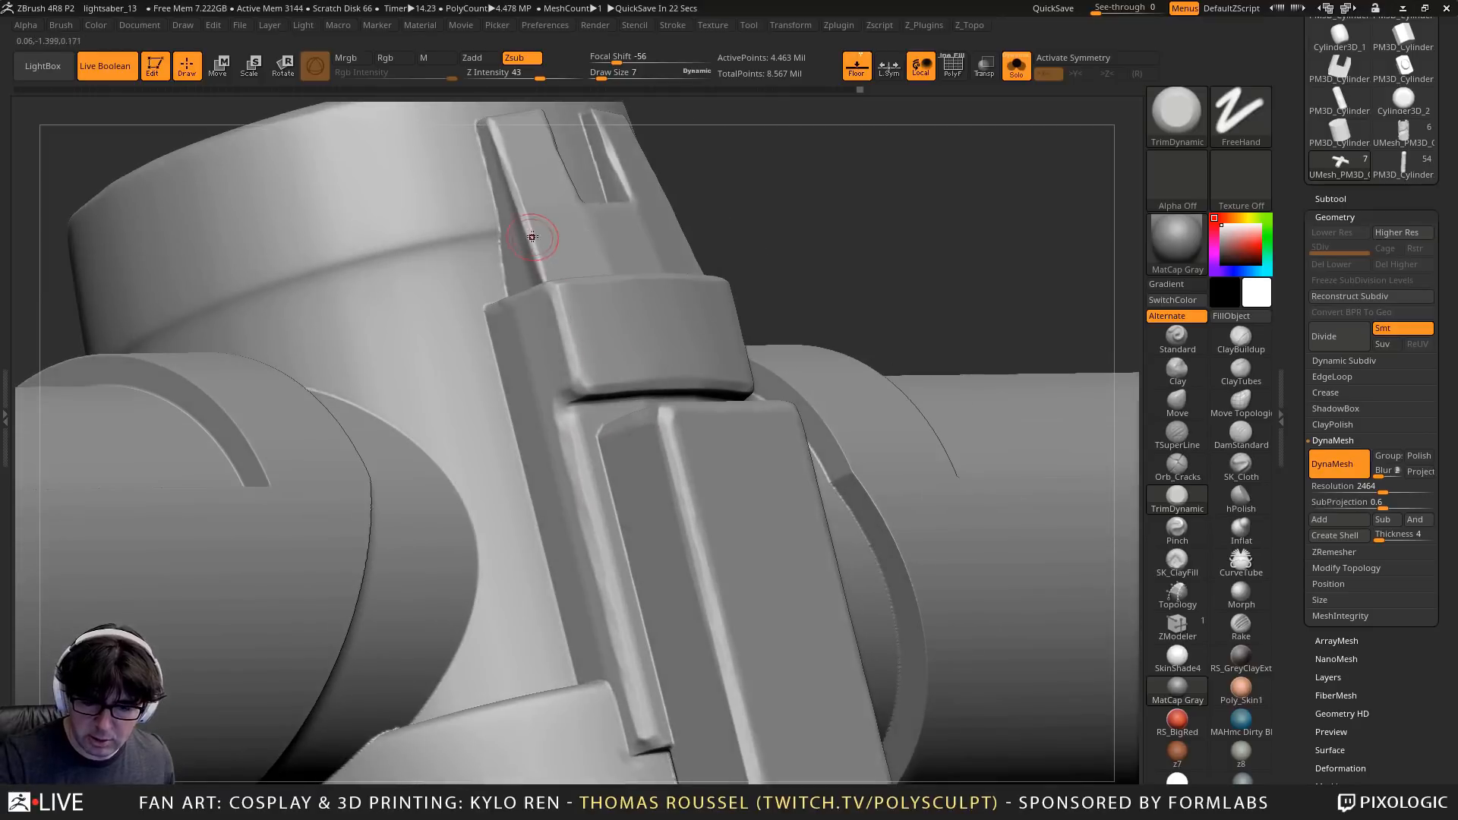
pyautogui.moveTo(513, 170)
pyautogui.mouseDown(button='right')
pyautogui.moveTo(488, 243)
pyautogui.moveTo(514, 349)
pyautogui.moveTo(668, 511)
pyautogui.mouseUp(button='right')
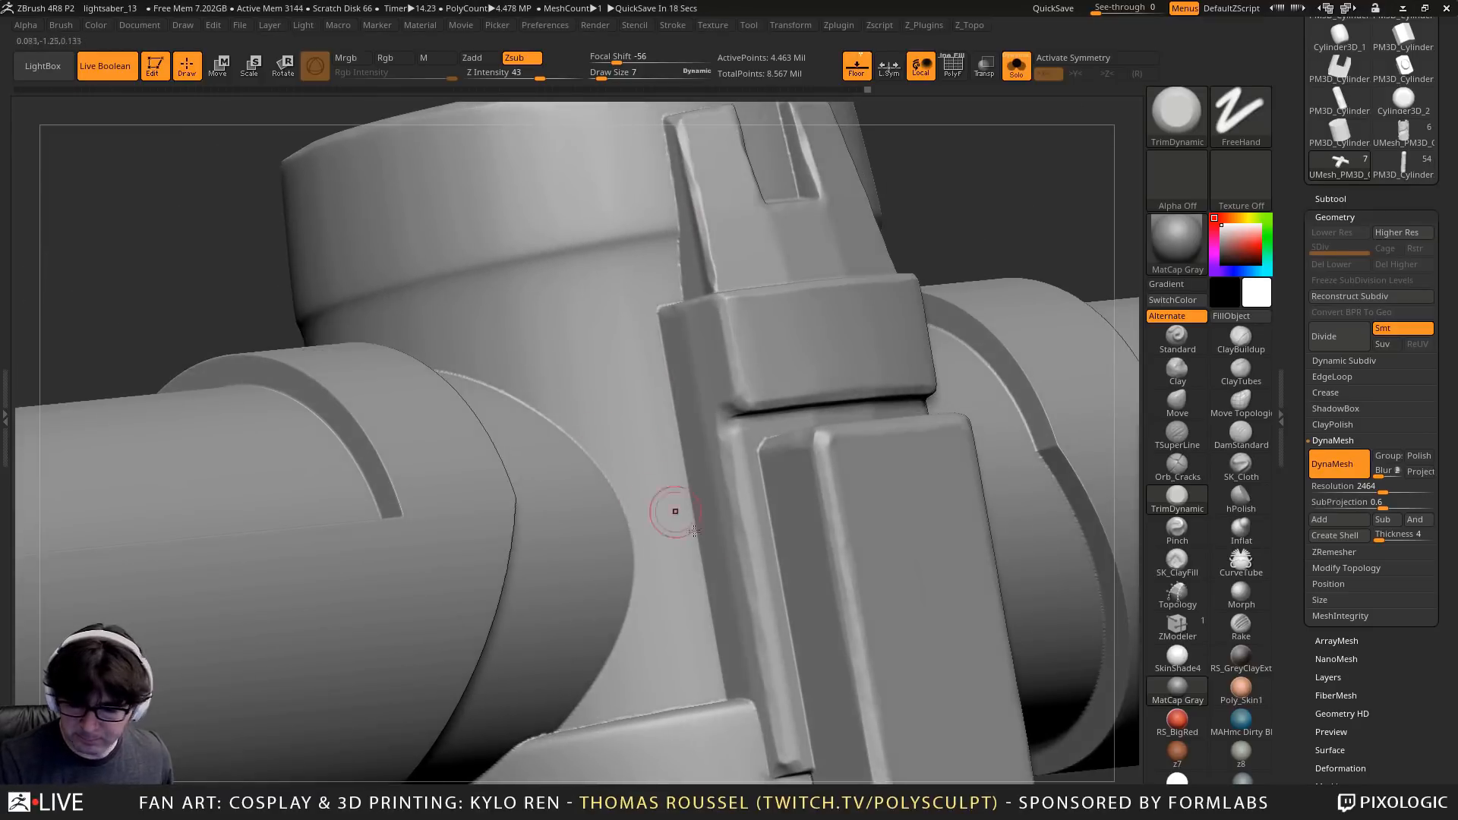
# Turn on X symmetry and fill the seam where the side vent meets the hilt body with SK_ClayFill at draw size 7
pyautogui.click(1240, 340)
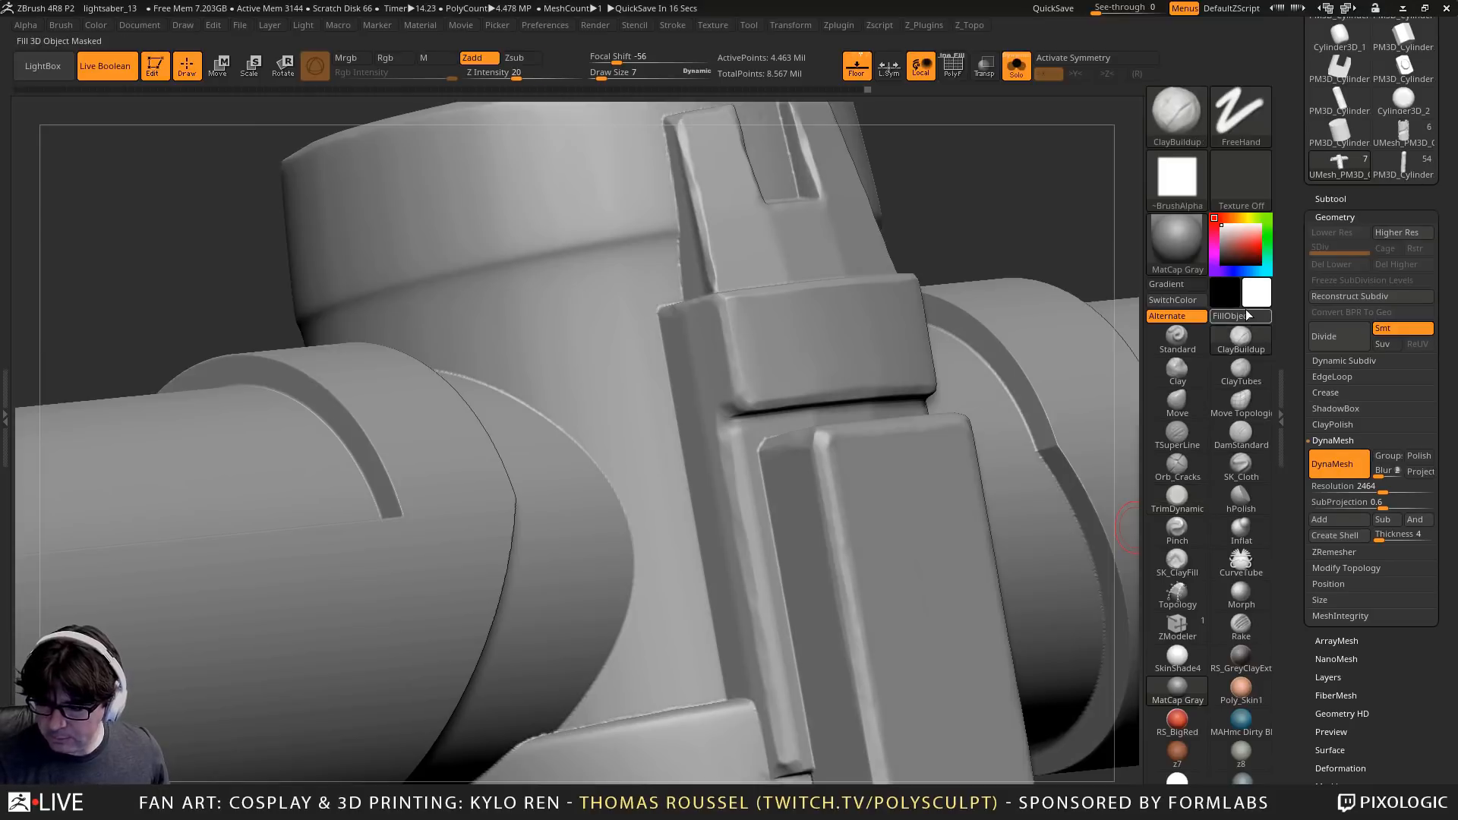
pyautogui.press('x')
pyautogui.moveTo(567, 401); pyautogui.dragTo(628, 511, button='right')
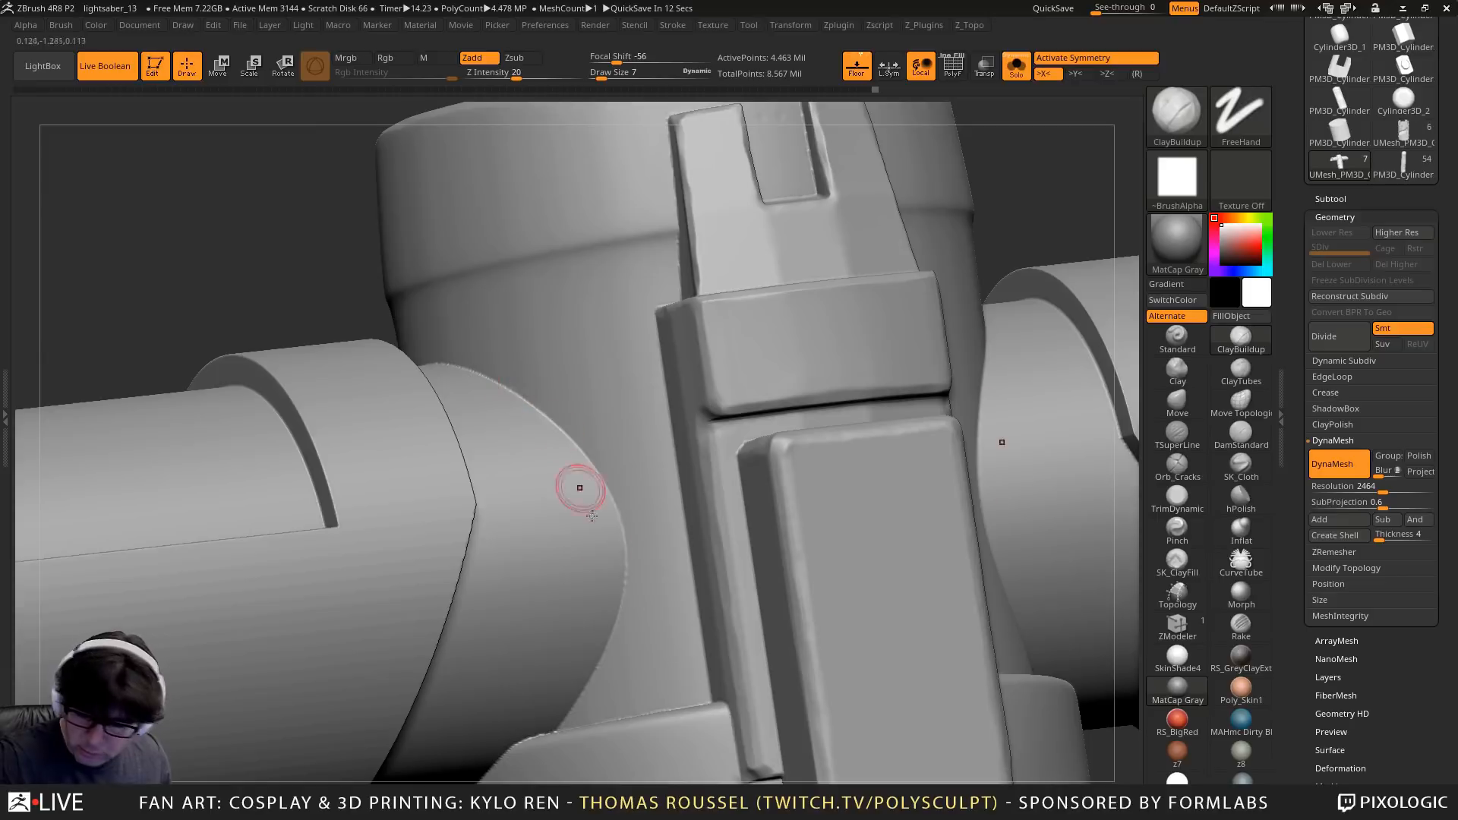
pyautogui.click(1177, 562)
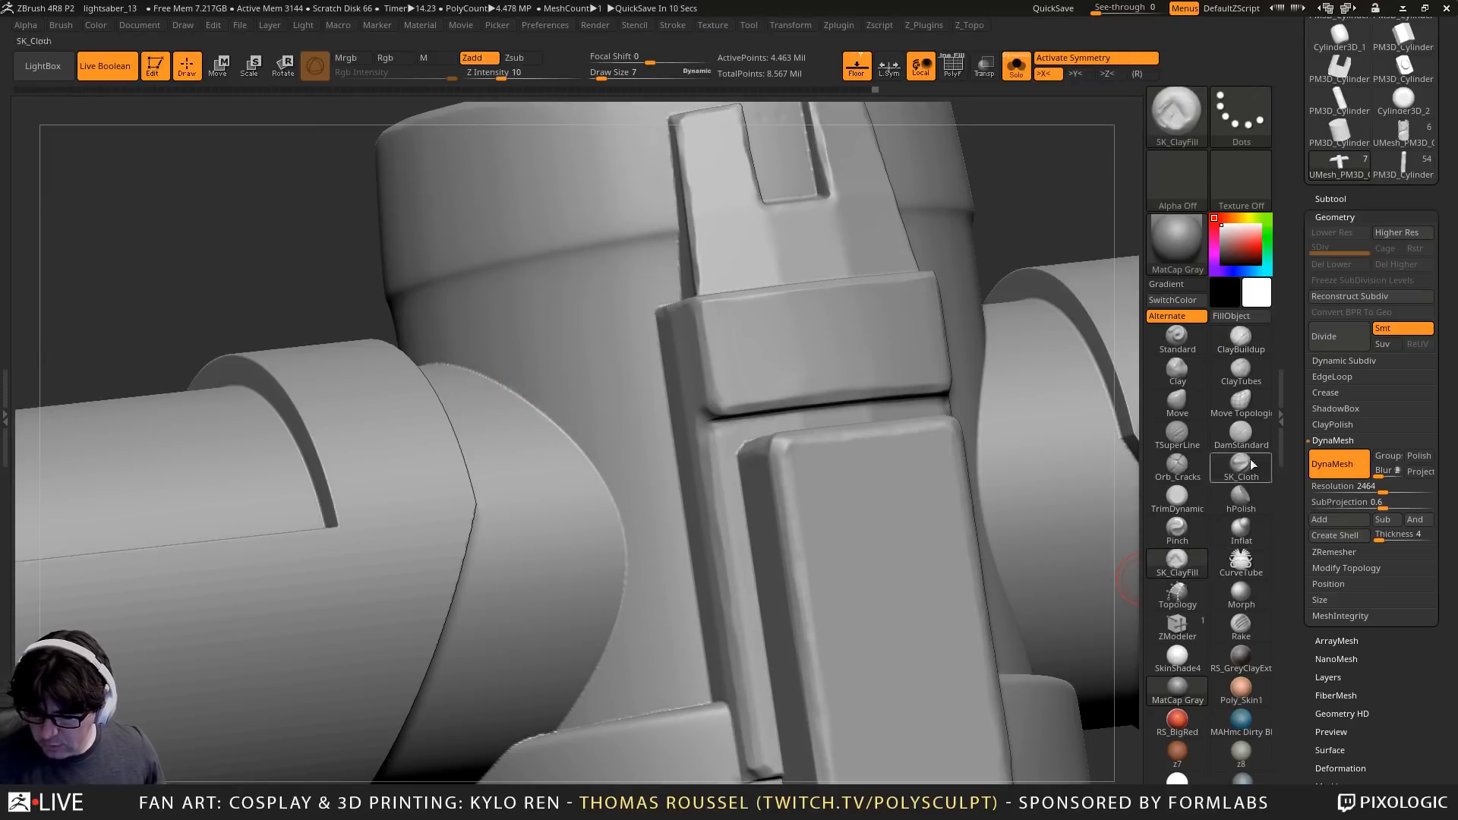
pyautogui.moveTo(552, 424)
pyautogui.mouseDown()
pyautogui.moveTo(588, 459)
pyautogui.moveTo(625, 561)
pyautogui.mouseUp()
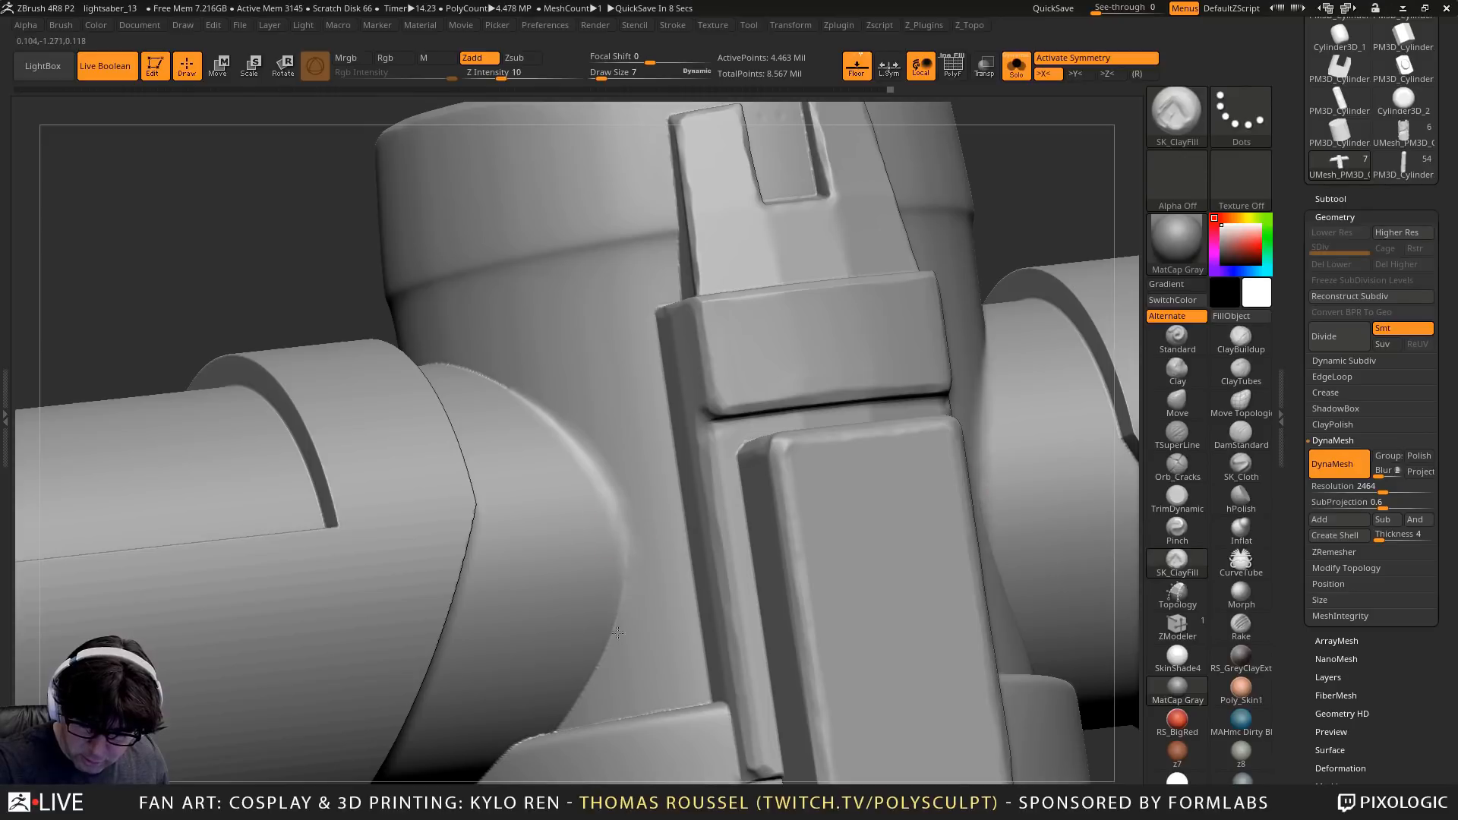
pyautogui.moveTo(619, 612); pyautogui.dragTo(565, 702, button='right')
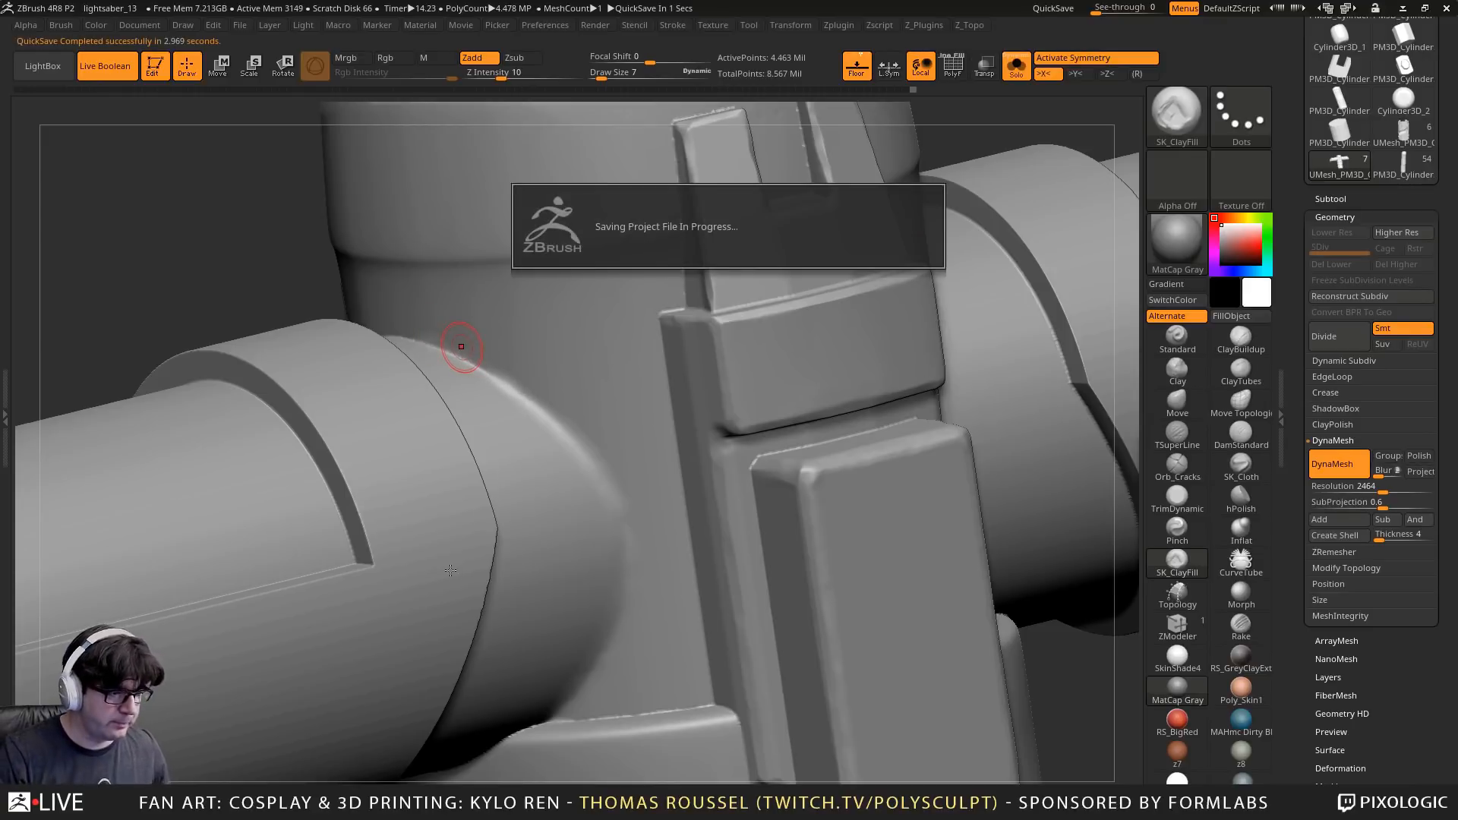
pyautogui.moveTo(460, 346); pyautogui.dragTo(451, 570, button='right')
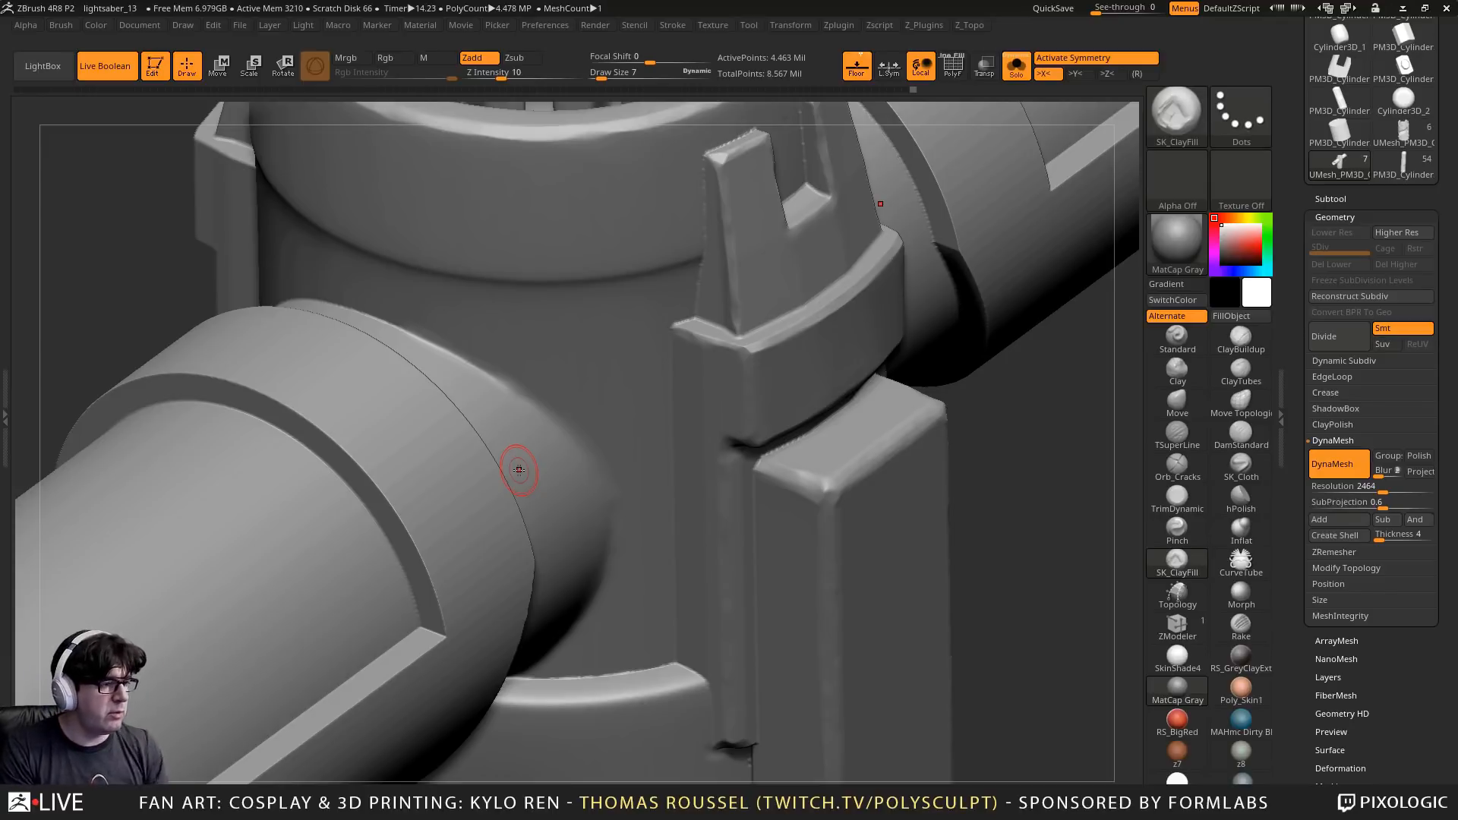
# Examine the reference photos of the crossguard hilt, focusing on the side vents and their junction with the body
pyautogui.moveTo(220, 692); pyautogui.dragTo(404, 280, button='right')
pyautogui.scroll(3, 457, 293)
pyautogui.scroll(-7, 484, 299)
pyautogui.scroll(4, 481, 288)
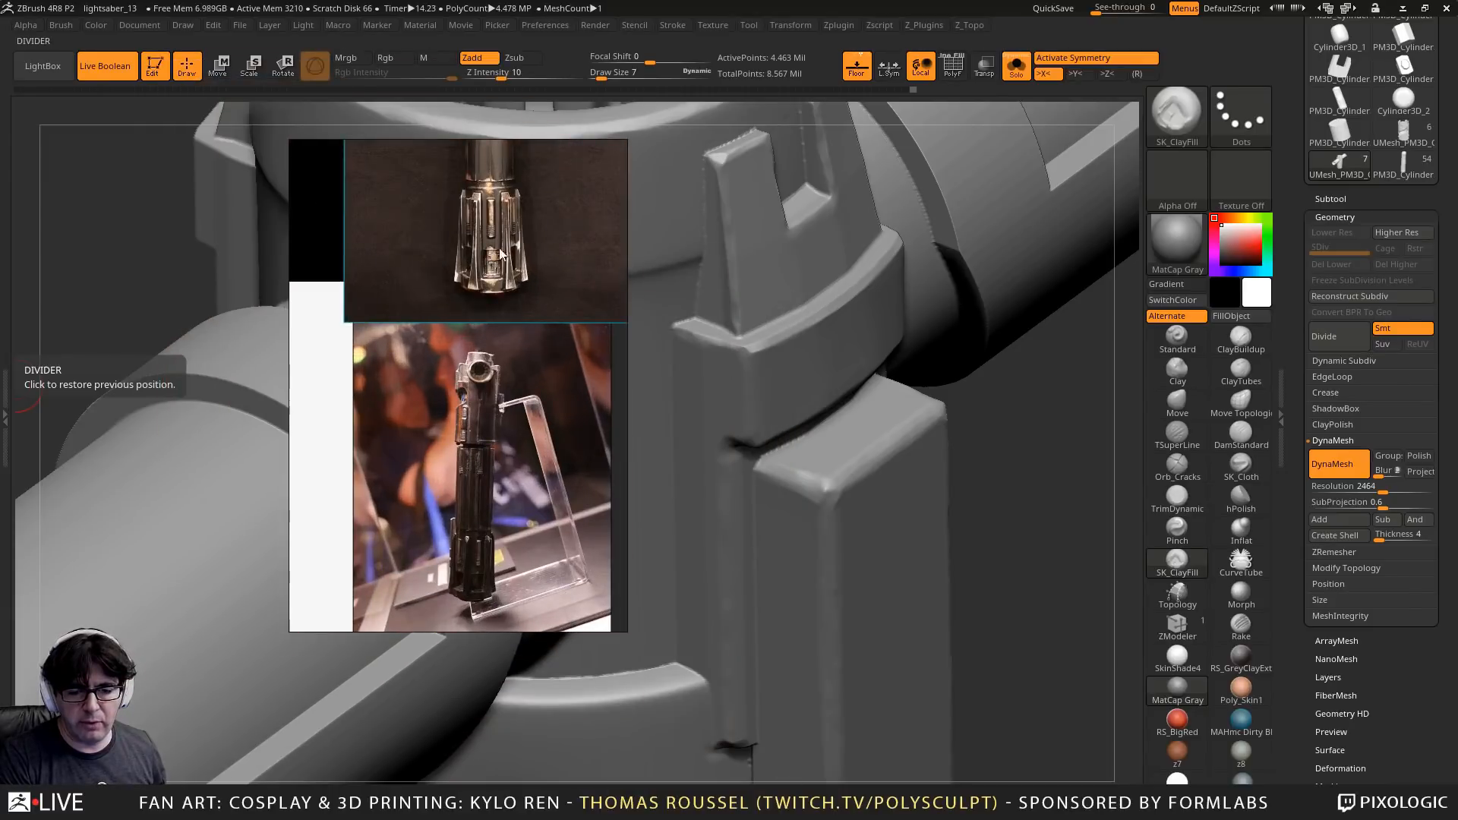
pyautogui.moveTo(504, 224); pyautogui.dragTo(494, 190, button='right')
pyautogui.moveTo(495, 190); pyautogui.dragTo(451, 380)
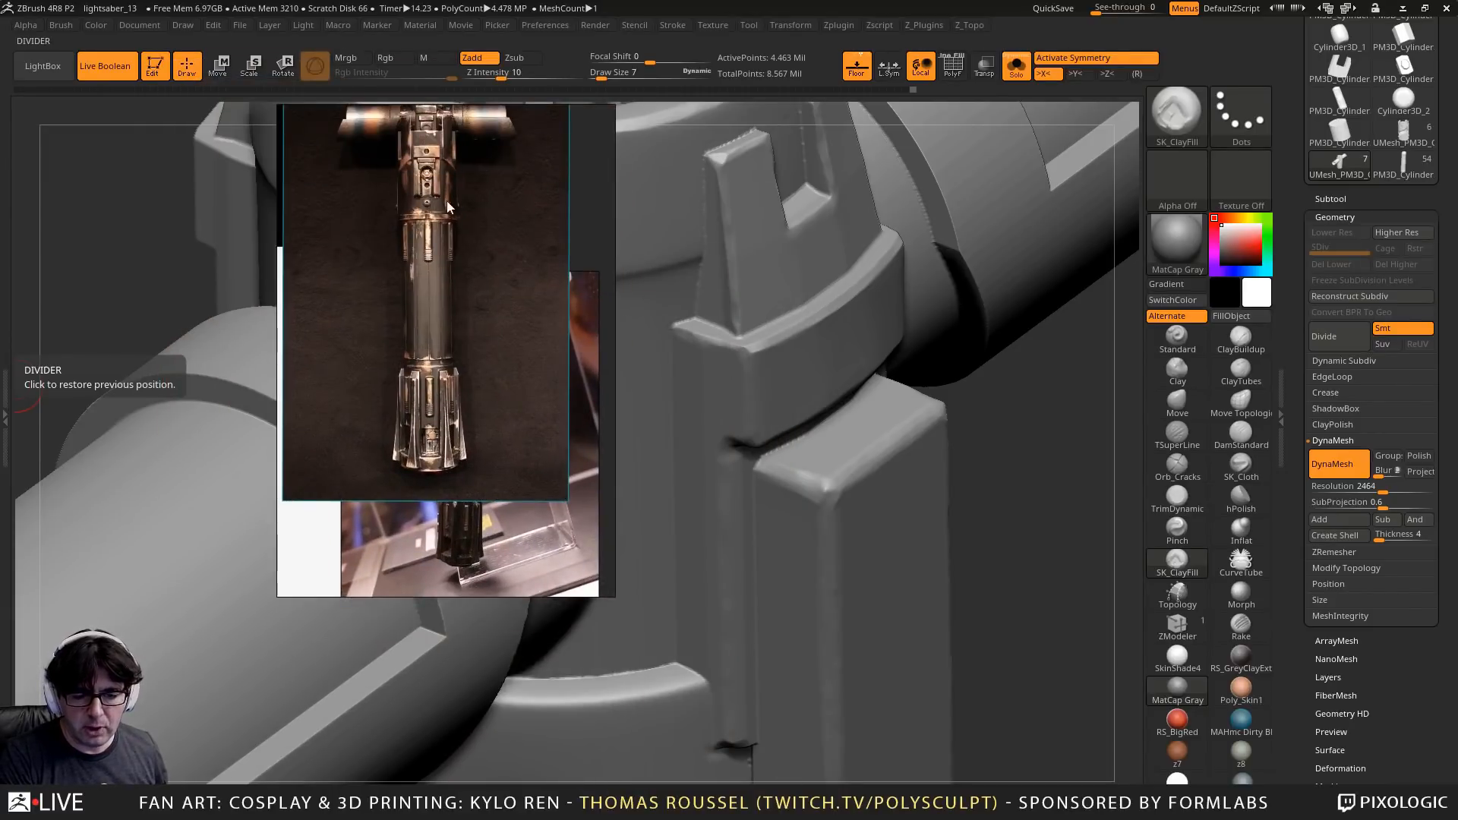
pyautogui.moveTo(393, 360)
pyautogui.mouseDown(button='right')
pyautogui.moveTo(403, 332)
pyautogui.moveTo(397, 354)
pyautogui.mouseUp(button='right')
pyautogui.moveTo(397, 354); pyautogui.dragTo(444, 129)
pyautogui.moveTo(444, 130); pyautogui.dragTo(391, 486, button='middle')
pyautogui.scroll(5, 419, 355)
pyautogui.scroll(-3, 445, 274)
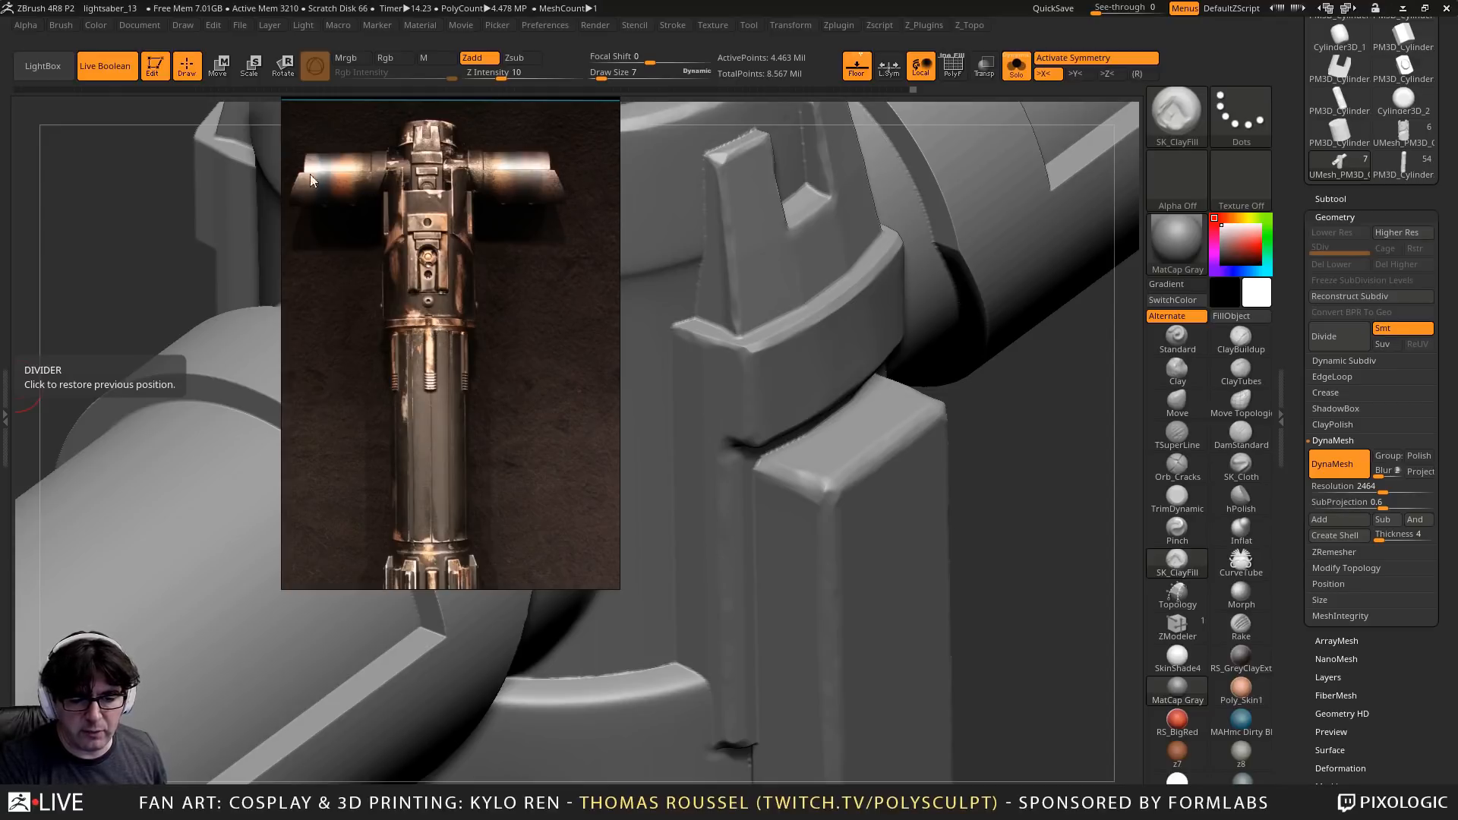
pyautogui.scroll(-2, 431, 226)
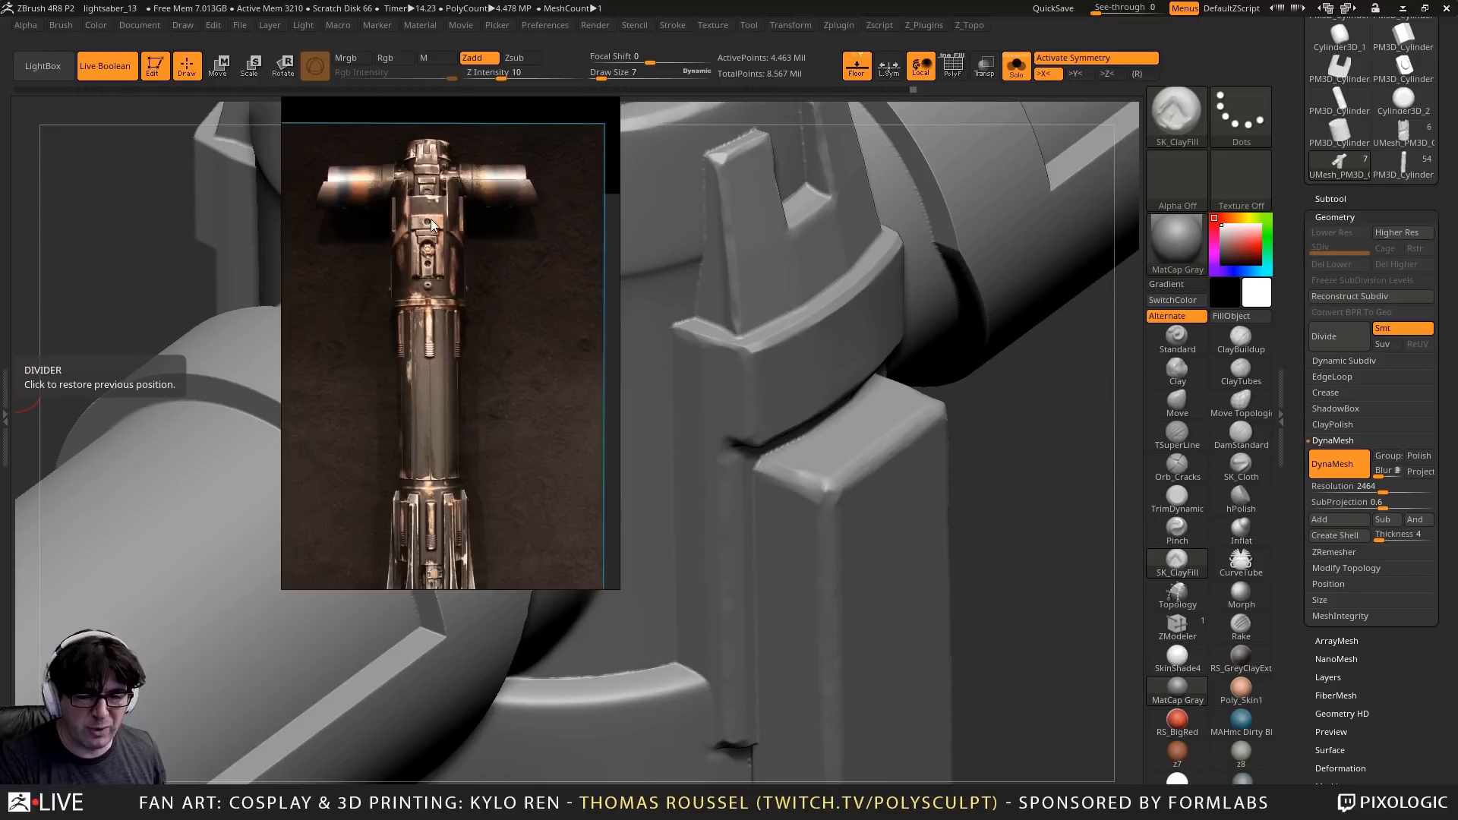
pyautogui.scroll(-2, 430, 223)
pyautogui.moveTo(430, 225); pyautogui.dragTo(436, 466, button='middle')
pyautogui.scroll(4, 412, 234)
pyautogui.scroll(2, 402, 230)
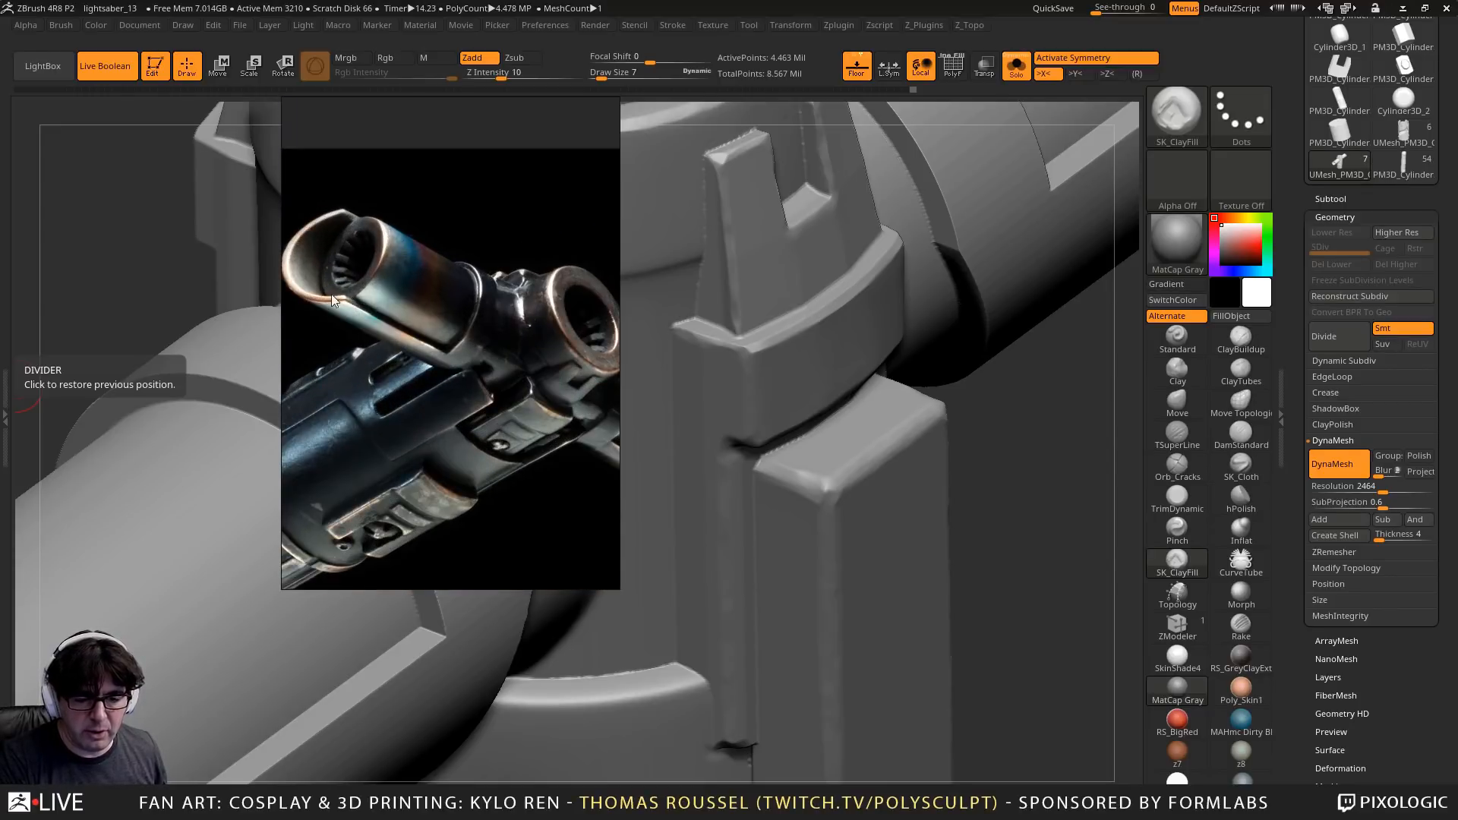
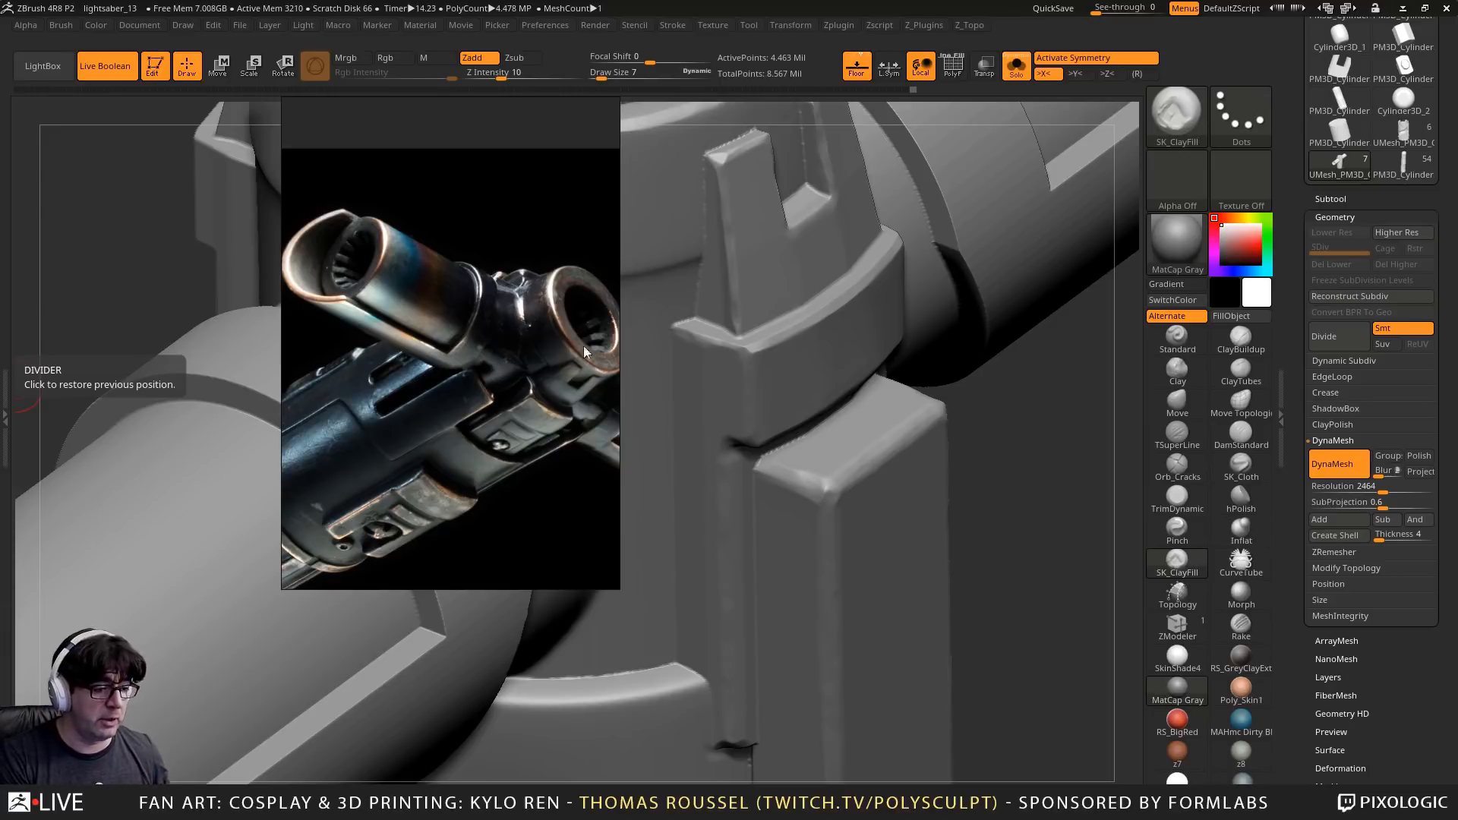
pyautogui.moveTo(455, 188); pyautogui.dragTo(0, 355, button='right')
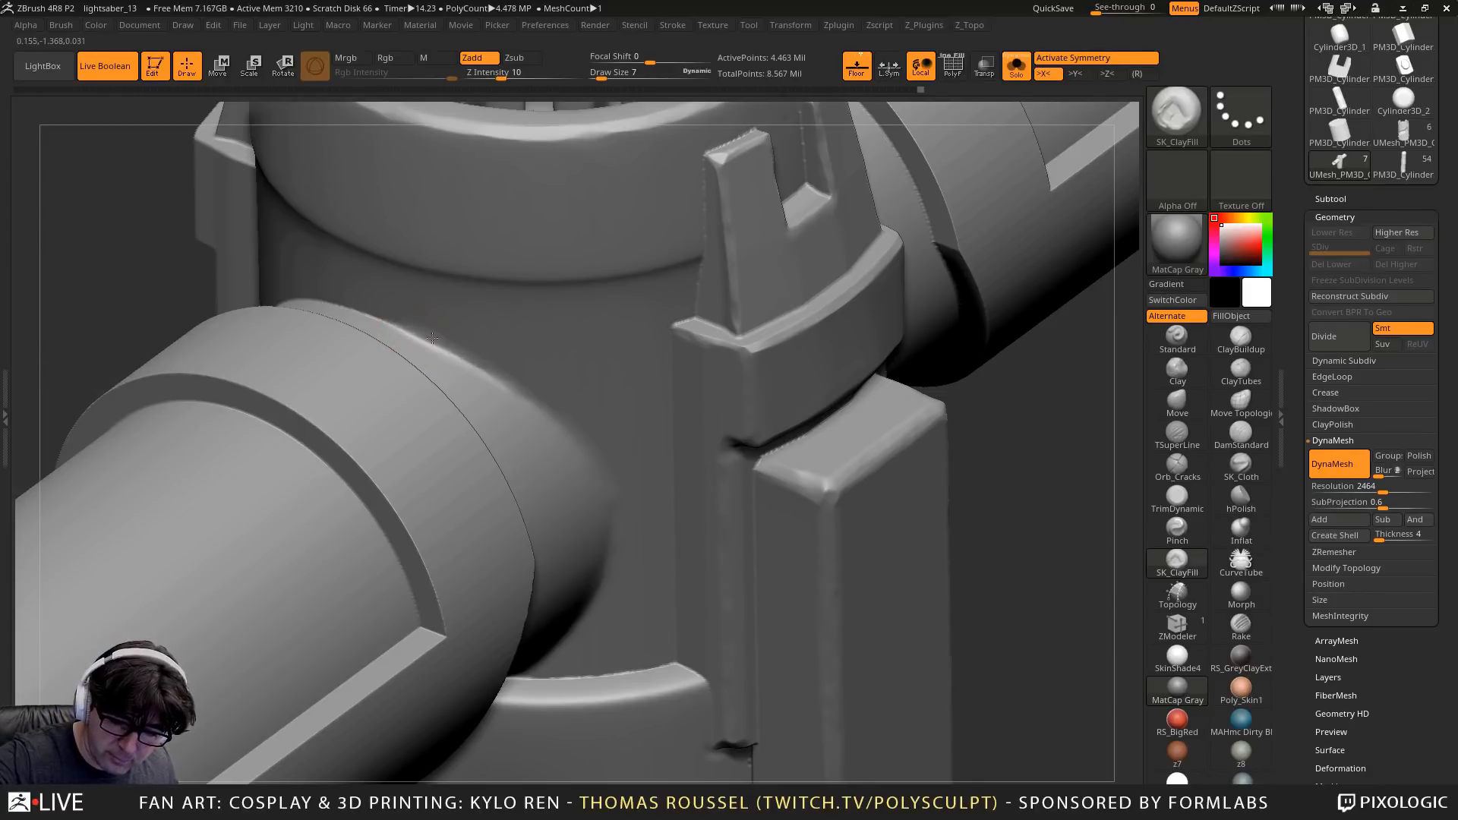
# Fill the rest of the seam around the side vent's base with SK_ClayFill, blending it into the hilt body
pyautogui.moveTo(527, 411); pyautogui.dragTo(486, 376)
pyautogui.moveTo(486, 376); pyautogui.dragTo(661, 456, button='right')
pyautogui.moveTo(536, 372)
pyautogui.mouseDown()
pyautogui.moveTo(492, 342)
pyautogui.moveTo(279, 302)
pyautogui.mouseUp()
pyautogui.moveTo(536, 358); pyautogui.dragTo(387, 312)
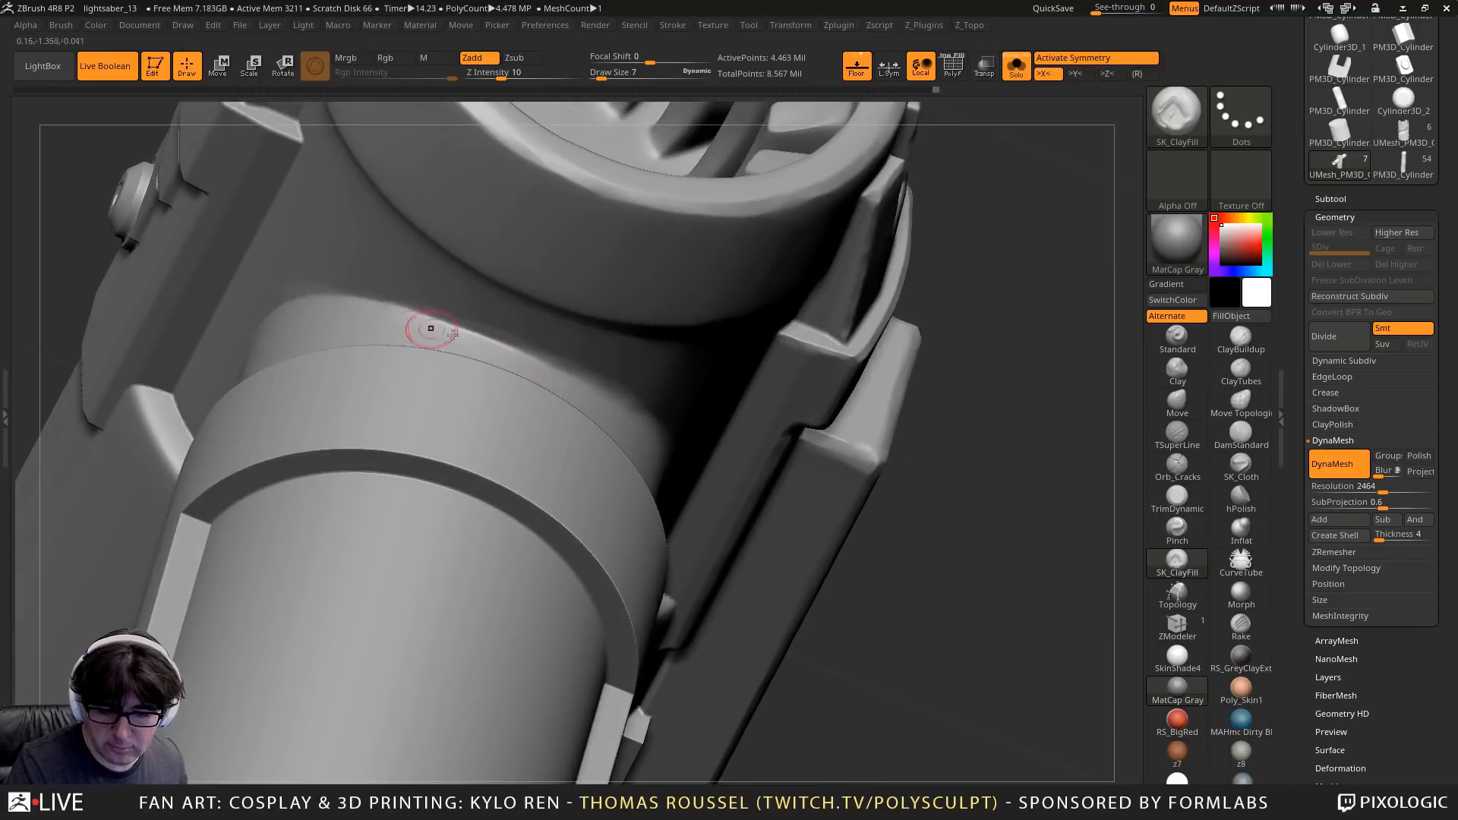
pyautogui.moveTo(493, 344)
pyautogui.mouseDown()
pyautogui.moveTo(357, 295)
pyautogui.moveTo(304, 299)
pyautogui.mouseUp()
pyautogui.moveTo(304, 300); pyautogui.dragTo(448, 323, button='right')
pyautogui.moveTo(283, 302)
pyautogui.mouseDown()
pyautogui.moveTo(228, 311)
pyautogui.moveTo(129, 380)
pyautogui.moveTo(107, 525)
pyautogui.mouseUp()
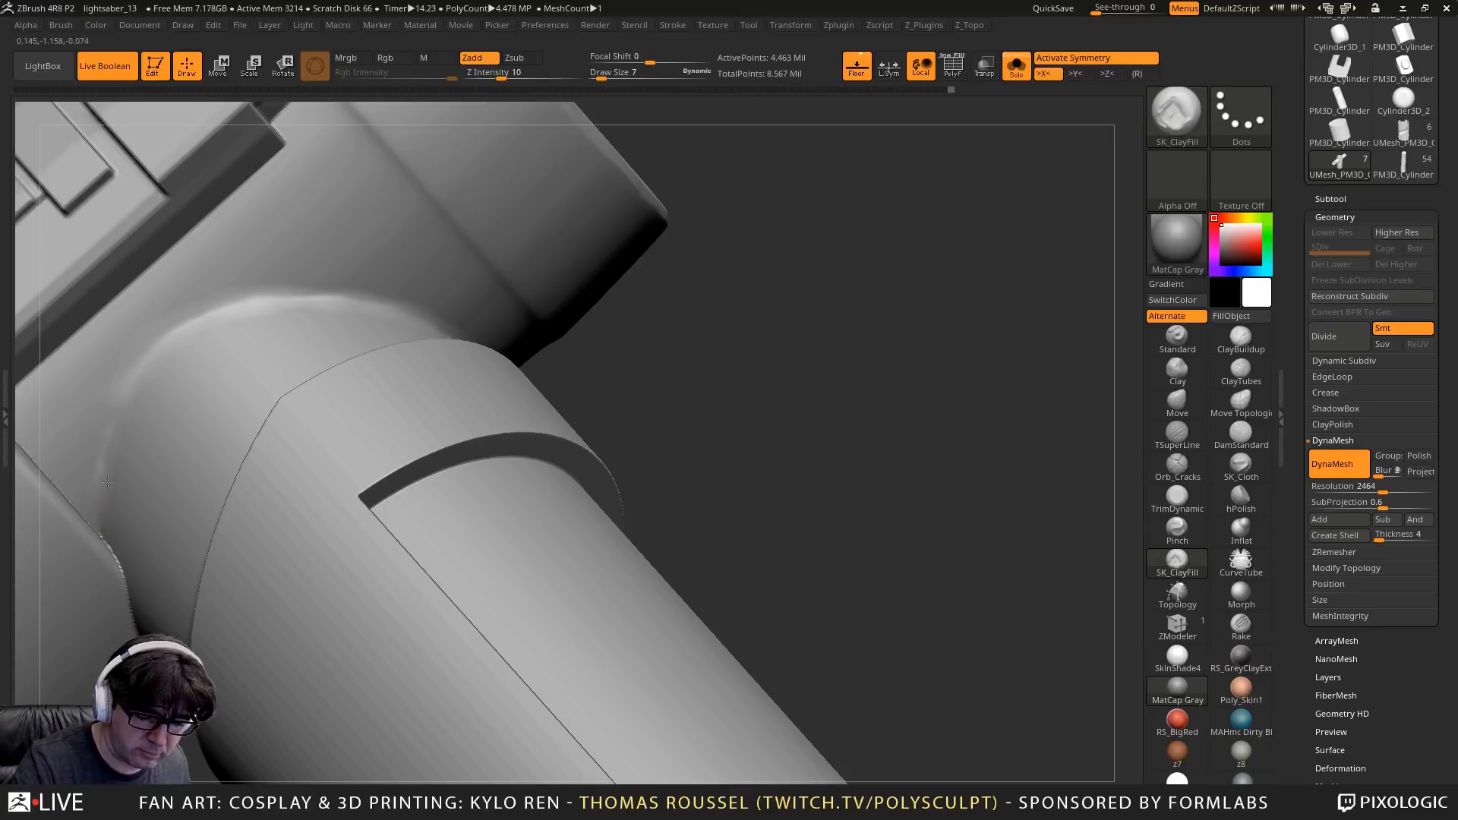
pyautogui.keyDown('alt'); pyautogui.moveTo(102, 536); pyautogui.dragTo(227, 425, button='right'); pyautogui.keyUp('alt')
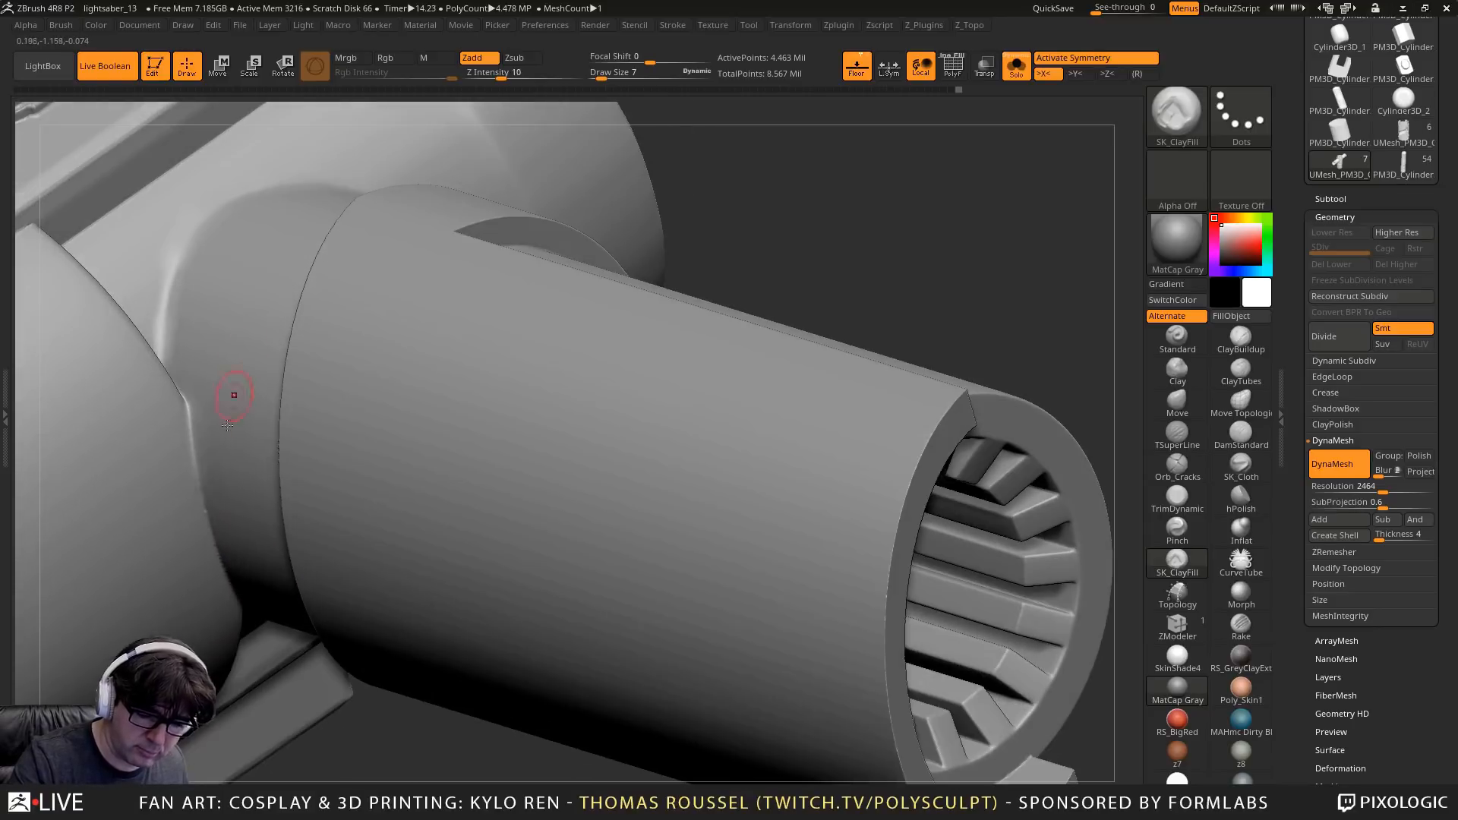
pyautogui.moveTo(239, 587)
pyautogui.mouseDown(button='right')
pyautogui.moveTo(198, 352)
pyautogui.moveTo(311, 548)
pyautogui.mouseUp(button='right')
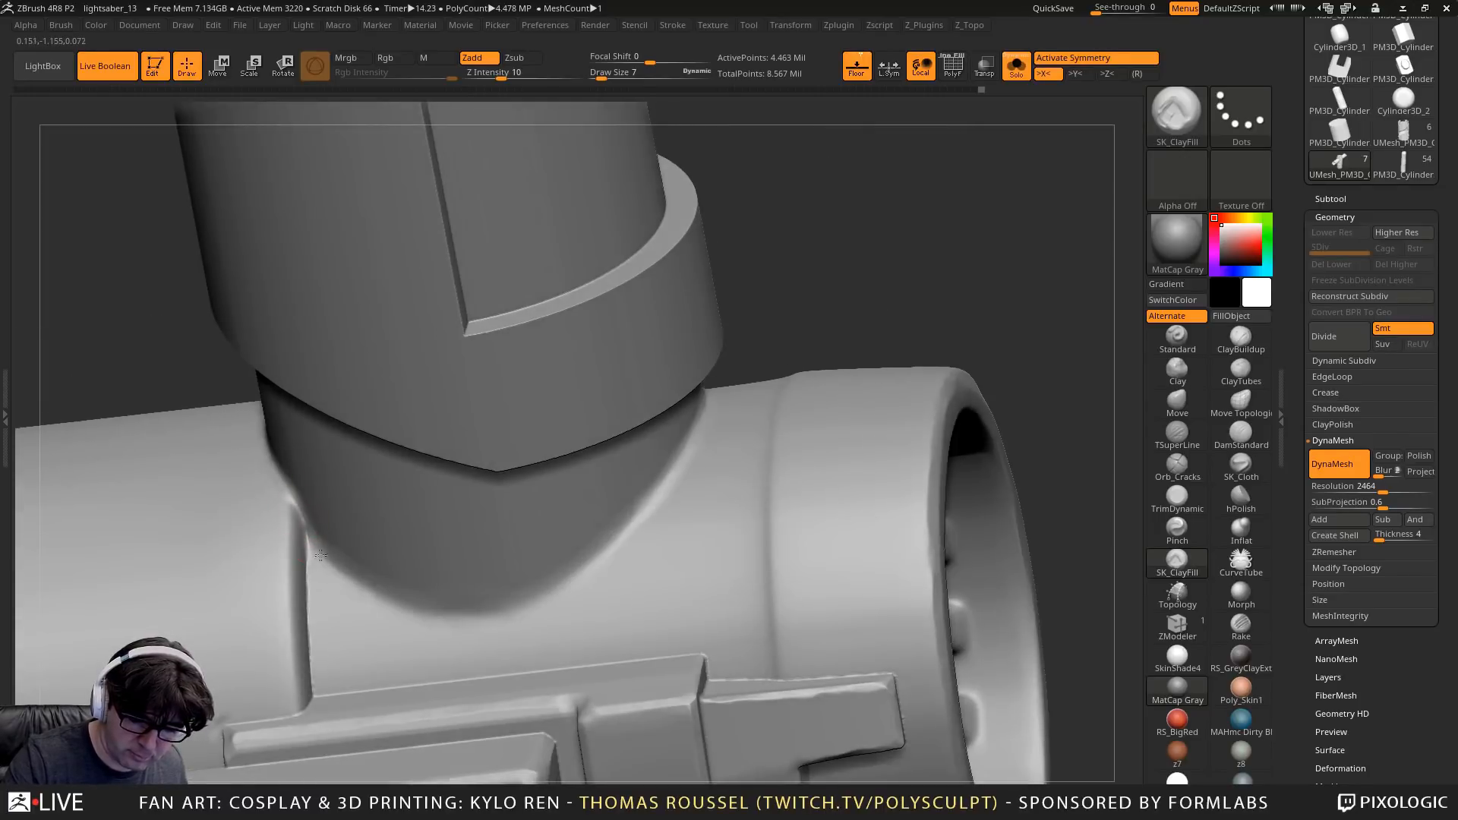
pyautogui.moveTo(681, 471)
pyautogui.mouseDown(button='right')
pyautogui.moveTo(706, 456)
pyautogui.moveTo(639, 412)
pyautogui.moveTo(690, 397)
pyautogui.moveTo(765, 304)
pyautogui.moveTo(747, 404)
pyautogui.moveTo(768, 312)
pyautogui.mouseUp(button='right')
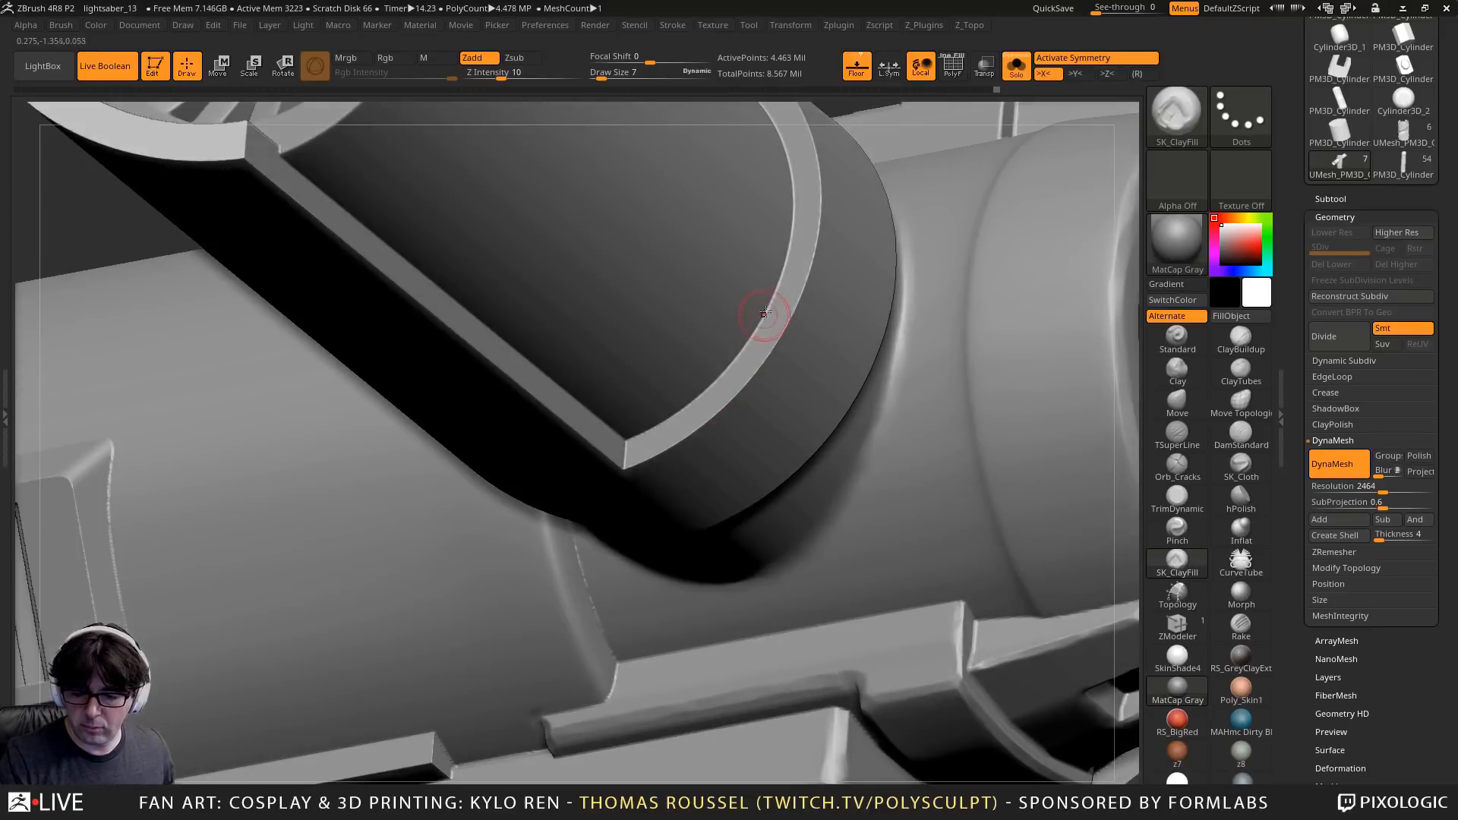
# Reduce the draw size to 5 and fill the inner corners of the stepped sleeve along the side vent with SK_ClayFill
pyautogui.press('s')
pyautogui.moveTo(768, 315); pyautogui.dragTo(762, 316)
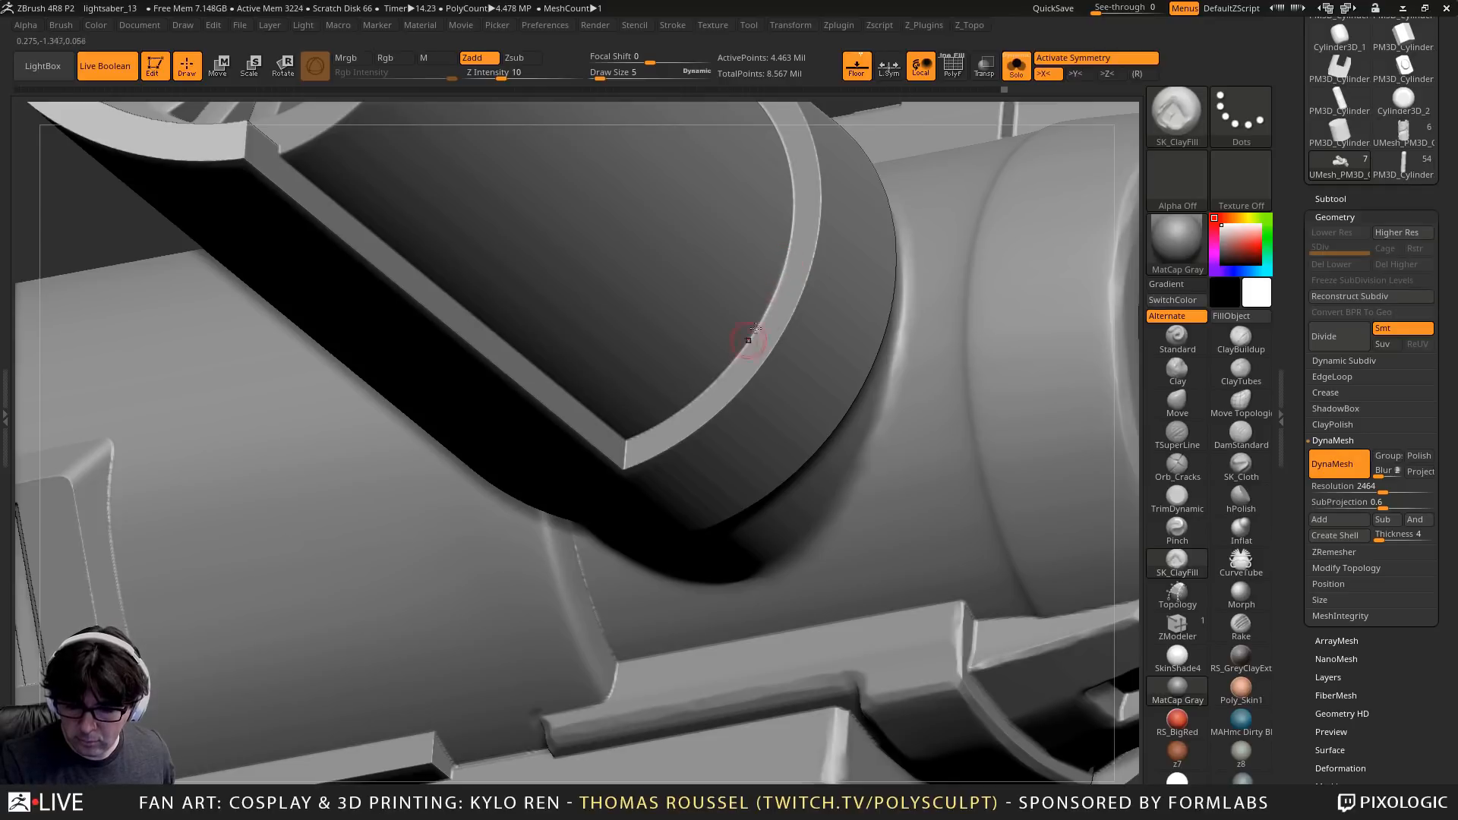
pyautogui.keyDown('alt'); pyautogui.moveTo(627, 454); pyautogui.dragTo(547, 626, button='right'); pyautogui.keyUp('alt')
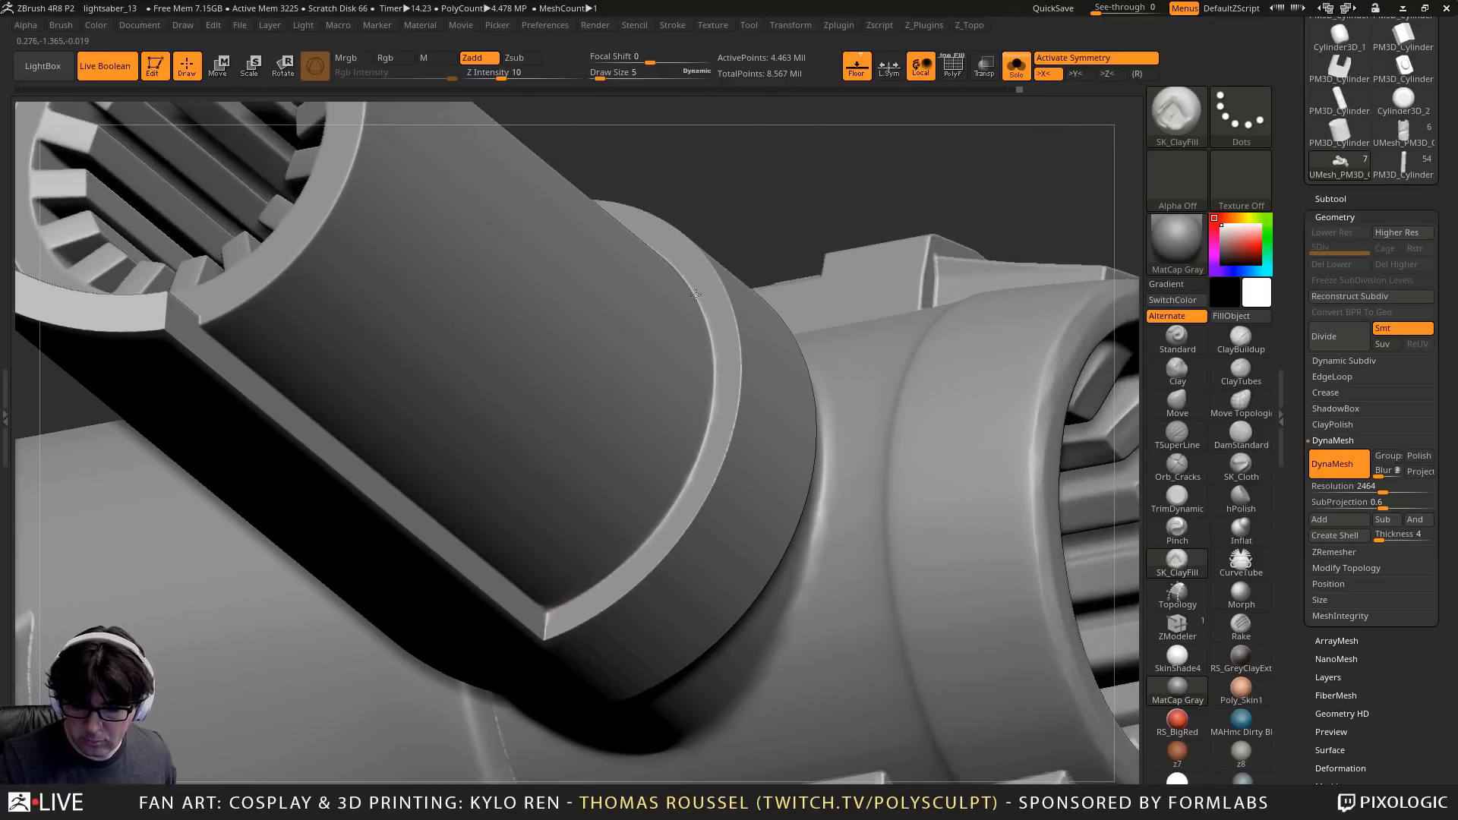
pyautogui.moveTo(695, 294); pyautogui.dragTo(683, 273, button='right')
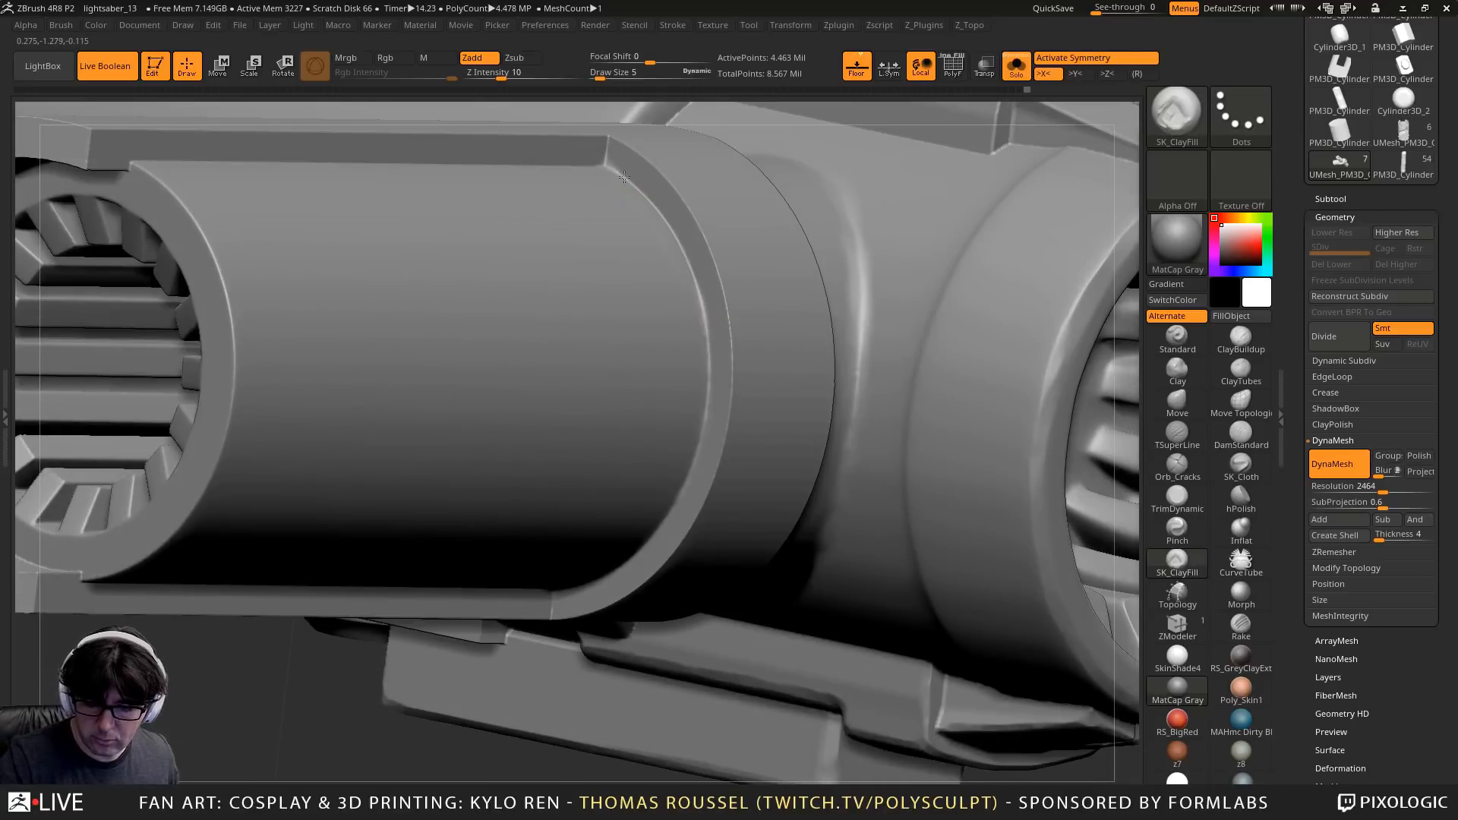
pyautogui.moveTo(693, 329); pyautogui.dragTo(779, 245, button='right')
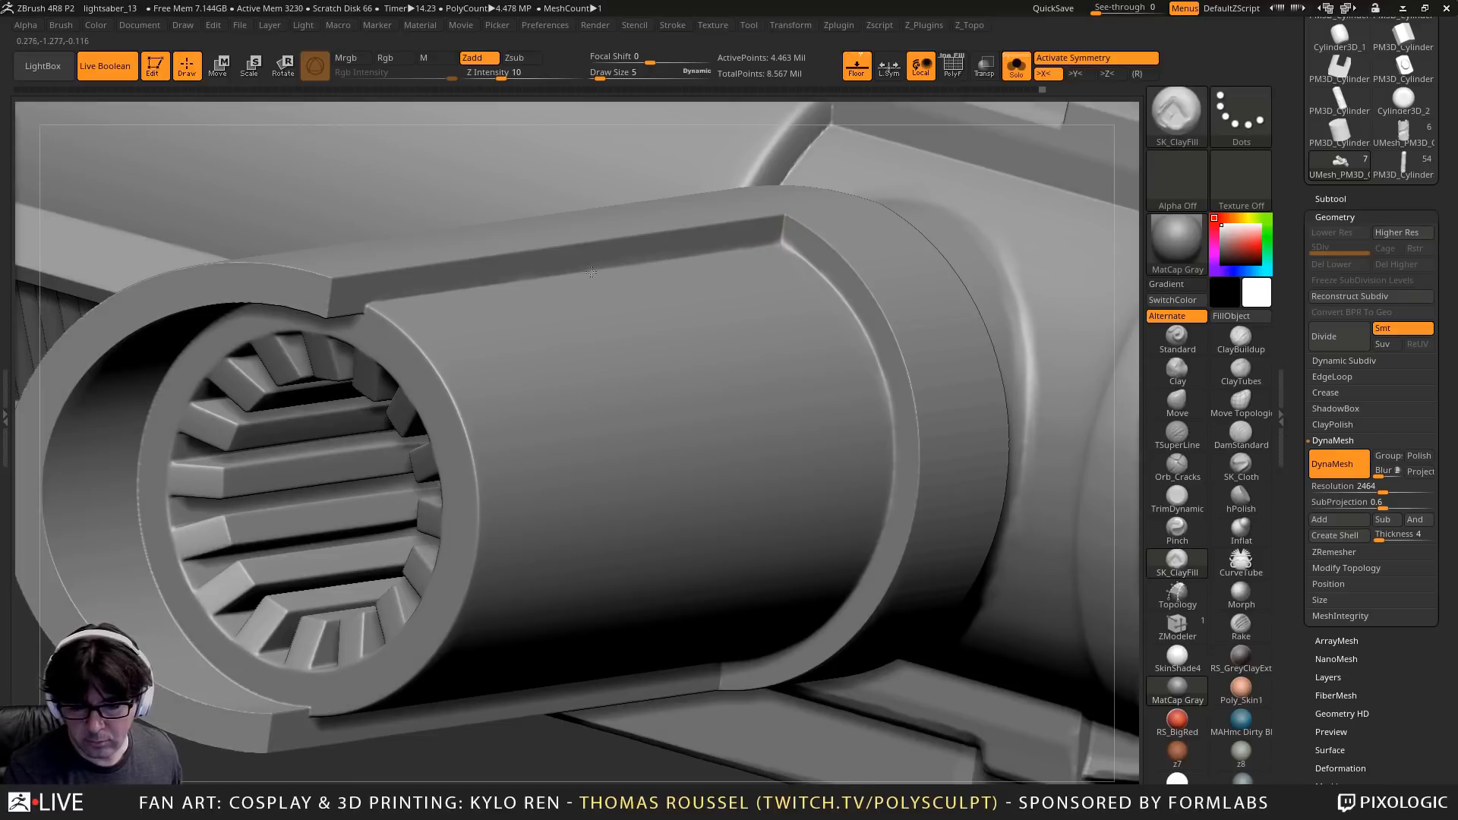
pyautogui.moveTo(417, 316); pyautogui.dragTo(806, 362, button='right')
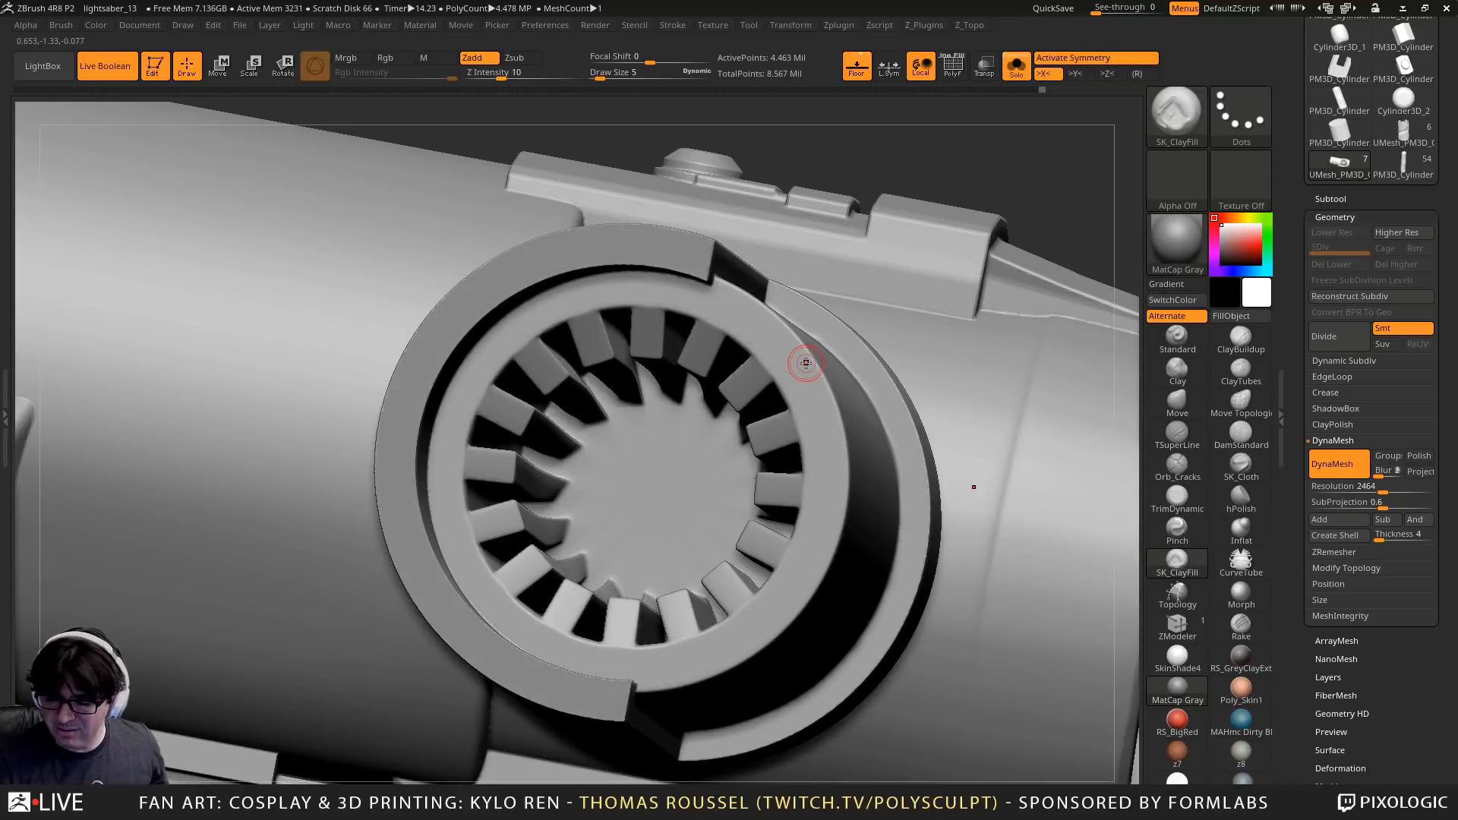
# Work the outer edge of the vent sleeve's end rim with TrimDynamic, and soften it with Smooth at draw size 9
pyautogui.click(1187, 497)
pyautogui.moveTo(827, 452)
pyautogui.mouseDown(button='right')
pyautogui.moveTo(654, 289)
pyautogui.moveTo(676, 265)
pyautogui.mouseUp(button='right')
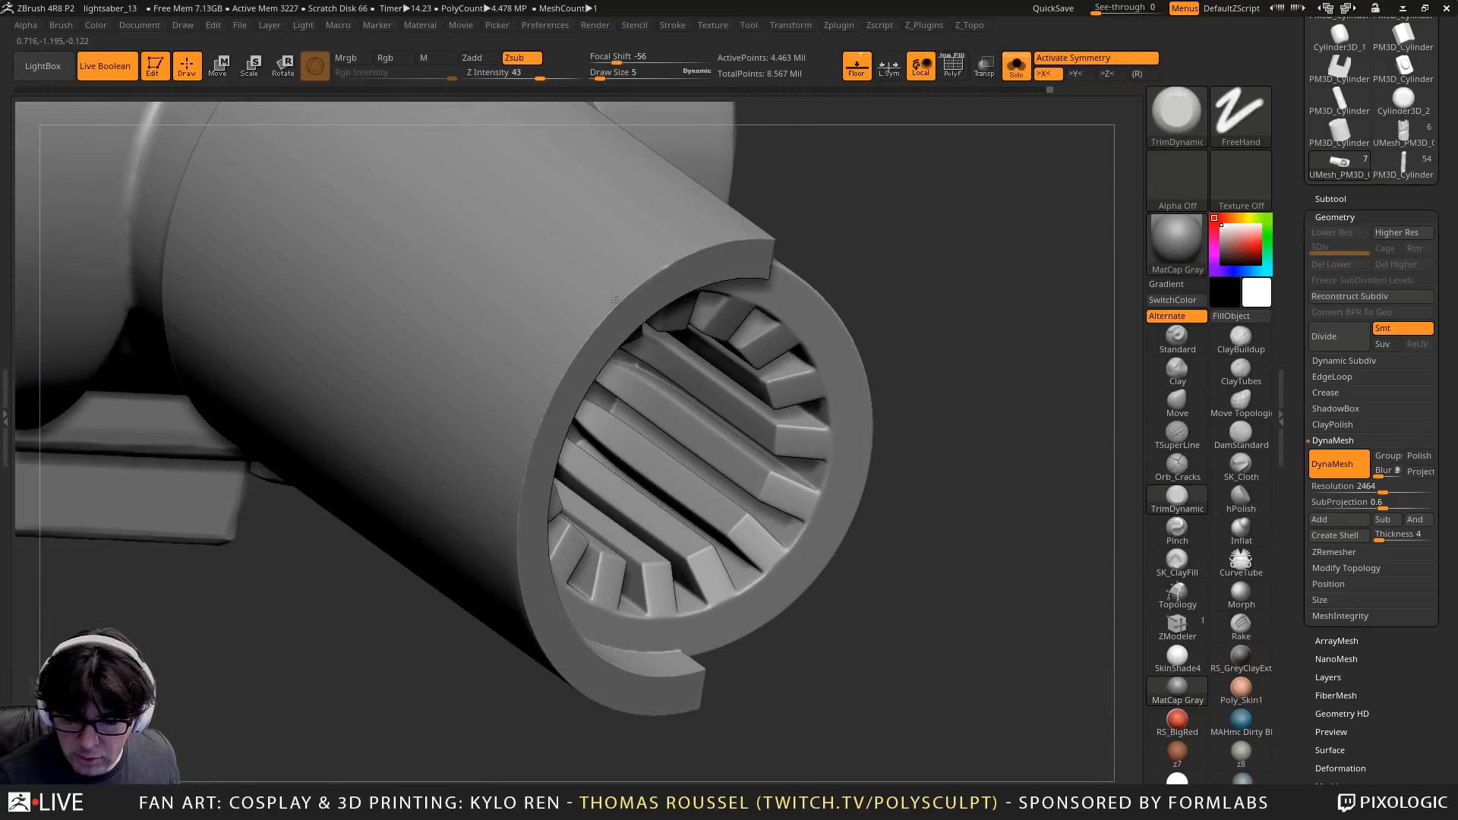
pyautogui.moveTo(597, 322); pyautogui.dragTo(633, 288)
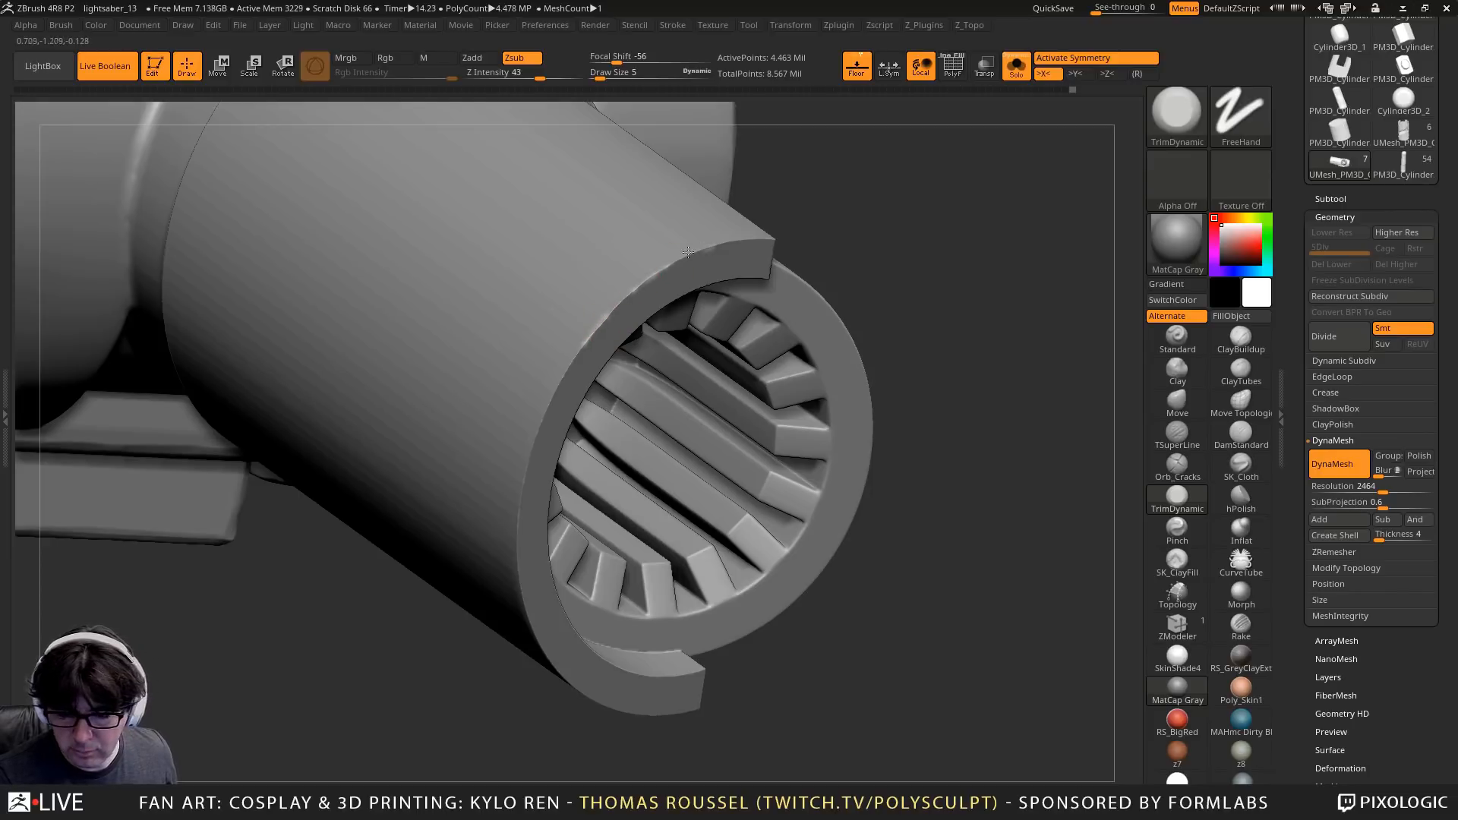
pyautogui.press('shift')
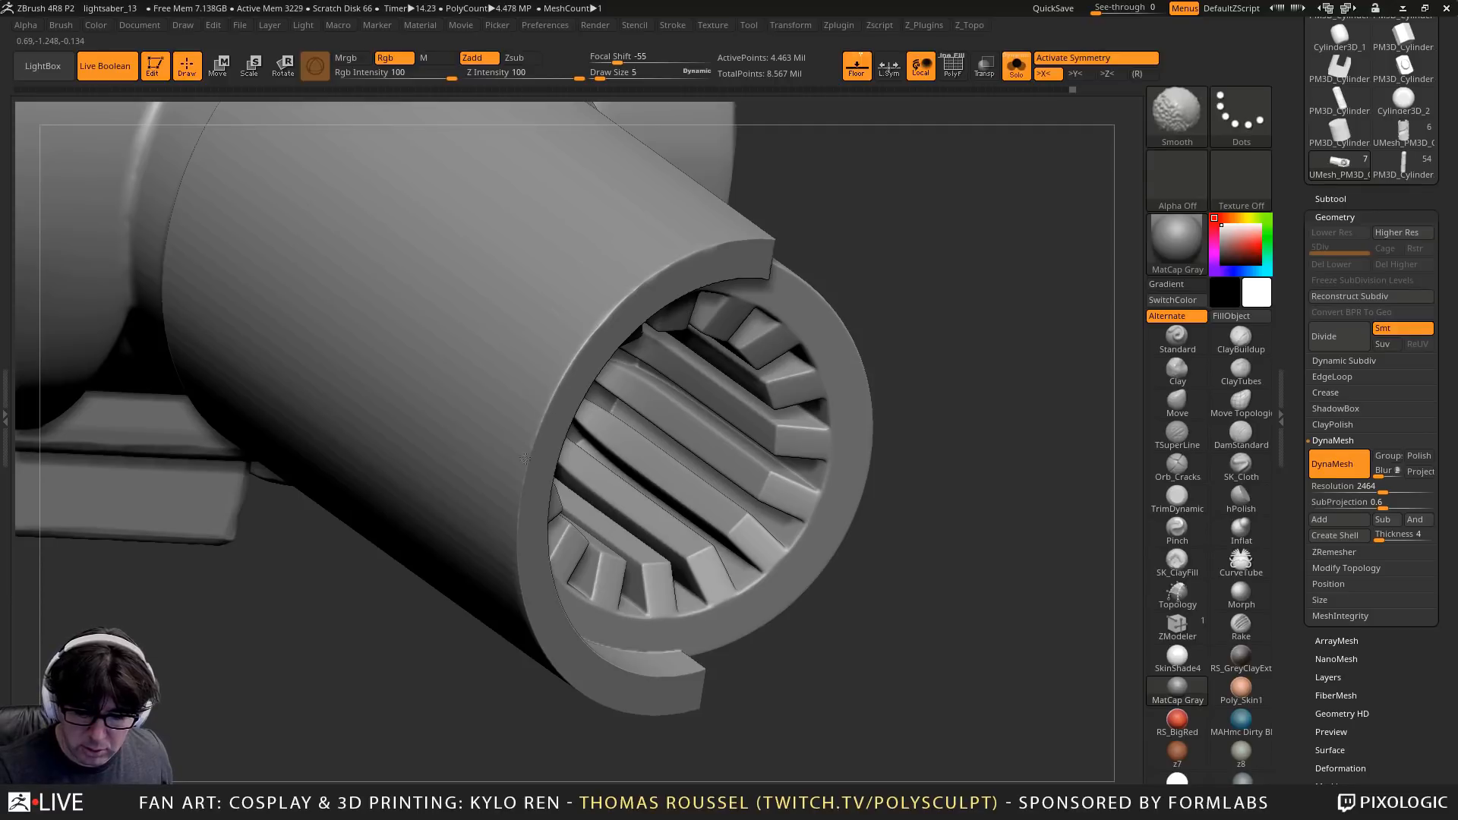
pyautogui.keyDown('shift'); pyautogui.moveTo(517, 527); pyautogui.dragTo(524, 513); pyautogui.keyUp('shift')
pyautogui.press('s')
pyautogui.keyDown('shift'); pyautogui.moveTo(524, 512); pyautogui.dragTo(530, 462); pyautogui.keyUp('shift')
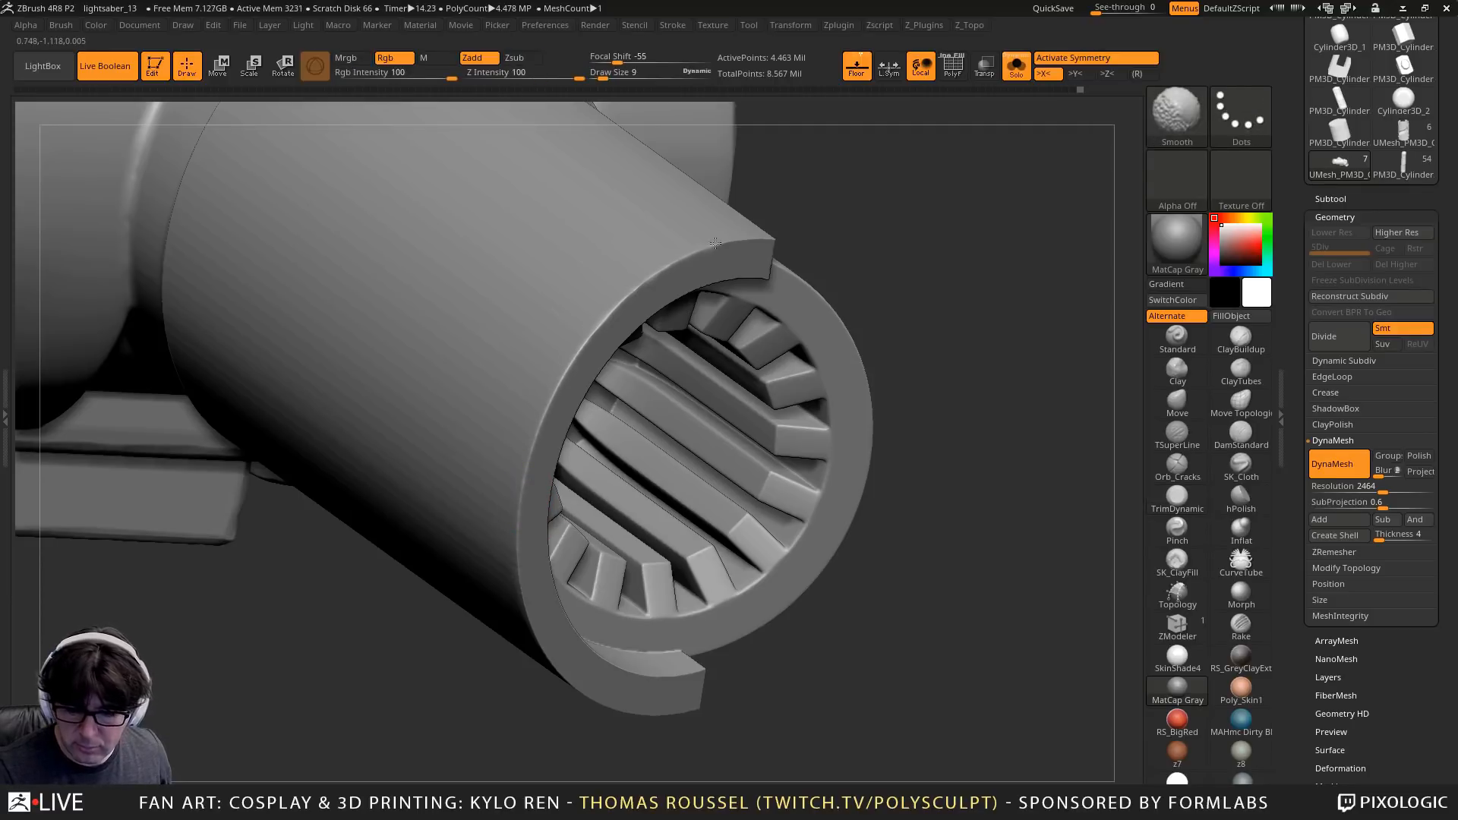
# Smooth the cut corners and the remaining inner and outer edges of the vent sleeve's open end at draw size 9
pyautogui.moveTo(771, 234); pyautogui.dragTo(751, 247, button='right')
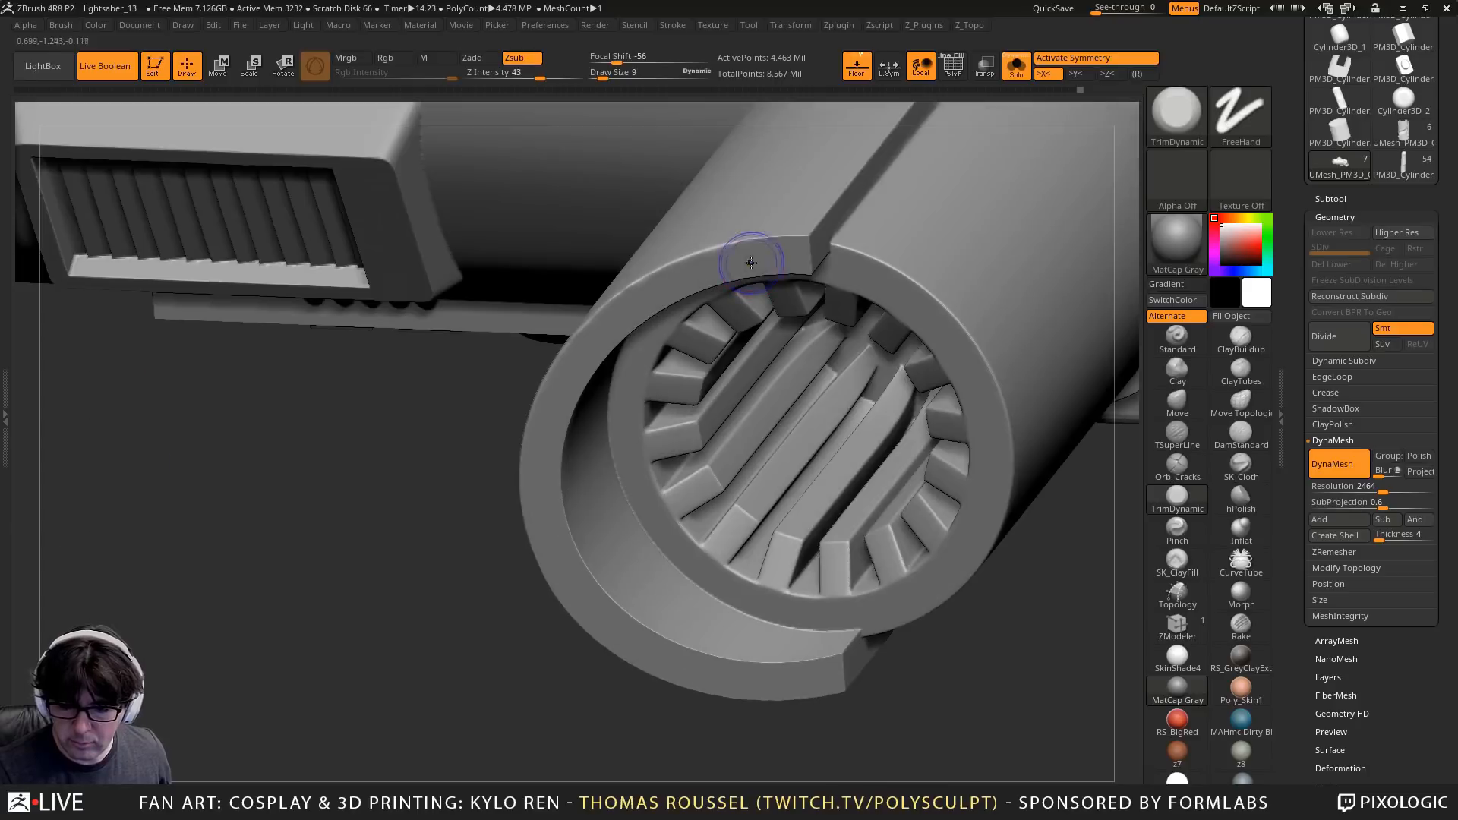
pyautogui.keyDown('shift'); pyautogui.click(808, 242); pyautogui.keyUp('shift')
pyautogui.moveTo(873, 166); pyautogui.dragTo(810, 192, button='right')
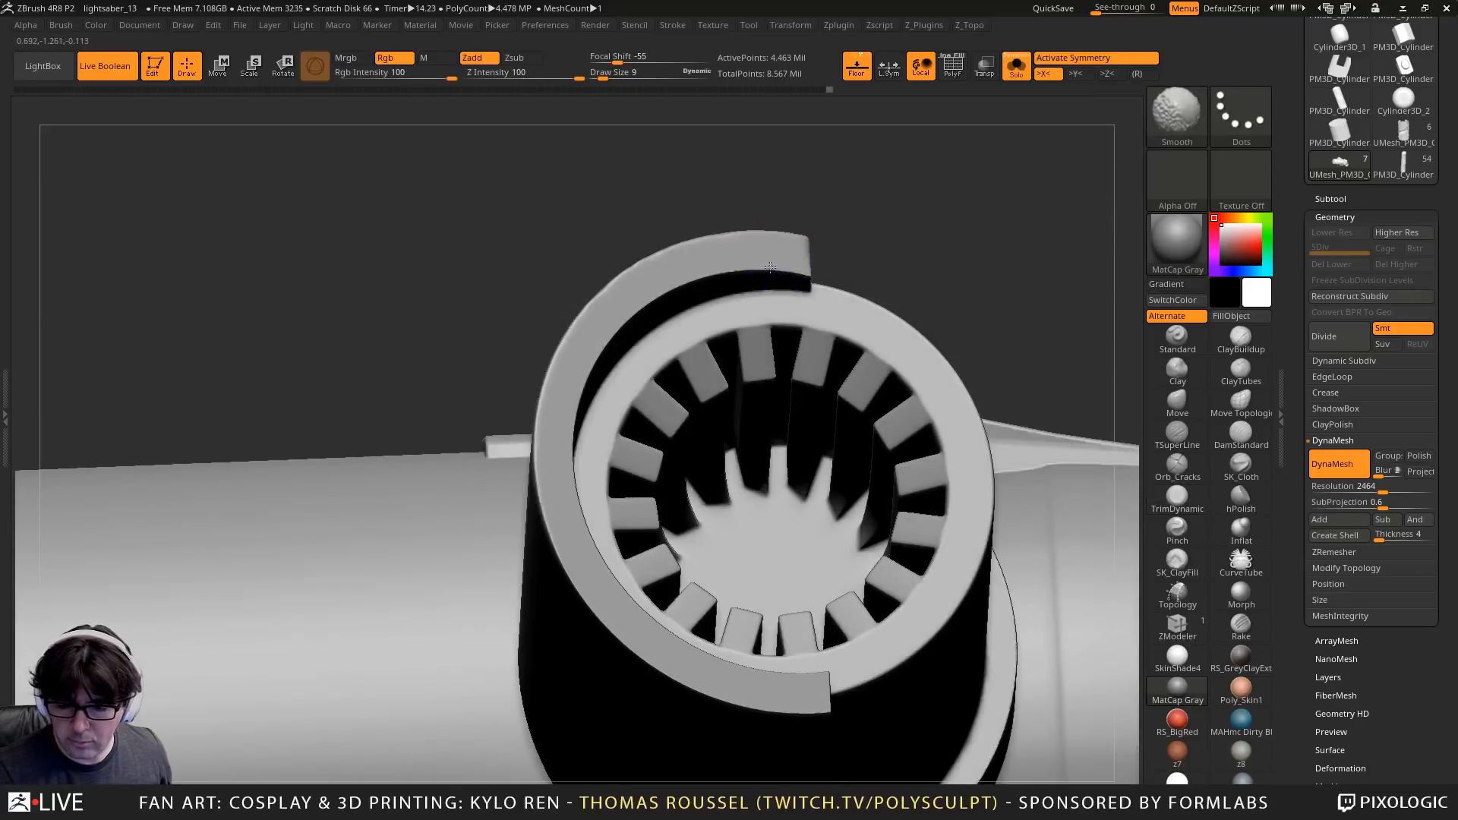
pyautogui.moveTo(608, 350); pyautogui.dragTo(635, 311, button='right')
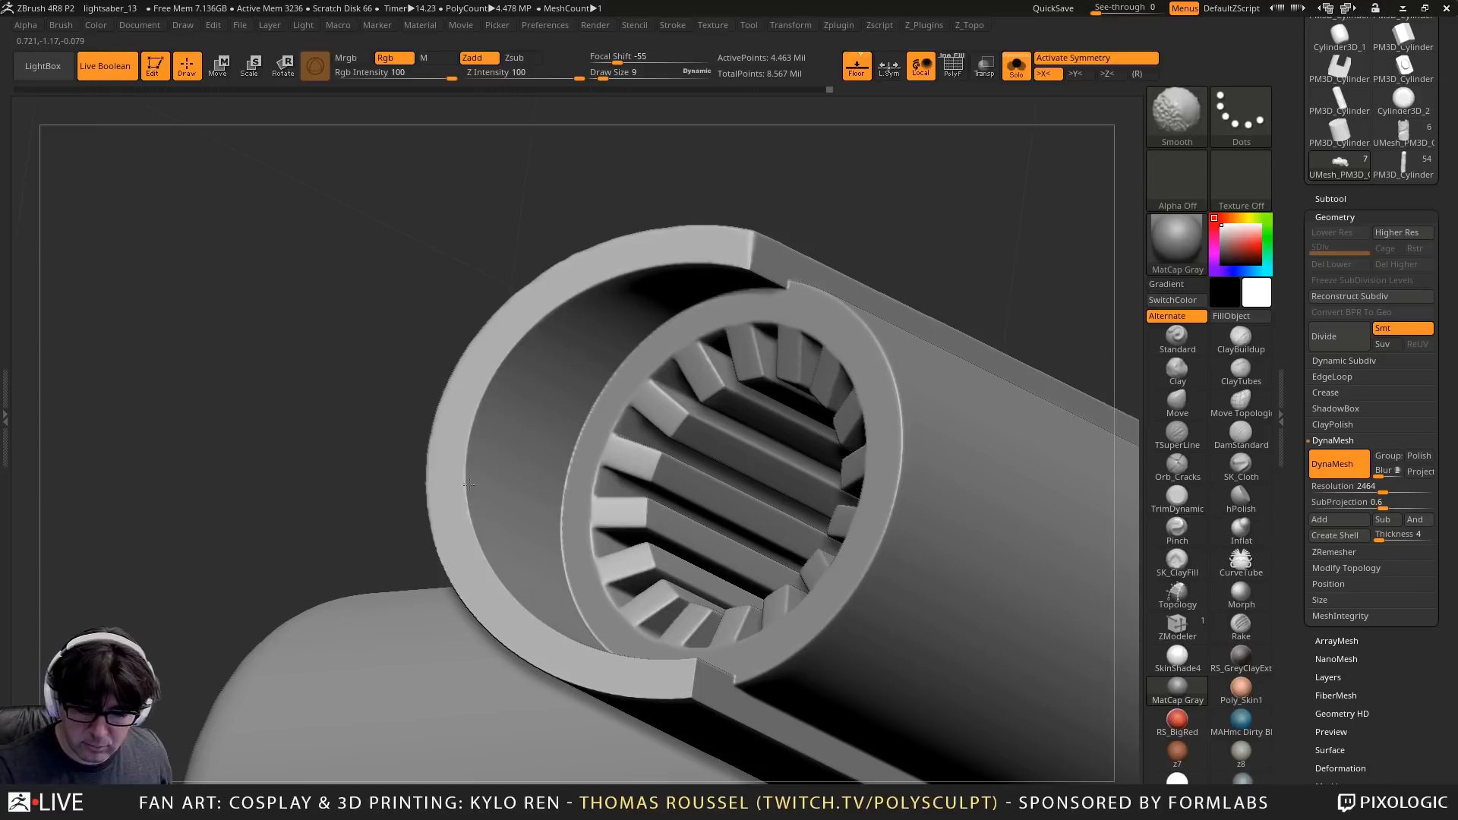
pyautogui.moveTo(554, 643); pyautogui.dragTo(482, 397, button='right')
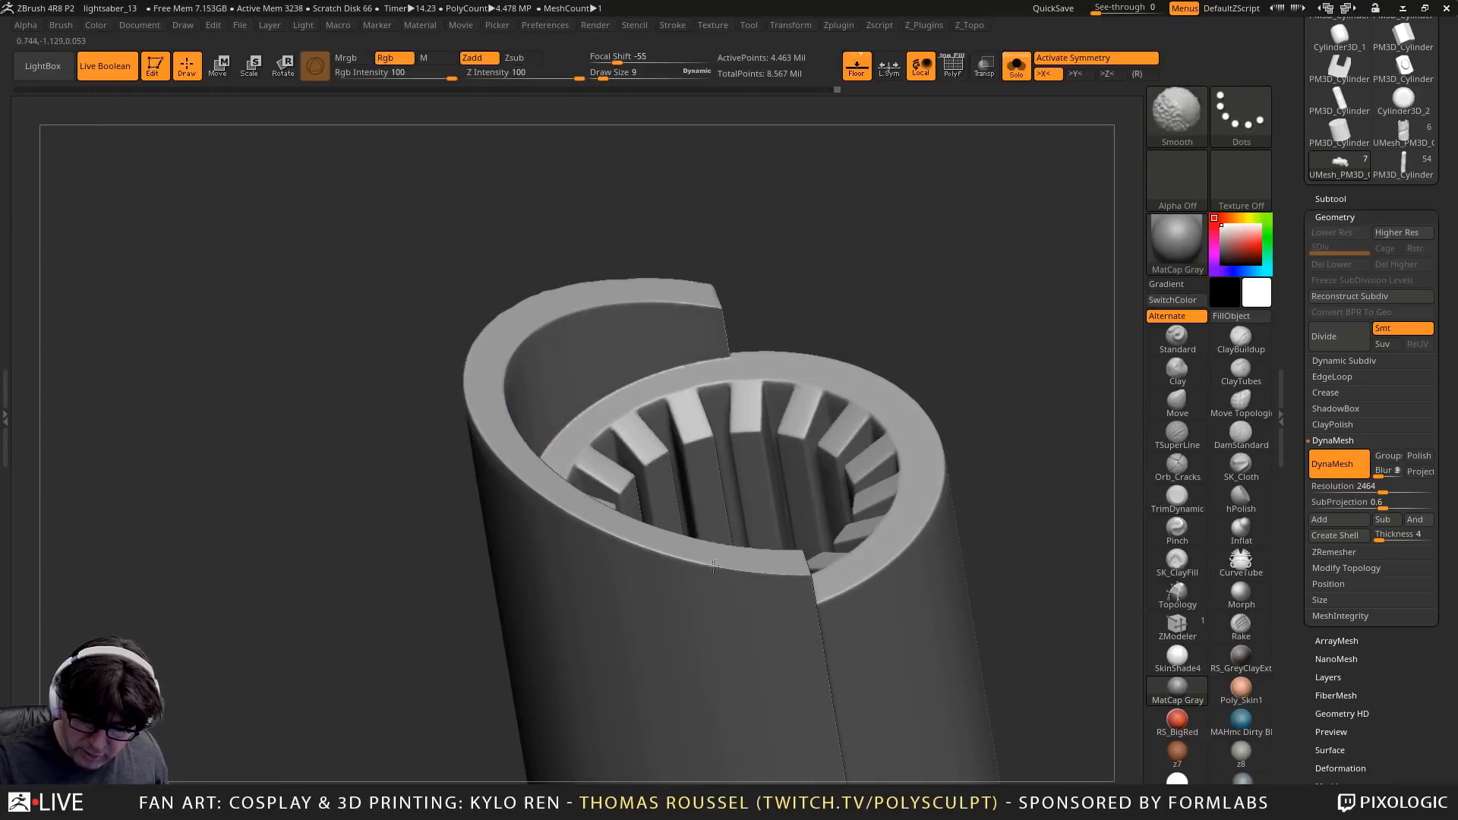
pyautogui.moveTo(800, 559); pyautogui.dragTo(661, 703, button='right')
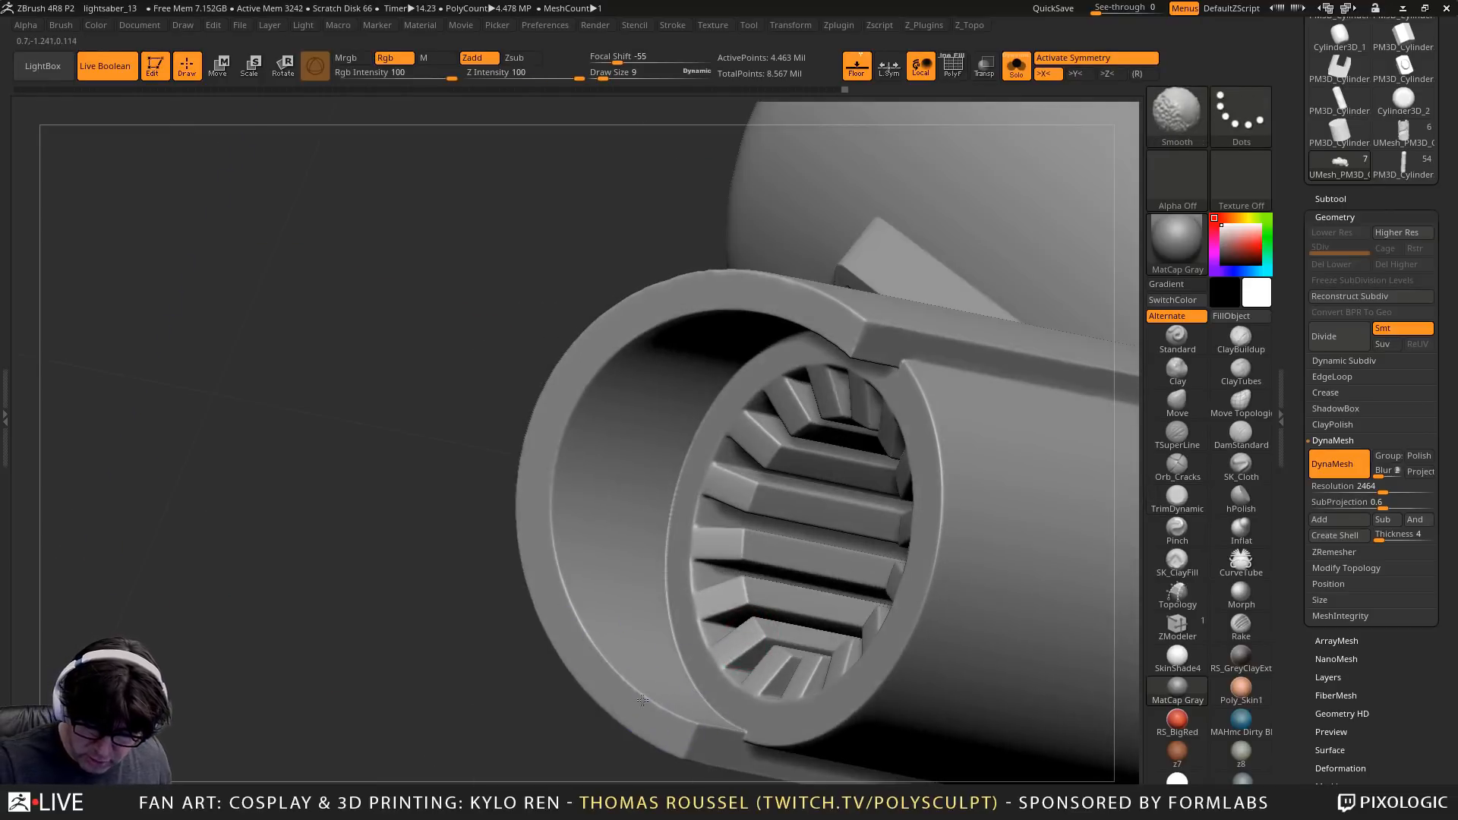
# Wear the outer edge of the longer vent sleeve's end rim with TrimDynamic at draw size 9 and refine it with hPolish
pyautogui.moveTo(768, 377)
pyautogui.mouseDown(button='right')
pyautogui.moveTo(898, 388)
pyautogui.moveTo(888, 324)
pyautogui.mouseUp(button='right')
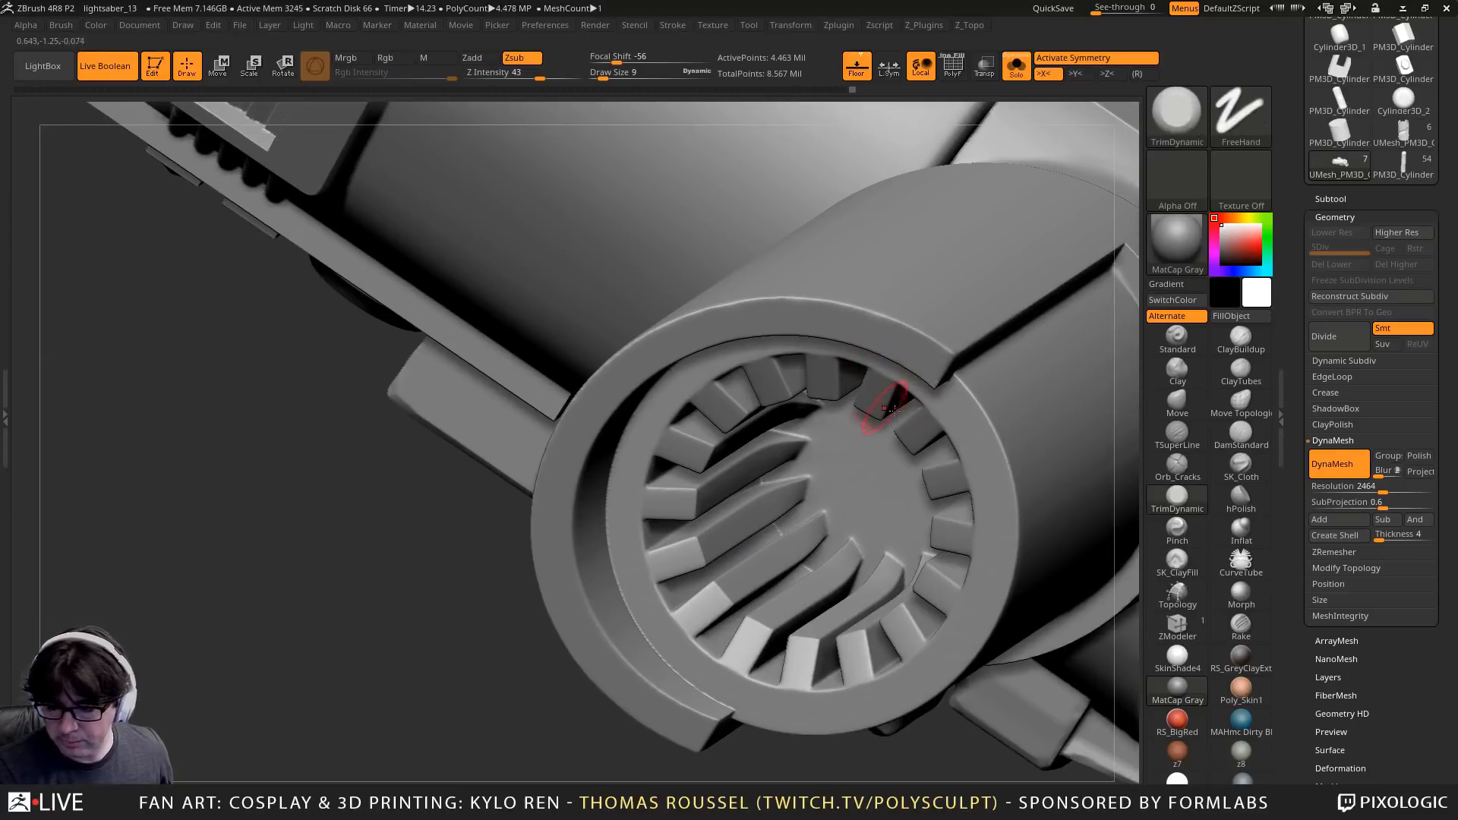
pyautogui.moveTo(872, 417); pyautogui.dragTo(1017, 455, button='right')
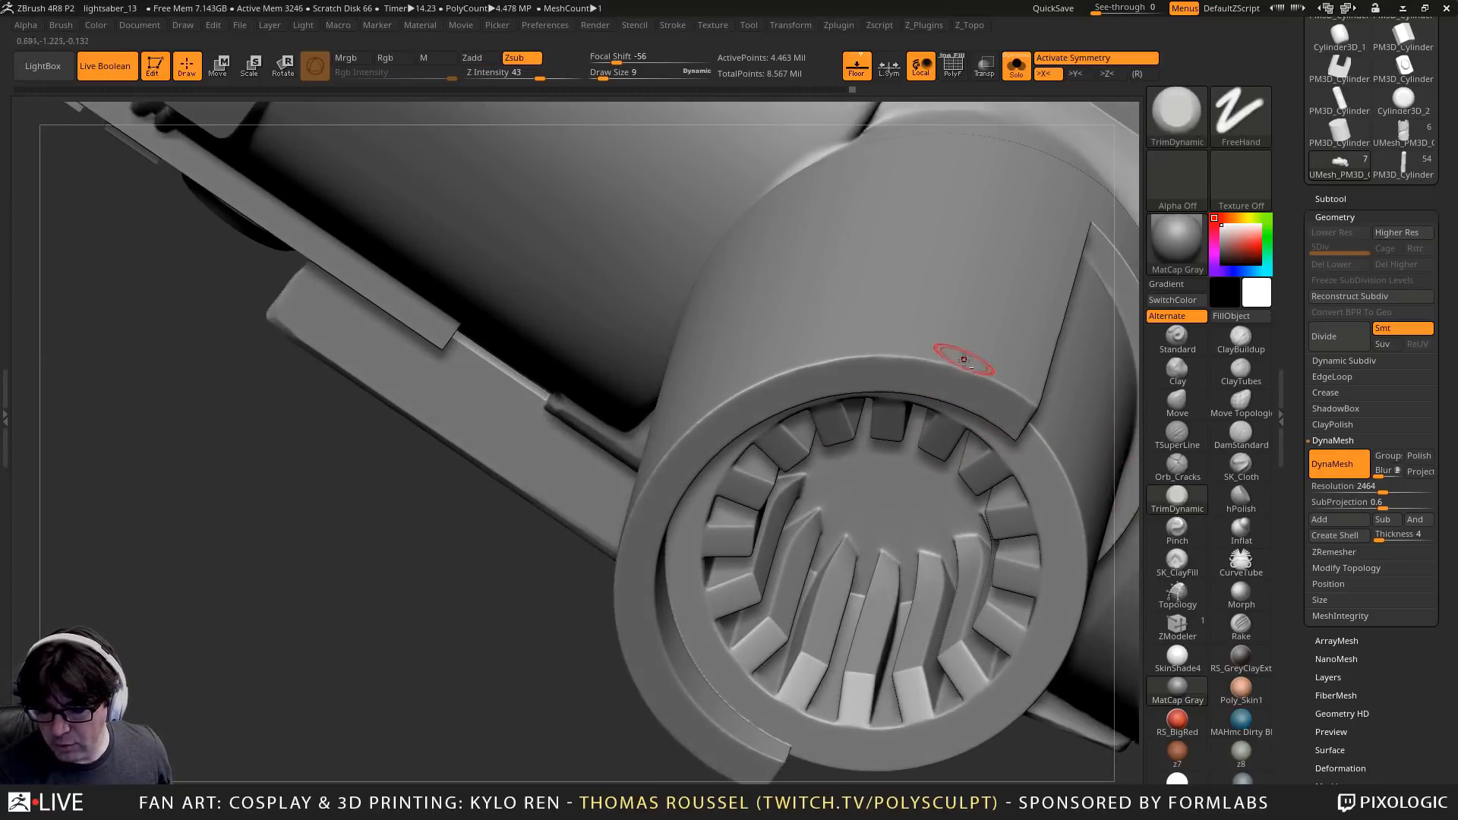
pyautogui.keyDown('ctrl'); pyautogui.moveTo(963, 356); pyautogui.dragTo(1028, 402, button='right'); pyautogui.keyUp('ctrl')
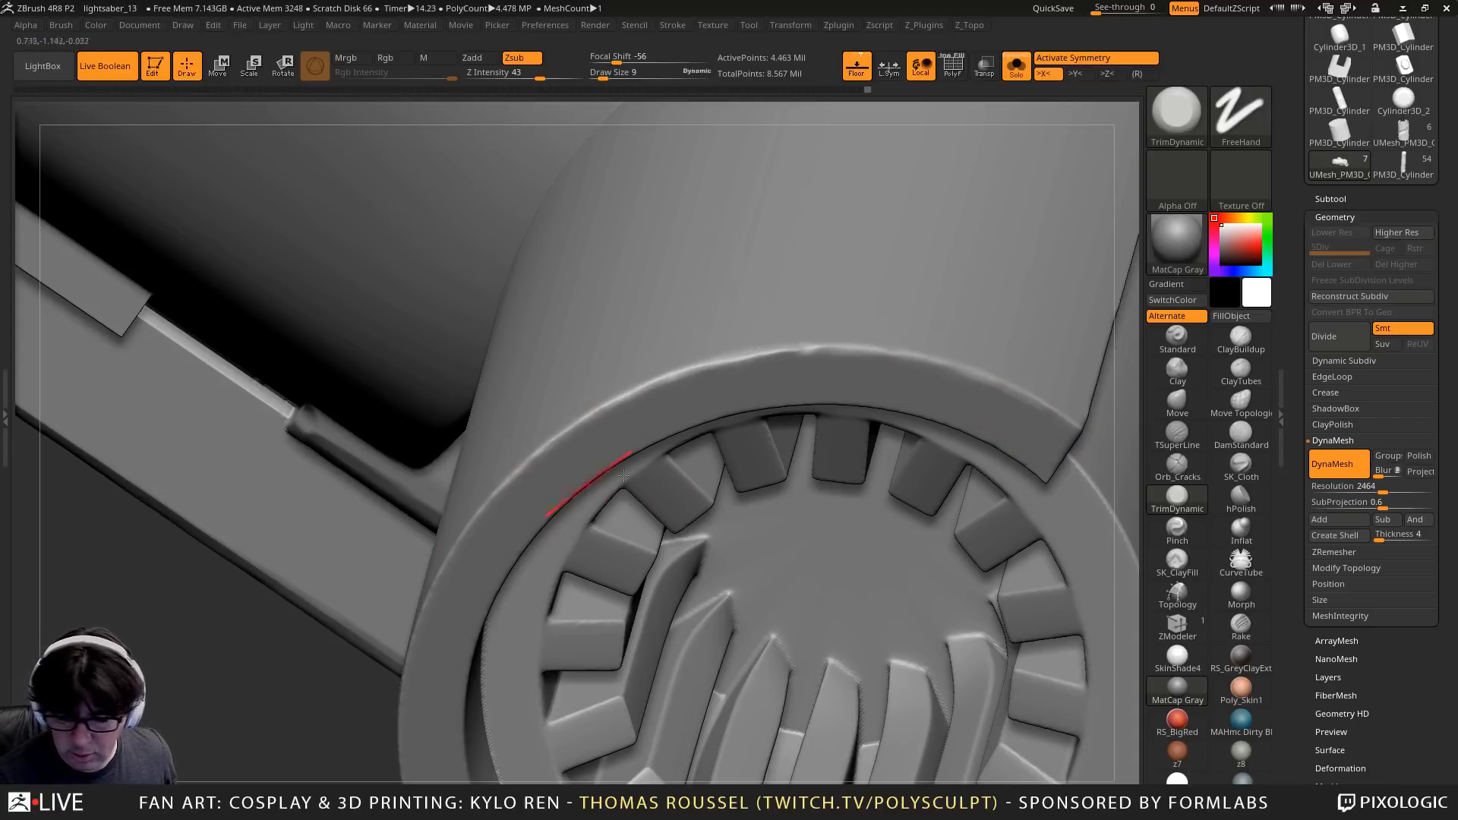
pyautogui.click(1237, 508)
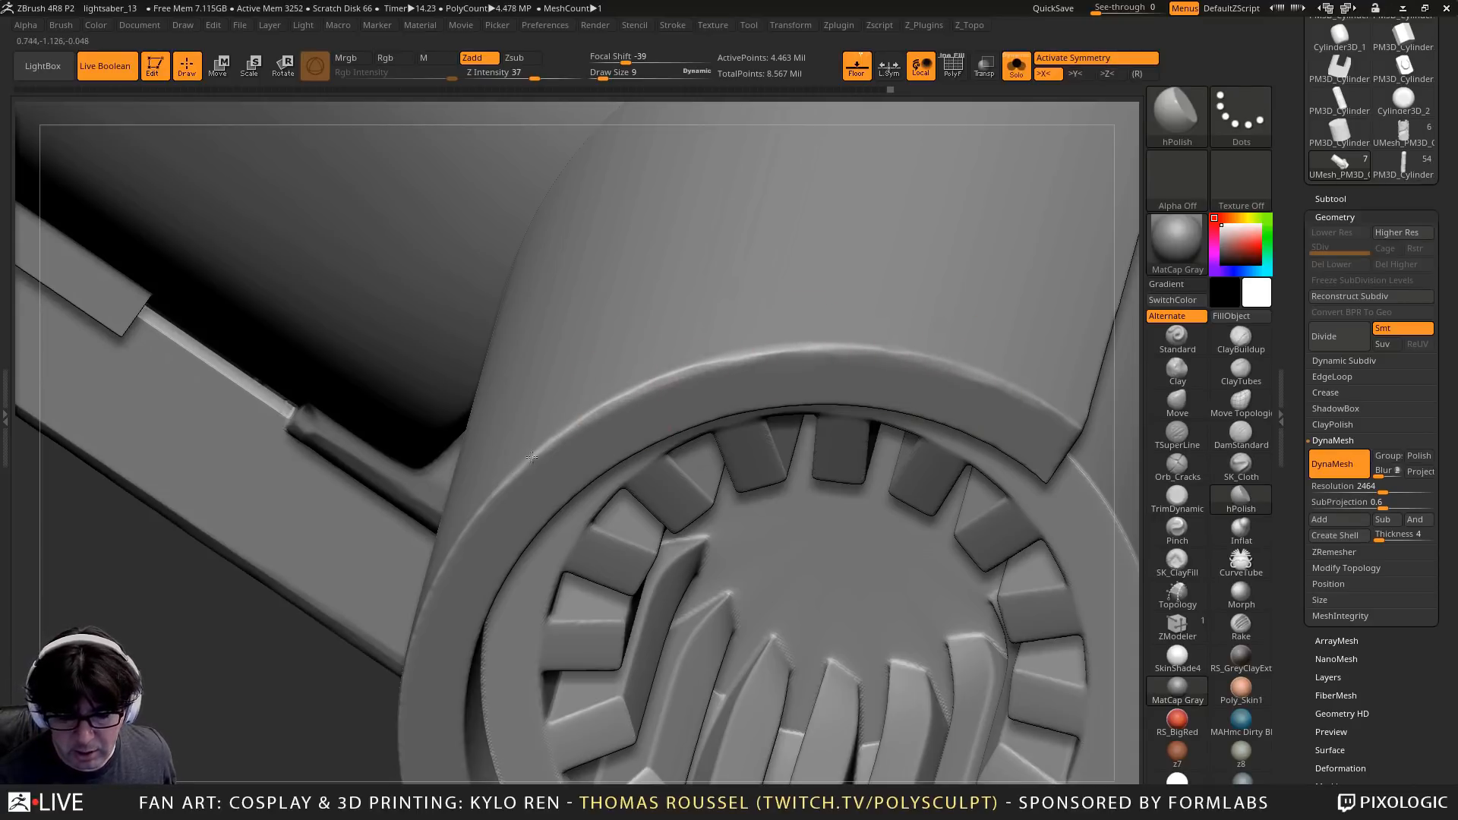
pyautogui.moveTo(532, 457); pyautogui.dragTo(634, 329, button='right')
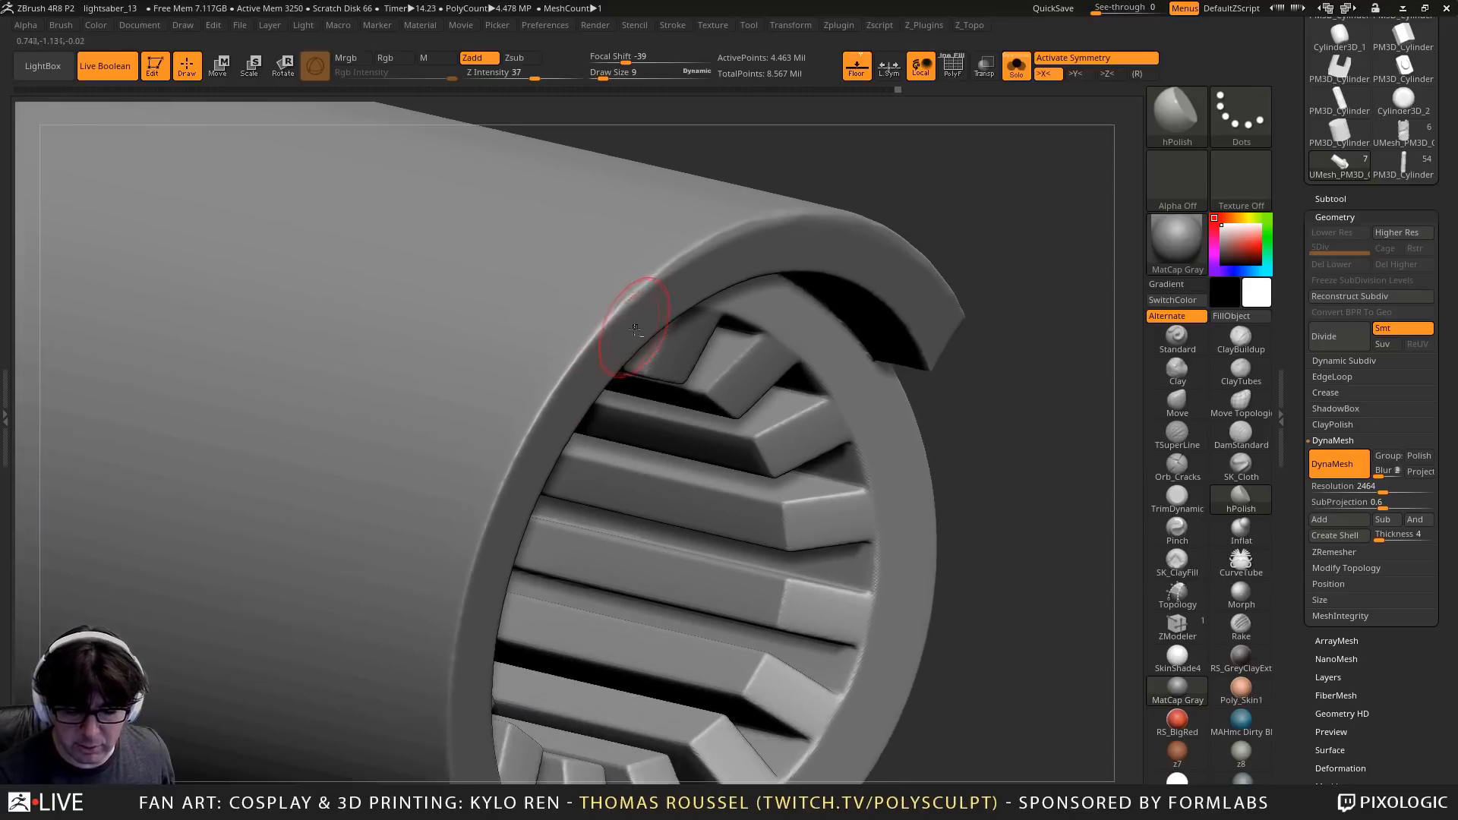
# Continue chipping the longer sleeve's outer rim edge around the vent opening with TrimDynamic
pyautogui.click(1176, 498)
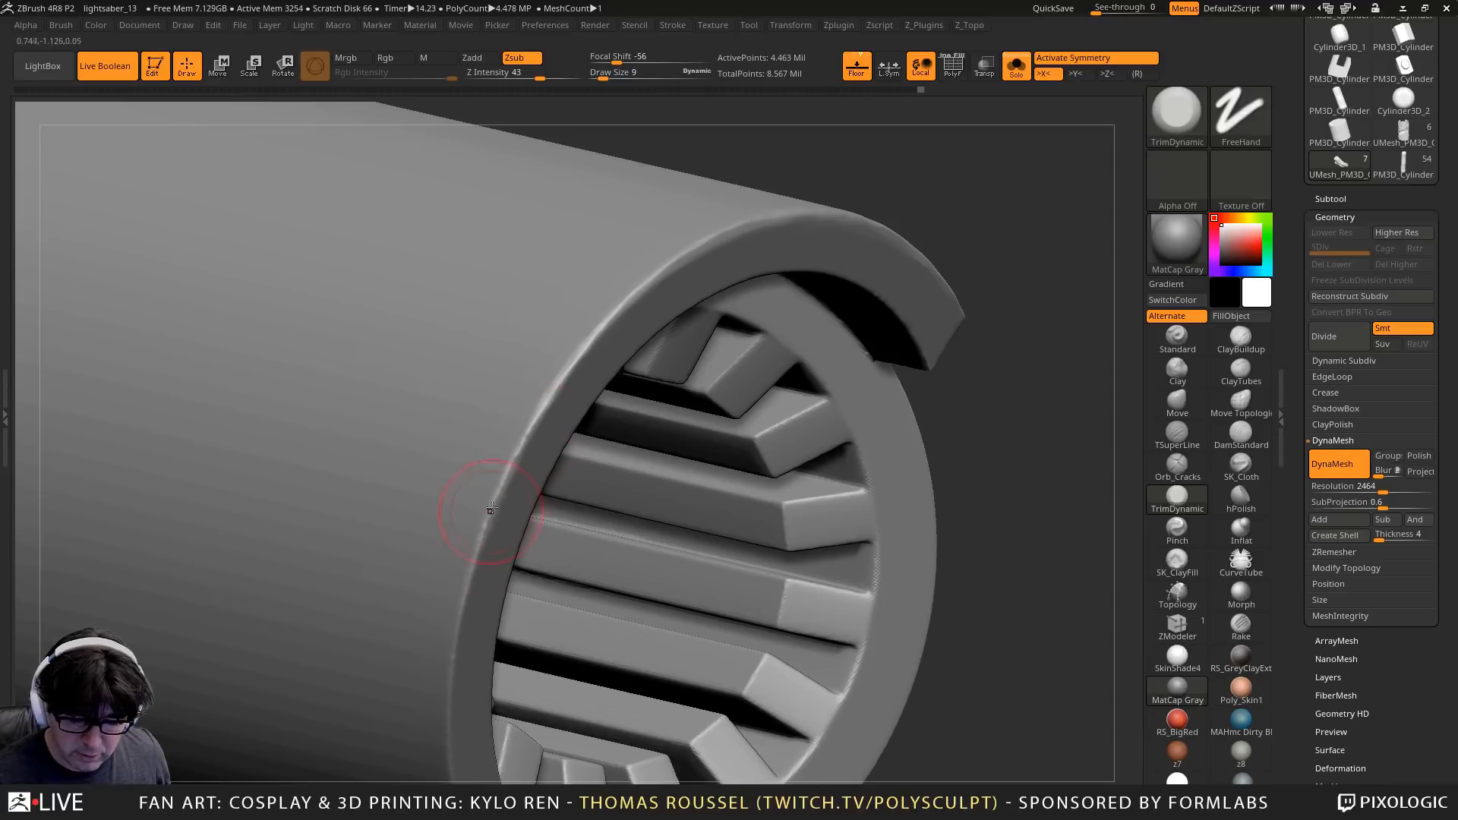
pyautogui.moveTo(456, 665)
pyautogui.mouseDown(button='right')
pyautogui.moveTo(486, 227)
pyautogui.moveTo(507, 265)
pyautogui.mouseUp(button='right')
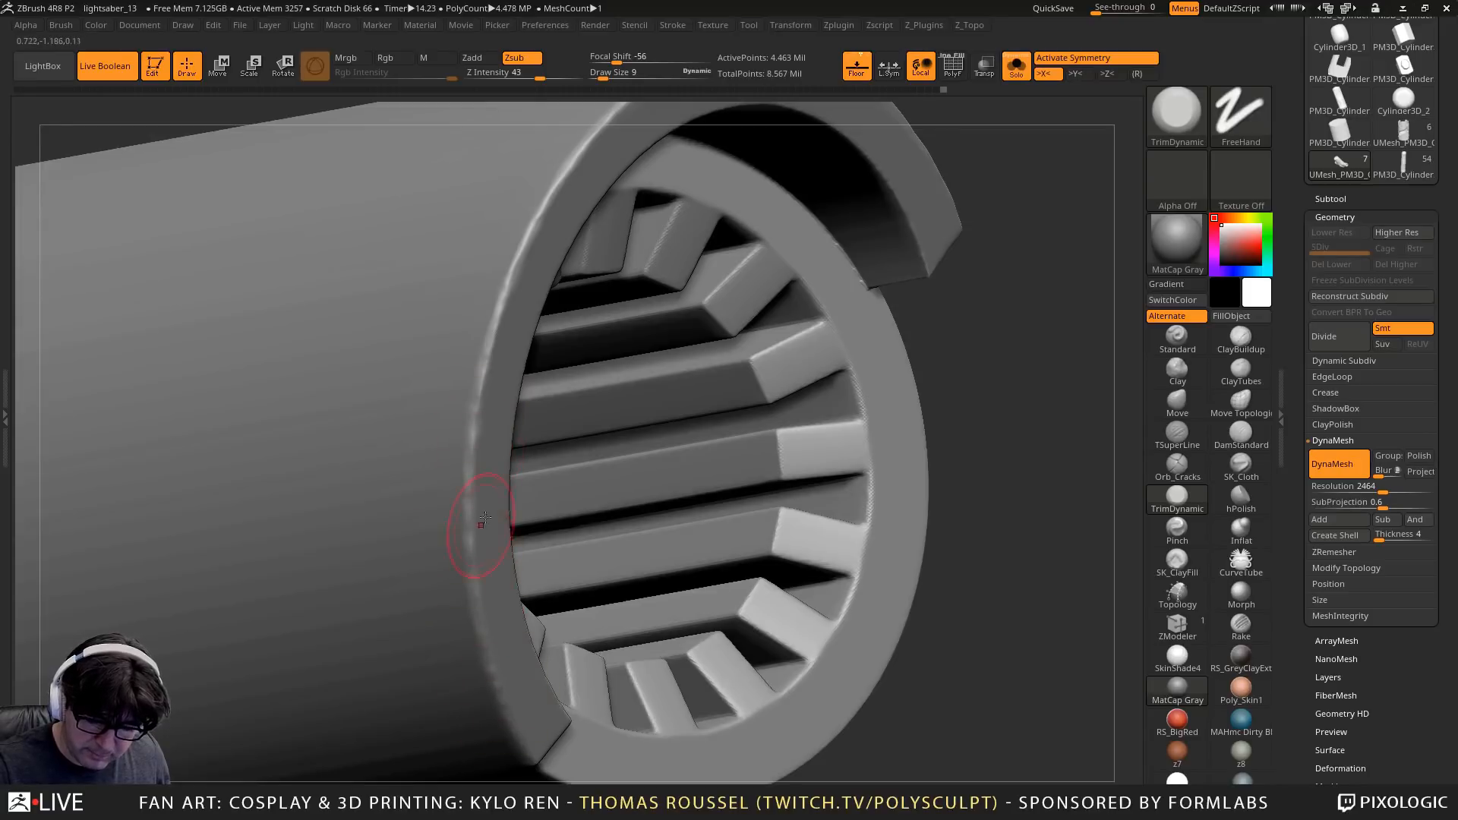
pyautogui.moveTo(484, 518)
pyautogui.mouseDown(button='right')
pyautogui.moveTo(531, 464)
pyautogui.moveTo(625, 400)
pyautogui.moveTo(484, 273)
pyautogui.moveTo(610, 321)
pyautogui.mouseUp(button='right')
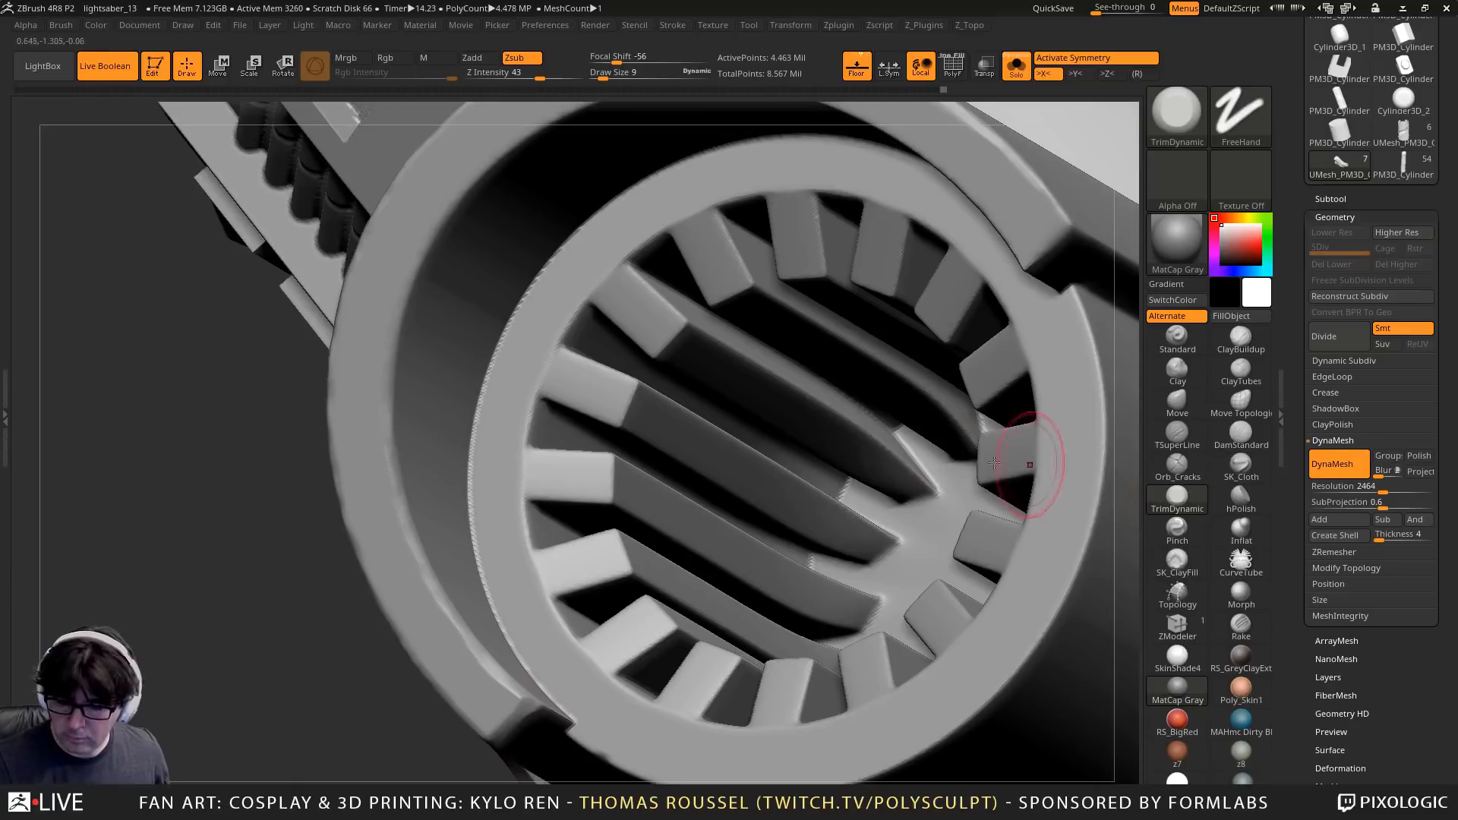
pyautogui.moveTo(1040, 456); pyautogui.dragTo(1041, 384, button='right')
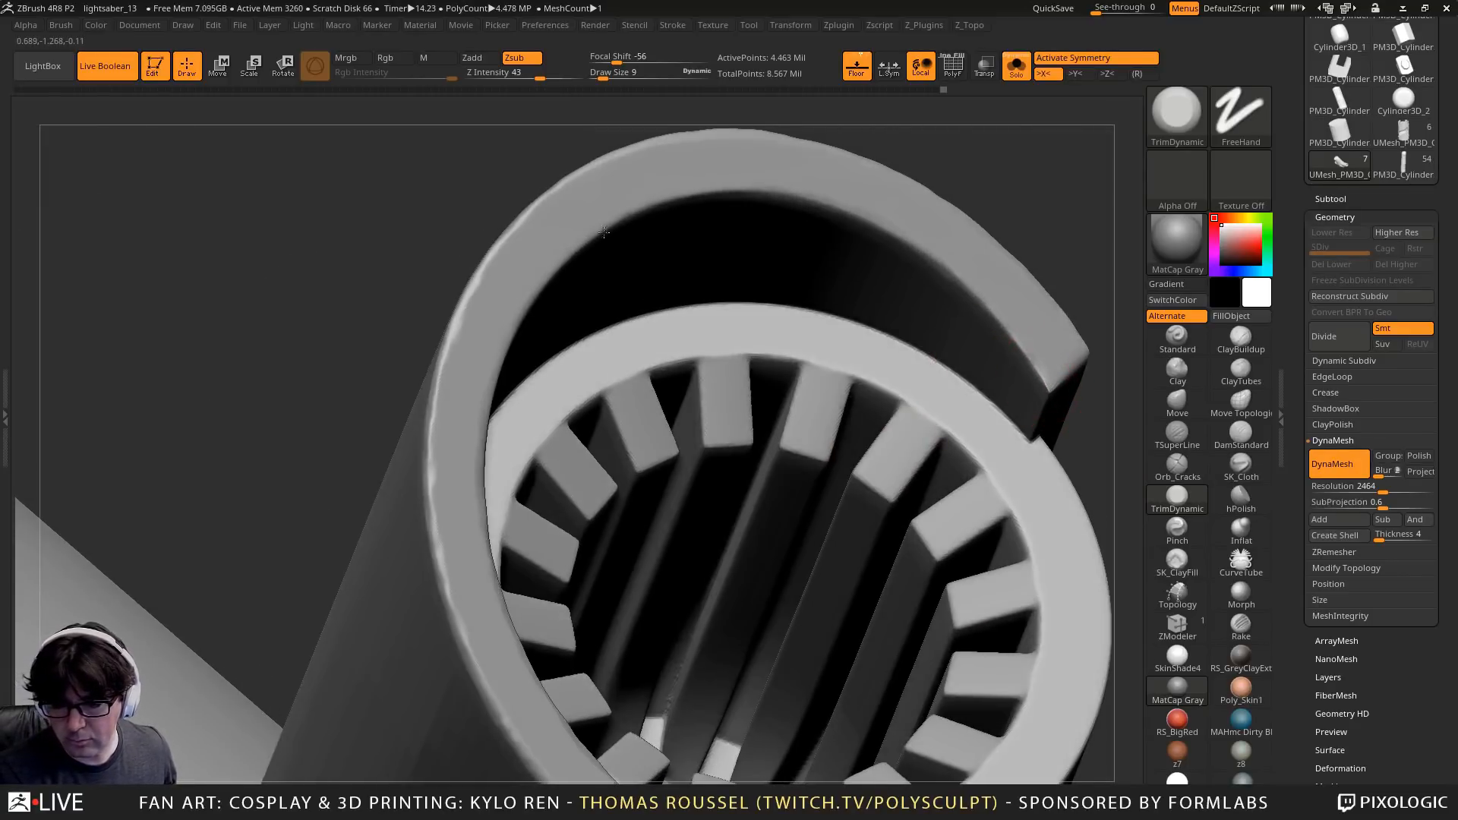
pyautogui.moveTo(668, 220); pyautogui.dragTo(740, 199, button='right')
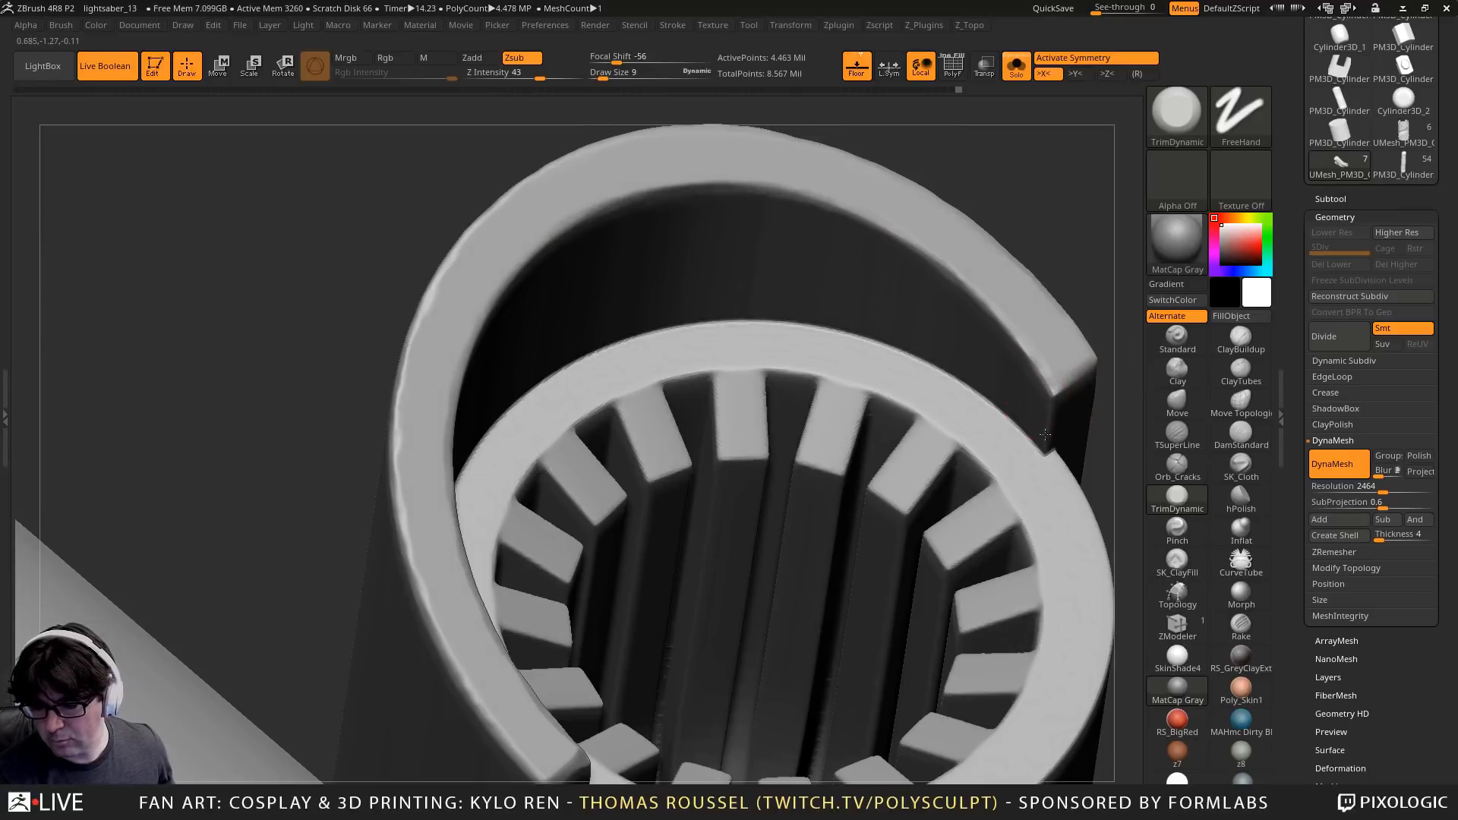
# Soften the inner and outer edges of the longer sleeve's end rim with hPolish
pyautogui.click(1241, 499)
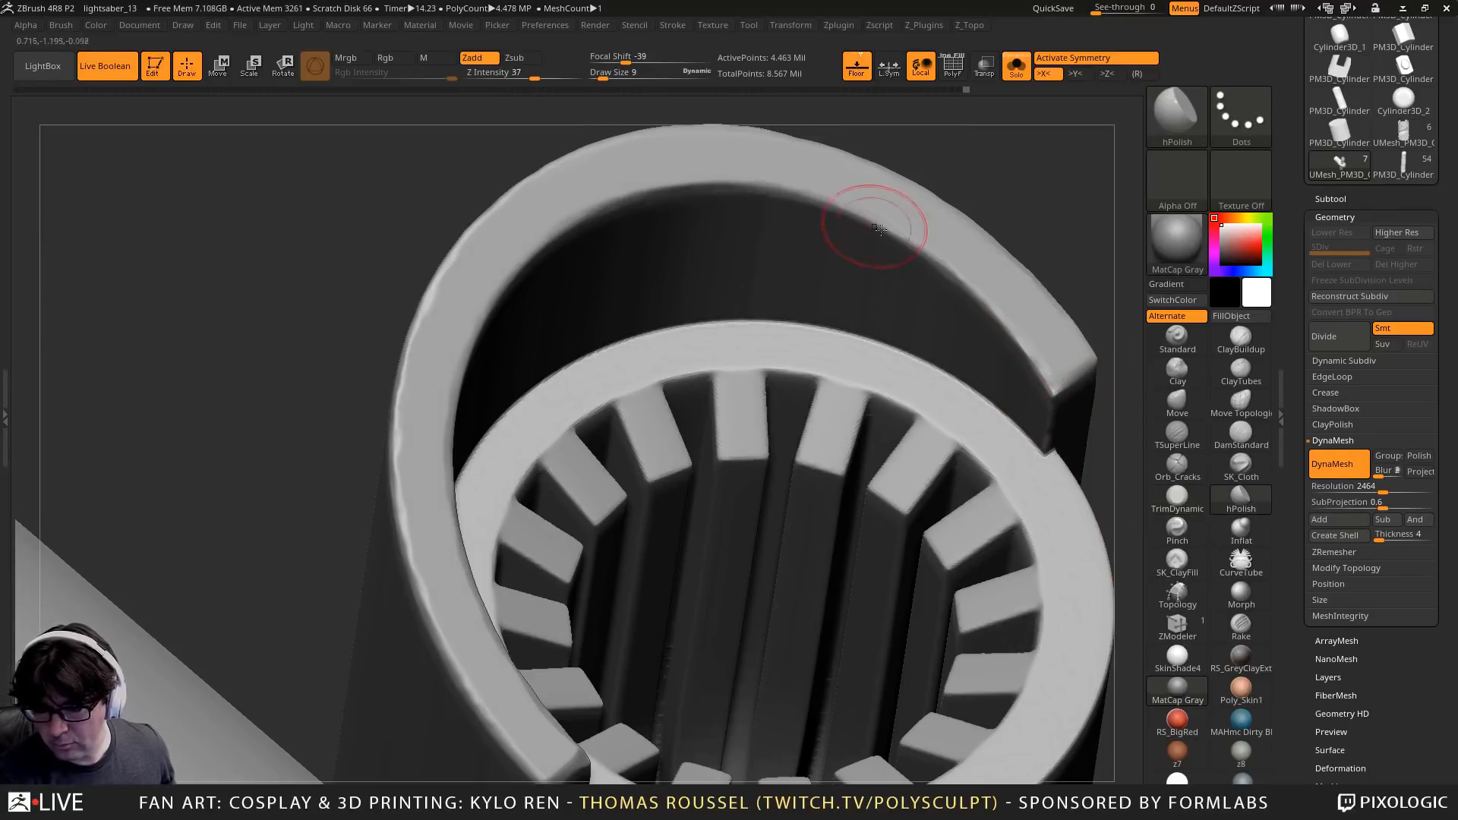
pyautogui.moveTo(747, 188); pyautogui.dragTo(634, 208)
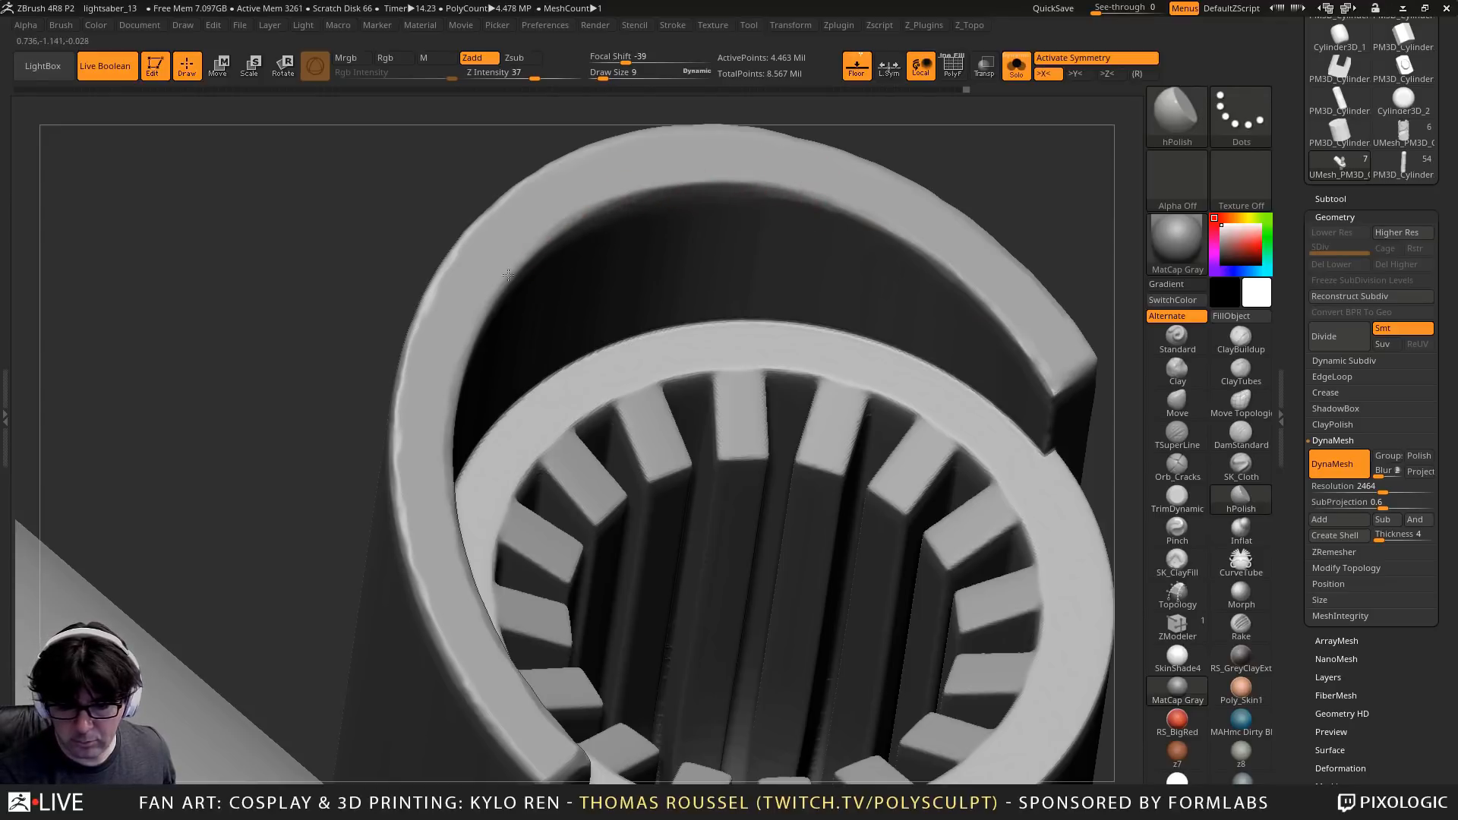
pyautogui.moveTo(484, 354)
pyautogui.mouseDown(button='right')
pyautogui.moveTo(495, 340)
pyautogui.moveTo(422, 299)
pyautogui.mouseUp(button='right')
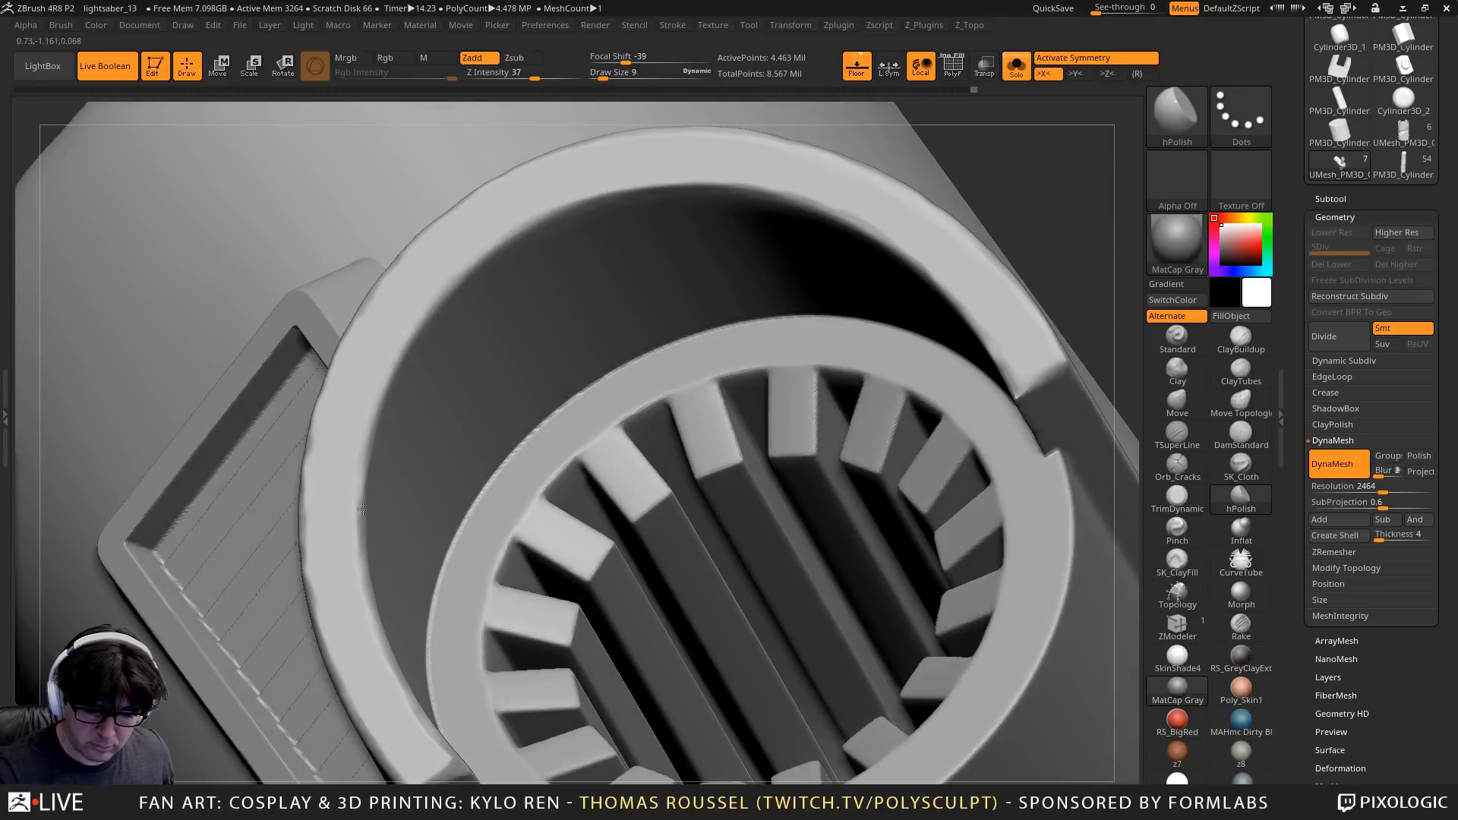
pyautogui.moveTo(361, 552); pyautogui.dragTo(327, 440, button='right')
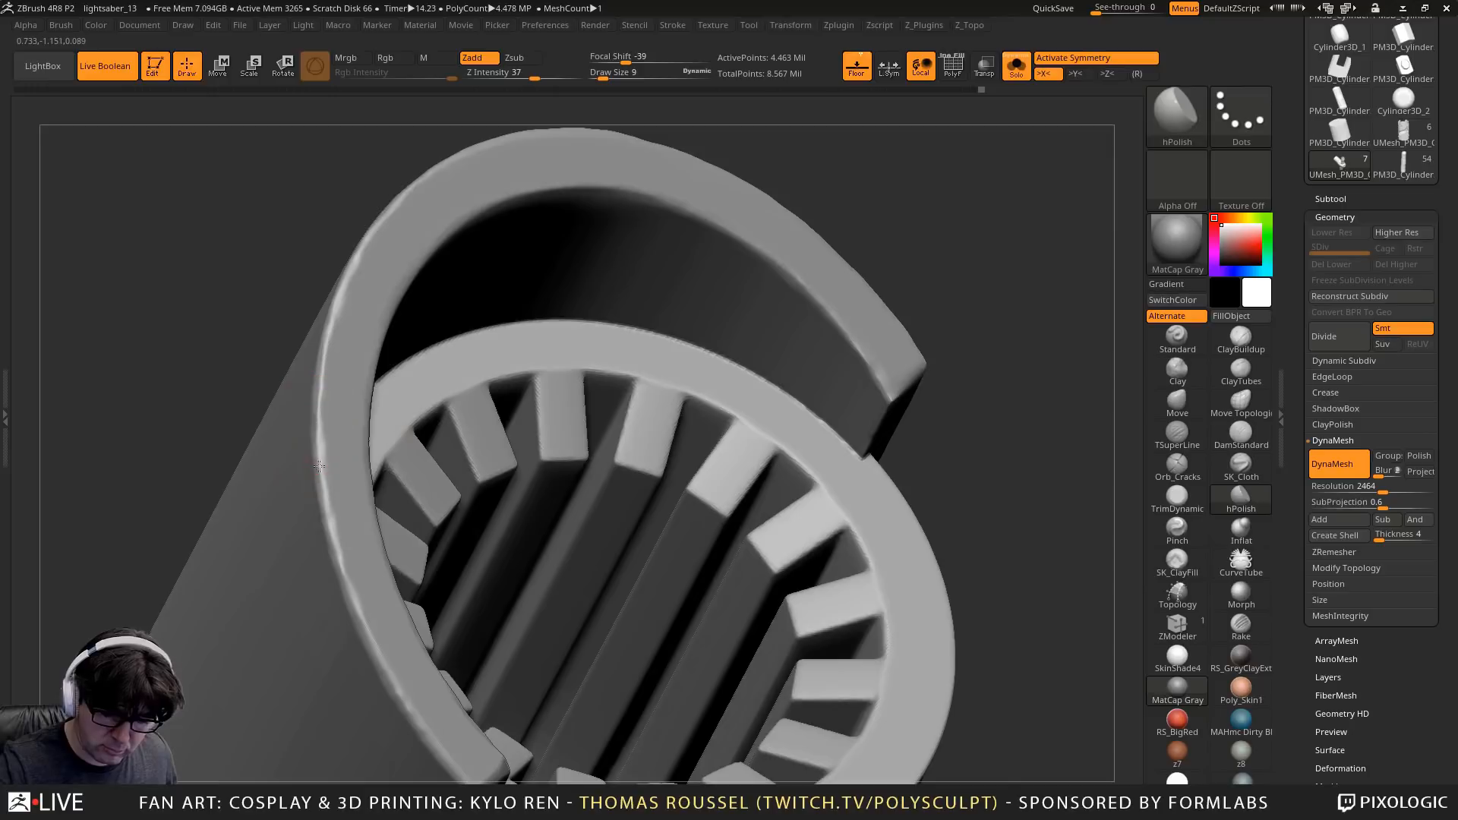
# Wear the outer edge of the shorter vent section's end rim with TrimDynamic, working across its whole arc
pyautogui.keyDown('ctrl'); pyautogui.moveTo(431, 736); pyautogui.dragTo(843, 478, button='right'); pyautogui.keyUp('ctrl')
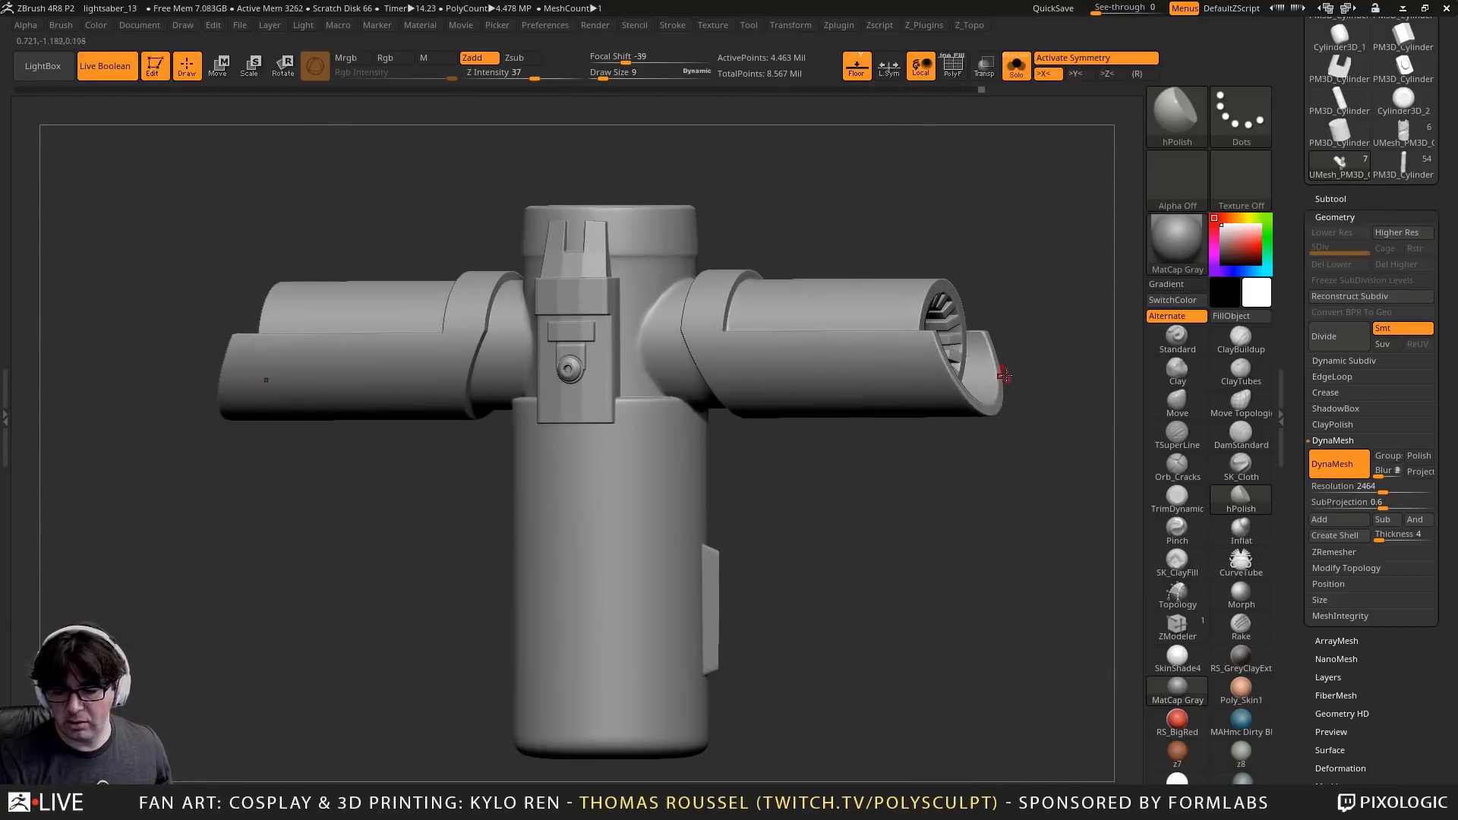
pyautogui.moveTo(913, 339)
pyautogui.keyDown('ctrl'); pyautogui.mouseDown(button='right')
pyautogui.moveTo(993, 400)
pyautogui.moveTo(845, 541)
pyautogui.moveTo(829, 355)
pyautogui.moveTo(801, 346)
pyautogui.mouseUp(button='right'); pyautogui.keyUp('ctrl')
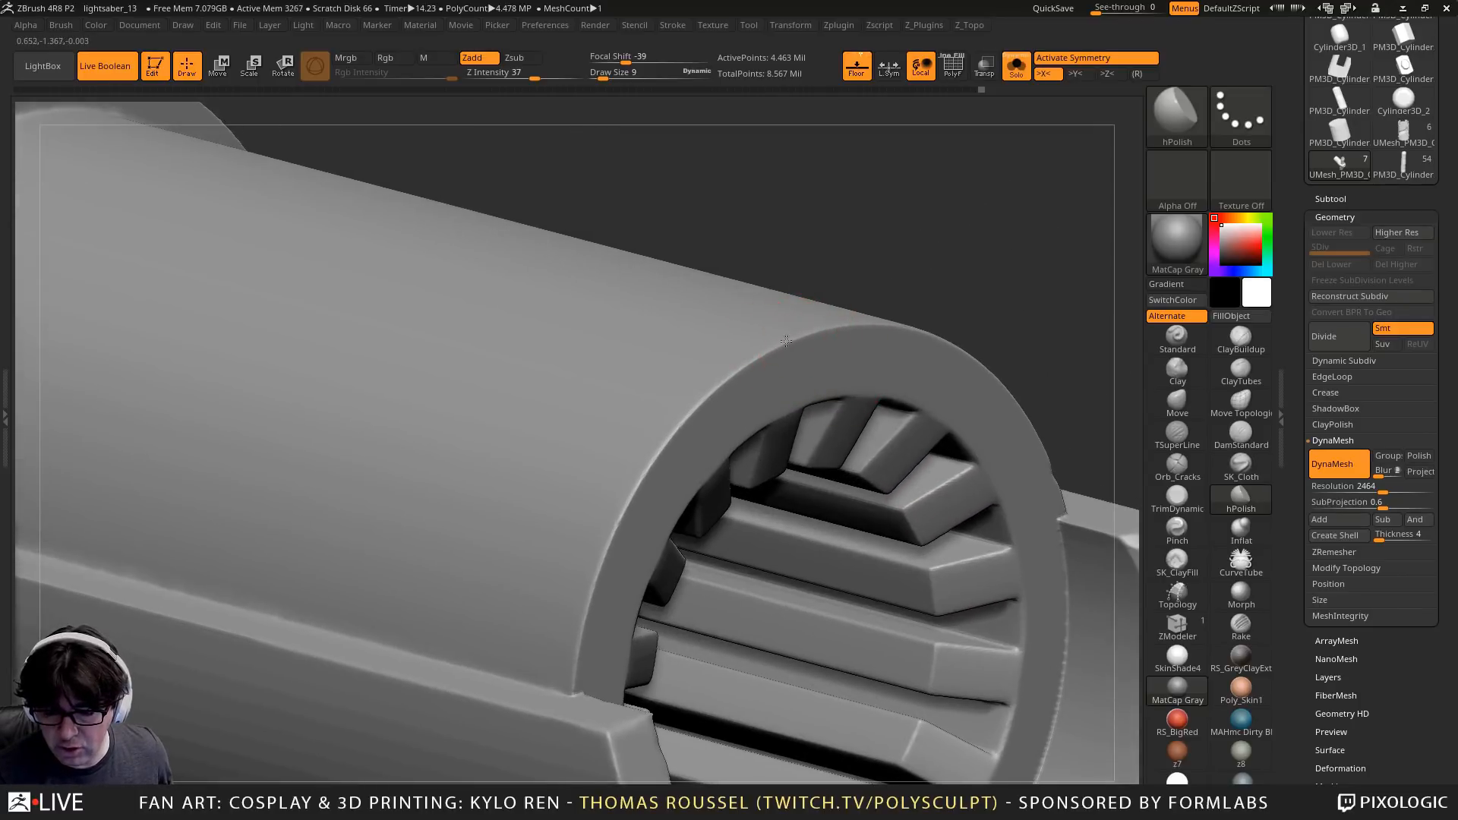
pyautogui.click(1177, 498)
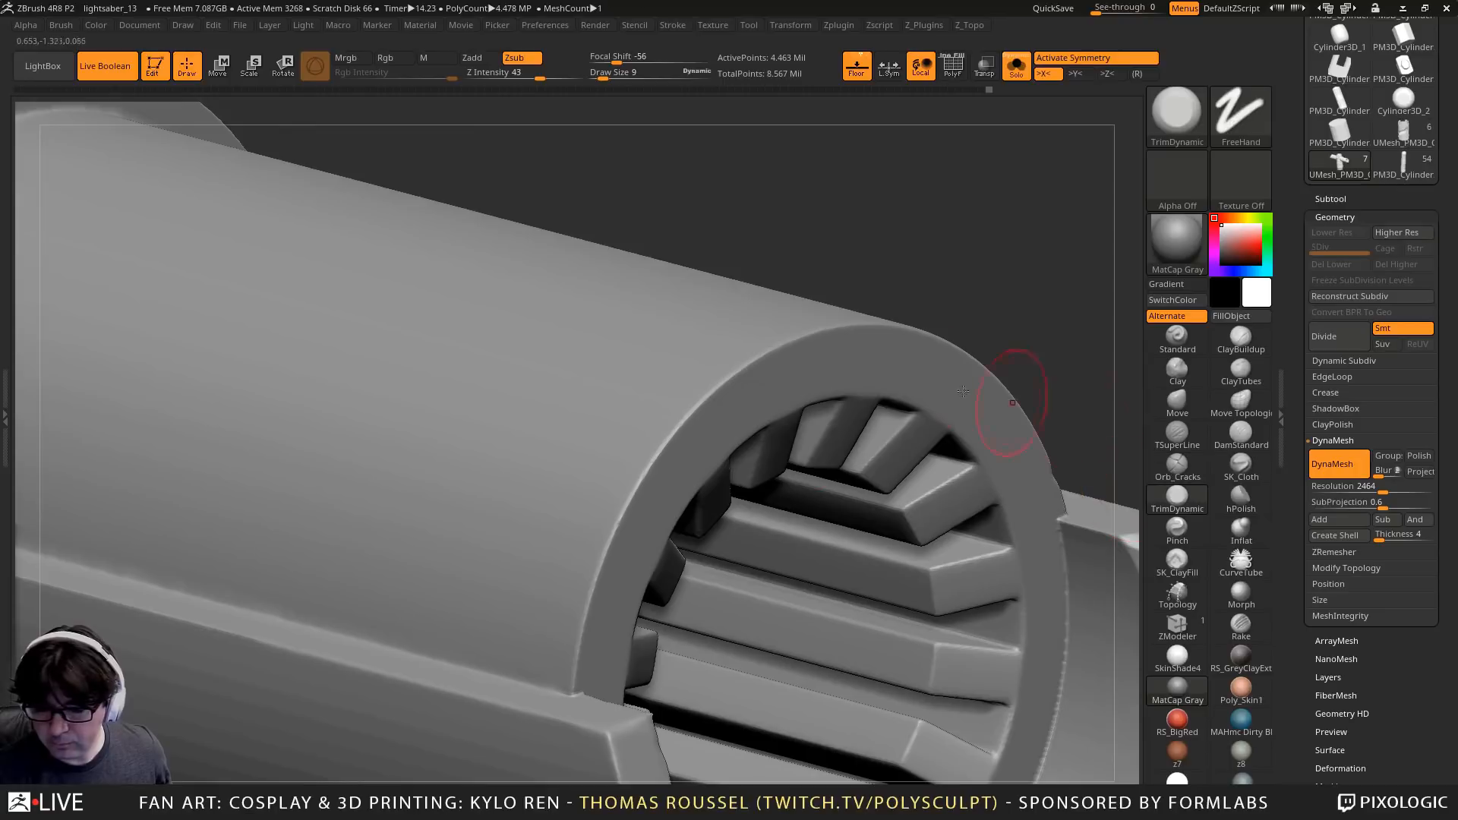
pyautogui.moveTo(694, 413)
pyautogui.mouseDown()
pyautogui.moveTo(672, 434)
pyautogui.moveTo(693, 390)
pyautogui.moveTo(569, 648)
pyautogui.mouseUp()
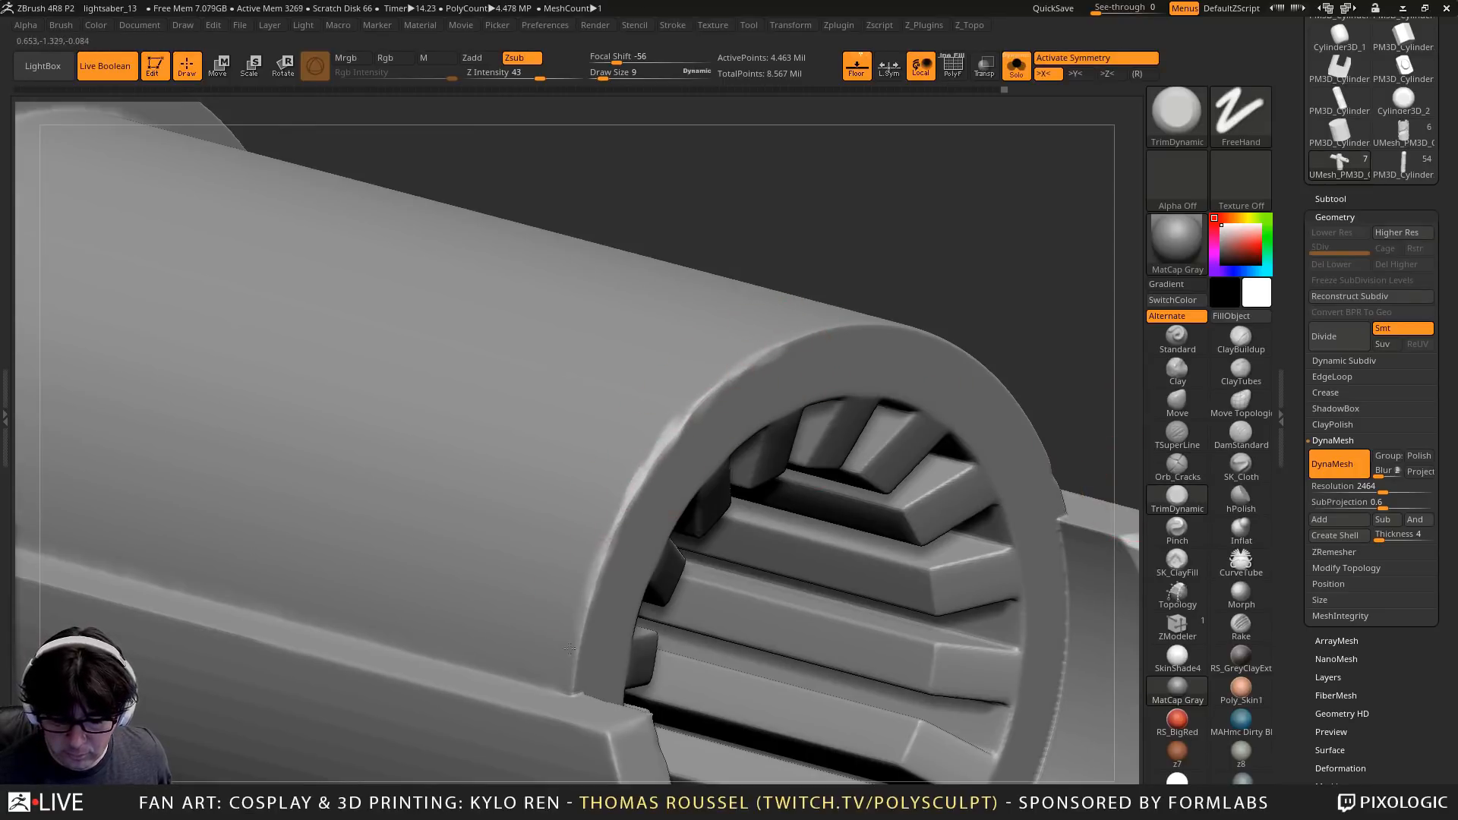
pyautogui.moveTo(808, 334); pyautogui.dragTo(1012, 364, button='right')
pyautogui.moveTo(1037, 360); pyautogui.dragTo(782, 352)
pyautogui.moveTo(915, 335); pyautogui.dragTo(793, 346)
pyautogui.moveTo(941, 349); pyautogui.dragTo(863, 379, button='right')
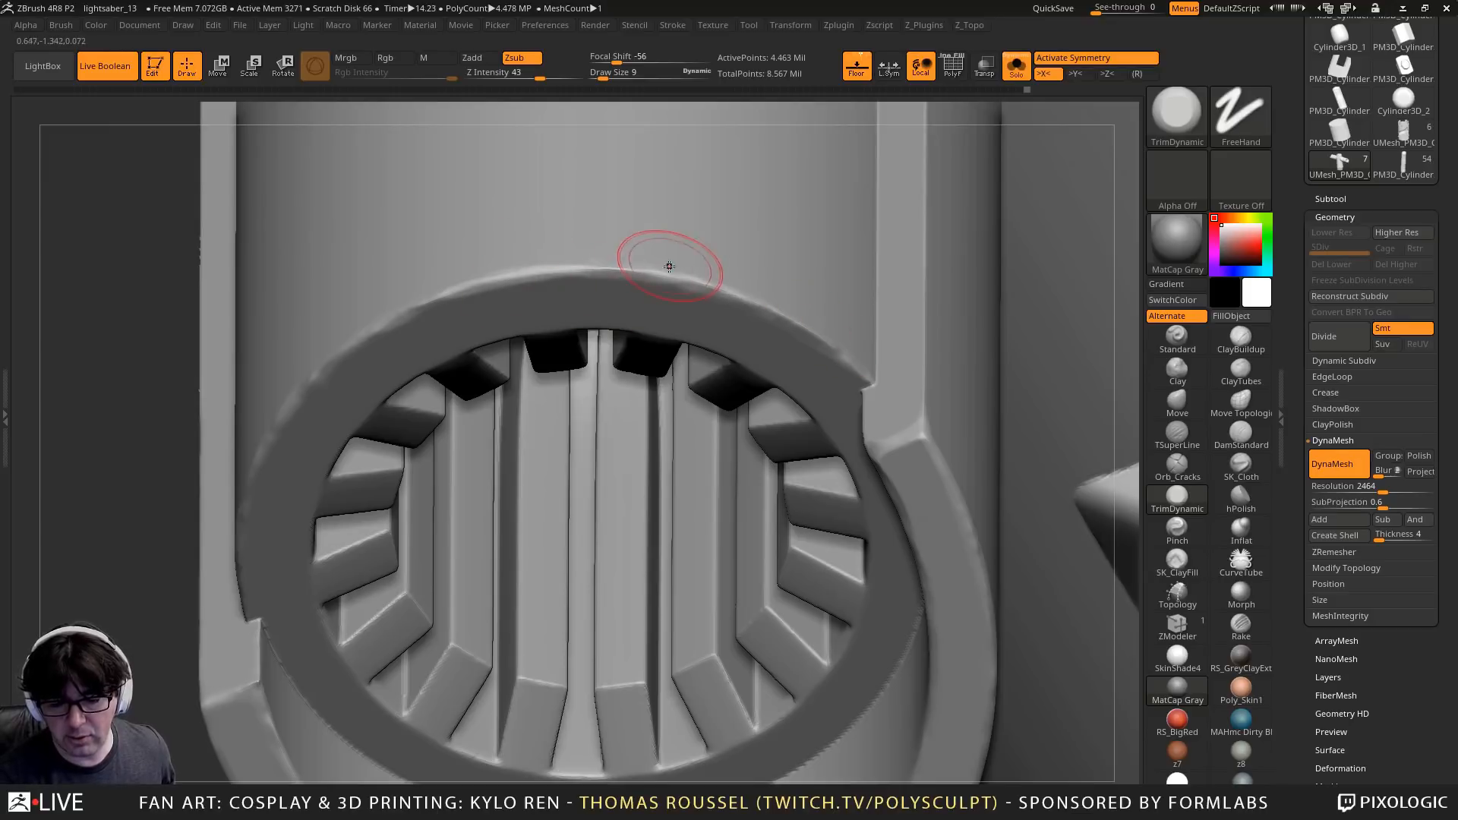
# Polish the worn outer edge of the shorter vent section's rim with hPolish until the trim marks blend in
pyautogui.moveTo(602, 266); pyautogui.dragTo(995, 444, button='right')
pyautogui.click(1240, 500)
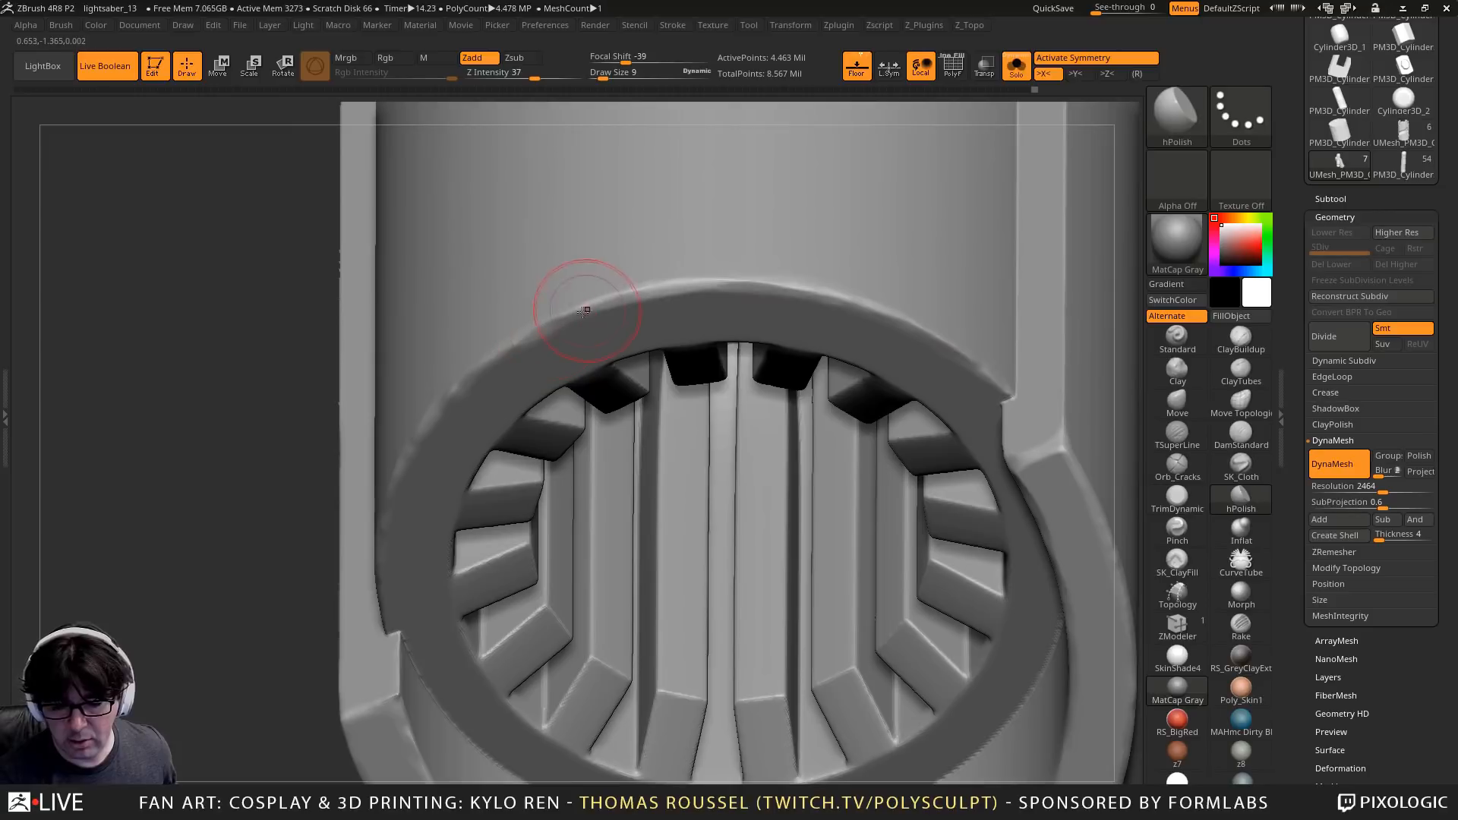
pyautogui.moveTo(516, 352); pyautogui.dragTo(499, 353, button='right')
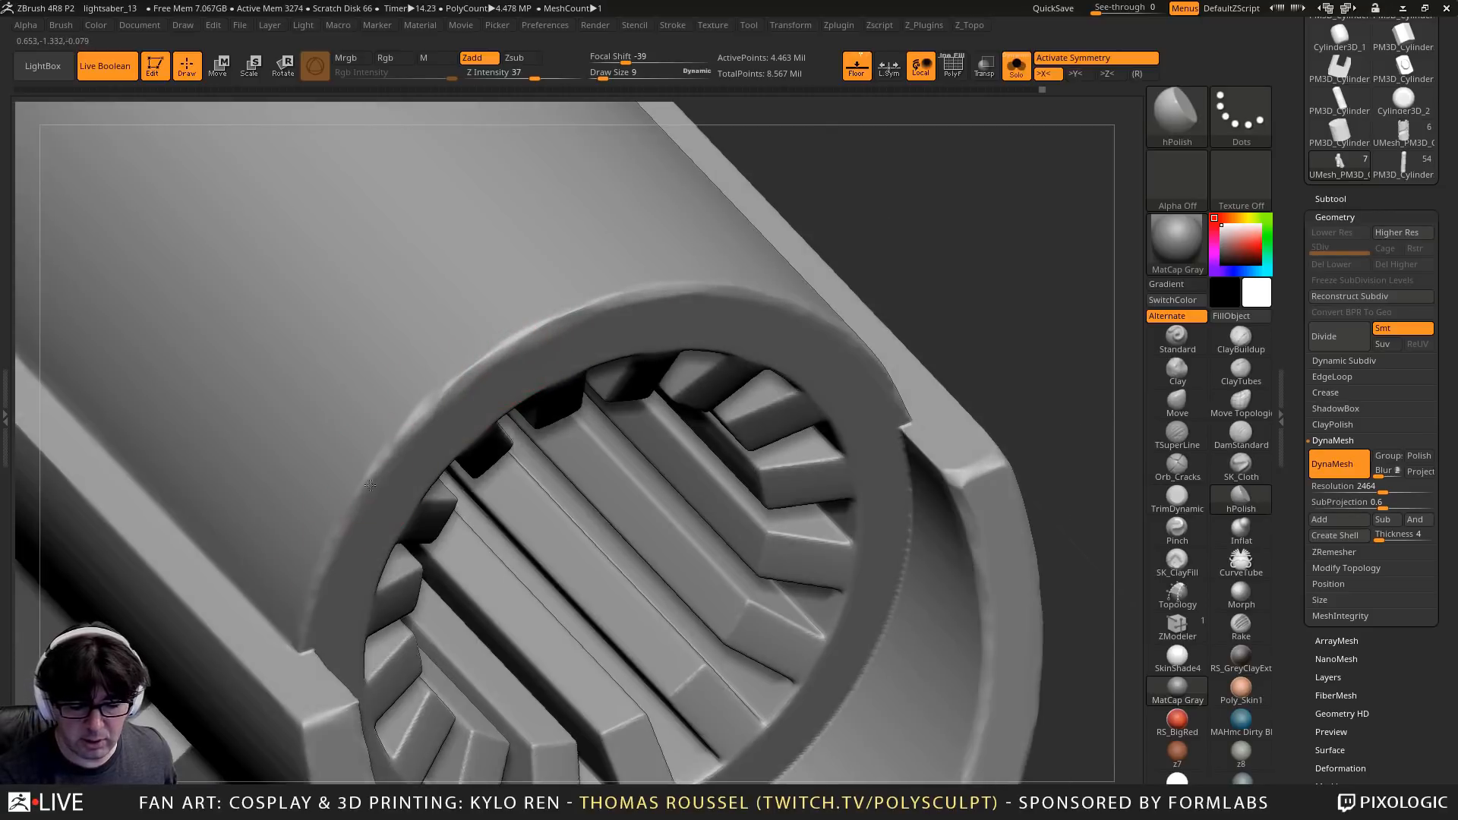
pyautogui.press('shift')
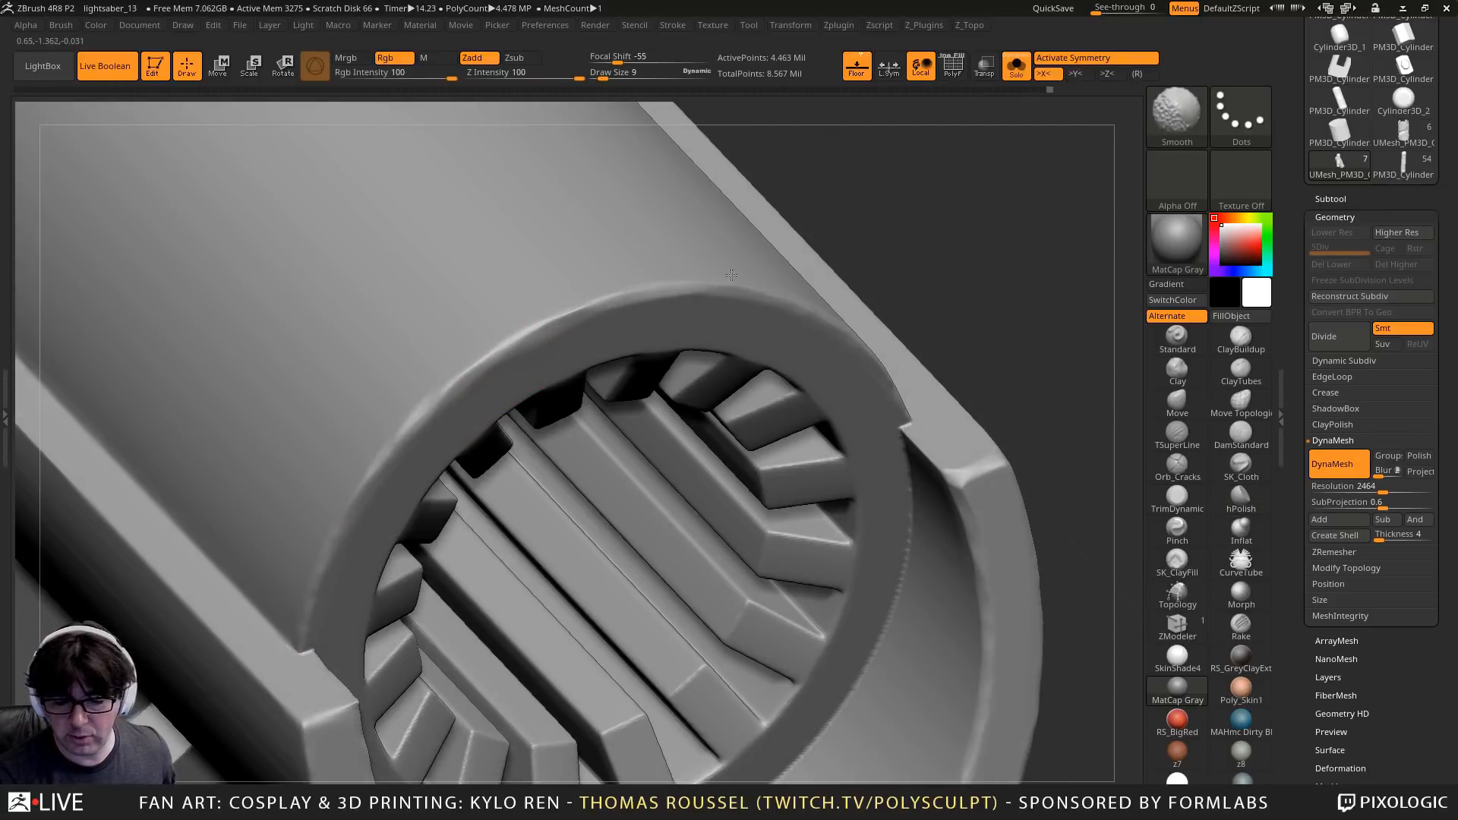
pyautogui.click(1182, 498)
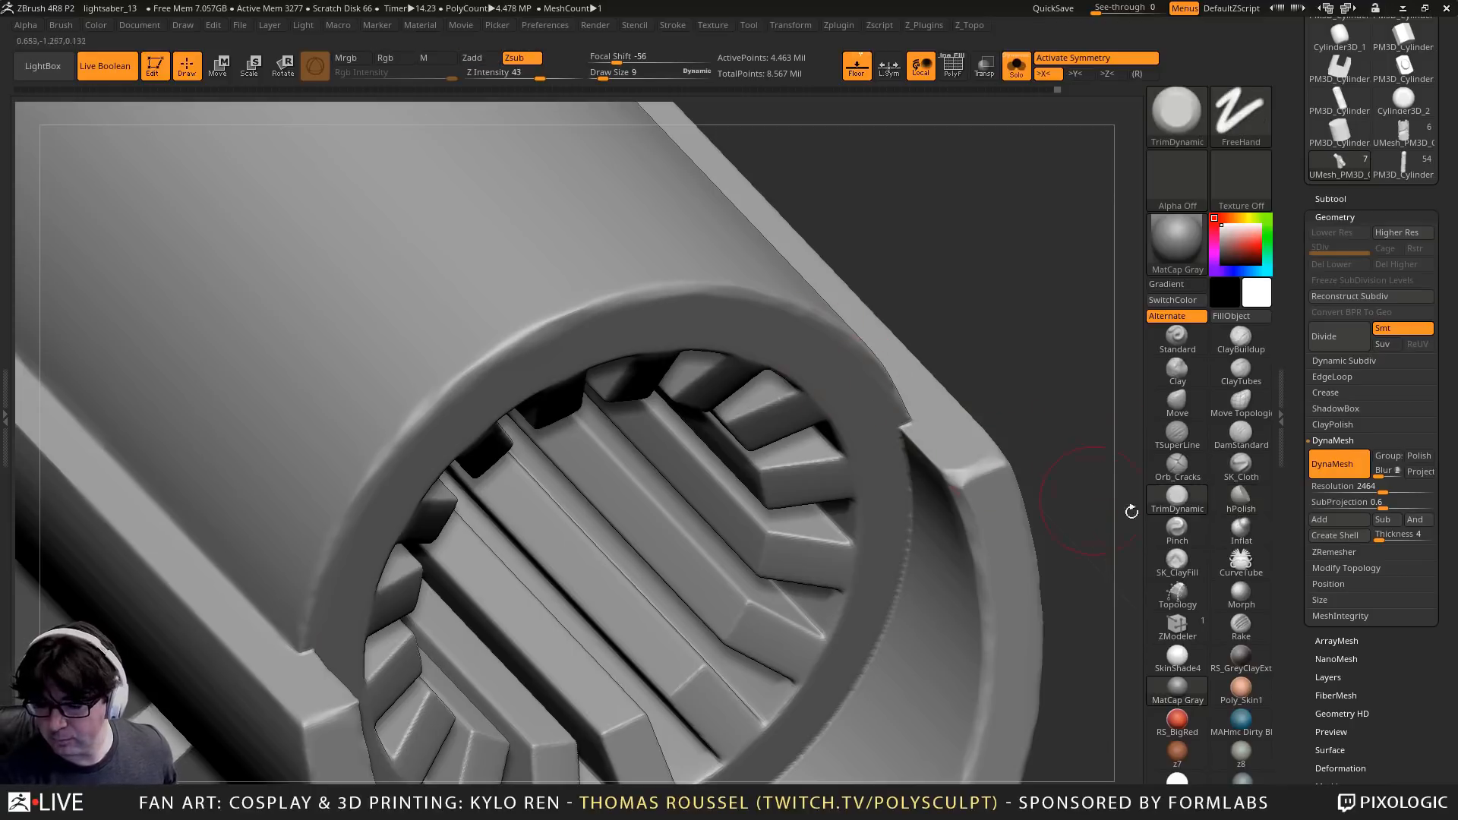
pyautogui.click(1240, 498)
pyautogui.moveTo(700, 279); pyautogui.dragTo(511, 339, button='right')
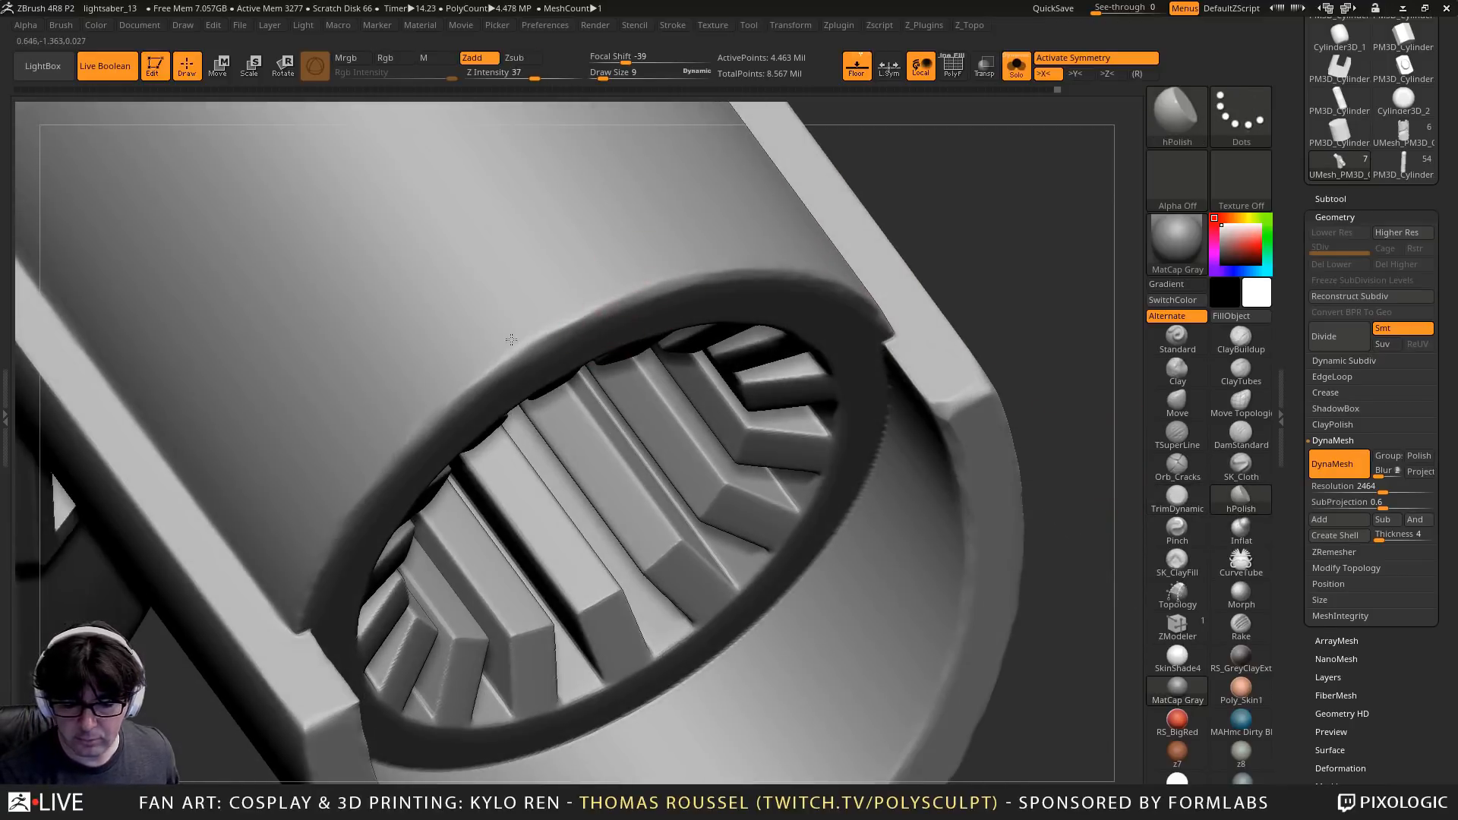
pyautogui.moveTo(330, 556); pyautogui.dragTo(389, 216, button='right')
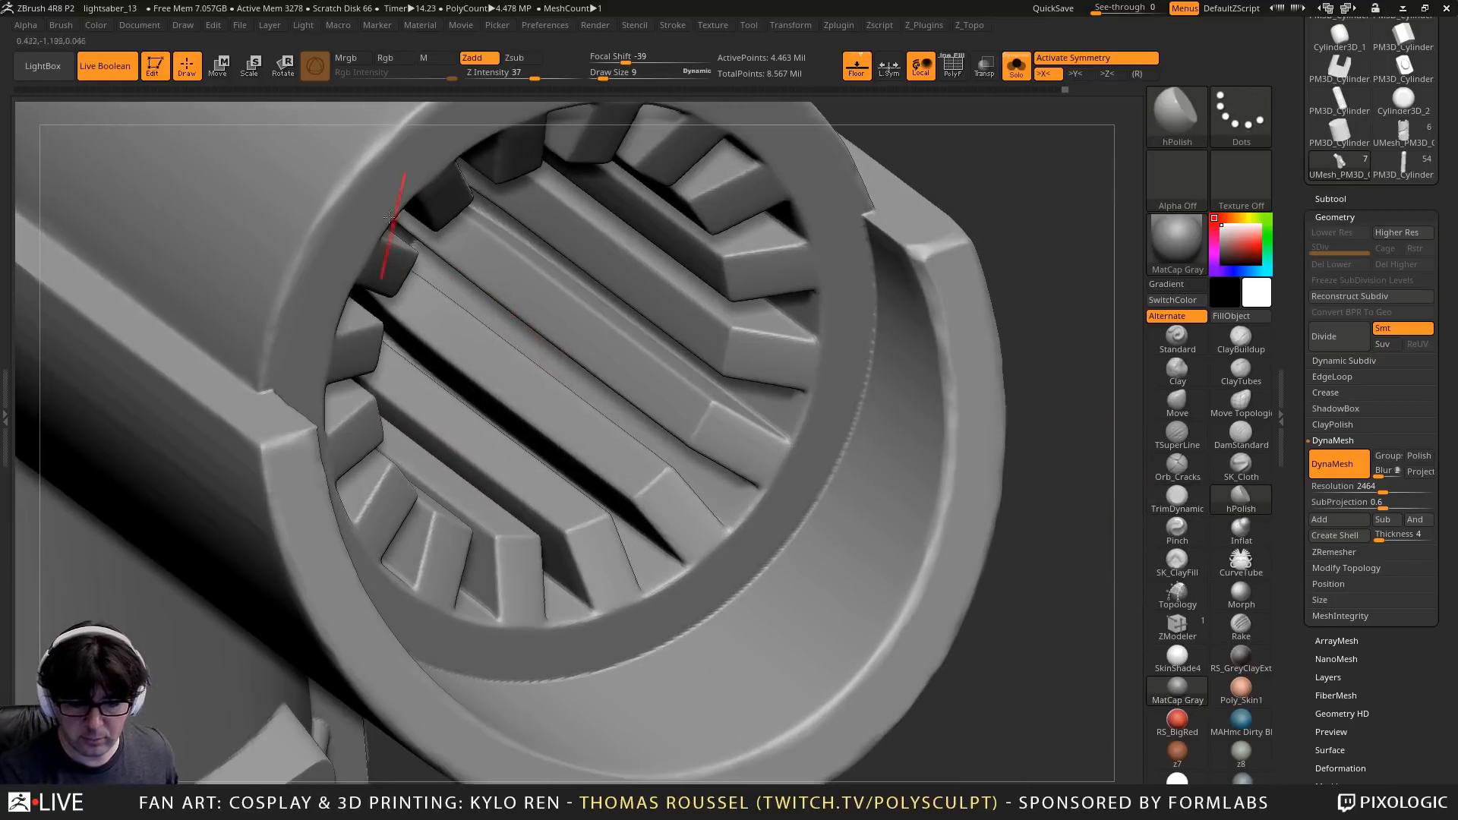
pyautogui.moveTo(447, 150); pyautogui.dragTo(339, 325, button='right')
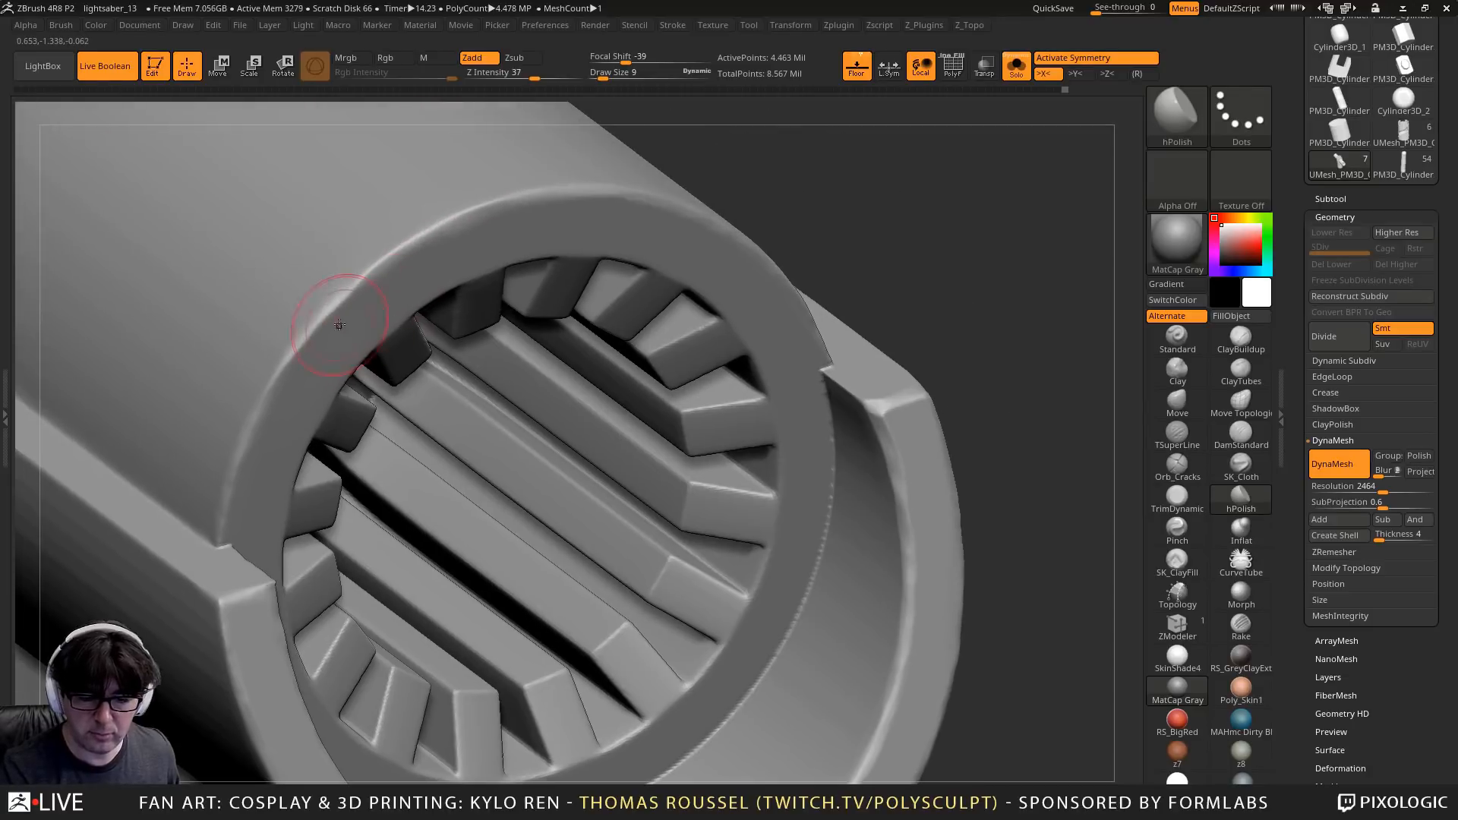
# Smooth the straight ledge along the vent tube and the inner corner where it meets the collar
pyautogui.keyDown('ctrl'); pyautogui.moveTo(715, 239); pyautogui.dragTo(918, 547, button='right'); pyautogui.keyUp('ctrl')
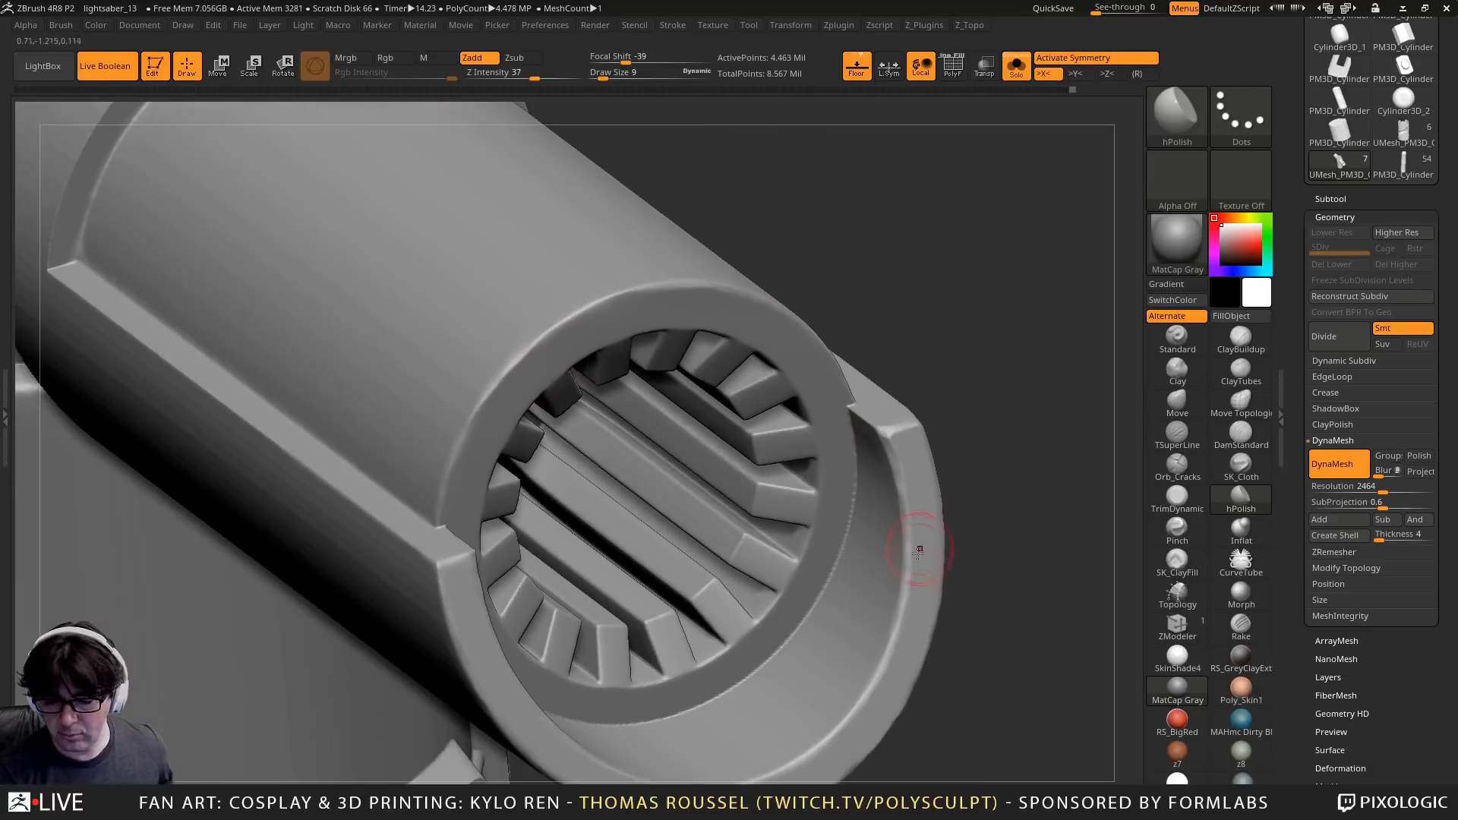
pyautogui.moveTo(759, 523)
pyautogui.mouseDown(button='right')
pyautogui.moveTo(897, 555)
pyautogui.moveTo(941, 543)
pyautogui.mouseUp(button='right')
pyautogui.moveTo(706, 502)
pyautogui.keyDown('alt'); pyautogui.mouseDown(button='right')
pyautogui.moveTo(846, 462)
pyautogui.moveTo(914, 481)
pyautogui.mouseUp(button='right'); pyautogui.keyUp('alt')
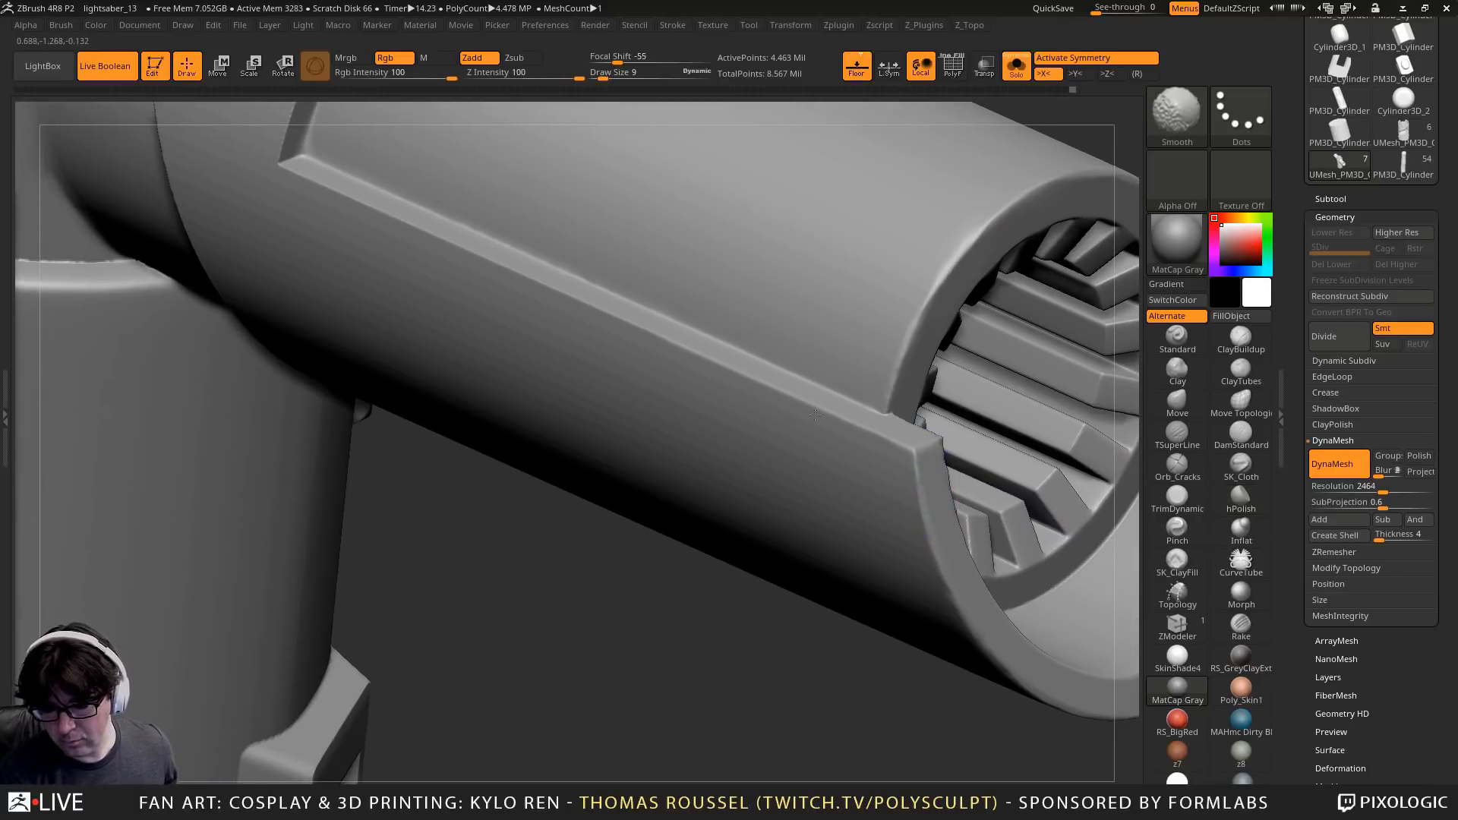
pyautogui.keyDown('shift'); pyautogui.moveTo(303, 173); pyautogui.dragTo(294, 161); pyautogui.keyUp('shift')
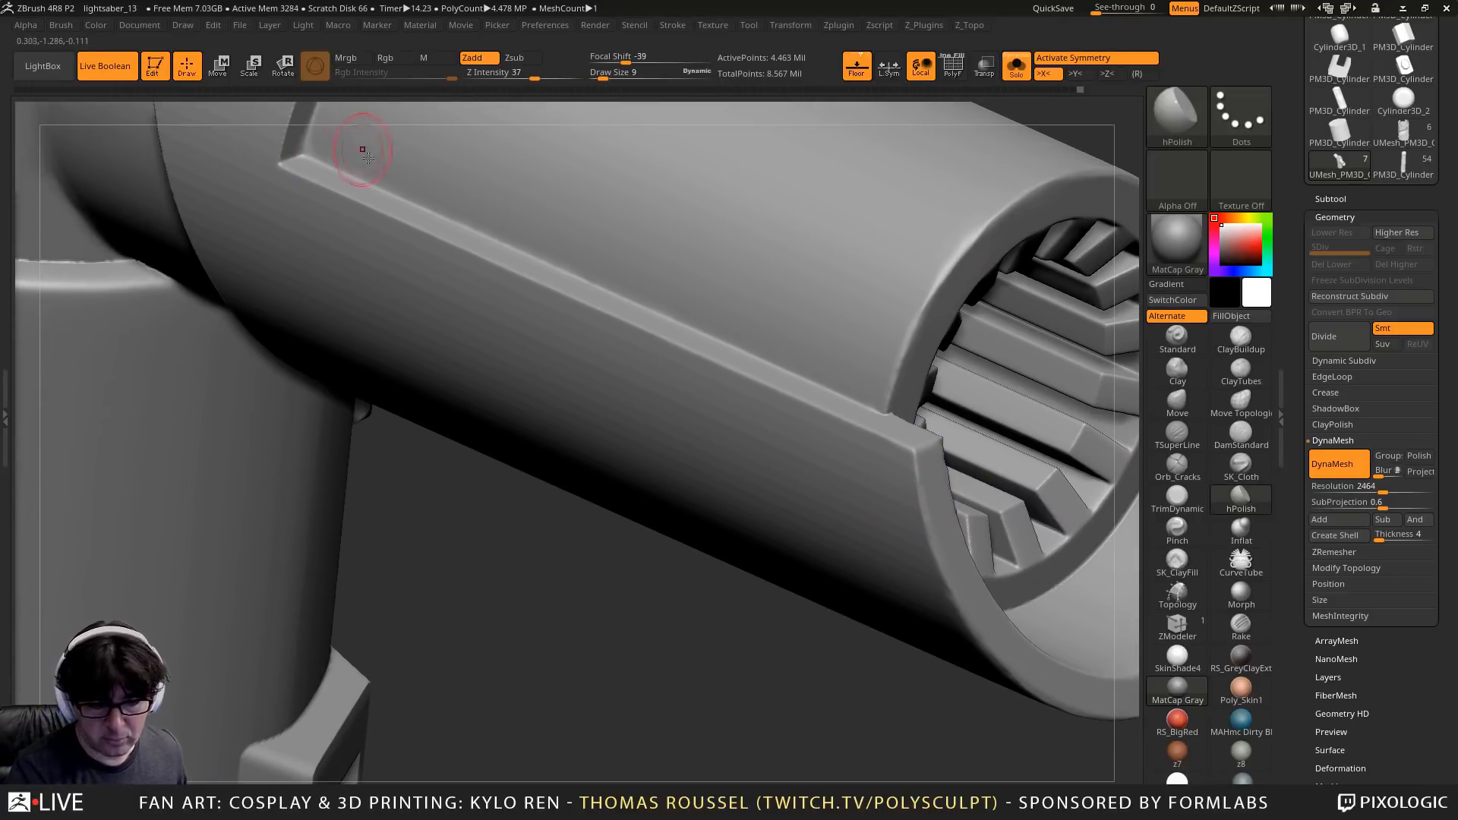
pyautogui.keyDown('alt'); pyautogui.moveTo(361, 149); pyautogui.dragTo(425, 410, button='right'); pyautogui.keyUp('alt')
pyautogui.keyDown('shift'); pyautogui.moveTo(366, 429); pyautogui.dragTo(432, 262); pyautogui.keyUp('shift')
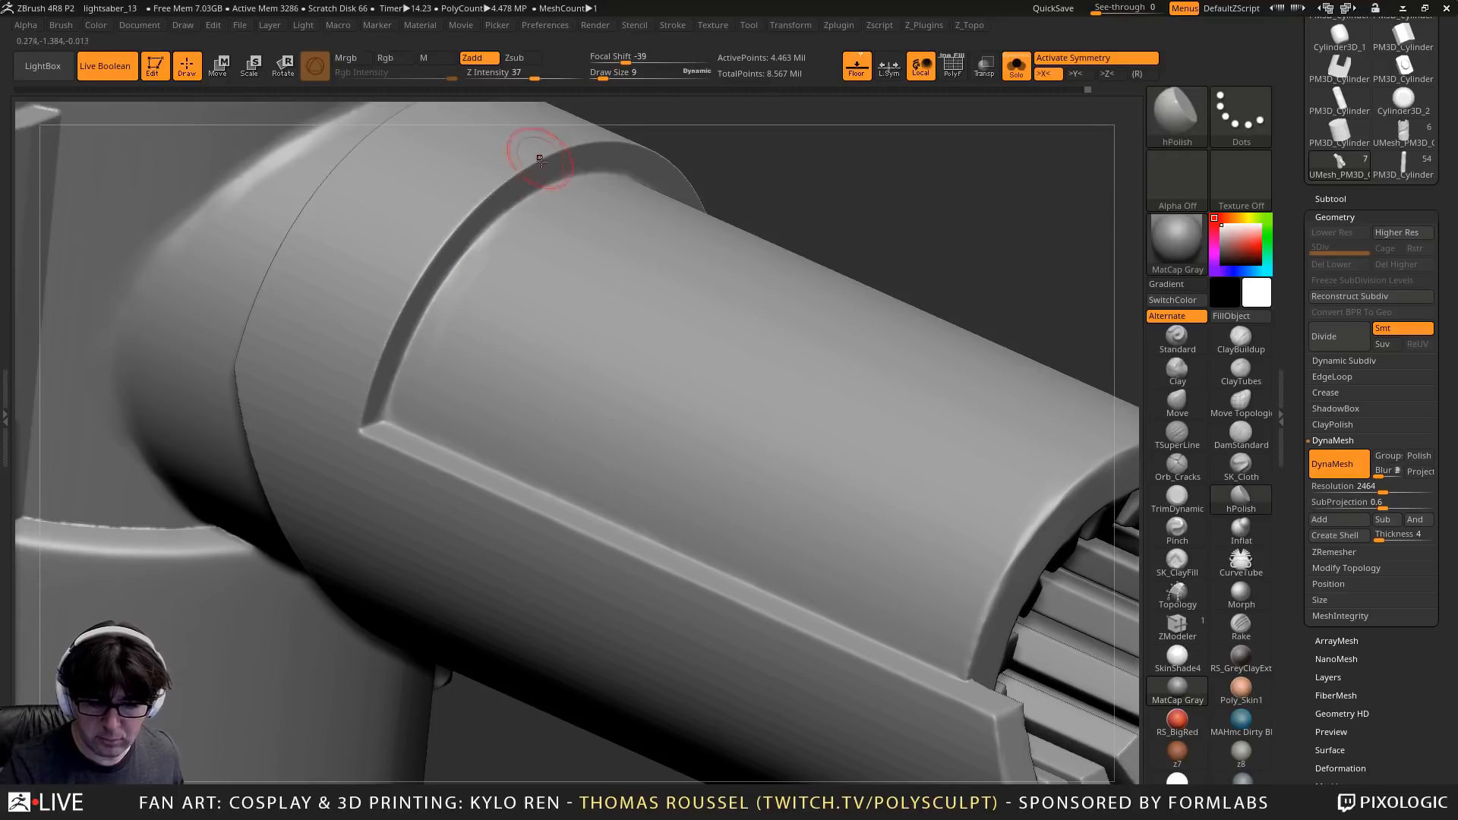
# Smooth the collar's curved step above the vent tube, including its far corner
pyautogui.moveTo(521, 147); pyautogui.dragTo(452, 362, button='right')
pyautogui.moveTo(697, 269); pyautogui.dragTo(604, 293, button='right')
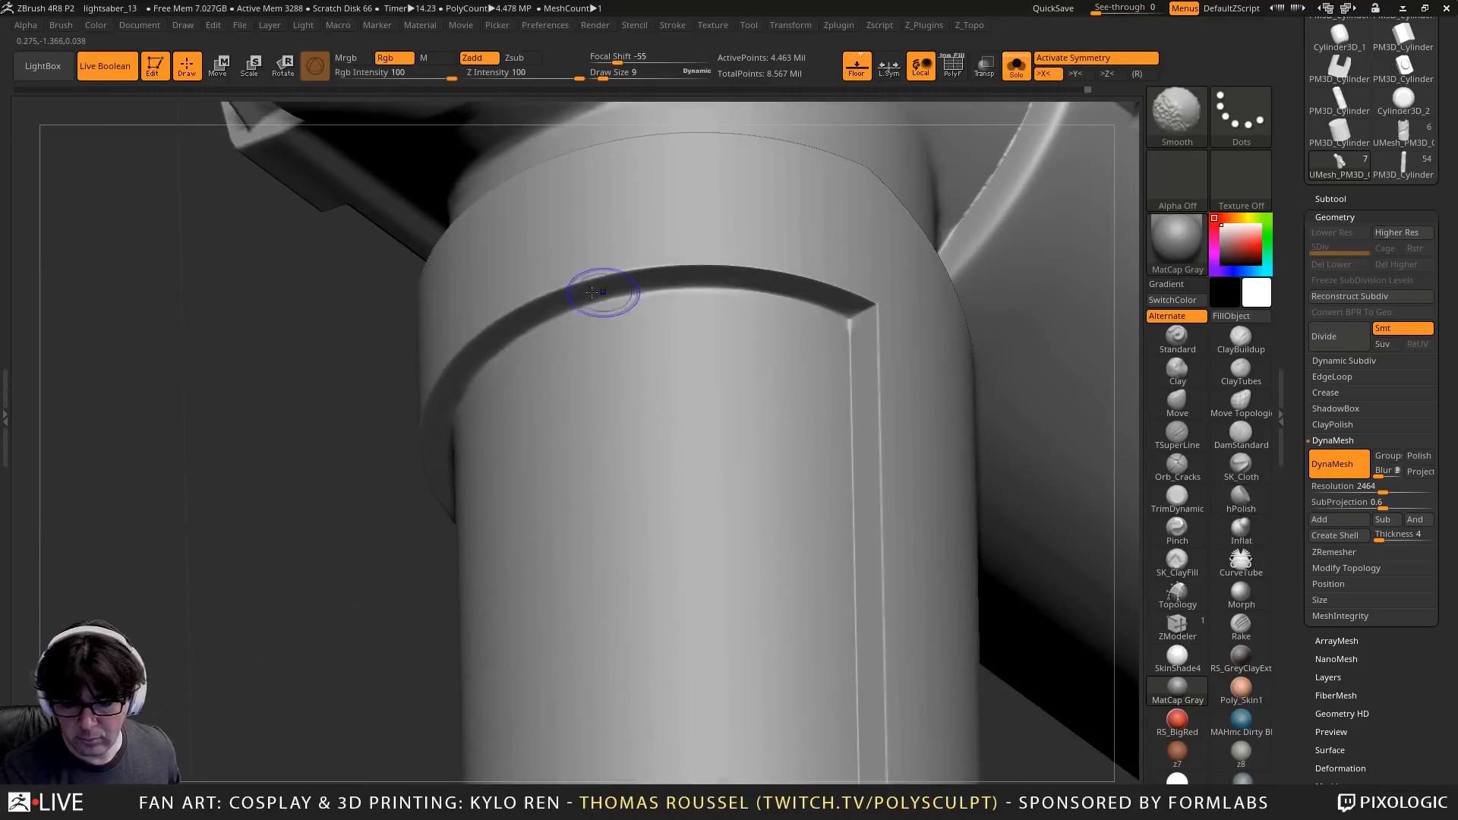
pyautogui.moveTo(603, 293)
pyautogui.keyDown('shift'); pyautogui.mouseDown()
pyautogui.moveTo(747, 267)
pyautogui.moveTo(825, 285)
pyautogui.mouseUp(); pyautogui.keyUp('shift')
pyautogui.moveTo(867, 301)
pyautogui.keyDown('alt'); pyautogui.mouseDown(button='right')
pyautogui.moveTo(854, 333)
pyautogui.moveTo(911, 367)
pyautogui.moveTo(830, 325)
pyautogui.mouseUp(button='right'); pyautogui.keyUp('alt')
pyautogui.keyDown('shift'); pyautogui.moveTo(830, 325); pyautogui.dragTo(858, 328); pyautogui.keyUp('shift')
# Smooth the collar's curved end rim where it meets the vent's neck, working around the whole arc
pyautogui.moveTo(858, 328)
pyautogui.mouseDown(button='right')
pyautogui.moveTo(1023, 360)
pyautogui.moveTo(777, 420)
pyautogui.mouseUp(button='right')
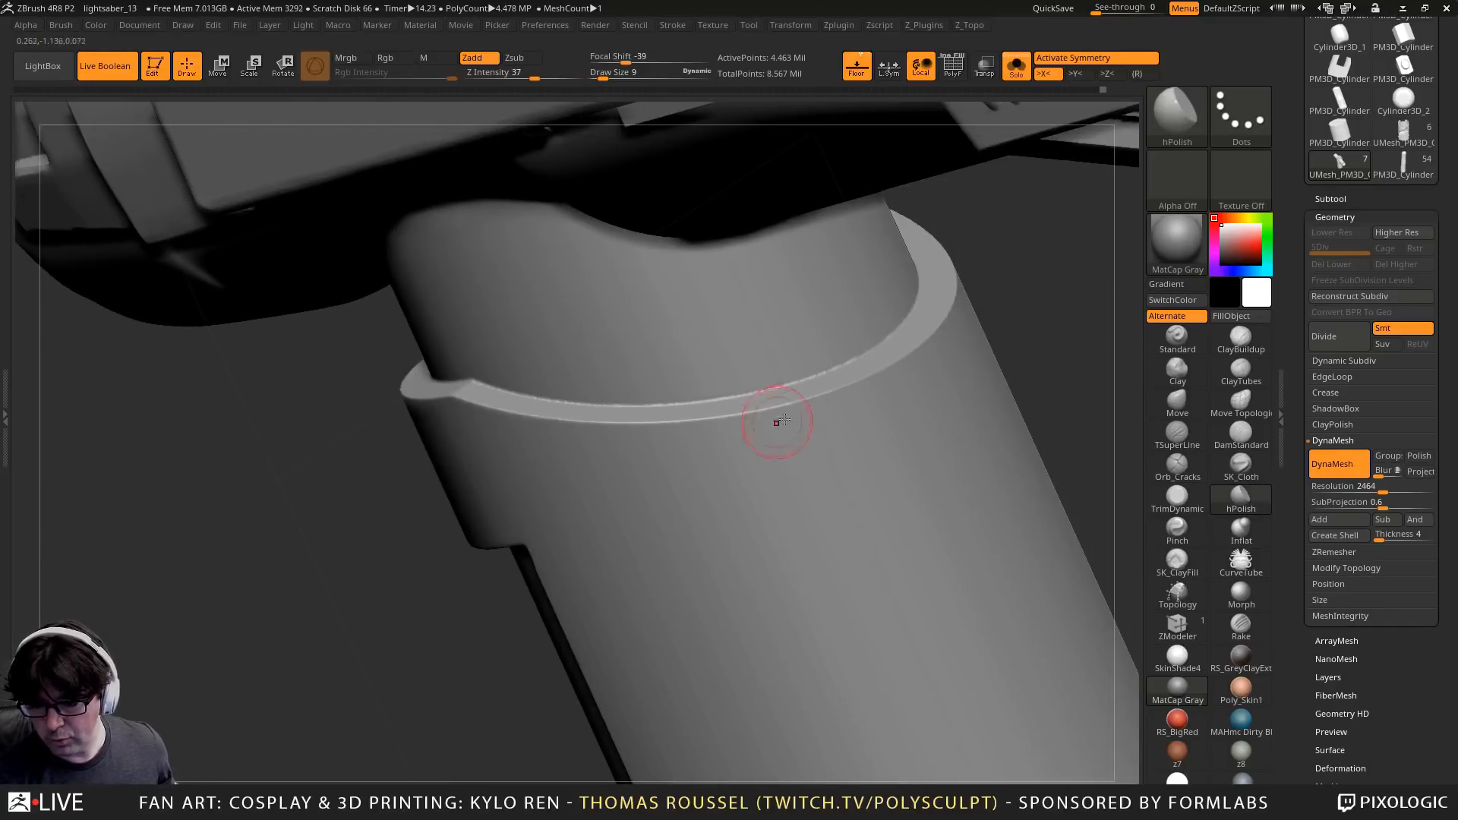
pyautogui.moveTo(695, 437)
pyautogui.keyDown('shift'); pyautogui.mouseDown()
pyautogui.moveTo(880, 383)
pyautogui.moveTo(969, 304)
pyautogui.mouseUp(); pyautogui.keyUp('shift')
pyautogui.moveTo(969, 342); pyautogui.dragTo(909, 289, button='right')
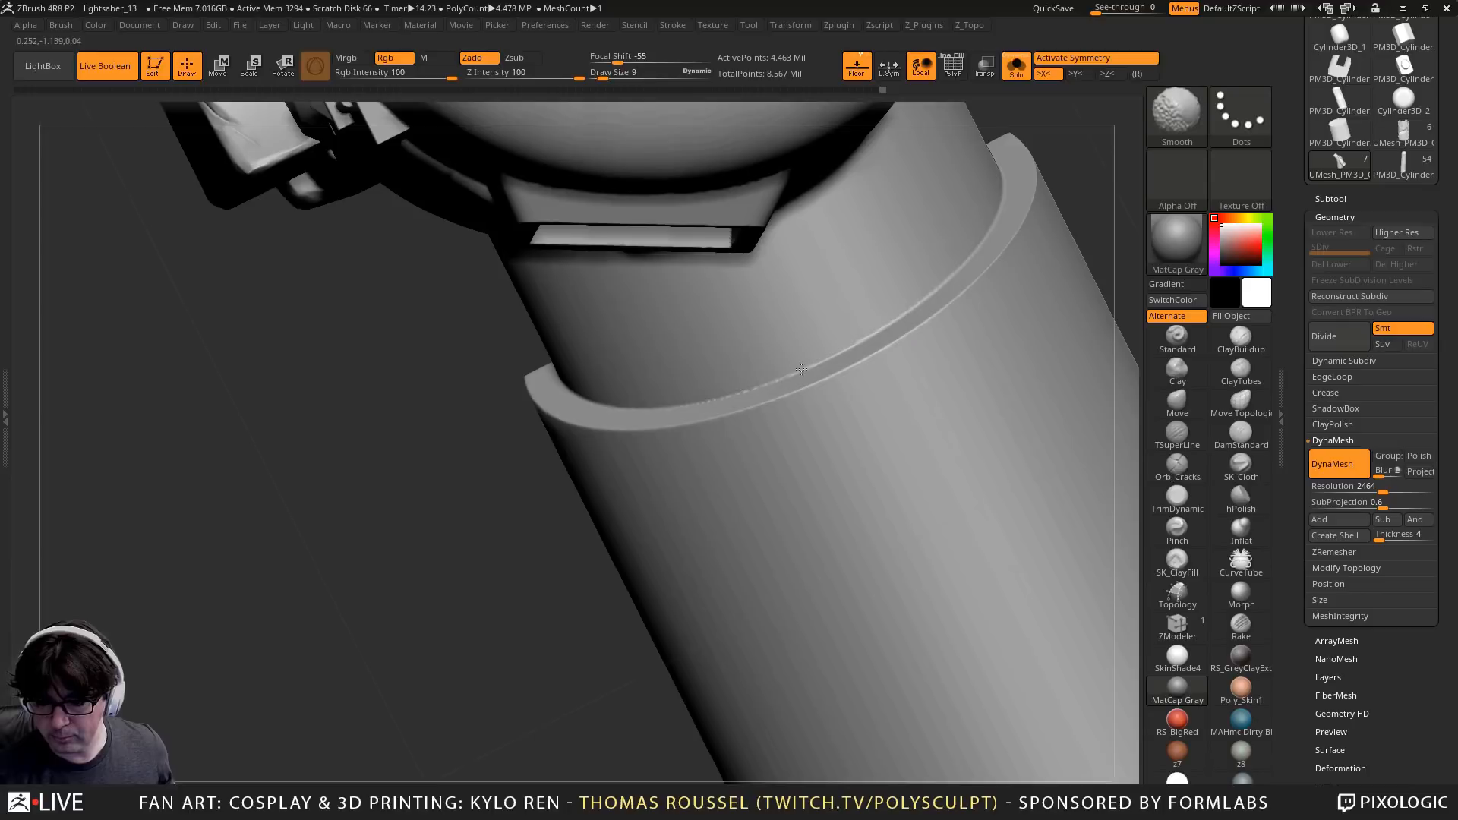
pyautogui.moveTo(879, 341); pyautogui.dragTo(979, 243, button='right')
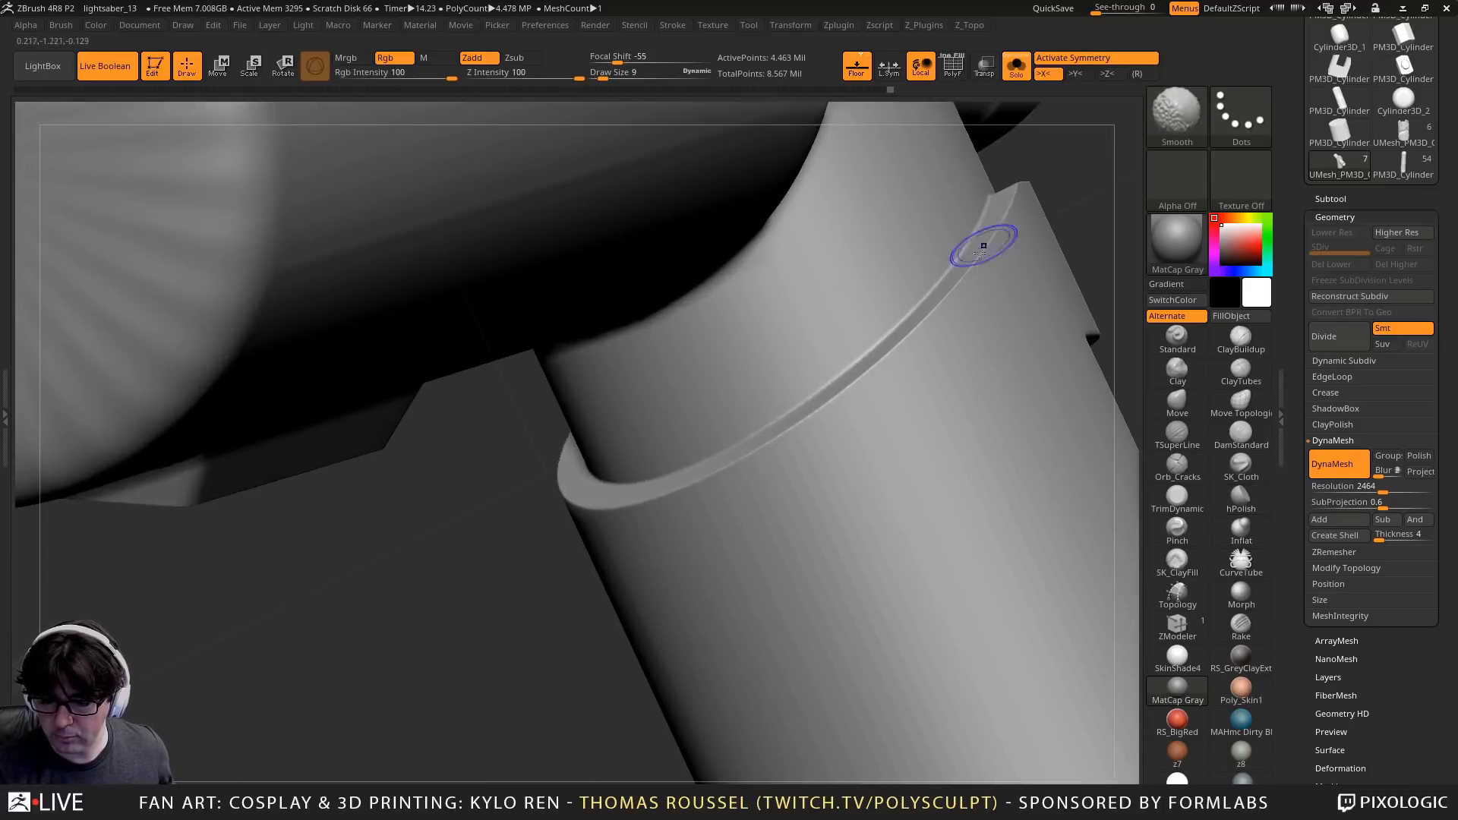
pyautogui.moveTo(877, 353); pyautogui.dragTo(1013, 293, button='right')
pyautogui.keyDown('alt'); pyautogui.moveTo(1068, 242); pyautogui.dragTo(764, 387, button='right'); pyautogui.keyUp('alt')
pyautogui.moveTo(1018, 289); pyautogui.dragTo(938, 298, button='right')
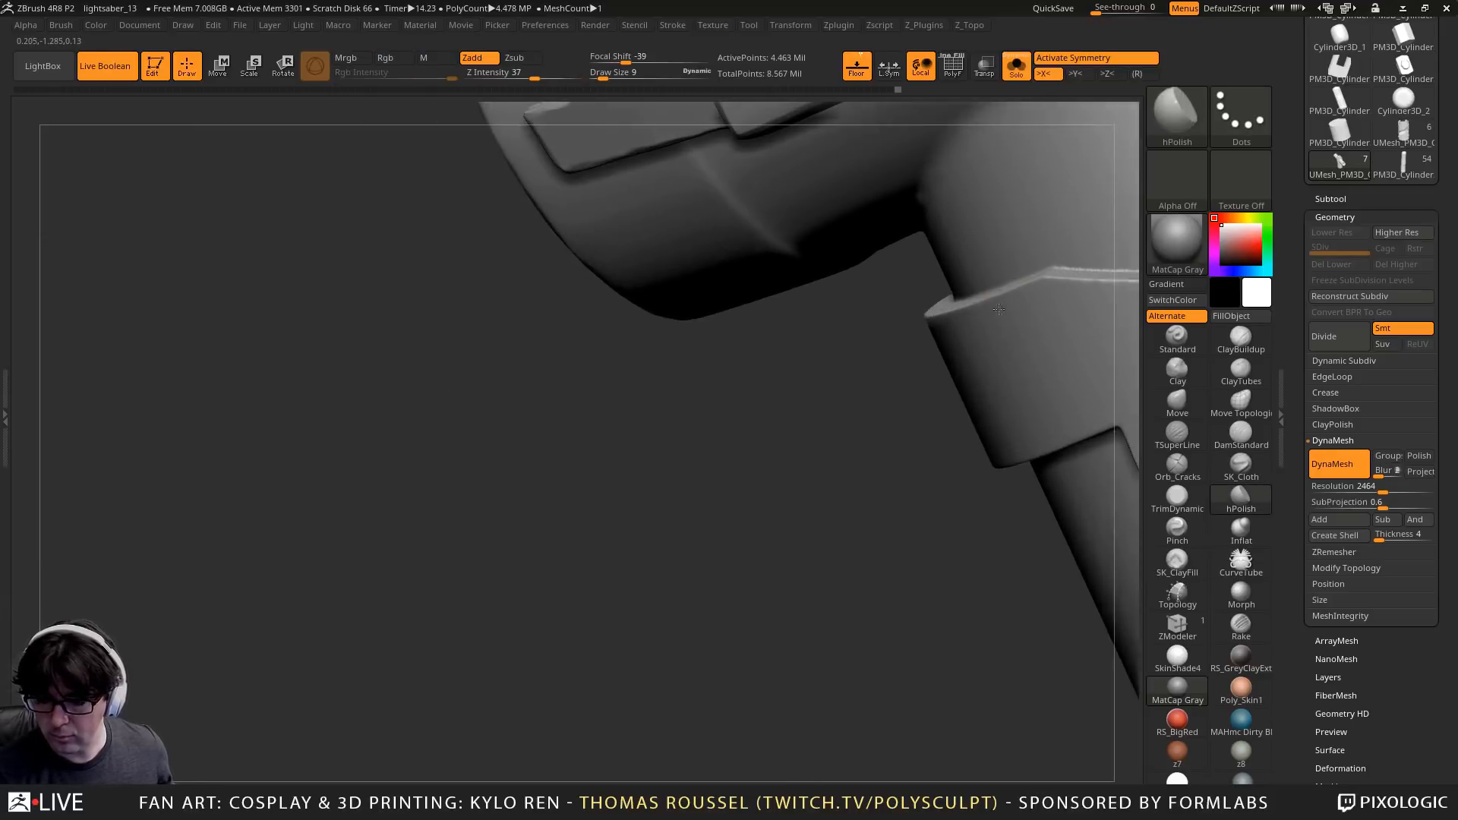
# Smooth the collar's angled rim edge and the stepped notch below it on the side of the vent
pyautogui.keyDown('alt'); pyautogui.moveTo(1131, 270); pyautogui.dragTo(934, 333, button='right'); pyautogui.keyUp('alt')
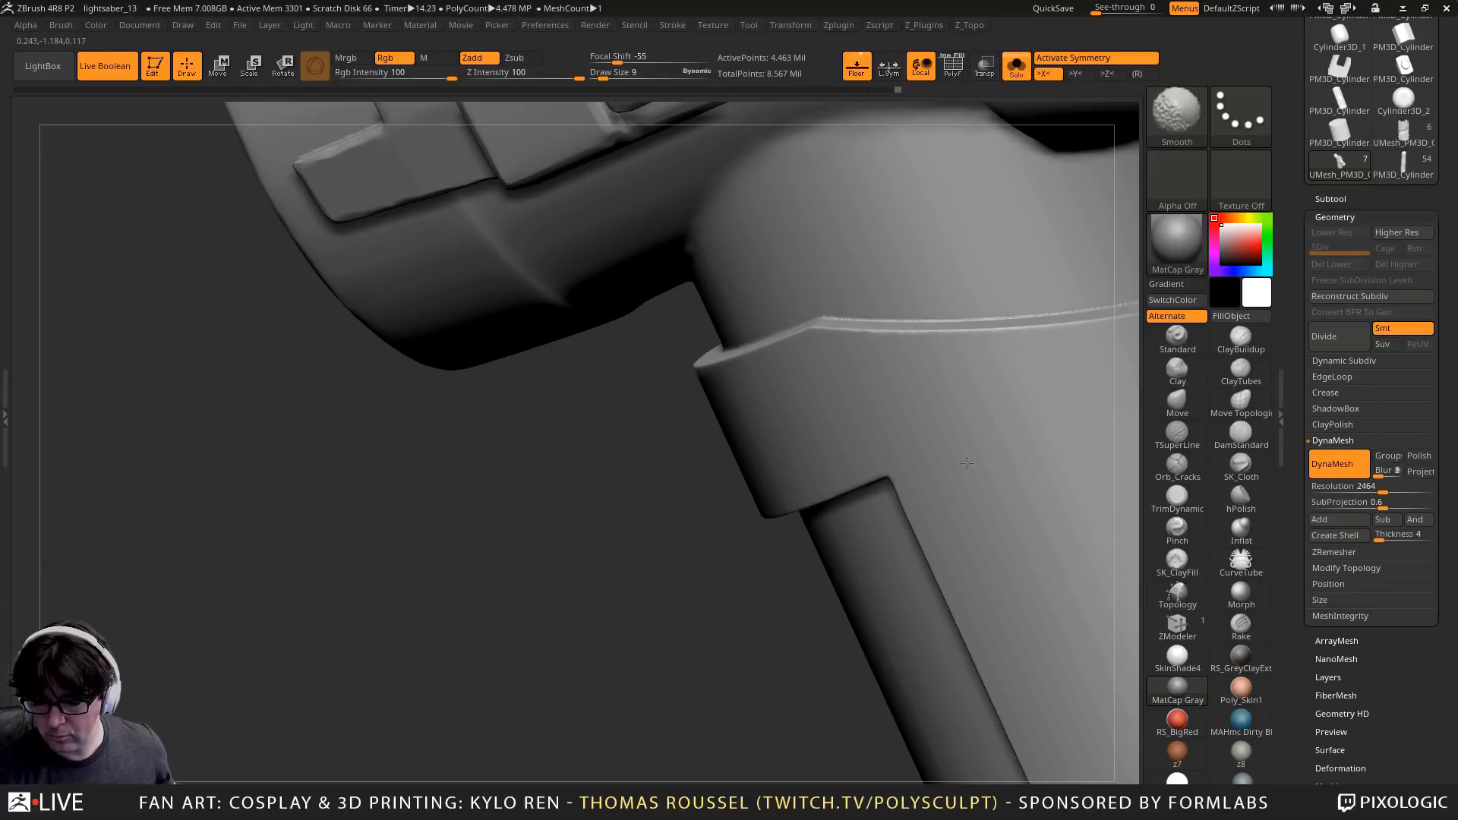
pyautogui.moveTo(1011, 479)
pyautogui.mouseDown(button='right')
pyautogui.moveTo(941, 411)
pyautogui.moveTo(830, 523)
pyautogui.moveTo(895, 434)
pyautogui.moveTo(928, 518)
pyautogui.moveTo(983, 589)
pyautogui.moveTo(989, 537)
pyautogui.mouseUp(button='right')
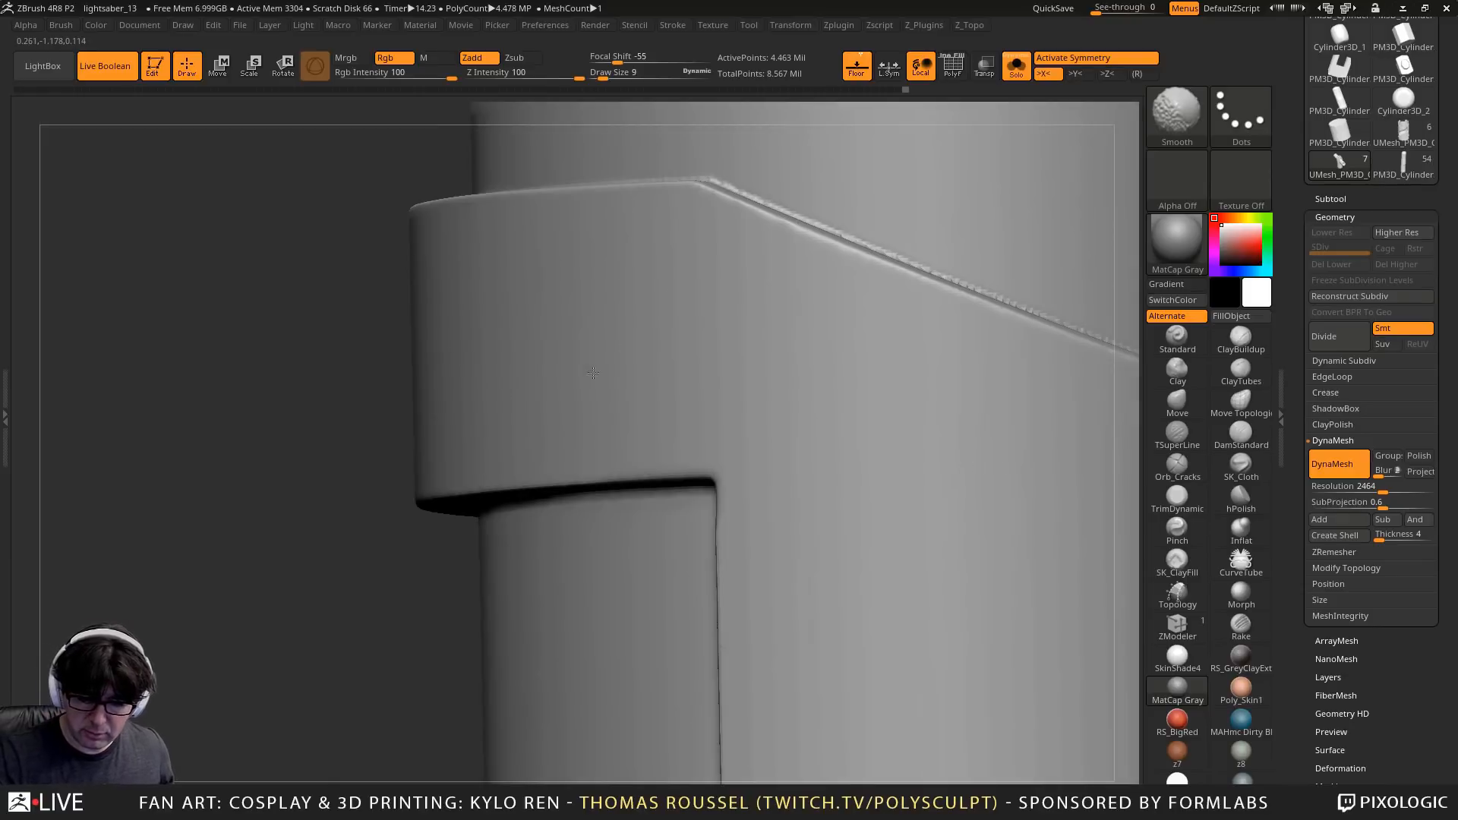
pyautogui.keyDown('alt'); pyautogui.moveTo(742, 372); pyautogui.dragTo(455, 175, button='right'); pyautogui.keyUp('alt')
pyautogui.moveTo(740, 490); pyautogui.dragTo(784, 439, button='right')
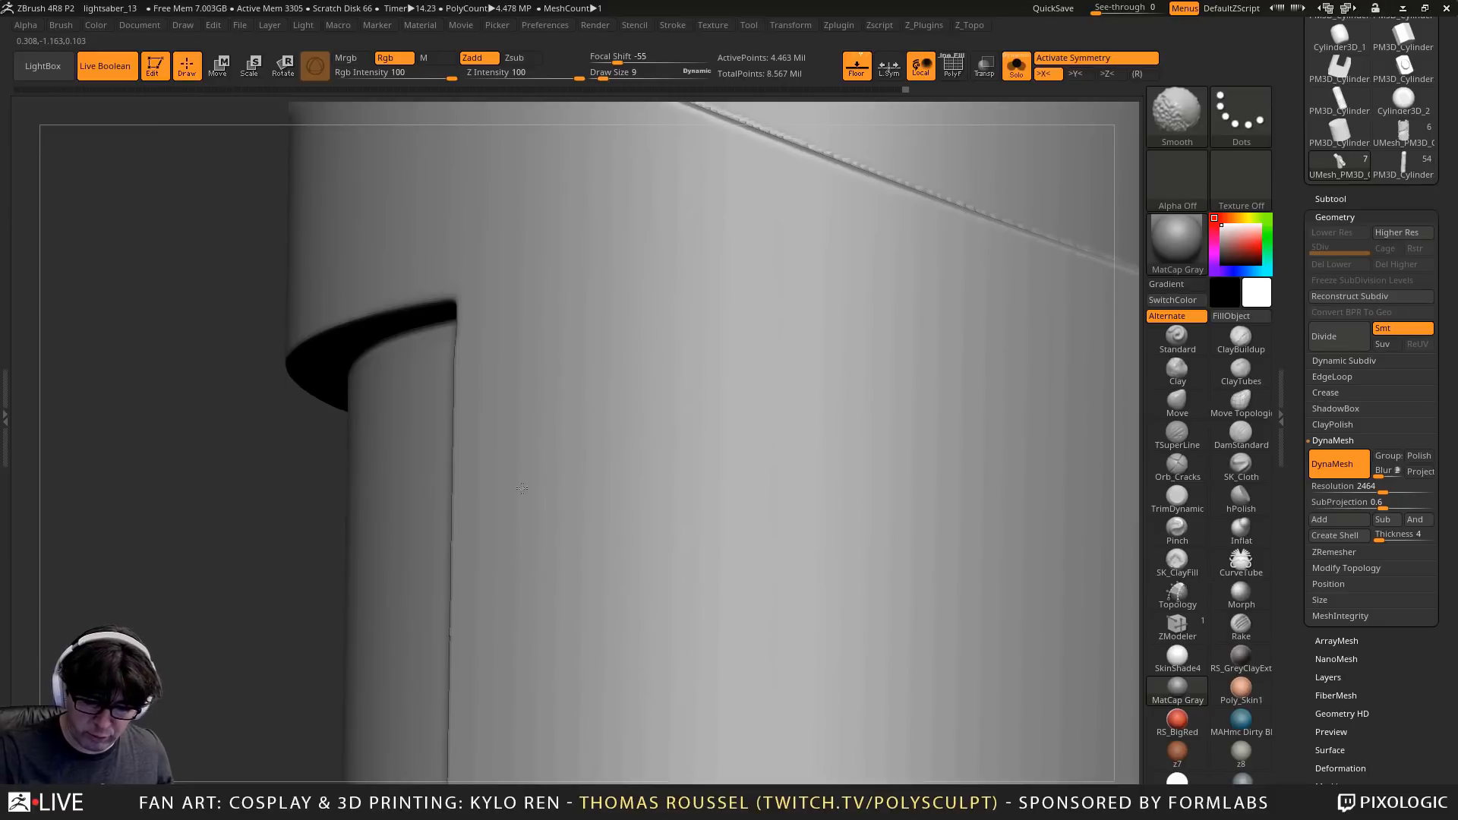
pyautogui.moveTo(806, 578)
pyautogui.keyDown('ctrl'); pyautogui.mouseDown(button='right')
pyautogui.moveTo(759, 488)
pyautogui.moveTo(830, 554)
pyautogui.moveTo(717, 367)
pyautogui.mouseUp(button='right'); pyautogui.keyUp('ctrl')
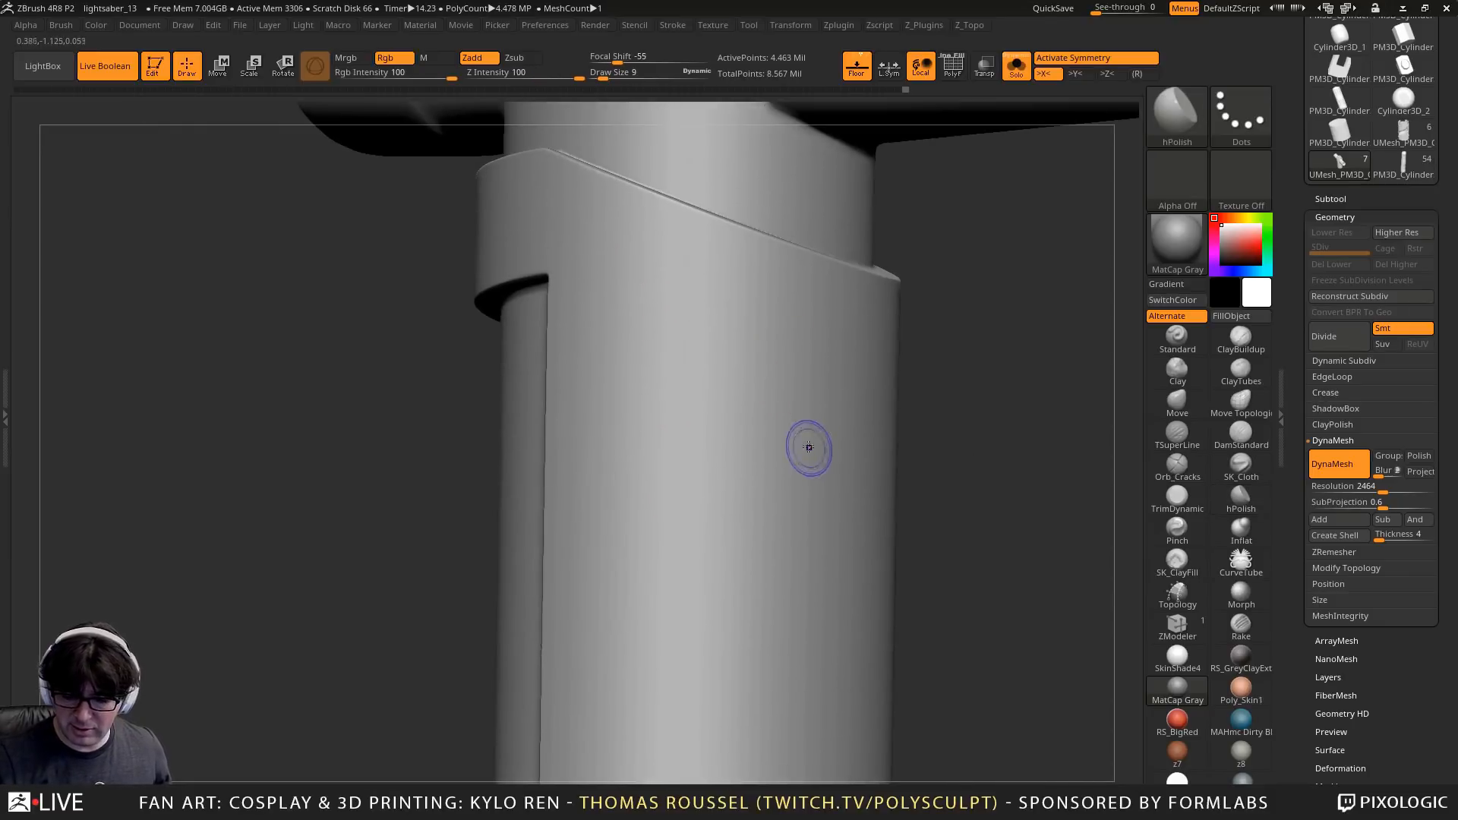
# Sharpen the ring seam around the crossguard's main cylinder with TSuperLine, following it between the raised clip plates
pyautogui.moveTo(770, 600)
pyautogui.keyDown('ctrl'); pyautogui.mouseDown(button='right')
pyautogui.moveTo(805, 440)
pyautogui.moveTo(814, 455)
pyautogui.moveTo(683, 454)
pyautogui.moveTo(875, 566)
pyautogui.mouseUp(button='right'); pyautogui.keyUp('ctrl')
pyautogui.keyDown('alt'); pyautogui.moveTo(905, 323); pyautogui.dragTo(780, 520, button='right'); pyautogui.keyUp('alt')
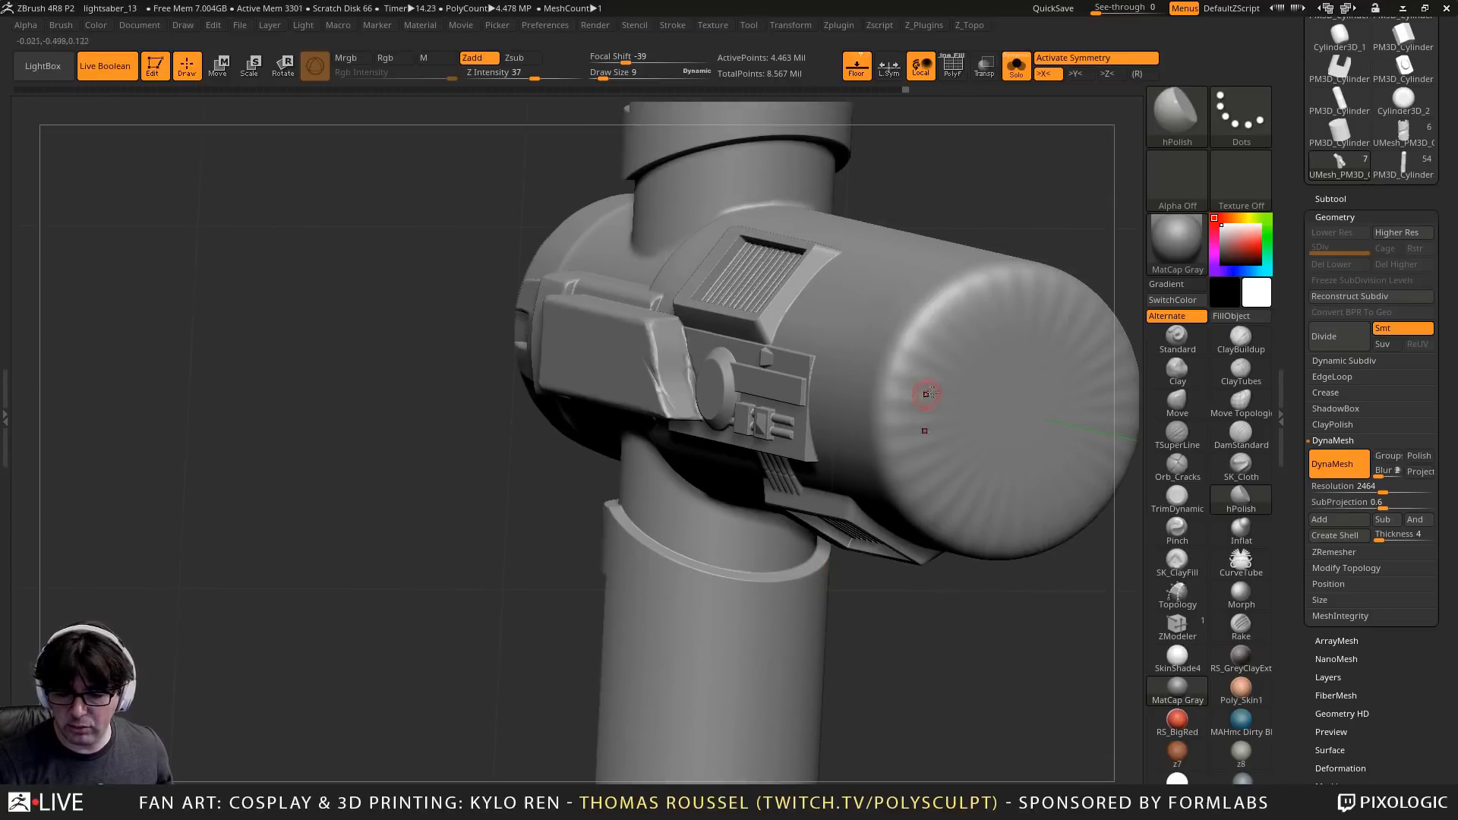
pyautogui.moveTo(905, 385); pyautogui.dragTo(822, 356, button='right')
pyautogui.moveTo(657, 266)
pyautogui.mouseDown(button='right')
pyautogui.moveTo(719, 219)
pyautogui.moveTo(638, 357)
pyautogui.moveTo(647, 417)
pyautogui.mouseUp(button='right')
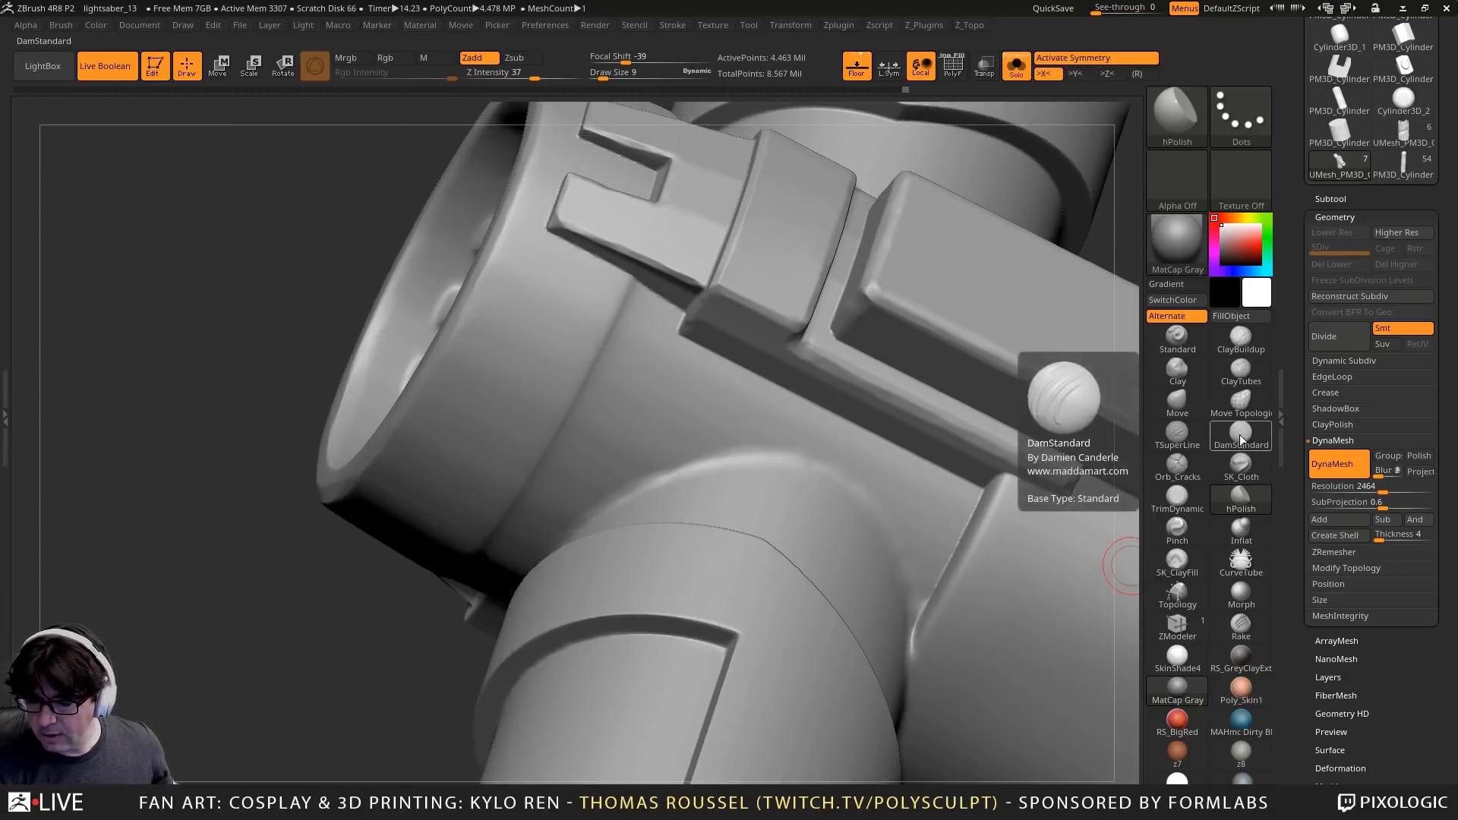
pyautogui.click(1177, 434)
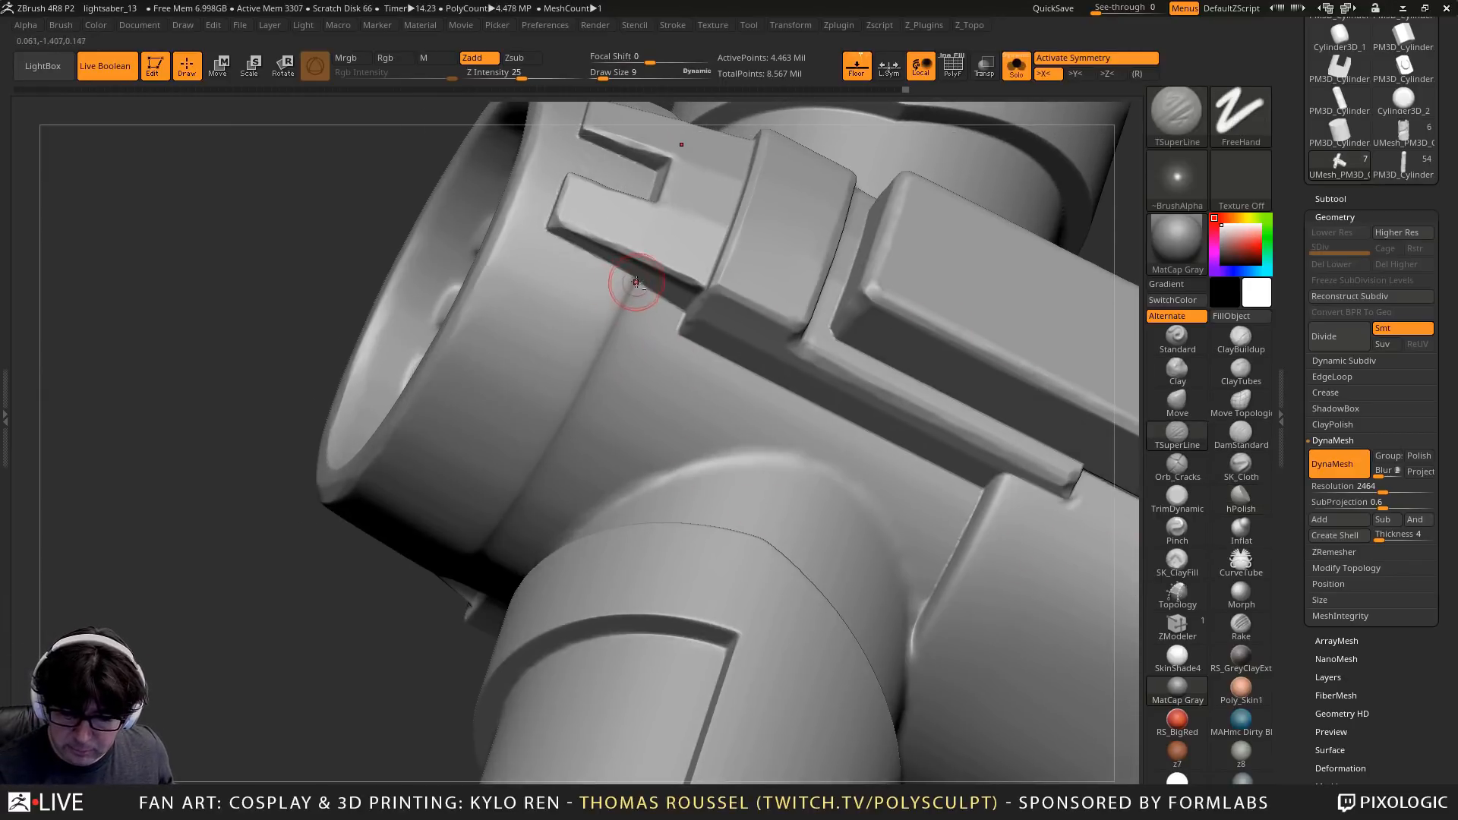
pyautogui.moveTo(628, 309)
pyautogui.mouseDown(button='right')
pyautogui.moveTo(649, 294)
pyautogui.moveTo(642, 284)
pyautogui.mouseUp(button='right')
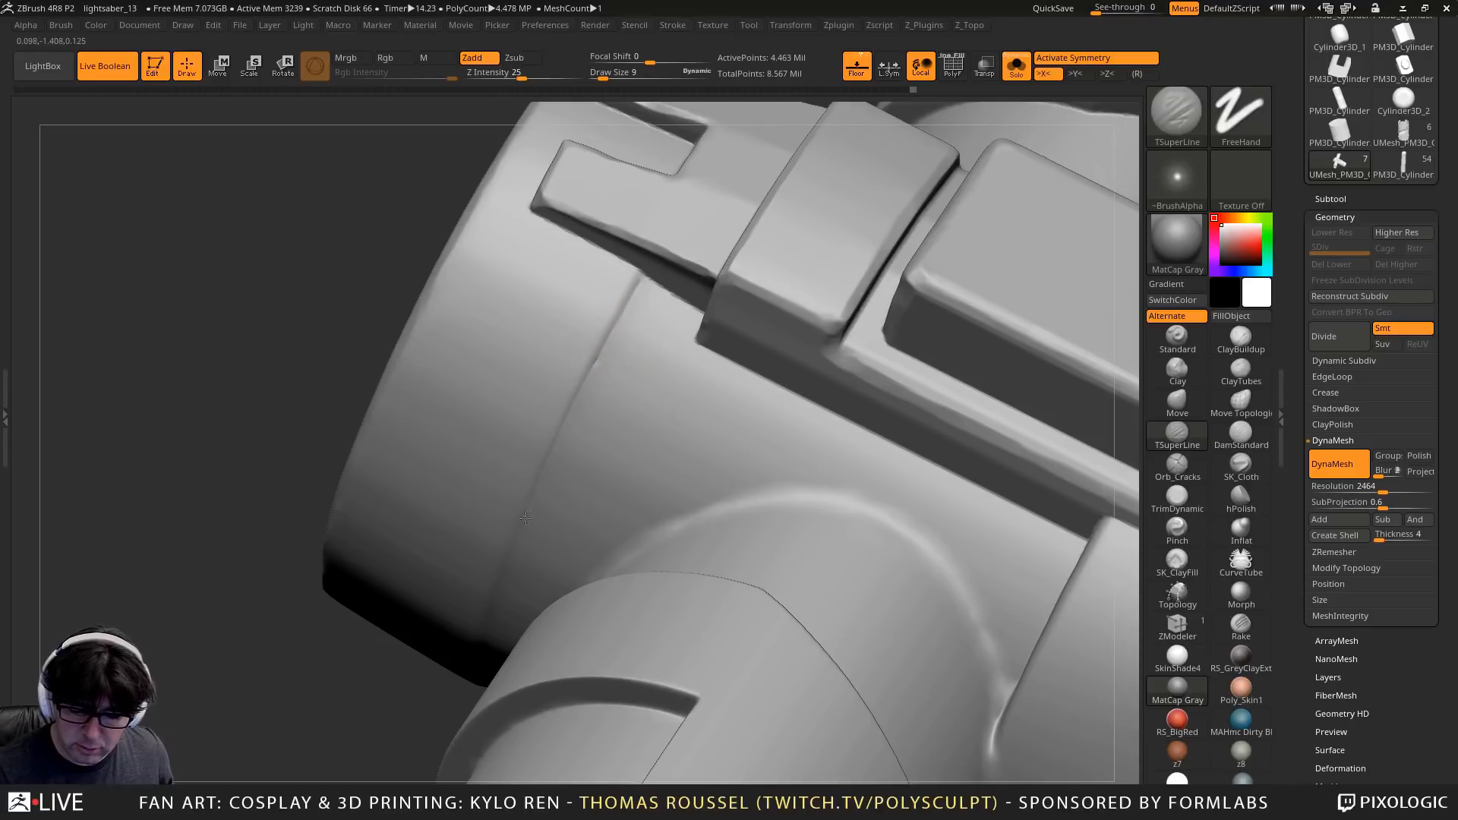
pyautogui.moveTo(504, 597); pyautogui.dragTo(575, 423, button='right')
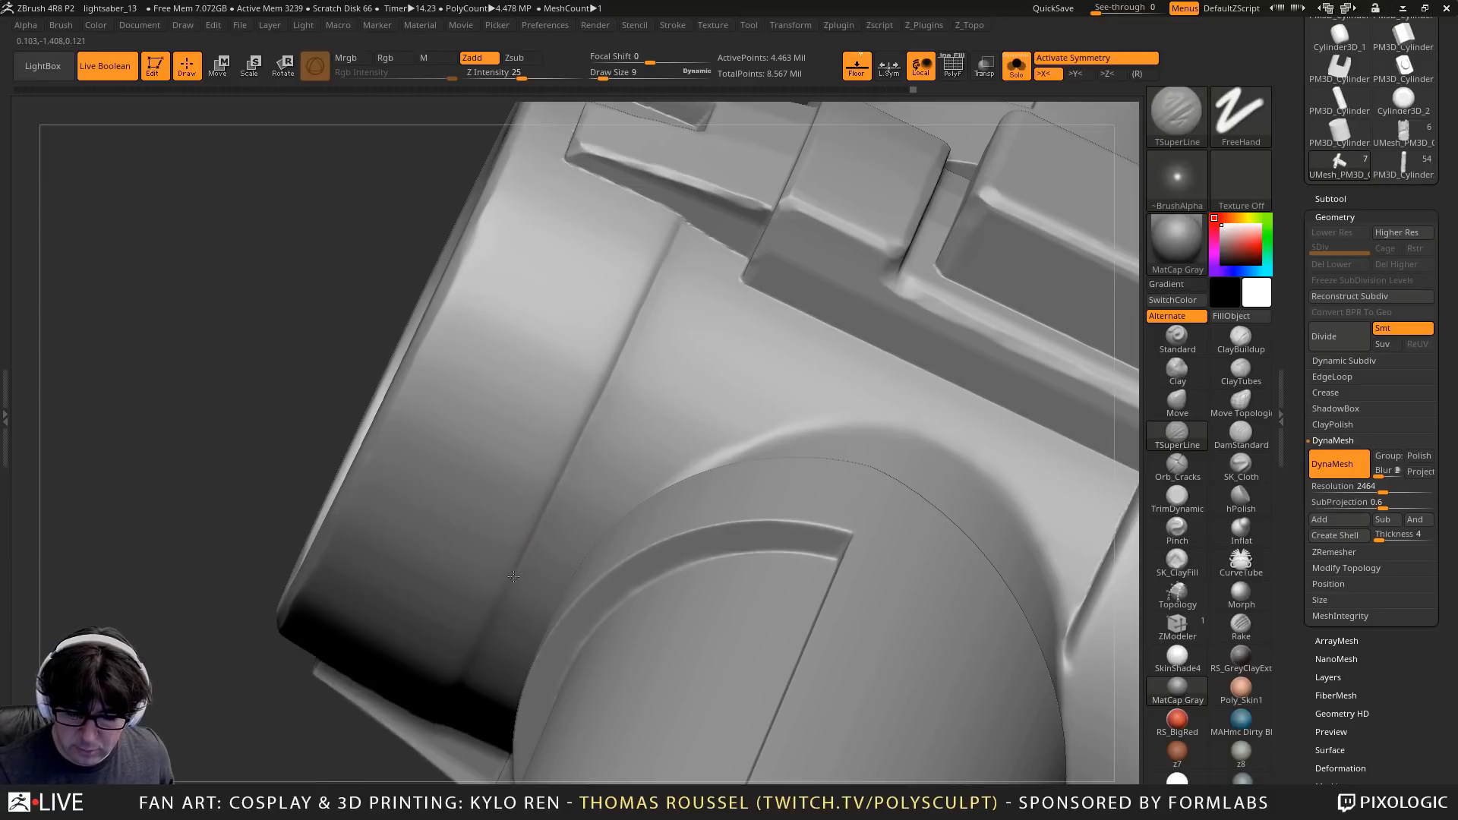
pyautogui.moveTo(474, 653); pyautogui.dragTo(618, 316, button='right')
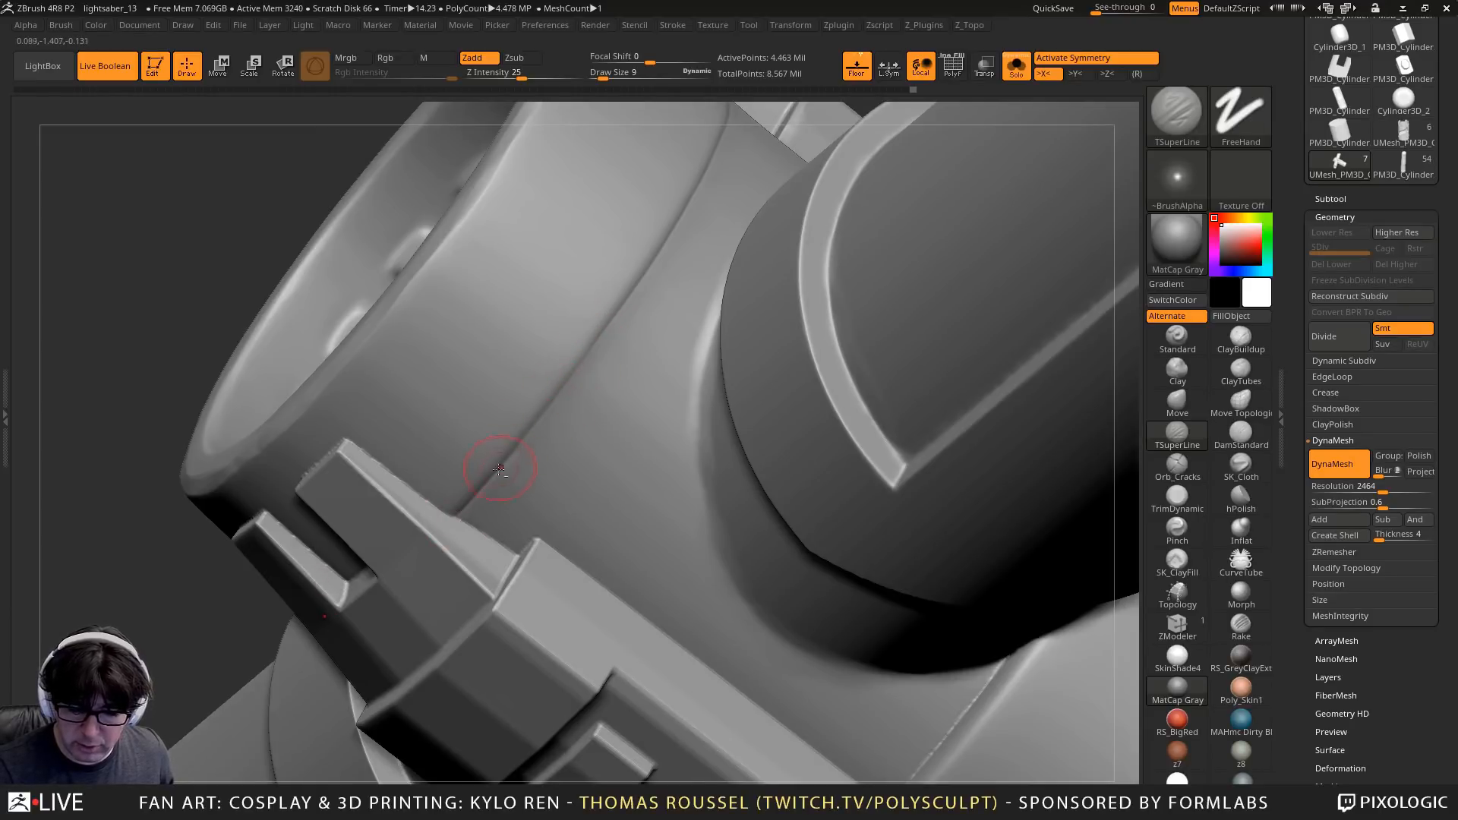
pyautogui.moveTo(572, 372); pyautogui.dragTo(758, 216, button='right')
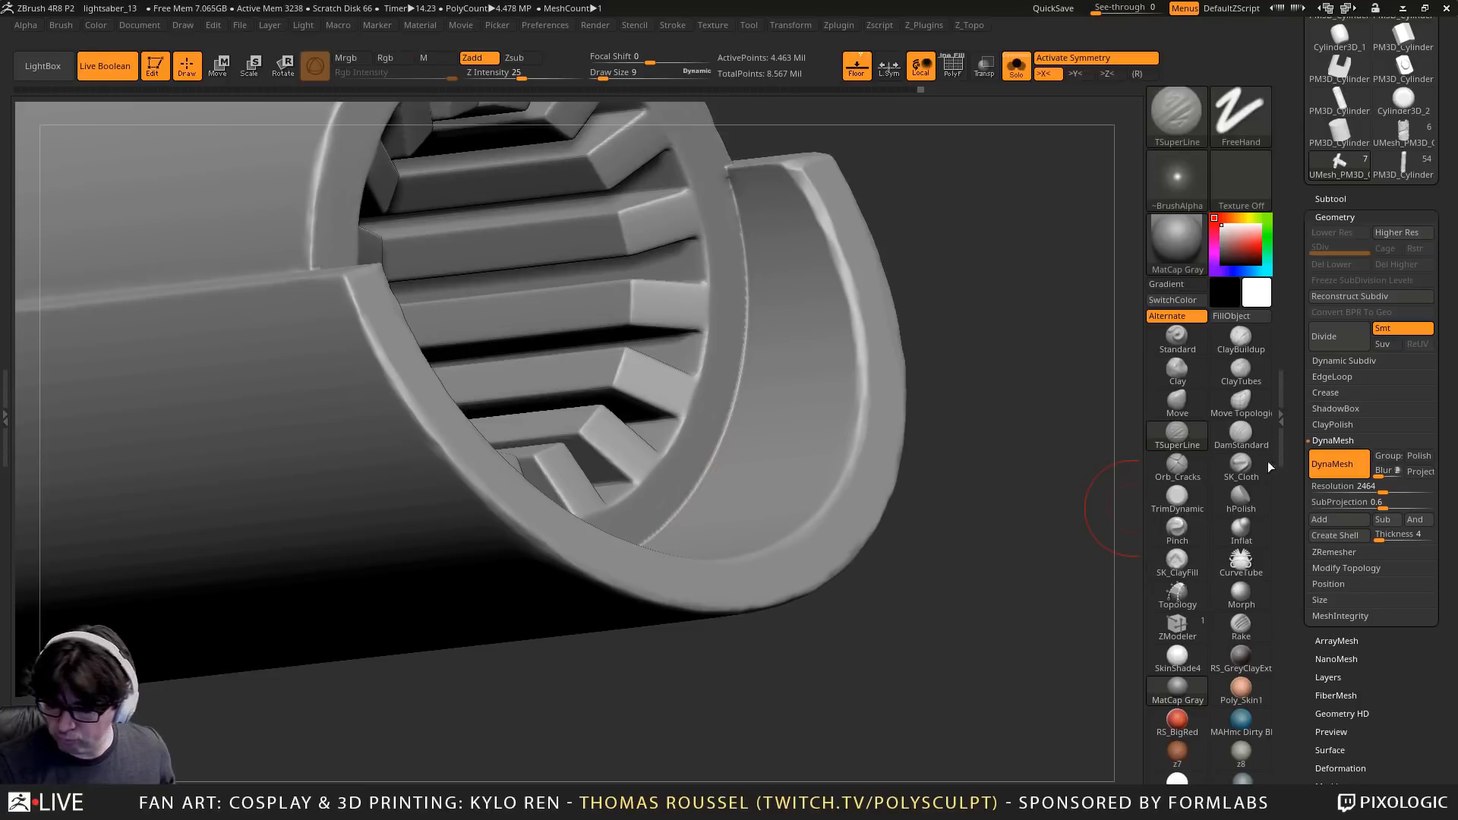
# Carve a crease with Orb_Cracks inside the vent's open end, where the grille ring meets the protruding shroud
pyautogui.click(1176, 467)
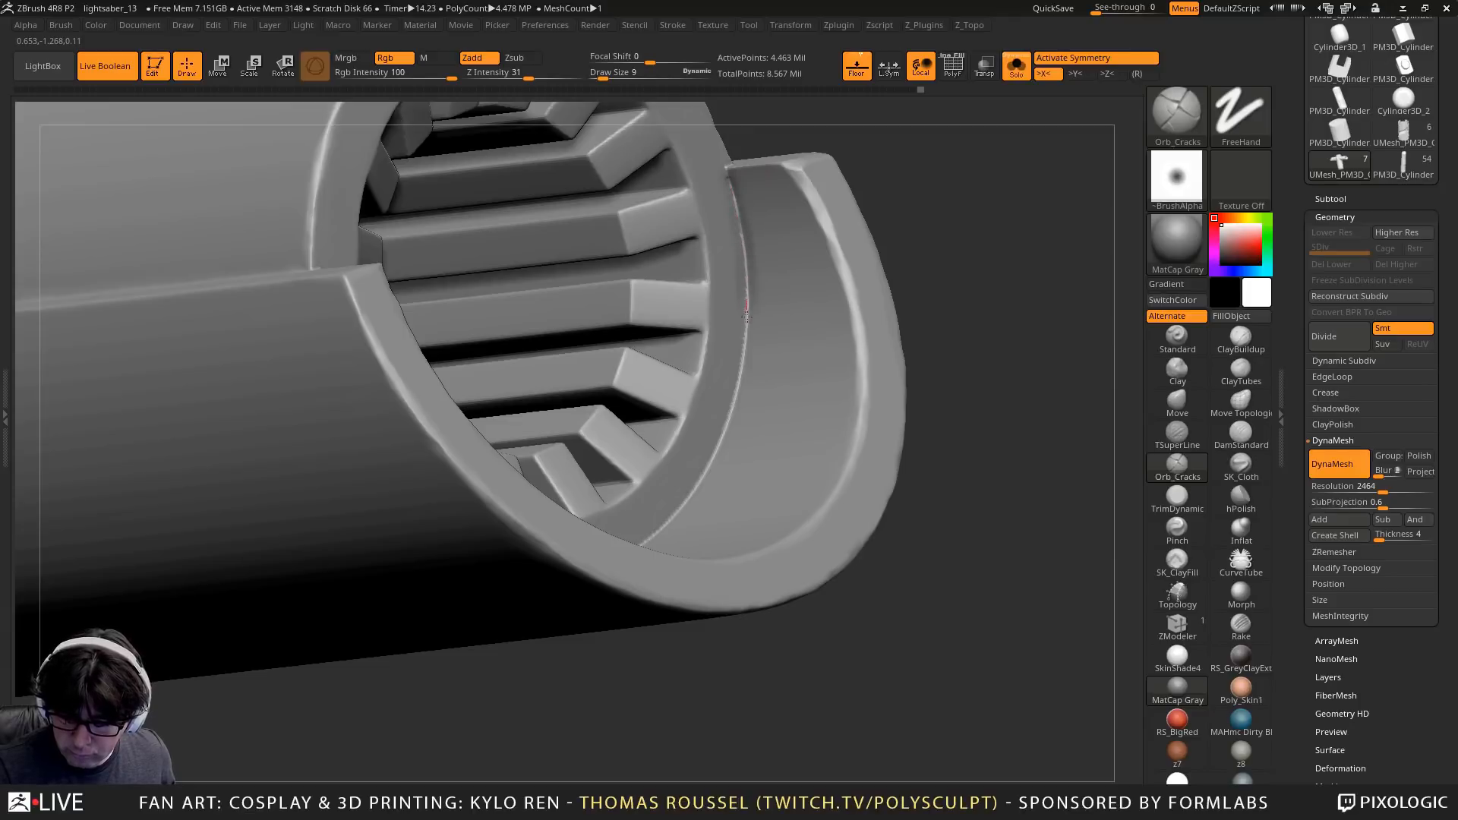
pyautogui.moveTo(731, 448); pyautogui.dragTo(771, 449, button='right')
pyautogui.keyDown('ctrl'); pyautogui.moveTo(747, 344); pyautogui.dragTo(888, 334, button='right'); pyautogui.keyUp('ctrl')
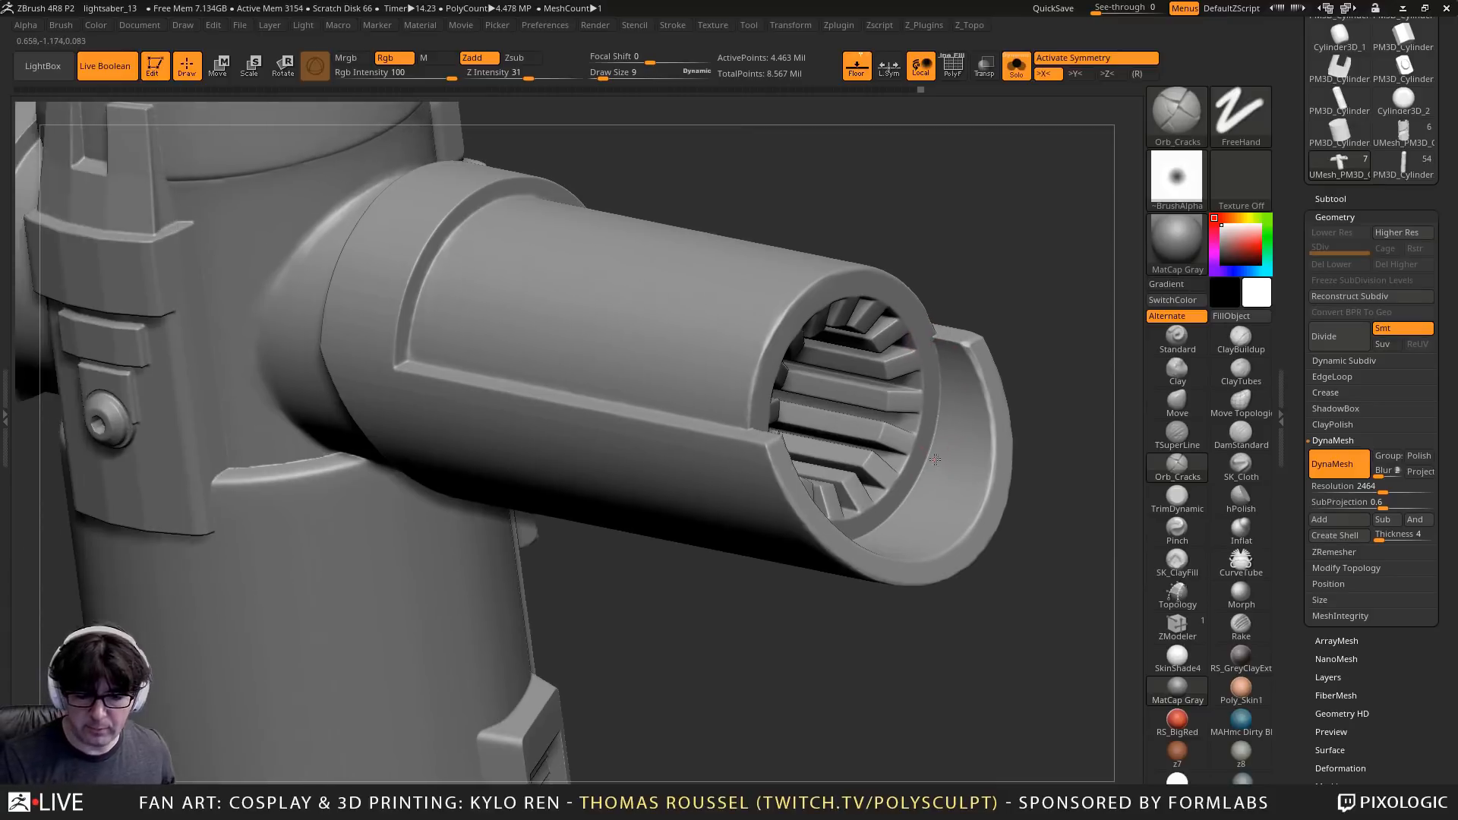
# Polish the raised clip plate on the crossguard's main cylinder with hPolish
pyautogui.moveTo(698, 425); pyautogui.dragTo(775, 448, button='right')
pyautogui.moveTo(683, 475)
pyautogui.keyDown('alt'); pyautogui.mouseDown(button='right')
pyautogui.moveTo(861, 453)
pyautogui.moveTo(833, 433)
pyautogui.moveTo(904, 426)
pyautogui.moveTo(840, 380)
pyautogui.moveTo(655, 354)
pyautogui.moveTo(829, 429)
pyautogui.moveTo(770, 445)
pyautogui.mouseUp(button='right'); pyautogui.keyUp('alt')
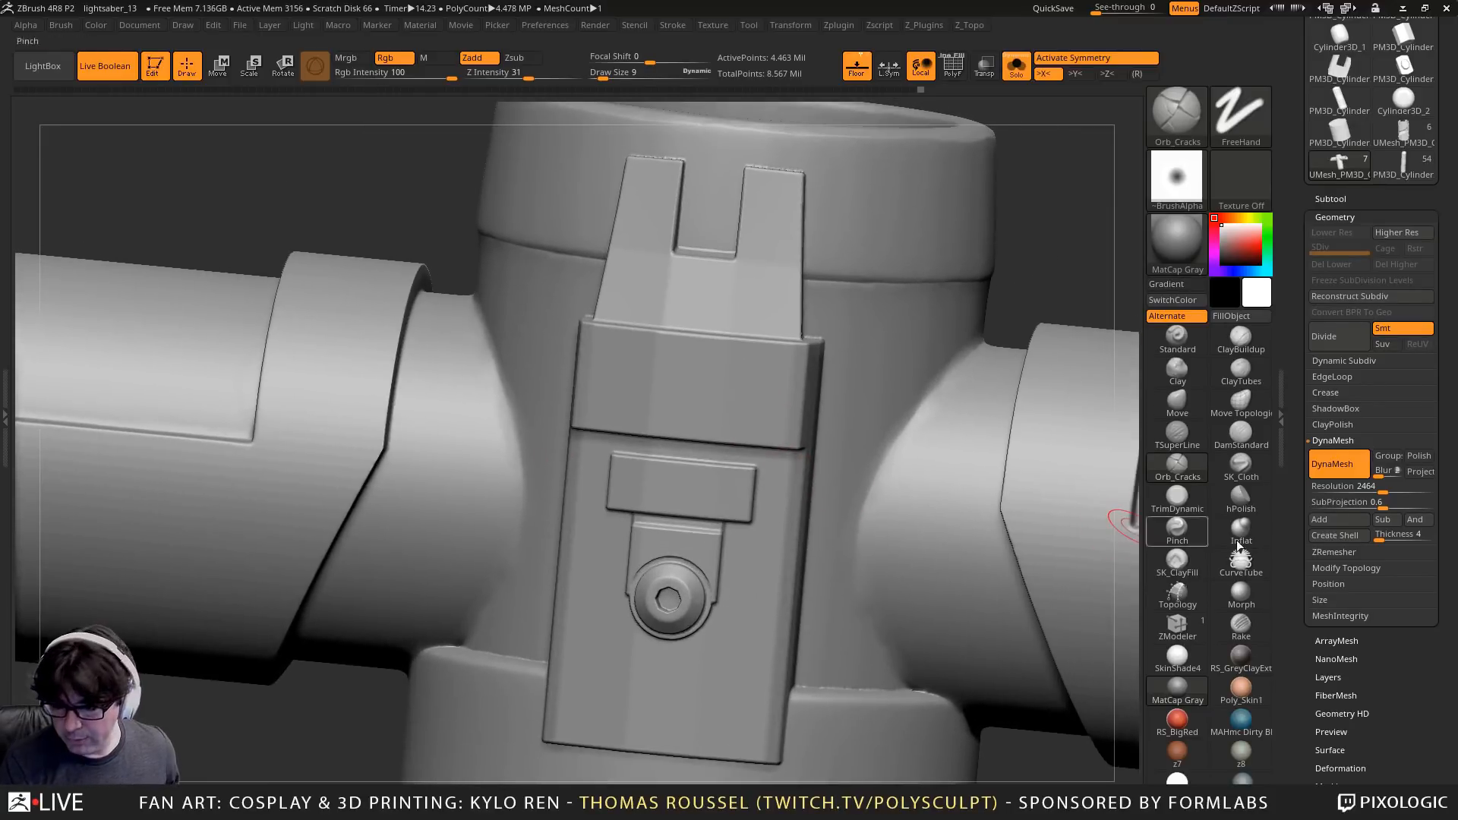
pyautogui.click(1249, 505)
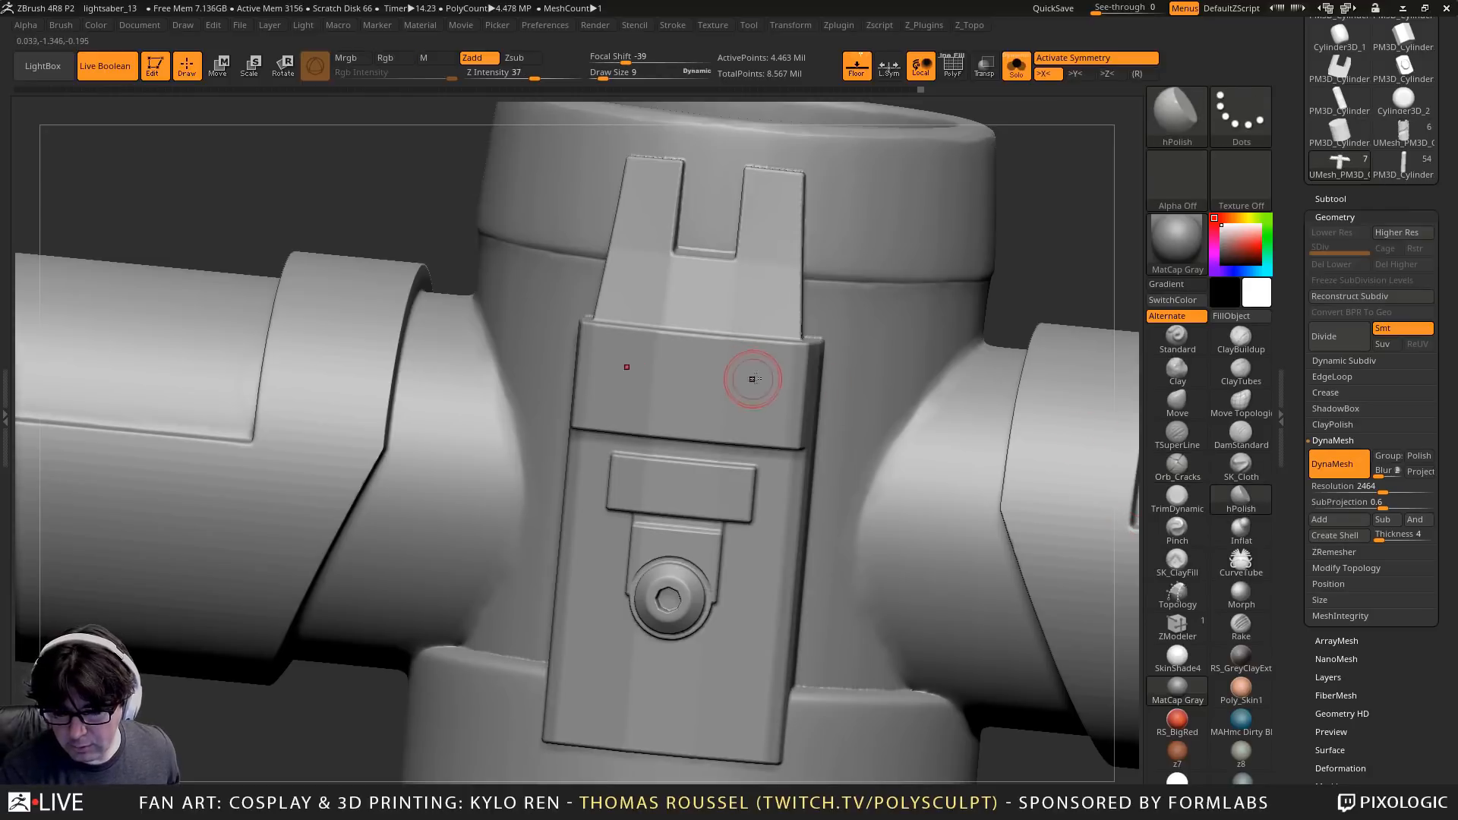
pyautogui.press('s')
pyautogui.moveTo(752, 379); pyautogui.dragTo(758, 378)
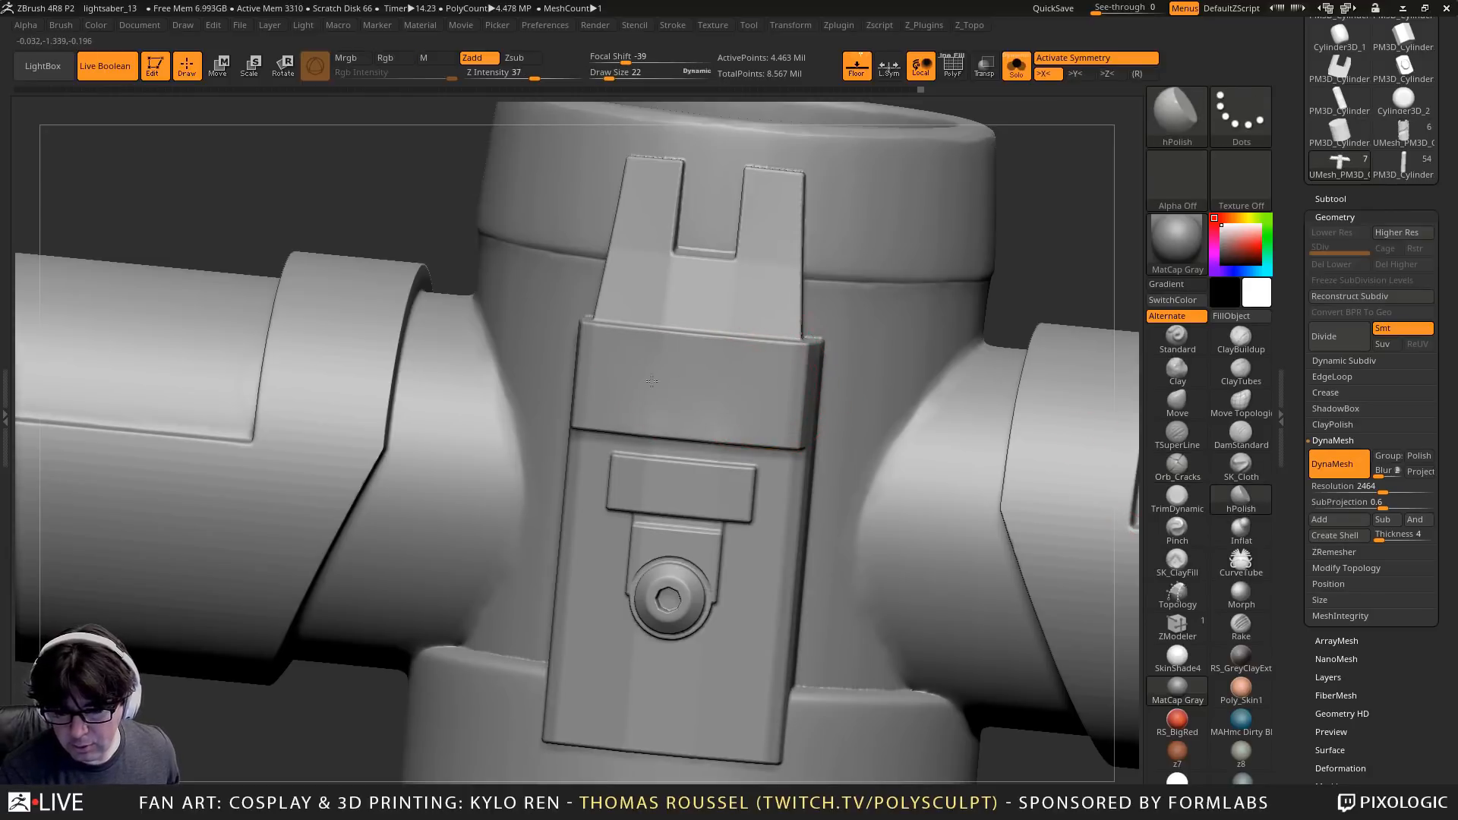
pyautogui.moveTo(816, 350); pyautogui.dragTo(809, 470, button='right')
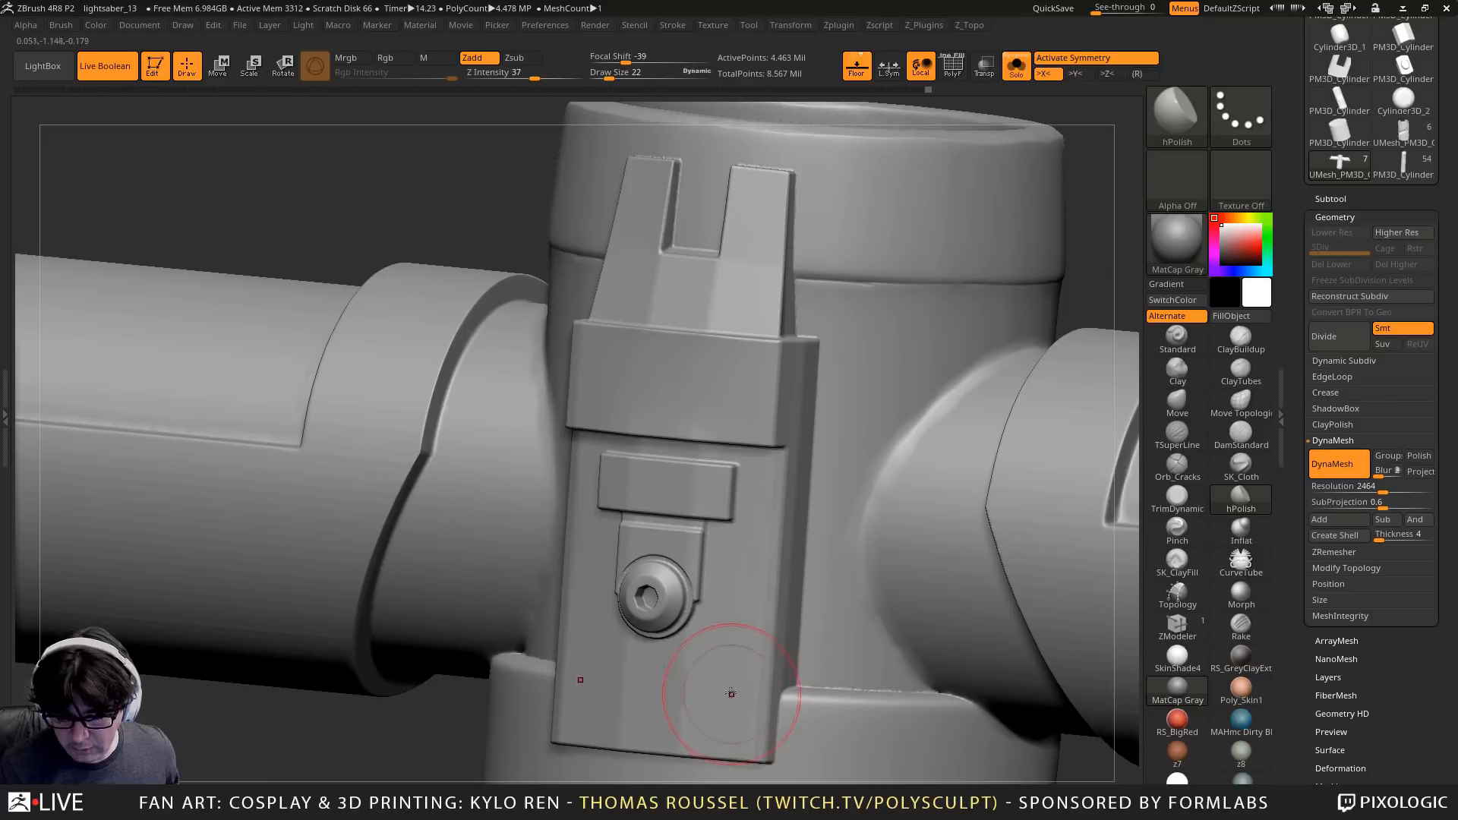
pyautogui.moveTo(744, 566); pyautogui.dragTo(765, 325, button='right')
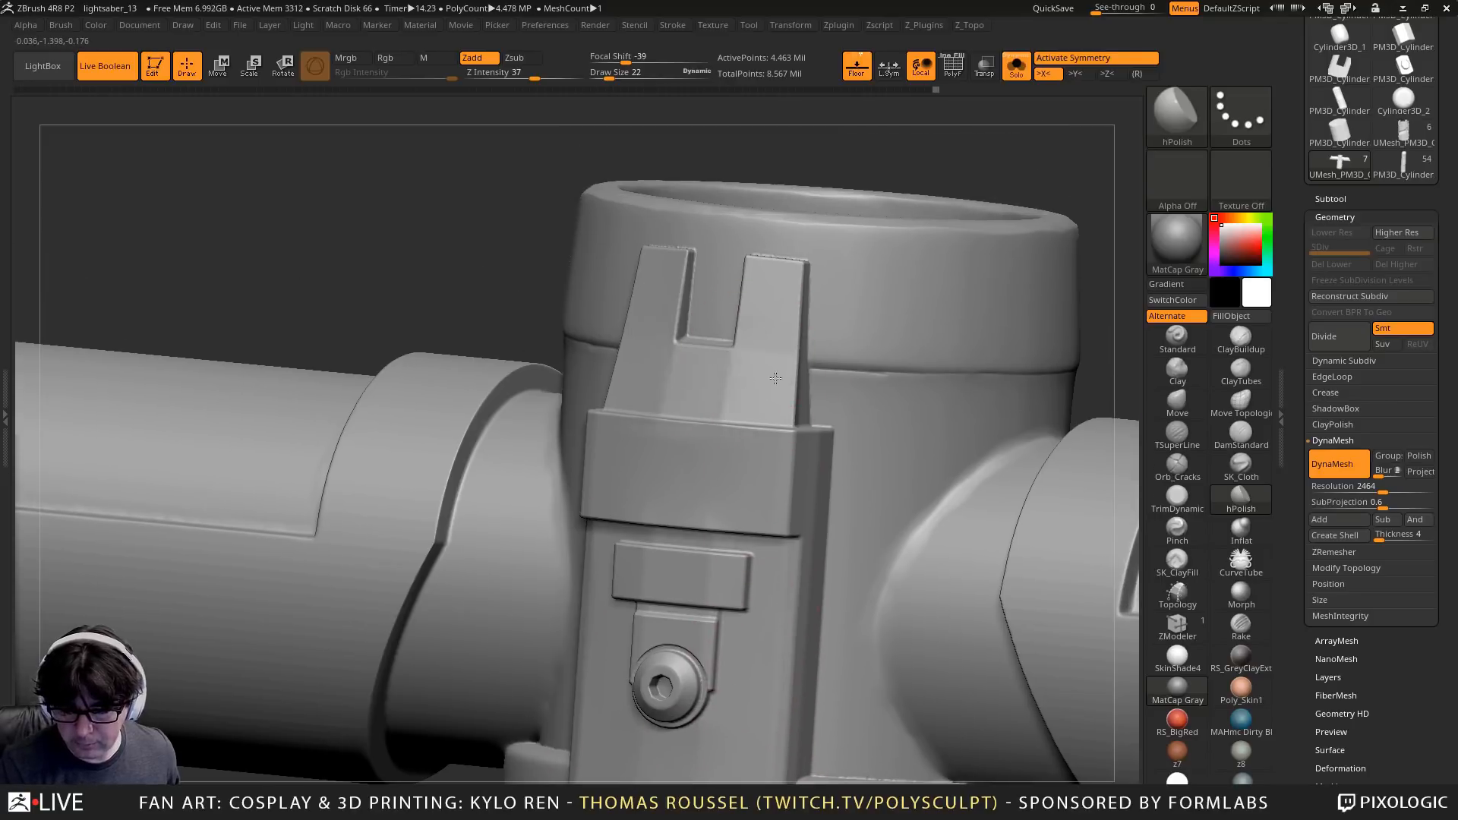
pyautogui.press('s')
pyautogui.moveTo(799, 336); pyautogui.dragTo(787, 338)
pyautogui.keyDown('ctrl'); pyautogui.moveTo(782, 343); pyautogui.dragTo(834, 462, button='right'); pyautogui.keyUp('ctrl')
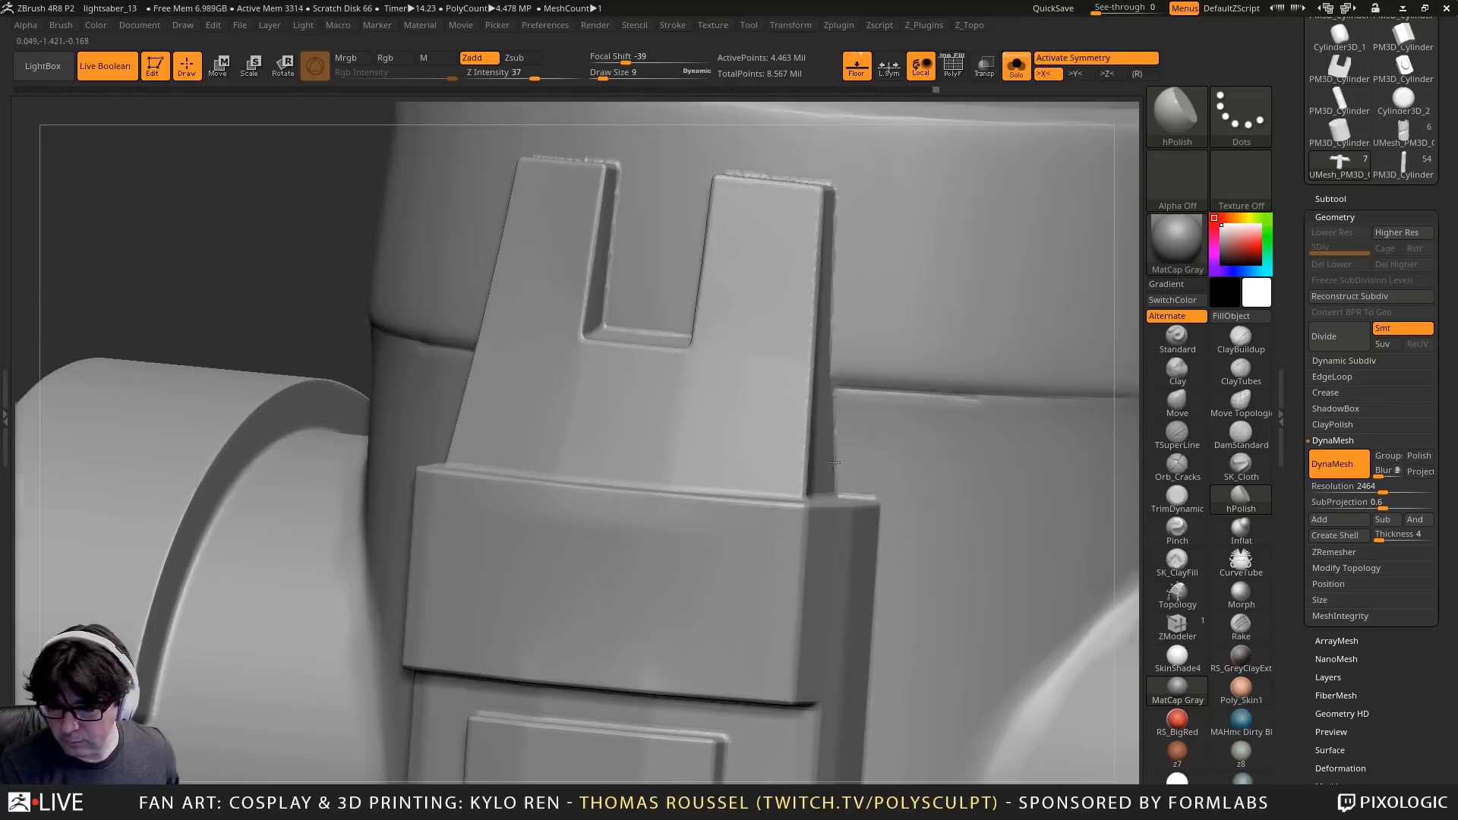
# Trim the outer side edge of the forked clip's prong with TrimDynamic at draw size 5
pyautogui.click(1184, 516)
pyautogui.moveTo(797, 312); pyautogui.dragTo(769, 306, button='right')
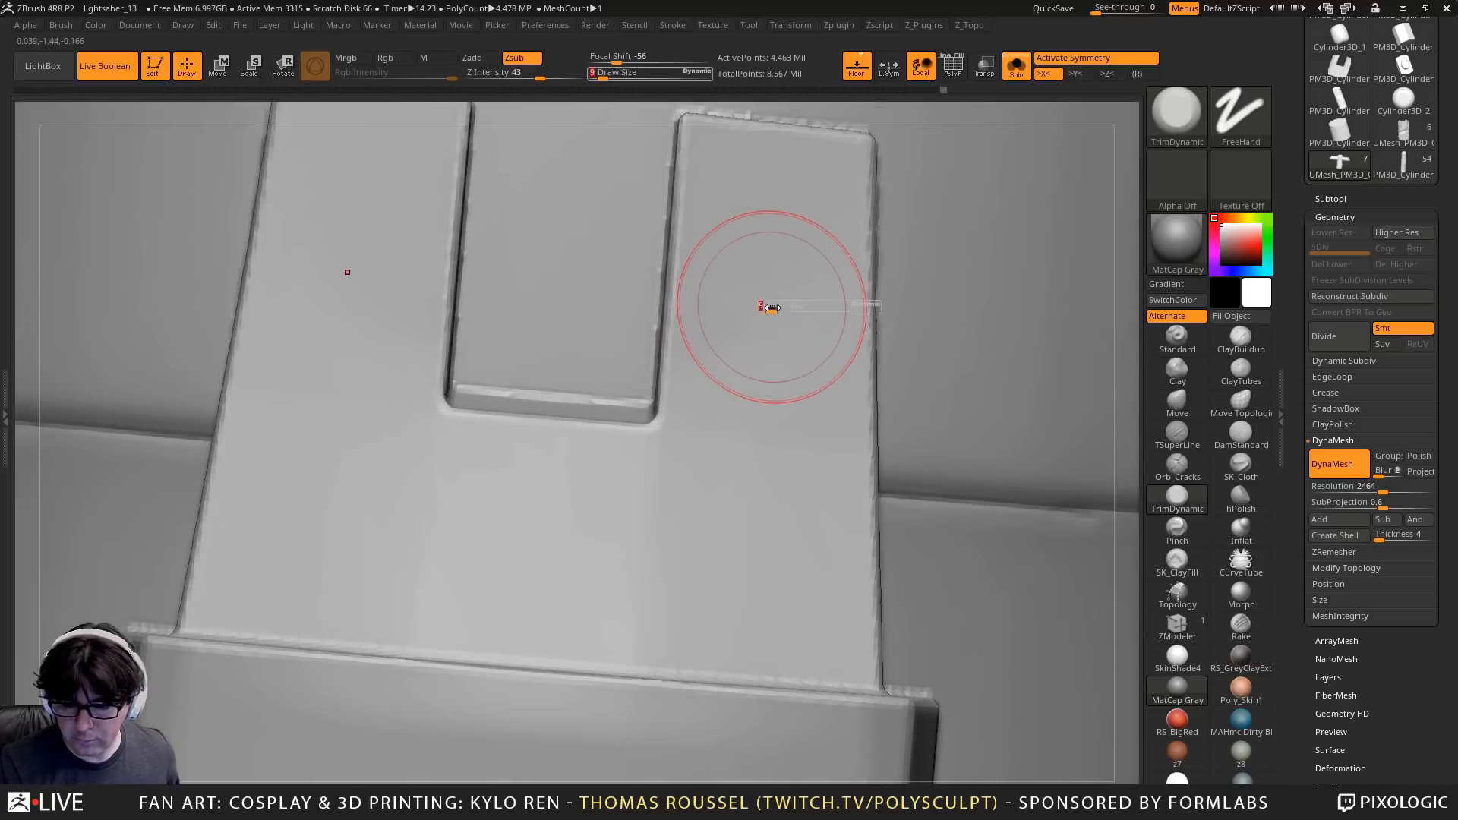
pyautogui.press('s')
pyautogui.moveTo(780, 304); pyautogui.dragTo(774, 303)
pyautogui.moveTo(774, 303); pyautogui.dragTo(867, 398, button='right')
pyautogui.moveTo(867, 398)
pyautogui.mouseDown()
pyautogui.moveTo(840, 682)
pyautogui.moveTo(850, 548)
pyautogui.mouseUp()
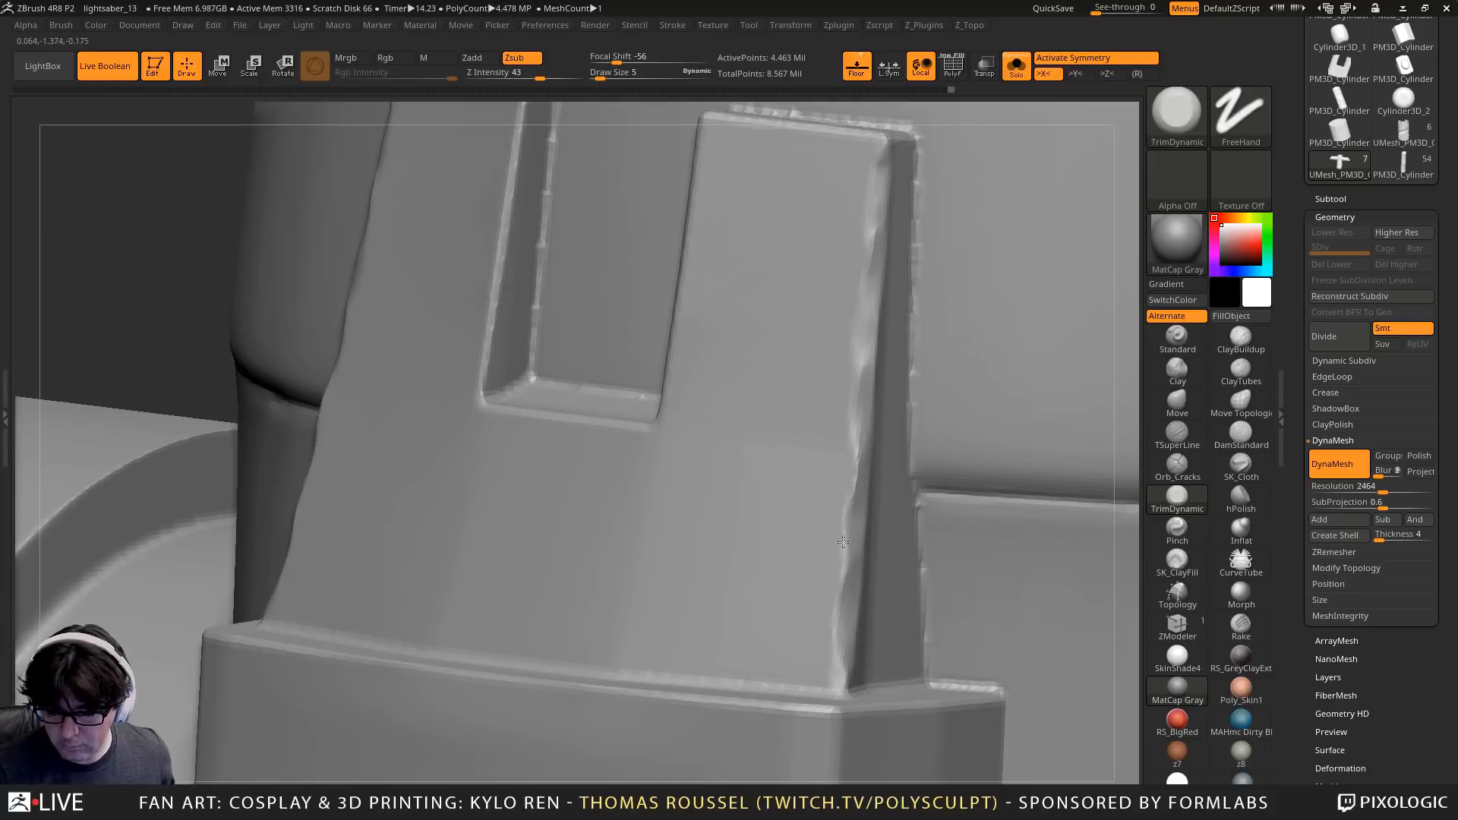
# Even out the freshly trimmed outer prong edge with hPolish and soften it with Smooth
pyautogui.click(1240, 498)
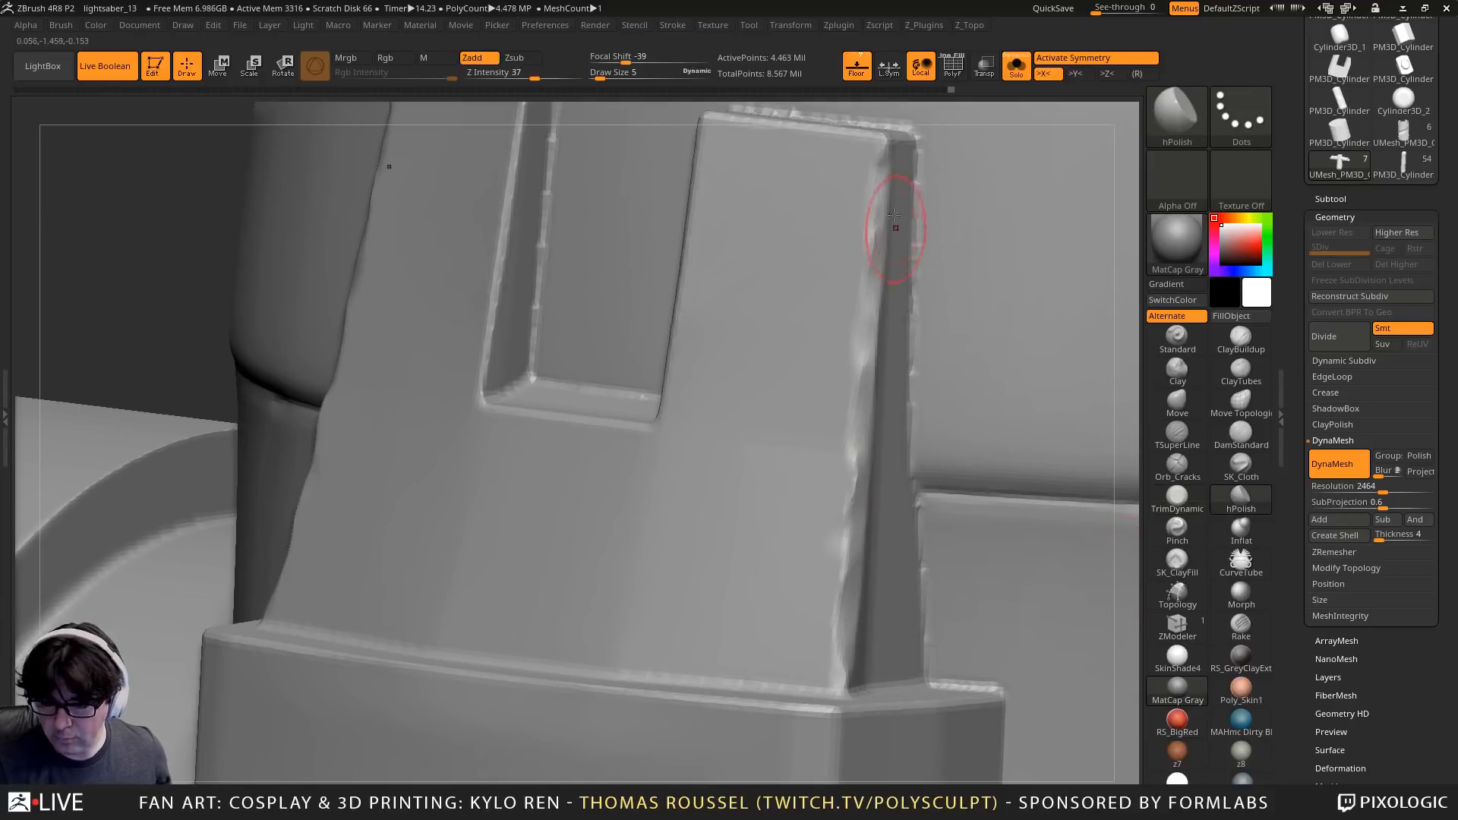
pyautogui.moveTo(863, 386); pyautogui.dragTo(860, 399)
pyautogui.moveTo(861, 396); pyautogui.dragTo(856, 362)
pyautogui.moveTo(855, 362); pyautogui.dragTo(856, 474)
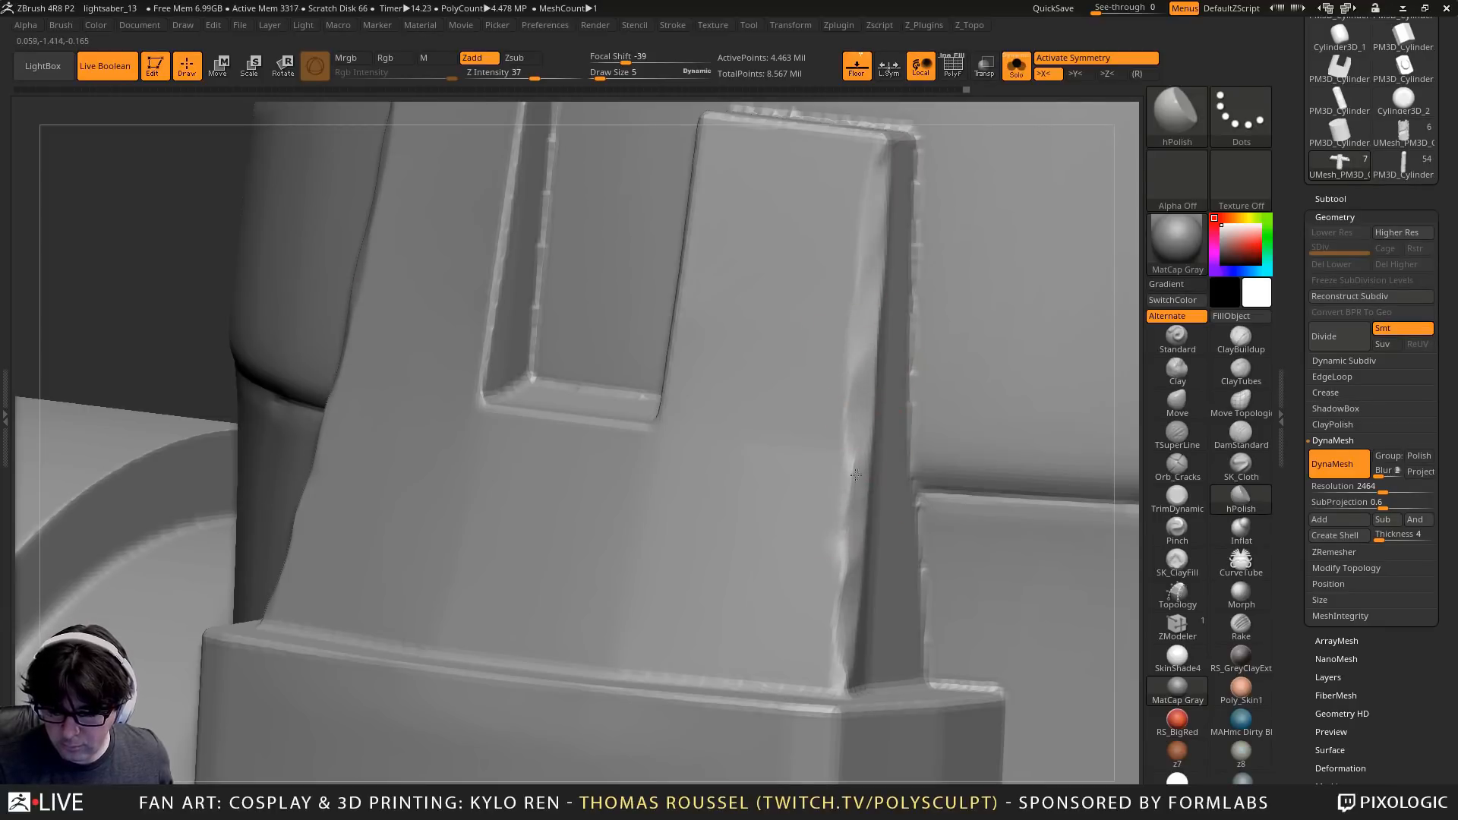
pyautogui.press('shift')
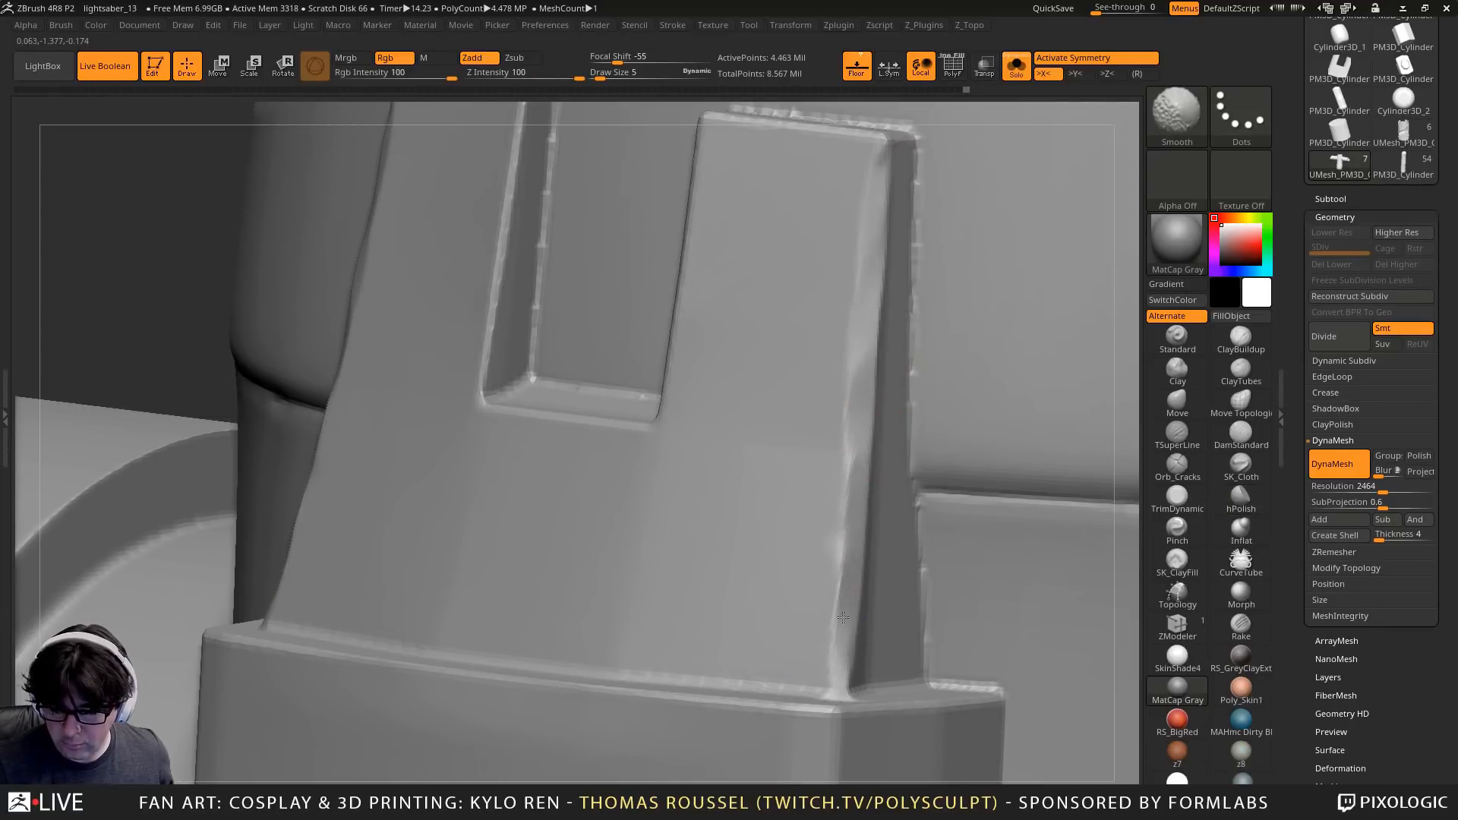
pyautogui.moveTo(849, 483)
pyautogui.keyDown('shift'); pyautogui.mouseDown()
pyautogui.moveTo(878, 157)
pyautogui.moveTo(852, 477)
pyautogui.mouseUp(); pyautogui.keyUp('shift')
# Polish the inner prong edge along the side of the slot down to its corner with hPolish
pyautogui.keyDown('alt'); pyautogui.moveTo(814, 496); pyautogui.dragTo(914, 632, button='right'); pyautogui.keyUp('alt')
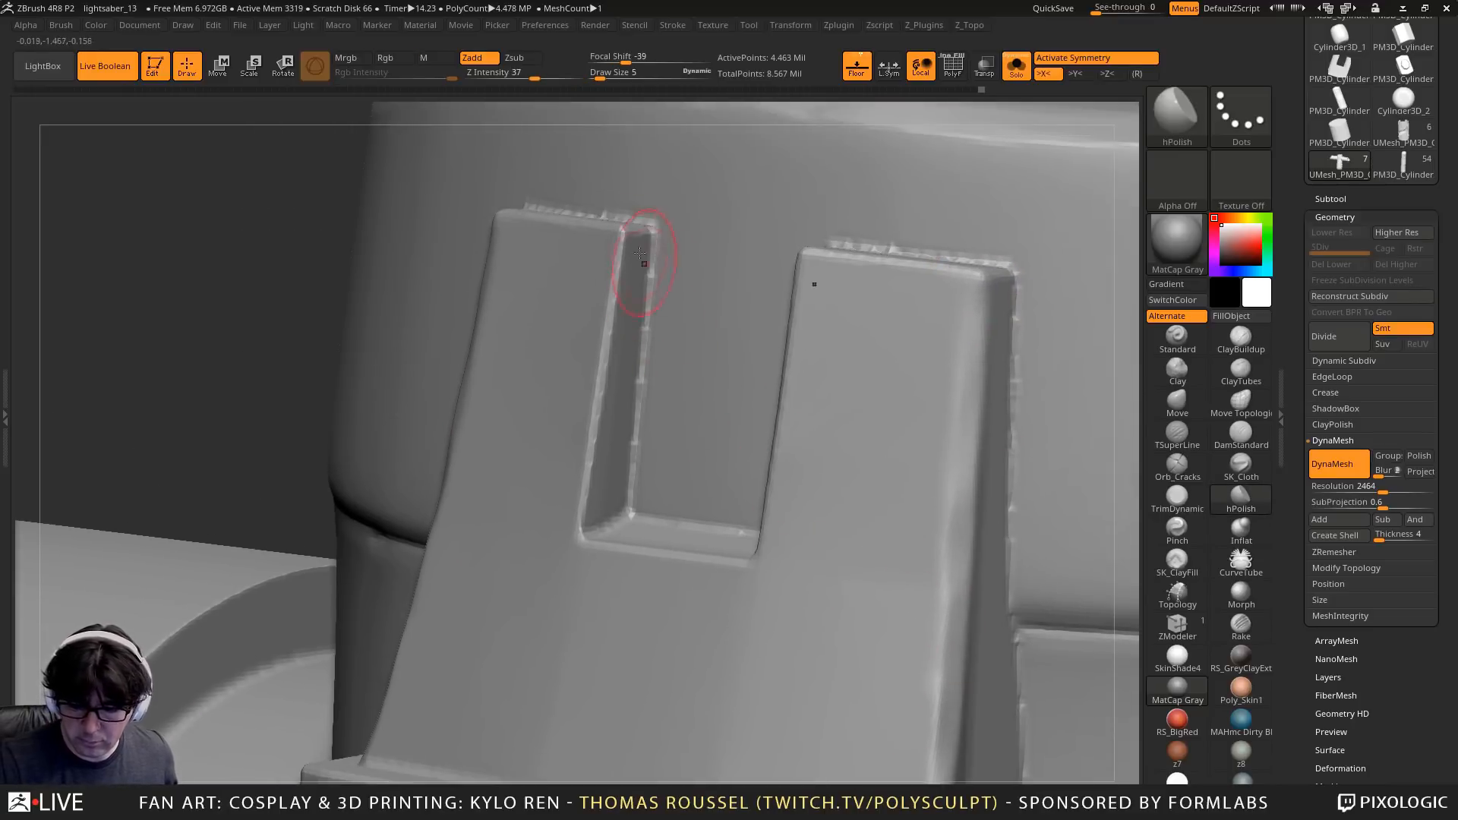
pyautogui.moveTo(614, 265)
pyautogui.mouseDown()
pyautogui.moveTo(586, 453)
pyautogui.moveTo(612, 343)
pyautogui.mouseUp()
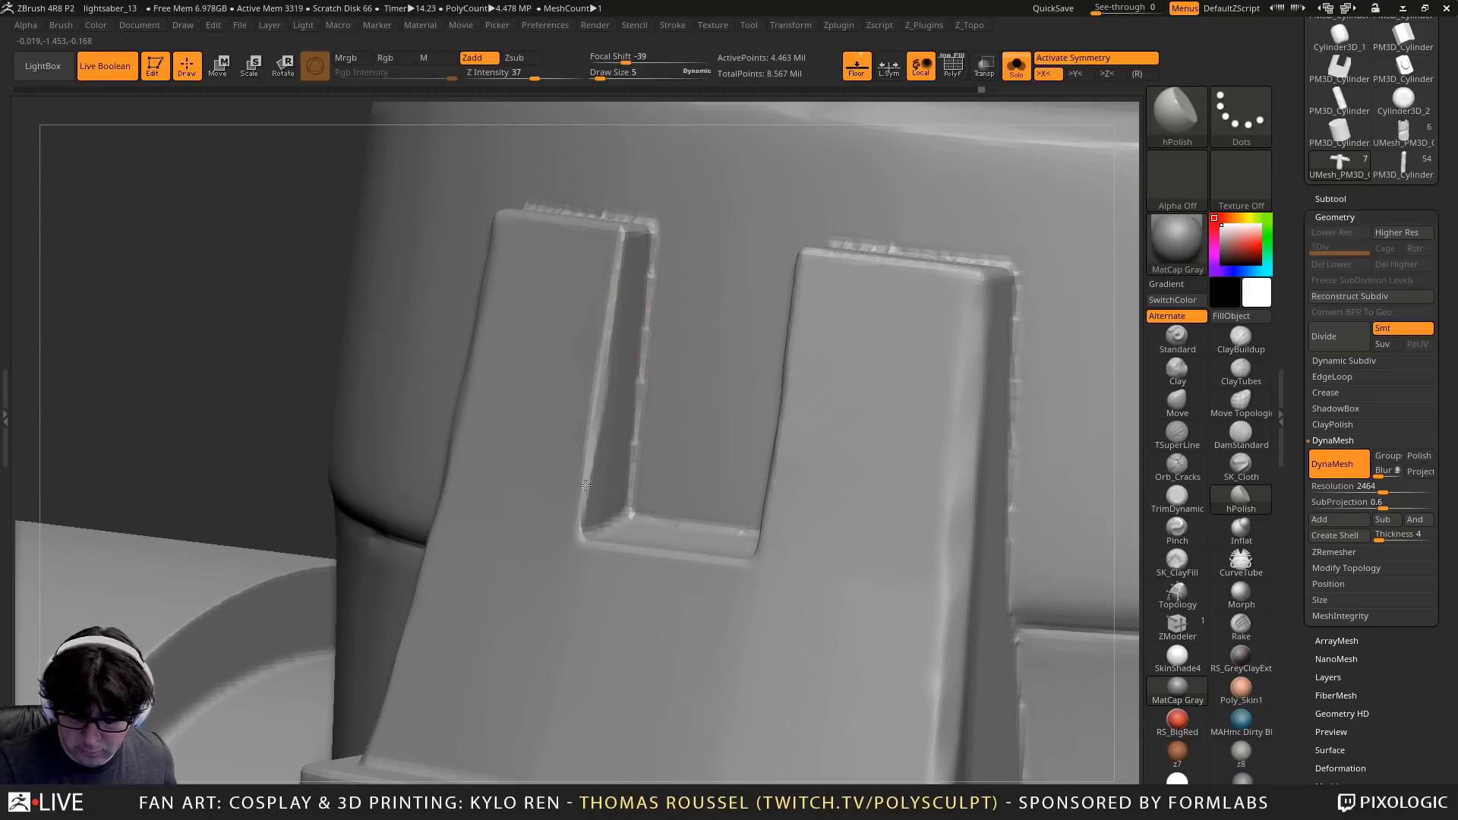
pyautogui.moveTo(586, 484); pyautogui.dragTo(583, 518)
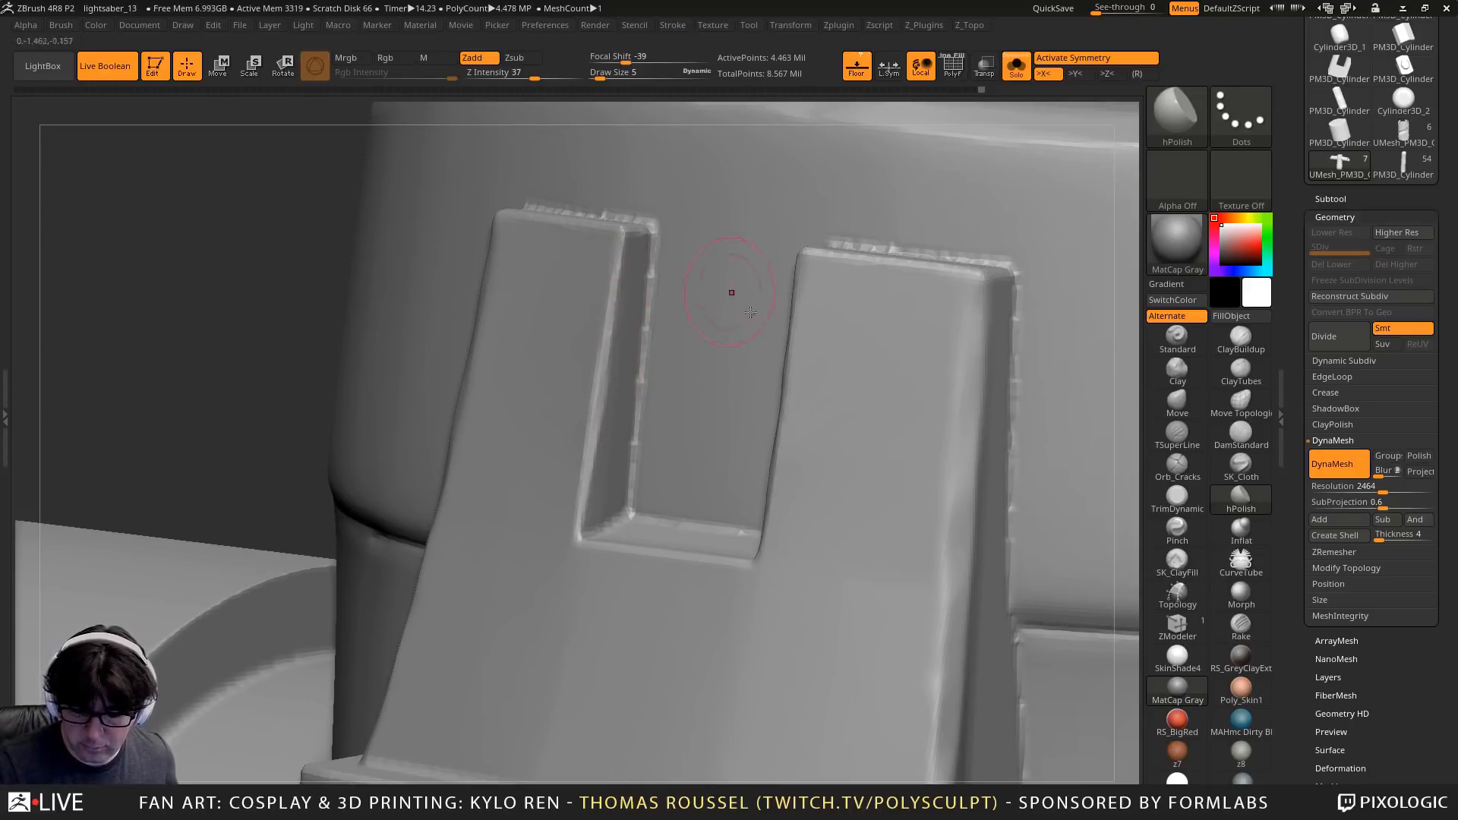
pyautogui.moveTo(750, 312); pyautogui.dragTo(788, 394, button='right')
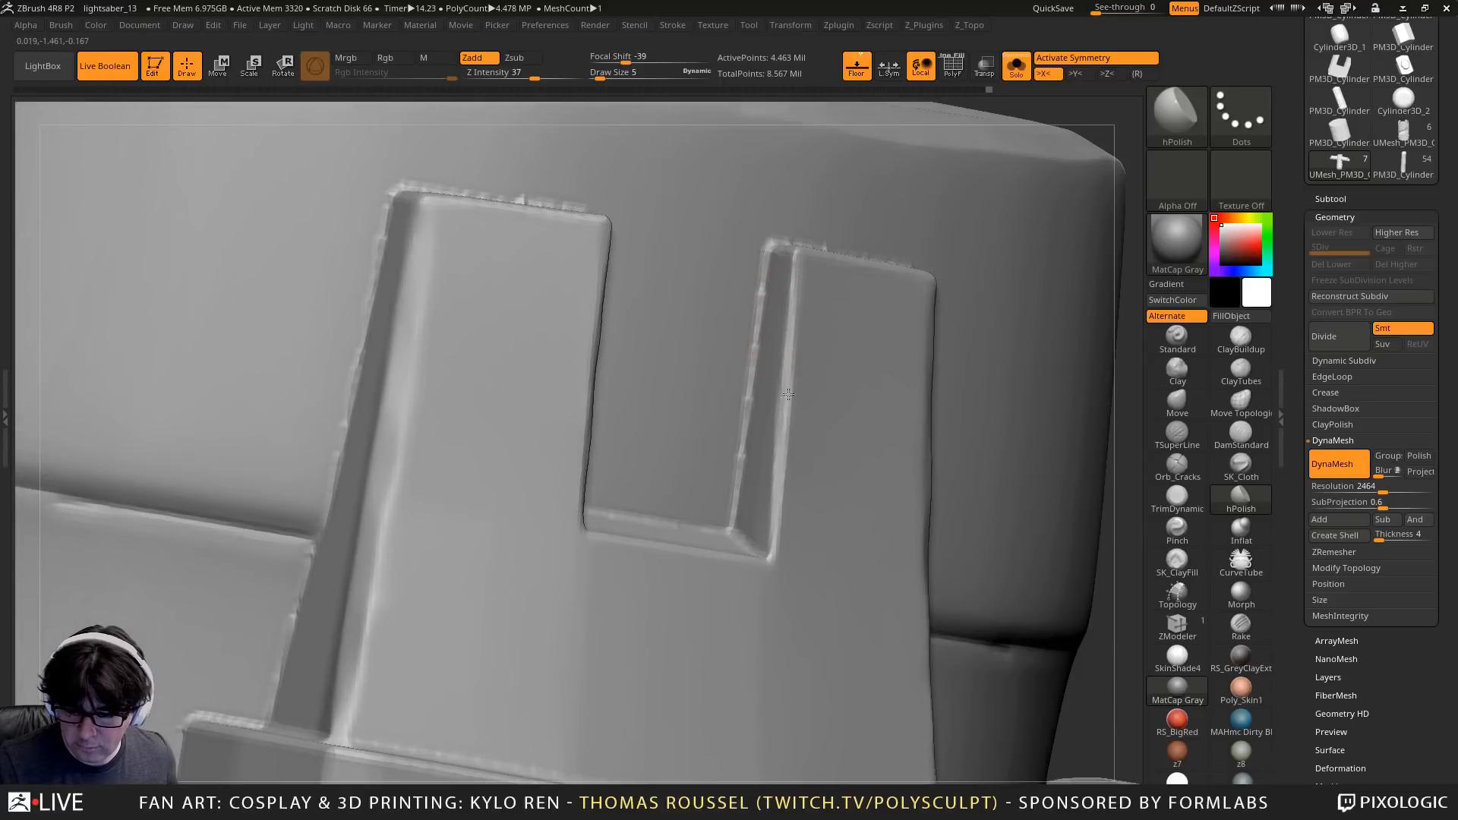
# Fill the jagged seams behind the slot's floor and the prong's end face with SK_ClayFill
pyautogui.moveTo(804, 486); pyautogui.dragTo(832, 288, button='right')
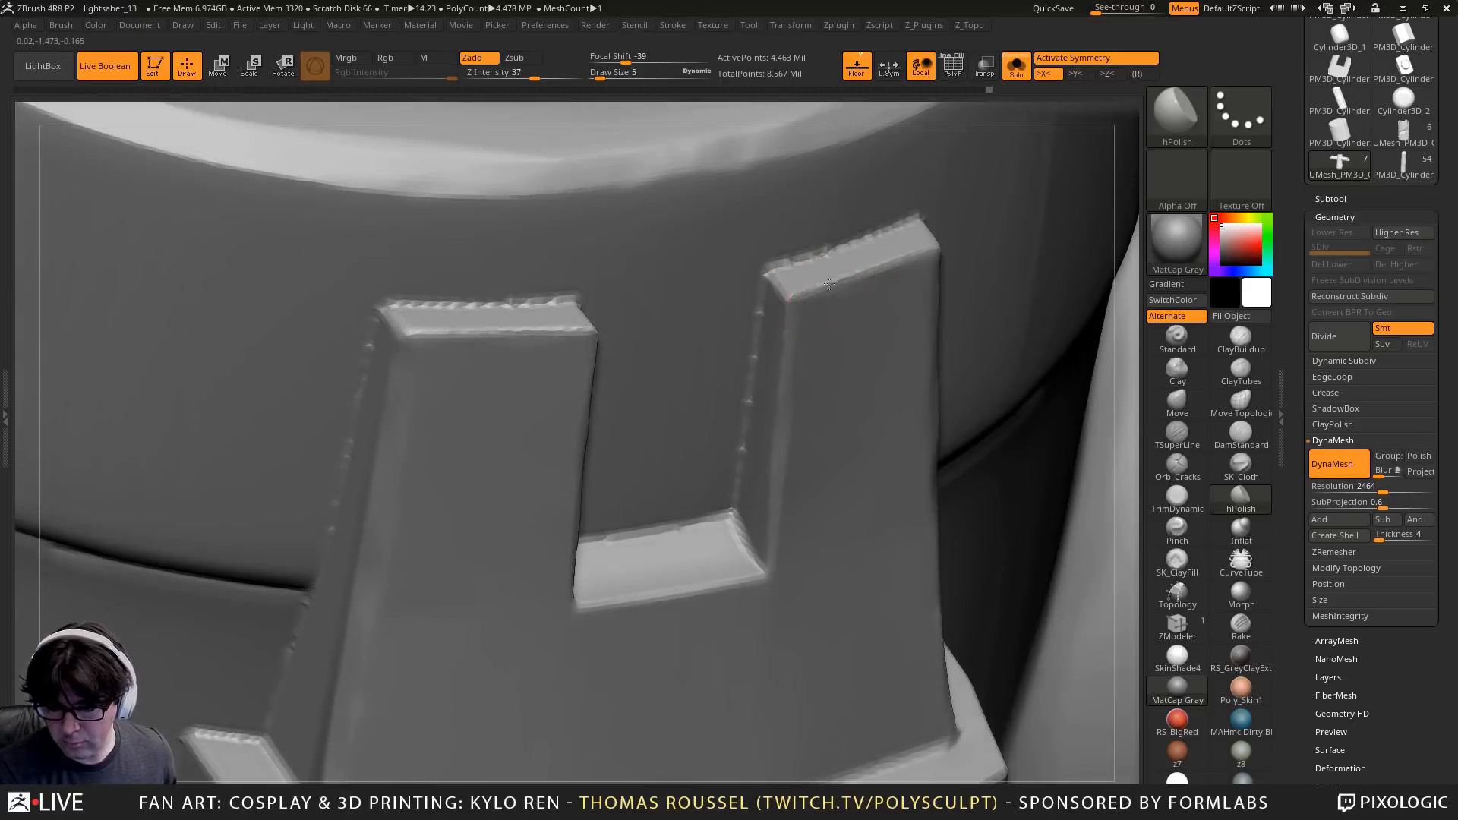
pyautogui.click(1177, 565)
pyautogui.moveTo(735, 497)
pyautogui.mouseDown()
pyautogui.moveTo(702, 522)
pyautogui.moveTo(621, 537)
pyautogui.mouseUp()
pyautogui.moveTo(820, 257); pyautogui.dragTo(903, 226)
# Trim the prong's end edge and the inner side and floor edges of the slot with TrimDynamic
pyautogui.moveTo(987, 328); pyautogui.dragTo(873, 334, button='right')
pyautogui.click(1186, 501)
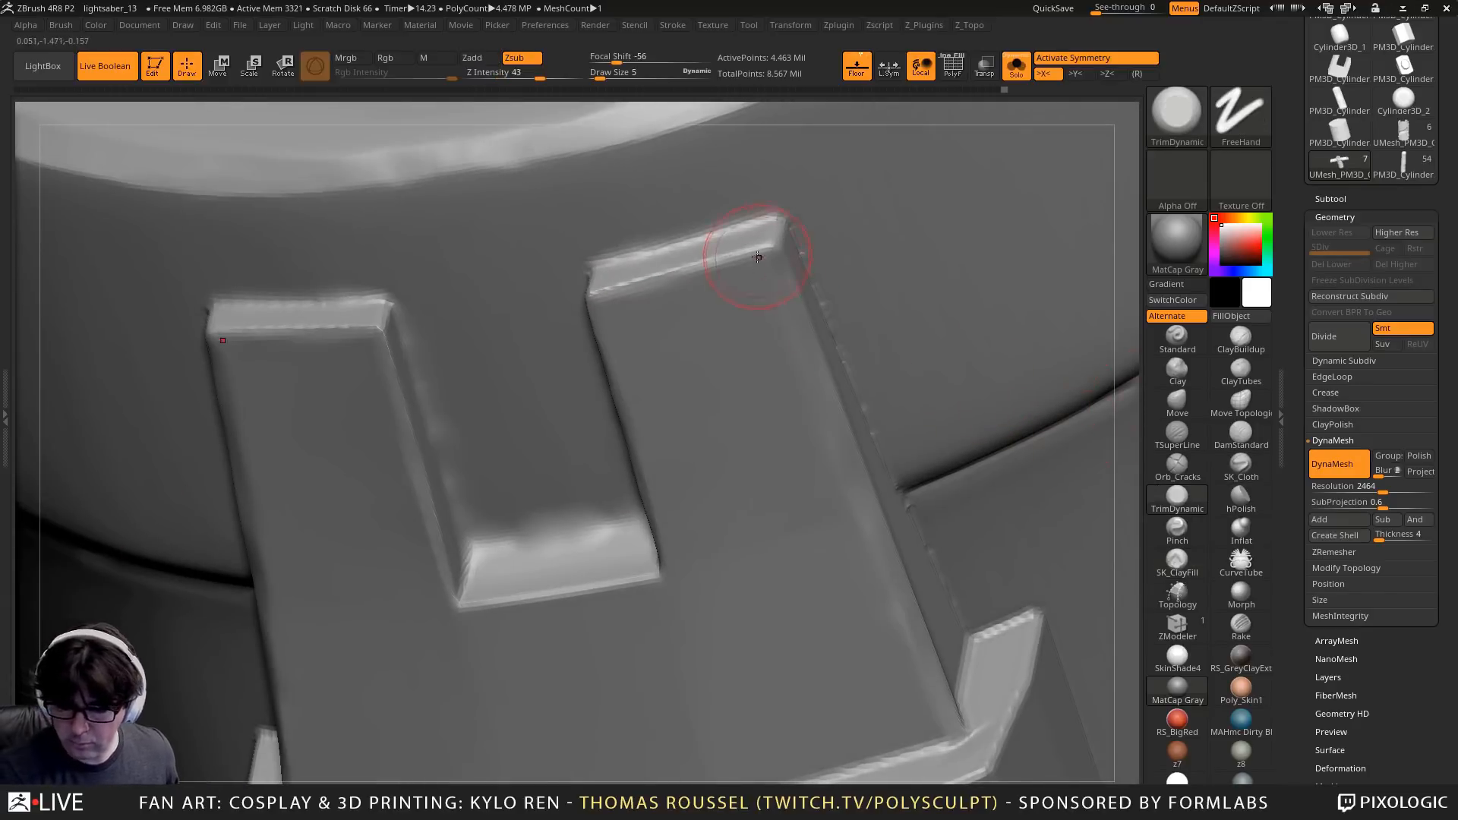
pyautogui.moveTo(758, 258); pyautogui.dragTo(608, 295)
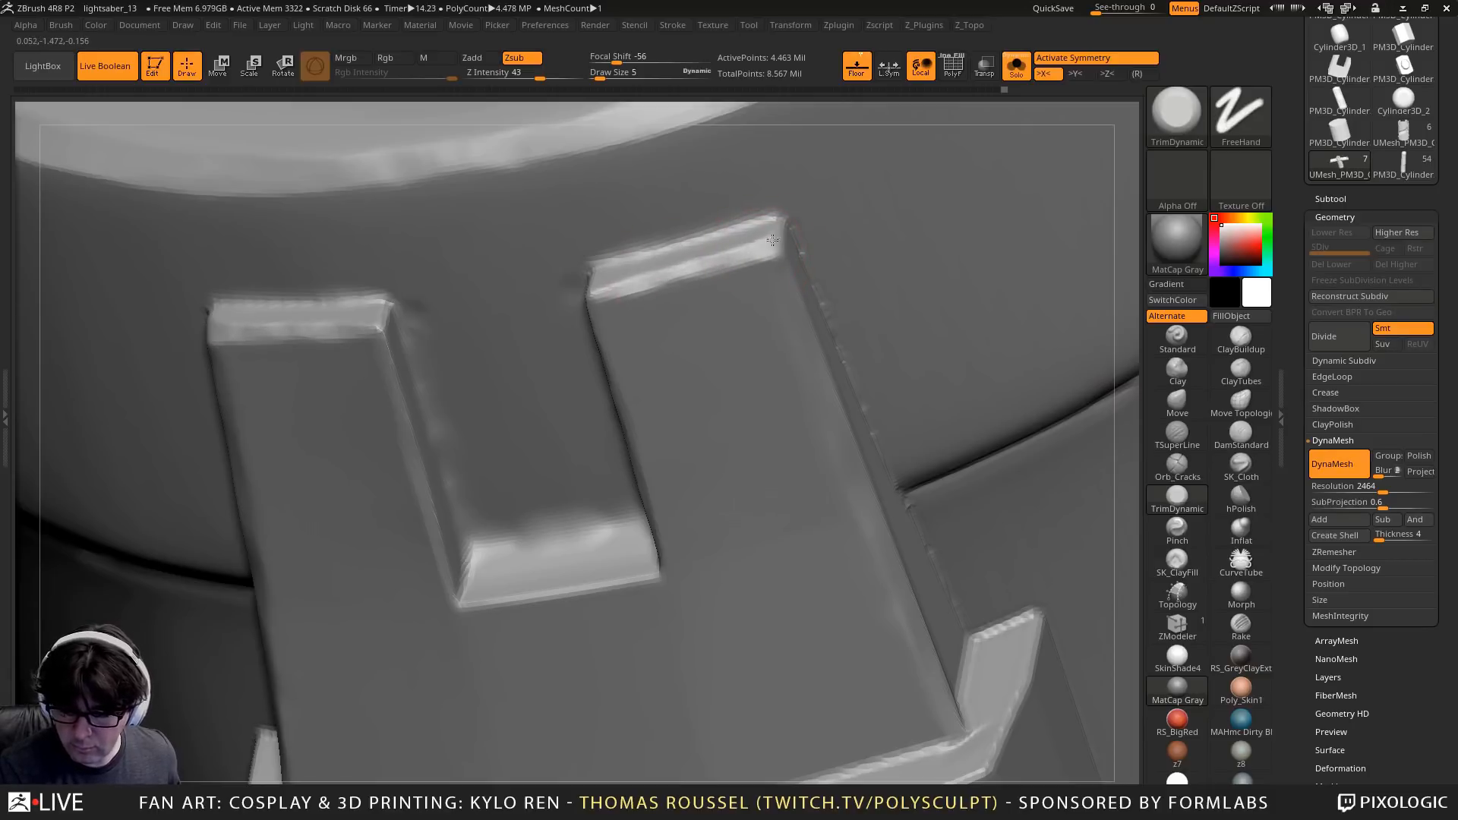
pyautogui.moveTo(779, 232); pyautogui.dragTo(633, 288, button='right')
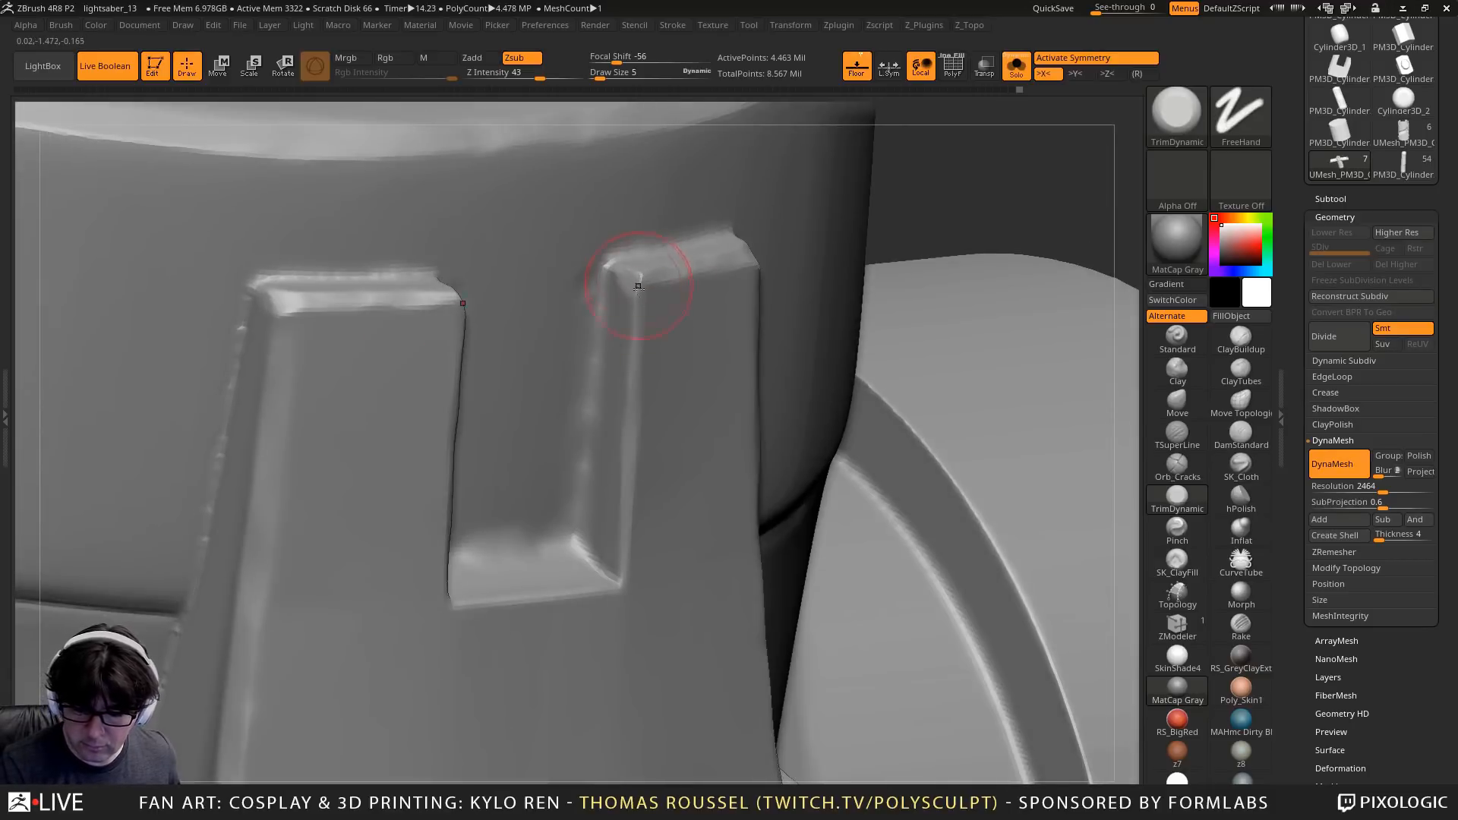
pyautogui.moveTo(634, 414)
pyautogui.mouseDown()
pyautogui.moveTo(624, 566)
pyautogui.moveTo(517, 595)
pyautogui.moveTo(488, 579)
pyautogui.mouseUp()
# Trim the upper edge of the raised band below the prongs and its lengthwise corner edge with TrimDynamic
pyautogui.keyDown('alt'); pyautogui.moveTo(444, 574); pyautogui.dragTo(663, 434, button='right'); pyautogui.keyUp('alt')
pyautogui.keyDown('alt'); pyautogui.moveTo(638, 642); pyautogui.dragTo(862, 582, button='right'); pyautogui.keyUp('alt')
pyautogui.moveTo(895, 569)
pyautogui.mouseDown()
pyautogui.moveTo(534, 602)
pyautogui.moveTo(908, 579)
pyautogui.moveTo(1018, 554)
pyautogui.moveTo(782, 591)
pyautogui.moveTo(493, 596)
pyautogui.moveTo(374, 532)
pyautogui.mouseUp()
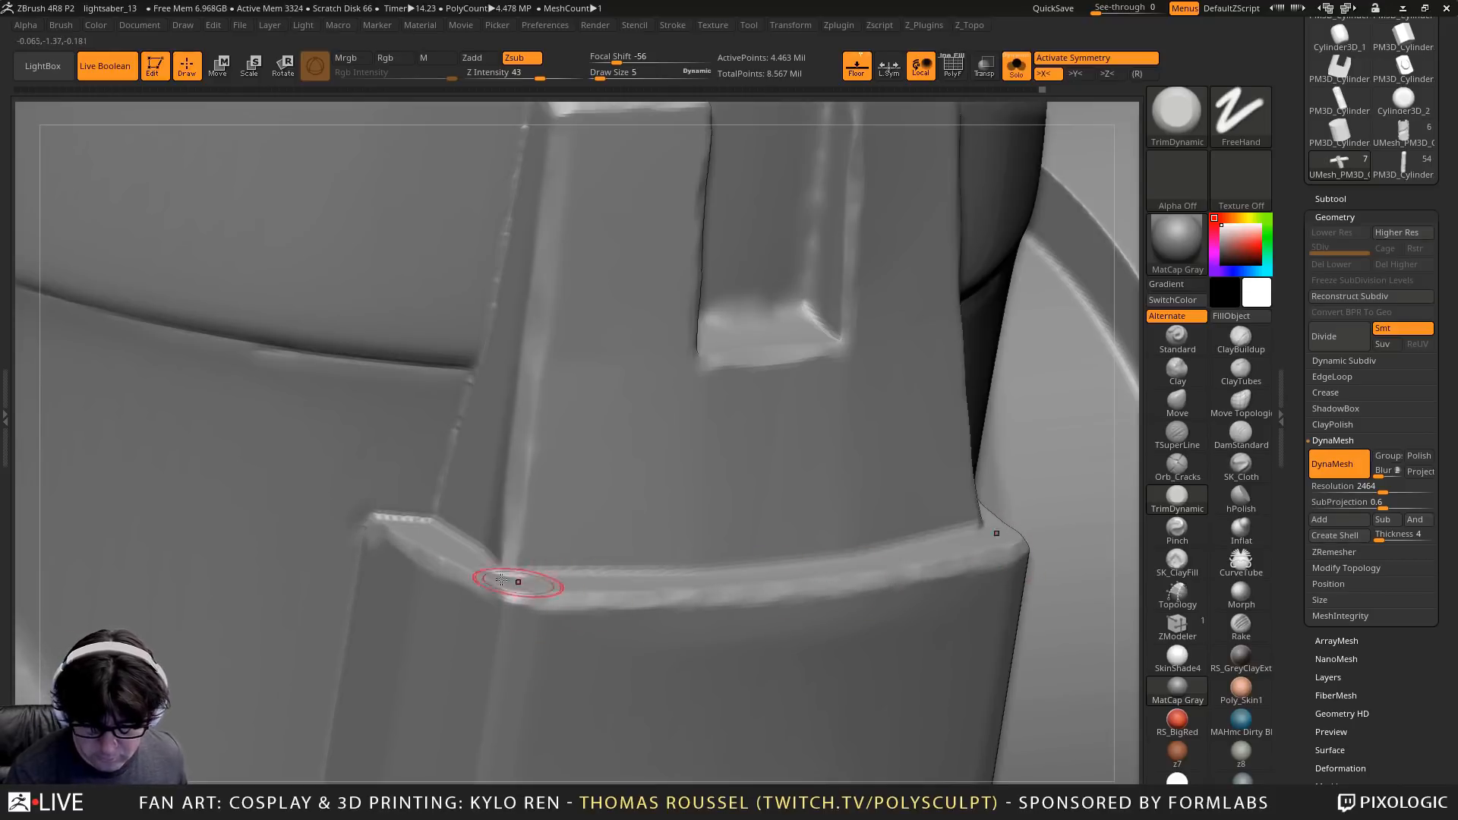
pyautogui.keyDown('alt'); pyautogui.moveTo(631, 637); pyautogui.dragTo(711, 381, button='right'); pyautogui.keyUp('alt')
pyautogui.moveTo(589, 348); pyautogui.dragTo(556, 550)
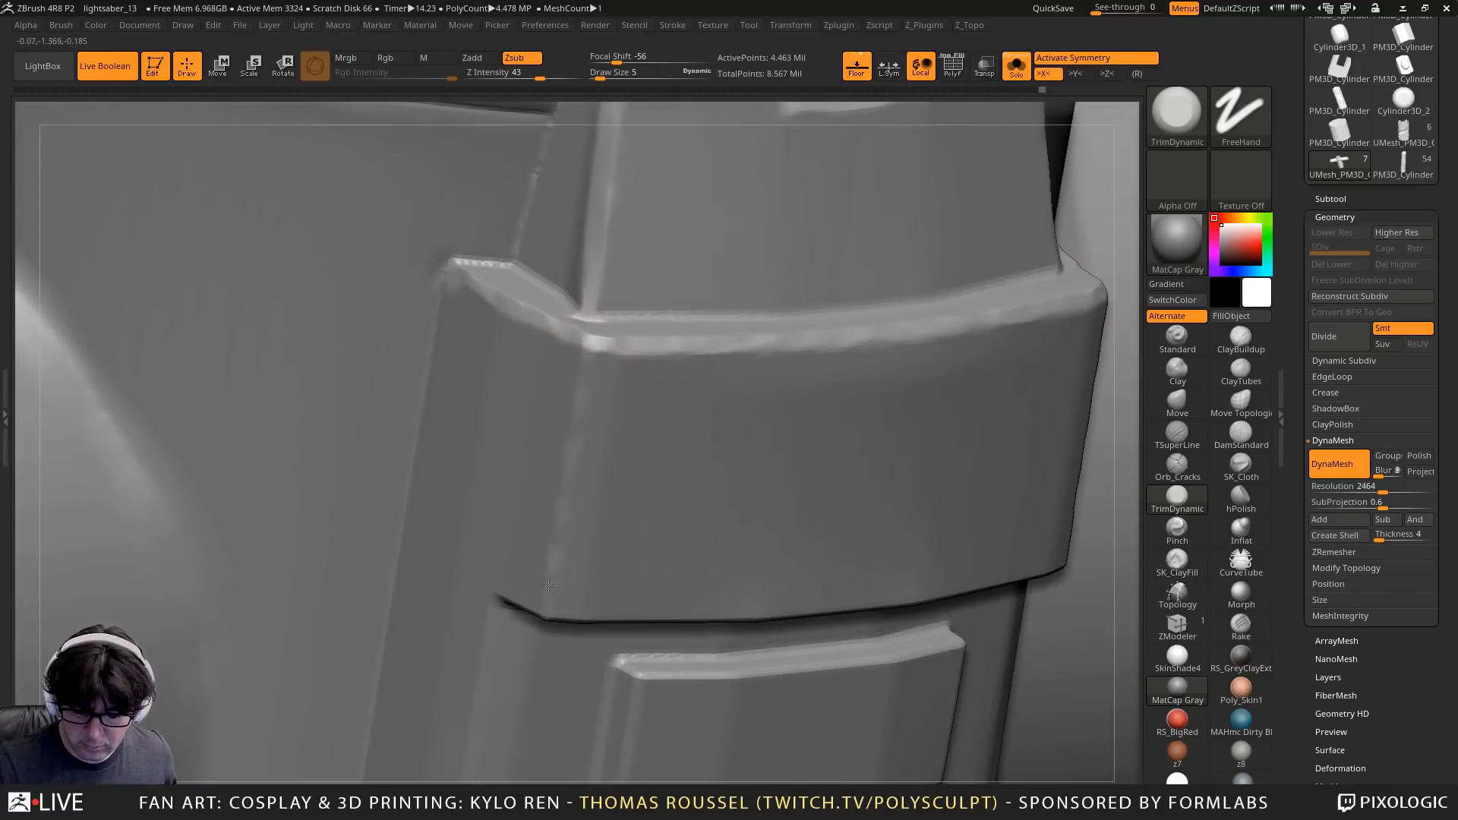
pyautogui.moveTo(585, 374); pyautogui.dragTo(558, 543)
# Polish the lower edge of the raised band and its adjoining corner with hPolish and Smooth
pyautogui.moveTo(558, 542); pyautogui.dragTo(626, 451, button='right')
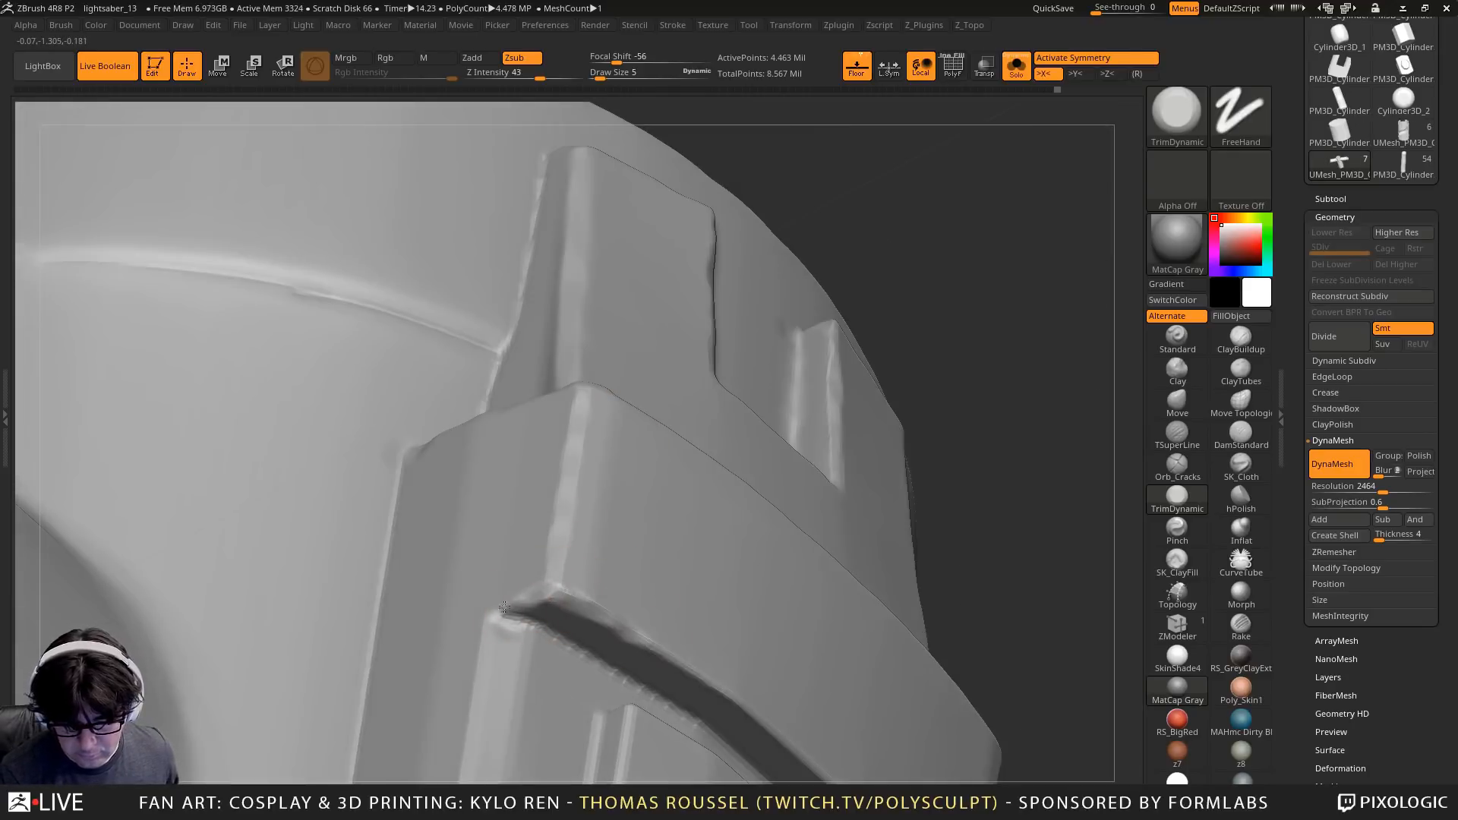
pyautogui.moveTo(547, 598); pyautogui.dragTo(417, 423, button='right')
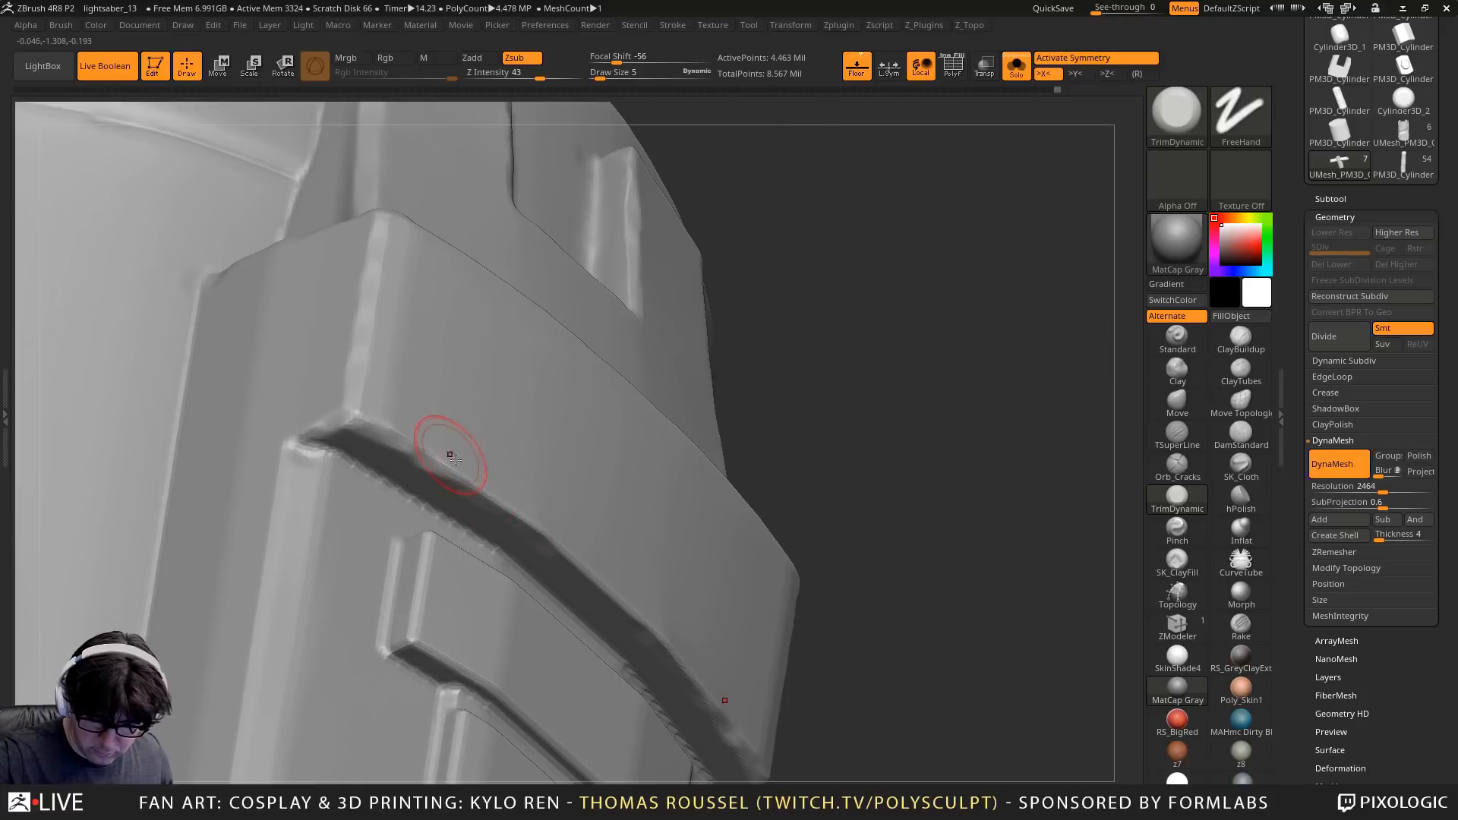
pyautogui.click(1241, 499)
pyautogui.moveTo(440, 460); pyautogui.dragTo(660, 646)
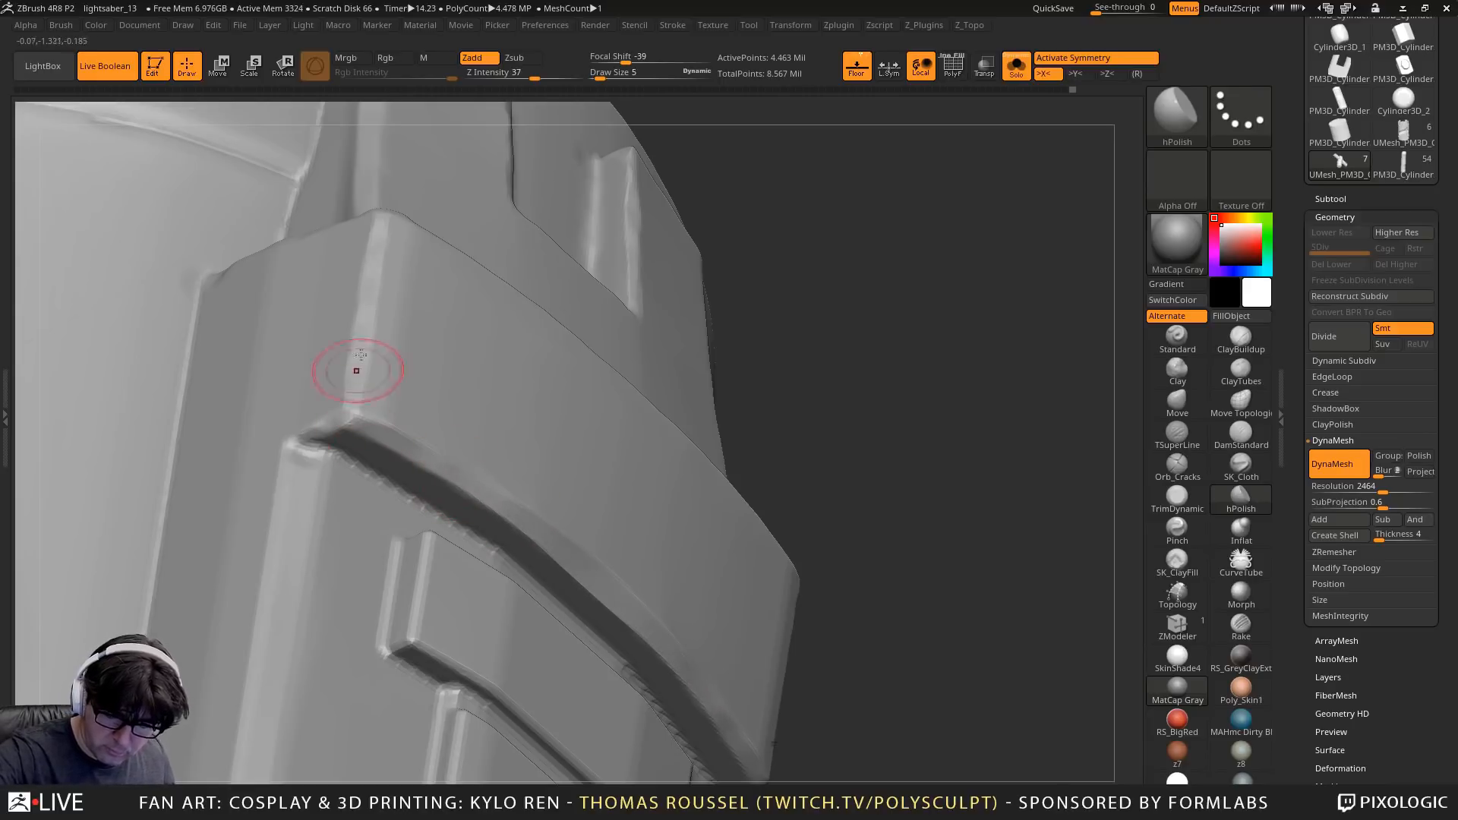
pyautogui.press('shift')
# Polish the upper edge of the raised band and its outer corner with hPolish
pyautogui.moveTo(605, 603); pyautogui.dragTo(810, 420, button='right')
pyautogui.moveTo(811, 420)
pyautogui.mouseDown()
pyautogui.moveTo(543, 397)
pyautogui.moveTo(327, 350)
pyautogui.moveTo(556, 394)
pyautogui.moveTo(303, 338)
pyautogui.mouseUp()
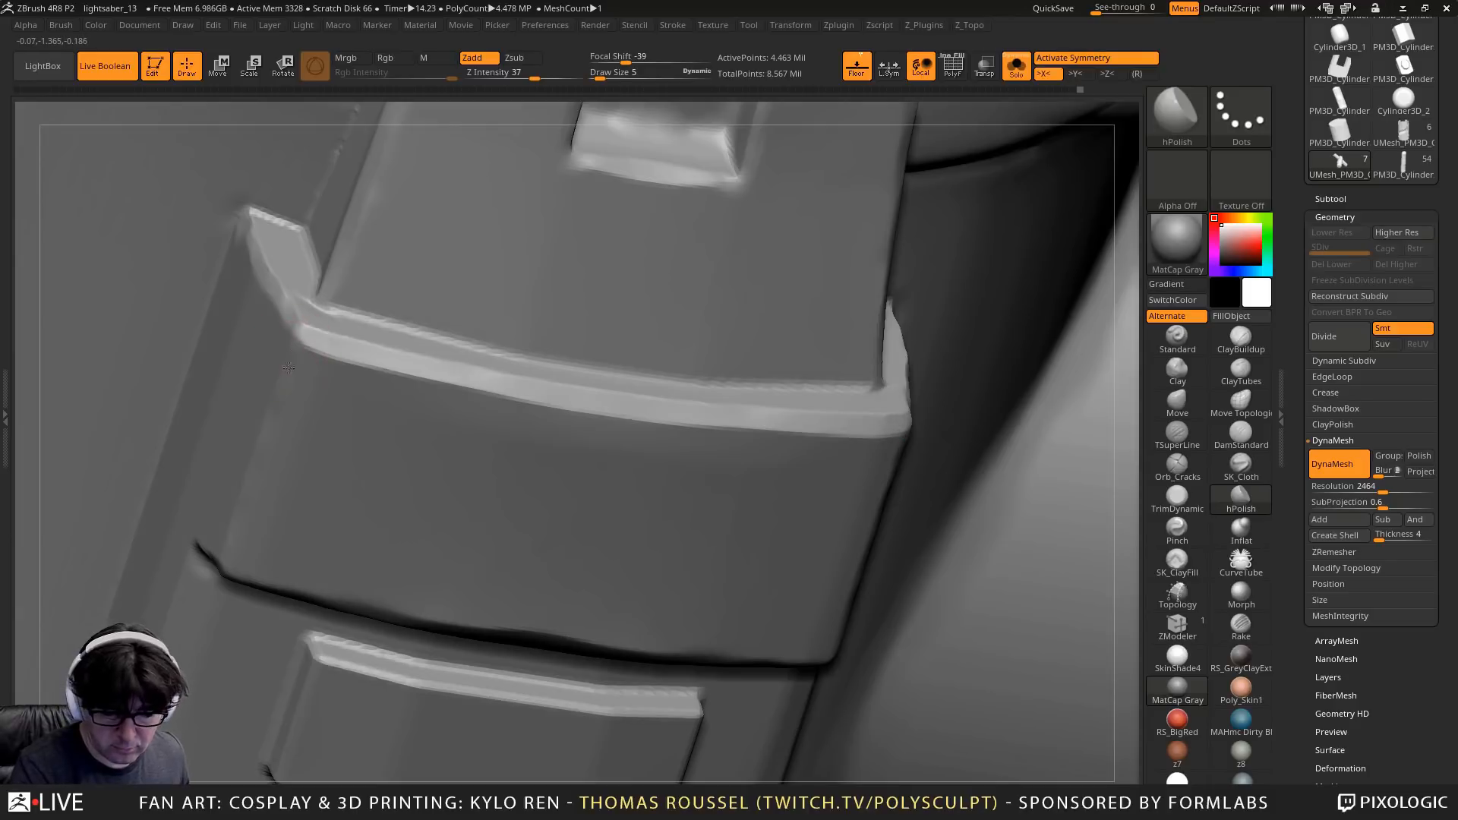
pyautogui.moveTo(270, 255)
pyautogui.keyDown('alt'); pyautogui.mouseDown(button='right')
pyautogui.moveTo(292, 306)
pyautogui.moveTo(350, 303)
pyautogui.mouseUp(button='right'); pyautogui.keyUp('alt')
pyautogui.moveTo(280, 299); pyautogui.dragTo(340, 364)
# Polish the edges of the small rectangular block and the bolt tab beneath it with hPolish at draw size 5
pyautogui.moveTo(476, 418)
pyautogui.mouseDown(button='right')
pyautogui.moveTo(508, 539)
pyautogui.moveTo(595, 354)
pyautogui.mouseUp(button='right')
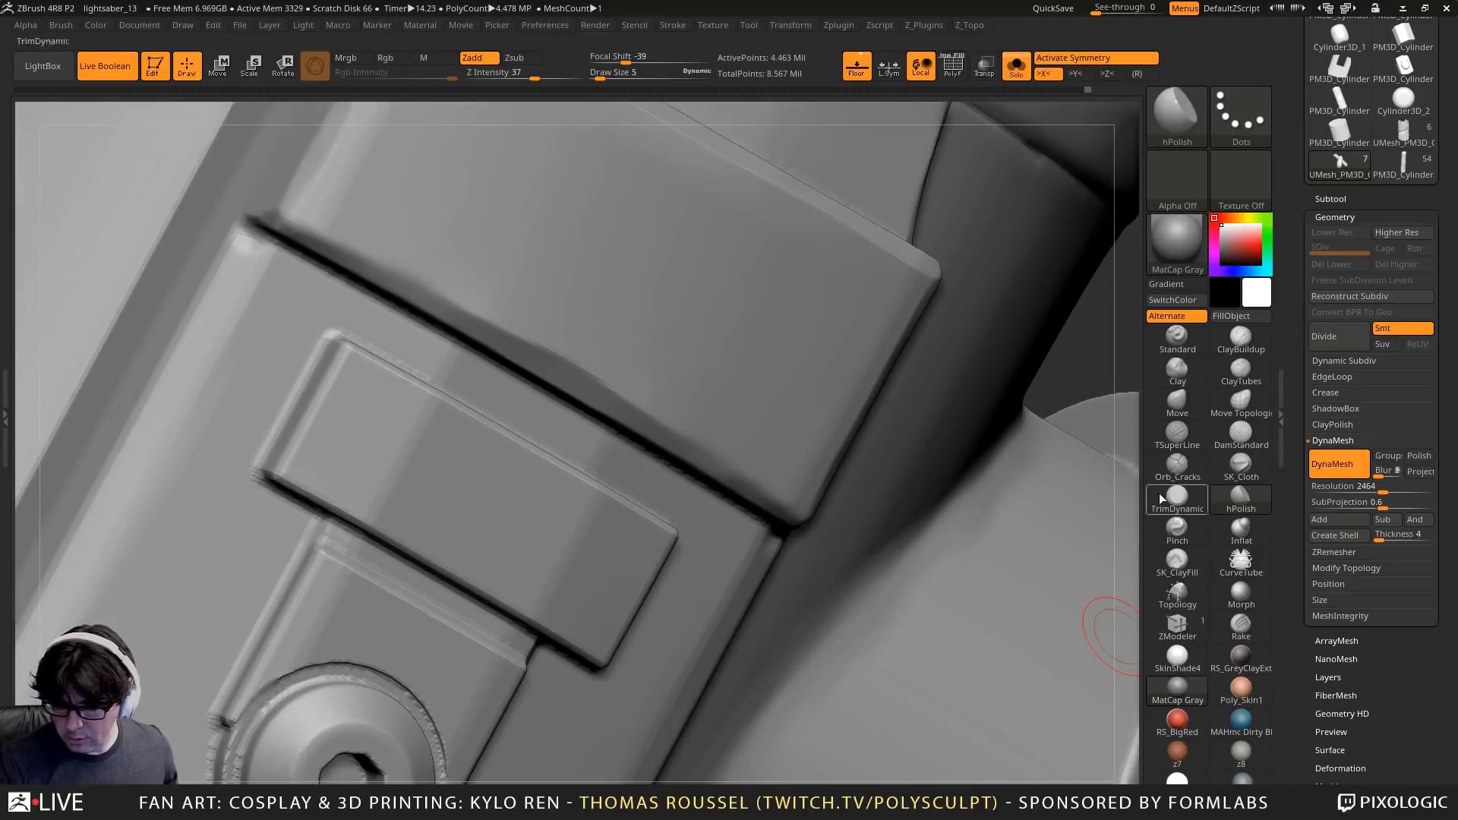
pyautogui.press('s')
pyautogui.click(522, 525)
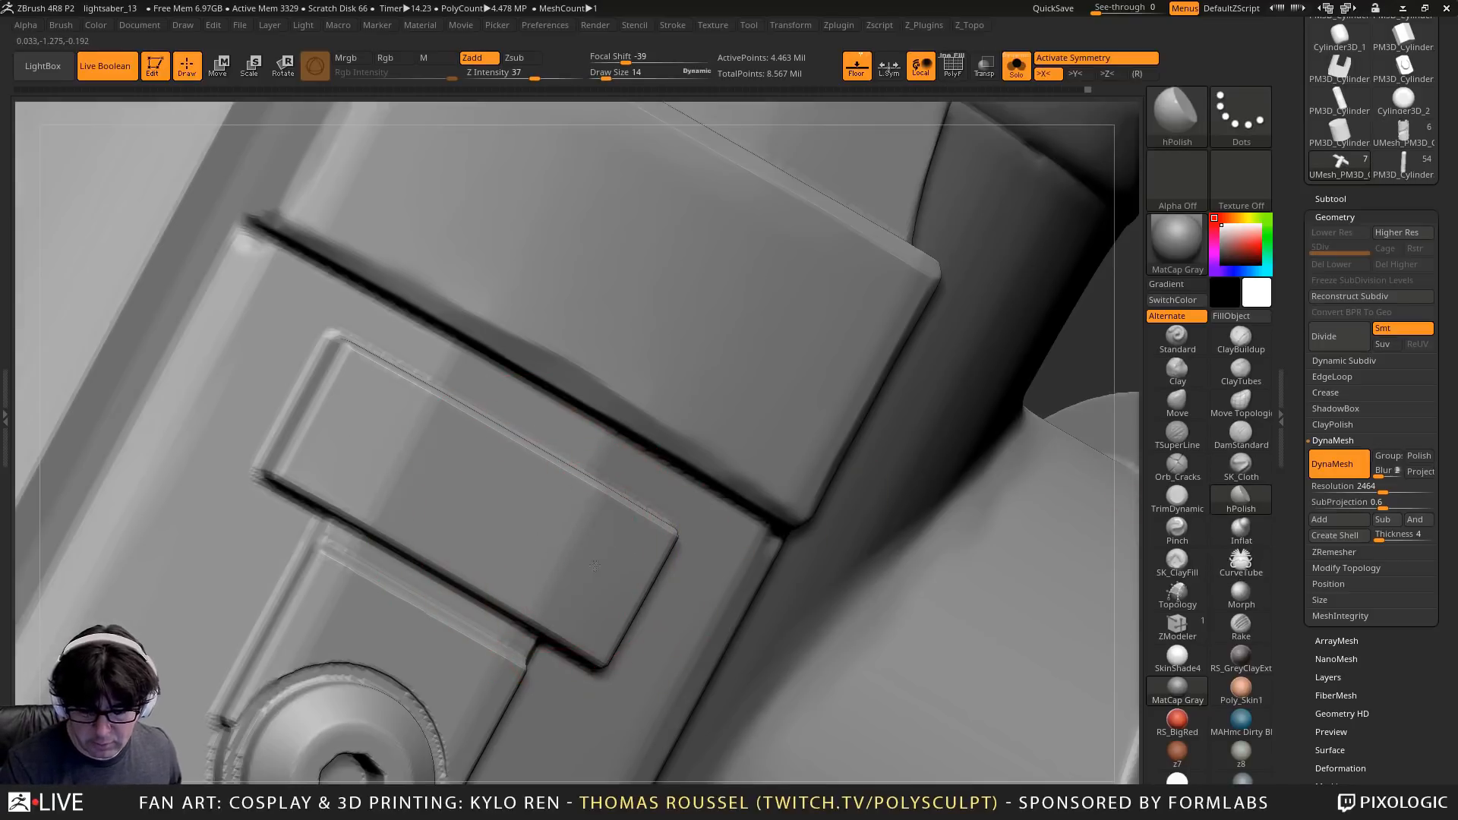
pyautogui.moveTo(567, 555)
pyautogui.keyDown('ctrl'); pyautogui.mouseDown(button='right')
pyautogui.moveTo(527, 510)
pyautogui.moveTo(654, 418)
pyautogui.mouseUp(button='right'); pyautogui.keyUp('ctrl')
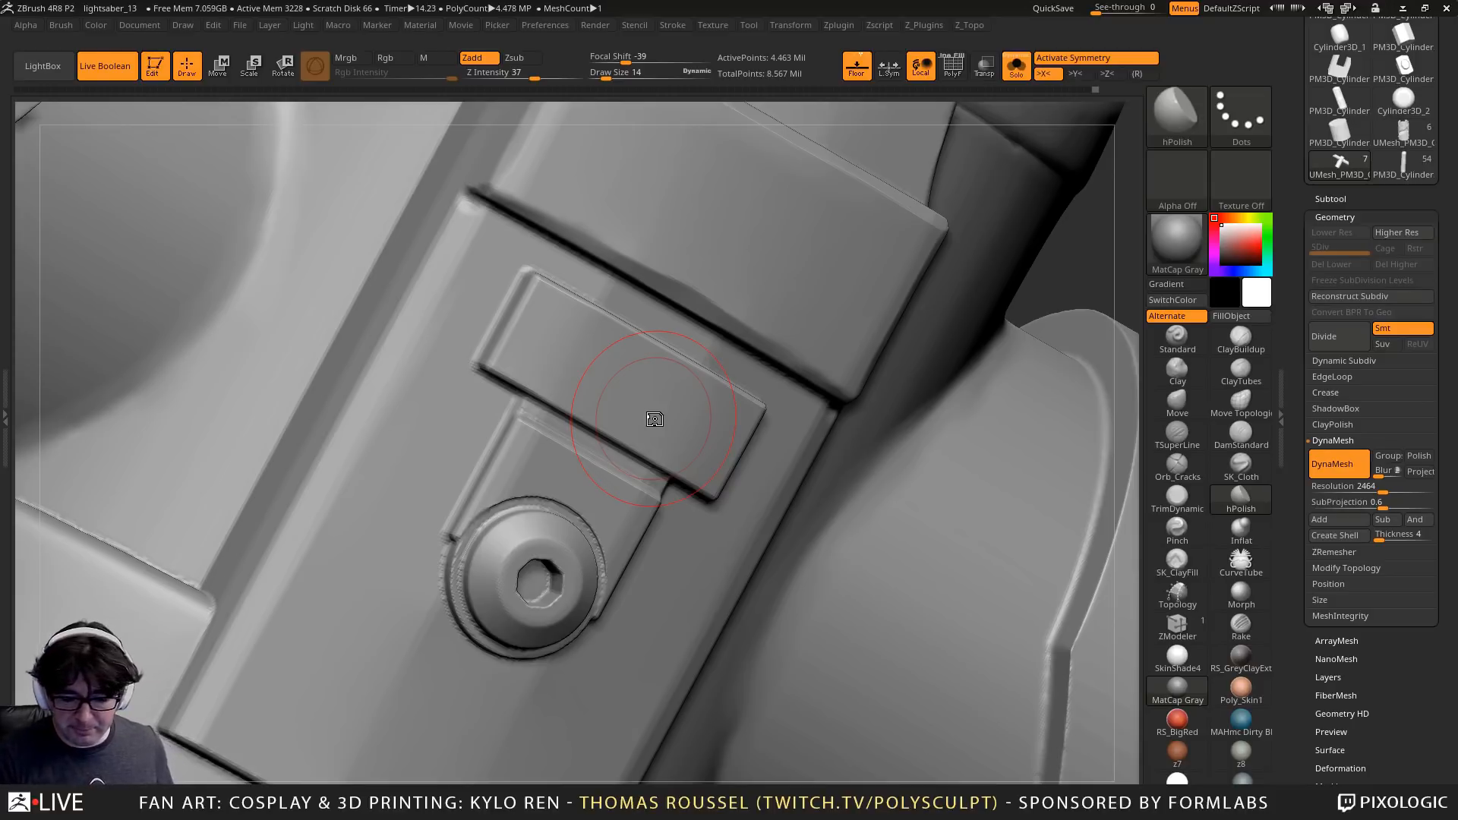
pyautogui.moveTo(655, 419)
pyautogui.mouseDown(button='right')
pyautogui.moveTo(803, 433)
pyautogui.moveTo(850, 401)
pyautogui.moveTo(870, 407)
pyautogui.mouseUp(button='right')
pyautogui.press('s')
pyautogui.moveTo(870, 407); pyautogui.dragTo(863, 407)
pyautogui.moveTo(863, 407)
pyautogui.mouseDown(button='right')
pyautogui.moveTo(876, 423)
pyautogui.moveTo(859, 394)
pyautogui.moveTo(871, 339)
pyautogui.moveTo(875, 364)
pyautogui.mouseUp(button='right')
pyautogui.moveTo(867, 342); pyautogui.dragTo(786, 451)
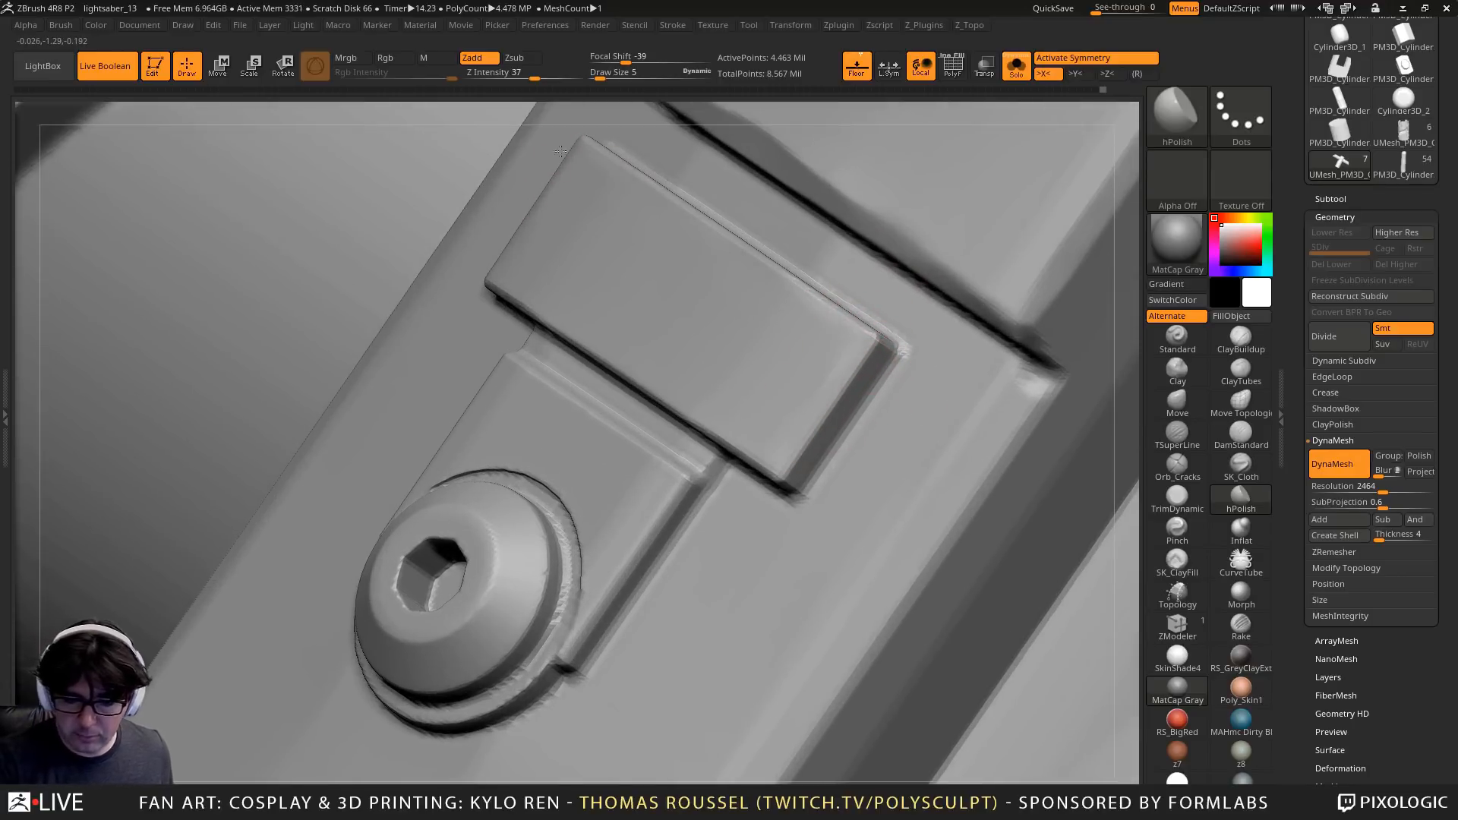
pyautogui.moveTo(559, 328); pyautogui.dragTo(702, 437)
# Polish the long side edge and the curved lower edge of the clip's base plate with hPolish
pyautogui.moveTo(725, 399)
pyautogui.keyDown('ctrl'); pyautogui.mouseDown(button='right')
pyautogui.moveTo(720, 385)
pyautogui.moveTo(820, 480)
pyautogui.moveTo(818, 396)
pyautogui.mouseUp(button='right'); pyautogui.keyUp('ctrl')
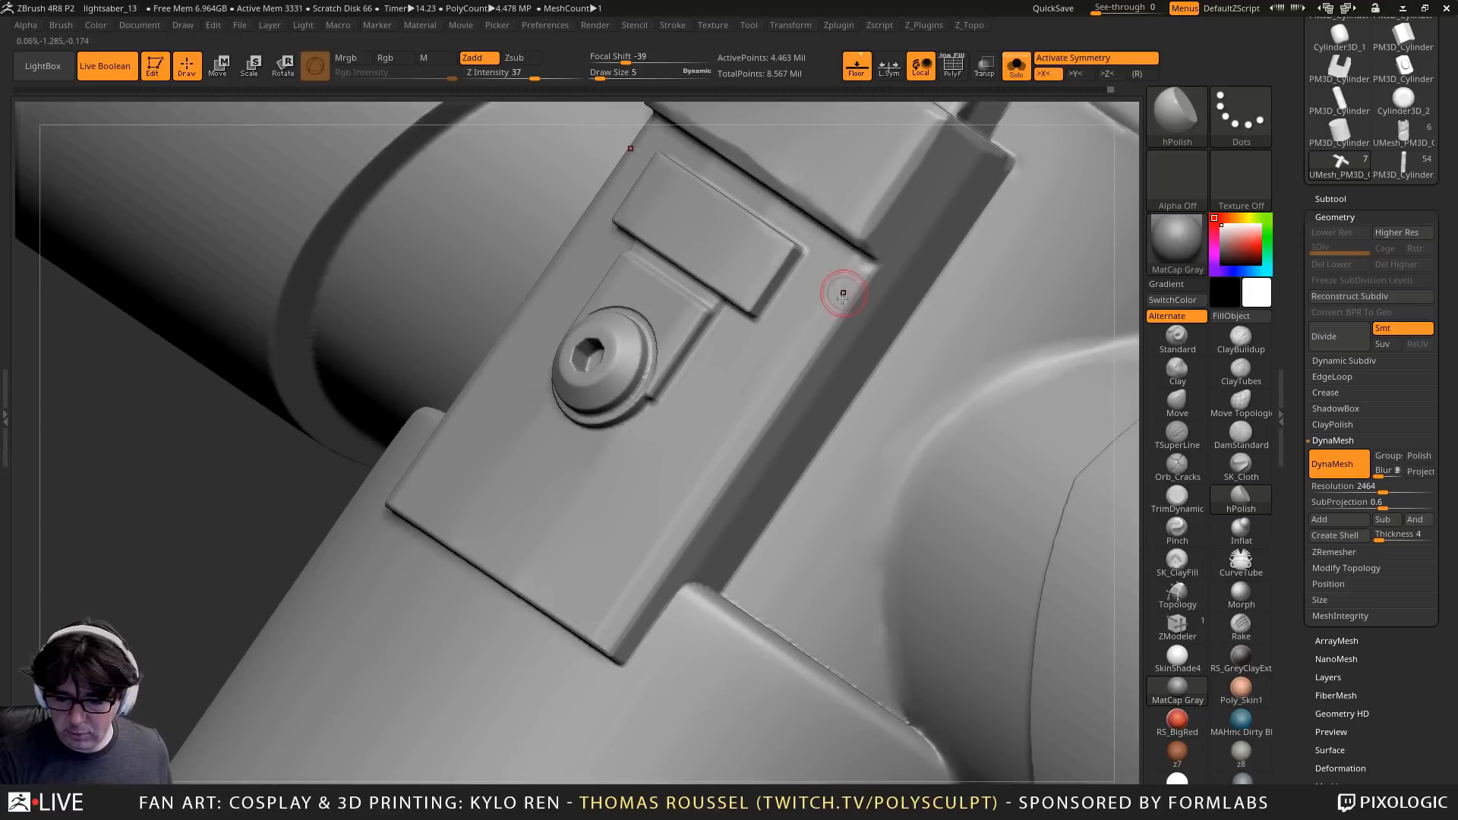
pyautogui.moveTo(698, 540); pyautogui.dragTo(634, 645)
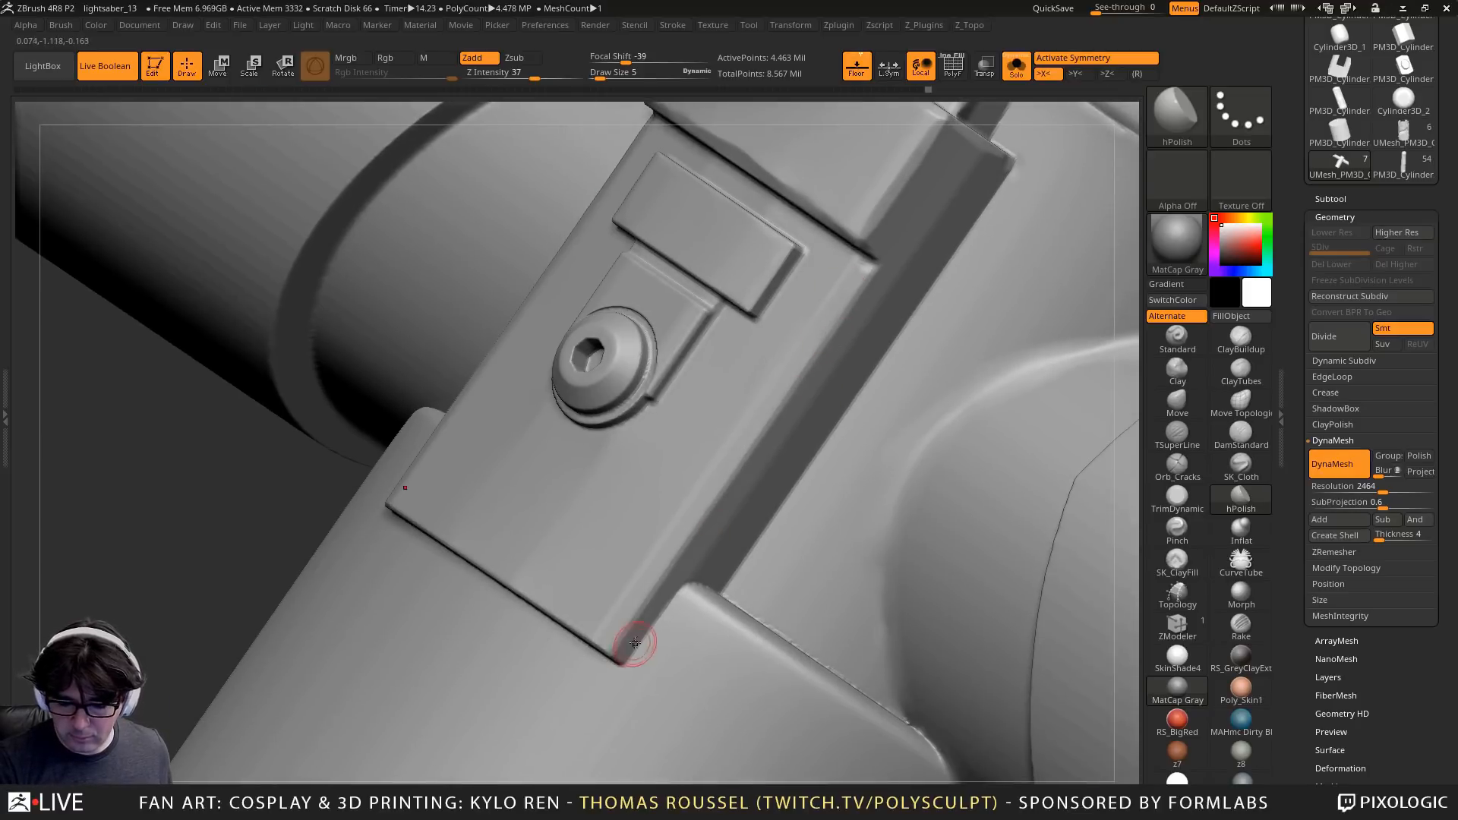
pyautogui.moveTo(641, 645); pyautogui.dragTo(725, 528, button='right')
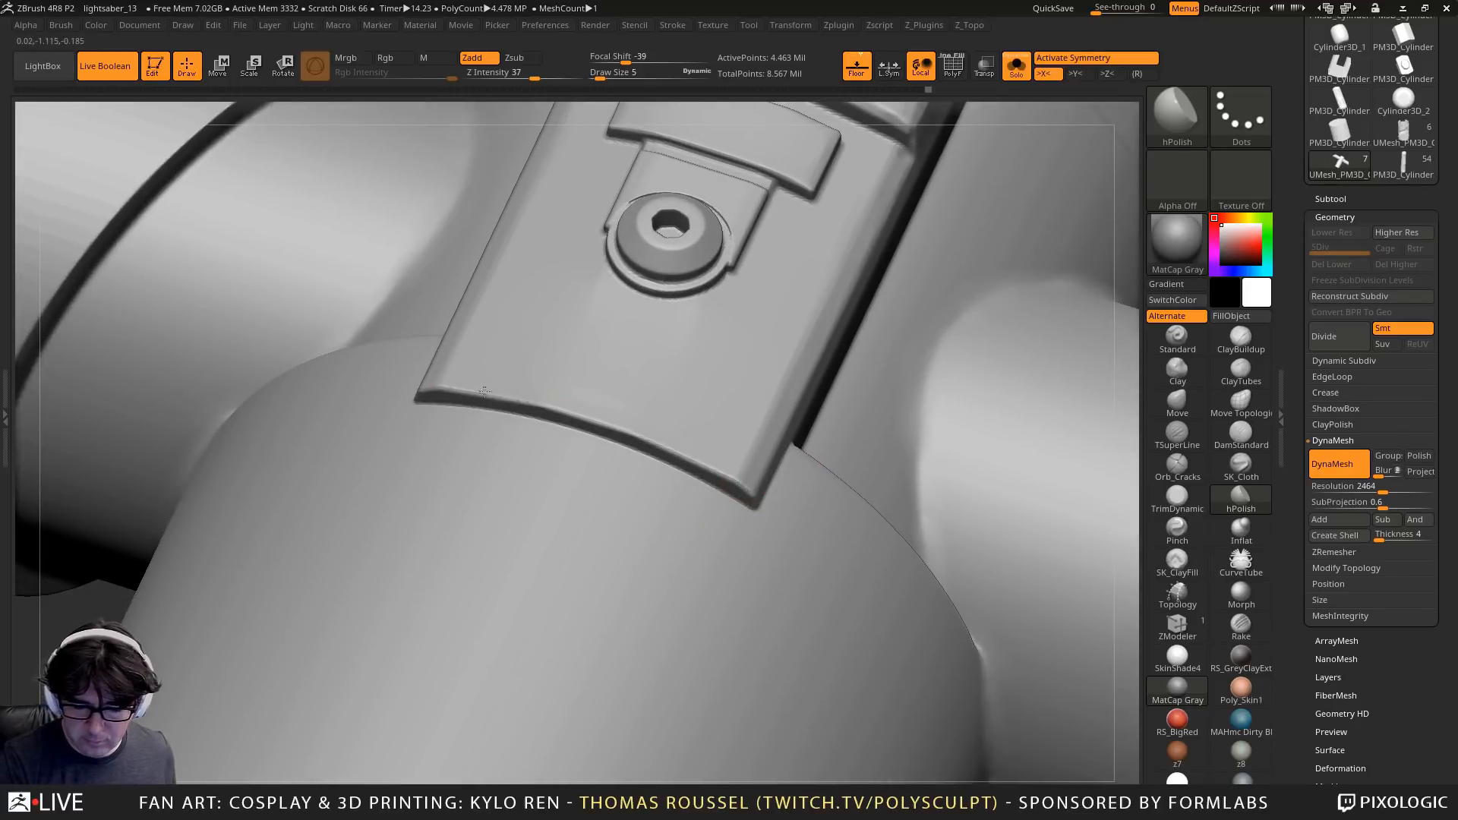
pyautogui.moveTo(515, 394); pyautogui.dragTo(691, 452)
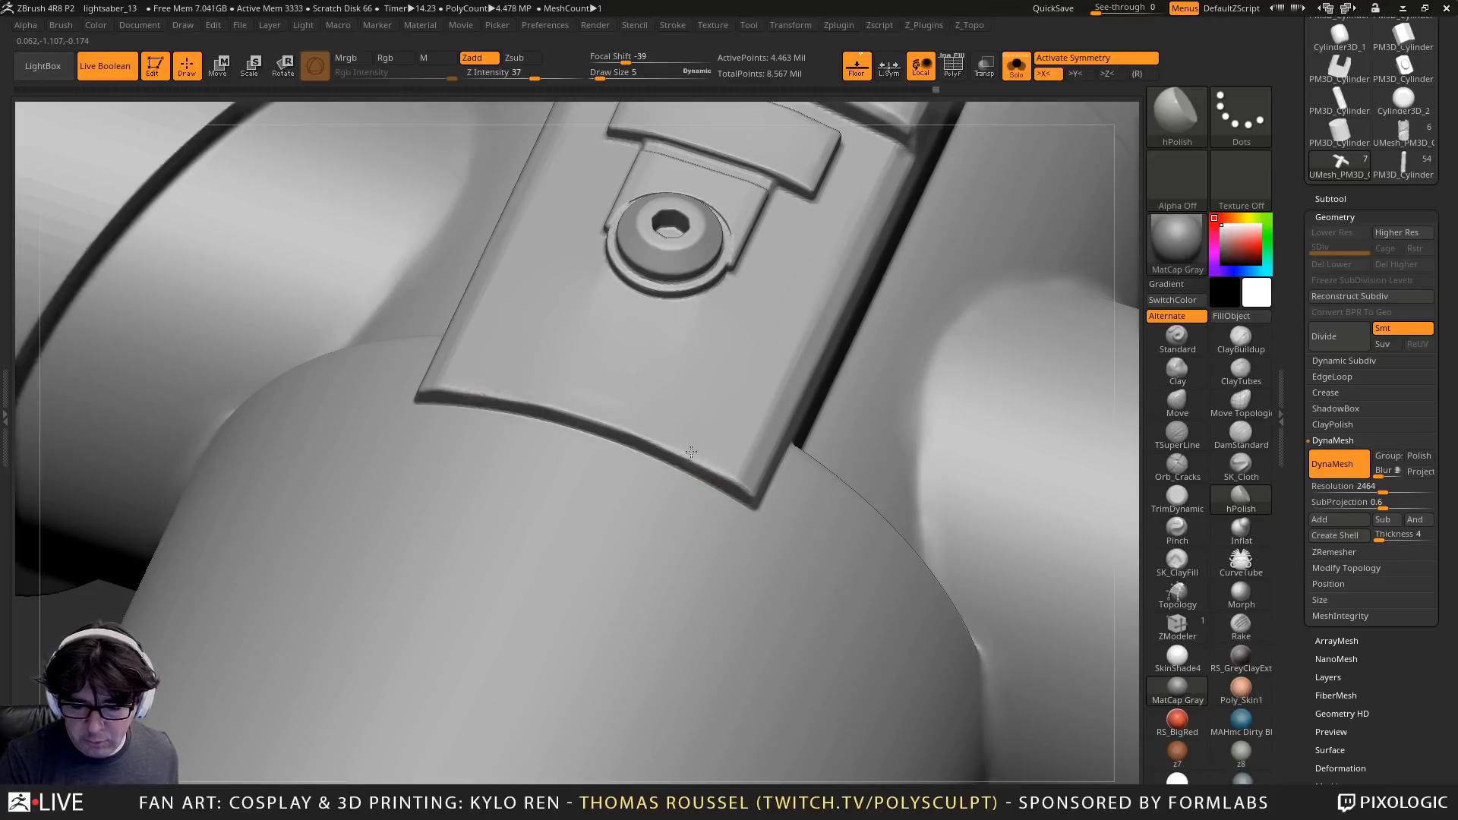
# Trim a bevel along the curved lower edge of the base plate with TrimDynamic
pyautogui.click(1163, 495)
pyautogui.keyDown('ctrl'); pyautogui.moveTo(740, 469); pyautogui.dragTo(767, 492, button='right'); pyautogui.keyUp('ctrl')
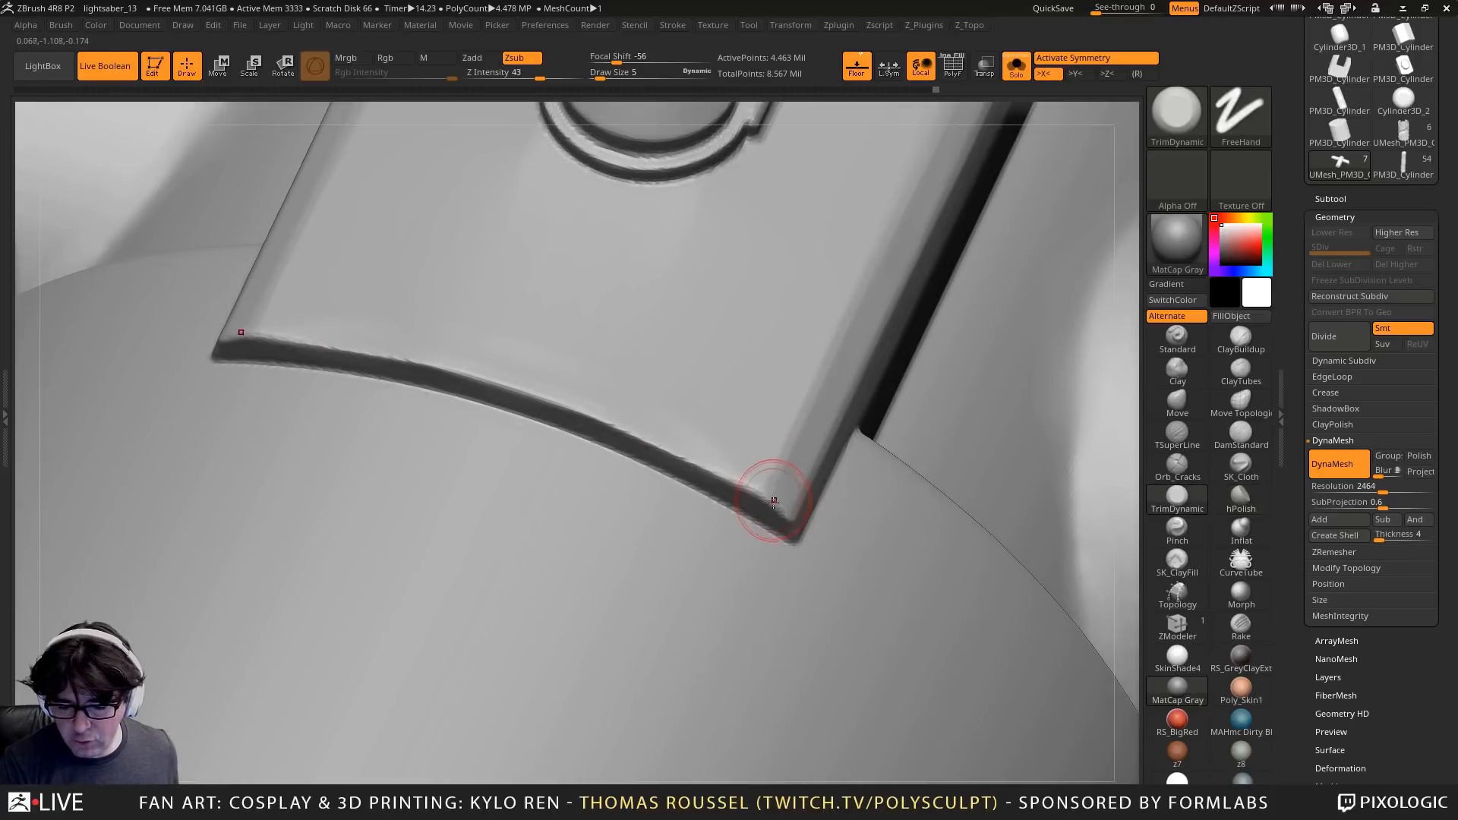
pyautogui.moveTo(771, 495); pyautogui.dragTo(489, 387)
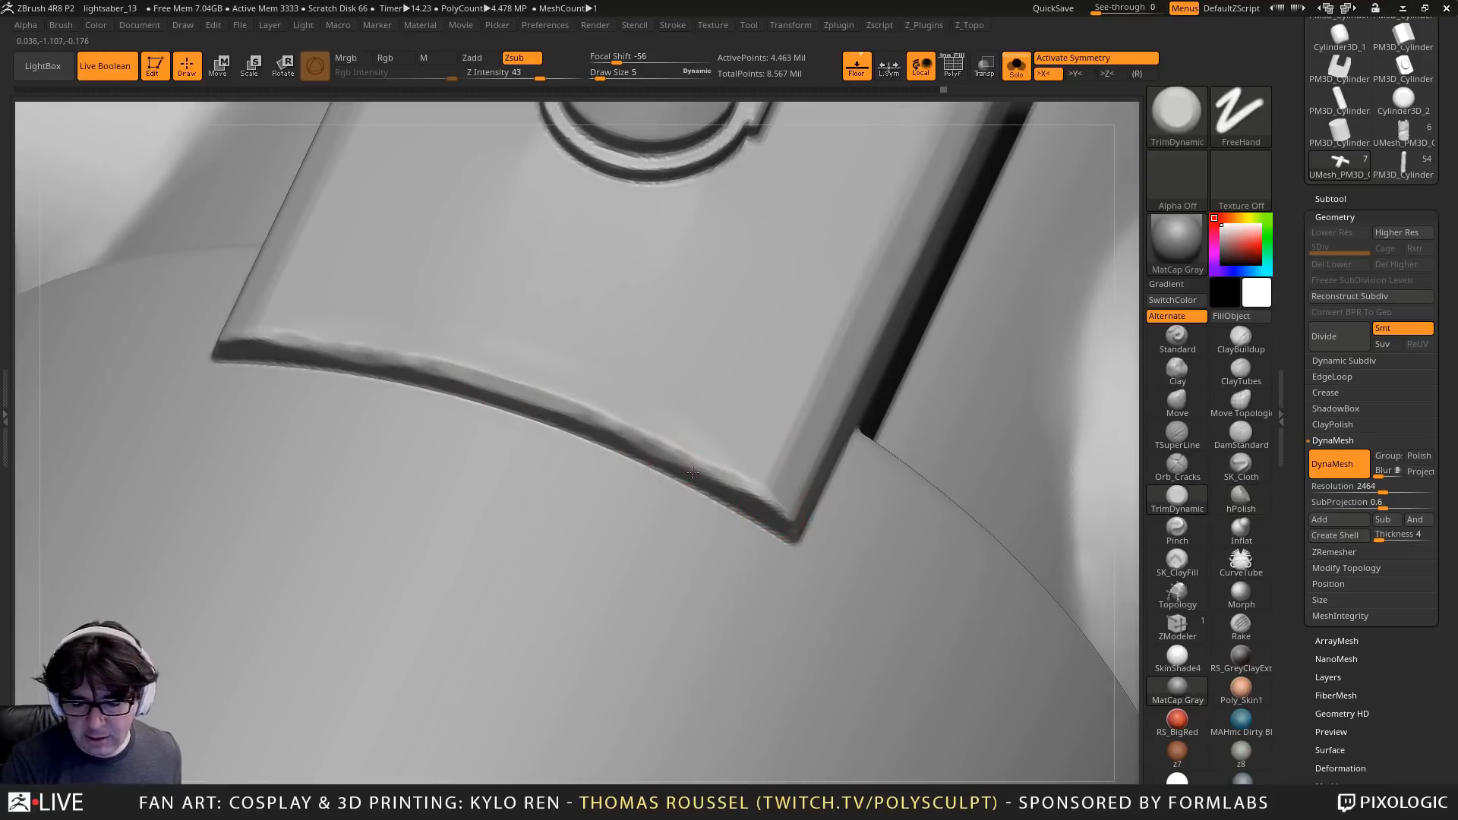
# Polish and smooth the remaining hard edges from the base plate's curved end to the prongs of the forked clip with hPolish
pyautogui.moveTo(830, 539)
pyautogui.keyDown('ctrl'); pyautogui.mouseDown(button='right')
pyautogui.moveTo(861, 497)
pyautogui.moveTo(876, 408)
pyautogui.moveTo(830, 413)
pyautogui.mouseUp(button='right'); pyautogui.keyUp('ctrl')
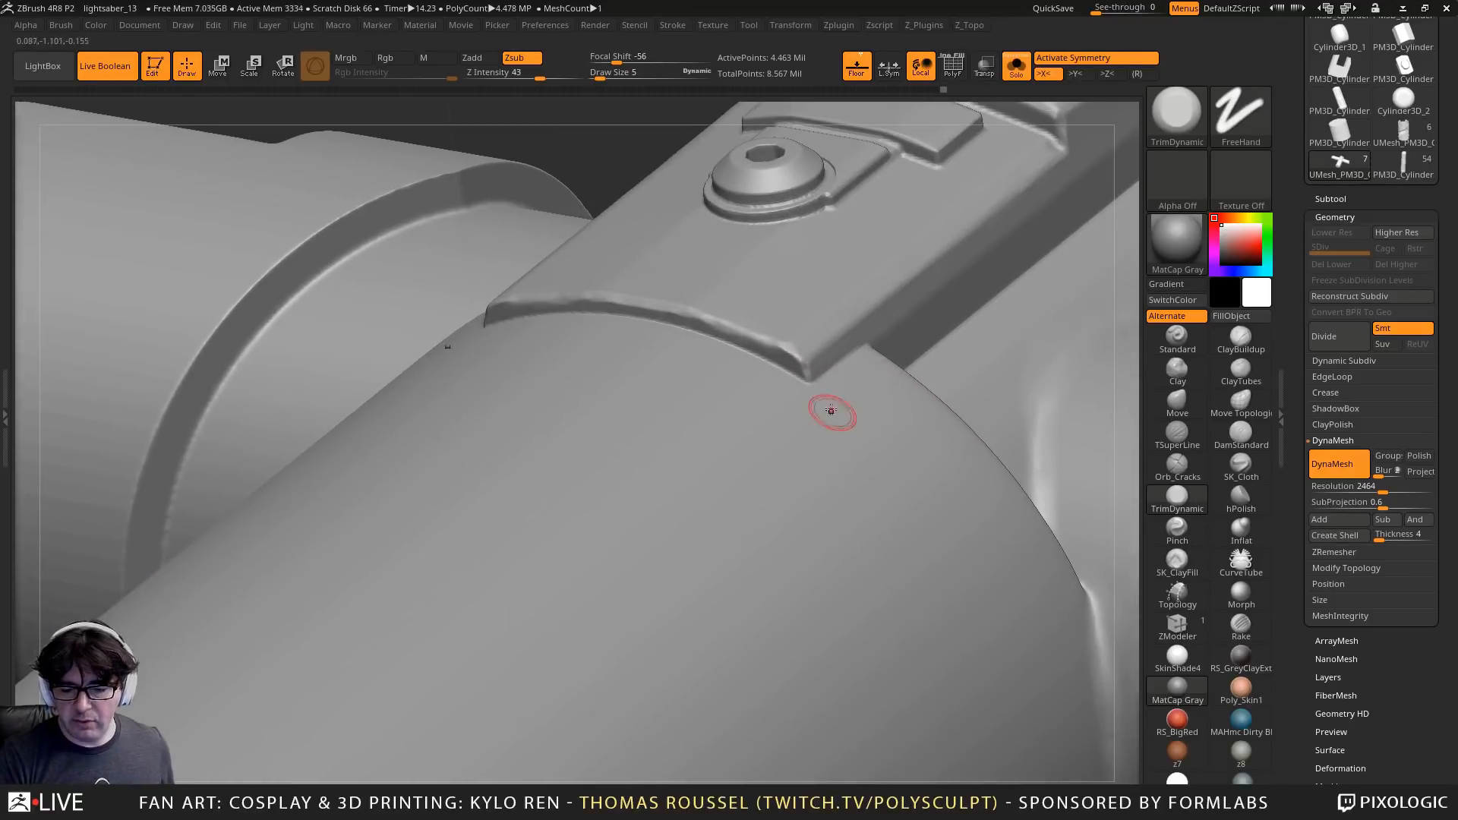
pyautogui.click(1240, 501)
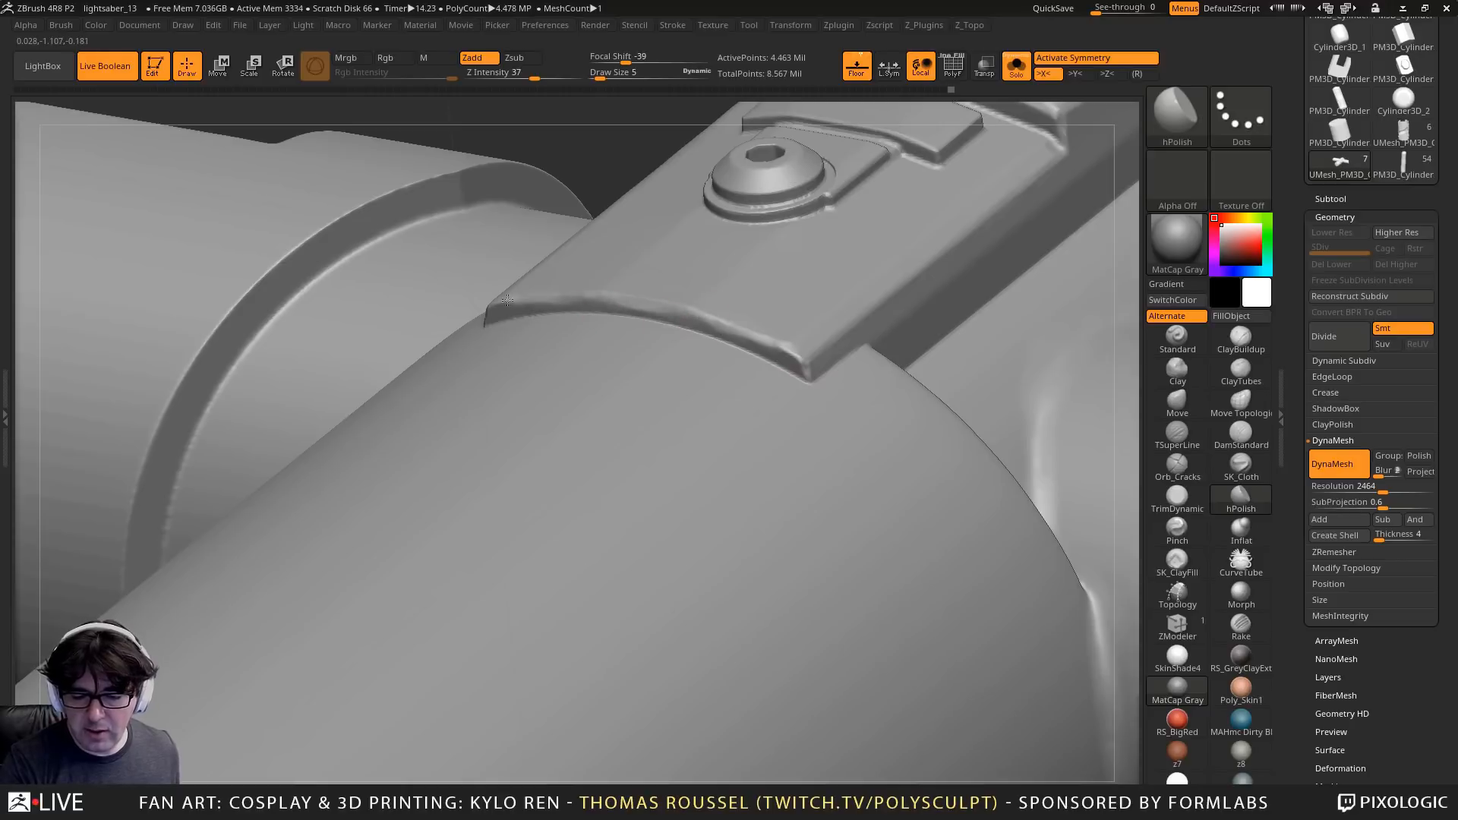
pyautogui.moveTo(854, 399)
pyautogui.mouseDown(button='right')
pyautogui.moveTo(839, 375)
pyautogui.moveTo(862, 356)
pyautogui.moveTo(921, 445)
pyautogui.moveTo(908, 453)
pyautogui.moveTo(925, 418)
pyautogui.moveTo(813, 527)
pyautogui.moveTo(813, 416)
pyautogui.moveTo(890, 375)
pyautogui.mouseUp(button='right')
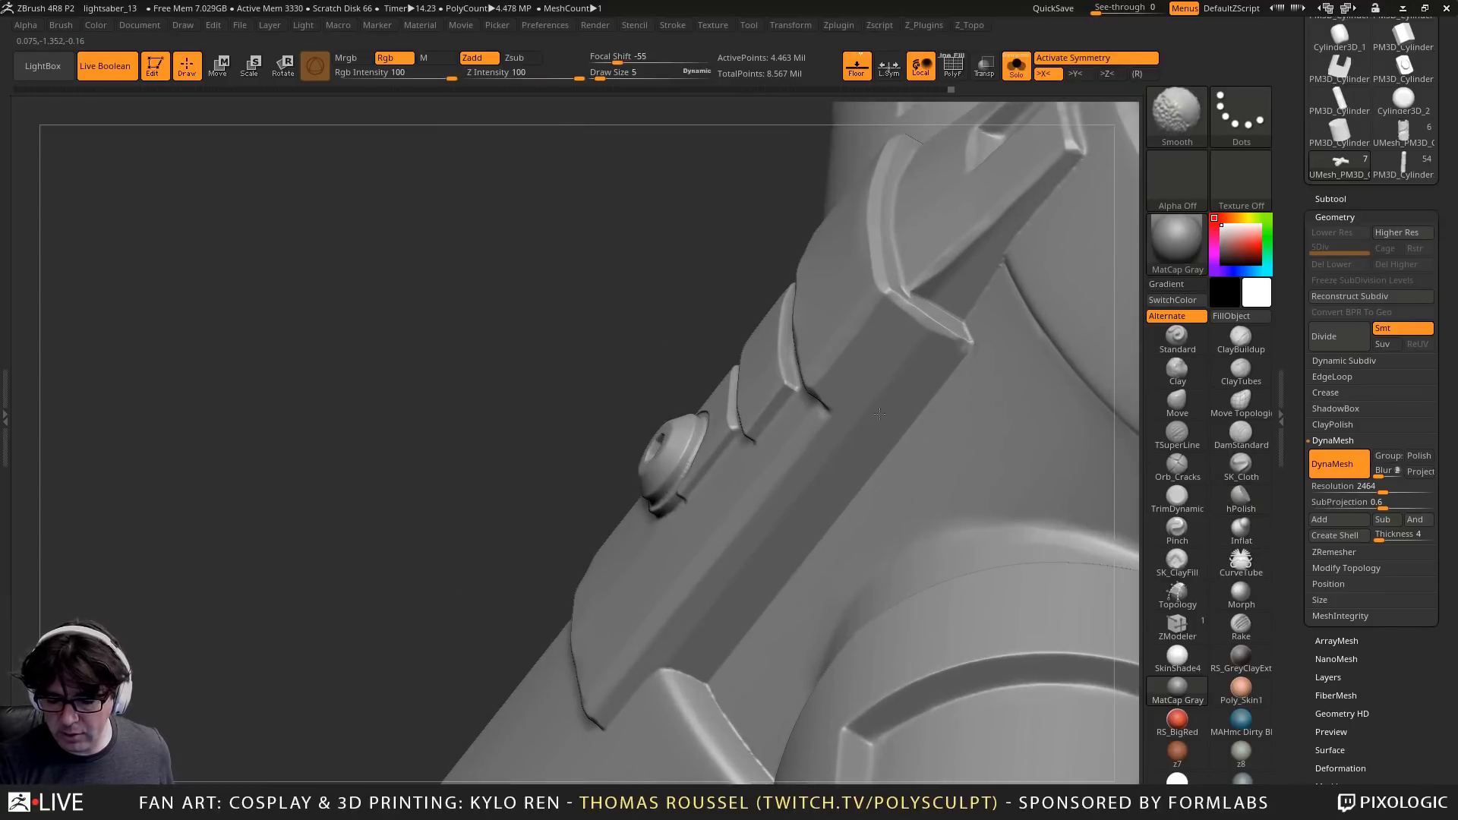
pyautogui.moveTo(876, 422); pyautogui.dragTo(943, 330, button='right')
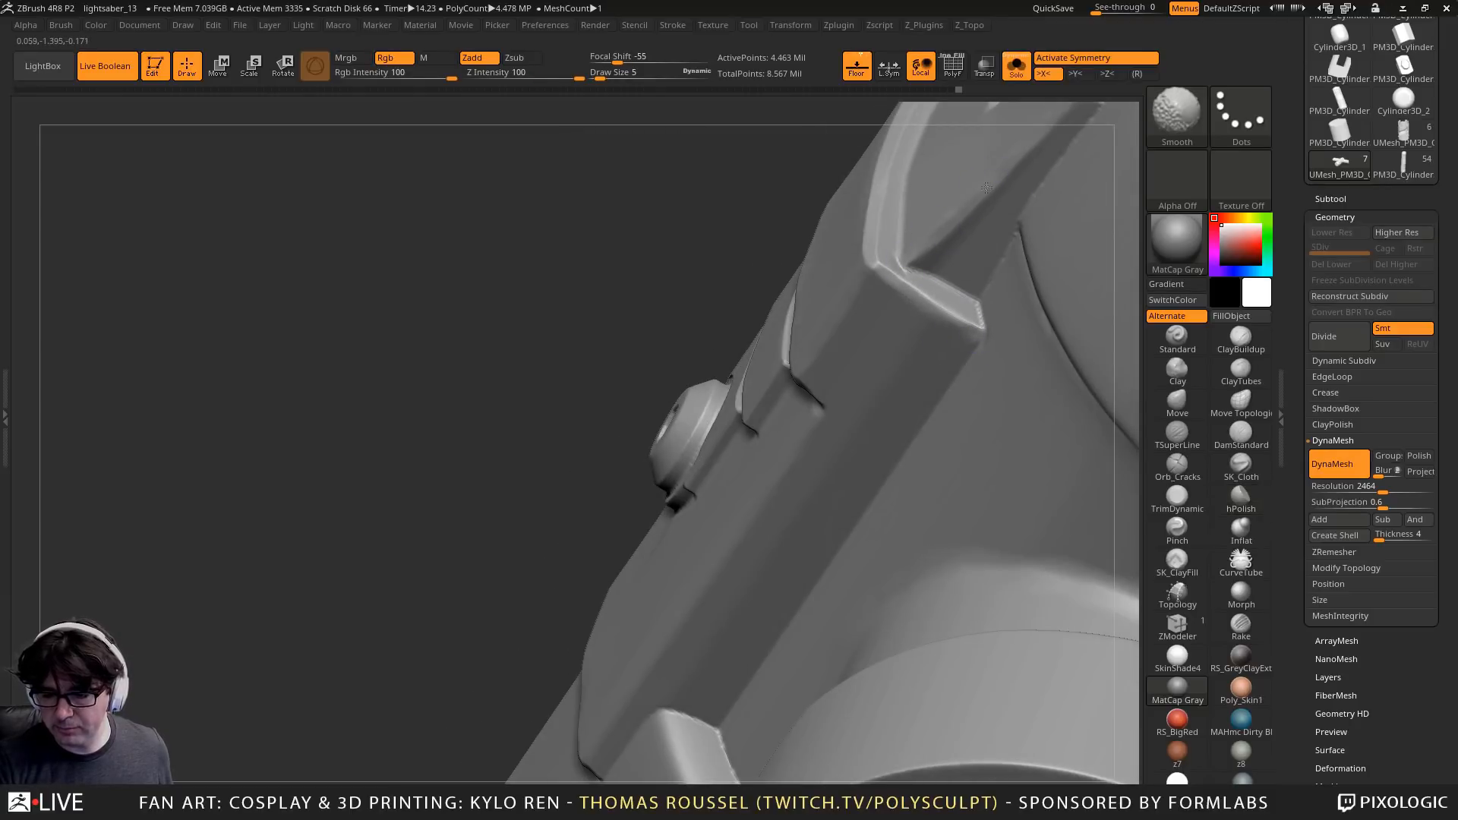
pyautogui.moveTo(986, 187)
pyautogui.mouseDown(button='right')
pyautogui.moveTo(927, 334)
pyautogui.moveTo(931, 447)
pyautogui.mouseUp(button='right')
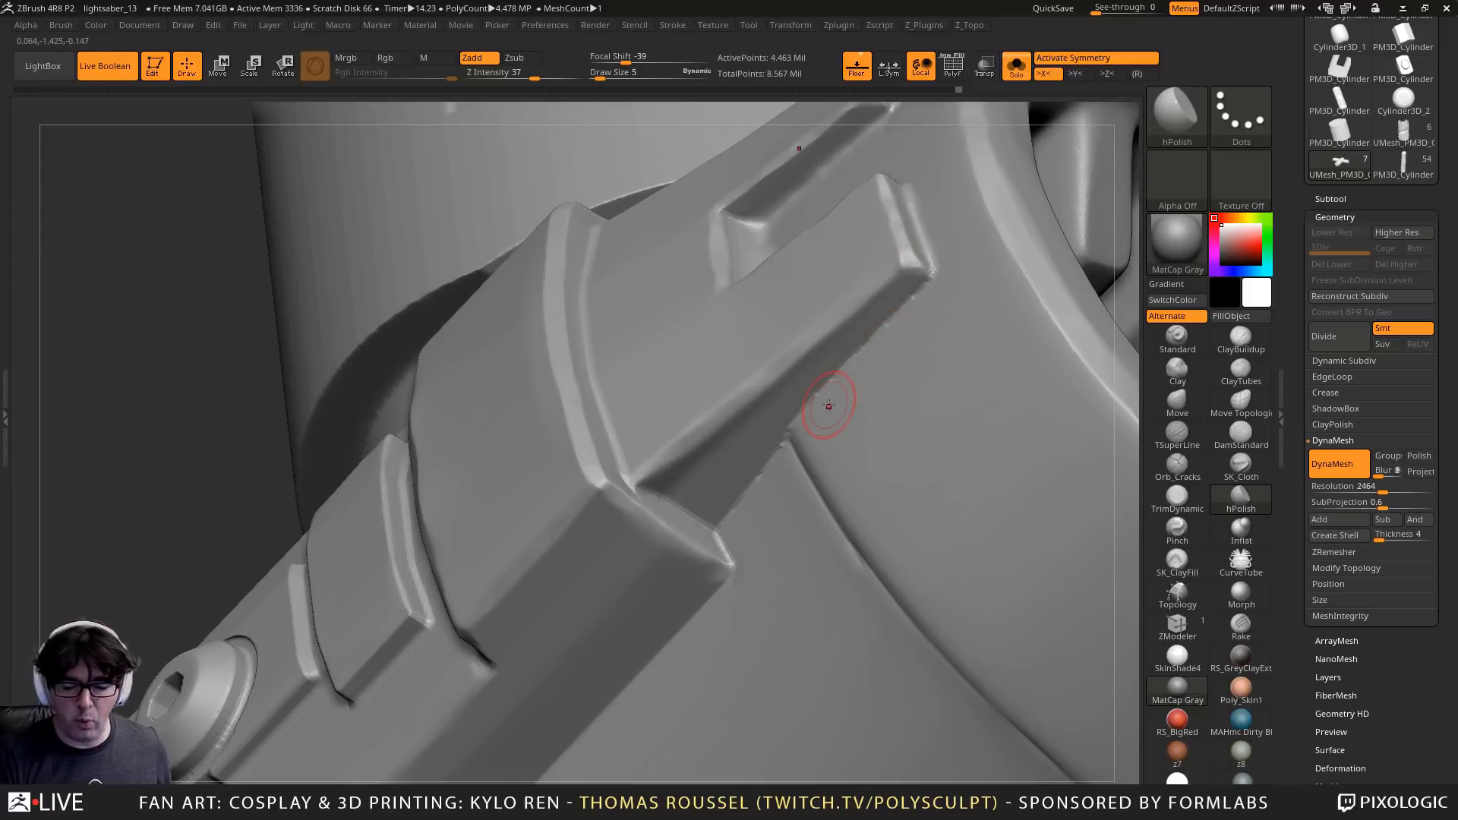
pyautogui.moveTo(902, 335); pyautogui.dragTo(1005, 404, button='right')
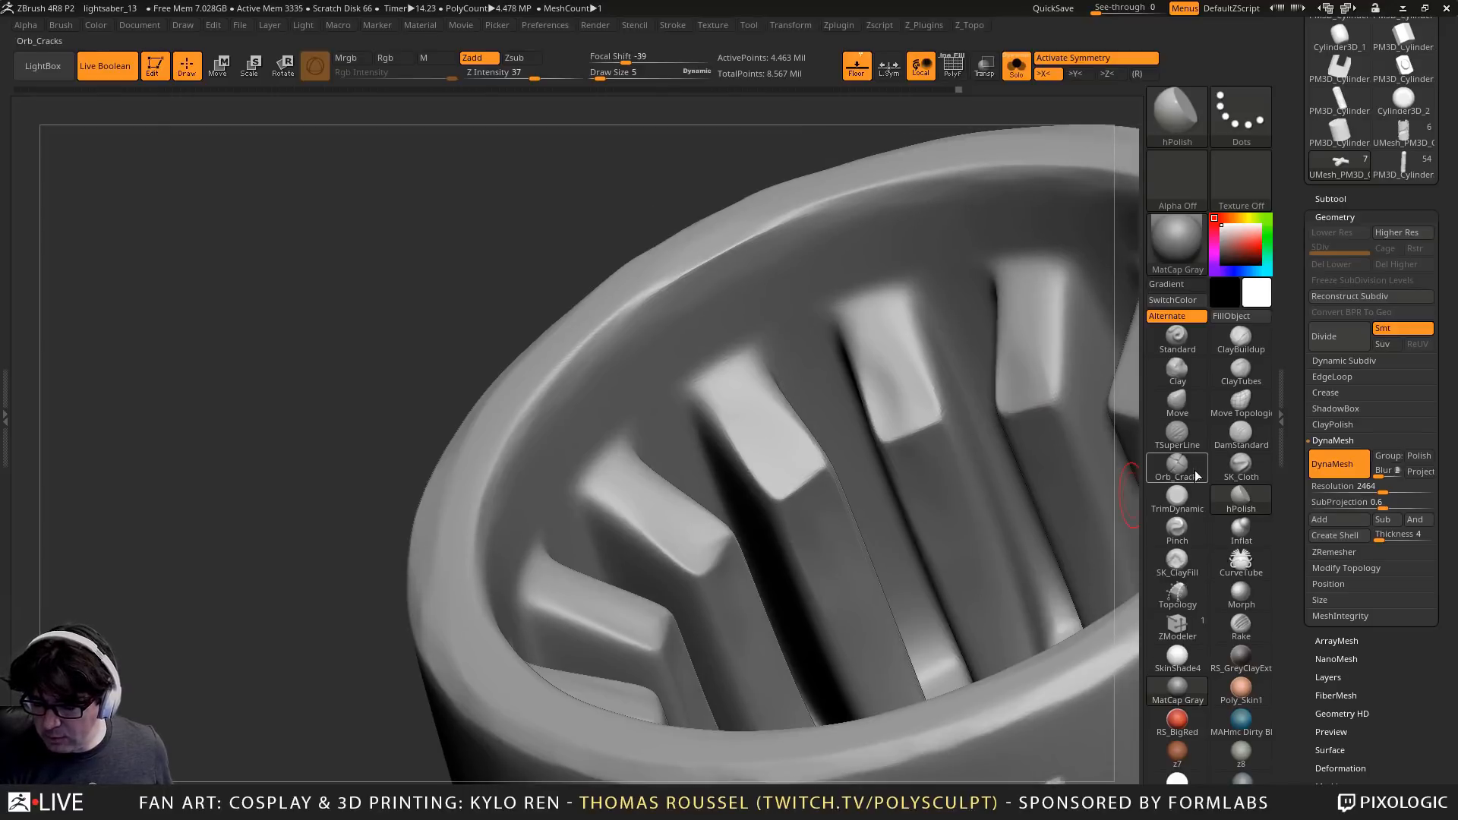
# Try to carve creases around the upper ends of the ribs inside the ring with DamStandard
pyautogui.click(1241, 435)
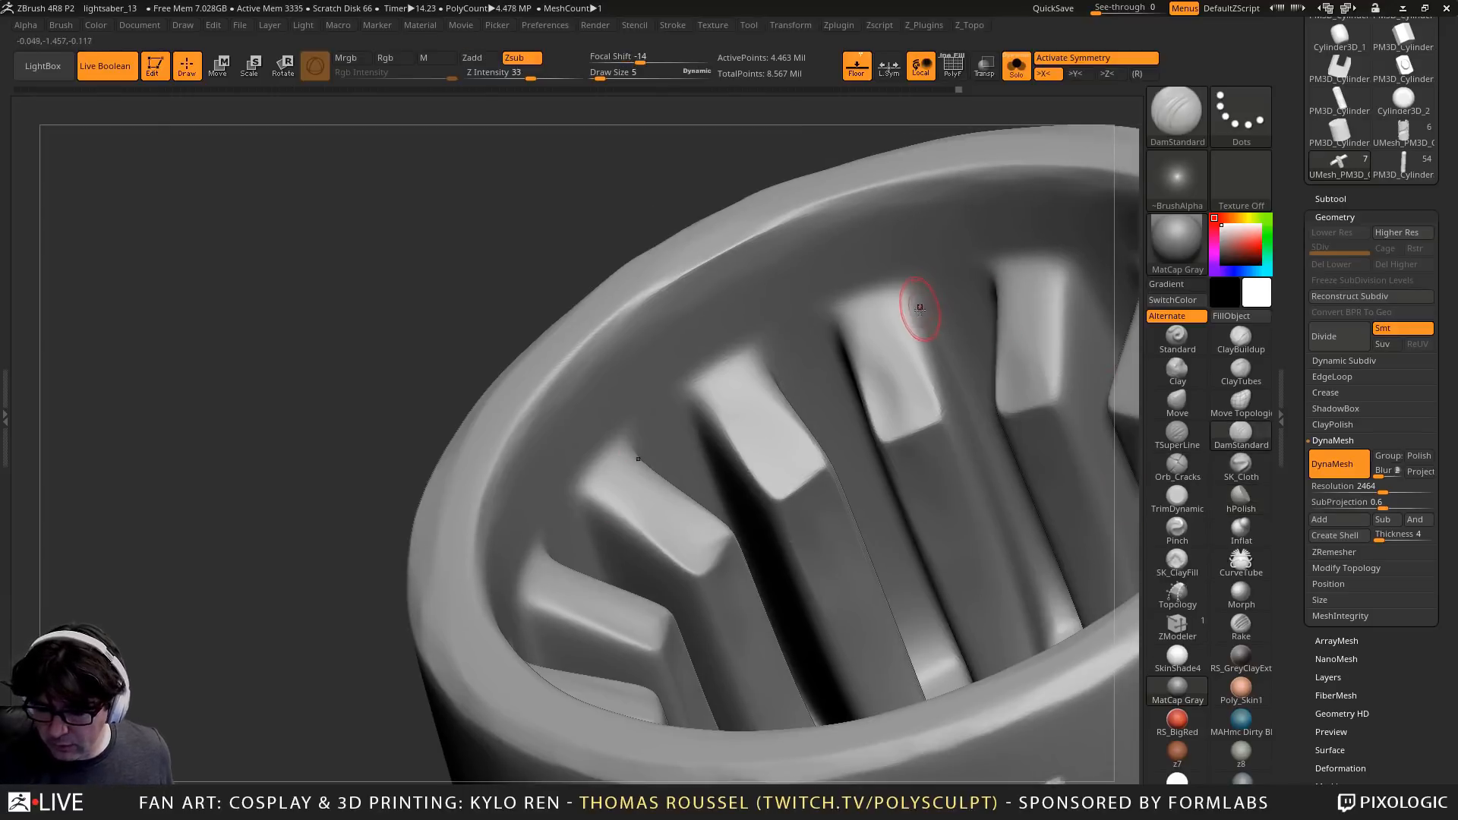
pyautogui.moveTo(871, 371); pyautogui.dragTo(823, 396, button='right')
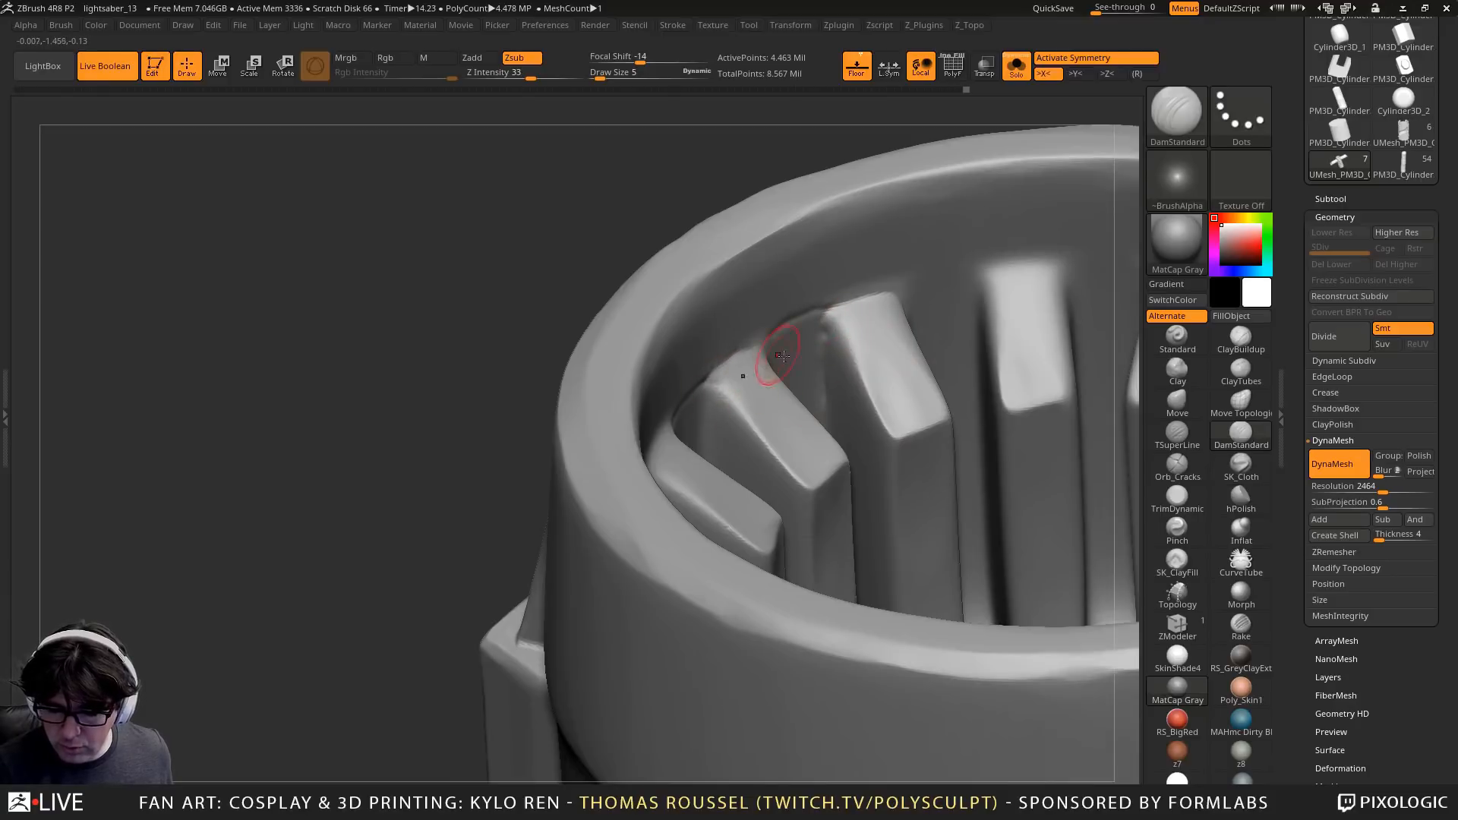
pyautogui.moveTo(752, 347); pyautogui.dragTo(761, 372, button='right')
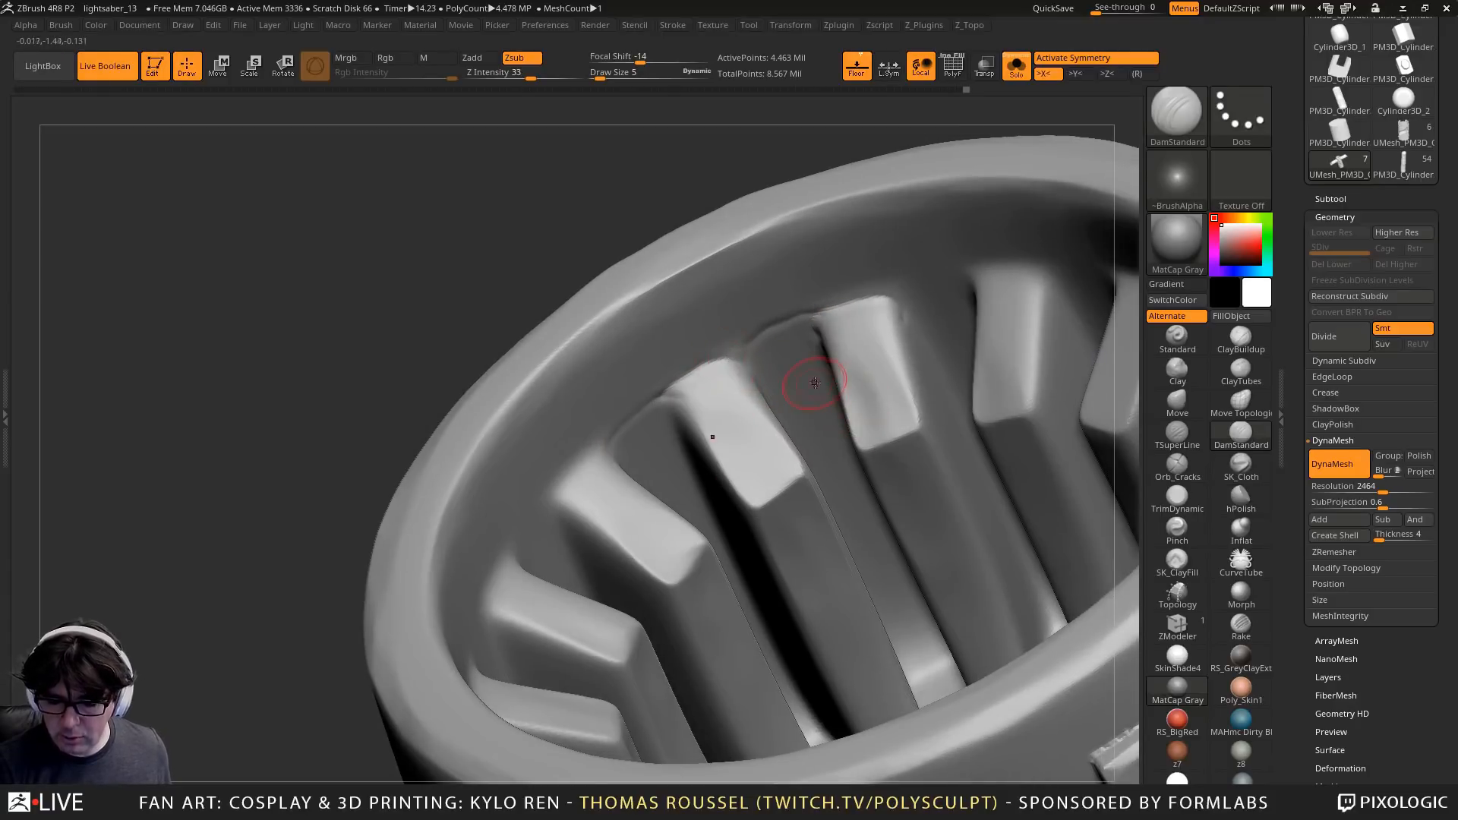
pyautogui.press('ctrl')
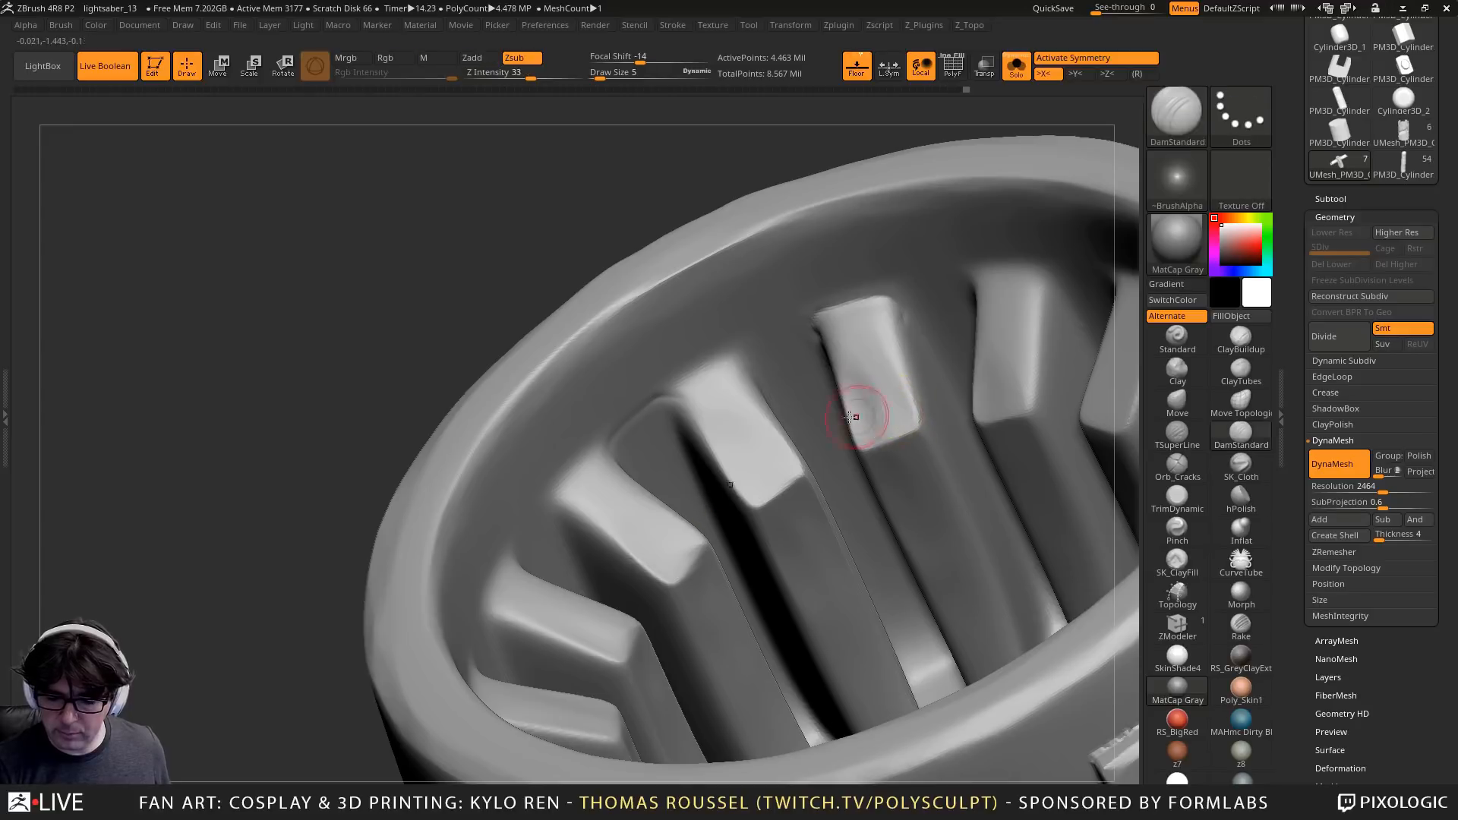
pyautogui.press('ctrl')
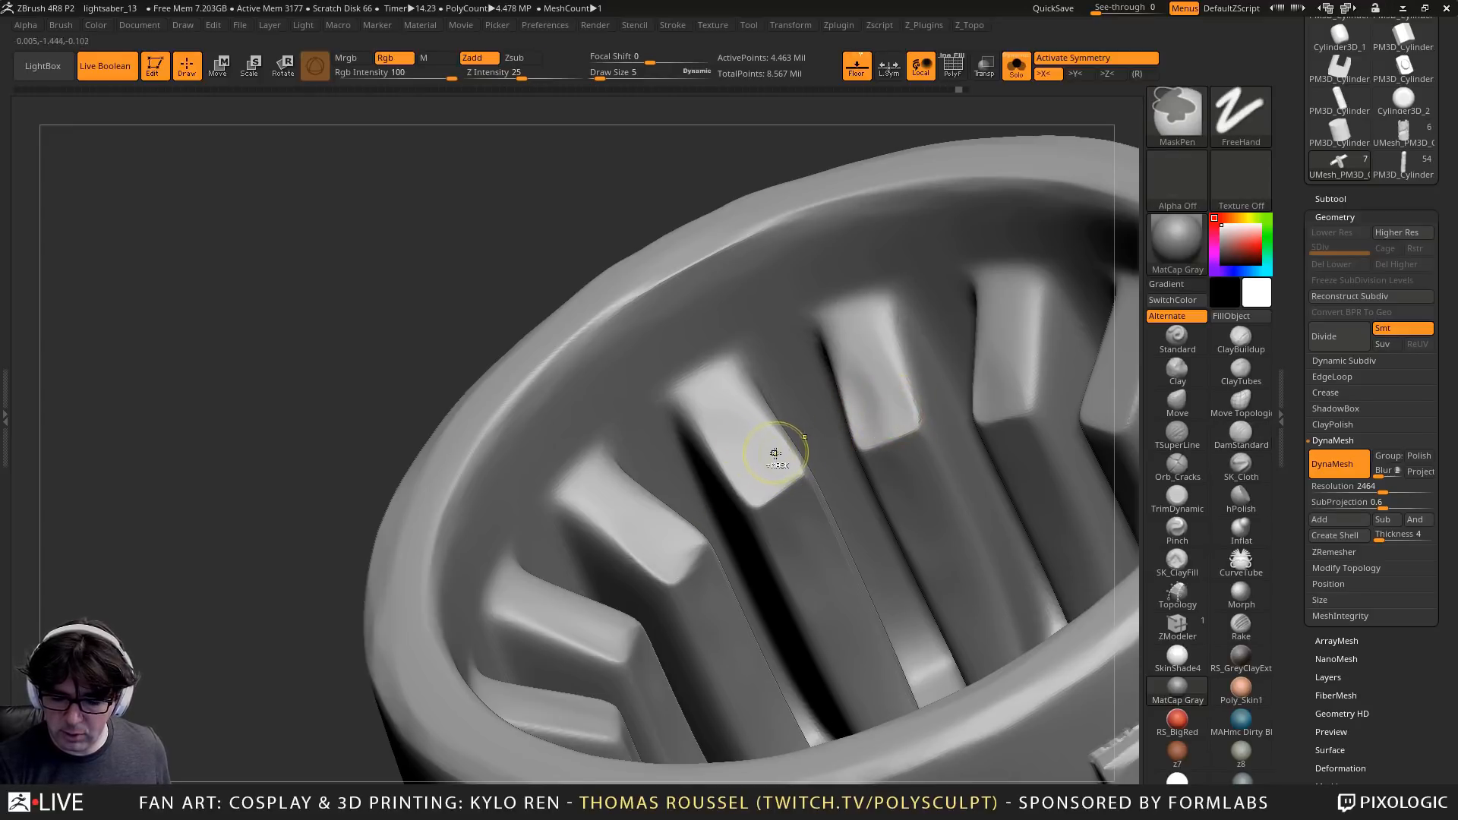
# Set up radial symmetry around the Y axis with a radial count of 16
pyautogui.keyDown('alt'); pyautogui.moveTo(744, 370); pyautogui.dragTo(713, 395, button='right'); pyautogui.keyUp('alt')
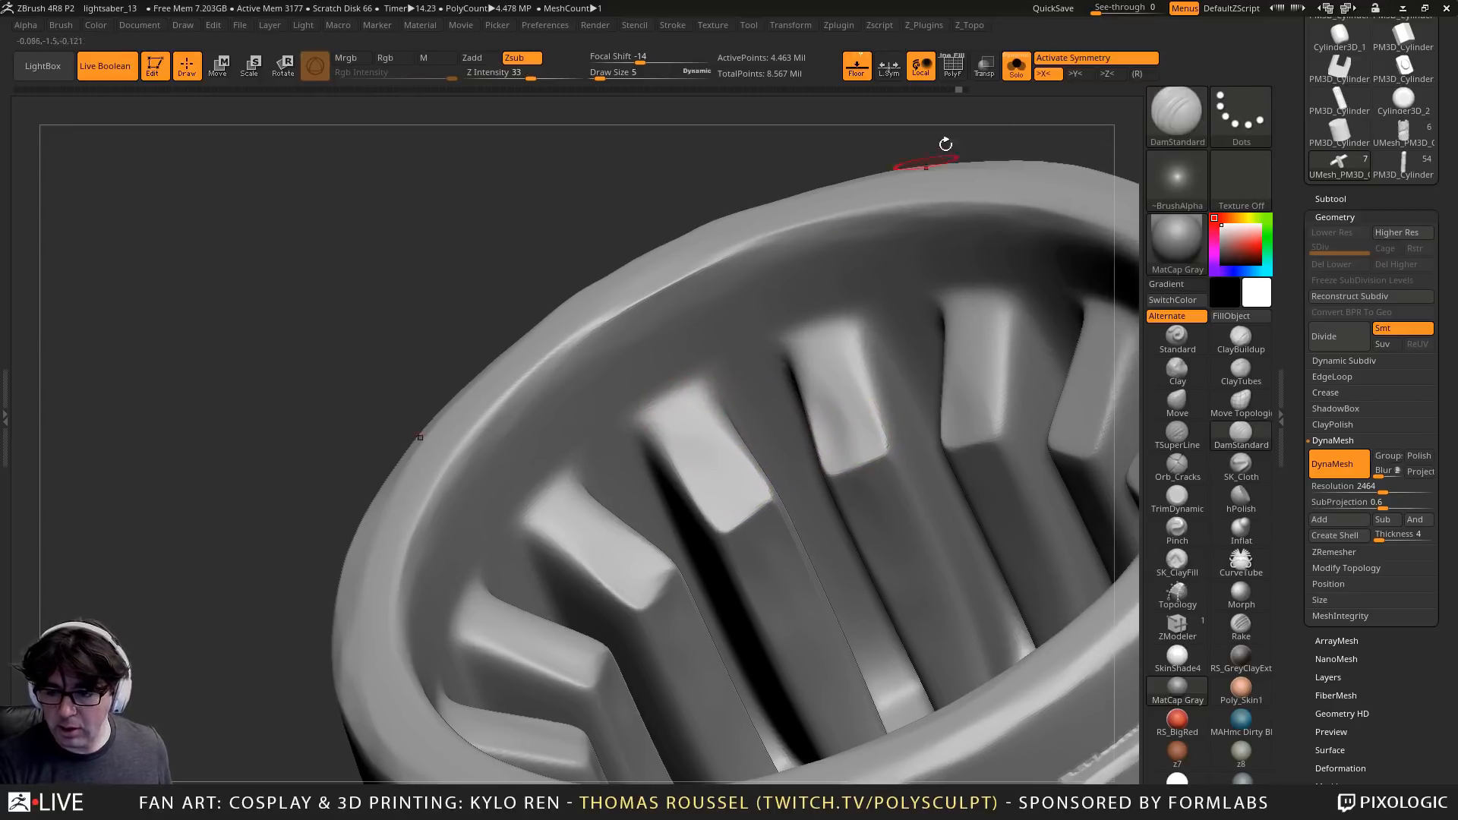
pyautogui.click(1129, 74)
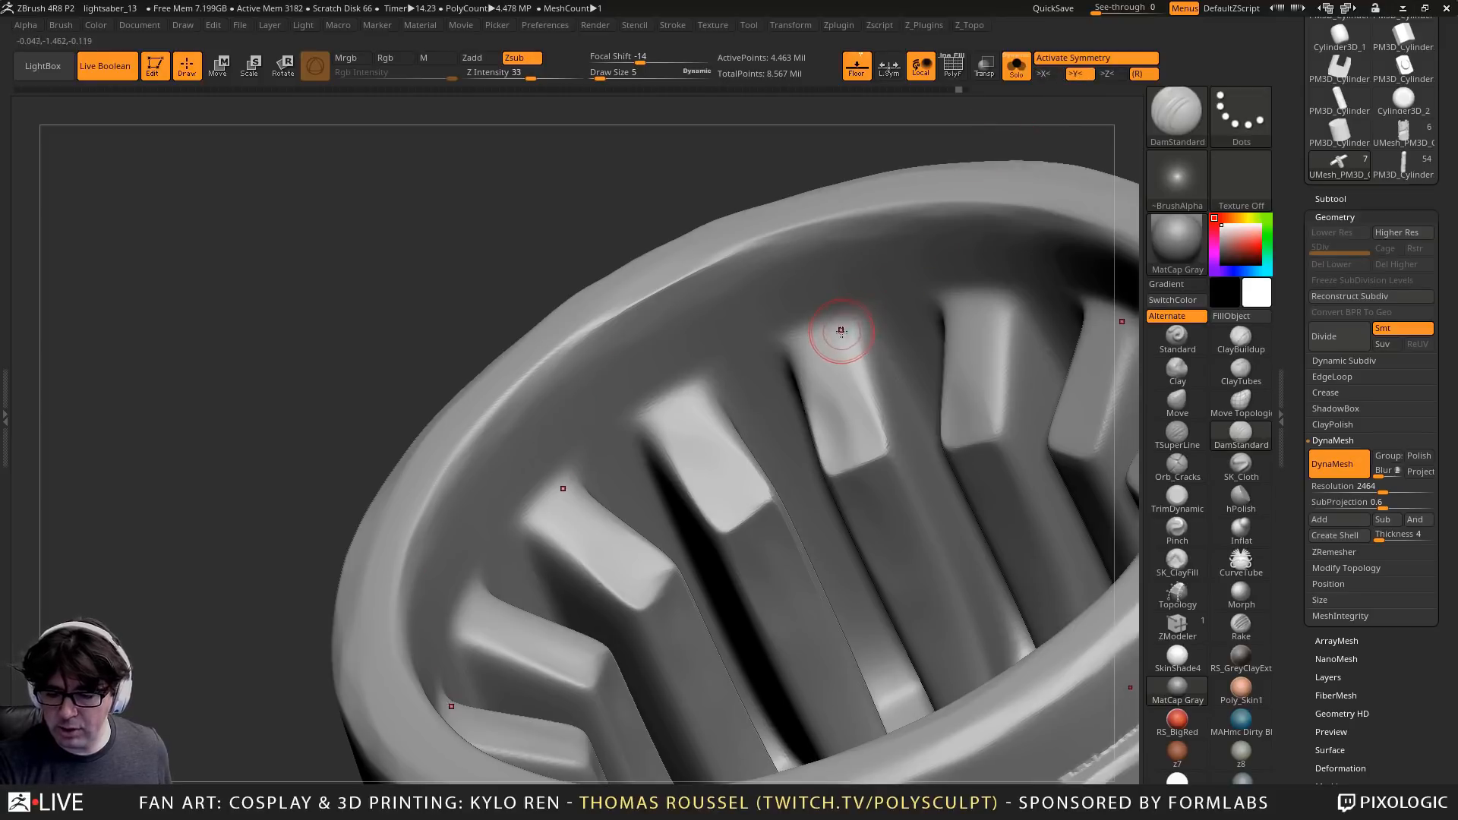
pyautogui.click(782, 25)
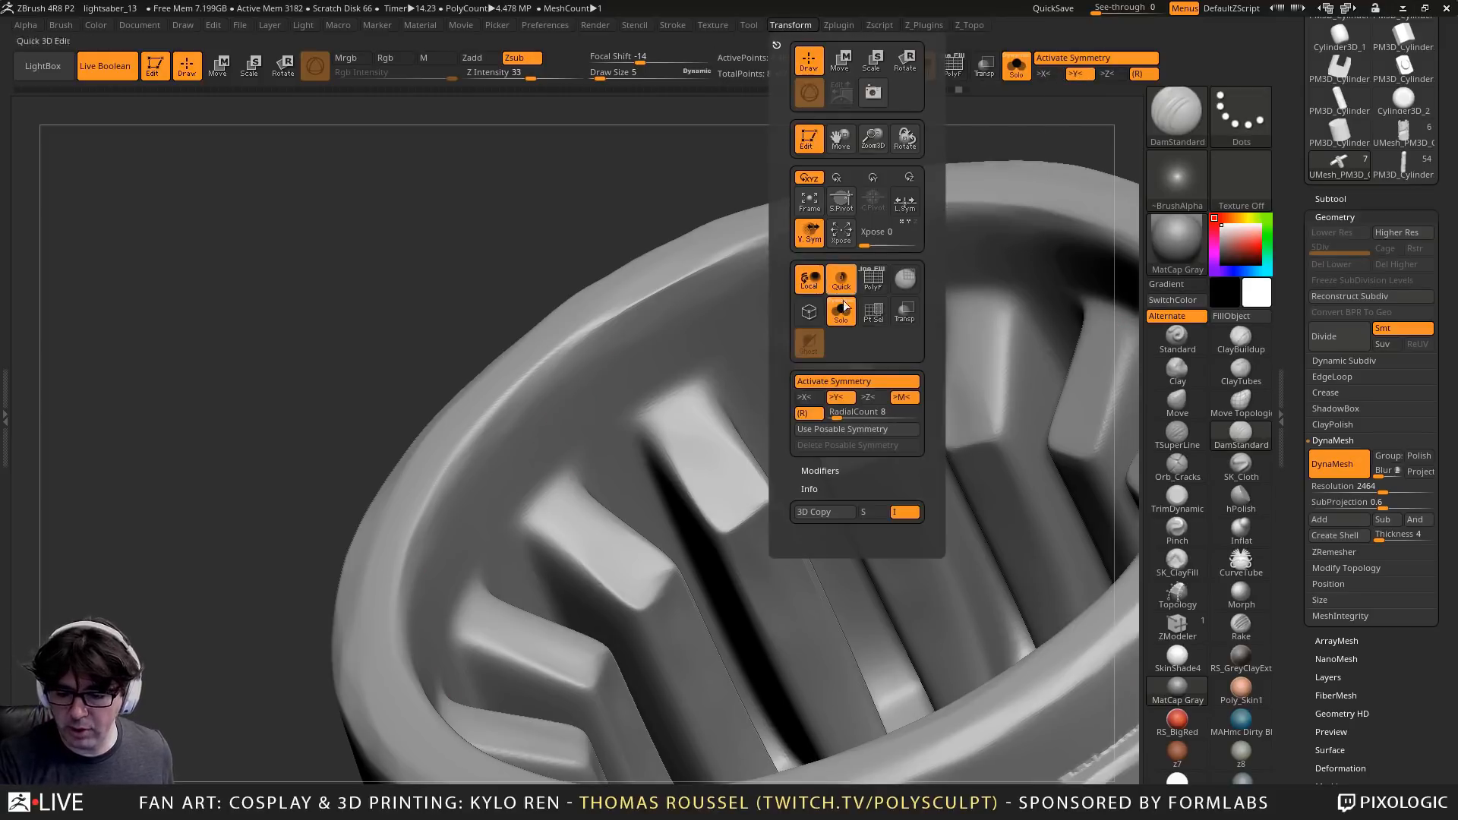
pyautogui.click(838, 412)
pyautogui.write('1')
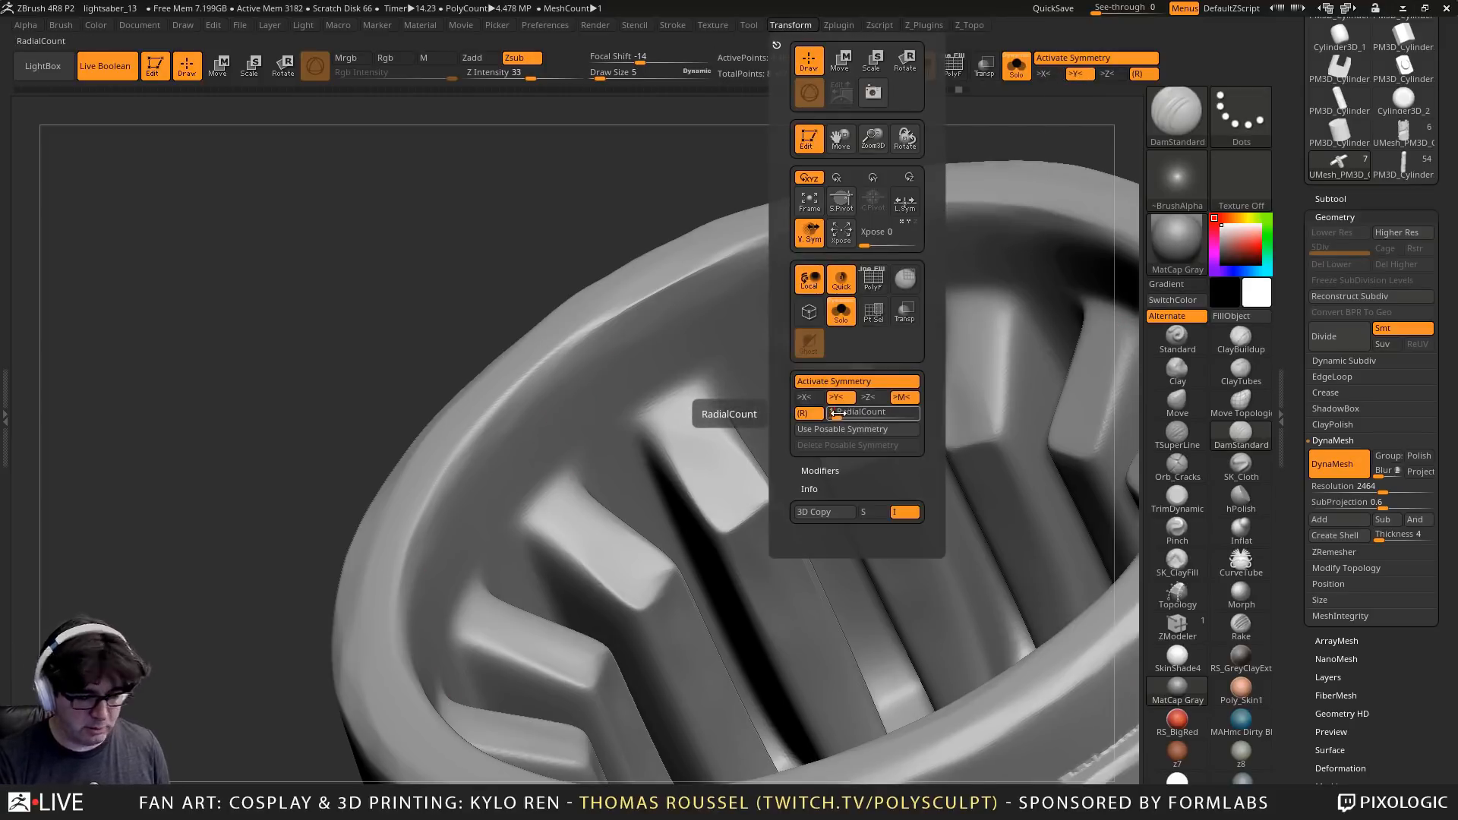
pyautogui.write('6')
pyautogui.press('Return')
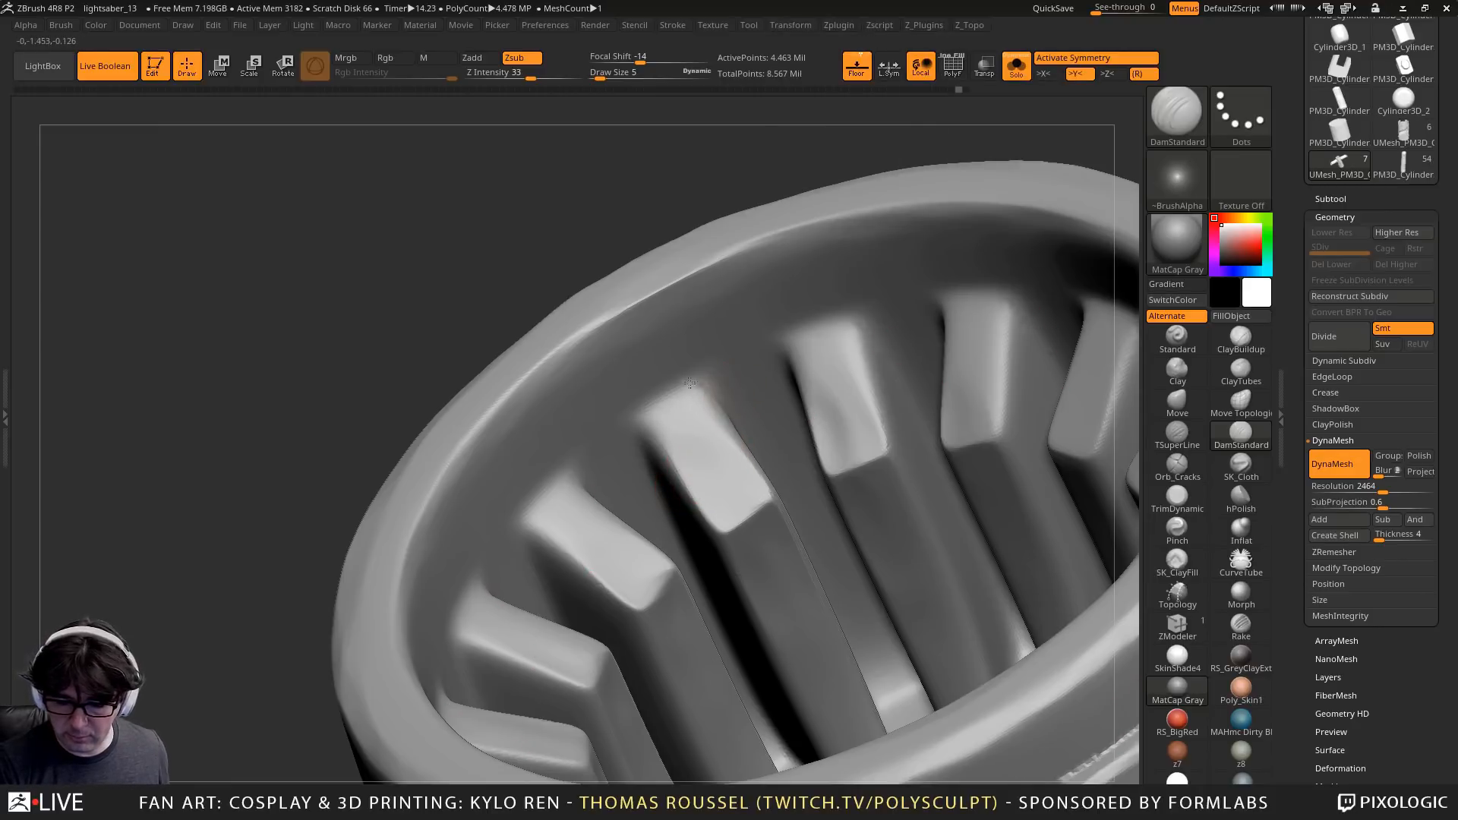
# Carve creases with DamStandard around the upper ends and sides of the ribs where they meet the ring's inner wall
pyautogui.moveTo(671, 481); pyautogui.dragTo(649, 478, button='right')
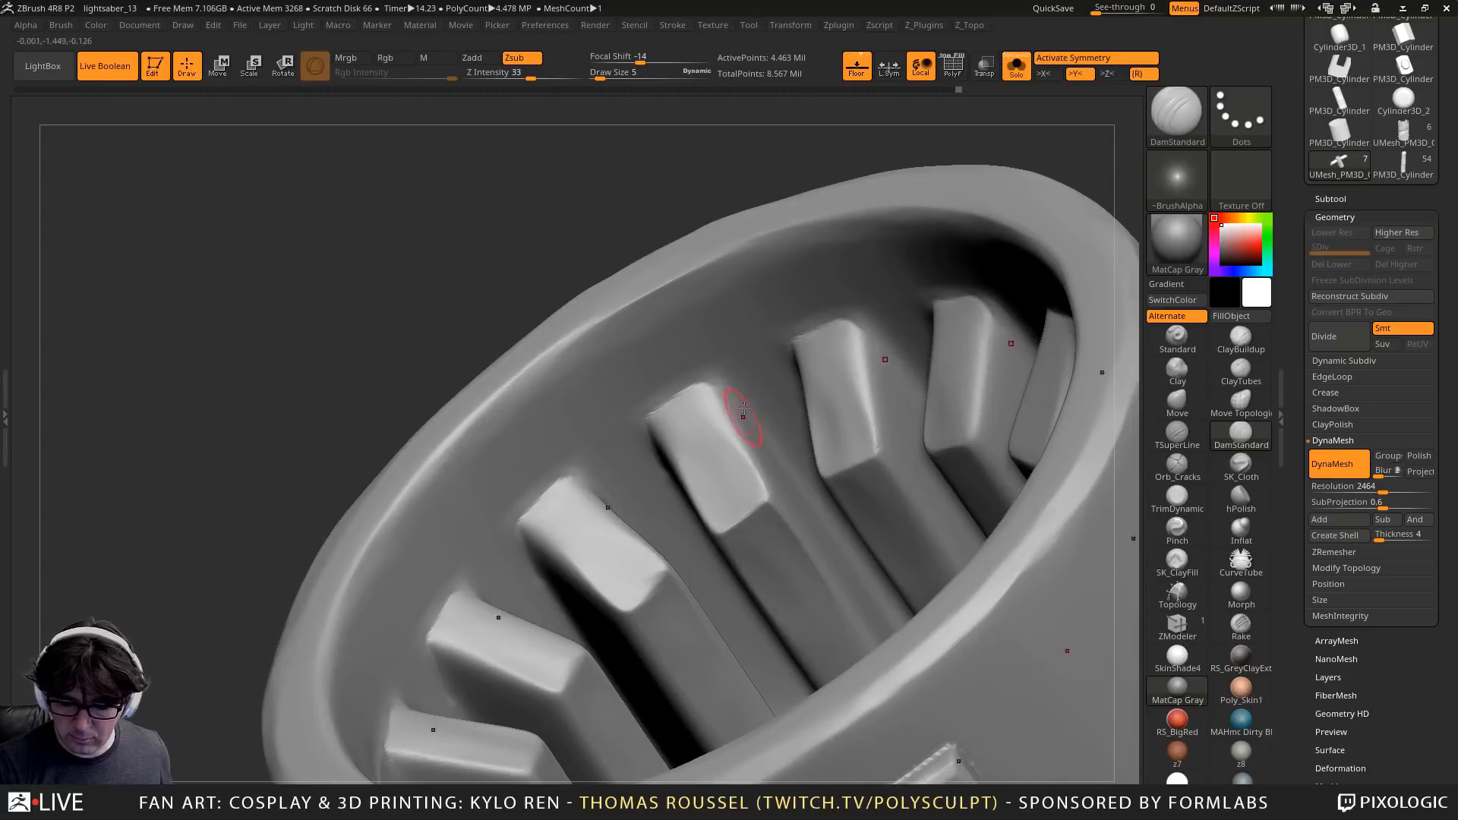
pyautogui.moveTo(704, 395); pyautogui.dragTo(761, 457)
pyautogui.moveTo(795, 467)
pyautogui.mouseDown(button='right')
pyautogui.moveTo(826, 454)
pyautogui.moveTo(852, 349)
pyautogui.mouseUp(button='right')
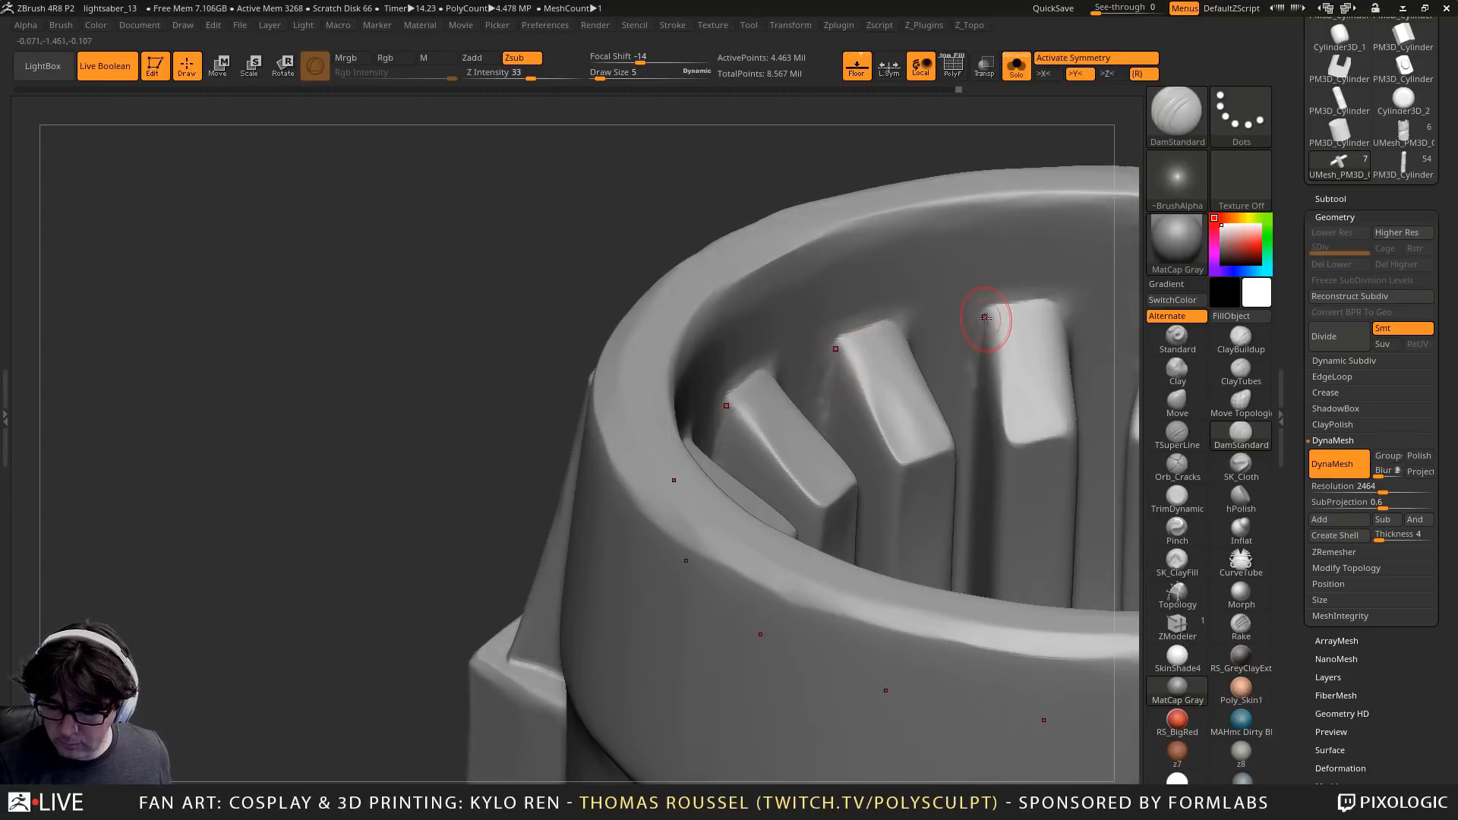
pyautogui.moveTo(971, 378); pyautogui.dragTo(883, 358, button='right')
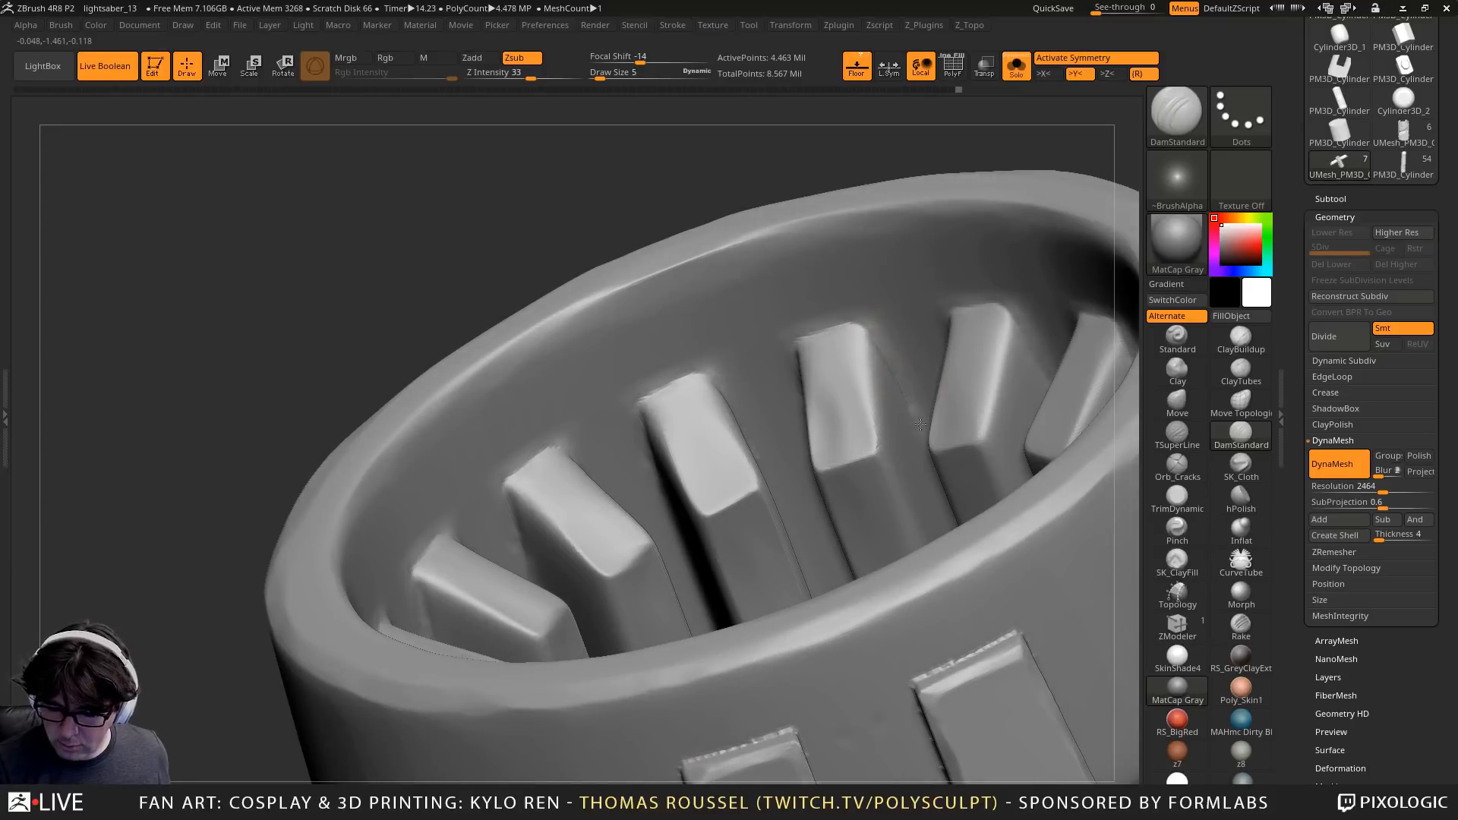
pyautogui.moveTo(899, 460)
pyautogui.mouseDown(button='right')
pyautogui.moveTo(789, 494)
pyautogui.moveTo(806, 345)
pyautogui.mouseUp(button='right')
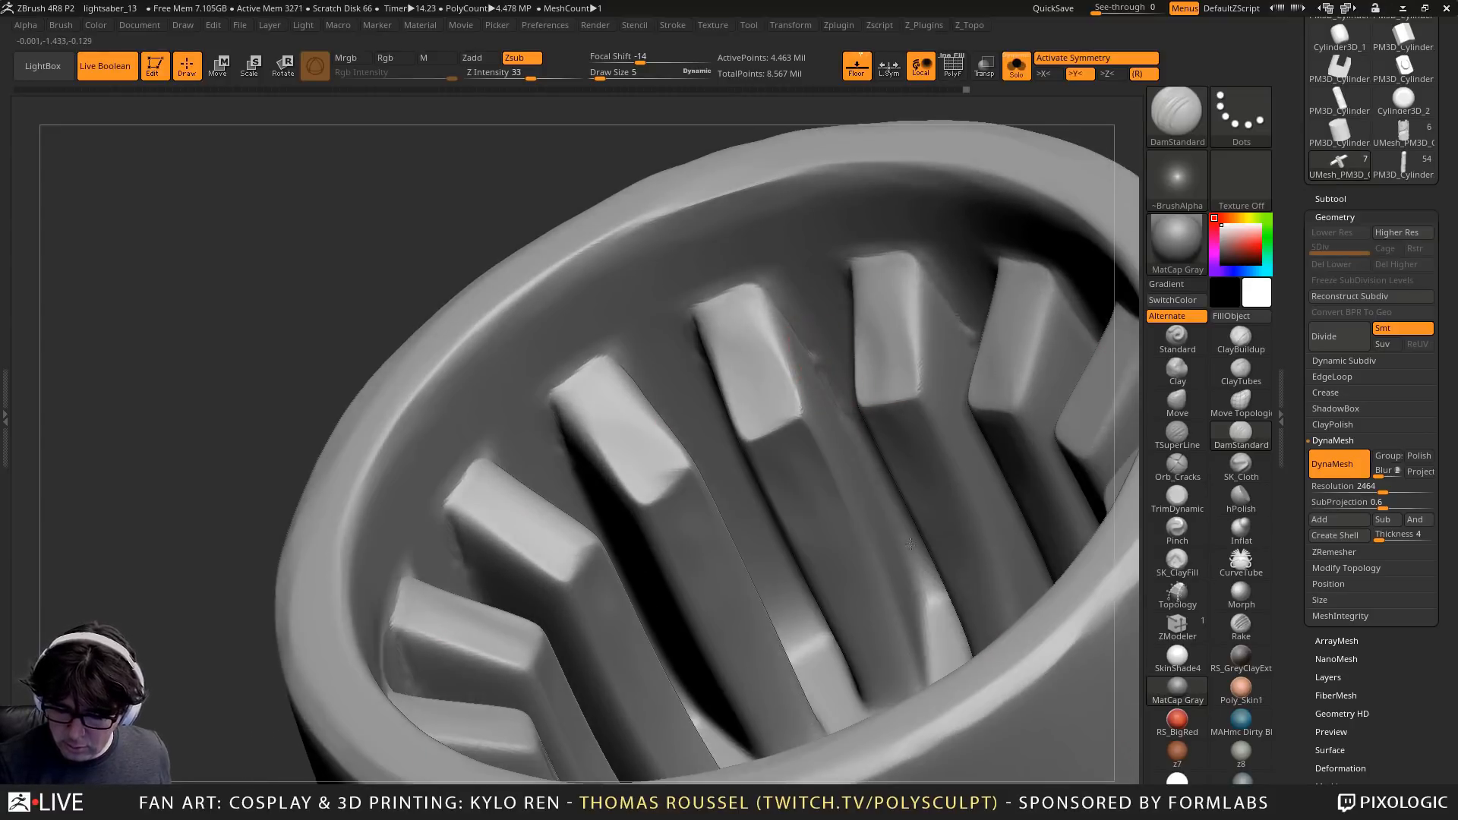
# Carve creases around the ribs' lower ends at the ring's floor with DamStandard and tighten them with Pinch
pyautogui.moveTo(935, 605); pyautogui.dragTo(864, 382, button='right')
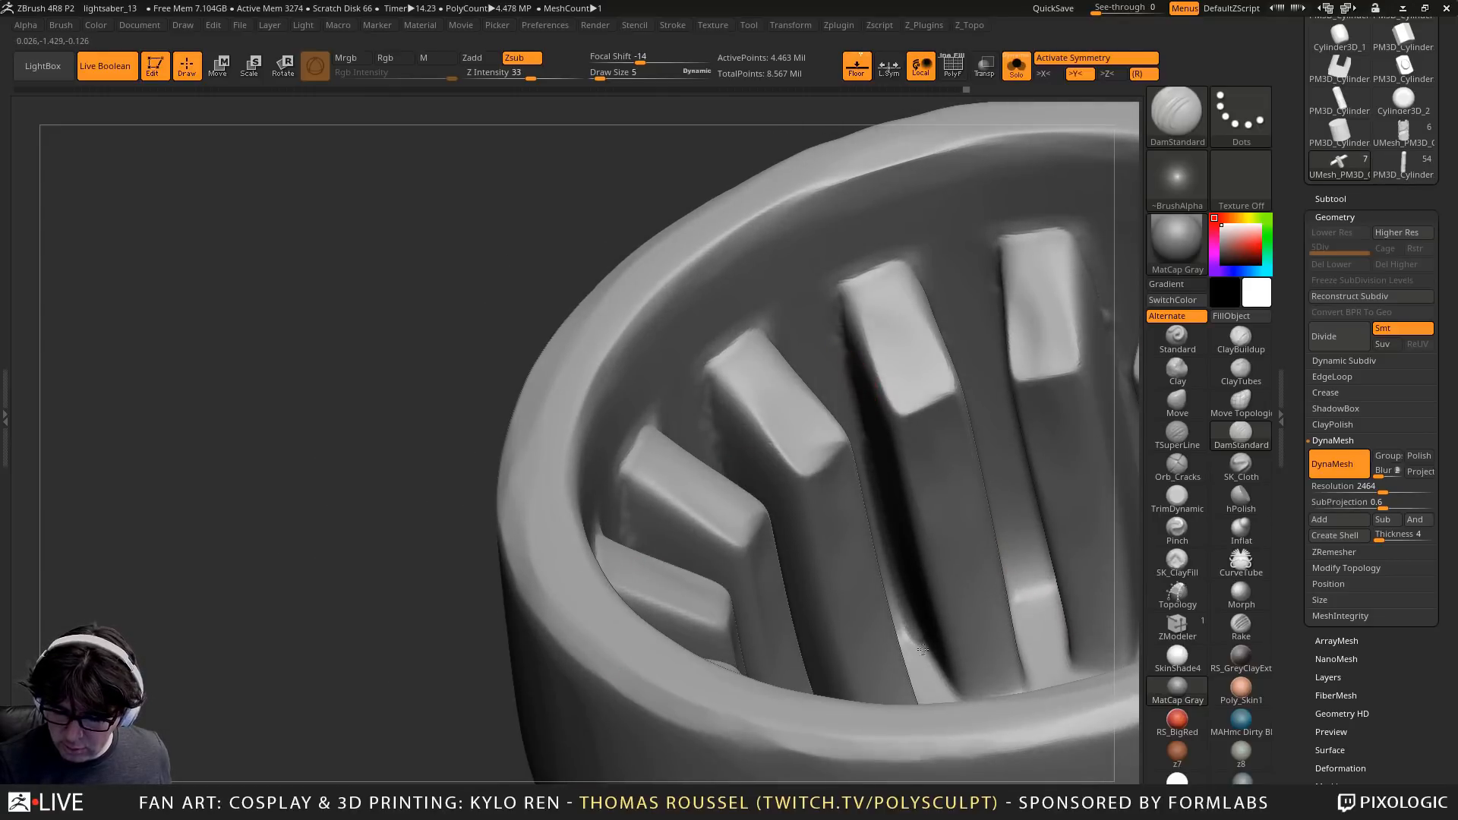
pyautogui.moveTo(964, 699)
pyautogui.mouseDown(button='right')
pyautogui.moveTo(933, 511)
pyautogui.moveTo(943, 579)
pyautogui.mouseUp(button='right')
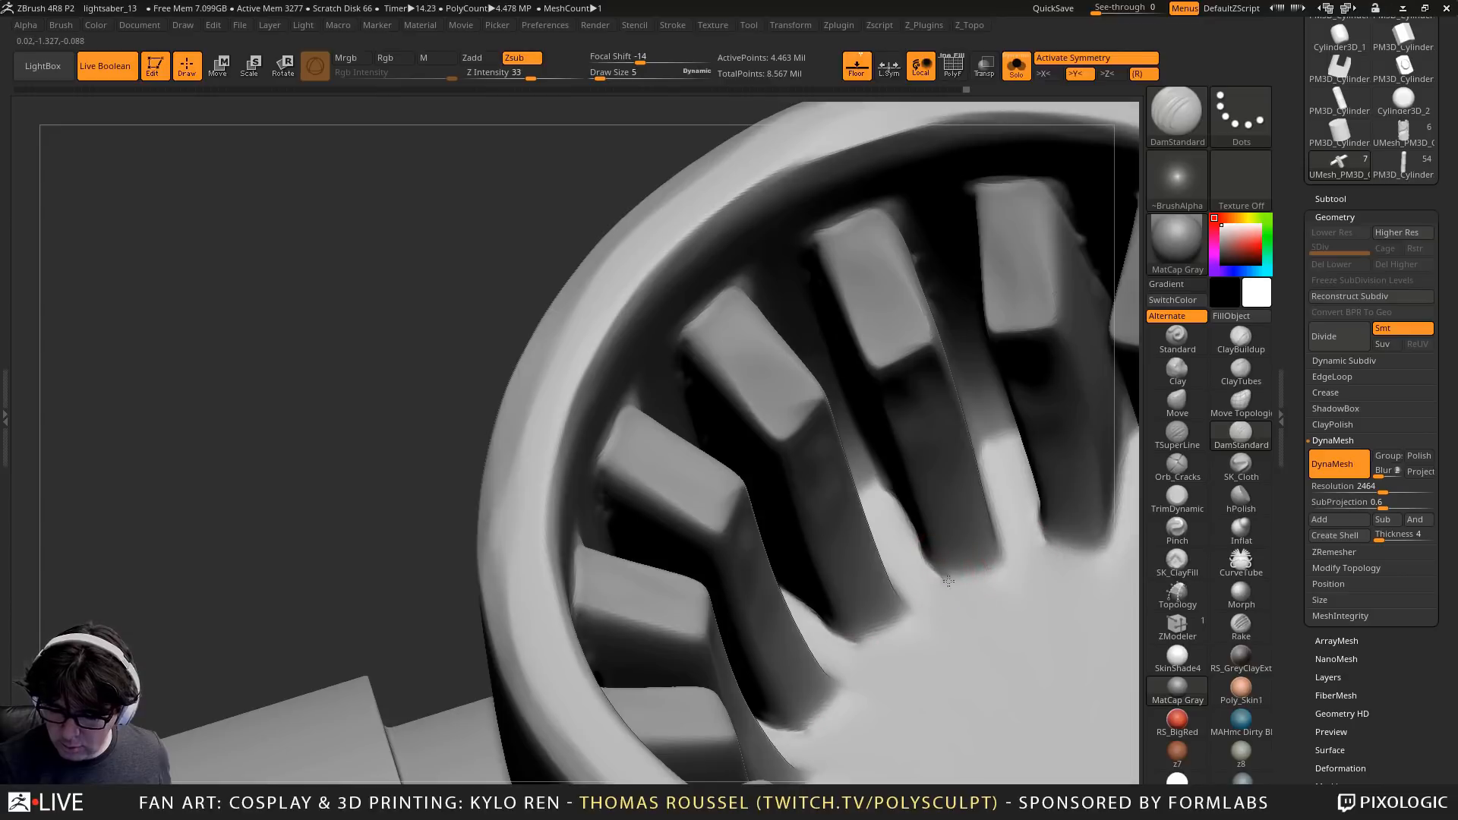
pyautogui.moveTo(1015, 544); pyautogui.dragTo(1002, 554, button='right')
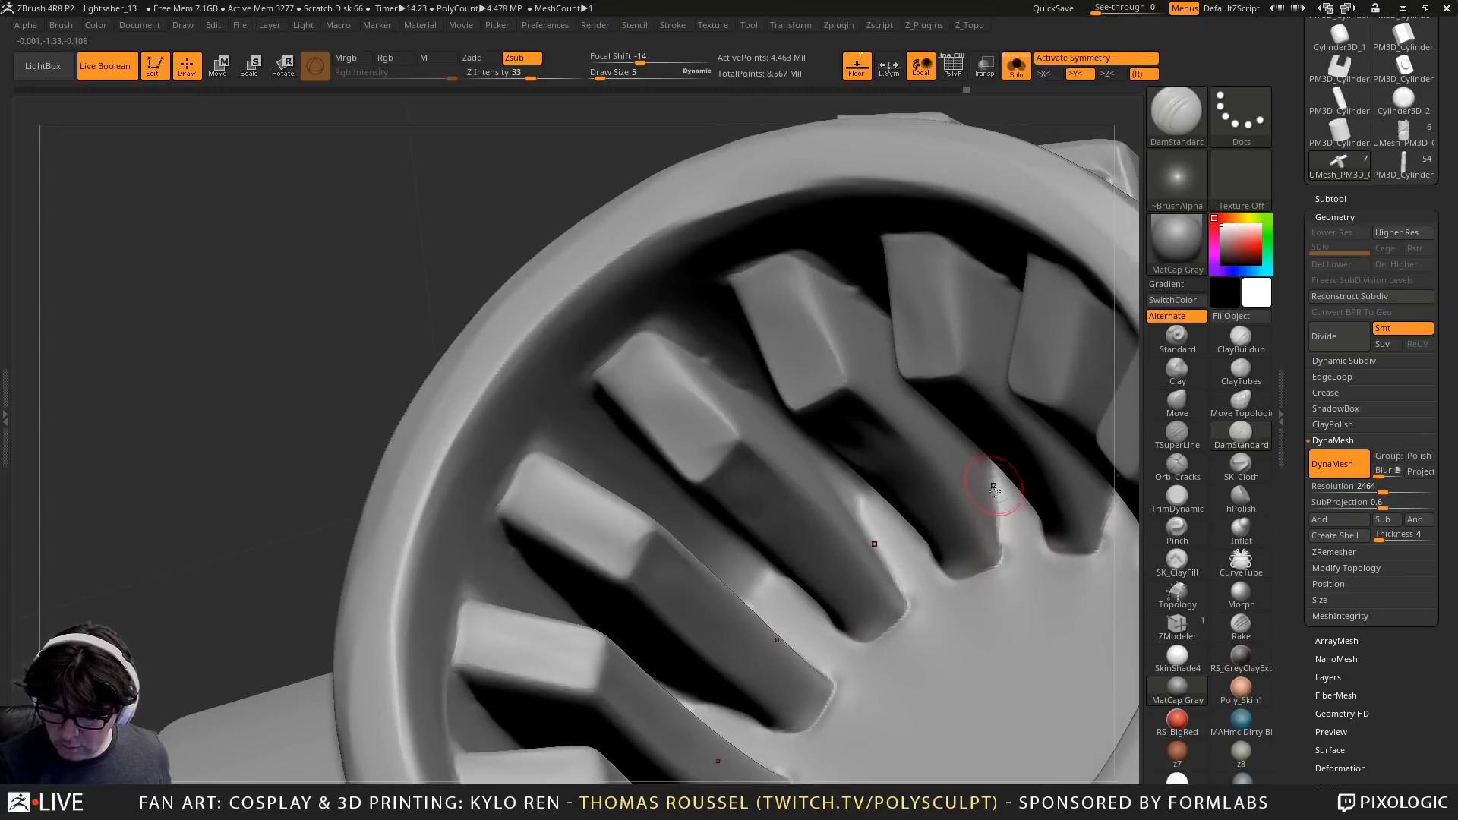
pyautogui.moveTo(995, 492); pyautogui.dragTo(1127, 554, button='right')
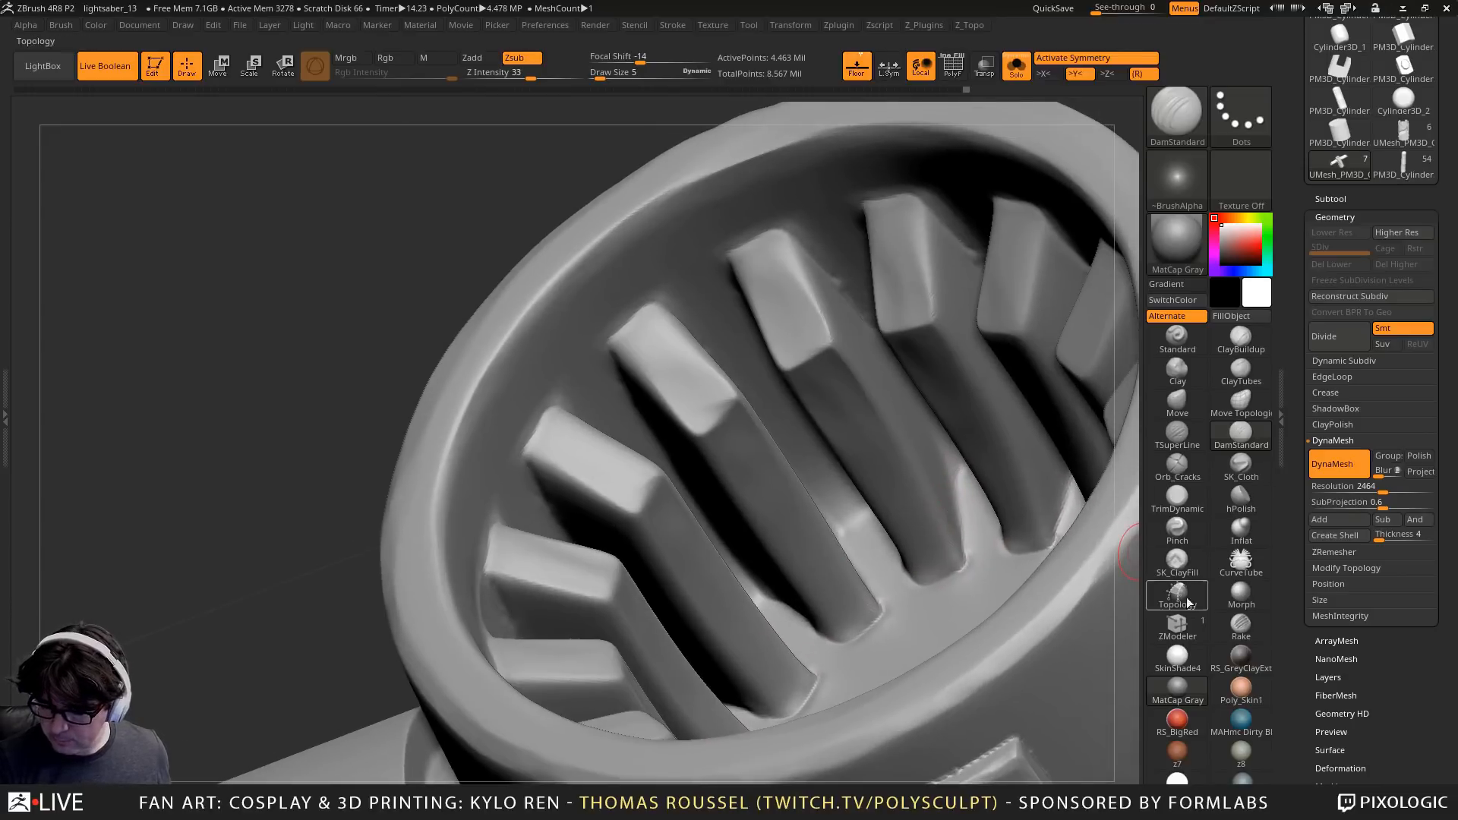
pyautogui.click(1185, 539)
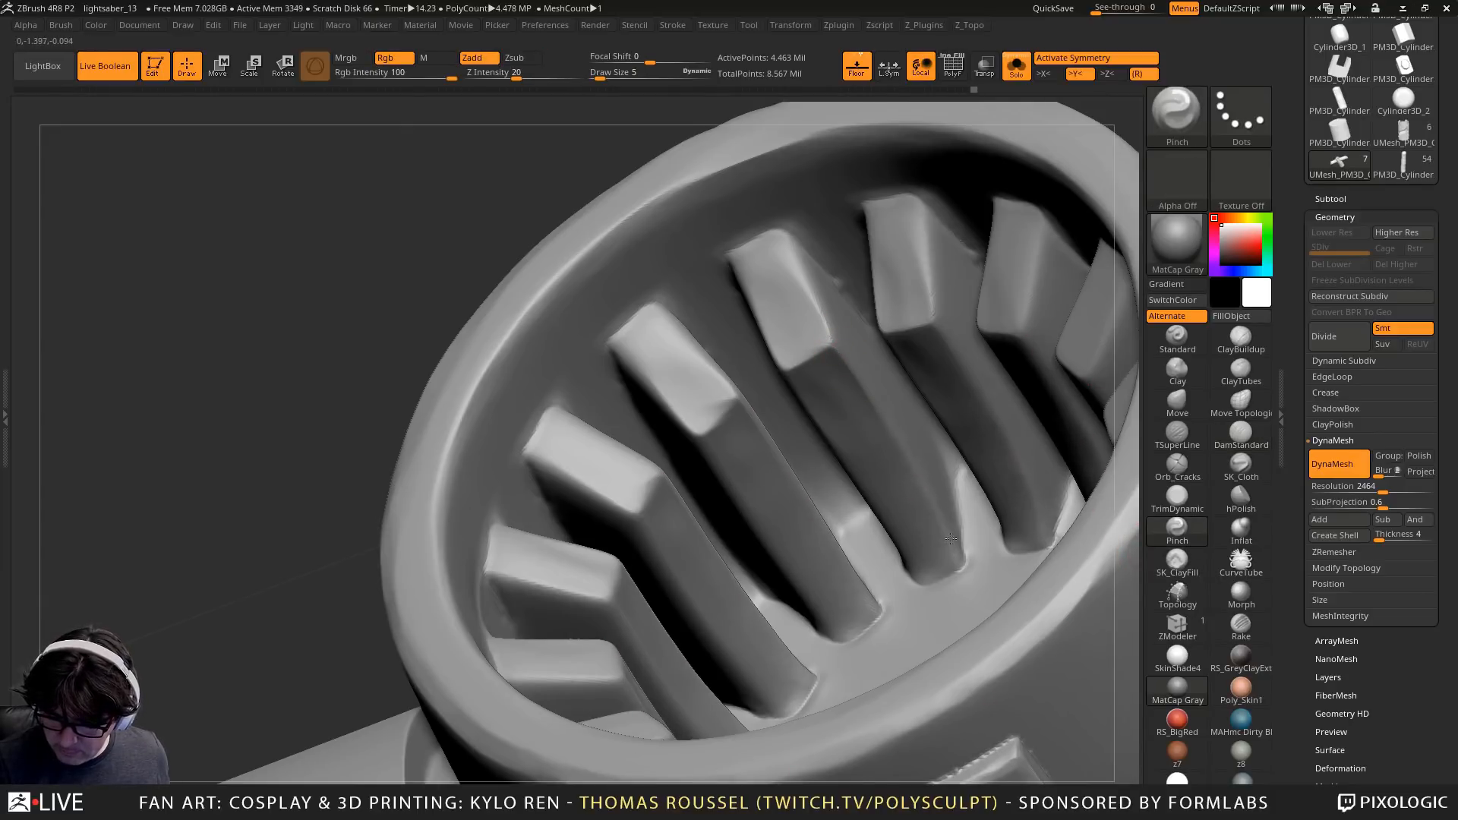
pyautogui.moveTo(953, 529); pyautogui.dragTo(867, 385, button='right')
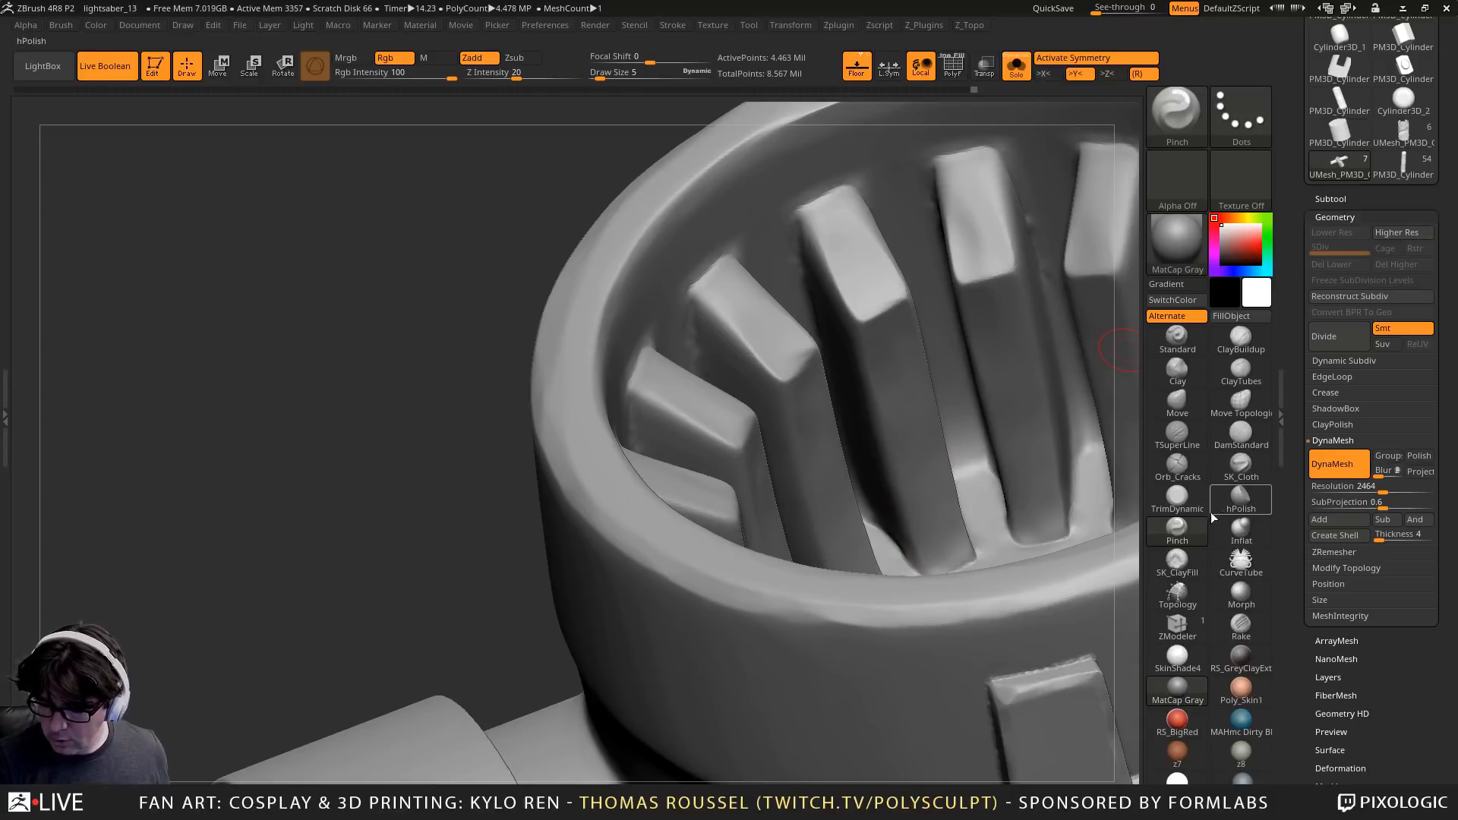
# Polish the faces of the inner ribs with hPolish at draw size 11
pyautogui.click(1252, 507)
pyautogui.press('s')
pyautogui.click(918, 332)
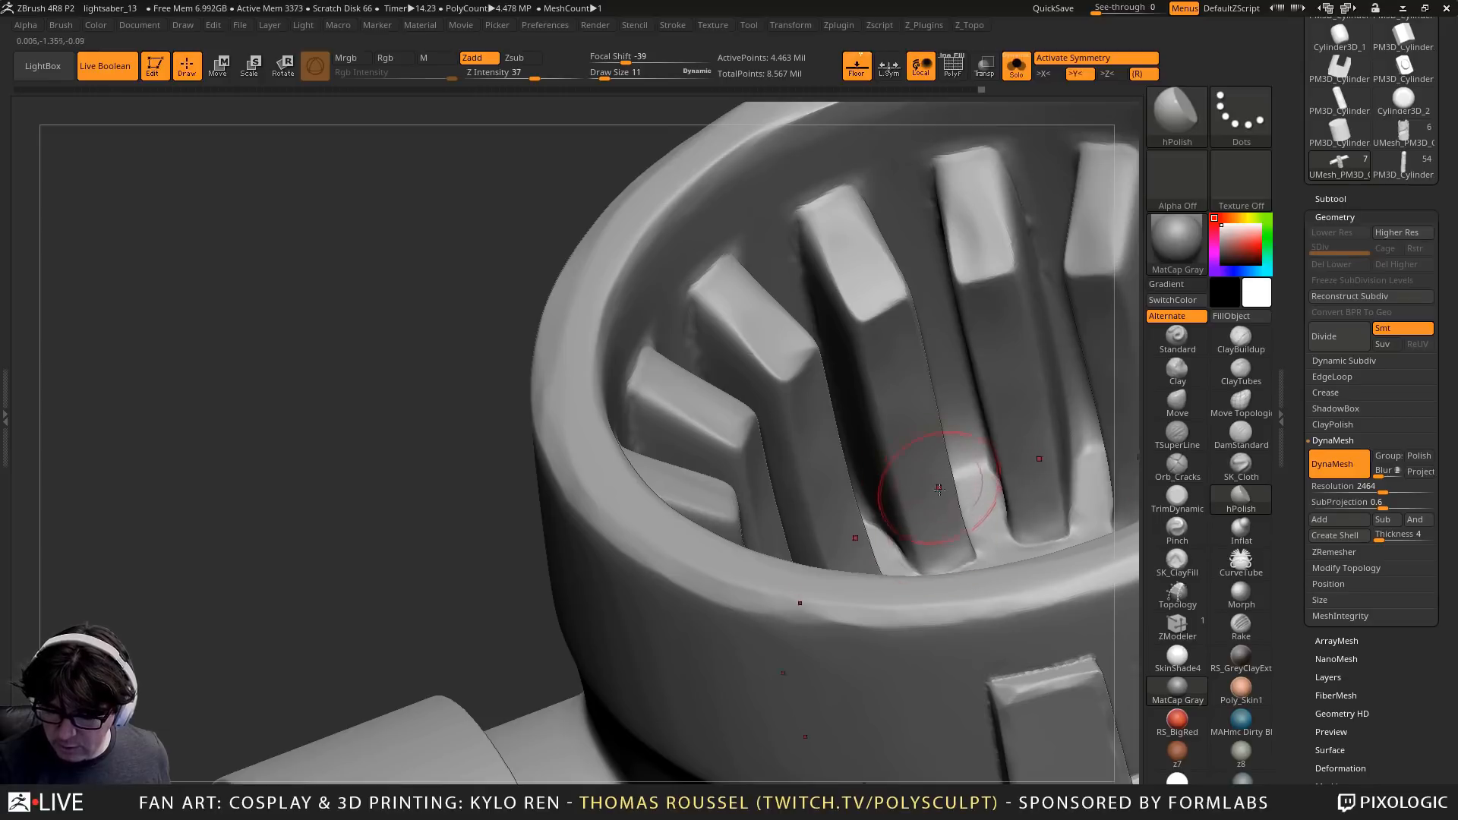
pyautogui.moveTo(938, 489)
pyautogui.mouseDown(button='right')
pyautogui.moveTo(898, 387)
pyautogui.moveTo(956, 306)
pyautogui.mouseUp(button='right')
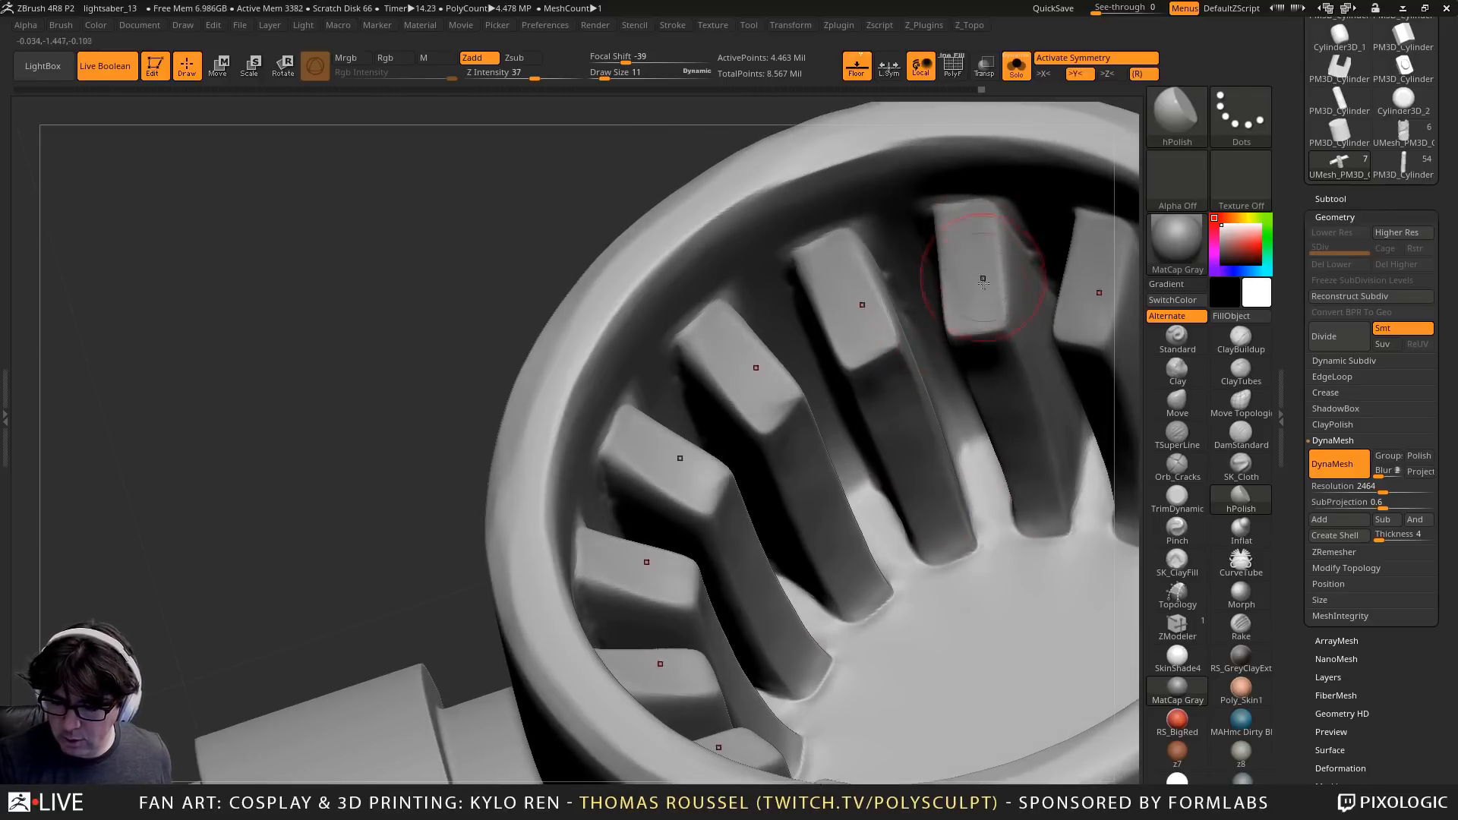
pyautogui.moveTo(968, 274); pyautogui.dragTo(856, 441, button='right')
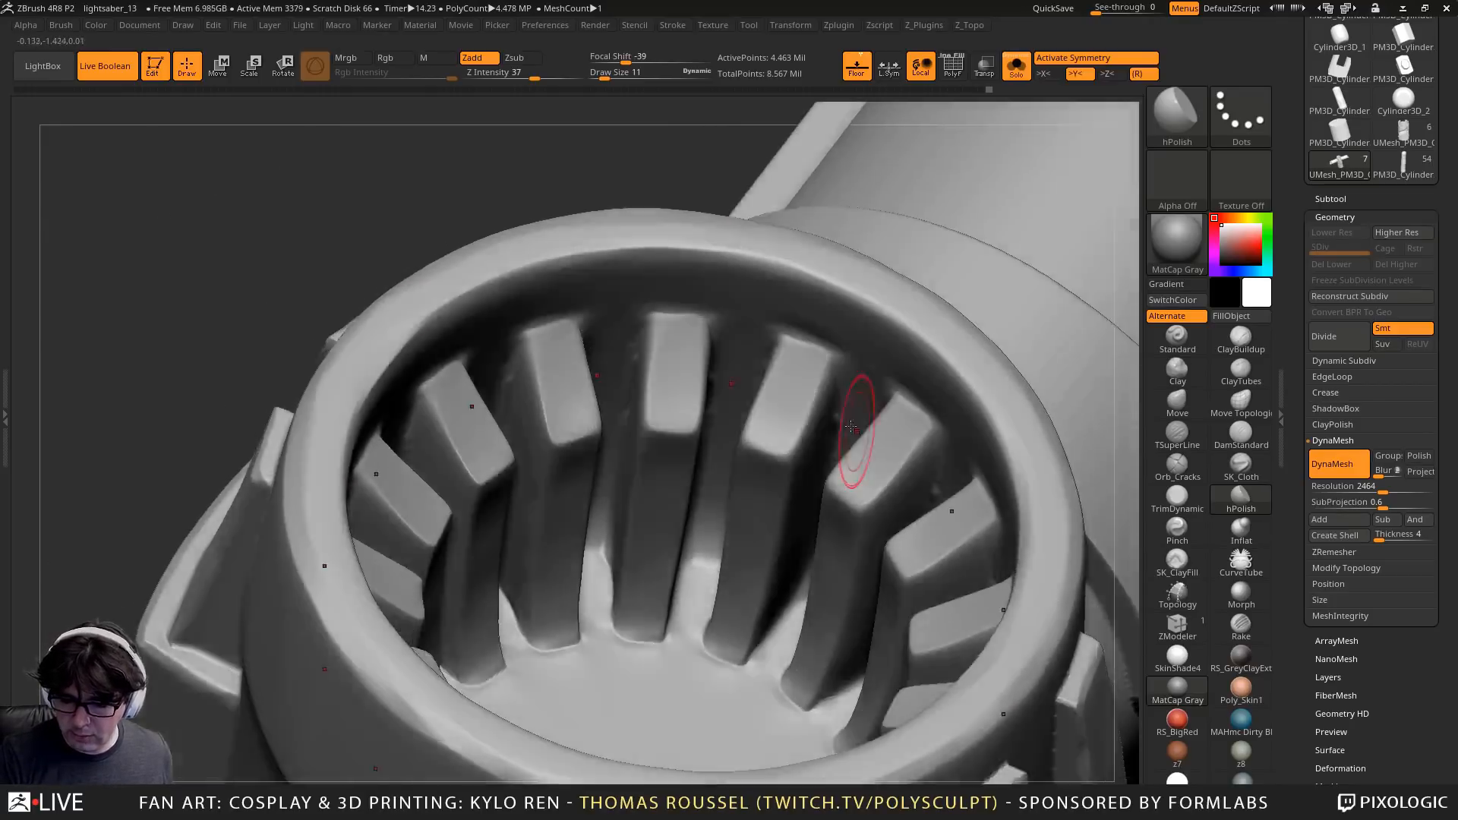
# Polish the ring's inner wall and rim edges around the ribs with hPolish at draw size 10
pyautogui.moveTo(838, 380); pyautogui.dragTo(812, 338, button='right')
pyautogui.press('s')
pyautogui.moveTo(811, 339); pyautogui.dragTo(809, 339)
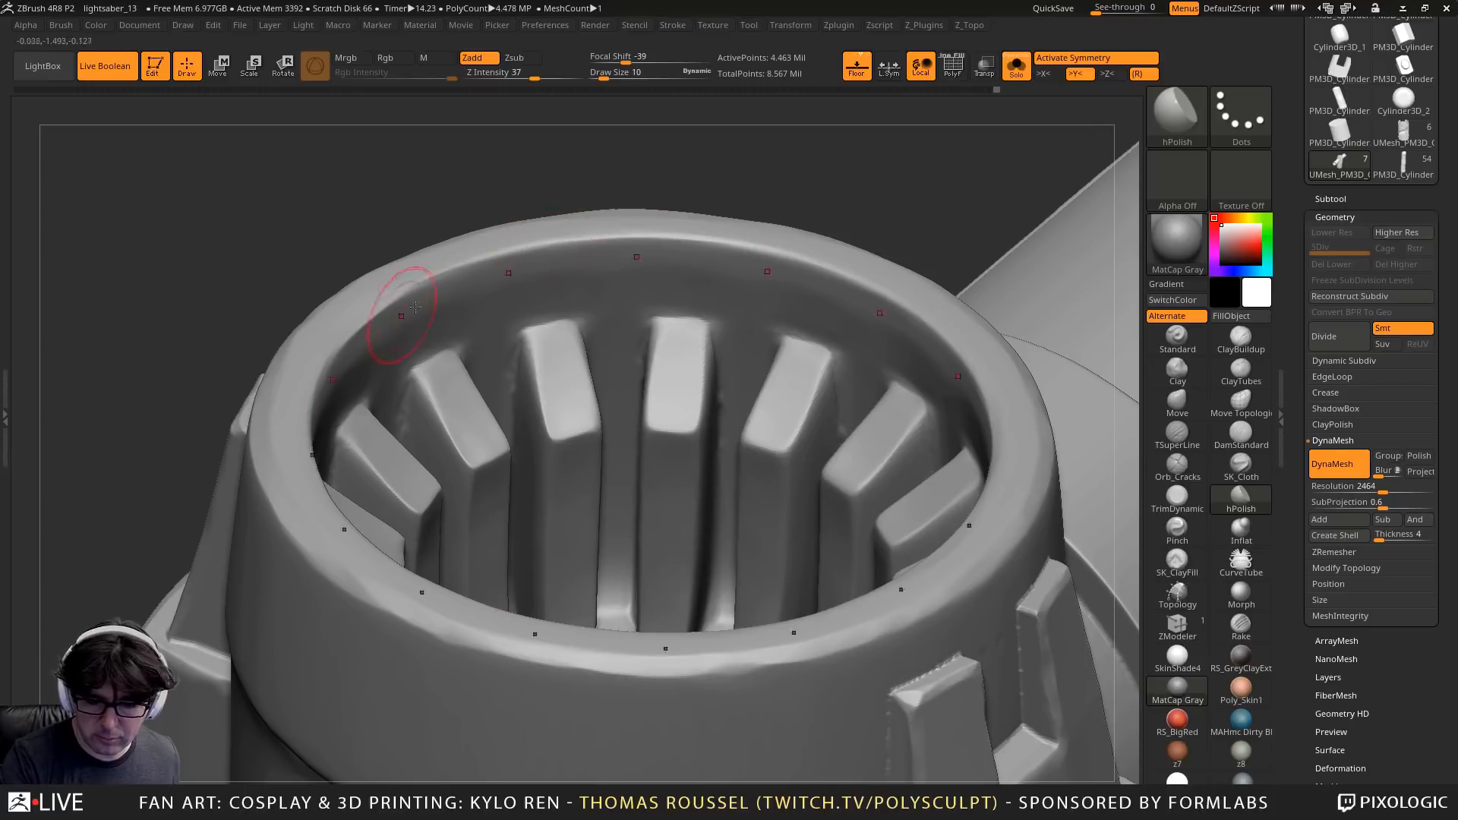
pyautogui.moveTo(355, 357); pyautogui.dragTo(359, 318, button='right')
pyautogui.moveTo(359, 319); pyautogui.dragTo(334, 408)
pyautogui.moveTo(453, 298); pyautogui.dragTo(417, 471, button='right')
pyautogui.moveTo(417, 472)
pyautogui.mouseDown()
pyautogui.moveTo(379, 478)
pyautogui.moveTo(450, 503)
pyautogui.mouseUp()
pyautogui.moveTo(449, 503); pyautogui.dragTo(330, 523, button='right')
pyautogui.moveTo(331, 522); pyautogui.dragTo(262, 470)
# Replace the radial symmetry with plain mirror symmetry across the X axis for work on the forked clip
pyautogui.moveTo(262, 469)
pyautogui.keyDown('ctrl'); pyautogui.mouseDown(button='right')
pyautogui.moveTo(709, 469)
pyautogui.moveTo(739, 527)
pyautogui.moveTo(687, 442)
pyautogui.moveTo(874, 643)
pyautogui.moveTo(757, 366)
pyautogui.mouseUp(button='right'); pyautogui.keyUp('ctrl')
pyautogui.press('x')
pyautogui.keyDown('alt'); pyautogui.moveTo(678, 321); pyautogui.dragTo(679, 401, button='right'); pyautogui.keyUp('alt')
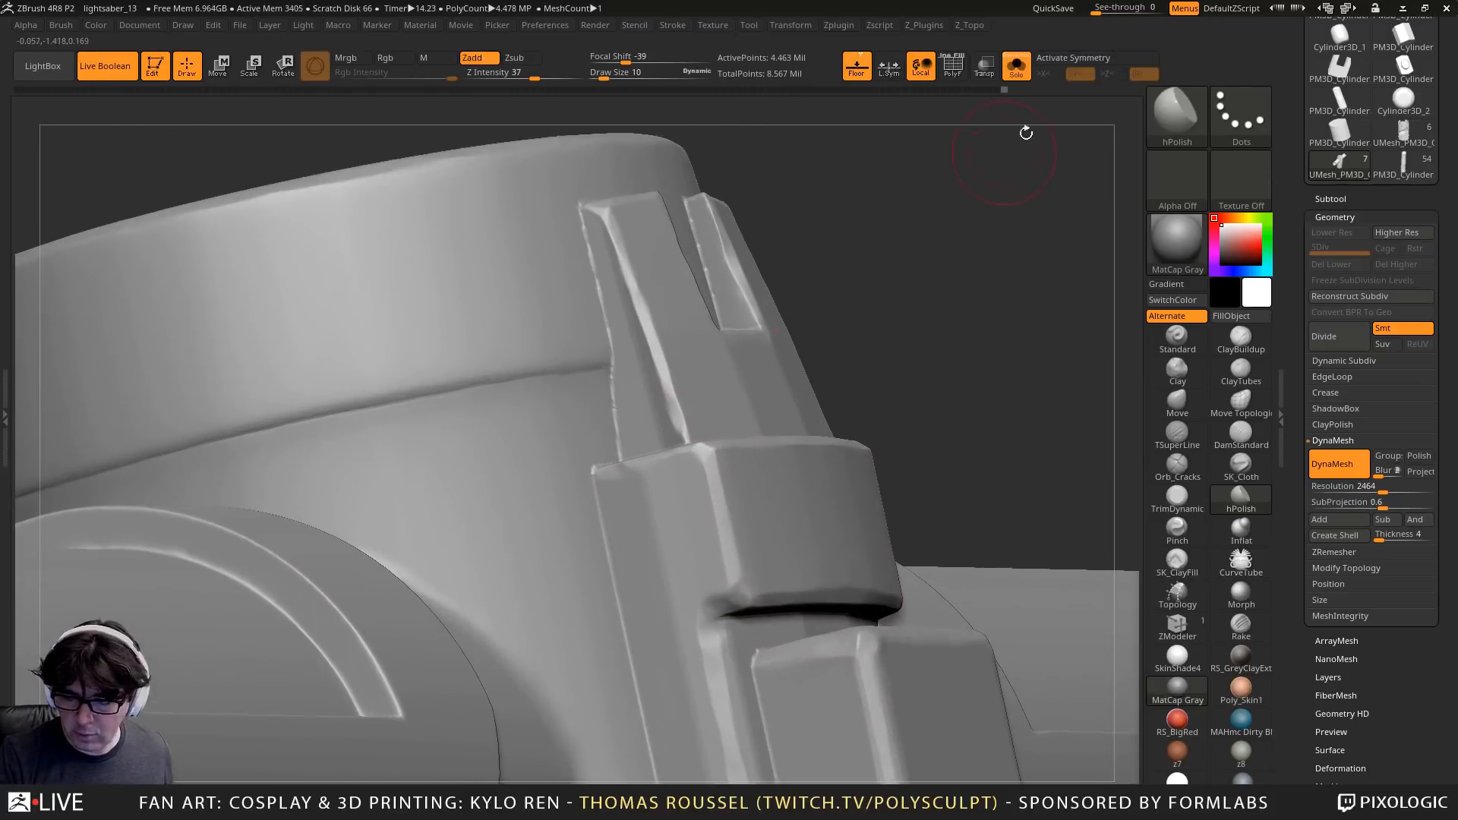
pyautogui.click(1077, 61)
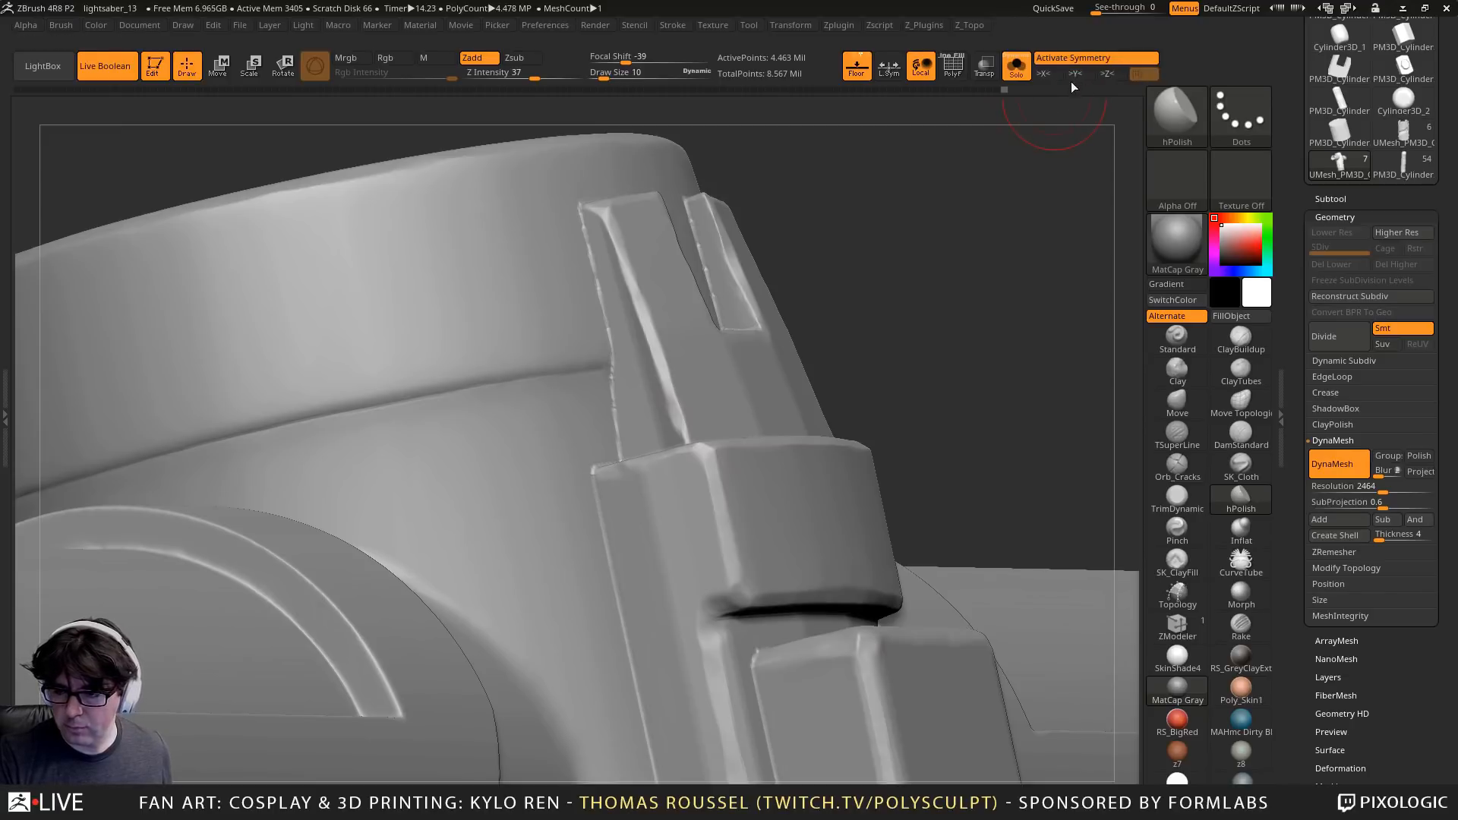
pyautogui.click(1139, 75)
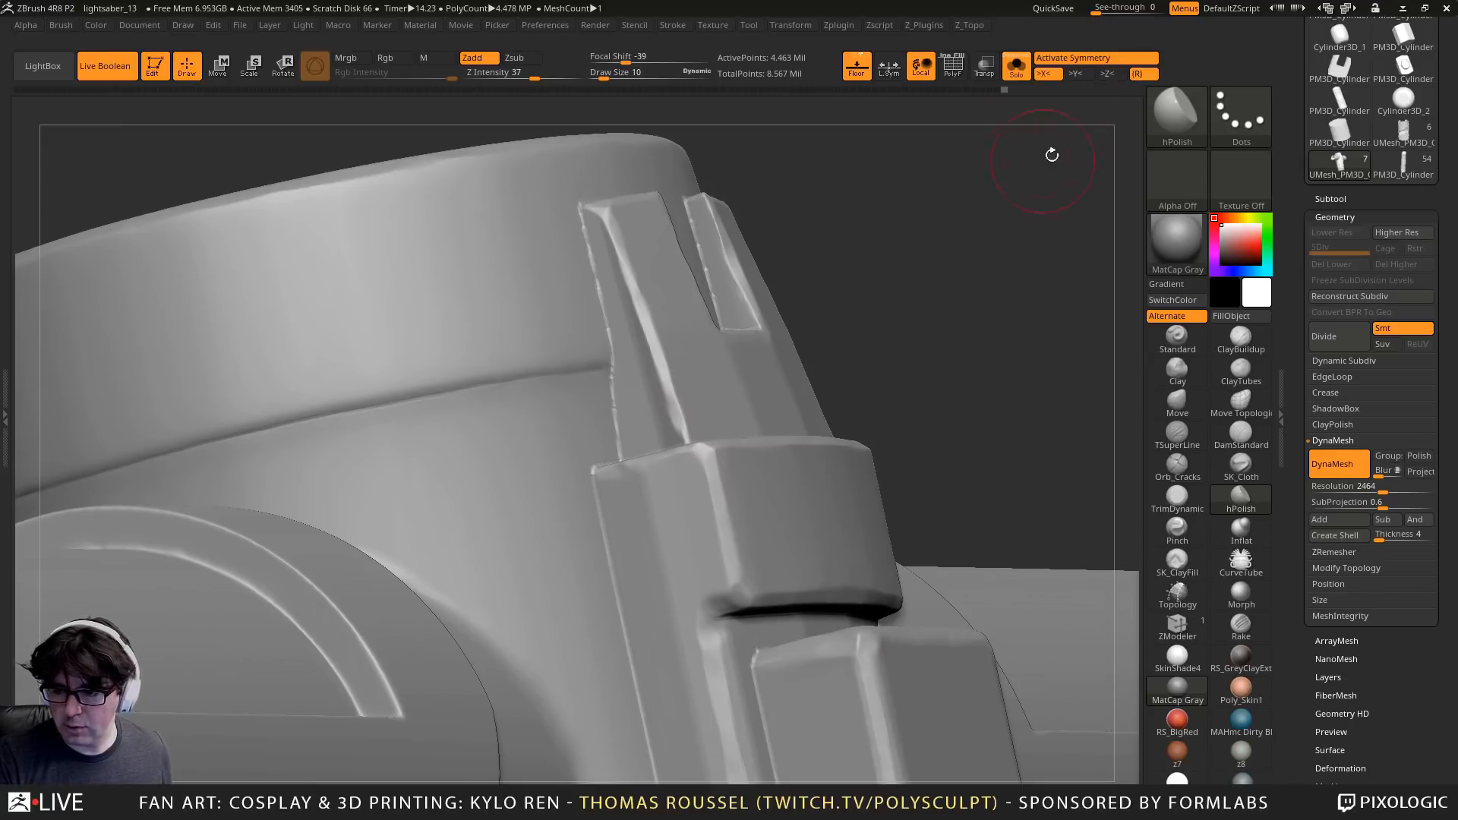
# Set the draw size to 5 and smooth the edges of the forked clip's prongs
pyautogui.press('s')
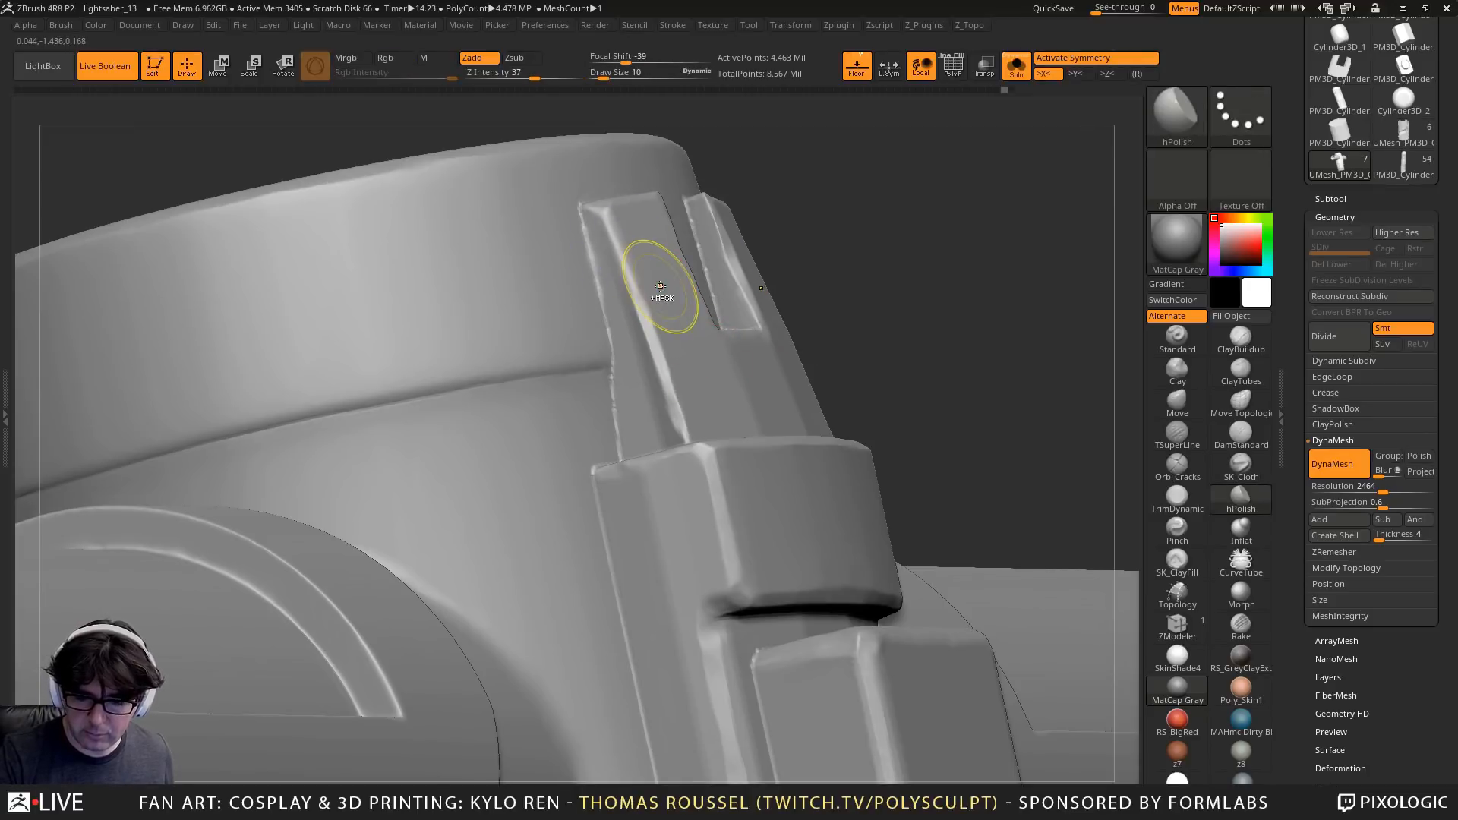
pyautogui.press('s')
pyautogui.moveTo(662, 286); pyautogui.dragTo(658, 287)
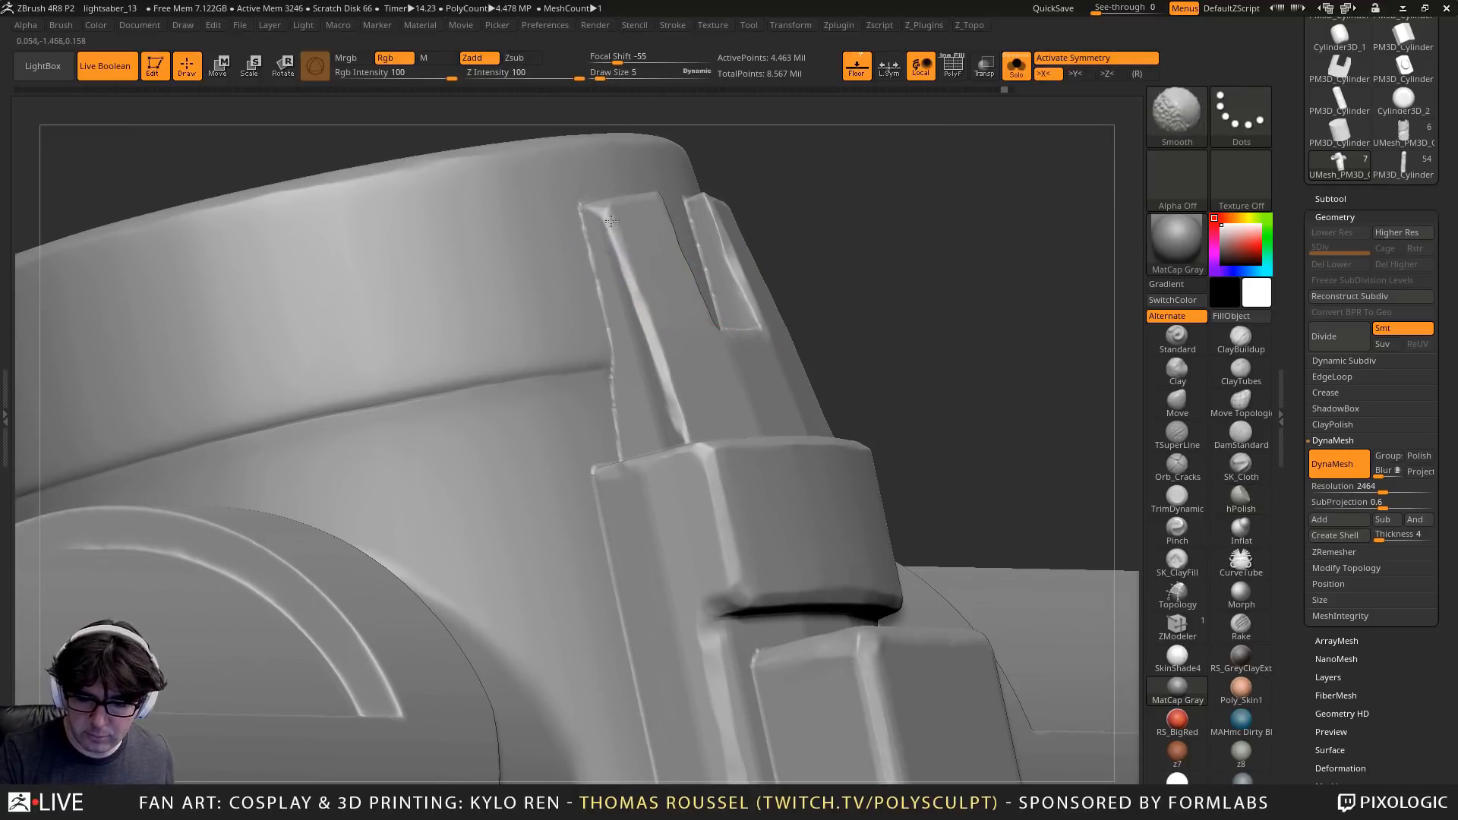
pyautogui.keyDown('shift'); pyautogui.moveTo(679, 423); pyautogui.dragTo(687, 434); pyautogui.keyUp('shift')
pyautogui.keyDown('alt'); pyautogui.moveTo(758, 469); pyautogui.dragTo(709, 404, button='right'); pyautogui.keyUp('alt')
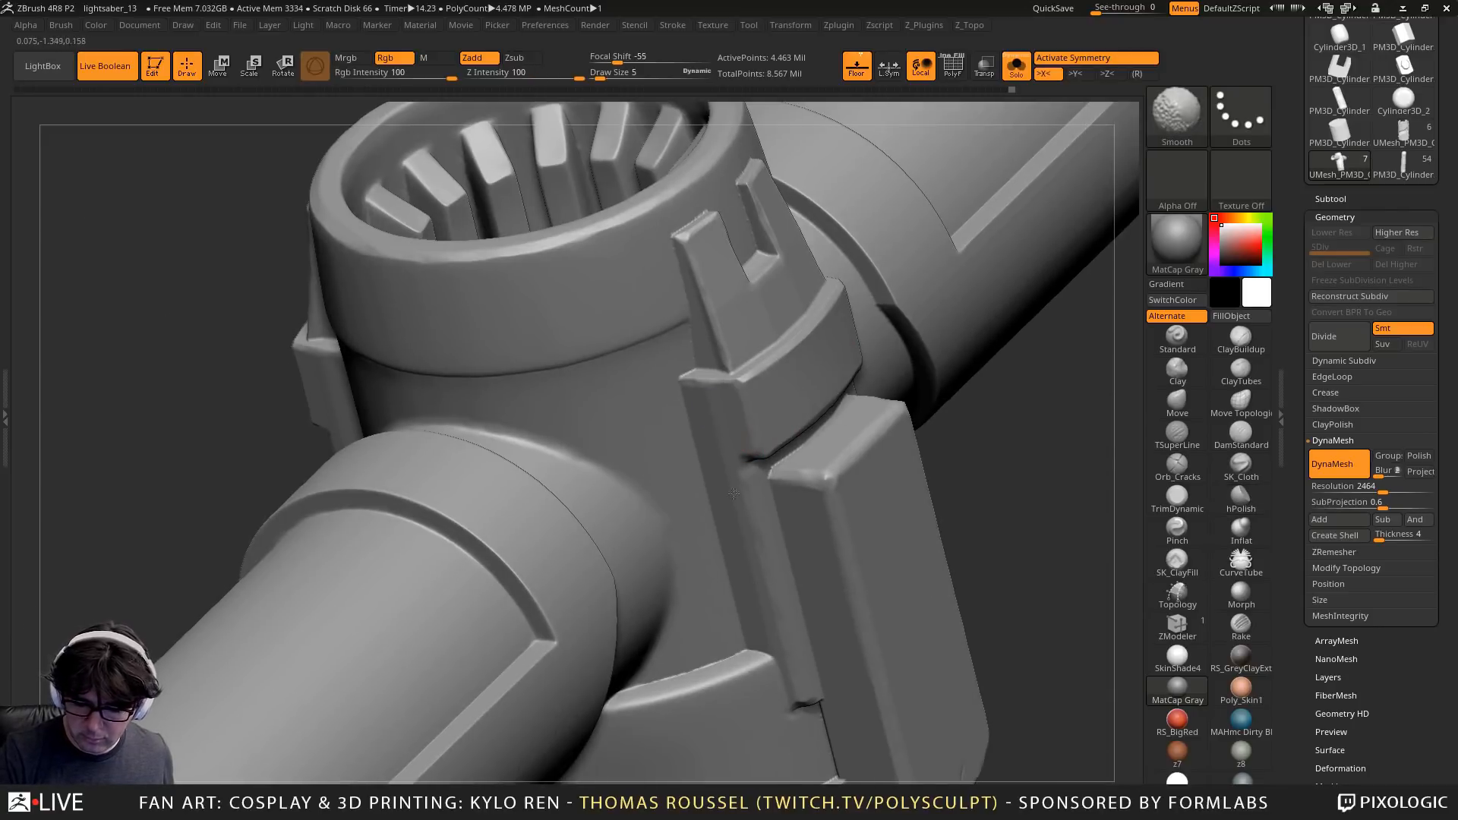
pyautogui.moveTo(772, 628)
pyautogui.mouseDown(button='right')
pyautogui.moveTo(797, 531)
pyautogui.moveTo(873, 433)
pyautogui.mouseUp(button='right')
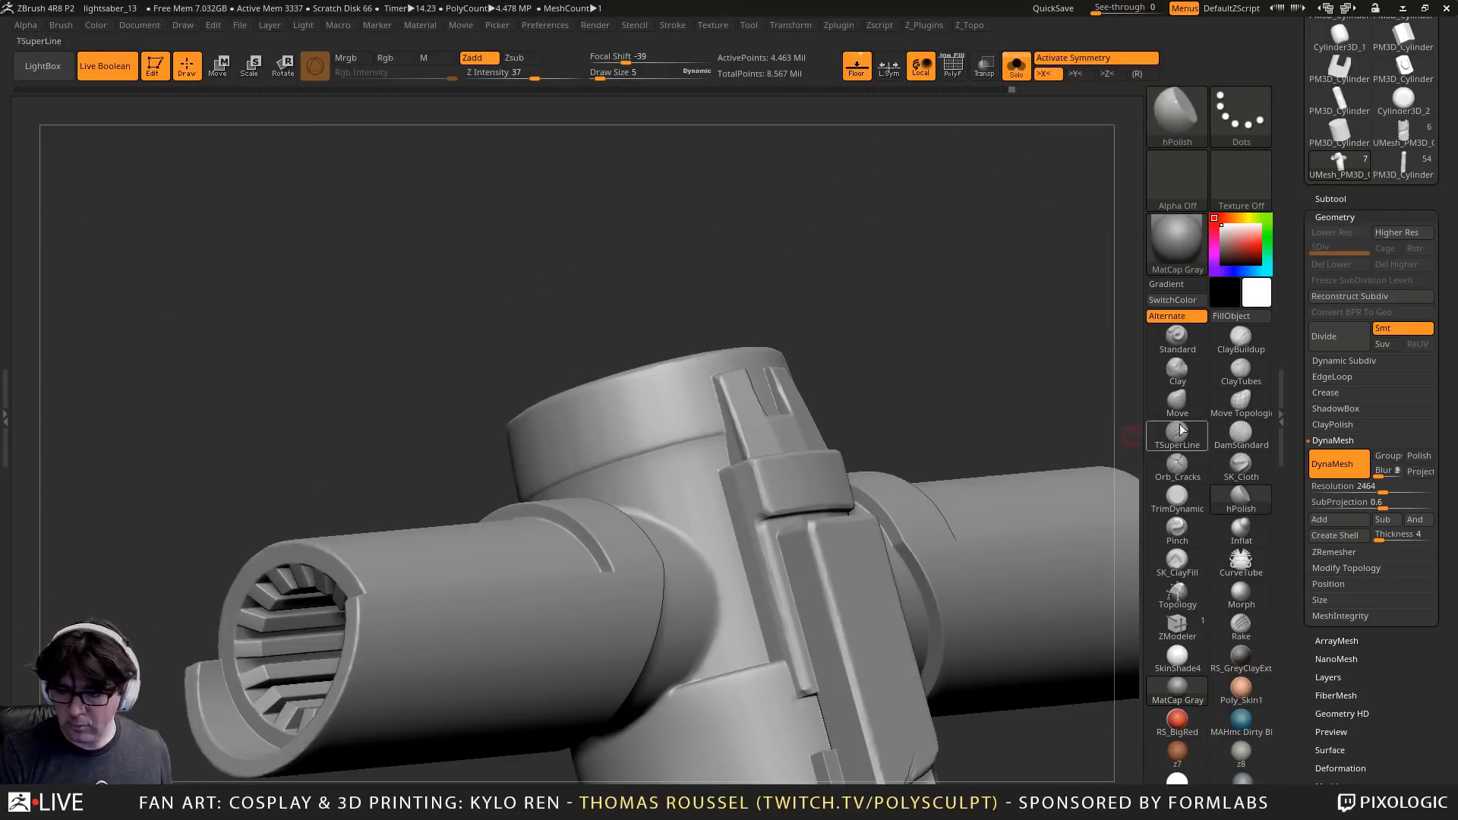
# Show all the parts again and make the slotted outer sleeve of the hilt the active subtool
pyautogui.click(1016, 68)
pyautogui.keyDown('alt'); pyautogui.moveTo(944, 520); pyautogui.dragTo(899, 185, button='right'); pyautogui.keyUp('alt')
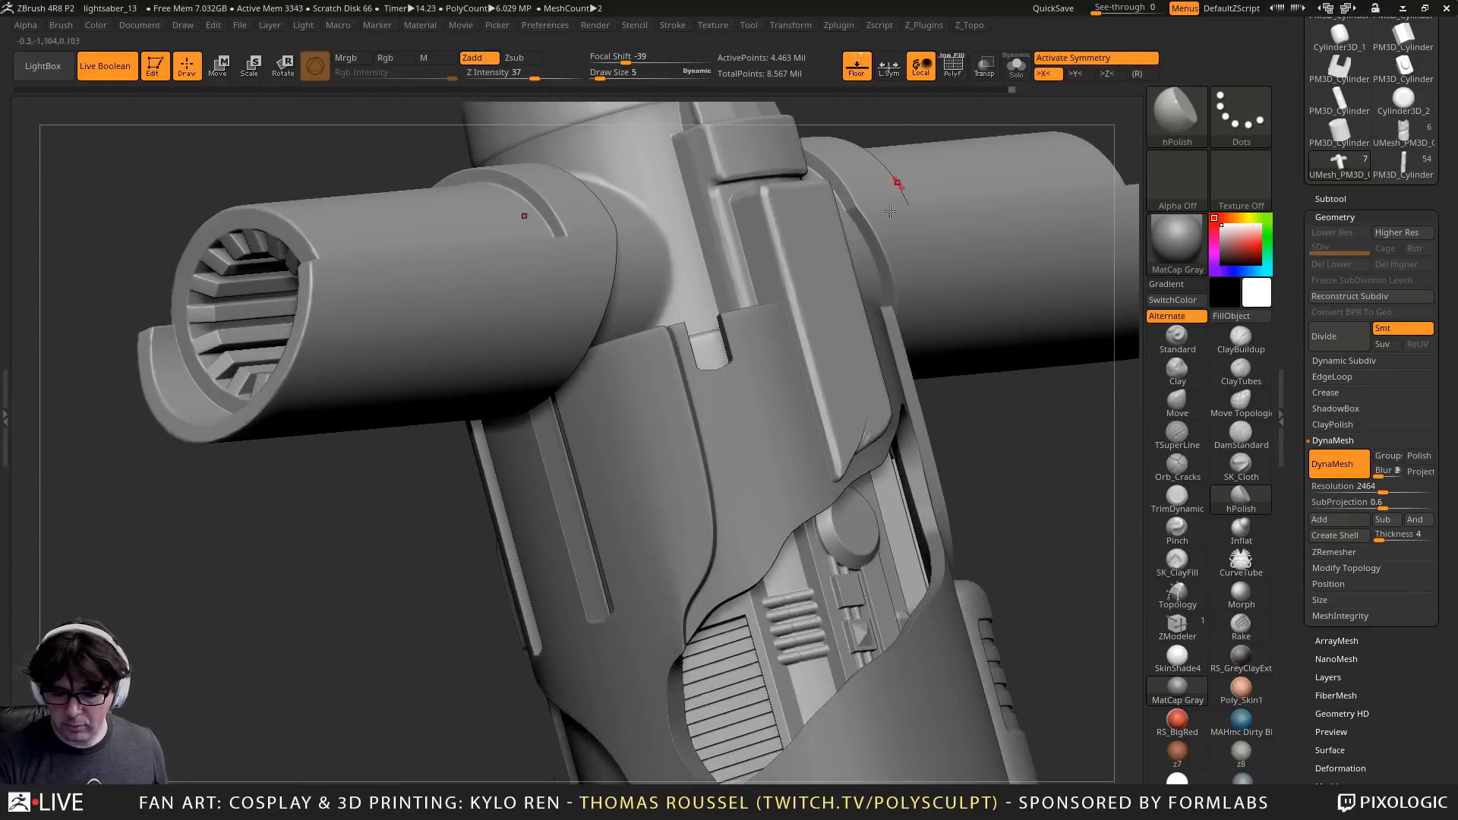
pyautogui.keyDown('alt'); pyautogui.click(736, 419); pyautogui.keyUp('alt')
pyautogui.keyDown('ctrl'); pyautogui.moveTo(735, 386); pyautogui.dragTo(734, 608, button='right'); pyautogui.keyUp('ctrl')
pyautogui.click(1321, 490)
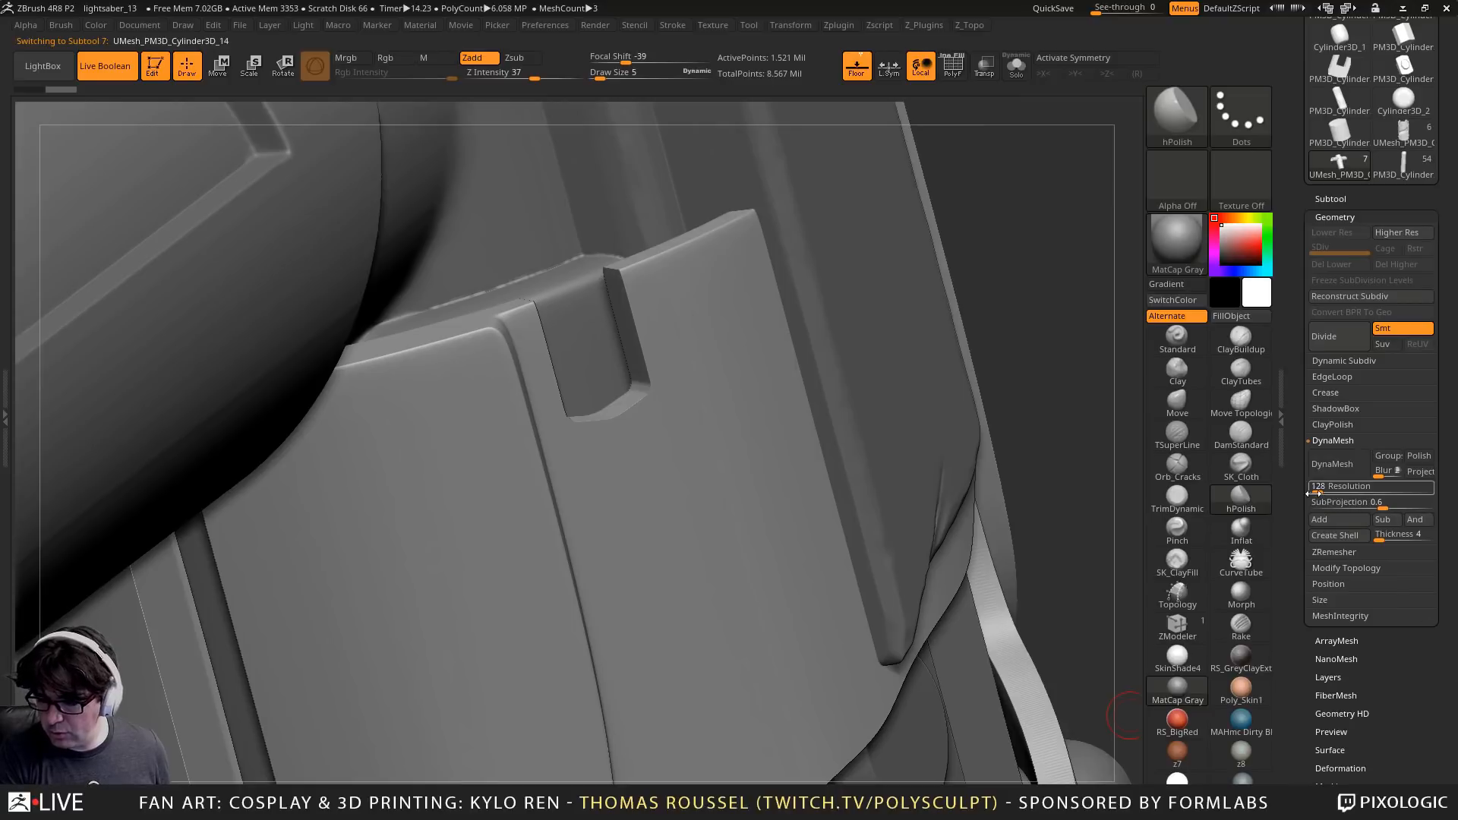
pyautogui.write('200')
pyautogui.keyDown('ctrl'); pyautogui.moveTo(1079, 668); pyautogui.dragTo(859, 459, button='right'); pyautogui.keyUp('ctrl')
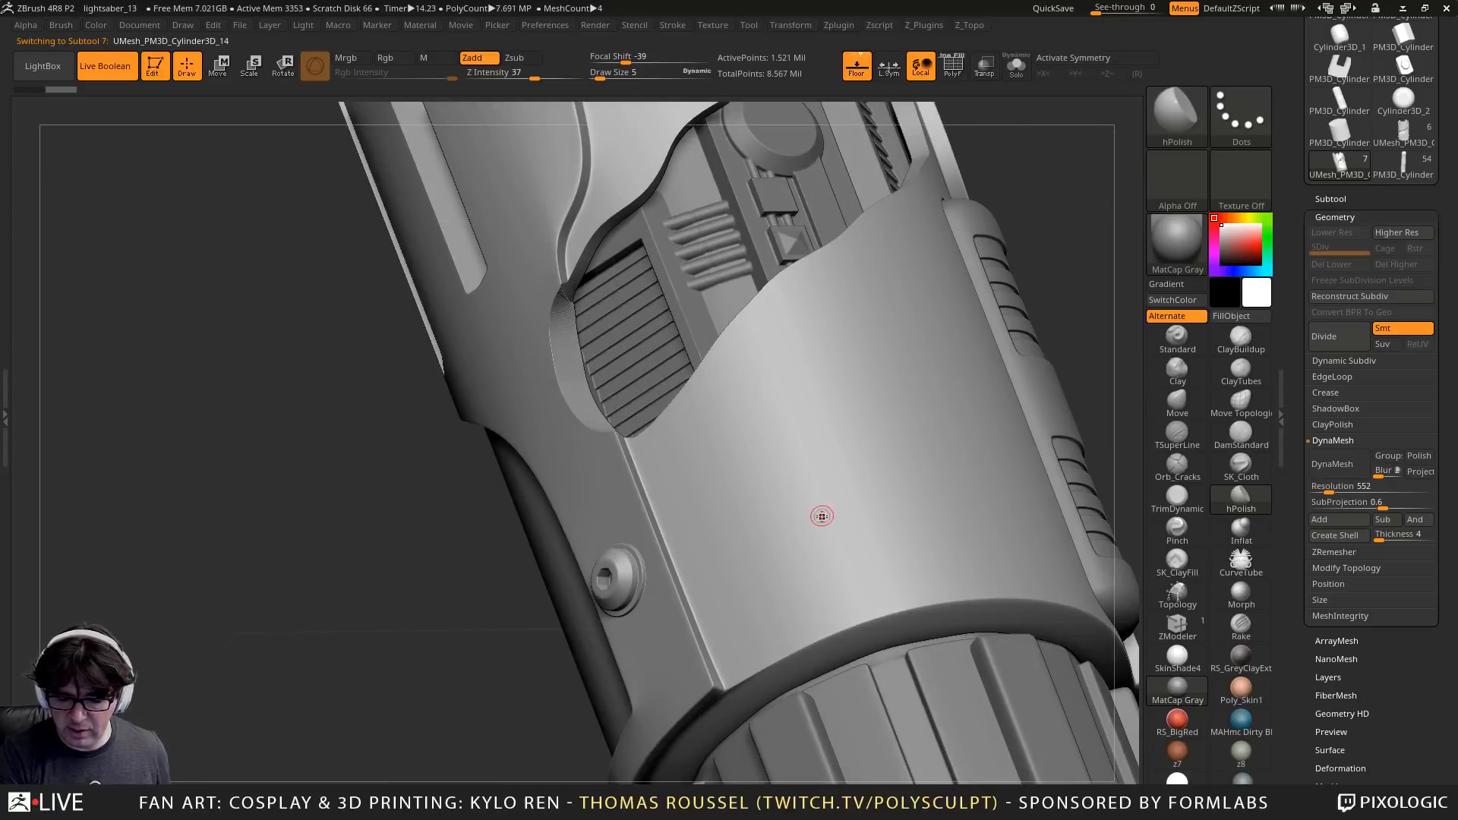
pyautogui.moveTo(820, 514); pyautogui.dragTo(822, 539, button='right')
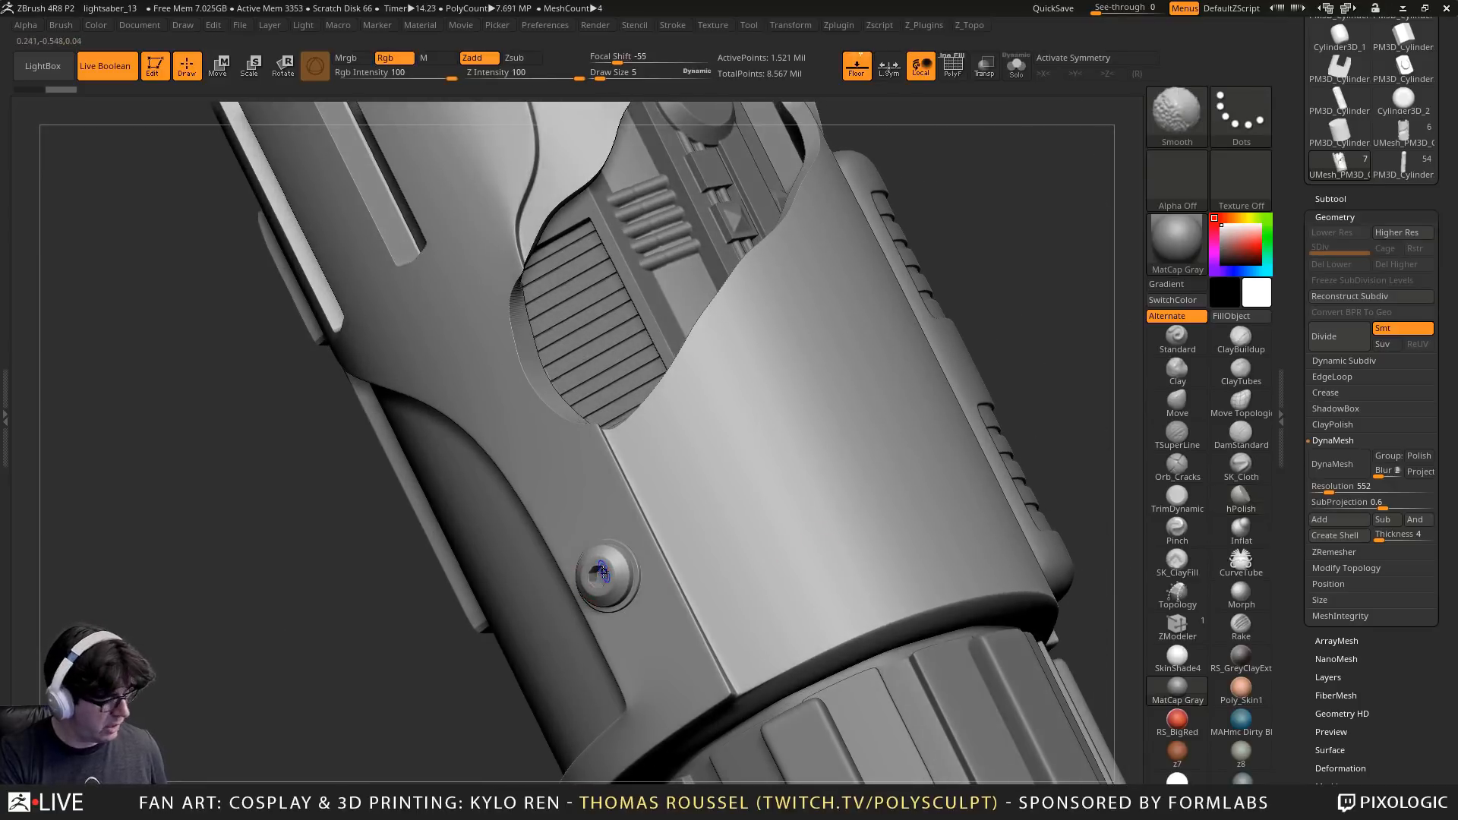
pyautogui.hotkey('shift', 'f')
pyautogui.hotkey('shift', 'f')
# Try remeshing the hilt sleeve with DynaMesh at resolution 1000 and undo it
pyautogui.click(1318, 487)
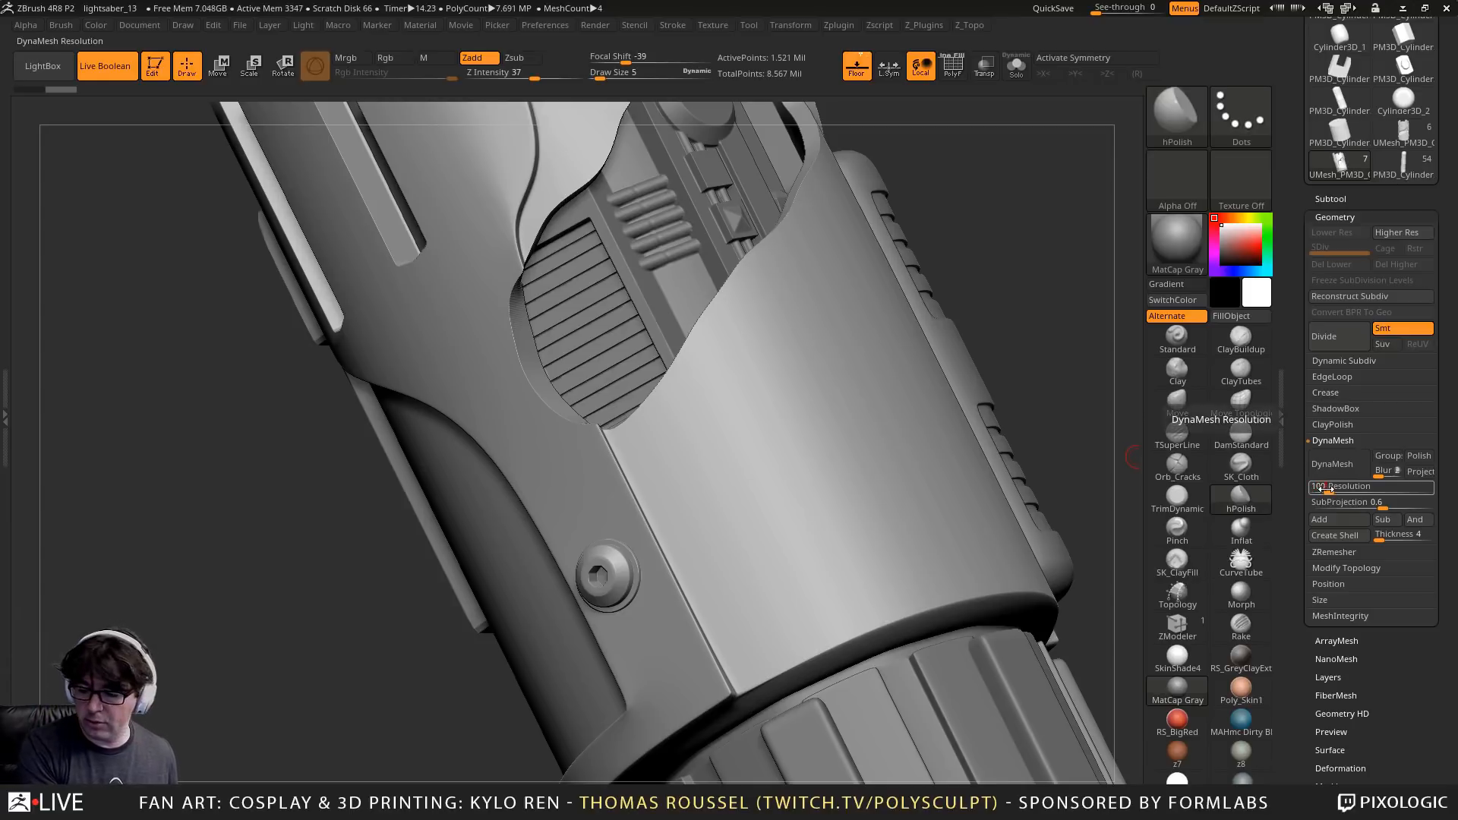
pyautogui.write('1000')
pyautogui.press('Return')
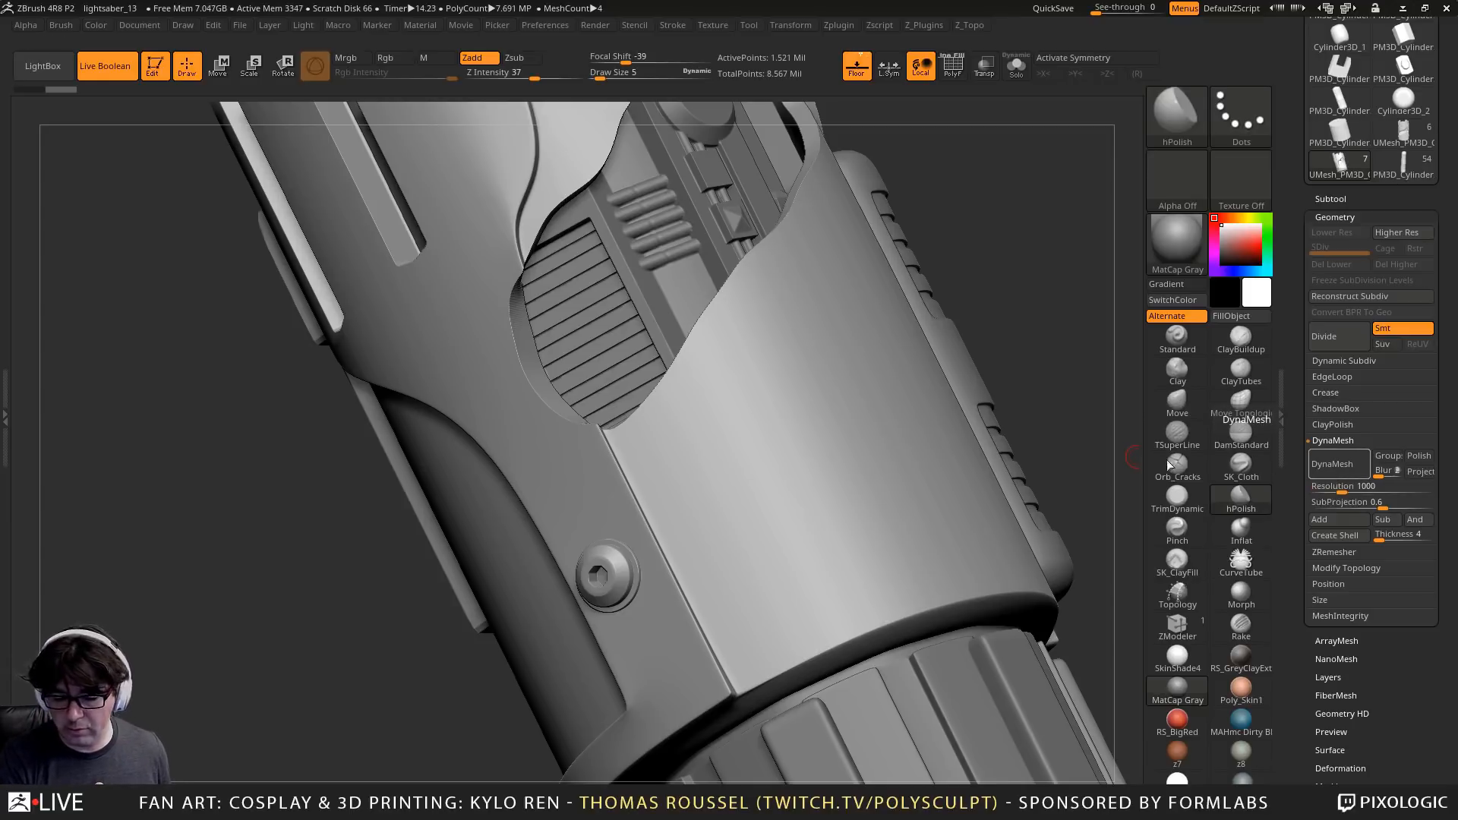
pyautogui.click(1340, 465)
pyautogui.hotkey('ctrl', 'z')
# Try remeshing the sleeve with DynaMesh at resolution 1592, check the screw, and undo it
pyautogui.click(1352, 487)
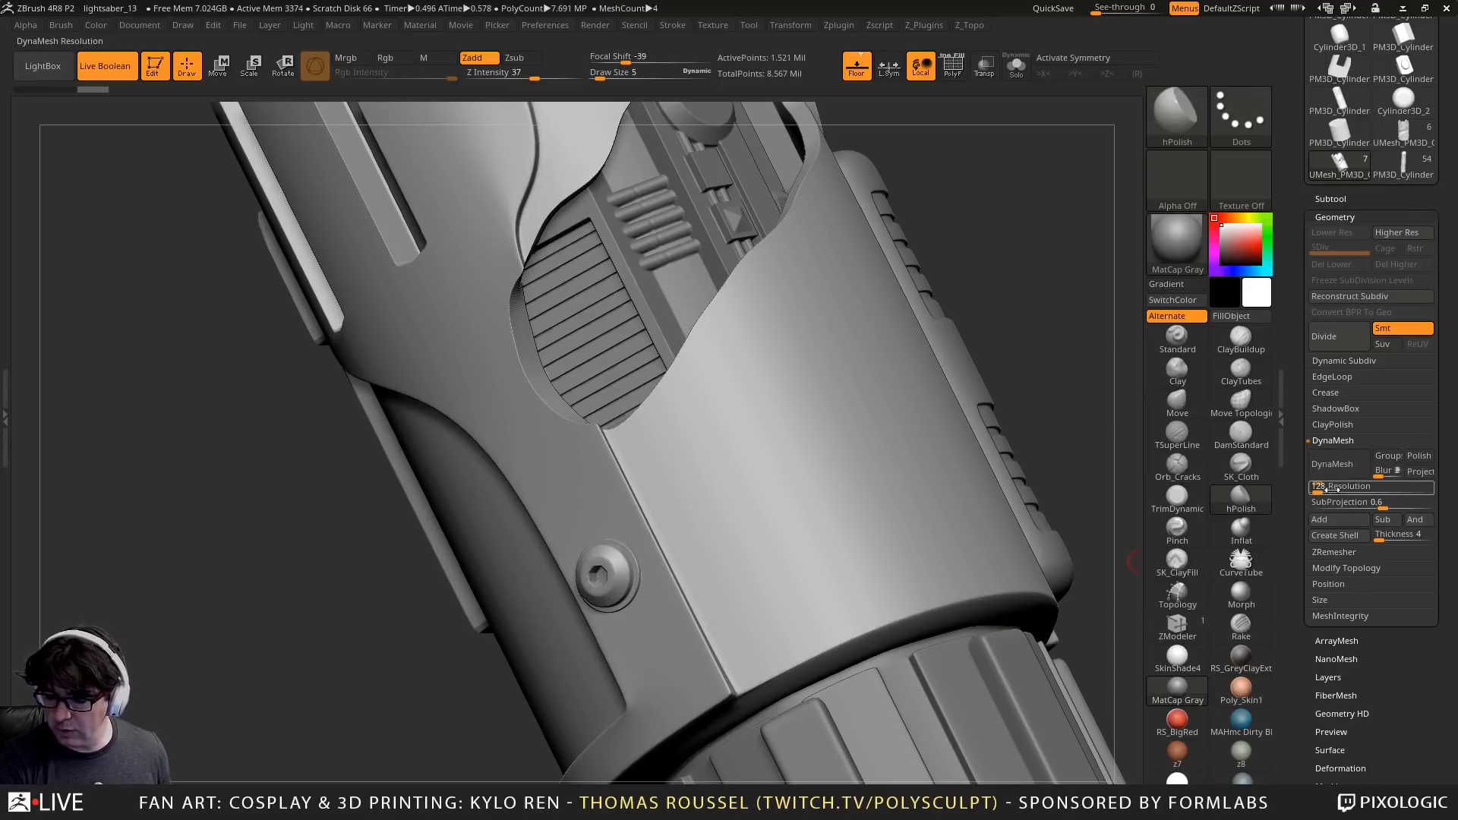
pyautogui.write('1400')
pyautogui.moveTo(1338, 491); pyautogui.dragTo(1335, 490)
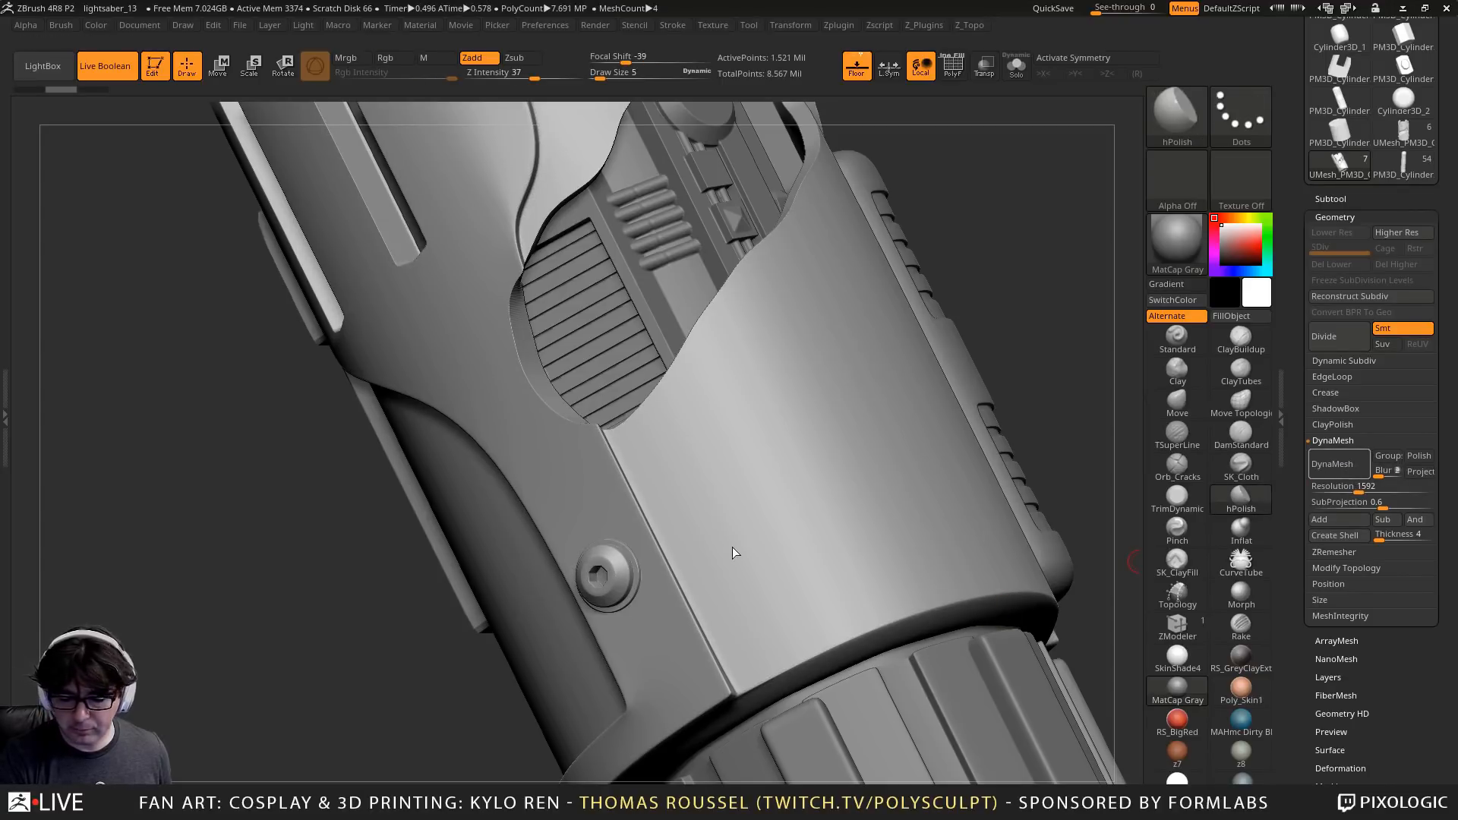
pyautogui.click(1340, 464)
pyautogui.moveTo(615, 582); pyautogui.dragTo(642, 621, button='right')
pyautogui.hotkey('ctrl', 'z')
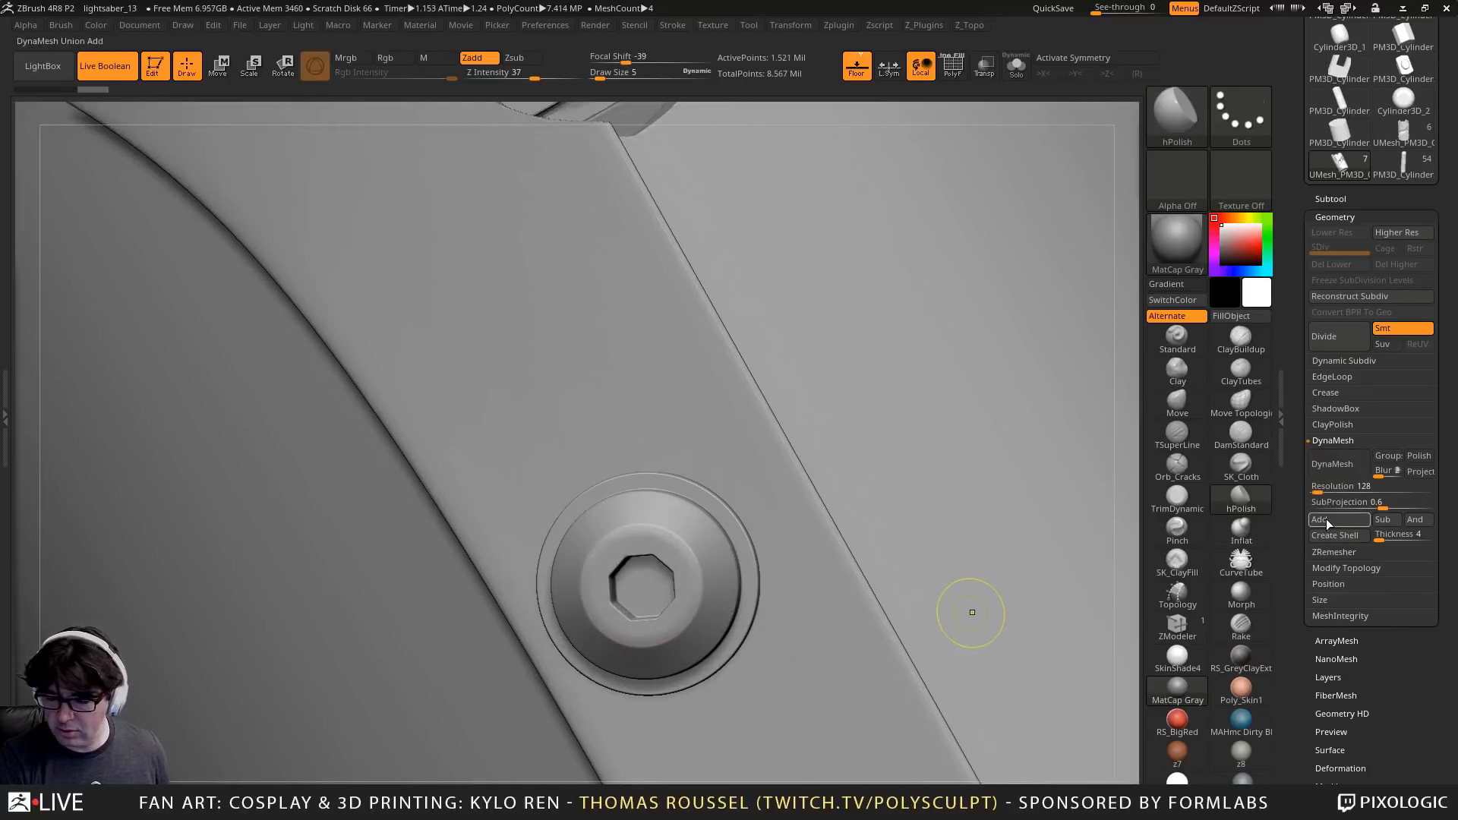
# Remesh the hilt sleeve with DynaMesh at resolution 1888
pyautogui.moveTo(1358, 491)
pyautogui.mouseDown()
pyautogui.moveTo(1345, 497)
pyautogui.moveTo(1368, 498)
pyautogui.mouseUp()
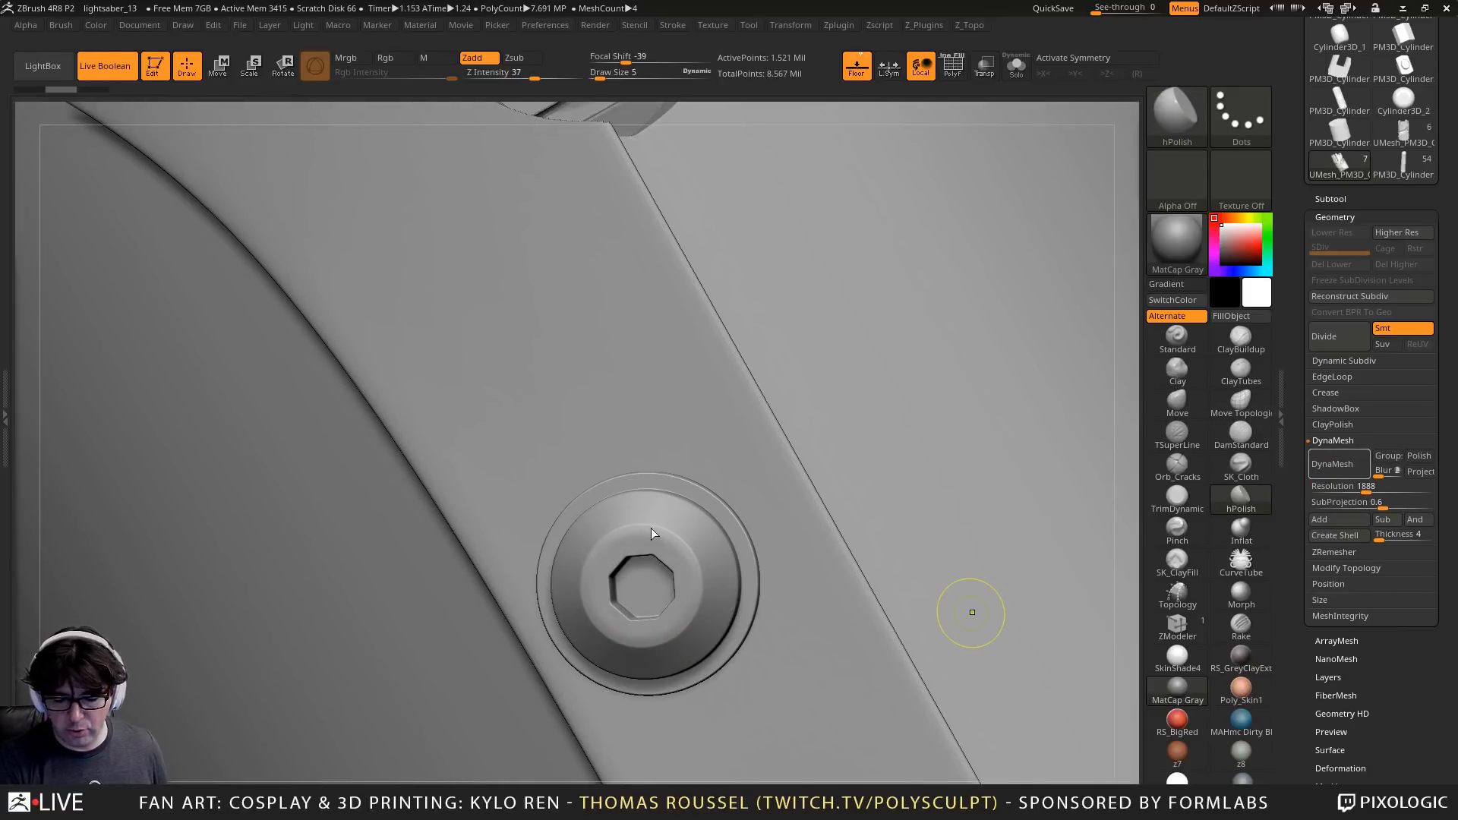
pyautogui.keyDown('alt'); pyautogui.moveTo(673, 579); pyautogui.dragTo(605, 548, button='right'); pyautogui.keyUp('alt')
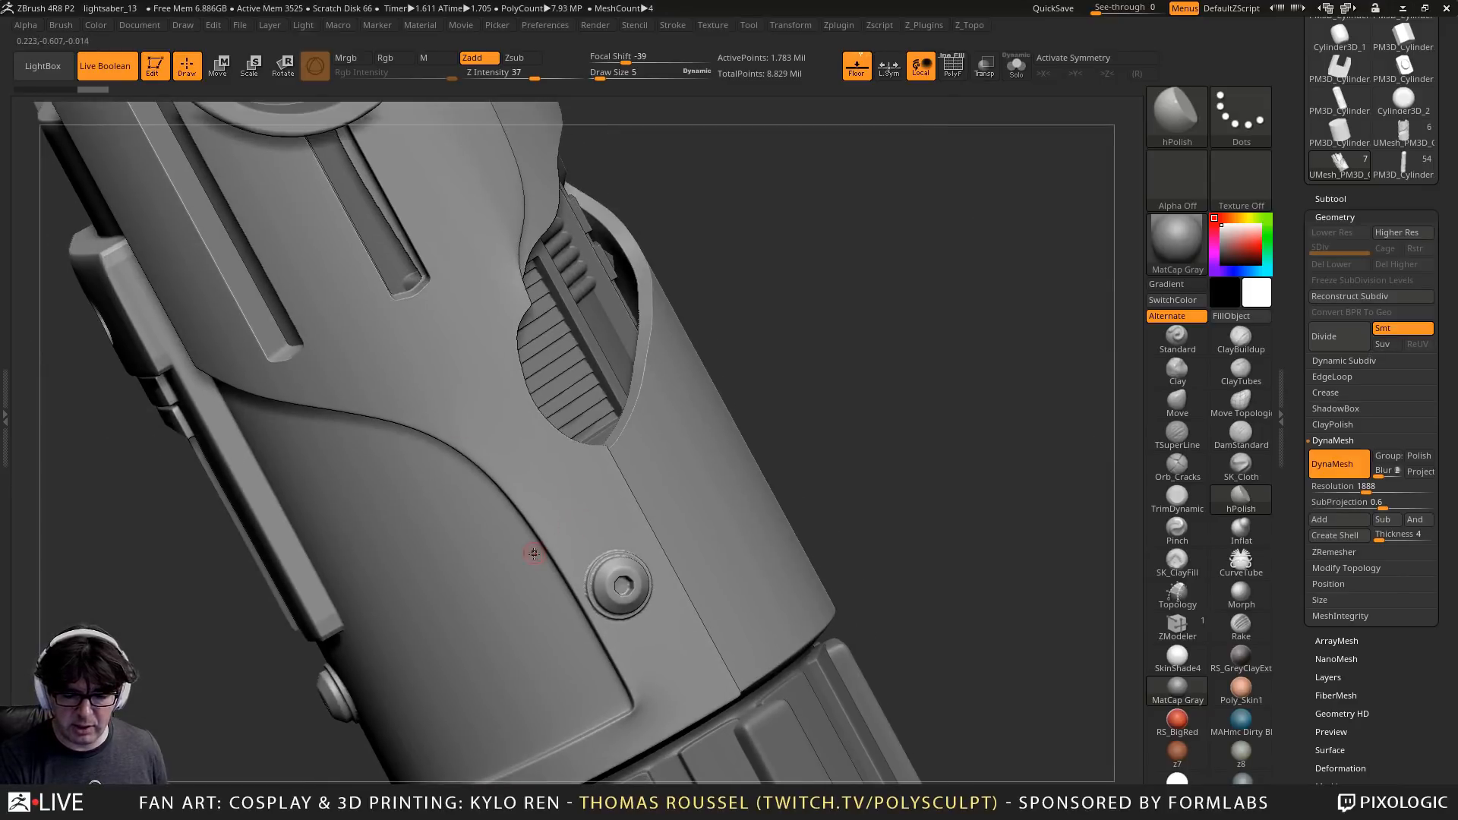
# Examine the remeshed sleeve around its long slots, screws, curved step and side clip plate
pyautogui.moveTo(532, 553); pyautogui.dragTo(552, 546, button='right')
pyautogui.keyDown('alt'); pyautogui.moveTo(445, 337); pyautogui.dragTo(556, 451, button='right'); pyautogui.keyUp('alt')
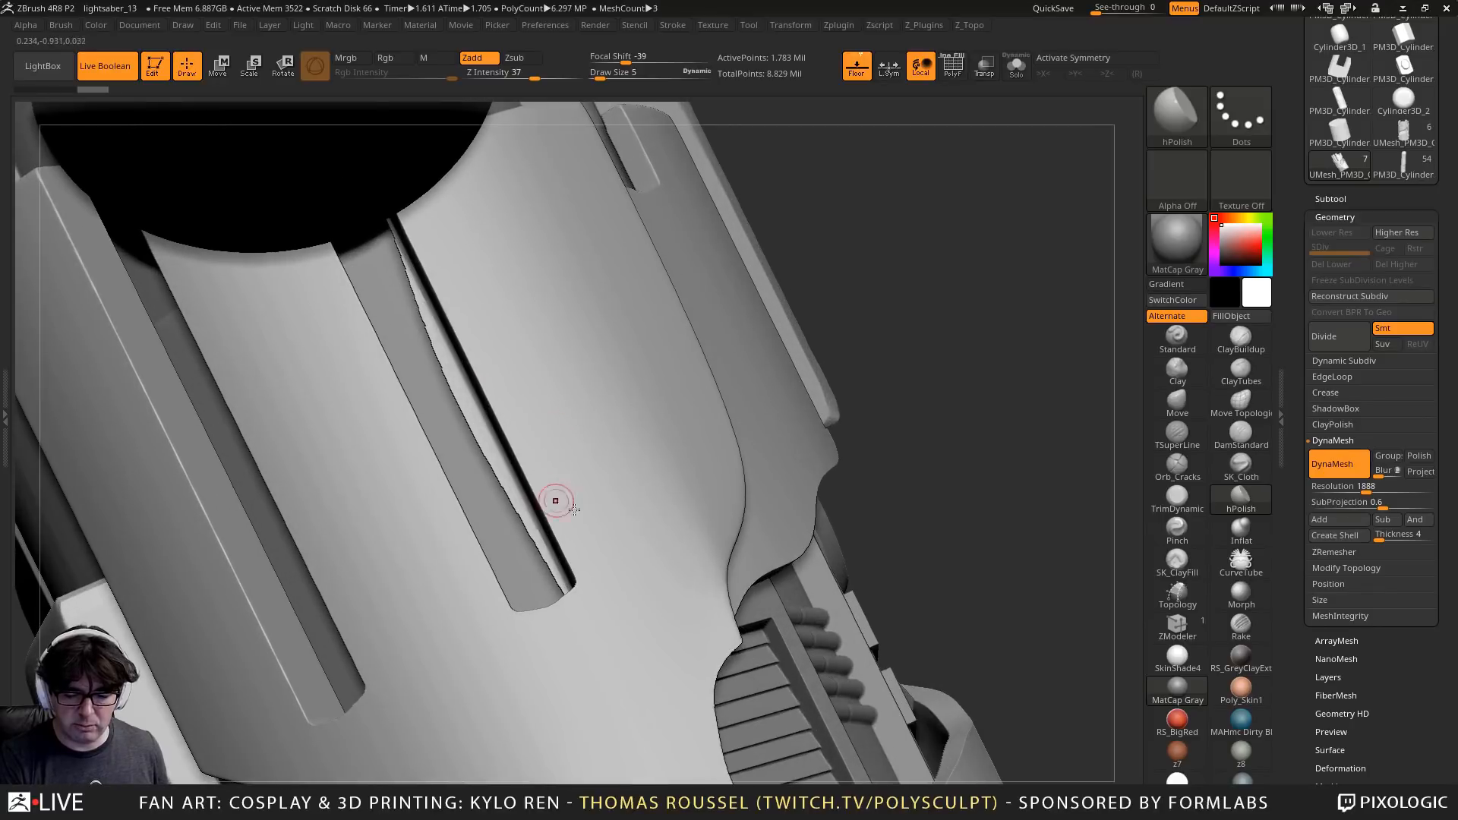
pyautogui.moveTo(556, 501); pyautogui.dragTo(599, 592, button='right')
pyautogui.keyDown('alt'); pyautogui.moveTo(634, 706); pyautogui.dragTo(562, 272, button='right'); pyautogui.keyUp('alt')
pyautogui.moveTo(729, 599); pyautogui.dragTo(775, 443, button='right')
pyautogui.moveTo(507, 544); pyautogui.dragTo(577, 565, button='right')
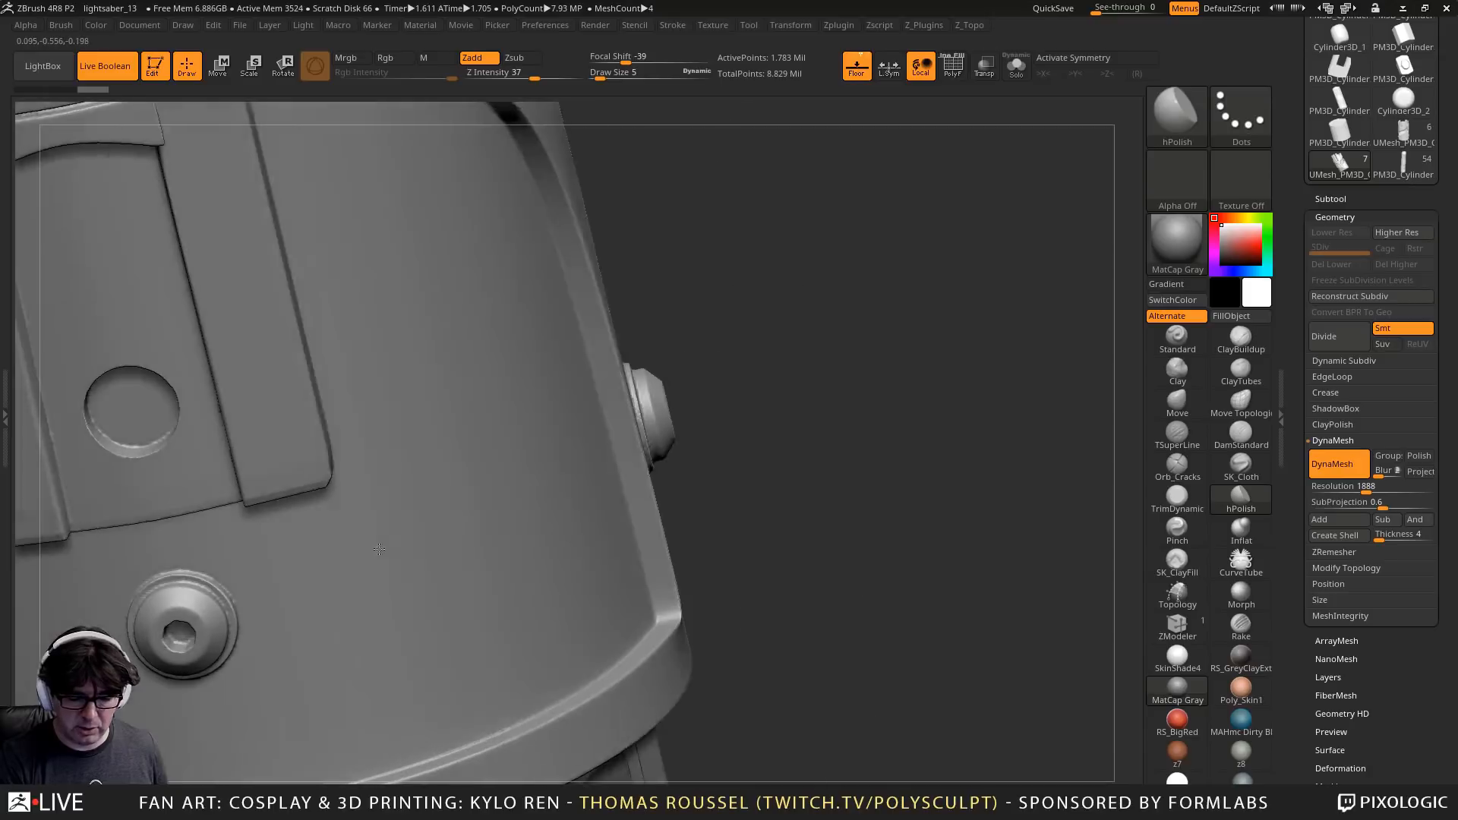
pyautogui.keyDown('alt'); pyautogui.moveTo(323, 582); pyautogui.dragTo(466, 556, button='right'); pyautogui.keyUp('alt')
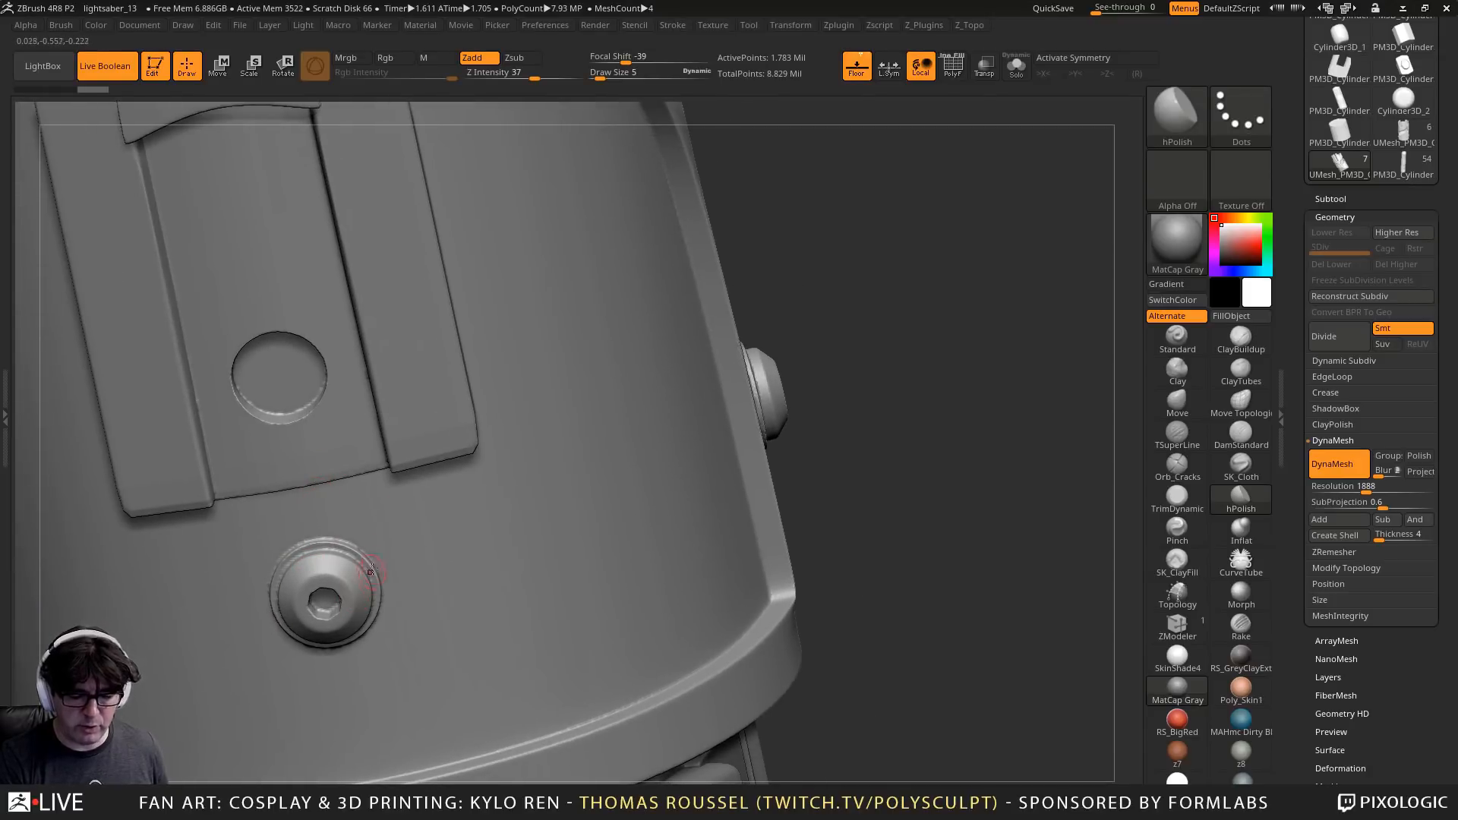
pyautogui.moveTo(393, 573); pyautogui.dragTo(481, 536, button='right')
pyautogui.moveTo(618, 400); pyautogui.dragTo(867, 271, button='right')
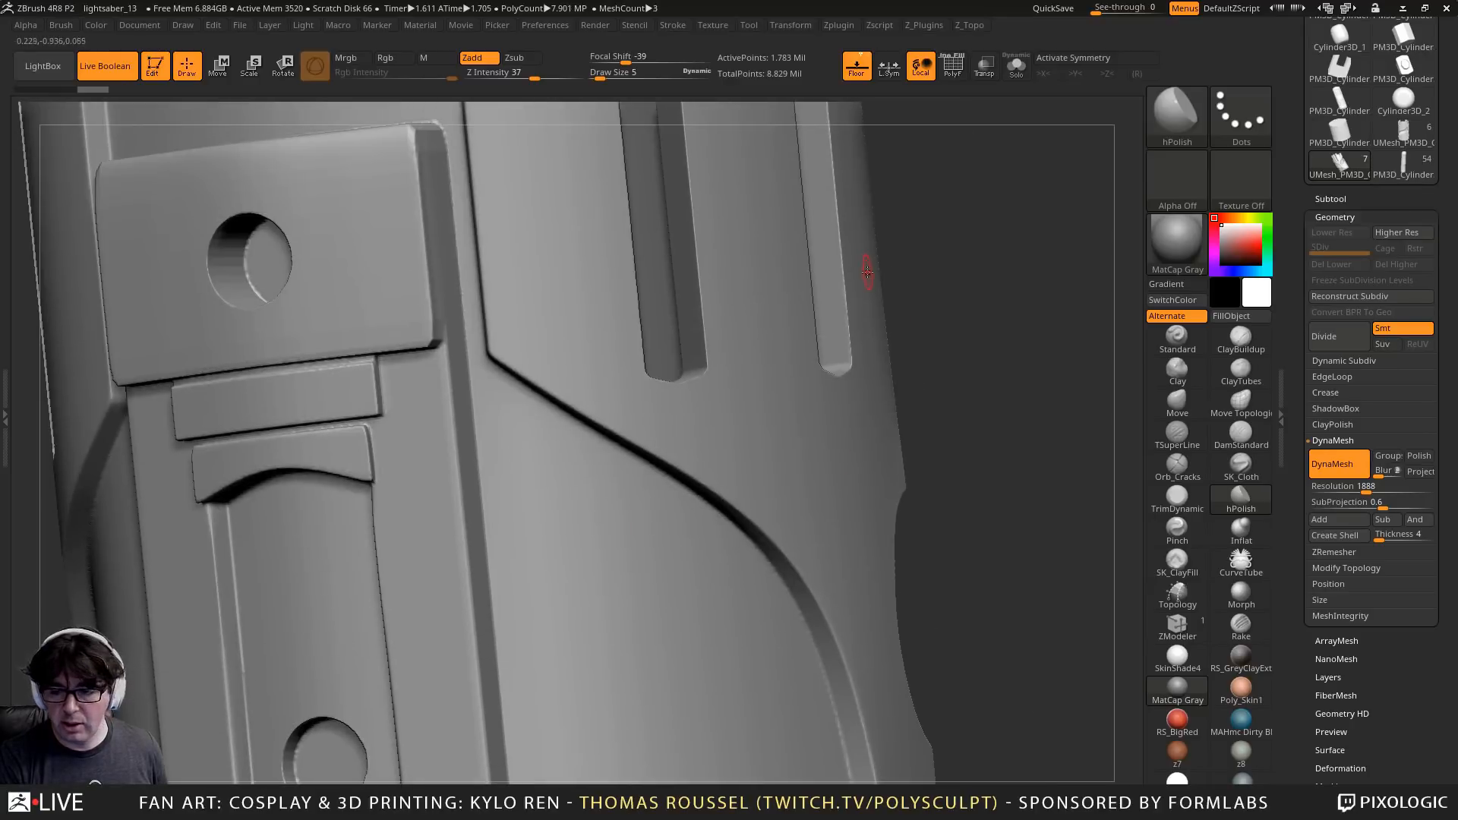
# Isolate the sleeve and smooth the ragged inner edge along one of its long slots
pyautogui.click(1017, 67)
pyautogui.moveTo(934, 228); pyautogui.dragTo(570, 554, button='right')
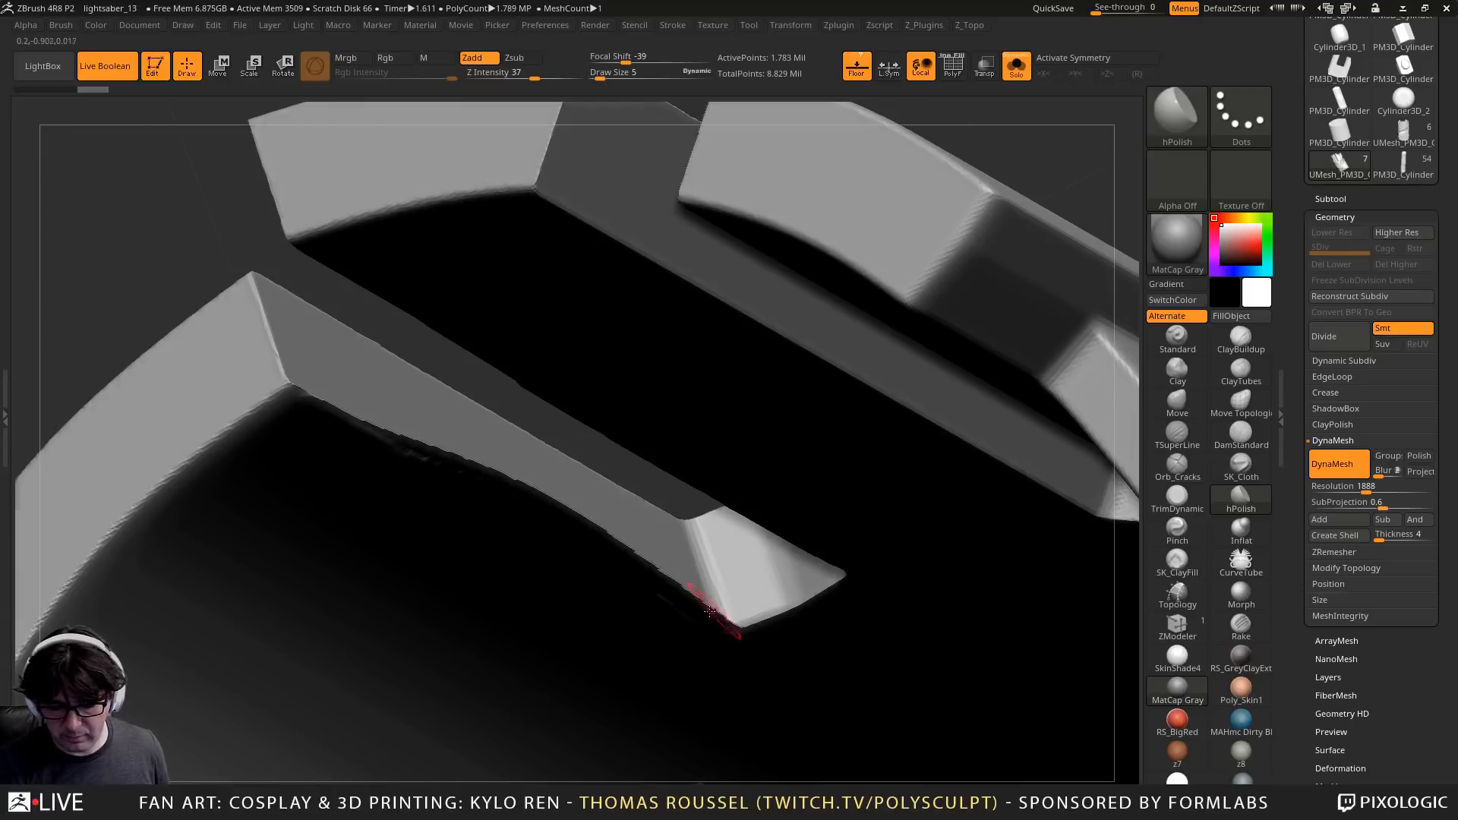
pyautogui.moveTo(709, 611)
pyautogui.mouseDown(button='right')
pyautogui.moveTo(714, 590)
pyautogui.moveTo(730, 616)
pyautogui.mouseUp(button='right')
pyautogui.moveTo(730, 617)
pyautogui.keyDown('shift'); pyautogui.mouseDown()
pyautogui.moveTo(406, 429)
pyautogui.moveTo(217, 346)
pyautogui.moveTo(311, 375)
pyautogui.mouseUp(); pyautogui.keyUp('shift')
pyautogui.keyDown('shift'); pyautogui.moveTo(408, 430); pyautogui.dragTo(521, 493); pyautogui.keyUp('shift')
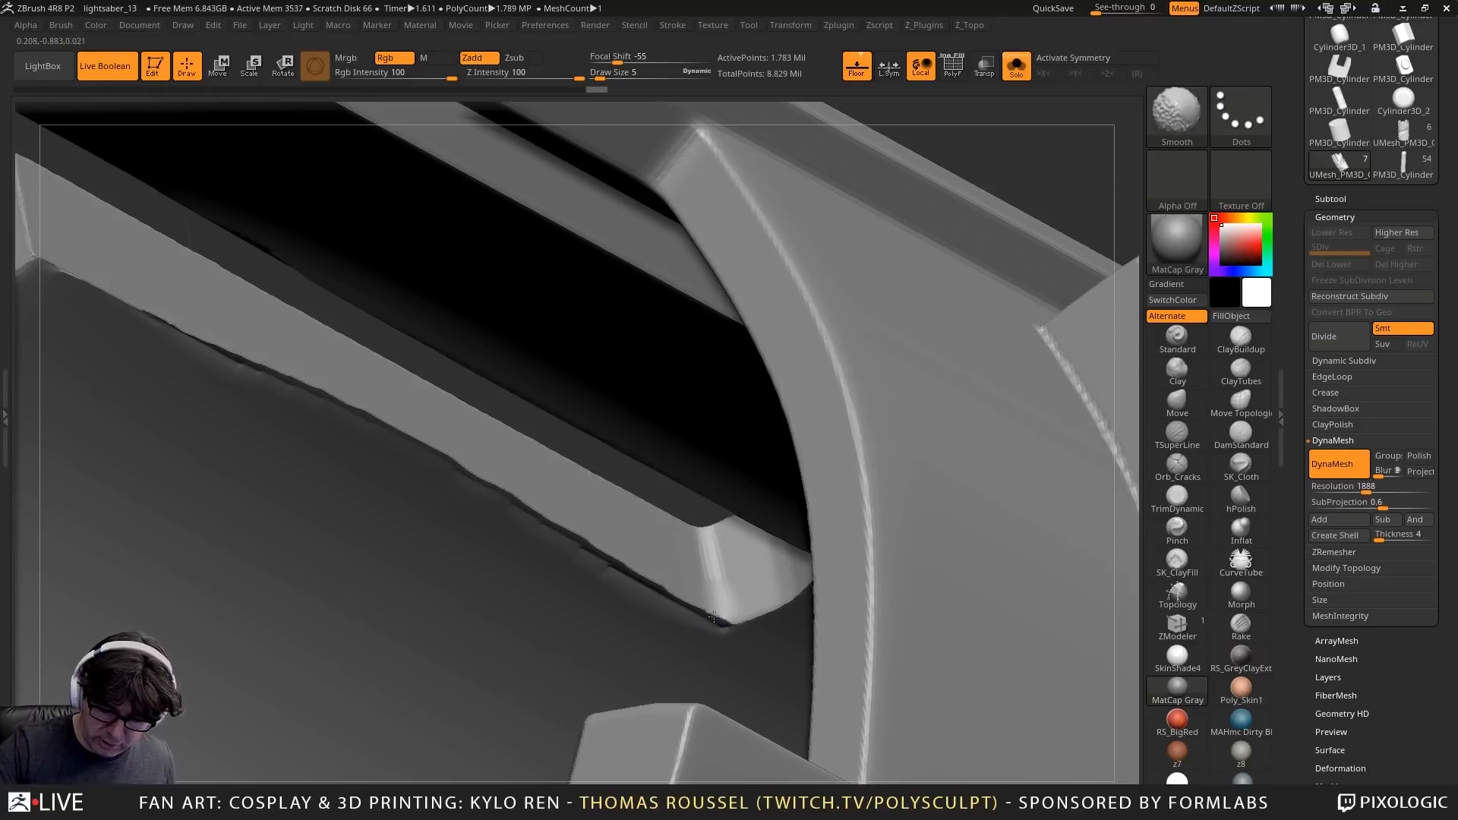
pyautogui.moveTo(704, 605)
pyautogui.mouseDown(button='right')
pyautogui.moveTo(673, 748)
pyautogui.moveTo(674, 641)
pyautogui.moveTo(847, 496)
pyautogui.mouseUp(button='right')
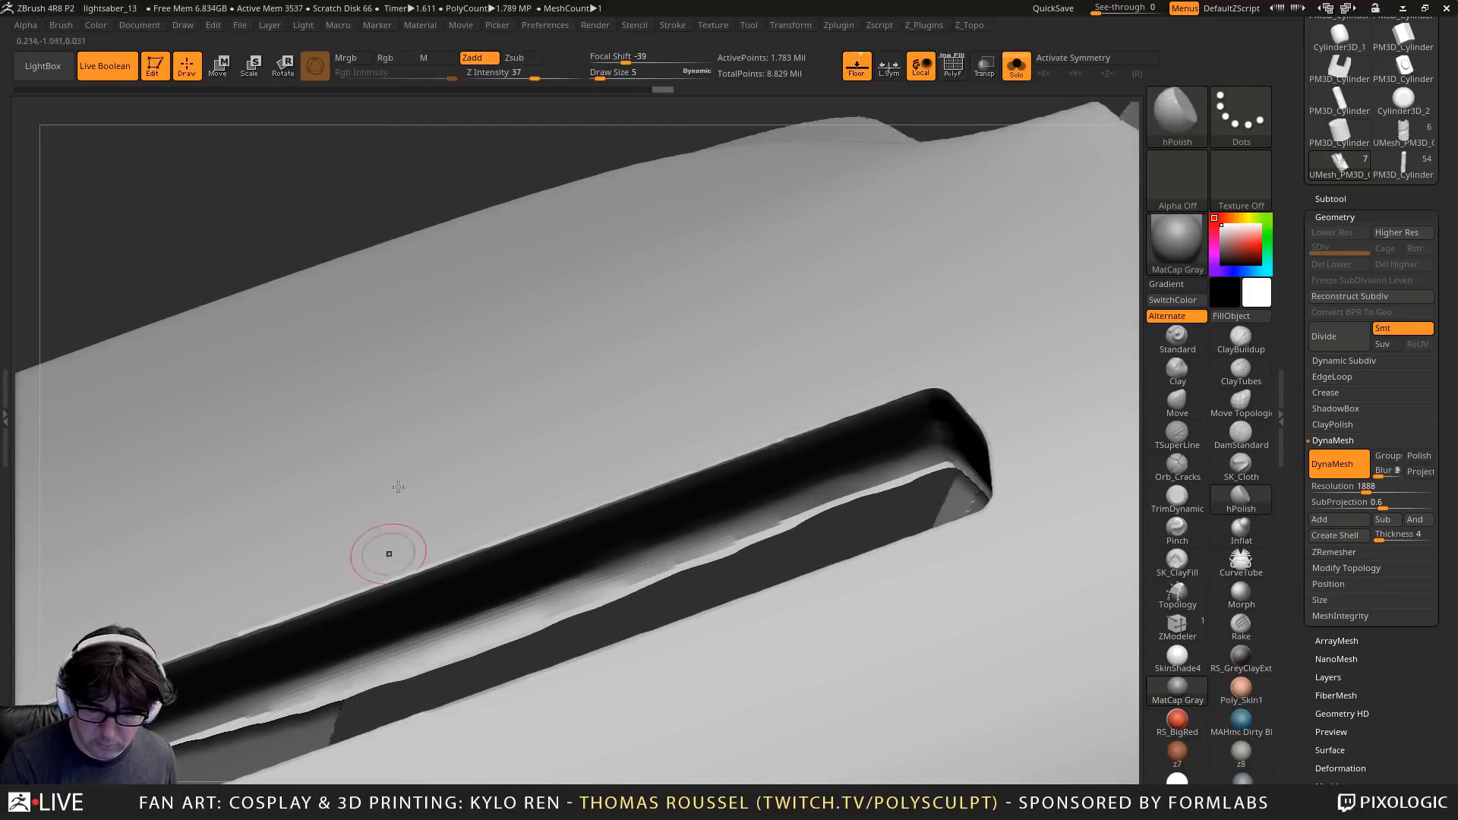
# Remesh the sleeve with DynaMesh and smooth the jagged edge left along the slot's inner wall
pyautogui.keyDown('ctrl'); pyautogui.moveTo(281, 173); pyautogui.dragTo(485, 265); pyautogui.keyUp('ctrl')
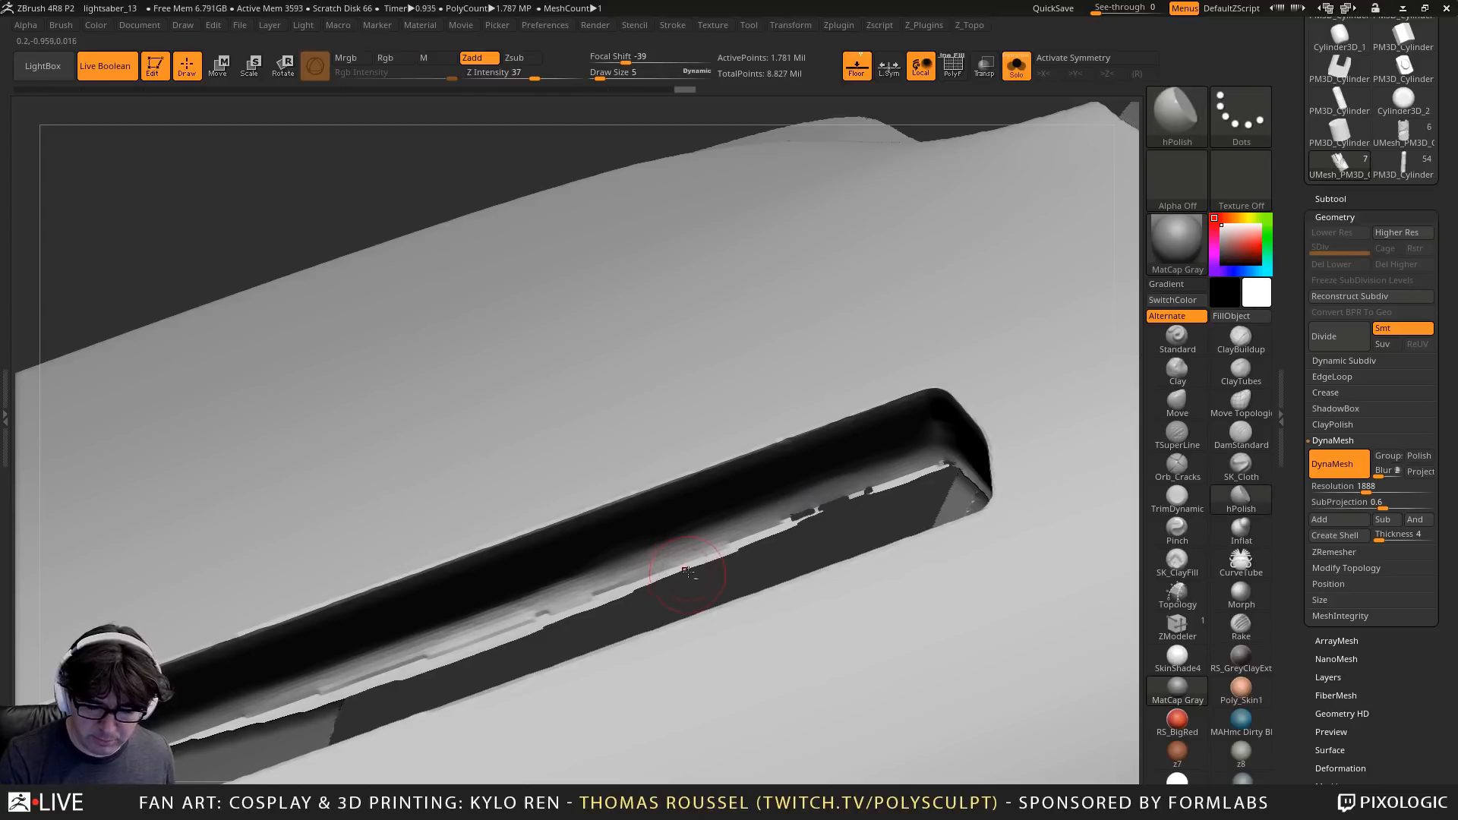
pyautogui.moveTo(679, 567); pyautogui.dragTo(904, 456, button='right')
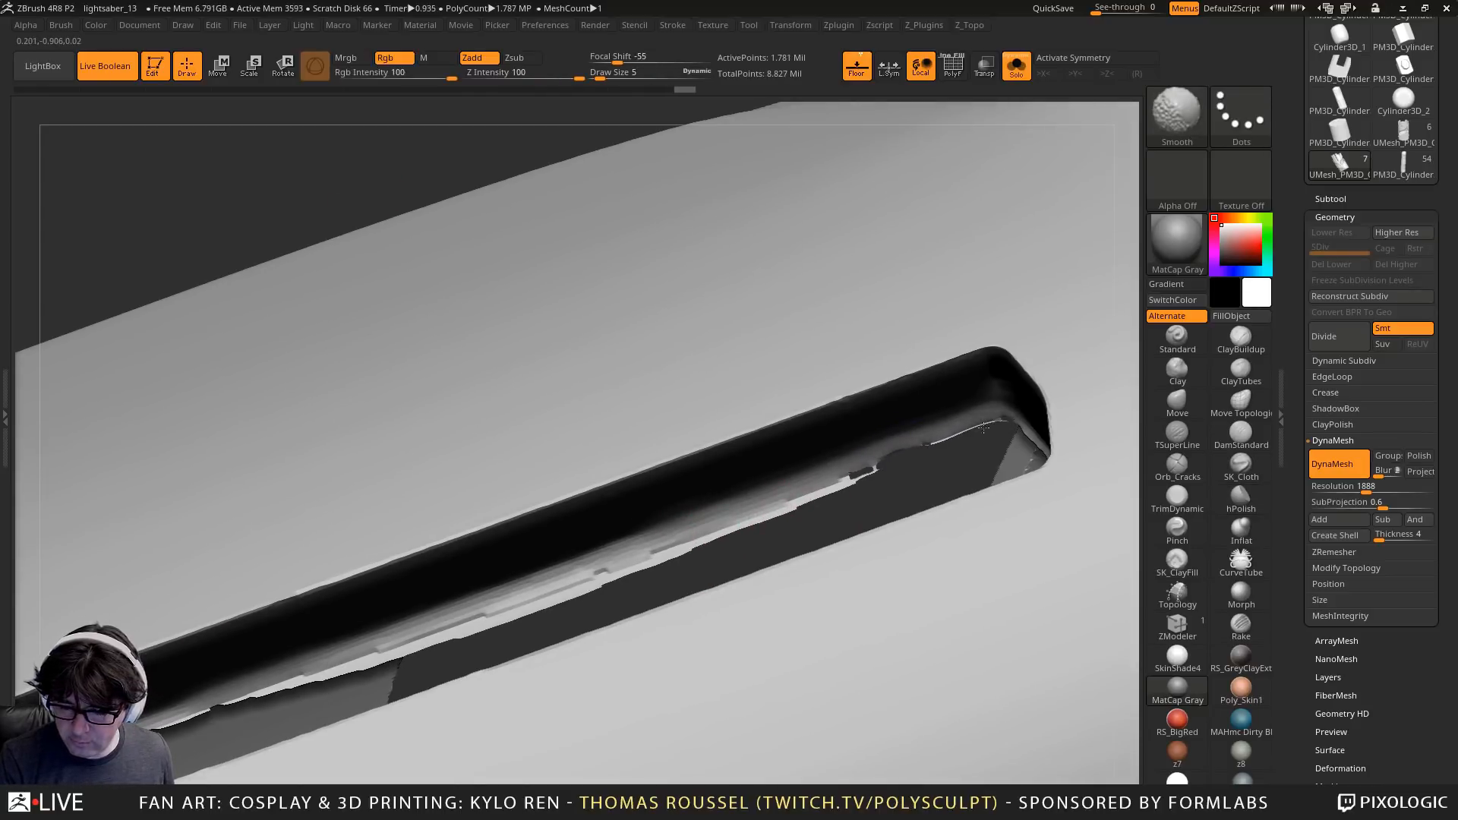
pyautogui.moveTo(983, 429)
pyautogui.keyDown('shift'); pyautogui.mouseDown()
pyautogui.moveTo(414, 641)
pyautogui.moveTo(614, 575)
pyautogui.moveTo(486, 621)
pyautogui.mouseUp(); pyautogui.keyUp('shift')
pyautogui.keyDown('alt'); pyautogui.moveTo(486, 621); pyautogui.dragTo(718, 490, button='right'); pyautogui.keyUp('alt')
pyautogui.keyDown('shift'); pyautogui.moveTo(695, 522); pyautogui.dragTo(448, 605); pyautogui.keyUp('shift')
pyautogui.keyDown('shift'); pyautogui.moveTo(531, 579); pyautogui.dragTo(429, 609, button='right'); pyautogui.keyUp('shift')
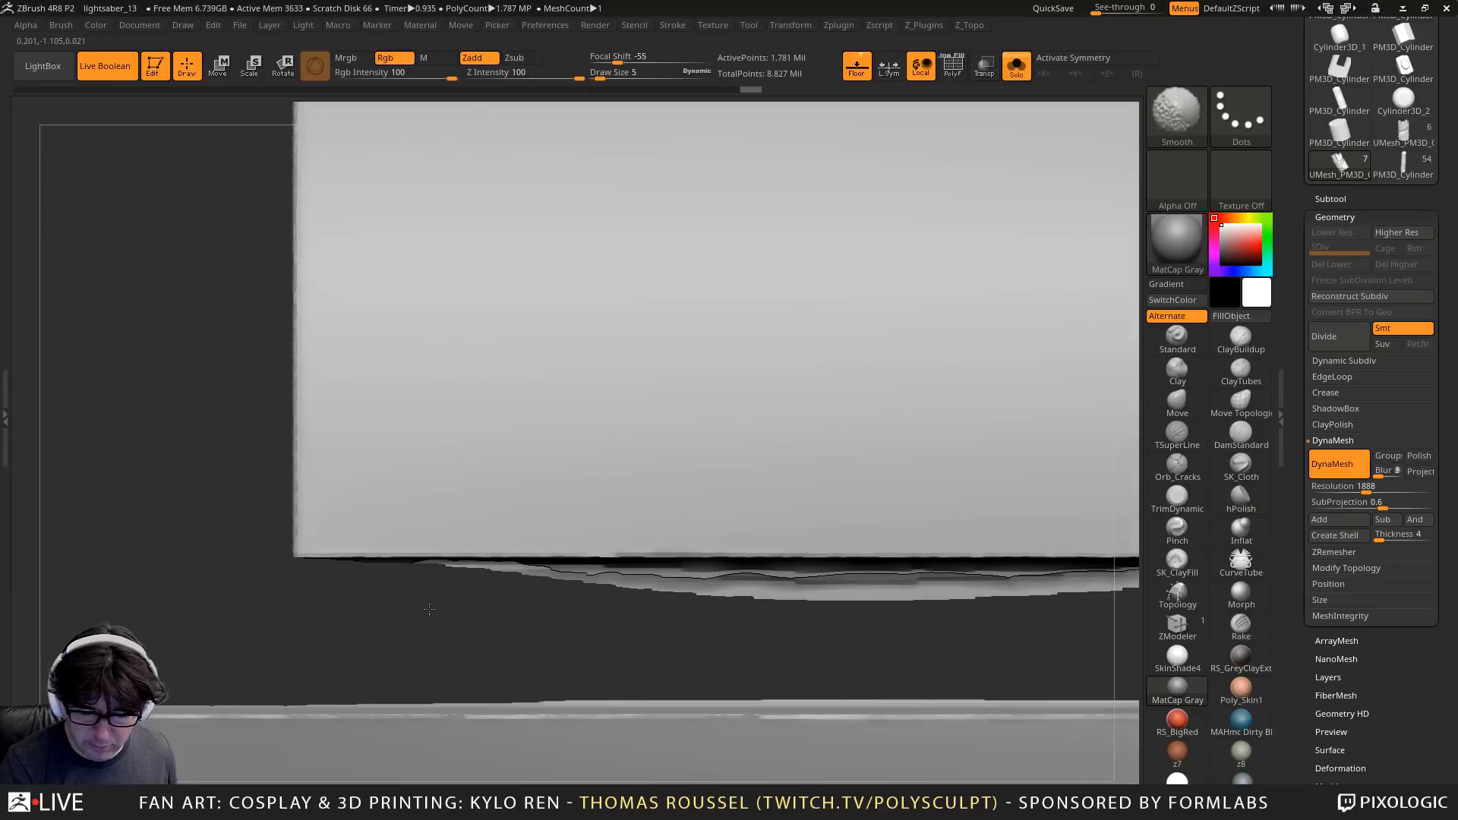
# Hide and delete the ragged flap protruding into the sleeve's long slot, and remesh the sleeve with DynaMesh
pyautogui.keyDown('alt'); pyautogui.moveTo(786, 609); pyautogui.dragTo(585, 600, button='right'); pyautogui.keyUp('alt')
pyautogui.moveTo(726, 600); pyautogui.dragTo(703, 483, button='right')
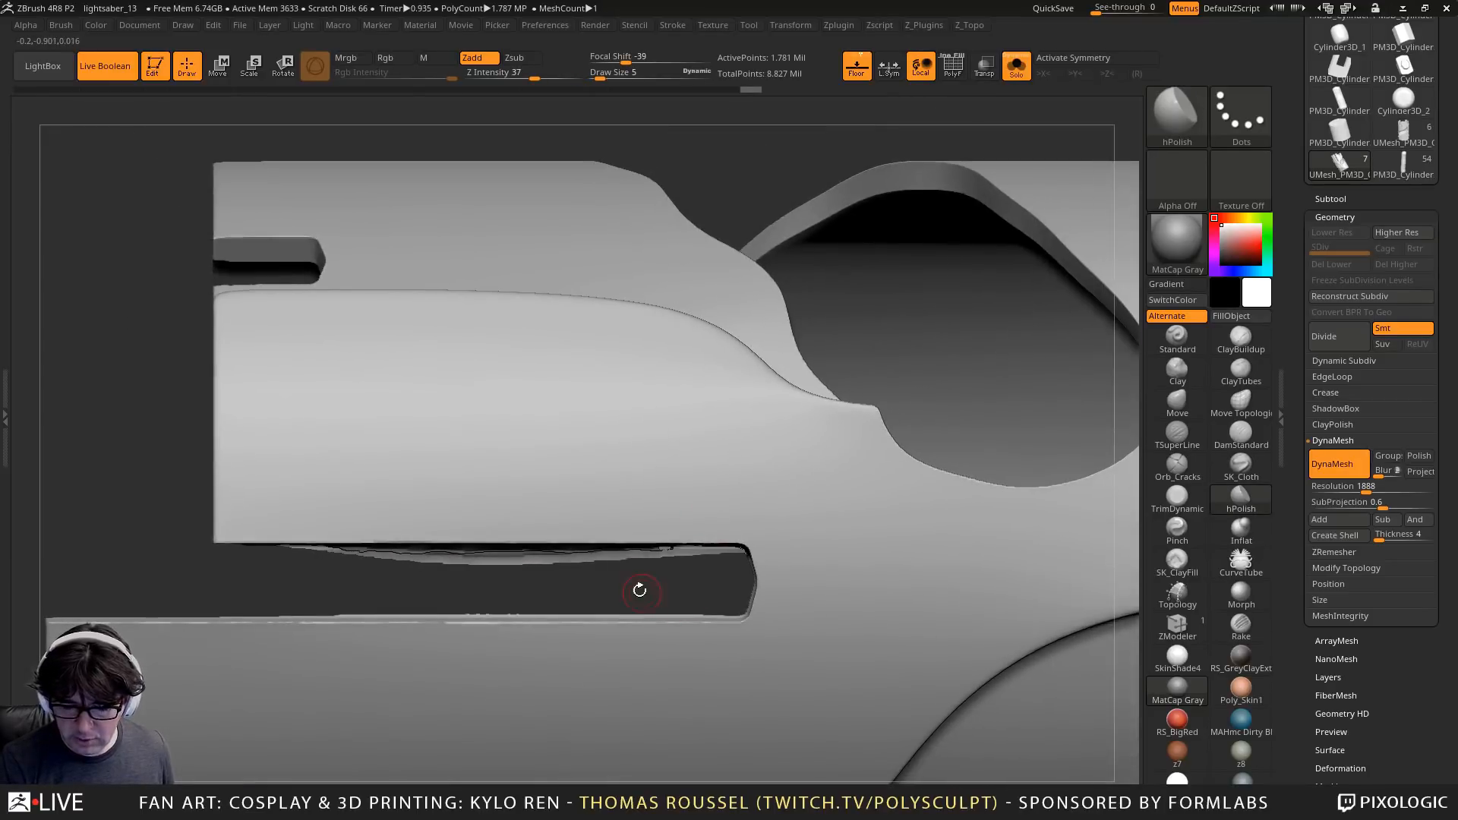
pyautogui.moveTo(639, 590); pyautogui.dragTo(1107, 471, button='right')
pyautogui.keyDown('alt'); pyautogui.moveTo(985, 498); pyautogui.dragTo(962, 391, button='right'); pyautogui.keyUp('alt')
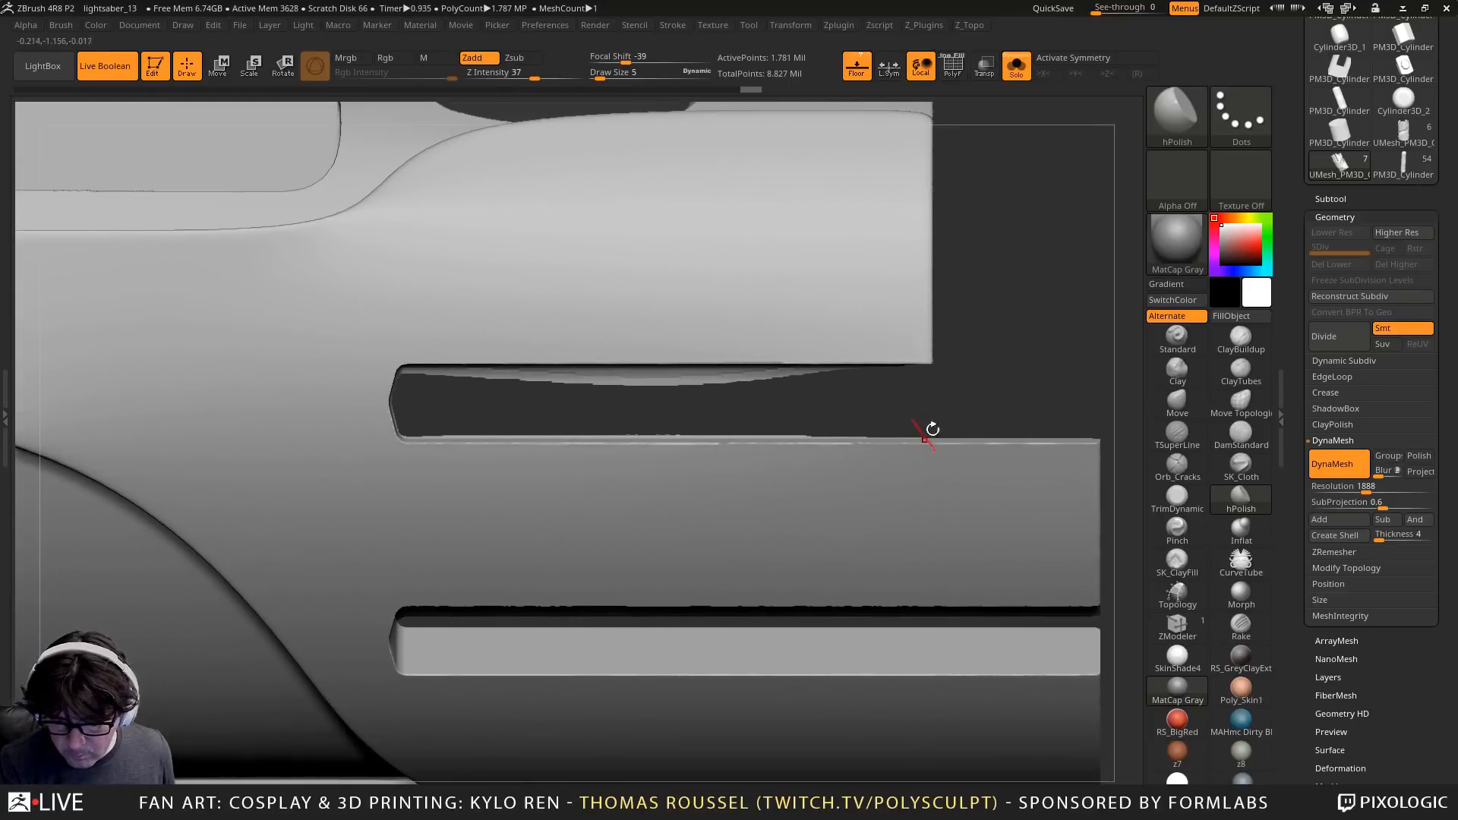
pyautogui.moveTo(1050, 424)
pyautogui.keyDown('ctrl'); pyautogui.mouseDown()
pyautogui.moveTo(453, 410)
pyautogui.moveTo(397, 373)
pyautogui.mouseUp(); pyautogui.keyUp('ctrl')
pyautogui.moveTo(628, 383)
pyautogui.mouseDown(button='right')
pyautogui.moveTo(619, 367)
pyautogui.moveTo(680, 381)
pyautogui.moveTo(775, 539)
pyautogui.mouseUp(button='right')
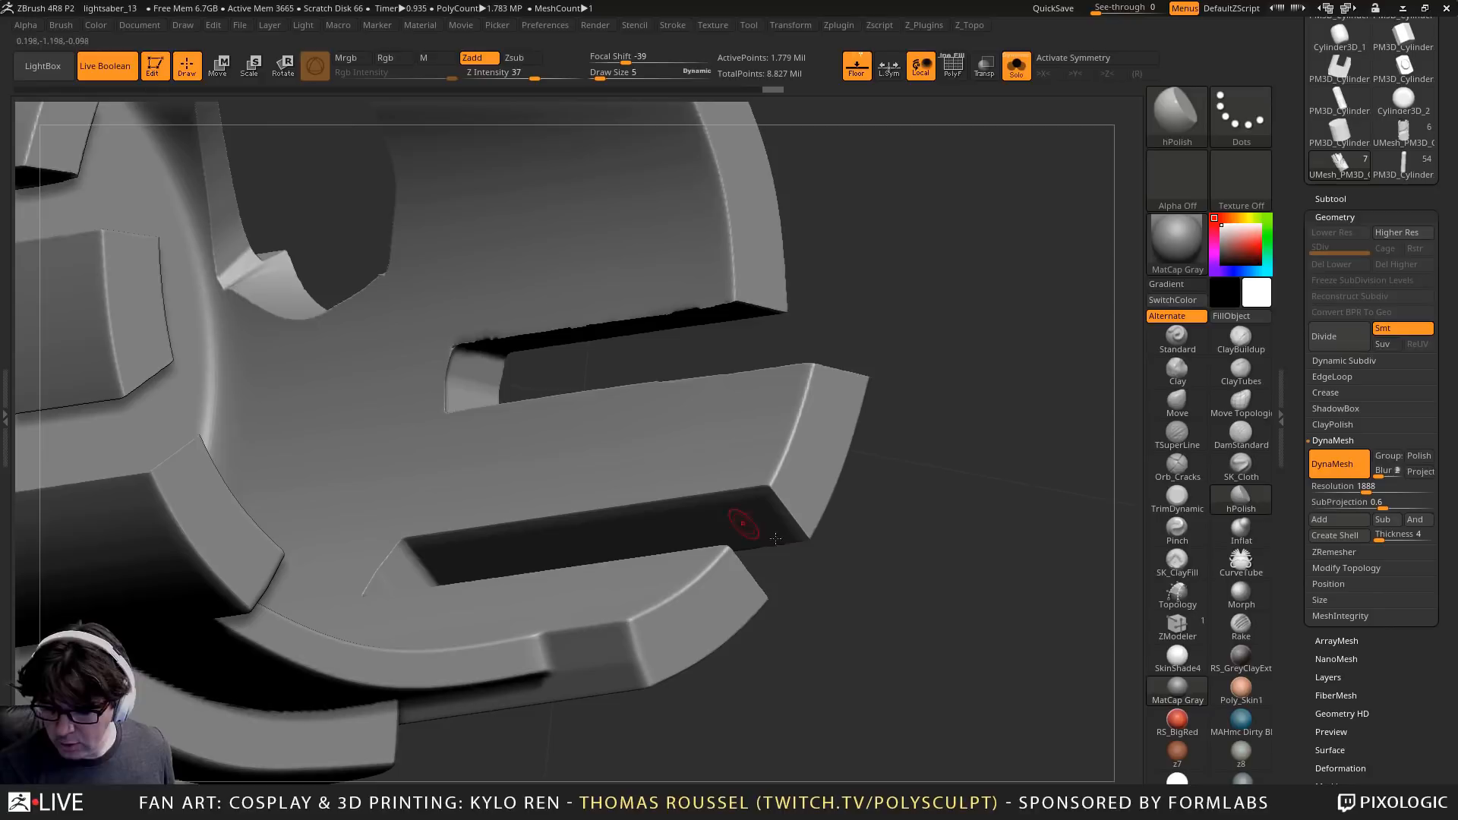
pyautogui.click(1342, 553)
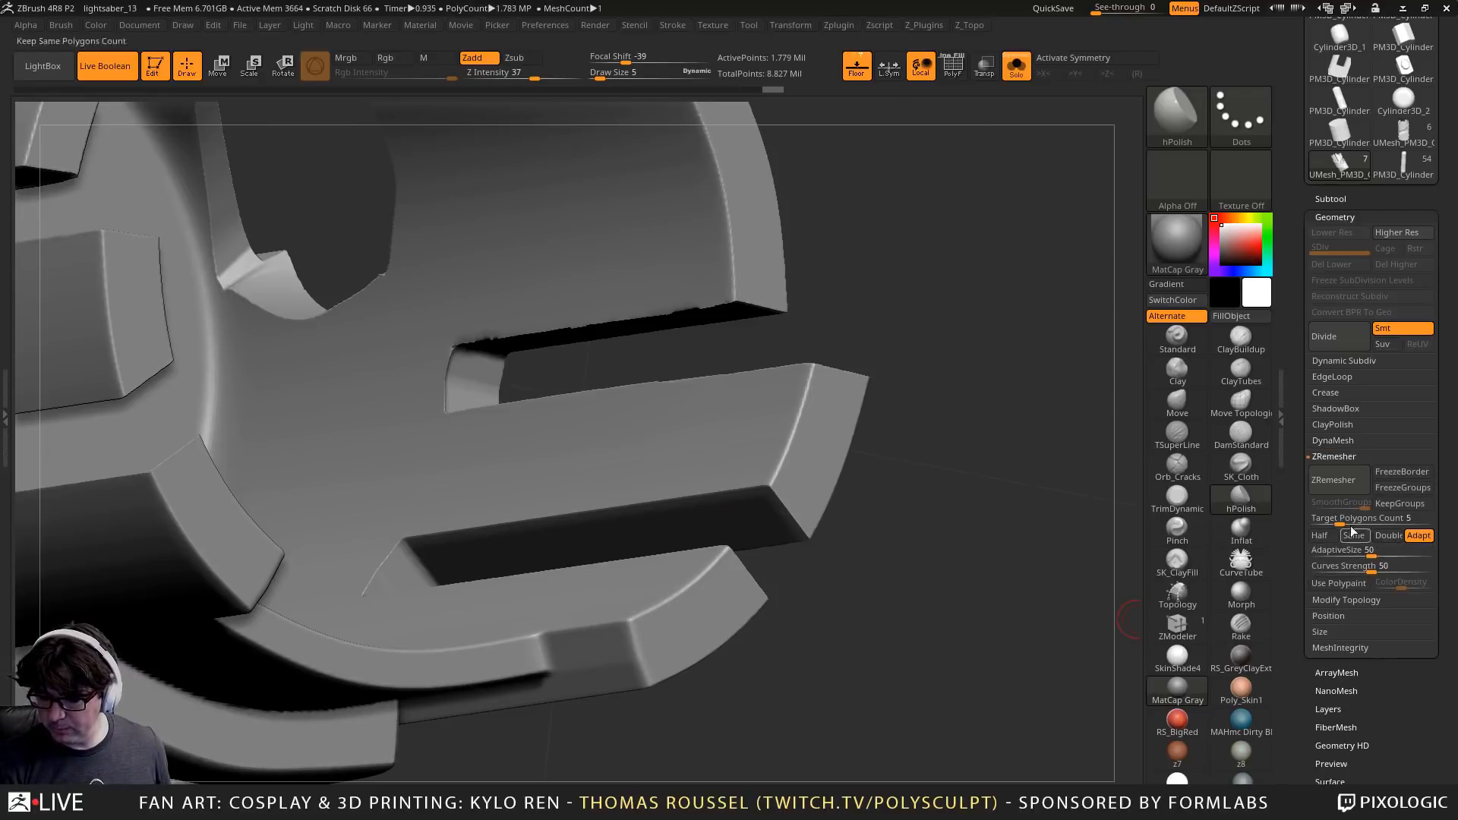
pyautogui.click(1355, 599)
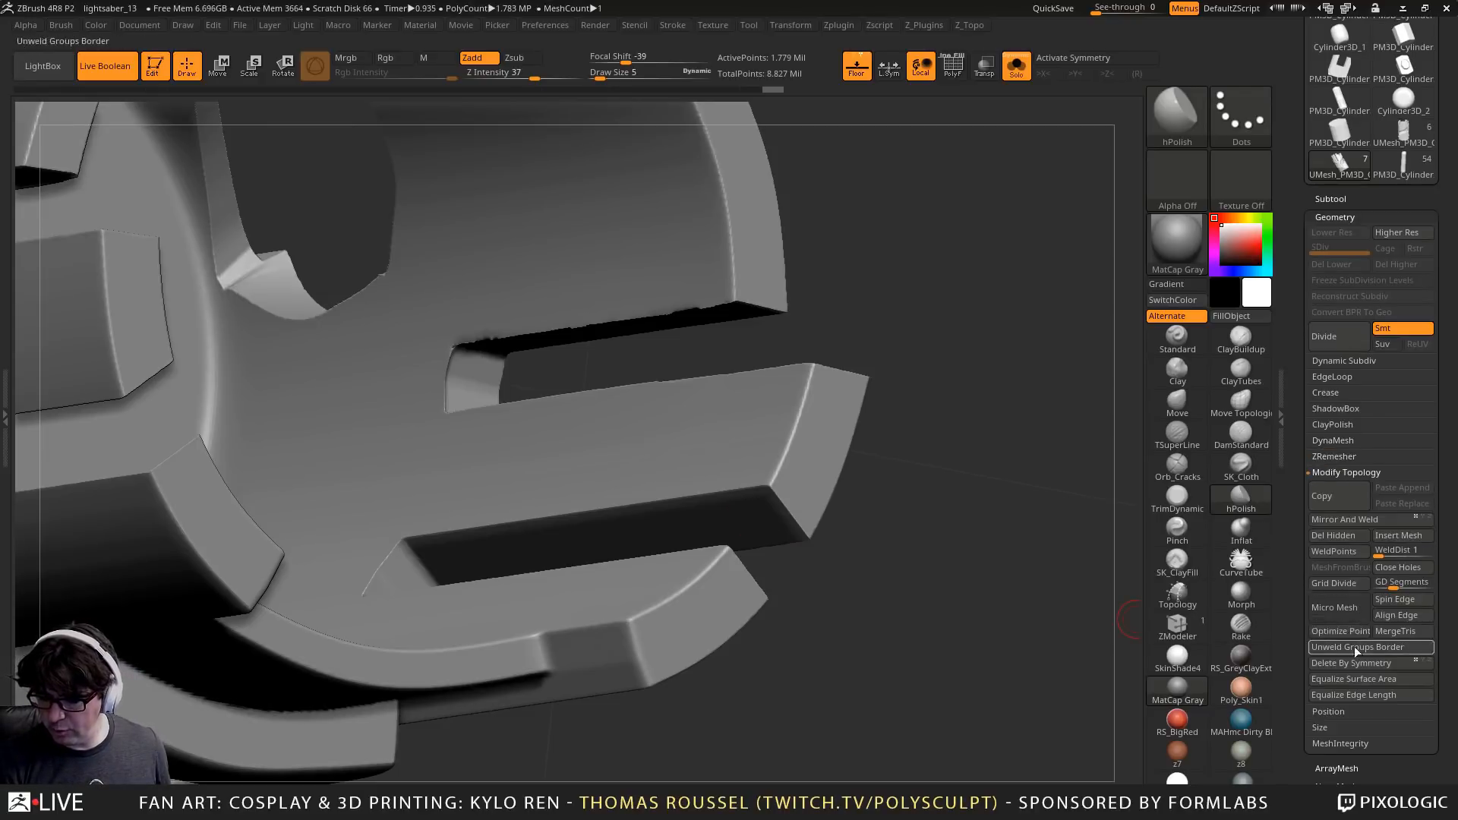
pyautogui.click(1342, 538)
pyautogui.keyDown('ctrl'); pyautogui.moveTo(975, 516); pyautogui.dragTo(1018, 648); pyautogui.keyUp('ctrl')
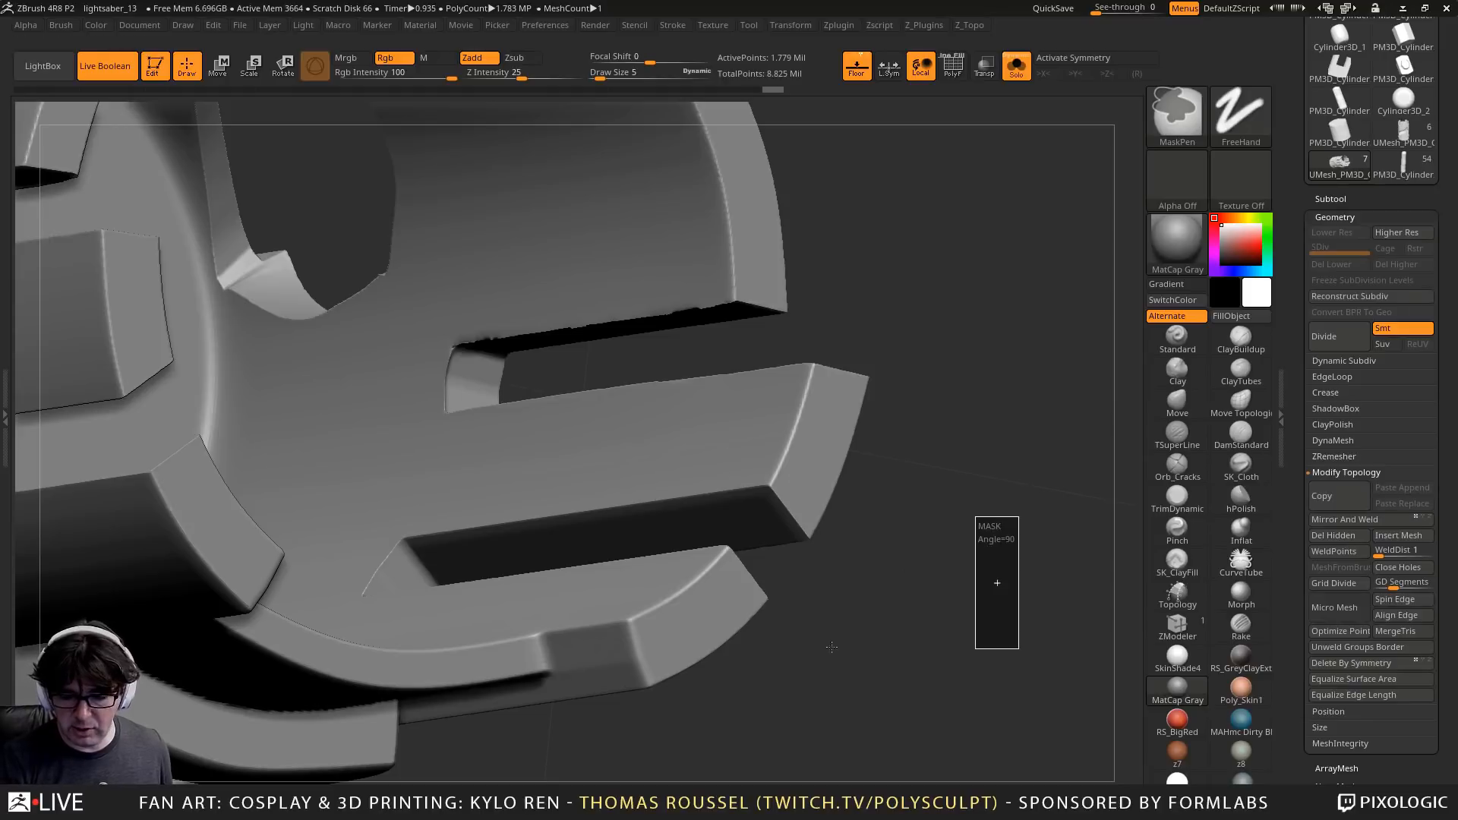
# Smooth and polish the ragged inner edge of the sleeve's long slot with the Smooth brush and a size 4 hPolish brush
pyautogui.keyDown('ctrl'); pyautogui.moveTo(671, 320); pyautogui.dragTo(796, 387, button='right'); pyautogui.keyUp('ctrl')
pyautogui.press('shift')
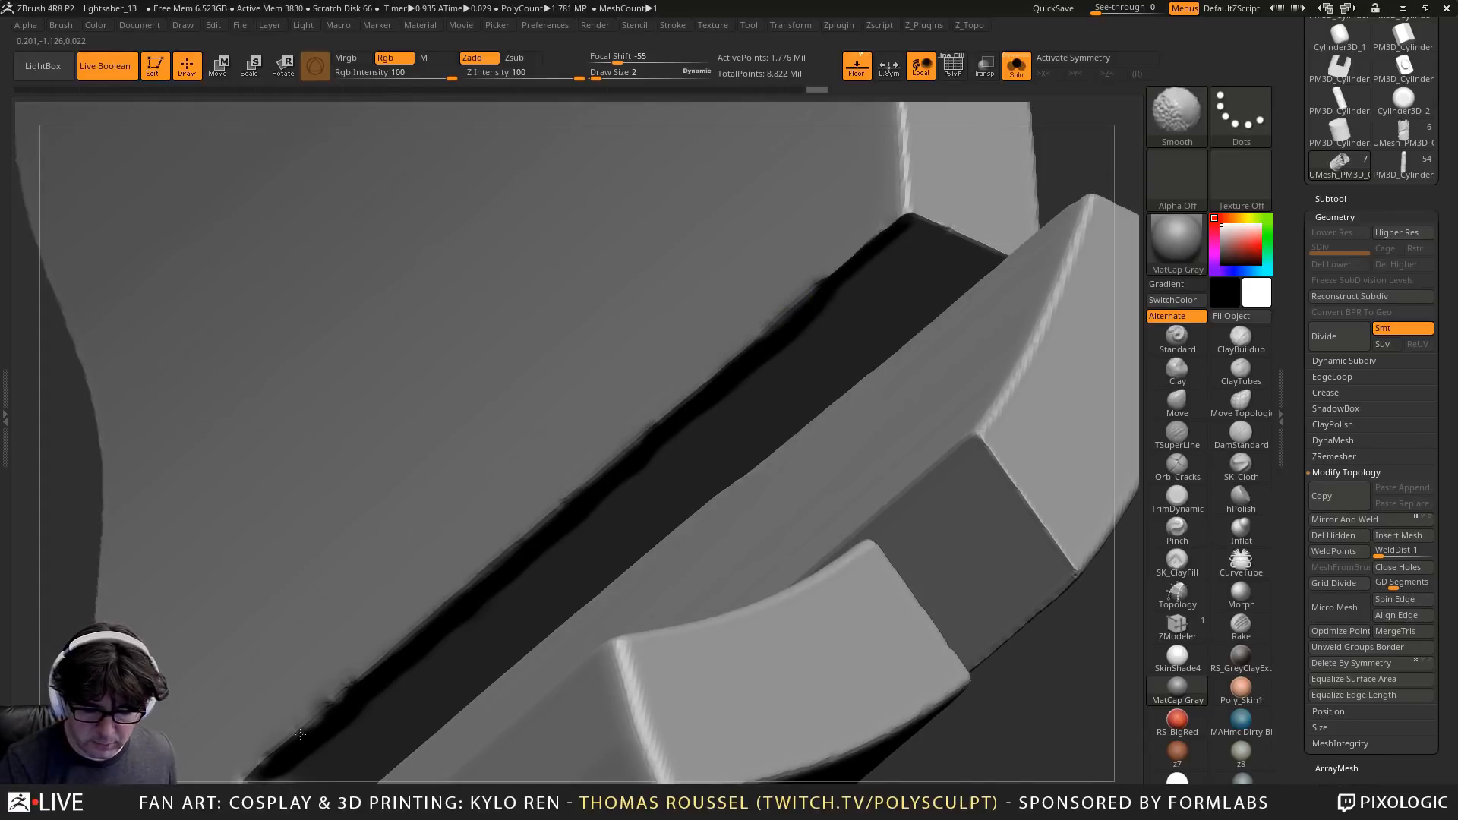
pyautogui.moveTo(300, 734)
pyautogui.mouseDown(button='right')
pyautogui.moveTo(562, 554)
pyautogui.moveTo(514, 559)
pyautogui.moveTo(602, 531)
pyautogui.moveTo(542, 620)
pyautogui.moveTo(612, 484)
pyautogui.moveTo(505, 348)
pyautogui.moveTo(573, 417)
pyautogui.moveTo(432, 375)
pyautogui.mouseUp(button='right')
pyautogui.moveTo(419, 386); pyautogui.dragTo(423, 361)
pyautogui.press('s')
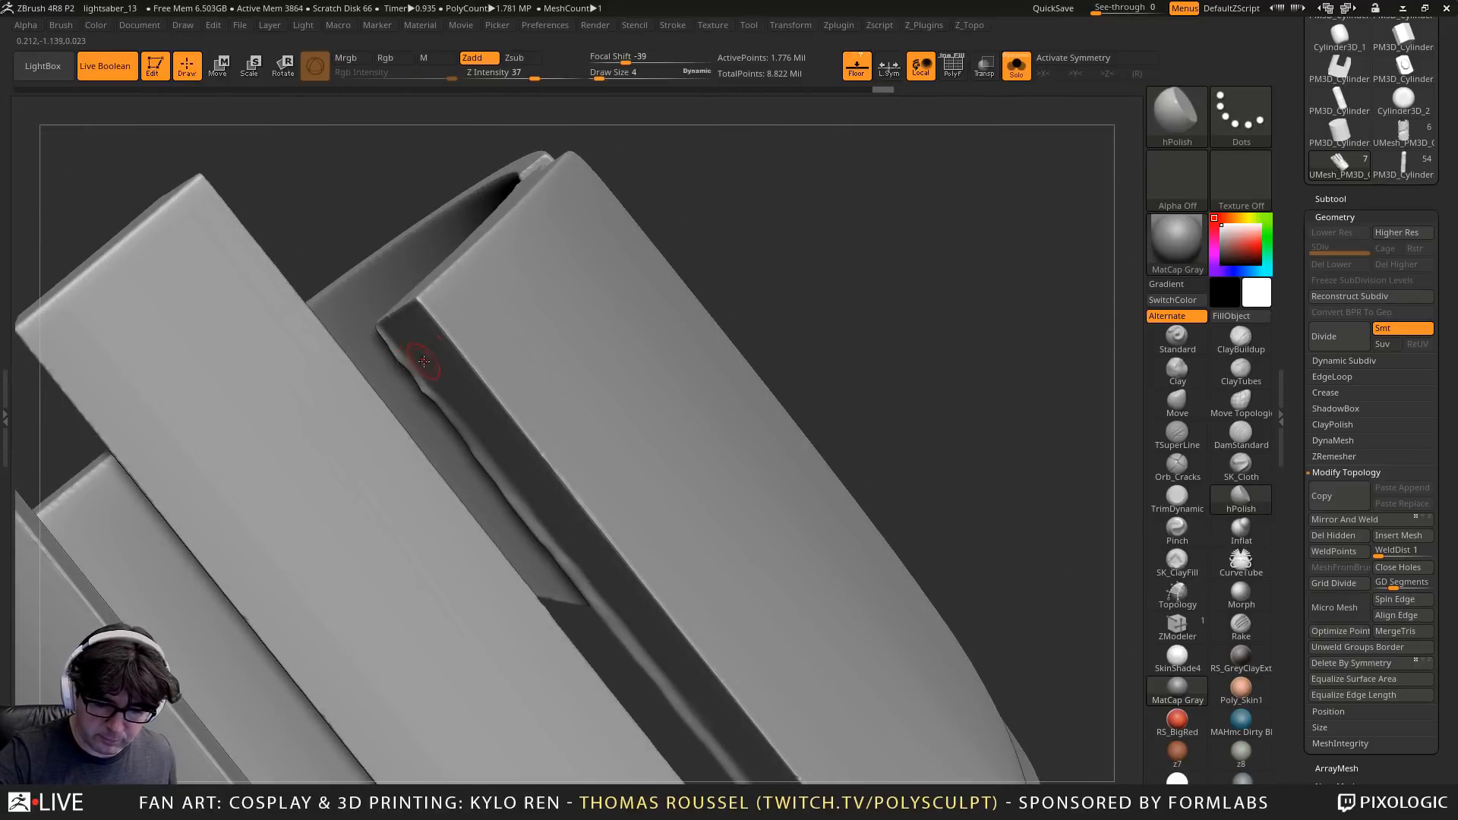
pyautogui.moveTo(424, 361); pyautogui.dragTo(410, 346, button='right')
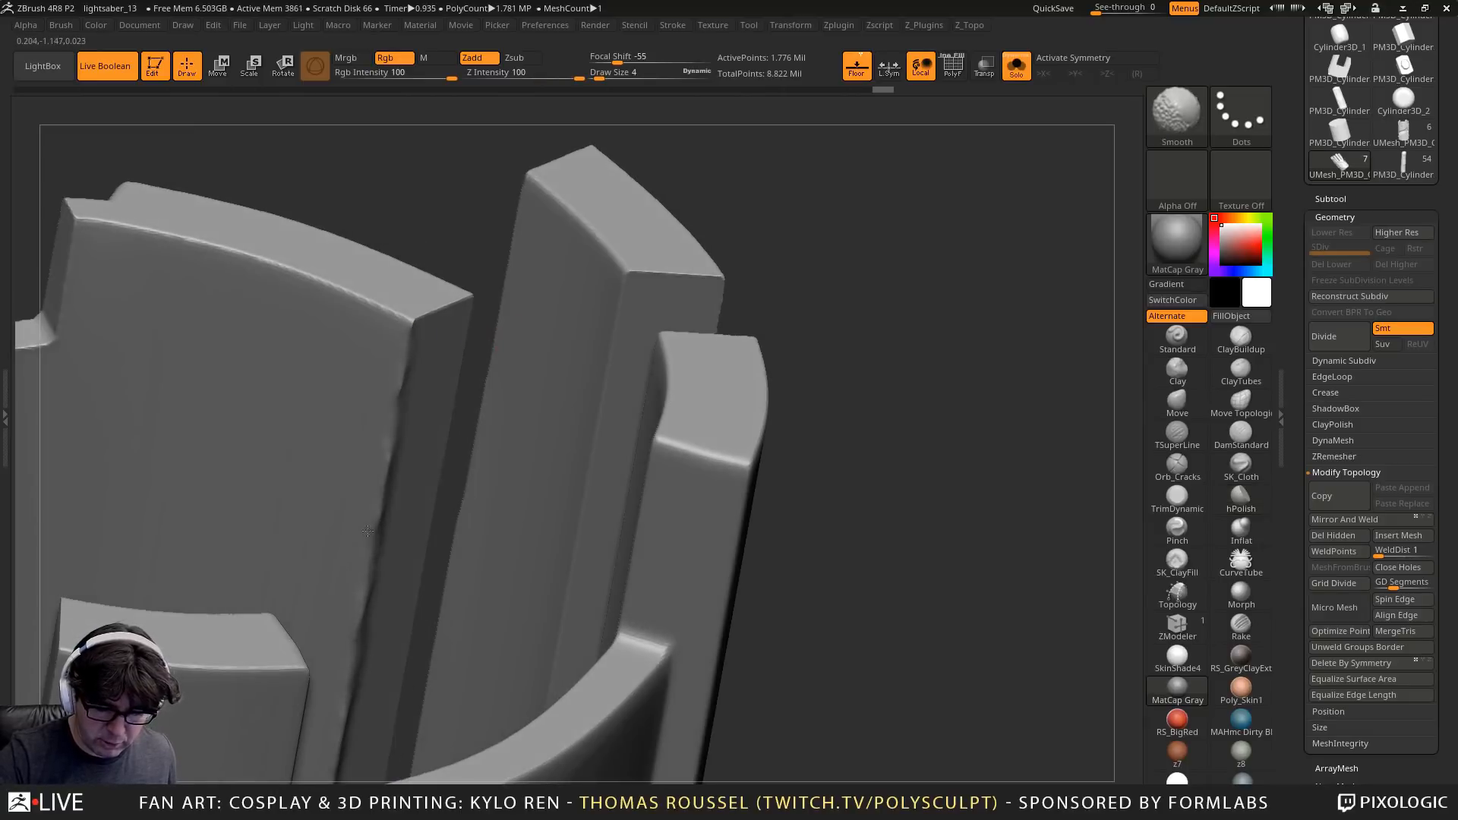
pyautogui.moveTo(401, 377)
pyautogui.keyDown('alt'); pyautogui.mouseDown(button='right')
pyautogui.moveTo(451, 179)
pyautogui.moveTo(373, 470)
pyautogui.mouseUp(button='right'); pyautogui.keyUp('alt')
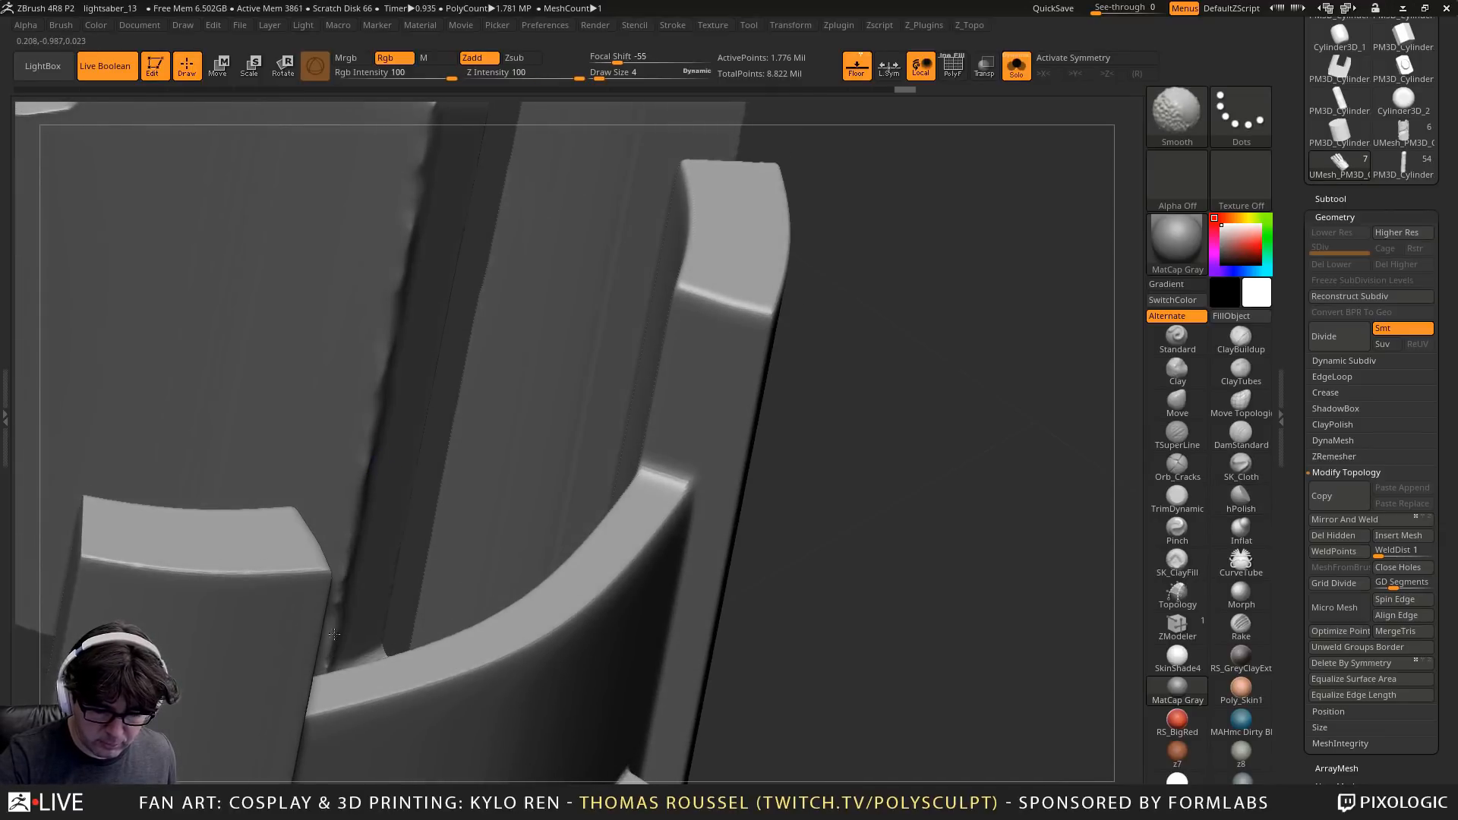
# Trim the jagged inner edge of the long slot with TrimDynamic, enlarging the brush to size 9
pyautogui.click(1177, 499)
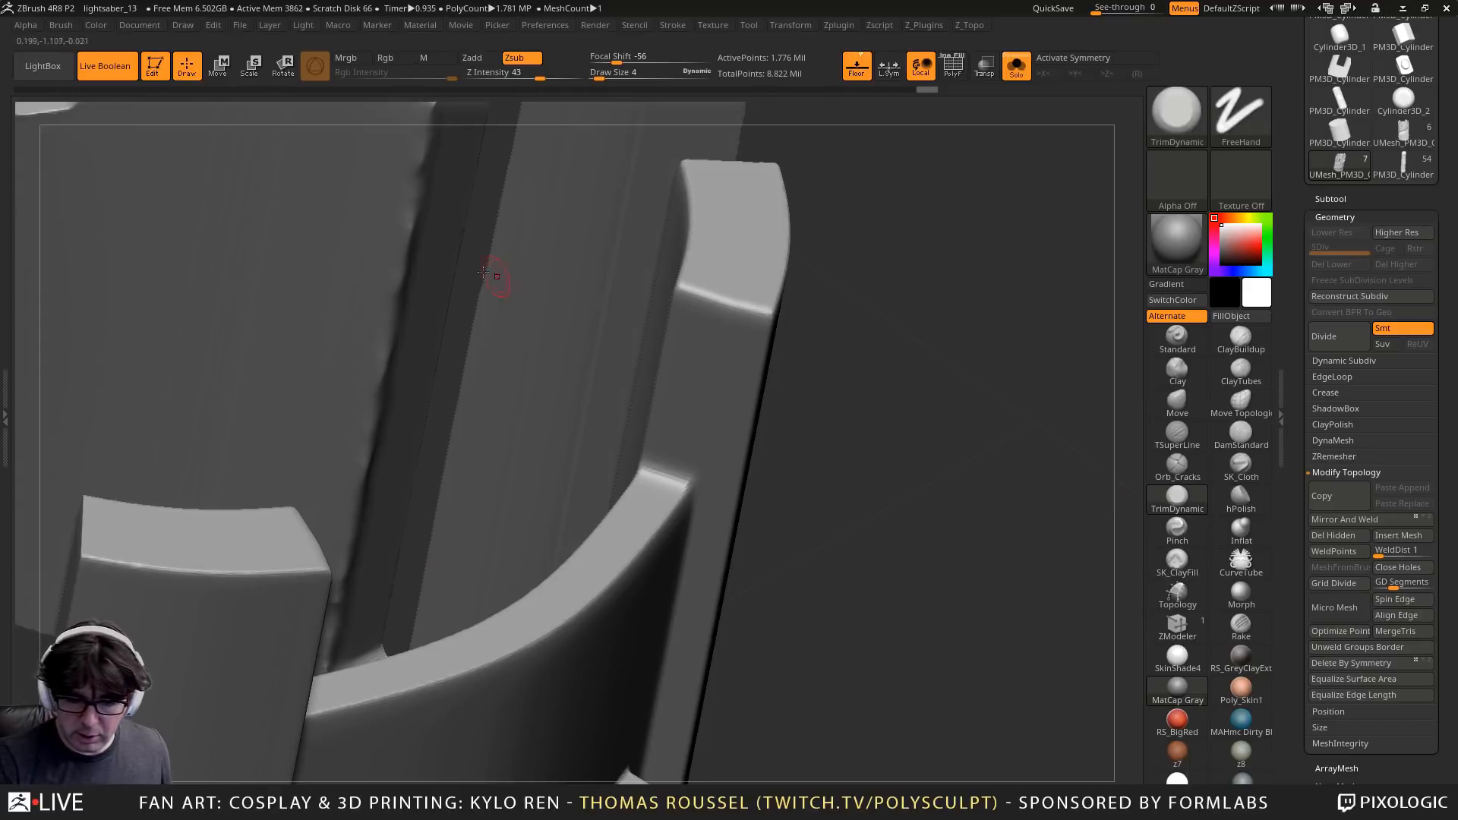
pyautogui.moveTo(474, 247); pyautogui.dragTo(499, 398, button='right')
pyautogui.press('s')
pyautogui.click(478, 242)
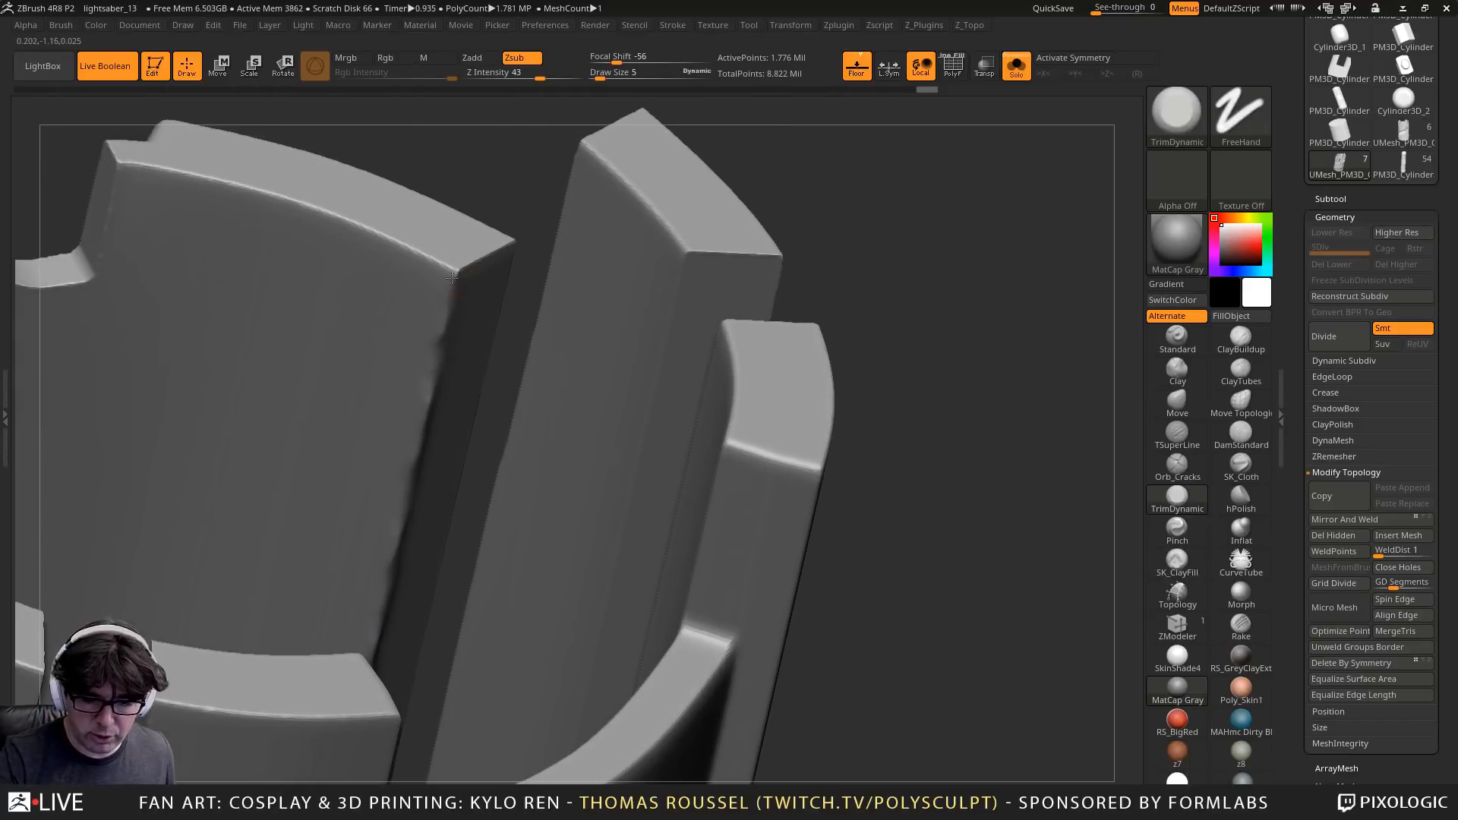
pyautogui.press('s')
pyautogui.click(422, 450)
pyautogui.moveTo(450, 301); pyautogui.dragTo(395, 540)
pyautogui.moveTo(395, 548)
pyautogui.keyDown('alt'); pyautogui.mouseDown(button='right')
pyautogui.moveTo(432, 380)
pyautogui.moveTo(400, 356)
pyautogui.mouseUp(button='right'); pyautogui.keyUp('alt')
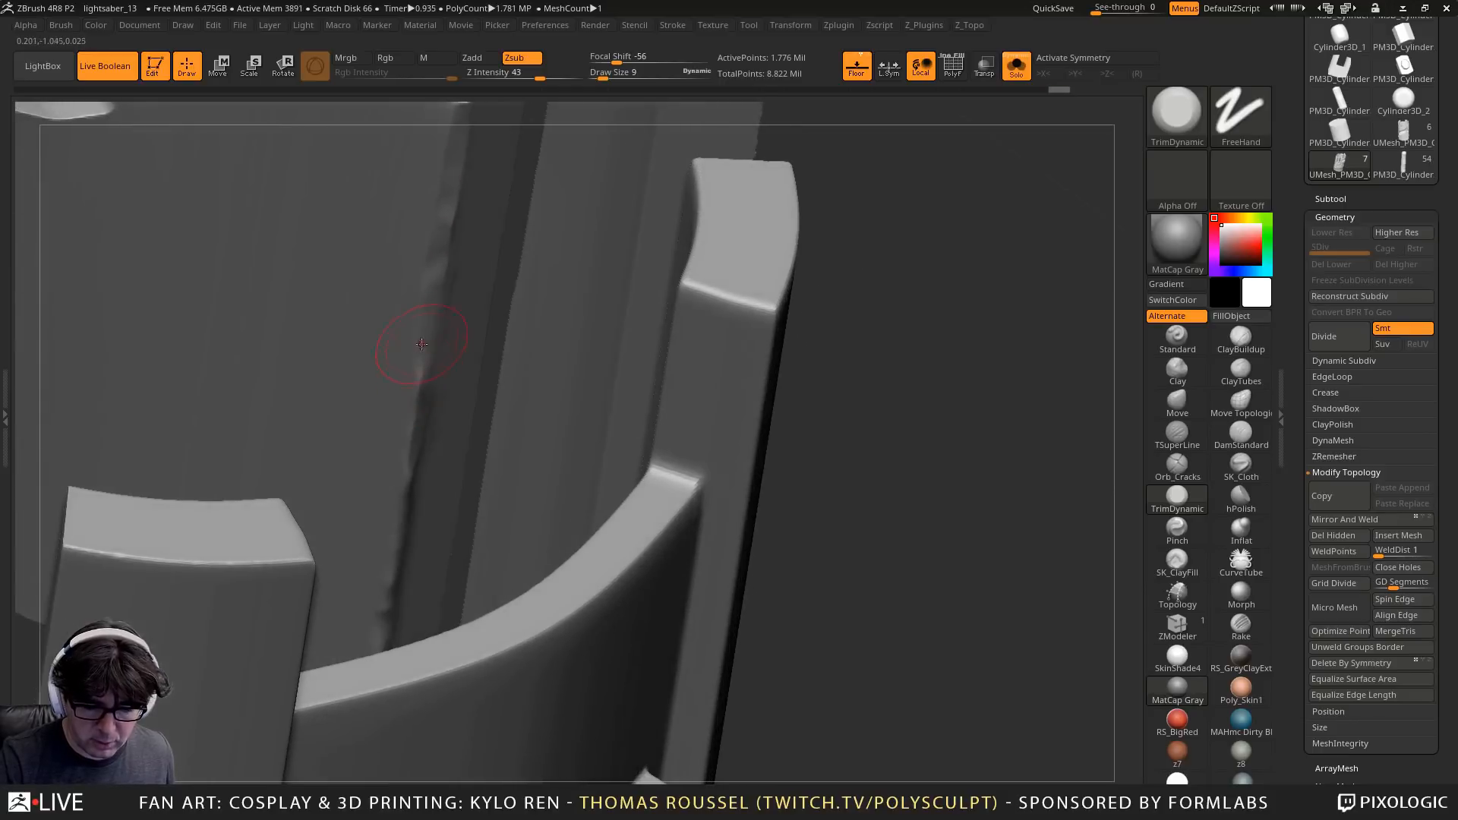
pyautogui.moveTo(420, 346); pyautogui.dragTo(407, 478)
pyautogui.moveTo(397, 548); pyautogui.dragTo(395, 596, button='right')
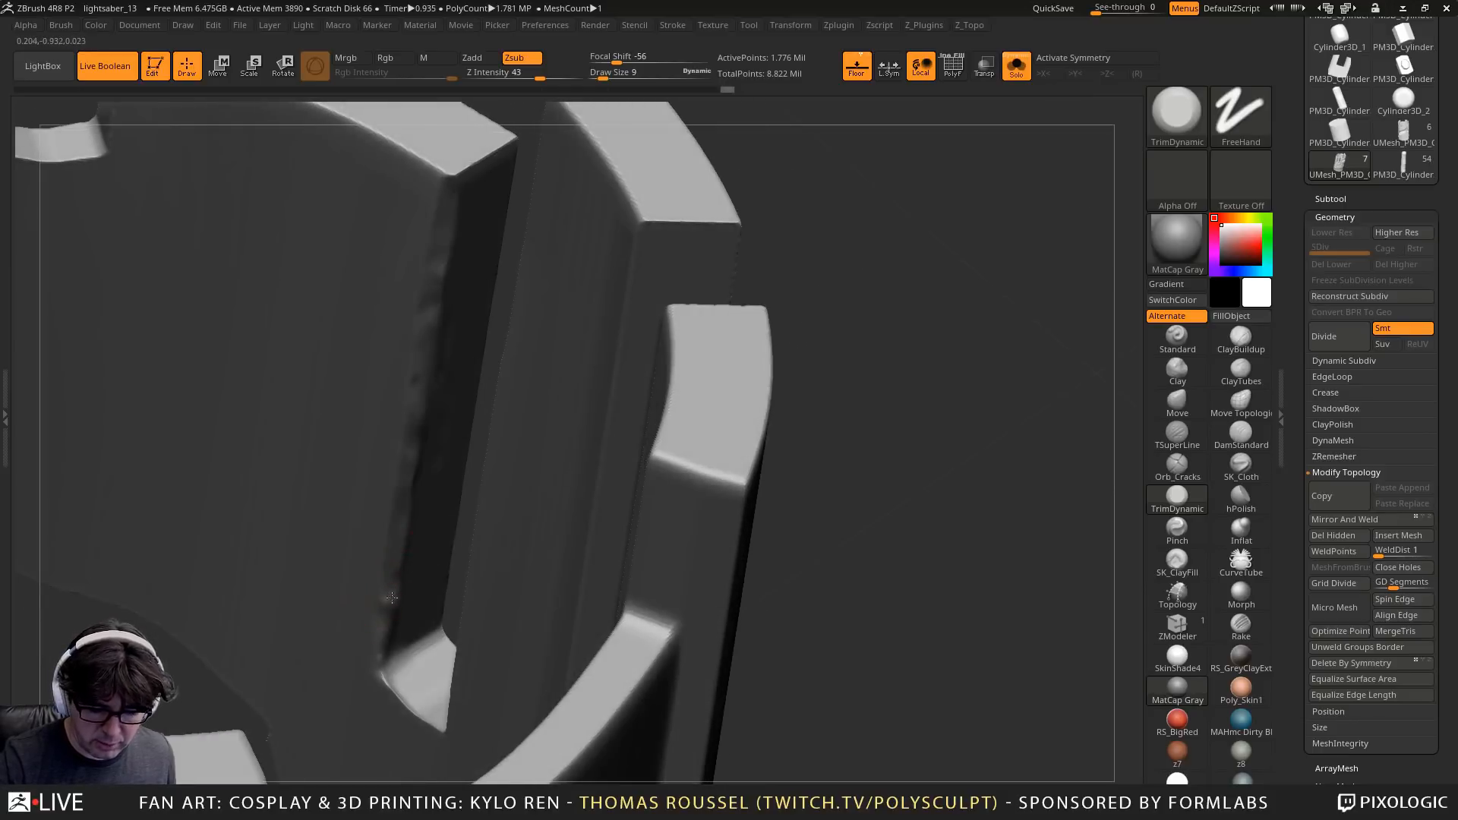
# Bevel the inner edge of the slotted segment with TrimDynamic, from its rim corner down to the slot's closed end
pyautogui.moveTo(403, 683); pyautogui.dragTo(696, 440, button='right')
pyautogui.moveTo(813, 297); pyautogui.dragTo(643, 430)
pyautogui.moveTo(805, 309); pyautogui.dragTo(857, 271)
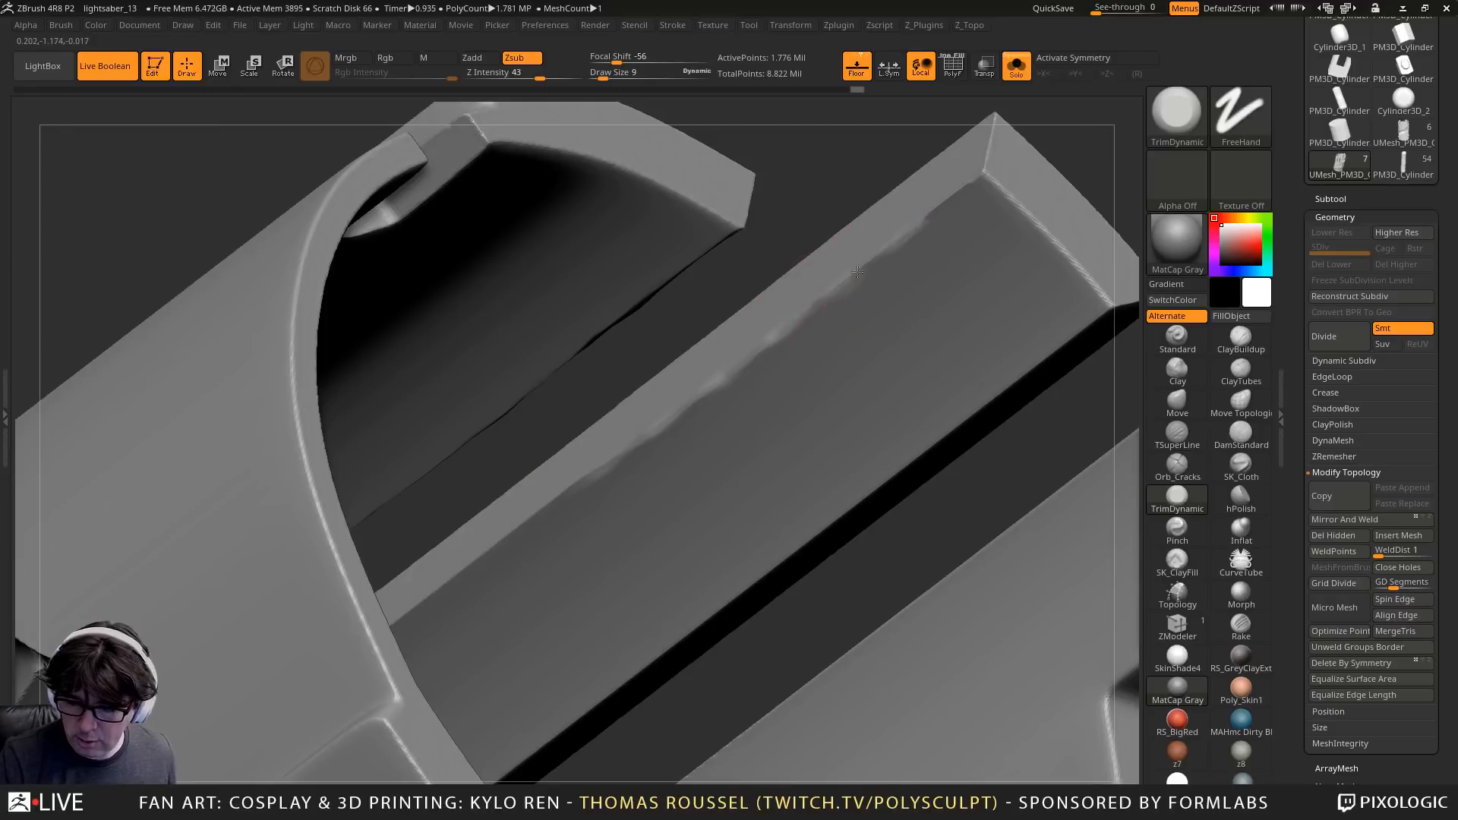
pyautogui.moveTo(988, 181); pyautogui.dragTo(1078, 266)
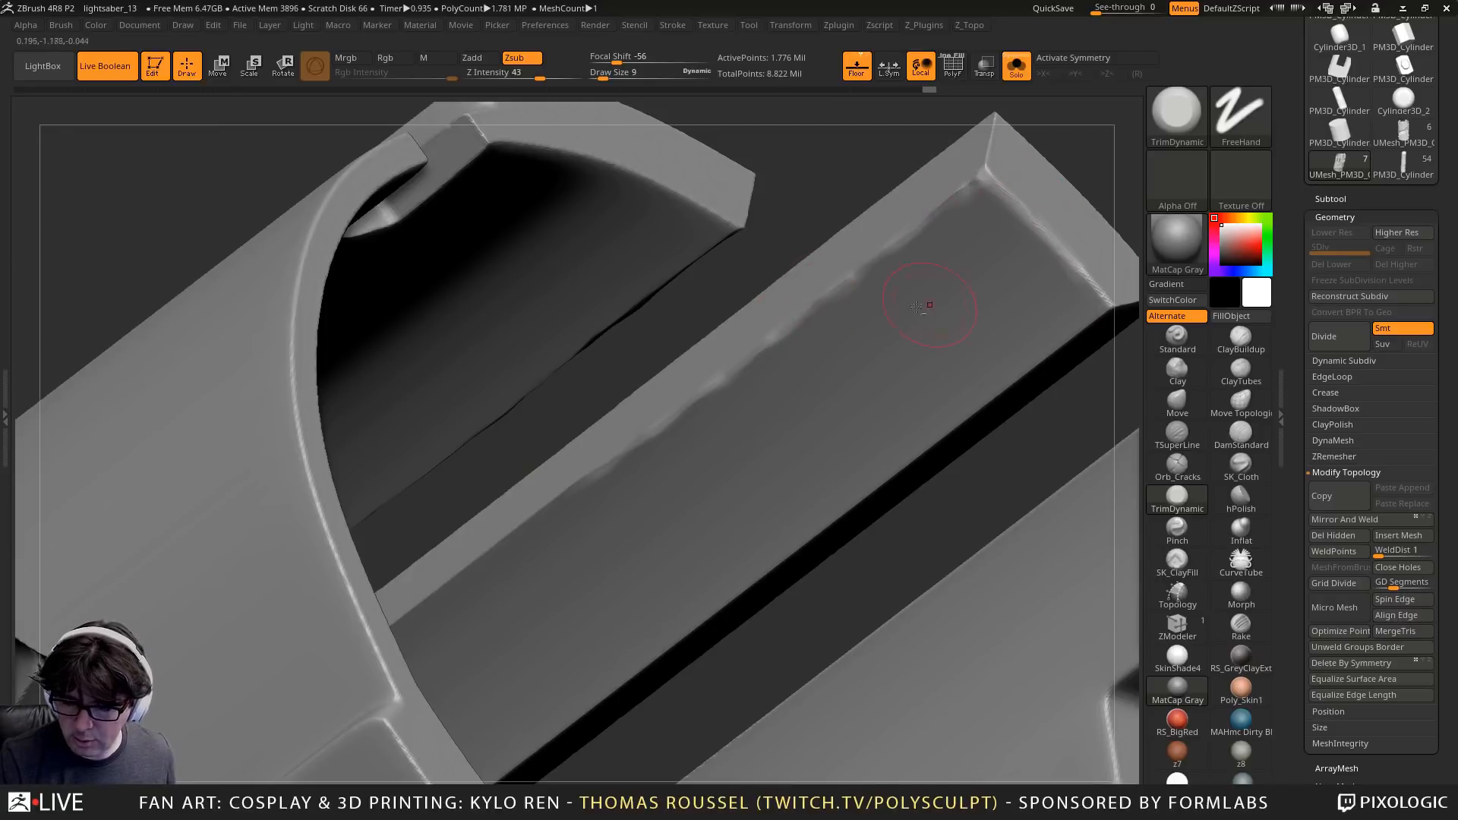
pyautogui.moveTo(927, 309); pyautogui.dragTo(748, 453, button='right')
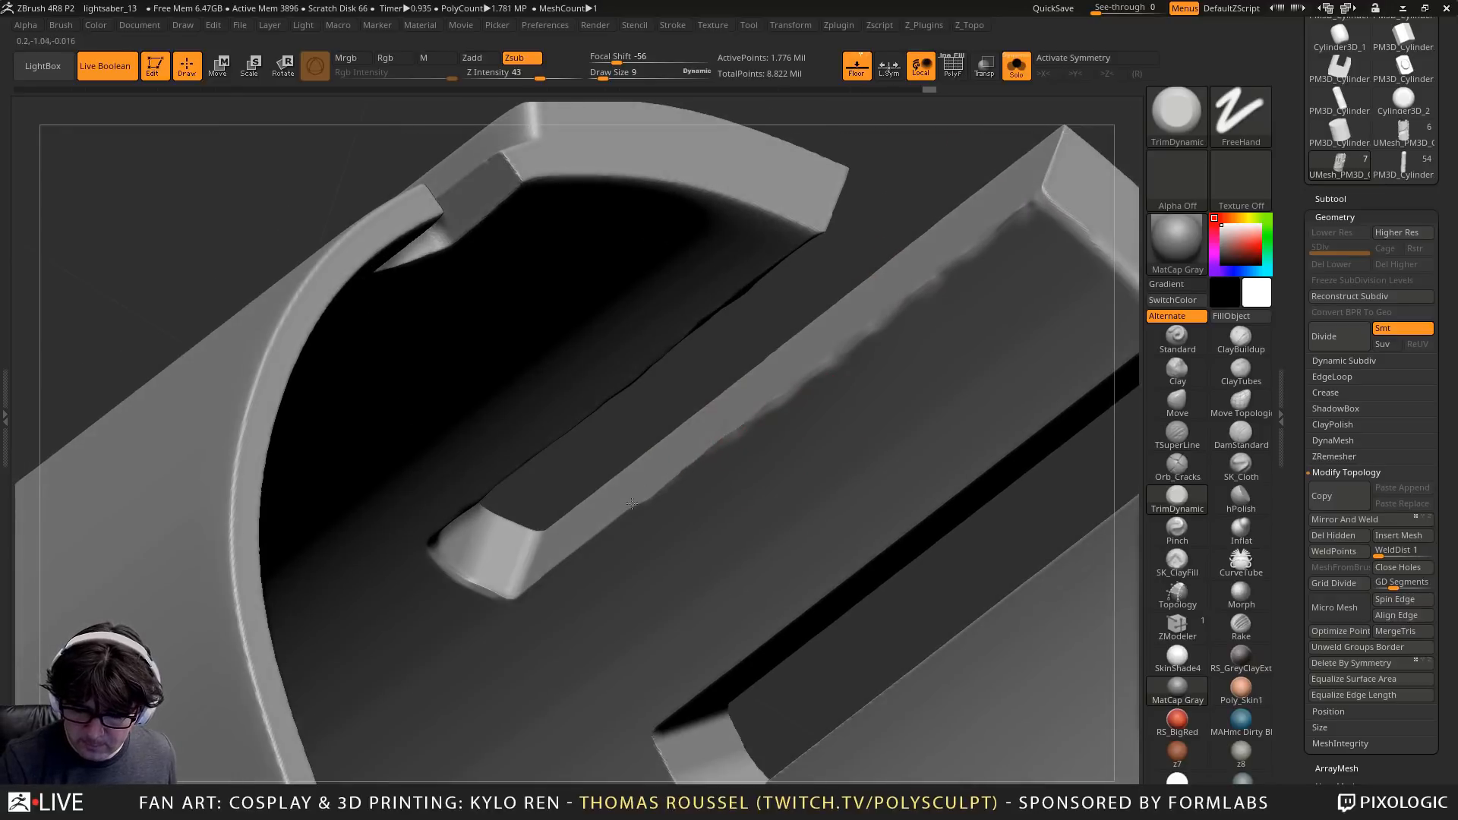
pyautogui.moveTo(632, 503); pyautogui.dragTo(516, 599)
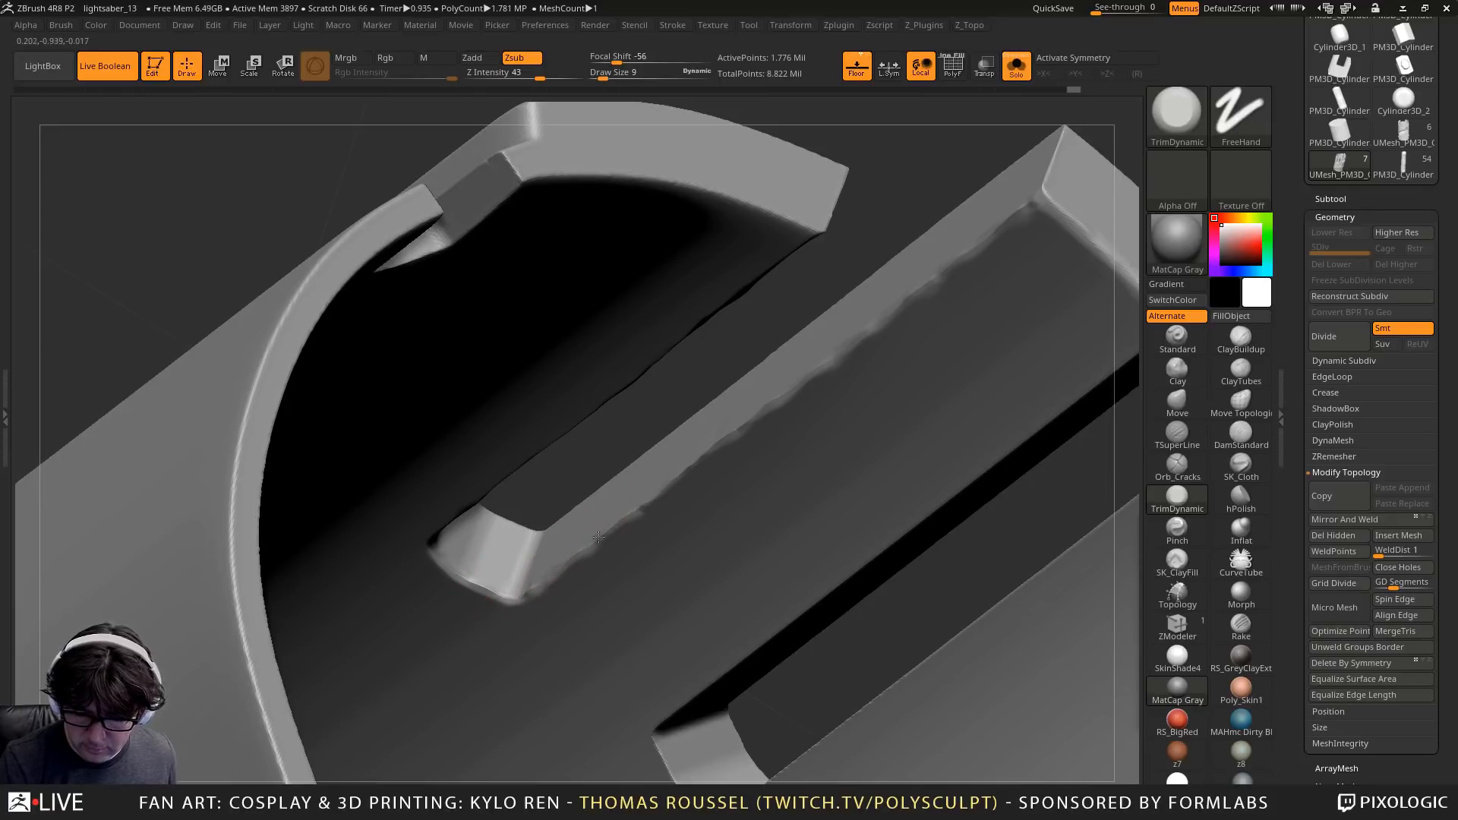
# Even out the trimmed inner slot edge with hPolish along its full length
pyautogui.click(1241, 499)
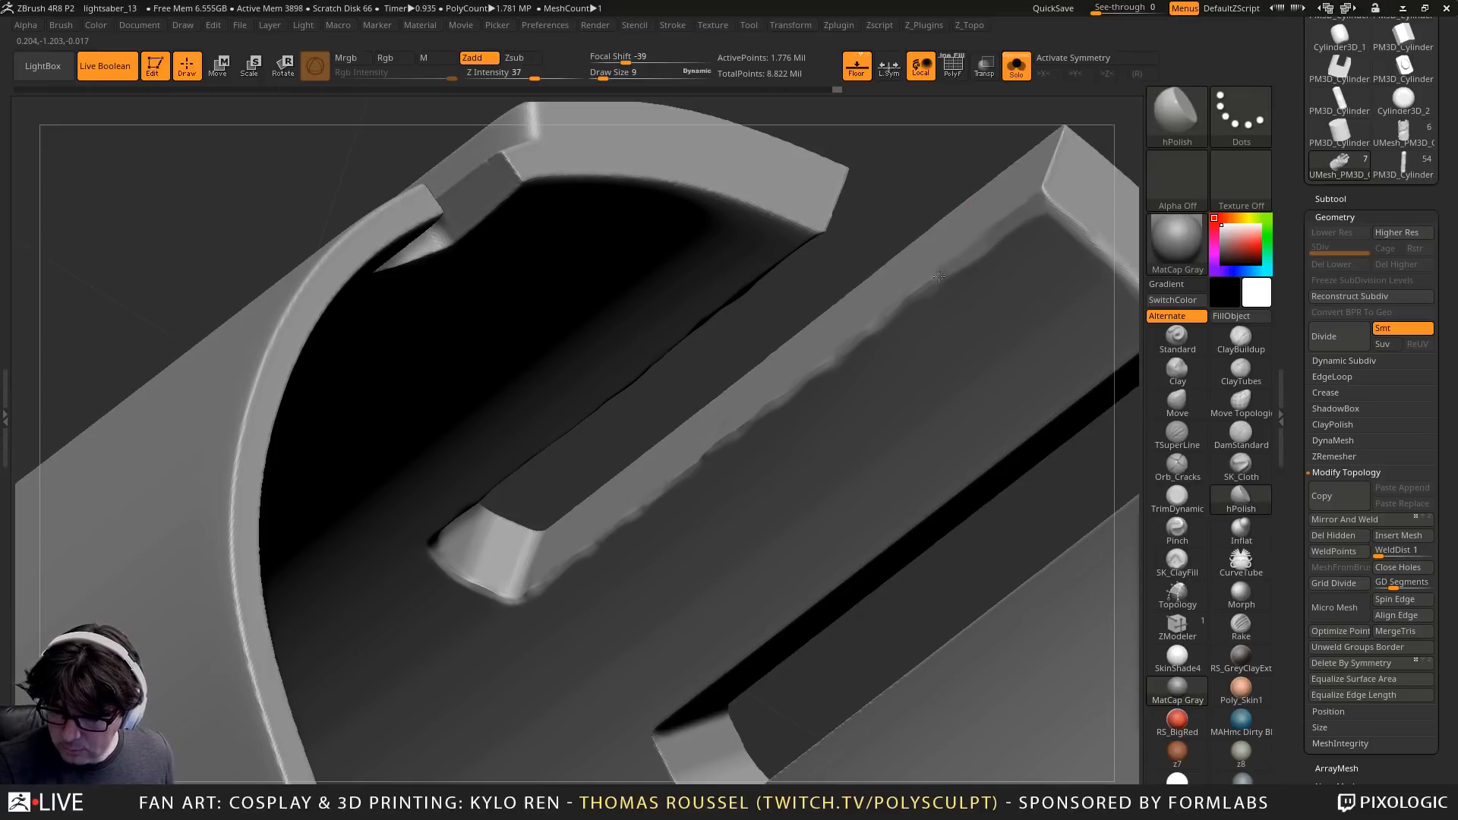
pyautogui.moveTo(939, 276); pyautogui.dragTo(939, 272)
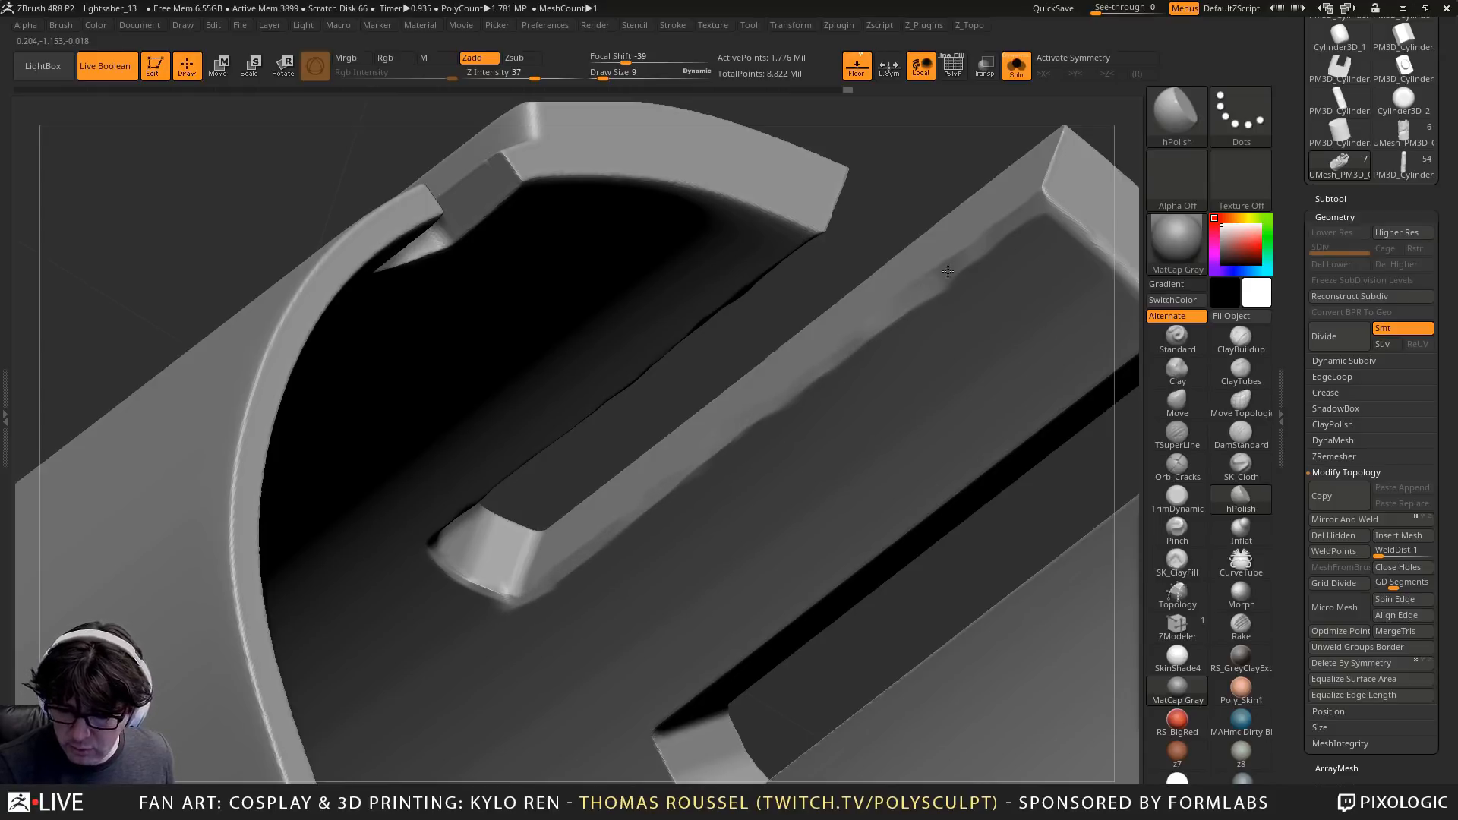
pyautogui.moveTo(947, 271); pyautogui.dragTo(975, 261)
pyautogui.moveTo(680, 476); pyautogui.dragTo(591, 257, button='right')
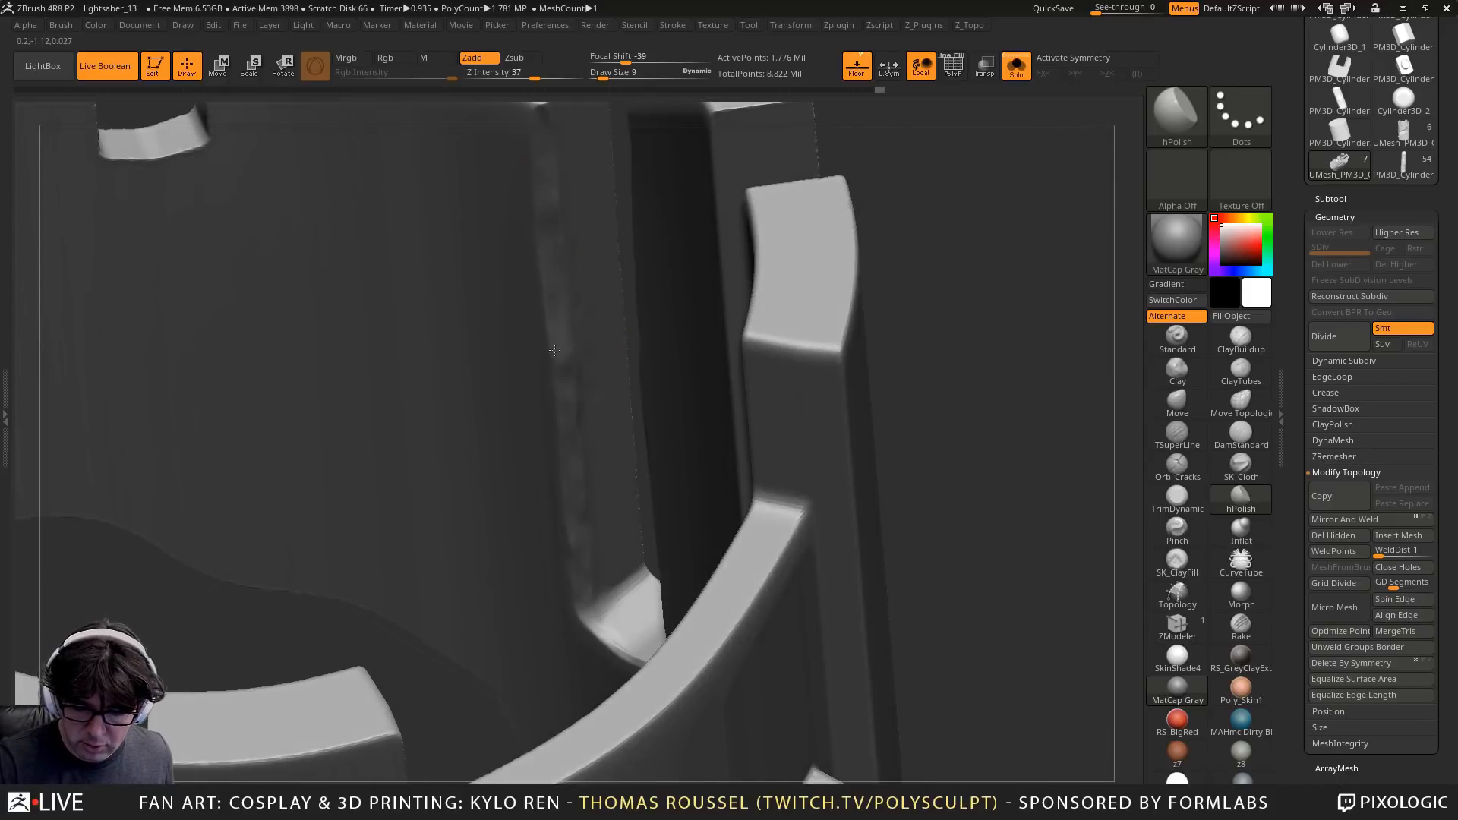
pyautogui.moveTo(592, 617)
pyautogui.mouseDown()
pyautogui.moveTo(649, 611)
pyautogui.moveTo(621, 608)
pyautogui.mouseUp()
pyautogui.keyDown('alt'); pyautogui.moveTo(621, 608); pyautogui.dragTo(643, 744, button='right'); pyautogui.keyUp('alt')
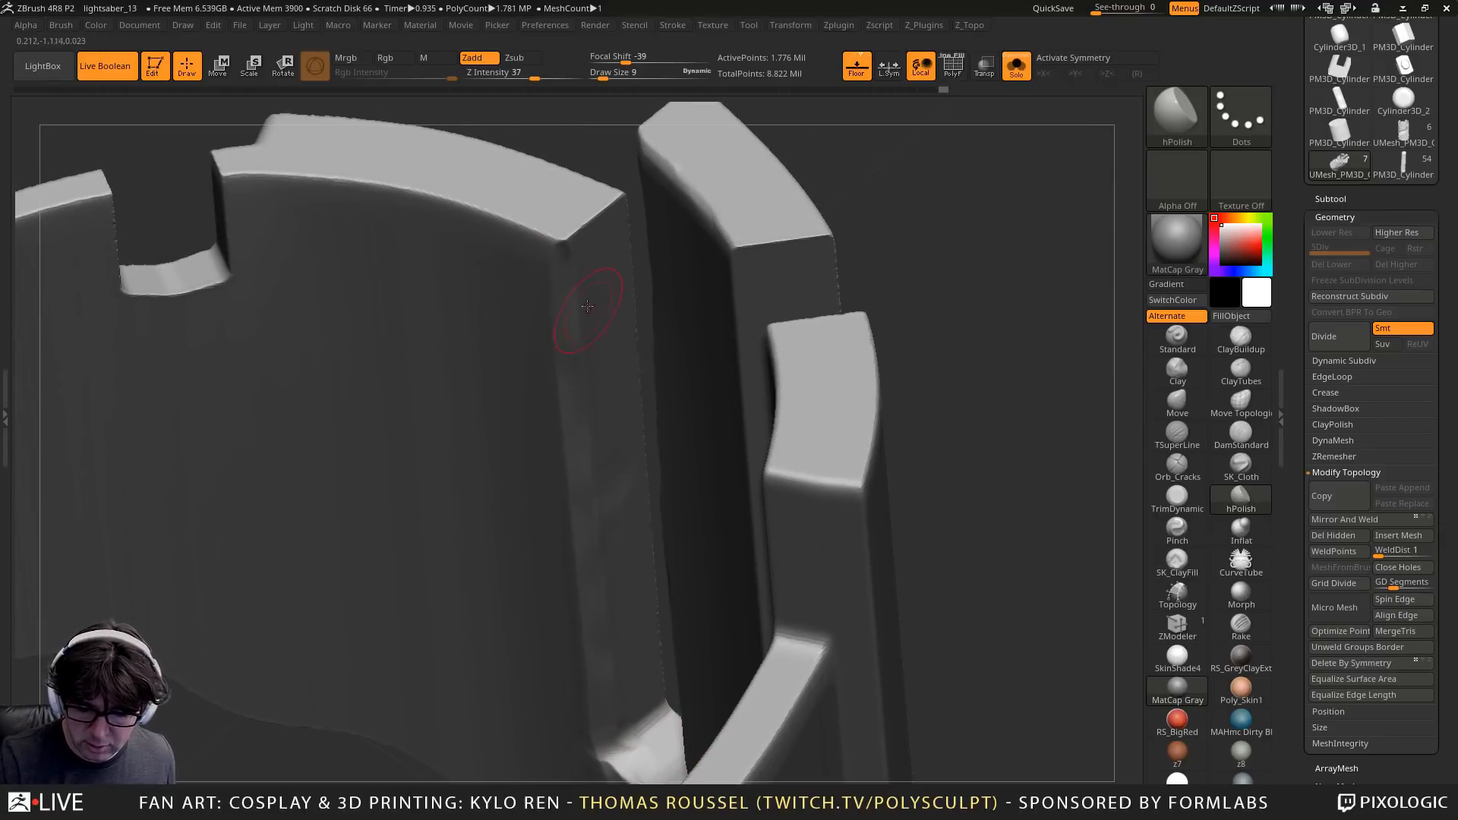
pyautogui.keyDown('ctrl'); pyautogui.moveTo(640, 635); pyautogui.dragTo(675, 456, button='right'); pyautogui.keyUp('ctrl')
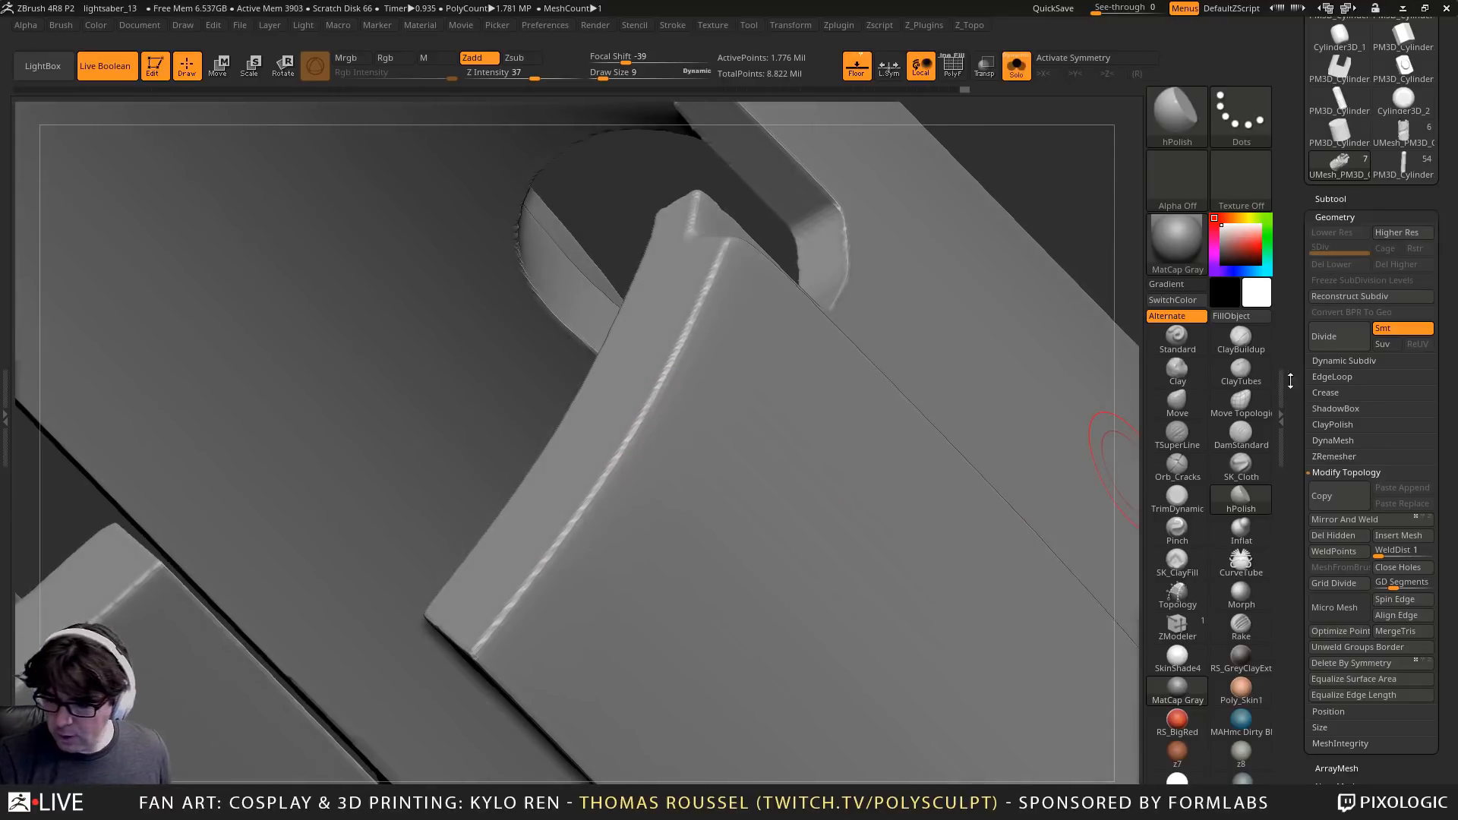
# Bevel the outer edge of the segment's curved end rim using TrimDynamic at draw size 5
pyautogui.click(1176, 503)
pyautogui.press('s')
pyautogui.moveTo(727, 293); pyautogui.dragTo(554, 552)
pyautogui.moveTo(648, 426); pyautogui.dragTo(497, 625)
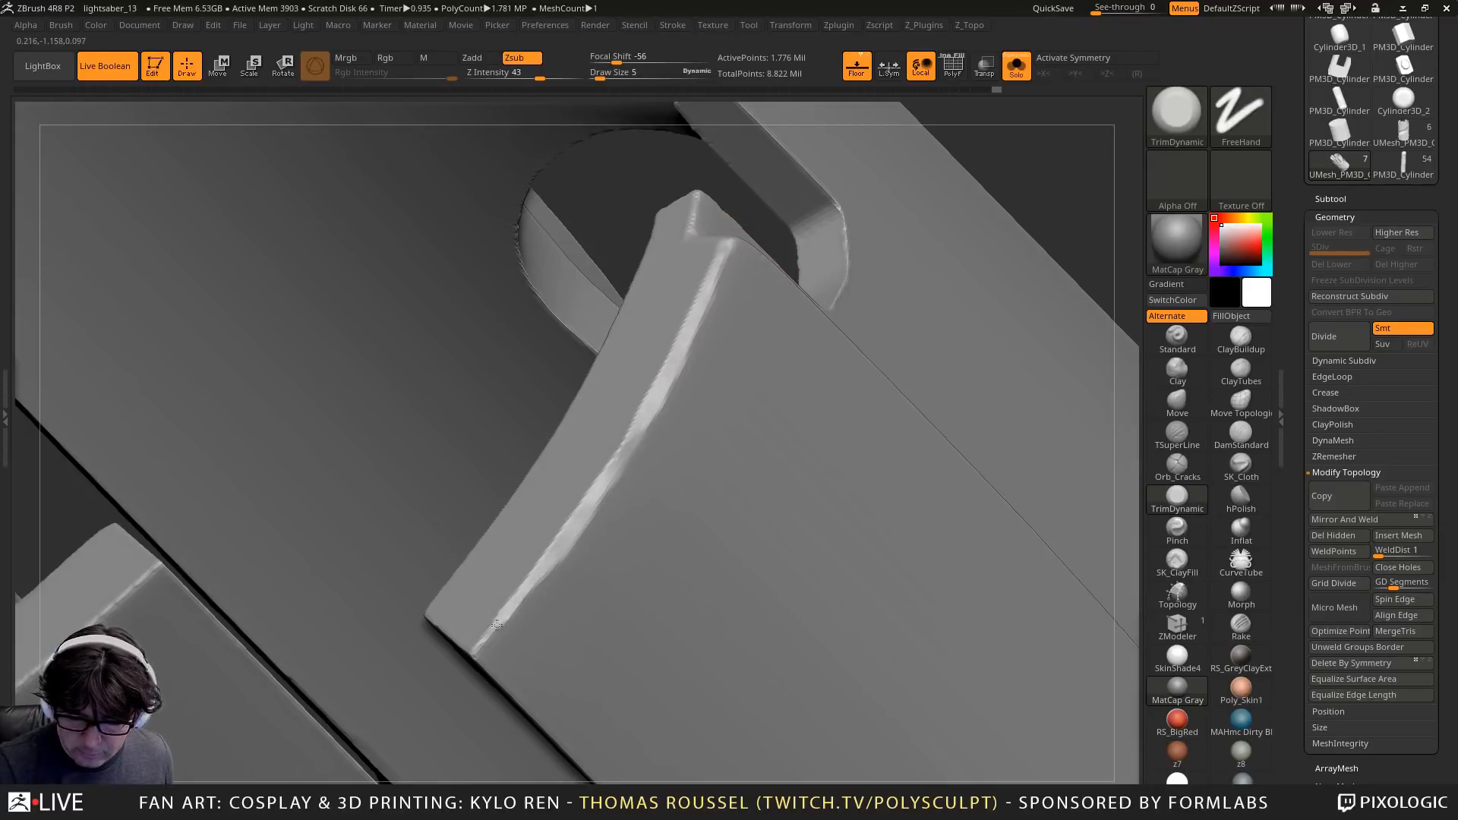
# Bevel the inner edge of the segment's curved end rim with TrimDynamic, down to the slot corner
pyautogui.moveTo(478, 650); pyautogui.dragTo(506, 491, button='right')
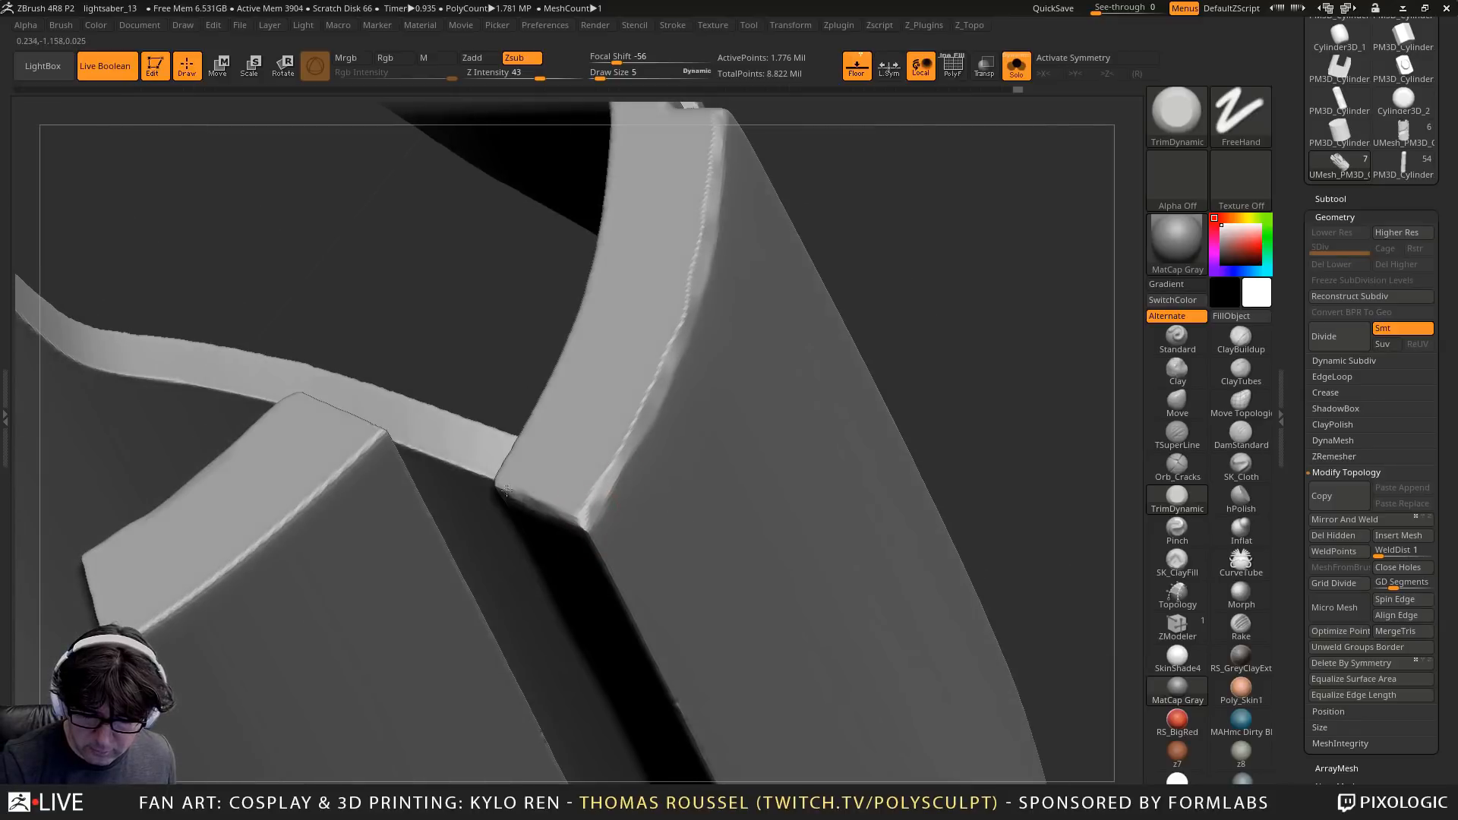
pyautogui.moveTo(607, 515)
pyautogui.mouseDown(button='right')
pyautogui.moveTo(628, 508)
pyautogui.moveTo(608, 335)
pyautogui.mouseUp(button='right')
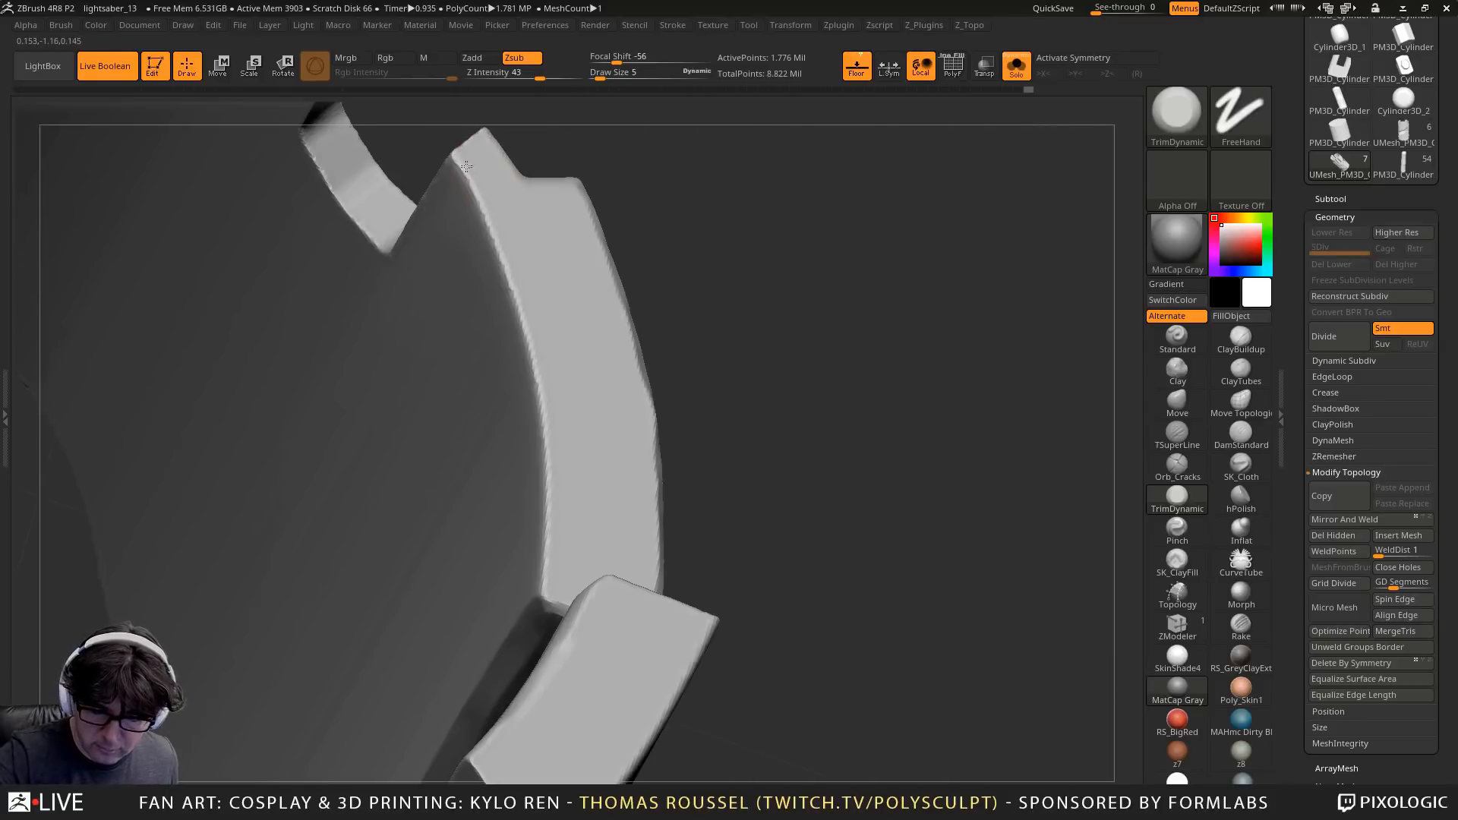
pyautogui.moveTo(516, 312); pyautogui.dragTo(549, 581)
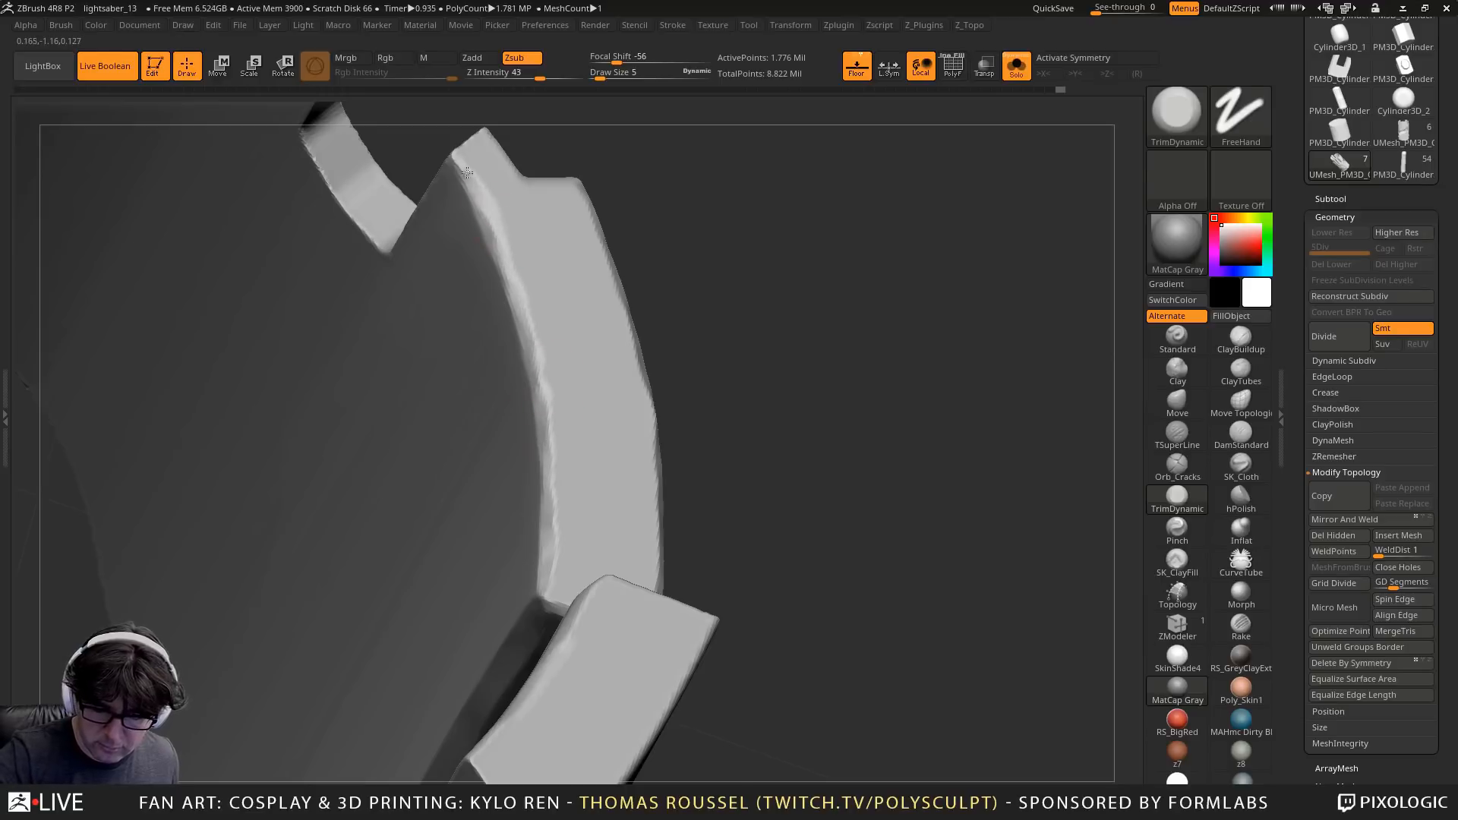
pyautogui.moveTo(508, 264)
pyautogui.mouseDown(button='right')
pyautogui.moveTo(476, 228)
pyautogui.moveTo(577, 292)
pyautogui.moveTo(676, 407)
pyautogui.moveTo(605, 278)
pyautogui.mouseUp(button='right')
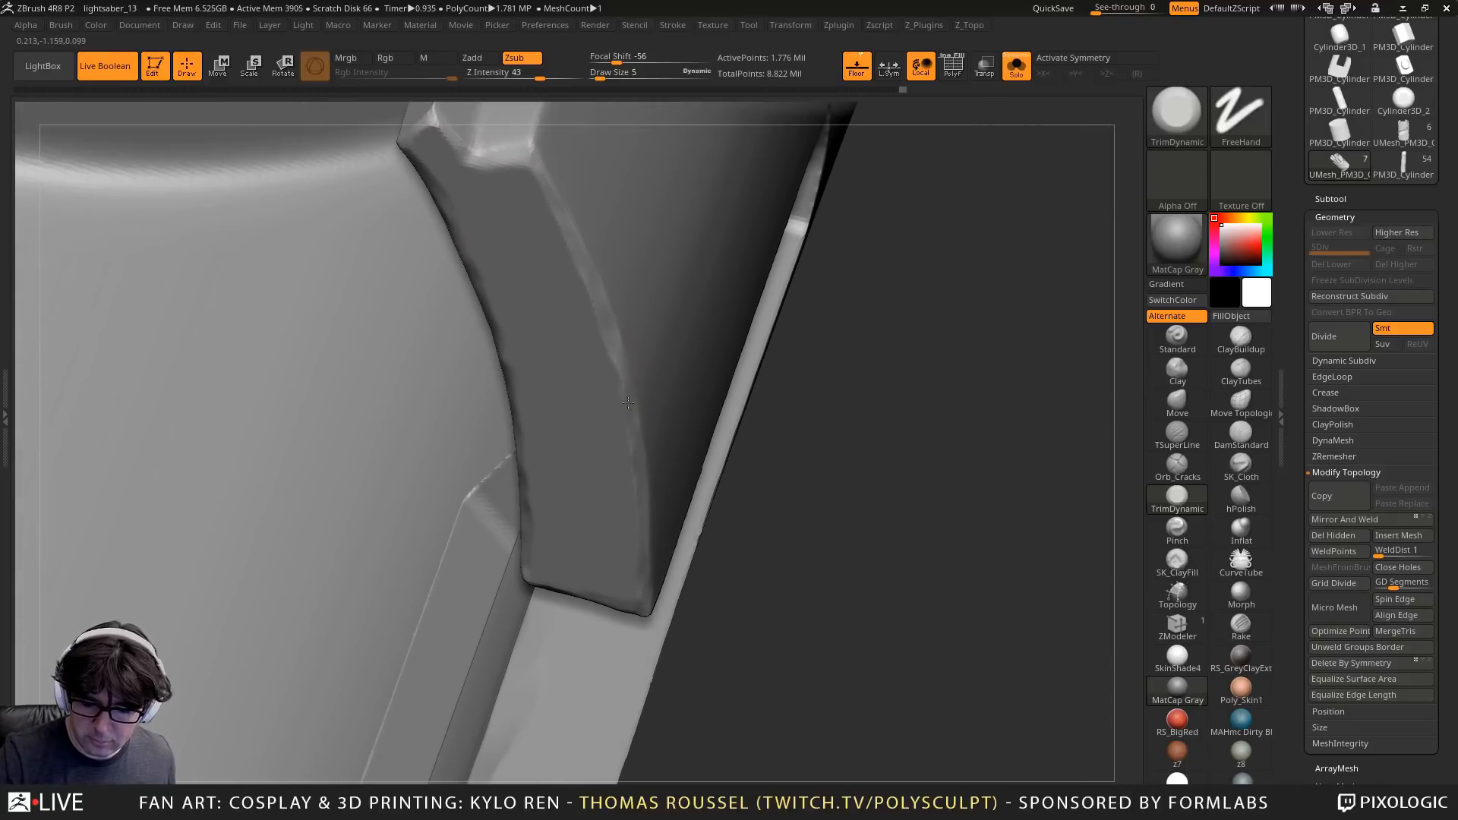
# Bevel the slot's outer long edge with TrimDynamic, from the segment's rim corner to the slot's closed end
pyautogui.moveTo(657, 478)
pyautogui.mouseDown(button='right')
pyautogui.moveTo(661, 358)
pyautogui.moveTo(560, 315)
pyautogui.mouseUp(button='right')
pyautogui.moveTo(560, 314); pyautogui.dragTo(1096, 532)
pyautogui.keyDown('alt'); pyautogui.moveTo(1096, 531); pyautogui.dragTo(1018, 511, button='right'); pyautogui.keyUp('alt')
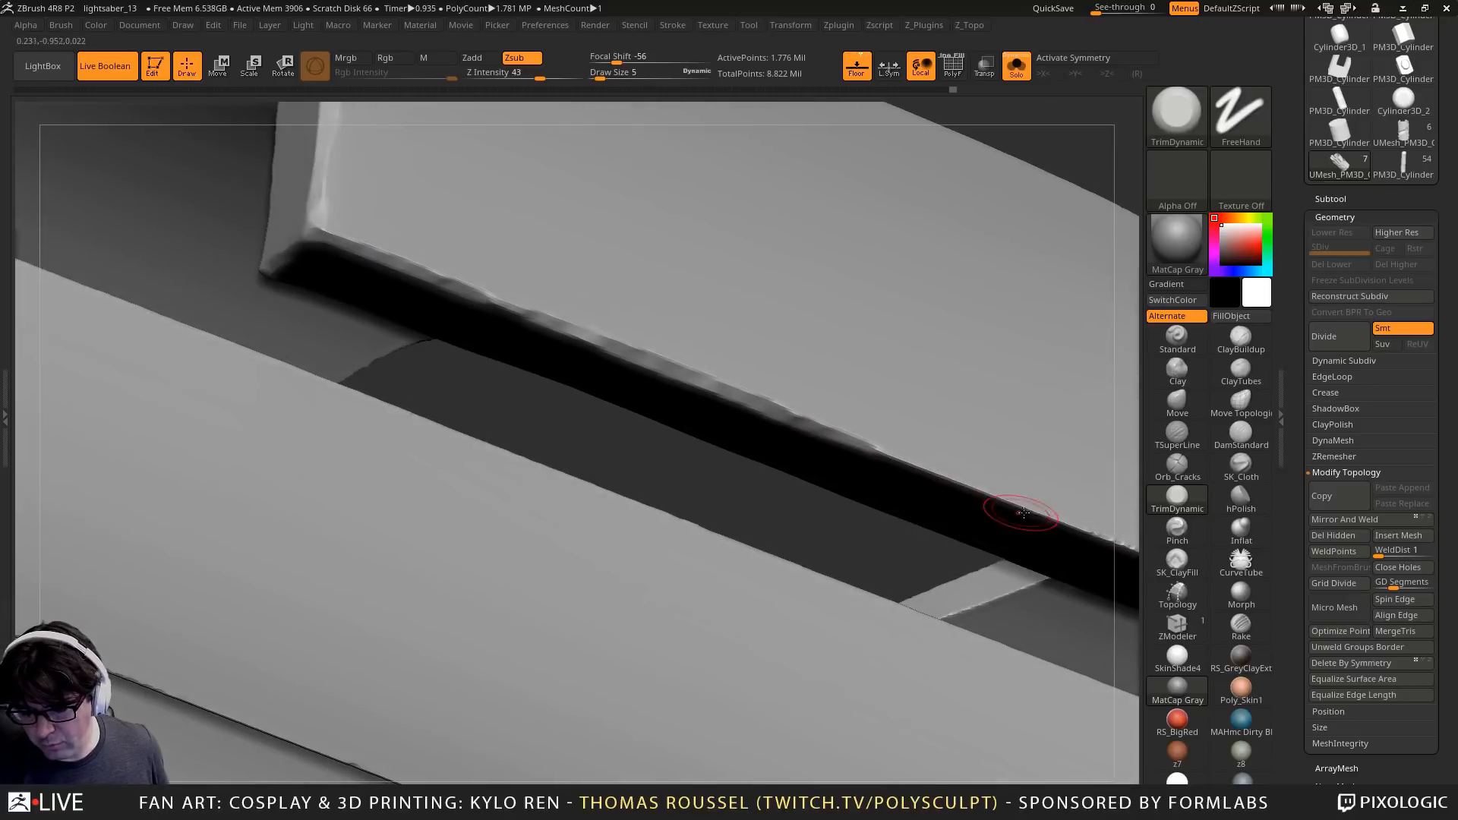
pyautogui.moveTo(904, 460); pyautogui.dragTo(1008, 506)
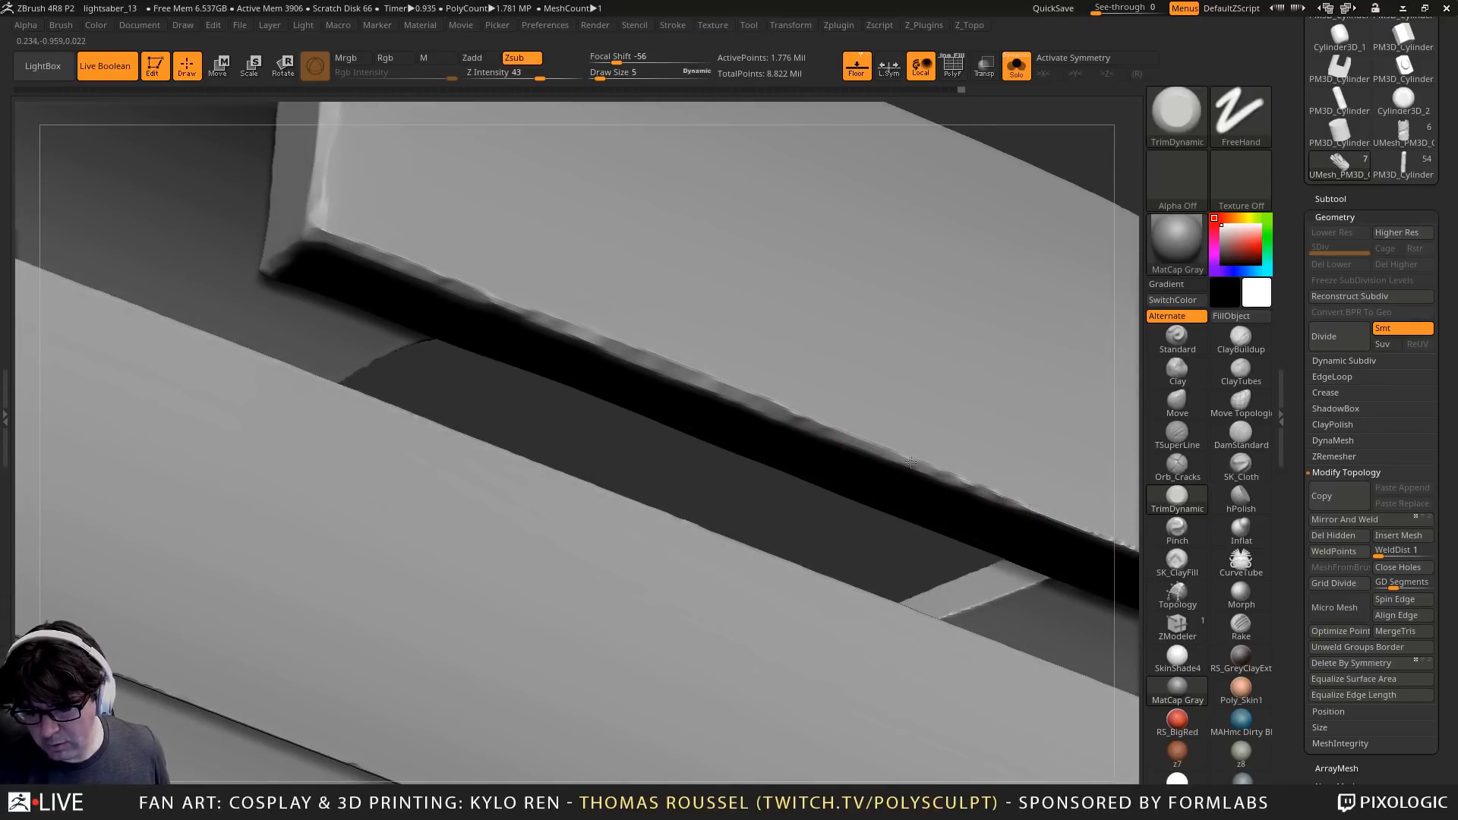
pyautogui.moveTo(1084, 563)
pyautogui.keyDown('alt'); pyautogui.mouseDown(button='right')
pyautogui.moveTo(991, 497)
pyautogui.moveTo(850, 465)
pyautogui.moveTo(843, 478)
pyautogui.mouseUp(button='right'); pyautogui.keyUp('alt')
pyautogui.moveTo(975, 492); pyautogui.dragTo(927, 469)
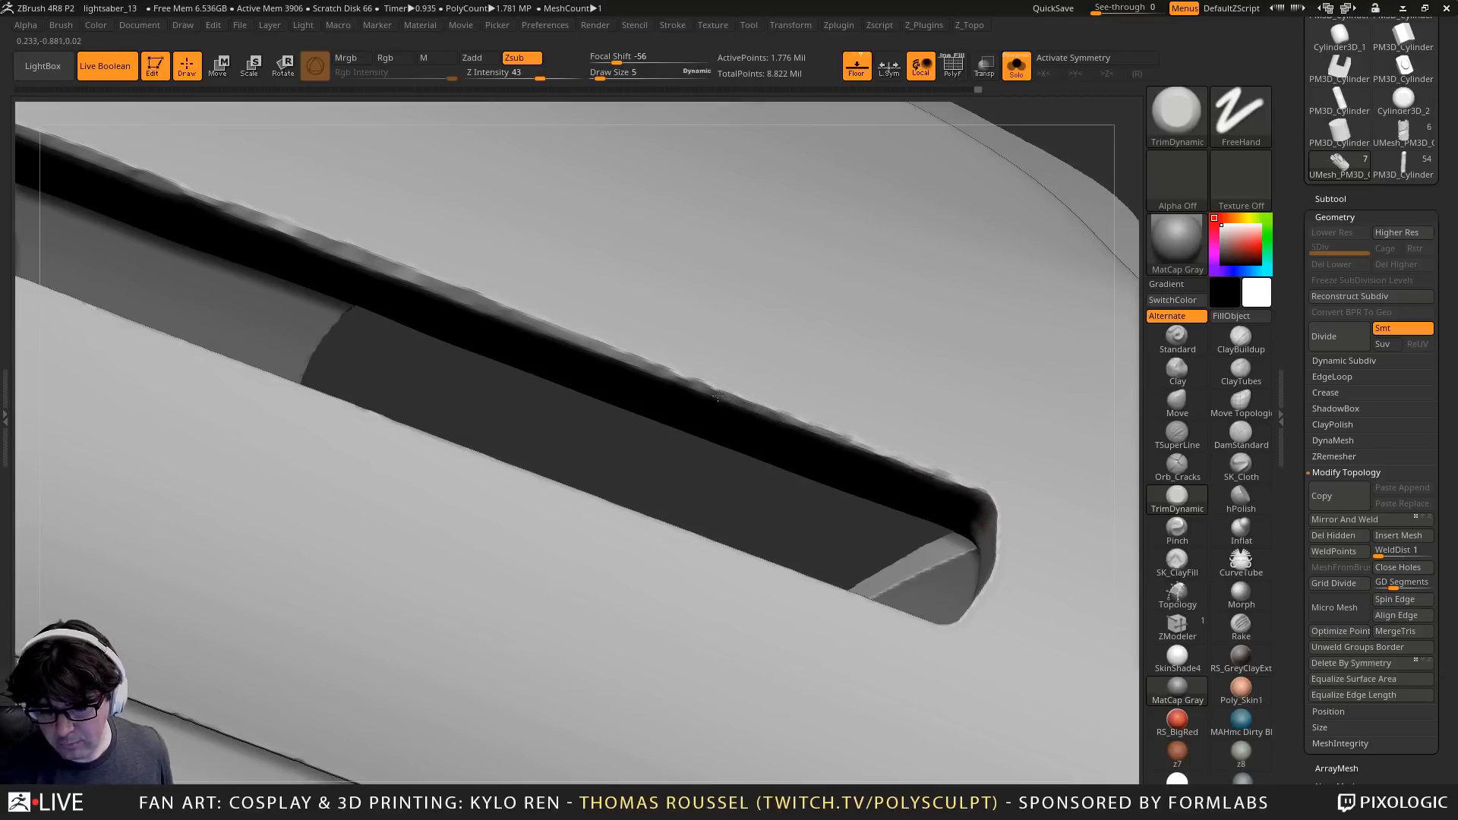
pyautogui.moveTo(731, 396)
pyautogui.mouseDown()
pyautogui.moveTo(942, 471)
pyautogui.moveTo(986, 504)
pyautogui.mouseUp()
pyautogui.moveTo(986, 504); pyautogui.dragTo(1018, 511, button='right')
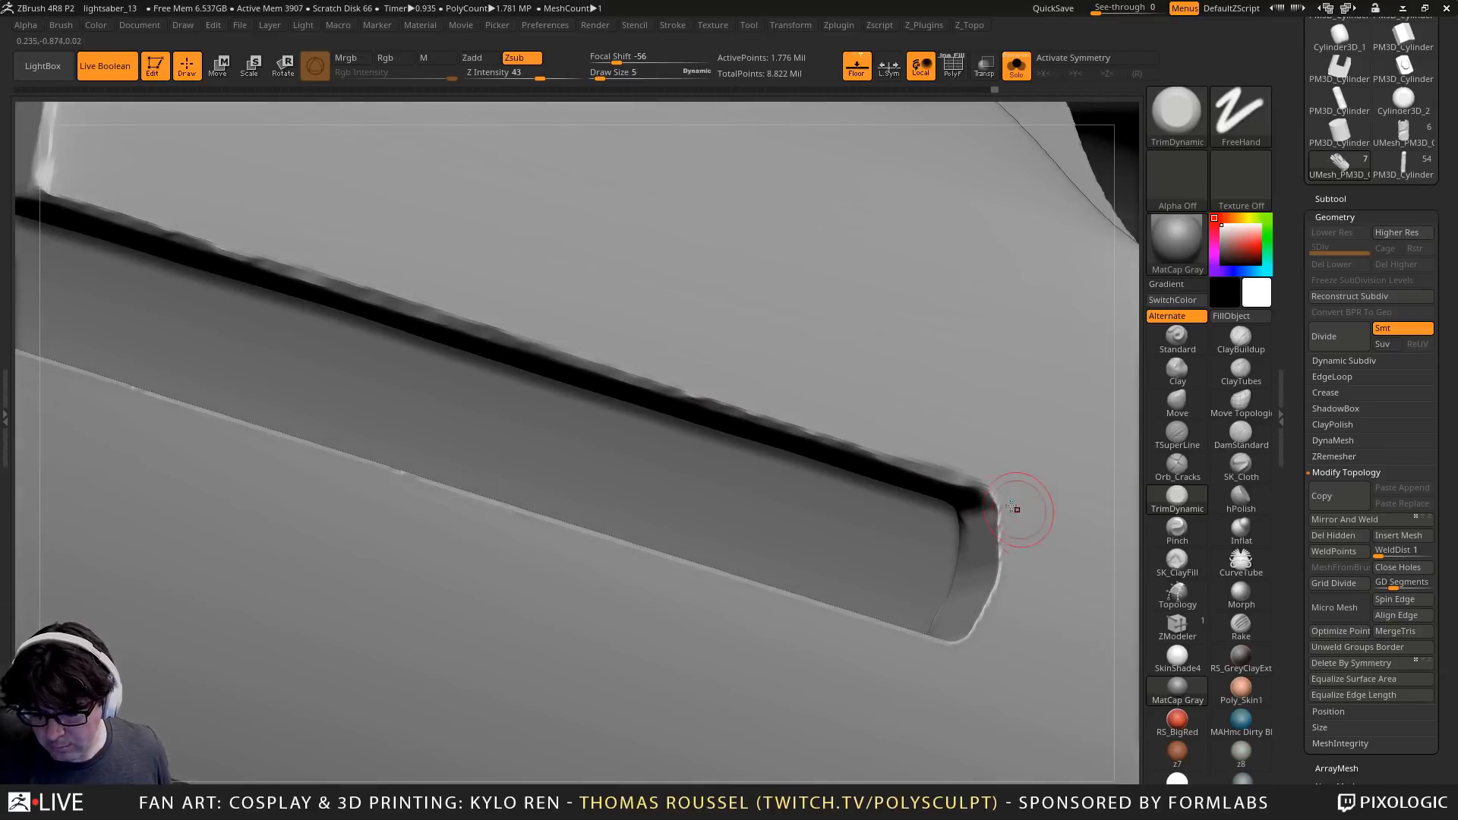
# Bevel the slot's closed end and its opposite outer long edge with TrimDynamic
pyautogui.moveTo(974, 629); pyautogui.dragTo(942, 593, button='right')
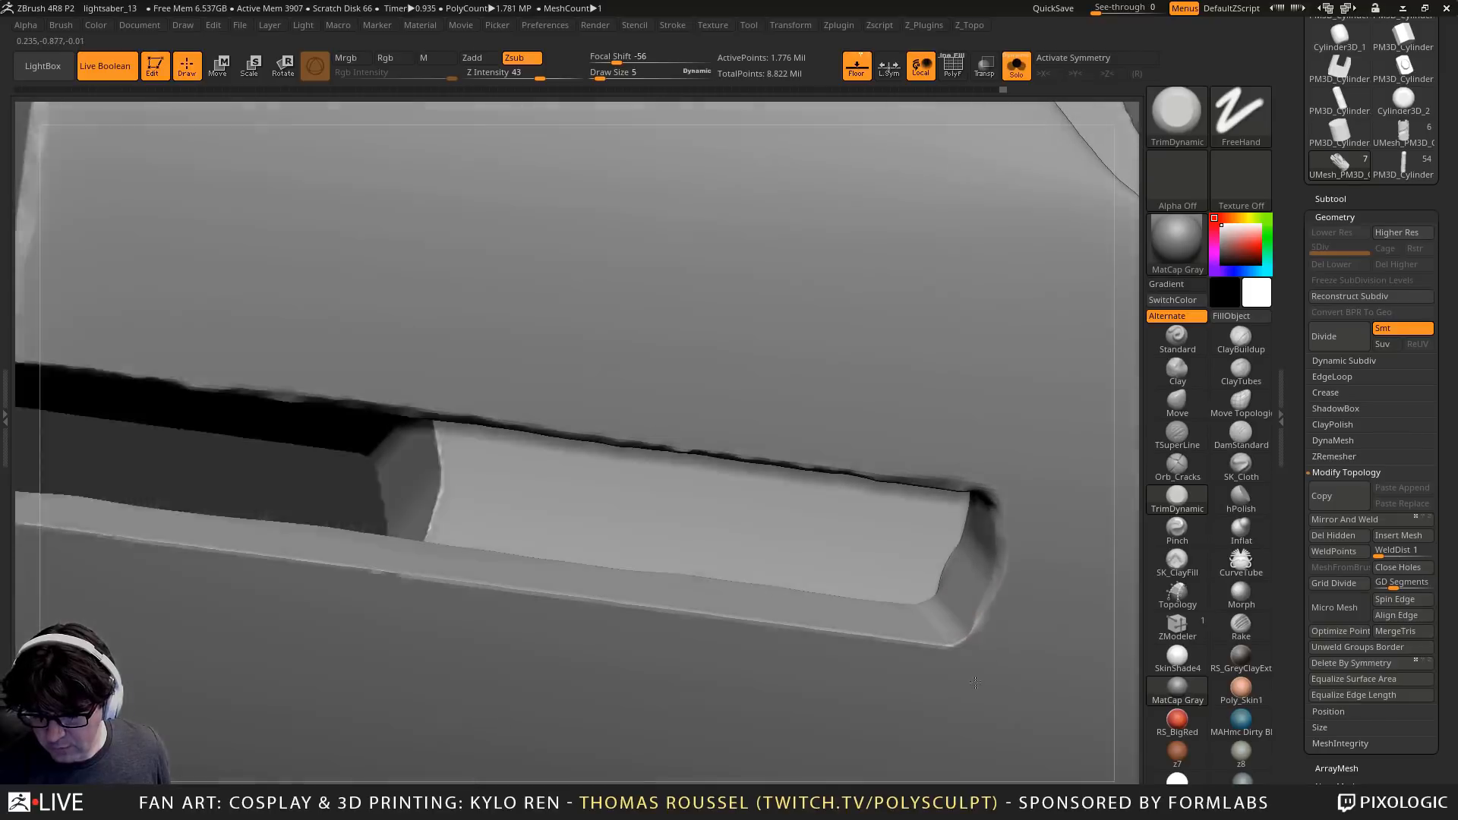
pyautogui.moveTo(934, 594)
pyautogui.mouseDown()
pyautogui.moveTo(949, 546)
pyautogui.moveTo(964, 569)
pyautogui.mouseUp()
pyautogui.moveTo(964, 568)
pyautogui.mouseDown(button='right')
pyautogui.moveTo(930, 539)
pyautogui.moveTo(927, 608)
pyautogui.moveTo(899, 514)
pyautogui.moveTo(992, 618)
pyautogui.mouseUp(button='right')
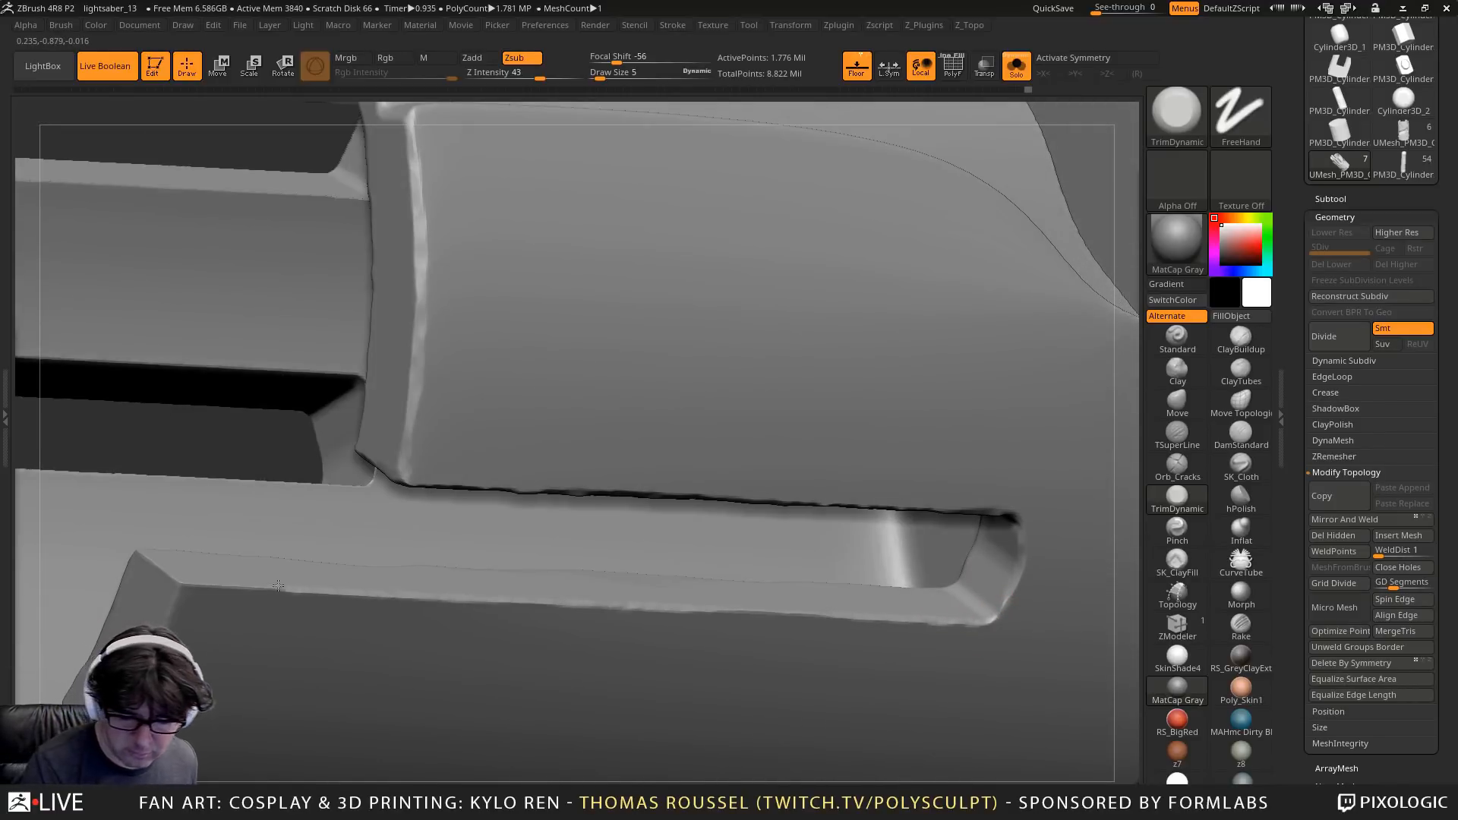
pyautogui.moveTo(178, 584); pyautogui.dragTo(208, 587)
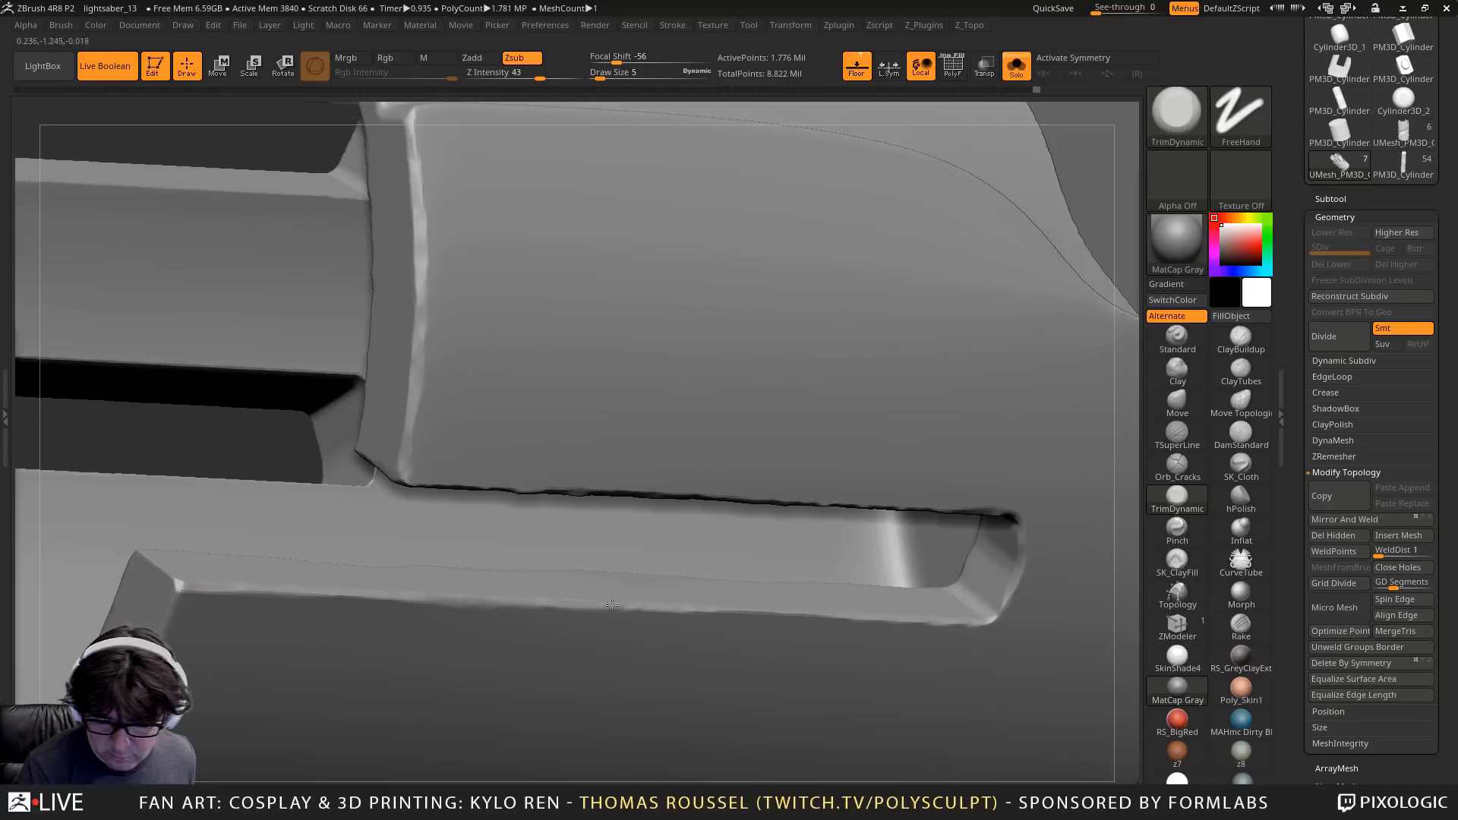
pyautogui.moveTo(972, 621); pyautogui.dragTo(1011, 599)
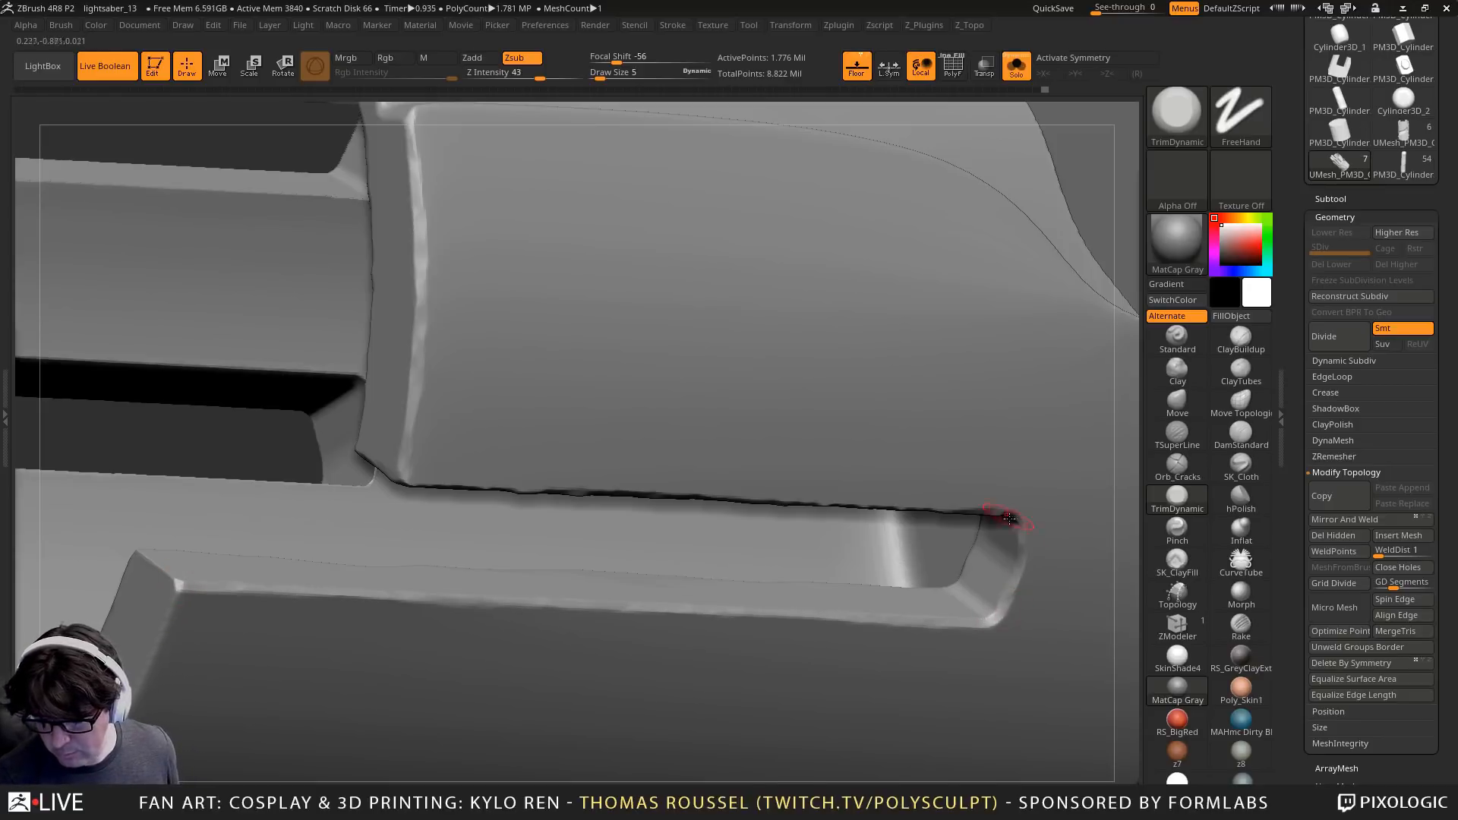
# Polish the bevel on the opposite outer edge and closed end of the slot with hPolish
pyautogui.click(1241, 499)
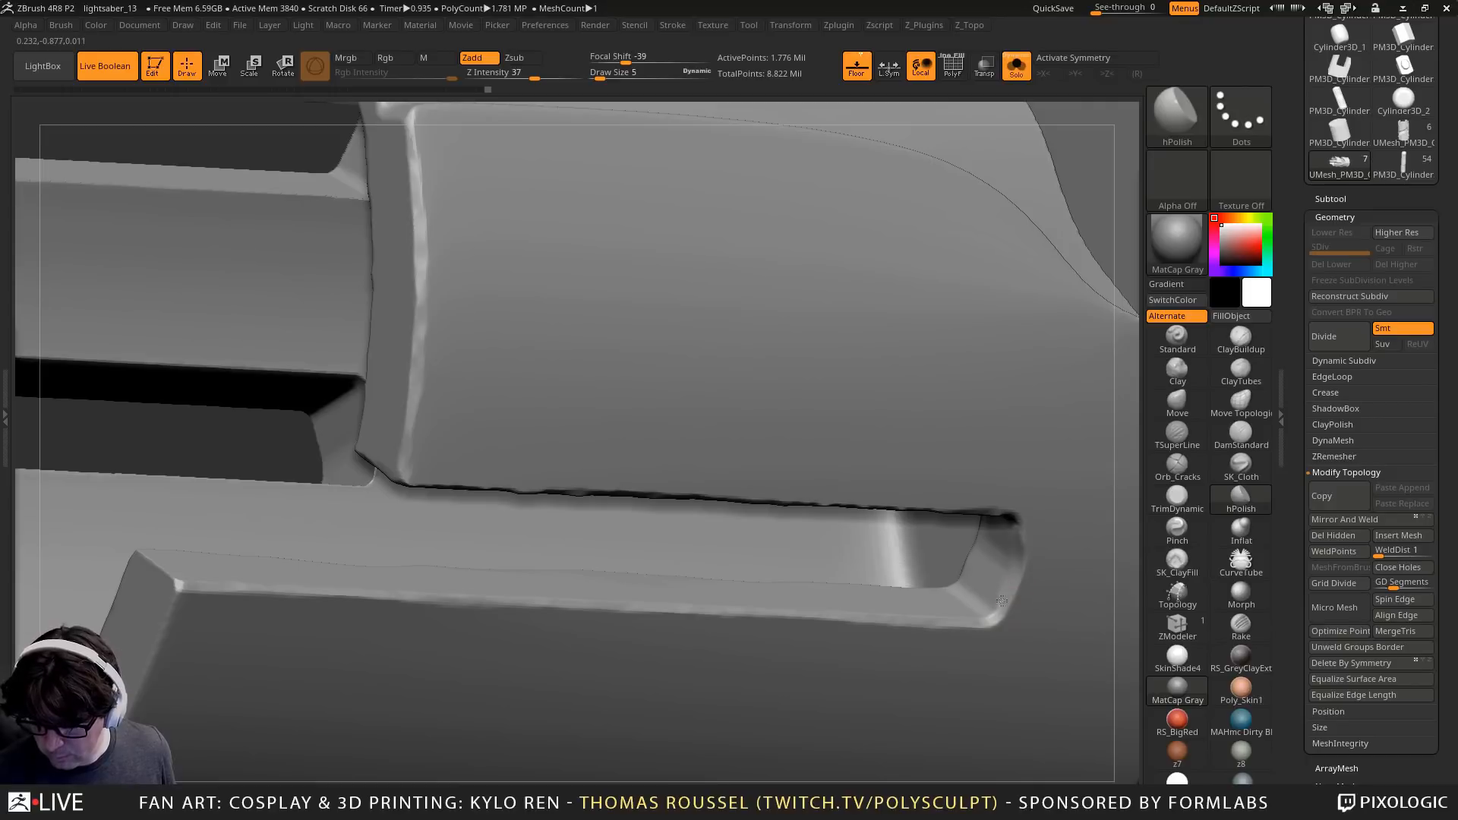
pyautogui.moveTo(864, 620); pyautogui.dragTo(808, 614)
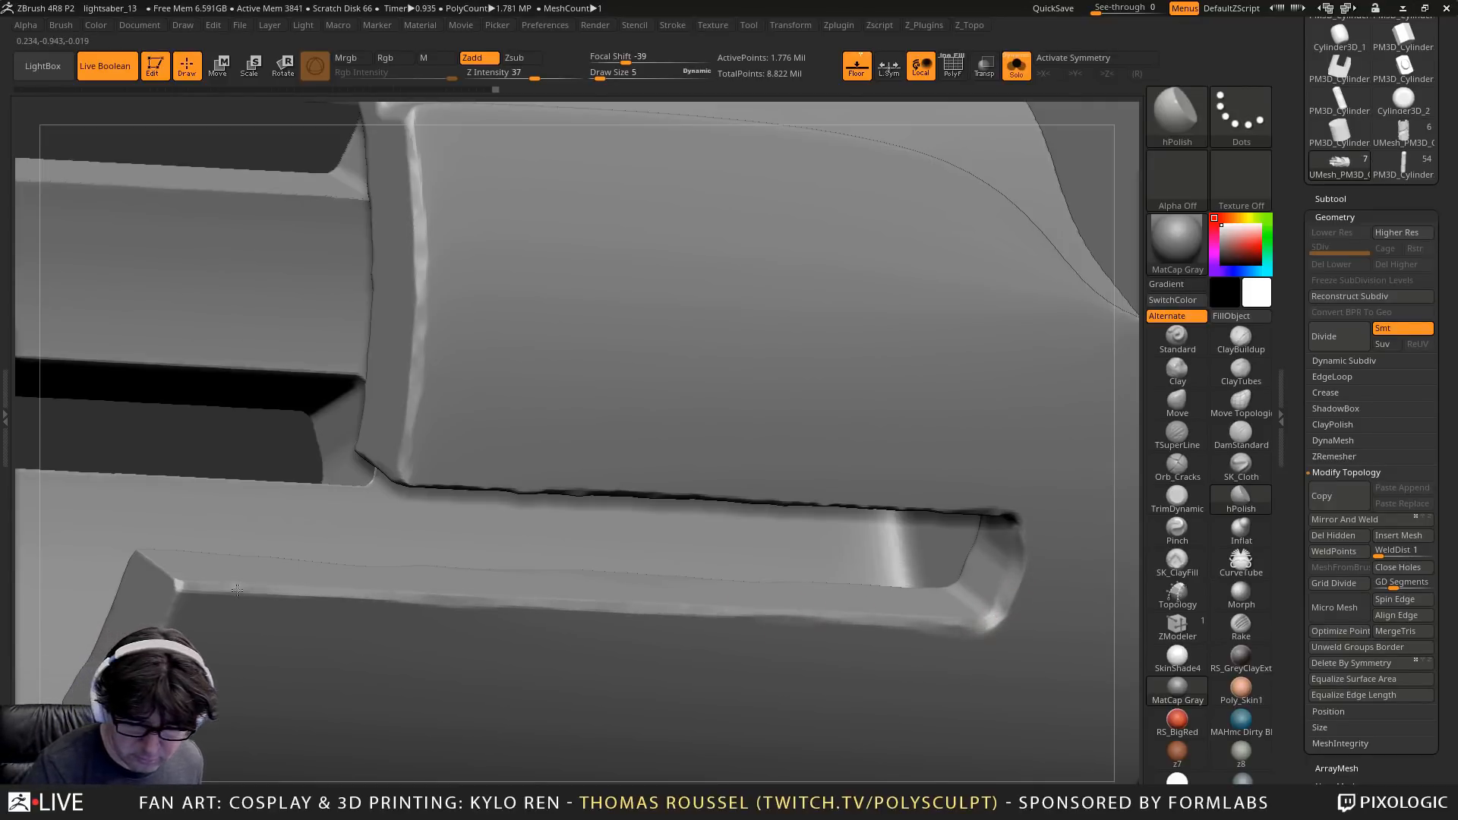
pyautogui.moveTo(237, 590); pyautogui.dragTo(183, 605)
pyautogui.moveTo(298, 593); pyautogui.dragTo(935, 418, button='right')
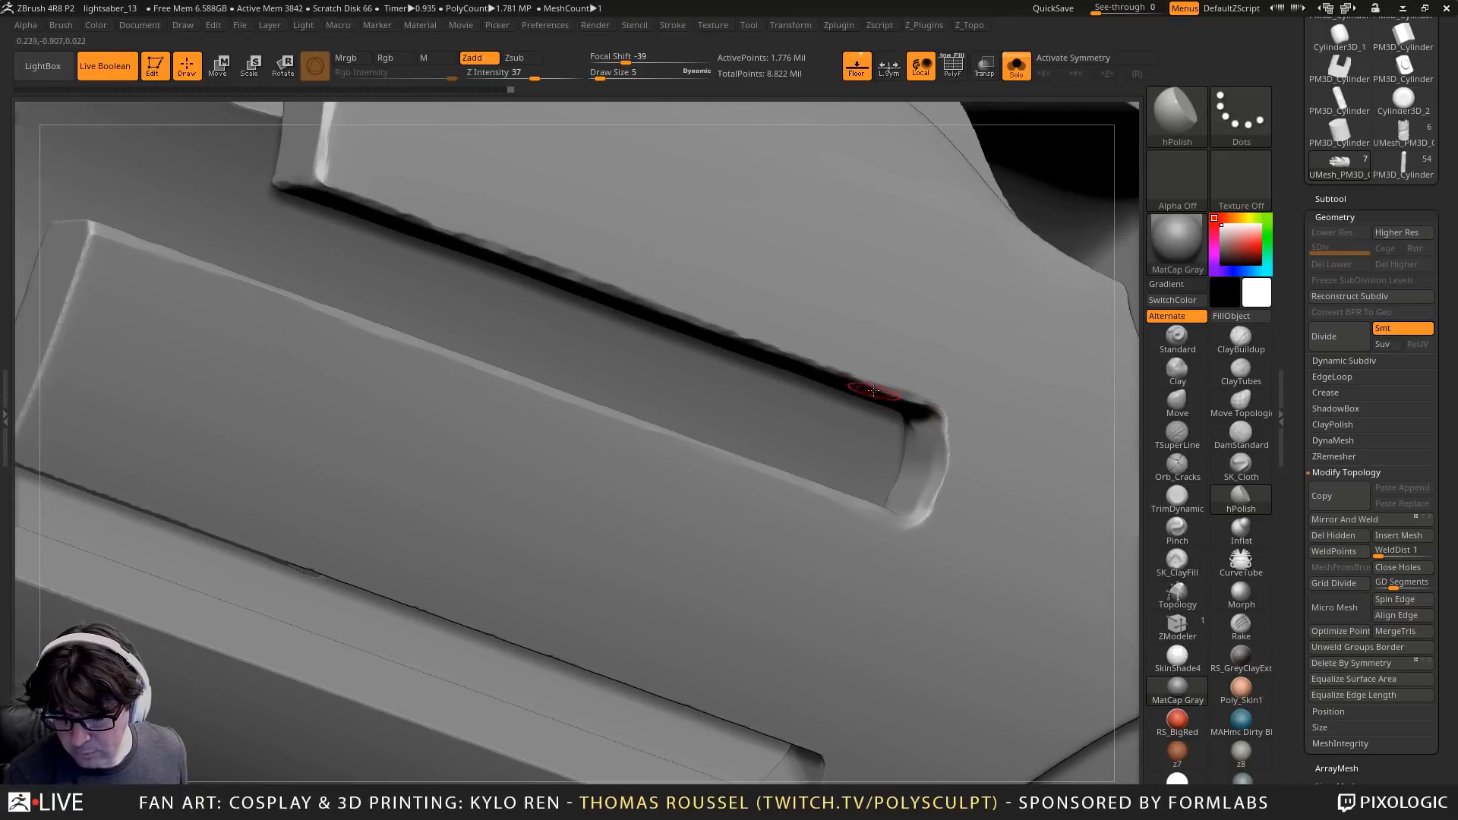
# Set the draw size to 10 and polish the slot's dark long edge with hPolish, from the closed end toward the rim corner
pyautogui.press('s')
pyautogui.moveTo(860, 383)
pyautogui.mouseDown()
pyautogui.moveTo(847, 377)
pyautogui.moveTo(895, 394)
pyautogui.moveTo(748, 349)
pyautogui.mouseUp()
pyautogui.hotkey('ctrl', 'z')
pyautogui.press('s')
pyautogui.moveTo(829, 379); pyautogui.dragTo(879, 359, button='right')
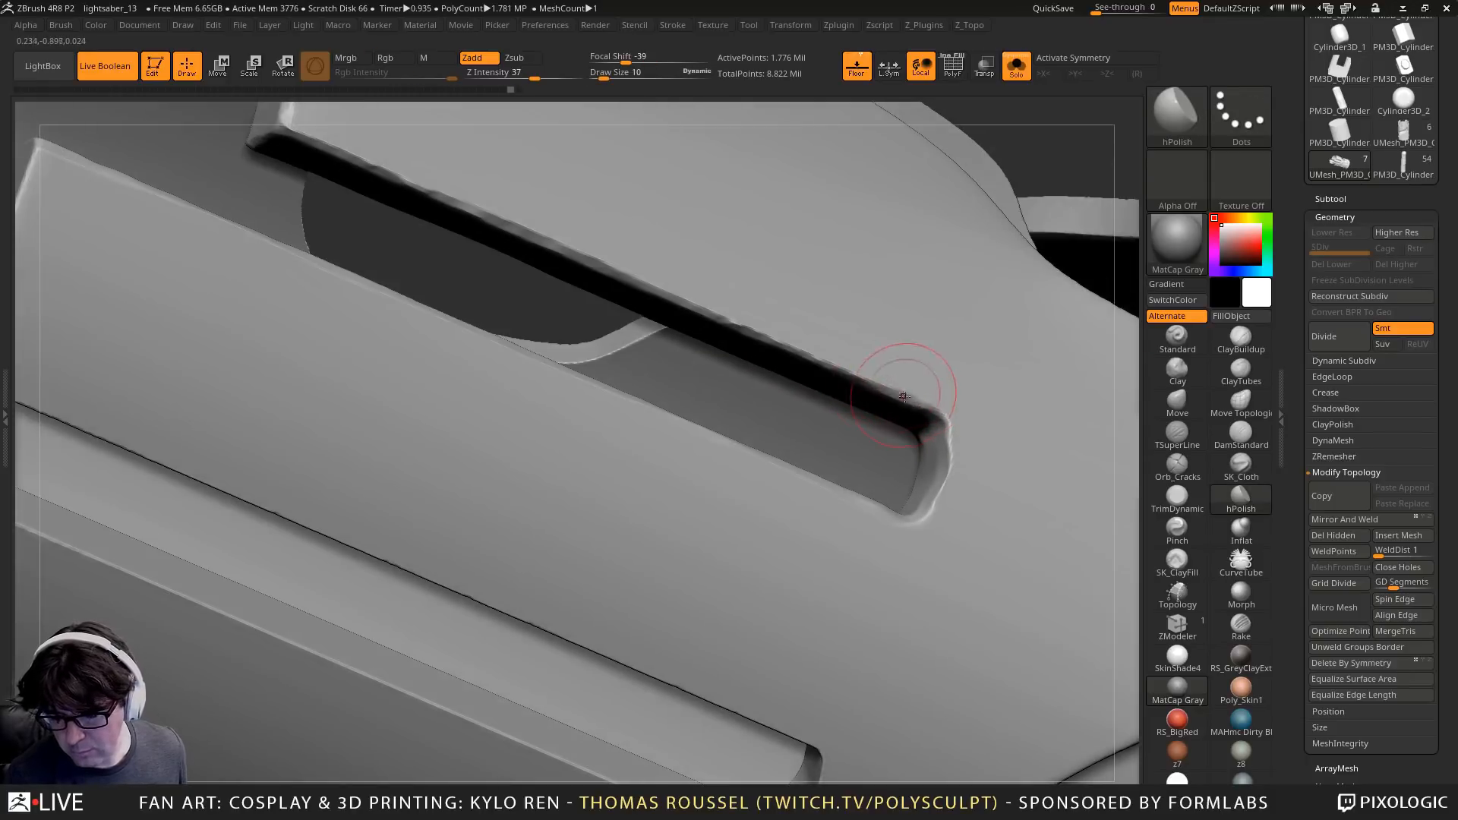
pyautogui.moveTo(811, 354); pyautogui.dragTo(763, 336)
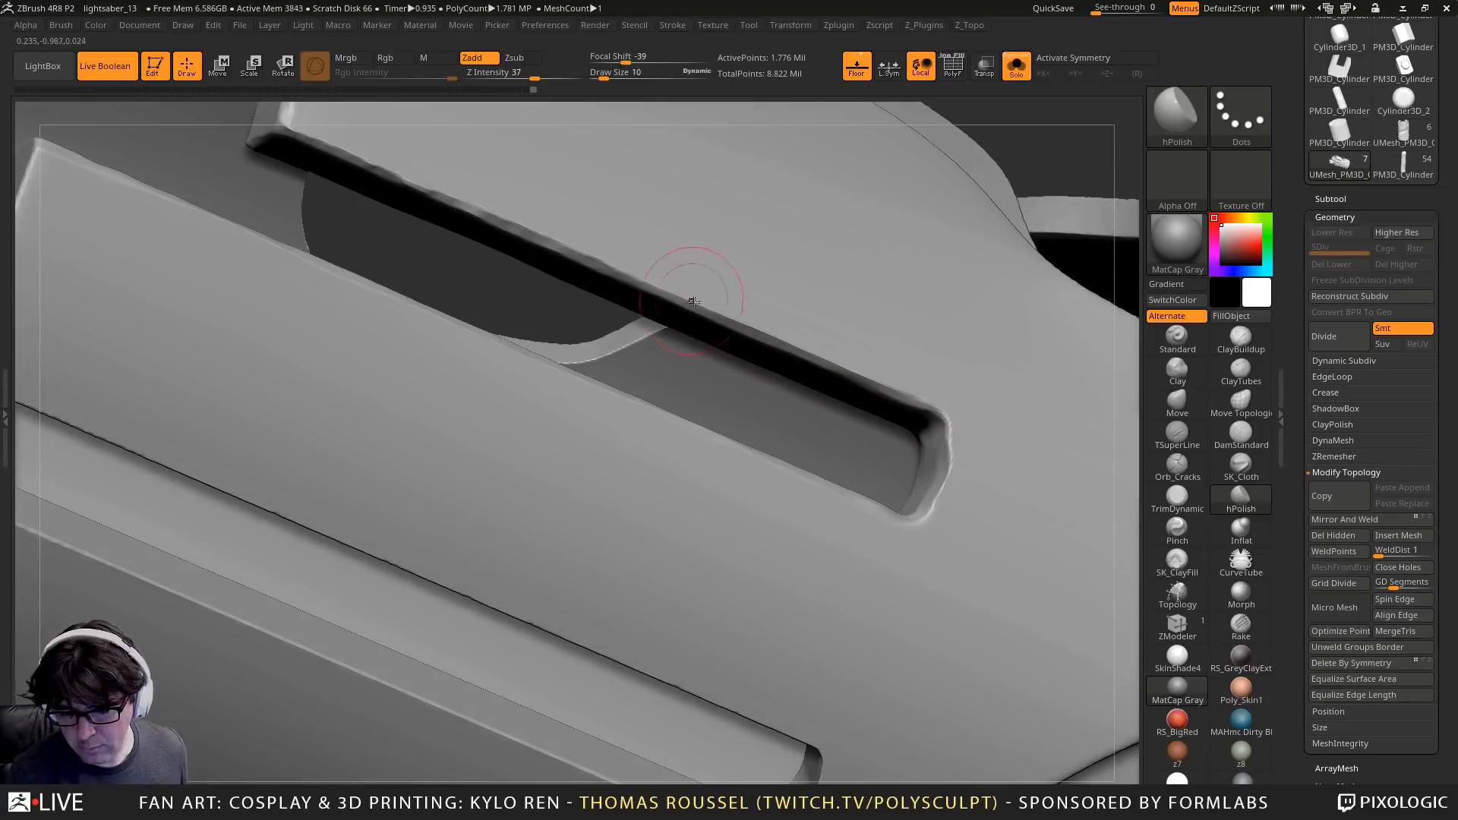
pyautogui.moveTo(636, 284); pyautogui.dragTo(460, 201)
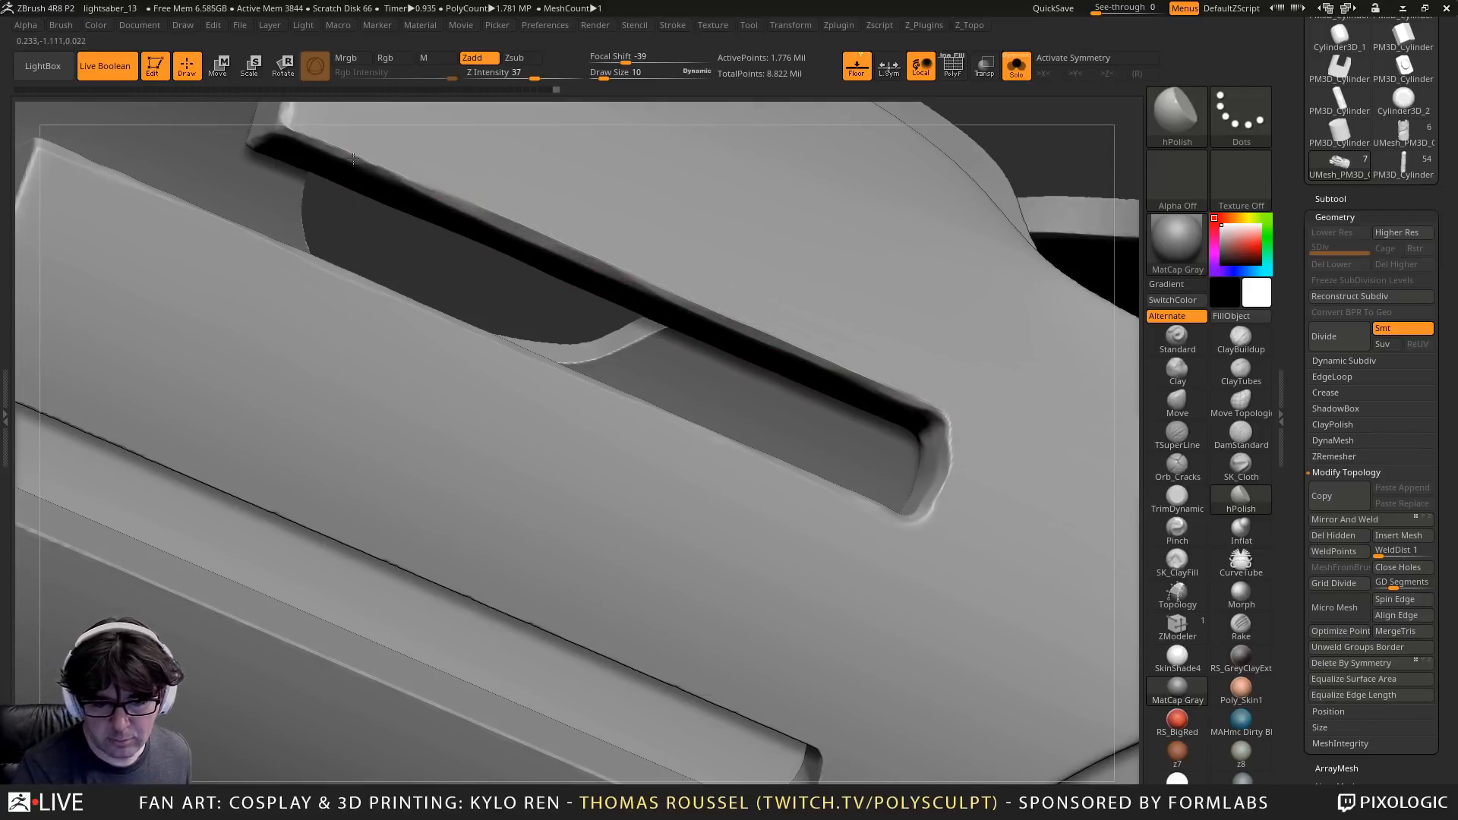
pyautogui.keyDown('alt'); pyautogui.moveTo(334, 122); pyautogui.dragTo(384, 214, button='right'); pyautogui.keyUp('alt')
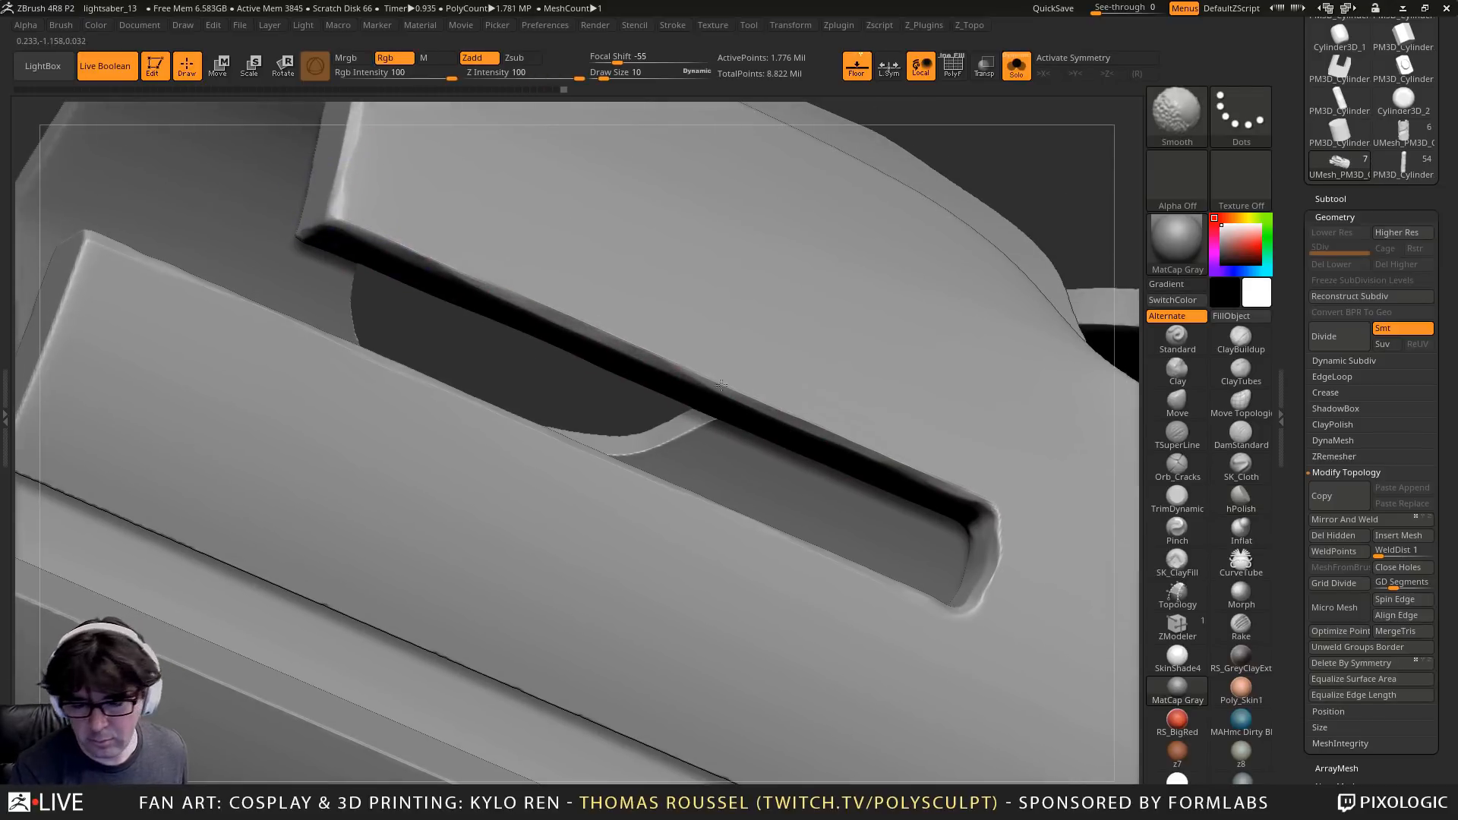
# Smooth and polish the beveled rim around the slot's closed end
pyautogui.keyDown('shift'); pyautogui.moveTo(1016, 554); pyautogui.dragTo(991, 603); pyautogui.keyUp('shift')
pyautogui.moveTo(992, 604); pyautogui.dragTo(994, 638, button='right')
pyautogui.moveTo(1007, 514)
pyautogui.mouseDown()
pyautogui.moveTo(977, 624)
pyautogui.moveTo(991, 510)
pyautogui.moveTo(992, 524)
pyautogui.mouseUp()
pyautogui.moveTo(976, 533); pyautogui.dragTo(953, 622, button='right')
pyautogui.keyDown('shift'); pyautogui.moveTo(953, 628); pyautogui.dragTo(938, 624); pyautogui.keyUp('shift')
pyautogui.keyDown('shift'); pyautogui.moveTo(516, 522); pyautogui.dragTo(683, 563); pyautogui.keyUp('shift')
# Bevel the outer end edges of the two neighbouring prongs with TrimDynamic, including the second prong's corner
pyautogui.keyDown('alt'); pyautogui.moveTo(647, 548); pyautogui.dragTo(958, 593, button='right'); pyautogui.keyUp('alt')
pyautogui.keyDown('alt'); pyautogui.moveTo(372, 485); pyautogui.dragTo(446, 385, button='right'); pyautogui.keyUp('alt')
pyautogui.click(1163, 492)
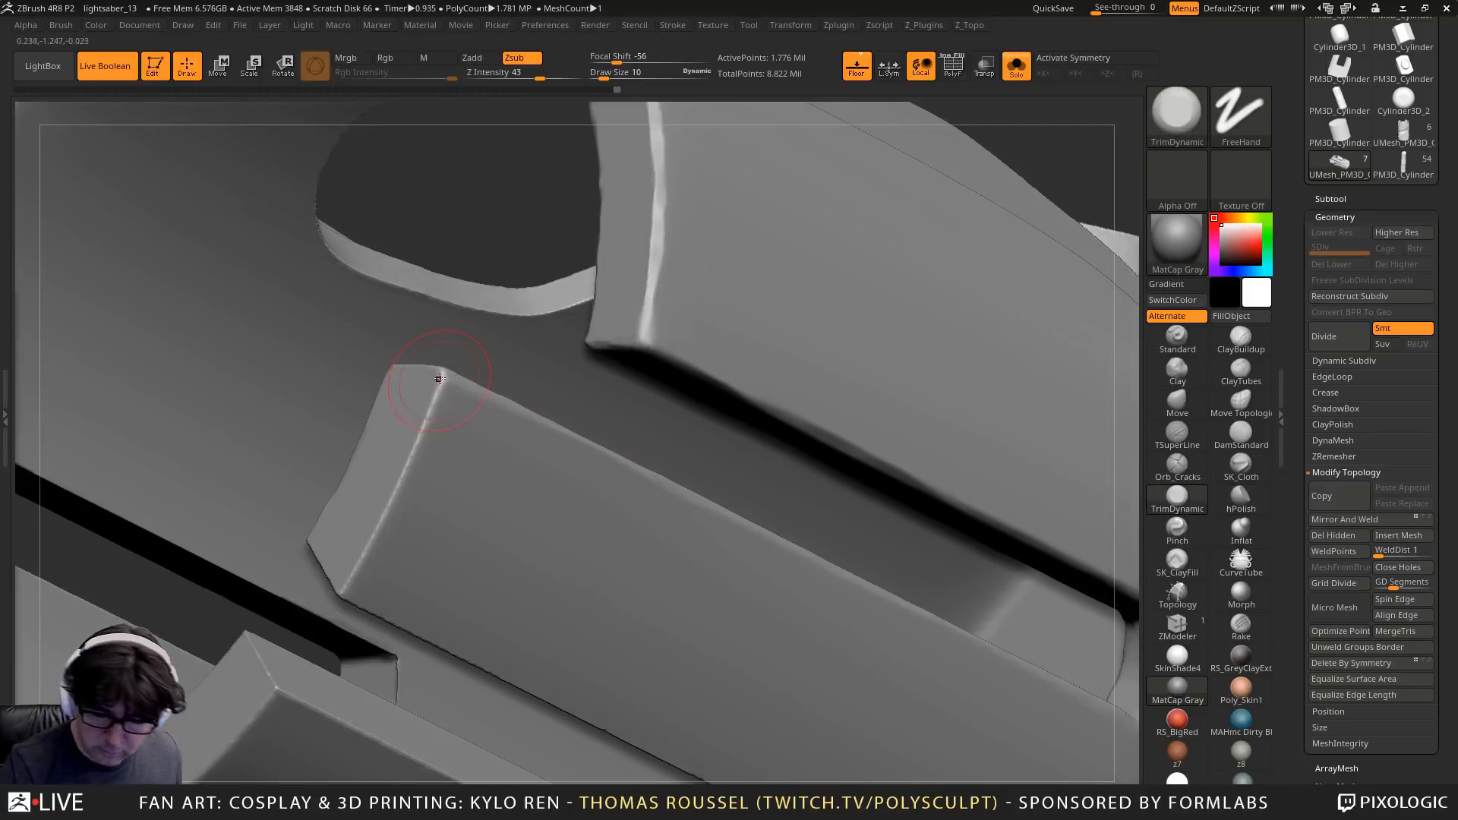
pyautogui.moveTo(439, 377); pyautogui.dragTo(361, 562)
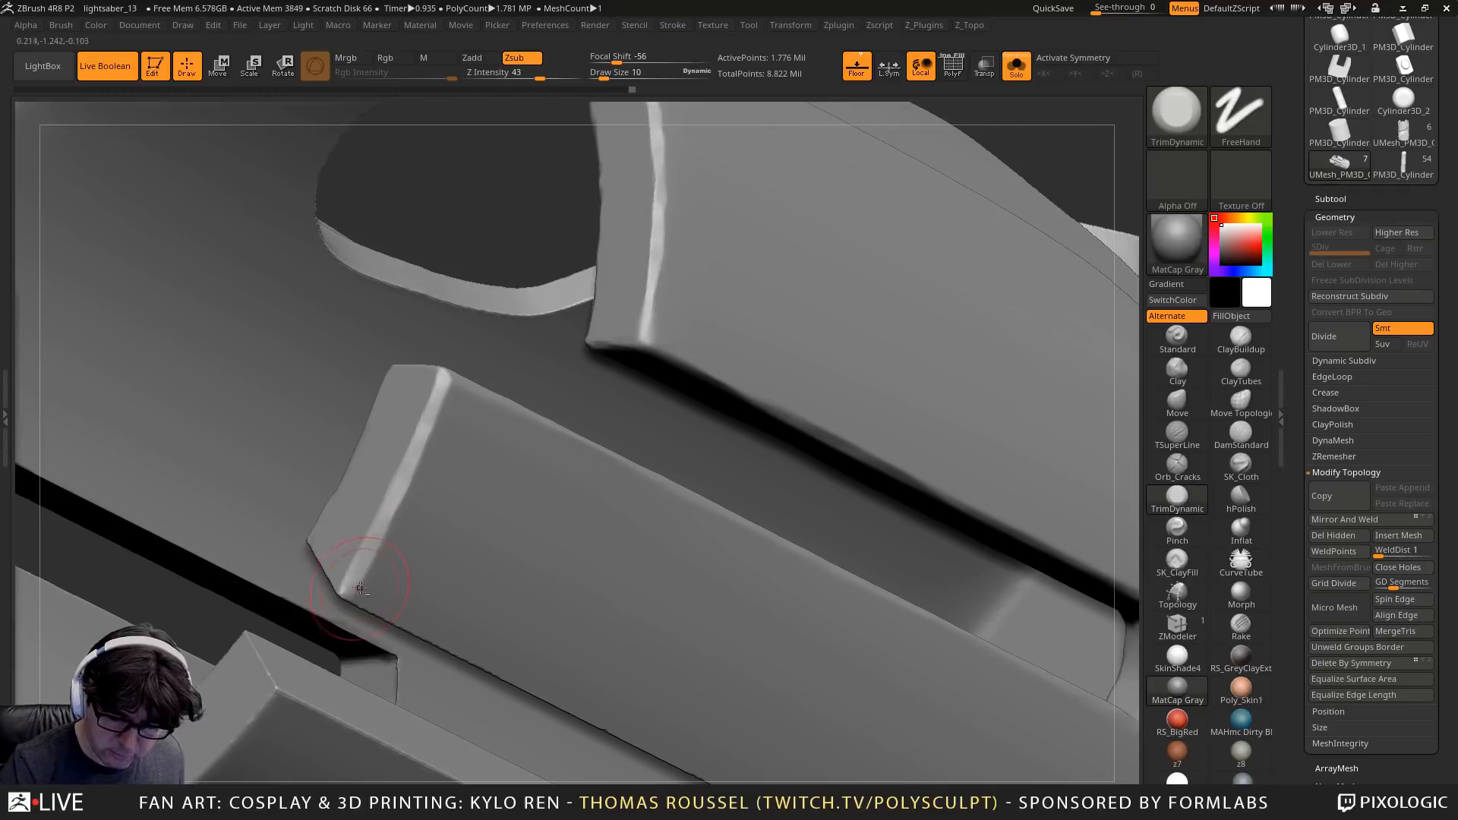
pyautogui.moveTo(360, 589); pyautogui.dragTo(573, 351, button='right')
pyautogui.moveTo(558, 405); pyautogui.dragTo(433, 518)
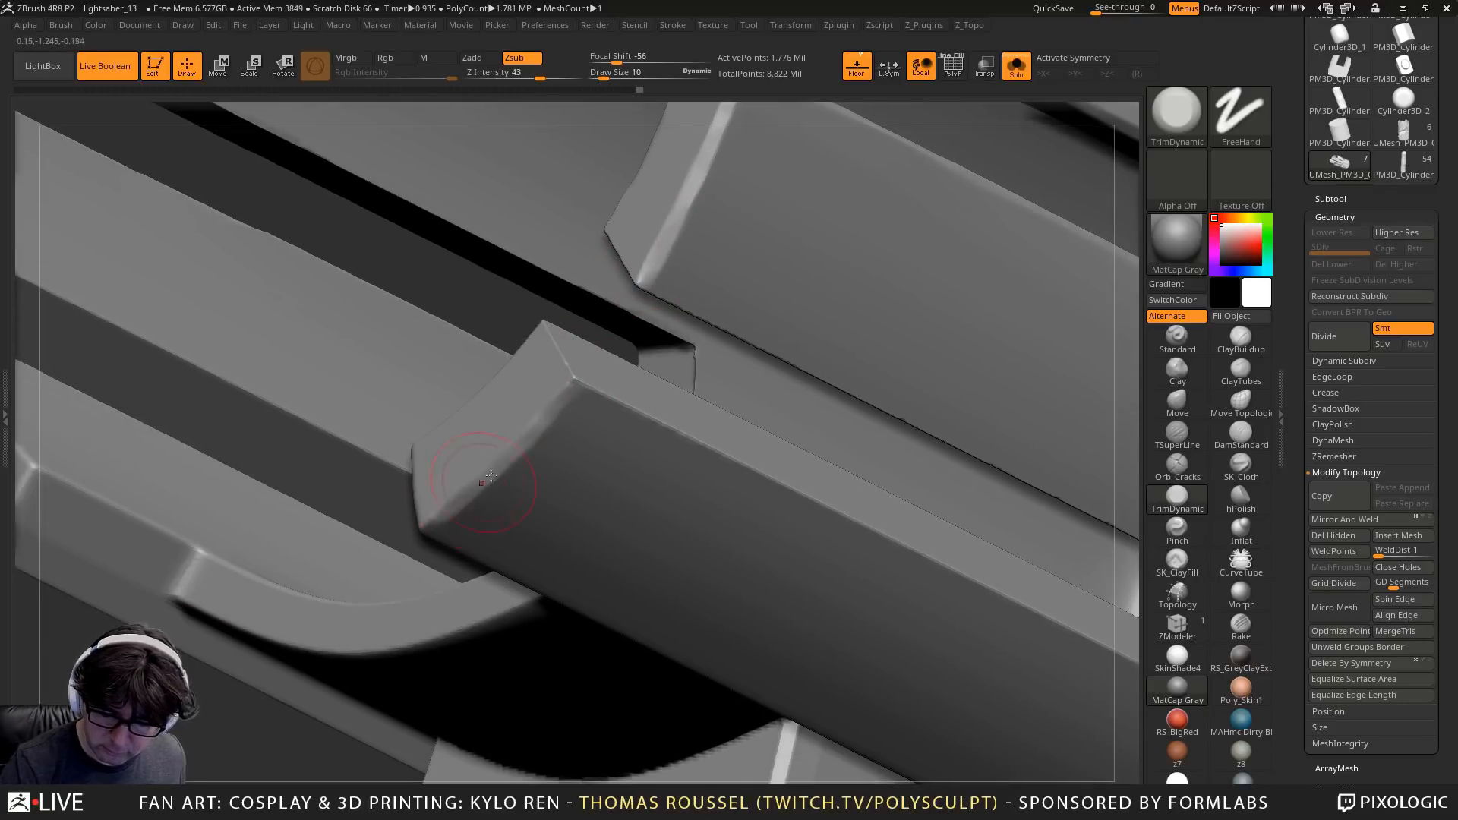
pyautogui.moveTo(433, 517); pyautogui.dragTo(494, 457, button='right')
pyautogui.moveTo(494, 457); pyautogui.dragTo(421, 517)
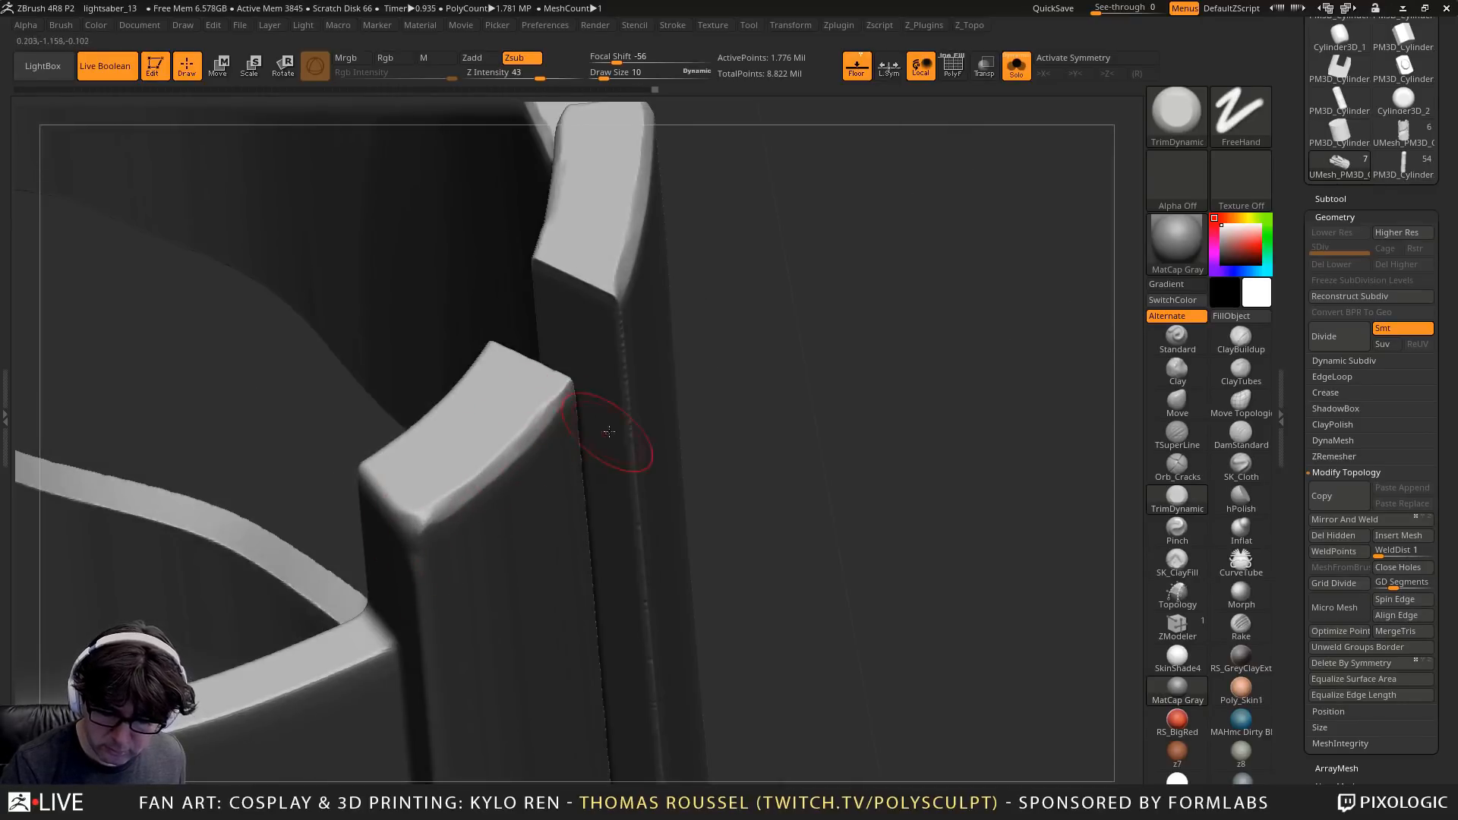
# Bevel the next slot's outer long edge with TrimDynamic from the prong's corner down to and around the slot's closed end
pyautogui.moveTo(609, 432); pyautogui.dragTo(434, 403, button='right')
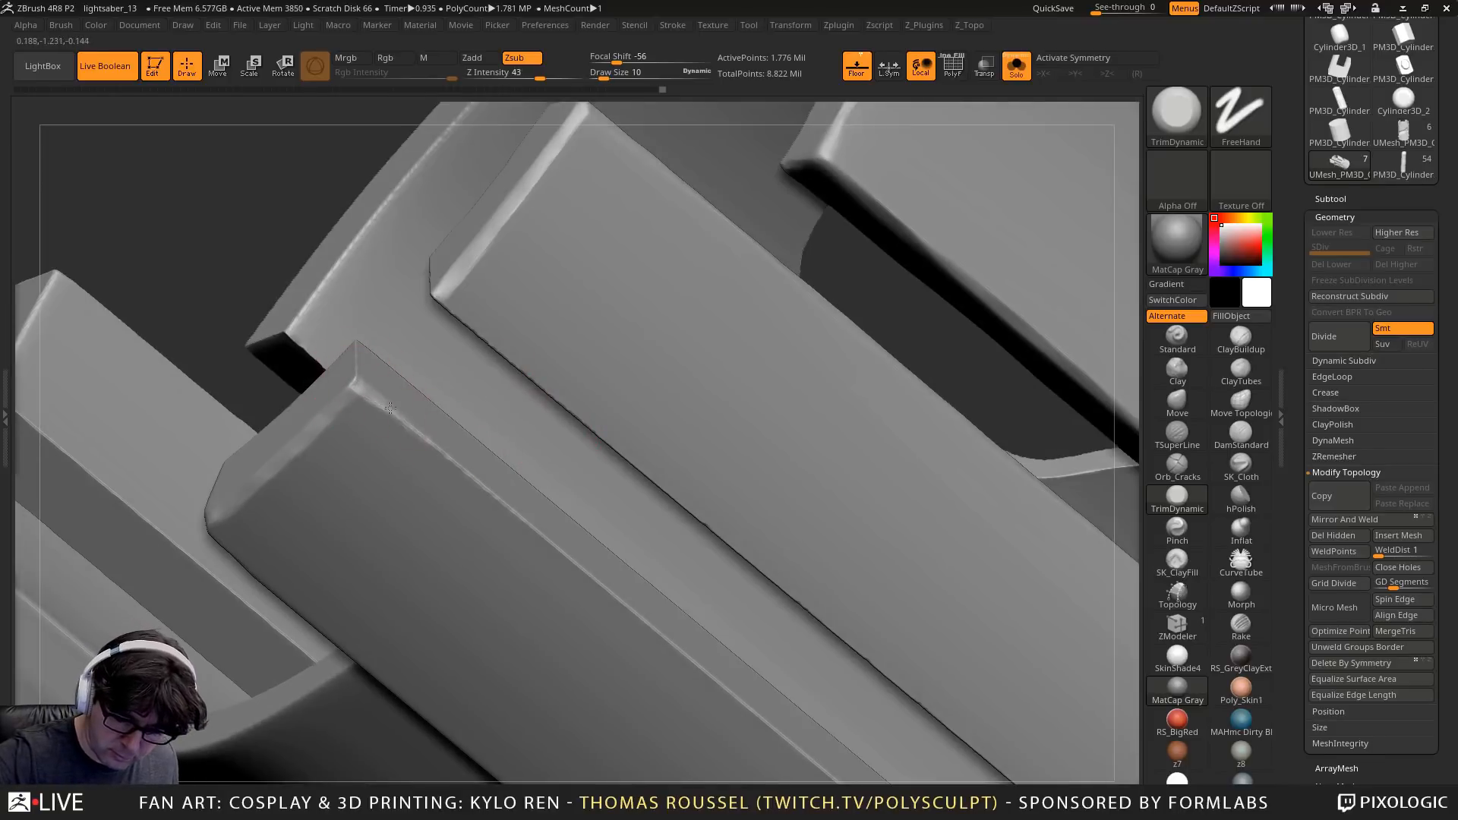
pyautogui.moveTo(556, 549); pyautogui.dragTo(596, 583)
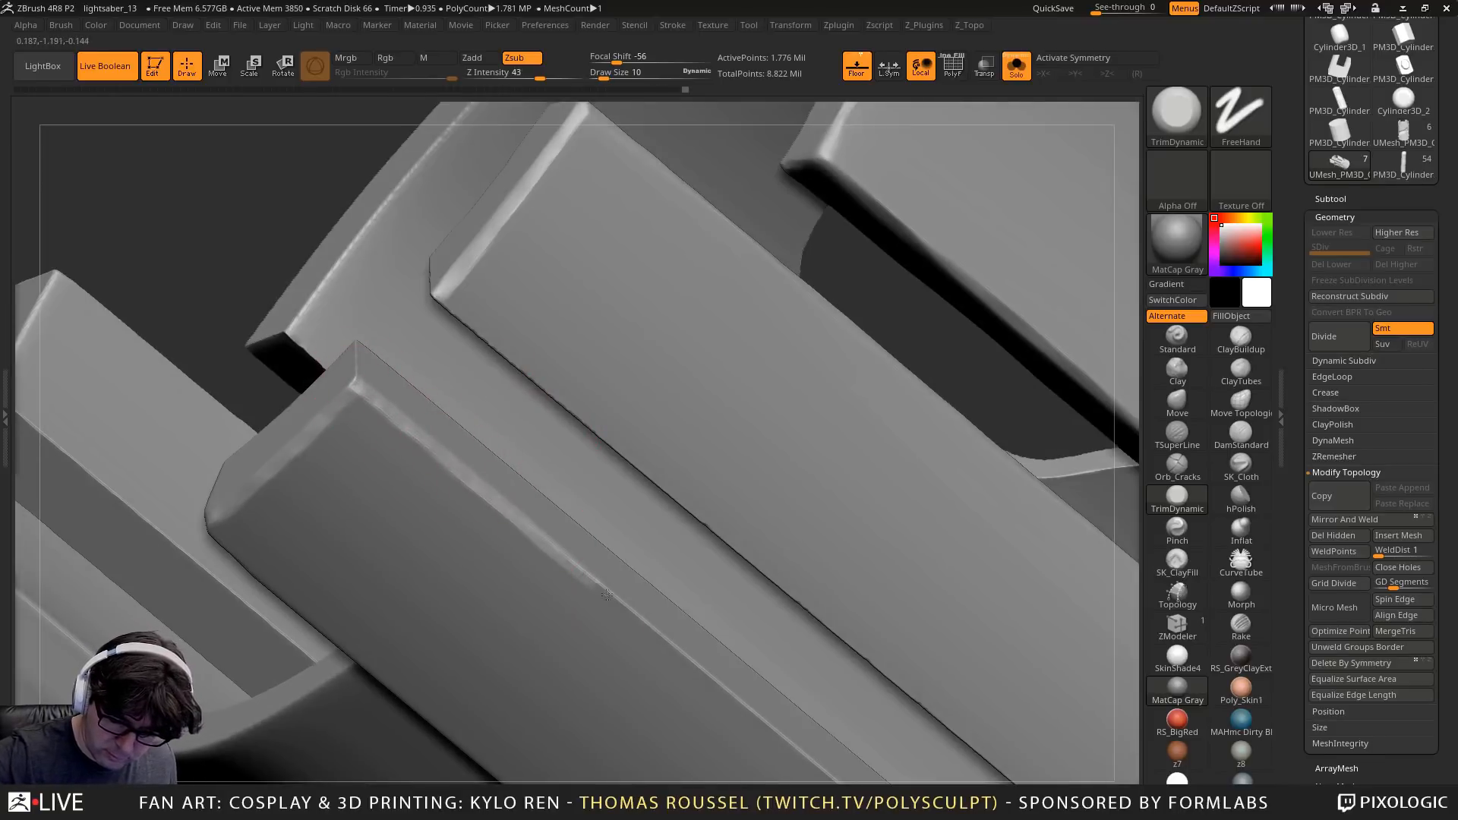
pyautogui.keyDown('alt'); pyautogui.moveTo(543, 539); pyautogui.dragTo(440, 366, button='right'); pyautogui.keyUp('alt')
pyautogui.moveTo(474, 386); pyautogui.dragTo(594, 486)
pyautogui.keyDown('alt'); pyautogui.moveTo(782, 654); pyautogui.dragTo(505, 390, button='right'); pyautogui.keyUp('alt')
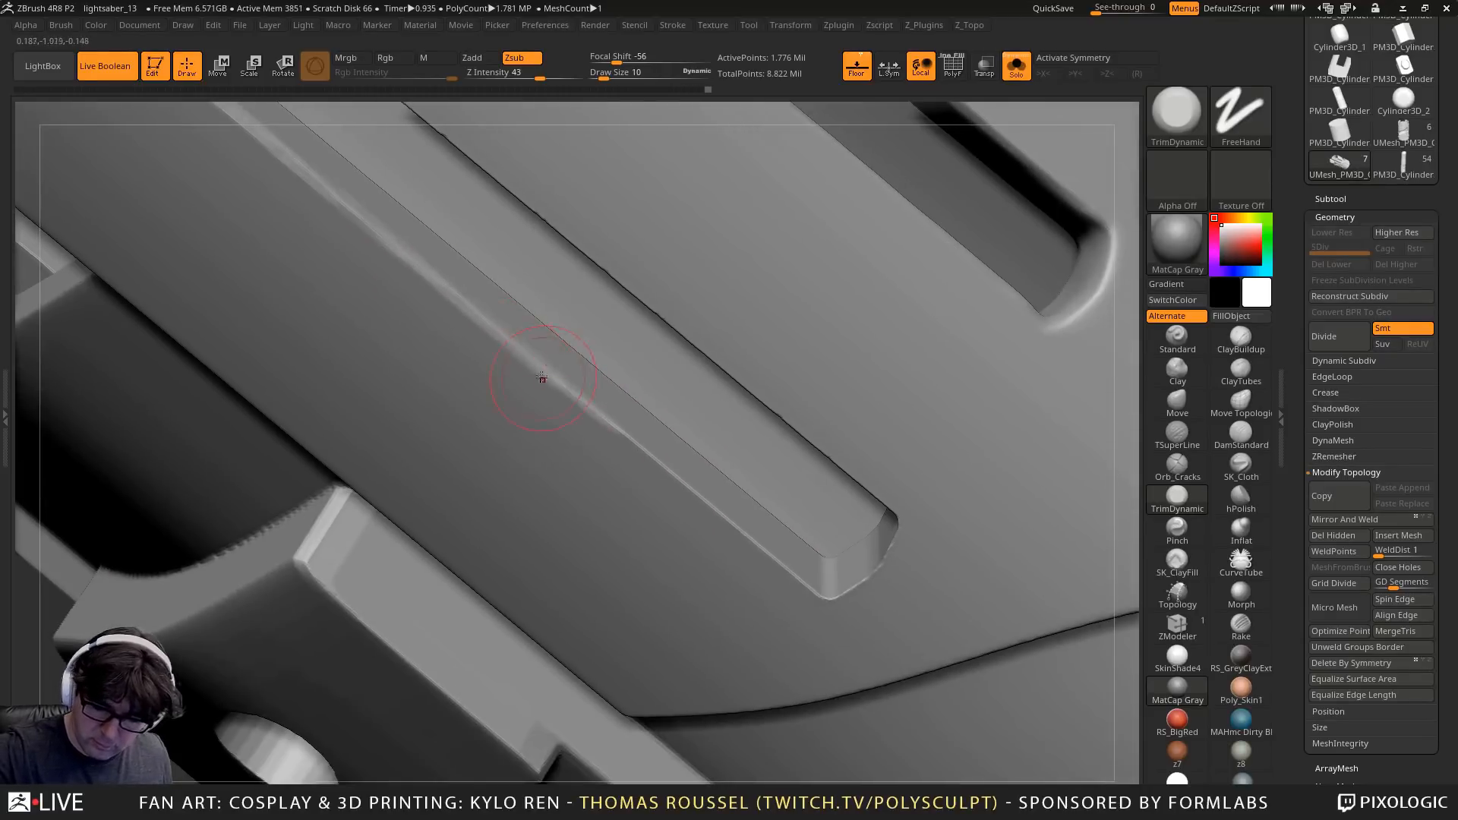
pyautogui.moveTo(753, 537); pyautogui.dragTo(832, 593)
pyautogui.moveTo(879, 585); pyautogui.dragTo(882, 555, button='right')
pyautogui.moveTo(885, 554)
pyautogui.mouseDown()
pyautogui.moveTo(856, 585)
pyautogui.moveTo(873, 569)
pyautogui.mouseUp()
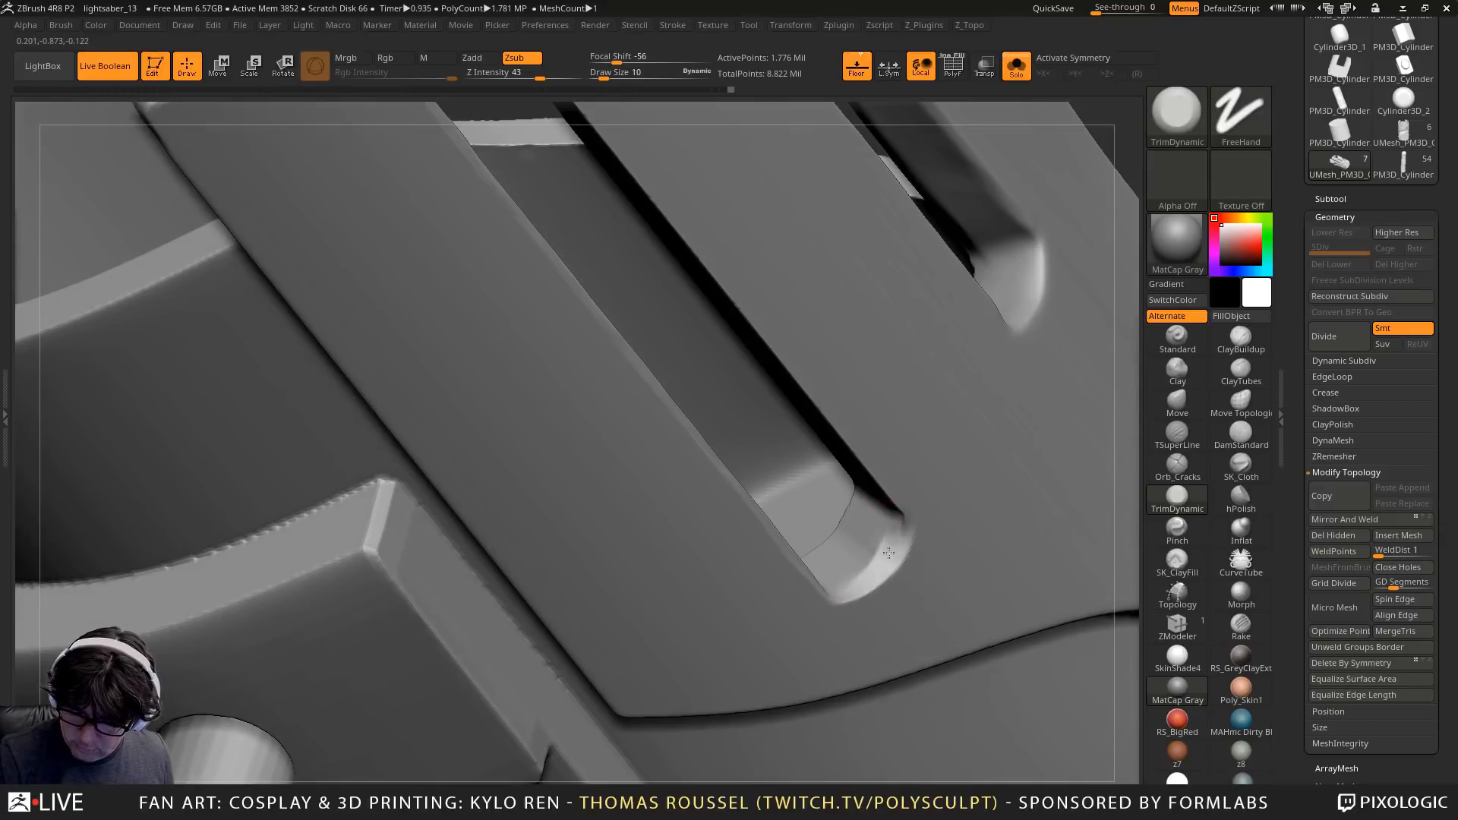
# Bevel the same slot's opposite long edge with TrimDynamic, from the closed end up to the rim corner
pyautogui.moveTo(889, 553); pyautogui.dragTo(801, 313, button='right')
pyautogui.moveTo(828, 357); pyautogui.dragTo(893, 490)
pyautogui.moveTo(888, 447); pyautogui.dragTo(792, 337, button='right')
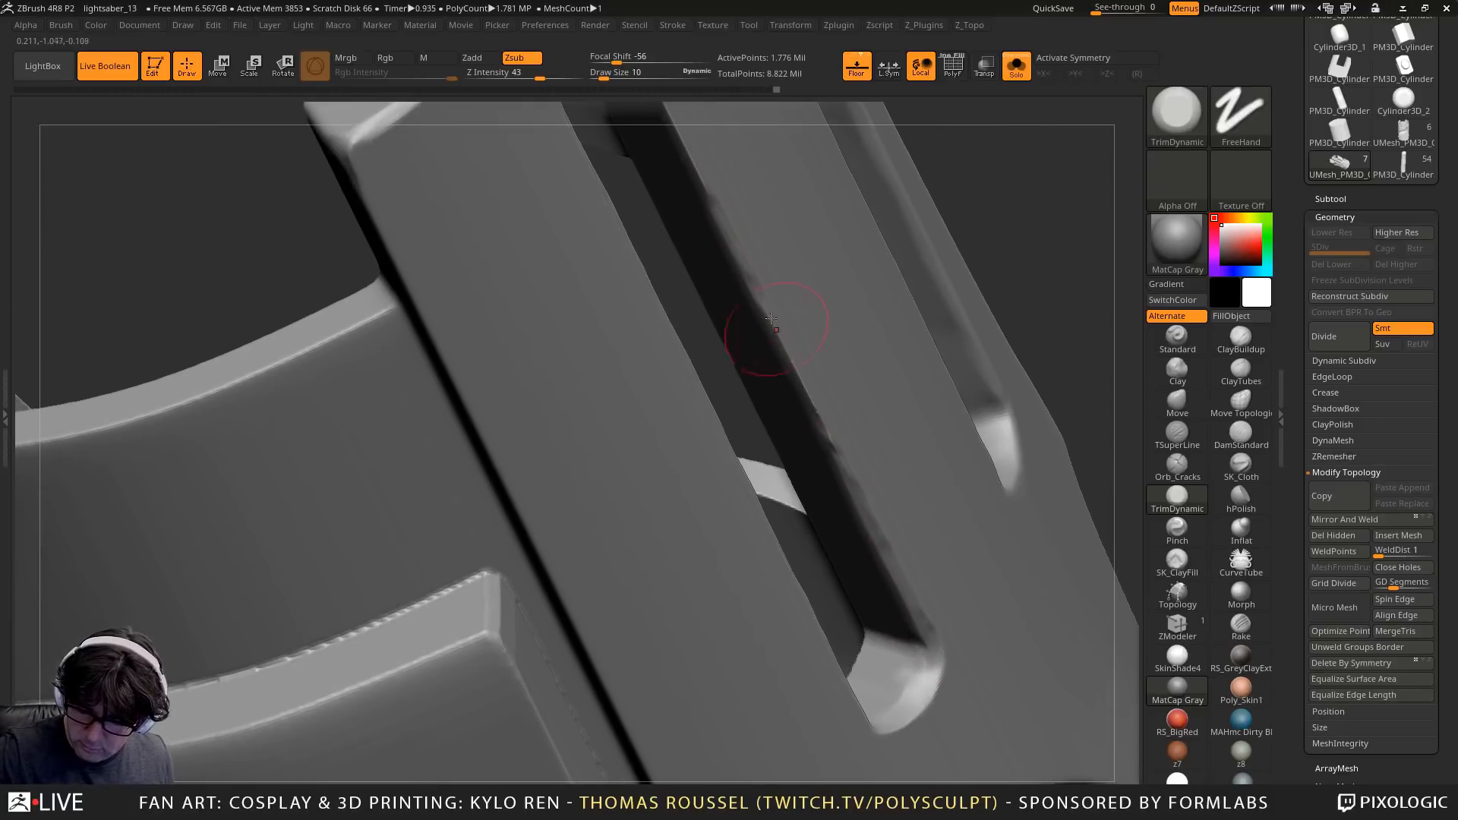
pyautogui.moveTo(833, 418); pyautogui.dragTo(759, 311, button='right')
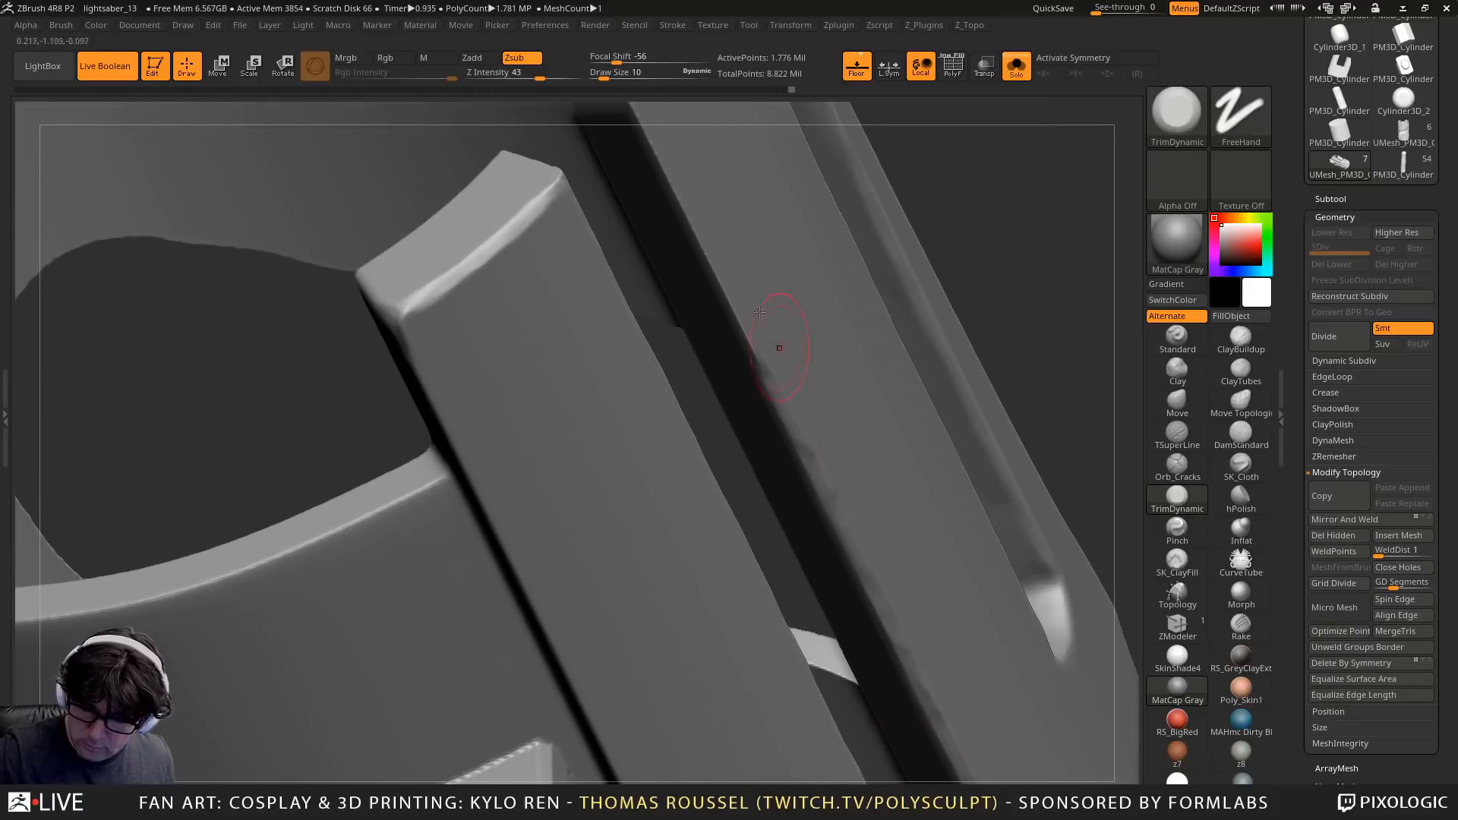
pyautogui.moveTo(662, 173); pyautogui.dragTo(761, 371)
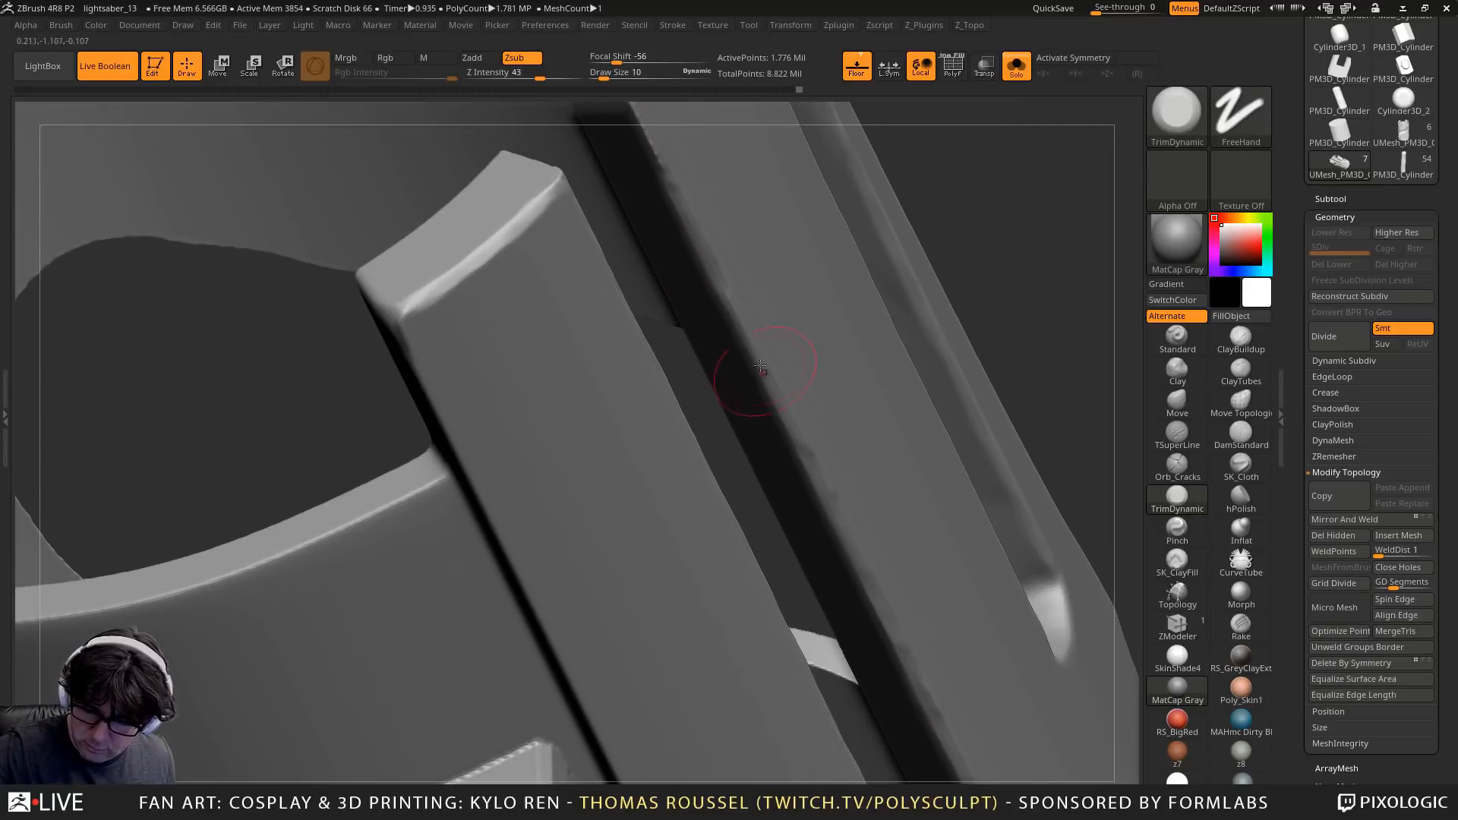
pyautogui.moveTo(720, 285); pyautogui.dragTo(793, 418)
pyautogui.keyDown('alt'); pyautogui.moveTo(719, 240); pyautogui.dragTo(784, 413, button='right'); pyautogui.keyUp('alt')
pyautogui.moveTo(708, 304); pyautogui.dragTo(746, 368)
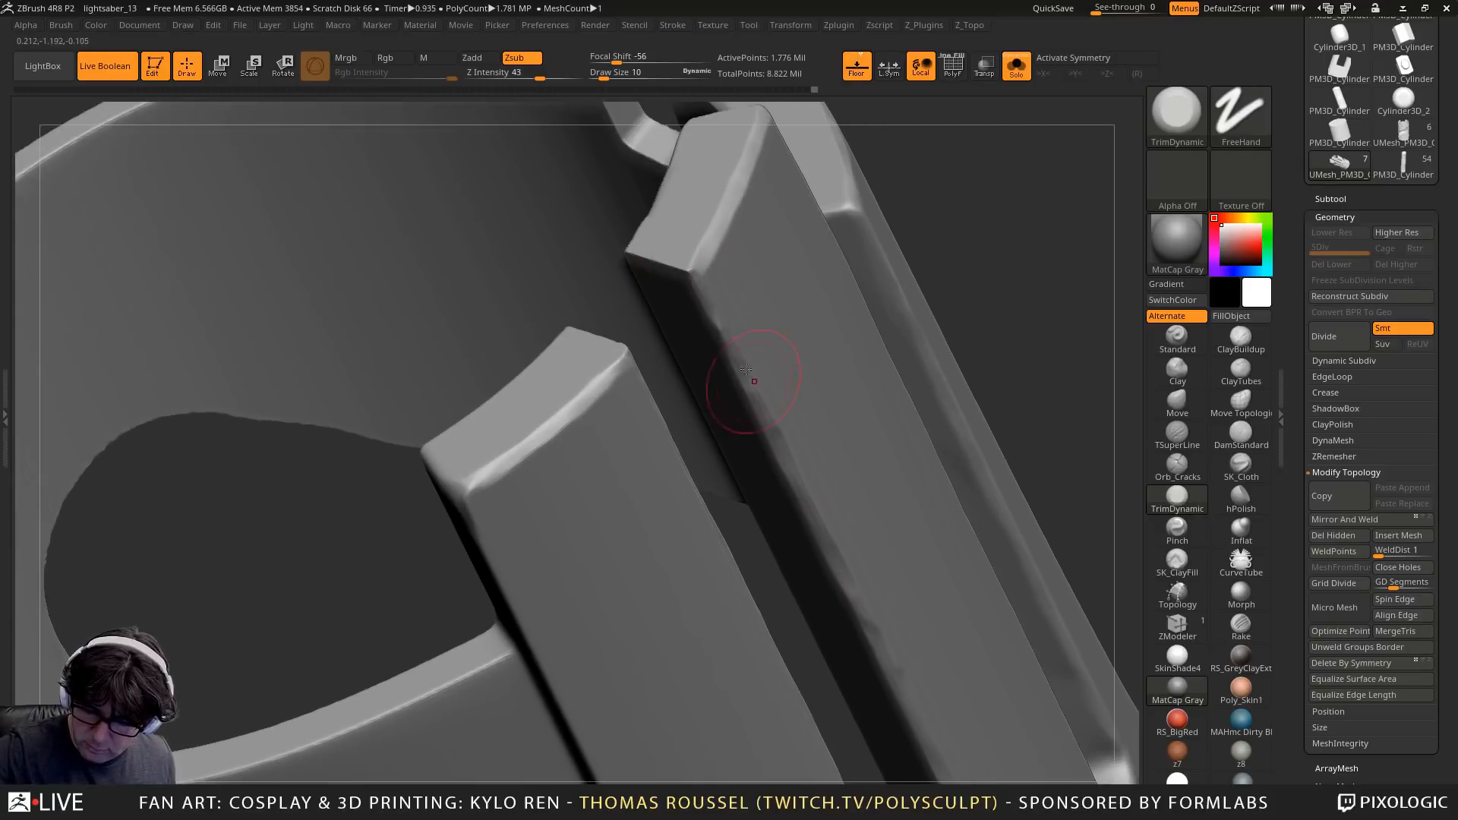
# Bevel the side and inner edges of the prongs' end faces with TrimDynamic, including their corners
pyautogui.moveTo(767, 398); pyautogui.dragTo(750, 300, button='right')
pyautogui.moveTo(749, 298)
pyautogui.mouseDown()
pyautogui.moveTo(731, 293)
pyautogui.moveTo(746, 294)
pyautogui.mouseUp()
pyautogui.moveTo(747, 294); pyautogui.dragTo(771, 377, button='right')
pyautogui.moveTo(763, 403); pyautogui.dragTo(744, 442)
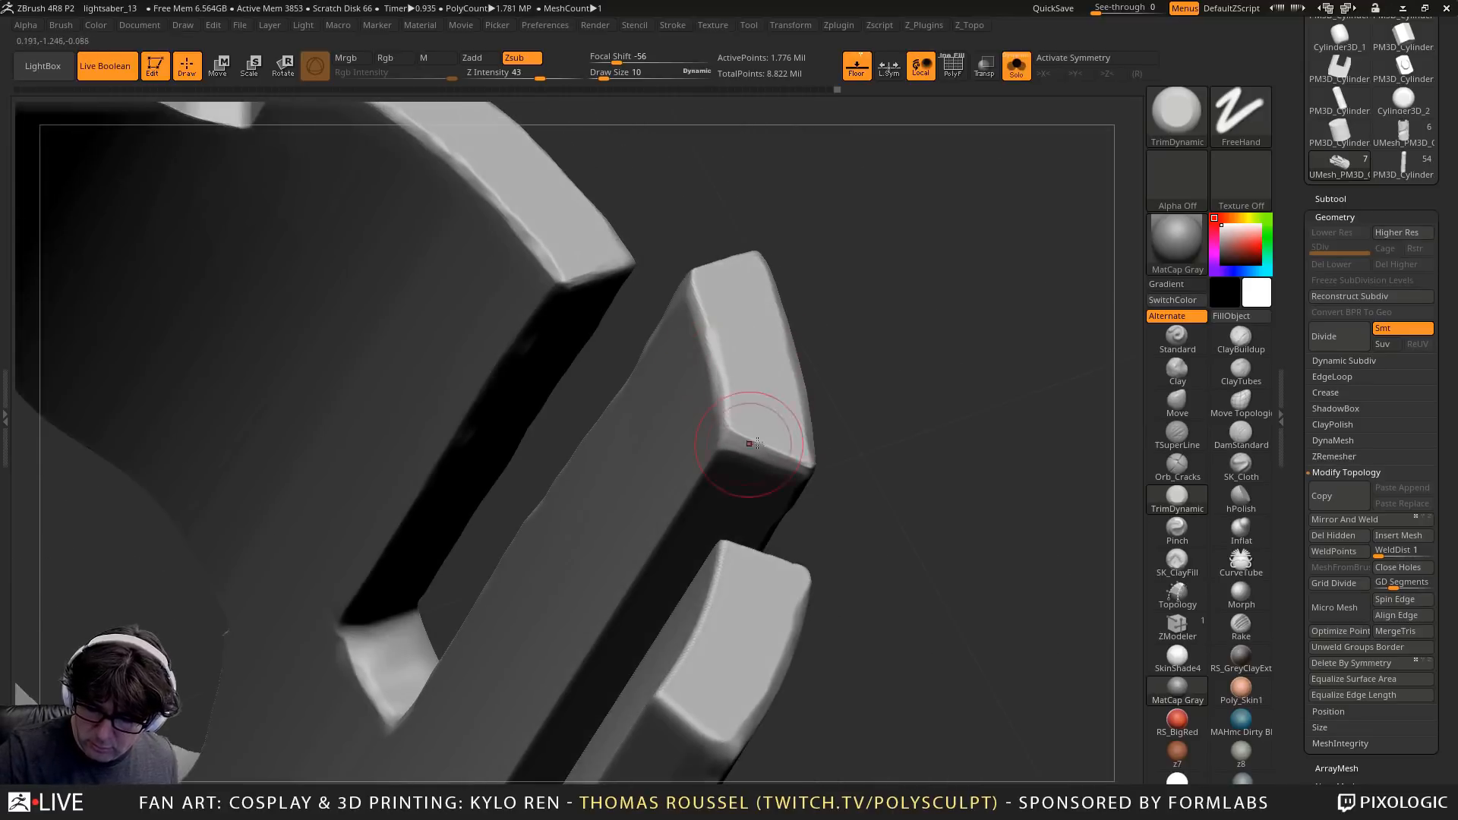
pyautogui.moveTo(779, 492)
pyautogui.keyDown('alt'); pyautogui.mouseDown(button='right')
pyautogui.moveTo(810, 395)
pyautogui.moveTo(788, 511)
pyautogui.moveTo(845, 472)
pyautogui.mouseUp(button='right'); pyautogui.keyUp('alt')
pyautogui.moveTo(845, 468)
pyautogui.mouseDown()
pyautogui.moveTo(770, 427)
pyautogui.moveTo(792, 431)
pyautogui.mouseUp()
pyautogui.moveTo(835, 520); pyautogui.dragTo(763, 594, button='right')
pyautogui.moveTo(761, 619); pyautogui.dragTo(742, 608)
pyautogui.moveTo(738, 605); pyautogui.dragTo(749, 558, button='right')
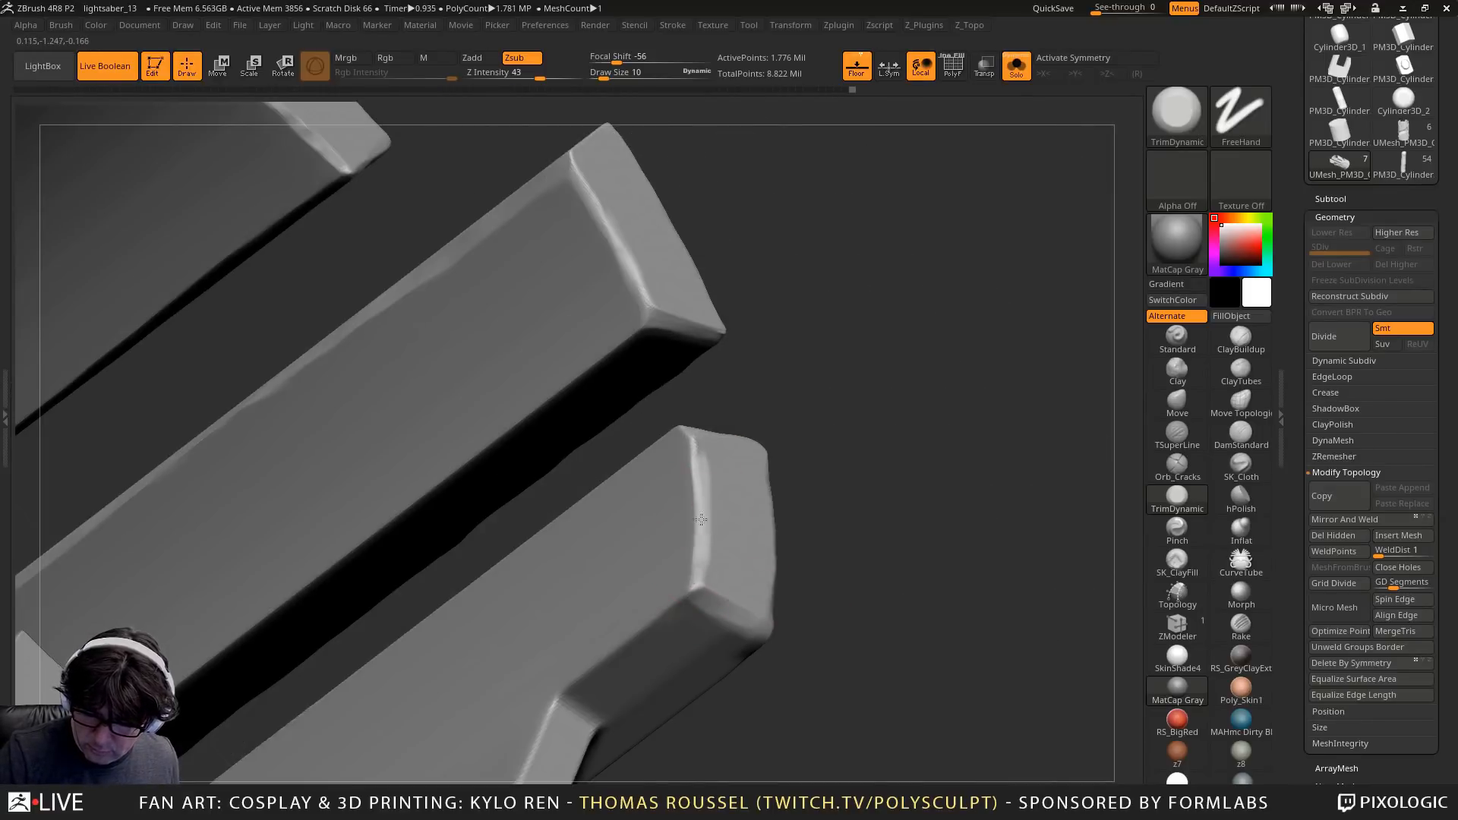
# Polish the inner and outer bevels of the lower prong's end face with hPolish
pyautogui.click(1194, 495)
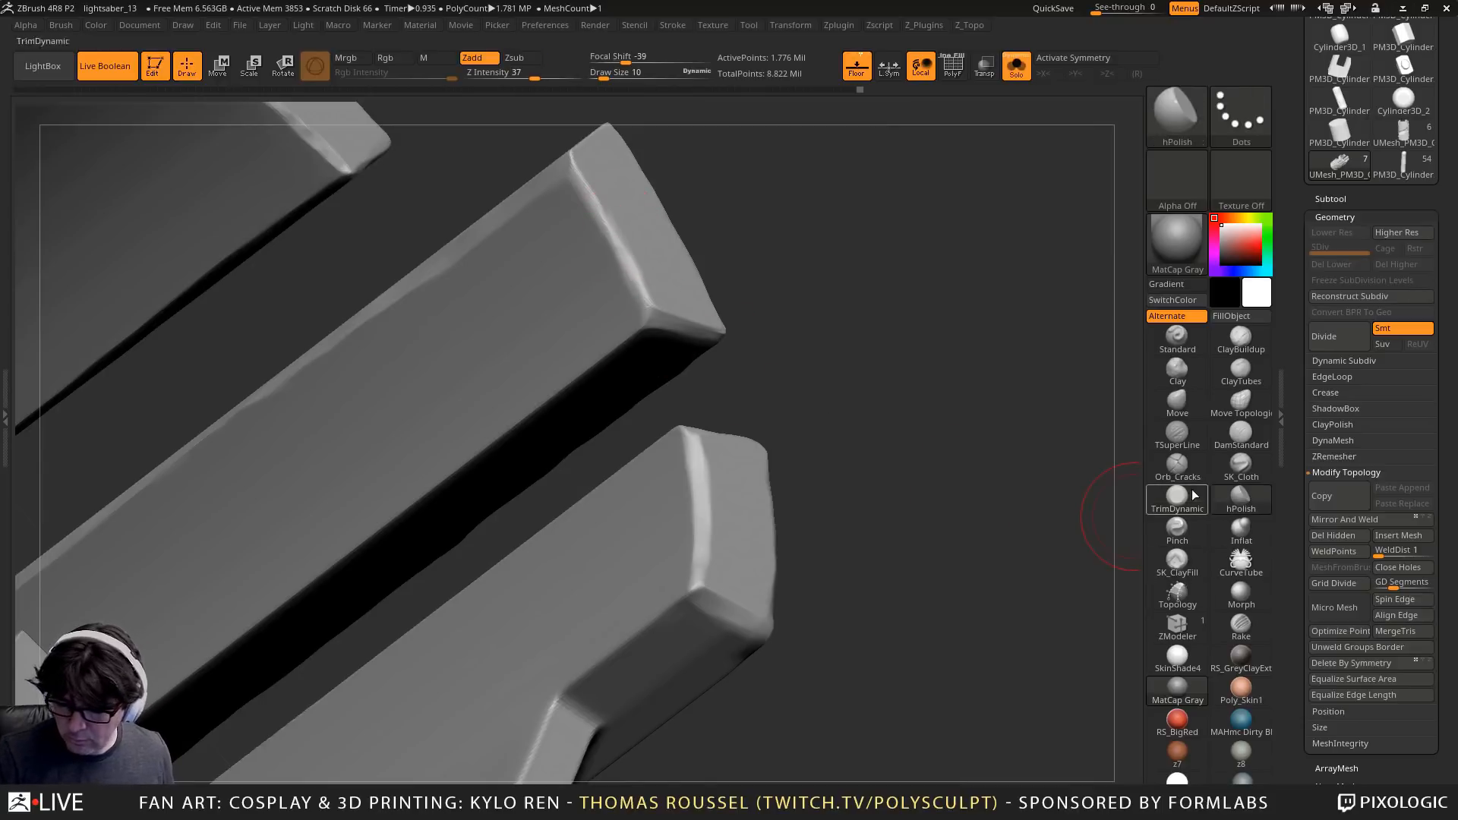
pyautogui.moveTo(687, 438); pyautogui.dragTo(701, 535)
pyautogui.moveTo(746, 616); pyautogui.dragTo(748, 598, button='right')
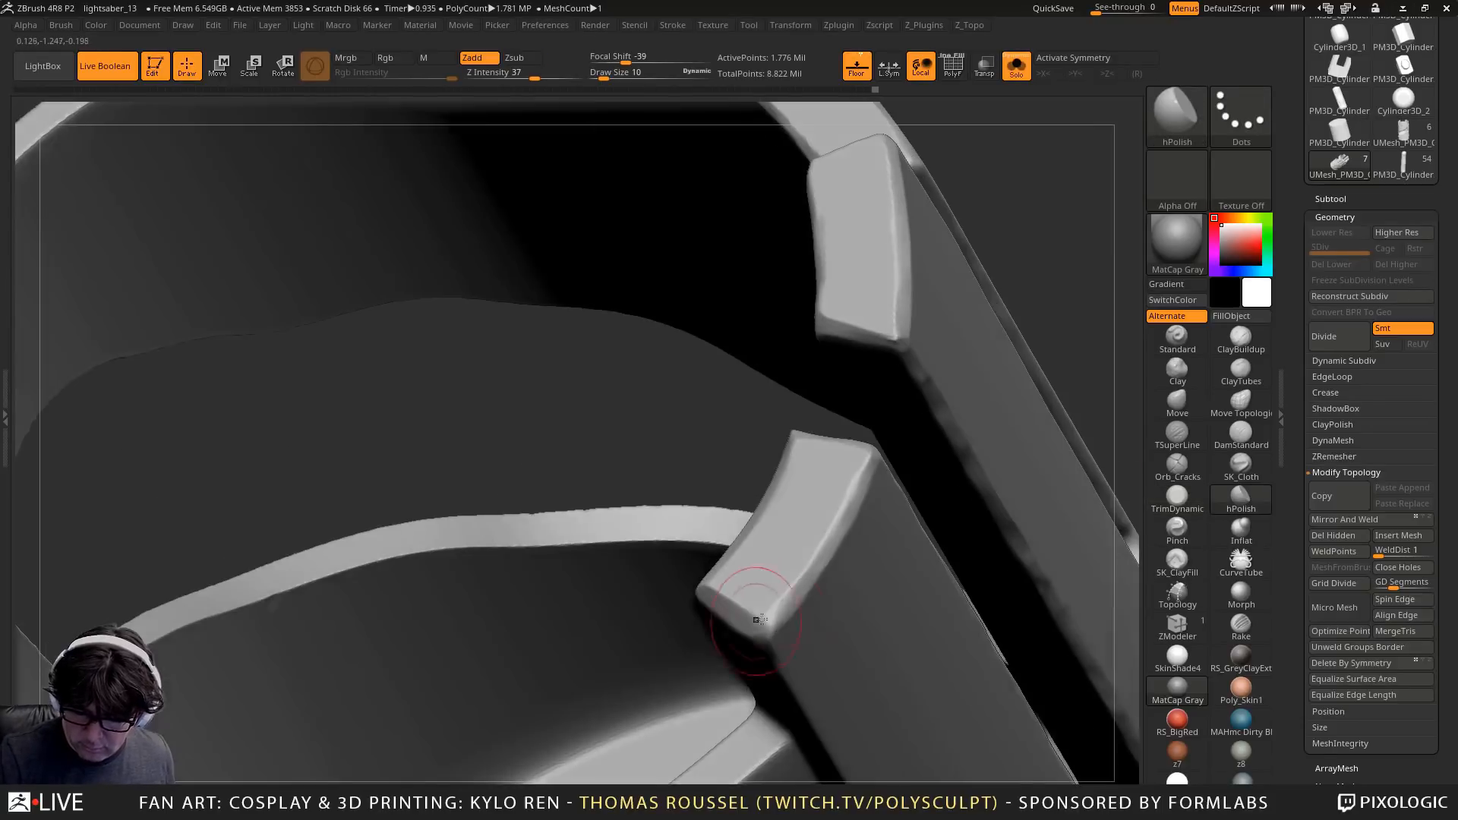
pyautogui.moveTo(748, 598)
pyautogui.mouseDown()
pyautogui.moveTo(794, 571)
pyautogui.moveTo(836, 478)
pyautogui.mouseUp()
pyautogui.moveTo(838, 487); pyautogui.dragTo(812, 530, button='right')
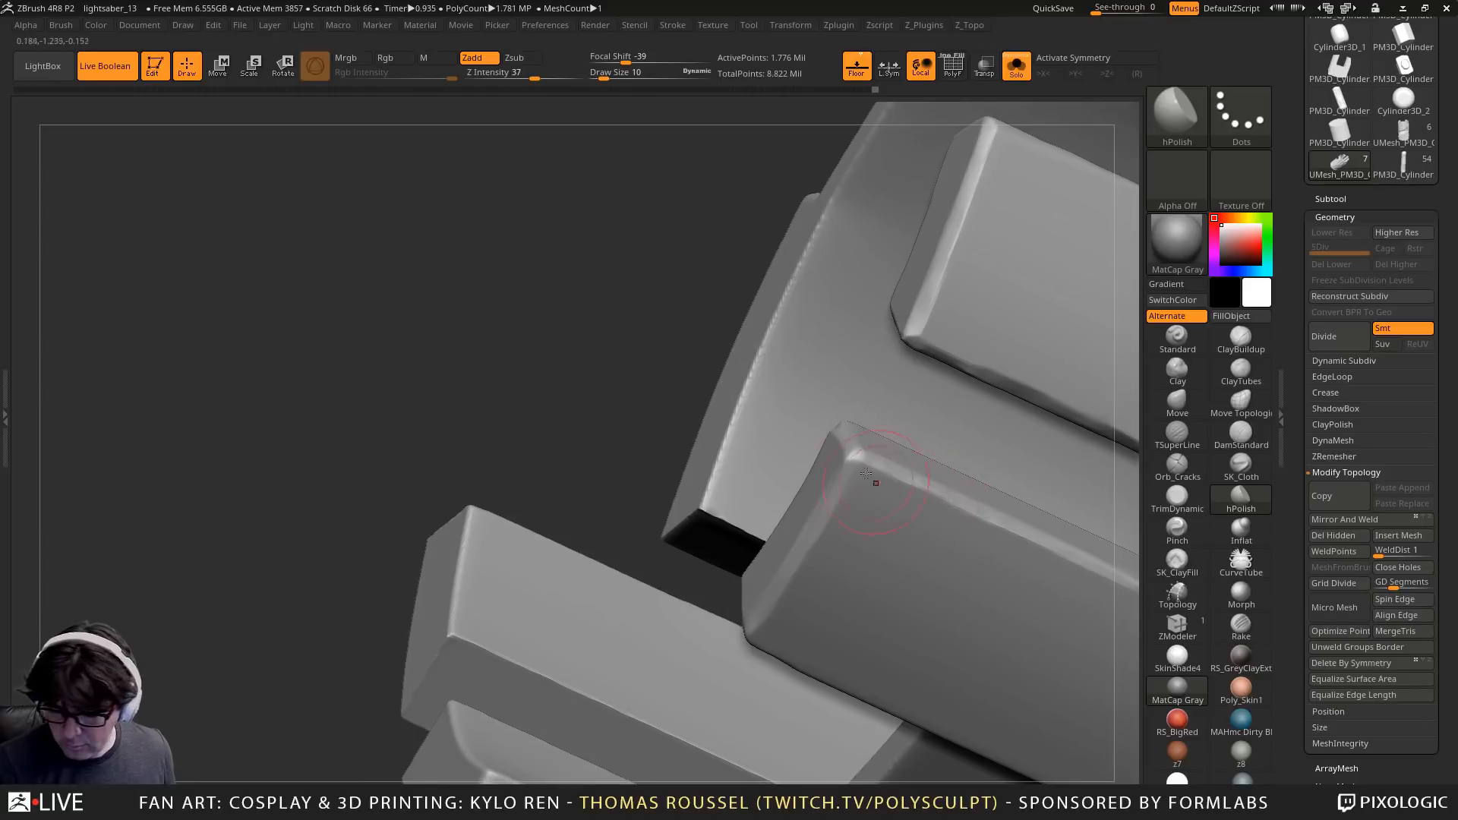
# Polish the second slot's outer long-edge bevel with hPolish, from the prong's corner down to the slot's closed end
pyautogui.keyDown('alt'); pyautogui.moveTo(909, 478); pyautogui.dragTo(710, 387, button='right'); pyautogui.keyUp('alt')
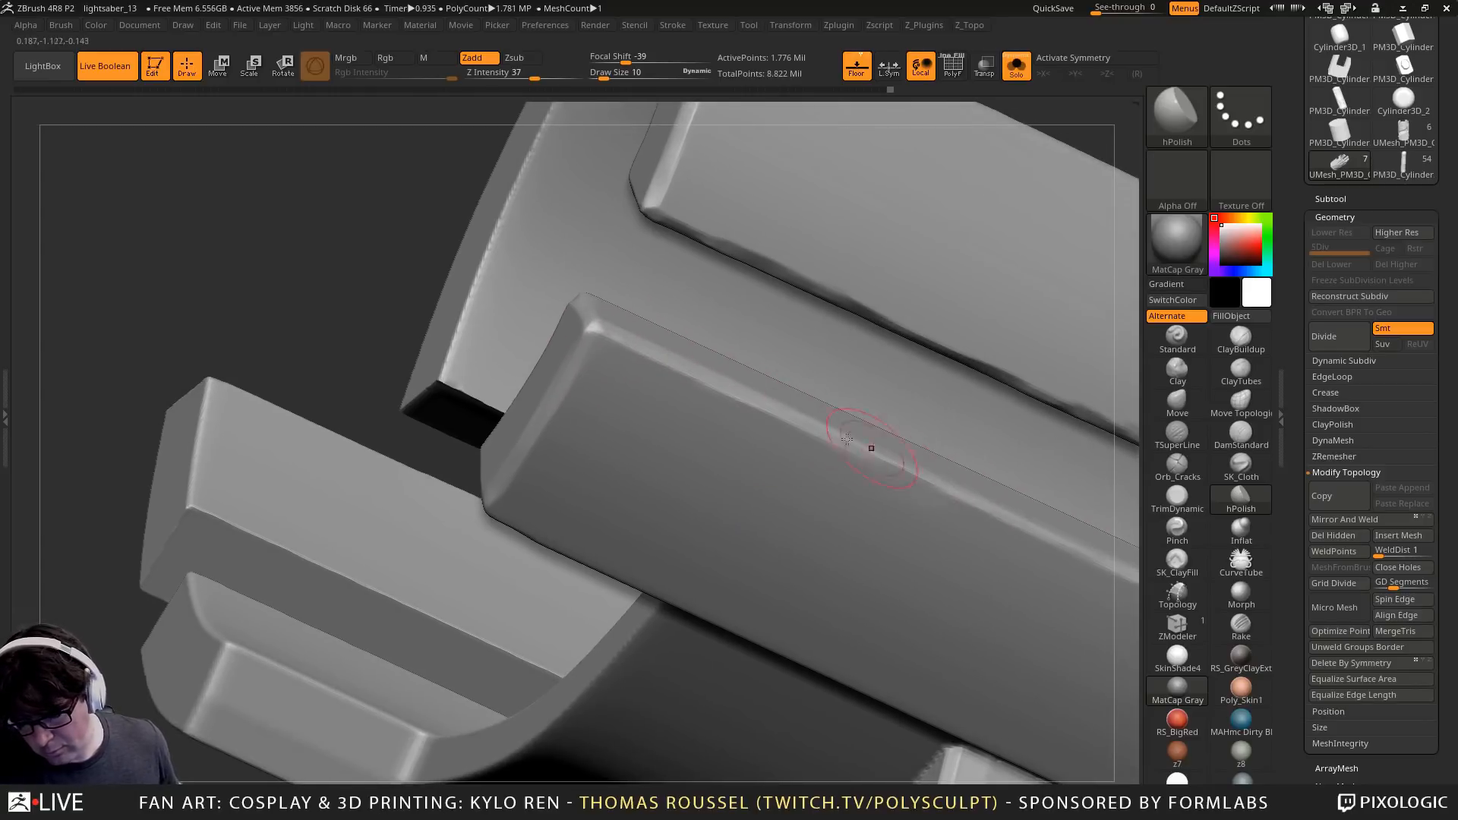
pyautogui.moveTo(942, 495)
pyautogui.mouseDown(button='right')
pyautogui.moveTo(820, 475)
pyautogui.moveTo(930, 511)
pyautogui.mouseUp(button='right')
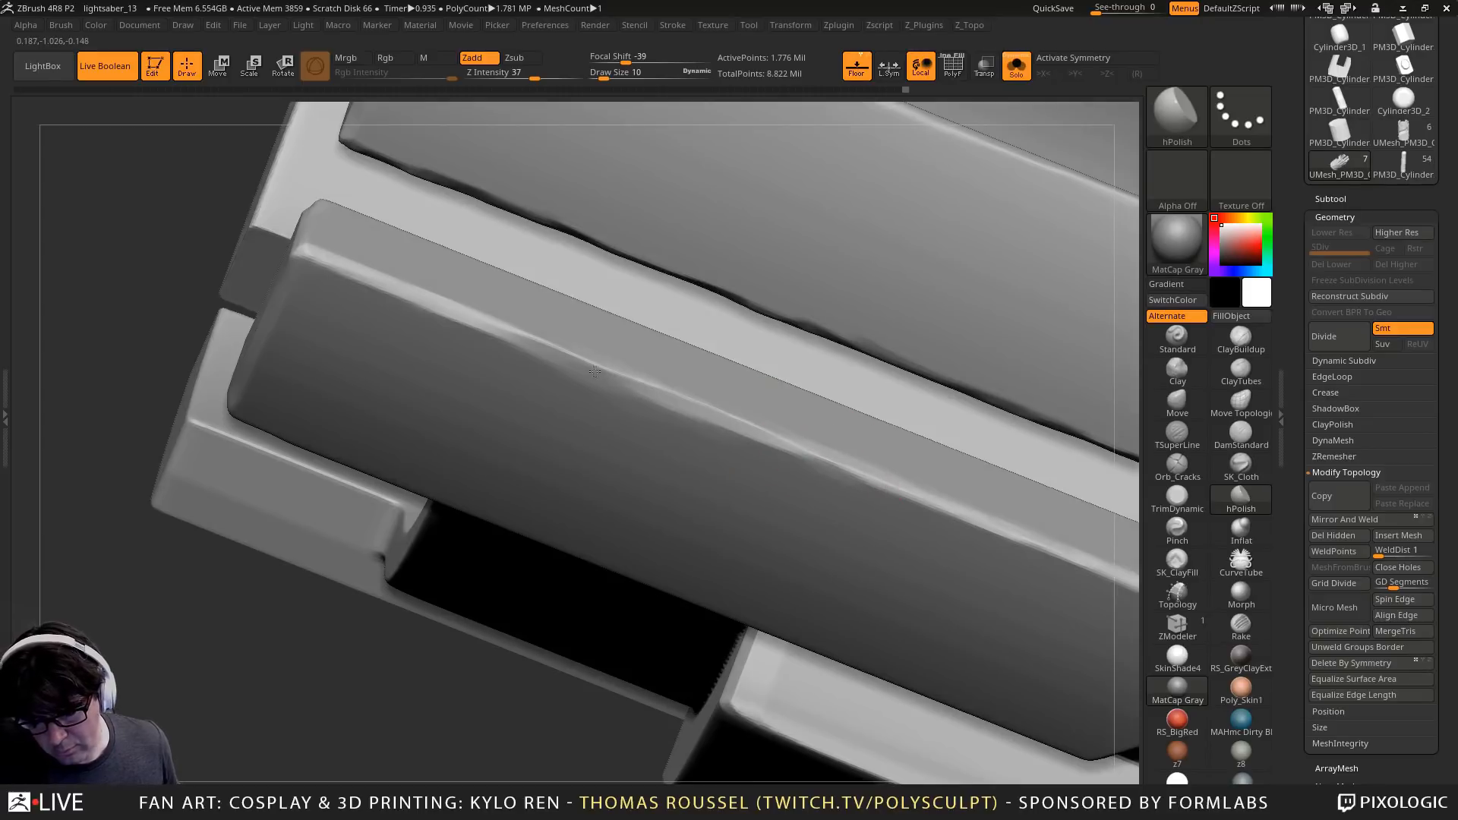
pyautogui.moveTo(927, 526); pyautogui.dragTo(858, 493, button='right')
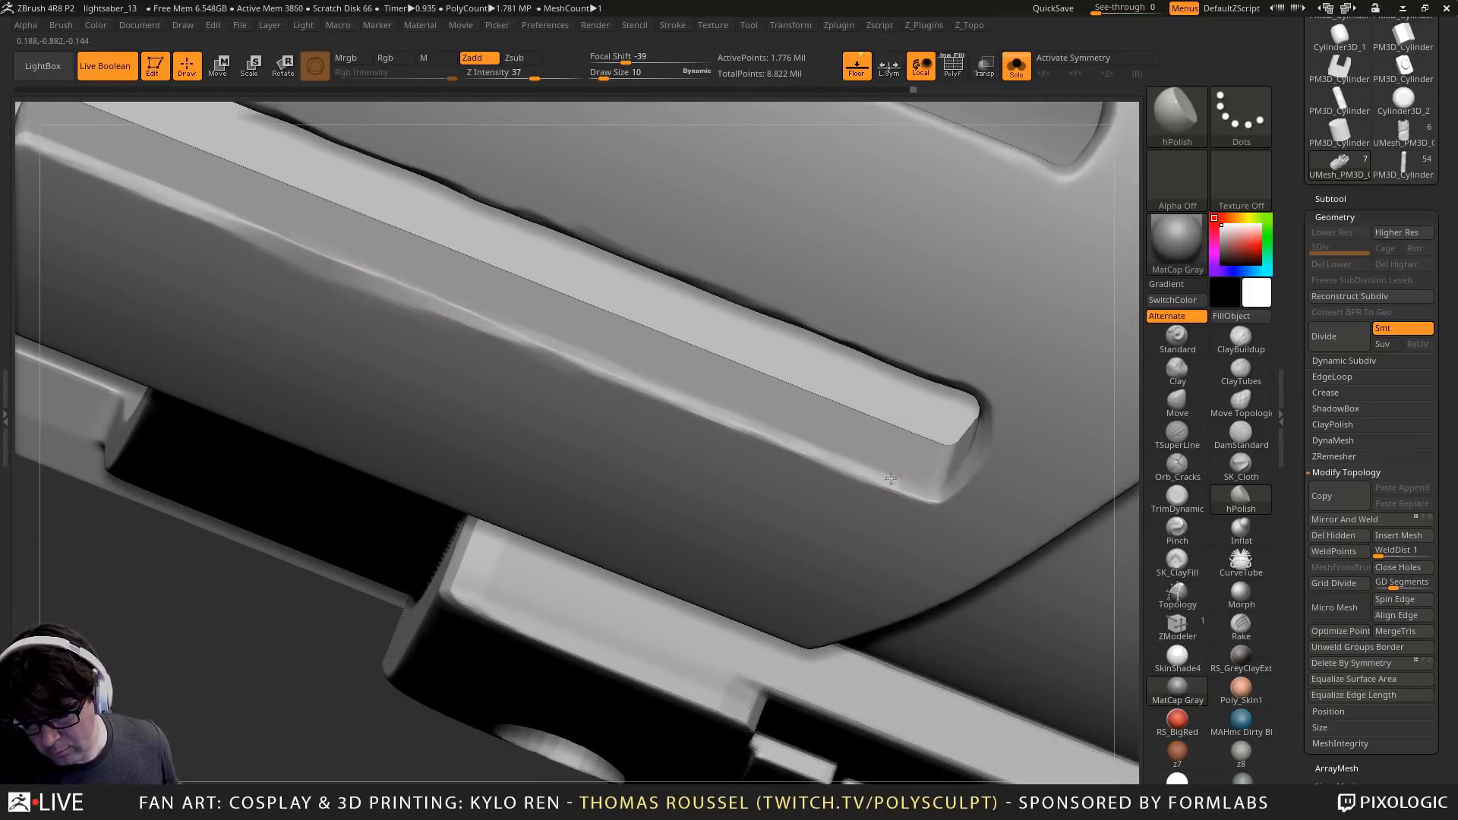
pyautogui.moveTo(943, 423); pyautogui.dragTo(989, 401, button='right')
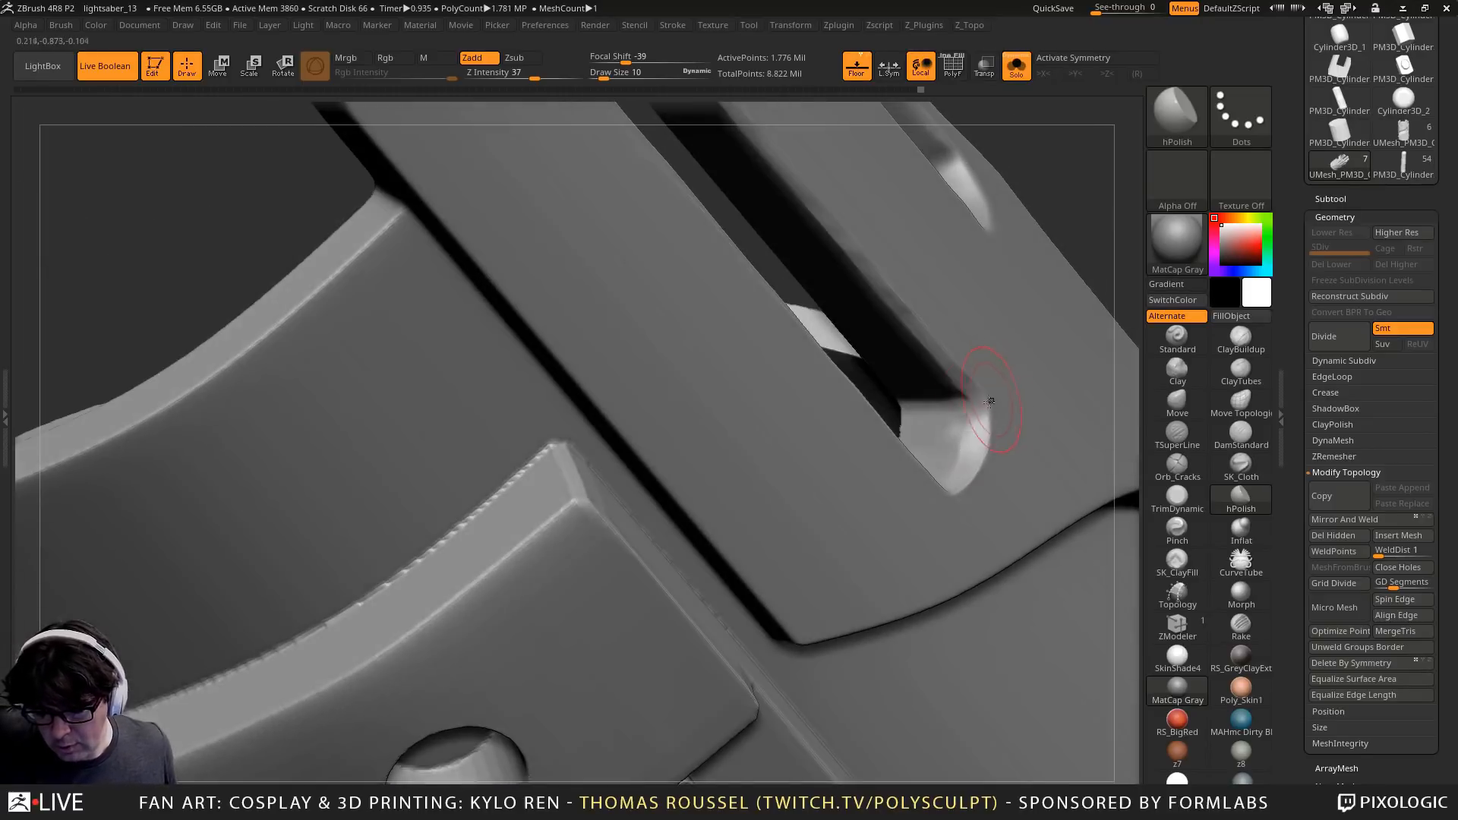
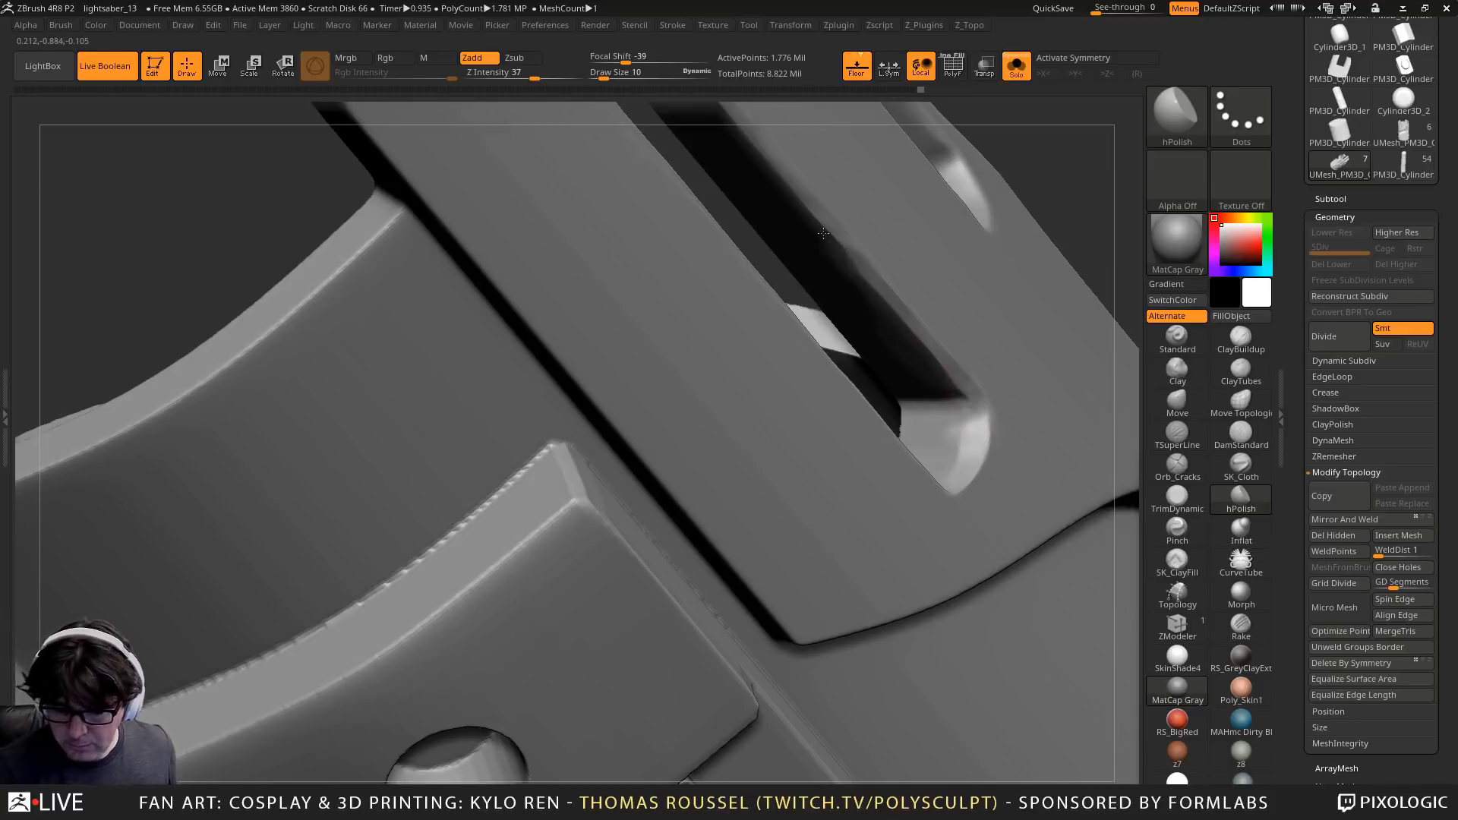
# Undo the last polish strokes and polish the second slot's opposite long edge toward the rim with hPolish
pyautogui.keyDown('alt'); pyautogui.moveTo(834, 190); pyautogui.dragTo(854, 395, button='right'); pyautogui.keyUp('alt')
pyautogui.hotkey('ctrl', 'z')
pyautogui.hotkey('ctrl', 'z')
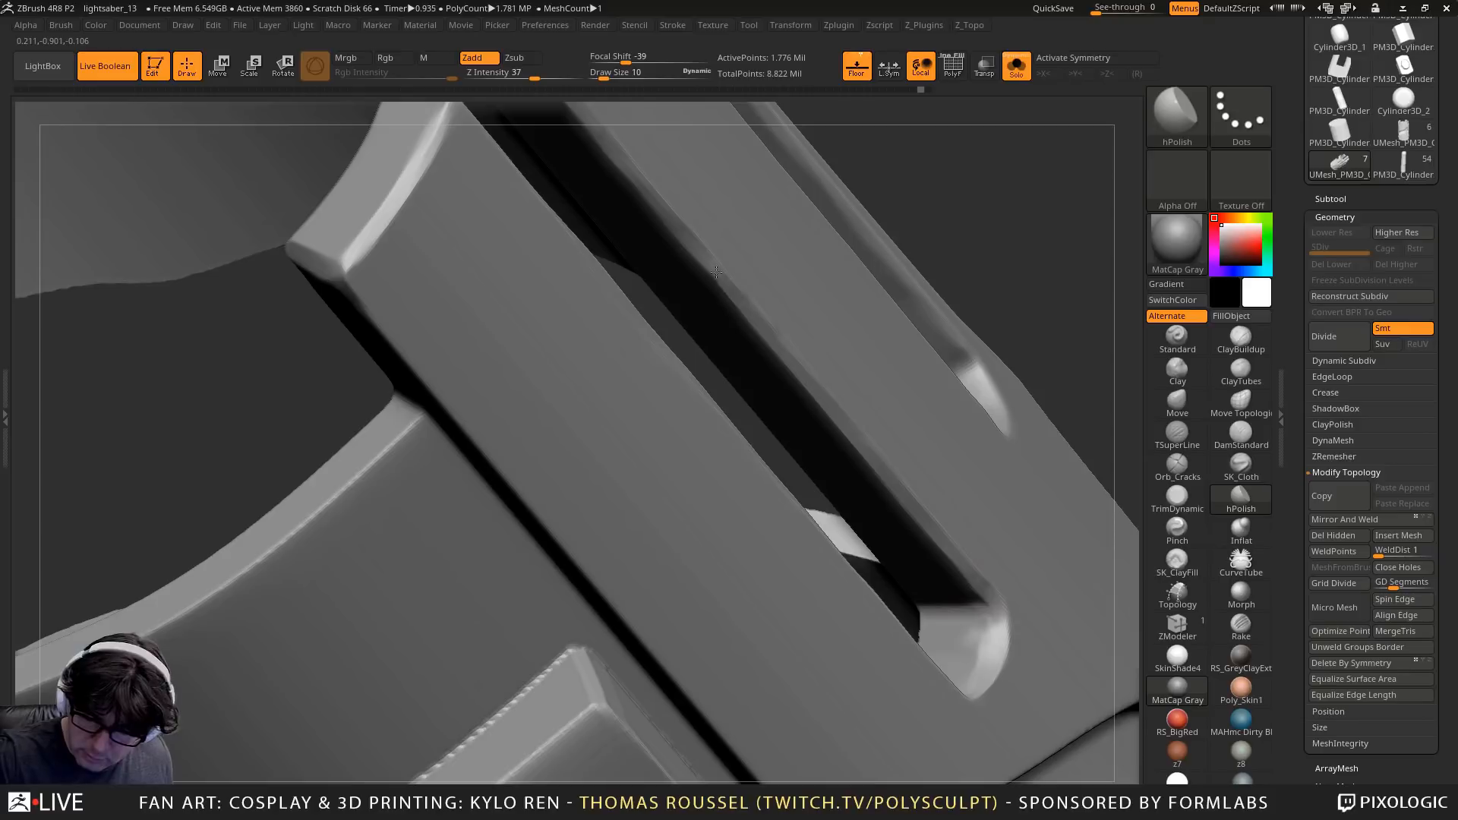
pyautogui.keyDown('alt'); pyautogui.moveTo(664, 201); pyautogui.dragTo(732, 325, button='right'); pyautogui.keyUp('alt')
pyautogui.moveTo(640, 216); pyautogui.dragTo(589, 190)
pyautogui.keyDown('alt'); pyautogui.moveTo(592, 193); pyautogui.dragTo(672, 330, button='right'); pyautogui.keyUp('alt')
# Bevel the large opening's wavy outer edge with TrimDynamic, following the curve to where it meets the groove
pyautogui.moveTo(541, 213)
pyautogui.keyDown('alt'); pyautogui.mouseDown(button='right')
pyautogui.moveTo(528, 204)
pyautogui.moveTo(577, 356)
pyautogui.moveTo(873, 511)
pyautogui.moveTo(741, 507)
pyautogui.moveTo(765, 565)
pyautogui.moveTo(719, 234)
pyautogui.moveTo(1136, 610)
pyautogui.mouseUp(button='right'); pyautogui.keyUp('alt')
pyautogui.moveTo(1074, 410)
pyautogui.keyDown('ctrl'); pyautogui.mouseDown(button='right')
pyautogui.moveTo(1113, 423)
pyautogui.moveTo(996, 394)
pyautogui.mouseUp(button='right'); pyautogui.keyUp('ctrl')
pyautogui.click(1177, 497)
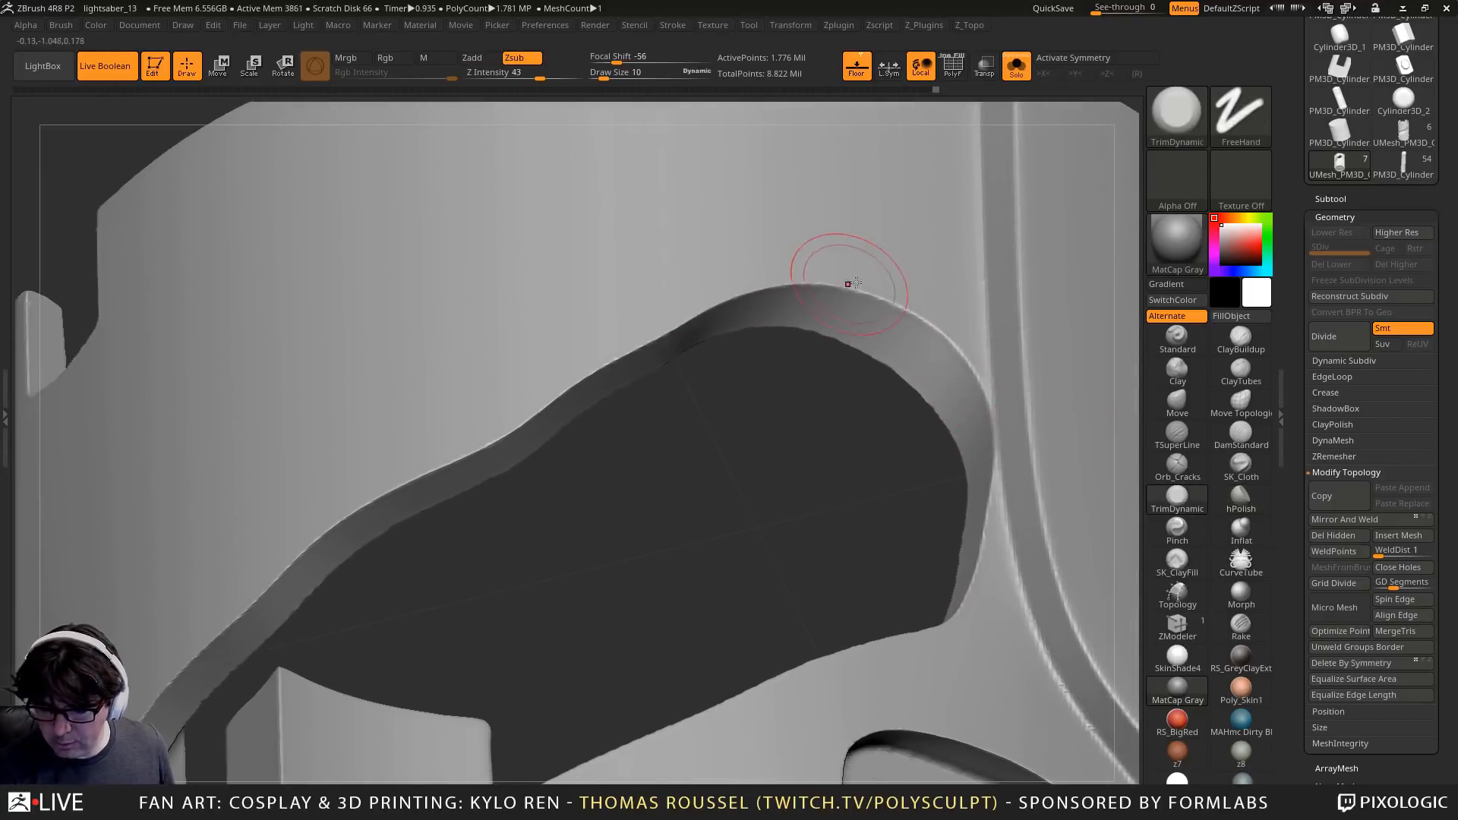
pyautogui.moveTo(669, 331)
pyautogui.mouseDown()
pyautogui.moveTo(537, 390)
pyautogui.moveTo(438, 466)
pyautogui.mouseUp()
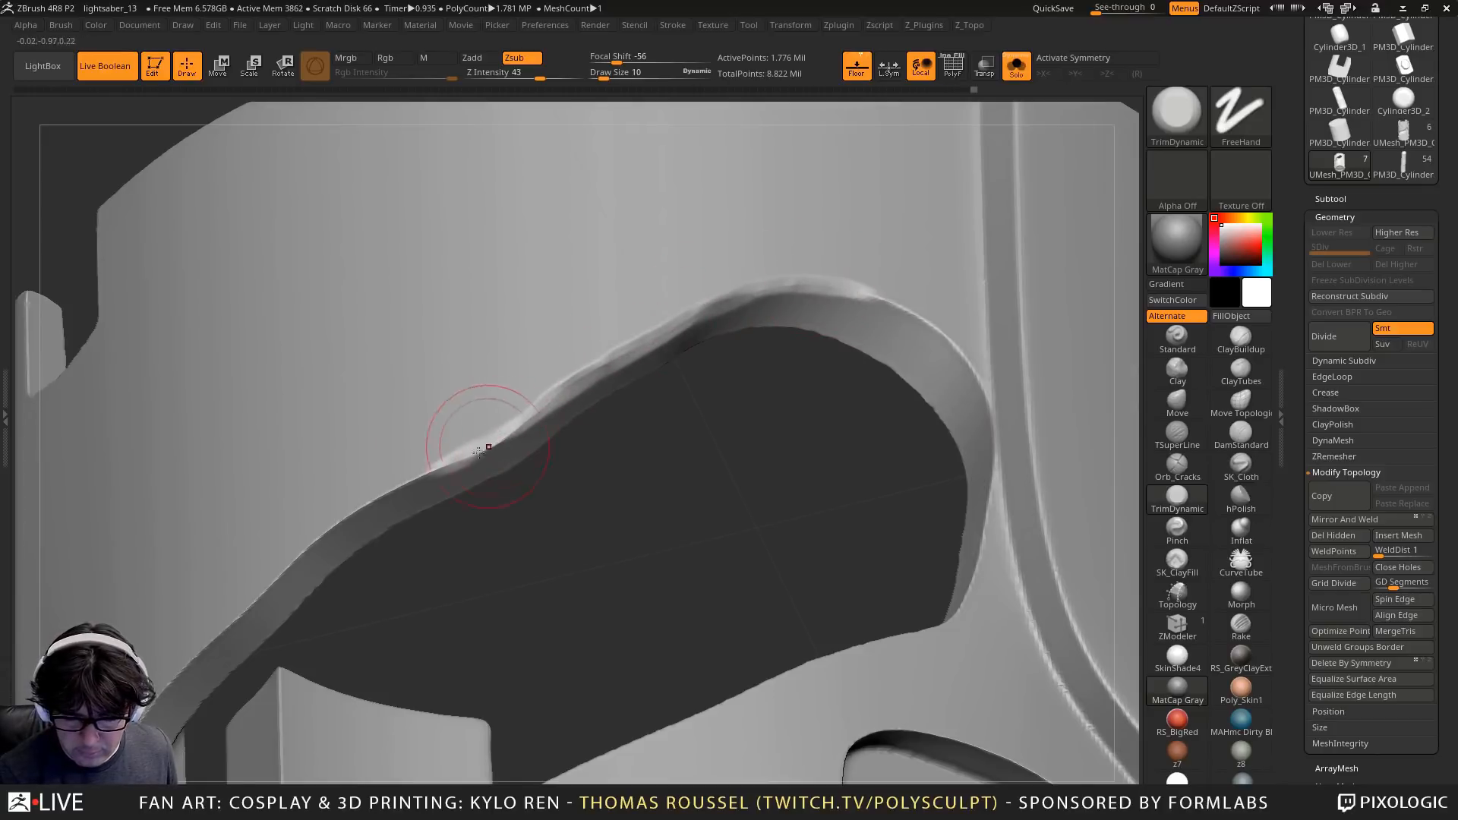
pyautogui.keyDown('alt'); pyautogui.moveTo(573, 385); pyautogui.dragTo(917, 196, button='right'); pyautogui.keyUp('alt')
pyautogui.moveTo(836, 263)
pyautogui.mouseDown()
pyautogui.moveTo(748, 298)
pyautogui.moveTo(608, 396)
pyautogui.moveTo(473, 530)
pyautogui.moveTo(487, 531)
pyautogui.moveTo(463, 574)
pyautogui.mouseUp()
pyautogui.moveTo(463, 574)
pyautogui.mouseDown(button='right')
pyautogui.moveTo(494, 562)
pyautogui.moveTo(687, 328)
pyautogui.mouseUp(button='right')
pyautogui.moveTo(687, 328)
pyautogui.mouseDown()
pyautogui.moveTo(667, 335)
pyautogui.moveTo(532, 617)
pyautogui.moveTo(502, 743)
pyautogui.mouseUp()
pyautogui.moveTo(503, 717); pyautogui.dragTo(609, 540, button='right')
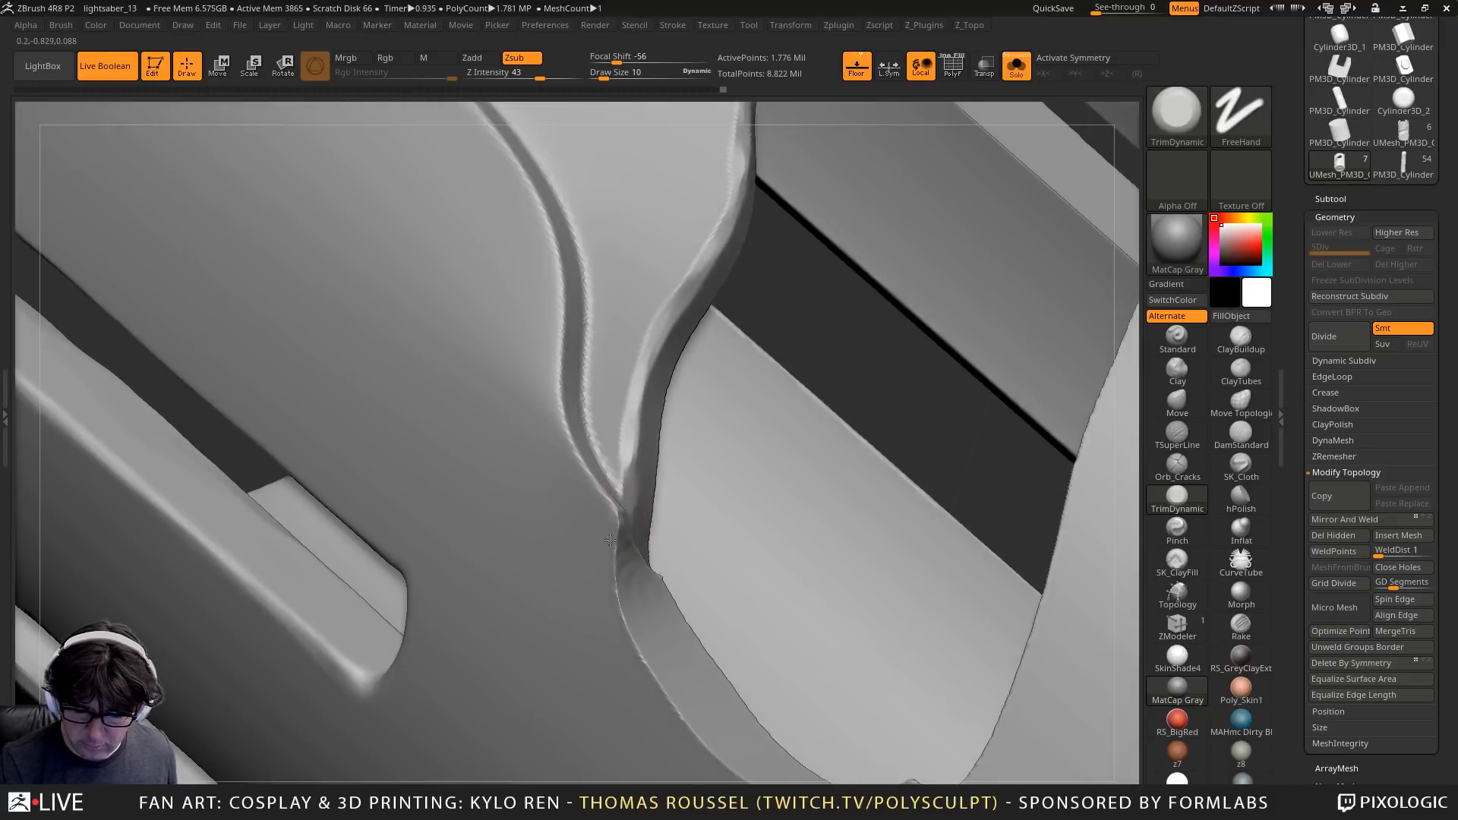
# Bevel the large opening's rounded end with TrimDynamic, from the groove junction past the thin notch at its corner
pyautogui.moveTo(612, 574); pyautogui.dragTo(668, 683)
pyautogui.keyDown('alt'); pyautogui.moveTo(690, 716); pyautogui.dragTo(593, 535, button='right'); pyautogui.keyUp('alt')
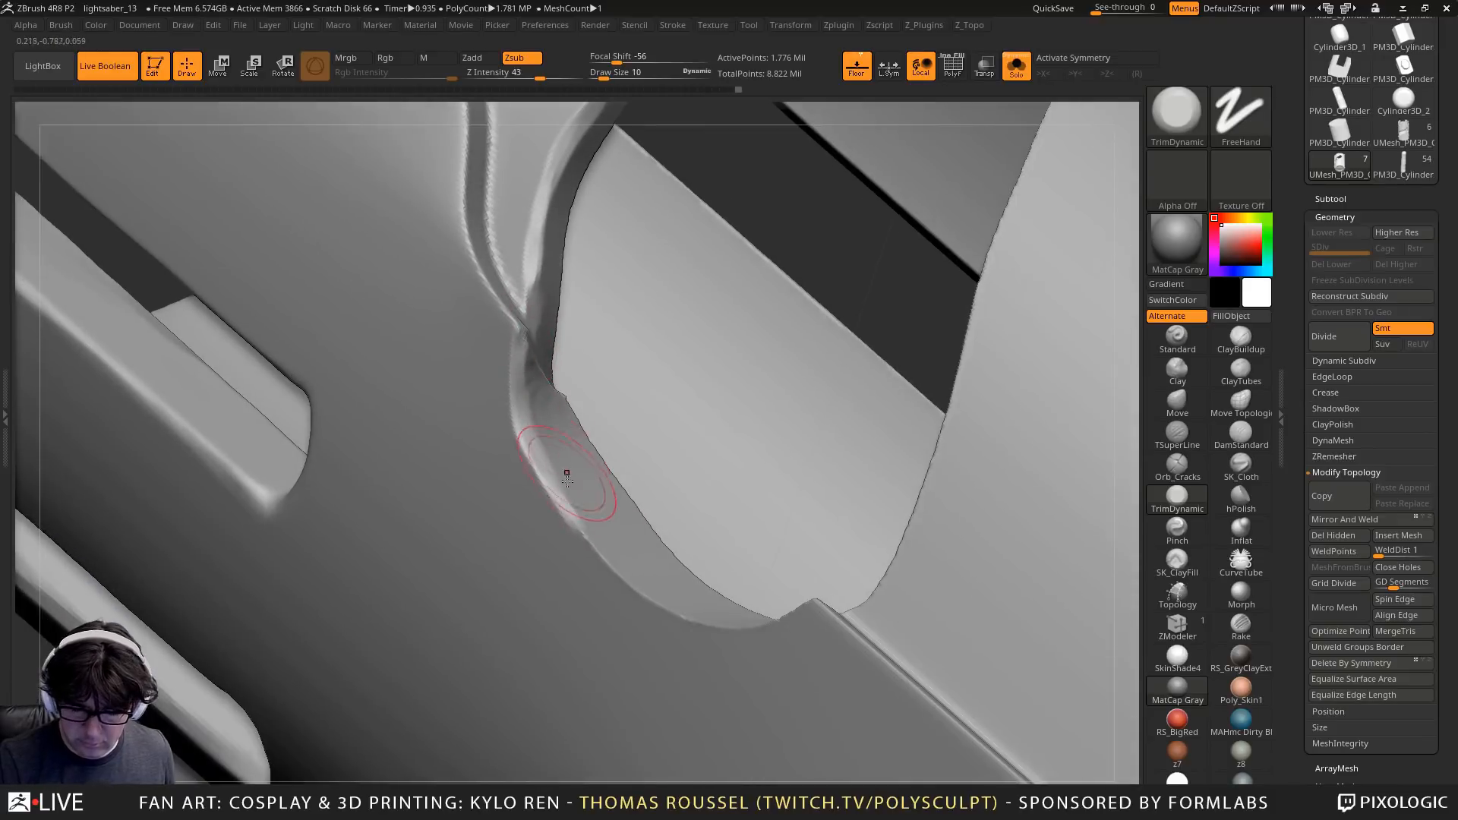
pyautogui.moveTo(535, 448)
pyautogui.mouseDown()
pyautogui.moveTo(600, 546)
pyautogui.moveTo(676, 607)
pyautogui.moveTo(822, 621)
pyautogui.mouseUp()
pyautogui.moveTo(820, 620)
pyautogui.mouseDown(button='right')
pyautogui.moveTo(775, 612)
pyautogui.moveTo(789, 669)
pyautogui.mouseUp(button='right')
pyautogui.moveTo(789, 611); pyautogui.dragTo(881, 524)
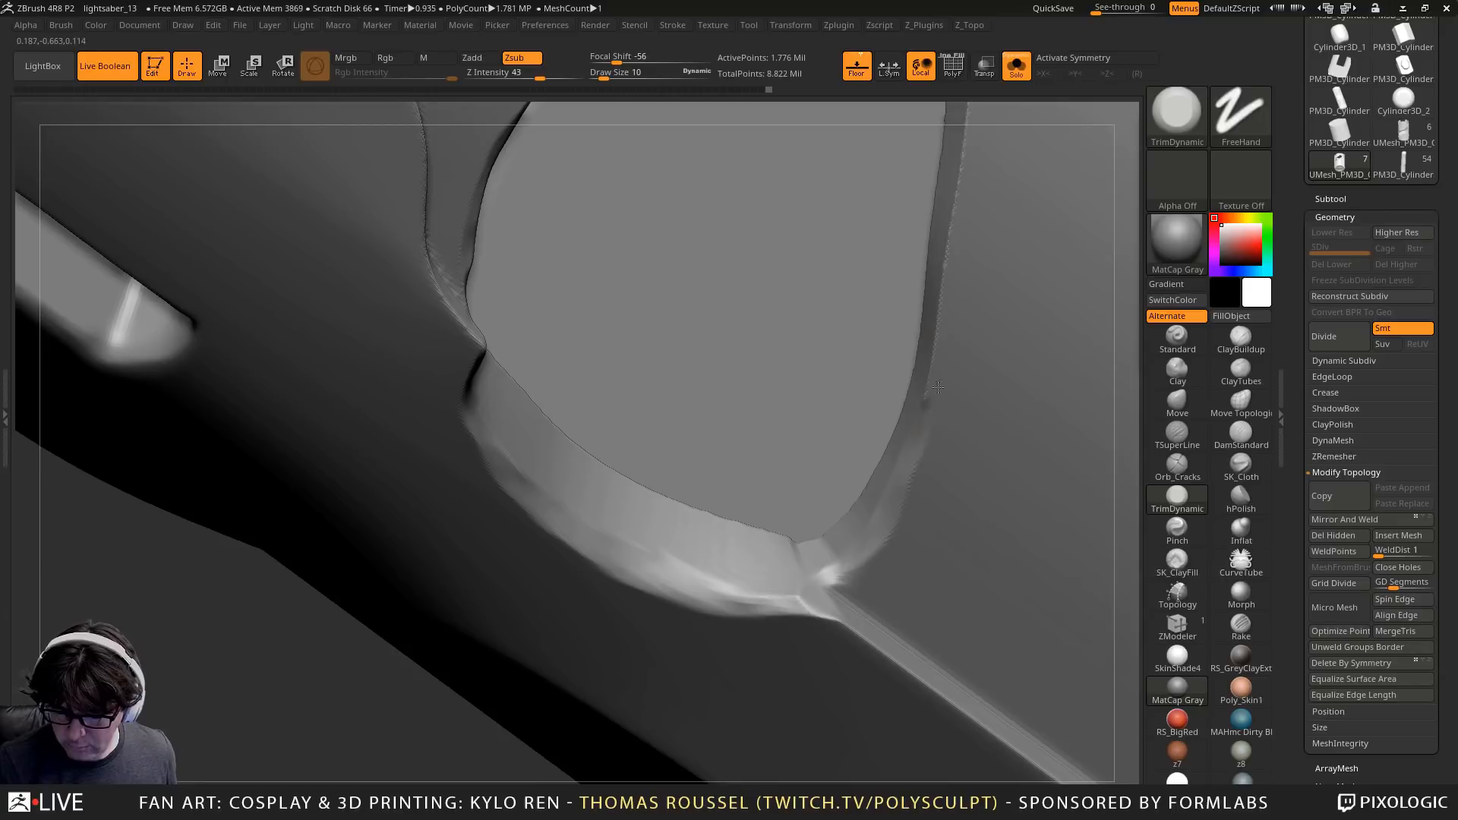
# Bevel the large opening's smoother long edge with TrimDynamic, from the rounded end by the groove junction to about mid-length
pyautogui.moveTo(937, 387); pyautogui.dragTo(919, 338, button='right')
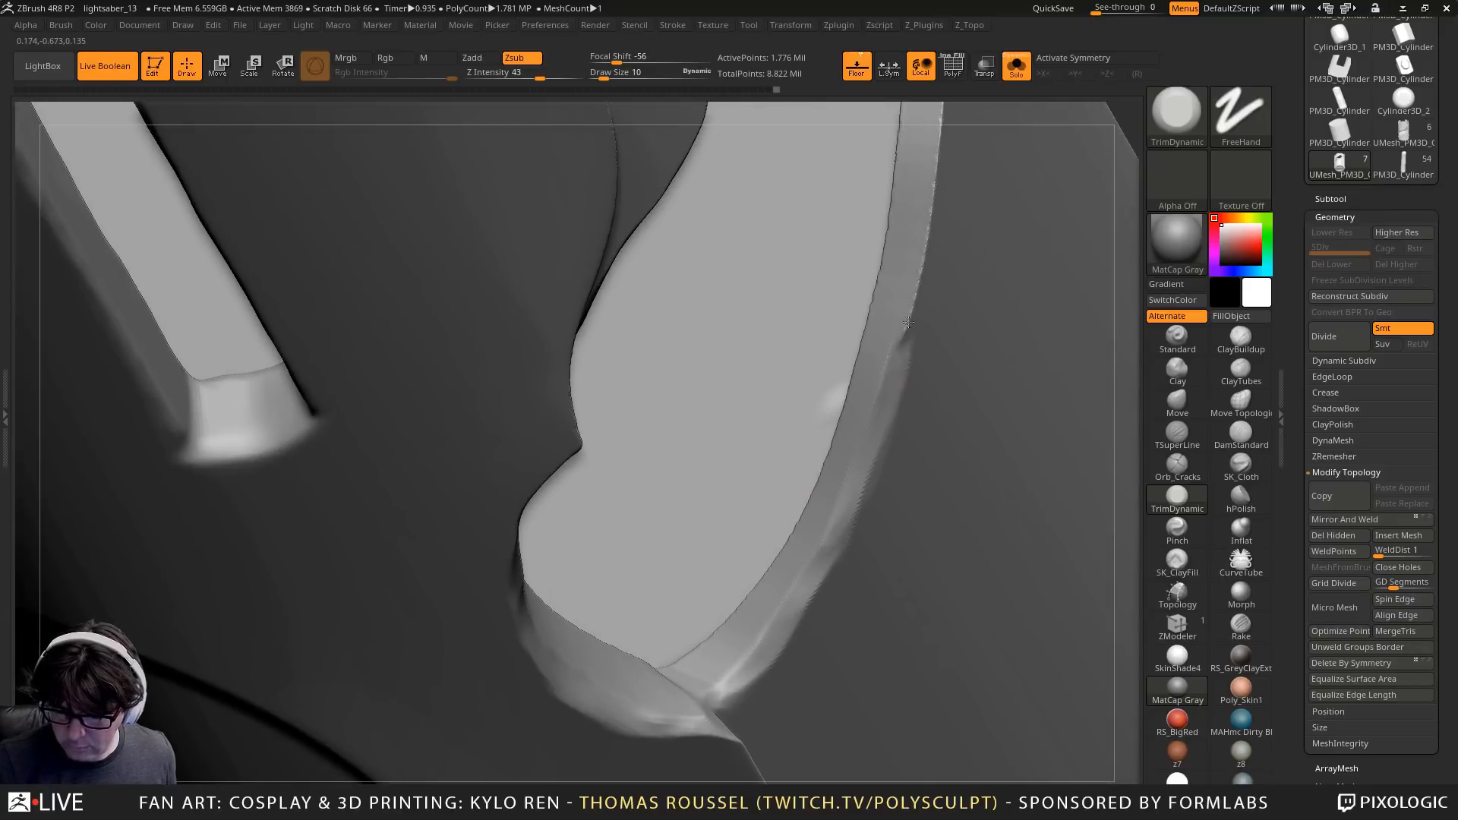
pyautogui.moveTo(908, 322); pyautogui.dragTo(941, 173)
pyautogui.keyDown('alt'); pyautogui.moveTo(919, 259); pyautogui.dragTo(827, 504, button='right'); pyautogui.keyUp('alt')
pyautogui.moveTo(829, 493); pyautogui.dragTo(852, 304)
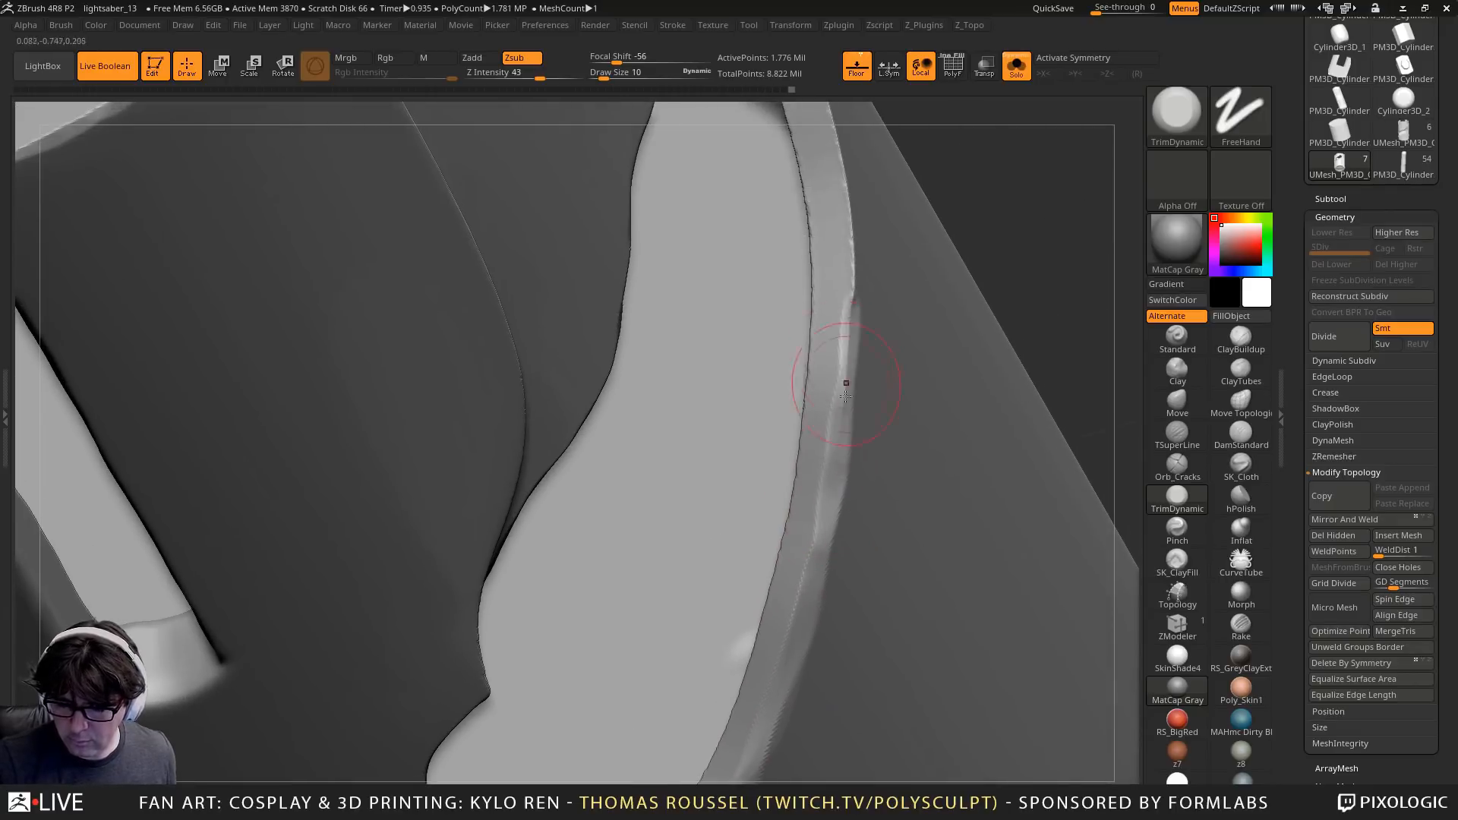
pyautogui.moveTo(846, 383); pyautogui.dragTo(854, 228)
pyautogui.keyDown('alt'); pyautogui.moveTo(872, 277); pyautogui.dragTo(824, 451, button='right'); pyautogui.keyUp('alt')
pyautogui.moveTo(797, 572)
pyautogui.mouseDown()
pyautogui.moveTo(814, 357)
pyautogui.moveTo(803, 266)
pyautogui.mouseUp()
pyautogui.moveTo(804, 265); pyautogui.dragTo(784, 471, button='right')
pyautogui.moveTo(751, 485)
pyautogui.mouseDown()
pyautogui.moveTo(700, 266)
pyautogui.moveTo(744, 425)
pyautogui.mouseUp()
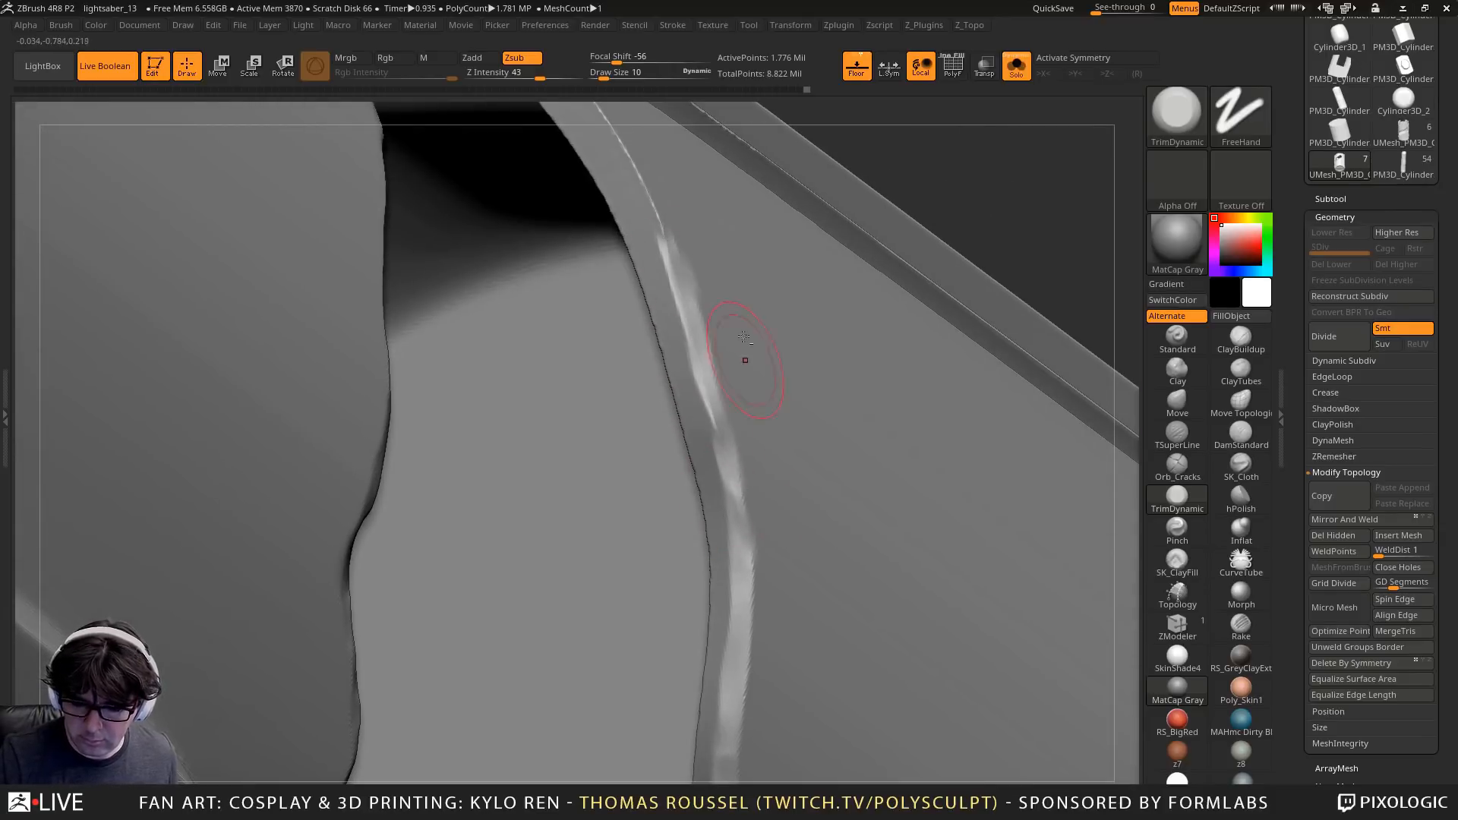
# Extend the TrimDynamic bevel along the same long edge from mid-length to the large opening's far end
pyautogui.keyDown('alt'); pyautogui.moveTo(744, 337); pyautogui.dragTo(723, 472, button='right'); pyautogui.keyUp('alt')
pyautogui.moveTo(723, 472)
pyautogui.mouseDown()
pyautogui.moveTo(711, 414)
pyautogui.moveTo(630, 281)
pyautogui.moveTo(524, 160)
pyautogui.mouseUp()
pyautogui.moveTo(524, 159)
pyautogui.mouseDown(button='right')
pyautogui.moveTo(502, 270)
pyautogui.moveTo(631, 433)
pyautogui.mouseUp(button='right')
pyautogui.moveTo(571, 502)
pyautogui.mouseDown()
pyautogui.moveTo(377, 296)
pyautogui.moveTo(232, 232)
pyautogui.moveTo(115, 203)
pyautogui.moveTo(61, 283)
pyautogui.mouseUp()
pyautogui.moveTo(186, 340)
pyautogui.mouseDown(button='right')
pyautogui.moveTo(445, 242)
pyautogui.moveTo(407, 351)
pyautogui.moveTo(520, 260)
pyautogui.moveTo(545, 410)
pyautogui.mouseUp(button='right')
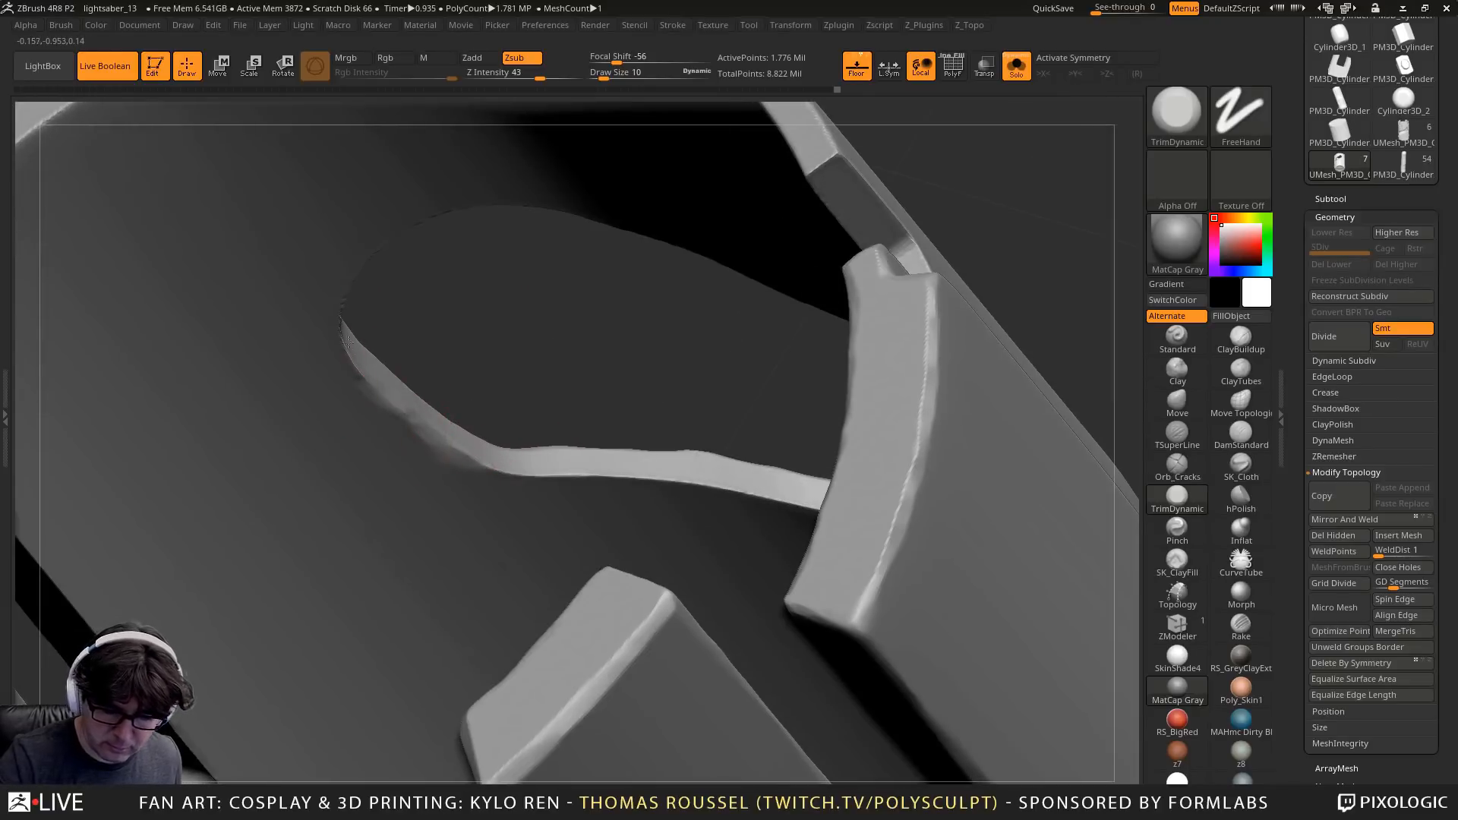
# Trim the bevel around the curve at the large opening's far end with TrimDynamic
pyautogui.moveTo(332, 311); pyautogui.dragTo(496, 484, button='right')
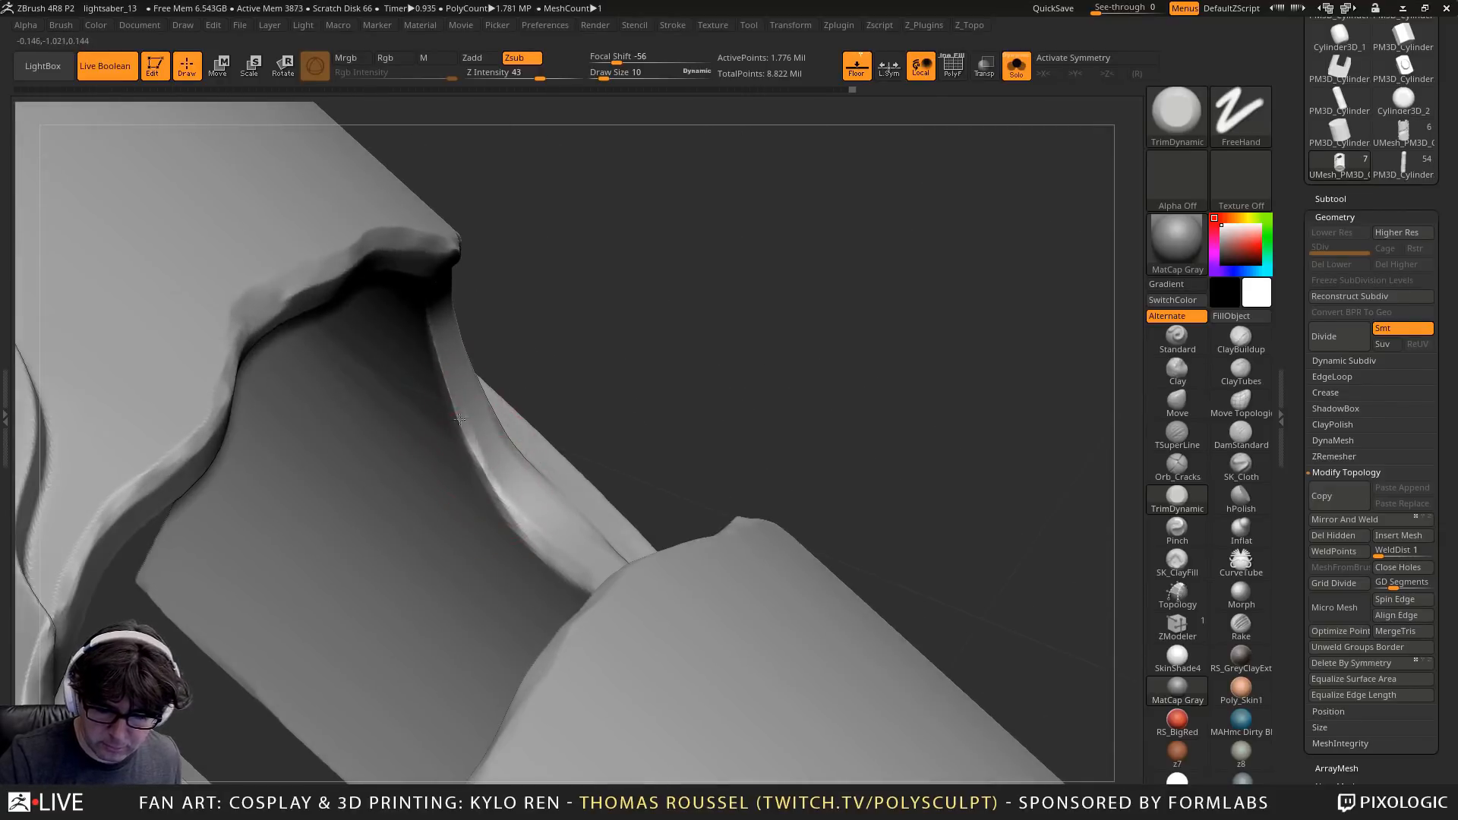
pyautogui.moveTo(459, 419)
pyautogui.mouseDown()
pyautogui.moveTo(449, 378)
pyautogui.moveTo(518, 521)
pyautogui.mouseUp()
pyautogui.moveTo(510, 507)
pyautogui.mouseDown(button='right')
pyautogui.moveTo(435, 350)
pyautogui.moveTo(511, 481)
pyautogui.moveTo(683, 562)
pyautogui.mouseUp(button='right')
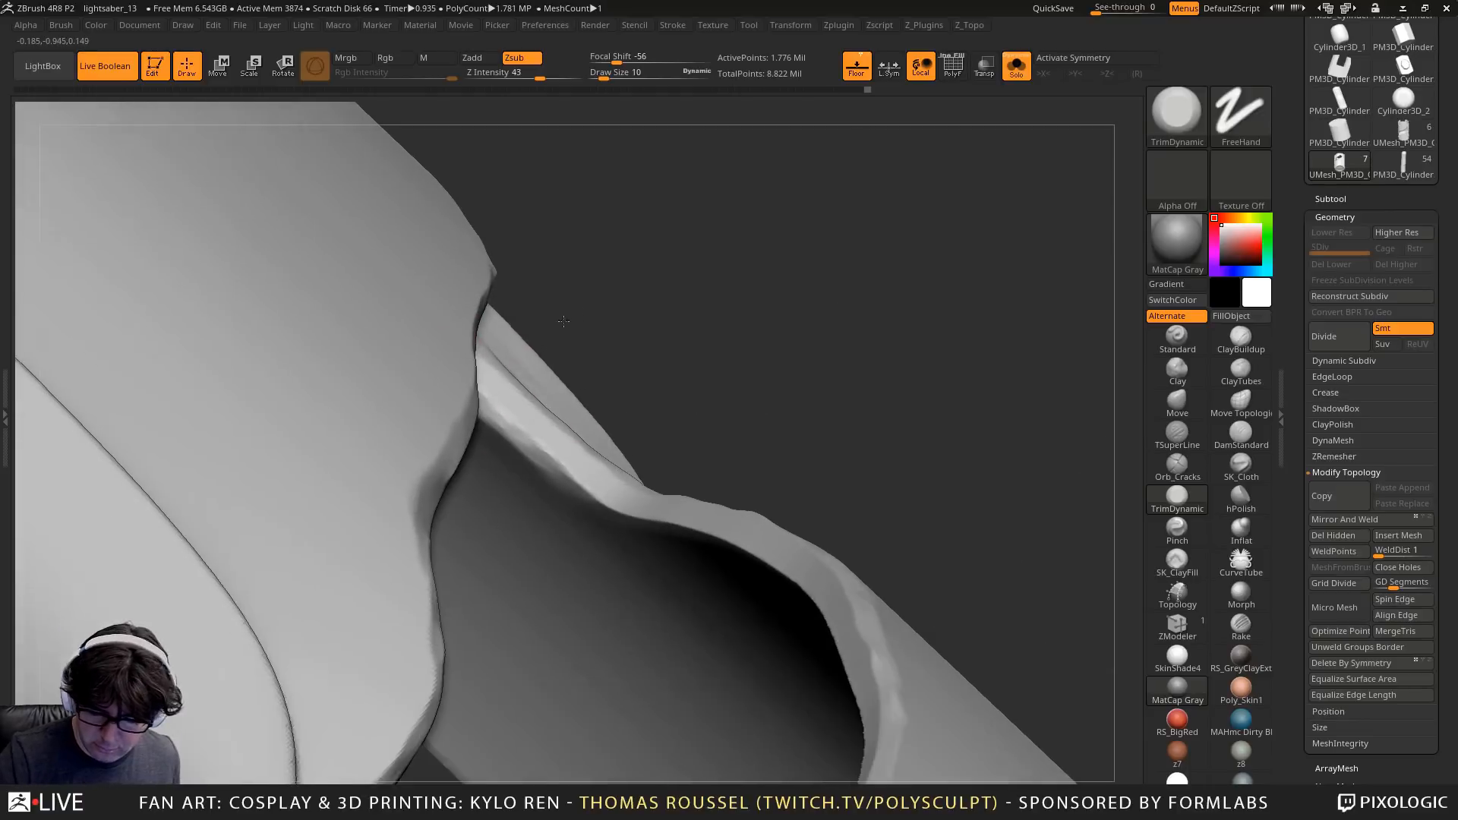
pyautogui.moveTo(779, 558)
pyautogui.mouseDown()
pyautogui.moveTo(604, 493)
pyautogui.moveTo(684, 520)
pyautogui.mouseUp()
pyautogui.moveTo(764, 558); pyautogui.dragTo(854, 598, button='right')
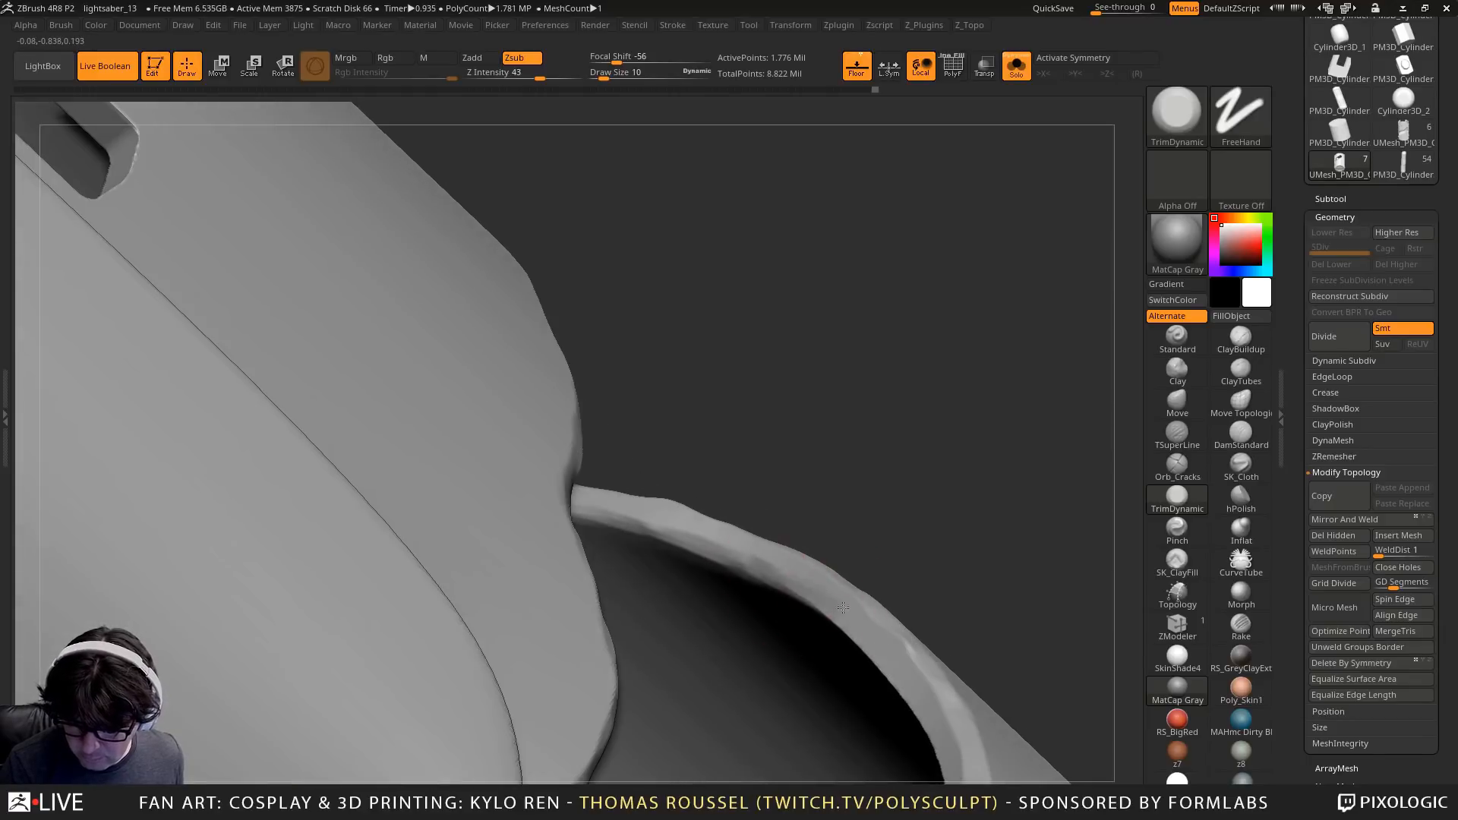
# Even out the large opening's edge bevel along the long side and down around the rounded end at the groove junction
pyautogui.moveTo(880, 680); pyautogui.dragTo(912, 604, button='right')
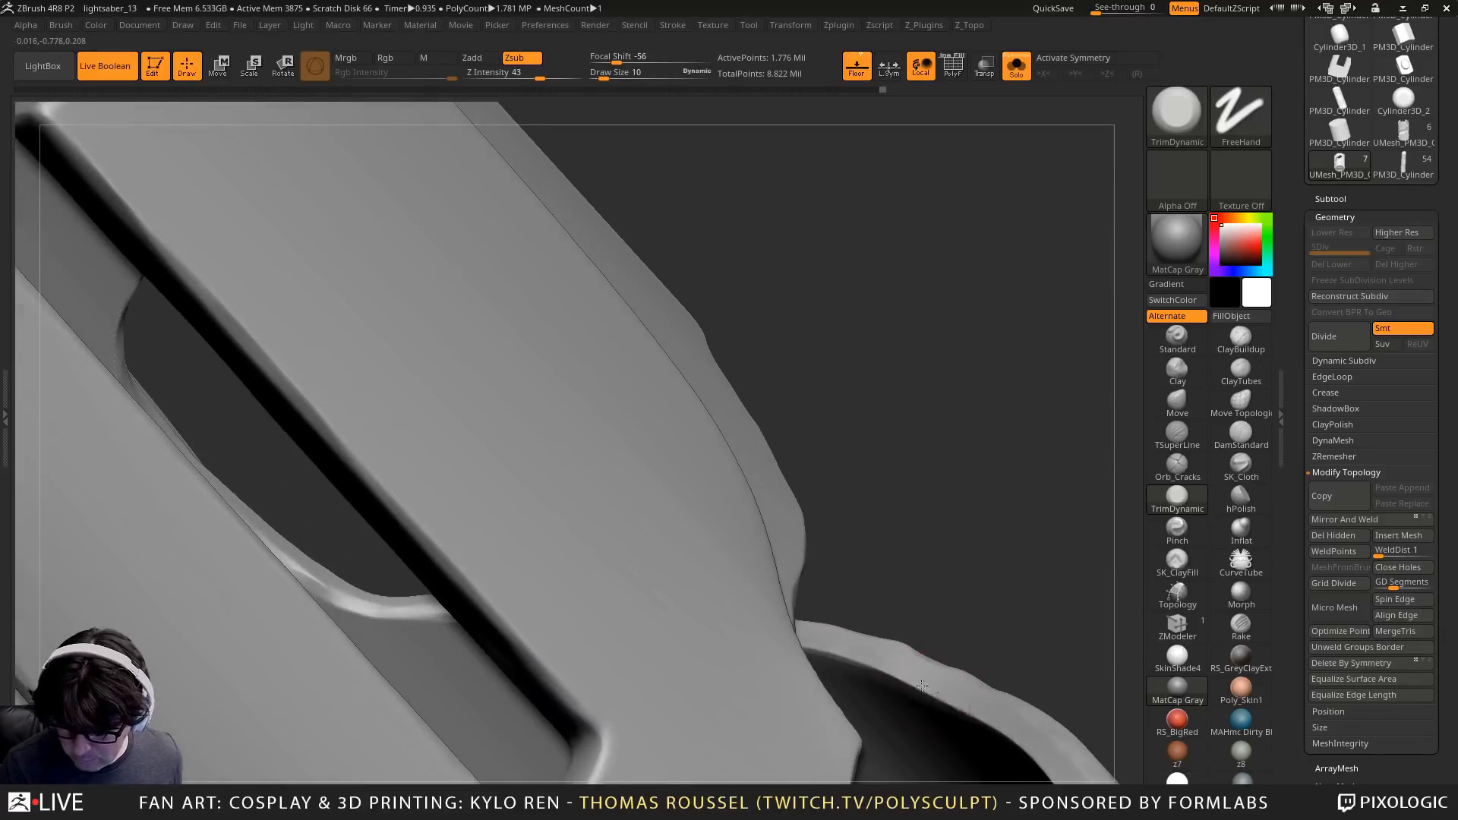
pyautogui.moveTo(936, 690); pyautogui.dragTo(809, 639)
pyautogui.moveTo(886, 668)
pyautogui.keyDown('alt'); pyautogui.mouseDown(button='right')
pyautogui.moveTo(795, 640)
pyautogui.moveTo(866, 666)
pyautogui.moveTo(888, 486)
pyautogui.moveTo(992, 706)
pyautogui.moveTo(712, 299)
pyautogui.mouseUp(button='right'); pyautogui.keyUp('alt')
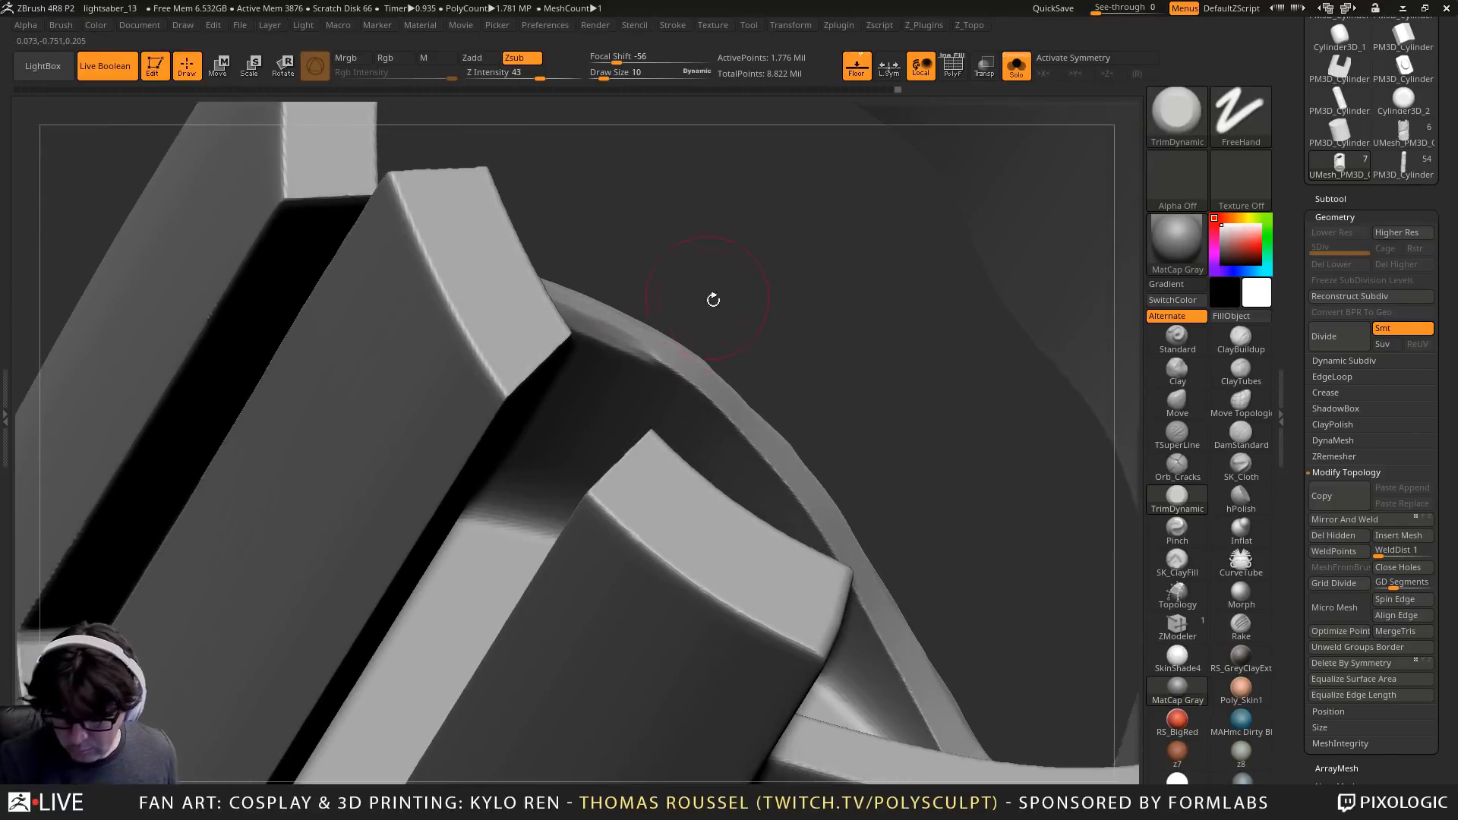
pyautogui.moveTo(796, 458)
pyautogui.mouseDown(button='right')
pyautogui.moveTo(798, 475)
pyautogui.moveTo(651, 390)
pyautogui.mouseUp(button='right')
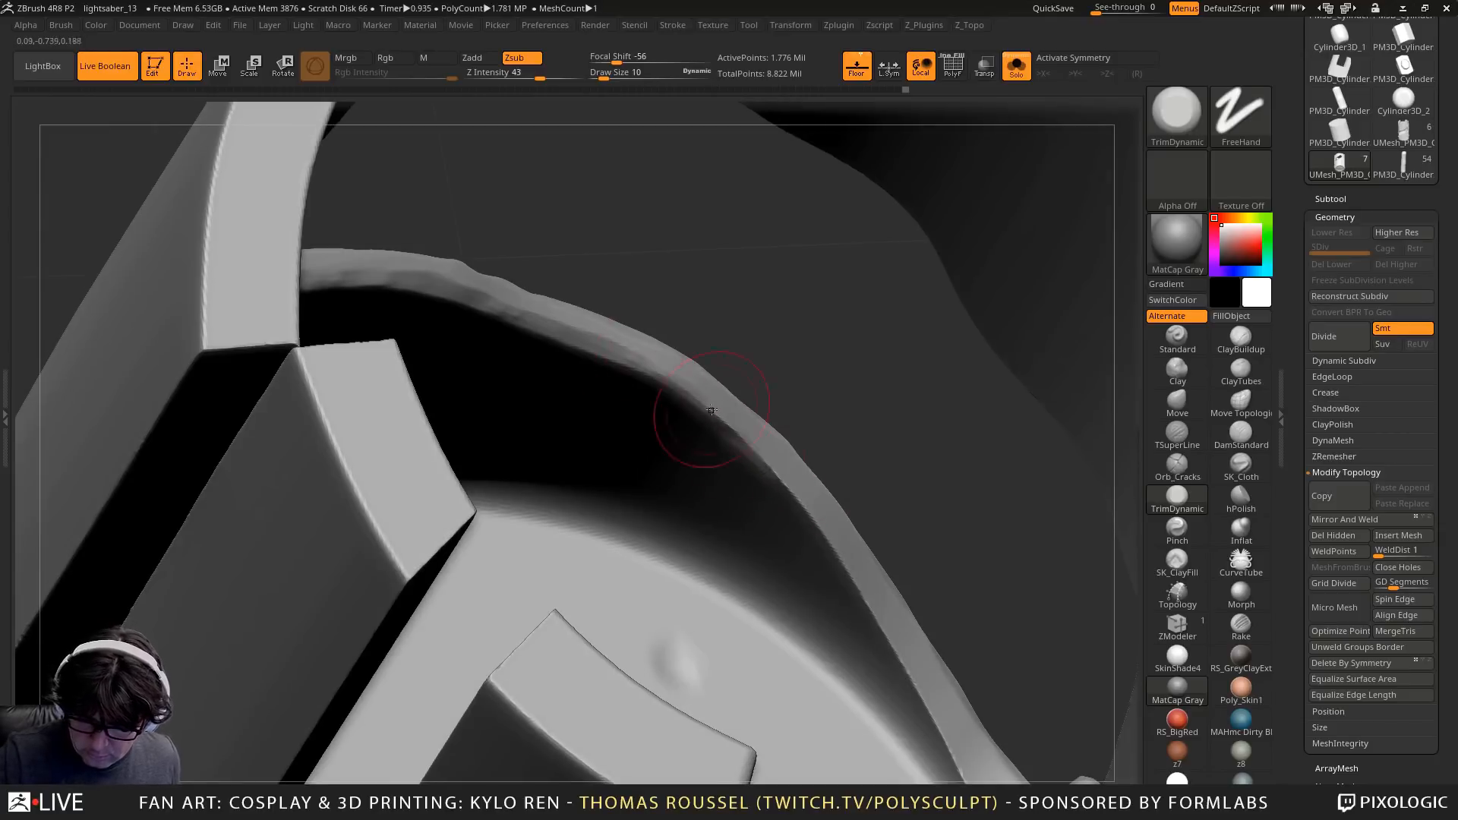
pyautogui.moveTo(907, 676); pyautogui.dragTo(763, 418, button='right')
pyautogui.moveTo(764, 418)
pyautogui.keyDown('shift'); pyautogui.mouseDown()
pyautogui.moveTo(811, 527)
pyautogui.moveTo(873, 541)
pyautogui.mouseUp(); pyautogui.keyUp('shift')
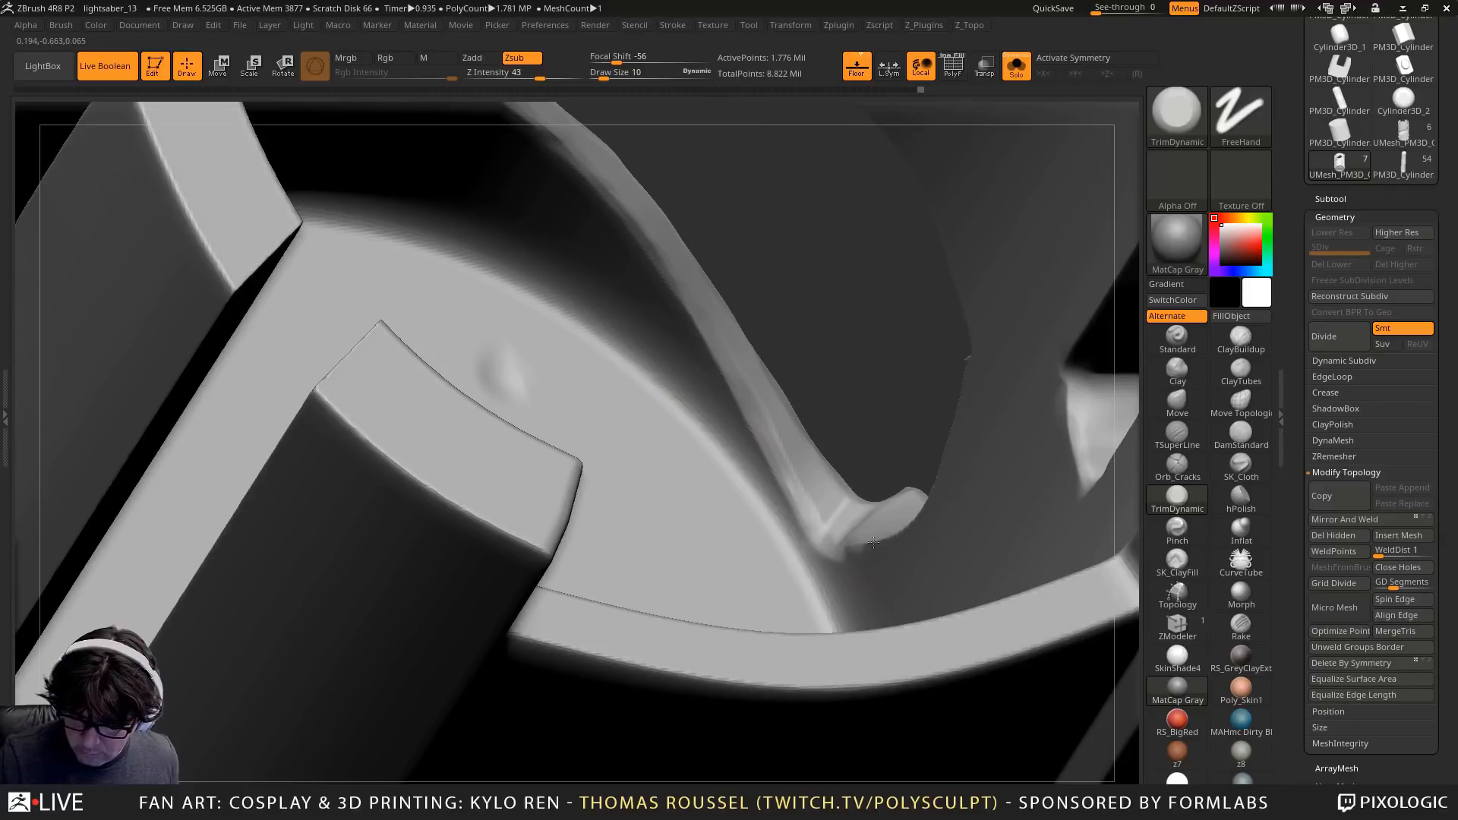
pyautogui.moveTo(918, 530); pyautogui.dragTo(963, 510, button='right')
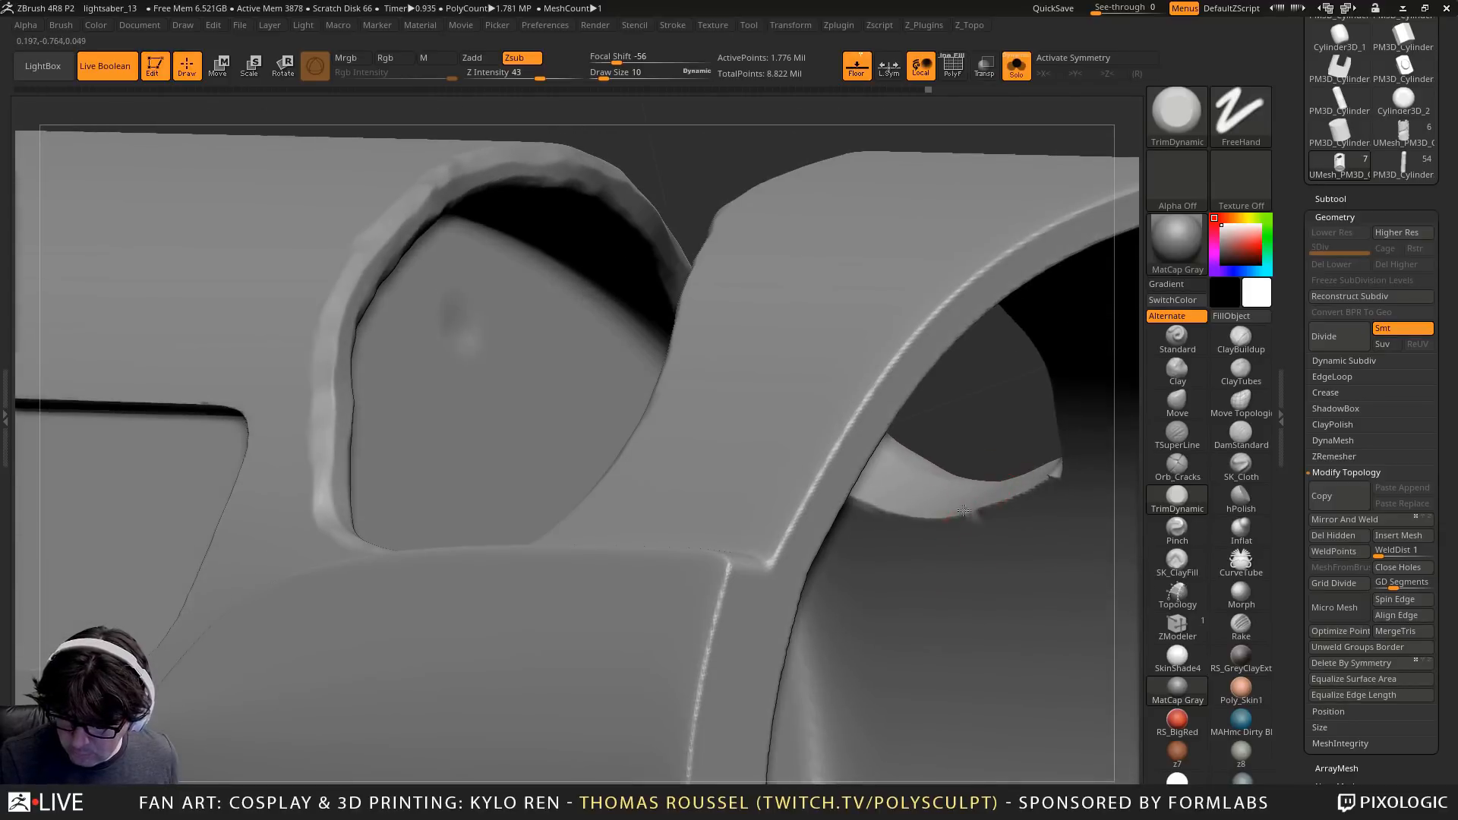
pyautogui.keyDown('shift'); pyautogui.moveTo(935, 514); pyautogui.dragTo(963, 511); pyautogui.keyUp('shift')
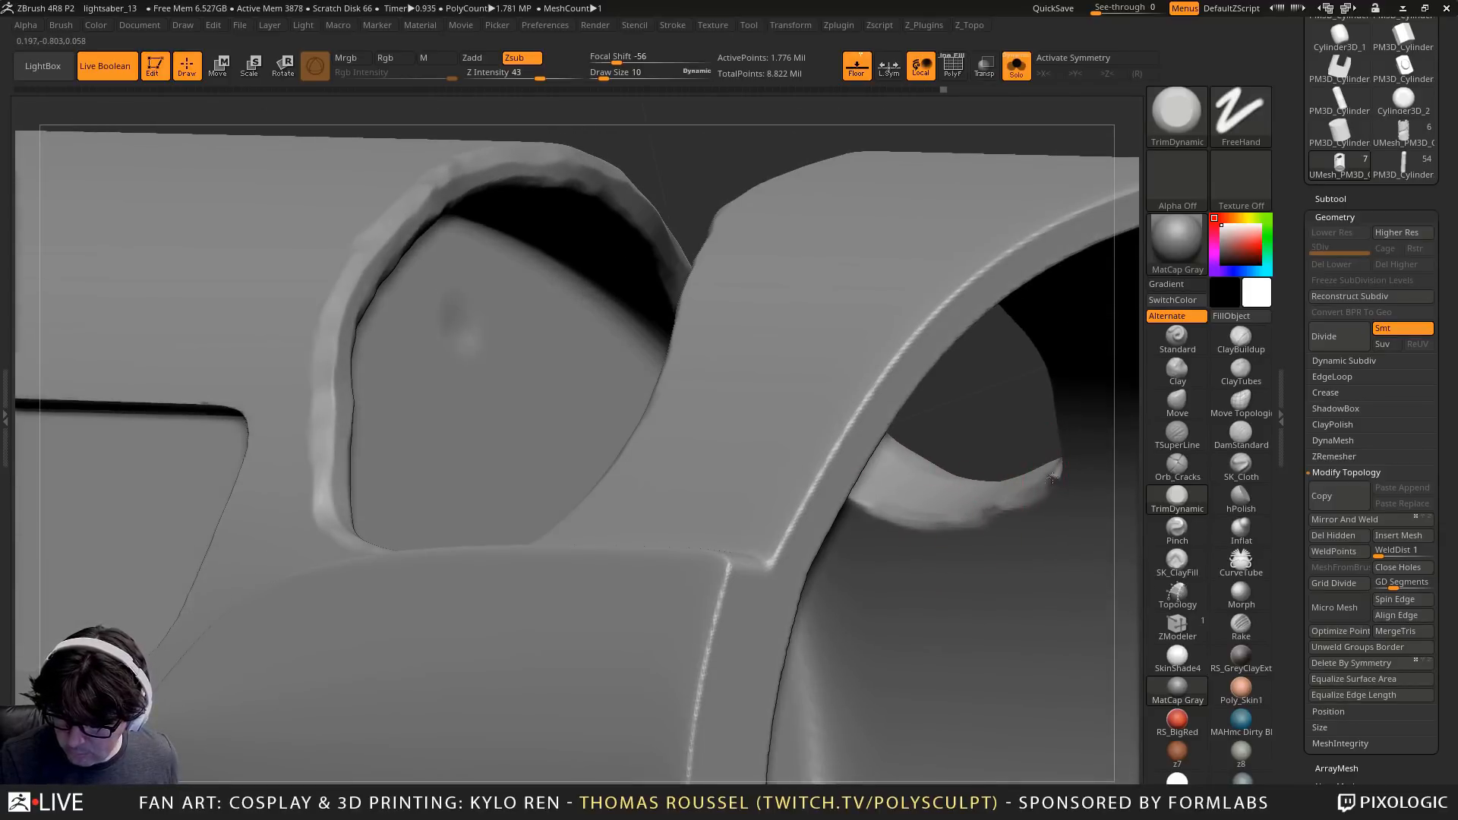
# Touch up the bevel at the large opening's far tip with TrimDynamic, checking the edge from several sides
pyautogui.moveTo(1070, 476)
pyautogui.mouseDown(button='right')
pyautogui.moveTo(1099, 455)
pyautogui.moveTo(979, 509)
pyautogui.moveTo(1058, 489)
pyautogui.moveTo(1048, 417)
pyautogui.moveTo(1036, 453)
pyautogui.moveTo(923, 397)
pyautogui.mouseUp(button='right')
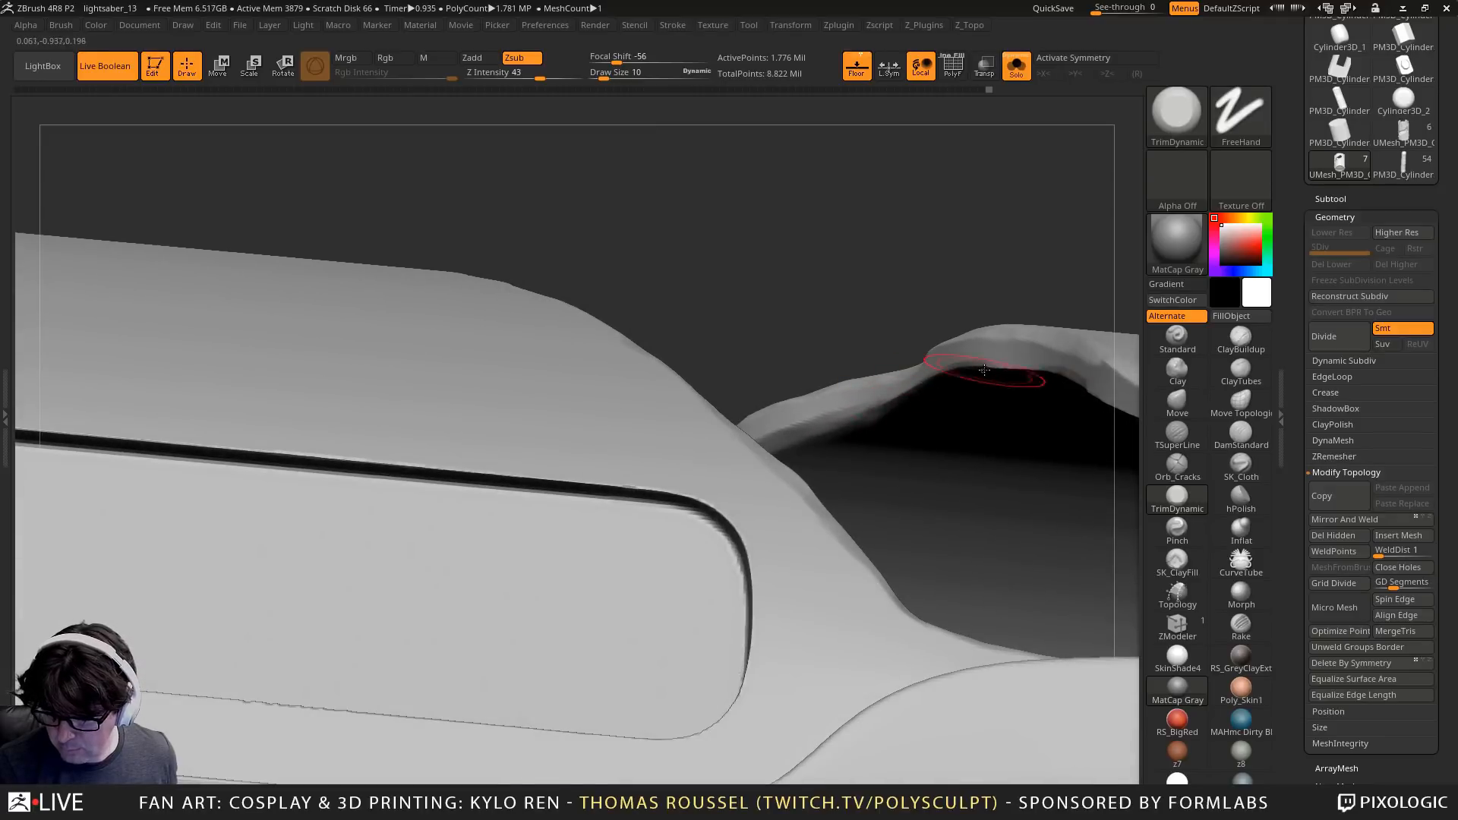
pyautogui.moveTo(1034, 379)
pyautogui.mouseDown(button='right')
pyautogui.moveTo(1059, 330)
pyautogui.moveTo(757, 446)
pyautogui.moveTo(633, 458)
pyautogui.mouseUp(button='right')
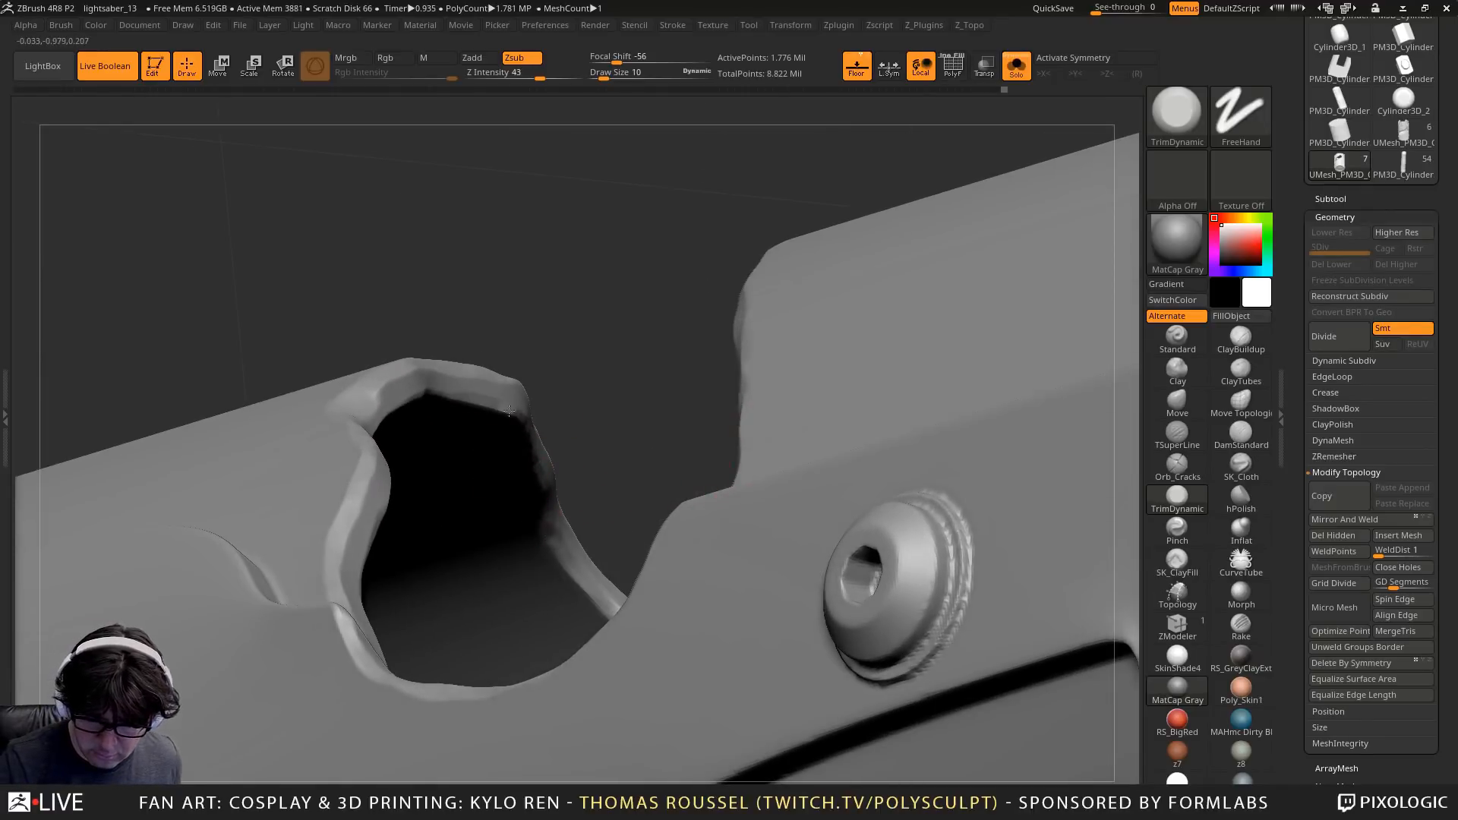
pyautogui.moveTo(512, 414); pyautogui.dragTo(463, 396)
pyautogui.moveTo(576, 440); pyautogui.dragTo(599, 517, button='right')
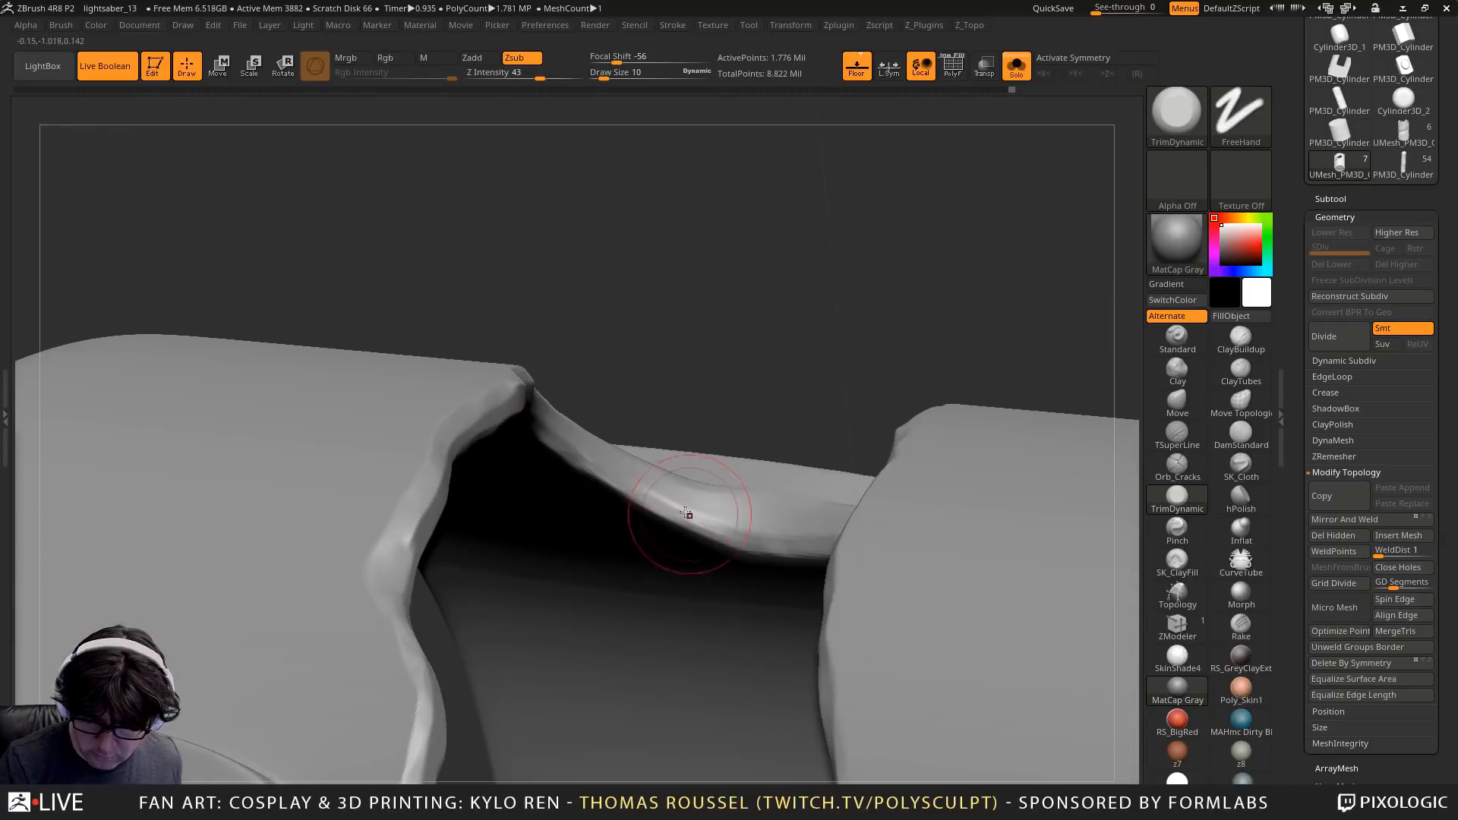
pyautogui.moveTo(690, 514)
pyautogui.mouseDown(button='right')
pyautogui.moveTo(630, 592)
pyautogui.moveTo(671, 449)
pyautogui.moveTo(746, 309)
pyautogui.moveTo(795, 430)
pyautogui.moveTo(800, 349)
pyautogui.mouseUp(button='right')
pyautogui.moveTo(907, 492)
pyautogui.mouseDown(button='right')
pyautogui.moveTo(854, 486)
pyautogui.moveTo(809, 395)
pyautogui.mouseUp(button='right')
# Polish the large opening's smoother long-edge bevel with hPolish, working from mid-length toward the rounded end
pyautogui.click(1240, 496)
pyautogui.moveTo(809, 396); pyautogui.dragTo(713, 586)
pyautogui.moveTo(714, 587); pyautogui.dragTo(755, 569, button='right')
pyautogui.moveTo(733, 524); pyautogui.dragTo(678, 651)
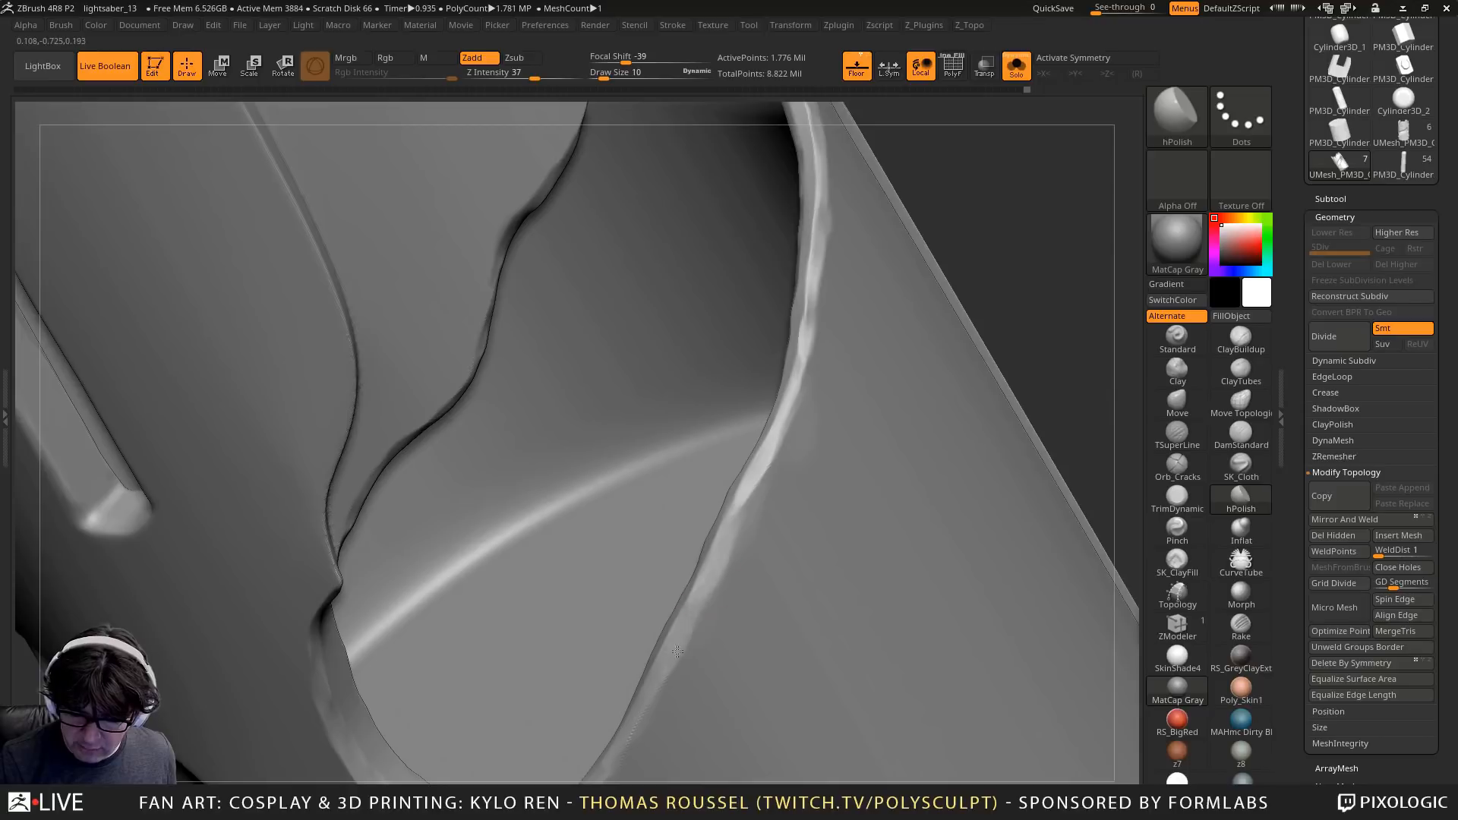
pyautogui.moveTo(703, 593); pyautogui.dragTo(681, 640)
pyautogui.moveTo(699, 624); pyautogui.dragTo(786, 425, button='right')
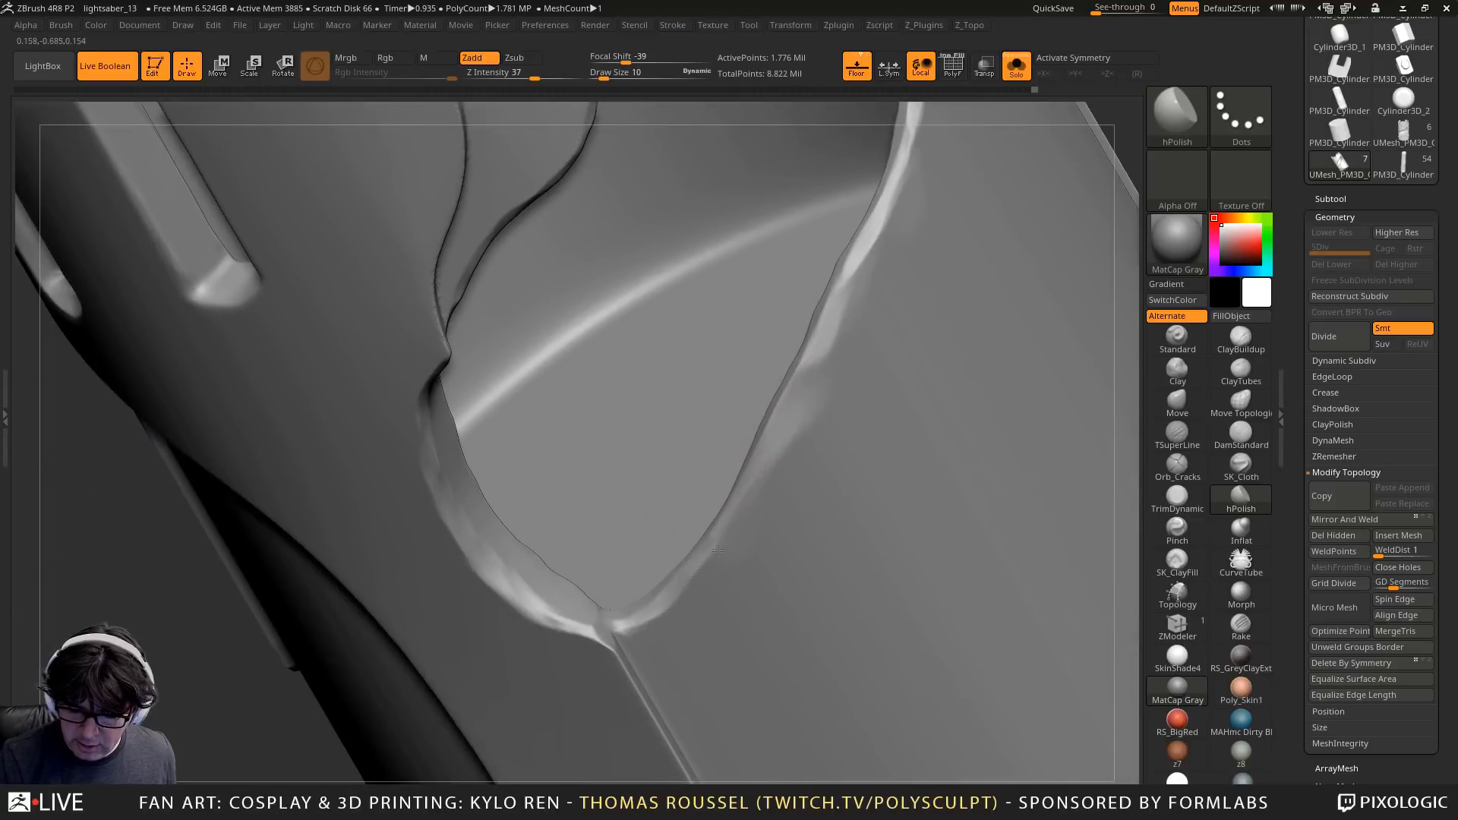
# Polish the bevel around the large opening's rounded end with hPolish, from the thin groove junction to the notch
pyautogui.moveTo(644, 615); pyautogui.dragTo(596, 624, button='right')
pyautogui.moveTo(596, 624)
pyautogui.mouseDown()
pyautogui.moveTo(478, 540)
pyautogui.moveTo(444, 466)
pyautogui.mouseUp()
pyautogui.moveTo(424, 437)
pyautogui.mouseDown(button='right')
pyautogui.moveTo(410, 403)
pyautogui.moveTo(391, 452)
pyautogui.mouseUp(button='right')
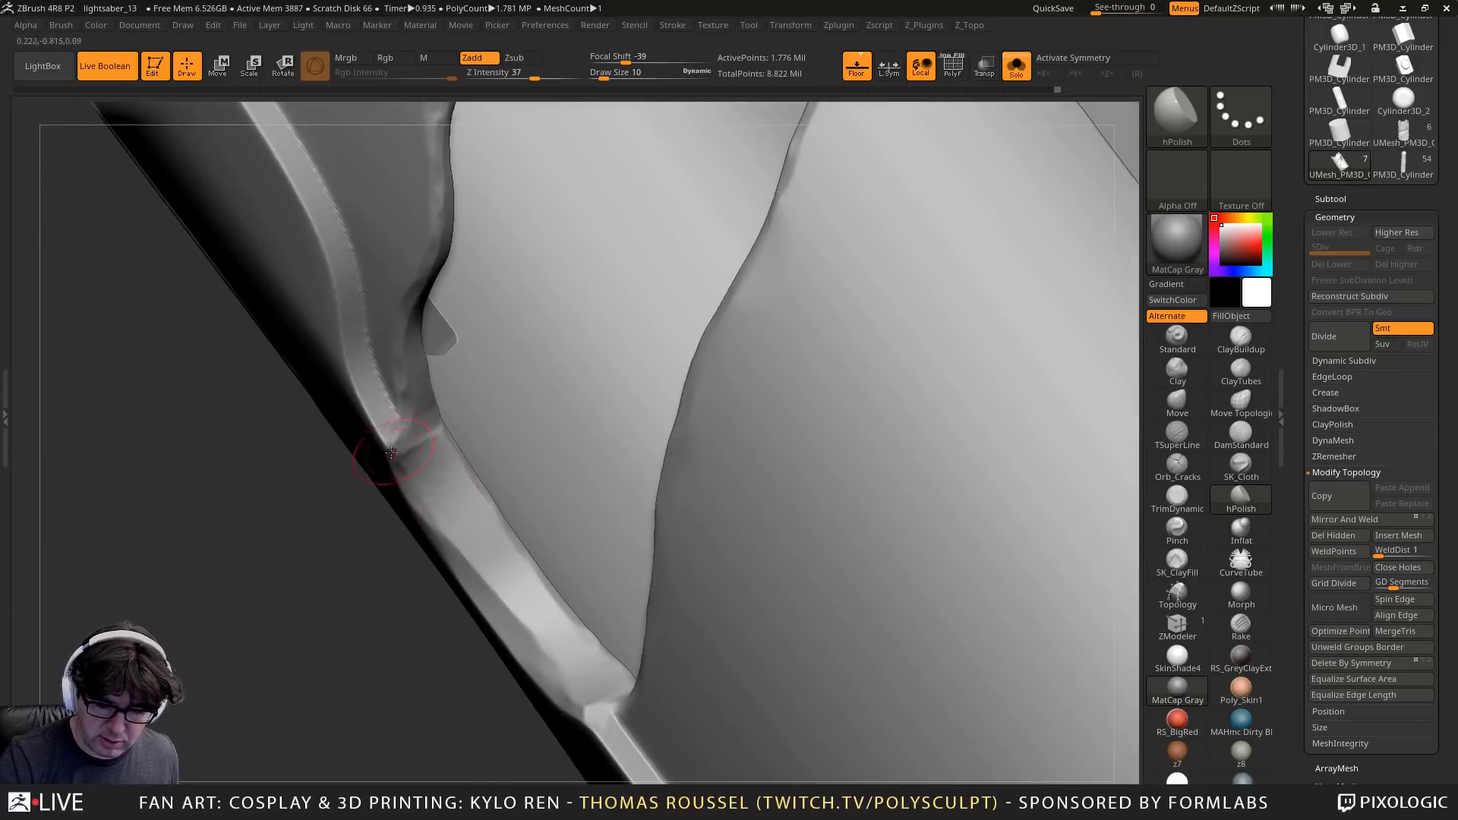
pyautogui.moveTo(425, 273); pyautogui.dragTo(442, 313, button='right')
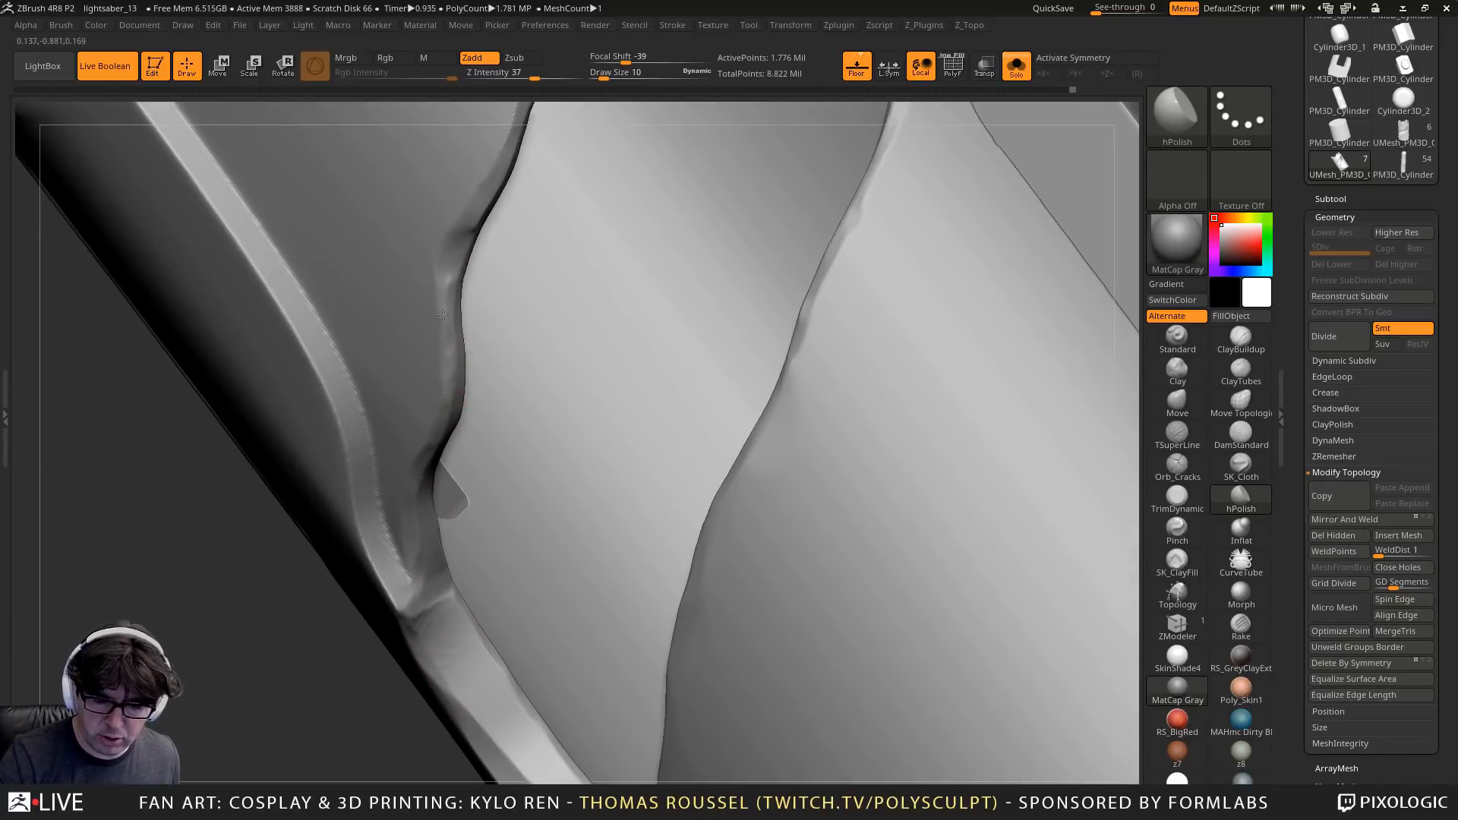
pyautogui.moveTo(471, 221); pyautogui.dragTo(470, 405, button='right')
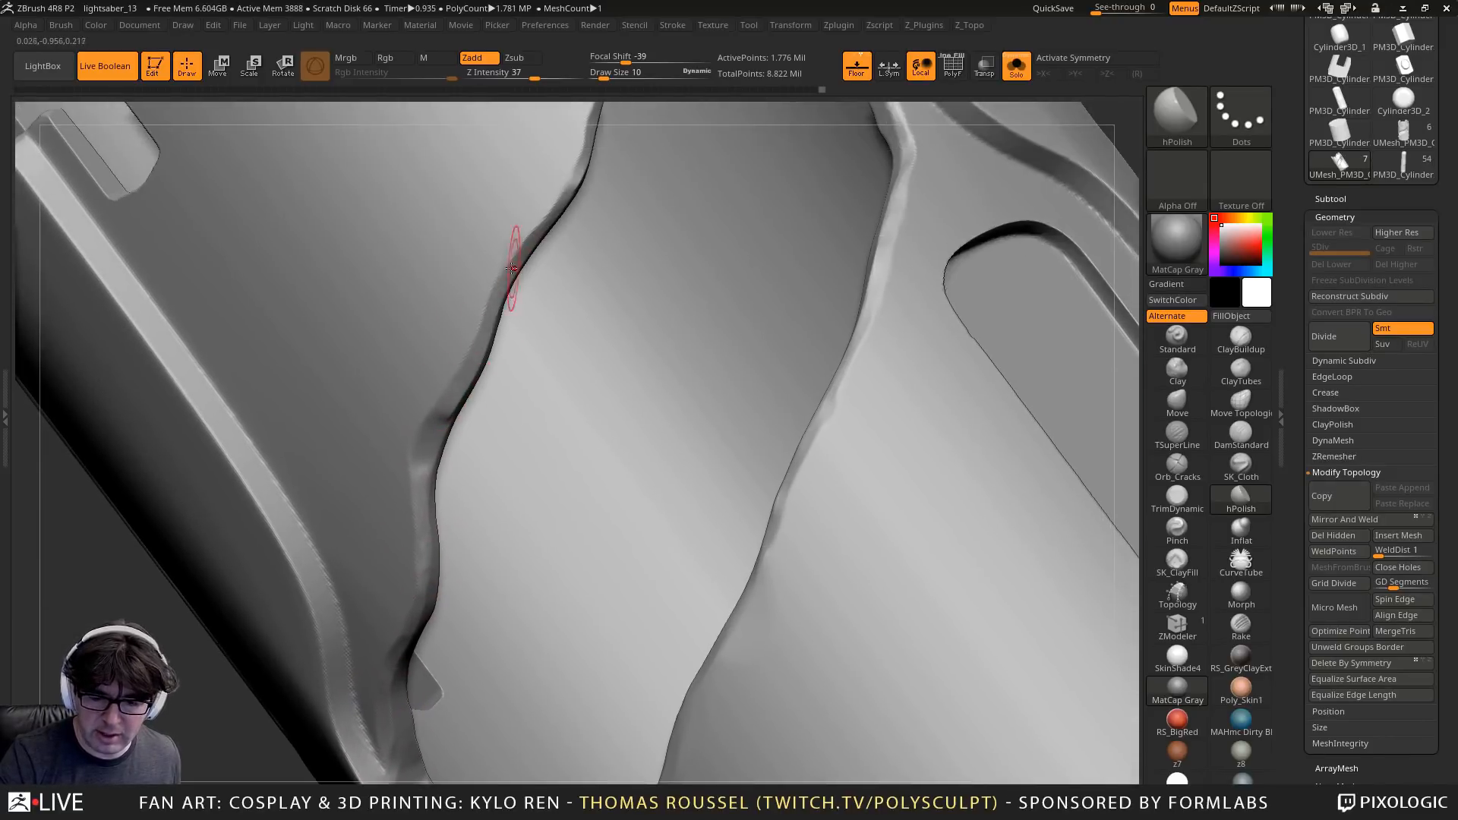
# Polish the large opening's wavy edge with hPolish, from mid-length up toward its far tip
pyautogui.moveTo(507, 251); pyautogui.dragTo(509, 362, button='right')
pyautogui.moveTo(509, 359); pyautogui.dragTo(542, 256)
pyautogui.keyDown('alt'); pyautogui.moveTo(542, 257); pyautogui.dragTo(526, 404, button='right'); pyautogui.keyUp('alt')
pyautogui.moveTo(472, 395)
pyautogui.mouseDown()
pyautogui.moveTo(475, 331)
pyautogui.moveTo(511, 284)
pyautogui.mouseUp()
pyautogui.moveTo(511, 284)
pyautogui.keyDown('ctrl'); pyautogui.mouseDown(button='right')
pyautogui.moveTo(634, 162)
pyautogui.moveTo(617, 226)
pyautogui.mouseUp(button='right'); pyautogui.keyUp('ctrl')
pyautogui.moveTo(508, 258); pyautogui.dragTo(477, 337)
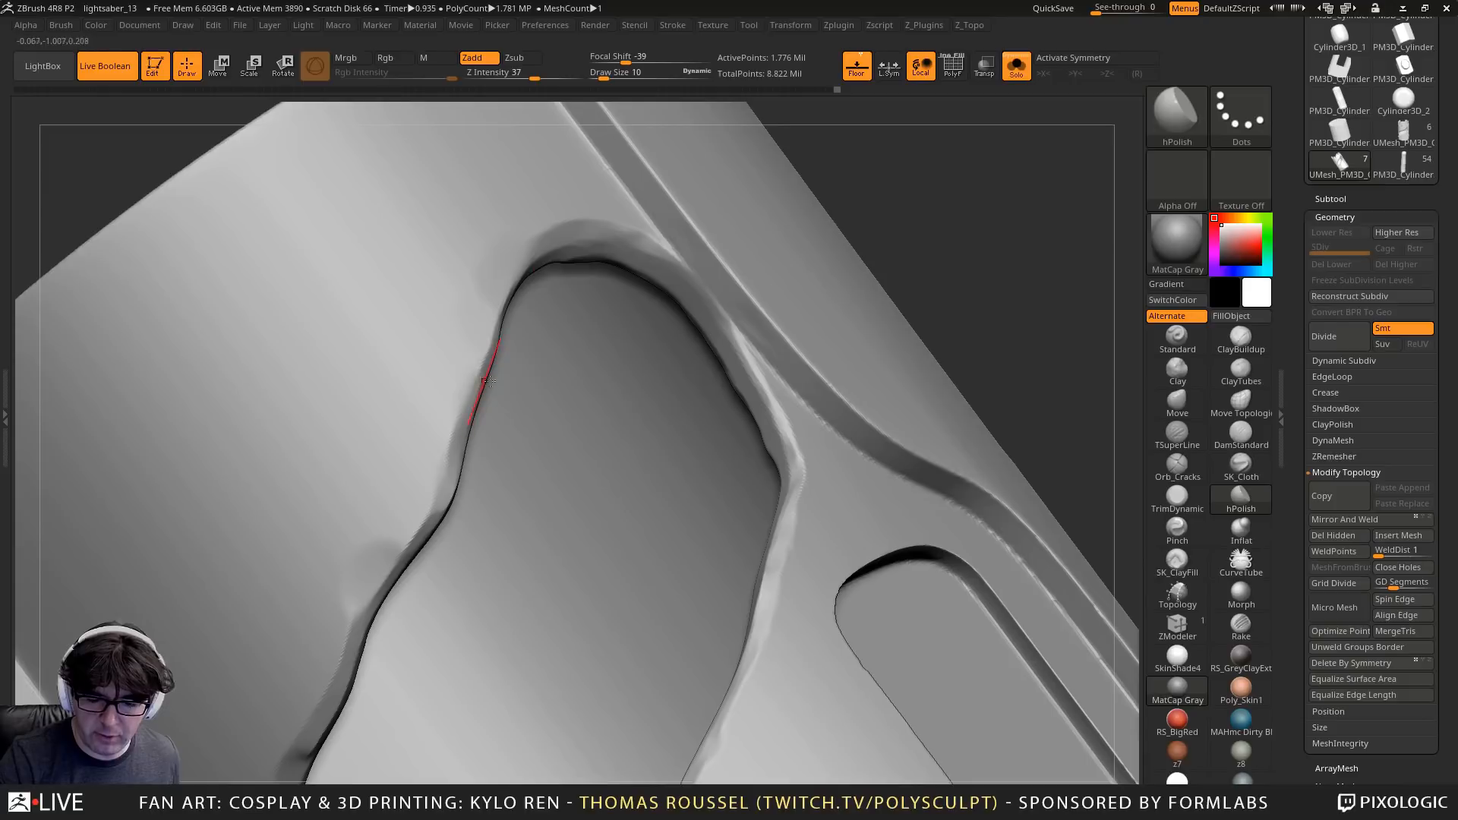
# Polish the large opening's opposite edge with hPolish, from beside the groove bend down past the long slot's rounded end
pyautogui.moveTo(800, 444); pyautogui.dragTo(807, 471, button='right')
pyautogui.moveTo(779, 414); pyautogui.dragTo(799, 492)
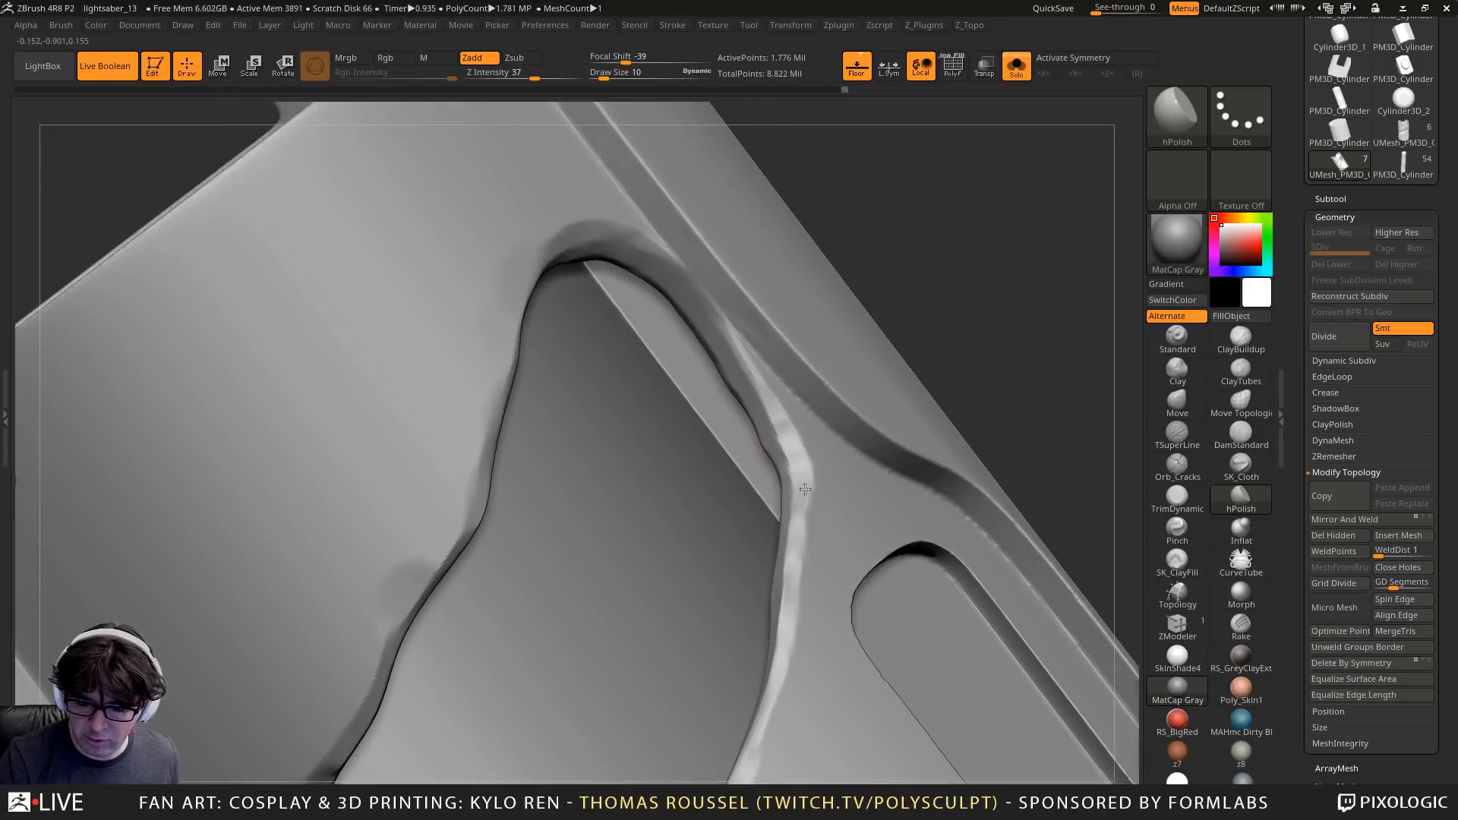
pyautogui.moveTo(798, 497); pyautogui.dragTo(813, 586, button='right')
pyautogui.moveTo(794, 553); pyautogui.dragTo(800, 609)
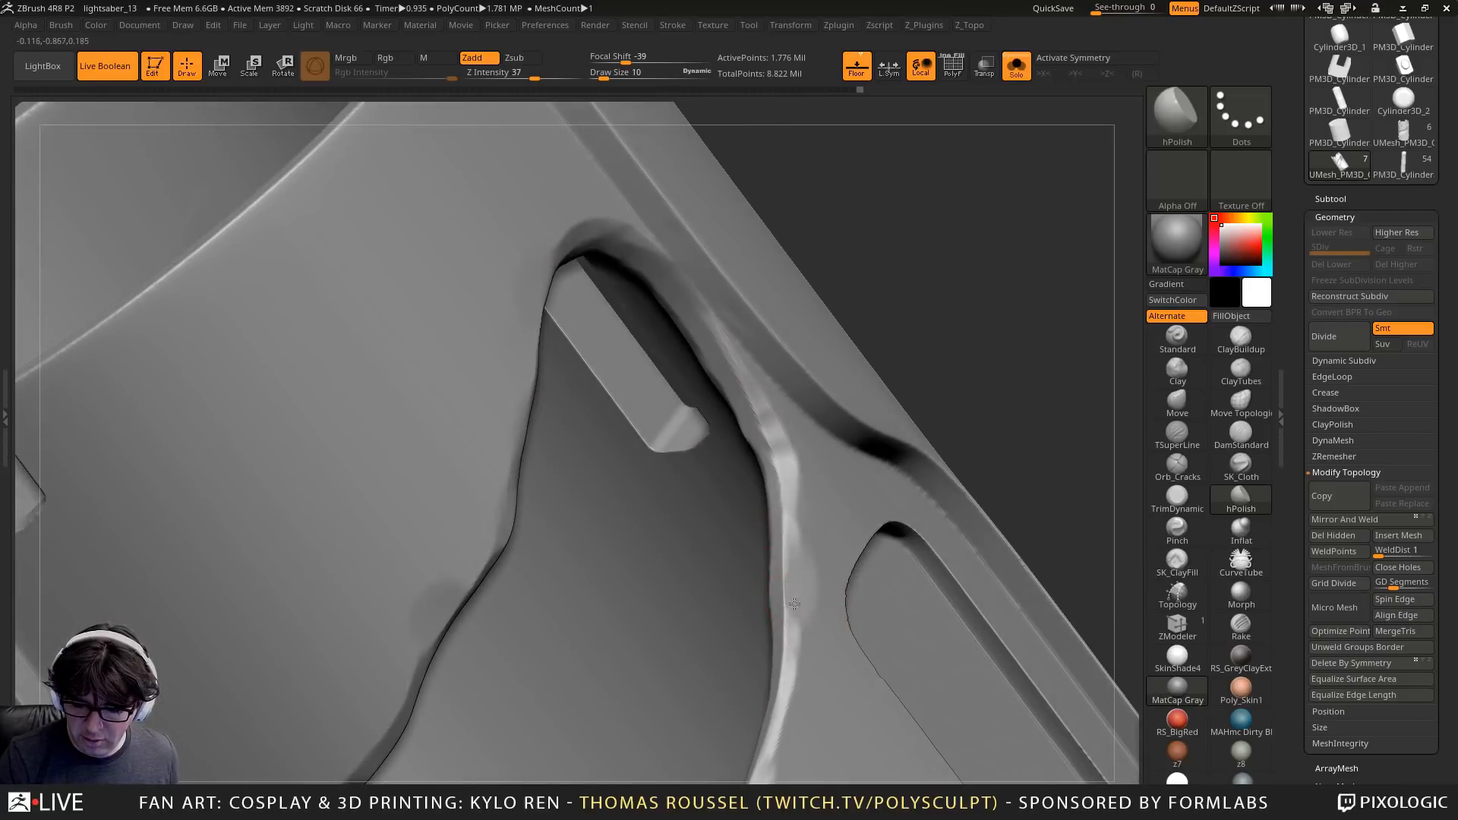
pyautogui.moveTo(794, 603); pyautogui.dragTo(793, 562, button='right')
pyautogui.moveTo(793, 639); pyautogui.dragTo(785, 706)
pyautogui.moveTo(790, 687); pyautogui.dragTo(800, 495, button='right')
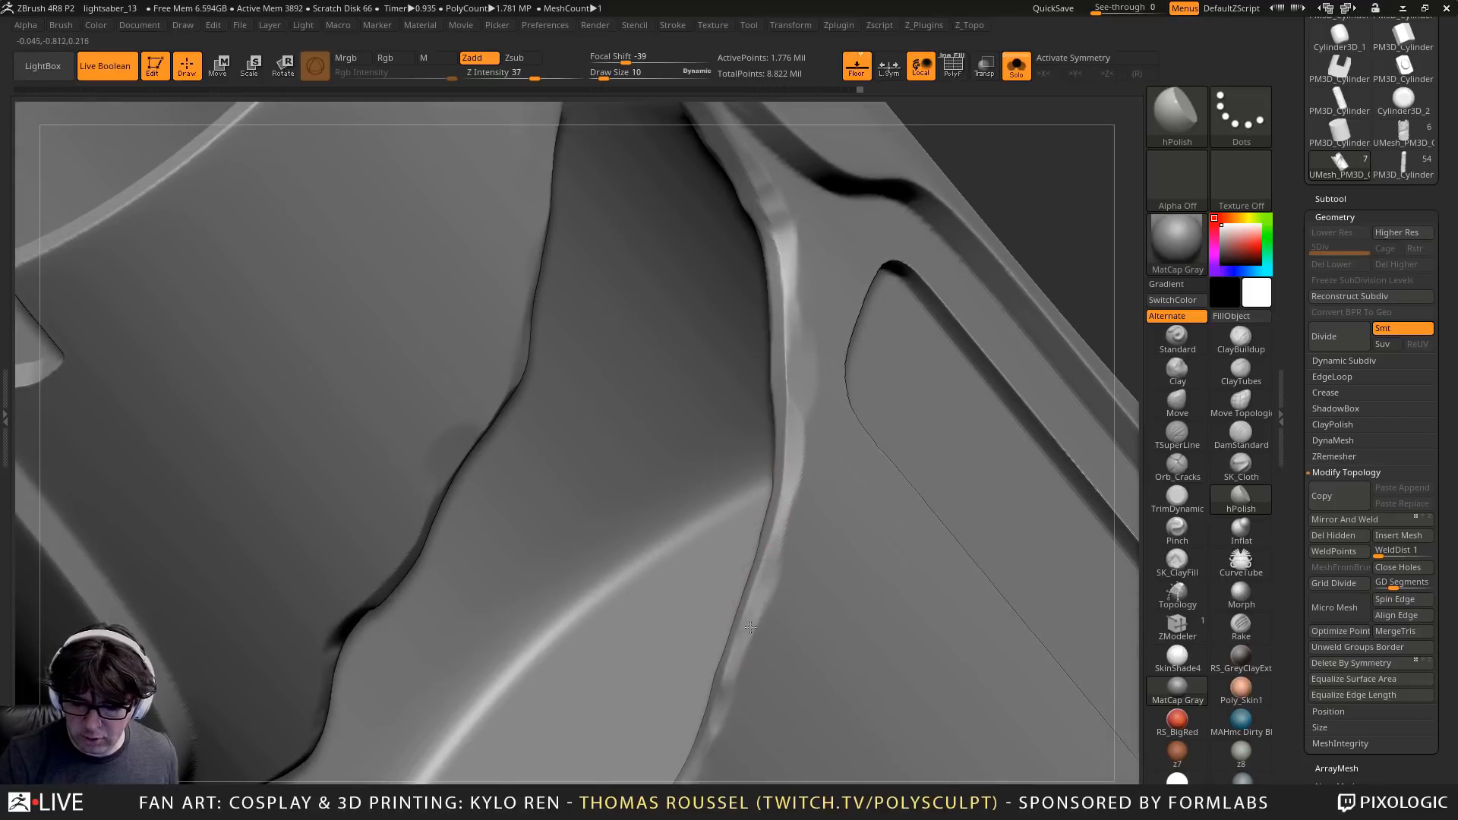
# Polish the edge of the curved groove beside the rim notch with hPolish, down to where it nears the large opening
pyautogui.keyDown('ctrl'); pyautogui.moveTo(751, 627); pyautogui.dragTo(890, 647, button='right'); pyautogui.keyUp('ctrl')
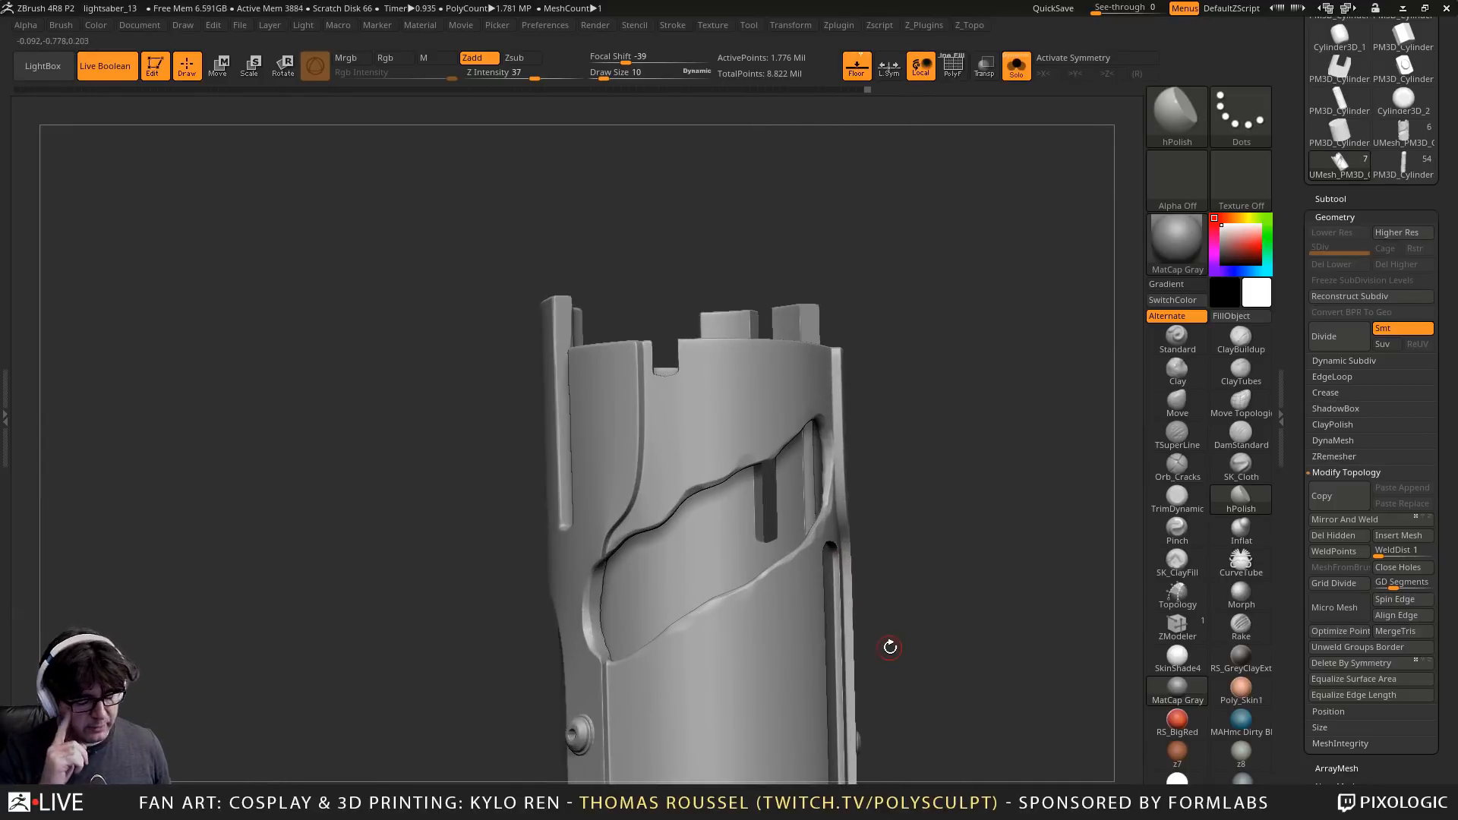
pyautogui.moveTo(630, 417)
pyautogui.keyDown('ctrl'); pyautogui.mouseDown(button='right')
pyautogui.moveTo(716, 488)
pyautogui.moveTo(644, 308)
pyautogui.moveTo(670, 289)
pyautogui.mouseUp(button='right'); pyautogui.keyUp('ctrl')
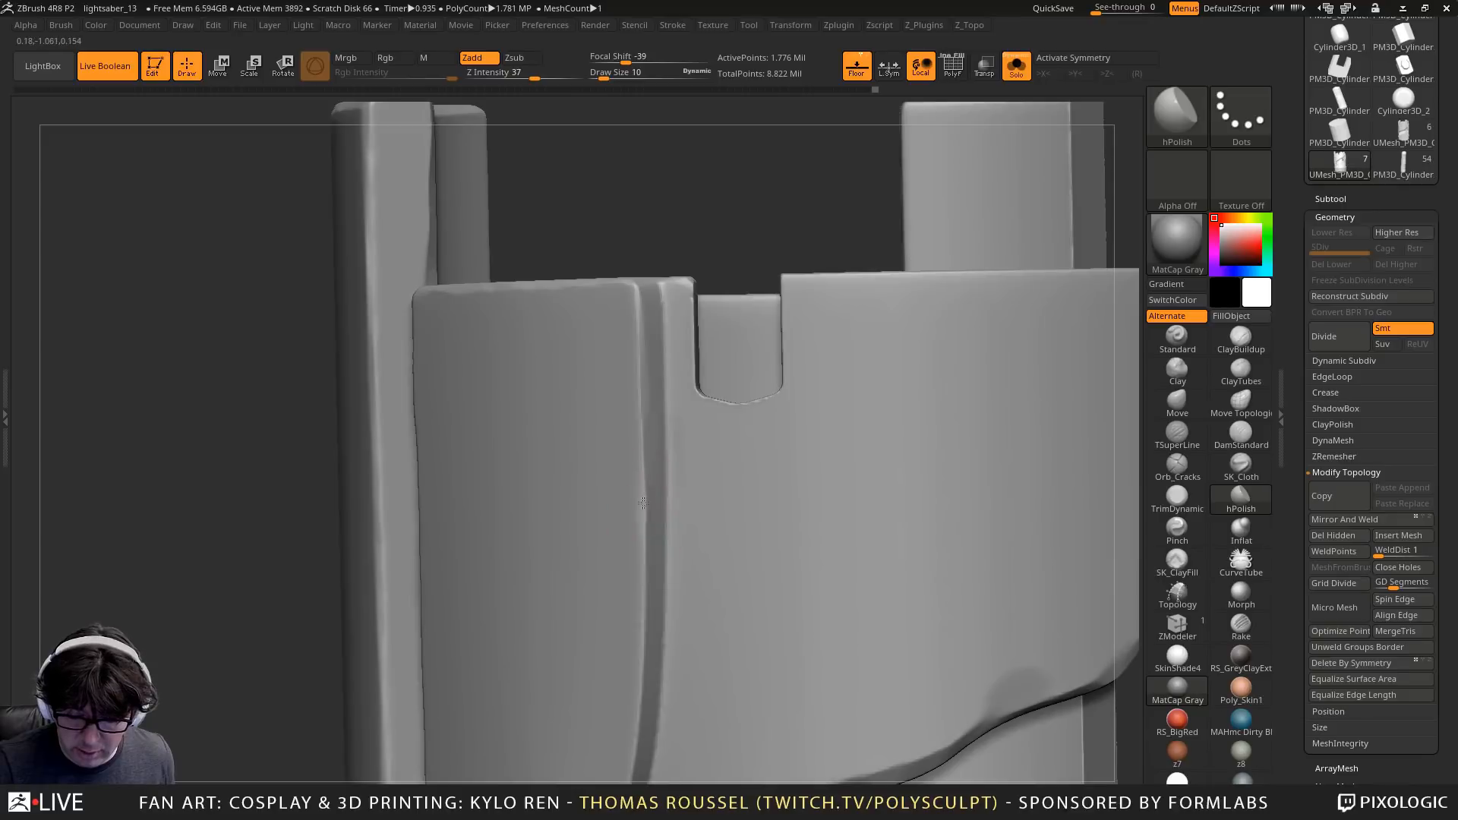
pyautogui.keyDown('alt'); pyautogui.moveTo(659, 587); pyautogui.dragTo(684, 354, button='right'); pyautogui.keyUp('alt')
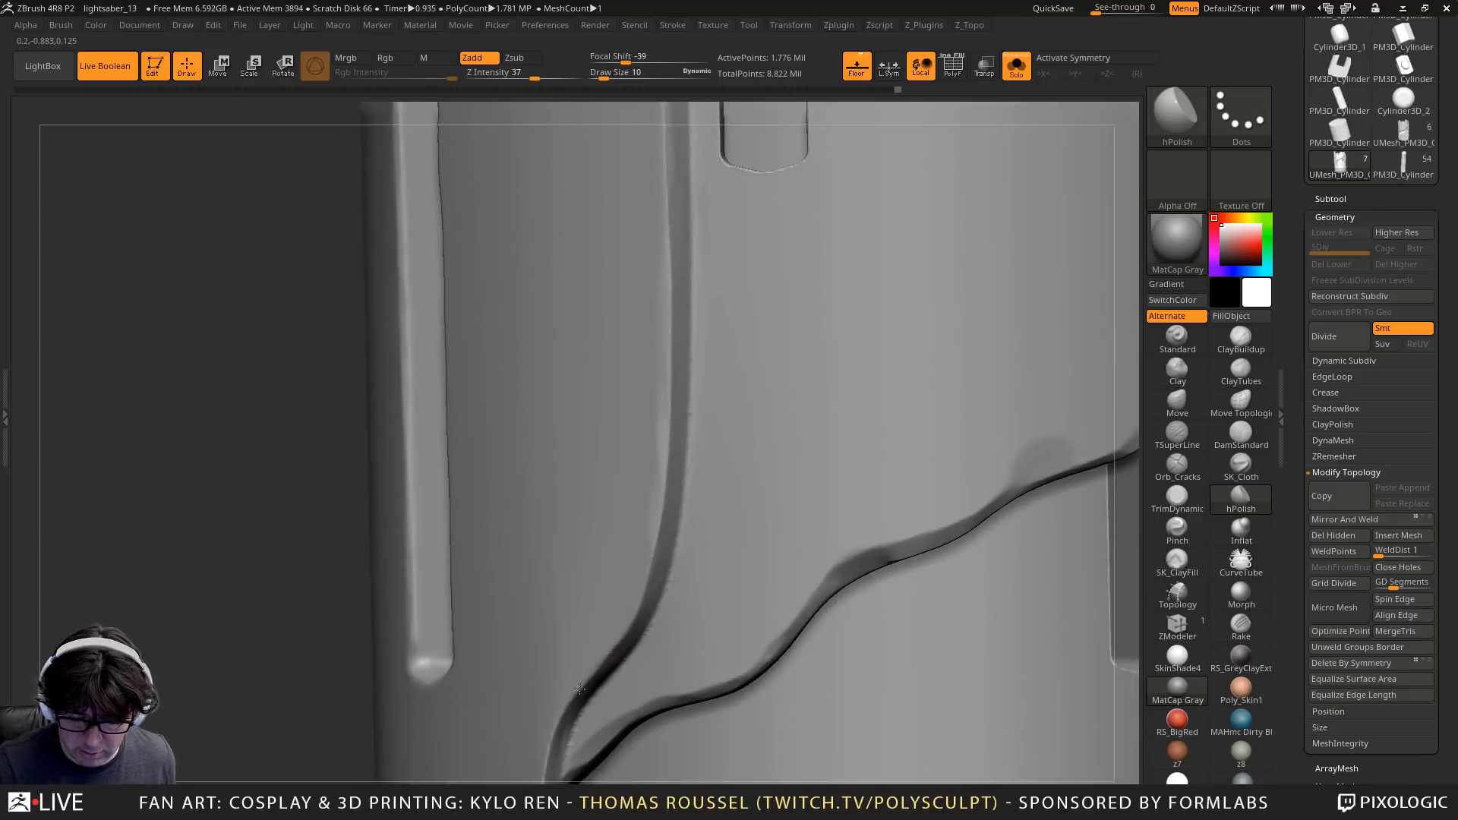
pyautogui.moveTo(579, 688); pyautogui.dragTo(549, 766)
# Bevel the outer edge of the groove beside the long slot with TrimDynamic, from its bend down to just above the screw
pyautogui.keyDown('alt'); pyautogui.moveTo(933, 457); pyautogui.dragTo(800, 504, button='right'); pyautogui.keyUp('alt')
pyautogui.keyDown('alt'); pyautogui.moveTo(888, 458); pyautogui.dragTo(441, 625, button='right'); pyautogui.keyUp('alt')
pyautogui.moveTo(774, 303); pyautogui.dragTo(914, 288, button='right')
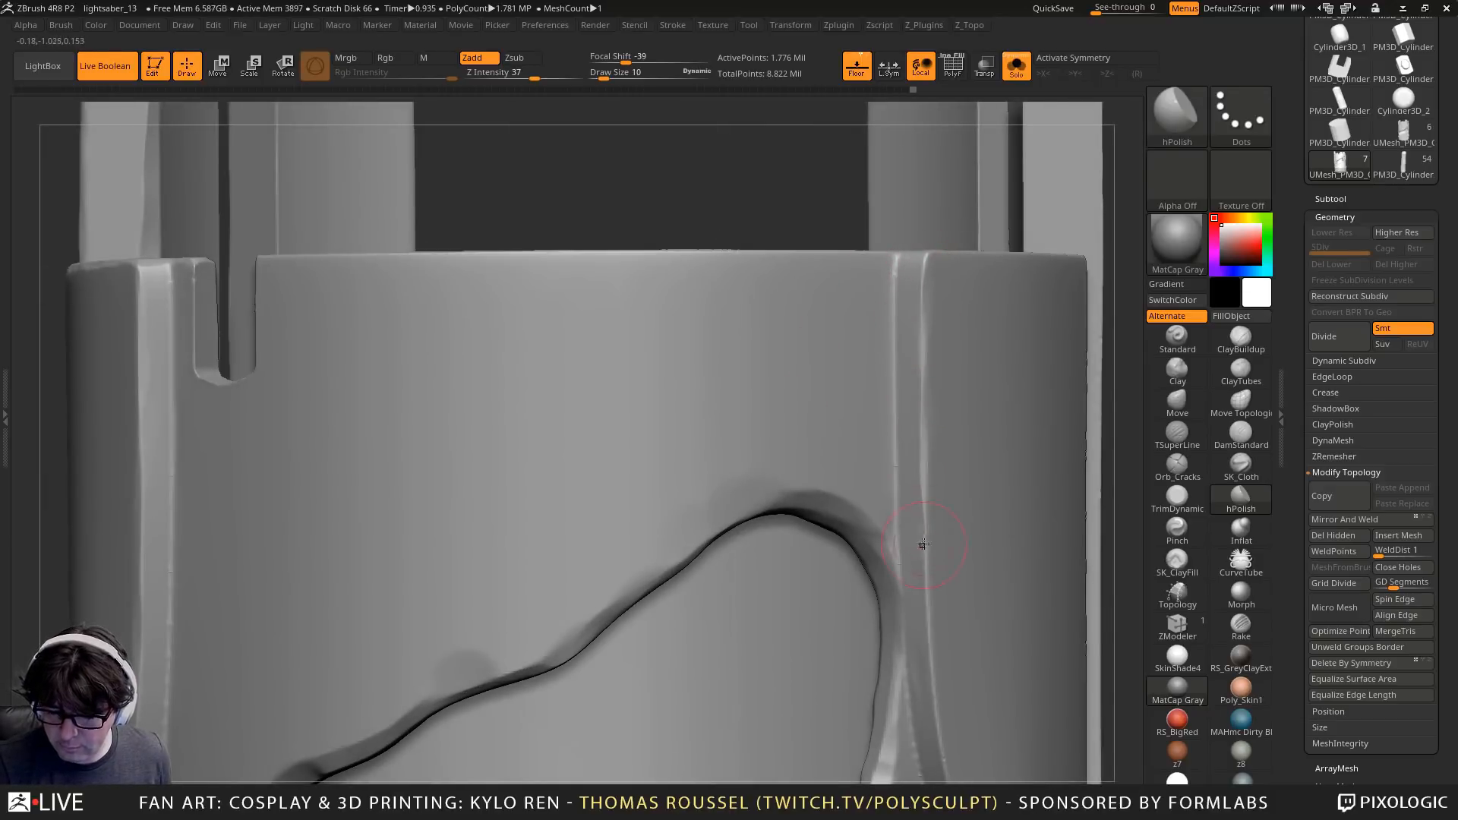
pyautogui.keyDown('alt'); pyautogui.moveTo(939, 703); pyautogui.dragTo(890, 422, button='right'); pyautogui.keyUp('alt')
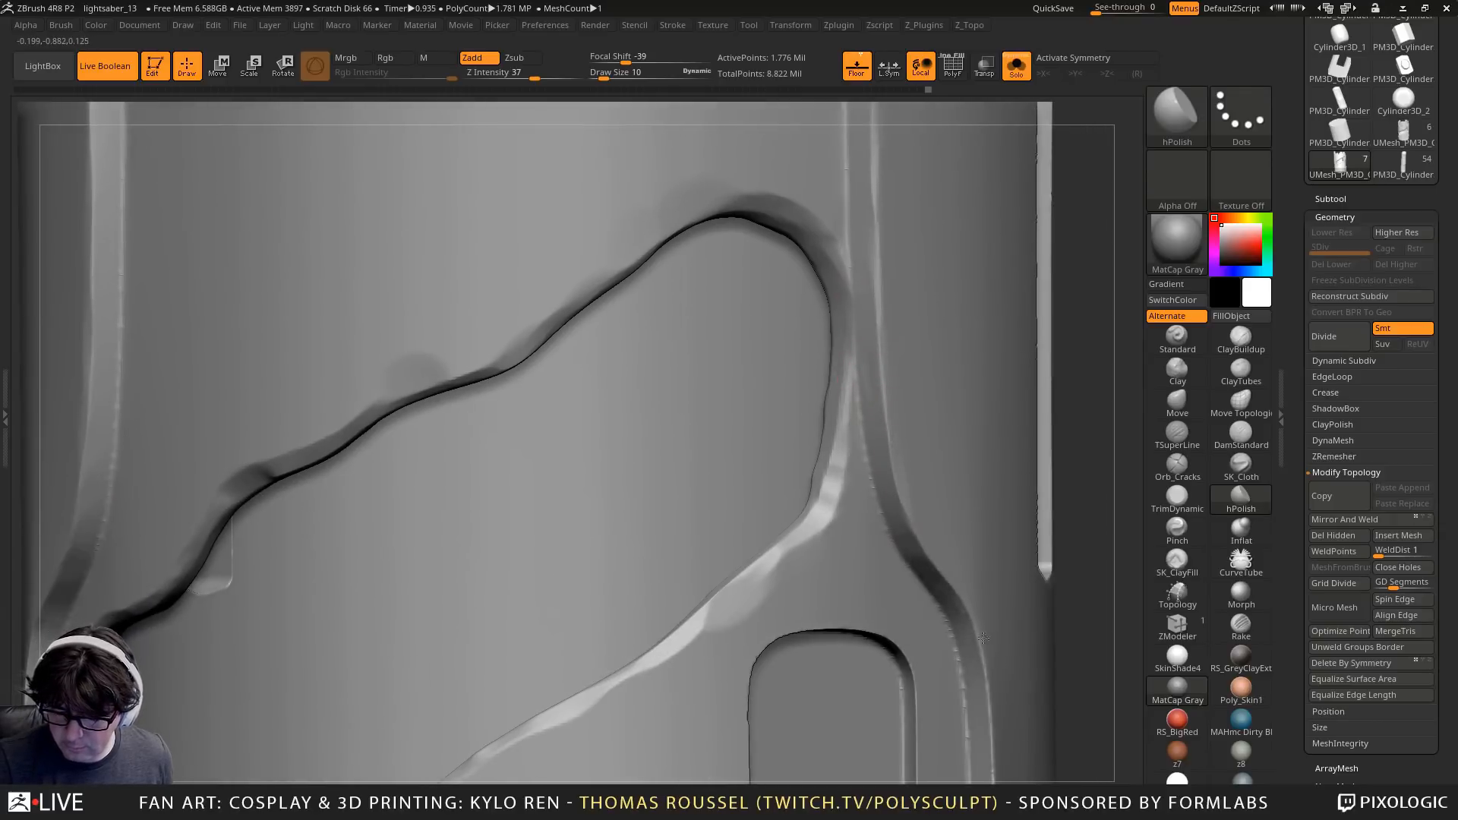
pyautogui.keyDown('alt'); pyautogui.moveTo(983, 638); pyautogui.dragTo(937, 425, button='right'); pyautogui.keyUp('alt')
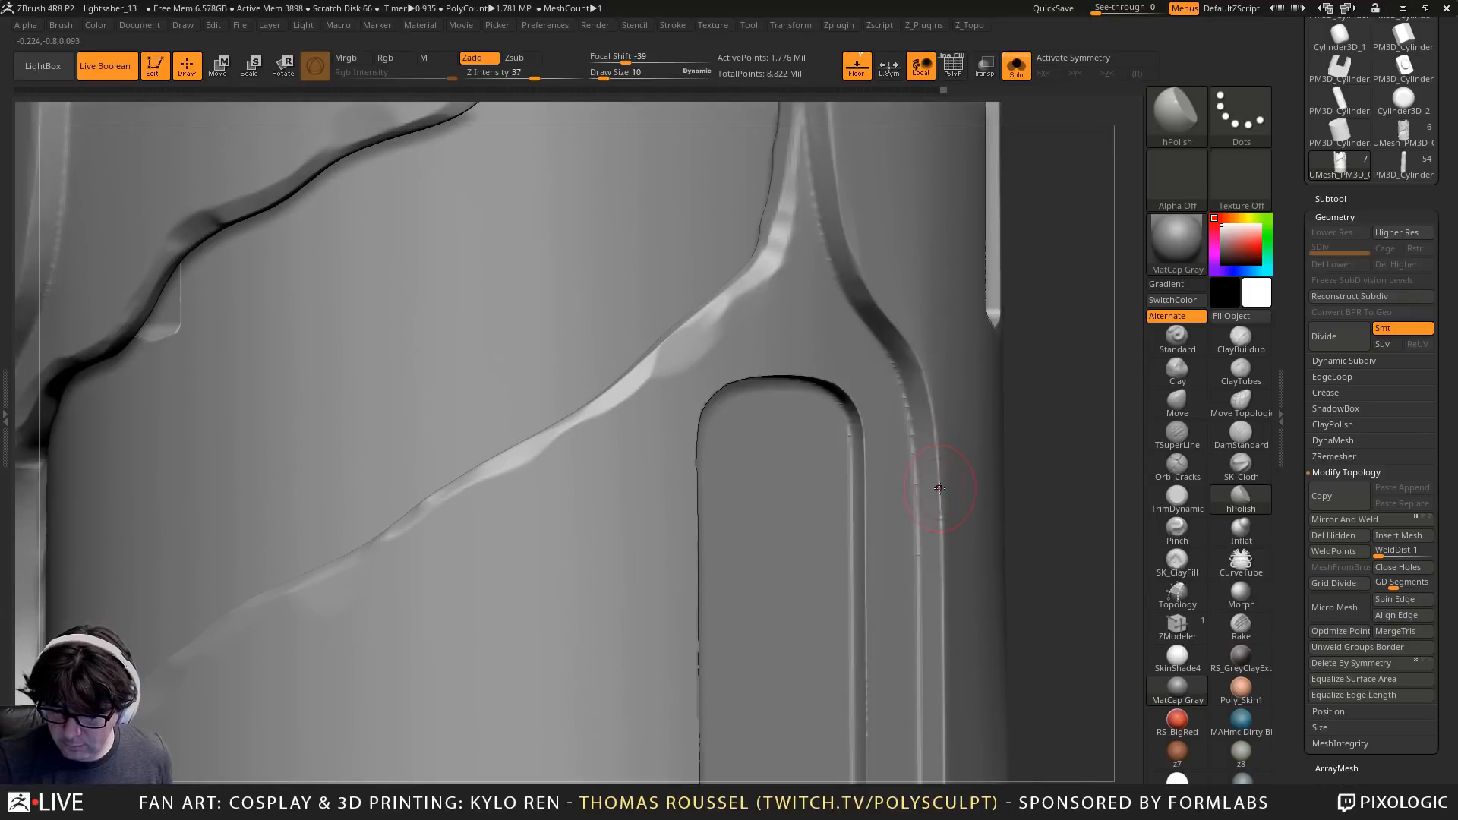
pyautogui.click(1176, 497)
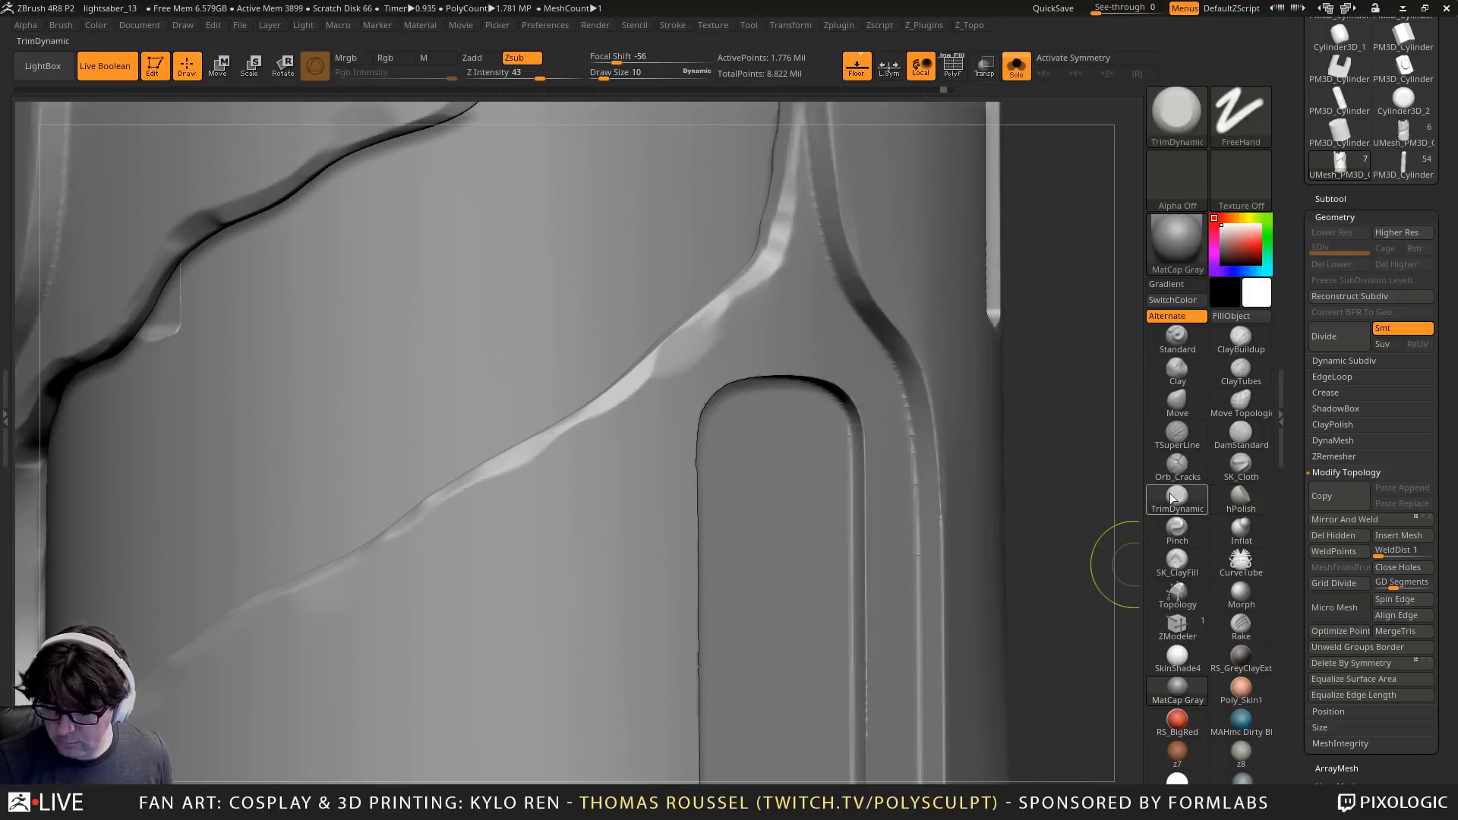
pyautogui.moveTo(936, 433); pyautogui.dragTo(944, 631)
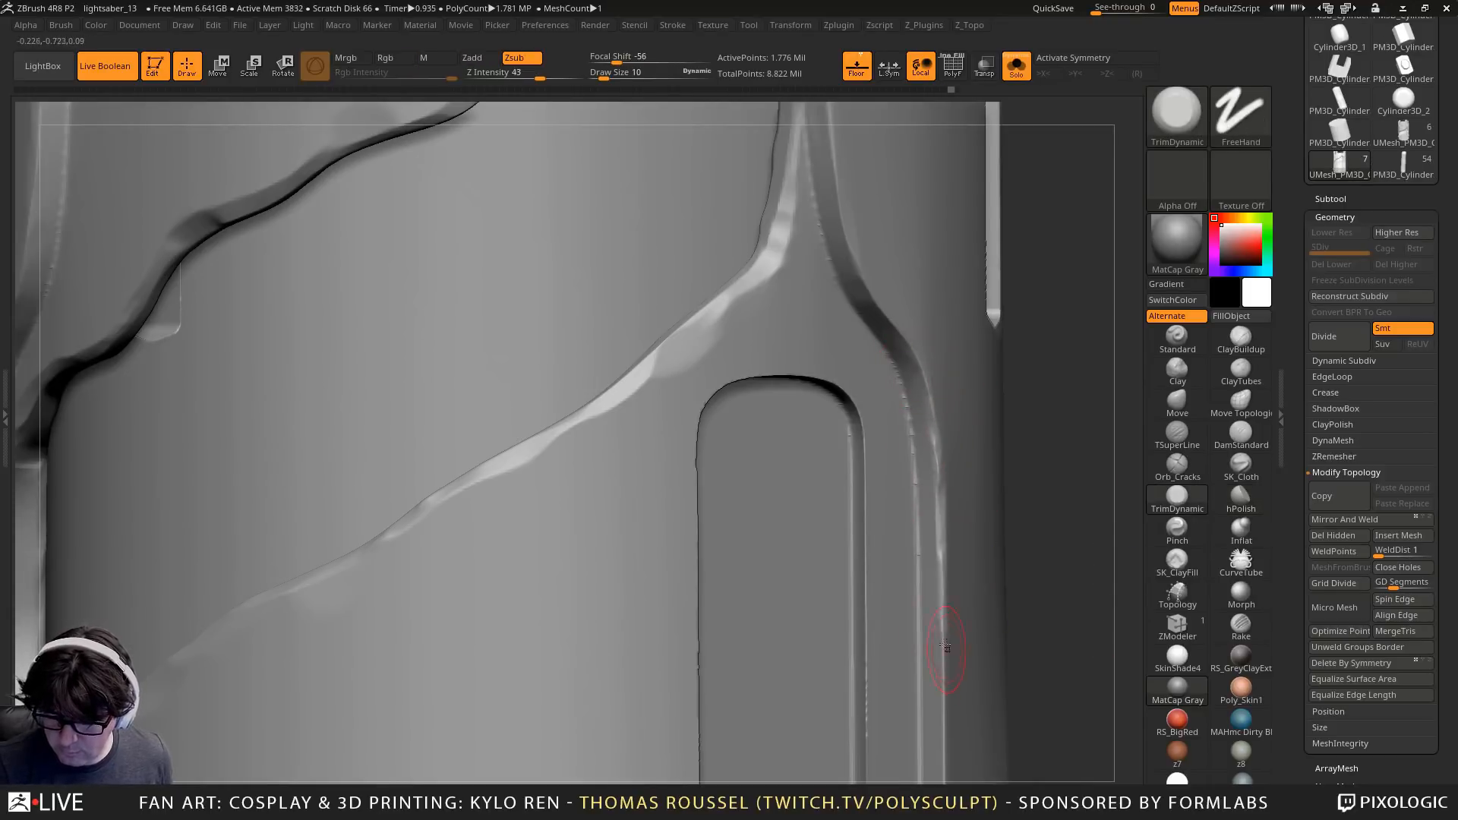
pyautogui.keyDown('alt'); pyautogui.moveTo(943, 630); pyautogui.dragTo(902, 325, button='right'); pyautogui.keyUp('alt')
pyautogui.moveTo(907, 357); pyautogui.dragTo(904, 562)
pyautogui.moveTo(902, 442); pyautogui.dragTo(904, 636)
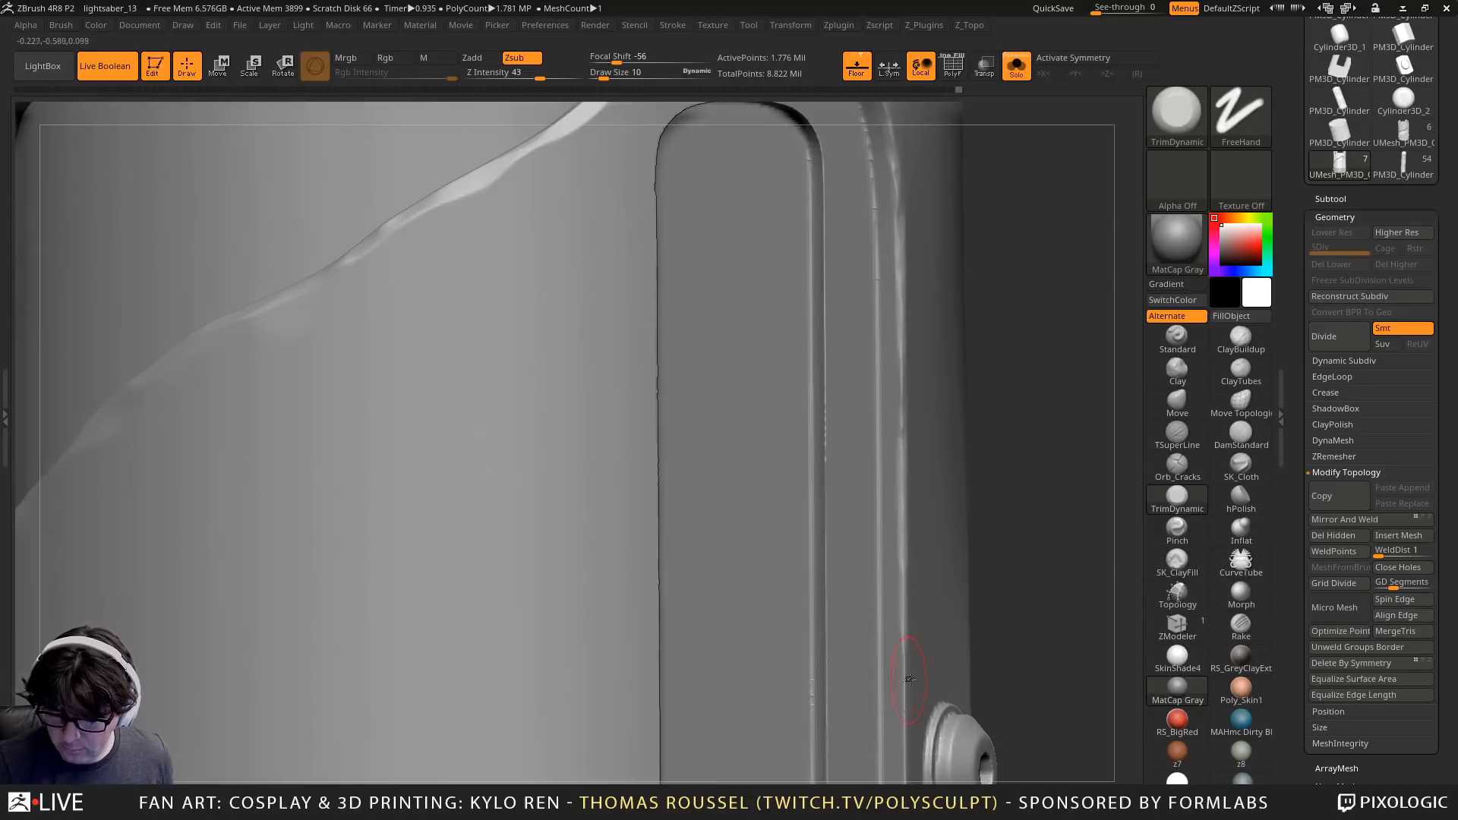
# Extend the groove's outer-edge bevel with TrimDynamic past the screw down to the sleeve's base
pyautogui.keyDown('alt'); pyautogui.moveTo(903, 637); pyautogui.dragTo(889, 332, button='right'); pyautogui.keyUp('alt')
pyautogui.moveTo(890, 389); pyautogui.dragTo(894, 782)
pyautogui.keyDown('alt'); pyautogui.moveTo(893, 782); pyautogui.dragTo(933, 431, button='right'); pyautogui.keyUp('alt')
pyautogui.moveTo(909, 571); pyautogui.dragTo(910, 592)
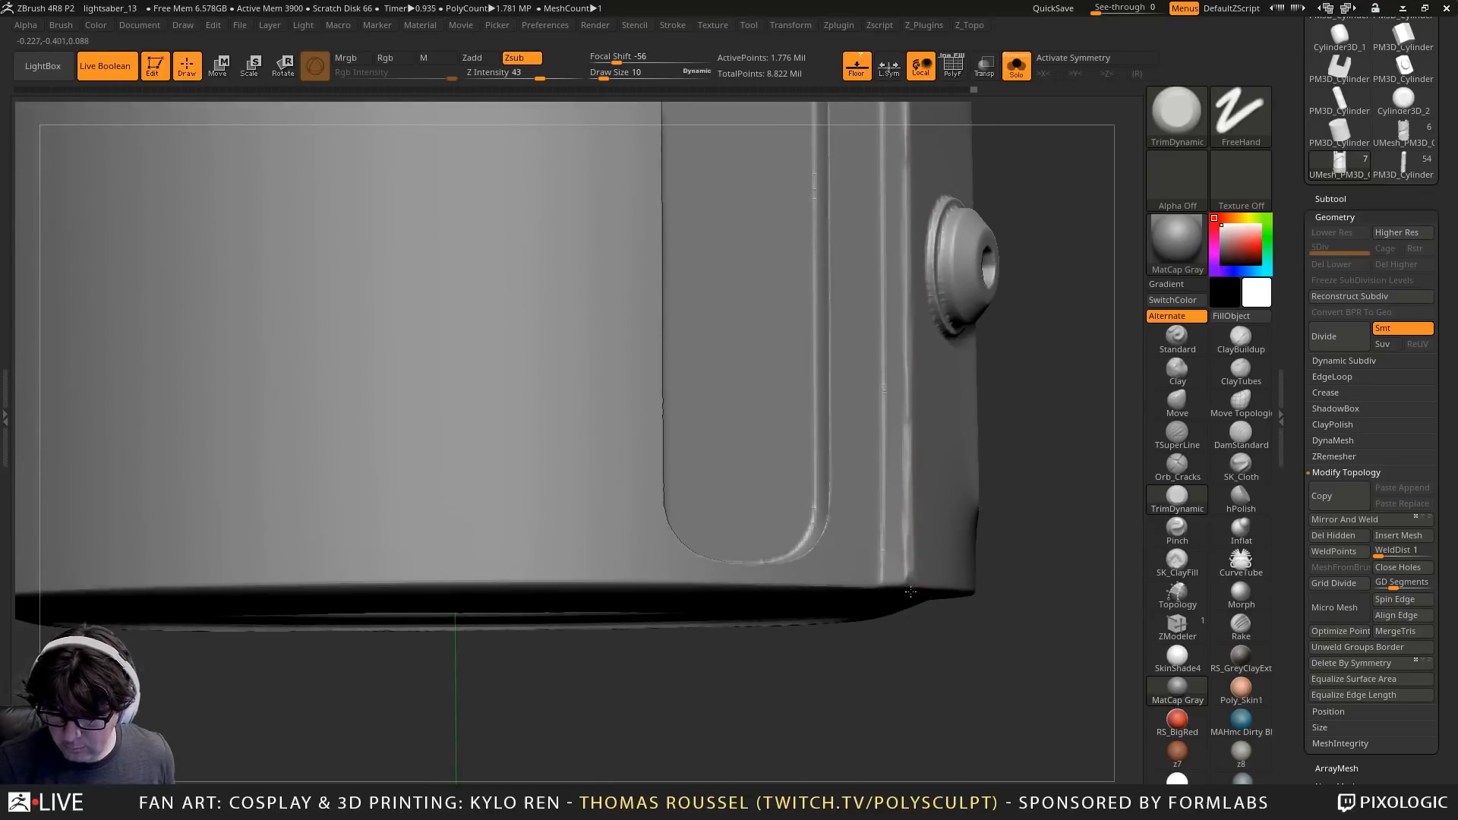
# Bevel the long slot's edge facing the groove with TrimDynamic, from its rounded lower end up towards its upper end
pyautogui.moveTo(881, 574); pyautogui.dragTo(862, 493, button='right')
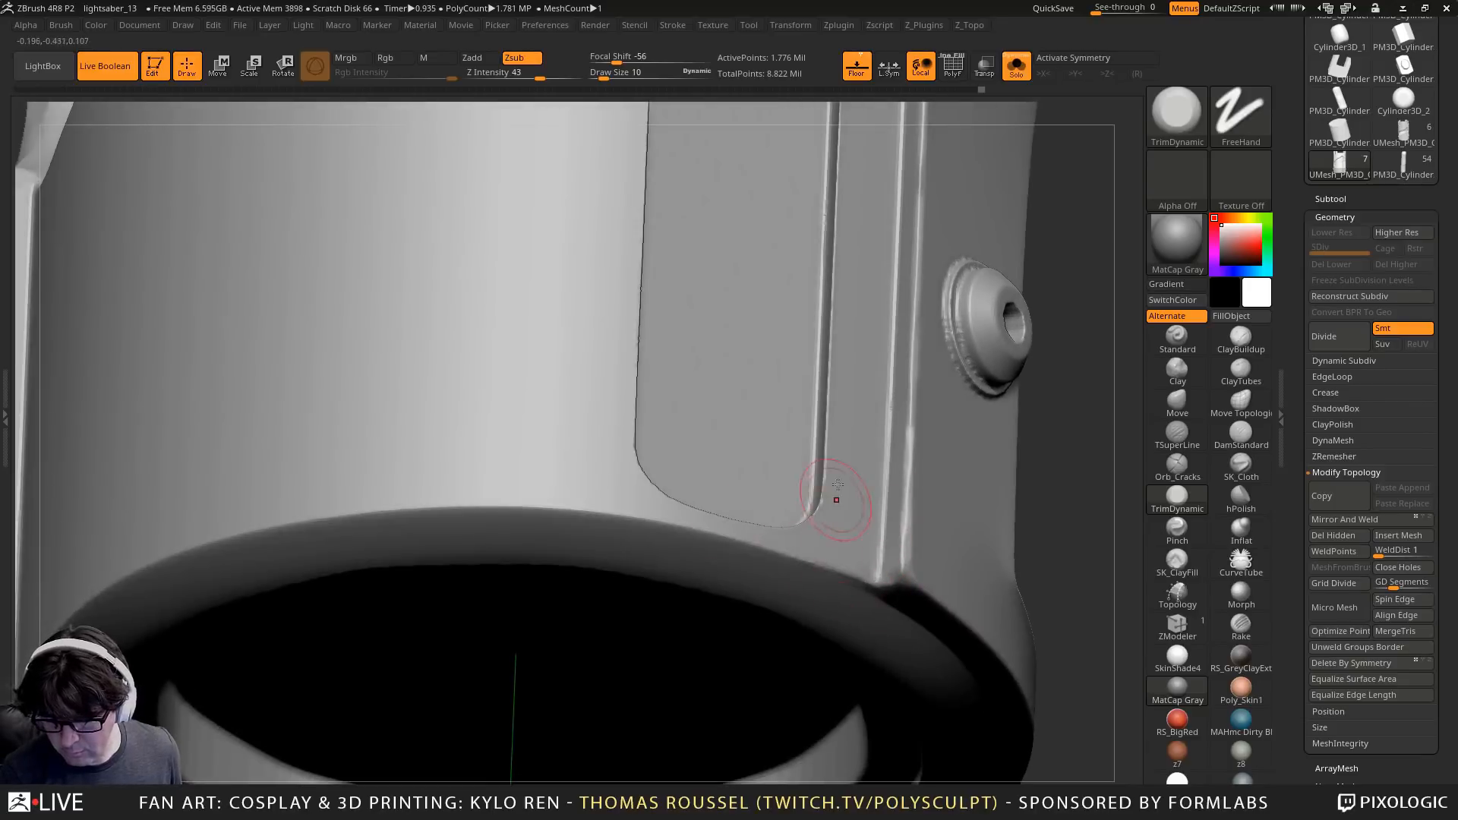
pyautogui.moveTo(829, 289); pyautogui.dragTo(825, 327, button='right')
pyautogui.moveTo(826, 382)
pyautogui.mouseDown()
pyautogui.moveTo(822, 521)
pyautogui.moveTo(824, 229)
pyautogui.mouseUp()
pyautogui.keyDown('alt'); pyautogui.moveTo(839, 167); pyautogui.dragTo(801, 357, button='right'); pyautogui.keyUp('alt')
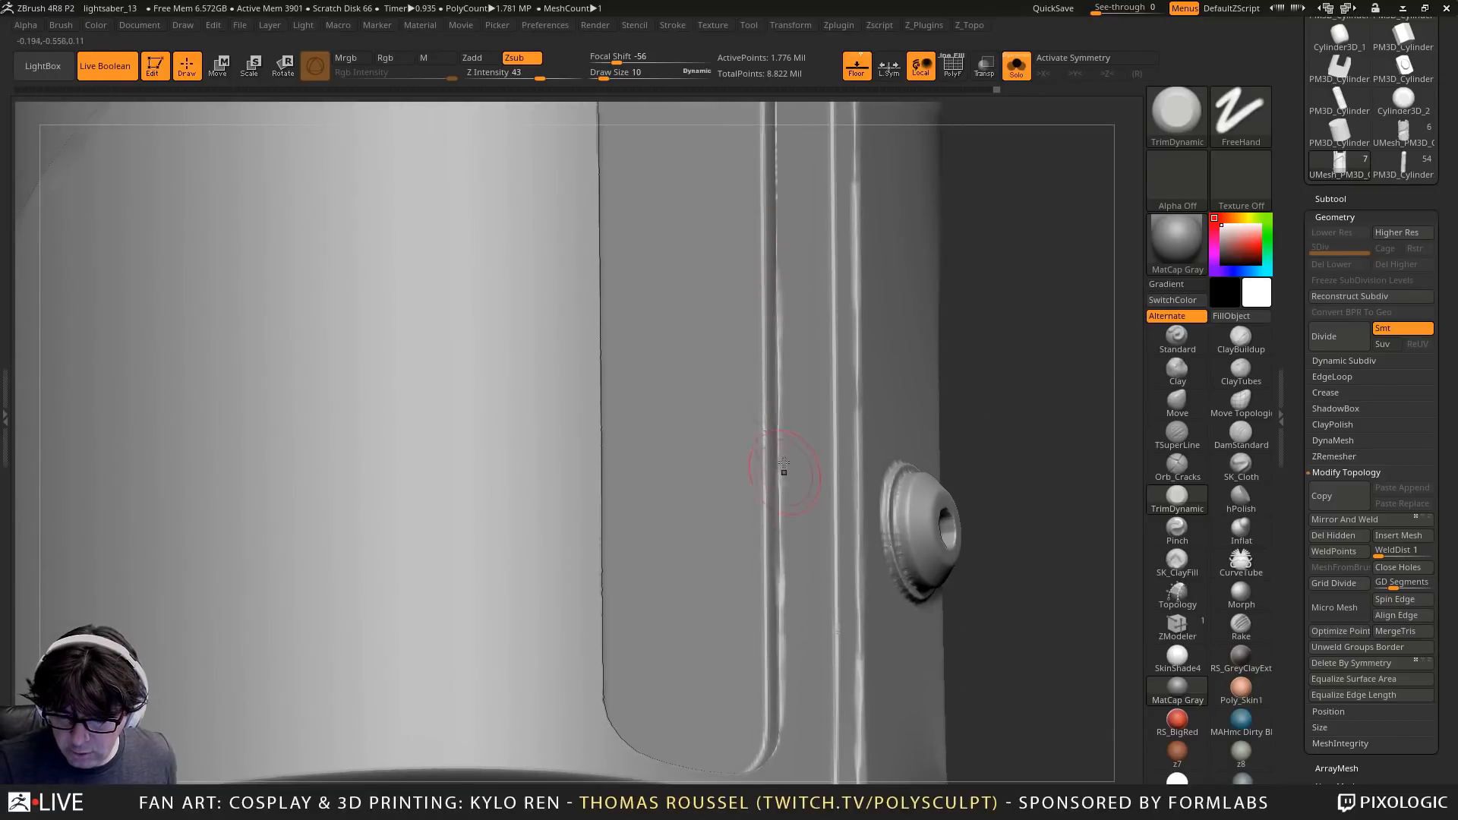
pyautogui.keyDown('alt'); pyautogui.moveTo(782, 316); pyautogui.dragTo(761, 429, button='right'); pyautogui.keyUp('alt')
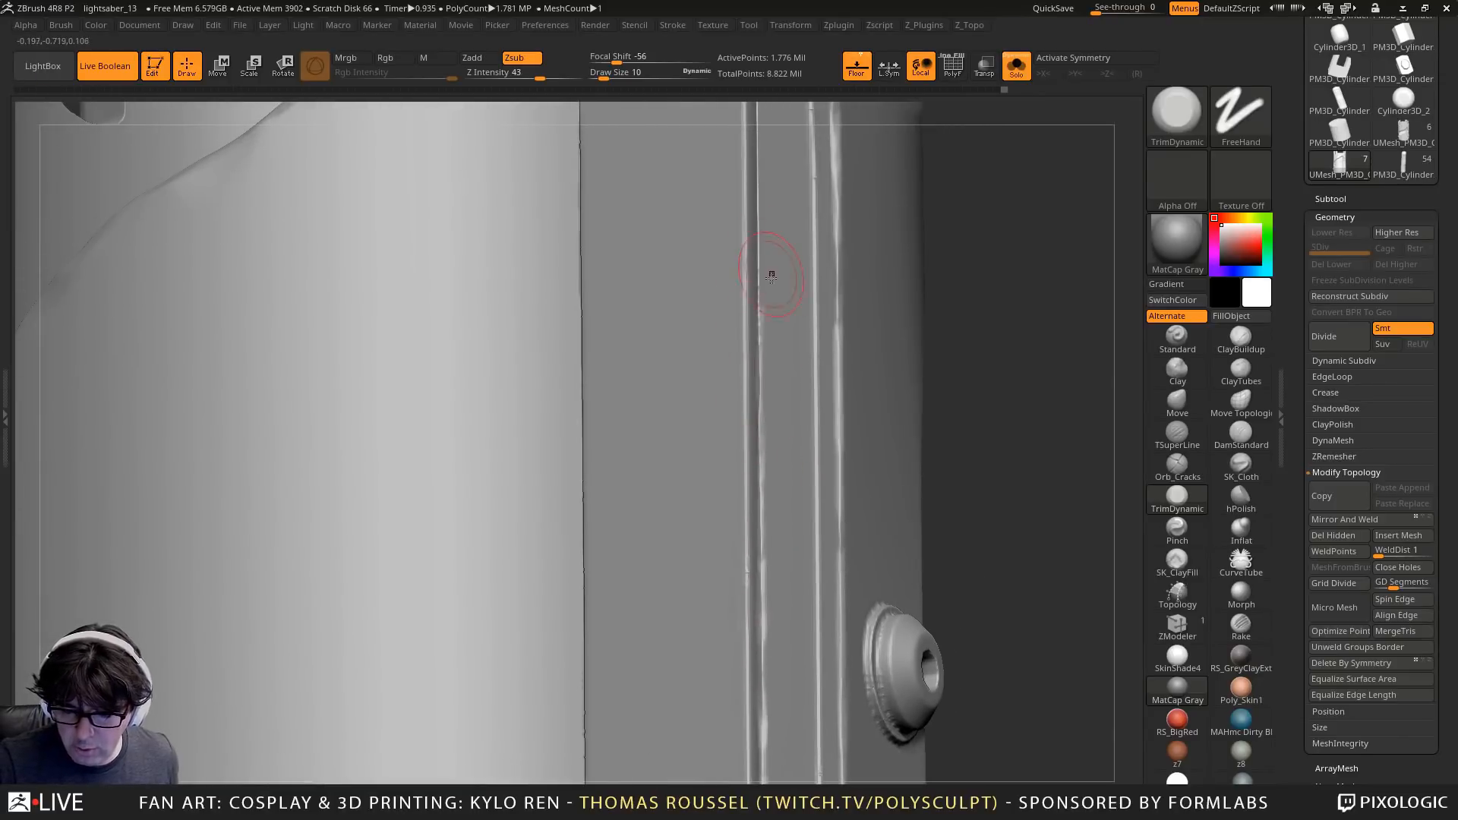
pyautogui.keyDown('alt'); pyautogui.moveTo(770, 277); pyautogui.dragTo(749, 368, button='right'); pyautogui.keyUp('alt')
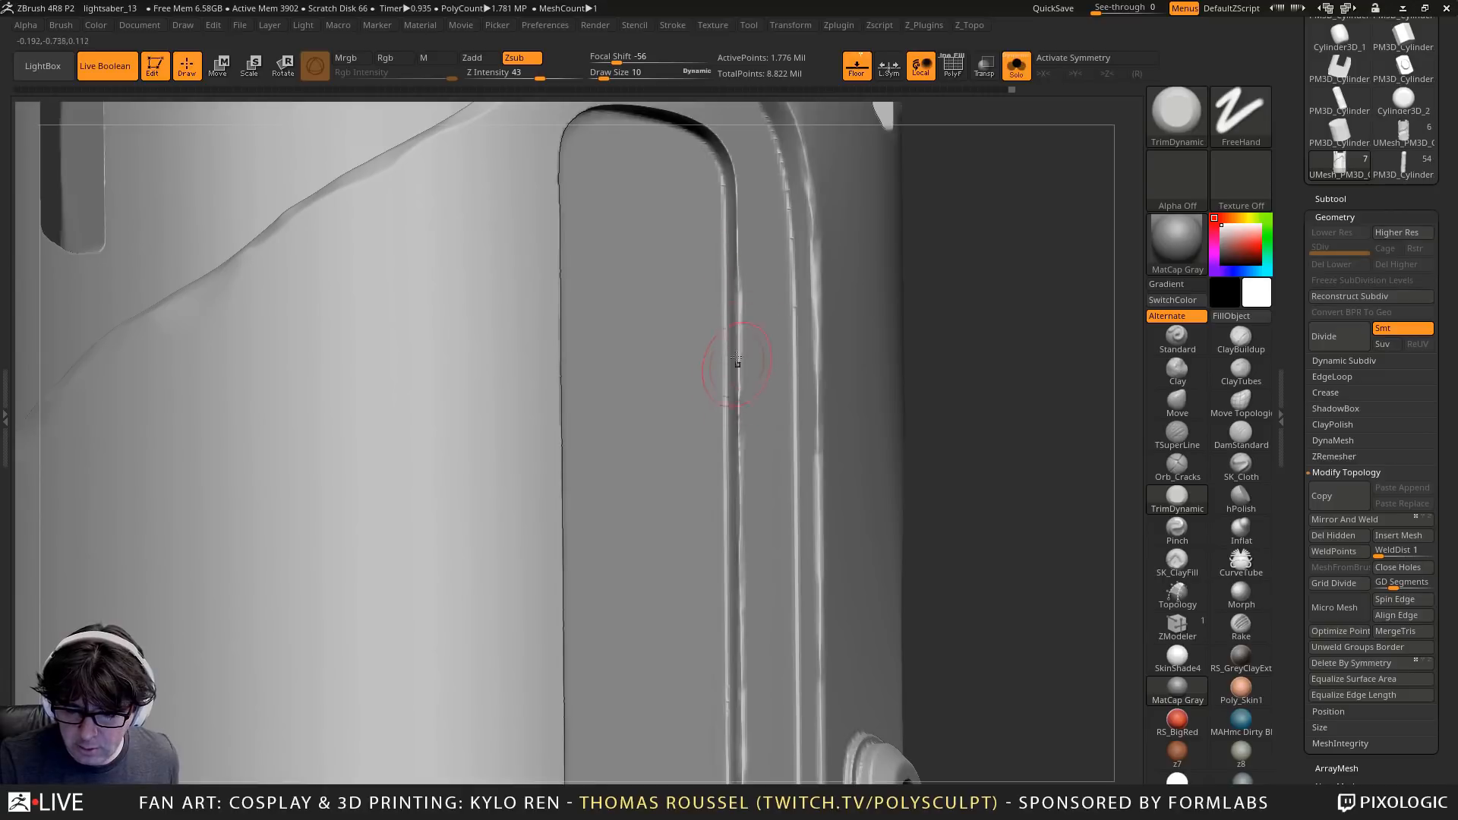
pyautogui.moveTo(736, 360); pyautogui.dragTo(743, 404)
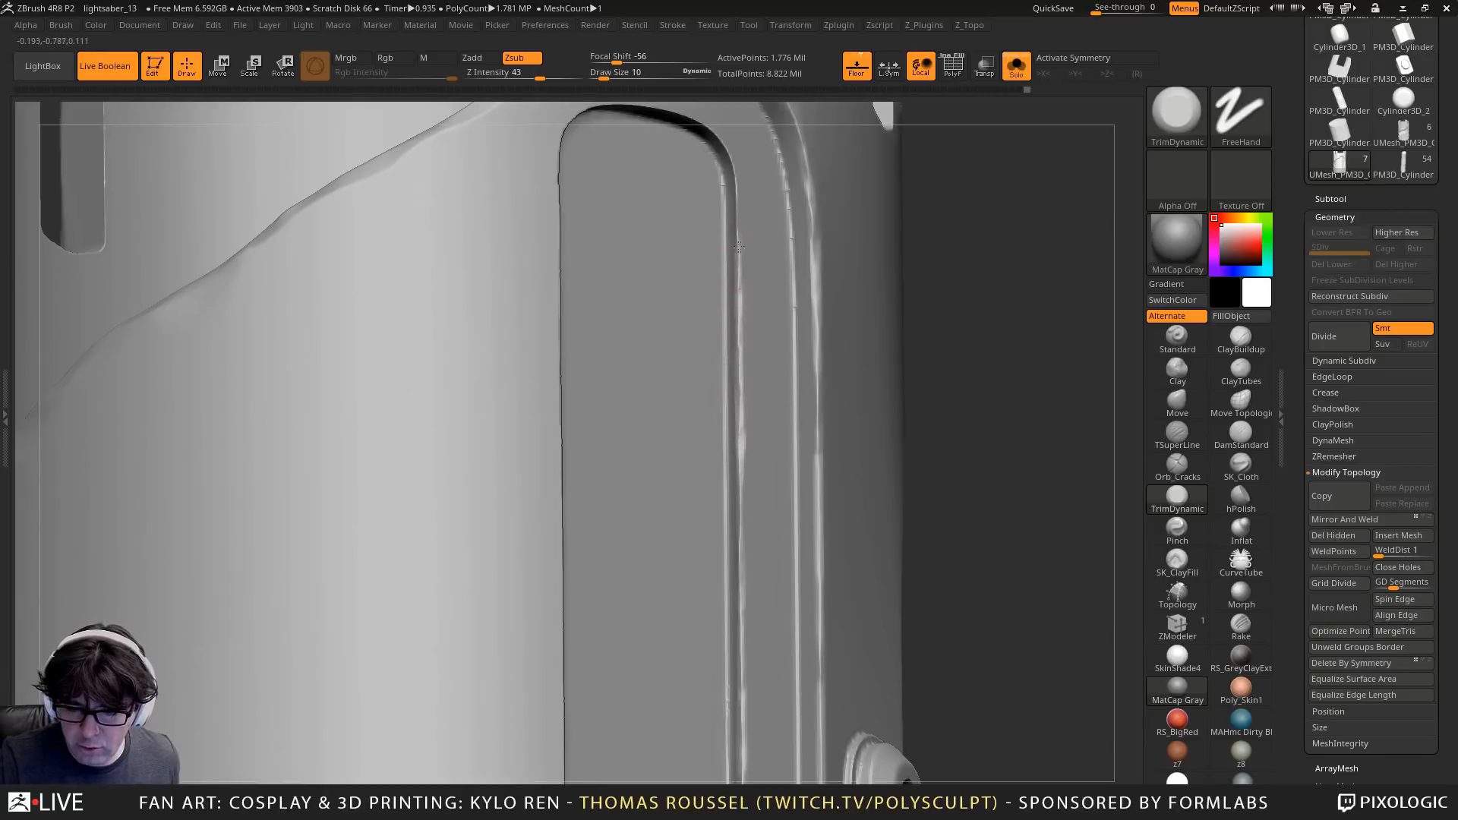
# Bevel the long slot's opposite edge with TrimDynamic, from the rounded upper corner down along the straight side
pyautogui.moveTo(756, 209)
pyautogui.keyDown('alt'); pyautogui.mouseDown(button='right')
pyautogui.moveTo(784, 313)
pyautogui.moveTo(756, 235)
pyautogui.mouseUp(button='right'); pyautogui.keyUp('alt')
pyautogui.moveTo(784, 321)
pyautogui.mouseDown()
pyautogui.moveTo(670, 267)
pyautogui.moveTo(684, 273)
pyautogui.mouseUp()
pyautogui.moveTo(684, 273); pyautogui.dragTo(674, 278, button='right')
pyautogui.moveTo(675, 278); pyautogui.dragTo(598, 309)
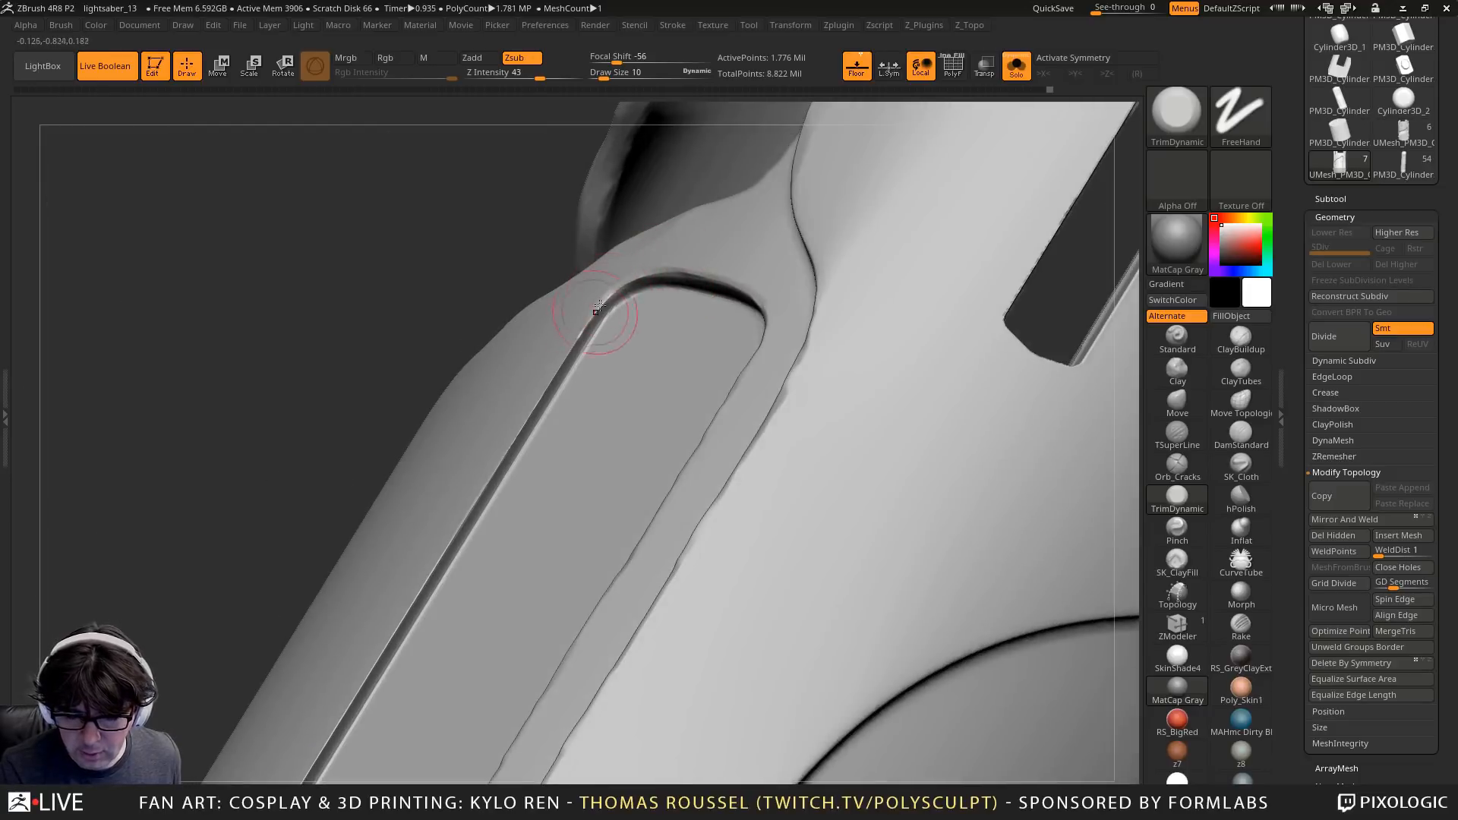
pyautogui.moveTo(554, 373); pyautogui.dragTo(494, 473)
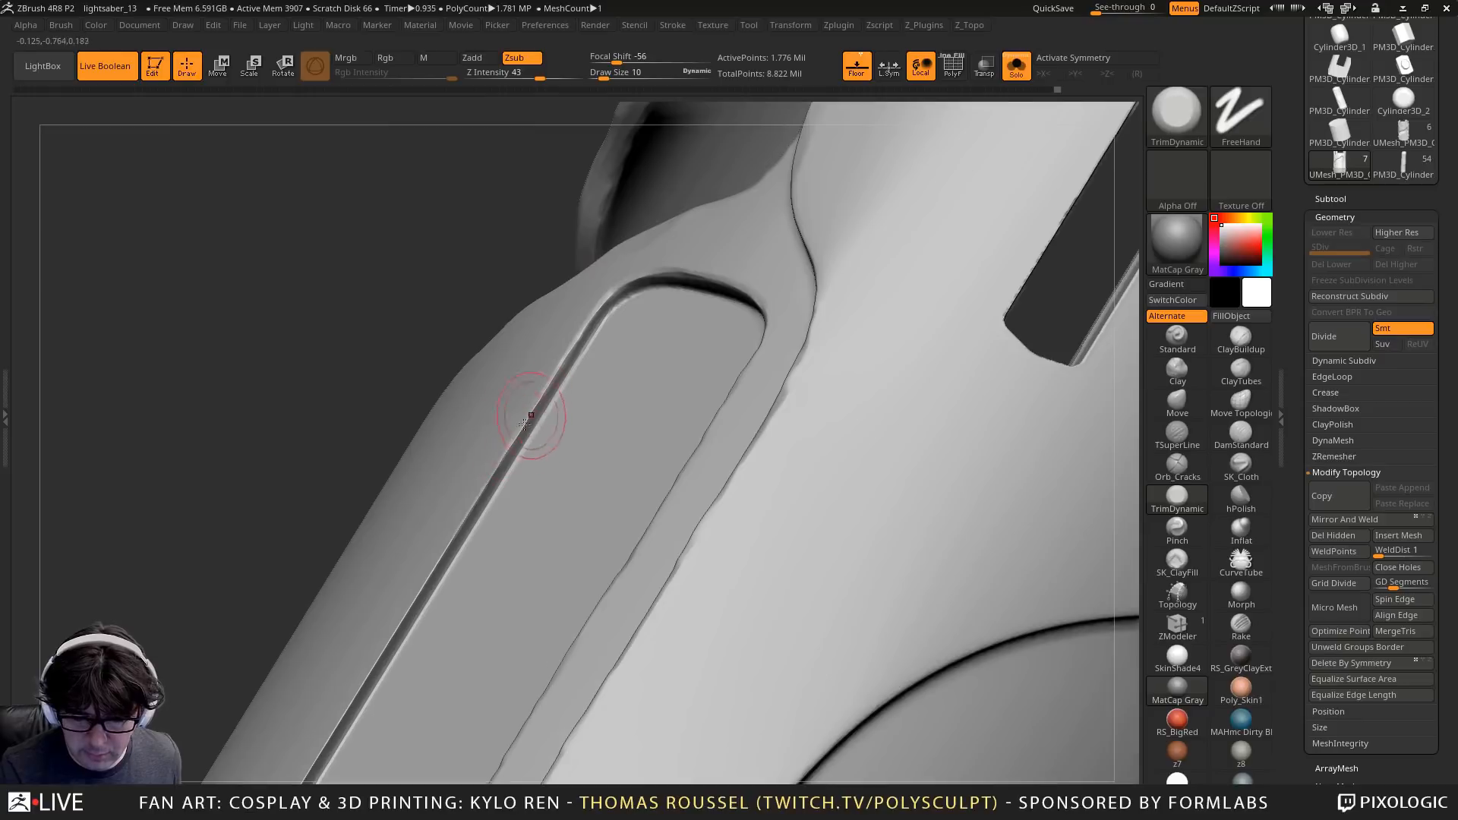
pyautogui.moveTo(472, 520); pyautogui.dragTo(635, 287, button='right')
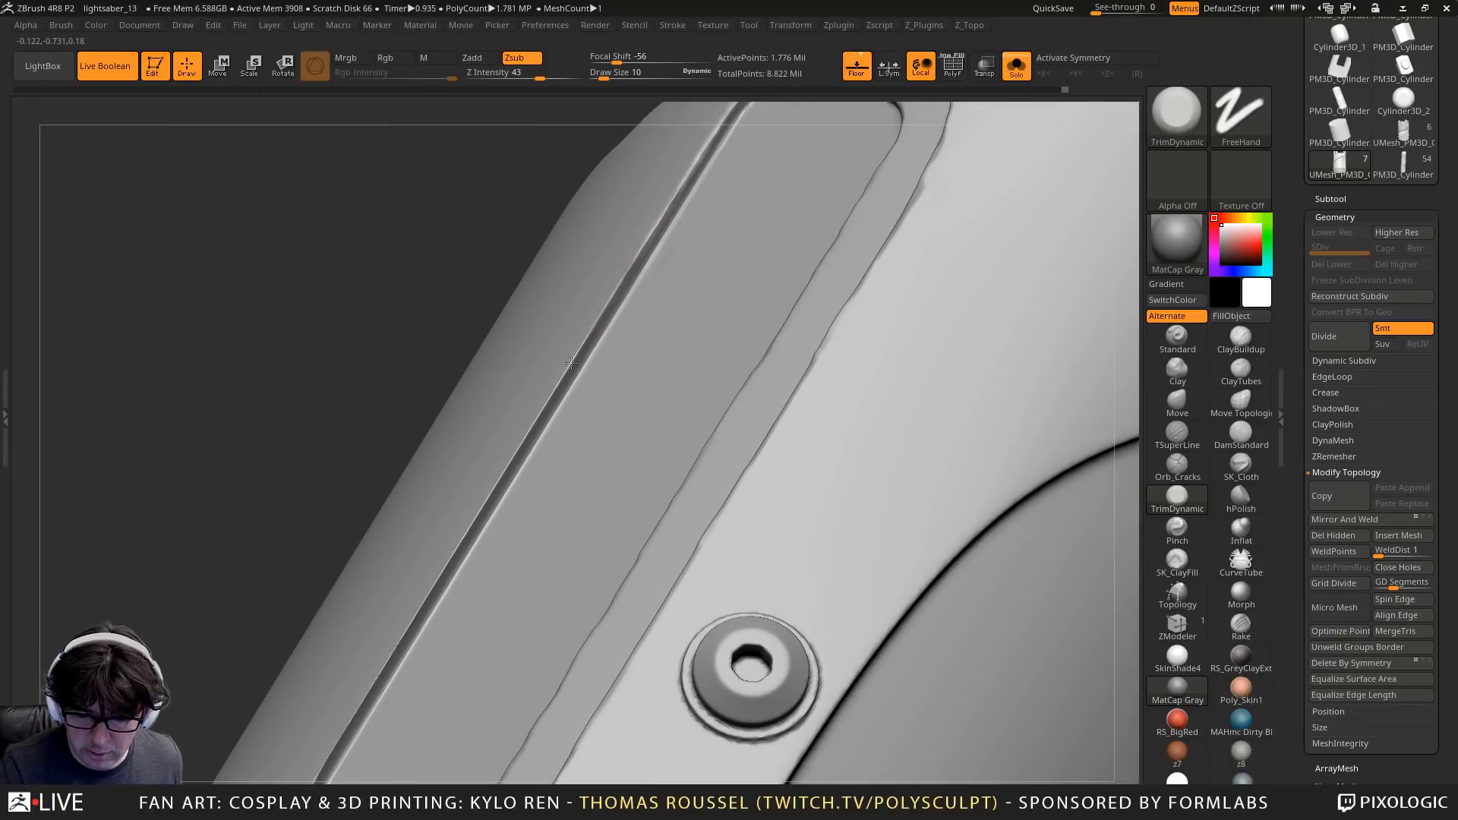
# Try to extend the bevel farther down the long slot's straight side with TrimDynamic, then undo the last strokes
pyautogui.moveTo(610, 306); pyautogui.dragTo(547, 397)
pyautogui.moveTo(533, 431); pyautogui.dragTo(653, 304, button='right')
pyautogui.moveTo(658, 298); pyautogui.dragTo(521, 566)
pyautogui.hotkey('ctrl', 'z')
pyautogui.hotkey('ctrl', 'z')
pyautogui.hotkey('ctrl', 'z')
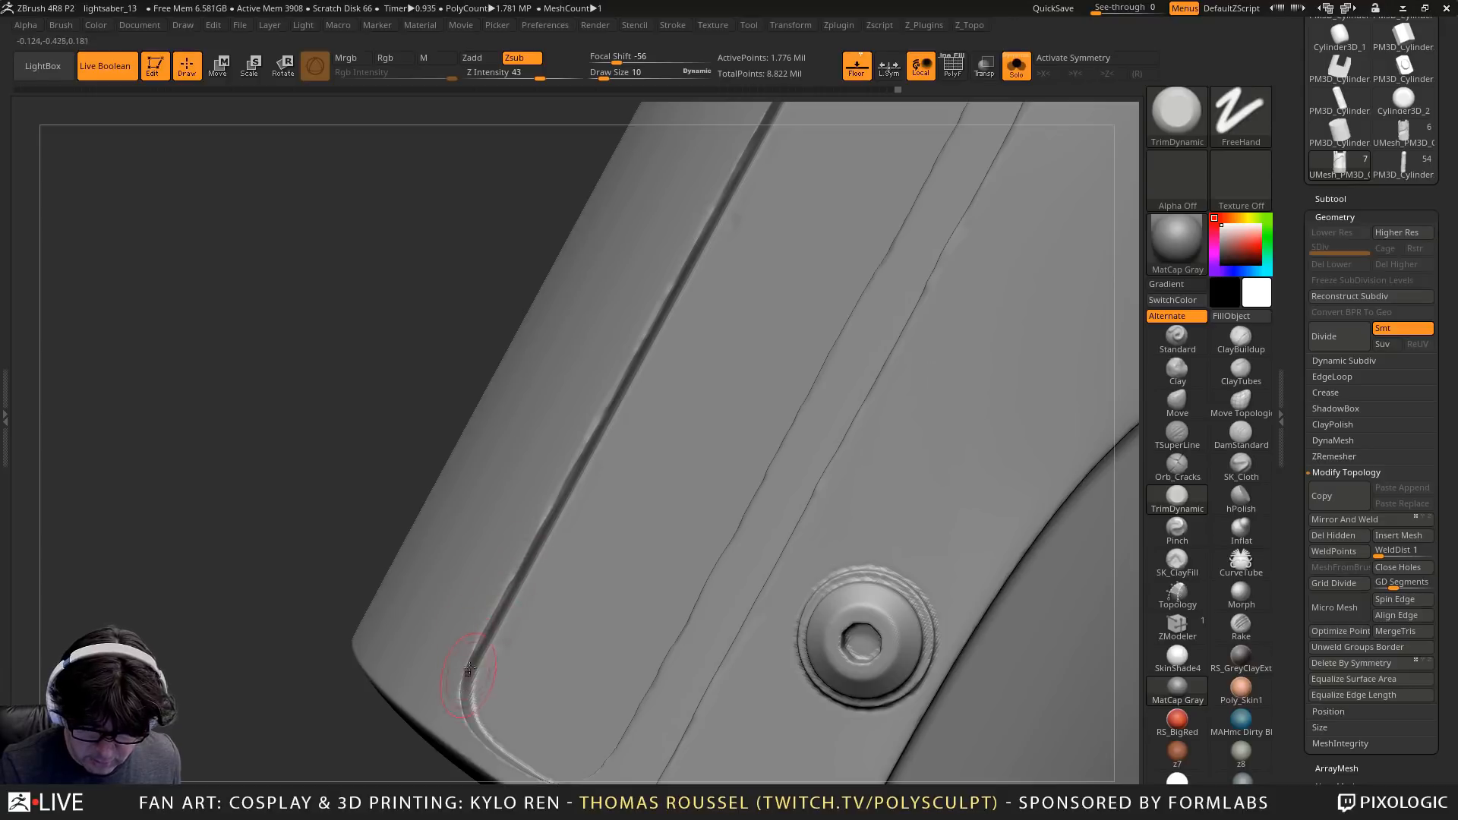
# Bevel the long slot's rounded lower end with TrimDynamic, continuing around the corner onto the side facing the groove
pyautogui.moveTo(495, 612); pyautogui.dragTo(466, 674, button='right')
pyautogui.moveTo(466, 674); pyautogui.dragTo(470, 718)
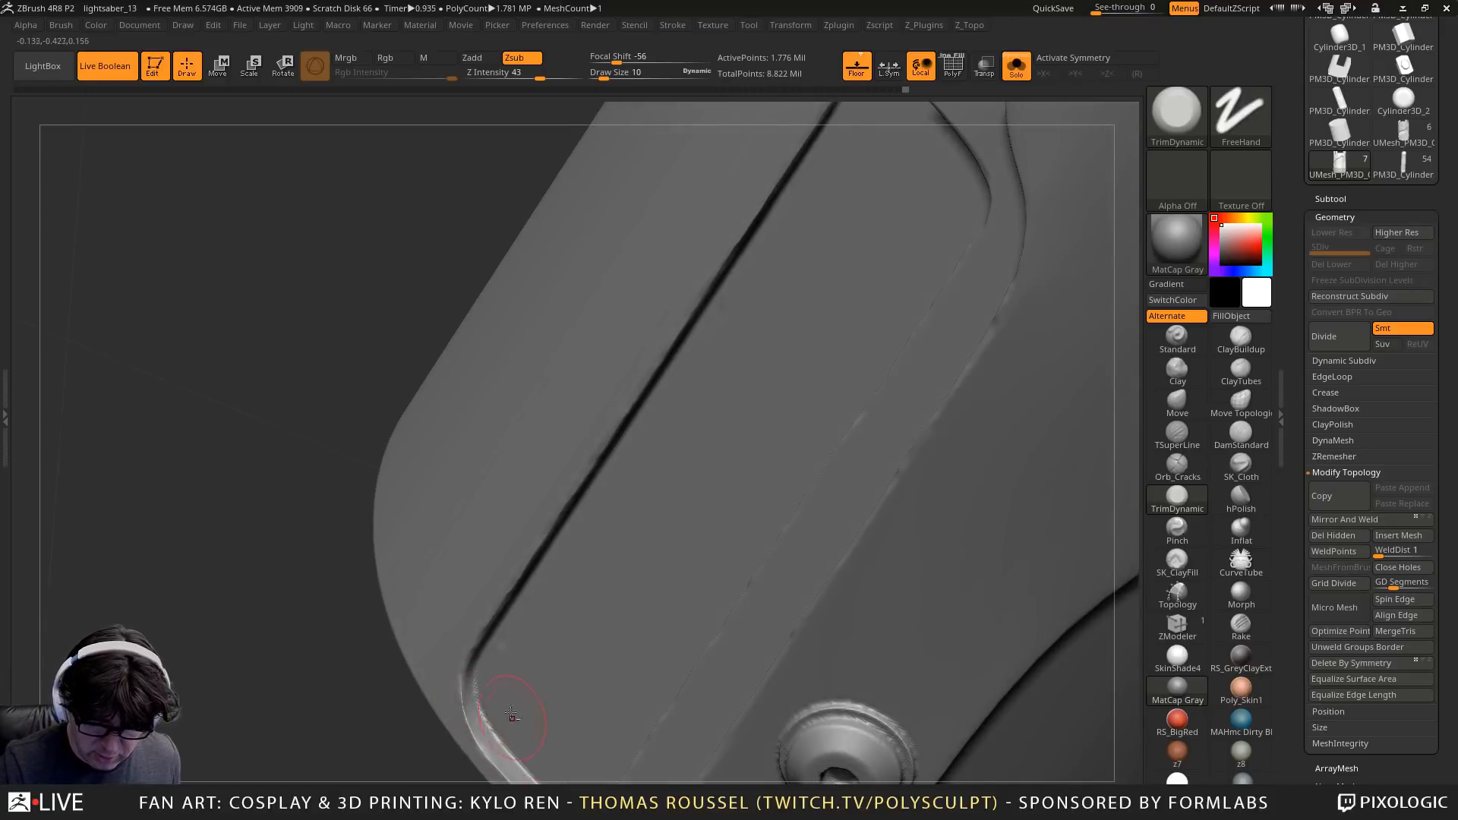
pyautogui.moveTo(511, 715); pyautogui.dragTo(479, 422, button='right')
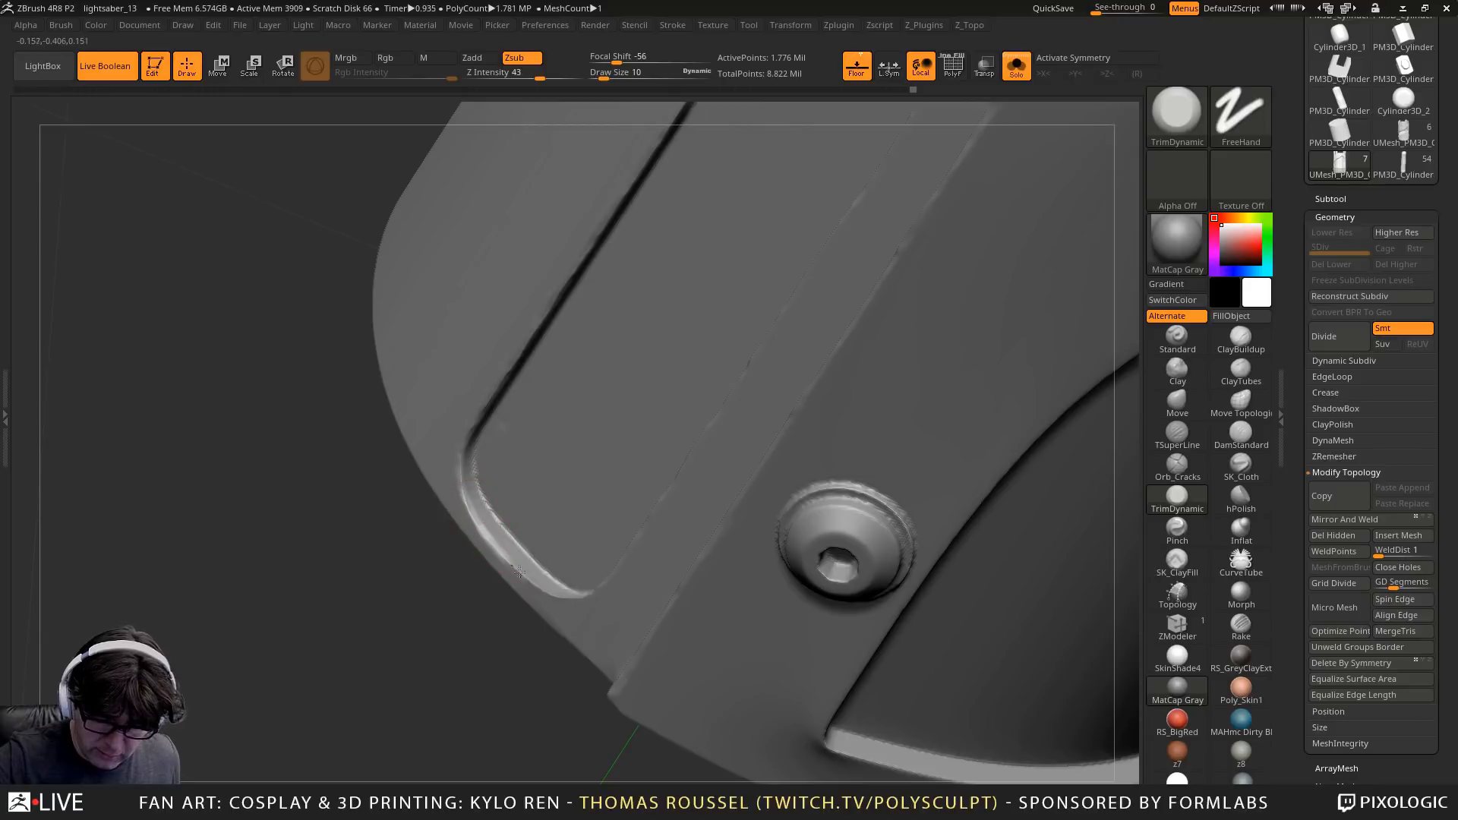
pyautogui.moveTo(603, 595); pyautogui.dragTo(567, 601, button='right')
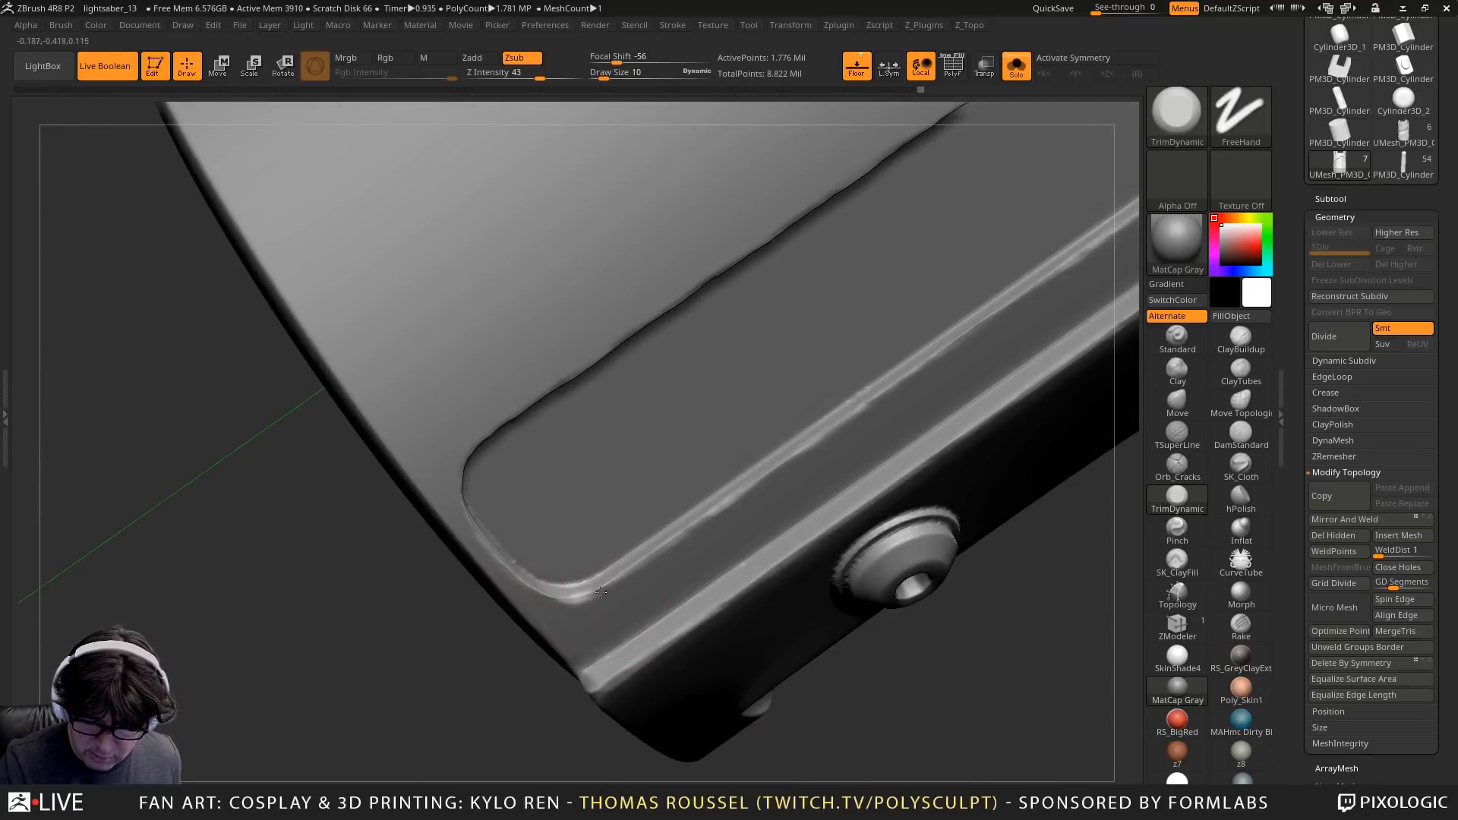
pyautogui.moveTo(624, 569); pyautogui.dragTo(724, 508)
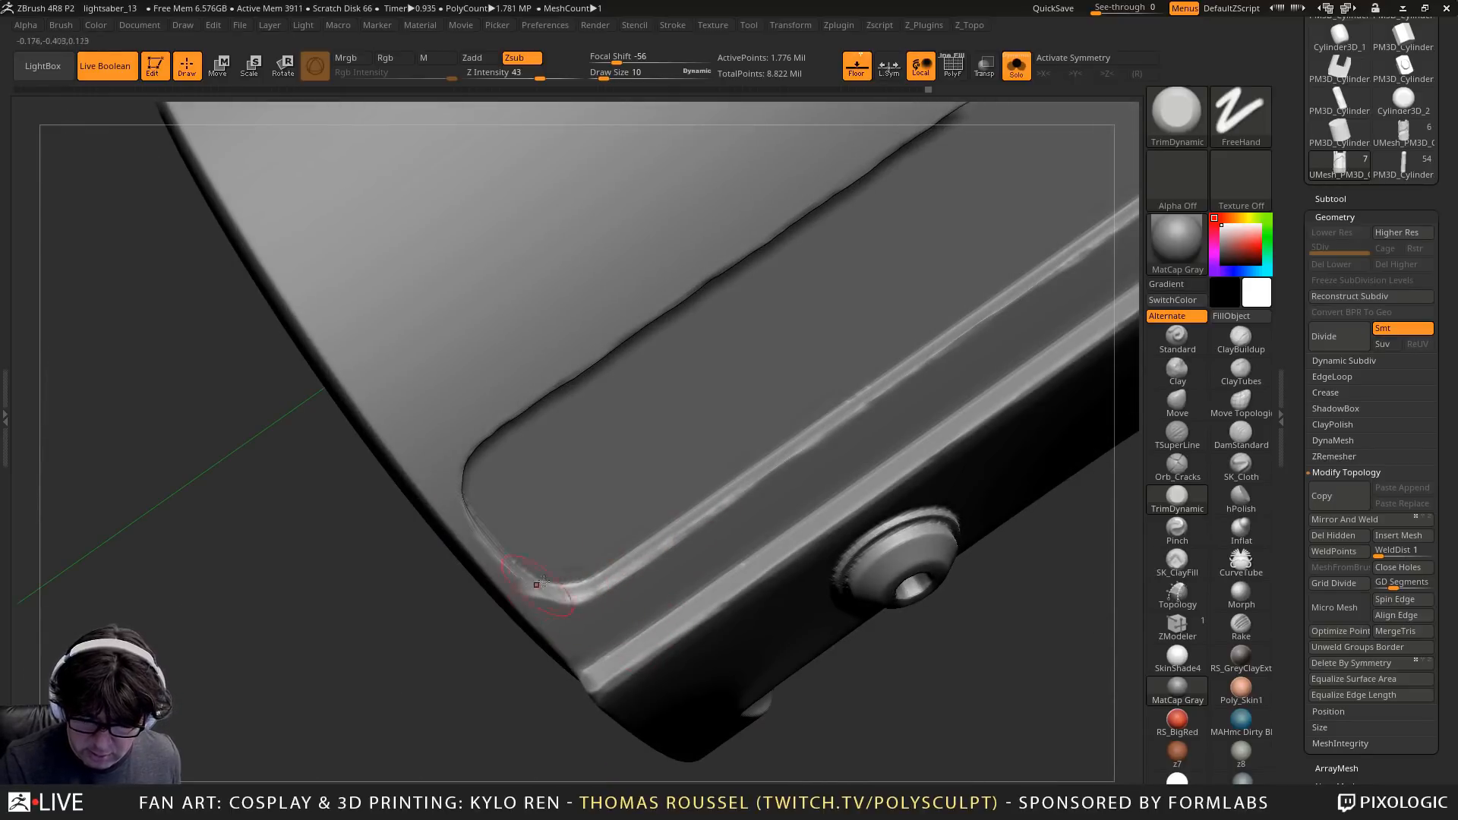
# Trim the straight edge beside the screw with TrimDynamic, from near the large opening down to the sleeve's base
pyautogui.moveTo(544, 581)
pyautogui.mouseDown(button='right')
pyautogui.moveTo(773, 492)
pyautogui.moveTo(668, 323)
pyautogui.mouseUp(button='right')
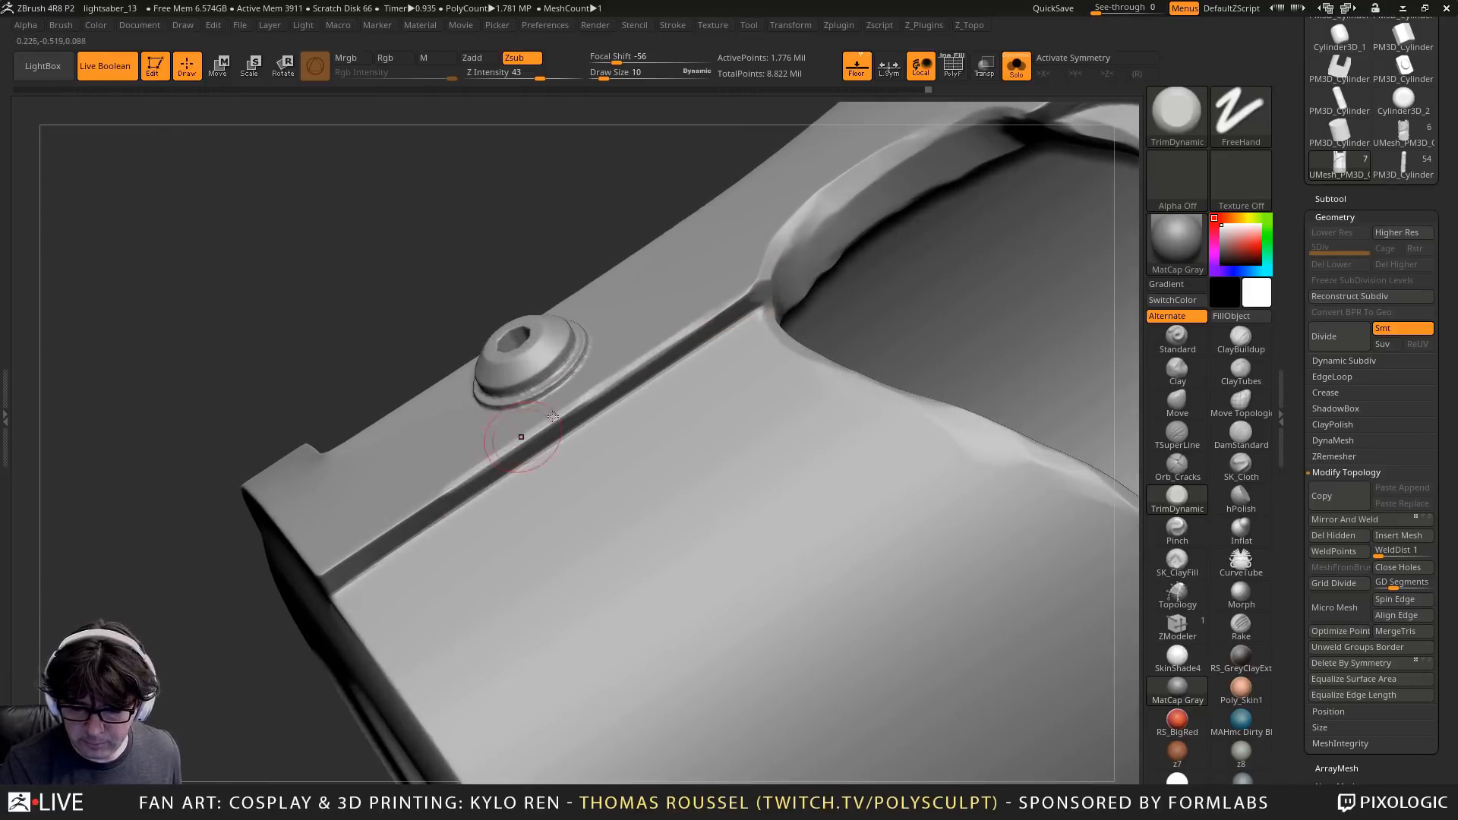
pyautogui.moveTo(611, 383); pyautogui.dragTo(332, 575)
pyautogui.moveTo(421, 534)
pyautogui.mouseDown(button='right')
pyautogui.moveTo(429, 507)
pyautogui.moveTo(559, 585)
pyautogui.moveTo(413, 433)
pyautogui.mouseUp(button='right')
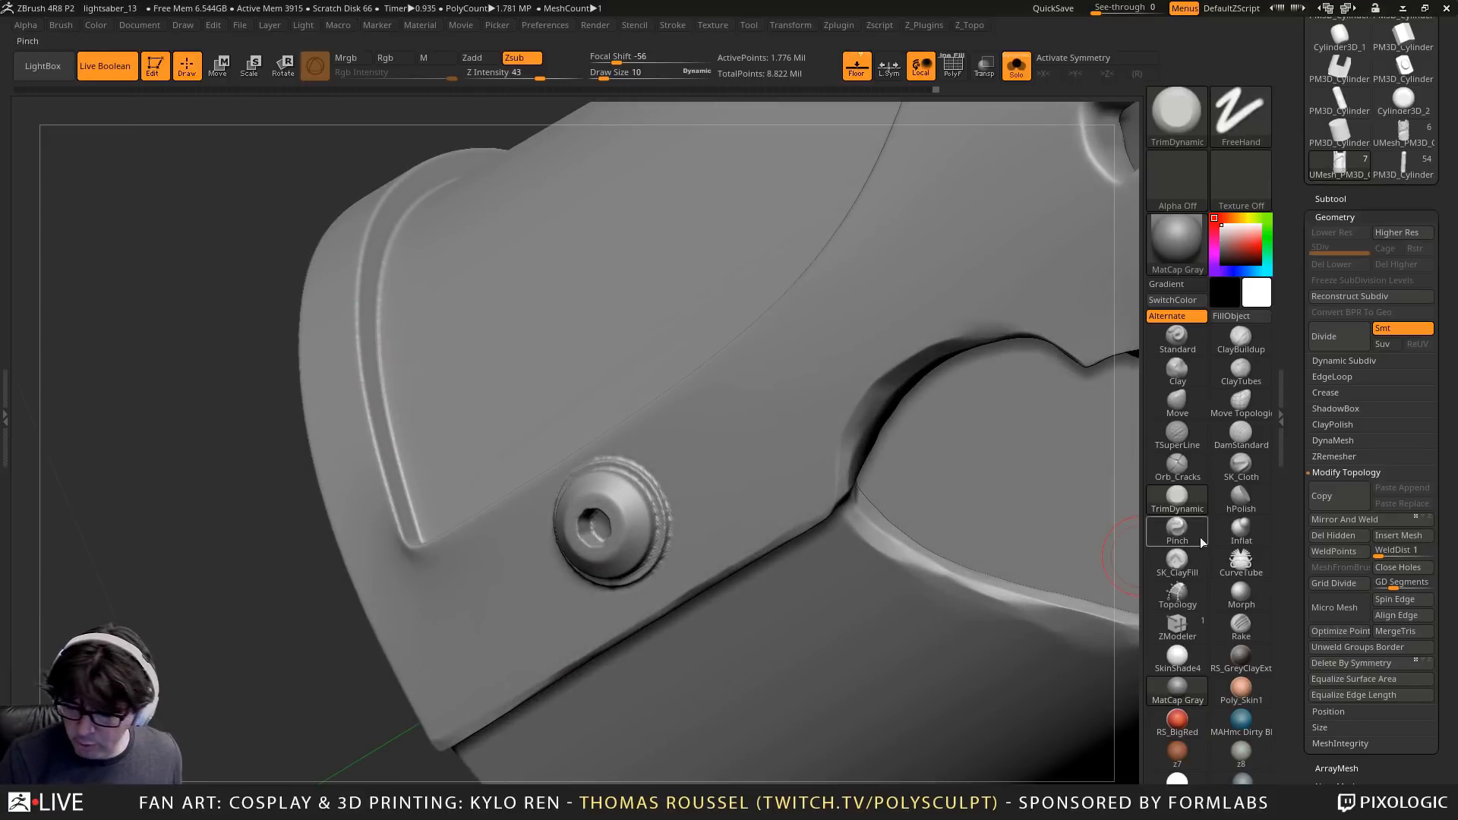
# Polish the pointed lower corner of the surface groove near the screw with hPolish at draw size 21
pyautogui.click(1240, 497)
pyautogui.press('s')
pyautogui.moveTo(406, 565); pyautogui.dragTo(413, 560)
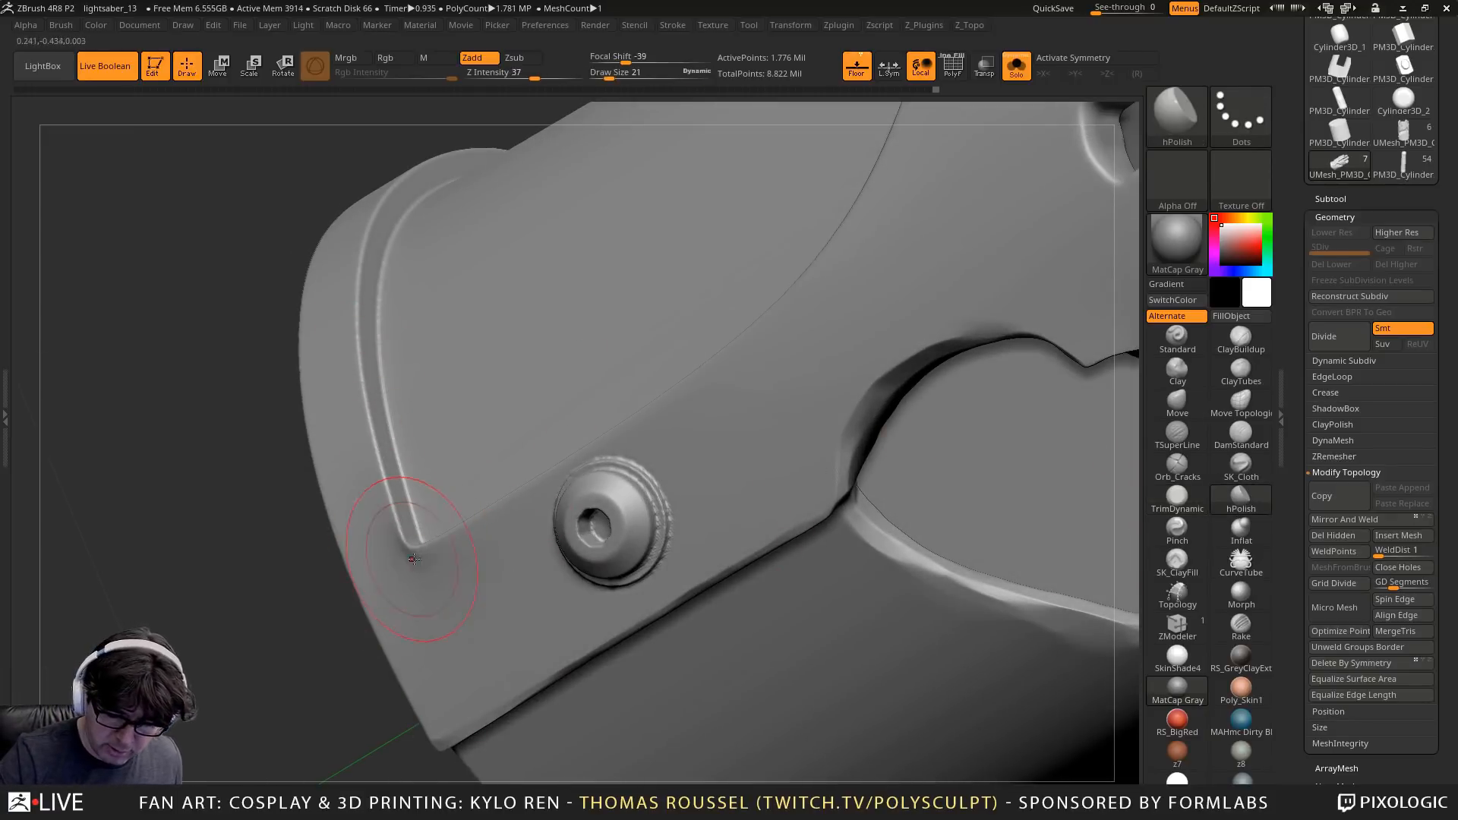
pyautogui.moveTo(363, 443)
pyautogui.mouseDown(button='right')
pyautogui.moveTo(661, 579)
pyautogui.moveTo(653, 605)
pyautogui.moveTo(630, 479)
pyautogui.moveTo(596, 492)
pyautogui.mouseUp(button='right')
pyautogui.moveTo(325, 526)
pyautogui.keyDown('ctrl'); pyautogui.mouseDown(button='right')
pyautogui.moveTo(334, 501)
pyautogui.moveTo(469, 487)
pyautogui.mouseUp(button='right'); pyautogui.keyUp('ctrl')
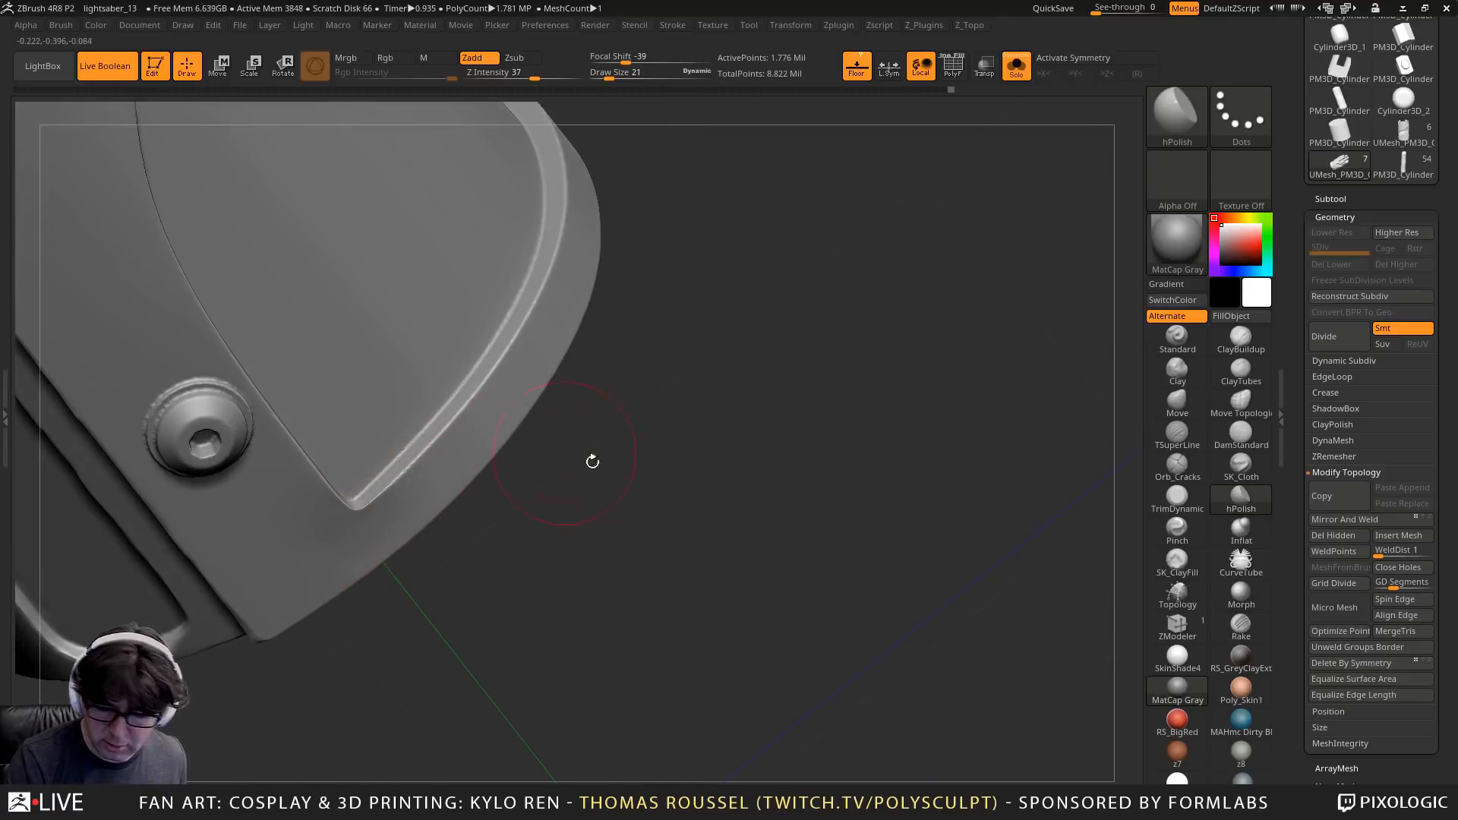
# Bevel the edge of the groove running along the sleeve's base with TrimDynamic, up to its pointed corner
pyautogui.click(1177, 497)
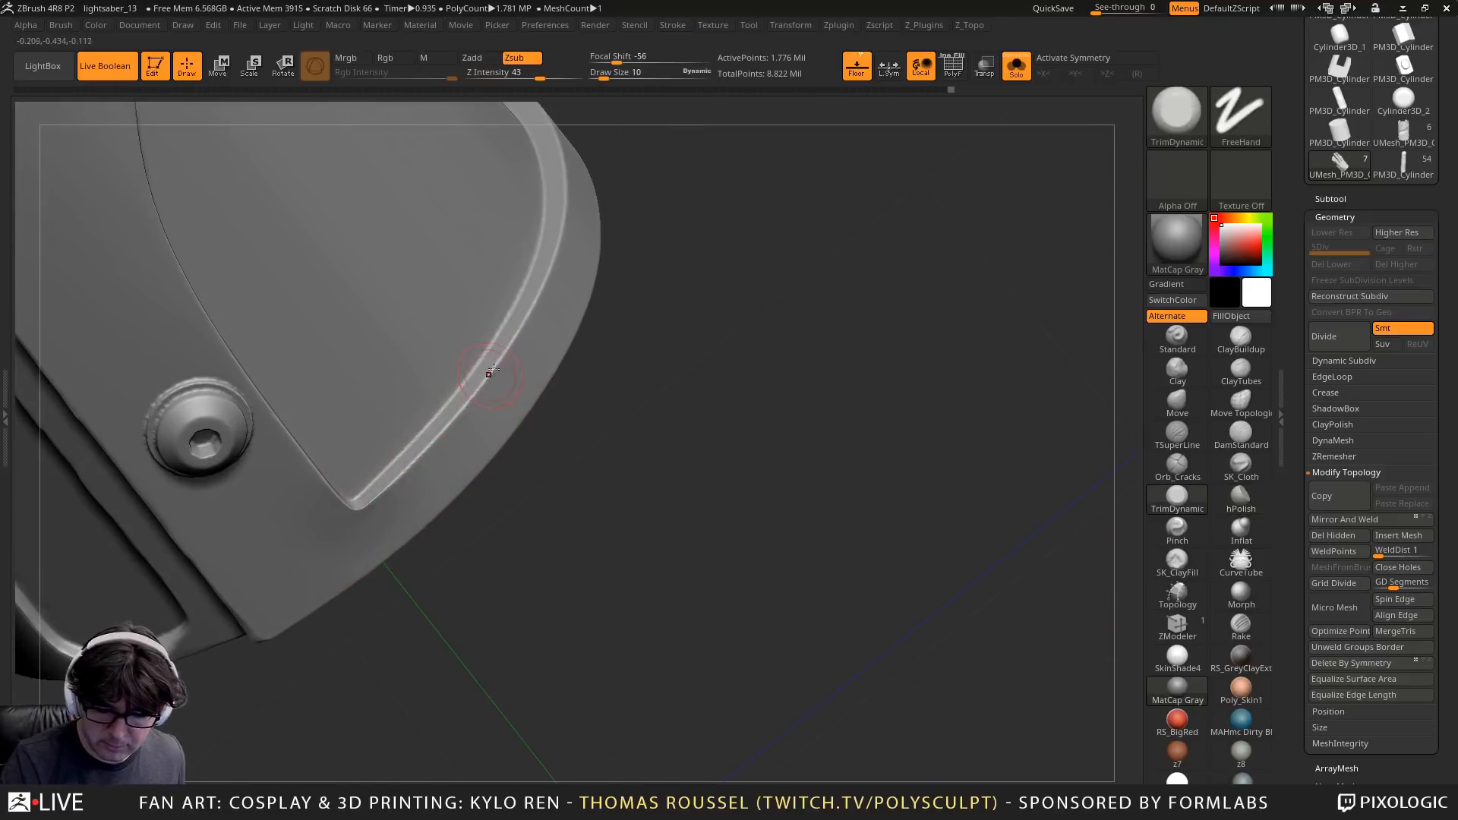
pyautogui.moveTo(454, 416); pyautogui.dragTo(386, 486)
pyautogui.moveTo(403, 472); pyautogui.dragTo(364, 506, button='right')
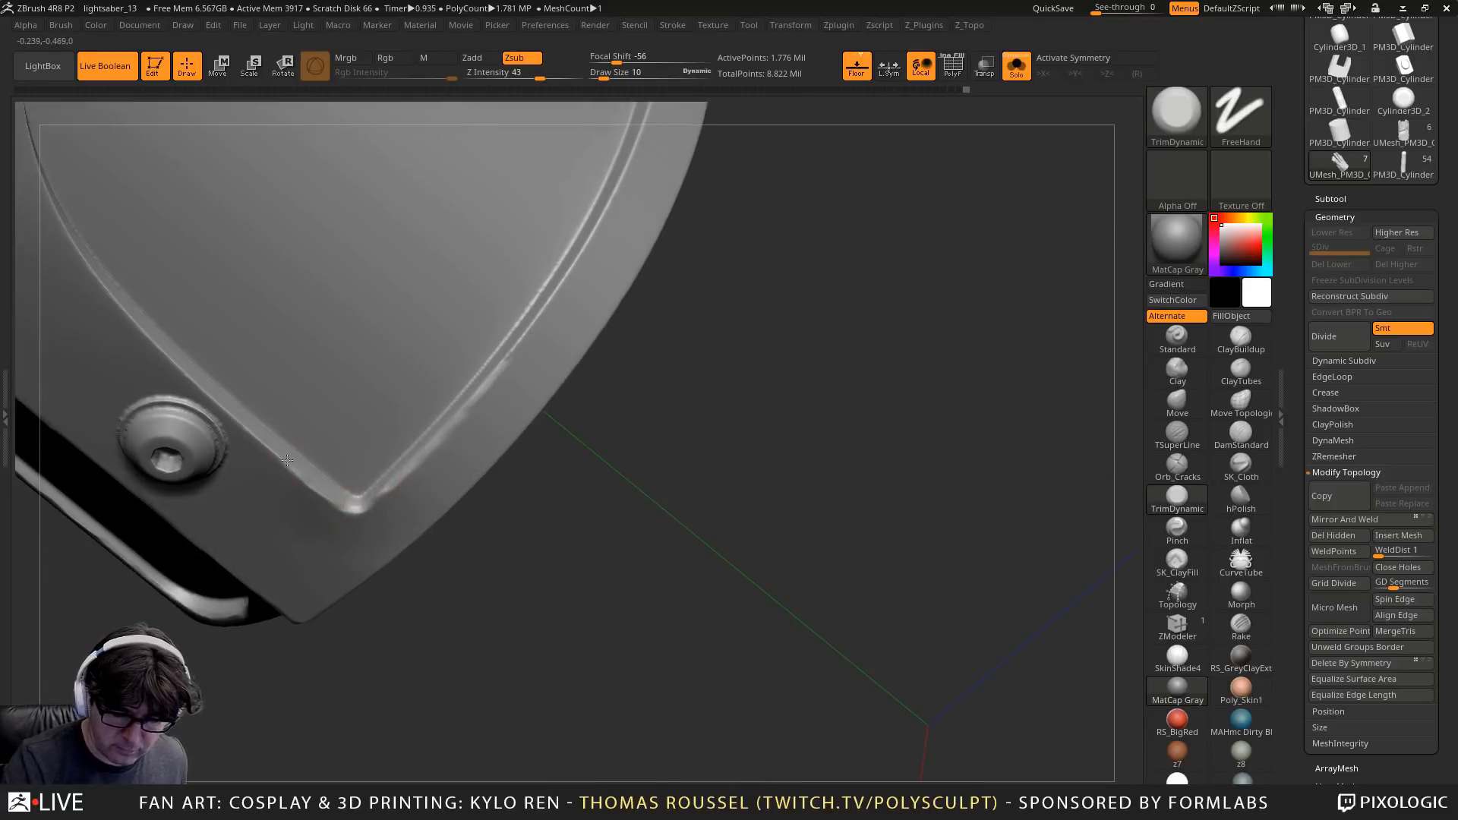
# Bevel the curved groove's edge with TrimDynamic from the pointed corner past the screw up to the bend beside the raised plate
pyautogui.moveTo(234, 418); pyautogui.dragTo(198, 233, button='right')
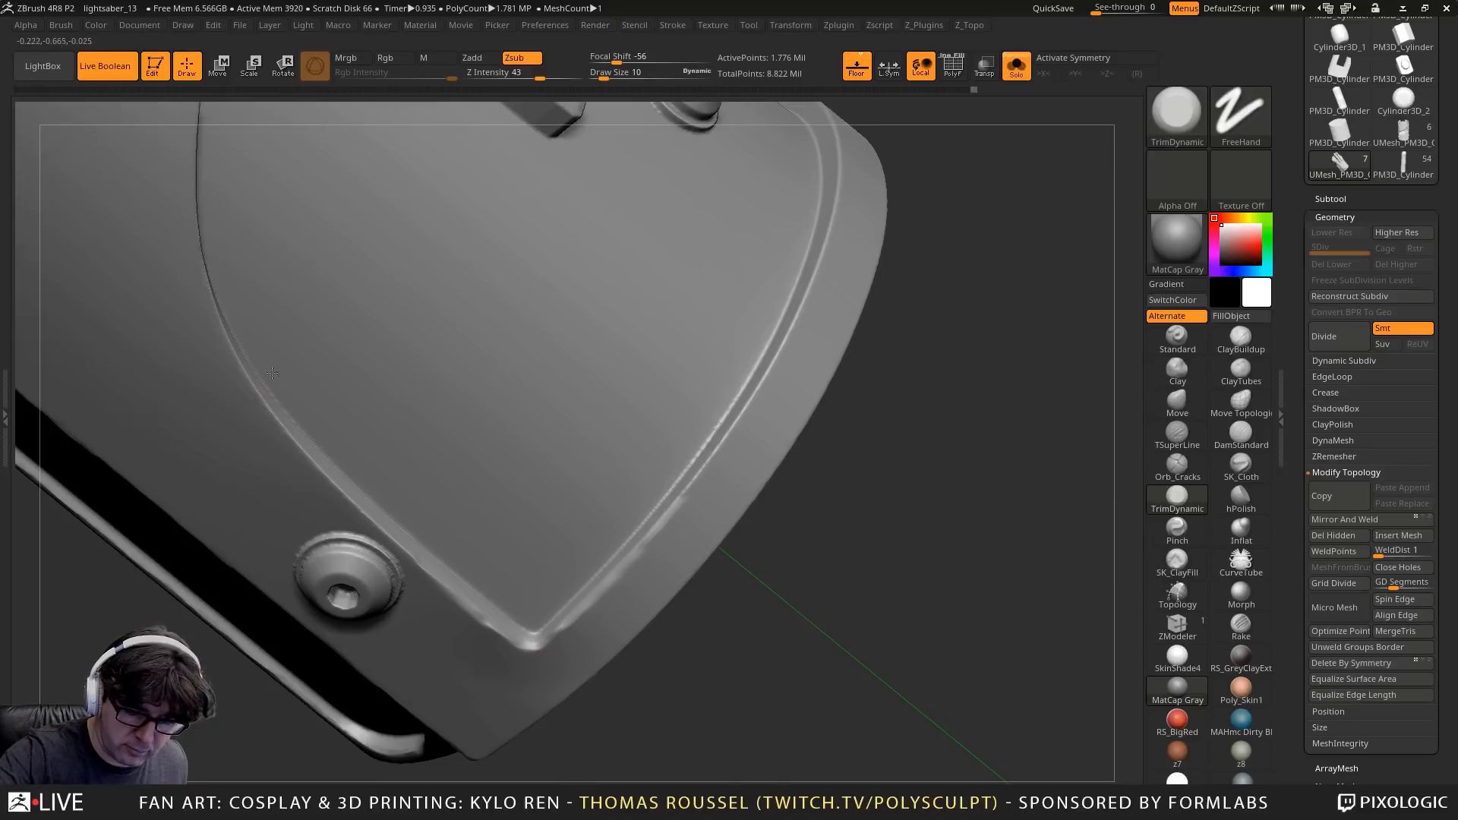
pyautogui.moveTo(272, 373); pyautogui.dragTo(184, 289, button='right')
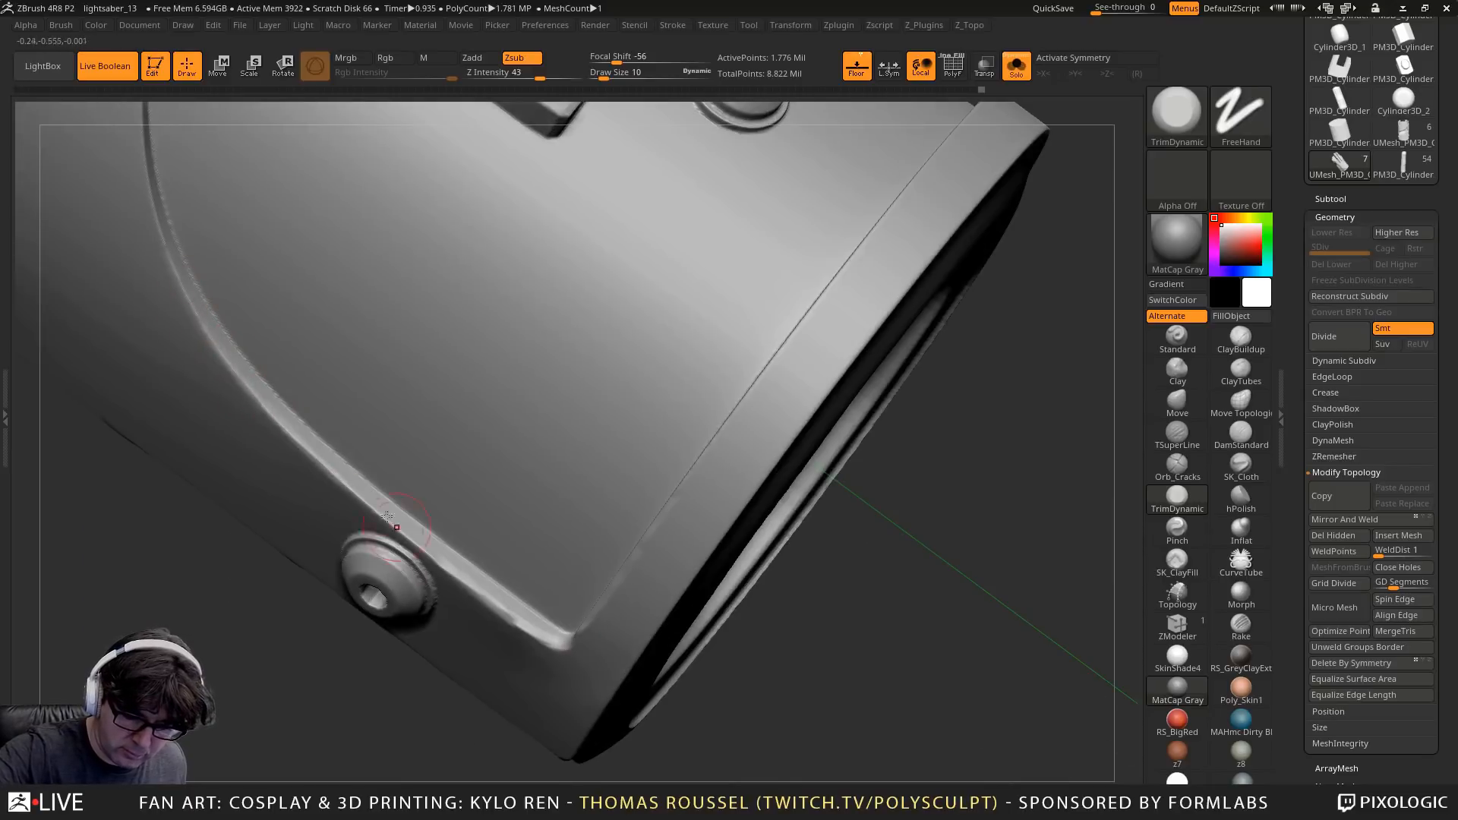
pyautogui.moveTo(387, 516); pyautogui.dragTo(280, 190, button='right')
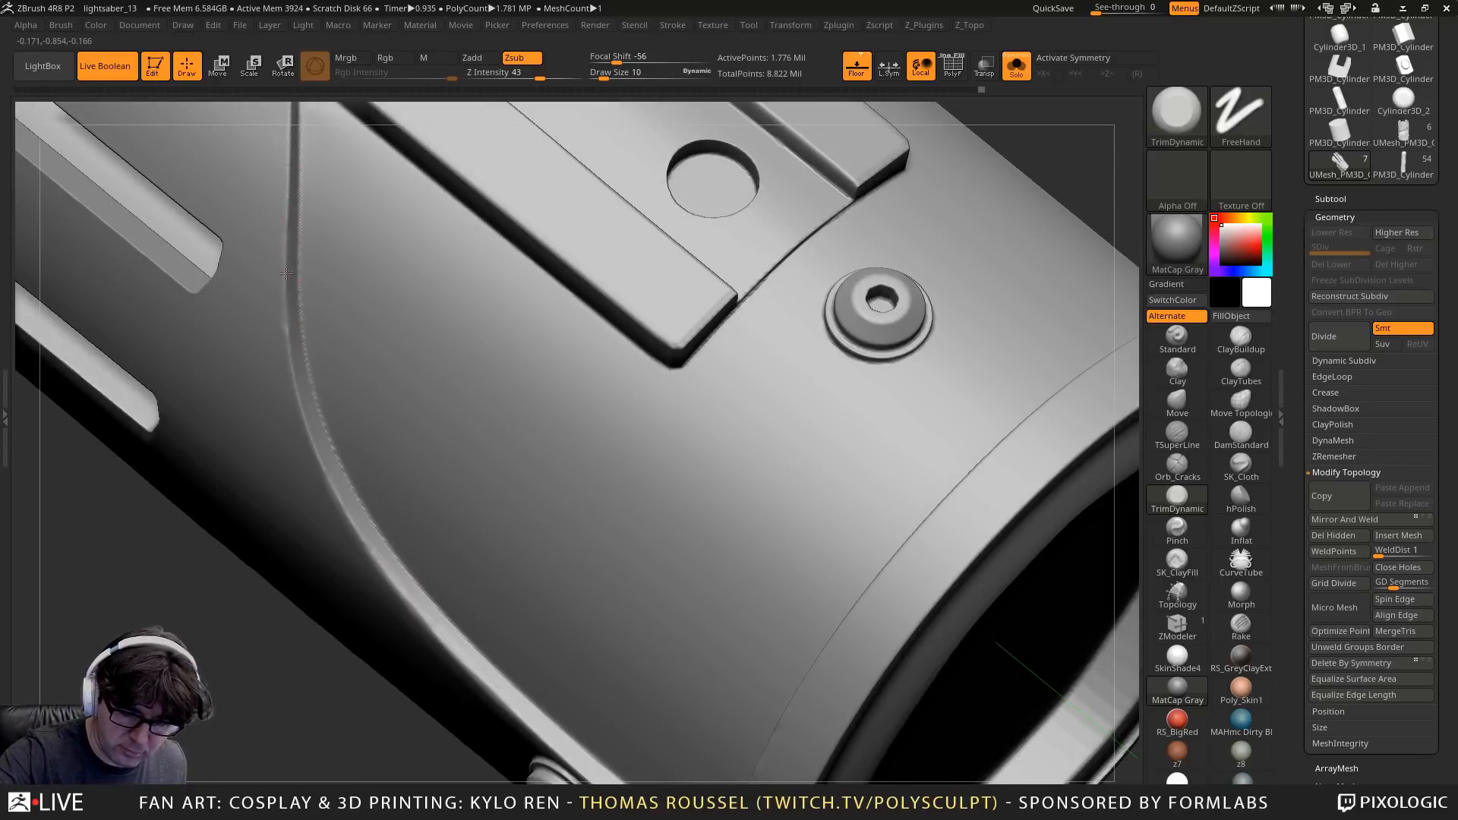
pyautogui.moveTo(309, 318); pyautogui.dragTo(356, 413, button='right')
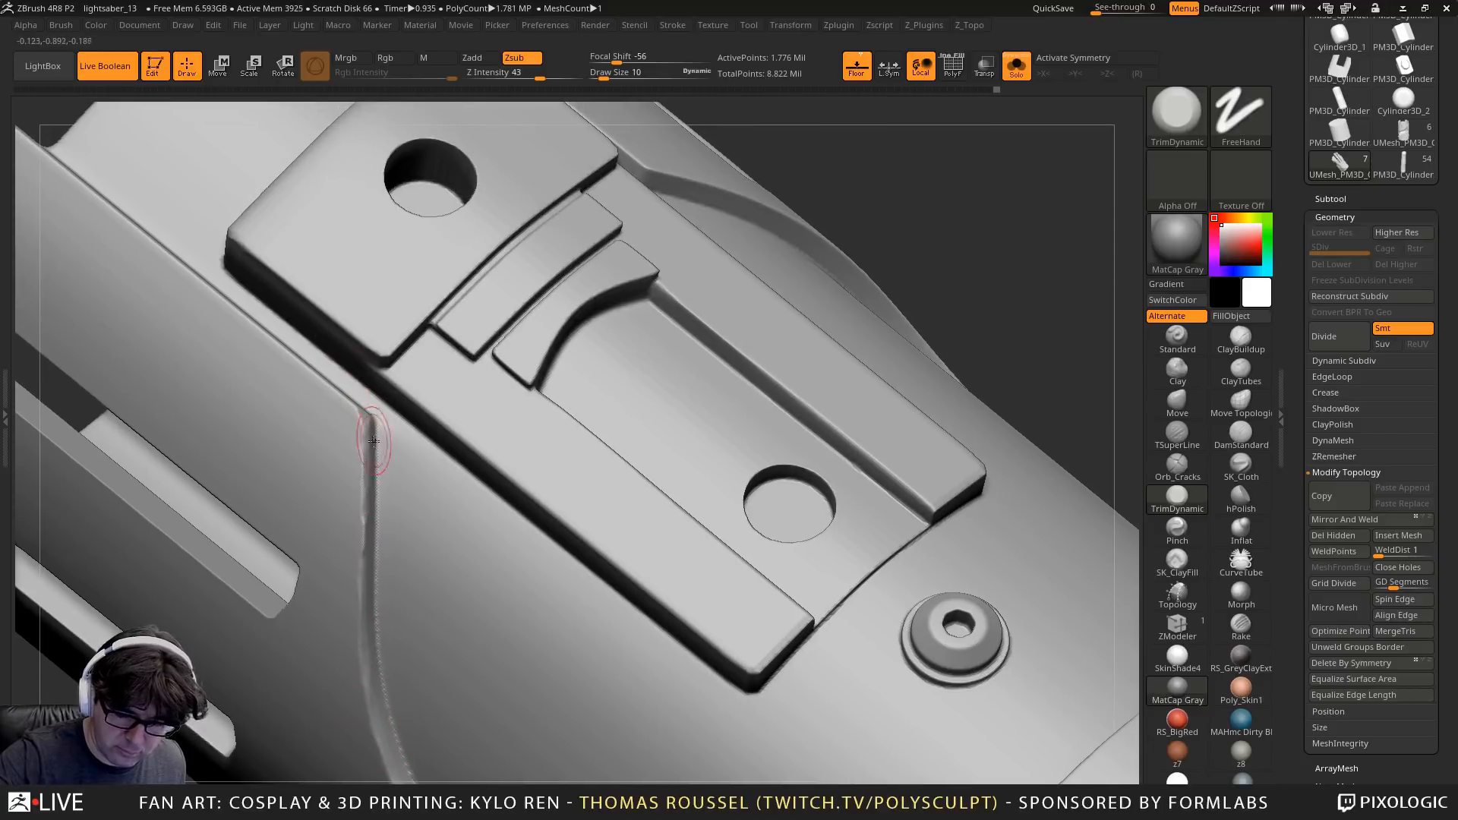
# Bevel the straight edge beside the raised plate with TrimDynamic, from the rim notch down to the groove's bend
pyautogui.keyDown('alt'); pyautogui.moveTo(370, 470); pyautogui.dragTo(164, 332, button='right'); pyautogui.keyUp('alt')
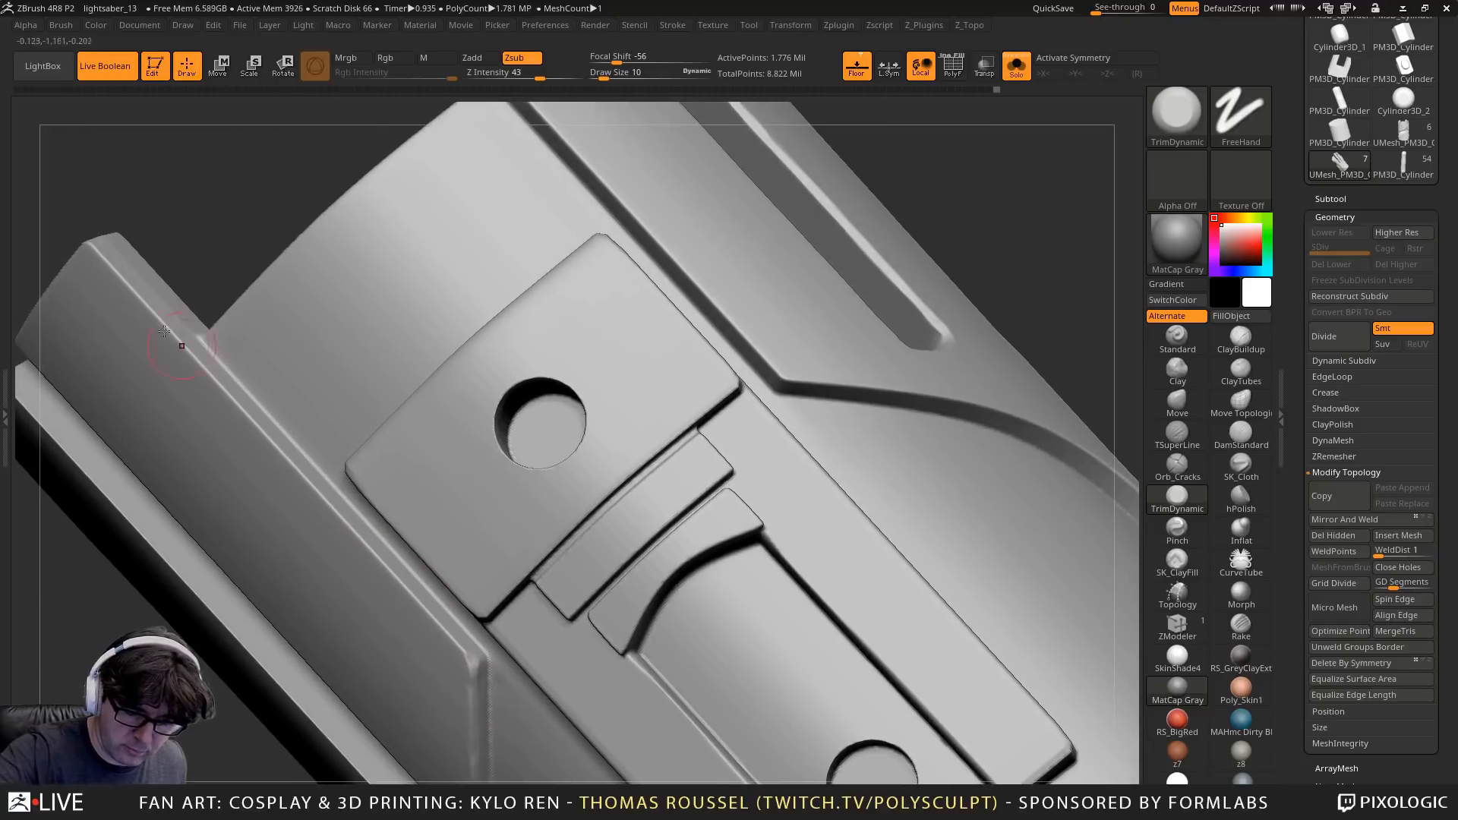
pyautogui.moveTo(121, 276); pyautogui.dragTo(391, 571)
pyautogui.moveTo(319, 490); pyautogui.dragTo(473, 668)
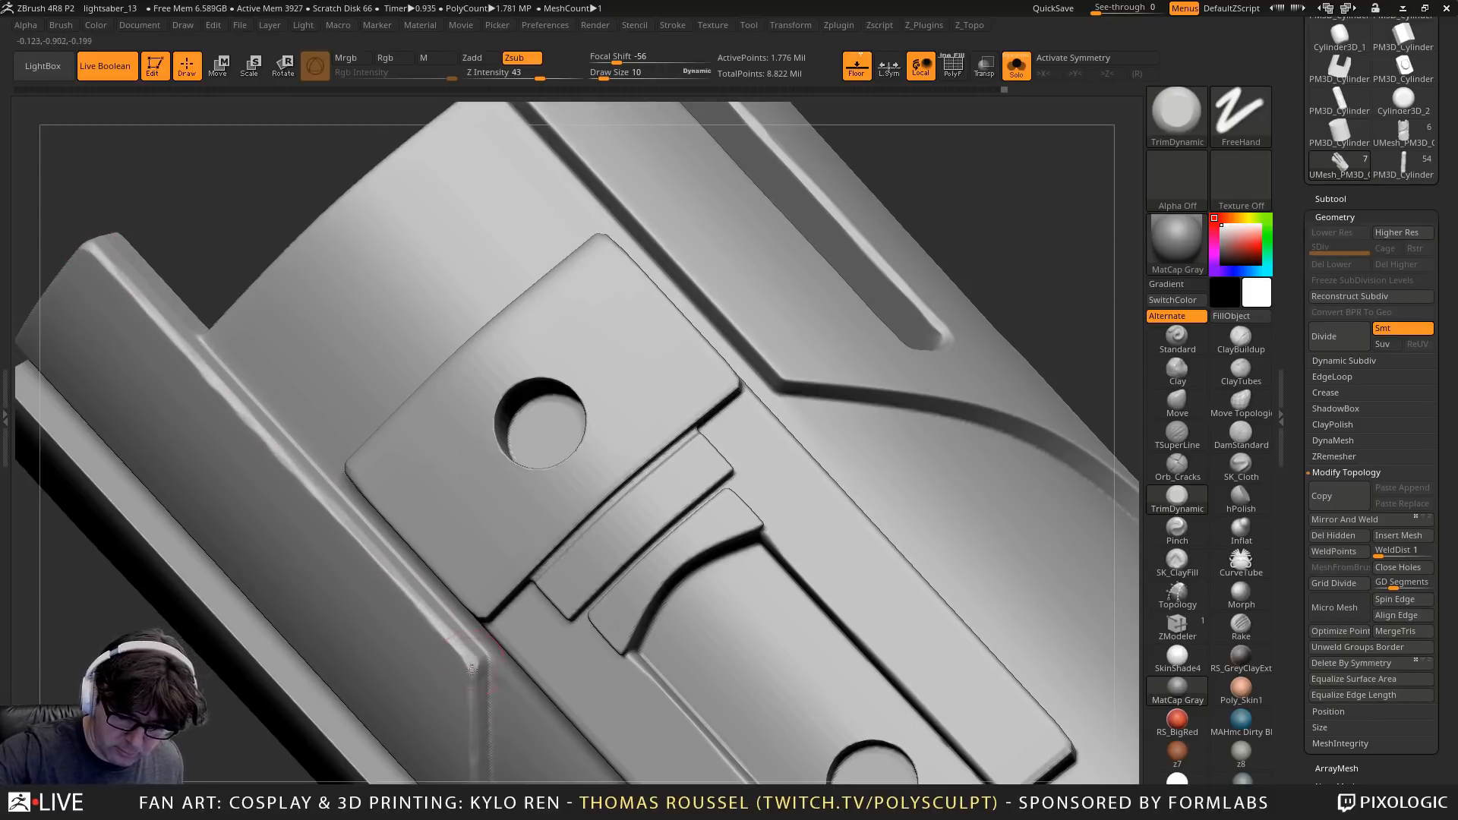
# Bevel the rim of the round hole in the raised plate's recessed channel with TrimDynamic, all the way around
pyautogui.moveTo(472, 666)
pyautogui.keyDown('ctrl'); pyautogui.mouseDown(button='right')
pyautogui.moveTo(323, 303)
pyautogui.moveTo(499, 385)
pyautogui.moveTo(560, 561)
pyautogui.moveTo(651, 616)
pyautogui.moveTo(678, 521)
pyautogui.moveTo(710, 553)
pyautogui.moveTo(737, 549)
pyautogui.moveTo(730, 652)
pyautogui.moveTo(701, 659)
pyautogui.moveTo(813, 511)
pyautogui.moveTo(973, 599)
pyautogui.moveTo(844, 453)
pyautogui.moveTo(888, 602)
pyautogui.moveTo(826, 507)
pyautogui.mouseUp(button='right'); pyautogui.keyUp('ctrl')
pyautogui.moveTo(824, 504); pyautogui.dragTo(790, 506)
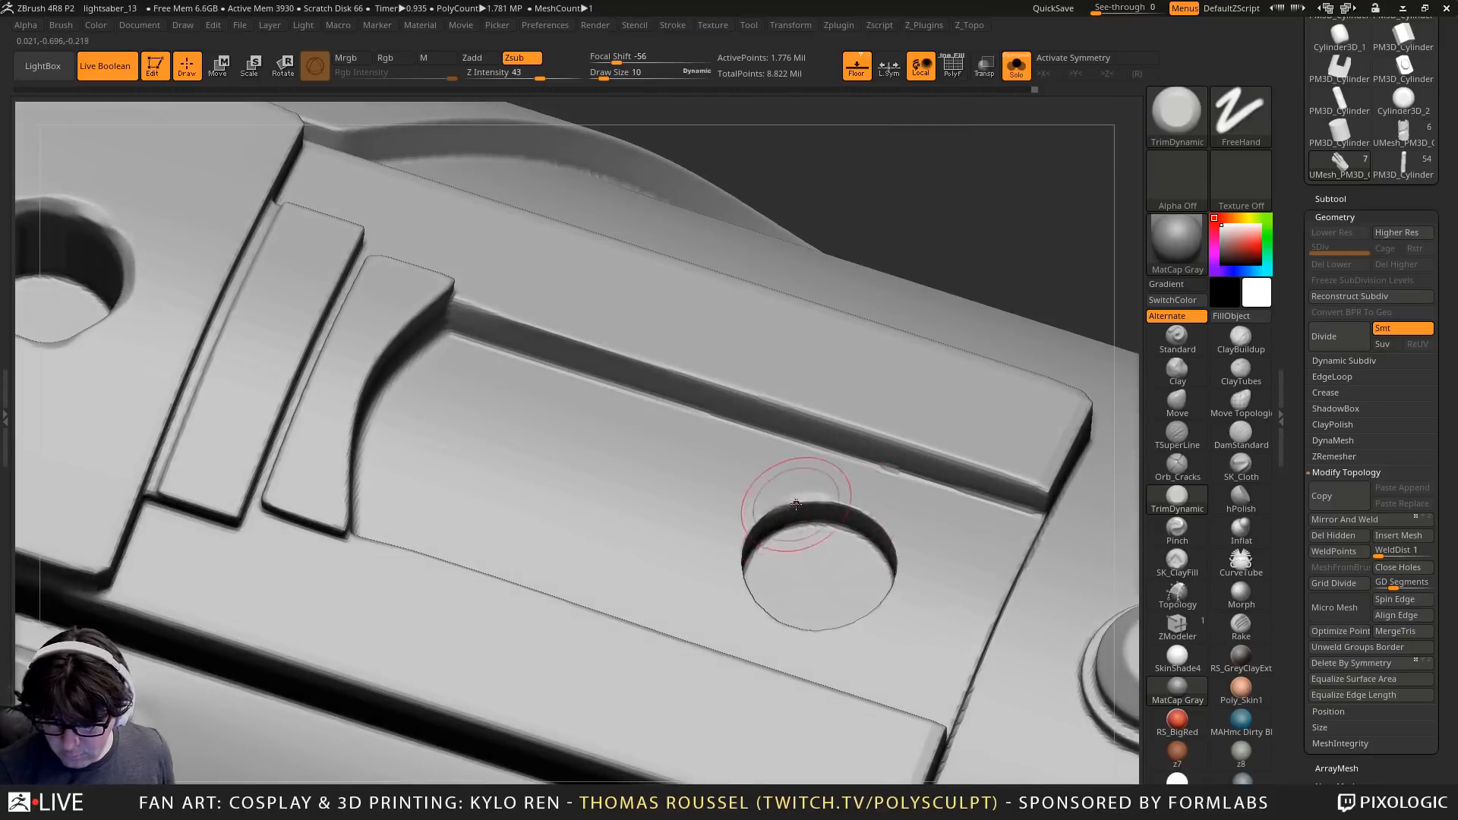
pyautogui.moveTo(752, 559); pyautogui.dragTo(743, 554, button='right')
pyautogui.moveTo(730, 537); pyautogui.dragTo(710, 591)
pyautogui.moveTo(711, 574); pyautogui.dragTo(718, 618, button='right')
pyautogui.moveTo(720, 624); pyautogui.dragTo(763, 694)
pyautogui.moveTo(772, 693); pyautogui.dragTo(875, 682, button='right')
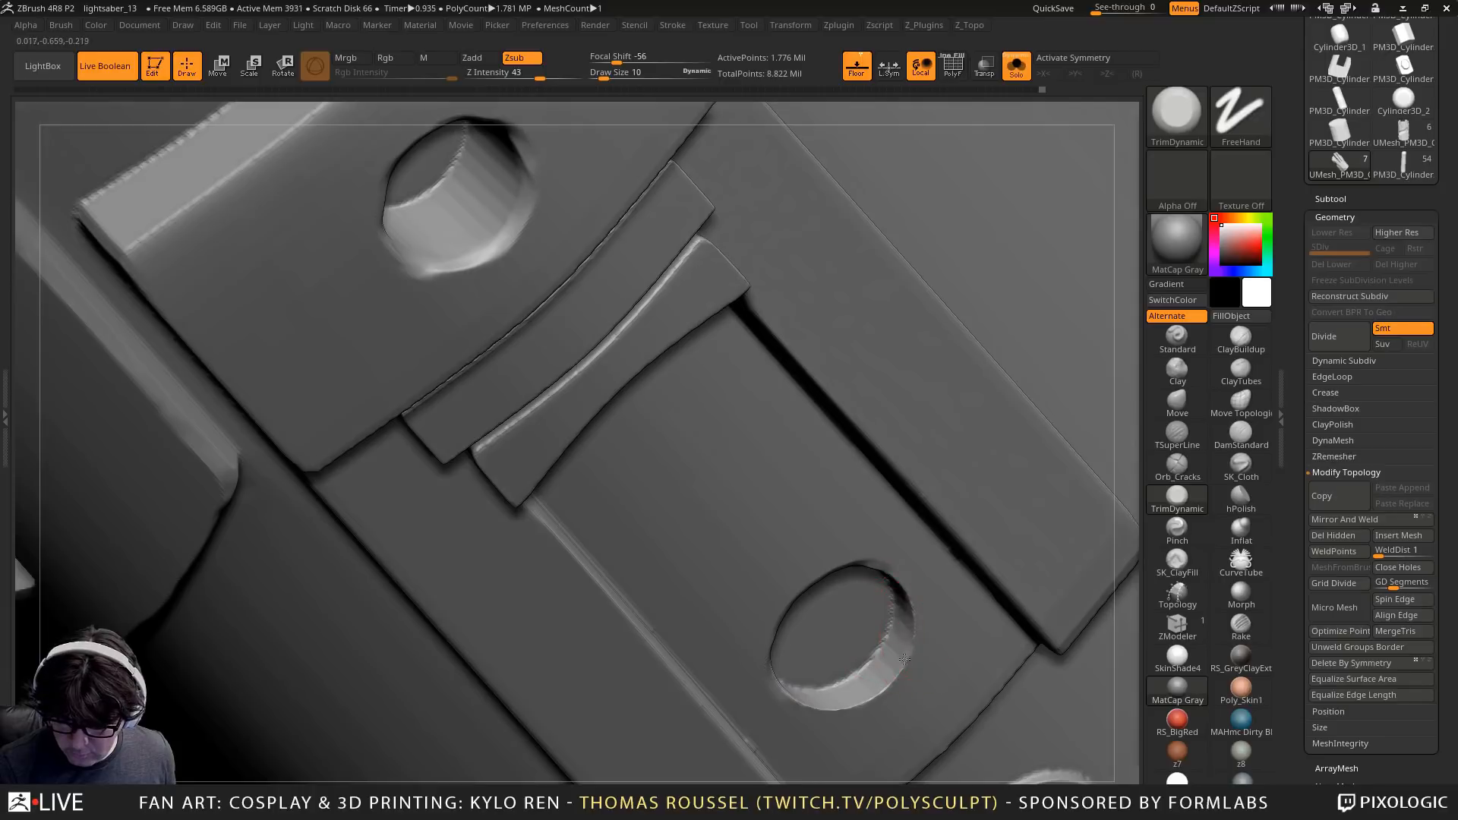
pyautogui.moveTo(904, 657); pyautogui.dragTo(851, 702)
pyautogui.moveTo(782, 690); pyautogui.dragTo(898, 675, button='right')
pyautogui.moveTo(908, 665); pyautogui.dragTo(909, 567)
pyautogui.moveTo(909, 577)
pyautogui.mouseDown(button='right')
pyautogui.moveTo(893, 643)
pyautogui.moveTo(856, 693)
pyautogui.mouseUp(button='right')
pyautogui.moveTo(775, 683); pyautogui.dragTo(865, 679)
# Bevel one long edge of the open slot between the two narrow prongs with TrimDynamic, from the rim to its closed end
pyautogui.moveTo(873, 677)
pyautogui.keyDown('ctrl'); pyautogui.mouseDown(button='right')
pyautogui.moveTo(849, 486)
pyautogui.moveTo(934, 521)
pyautogui.moveTo(908, 485)
pyautogui.moveTo(1005, 687)
pyautogui.mouseUp(button='right'); pyautogui.keyUp('ctrl')
pyautogui.keyDown('alt'); pyautogui.moveTo(964, 528); pyautogui.dragTo(800, 326, button='right'); pyautogui.keyUp('alt')
pyautogui.keyDown('alt'); pyautogui.moveTo(795, 221); pyautogui.dragTo(804, 406, button='right'); pyautogui.keyUp('alt')
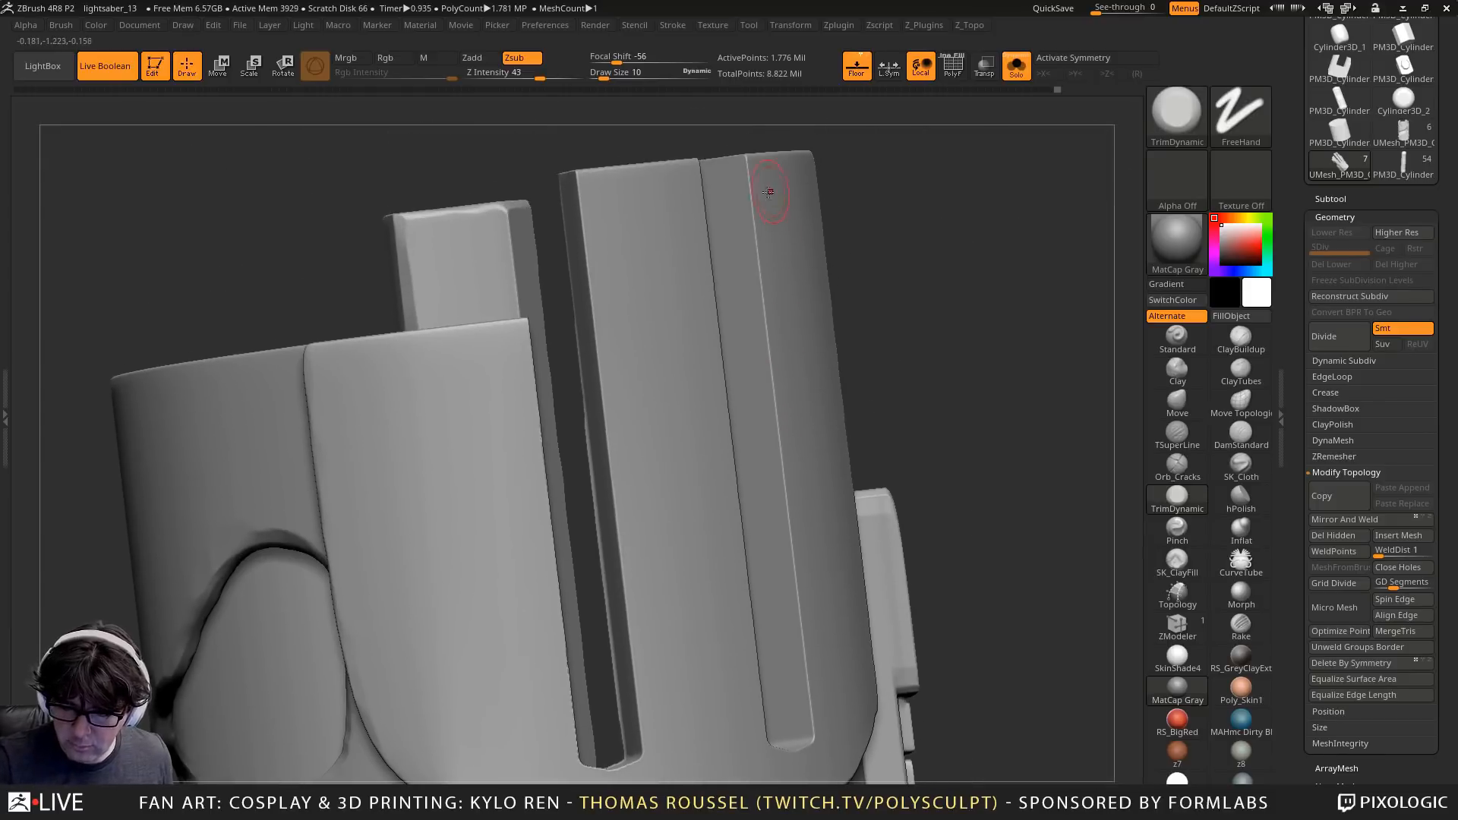
pyautogui.moveTo(744, 157); pyautogui.dragTo(811, 738)
pyautogui.moveTo(873, 577); pyautogui.dragTo(729, 531, button='right')
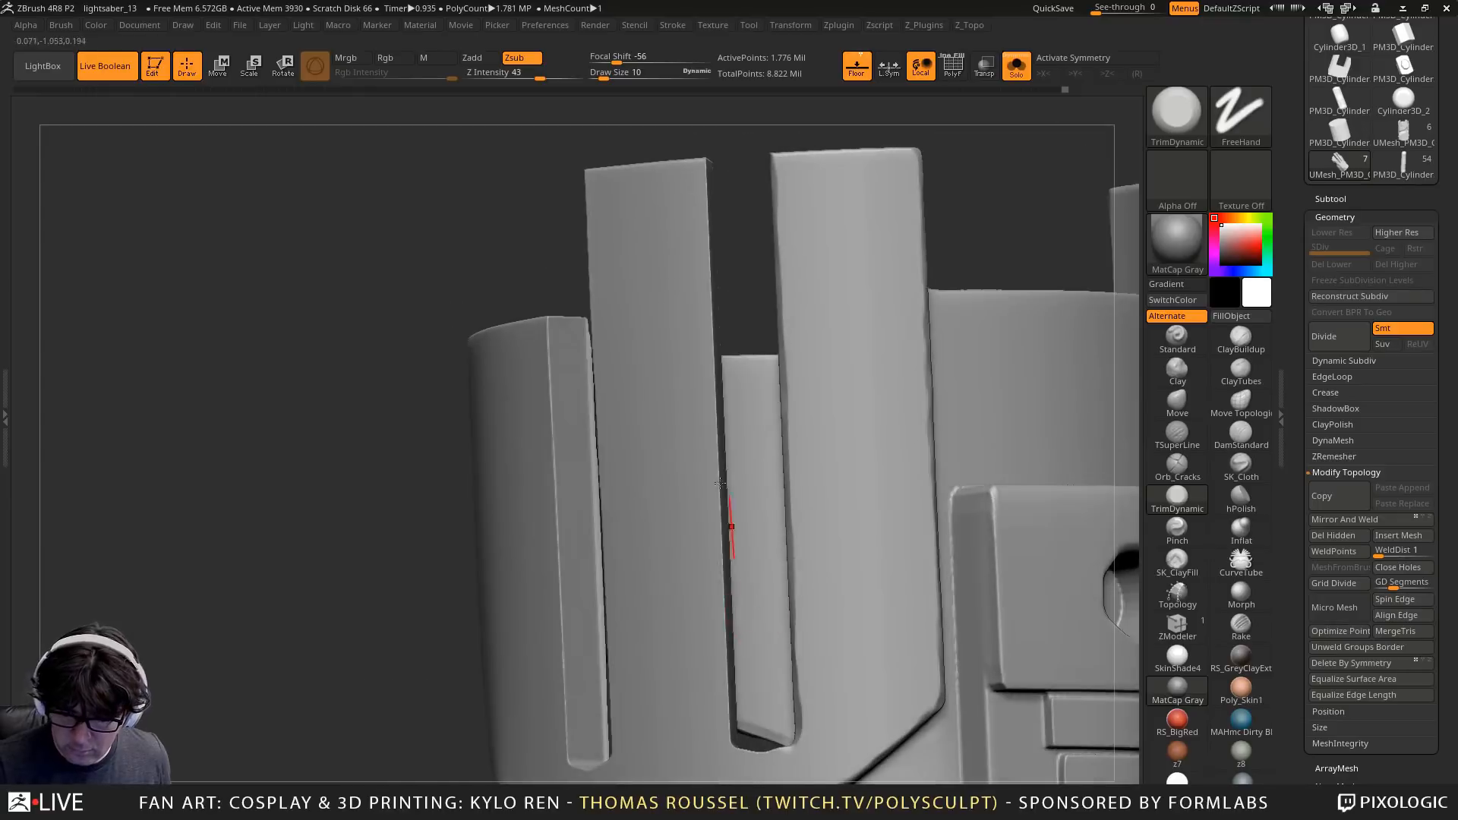
# Bevel the facing edge of the slot between the two prongs and its closed rounded end with TrimDynamic
pyautogui.moveTo(748, 226)
pyautogui.mouseDown(button='right')
pyautogui.moveTo(702, 225)
pyautogui.moveTo(727, 153)
pyautogui.mouseUp(button='right')
pyautogui.moveTo(727, 153); pyautogui.dragTo(747, 751)
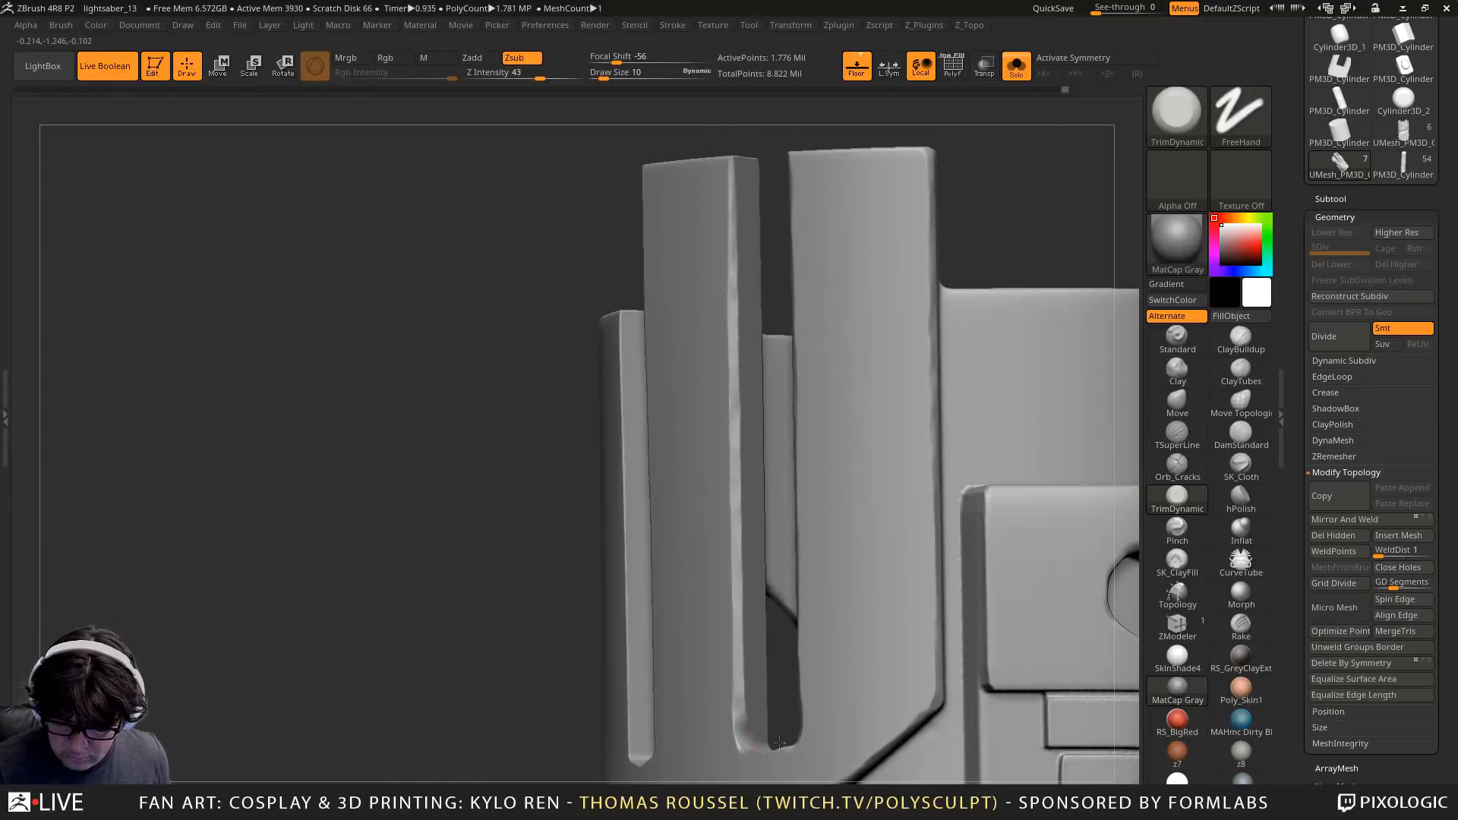
pyautogui.moveTo(835, 751); pyautogui.dragTo(831, 773, button='right')
pyautogui.moveTo(746, 741); pyautogui.dragTo(785, 740)
pyautogui.moveTo(785, 740); pyautogui.dragTo(778, 766, button='right')
pyautogui.moveTo(778, 738); pyautogui.dragTo(725, 737)
# Bevel the prong's other long edge with TrimDynamic, along the neighboring slot beside the wide panel down to its closed end
pyautogui.keyDown('alt'); pyautogui.moveTo(774, 552); pyautogui.dragTo(788, 640, button='right'); pyautogui.keyUp('alt')
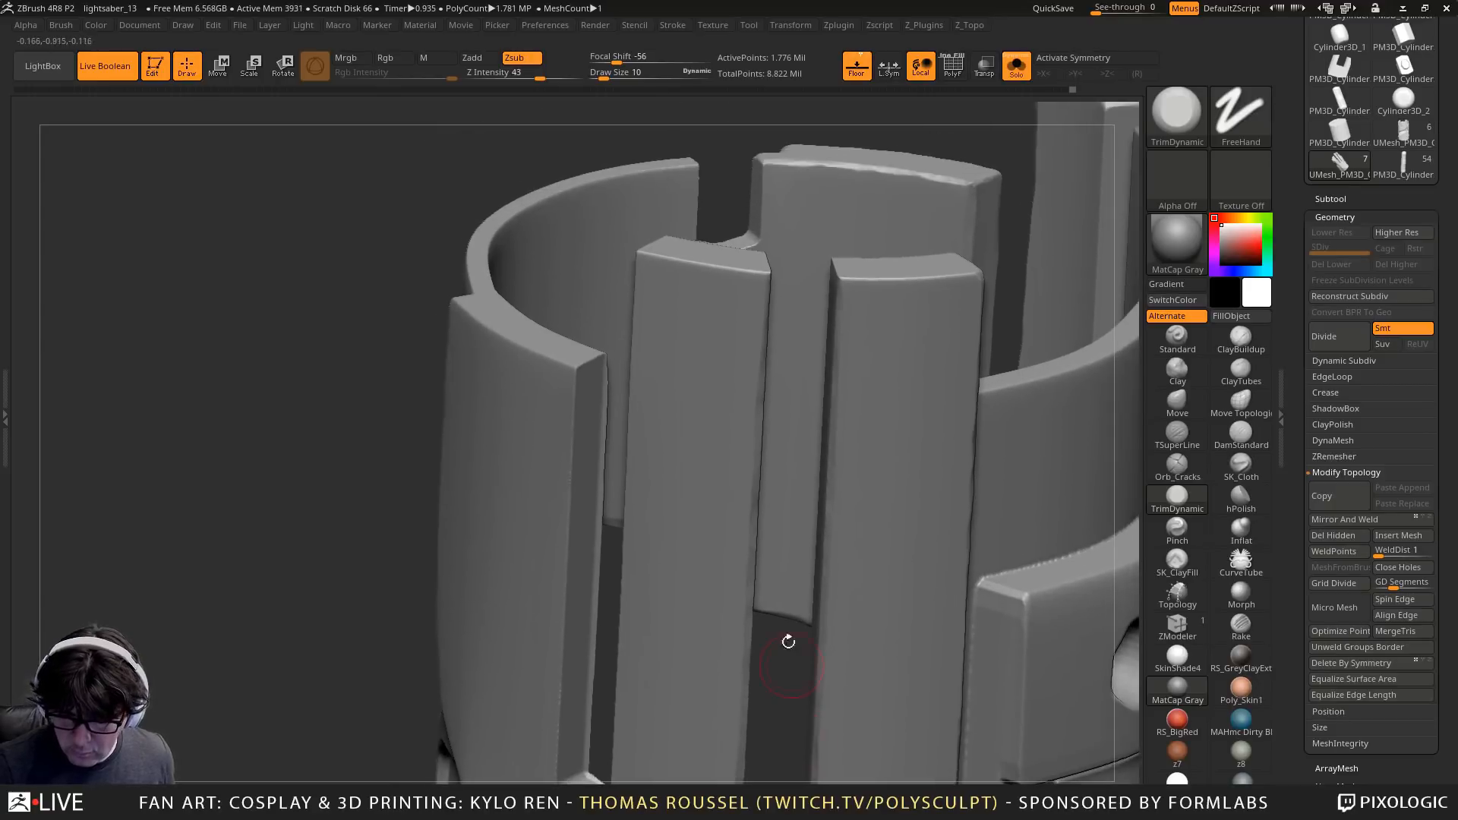
pyautogui.moveTo(748, 522)
pyautogui.mouseDown(button='right')
pyautogui.moveTo(775, 517)
pyautogui.moveTo(832, 365)
pyautogui.moveTo(791, 264)
pyautogui.moveTo(794, 228)
pyautogui.mouseUp(button='right')
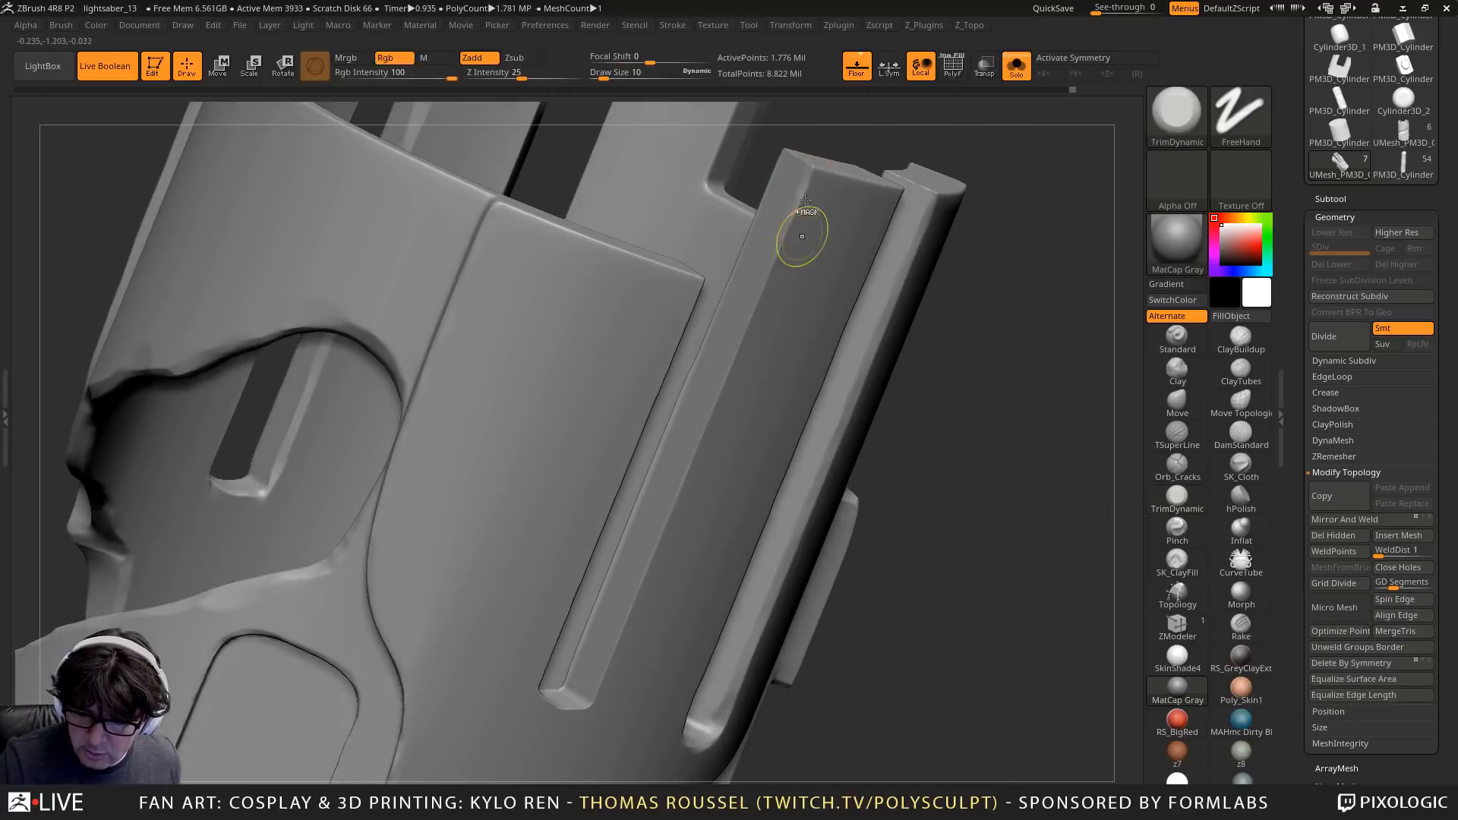
pyautogui.moveTo(757, 304); pyautogui.dragTo(623, 615)
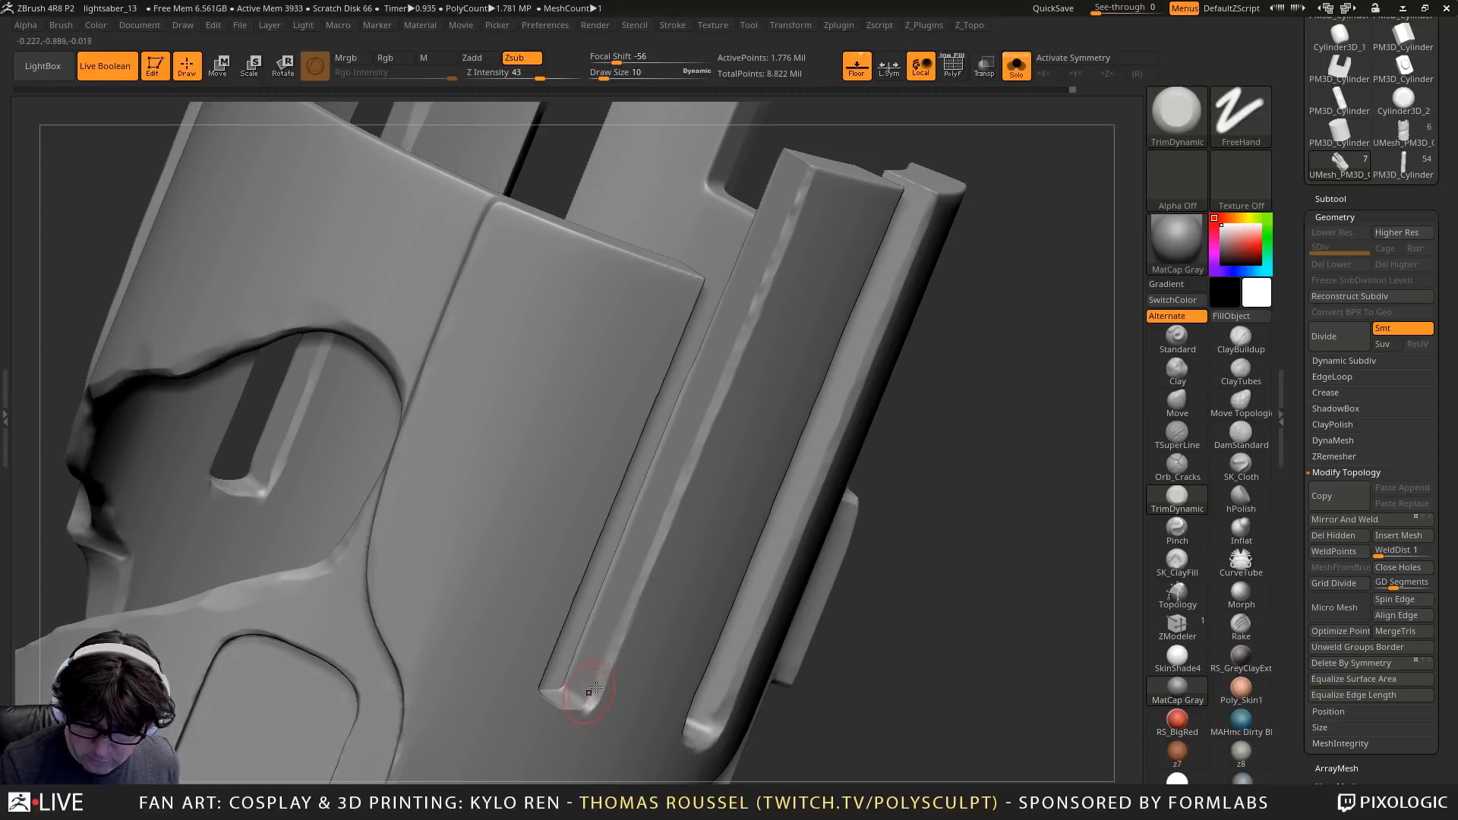
# Bevel the wide panel's rim corner and the outer end edges of the neighboring narrow prong's tip with TrimDynamic
pyautogui.moveTo(596, 688)
pyautogui.mouseDown(button='right')
pyautogui.moveTo(582, 708)
pyautogui.moveTo(481, 298)
pyautogui.mouseUp(button='right')
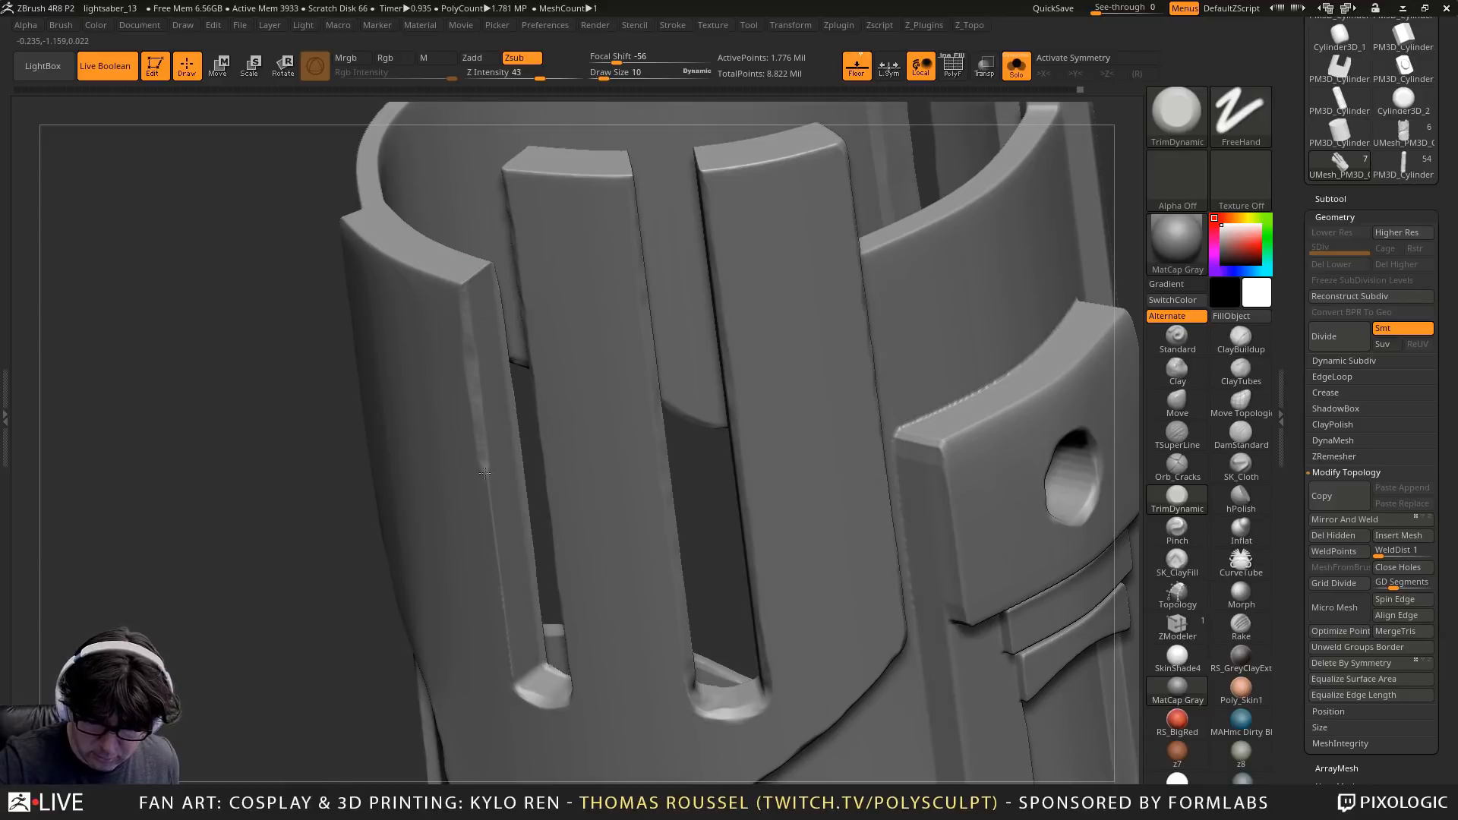
pyautogui.moveTo(568, 509); pyautogui.dragTo(486, 348, button='right')
pyautogui.moveTo(494, 323); pyautogui.dragTo(504, 309)
pyautogui.moveTo(566, 287); pyautogui.dragTo(618, 331, button='right')
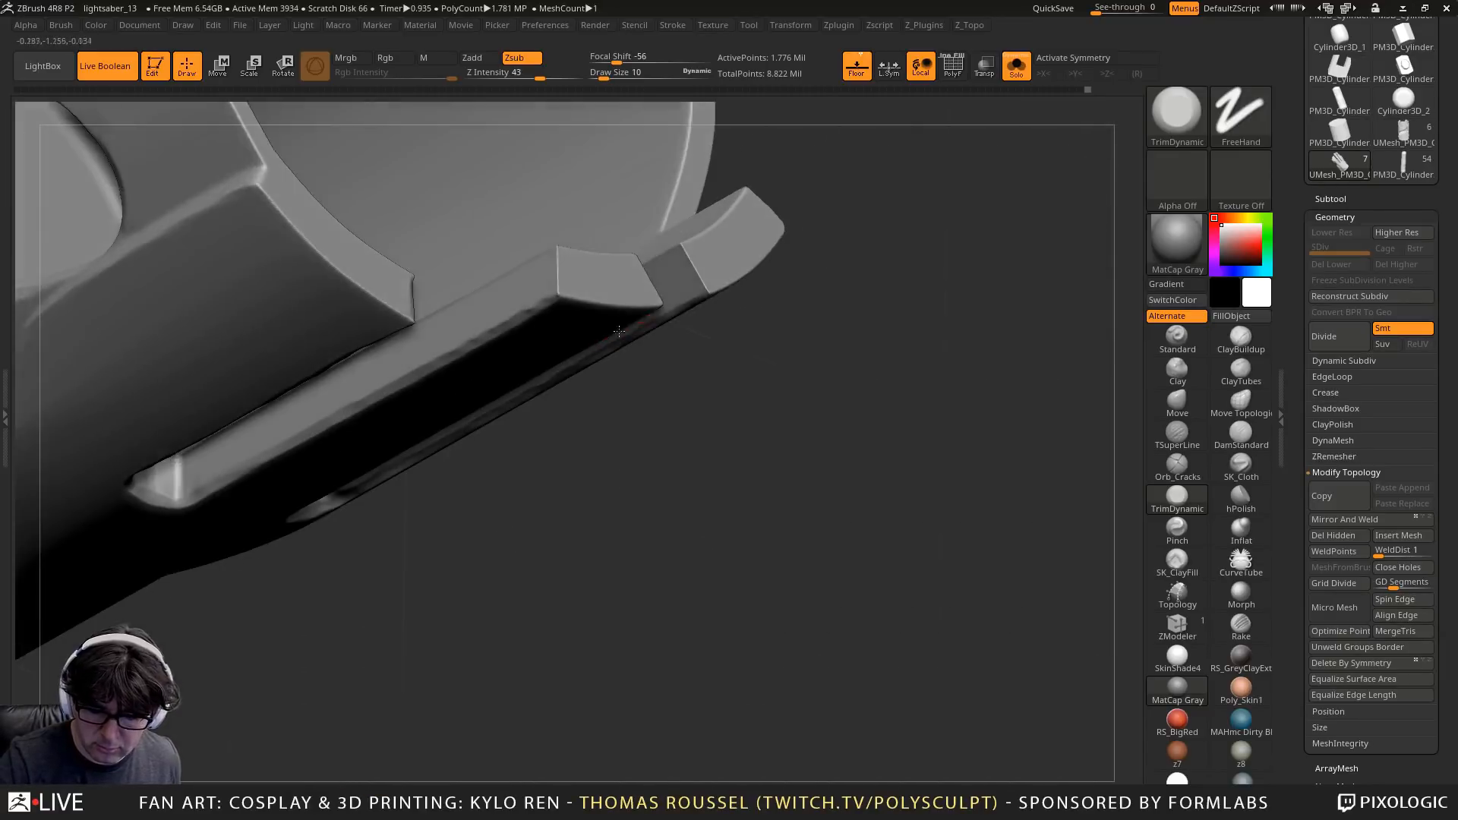
pyautogui.moveTo(560, 295); pyautogui.dragTo(574, 305)
pyautogui.moveTo(574, 305); pyautogui.dragTo(684, 312, button='right')
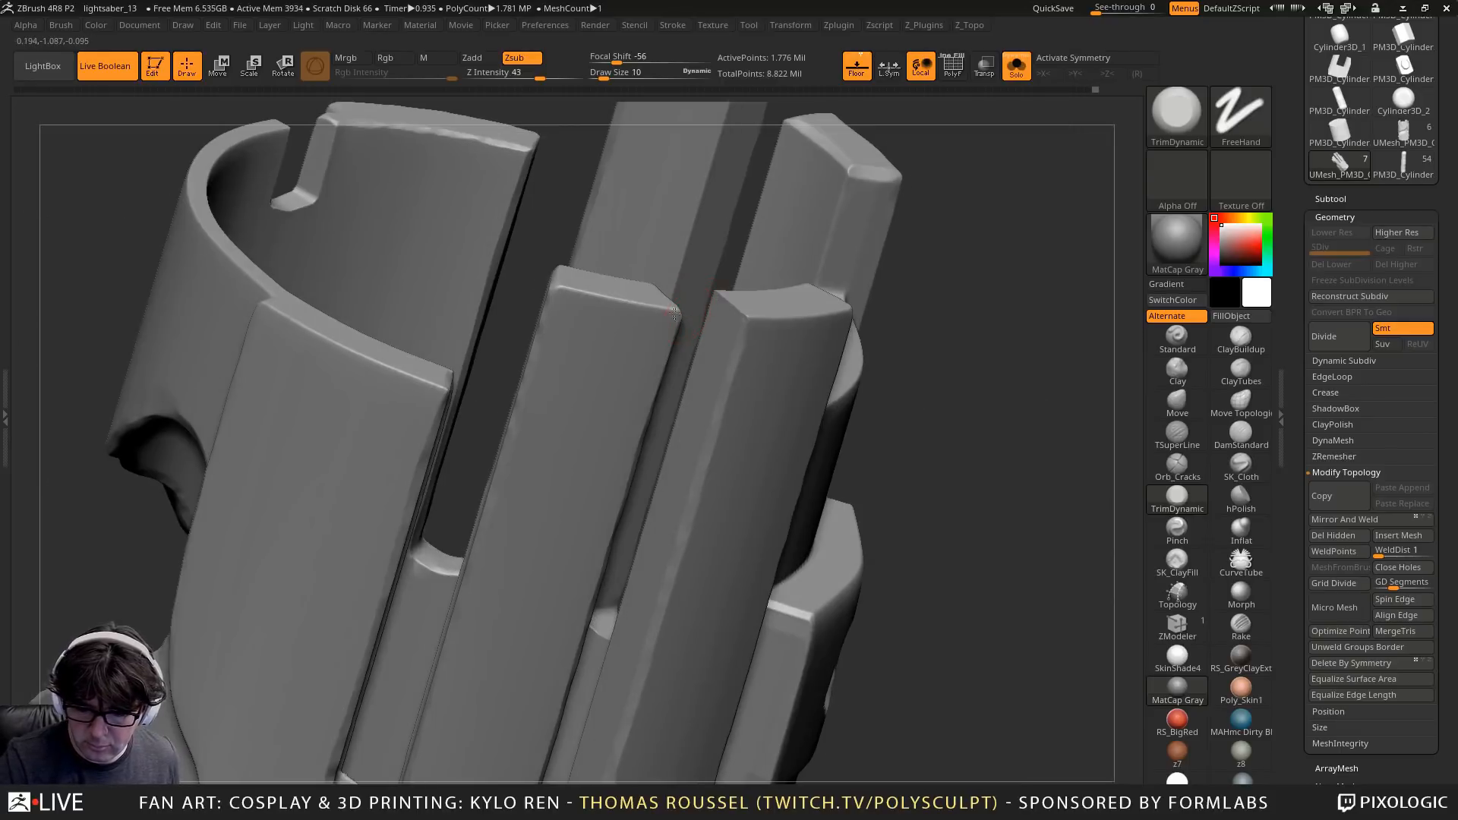
pyautogui.moveTo(672, 303); pyautogui.dragTo(569, 283)
# Bevel the end edges and corners of the second prong's tip with TrimDynamic, on its outer and inner sides
pyautogui.moveTo(611, 294); pyautogui.dragTo(809, 358, button='right')
pyautogui.moveTo(735, 330)
pyautogui.mouseDown()
pyautogui.moveTo(804, 316)
pyautogui.moveTo(714, 306)
pyautogui.mouseUp()
pyautogui.moveTo(759, 304)
pyautogui.mouseDown(button='right')
pyautogui.moveTo(791, 430)
pyautogui.moveTo(852, 318)
pyautogui.mouseUp(button='right')
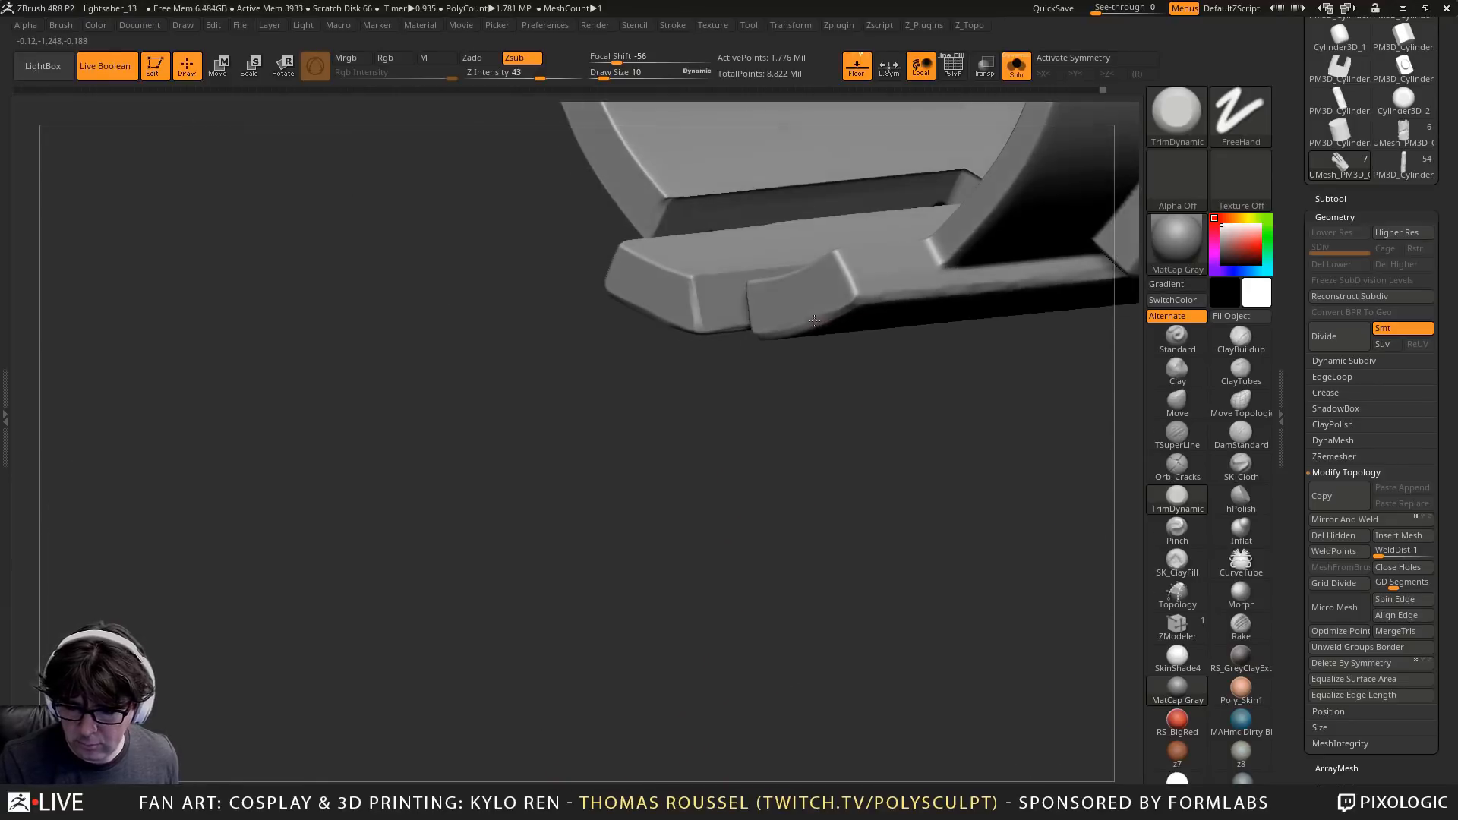
pyautogui.moveTo(852, 311); pyautogui.dragTo(832, 255)
pyautogui.moveTo(848, 278); pyautogui.dragTo(743, 245, button='right')
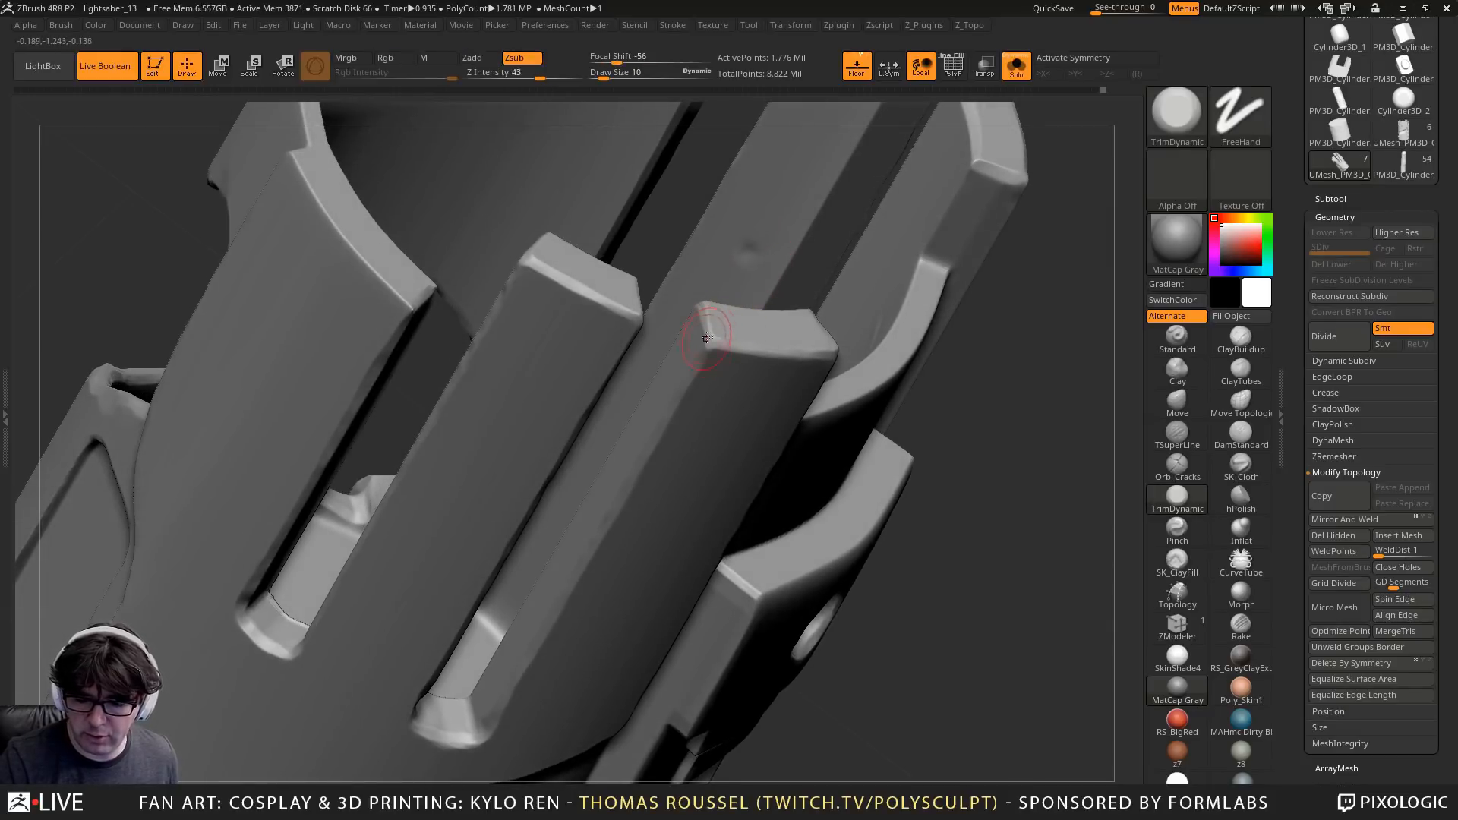
pyautogui.moveTo(703, 326); pyautogui.dragTo(699, 336, button='right')
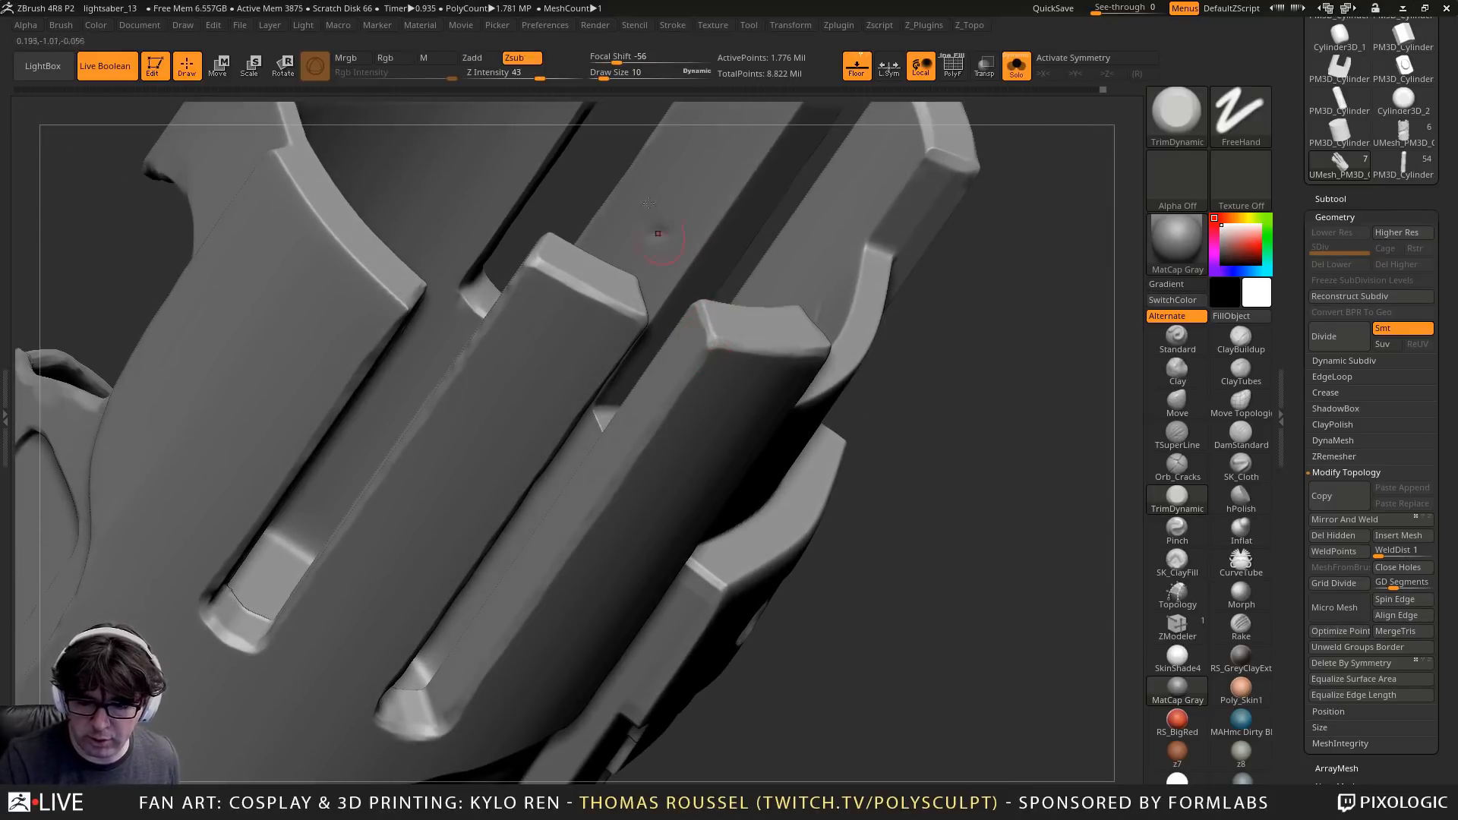
# Bevel the inner end edges of both prong tips and the recessed curved rim beside them with TrimDynamic
pyautogui.moveTo(659, 264)
pyautogui.mouseDown(button='right')
pyautogui.moveTo(699, 332)
pyautogui.moveTo(667, 357)
pyautogui.moveTo(700, 403)
pyautogui.moveTo(888, 257)
pyautogui.mouseUp(button='right')
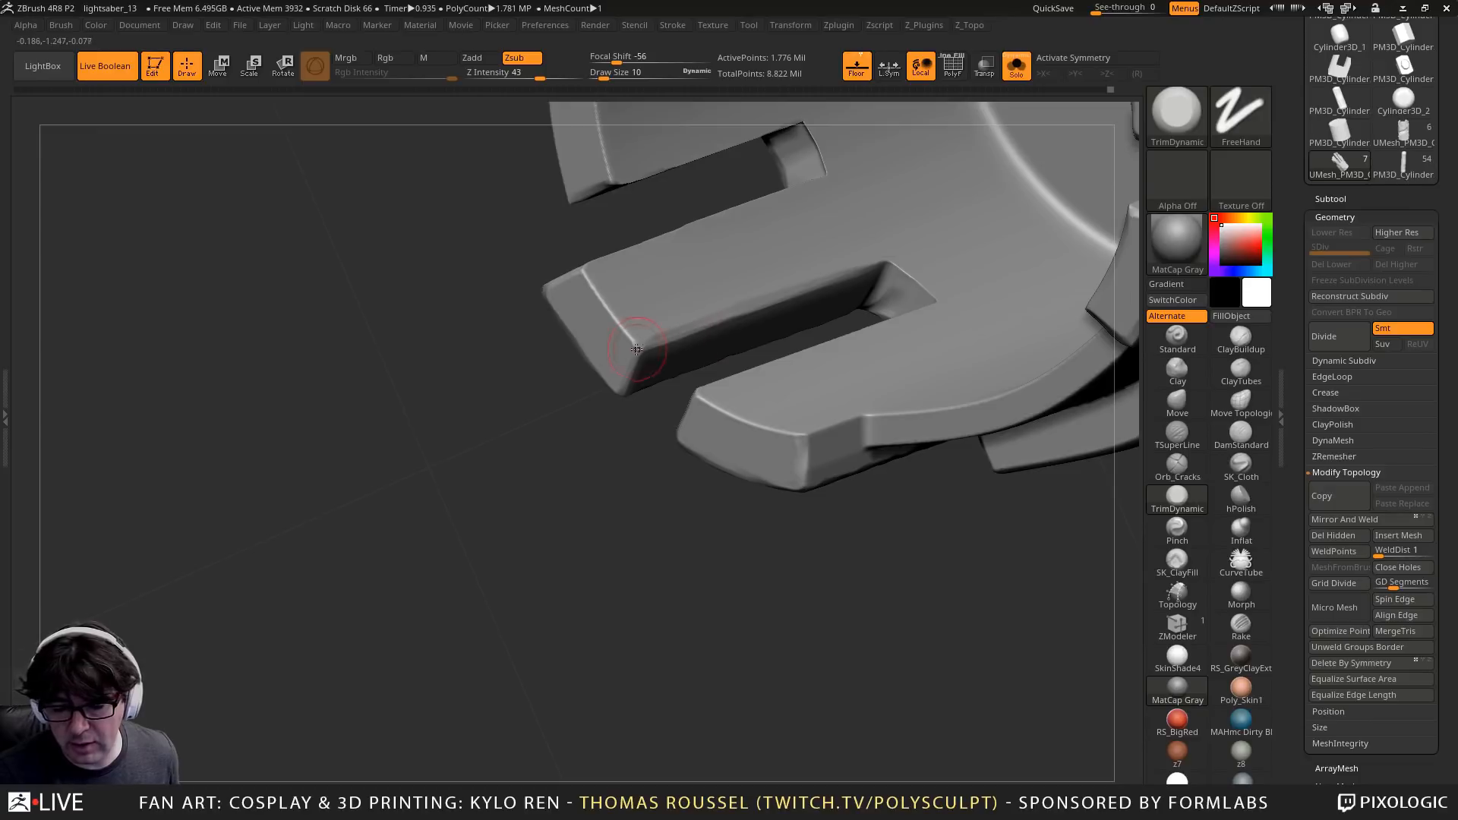
pyautogui.moveTo(607, 308); pyautogui.dragTo(788, 445, button='right')
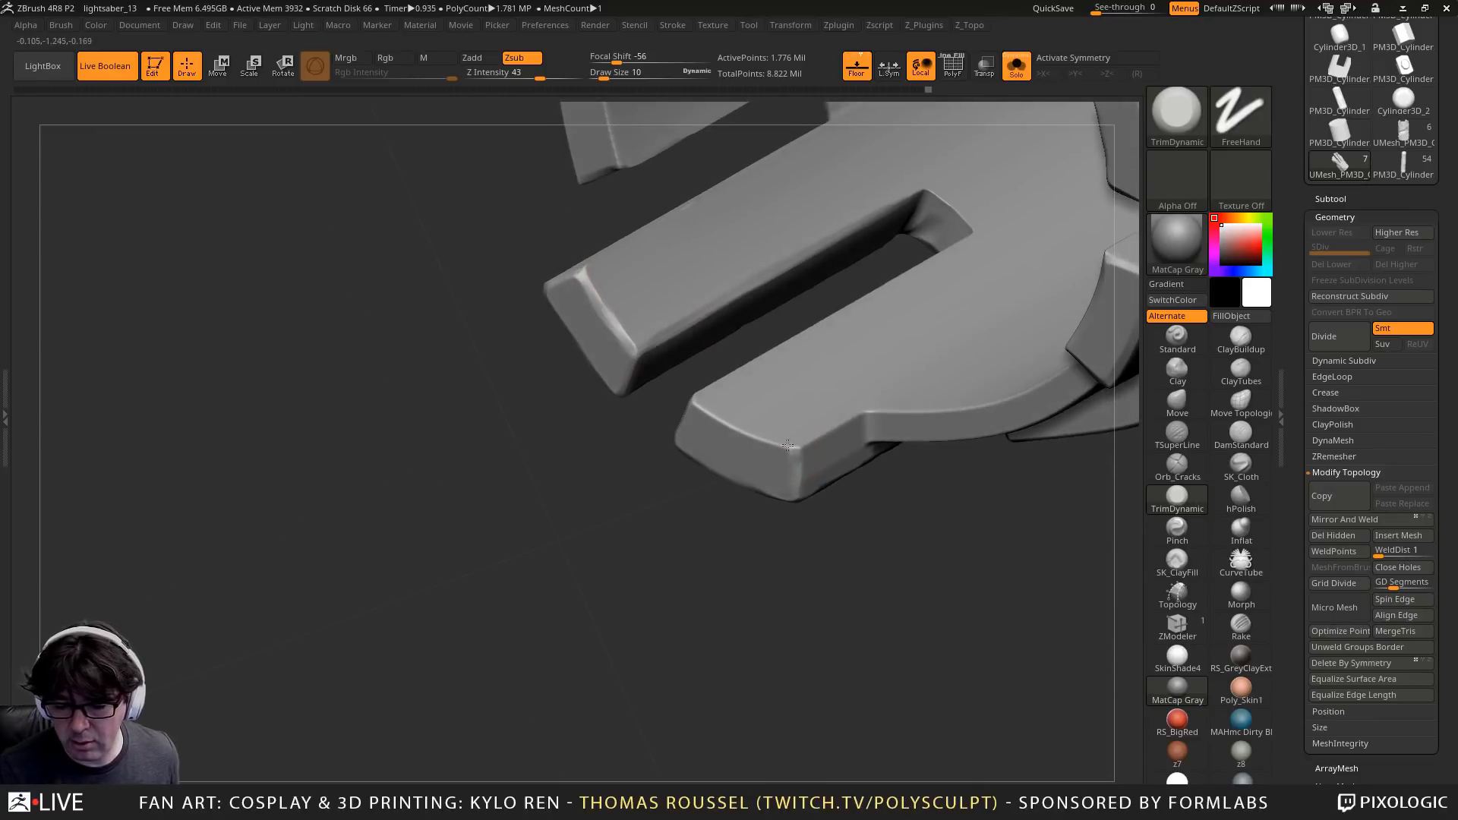
pyautogui.moveTo(690, 410)
pyautogui.mouseDown(button='right')
pyautogui.moveTo(845, 419)
pyautogui.moveTo(979, 402)
pyautogui.moveTo(995, 372)
pyautogui.moveTo(969, 349)
pyautogui.mouseUp(button='right')
pyautogui.moveTo(850, 427); pyautogui.dragTo(949, 375, button='right')
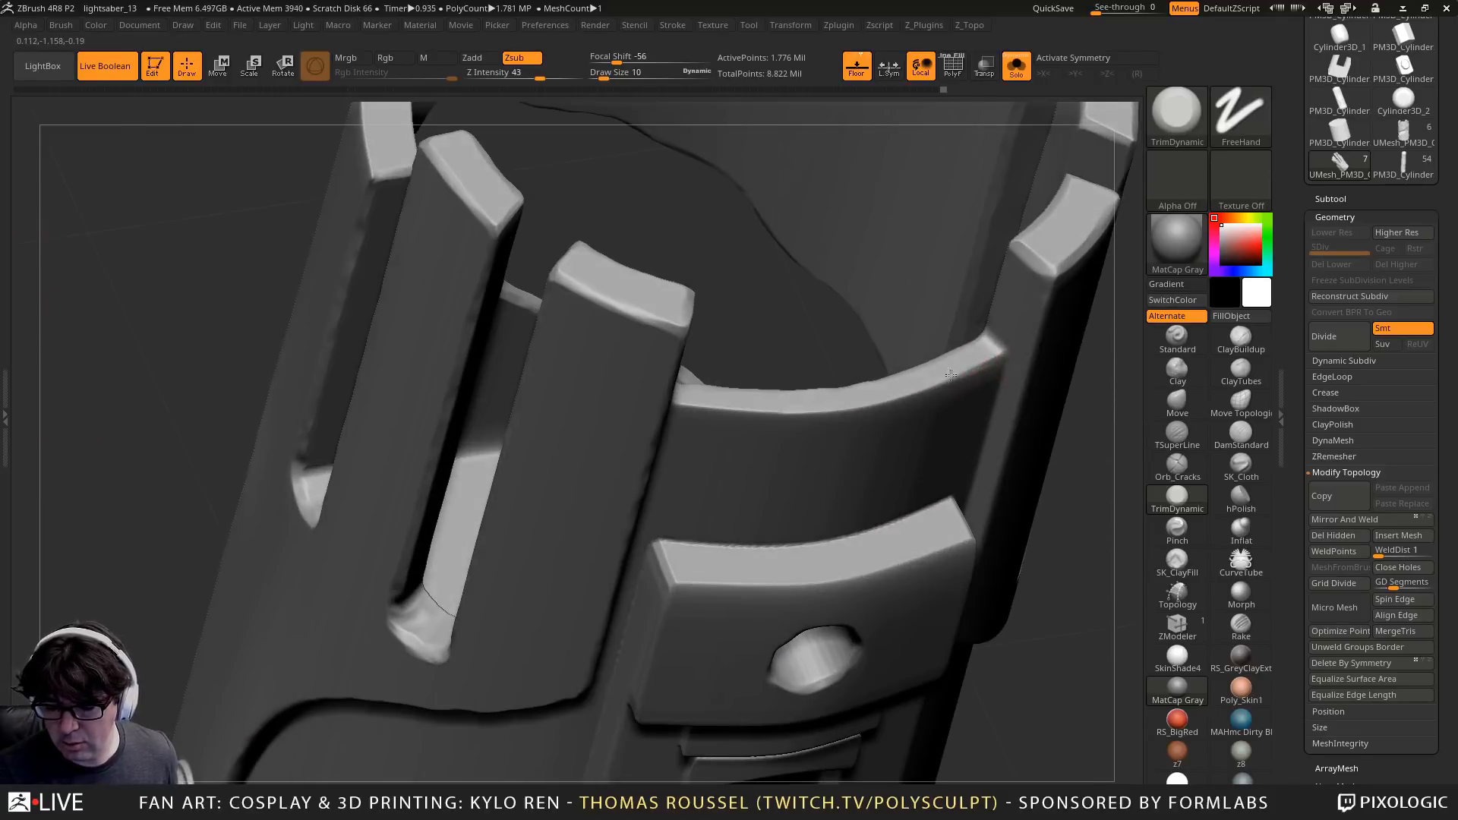
pyautogui.moveTo(710, 410)
pyautogui.mouseDown(button='right')
pyautogui.moveTo(683, 397)
pyautogui.moveTo(699, 422)
pyautogui.moveTo(631, 319)
pyautogui.mouseUp(button='right')
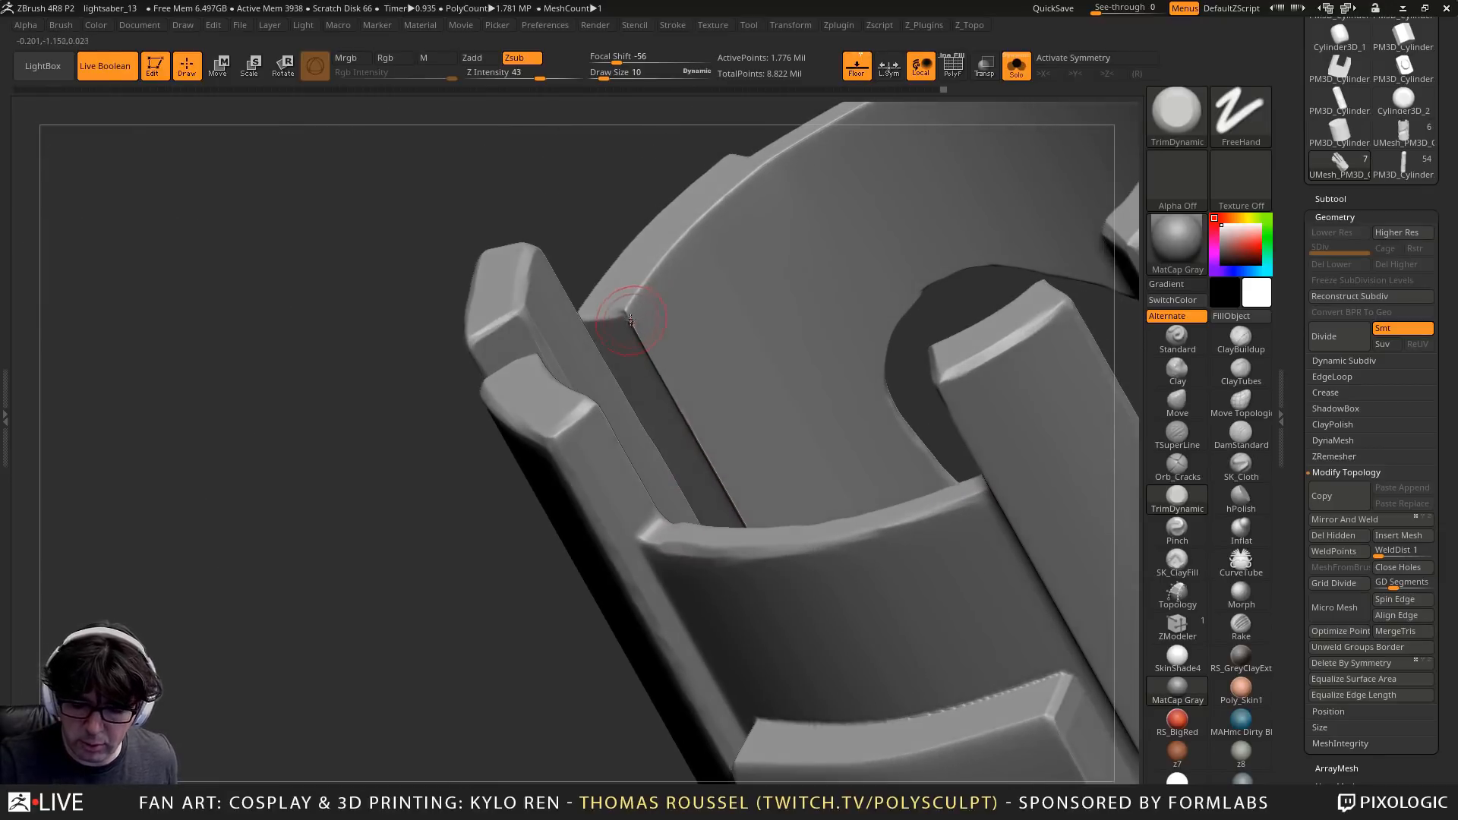
# Bevel and smooth the slot's inner long edge on the wide panel, from the rim to the slot's closed end
pyautogui.press('shift')
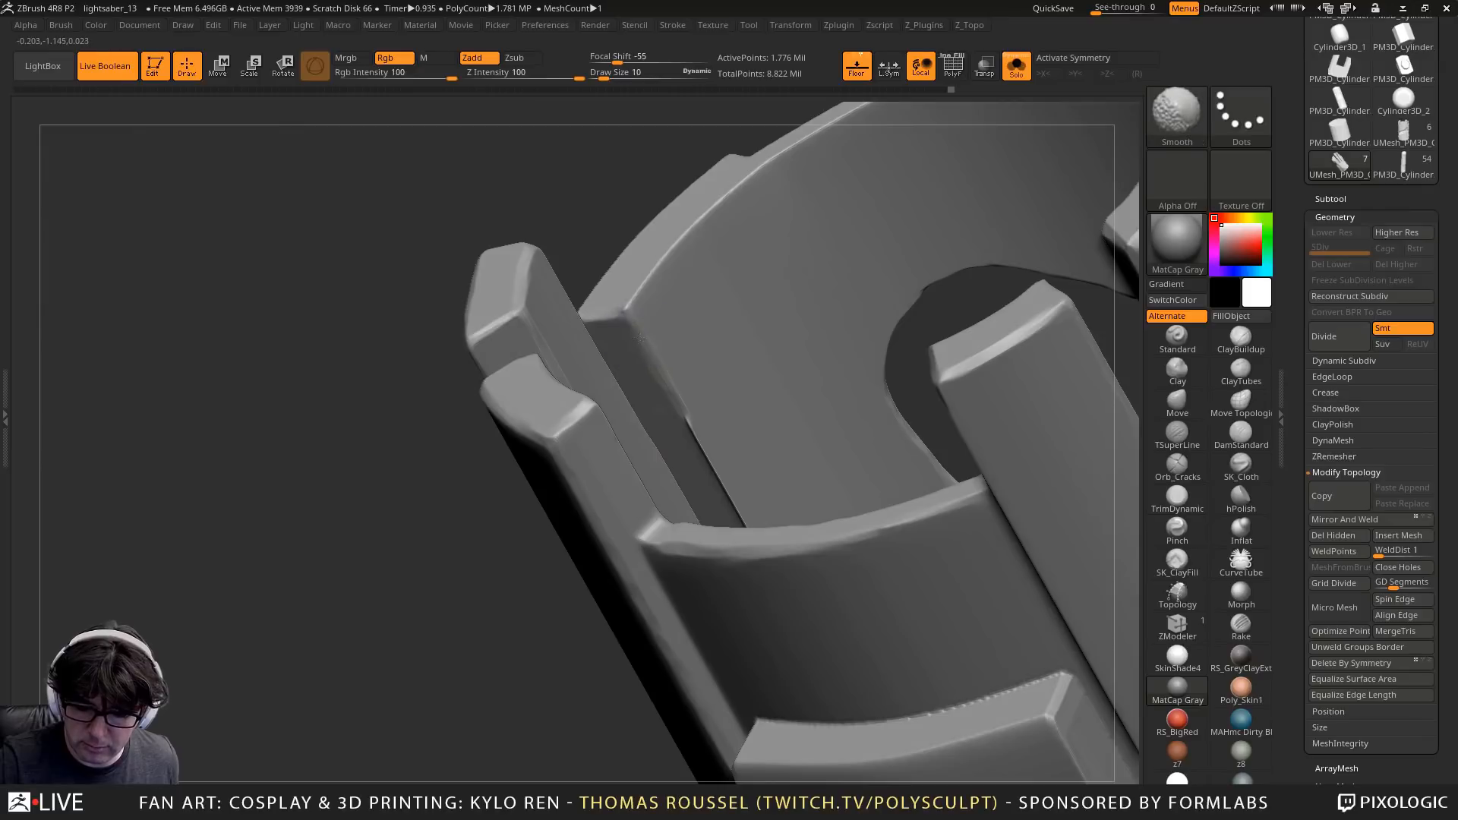
pyautogui.moveTo(713, 466); pyautogui.dragTo(680, 339, button='right')
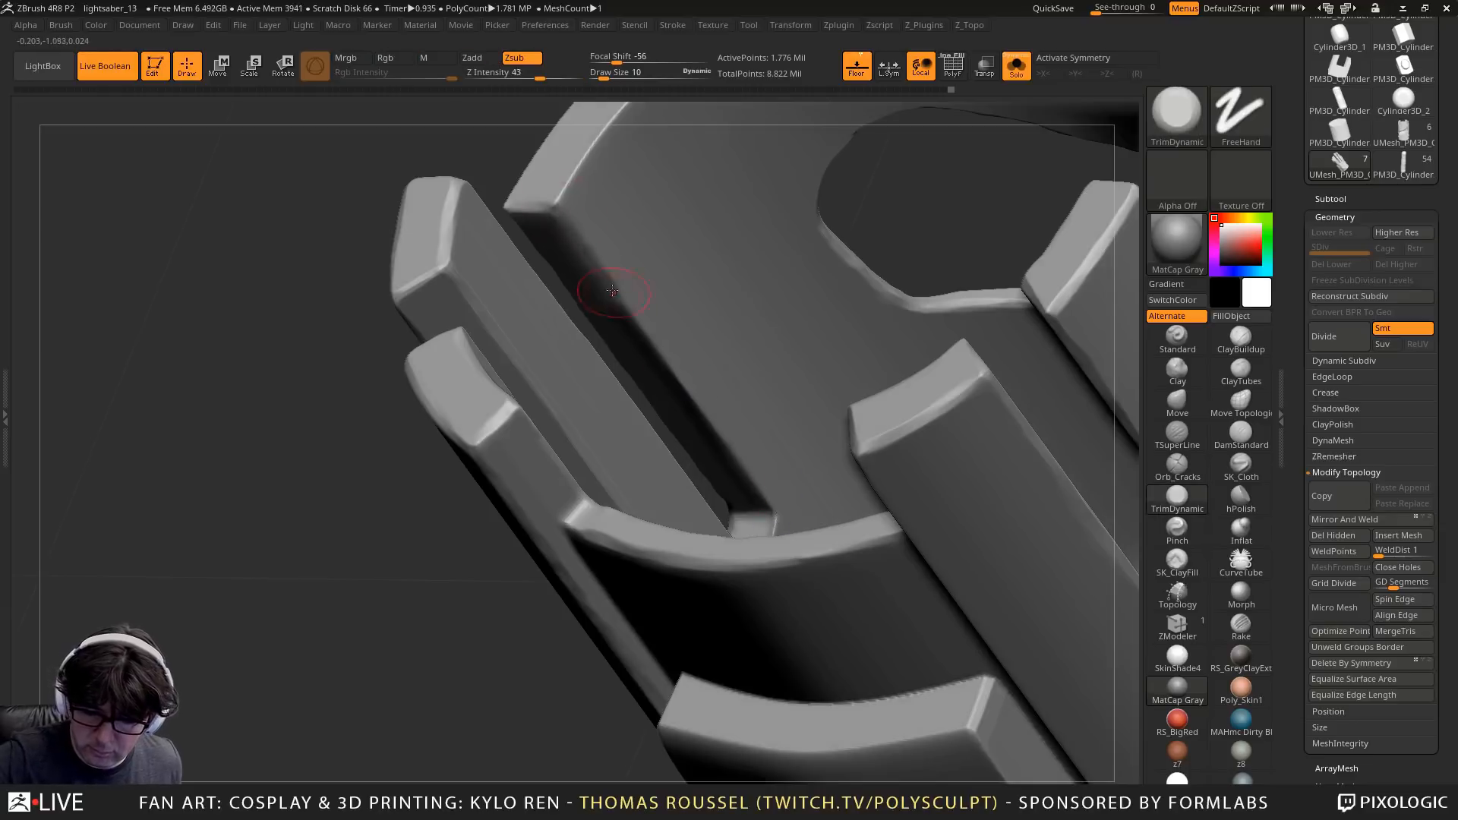
pyautogui.moveTo(637, 327); pyautogui.dragTo(777, 504)
pyautogui.moveTo(777, 504); pyautogui.dragTo(771, 545, button='right')
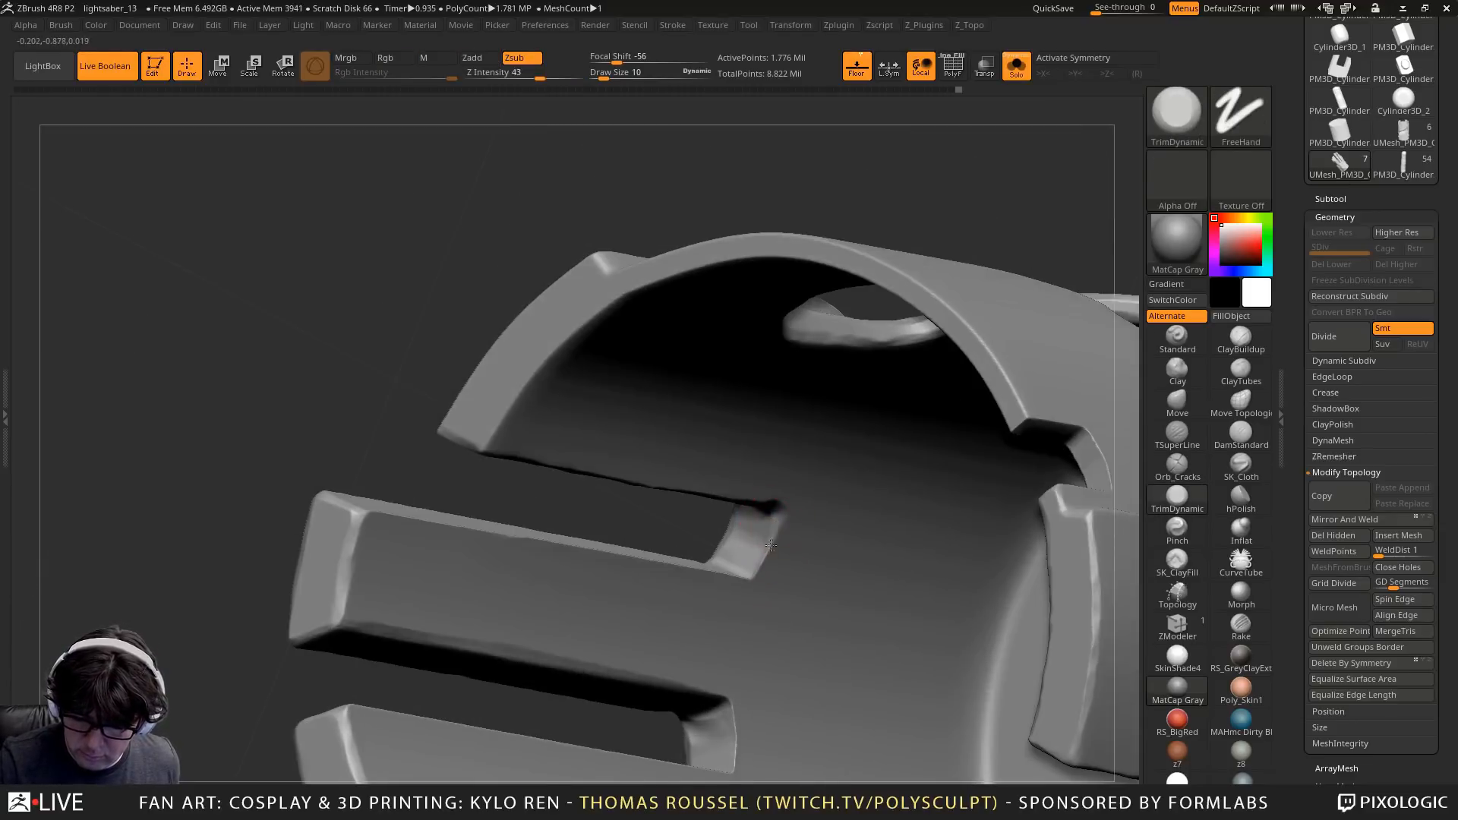
pyautogui.moveTo(756, 567); pyautogui.dragTo(756, 577)
pyautogui.moveTo(756, 577)
pyautogui.mouseDown(button='right')
pyautogui.moveTo(733, 596)
pyautogui.moveTo(755, 575)
pyautogui.mouseUp(button='right')
pyautogui.keyDown('shift'); pyautogui.moveTo(754, 576); pyautogui.dragTo(740, 579); pyautogui.keyUp('shift')
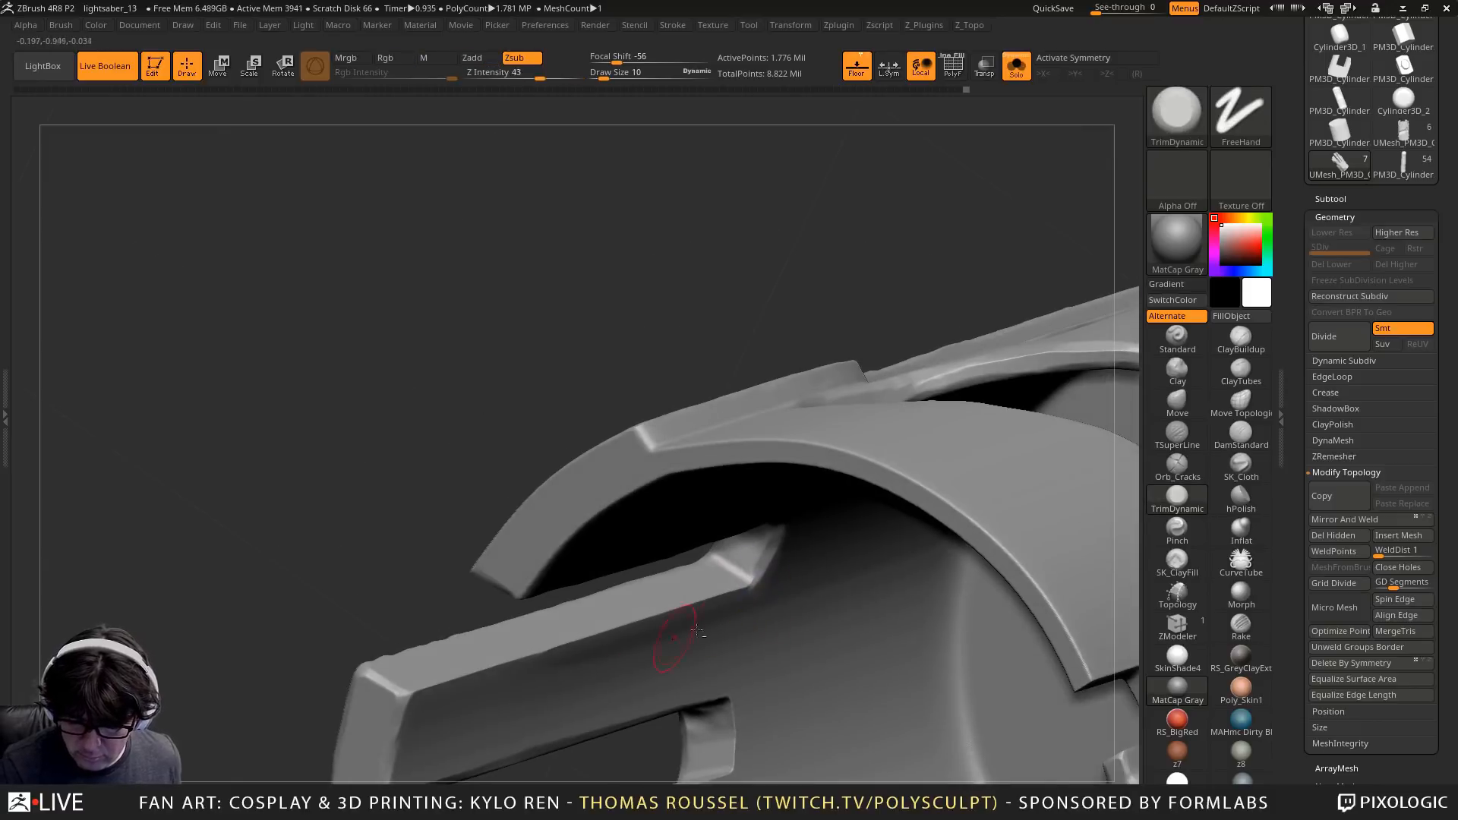
# Bevel the prong's inner long edge with TrimDynamic, from its tip to the slot's closed end
pyautogui.keyDown('alt'); pyautogui.moveTo(710, 614); pyautogui.dragTo(862, 523, button='right'); pyautogui.keyUp('alt')
pyautogui.keyDown('shift'); pyautogui.moveTo(887, 511); pyautogui.dragTo(862, 510); pyautogui.keyUp('shift')
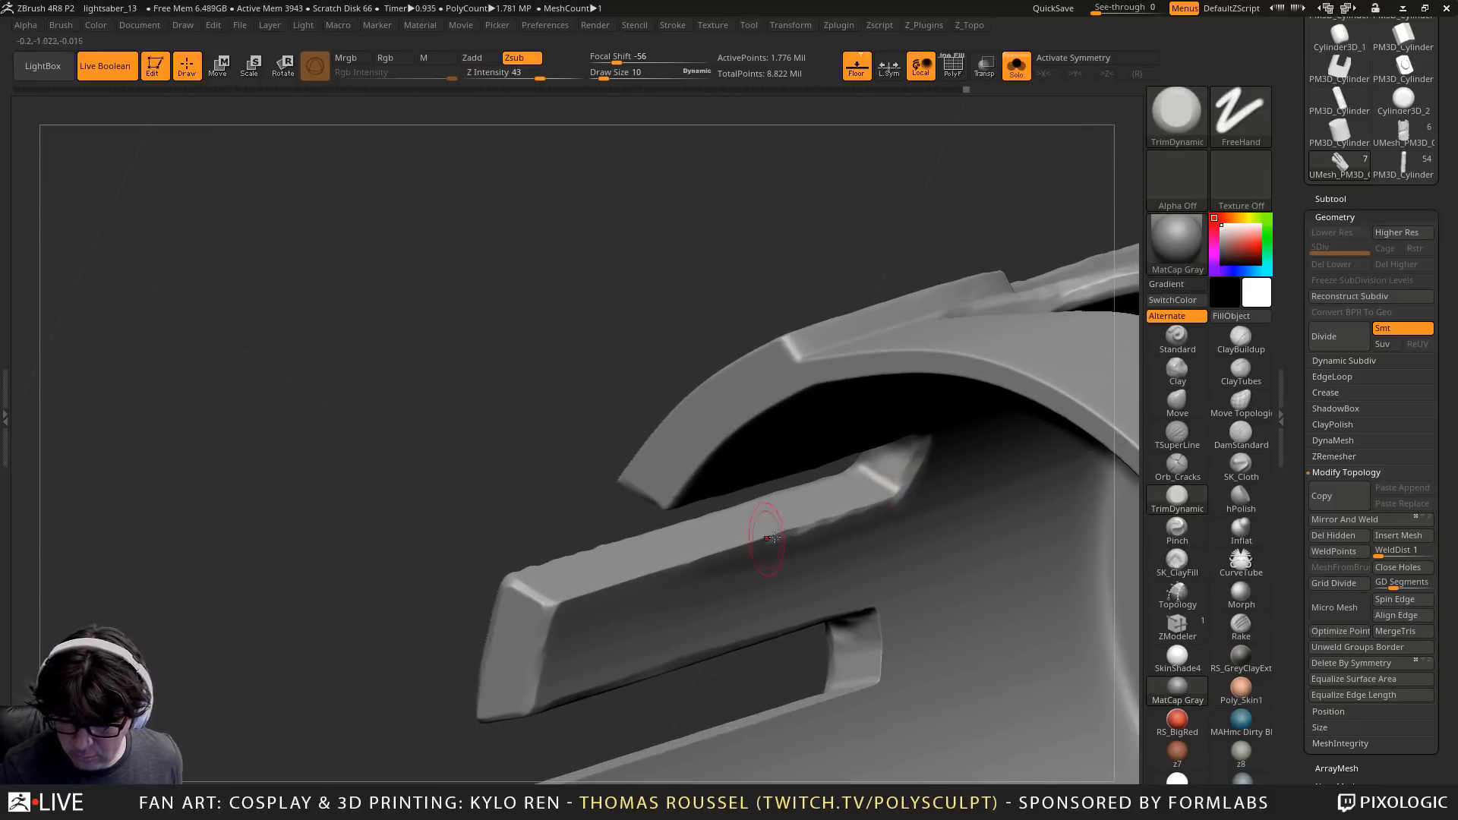
pyautogui.moveTo(767, 537); pyautogui.dragTo(879, 519)
pyautogui.moveTo(879, 519); pyautogui.dragTo(894, 494, button='right')
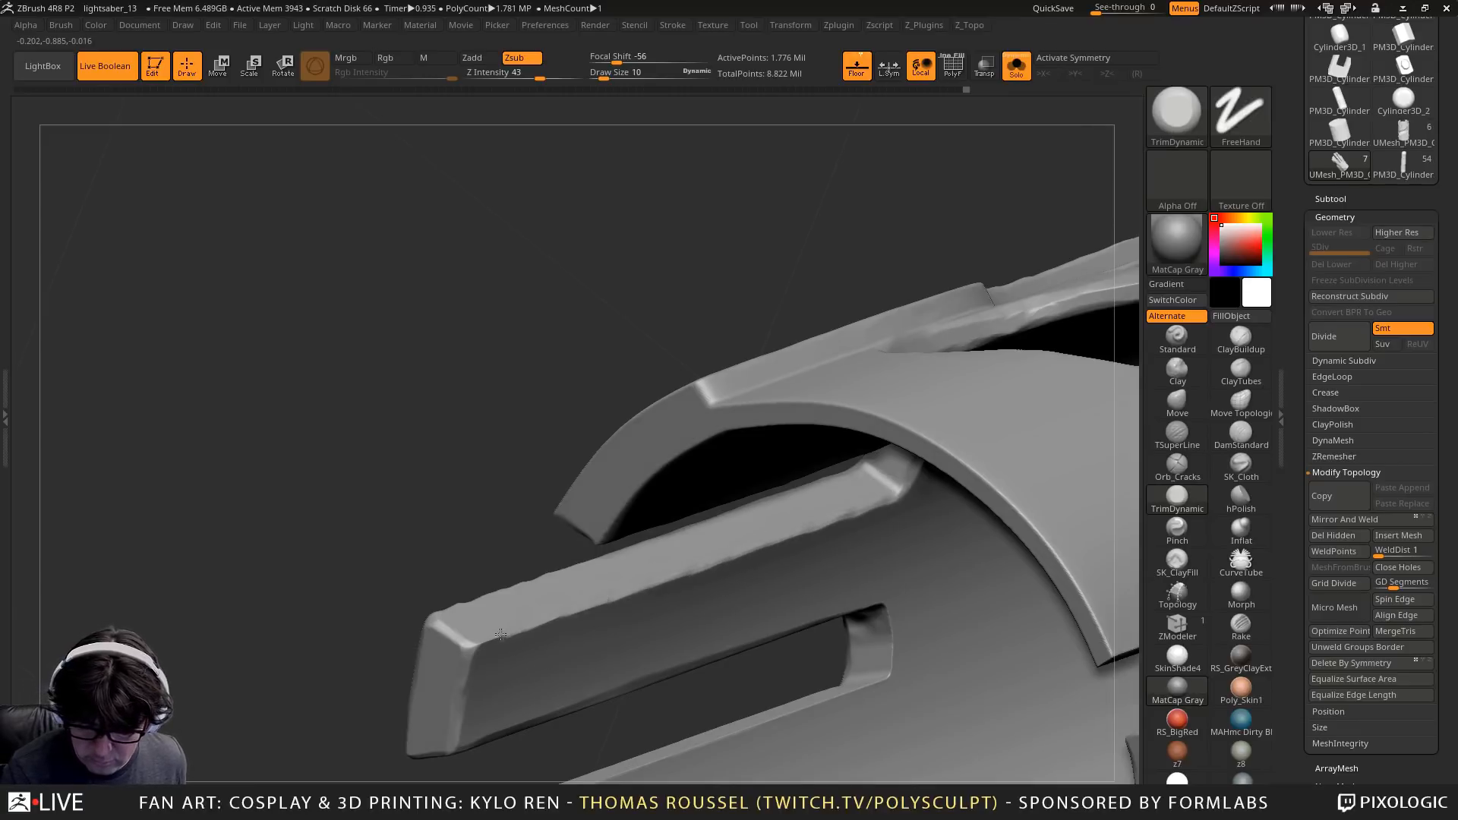
pyautogui.moveTo(714, 559); pyautogui.dragTo(895, 494)
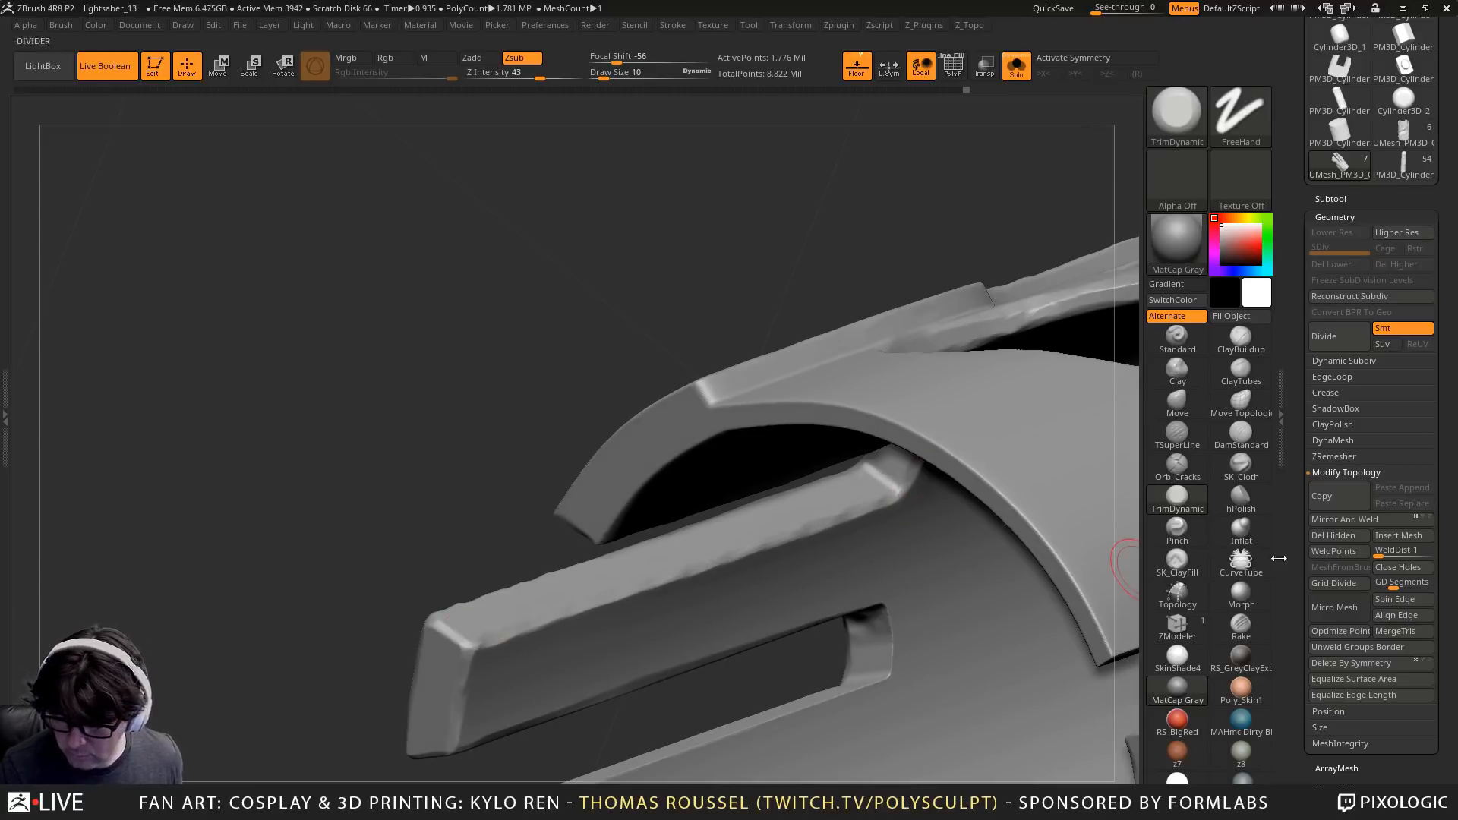
# Polish the beveled long edges of the prongs with hPolish along the open slots
pyautogui.click(1240, 502)
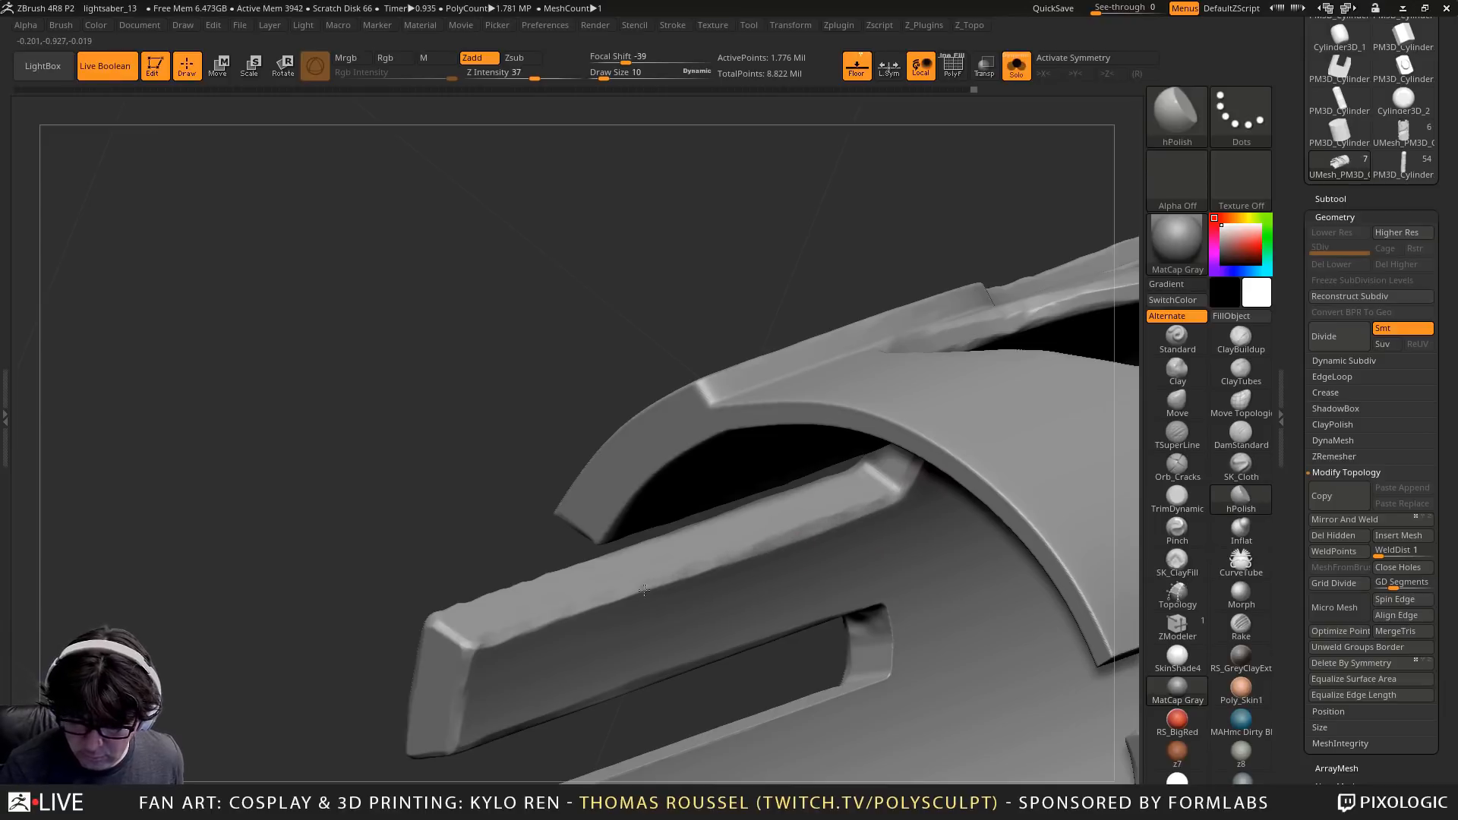
pyautogui.moveTo(494, 661); pyautogui.dragTo(441, 204, button='right')
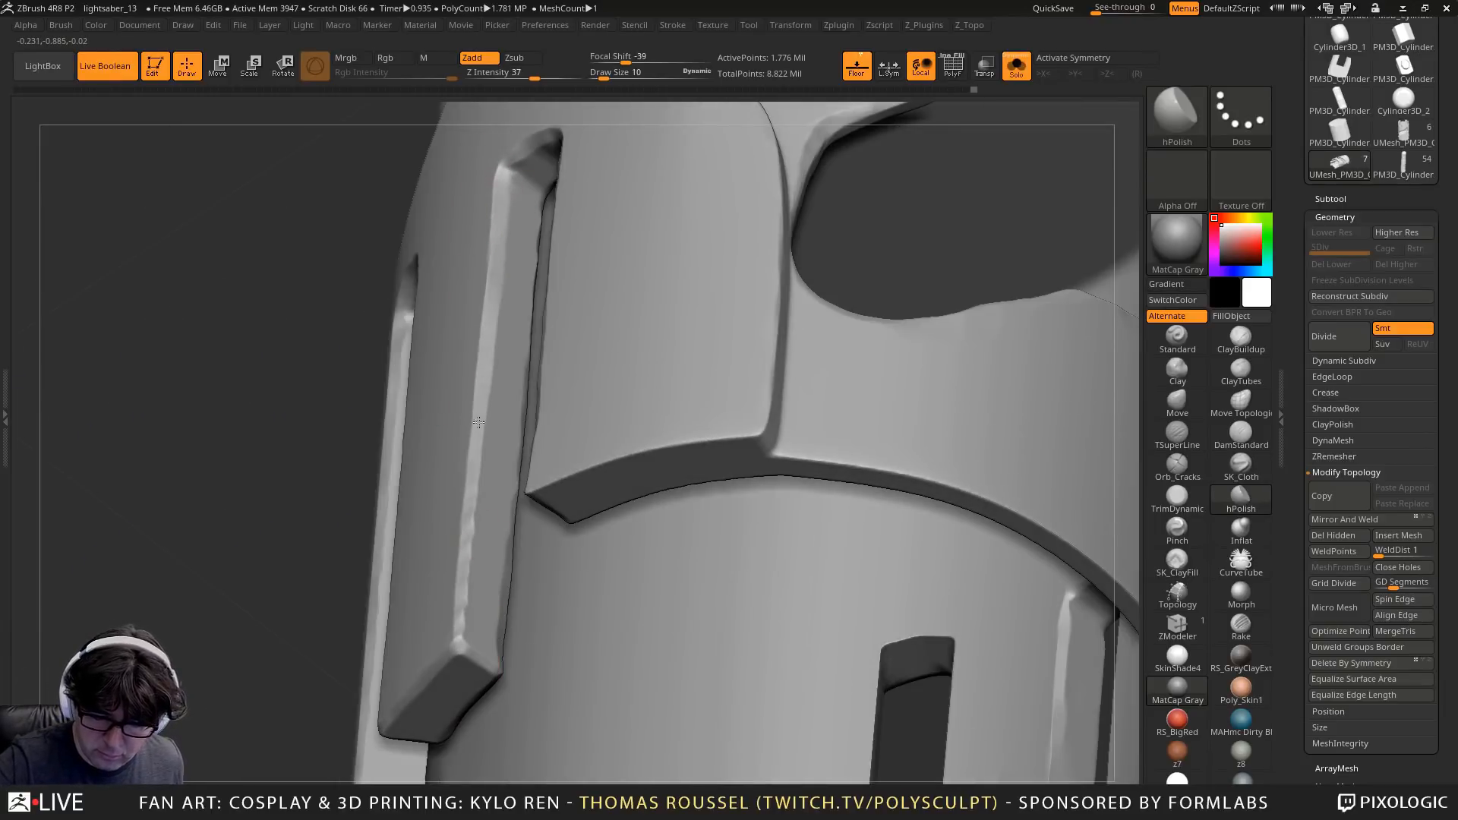
pyautogui.moveTo(493, 666); pyautogui.dragTo(1035, 482, button='right')
pyautogui.moveTo(851, 520)
pyautogui.mouseDown(button='right')
pyautogui.moveTo(803, 584)
pyautogui.moveTo(810, 425)
pyautogui.moveTo(709, 339)
pyautogui.moveTo(603, 287)
pyautogui.mouseUp(button='right')
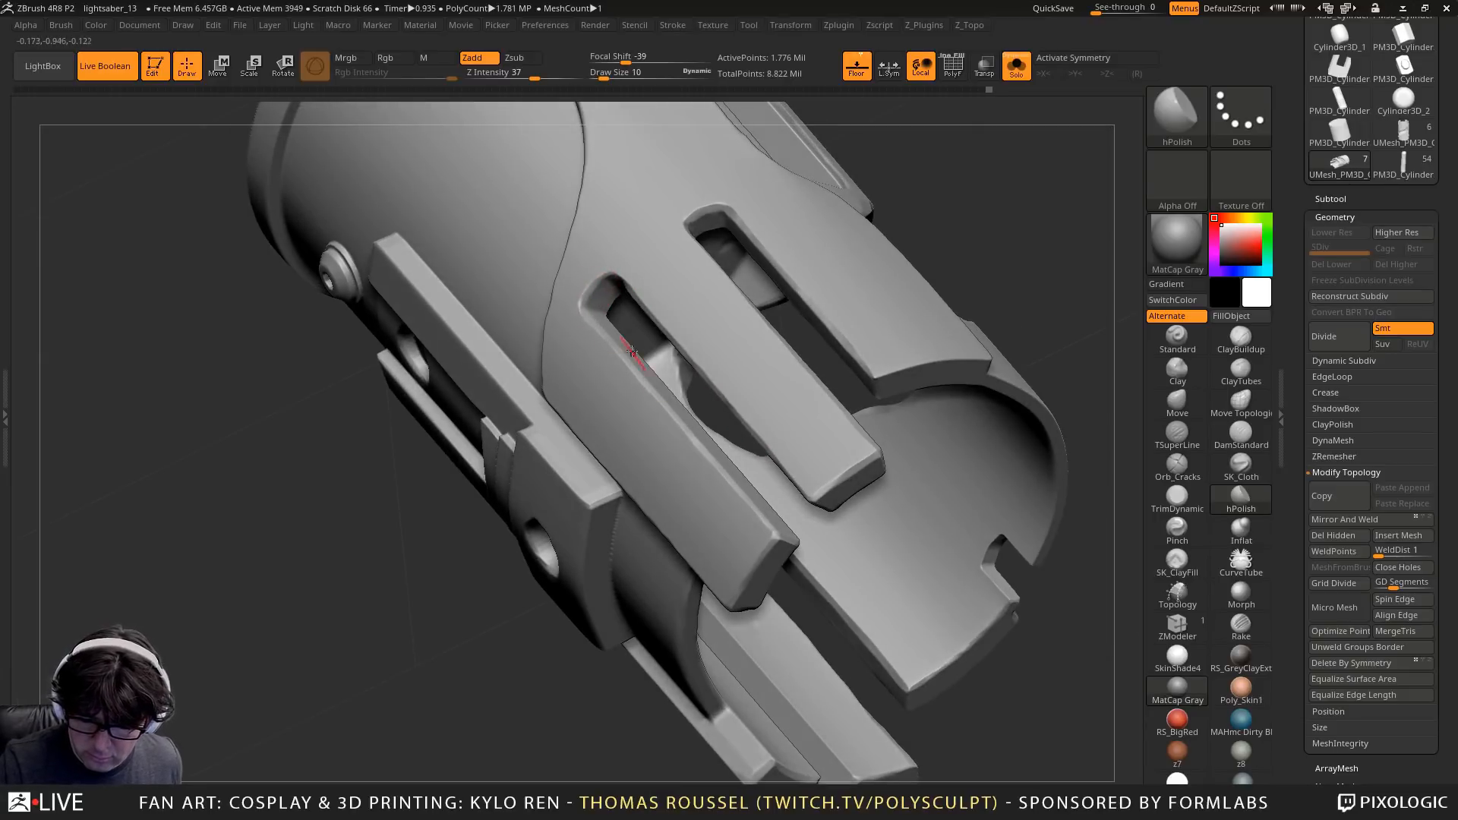
pyautogui.moveTo(771, 501); pyautogui.dragTo(1009, 358, button='right')
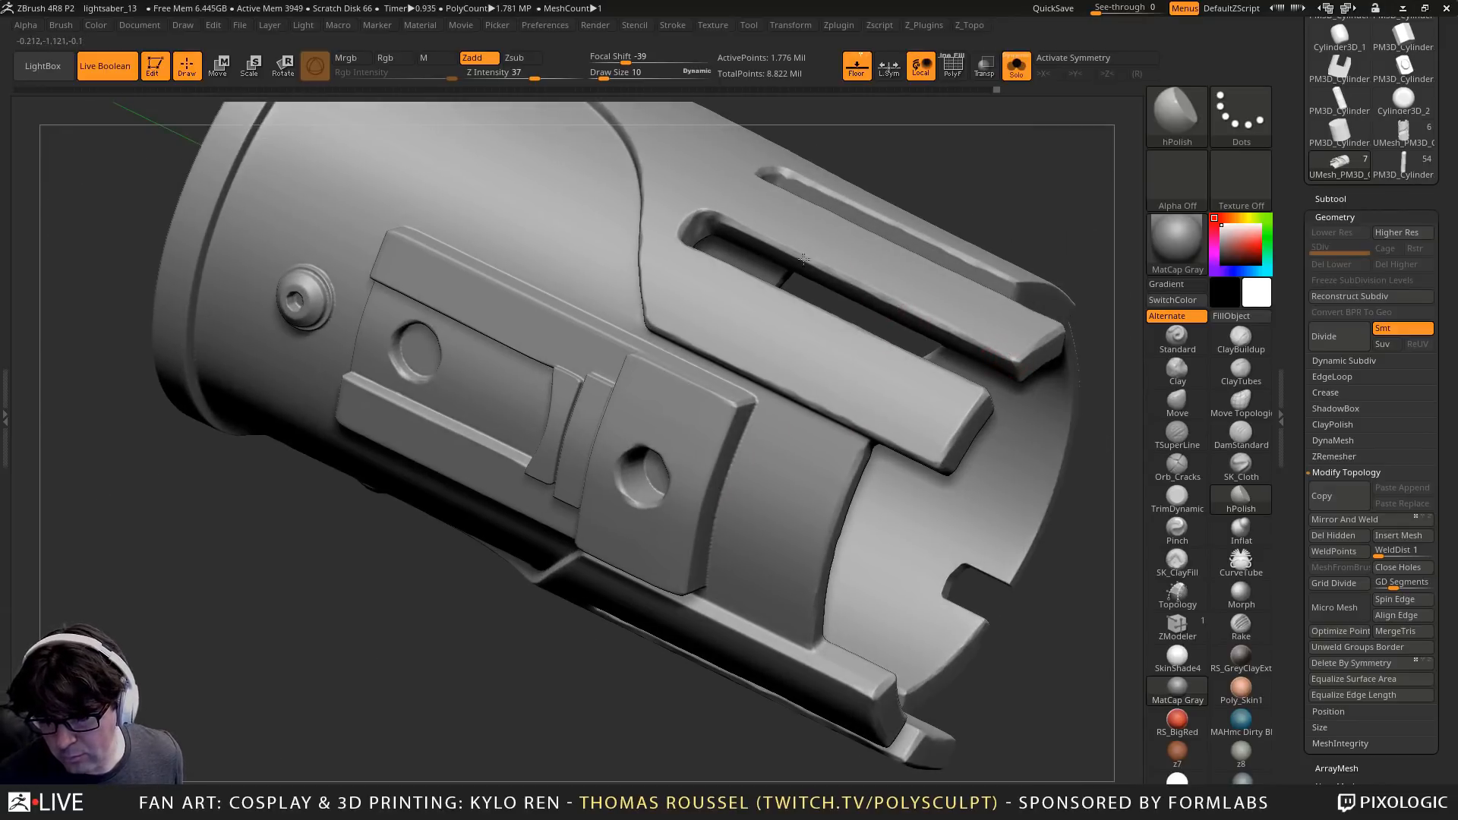
# Polish the bevel around the slot's rounded closed end with hPolish
pyautogui.moveTo(755, 256)
pyautogui.keyDown('alt'); pyautogui.mouseDown(button='right')
pyautogui.moveTo(781, 319)
pyautogui.moveTo(759, 304)
pyautogui.moveTo(760, 359)
pyautogui.mouseUp(button='right'); pyautogui.keyUp('alt')
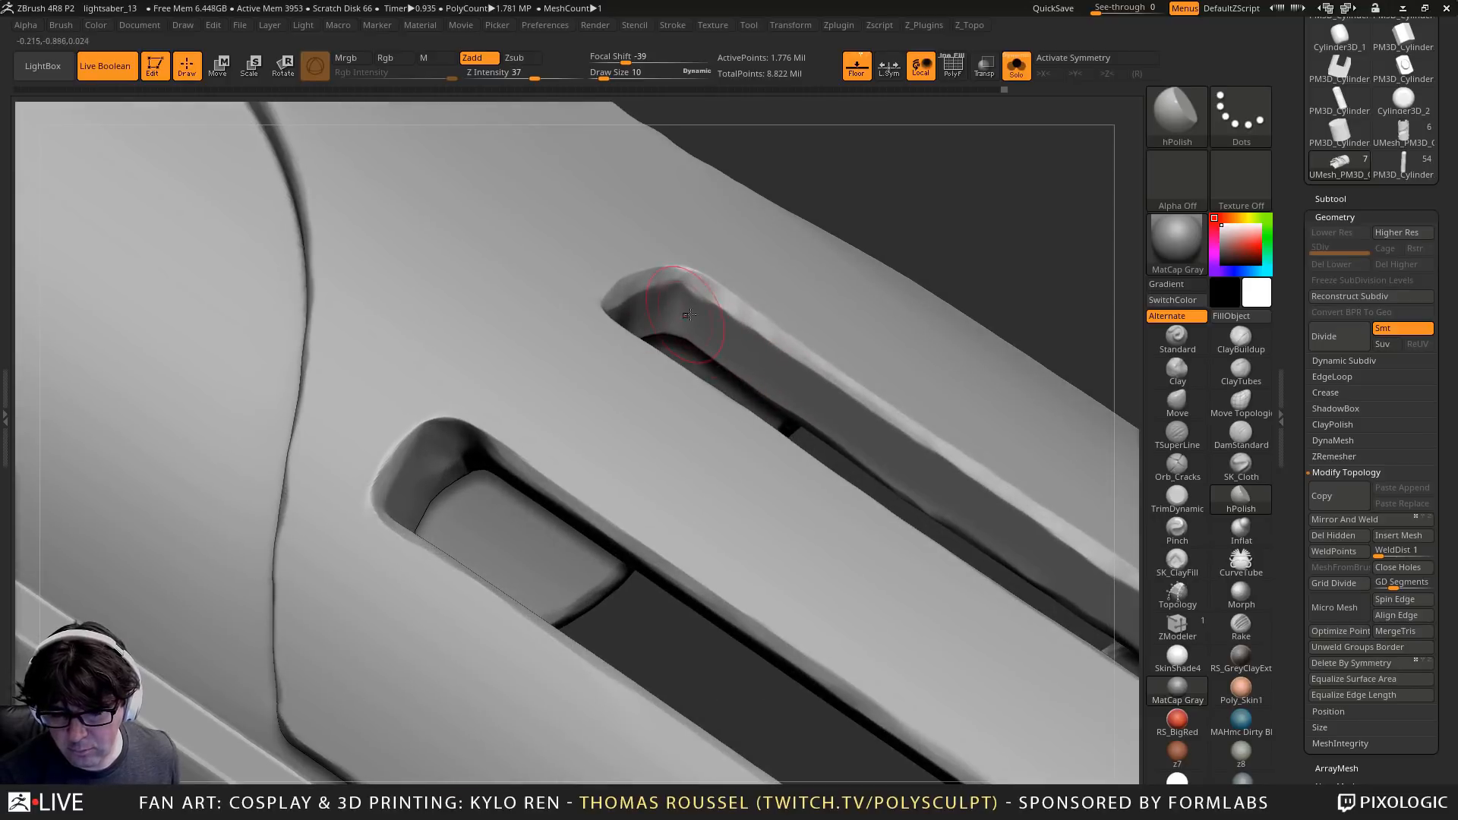
pyautogui.moveTo(672, 277)
pyautogui.mouseDown()
pyautogui.moveTo(718, 302)
pyautogui.moveTo(662, 280)
pyautogui.mouseUp()
pyautogui.moveTo(647, 284); pyautogui.dragTo(615, 311)
pyautogui.press('f')
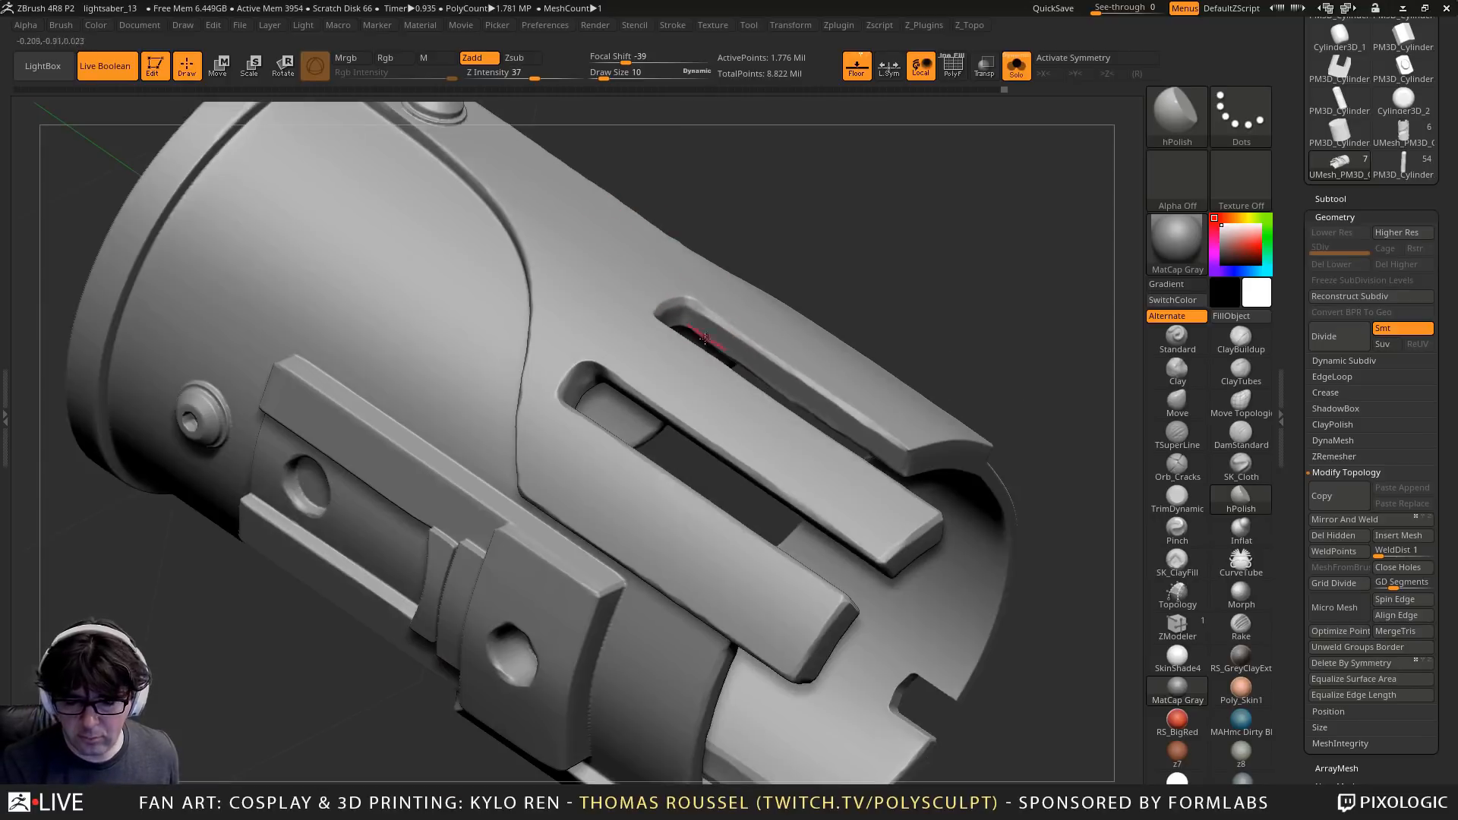
# Smooth the beveled closed ends of the slots and the groove corner beside the raised plate
pyautogui.press('shift')
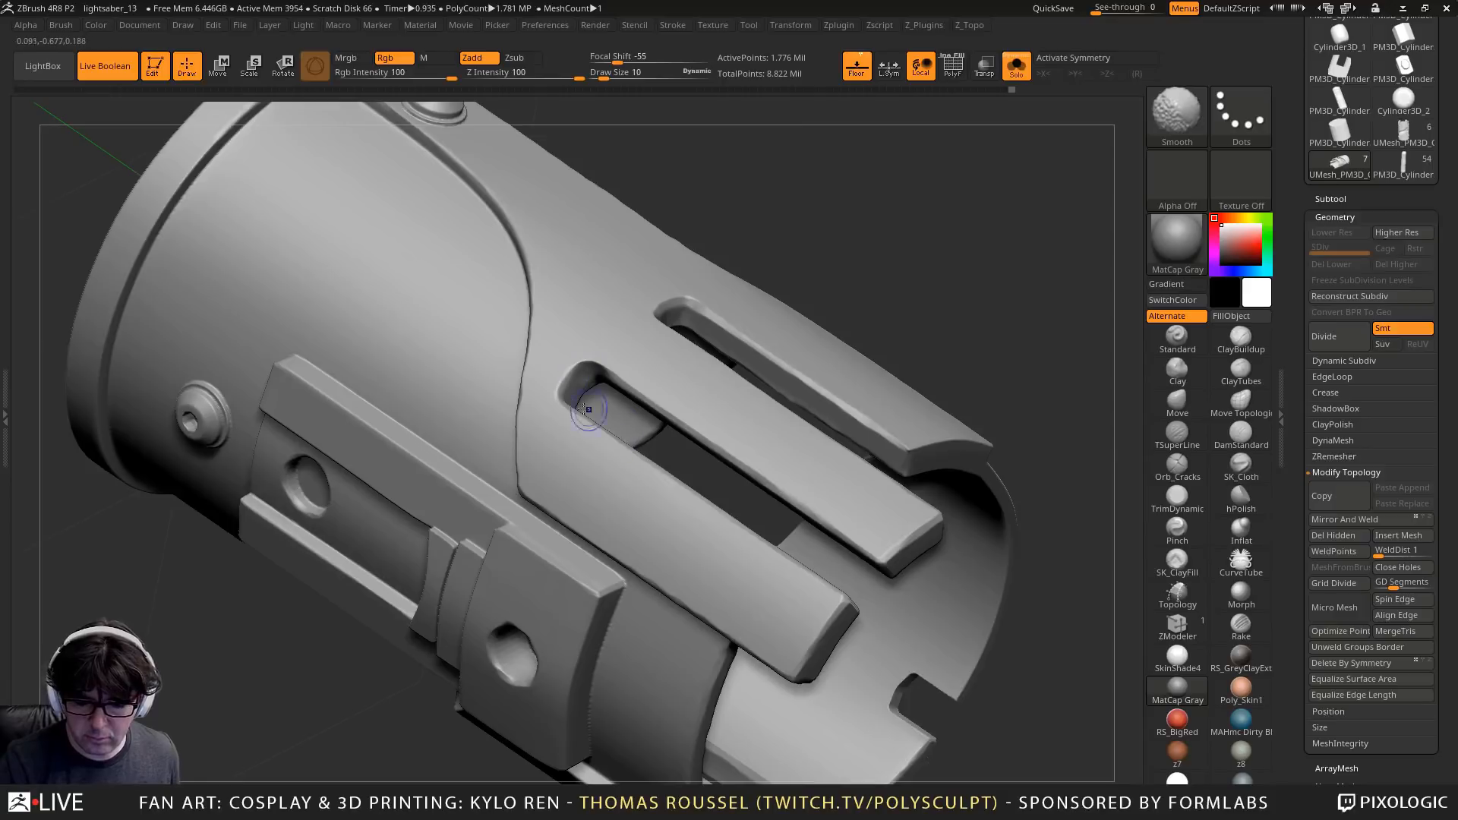
pyautogui.moveTo(574, 405); pyautogui.dragTo(584, 425, button='right')
pyautogui.press('shift')
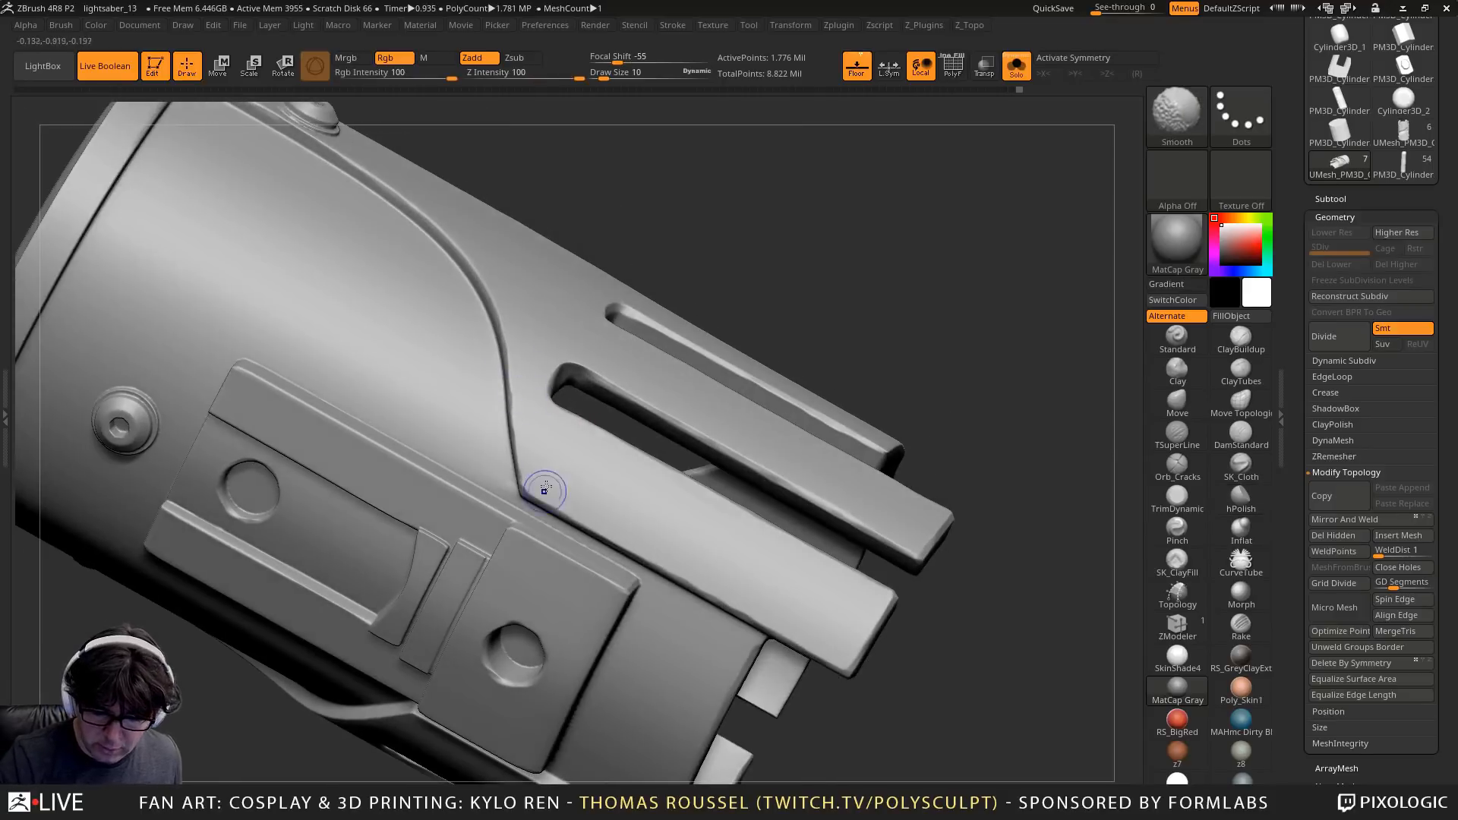
pyautogui.moveTo(626, 634)
pyautogui.keyDown('alt'); pyautogui.mouseDown(button='right')
pyautogui.moveTo(644, 475)
pyautogui.moveTo(562, 501)
pyautogui.moveTo(719, 504)
pyautogui.moveTo(748, 550)
pyautogui.moveTo(759, 364)
pyautogui.moveTo(759, 517)
pyautogui.moveTo(711, 544)
pyautogui.mouseUp(button='right'); pyautogui.keyUp('alt')
pyautogui.press('shift')
pyautogui.moveTo(710, 544)
pyautogui.mouseDown(button='right')
pyautogui.moveTo(684, 529)
pyautogui.moveTo(730, 529)
pyautogui.mouseUp(button='right')
pyautogui.moveTo(731, 529)
pyautogui.keyDown('ctrl'); pyautogui.mouseDown(button='right')
pyautogui.moveTo(742, 506)
pyautogui.moveTo(848, 507)
pyautogui.moveTo(645, 485)
pyautogui.moveTo(621, 414)
pyautogui.moveTo(580, 426)
pyautogui.moveTo(658, 519)
pyautogui.moveTo(616, 476)
pyautogui.moveTo(797, 384)
pyautogui.mouseUp(button='right'); pyautogui.keyUp('ctrl')
pyautogui.keyDown('shift'); pyautogui.moveTo(690, 386); pyautogui.dragTo(410, 429); pyautogui.keyUp('shift')
pyautogui.moveTo(559, 448)
pyautogui.mouseDown(button='right')
pyautogui.moveTo(549, 458)
pyautogui.moveTo(688, 340)
pyautogui.moveTo(706, 471)
pyautogui.mouseUp(button='right')
pyautogui.moveTo(706, 471); pyautogui.dragTo(764, 525, button='right')
# Bevel the edges and corners of the two small stepped bars beside the raised plate with TrimDynamic at draw size 7
pyautogui.click(1177, 501)
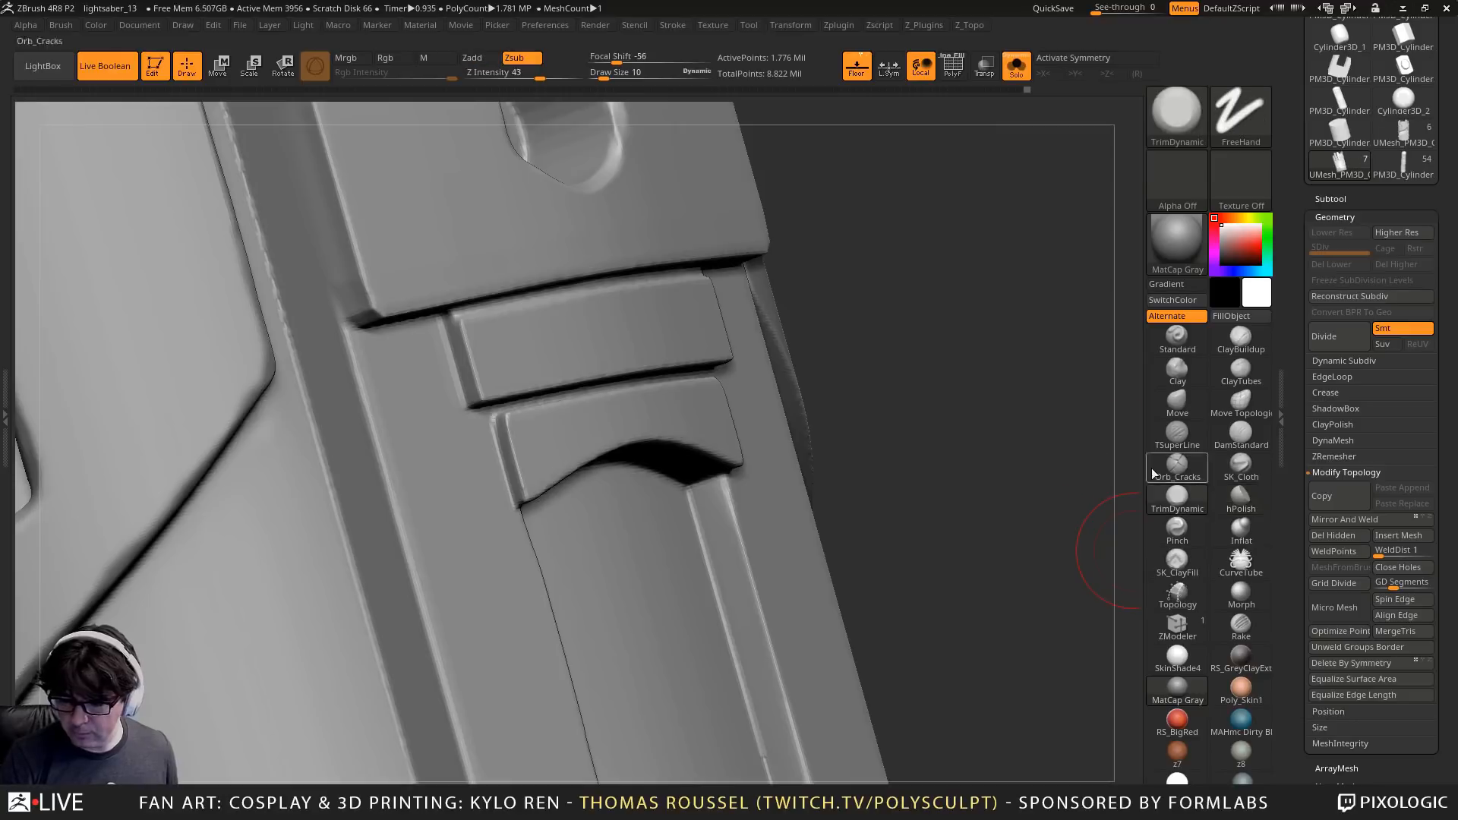
pyautogui.press('s')
pyautogui.moveTo(477, 346); pyautogui.dragTo(478, 399)
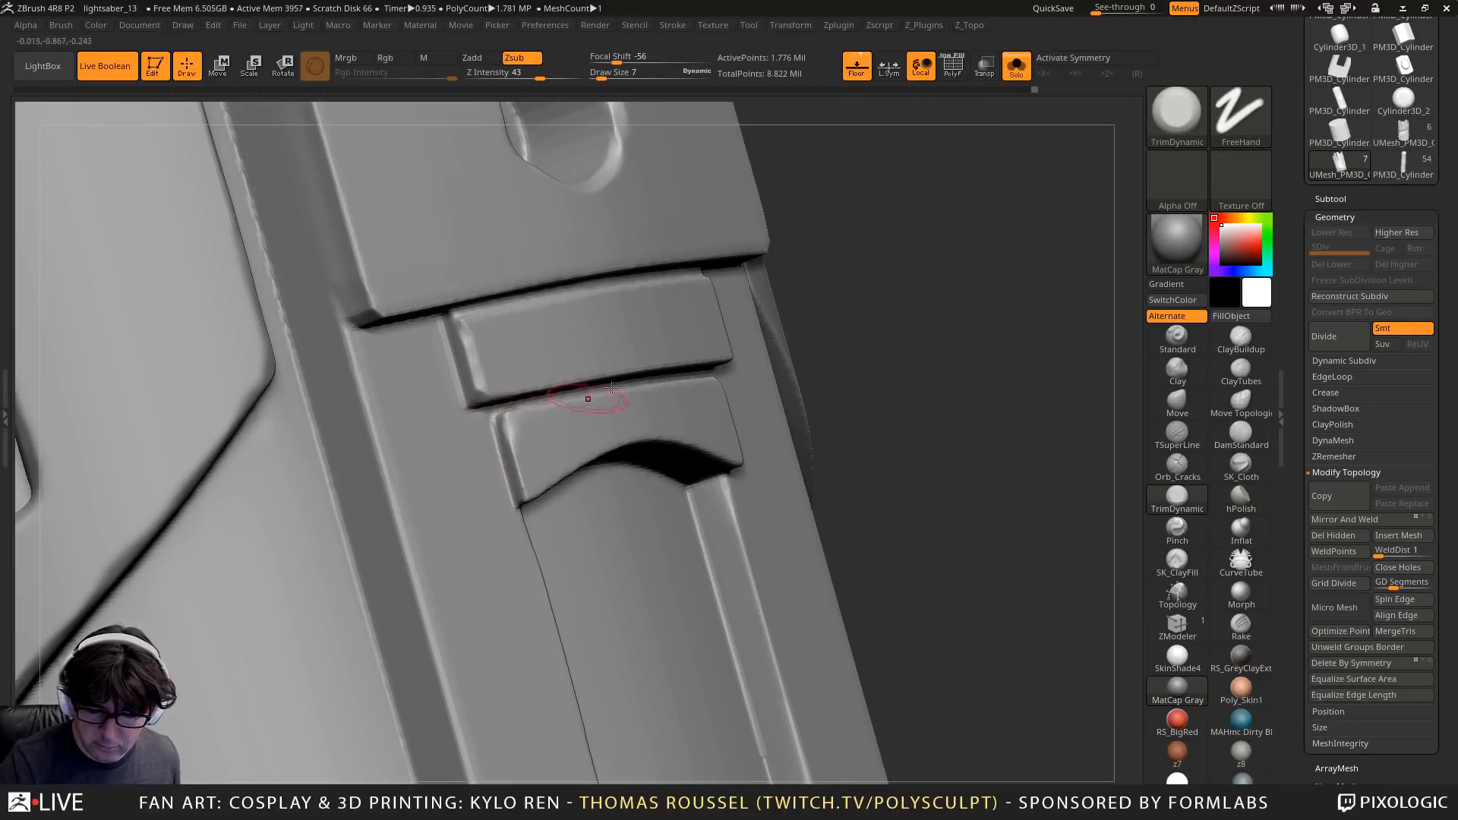
pyautogui.moveTo(911, 356); pyautogui.dragTo(775, 335, button='right')
pyautogui.moveTo(775, 335)
pyautogui.mouseDown()
pyautogui.moveTo(790, 348)
pyautogui.moveTo(795, 274)
pyautogui.mouseUp()
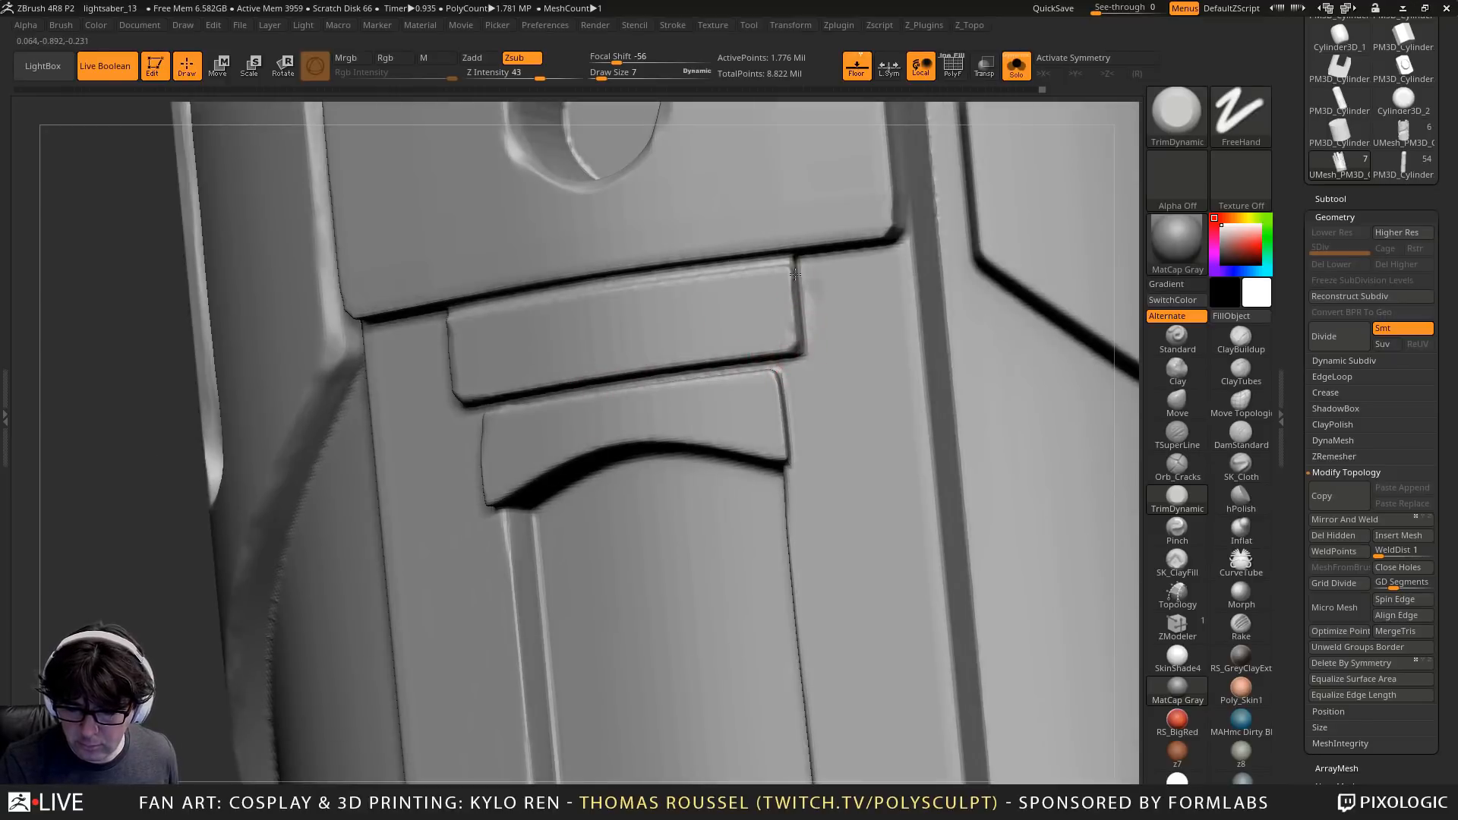
pyautogui.moveTo(607, 452)
pyautogui.mouseDown()
pyautogui.moveTo(524, 490)
pyautogui.moveTo(747, 449)
pyautogui.mouseUp()
# Bevel the end edges of the raised plate's two long rails near the hex screw with TrimDynamic
pyautogui.moveTo(787, 472)
pyautogui.keyDown('ctrl'); pyautogui.mouseDown(button='right')
pyautogui.moveTo(744, 367)
pyautogui.moveTo(729, 491)
pyautogui.moveTo(653, 623)
pyautogui.mouseUp(button='right'); pyautogui.keyUp('ctrl')
pyautogui.moveTo(653, 624); pyautogui.dragTo(565, 658)
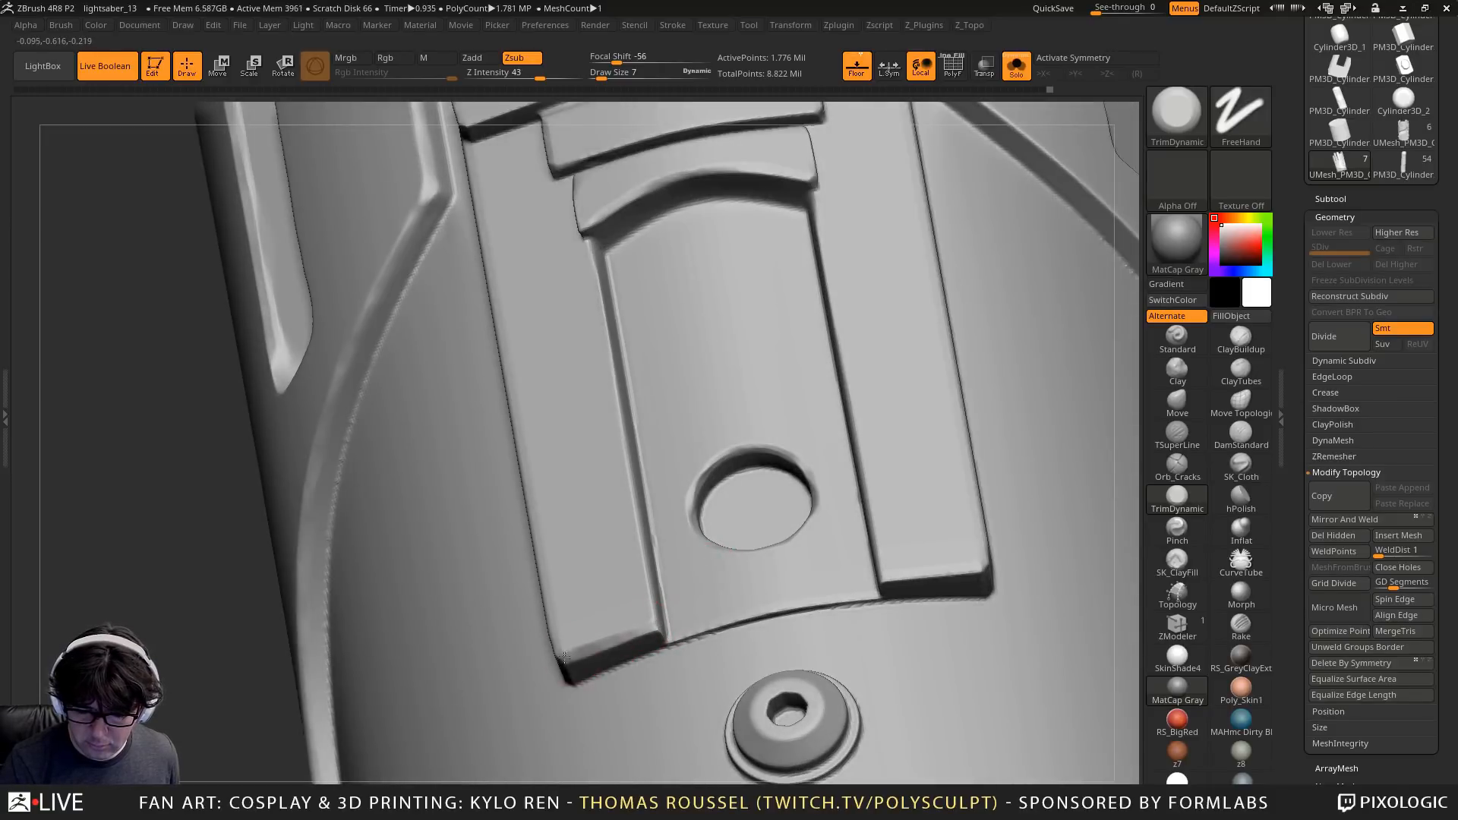
pyautogui.moveTo(590, 665)
pyautogui.mouseDown(button='right')
pyautogui.moveTo(564, 651)
pyautogui.moveTo(824, 585)
pyautogui.mouseUp(button='right')
pyautogui.moveTo(842, 589); pyautogui.dragTo(922, 578)
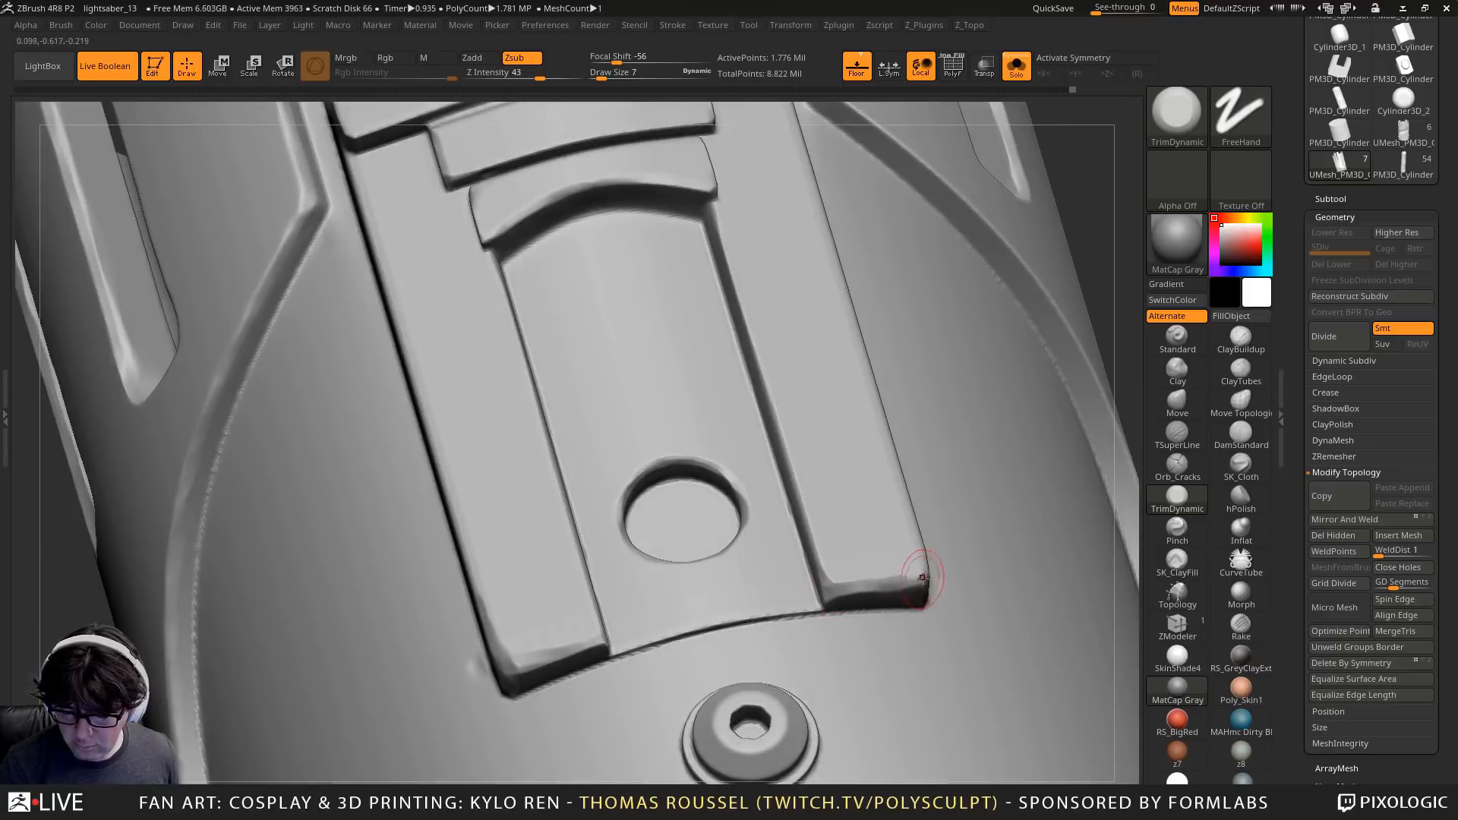
# Bevel the end corners and long edges of the plate's two rails with TrimDynamic
pyautogui.moveTo(934, 601); pyautogui.dragTo(907, 562, button='right')
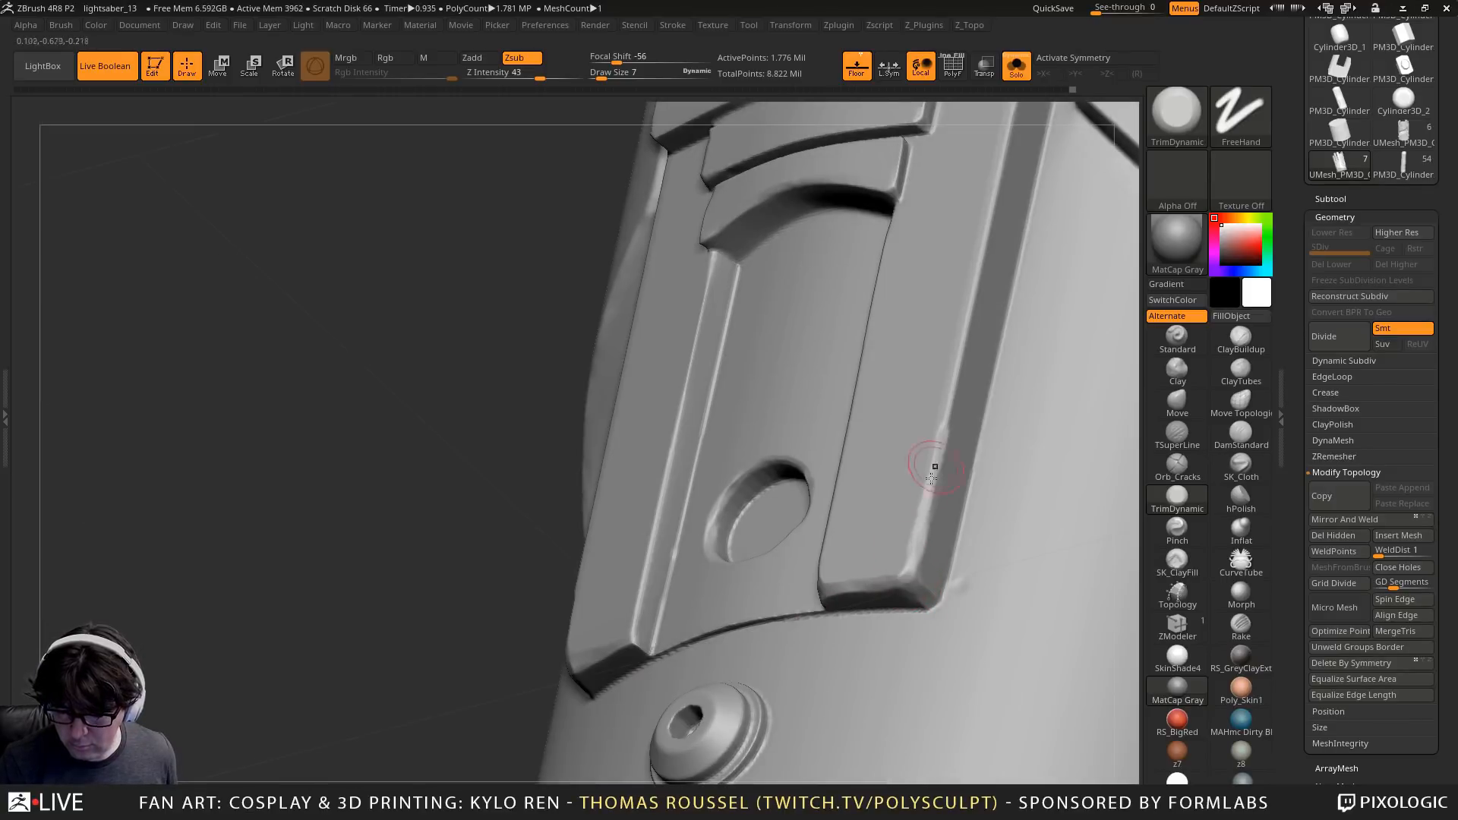
pyautogui.moveTo(1007, 569)
pyautogui.keyDown('ctrl'); pyautogui.mouseDown(button='right')
pyautogui.moveTo(973, 553)
pyautogui.moveTo(979, 660)
pyautogui.moveTo(931, 632)
pyautogui.moveTo(904, 528)
pyautogui.moveTo(859, 618)
pyautogui.moveTo(794, 690)
pyautogui.moveTo(873, 608)
pyautogui.moveTo(991, 550)
pyautogui.moveTo(982, 516)
pyautogui.mouseUp(button='right'); pyautogui.keyUp('ctrl')
pyautogui.moveTo(923, 532)
pyautogui.mouseDown()
pyautogui.moveTo(683, 562)
pyautogui.moveTo(452, 537)
pyautogui.moveTo(861, 542)
pyautogui.mouseUp()
pyautogui.moveTo(861, 542); pyautogui.dragTo(987, 377, button='right')
pyautogui.moveTo(860, 475)
pyautogui.mouseDown()
pyautogui.moveTo(946, 423)
pyautogui.moveTo(840, 513)
pyautogui.moveTo(796, 530)
pyautogui.moveTo(873, 477)
pyautogui.mouseUp()
pyautogui.moveTo(1023, 359)
pyautogui.keyDown('alt'); pyautogui.mouseDown(button='right')
pyautogui.moveTo(748, 457)
pyautogui.moveTo(754, 345)
pyautogui.mouseUp(button='right'); pyautogui.keyUp('alt')
pyautogui.moveTo(754, 345)
pyautogui.mouseDown()
pyautogui.moveTo(704, 499)
pyautogui.moveTo(565, 680)
pyautogui.mouseUp()
# Bevel the surface groove's edges with TrimDynamic on both sides of its corner near the round screw
pyautogui.keyDown('alt'); pyautogui.moveTo(779, 225); pyautogui.dragTo(696, 366, button='right'); pyautogui.keyUp('alt')
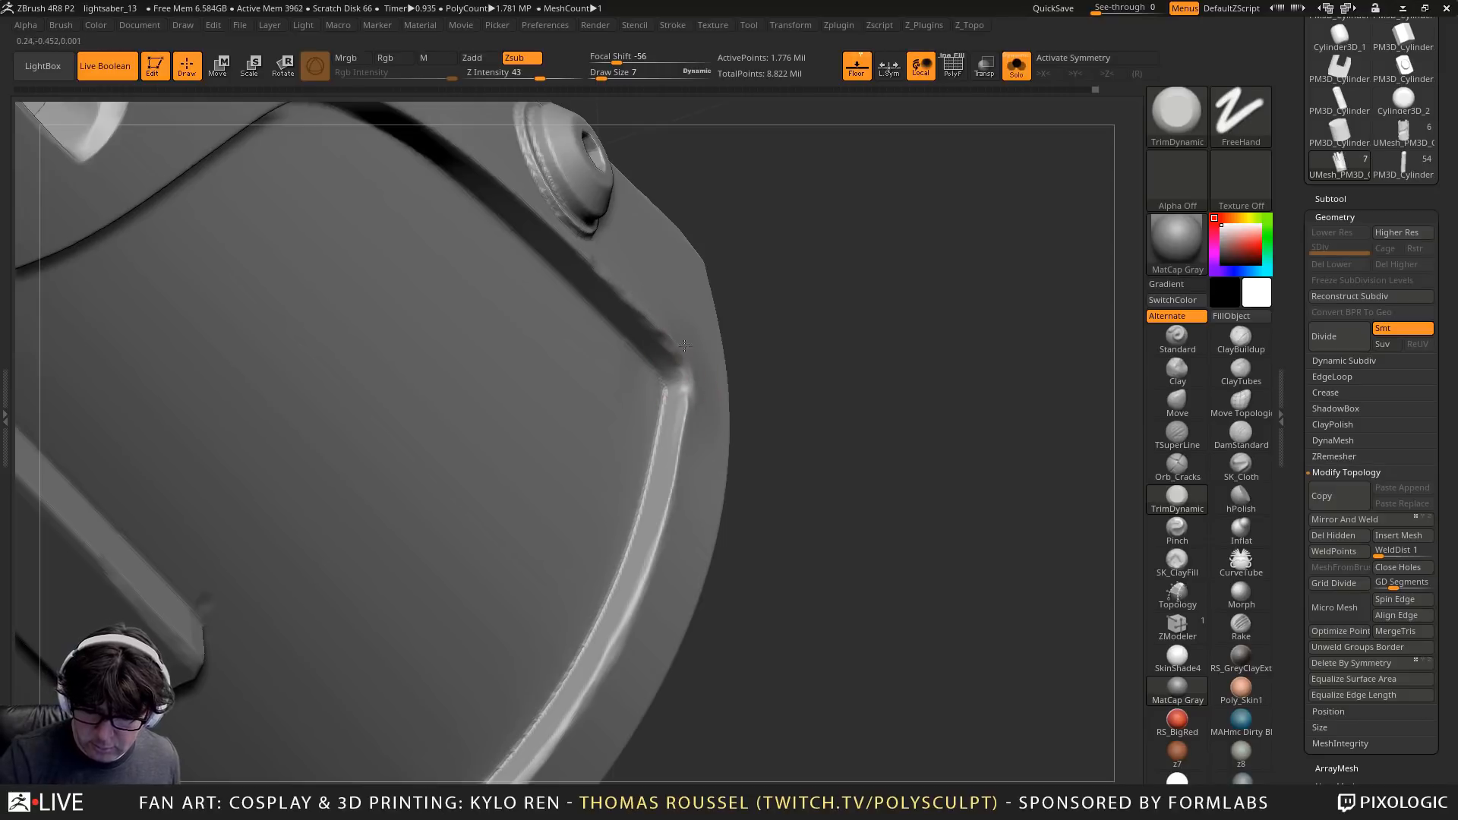
pyautogui.moveTo(688, 393); pyautogui.dragTo(655, 535)
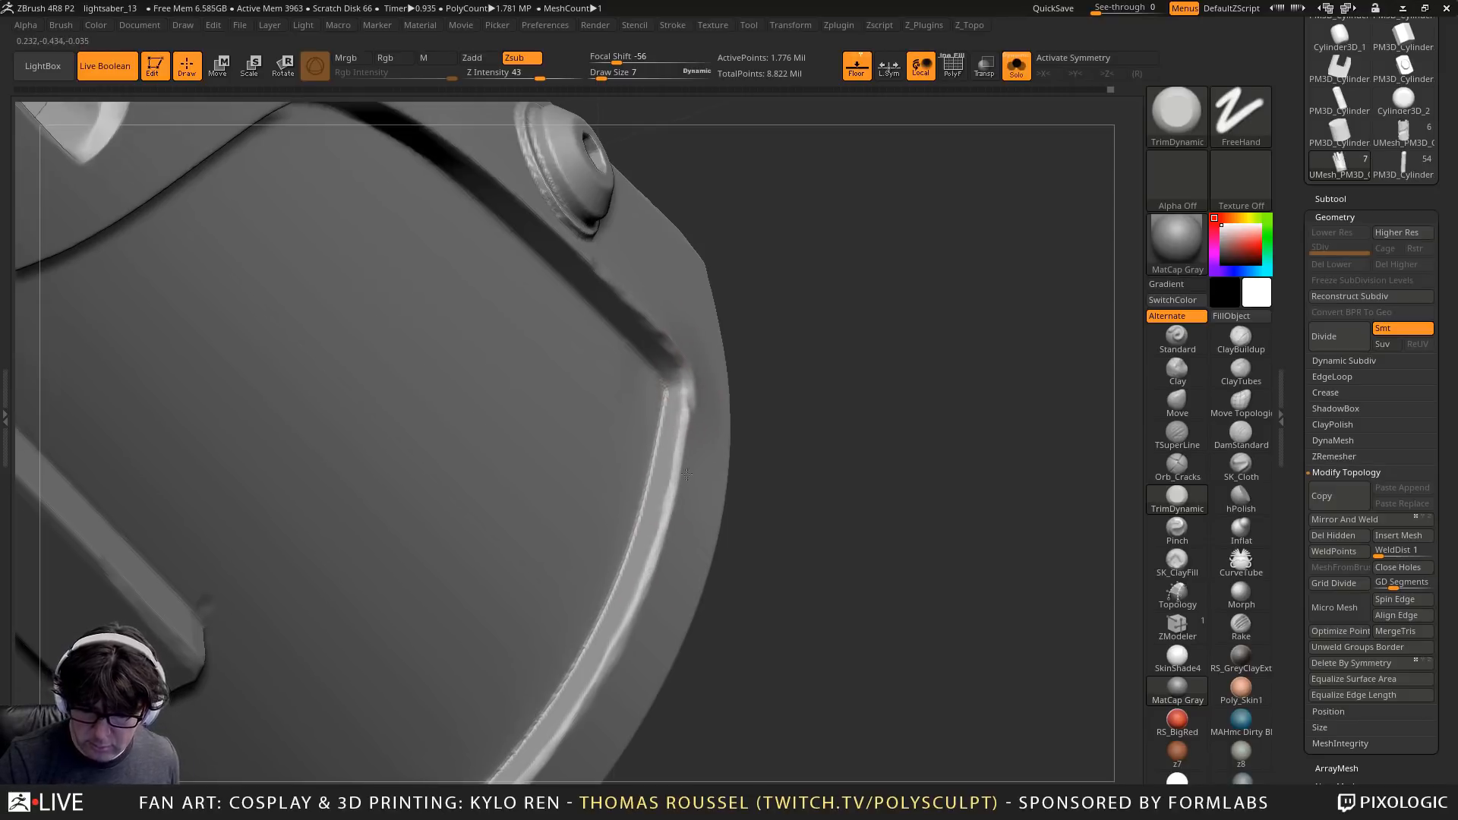
pyautogui.moveTo(709, 425)
pyautogui.mouseDown(button='right')
pyautogui.moveTo(775, 527)
pyautogui.moveTo(754, 508)
pyautogui.mouseUp(button='right')
pyautogui.moveTo(632, 350); pyautogui.dragTo(357, 127)
# Bevel the edges of the surface groove's curved section near the round screw with TrimDynamic
pyautogui.keyDown('alt'); pyautogui.moveTo(364, 136); pyautogui.dragTo(684, 327, button='right'); pyautogui.keyUp('alt')
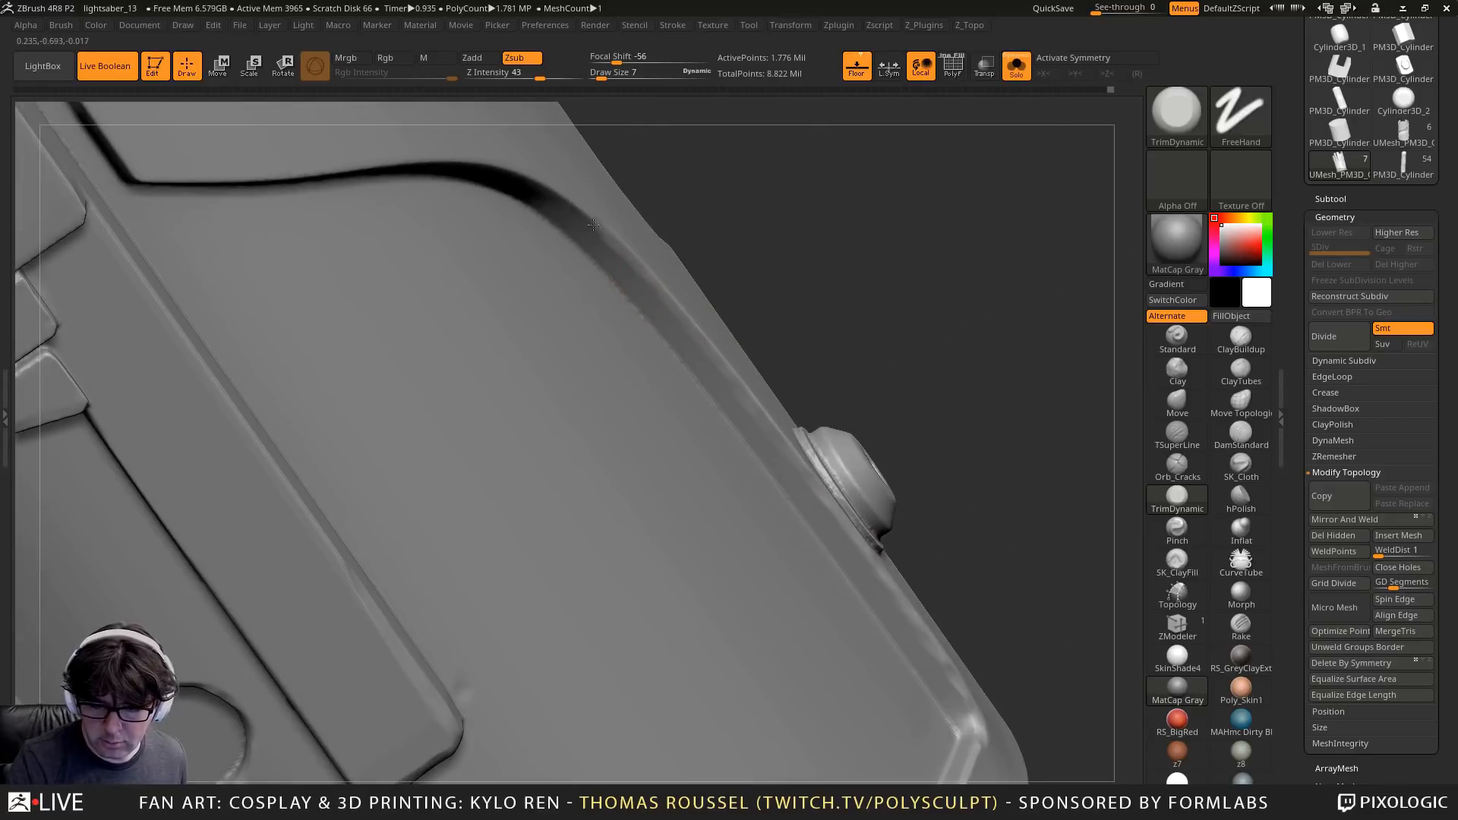
pyautogui.moveTo(593, 224); pyautogui.dragTo(398, 160)
pyautogui.moveTo(399, 159)
pyautogui.mouseDown(button='right')
pyautogui.moveTo(423, 143)
pyautogui.moveTo(722, 351)
pyautogui.mouseUp(button='right')
pyautogui.moveTo(727, 319); pyautogui.dragTo(312, 297)
# Bevel the edge of the groove's straight section between the raised plate and the long open slot with TrimDynamic
pyautogui.moveTo(311, 298)
pyautogui.mouseDown(button='right')
pyautogui.moveTo(332, 312)
pyautogui.moveTo(369, 251)
pyautogui.moveTo(499, 495)
pyautogui.mouseUp(button='right')
pyautogui.moveTo(413, 374); pyautogui.dragTo(376, 337, button='right')
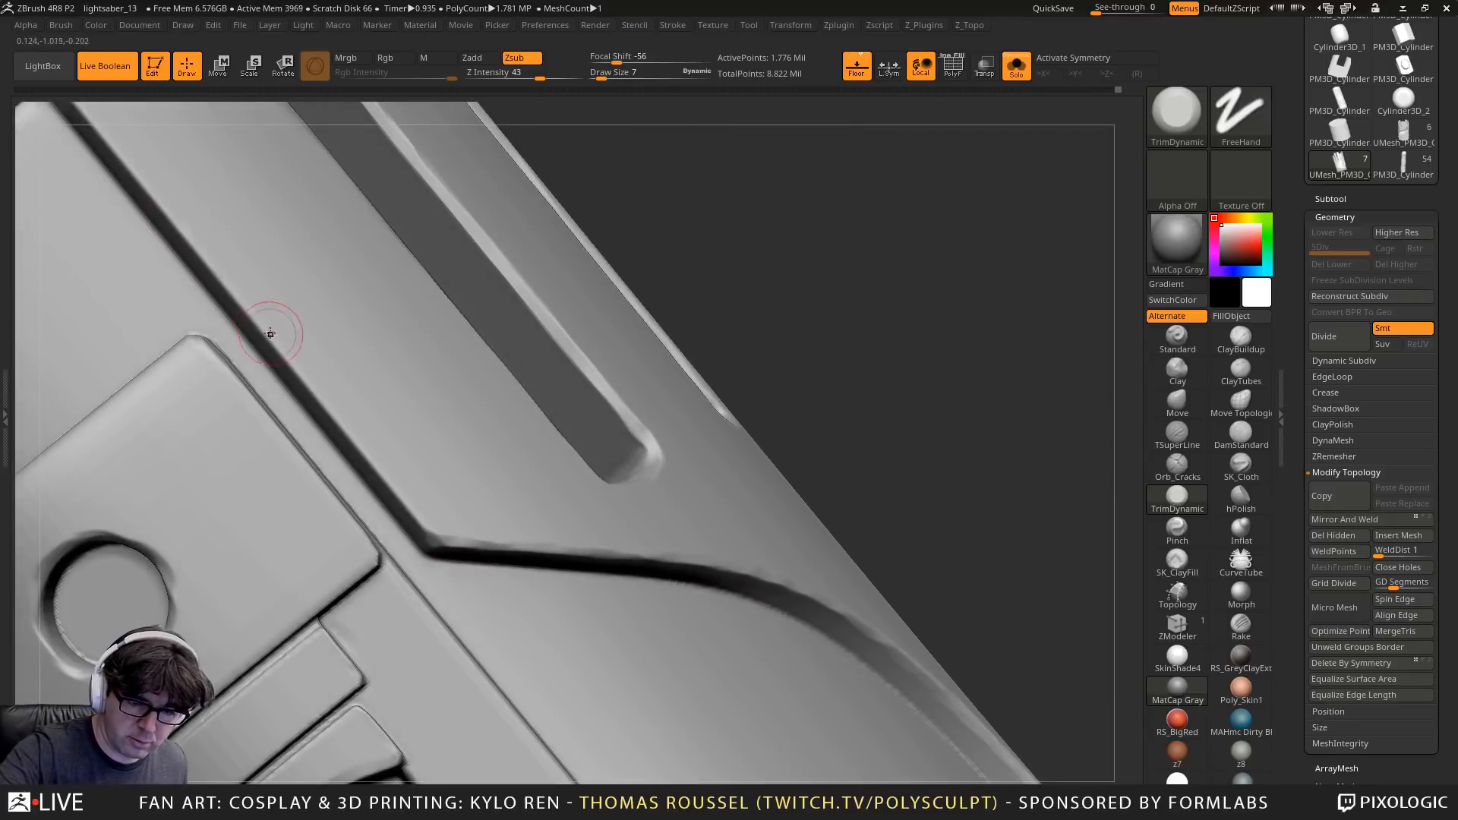
pyautogui.moveTo(205, 257); pyautogui.dragTo(302, 382)
pyautogui.moveTo(250, 296); pyautogui.dragTo(416, 510)
pyautogui.moveTo(441, 435)
pyautogui.keyDown('alt'); pyautogui.mouseDown(button='right')
pyautogui.moveTo(515, 521)
pyautogui.moveTo(661, 627)
pyautogui.mouseUp(button='right'); pyautogui.keyUp('alt')
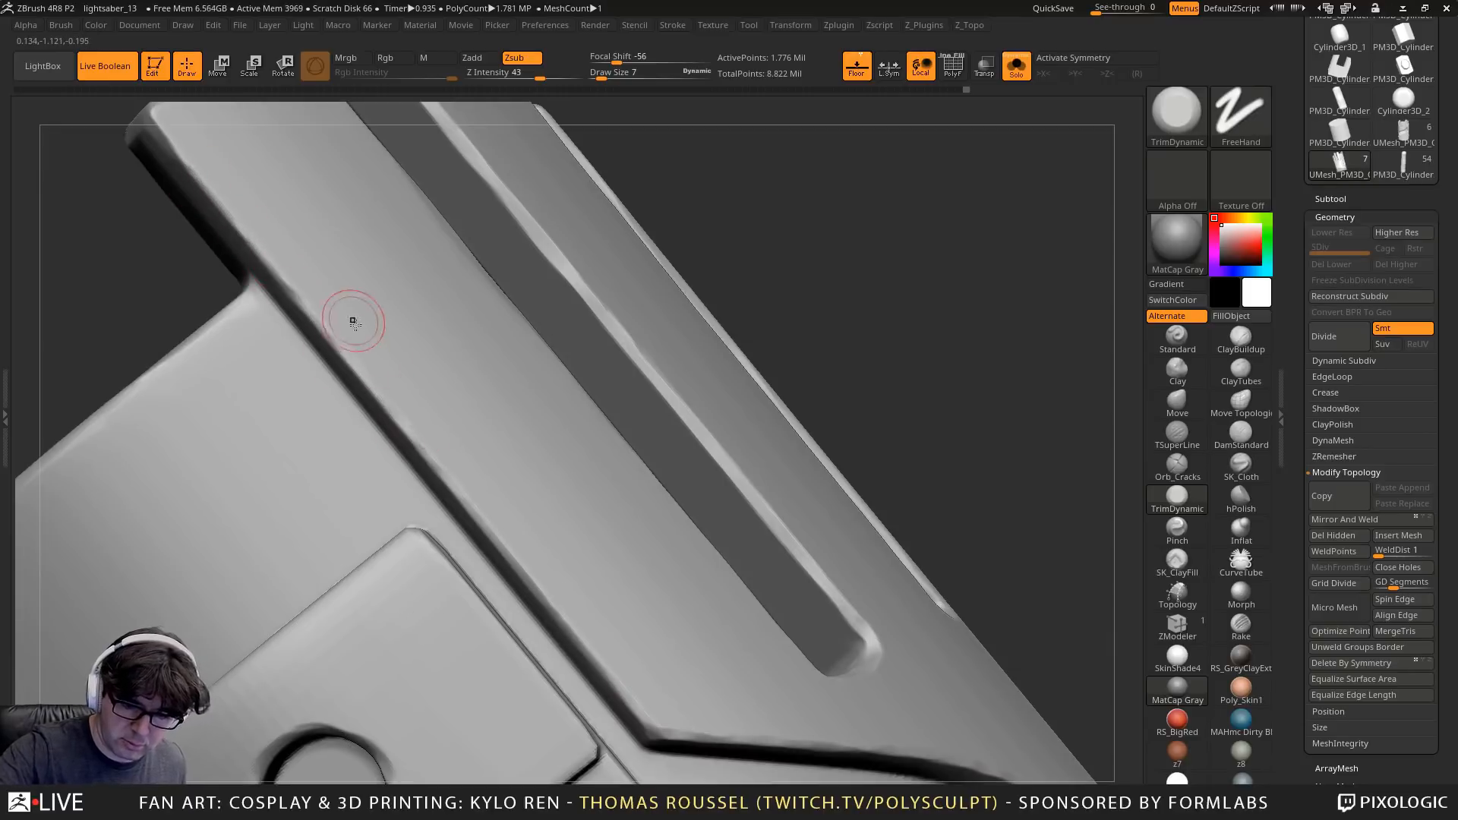
# Bevel the prongs' inner edges and the open slot's closed end with TrimDynamic
pyautogui.moveTo(348, 319); pyautogui.dragTo(389, 425, button='right')
pyautogui.moveTo(330, 355); pyautogui.dragTo(392, 480, button='right')
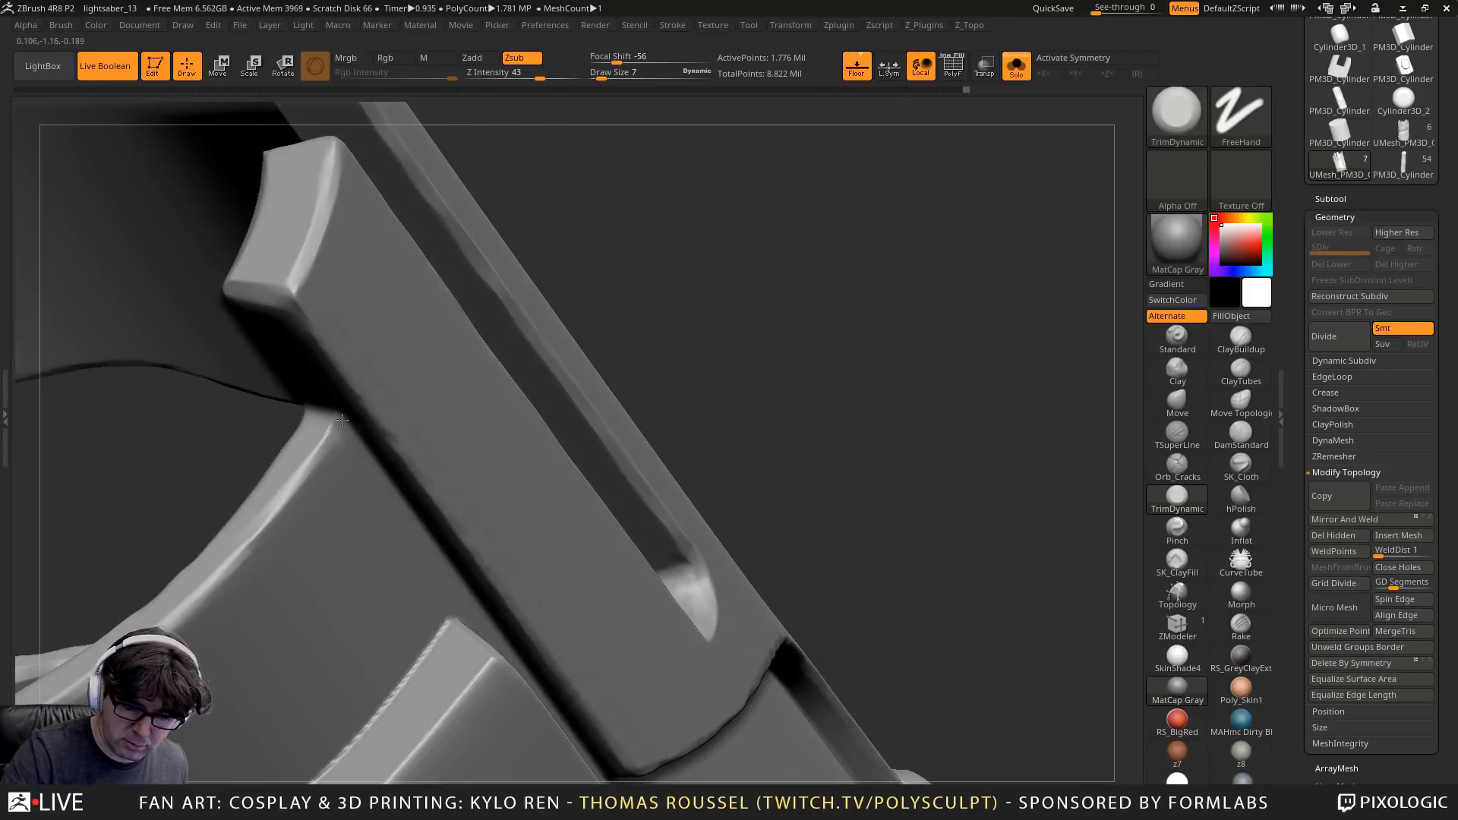
pyautogui.moveTo(342, 420); pyautogui.dragTo(426, 380, button='right')
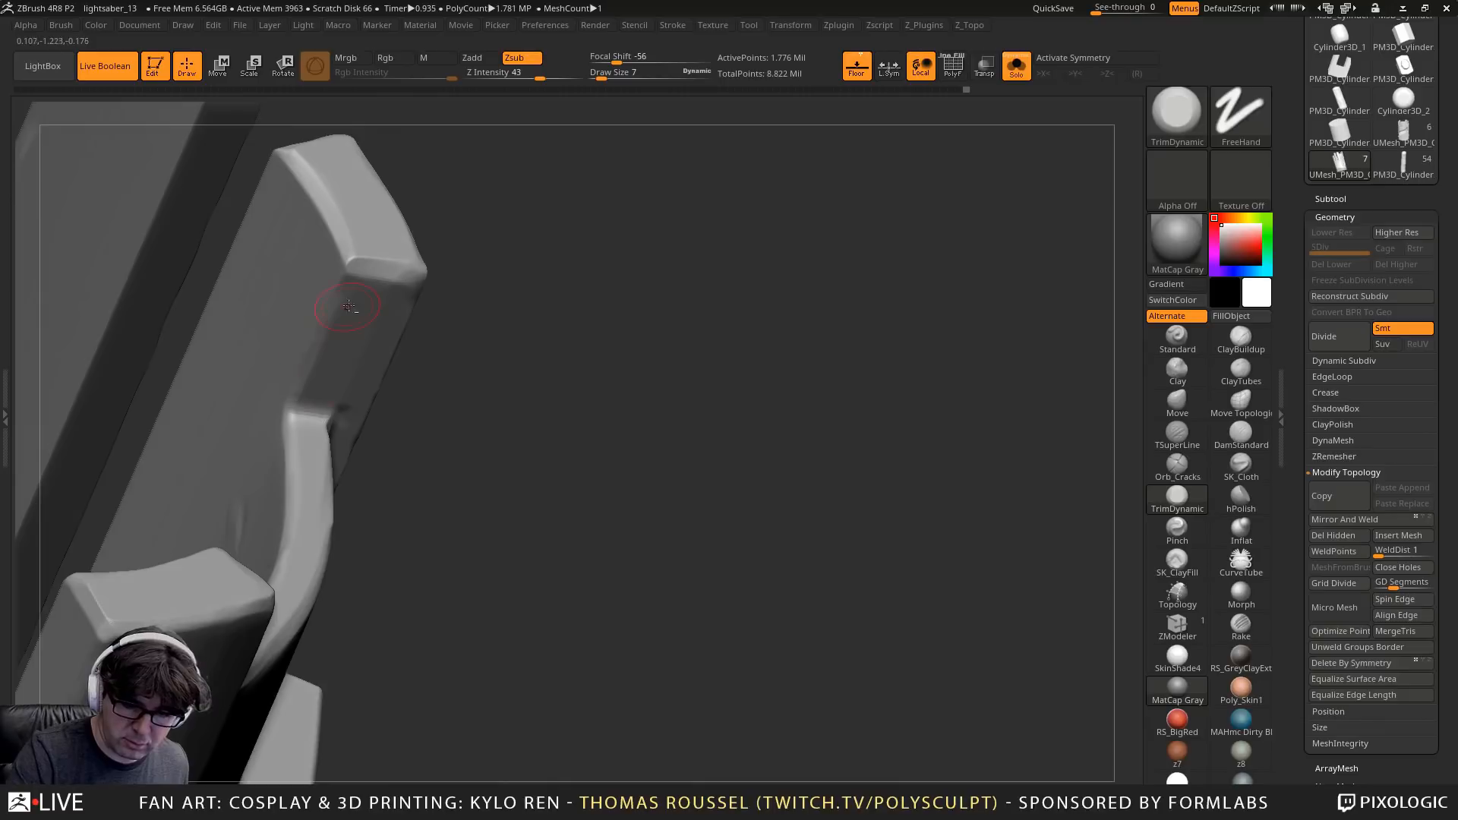
pyautogui.moveTo(347, 306); pyautogui.dragTo(322, 380, button='right')
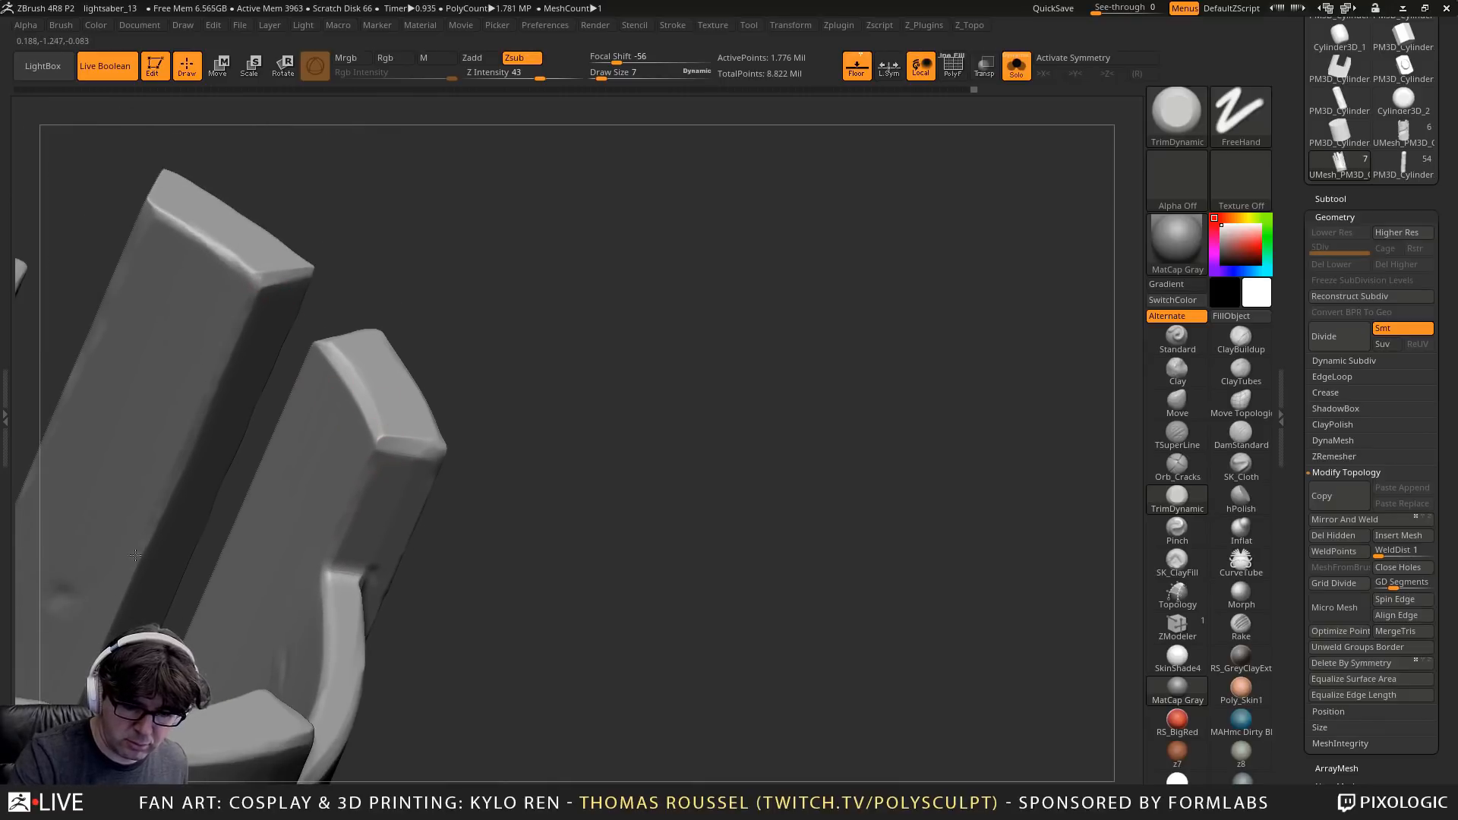
pyautogui.moveTo(241, 508); pyautogui.dragTo(332, 420, button='right')
pyautogui.moveTo(390, 380); pyautogui.dragTo(505, 327, button='right')
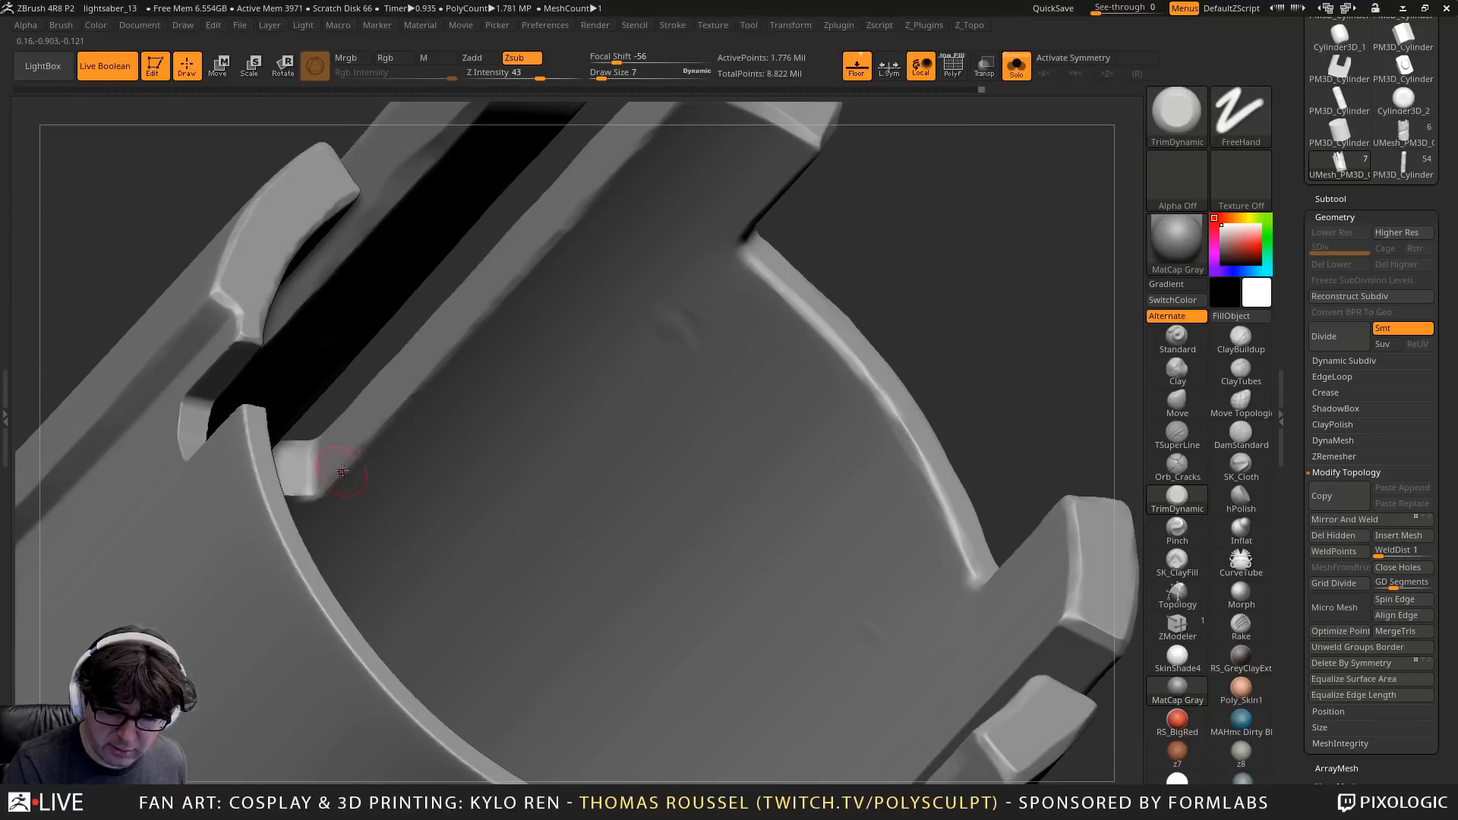
pyautogui.moveTo(451, 366); pyautogui.dragTo(628, 382, button='right')
pyautogui.keyDown('alt'); pyautogui.moveTo(607, 479); pyautogui.dragTo(688, 418, button='right'); pyautogui.keyUp('alt')
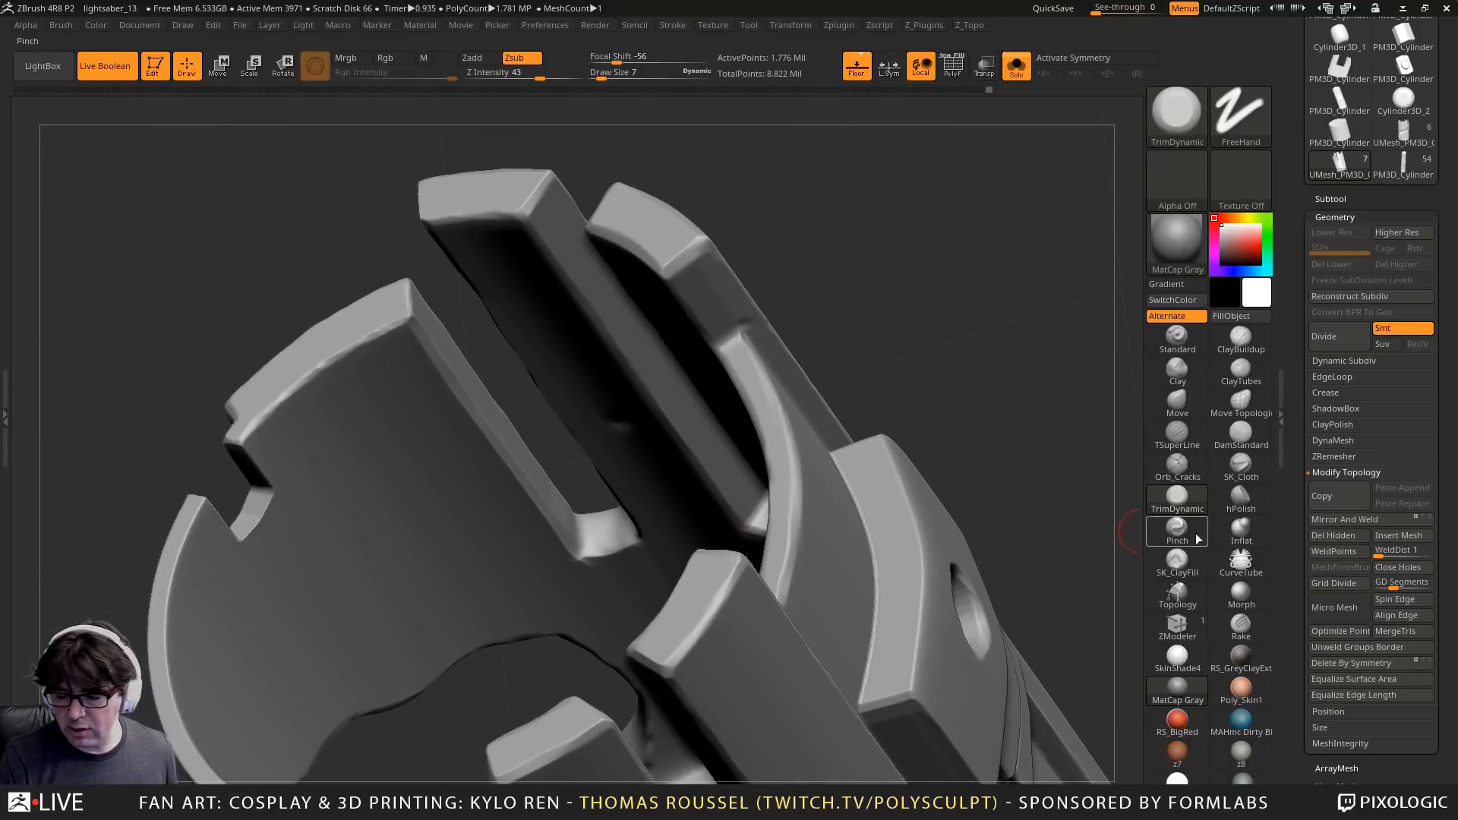
# Polish the prongs' long inner edges and the edges at the slots' closed ends with hPolish
pyautogui.click(1236, 497)
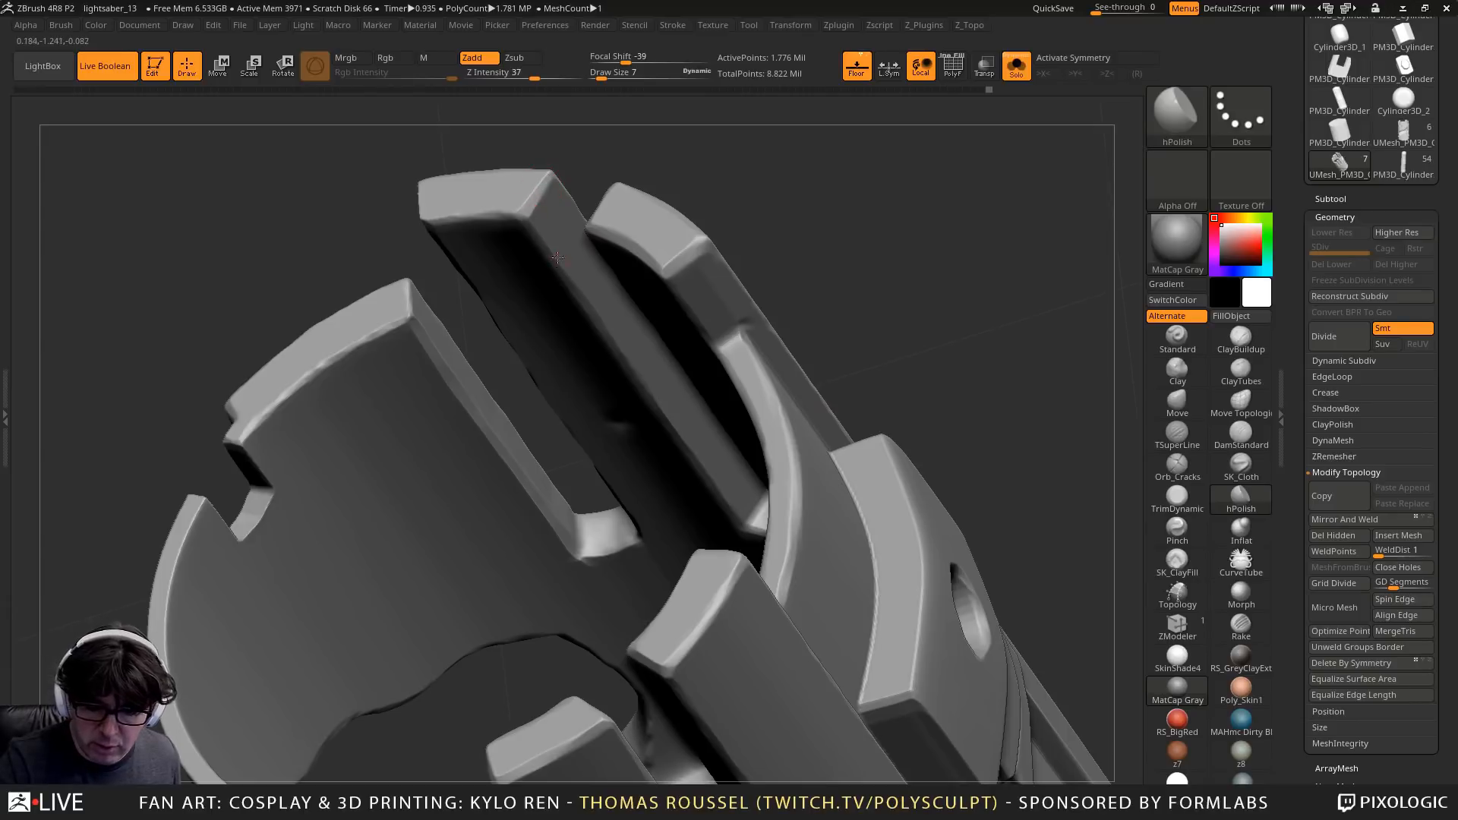
pyautogui.moveTo(748, 462); pyautogui.dragTo(886, 254, button='right')
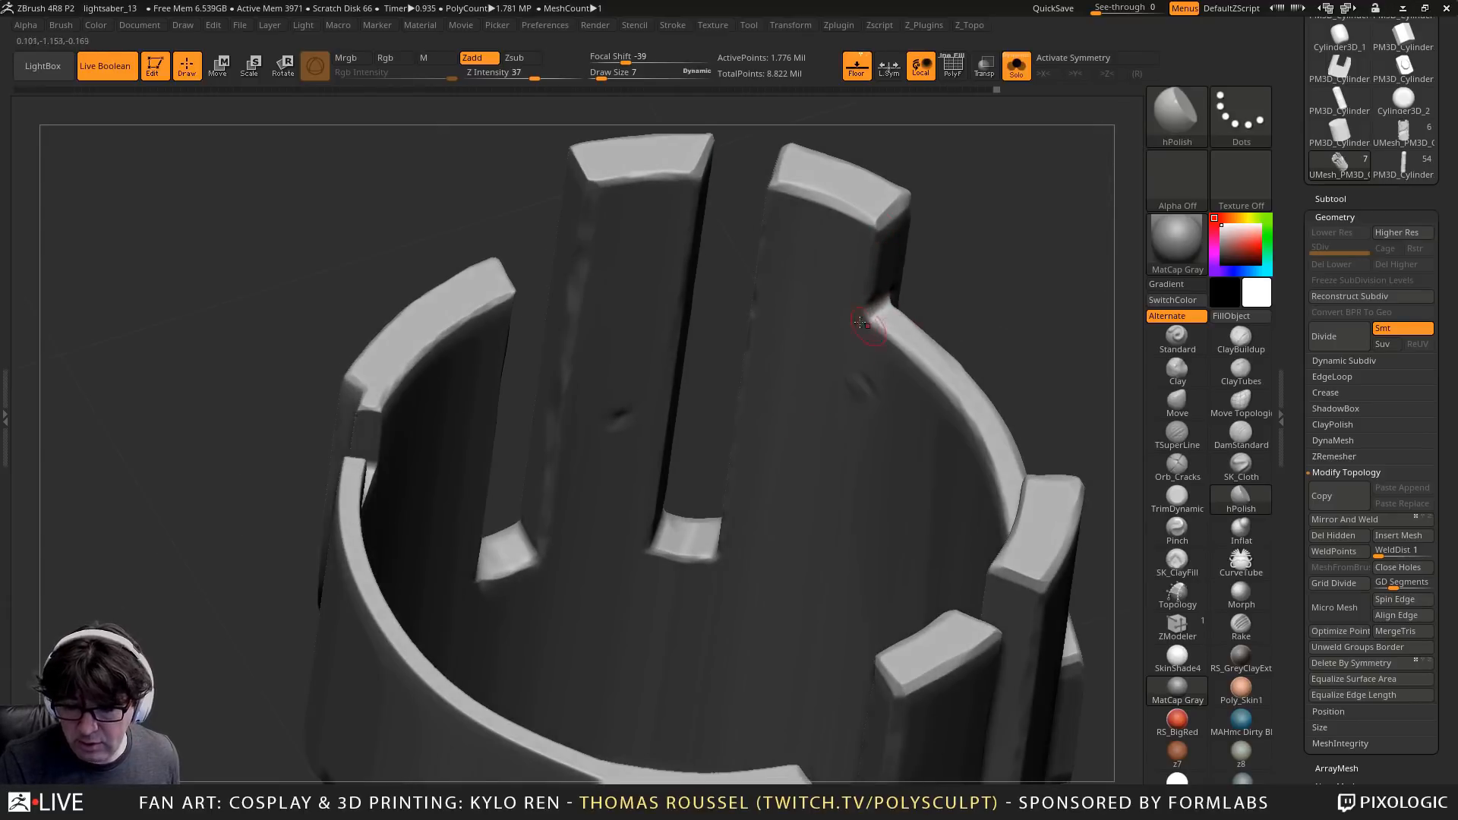
pyautogui.moveTo(860, 321); pyautogui.dragTo(812, 215, button='right')
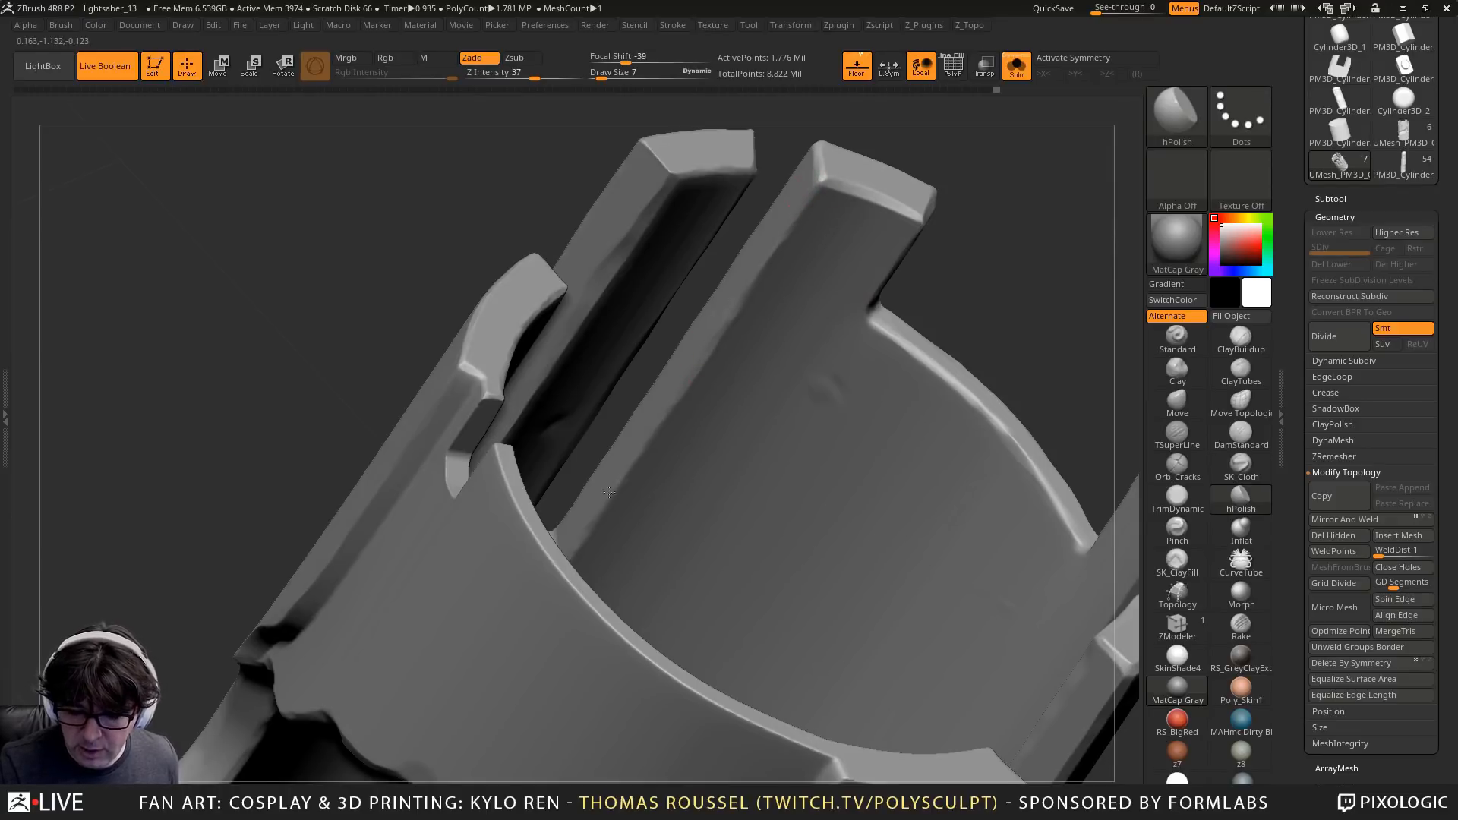
pyautogui.moveTo(669, 420)
pyautogui.mouseDown(button='right')
pyautogui.moveTo(630, 455)
pyautogui.moveTo(663, 417)
pyautogui.mouseUp(button='right')
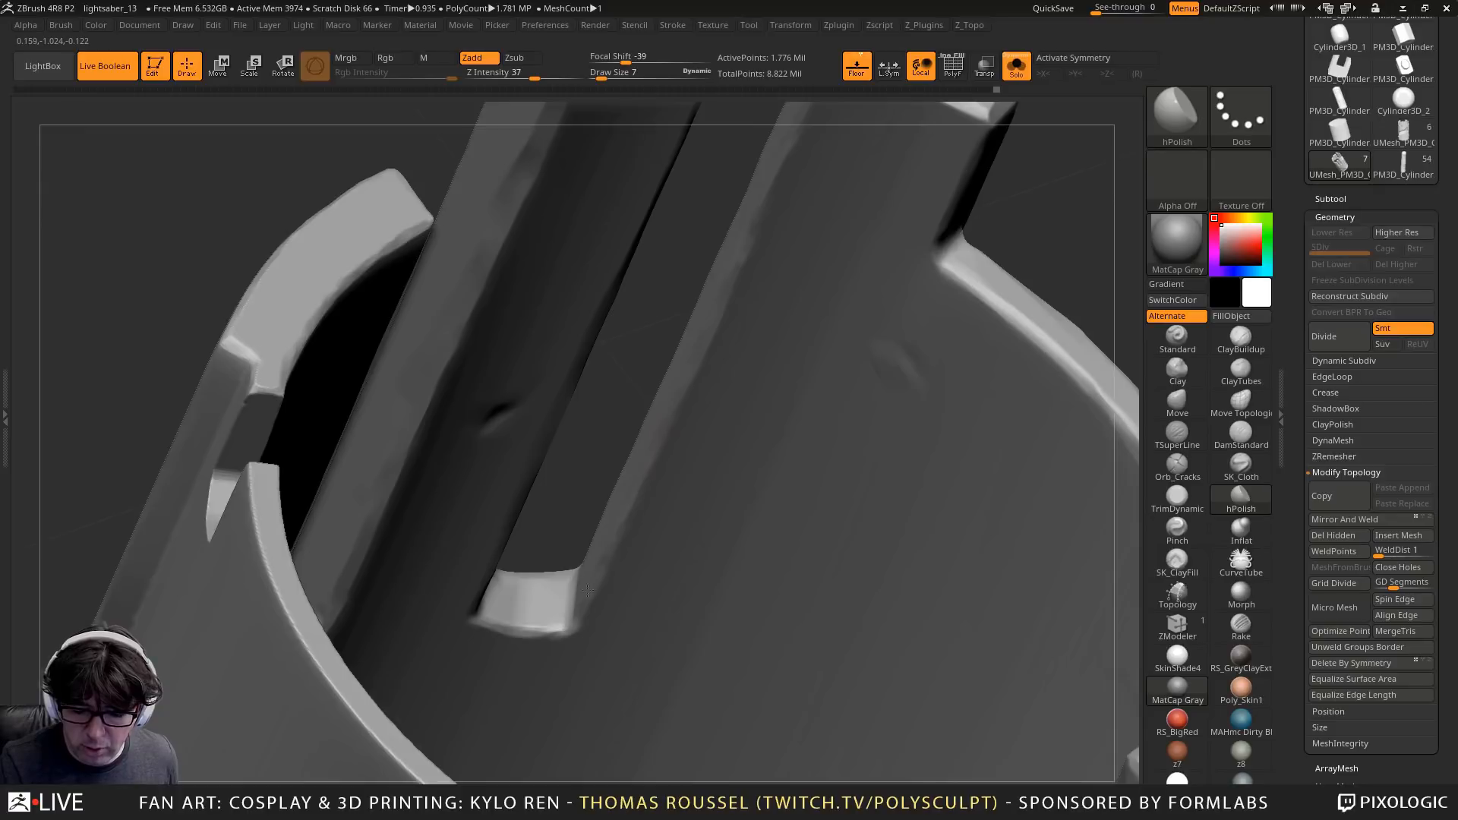
pyautogui.moveTo(584, 610); pyautogui.dragTo(490, 583, button='right')
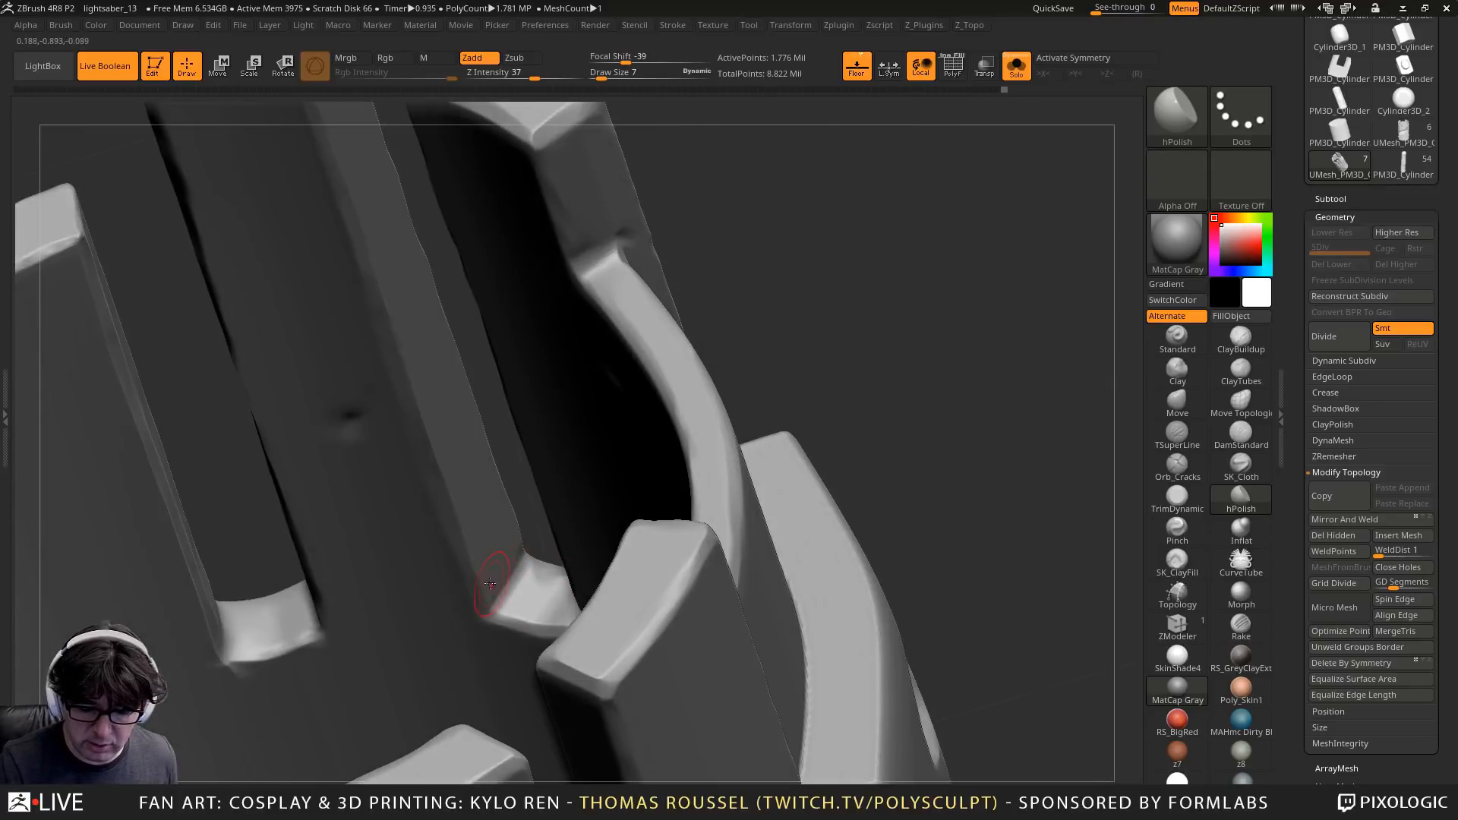
pyautogui.moveTo(412, 428); pyautogui.dragTo(480, 560, button='right')
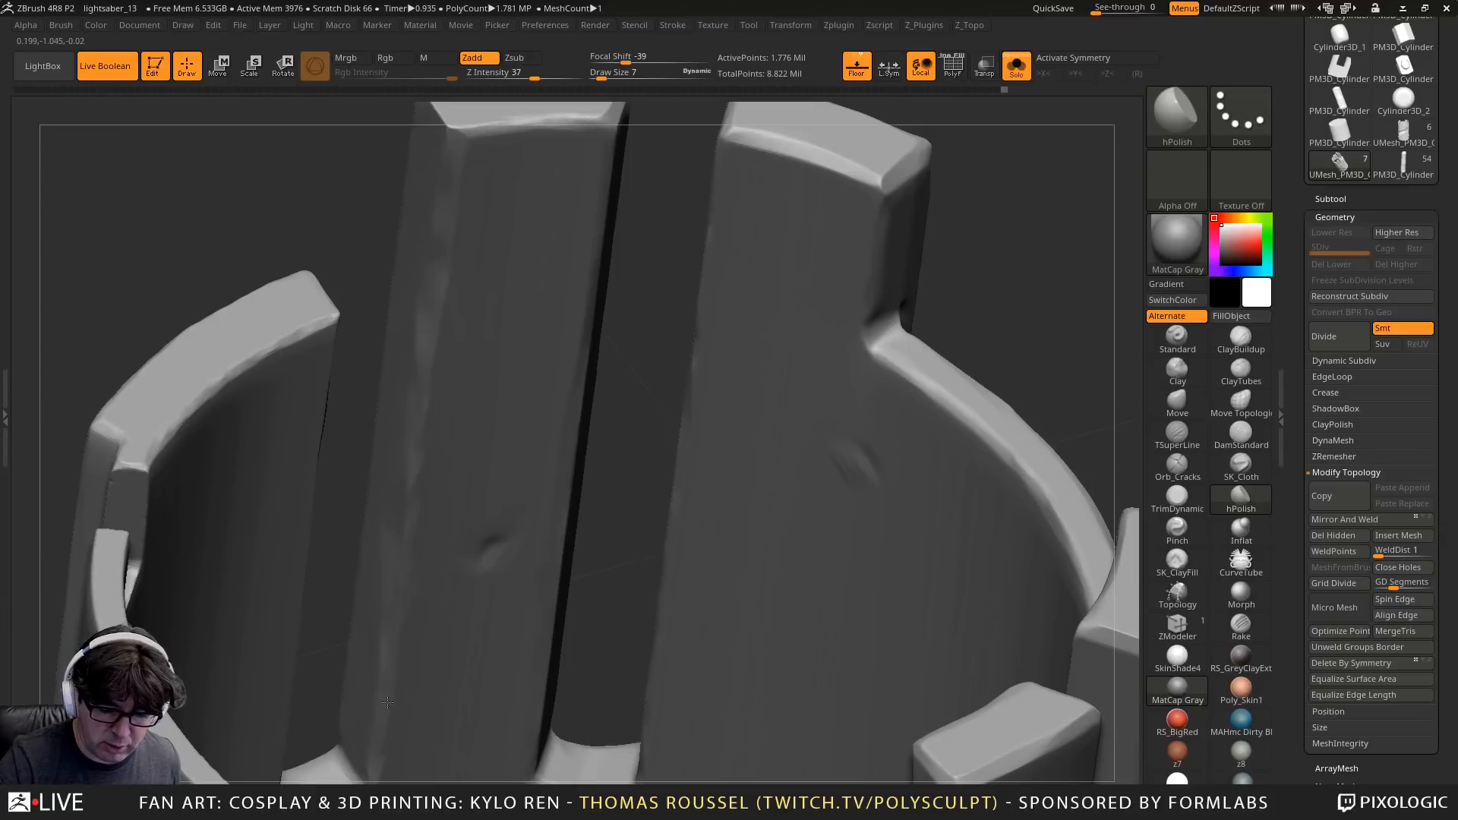
# Bevel the end edge of the narrow middle prong with TrimDynamic and polish it with hPolish
pyautogui.keyDown('alt'); pyautogui.moveTo(438, 259); pyautogui.dragTo(431, 418, button='right'); pyautogui.keyUp('alt')
pyautogui.moveTo(454, 296)
pyautogui.mouseDown()
pyautogui.moveTo(540, 276)
pyautogui.moveTo(581, 287)
pyautogui.mouseUp()
pyautogui.moveTo(596, 289)
pyautogui.mouseDown(button='right')
pyautogui.moveTo(639, 287)
pyautogui.moveTo(507, 294)
pyautogui.mouseUp(button='right')
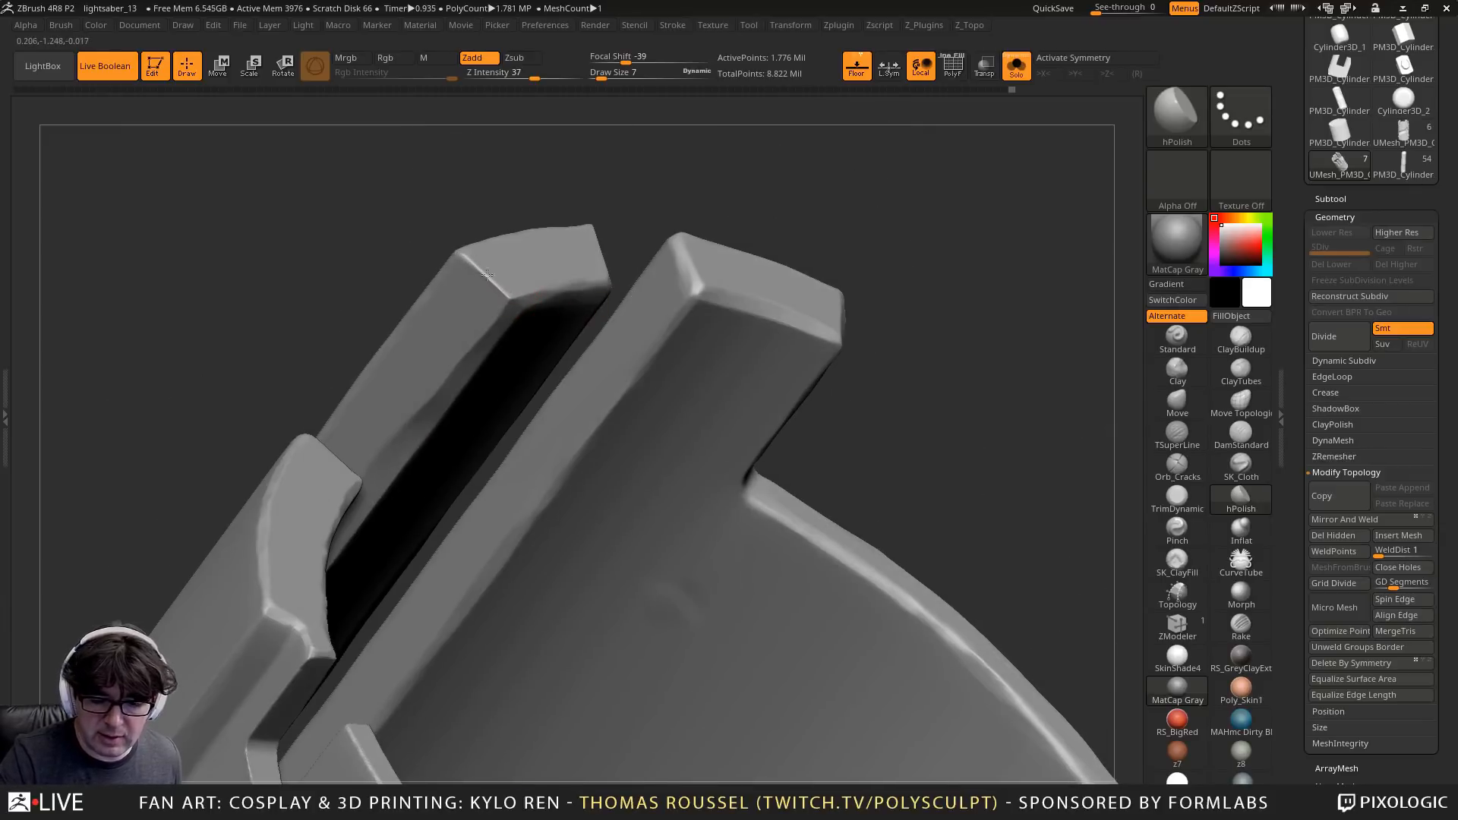
pyautogui.hotkey('ctrl', 'z')
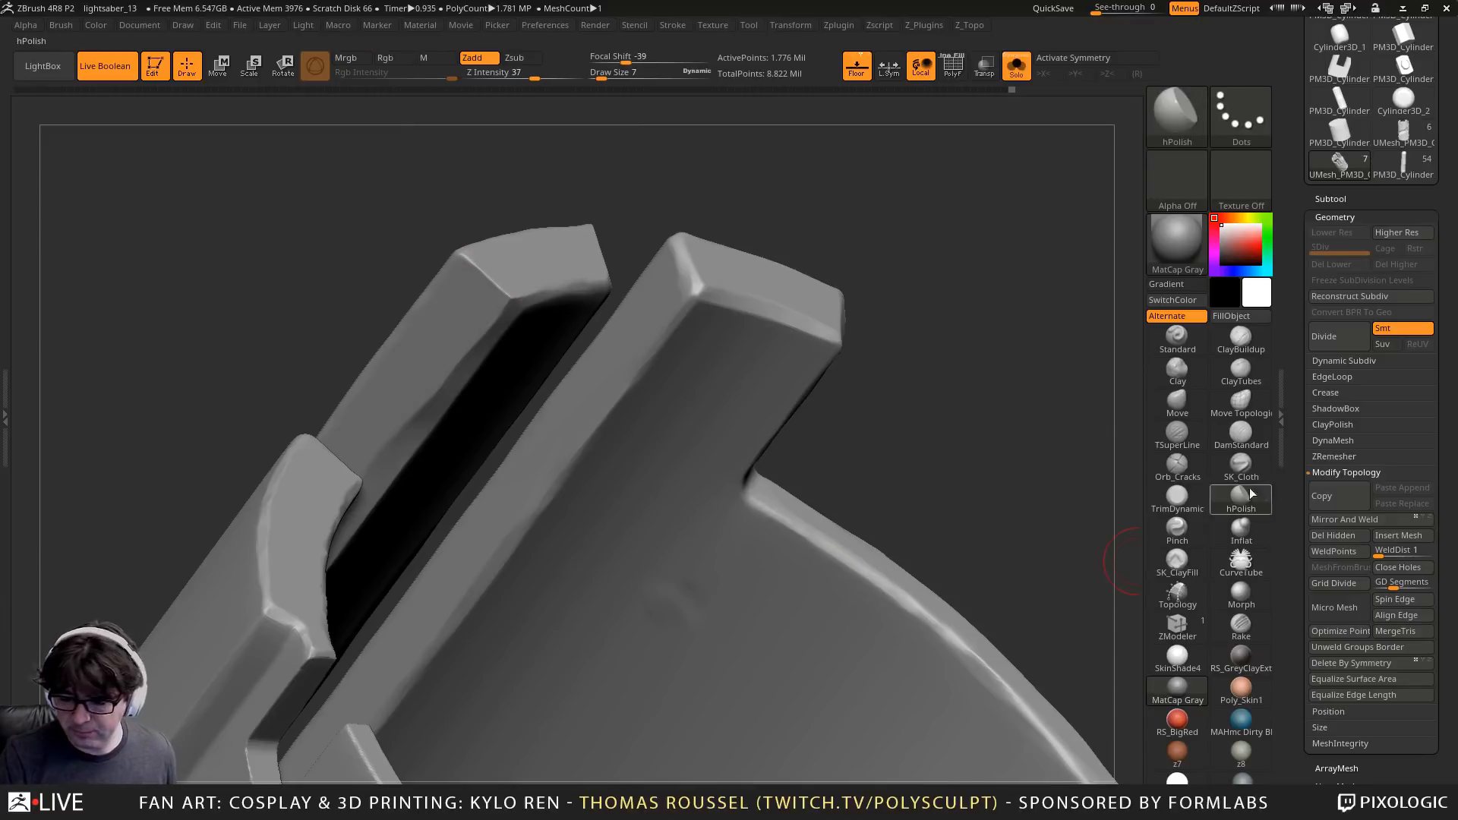
pyautogui.click(1177, 501)
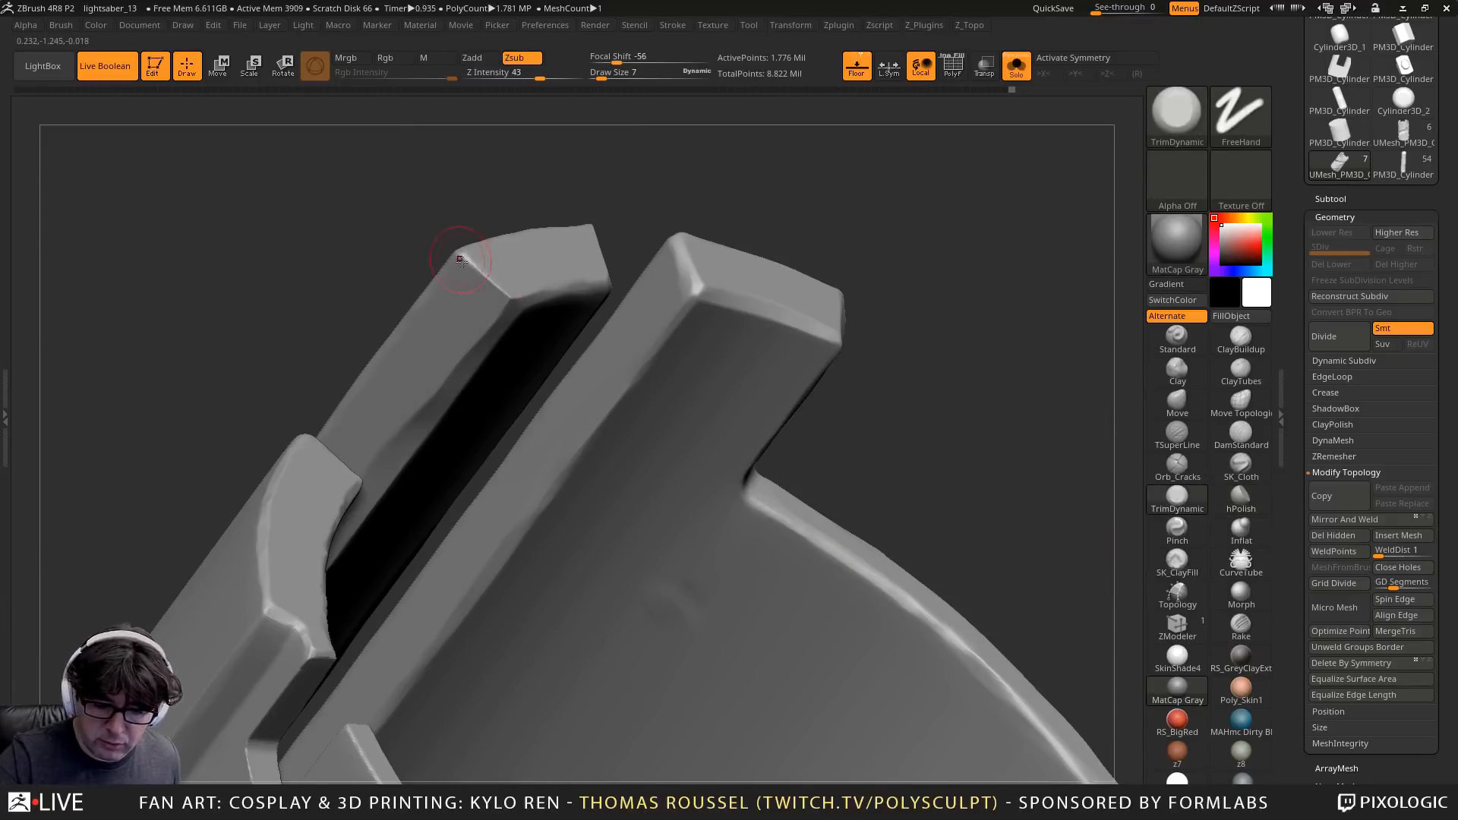
pyautogui.moveTo(460, 261); pyautogui.dragTo(504, 291)
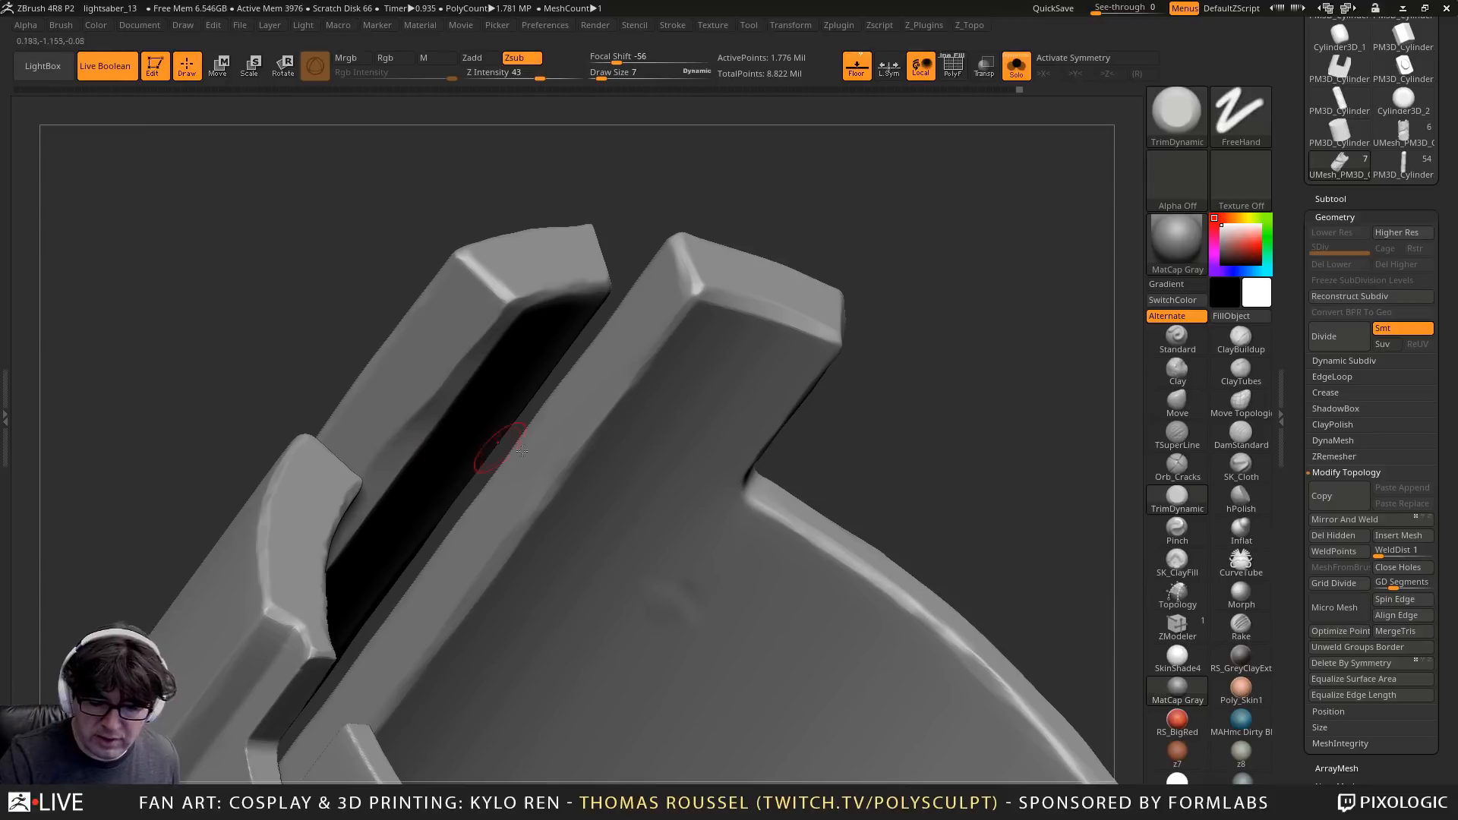
pyautogui.click(1250, 513)
pyautogui.moveTo(479, 277); pyautogui.dragTo(508, 302)
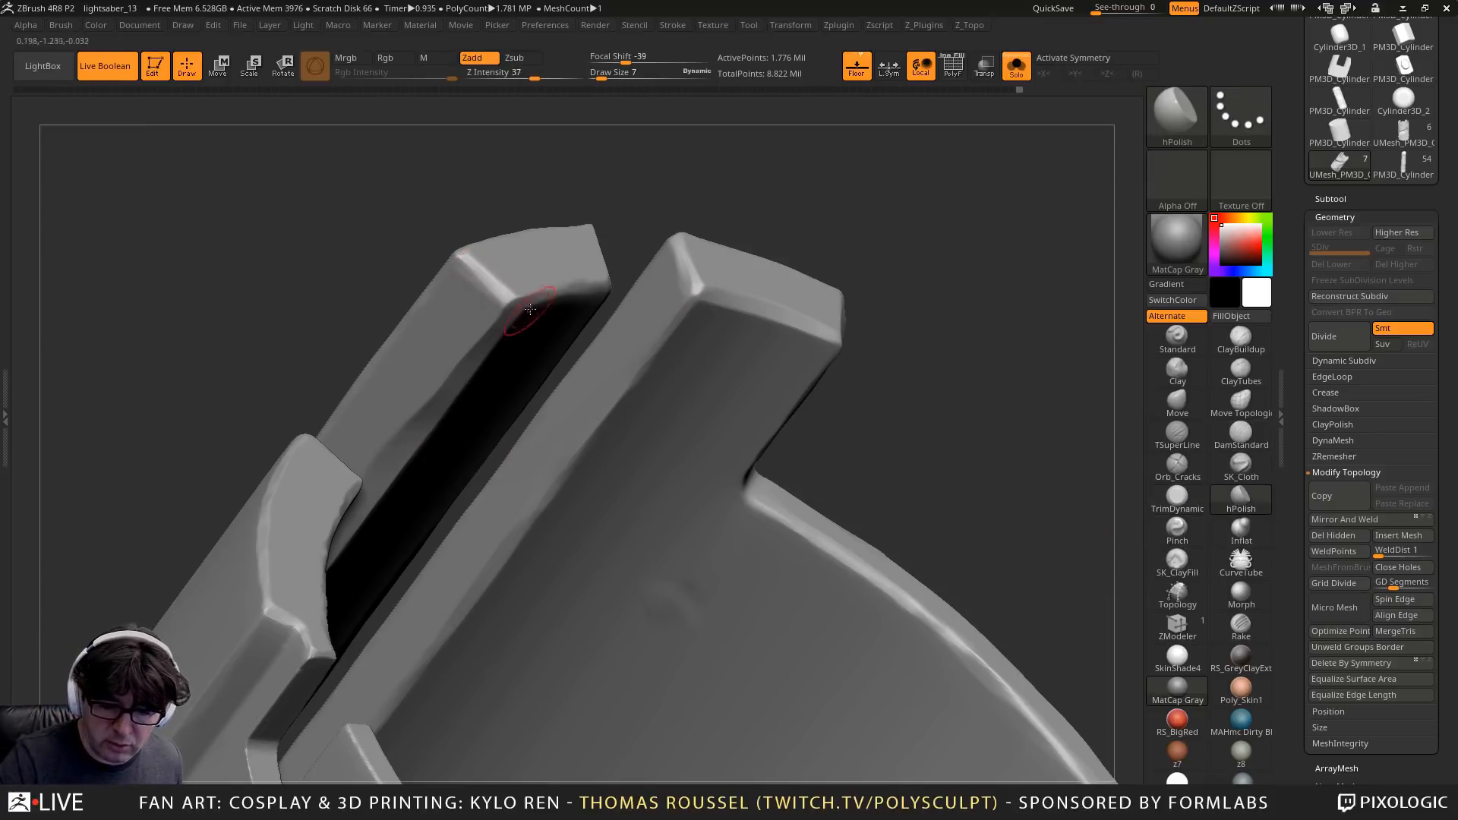
# Polish the end and inner side edges of the wide prong beside the square notch with hPolish
pyautogui.moveTo(665, 342); pyautogui.dragTo(547, 357, button='right')
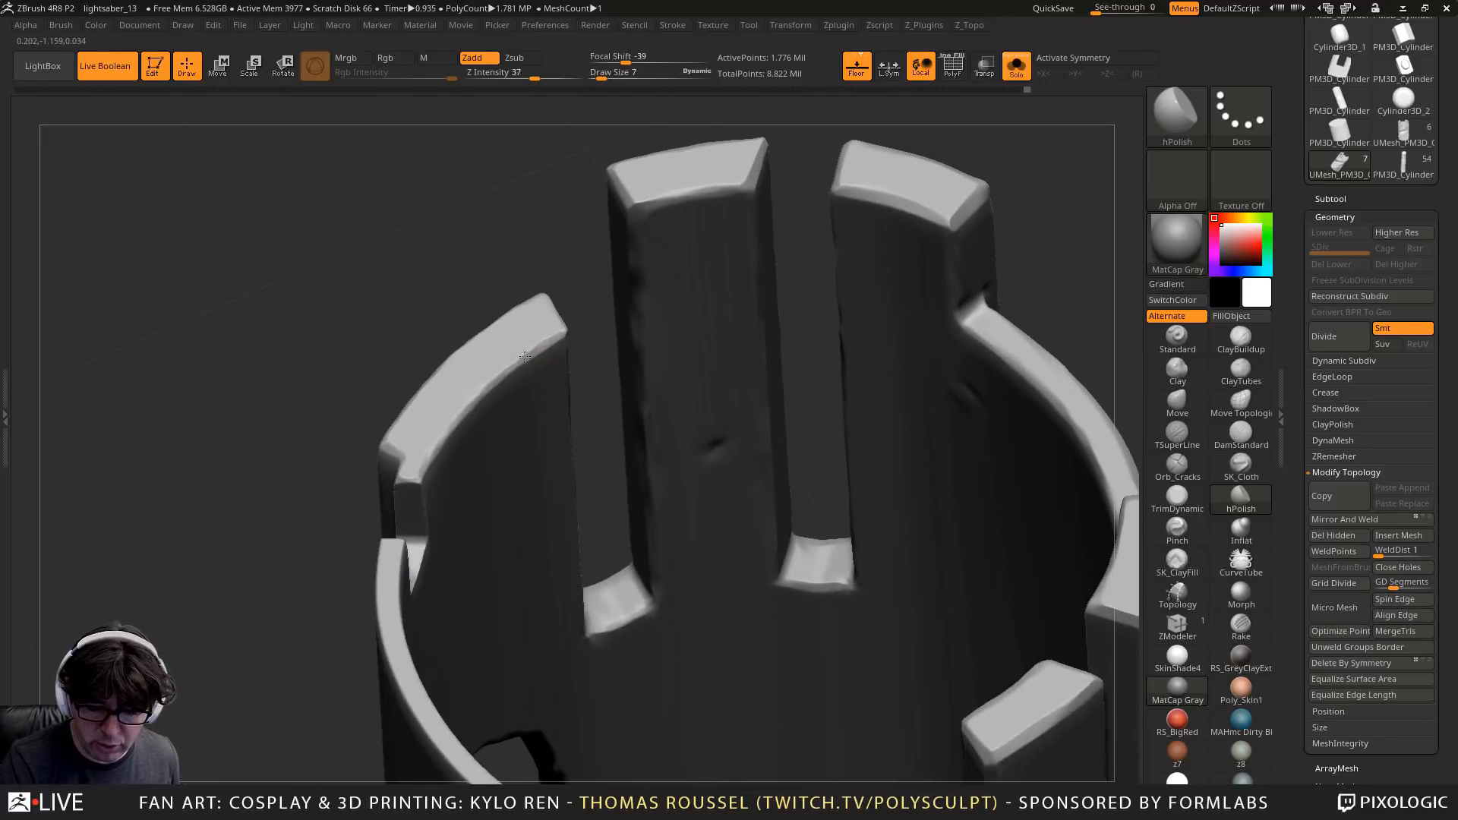
pyautogui.moveTo(554, 325); pyautogui.dragTo(561, 338, button='right')
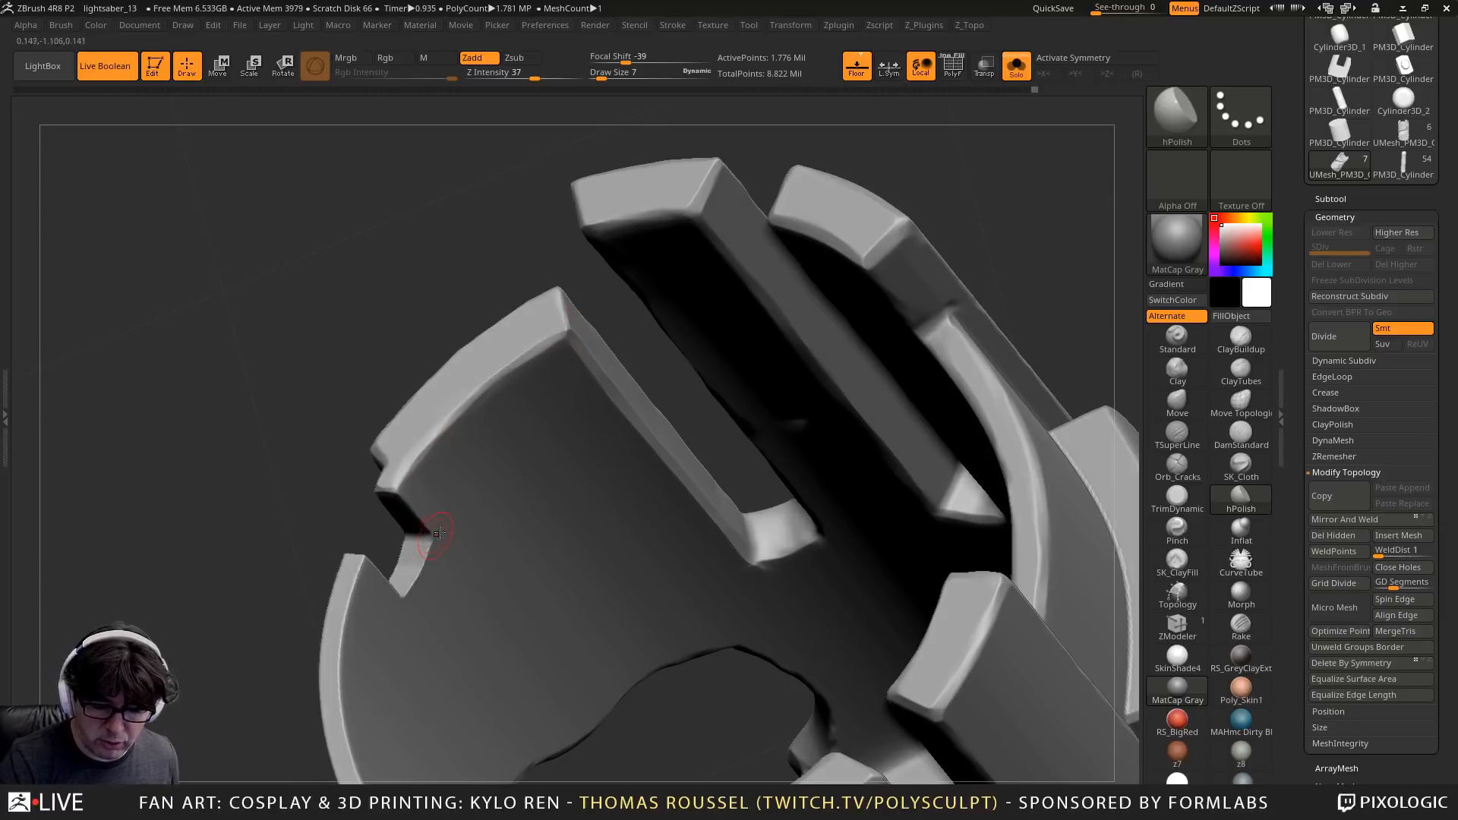
pyautogui.moveTo(437, 534)
pyautogui.mouseDown(button='right')
pyautogui.moveTo(441, 547)
pyautogui.moveTo(775, 559)
pyautogui.mouseUp(button='right')
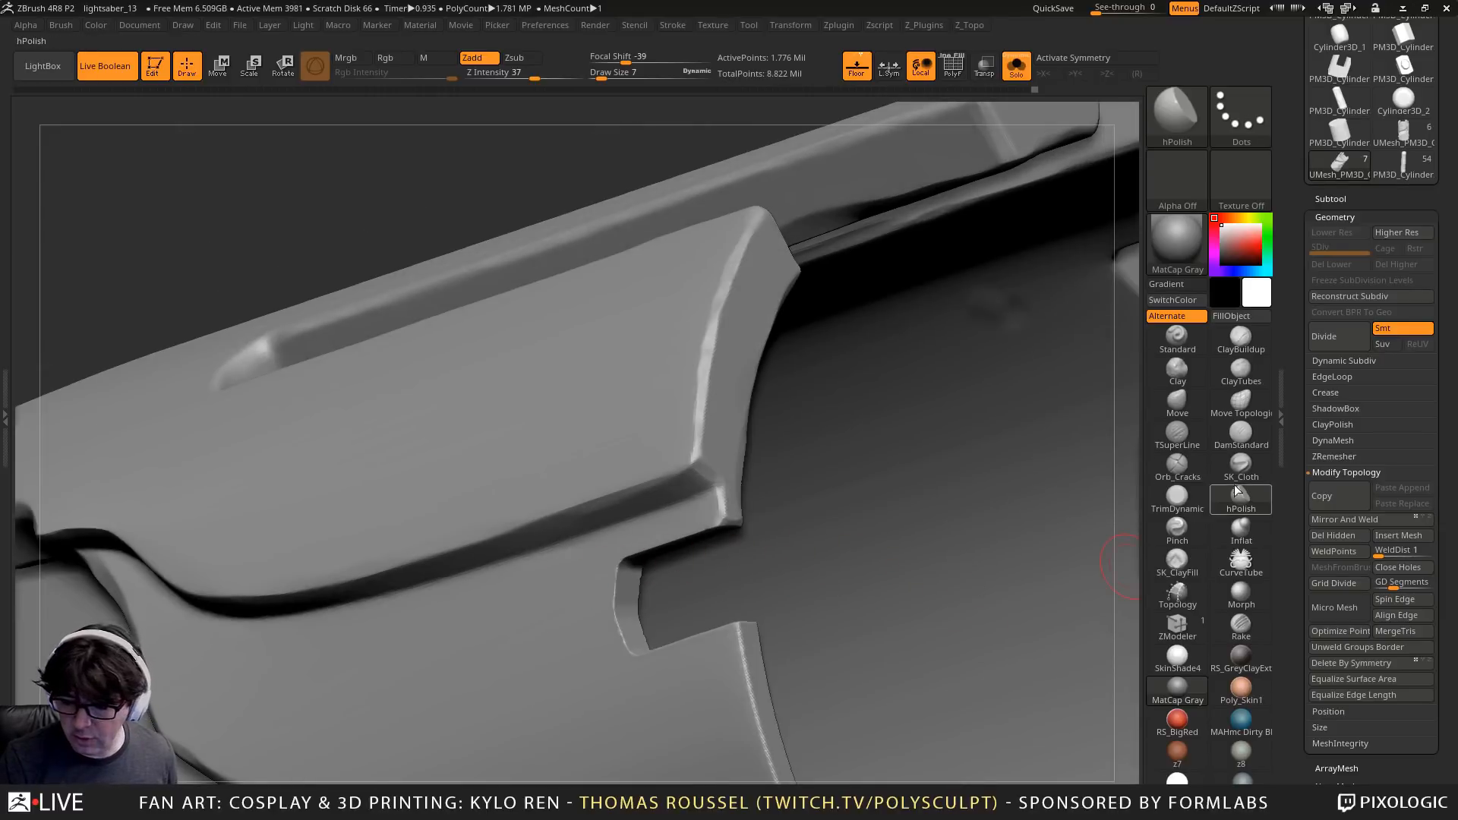
# Bevel the outer edges of the square notch in the sleeve's rim with TrimDynamic
pyautogui.click(1177, 498)
pyautogui.moveTo(622, 560); pyautogui.dragTo(628, 626)
pyautogui.moveTo(642, 653)
pyautogui.mouseDown(button='right')
pyautogui.moveTo(659, 699)
pyautogui.moveTo(709, 339)
pyautogui.mouseUp(button='right')
pyautogui.keyDown('alt'); pyautogui.moveTo(720, 198); pyautogui.dragTo(695, 282, button='right'); pyautogui.keyUp('alt')
pyautogui.moveTo(657, 272); pyautogui.dragTo(746, 228)
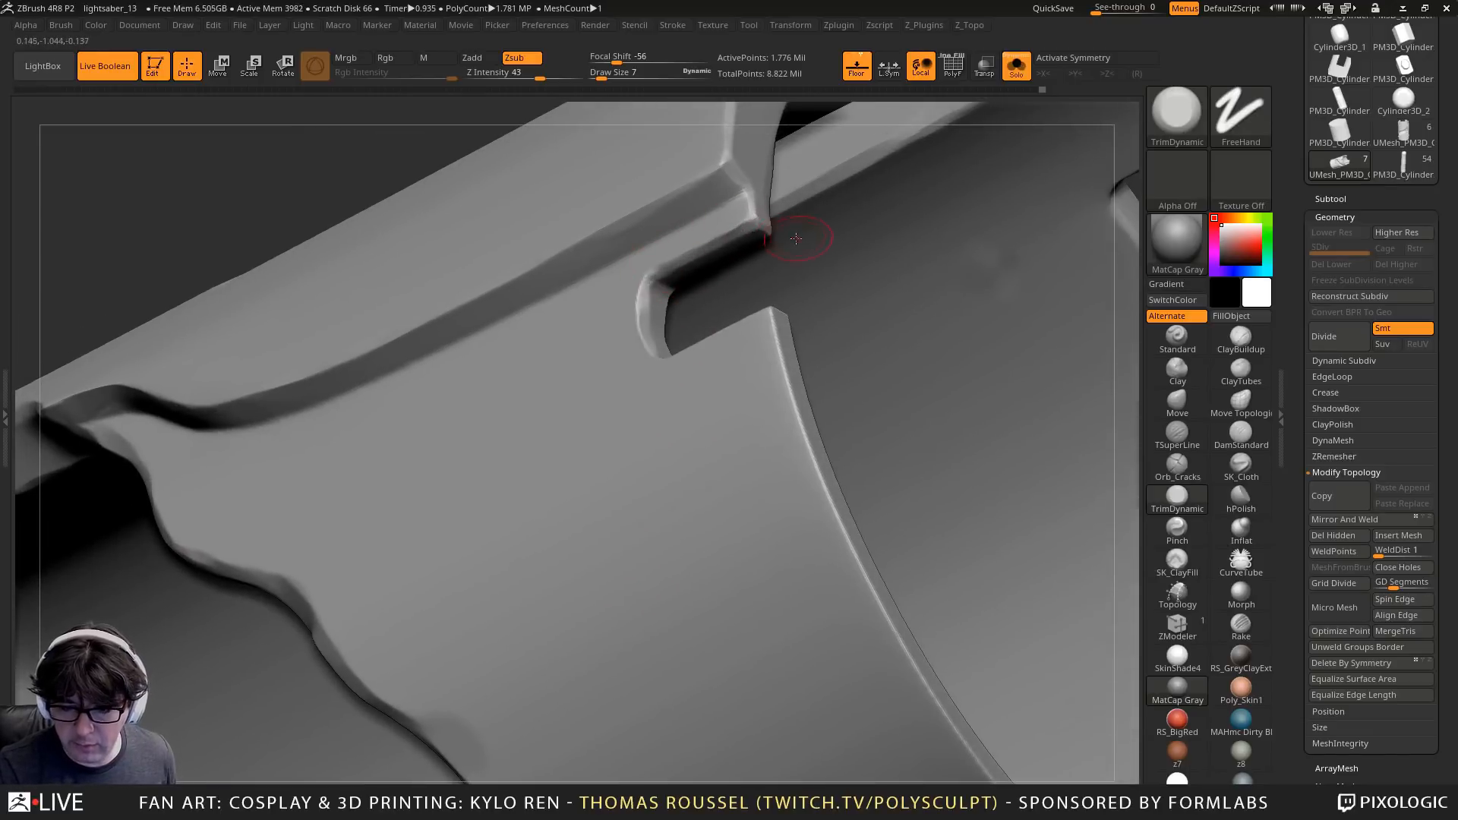
# Bevel the square notch's inner edges and the adjoining rim corner with TrimDynamic
pyautogui.moveTo(797, 237)
pyautogui.mouseDown(button='right')
pyautogui.moveTo(571, 244)
pyautogui.moveTo(596, 248)
pyautogui.moveTo(511, 205)
pyautogui.mouseUp(button='right')
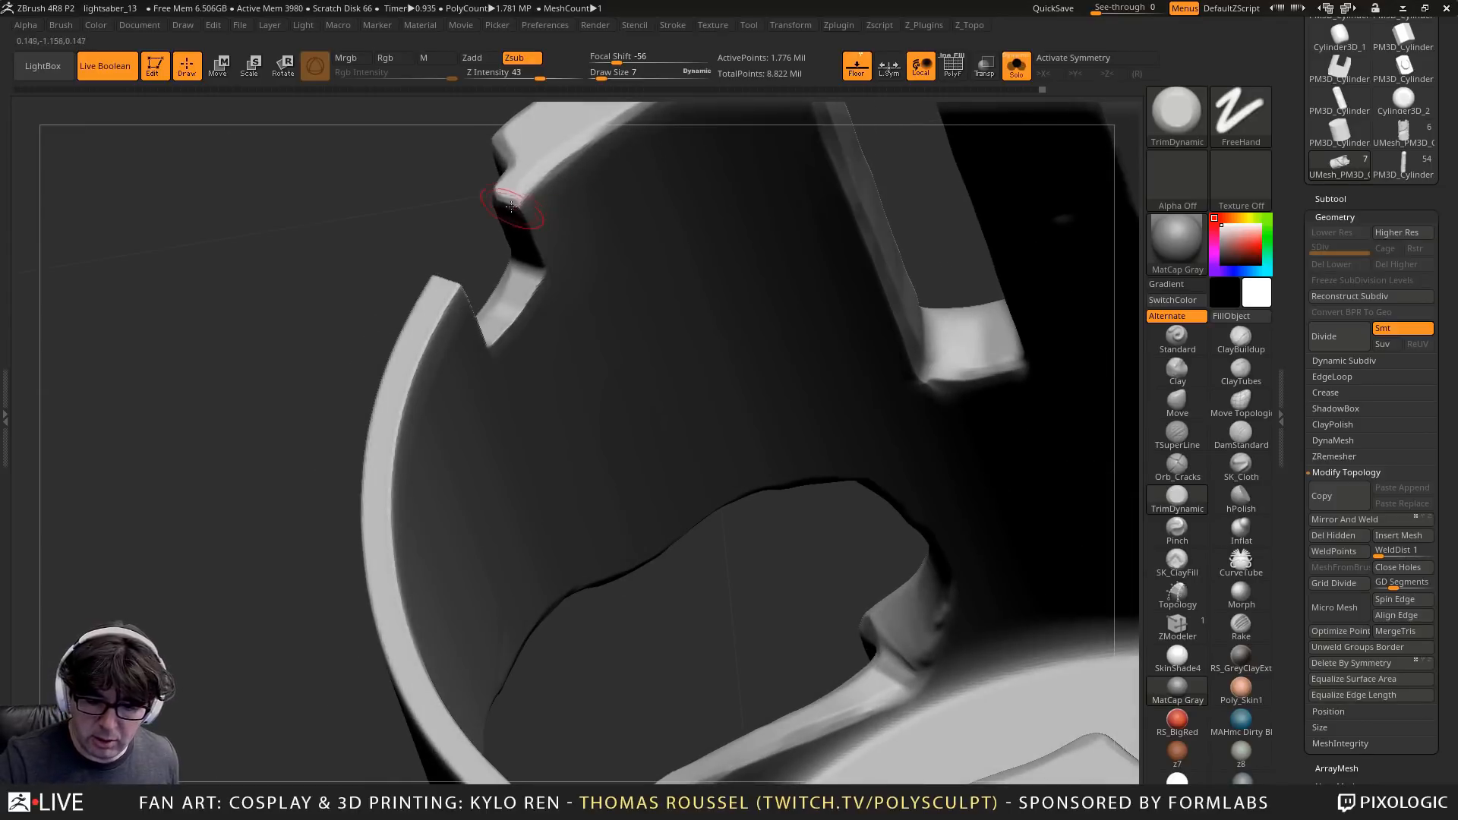
pyautogui.moveTo(541, 282); pyautogui.dragTo(495, 342)
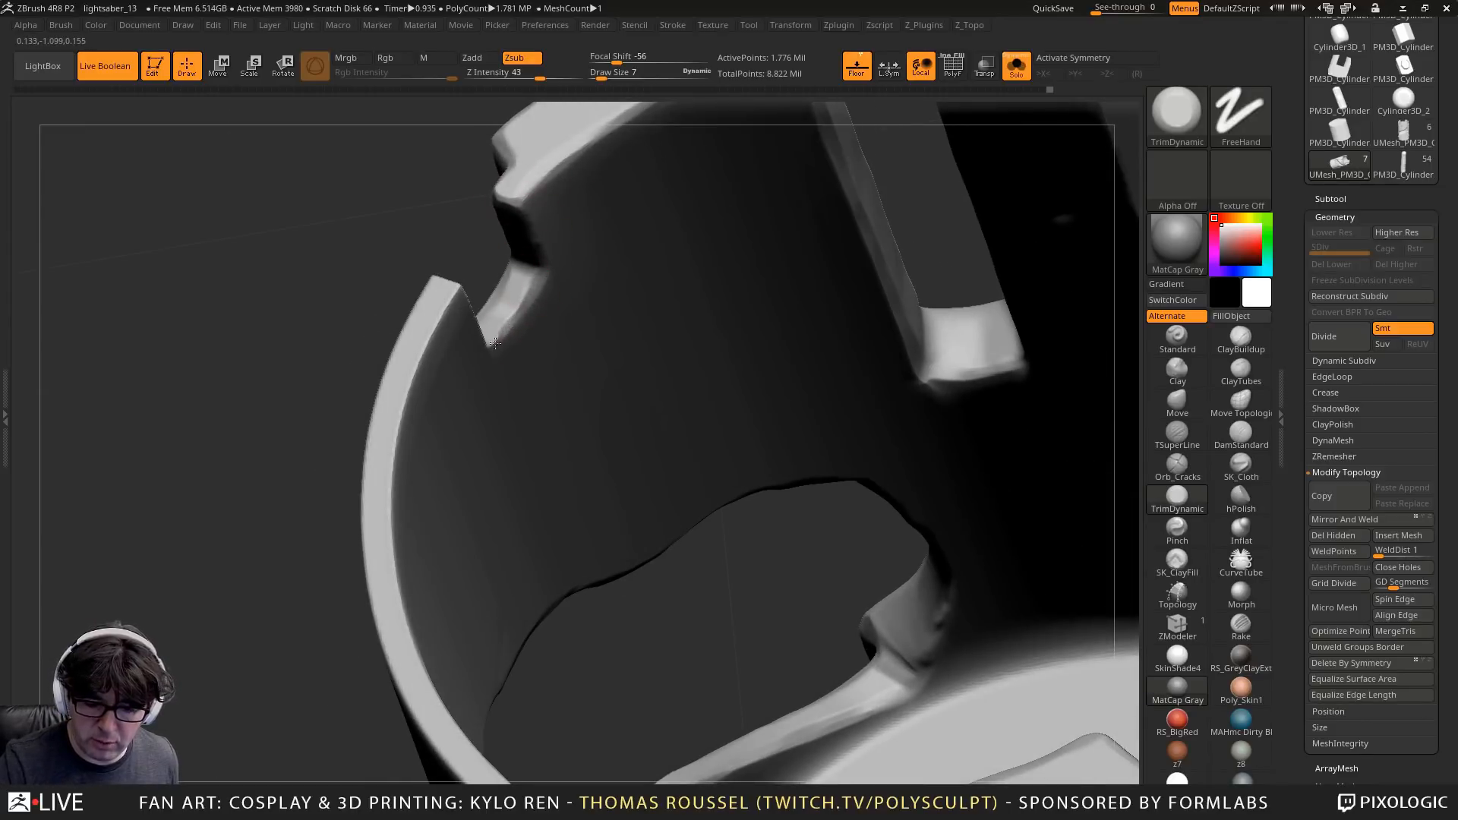
pyautogui.moveTo(510, 319); pyautogui.dragTo(485, 347, button='right')
pyautogui.moveTo(485, 346)
pyautogui.mouseDown()
pyautogui.moveTo(376, 332)
pyautogui.moveTo(448, 345)
pyautogui.mouseUp()
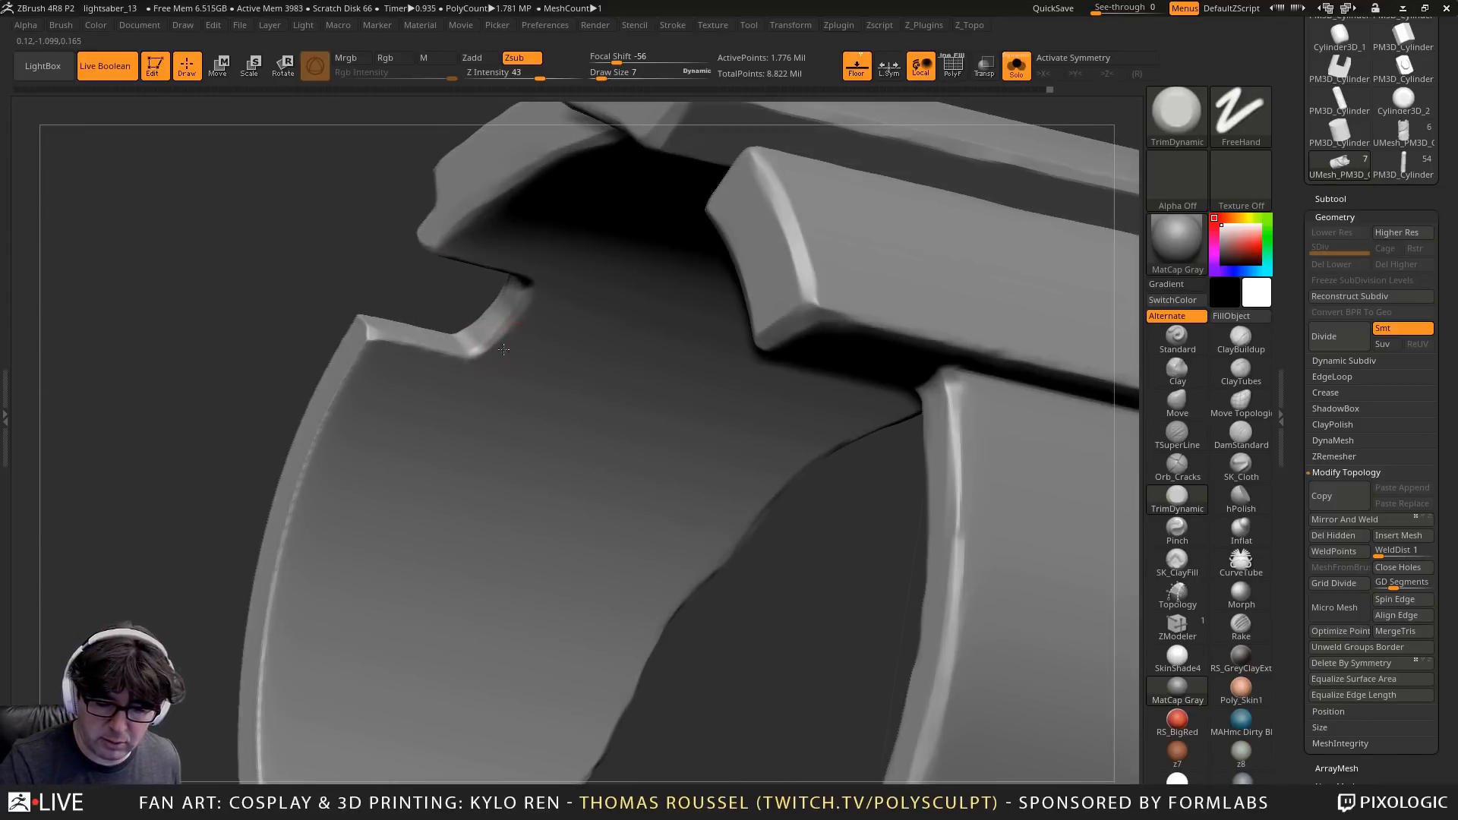
pyautogui.moveTo(395, 337); pyautogui.dragTo(477, 336, button='right')
pyautogui.moveTo(475, 348); pyautogui.dragTo(506, 392)
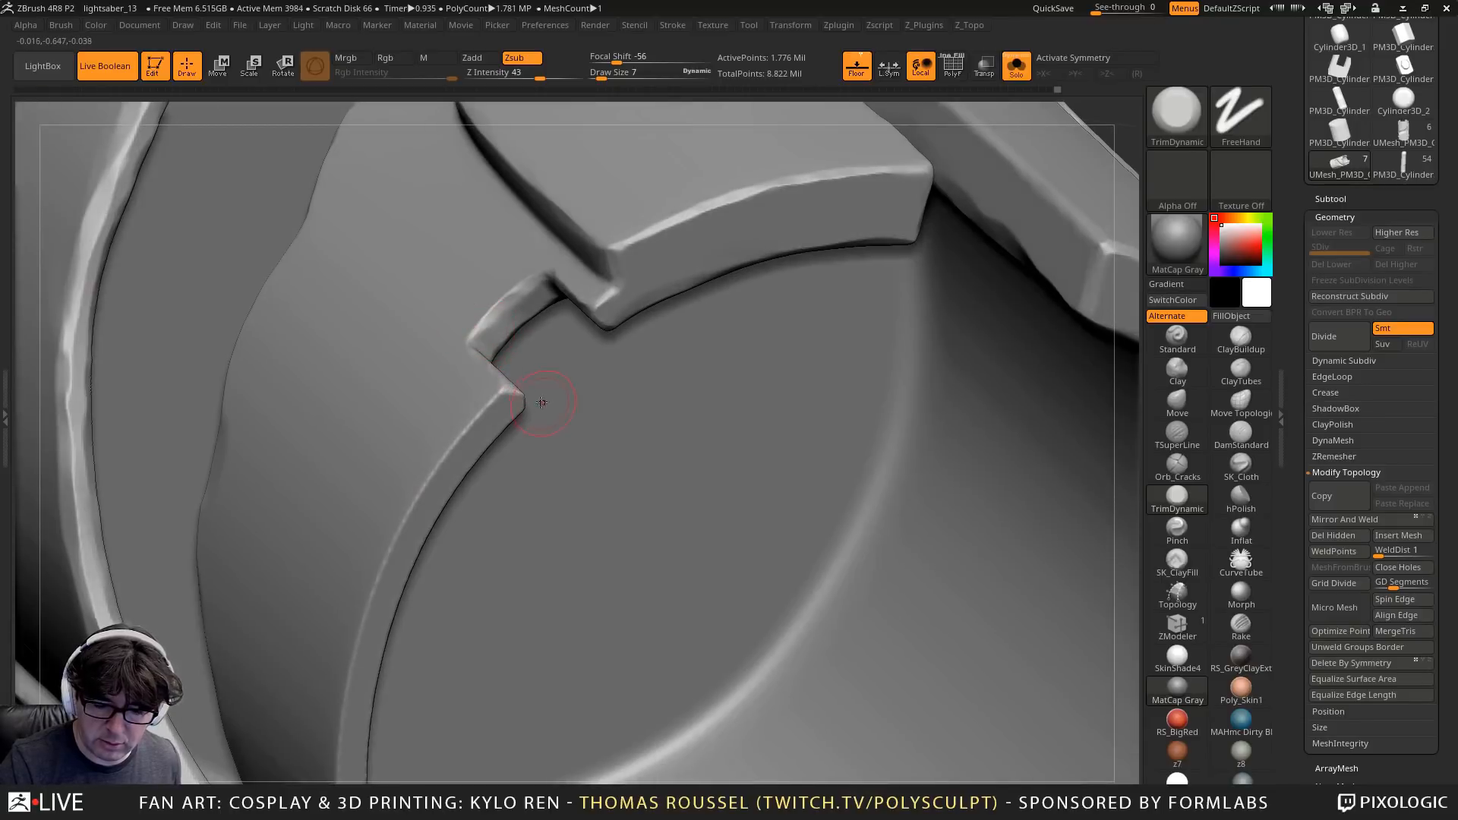
# Bevel the outer edge of the sleeve's curved rim from the notch to the next raised section with TrimDynamic
pyautogui.moveTo(540, 403); pyautogui.dragTo(449, 410, button='right')
pyautogui.moveTo(244, 529); pyautogui.dragTo(486, 341, button='right')
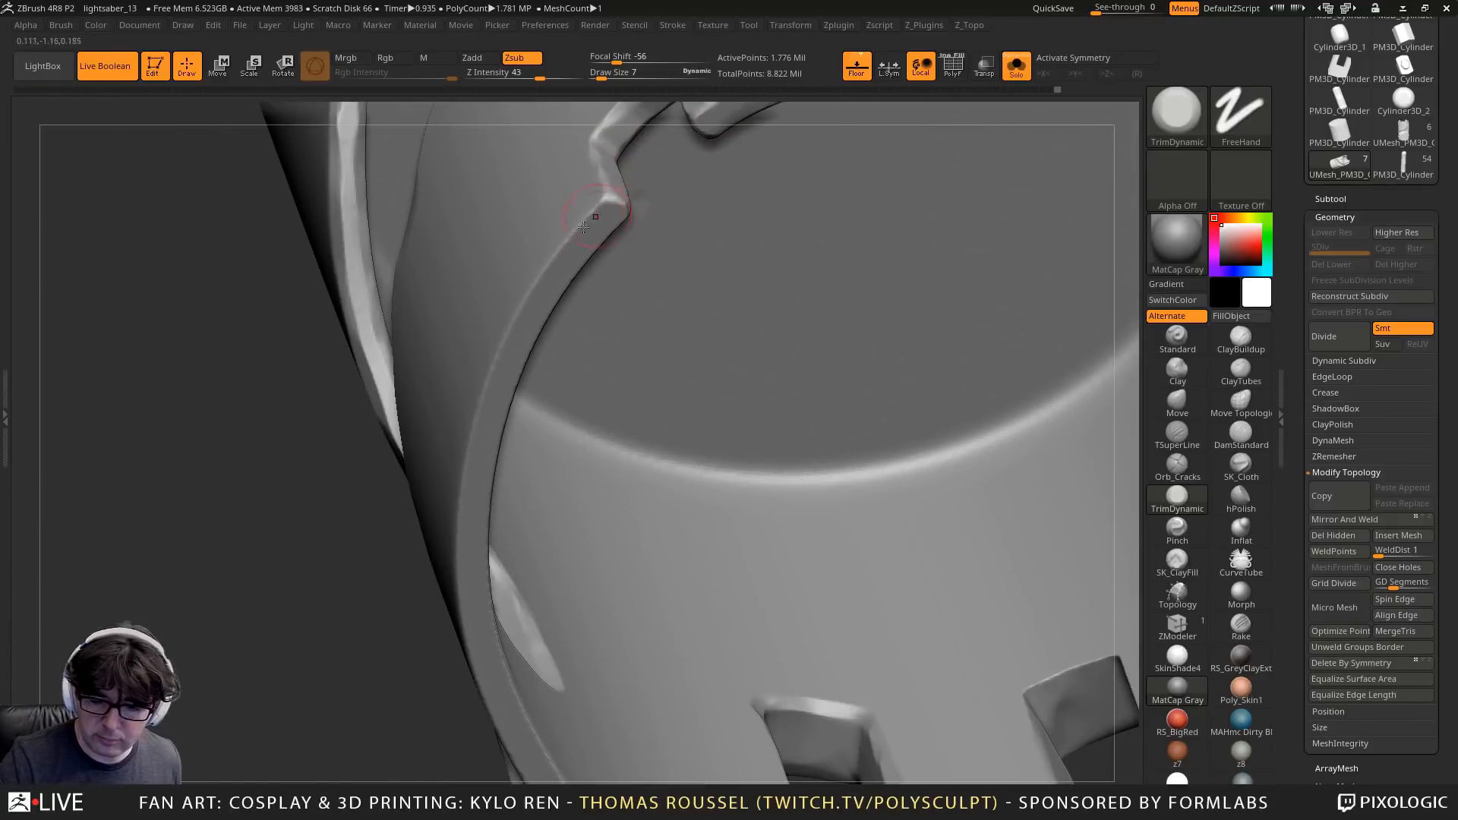
pyautogui.moveTo(483, 398); pyautogui.dragTo(495, 372)
pyautogui.moveTo(495, 372); pyautogui.dragTo(549, 243, button='right')
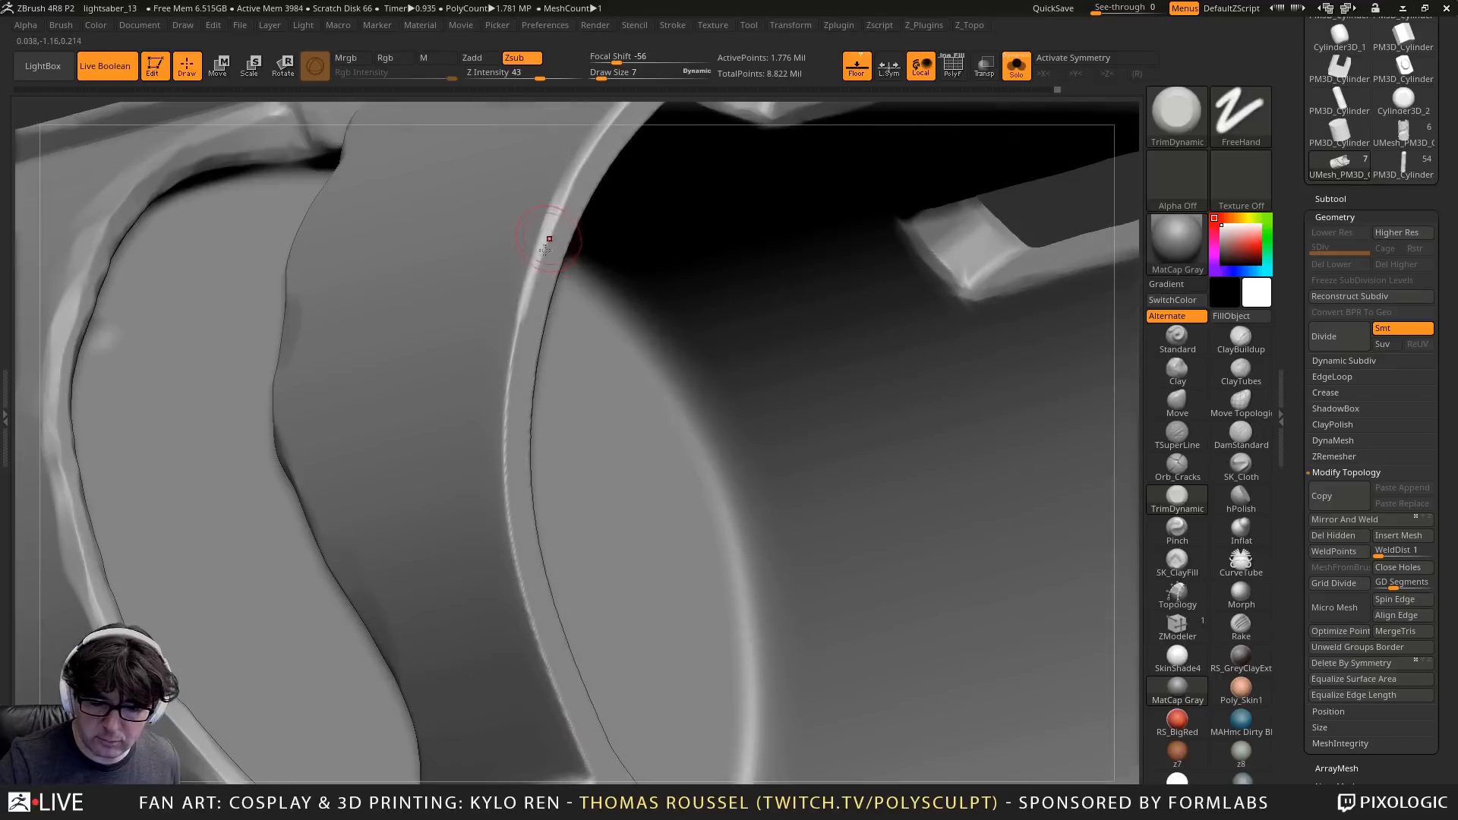
pyautogui.moveTo(549, 243)
pyautogui.mouseDown()
pyautogui.moveTo(507, 391)
pyautogui.moveTo(504, 482)
pyautogui.mouseUp()
pyautogui.moveTo(508, 413); pyautogui.dragTo(541, 634)
pyautogui.moveTo(541, 634); pyautogui.dragTo(506, 417, button='right')
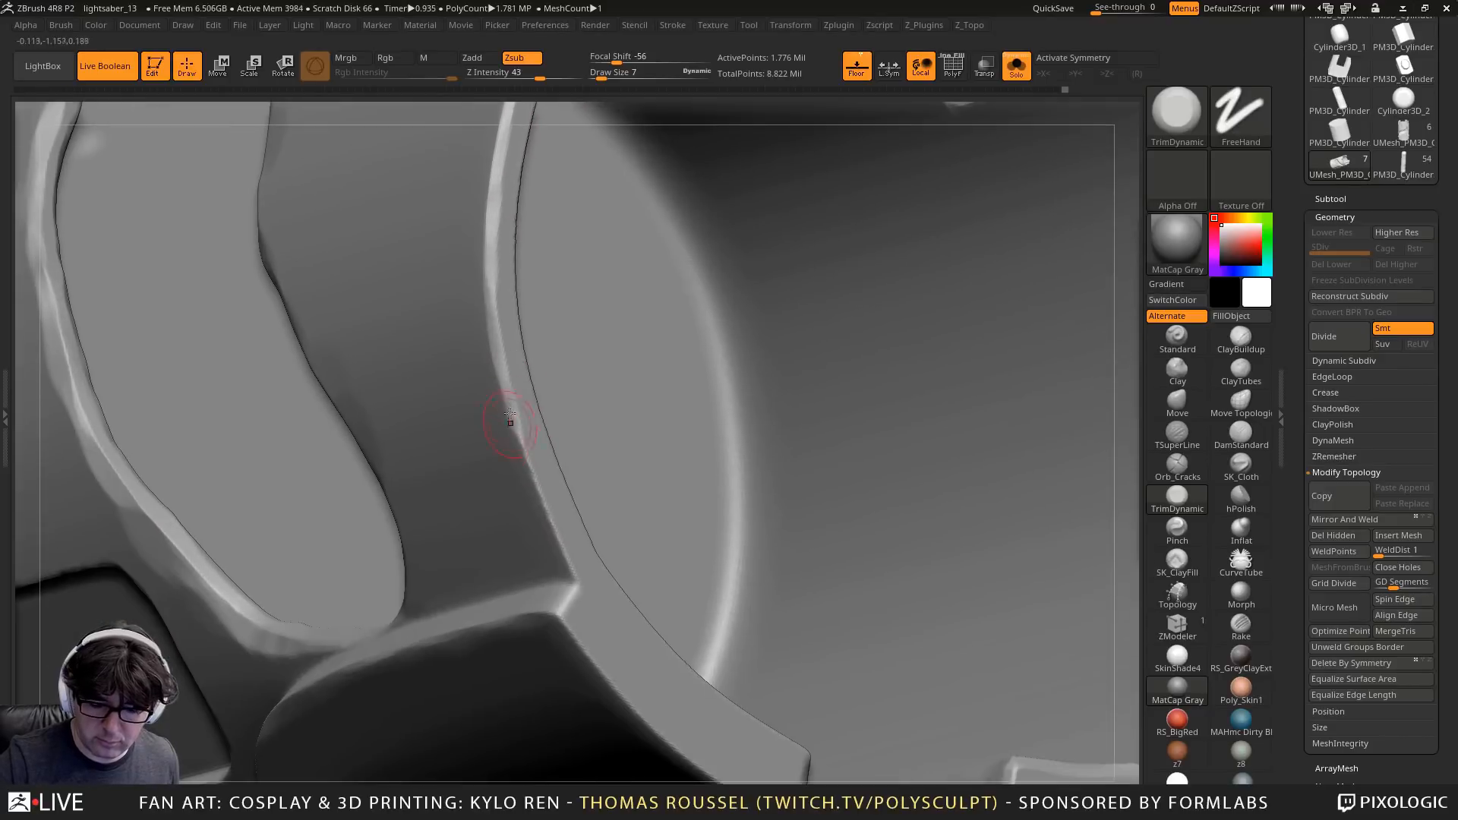
pyautogui.moveTo(506, 417)
pyautogui.mouseDown()
pyautogui.moveTo(575, 580)
pyautogui.moveTo(554, 560)
pyautogui.mouseUp()
# Bevel the inner edge of the sleeve's curved rim, starting at the notch, with TrimDynamic
pyautogui.moveTo(554, 560)
pyautogui.mouseDown(button='right')
pyautogui.moveTo(521, 482)
pyautogui.moveTo(537, 498)
pyautogui.moveTo(586, 199)
pyautogui.moveTo(655, 202)
pyautogui.mouseUp(button='right')
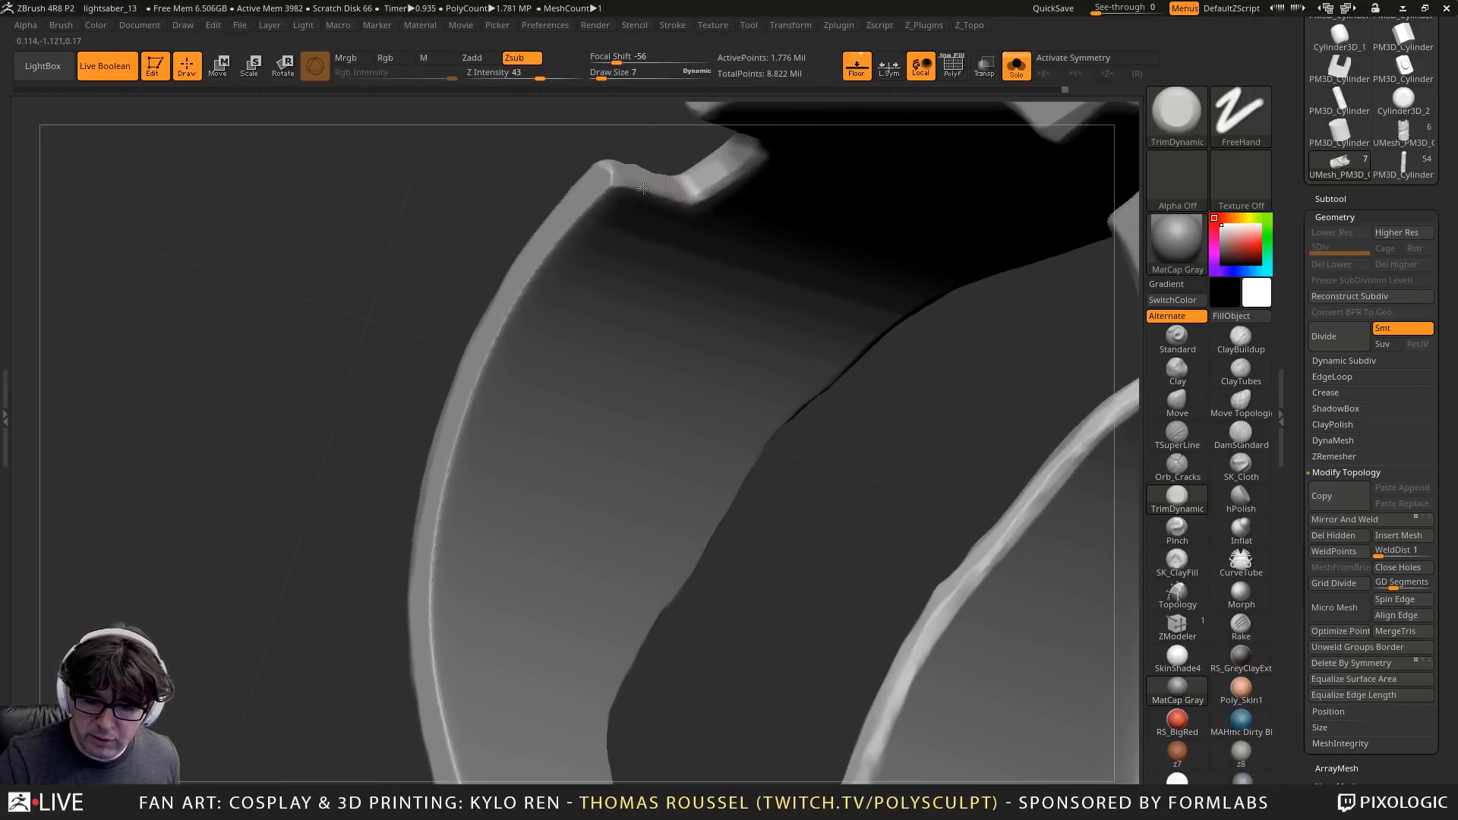
pyautogui.moveTo(643, 188); pyautogui.dragTo(525, 289)
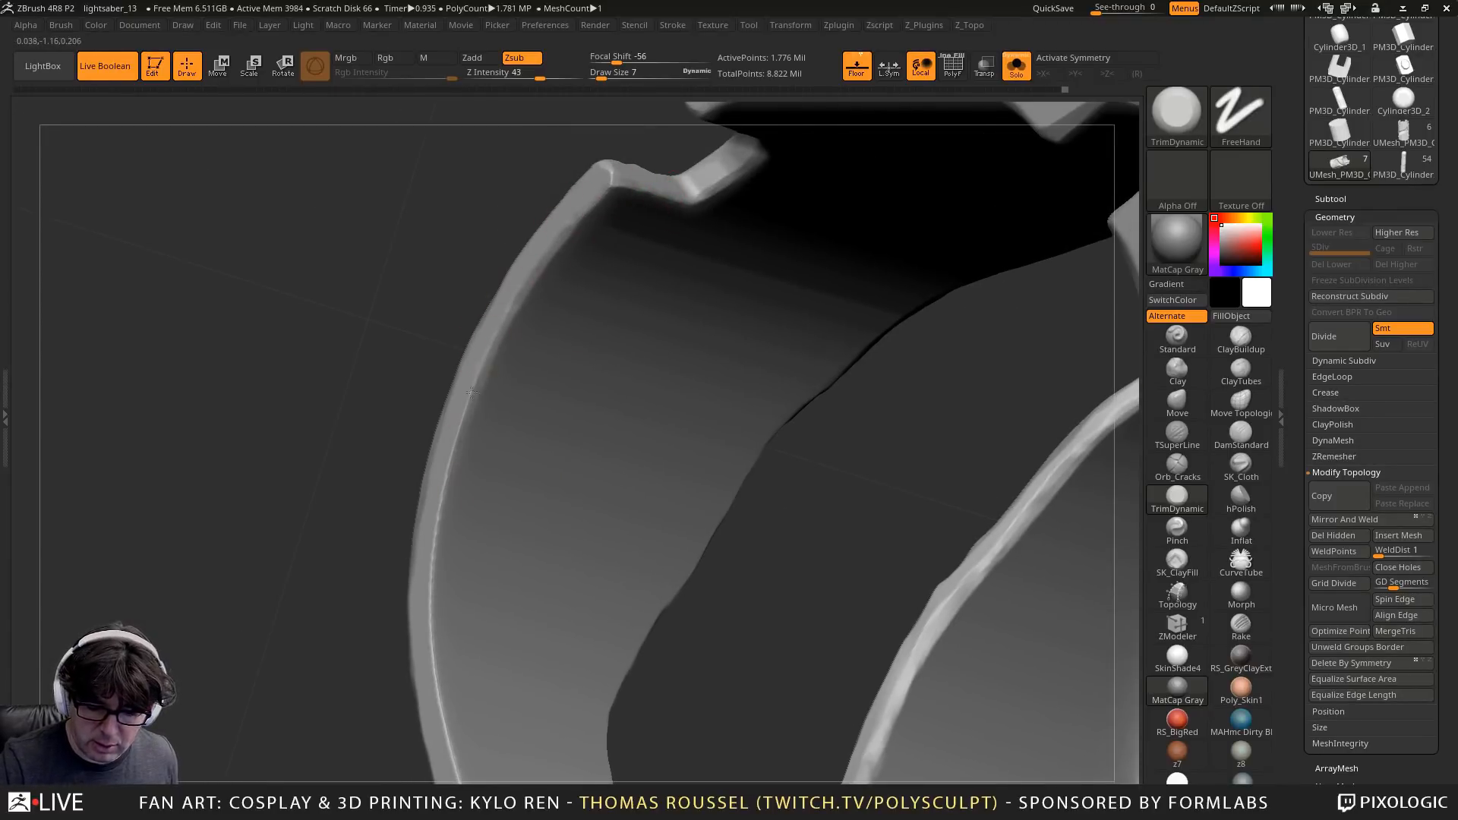
pyautogui.moveTo(471, 392); pyautogui.dragTo(468, 414)
pyautogui.keyDown('alt'); pyautogui.moveTo(448, 604); pyautogui.dragTo(493, 352, button='right'); pyautogui.keyUp('alt')
pyautogui.moveTo(477, 306); pyautogui.dragTo(483, 444)
pyautogui.moveTo(478, 374); pyautogui.dragTo(502, 531)
pyautogui.moveTo(484, 419)
pyautogui.mouseDown()
pyautogui.moveTo(516, 561)
pyautogui.moveTo(577, 667)
pyautogui.moveTo(655, 740)
pyautogui.mouseUp()
# Bevel the outer end edge of the wide raised section between the rim and the open slot with TrimDynamic
pyautogui.moveTo(714, 608)
pyautogui.keyDown('alt'); pyautogui.mouseDown(button='right')
pyautogui.moveTo(698, 552)
pyautogui.moveTo(802, 394)
pyautogui.mouseUp(button='right'); pyautogui.keyUp('alt')
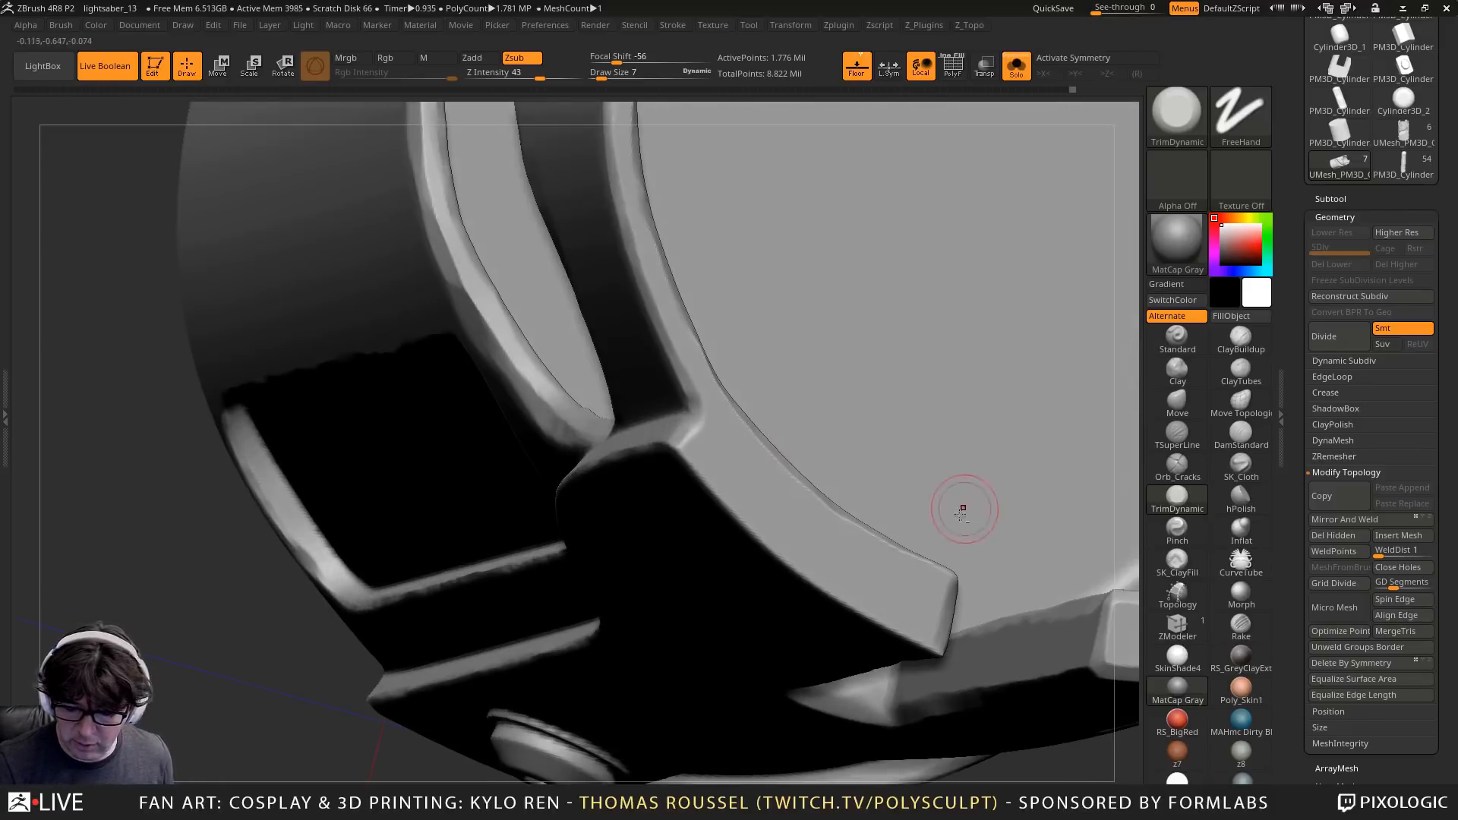
pyautogui.keyDown('alt'); pyautogui.moveTo(964, 508); pyautogui.dragTo(932, 413, button='right'); pyautogui.keyUp('alt')
pyautogui.moveTo(1025, 363); pyautogui.dragTo(816, 436, button='right')
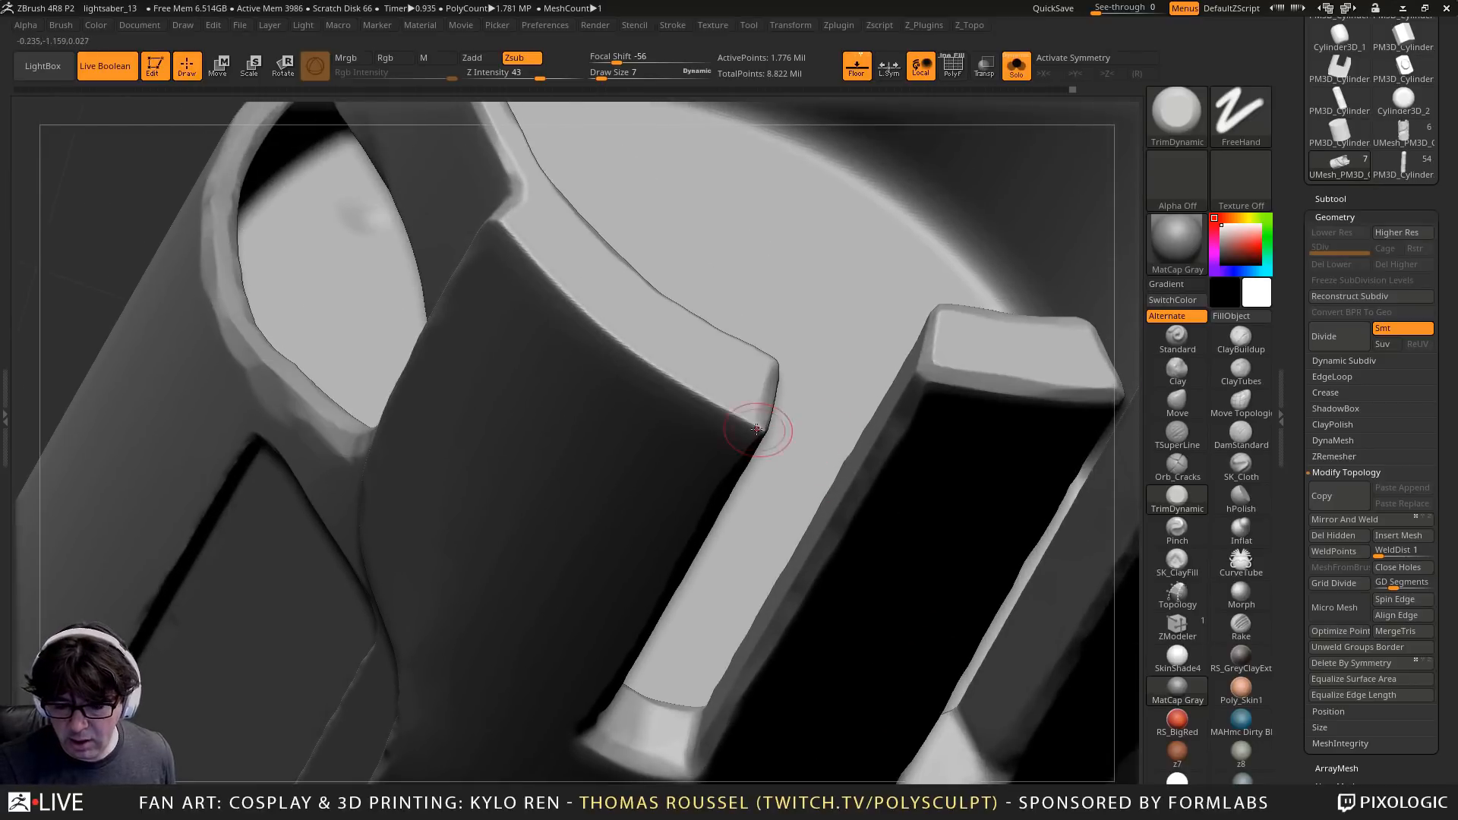
pyautogui.moveTo(505, 216)
pyautogui.mouseDown()
pyautogui.moveTo(708, 422)
pyautogui.moveTo(765, 432)
pyautogui.mouseUp()
pyautogui.moveTo(941, 431)
pyautogui.keyDown('ctrl'); pyautogui.mouseDown(button='right')
pyautogui.moveTo(859, 481)
pyautogui.moveTo(835, 360)
pyautogui.moveTo(788, 501)
pyautogui.moveTo(807, 443)
pyautogui.moveTo(1038, 349)
pyautogui.mouseUp(button='right'); pyautogui.keyUp('ctrl')
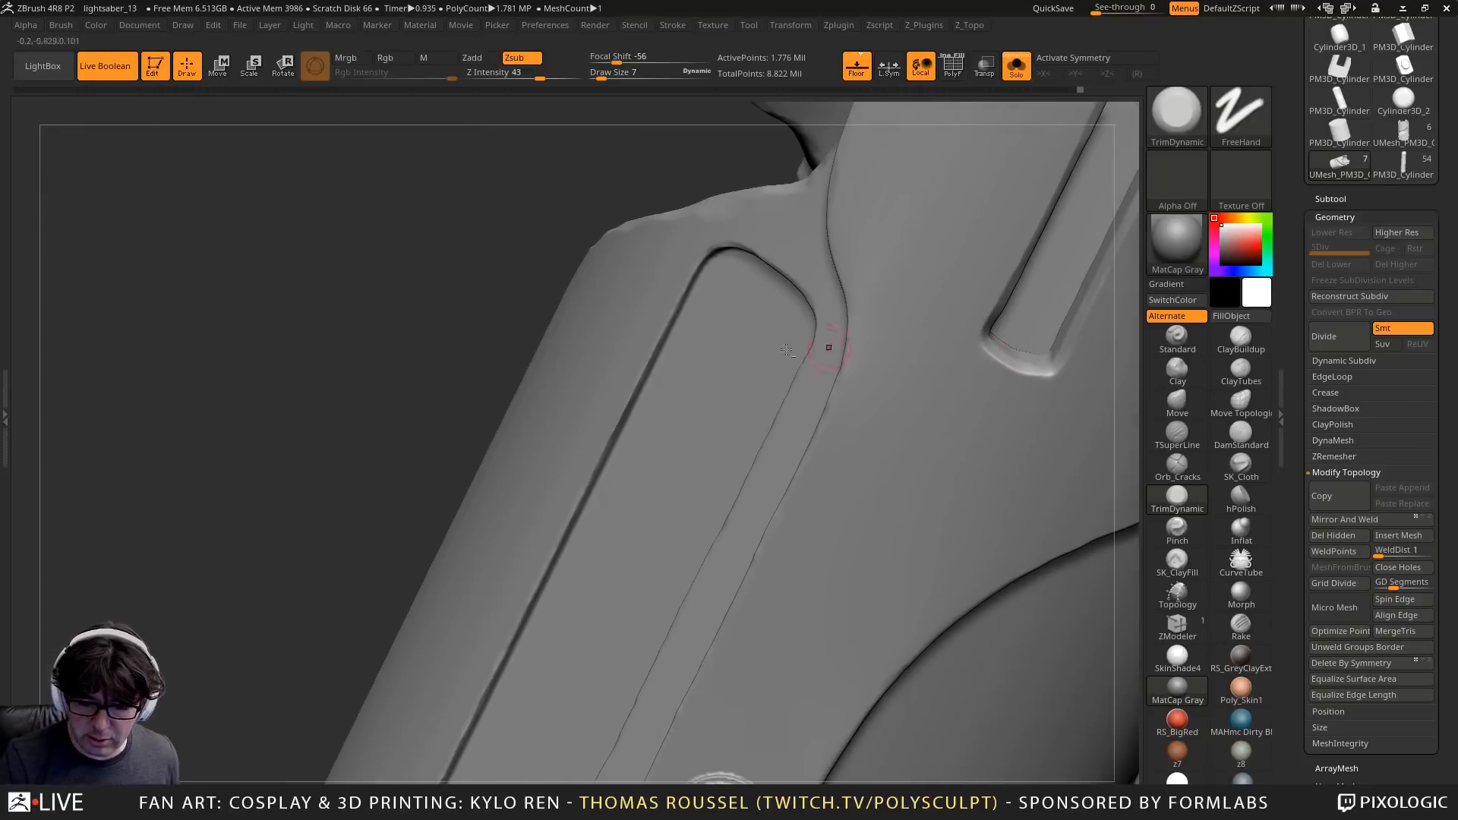
# Show the whole lightsaber without Solo mode or the floor grid, and render it with BPR from a tilted angle
pyautogui.keyDown('ctrl'); pyautogui.moveTo(672, 369); pyautogui.dragTo(729, 486, button='right'); pyautogui.keyUp('ctrl')
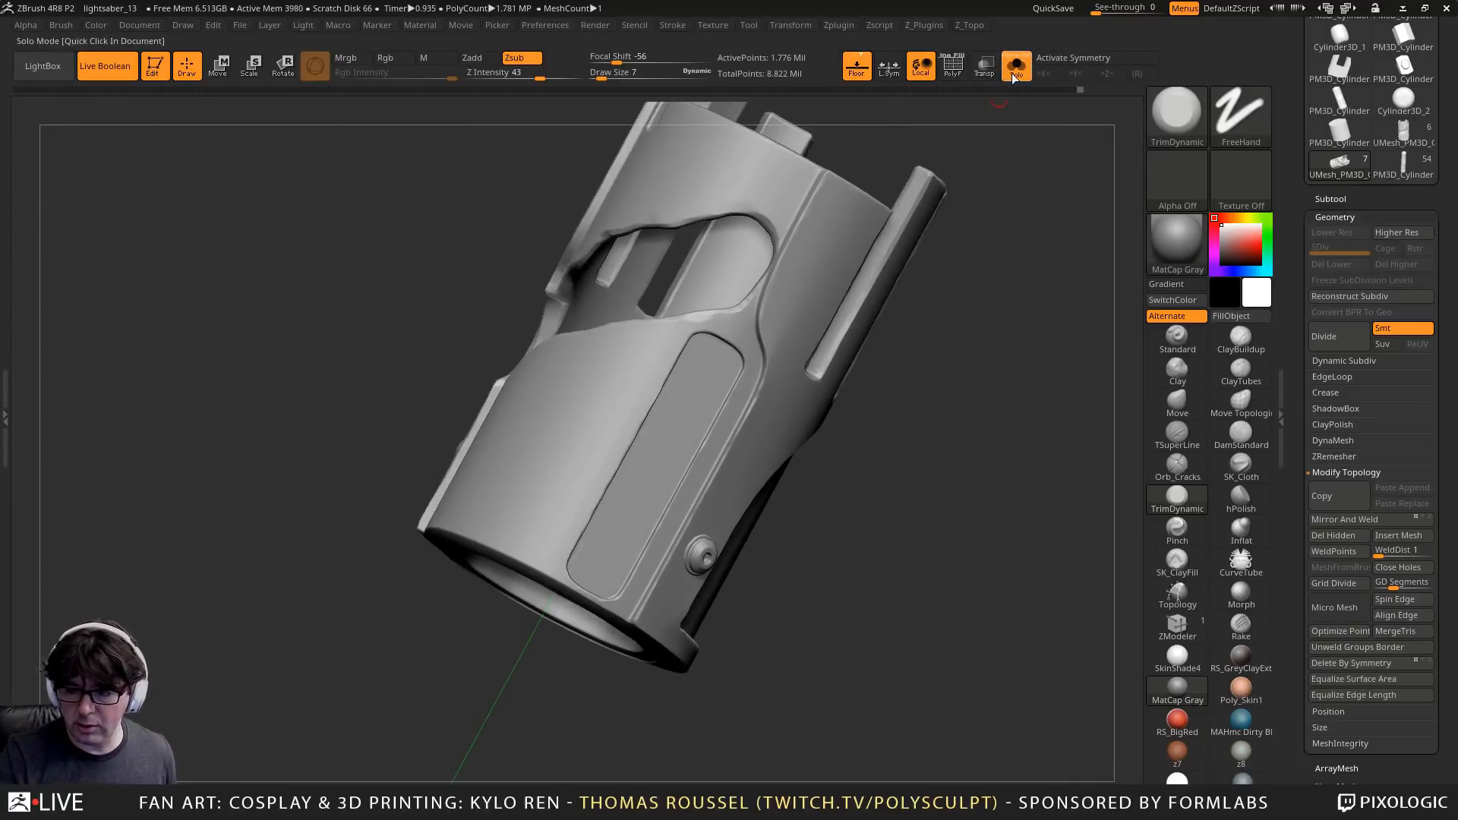
pyautogui.click(1015, 66)
pyautogui.keyDown('ctrl'); pyautogui.moveTo(1002, 505); pyautogui.dragTo(921, 398, button='right'); pyautogui.keyUp('ctrl')
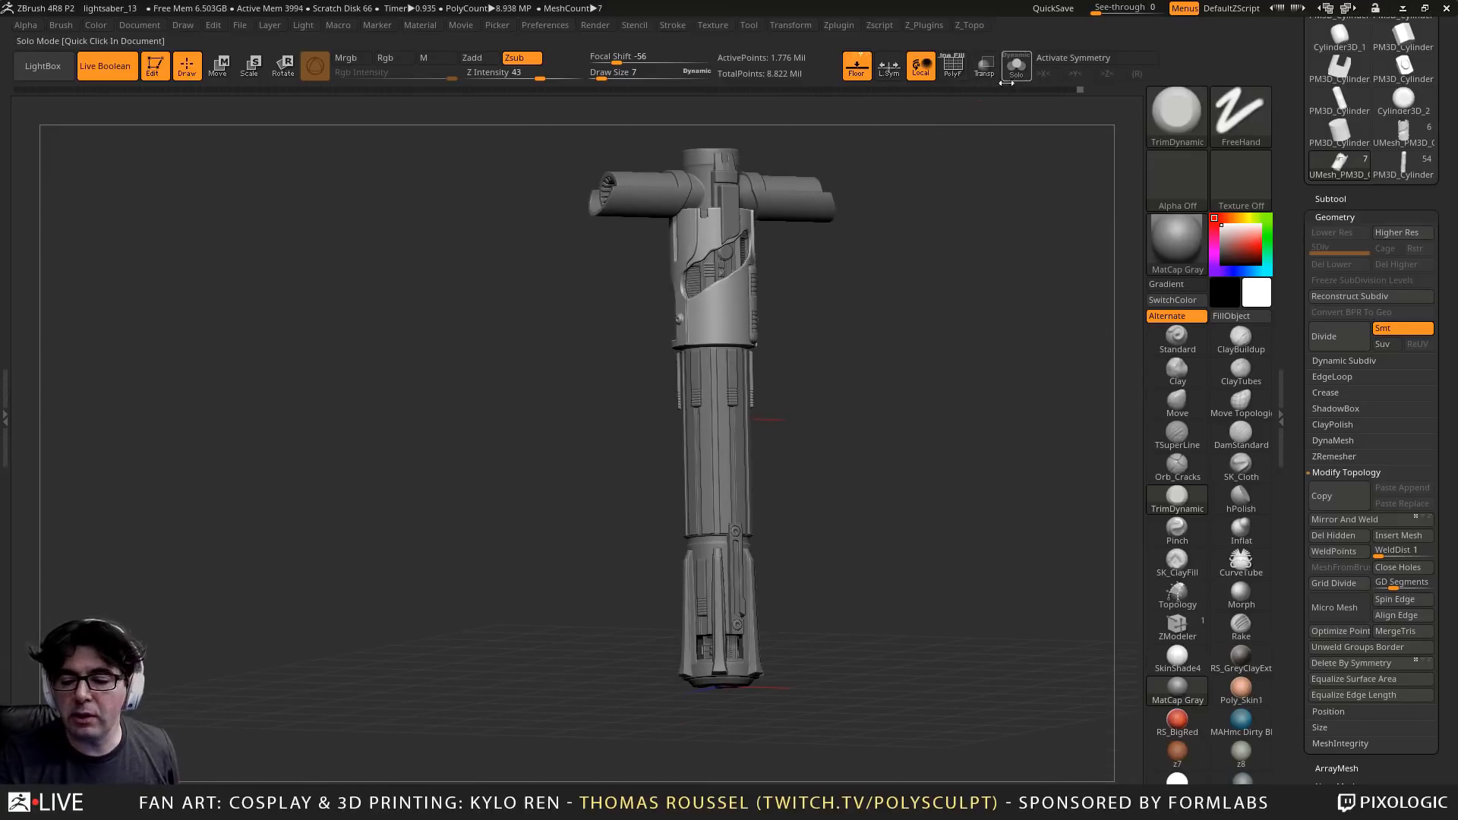
pyautogui.click(952, 66)
pyautogui.click(952, 66)
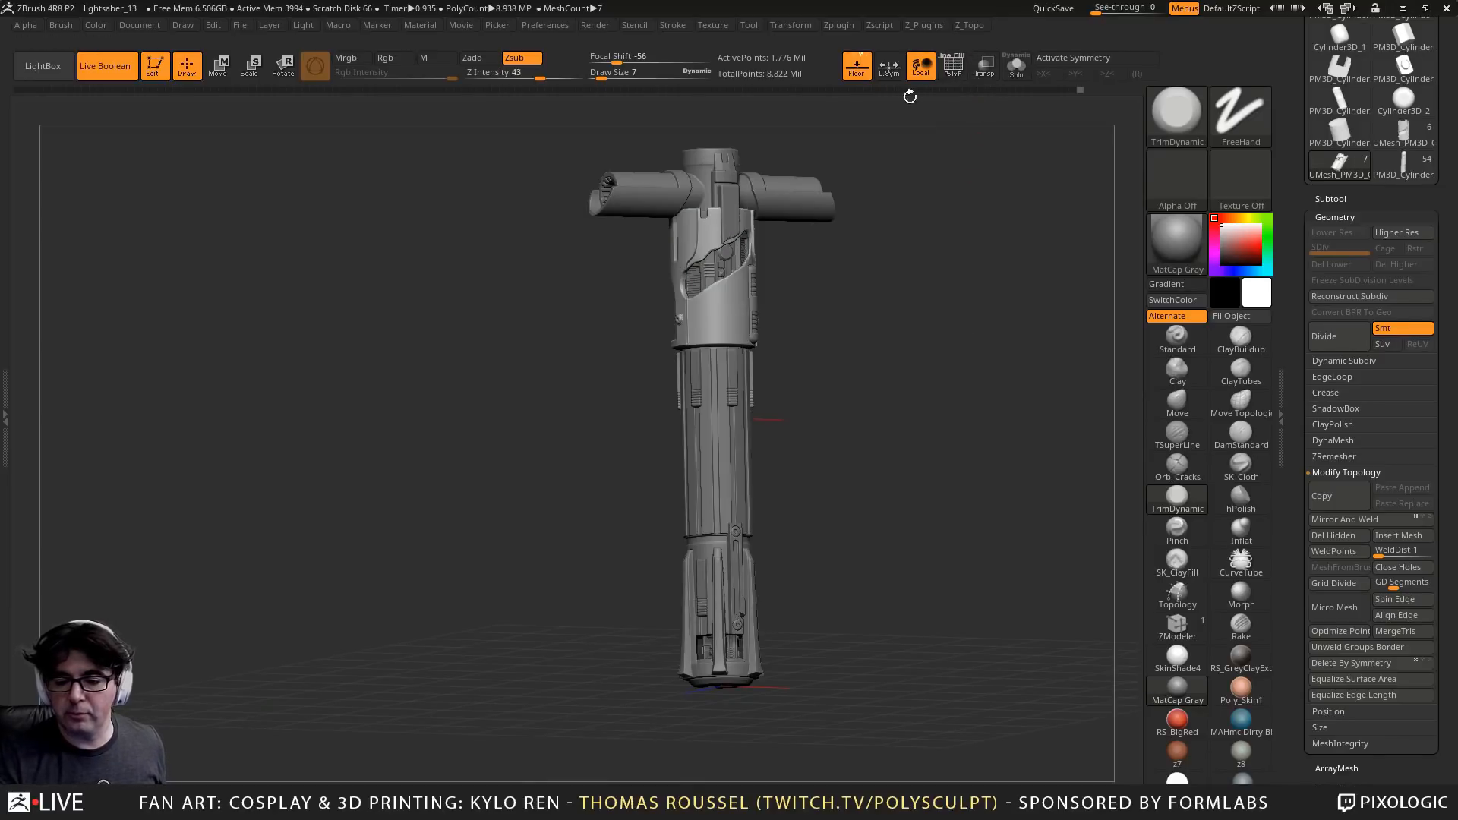
pyautogui.click(856, 66)
pyautogui.moveTo(902, 388); pyautogui.dragTo(785, 479, button='right')
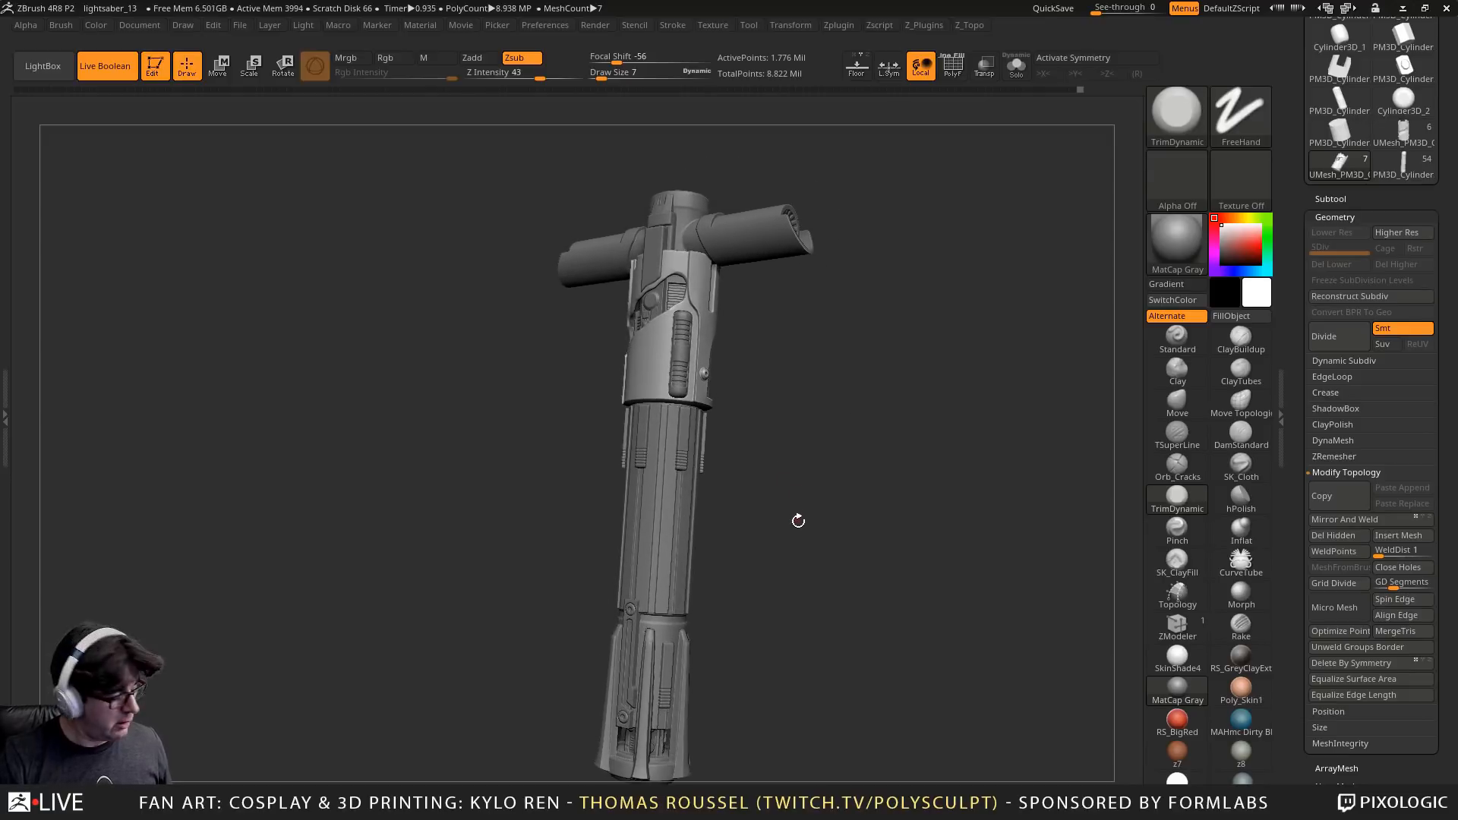
pyautogui.hotkey('shift', 'r')
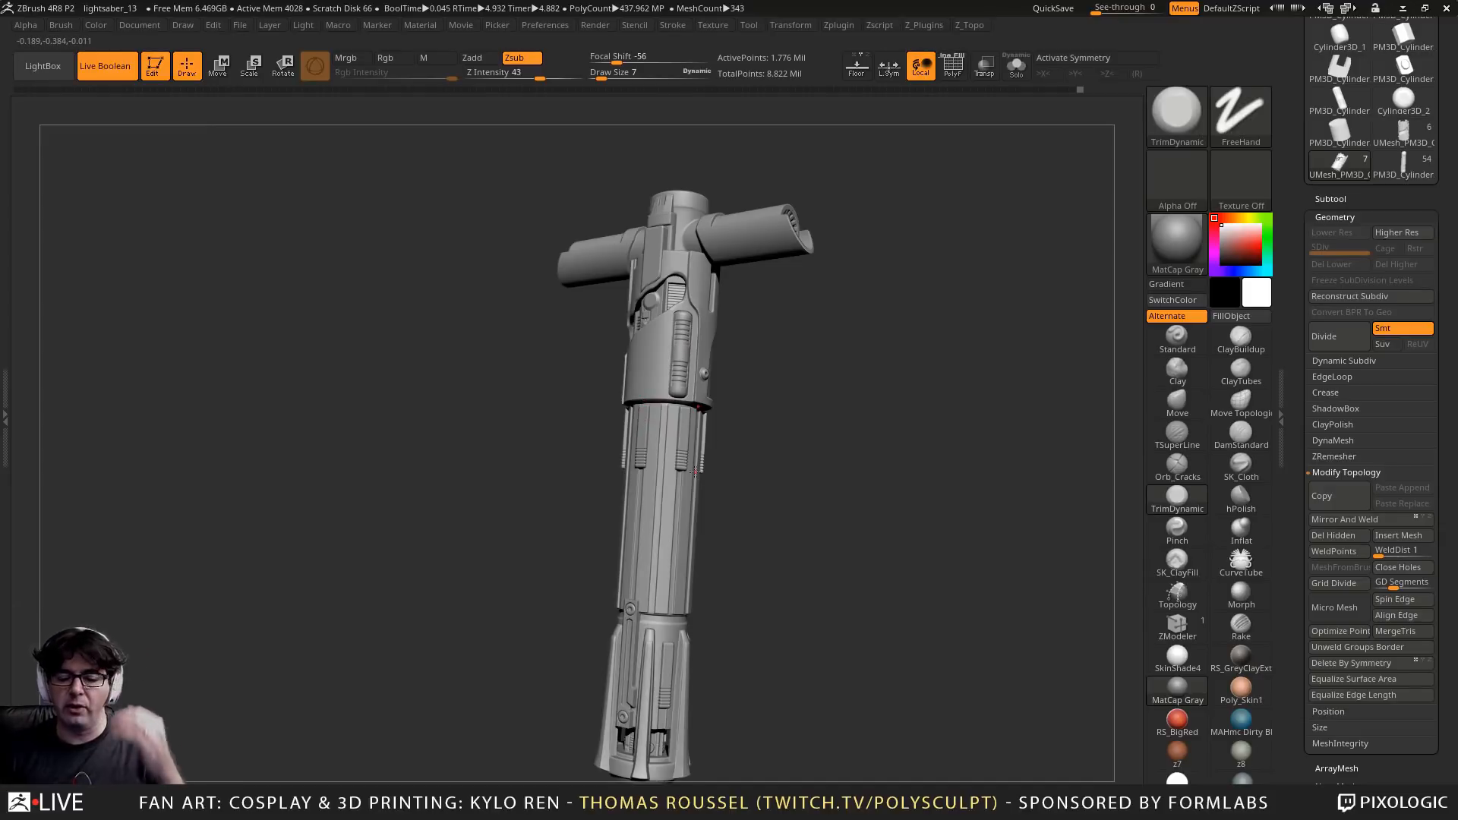
# Make the crossguard the active subtool and save the tool as lightsaber_15 in the Z_KyloRen_Lightsaber folder
pyautogui.moveTo(913, 383); pyautogui.dragTo(844, 395)
pyautogui.keyDown('alt'); pyautogui.click(771, 294); pyautogui.keyUp('alt')
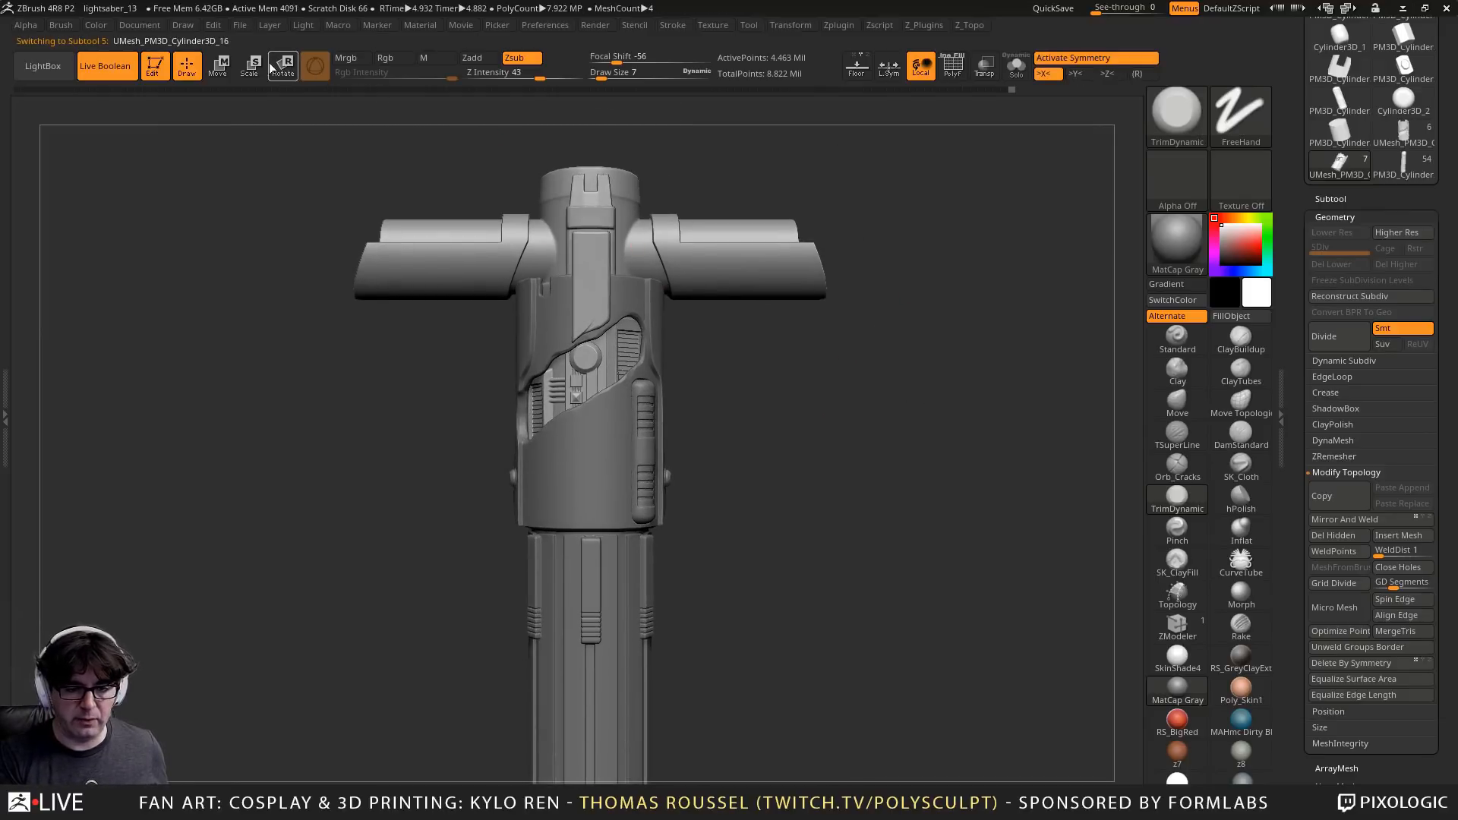
pyautogui.scroll(5, 1416, 175)
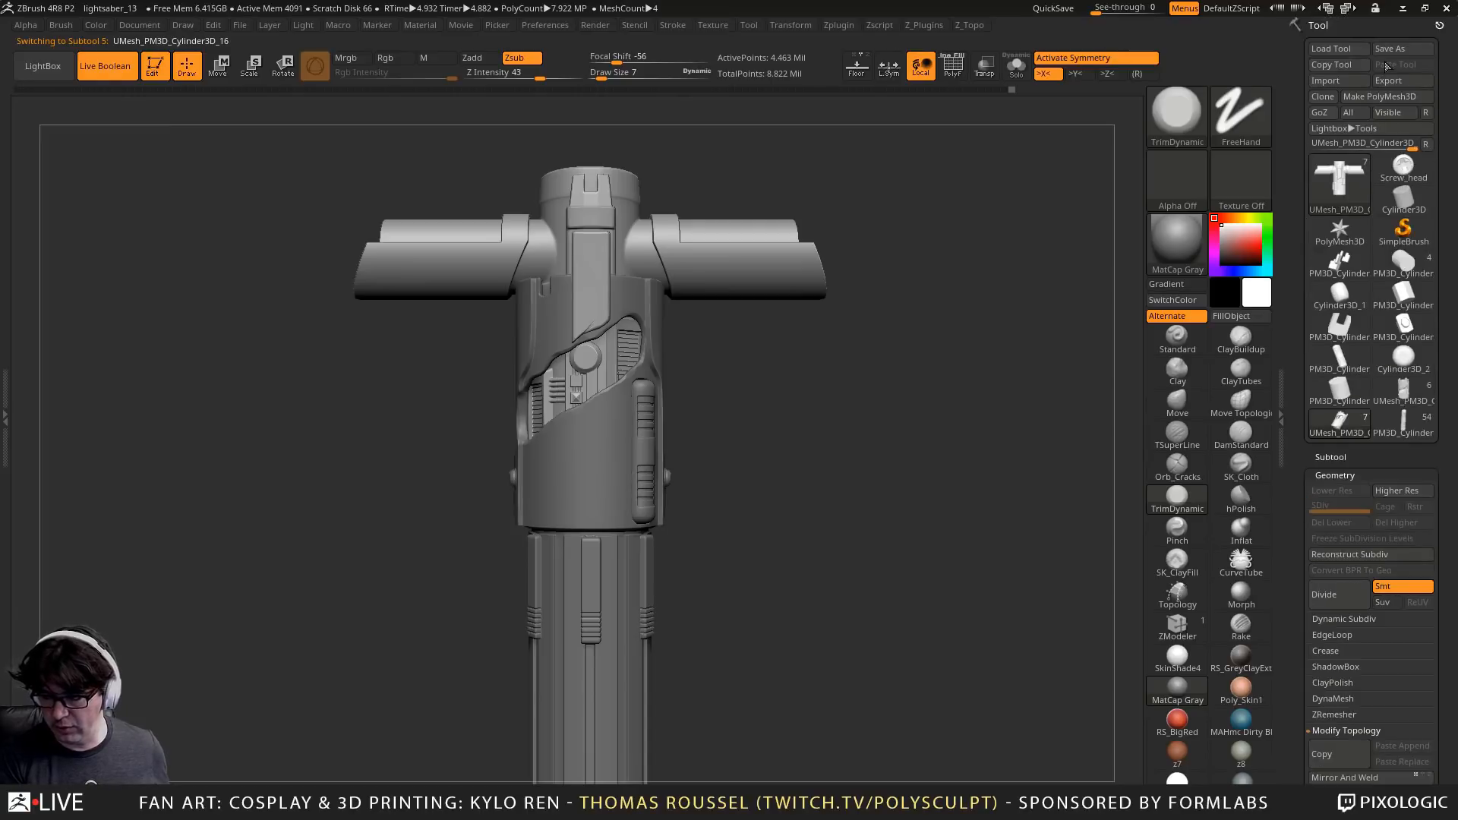
pyautogui.click(1403, 48)
pyautogui.scroll(-2, 508, 288)
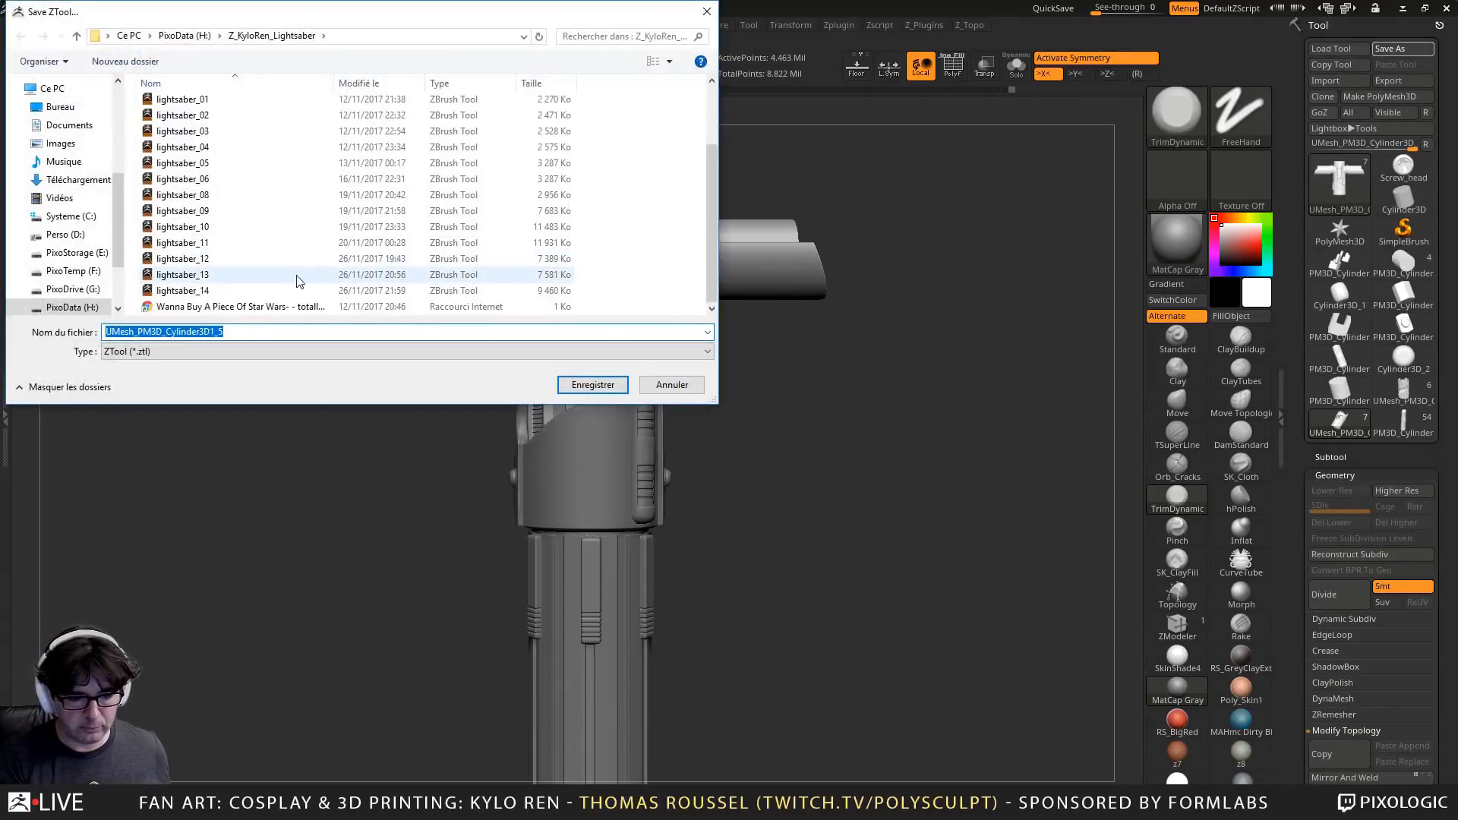
pyautogui.click(228, 291)
pyautogui.click(191, 331)
pyautogui.click(191, 331)
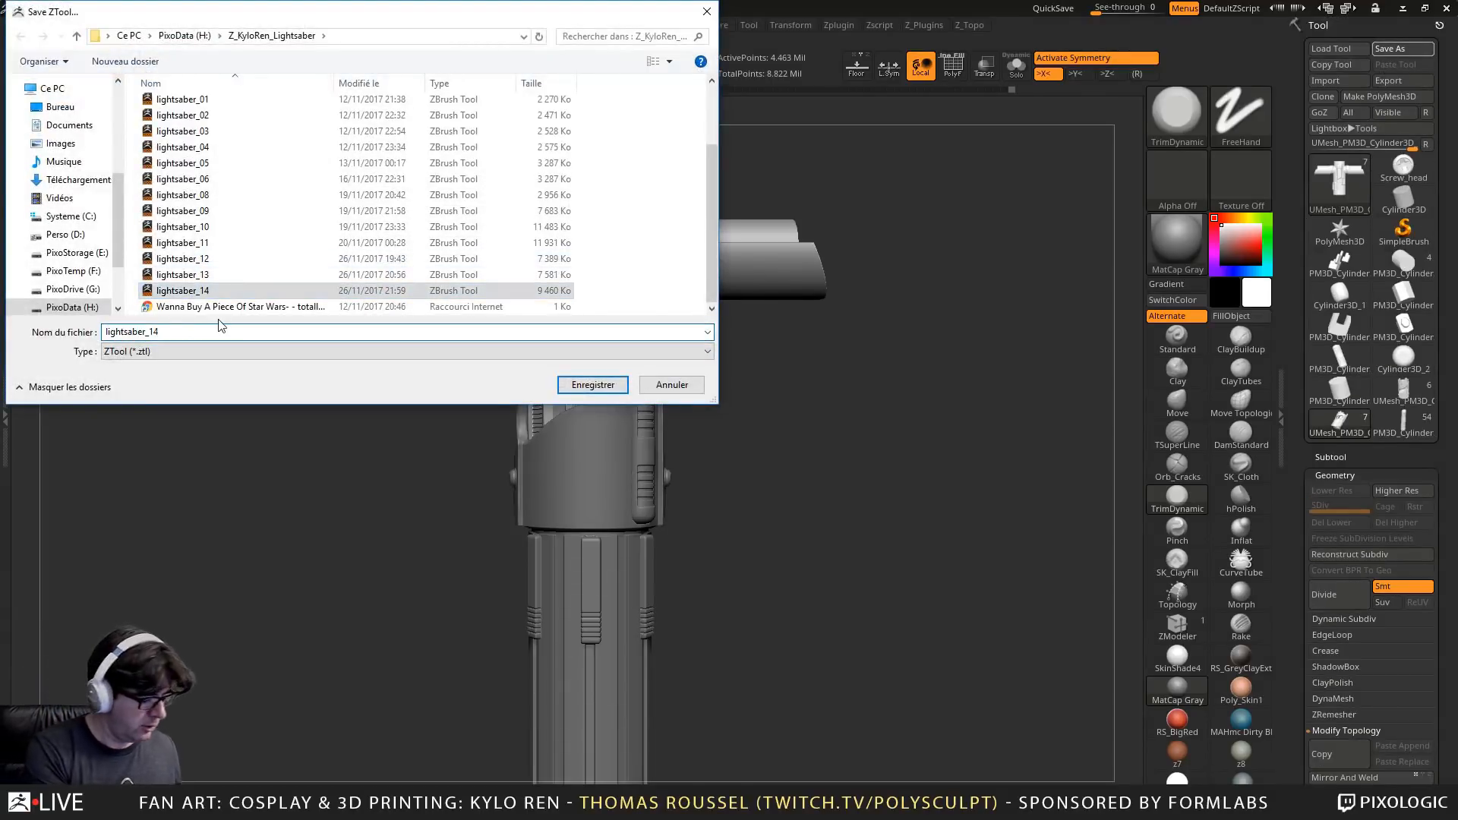
pyautogui.press('BackSpace')
pyautogui.write('5')
pyautogui.press('Return')
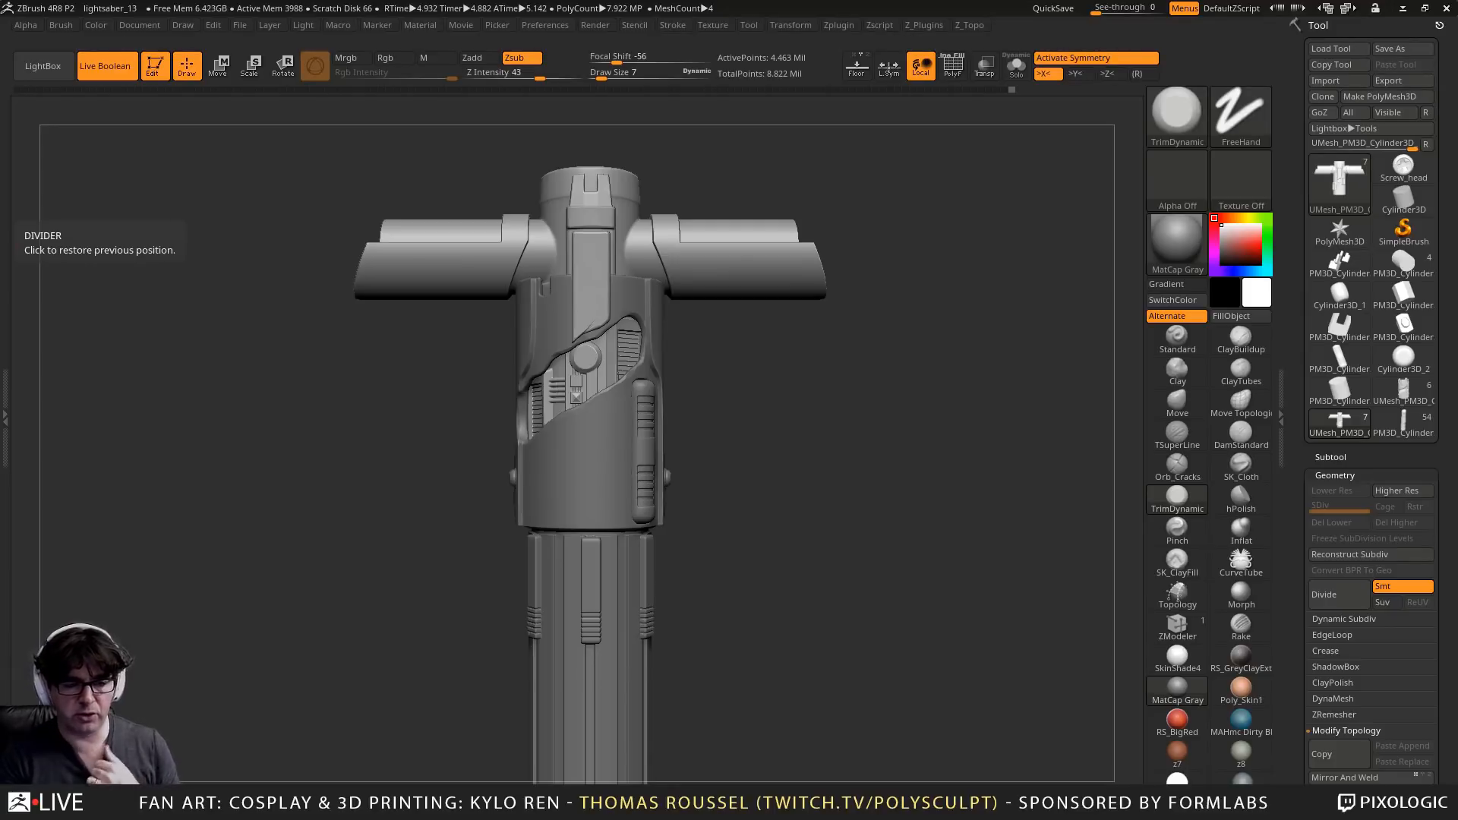
# Turn off X symmetry and move the crossguard sideways, about 1.5 units clear of the hilt
pyautogui.moveTo(914, 397); pyautogui.dragTo(829, 365)
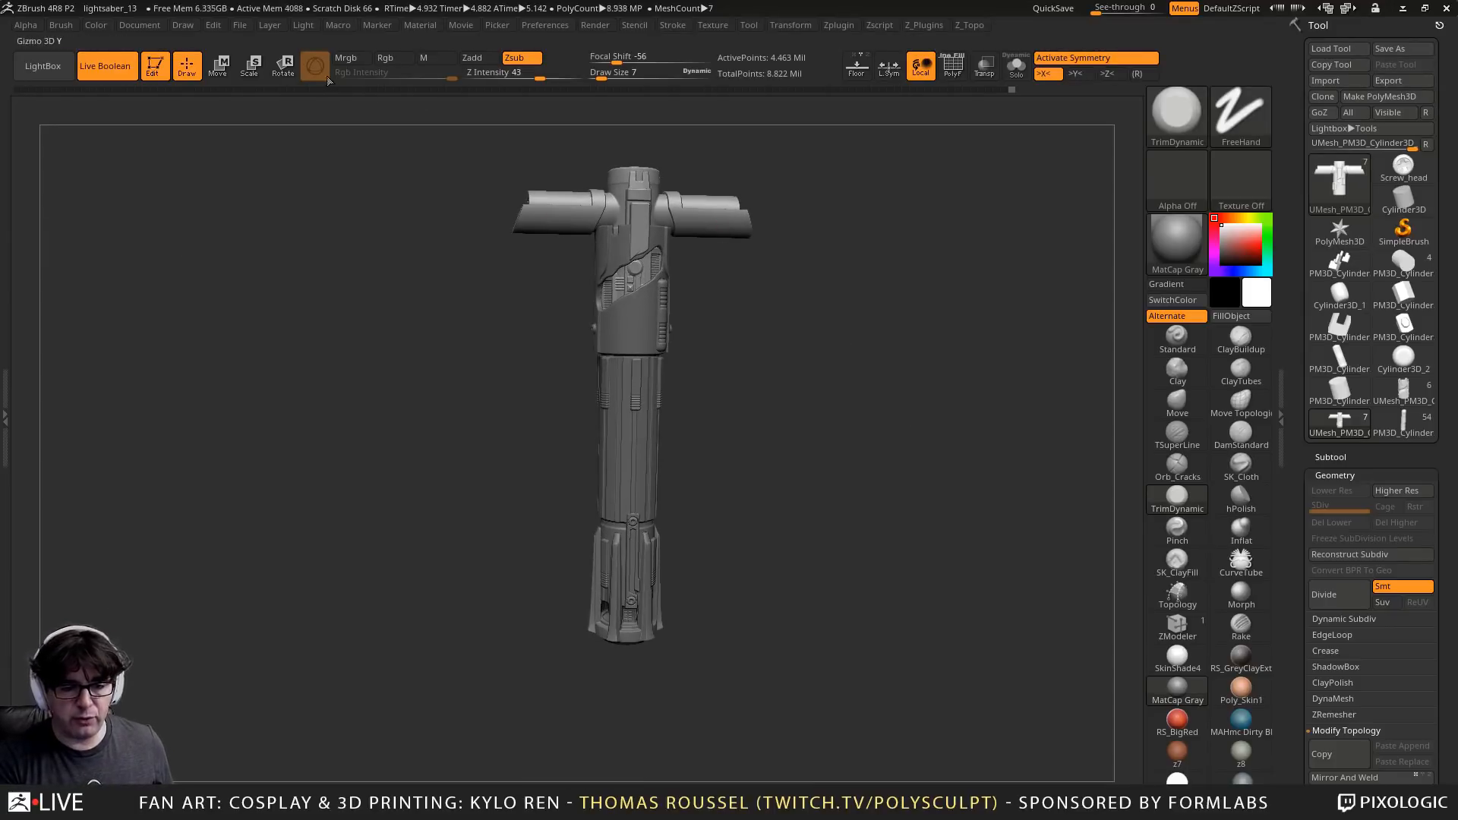
pyautogui.press('x')
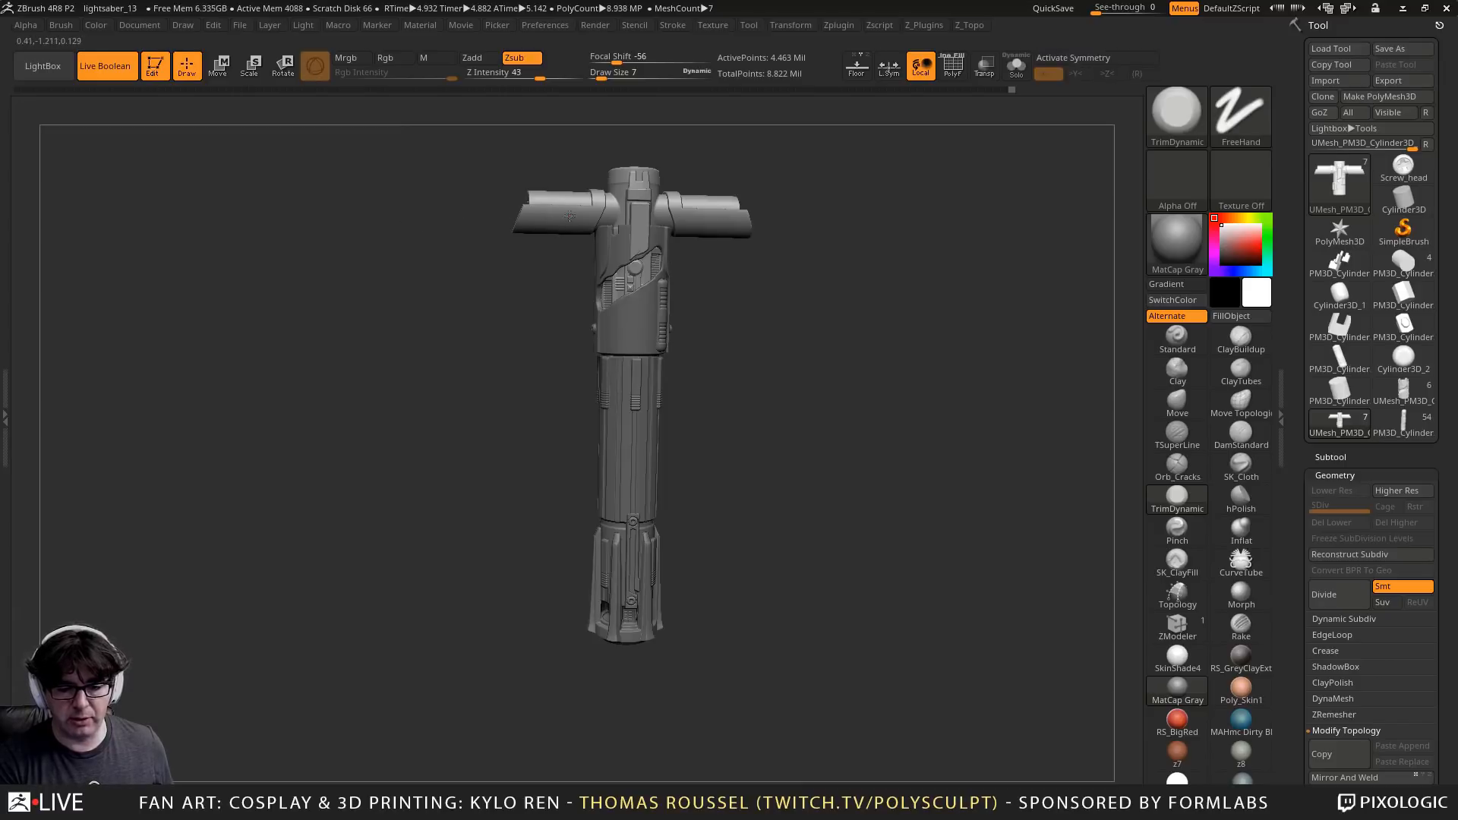
pyautogui.press('w')
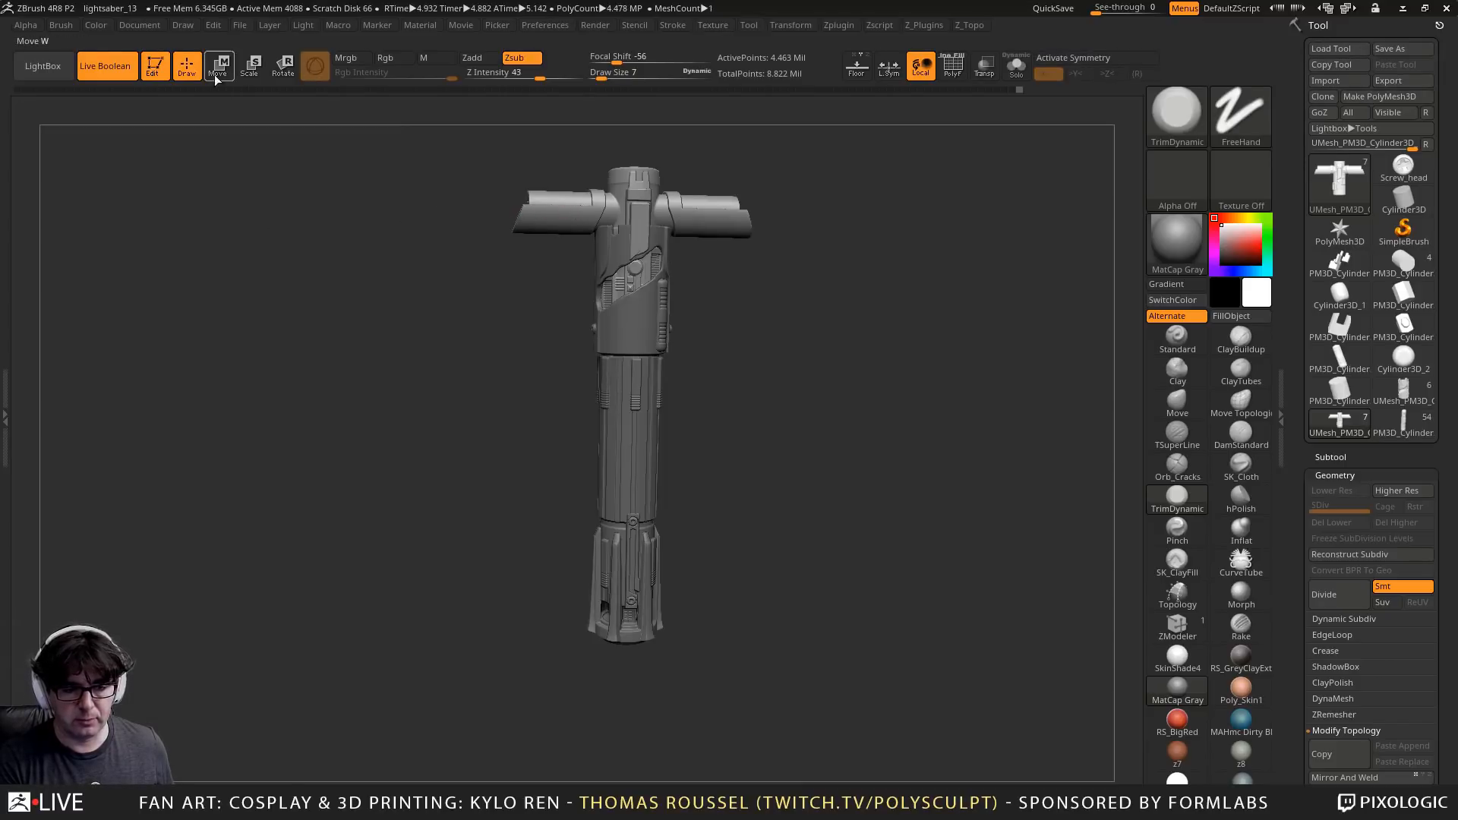
pyautogui.click(548, 212)
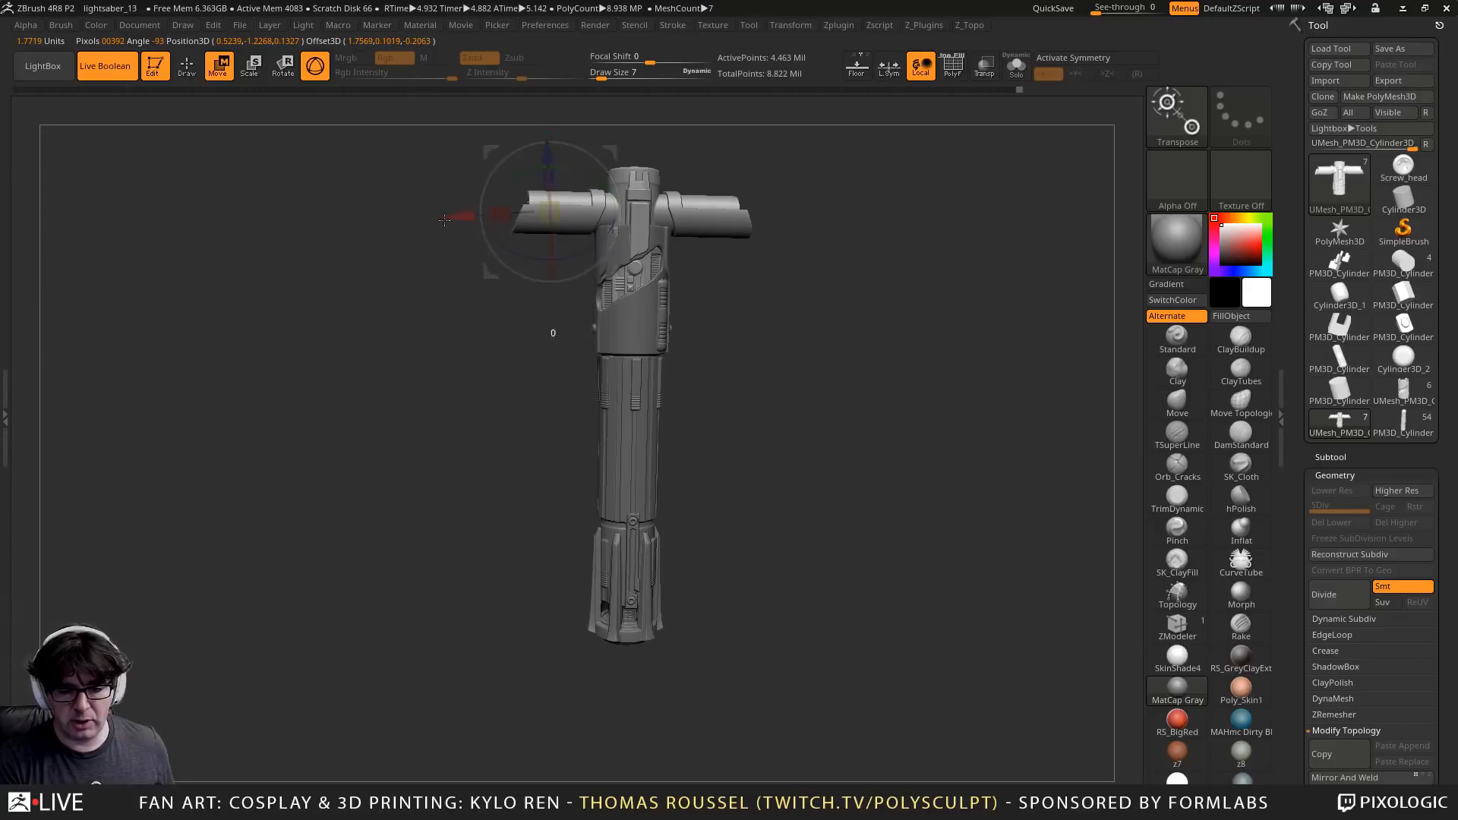
pyautogui.moveTo(455, 215); pyautogui.dragTo(227, 226)
pyautogui.hotkey('ctrl', 'z')
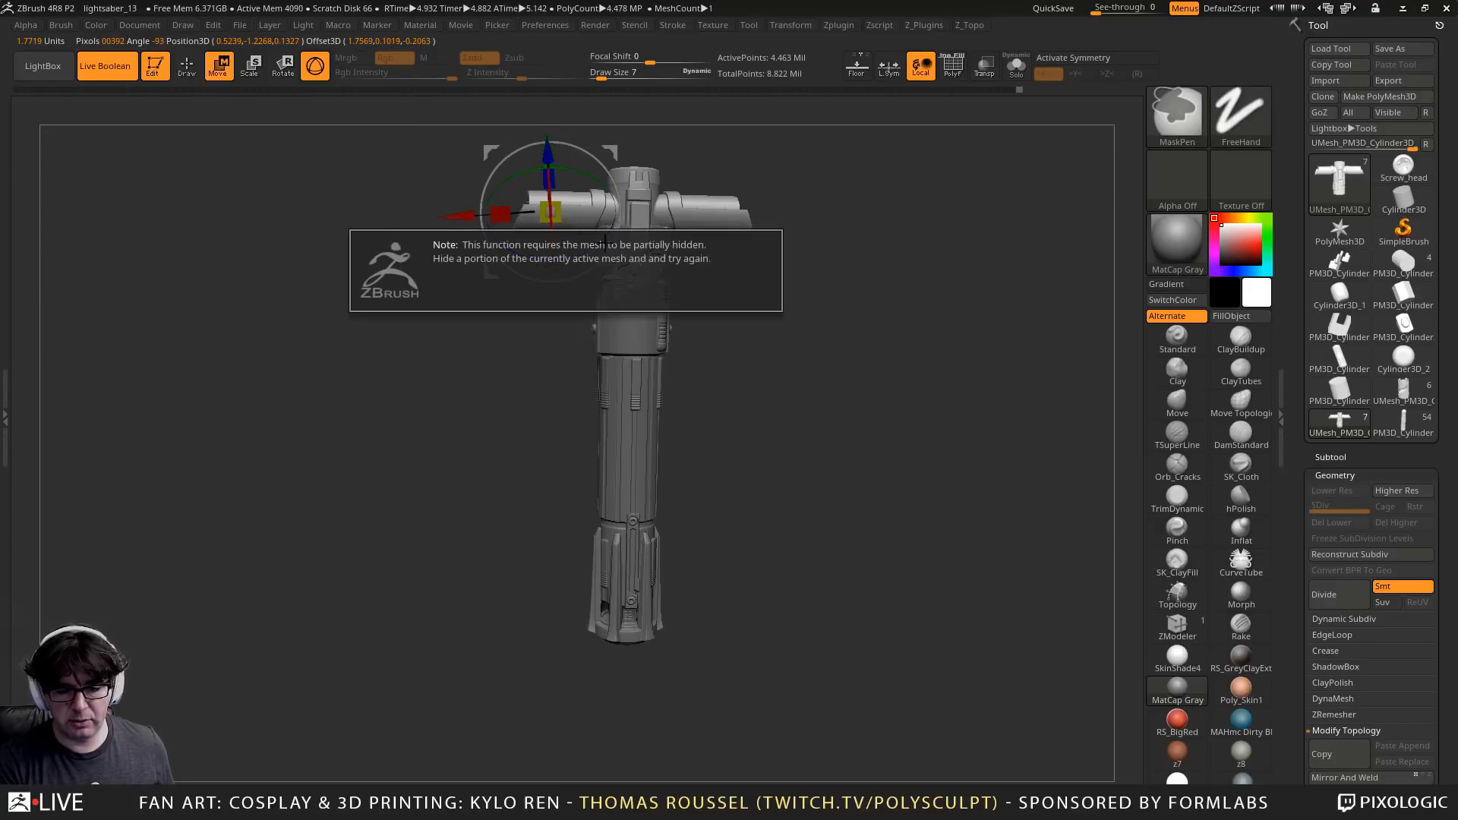
pyautogui.moveTo(455, 217); pyautogui.dragTo(171, 214)
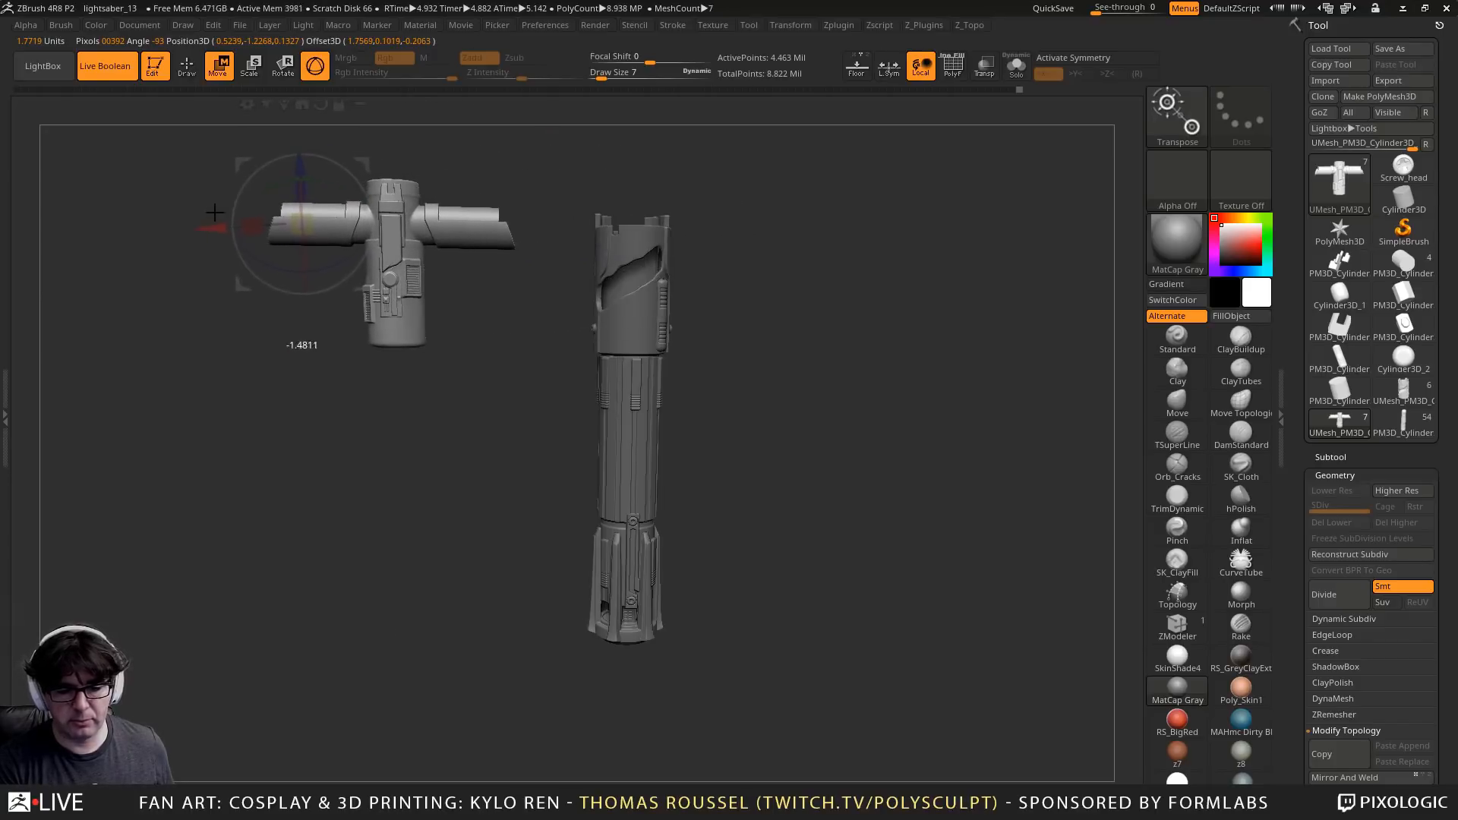
# Move the slotted sleeve and the long grooved grip out to opposite sides of the assembly
pyautogui.click(628, 413)
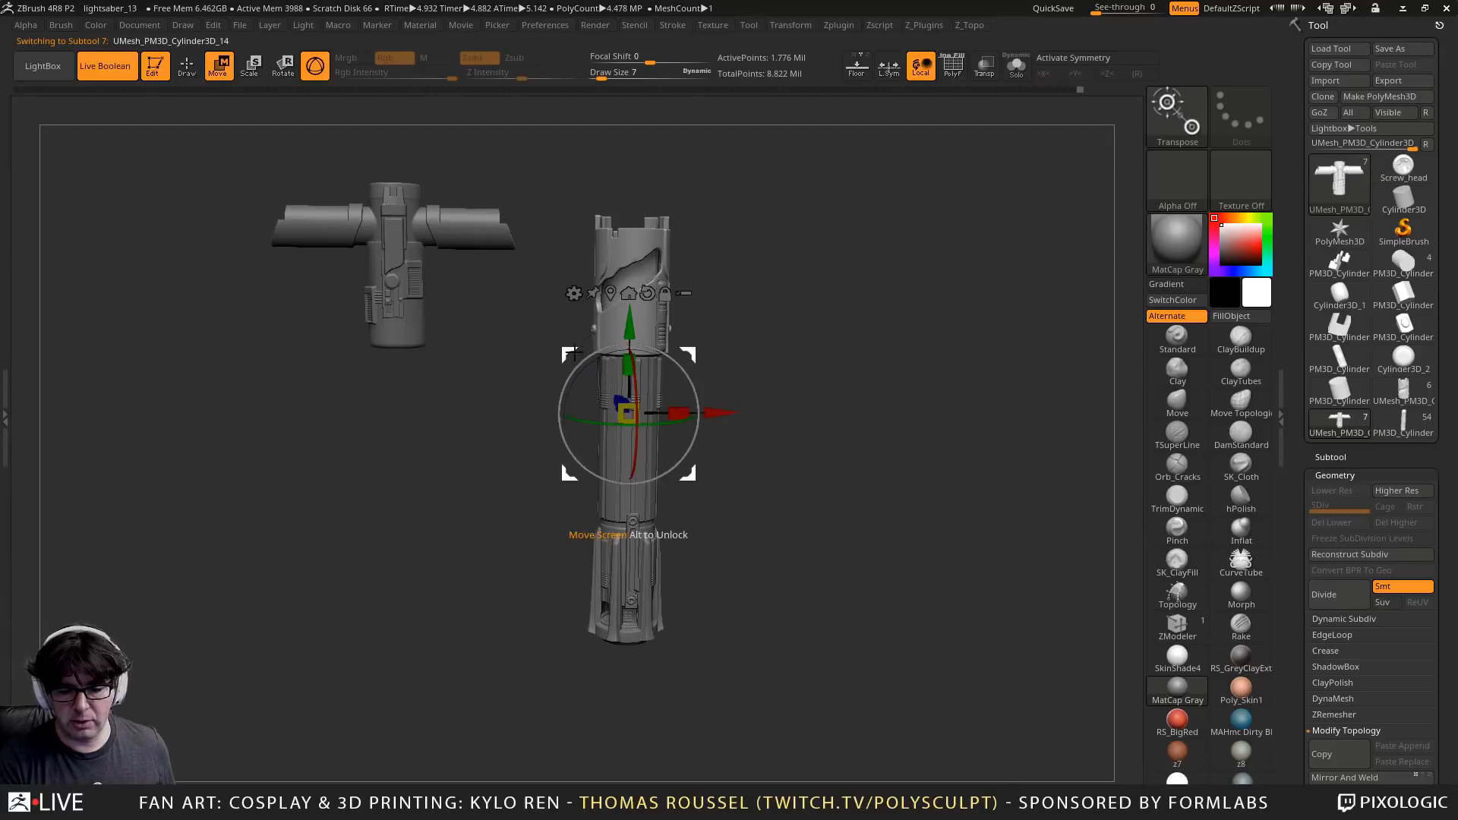
pyautogui.moveTo(570, 356); pyautogui.dragTo(719, 332)
pyautogui.keyDown('alt'); pyautogui.click(608, 375); pyautogui.keyUp('alt')
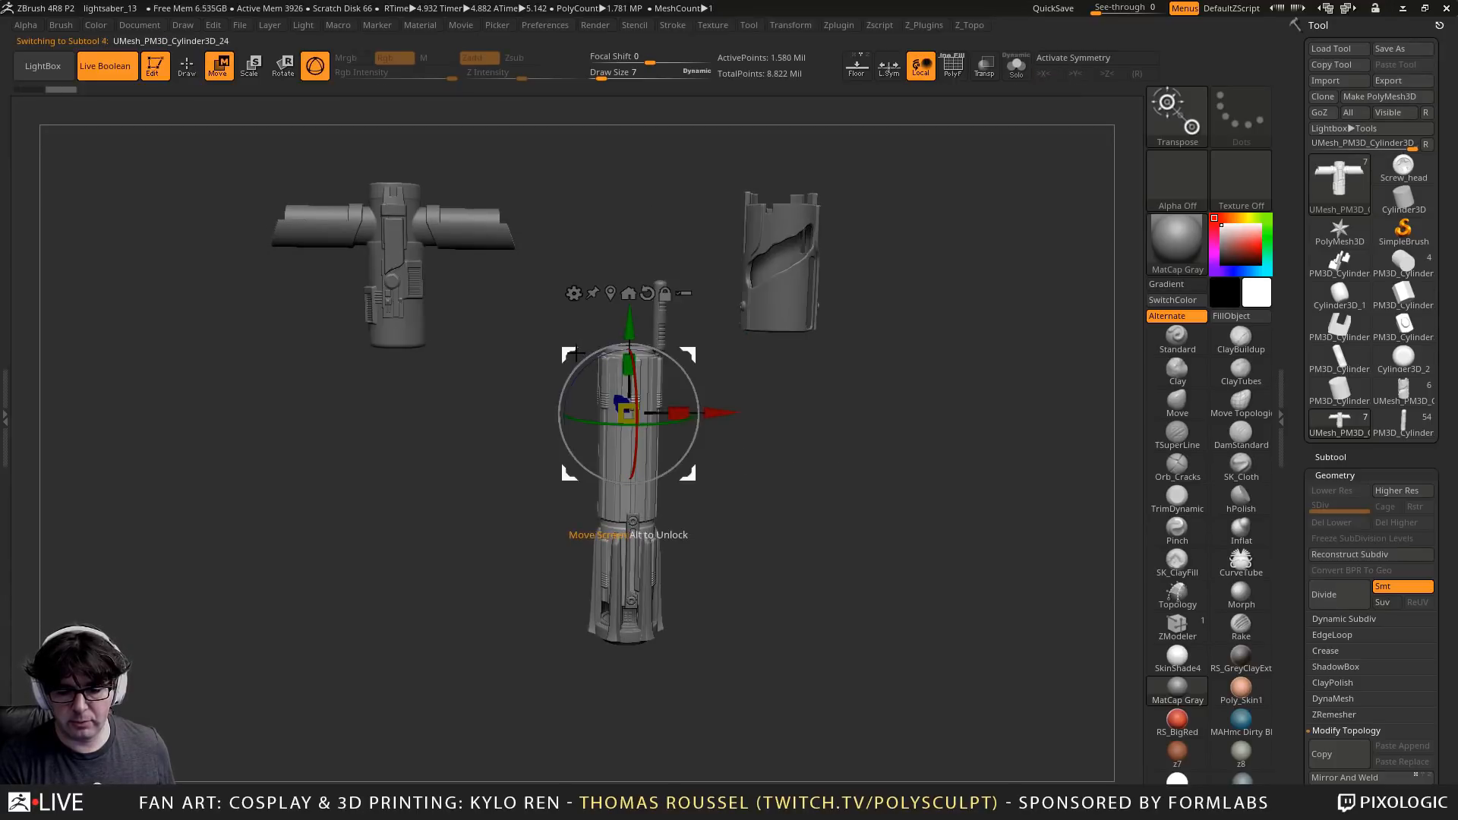
pyautogui.moveTo(569, 355); pyautogui.dragTo(427, 395)
# Move the pronged cage and the slim screw bracket away from the pommel plug, and return to Draw mode
pyautogui.keyDown('alt'); pyautogui.click(607, 550); pyautogui.keyUp('alt')
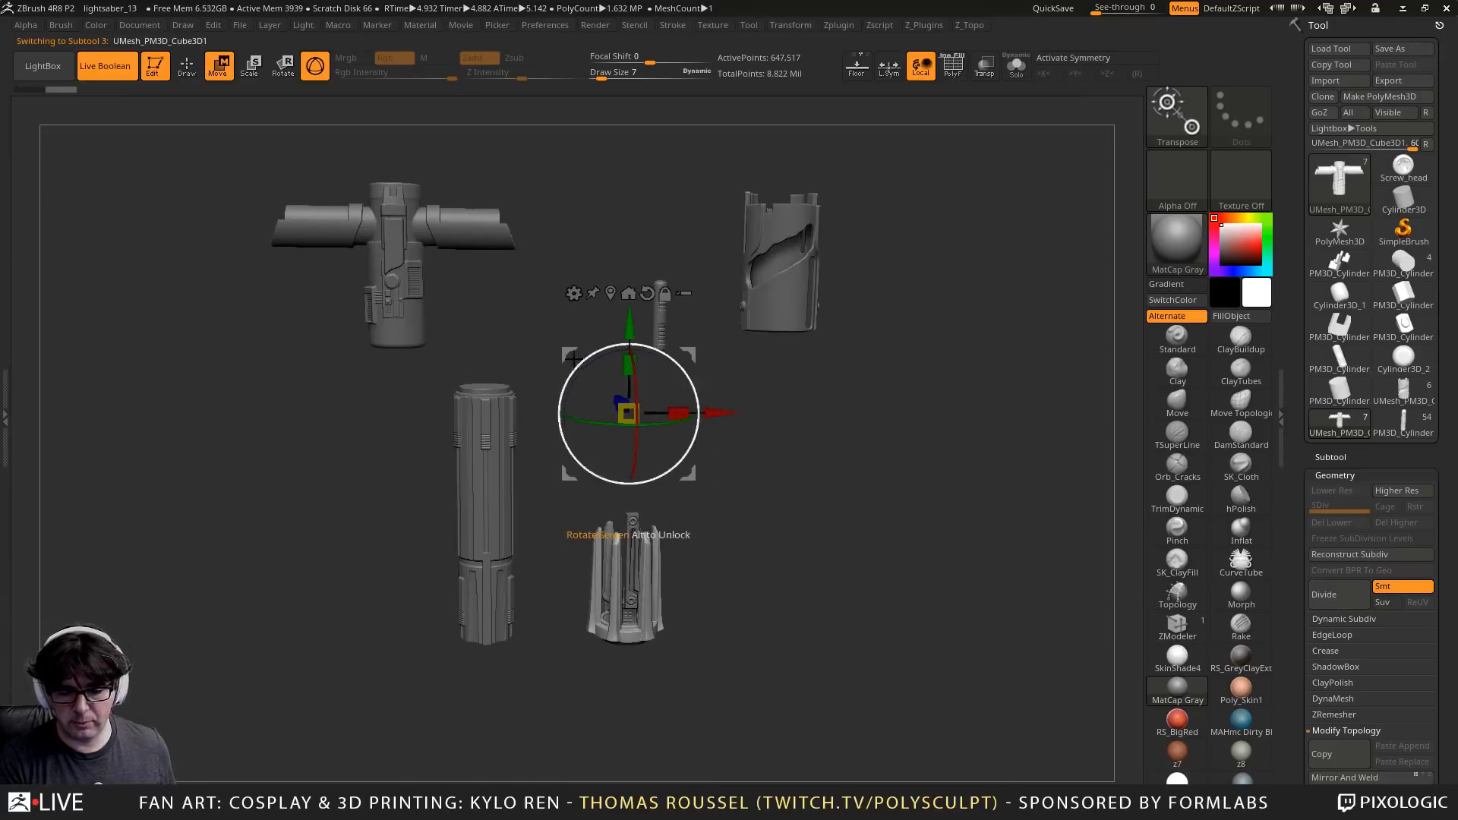
pyautogui.moveTo(602, 422); pyautogui.dragTo(725, 453)
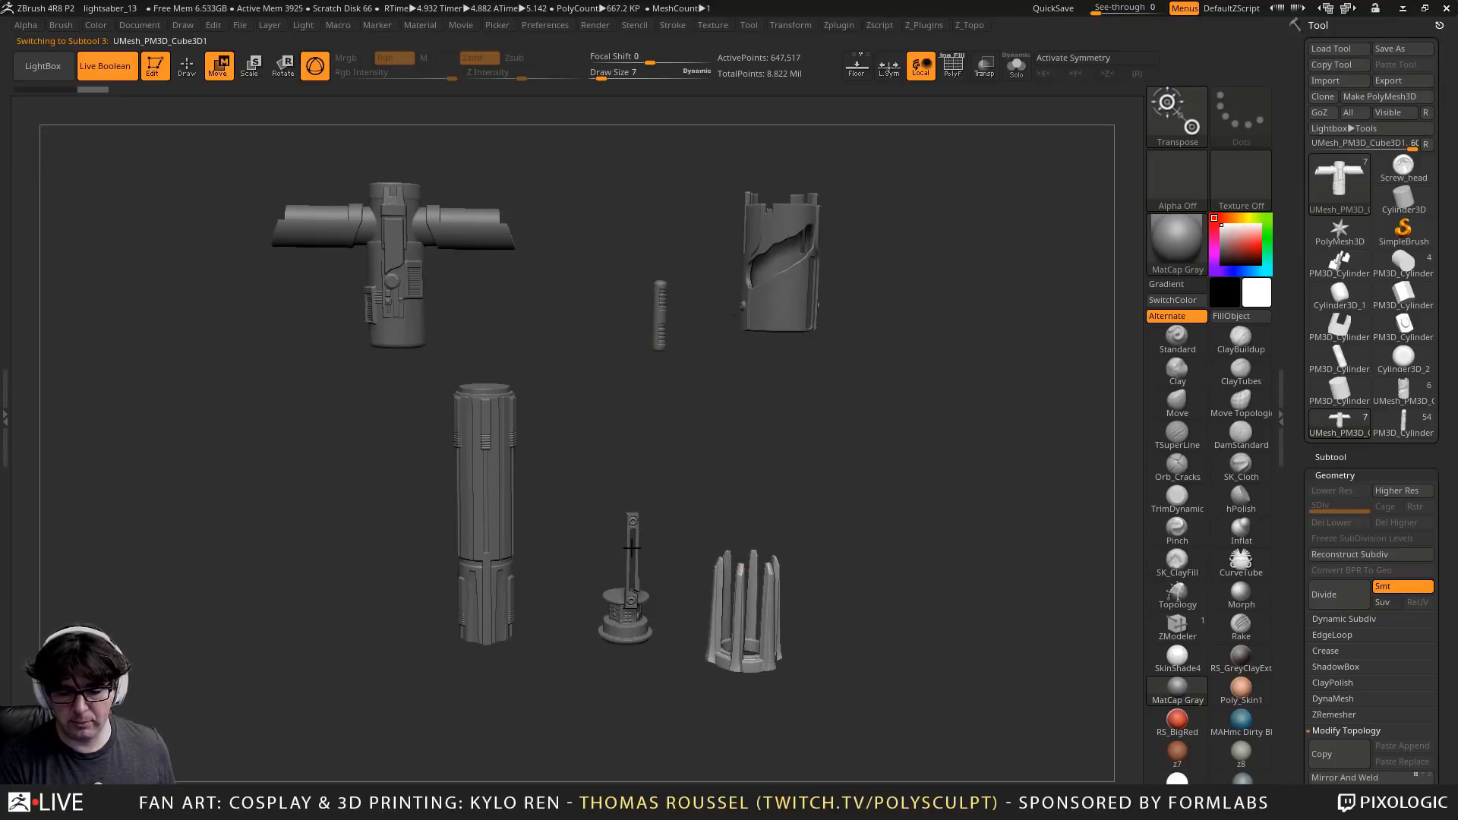
pyautogui.keyDown('alt'); pyautogui.click(640, 511); pyautogui.keyUp('alt')
pyautogui.moveTo(627, 414)
pyautogui.mouseDown()
pyautogui.moveTo(586, 386)
pyautogui.moveTo(563, 339)
pyautogui.mouseUp()
pyautogui.click(192, 73)
# Examine the separated lightsaber parts from the front, both ends and several tilted angles
pyautogui.moveTo(778, 426)
pyautogui.mouseDown()
pyautogui.moveTo(774, 606)
pyautogui.moveTo(752, 526)
pyautogui.moveTo(504, 483)
pyautogui.mouseUp()
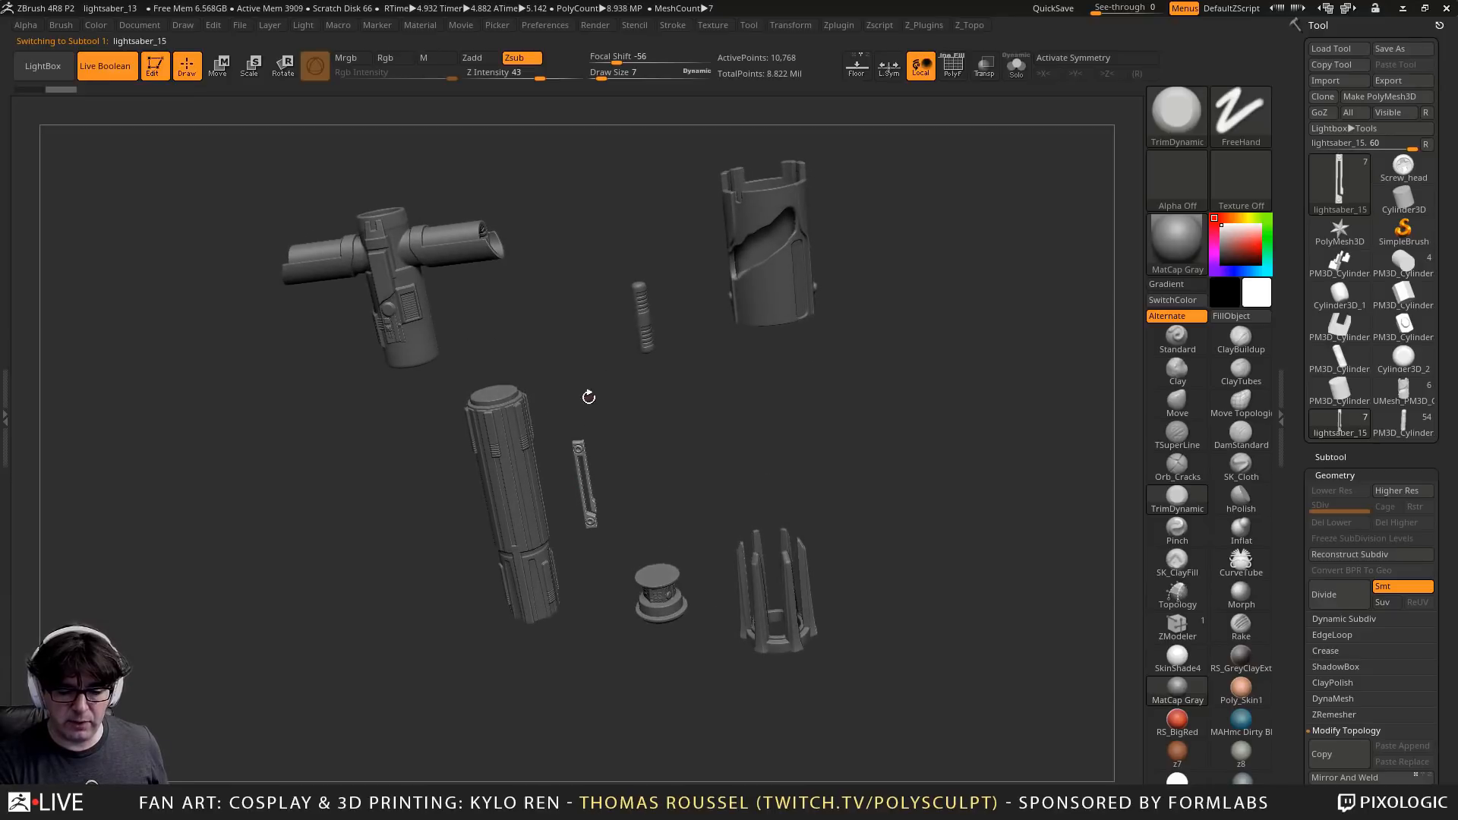
pyautogui.moveTo(588, 397); pyautogui.dragTo(500, 478)
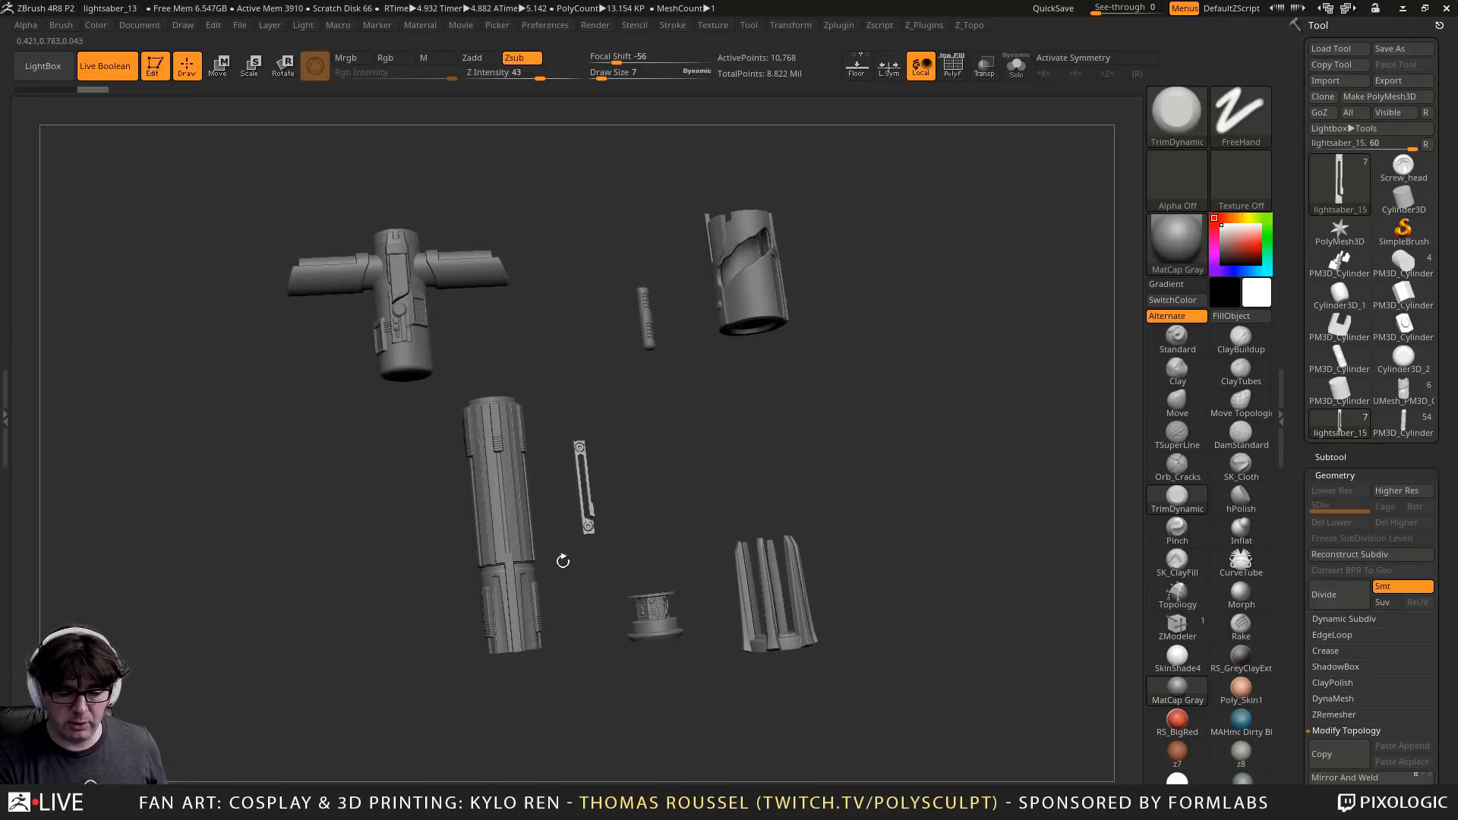
pyautogui.moveTo(540, 426); pyautogui.dragTo(492, 503)
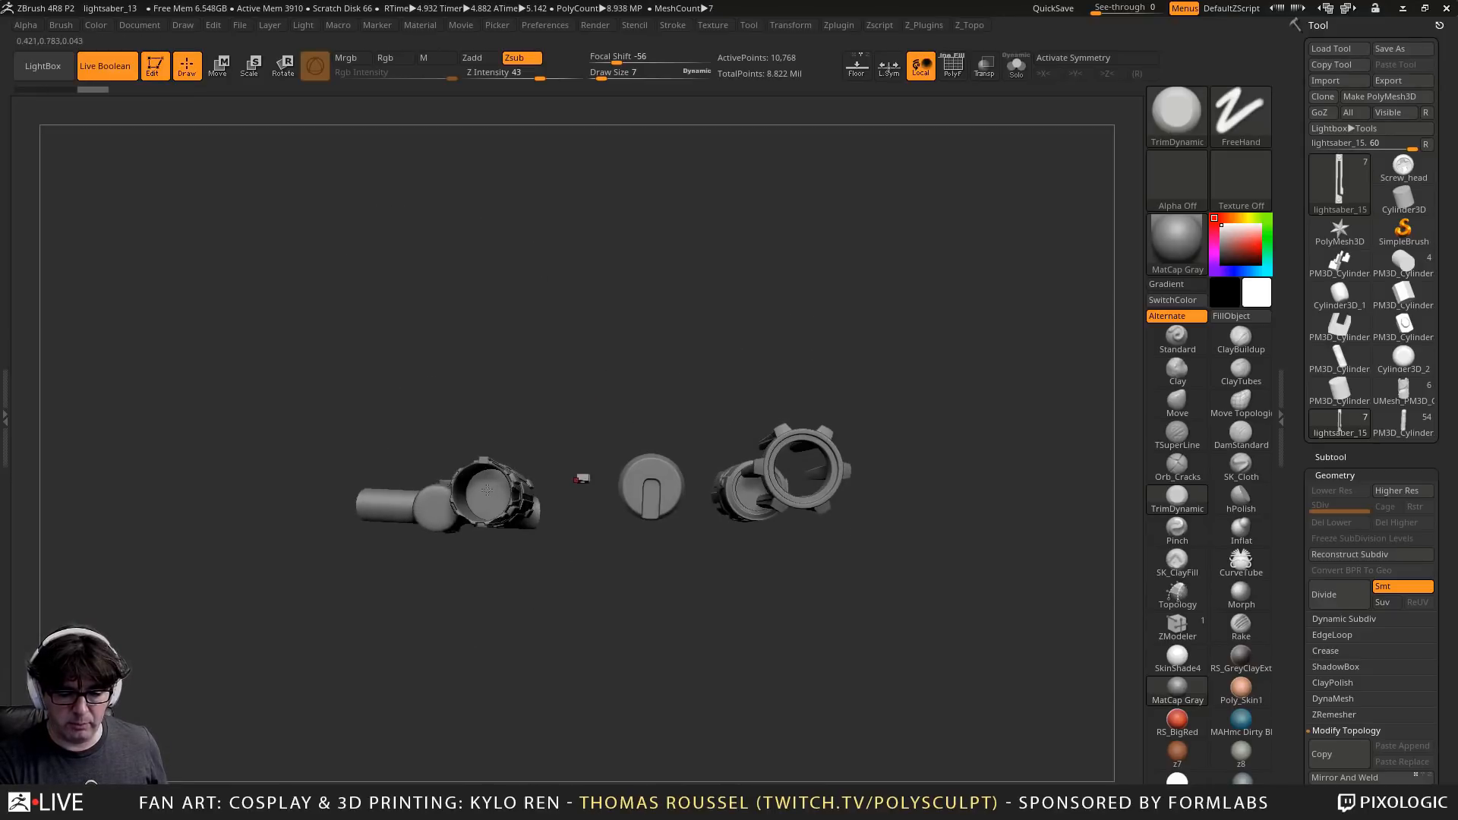
pyautogui.moveTo(553, 407); pyautogui.dragTo(554, 506)
pyautogui.moveTo(444, 411); pyautogui.dragTo(427, 418)
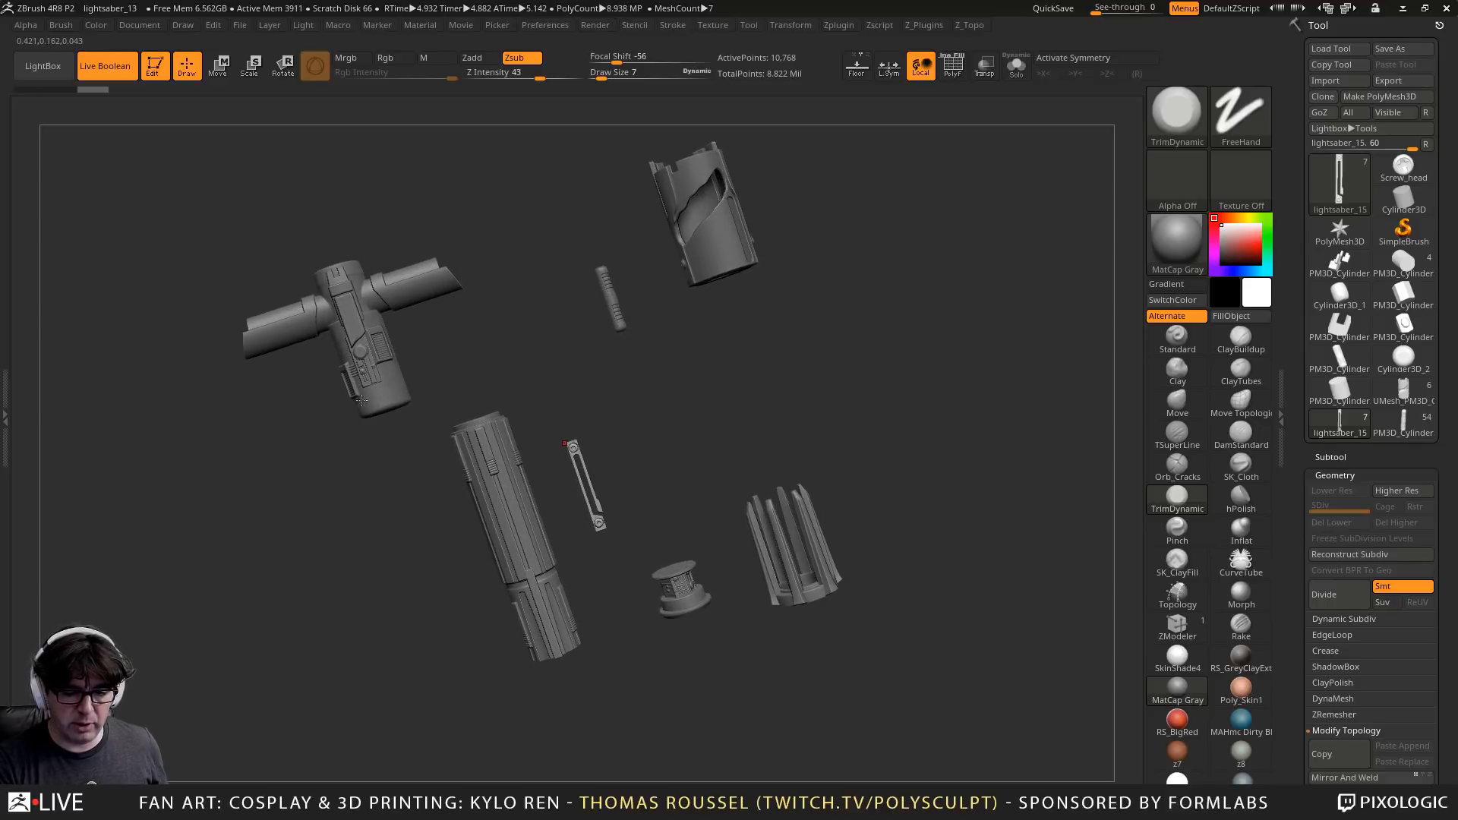
pyautogui.moveTo(375, 324); pyautogui.dragTo(385, 237)
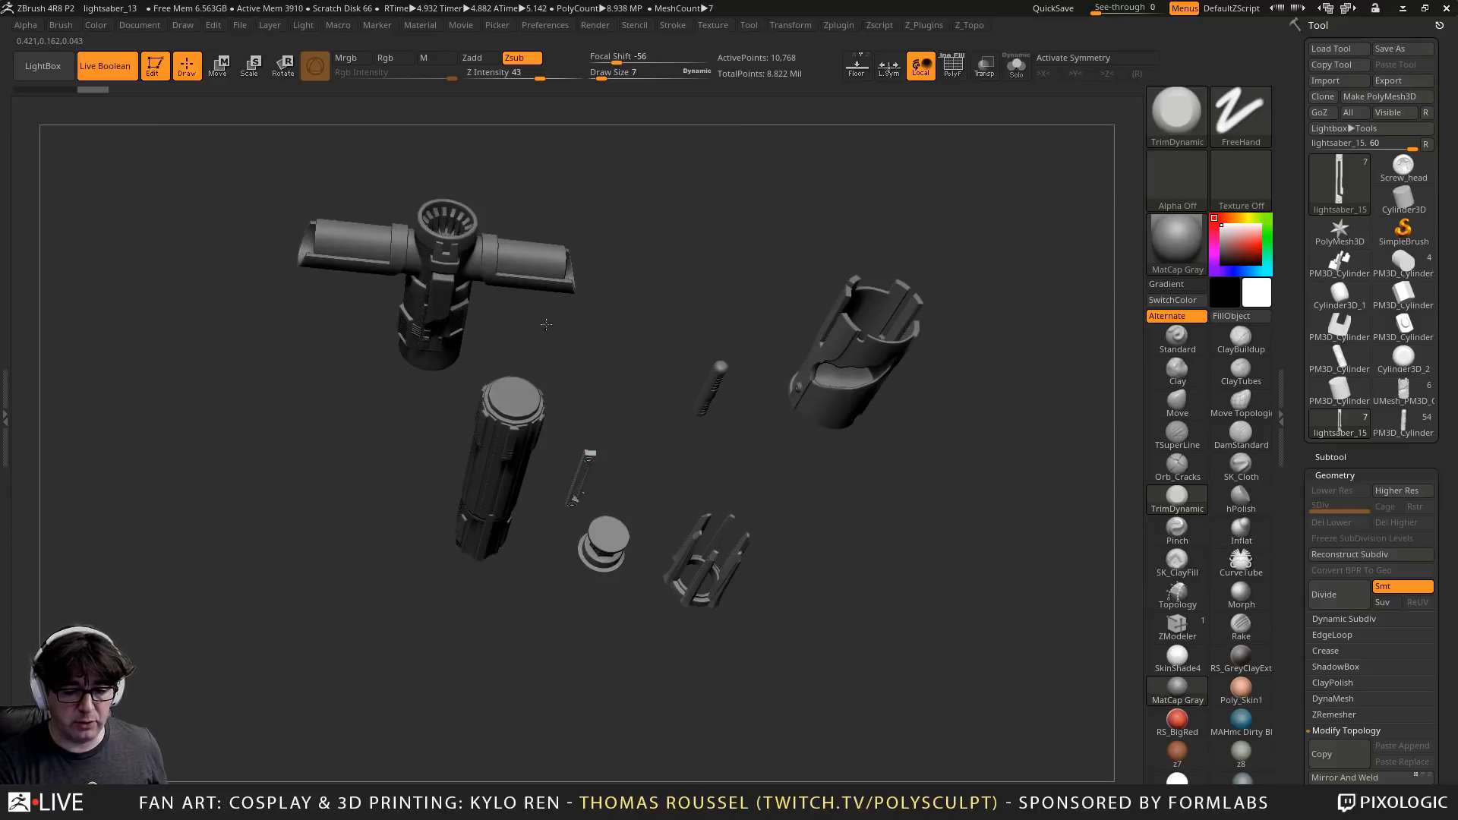
pyautogui.moveTo(546, 325); pyautogui.dragTo(565, 349)
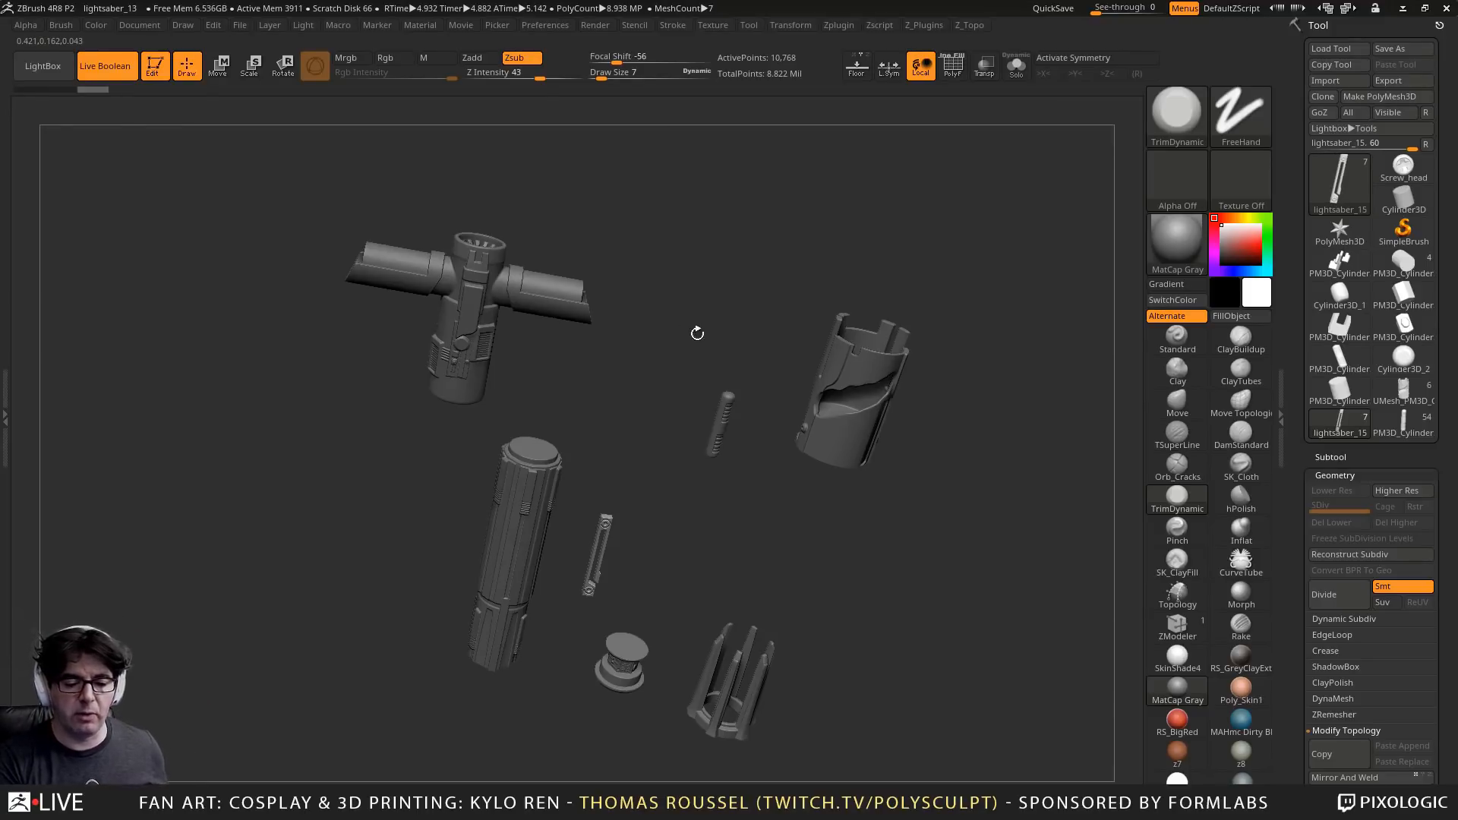
pyautogui.moveTo(697, 333)
pyautogui.mouseDown()
pyautogui.moveTo(640, 335)
pyautogui.moveTo(662, 283)
pyautogui.moveTo(545, 336)
pyautogui.moveTo(641, 315)
pyautogui.moveTo(679, 257)
pyautogui.moveTo(712, 313)
pyautogui.mouseUp()
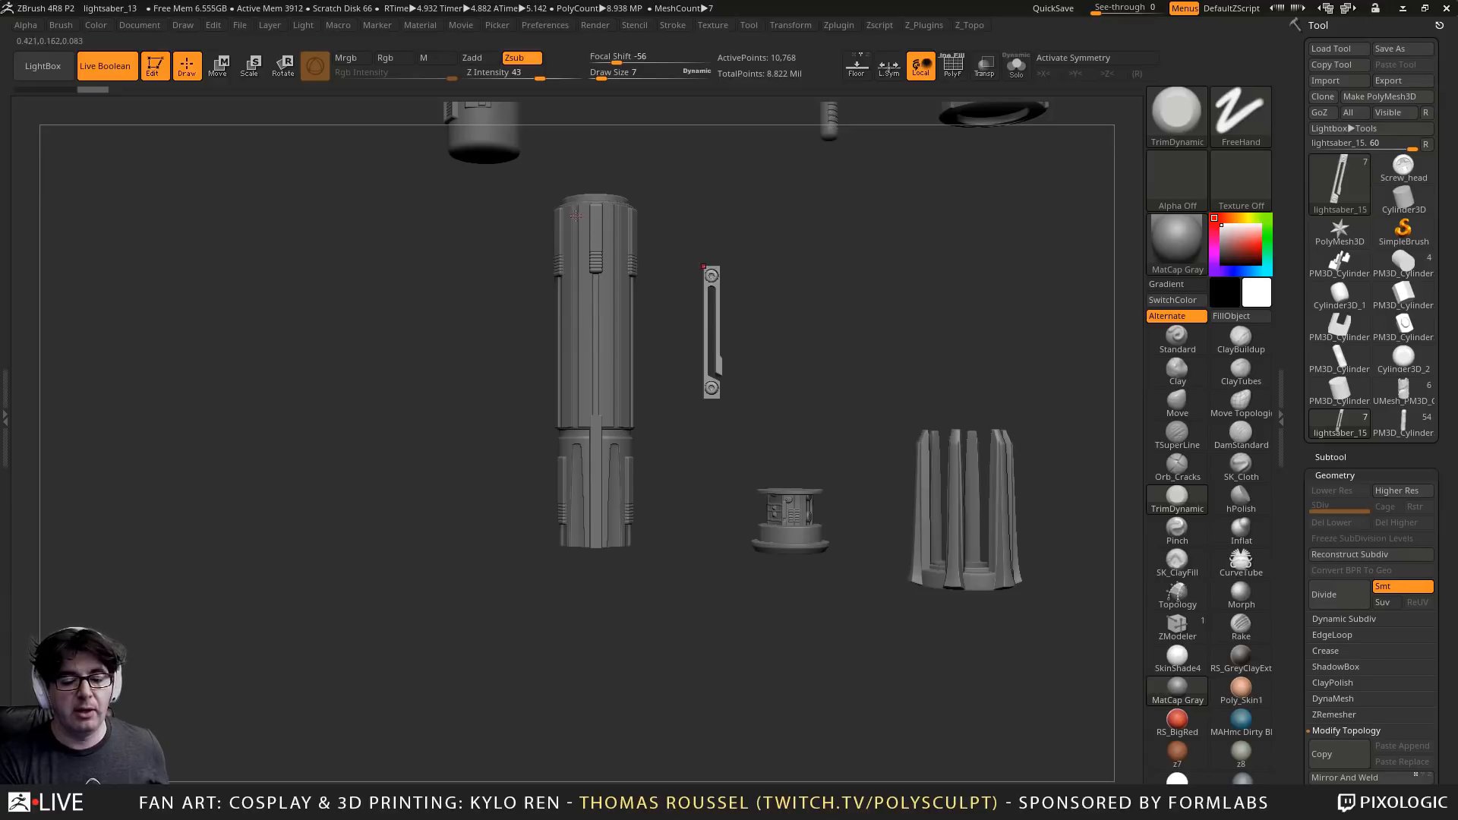
pyautogui.moveTo(663, 379); pyautogui.dragTo(666, 266)
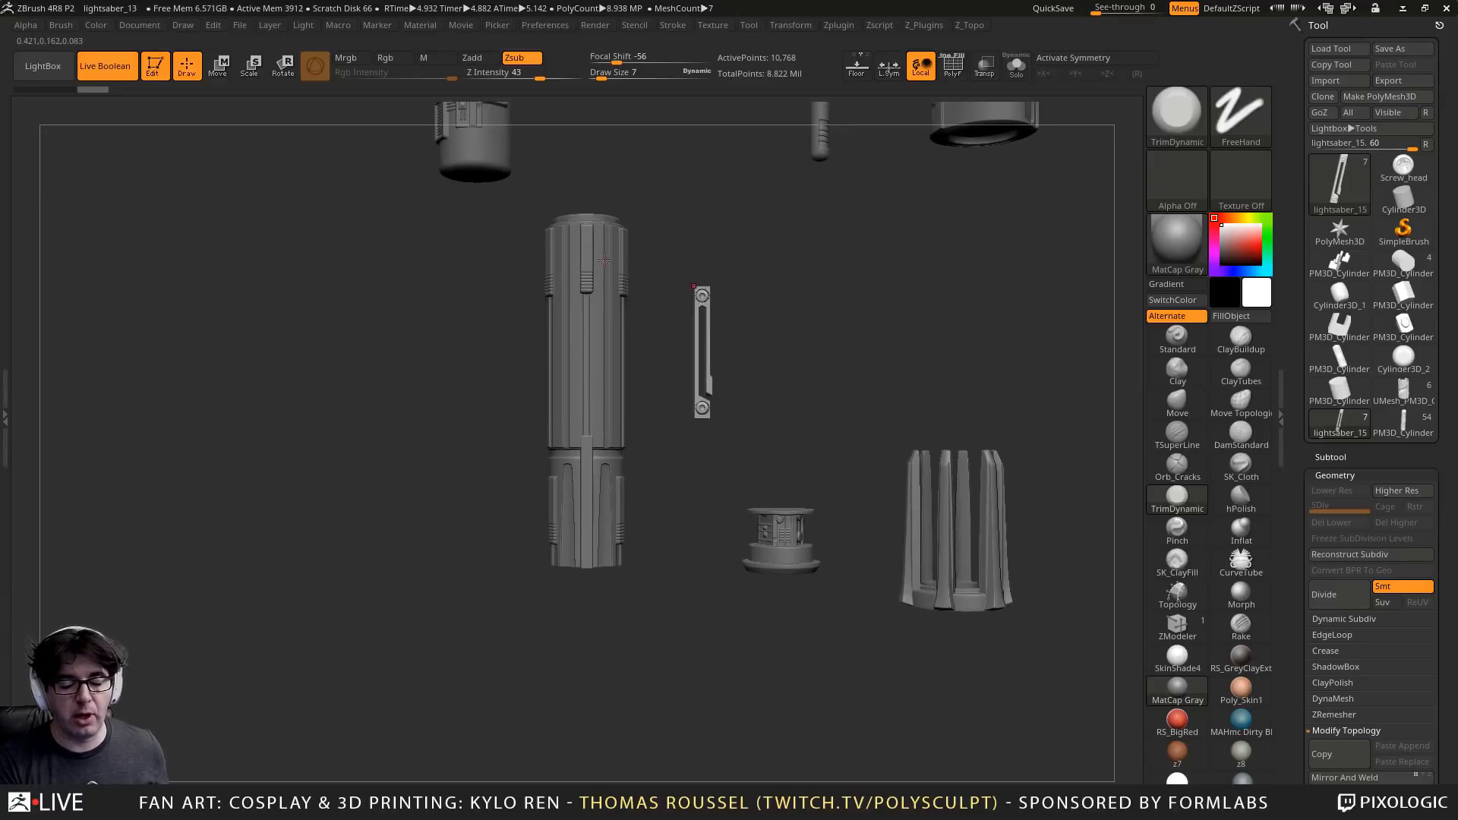
pyautogui.moveTo(676, 196); pyautogui.dragTo(631, 267)
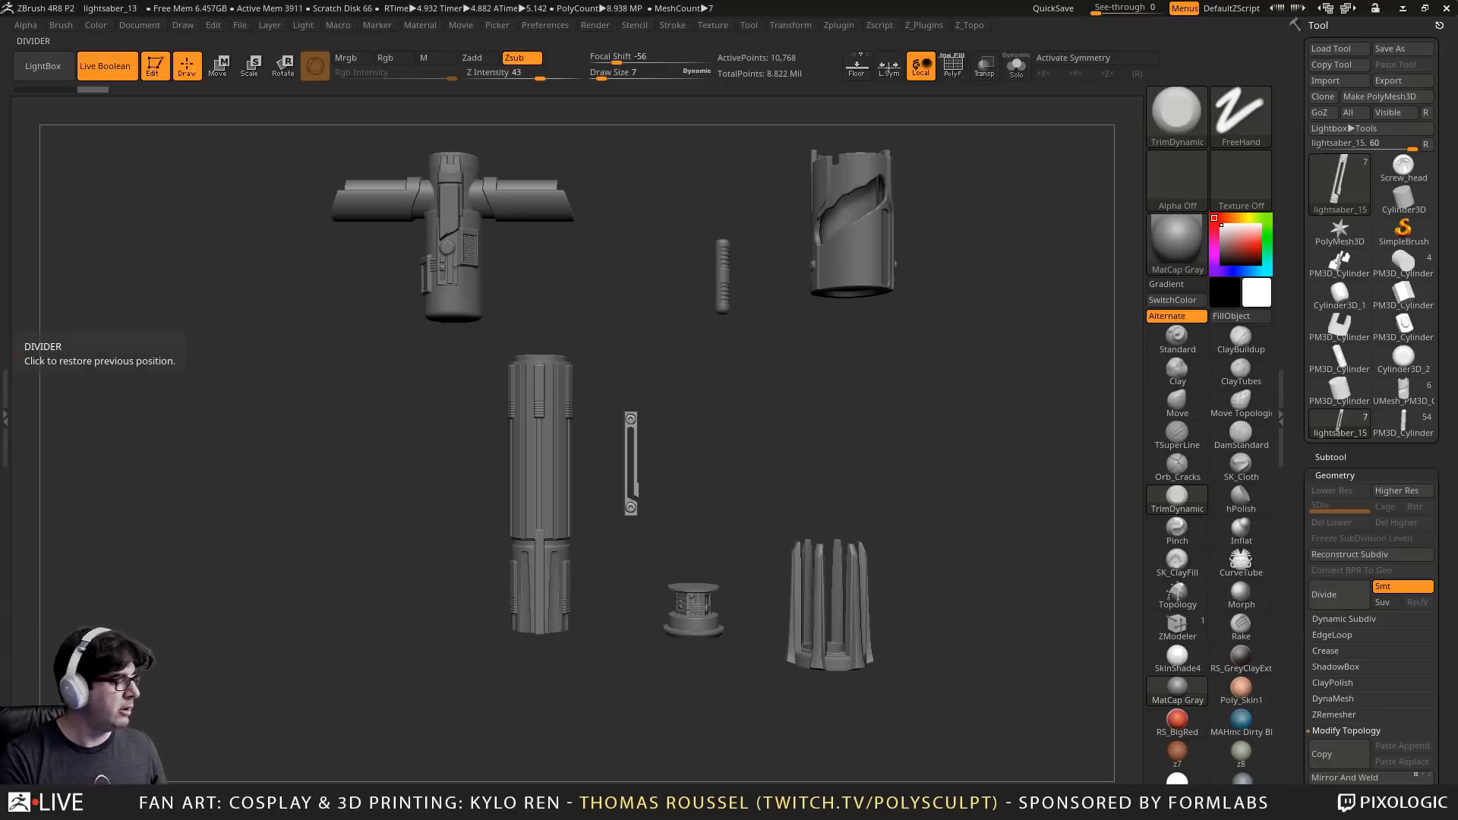
# Switch to the Chrome browser and open the polysculpt.com website
pyautogui.moveTo(0, 167); pyautogui.dragTo(891, 51)
pyautogui.doubleClick(890, 47)
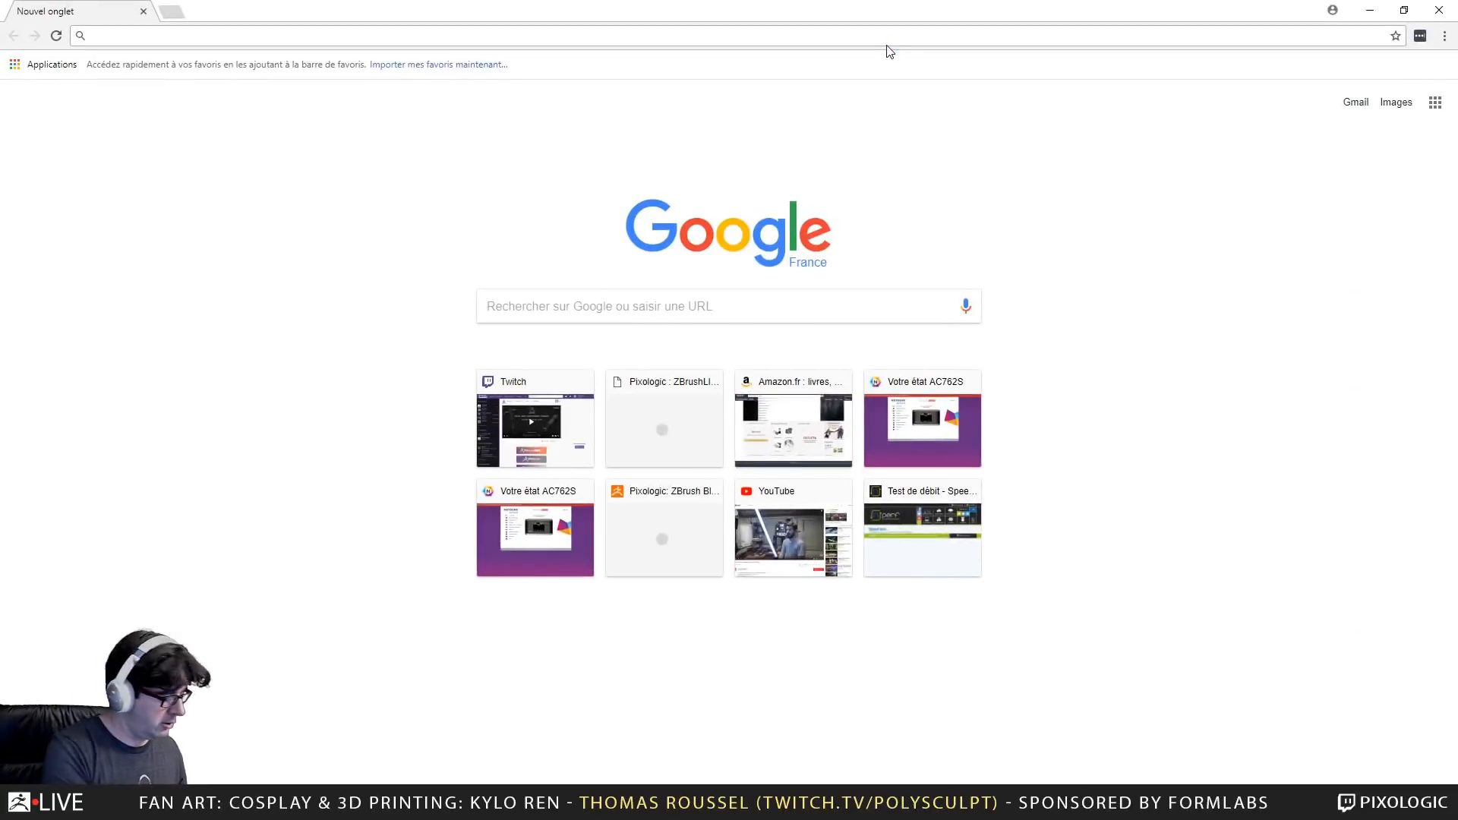
pyautogui.write('polysculpt')
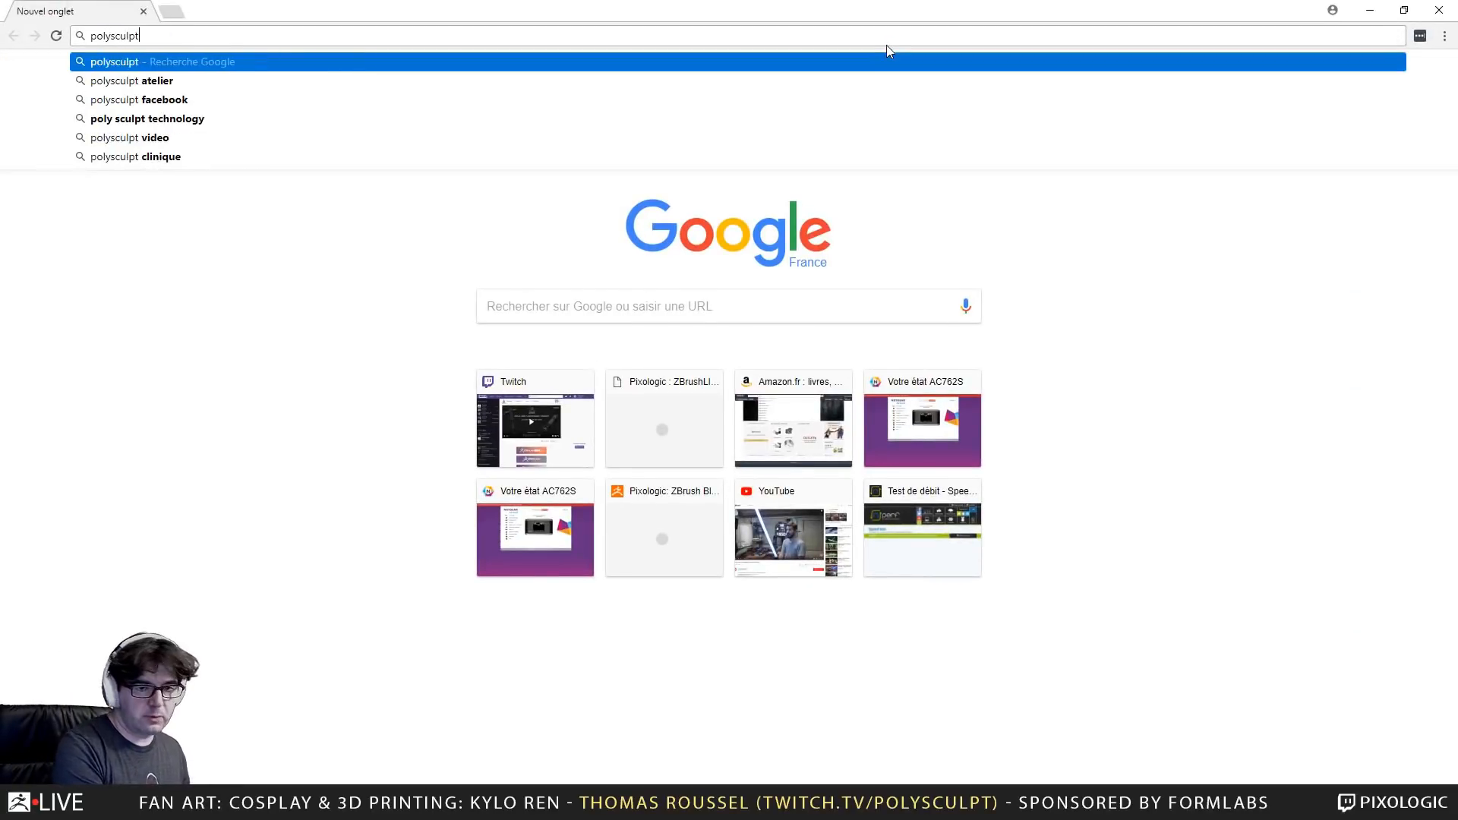
pyautogui.press('Left')
pyautogui.press('Left')
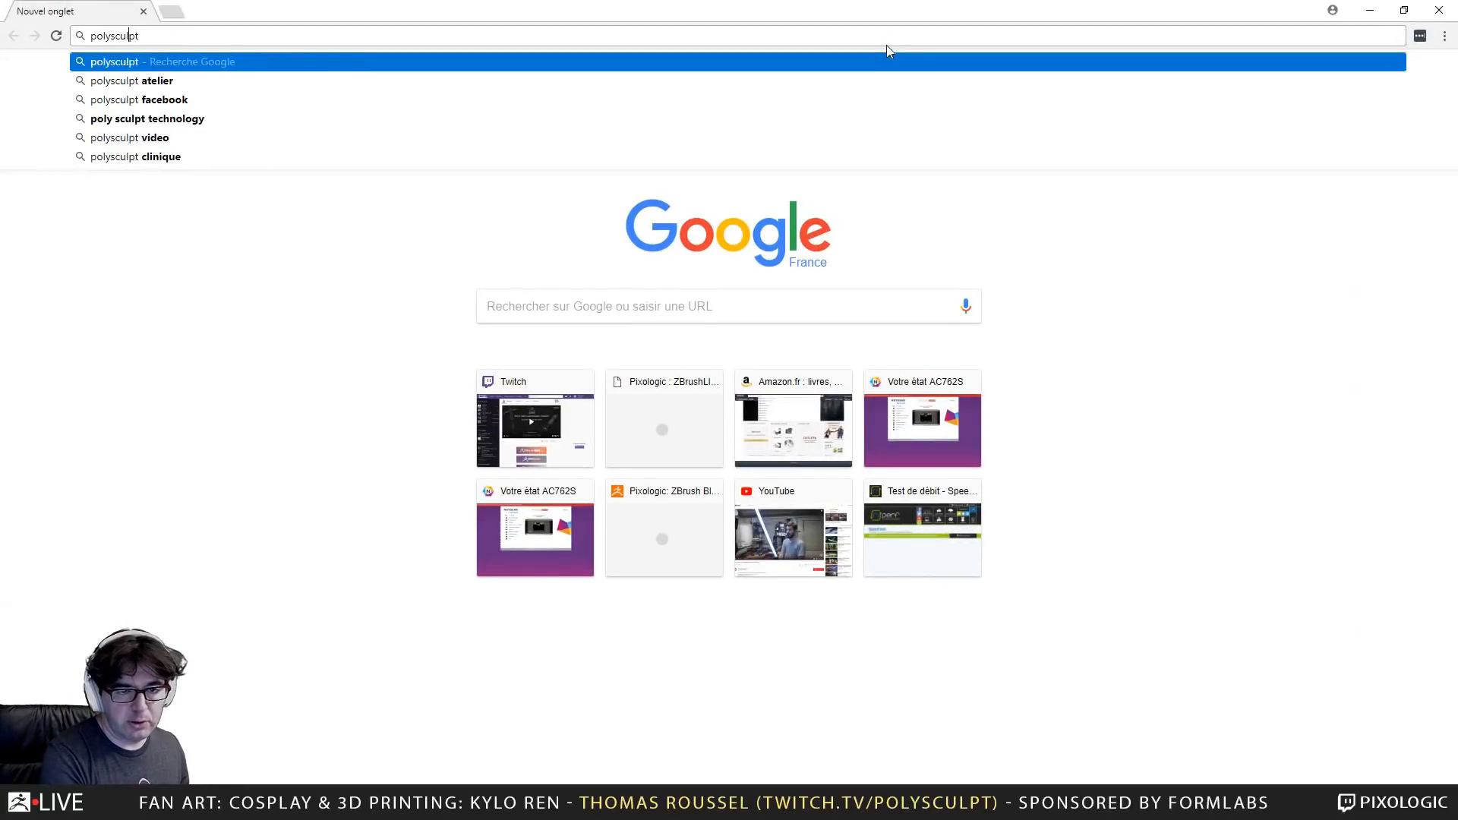
pyautogui.hotkey('ctrl', 'Return')
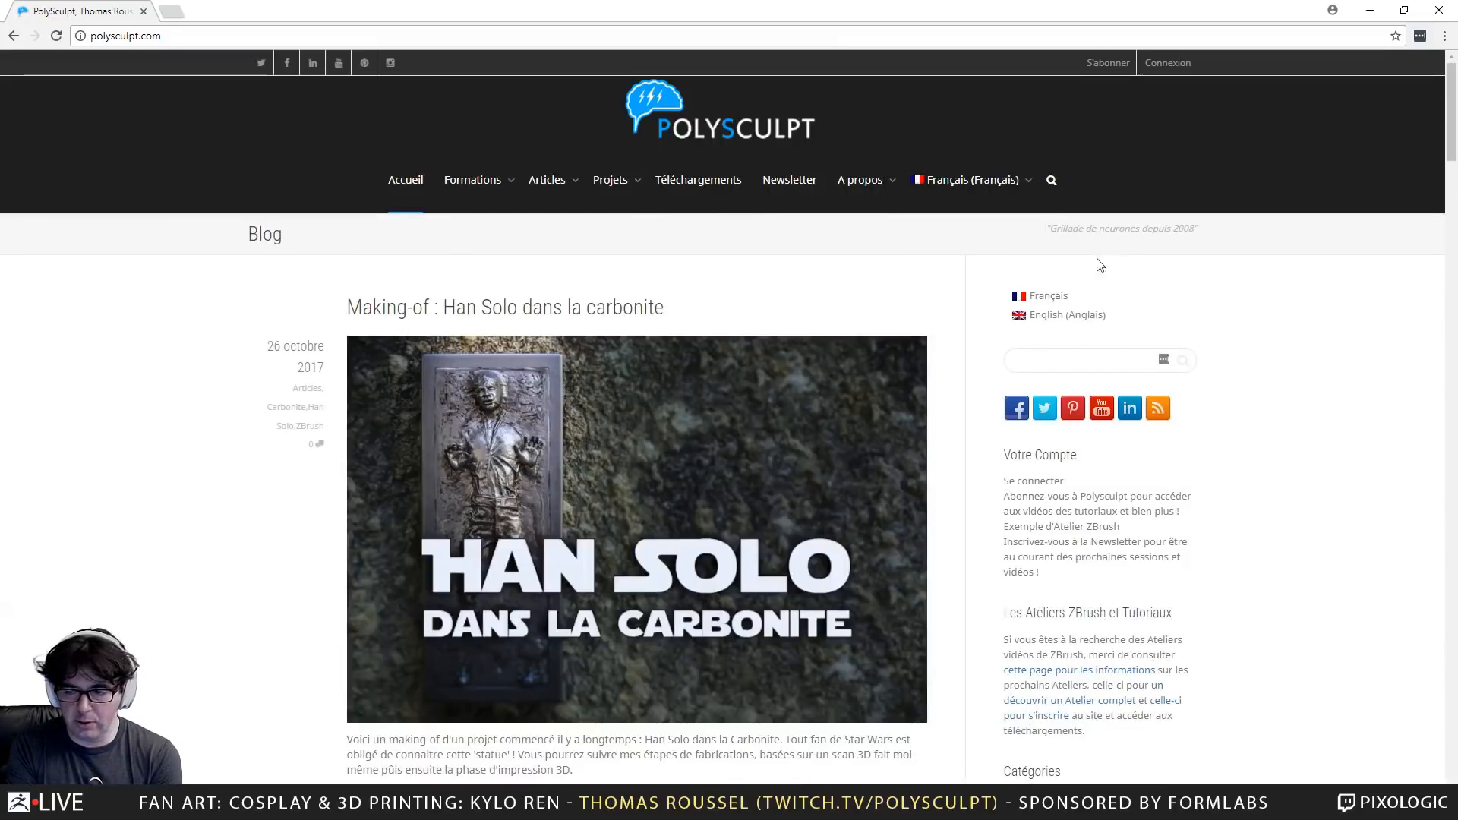
# Switch the PolySculpt site to English and open the Making of 2B from NieR:Automata article
pyautogui.click(1057, 315)
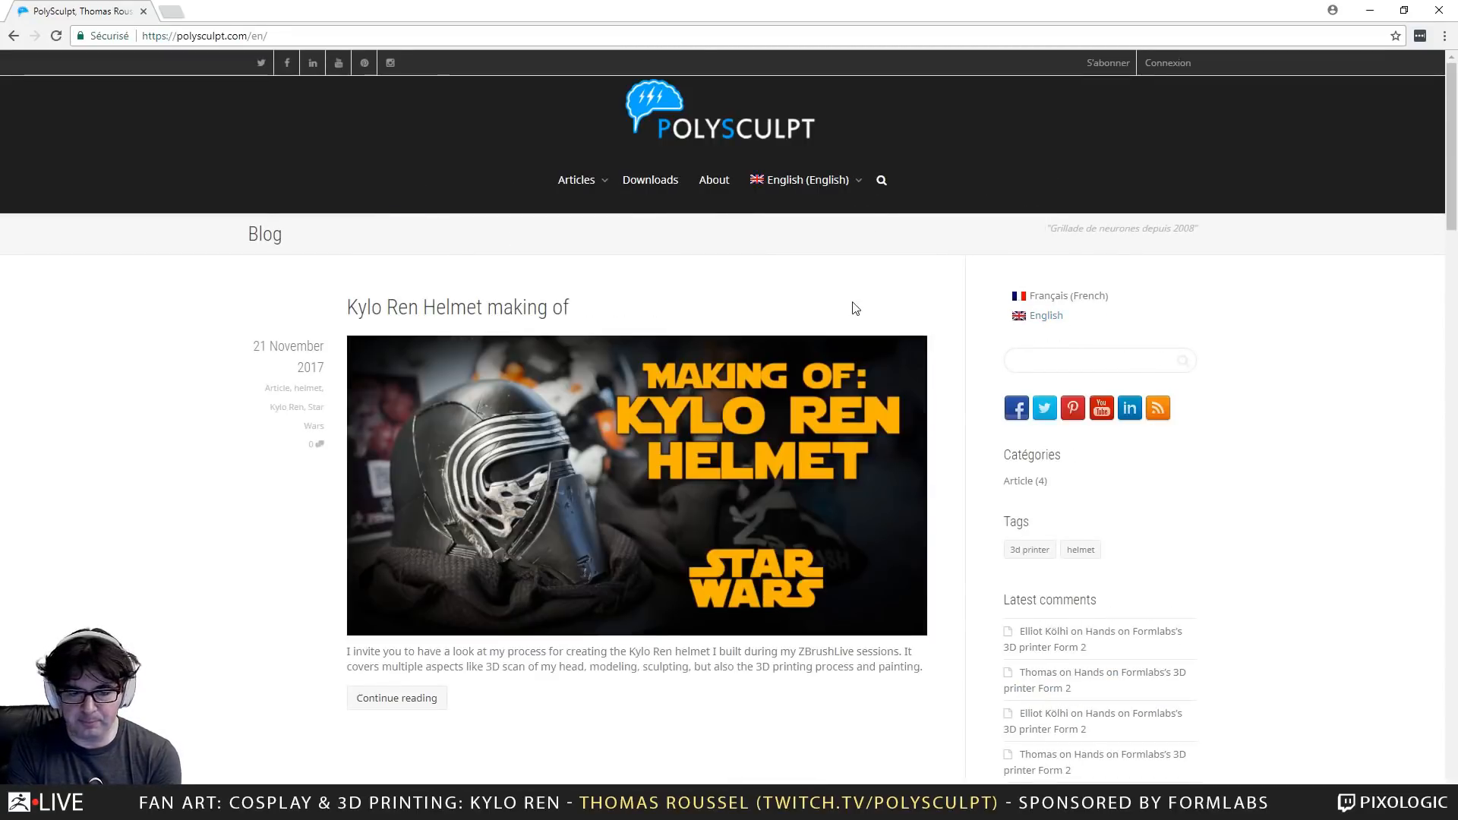
pyautogui.scroll(-20, 855, 307)
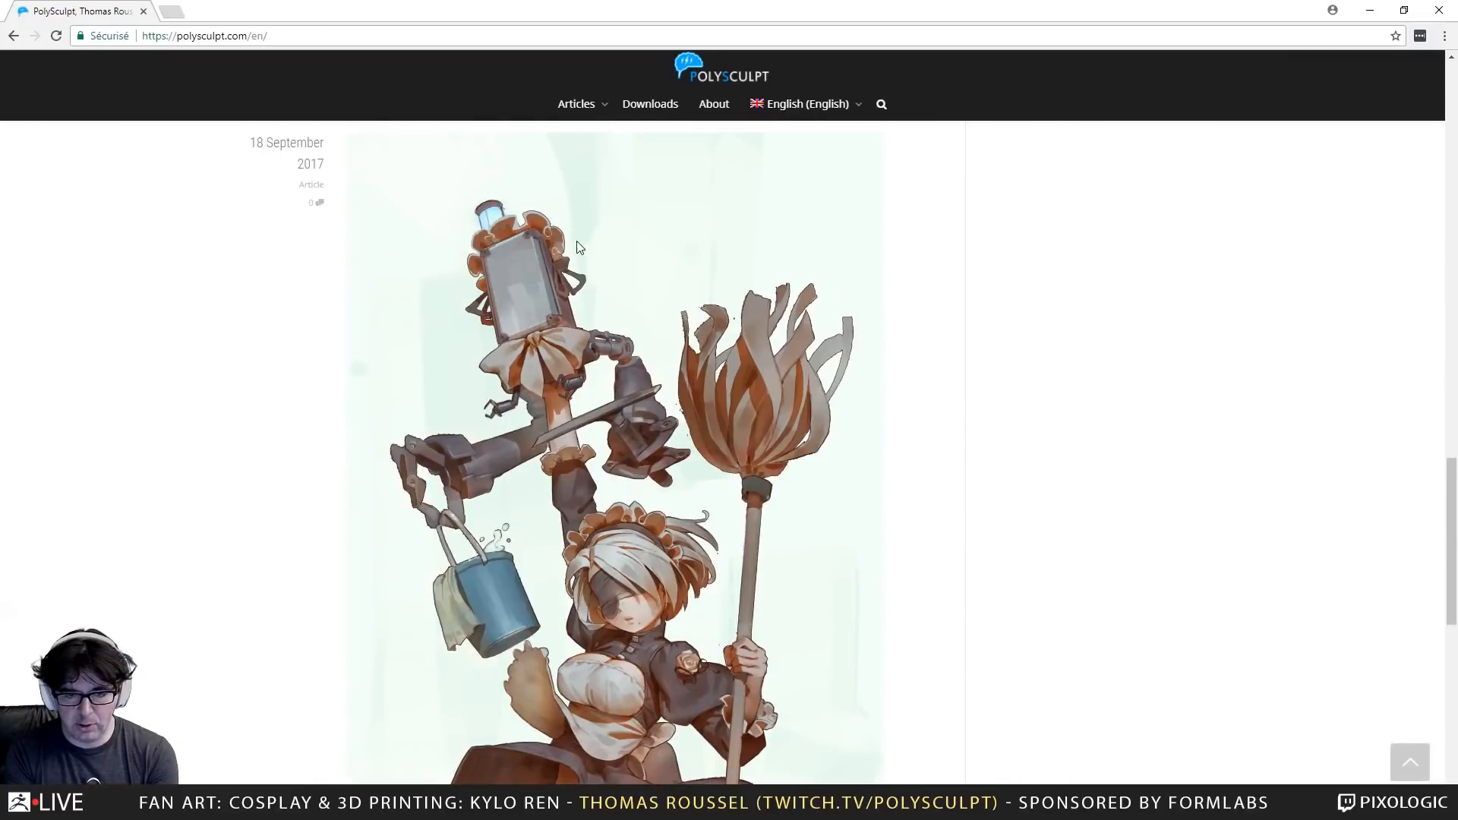
pyautogui.scroll(4, 577, 248)
pyautogui.click(452, 409)
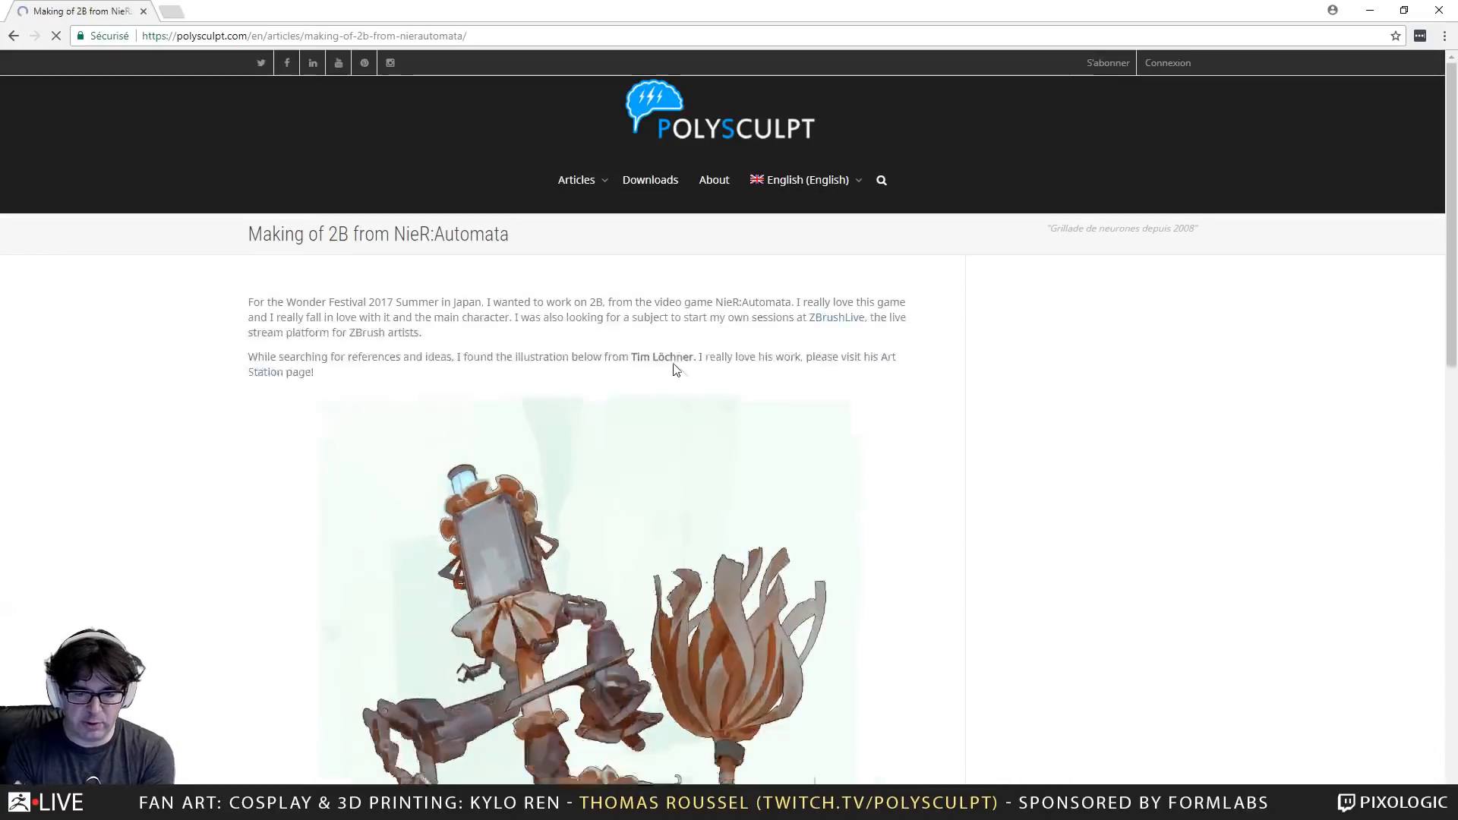
# Find the photo of all primed 2B parts in the article and compare it with the separated lightsaber parts in ZBrush
pyautogui.scroll(-20, 674, 370)
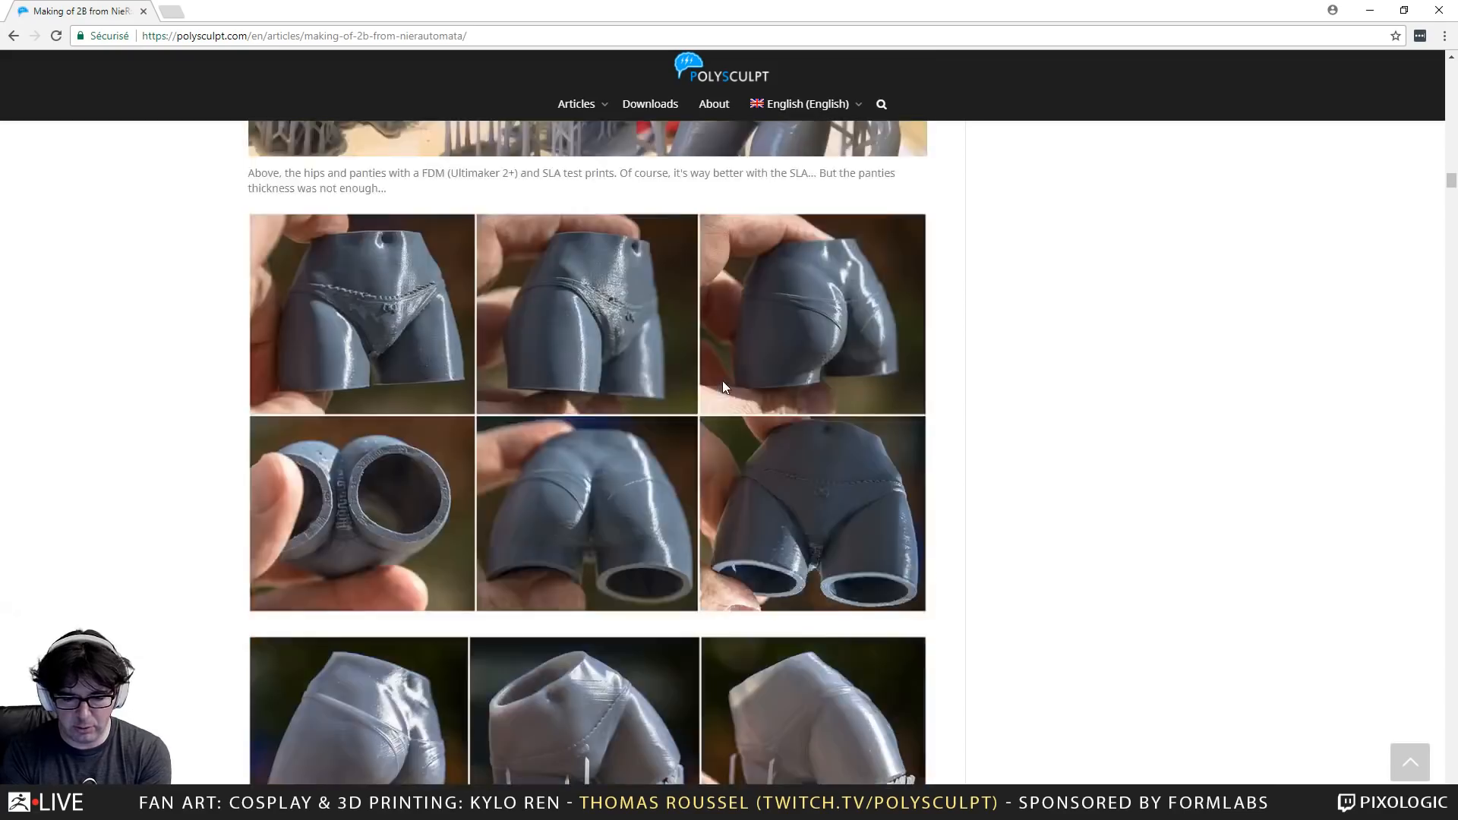
pyautogui.scroll(-20, 725, 383)
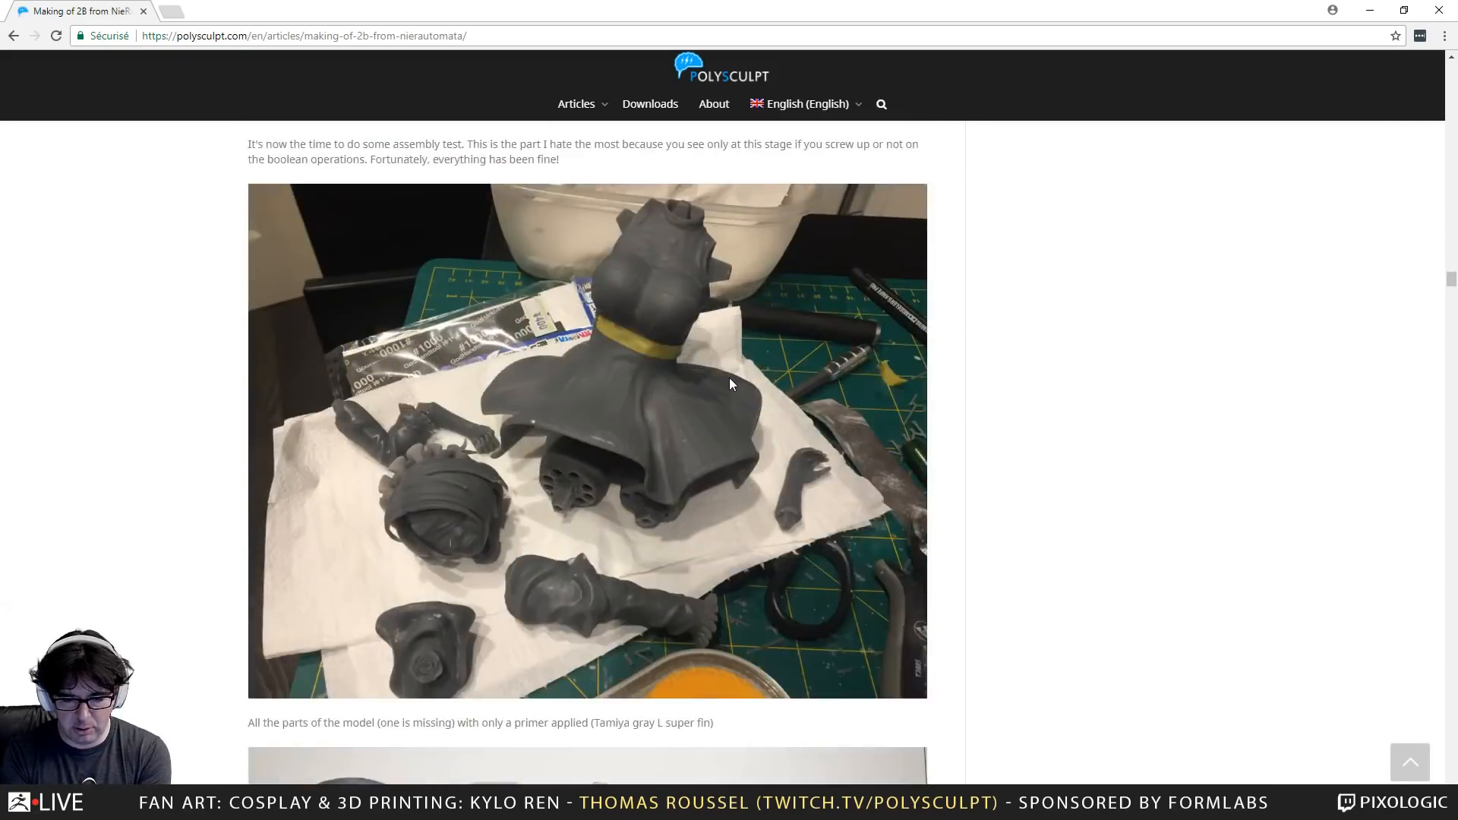
pyautogui.scroll(-11, 729, 376)
pyautogui.scroll(4, 731, 372)
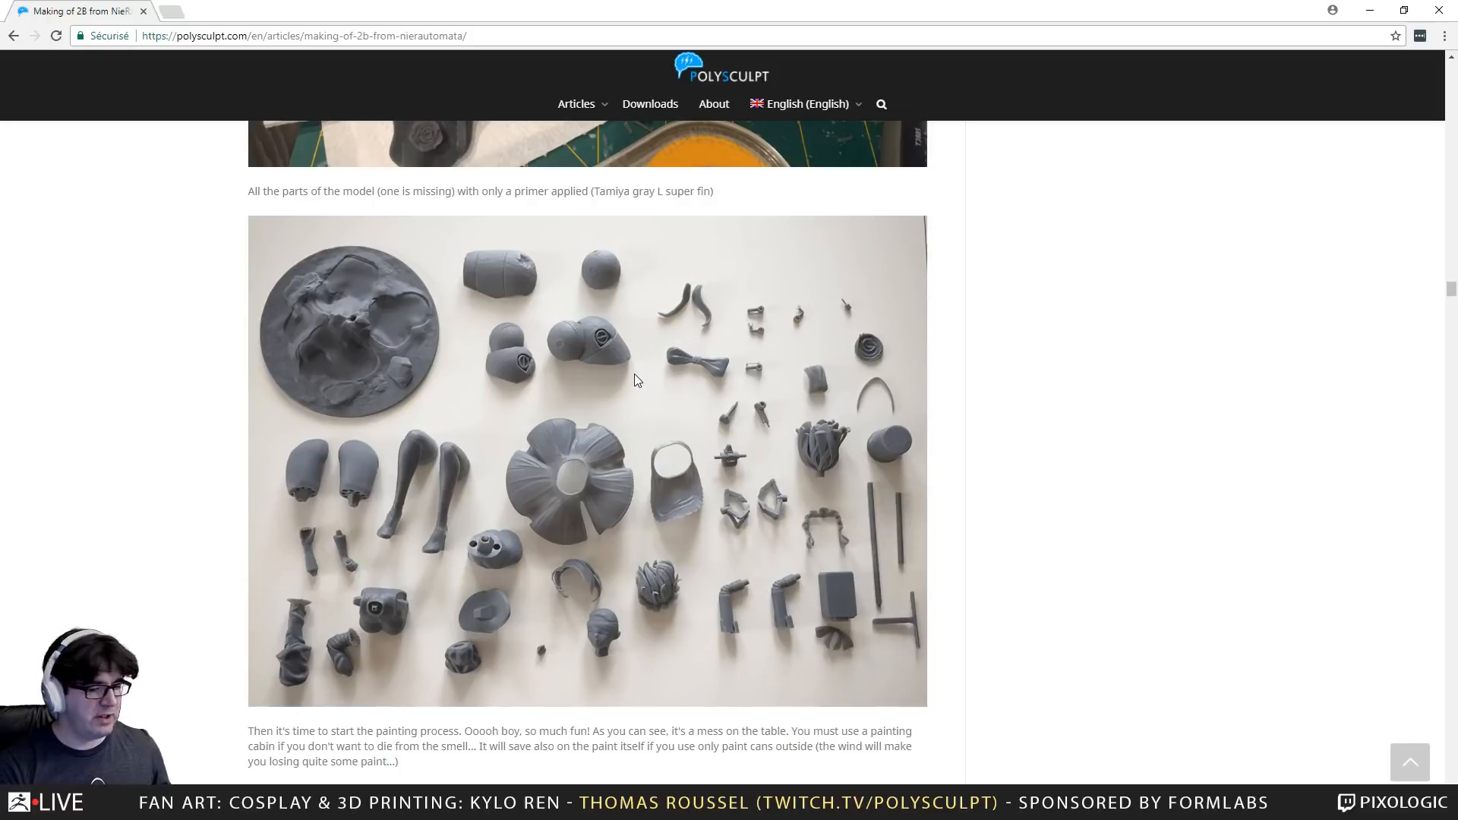
pyautogui.hotkey('alt', 'Tab')
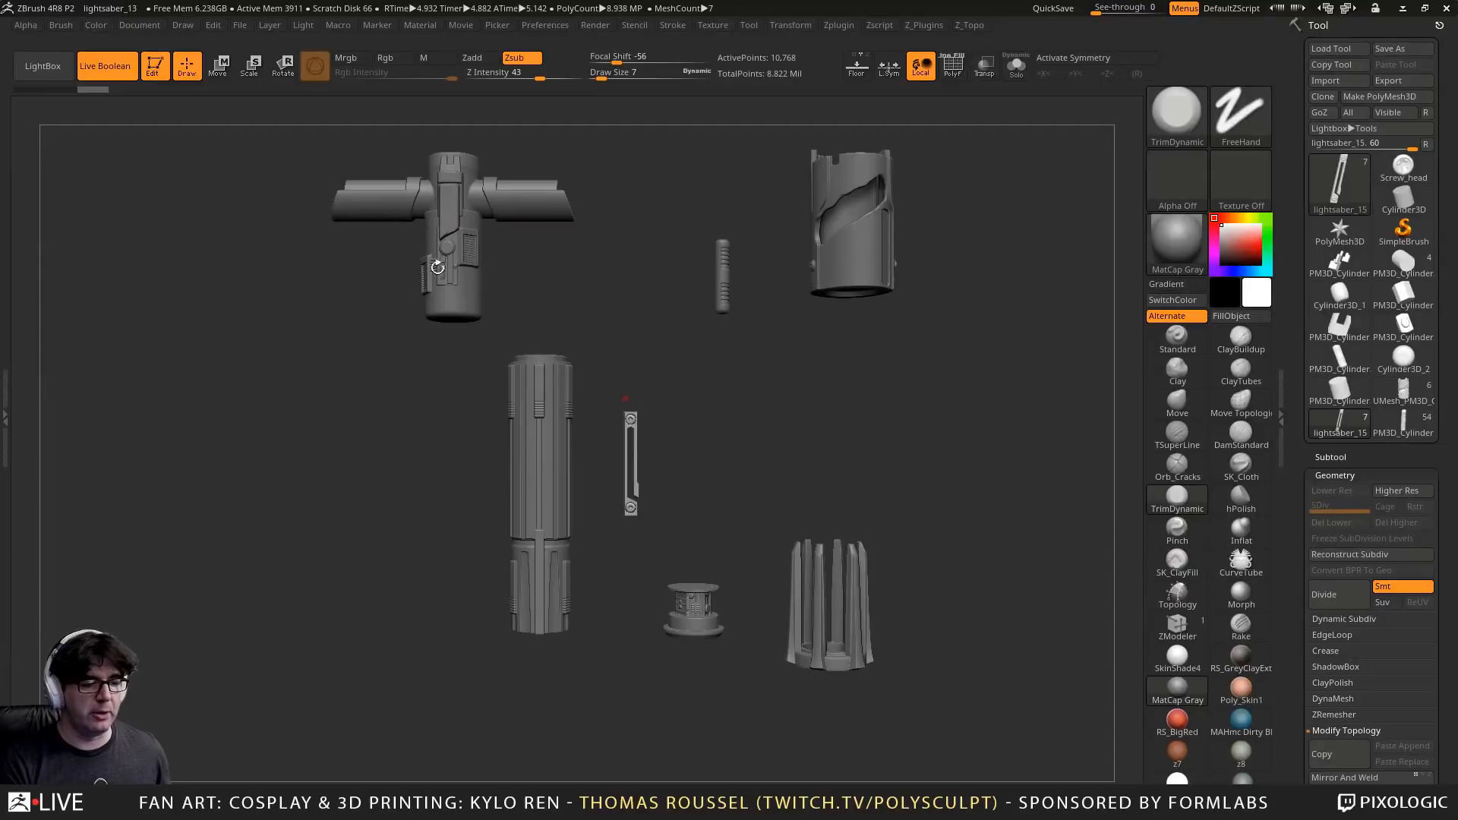
pyautogui.hotkey('alt', 'Tab')
pyautogui.click(344, 43)
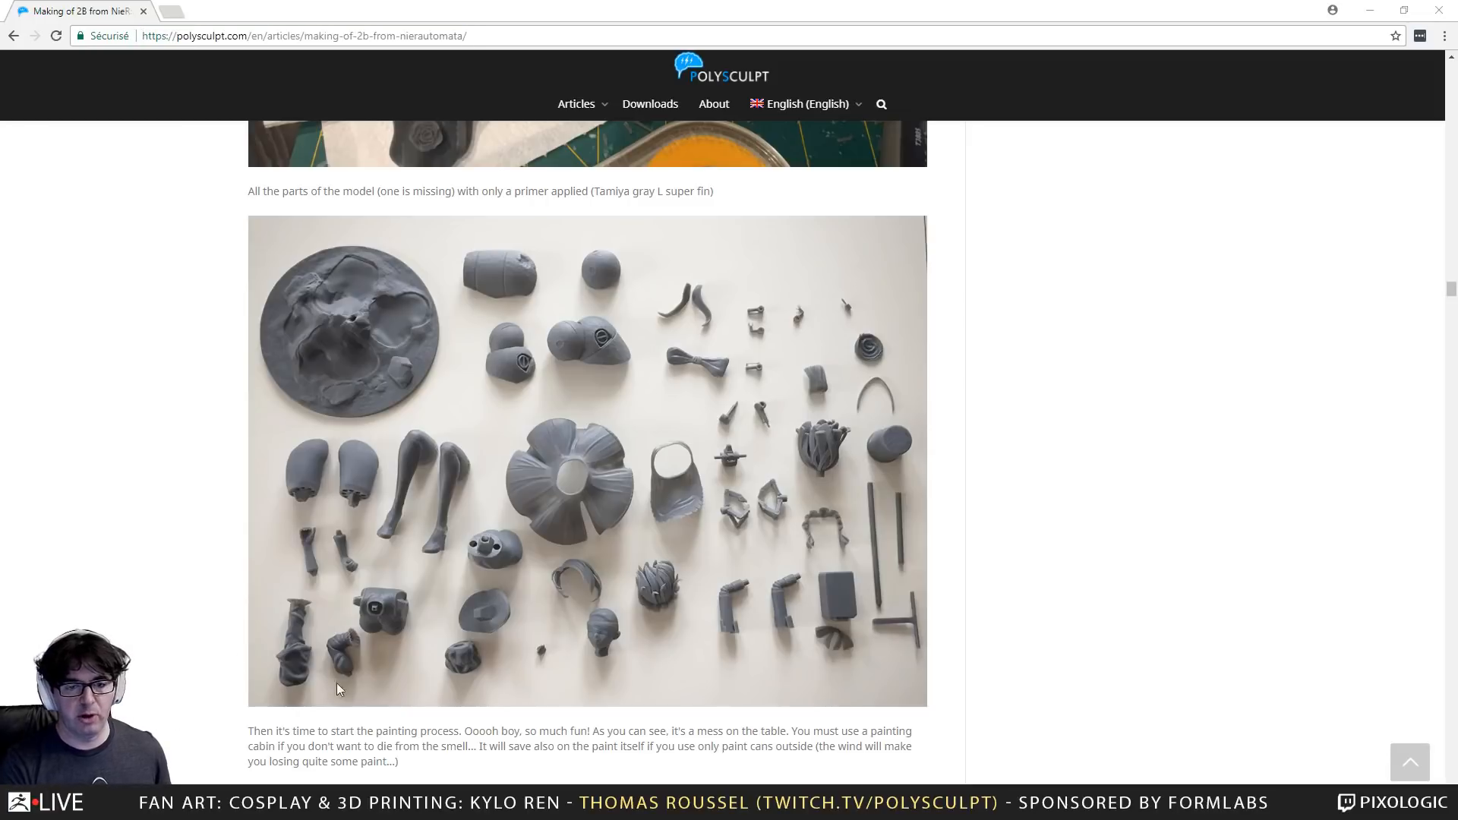
# Switch to ZBrush and examine the separated lightsaber parts from the front, the side and tilted angles
pyautogui.hotkey('alt', 'Tab')
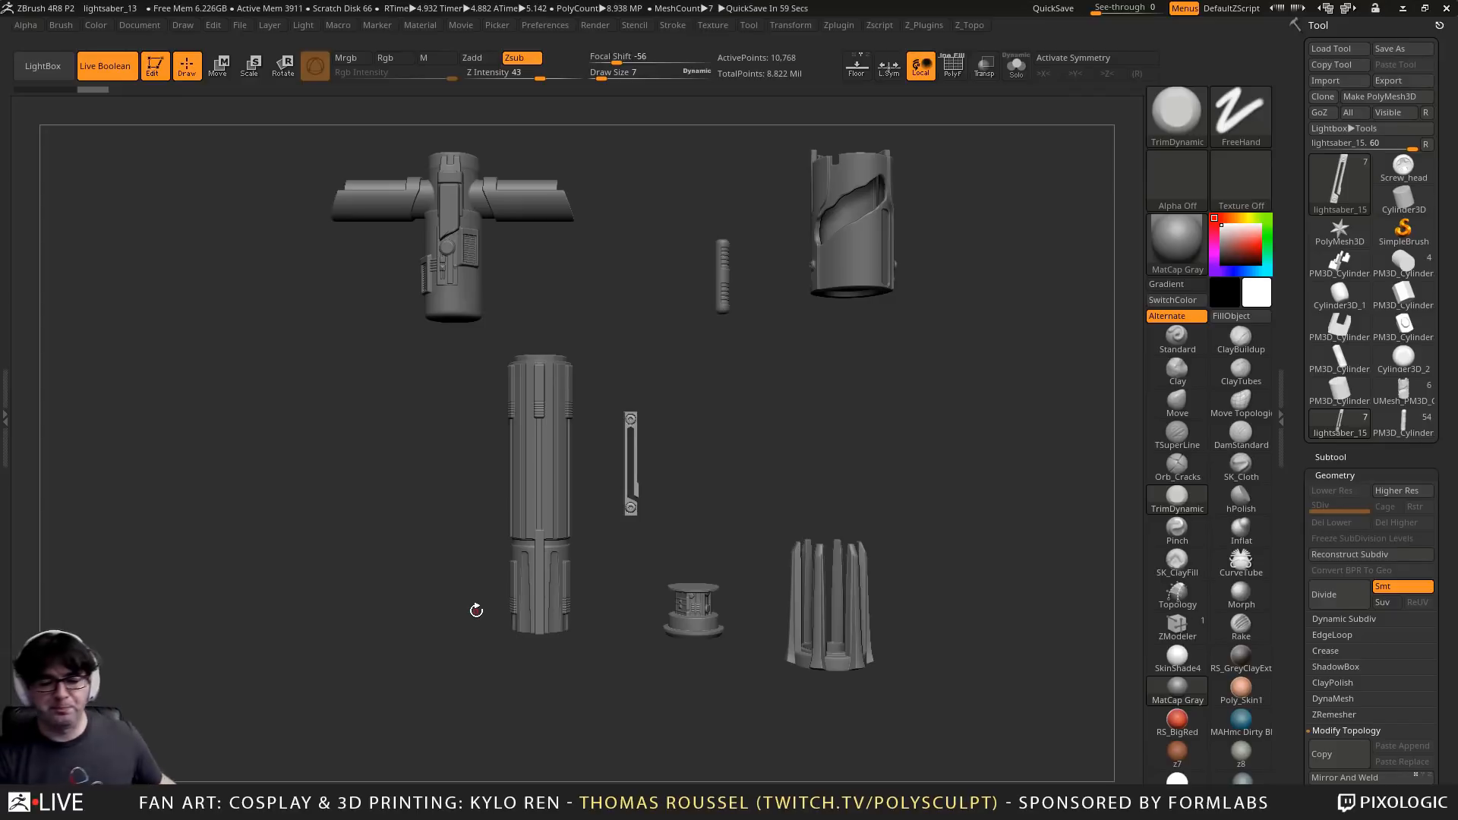
pyautogui.moveTo(602, 224); pyautogui.dragTo(517, 208)
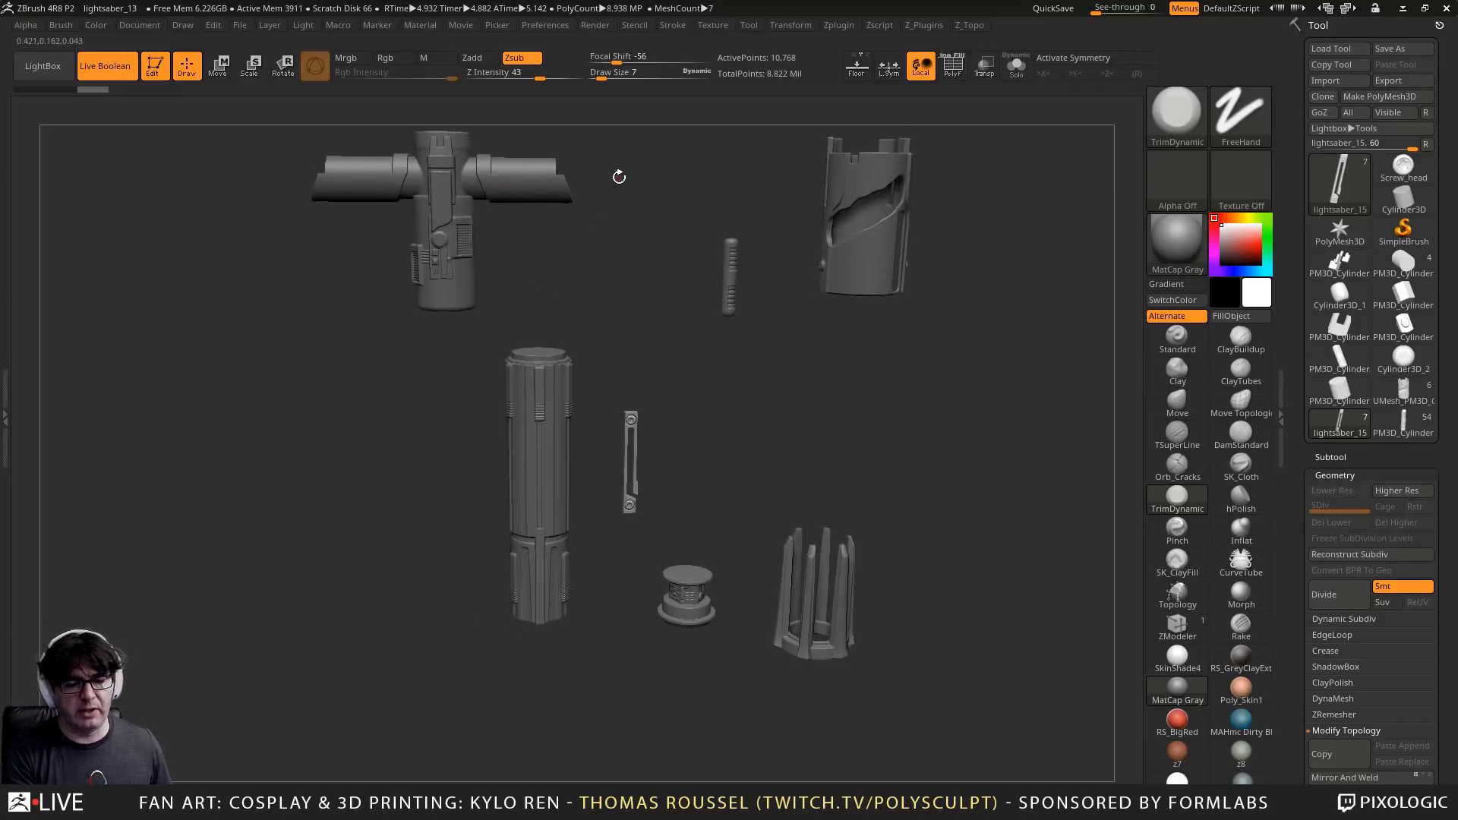
pyautogui.keyDown('alt'); pyautogui.moveTo(619, 177); pyautogui.dragTo(605, 231); pyautogui.keyUp('alt')
pyautogui.keyDown('alt'); pyautogui.moveTo(579, 312); pyautogui.dragTo(594, 404); pyautogui.keyUp('alt')
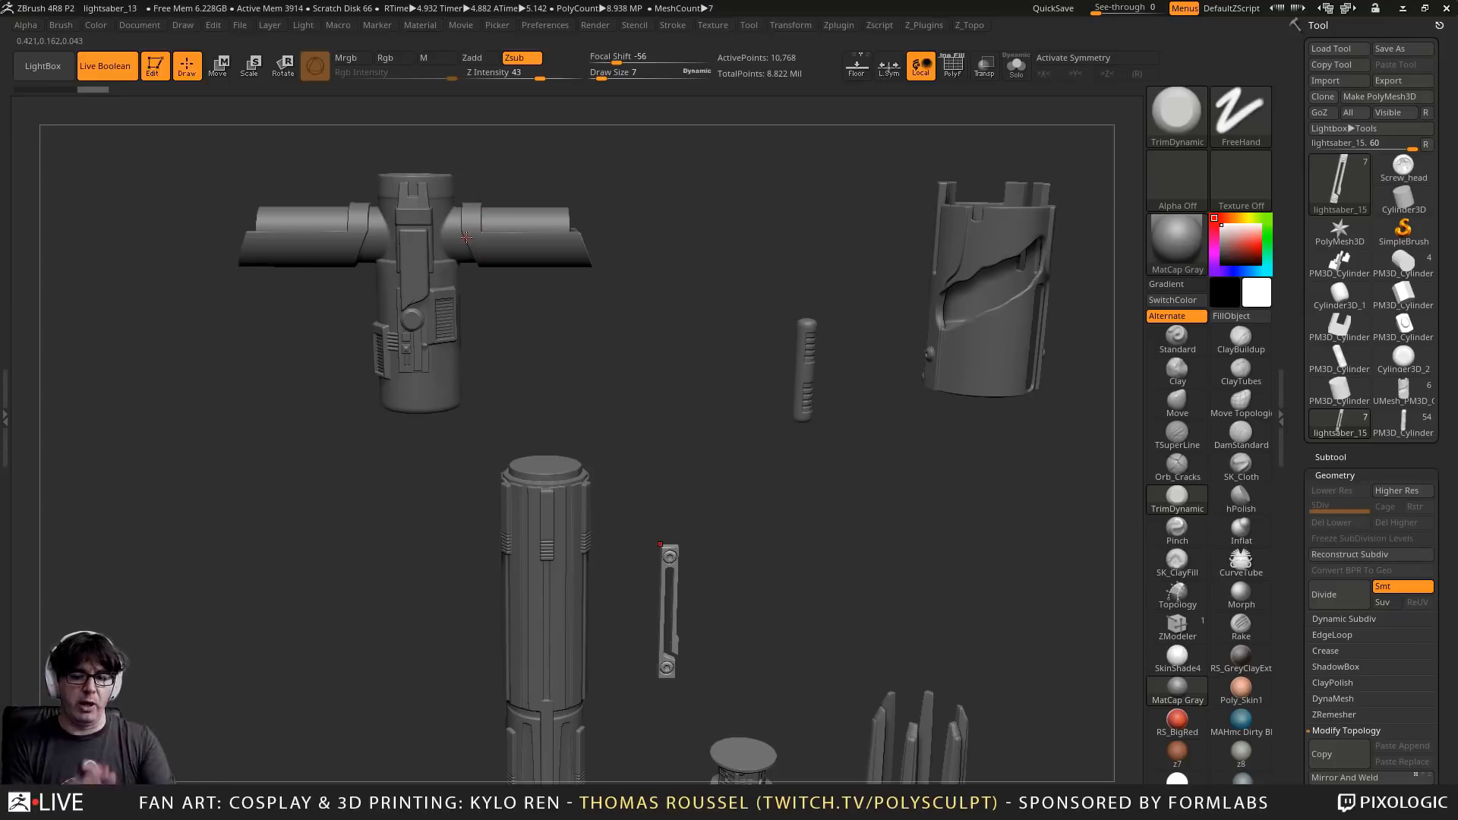
pyautogui.moveTo(651, 288); pyautogui.dragTo(536, 280)
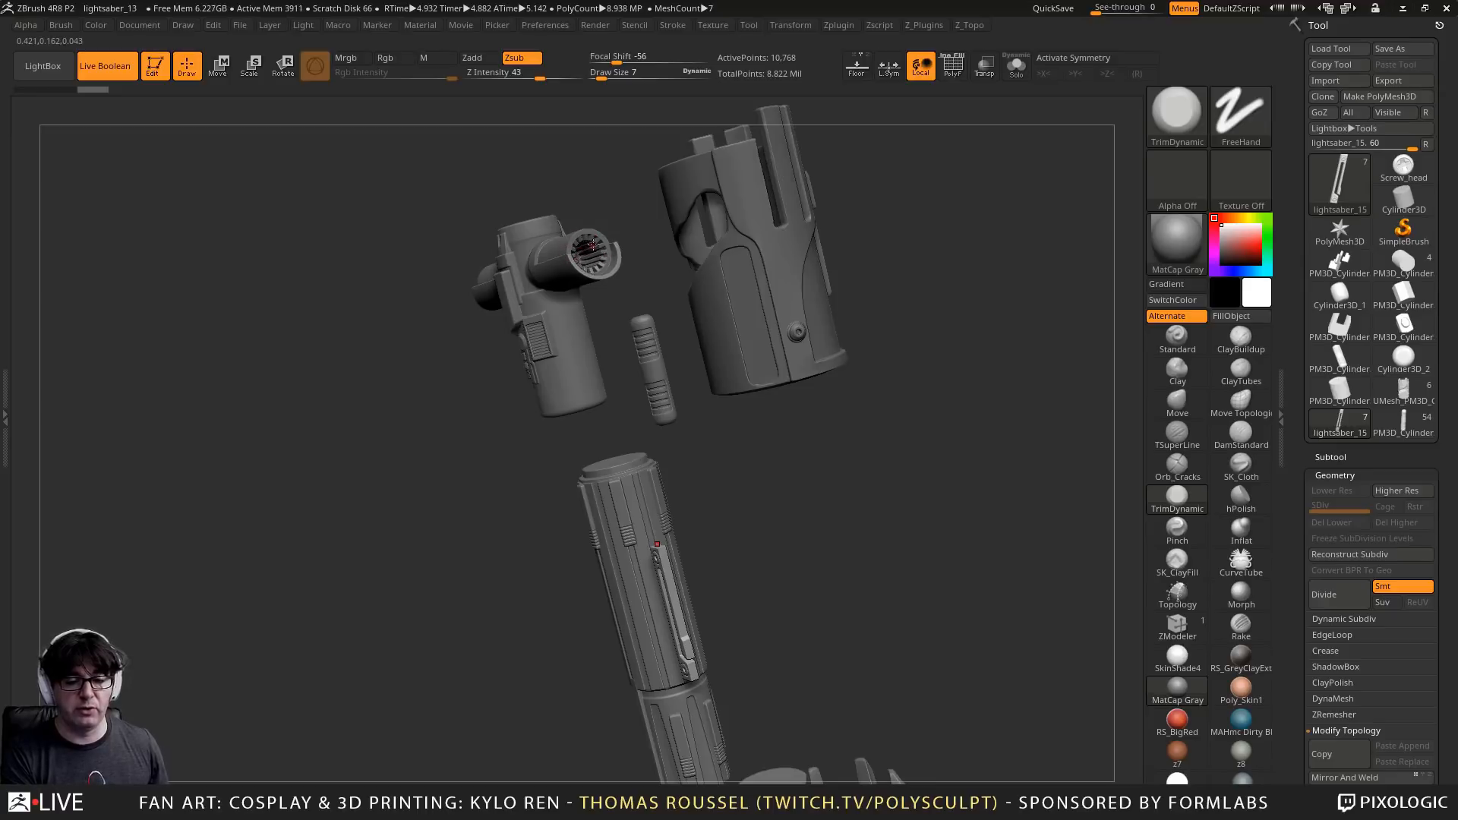
pyautogui.keyDown('shift'); pyautogui.moveTo(599, 215); pyautogui.dragTo(573, 228); pyautogui.keyUp('shift')
pyautogui.moveTo(540, 339); pyautogui.dragTo(624, 276)
pyautogui.keyDown('shift'); pyautogui.moveTo(397, 253); pyautogui.dragTo(426, 253); pyautogui.keyUp('shift')
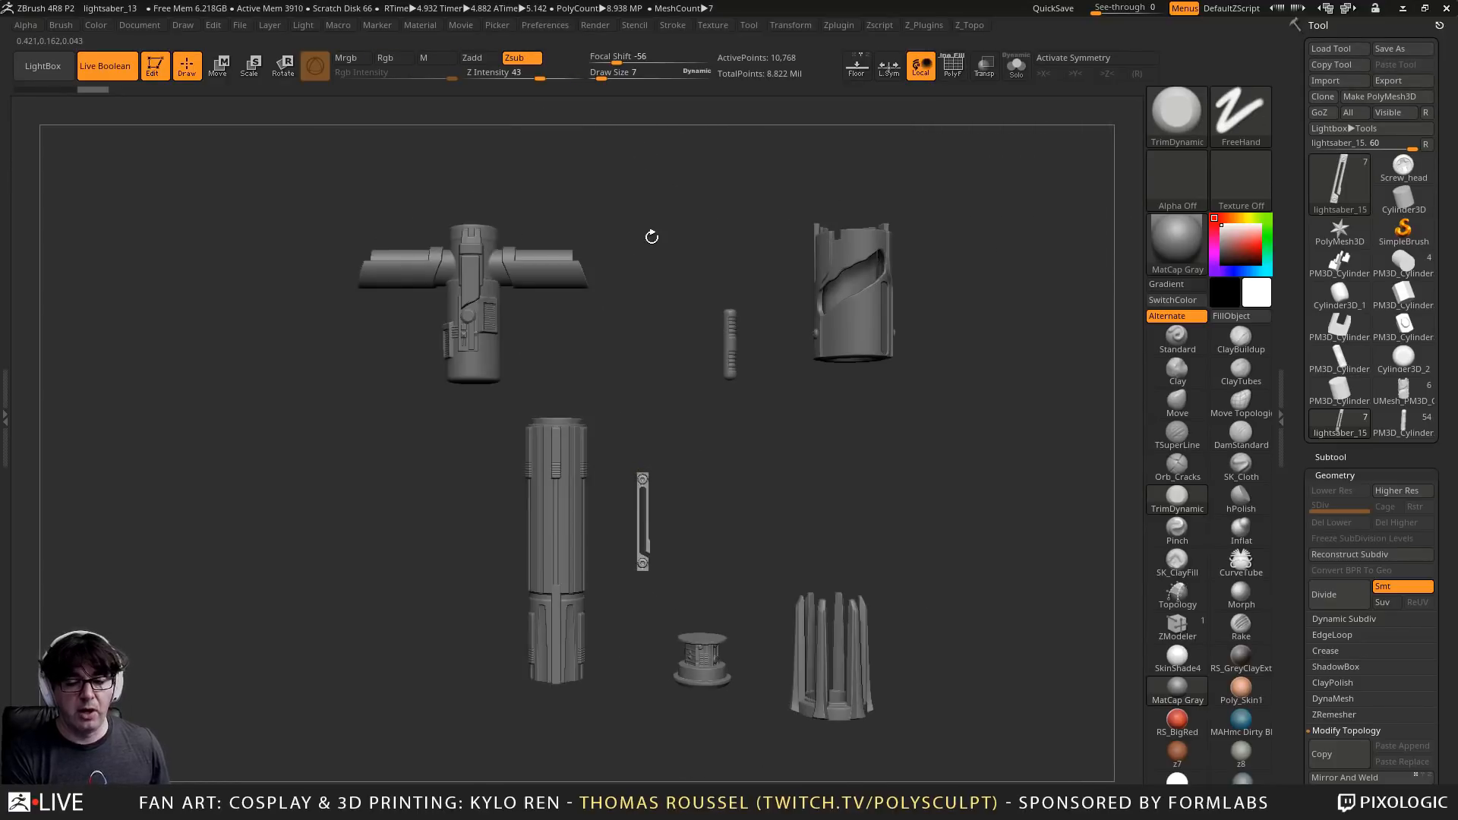
pyautogui.moveTo(651, 236); pyautogui.dragTo(663, 286)
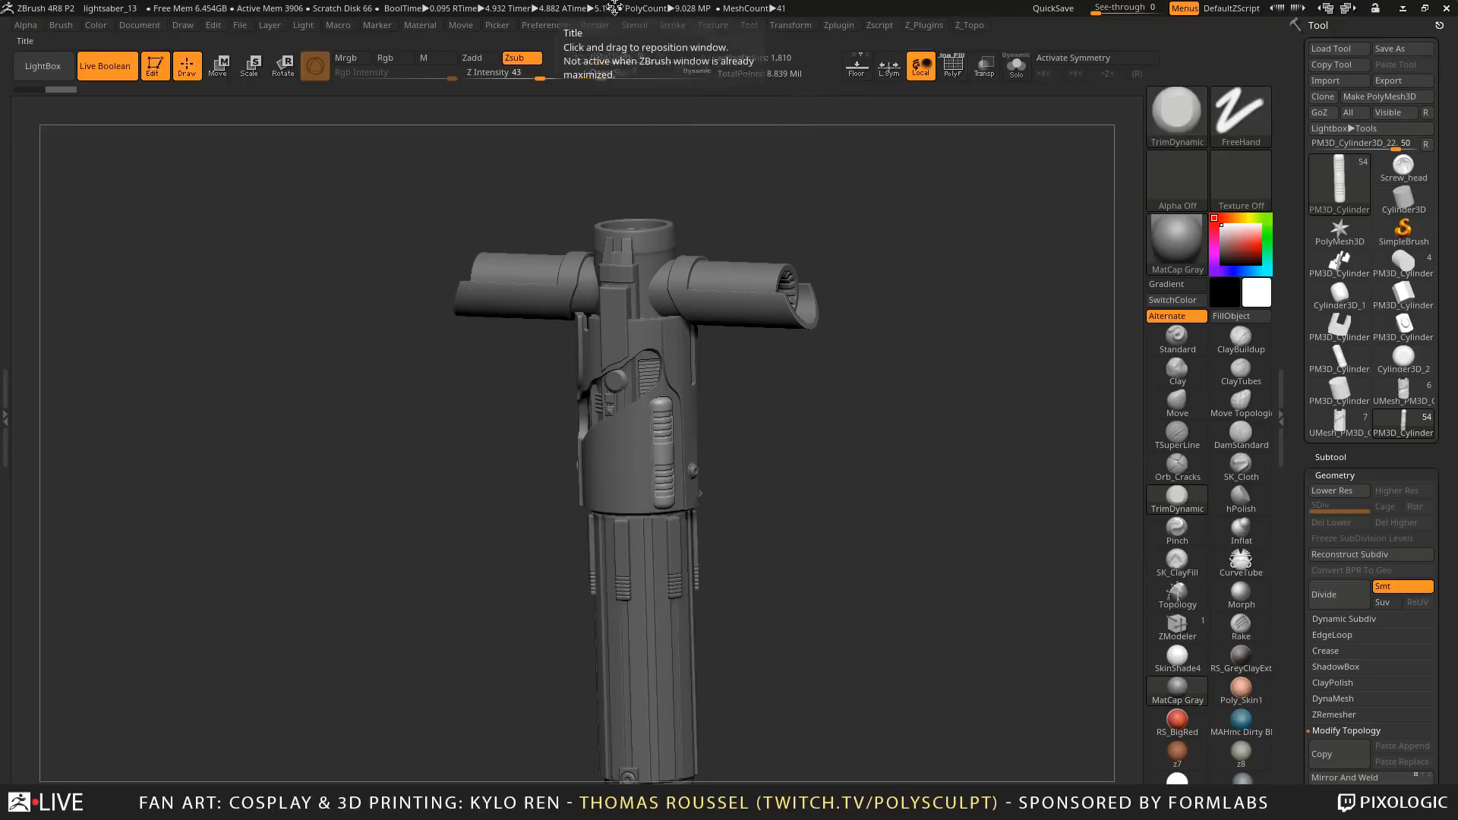
# Activate the seven-part lightsaber tool and undo the moves of the slotted sleeve, long grip, screw bracket and crossguard body
pyautogui.click(1339, 420)
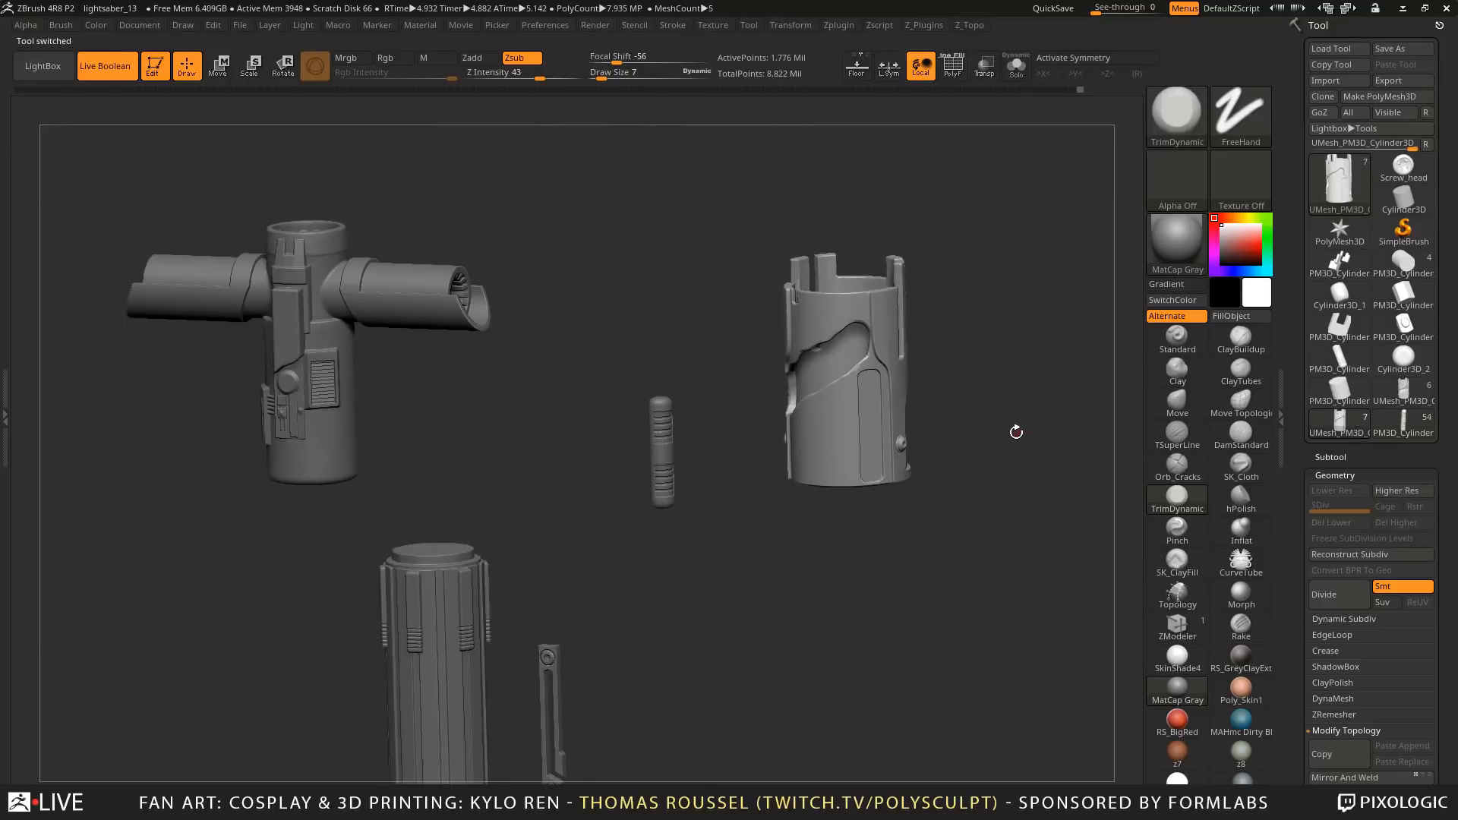
pyautogui.keyDown('alt'); pyautogui.moveTo(994, 440); pyautogui.dragTo(785, 466); pyautogui.keyUp('alt')
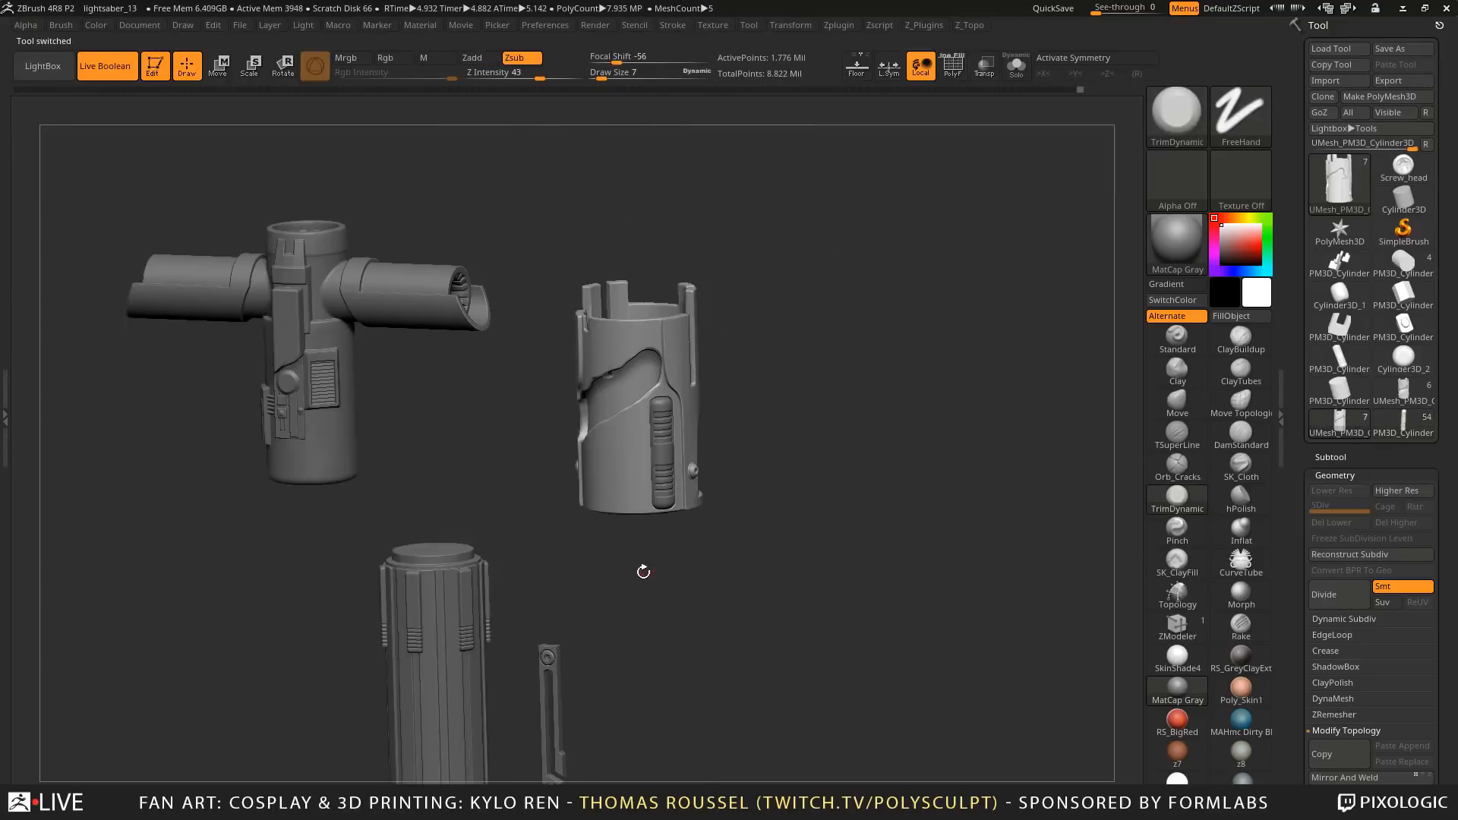
pyautogui.keyDown('alt'); pyautogui.click(453, 616); pyautogui.keyUp('alt')
pyautogui.hotkey('ctrl', 'z')
pyautogui.keyDown('alt'); pyautogui.click(561, 657); pyautogui.keyUp('alt')
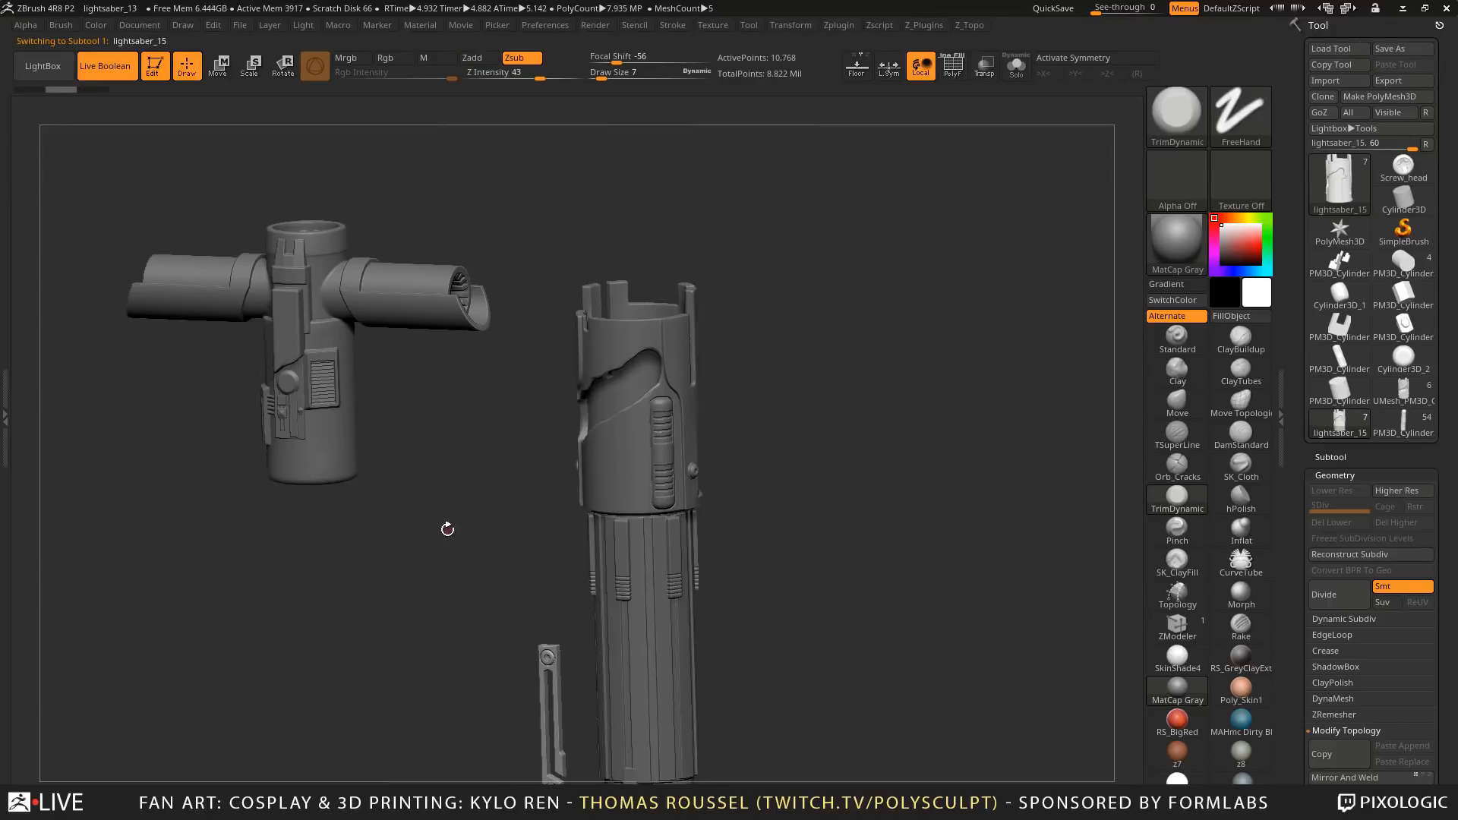
pyautogui.hotkey('ctrl', 'z')
pyautogui.keyDown('alt'); pyautogui.click(338, 440); pyautogui.keyUp('alt')
pyautogui.hotkey('ctrl', 'z')
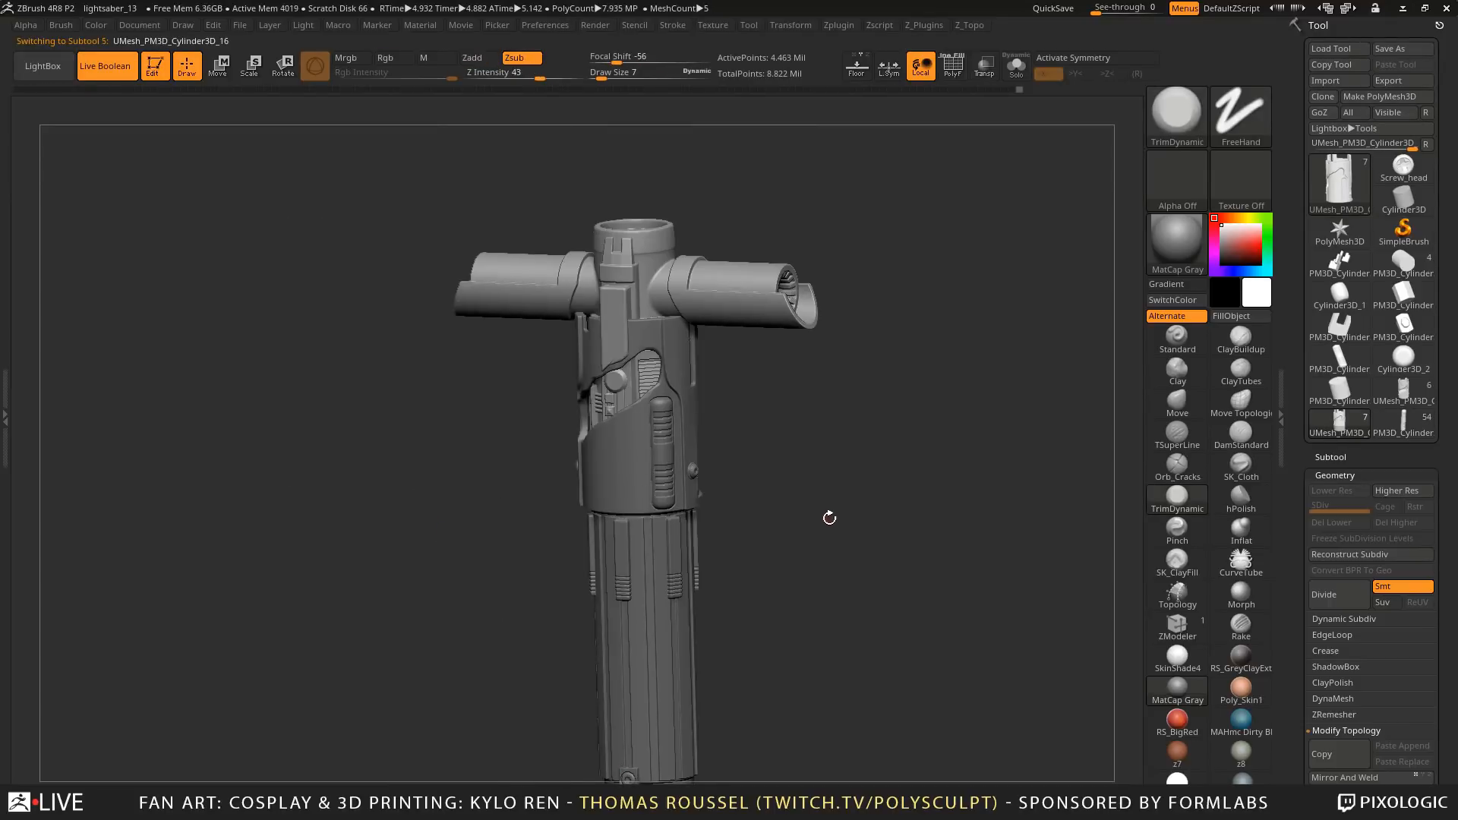
# Undo the move of the pronged cage at the pommel end and inspect the reassembled lightsaber
pyautogui.keyDown('alt'); pyautogui.moveTo(830, 517); pyautogui.dragTo(830, 559); pyautogui.keyUp('alt')
pyautogui.keyDown('alt'); pyautogui.moveTo(851, 461); pyautogui.dragTo(851, 378); pyautogui.keyUp('alt')
pyautogui.keyDown('alt'); pyautogui.moveTo(825, 501); pyautogui.dragTo(805, 335); pyautogui.keyUp('alt')
pyautogui.keyDown('alt'); pyautogui.click(745, 626); pyautogui.keyUp('alt')
pyautogui.hotkey('ctrl', 'z')
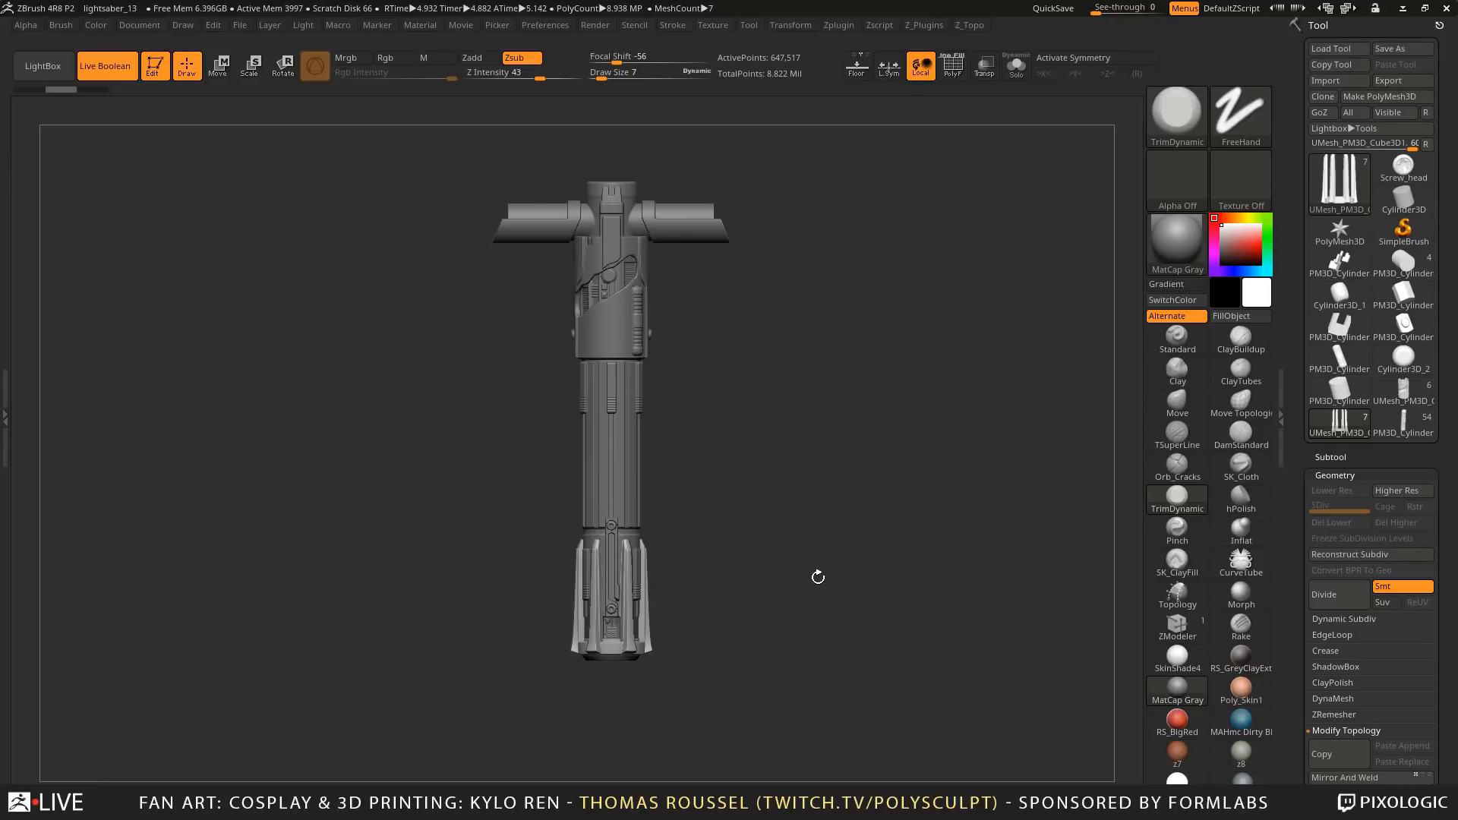
pyautogui.moveTo(820, 434); pyautogui.dragTo(752, 493)
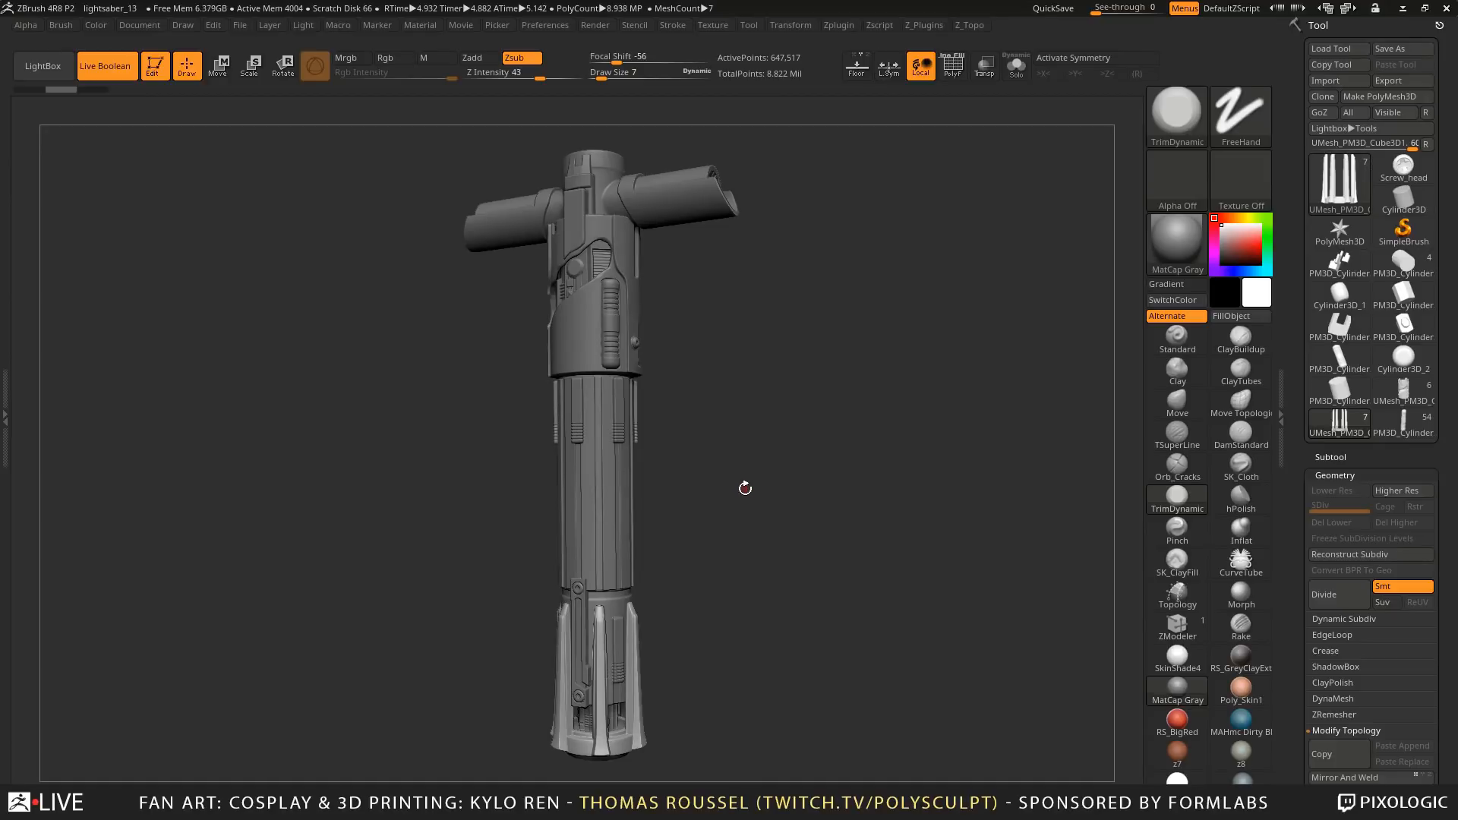